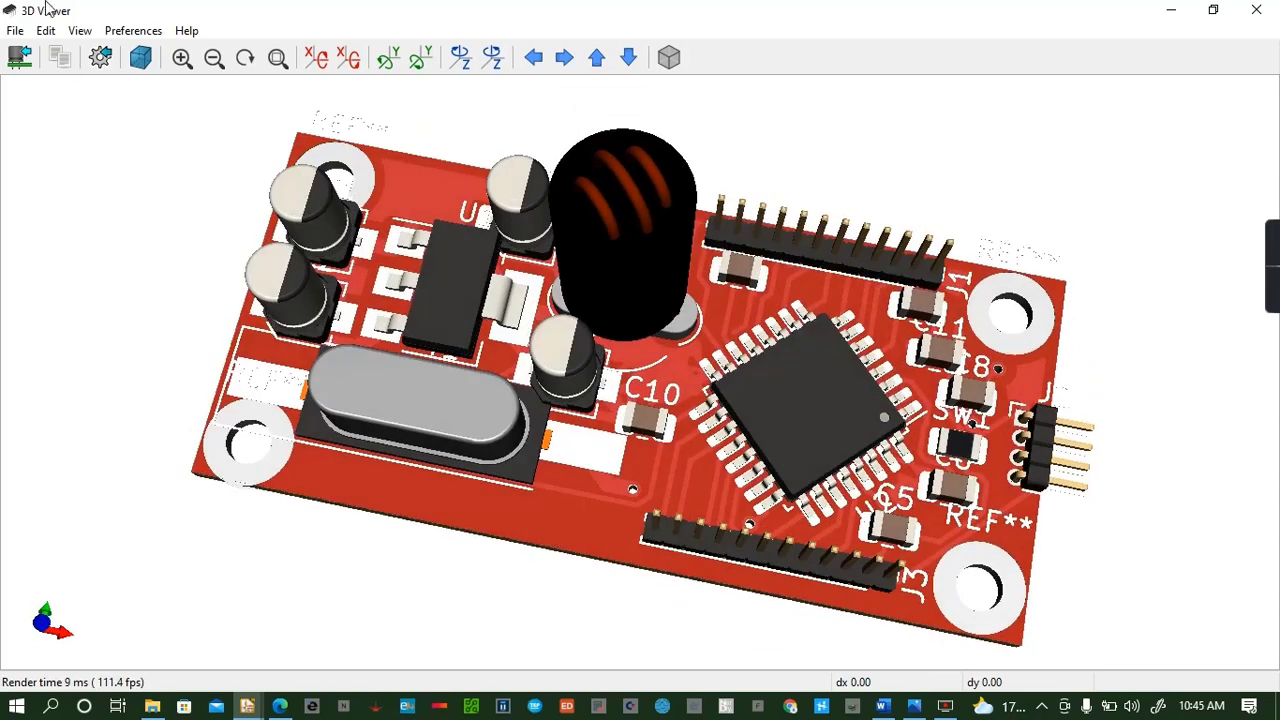
Open the solder mask color picker for the 3D board view and show its defined colors
click(80, 30)
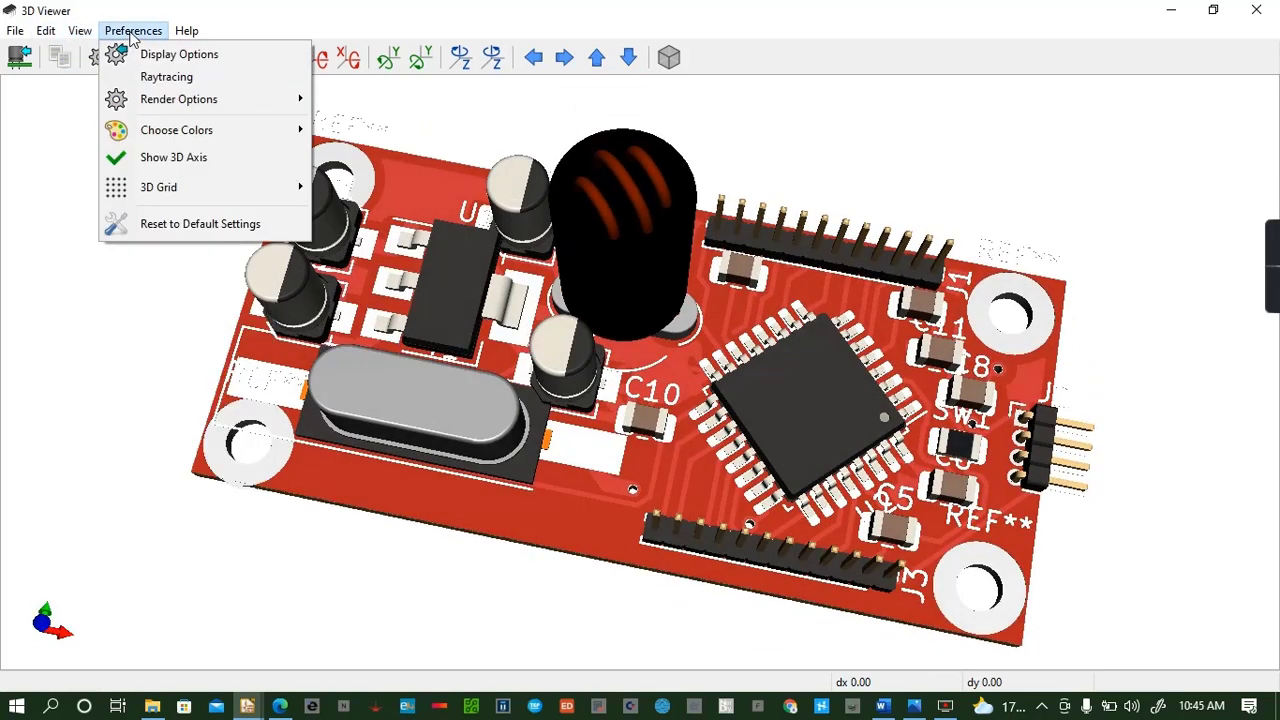
click(135, 28)
click(135, 28)
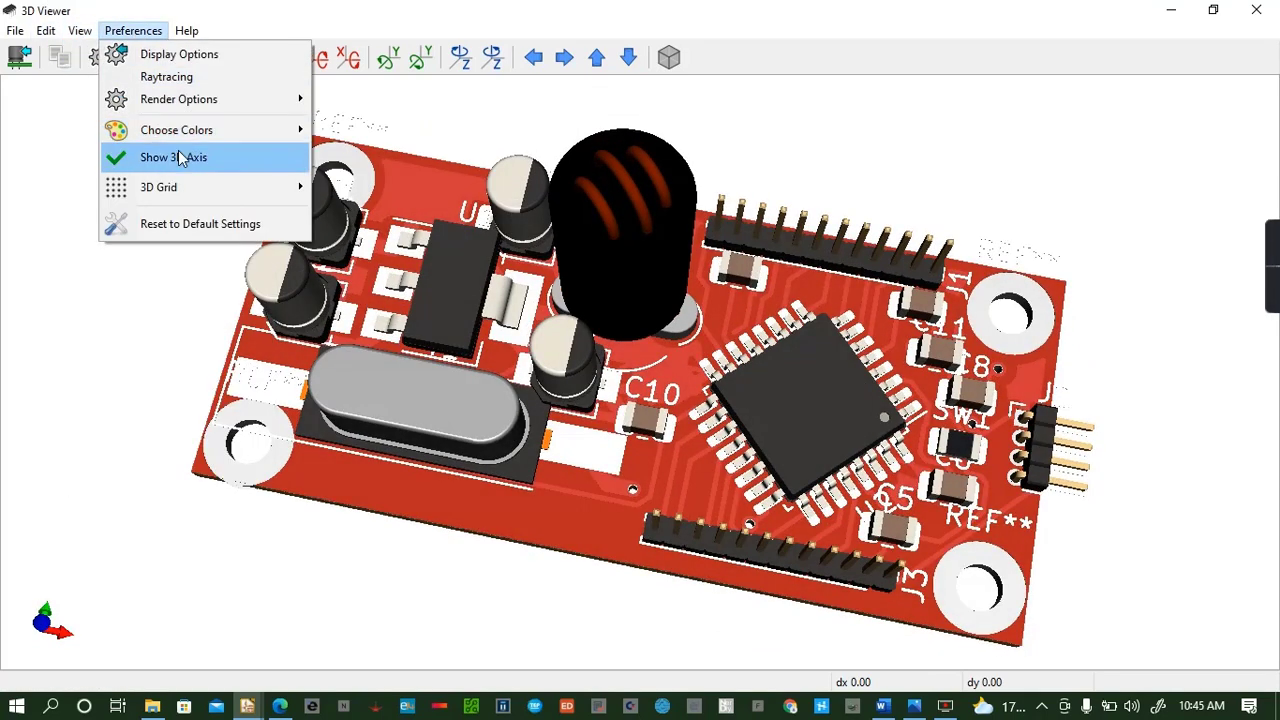
mouse_move(200, 132)
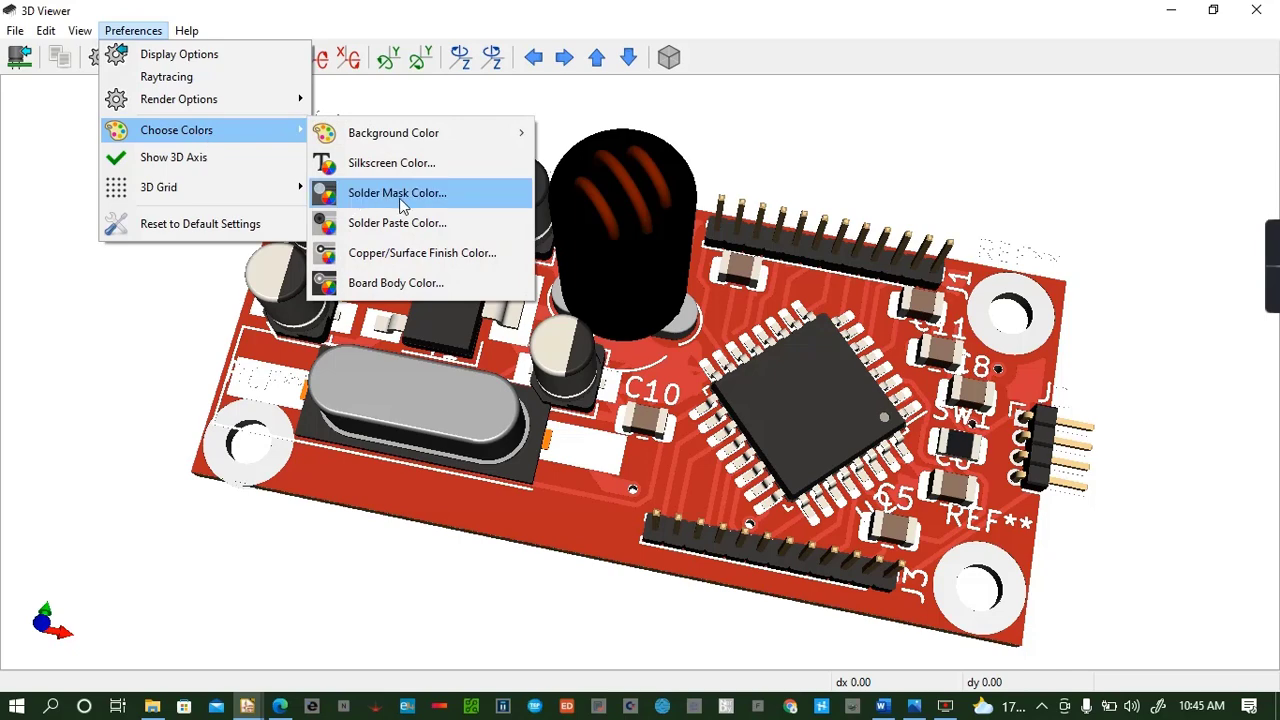
click(404, 198)
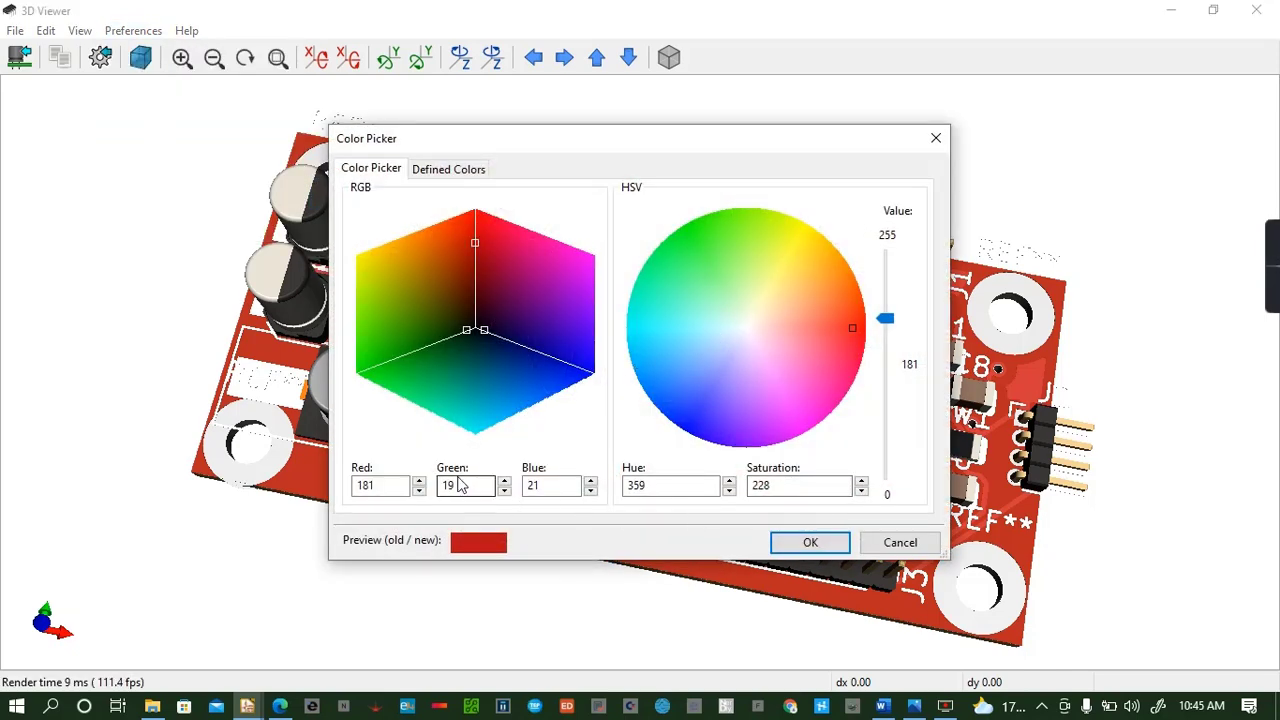
click(446, 172)
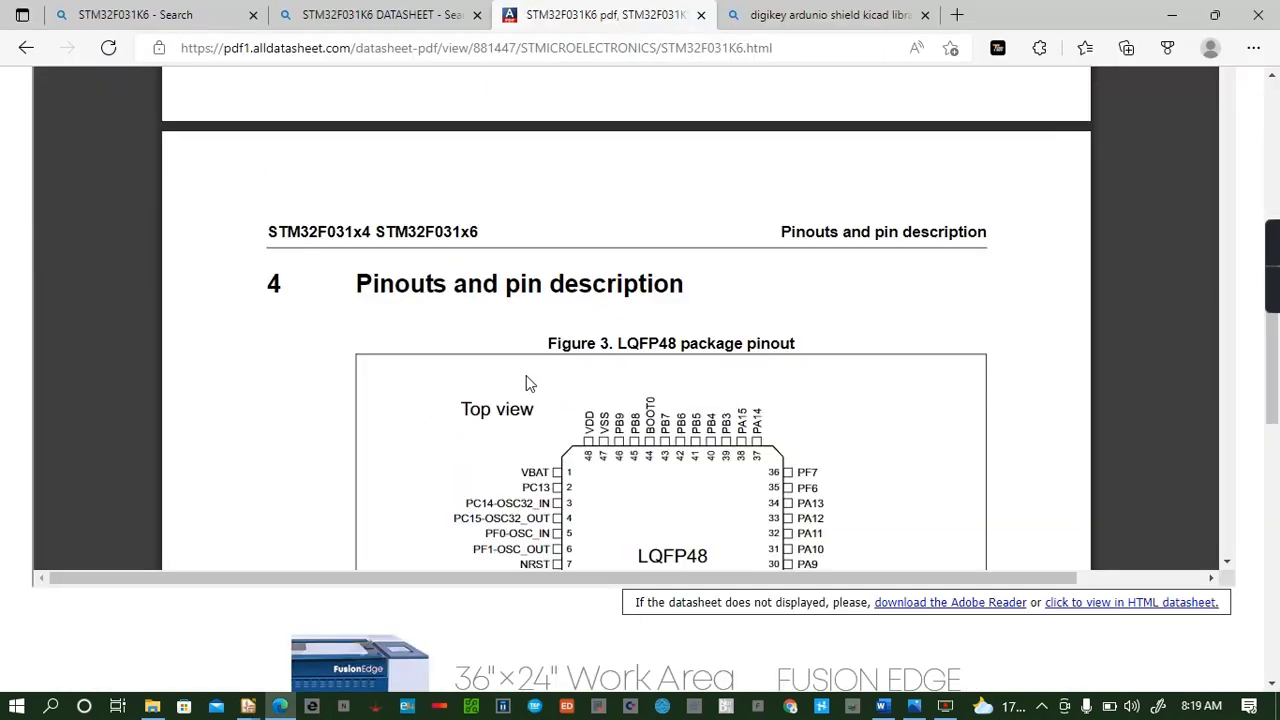
View the LQFP32 package pinout in the STM32F031x6 datasheet and switch to the Eeschema schematic window
scroll(526, 375, down, 7)
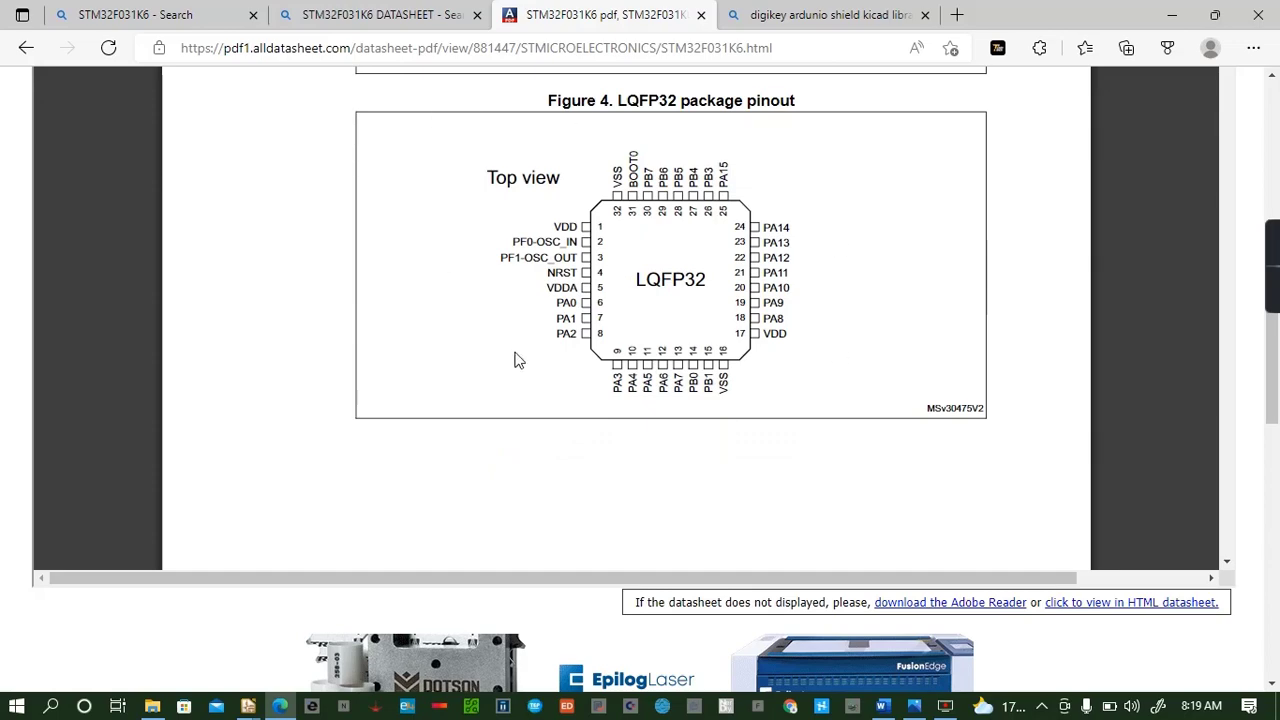
click(247, 704)
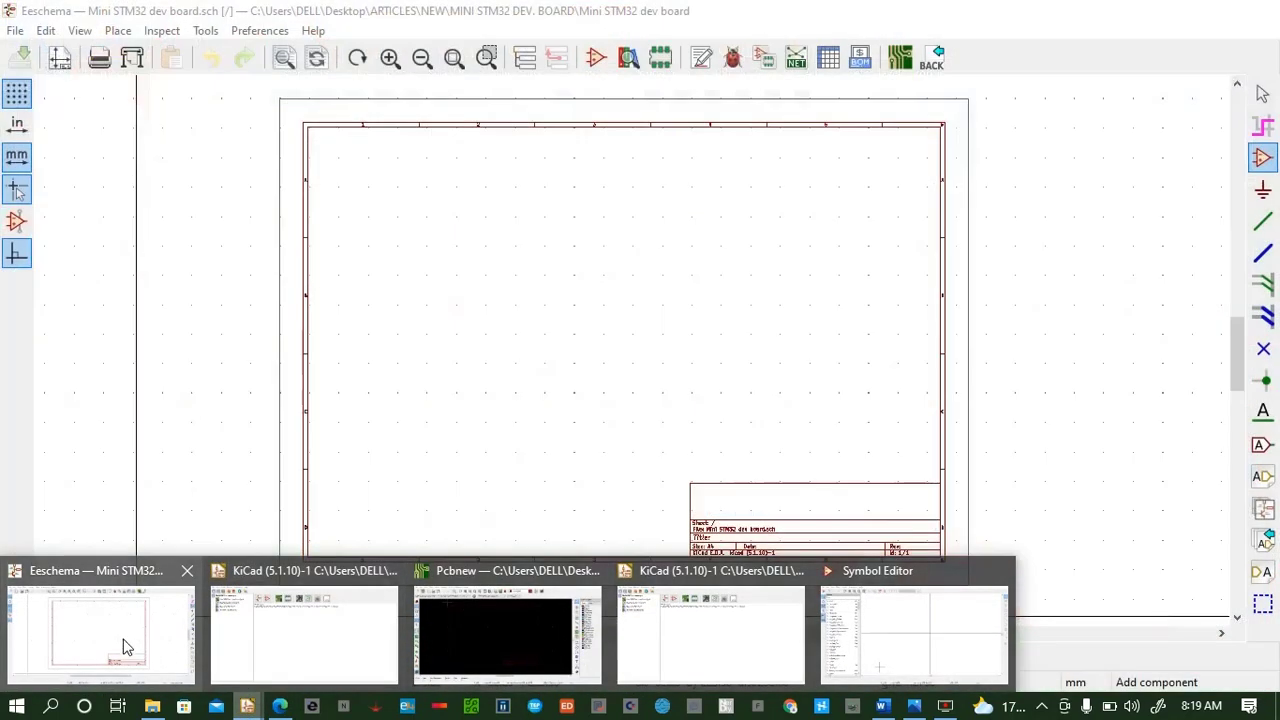
click(126, 647)
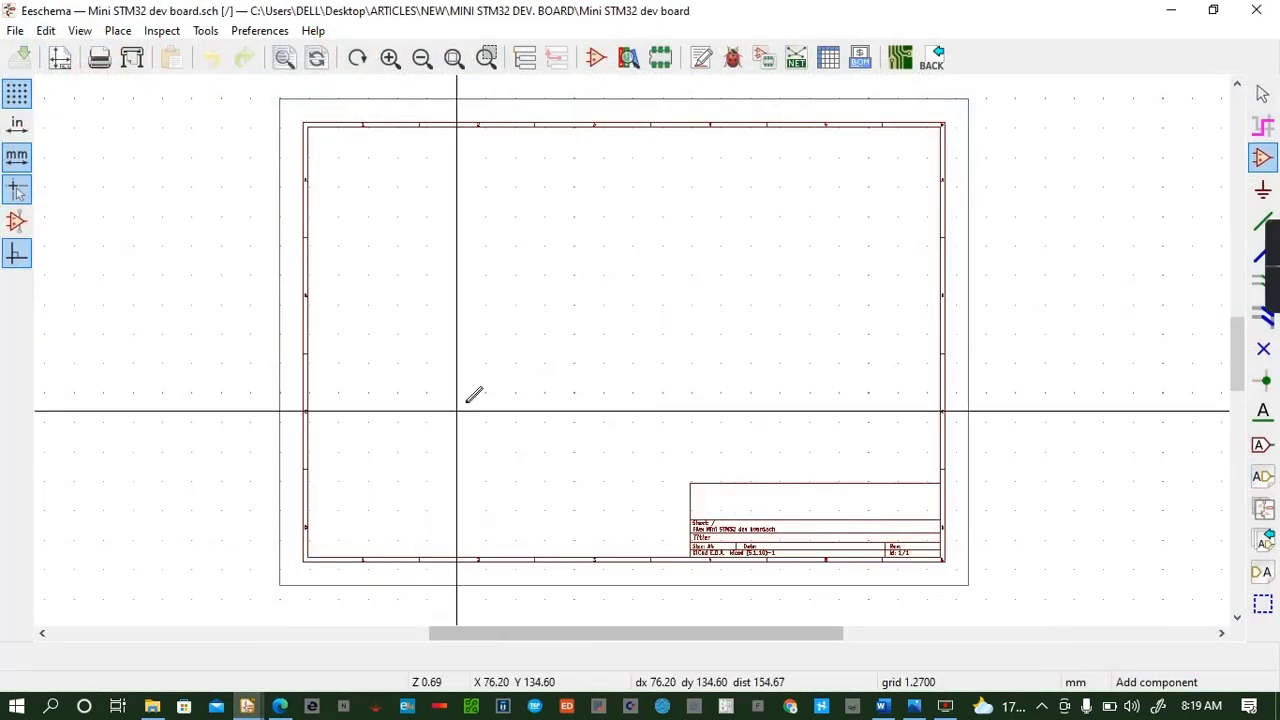
Start adding a component to the empty schematic sheet and search the symbol libraries for STM32
click(405, 207)
text(STN)
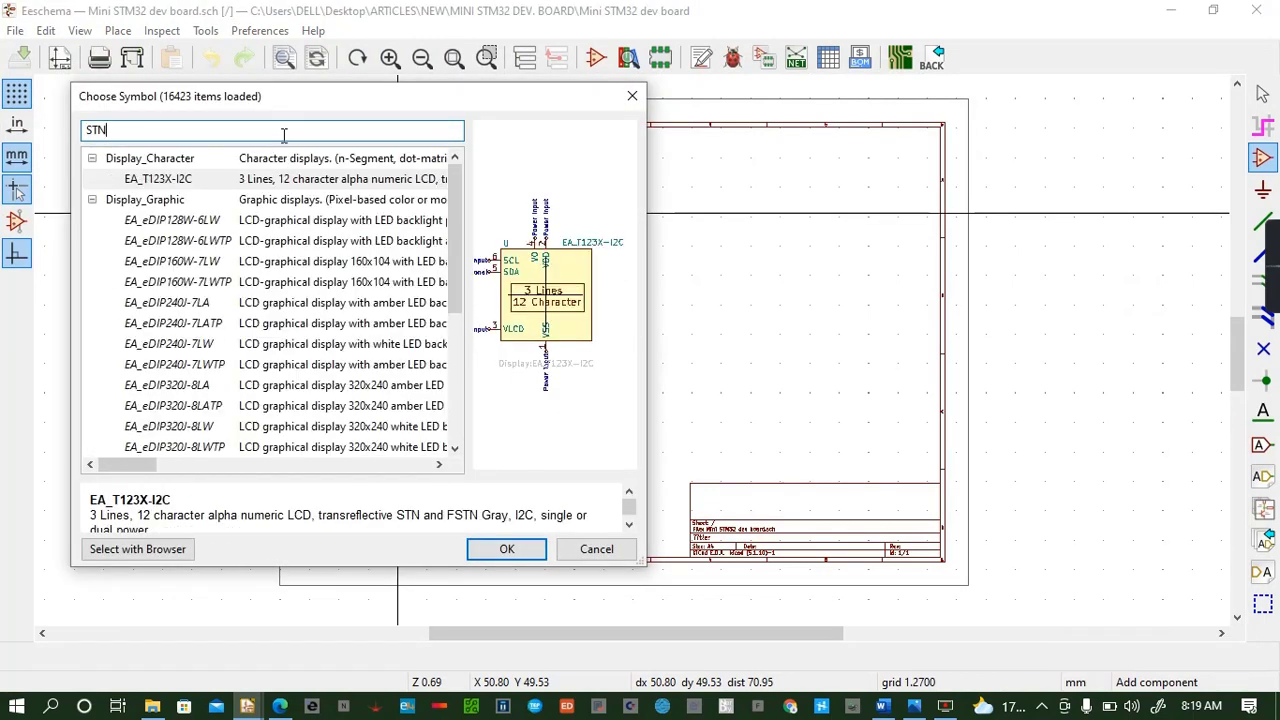
text(32)
key(BackSpace)
key(BackSpace)
key(BackSpace)
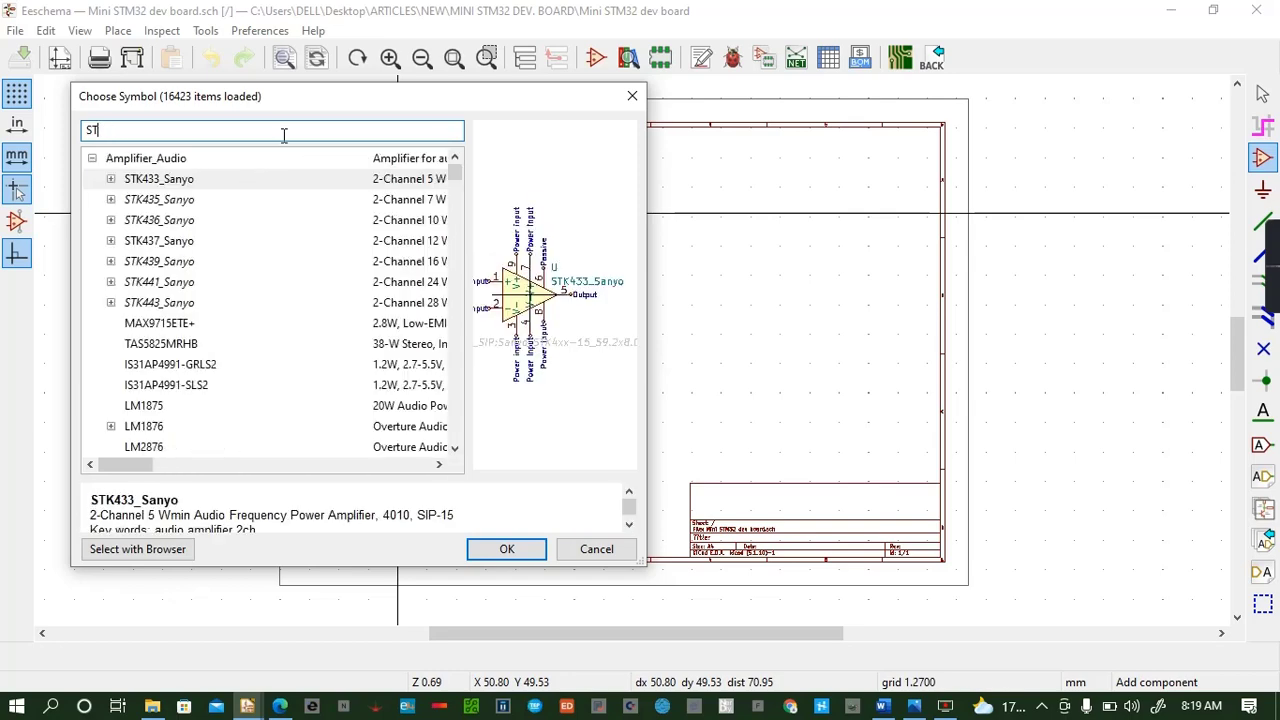
text(M32)
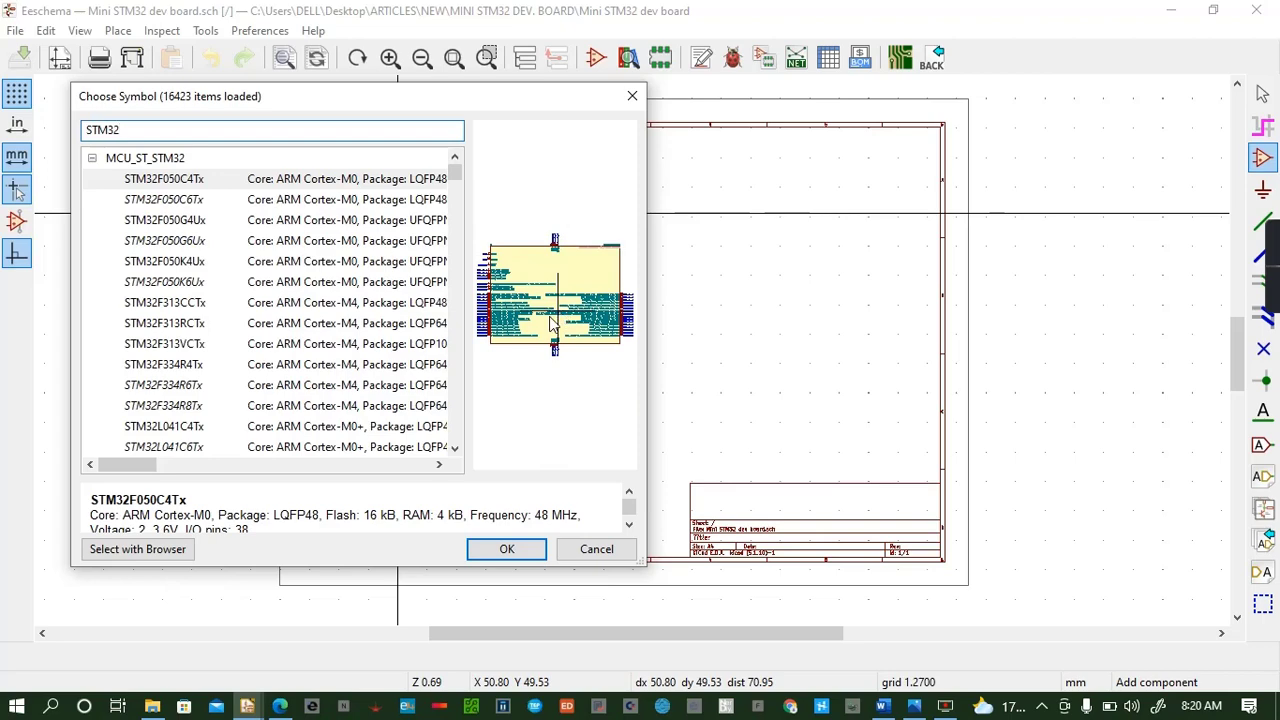
Place the STM32F050C4Tx symbol from the MCU_ST_STM32 library on the schematic sheet
click(507, 547)
scroll(631, 351, down, 3)
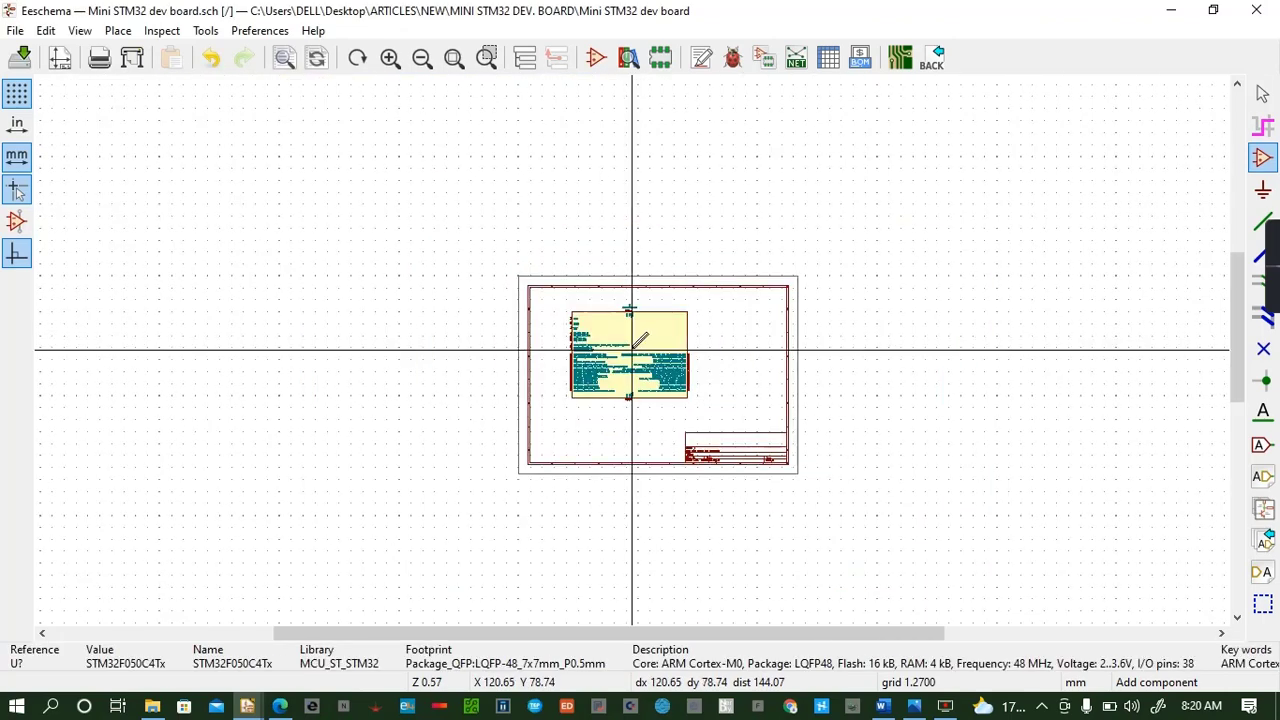
scroll(632, 350, up, 8)
scroll(632, 349, down, 3)
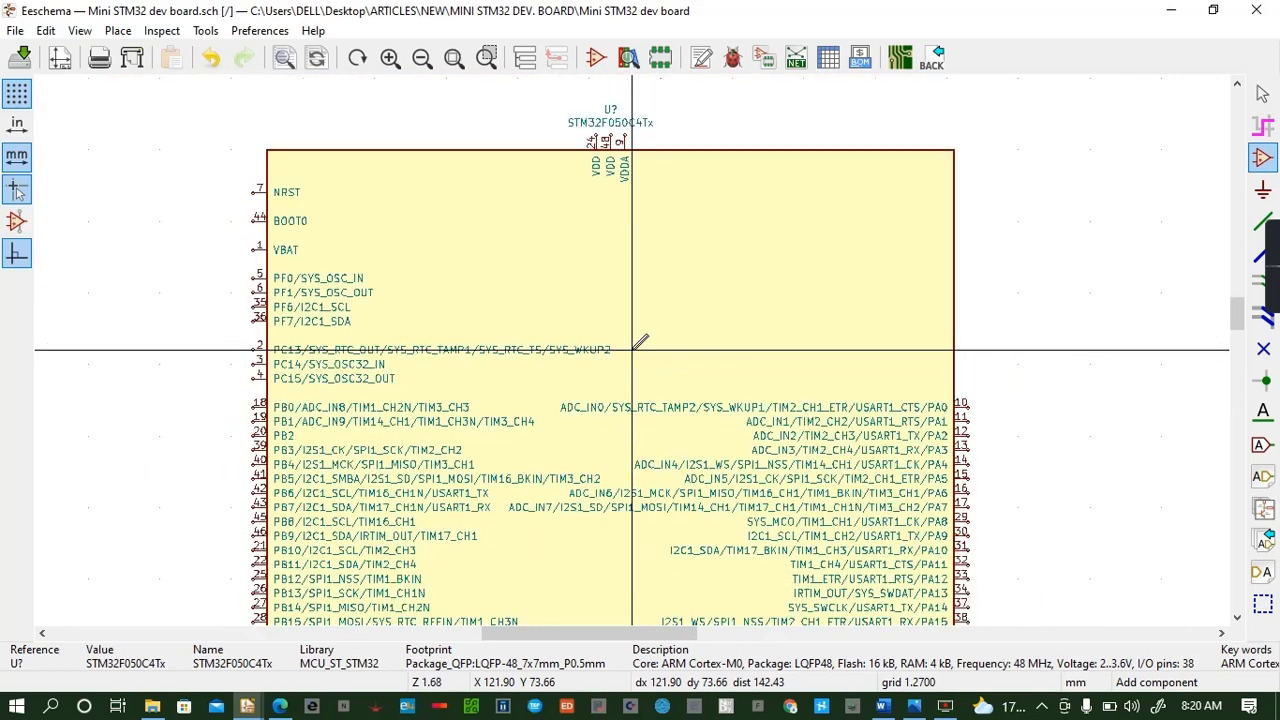
click(631, 347)
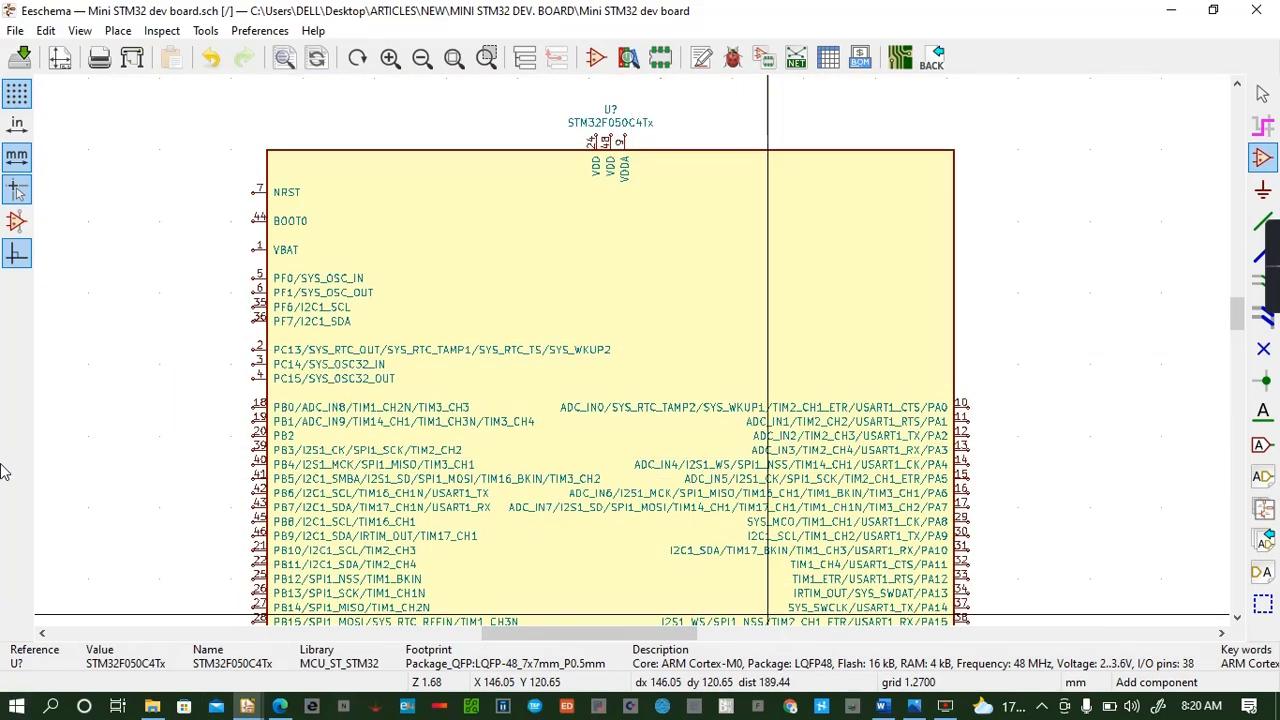
Look over the lower pins of the STM32F050C4Tx symbol and undo its placement
scroll(1238, 620, down, 2)
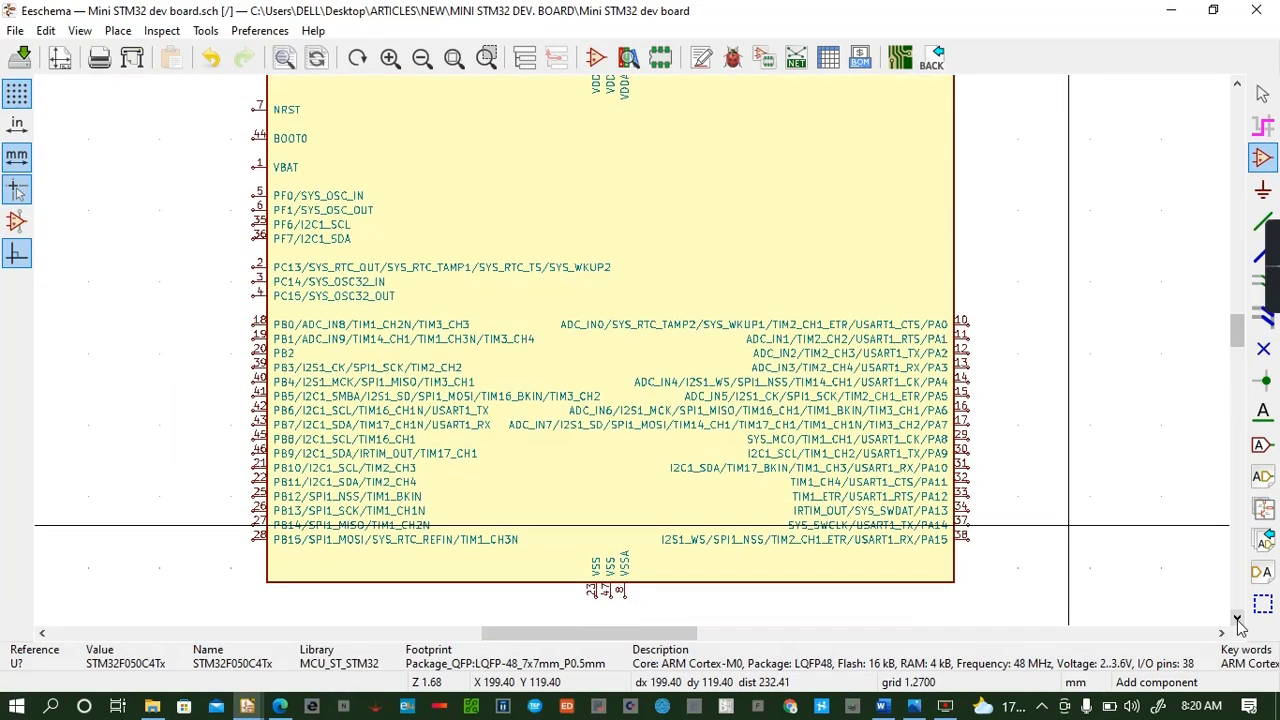
click(211, 57)
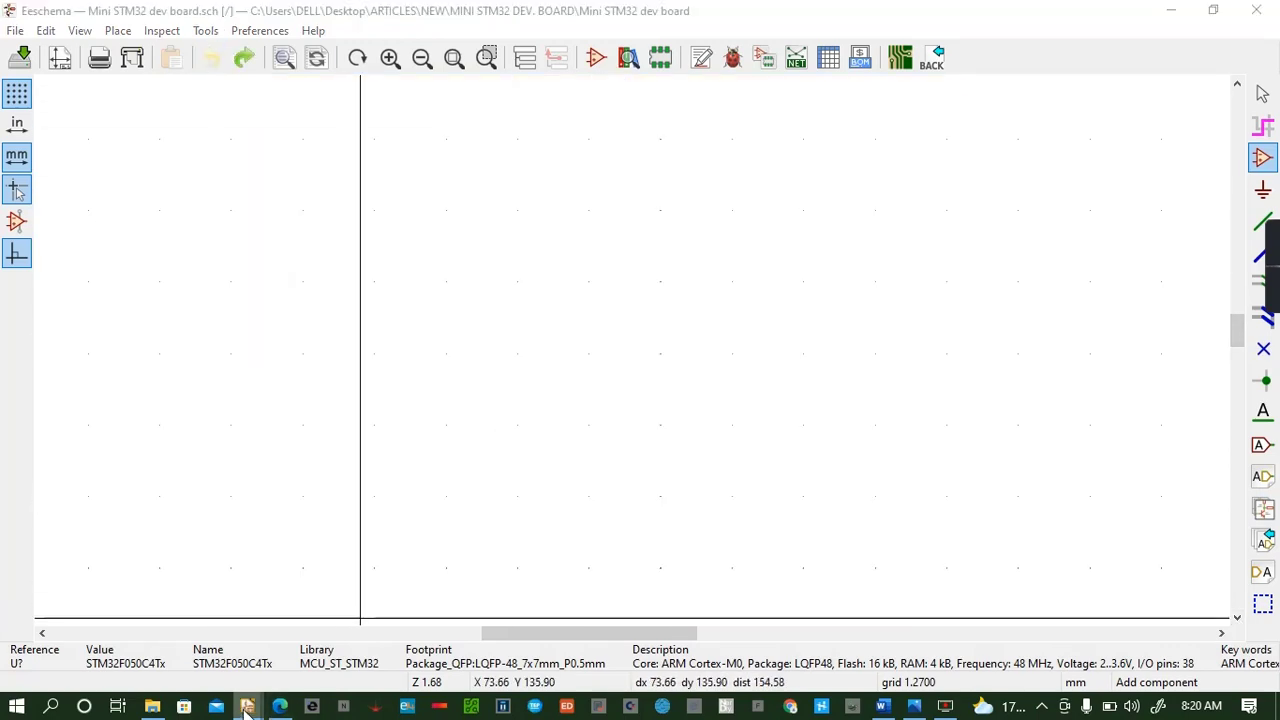
Close the Pcbnew window and switch to the KiCad project manager for Mini STM32 dev board
mouse_move(247, 706)
click(594, 571)
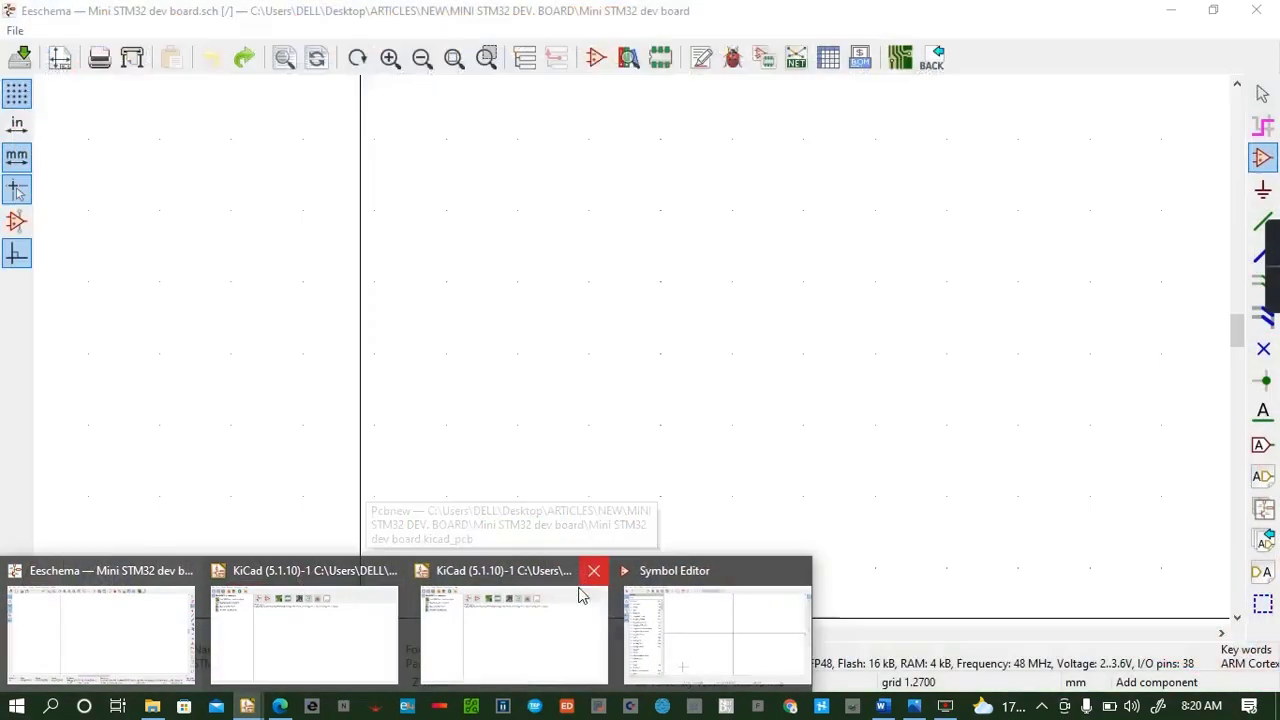
mouse_move(521, 616)
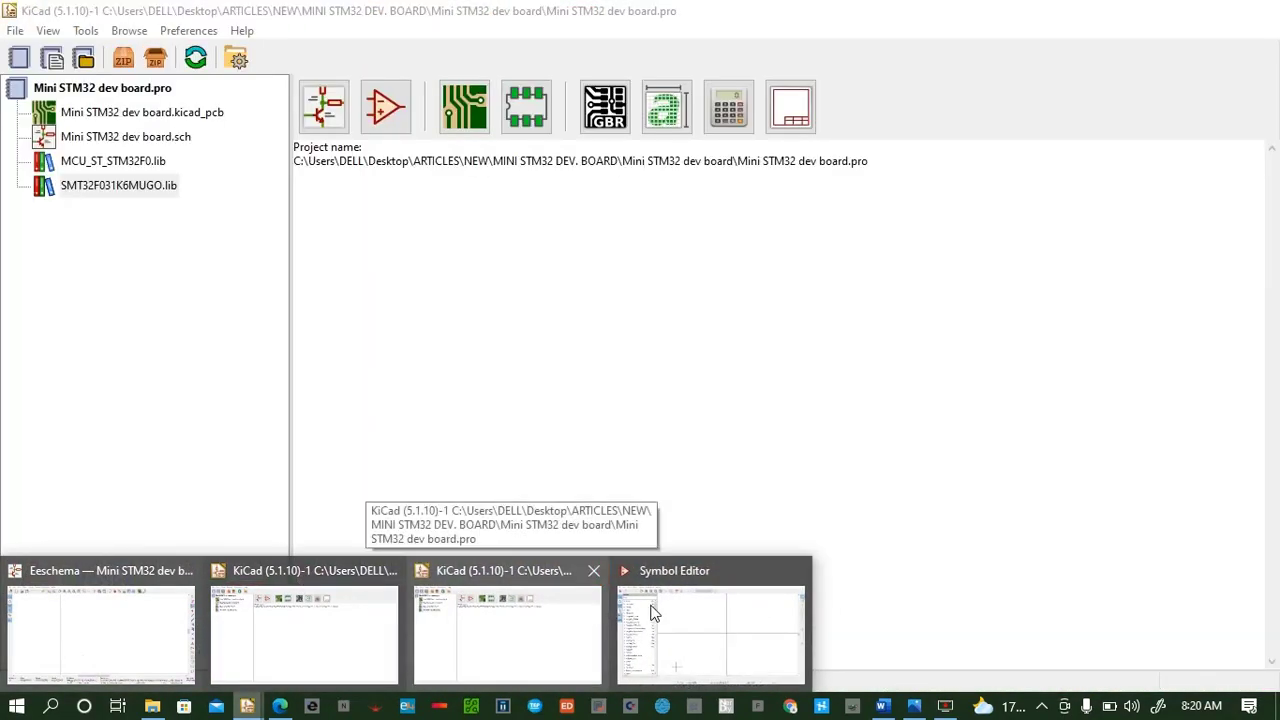
mouse_move(717, 613)
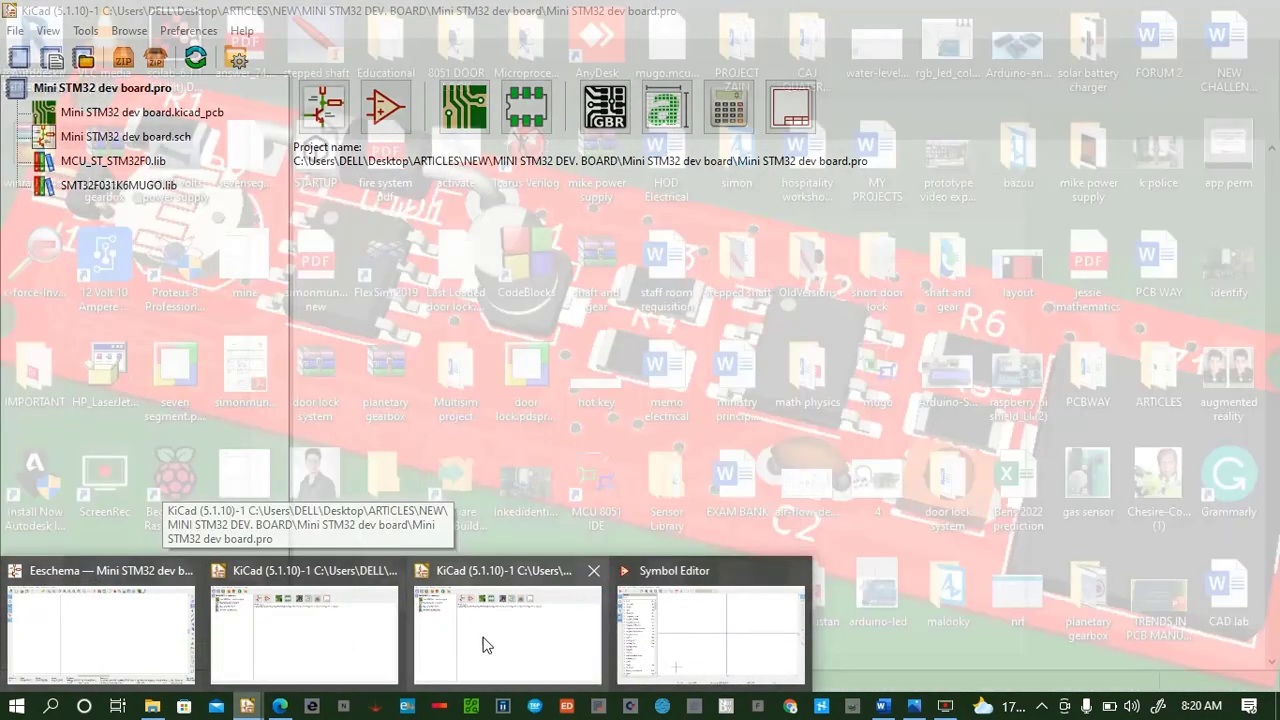
mouse_move(486, 643)
mouse_move(323, 646)
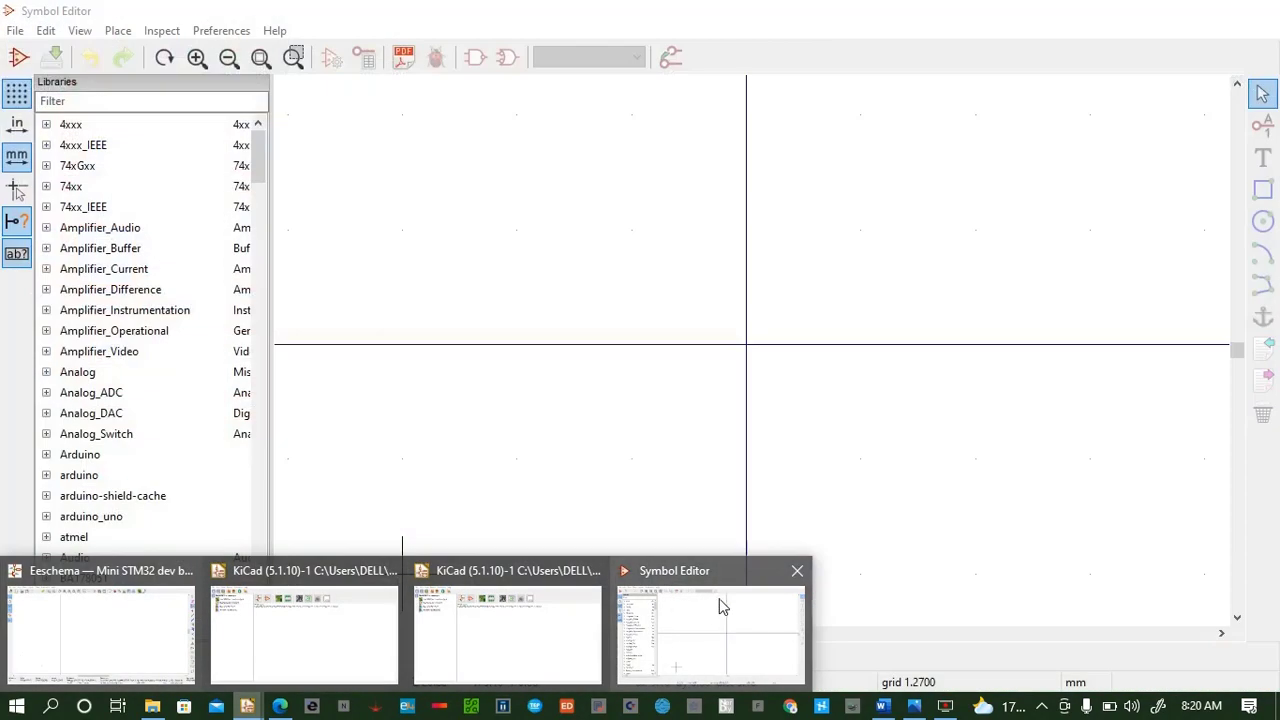
mouse_move(562, 654)
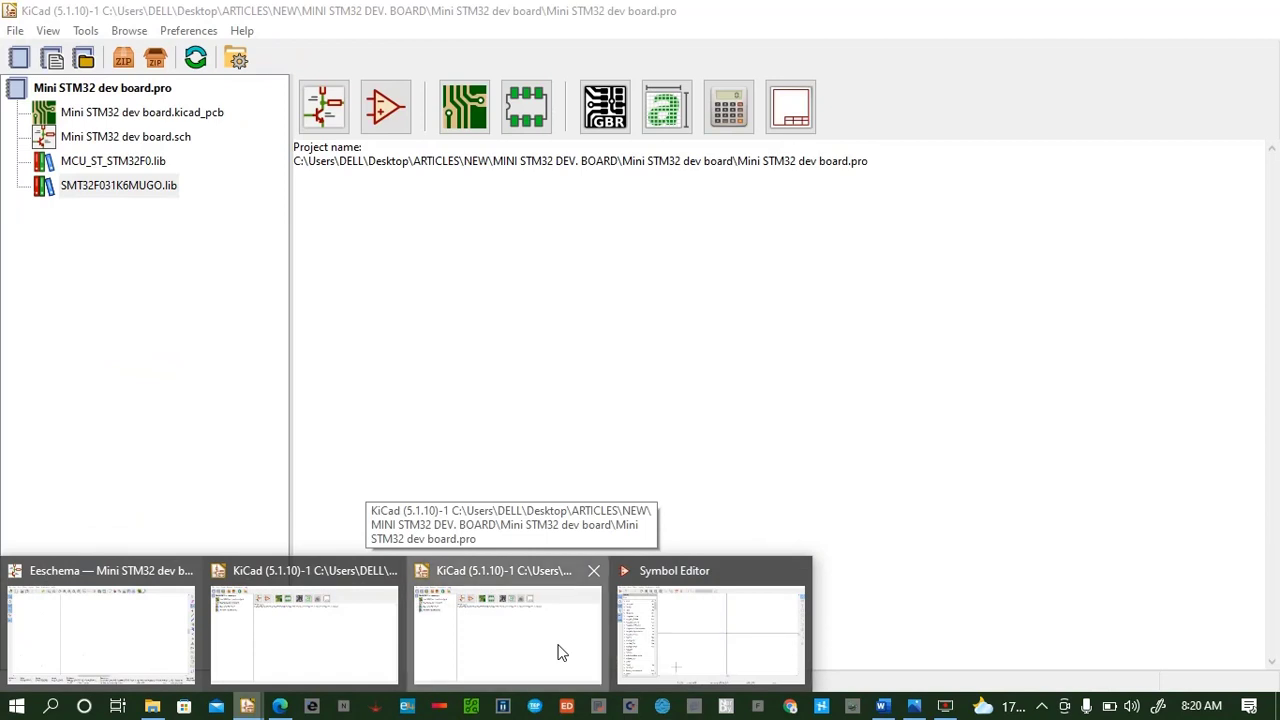
click(561, 651)
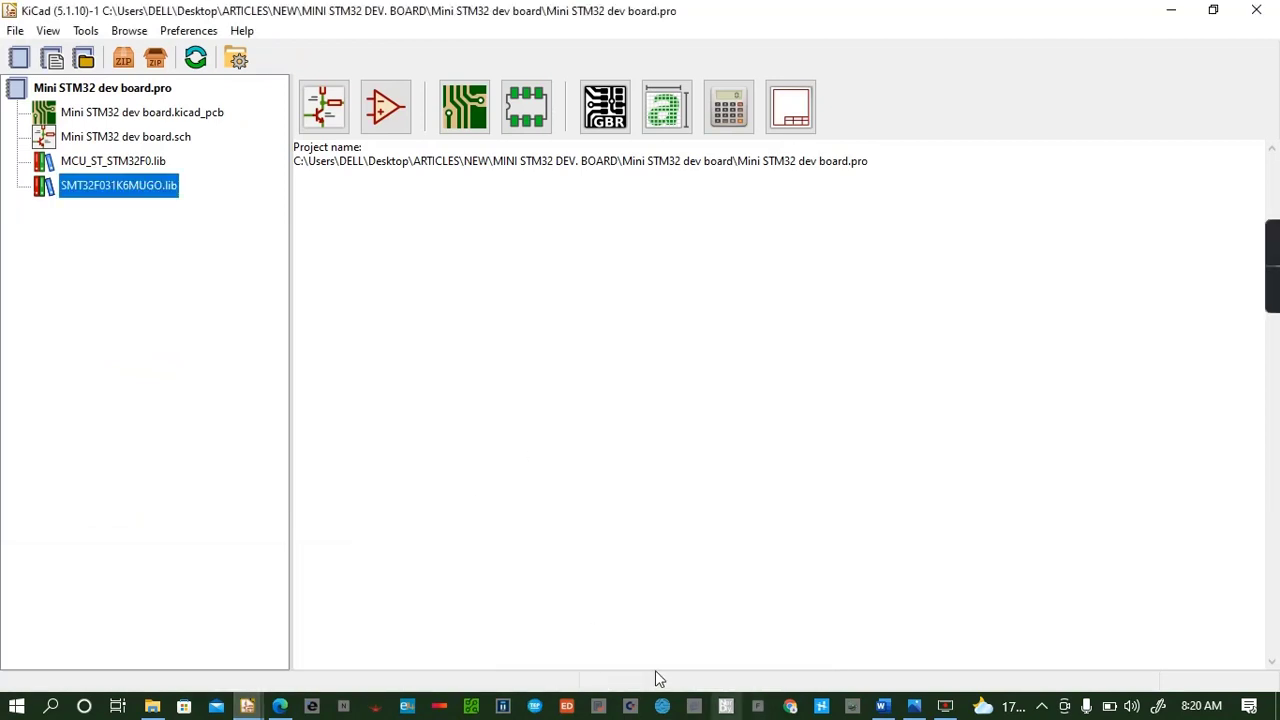
Bring up the LQFP32 pinout datasheet in the browser and close the duplicate KiCad project manager window
click(274, 707)
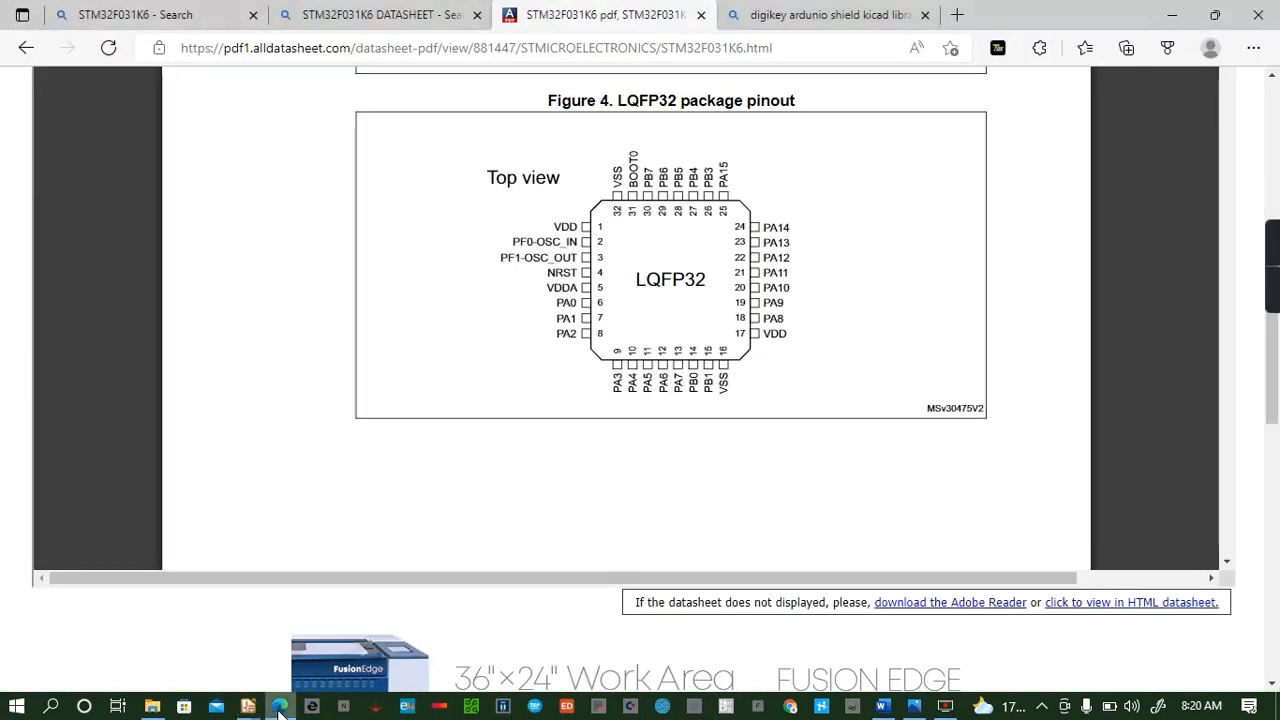
mouse_move(247, 707)
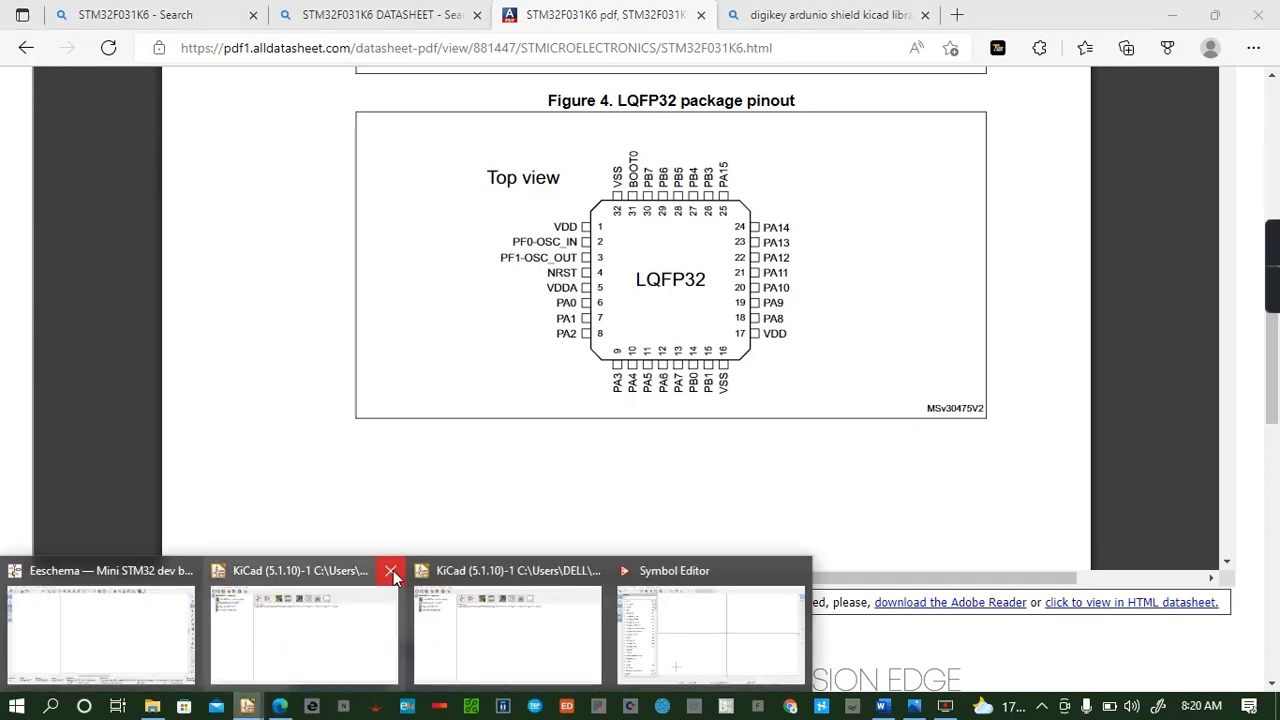
click(390, 570)
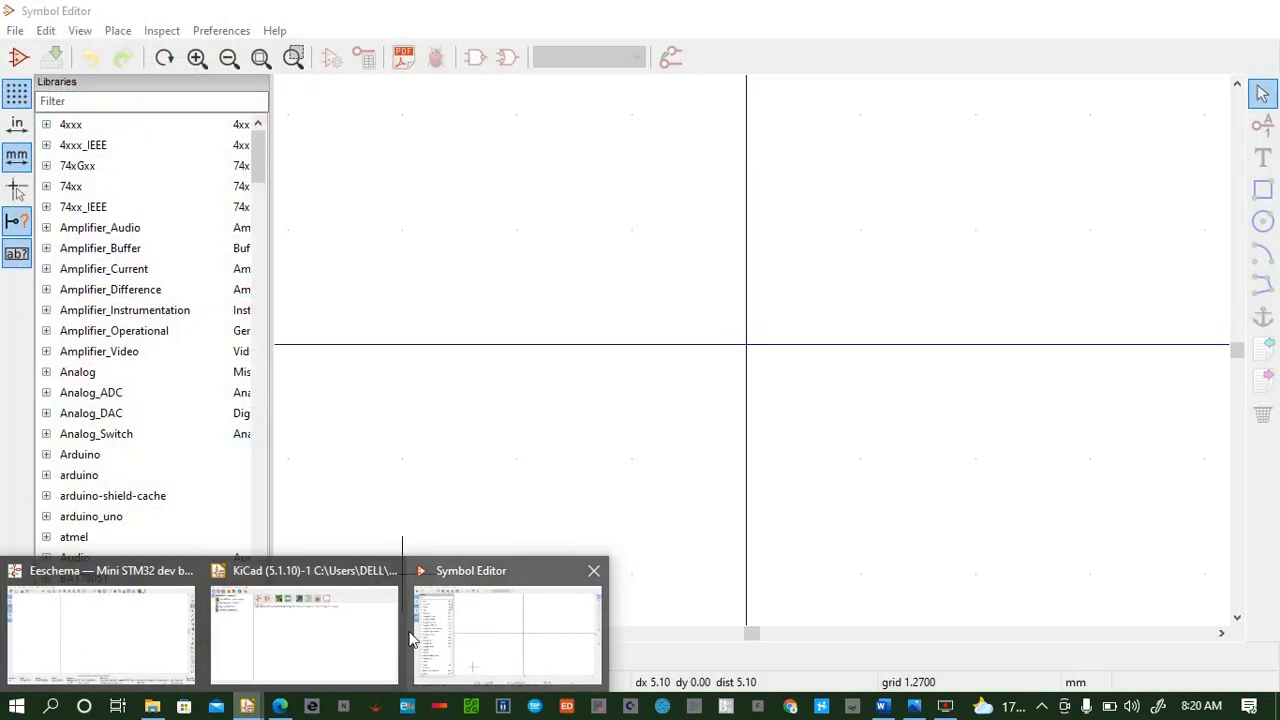
In the KiCad project manager, rename the SMT32F031K6MUGO.lib library file as STM32F031K6MUGO.lib
click(337, 645)
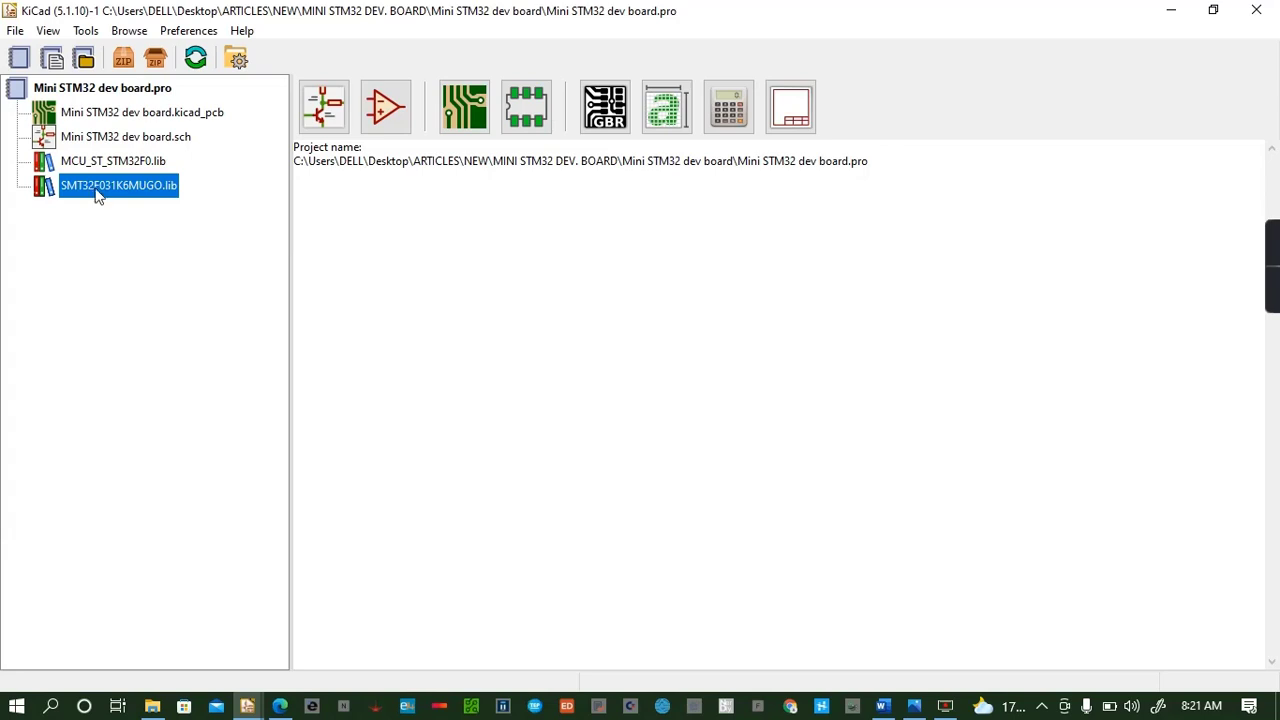
right_click(98, 195)
click(180, 233)
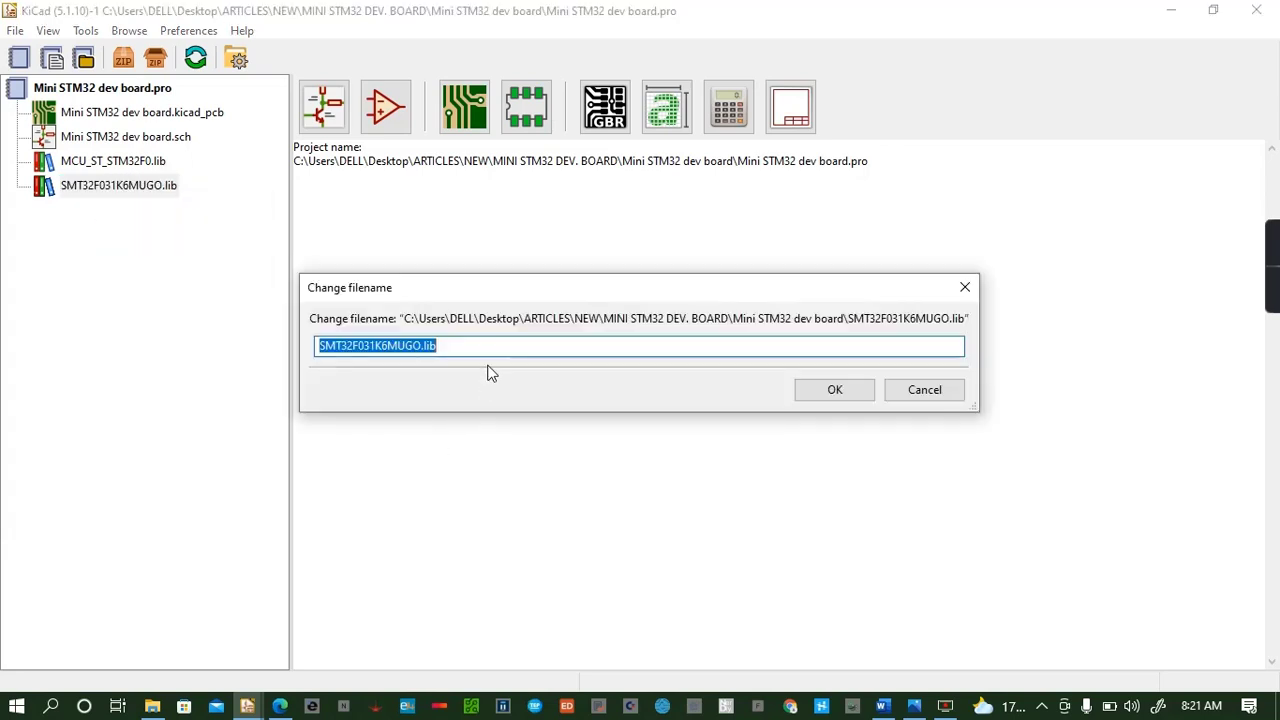
click(334, 346)
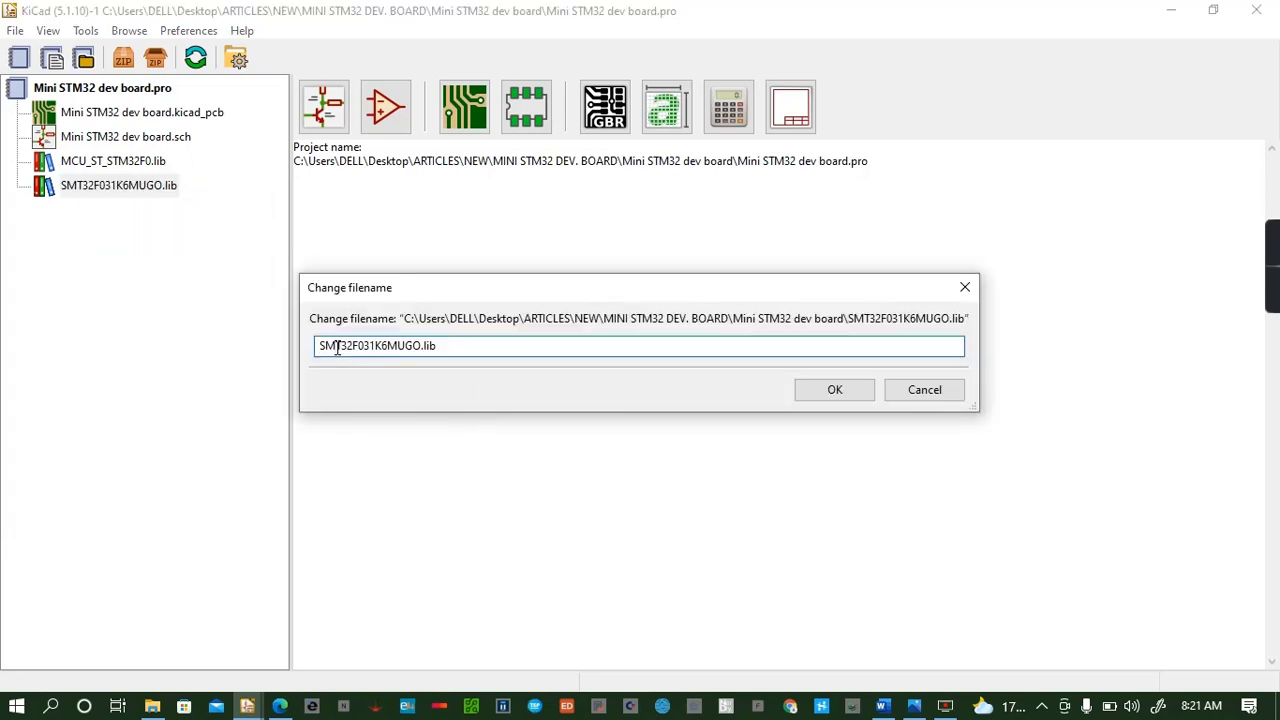
key(BackSpace)
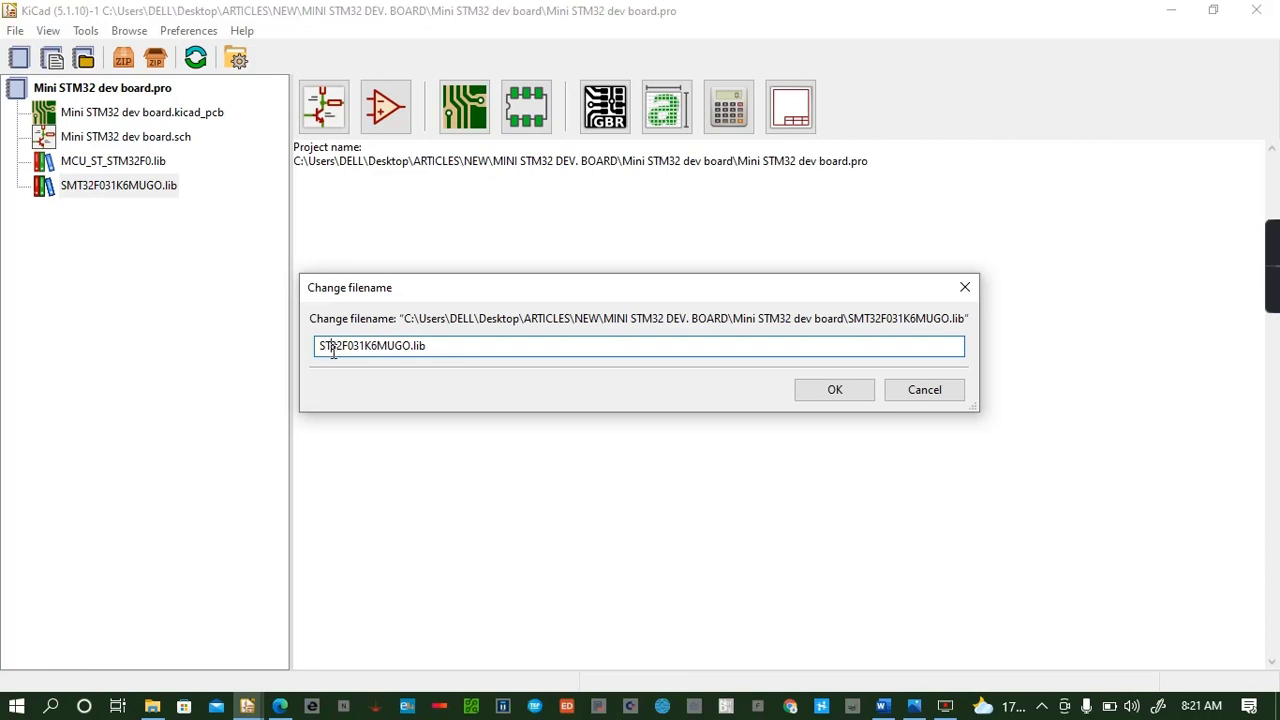
text(M)
click(857, 393)
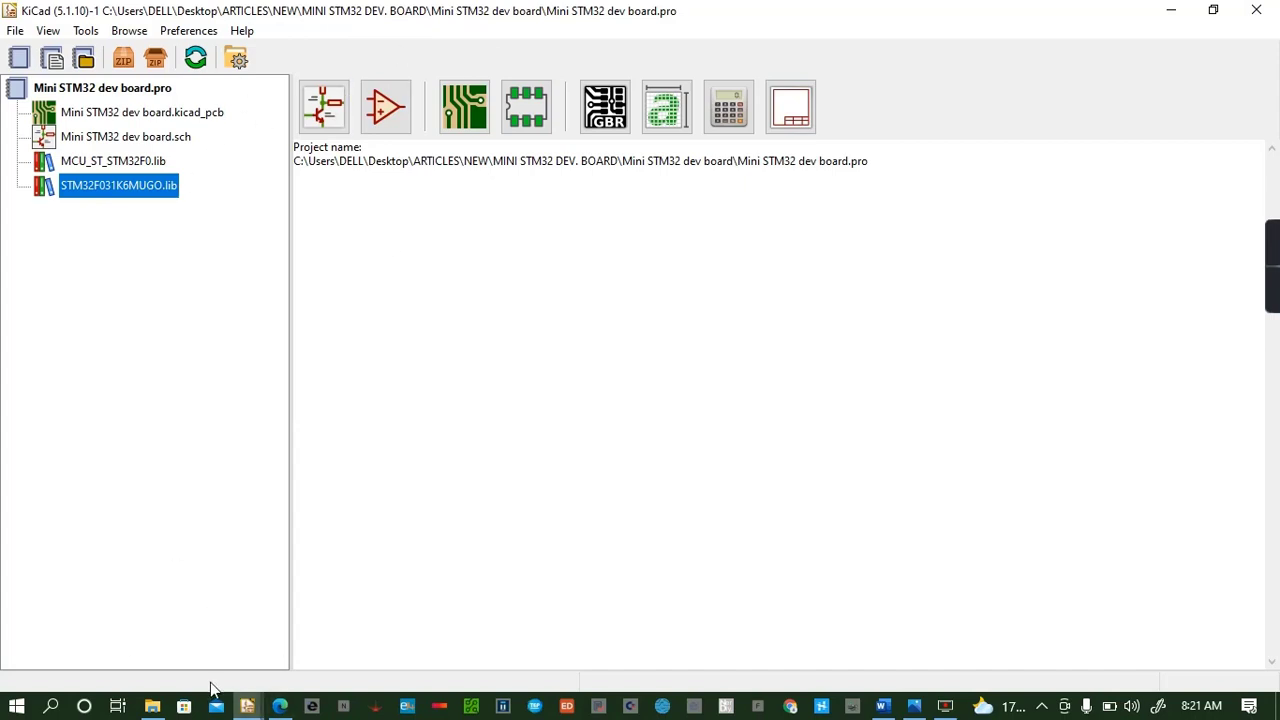
click(247, 706)
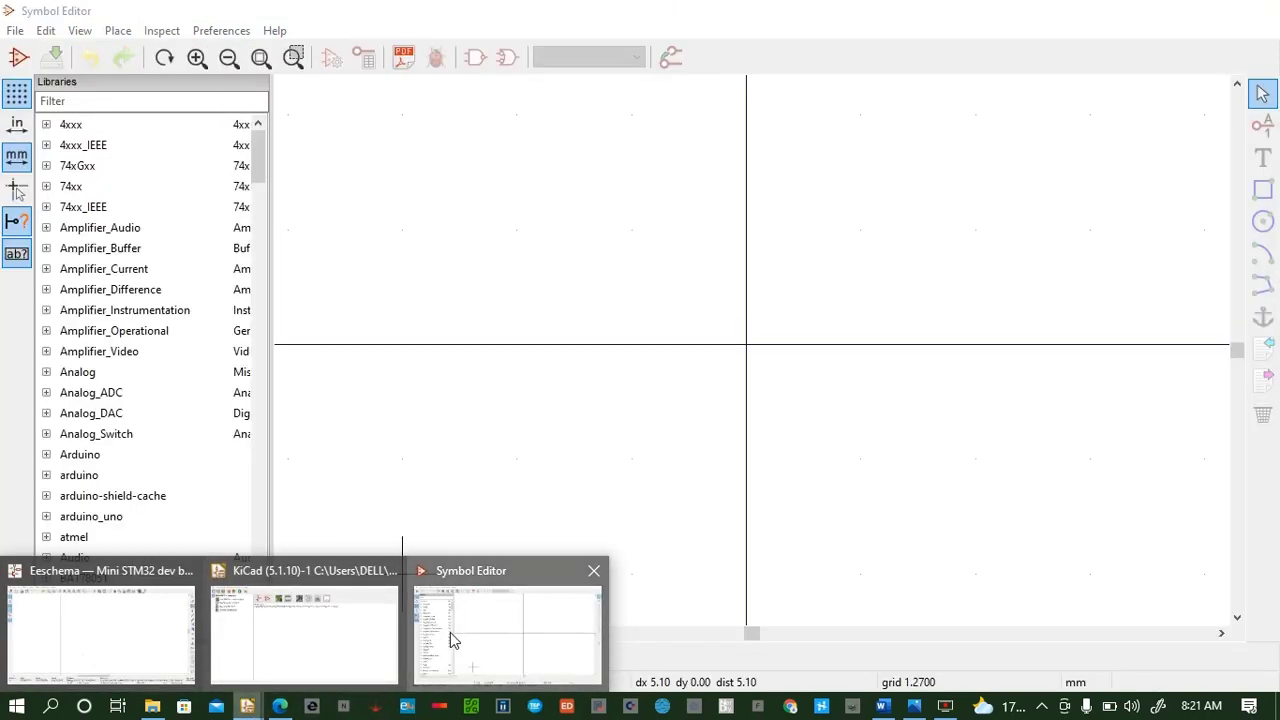
click(450, 632)
click(18, 57)
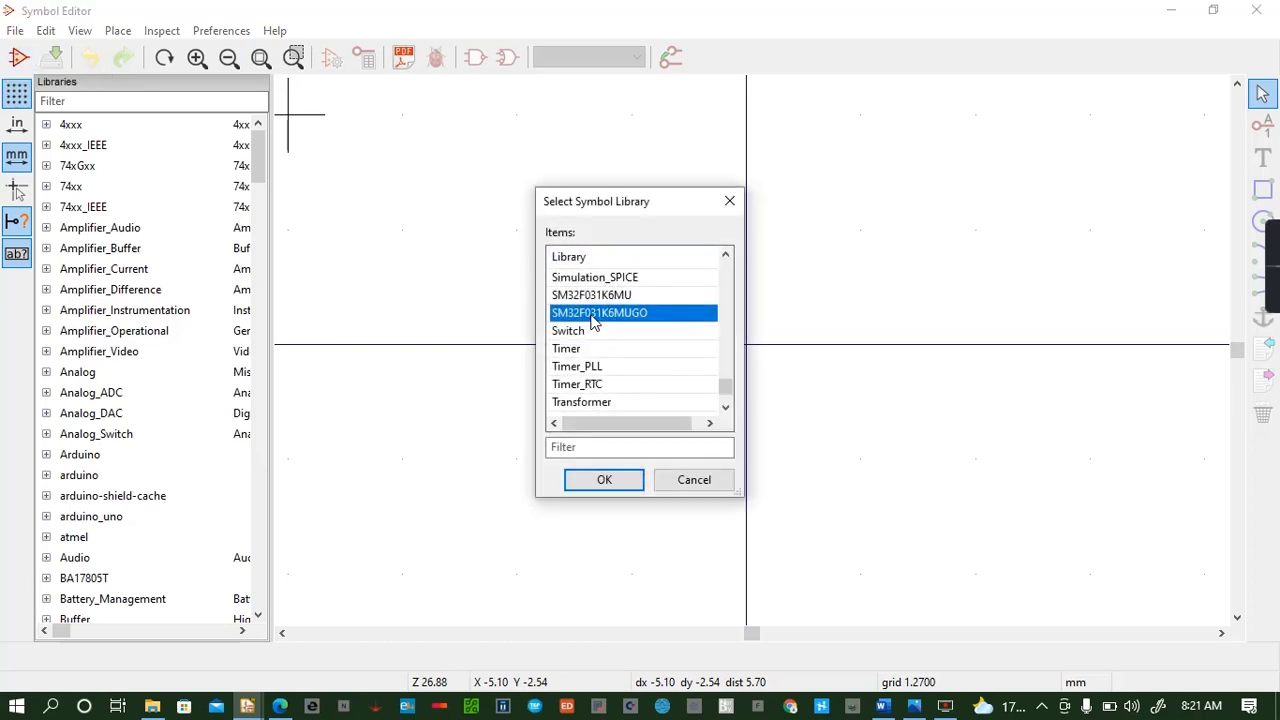
click(728, 202)
click(1256, 10)
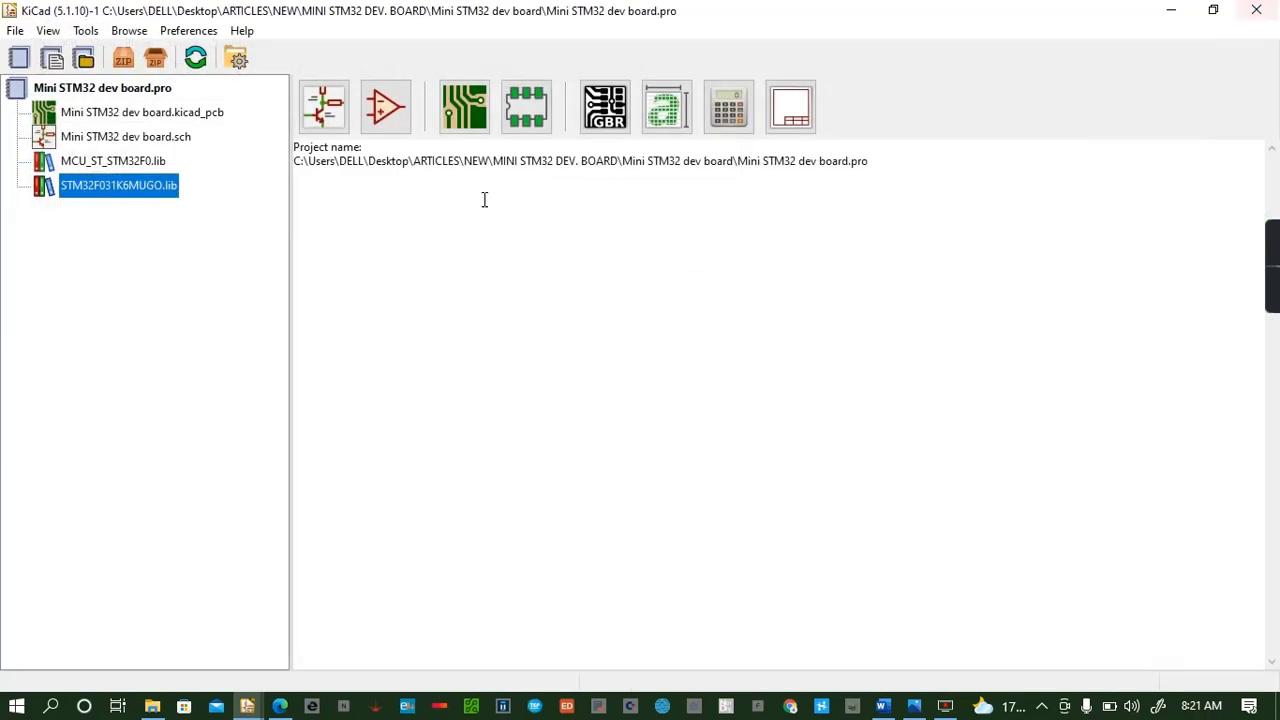
Open the project's STM32F031K6MUGO.lib library file in the Symbol Editor
double_click(112, 185)
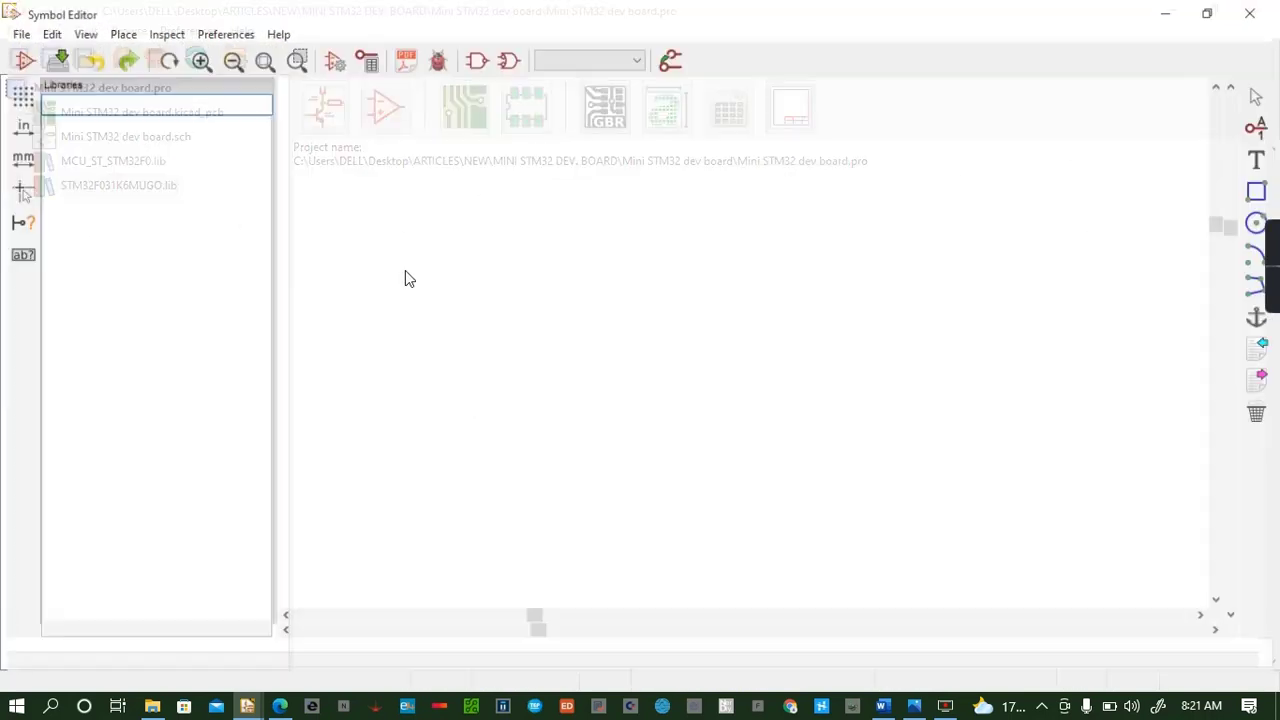
click(758, 356)
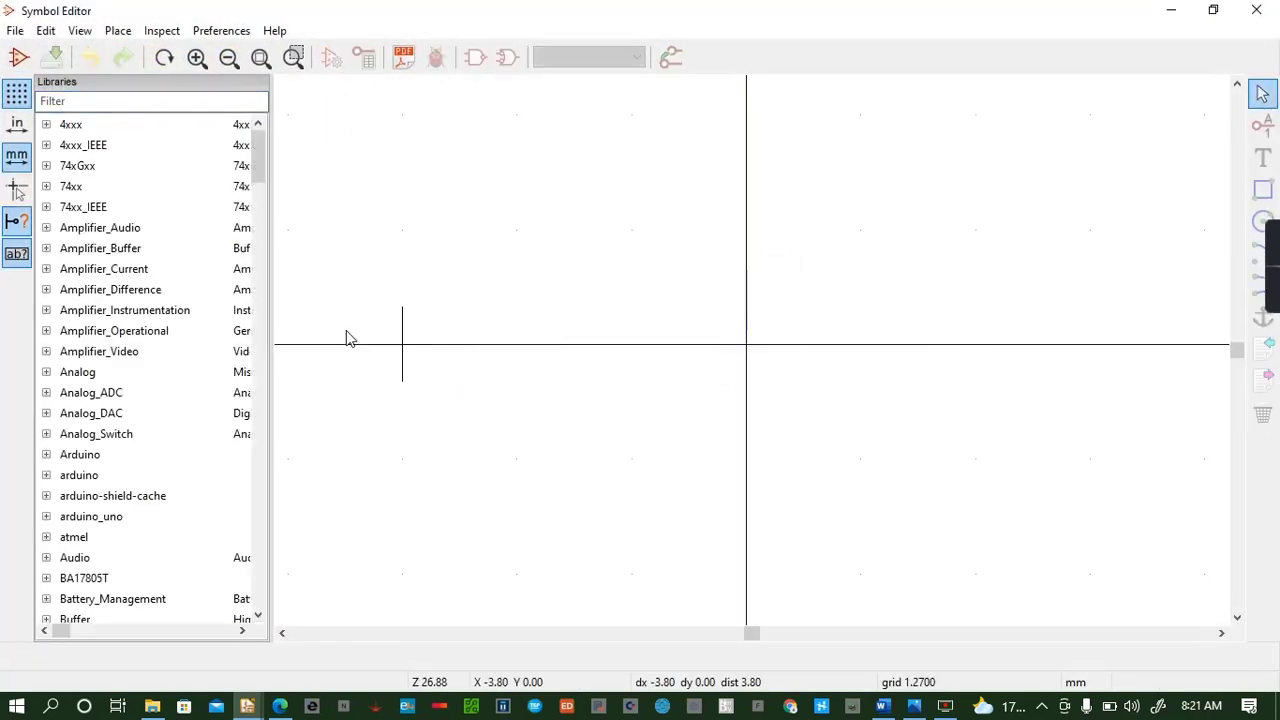
Look through the symbol library lists for the STM32F031K6MUGO library
scroll(136, 300, down, 10)
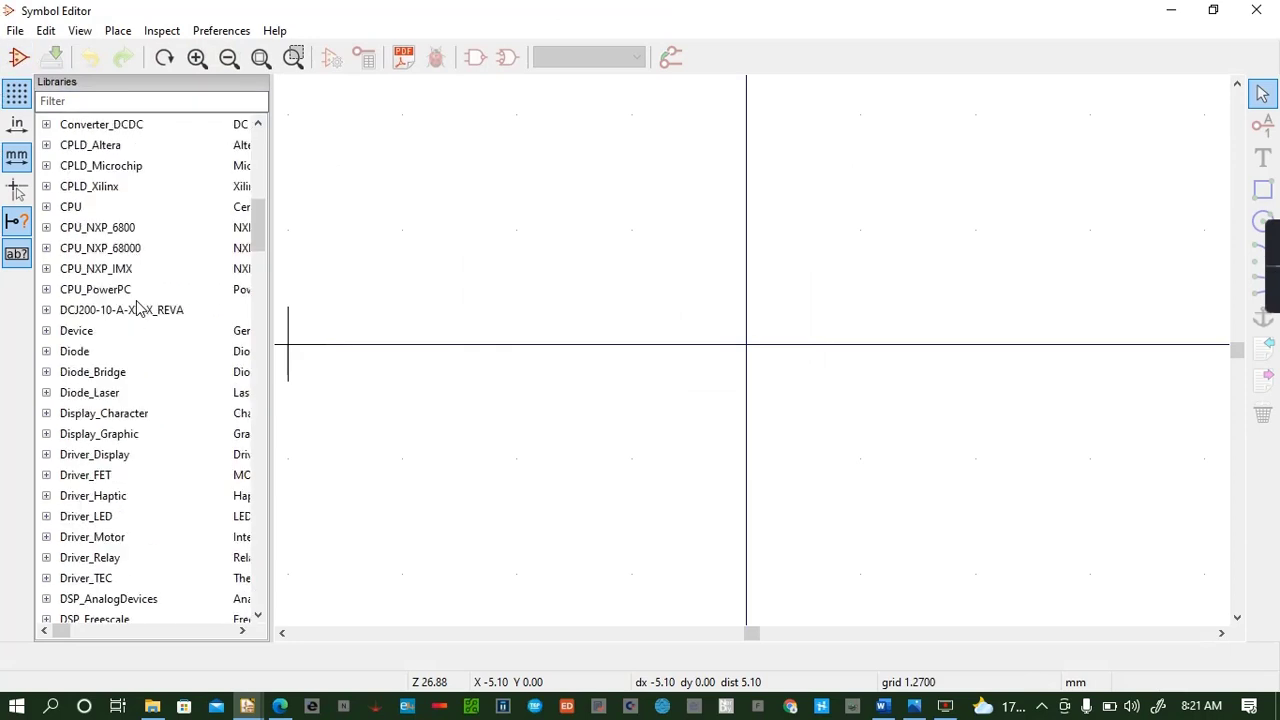
scroll(136, 300, up, 1)
click(18, 57)
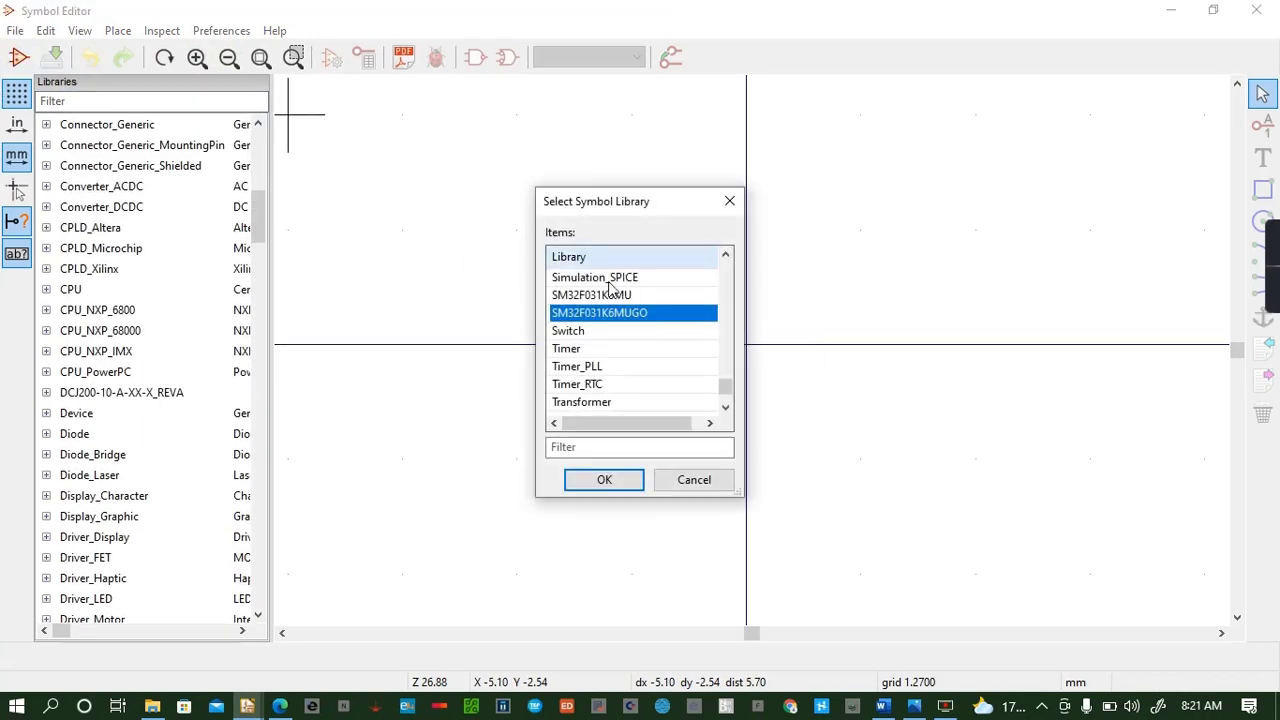
scroll(565, 278, down, 3)
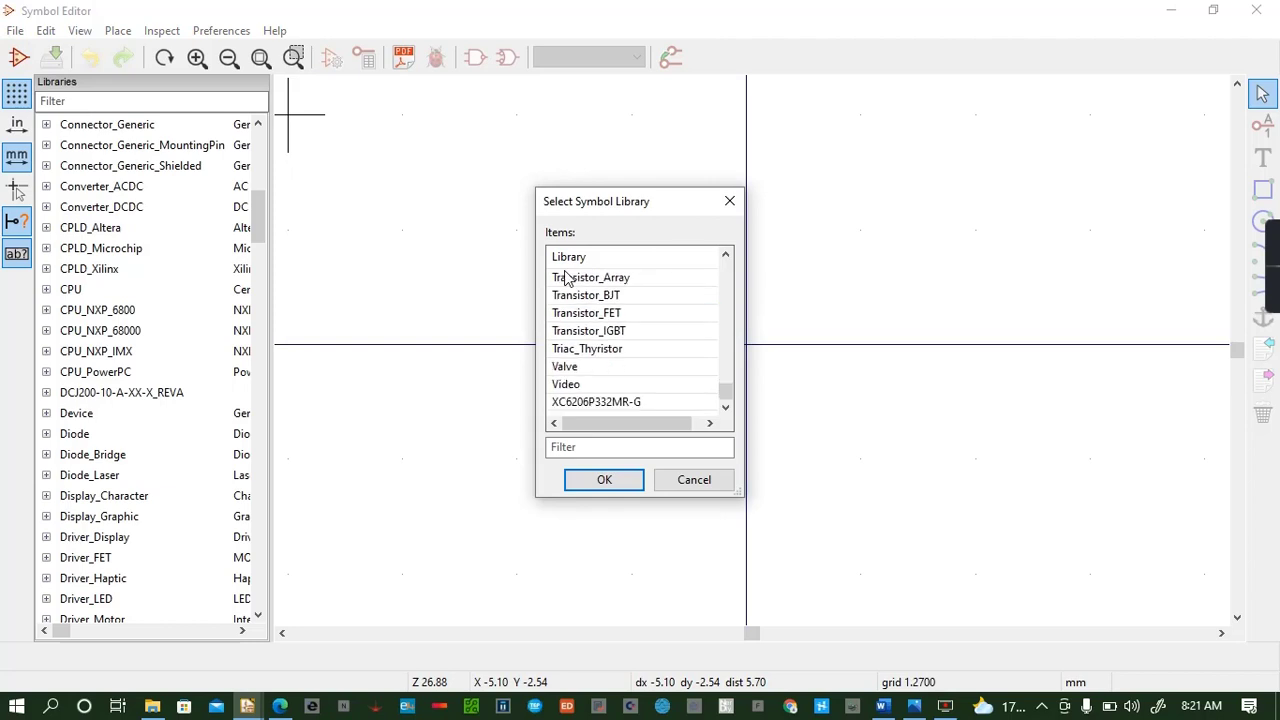
scroll(565, 278, up, 12)
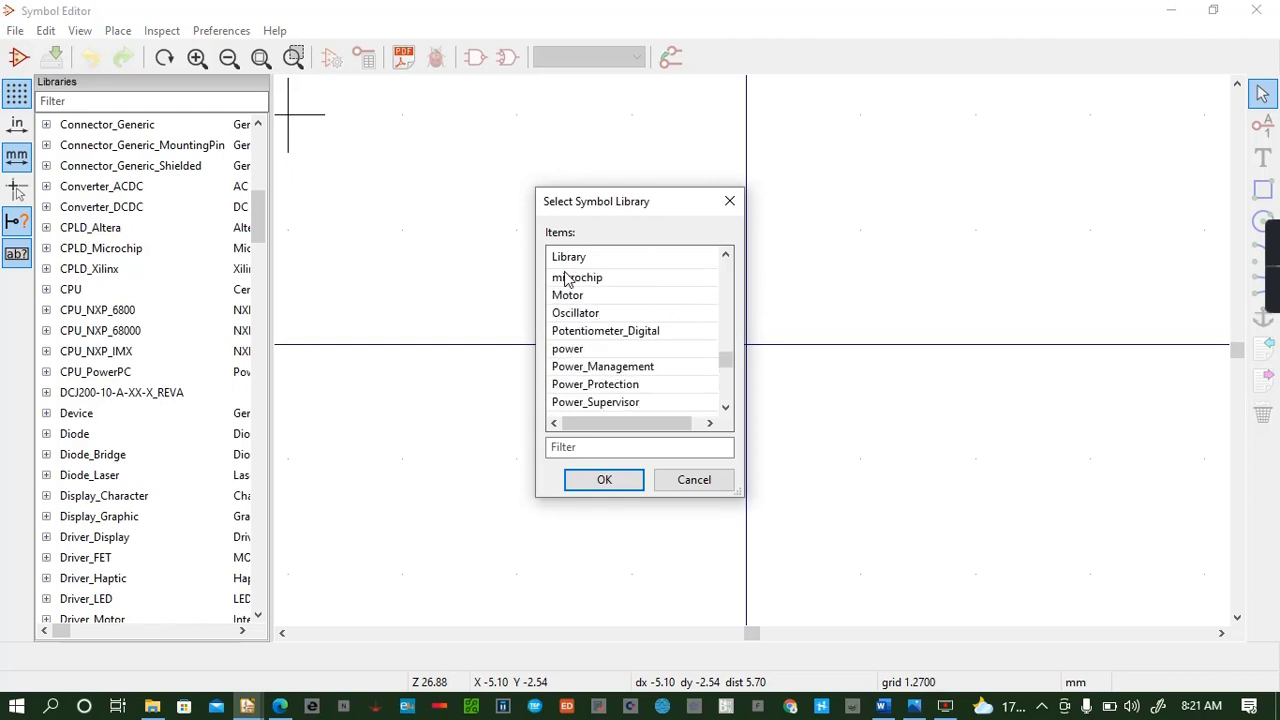
scroll(565, 278, up, 15)
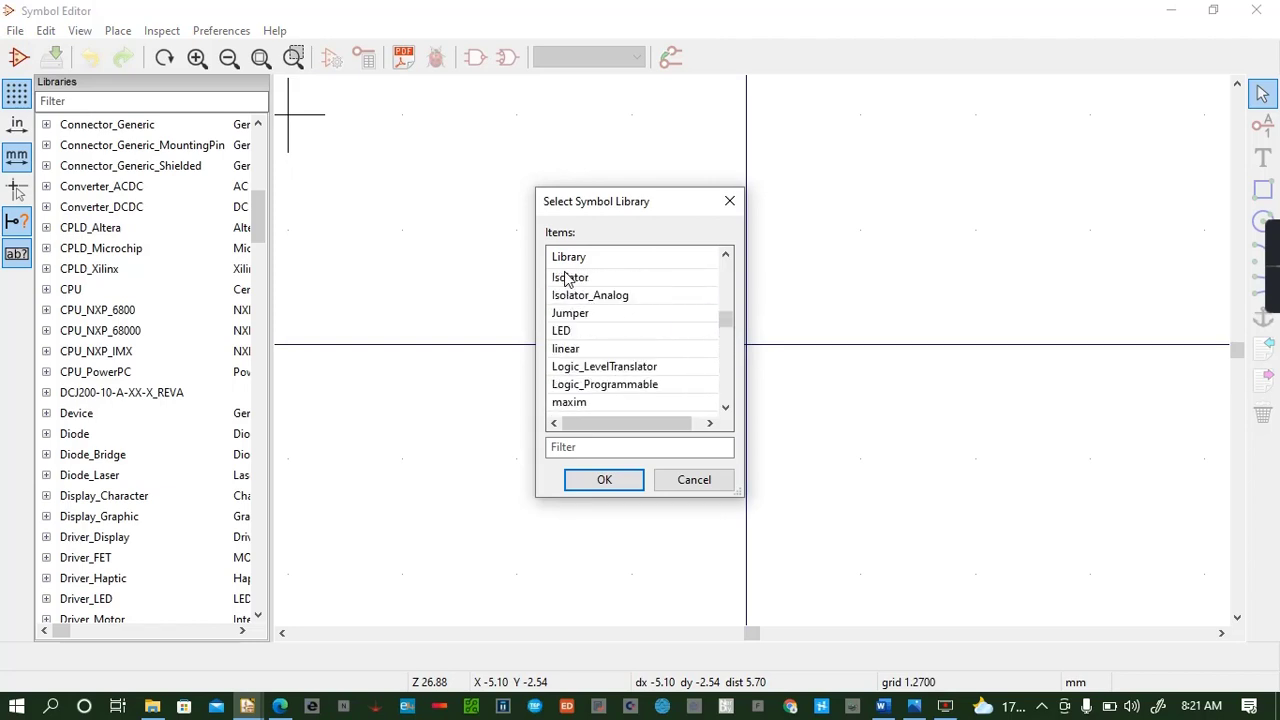
scroll(565, 278, up, 15)
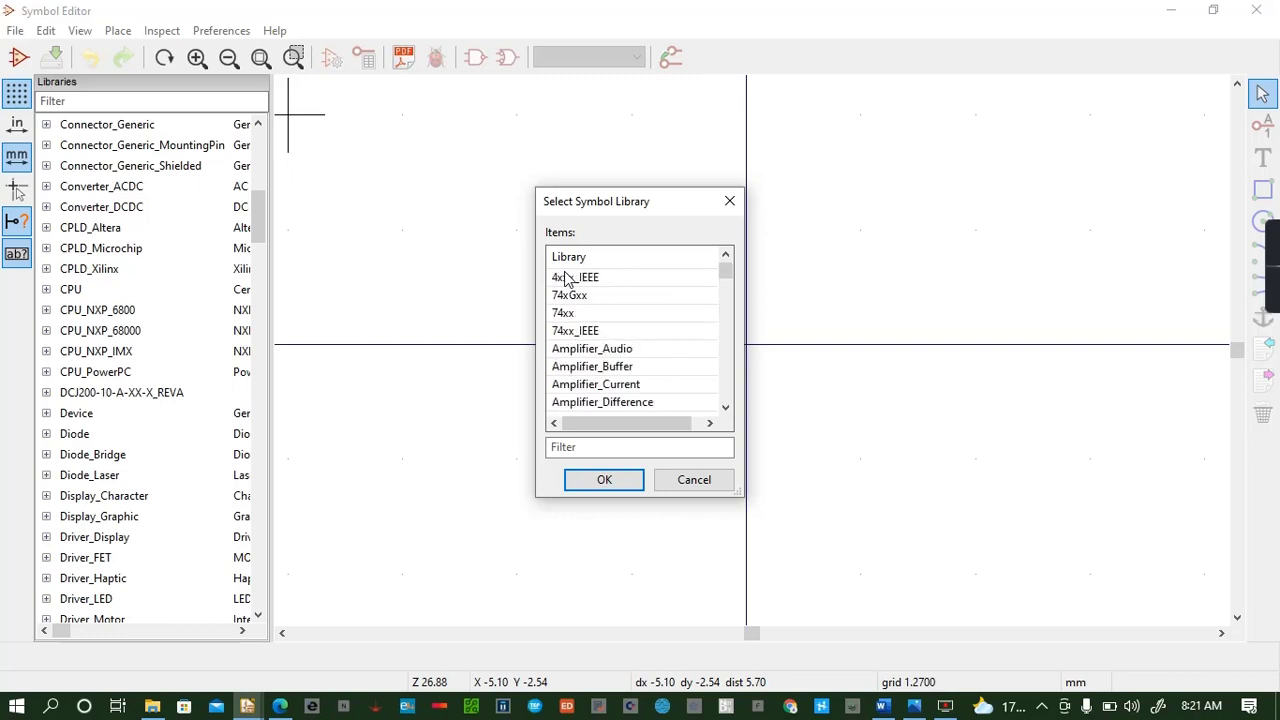
scroll(565, 278, down, 1)
scroll(565, 278, up, 1)
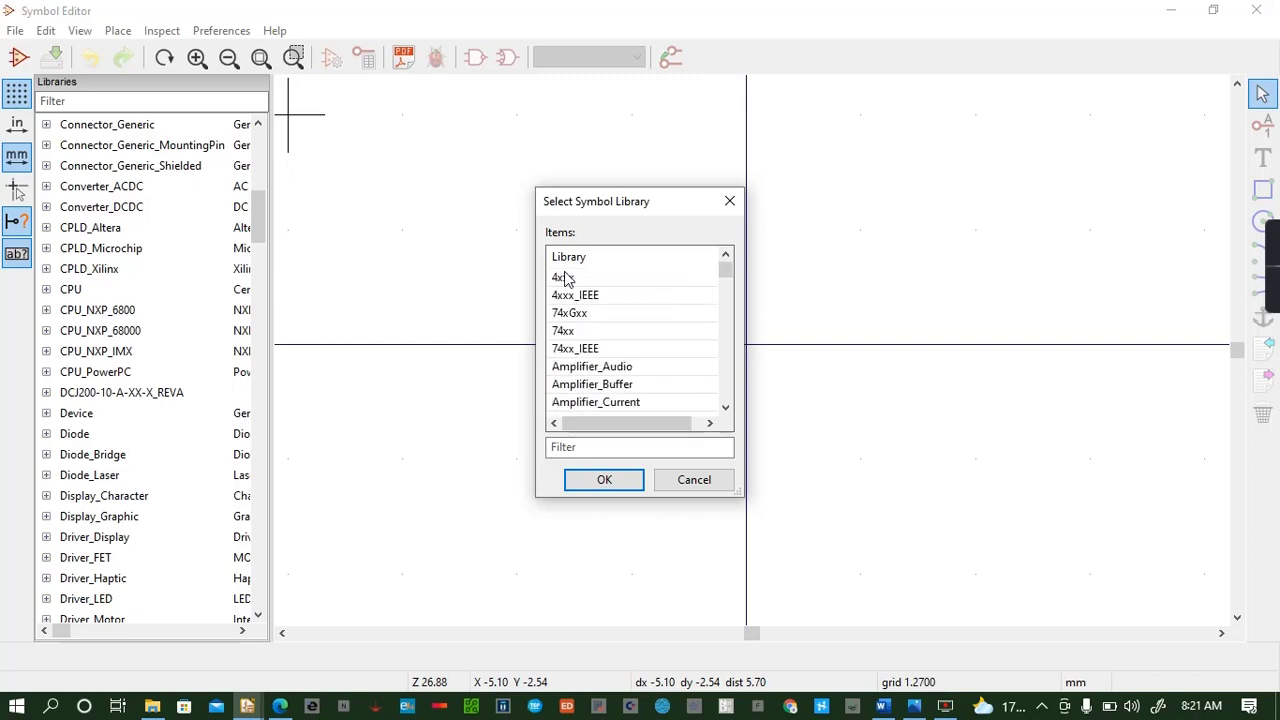
click(730, 201)
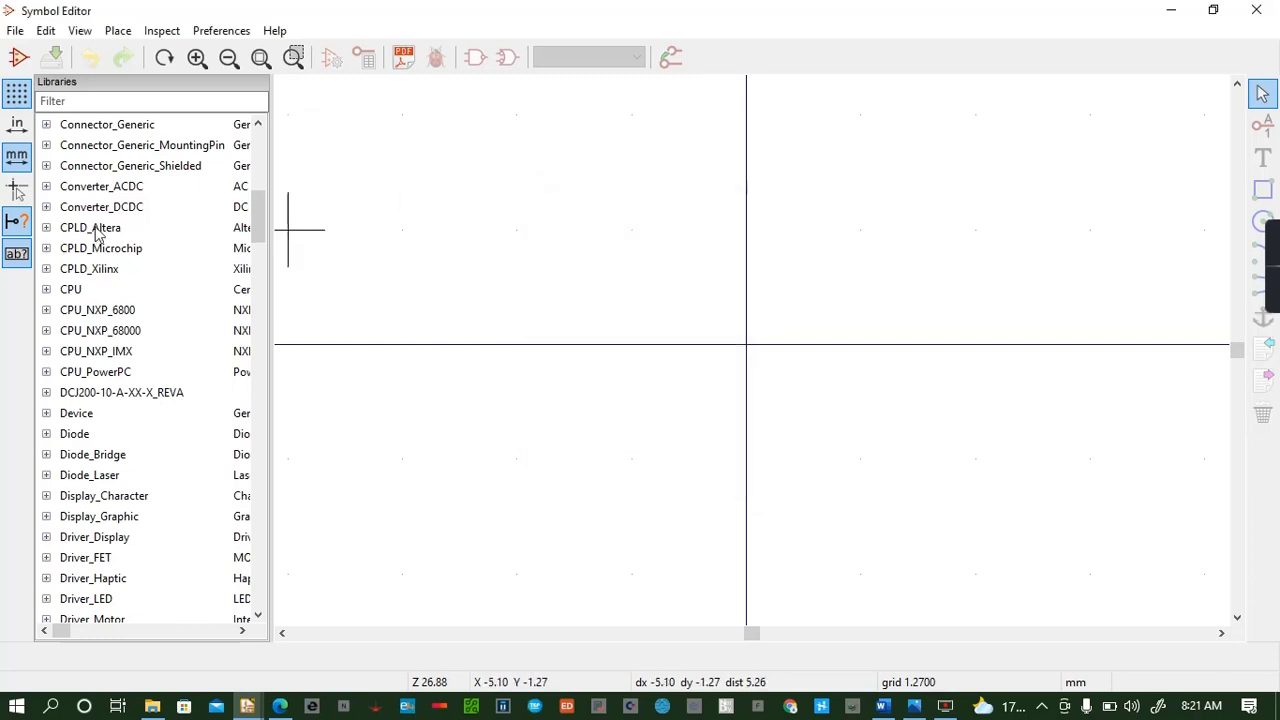
Add the existing STM32F031K6MUGO library file from the project folder to the global library table
right_click(189, 236)
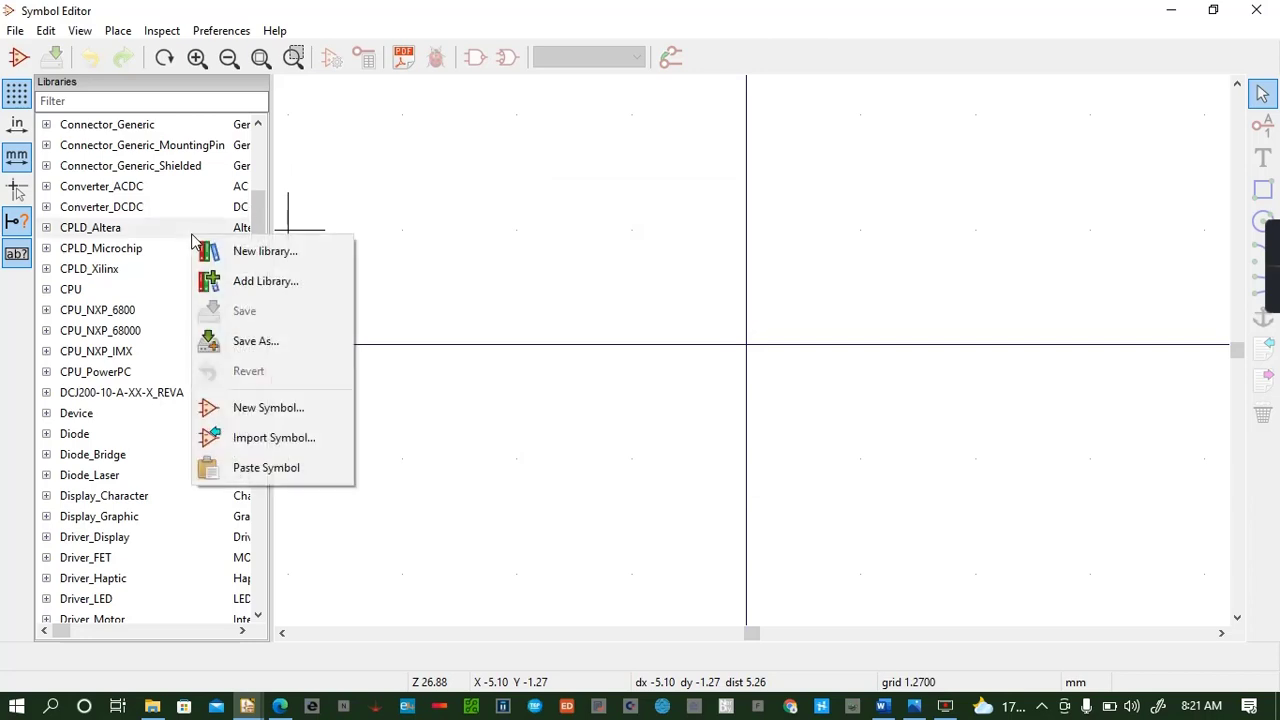
click(265, 285)
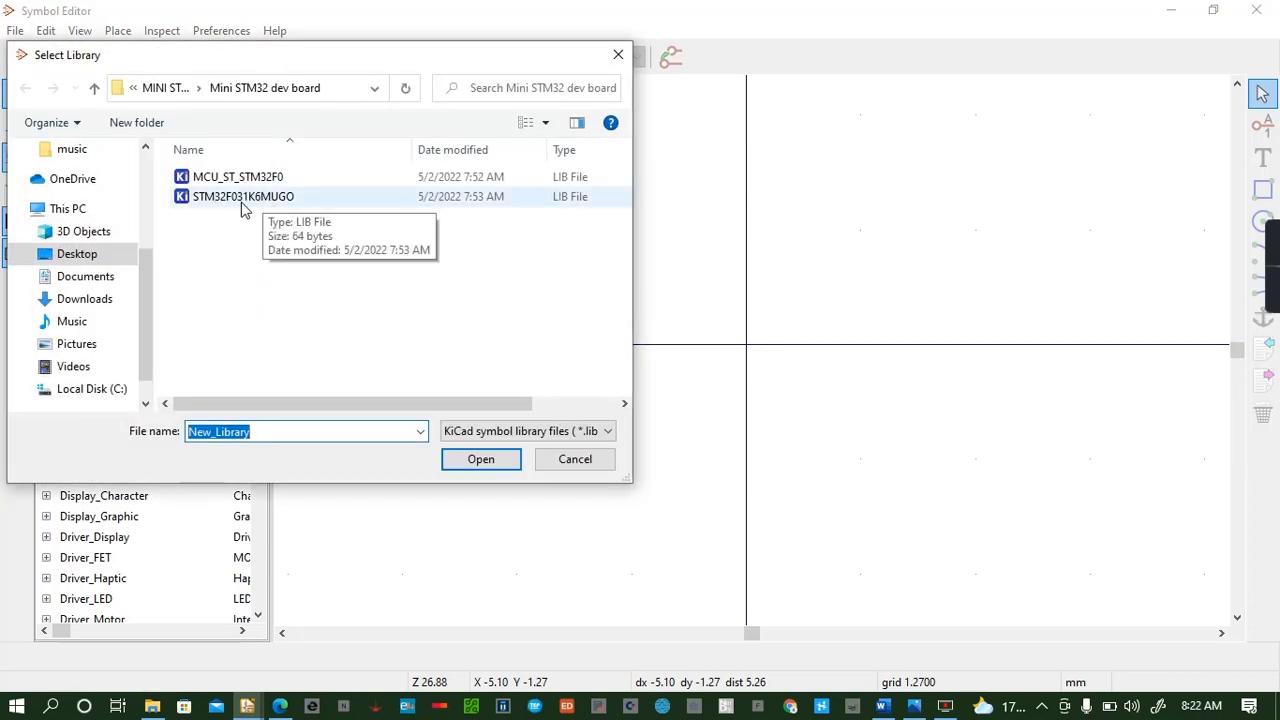
click(243, 197)
click(475, 466)
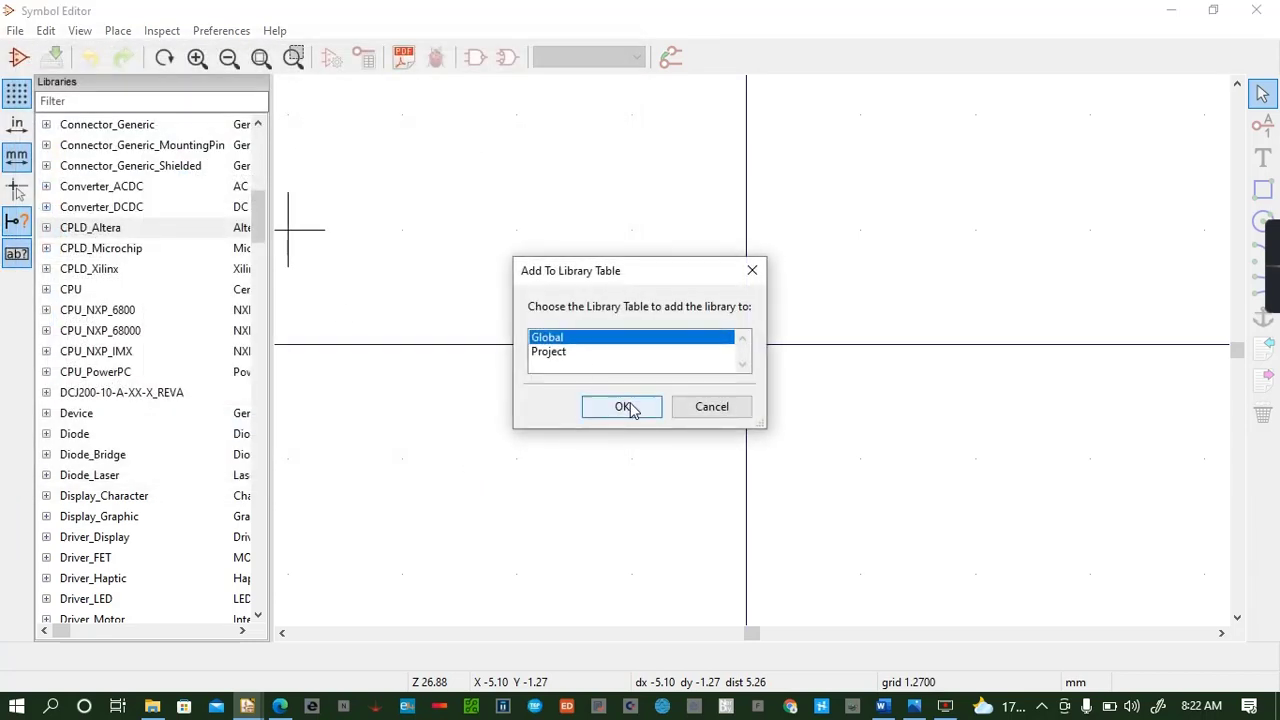
click(622, 407)
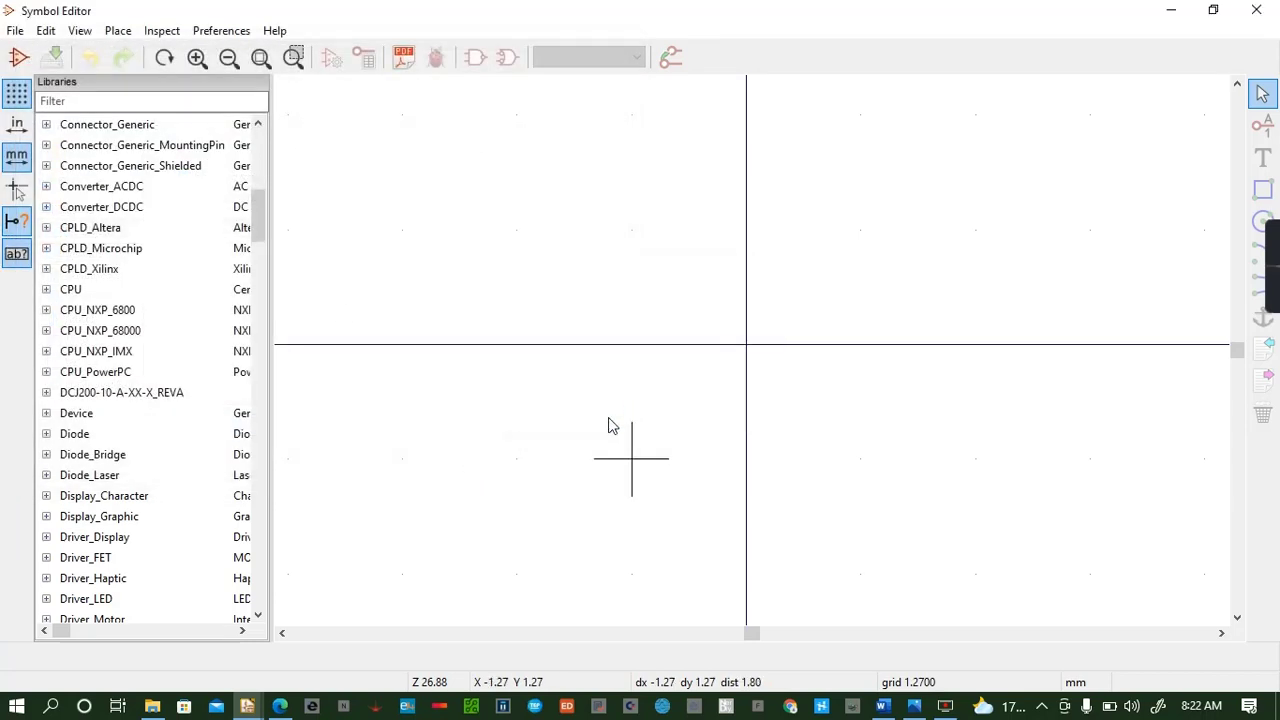
Filter the library tree for STM32F0, then expand and select the STM32F031K6MUGO library
click(101, 104)
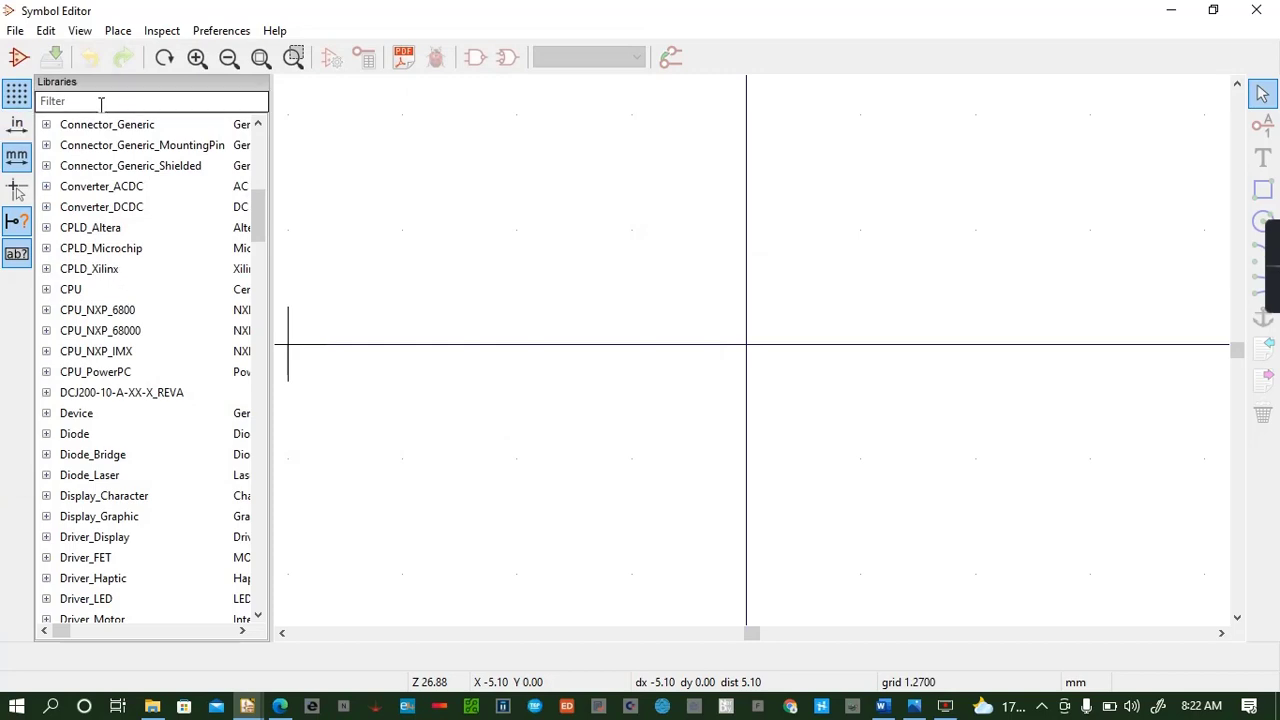
text(ST)
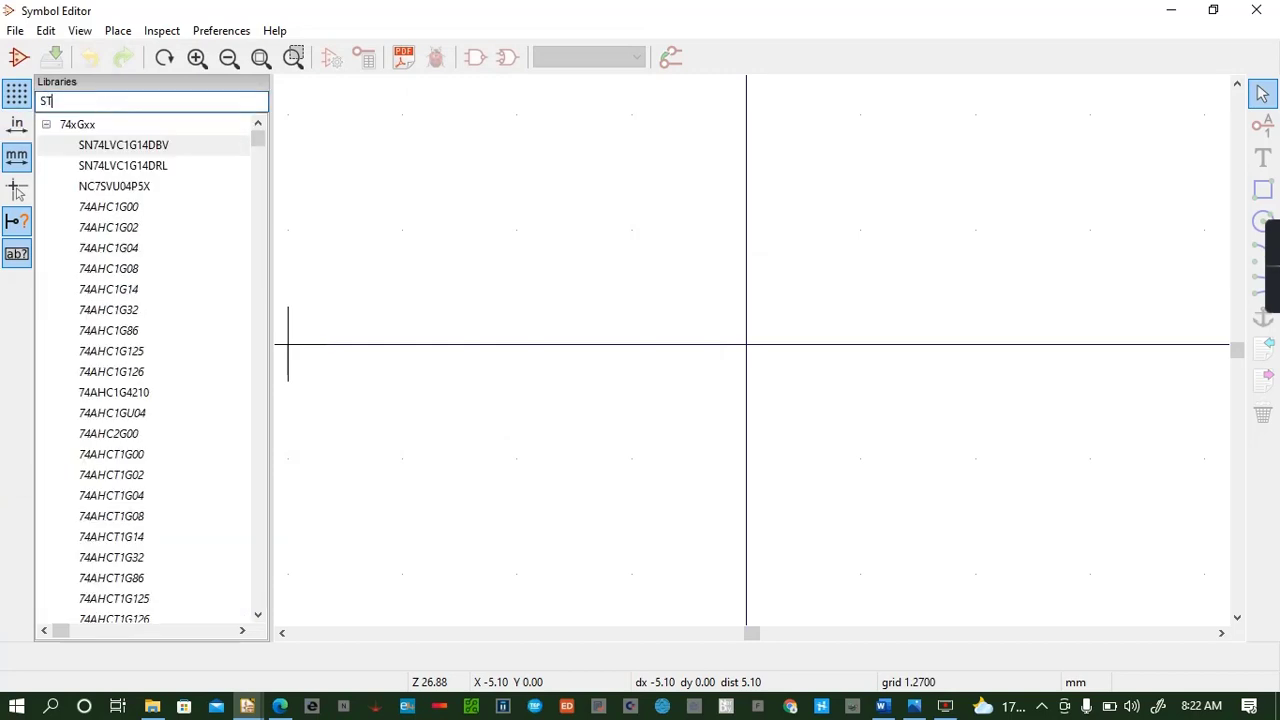
text(M32)
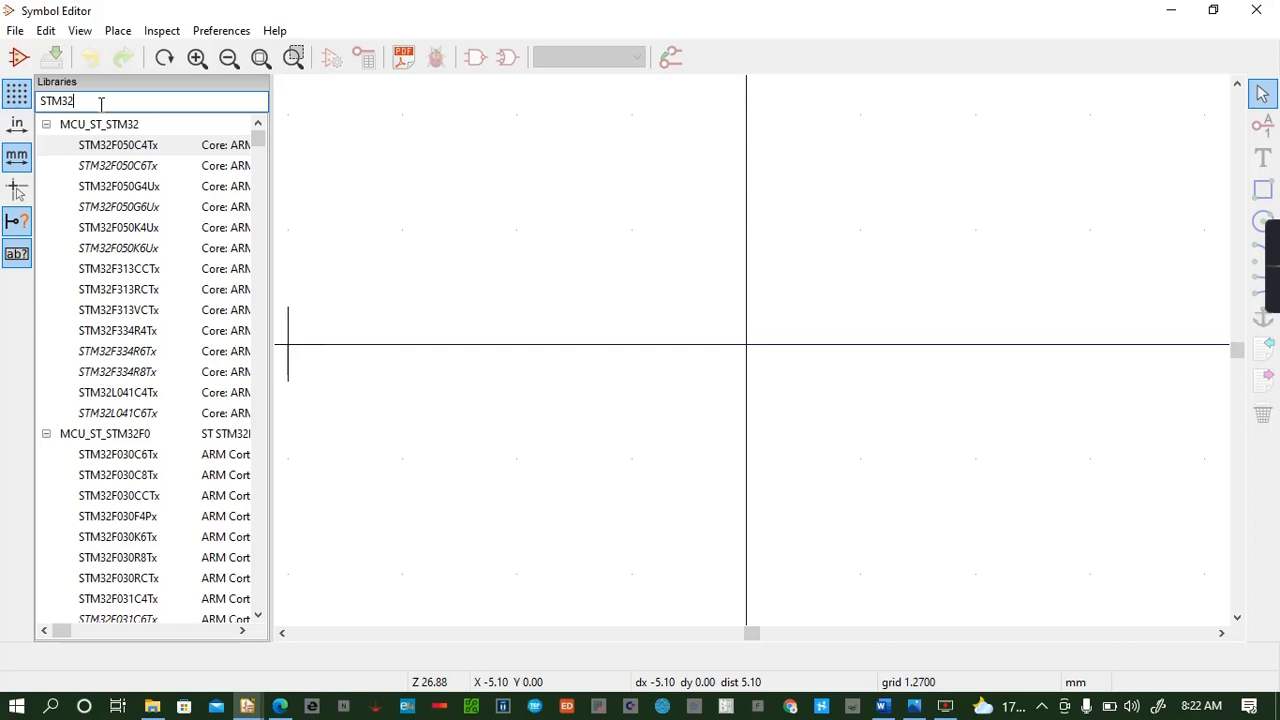
text(F0)
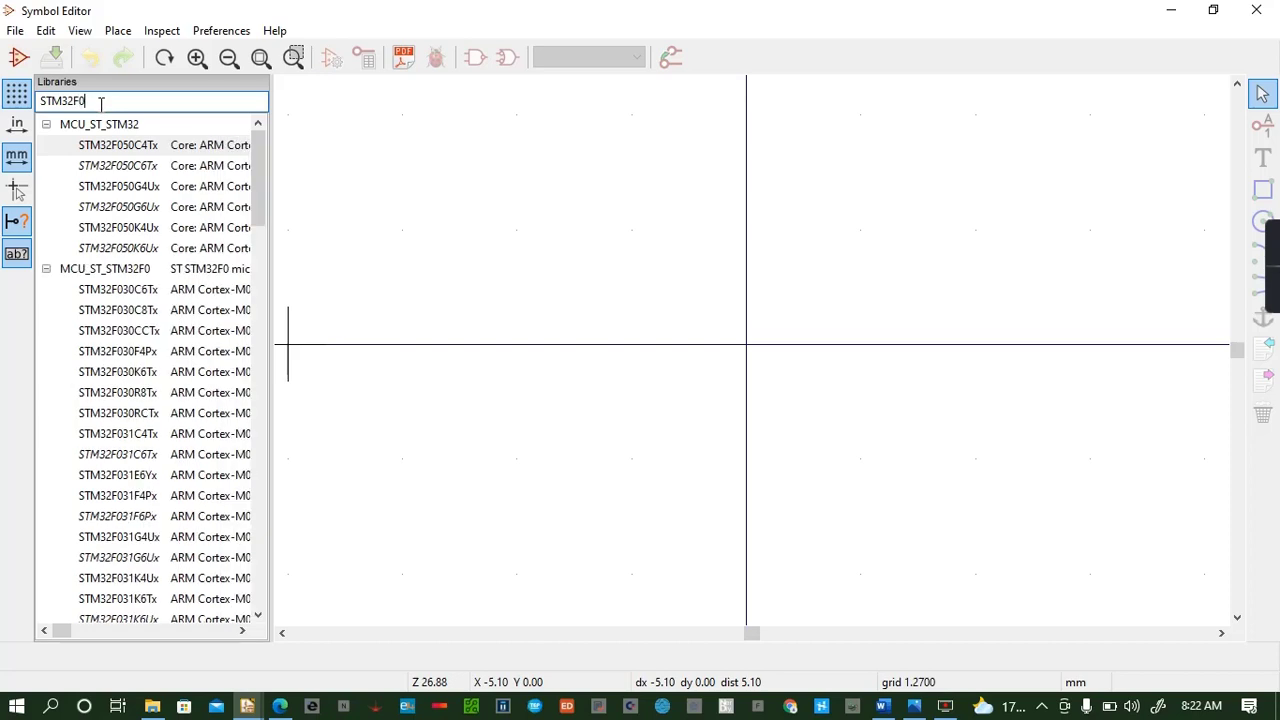
scroll(147, 180, down, 20)
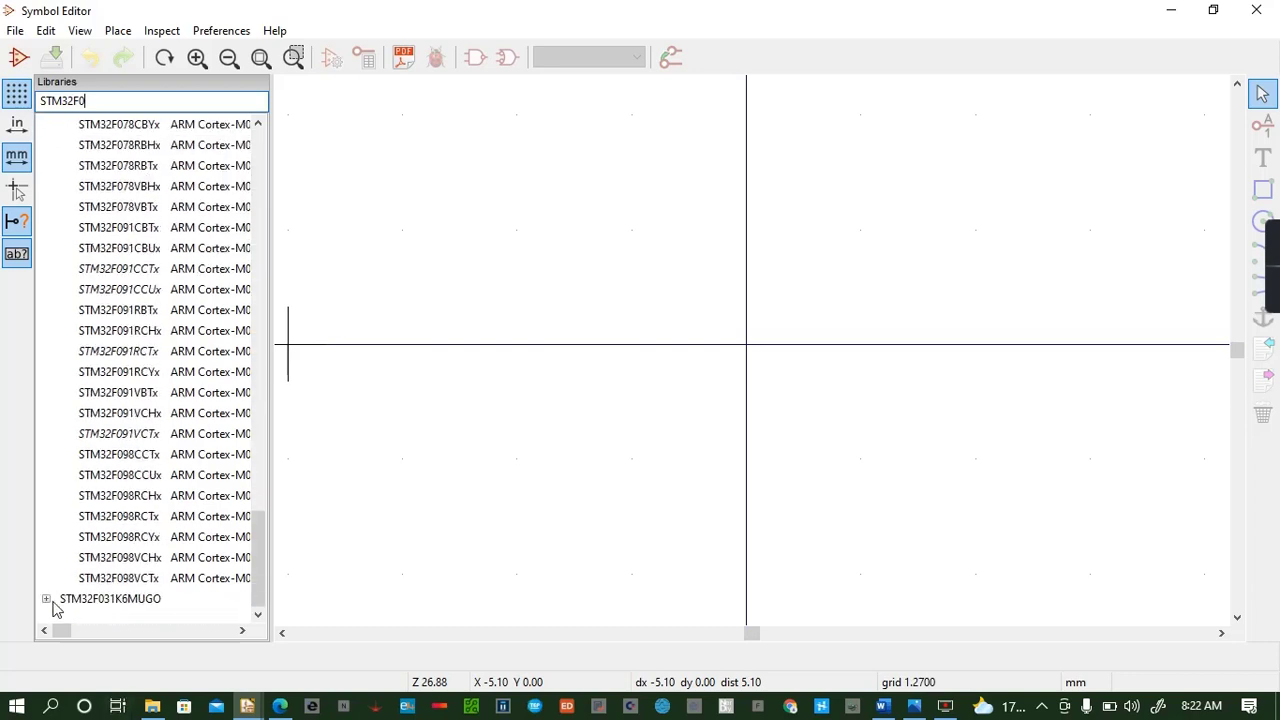
click(47, 599)
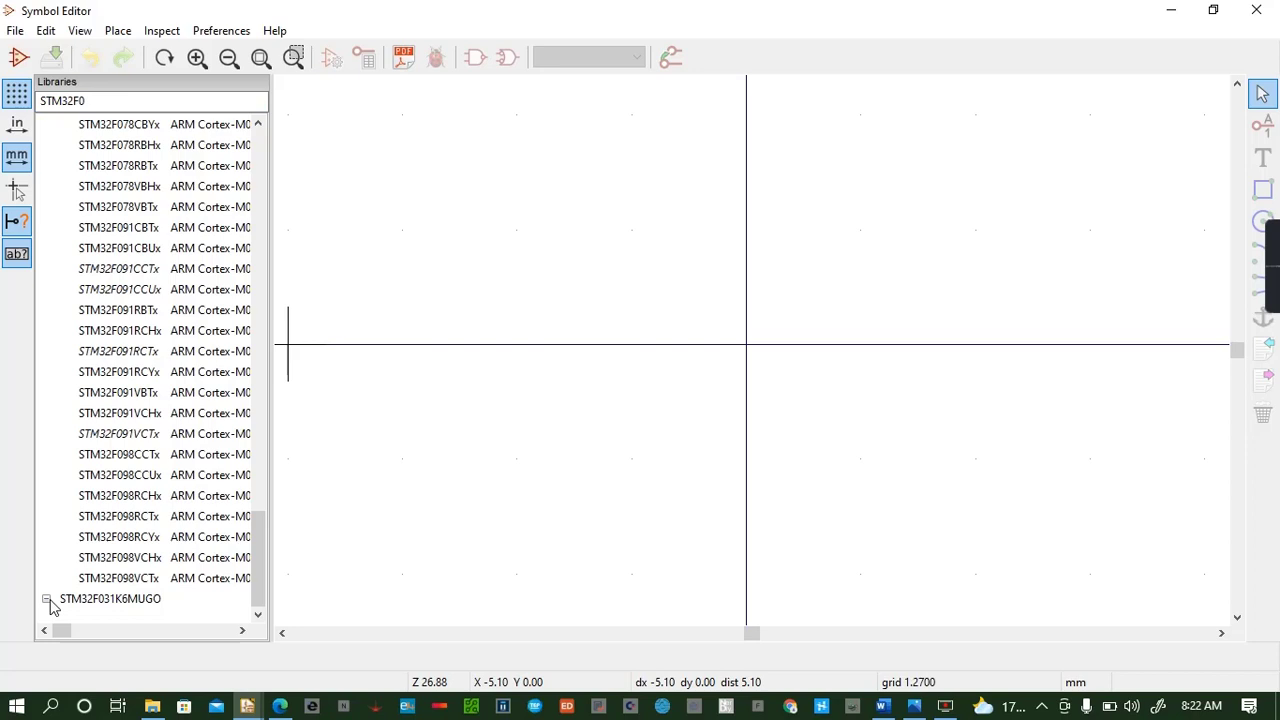
click(117, 603)
click(117, 601)
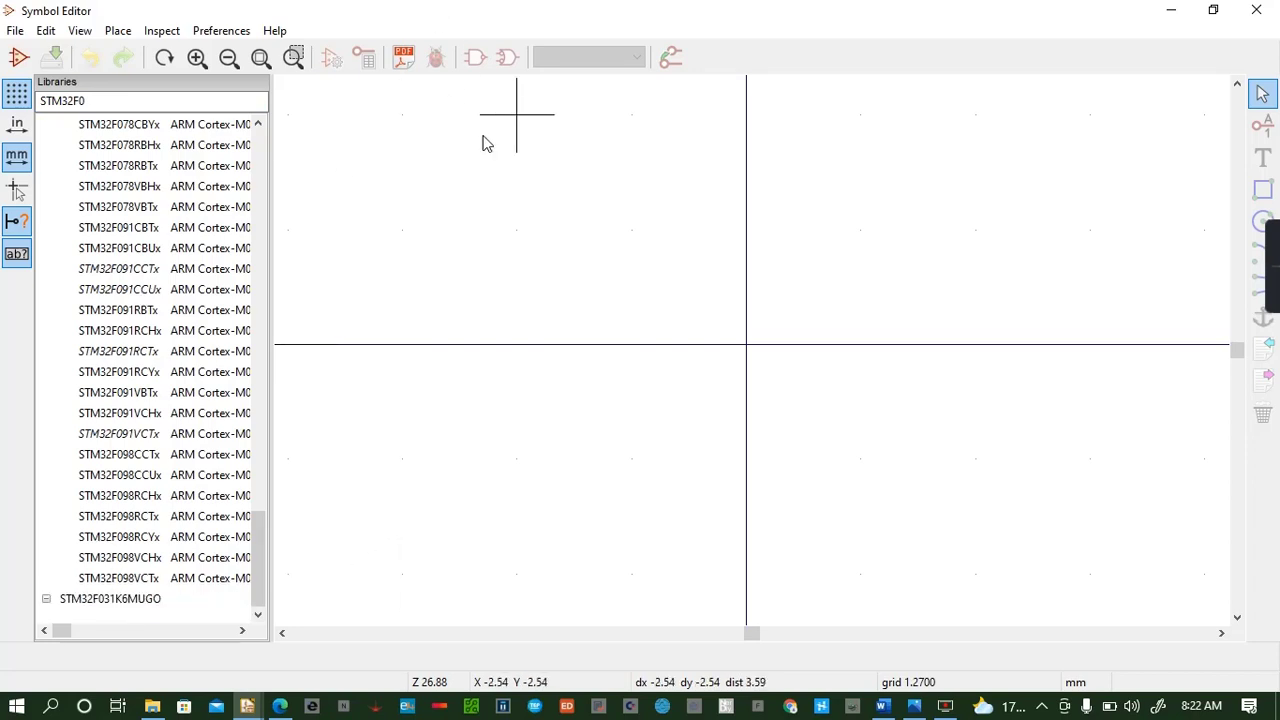
Create a new symbol named STM32F031K6 in the STM32F031K6MUGO library with default reference designator U?
click(20, 59)
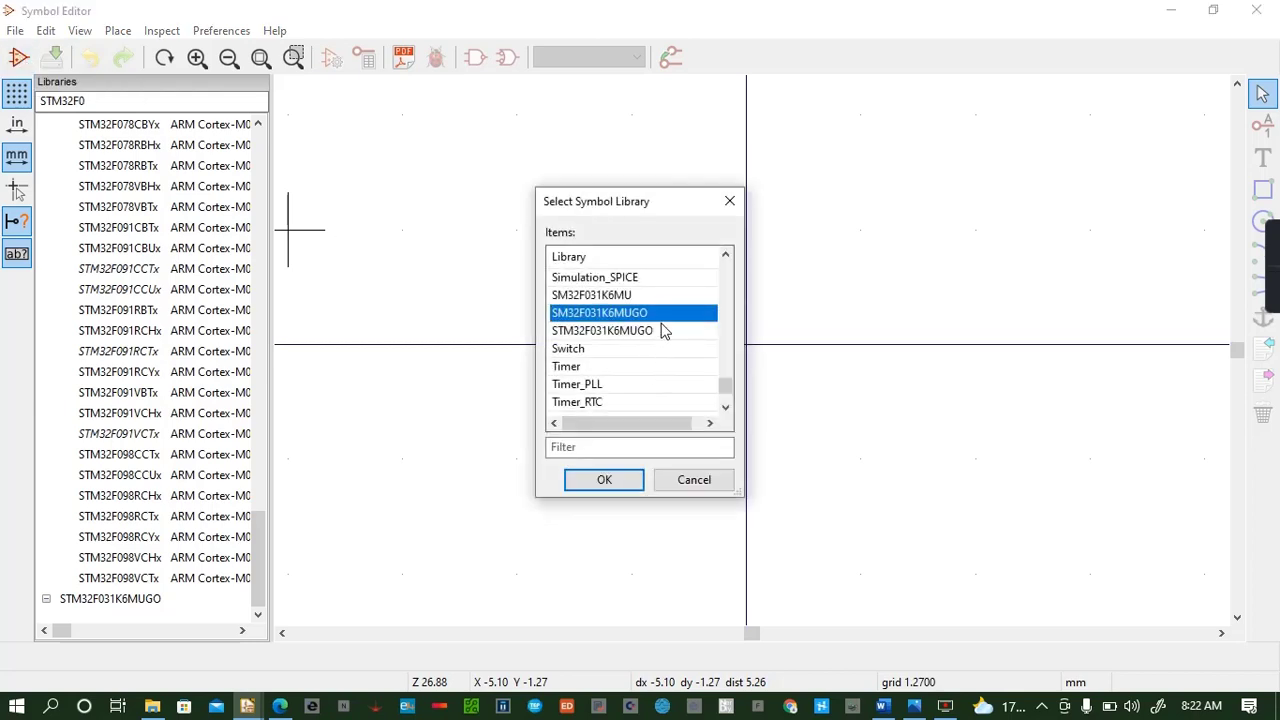
click(638, 335)
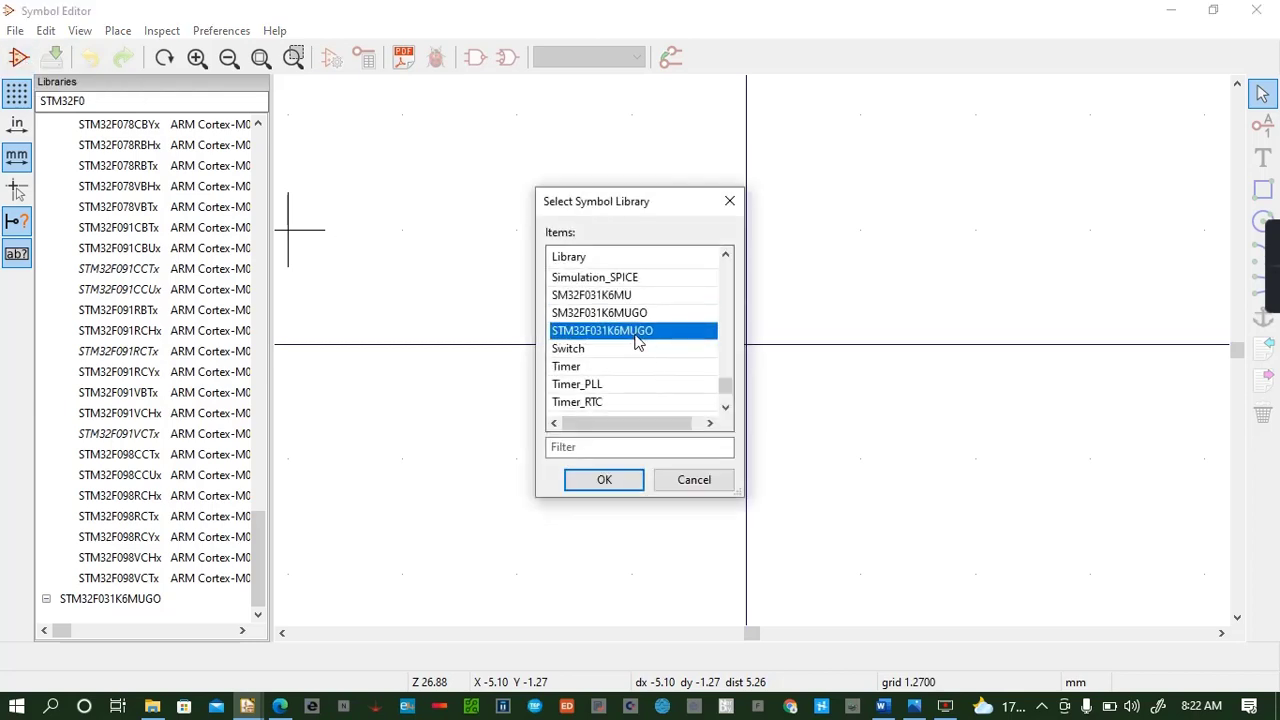
click(605, 479)
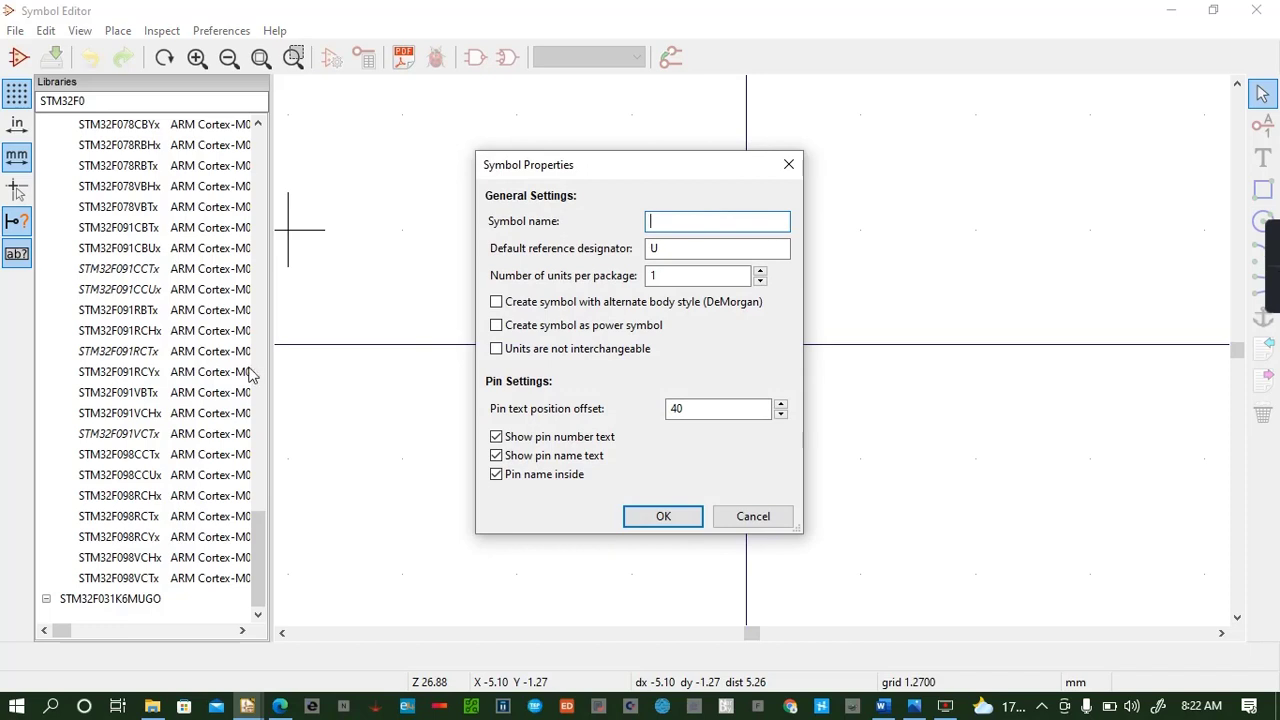
text(STM32F031K6)
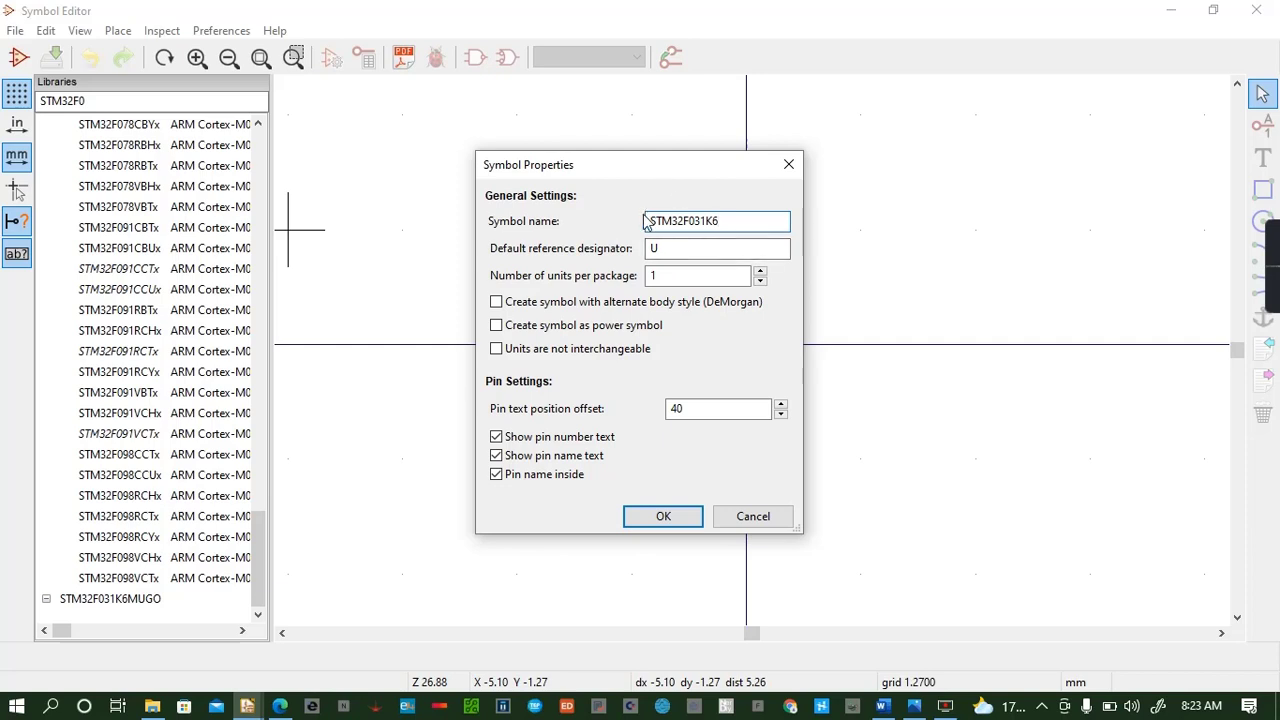
click(681, 247)
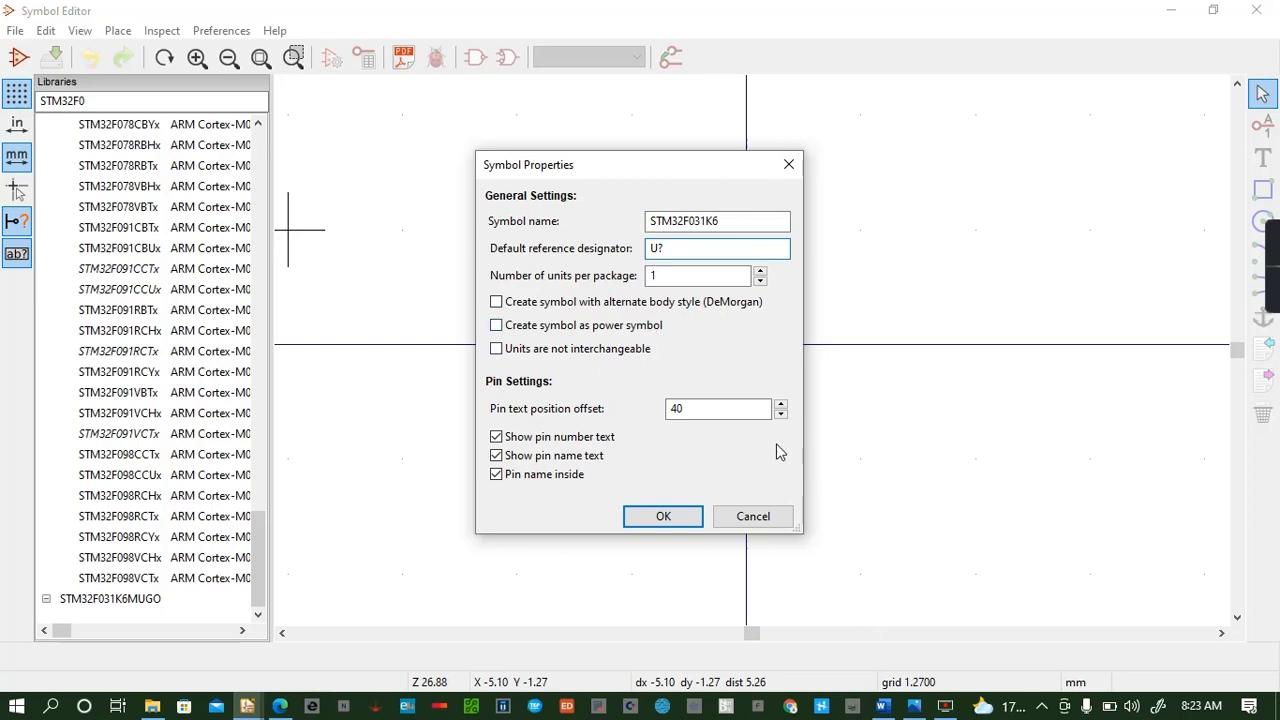
click(665, 516)
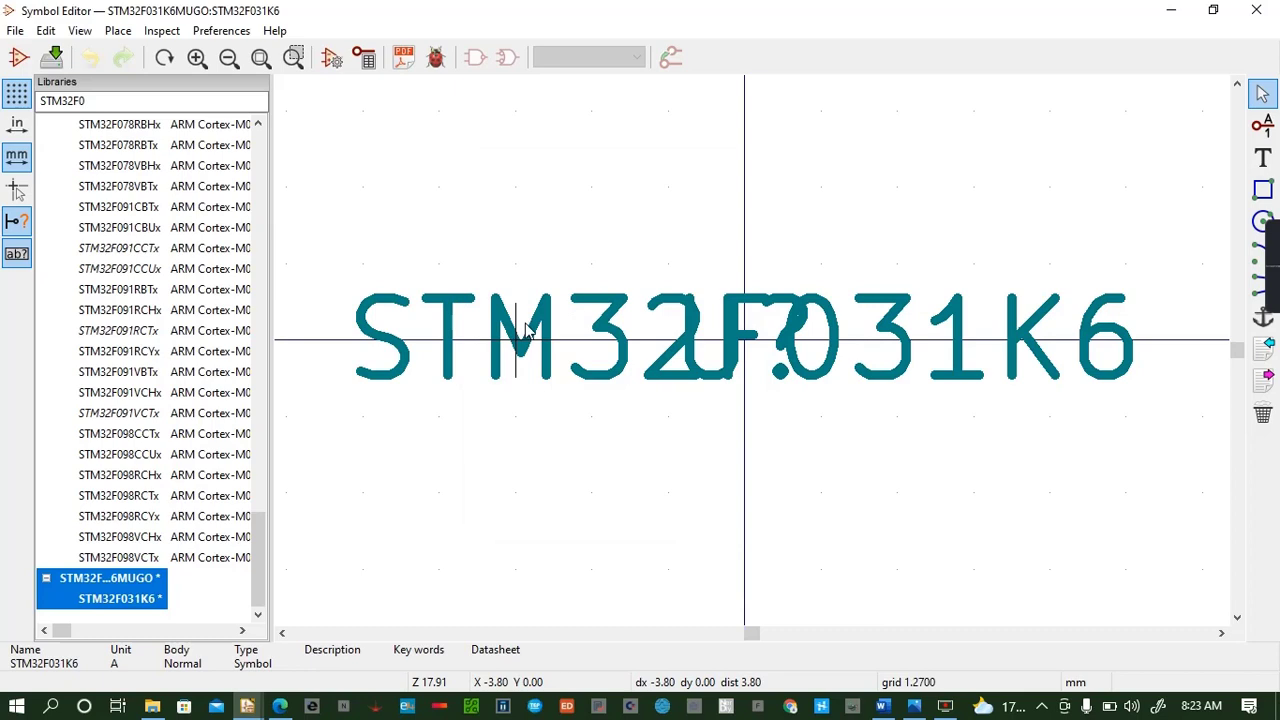
Move the symbol's STM32F031K6 value text to 1.27 mm above the origin, centred on the vertical axis
click(527, 333)
key(m)
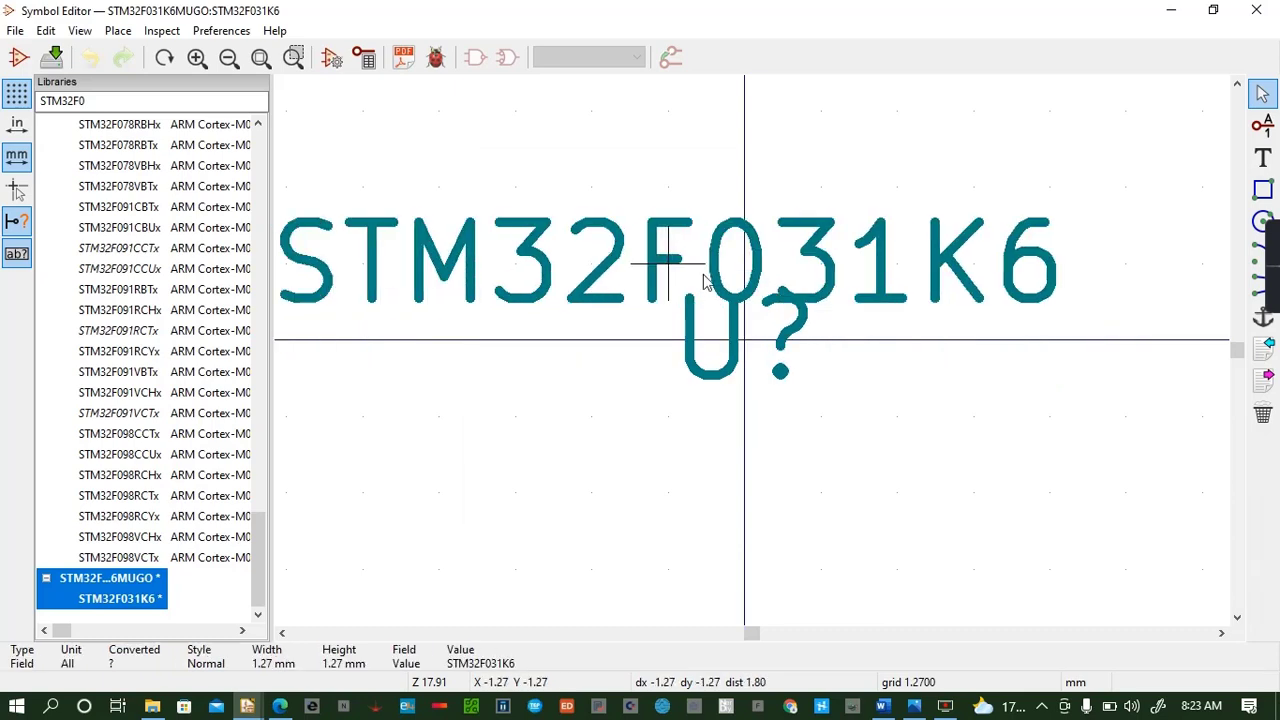
click(758, 293)
Move the U? reference text to 1.27 mm below the origin and save the symbol library
click(733, 349)
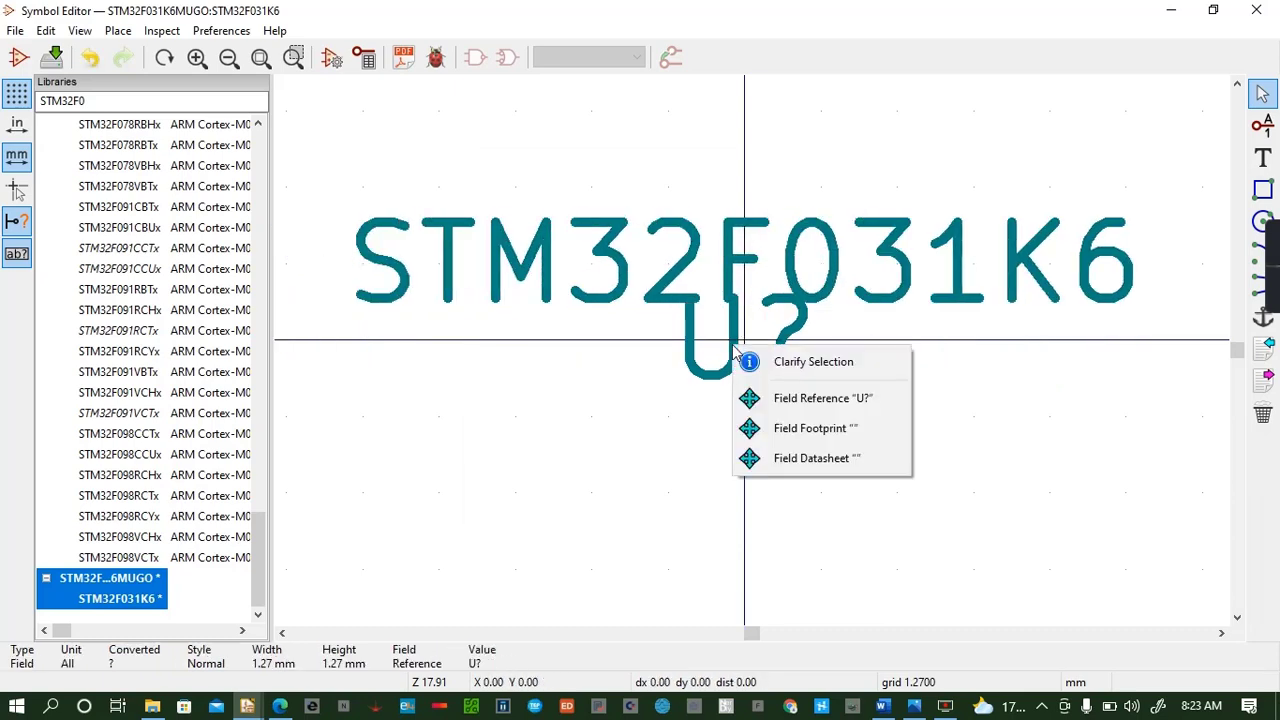
click(812, 401)
key(m)
click(752, 405)
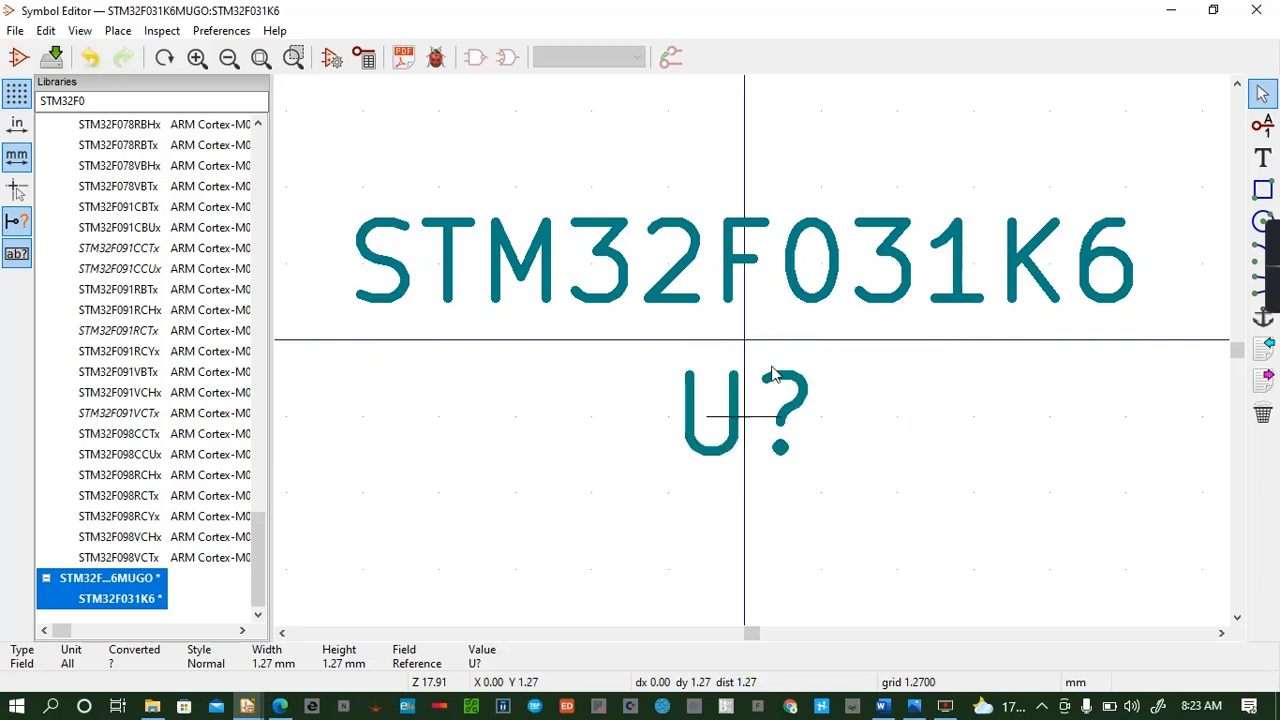
scroll(751, 363, down, 5)
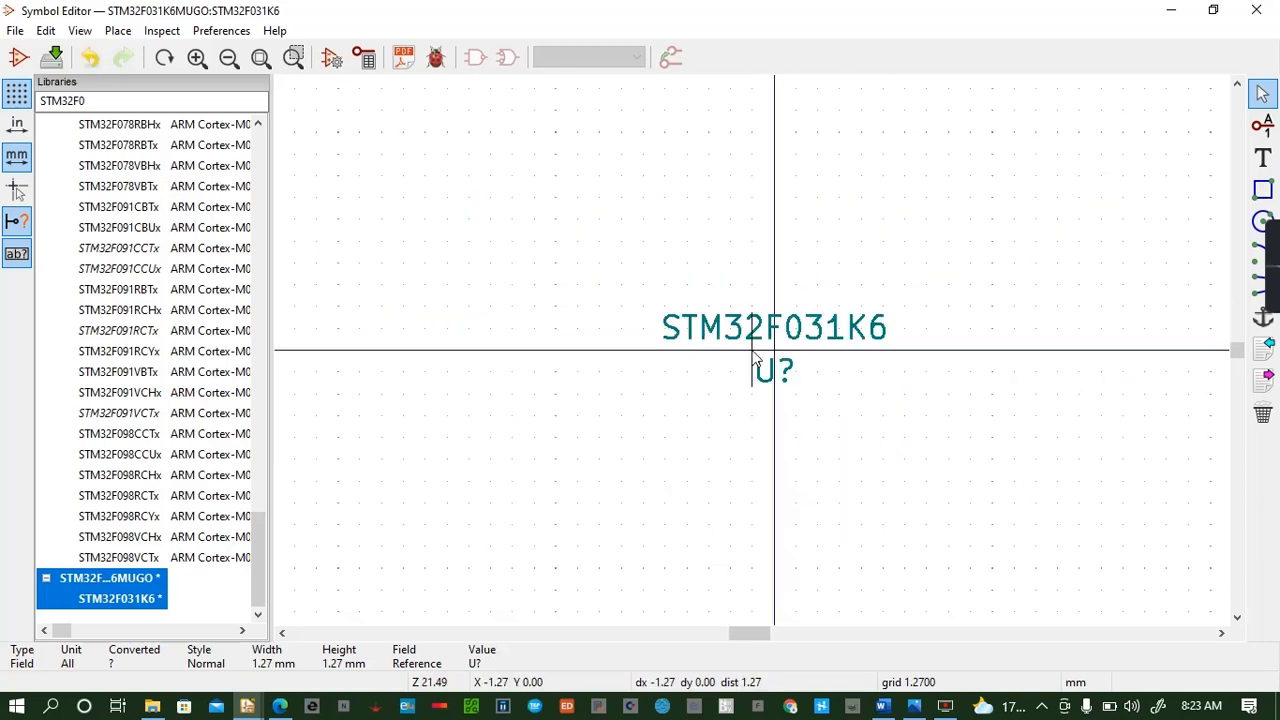
key(ctrl+s)
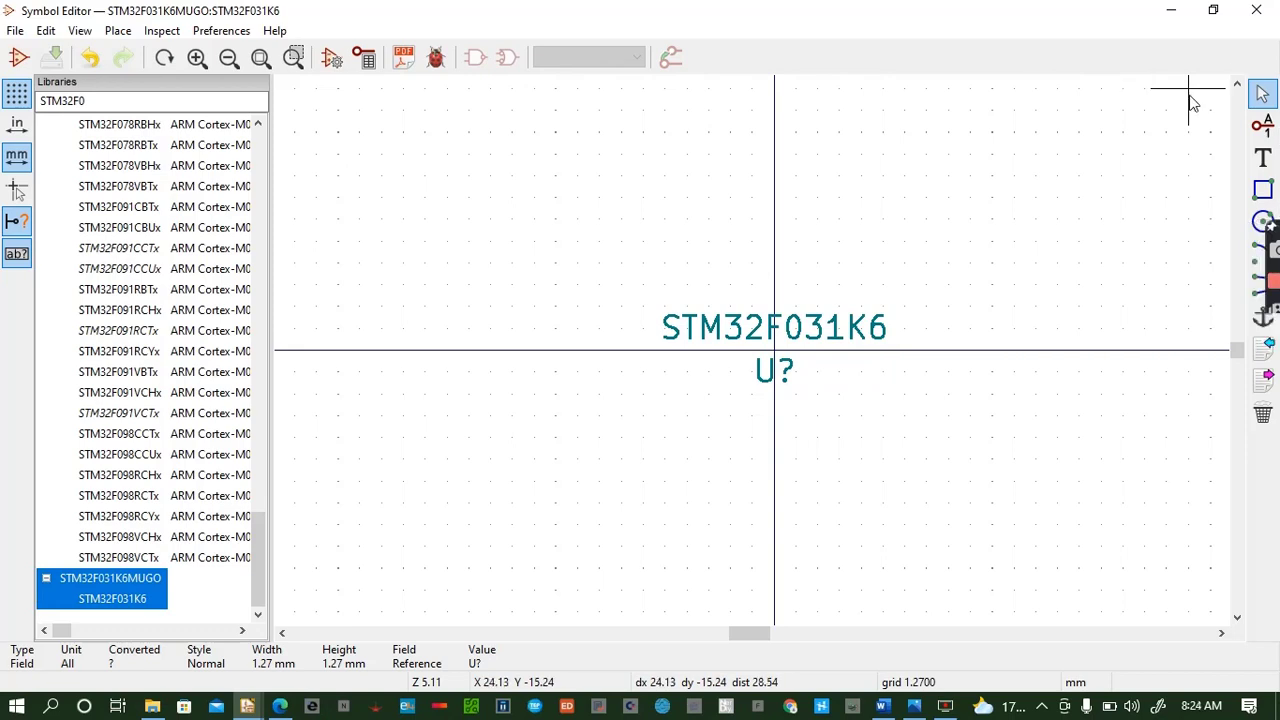
Start a new input pin up and to the left of the origin, with 5.08 mm pin length and 1.27 mm name text size
click(1262, 124)
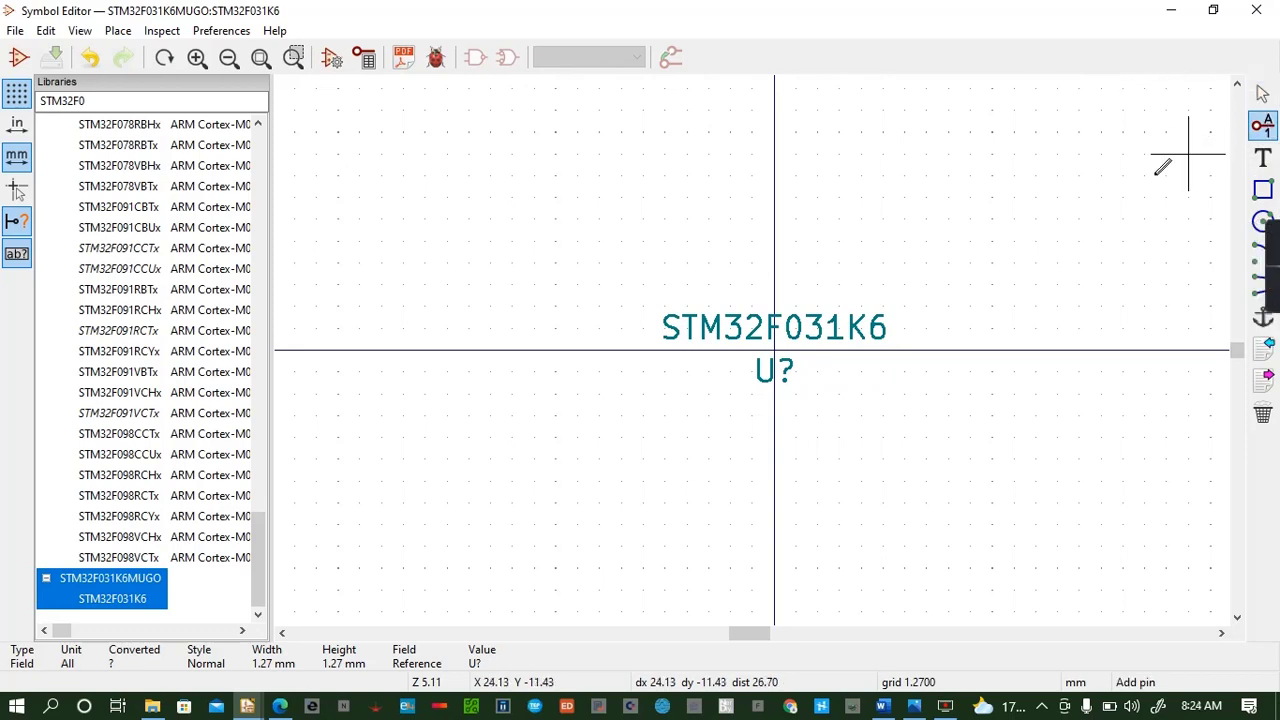
click(556, 240)
click(550, 403)
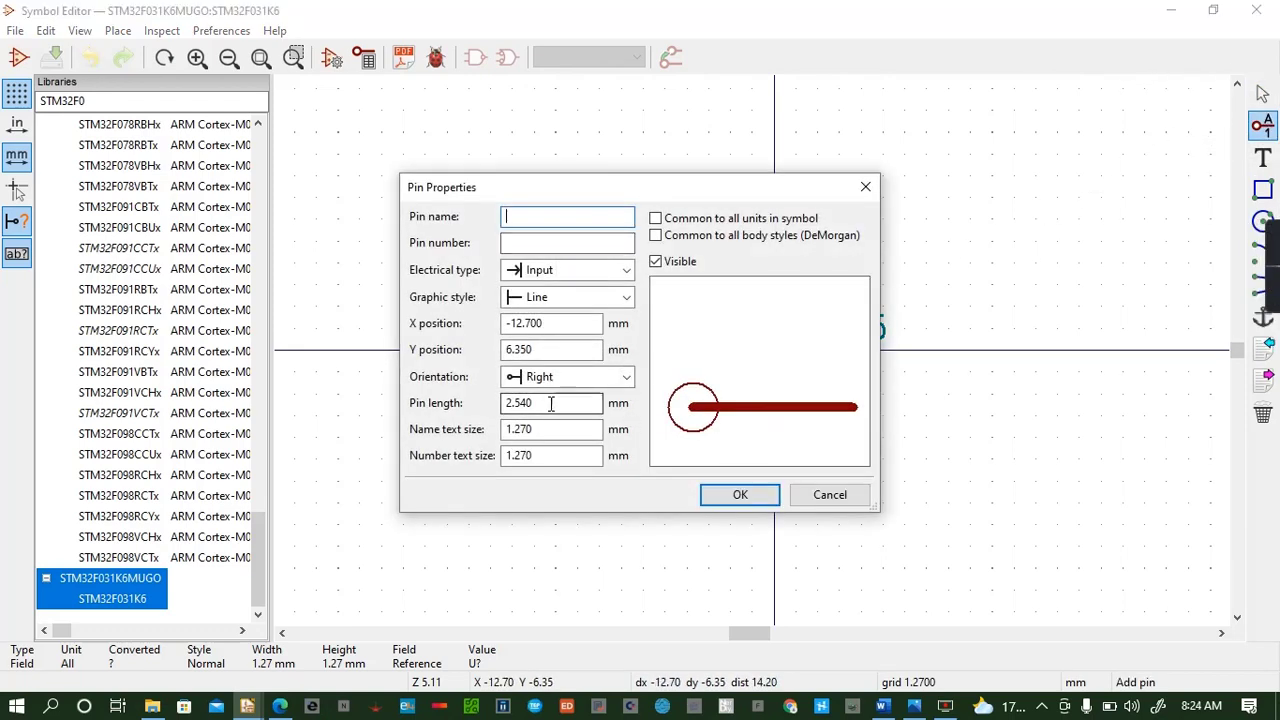
key(BackSpace)
key(BackSpace)
key(BackSpace)
key(BackSpace)
key(BackSpace)
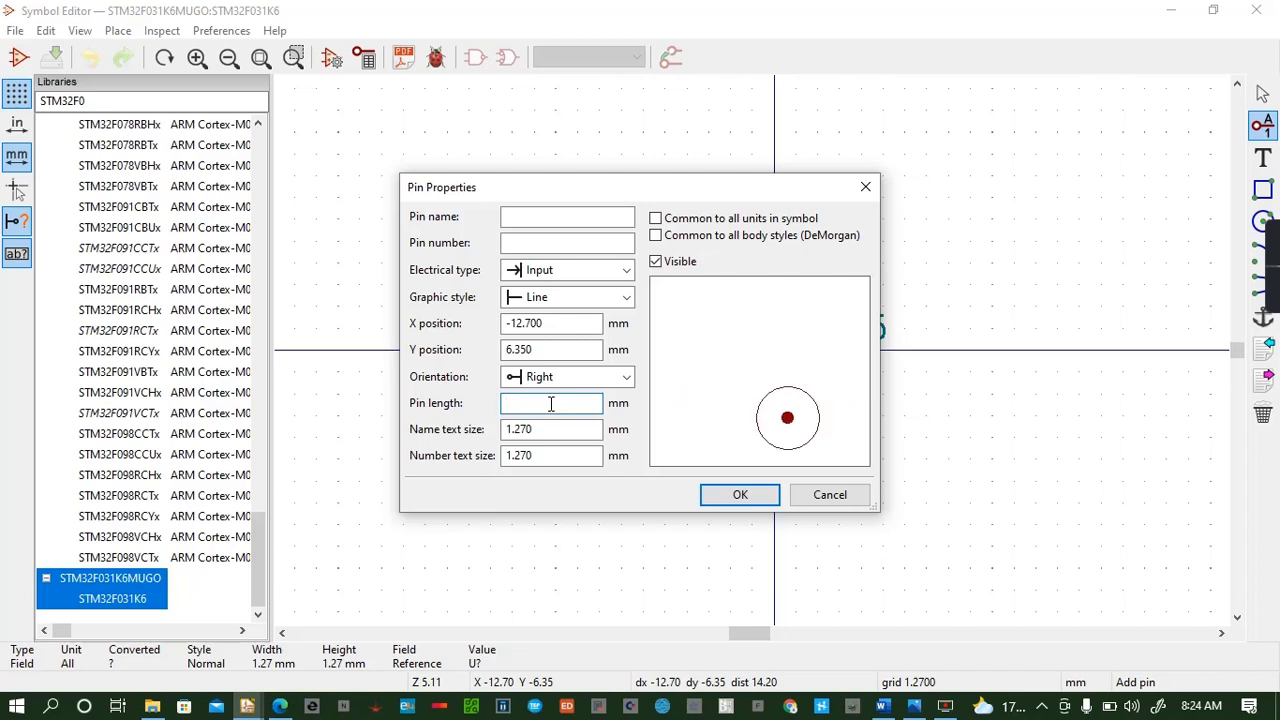
text(5.08)
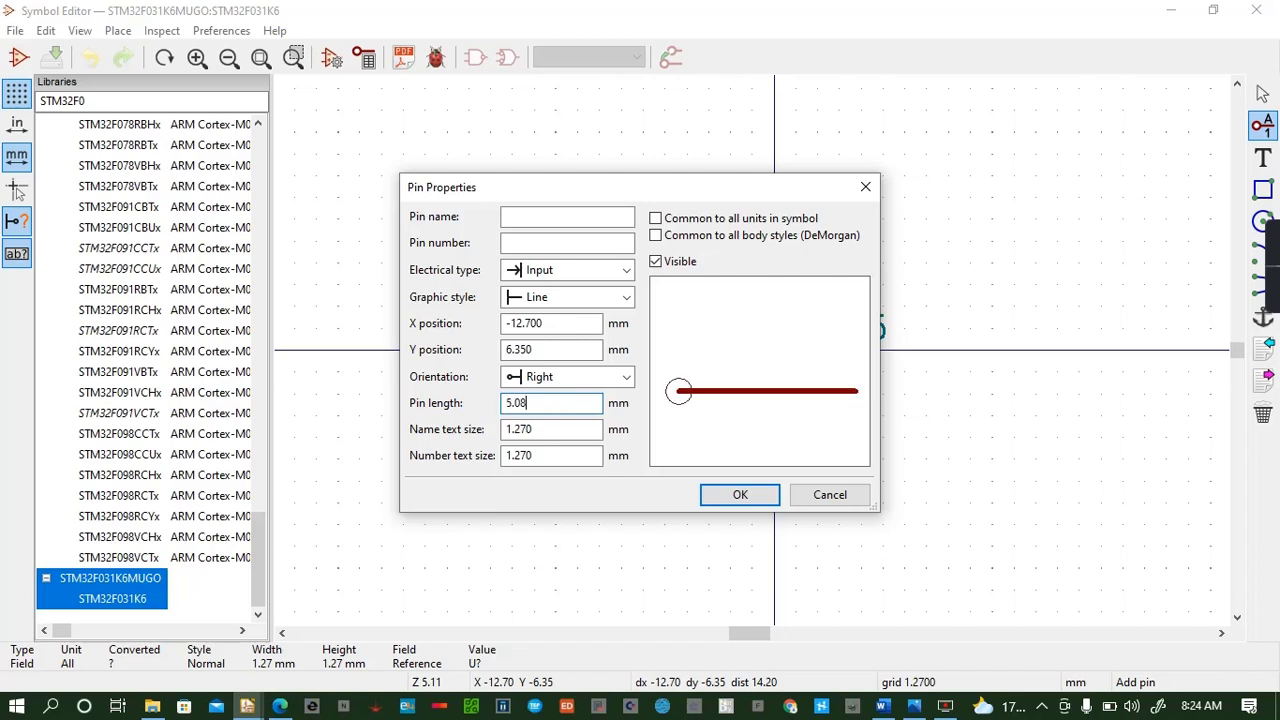
click(552, 428)
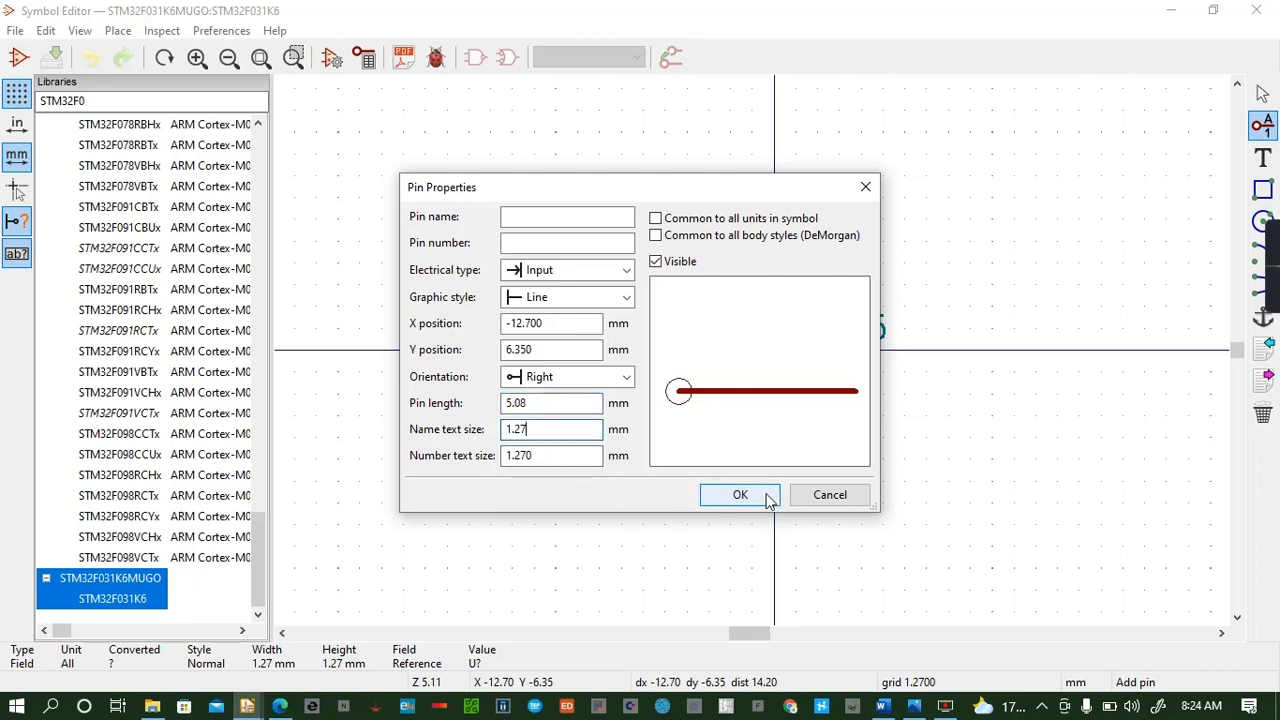
Check the LQFP32 pinout in the datasheet, name the pin VDD with number 1, and place it at about X -17.8, Y -8.9 mm
click(527, 217)
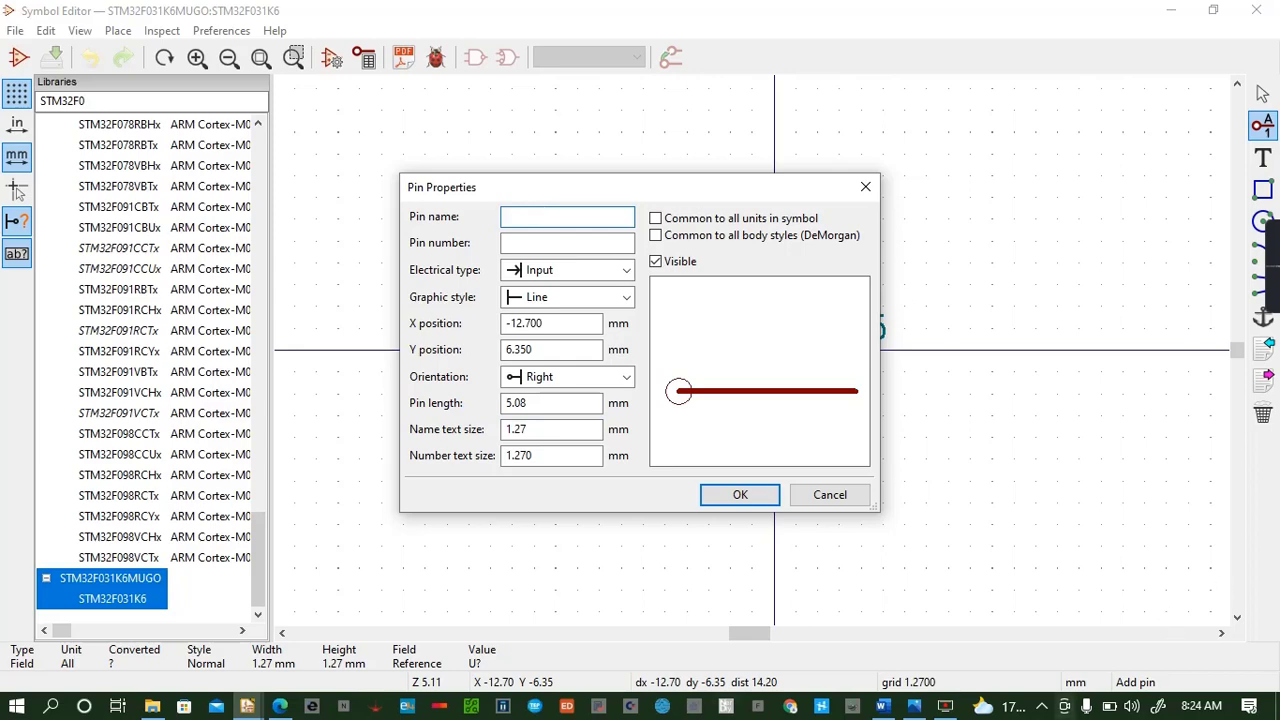
click(279, 707)
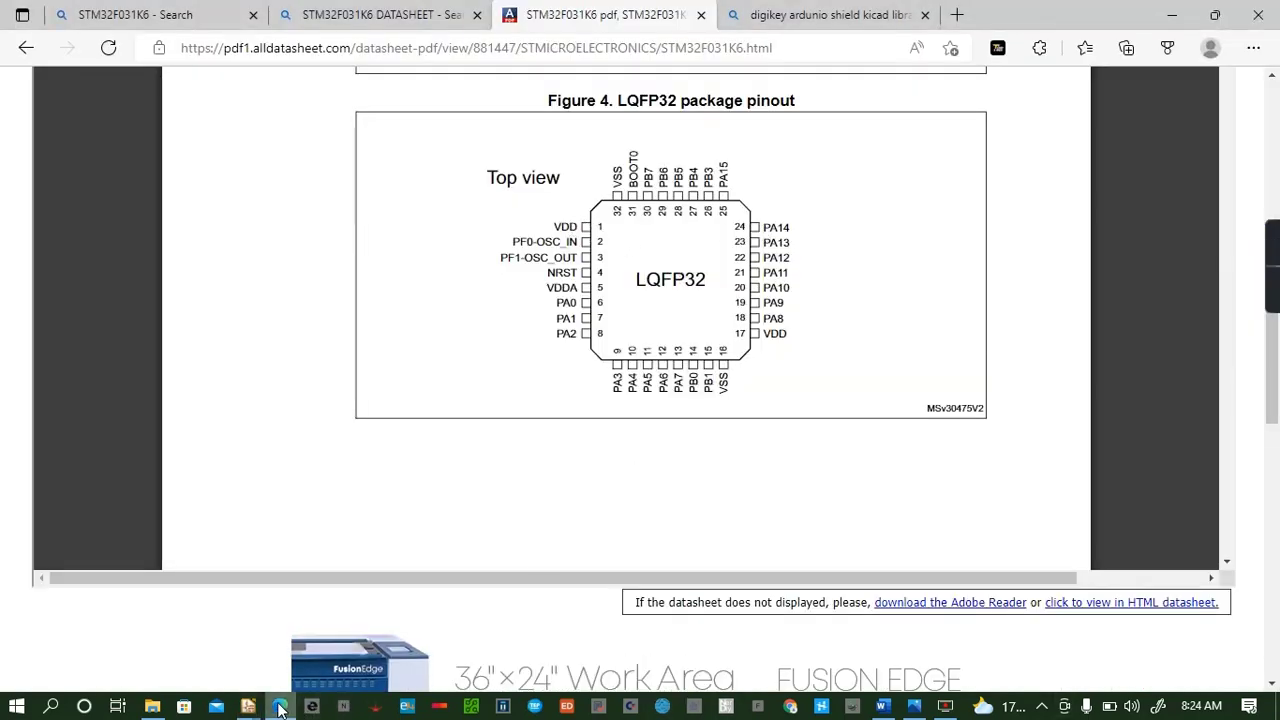
click(247, 707)
text(VDD)
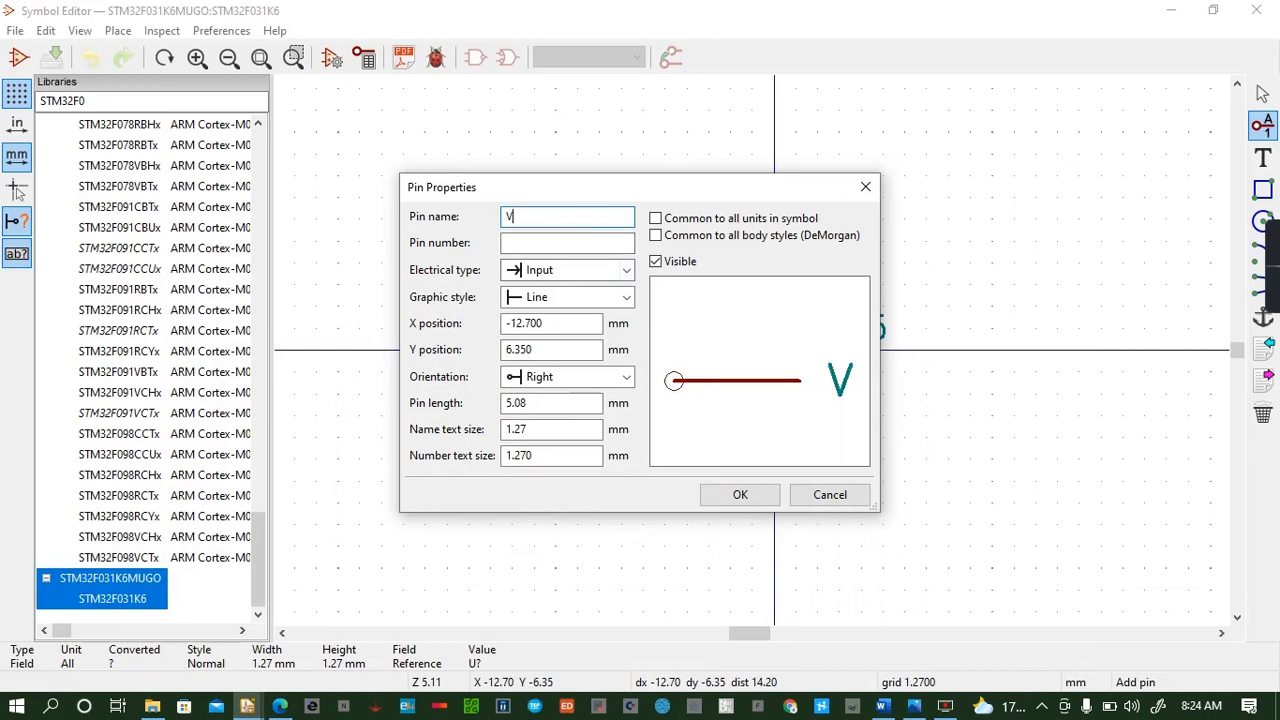
click(617, 242)
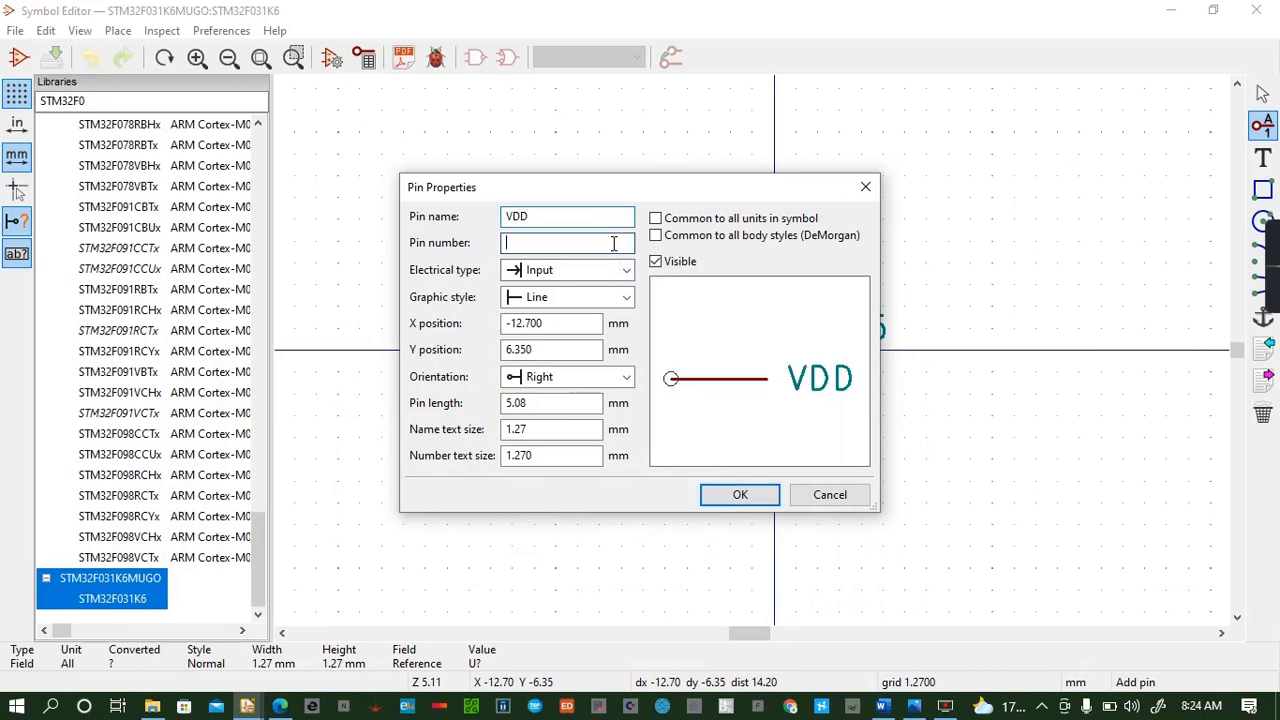
text(1)
click(740, 495)
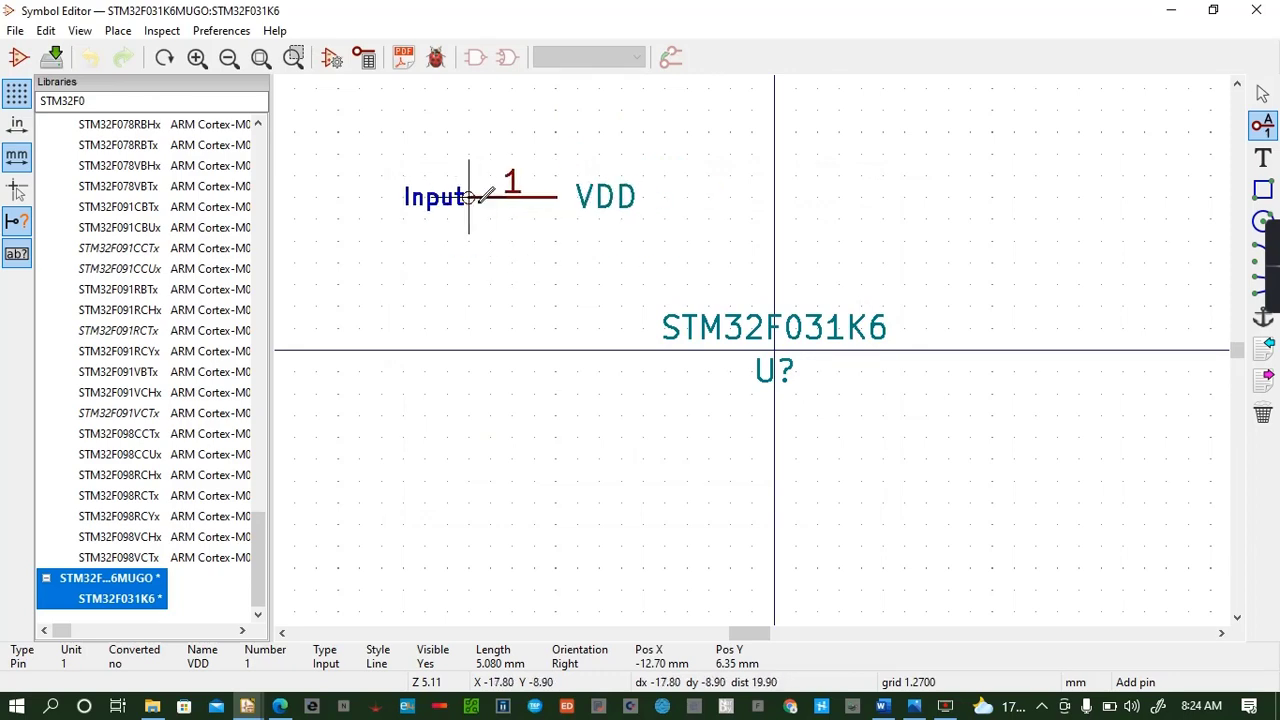
click(469, 197)
Add an input pin named XT1 with number 2, placed 2.54 mm below VDD and aligned with it
click(504, 209)
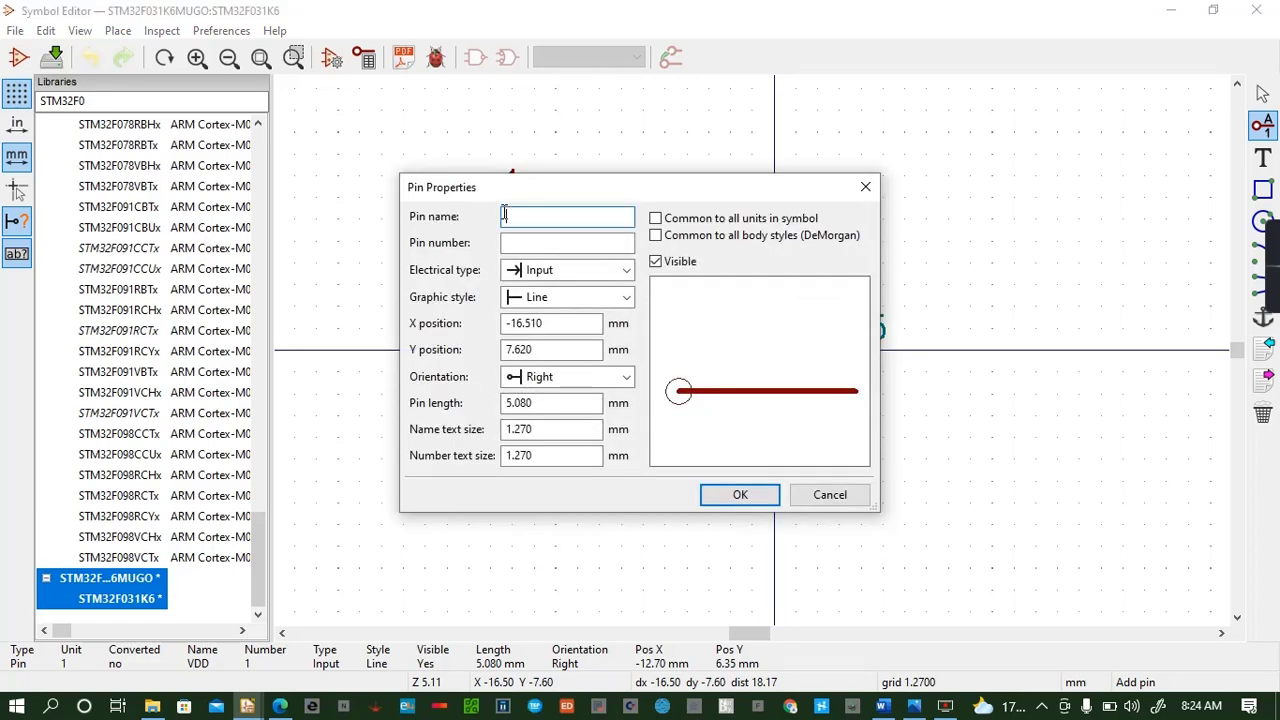
text(XT1)
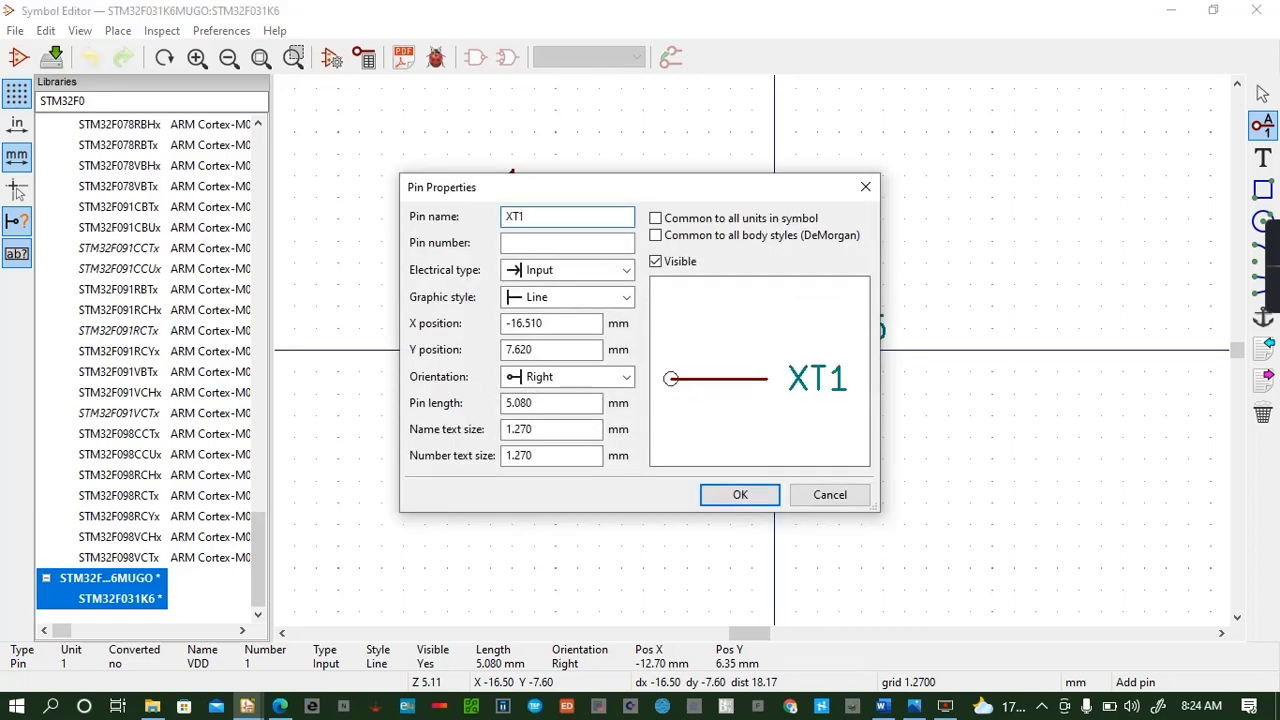
click(512, 242)
text(2)
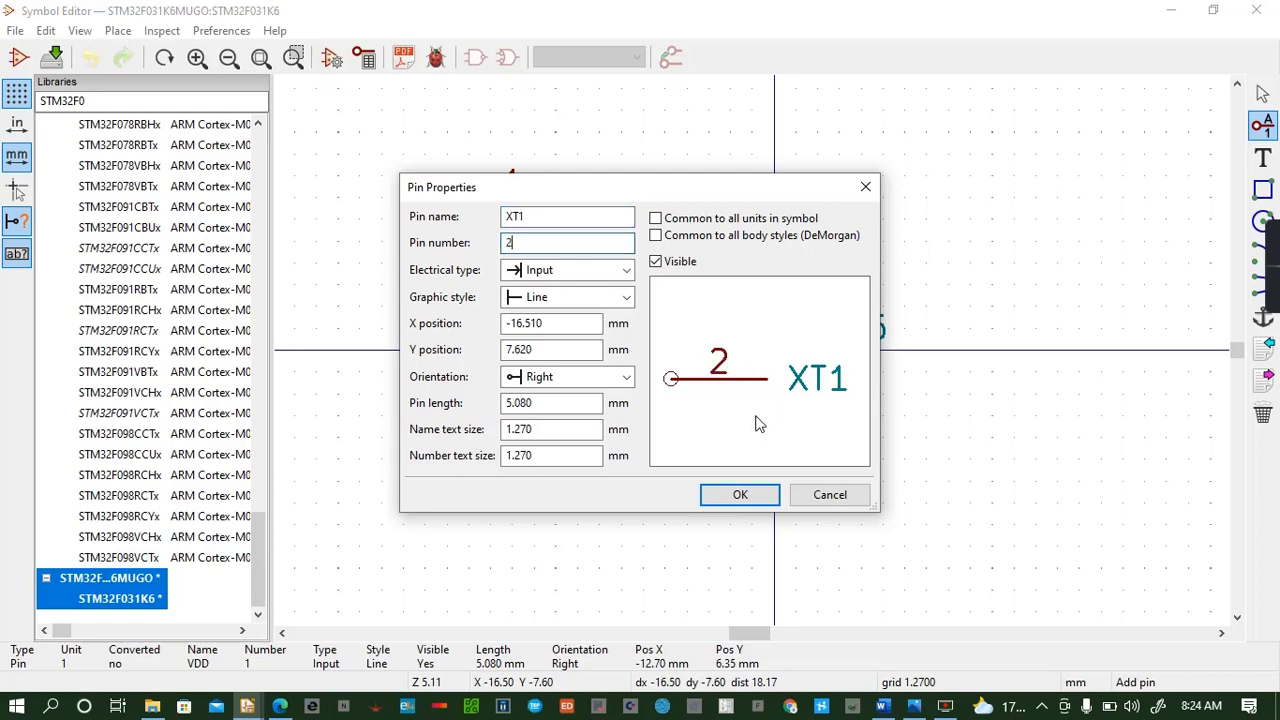
click(738, 496)
click(469, 238)
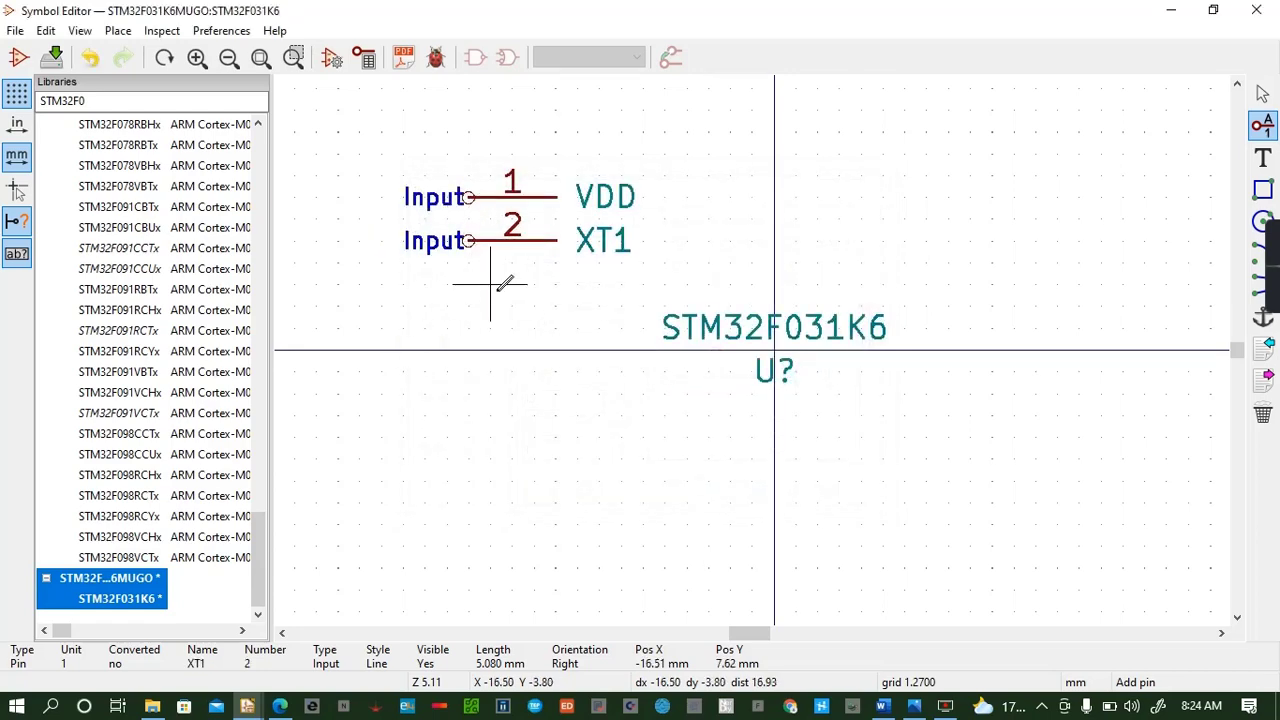
Add an input pin named XT0 with number 3, placed 2.54 mm below XT1 and aligned with it
click(500, 288)
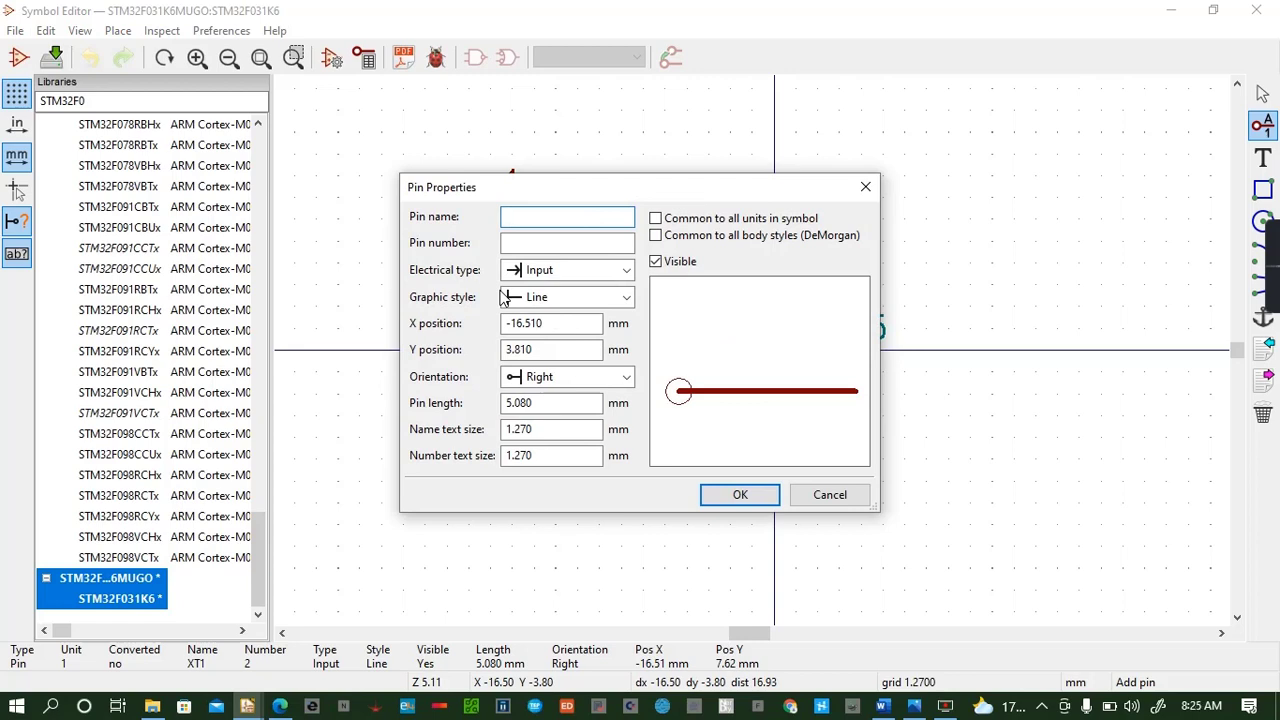
text(XT0)
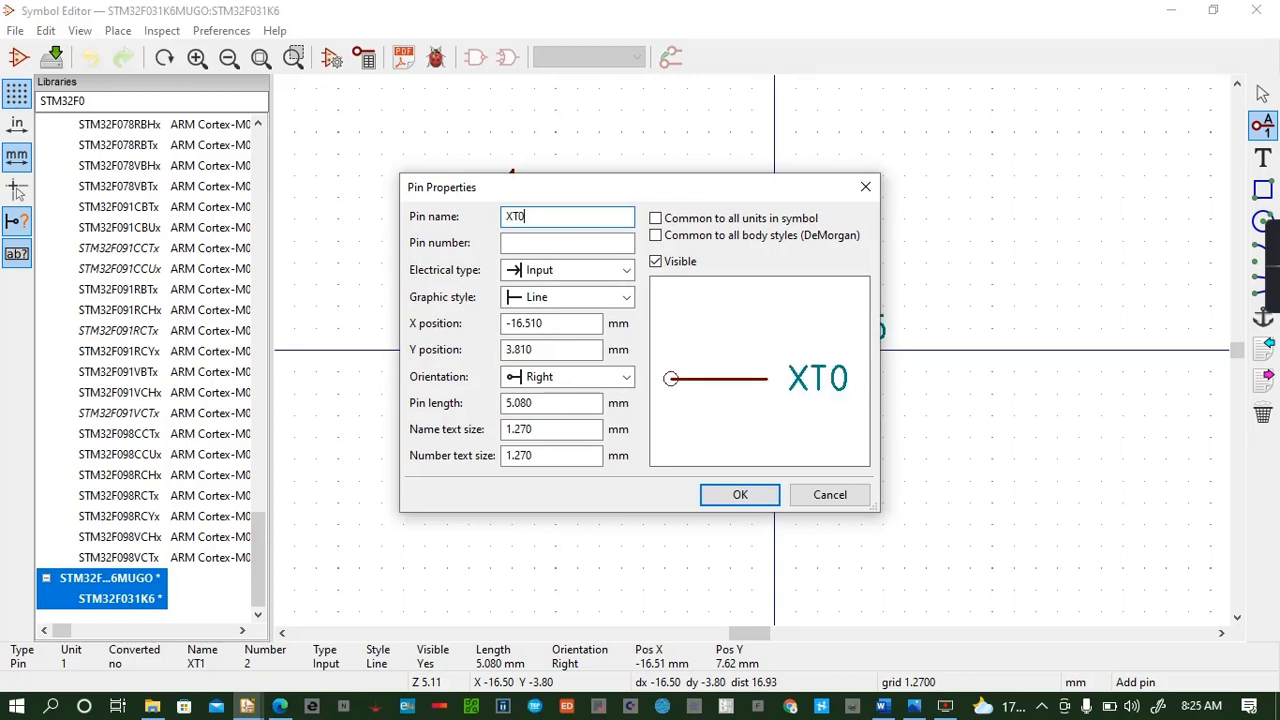
click(512, 242)
text(3)
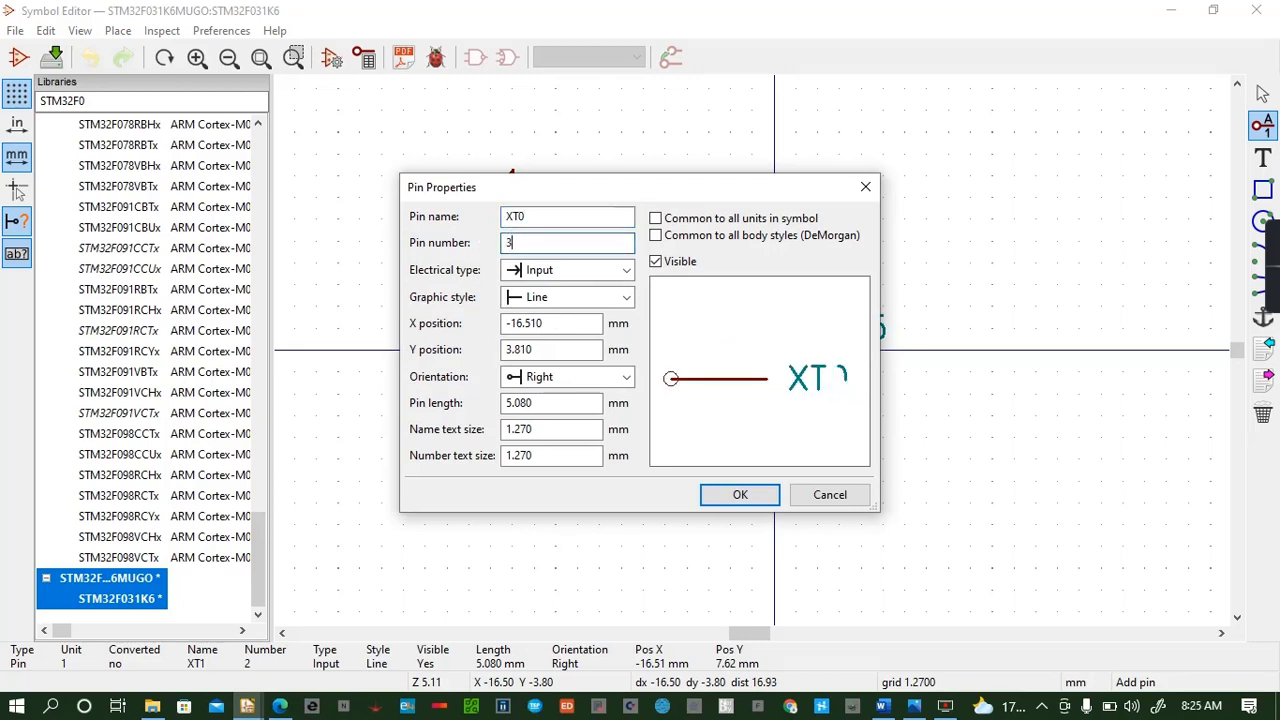
click(734, 494)
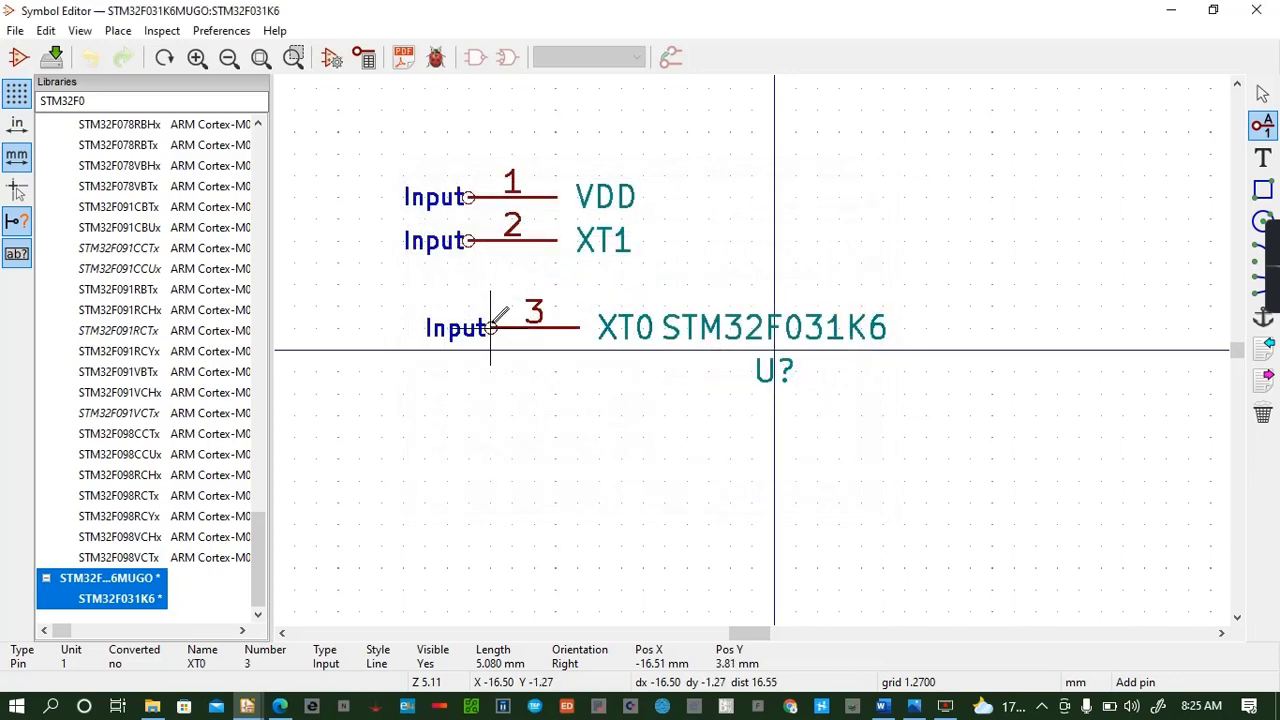
click(477, 285)
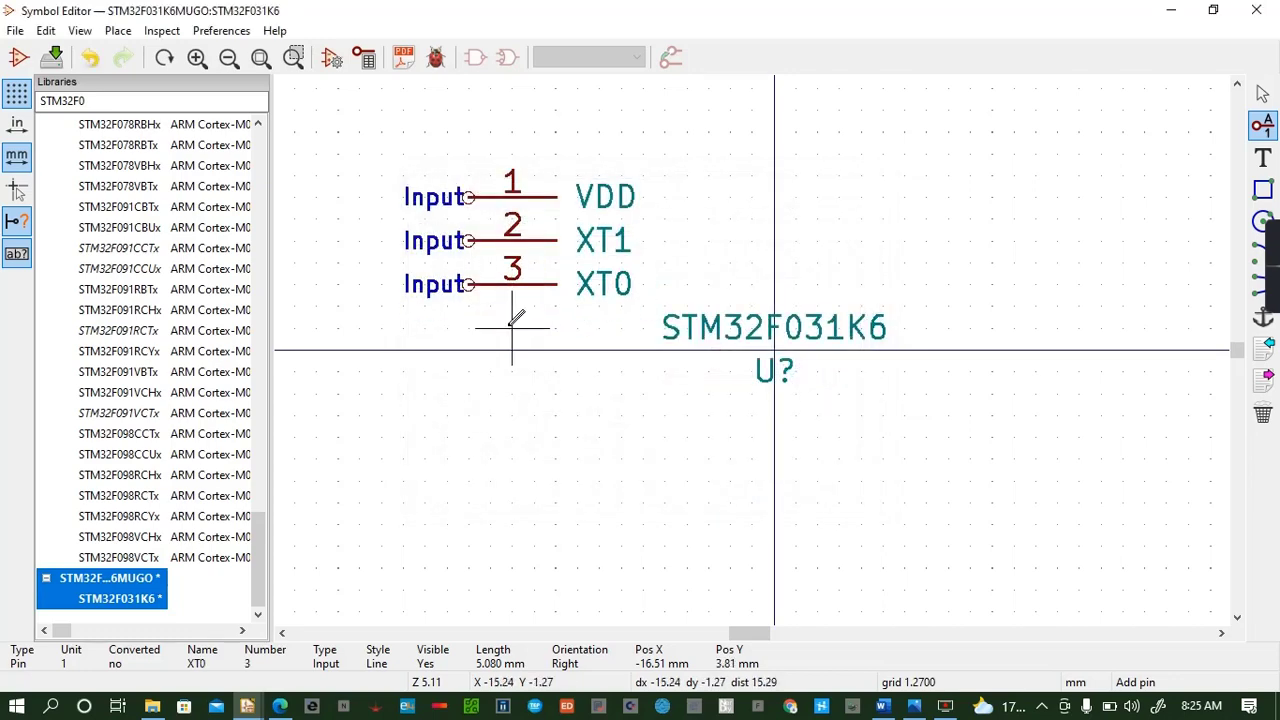
Add an input pin named NRST with number 3, placed 2.54 mm below XT0 and aligned with it
click(511, 320)
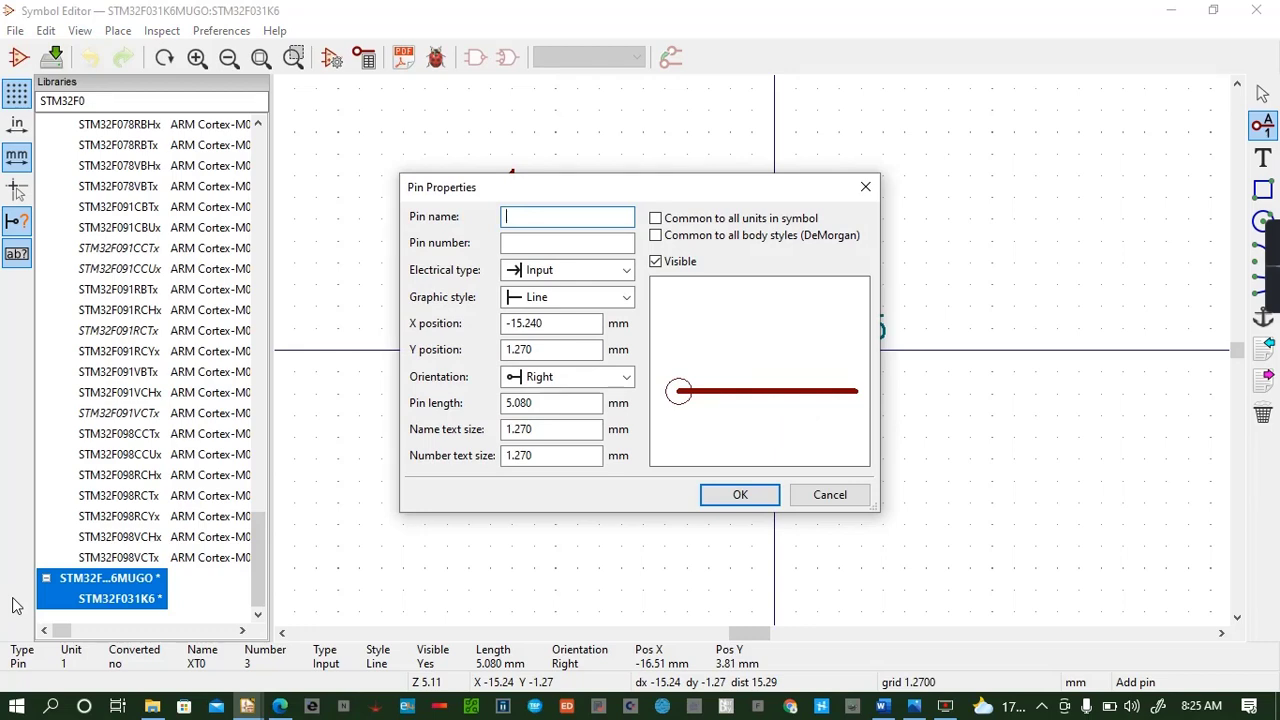
text(NRST)
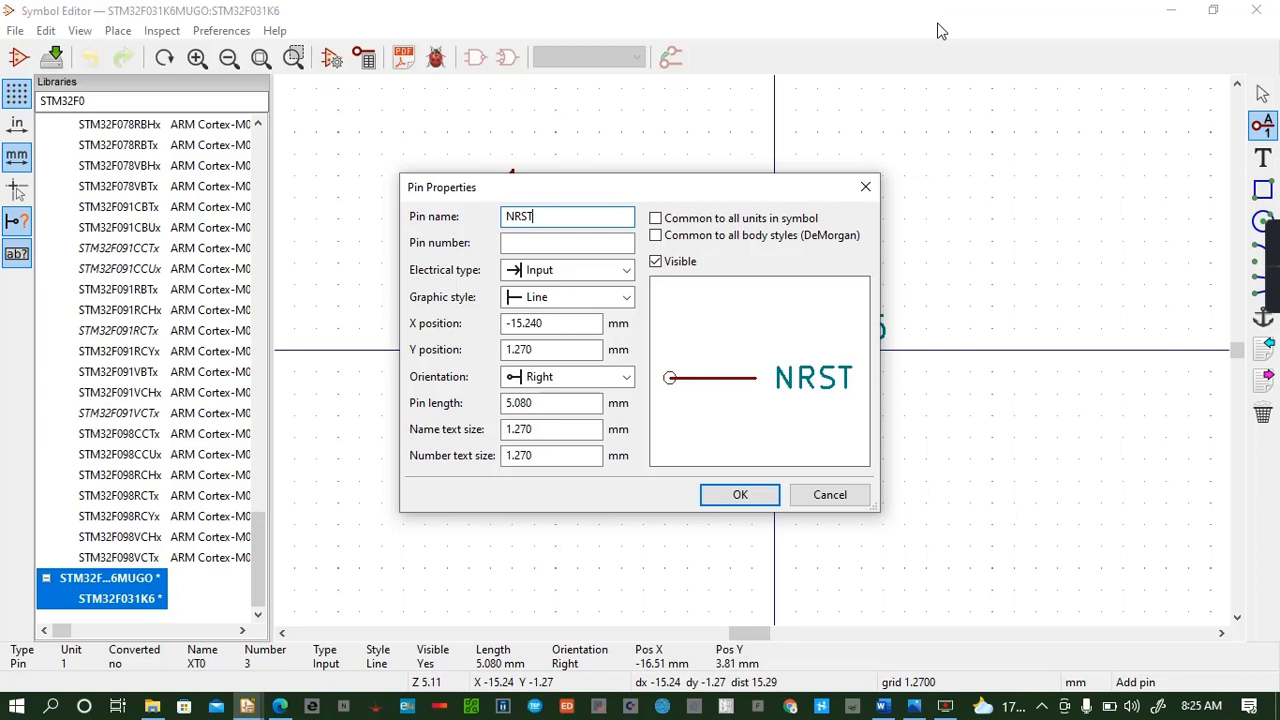
key(Tab)
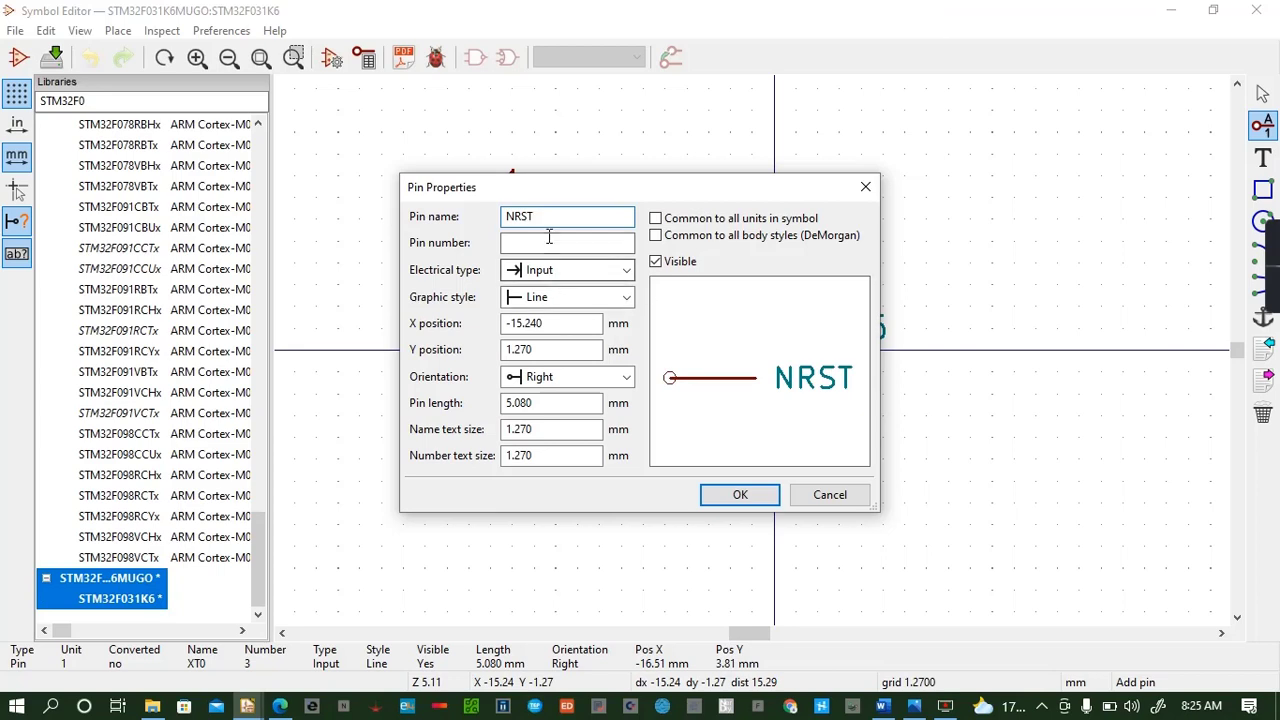
text(3)
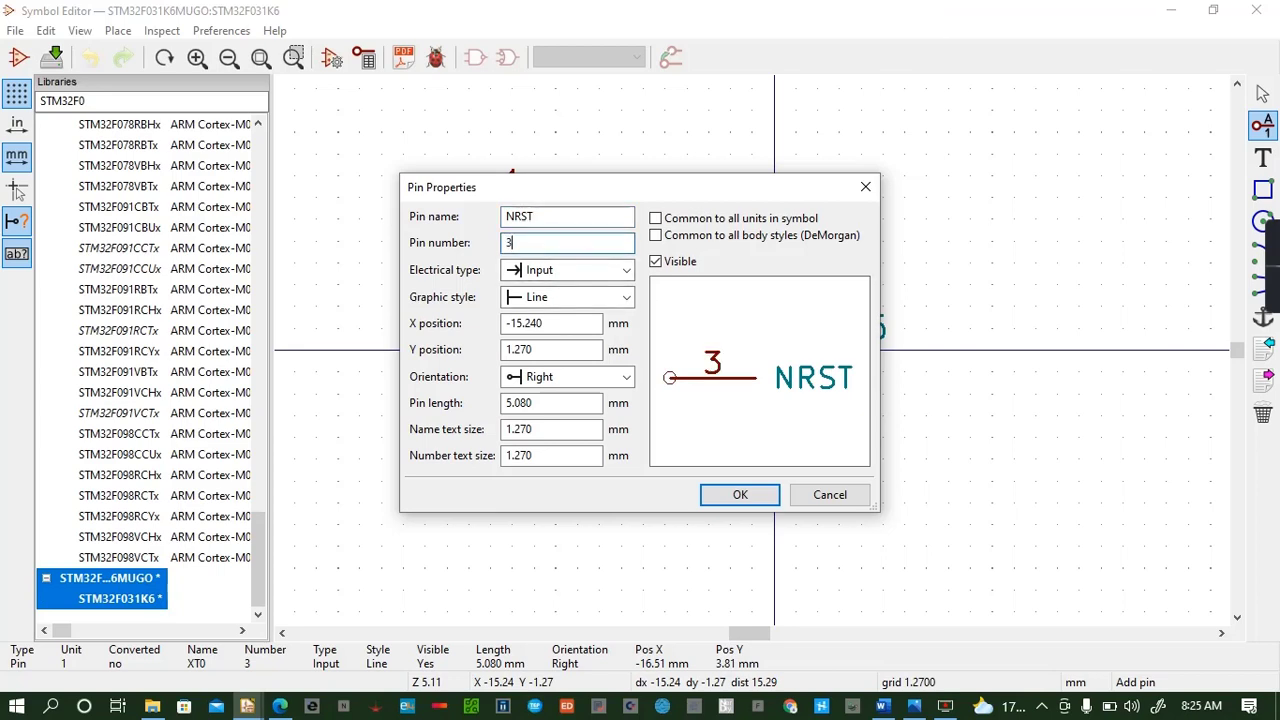
click(764, 497)
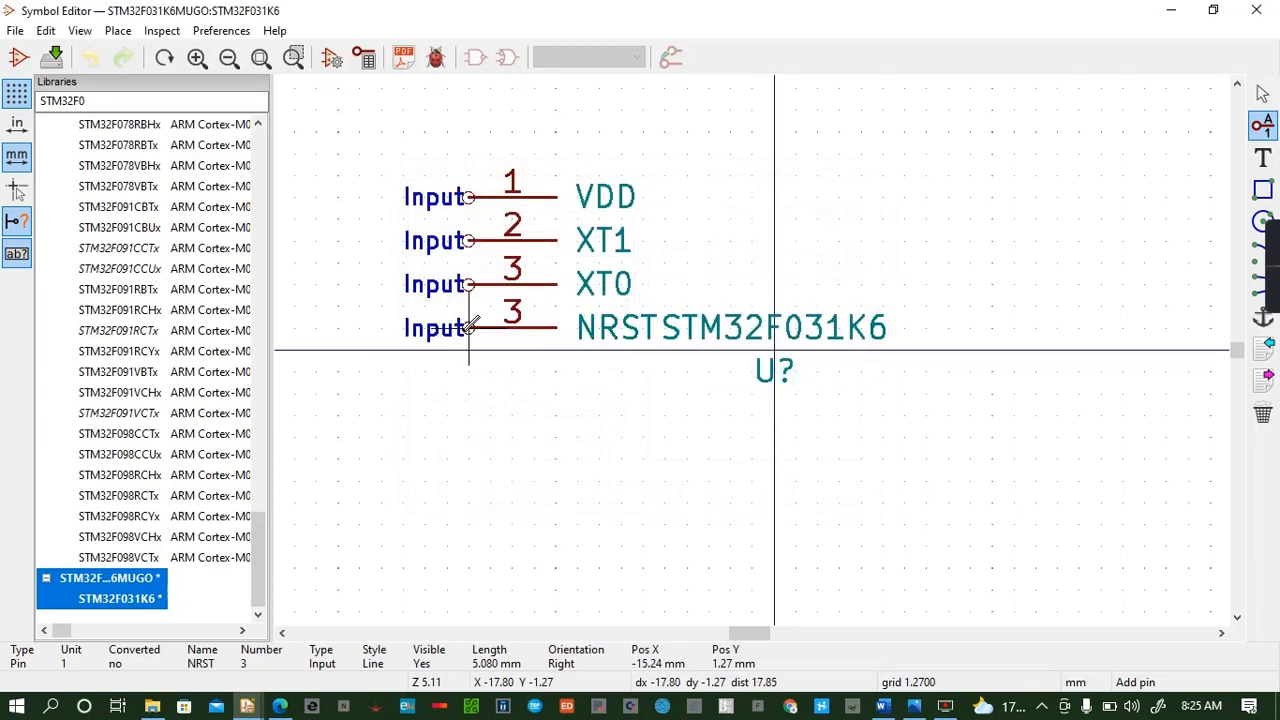
Add an input pin named VDDA with number 4, placed 2.54 mm below NRST and aligned with it
click(487, 357)
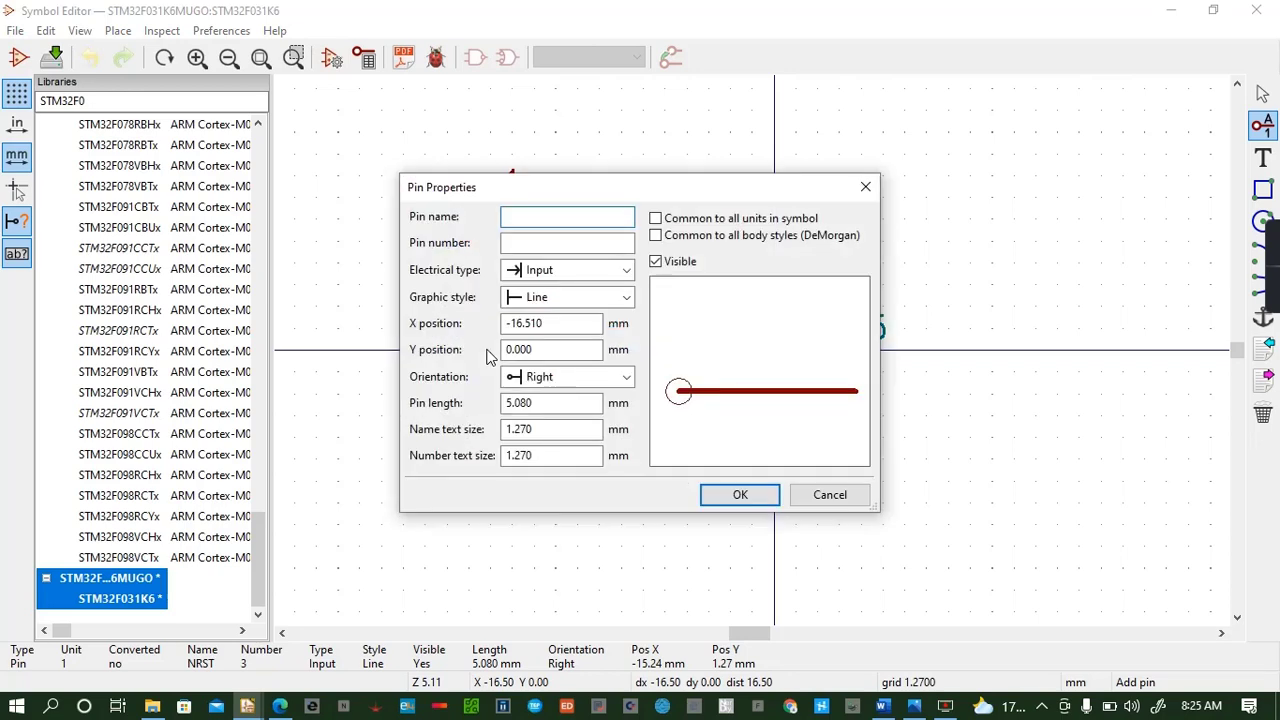
text(VDDA)
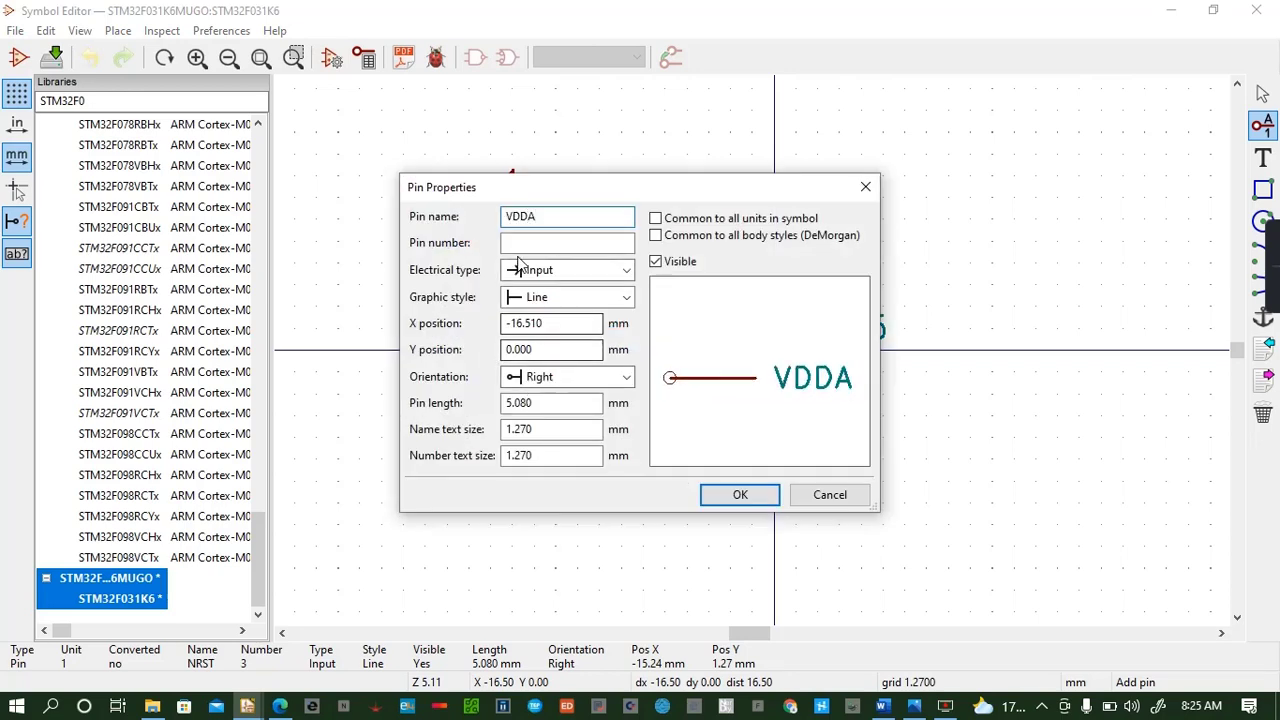
click(526, 243)
text(4)
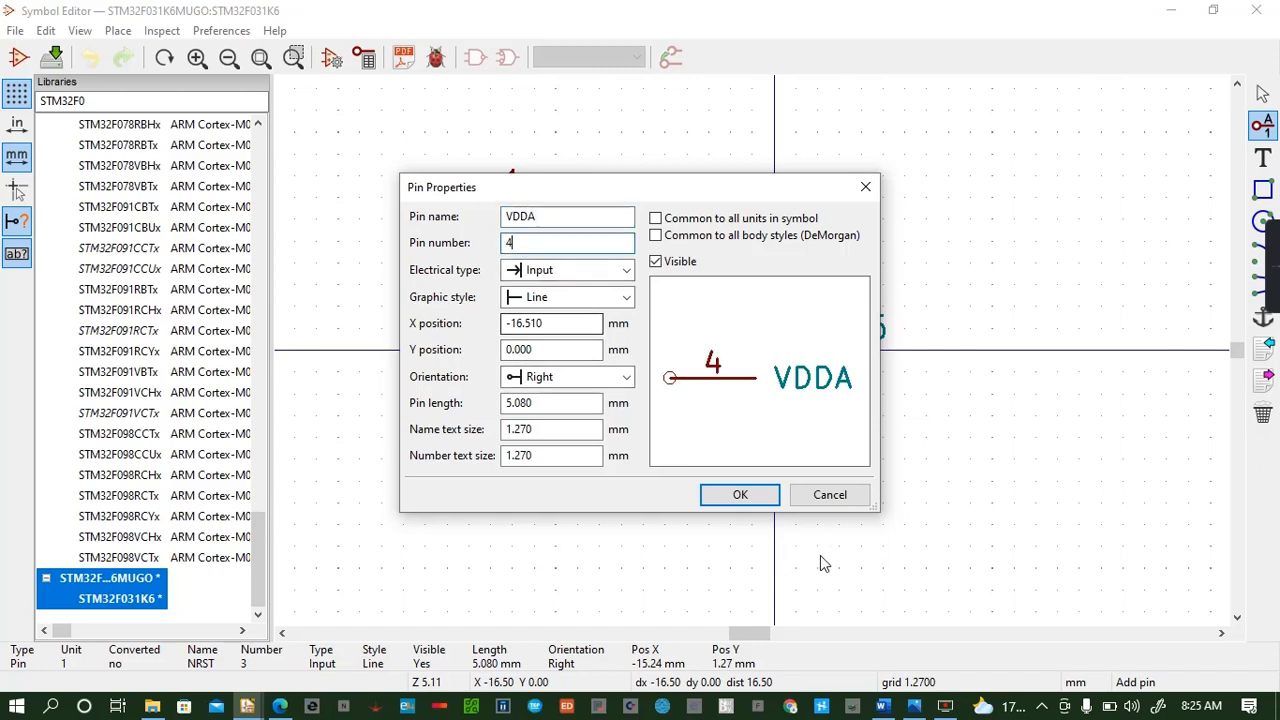
click(740, 494)
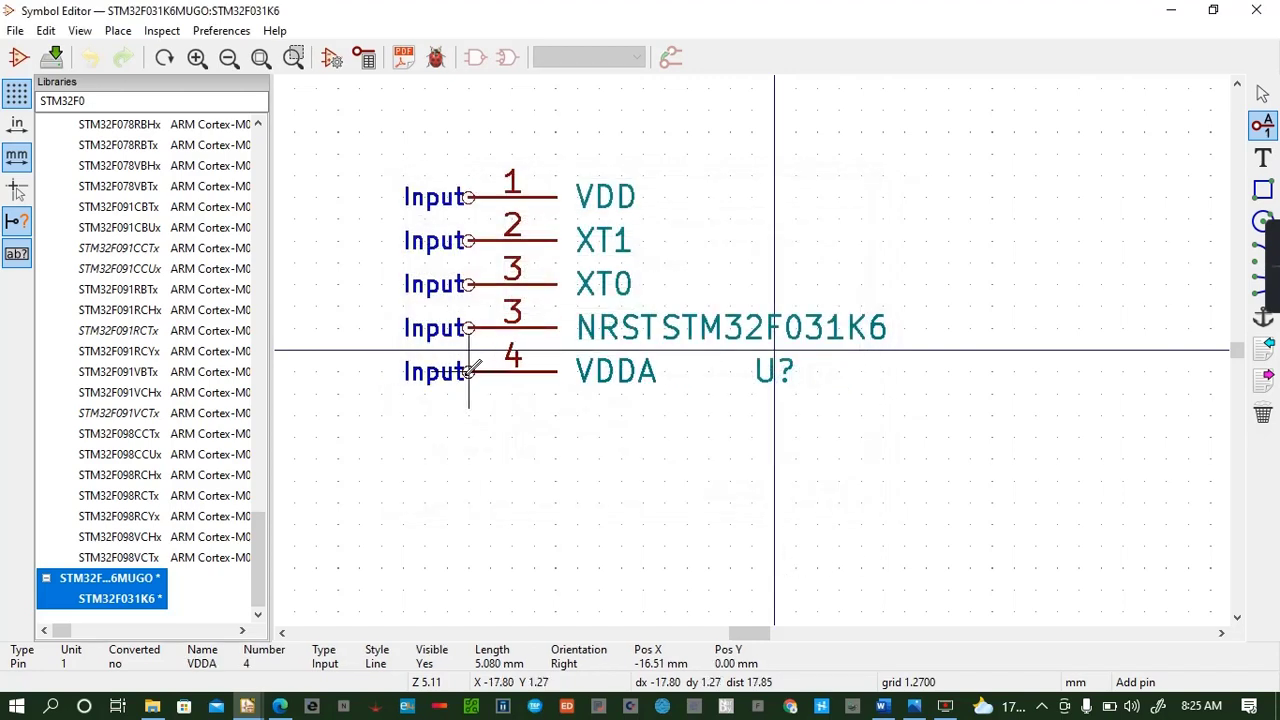
click(469, 371)
Add an input pin named A0 with number 5, placed 2.54 mm below VDDA and aligned with it
click(490, 394)
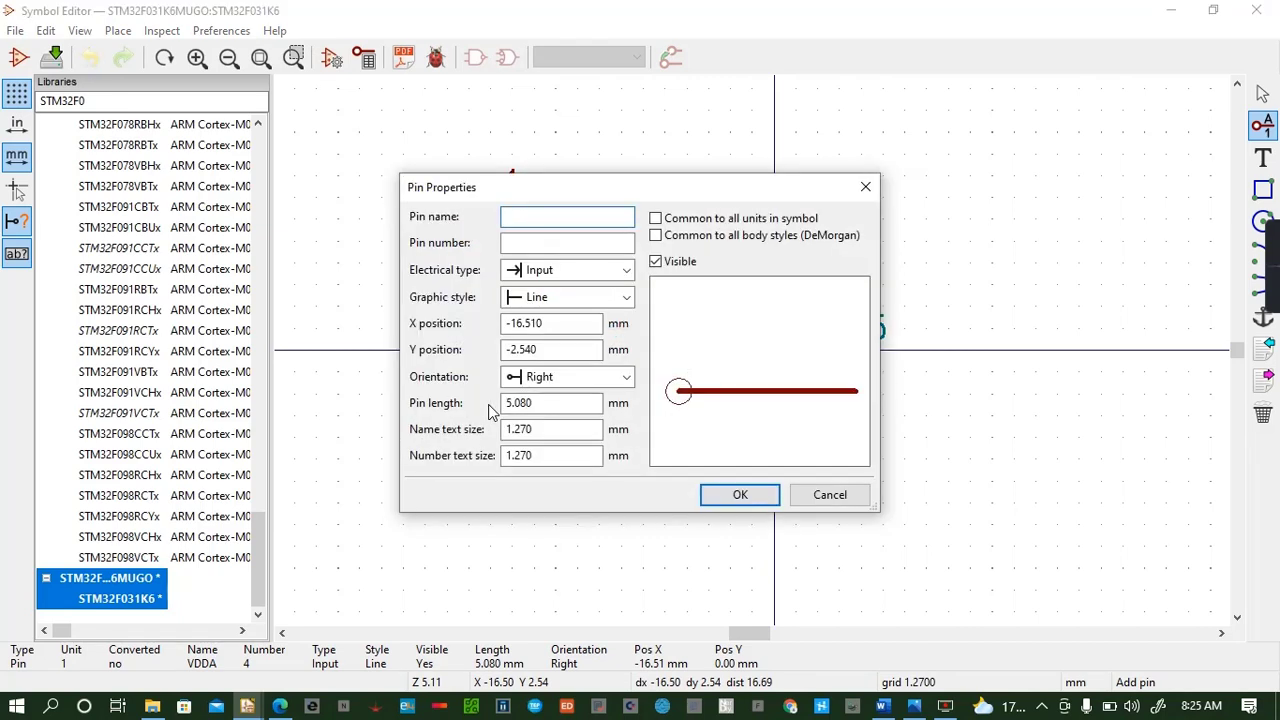
text(A0)
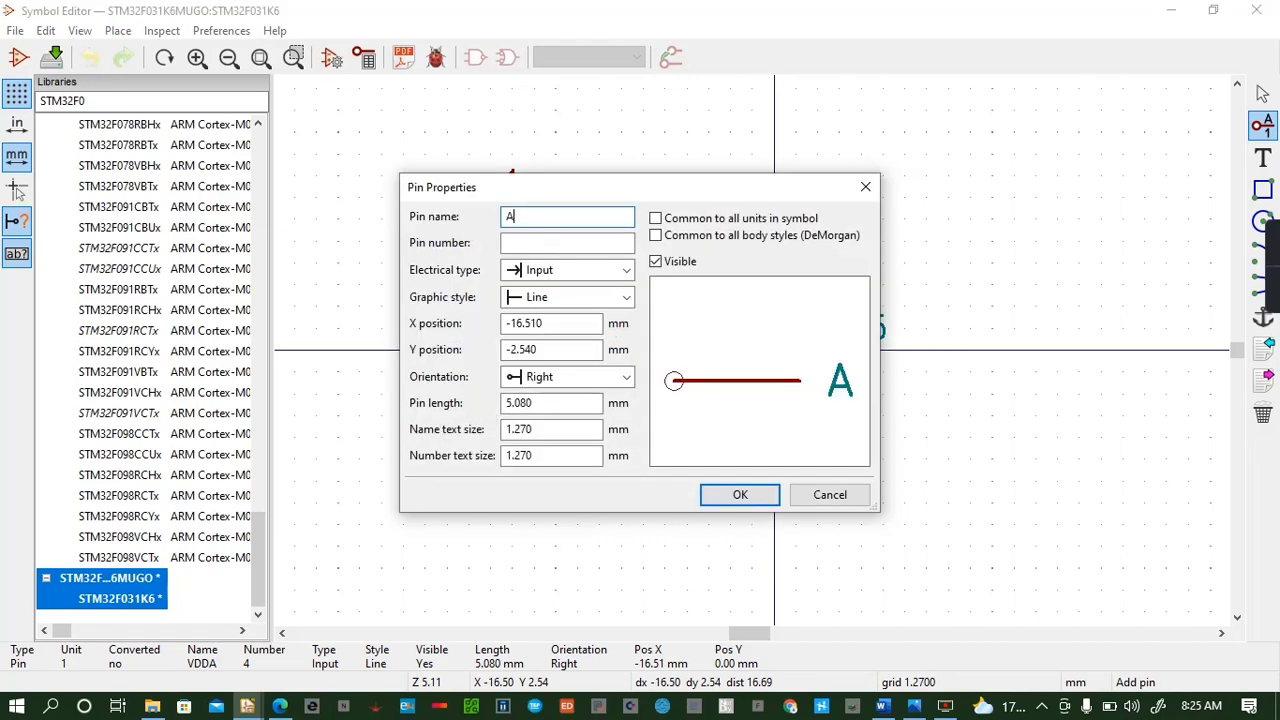
click(568, 241)
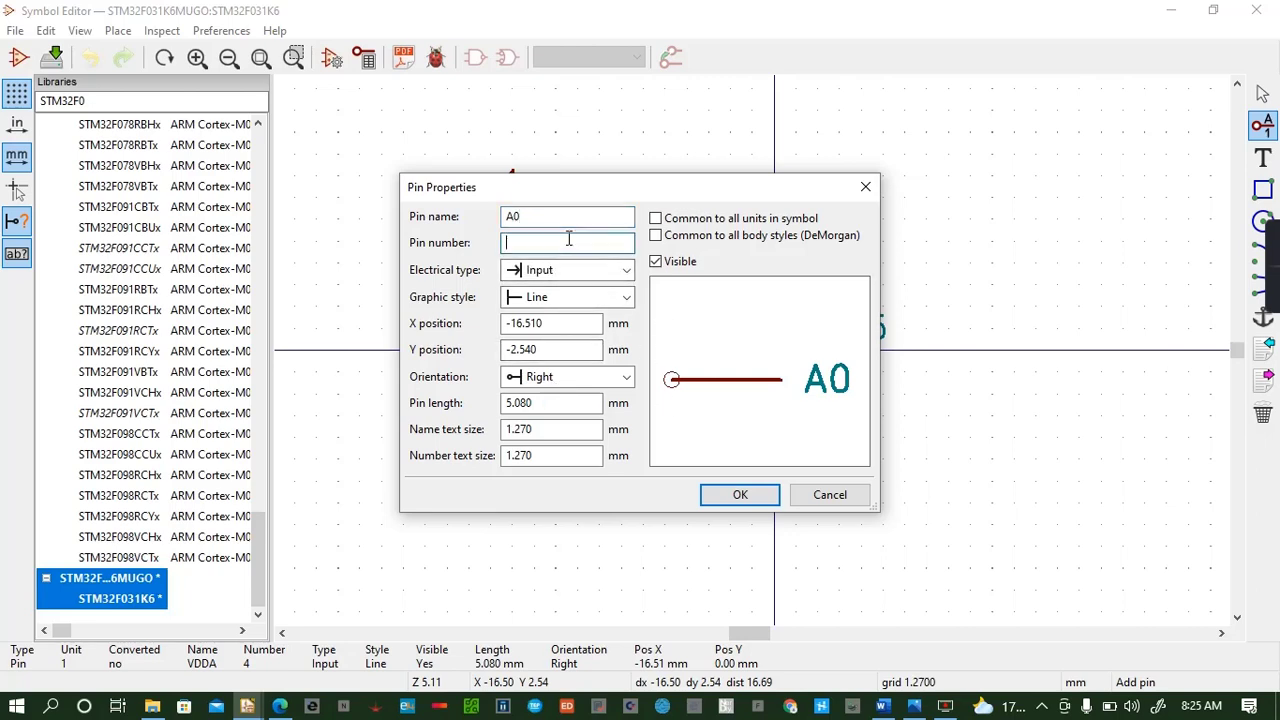
text(5)
click(740, 494)
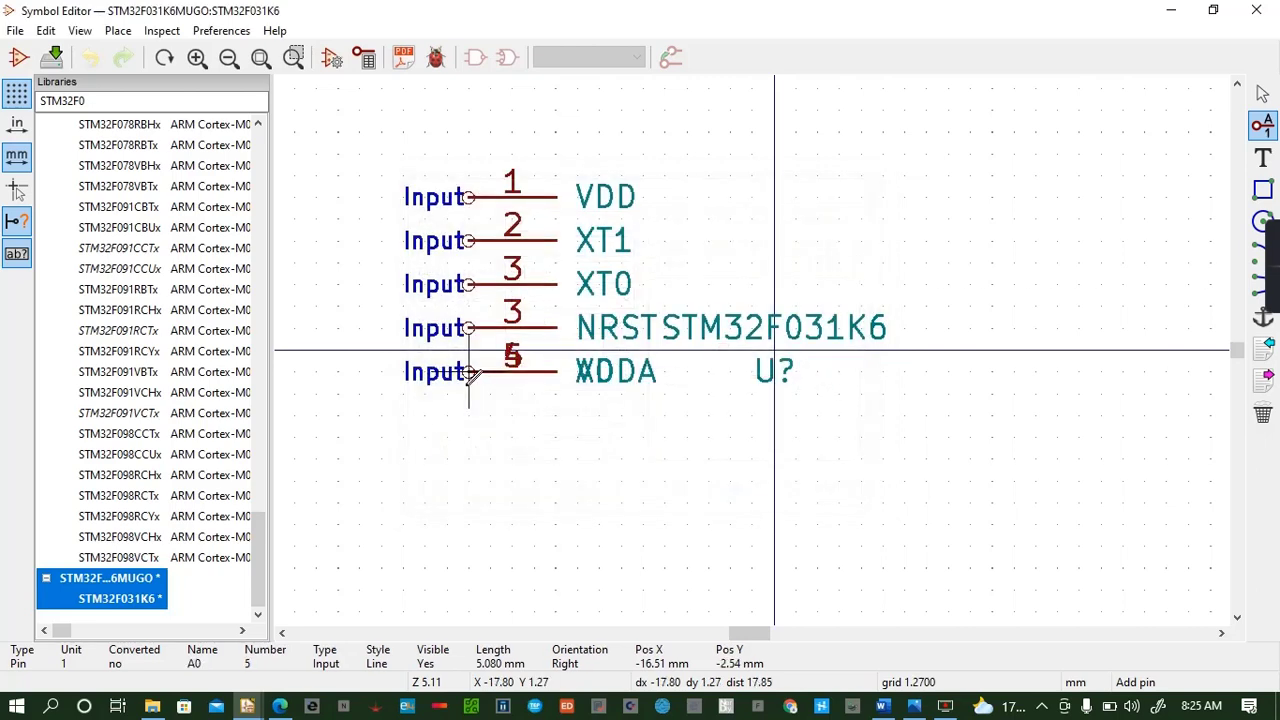
click(470, 415)
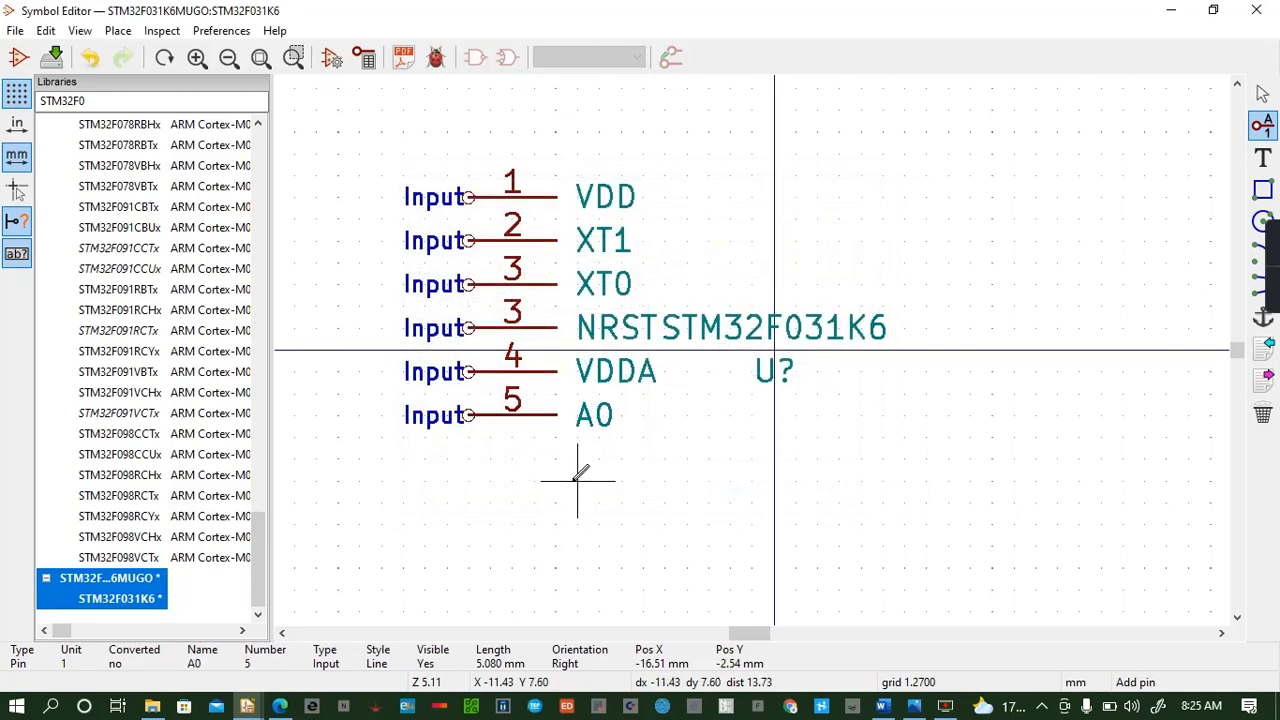
Add an input pin named A1 with number 6, placed 2.54 mm below A0 and aligned with it
click(524, 468)
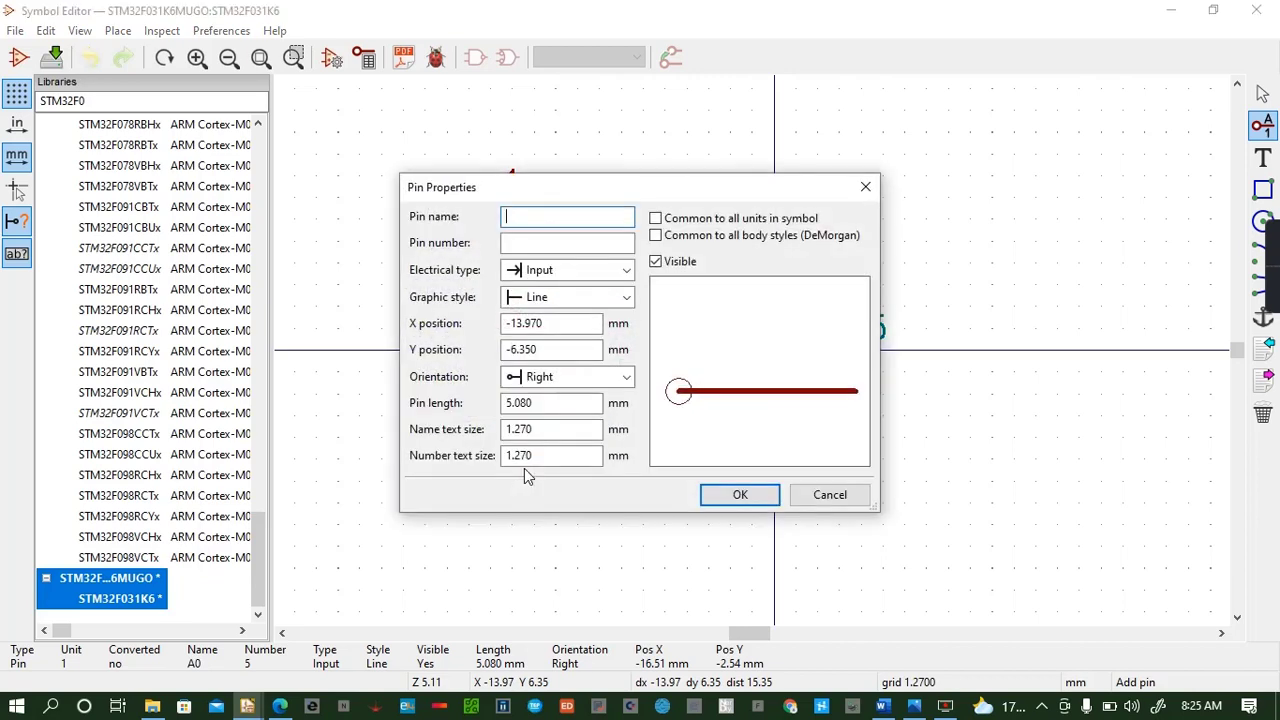
text(A1)
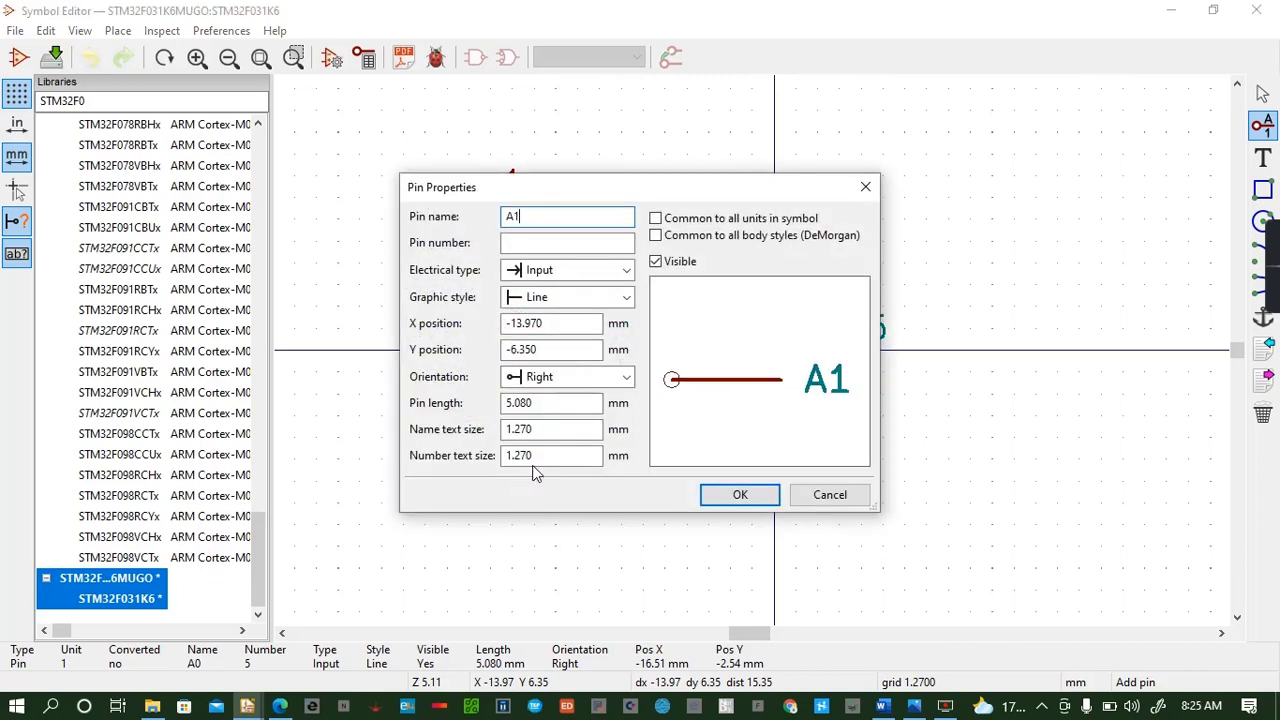
click(544, 240)
text(6)
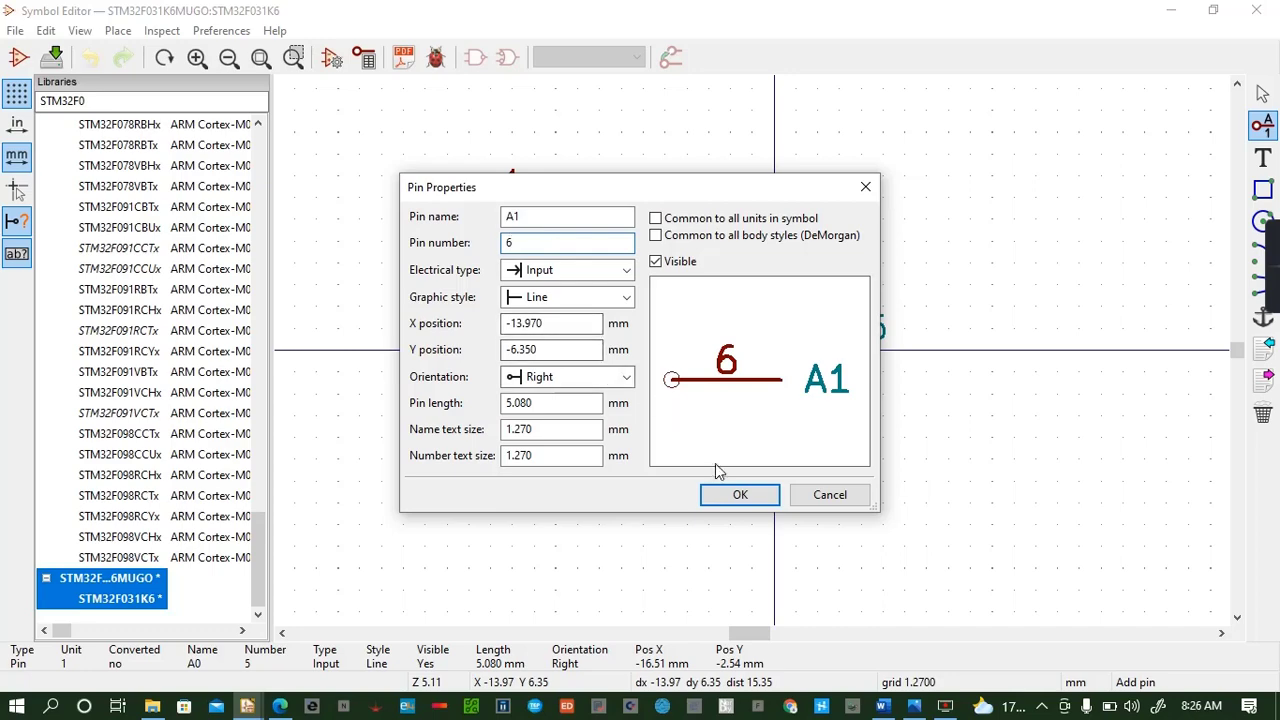
click(740, 494)
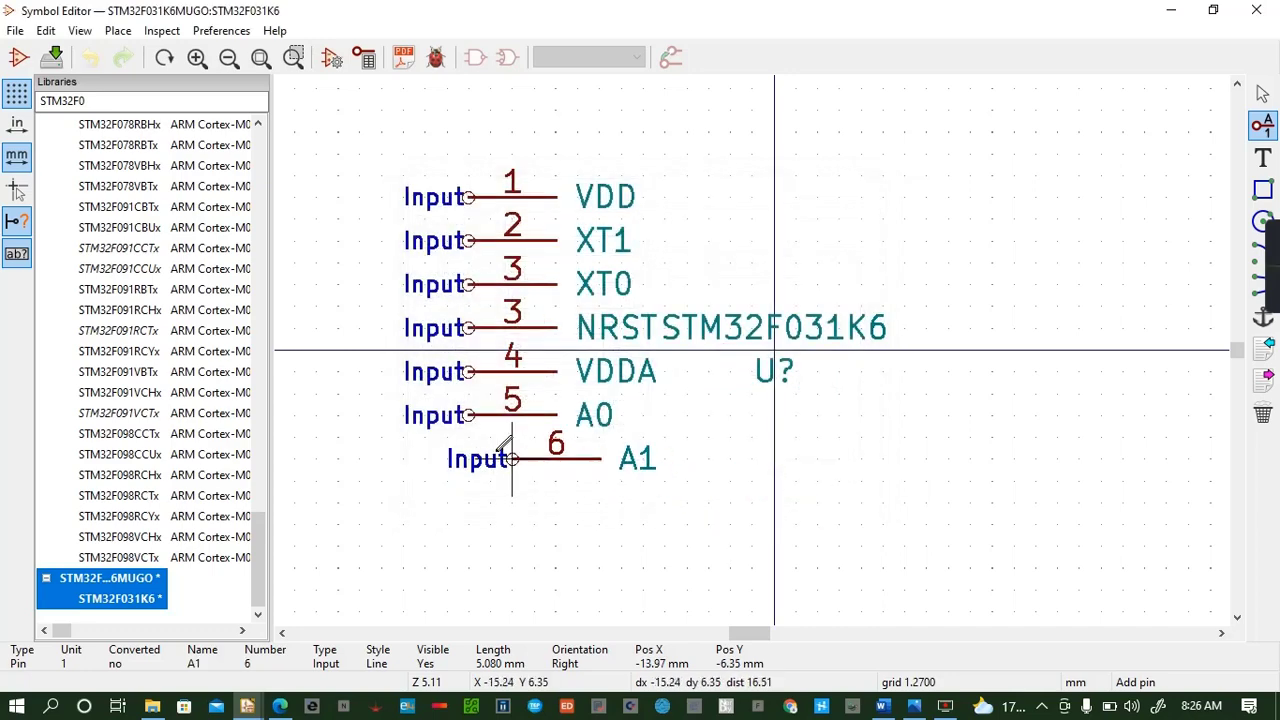
click(469, 456)
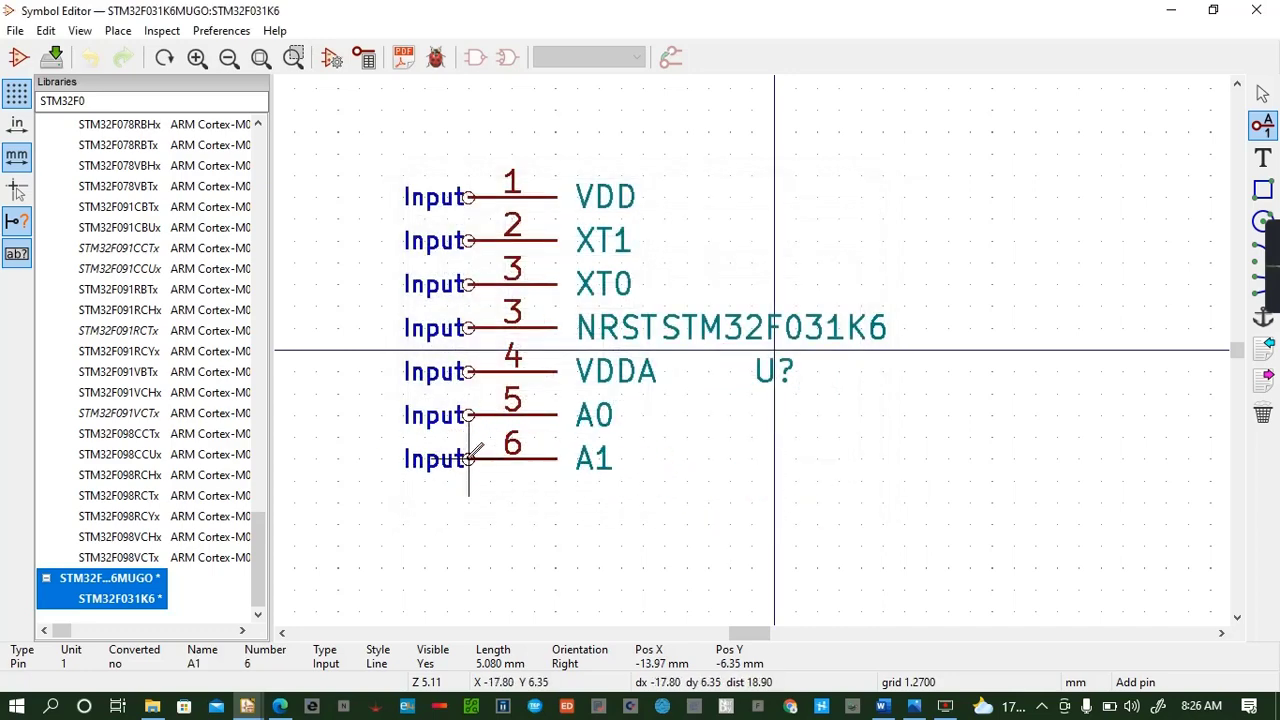
click(511, 497)
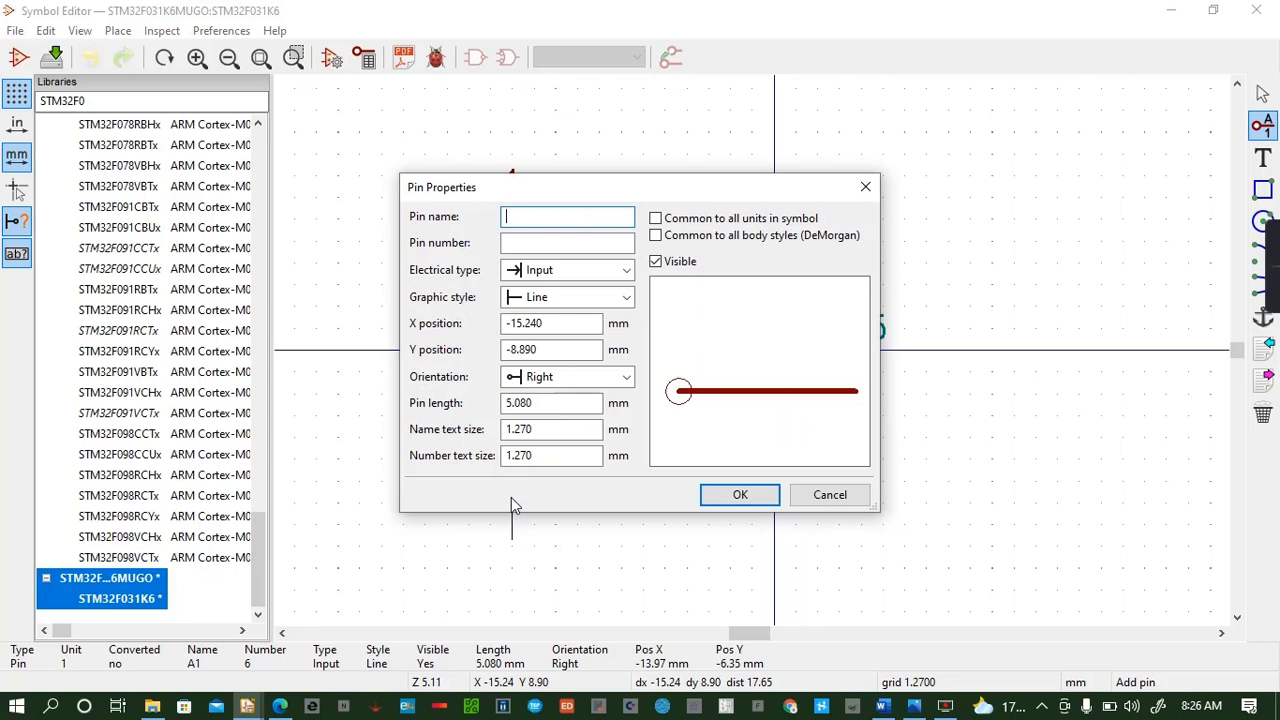
key(Escape)
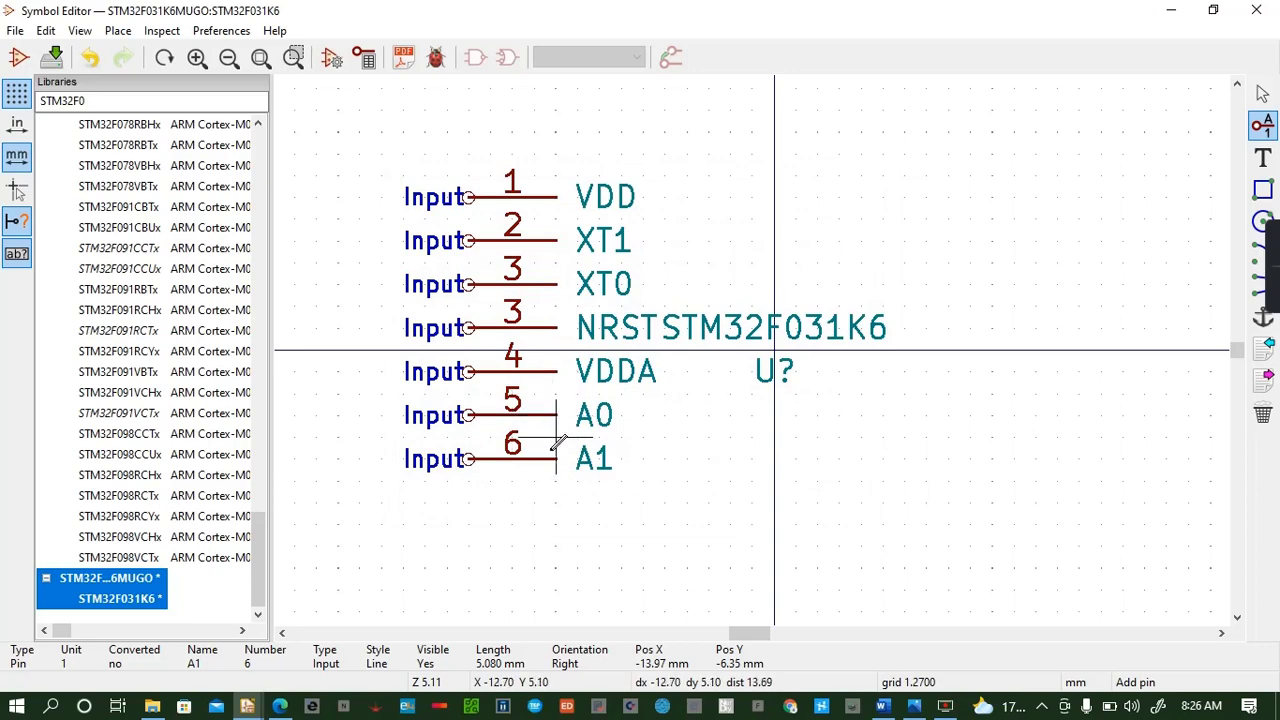
click(523, 504)
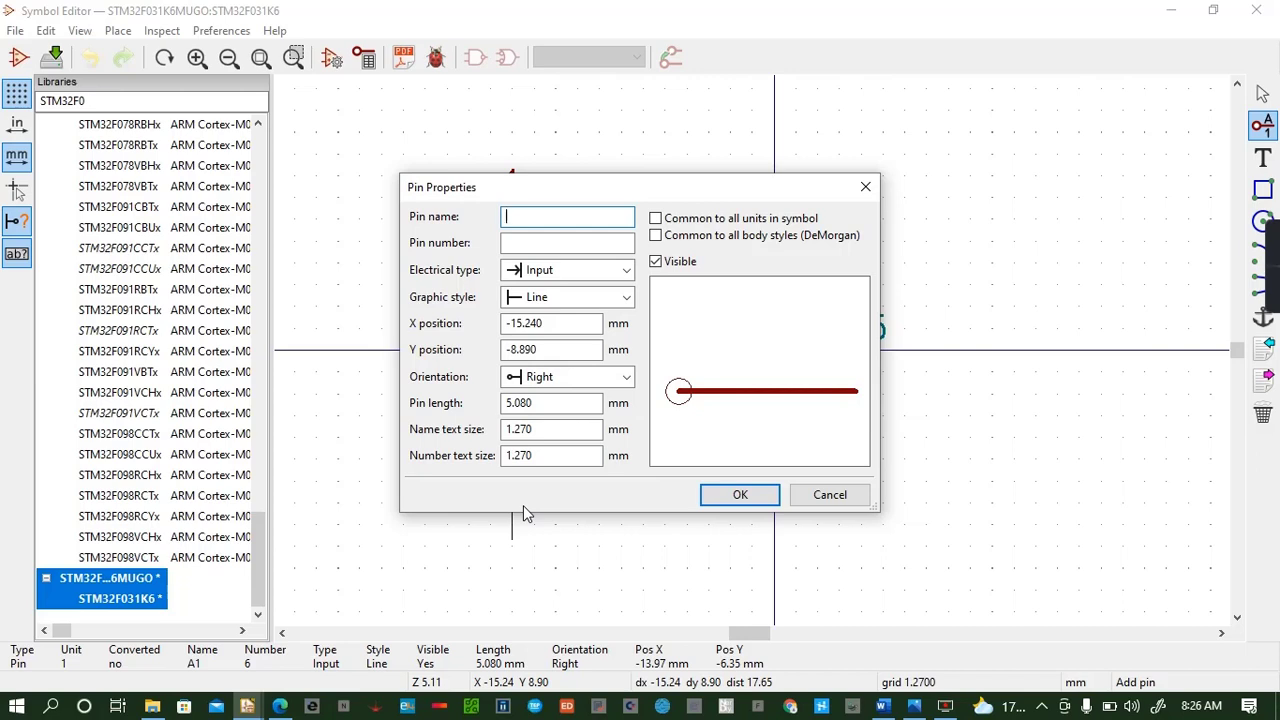
click(866, 187)
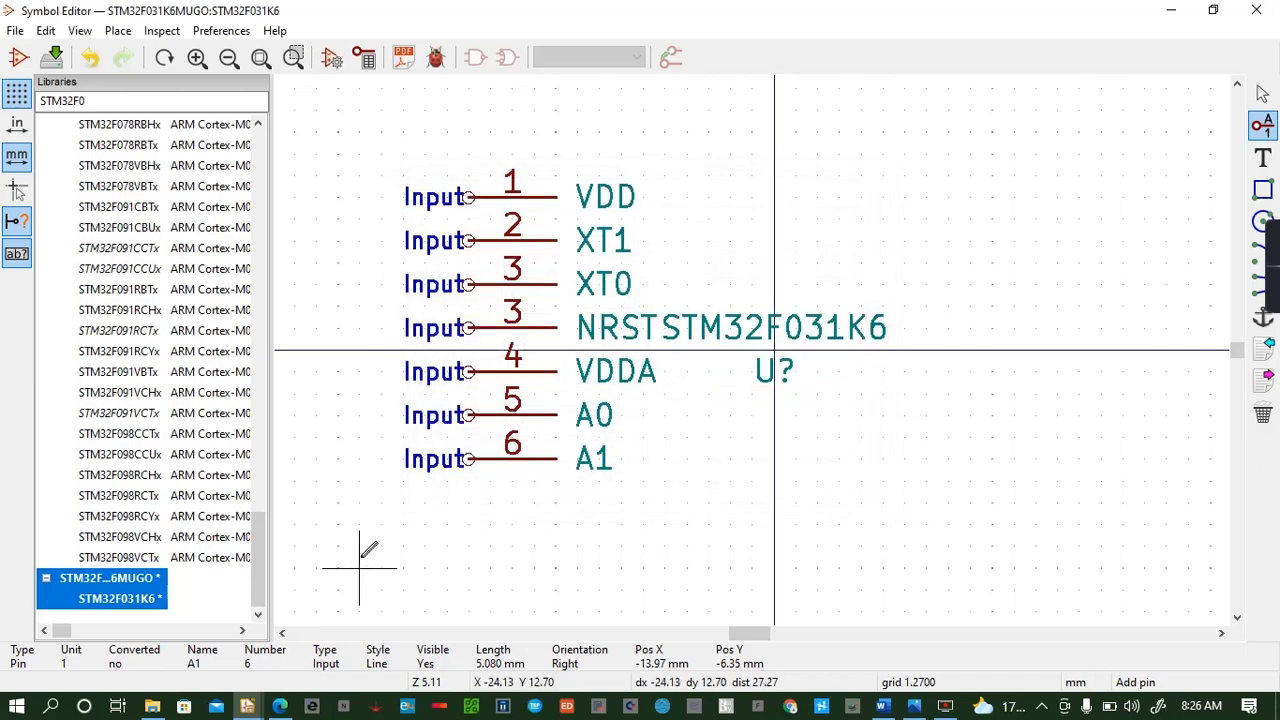
Change the pin number of the NRST pin to 4
double_click(514, 326)
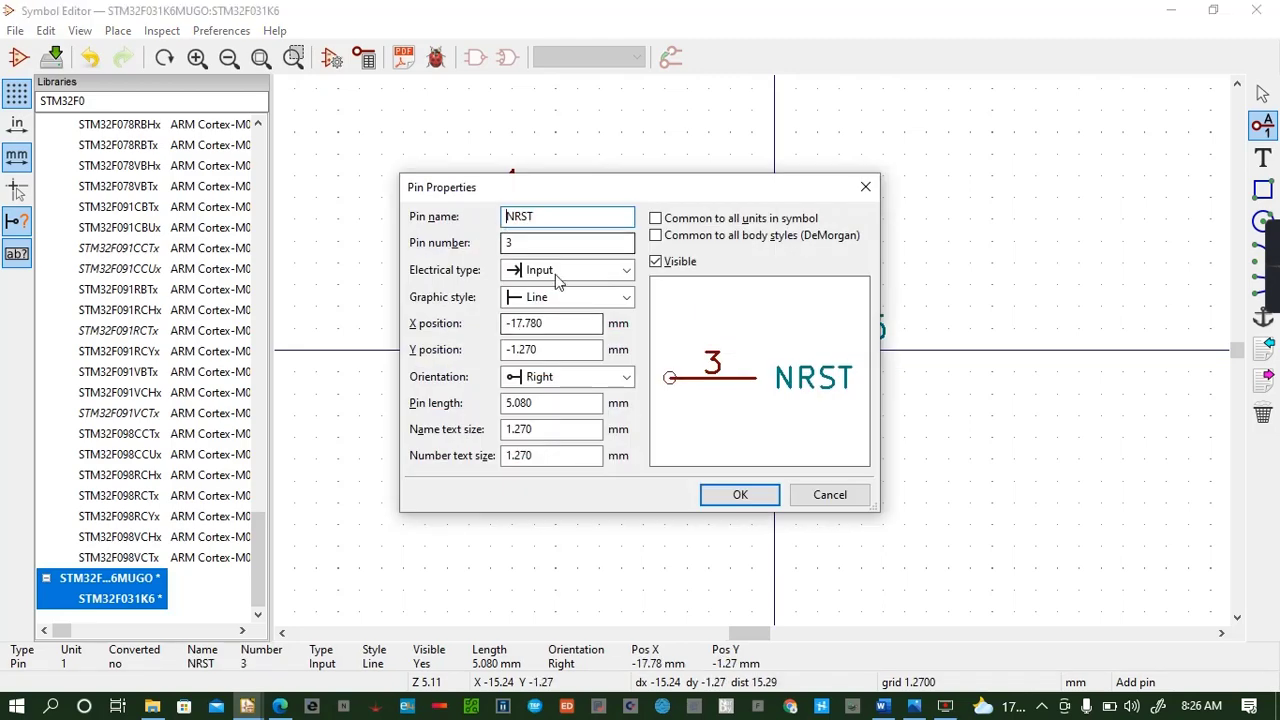
click(547, 243)
key(BackSpace)
text(4)
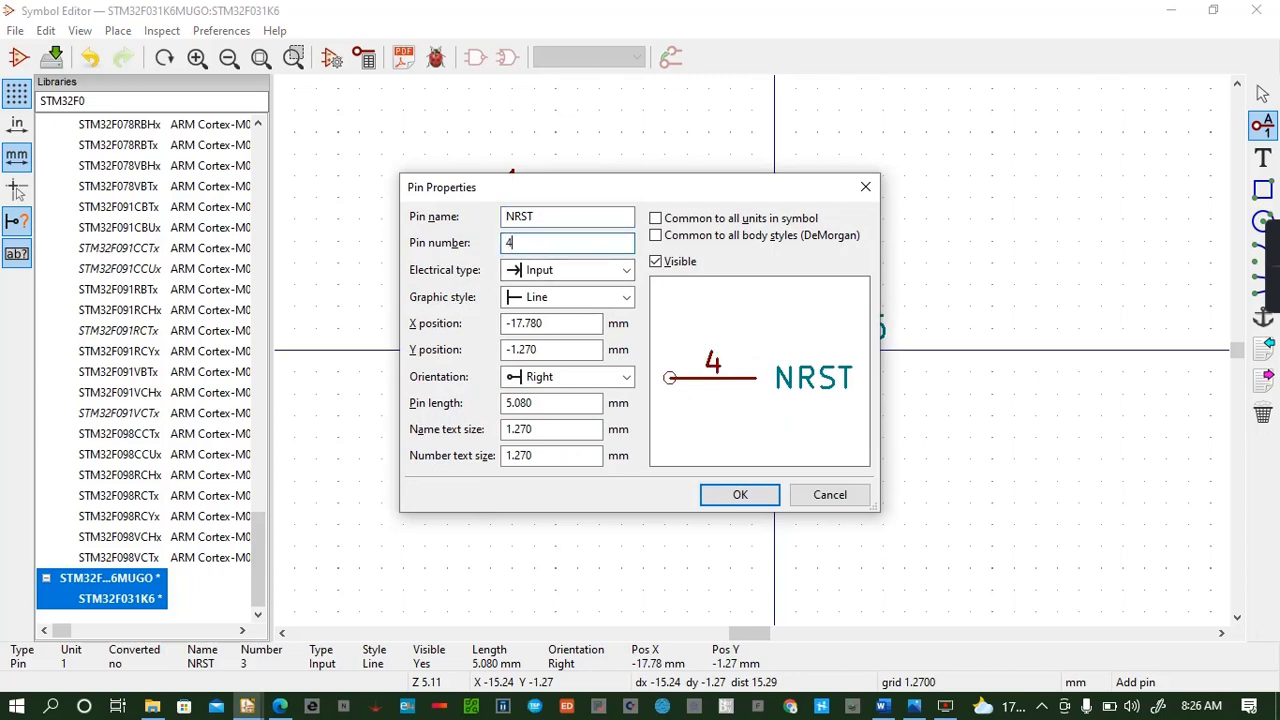
click(738, 493)
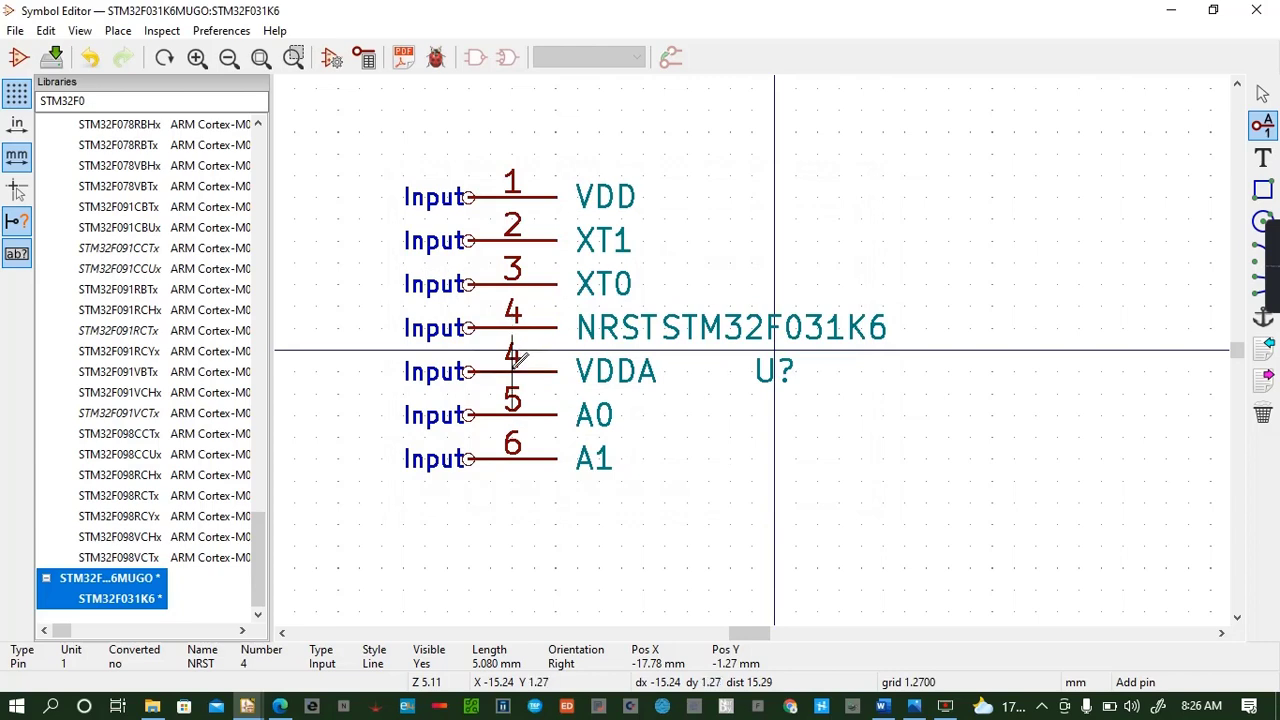
Change the pin number of the VDDA pin to 5
key(e)
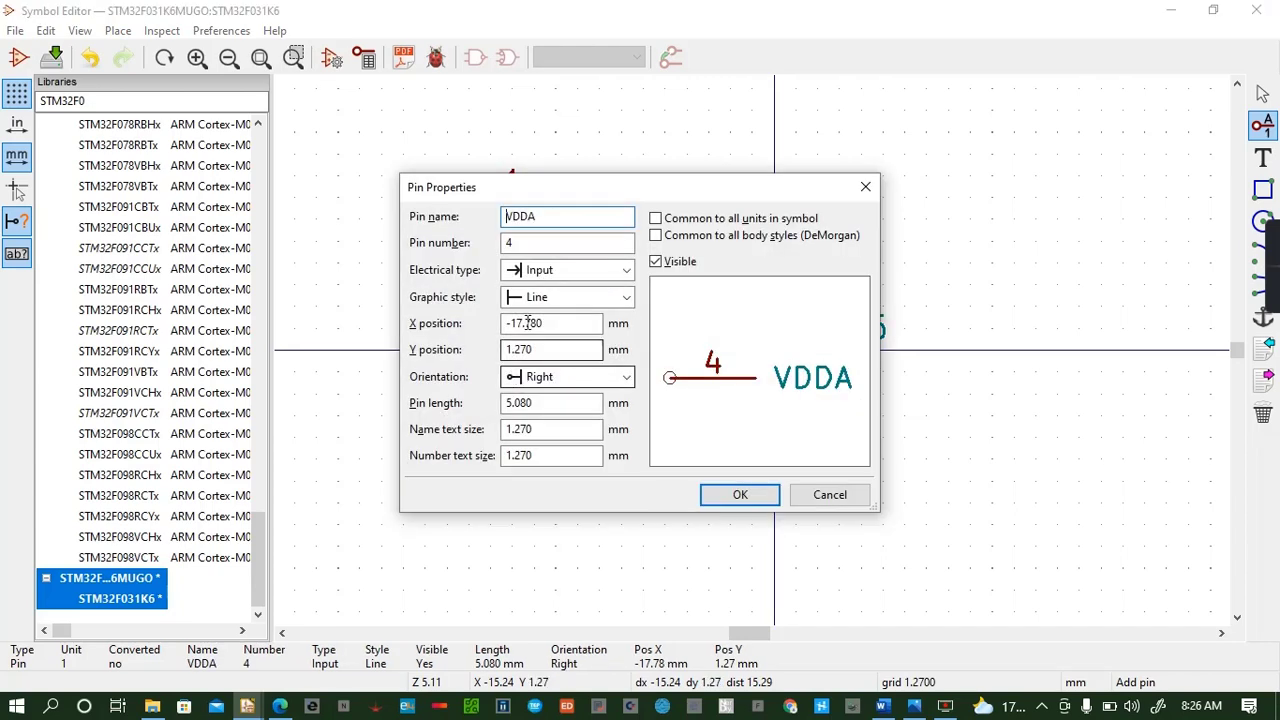
click(533, 238)
key(BackSpace)
text(5)
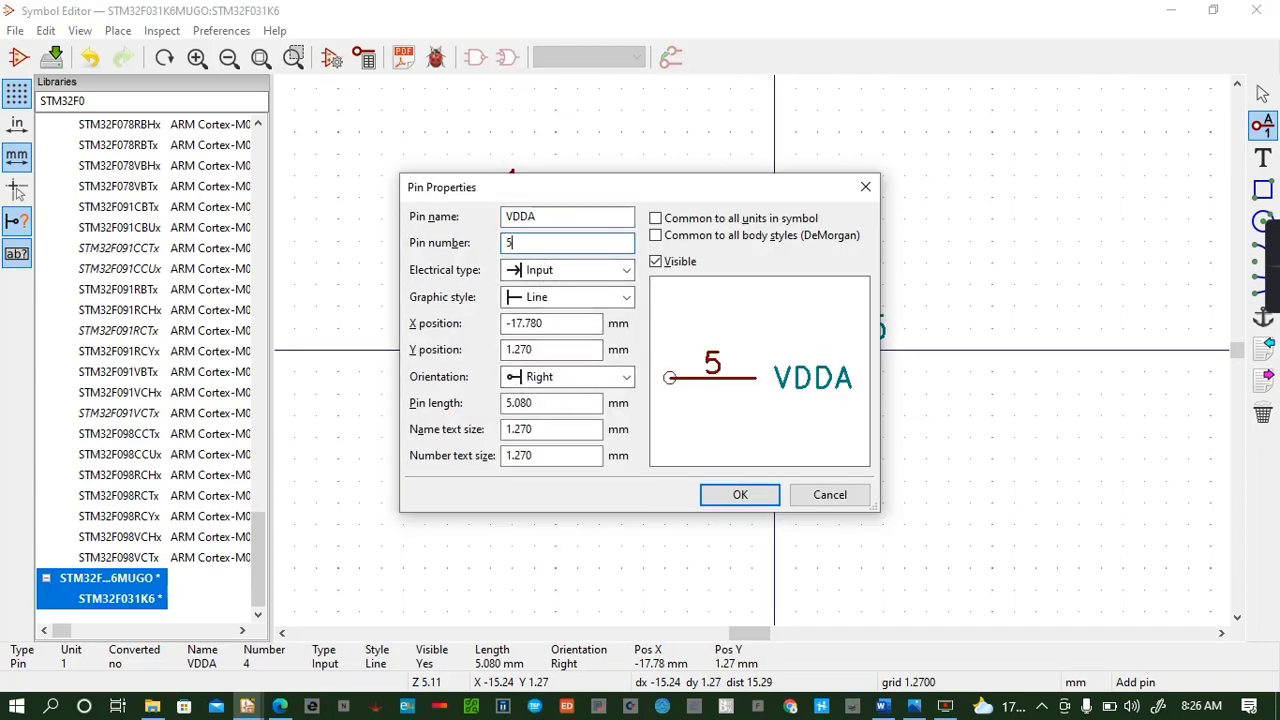
click(738, 494)
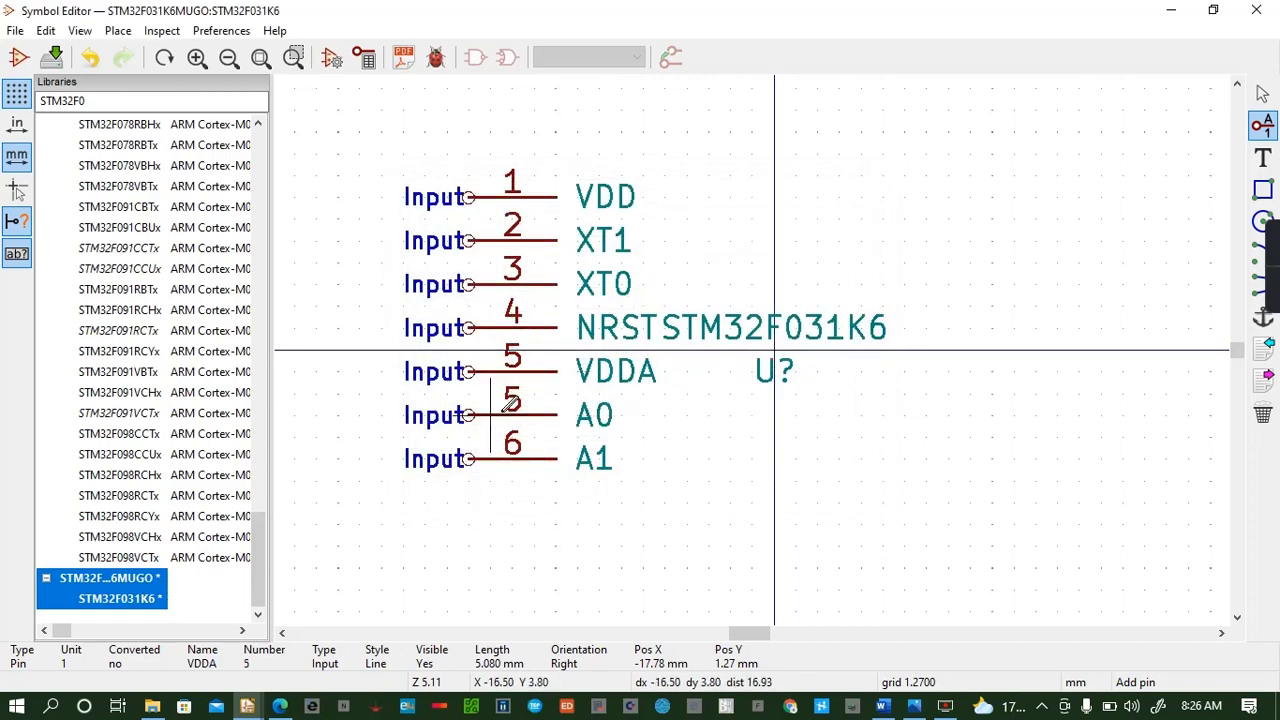
Change the pin number of the A0 pin to 6
key(e)
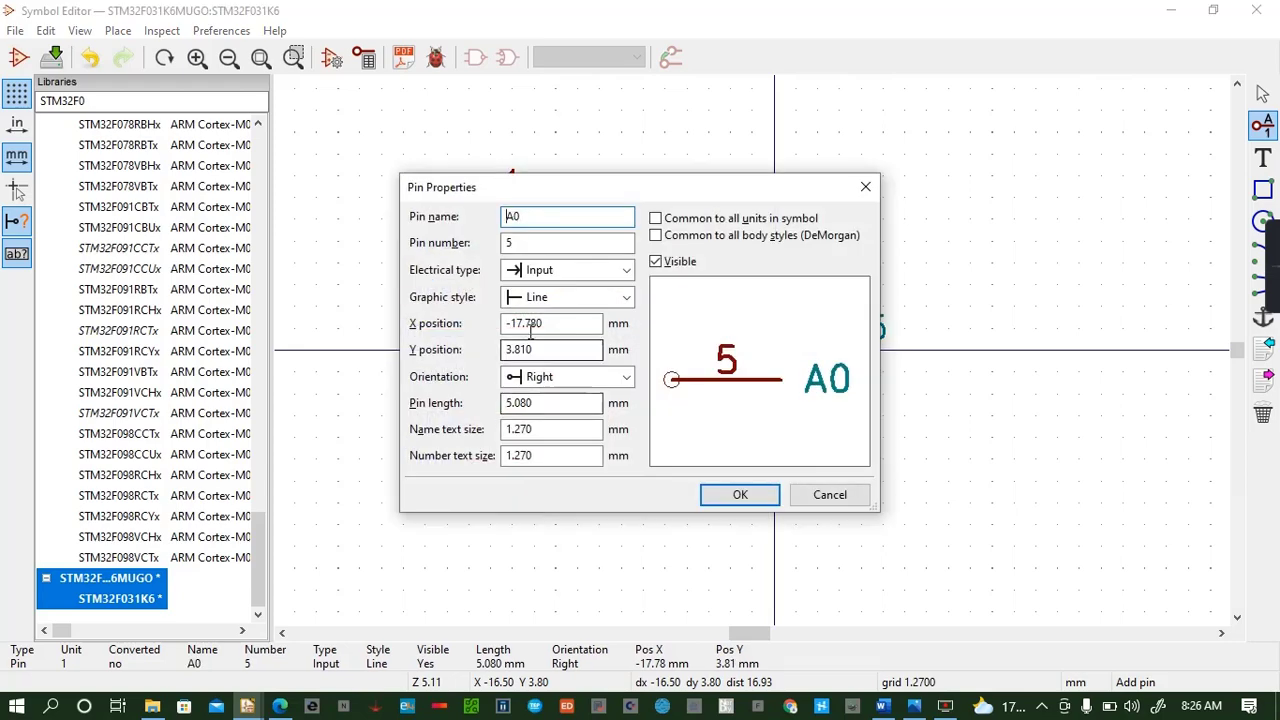
click(533, 242)
key(BackSpace)
text(6)
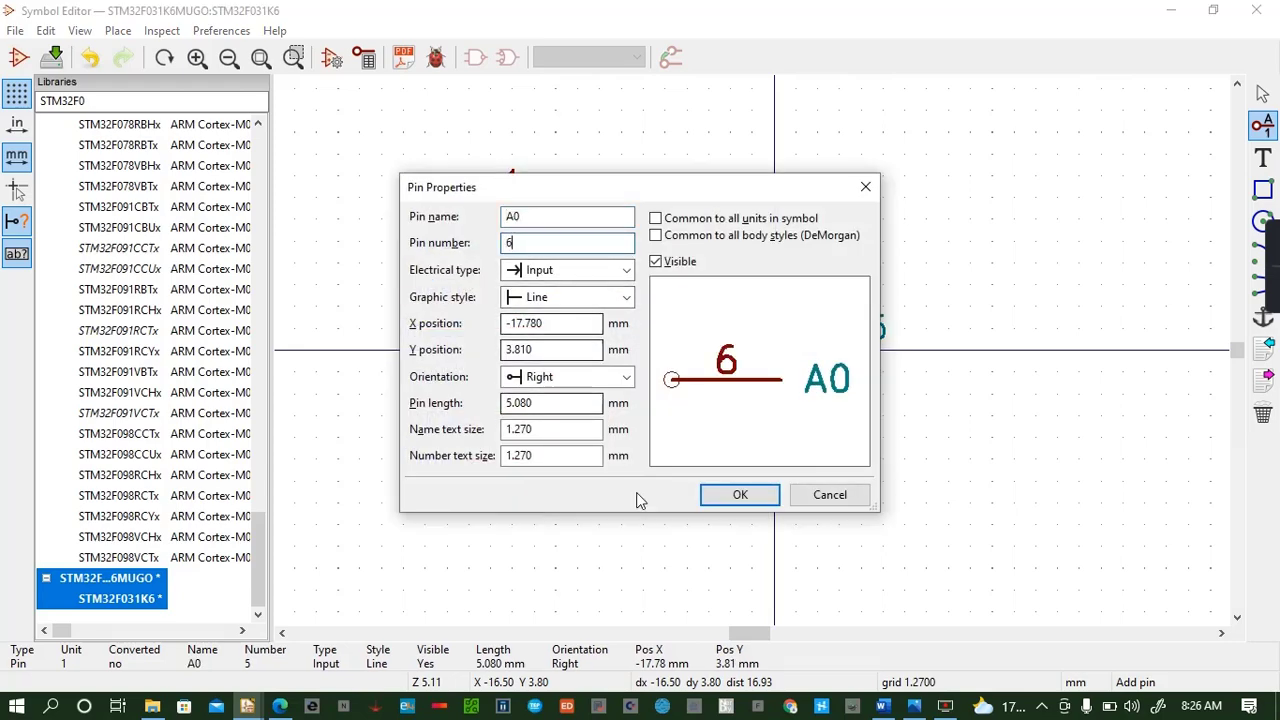
click(741, 494)
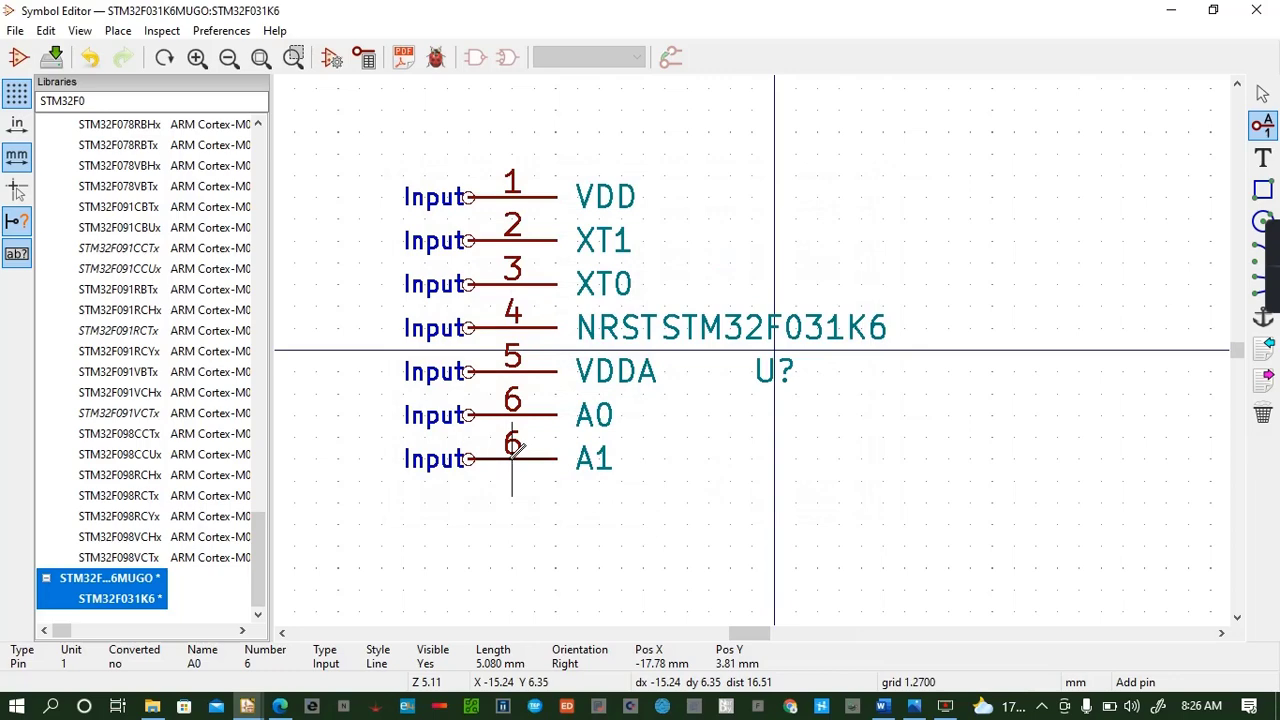
Change the pin number of the A1 pin to 7
key(e)
click(540, 242)
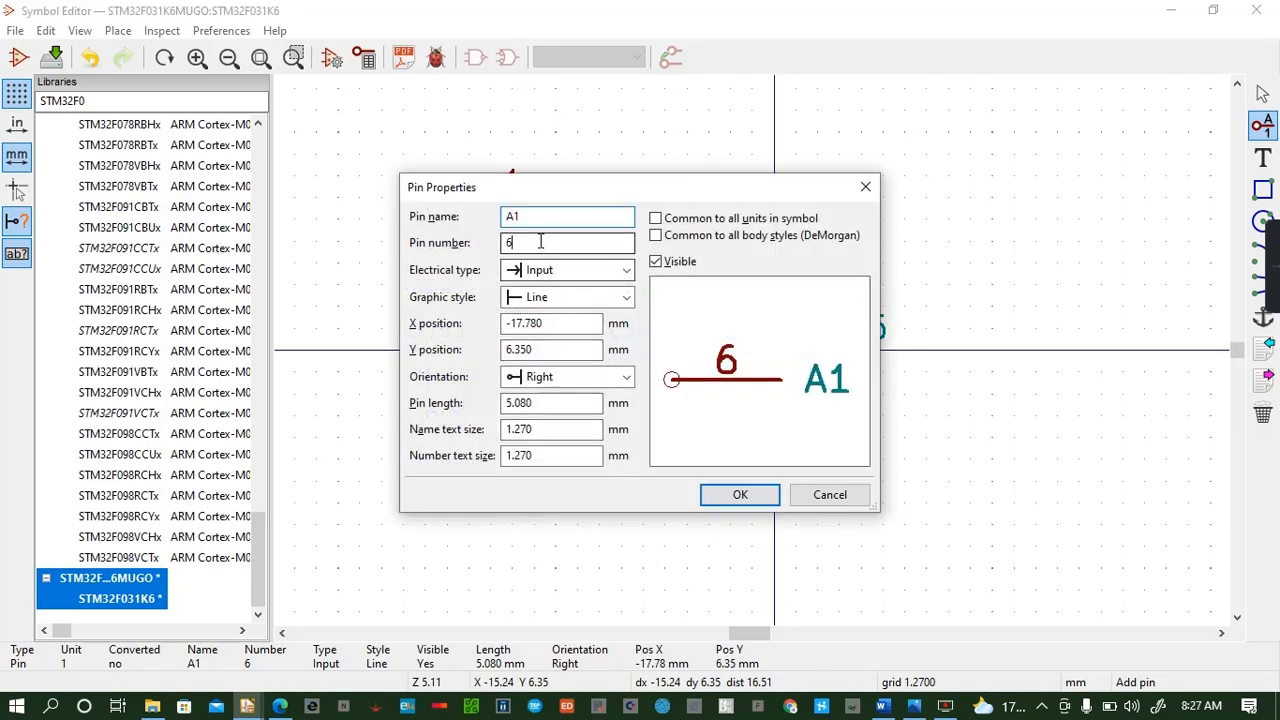
key(BackSpace)
text(7)
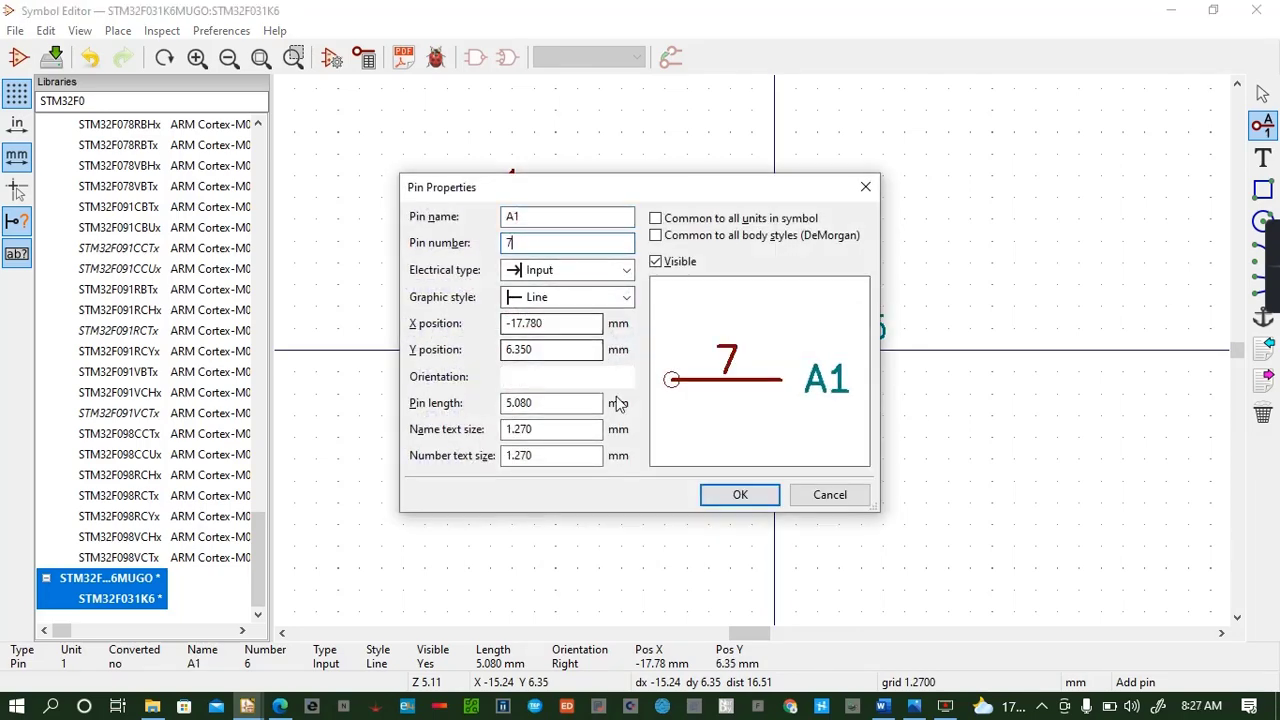
click(740, 494)
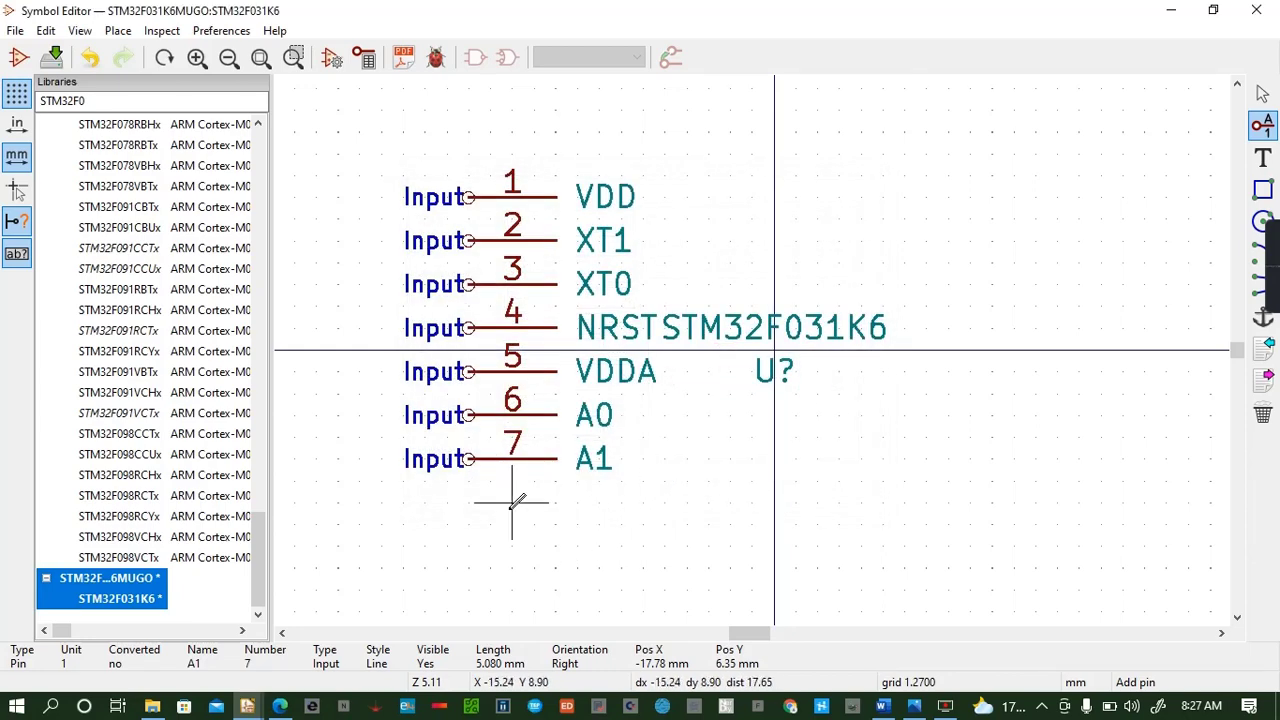
Add an input pin named A2 with number 8, placed 2.54 mm below A1 and aligned with it
click(509, 509)
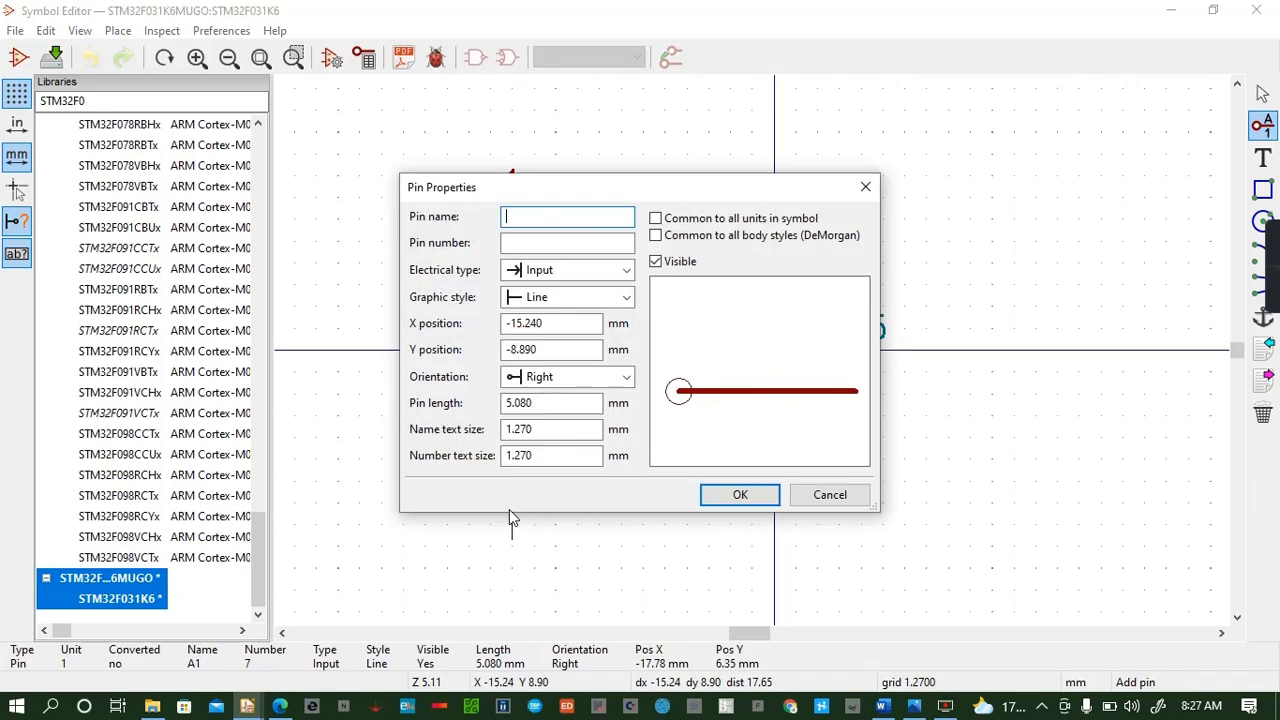
text(A2)
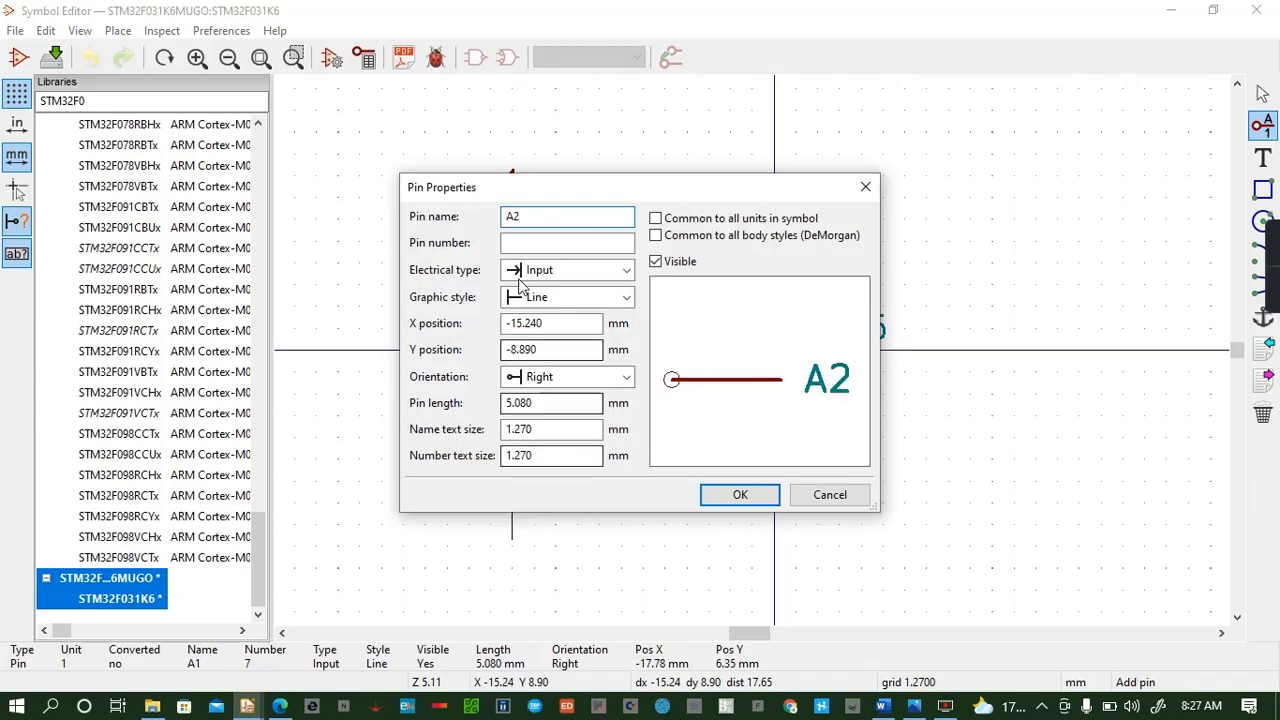
click(545, 242)
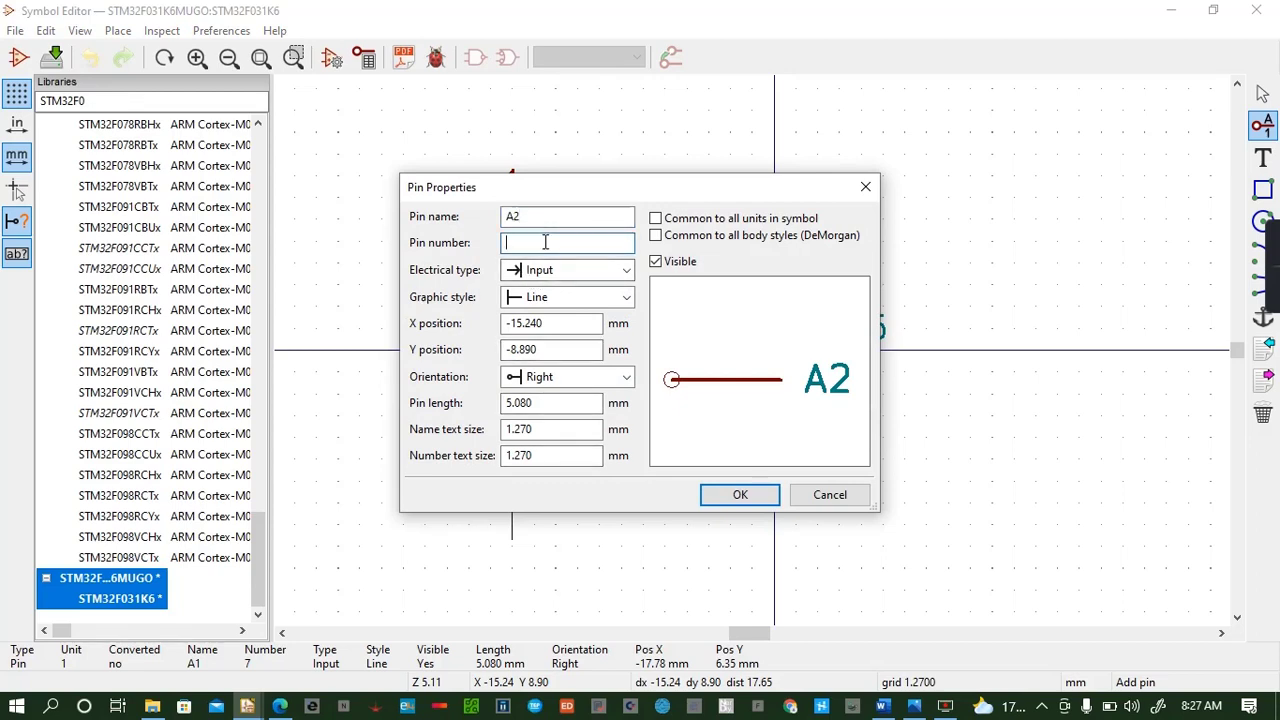
text(8)
click(740, 494)
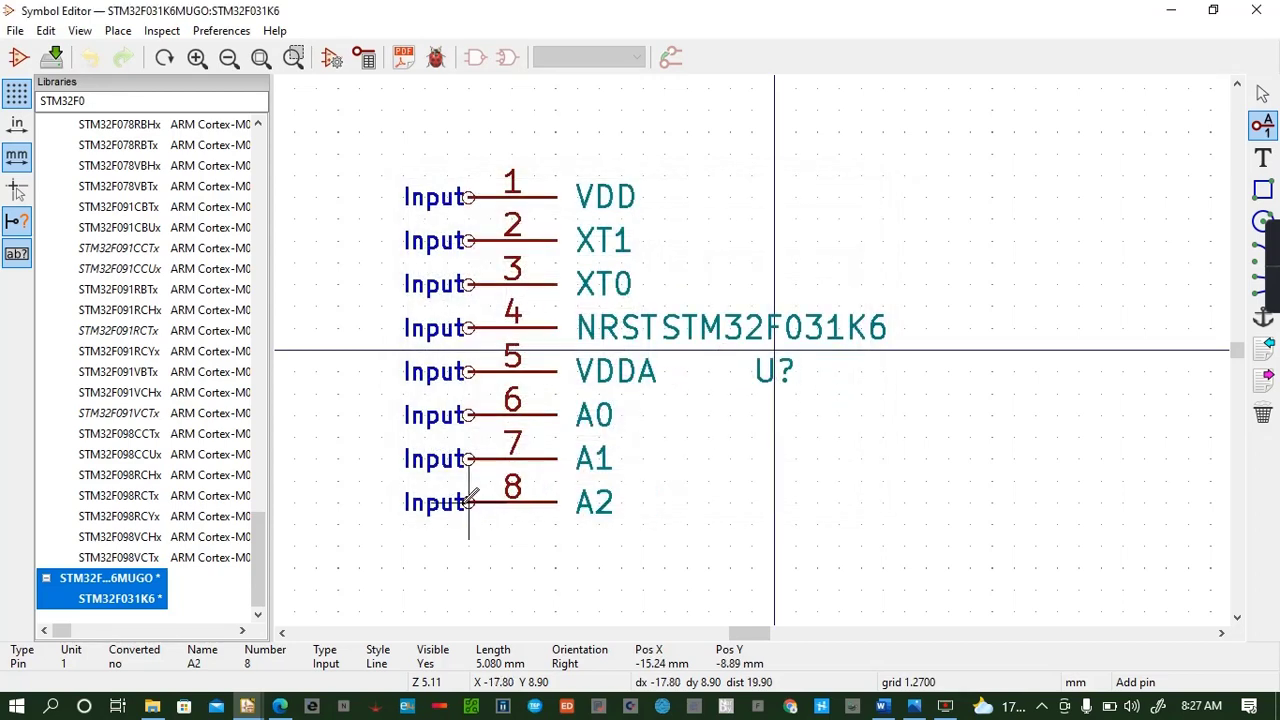
click(468, 500)
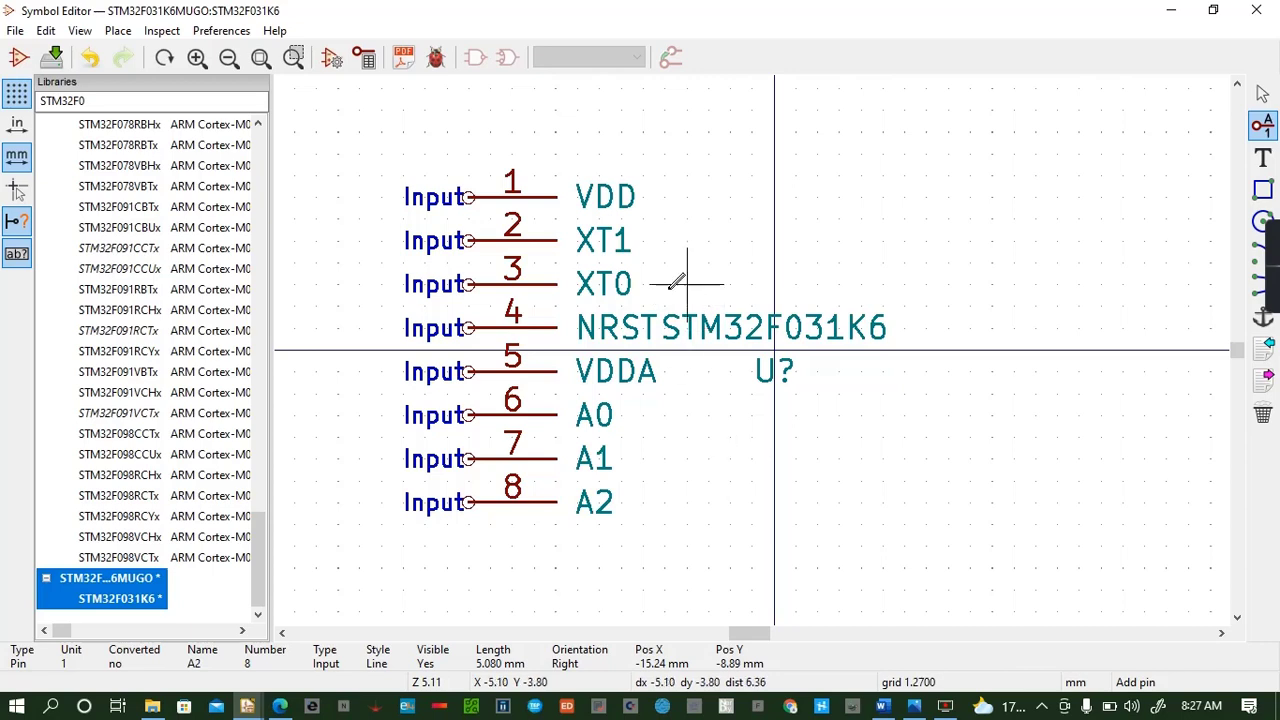
Move the whole column of pins from VDD to A2 1.27 mm to the left, away from the symbol name, and save the symbol
drag(447, 131, 556, 503)
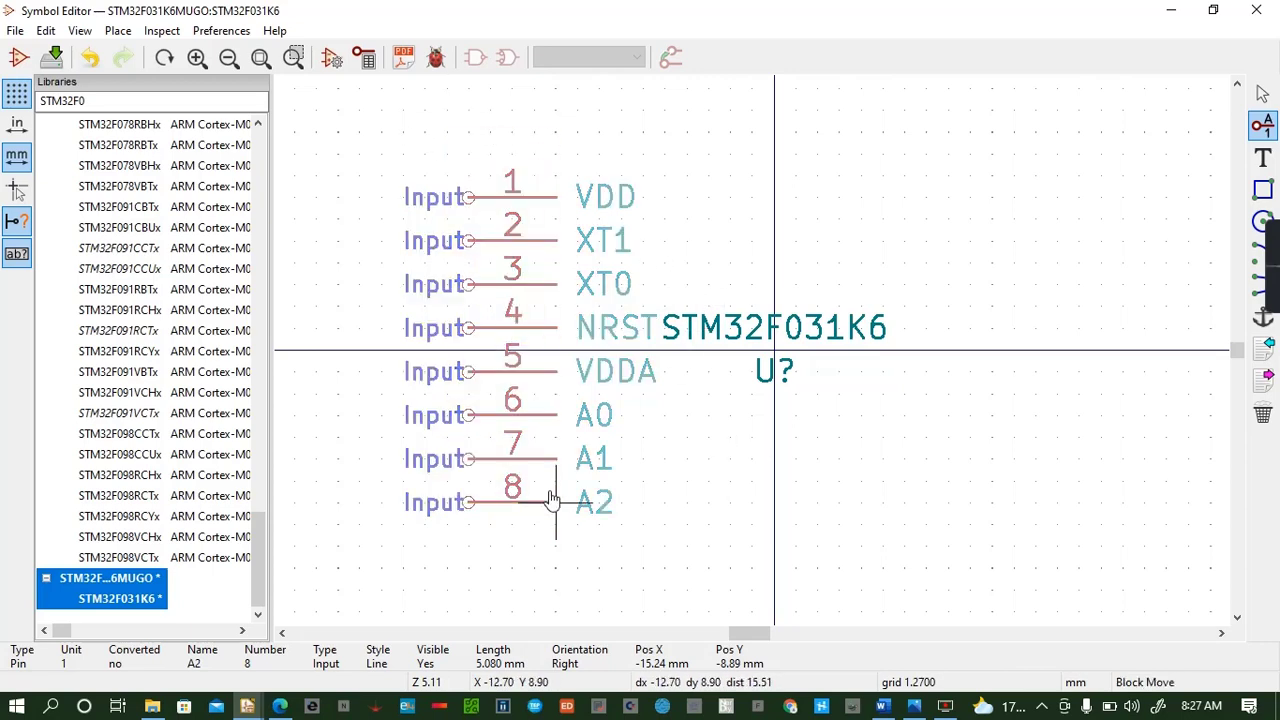
click(537, 516)
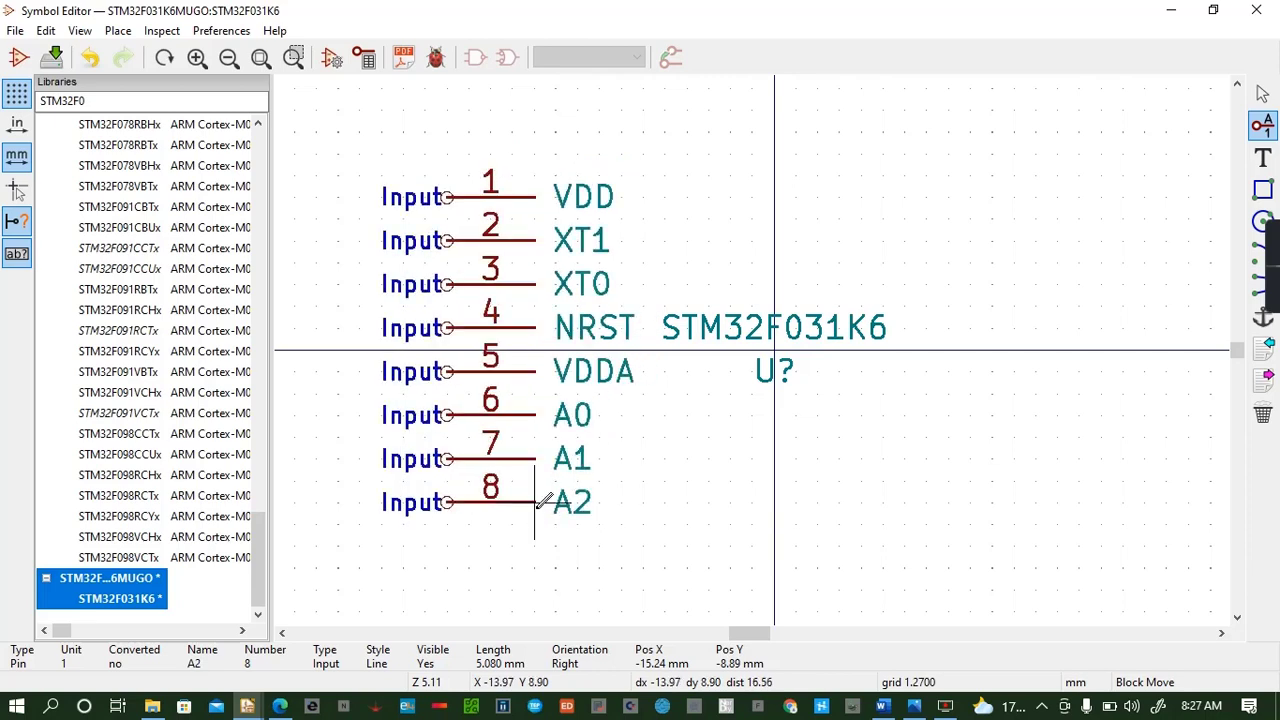
key(ctrl+s)
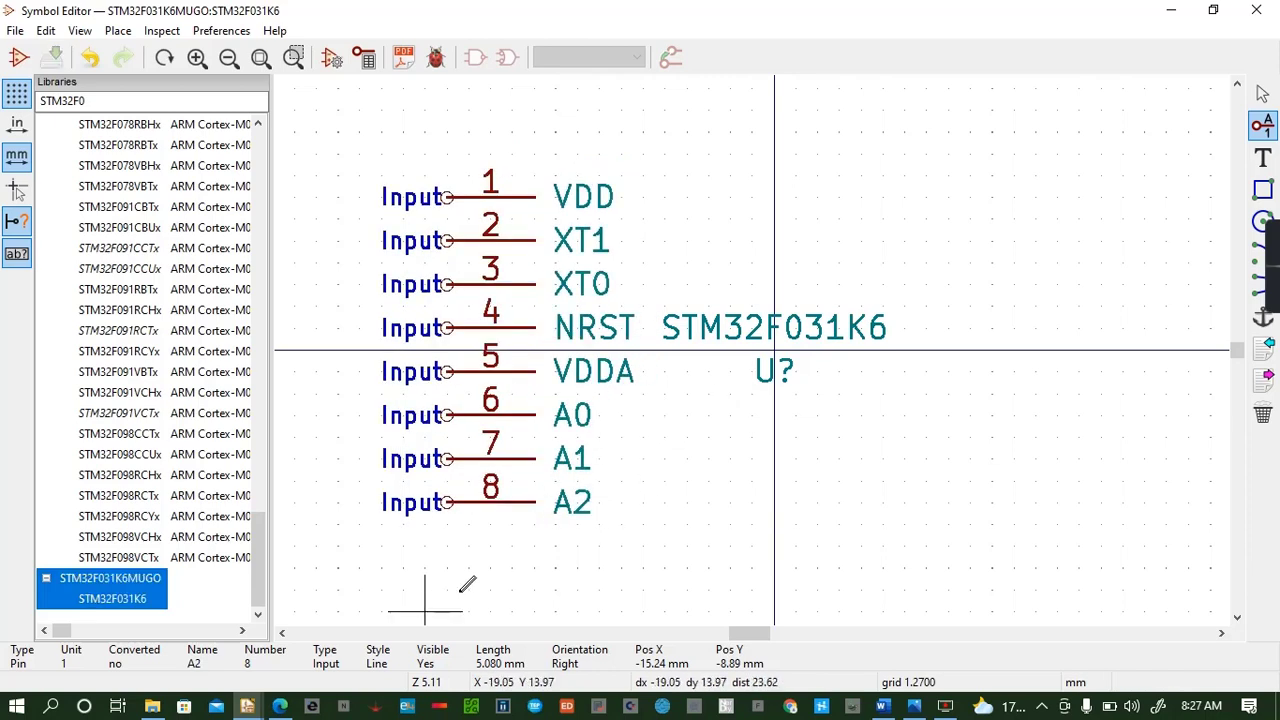
Create an input pin named A3 with number 9 and a length of 5.08 mm below the A2 pin
scroll(665, 437, up, 1)
scroll(752, 349, down, 3)
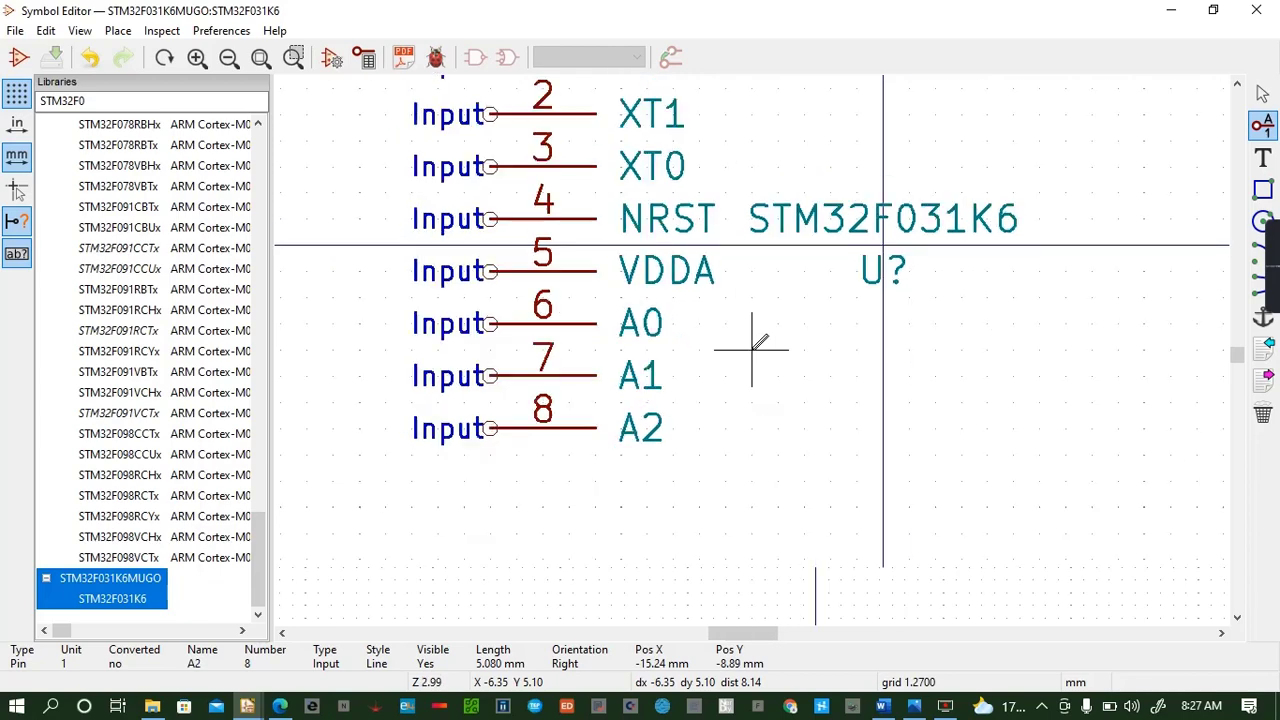
click(675, 452)
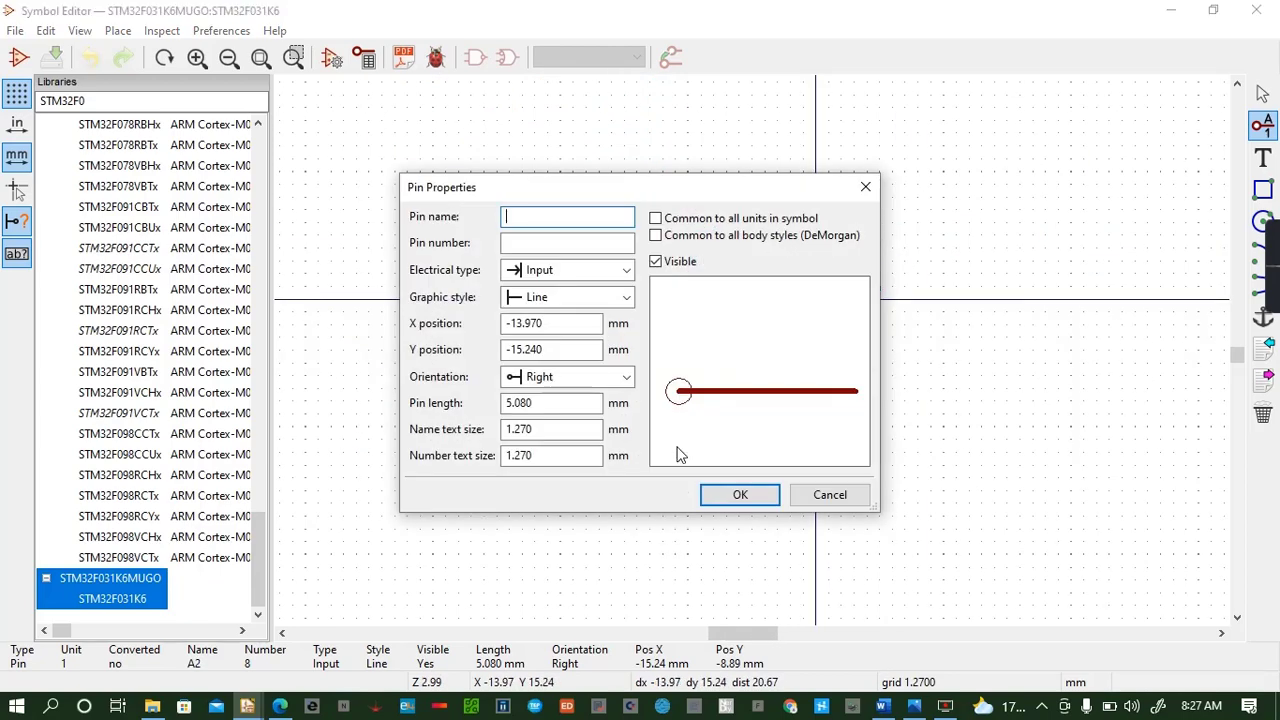
text(A3)
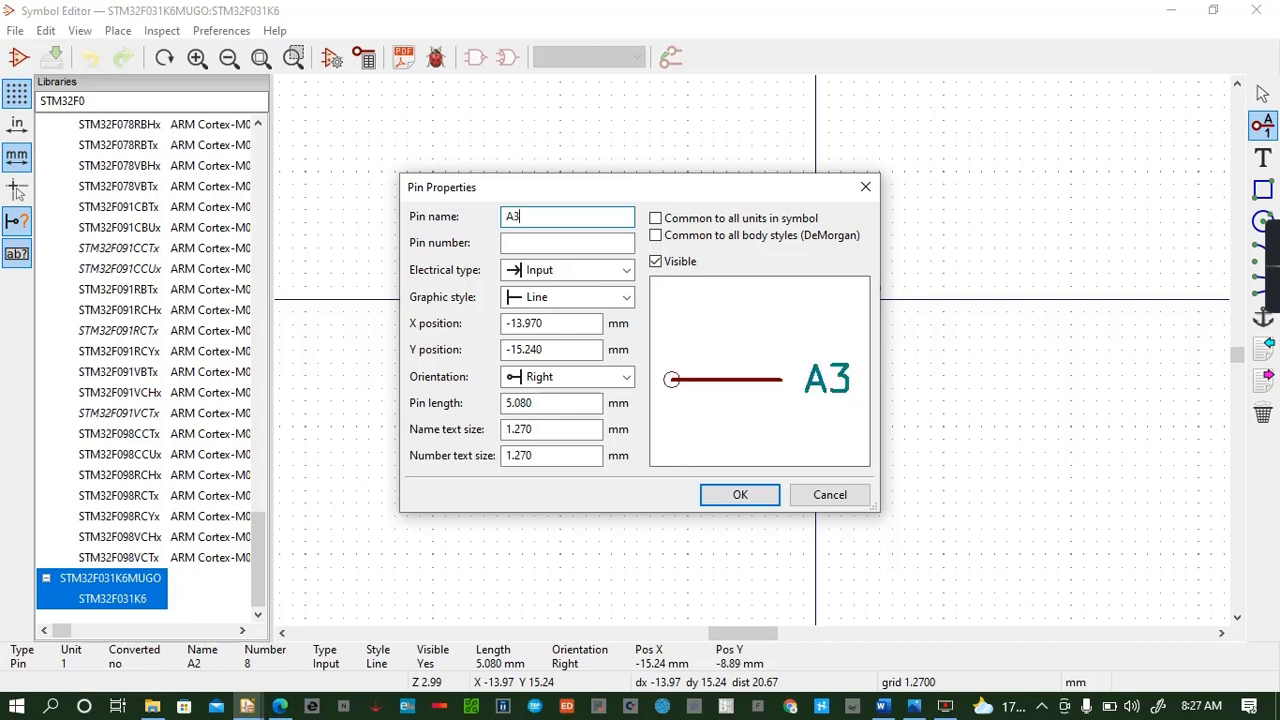
click(543, 243)
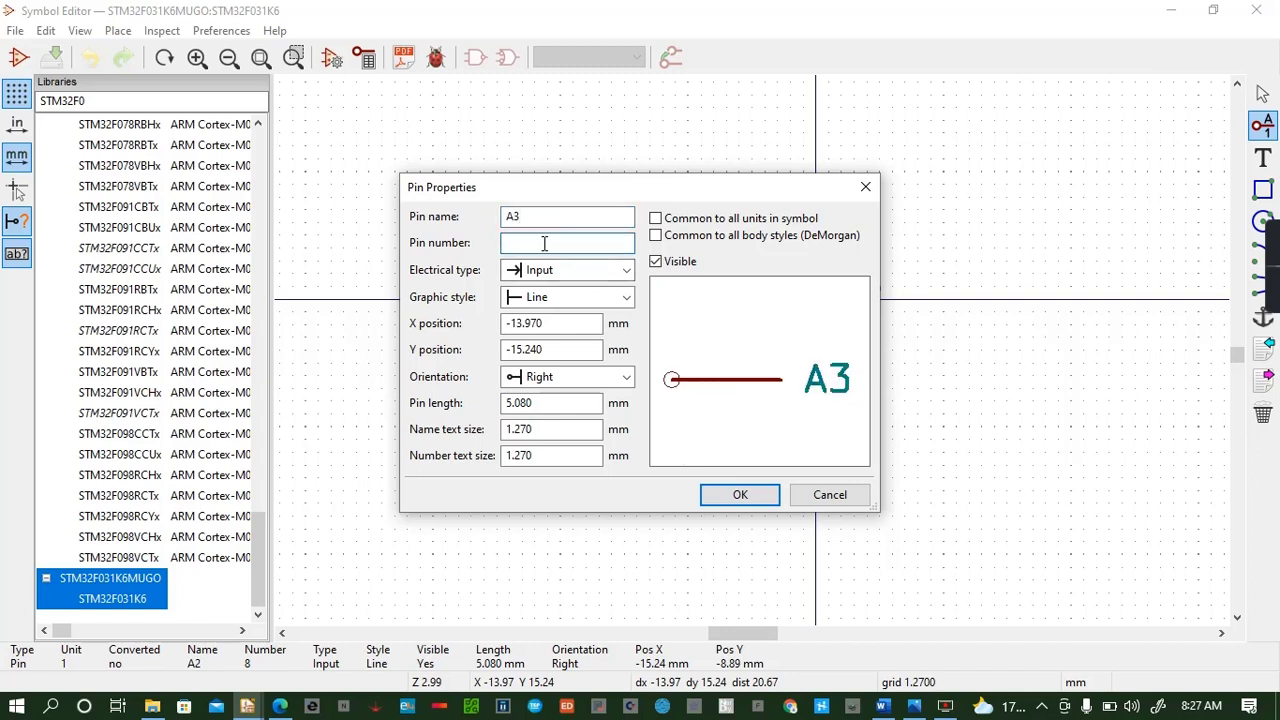
text(9)
click(750, 495)
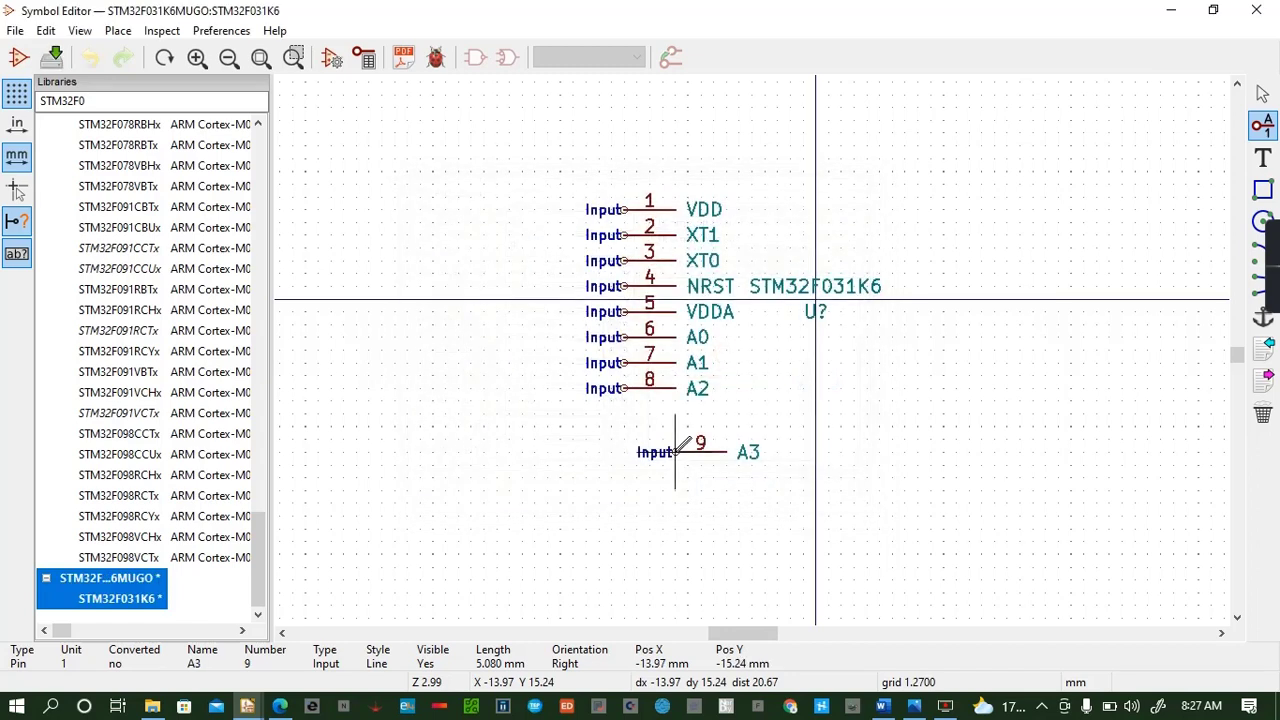
Rotate the A3 pin to point upward and place it below and to the right of A2, at about X -7.62 mm, Y -19.05 mm
key(r)
key(r)
key(r)
key(r)
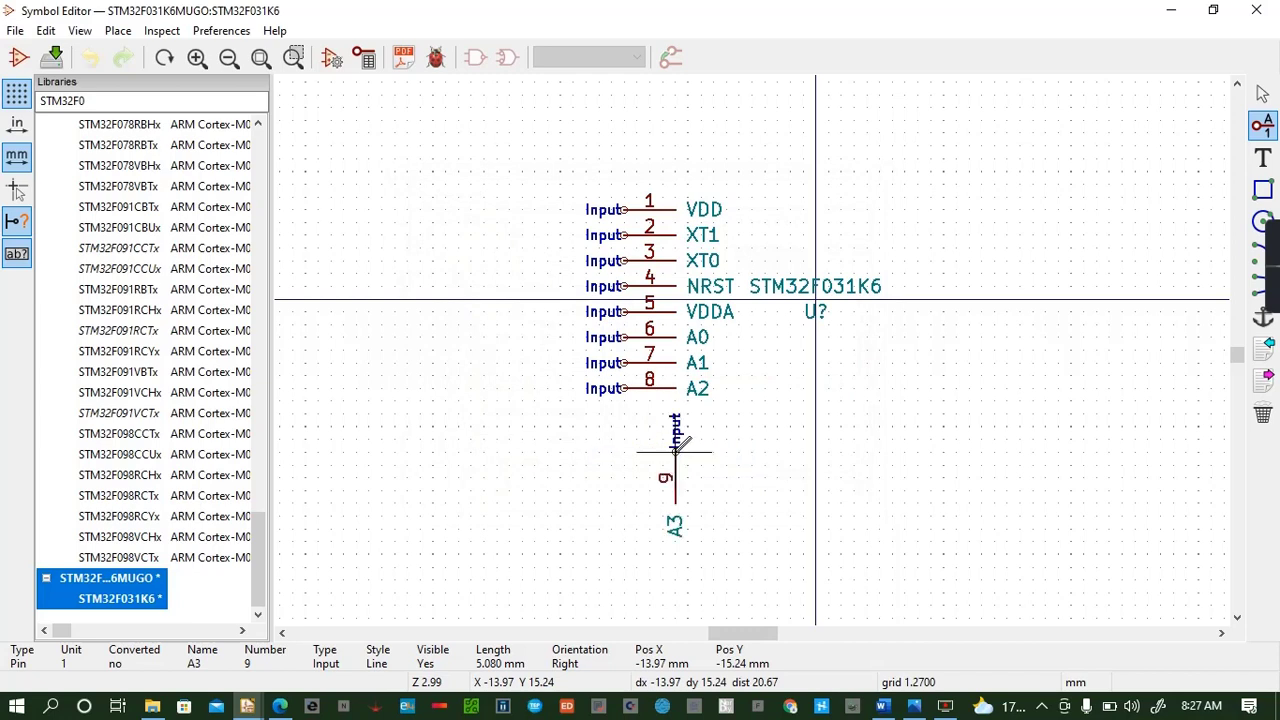
key(r)
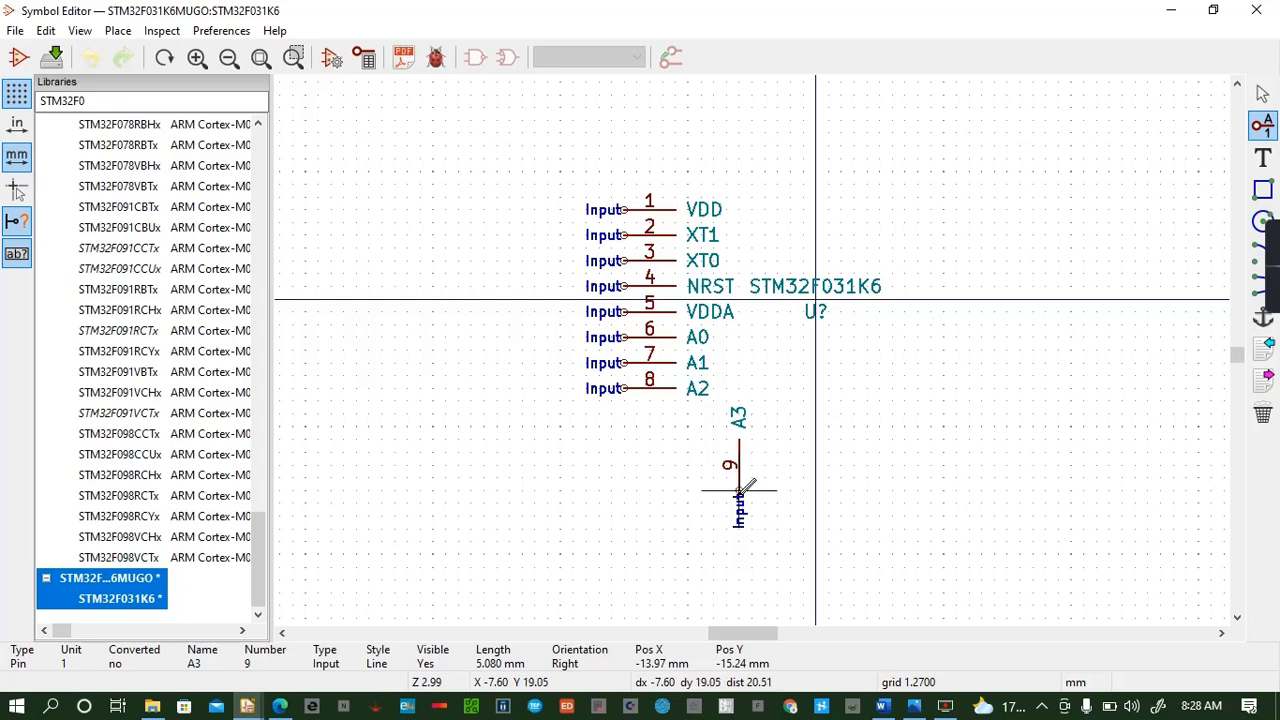
click(740, 490)
Add an upward input pin named A4 with number 10, placed 2.54 mm to the right of A3 and level with it
click(788, 476)
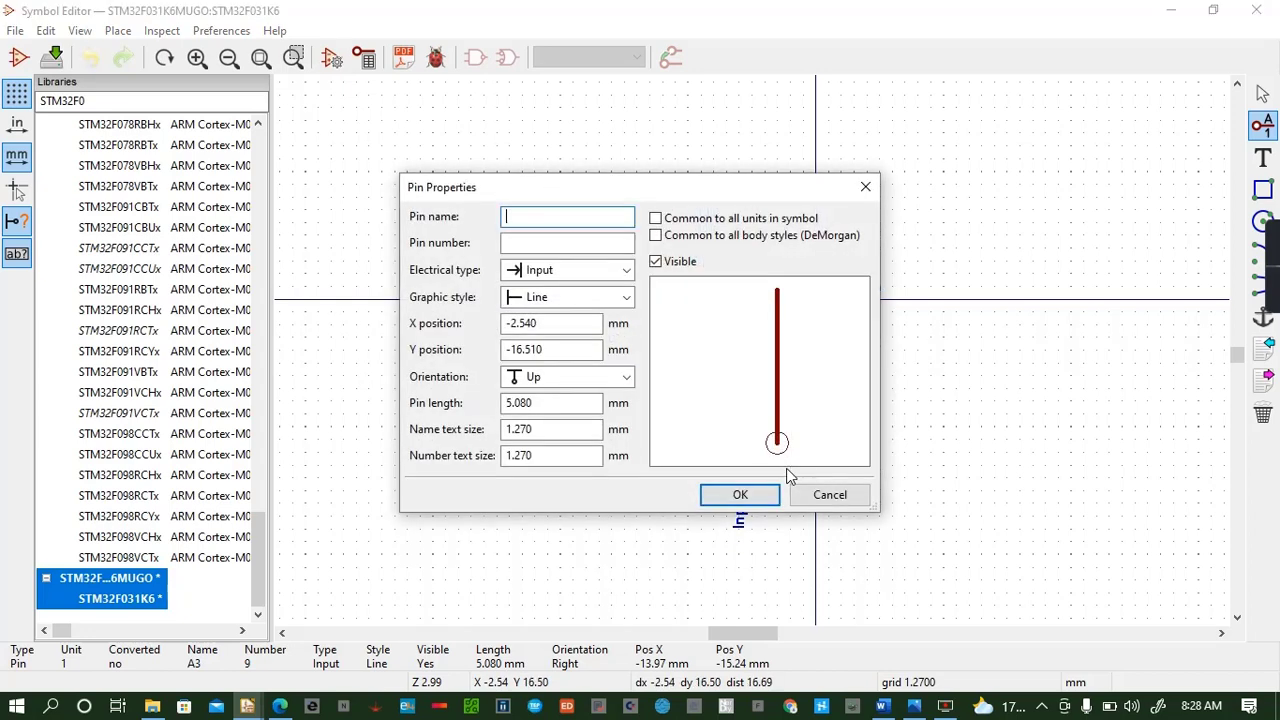
text(A4)
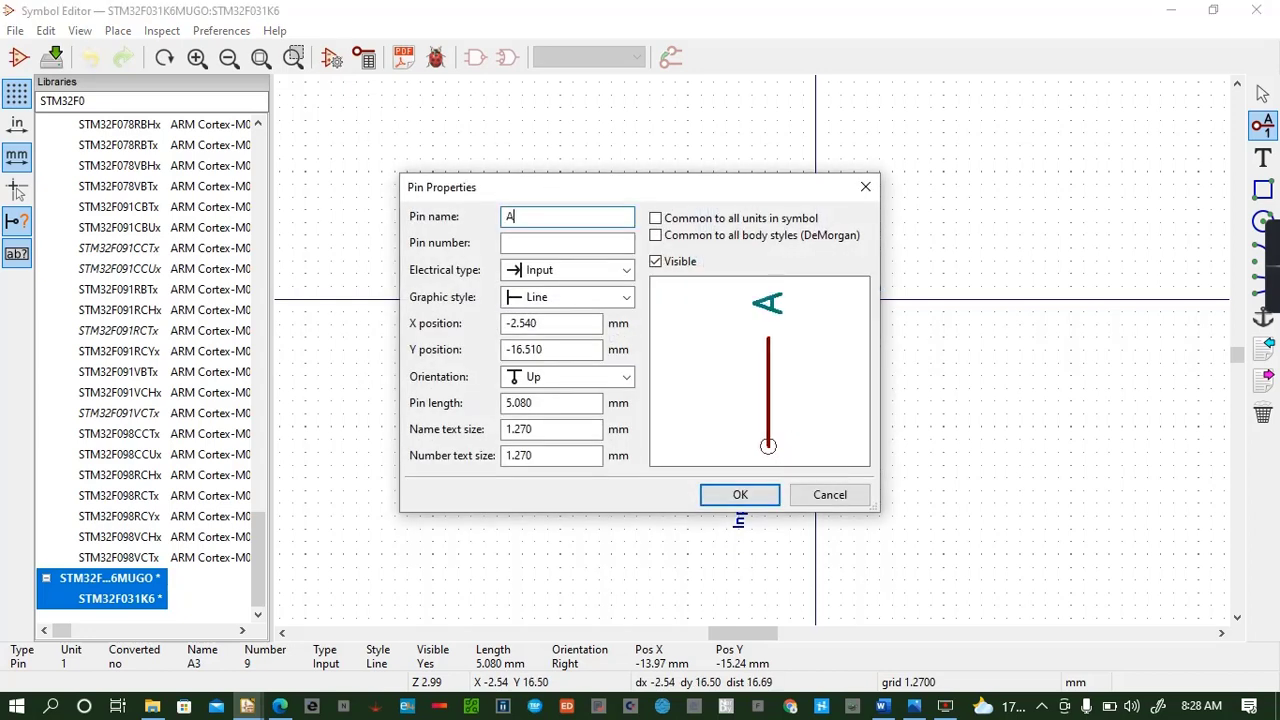
click(527, 245)
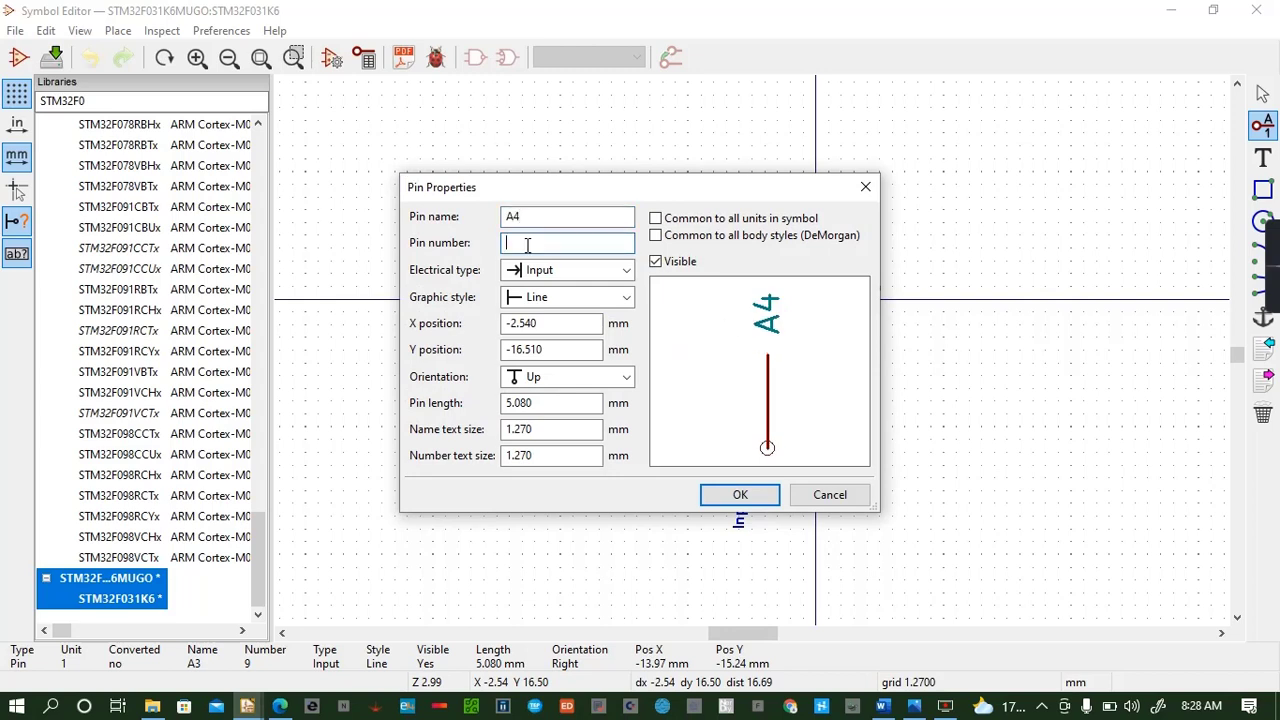
text(10)
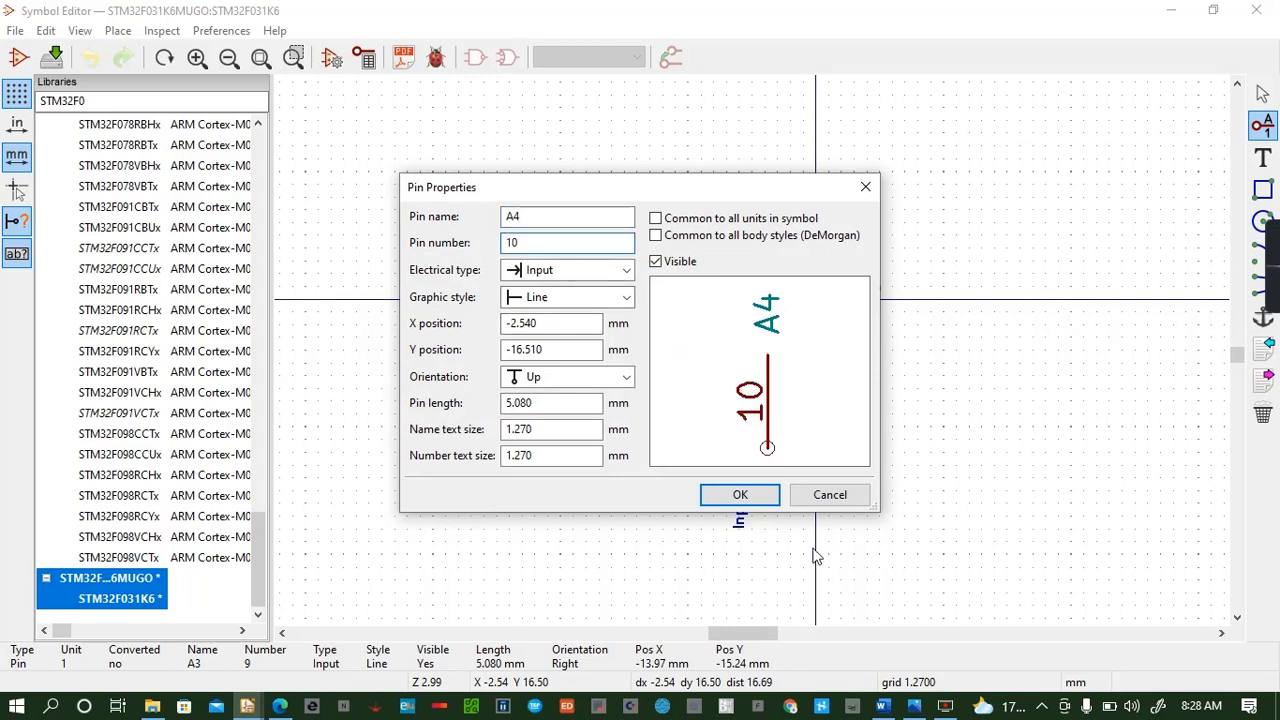
click(743, 496)
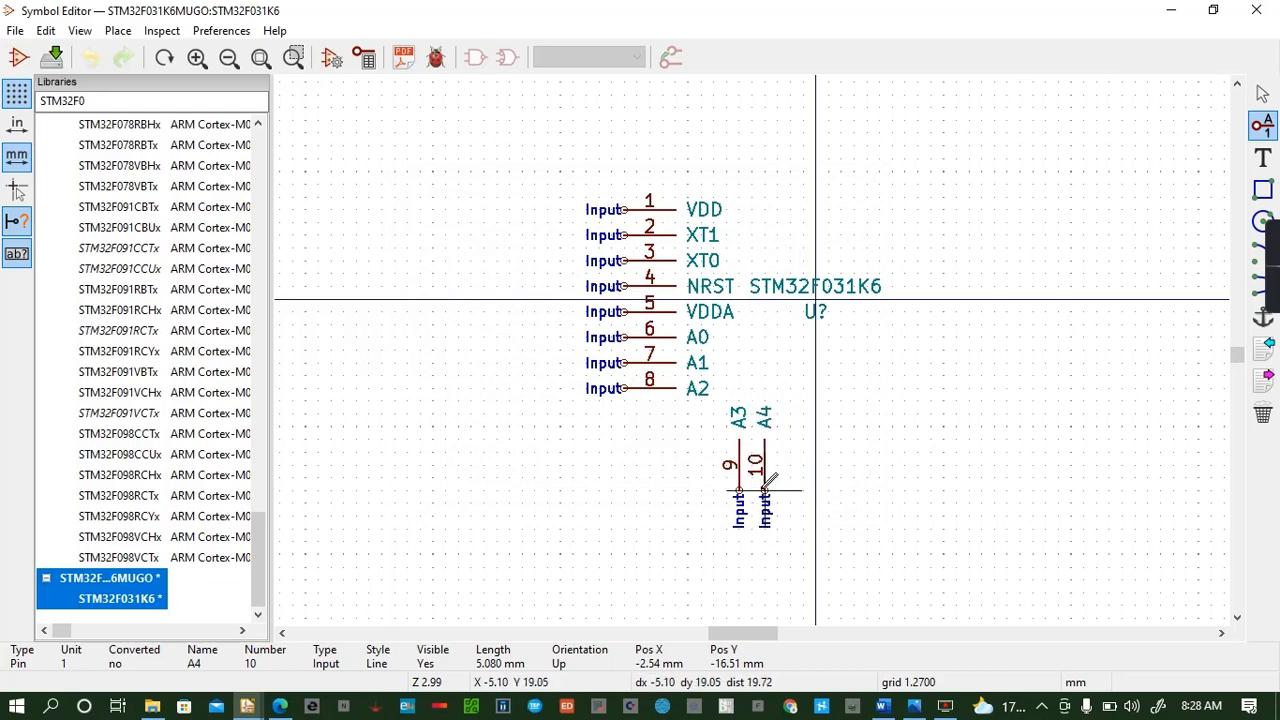
click(765, 485)
Add an upward input pin named A5 with number 11, placed 2.54 mm to the right of A4 and level with it
click(808, 488)
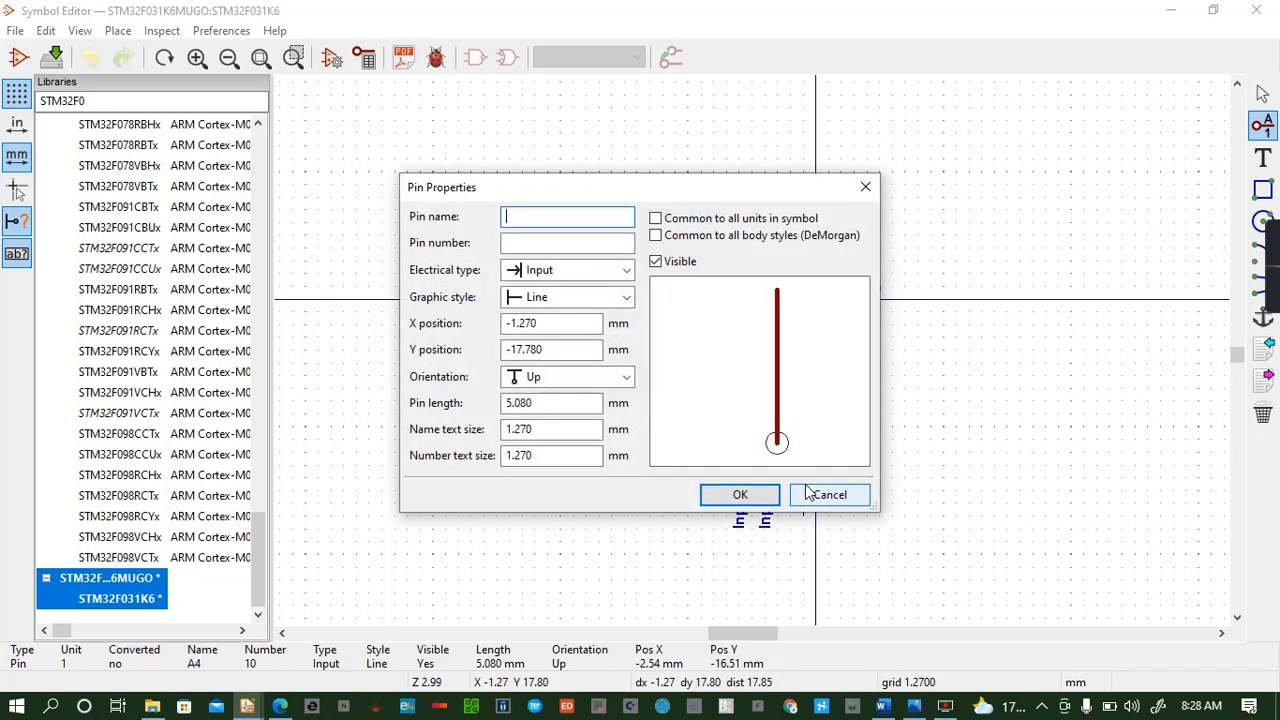
text(A)
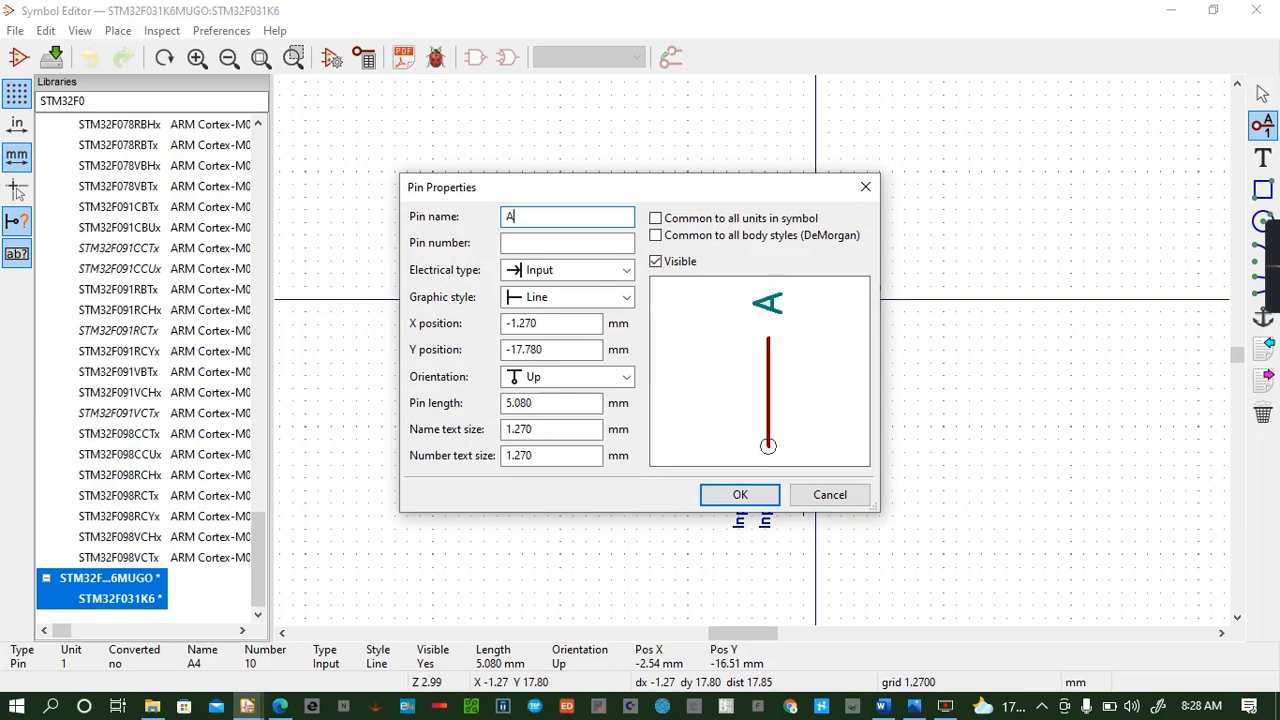
text(5)
key(Tab)
text(11)
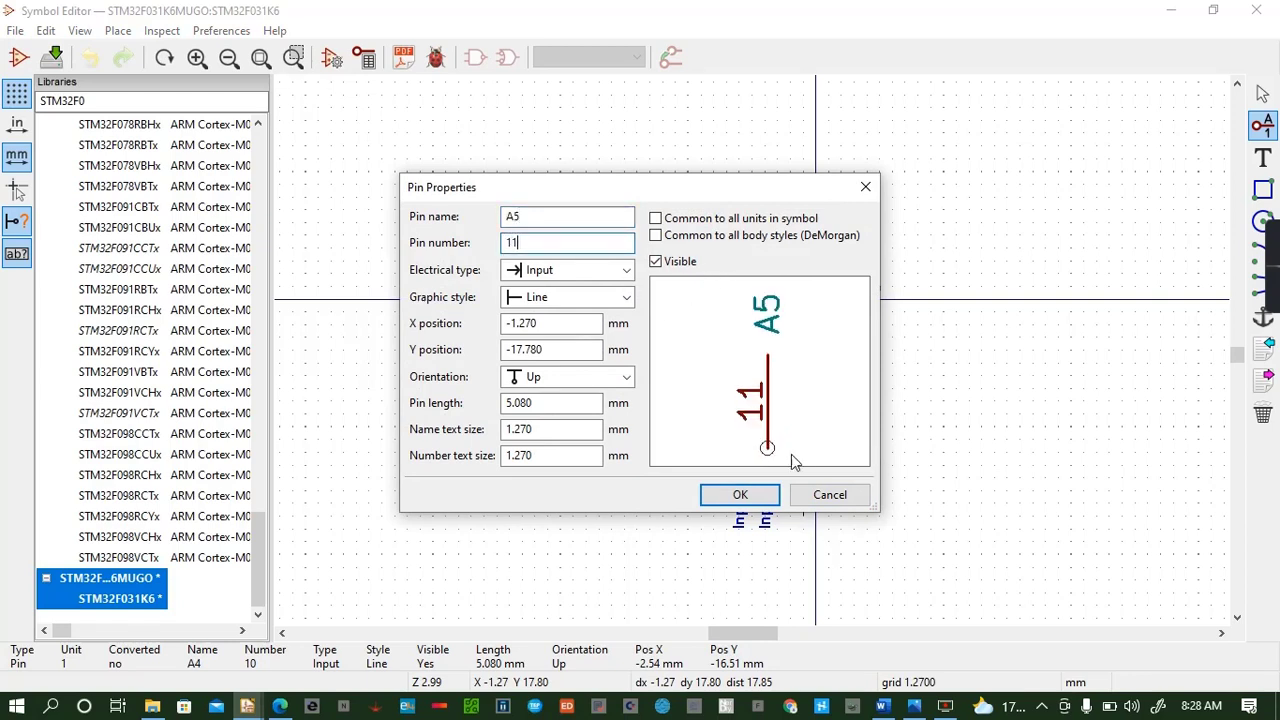
click(740, 494)
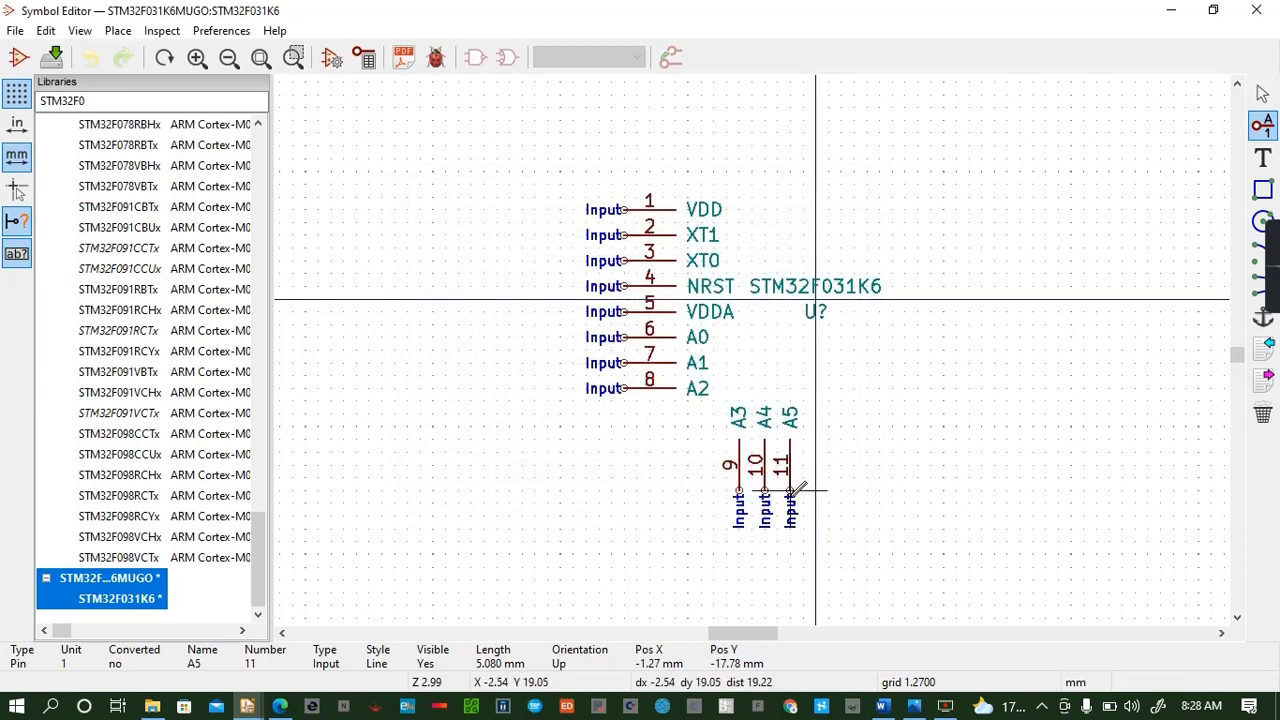
Add an upward input pin named A6 with number 12, placed 2.54 mm to the right of A5 and level with it
click(831, 484)
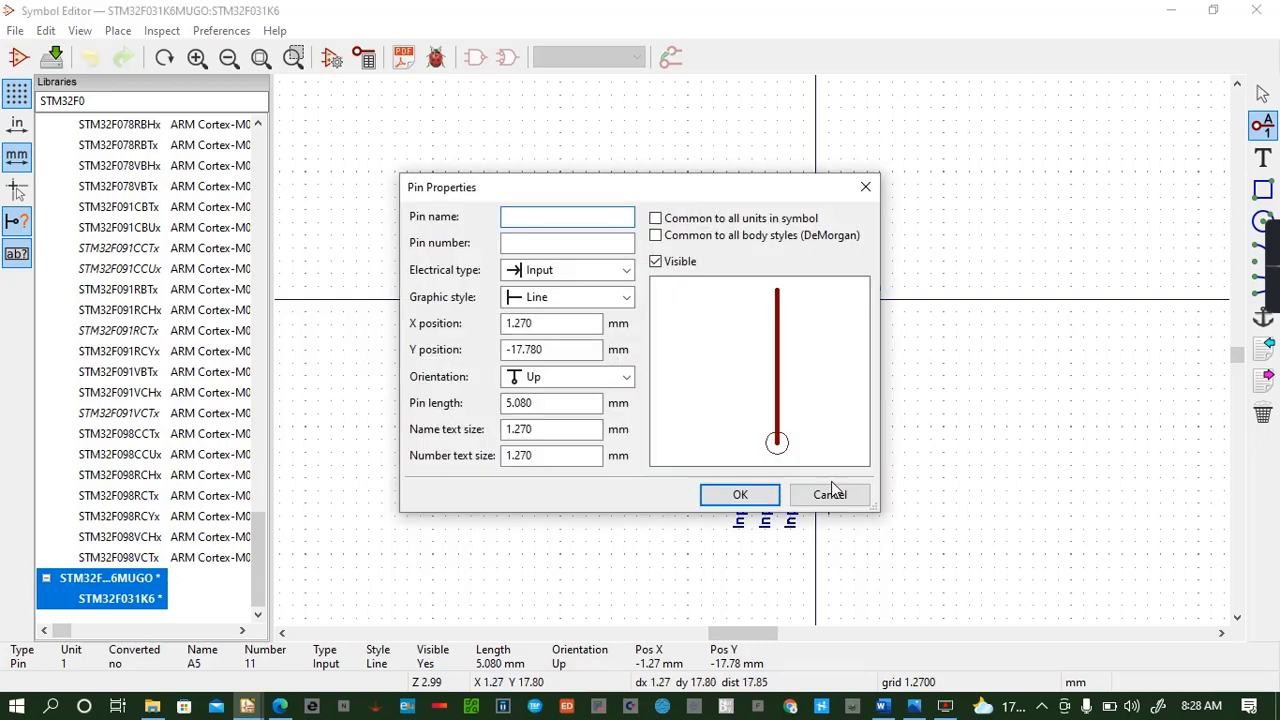
text(A6)
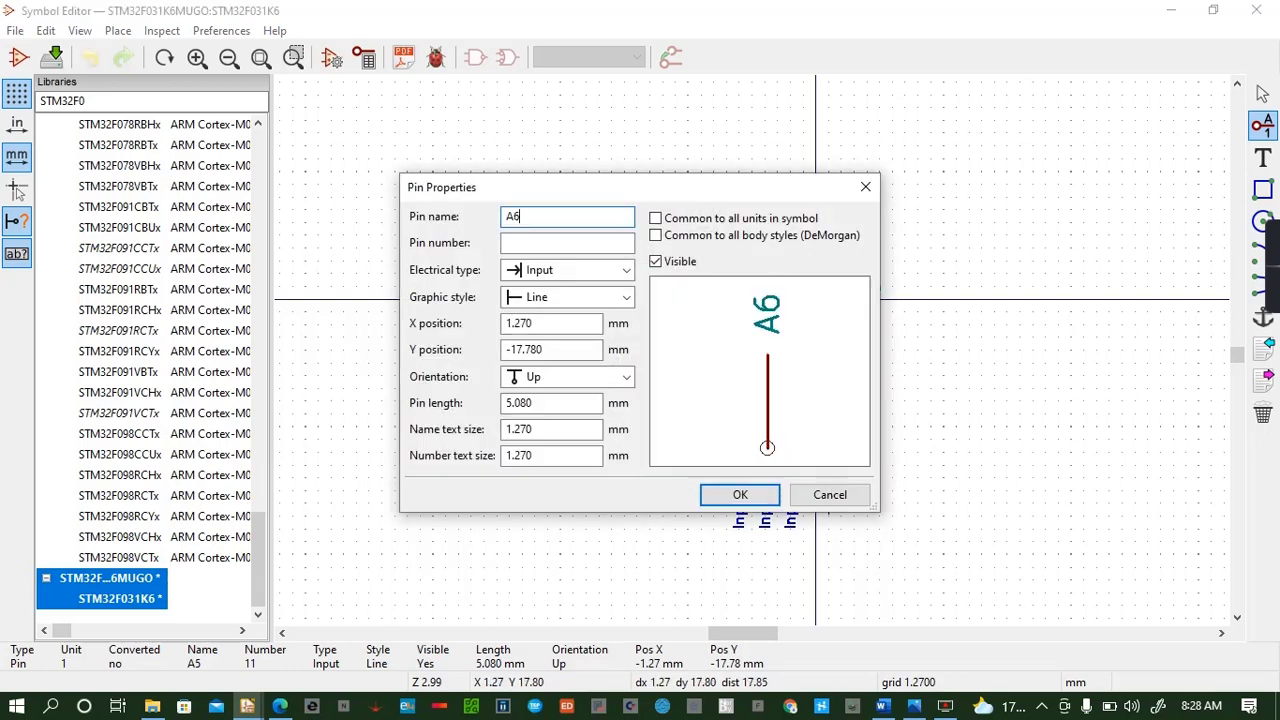
click(592, 244)
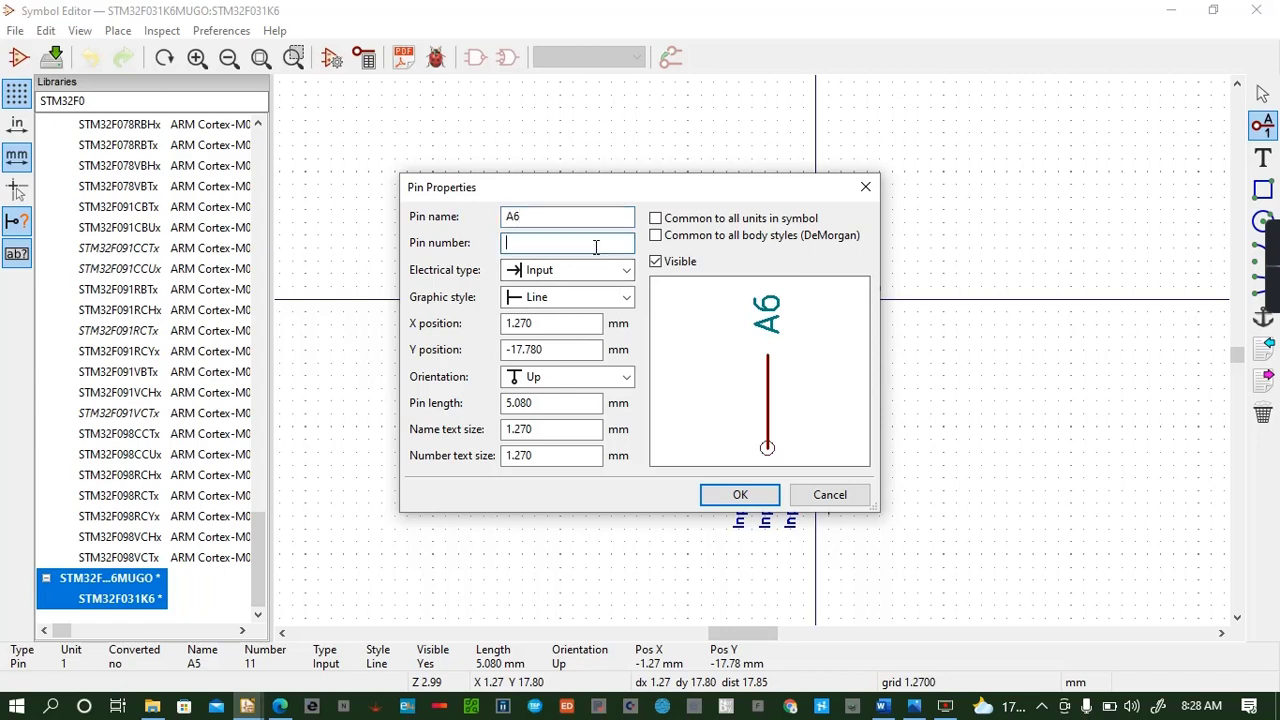
text(12)
click(740, 494)
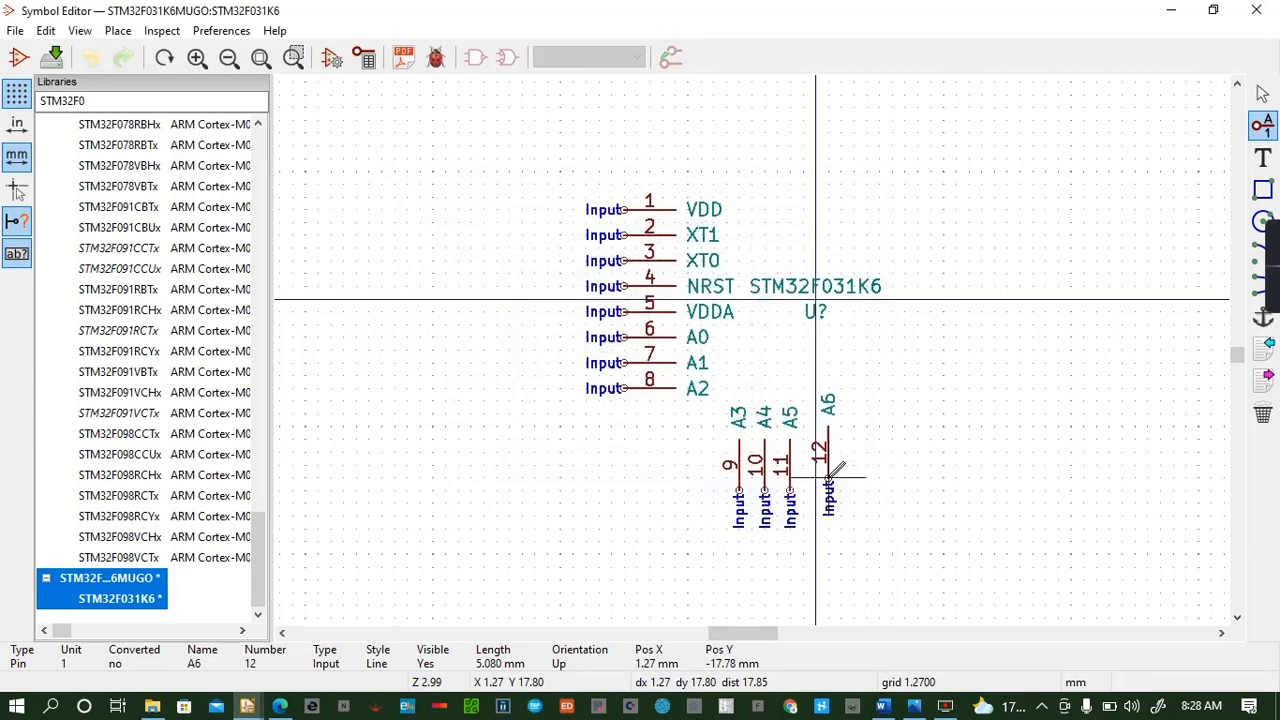
click(816, 490)
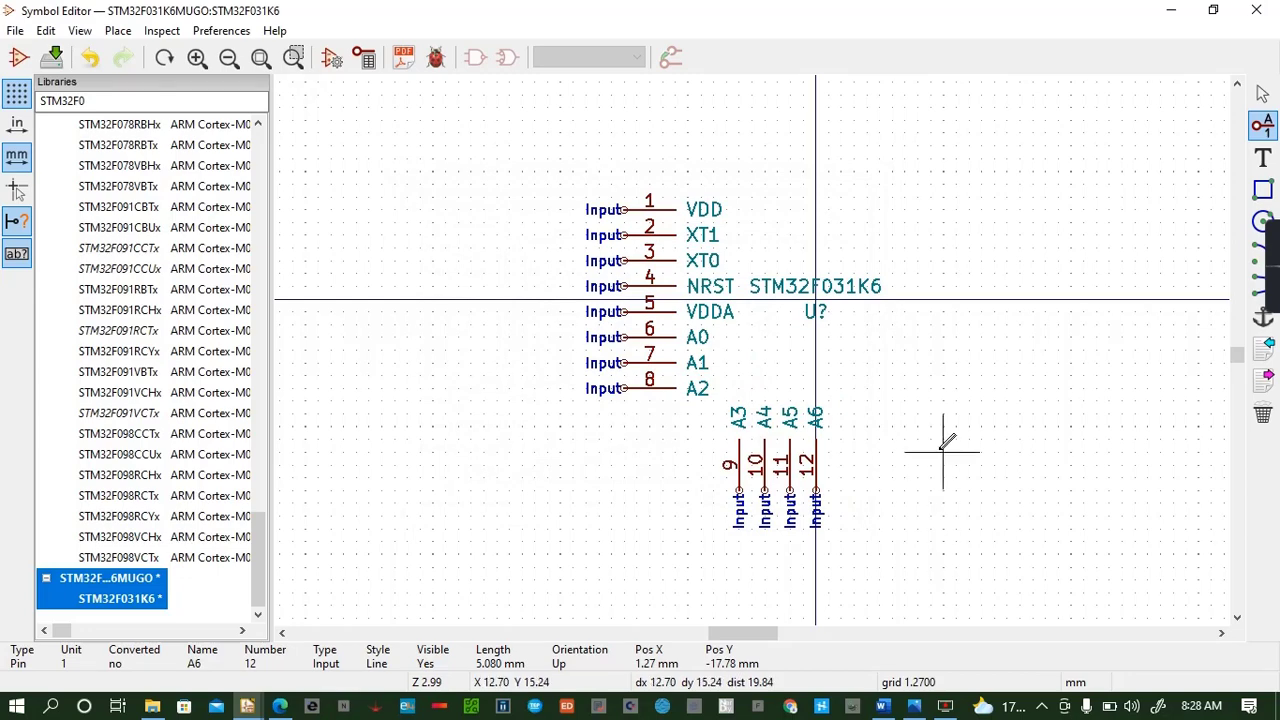
Add an upward input pin named A7 with number 13, placed 2.54 mm to the right of A6 and level with it
click(880, 463)
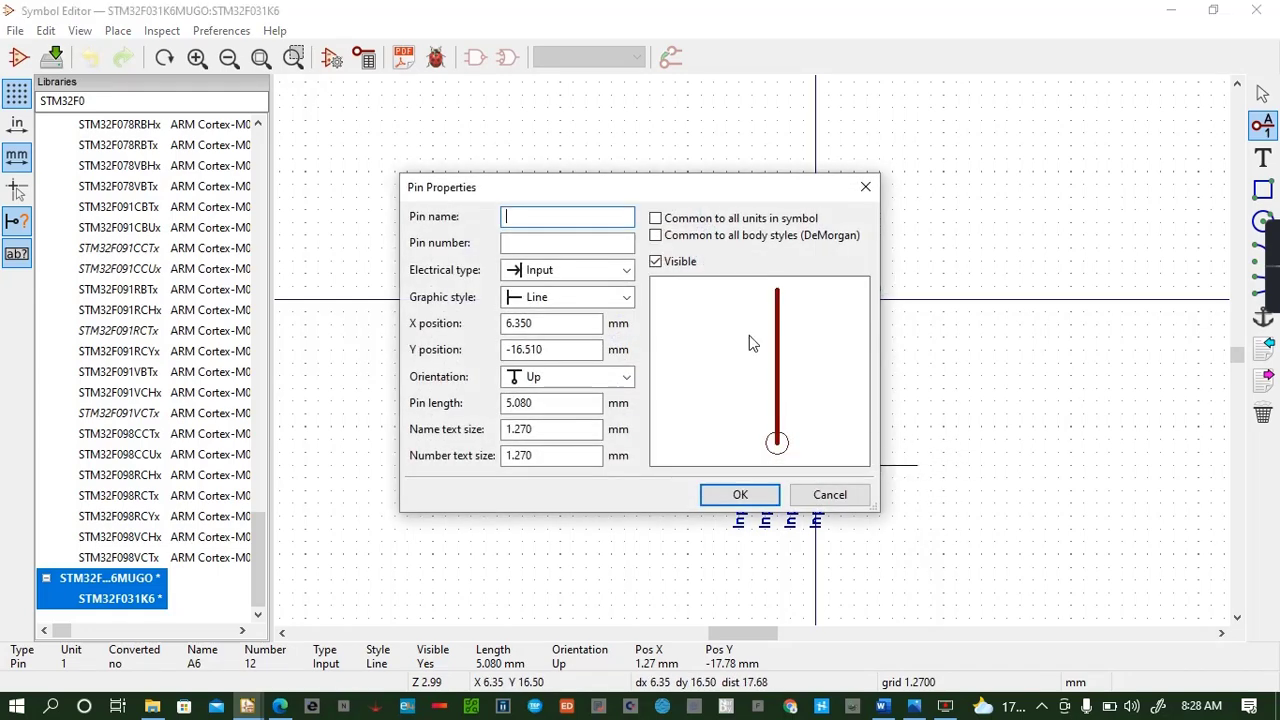
click(533, 240)
text(13)
click(530, 222)
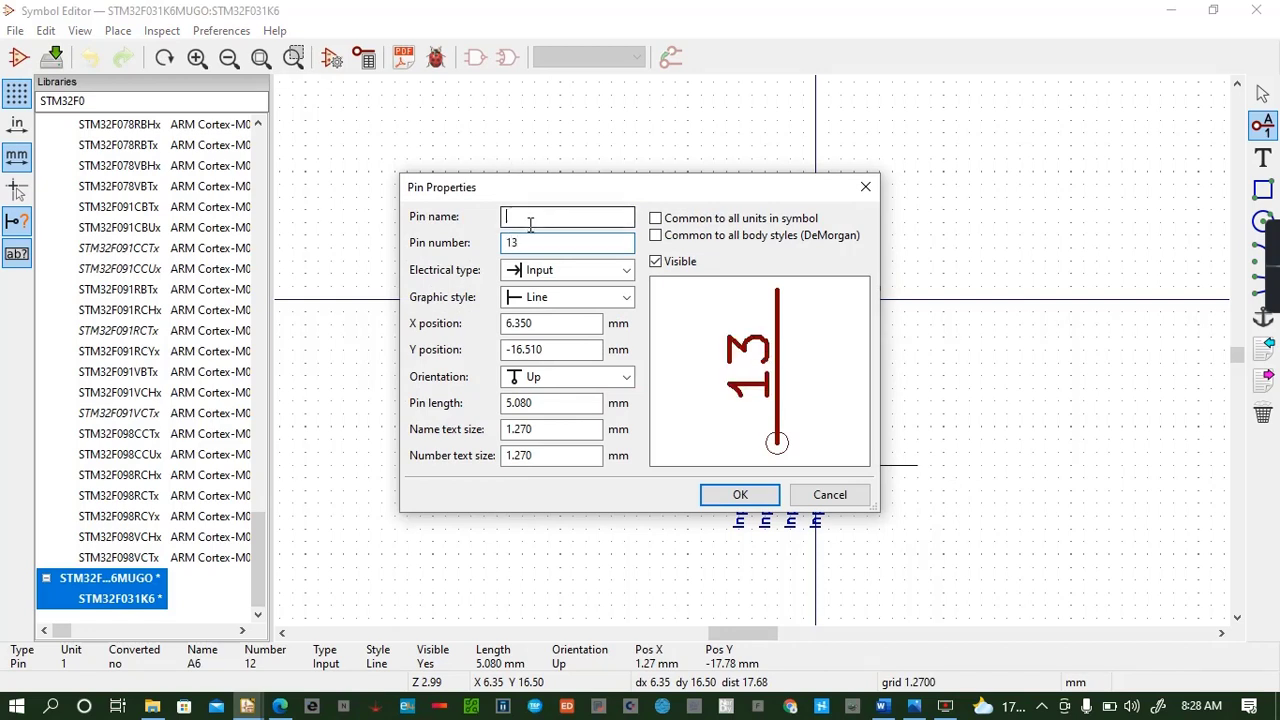
text(A)
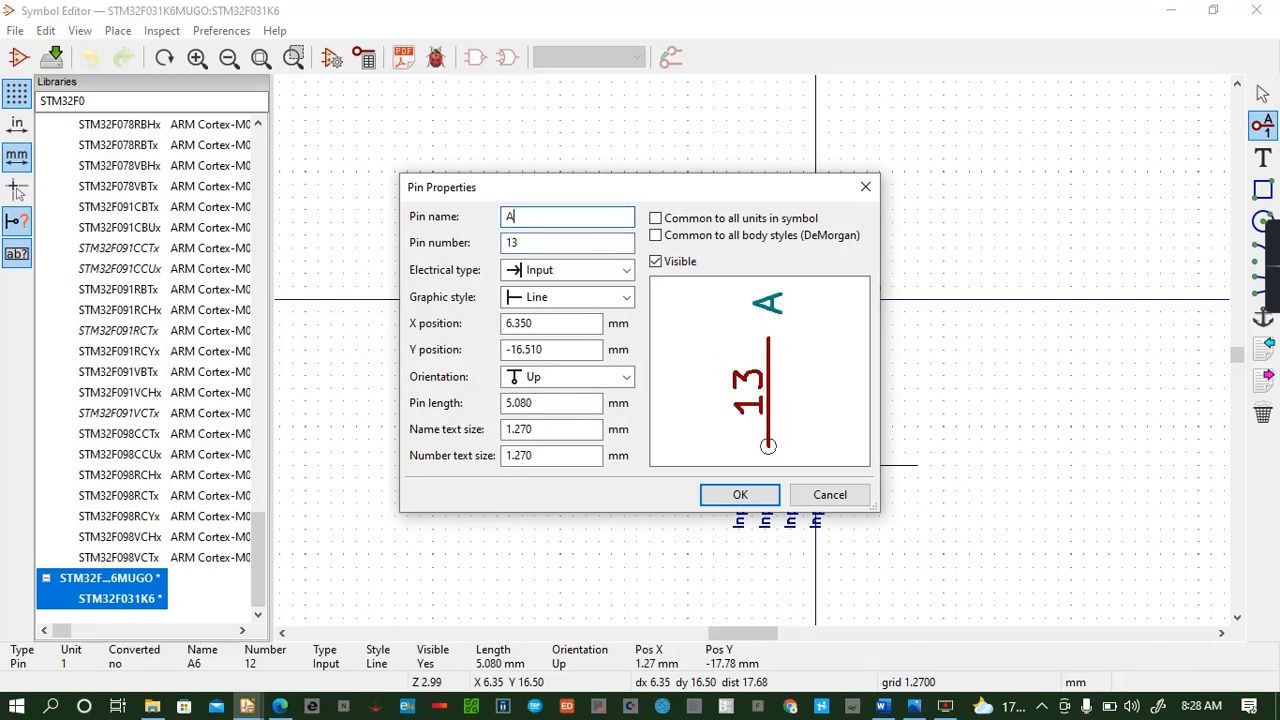
text(7)
click(740, 494)
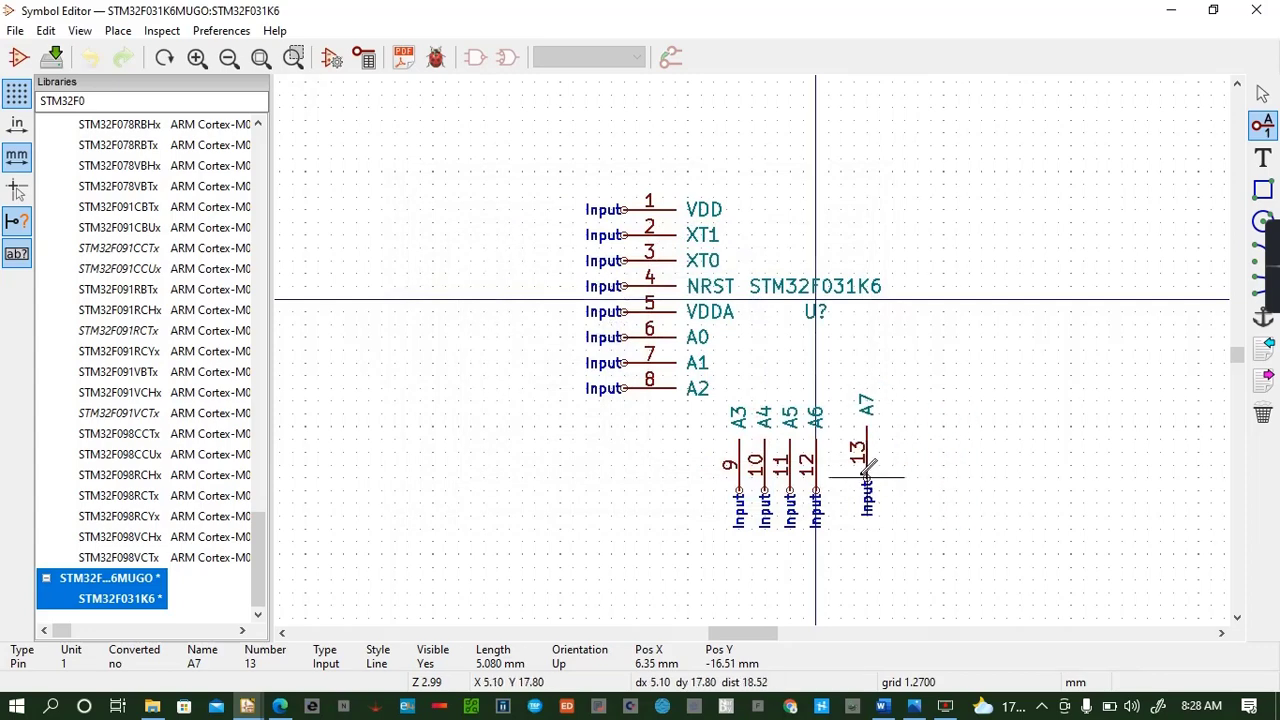
click(841, 477)
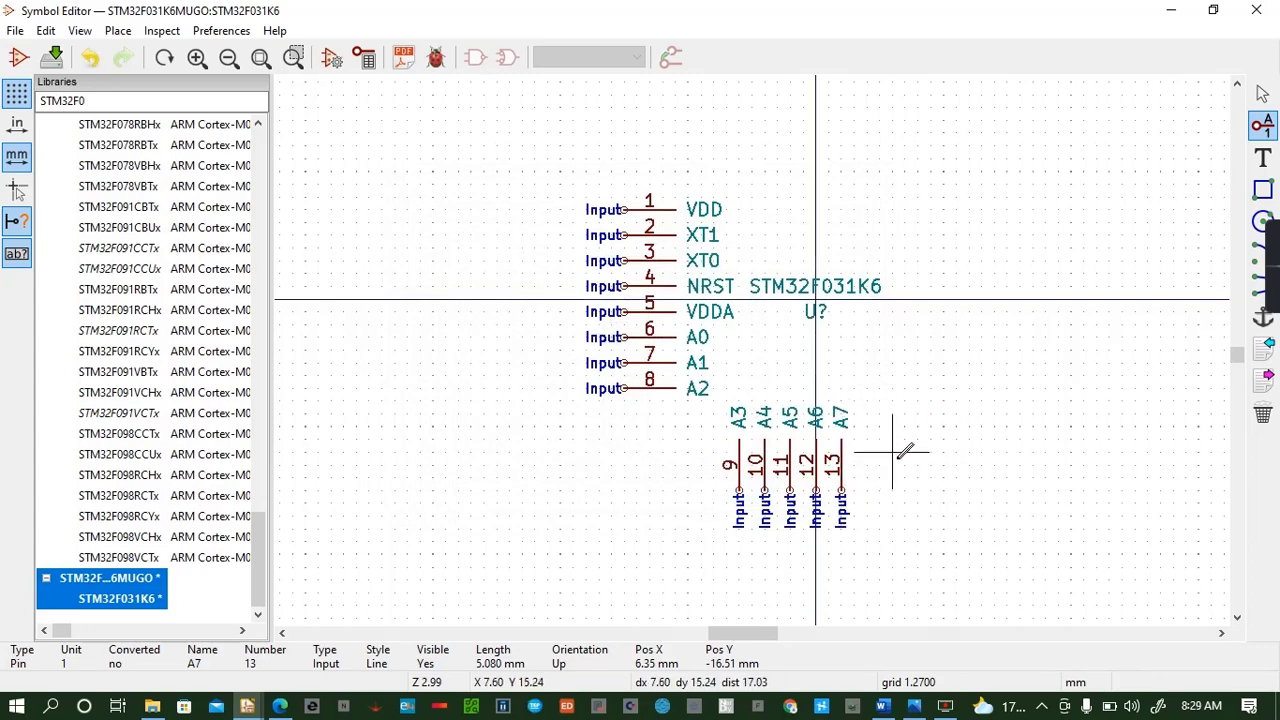
Add an upward input pin named B0 with number 14, placed 2.54 mm to the right of A7 and level with it
click(895, 425)
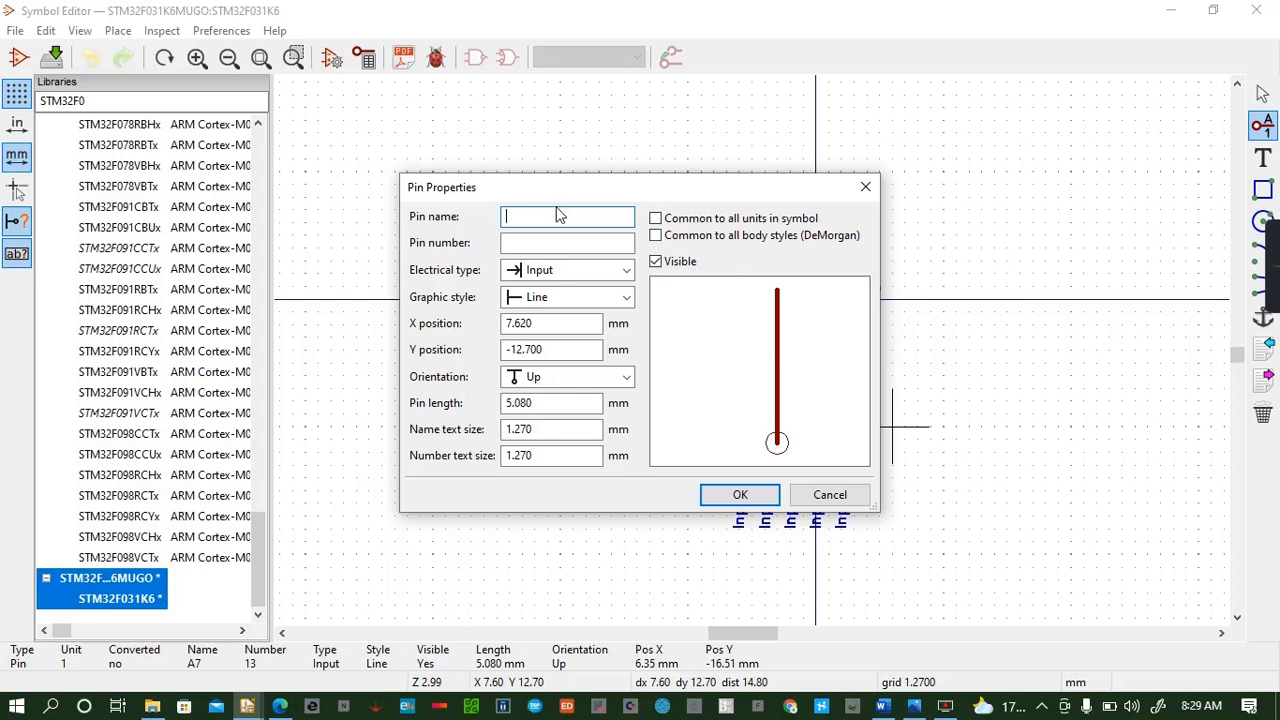
text(B0)
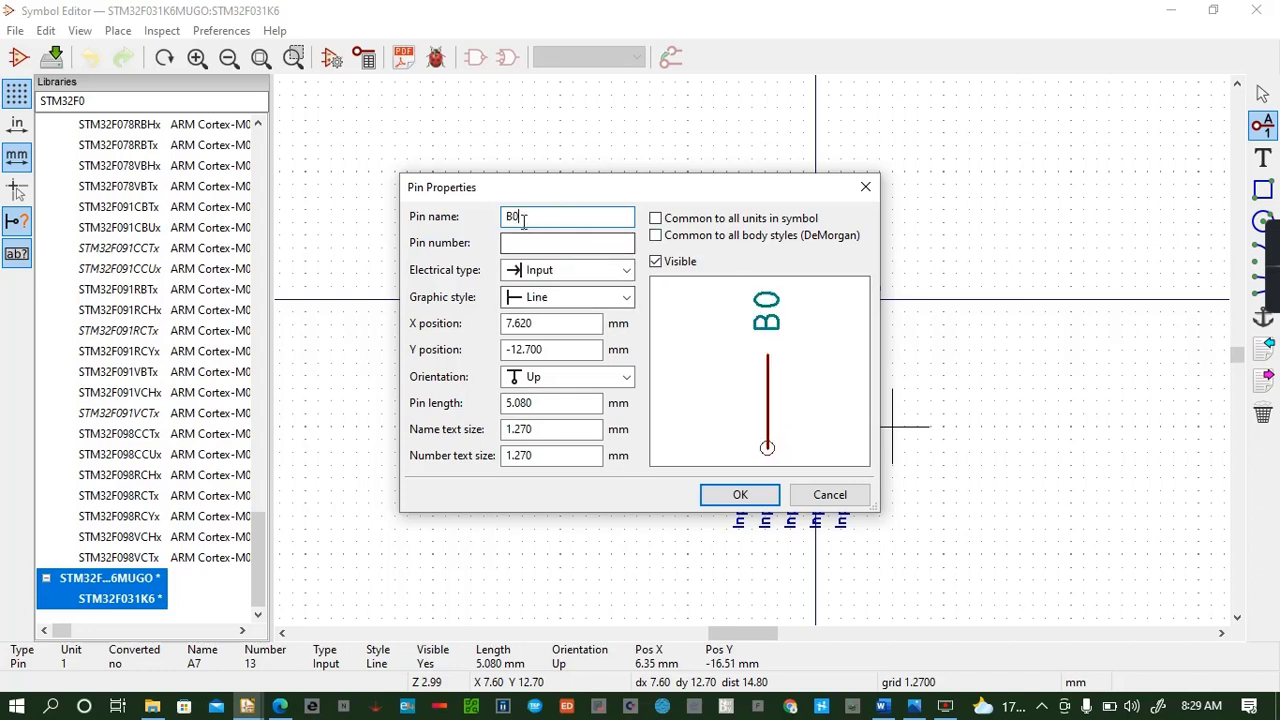
click(523, 242)
text(14)
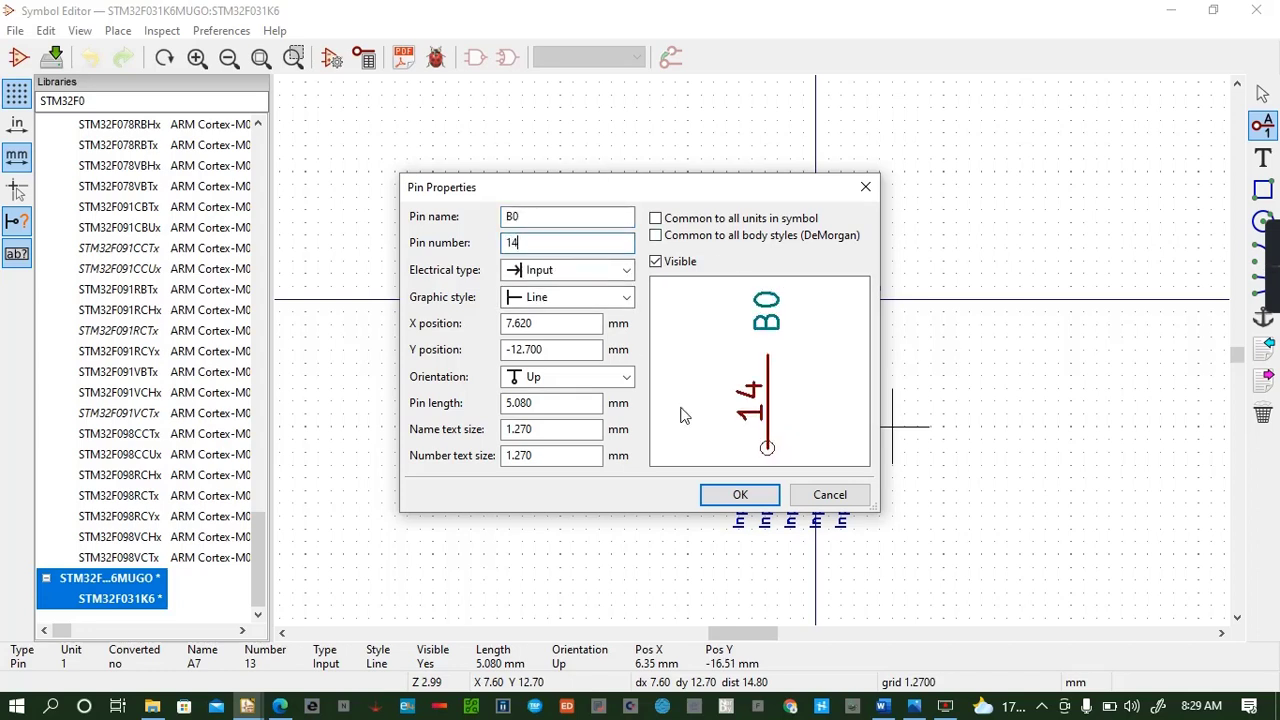
click(740, 495)
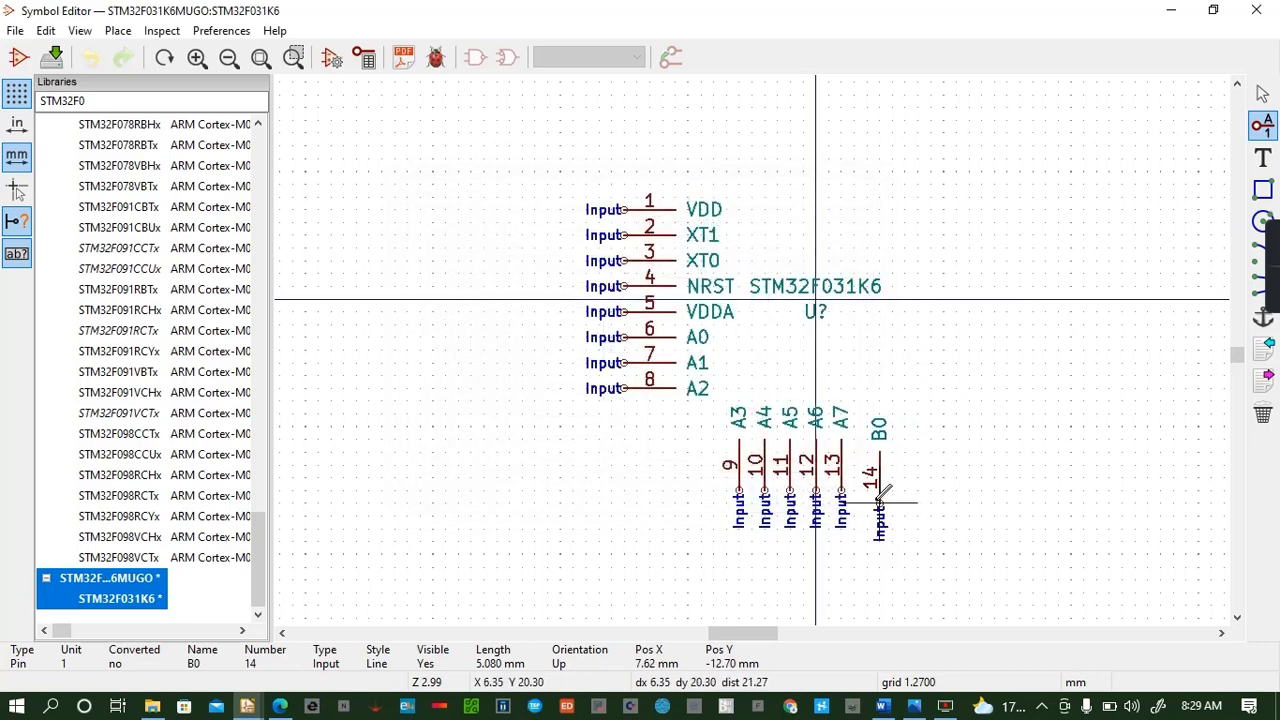
click(868, 489)
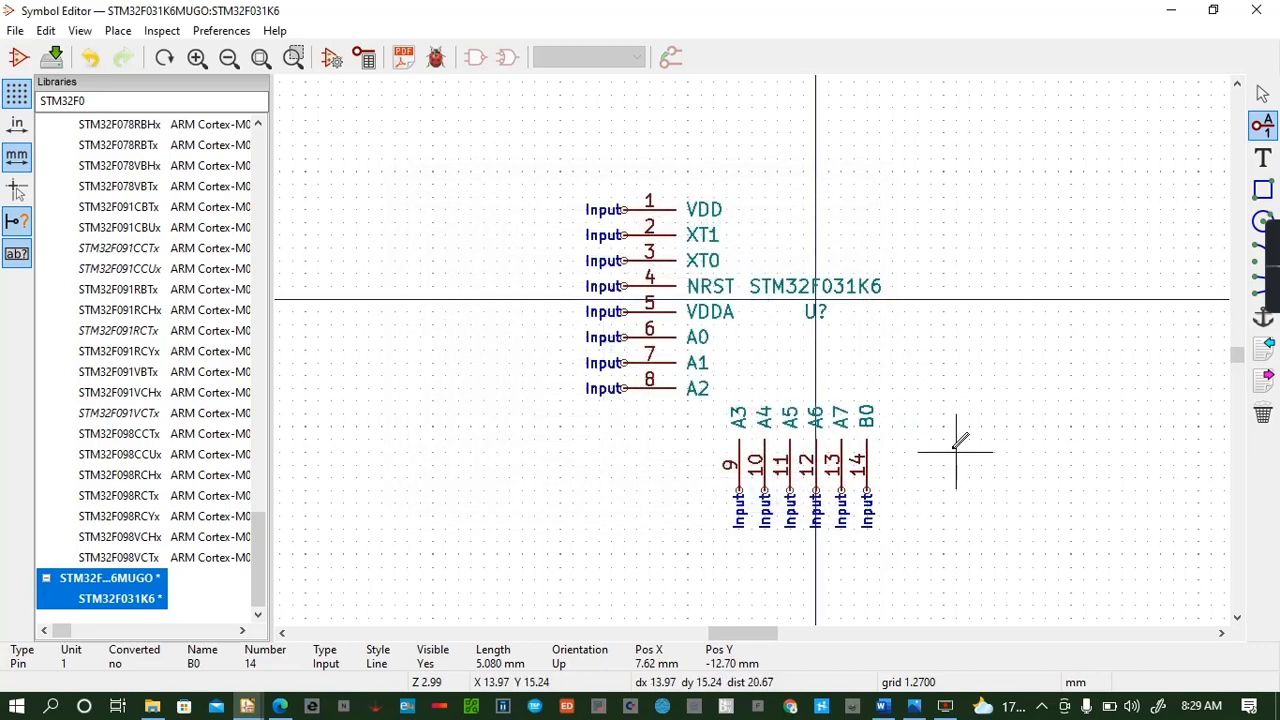
Add an upward input pin named B1 with number 15, placed 2.54 mm to the right of B0 and level with it
click(895, 376)
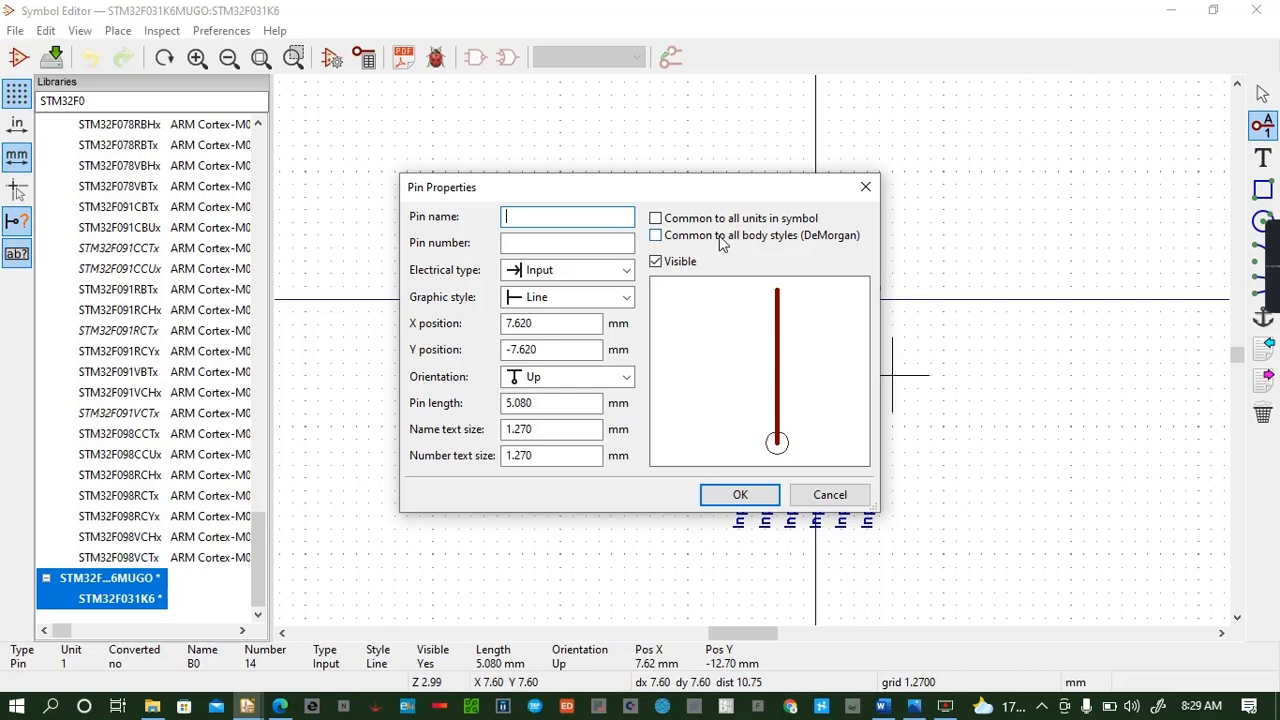
text(B1)
click(549, 247)
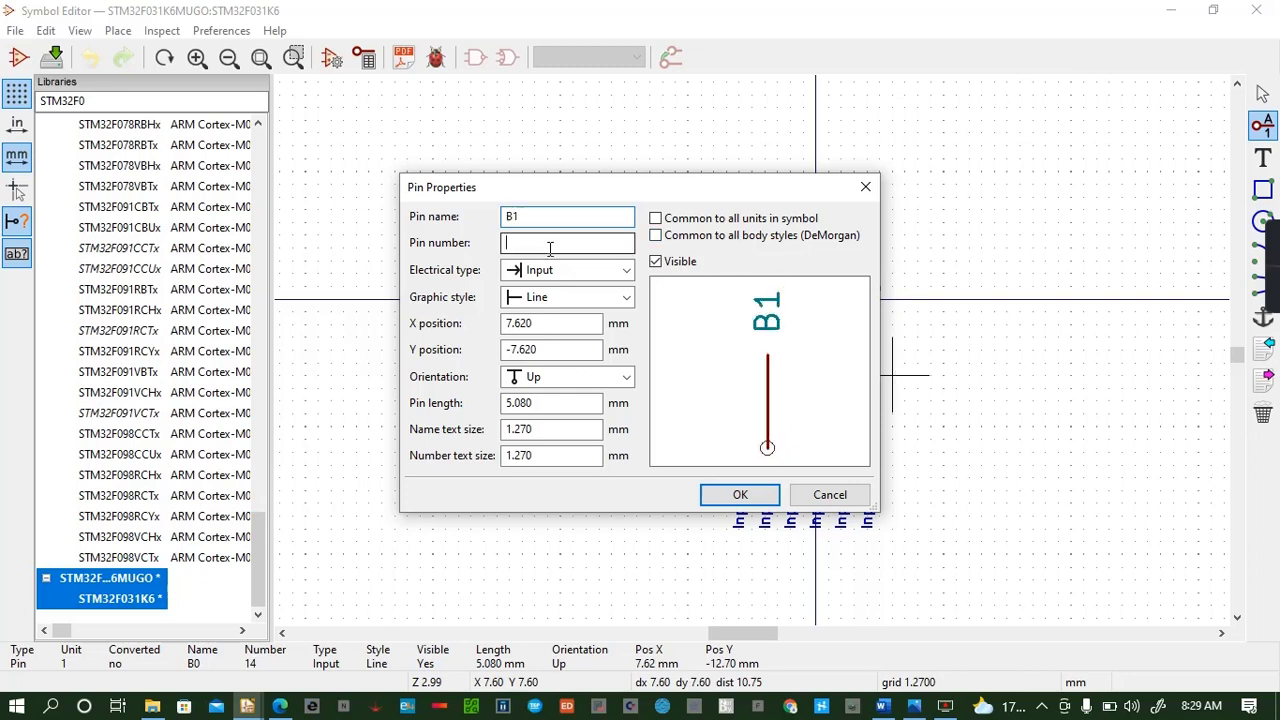
text(15)
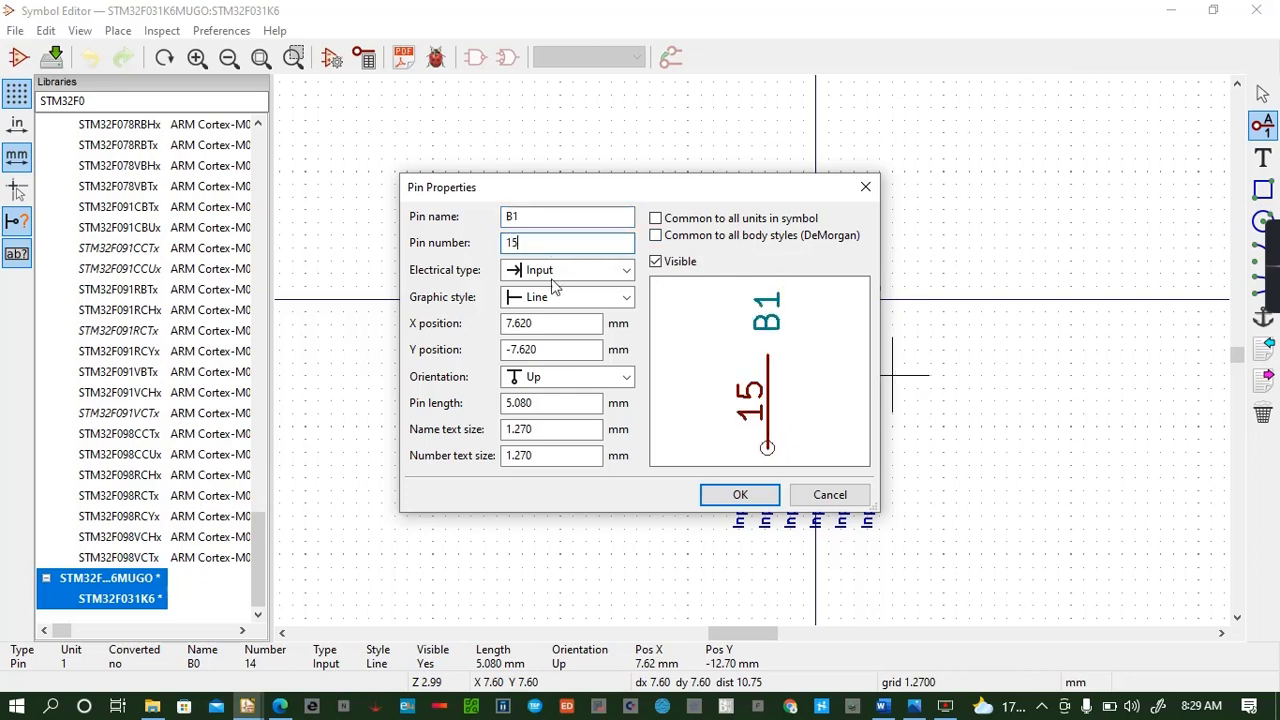
click(737, 494)
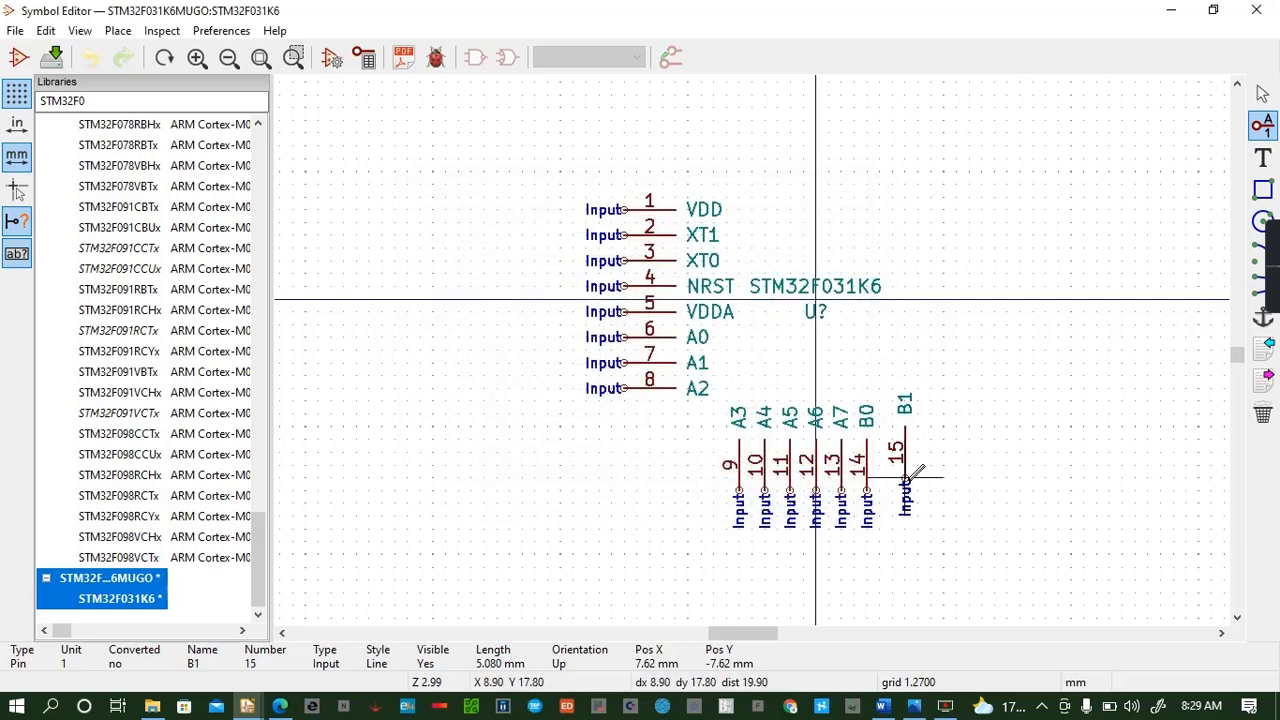
click(893, 490)
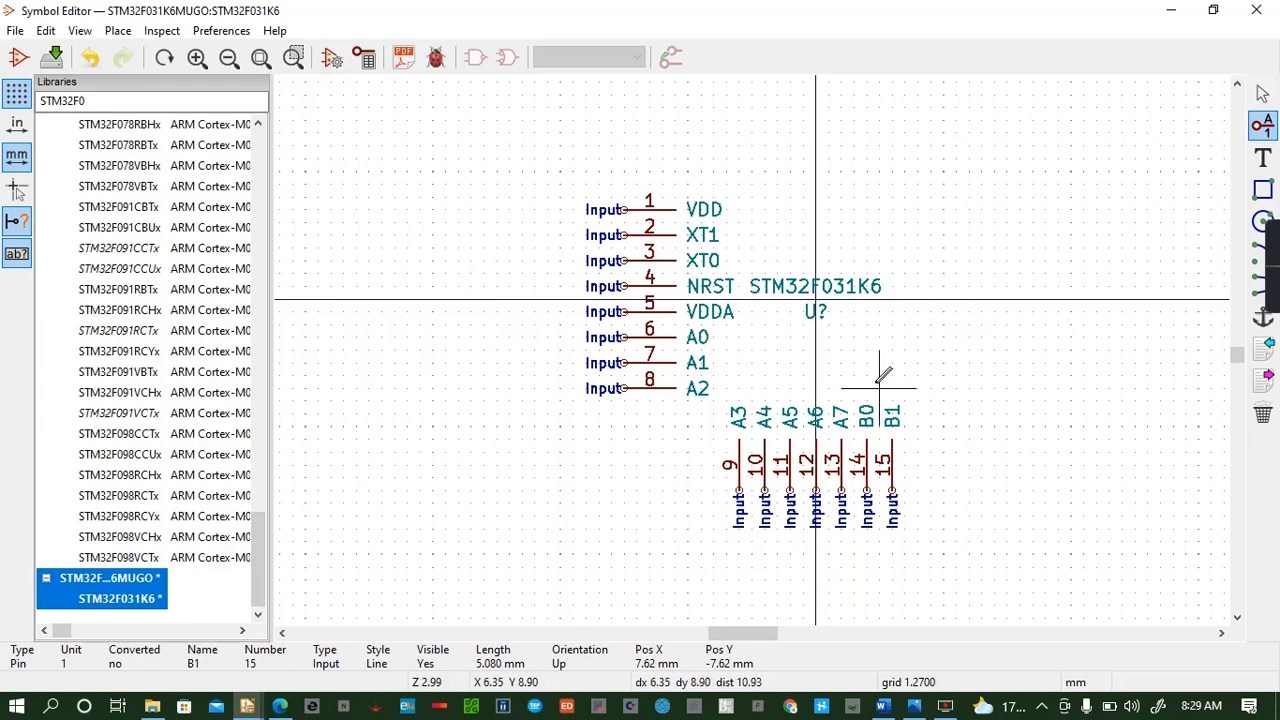
Add an upward input pin named VSS with number 16, placed 2.54 mm to the right of B1 and level with it, and save the symbol
click(956, 388)
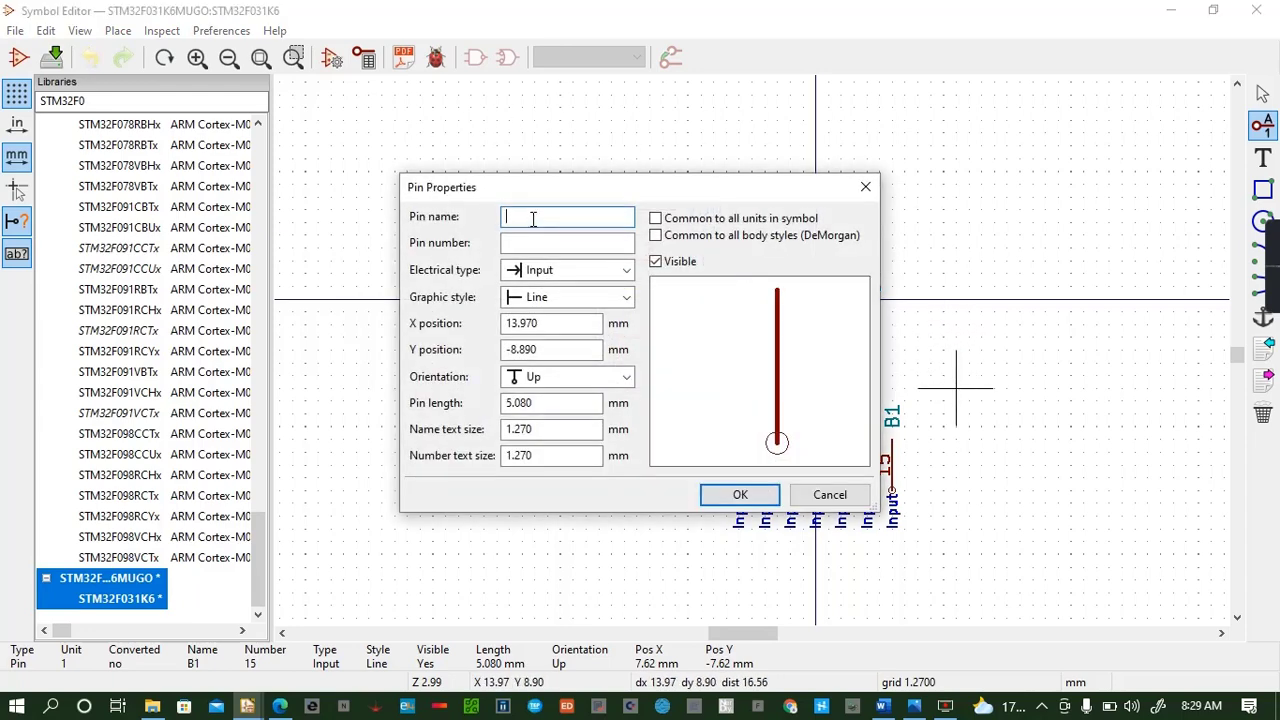
text(VSS)
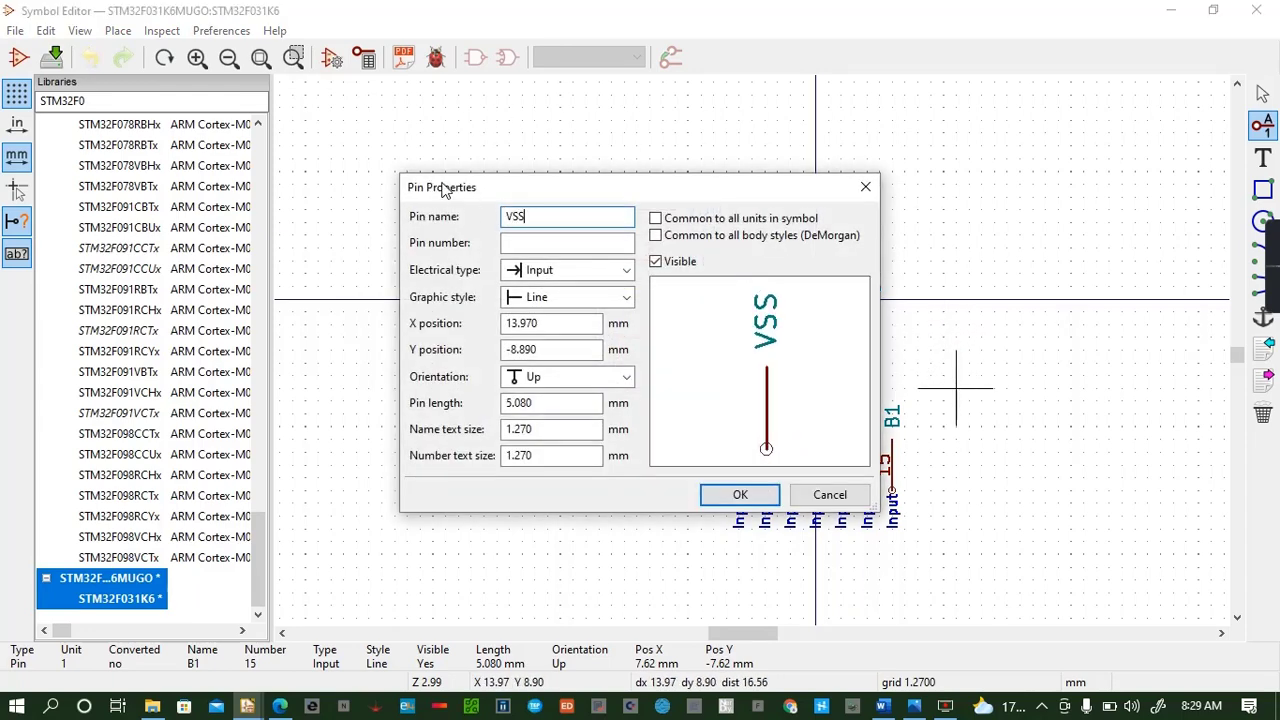
click(545, 243)
text(16)
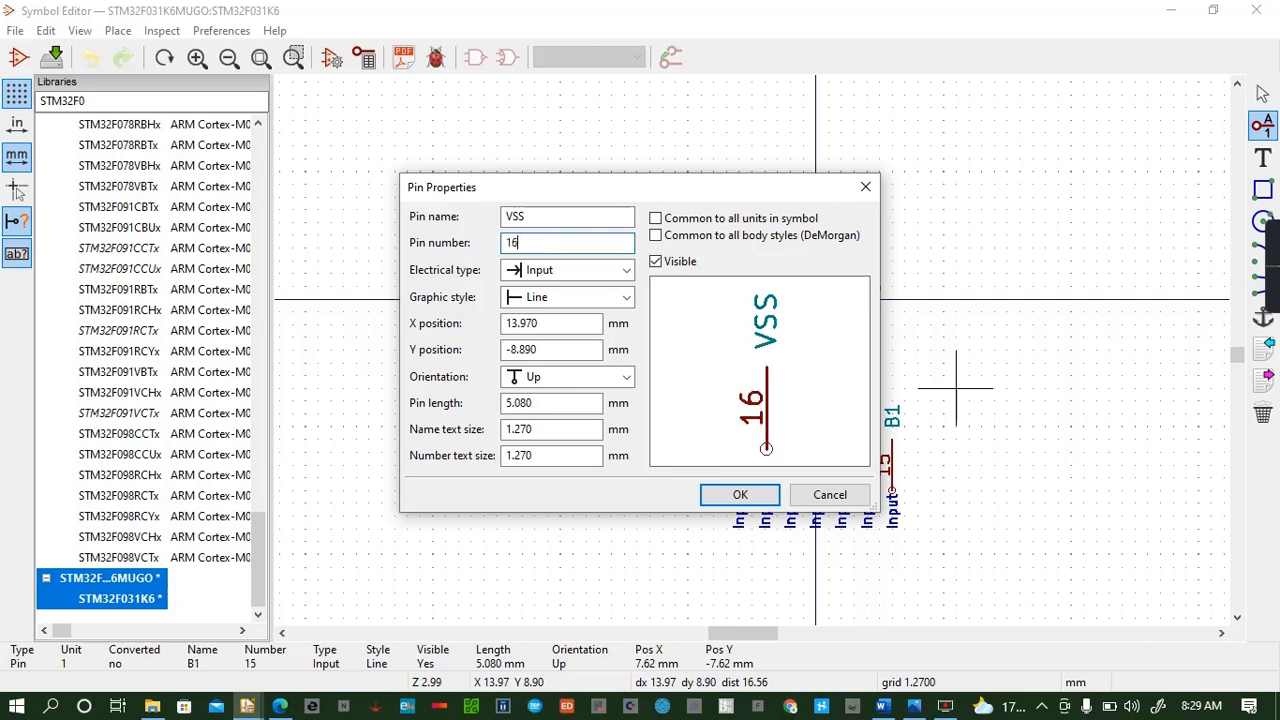
click(760, 503)
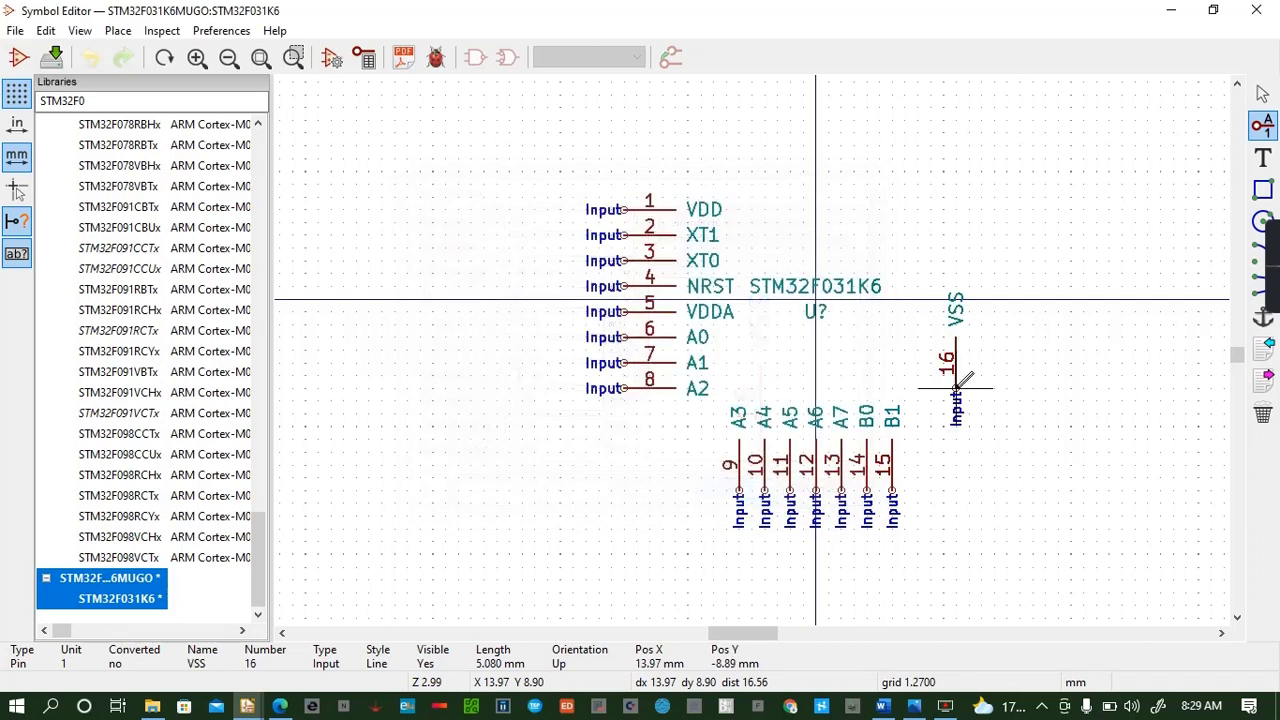
click(918, 490)
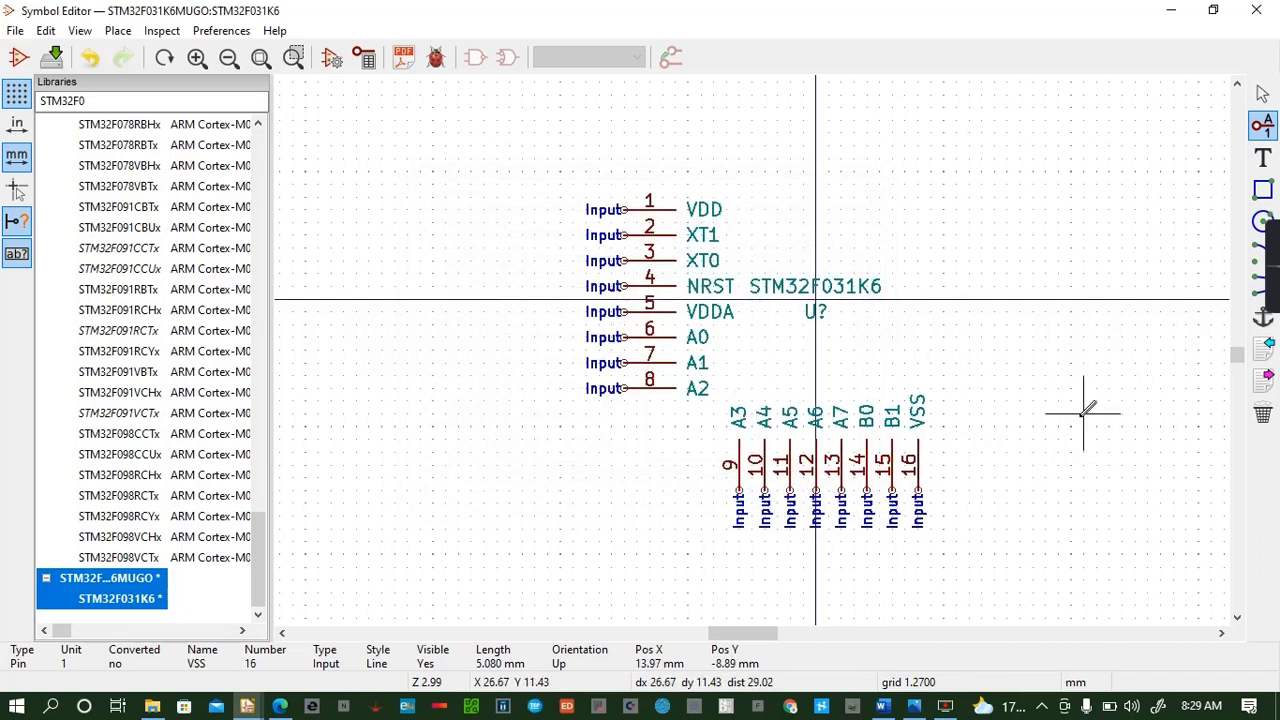
key(ctrl+s)
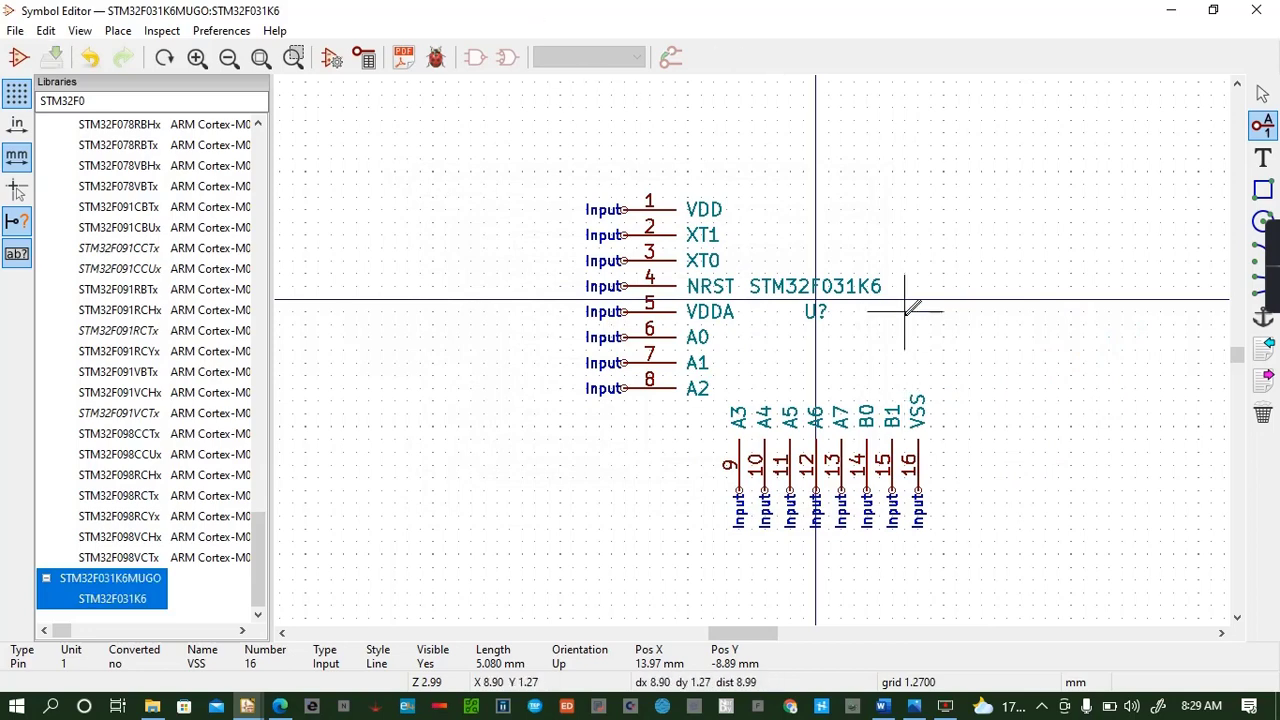
Add an input pin named VDD with number 17, rotated to the left orientation and placed right of the symbol at about X 20.3, Y 7.6 mm
click(979, 365)
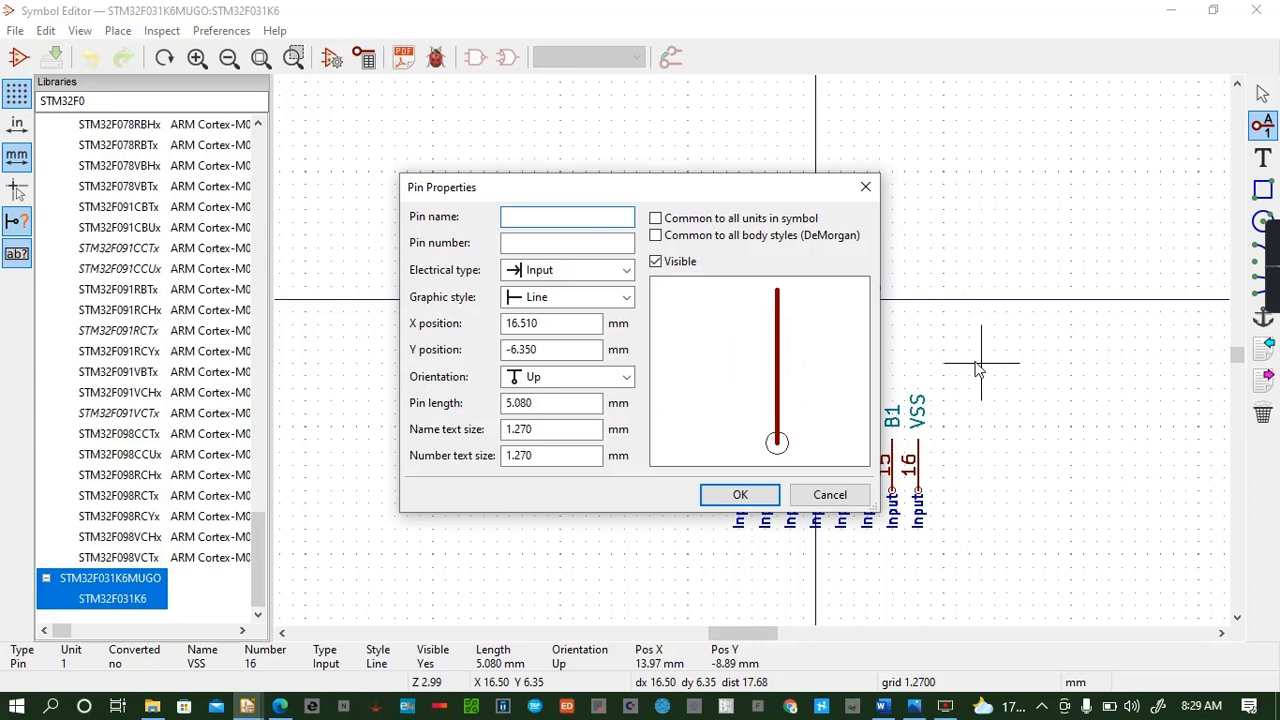
text(VDD)
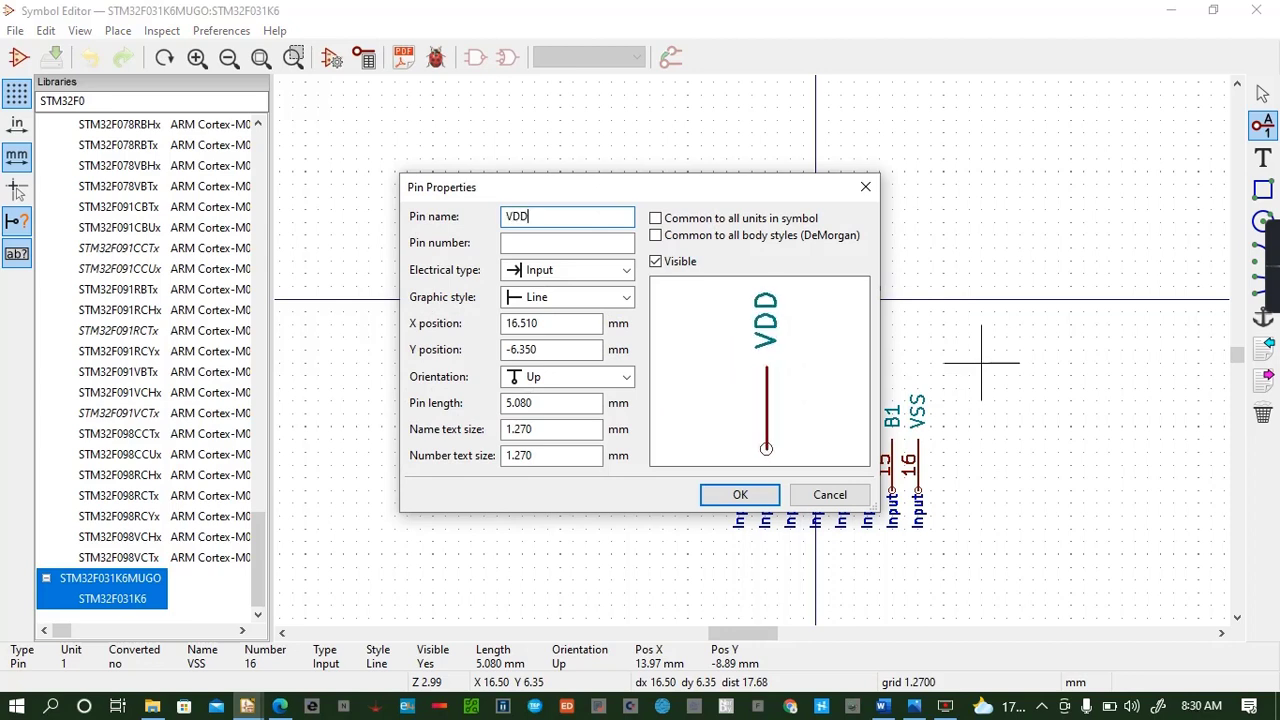
click(571, 246)
text(1)
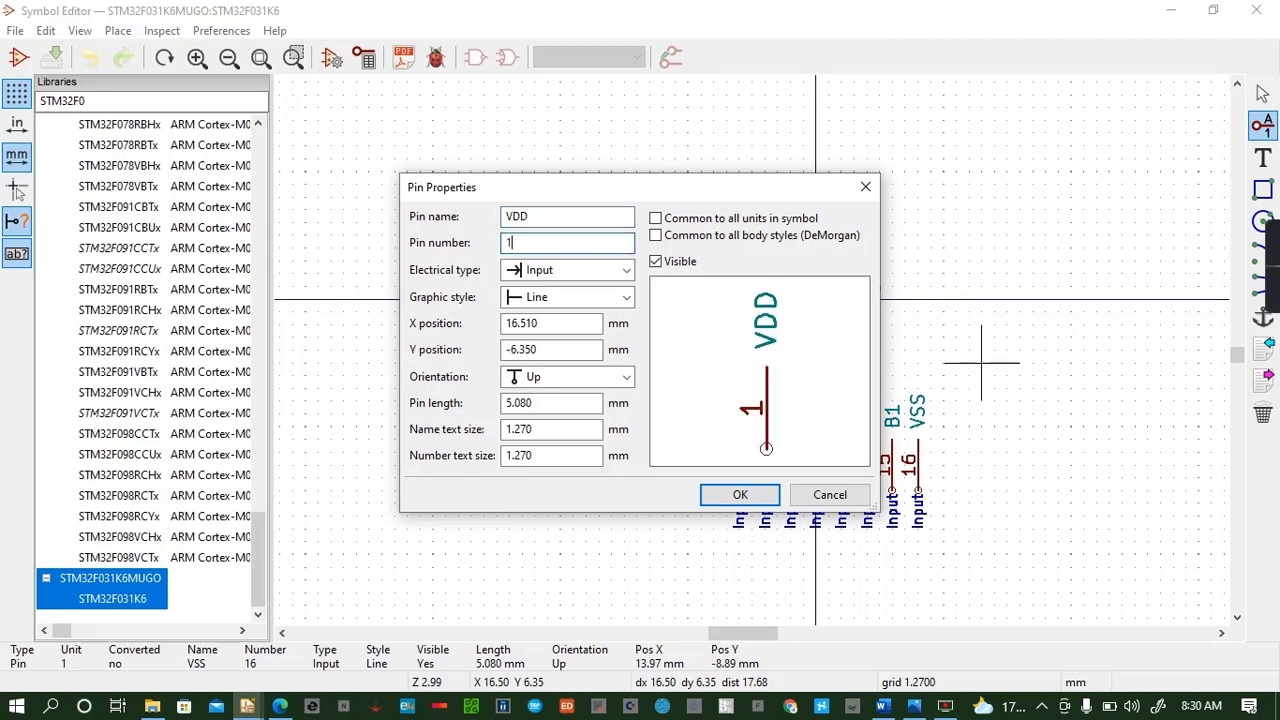
text(7)
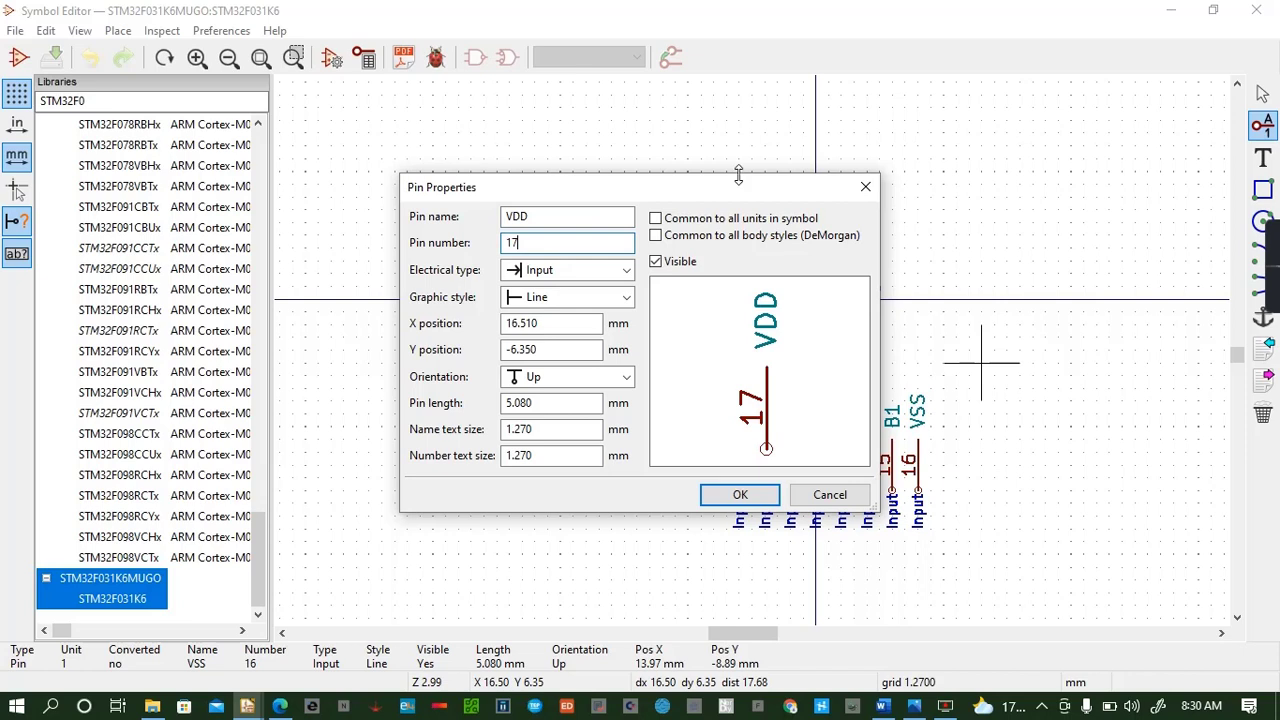
click(740, 495)
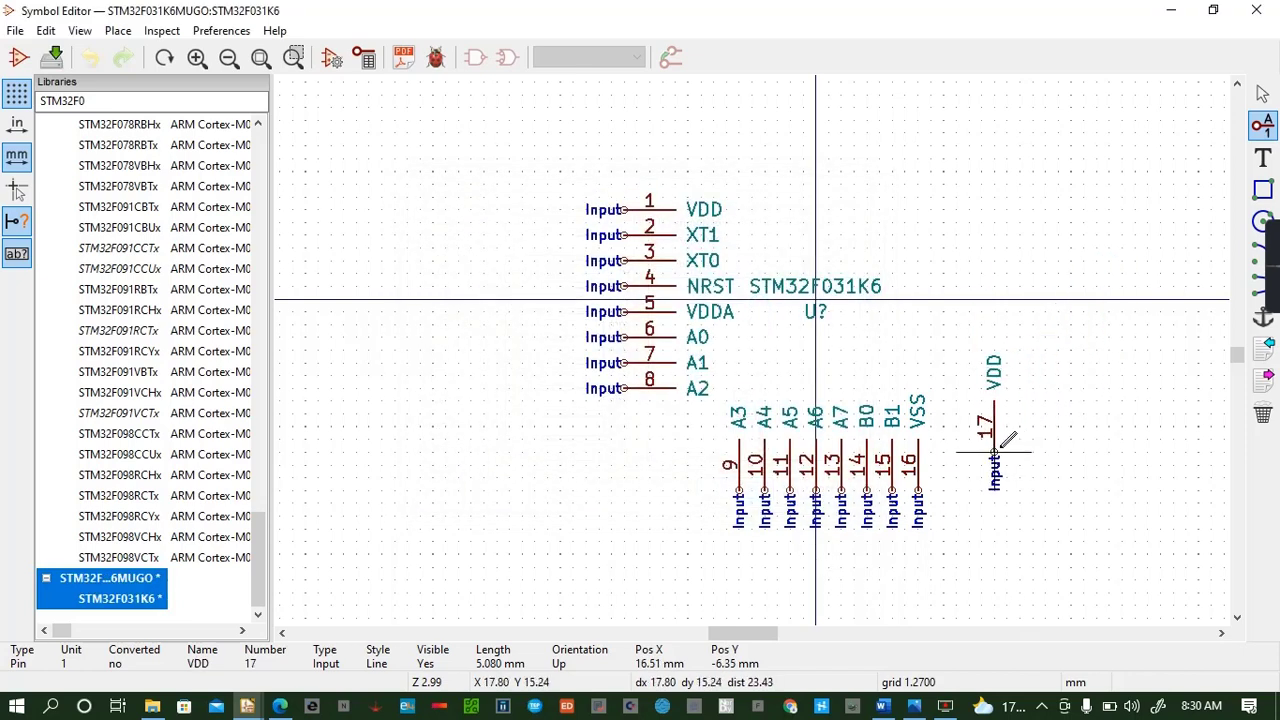
key(r)
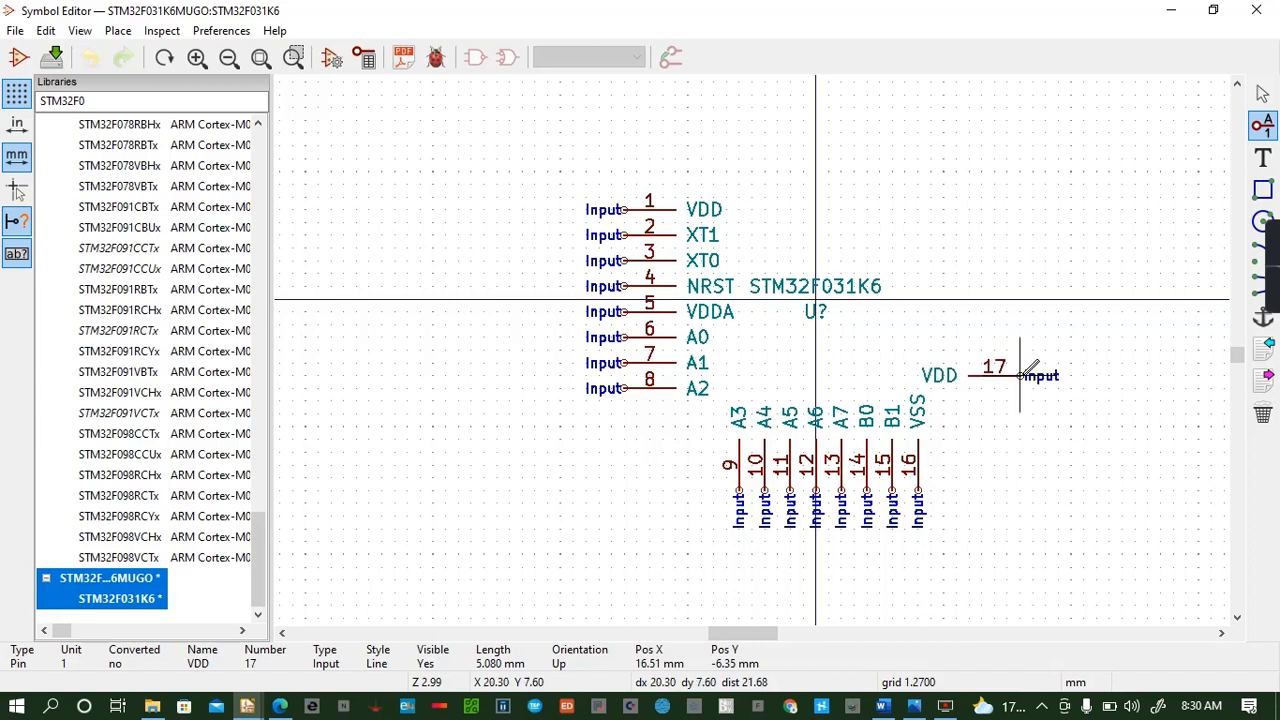
click(1020, 375)
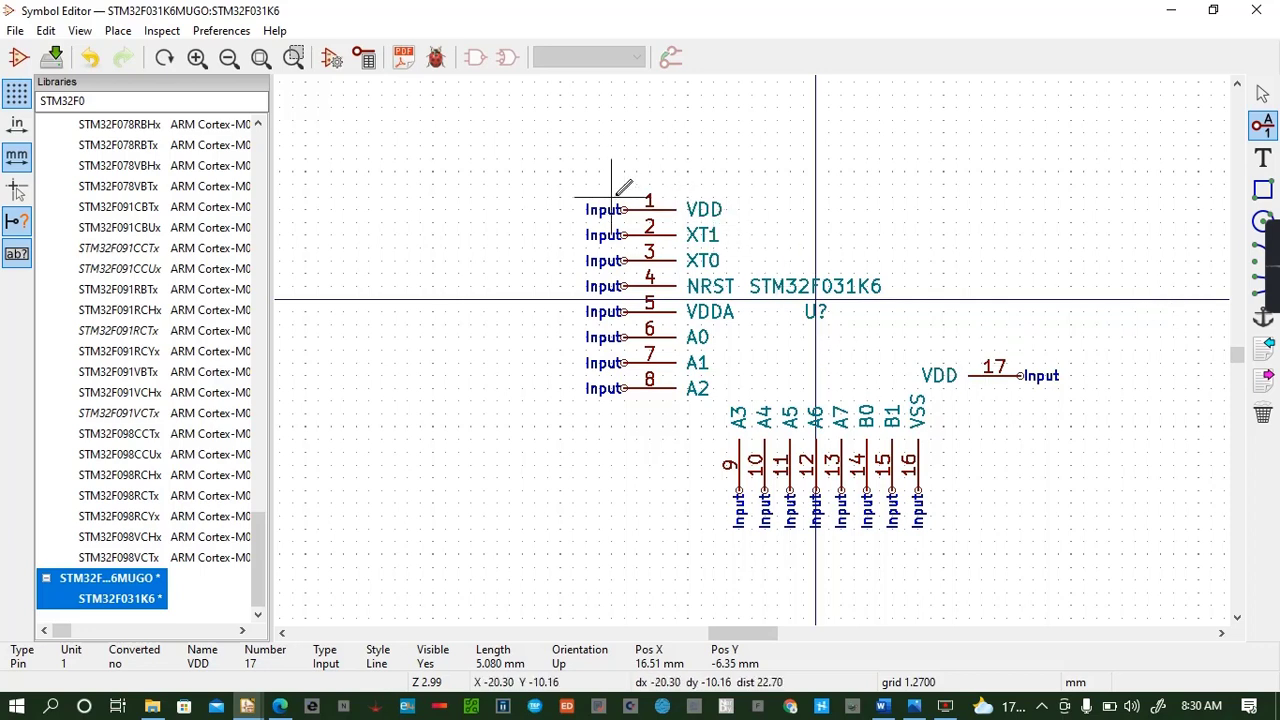
Move the bottom row of pins 9 to 16 down by 1.27 mm as a block
drag(586, 196, 713, 400)
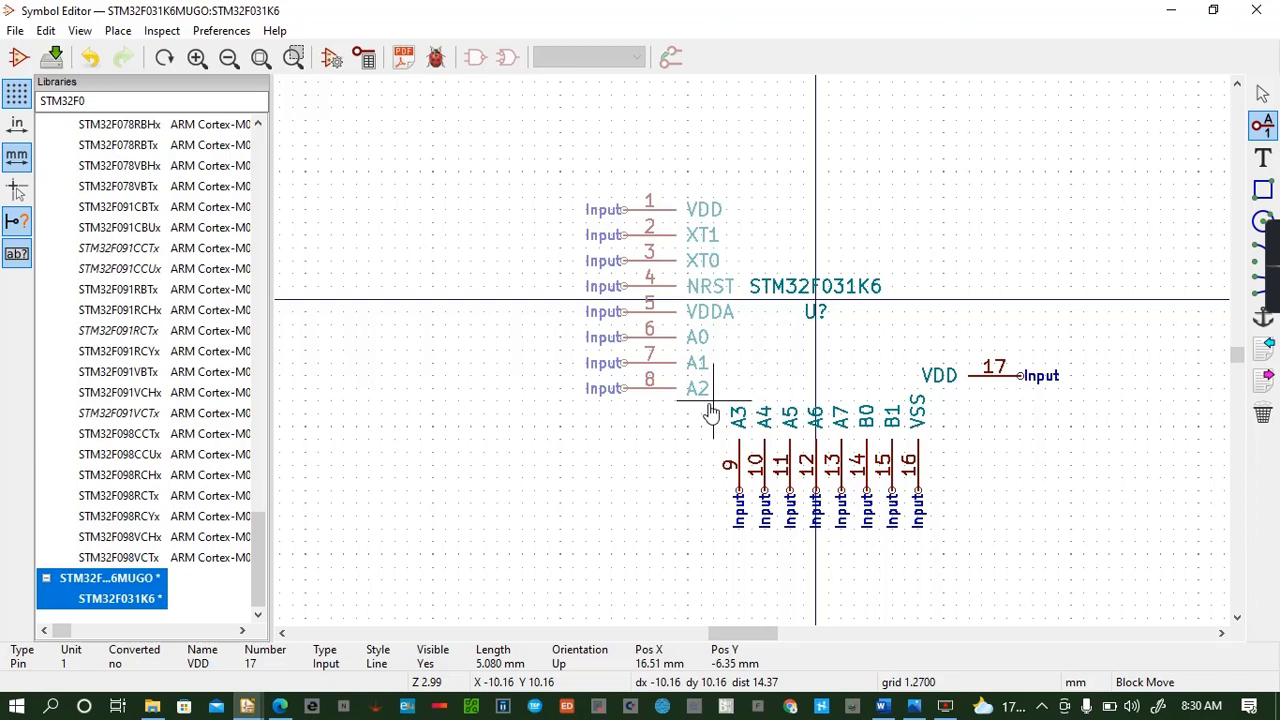
click(710, 412)
drag(738, 412, 935, 553)
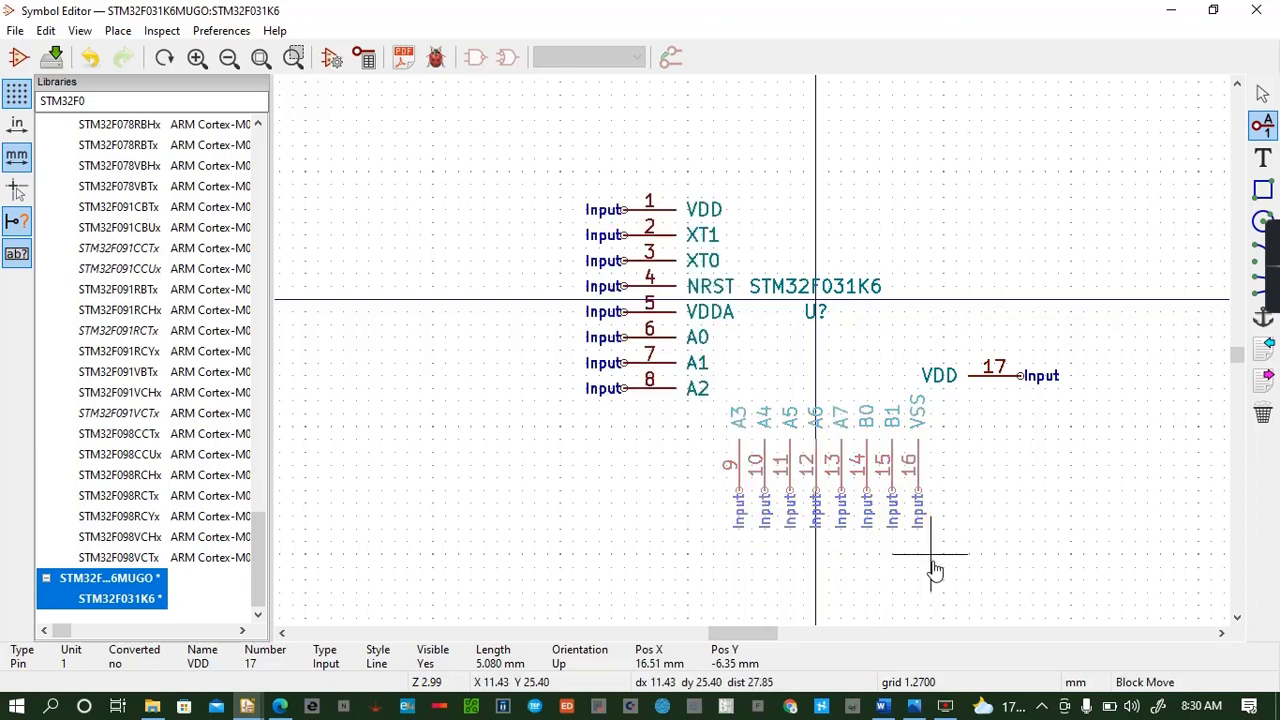
click(932, 570)
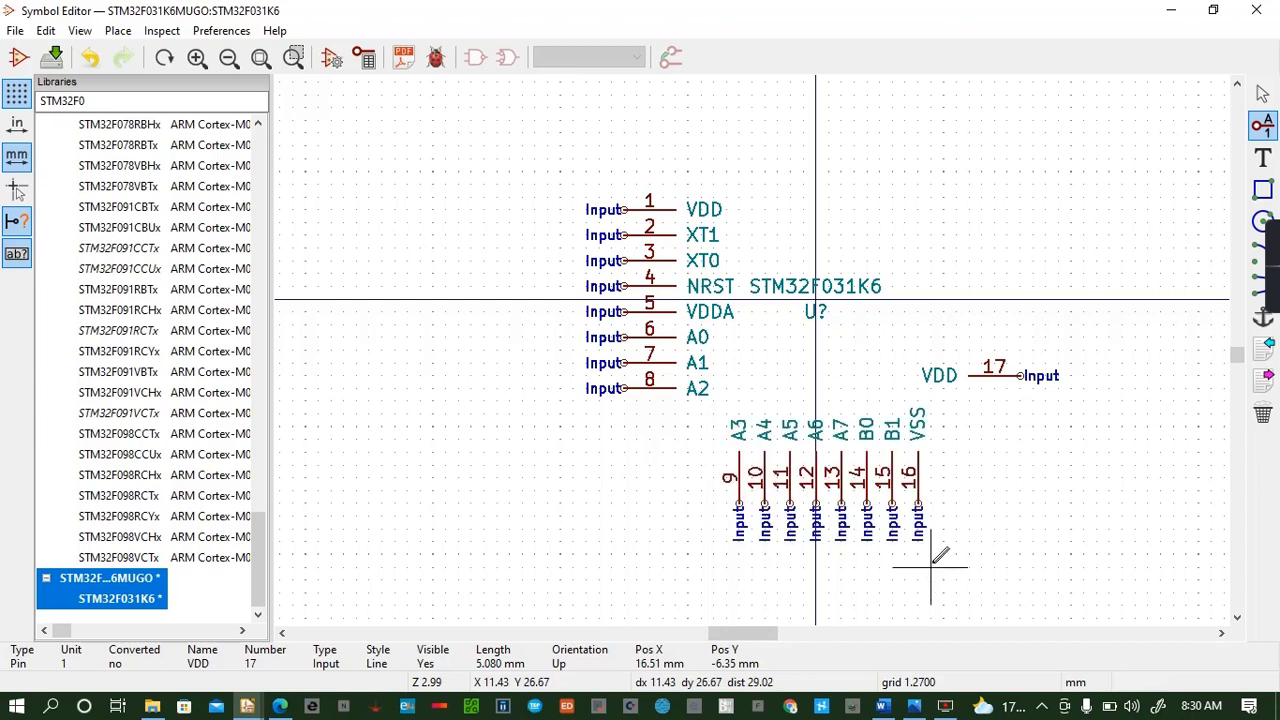
Move VDD pin 17 down by 1.27 mm so it is level with pin 8, and save the symbol
drag(918, 338, 1059, 415)
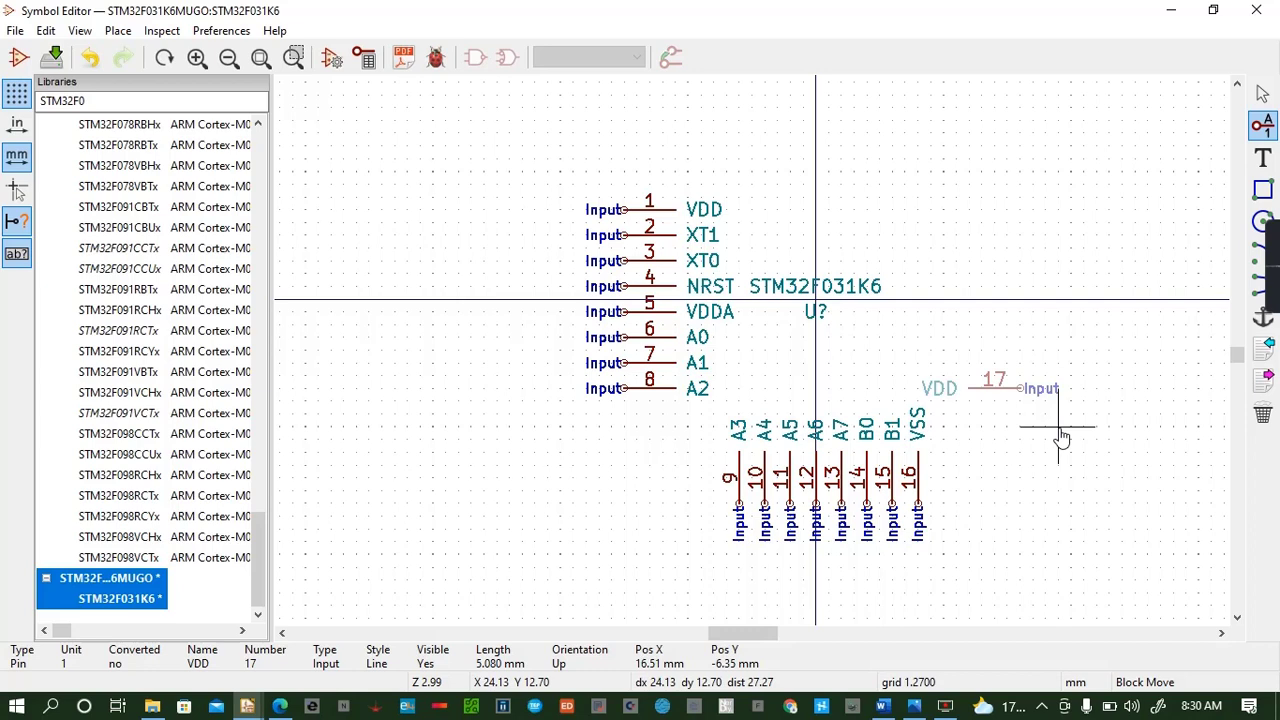
click(1062, 436)
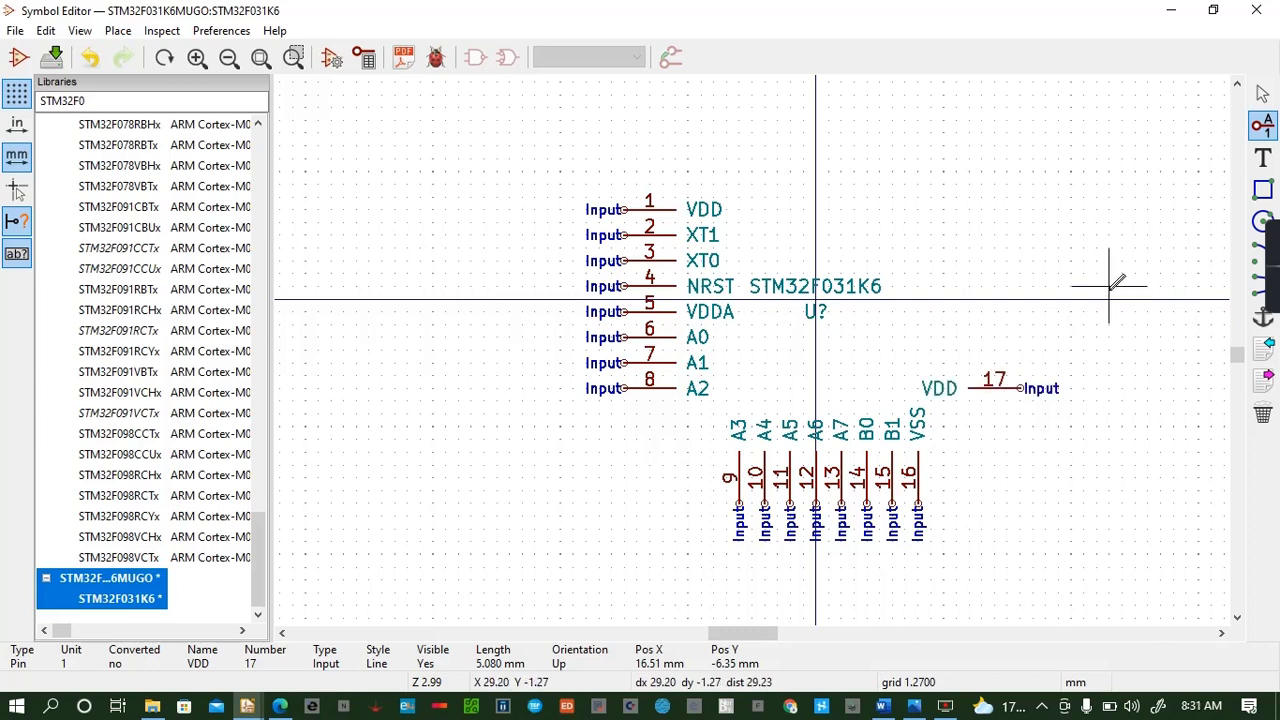
key(ctrl+s)
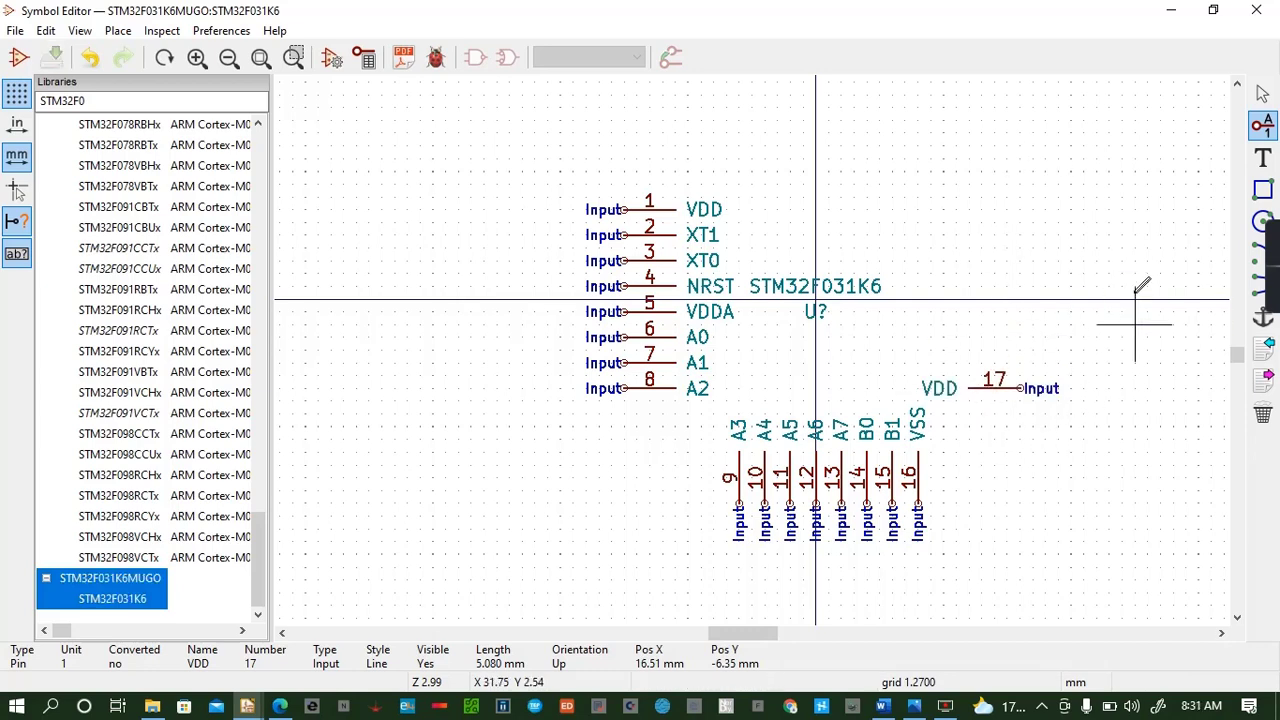
Add a left-oriented input pin named A8 with number 18, placed 2.54 mm above VDD pin 17 and aligned with it
click(1001, 340)
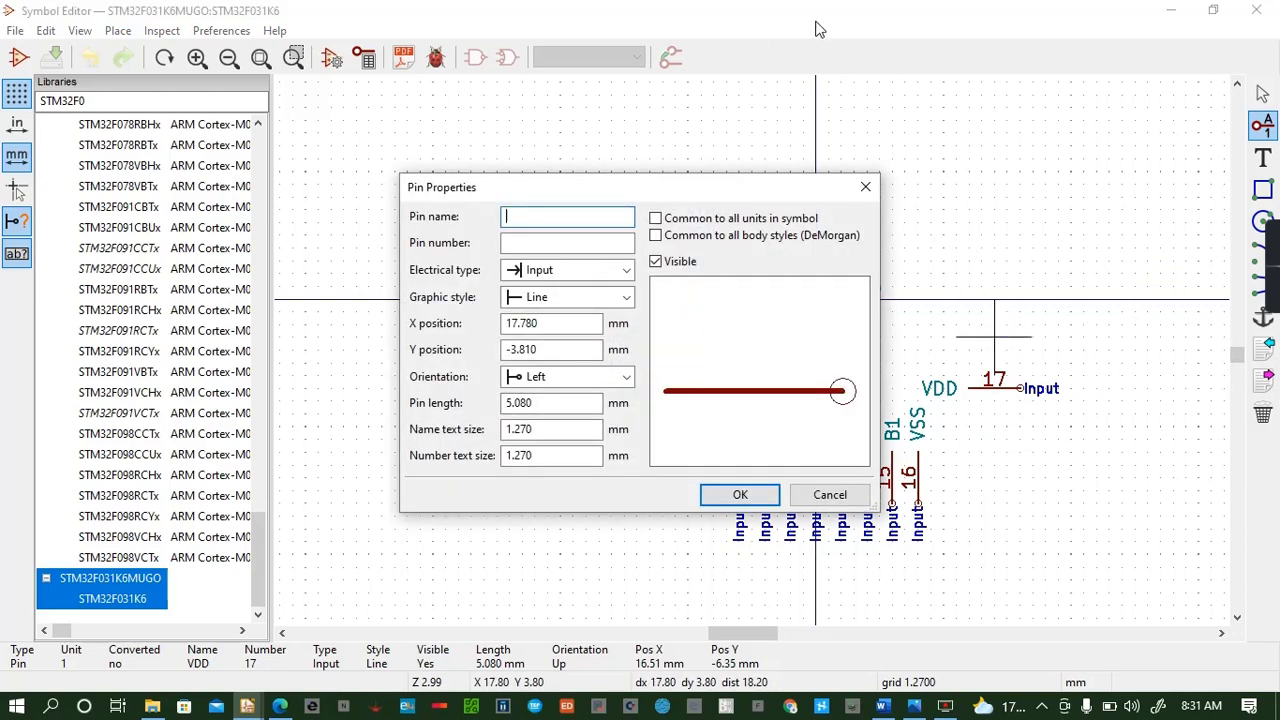
text(A)
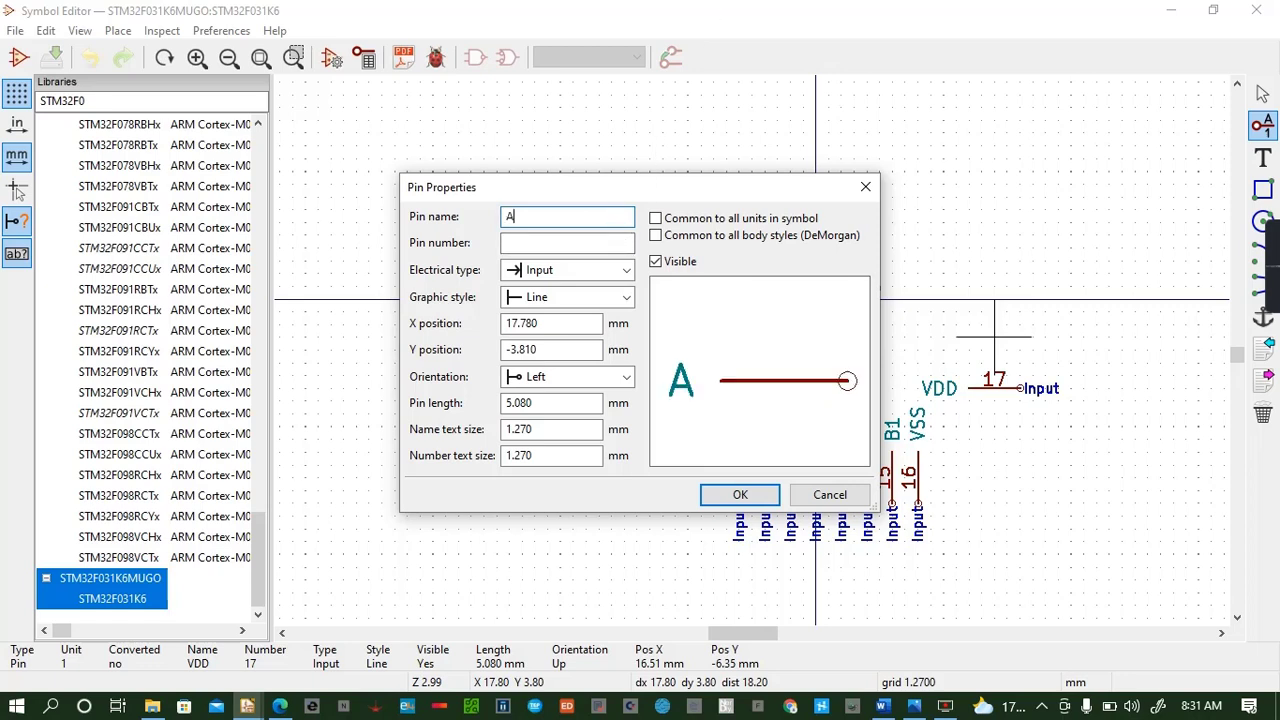
text(8)
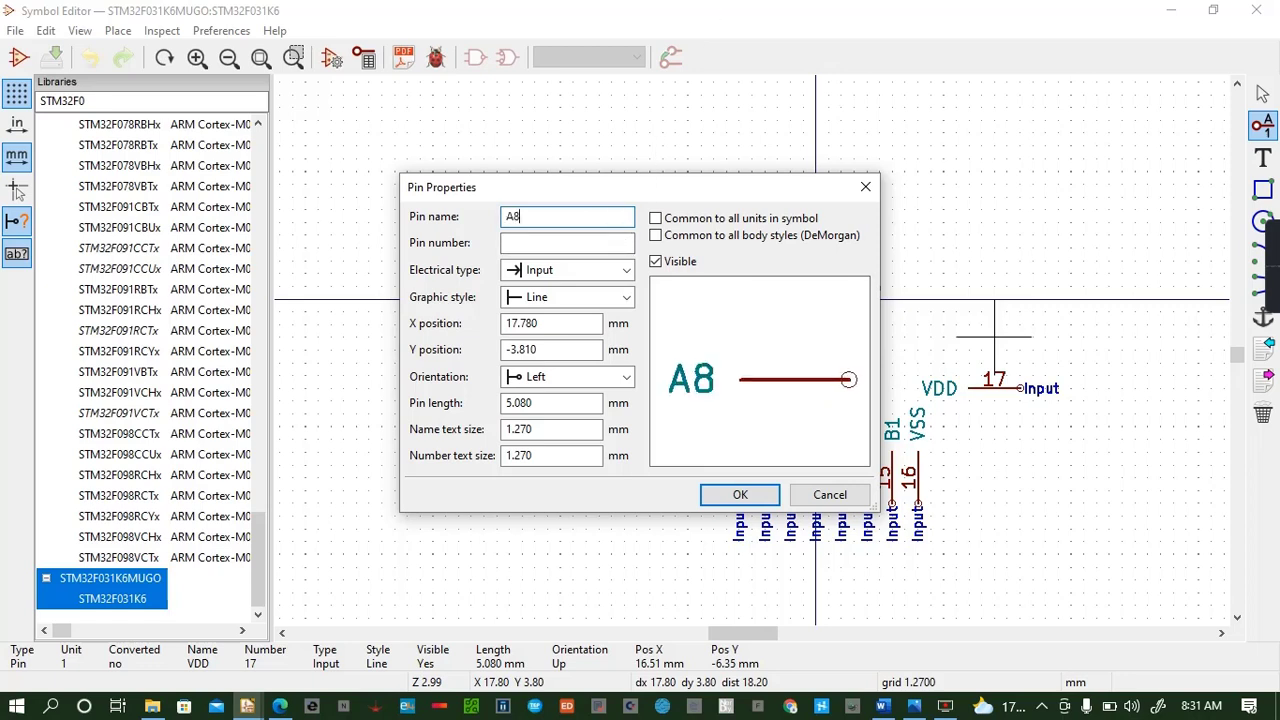
click(604, 242)
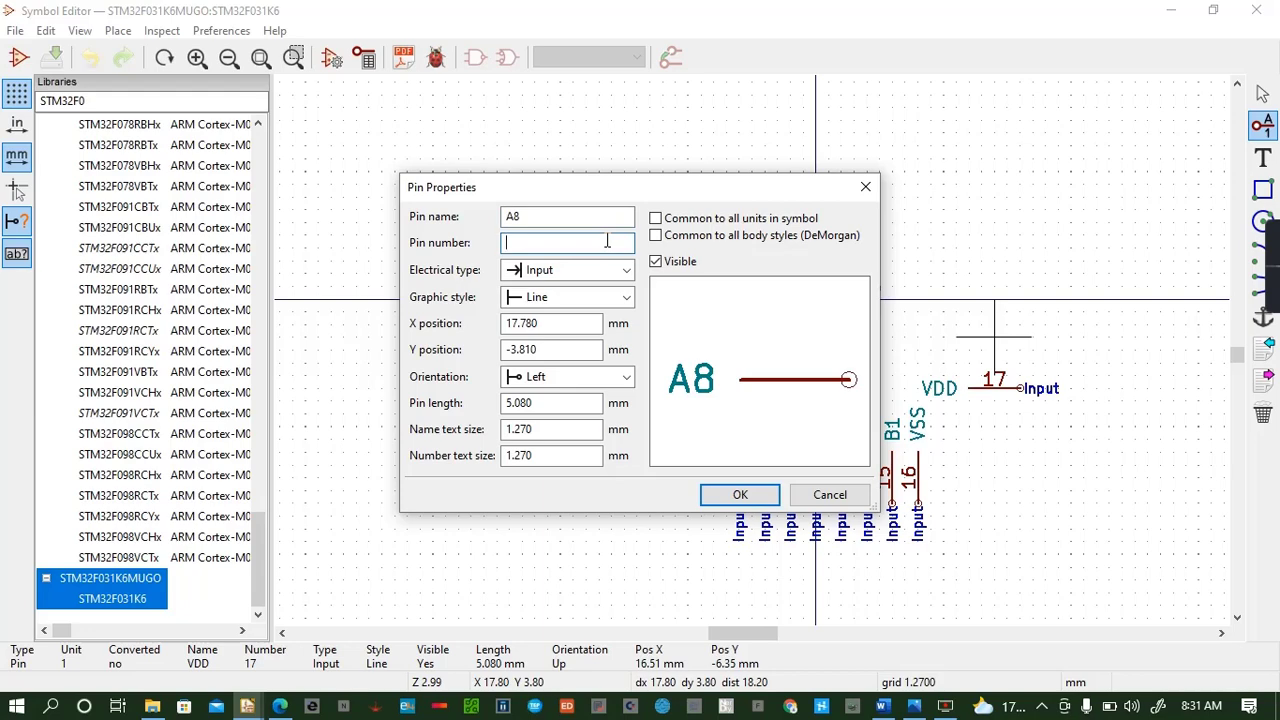
text(18)
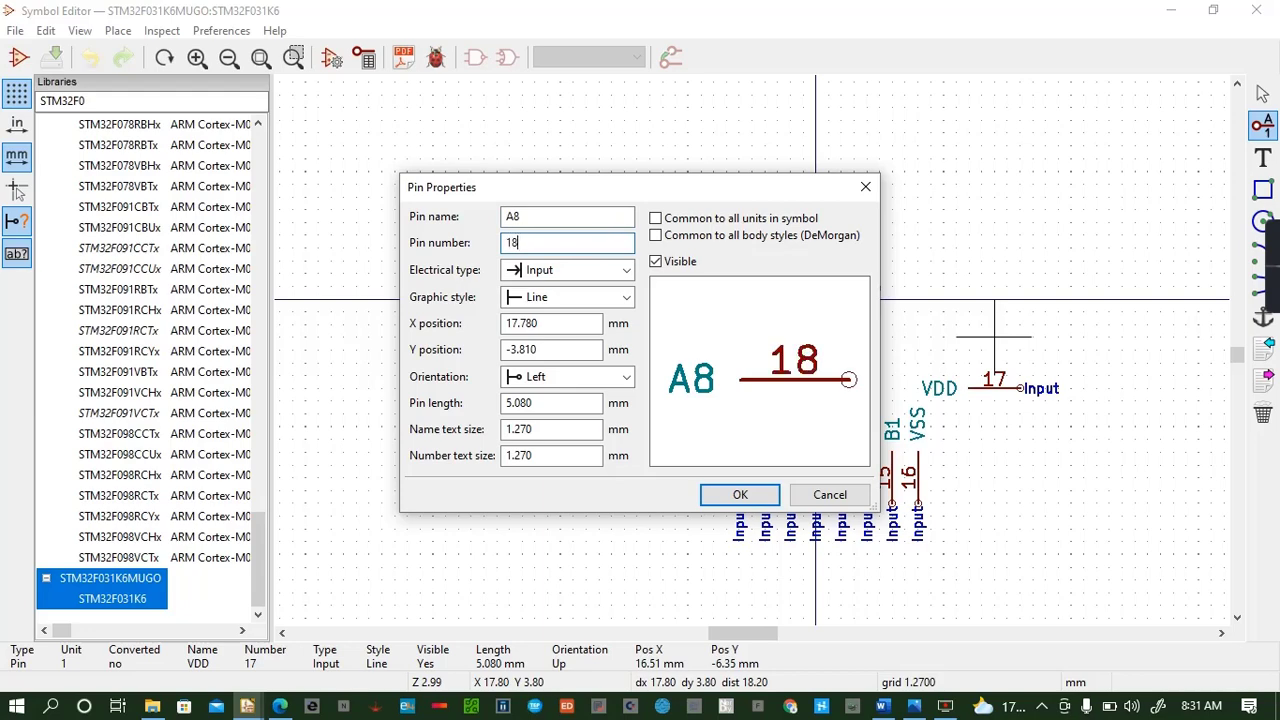
click(738, 494)
click(1020, 362)
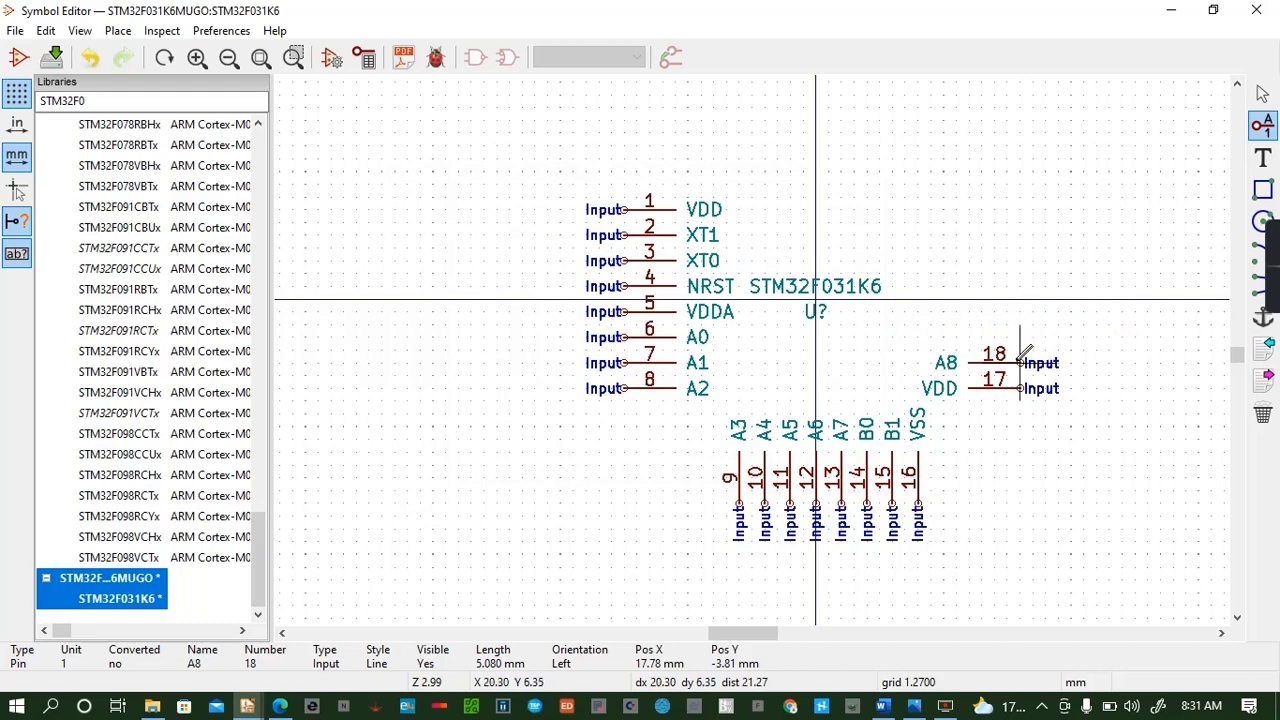
Add a left-oriented input pin named A9 with number 19, placed 2.54 mm above A8 and aligned with it
click(968, 337)
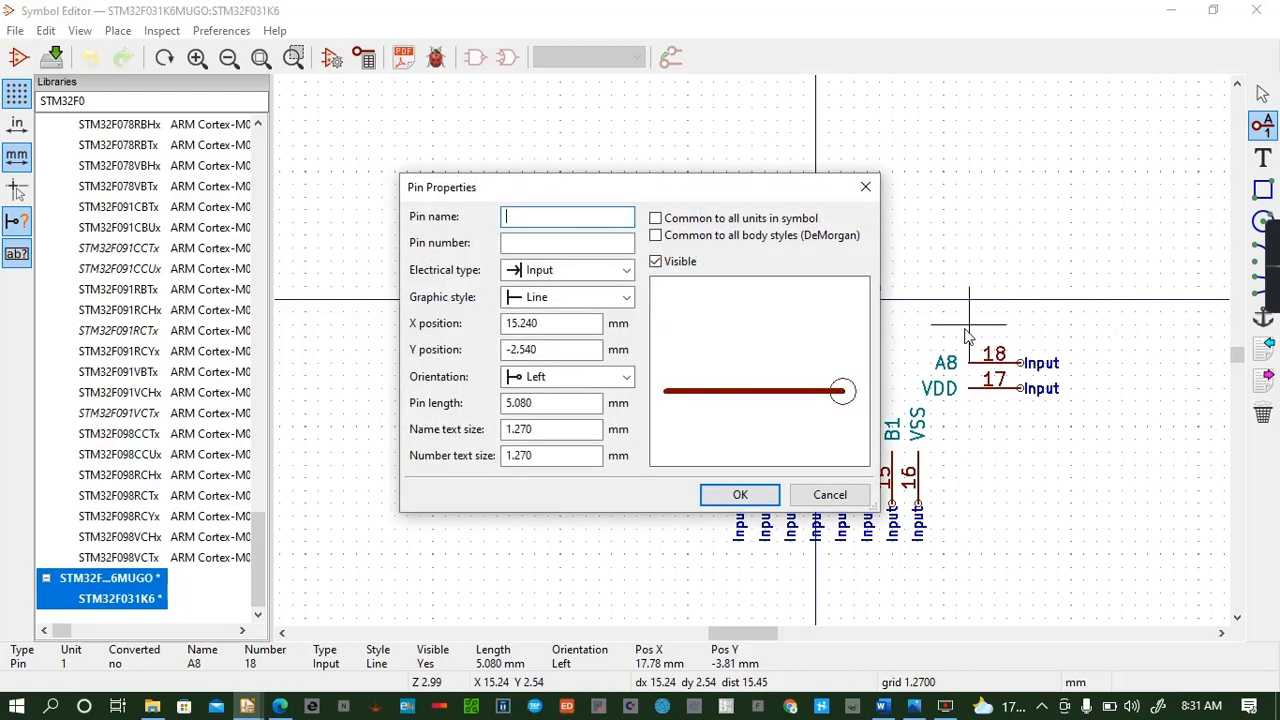
text(A9)
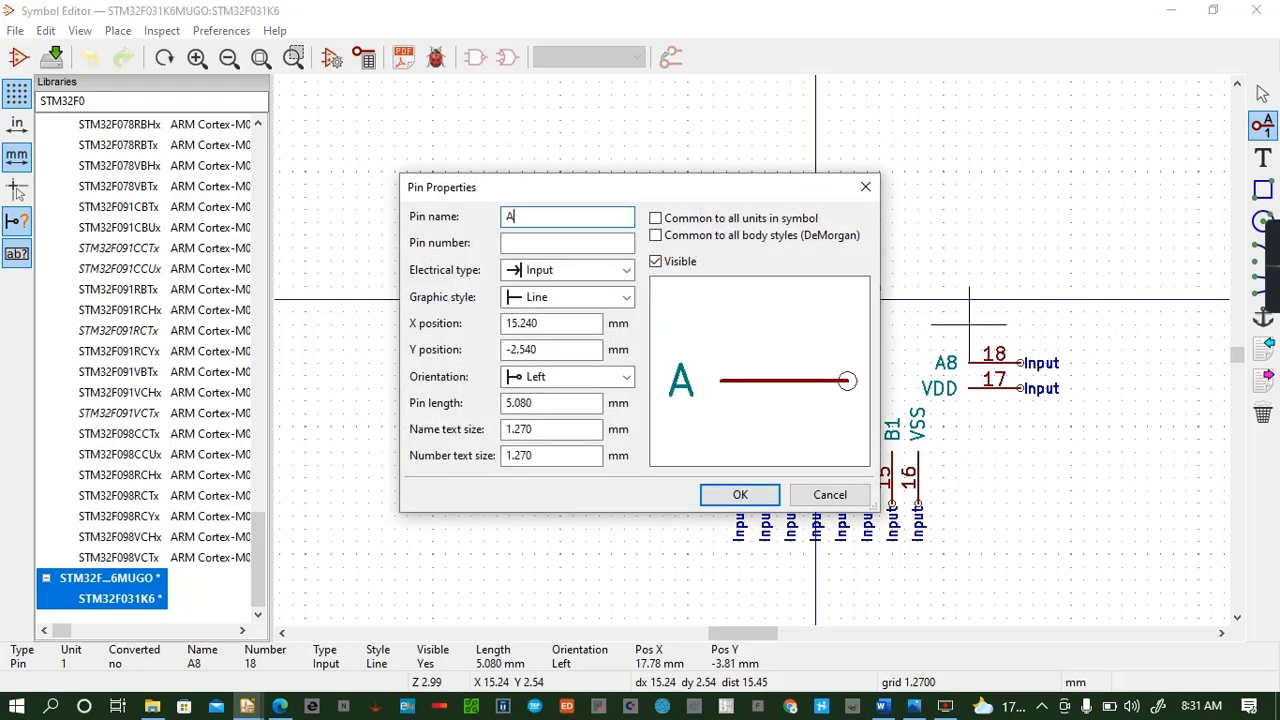
click(619, 240)
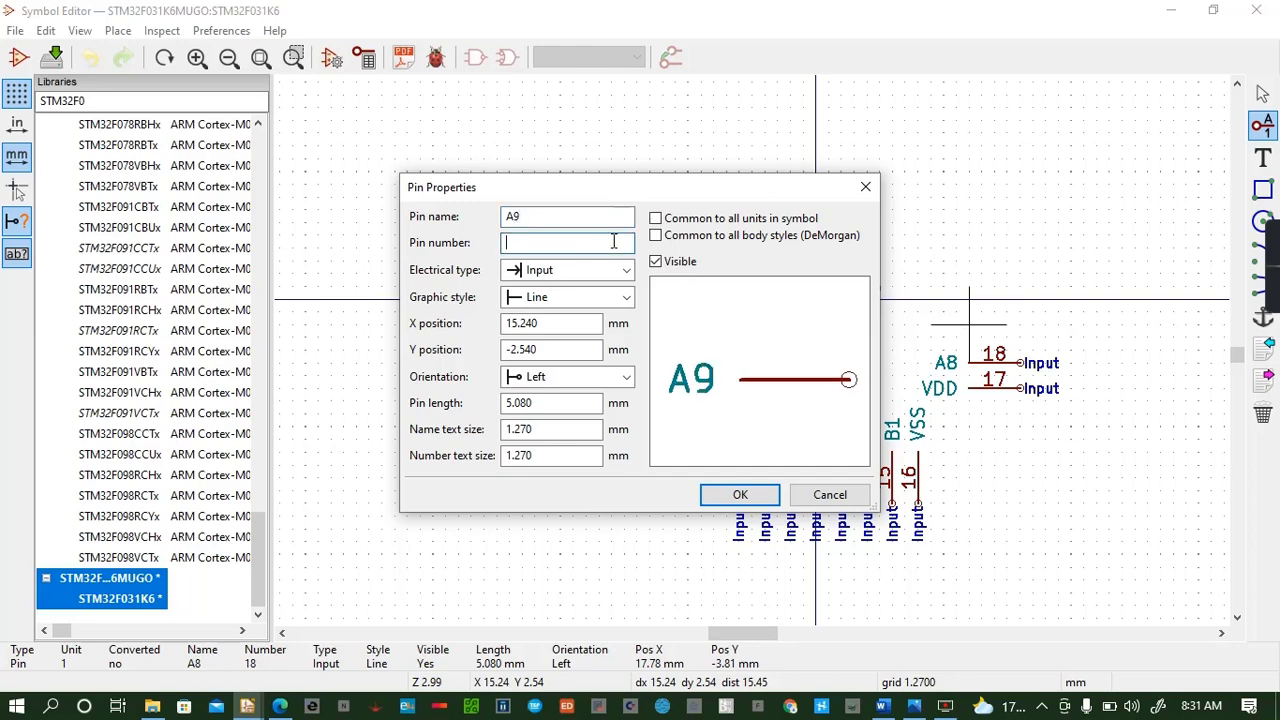
text(19)
click(740, 494)
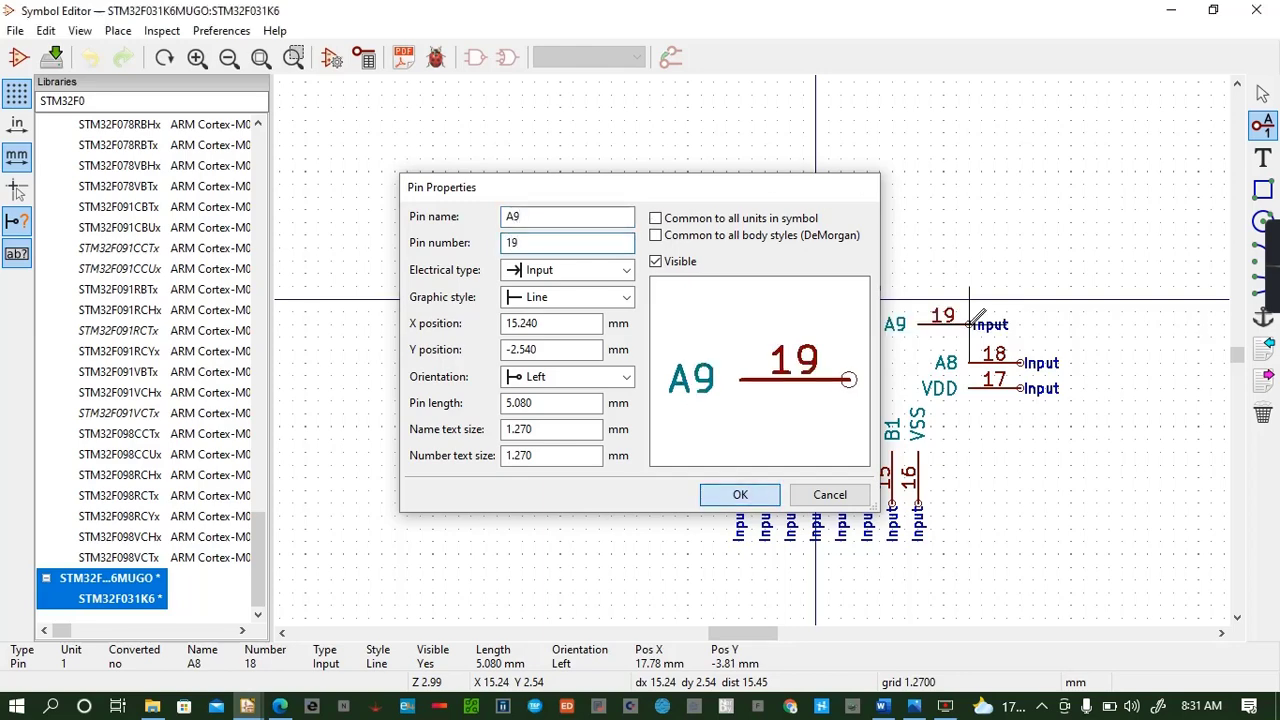
click(1022, 337)
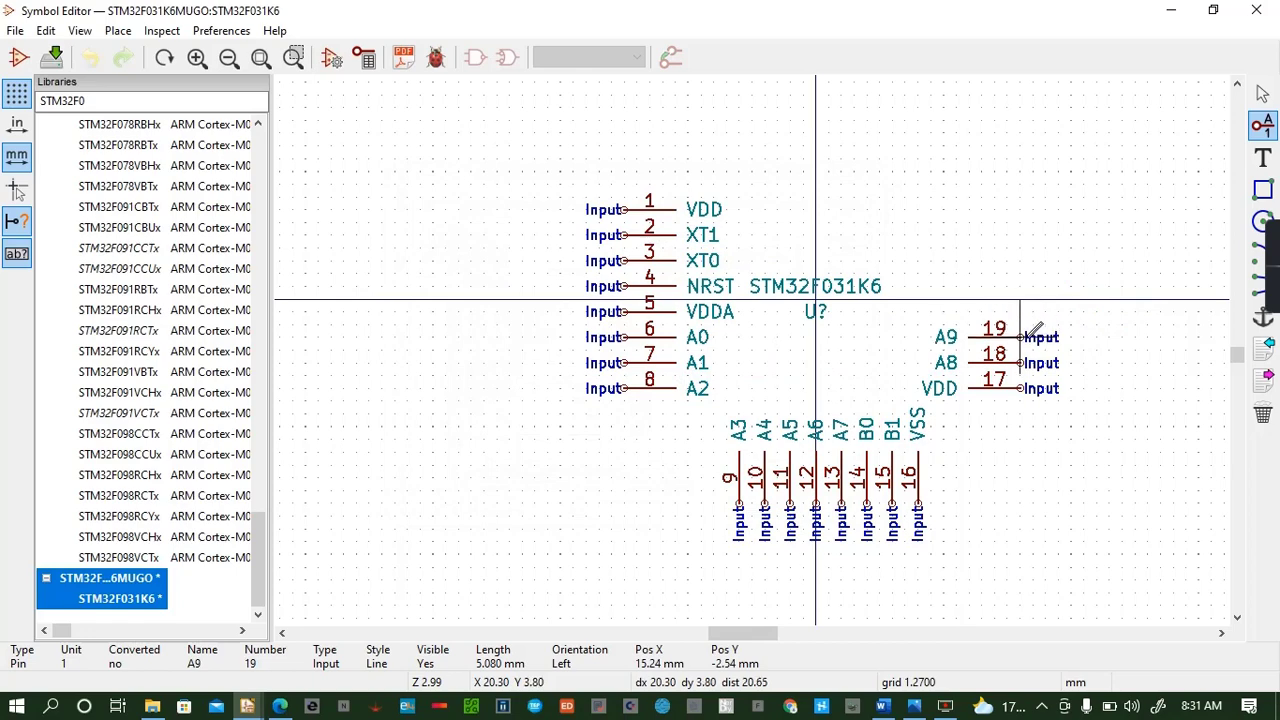
Add a left-oriented input pin named A10 with number 20, placed 2.54 mm above A9 and aligned with it
click(994, 312)
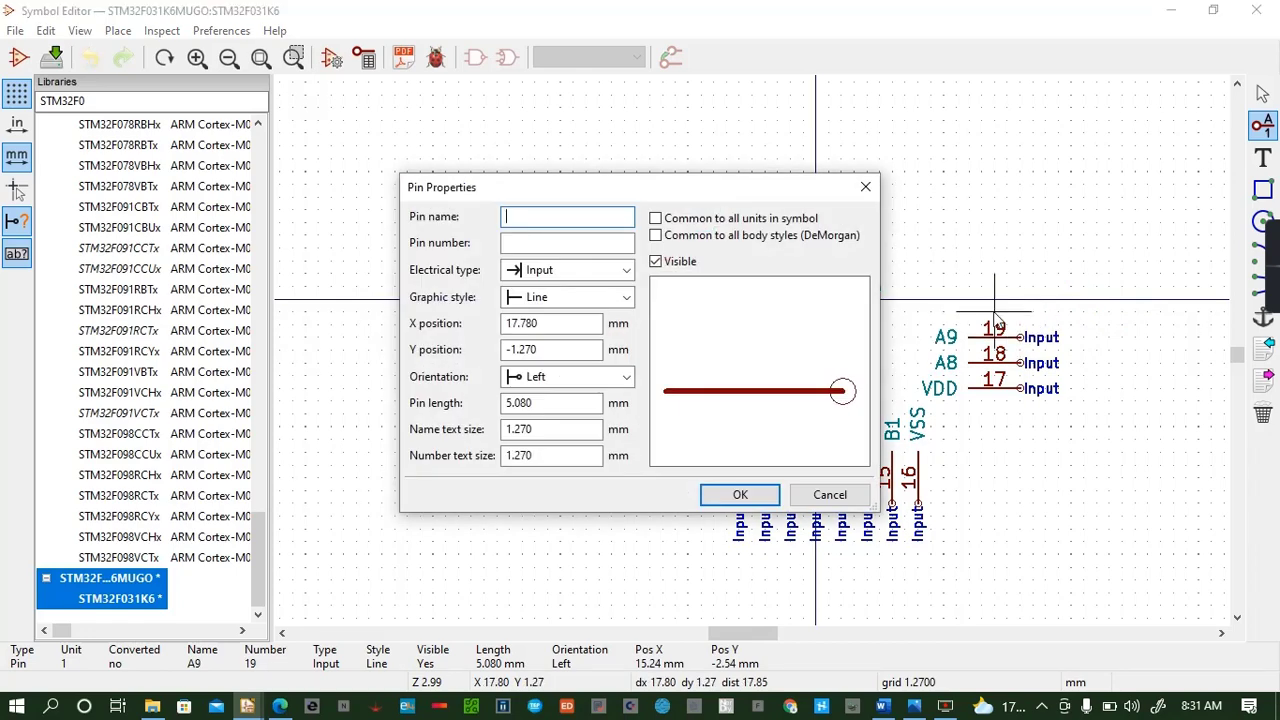
text(A10)
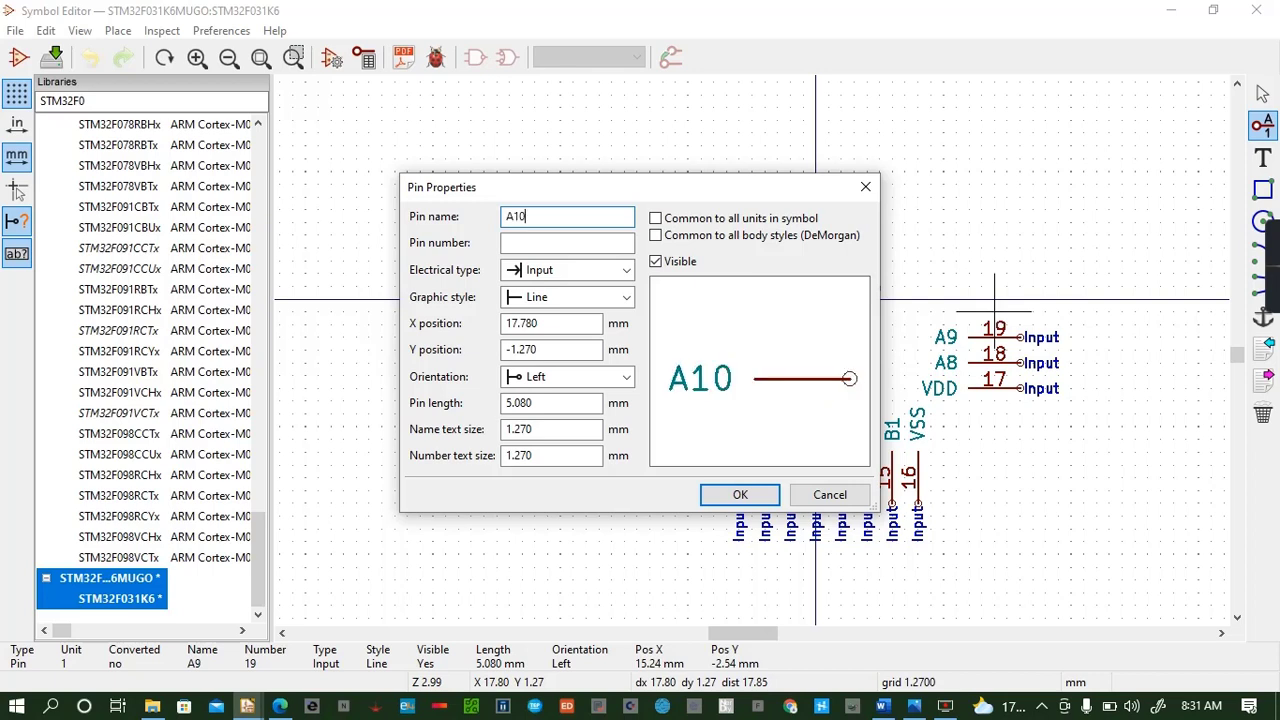
click(525, 242)
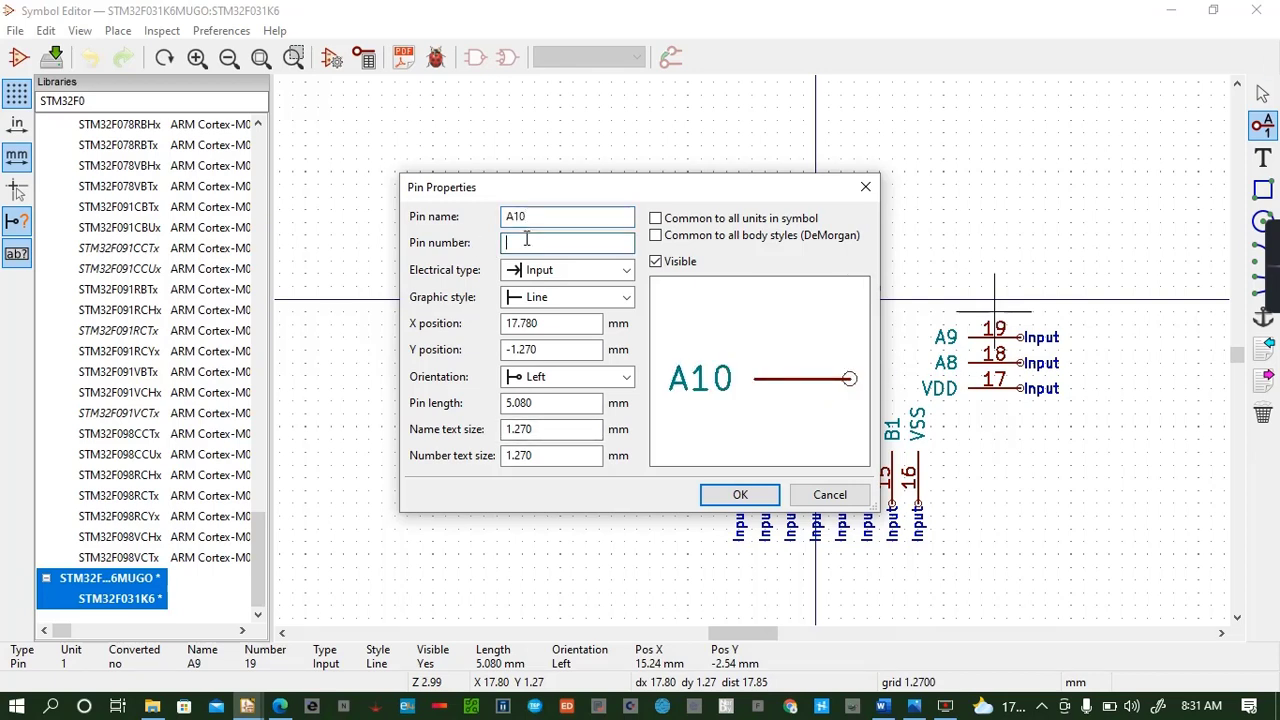
text(1)
key(BackSpace)
text(20)
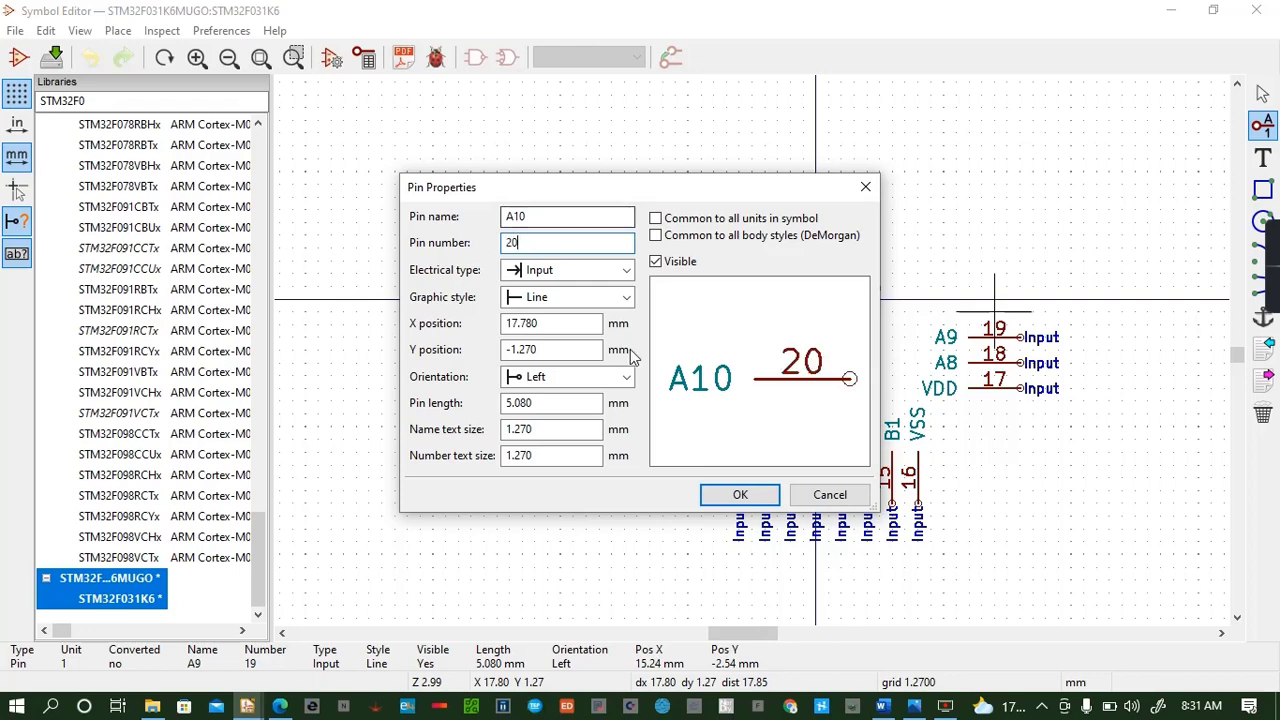
click(740, 494)
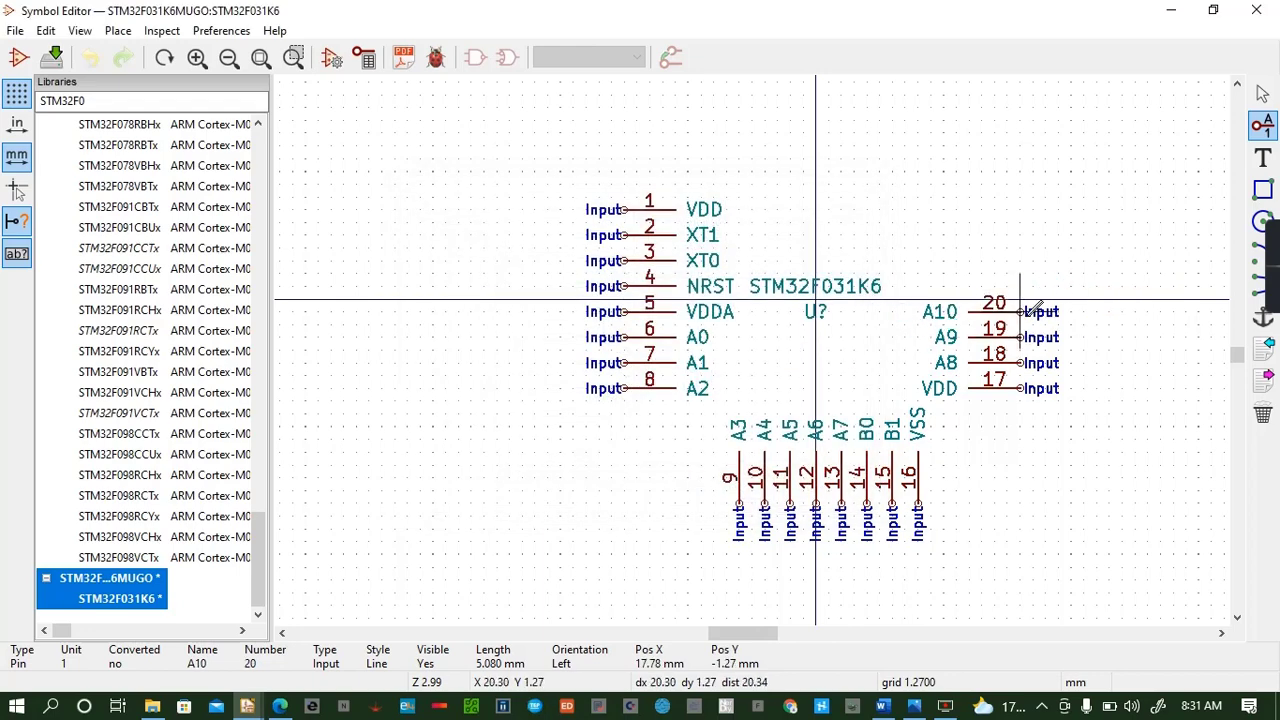
click(1020, 311)
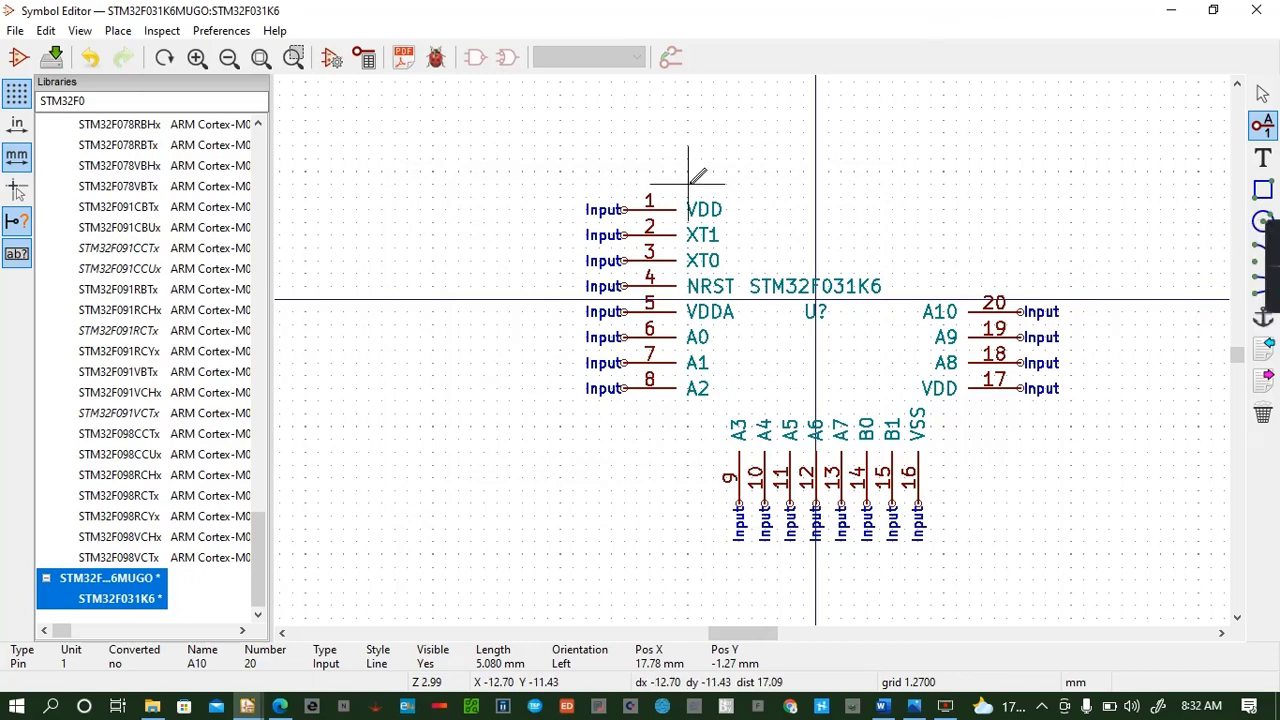
Add a left-oriented input pin named A11 with number 21, placed 2.54 mm above A10 and aligned with it
click(837, 223)
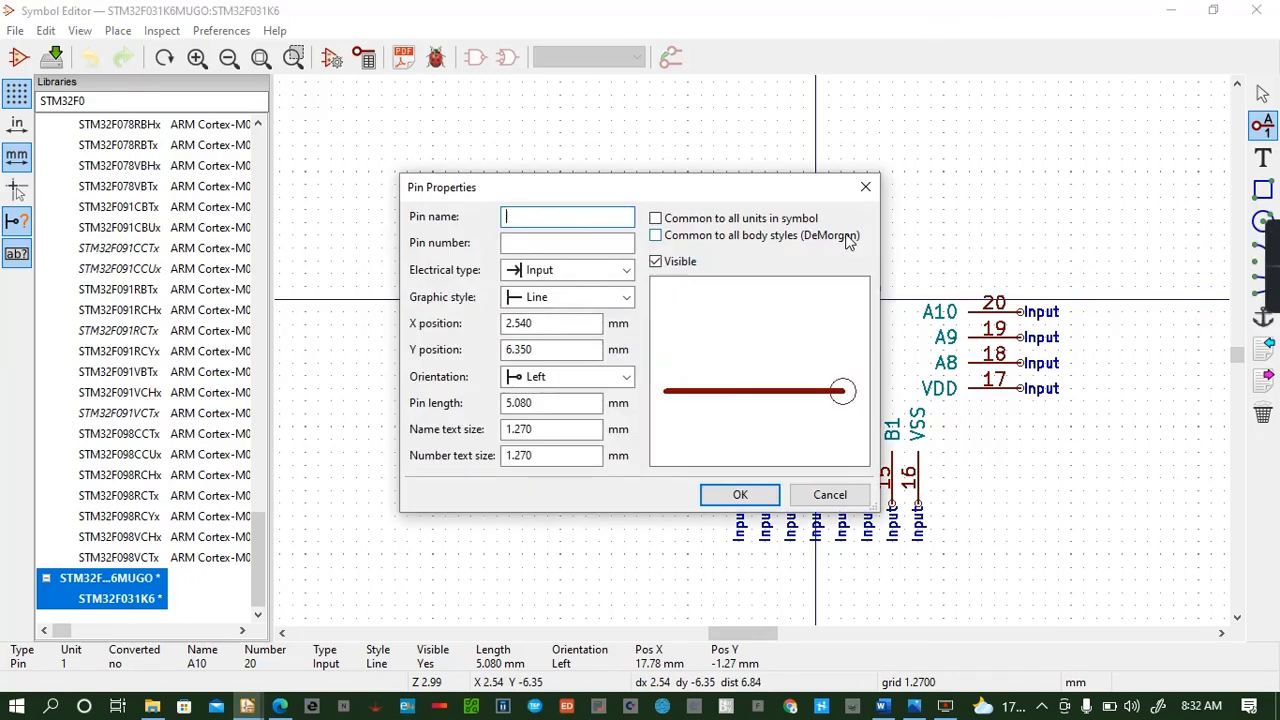
text(A11)
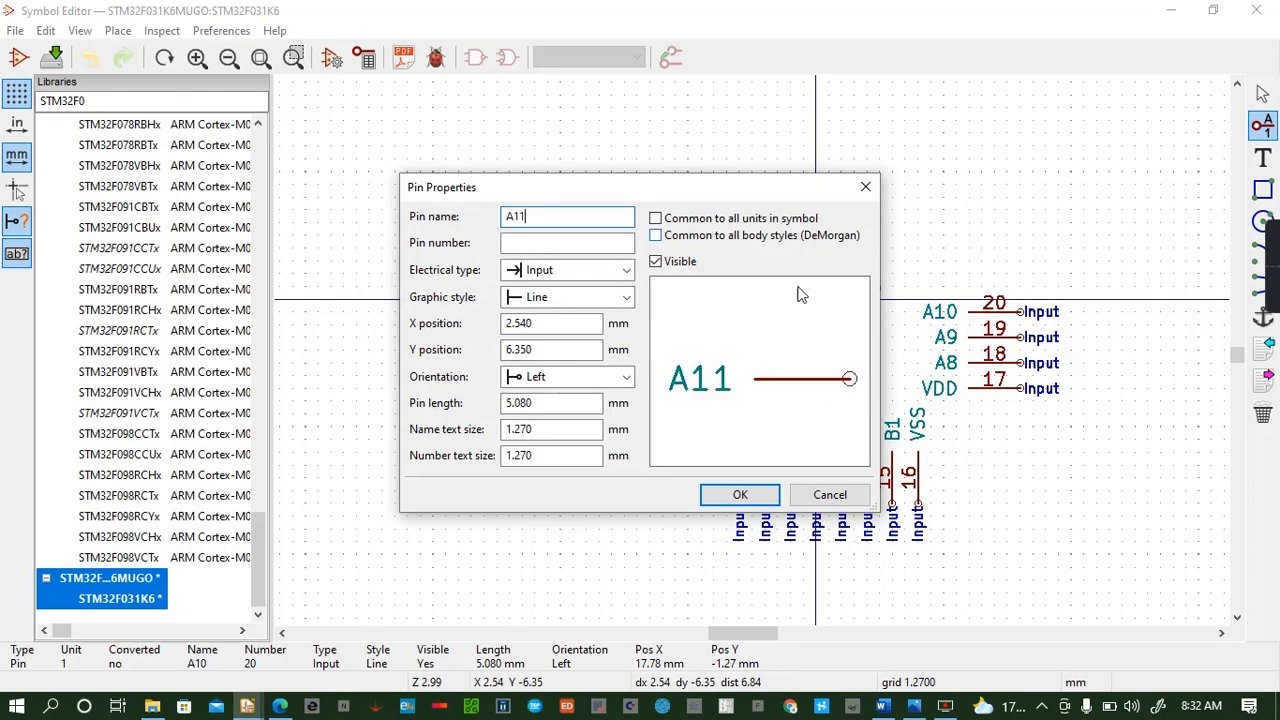
click(525, 242)
text(21)
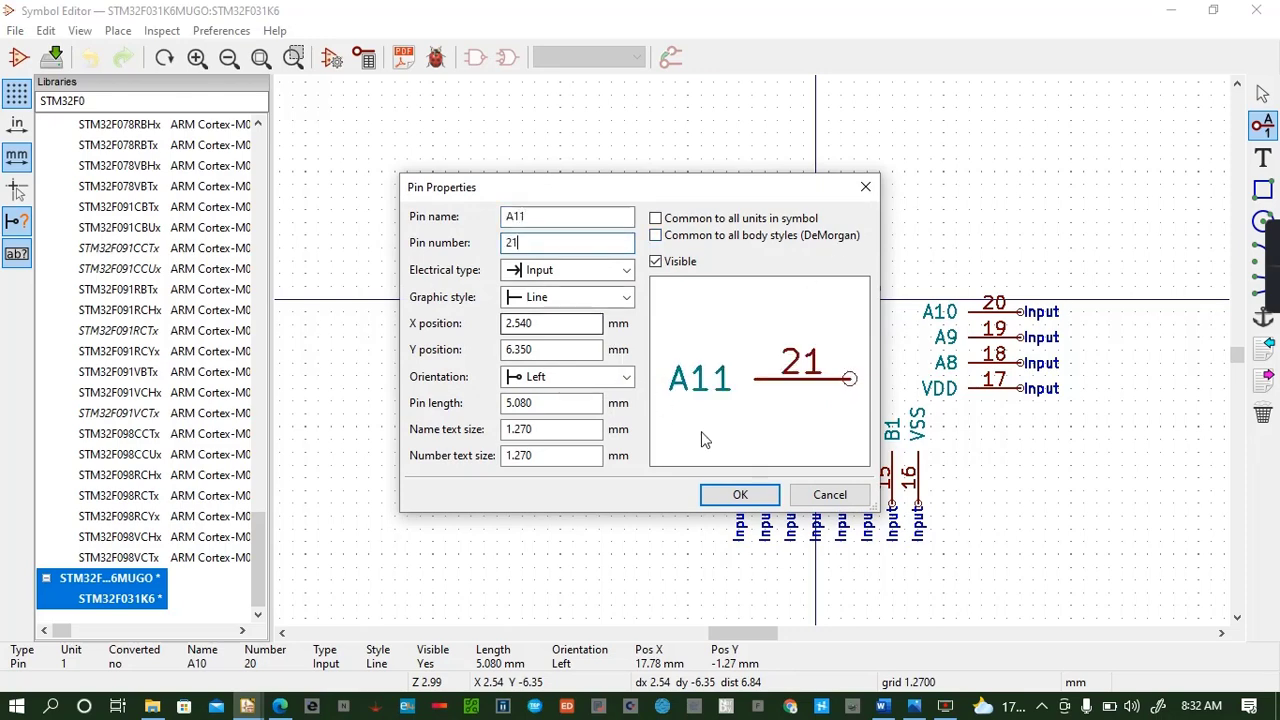
click(740, 495)
click(1020, 286)
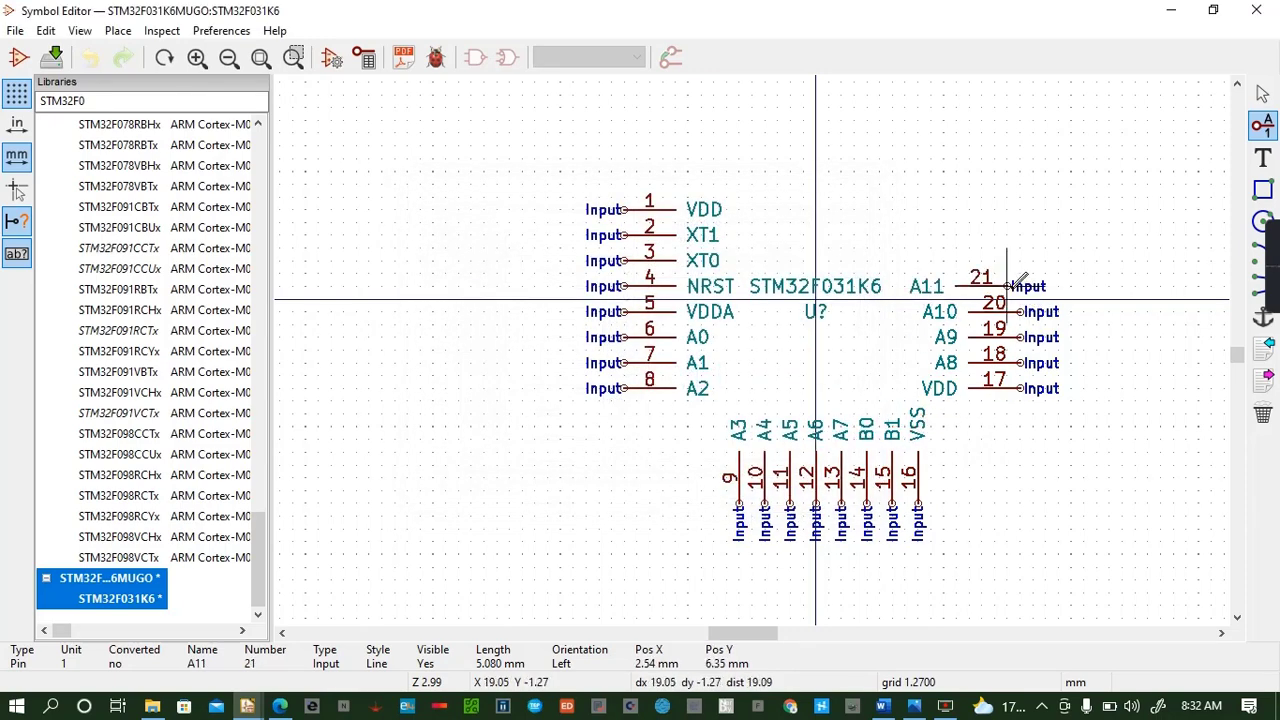
Add a left-oriented input pin named A12 with number 22, placed 2.54 mm above A11 and aligned with it
click(1000, 258)
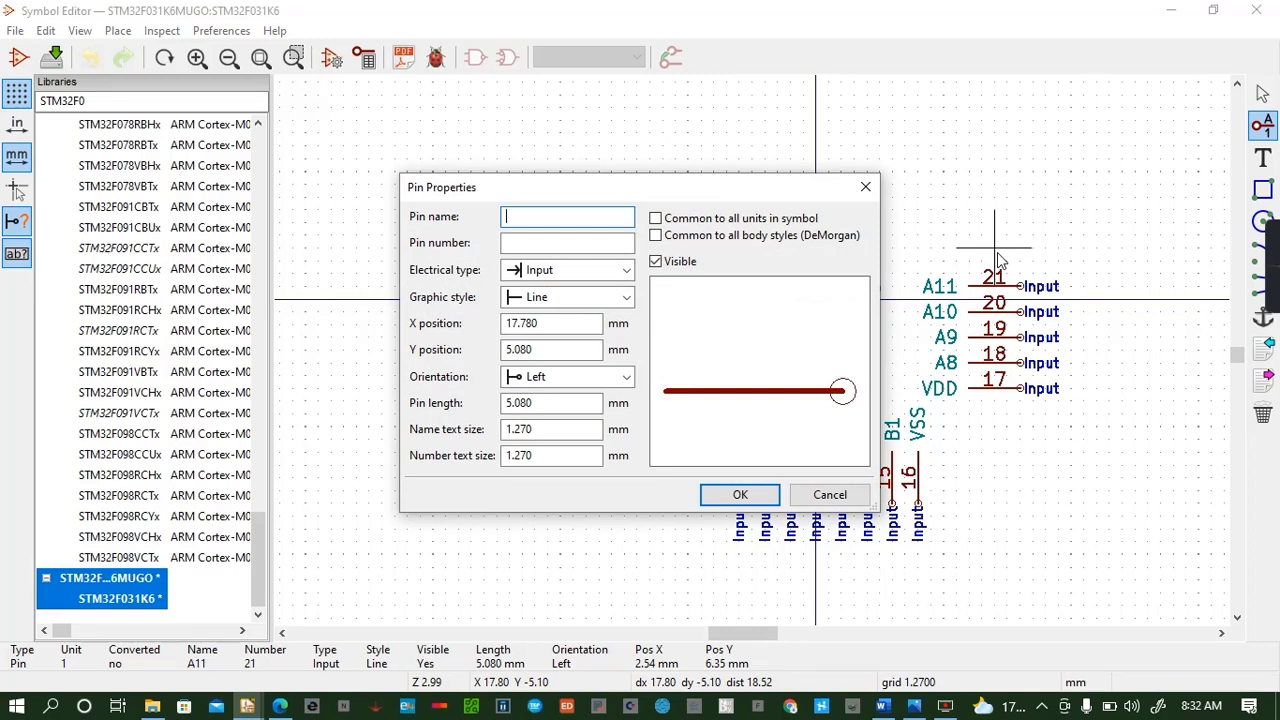
text(A12)
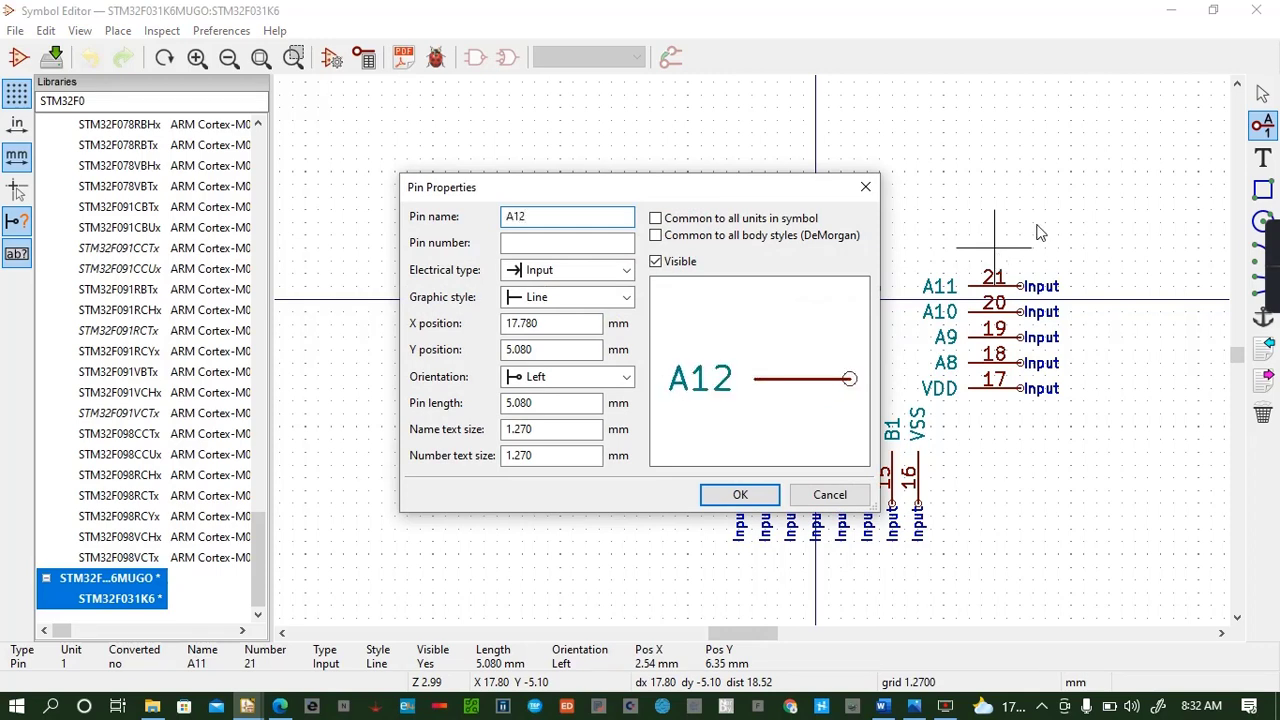
click(553, 245)
text(22)
click(740, 494)
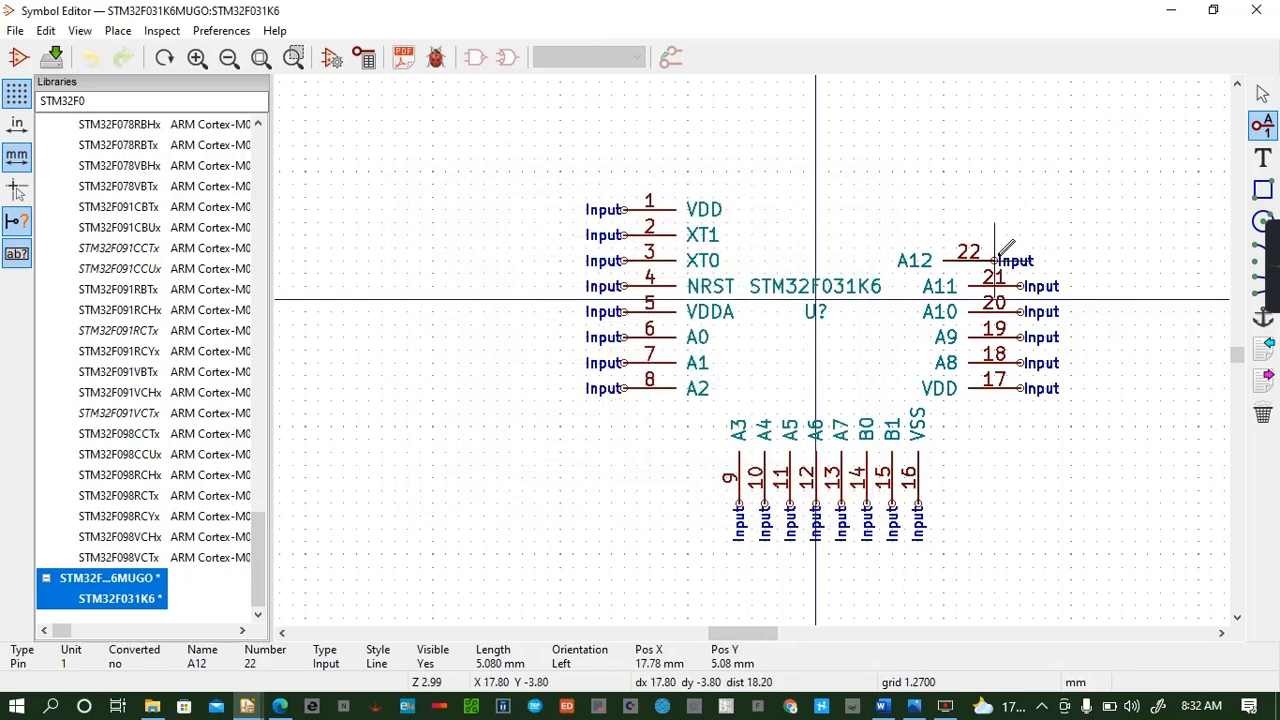
click(1020, 260)
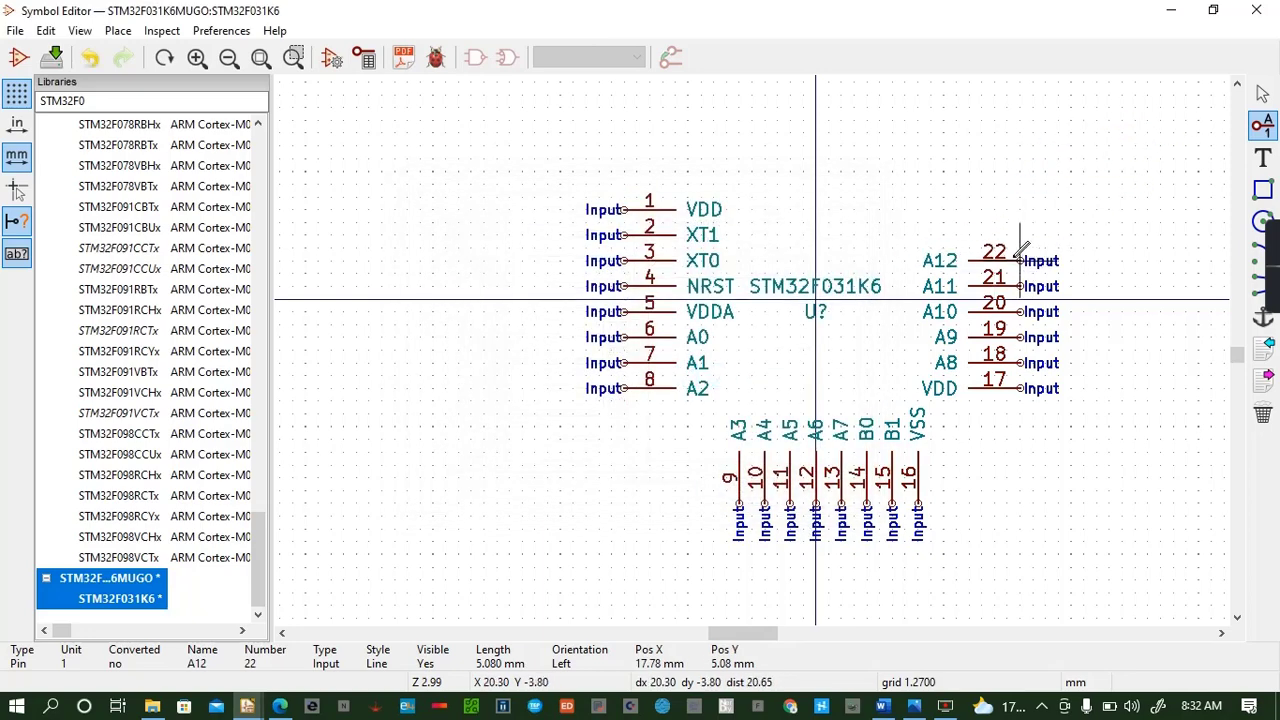
Add a left-oriented input pin named A13/SWDIO with number 23, placed 2.54 mm above A12 and aligned with it
click(958, 204)
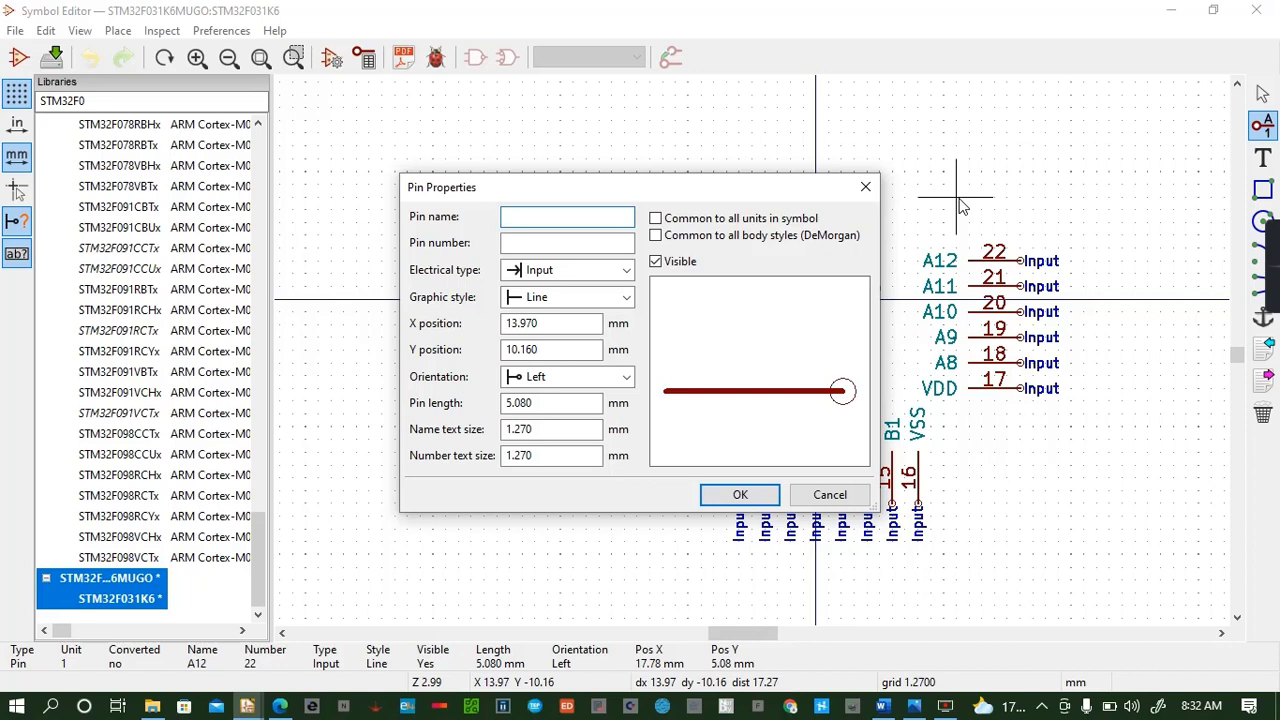
text(A13/)
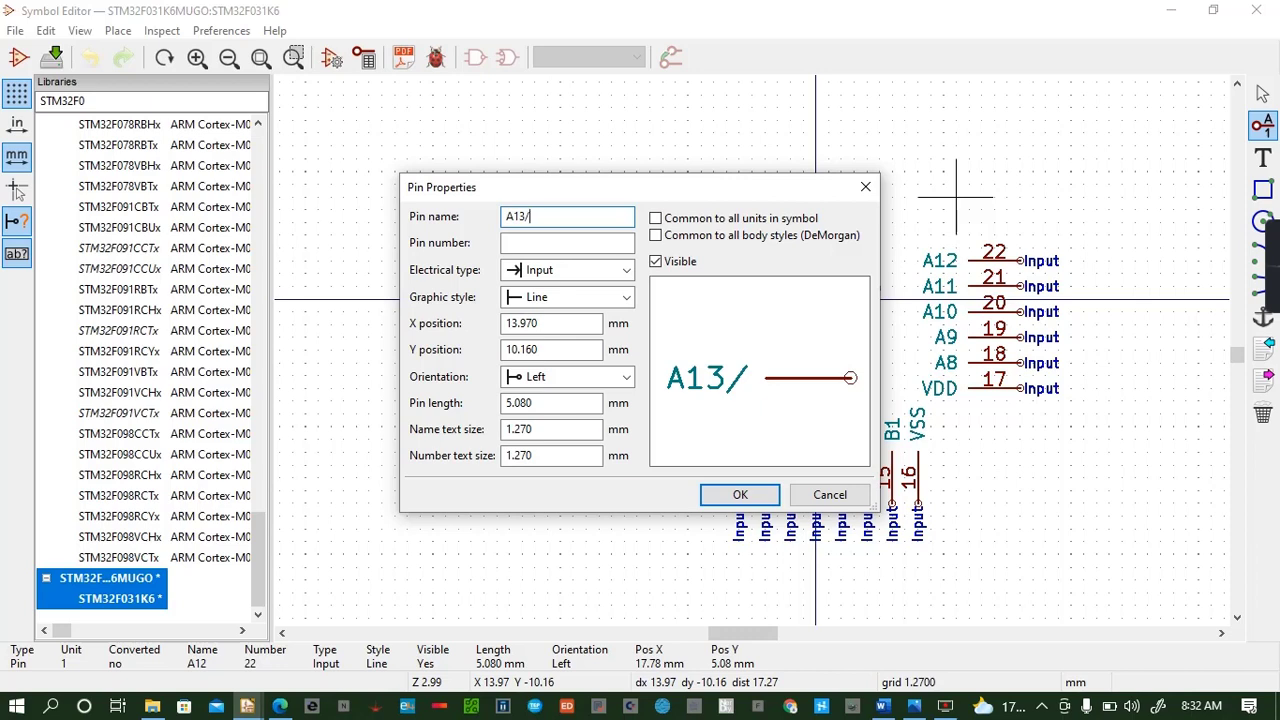
text(SWDI)
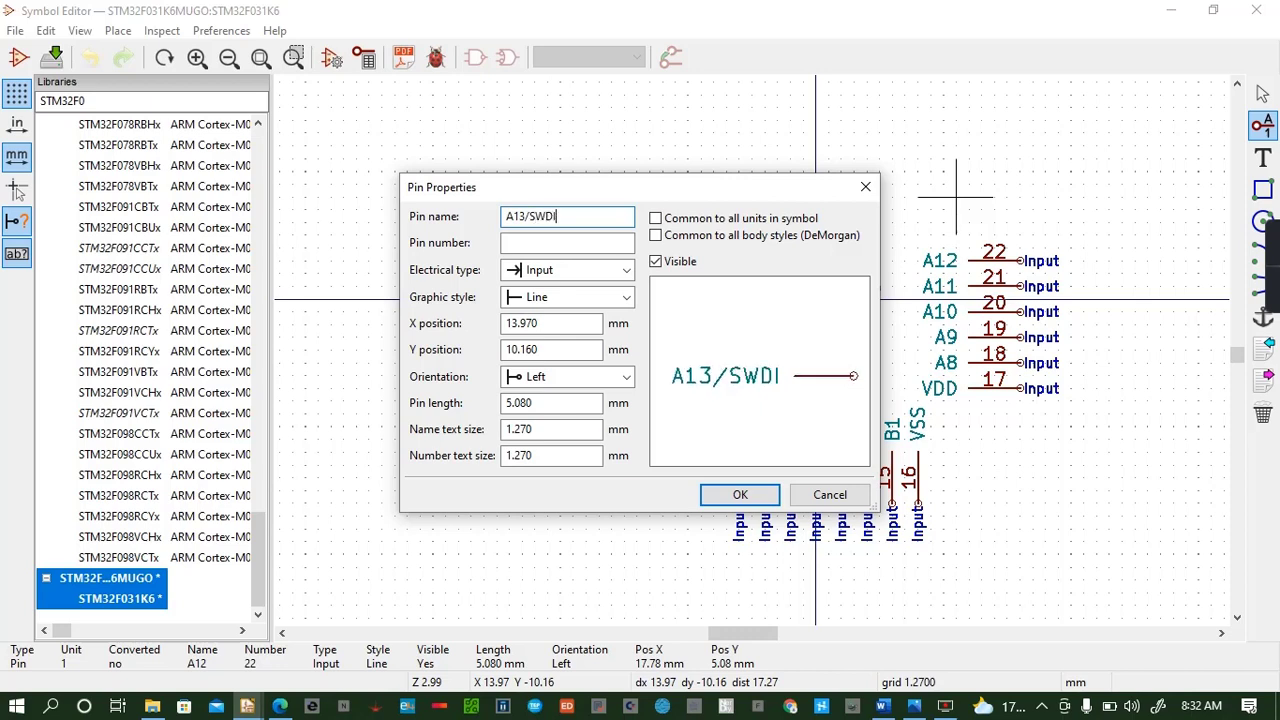
text(O)
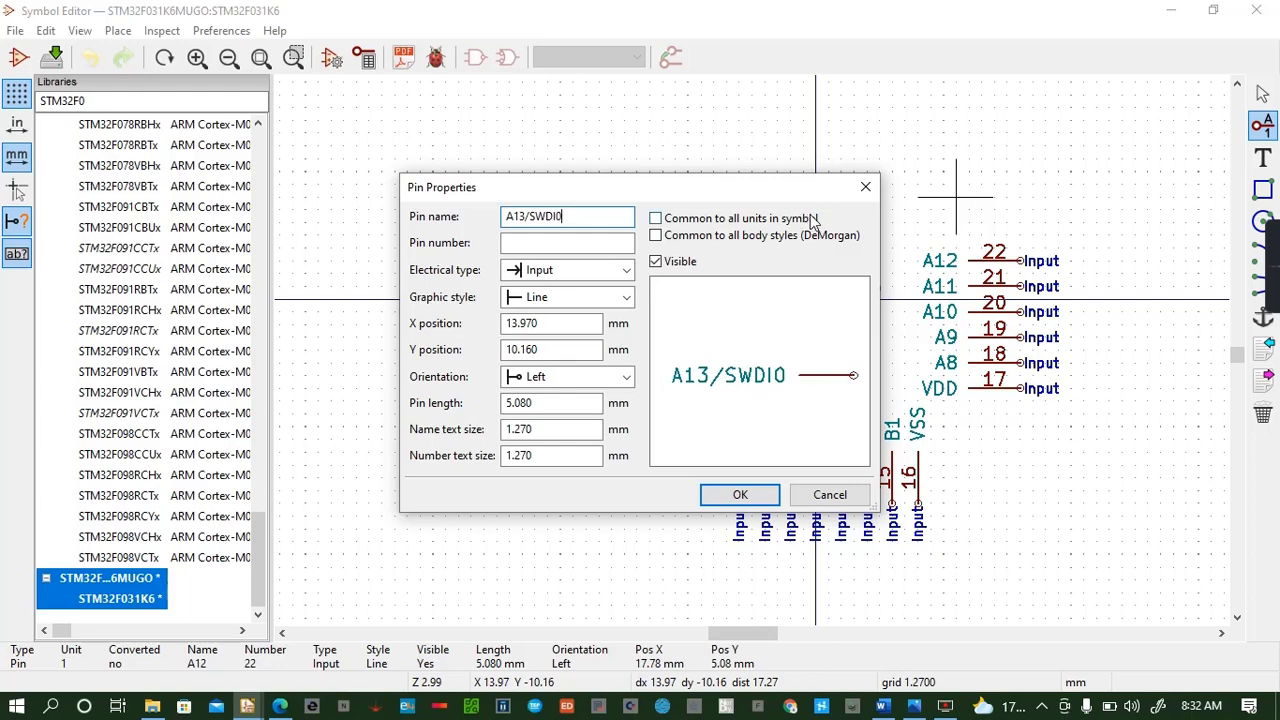
click(571, 241)
text(23)
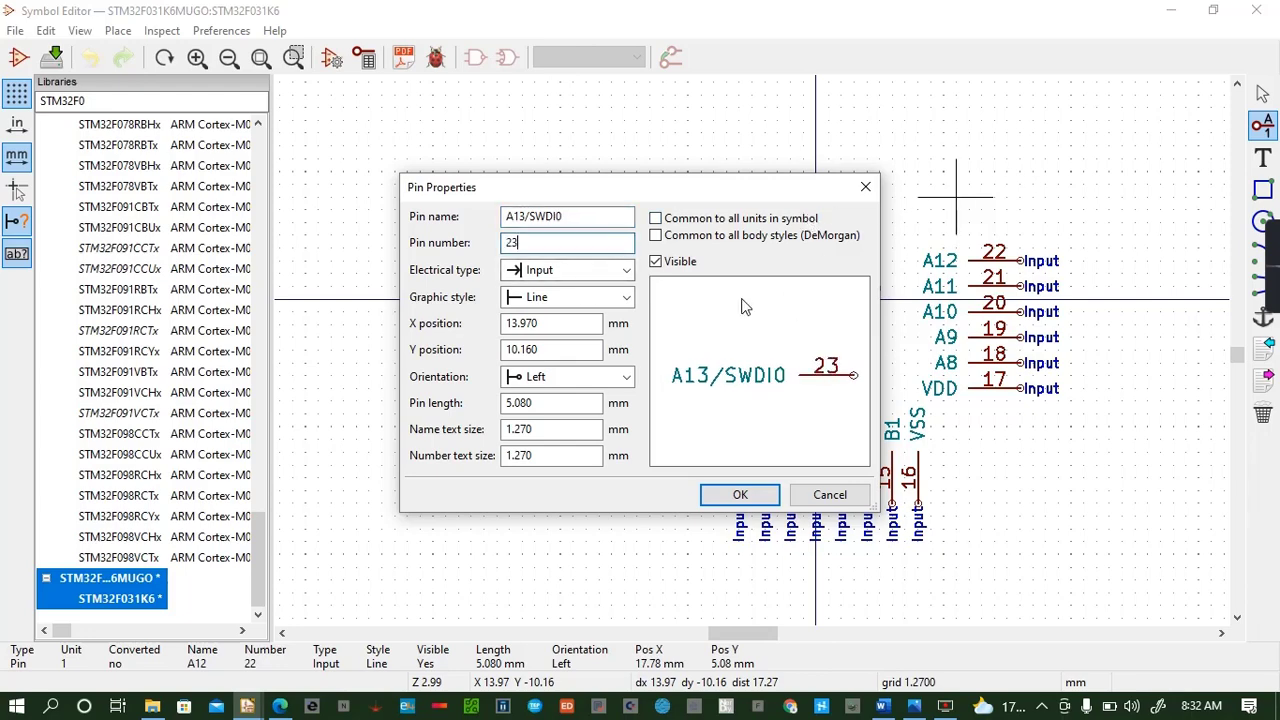
click(740, 494)
click(1020, 235)
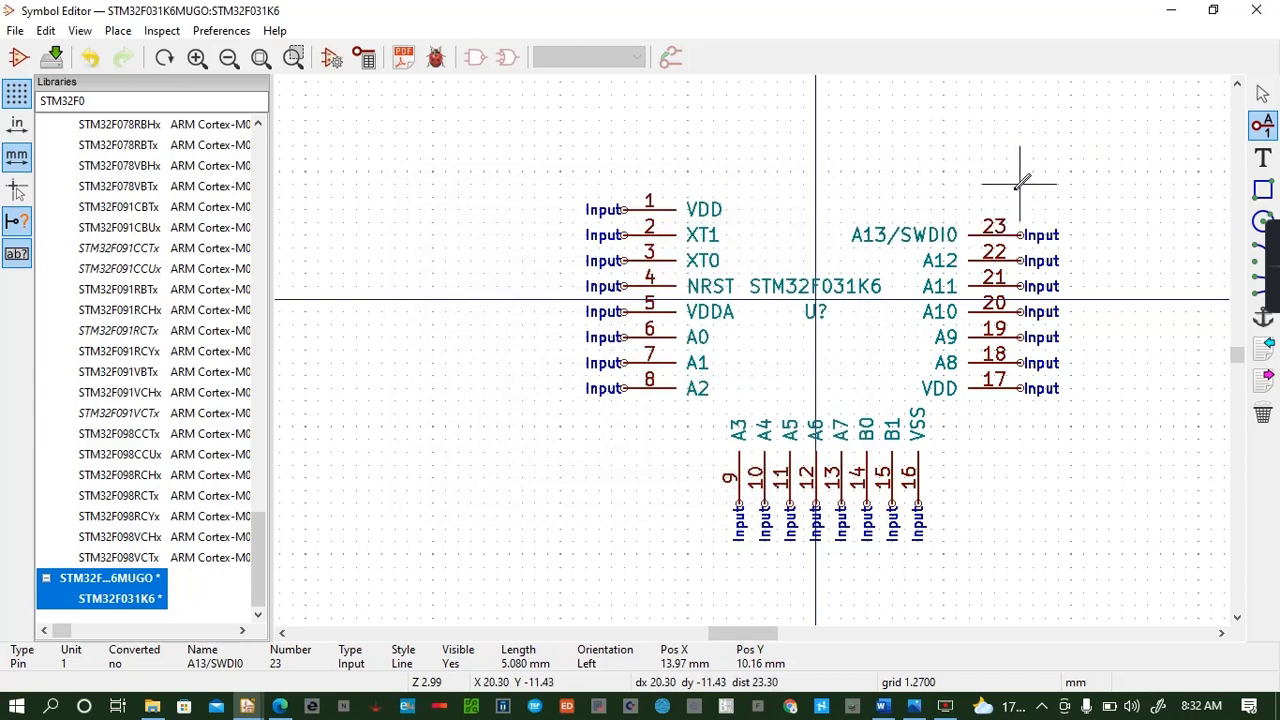
Add a left-oriented input pin named A14/SWCLK with number 24, placed 2.54 mm above pin 23 and level with VDD pin 1
click(997, 208)
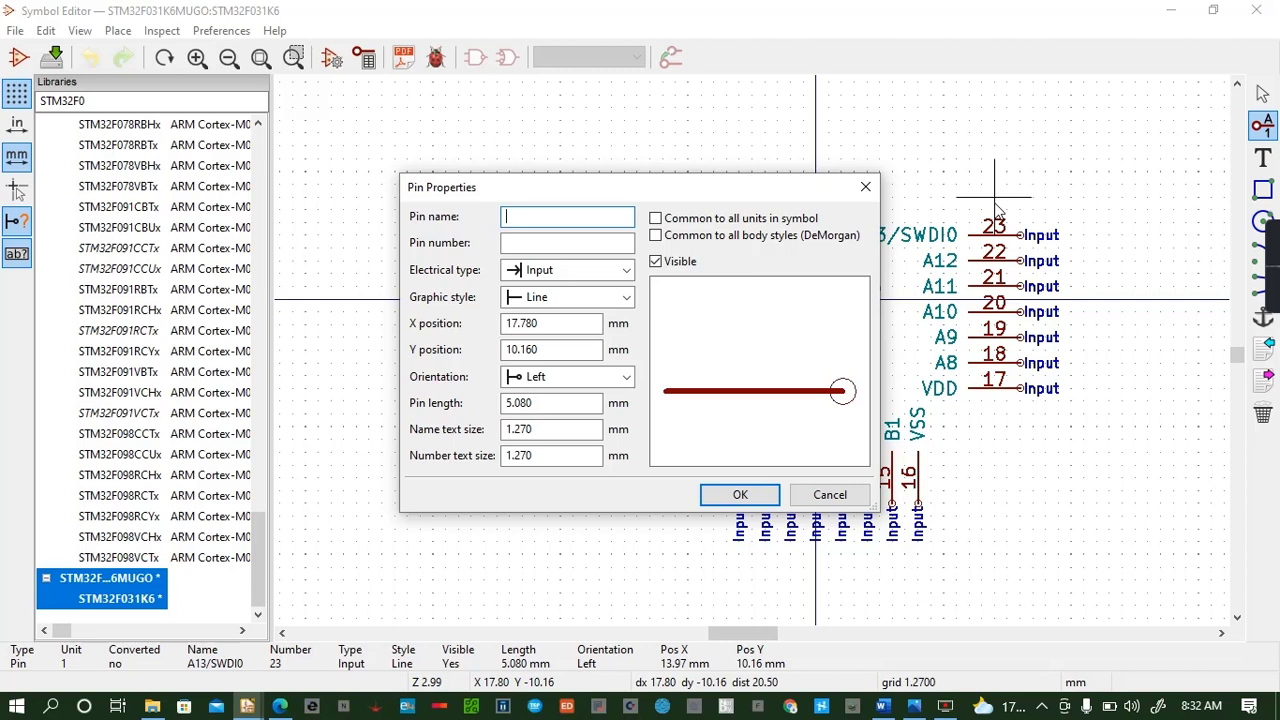
text(A14)
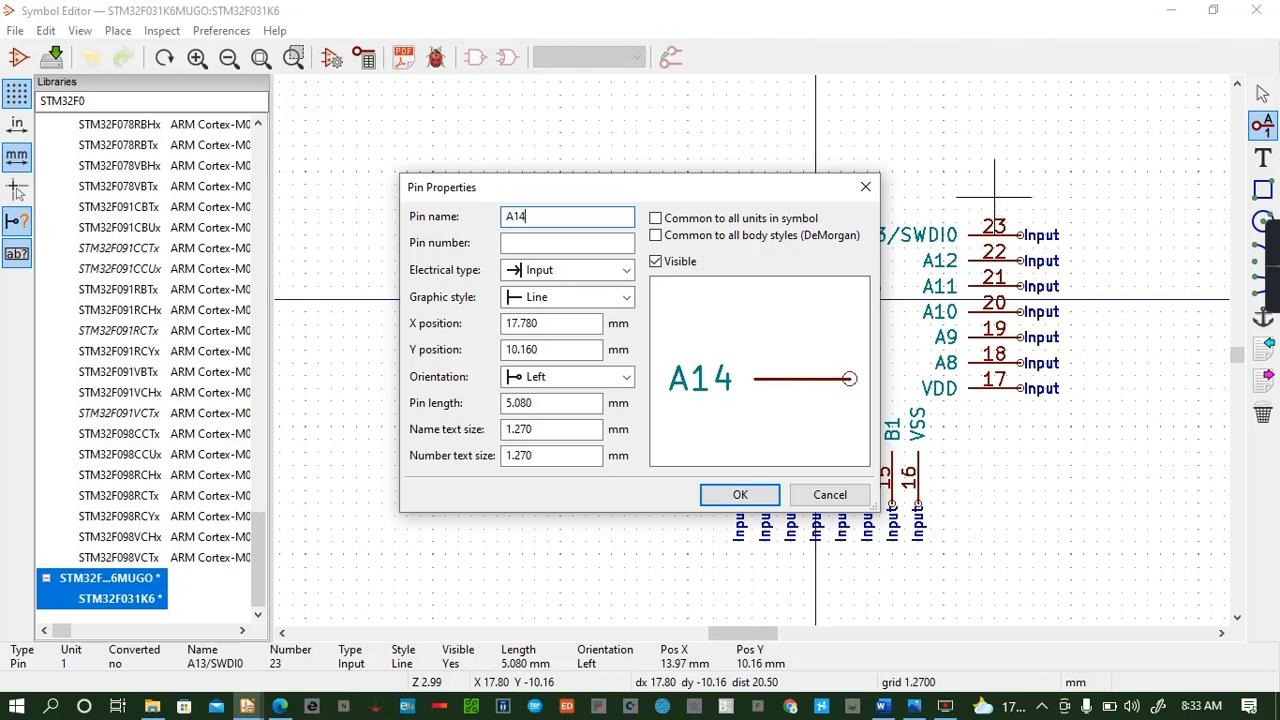
text(SWCK)
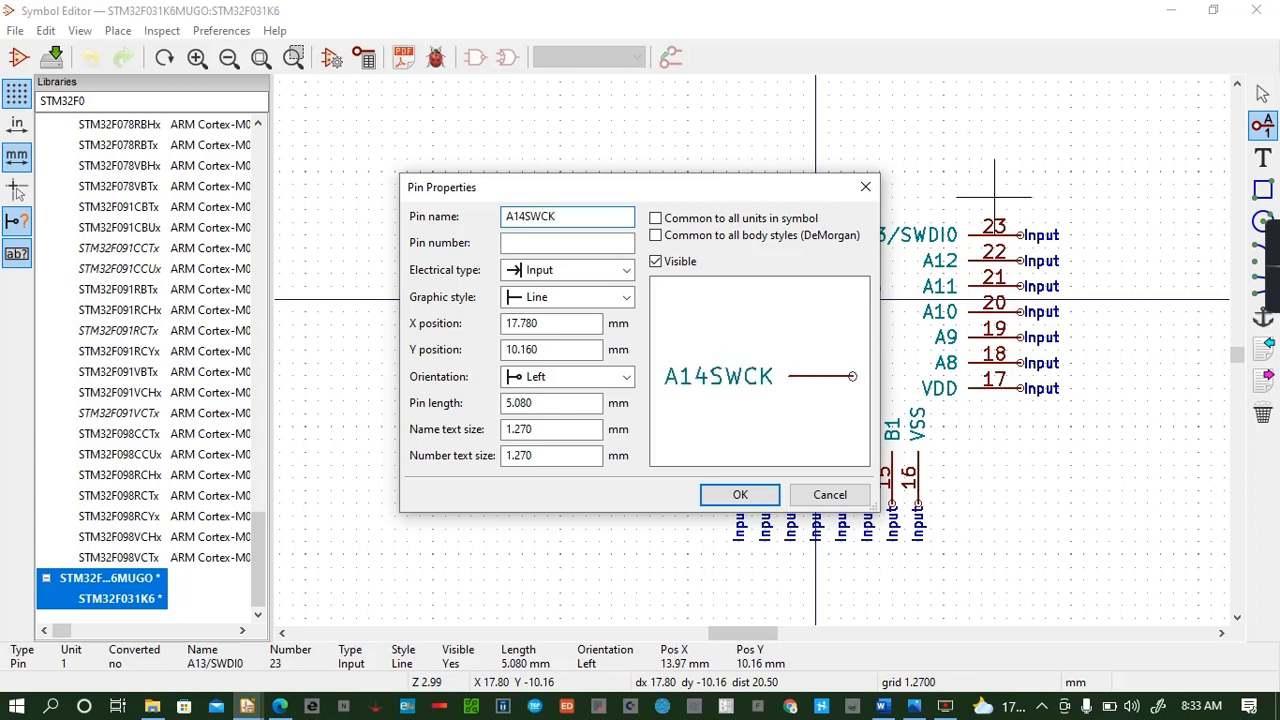
key(BackSpace)
text(LK)
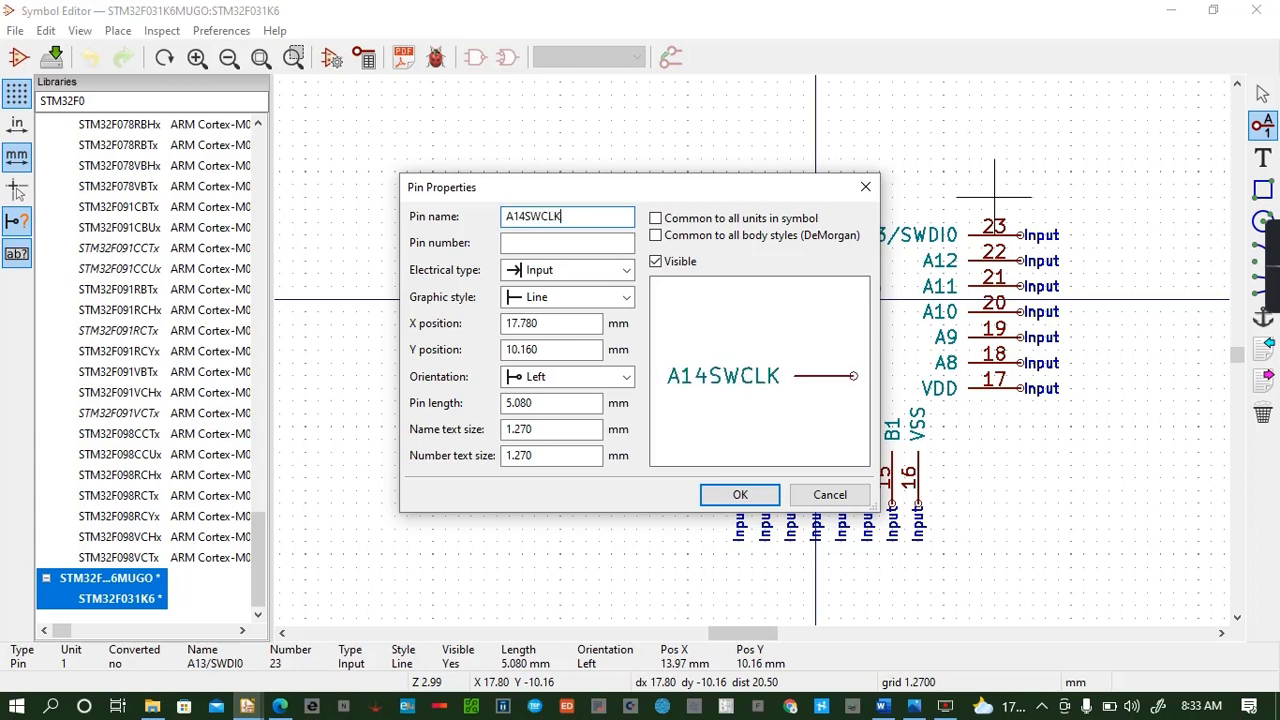
click(525, 213)
text(/)
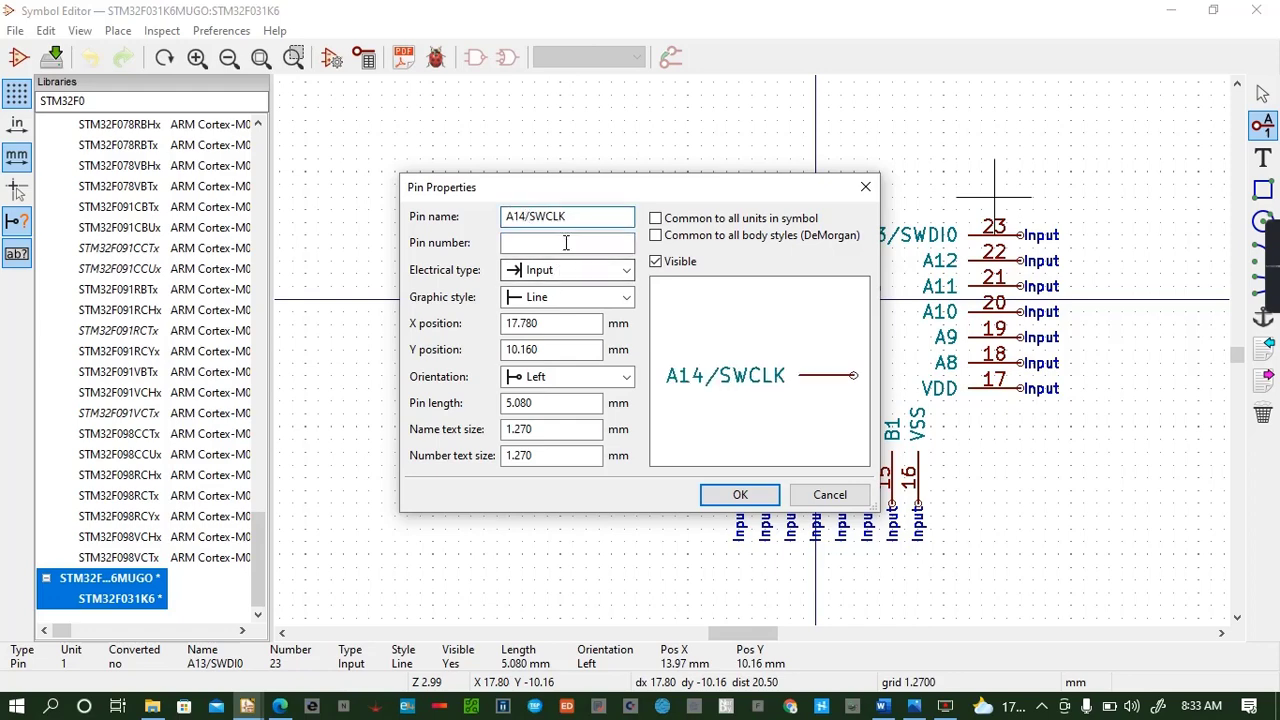
click(566, 243)
text(24)
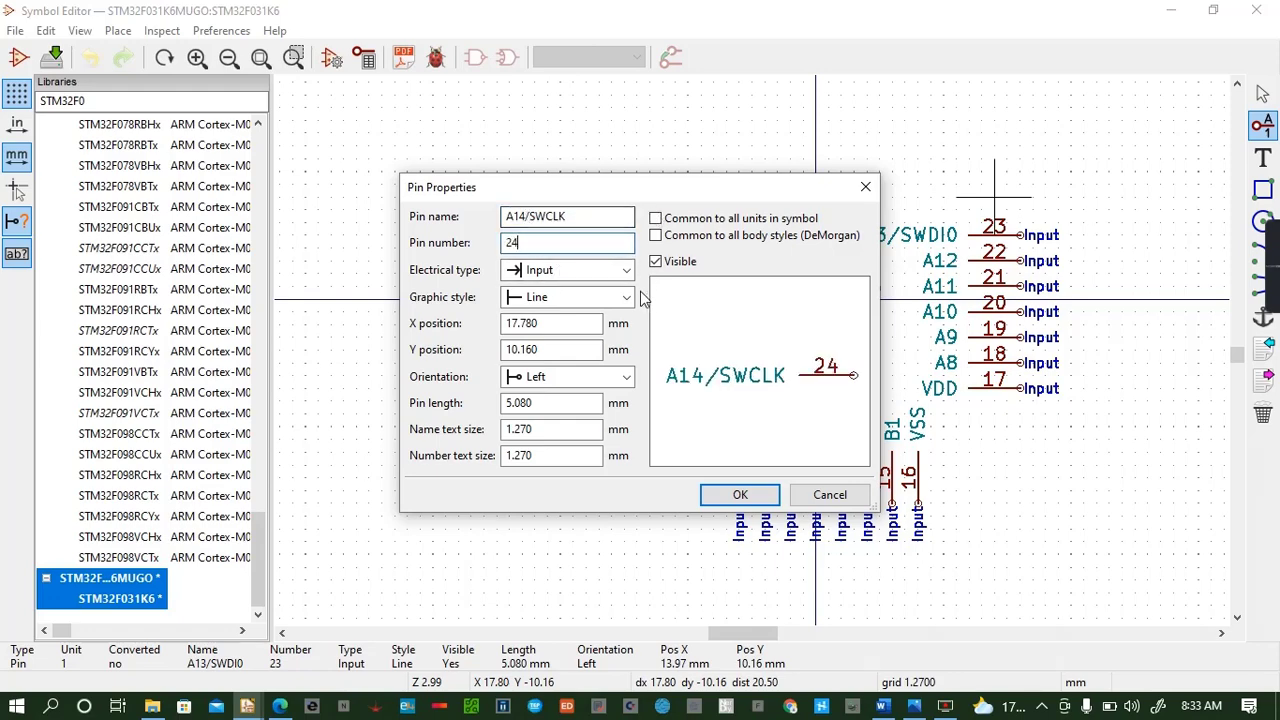
click(736, 495)
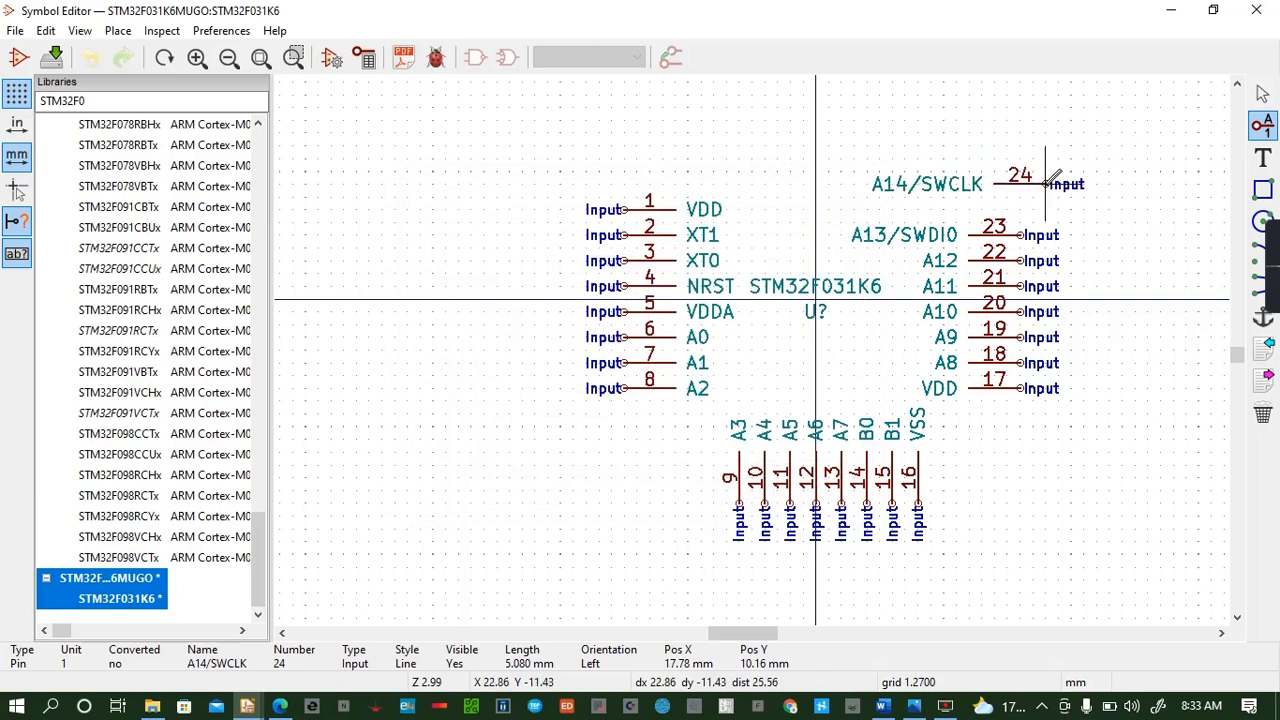
click(1022, 207)
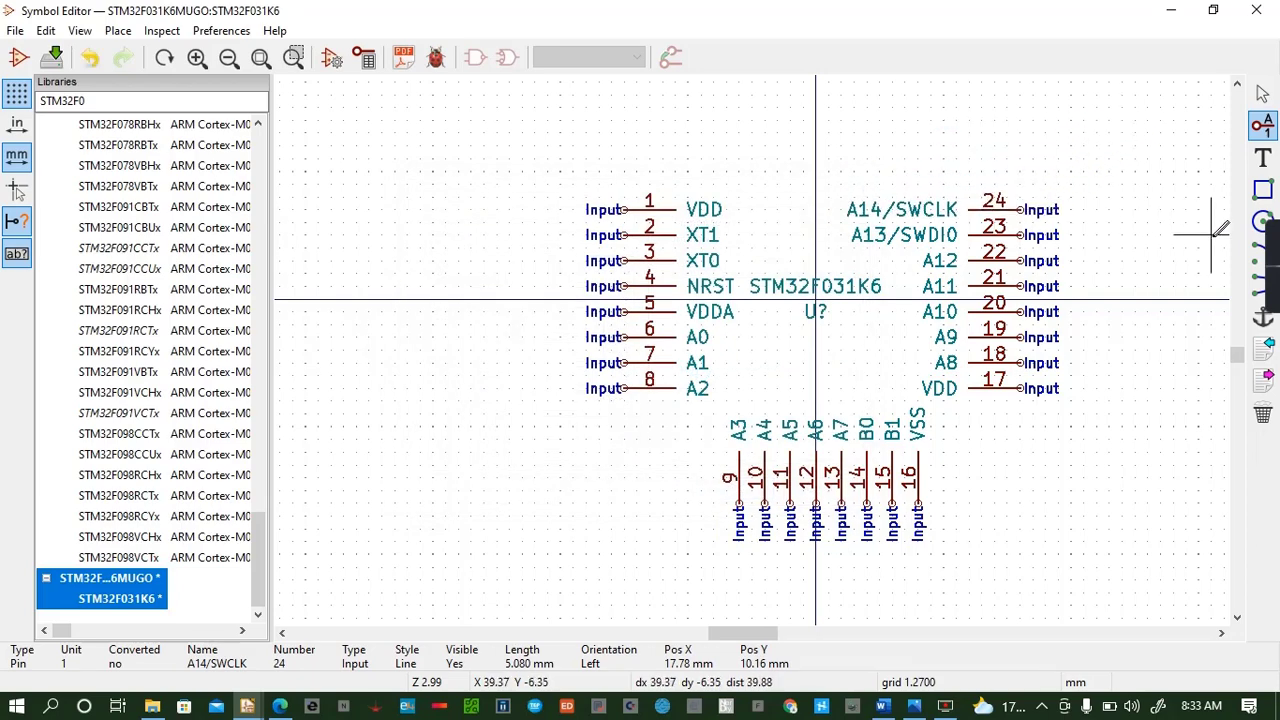
Add a down-oriented input pin named A15 with number 25 above the symbol, vertically aligned with VSS pin 16, and save the symbol
click(930, 170)
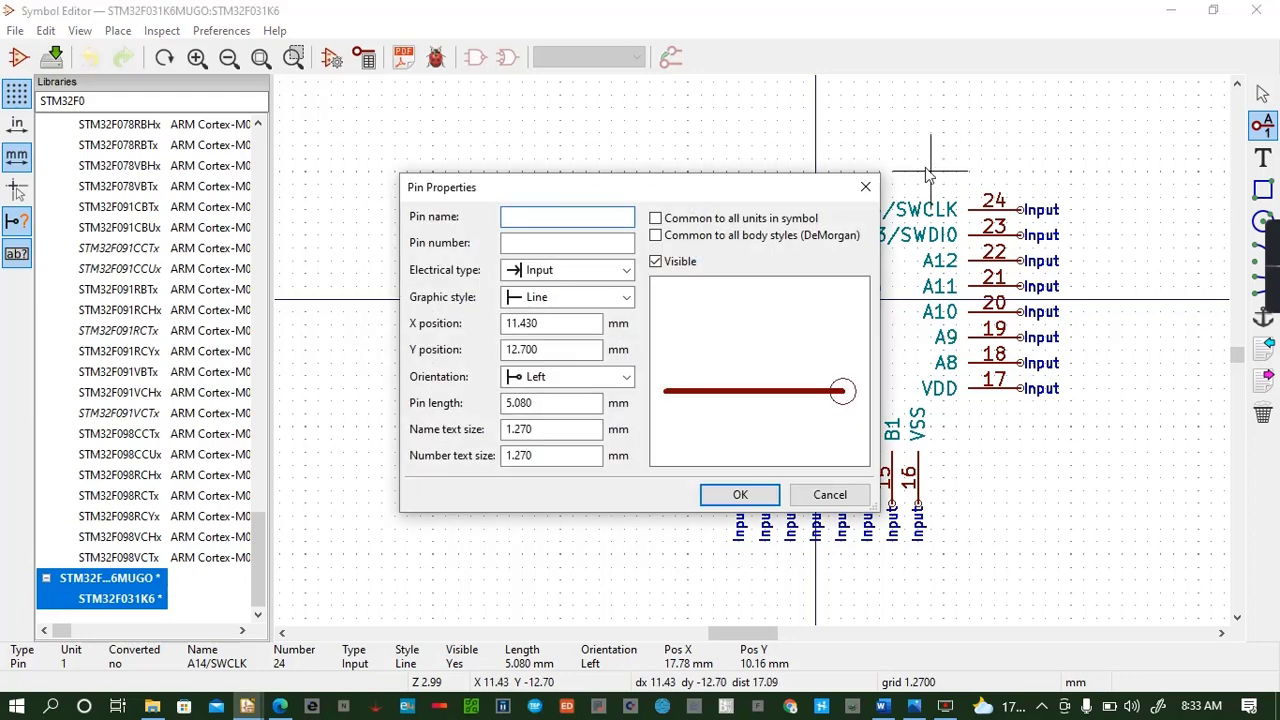
text(A15)
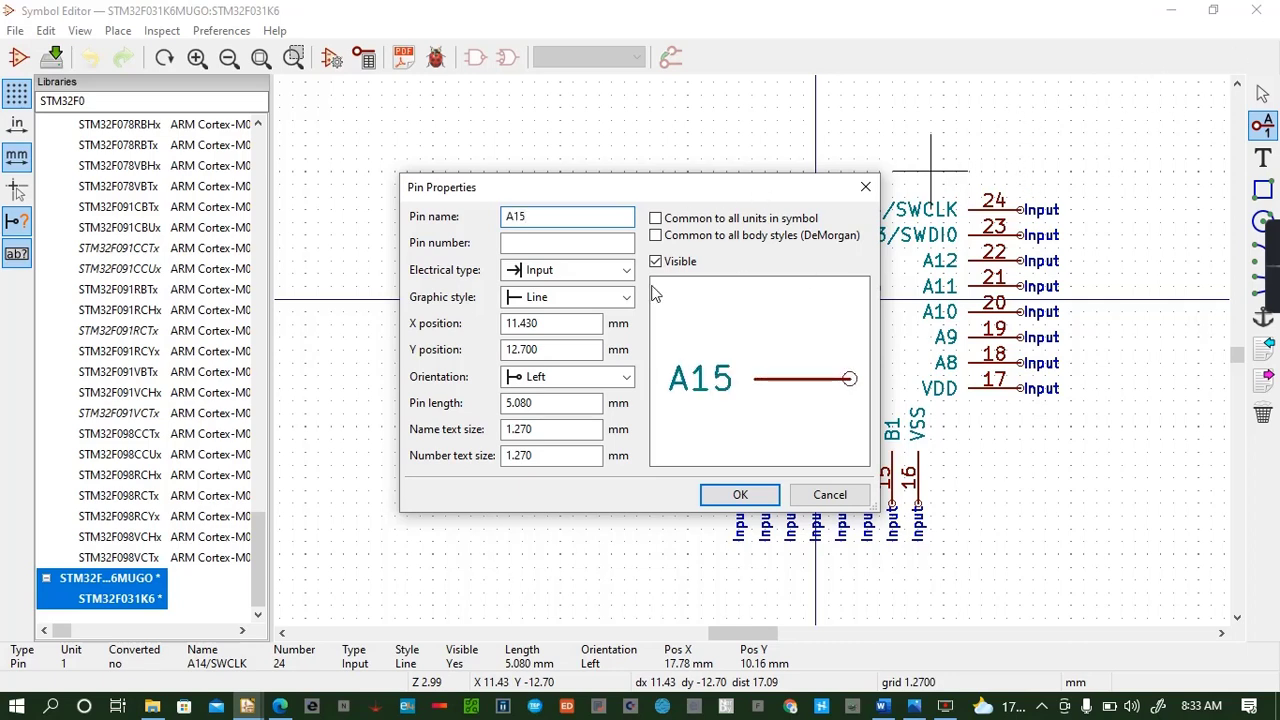
click(594, 240)
text(25)
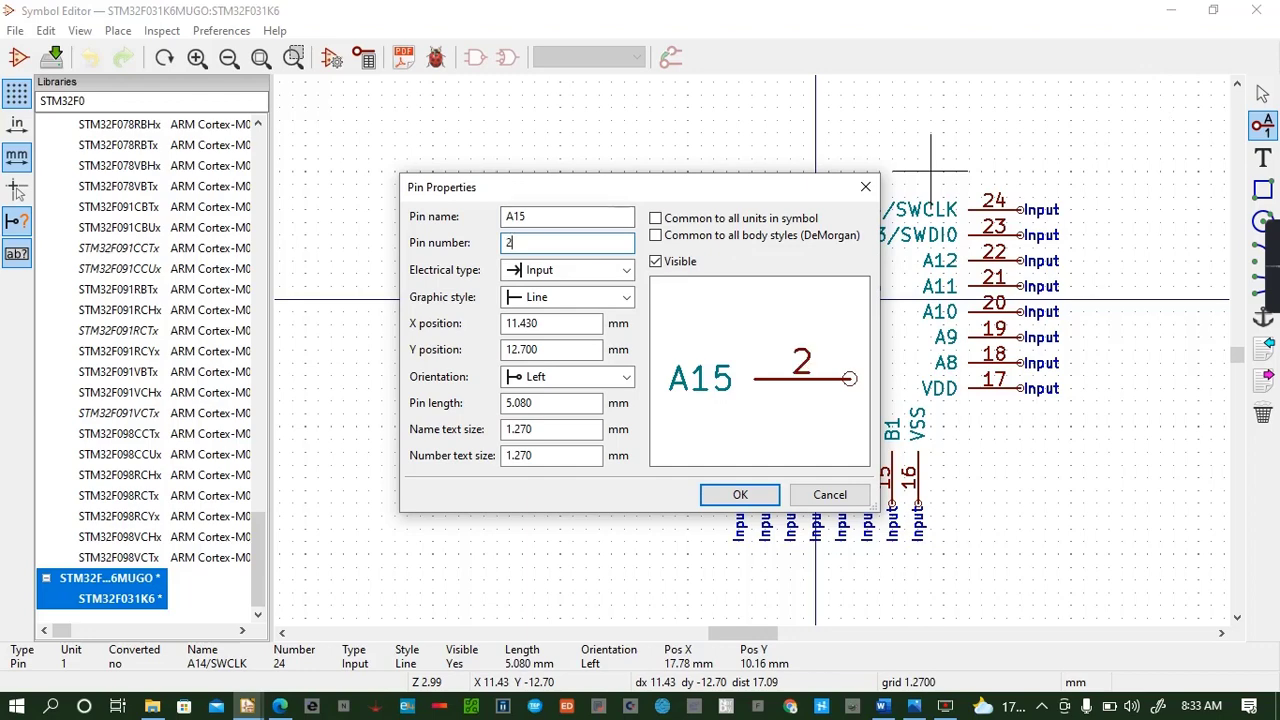
click(740, 495)
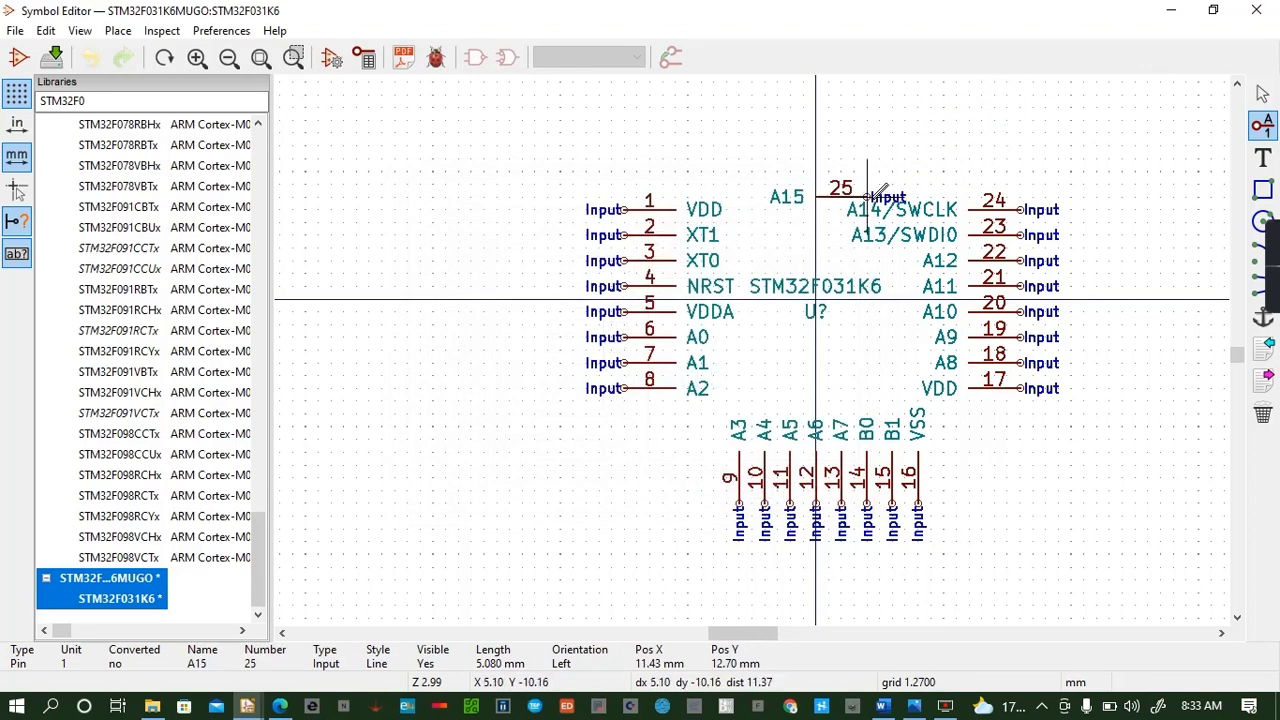
key(r)
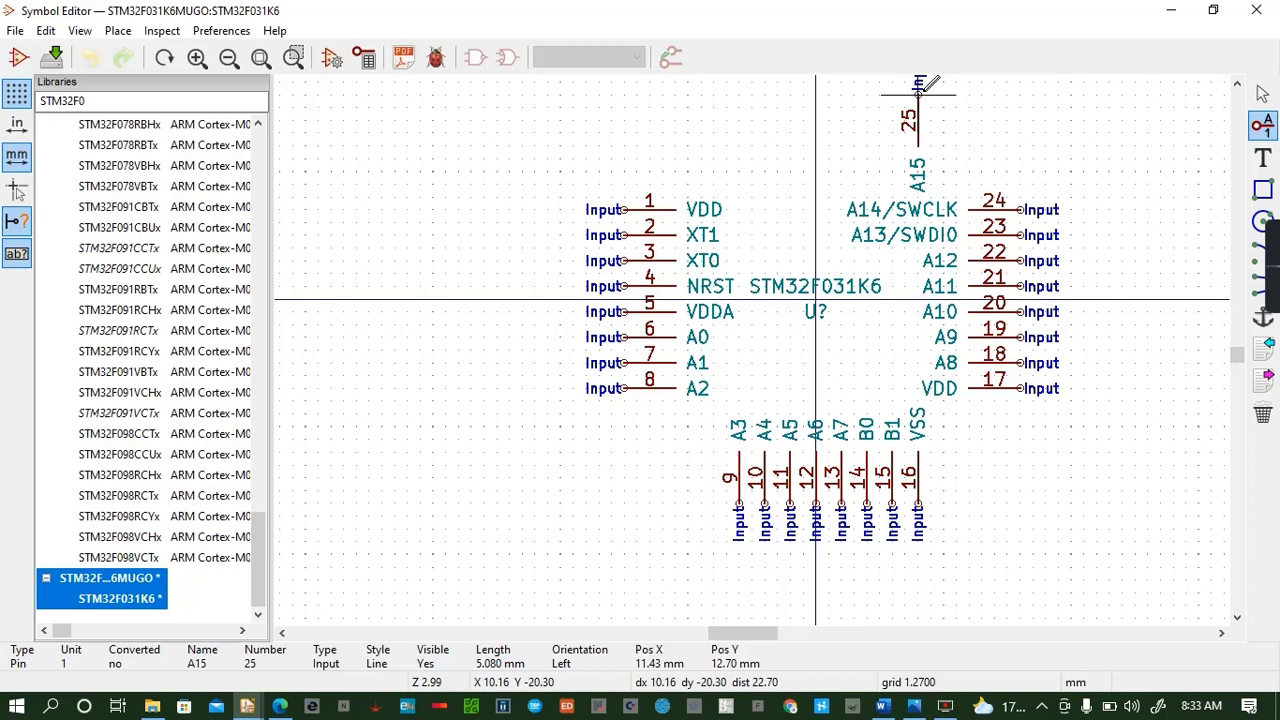
click(918, 95)
key(ctrl+s)
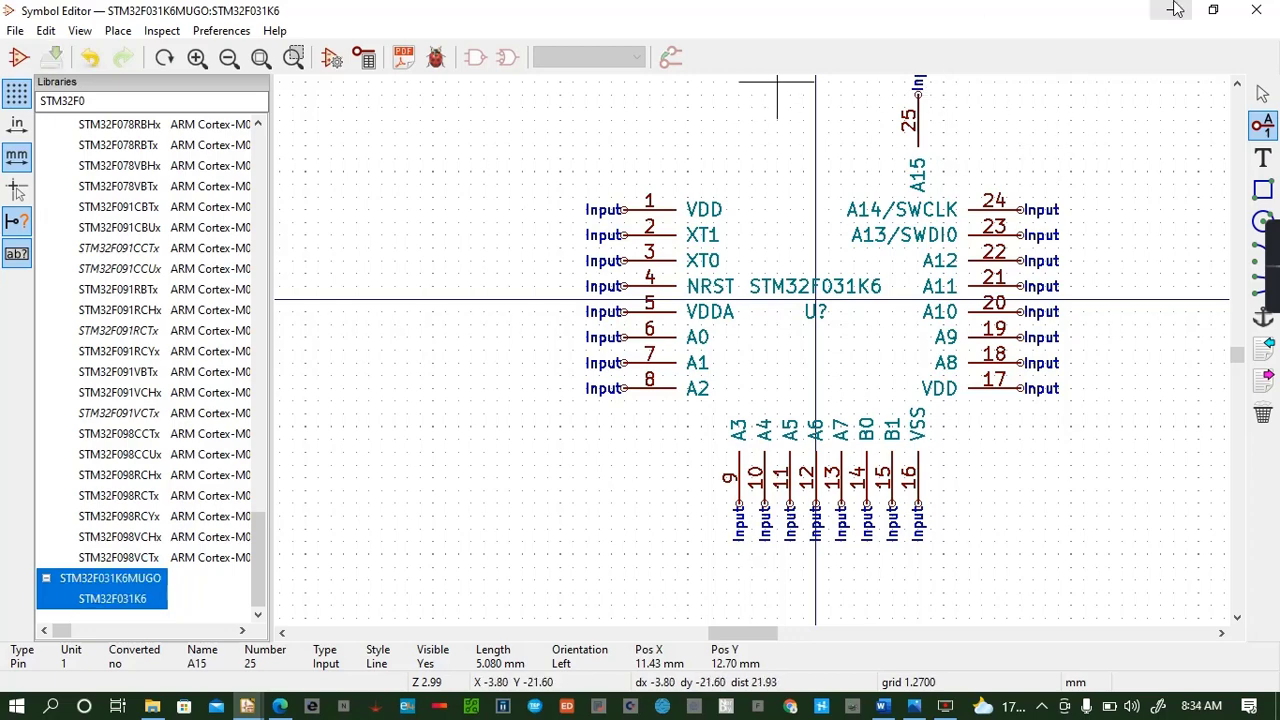
Add a down-oriented input pin named B3 with number 26, placed 2.54 mm left of A15 and level with it
click(840, 145)
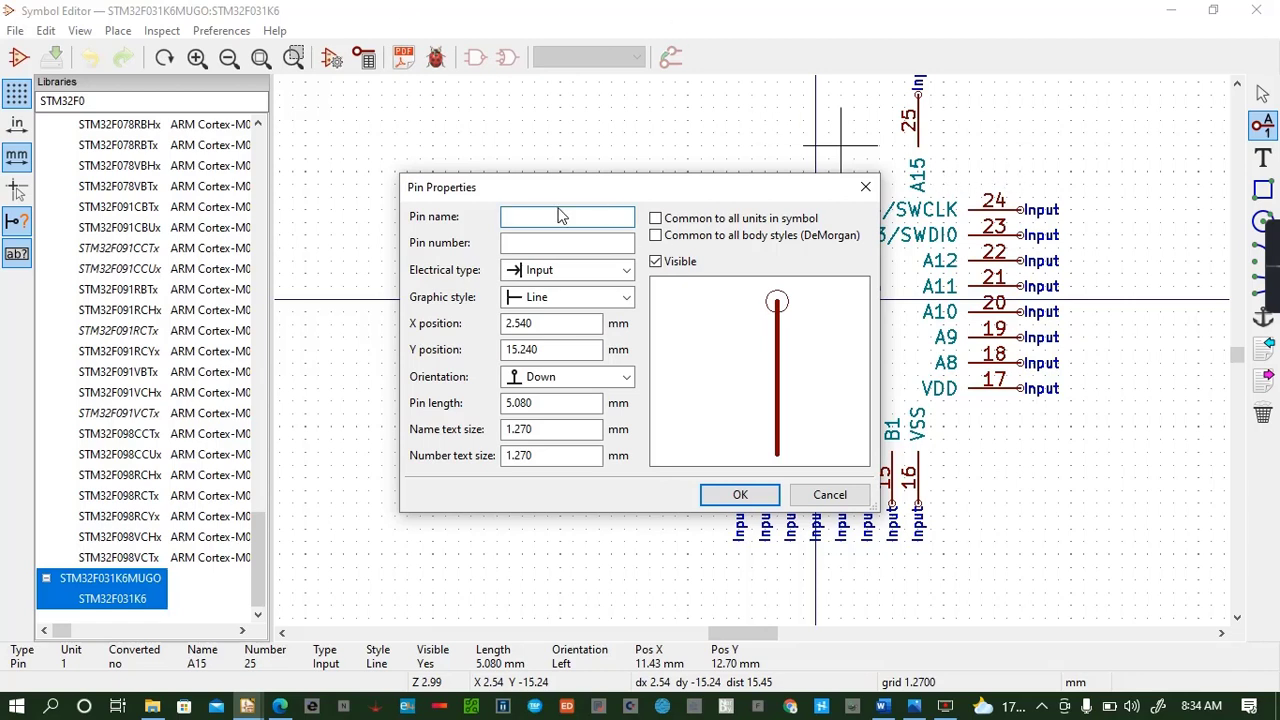
text(B3)
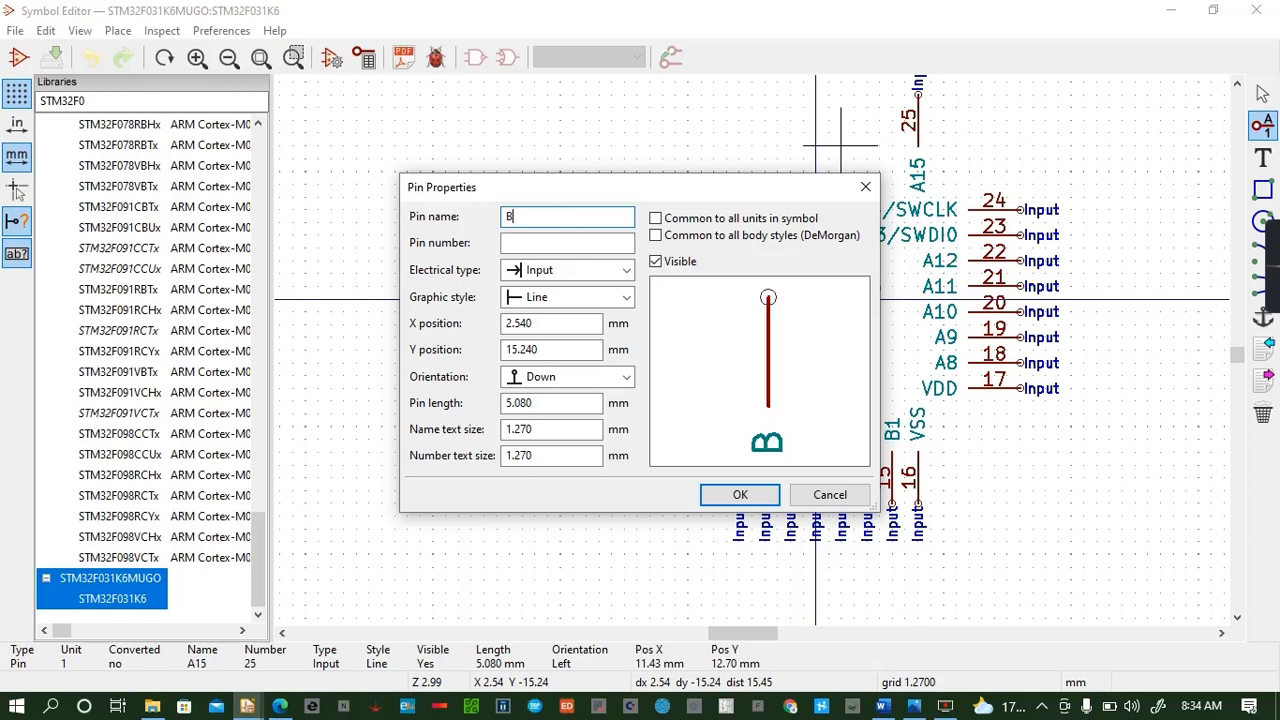
click(520, 238)
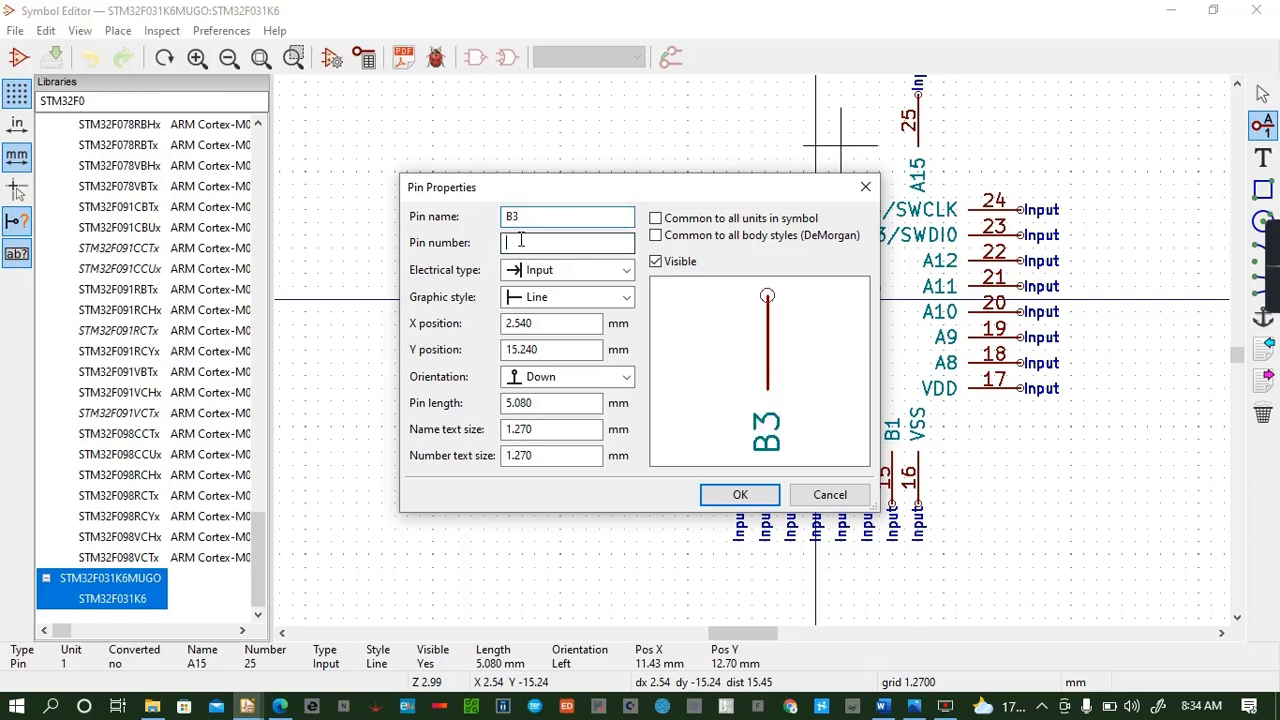
text(26)
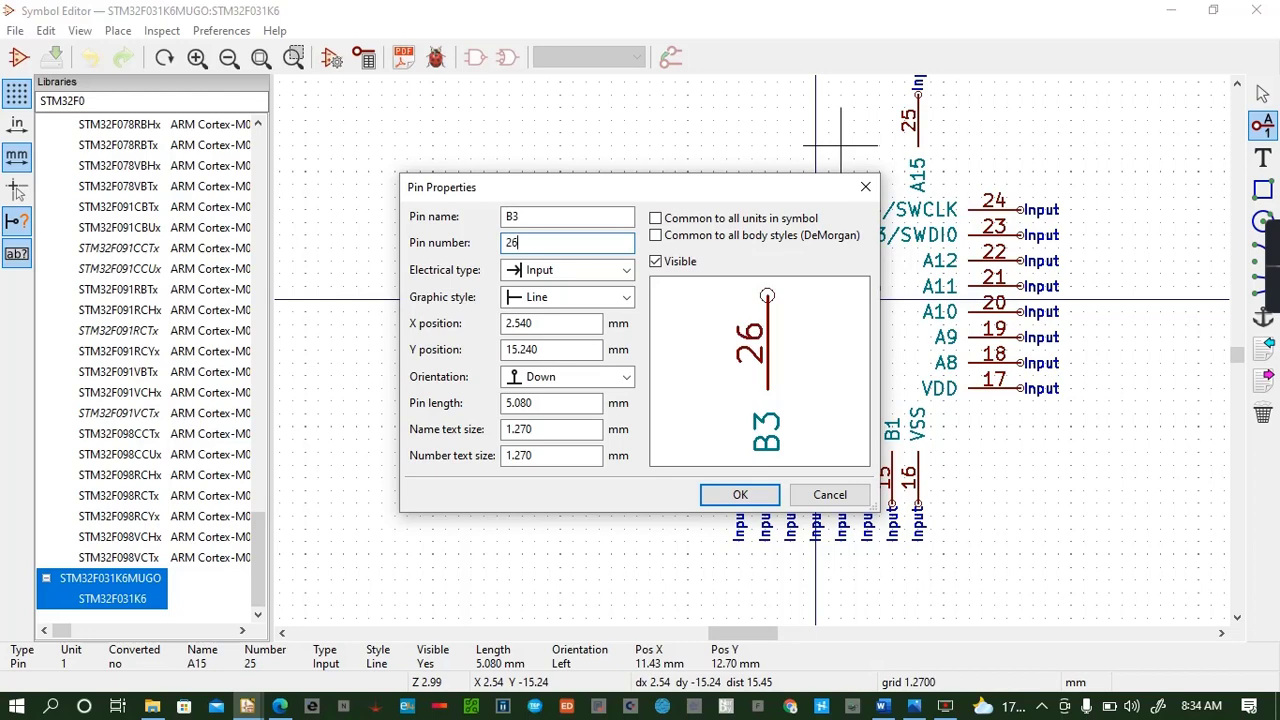
click(740, 494)
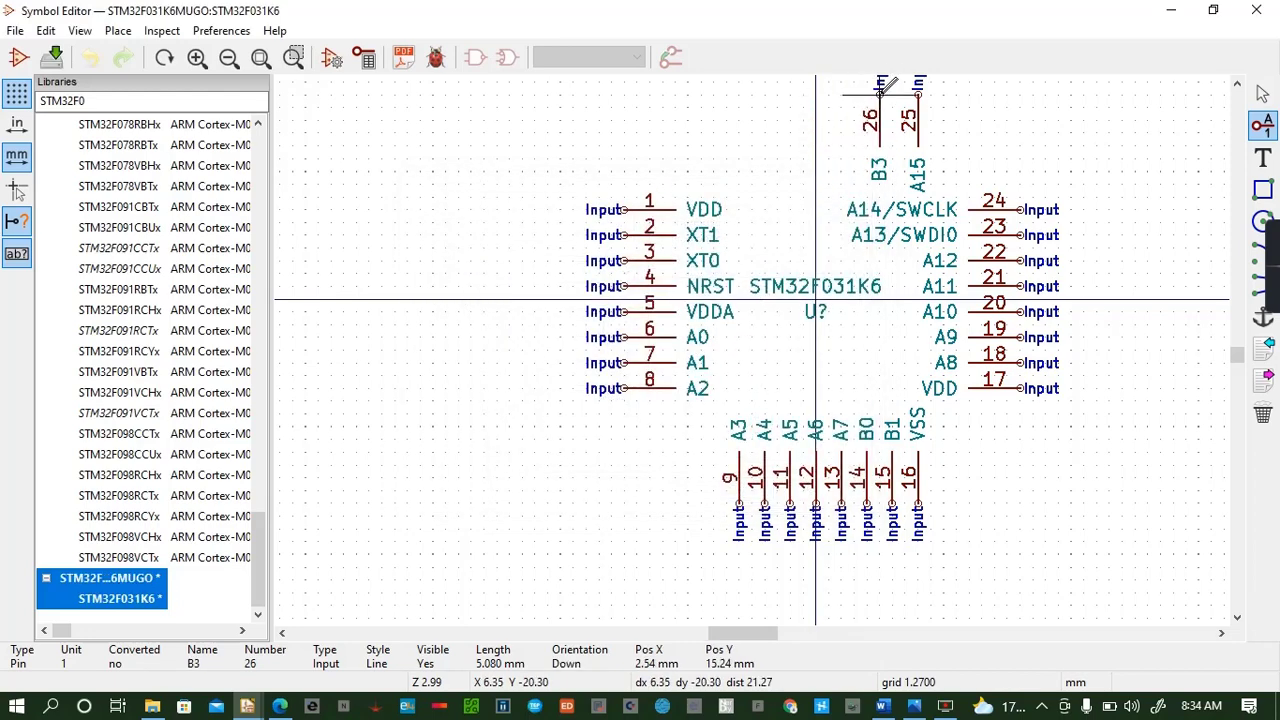
click(893, 84)
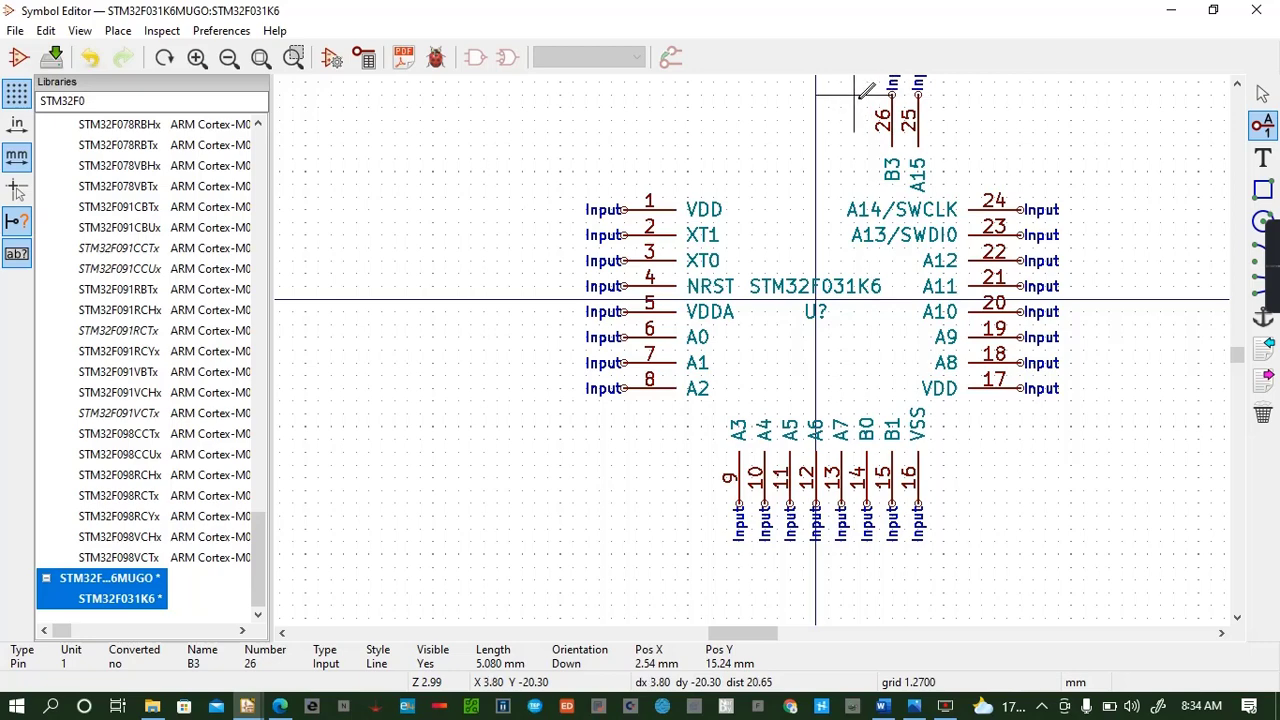
Add a down-oriented input pin named B4 with number 27, placed 2.54 mm left of B3 and level with it
click(853, 96)
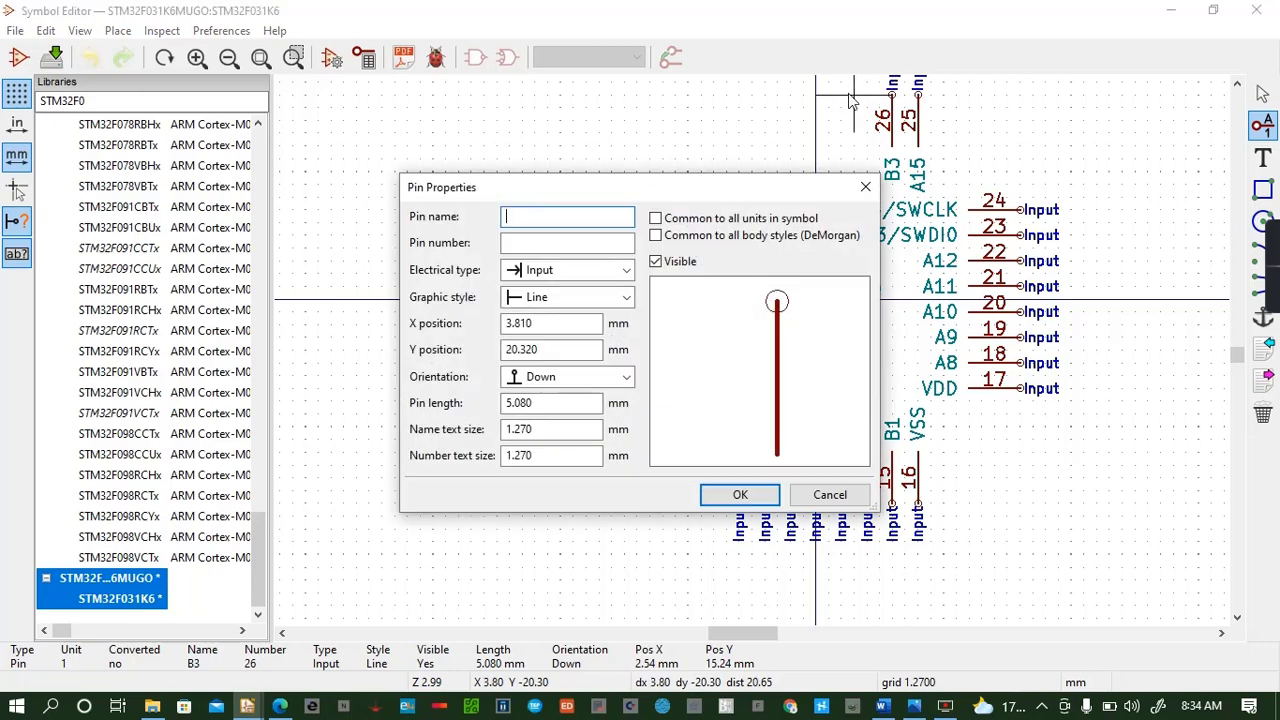
text(B4)
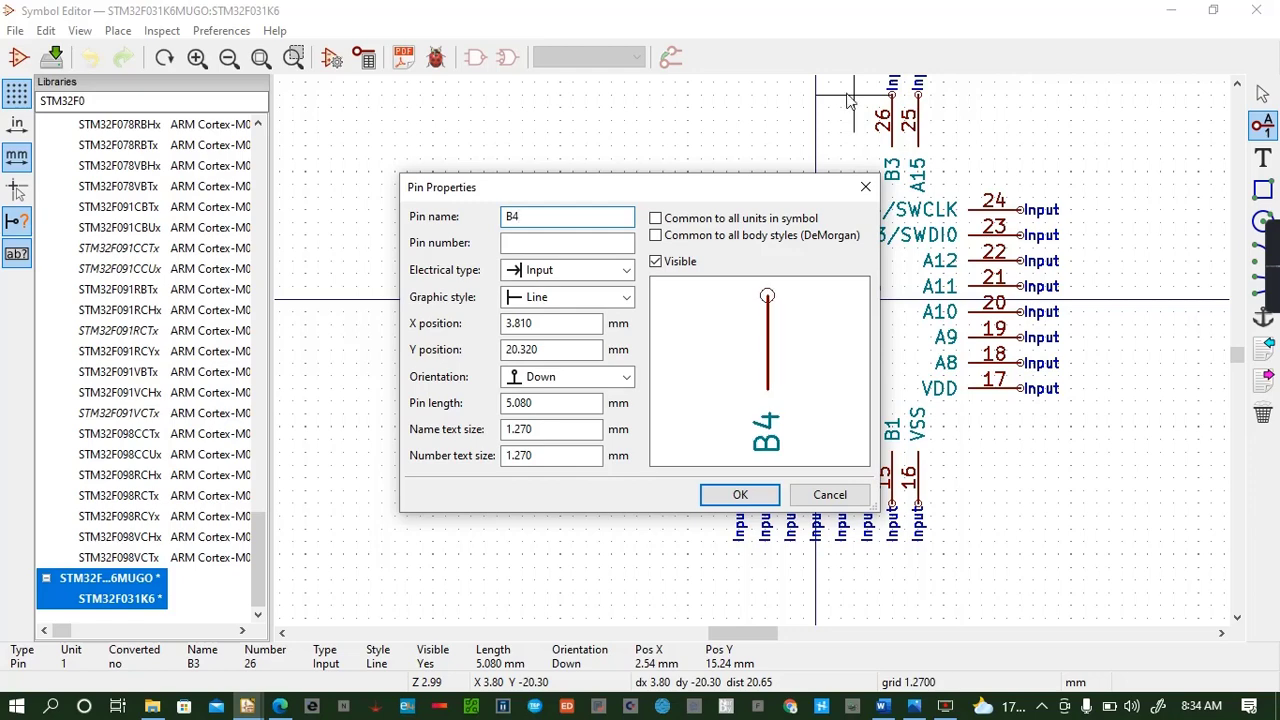
click(580, 241)
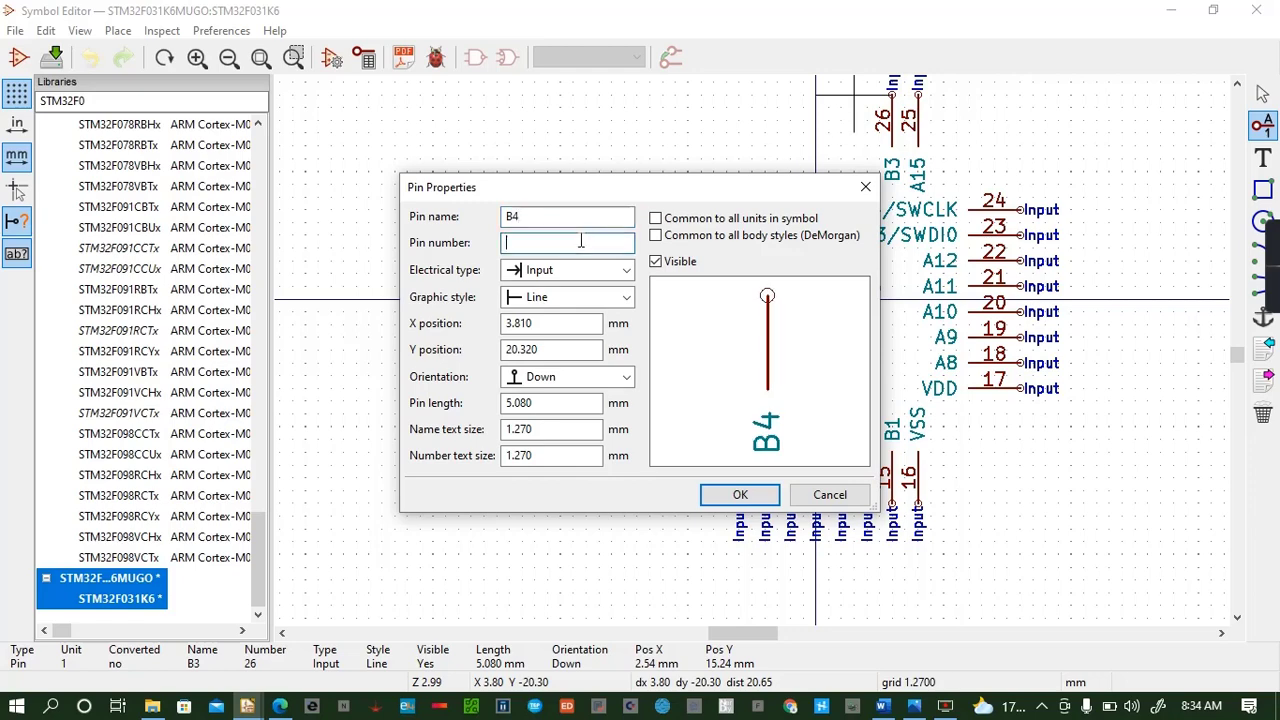
text(27)
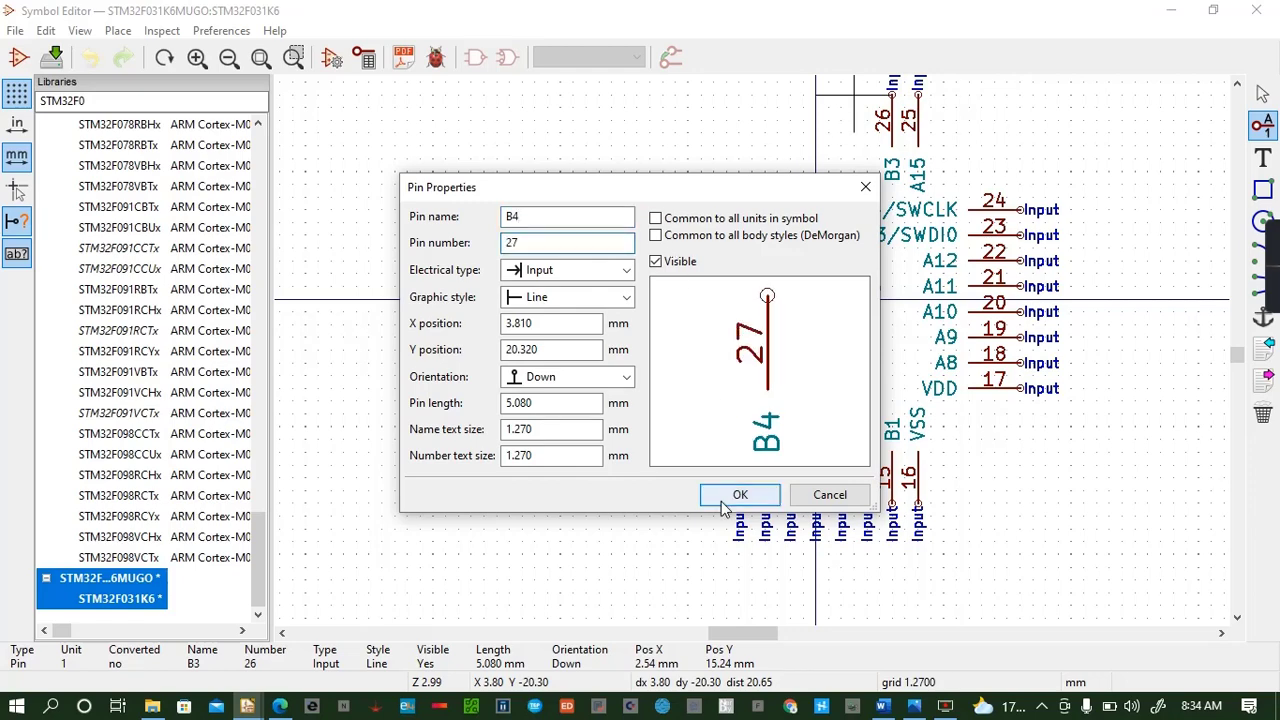
click(740, 494)
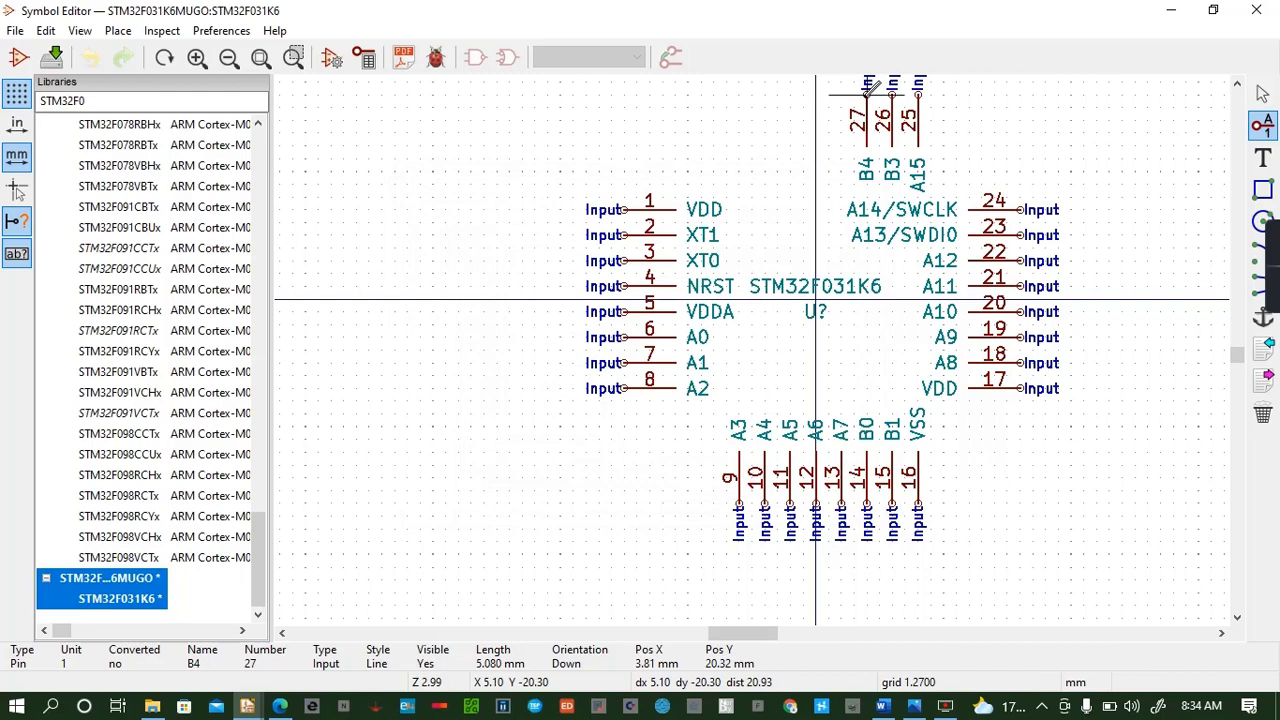
click(866, 95)
Add a down-oriented input pin named B5 with number 28, placed 2.54 mm left of B4 and level with it
click(845, 102)
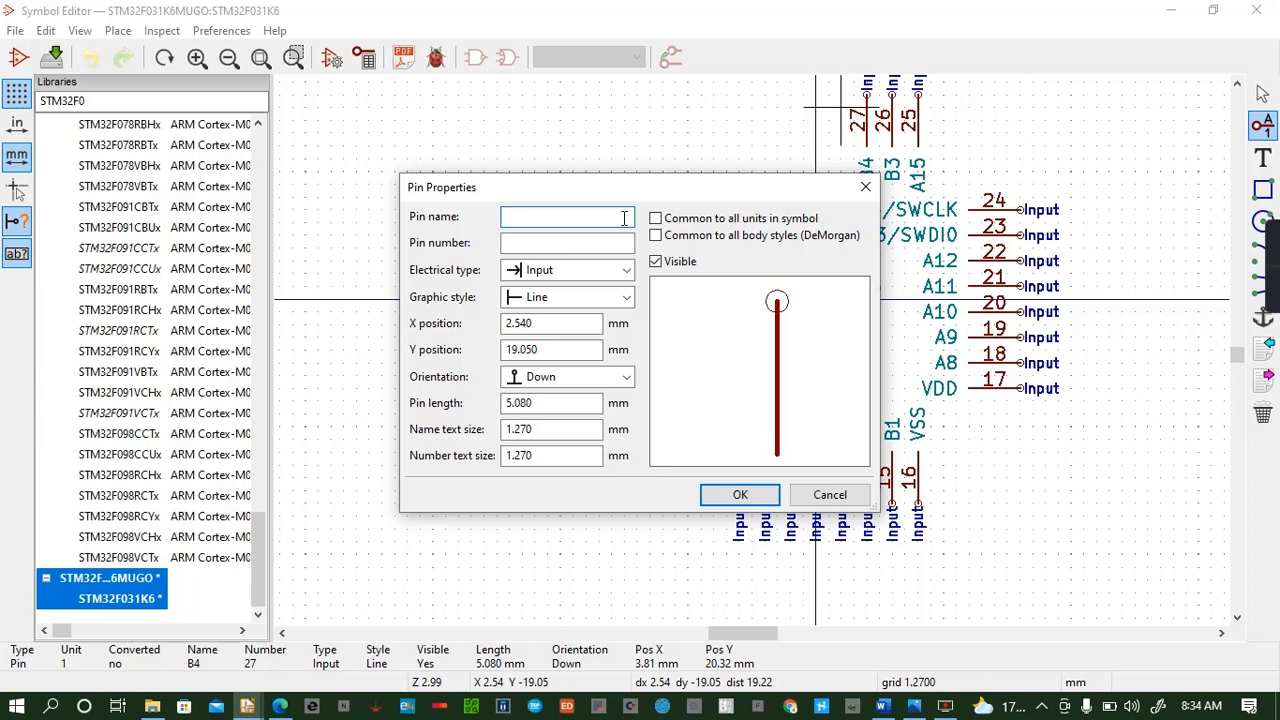
text(28)
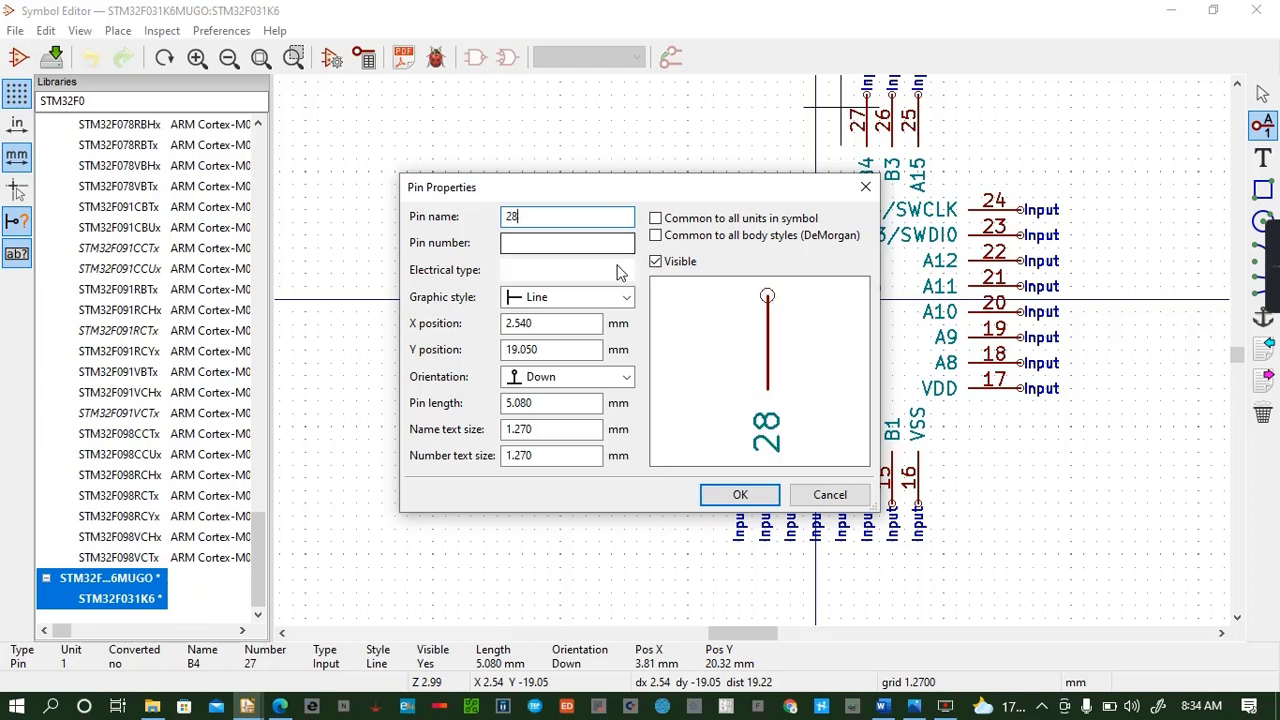
key(BackSpace)
key(BackSpace)
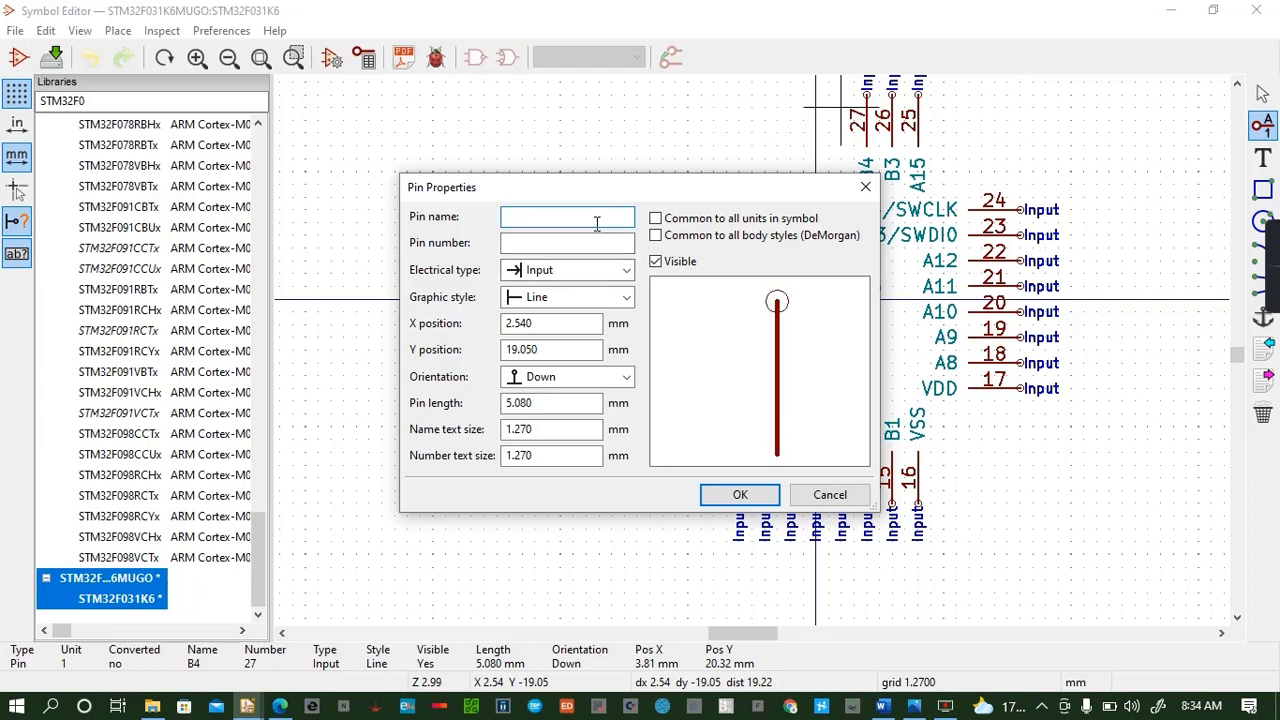
text(B)
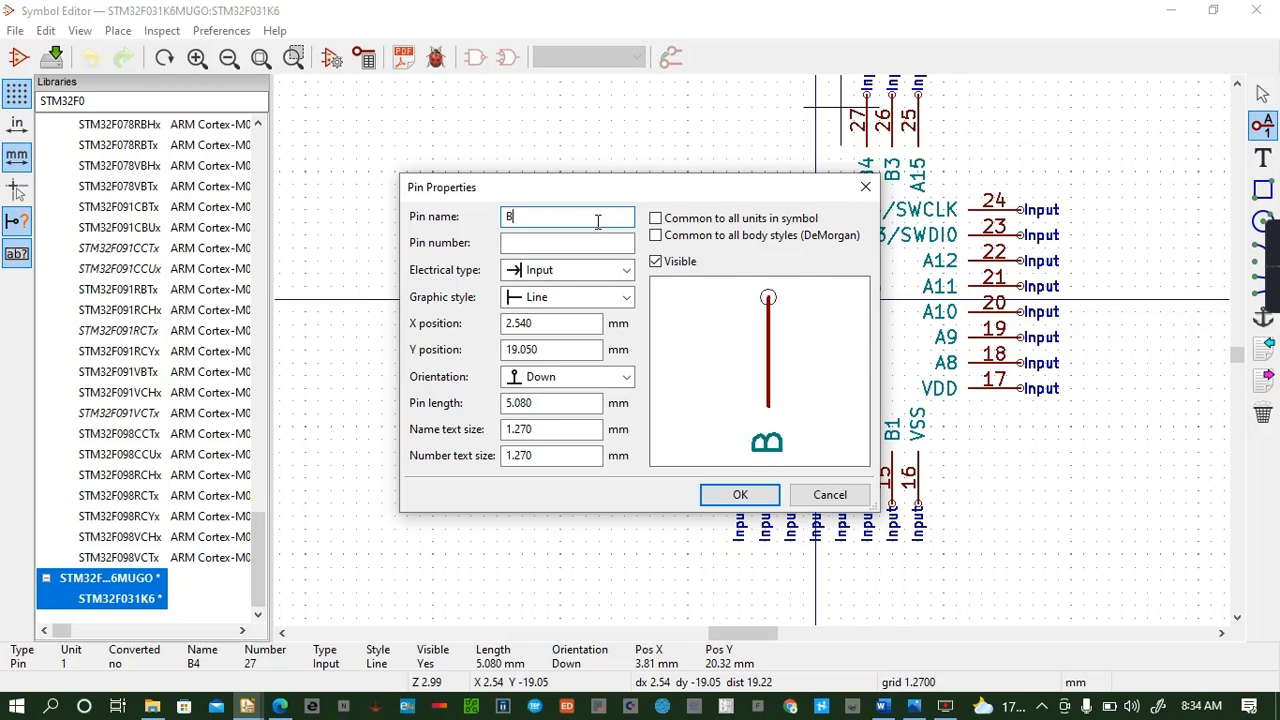
text(5)
click(603, 245)
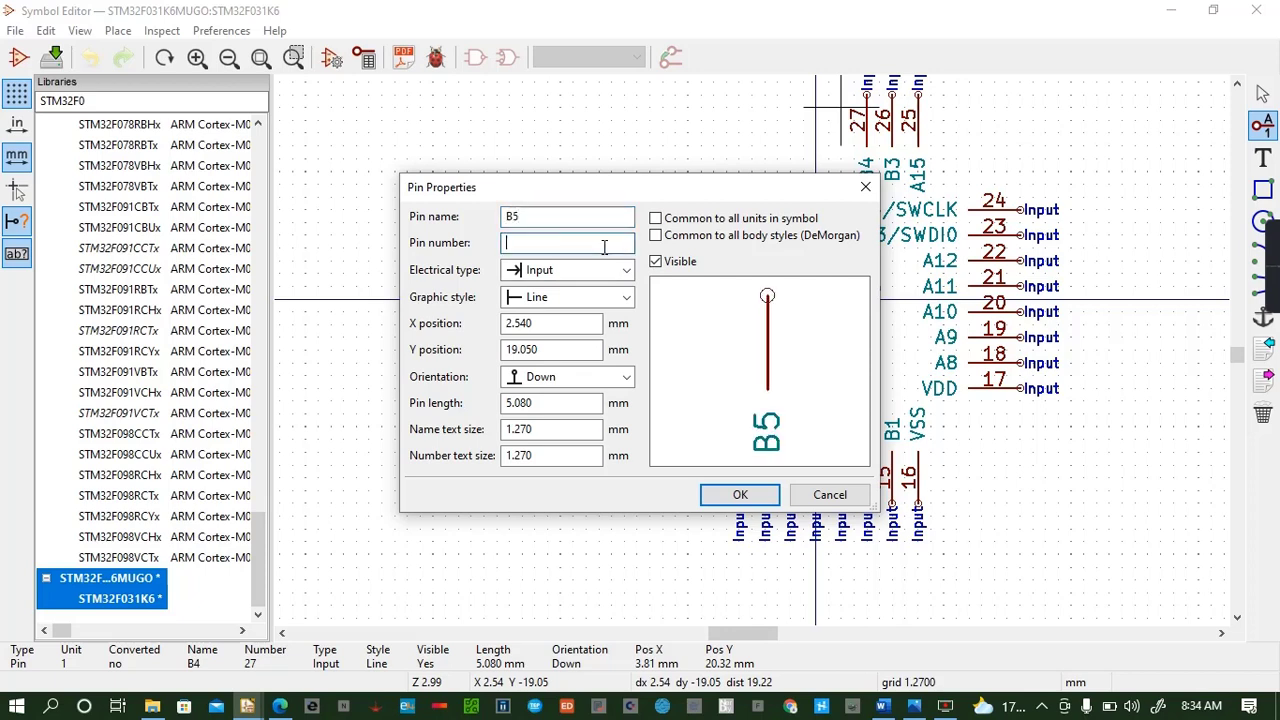
text(28)
click(714, 492)
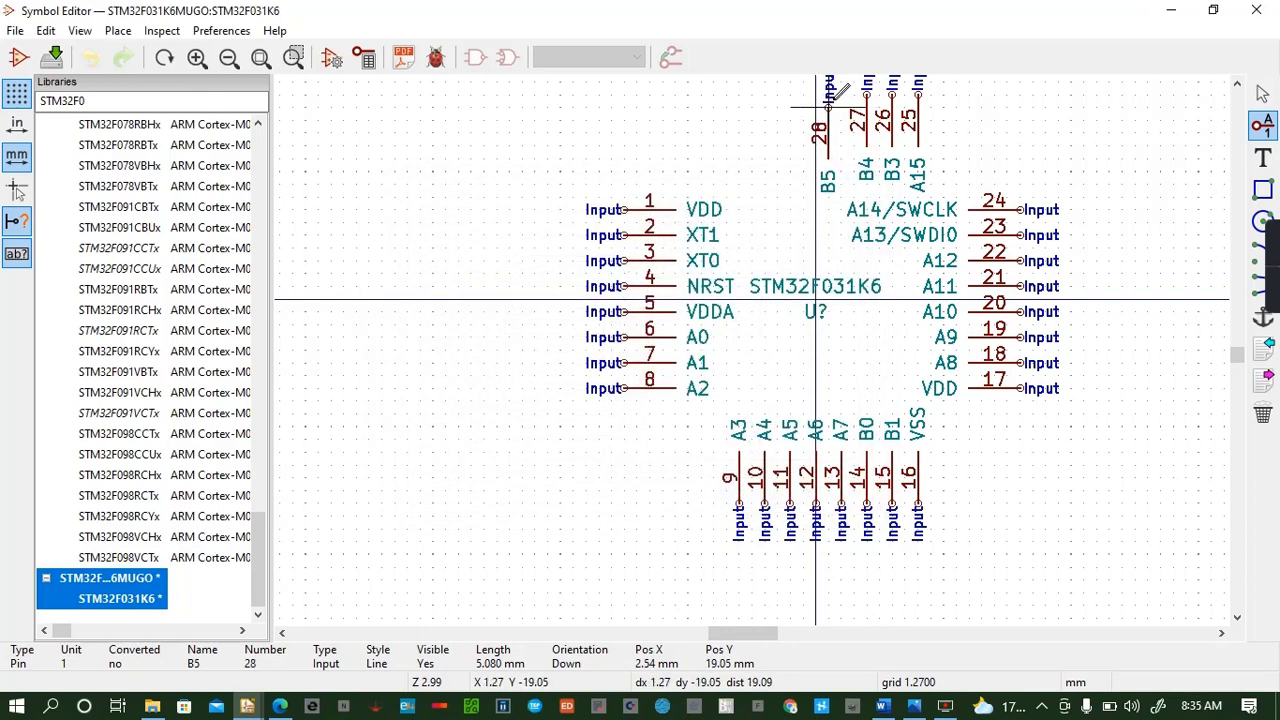
click(843, 92)
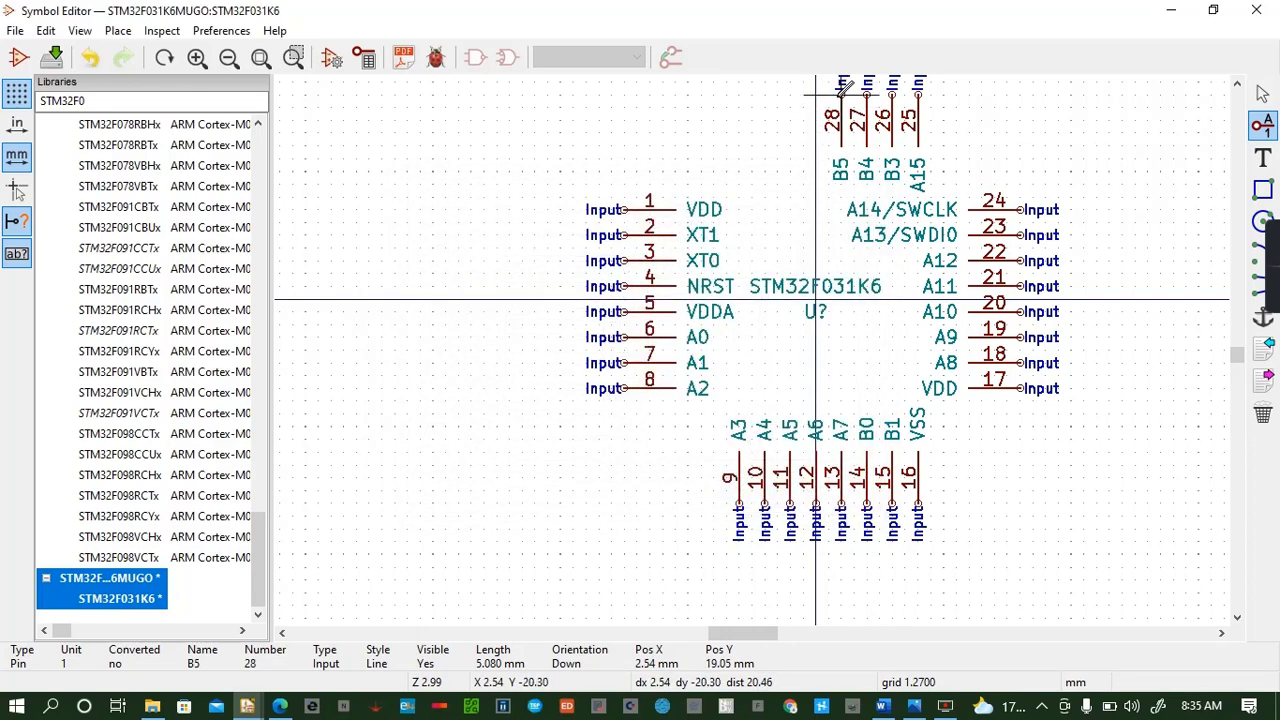
Add a down-oriented input pin named B6 with number 29, placed 2.54 mm left of B5 on the symbol's vertical axis
click(751, 131)
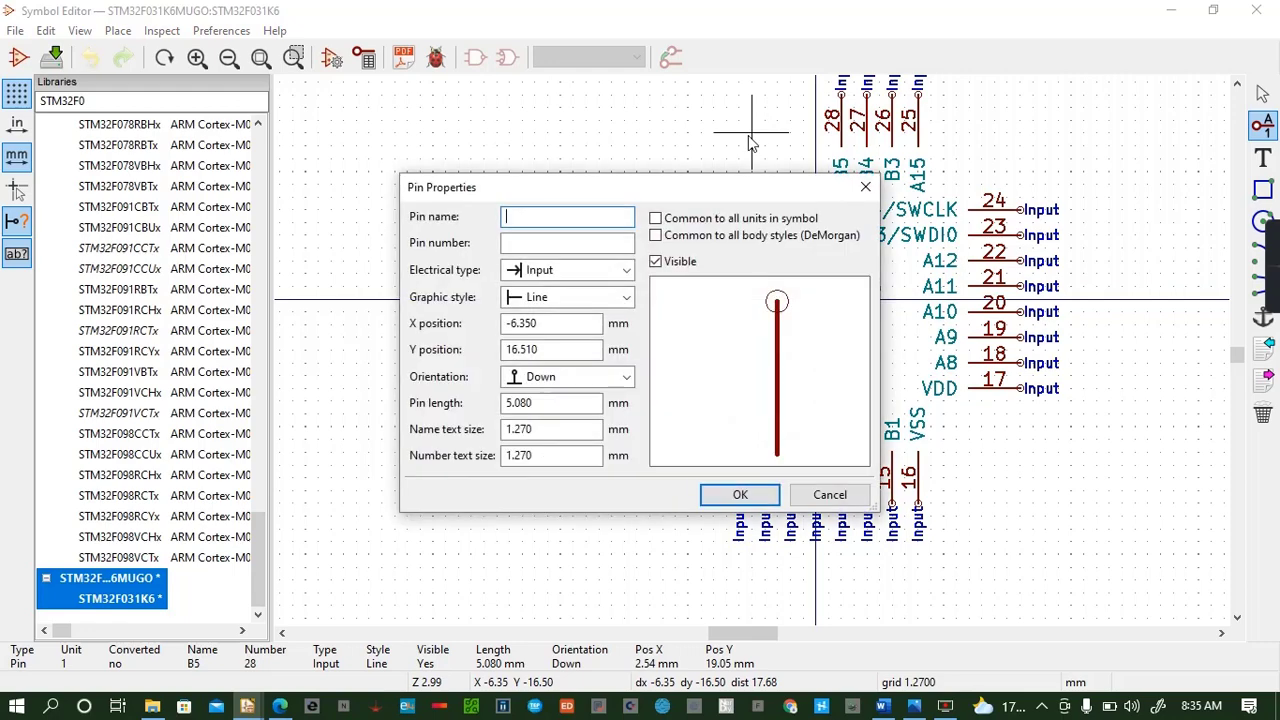
text(B6)
click(572, 240)
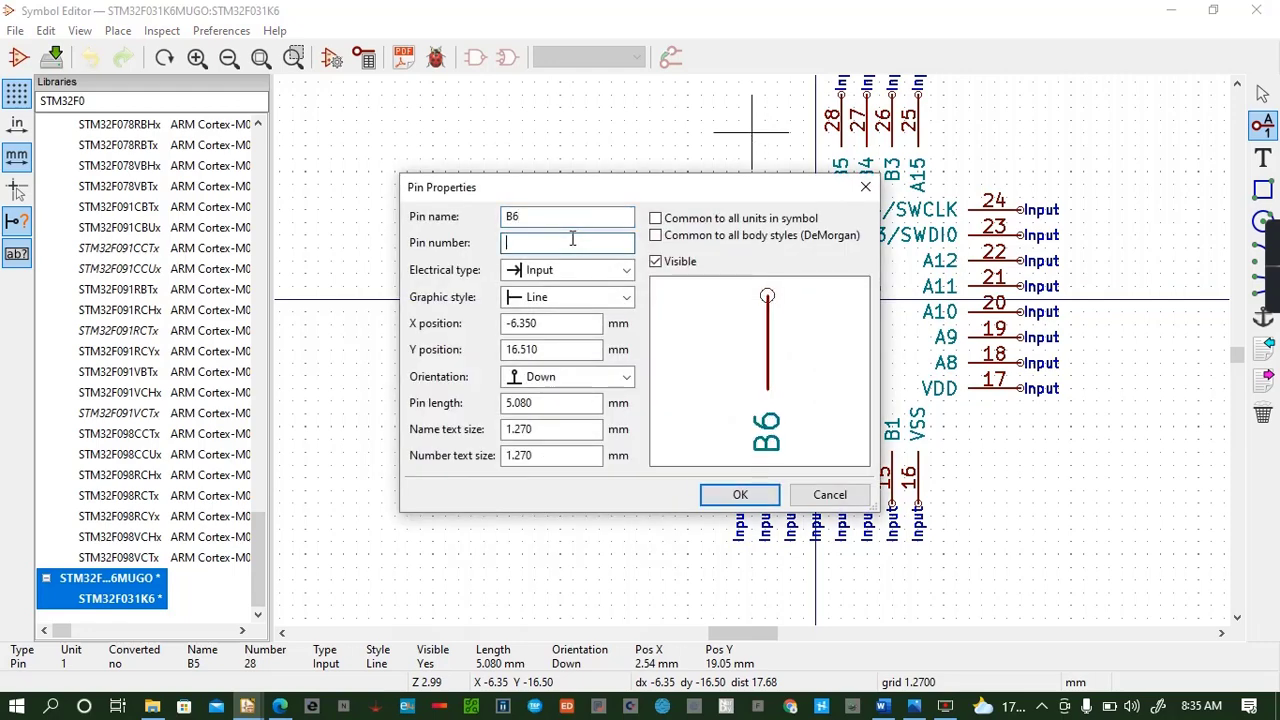
text(29)
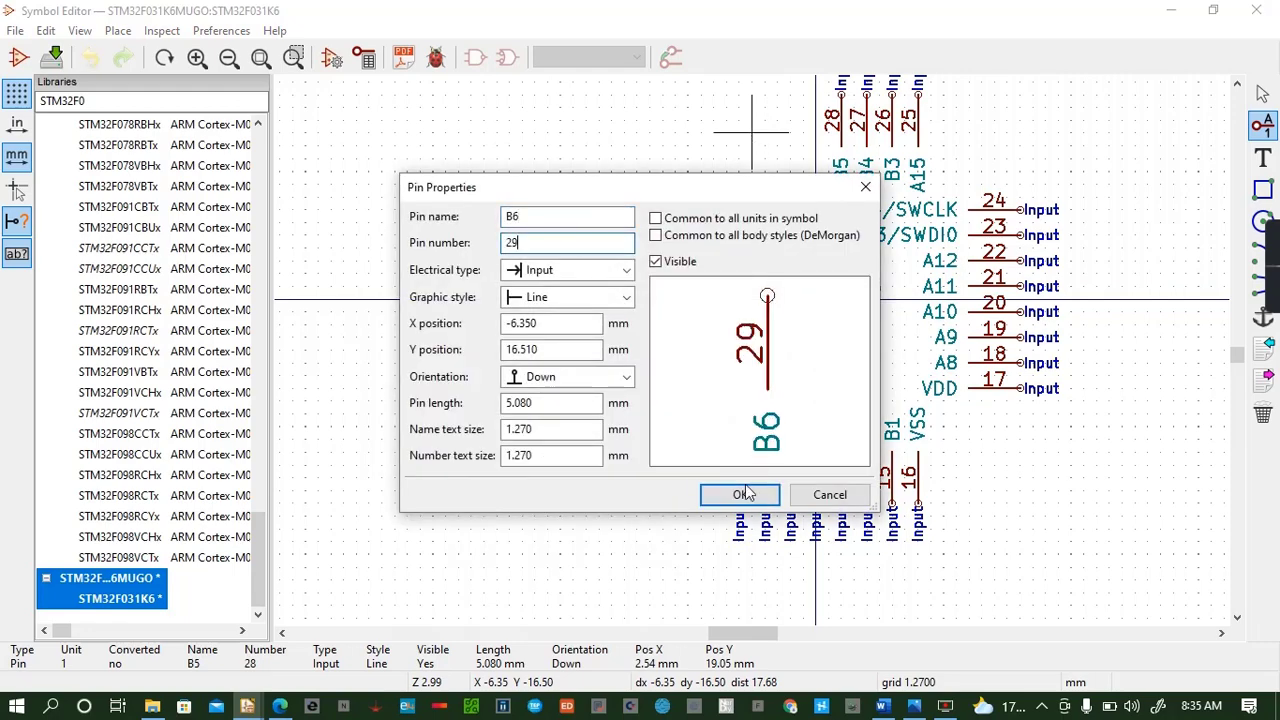
click(742, 494)
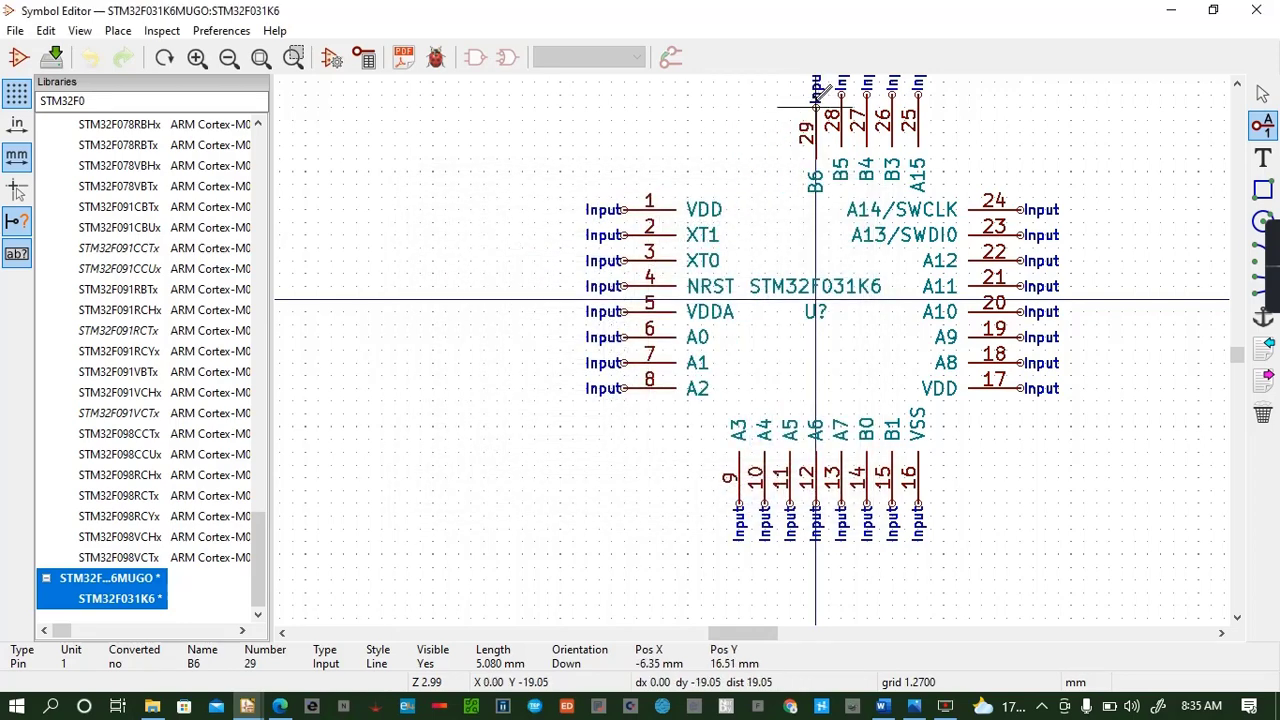
click(817, 82)
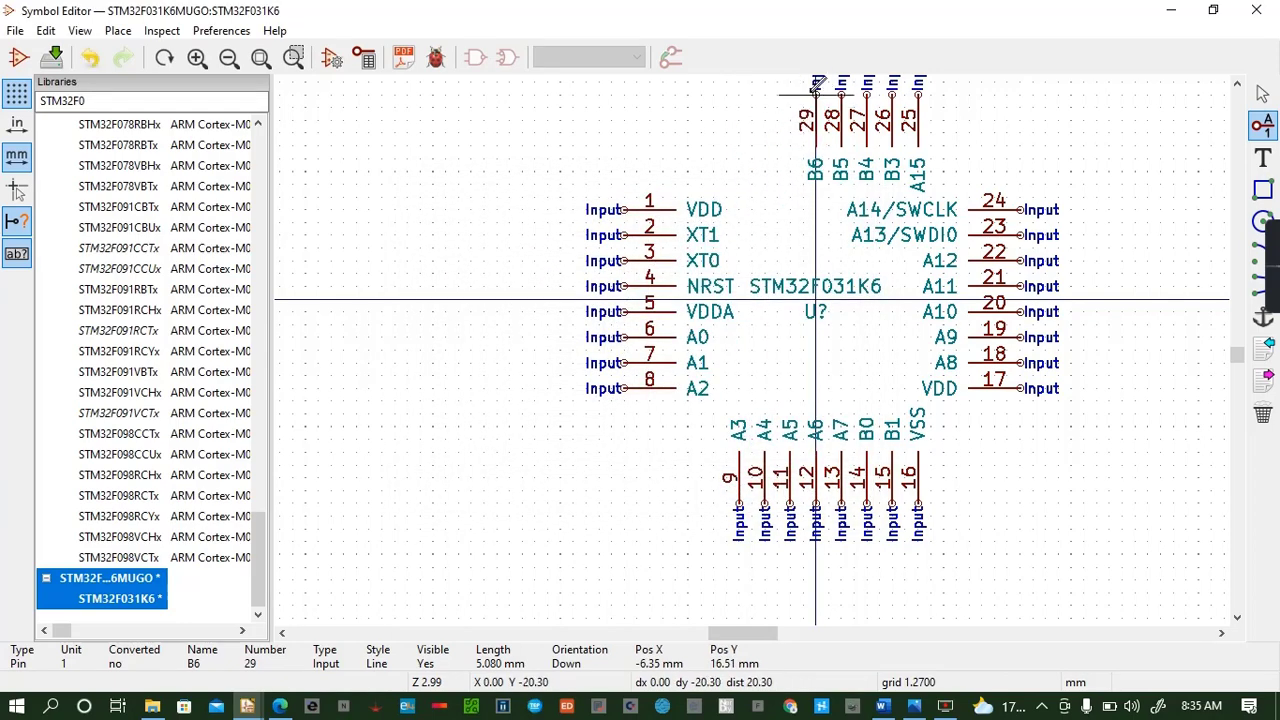
Add a down-oriented input pin named B7 with number 30, placed 2.54 mm left of B6 and level with it
click(787, 119)
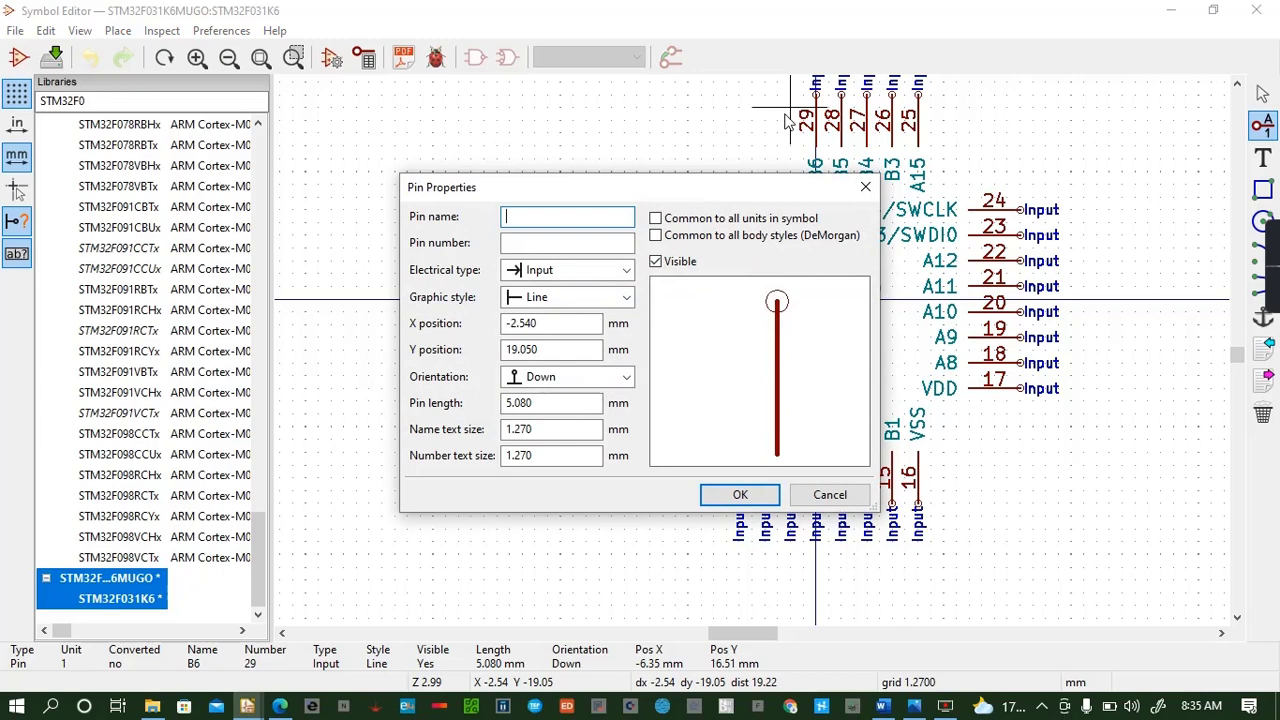
text(B7)
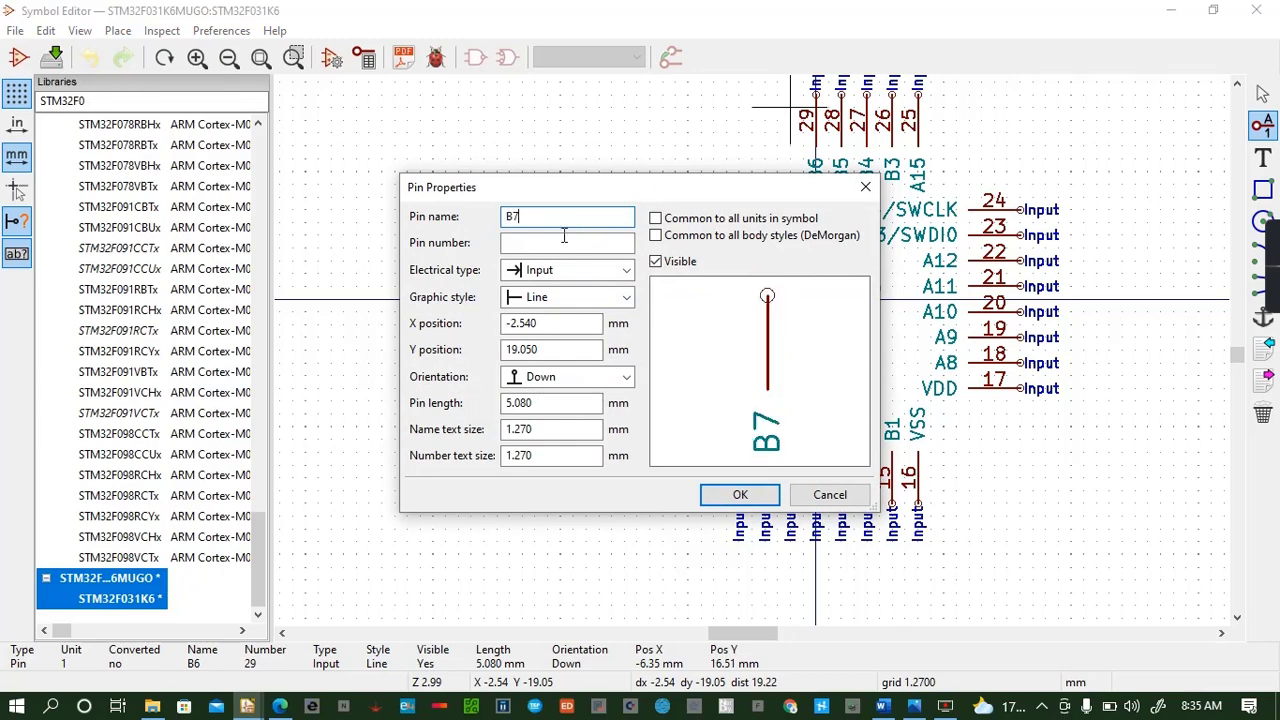
click(563, 242)
text(3)
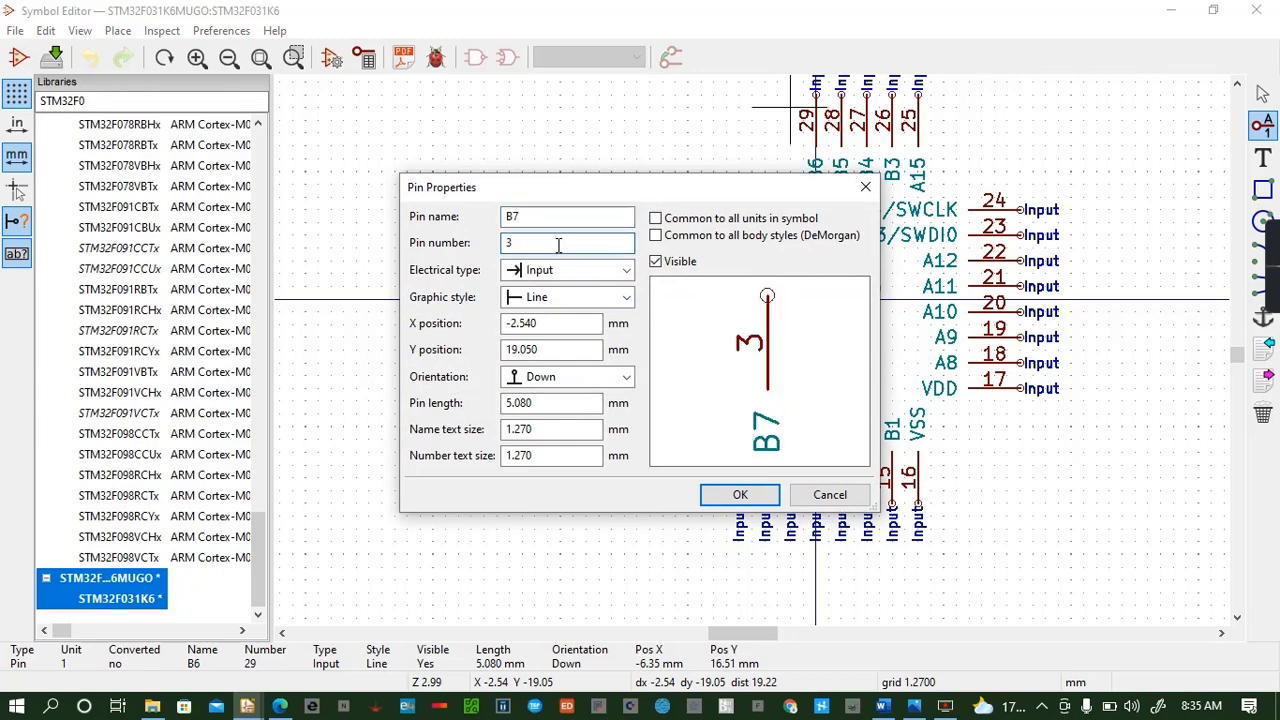
text(0)
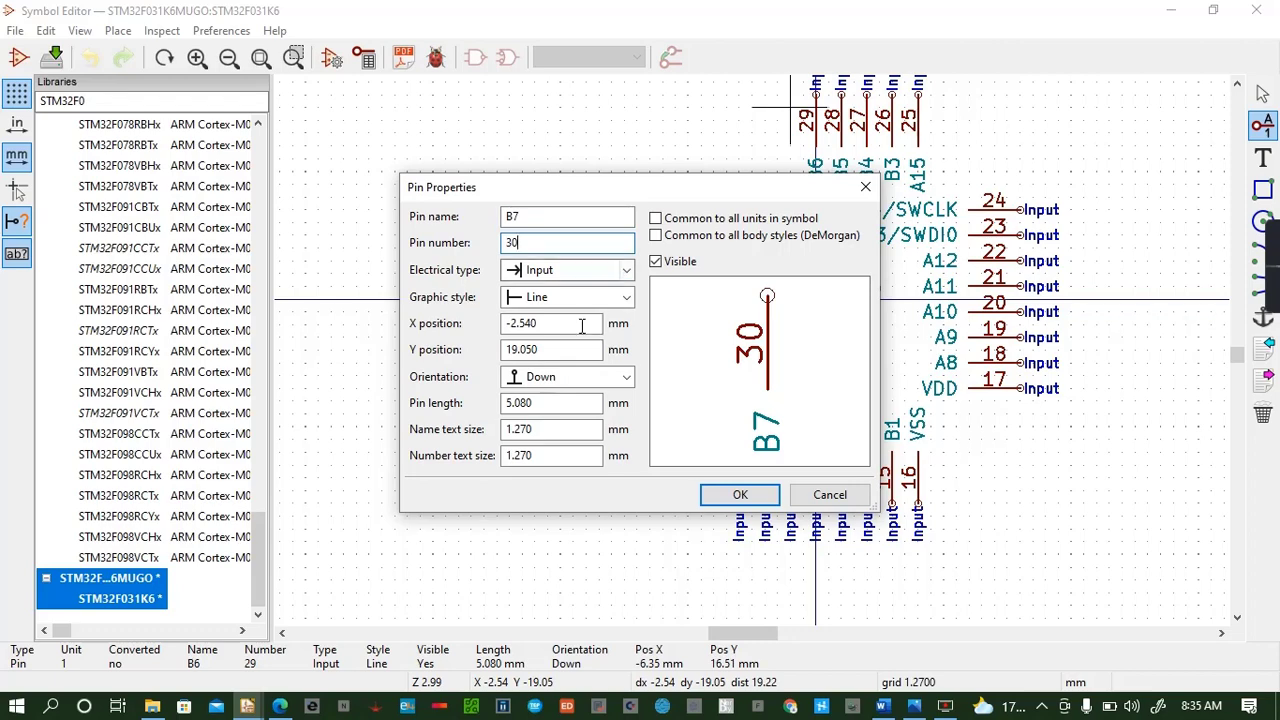
click(740, 494)
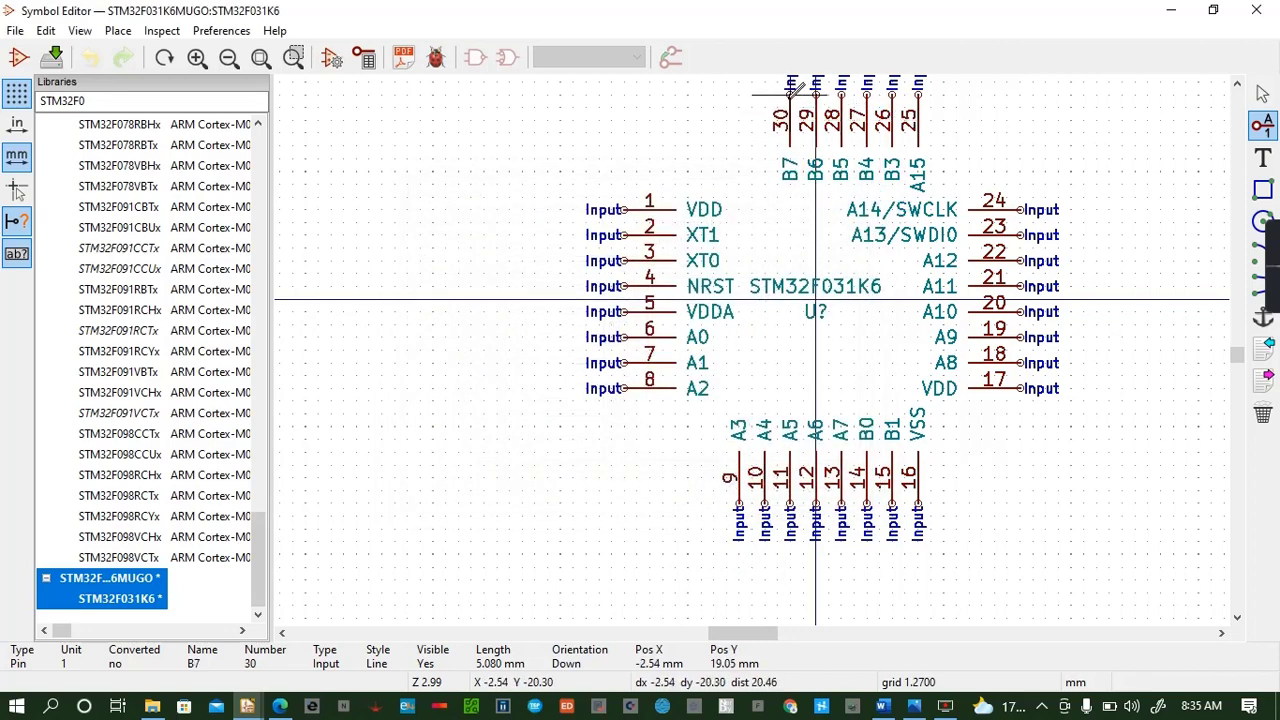
click(790, 96)
Add a down-oriented input pin named BOOT0 with number 31, placed 2.54 mm left of B7 and vertically aligned with A4 pin 10
click(756, 120)
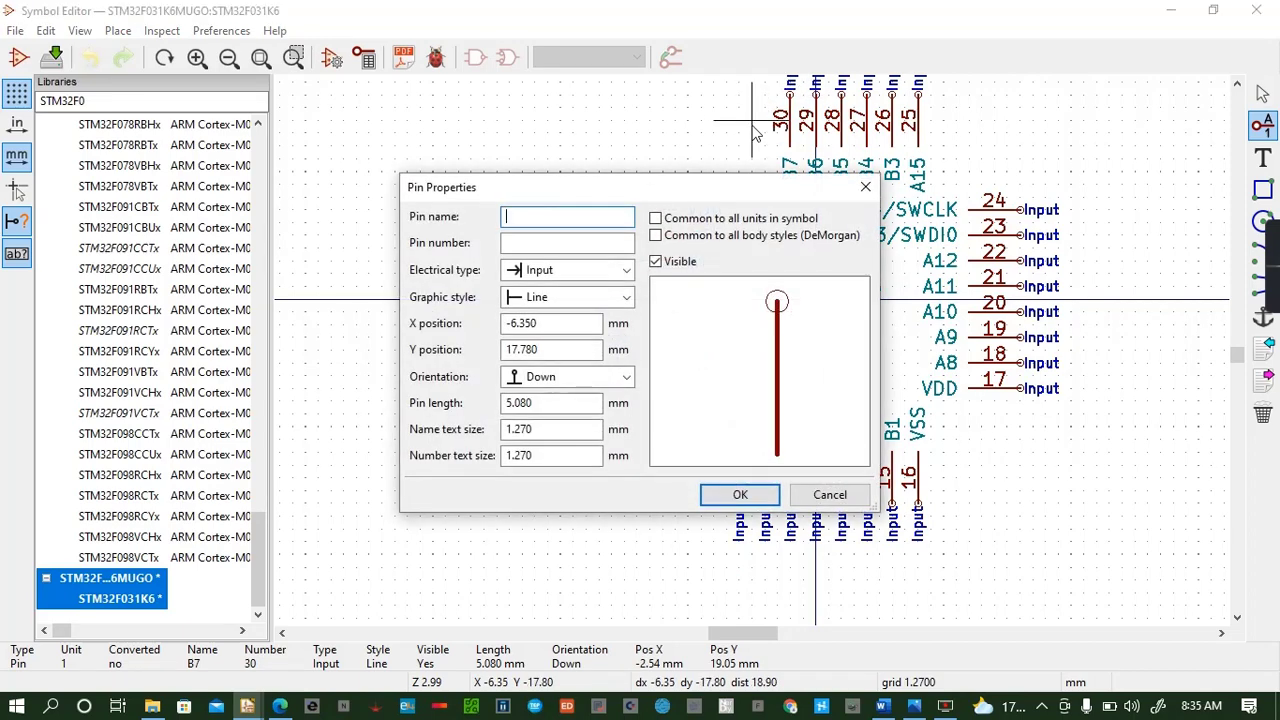
text(BOO)
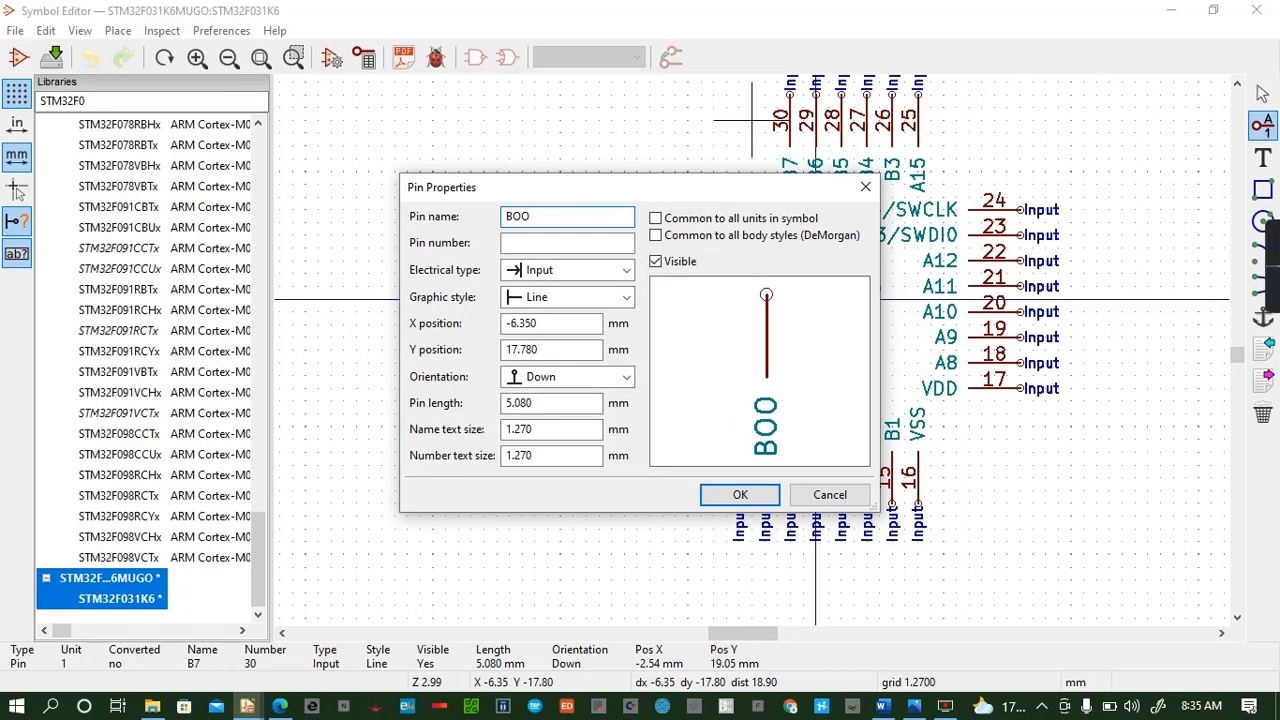
text(T)
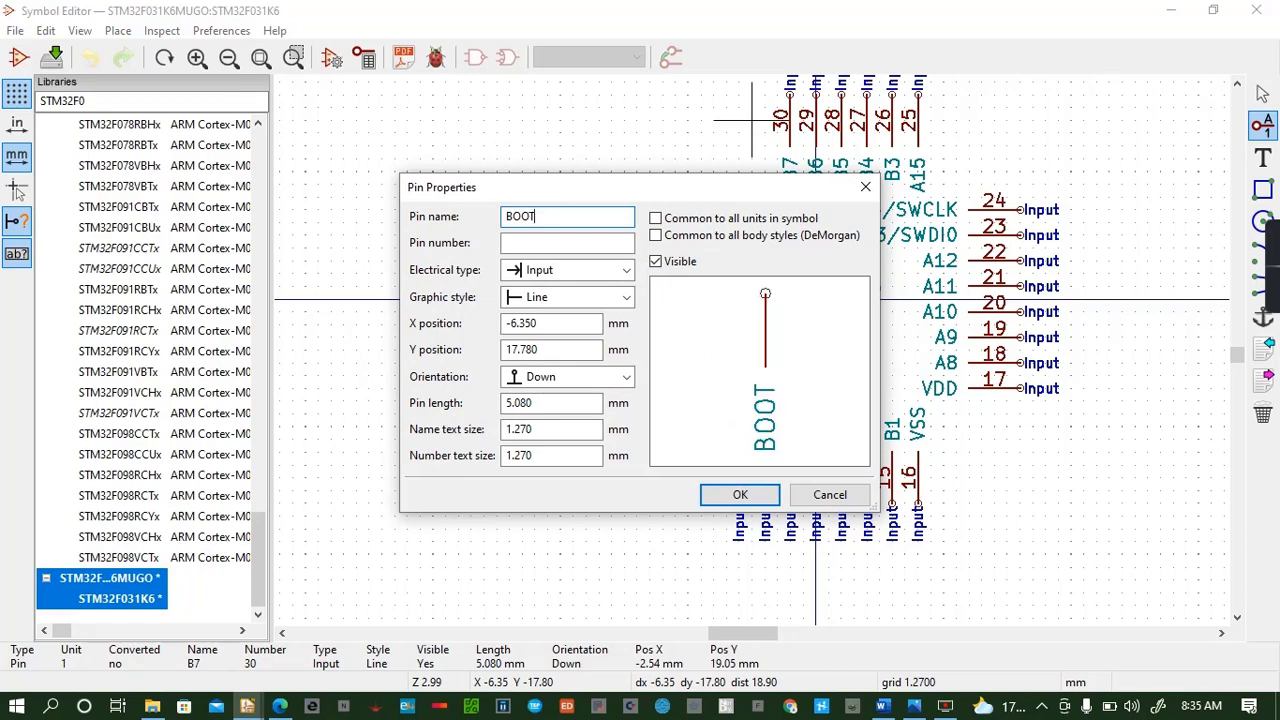
text(0)
click(608, 242)
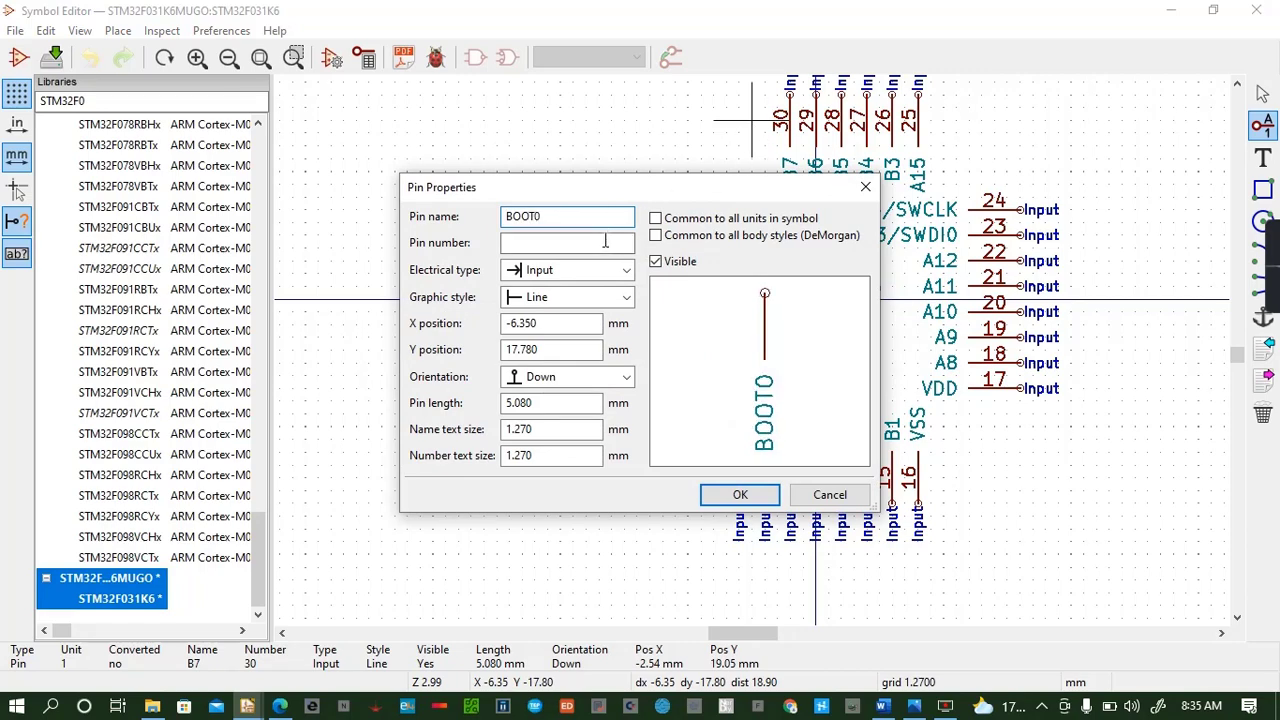
text(31)
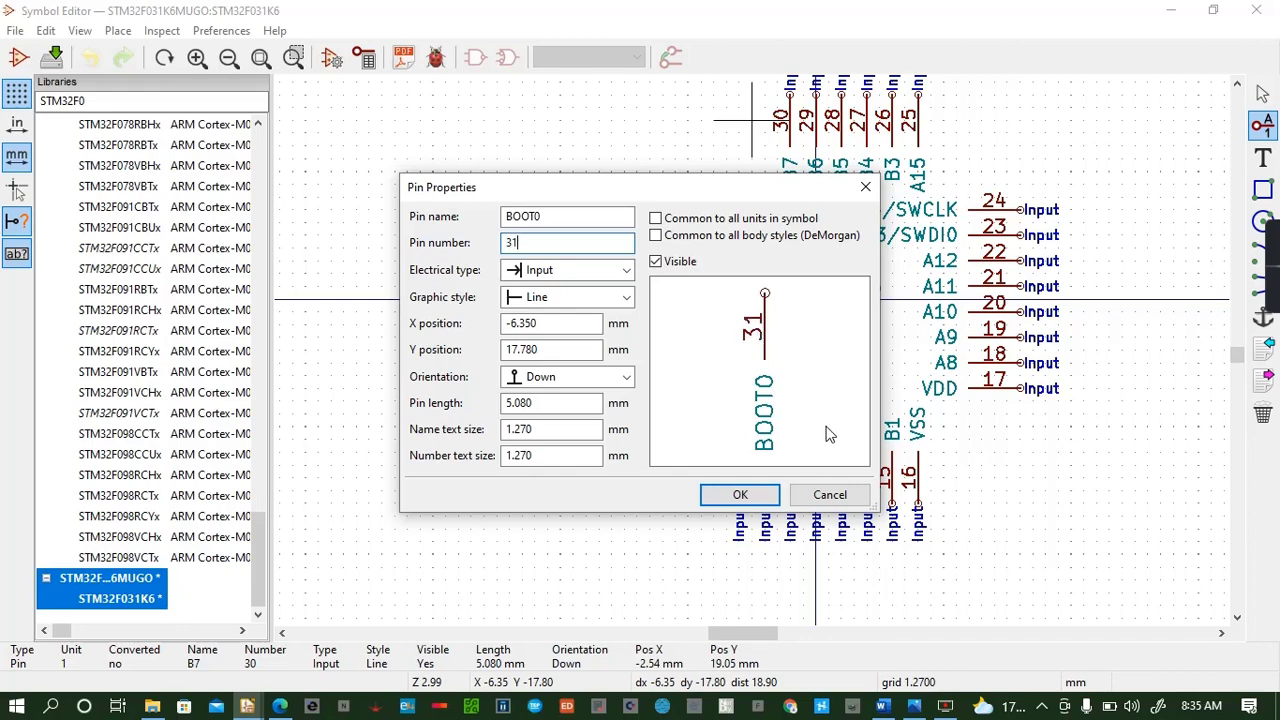
click(740, 496)
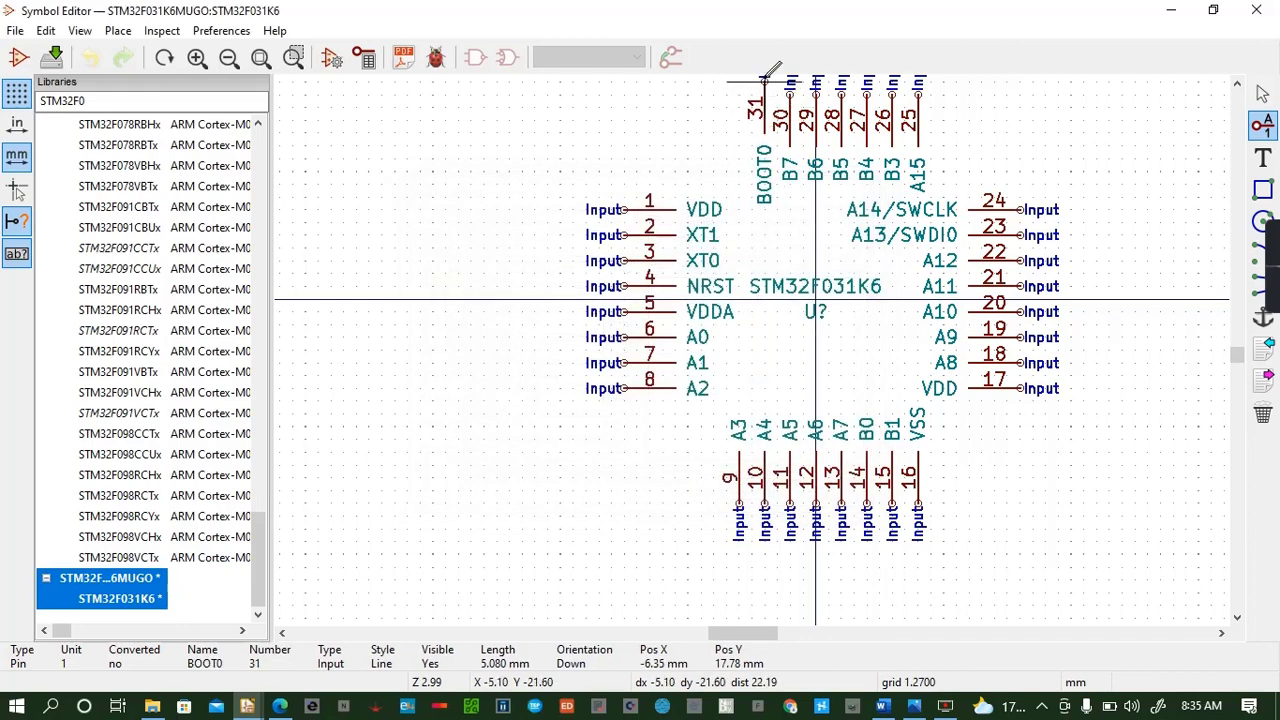
click(765, 92)
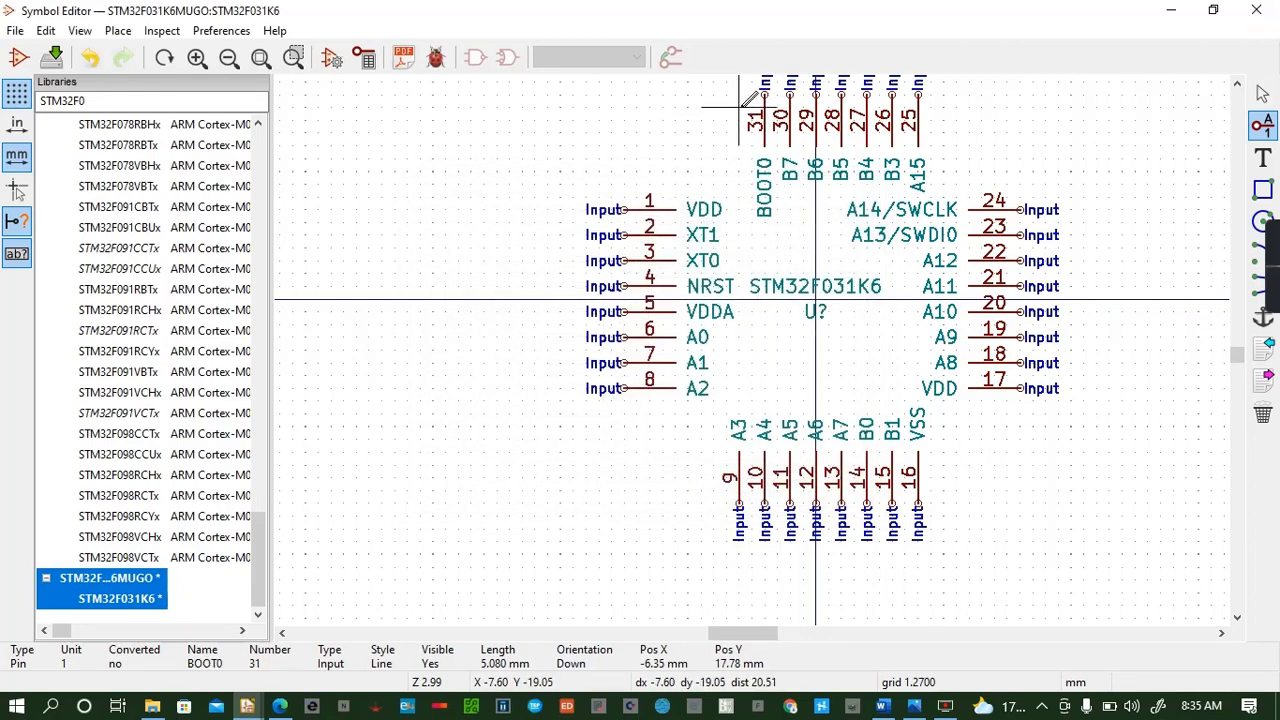
Add a down-oriented input pin named VSS with number 32, 2.54 mm left of BOOT0 and level with it, and save the symbol
click(740, 107)
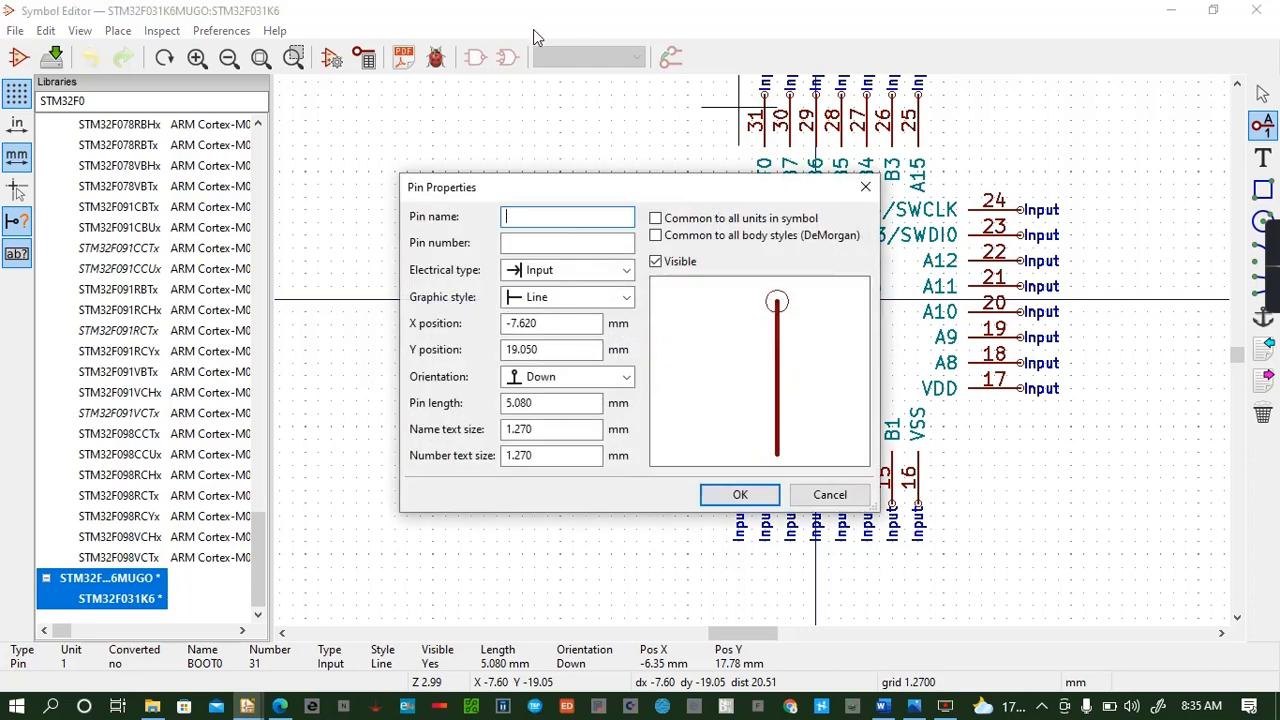
text(VSS)
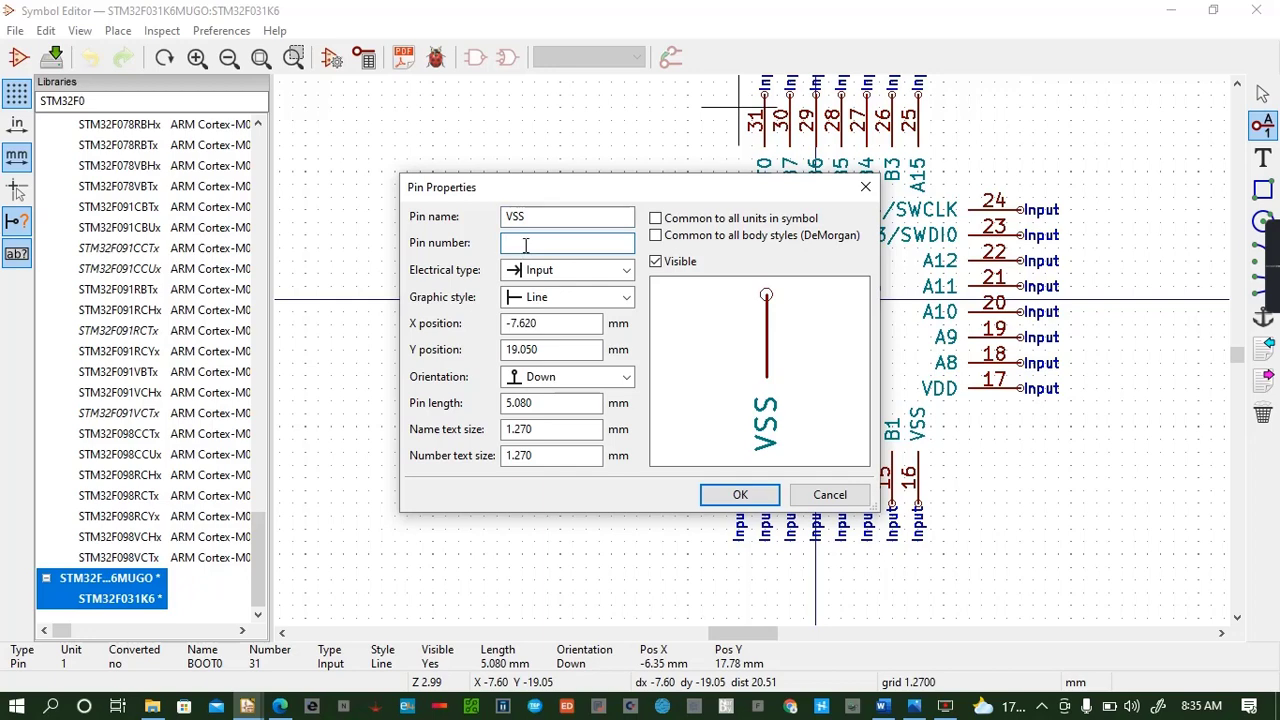
text(32)
click(737, 496)
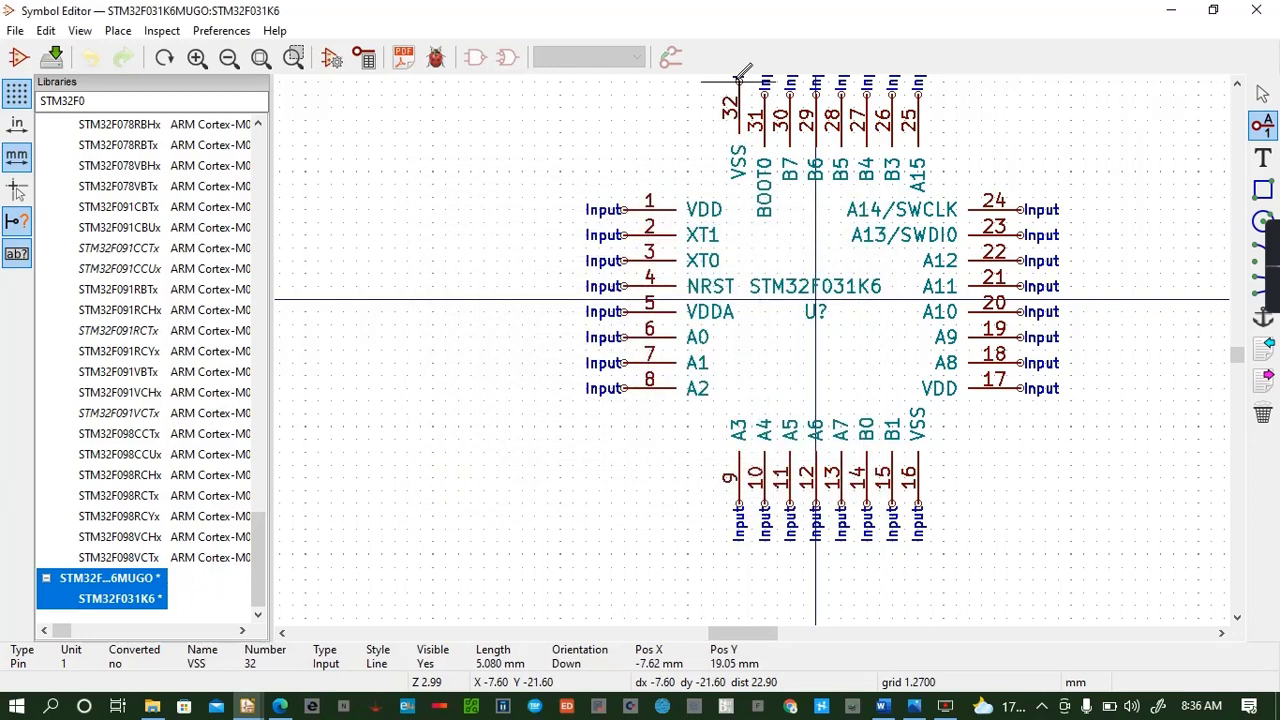
click(737, 80)
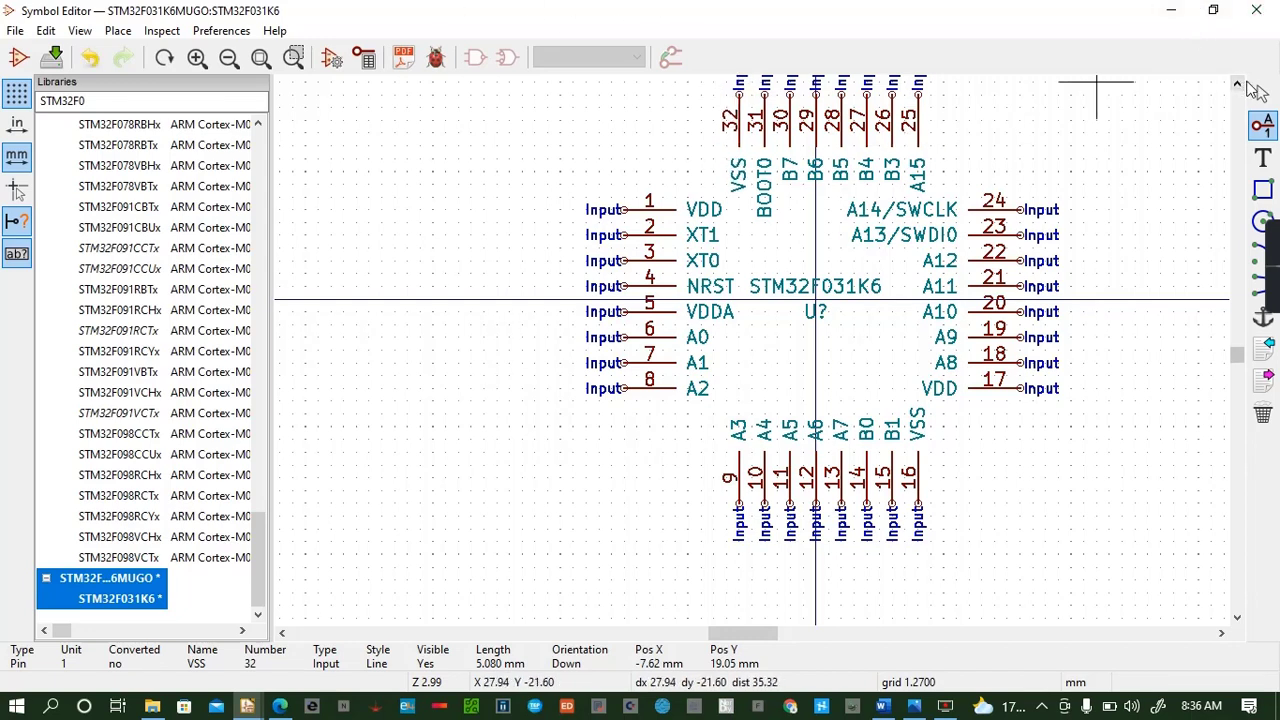
click(1237, 86)
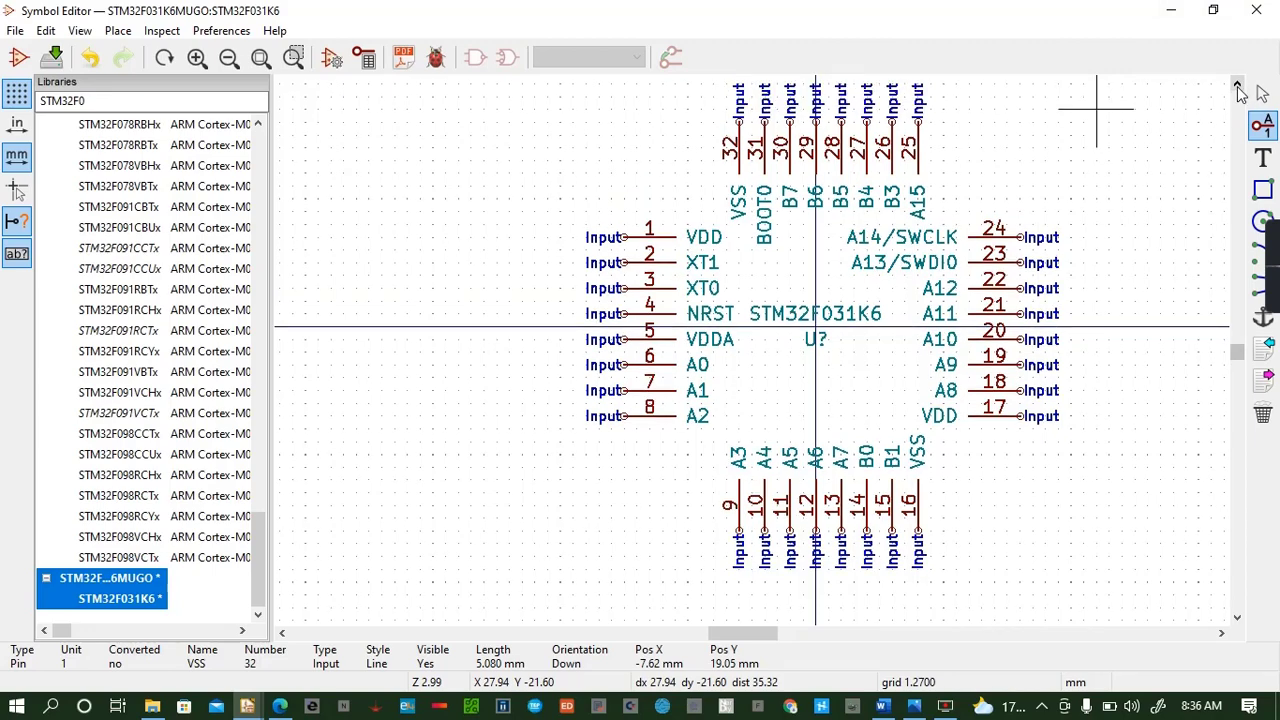
key(ctrl+s)
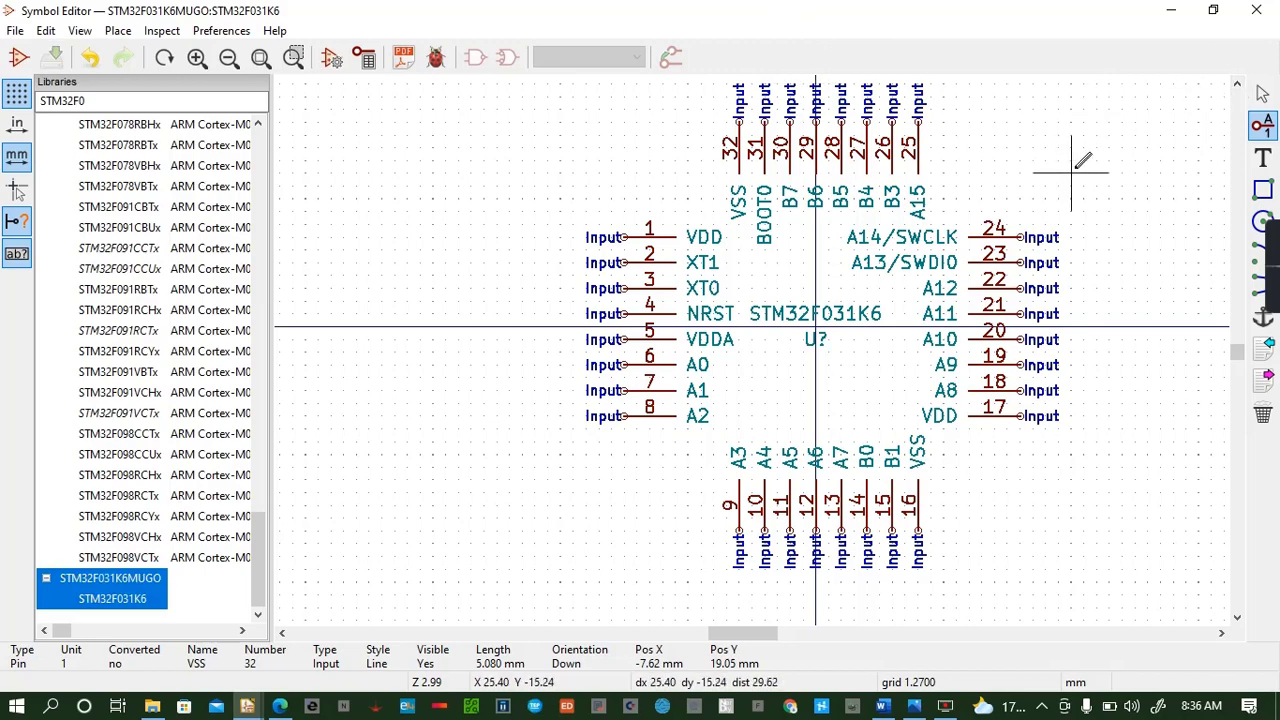
Draw a rectangular body around all the pin names, with its edges at the inner ends of the pins, and save all changes
scroll(1071, 172, down, 1)
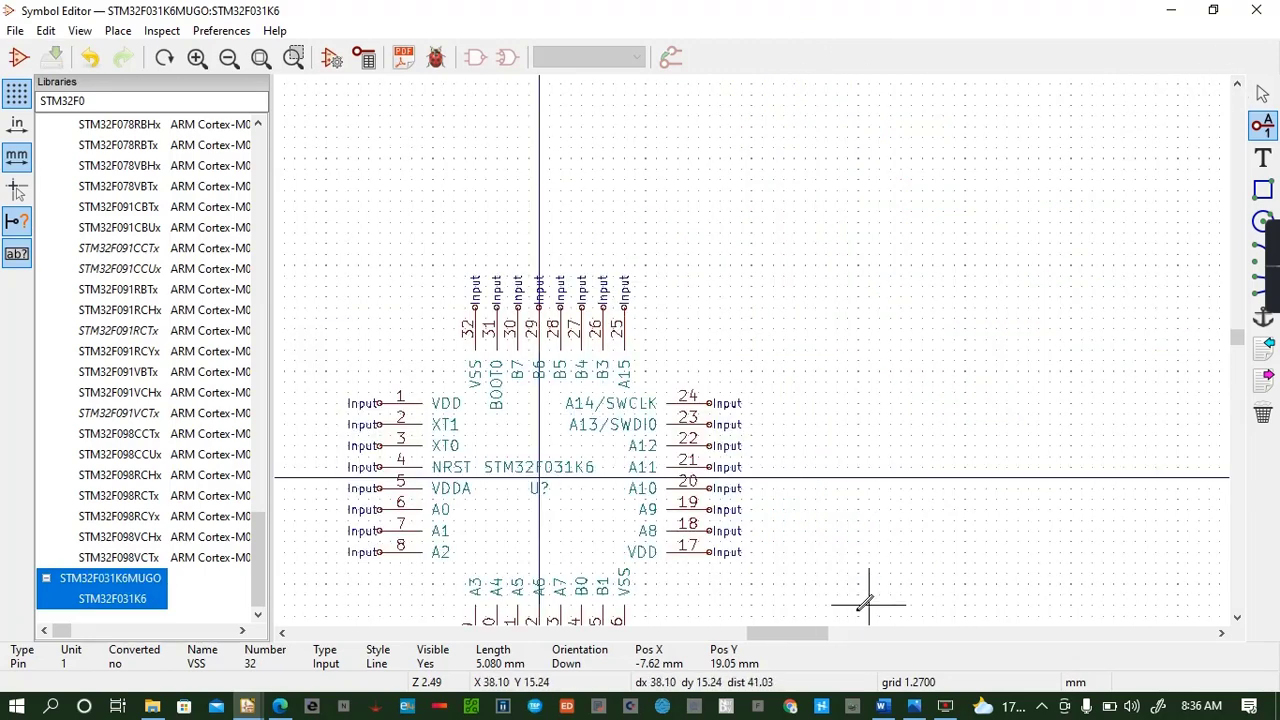
click(1236, 355)
drag(763, 637, 727, 637)
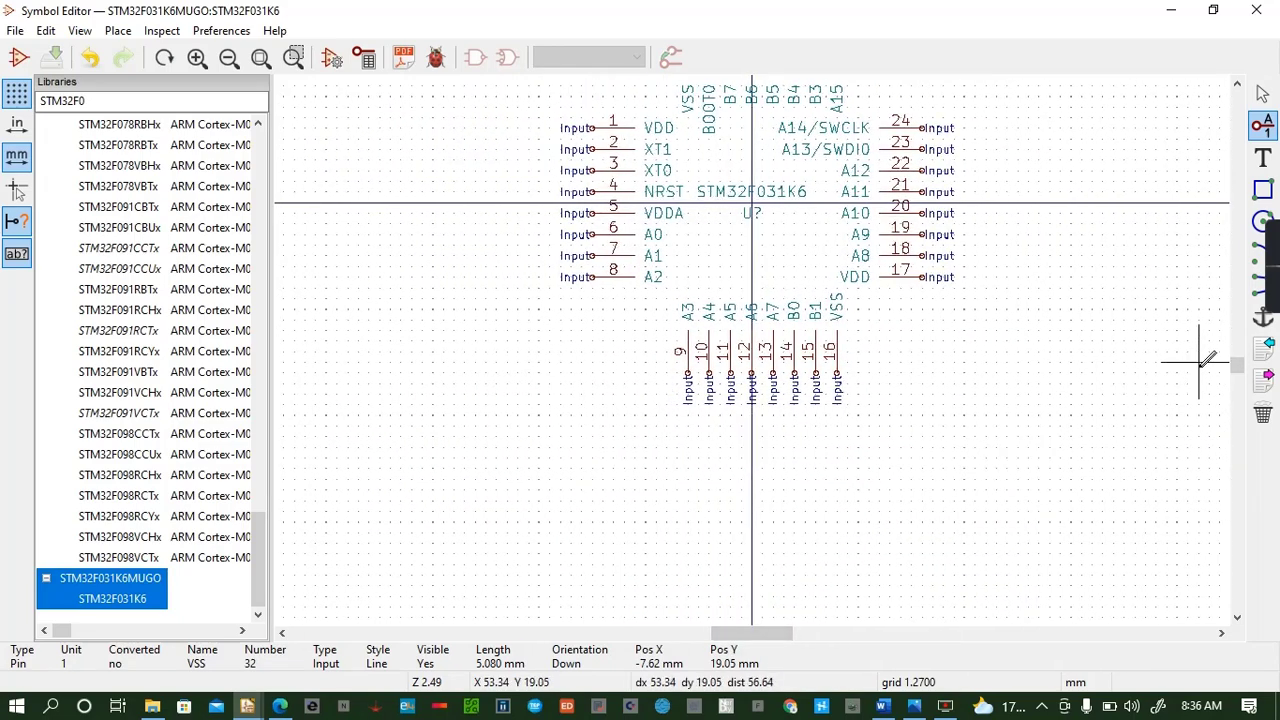
scroll(1241, 374, up, 3)
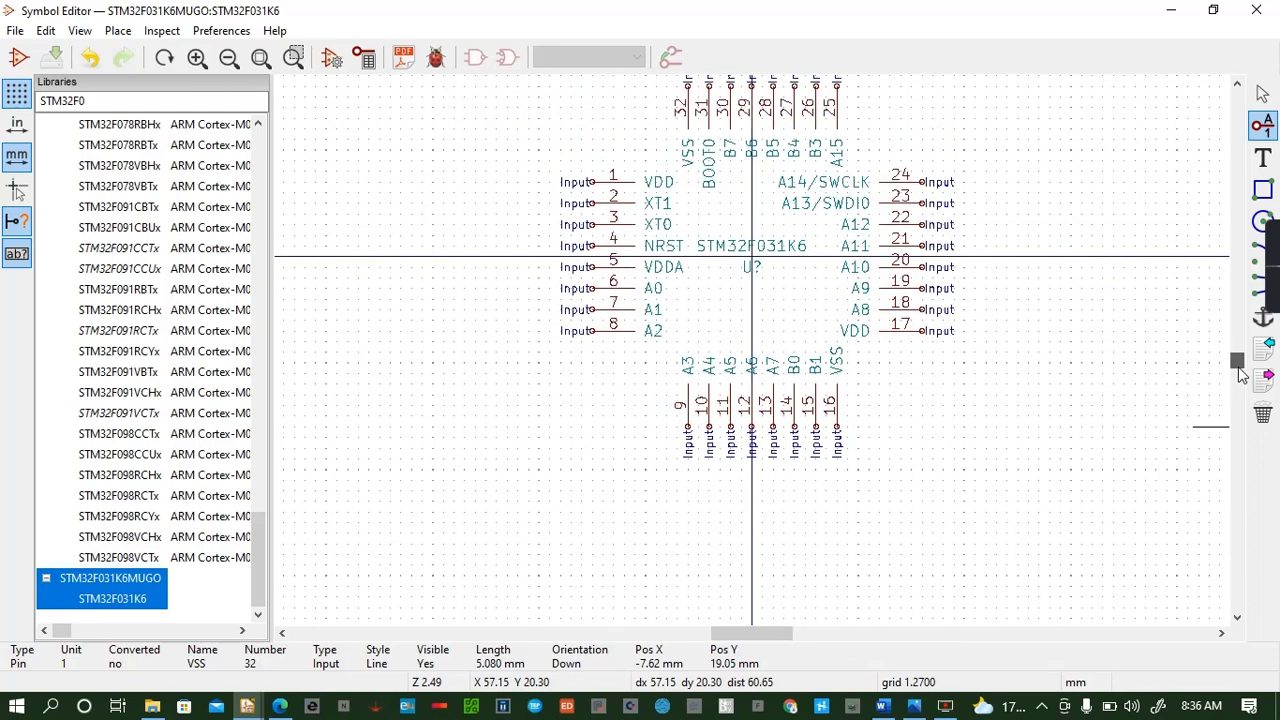
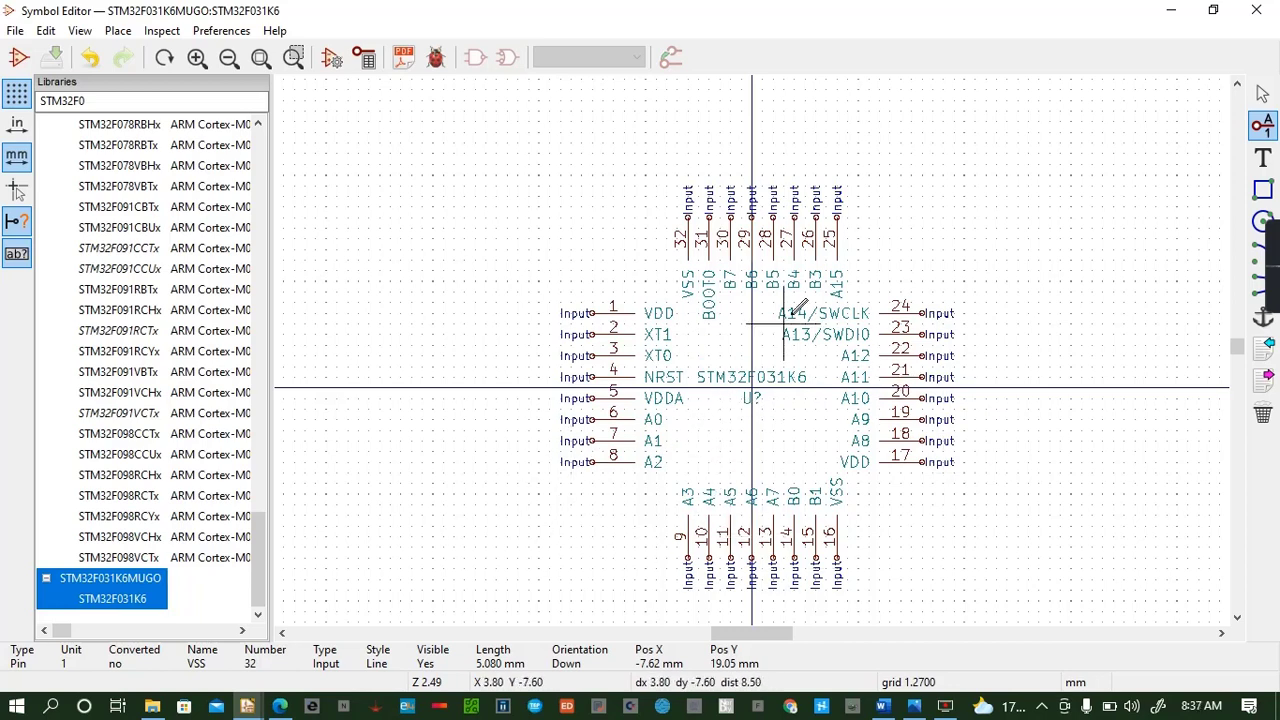
click(1263, 192)
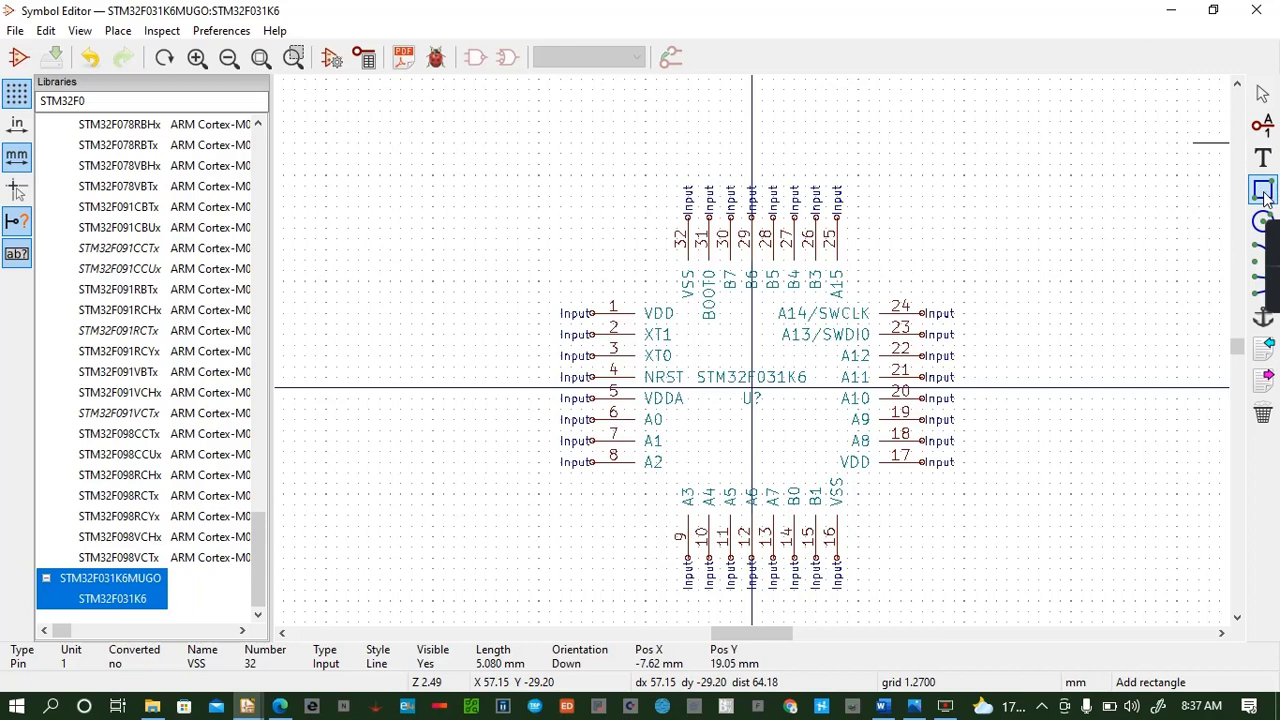
click(625, 250)
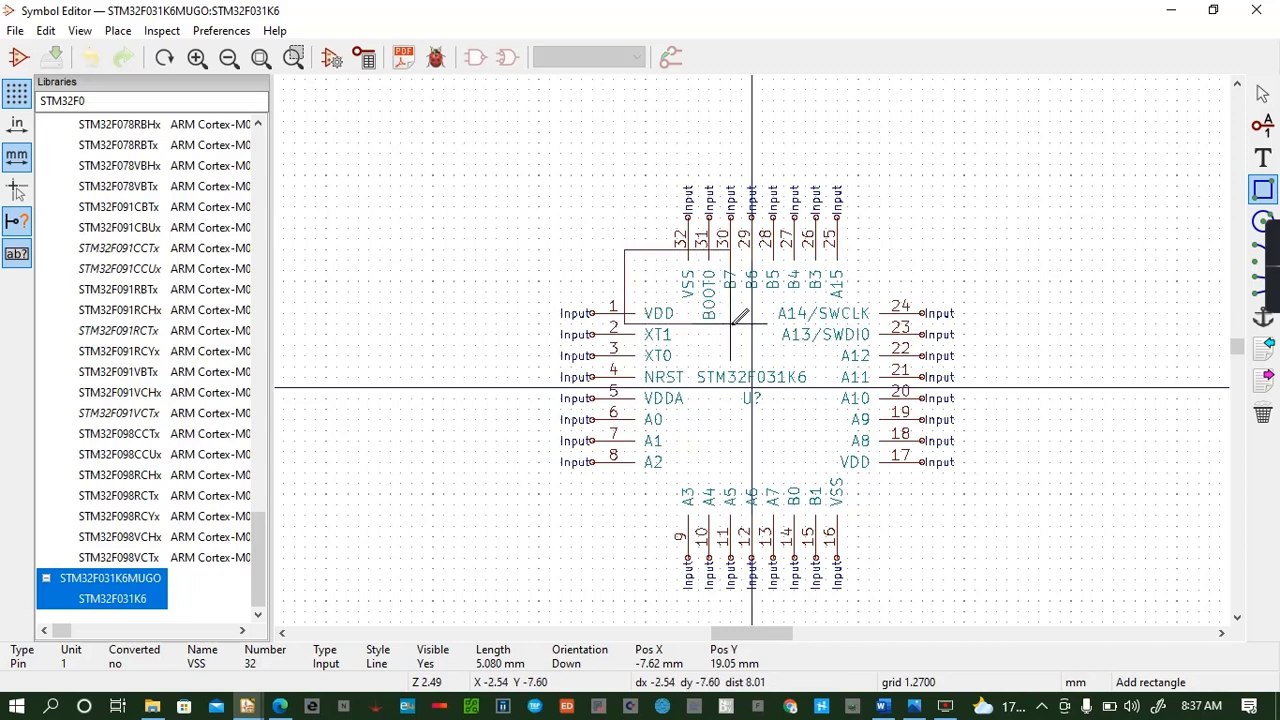
click(889, 525)
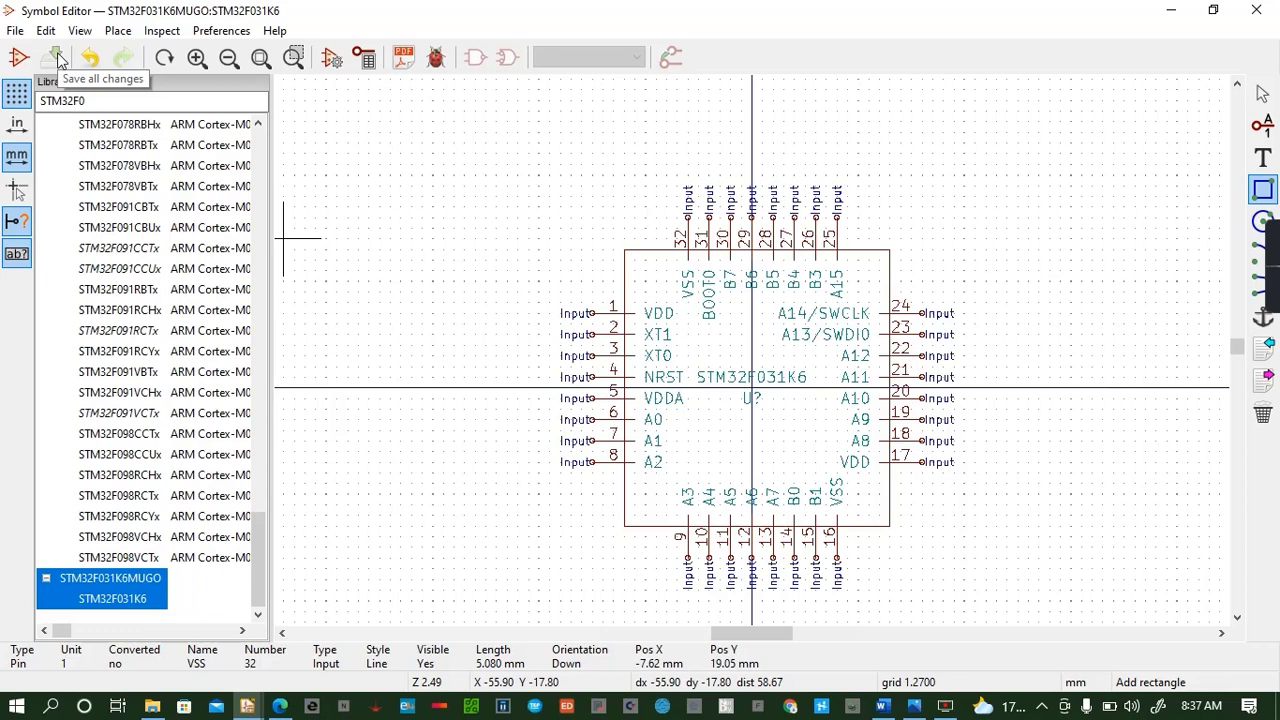
click(57, 60)
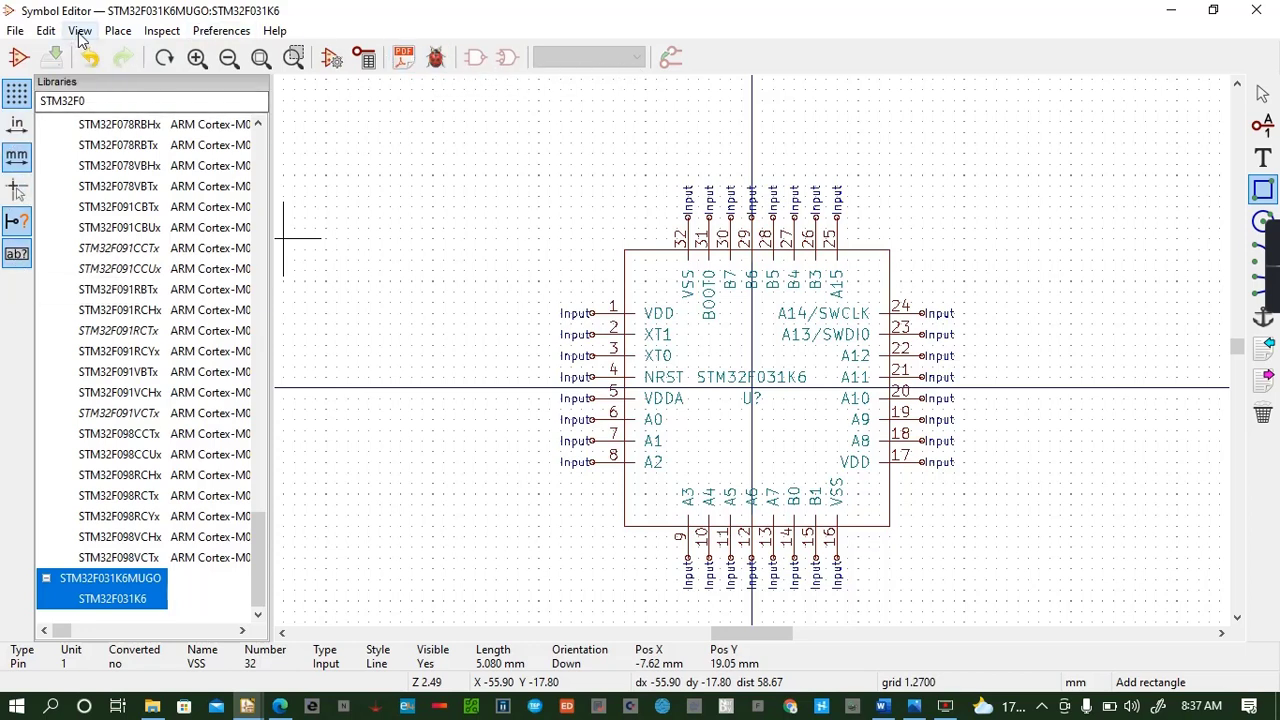
Try to add the existing STM32F031K6MUGO library file from the Mini STM32 dev board project folder
click(16, 30)
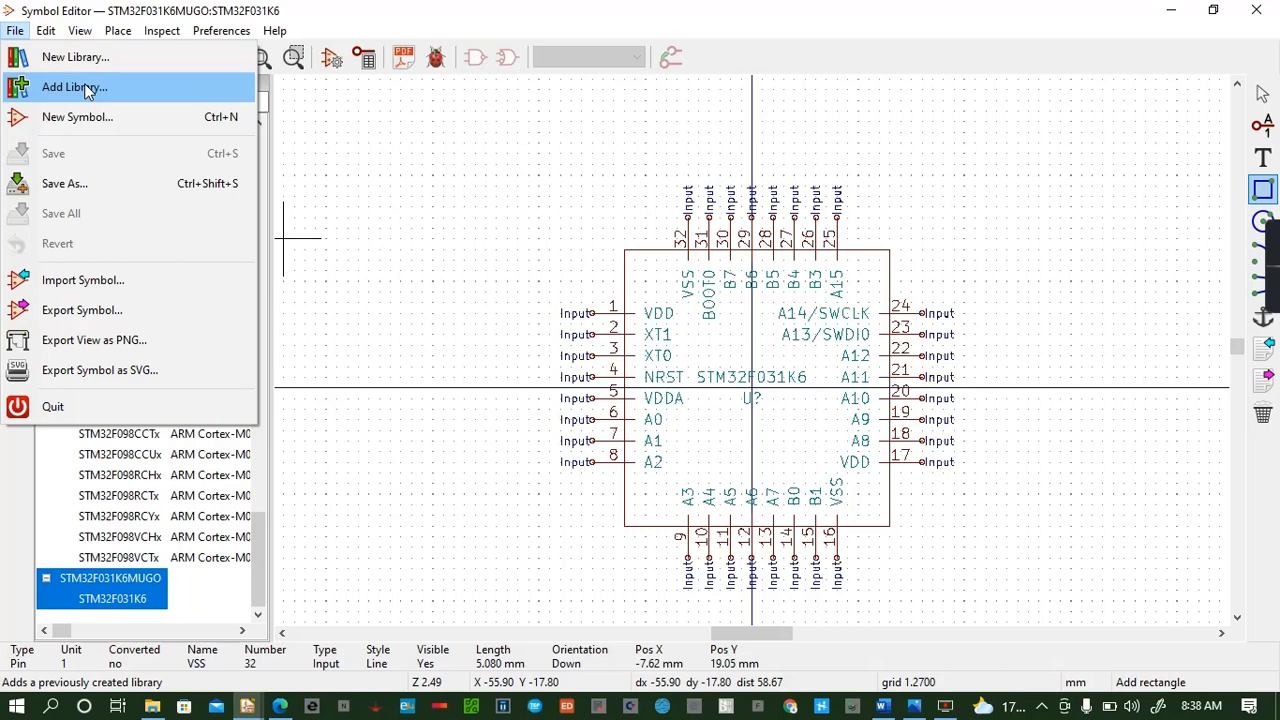
click(86, 90)
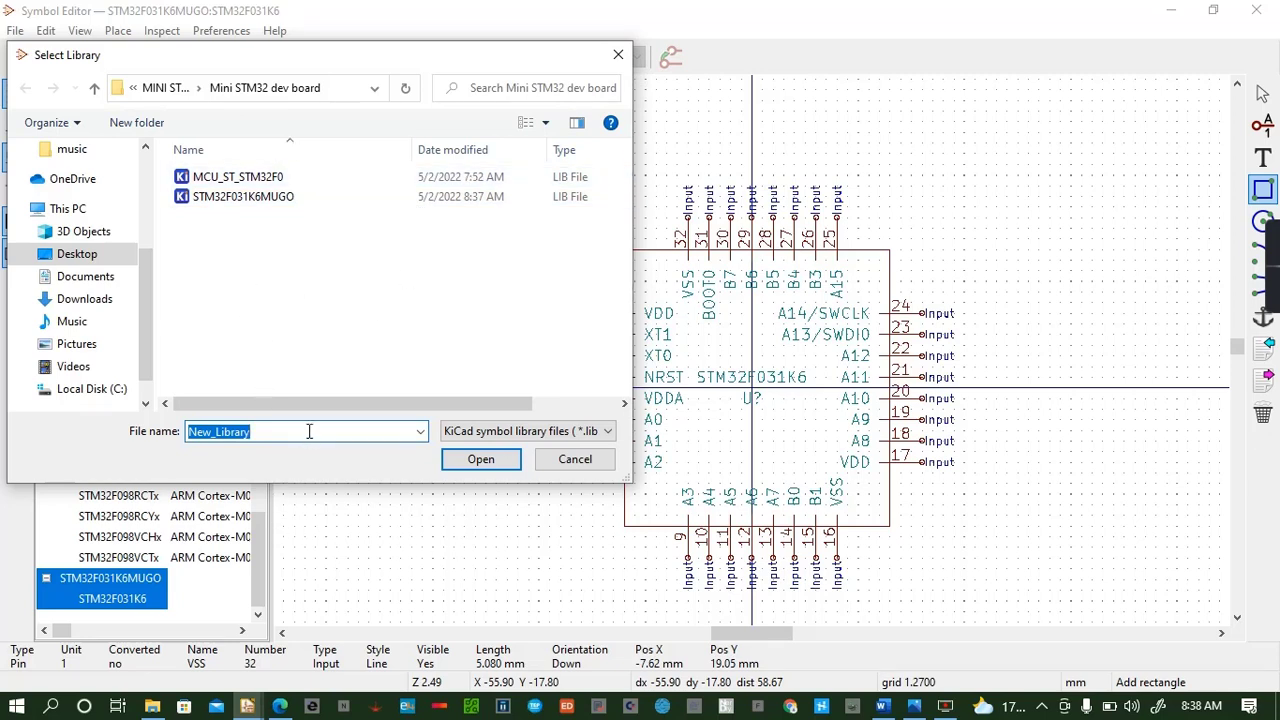
click(488, 466)
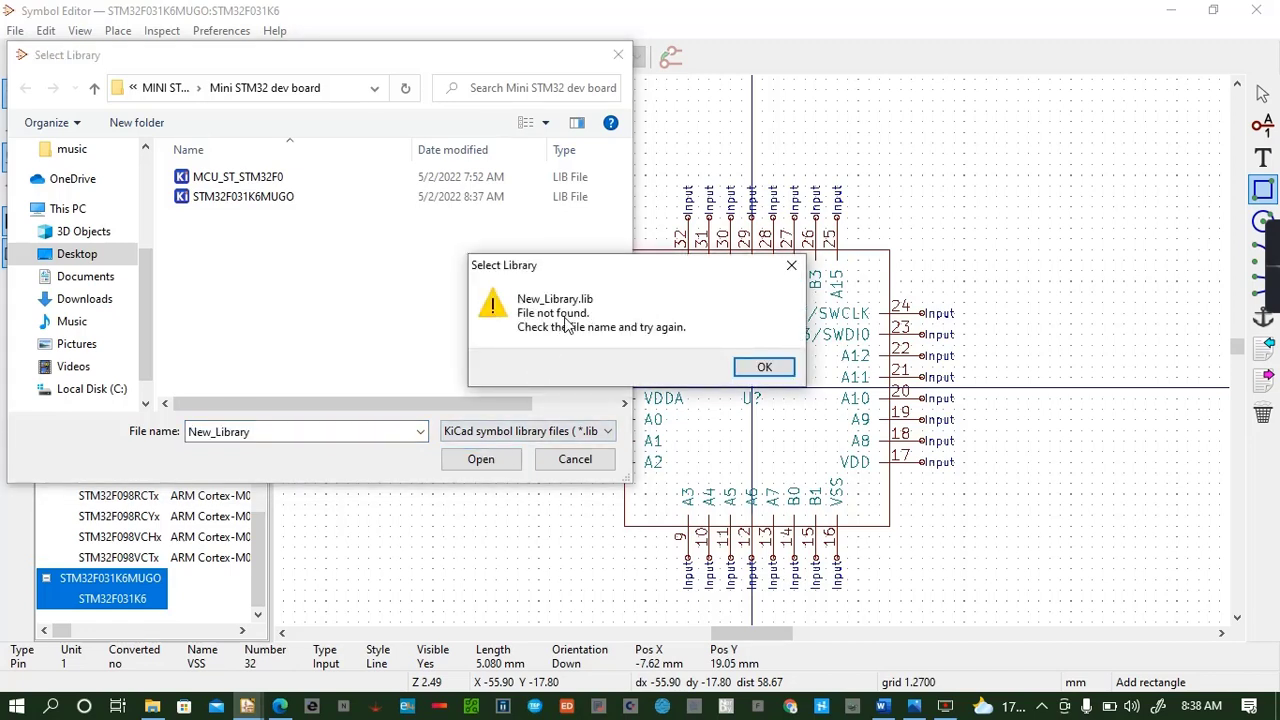
click(791, 265)
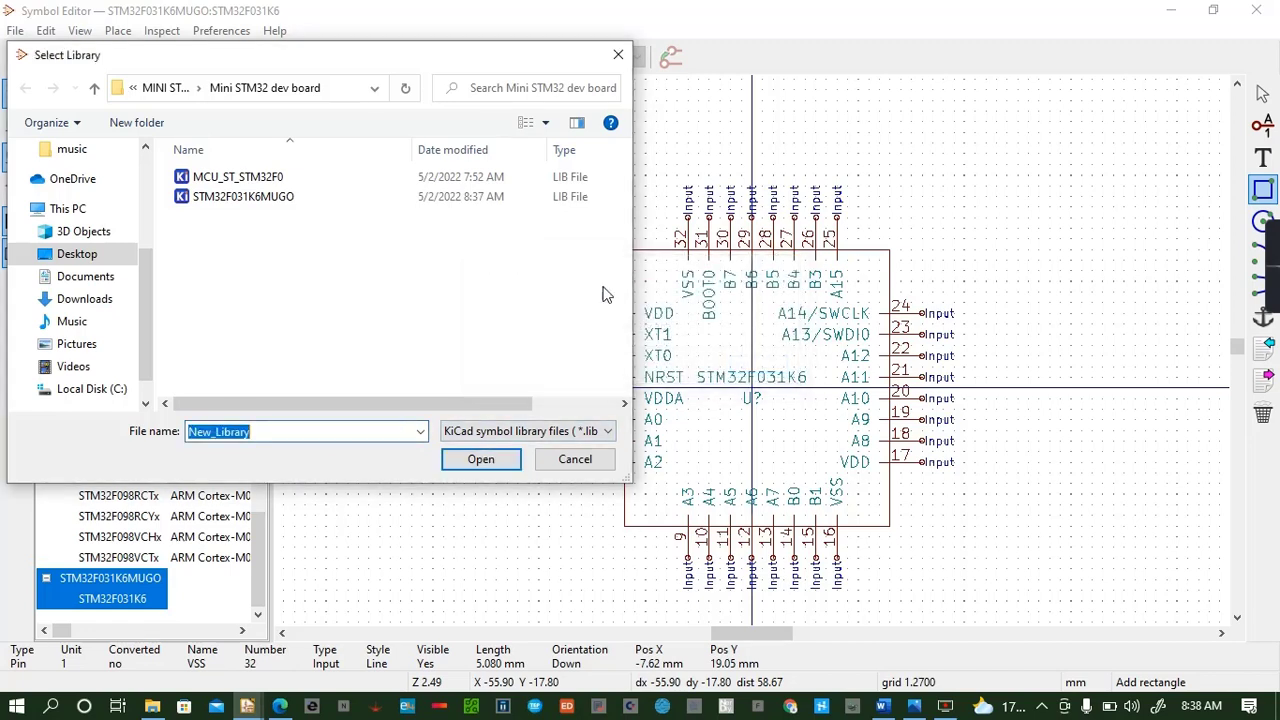
click(285, 200)
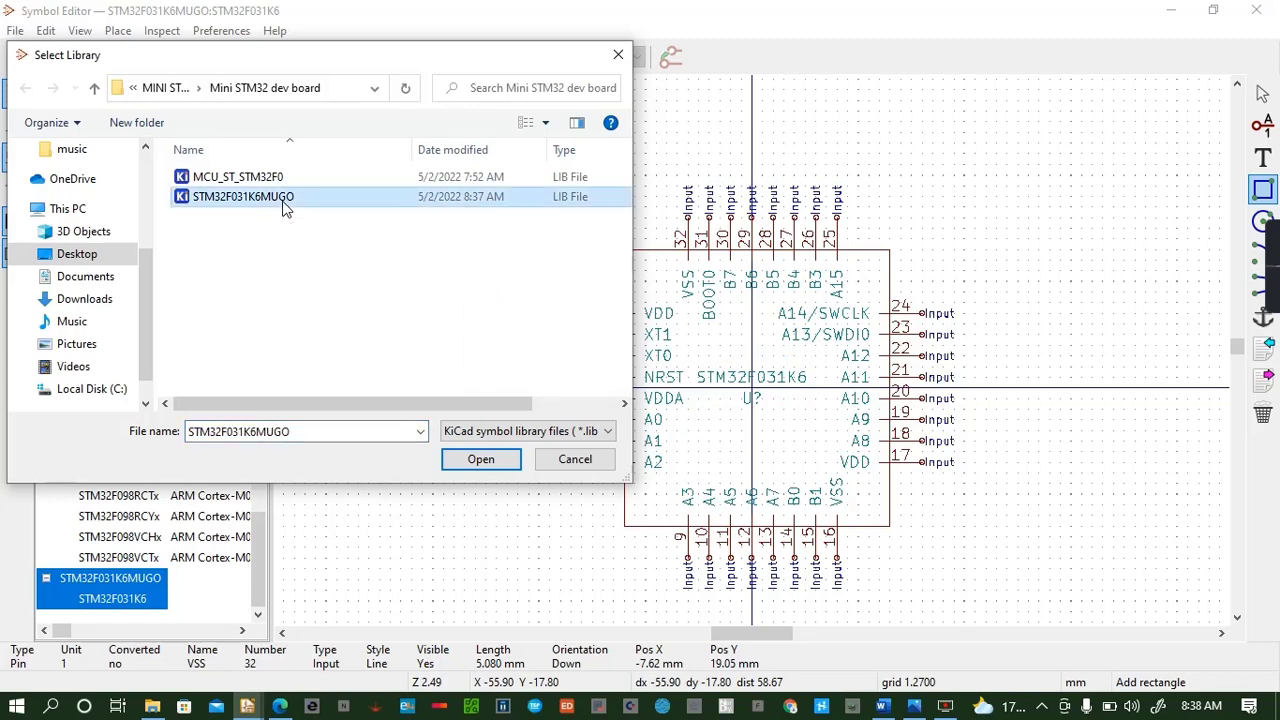
click(500, 466)
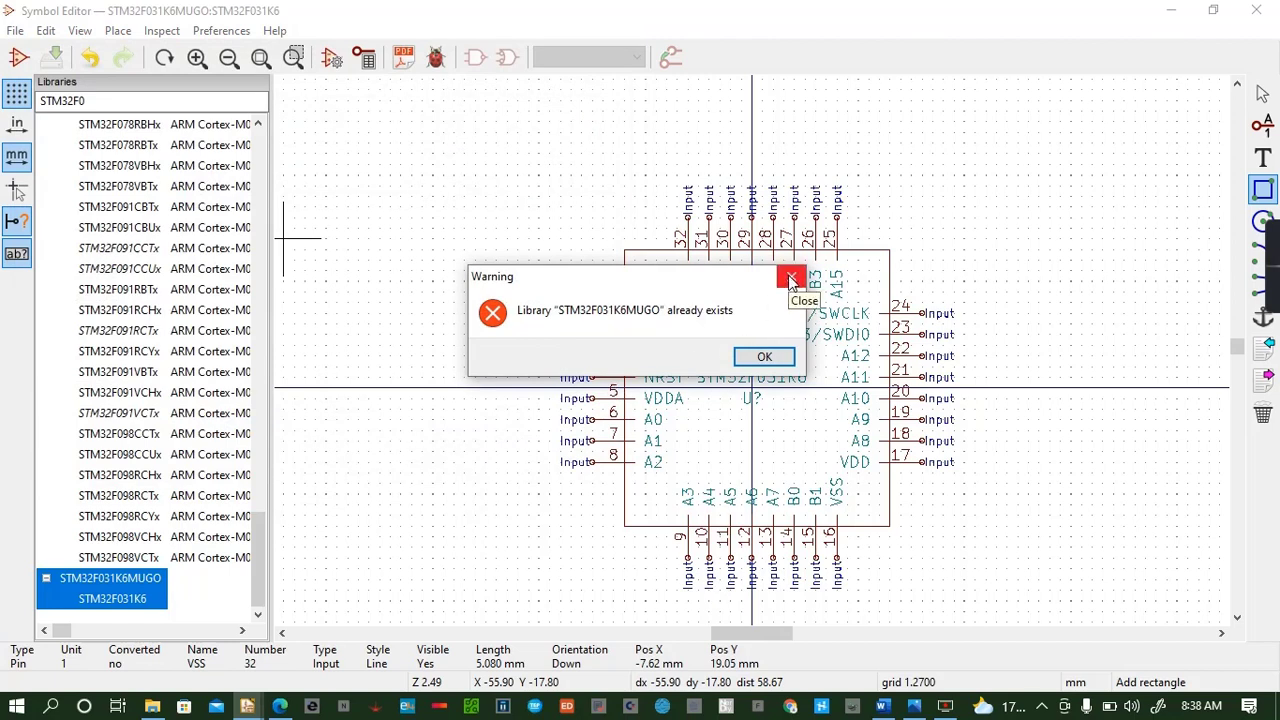
click(790, 278)
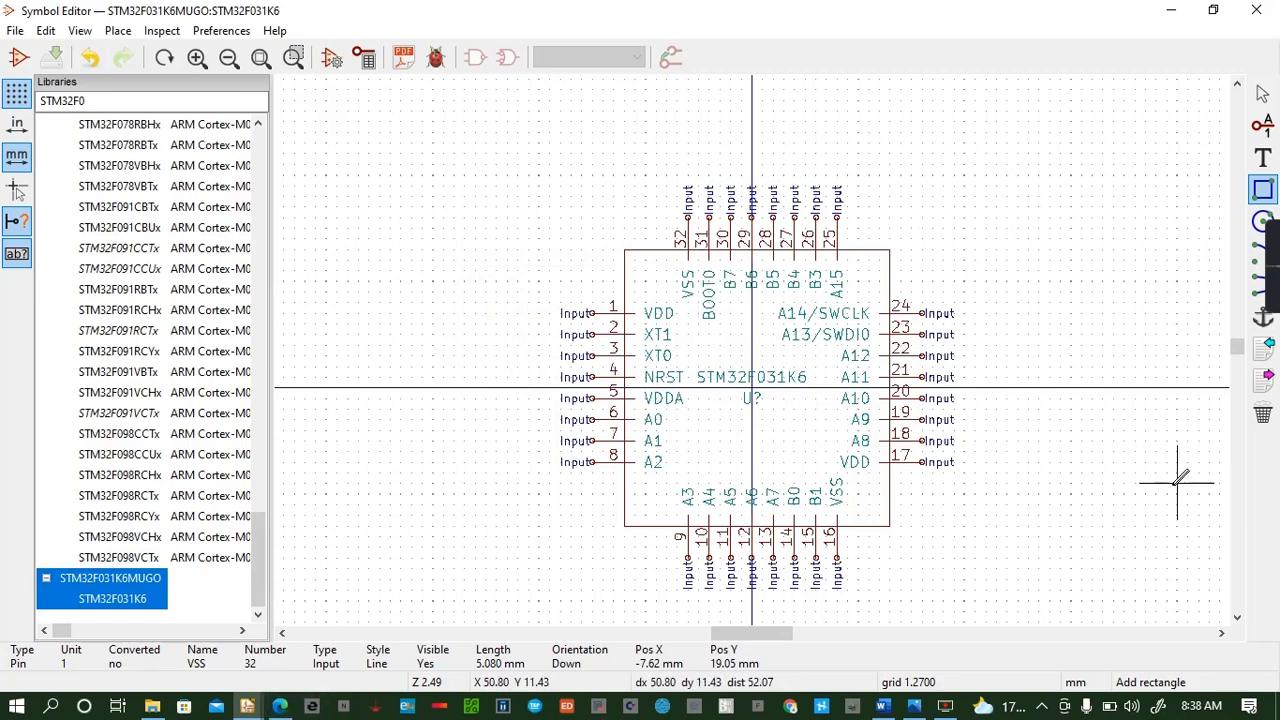
Switch to the KiCad project manager and open STM32F031K6MUGO.lib from the project files
click(1237, 618)
click(1237, 620)
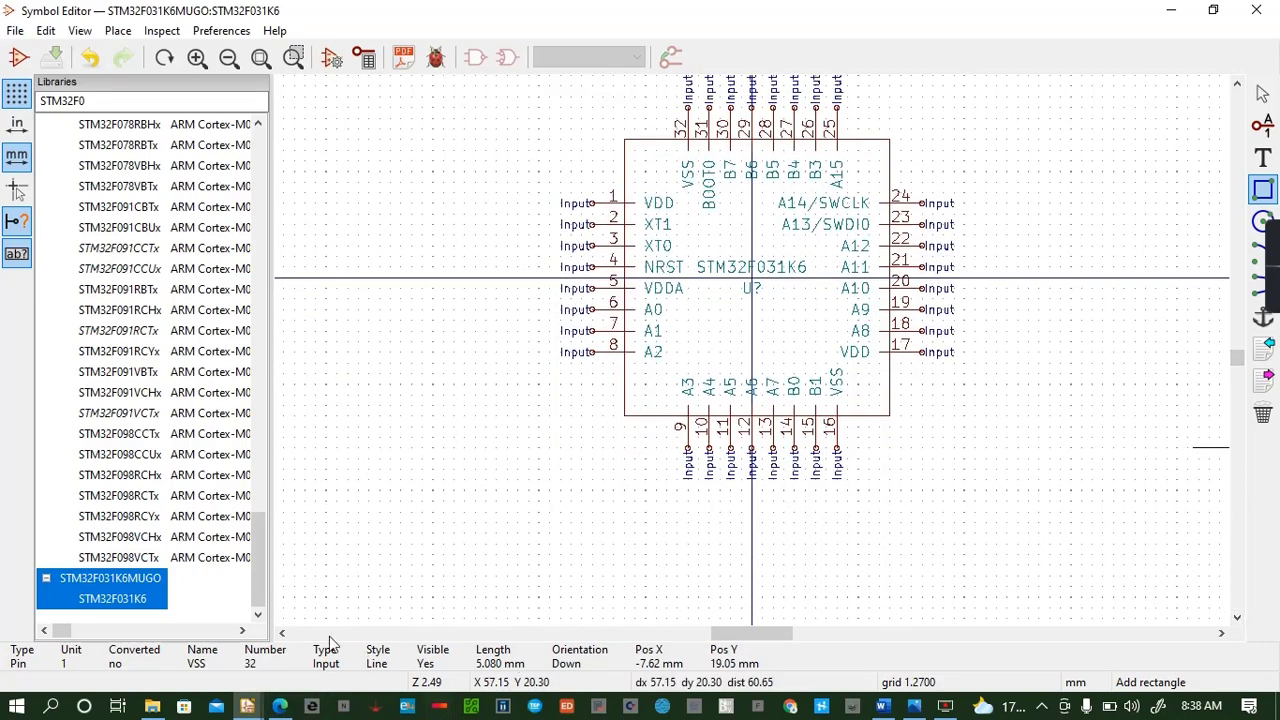
mouse_move(251, 709)
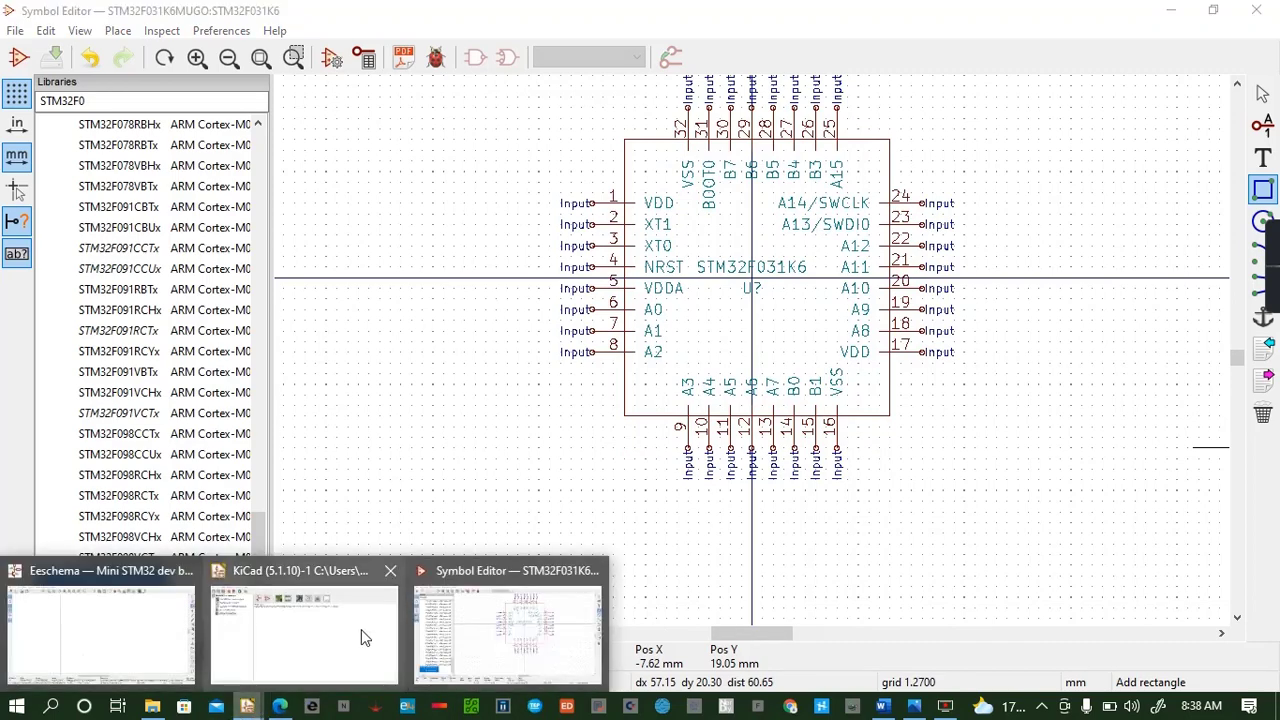
click(363, 632)
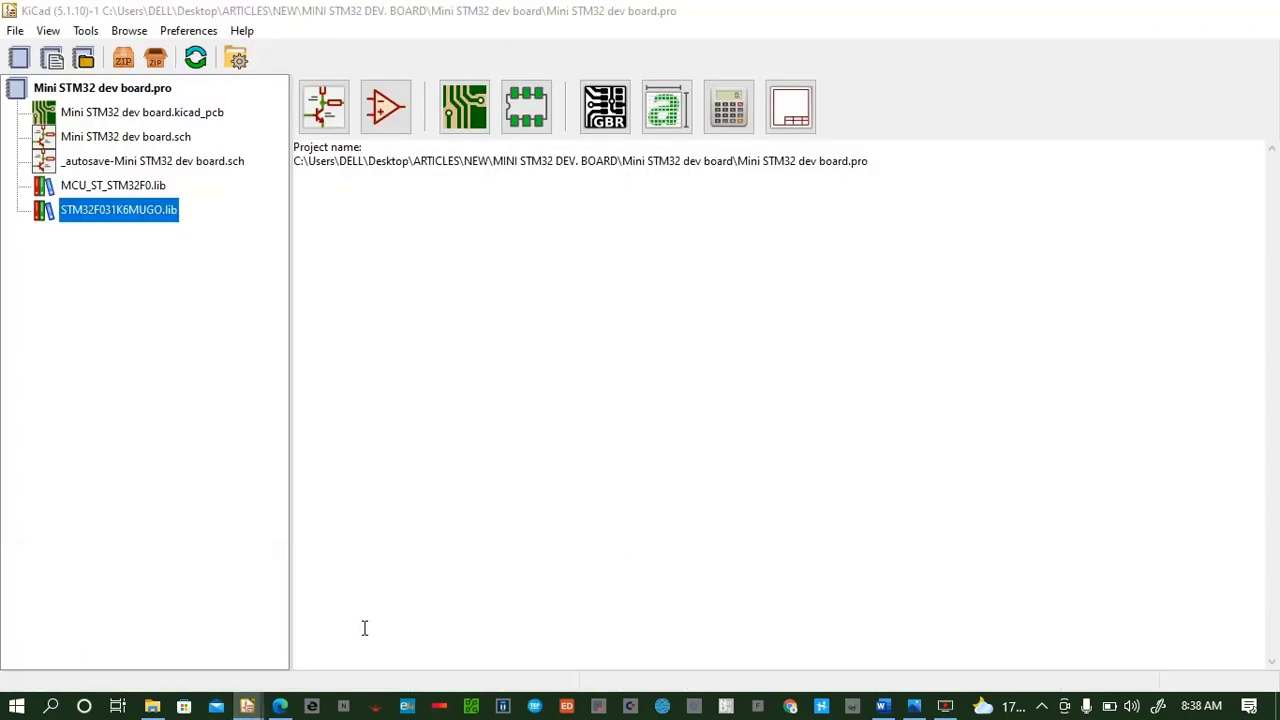
double_click(107, 207)
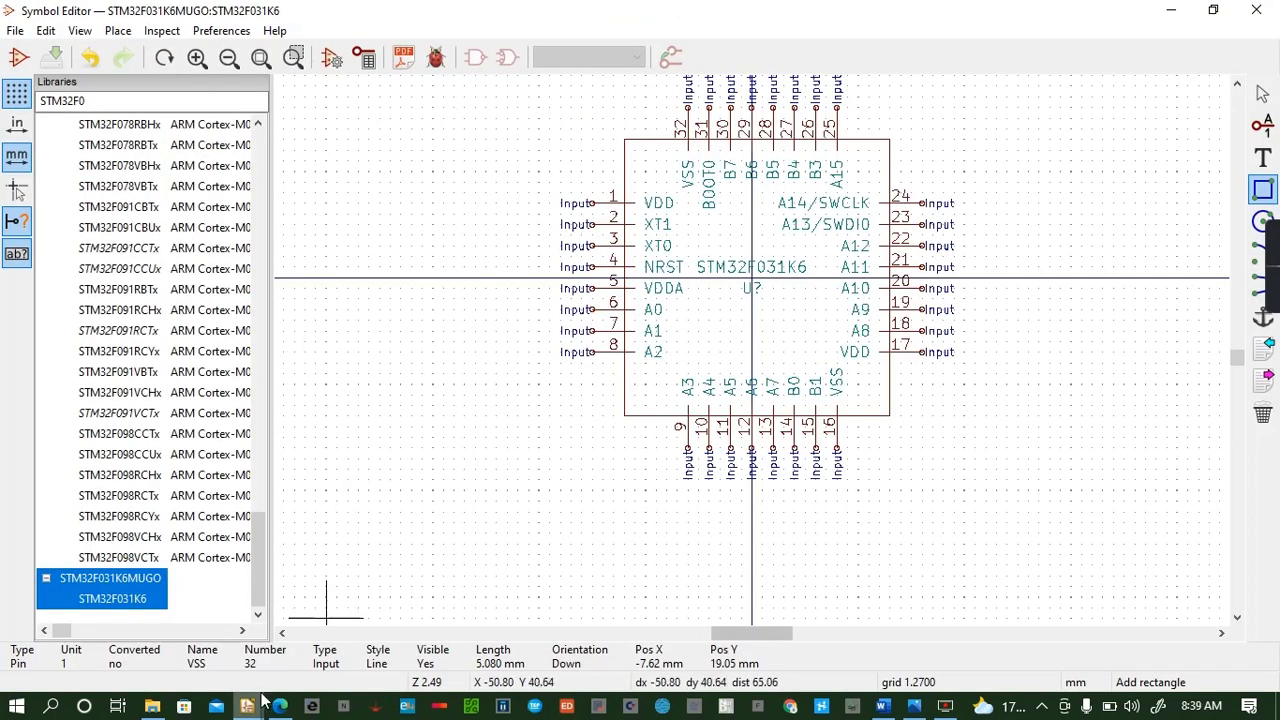
Switch to the Eeschema schematic and place the STM32F031K6 symbol from the STM32F031K6MUGO library slightly up and left of the sheet's centre
mouse_move(250, 707)
click(164, 623)
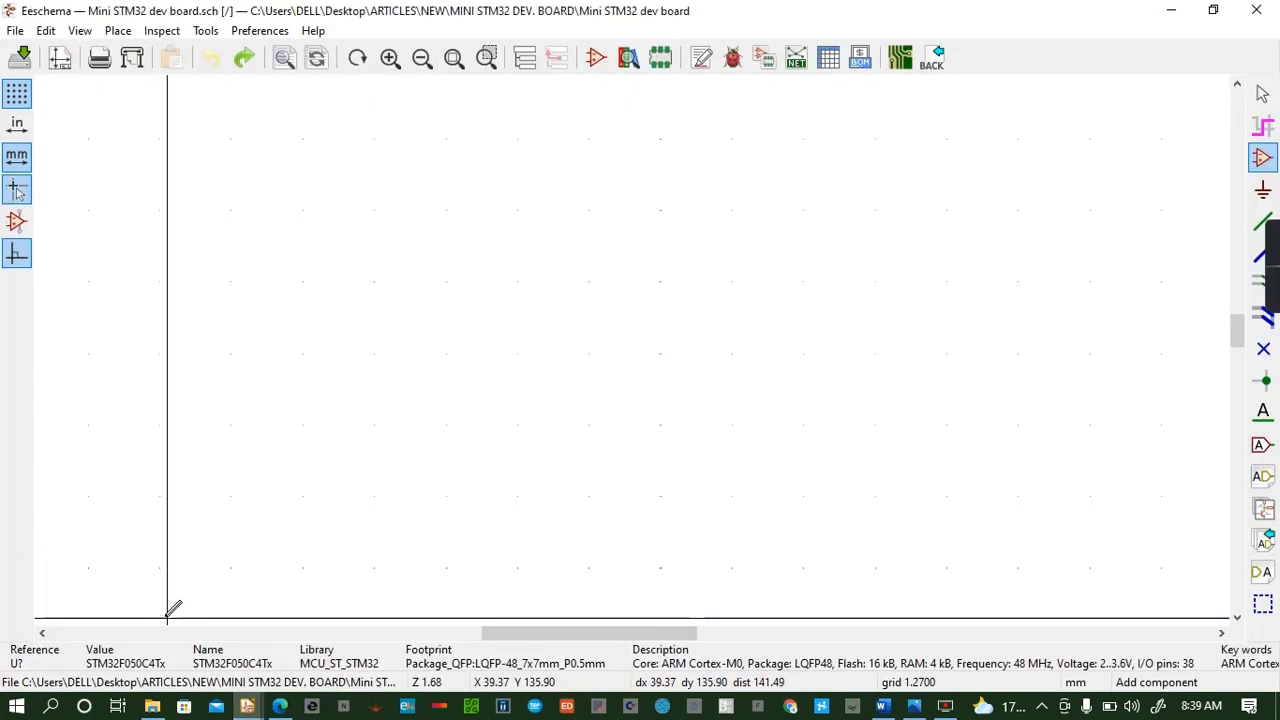
click(482, 274)
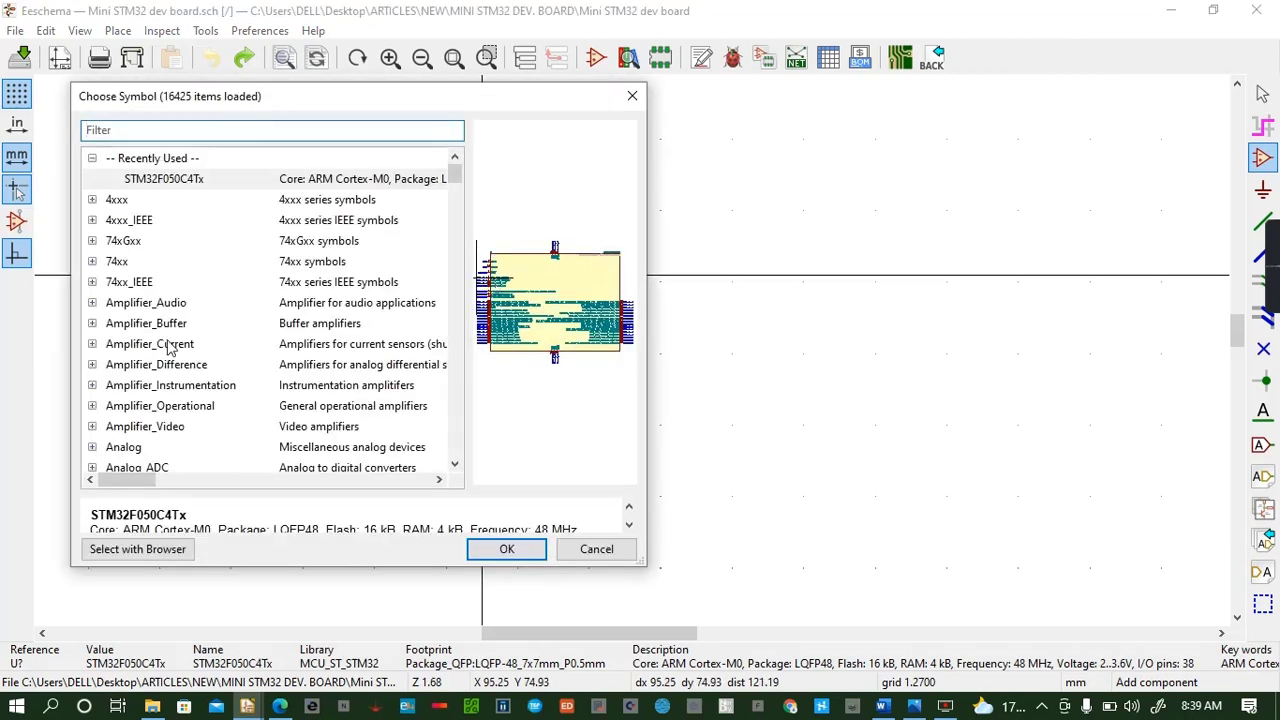
scroll(168, 347, down, 20)
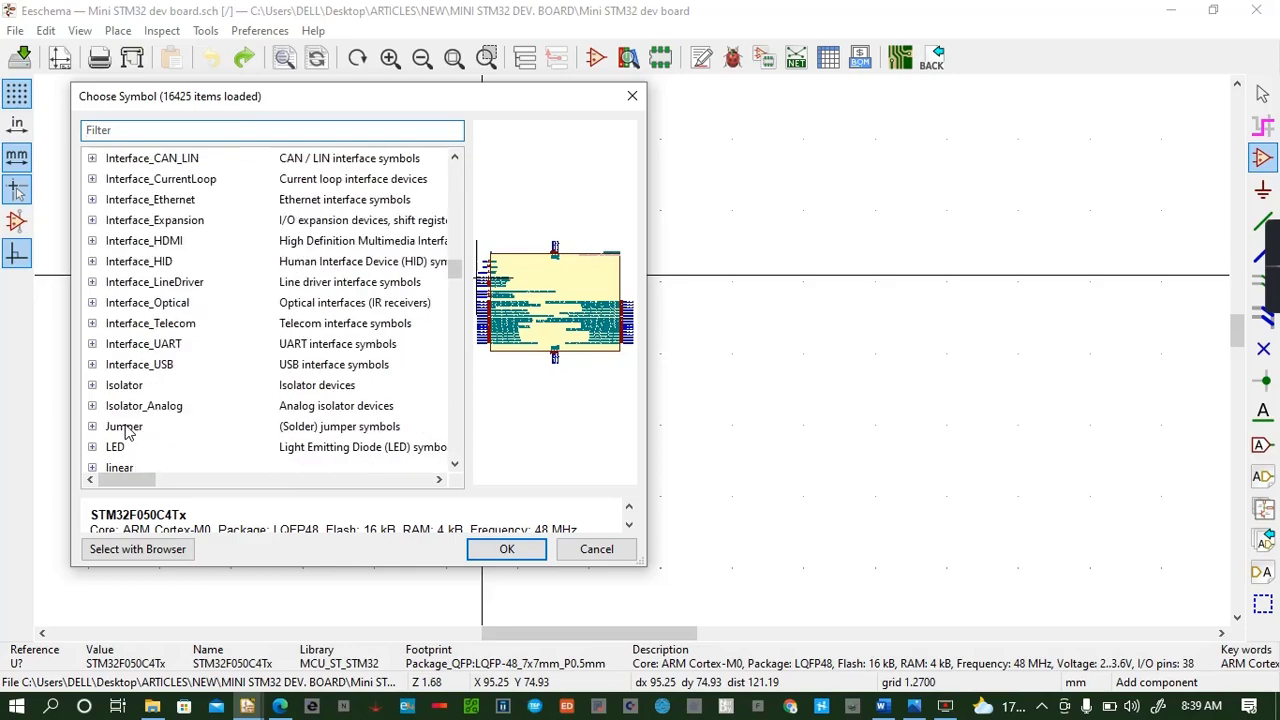
scroll(126, 430, down, 20)
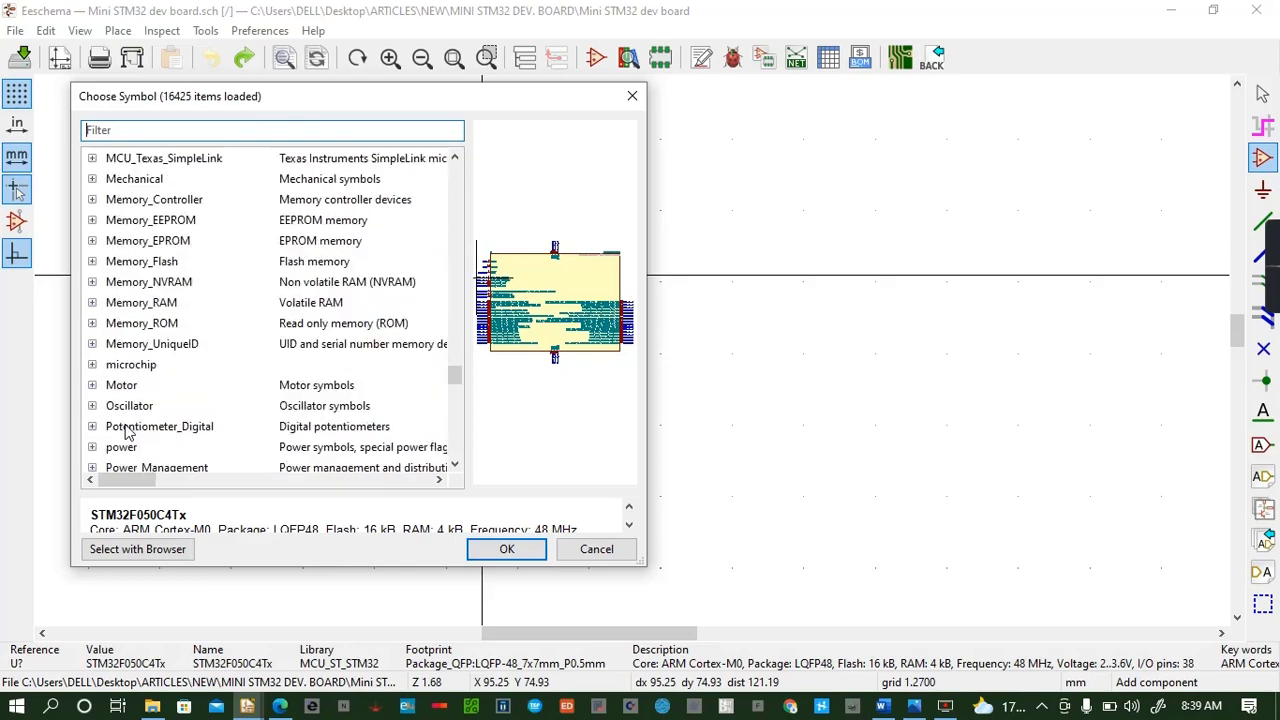
scroll(126, 430, down, 16)
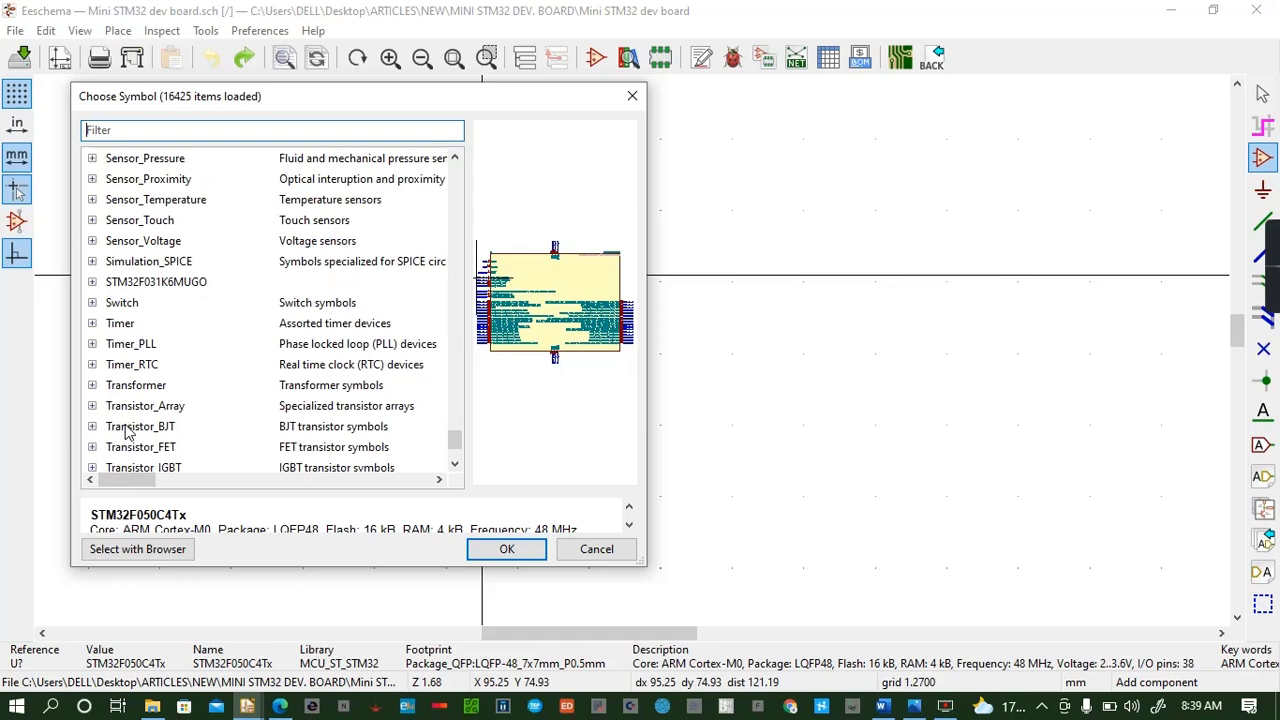
click(92, 284)
click(157, 304)
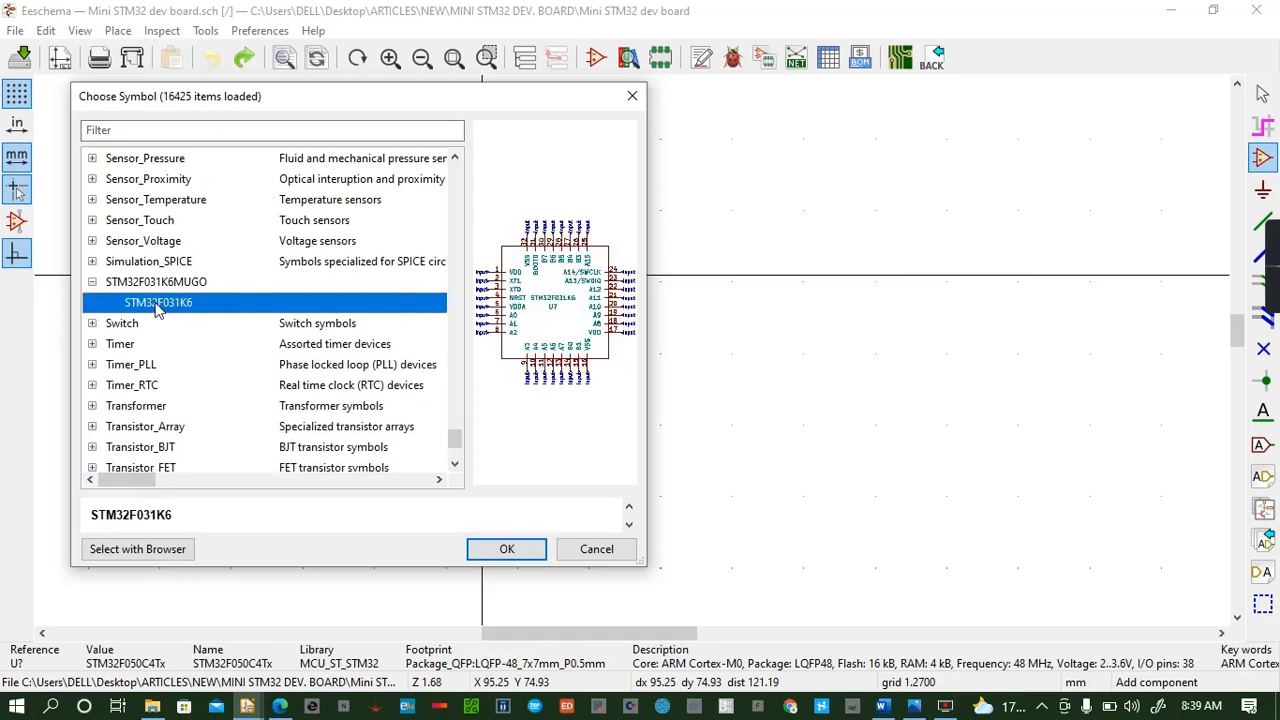
click(506, 551)
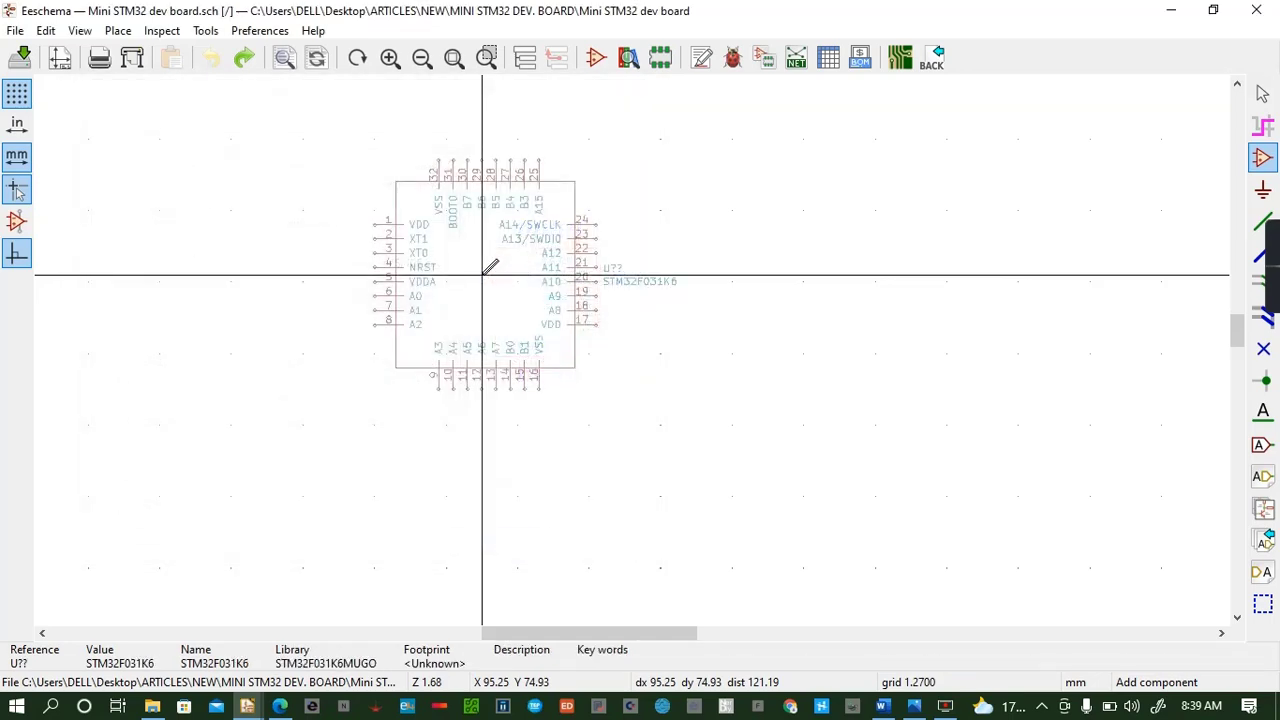
click(611, 340)
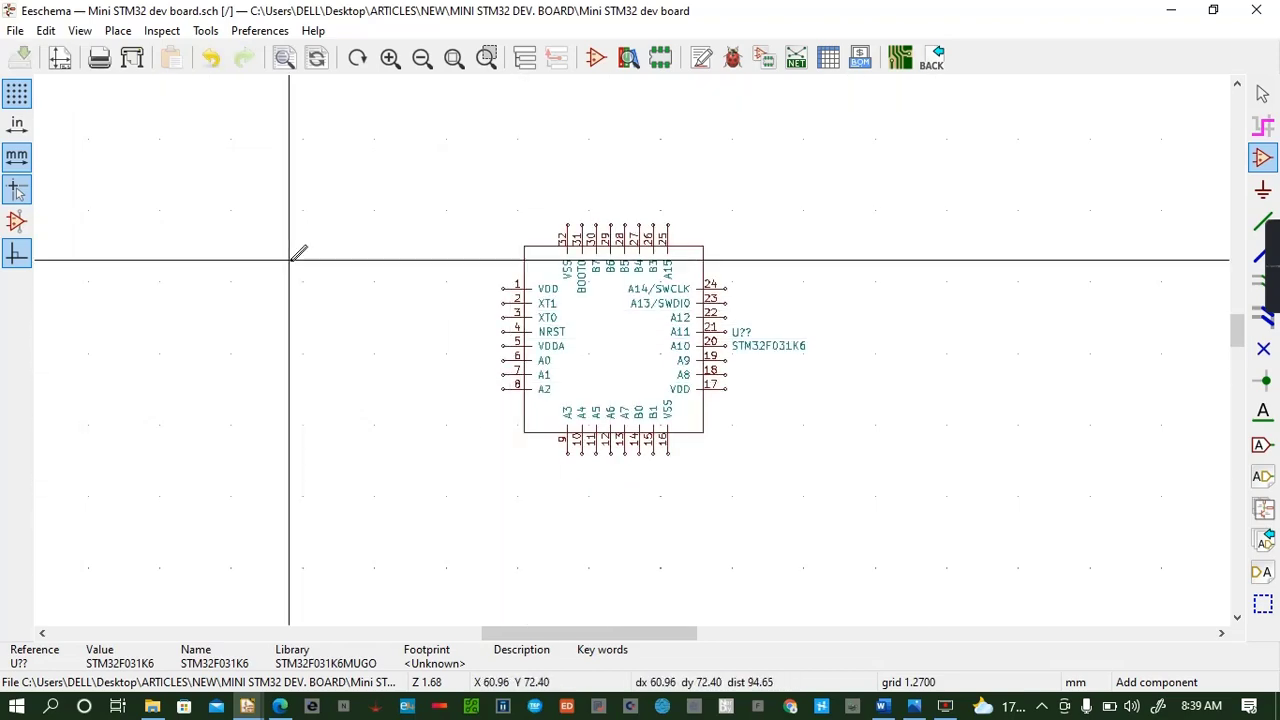
scroll(640, 343, down, 4)
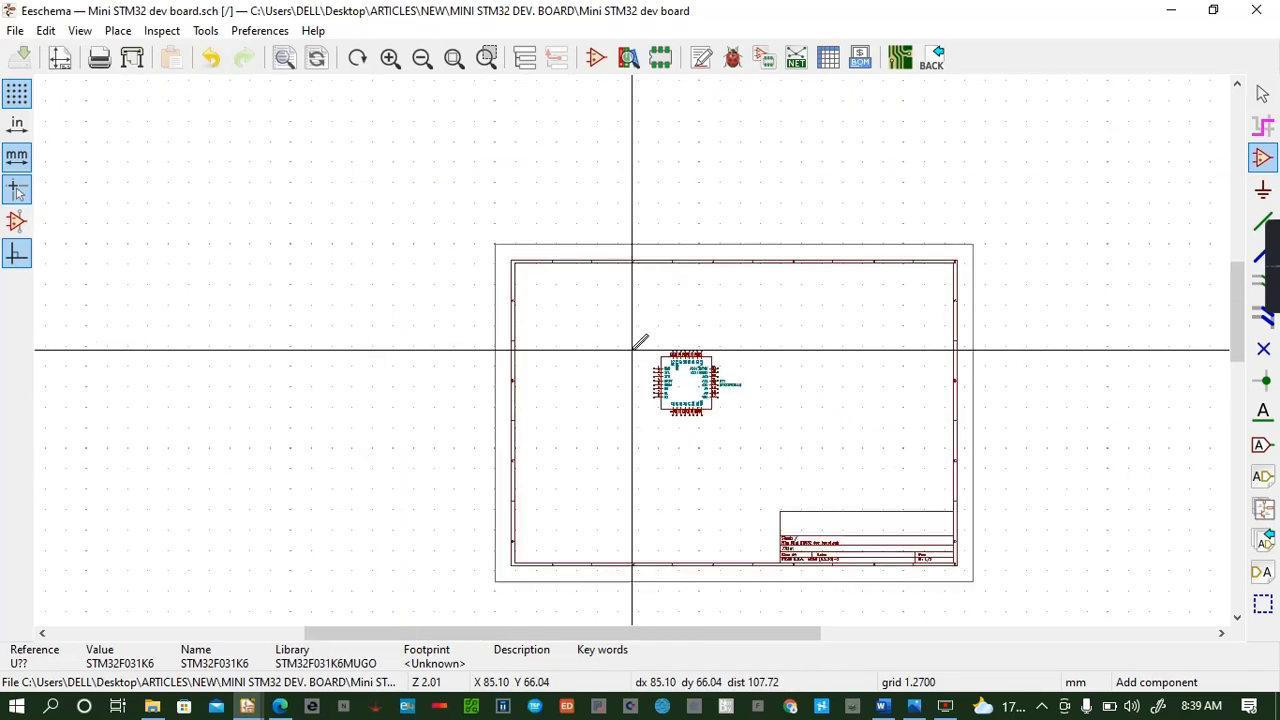
scroll(640, 343, up, 3)
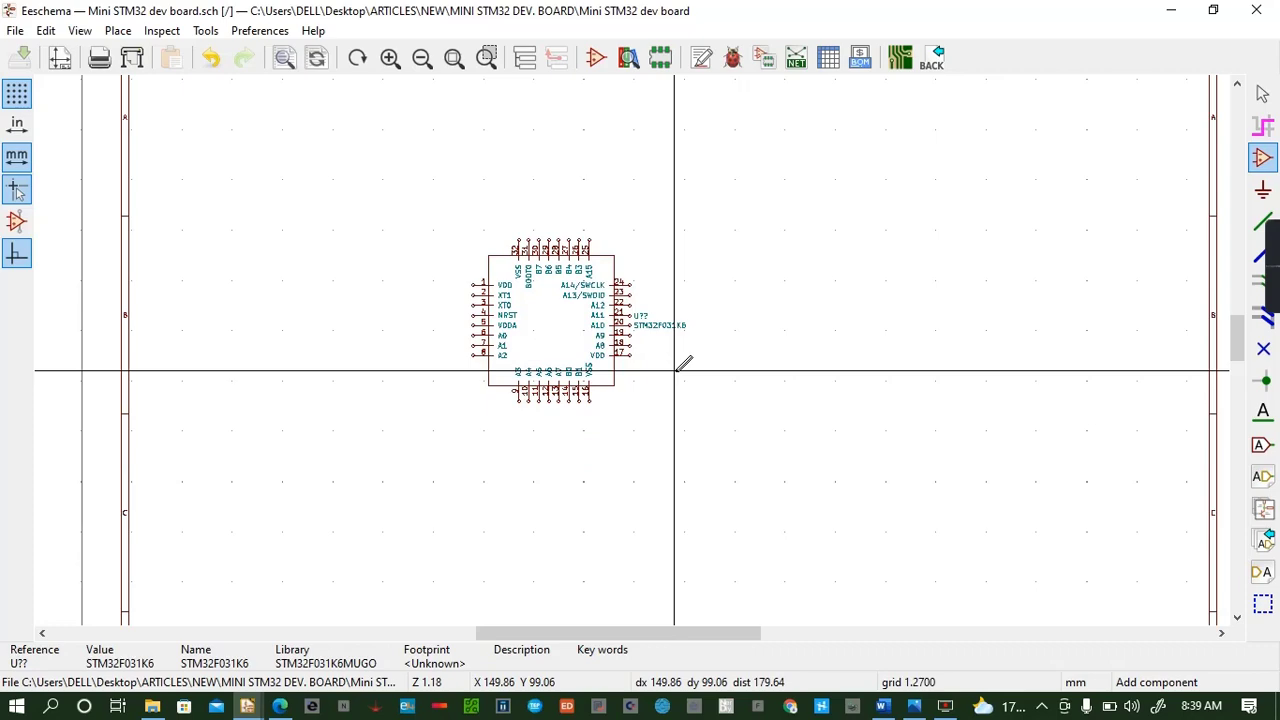
Move the reference and the STM32F031K6 value text to the centre of the symbol body, with the reference above the value
scroll(640, 343, up, 3)
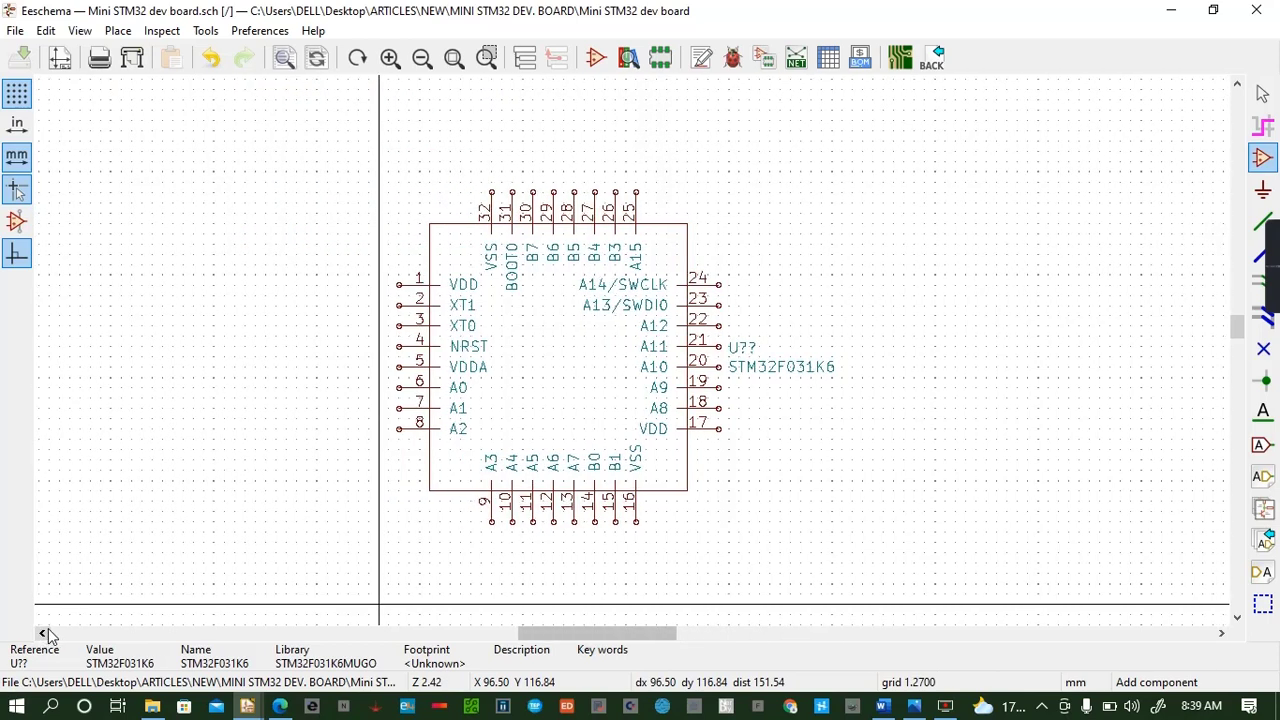
click(1237, 618)
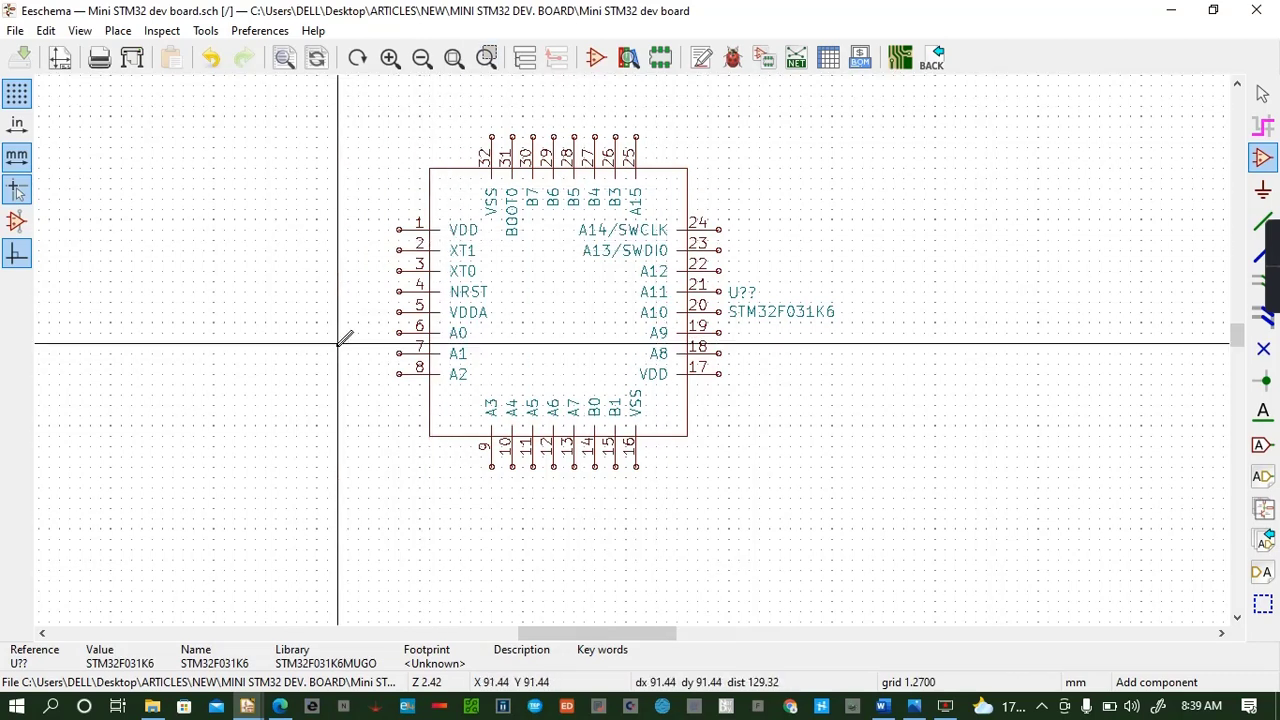
click(1237, 87)
click(1237, 87)
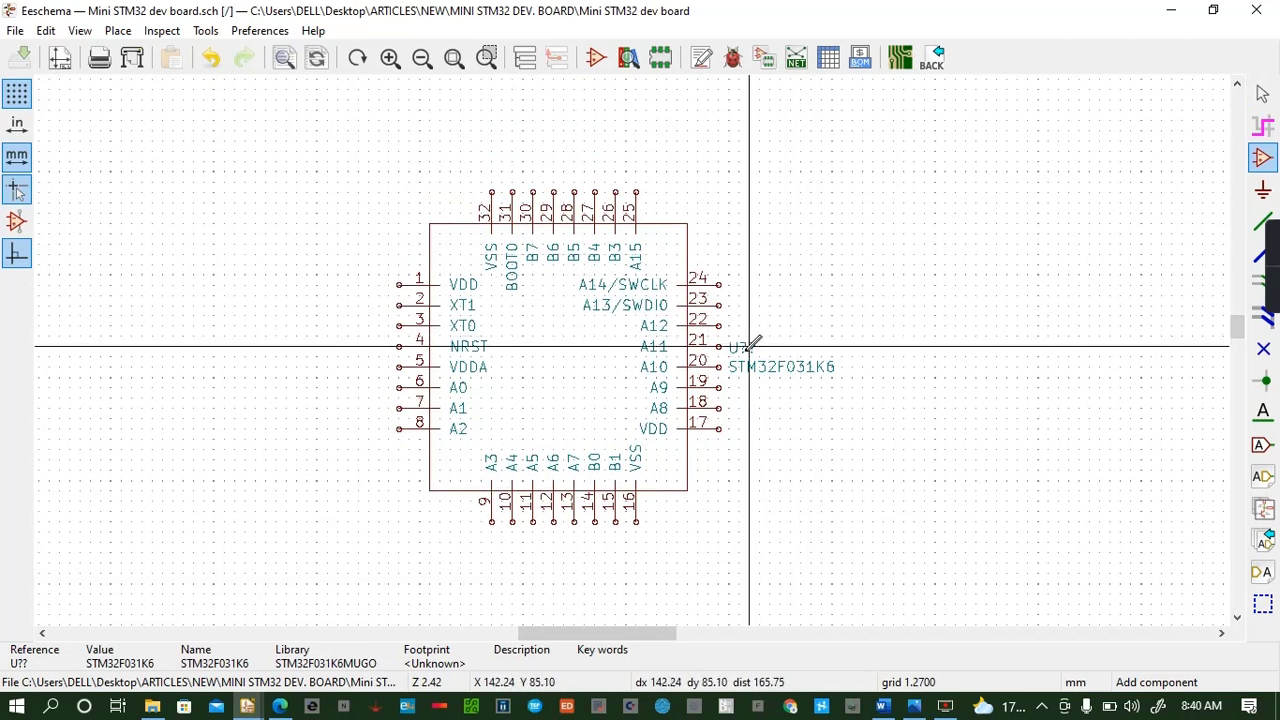
click(532, 337)
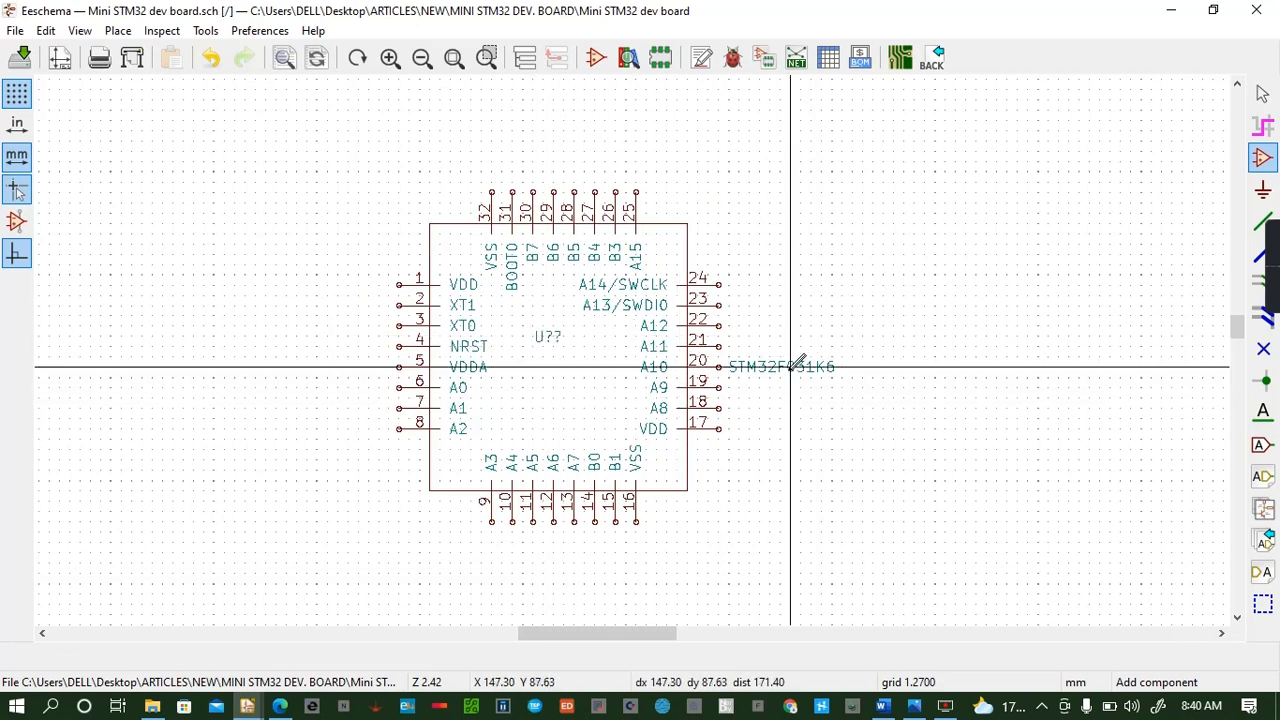
key(m)
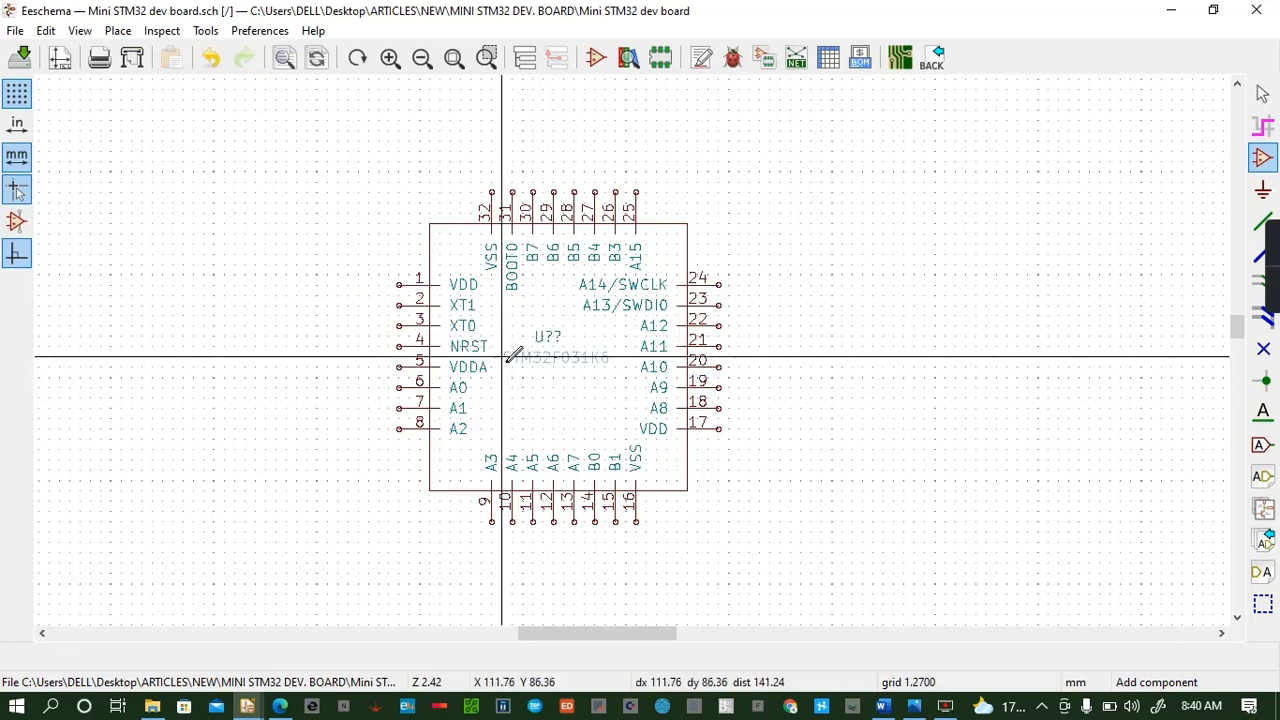
click(502, 364)
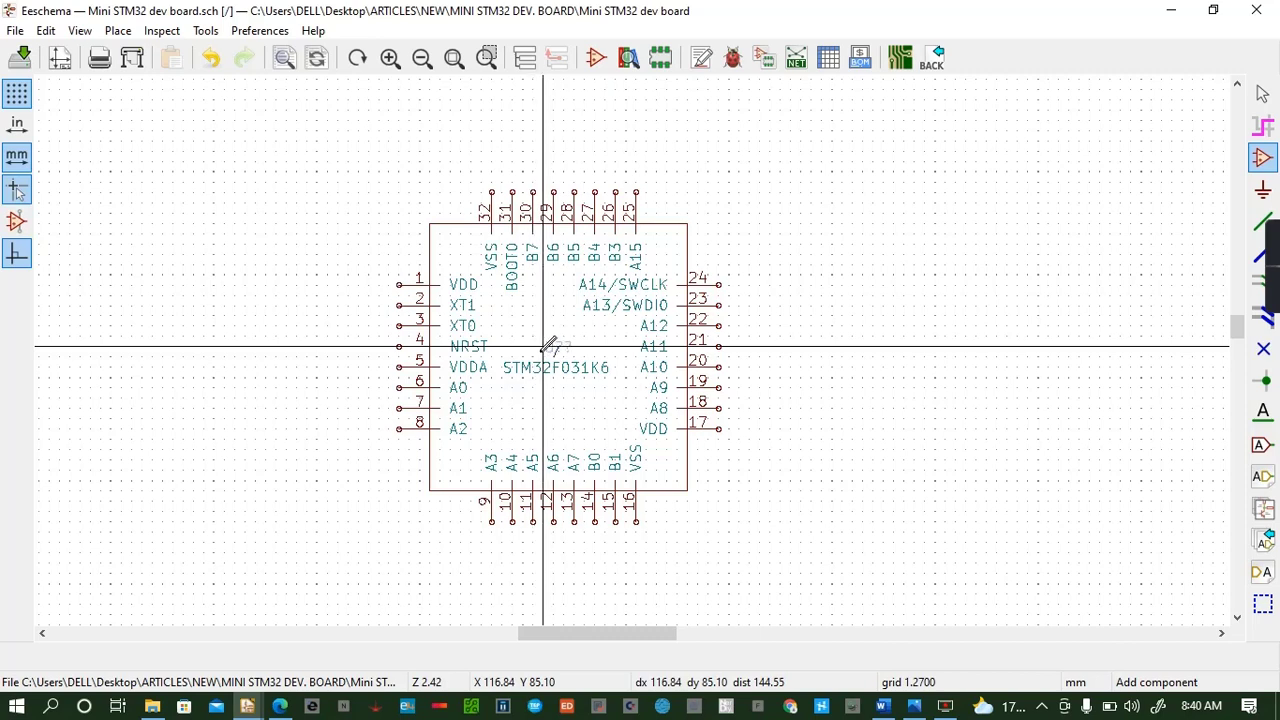
click(543, 347)
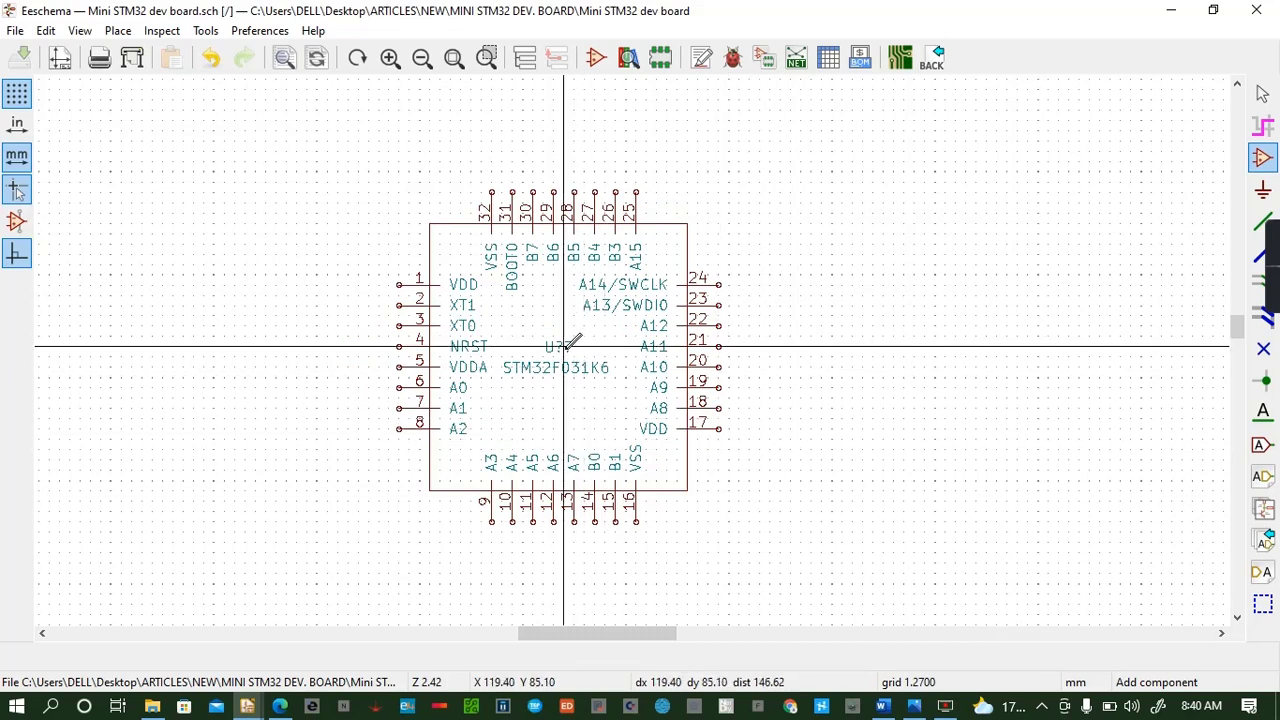
Change the microcontroller's reference text to U?
key(e)
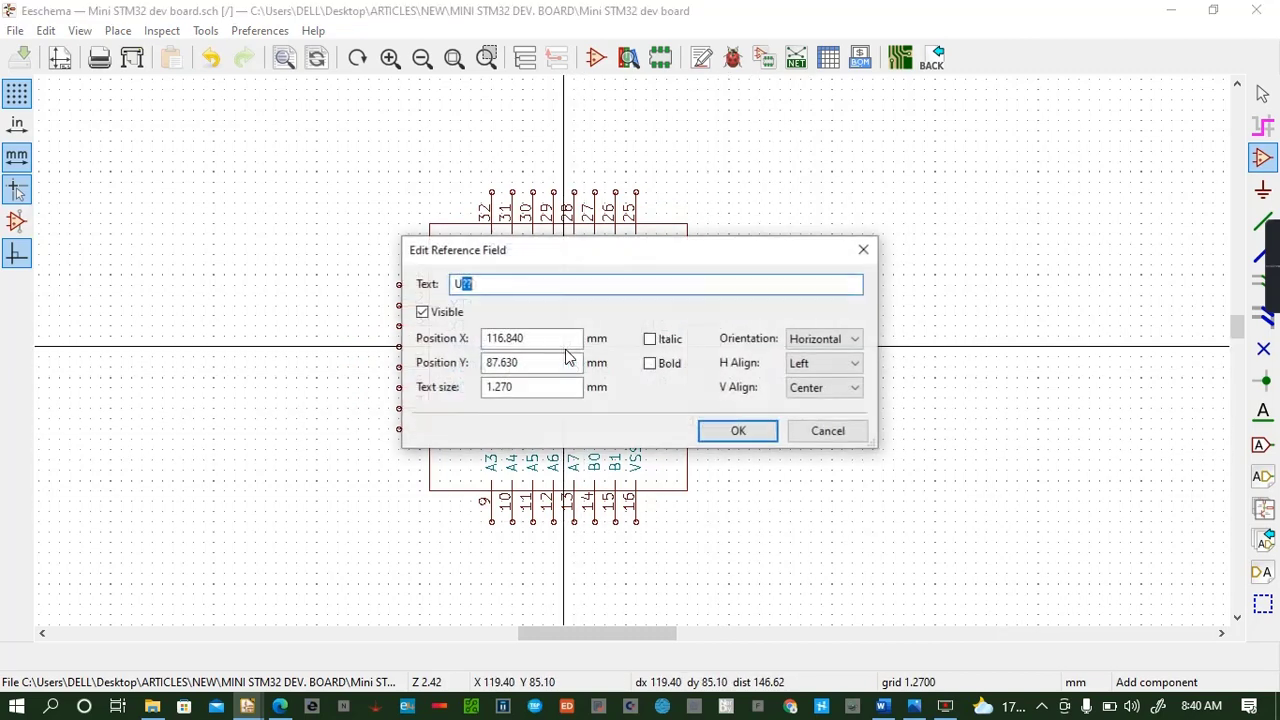
click(492, 283)
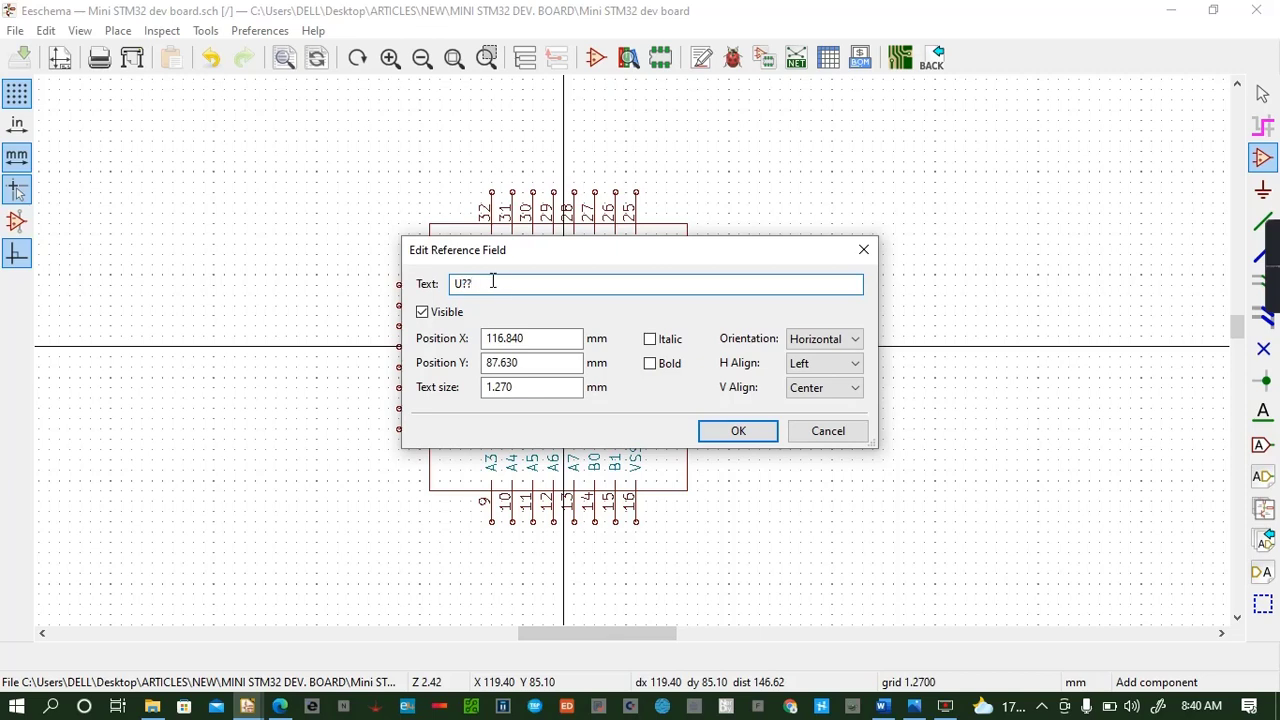
click(738, 431)
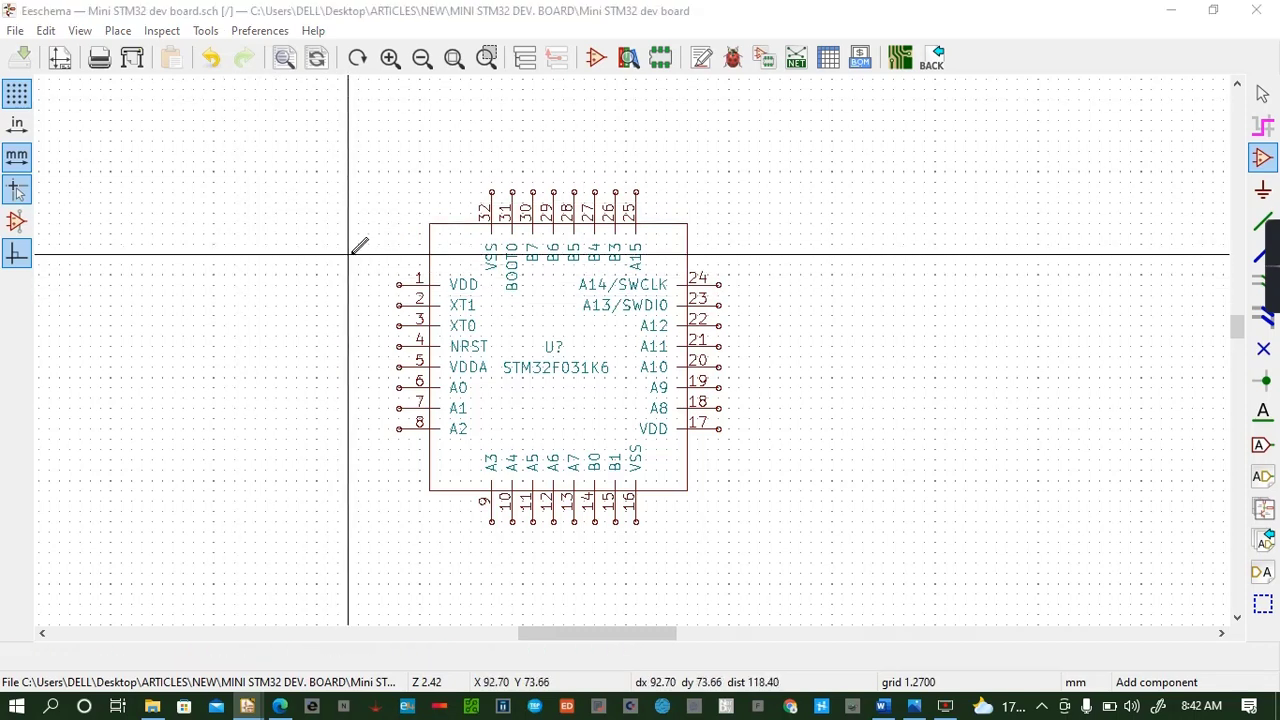
Place a C_Small unpolarized capacitor above and to the left of the microcontroller's pin 1
click(358, 247)
click(264, 129)
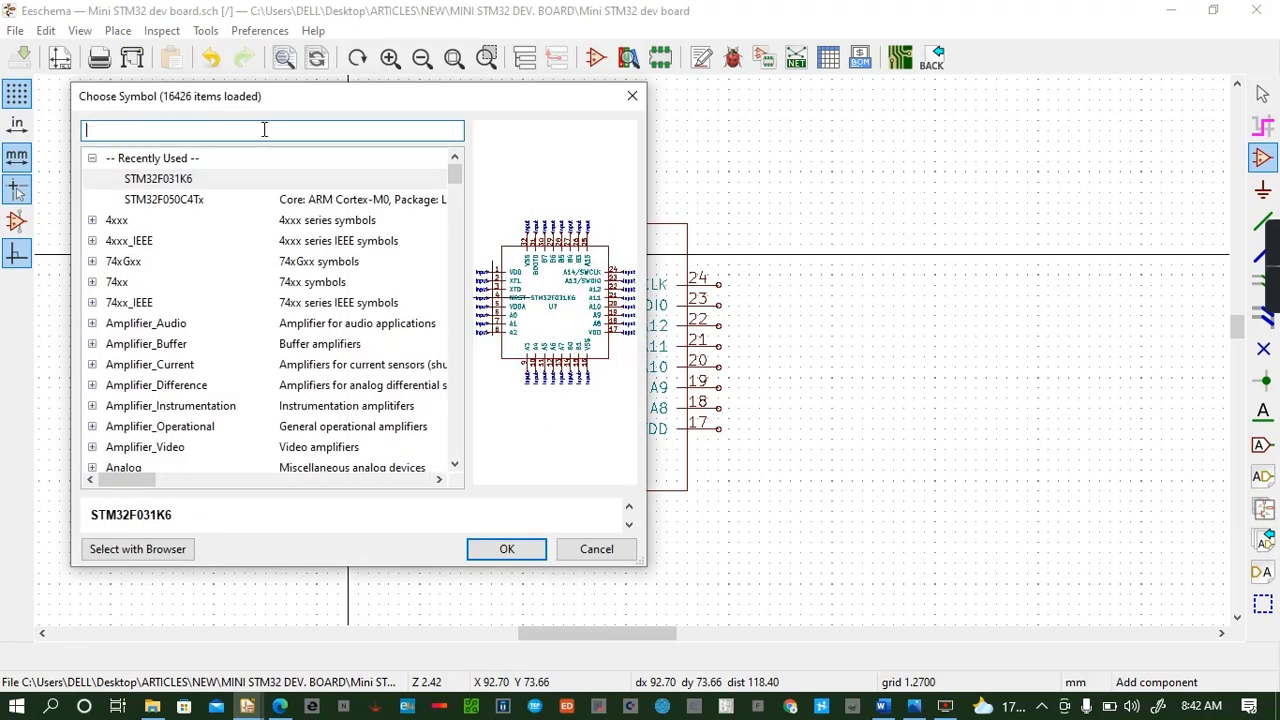
text(CAP)
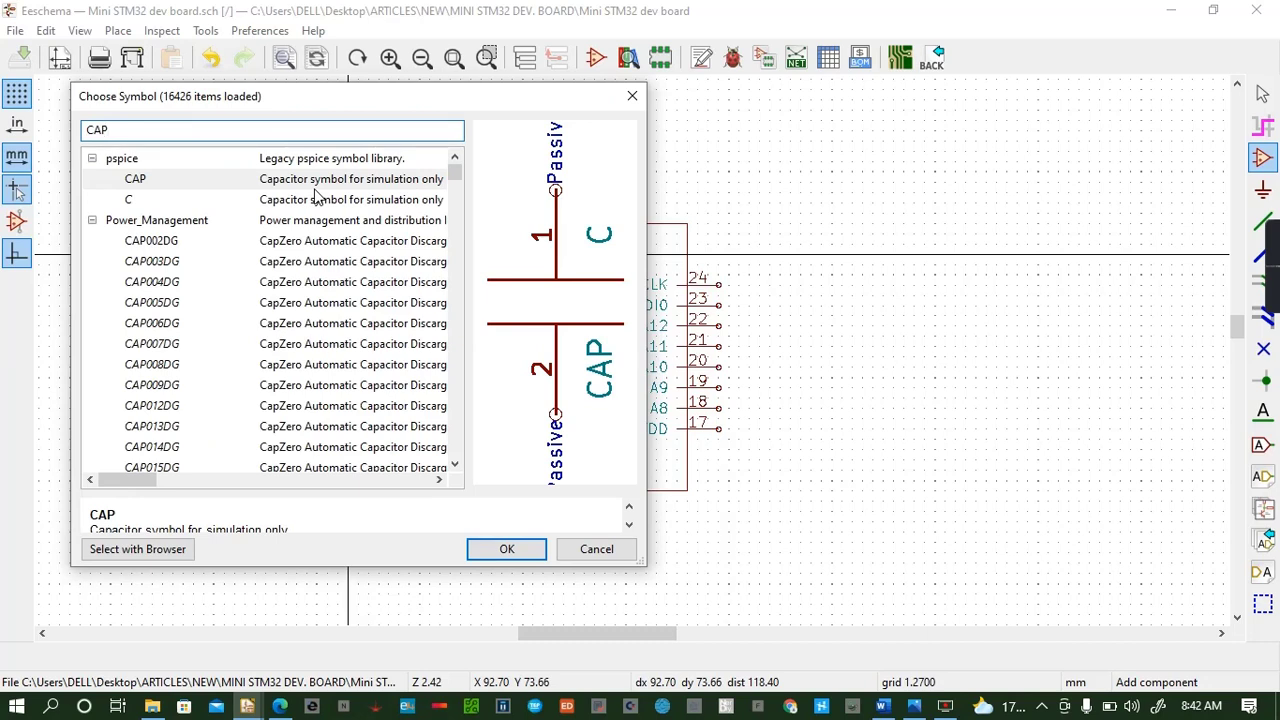
text(AC)
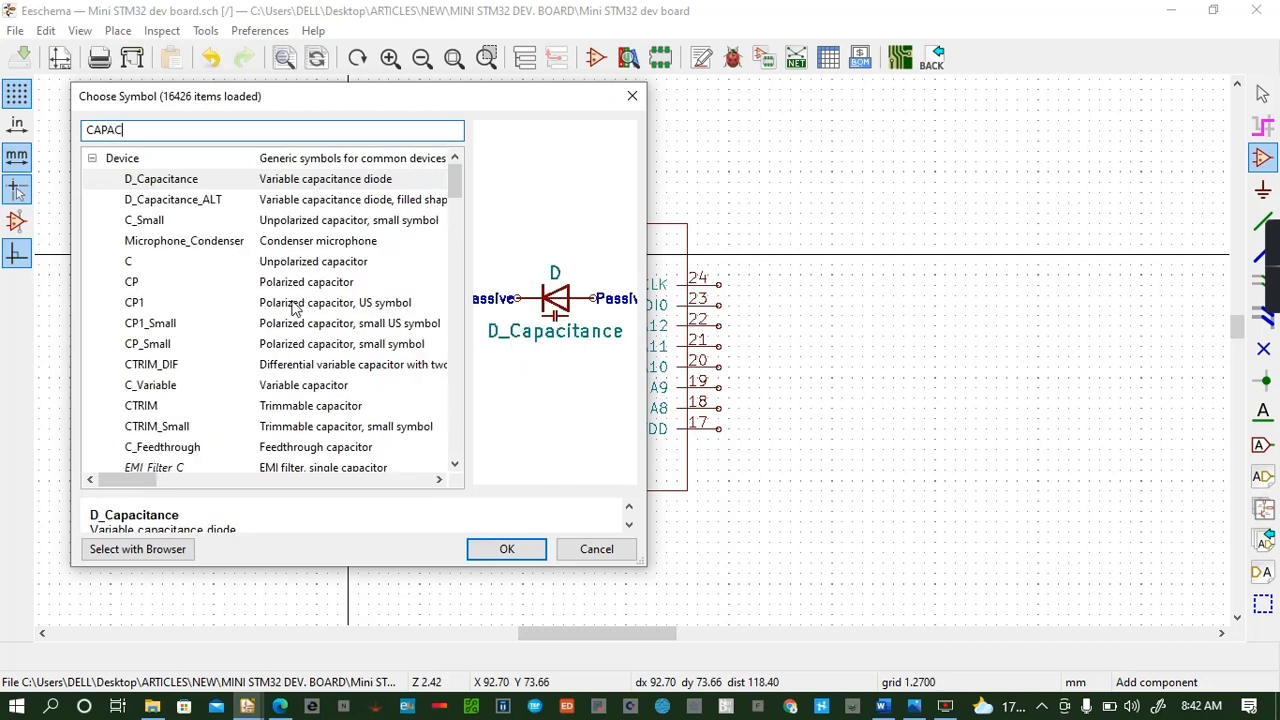
click(314, 222)
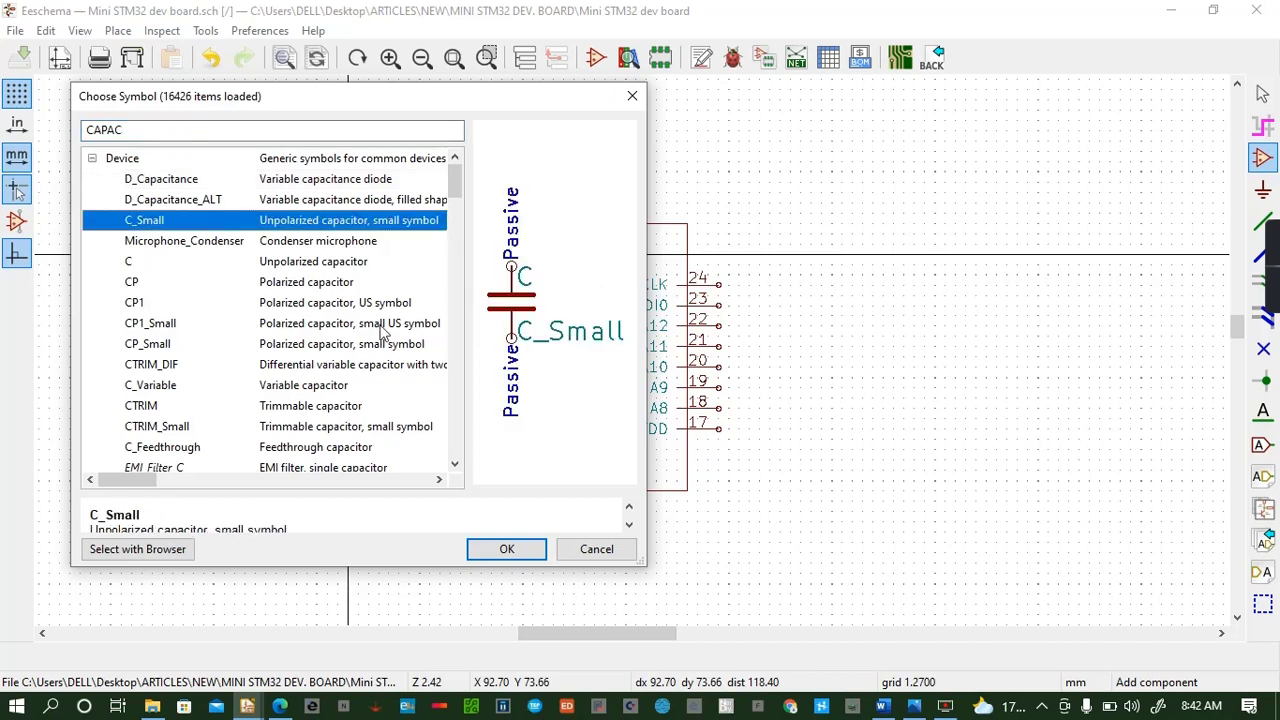
click(506, 548)
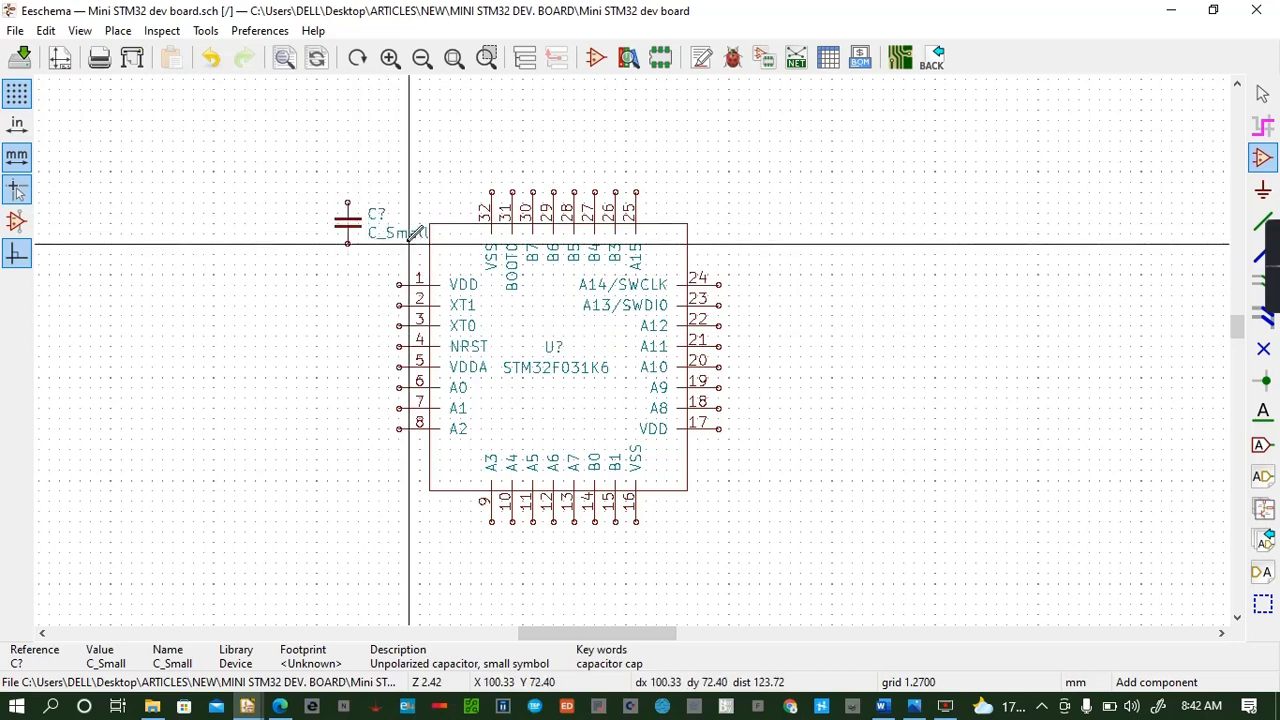
click(348, 222)
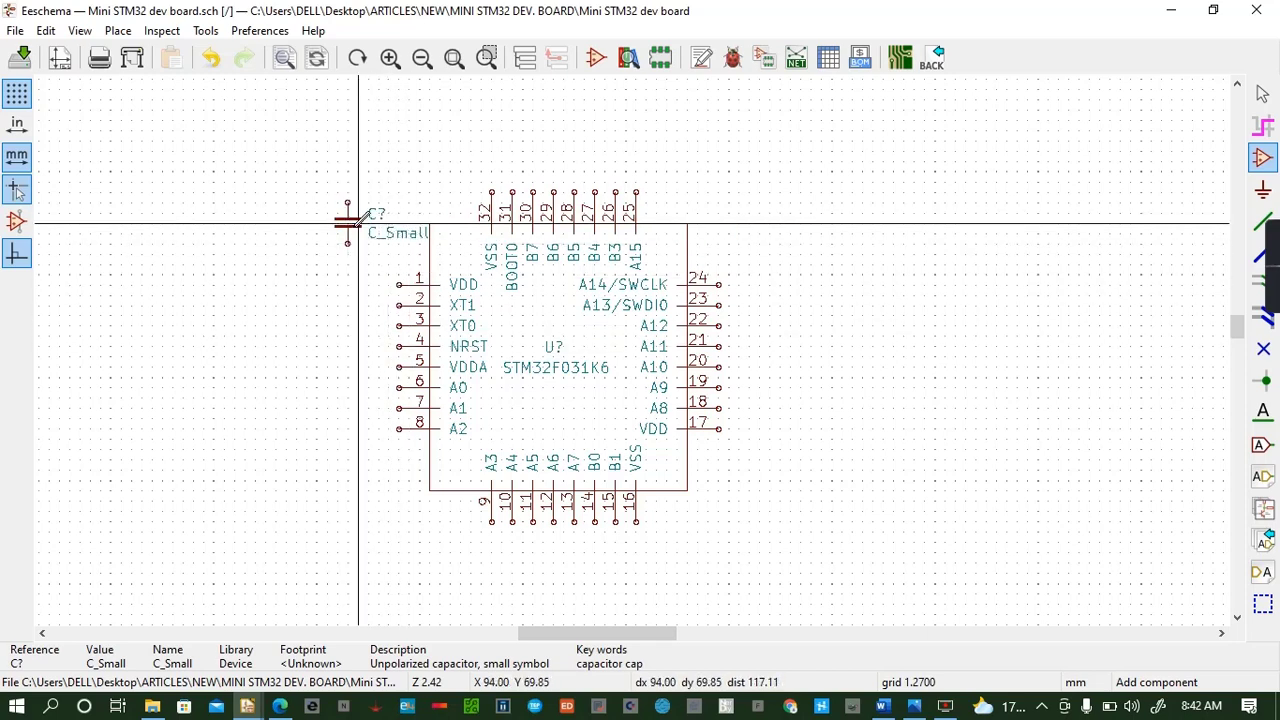
Set the capacitor's value to 1000nF
key(v)
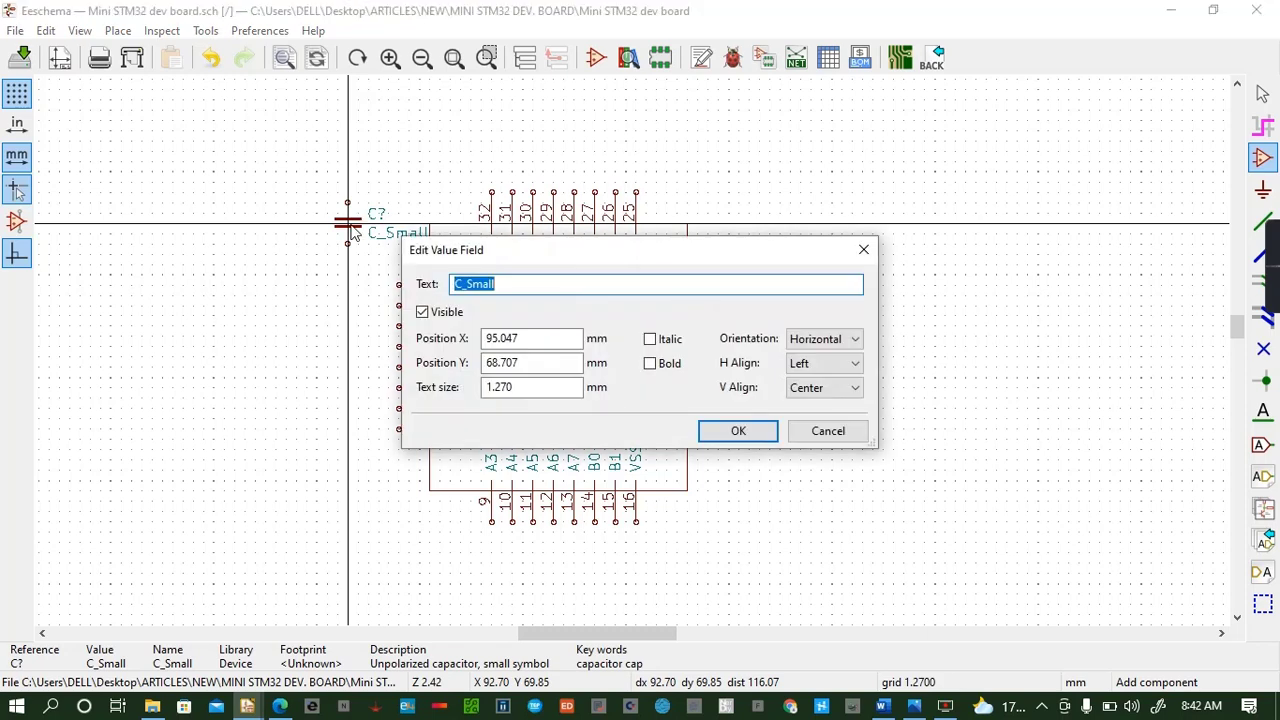
text(1000)
text(0)
key(BackSpace)
text(nF)
click(758, 437)
Move the capacitor's reference and value to its left side and wire its lower pin to VDD pin 1
click(348, 224)
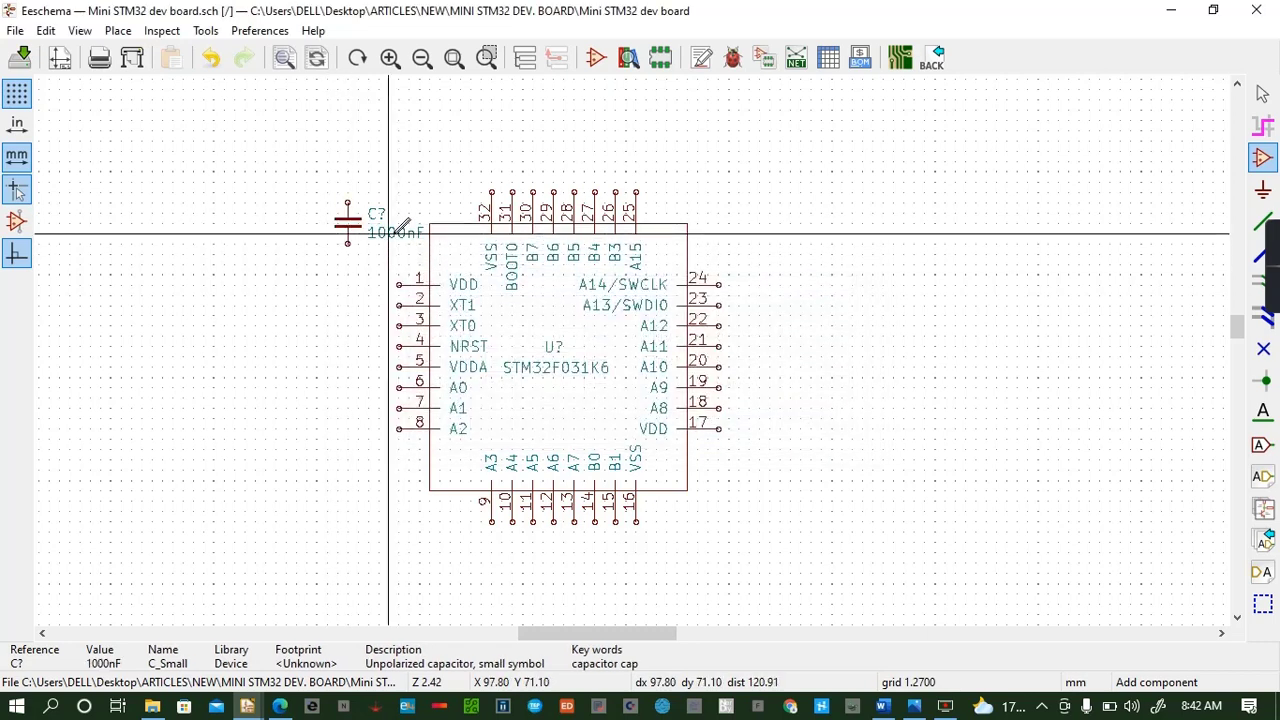
key(m)
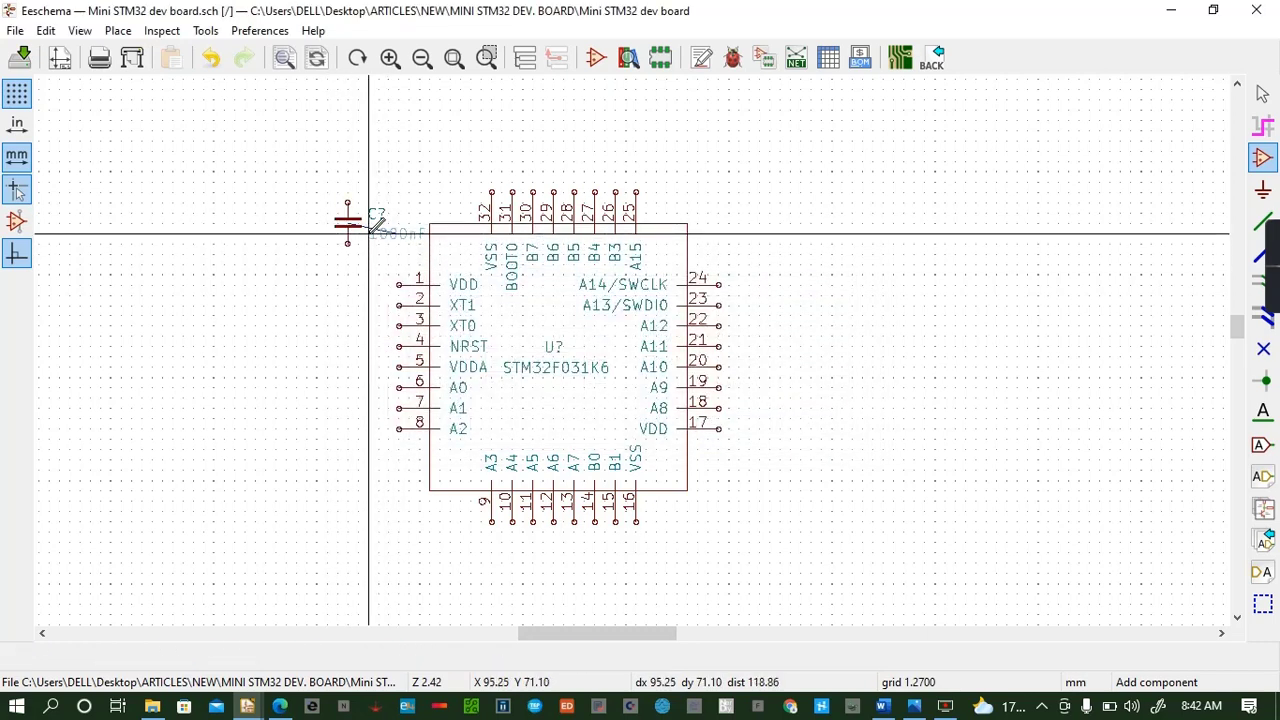
click(288, 245)
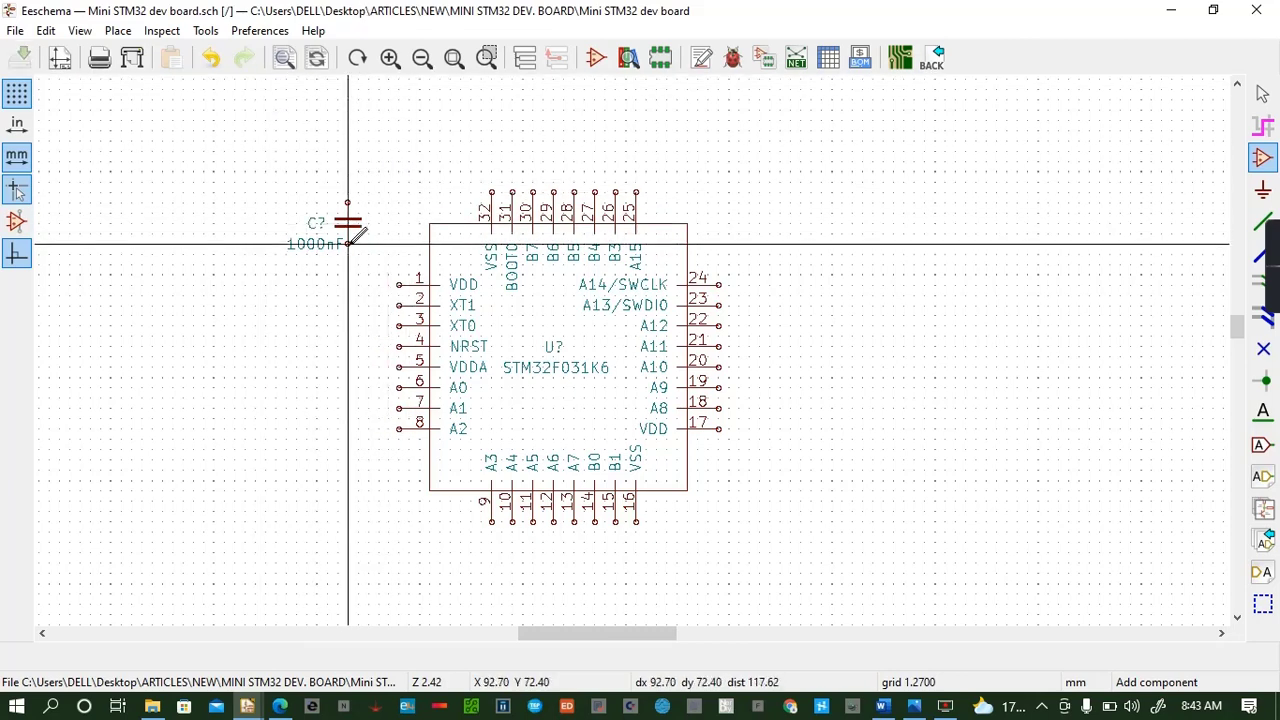
key(w)
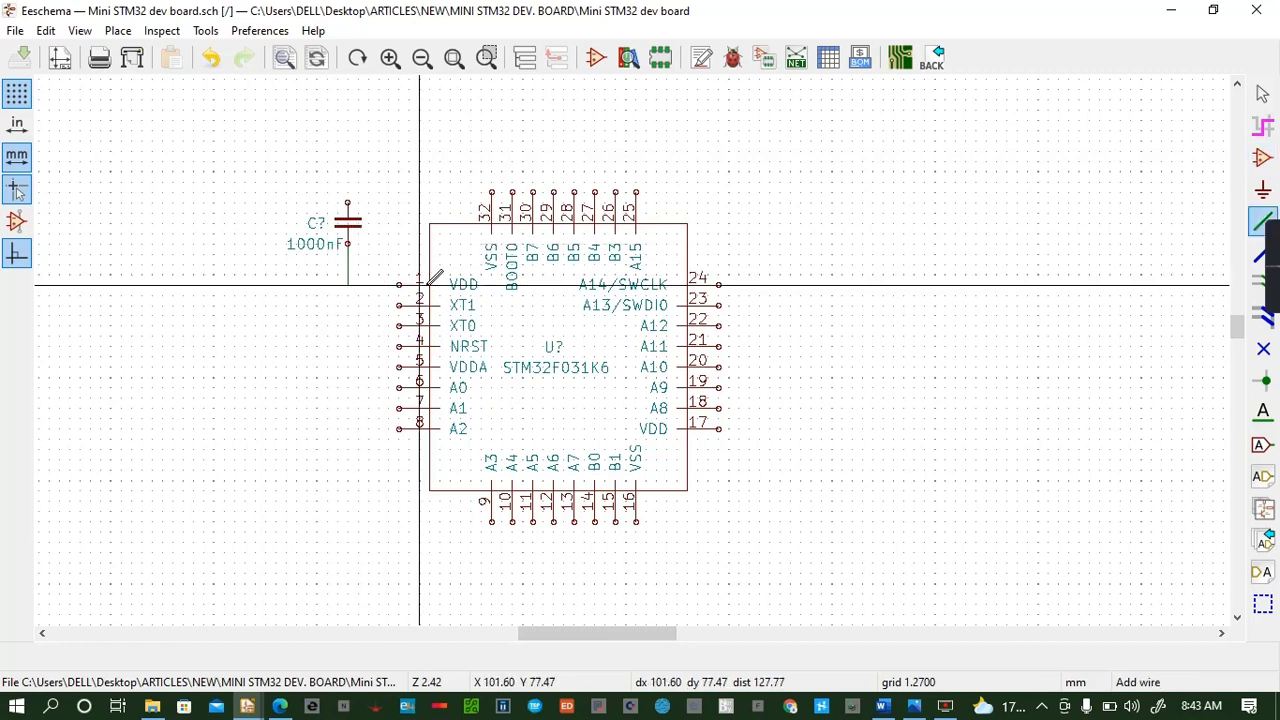
click(399, 285)
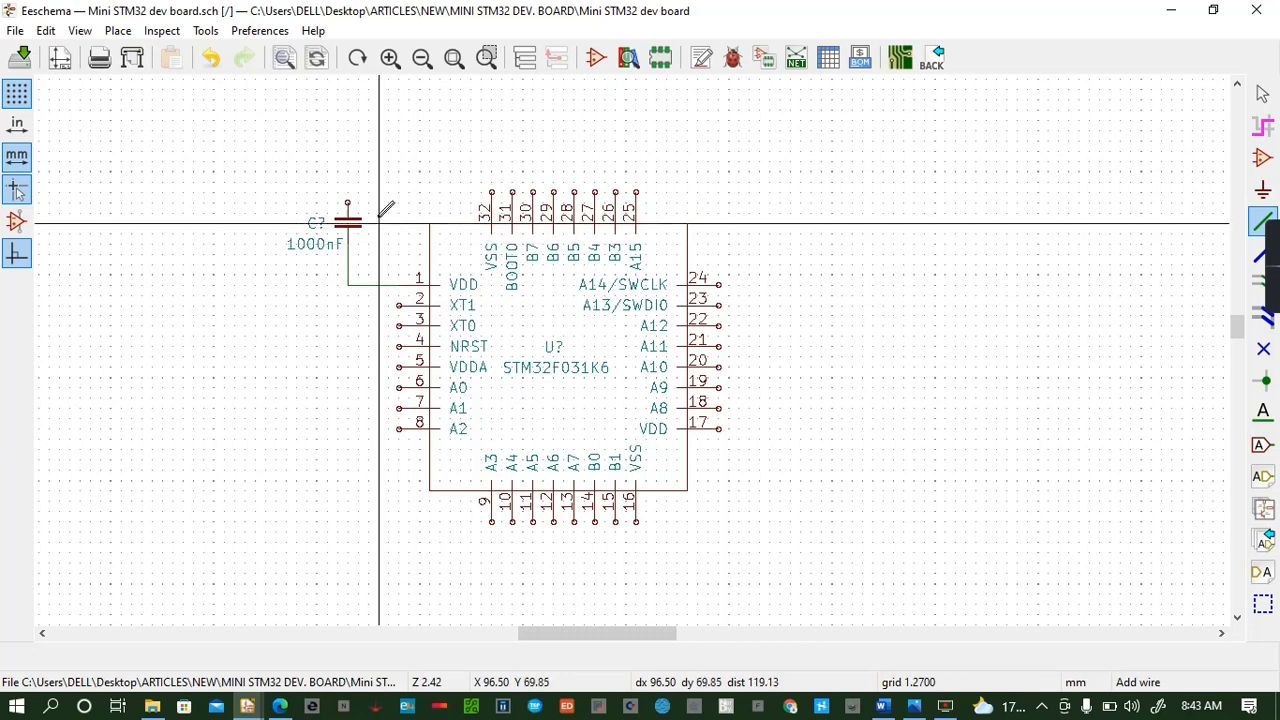
Place a GND symbol, flipped to point upward, above the capacitor and wire it to the capacitor's upper pin
key(a)
click(360, 143)
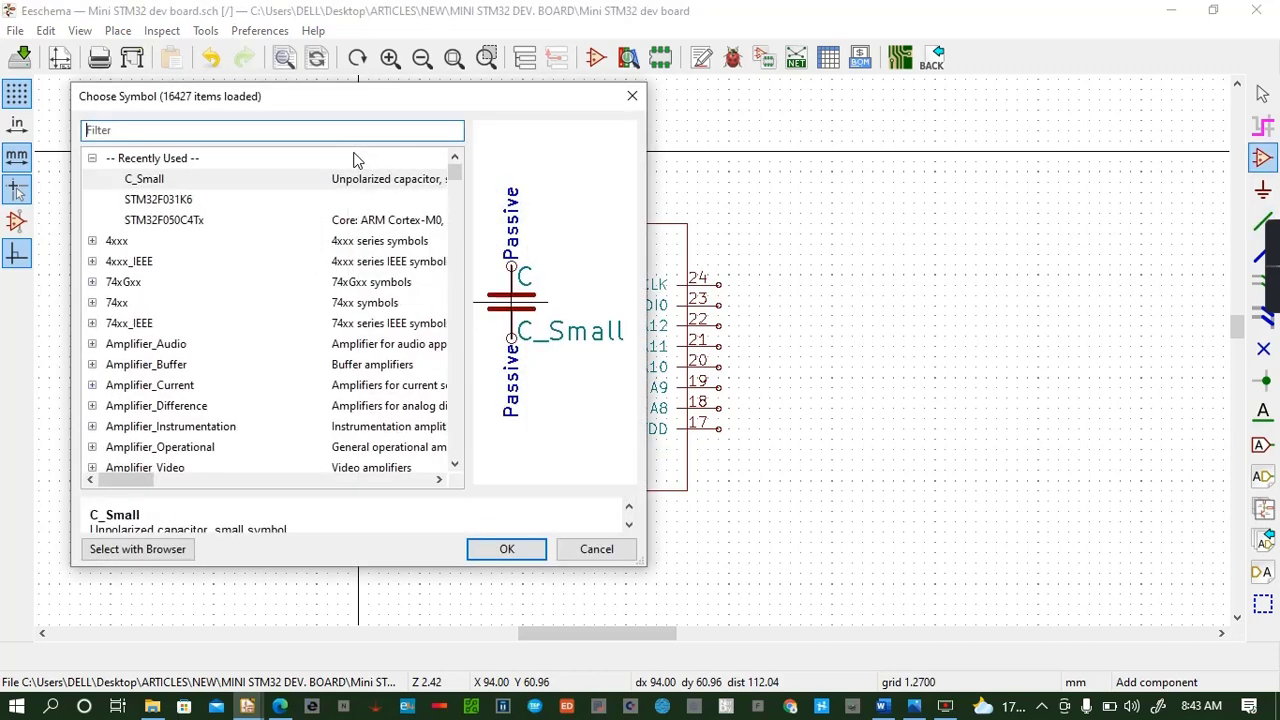
text(gnd)
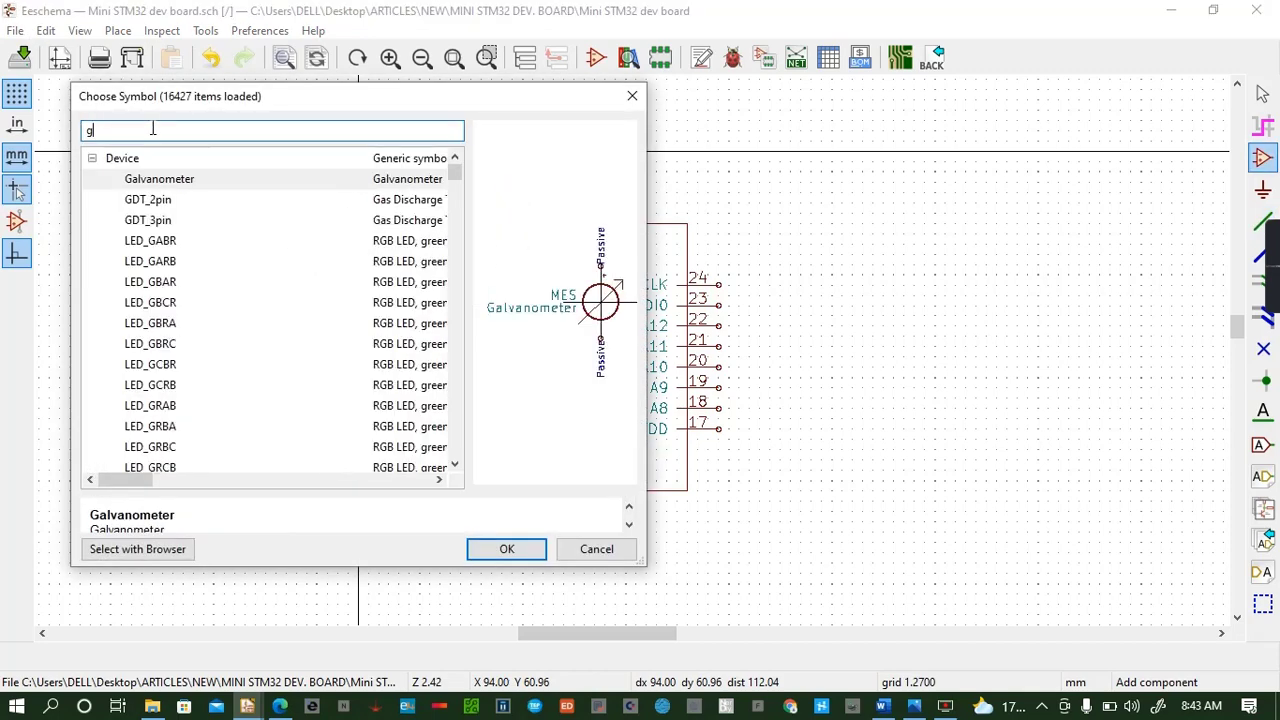
click(505, 548)
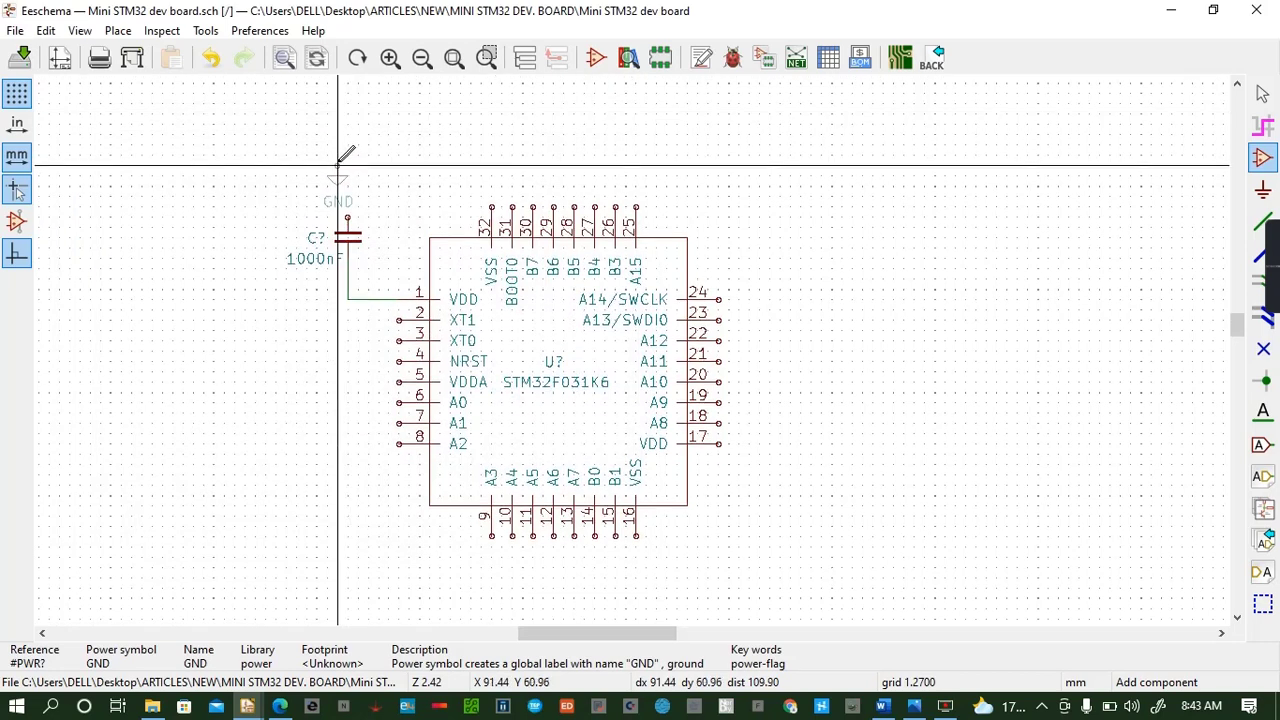
key(x)
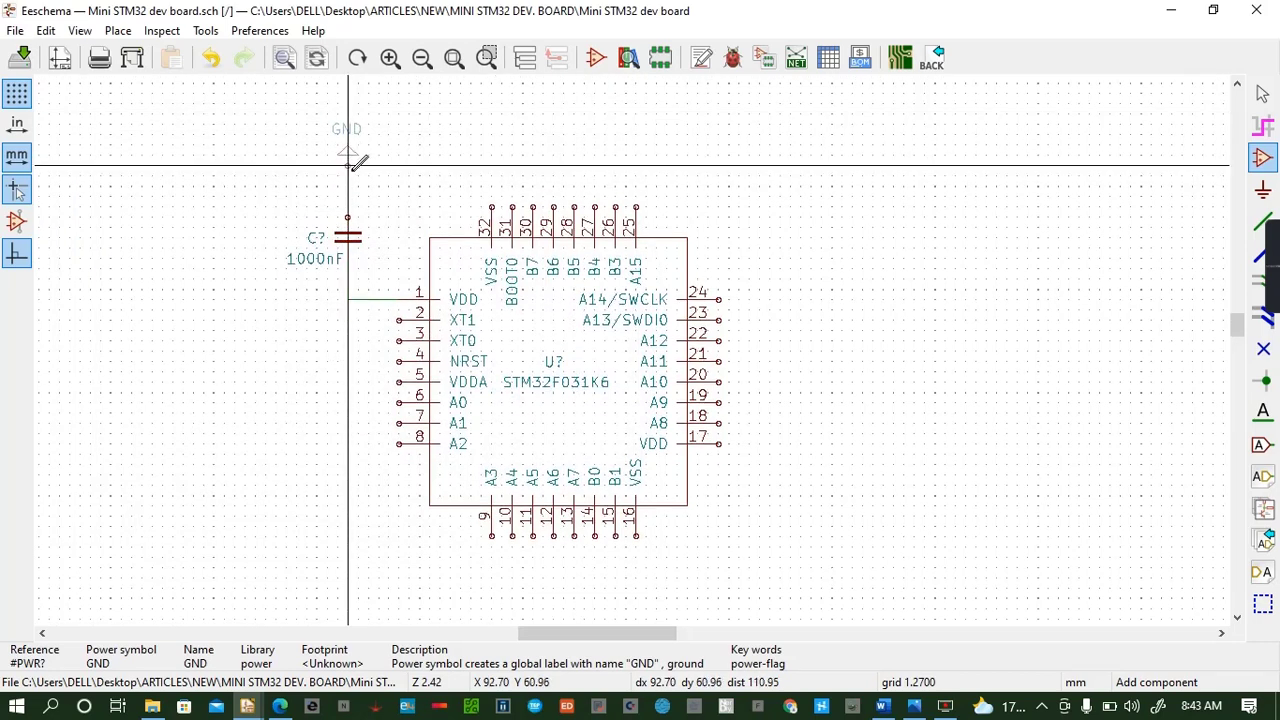
click(348, 175)
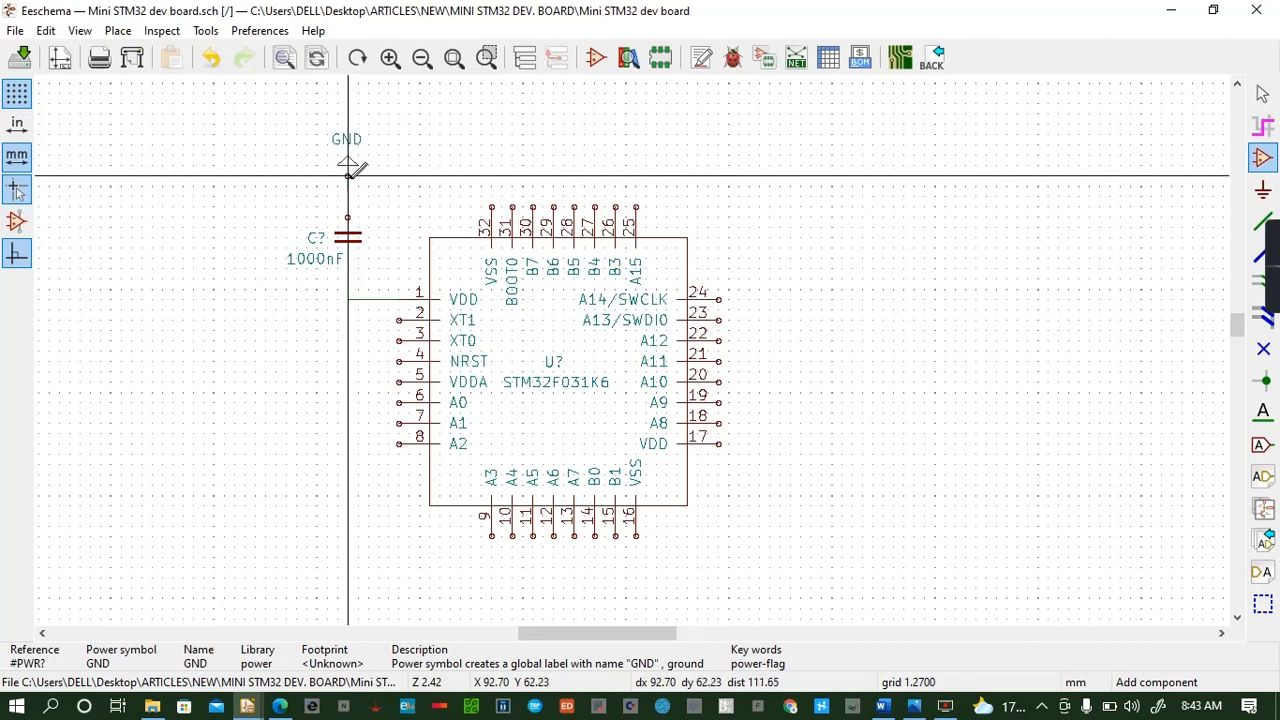
key(w)
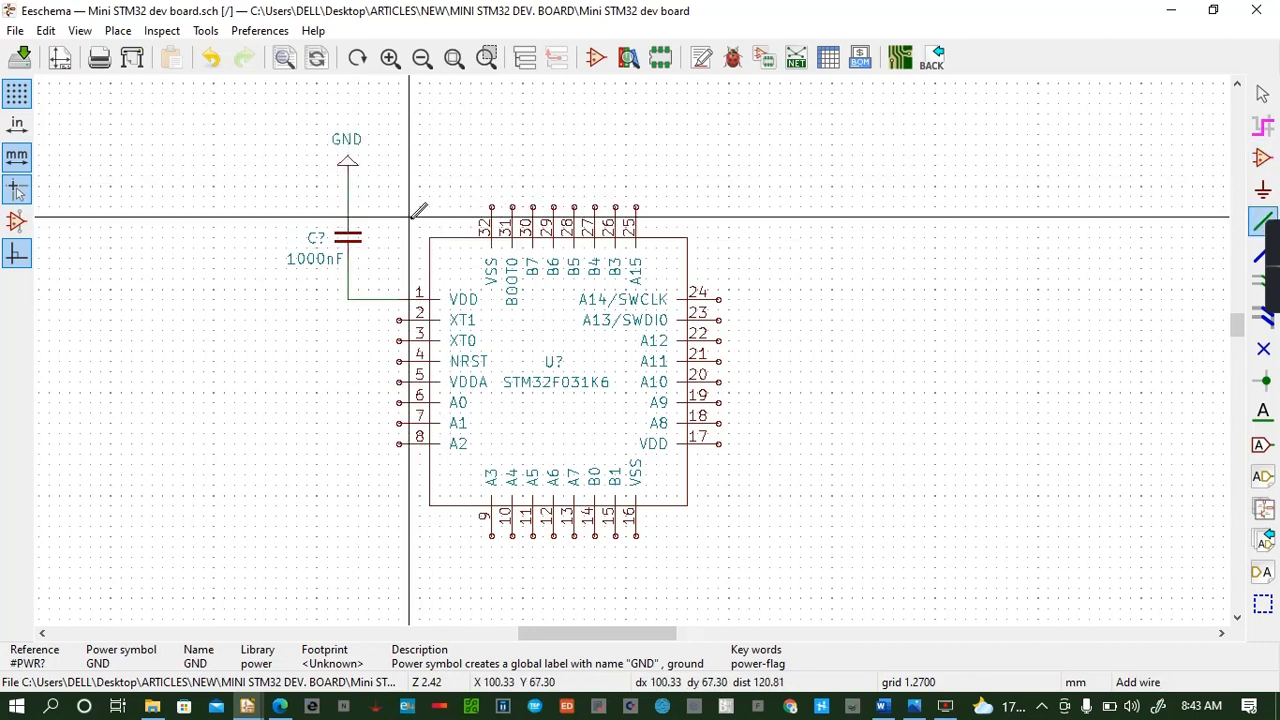
Place a +3V3 power symbol to the right of the capacitor and wire it to the line between the capacitor and VDD pin 1
key(p)
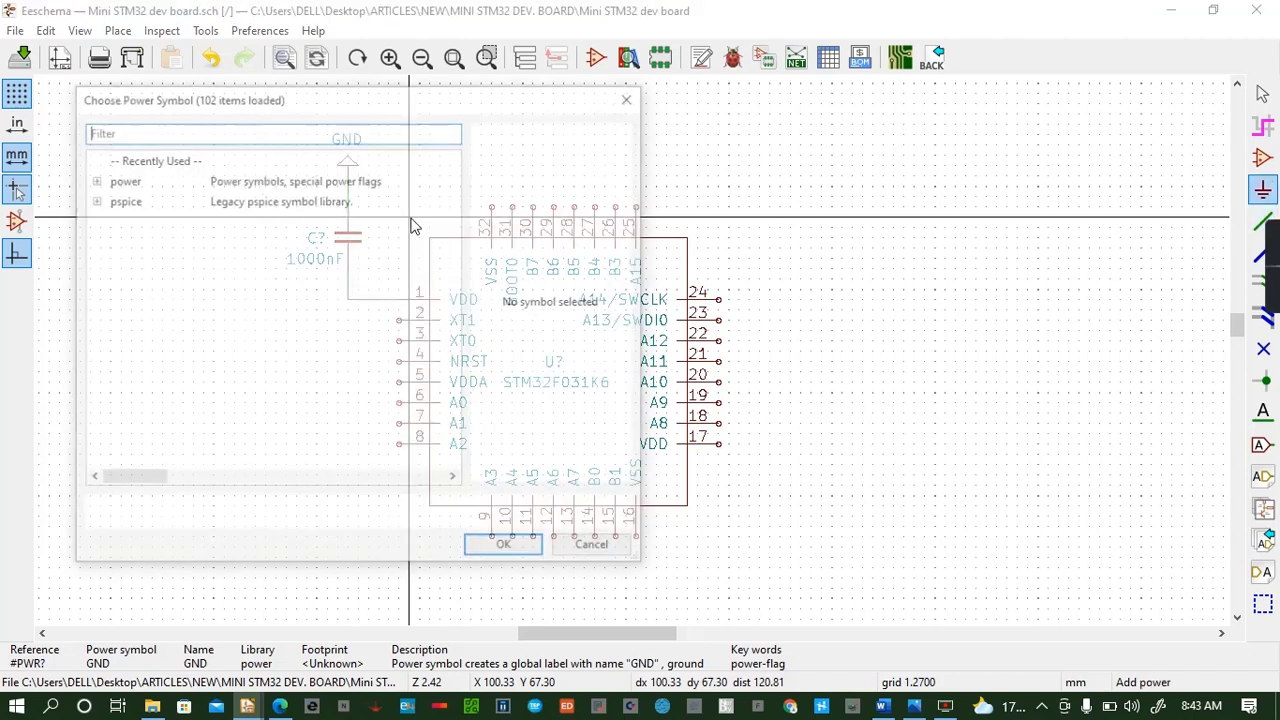
text(3v3)
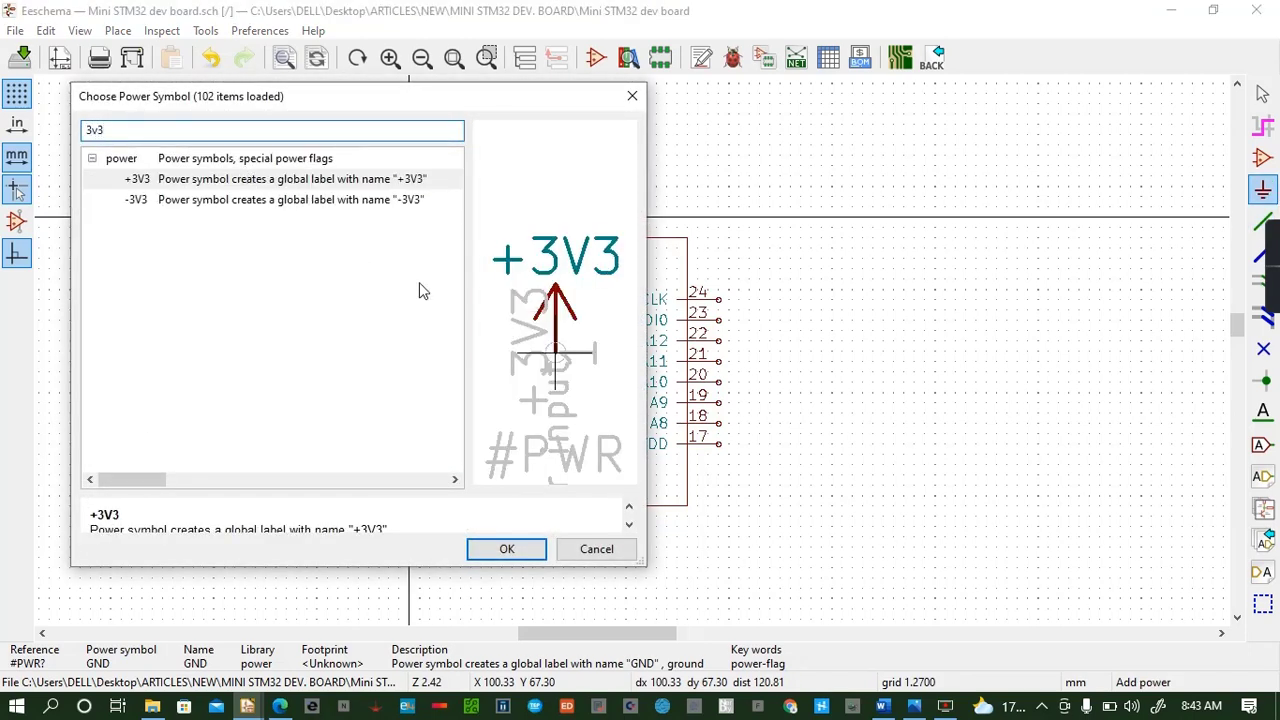
click(527, 550)
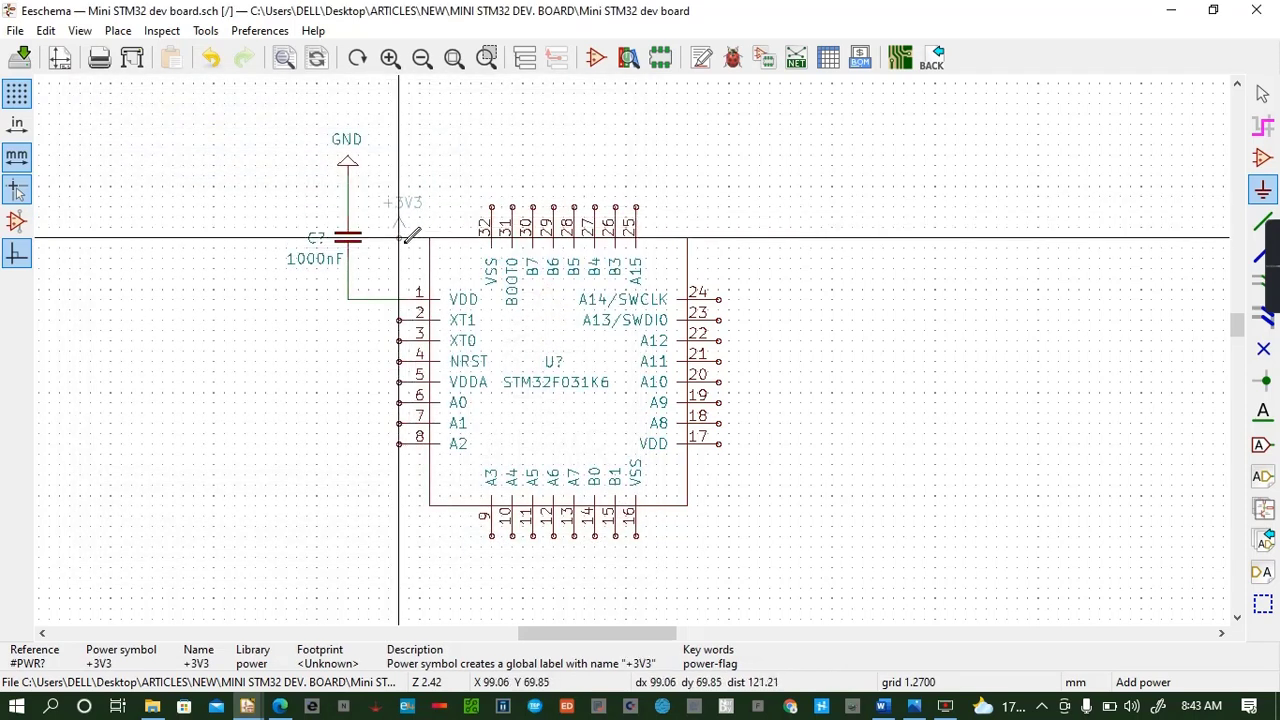
click(398, 238)
click(398, 238)
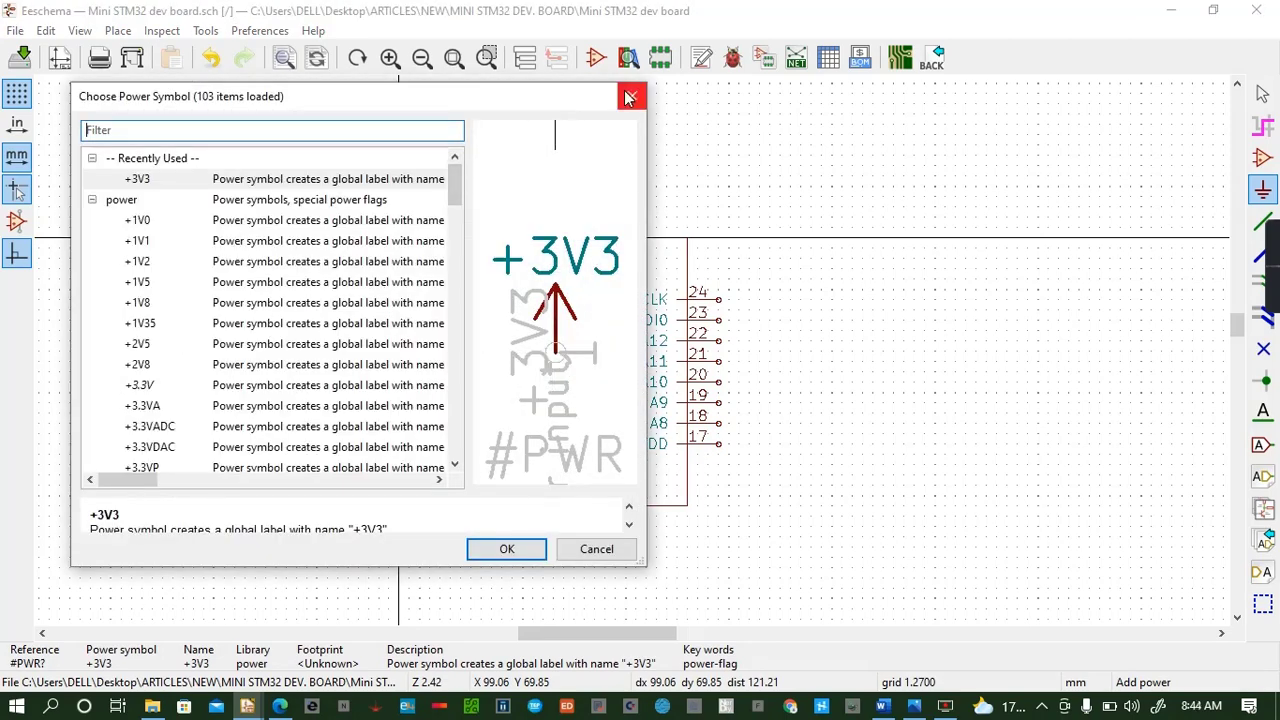
key(Escape)
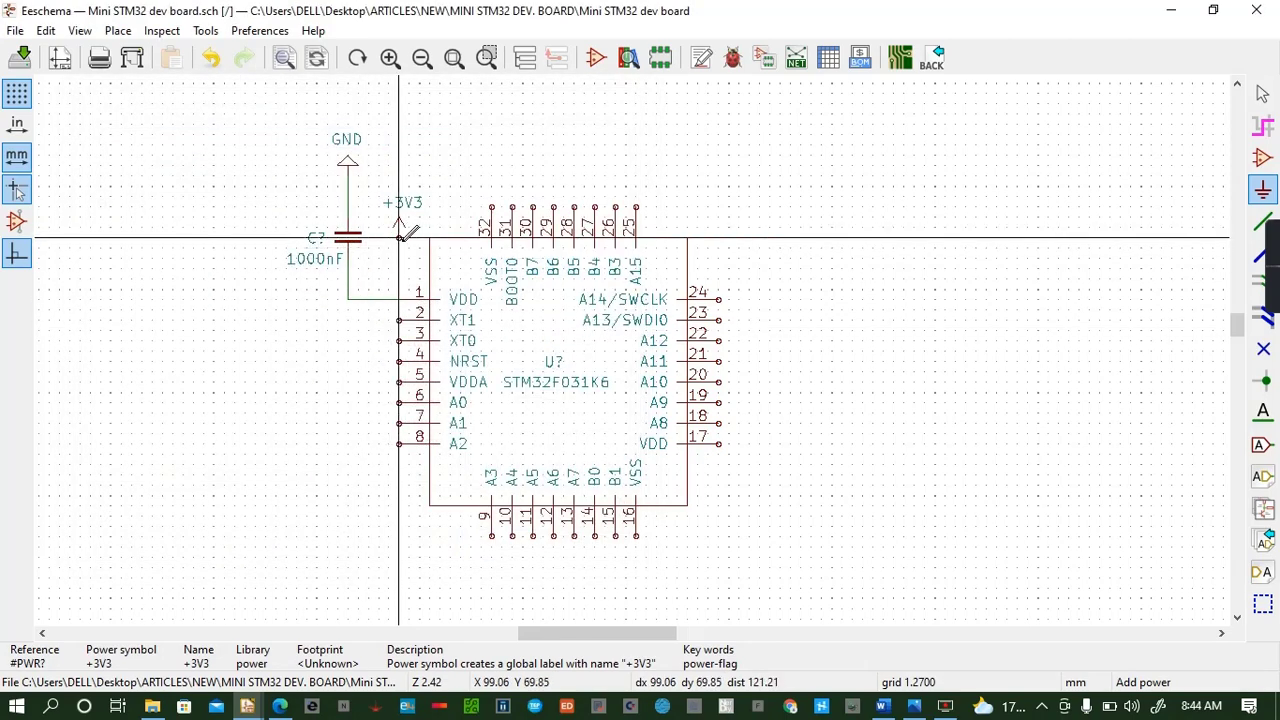
key(w)
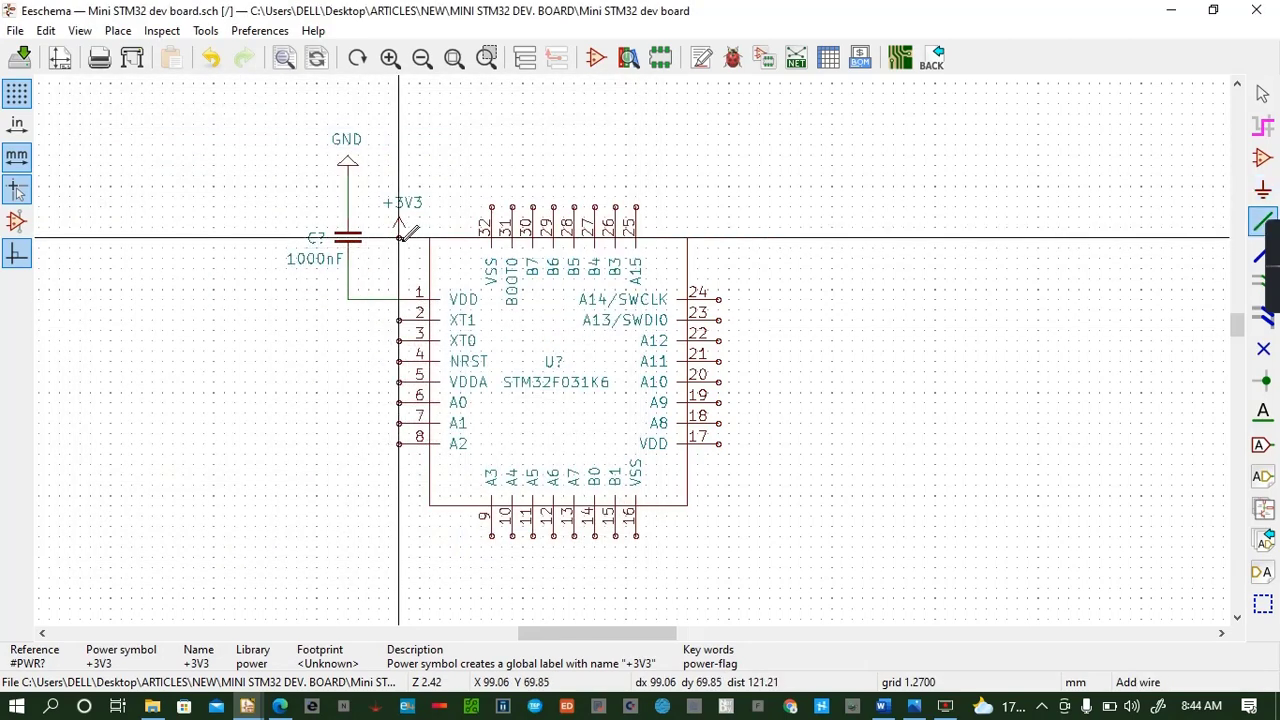
click(348, 268)
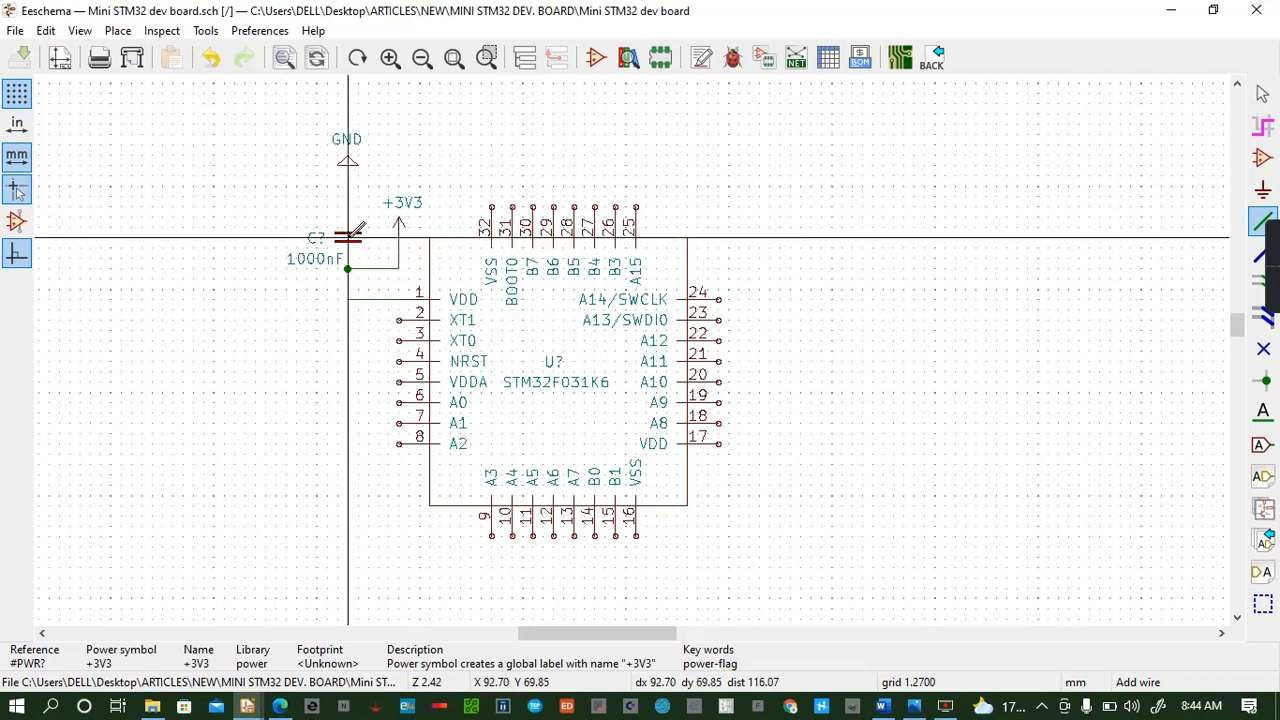
Correct the value of the capacitor between GND and VDD pin 1 to 100nF
key(e)
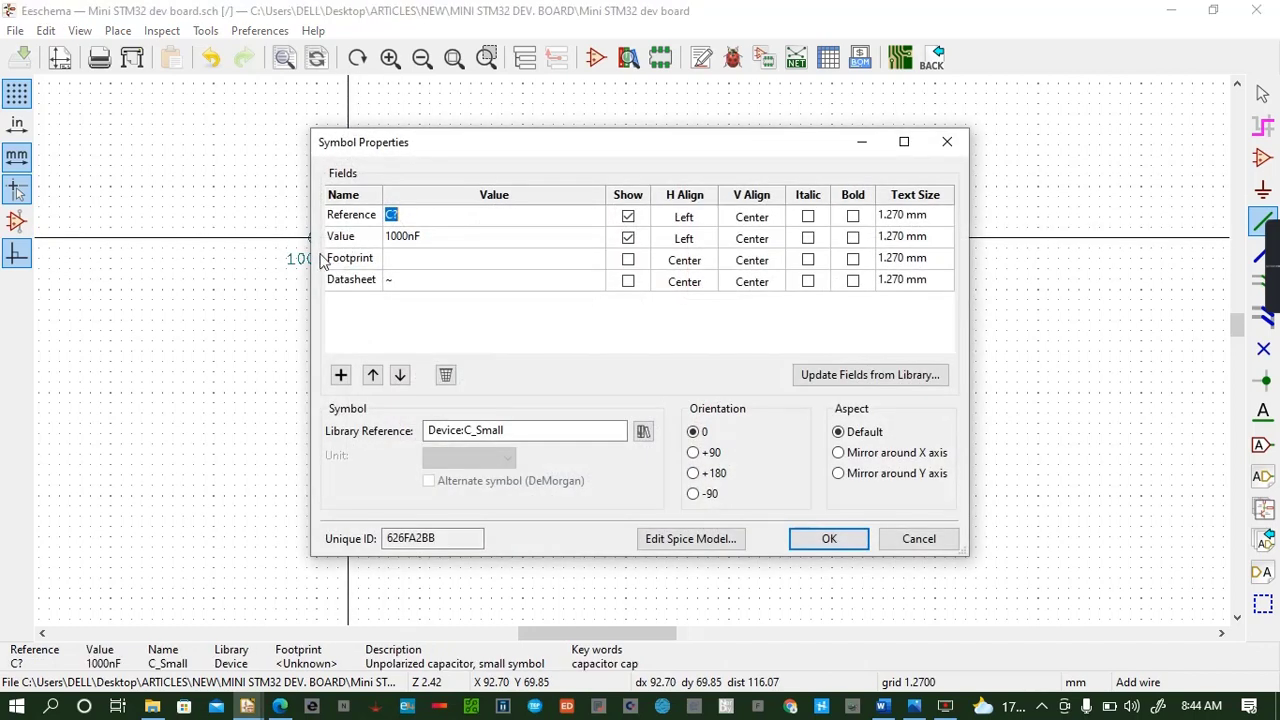
click(397, 240)
click(396, 236)
key(BackSpace)
click(824, 541)
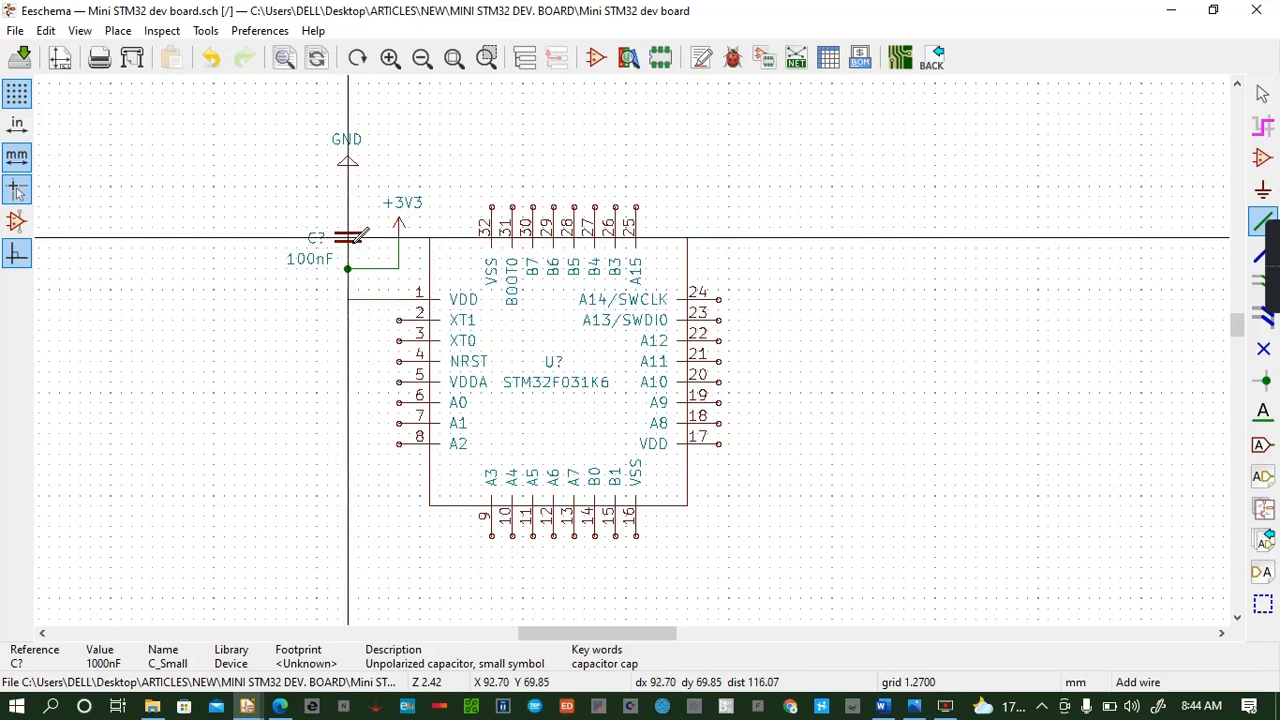
Place a copy of the 100nF capacitor to its lower left and set the copy's value to 20 pF
key(c)
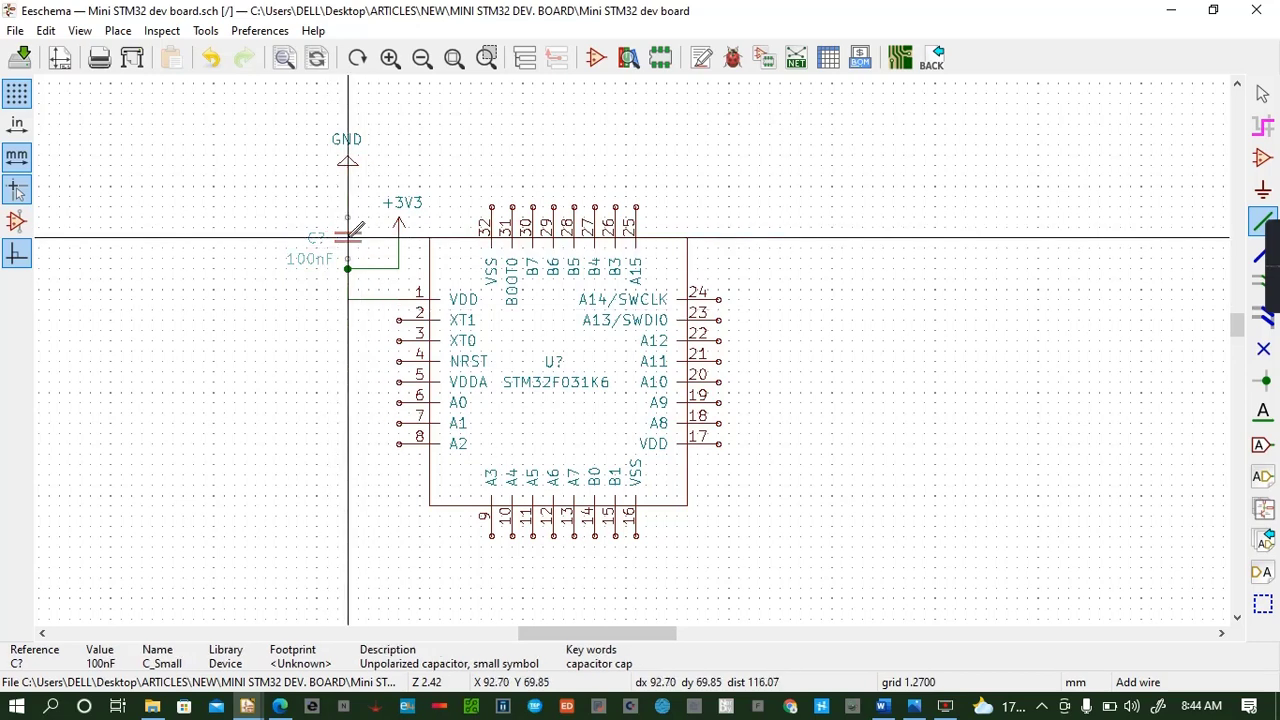
click(286, 290)
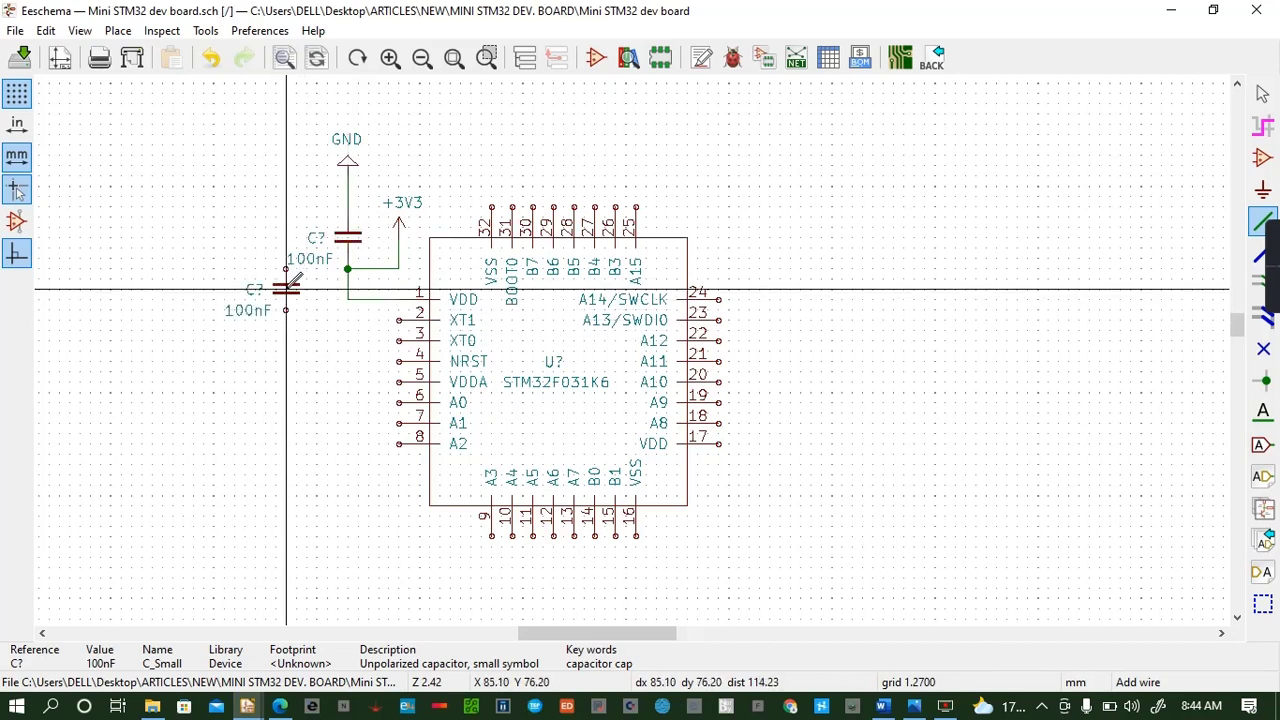
key(v)
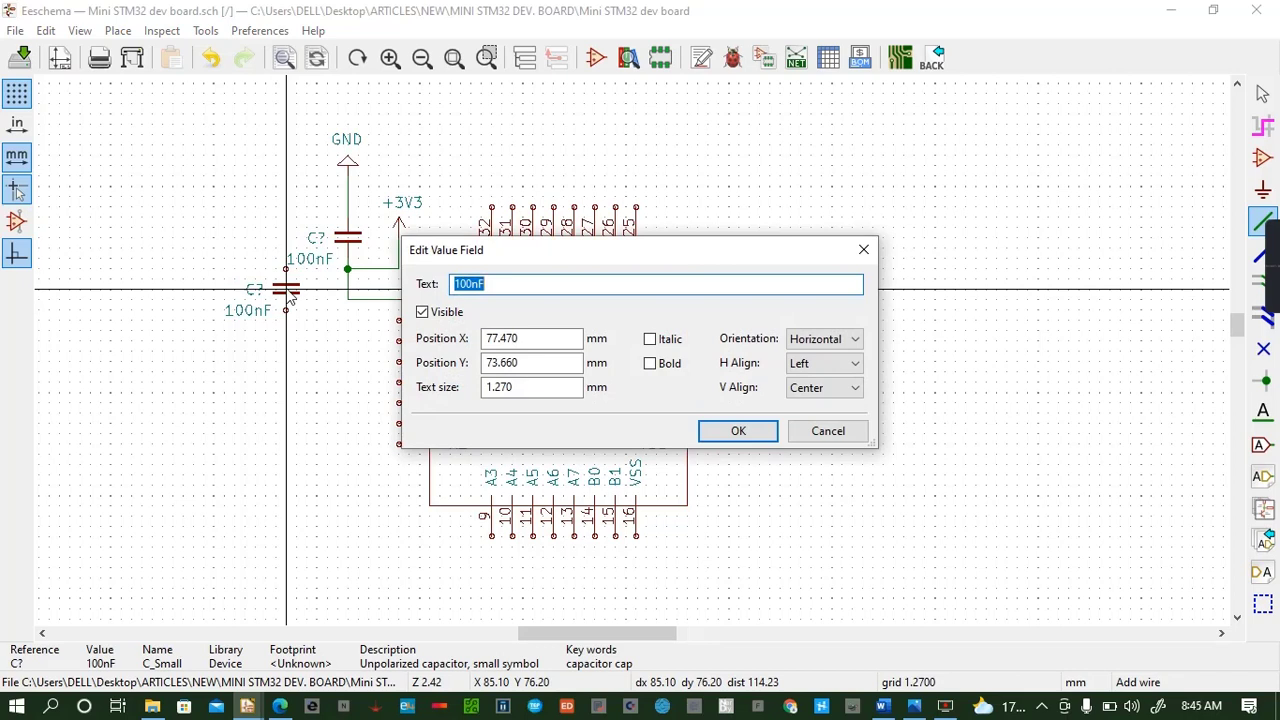
text(20 pF)
click(738, 431)
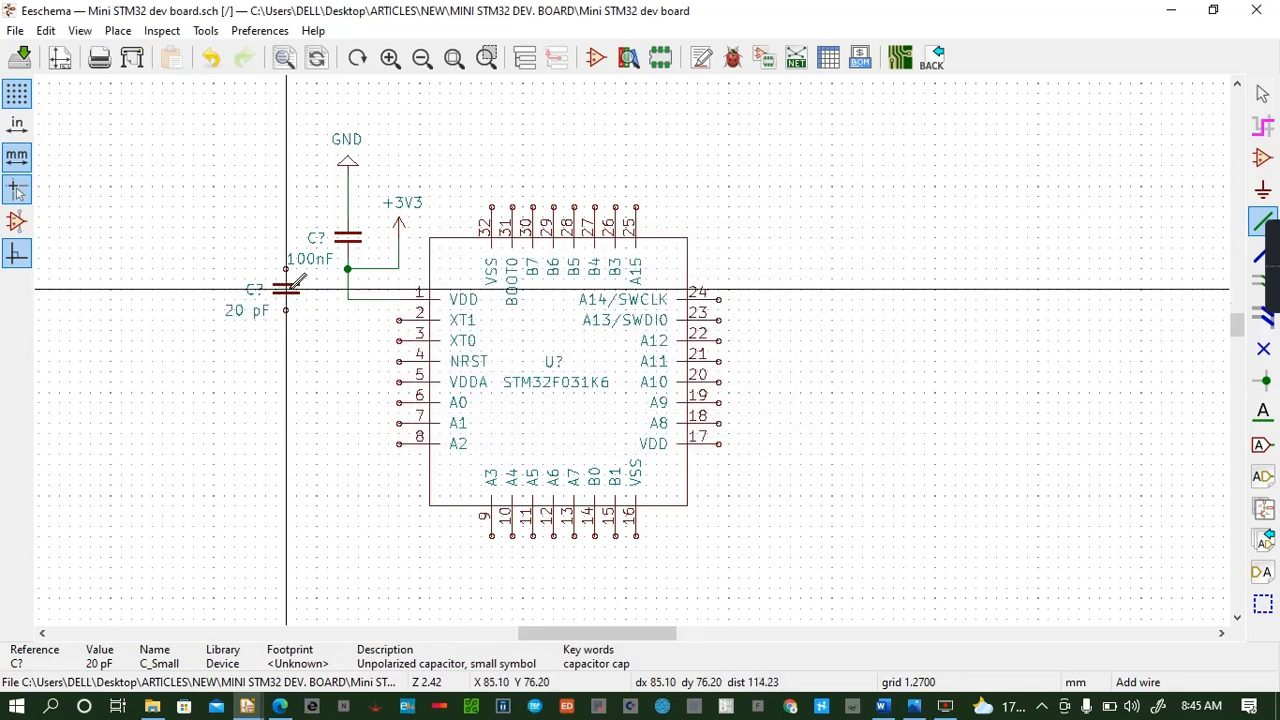
Remove the space in the copied capacitor's value so it reads 20pF
double_click(290, 286)
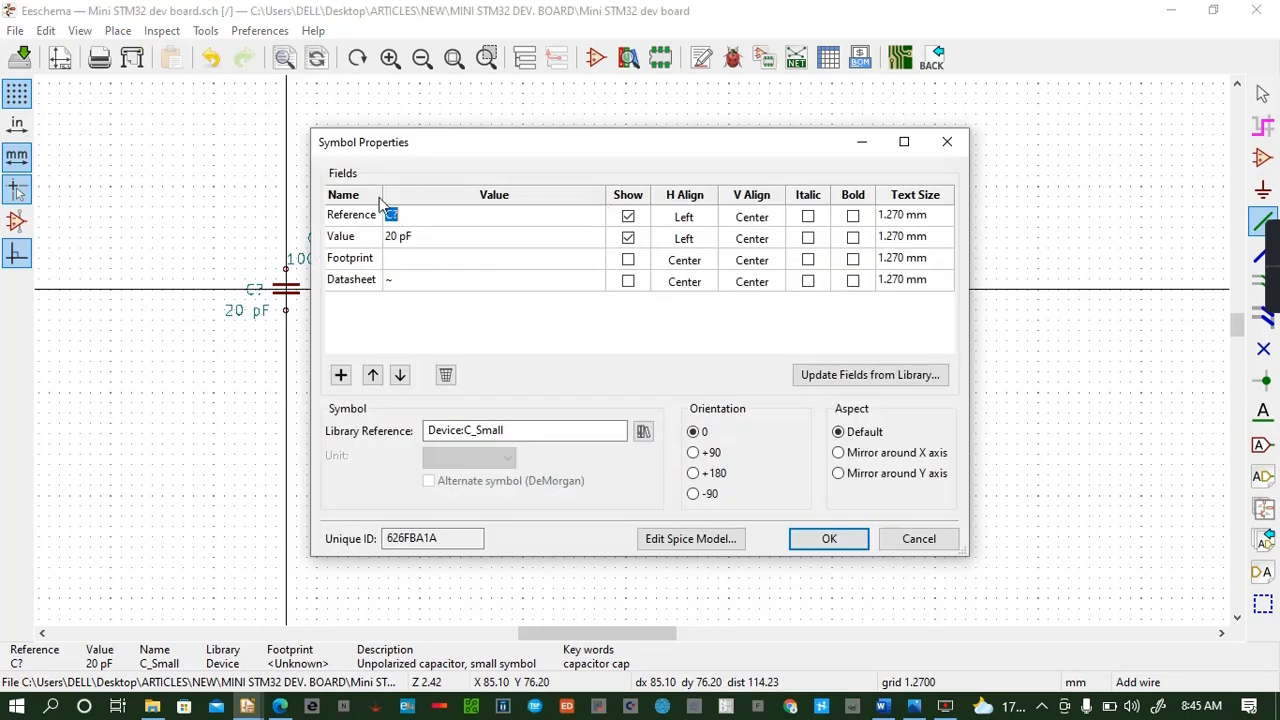
click(401, 237)
click(401, 237)
key(Return)
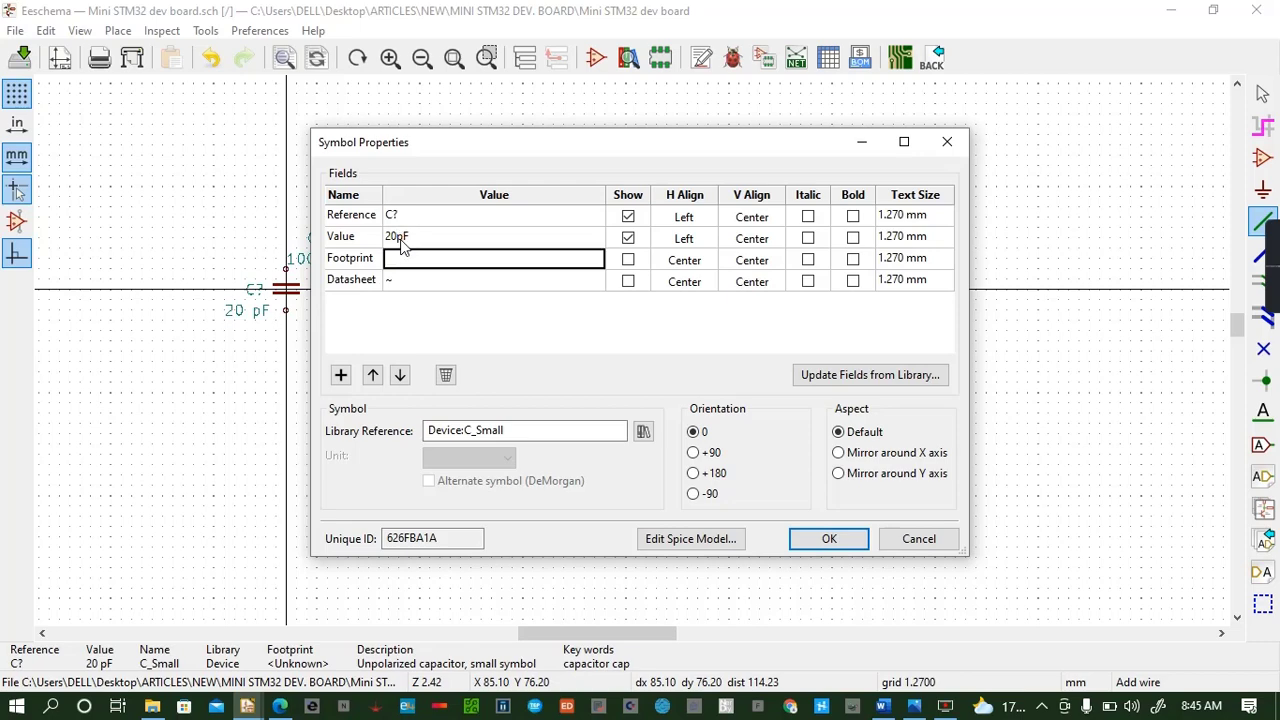
click(821, 547)
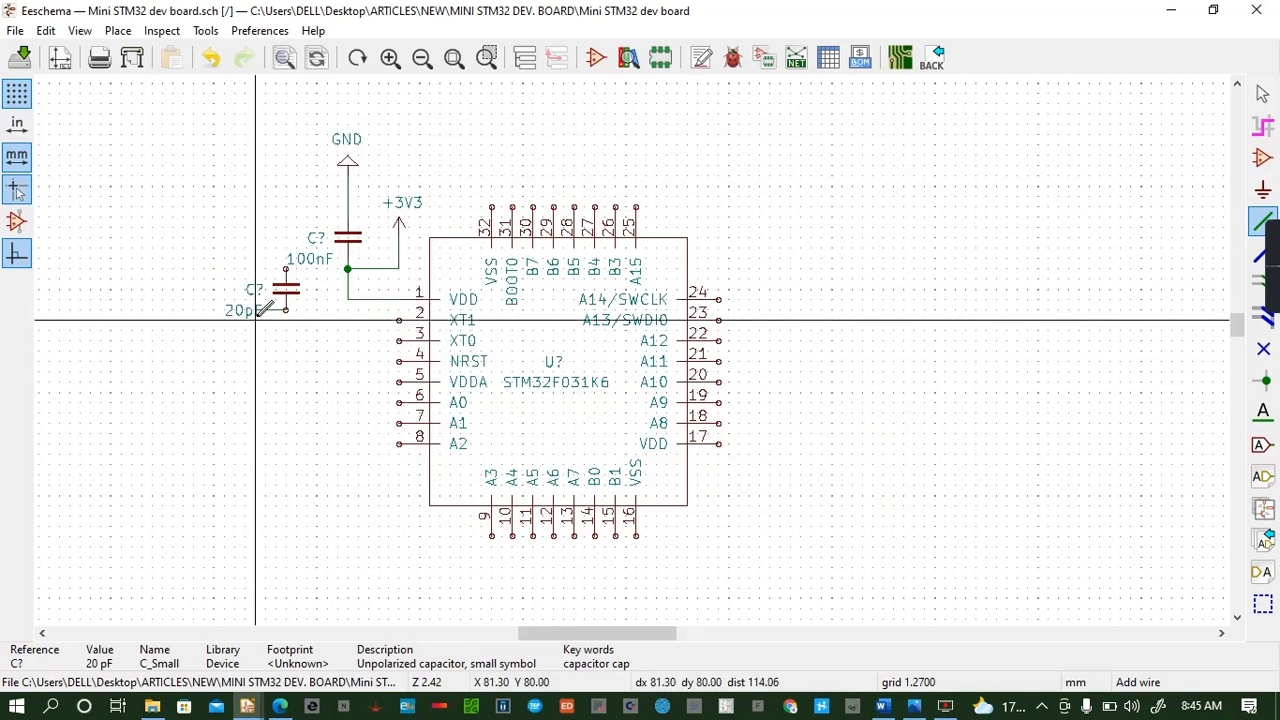
Wire the 20pF capacitor's lower end to the XT1 pin, place its value label beside the symbol, and save the schematic
click(398, 320)
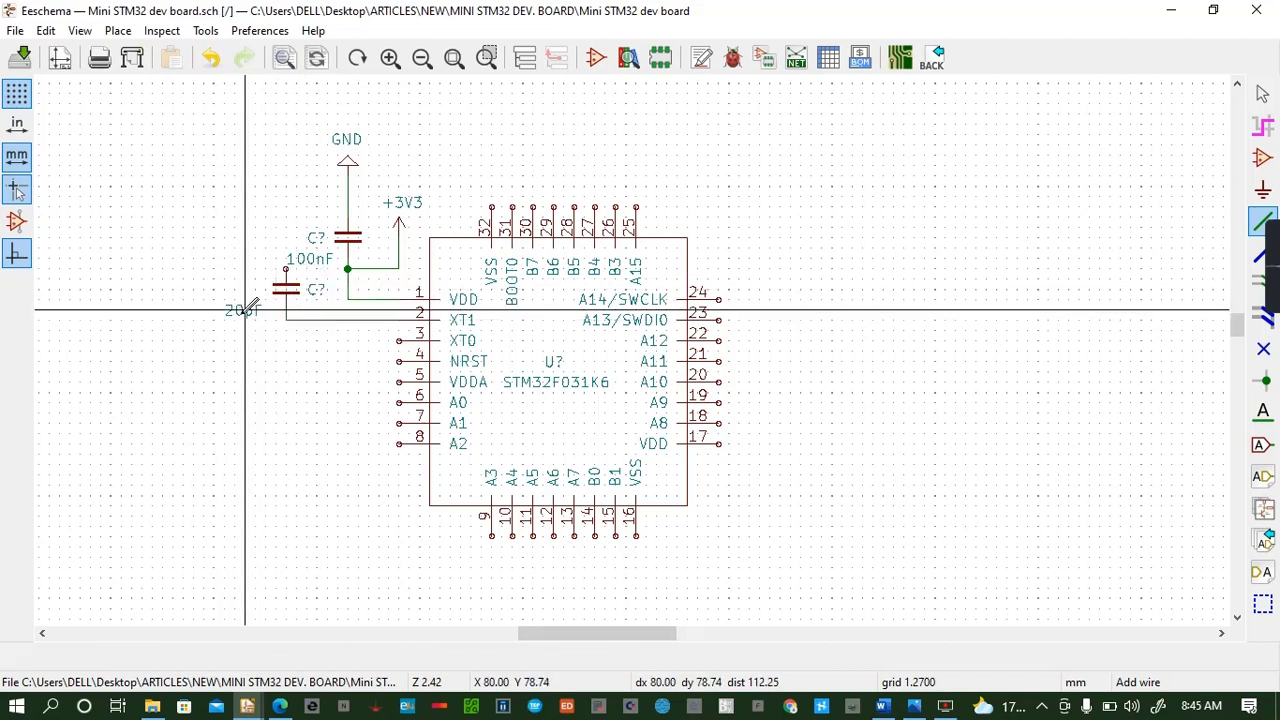
key(m)
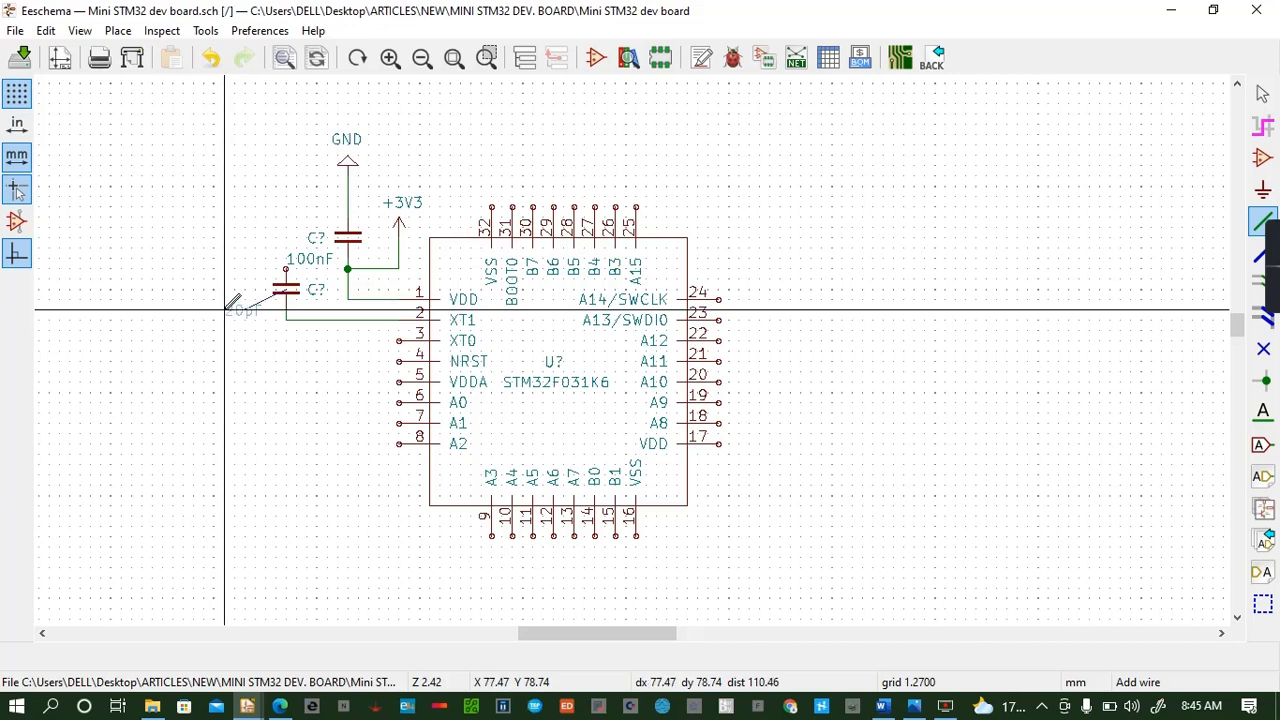
click(302, 308)
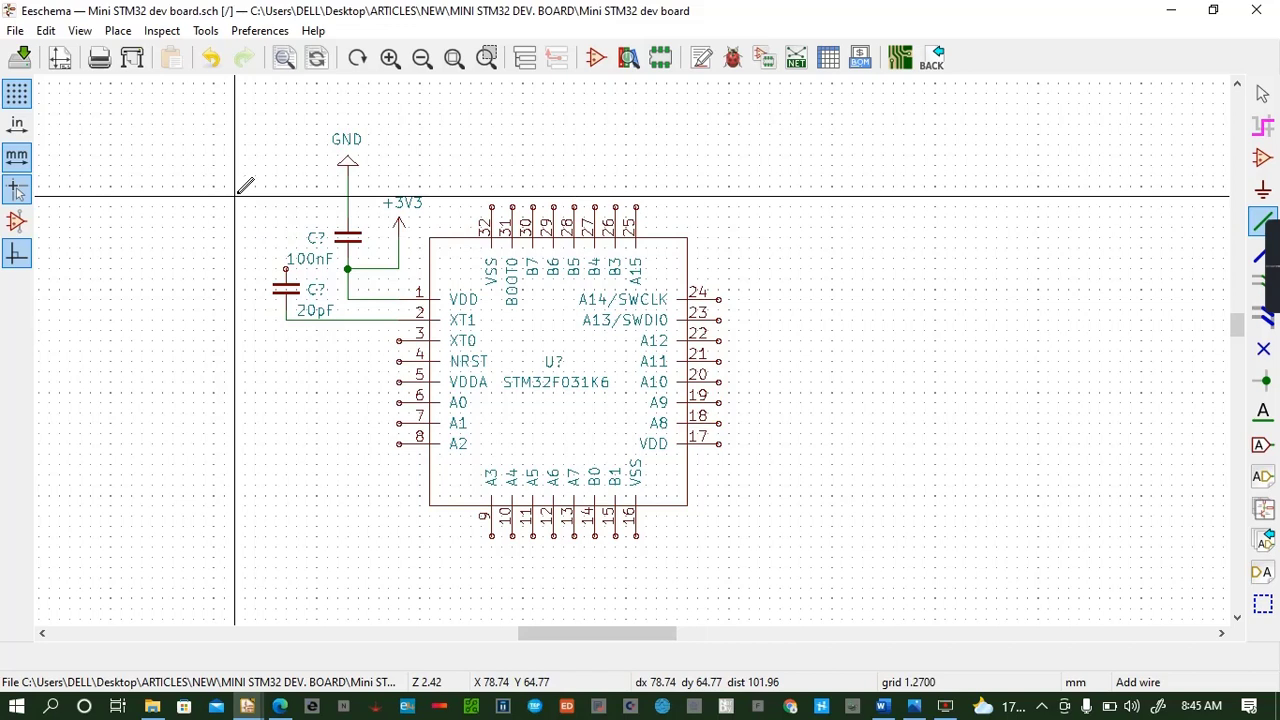
key(ctrl+s)
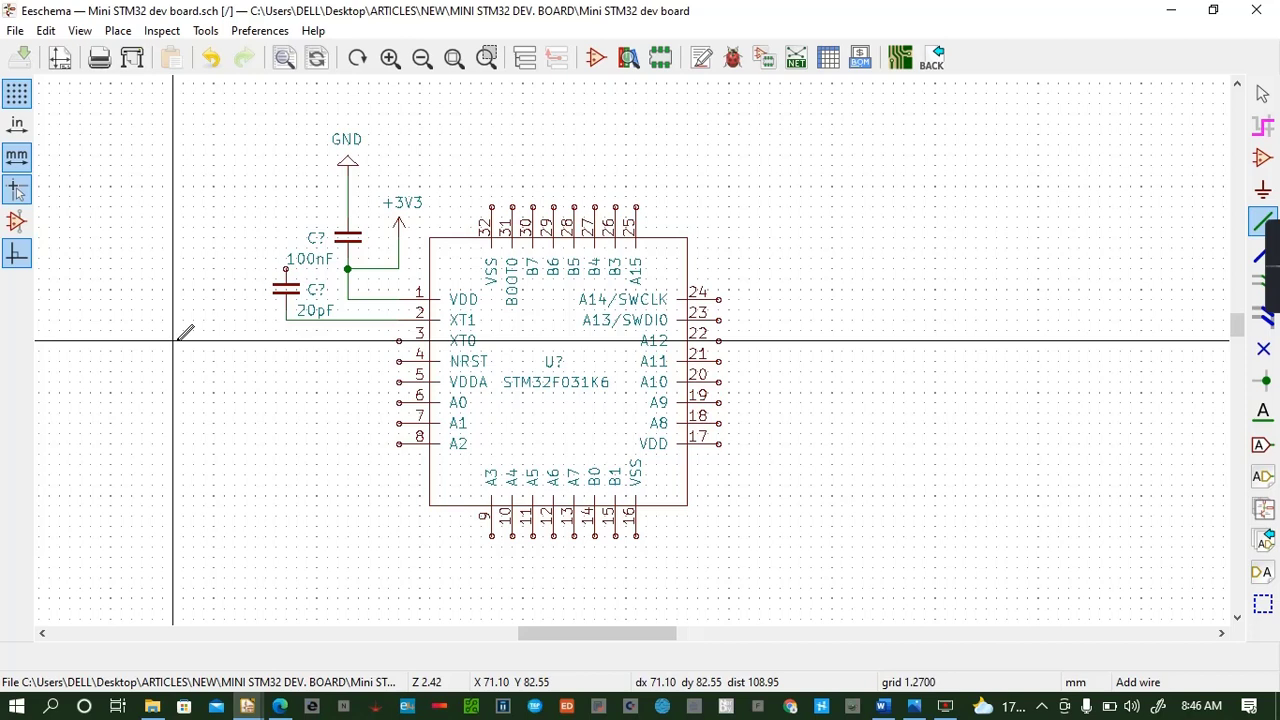
Add a Crystal_Small symbol and place it just left of the 20pF capacitor on the XT1 line
key(a)
click(224, 185)
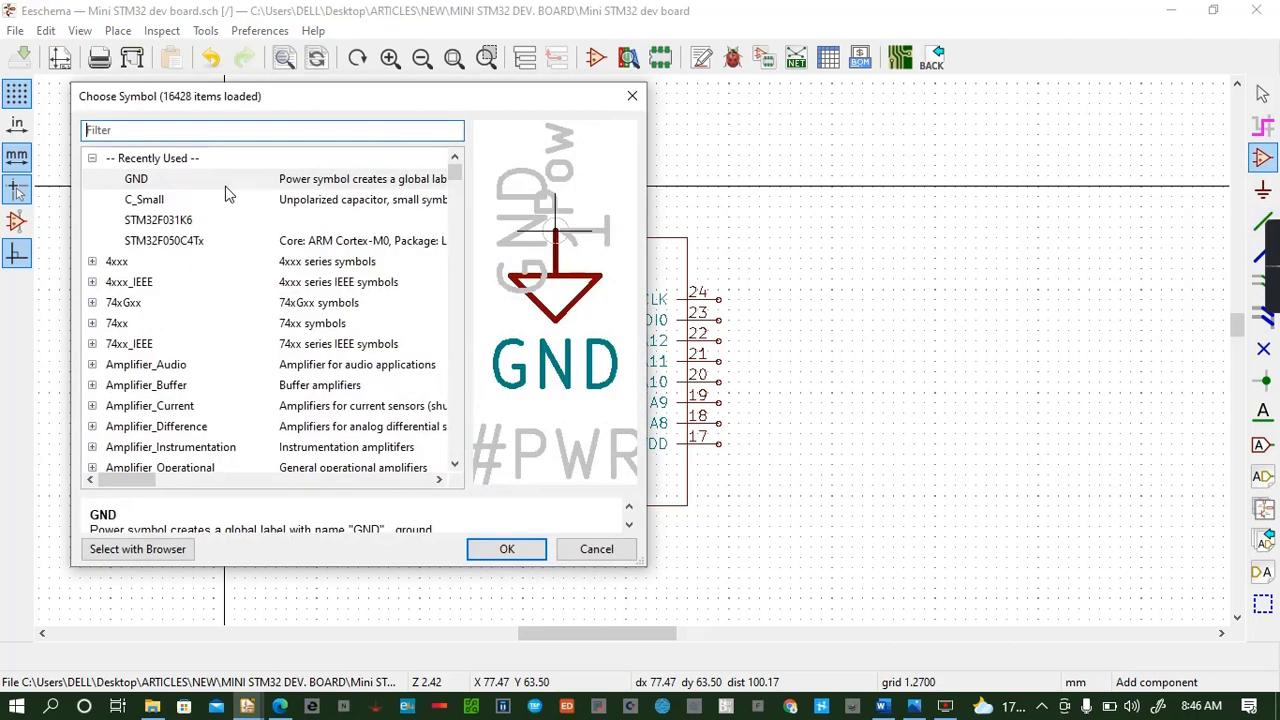
text(CRY)
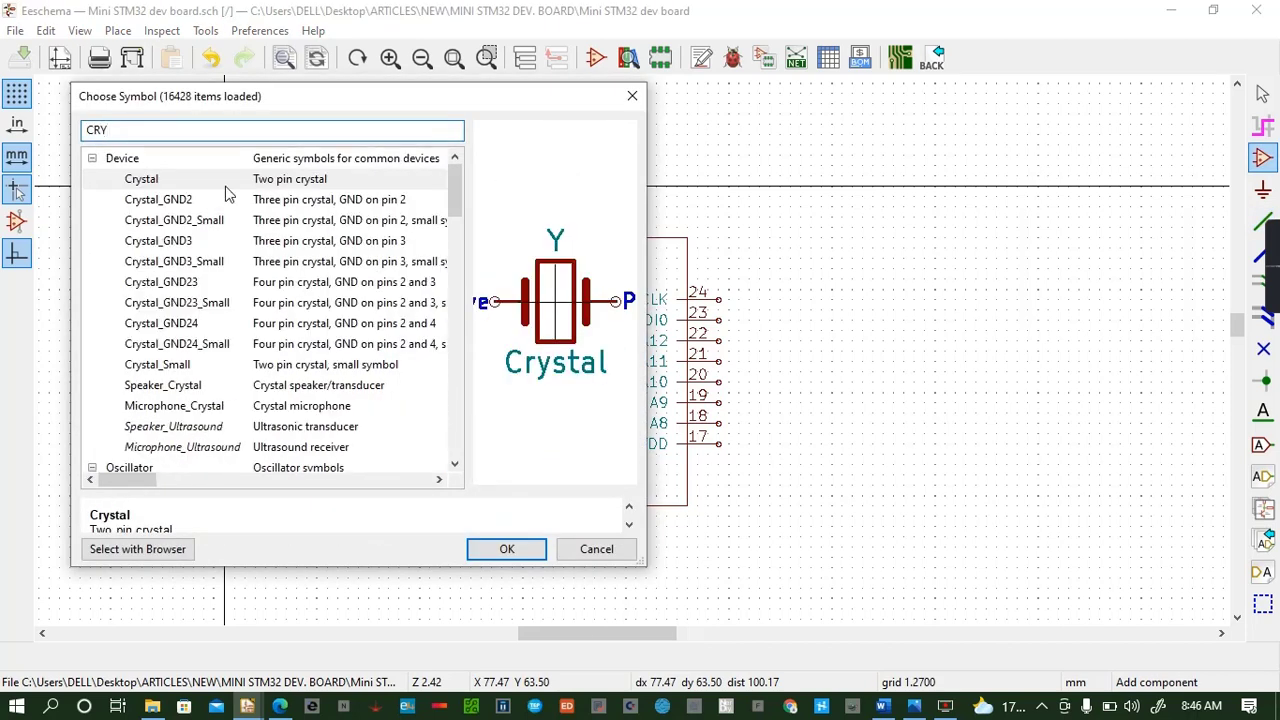
click(195, 266)
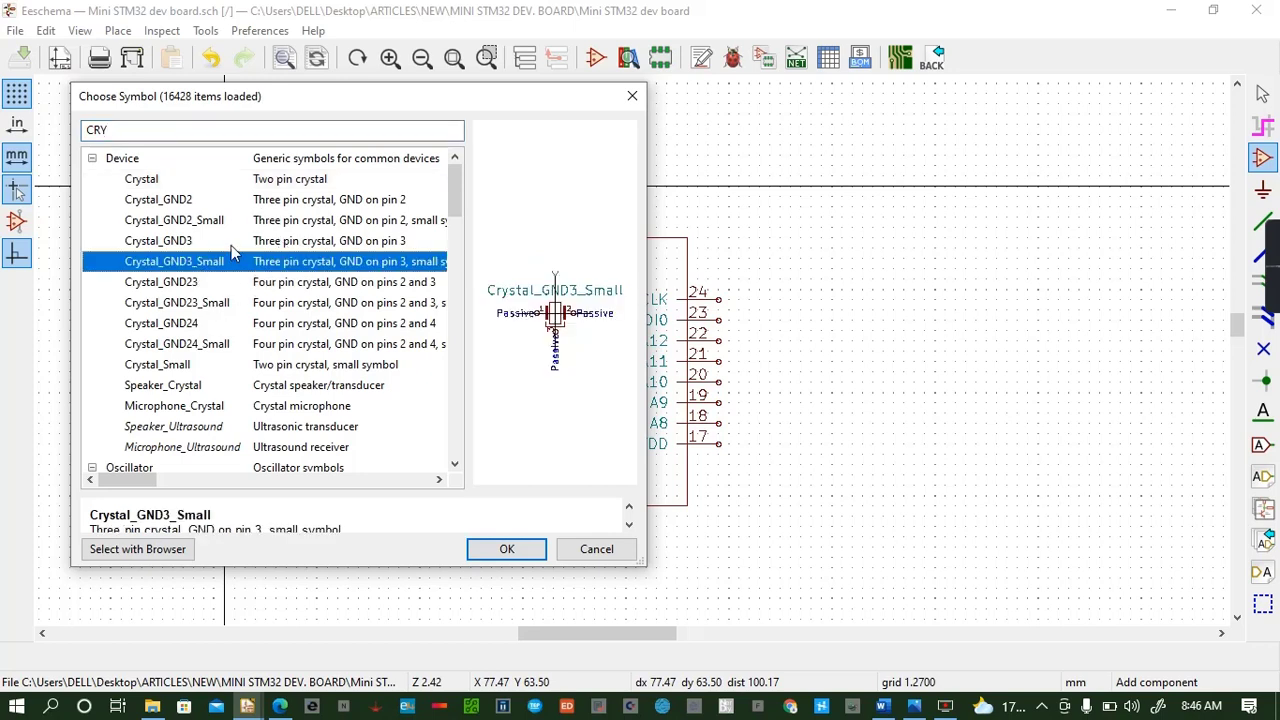
click(231, 245)
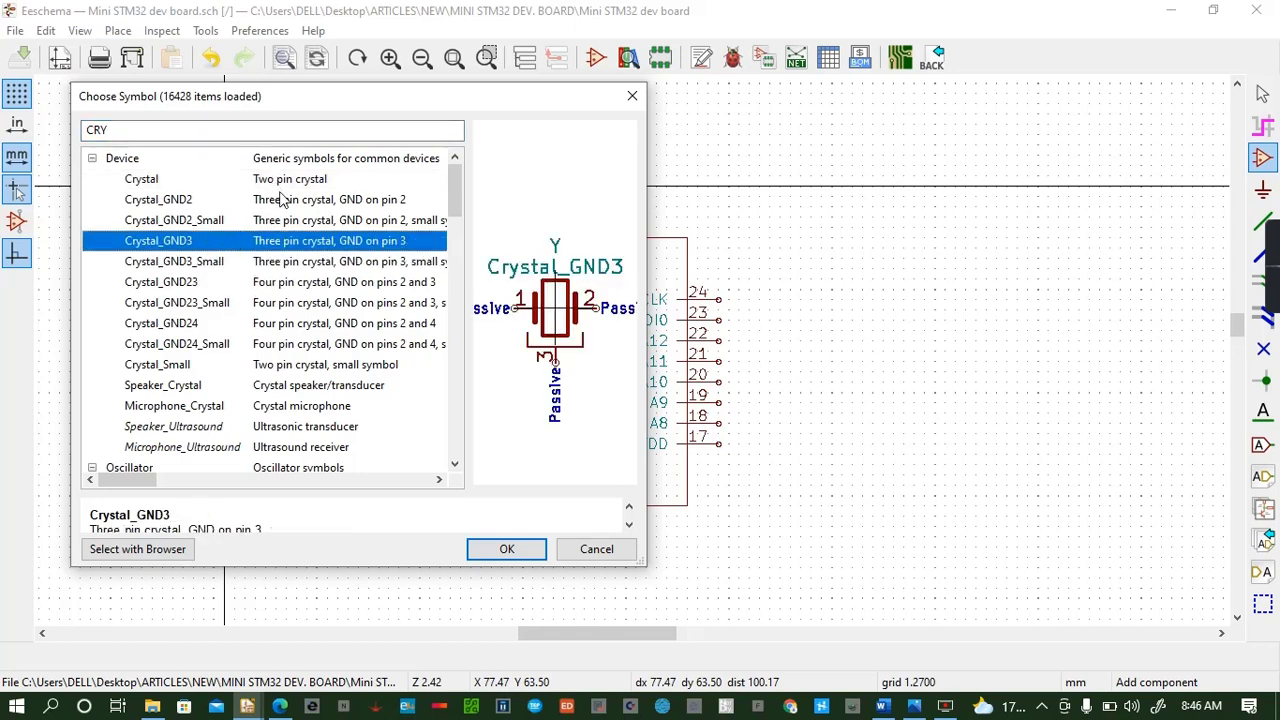
click(217, 366)
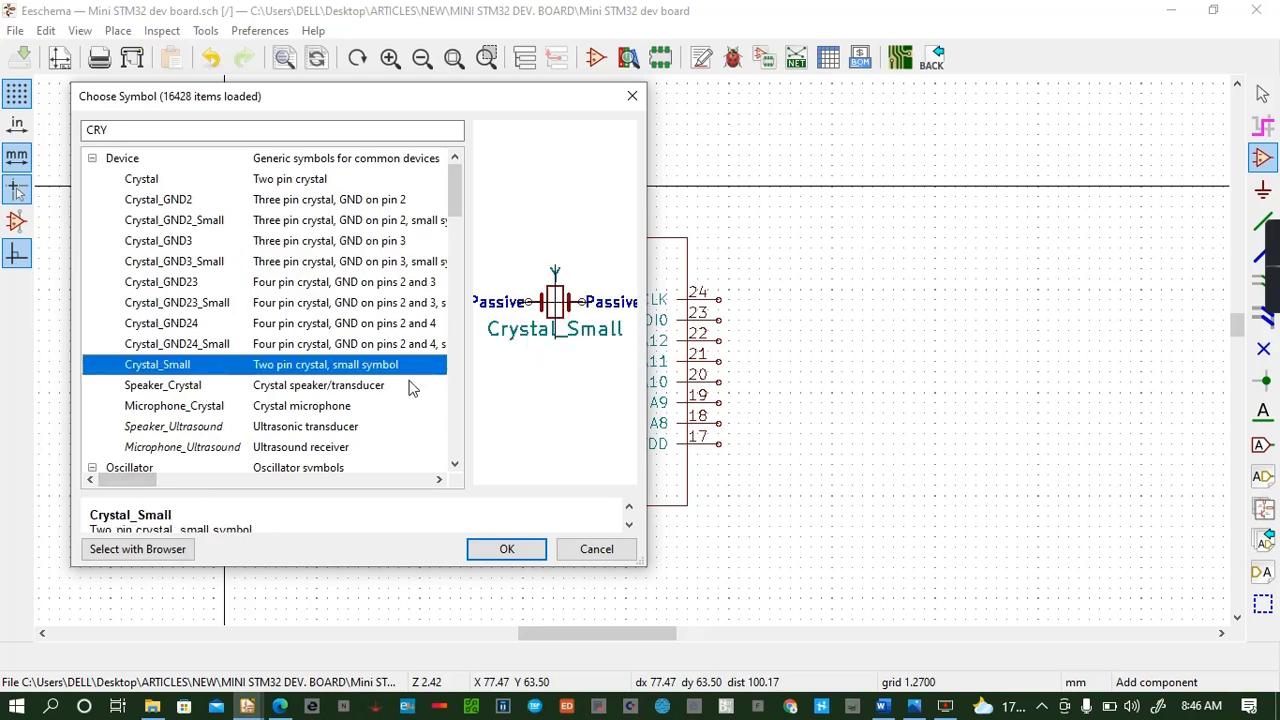
click(506, 548)
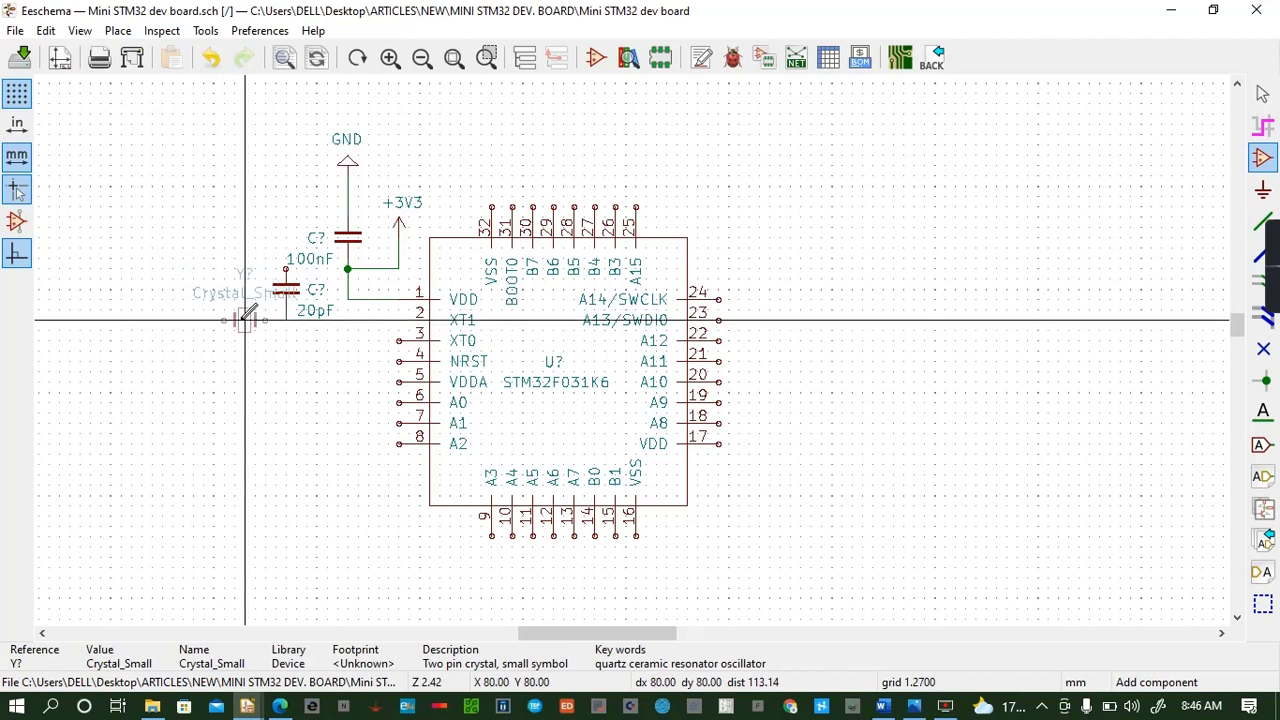
click(245, 309)
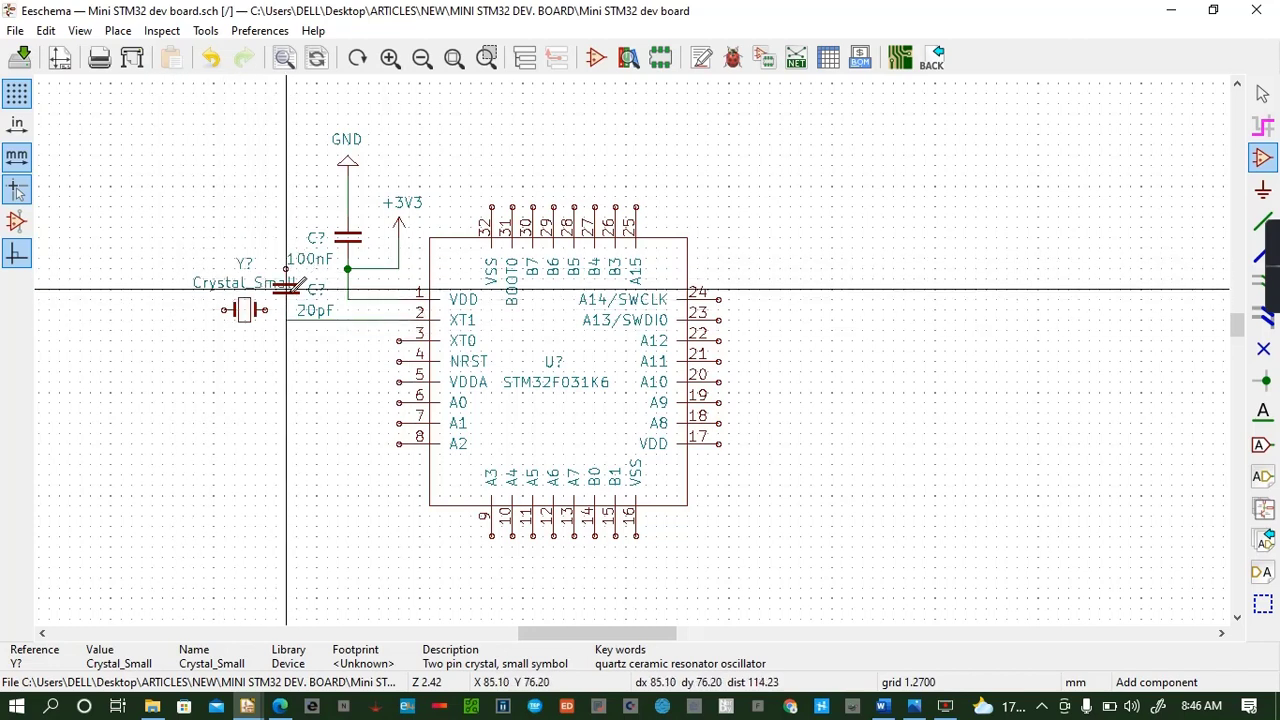
Duplicate the 20pF capacitor and place the copy on the other side of the crystal, level with the original
click(287, 290)
key(m)
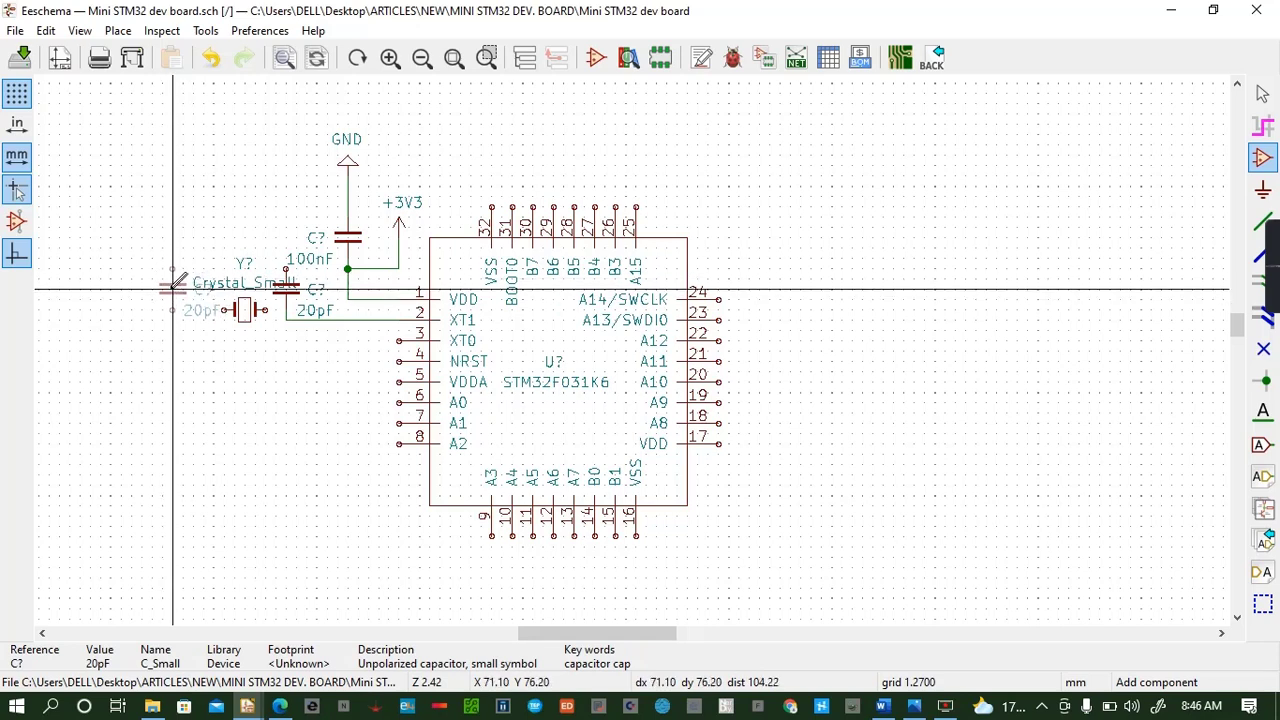
click(172, 290)
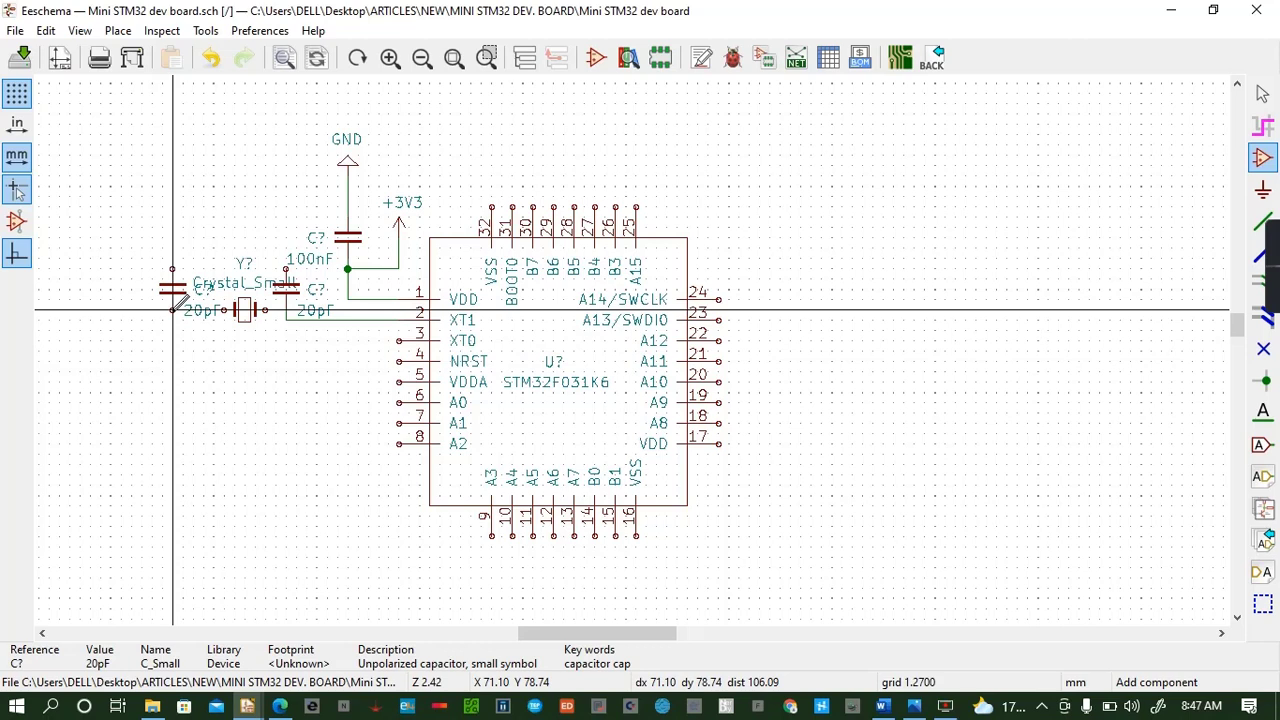
click(226, 305)
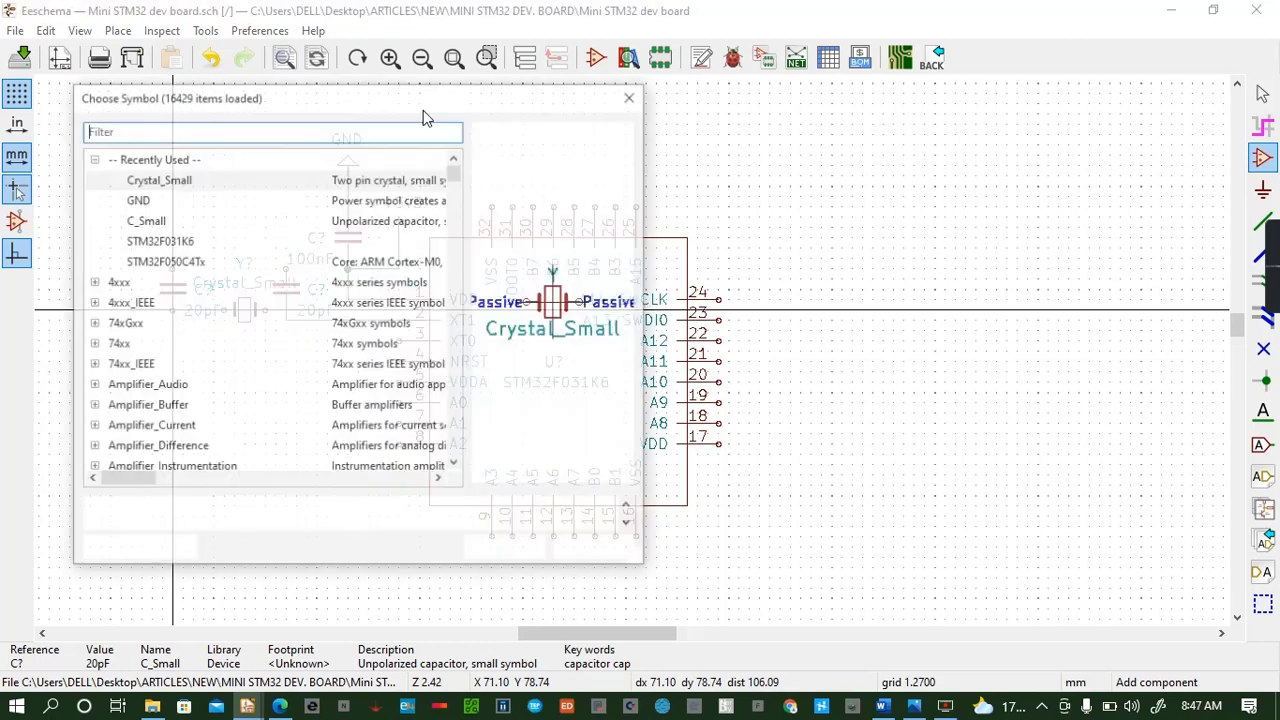
click(632, 97)
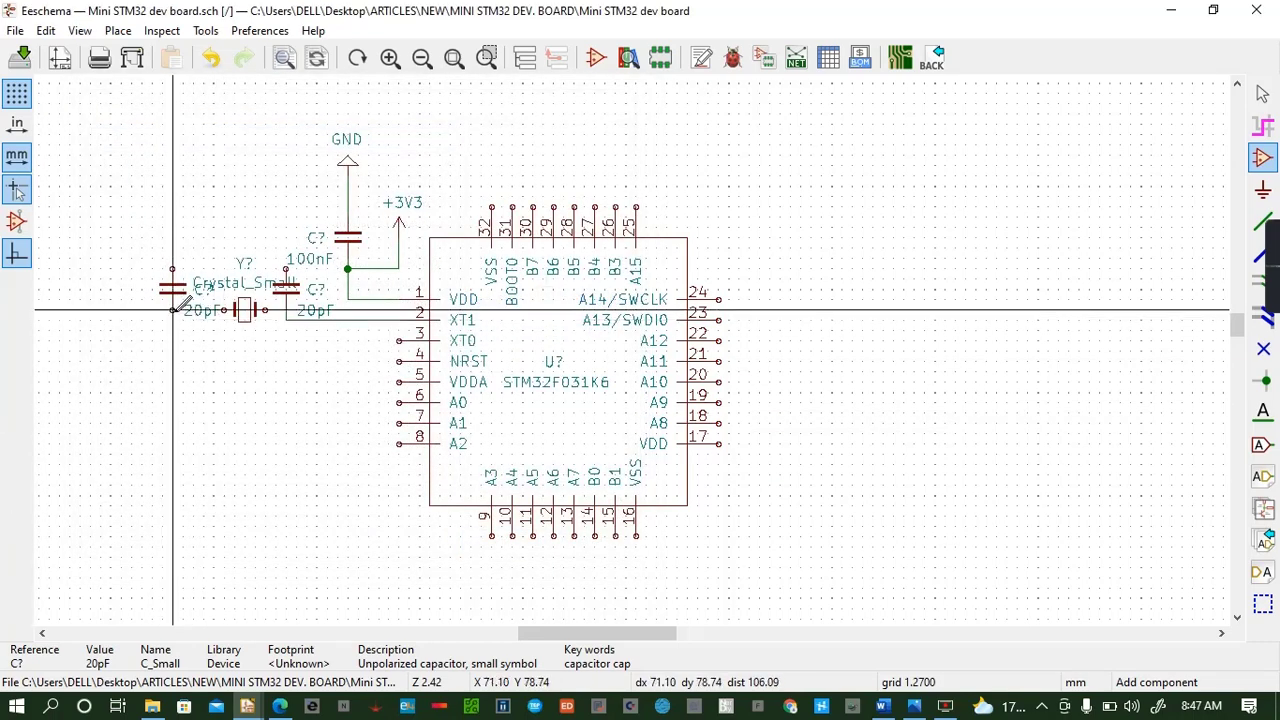
Wire the crystal between the two 20pF capacitors, connect the left capacitor's lower end to the XT0 pin, and save
key(w)
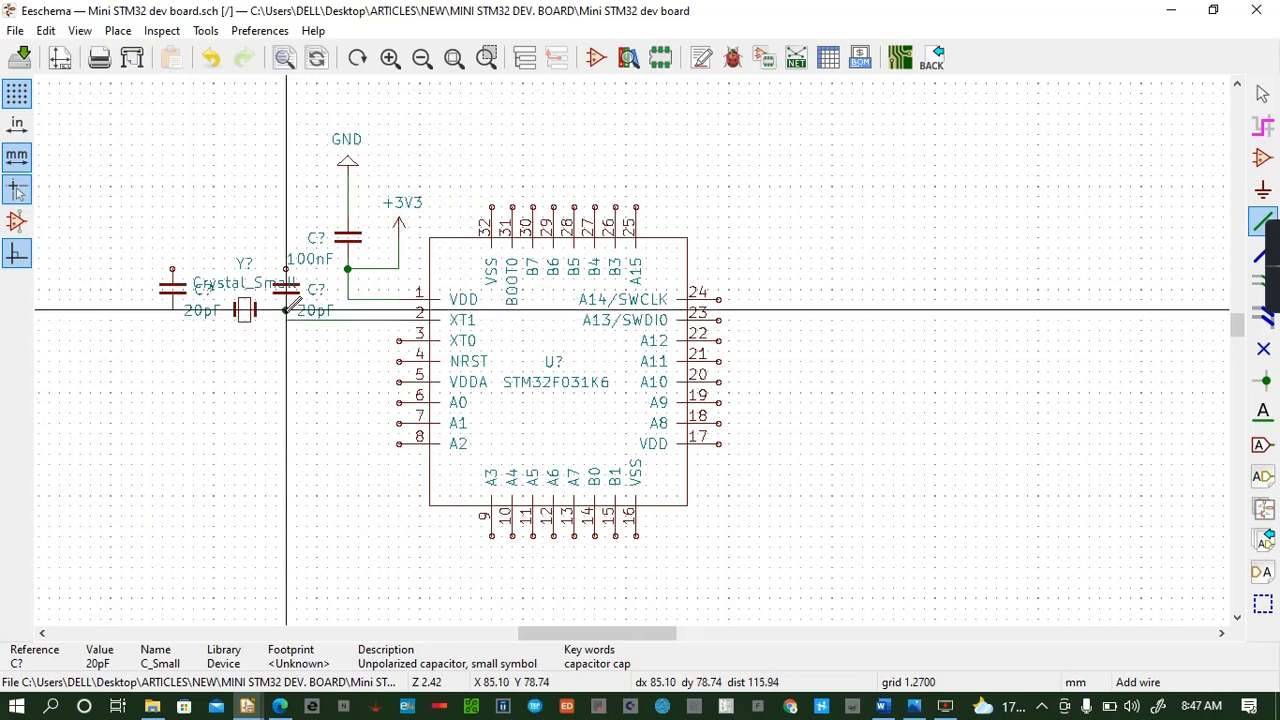
key(ctrl+s)
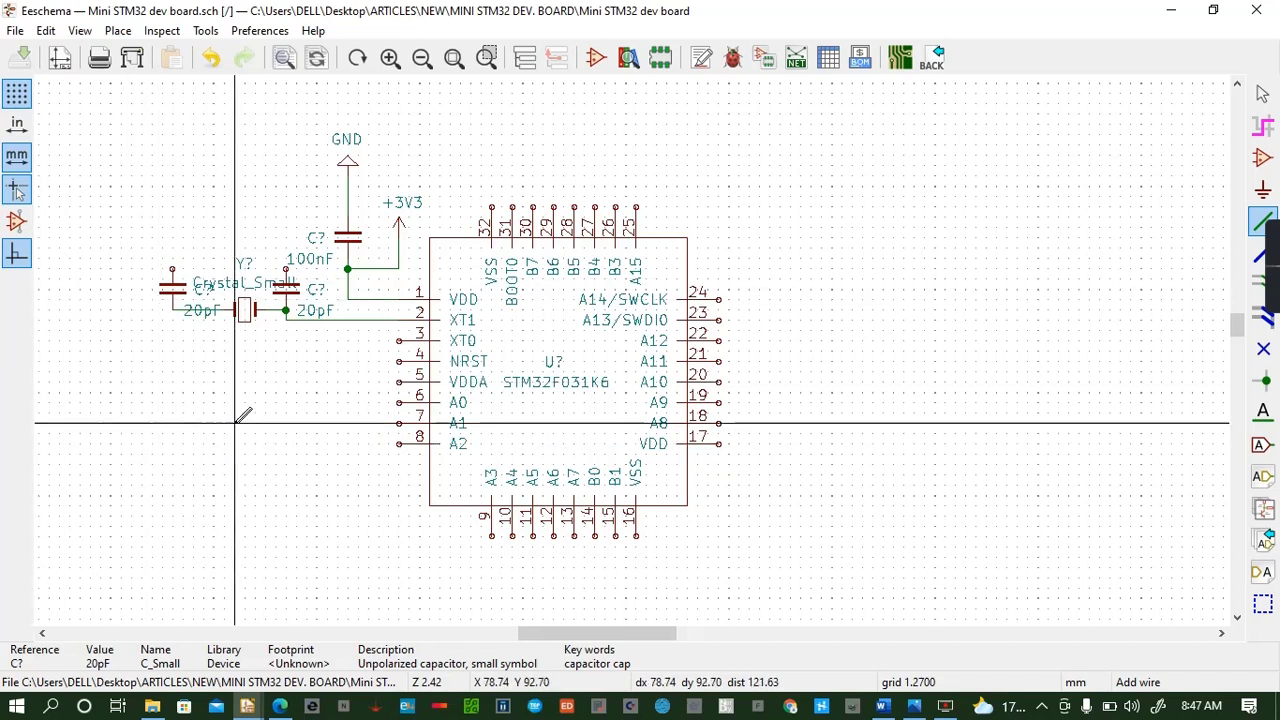
click(172, 310)
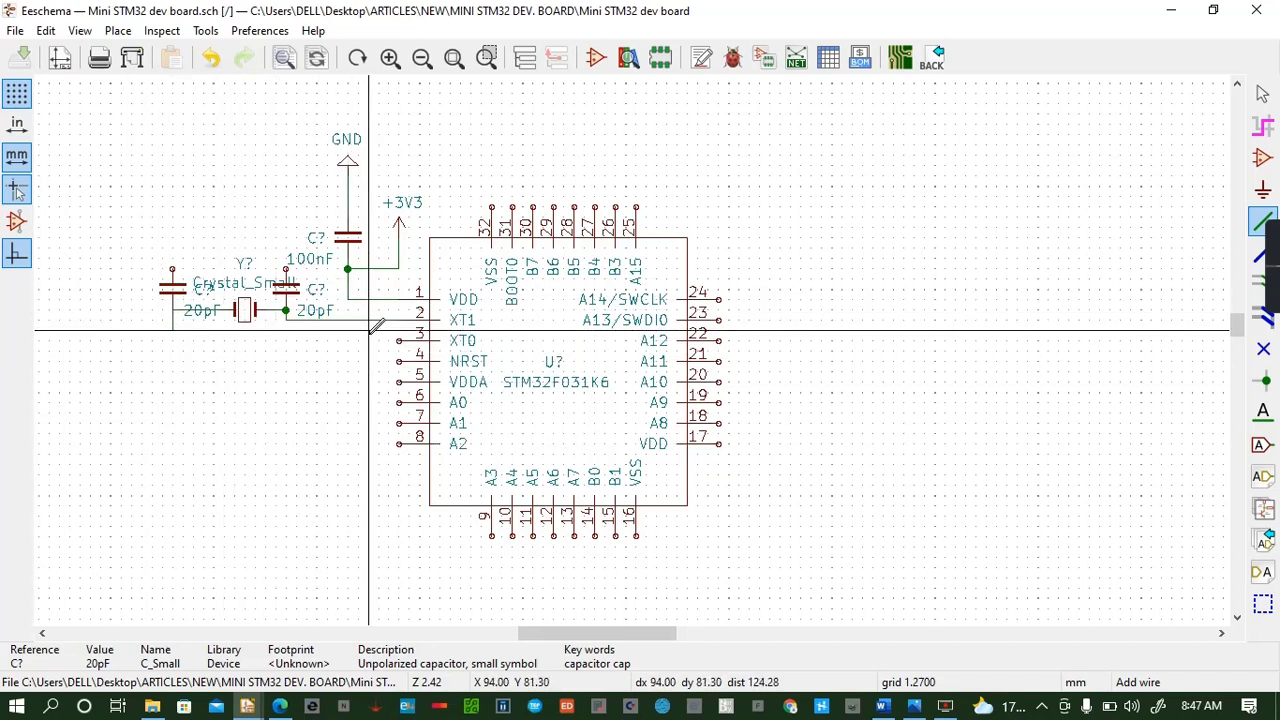
click(399, 341)
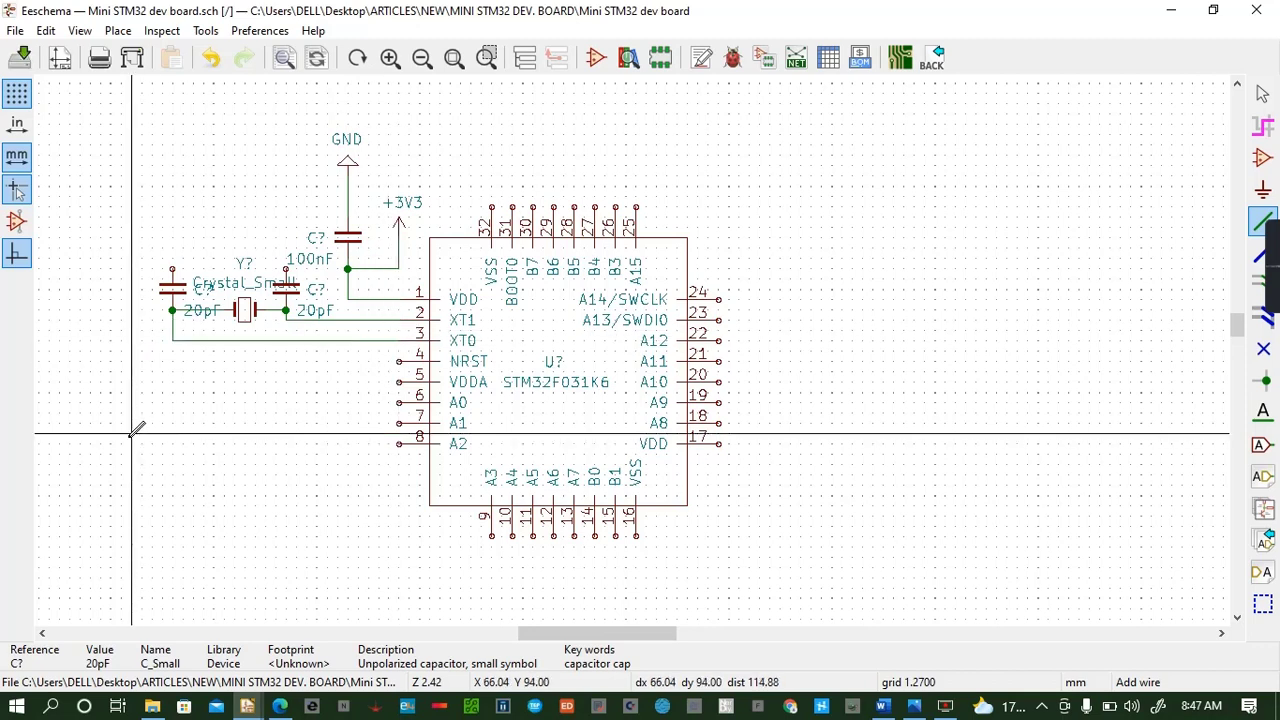
key(ctrl+s)
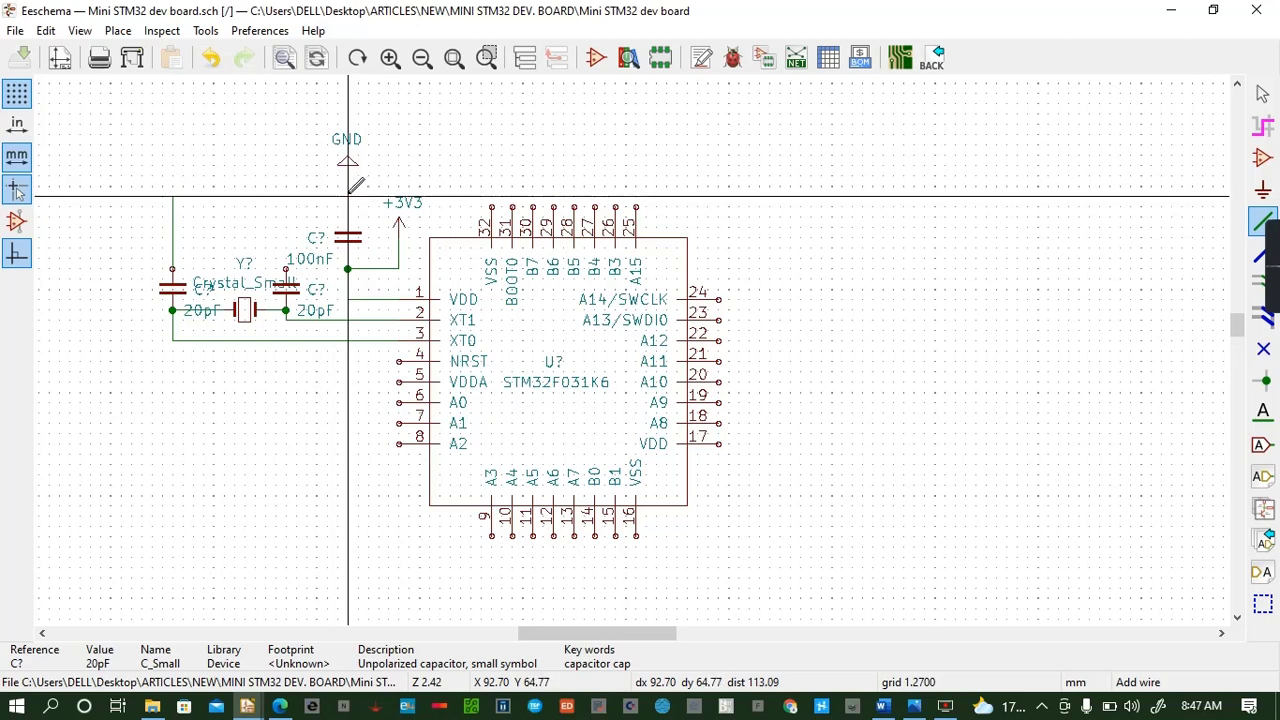
Wire the upper ends of both 20pF capacitors to the GND line and save the schematic
click(348, 186)
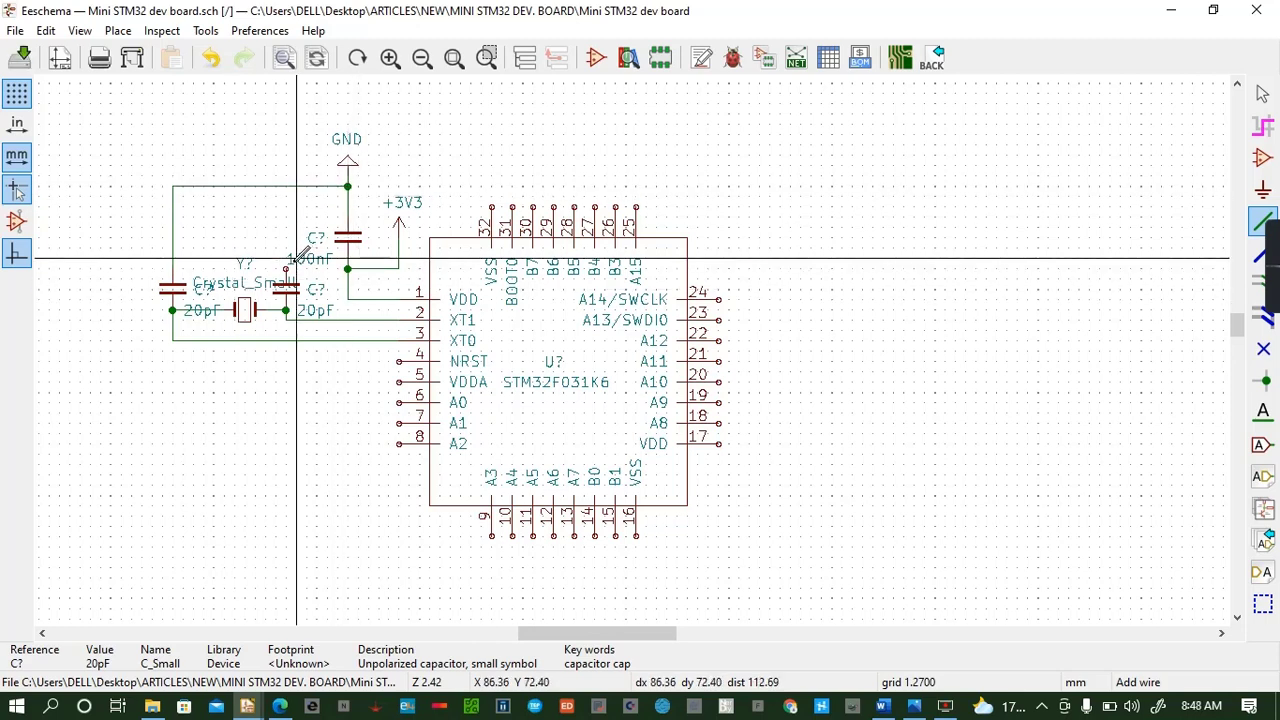
click(286, 186)
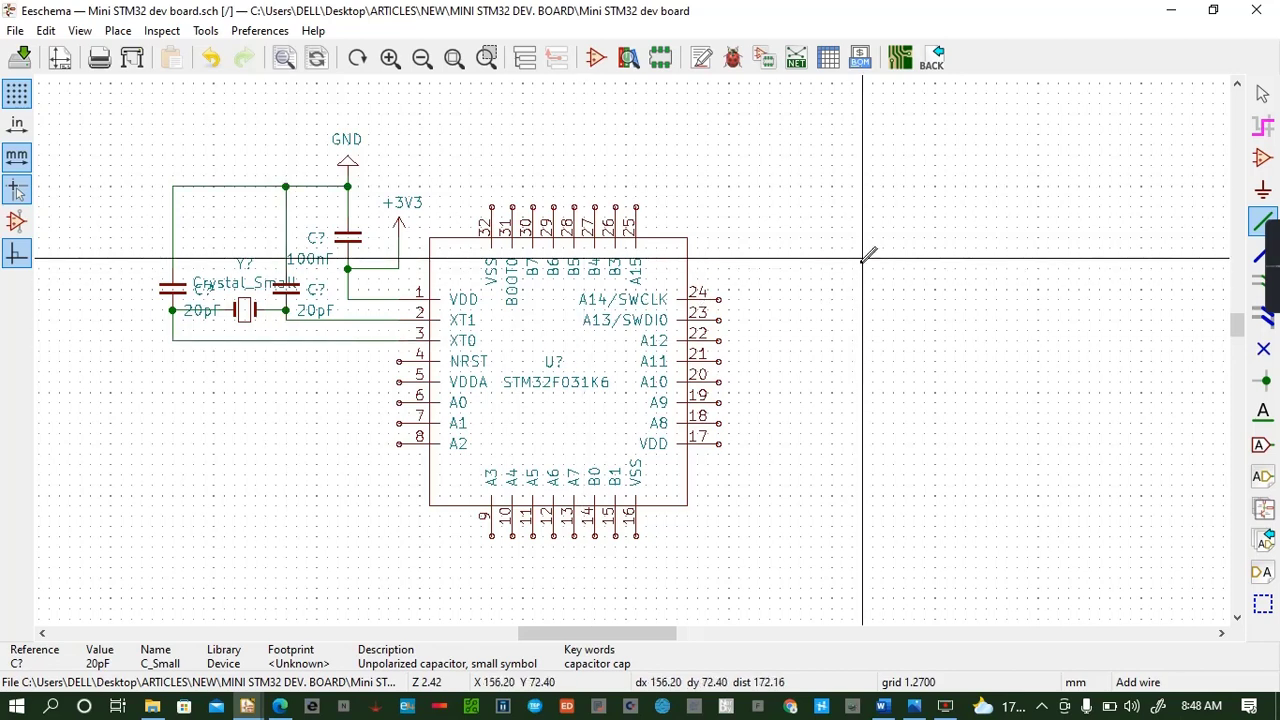
key(ctrl+s)
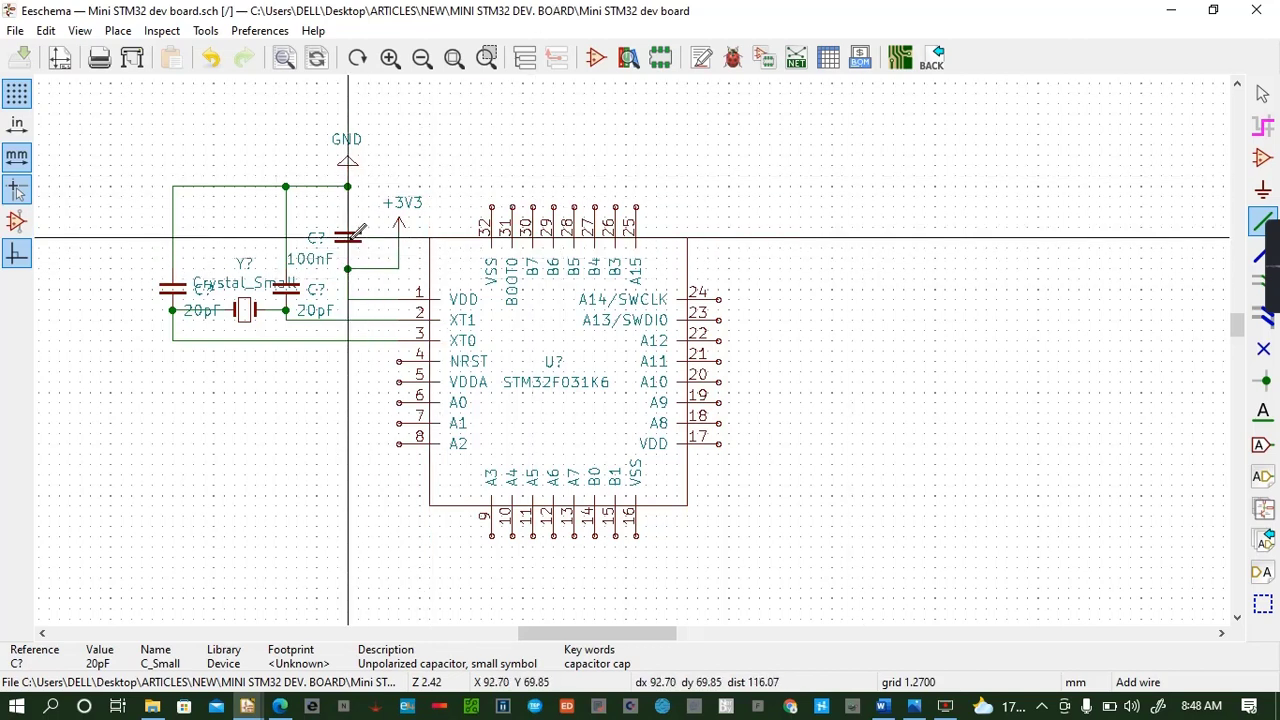
Duplicate the 100nF capacitor and position the copy to the left of the crystal circuit
key(c)
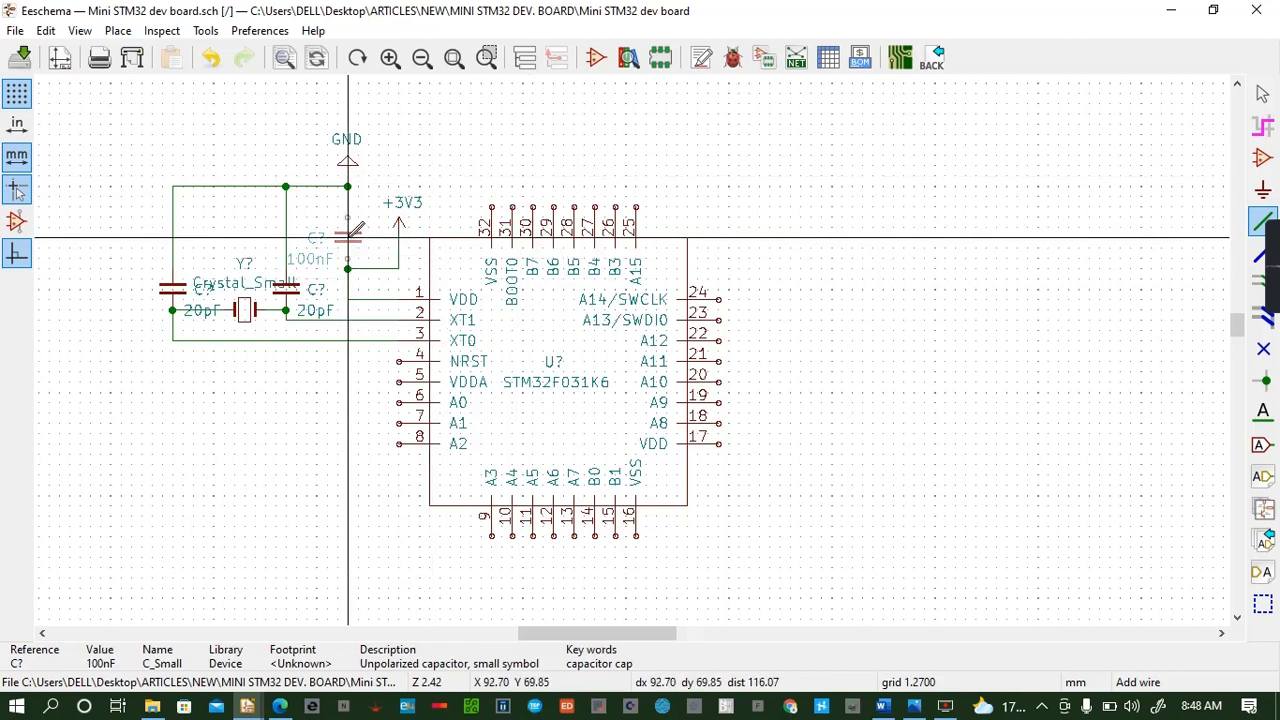
click(131, 227)
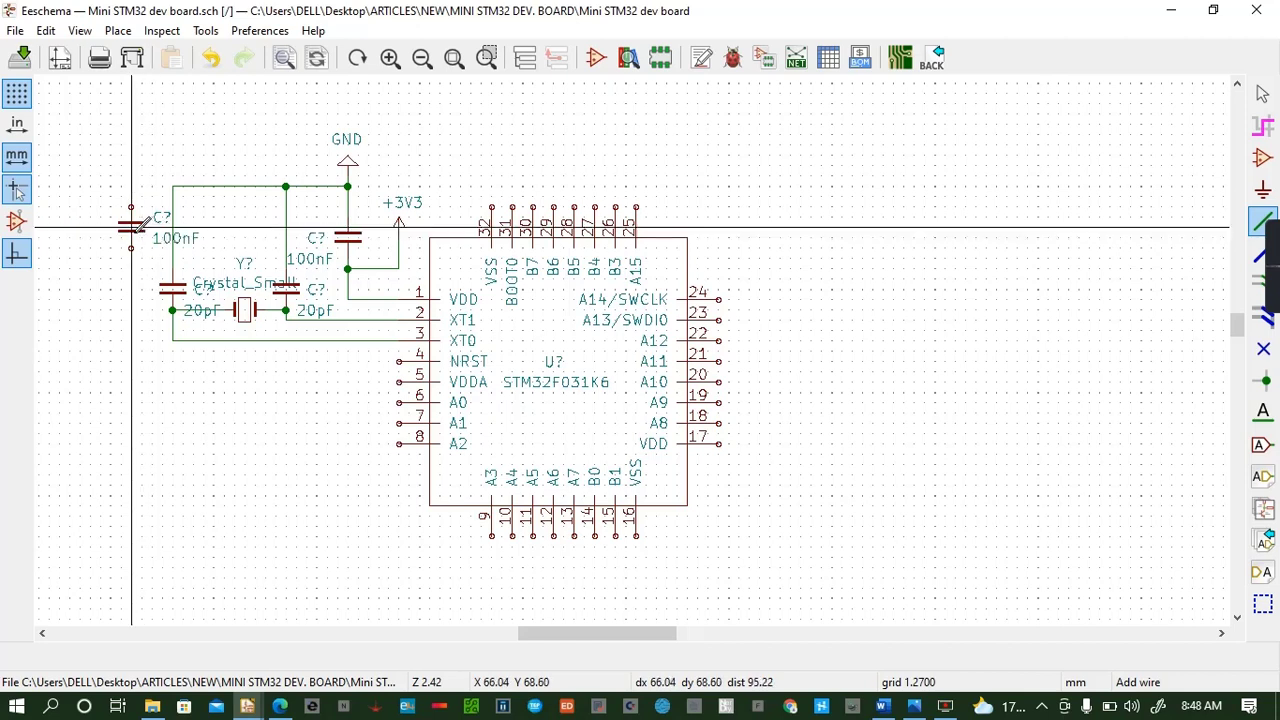
click(131, 227)
drag(131, 227, 90, 227)
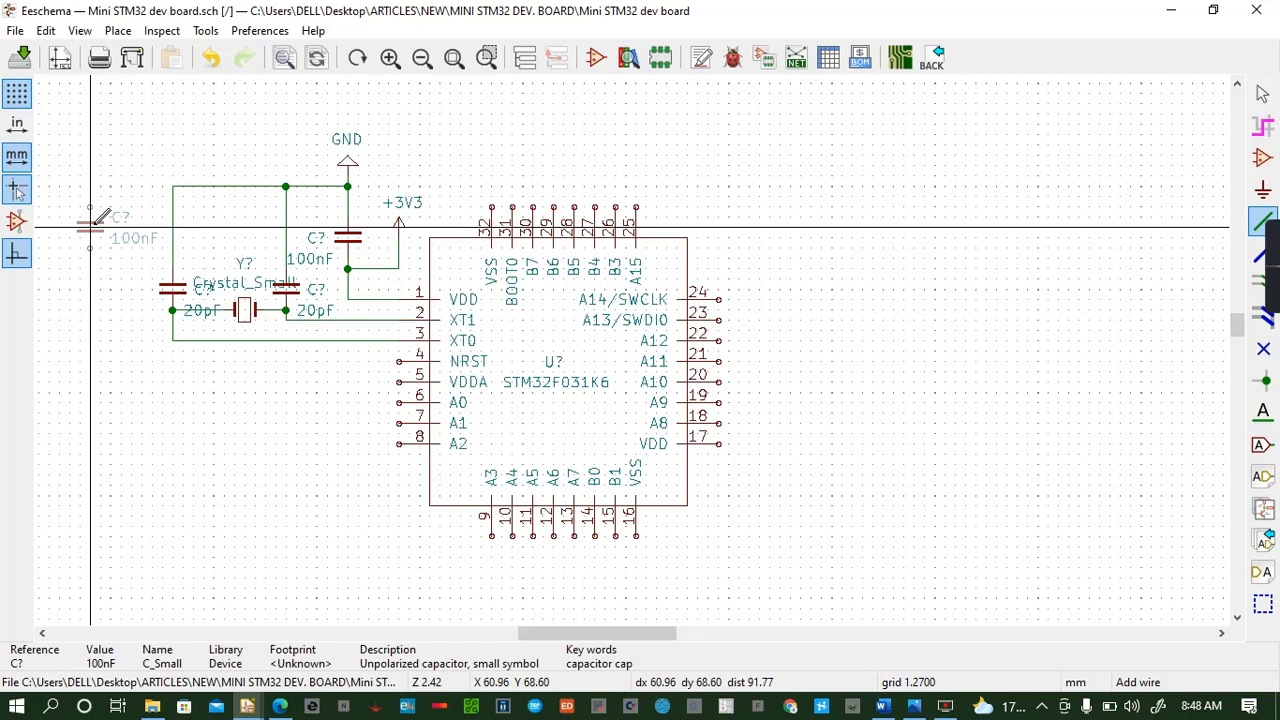
click(100, 227)
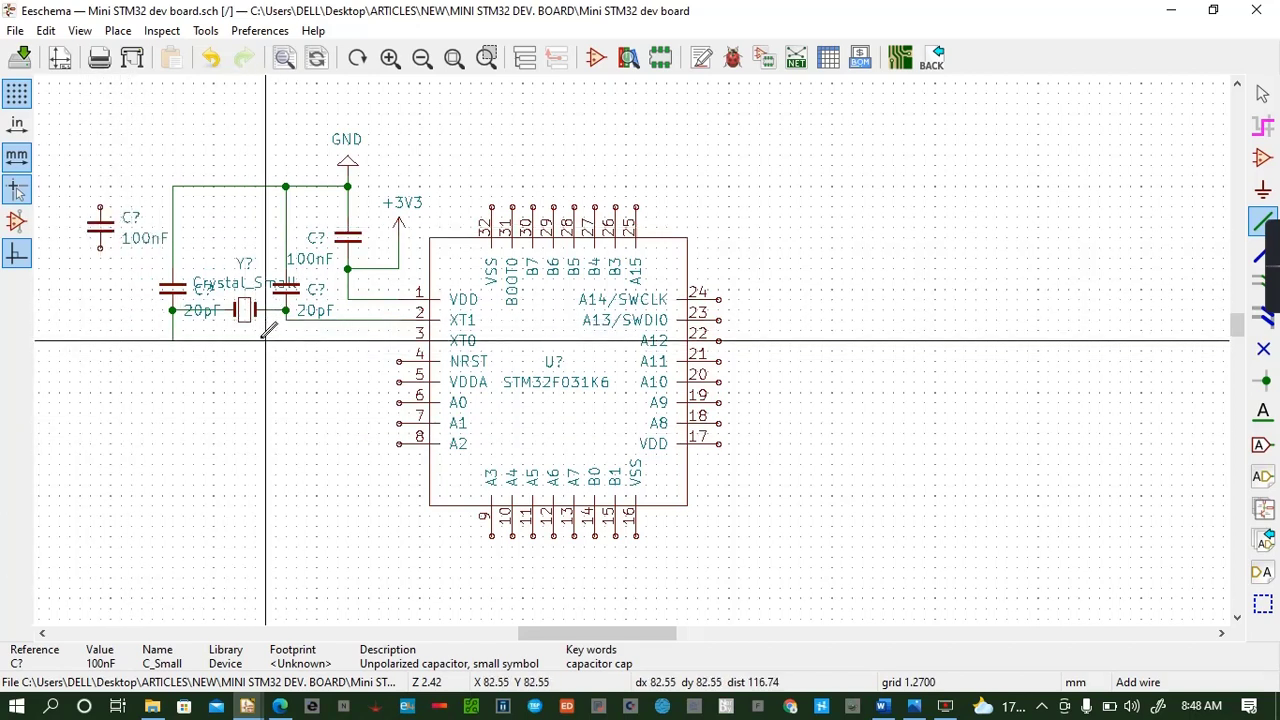
scroll(265, 341, down, 1)
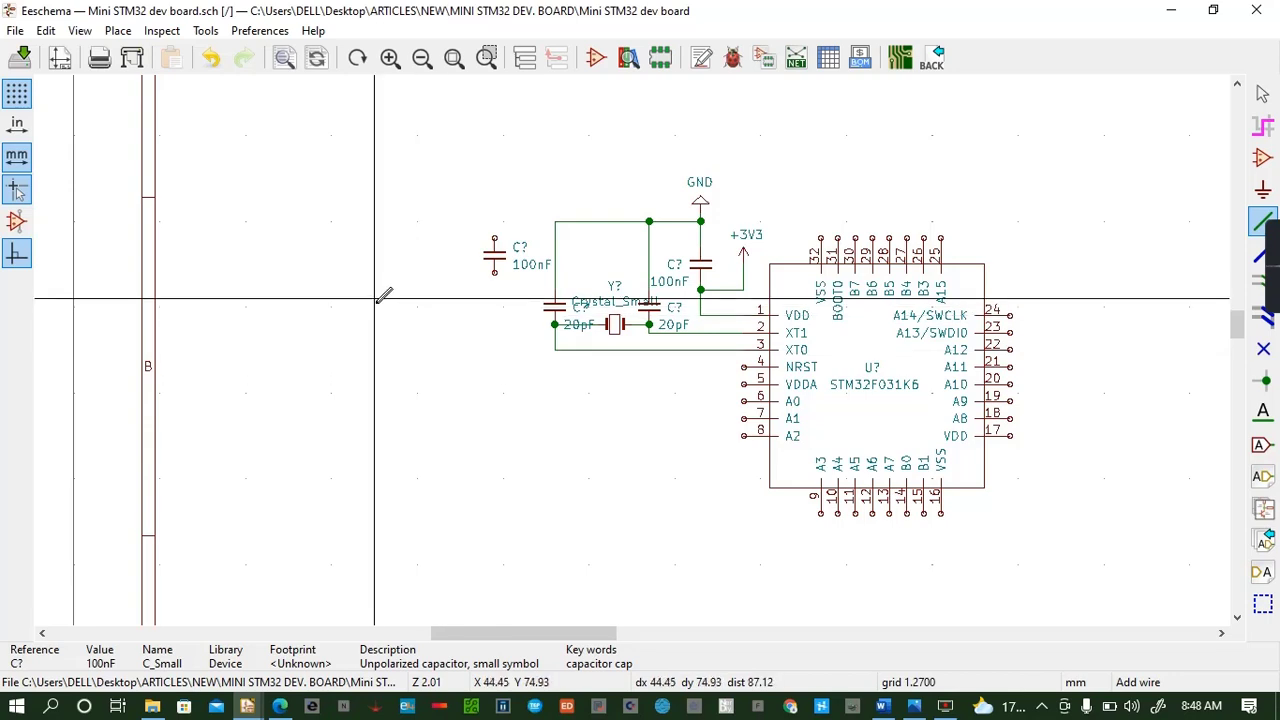
key(a)
click(383, 295)
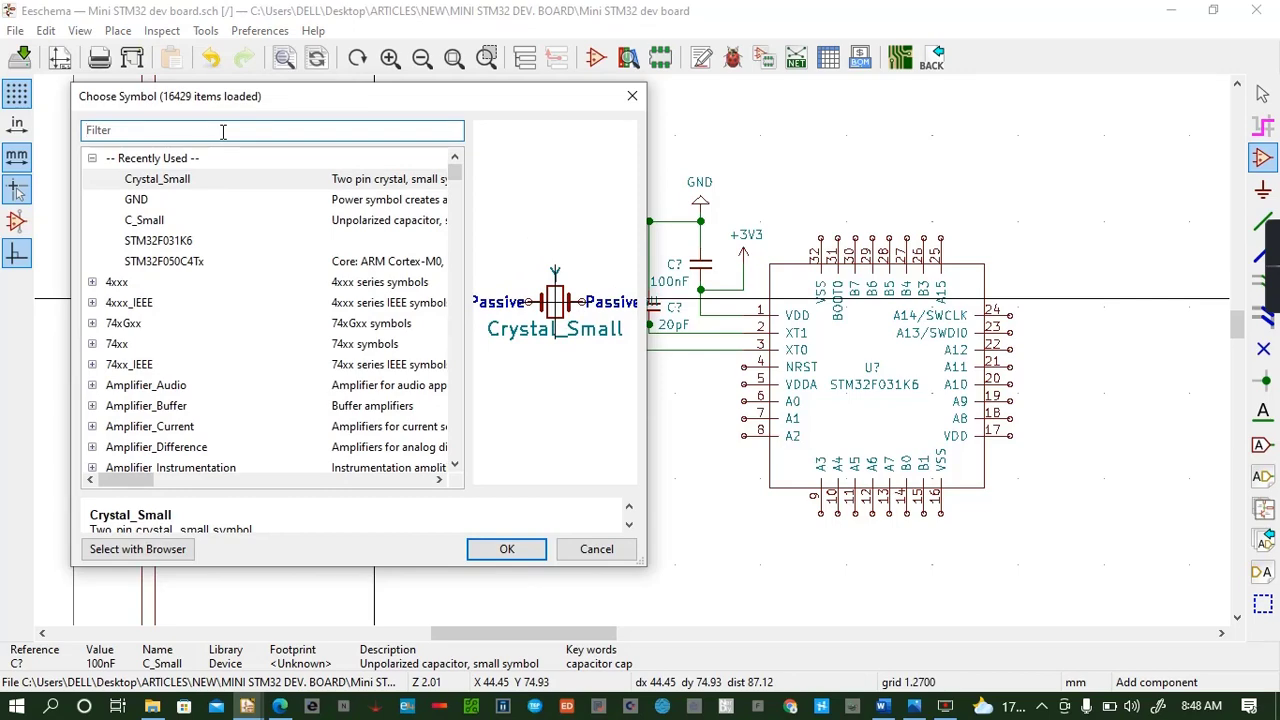
text(PUSH)
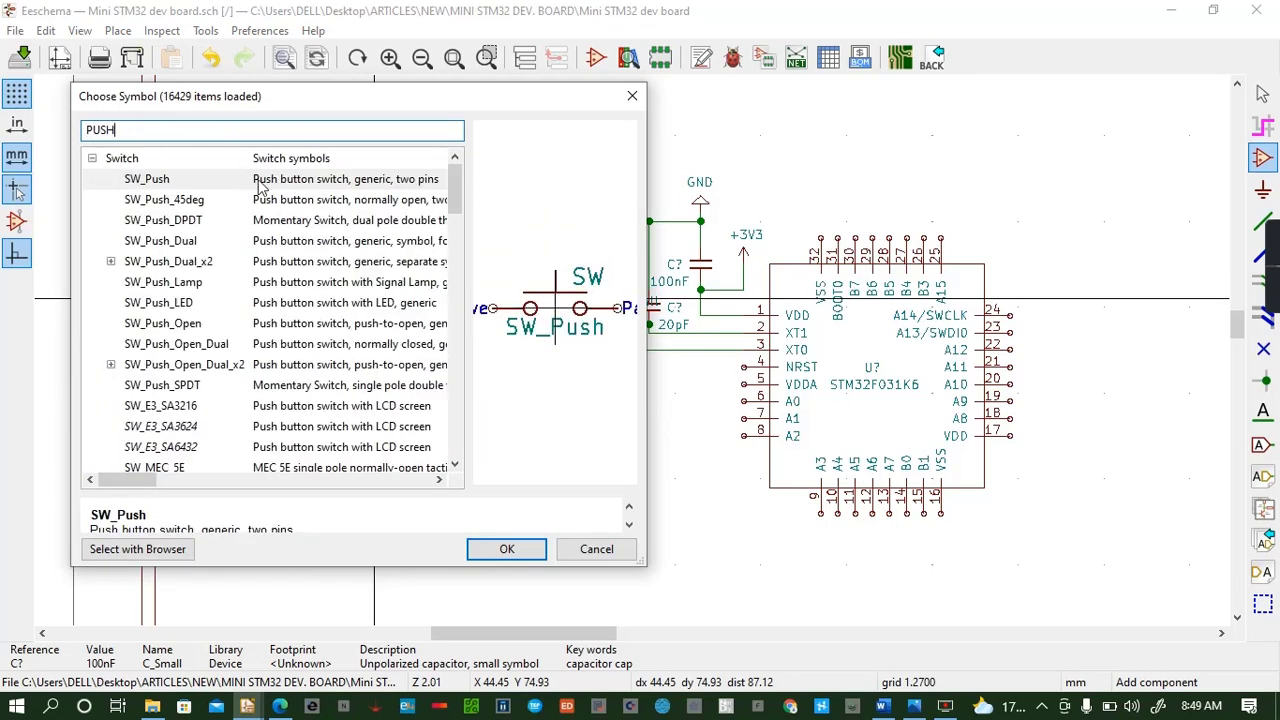
click(252, 262)
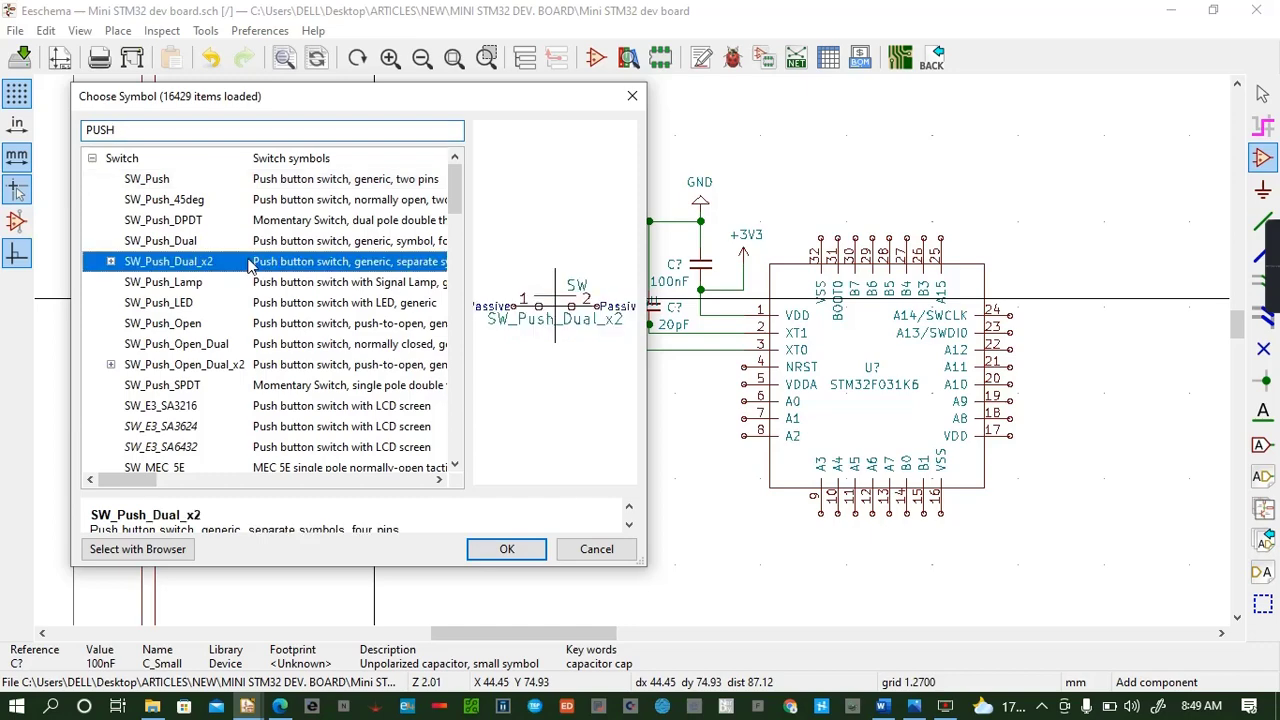
click(240, 178)
click(240, 242)
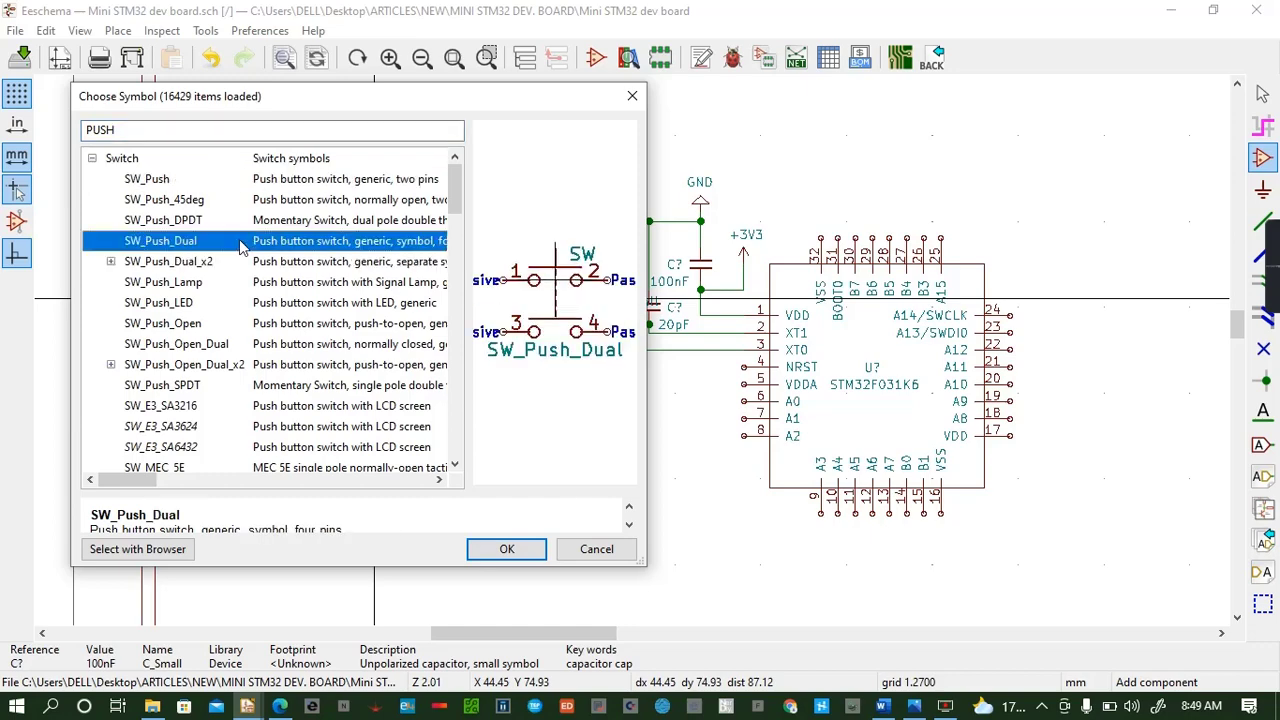
click(248, 220)
click(252, 201)
click(256, 184)
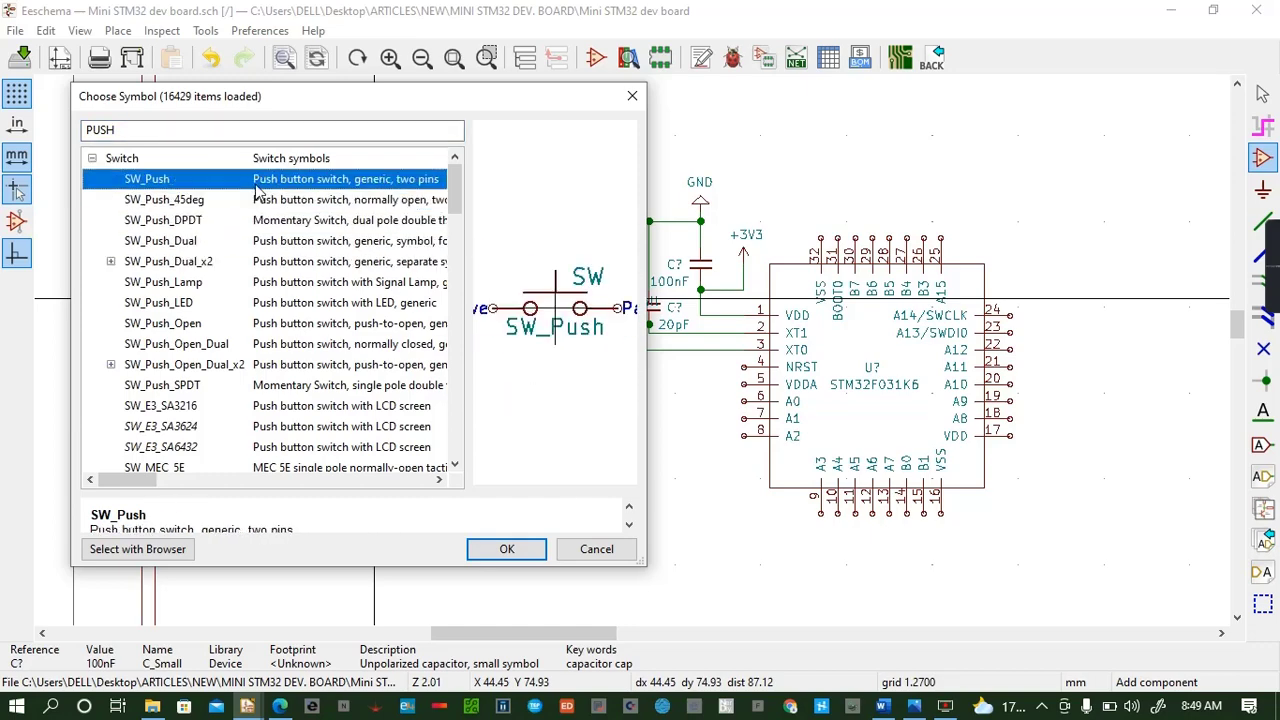
click(508, 560)
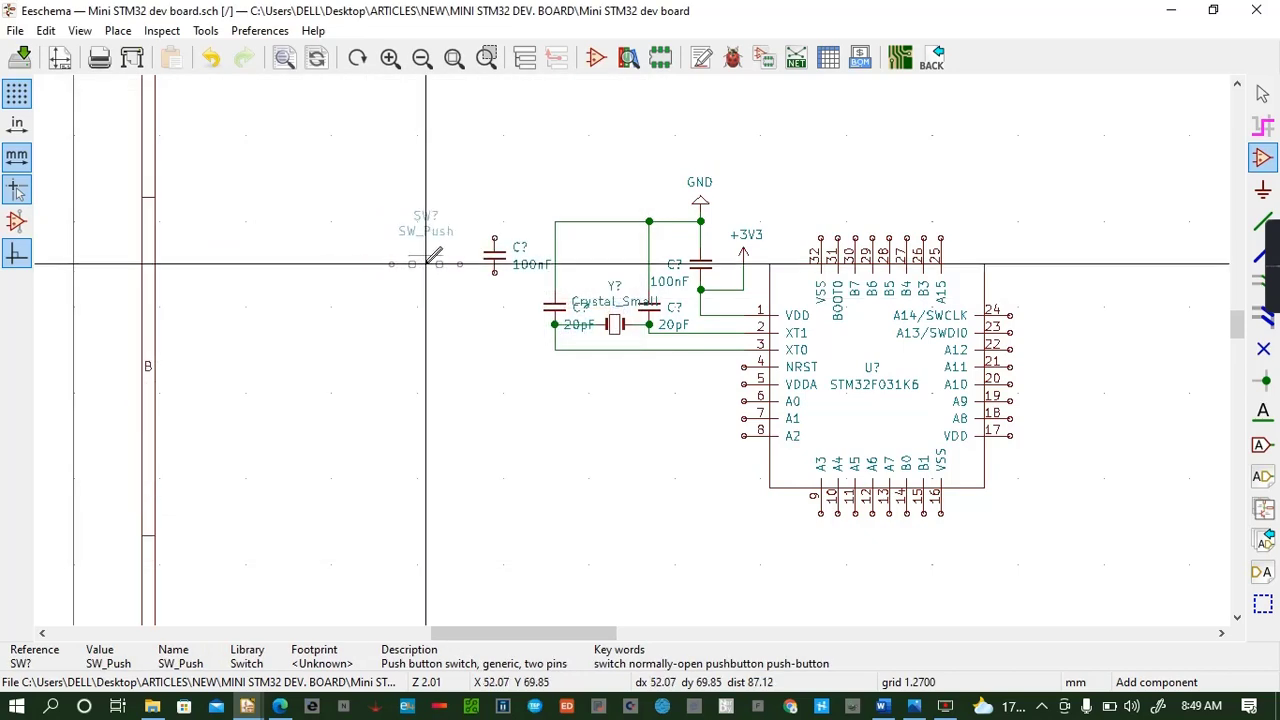
key(r)
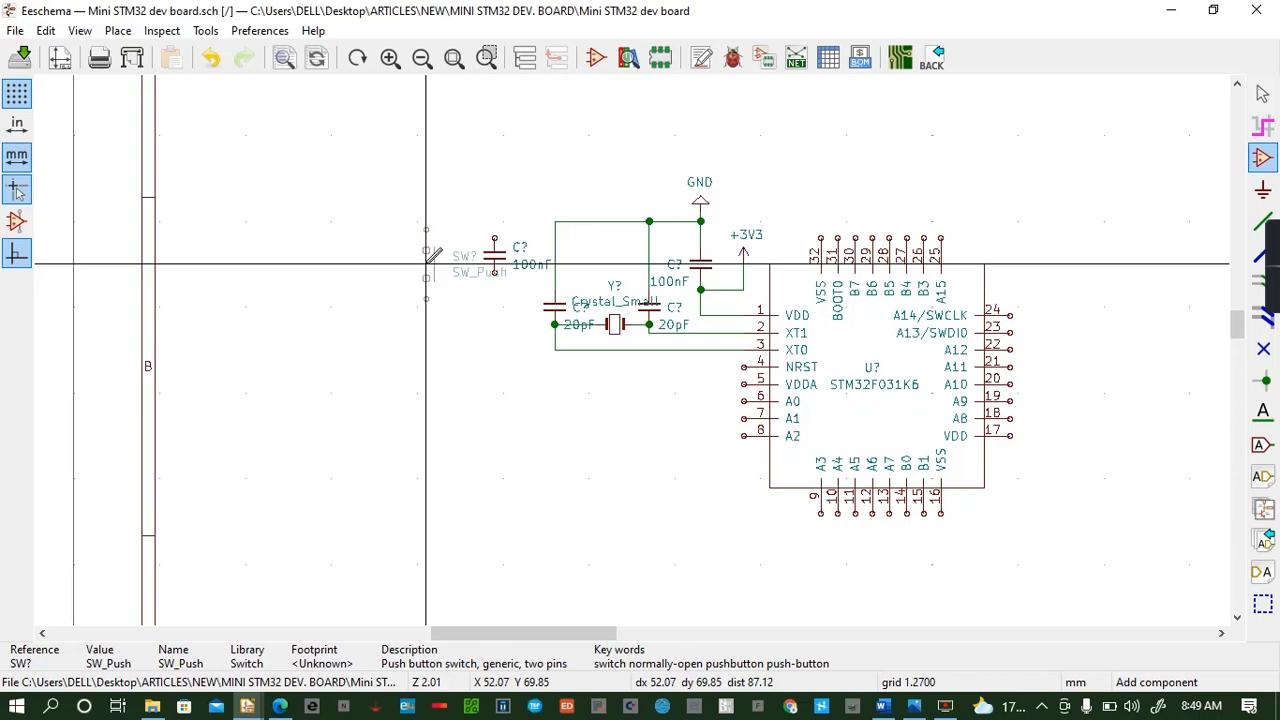
key(y)
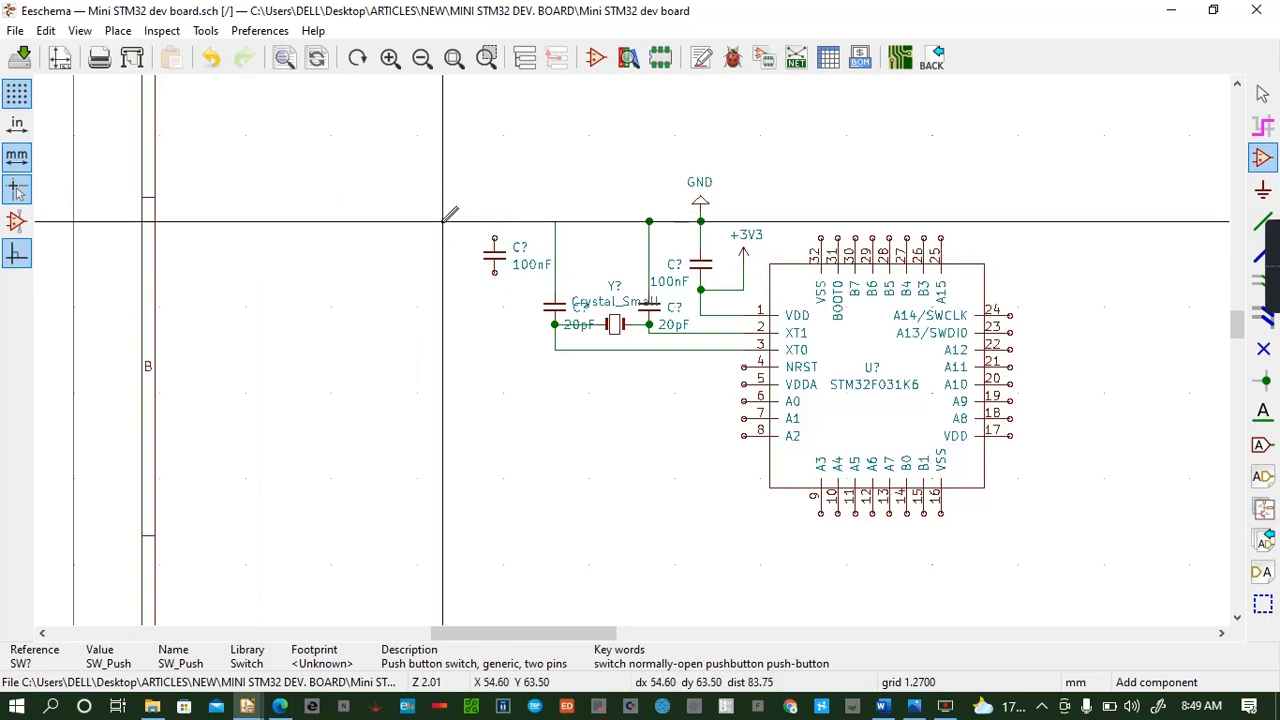
Search the symbol library for a reset switch with "RESET SW", and clear the filter
click(444, 220)
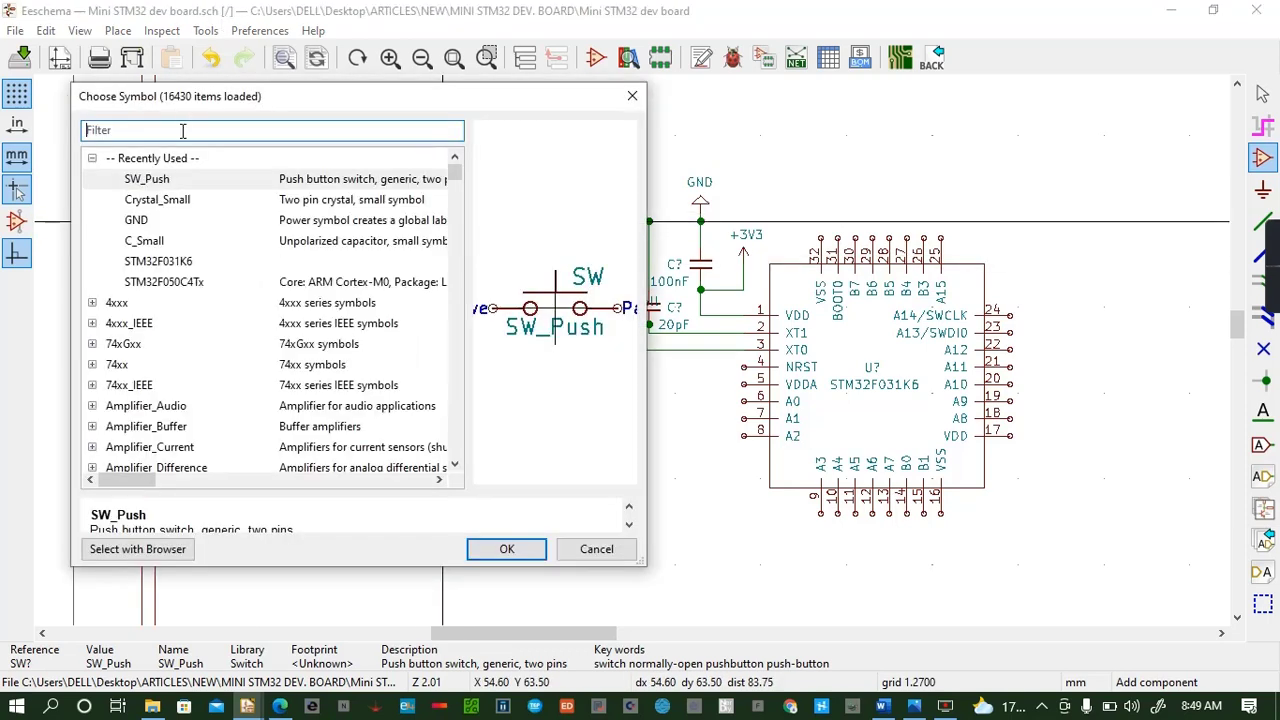
text(RESET)
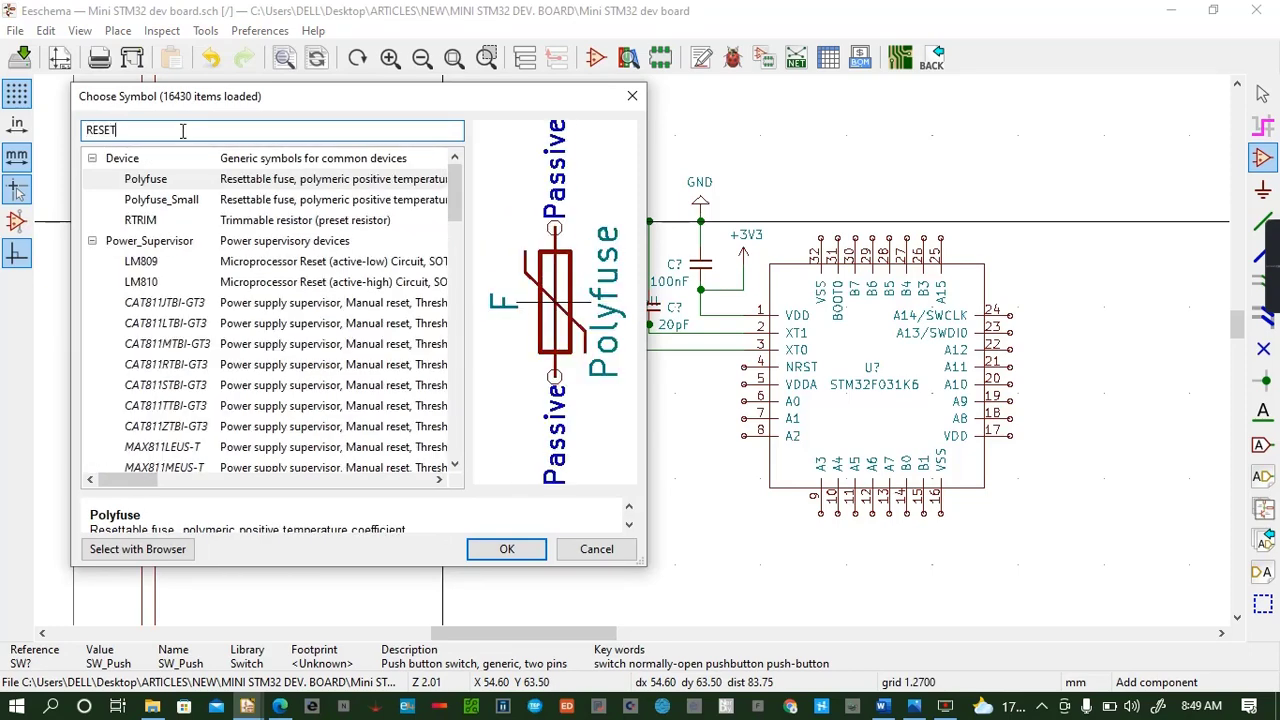
text( SW)
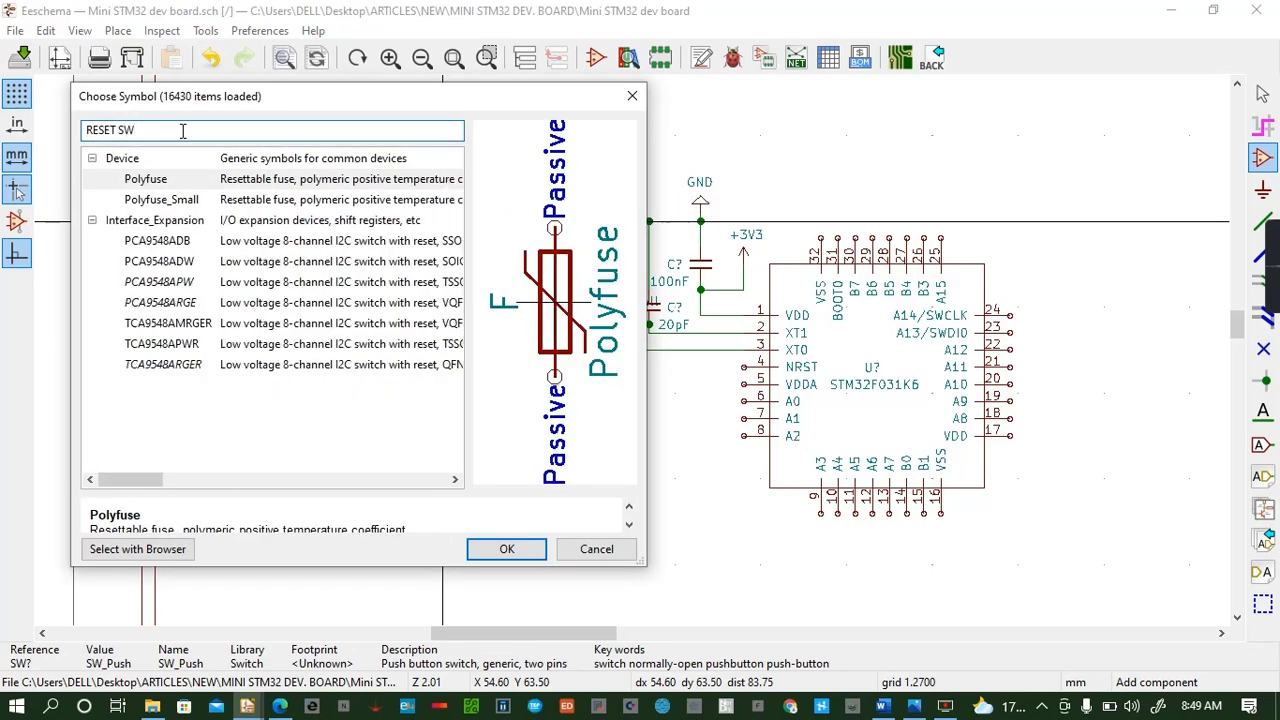
text(TC)
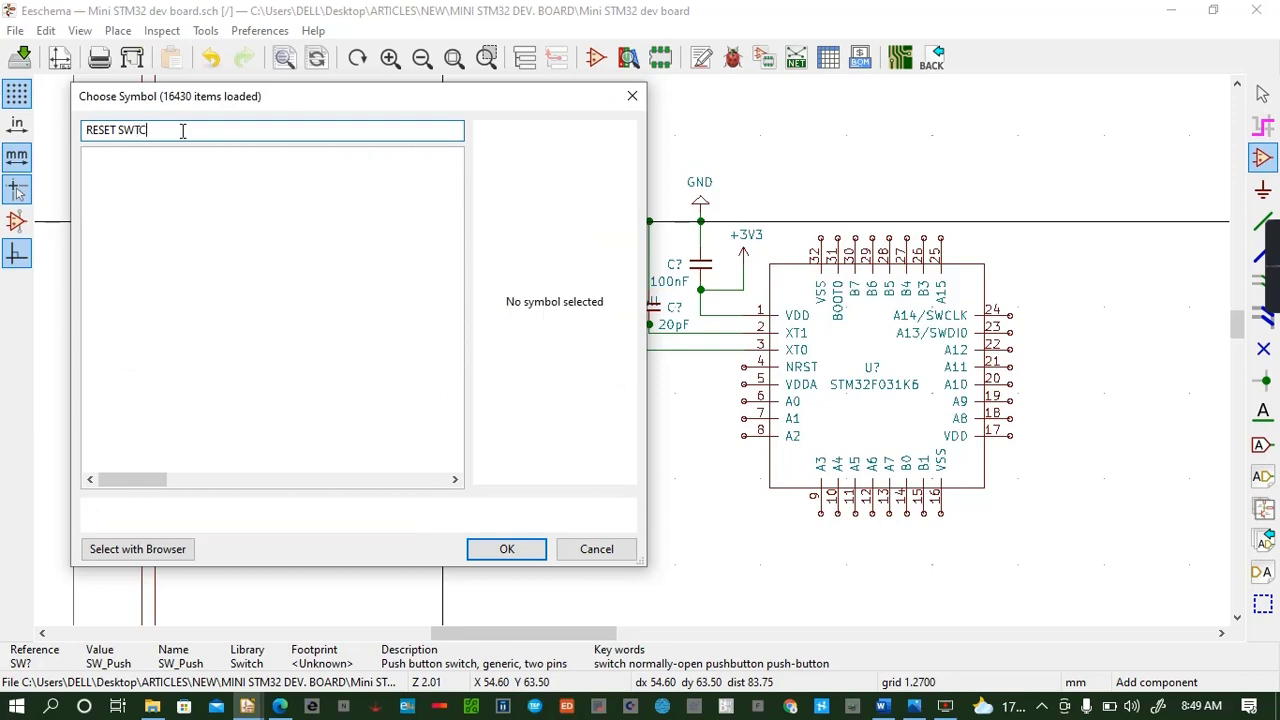
key(BackSpace)
key(BackSpace)
key(BackSpace)
key(BackSpace)
key(BackSpace)
key(BackSpace)
key(BackSpace)
key(BackSpace)
key(BackSpace)
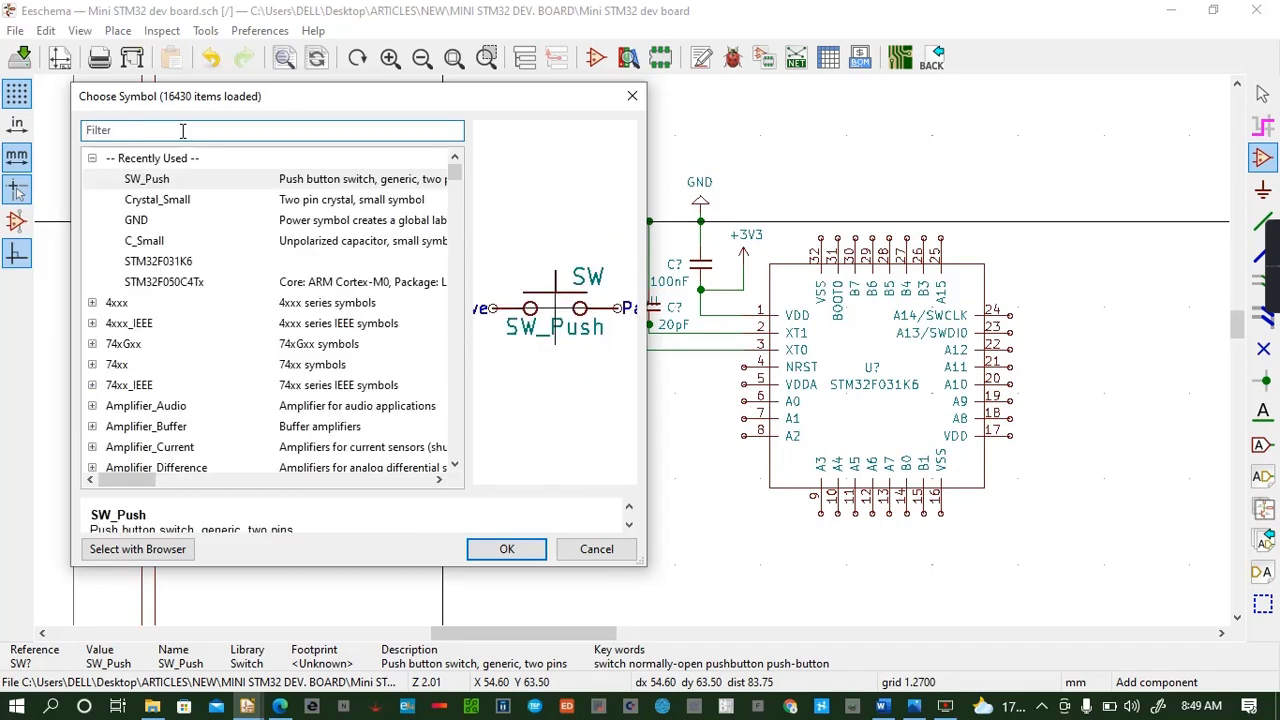
Search the symbol library for "SWITCH", try narrowing it to reset types, and return to the plain switch filter
text(SWITC)
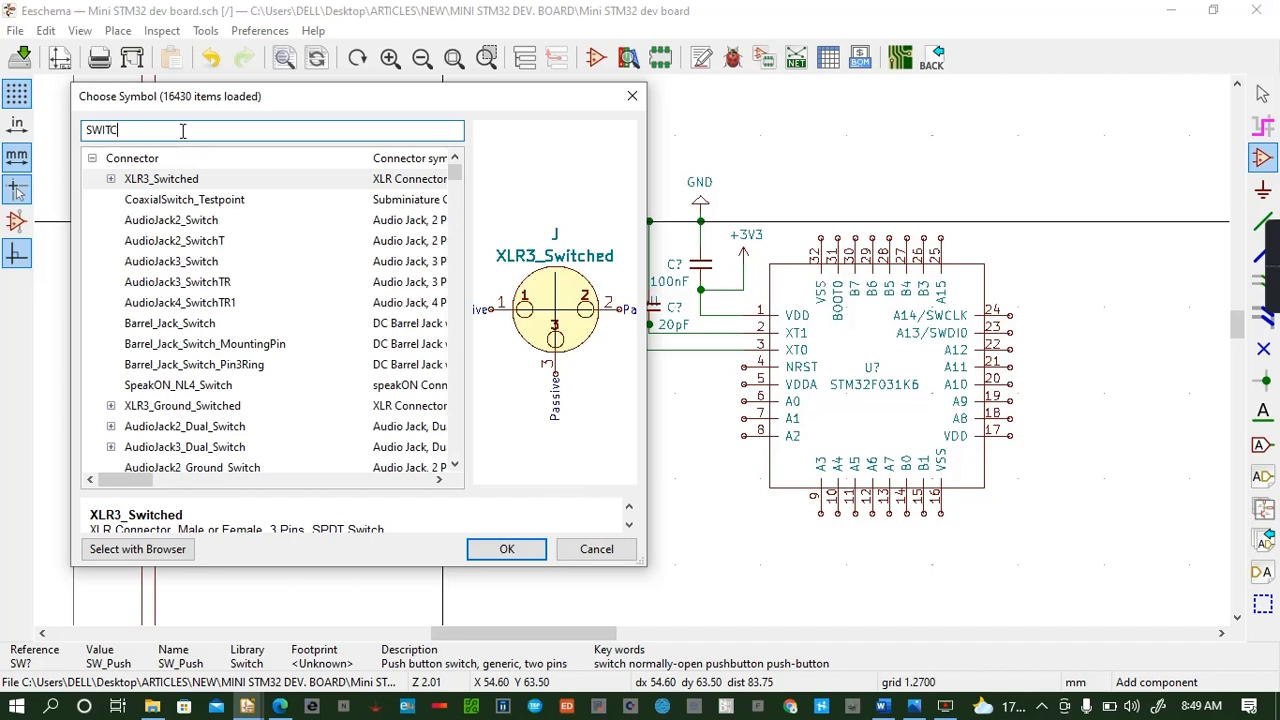
text(H)
key(Down)
key(Down)
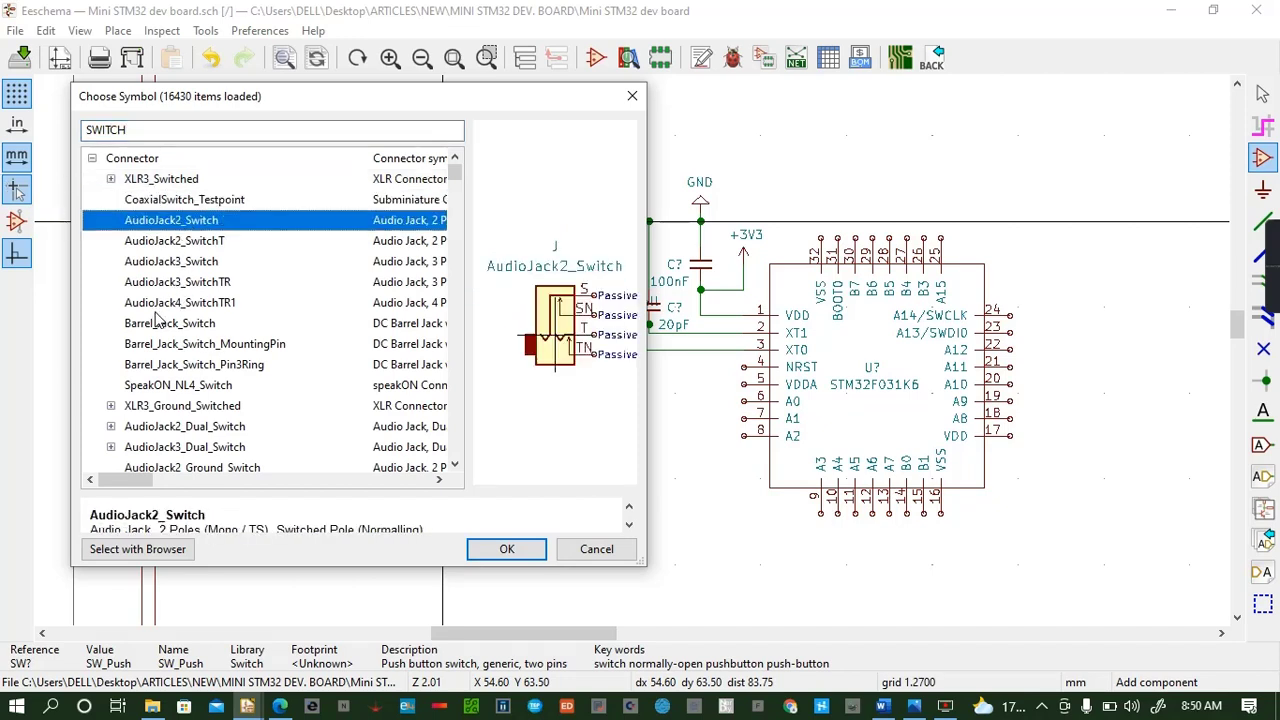
click(155, 131)
text(RESE)
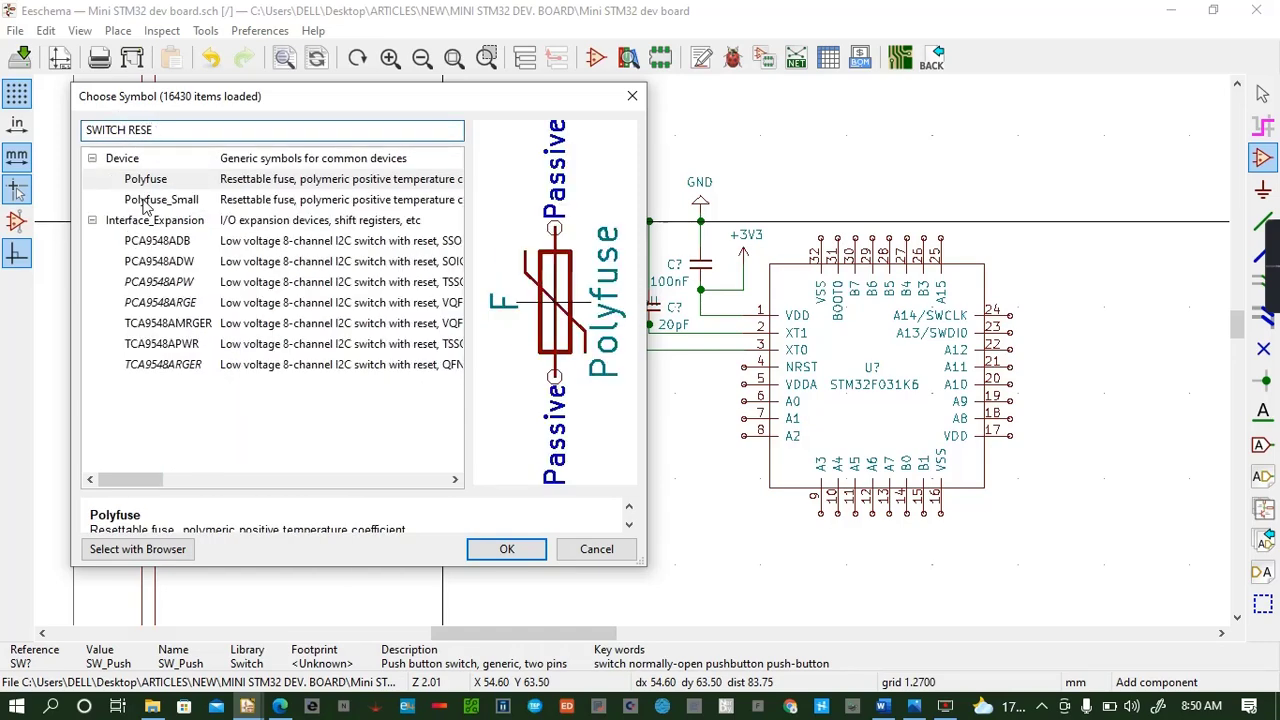
click(145, 201)
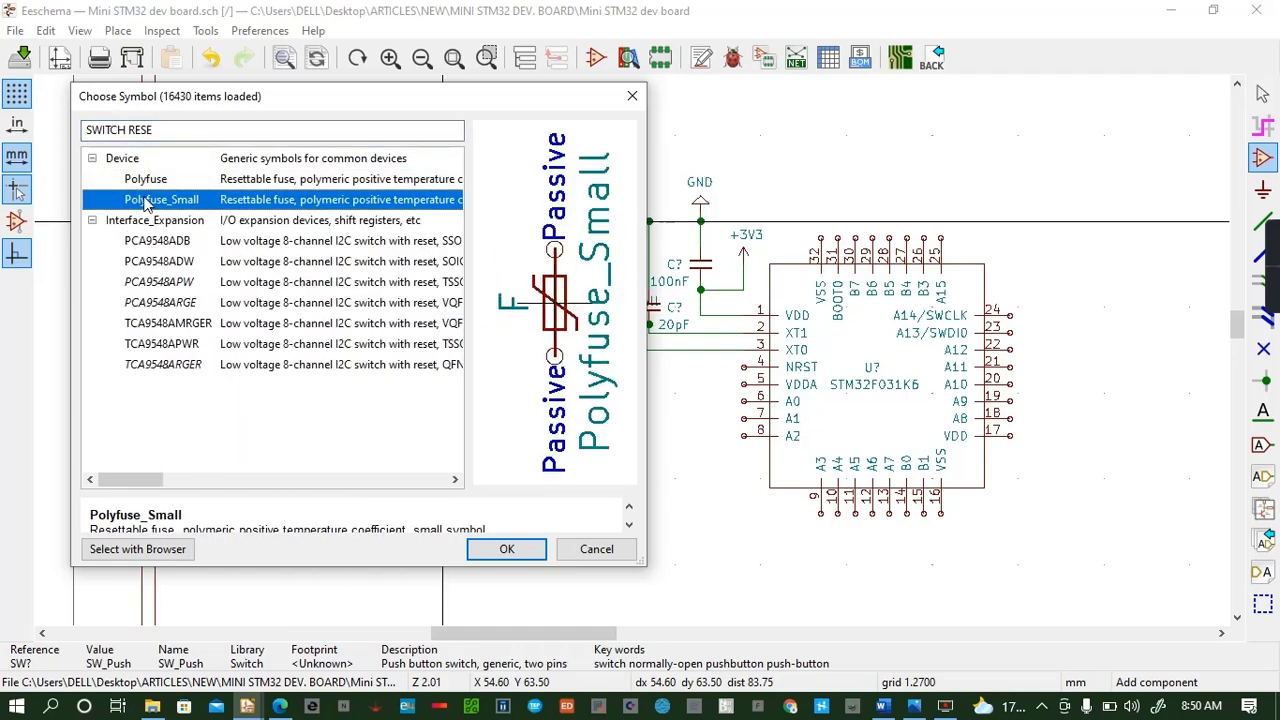
click(148, 180)
click(163, 130)
key(BackSpace)
key(BackSpace)
key(BackSpace)
key(BackSpace)
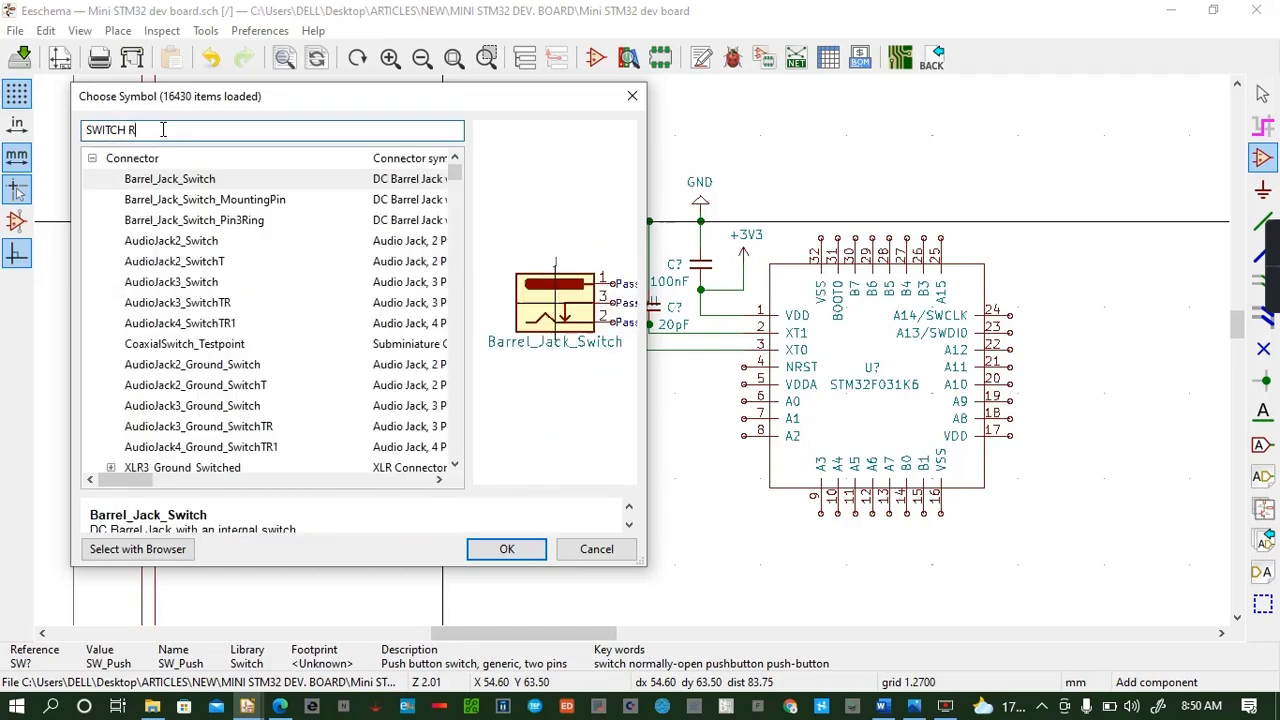
text(OUSH)
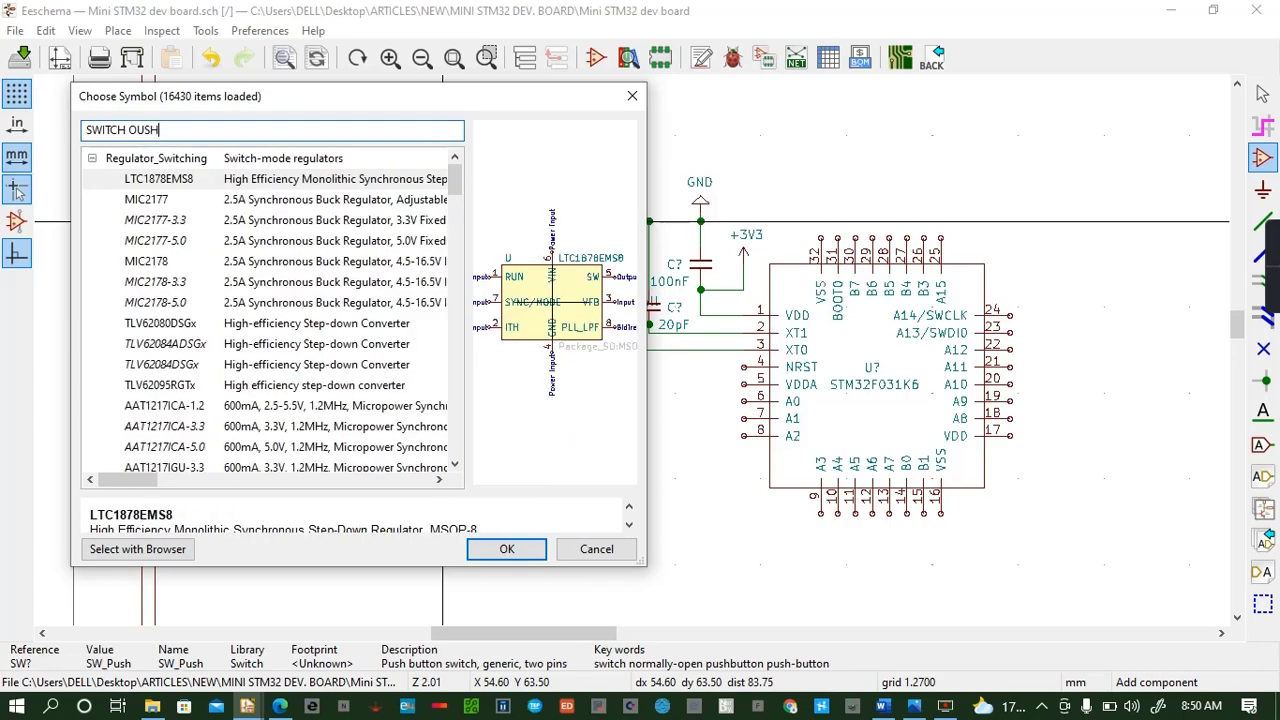
key(BackSpace)
key(BackSpace)
key(BackSpace)
key(BackSpace)
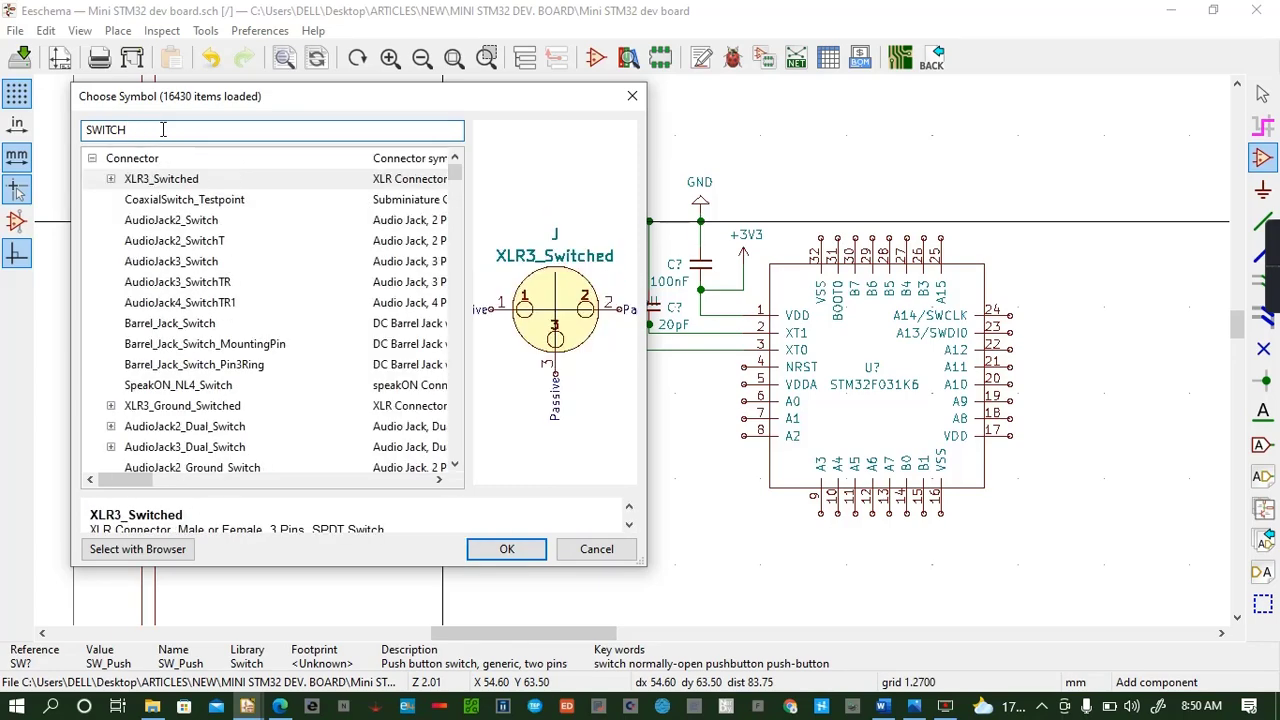
Filter the symbols by "SWITCH PUSH", compare the push-button variants, and choose the two-pin SW_Push symbol
text(PUSH)
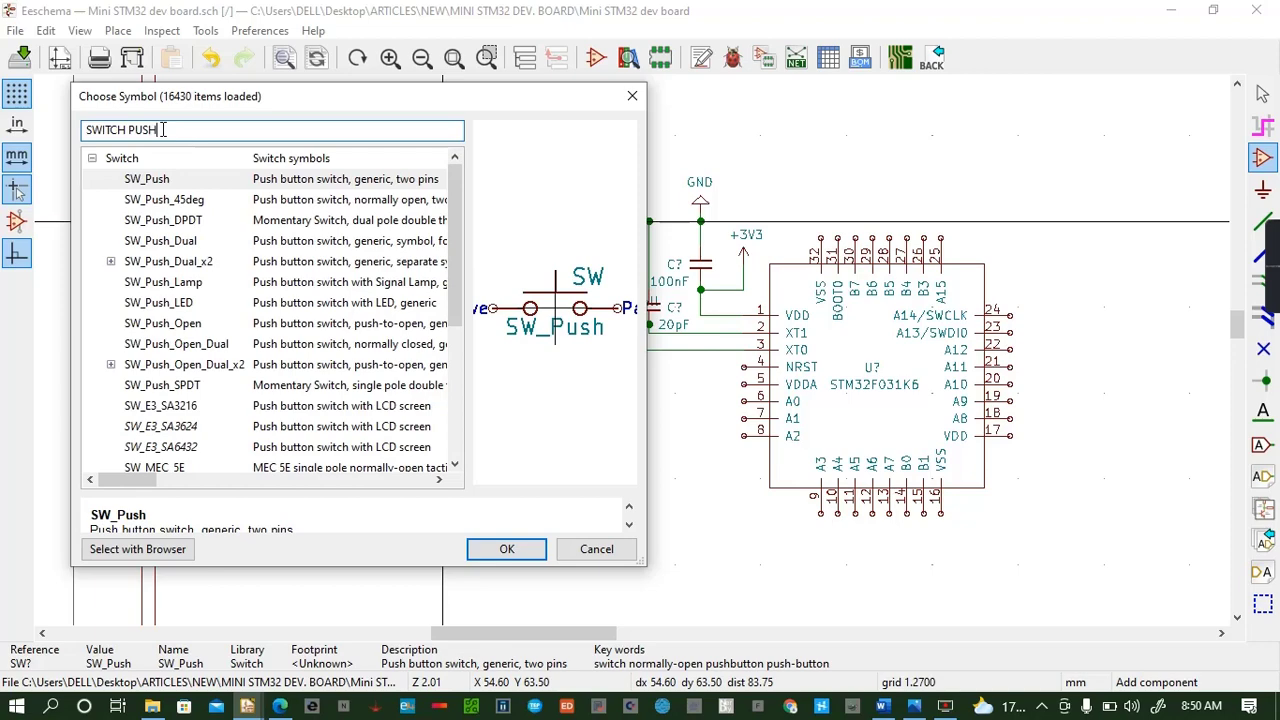
click(207, 244)
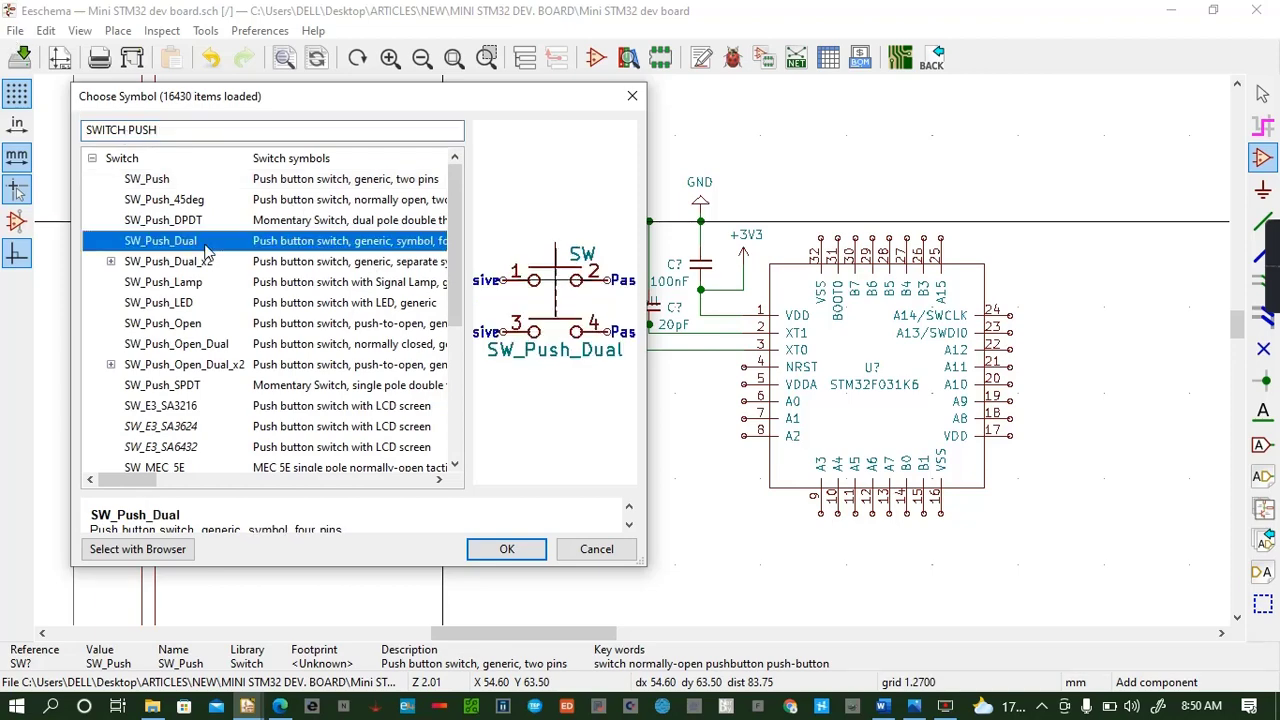
click(155, 198)
click(141, 346)
click(160, 328)
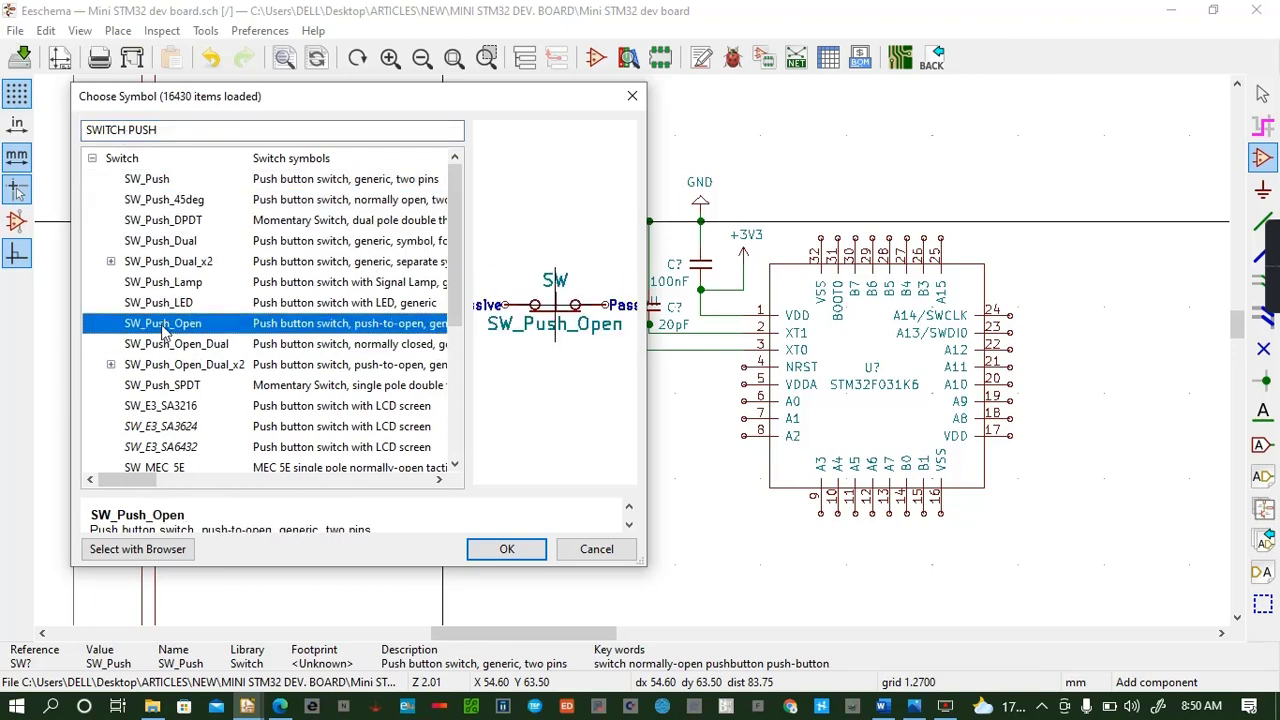
click(170, 303)
click(186, 283)
click(188, 243)
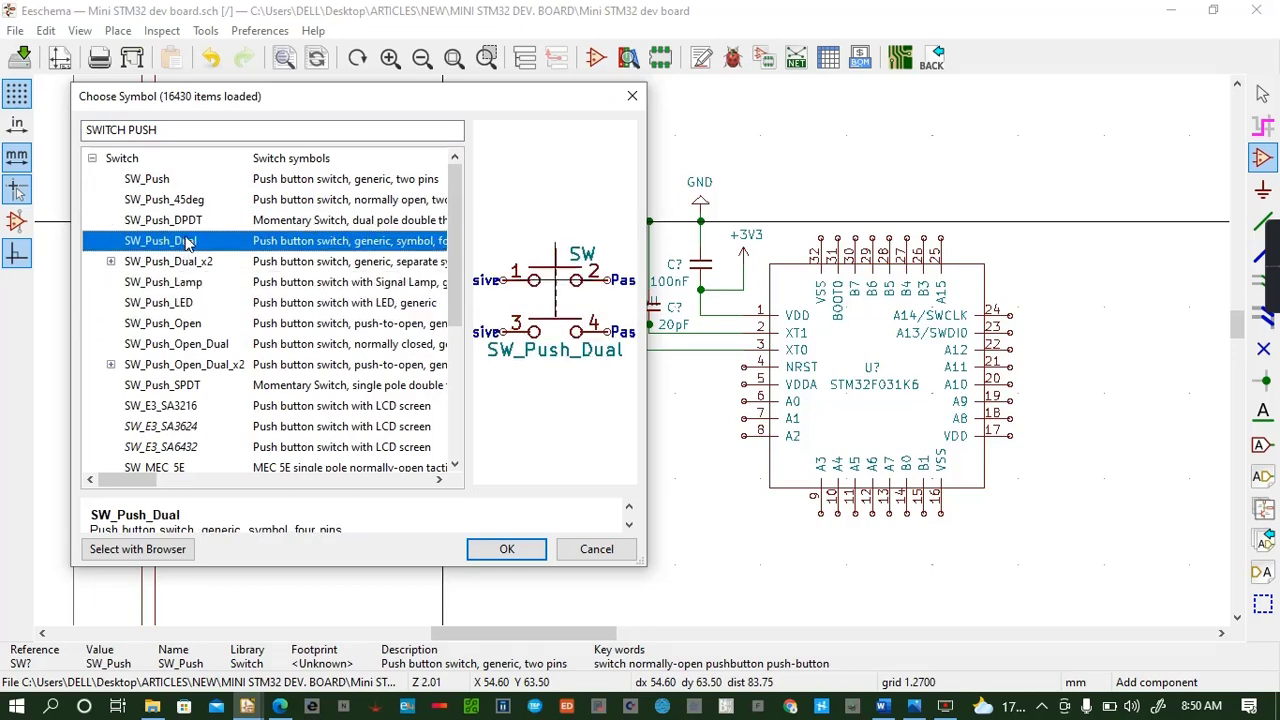
click(203, 180)
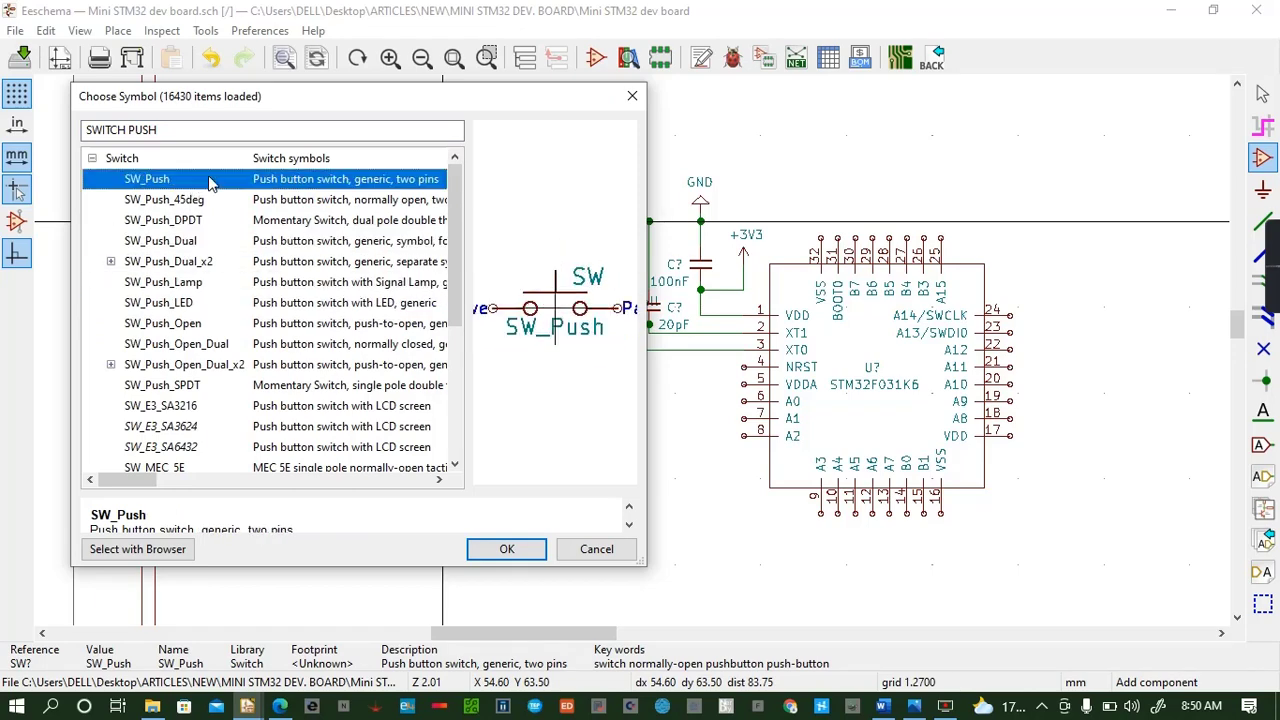
click(503, 546)
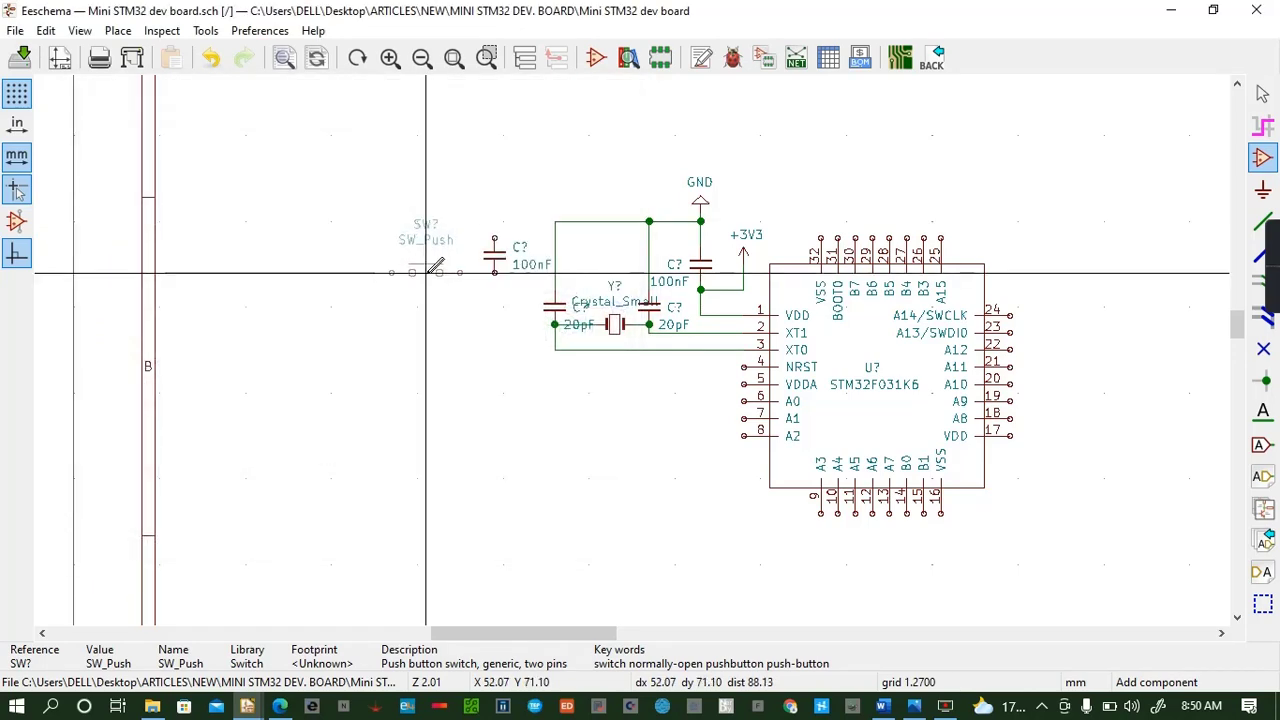
Rotate the push switch to vertical with its actuator facing left and place it left of the unconnected 100nF capacitor
key(r)
key(r)
key(r)
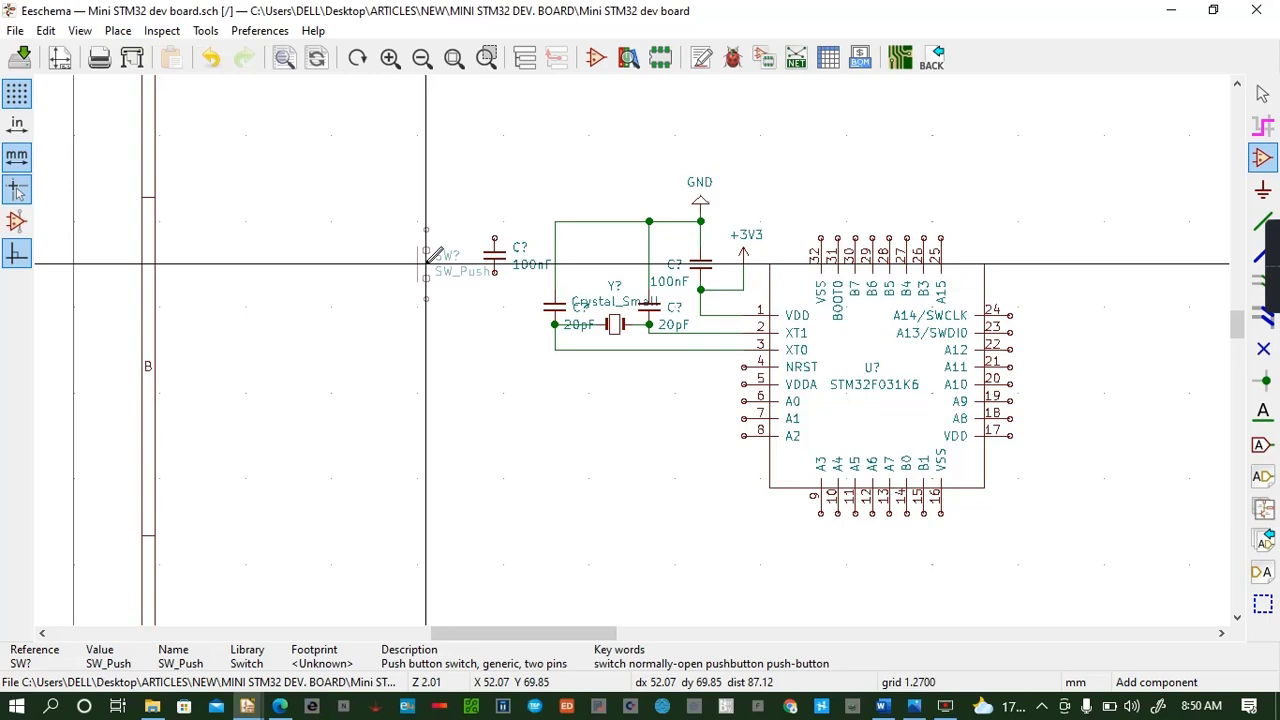
click(426, 256)
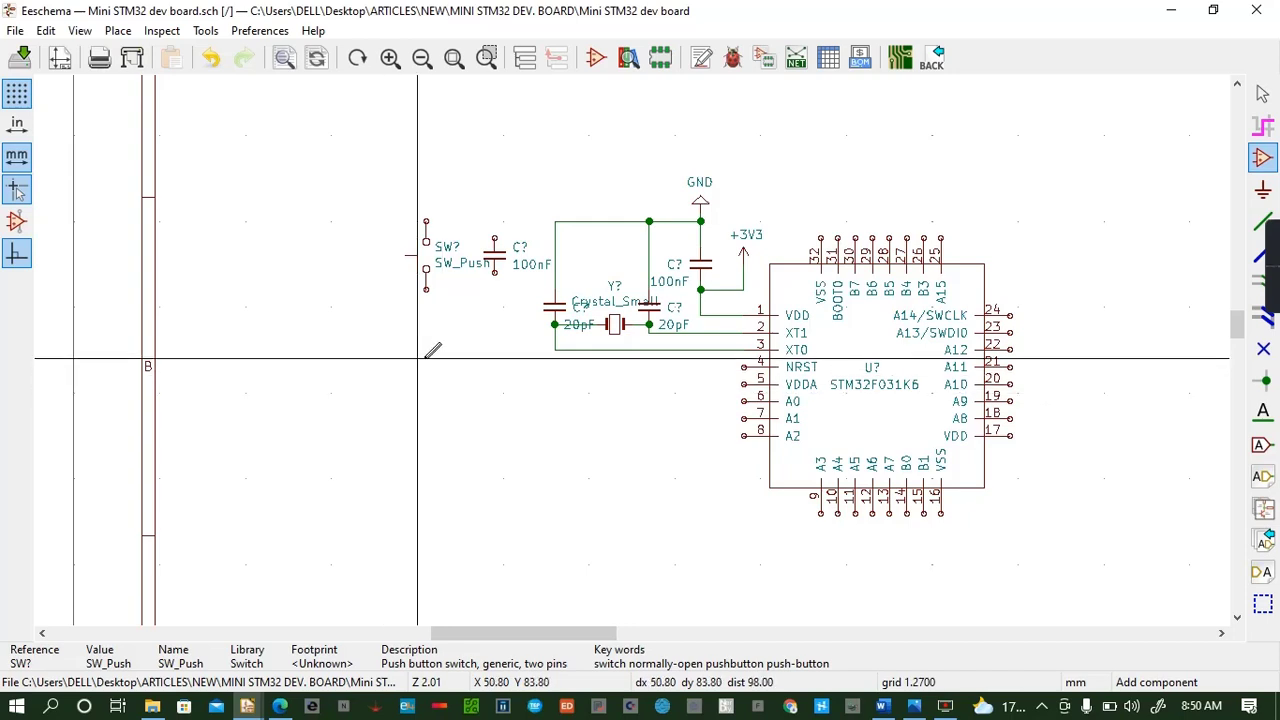
Wire the push switch's lower pin to the NRST pin and its upper pin to the GND line
key(w)
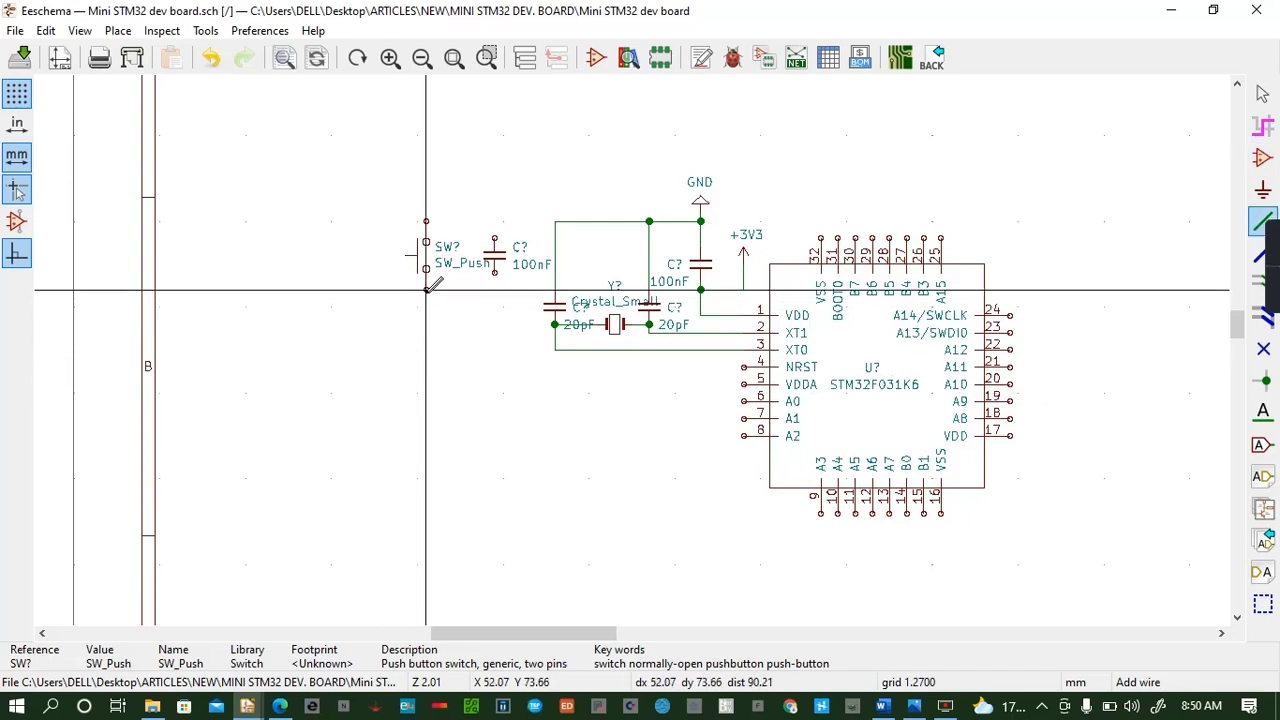
click(744, 367)
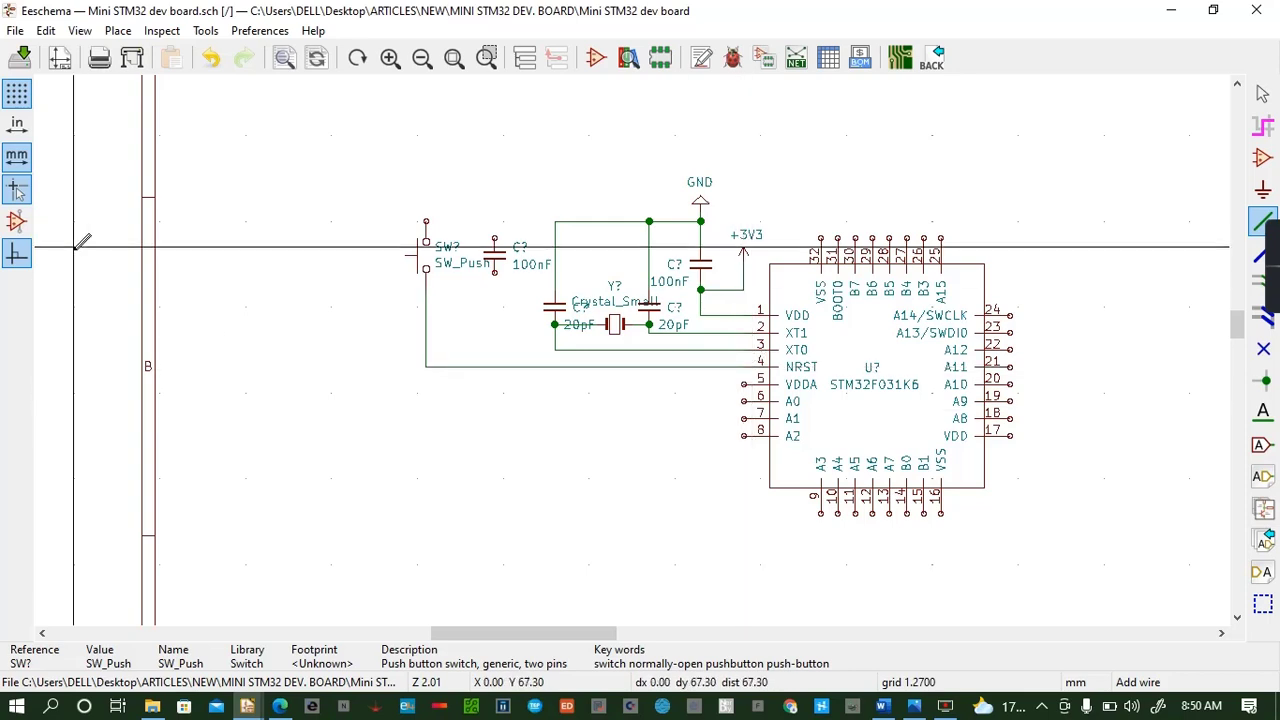
click(426, 221)
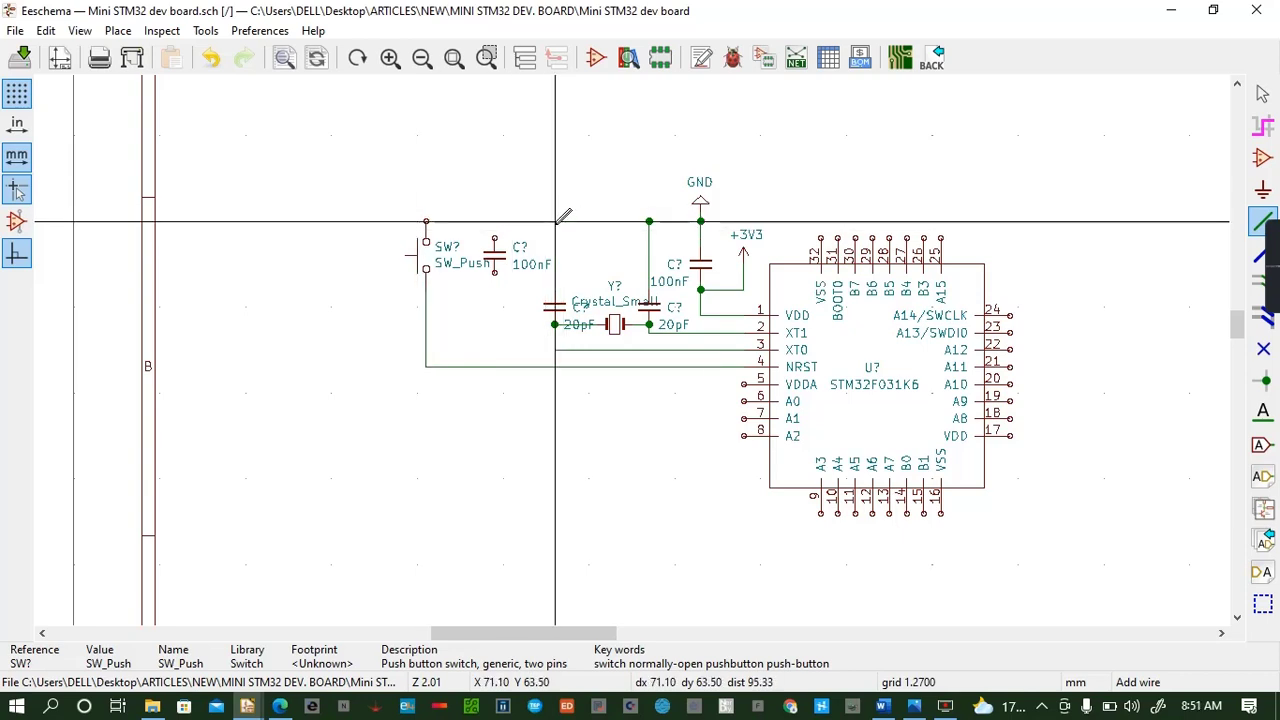
click(555, 221)
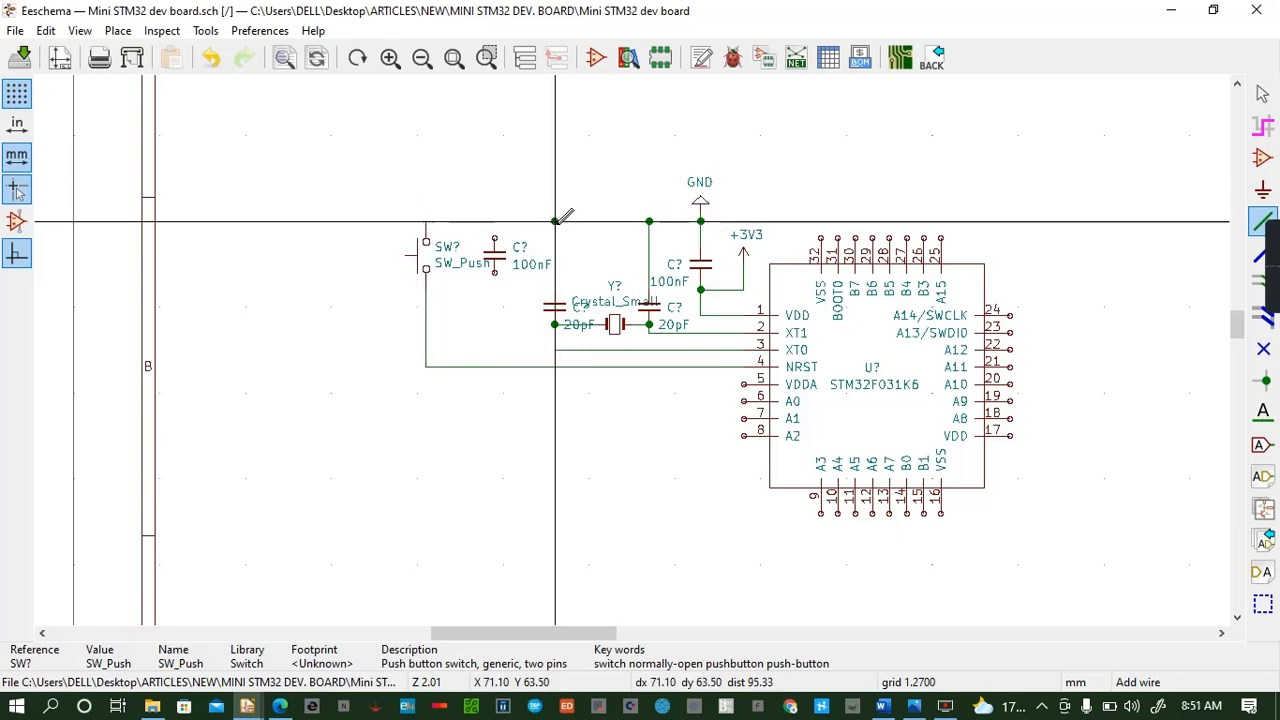
Wire the 100nF capacitor beside the push switch between the GND line and the switch's NRST wire, and save the schematic
click(494, 240)
click(494, 221)
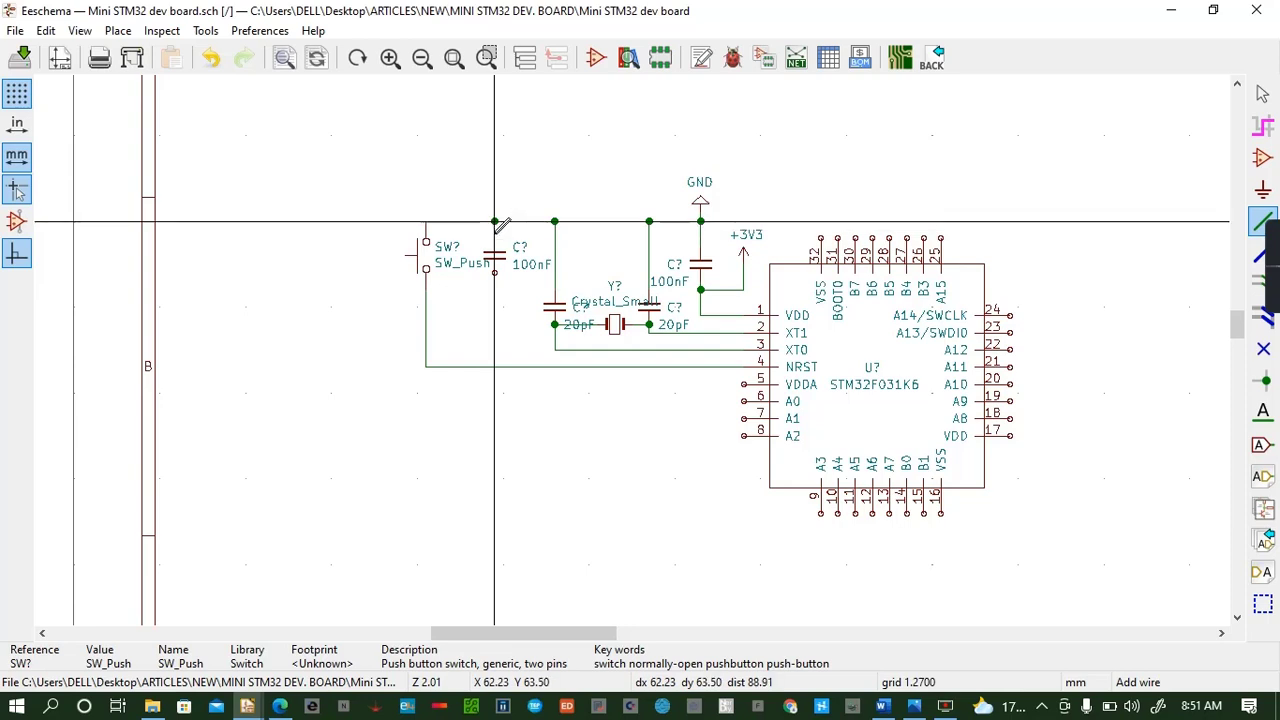
click(494, 270)
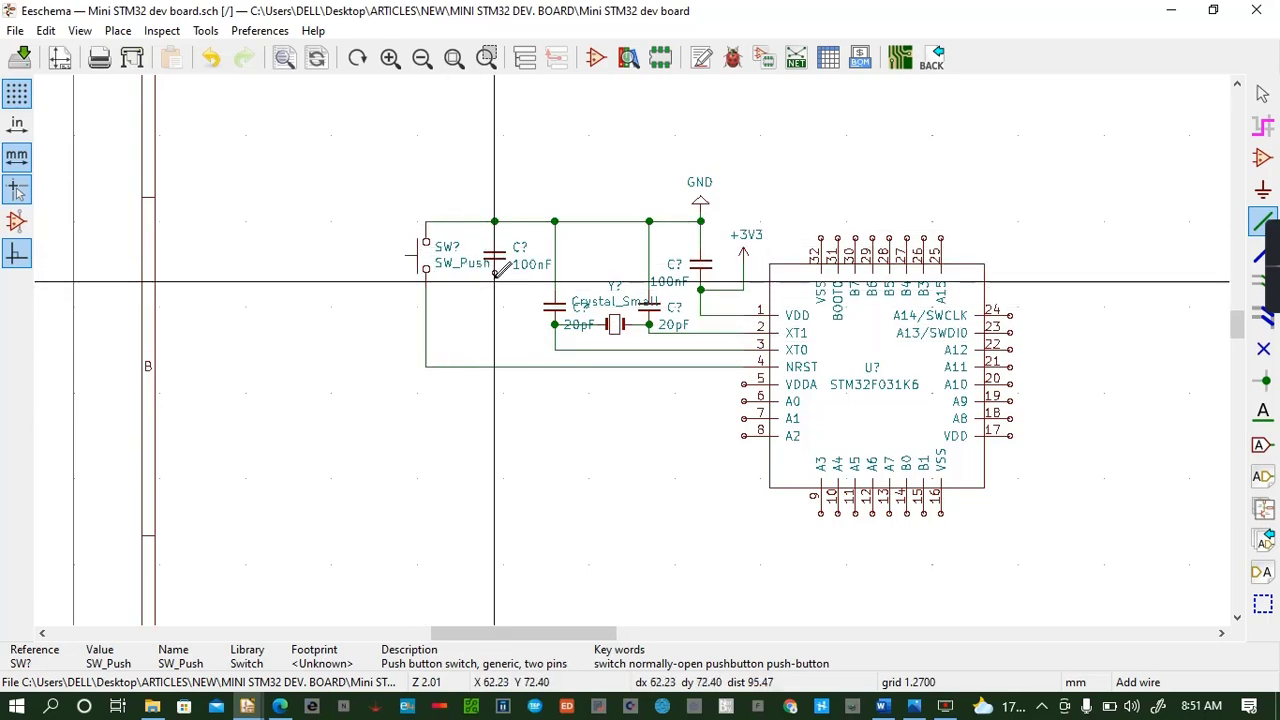
click(426, 316)
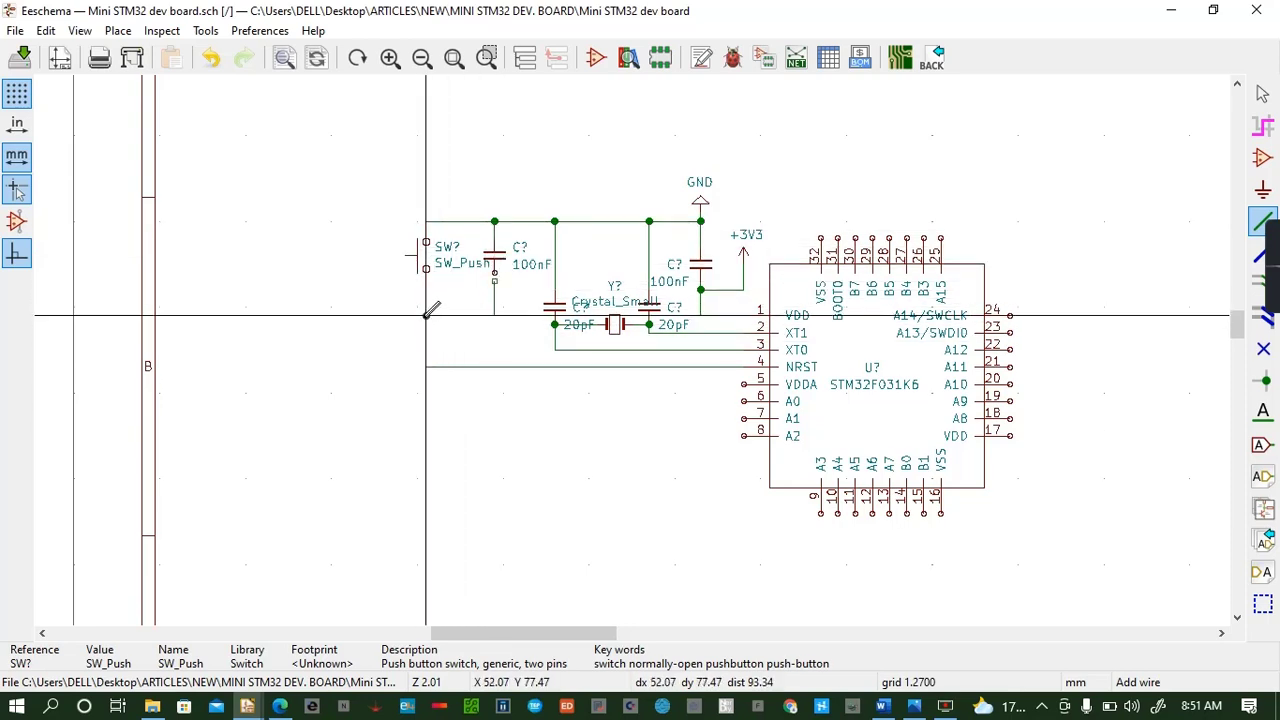
key(ctrl+s)
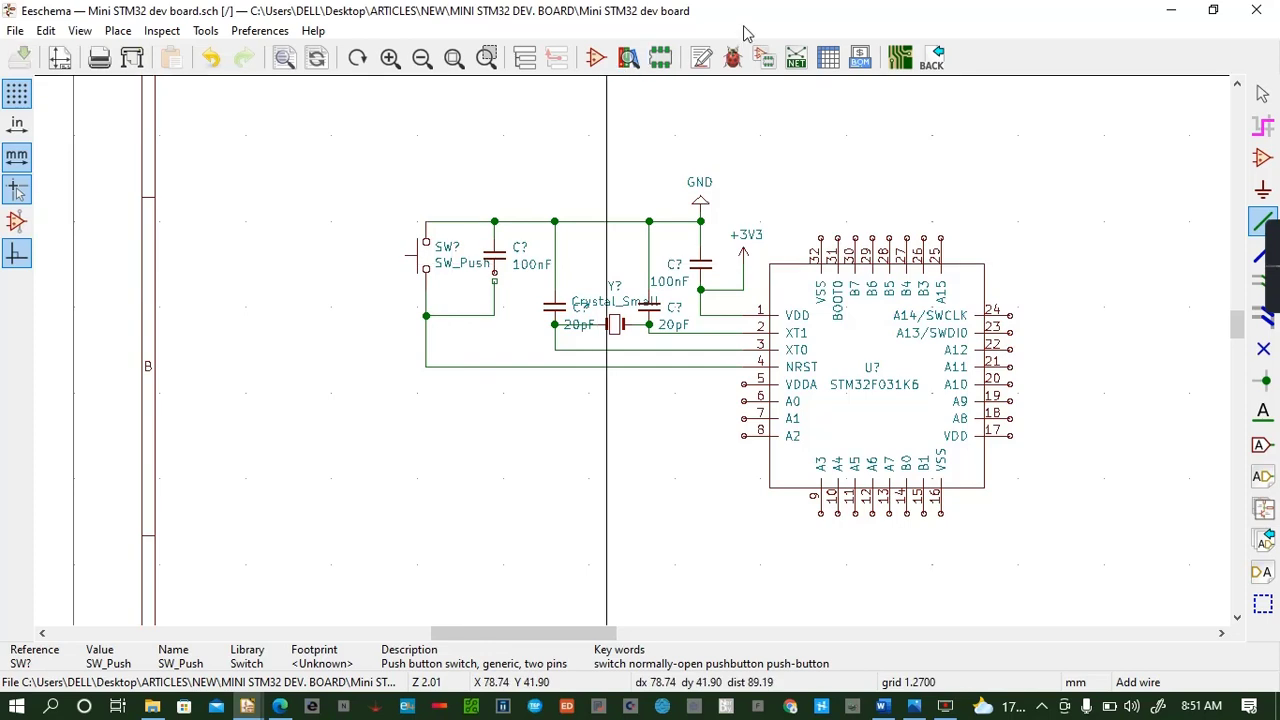
click(495, 273)
click(495, 281)
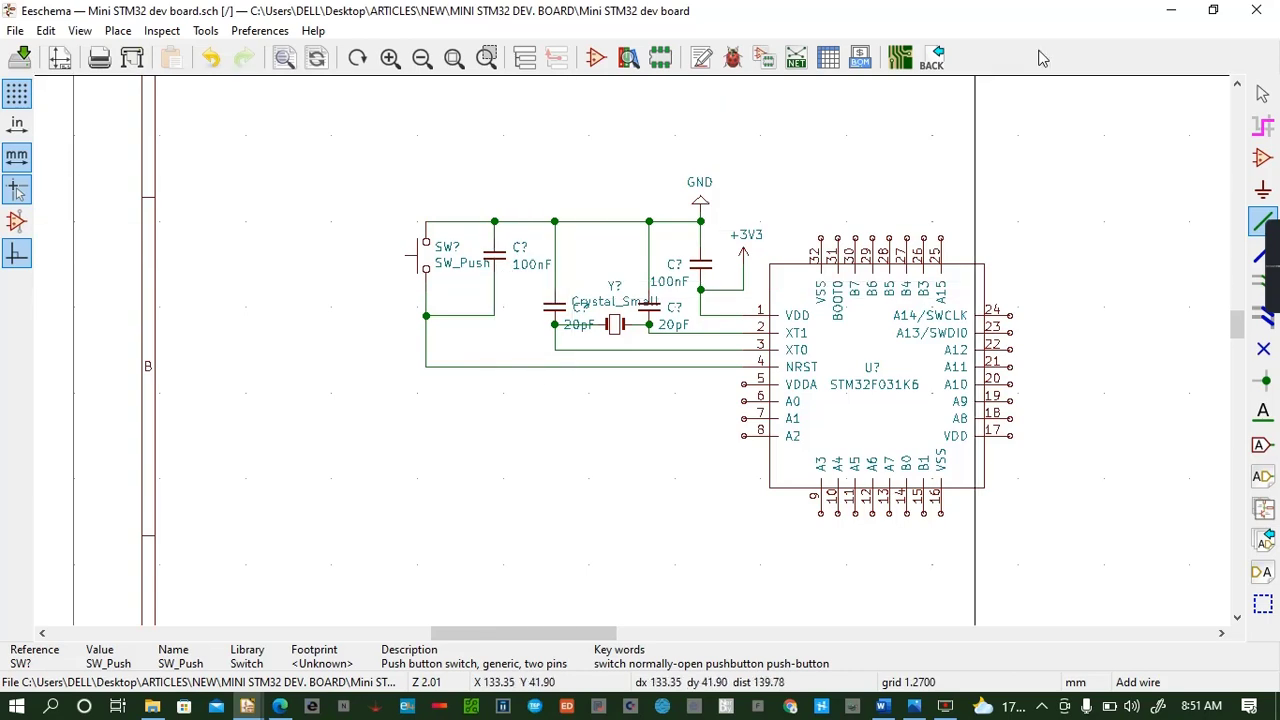
key(ctrl+s)
Extend the GND line to the microcontroller's VSS pin 32 and BOOT0 pin 31, and save the schematic
click(701, 221)
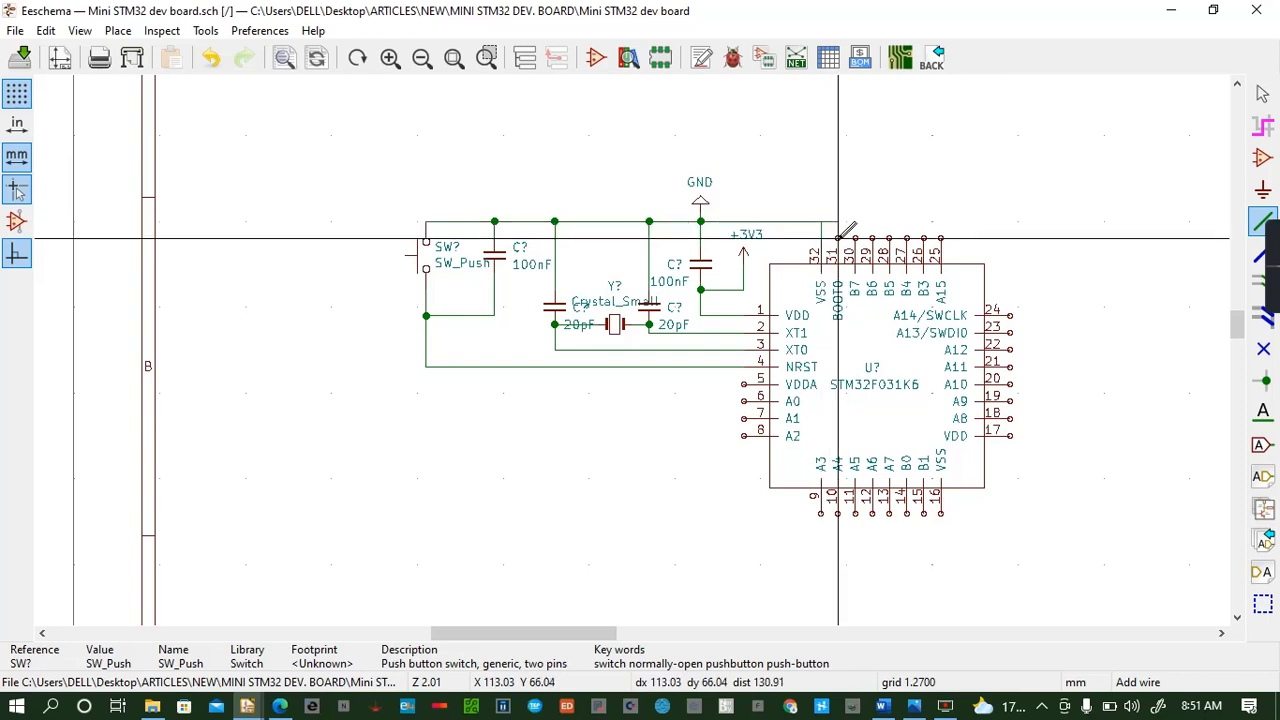
click(838, 238)
key(ctrl+s)
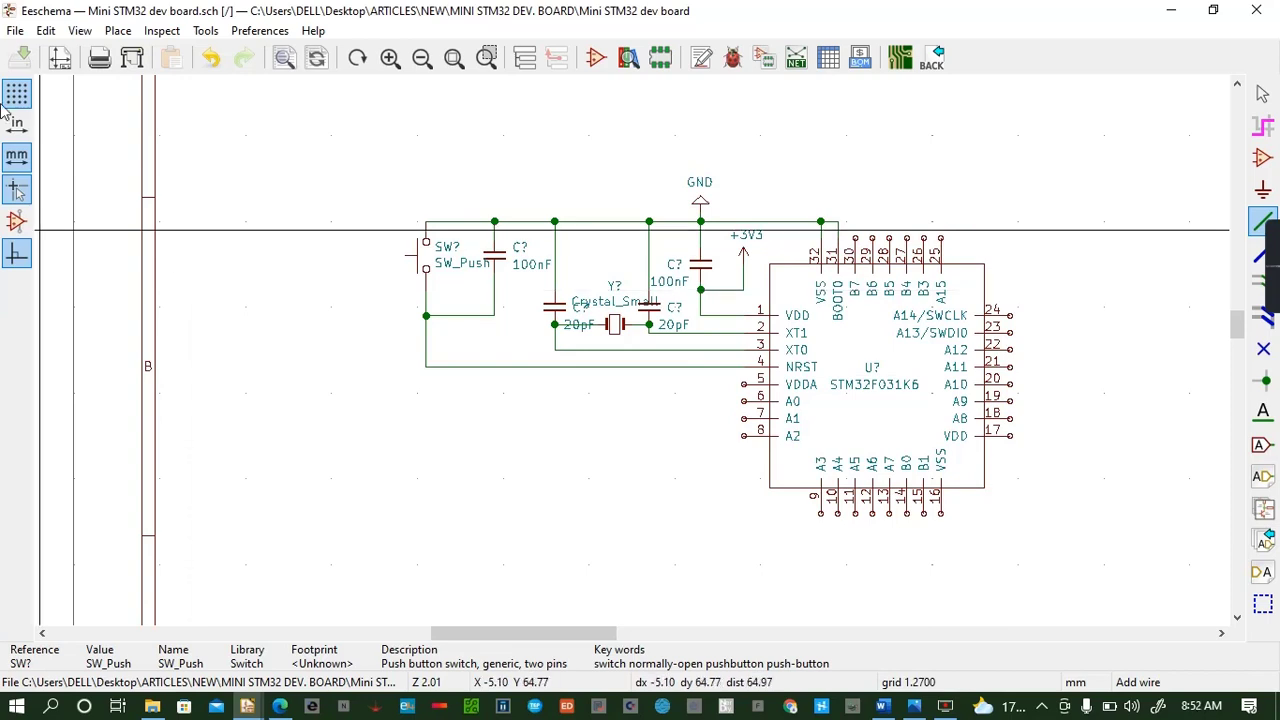
Duplicate the 100nF capacitor twice and place the copies side by side below the NRST wire, left of pins A0 to A2
click(494, 254)
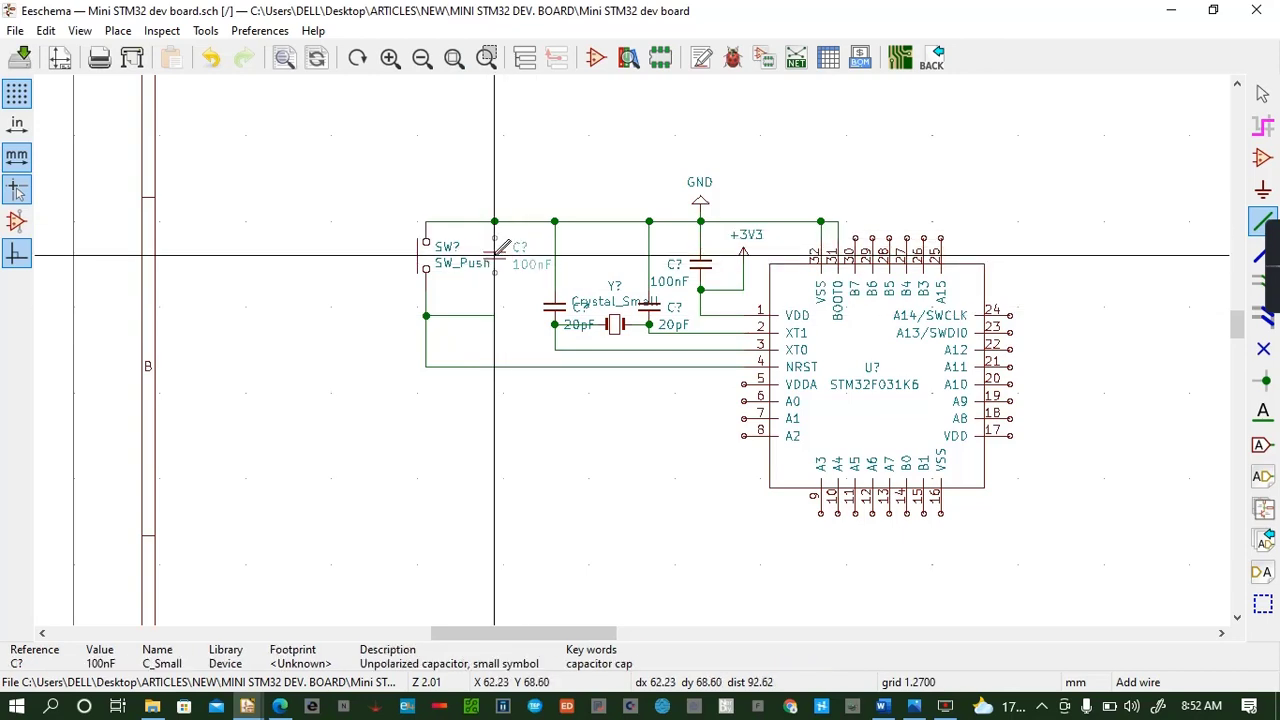
click(589, 427)
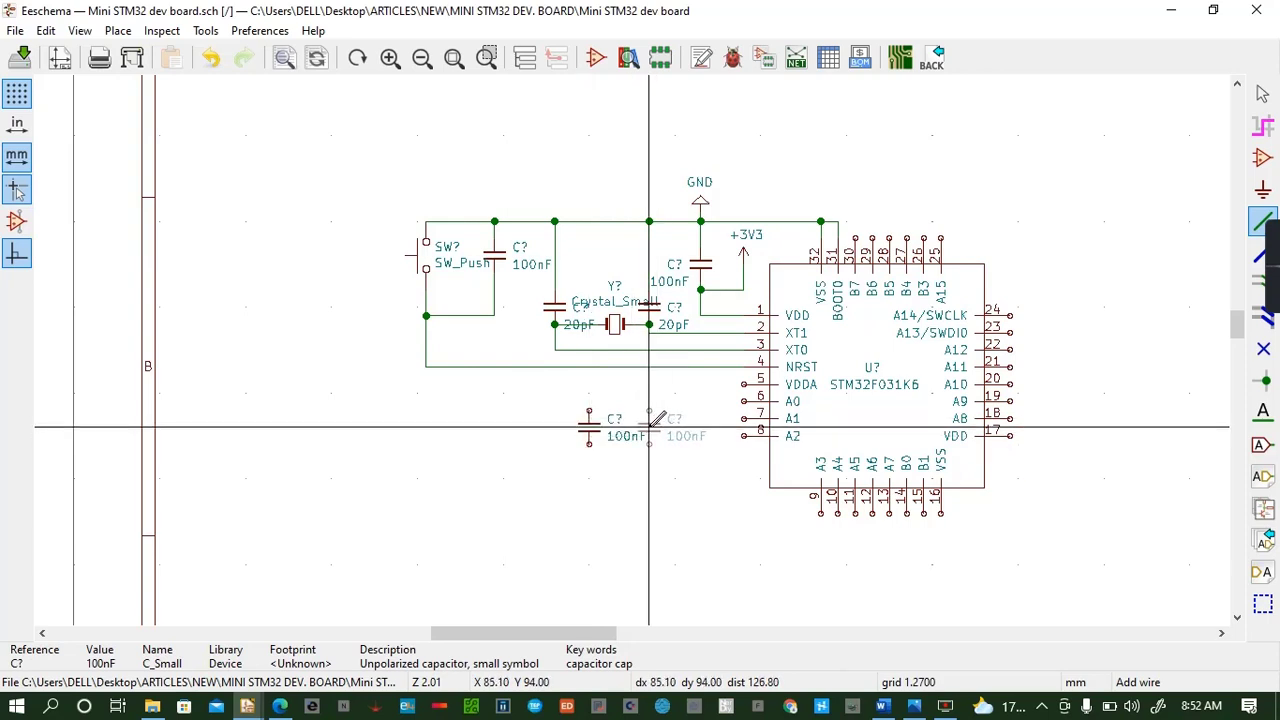
click(649, 427)
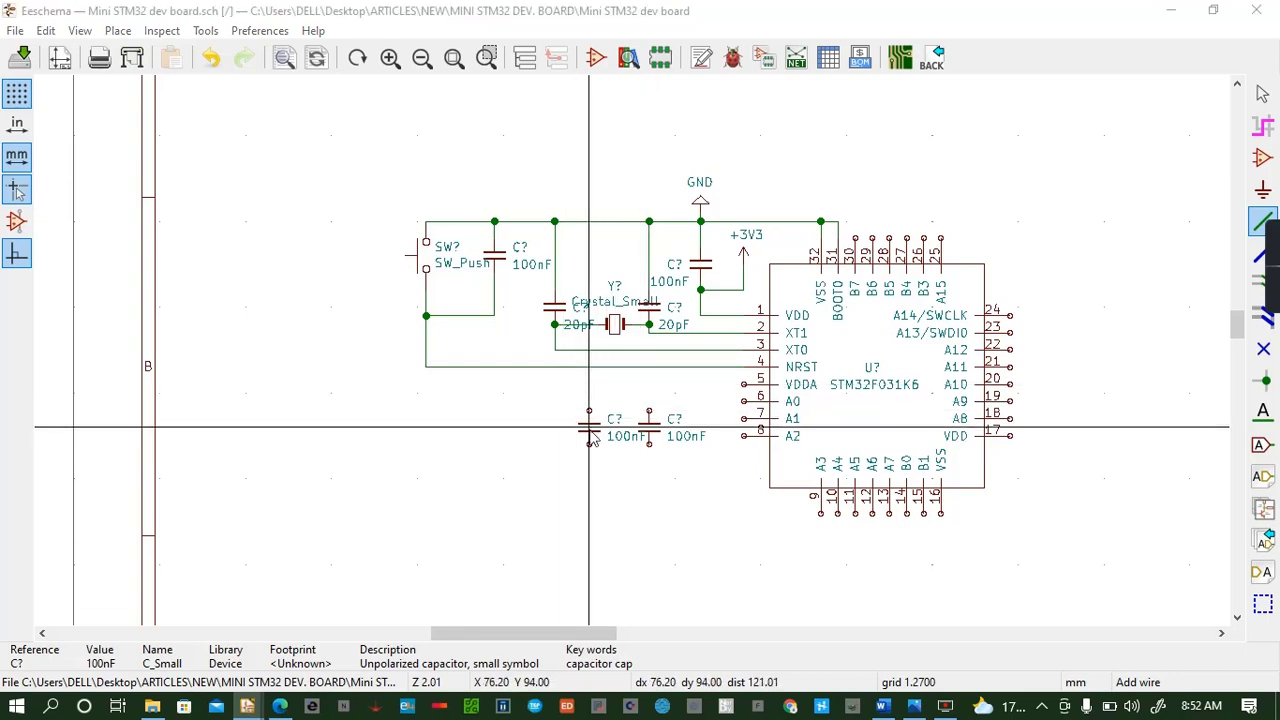
Set the values of the two new capacitors to 10nF for the left one and 1uF for the right one
text(v)
text(1)
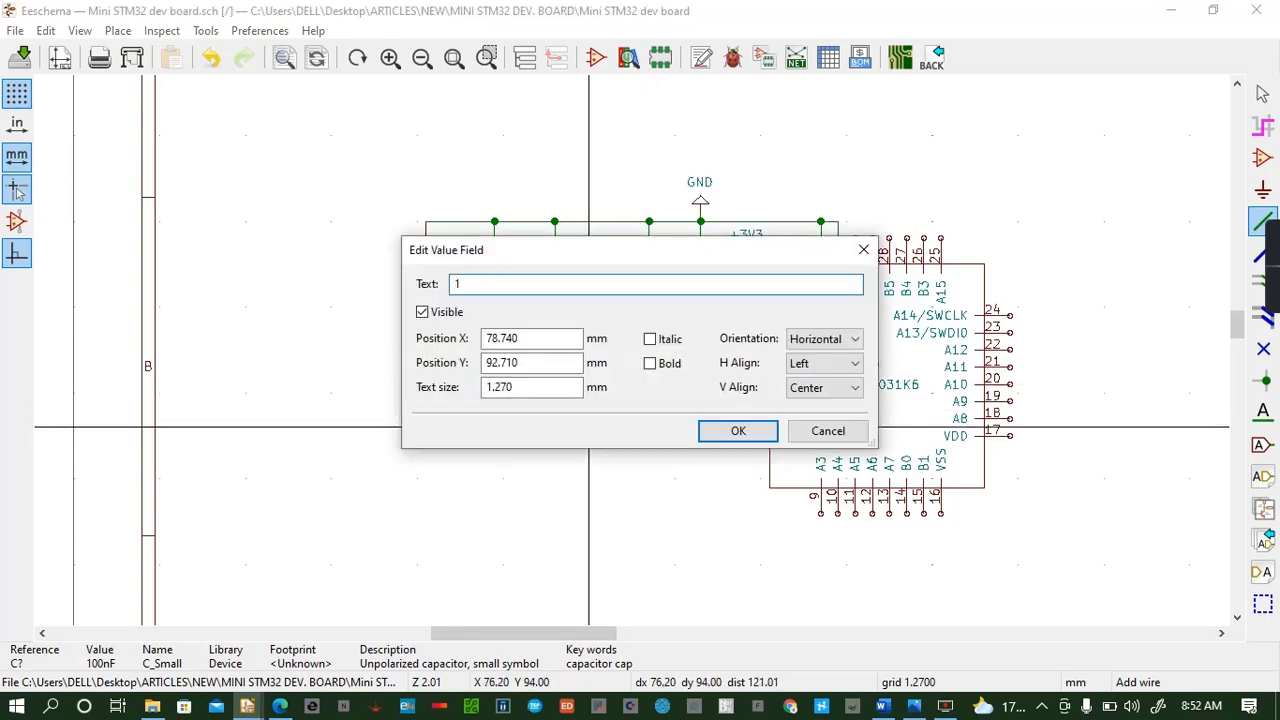
text(0nF)
key(Return)
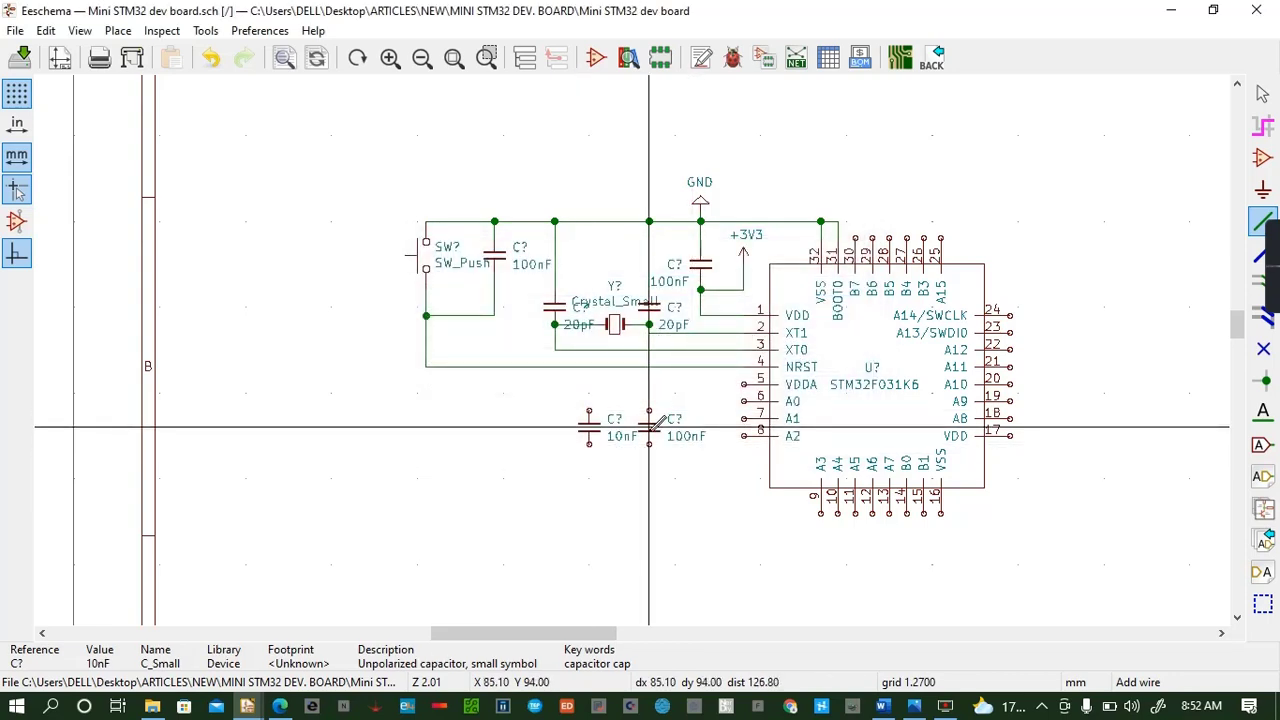
key(v)
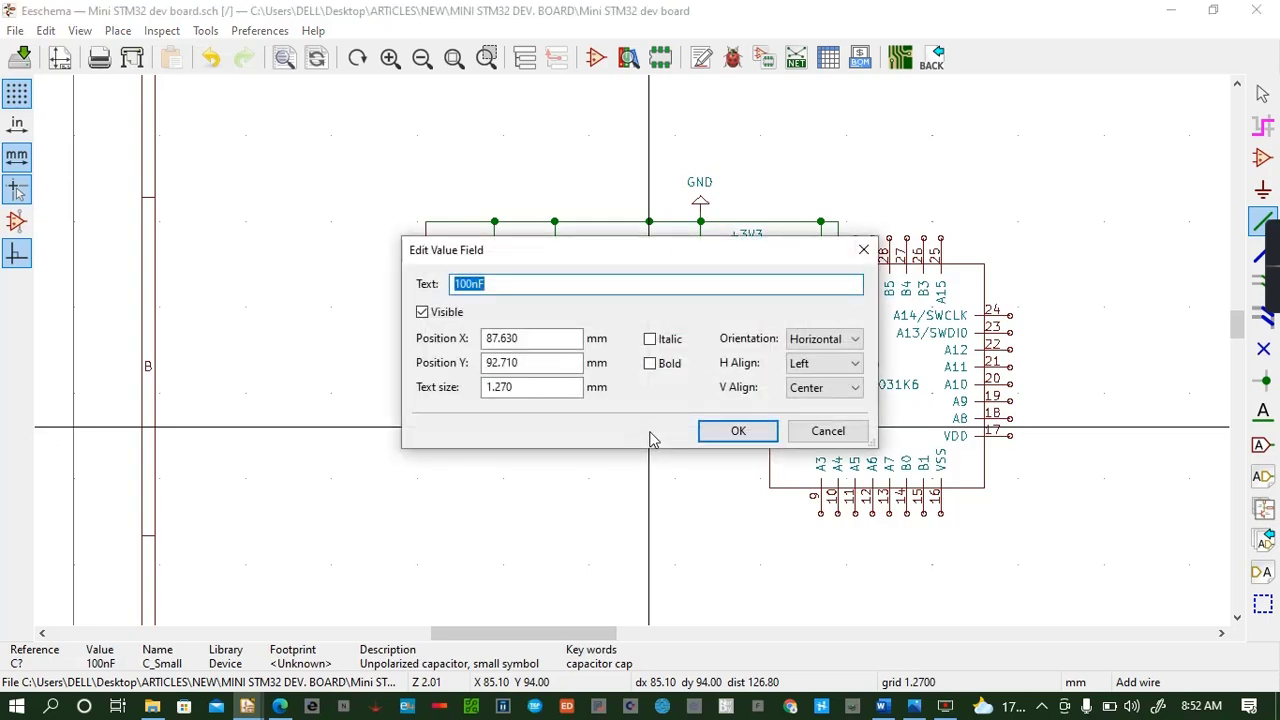
text(1)
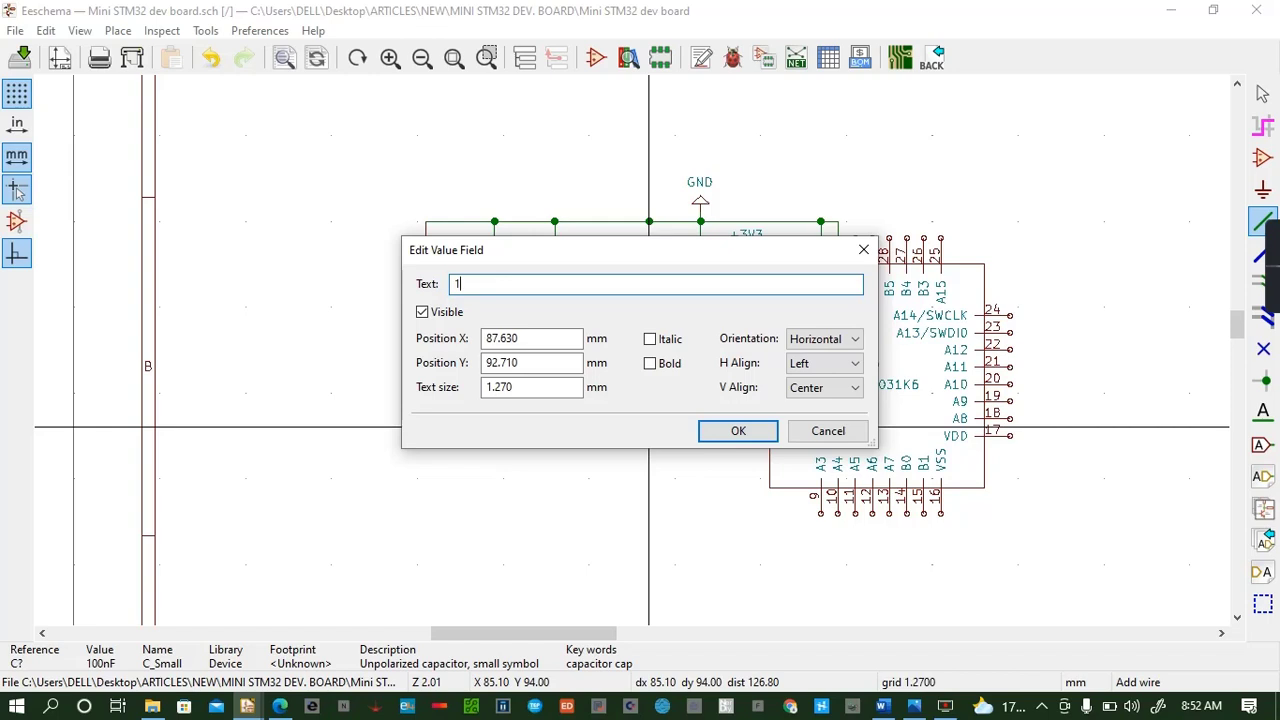
text(uF)
click(740, 432)
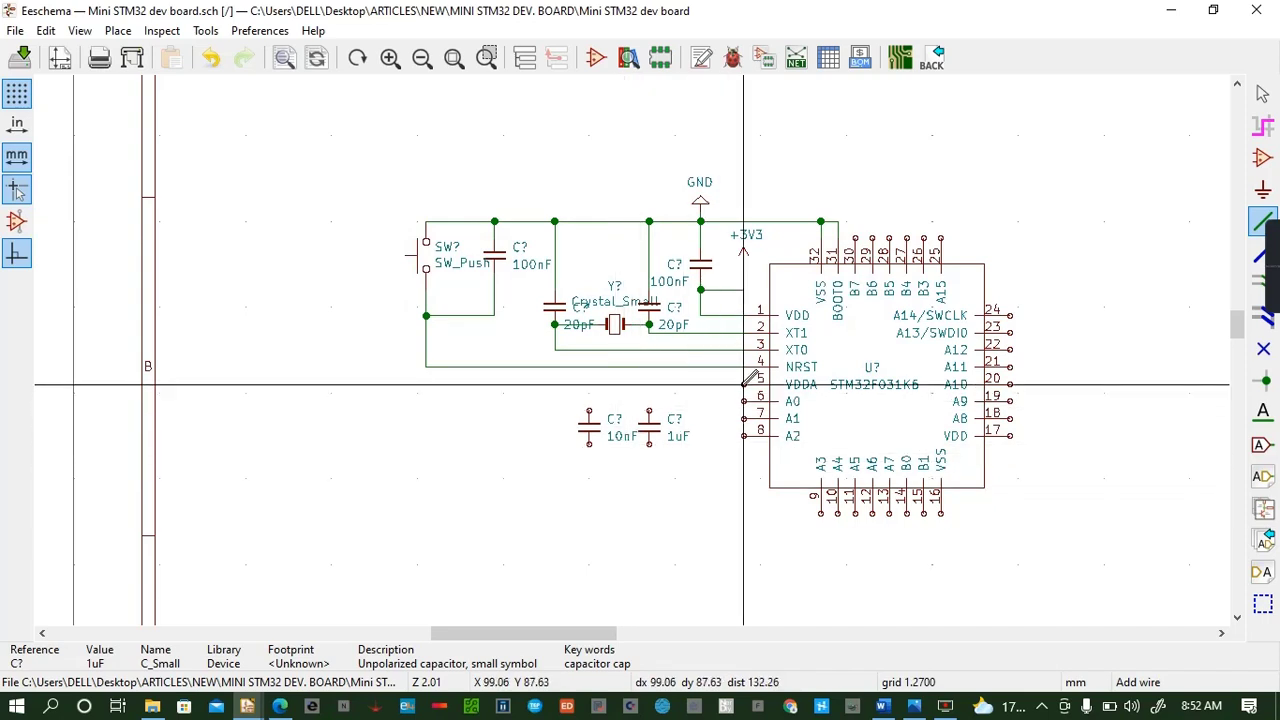
Wire the upper pins of the 10nF and 1uF capacitors to VDDA and place a downward-pointing copy of the GND symbol below them
click(588, 410)
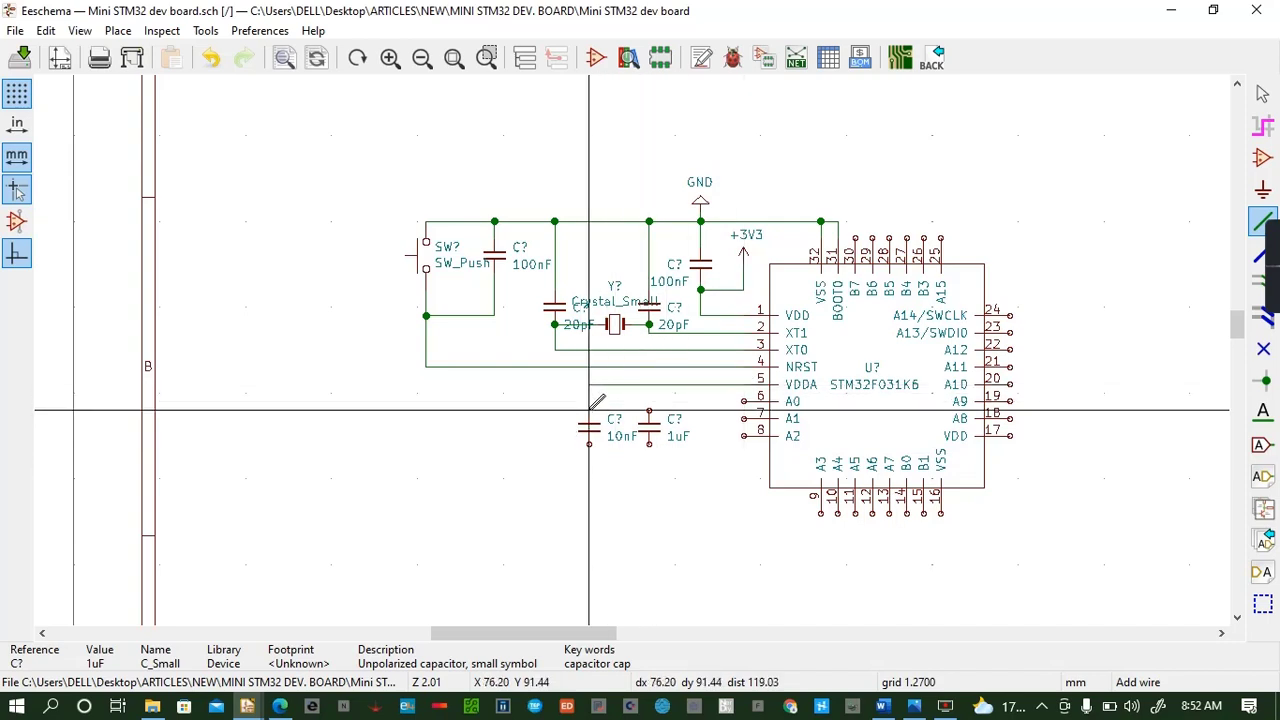
click(649, 384)
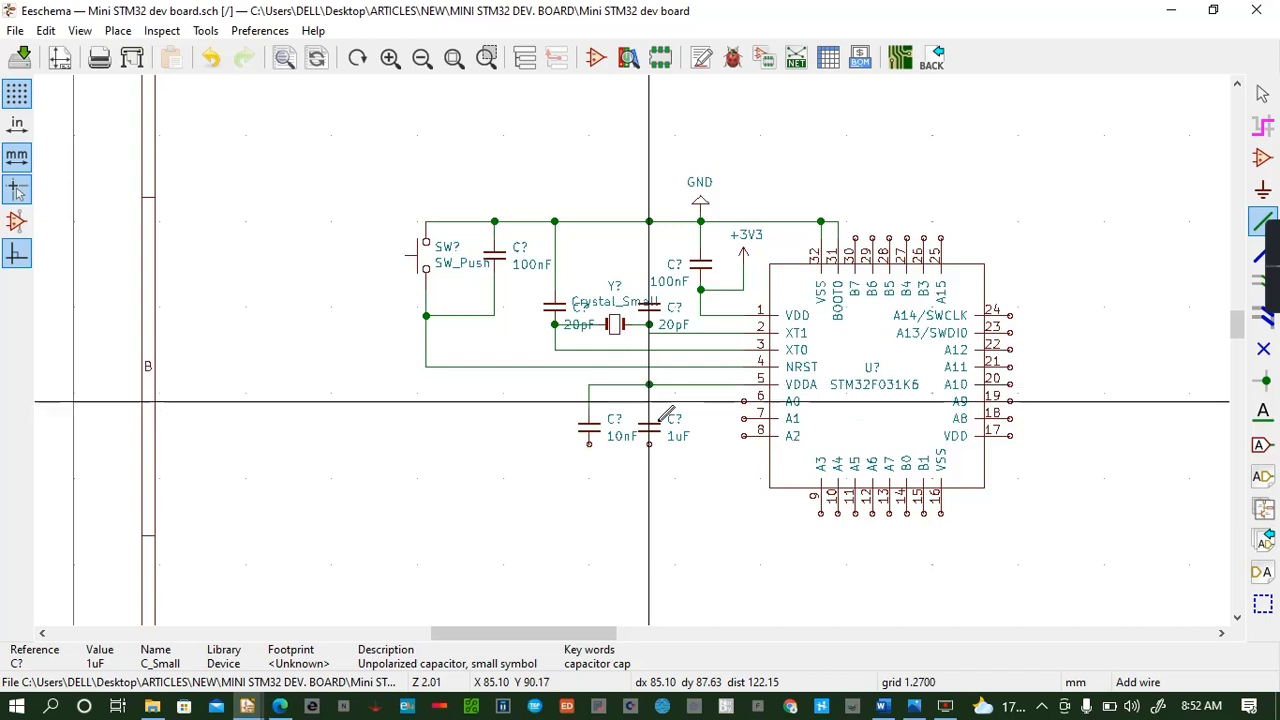
click(700, 196)
key(ctrl+d)
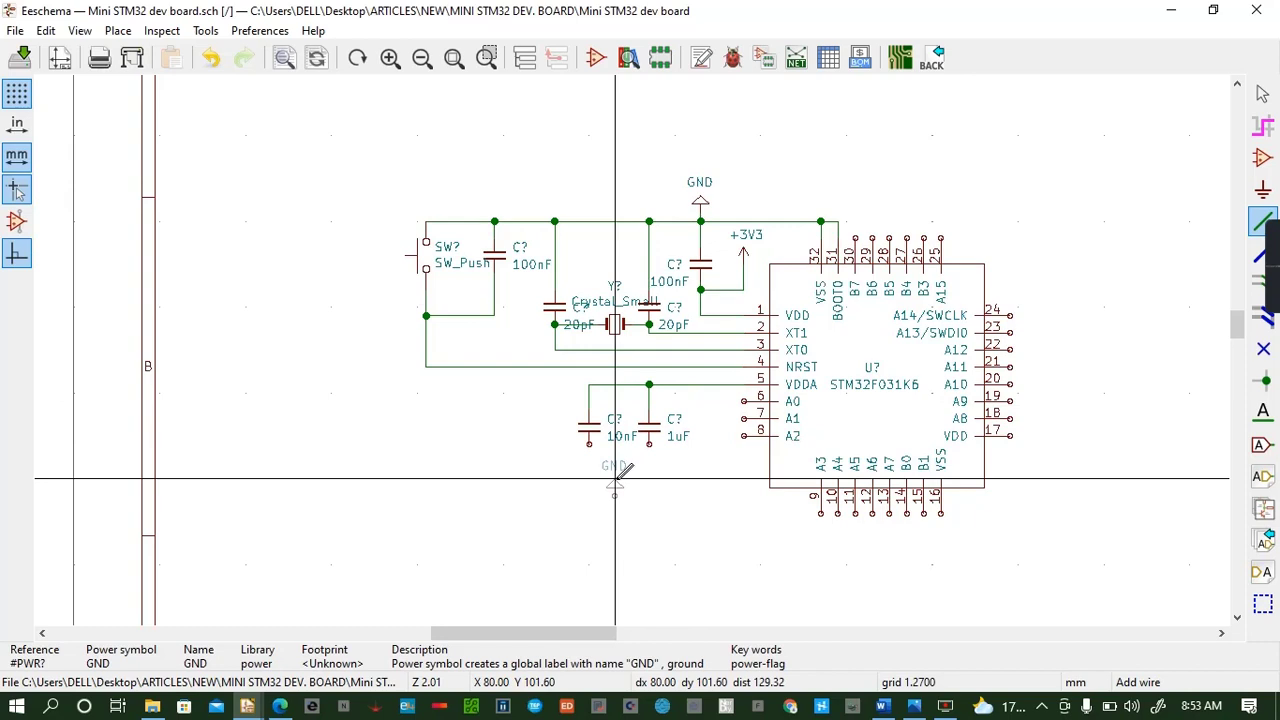
key(x)
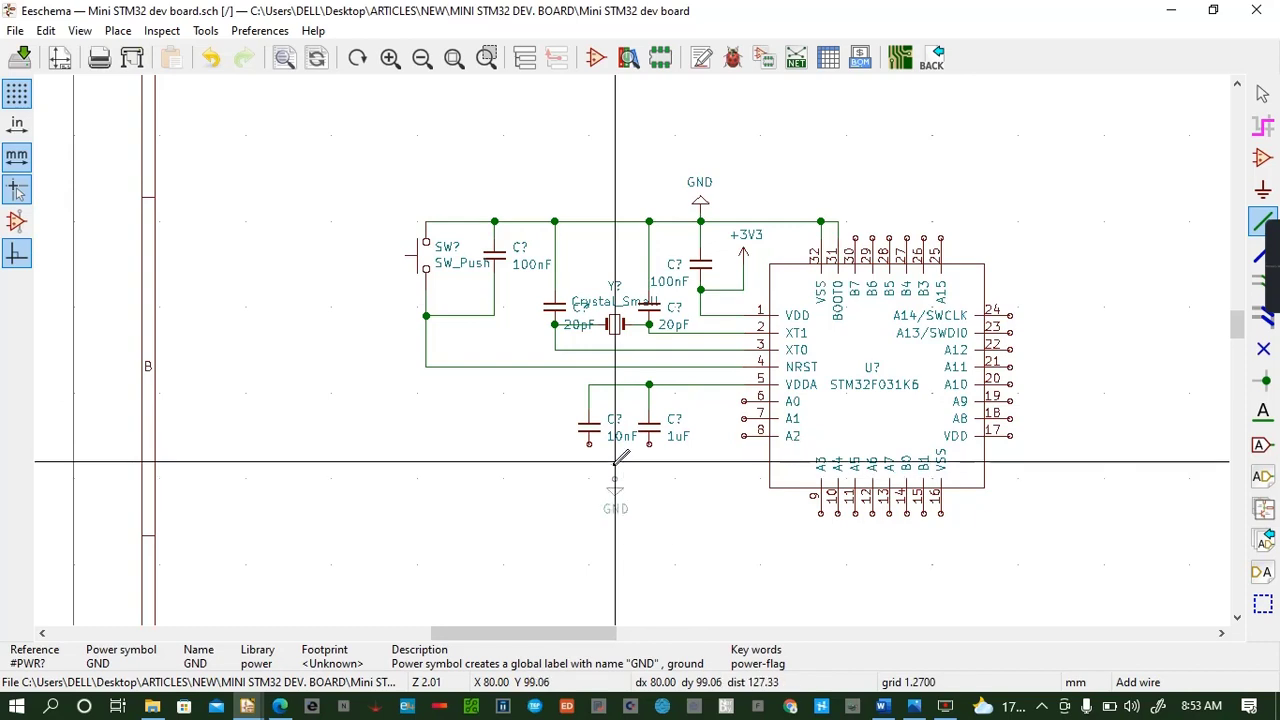
click(615, 480)
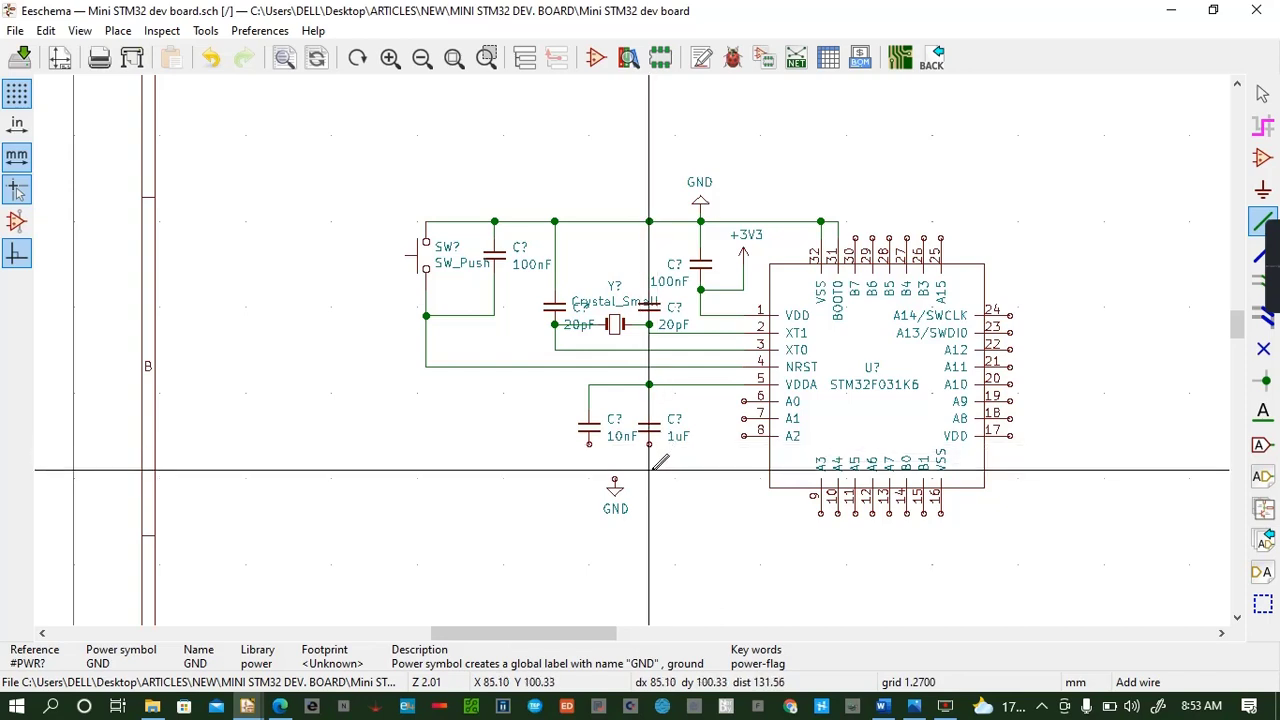
Wire the lower pins of the 1uF and 10nF capacitors to the GND symbol below them and save the schematic
click(615, 462)
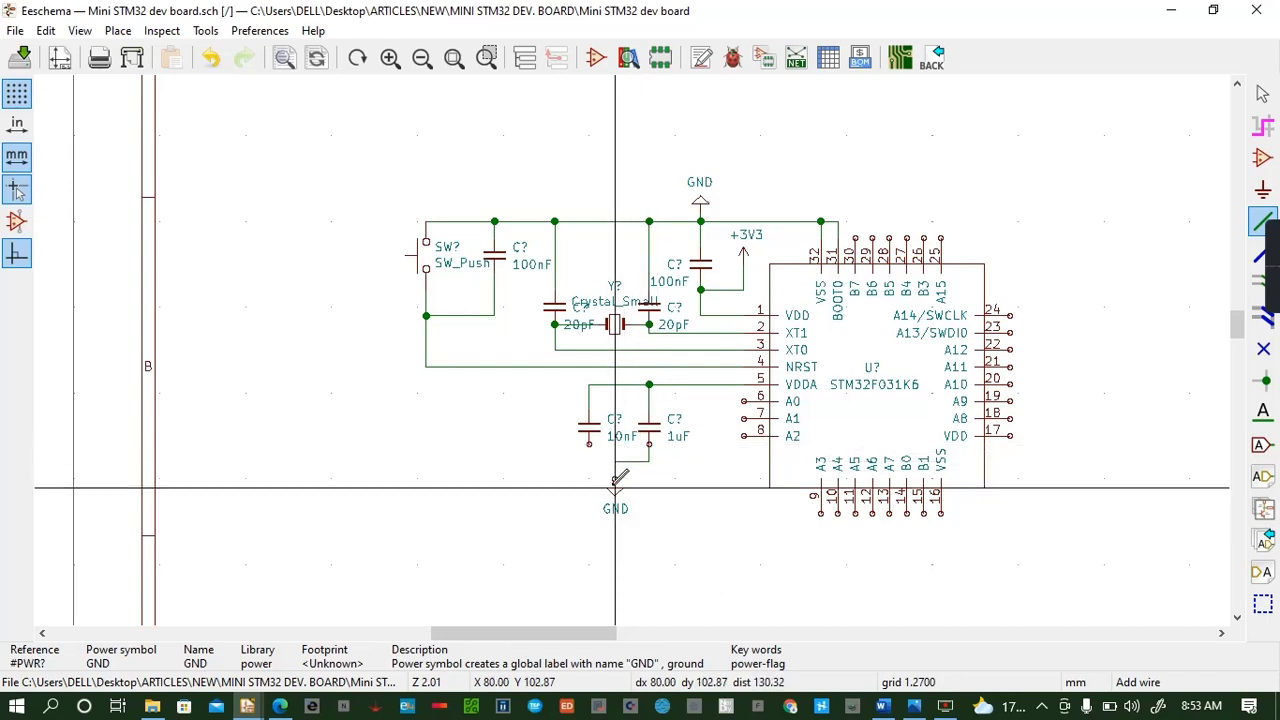
click(615, 488)
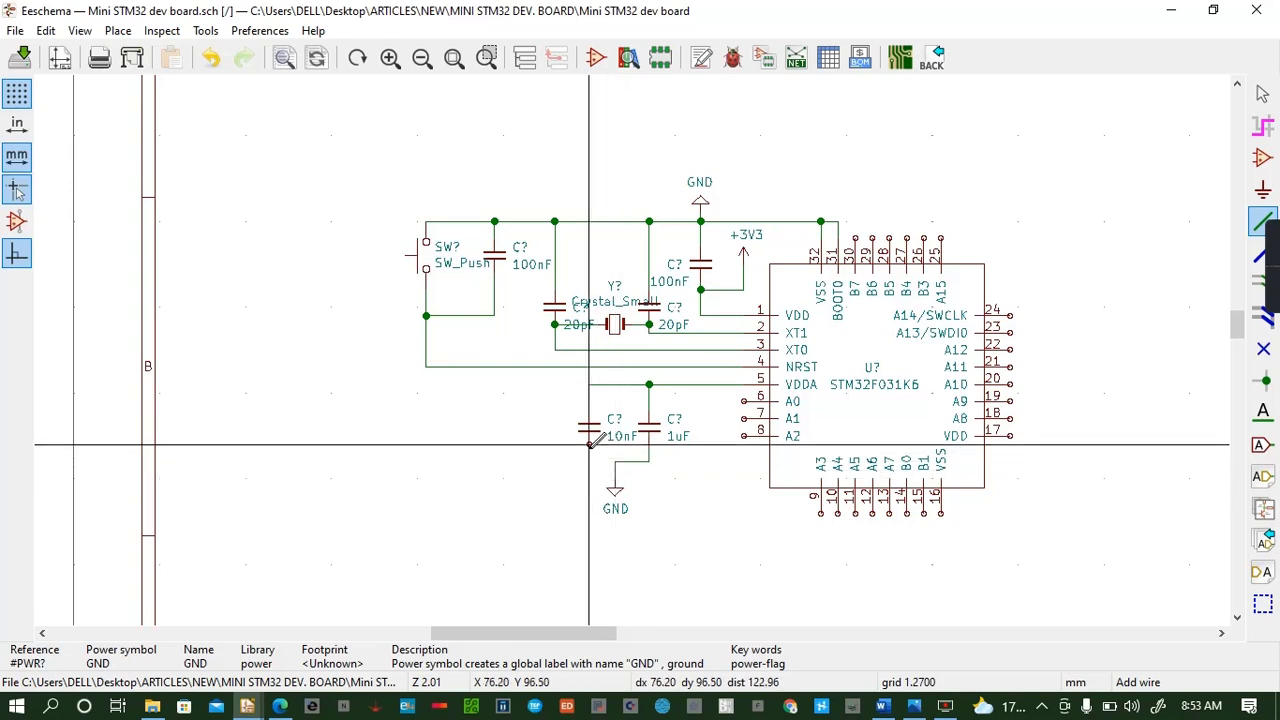
click(589, 444)
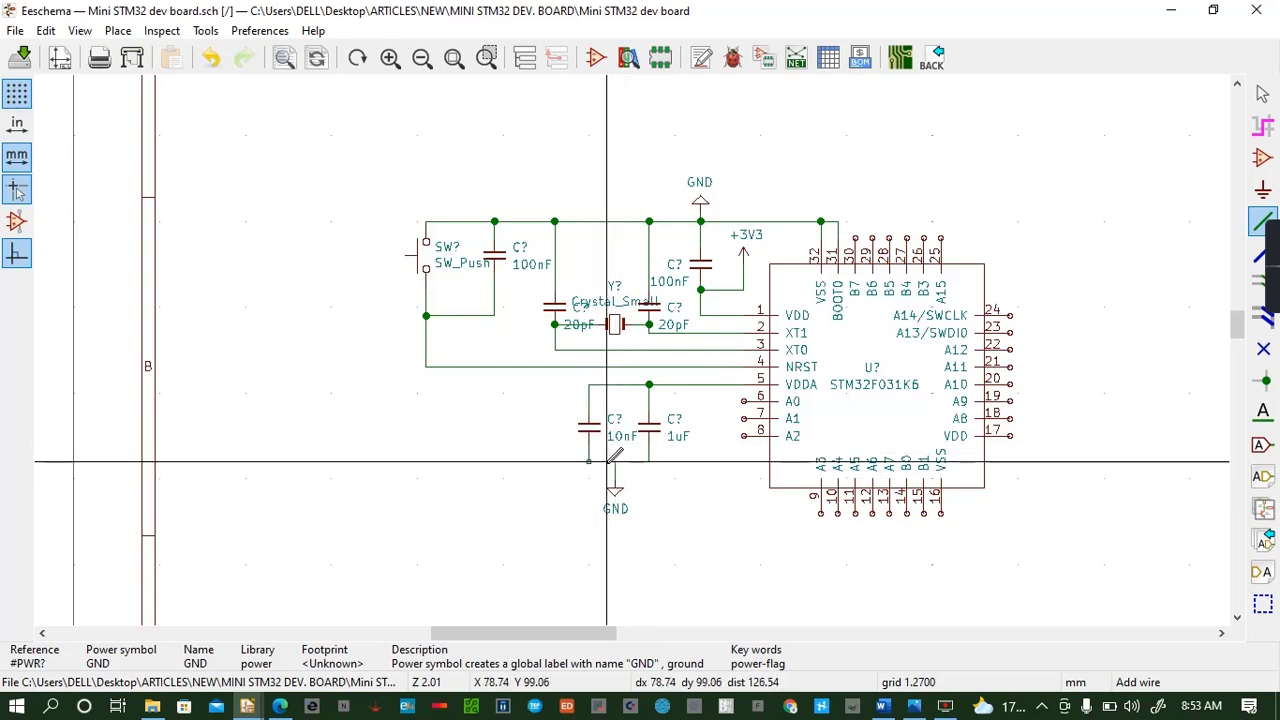
click(614, 461)
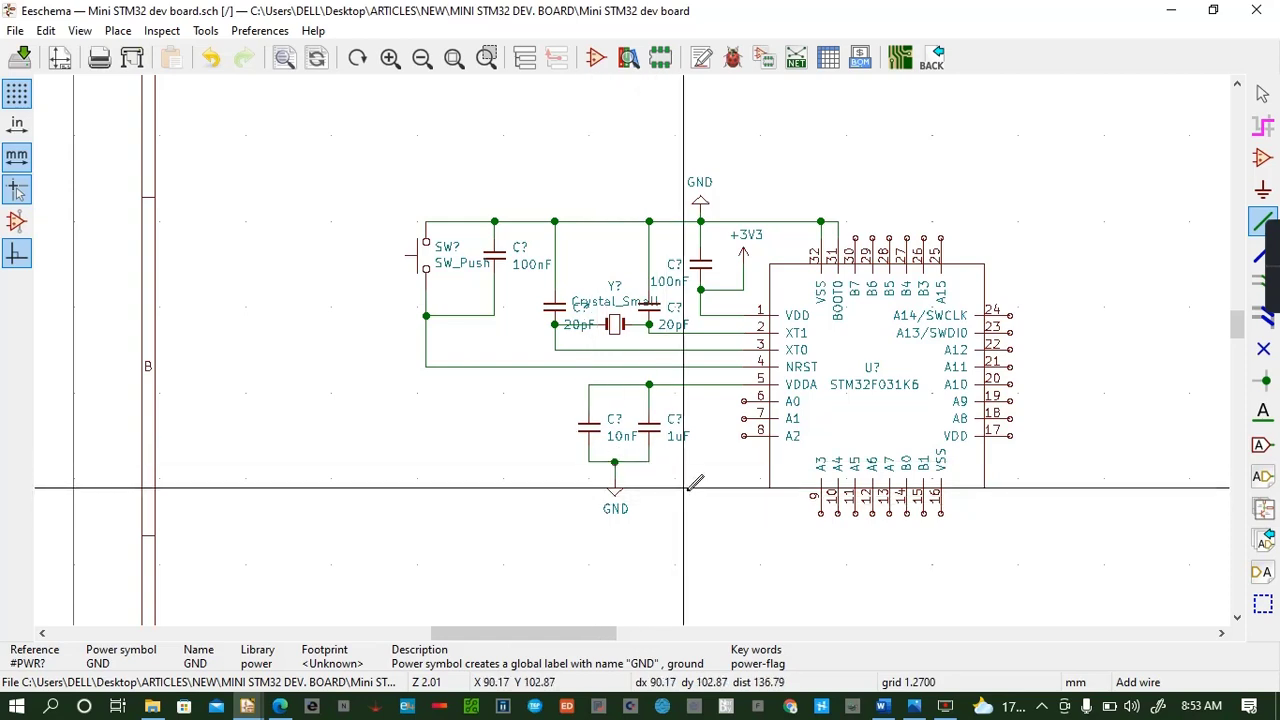
key(ctrl+s)
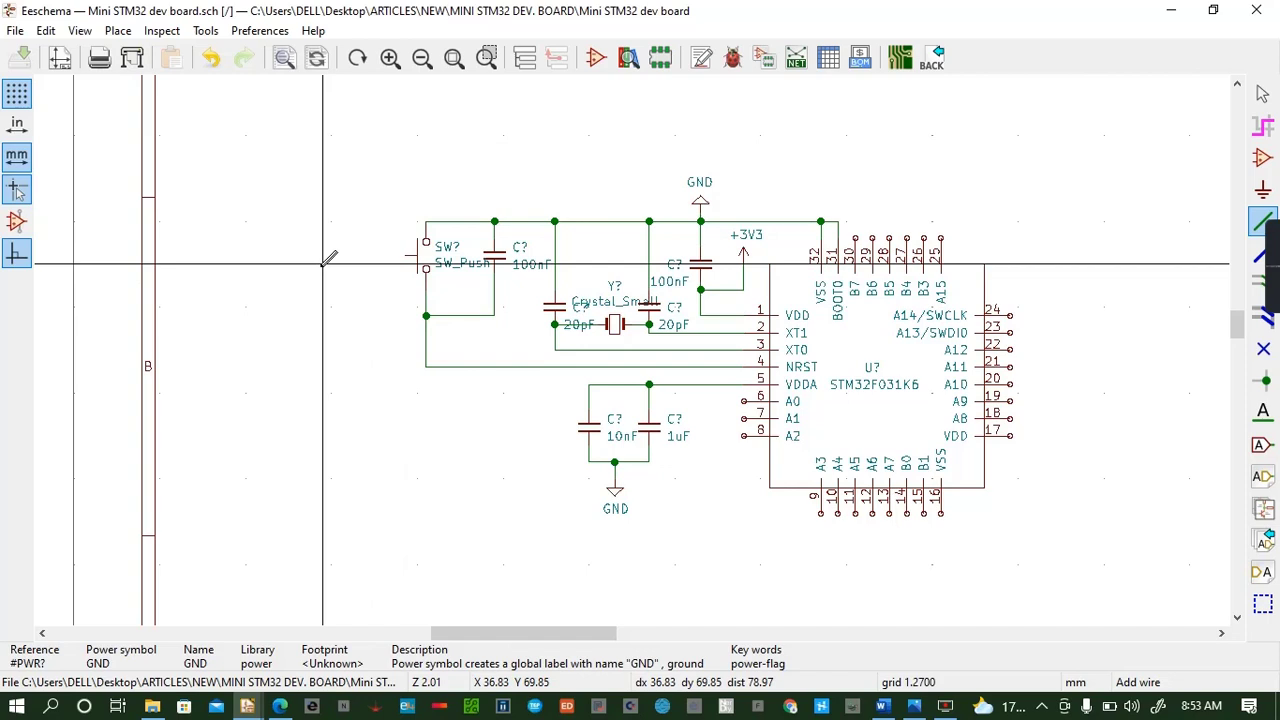
Filter the symbol library by "F BEAD", compare the two ferrite bead symbols, and choose Ferrite_Bead_Small
key(a)
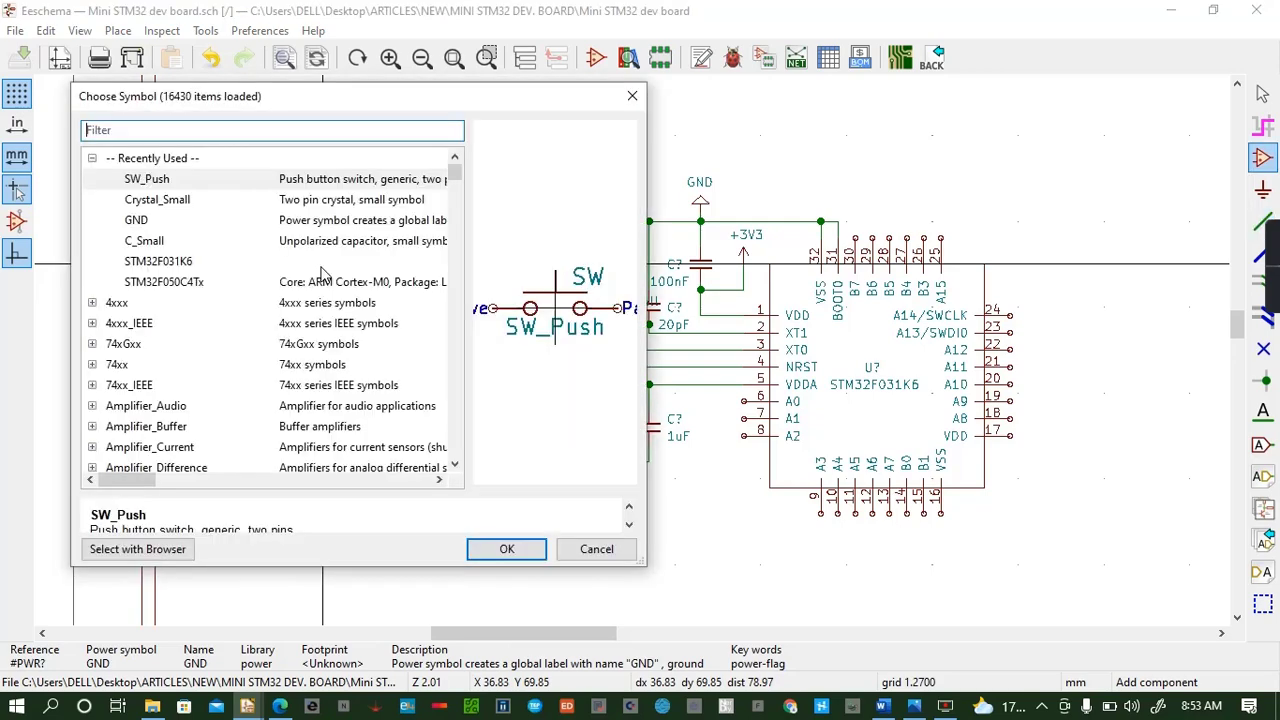
text(F)
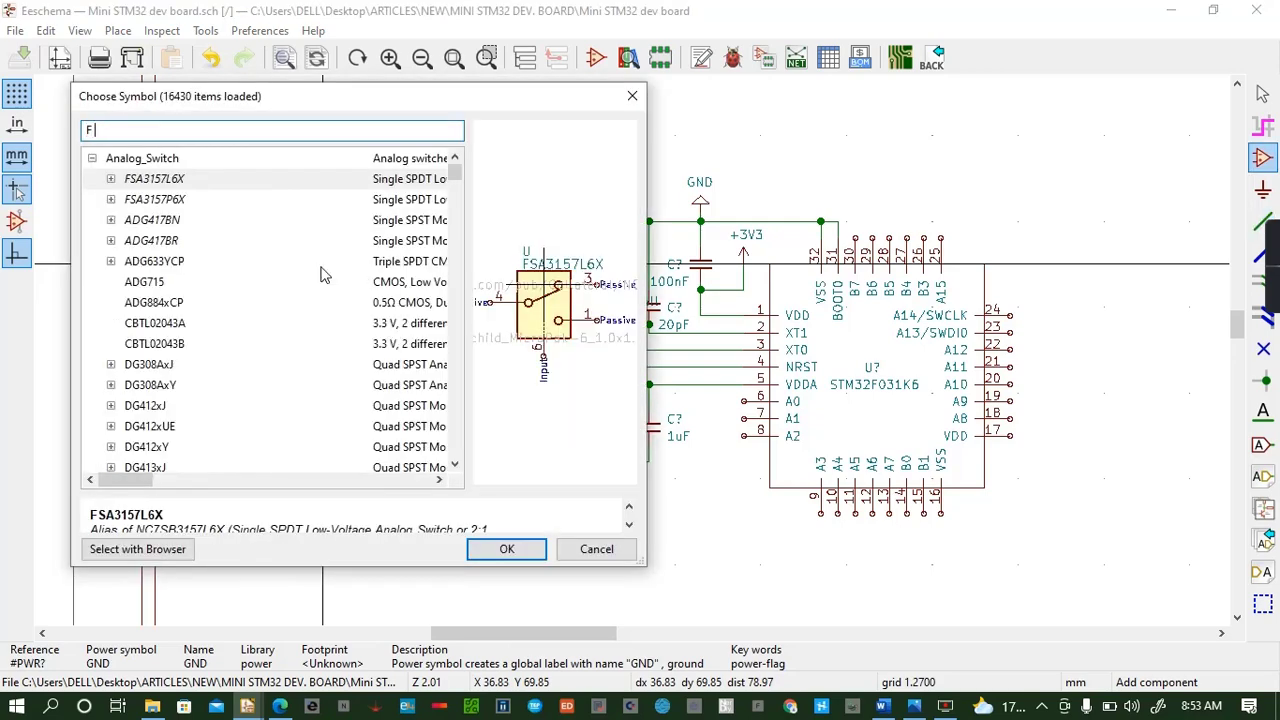
text( BEAD)
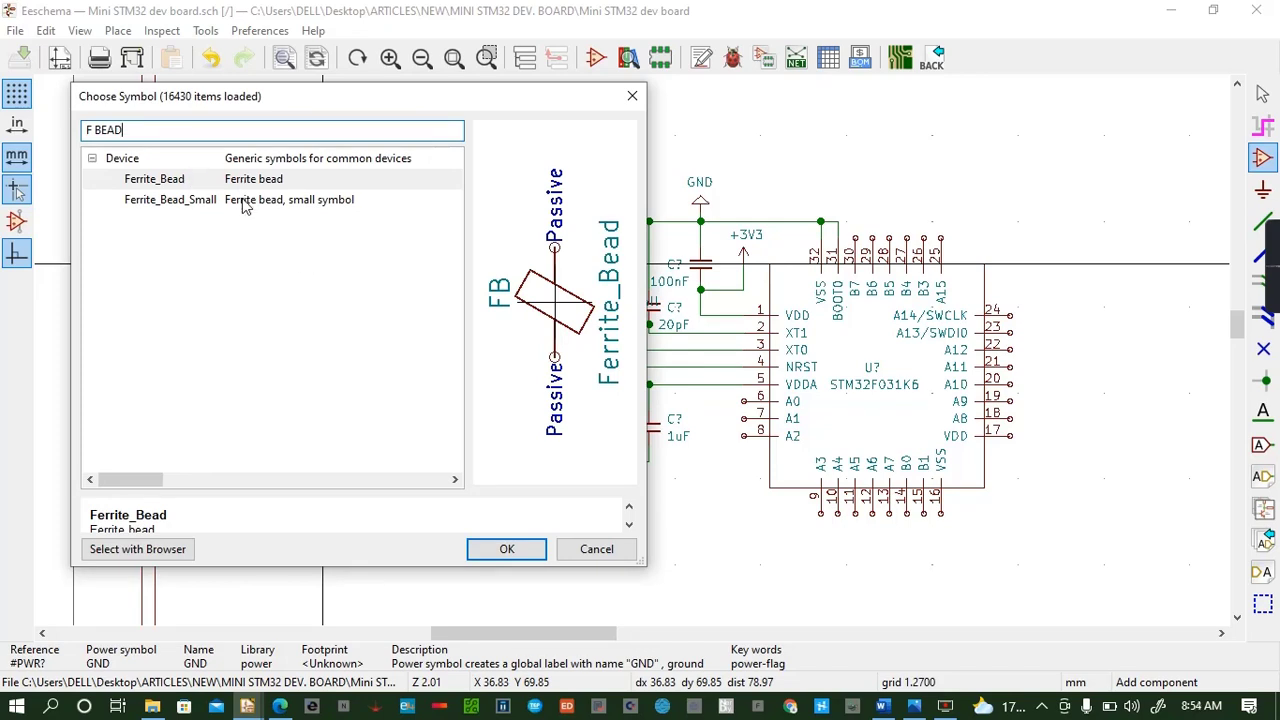
click(245, 206)
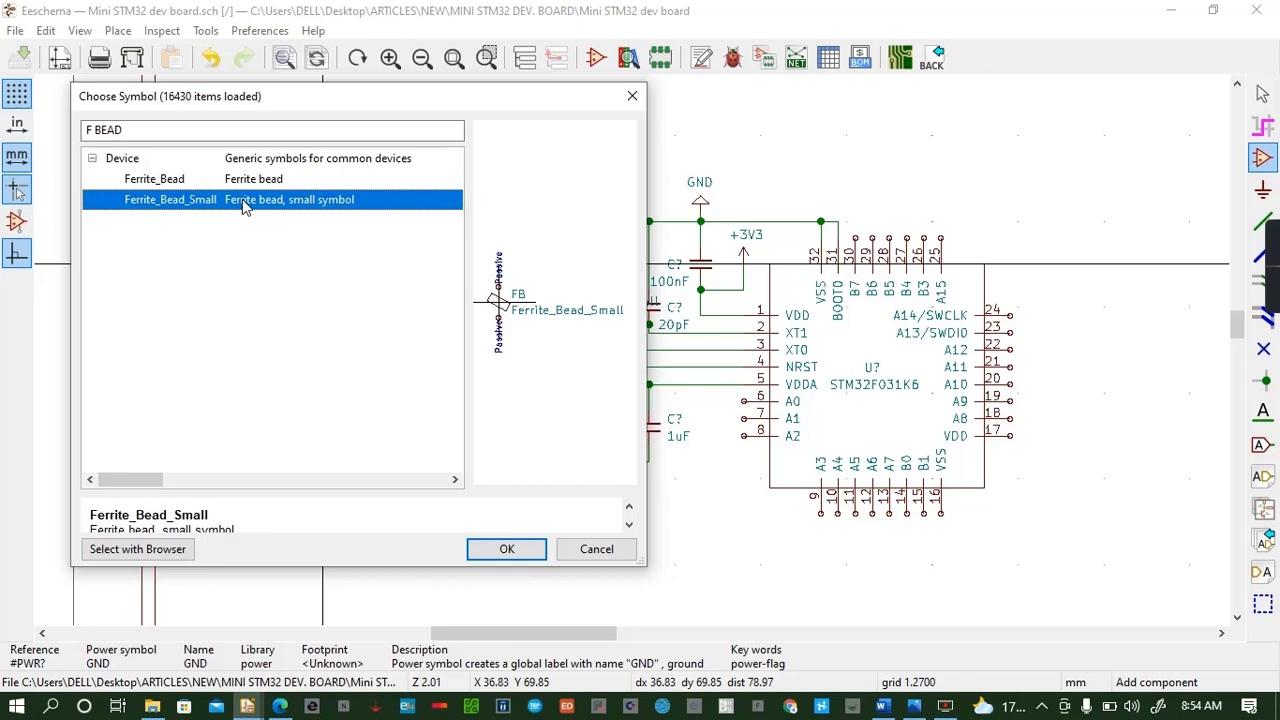
click(233, 184)
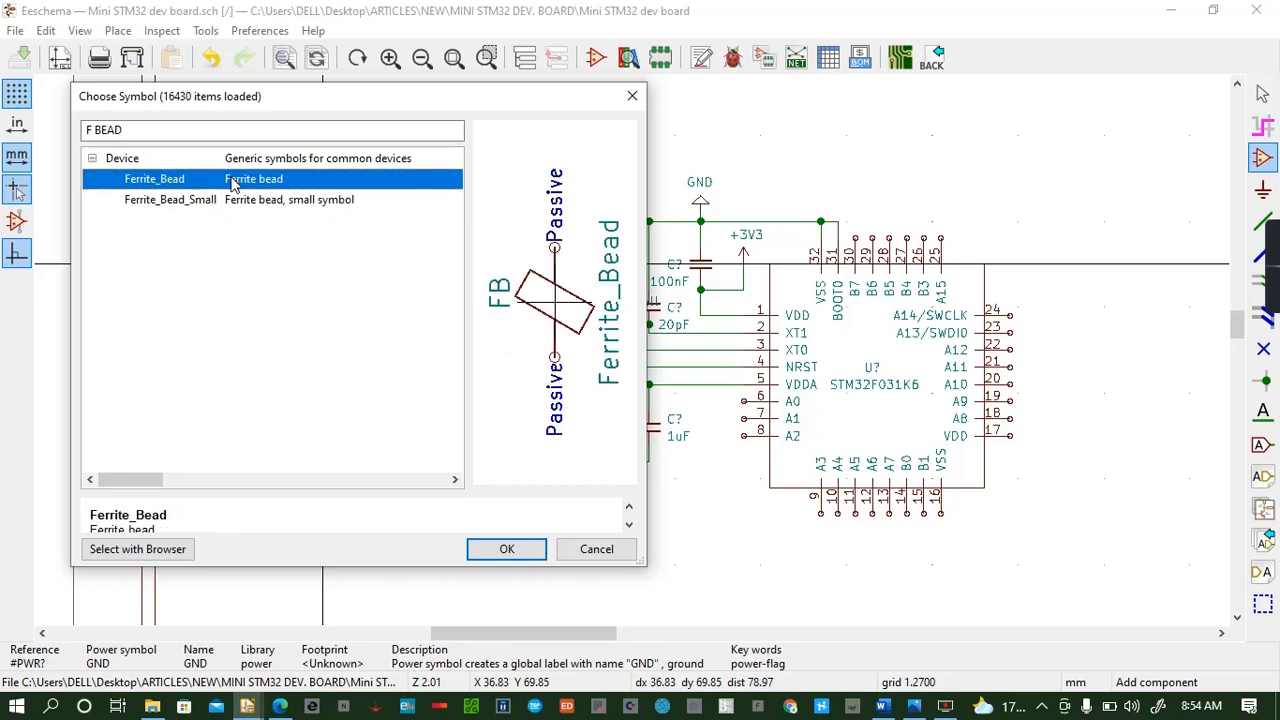
click(284, 207)
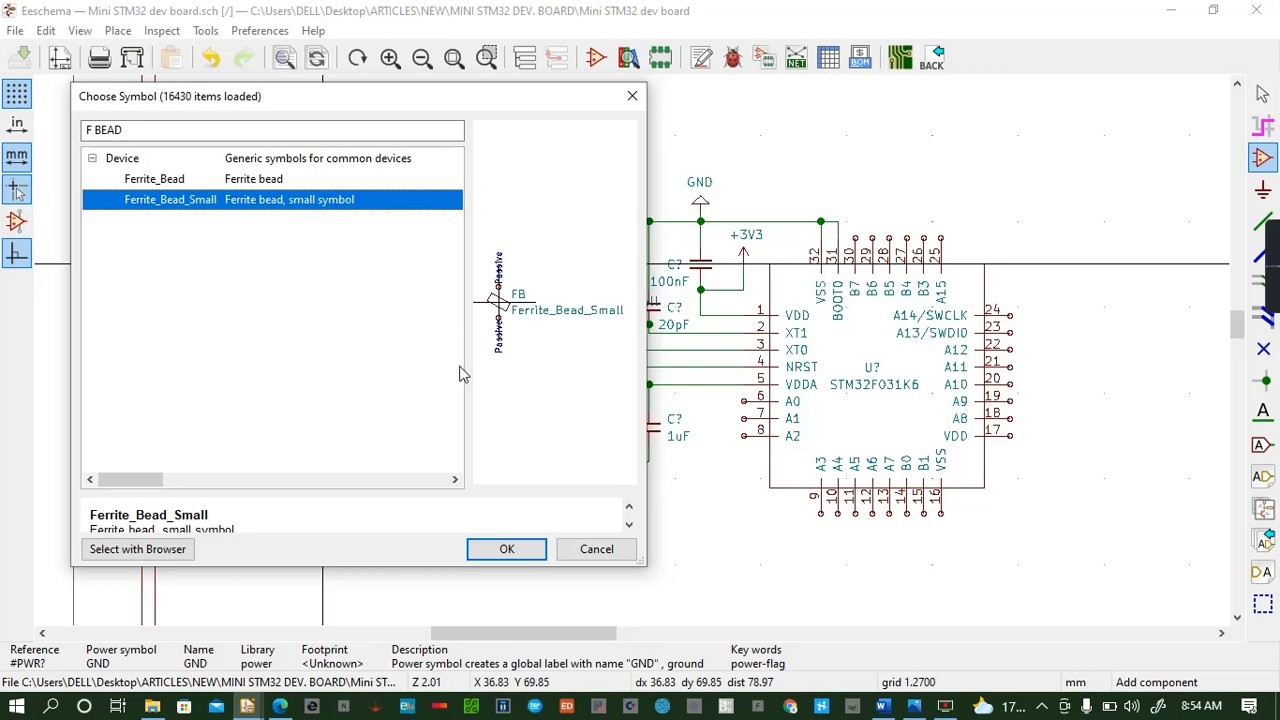
click(503, 550)
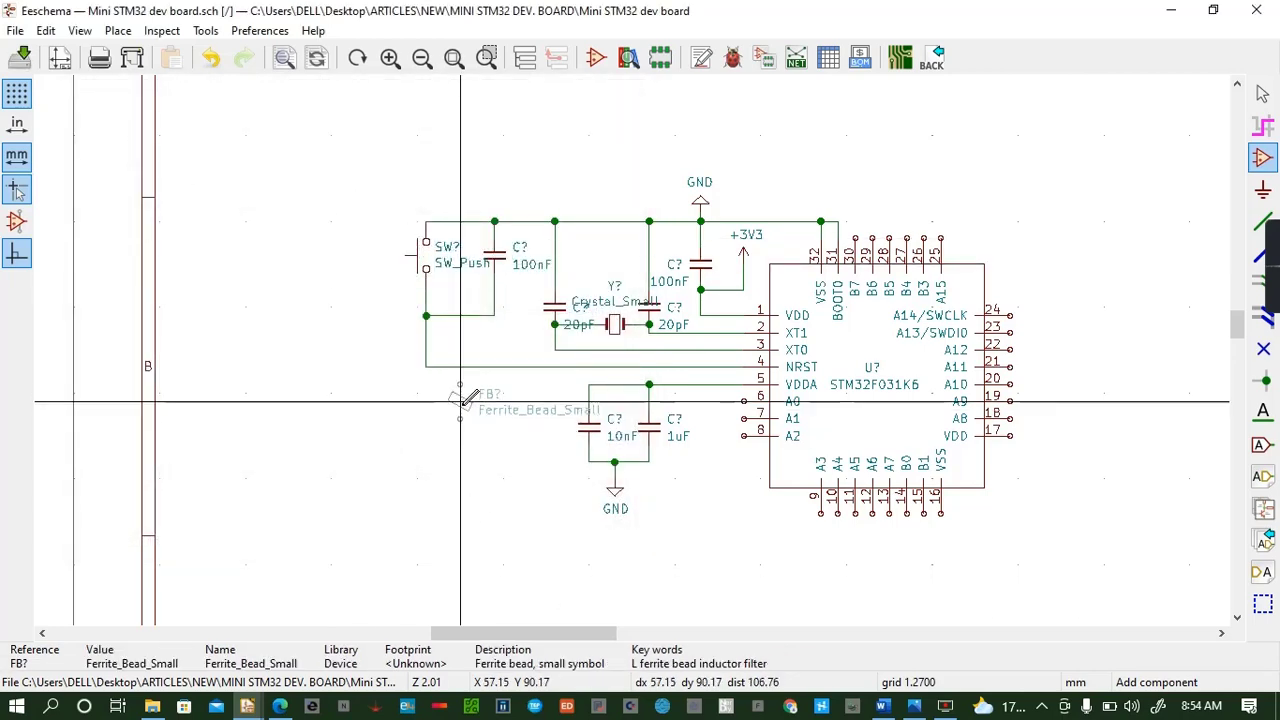
Place the ferrite bead horizontally to the left of the 10nF capacitor and wire it to the VDDA line
key(r)
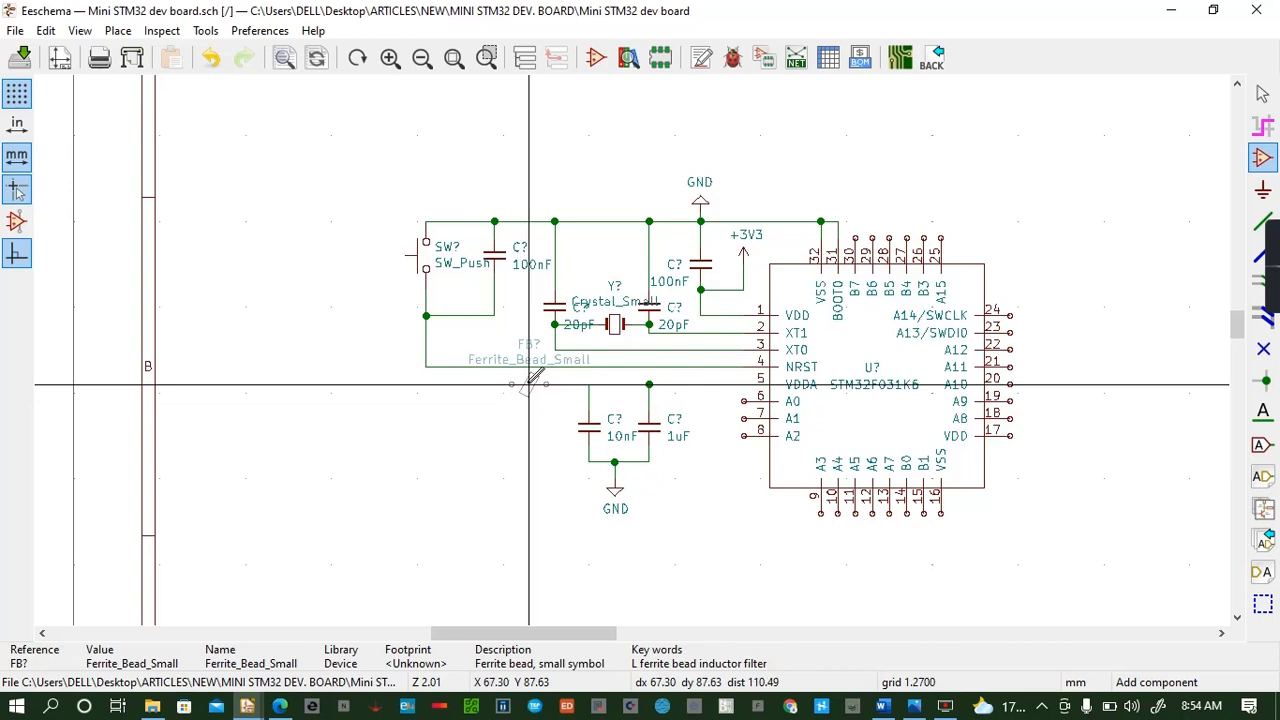
key(r)
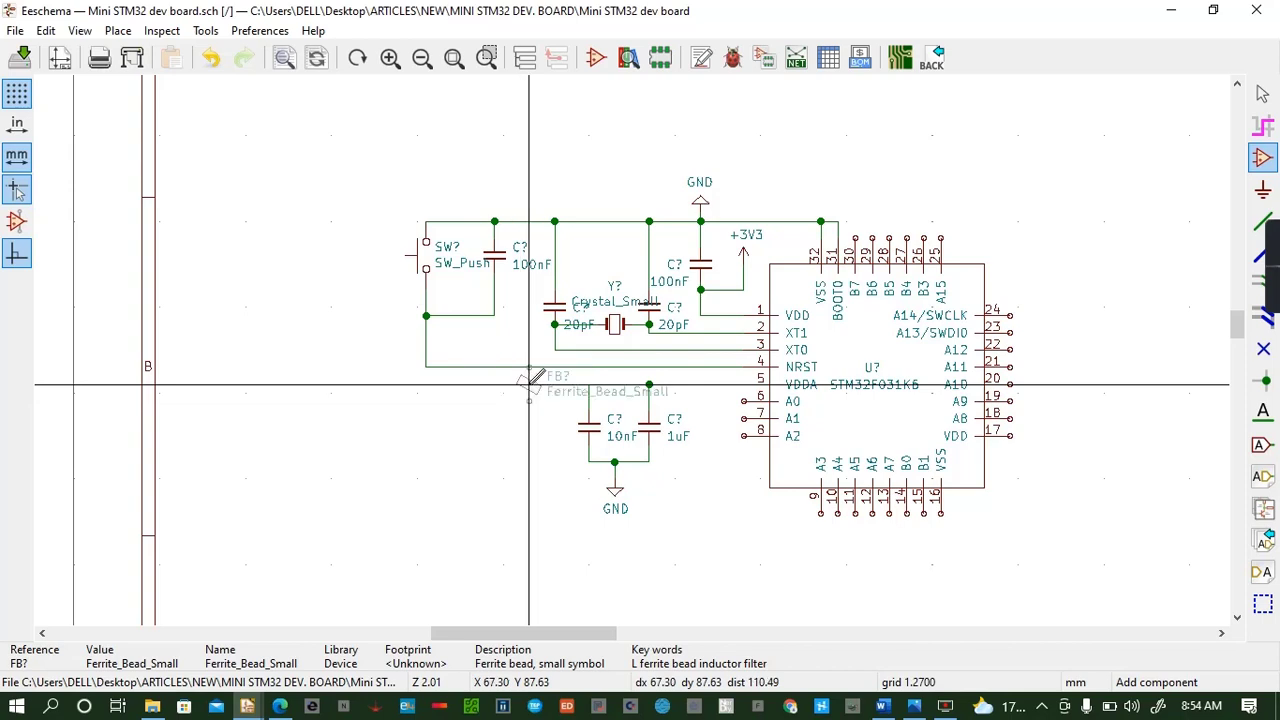
key(r)
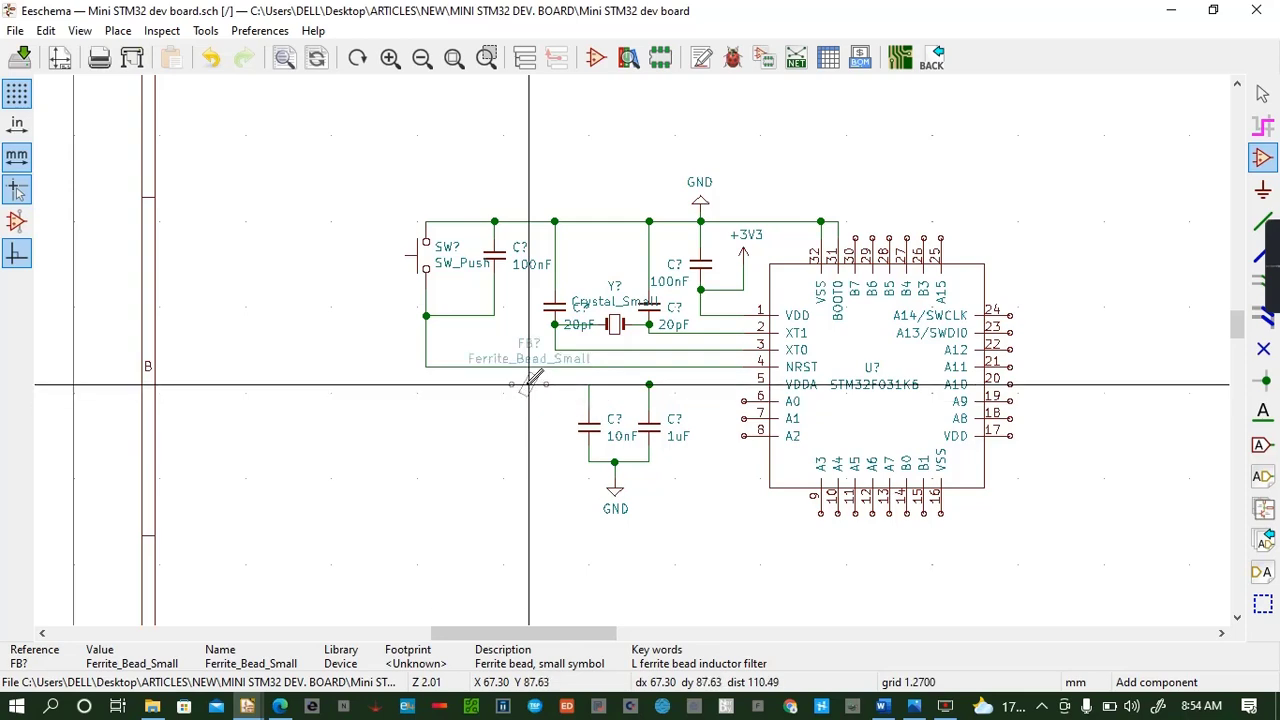
click(529, 384)
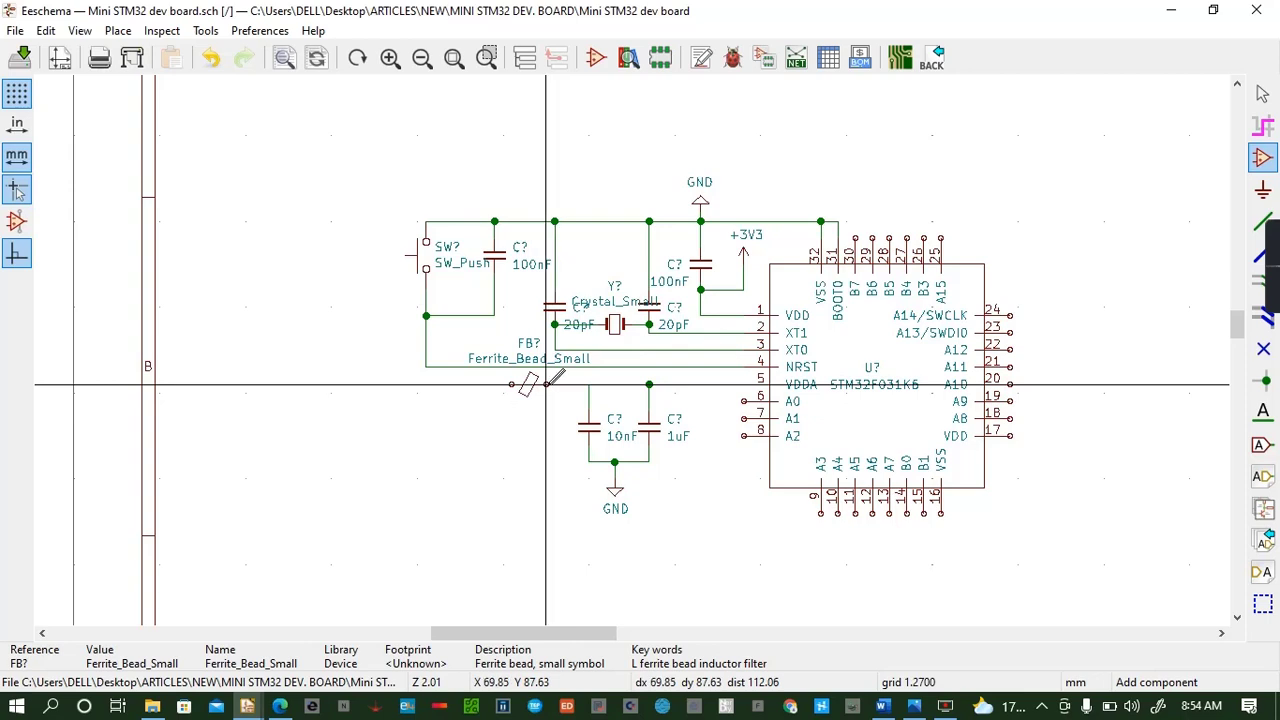
key(w)
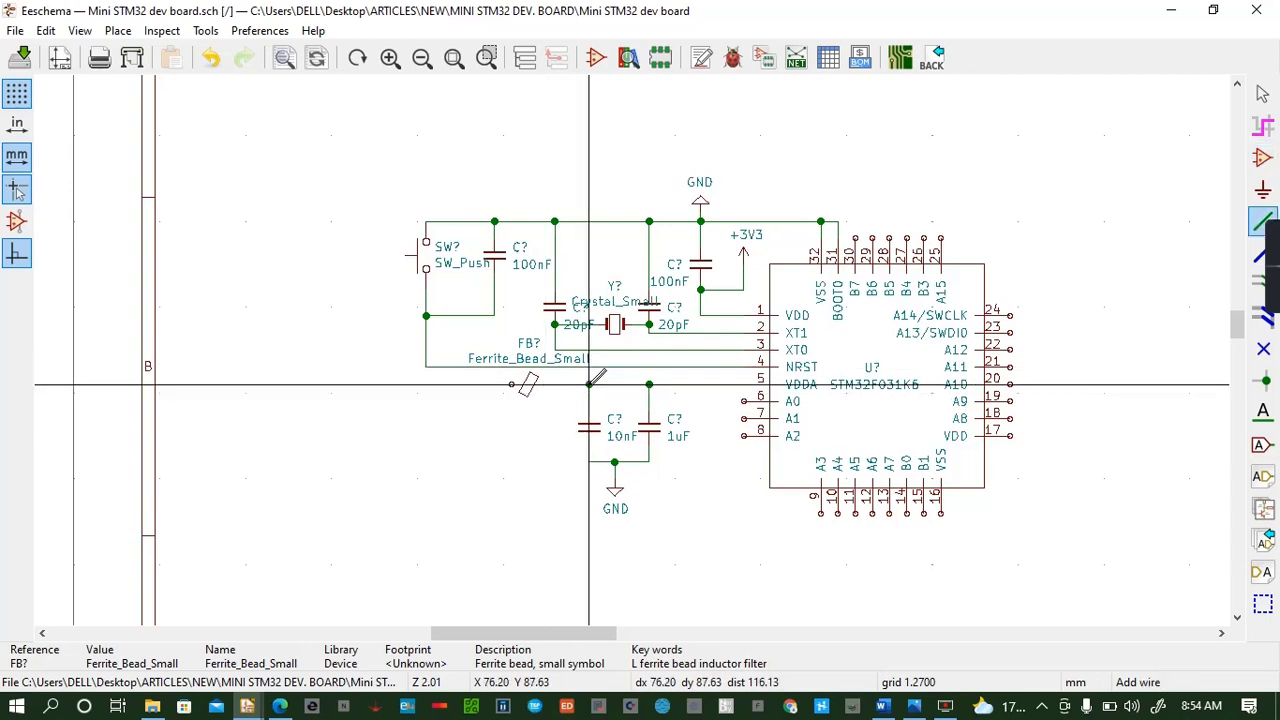
click(589, 384)
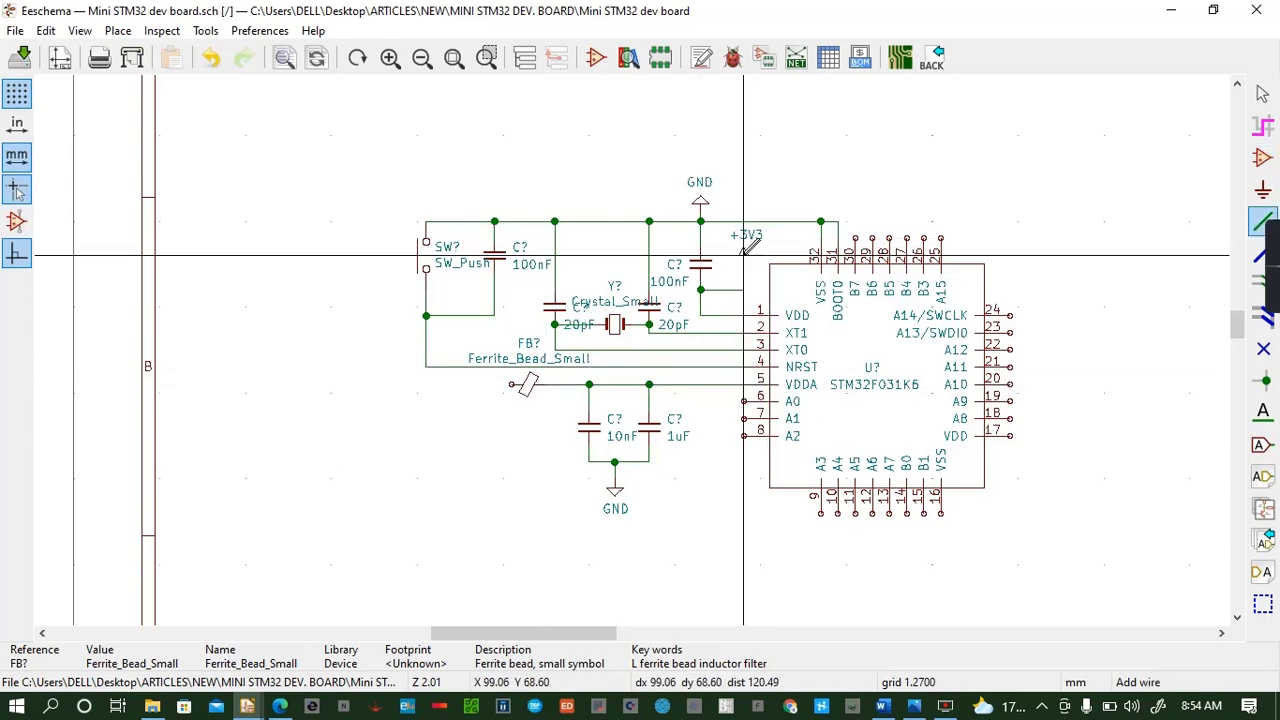
Place a left-pointing copy of the +3V3 symbol left of the ferrite bead and wire it to the bead's free pin
right_click(745, 252)
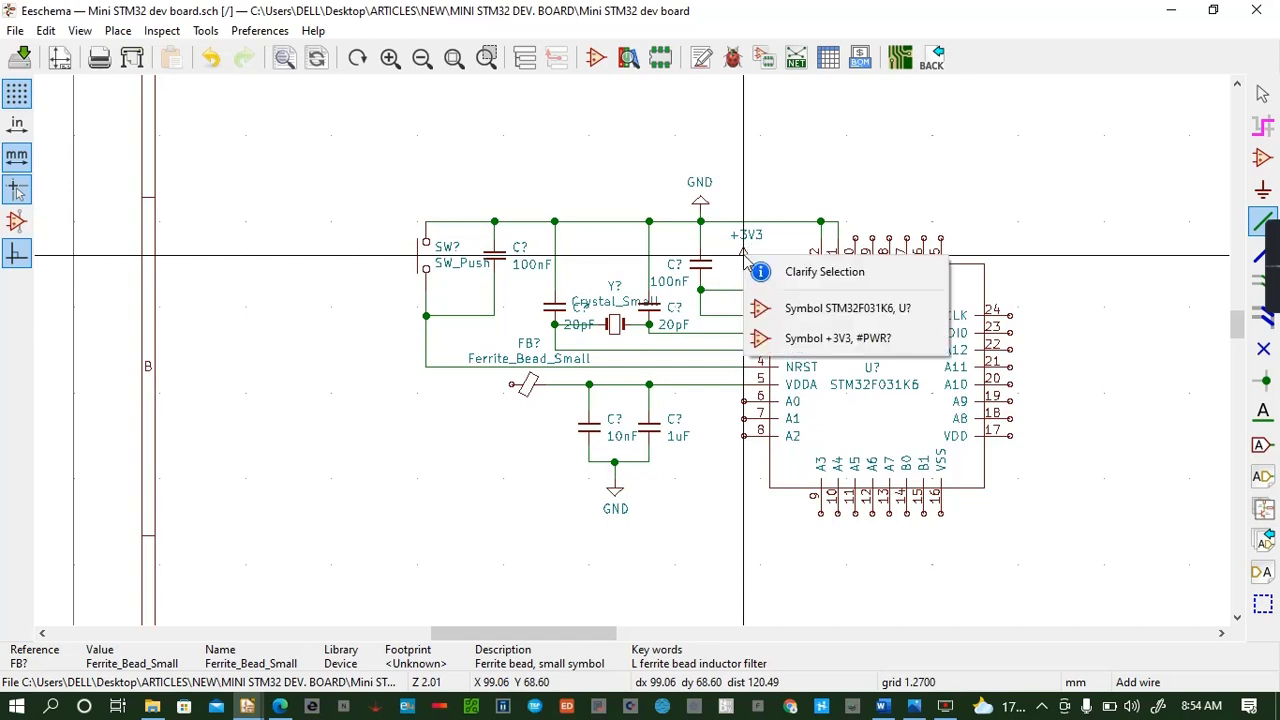
click(790, 340)
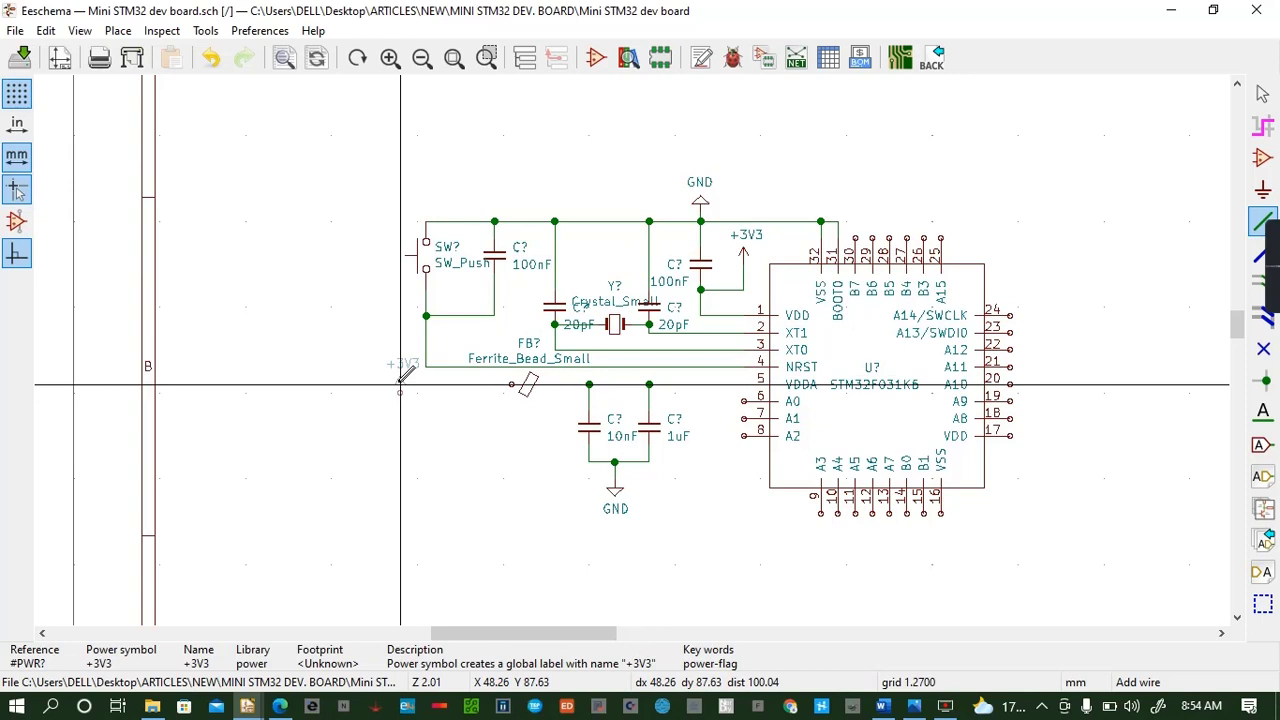
key(r)
key(r)
key(r)
click(460, 383)
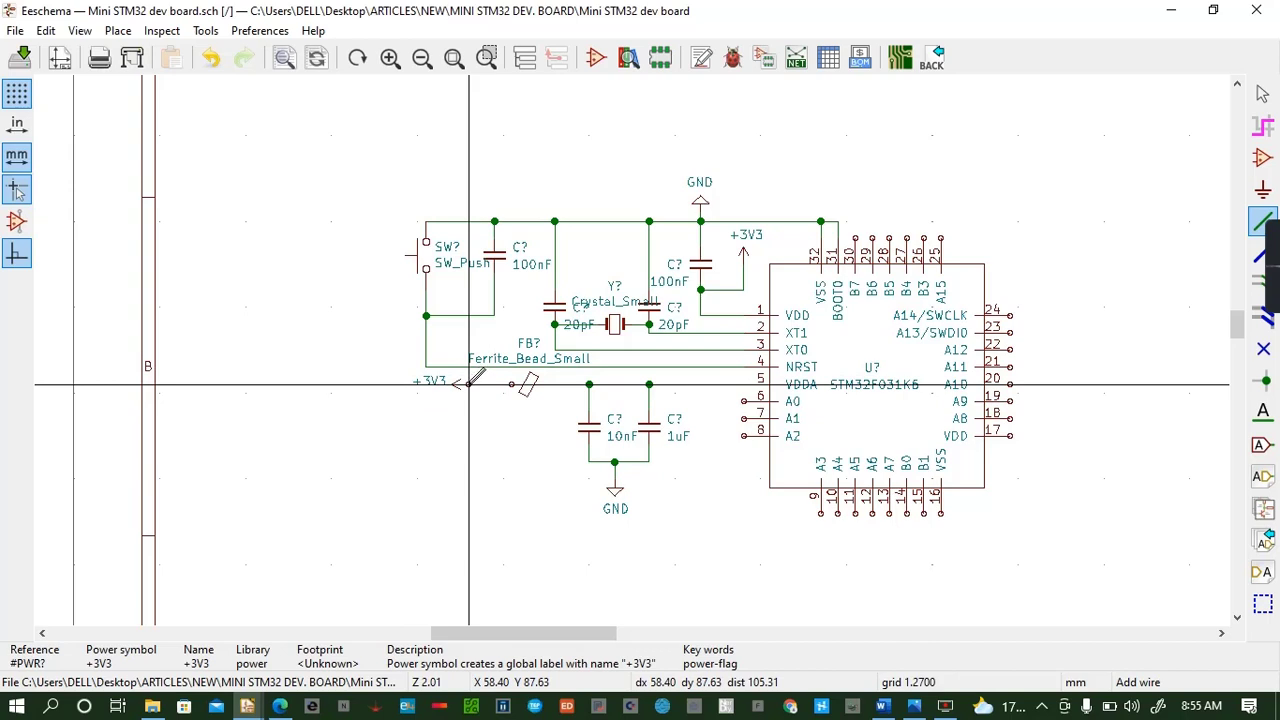
click(519, 384)
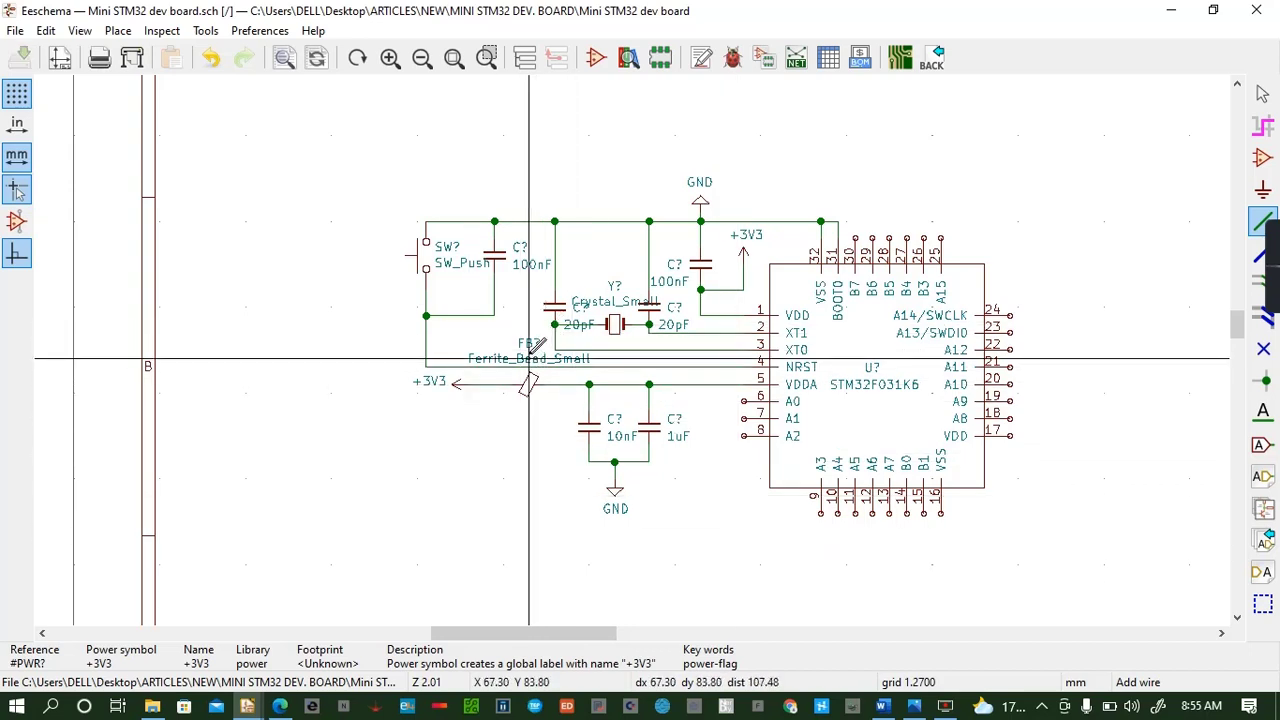
Move the ferrite bead's reference and value labels below its symbol and save the schematic
key(m)
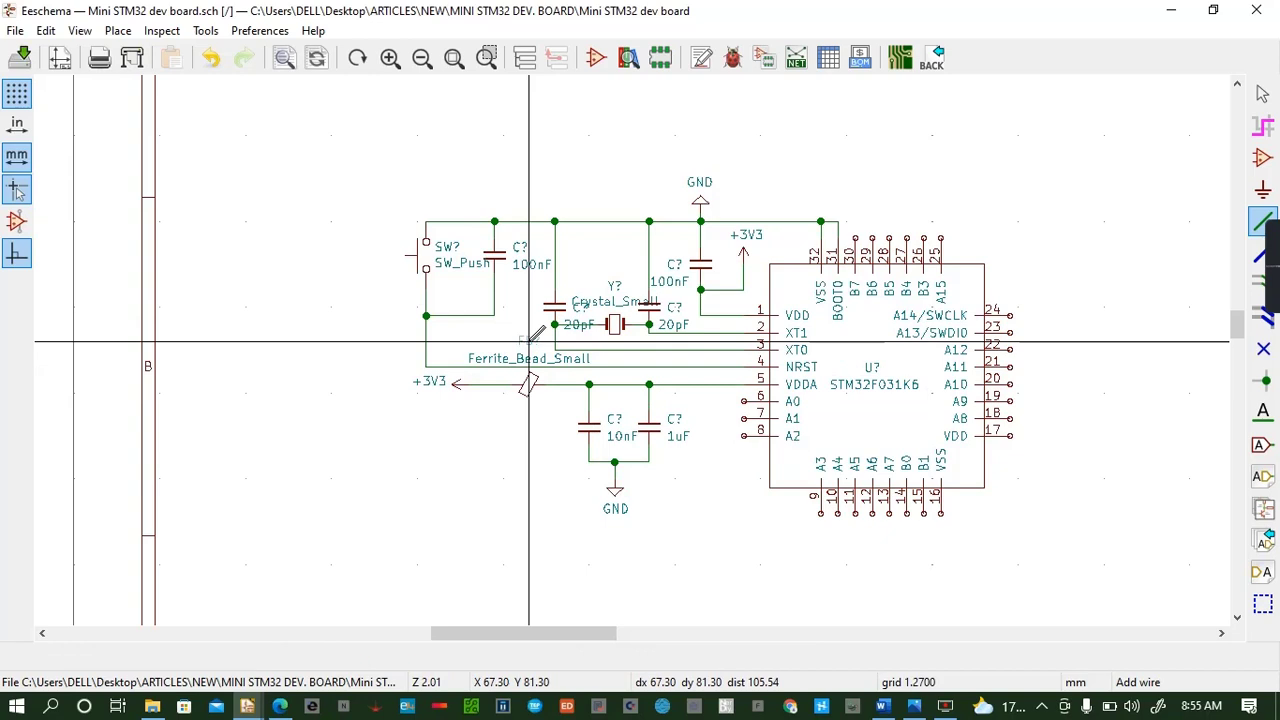
click(529, 410)
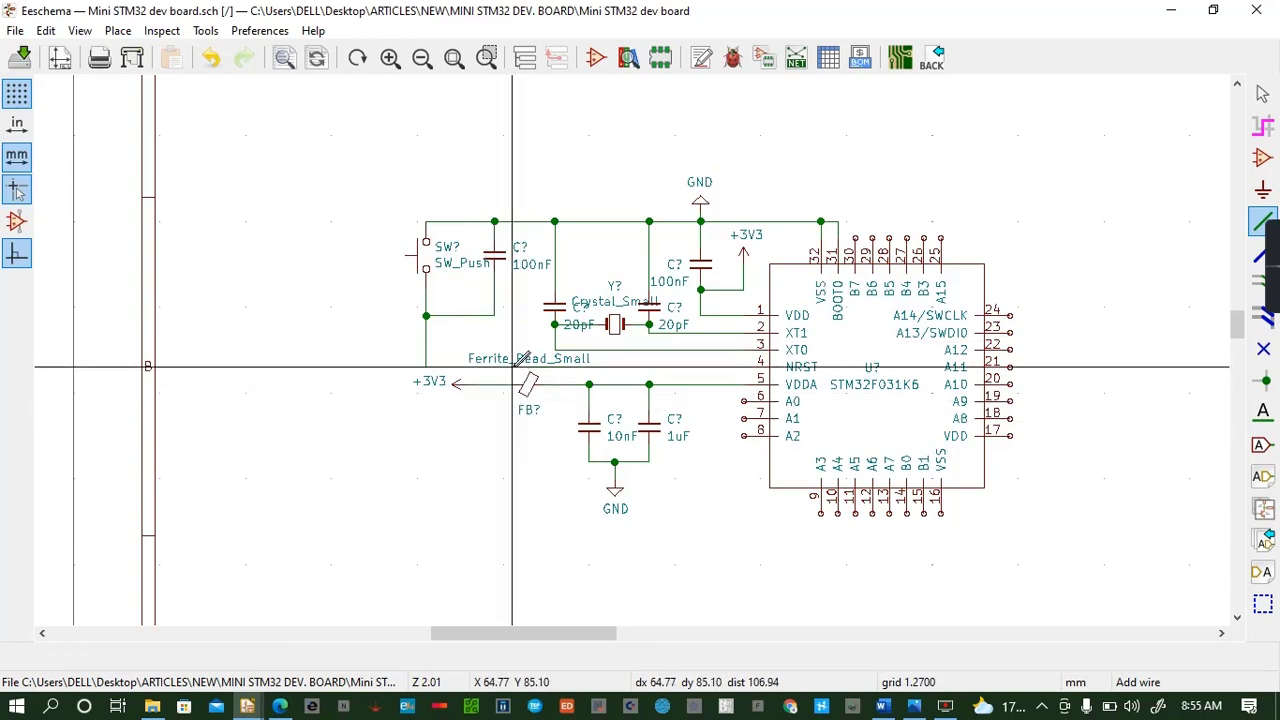
key(m)
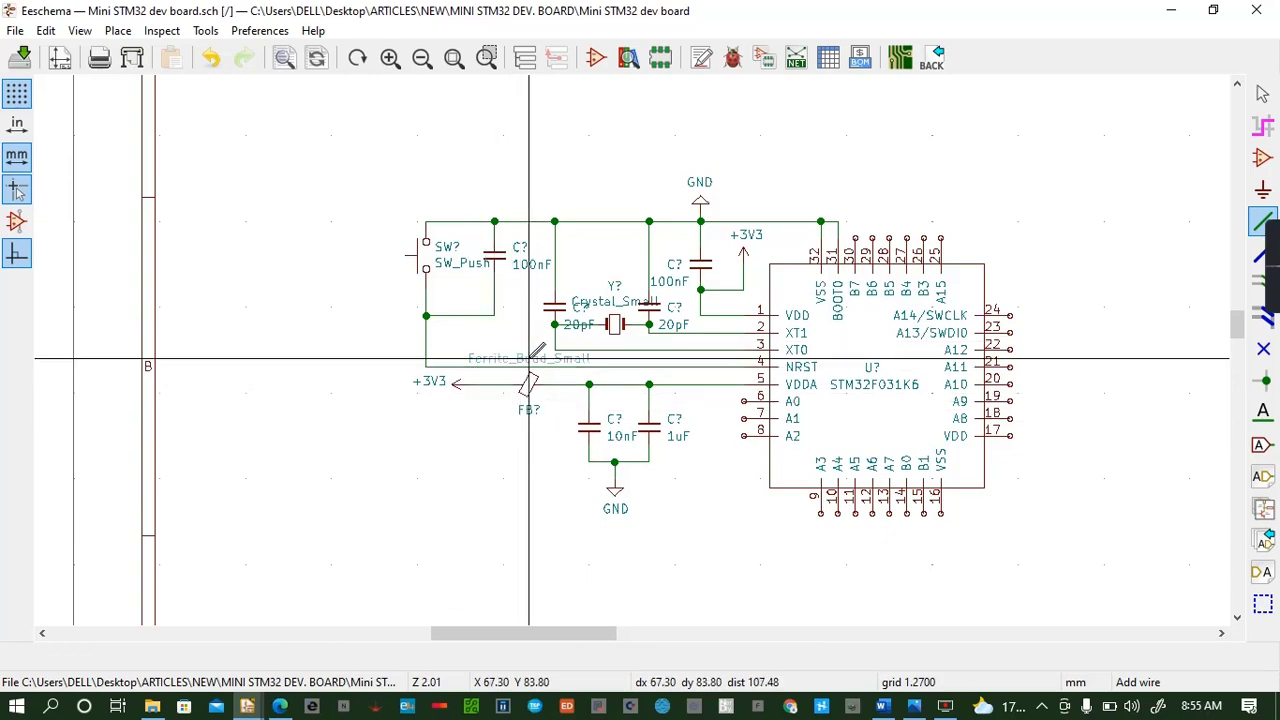
click(520, 418)
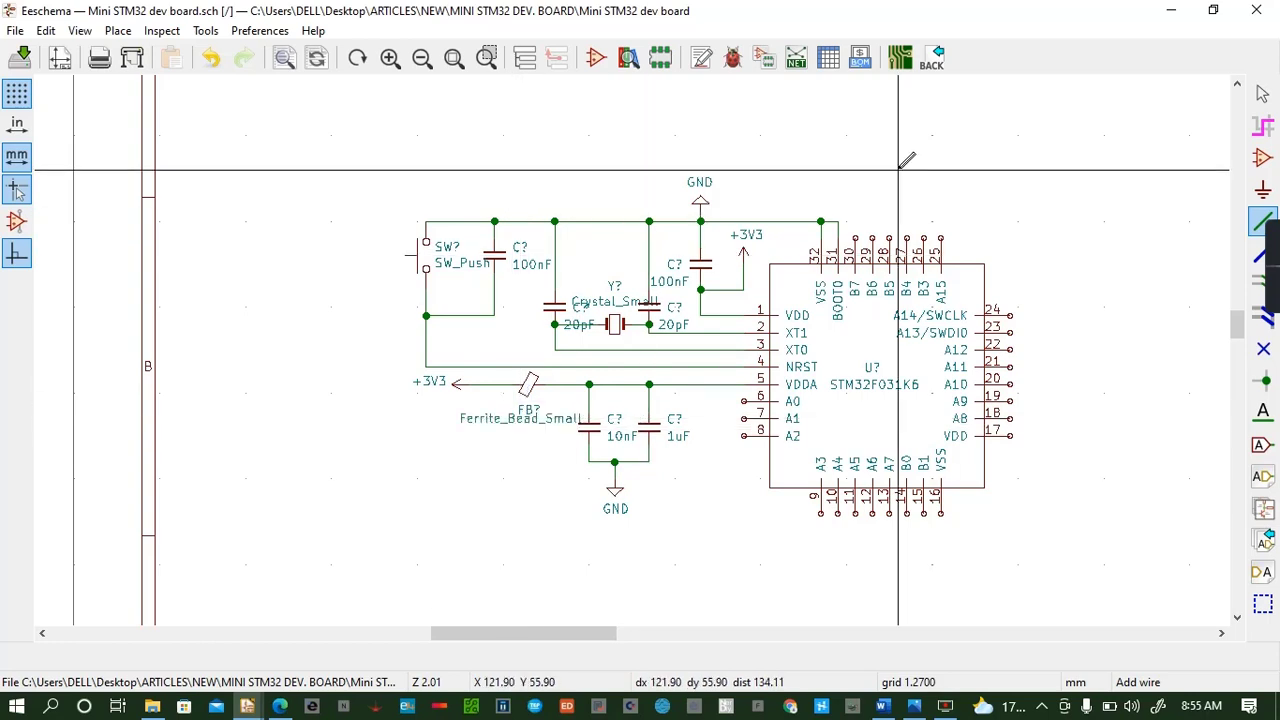
key(ctrl+s)
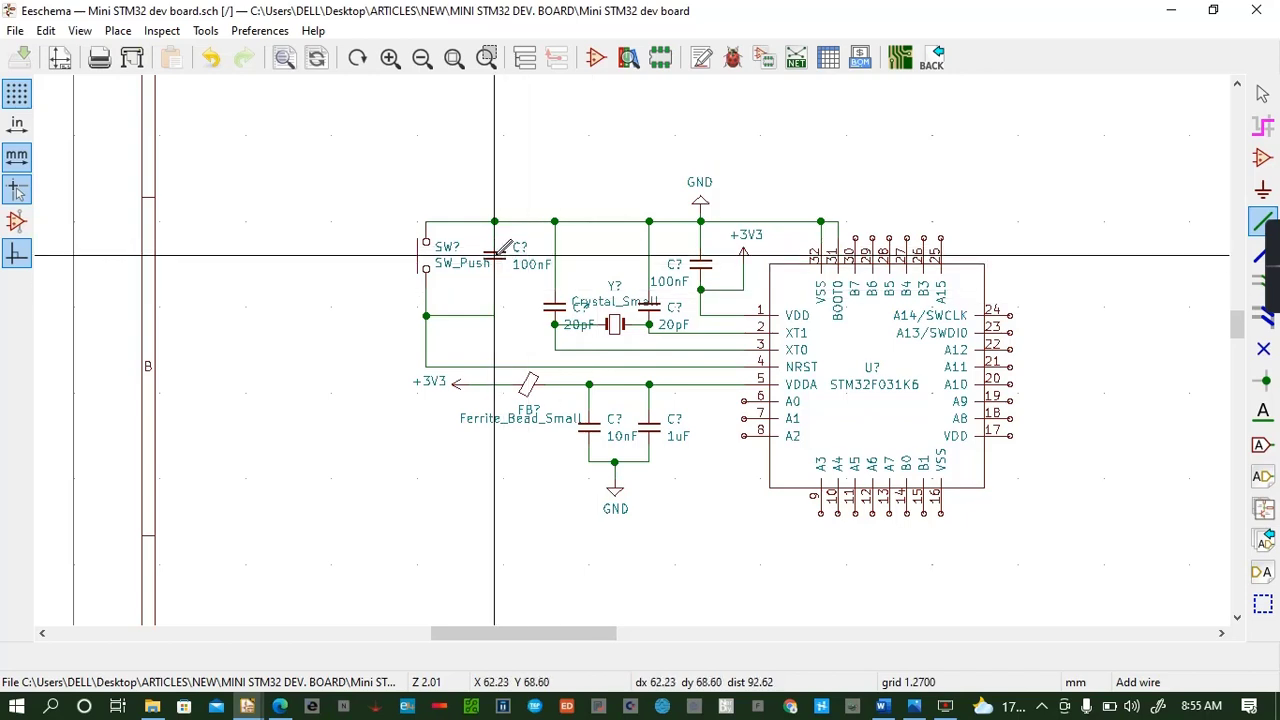
Place a copy of the 100nF capacitor to the lower right of the microcontroller and wire its upper pin to VDD pin 17
key(c)
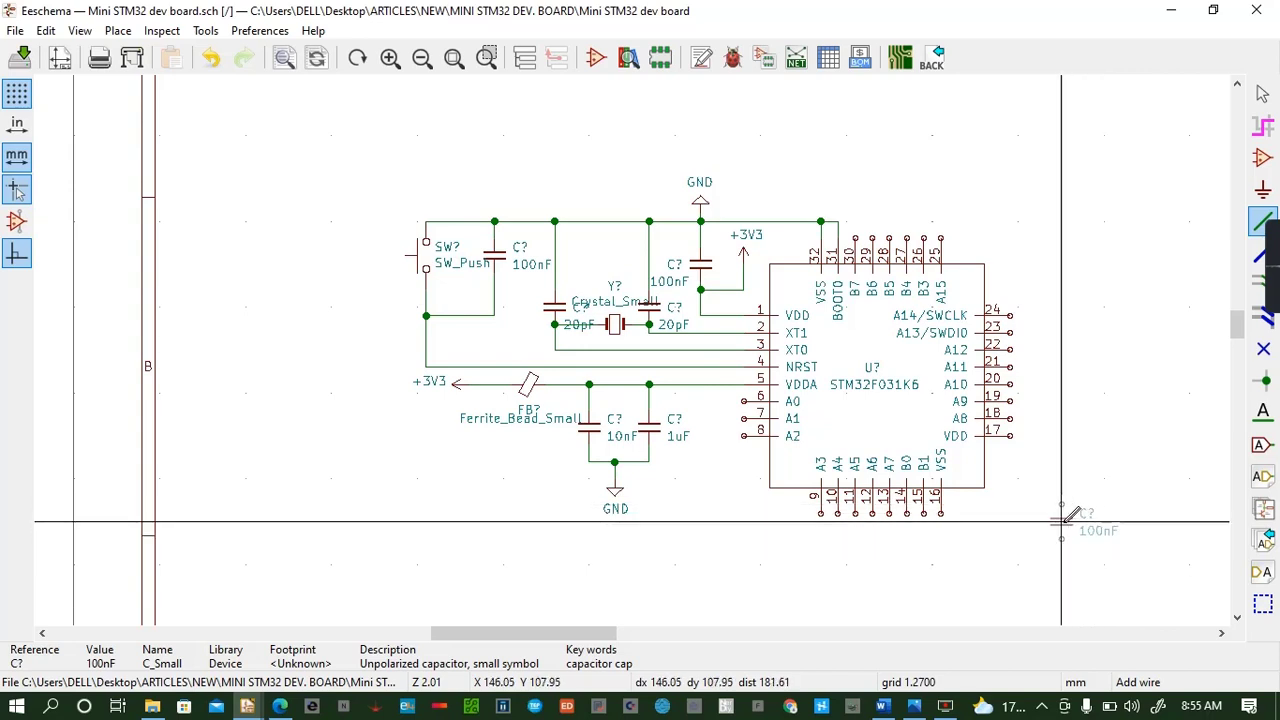
click(1062, 520)
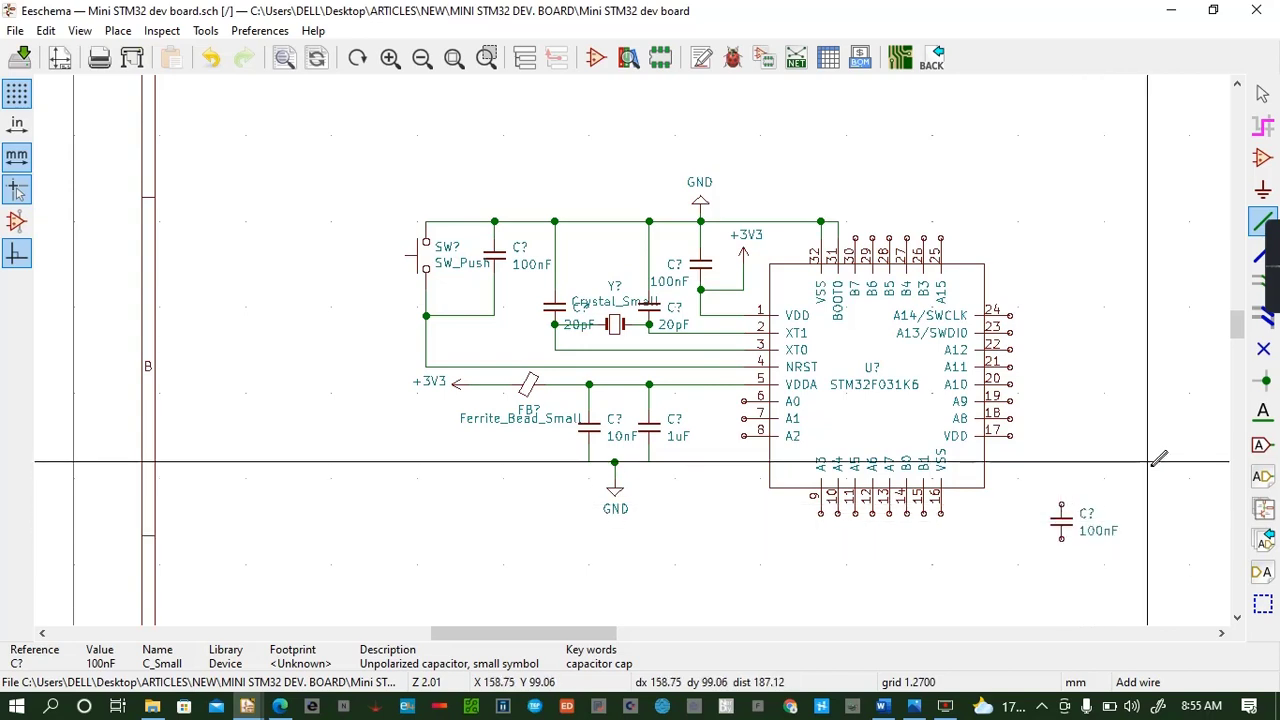
click(1010, 436)
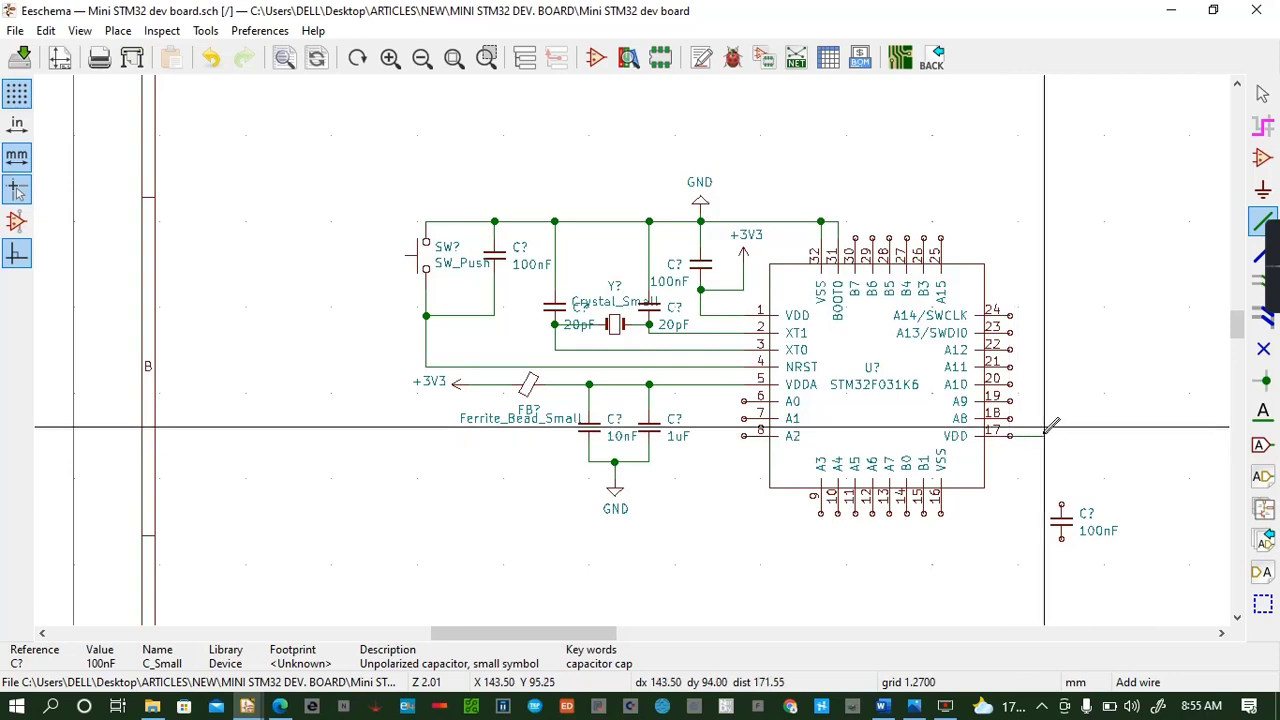
click(1062, 507)
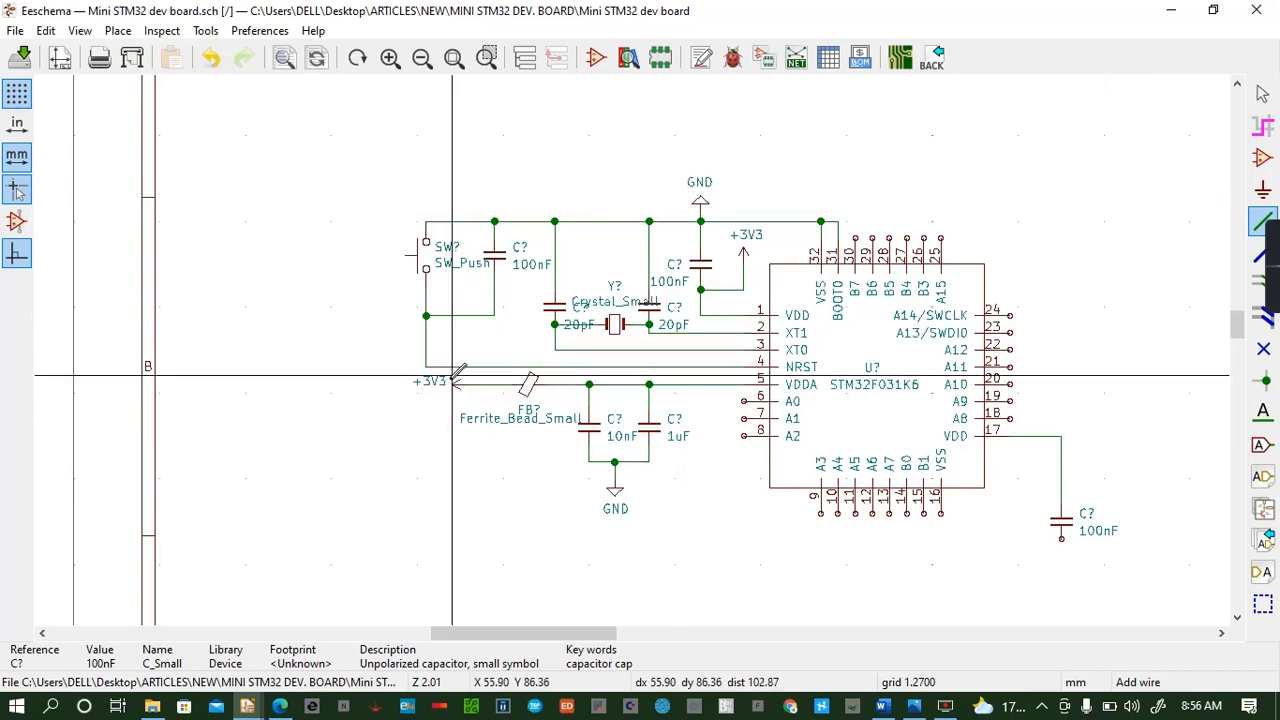
Place a downward-pointing copy of the +3V3 symbol beside the new 100nF capacitor and wire it to the pin 17 VDD line
key(m)
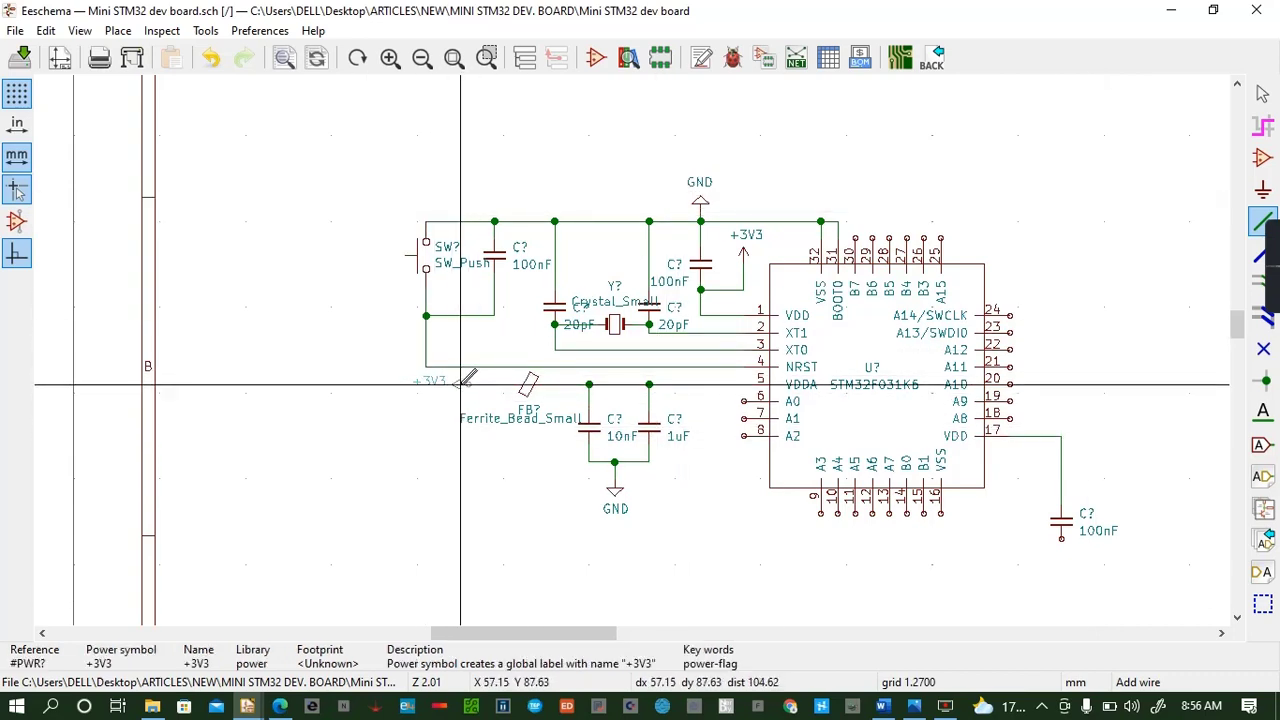
click(460, 384)
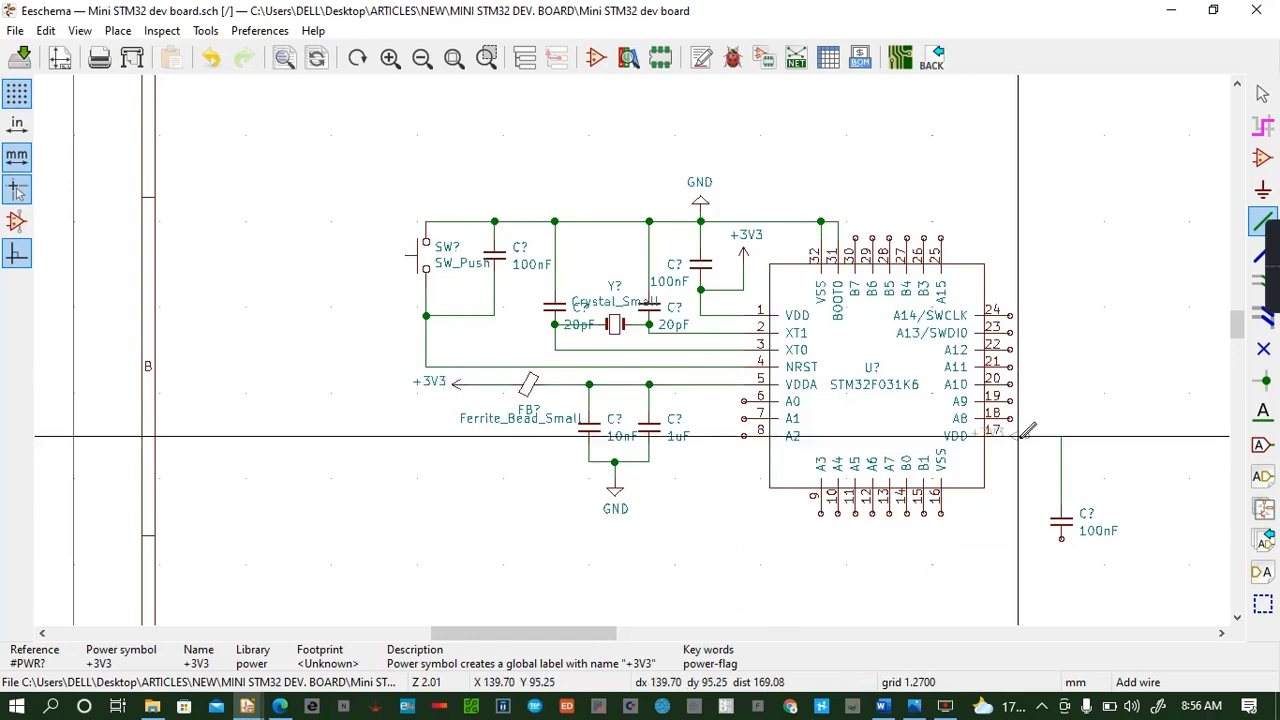
click(1026, 493)
click(1028, 495)
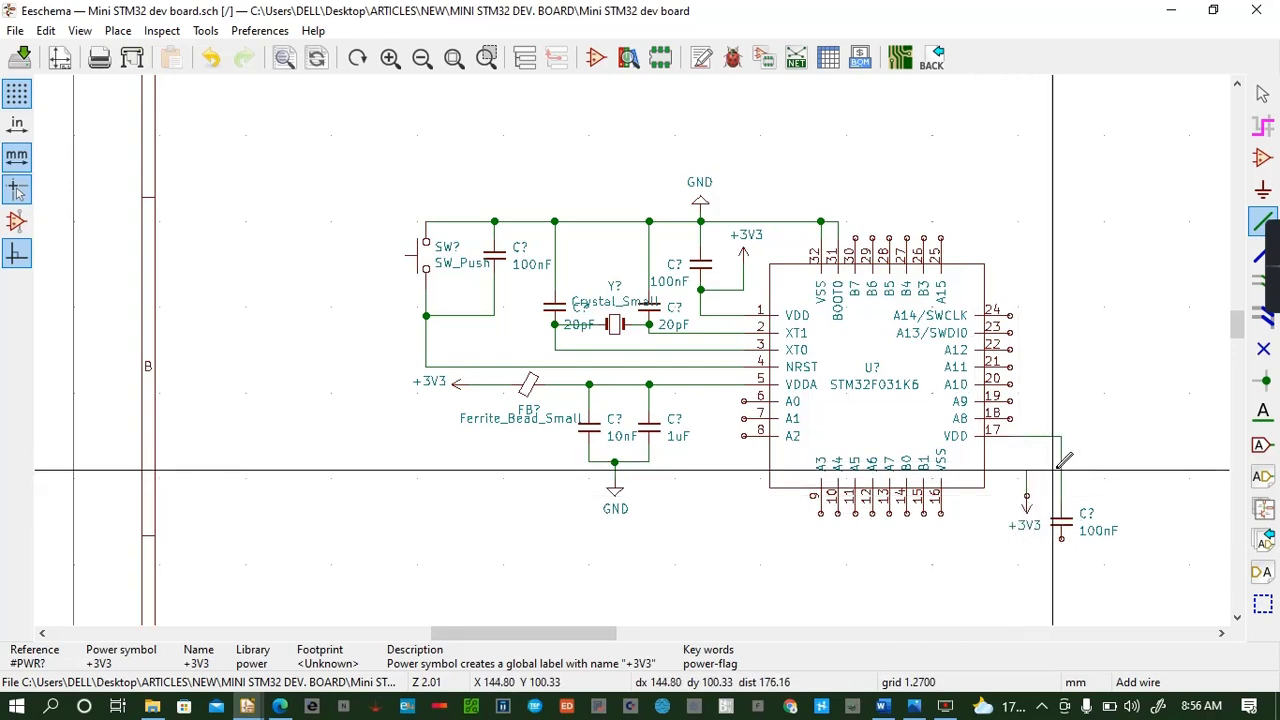
click(1068, 466)
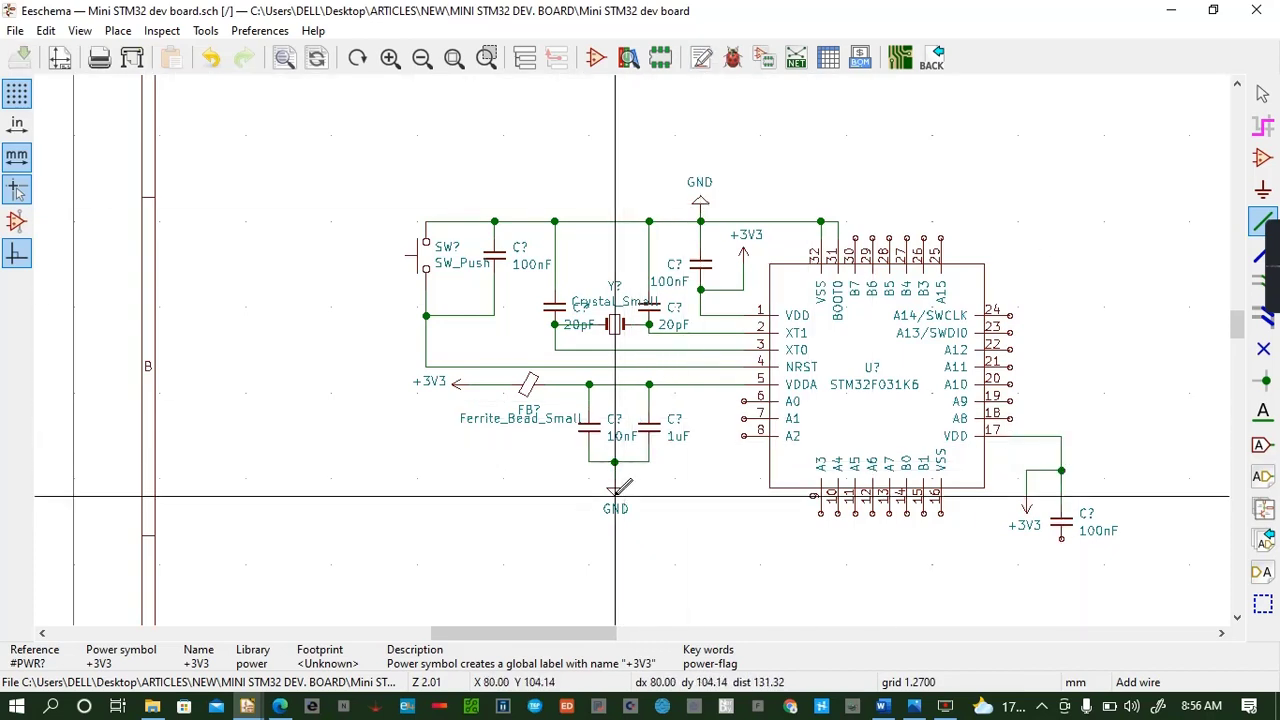
Place a copy of the GND symbol below the new 100nF capacitor, connected to its lower pin, and save the schematic
key(c)
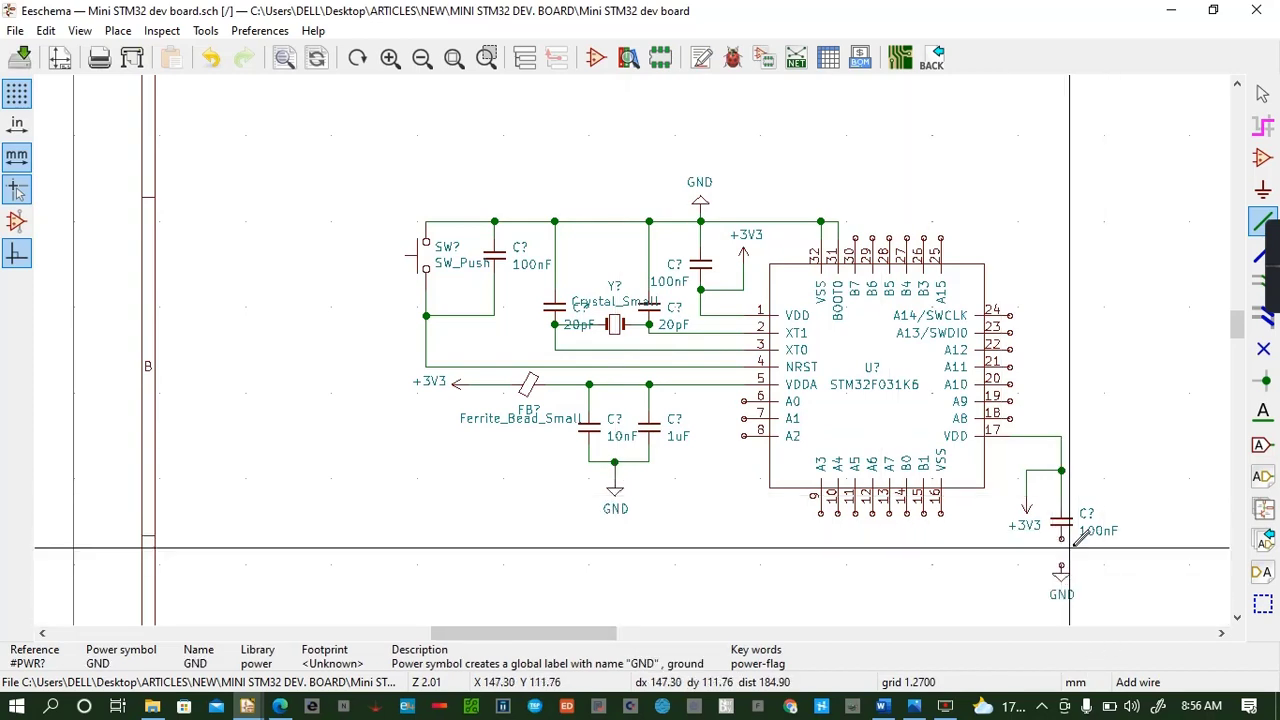
click(1061, 566)
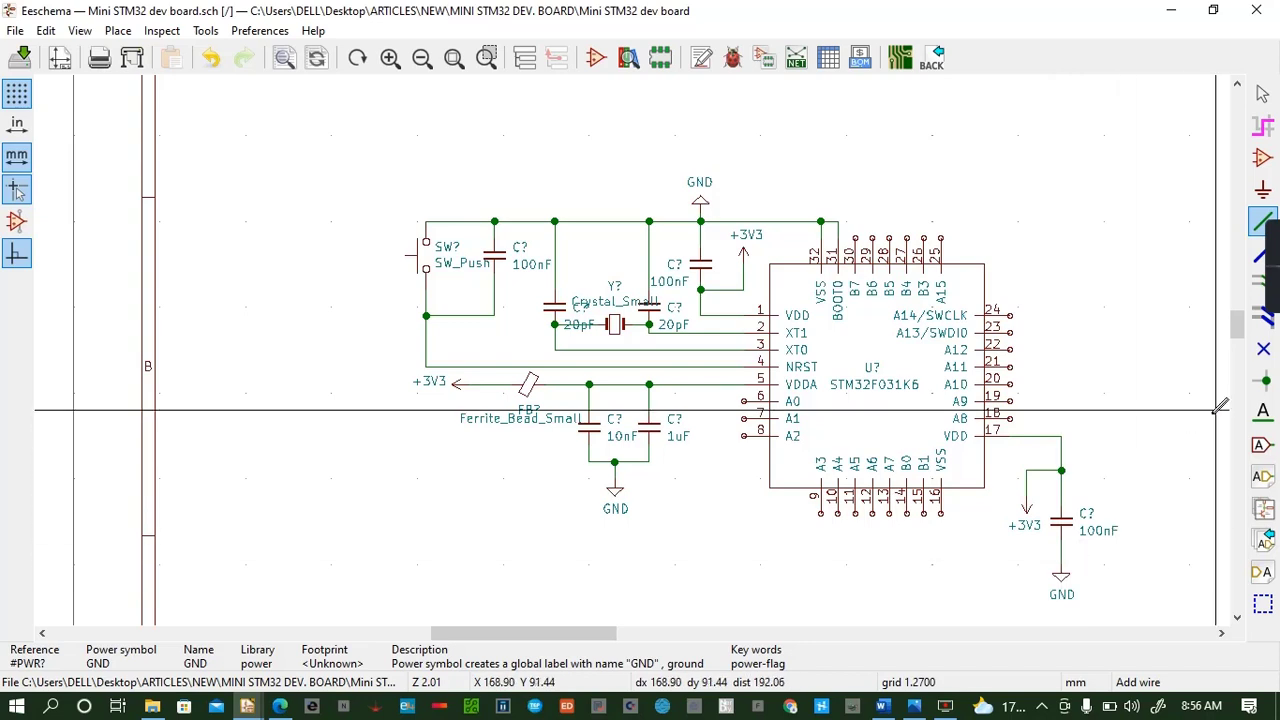
key(ctrl+s)
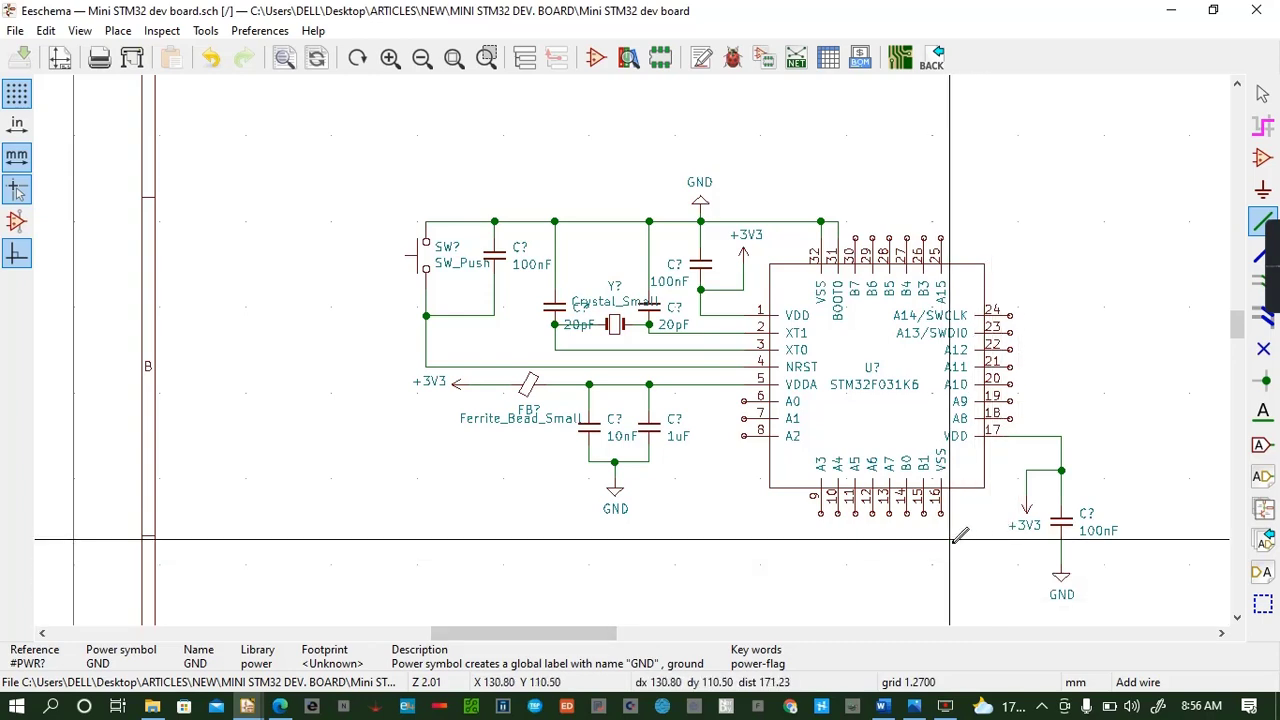
Wire VSS pin 16 to the ground side of the 100nF capacitor at pin 17 and save the schematic
click(940, 512)
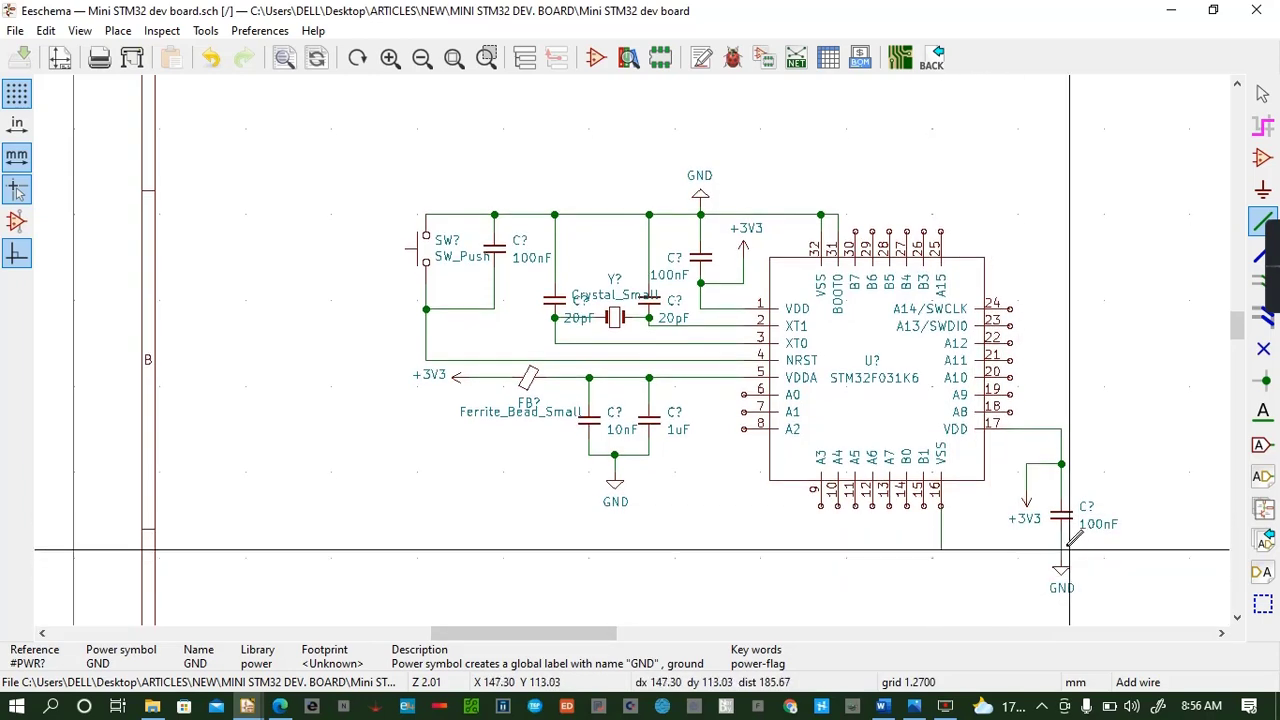
click(1062, 549)
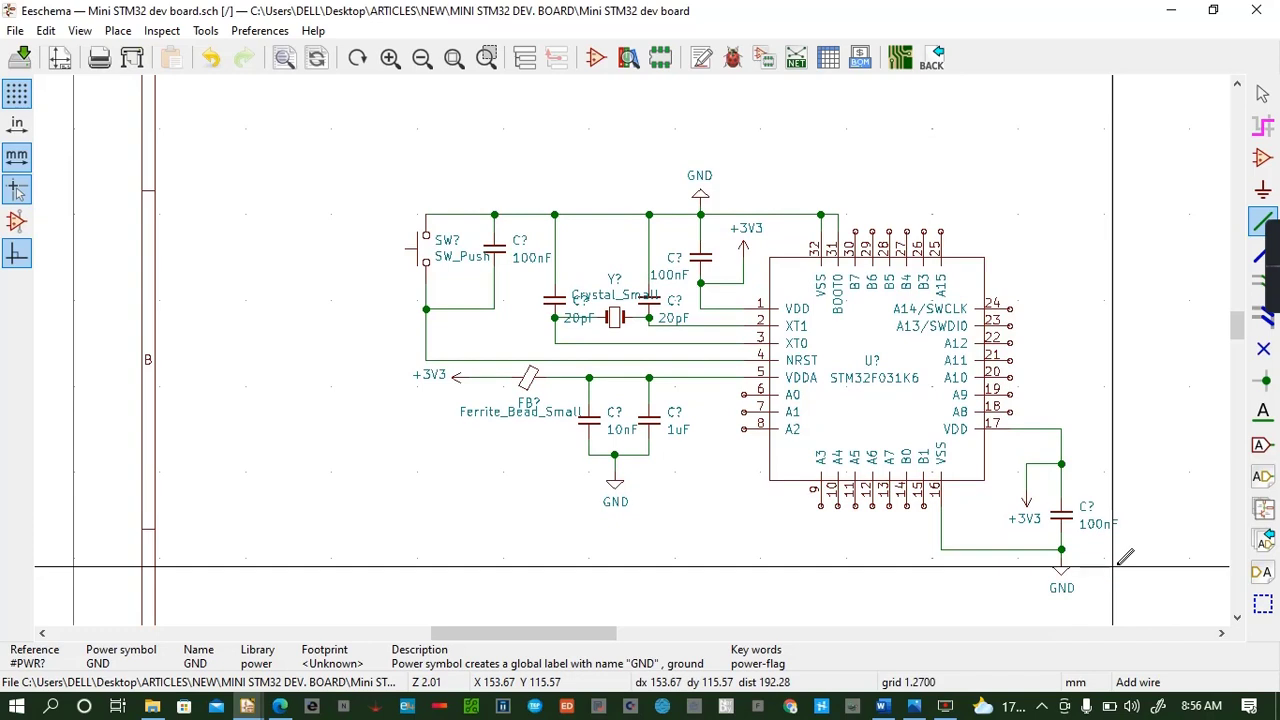
key(ctrl+s)
Add a Conn_01x04 connector to the right of the microcontroller, rotated so its pins point up
click(1221, 634)
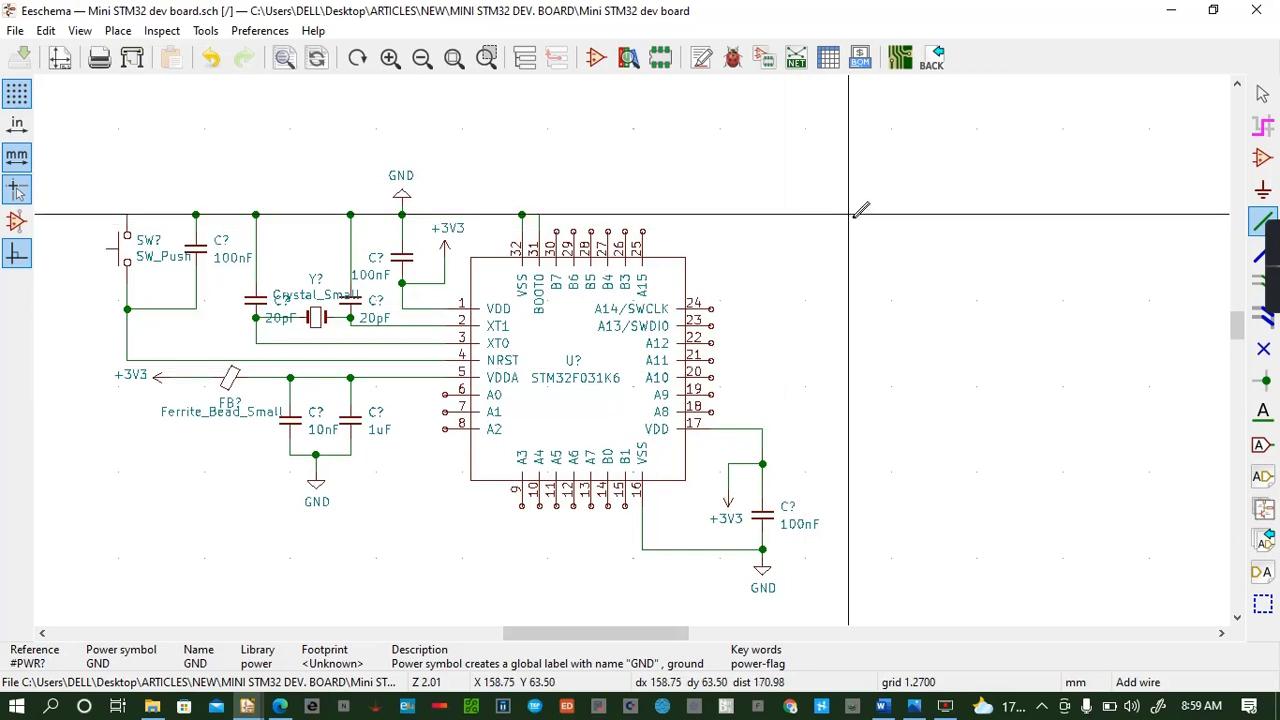
key(a)
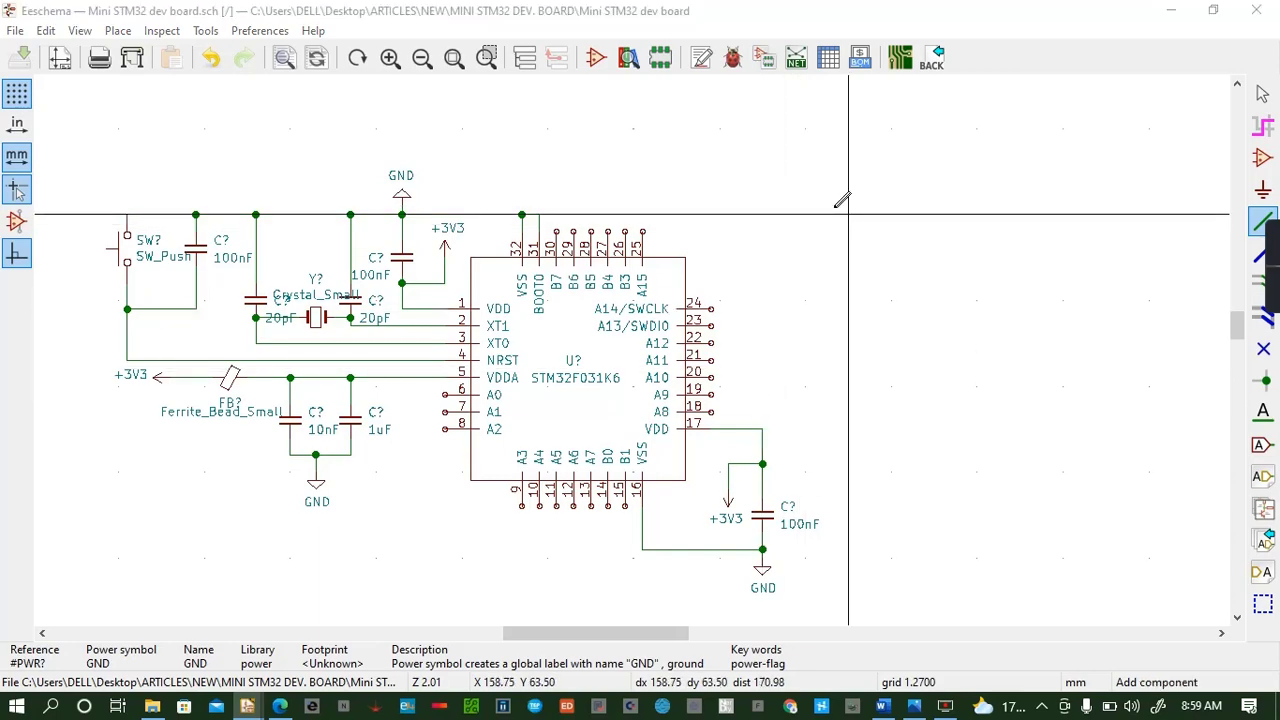
text(C)
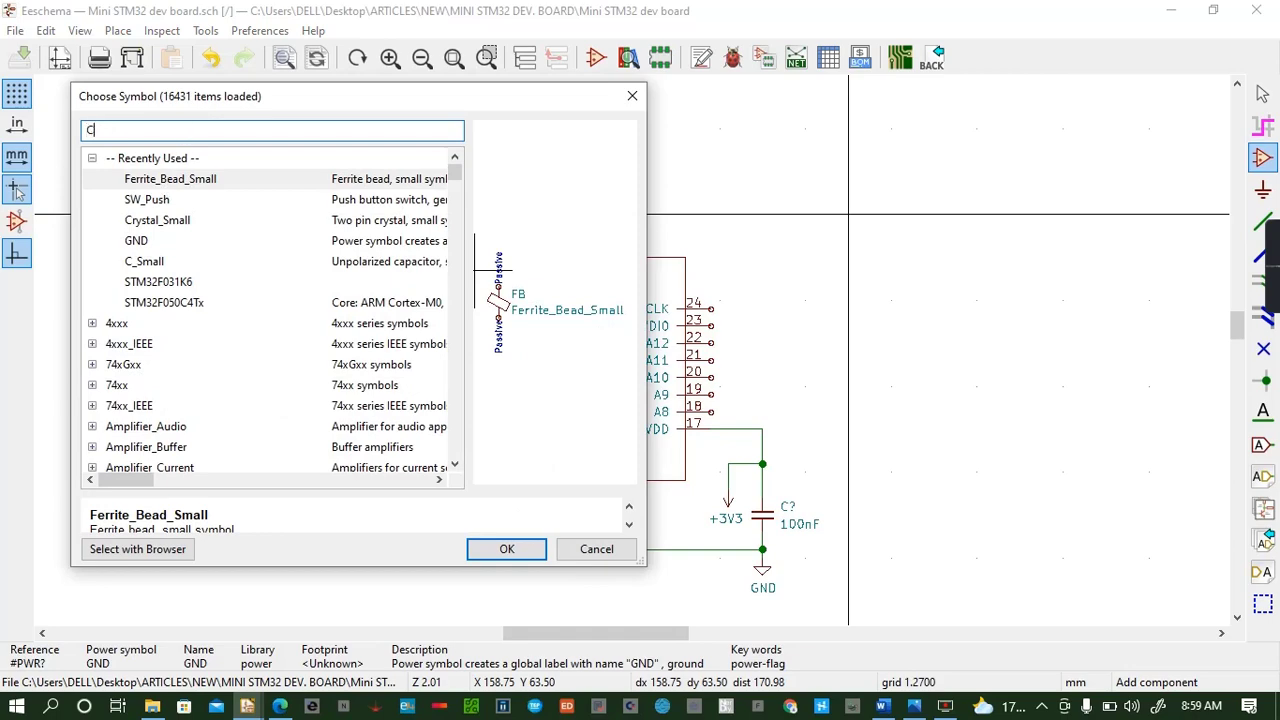
text(ONN)
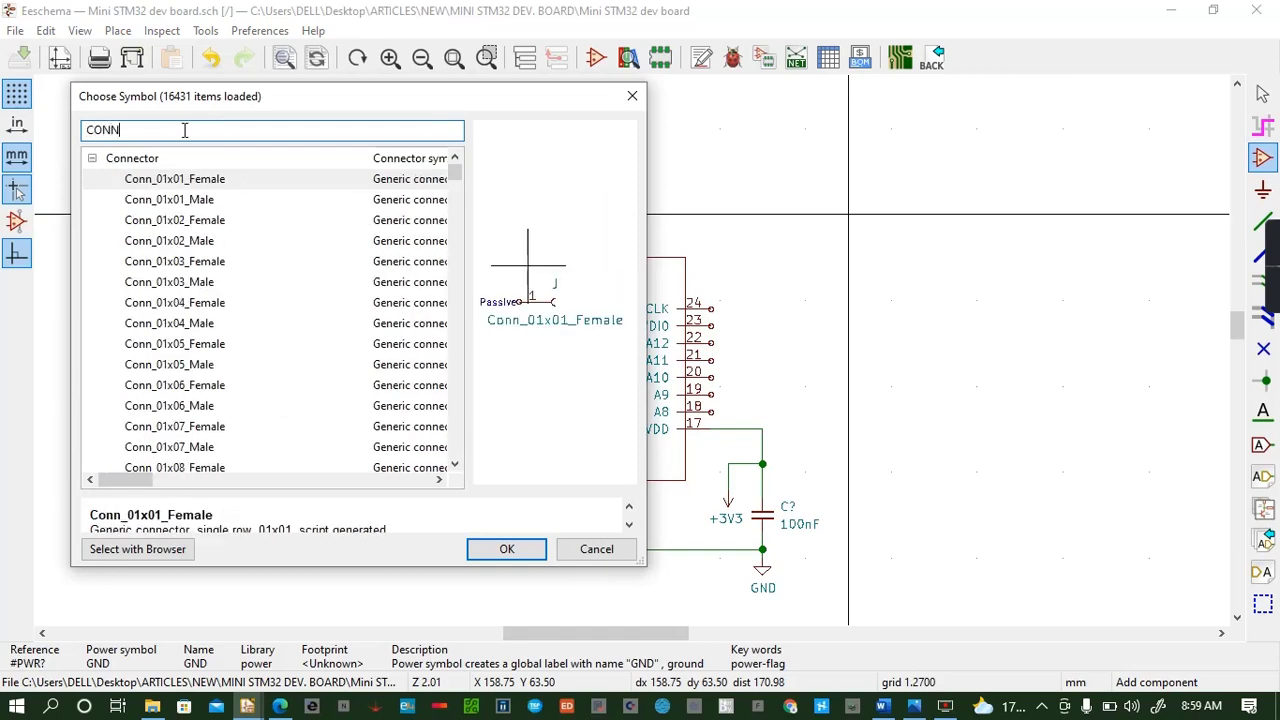
text(_01)
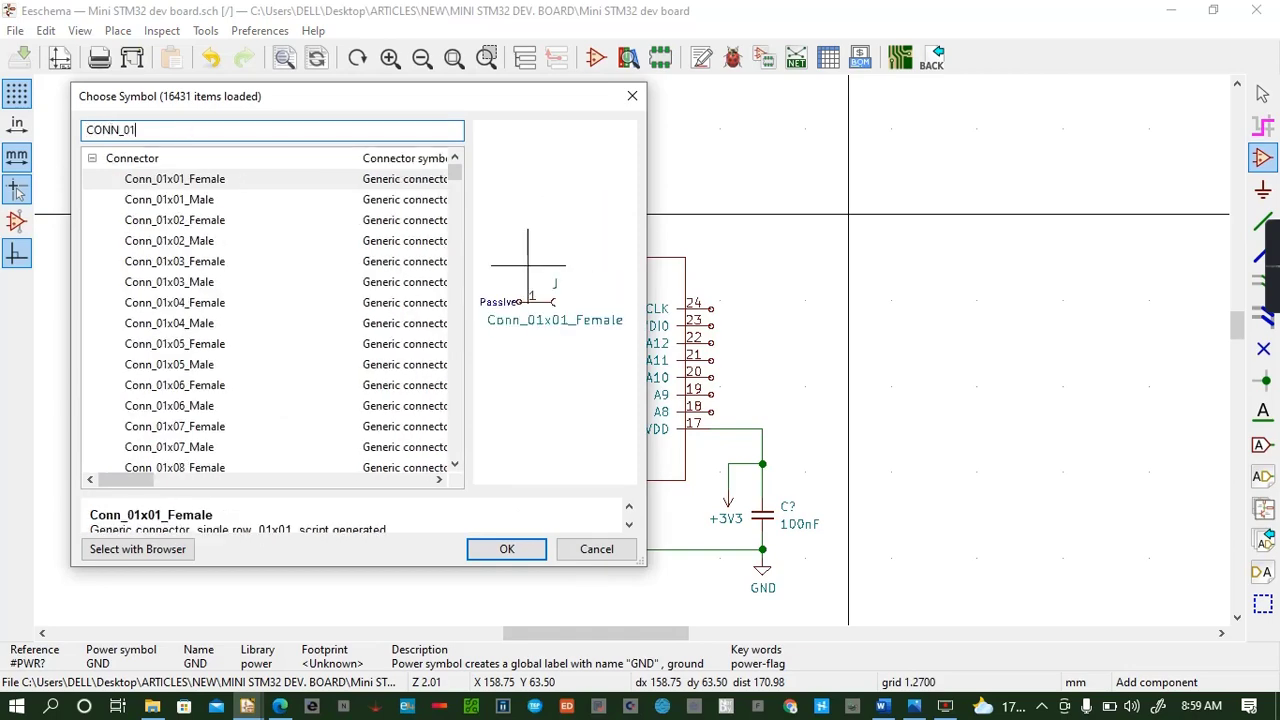
text(X0)
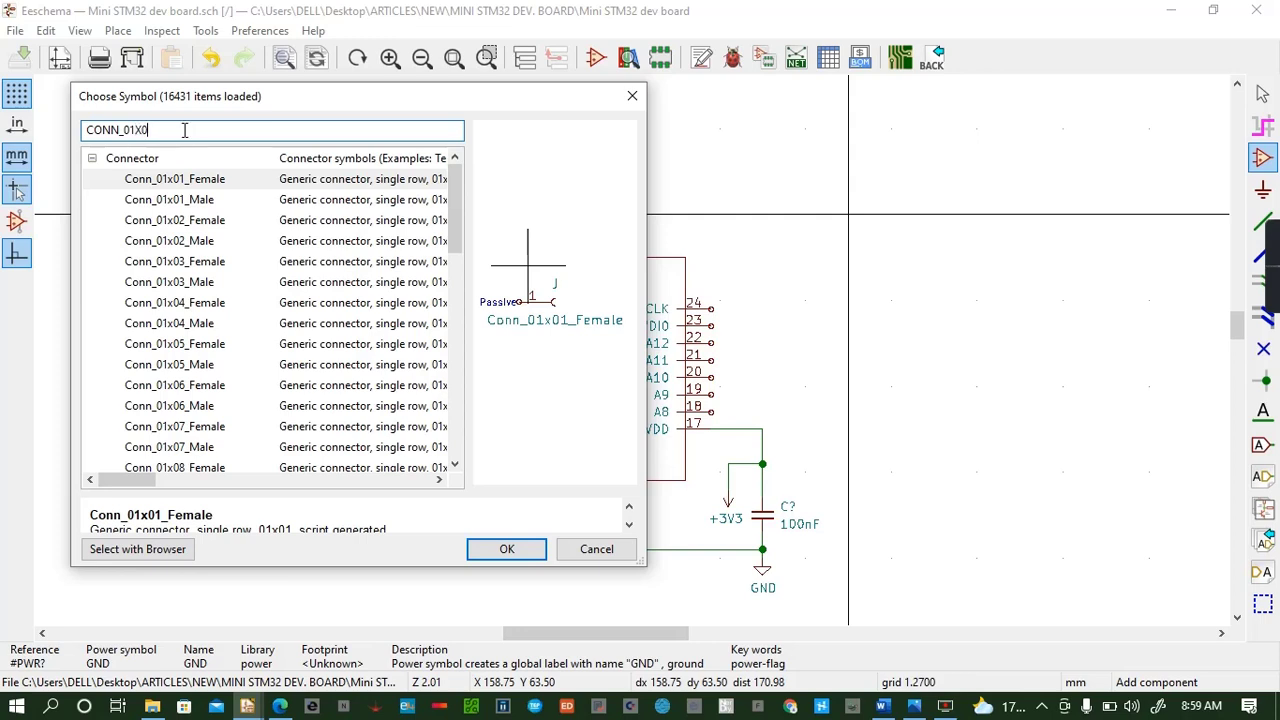
text(4)
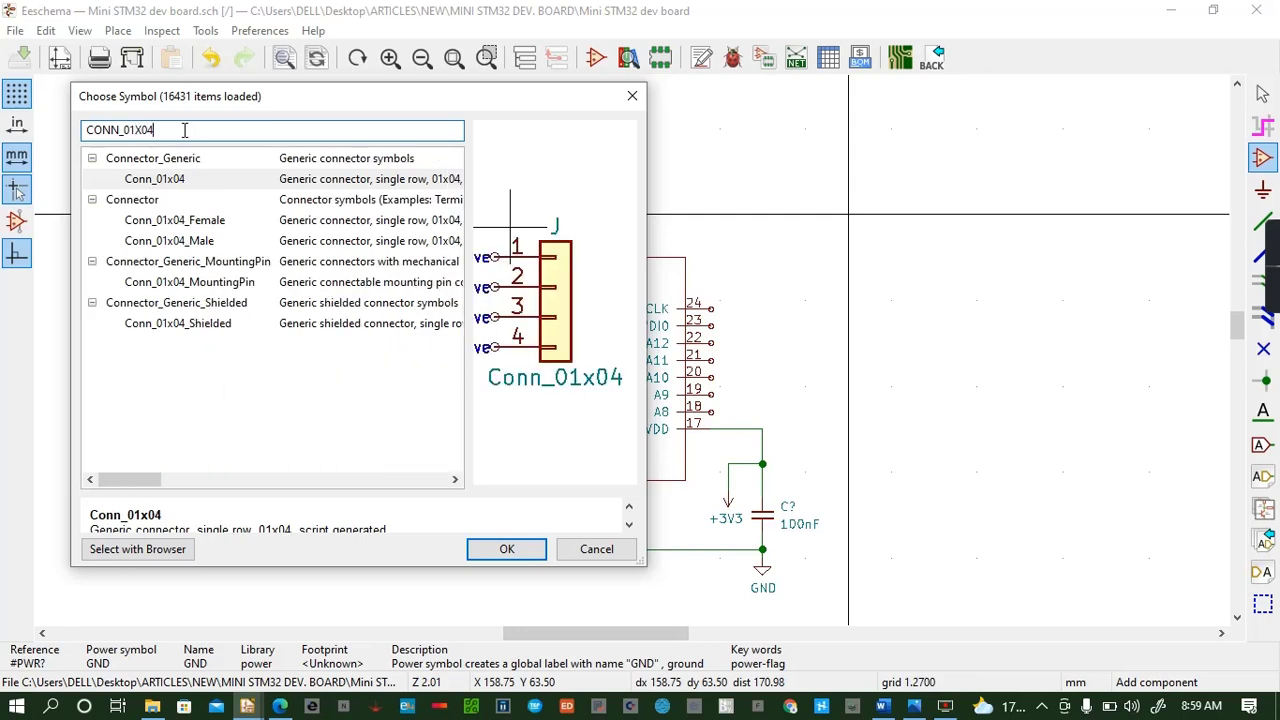
click(237, 179)
click(506, 549)
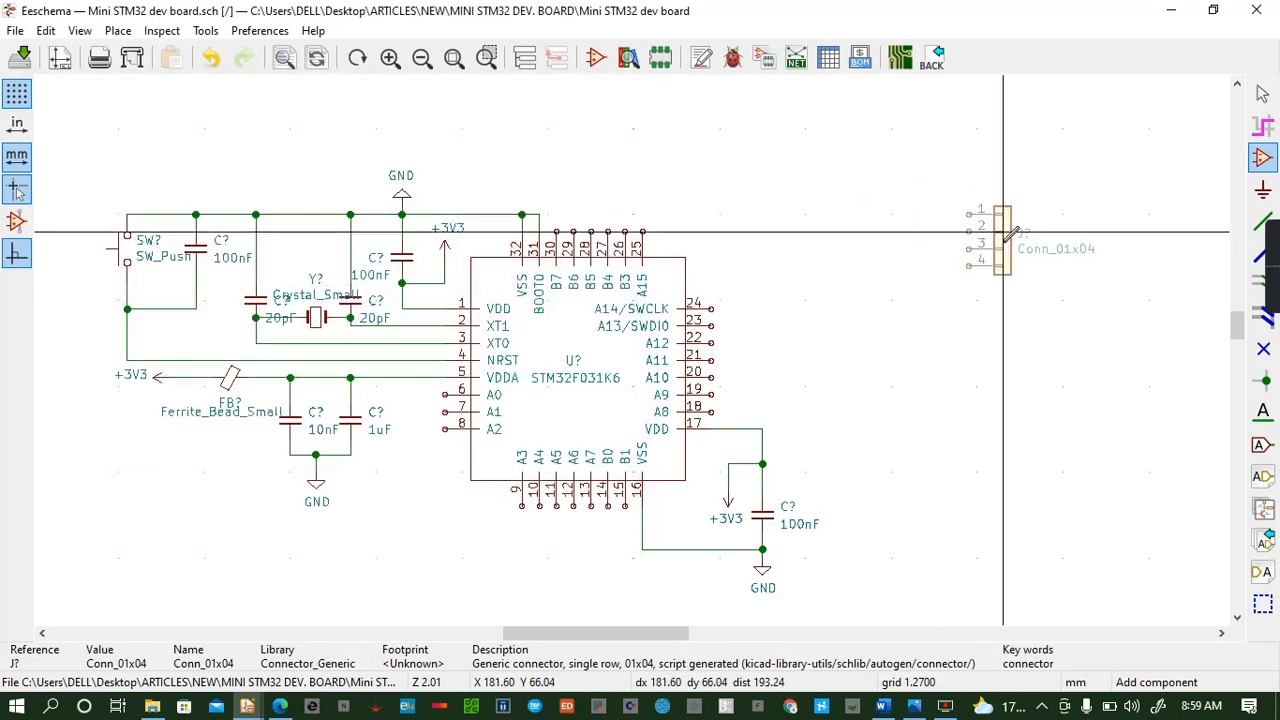
key(r)
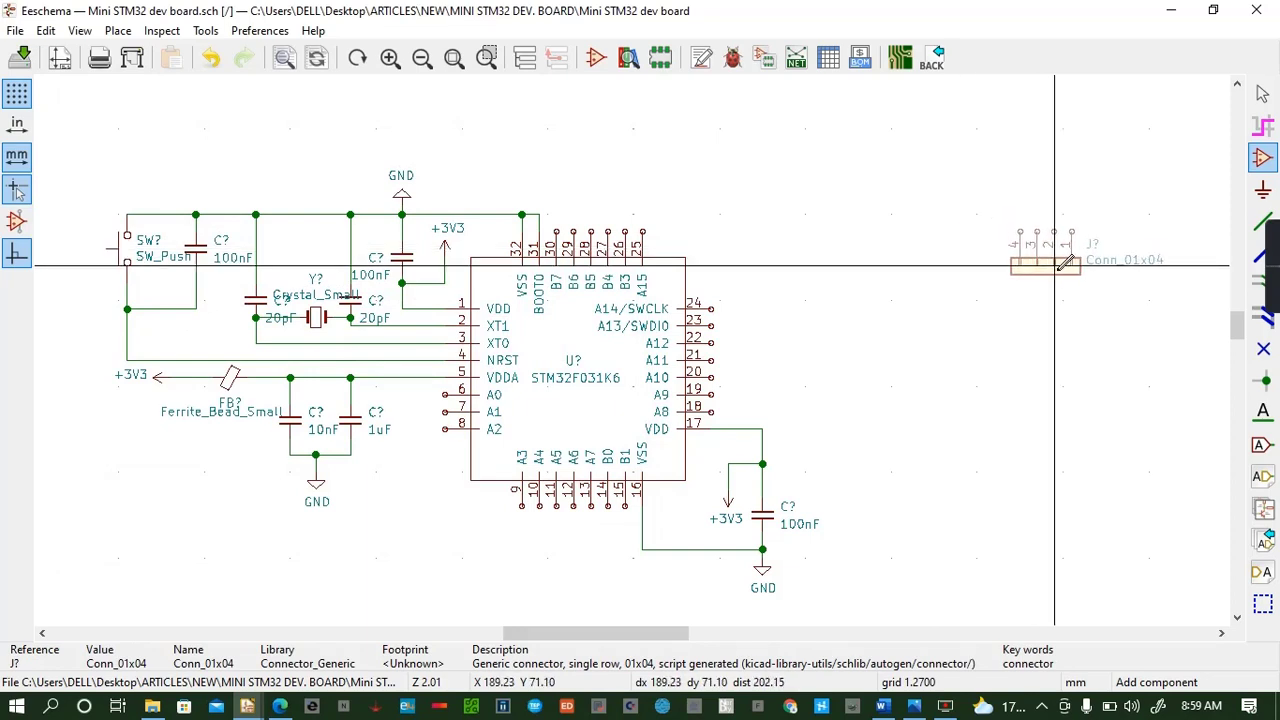
click(1054, 266)
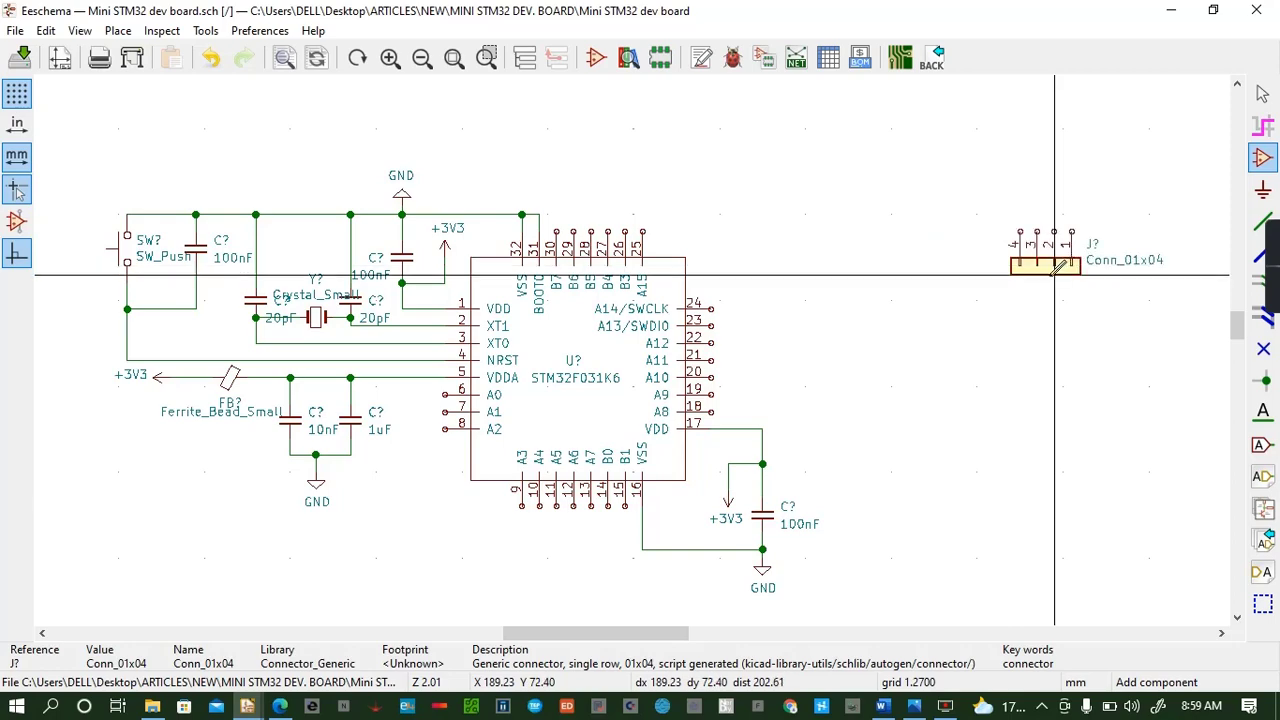
Add a Conn_01x12 connector below the left end of the four-pin connector, with its pins pointing left
click(917, 292)
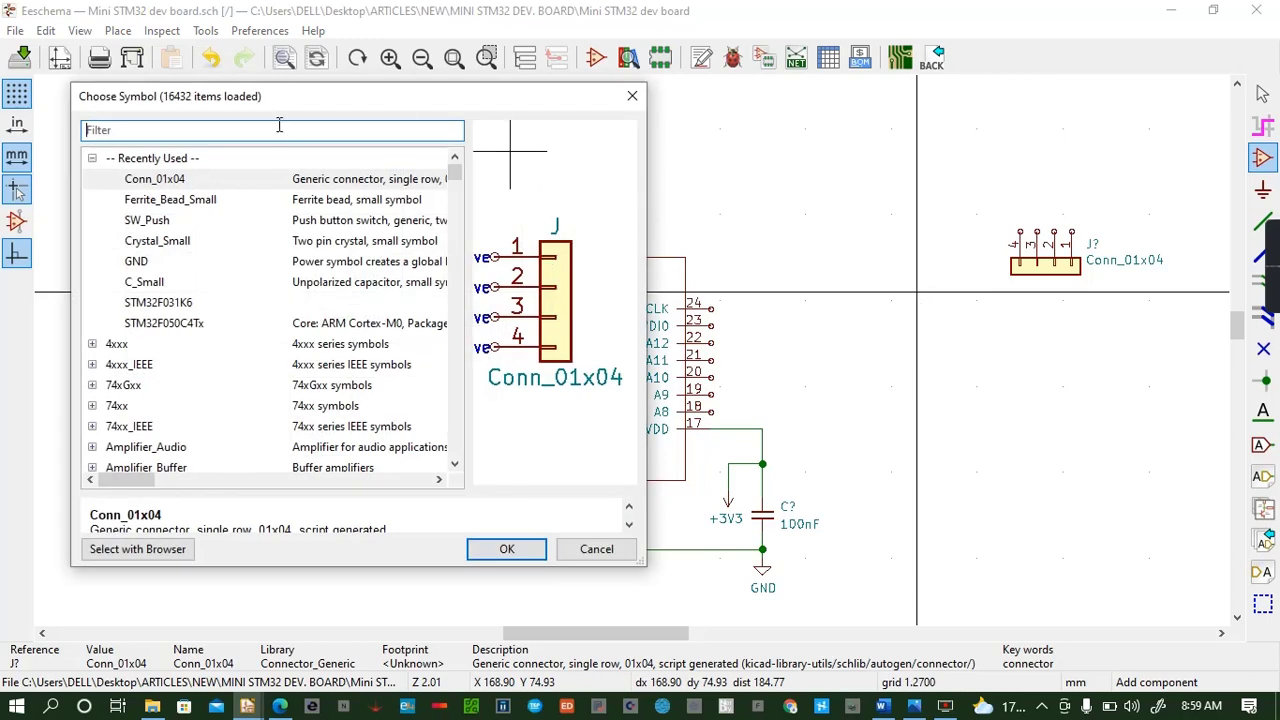
text(01)
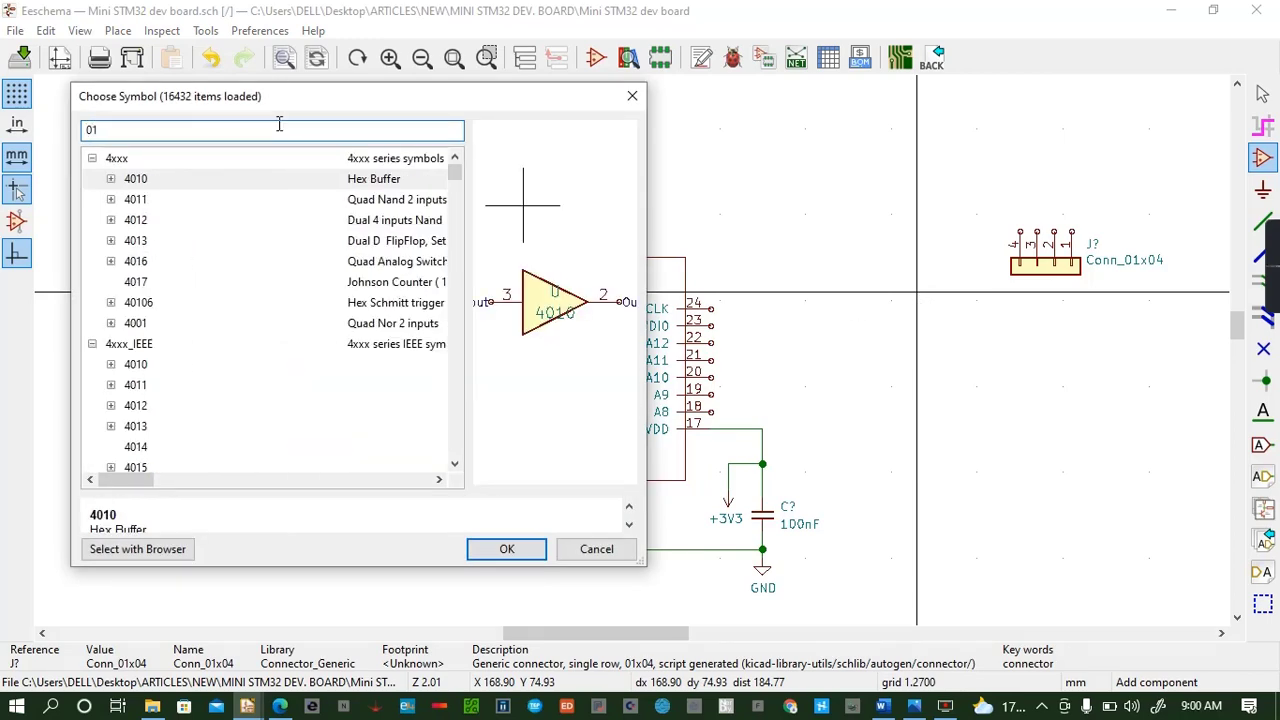
text(X)
key(BackSpace)
key(BackSpace)
key(BackSpace)
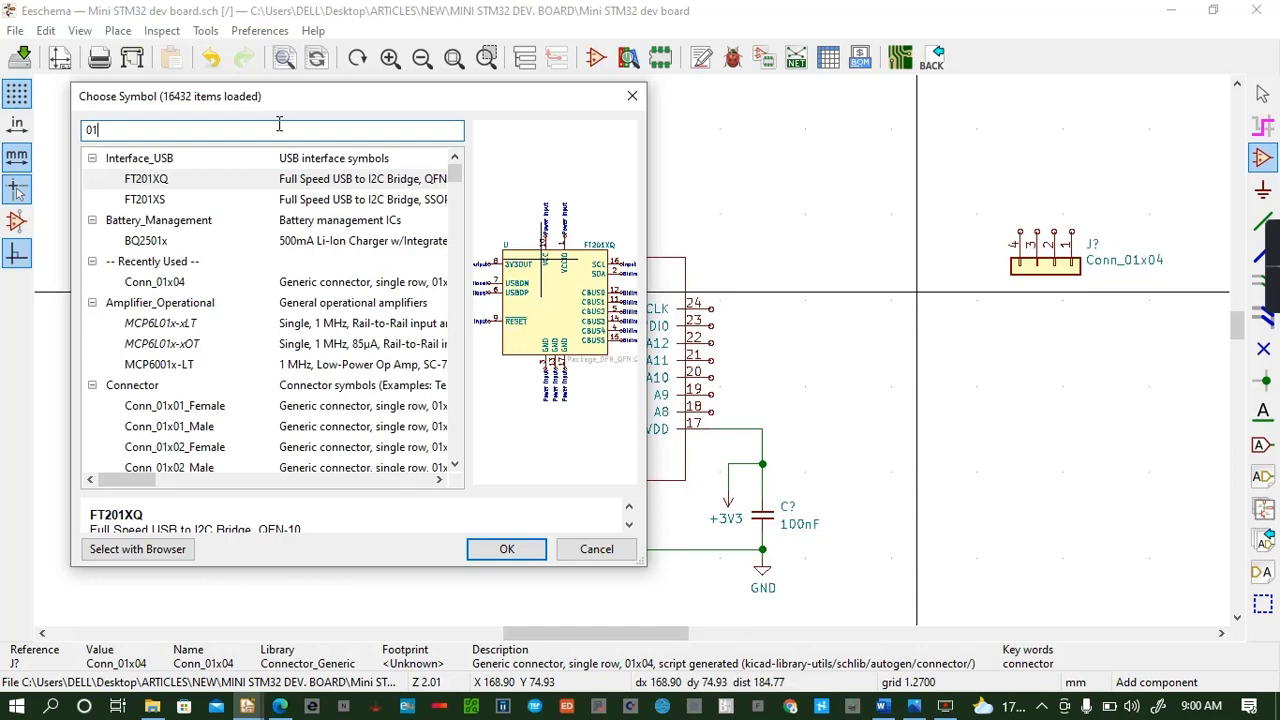
text(CONN)
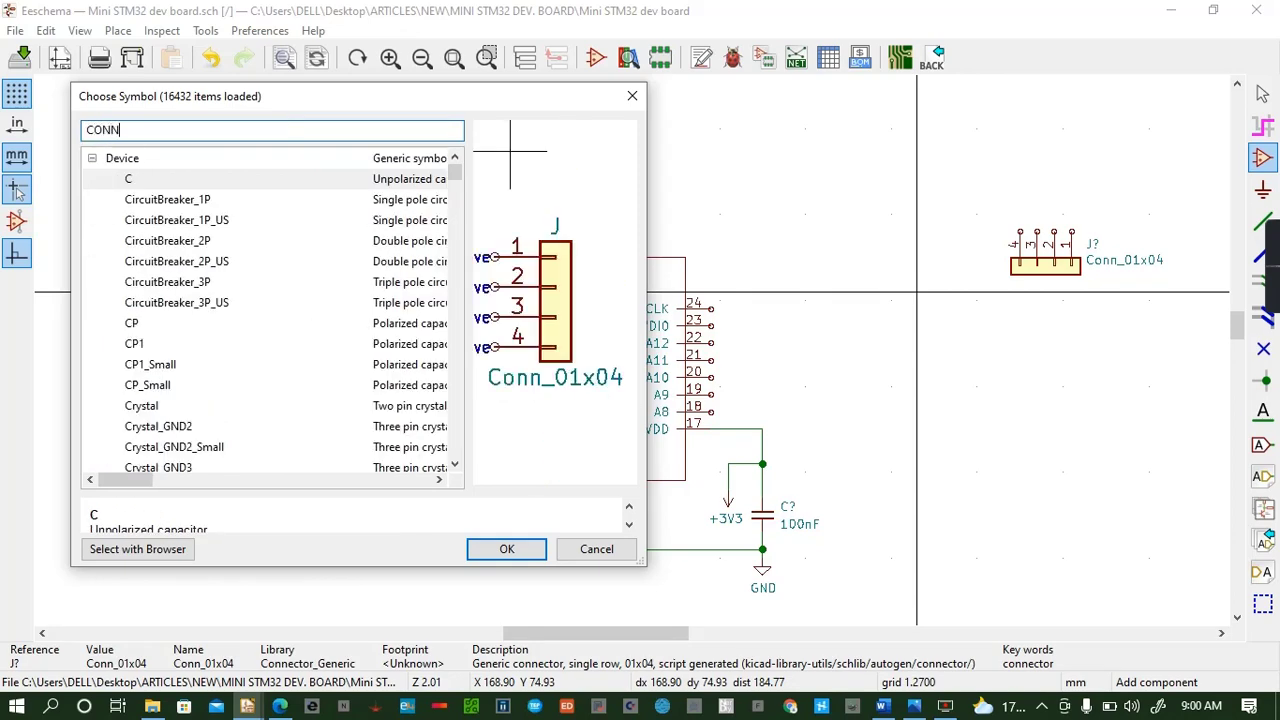
text(_01)
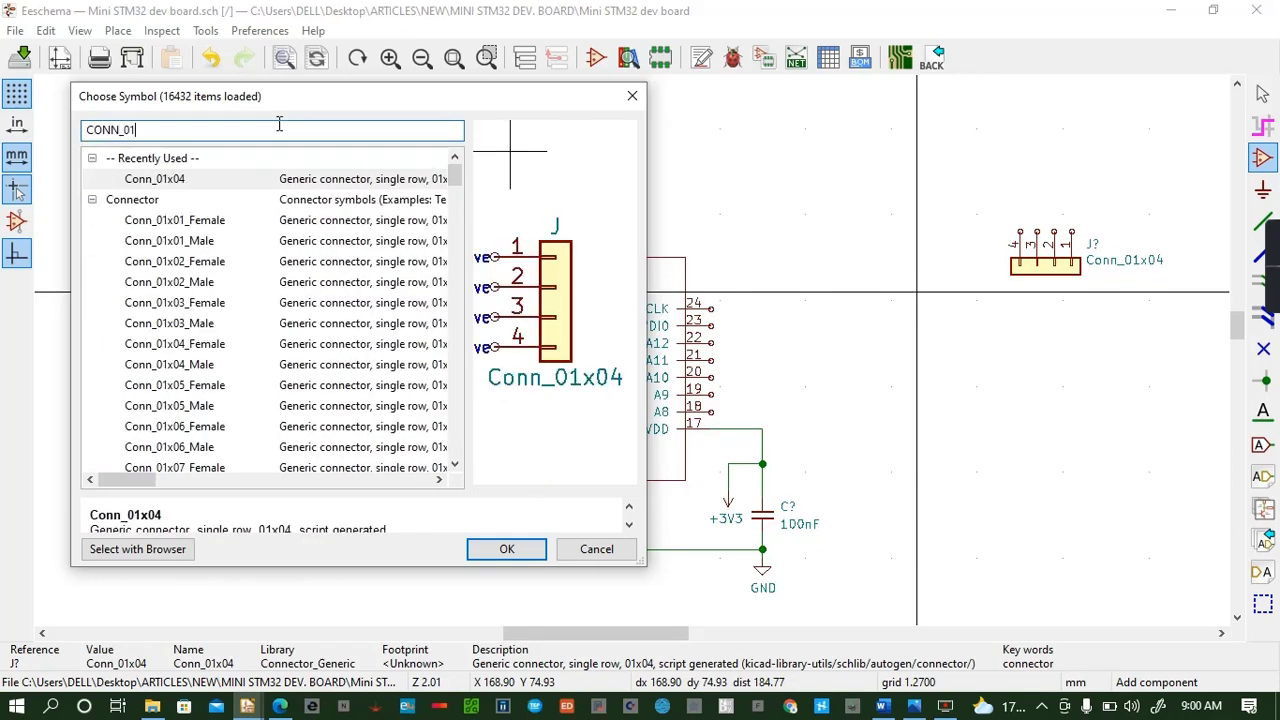
text(X12)
click(503, 549)
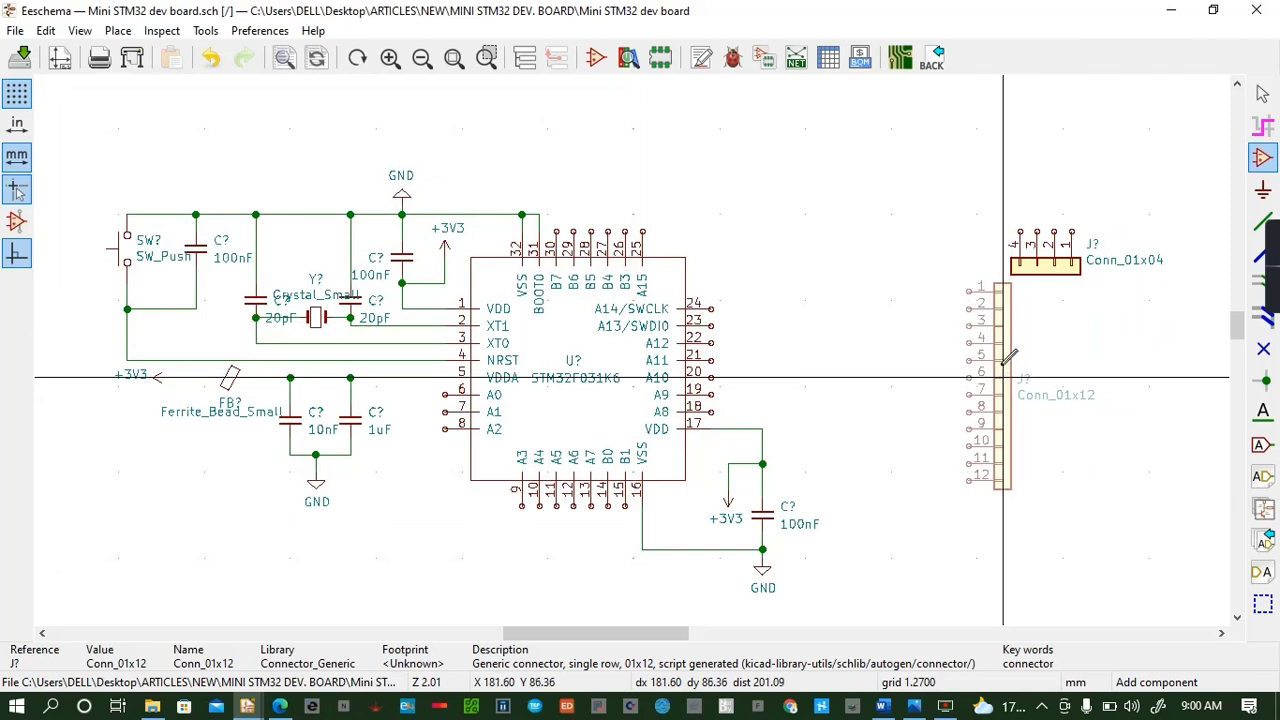
click(1003, 369)
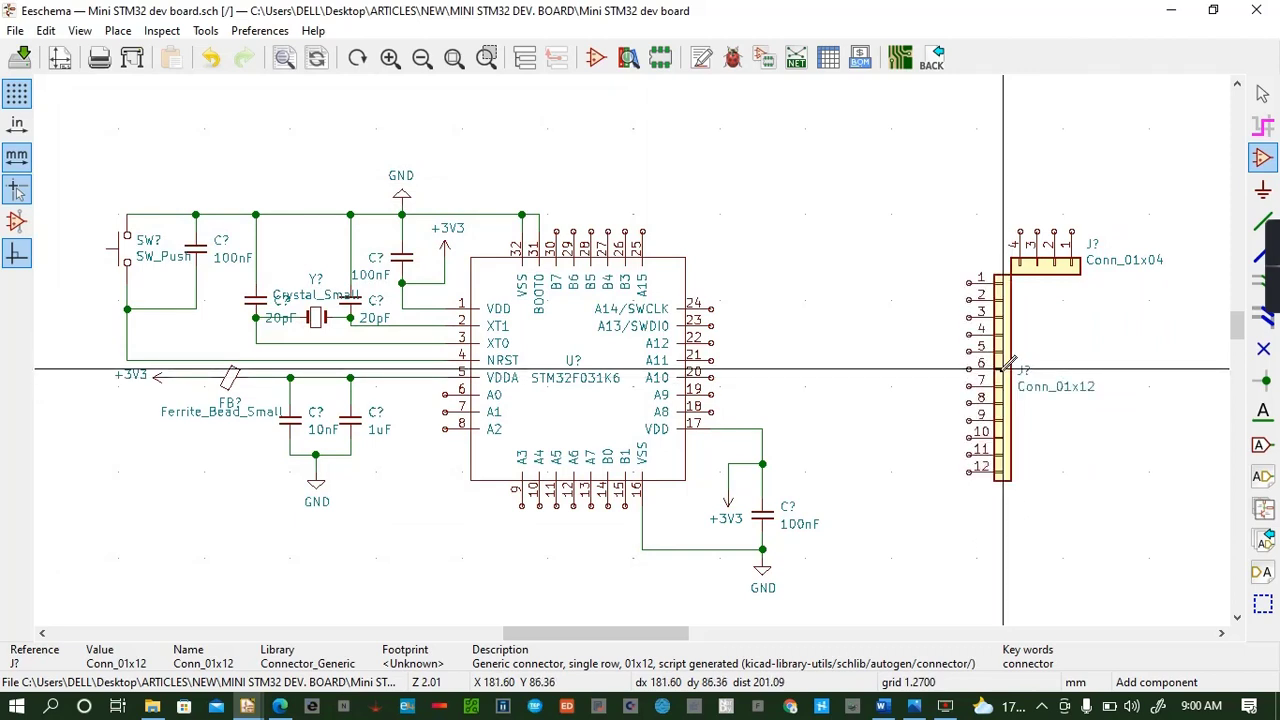
Place a copy of the Conn_01x12 connector below the right end of the four-pin connector, mirrored so its pins point right
key(m)
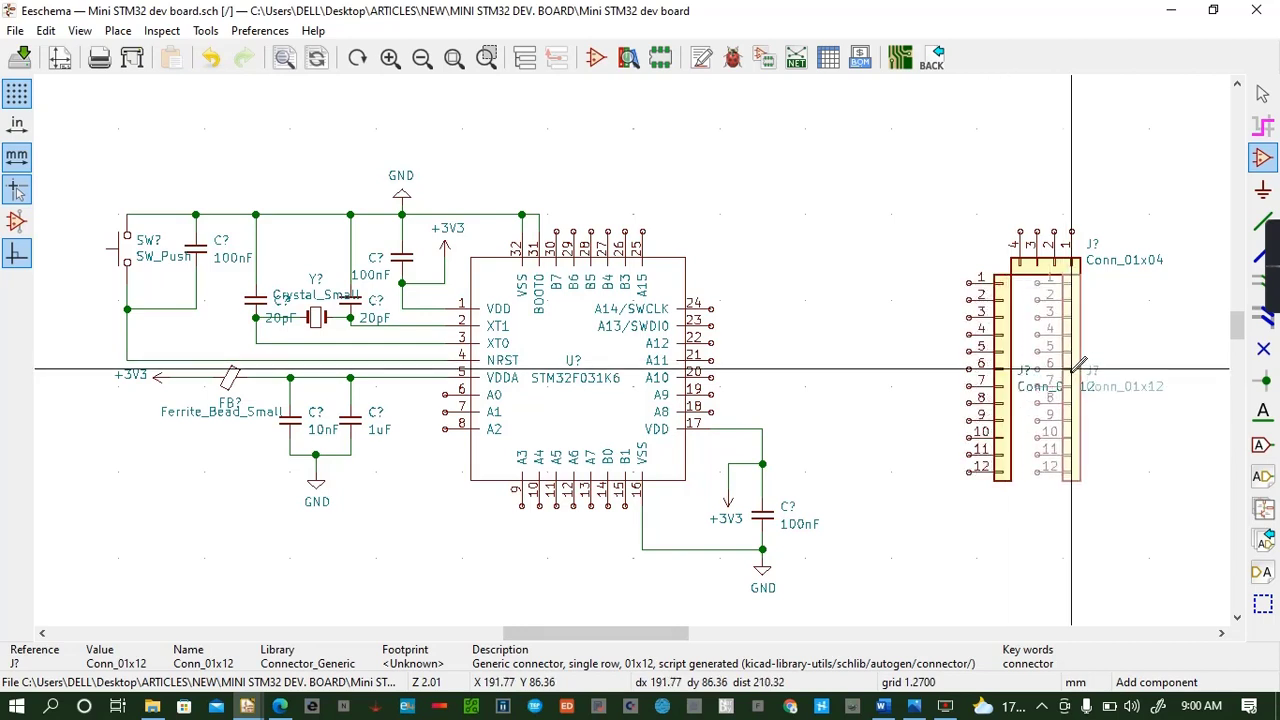
key(x)
key(x)
key(y)
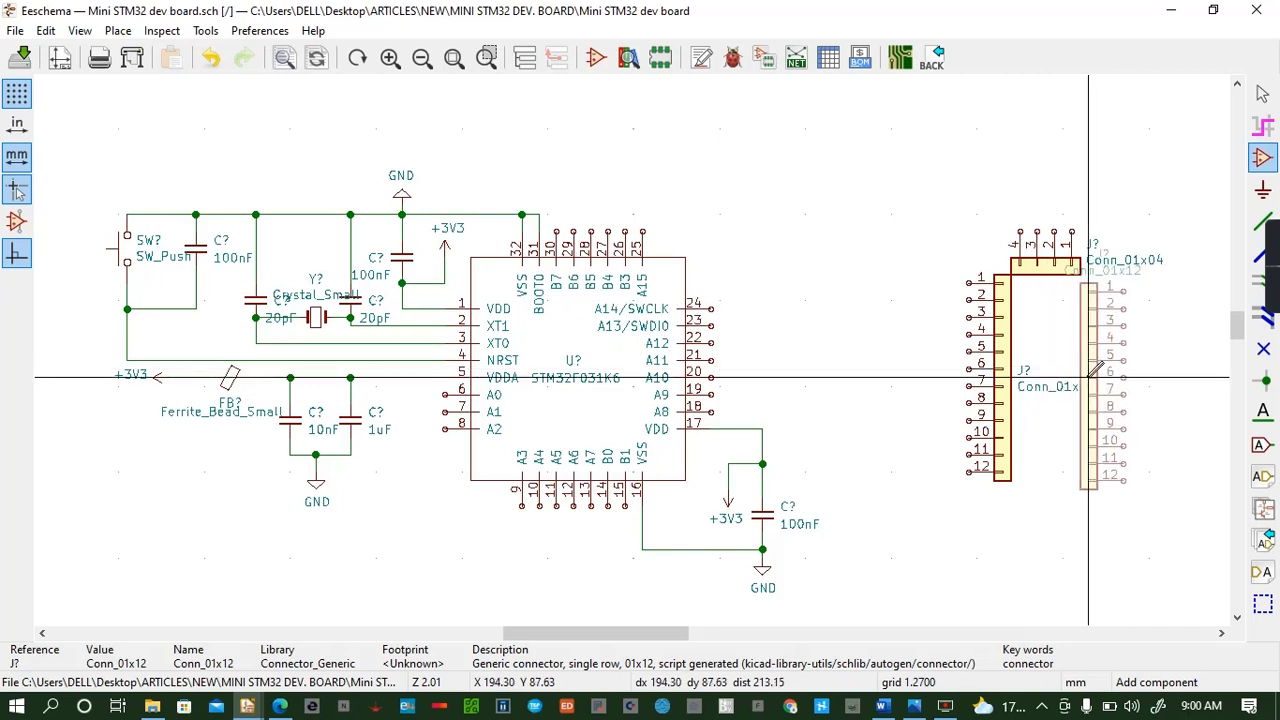
click(1089, 370)
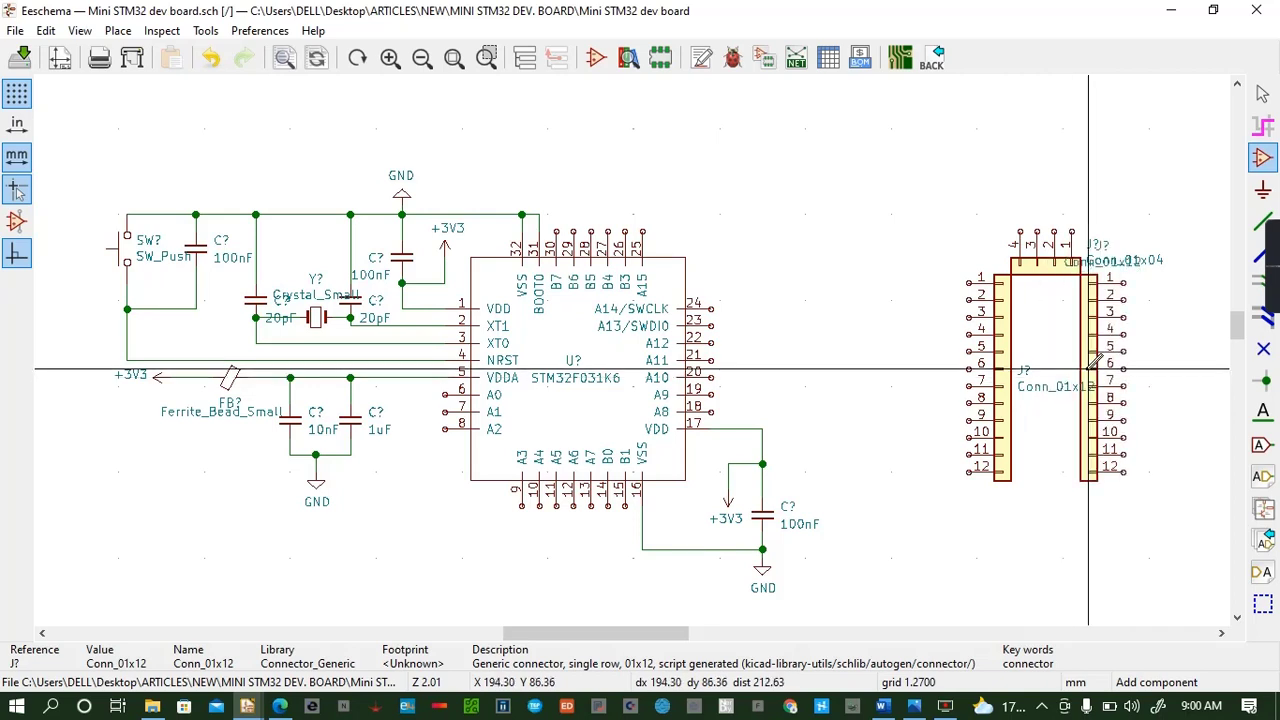
Move the reference and value texts of both Conn_01x12 connectors below their bodies, keeping the two connectors aligned under the four-pin connector
click(1135, 262)
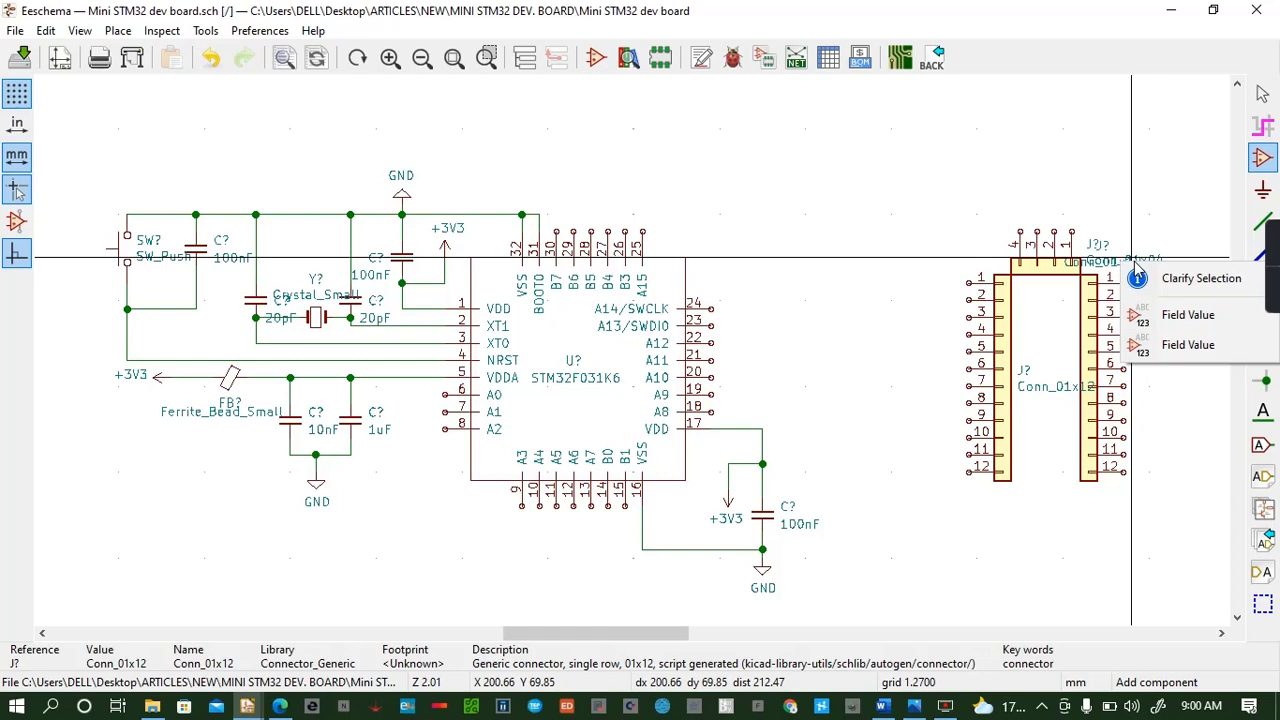
click(1176, 403)
click(1176, 403)
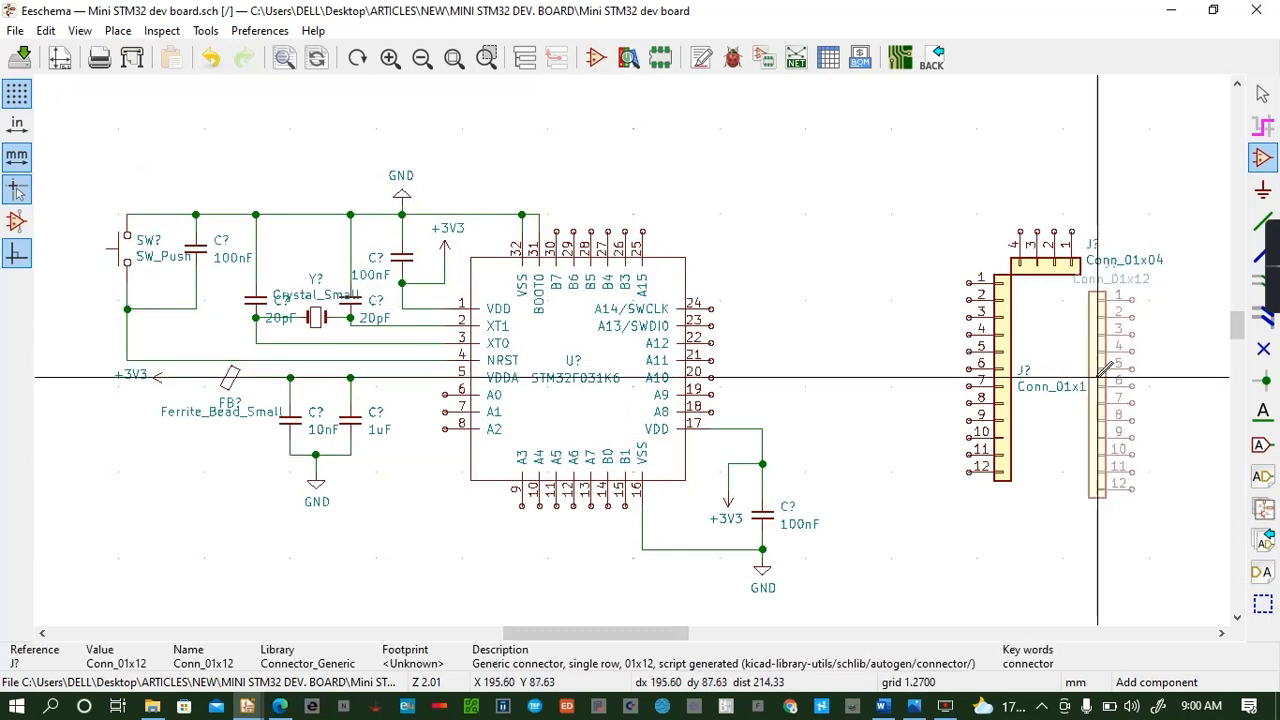
click(1097, 309)
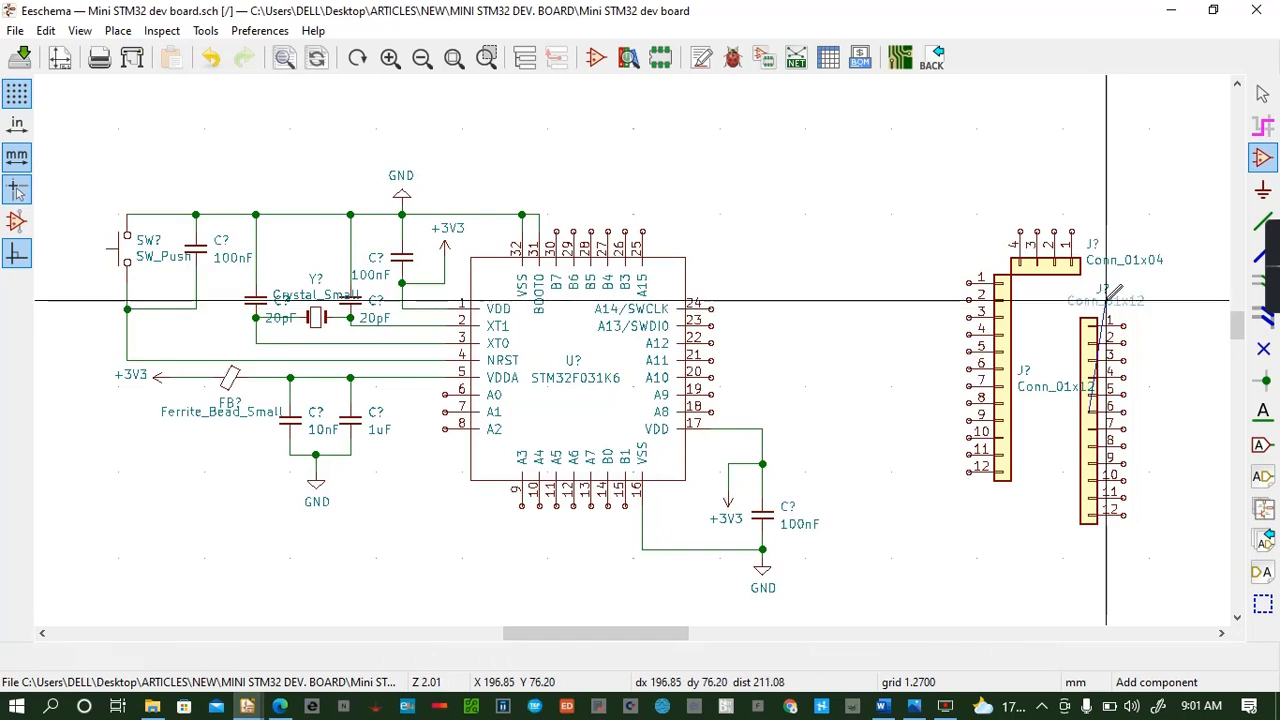
click(1097, 549)
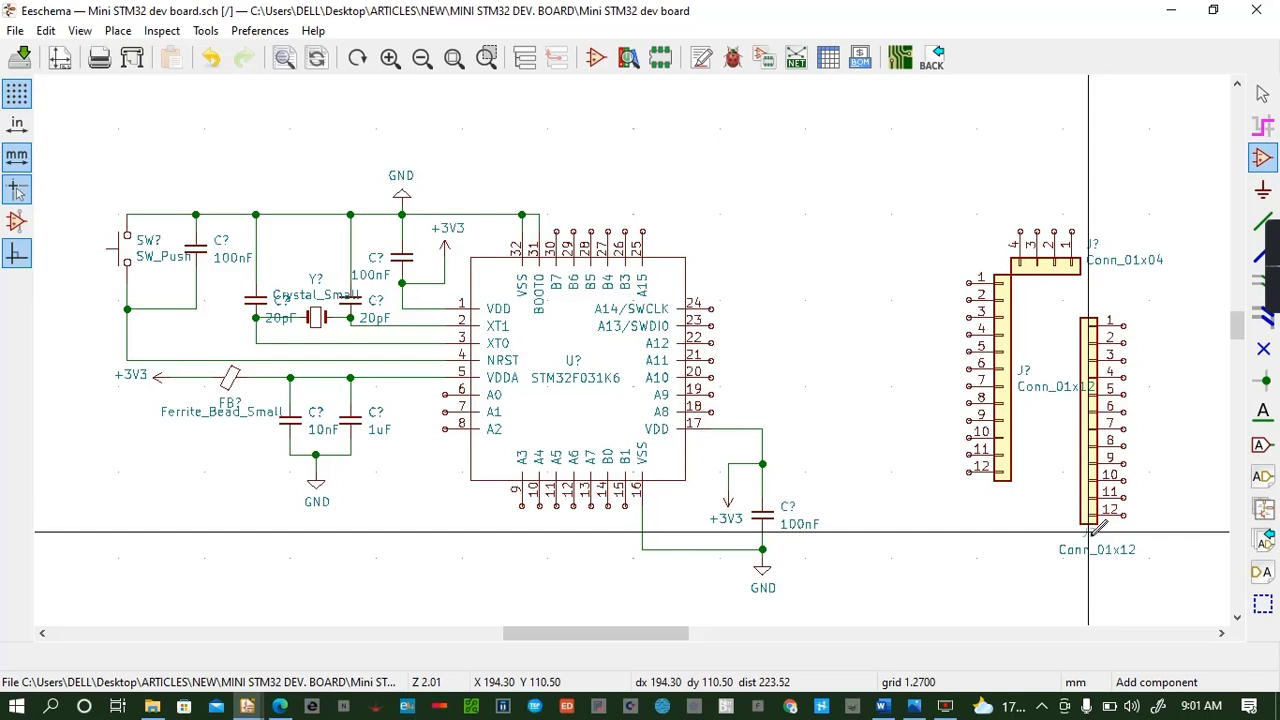
click(1091, 488)
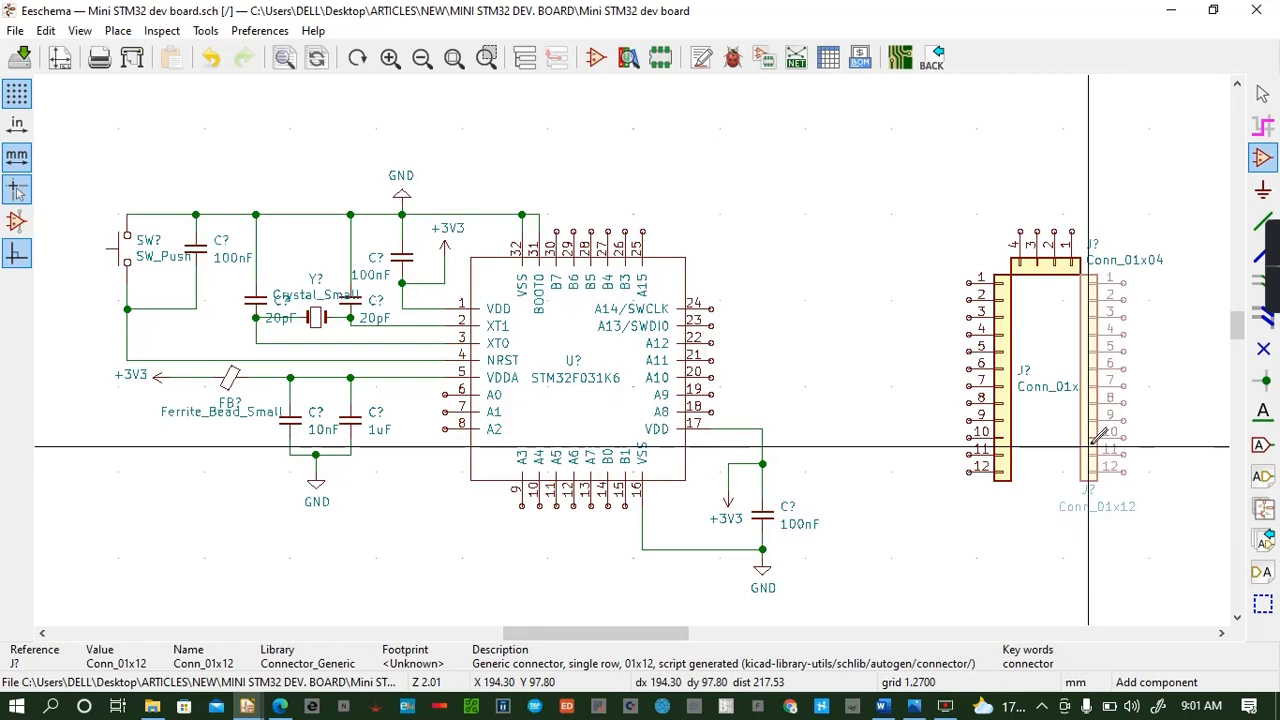
click(1089, 446)
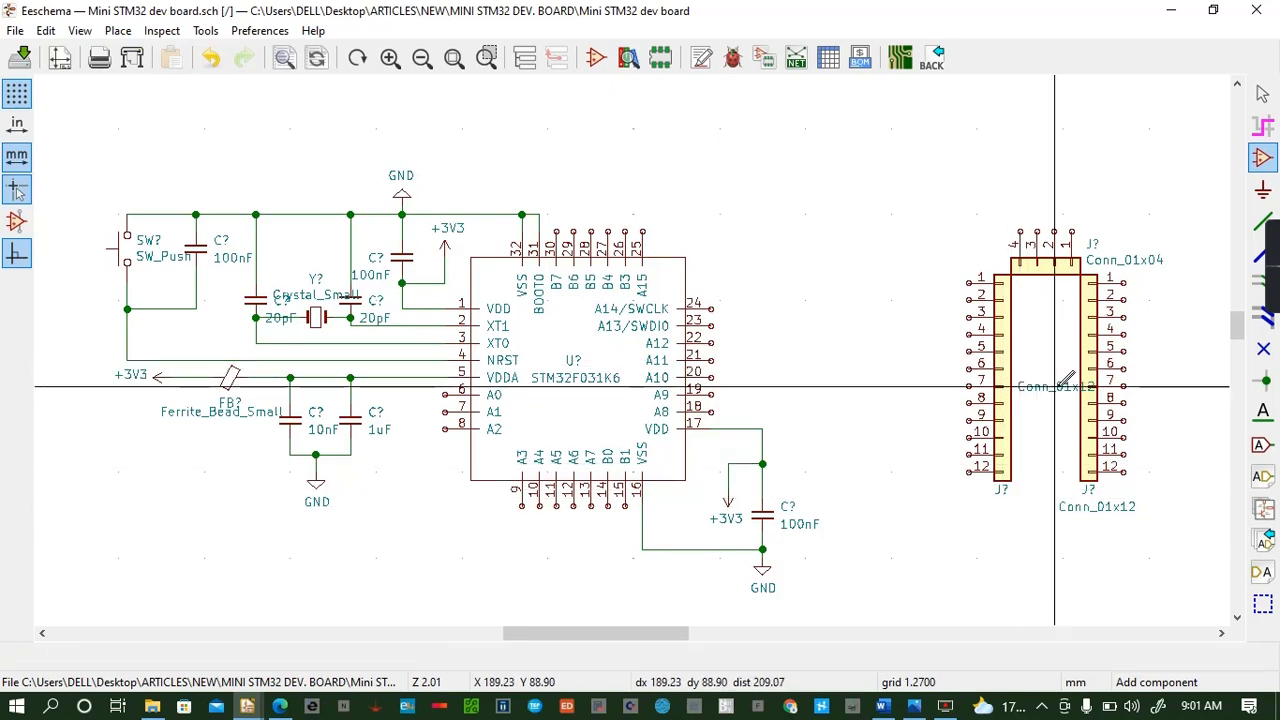
click(967, 505)
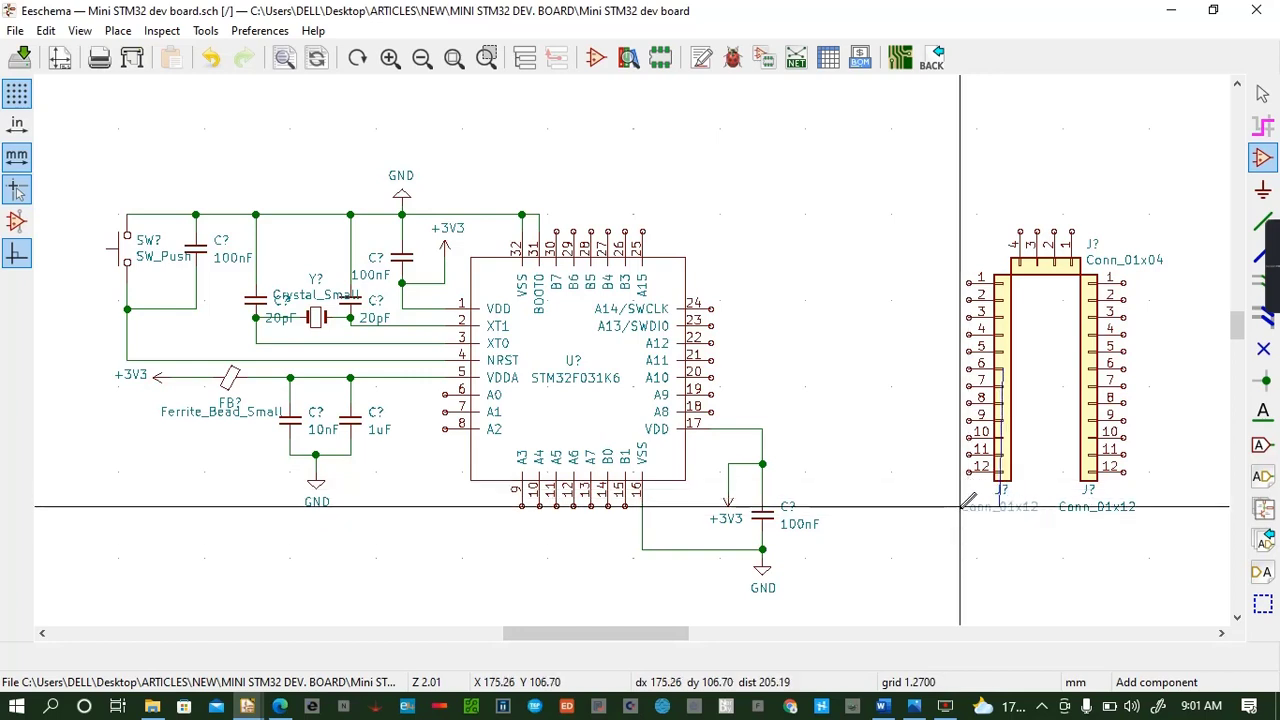
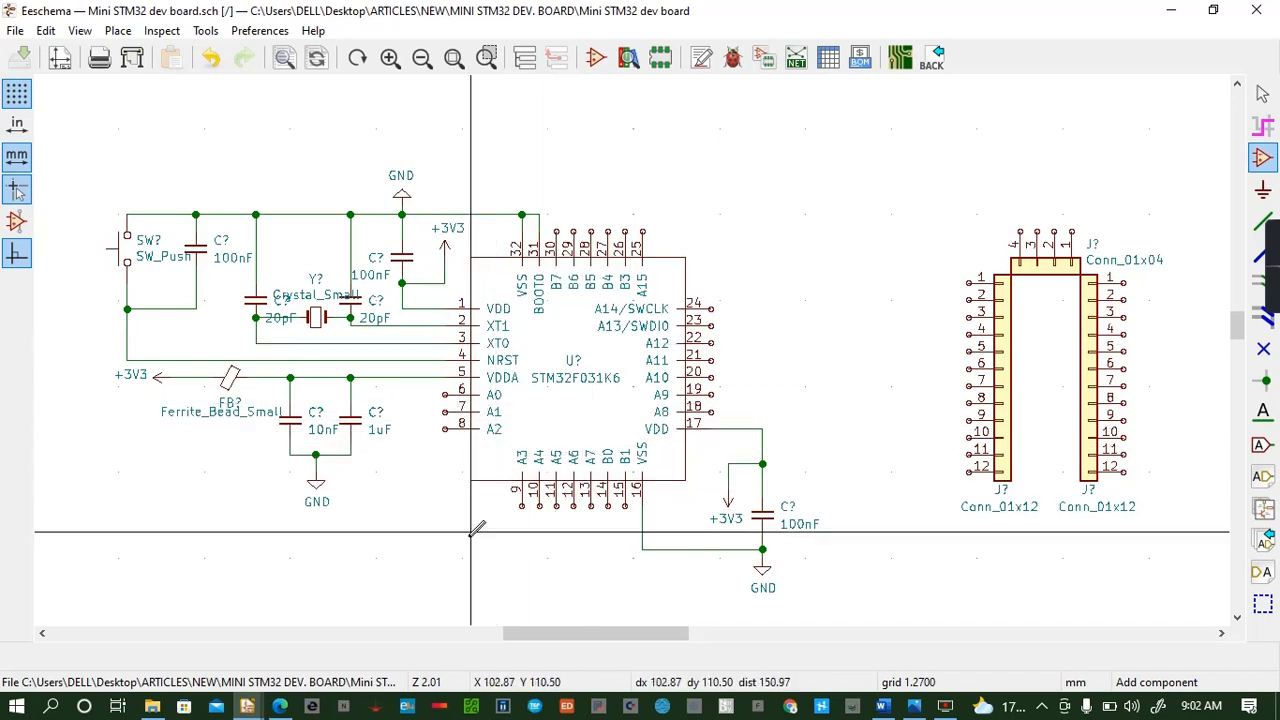
Place a left-oriented input global label A1 beside pin 6 (A0) of the microcontroller
click(1262, 445)
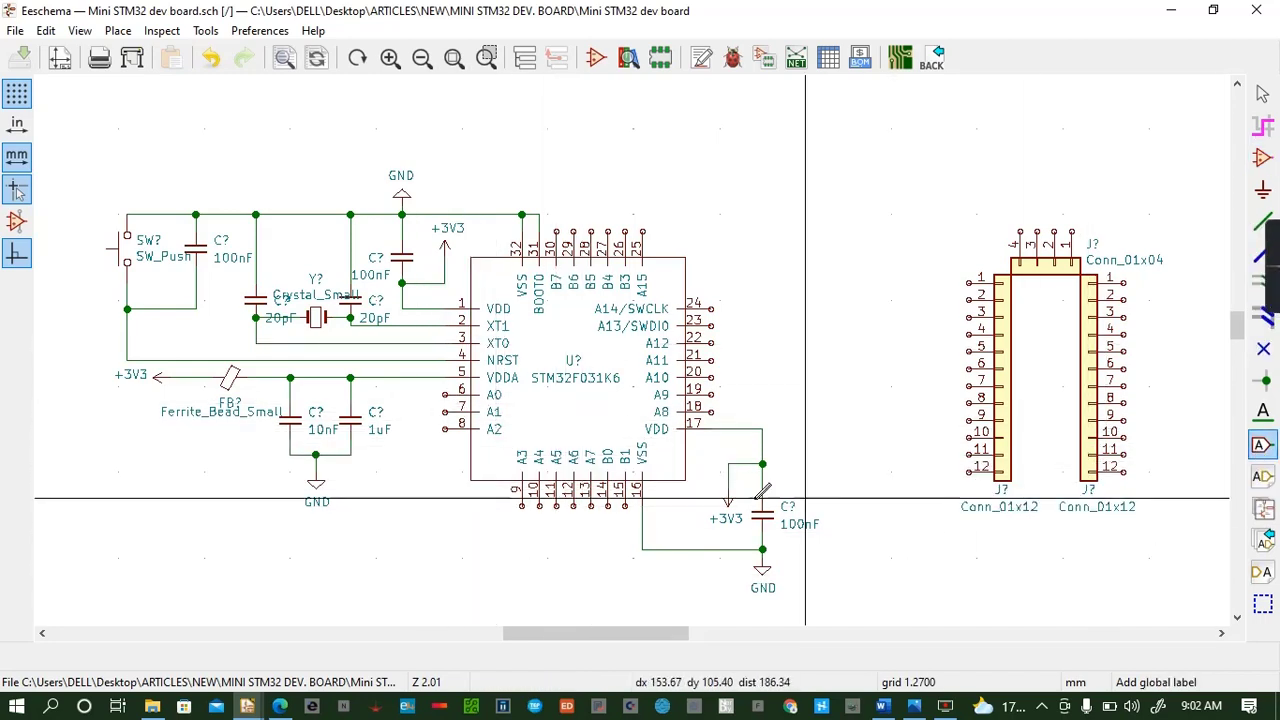
click(420, 395)
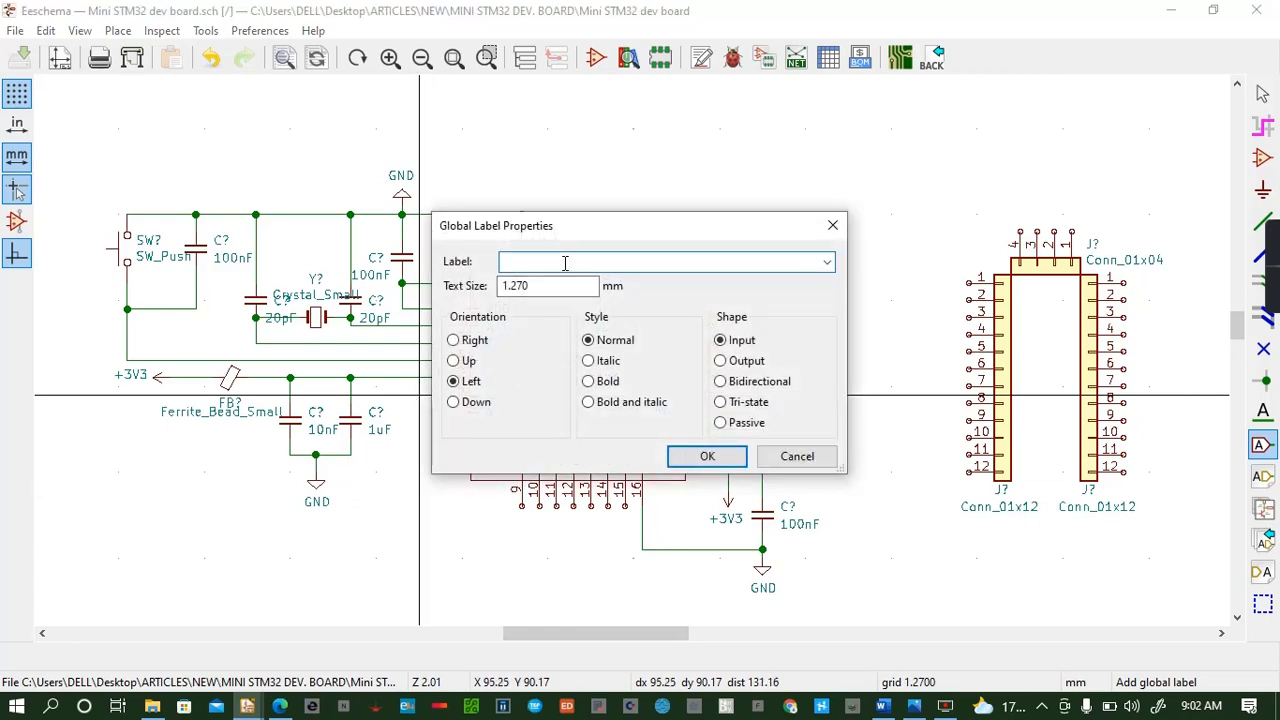
text(A1)
click(707, 458)
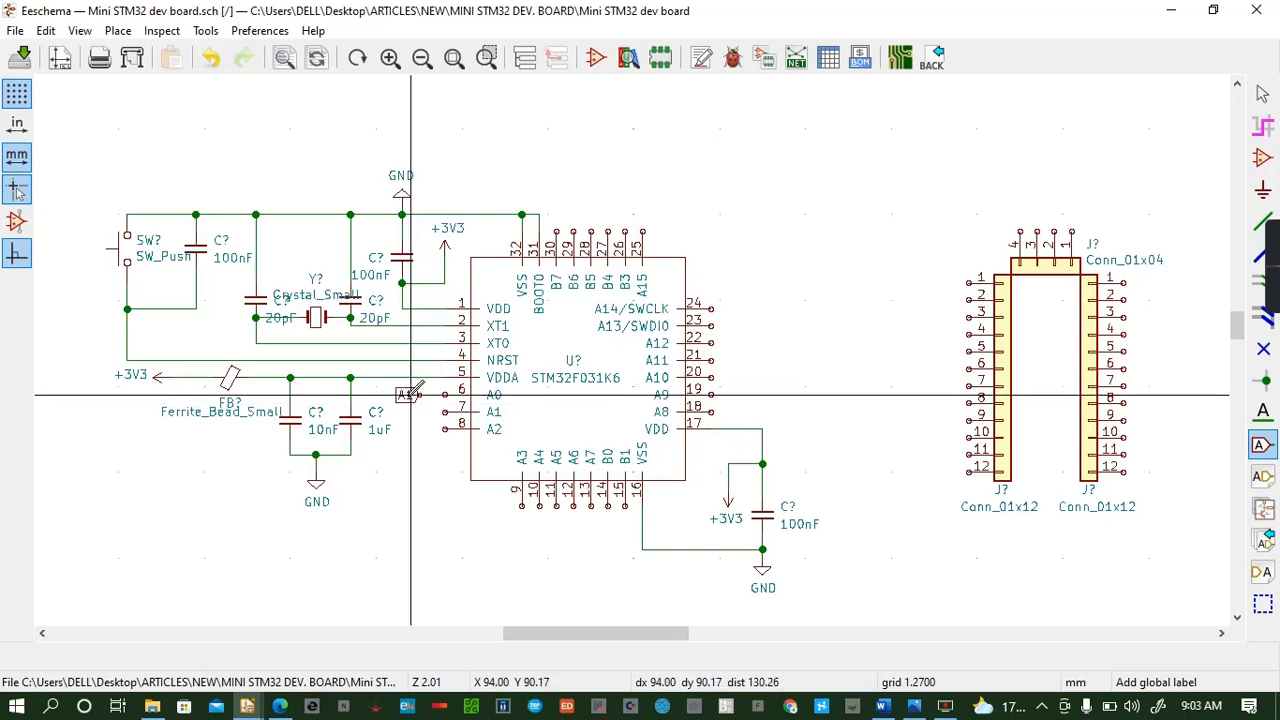
click(410, 395)
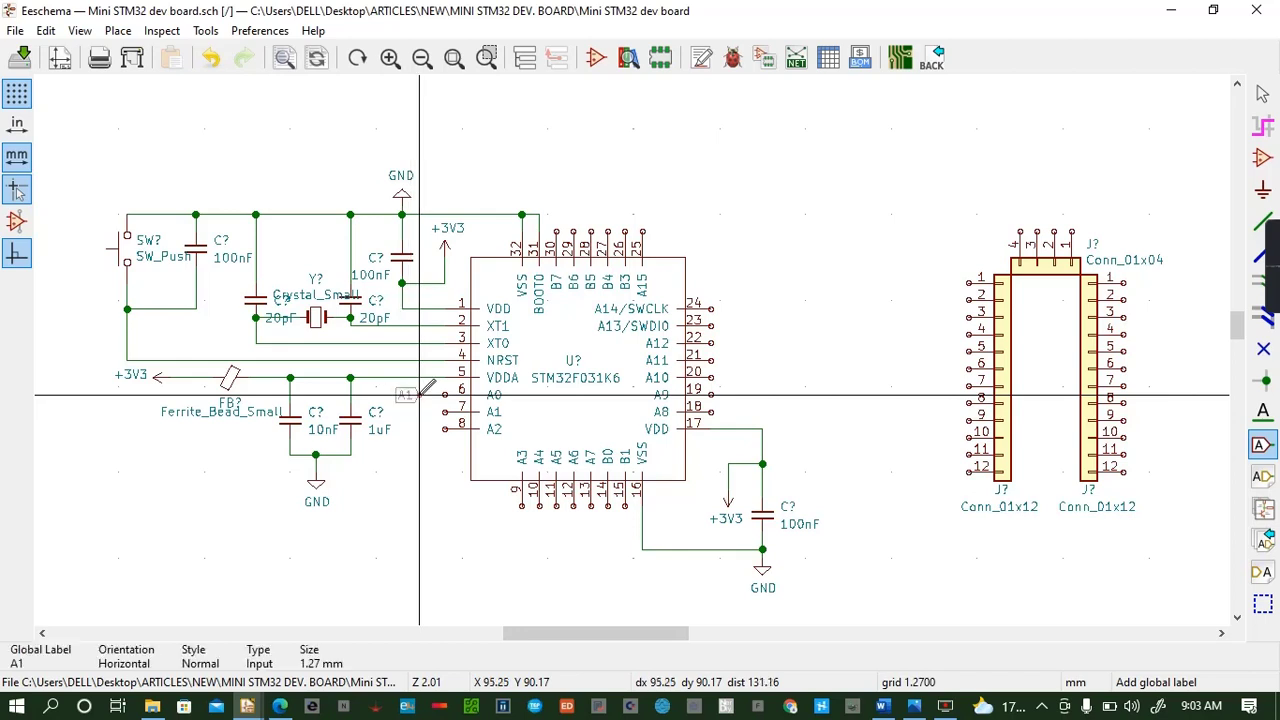
click(419, 395)
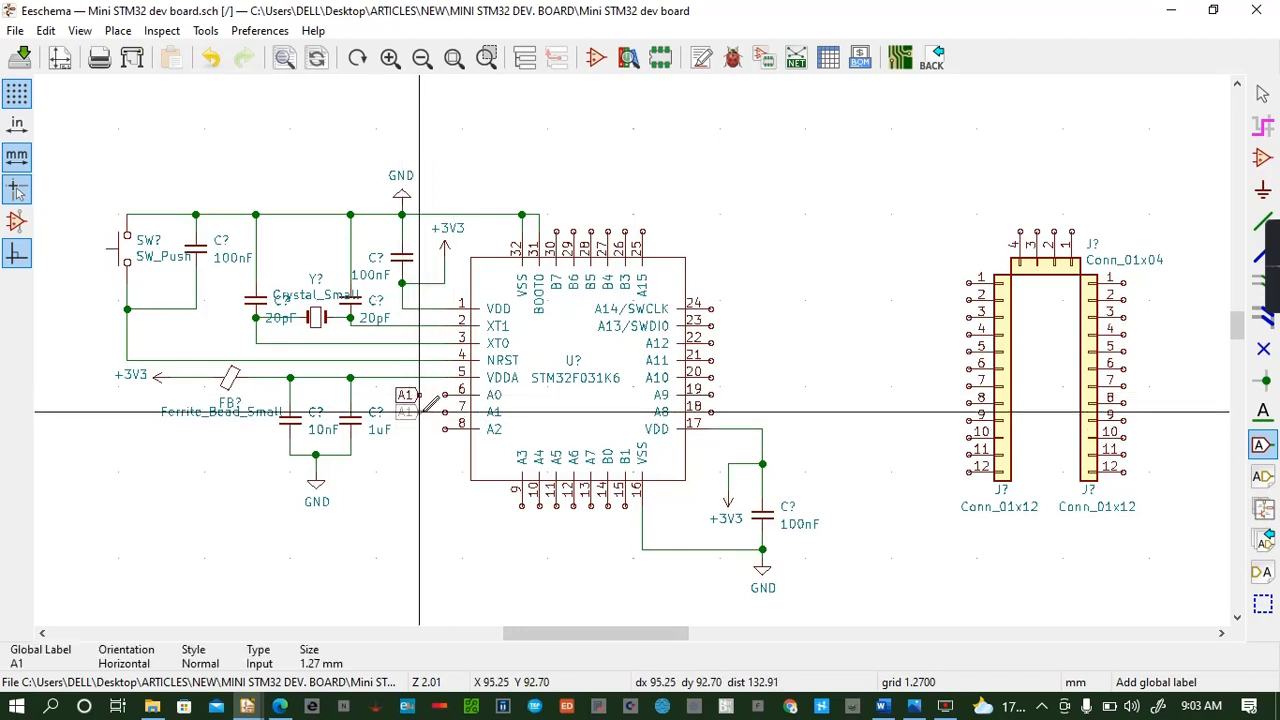
Add a left-oriented input global label A2 and position it beside pin 7 (A1) of the microcontroller, directly under label A1
click(419, 412)
click(419, 412)
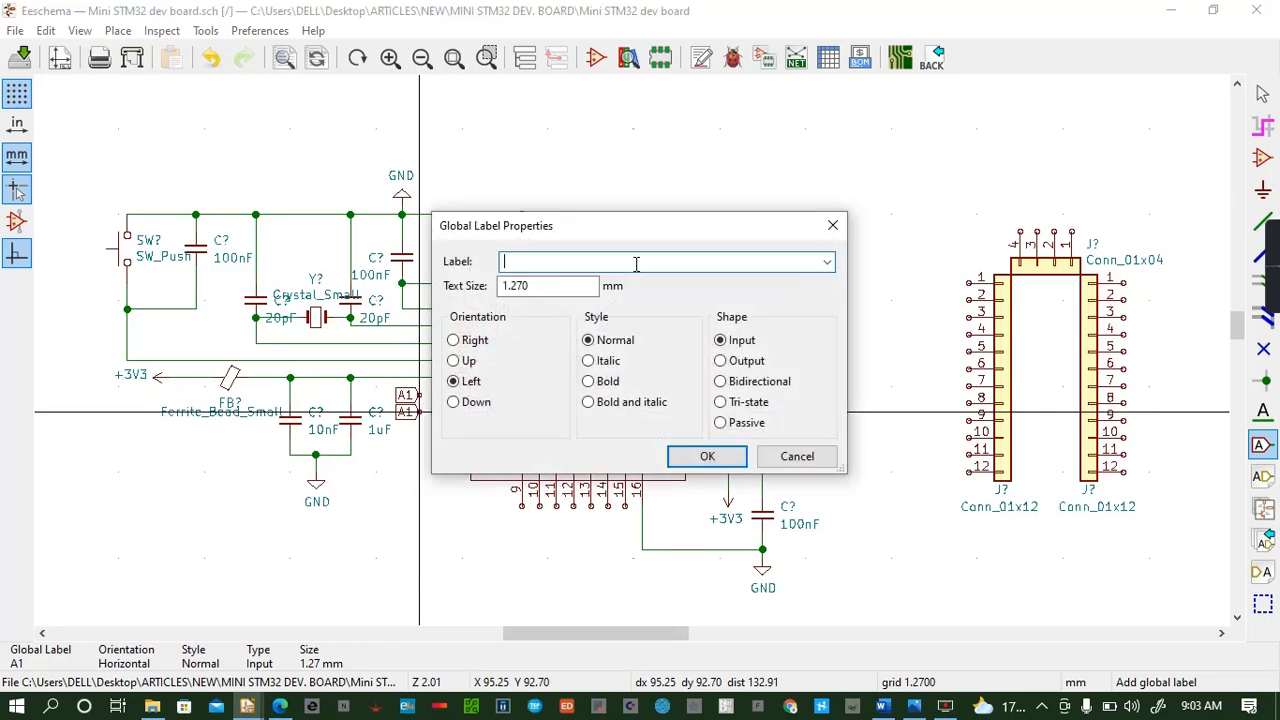
text(A2)
click(707, 456)
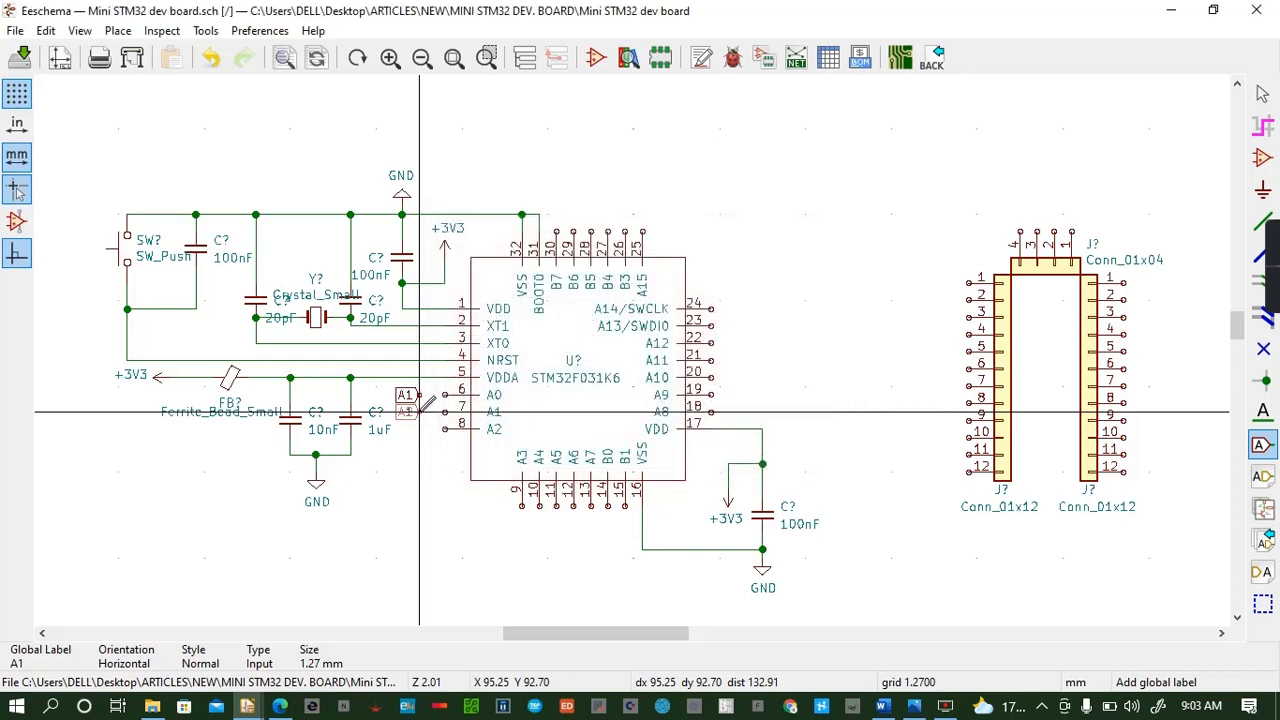
click(419, 456)
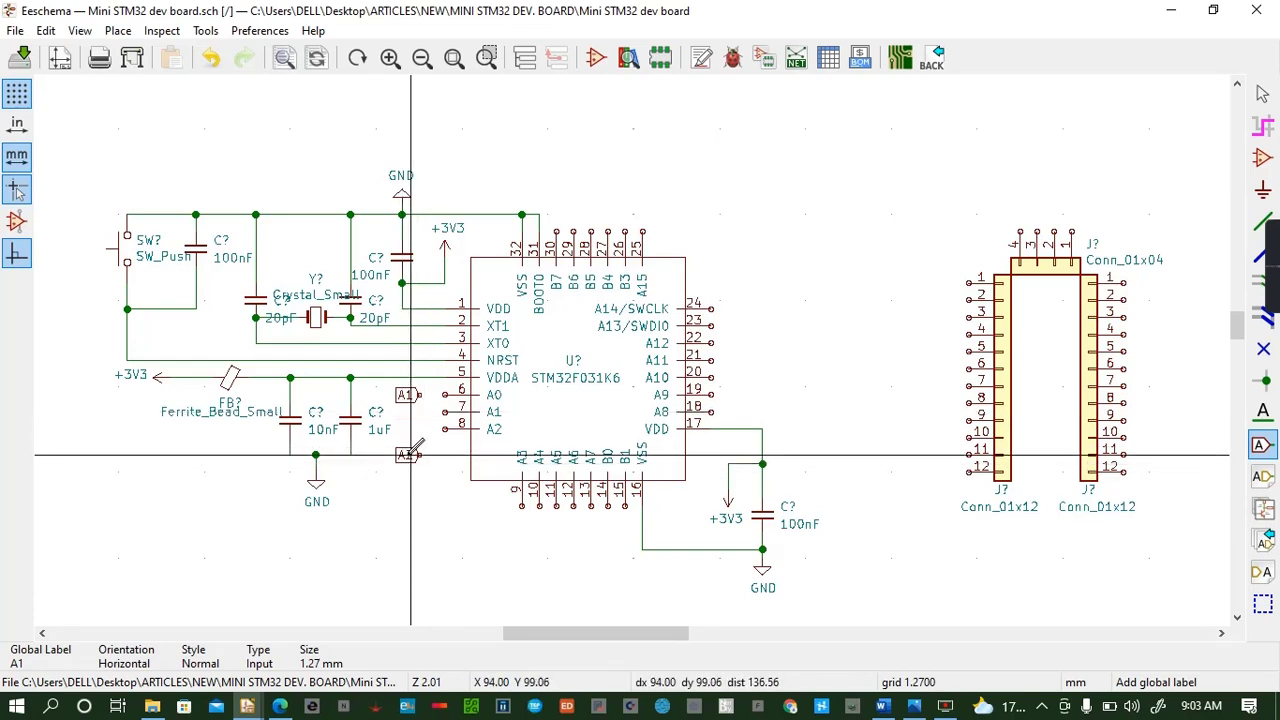
key(m)
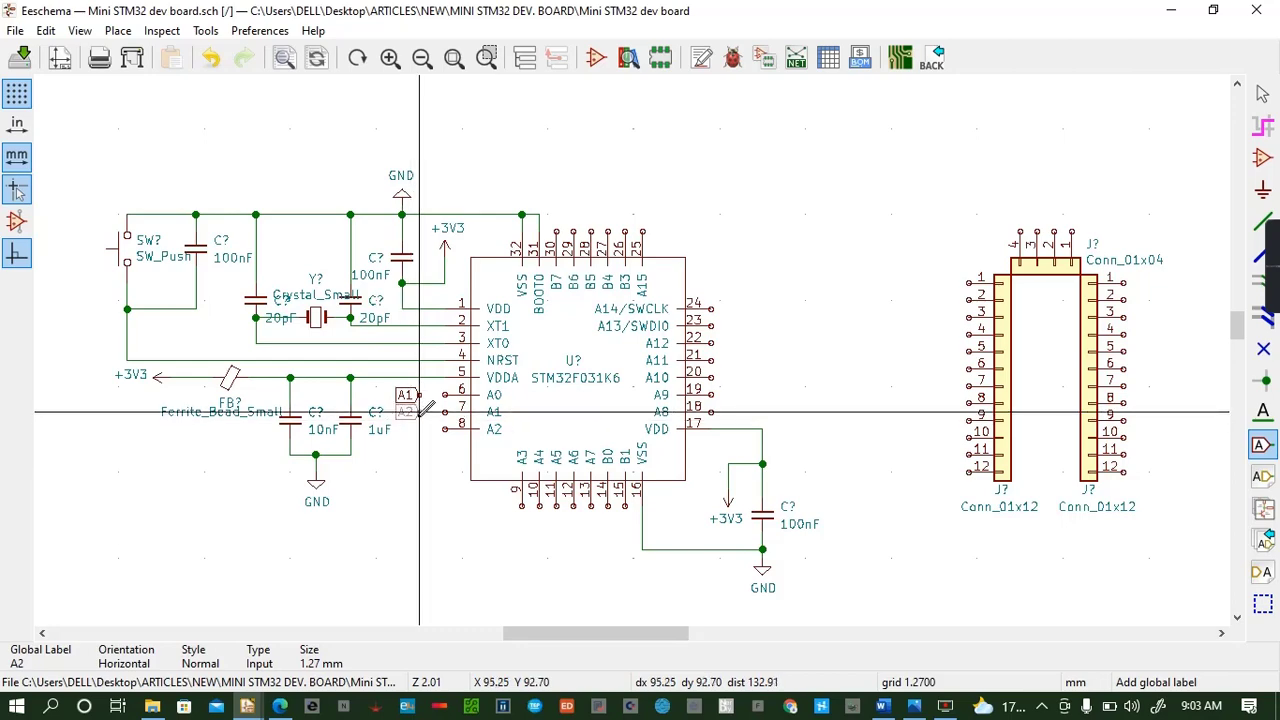
click(422, 408)
Place a left-oriented input global label A3 beside pin 8 (A2) of the microcontroller
click(407, 430)
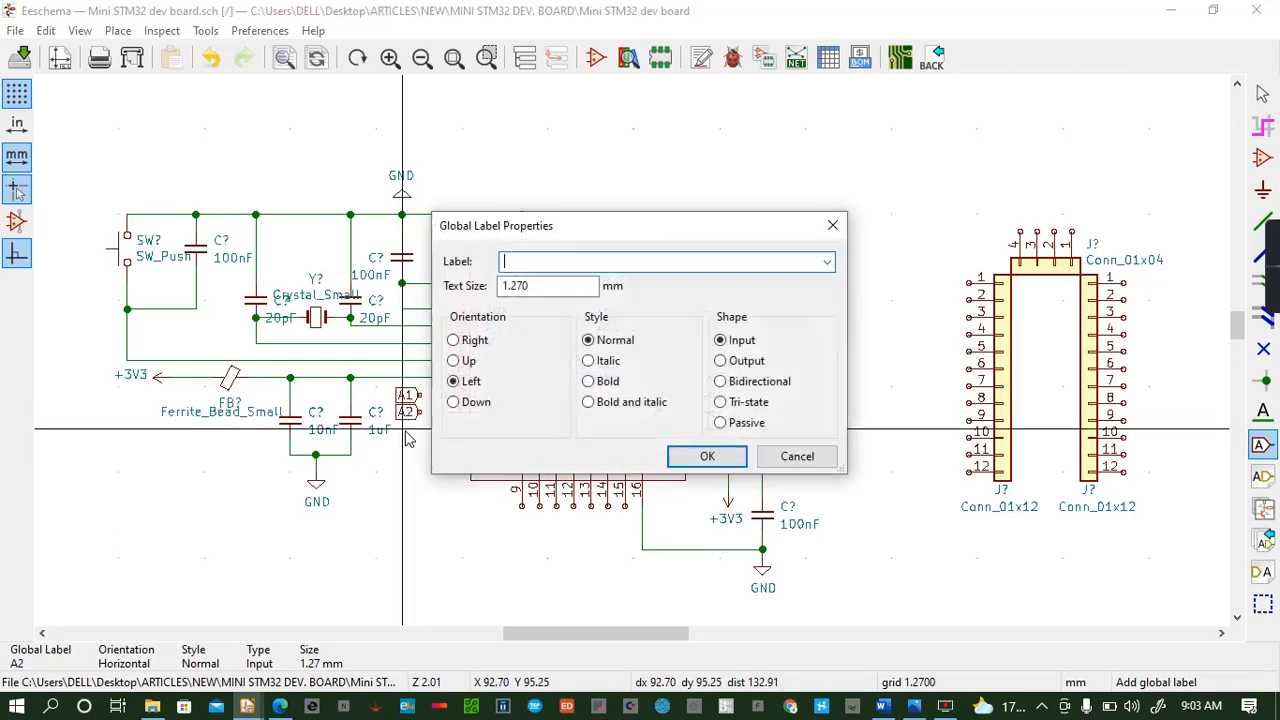
text(A3)
click(680, 455)
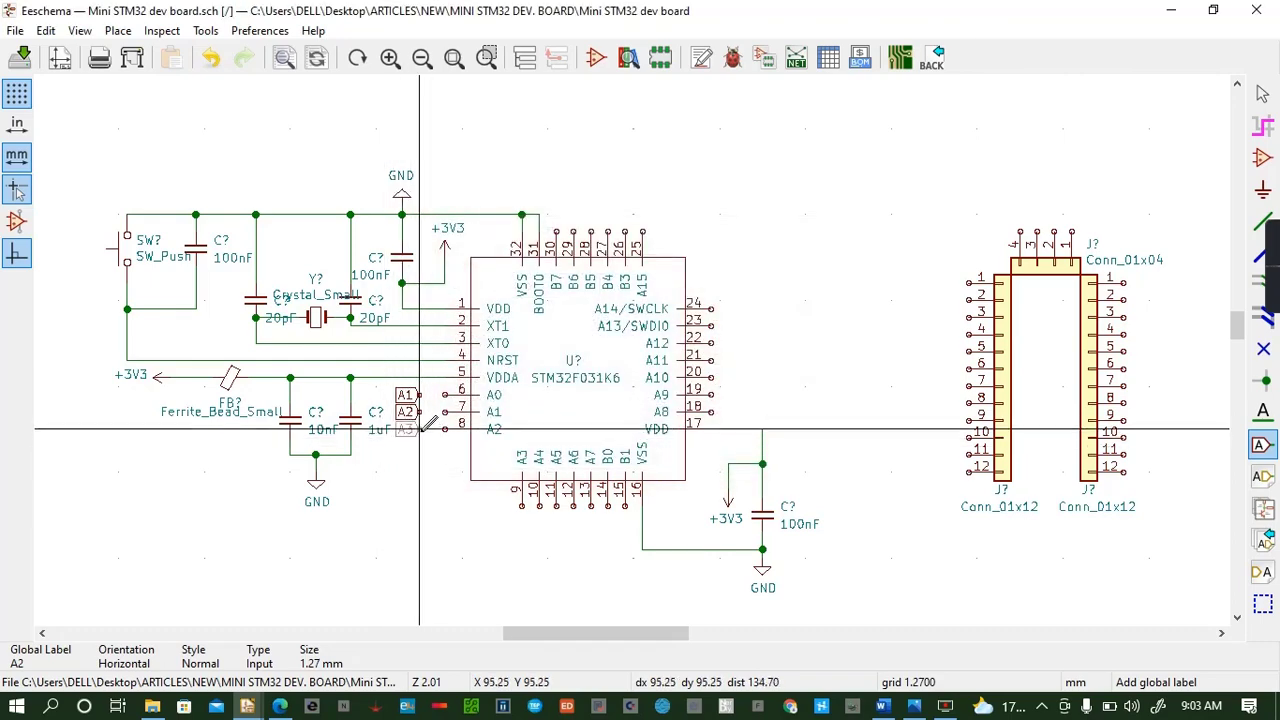
click(419, 429)
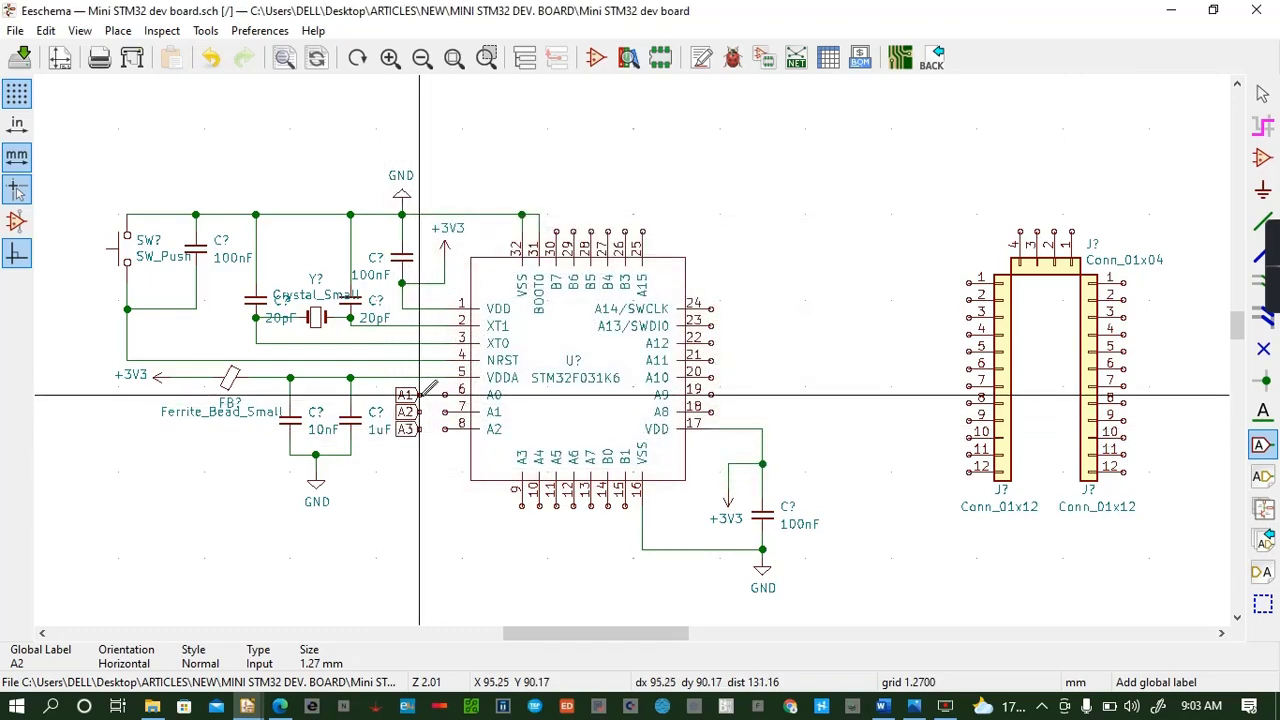
Move label A3 below pin 9 (A3), rotated so it points up at the pin, and move label A2 beside pin 8 (A2)
click(522, 524)
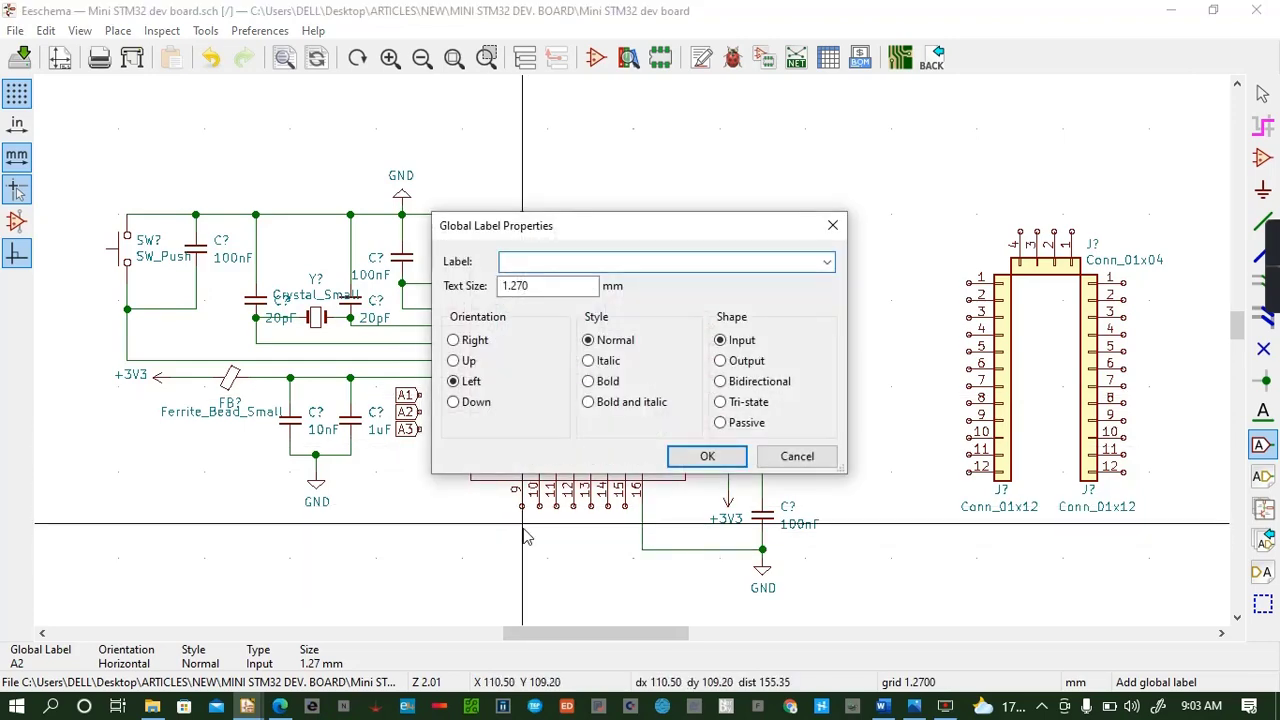
click(843, 220)
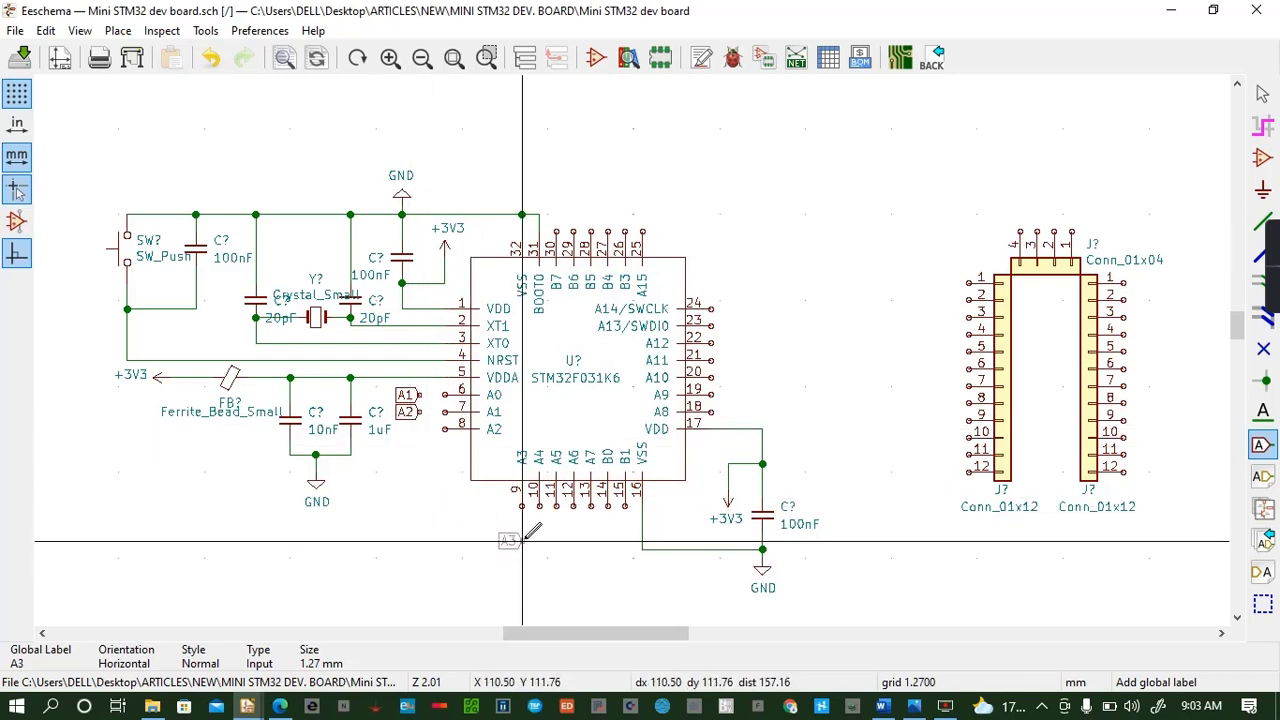
key(r)
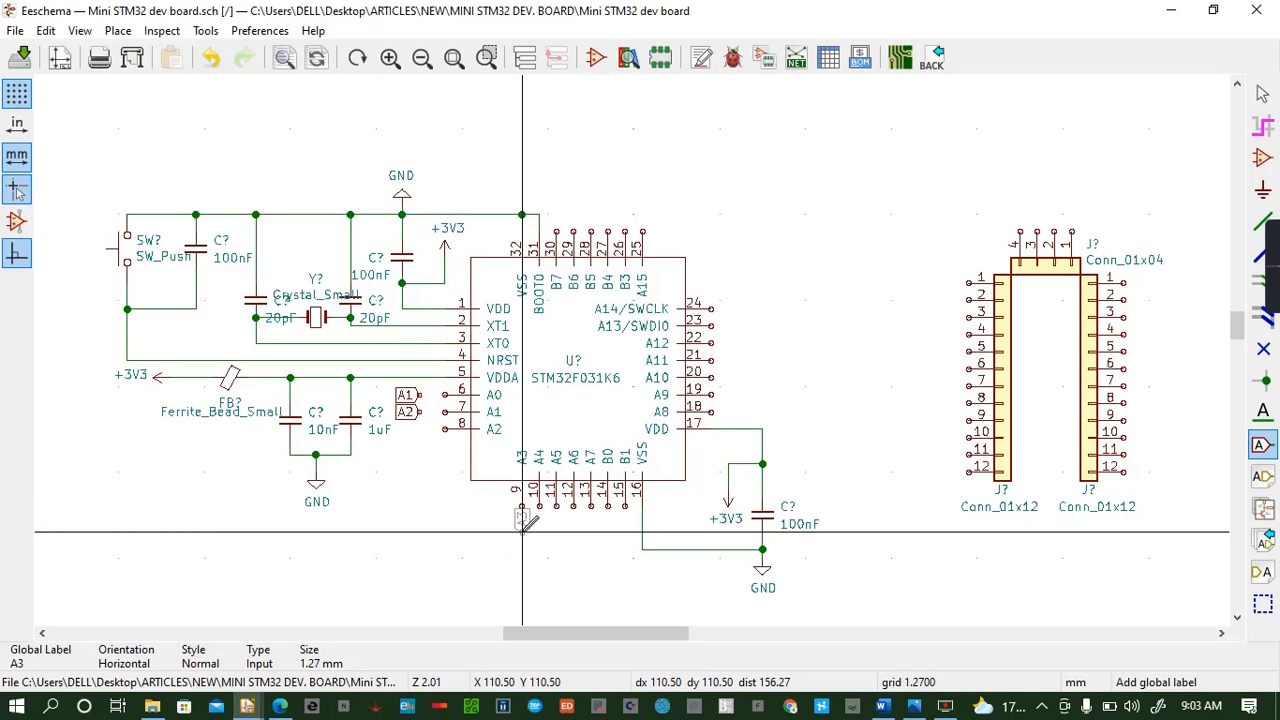
key(r)
key(r)
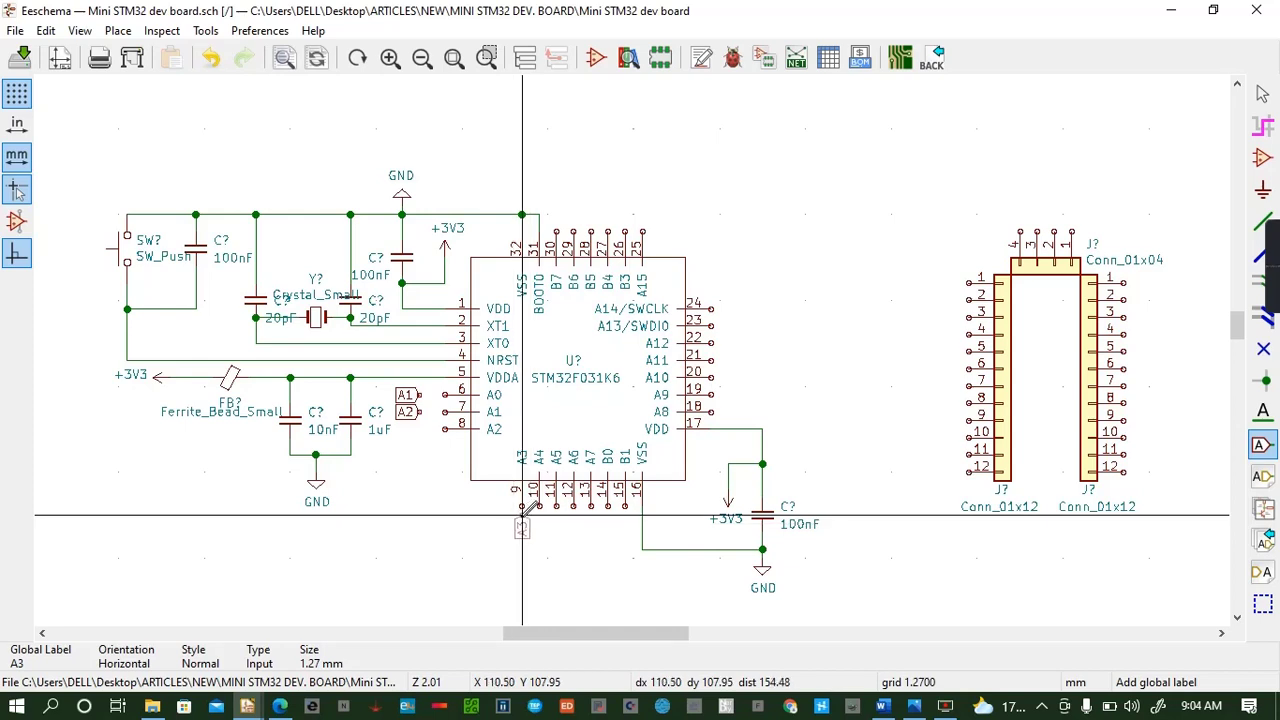
click(521, 522)
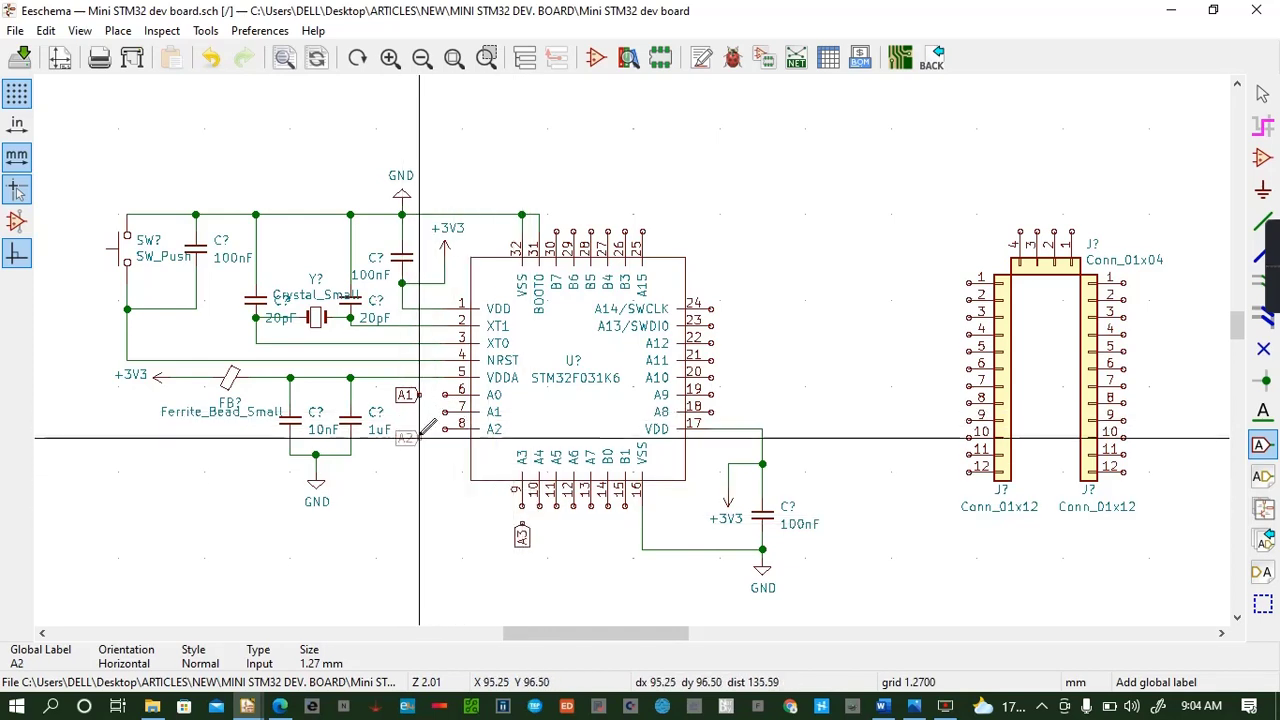
click(419, 429)
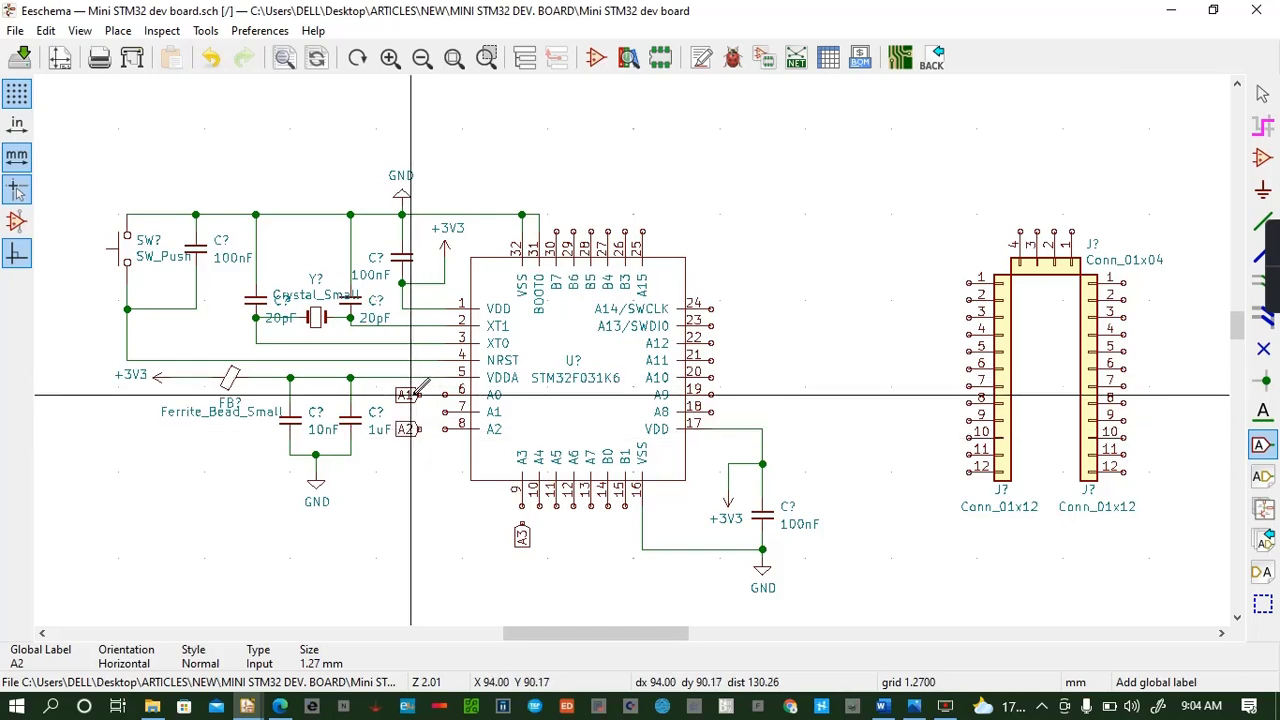
Add a left-oriented input global label A0 in the free space below label A2
click(411, 394)
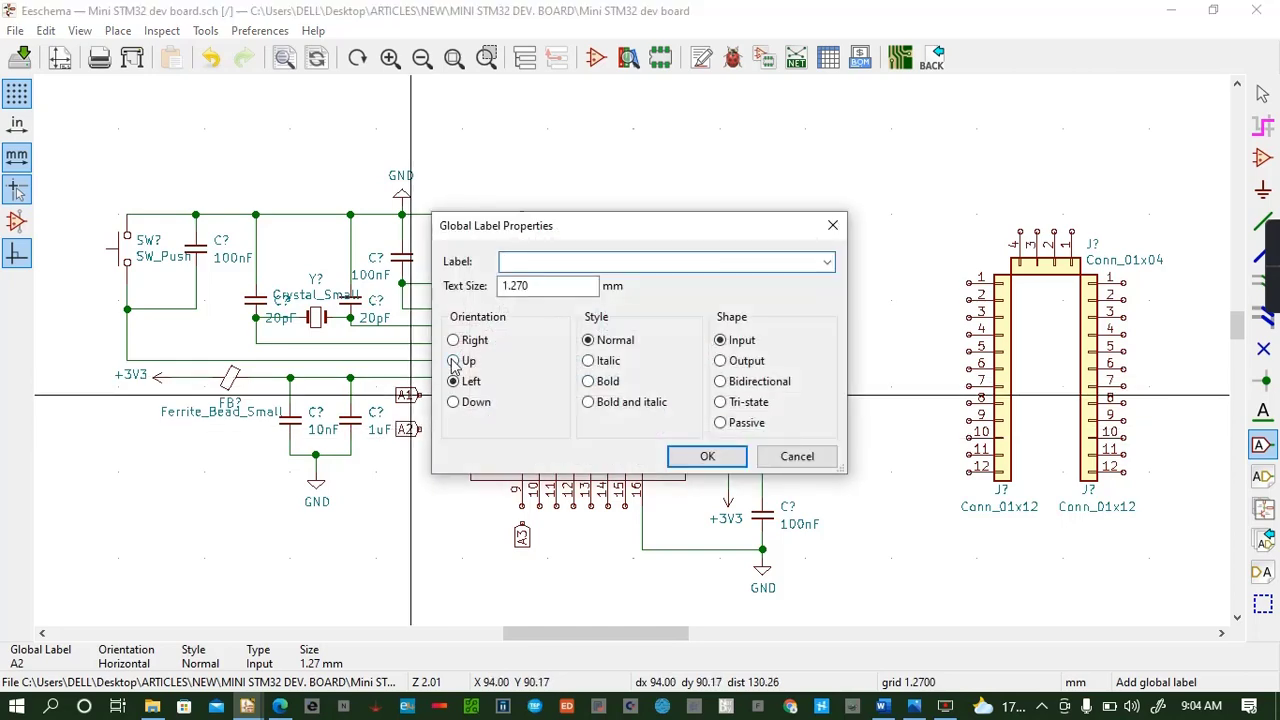
text(A0)
key(Return)
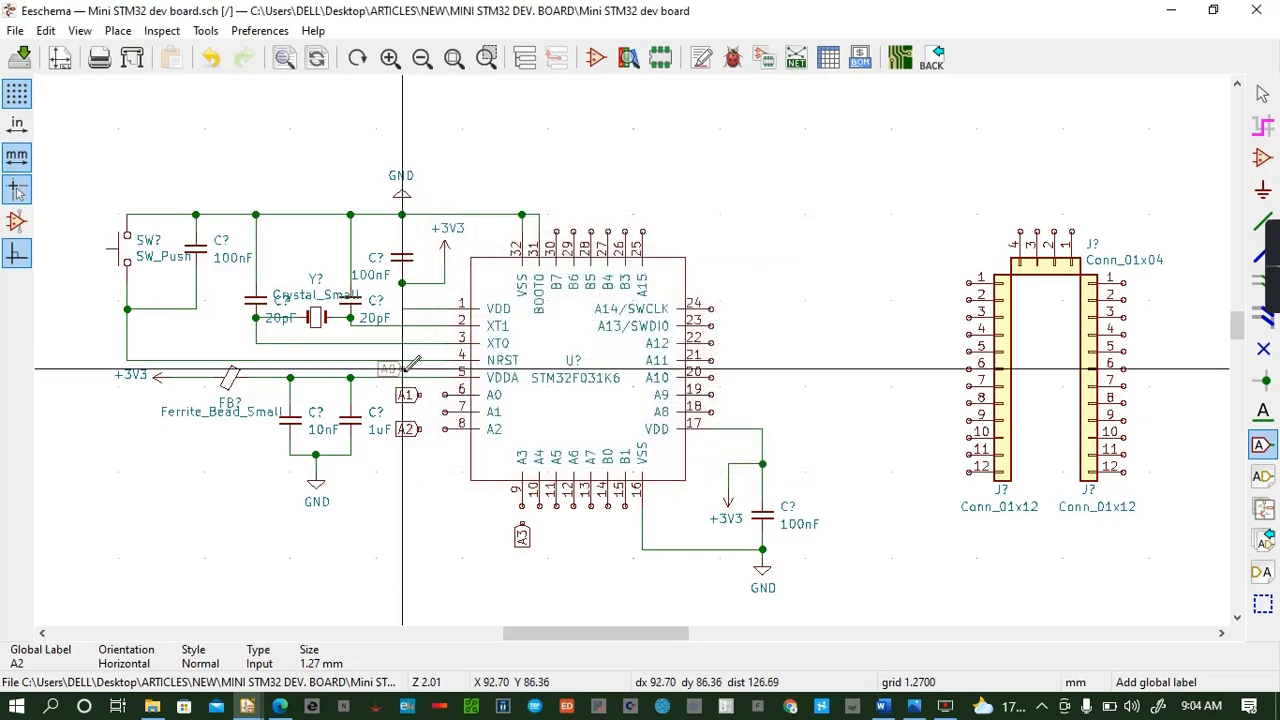
click(403, 455)
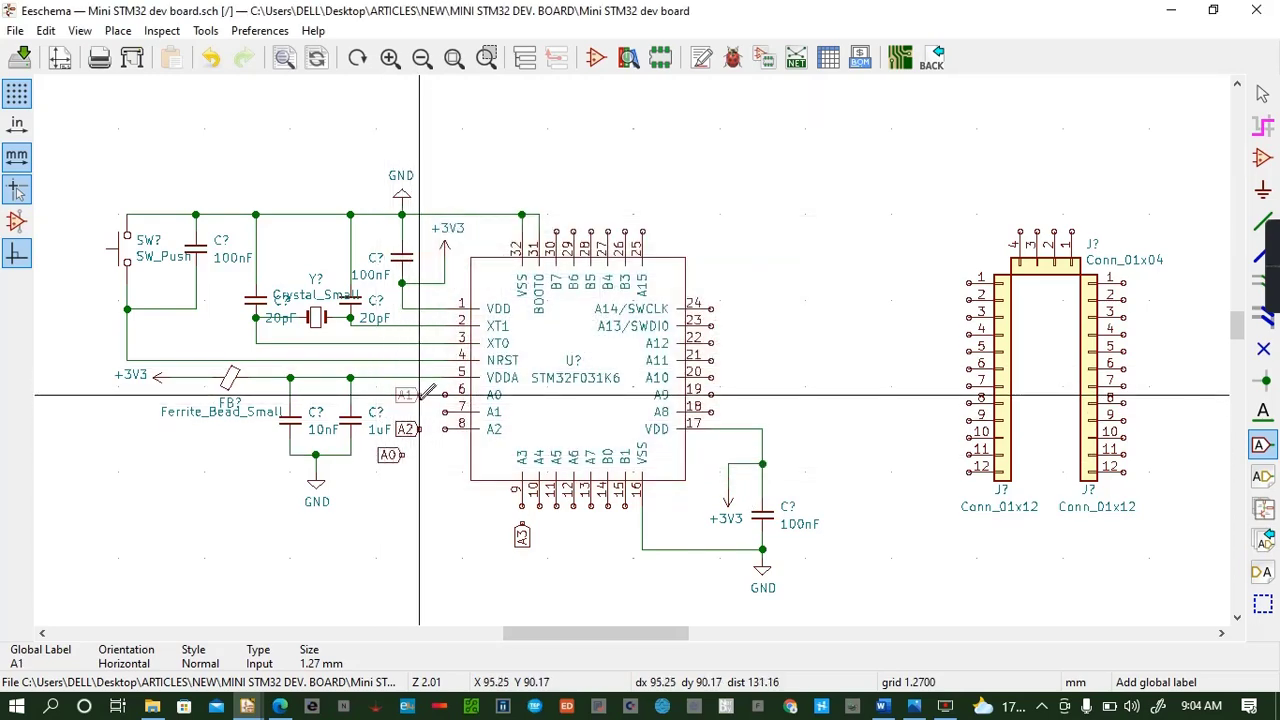
Move label A1 beside pin 7 (A1) and label A0 beside pin 6 (A0), aligned with label A2
key(m)
click(419, 412)
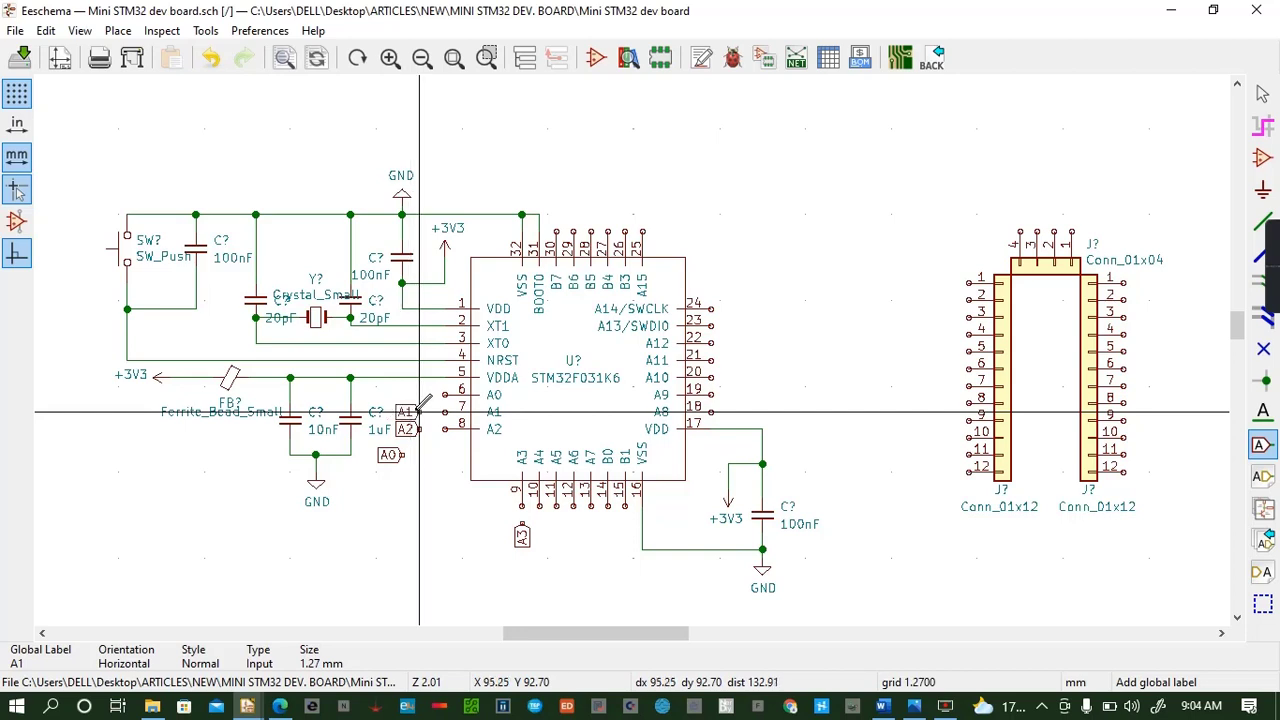
key(m)
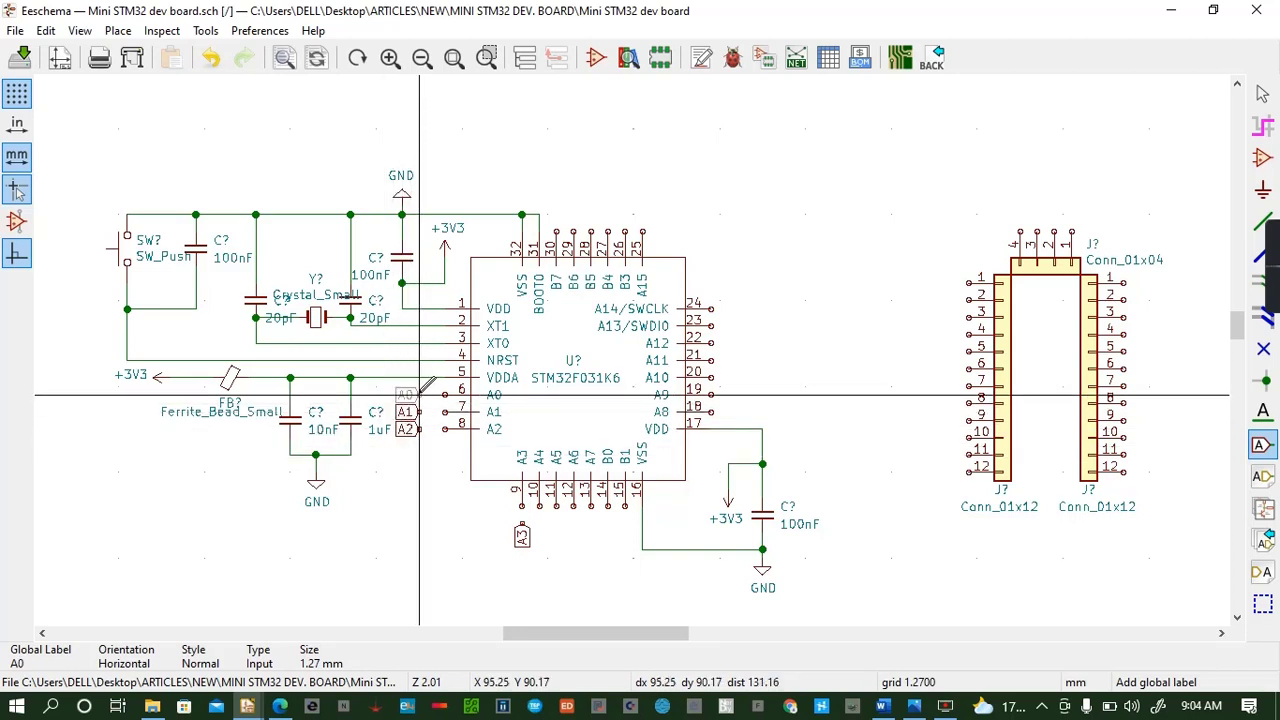
click(419, 395)
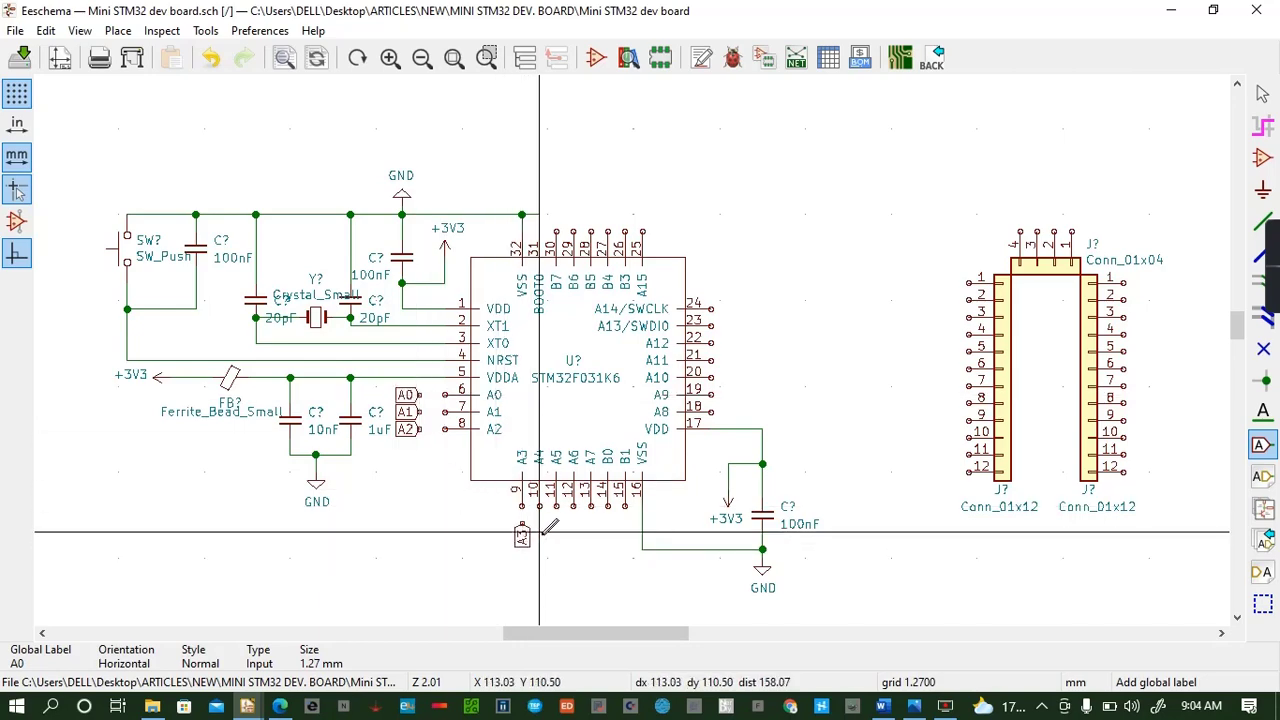
Place an input global label A4 below pin 10 (A4), rotated vertically and aligned with label A3
click(540, 540)
text(A)
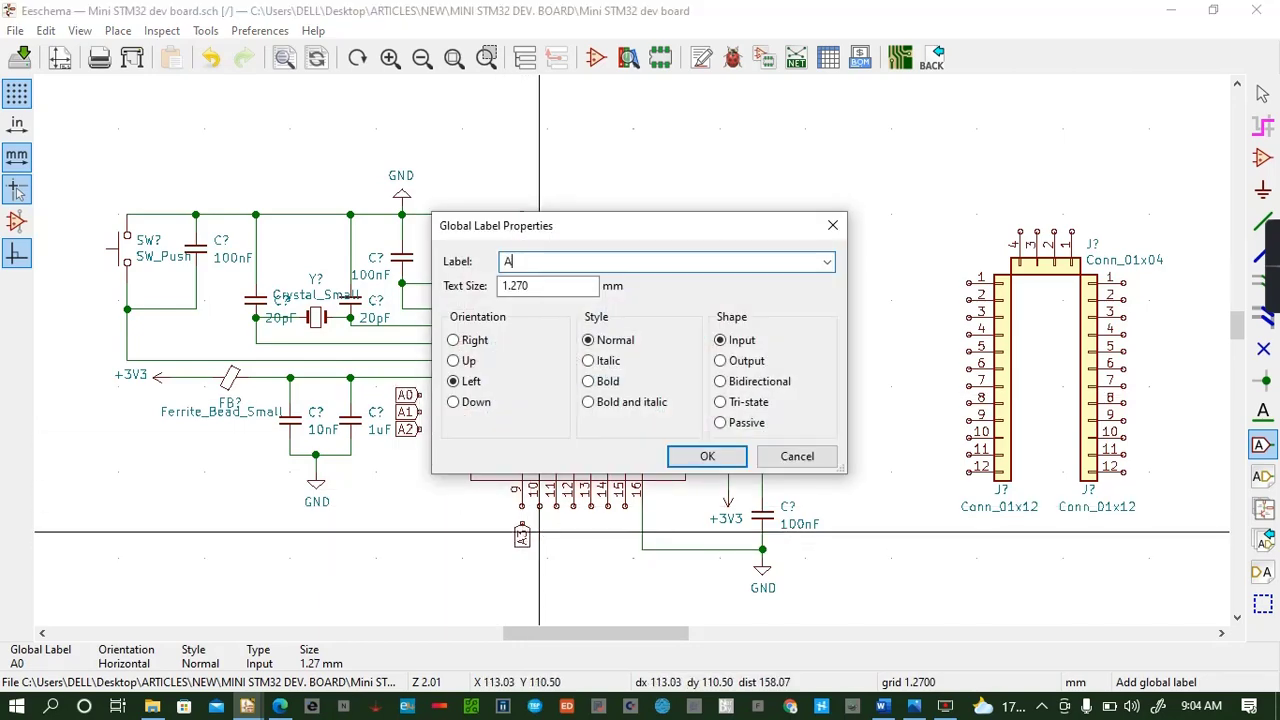
text(4)
click(707, 457)
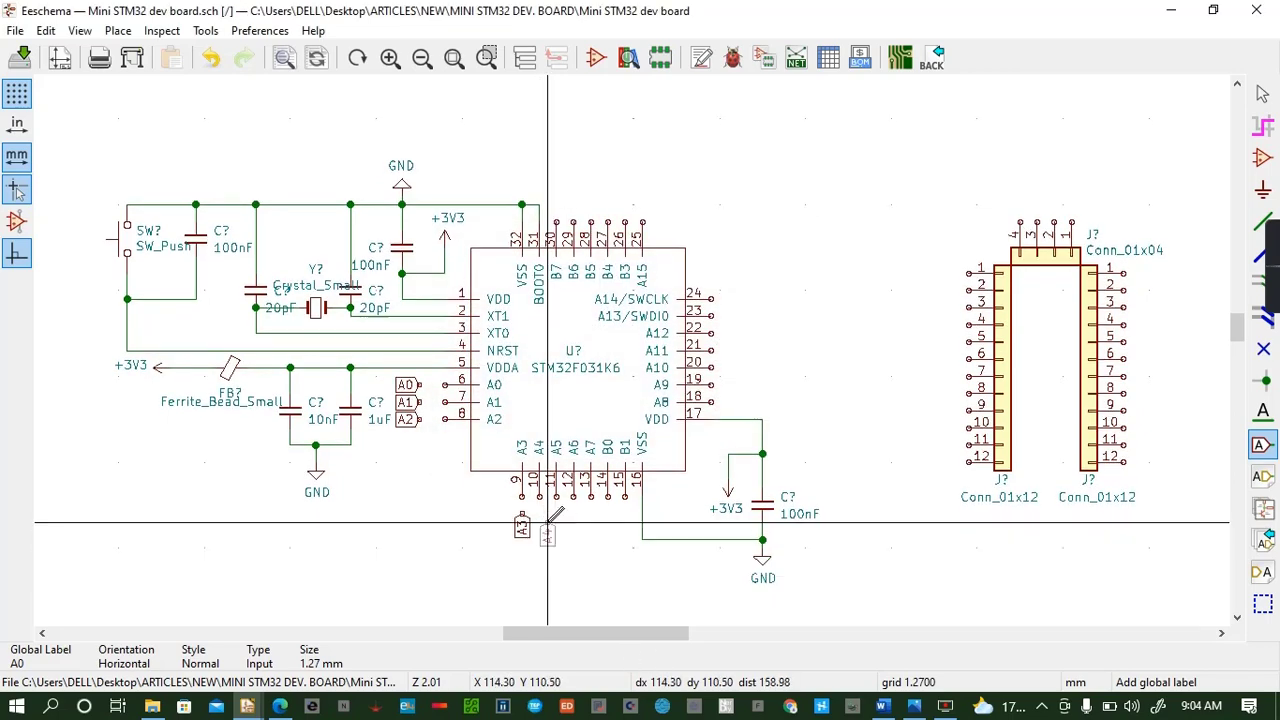
key(r)
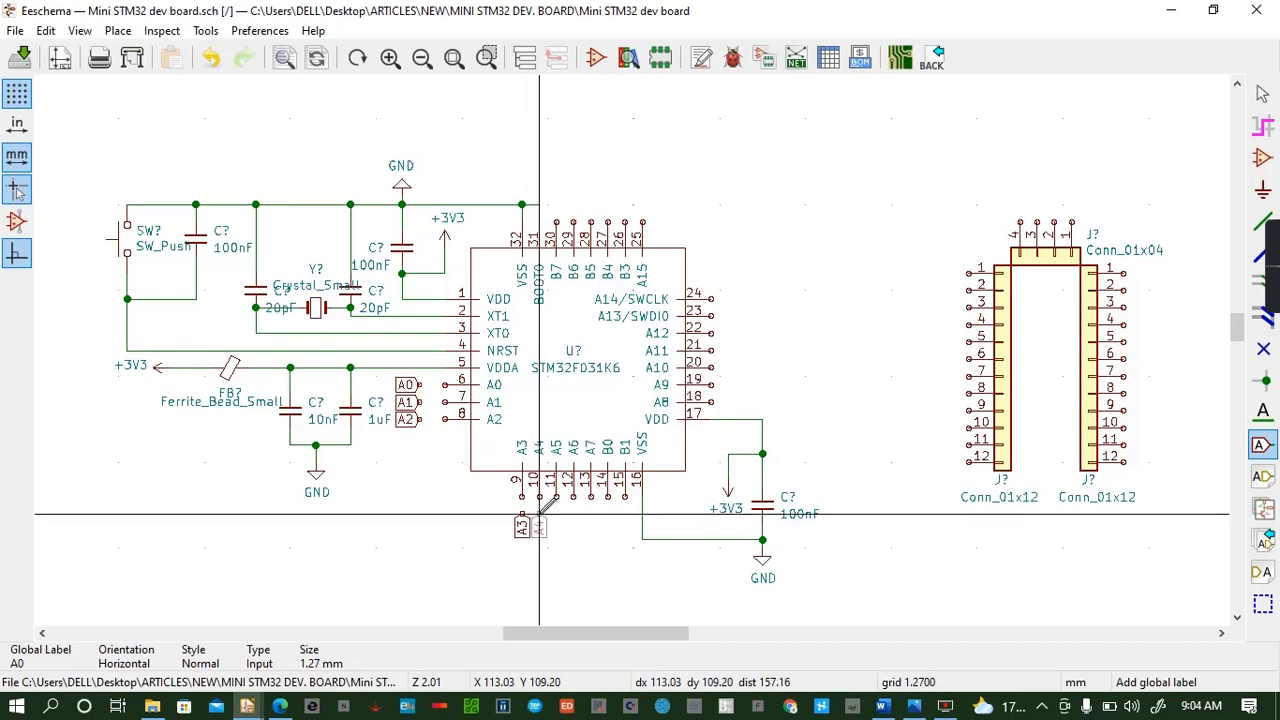
click(540, 515)
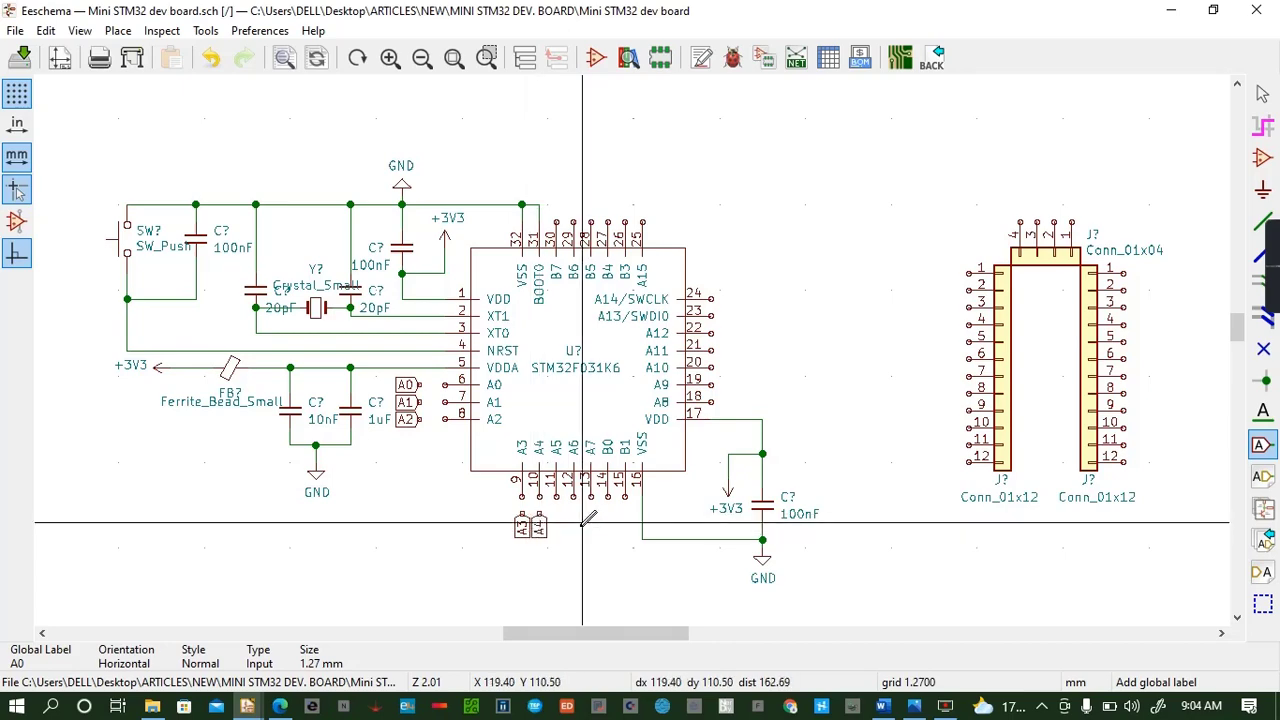
Place a vertically rotated input global label A5 below pin 11 (A5), next to label A4
click(583, 522)
text(A5)
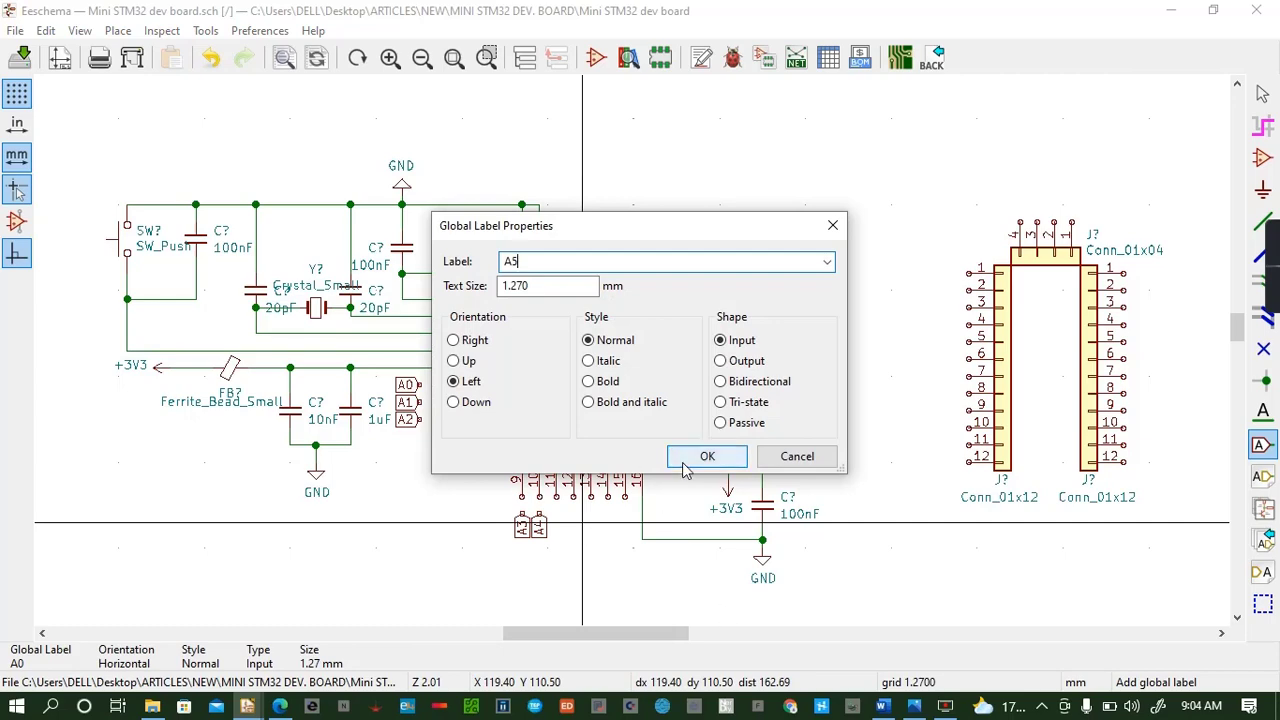
key(Return)
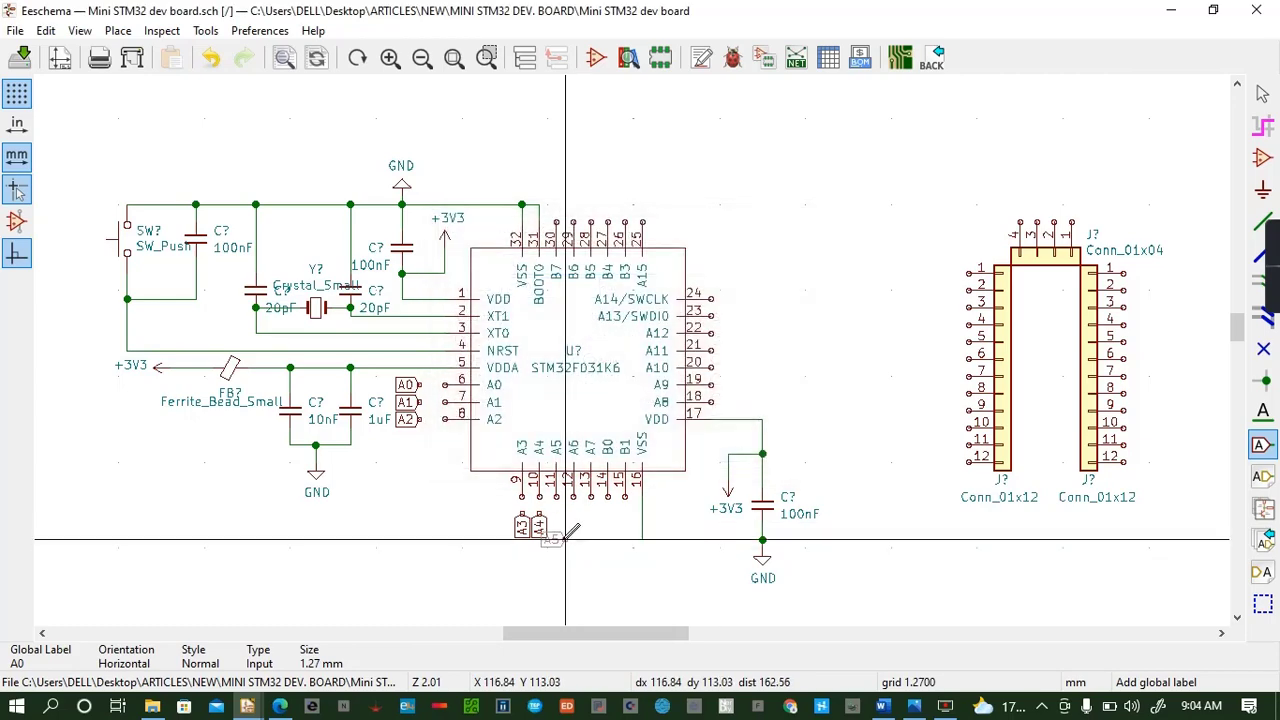
key(r)
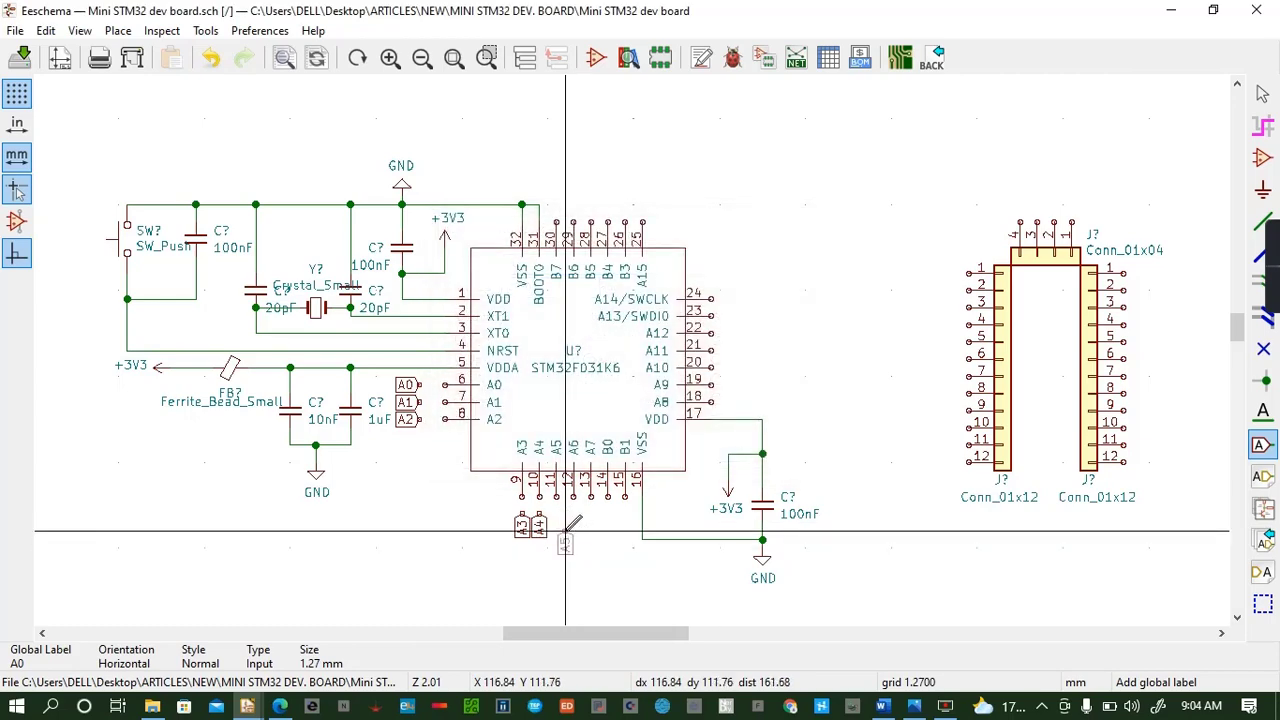
click(556, 514)
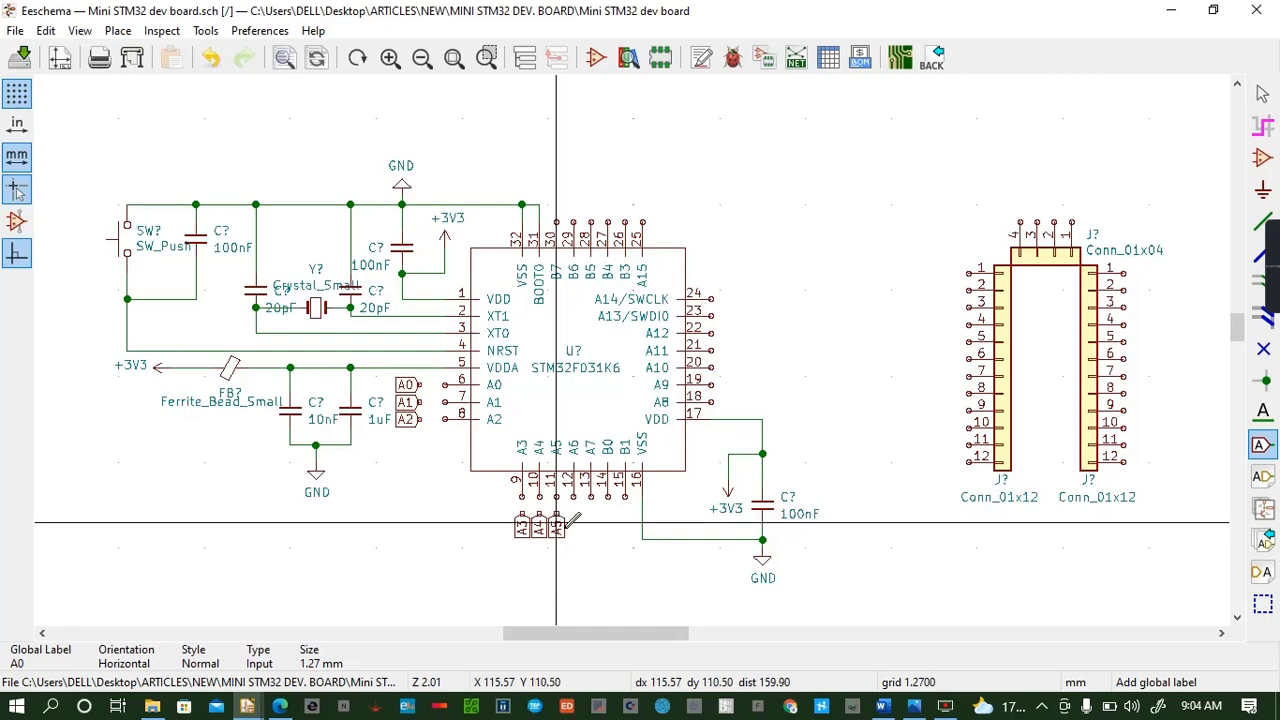
Place vertically rotated input global labels A6 and A7 below pins 12 (A6) and 13 (A7), in line with label A5
click(574, 532)
text(A6)
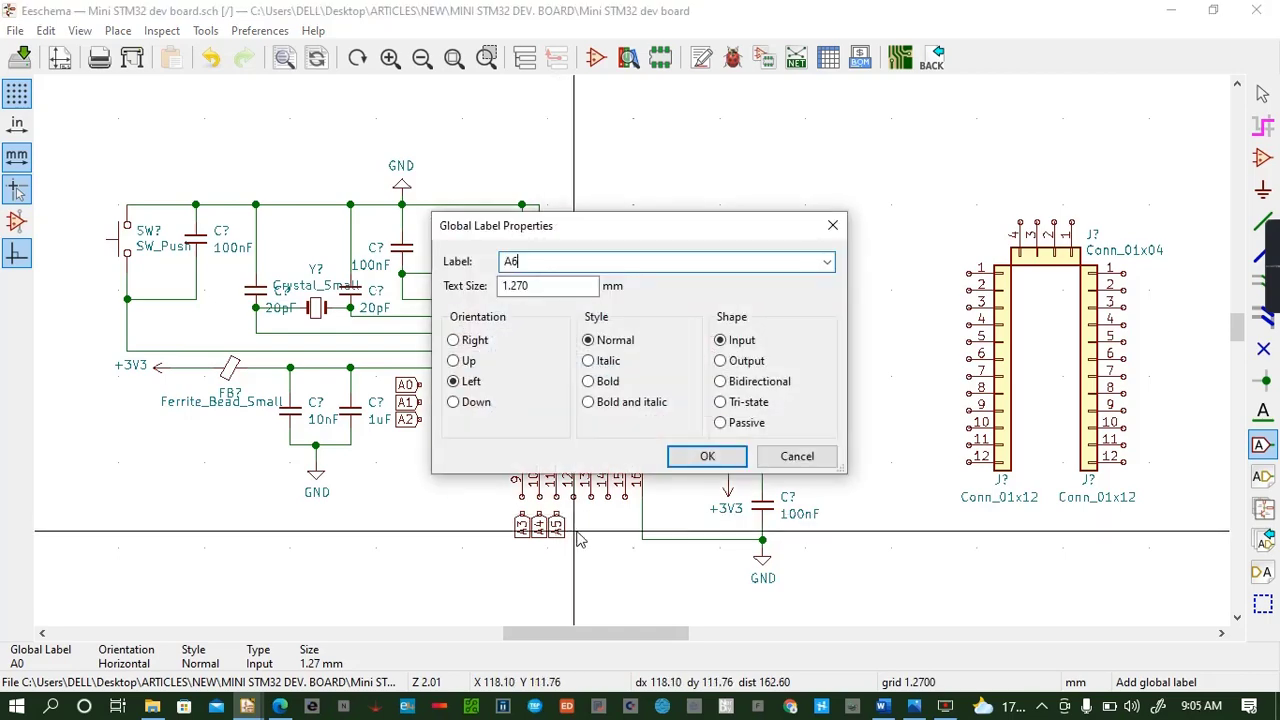
key(Return)
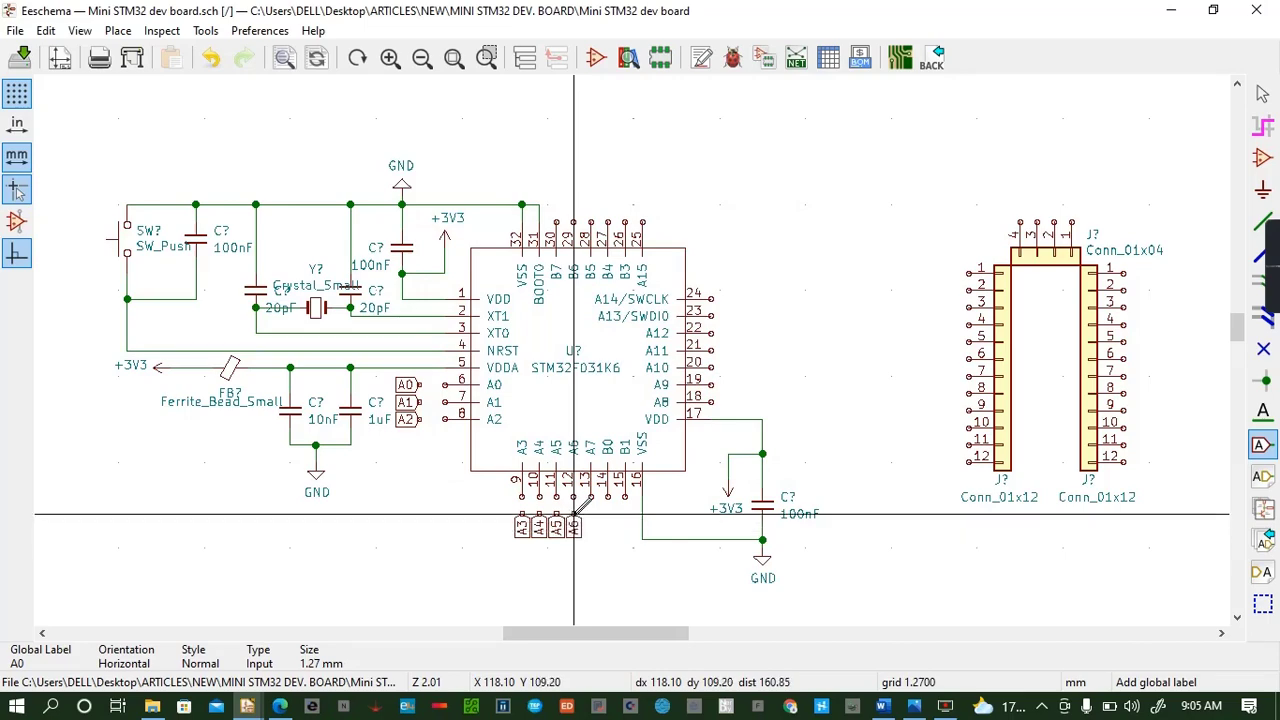
click(574, 515)
click(574, 515)
text(A7)
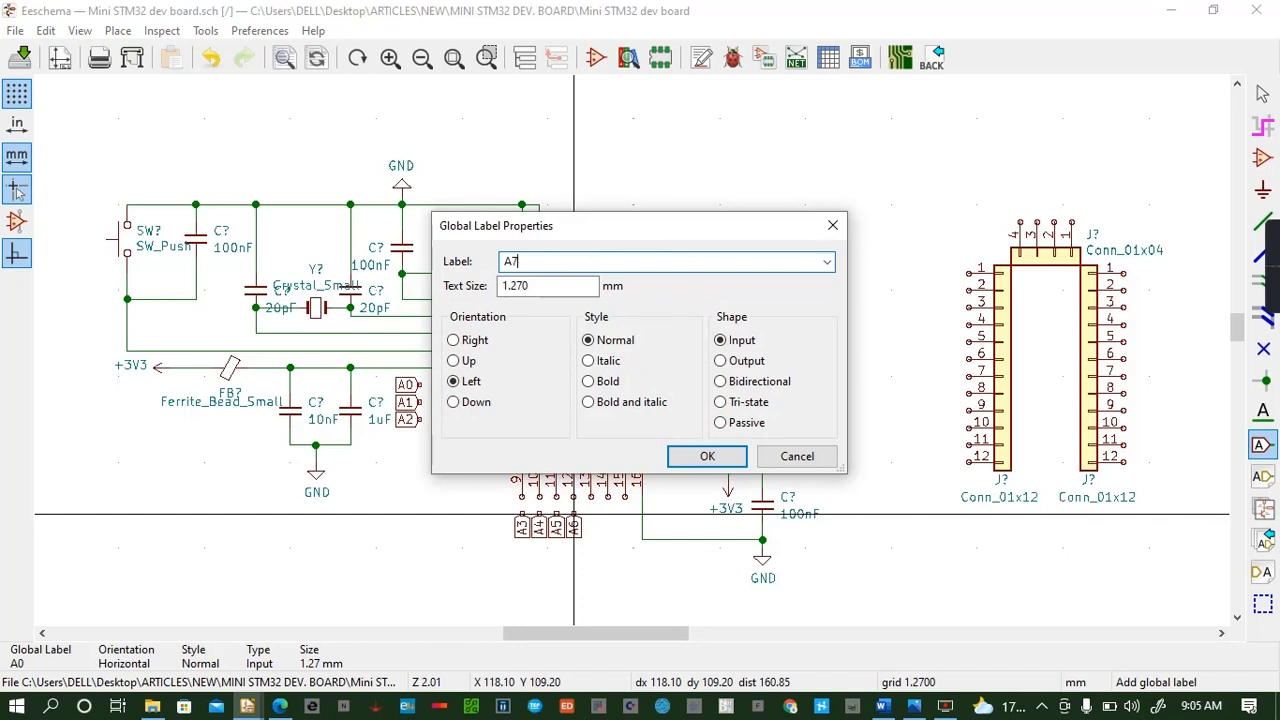
key(Return)
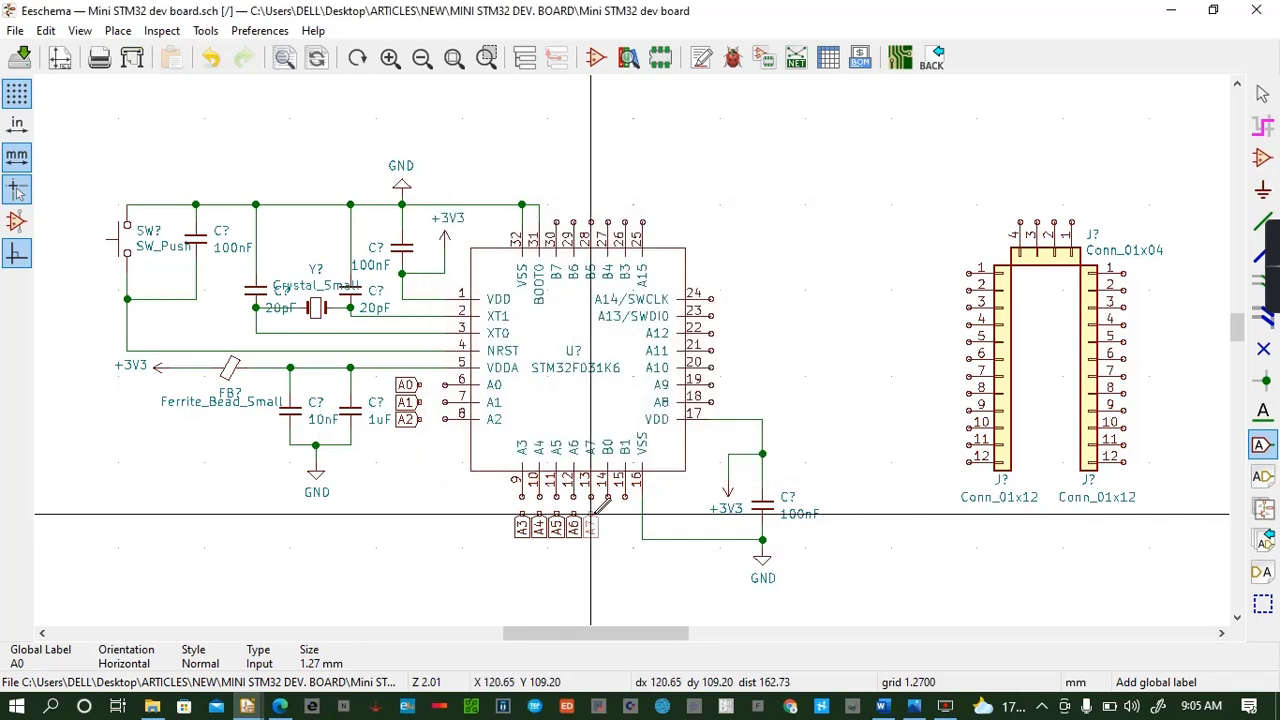
click(590, 515)
Place vertically rotated input global labels B0 and B1 below pins 14 (B0) and 15 (B1), in line with label A7, and save the schematic
click(592, 518)
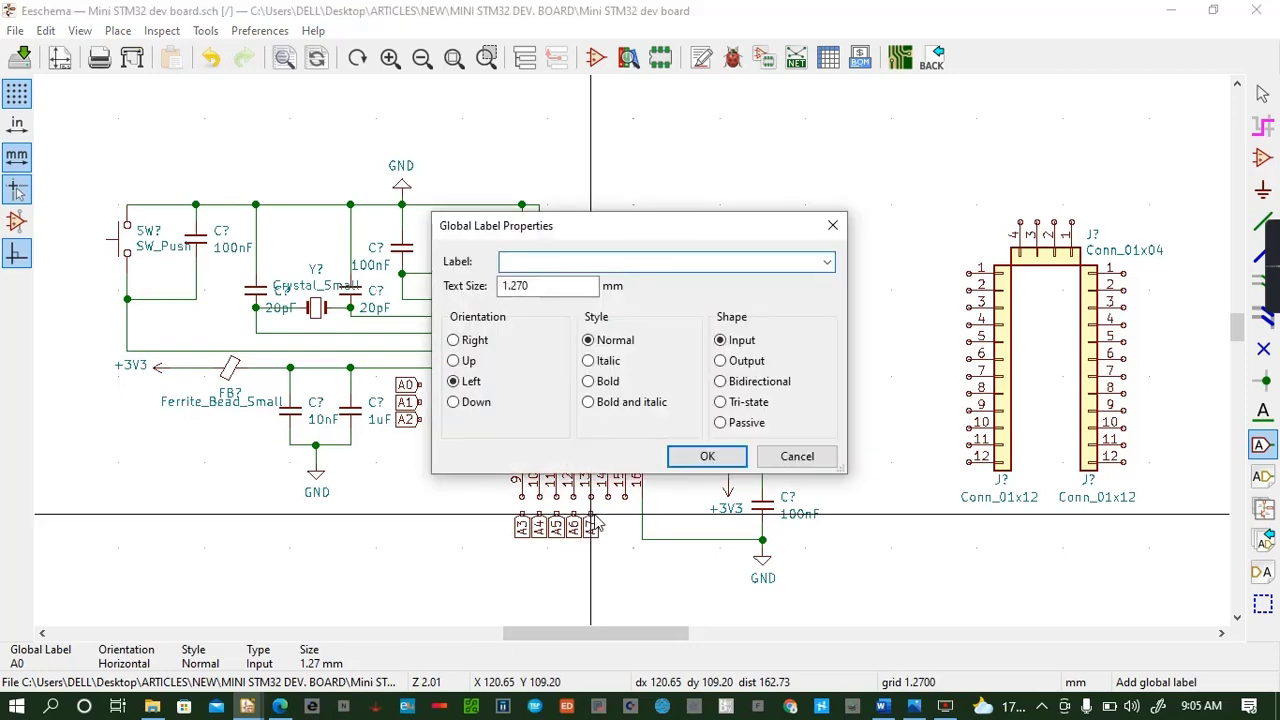
text(B0)
key(Return)
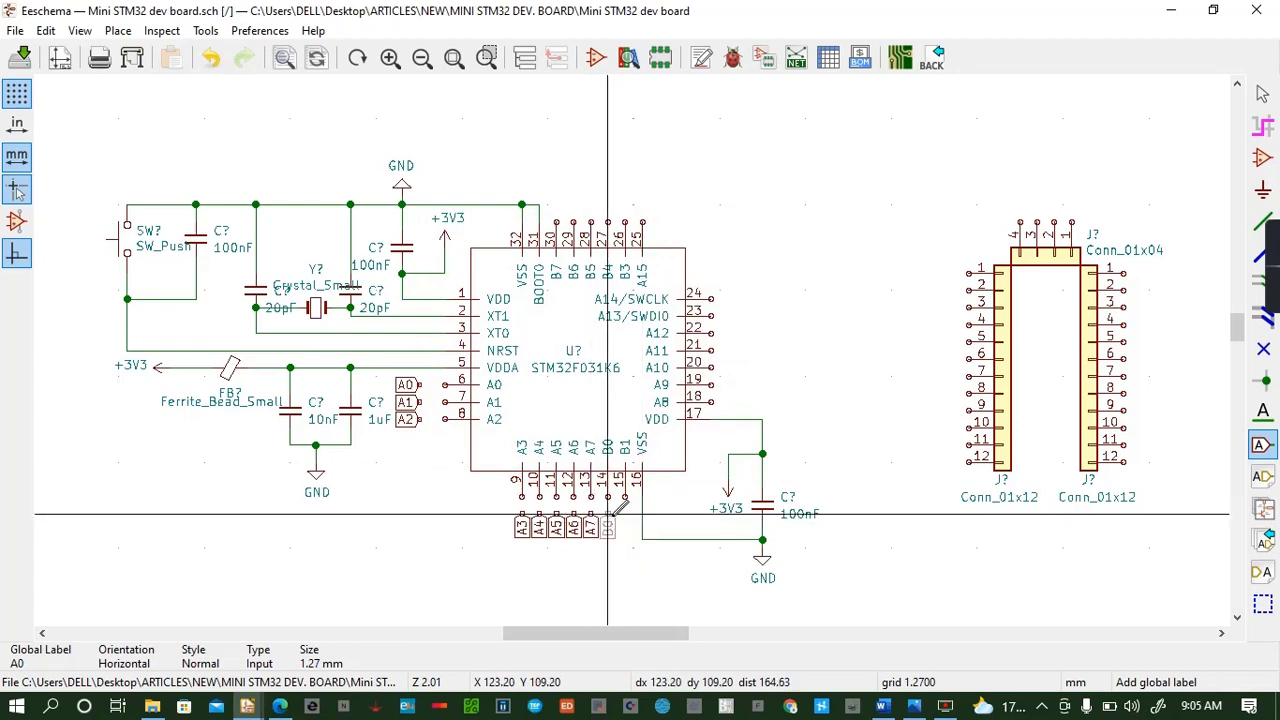
click(607, 515)
click(607, 515)
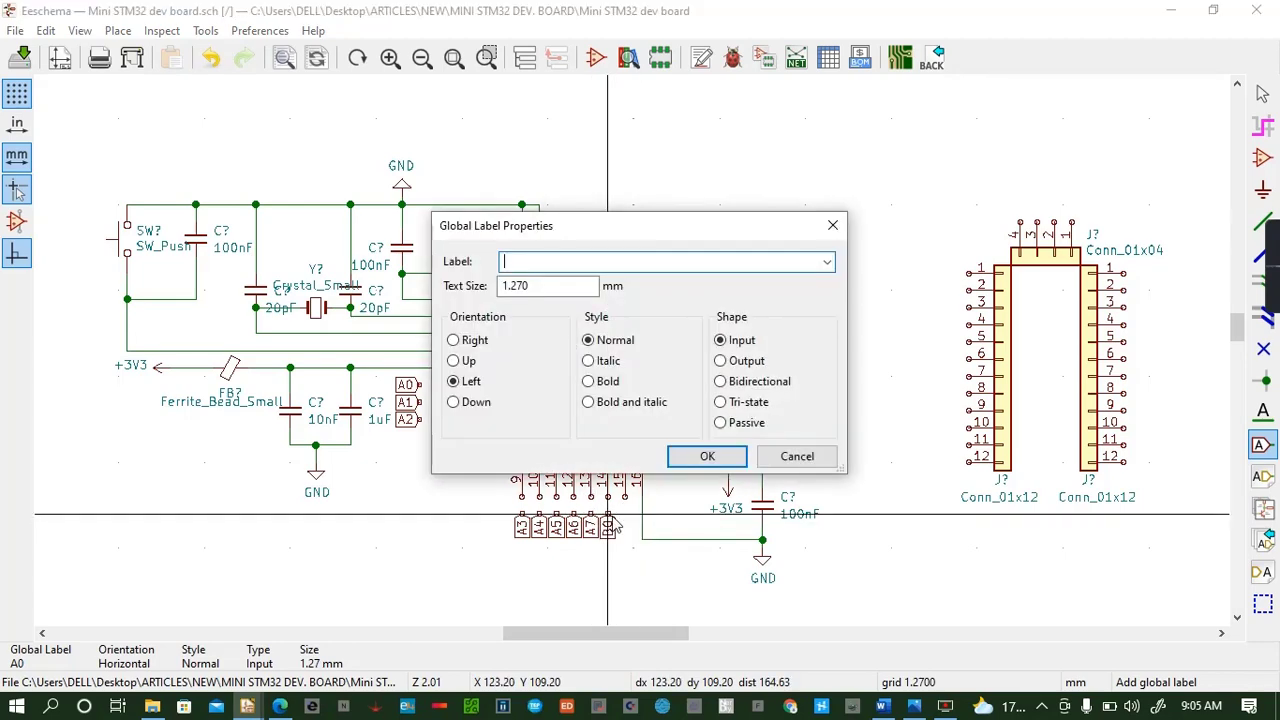
text(B1)
key(Return)
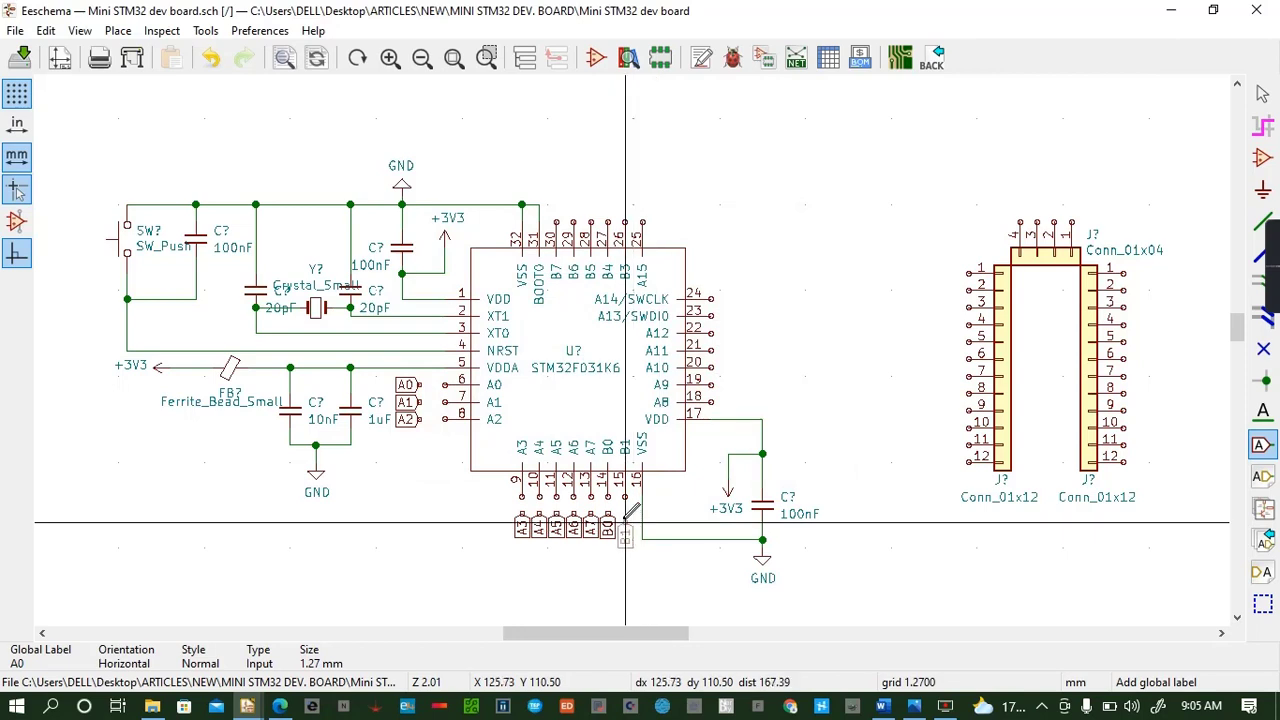
click(626, 515)
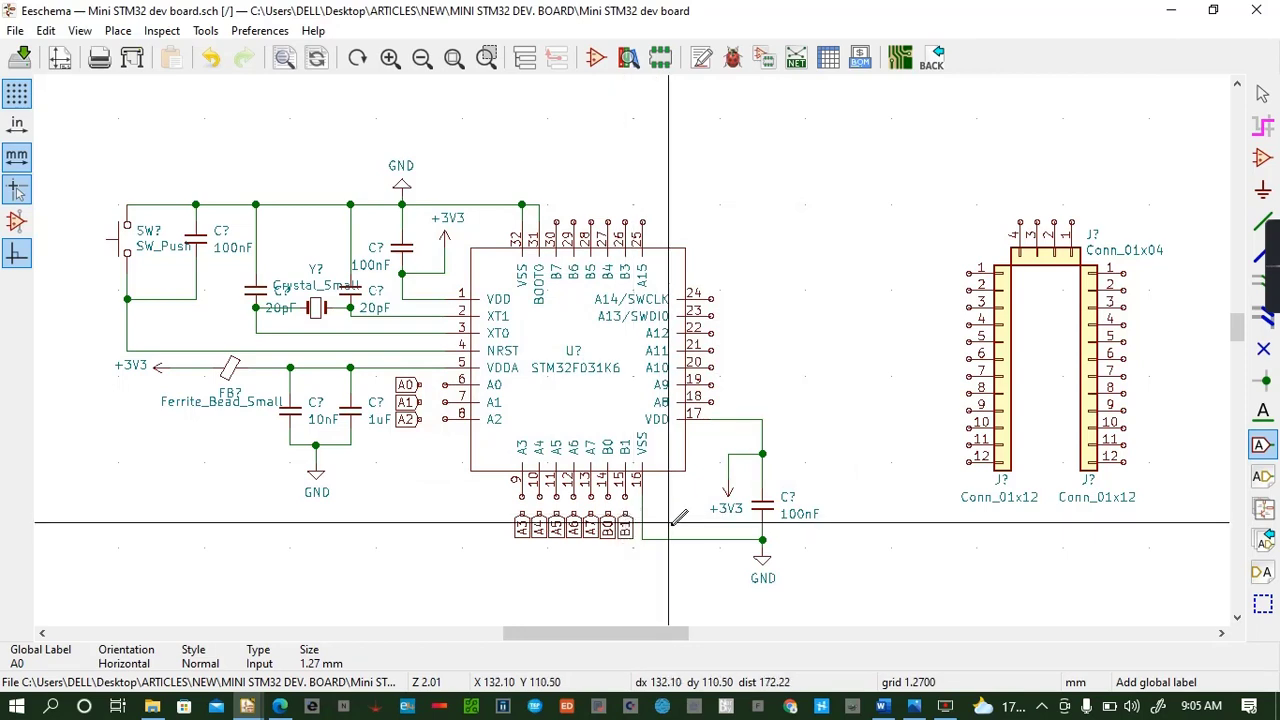
key(ctrl+s)
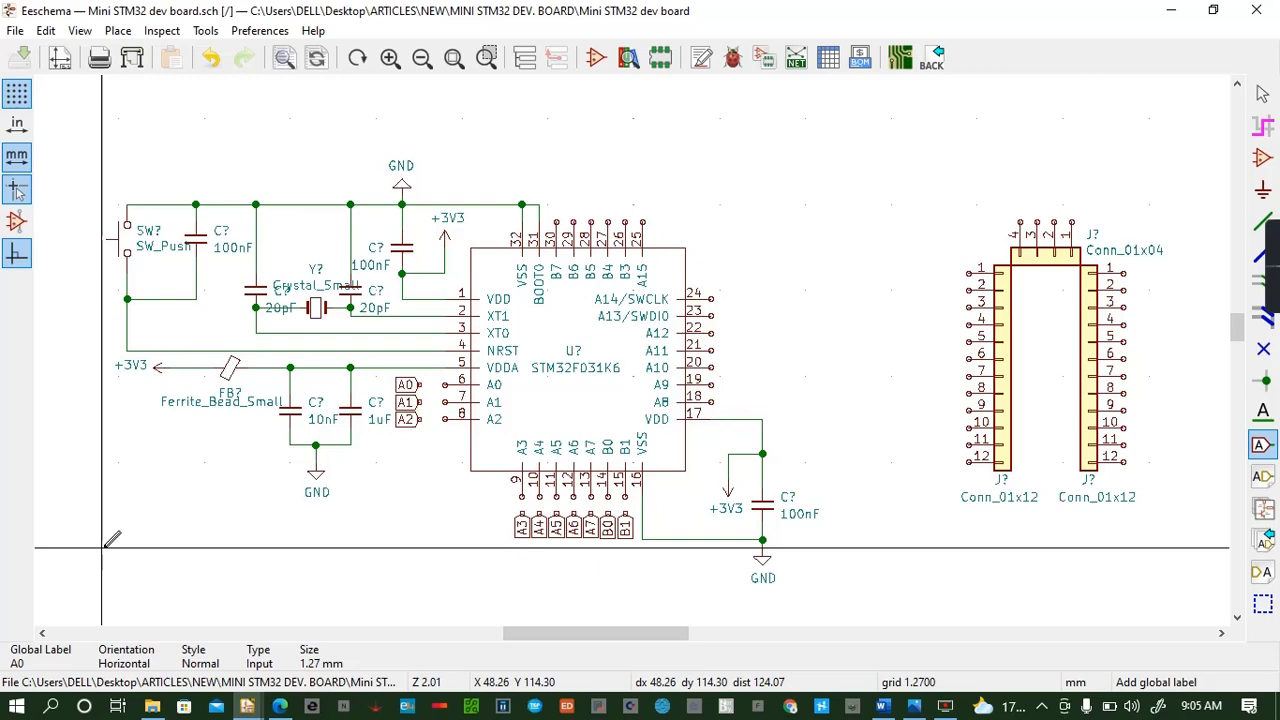
right_click(257, 470)
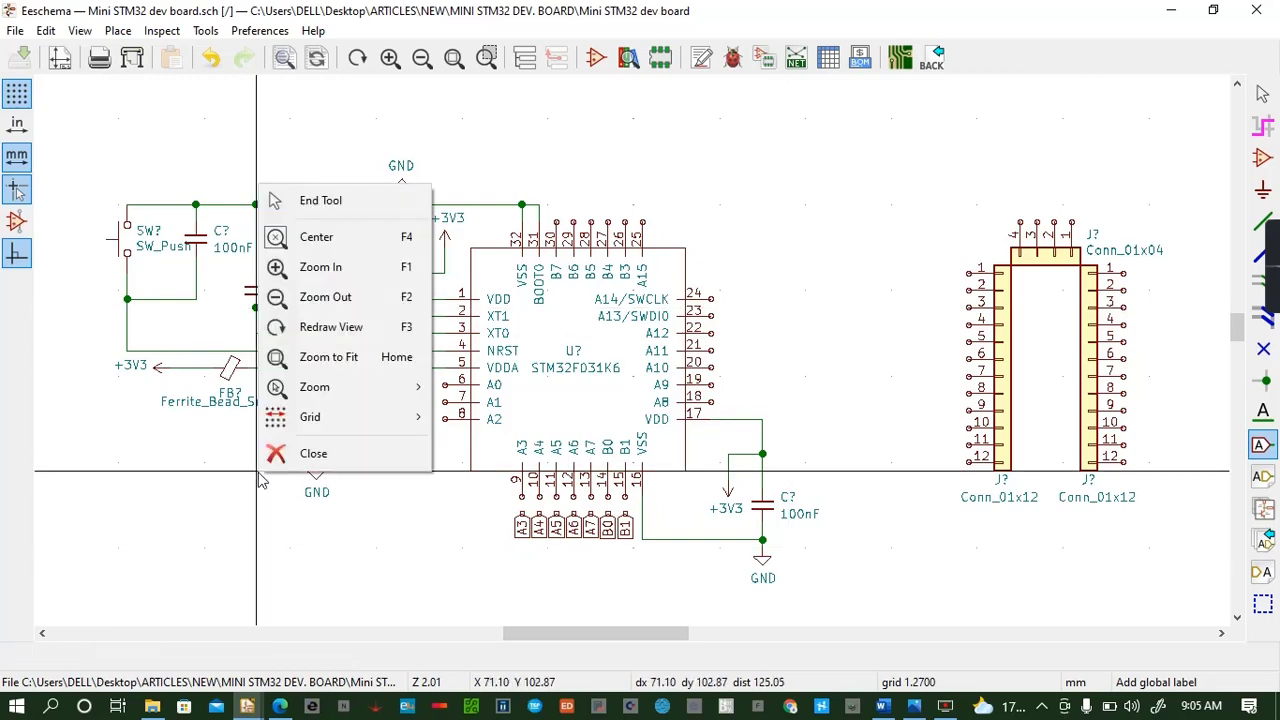
click(868, 166)
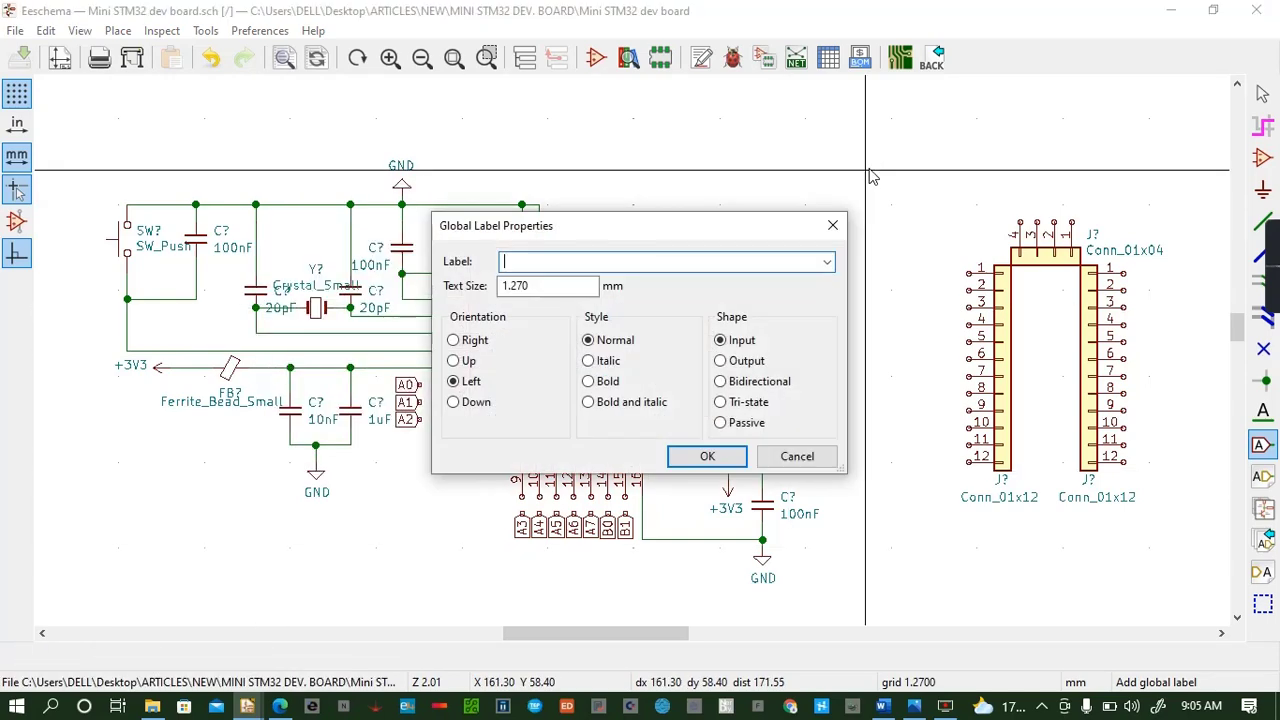
click(834, 227)
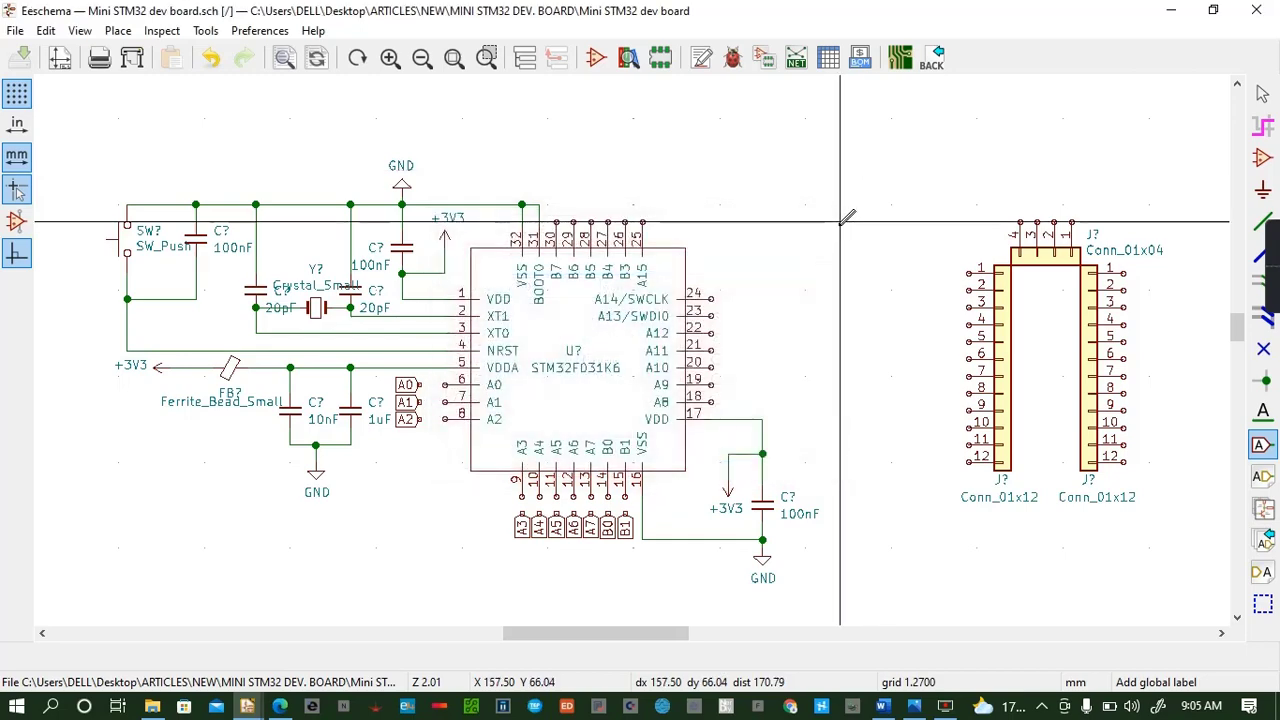
Place an input global label A8 beside pin 18 (A8), rotated 180 degrees so its connection point faces the microcontroller
click(797, 381)
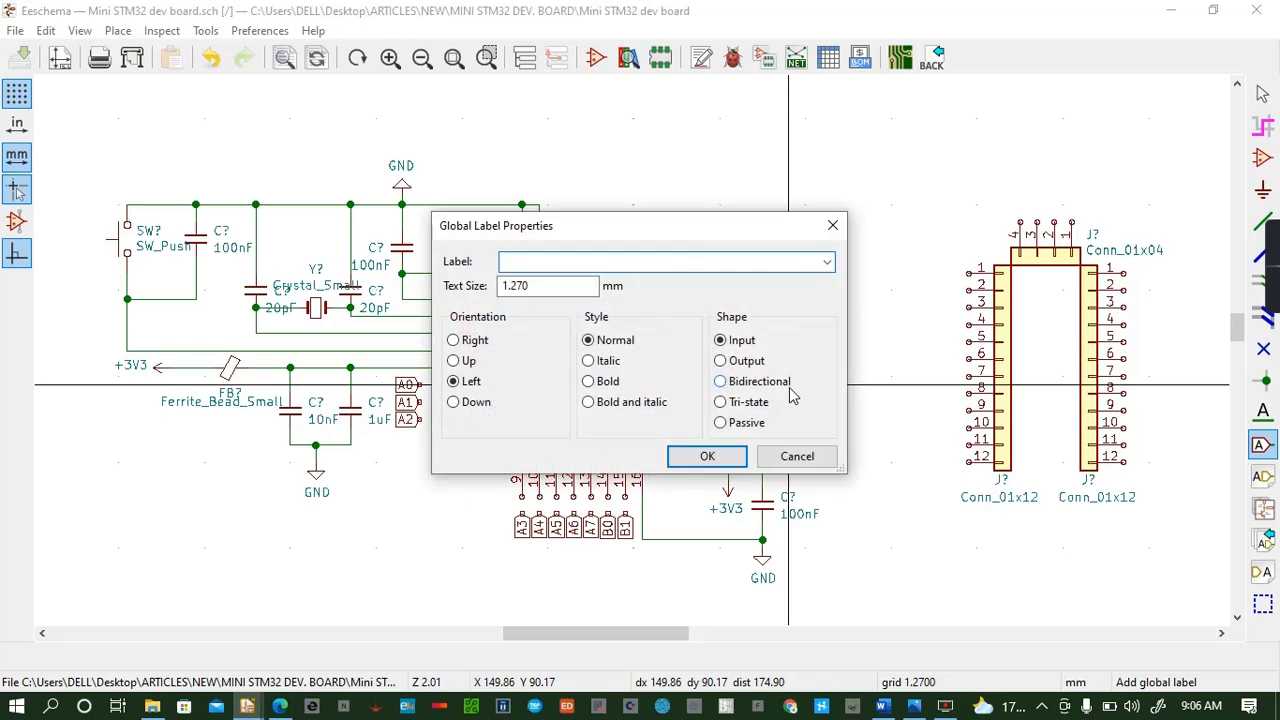
text(A8)
key(Return)
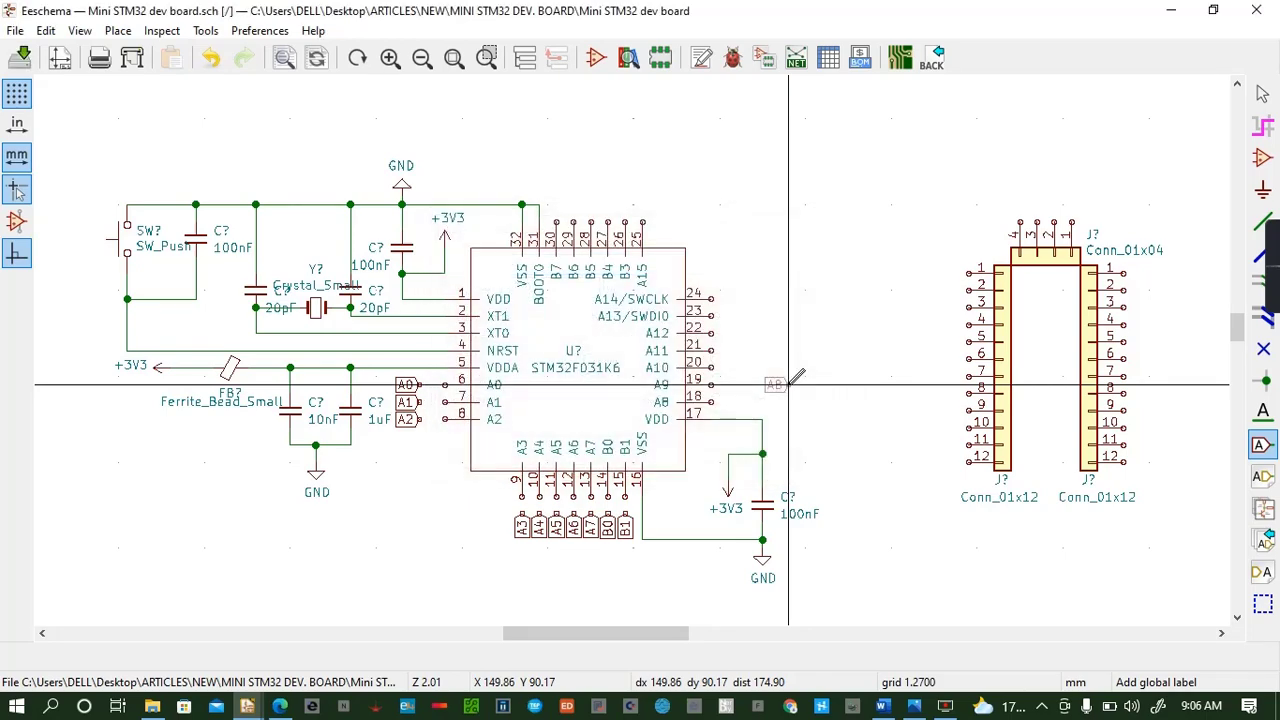
key(r)
key(r)
click(728, 402)
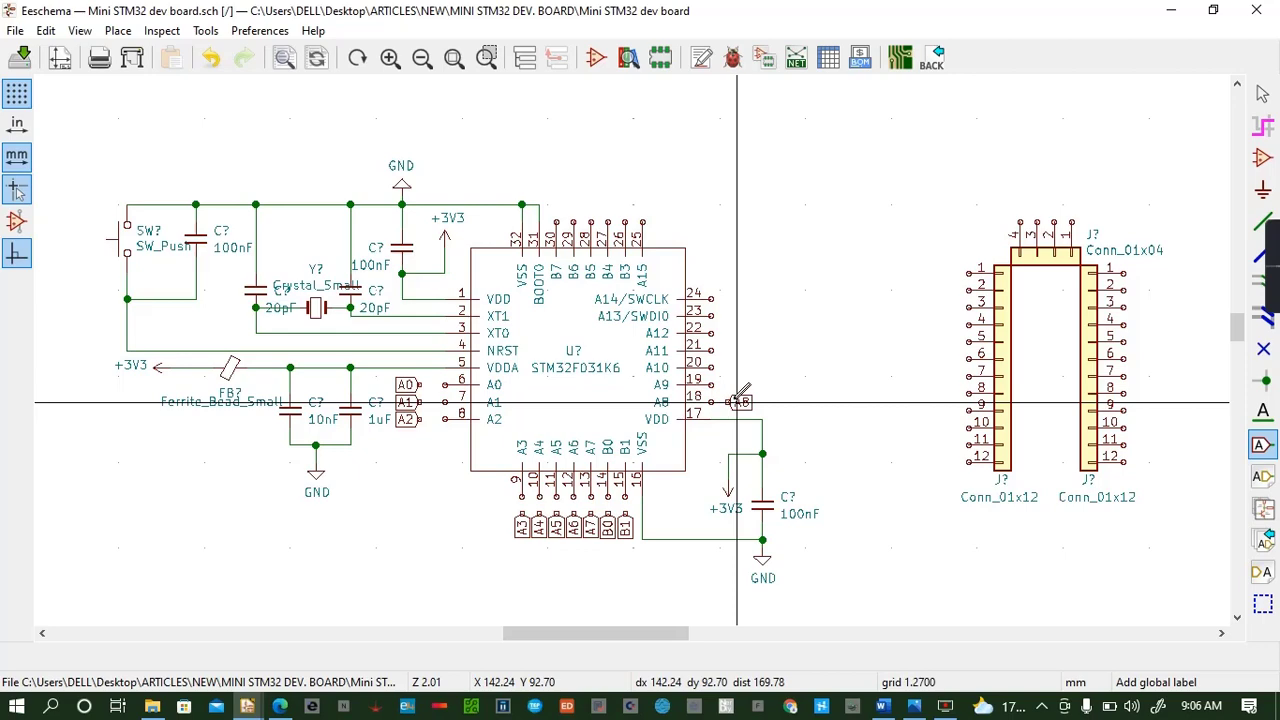
Place input global labels A9 and A10 beside pins 19 (A9) and 20 (A10), aligned with label A8
click(762, 368)
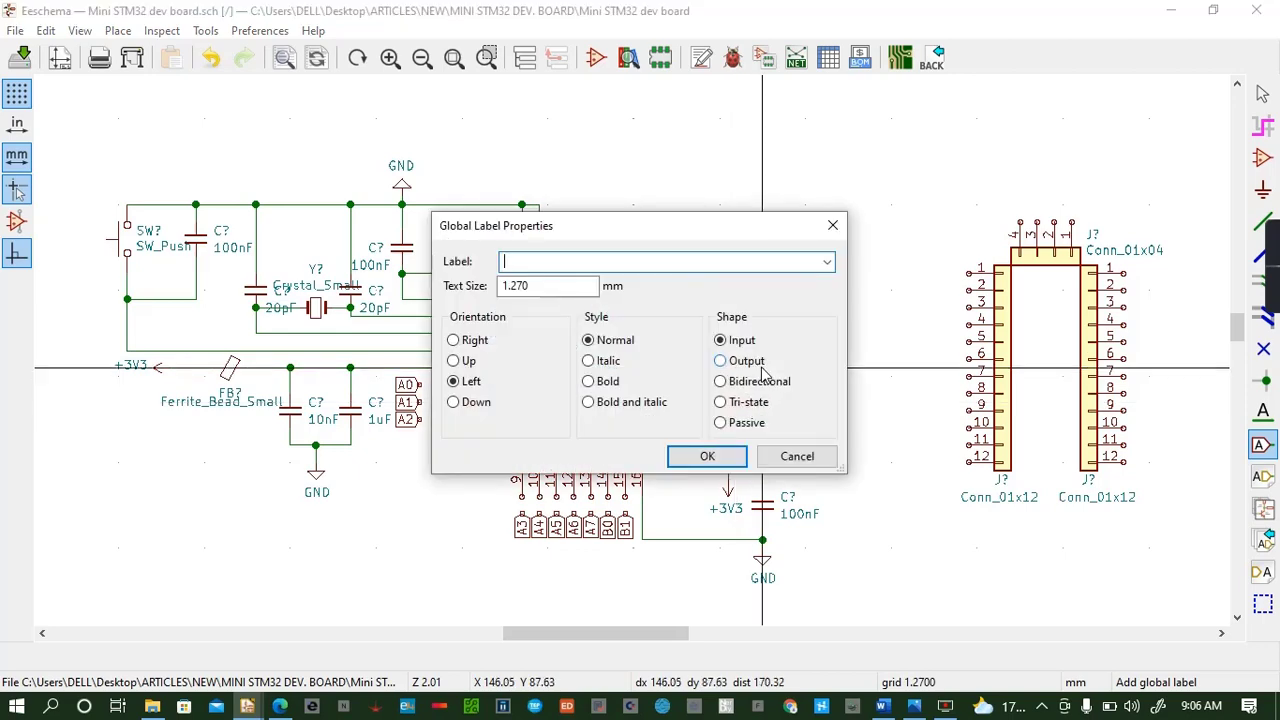
text(A9)
key(Return)
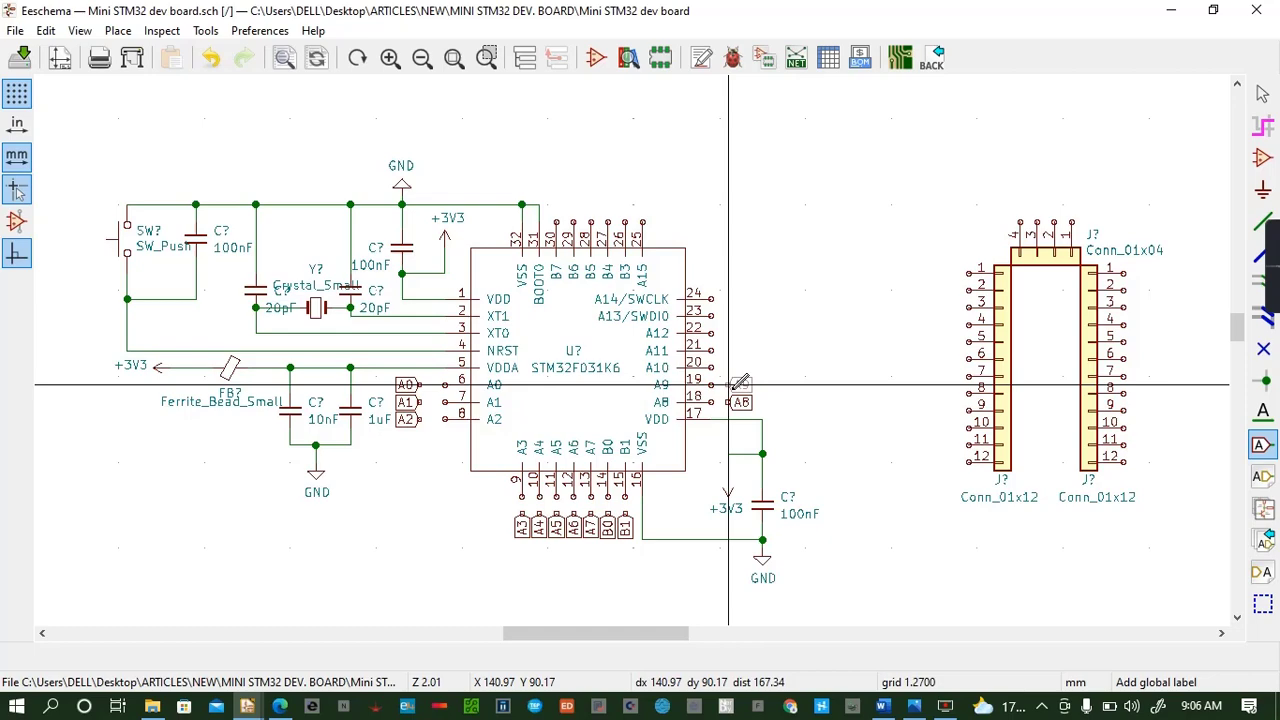
click(729, 384)
click(738, 368)
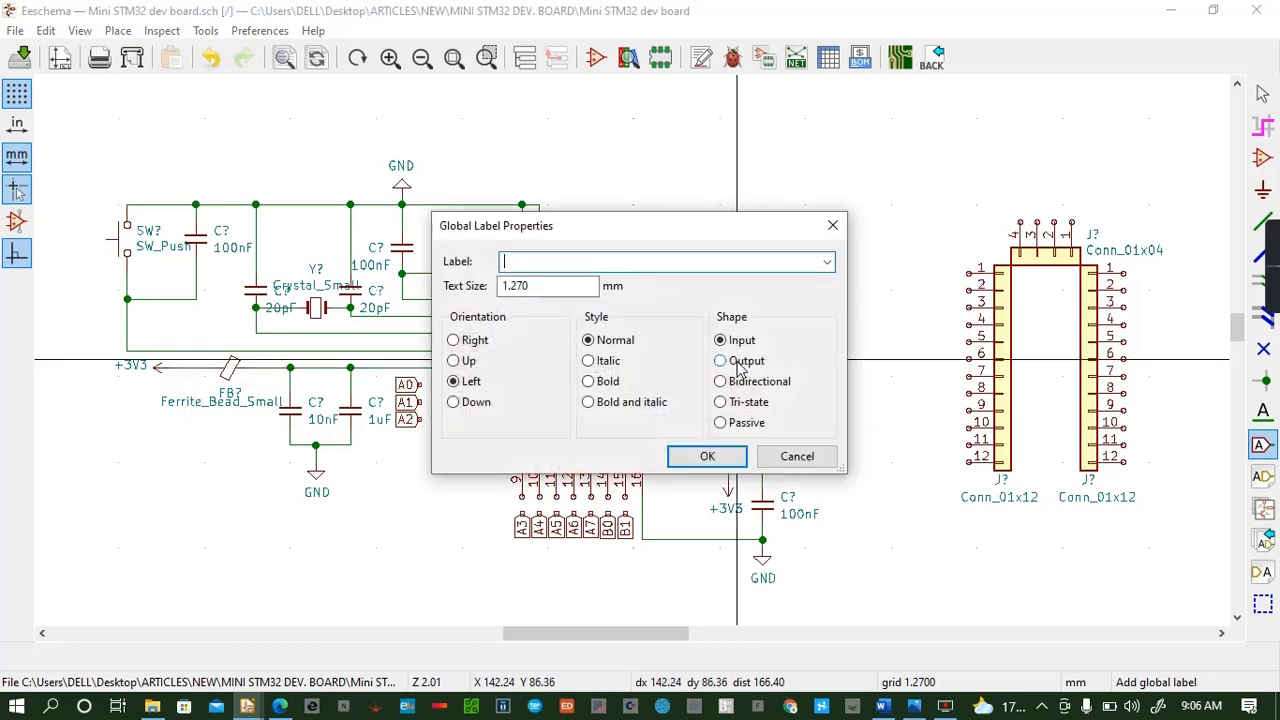
text(A10)
key(Return)
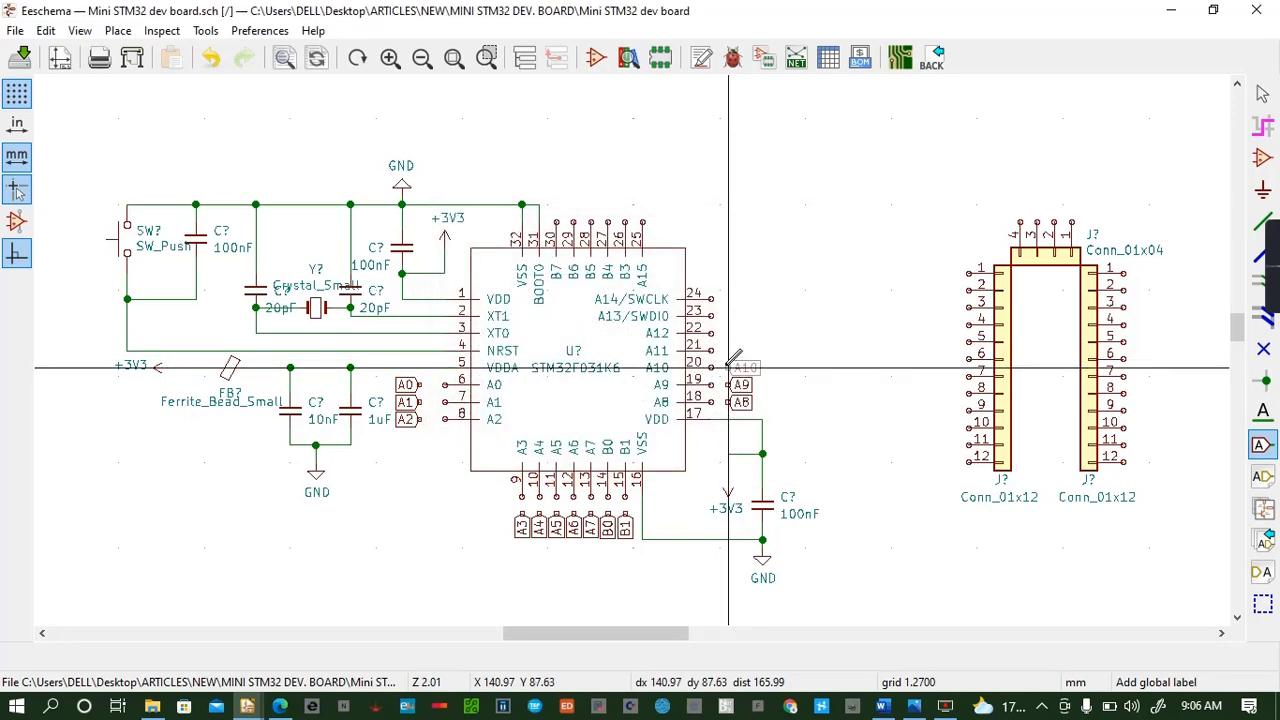
click(728, 368)
Place input global labels A11 and A12 beside pins 21 (A11) and 22 (A12), facing the microcontroller and aligned with label A10
click(738, 341)
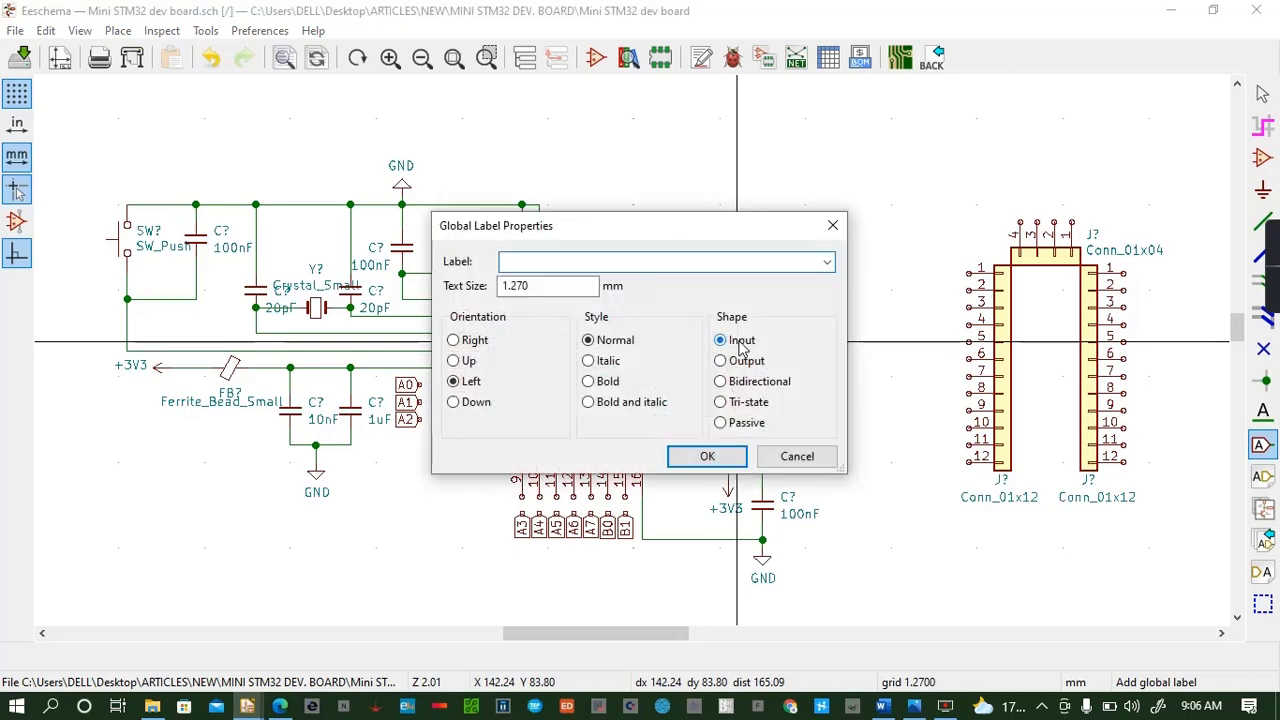
text(A11)
key(Return)
key(r)
key(r)
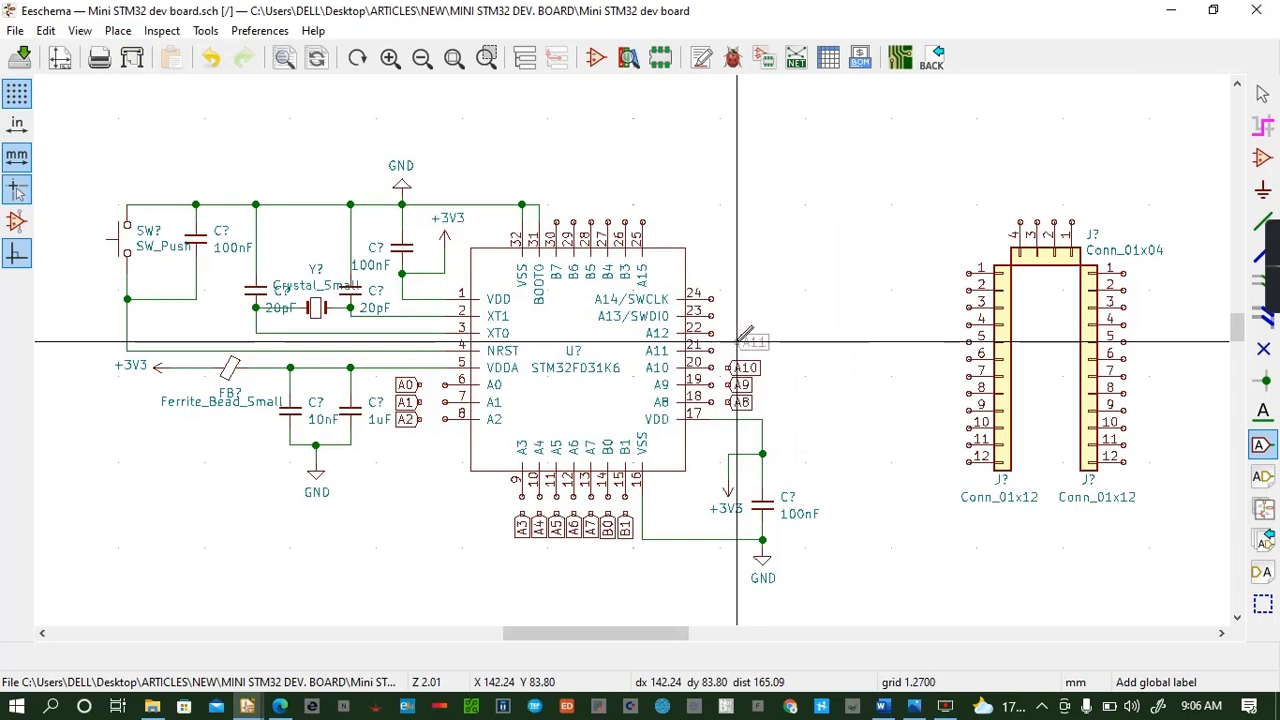
click(729, 351)
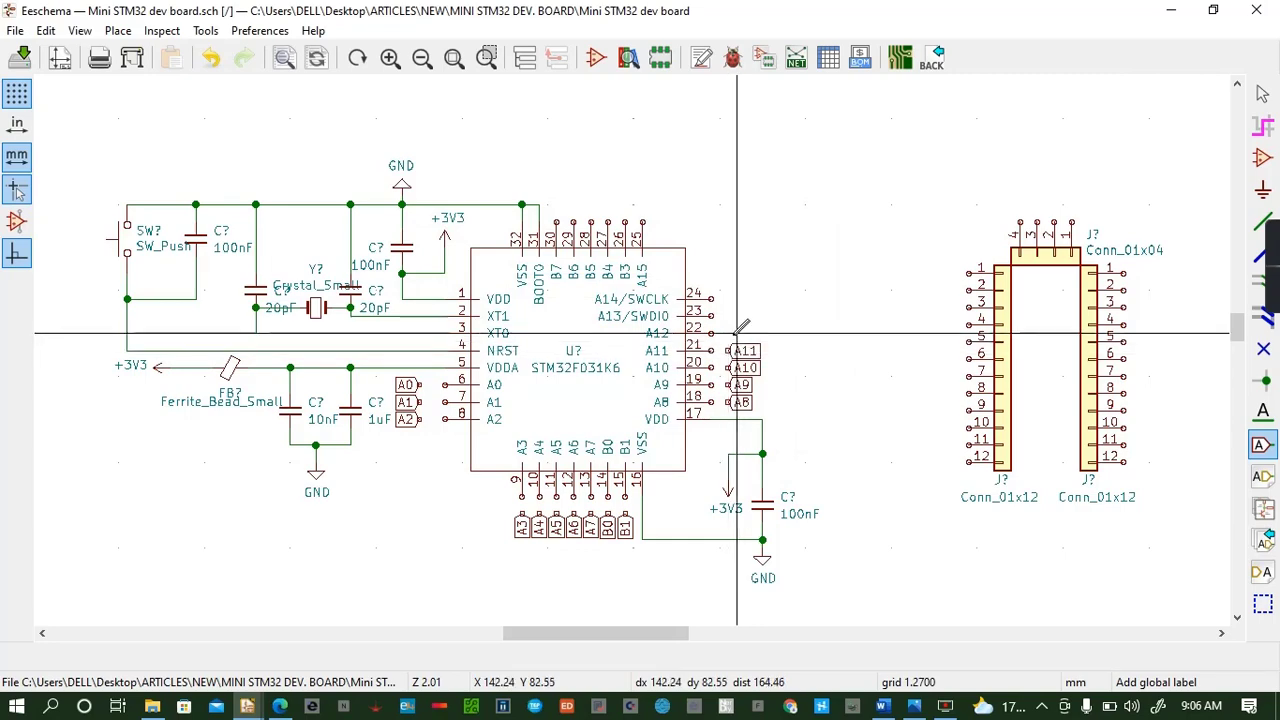
click(737, 333)
text(A12)
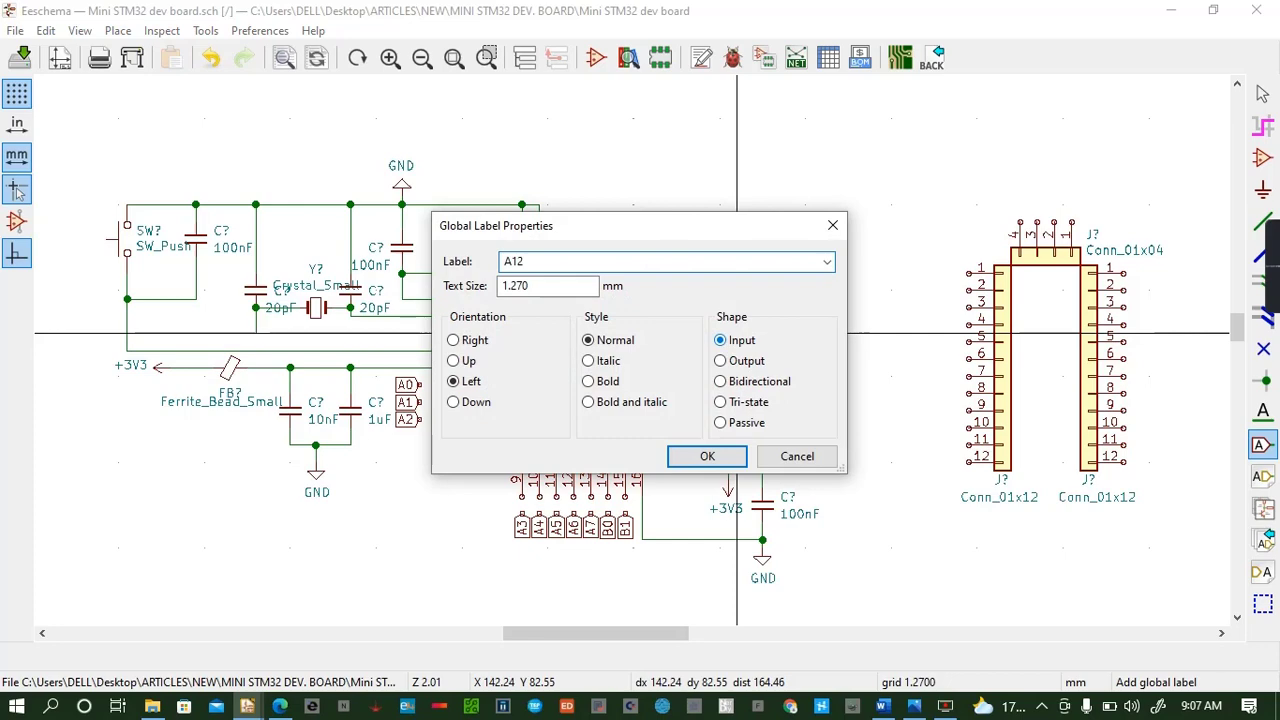
key(Return)
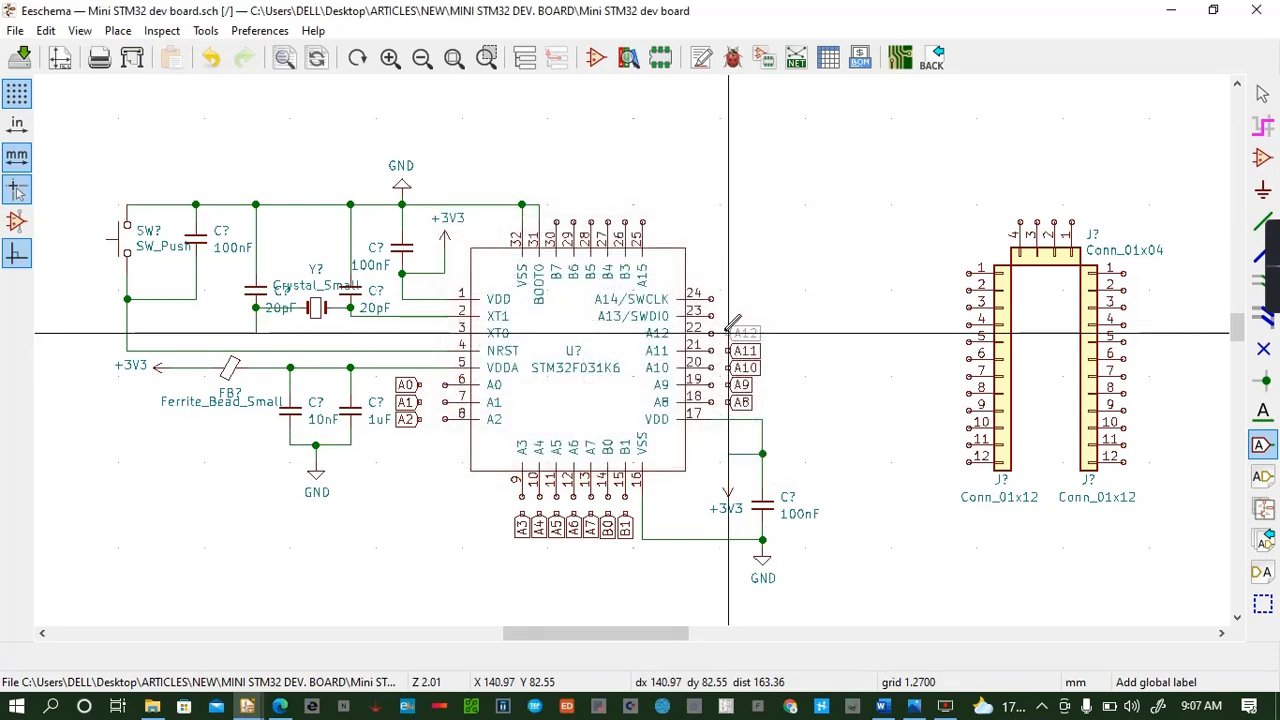
click(729, 333)
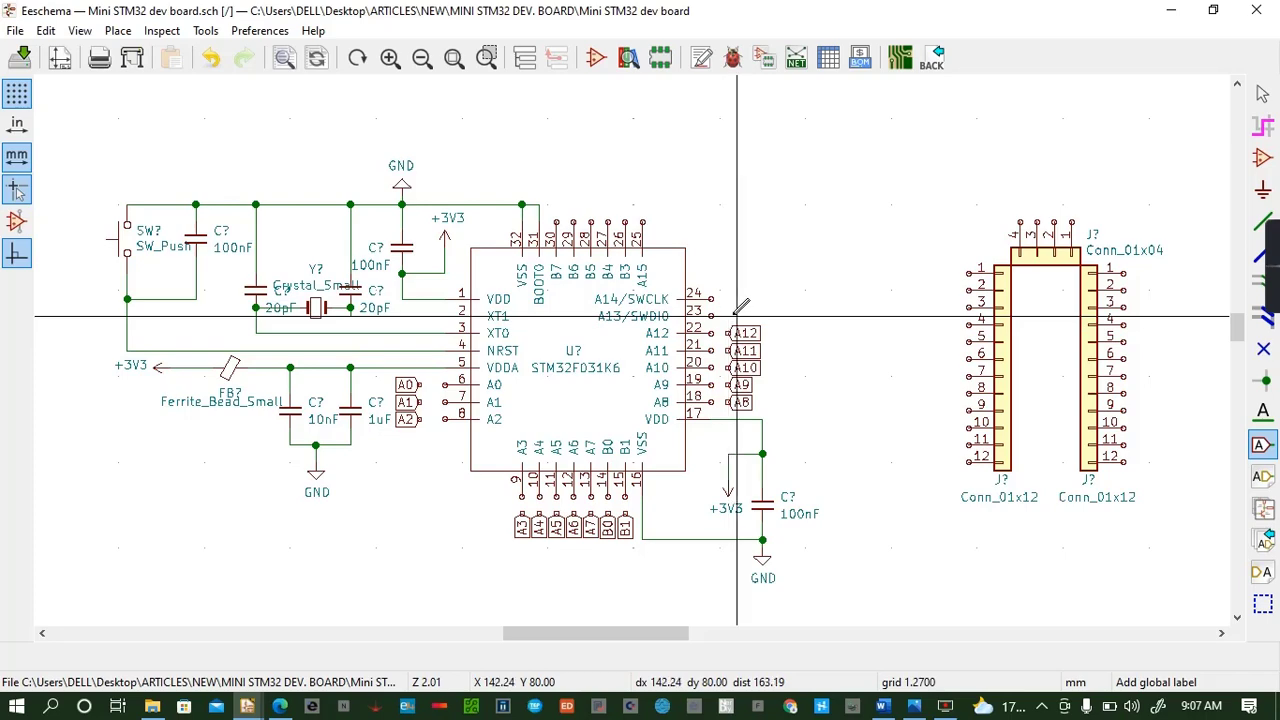
Place an input global label SWDIO beside pin 23 (A13/SWDIO), aligned with label A12
click(737, 316)
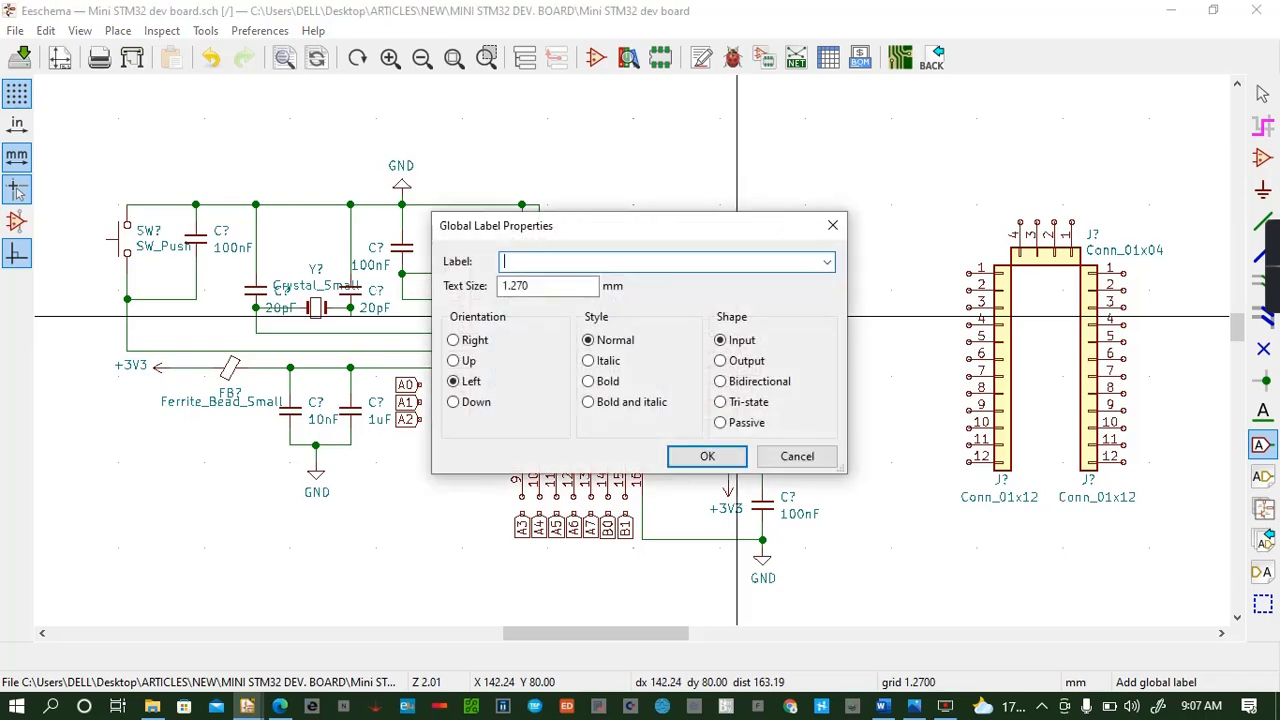
text(SWDI0)
click(708, 456)
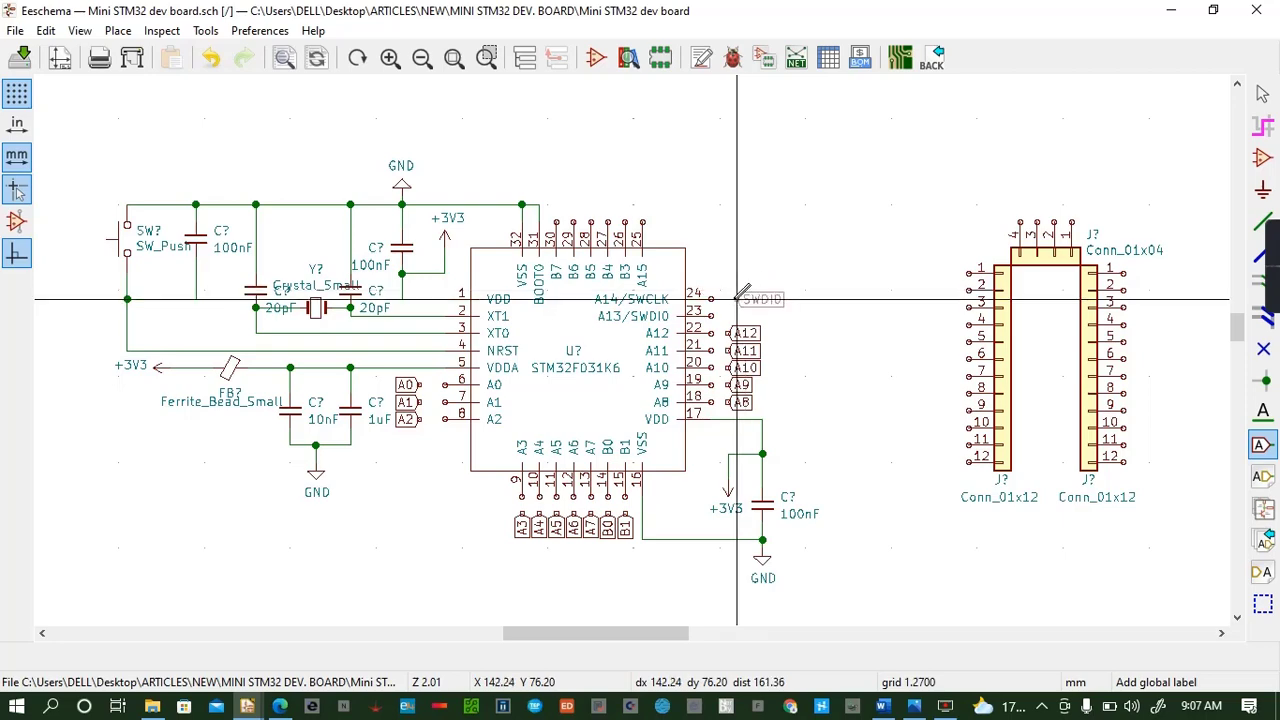
click(730, 308)
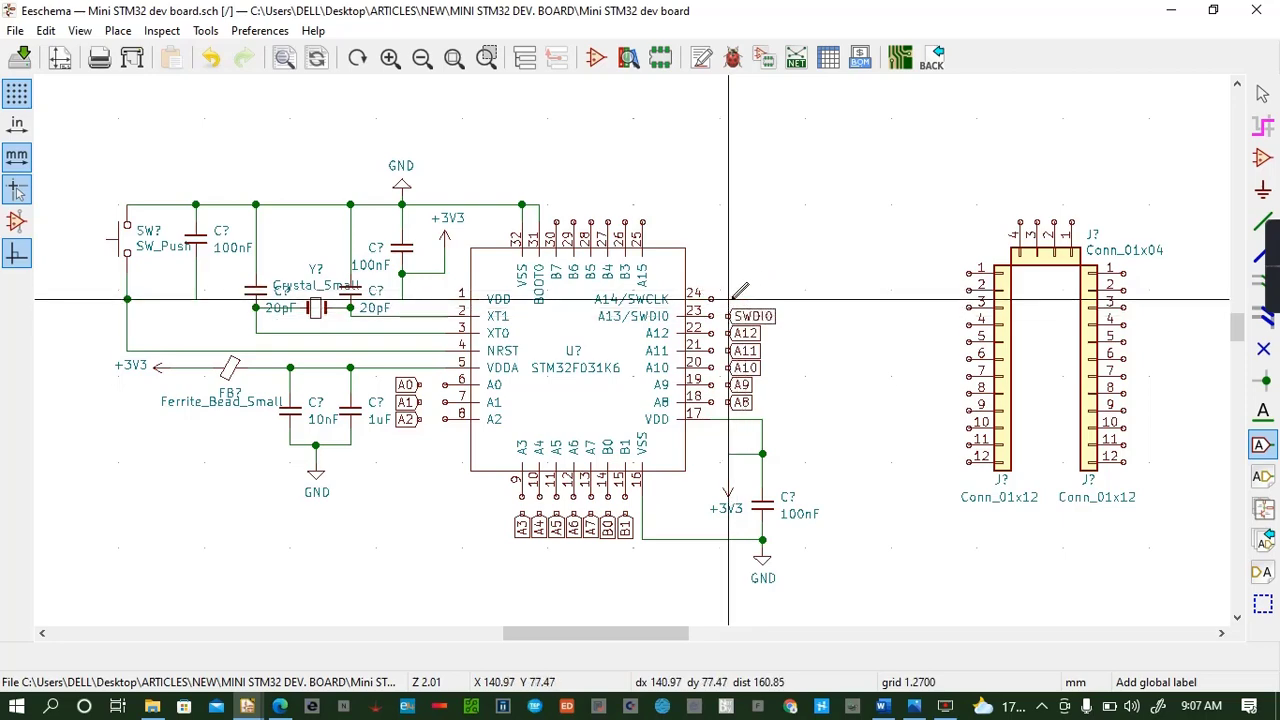
Place an input global label SWCLK beside pin 24 (A14/SWCLK), aligned with label SWDIO, and save the schematic
click(737, 298)
text(S)
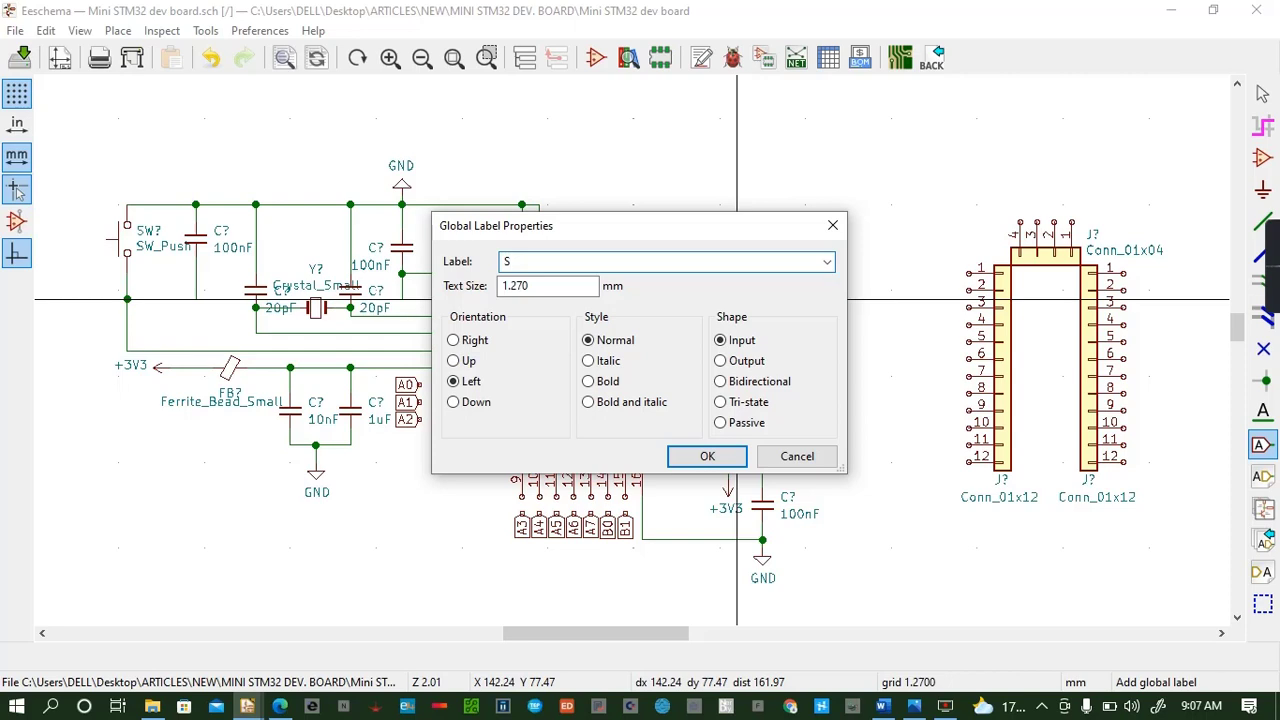
text(WCLK)
click(708, 457)
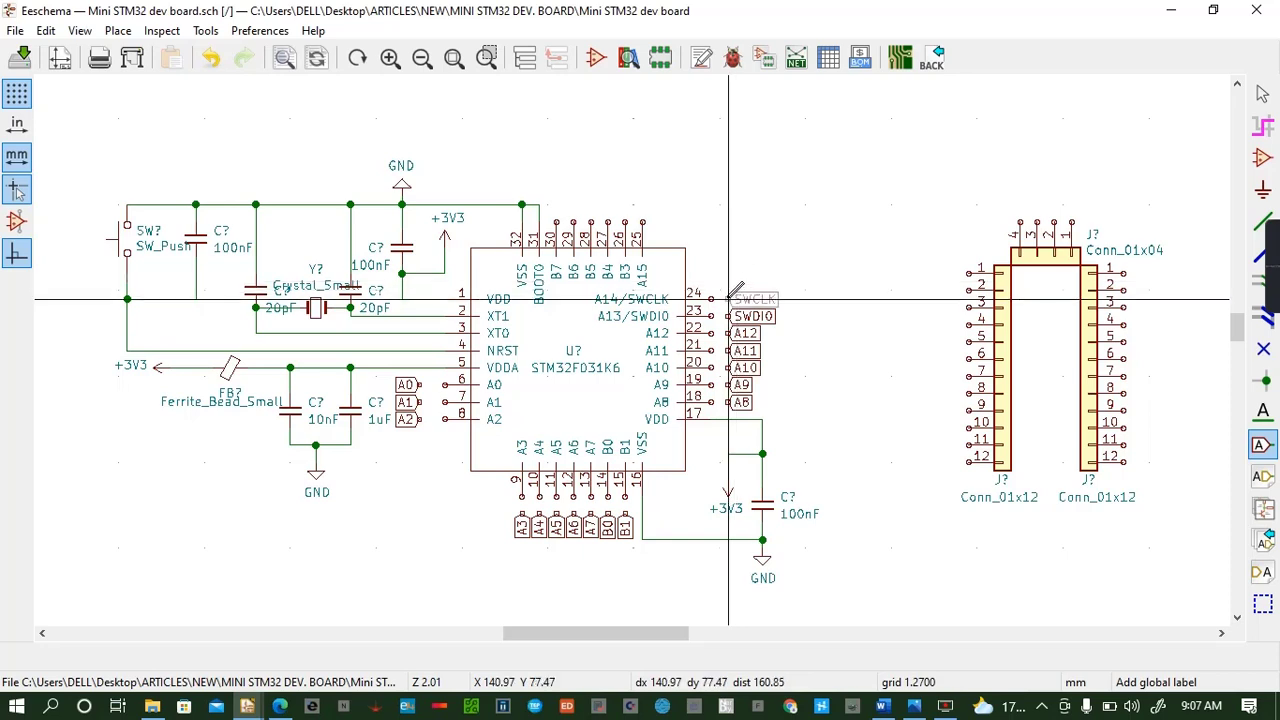
click(728, 299)
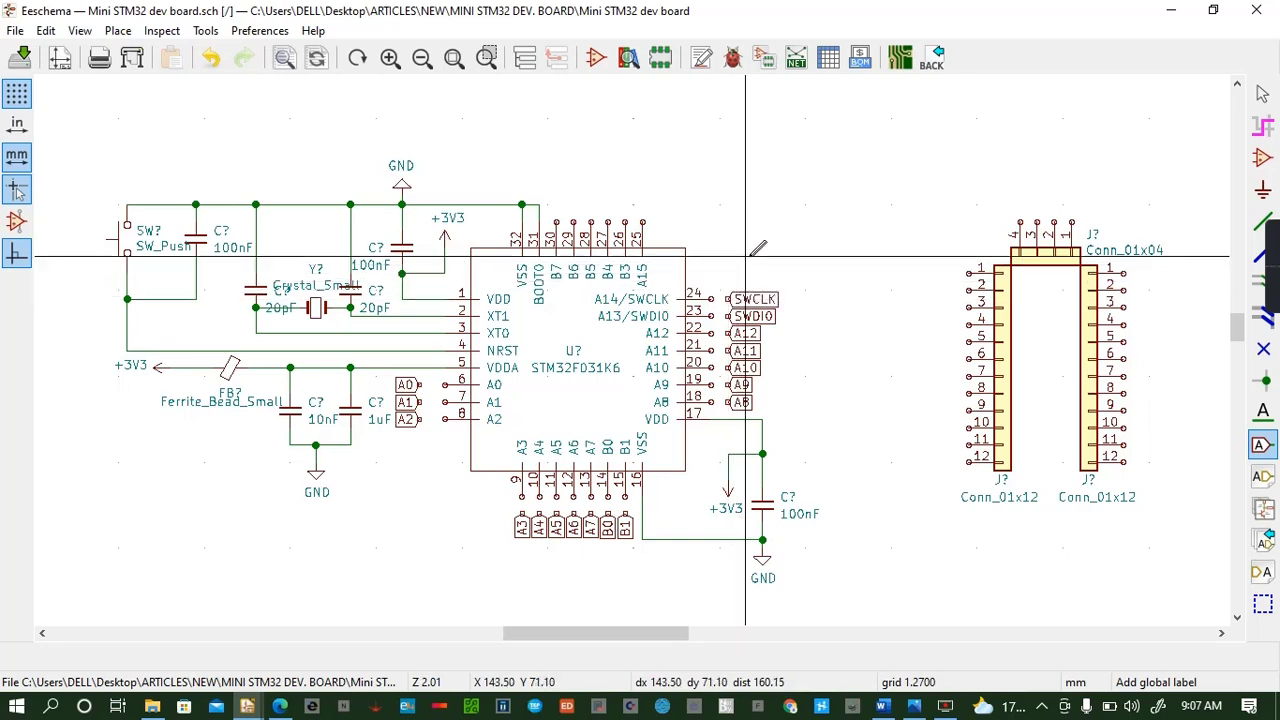
key(ctrl+s)
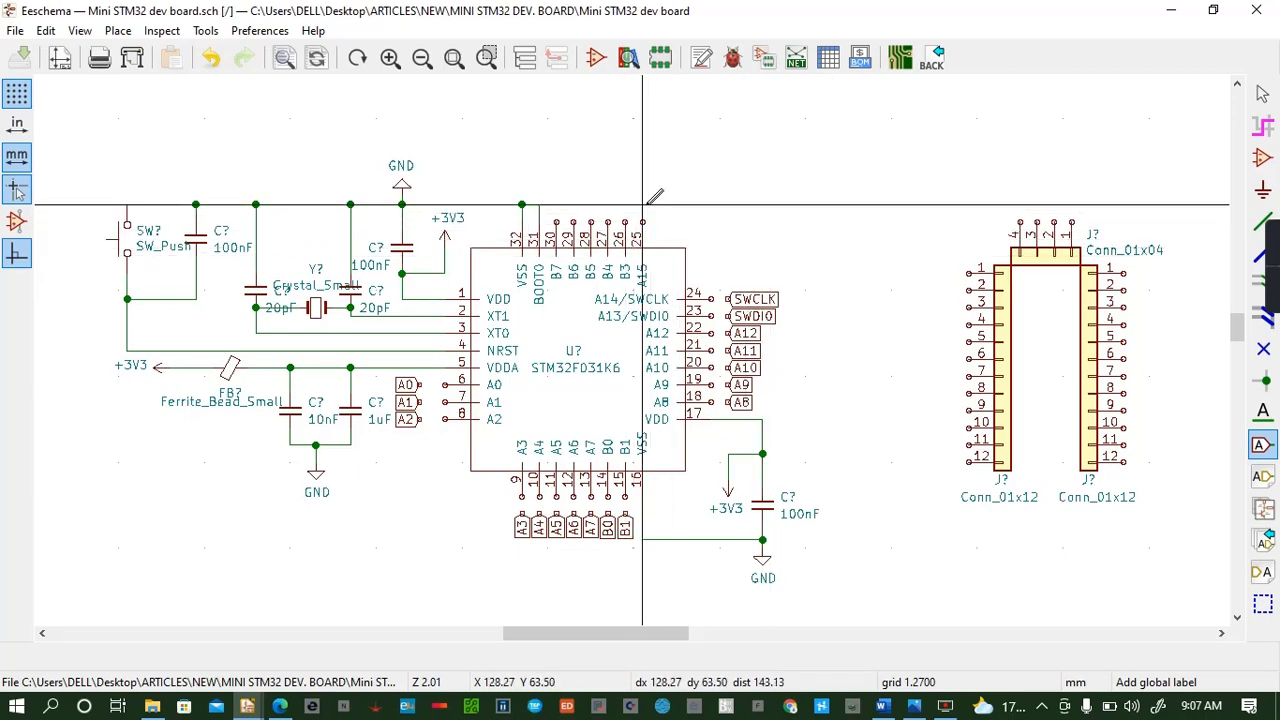
Place an input global label A15 above pin 25 (A15), rotated vertically with its connection point facing the pin
click(643, 205)
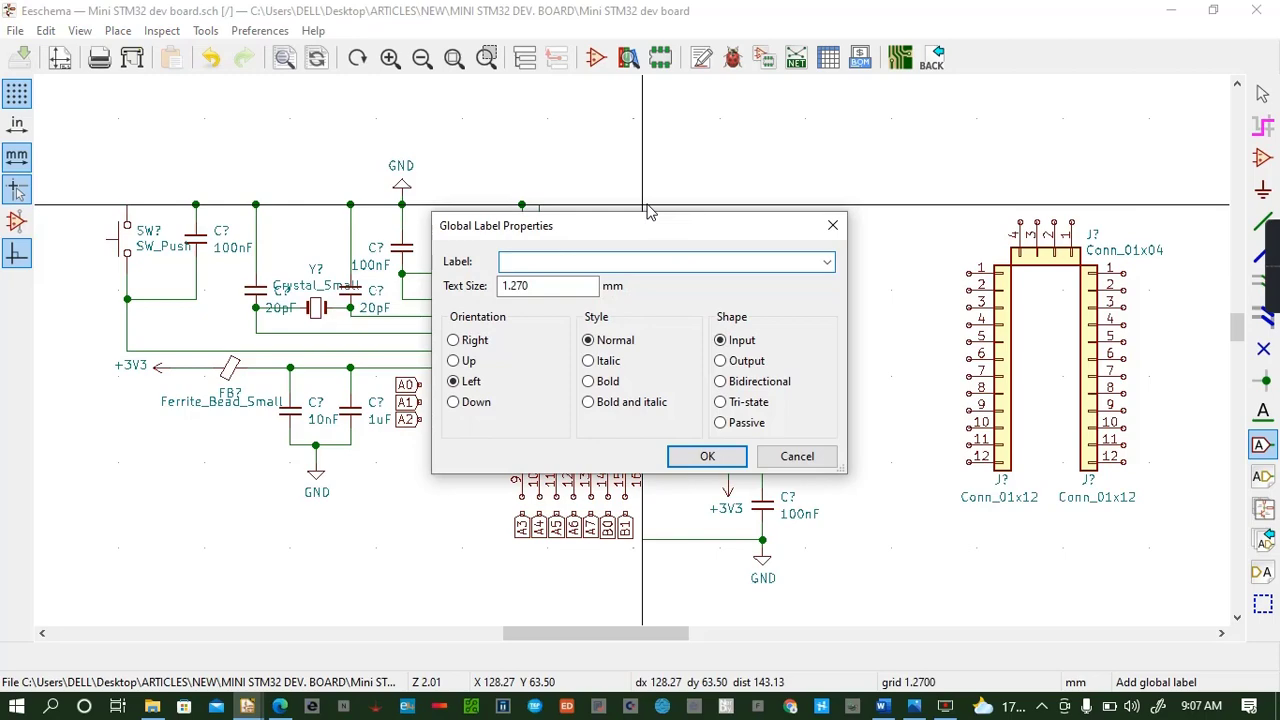
text(A15)
click(707, 456)
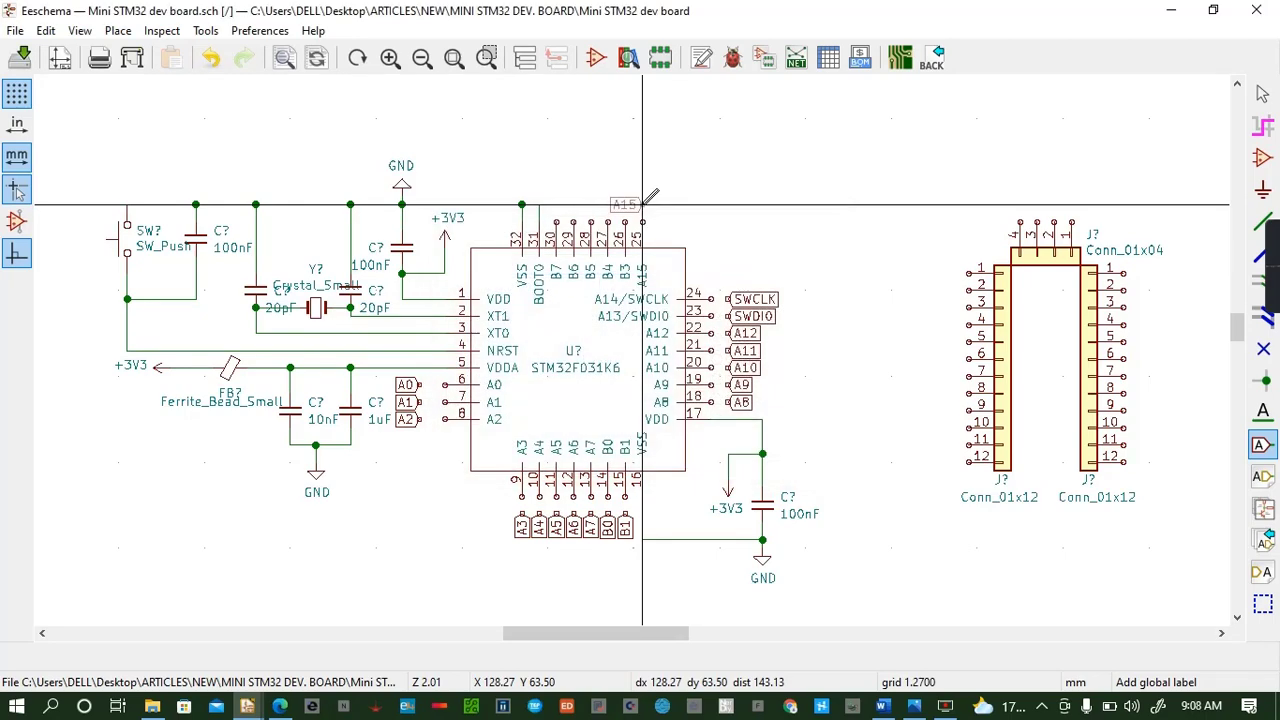
key(r)
click(642, 205)
Place a vertically rotated input global label B3 above pin 26 (B3), next to label A15
click(625, 208)
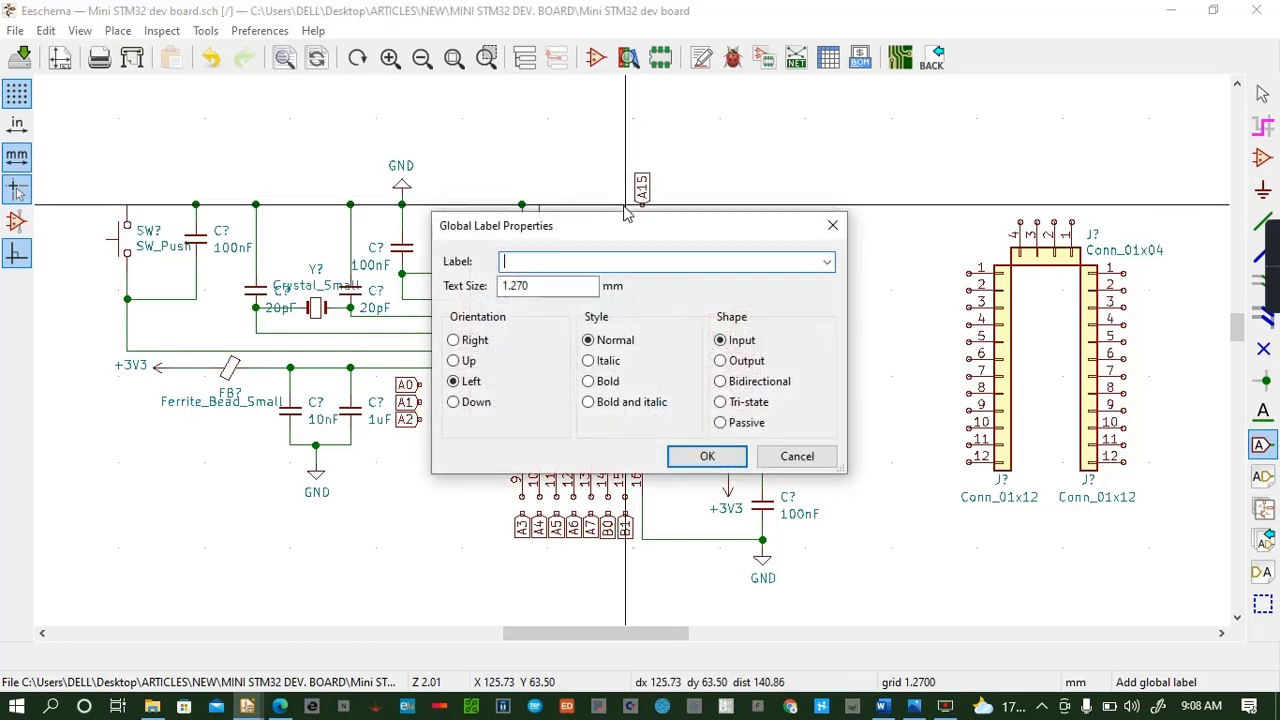
text(B3)
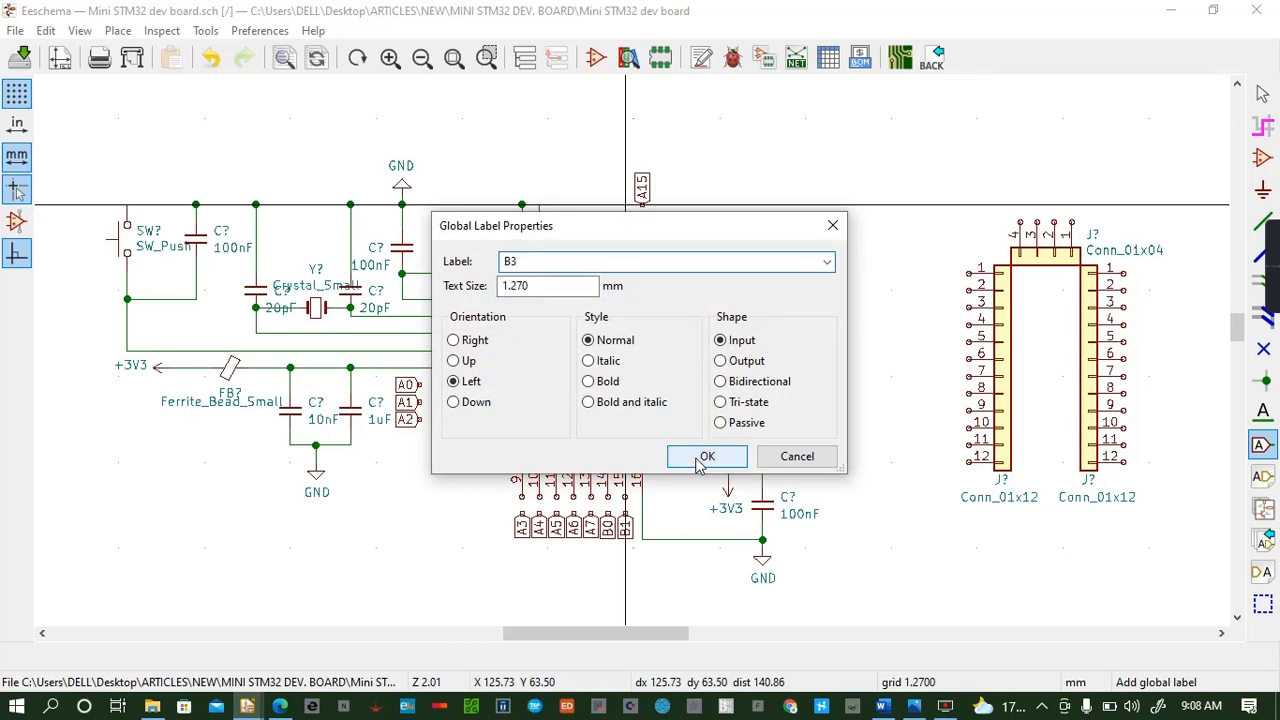
key(Return)
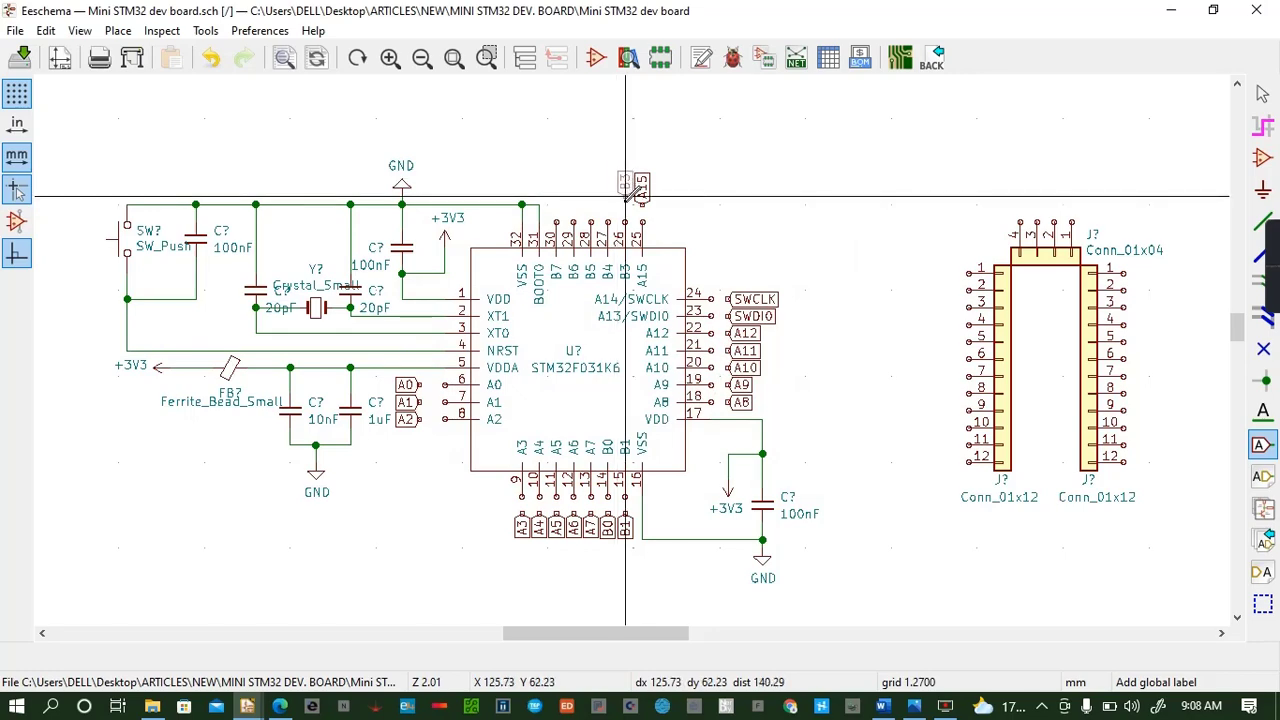
click(627, 194)
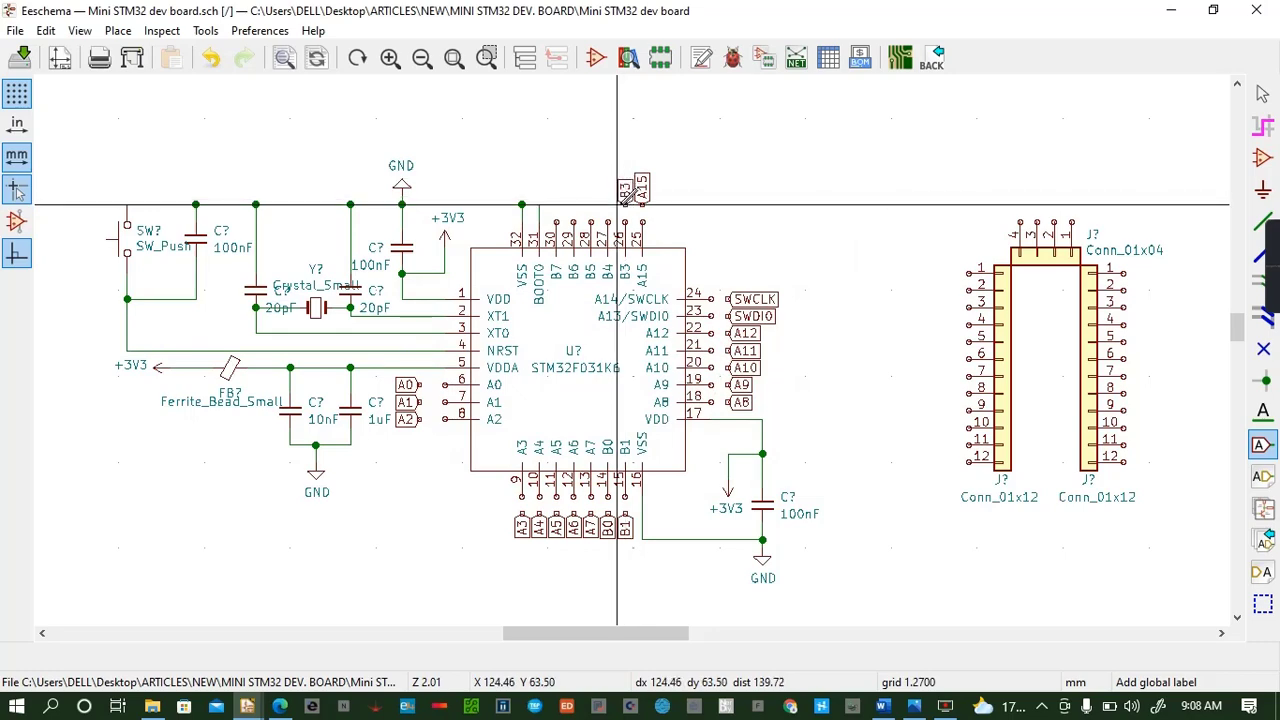
Place a vertically rotated input global label B4 above pin 27 (B4), next to label B3
click(612, 206)
text(B)
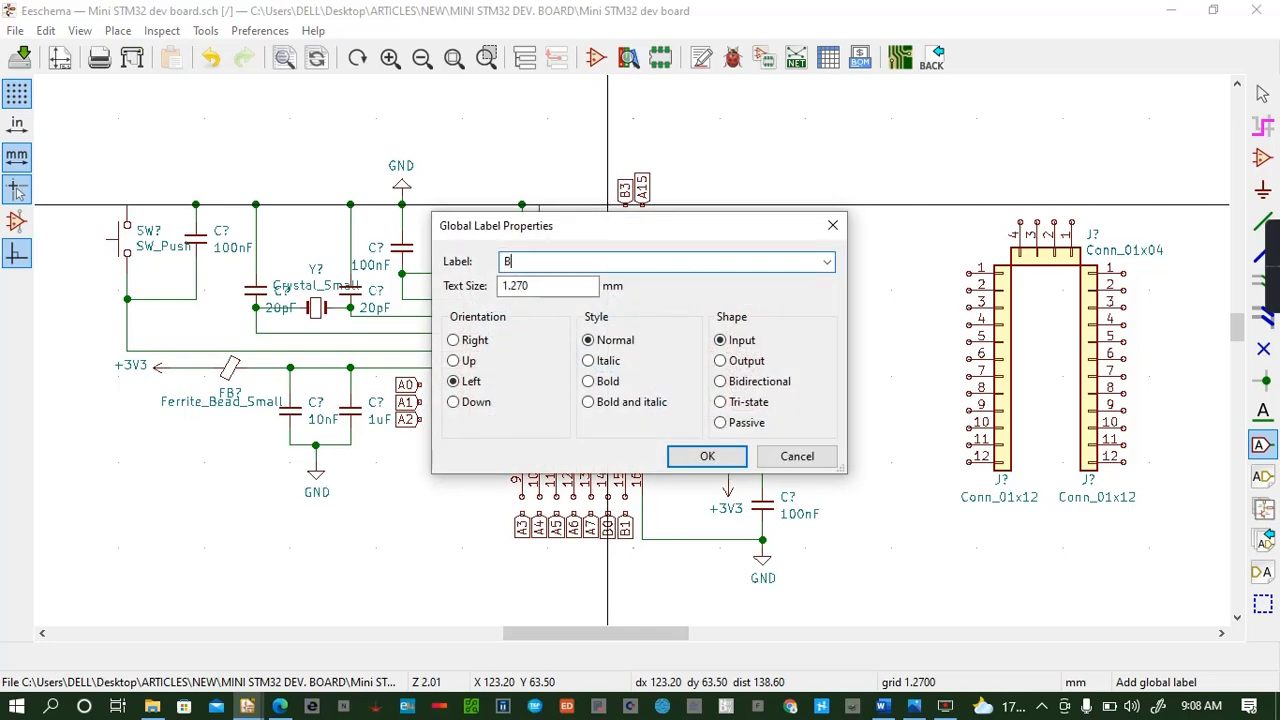
text(4)
key(Return)
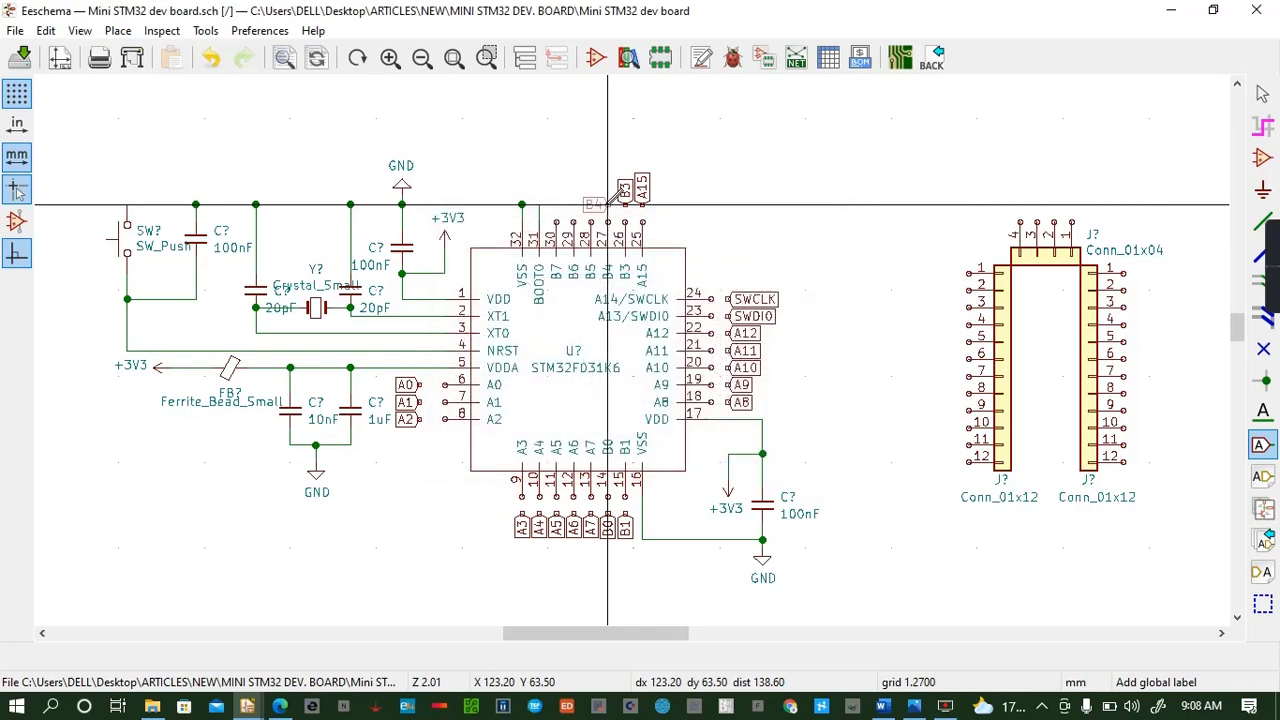
key(r)
click(607, 205)
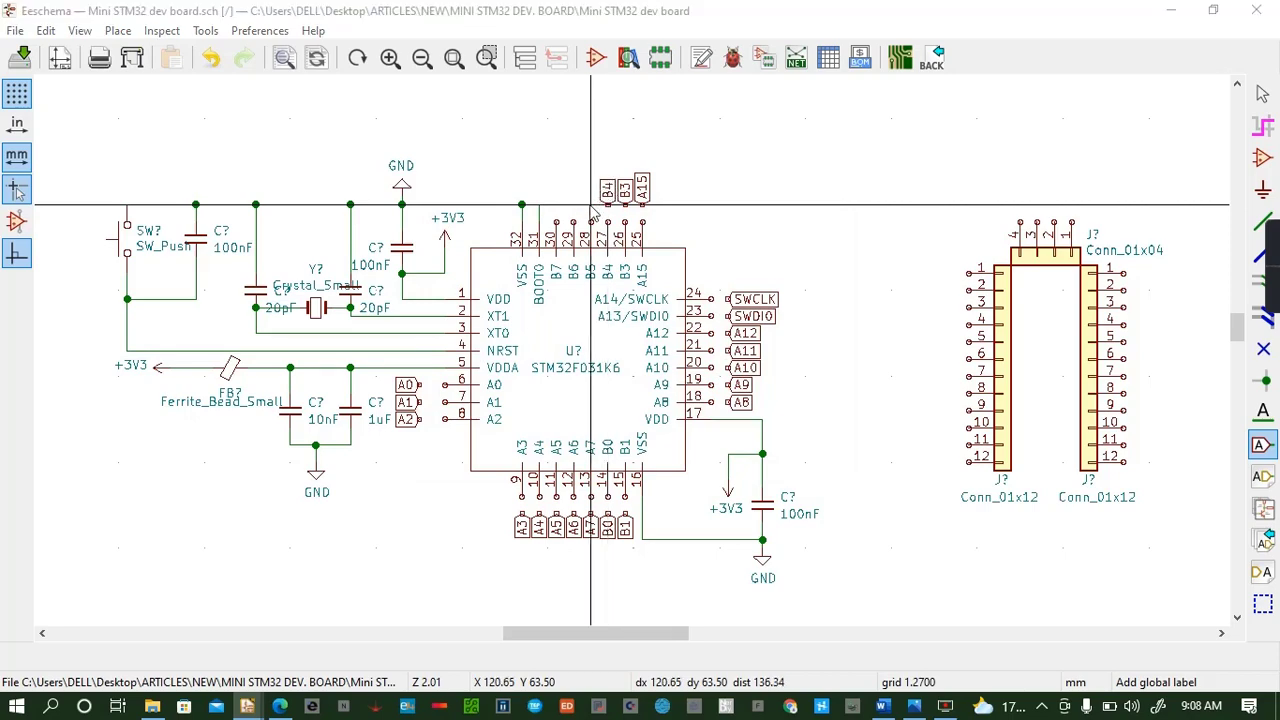
Place a vertically rotated input global label B5 above pin 28 (B5), next to label B4
click(590, 207)
text(B)
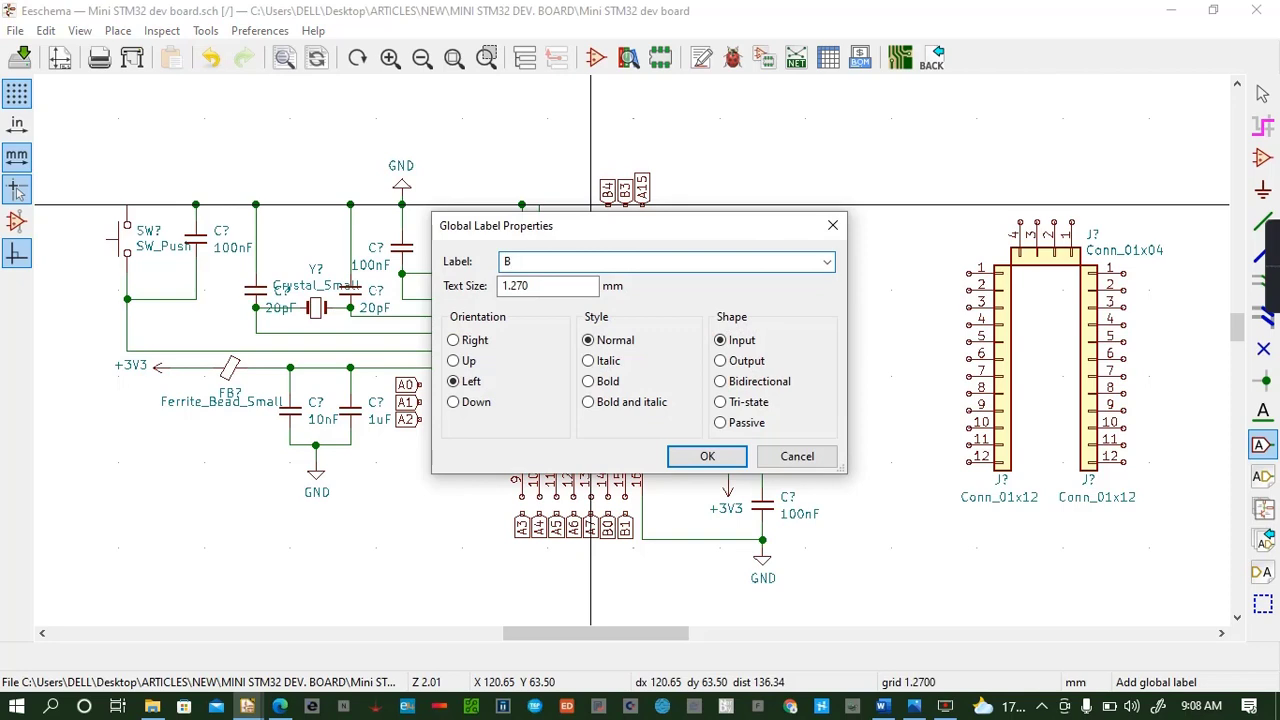
text(5)
key(Return)
key(r)
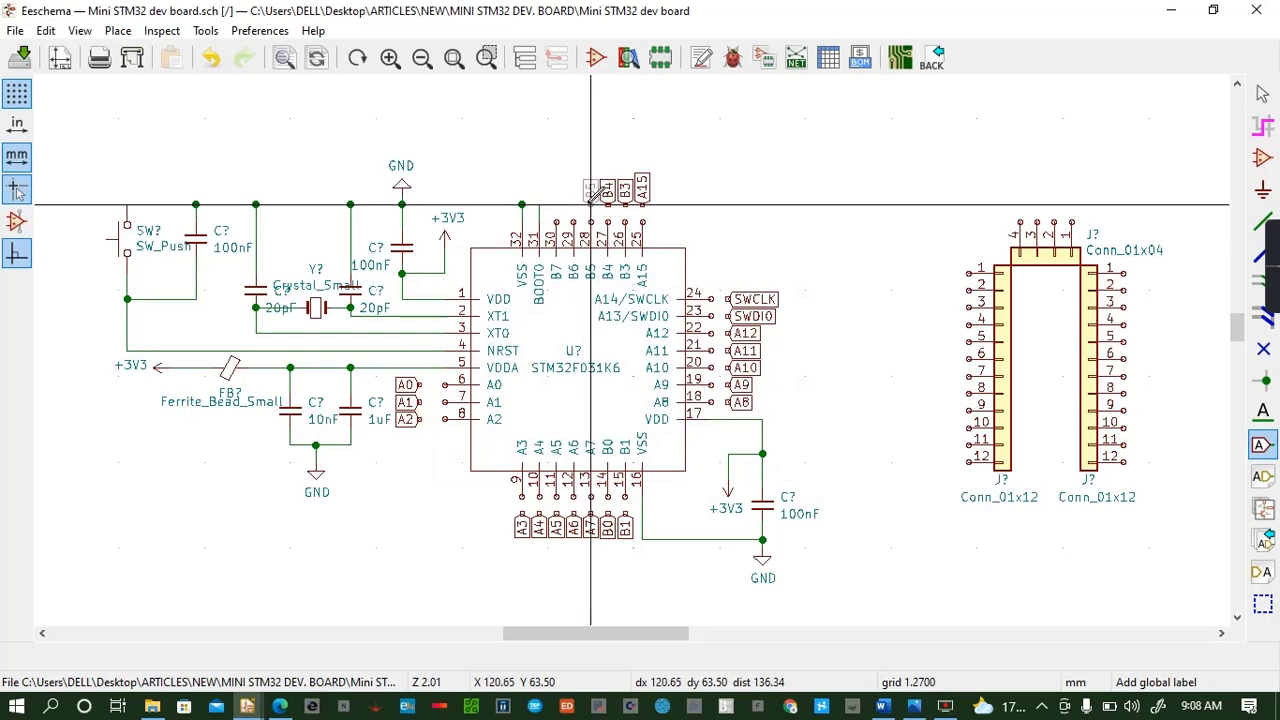
click(590, 205)
Place a vertically rotated input global label B6 above pin 29 (B6), next to label B5
click(566, 205)
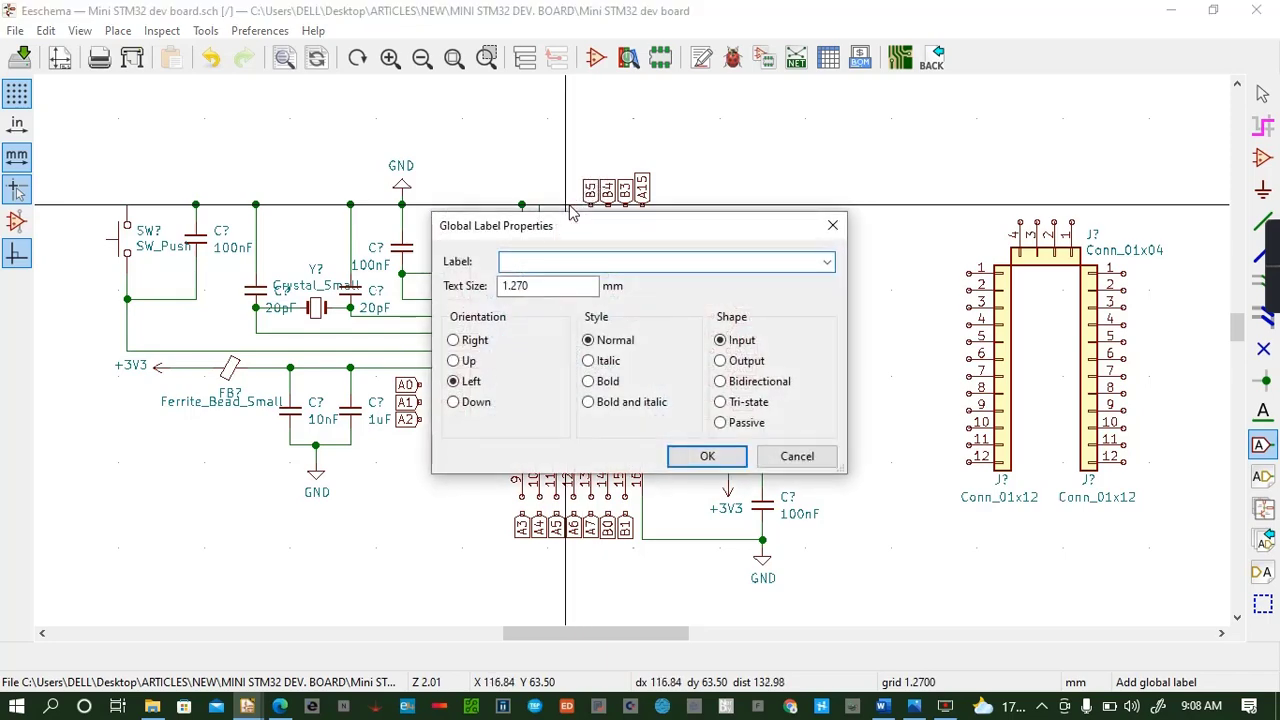
text(B6)
key(Return)
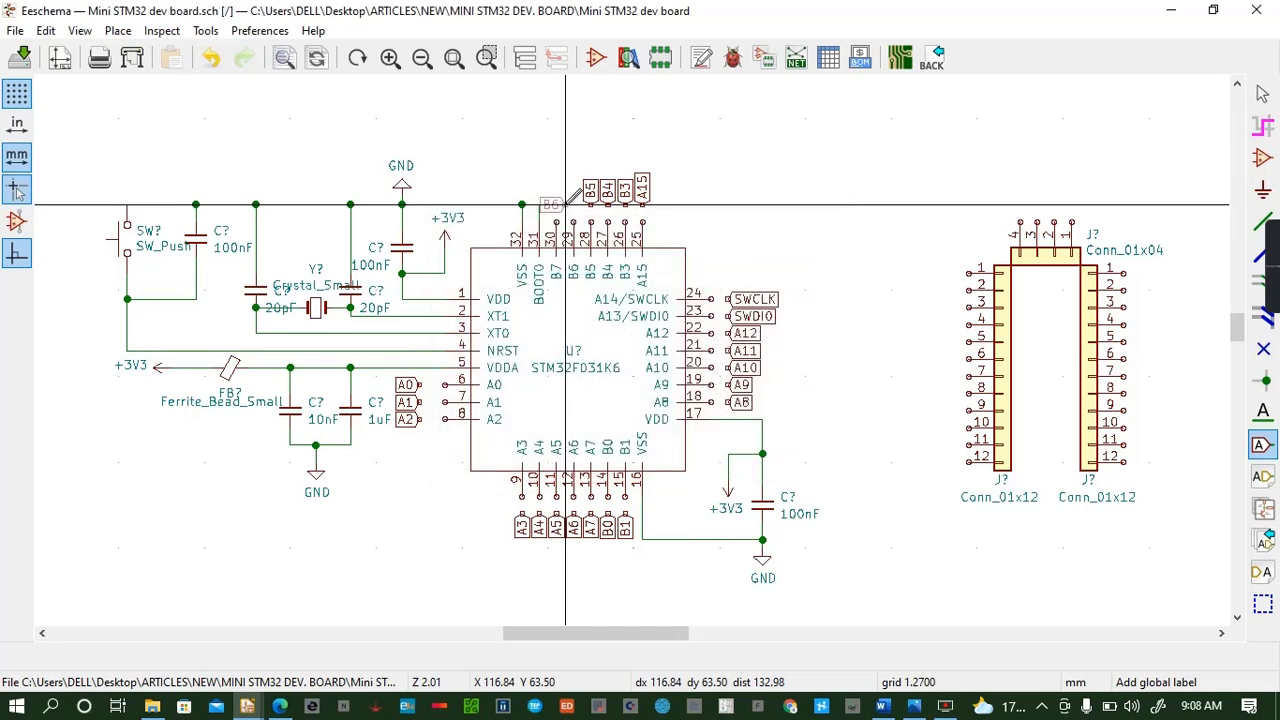
key(r)
click(574, 205)
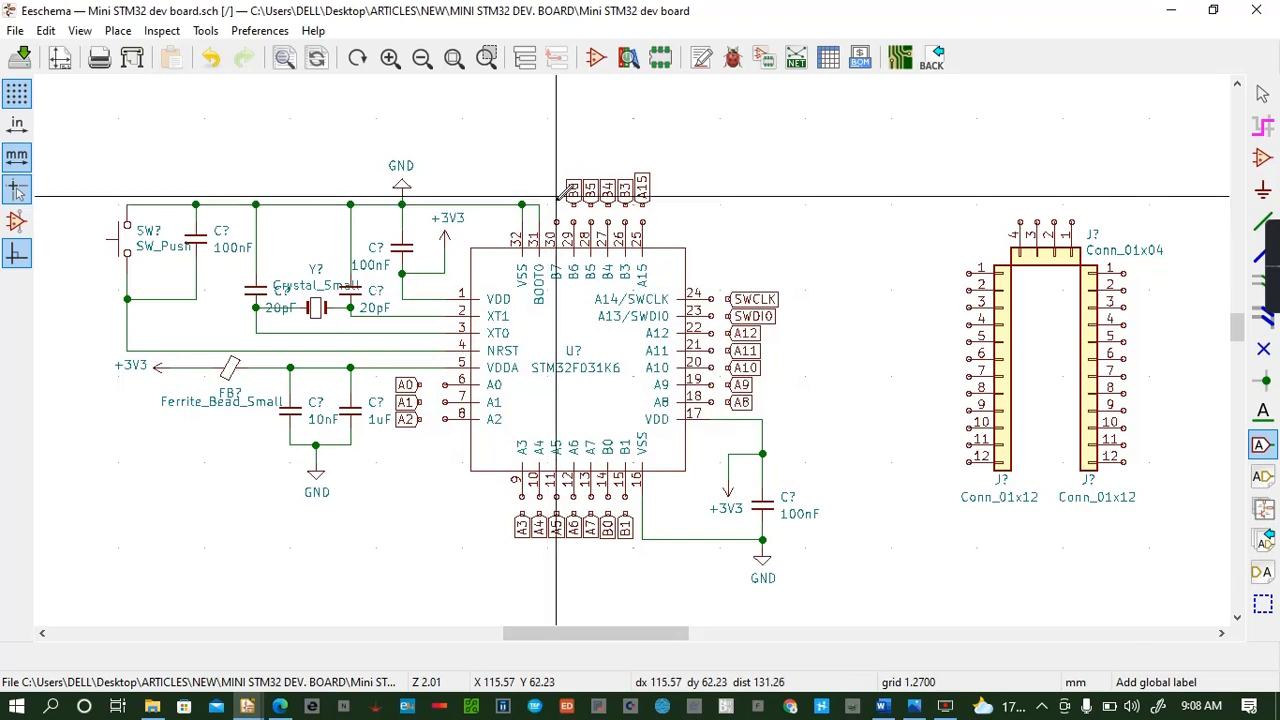
Place a vertically rotated input global label B7 above pin 30 (B7), aligned with label B6, and save the schematic
click(557, 197)
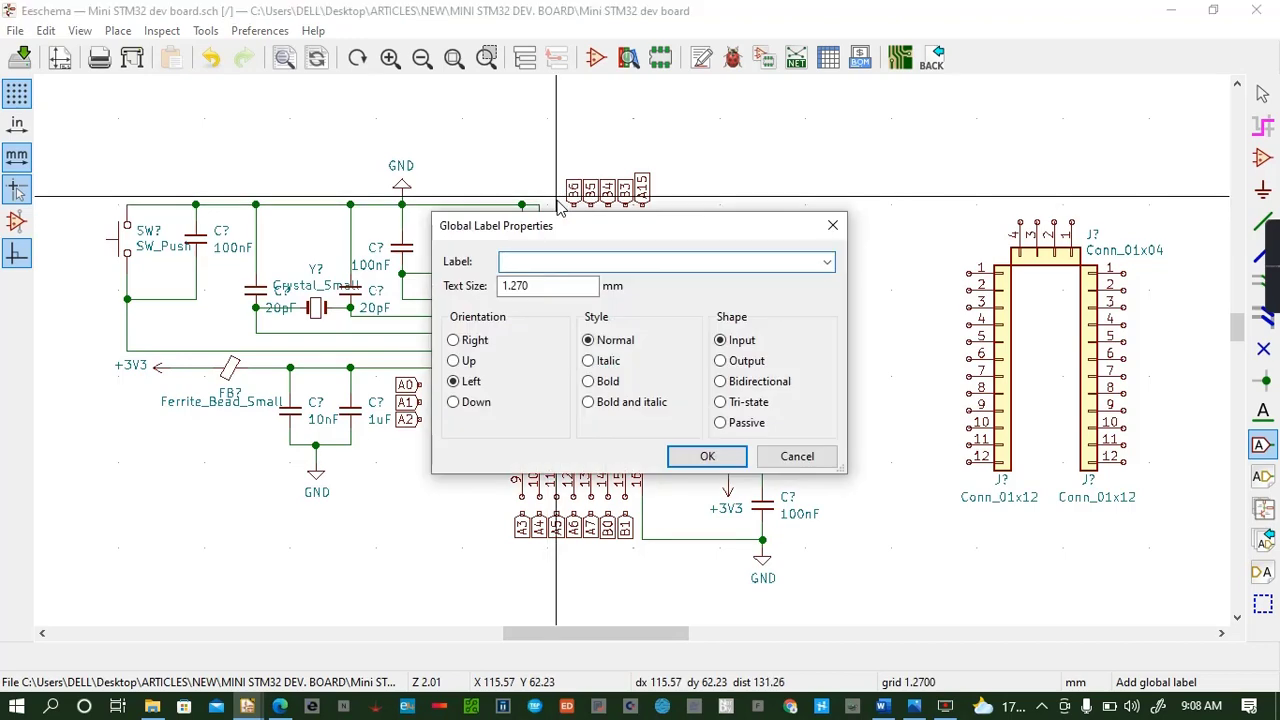
text(B7)
key(Return)
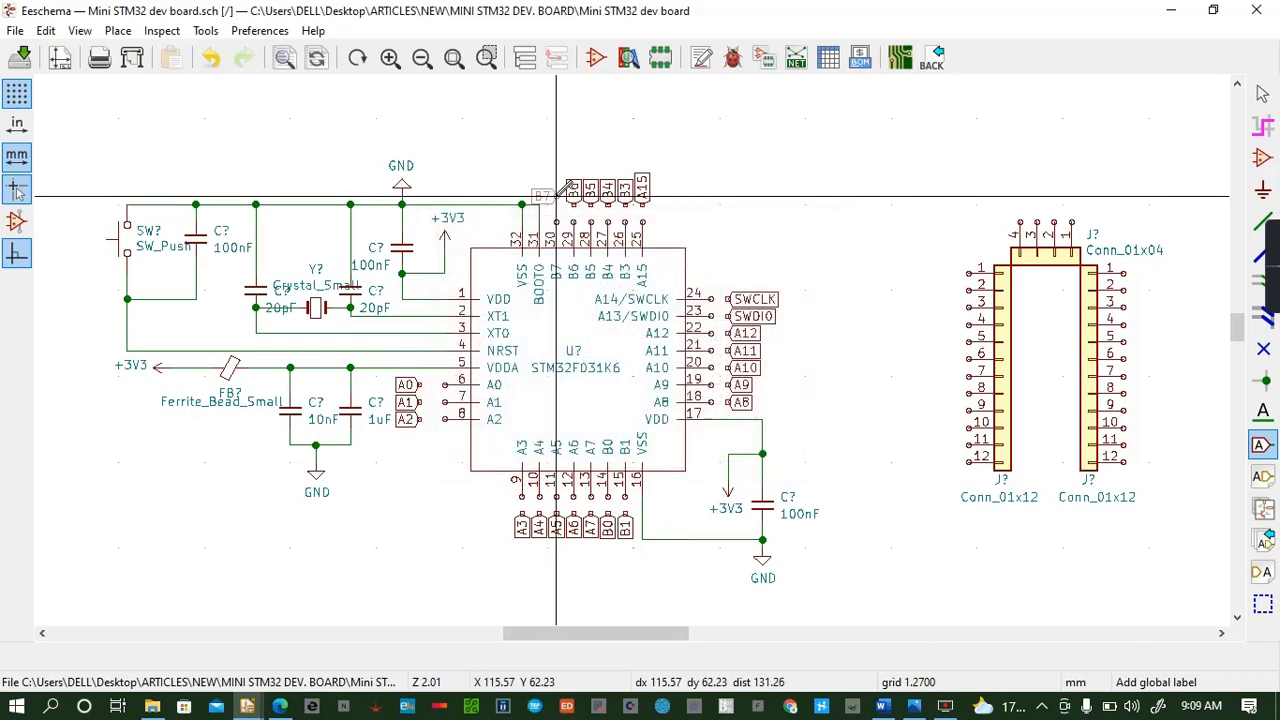
key(r)
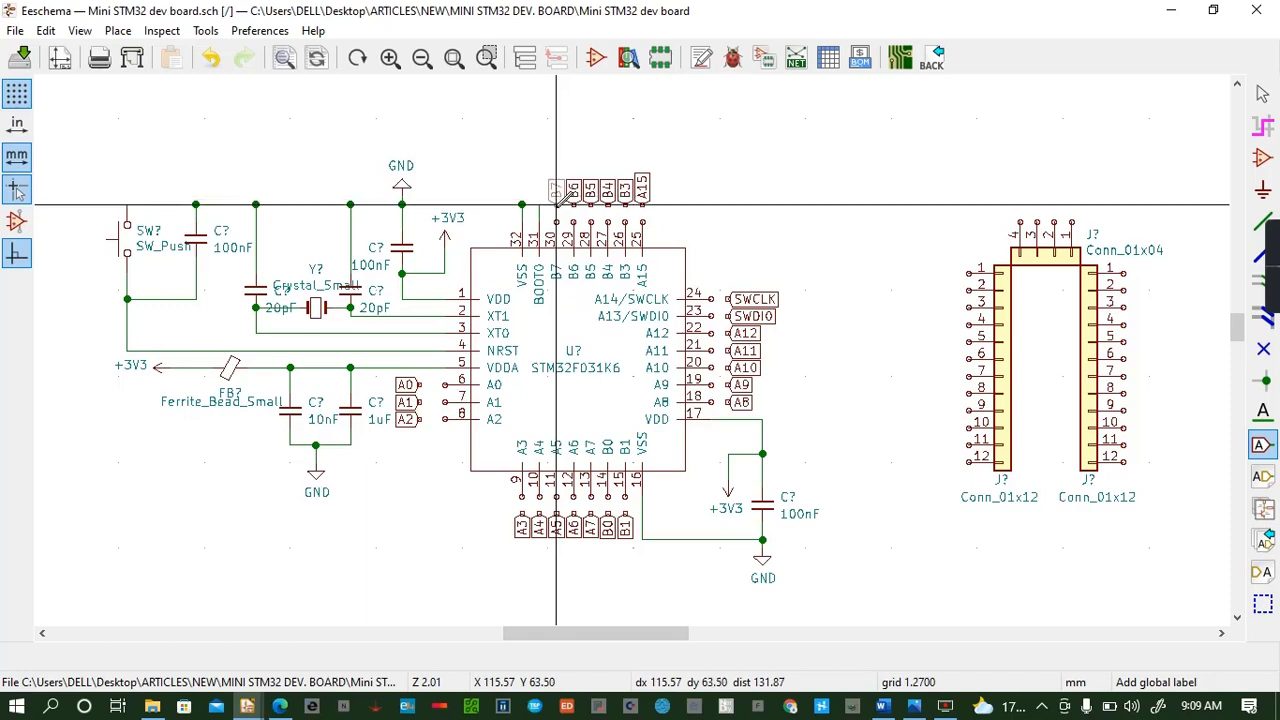
click(557, 197)
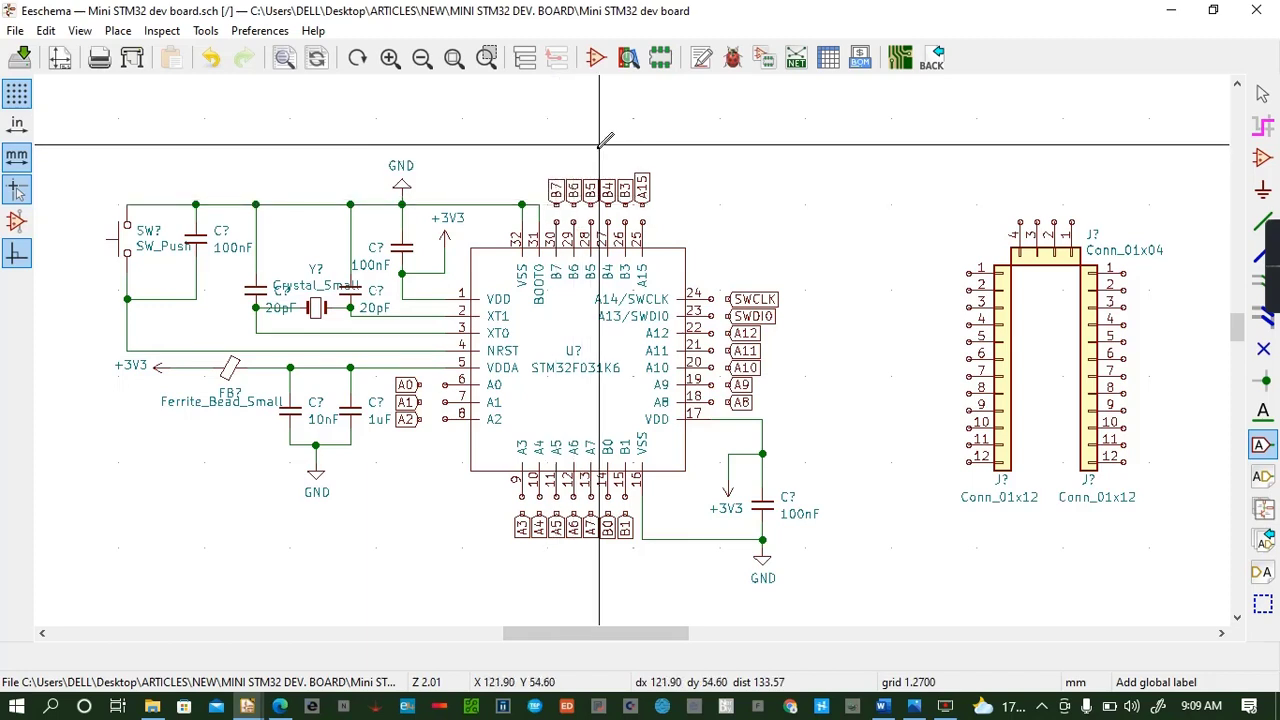
key(ctrl+s)
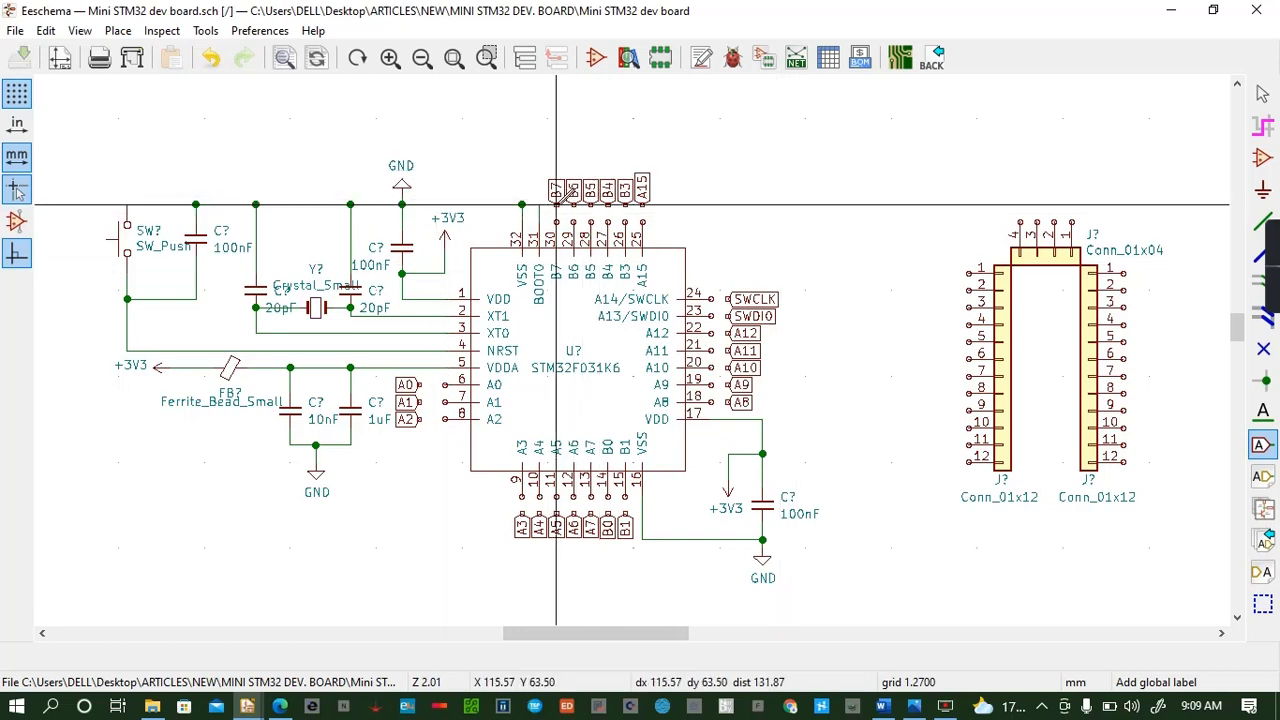
Wire every global label around the STM32F031K6 to its facing pin and save the schematic
key(w)
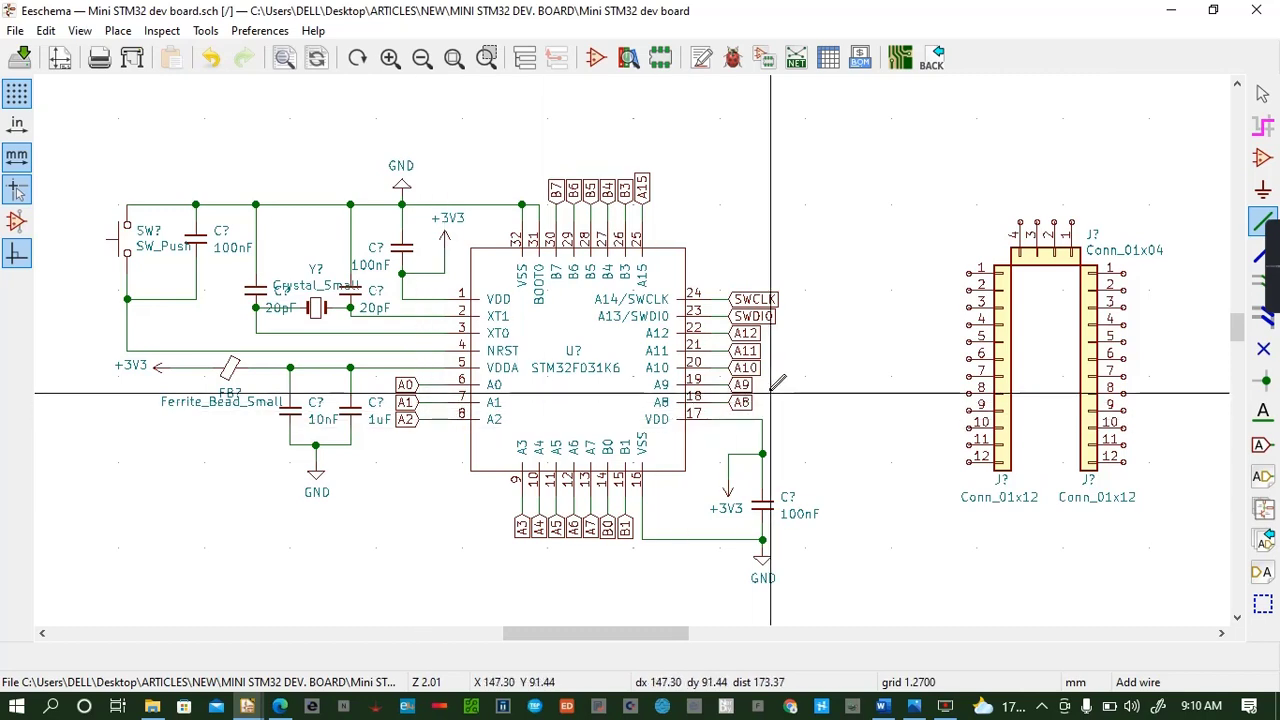
key(ctrl+s)
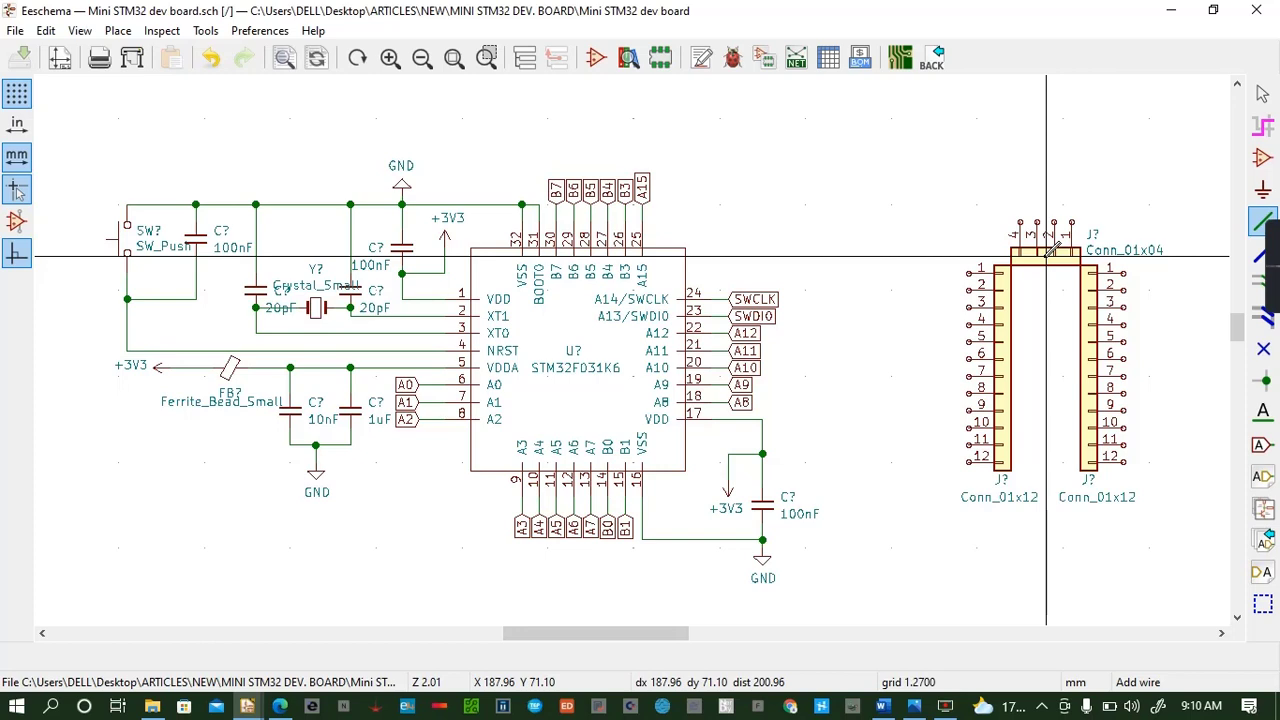
Mirror the Conn_01x04 header to reverse its pin order, realign it across the tops of the two 12-pin connectors, and save
key(x)
key(x)
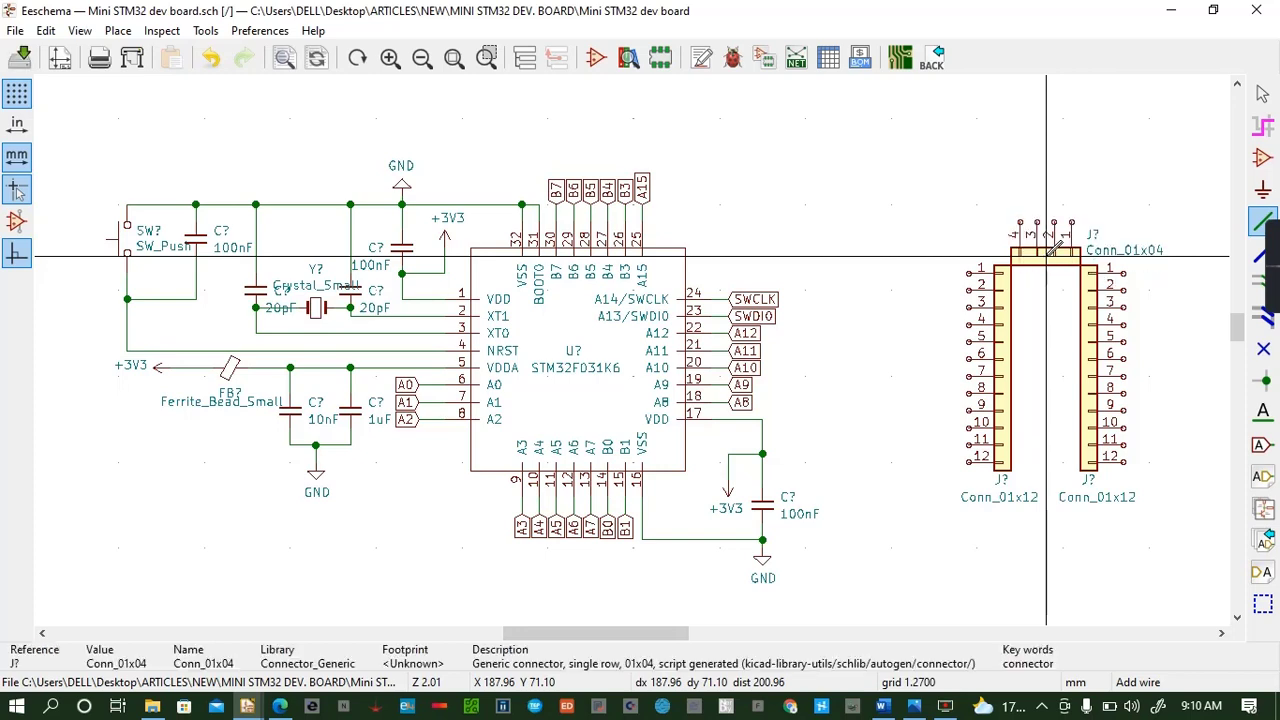
key(y)
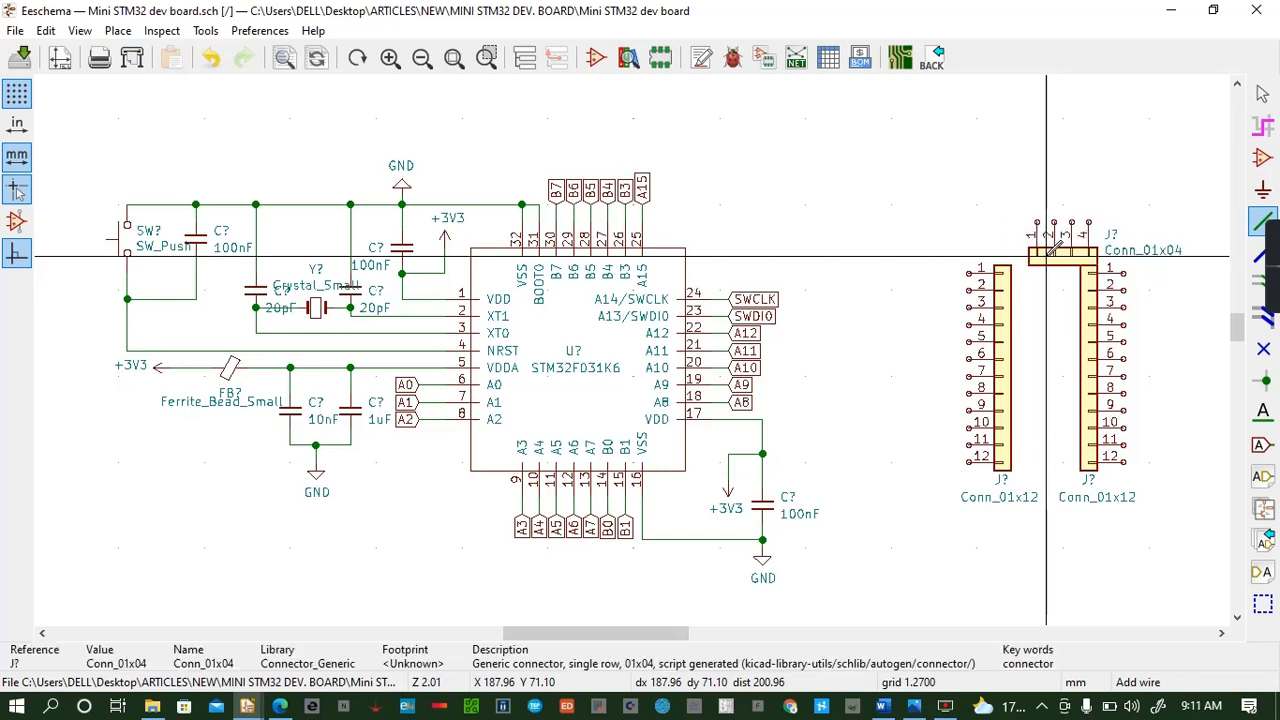
click(1052, 250)
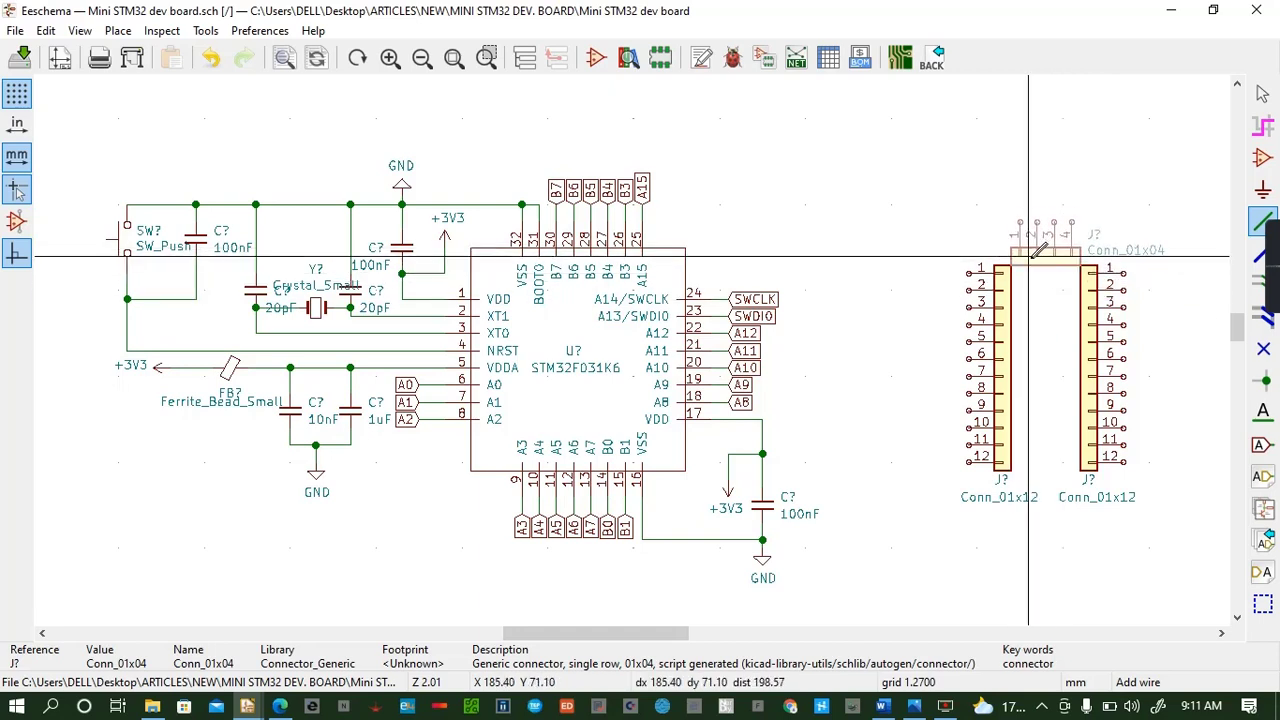
click(1028, 258)
key(ctrl+s)
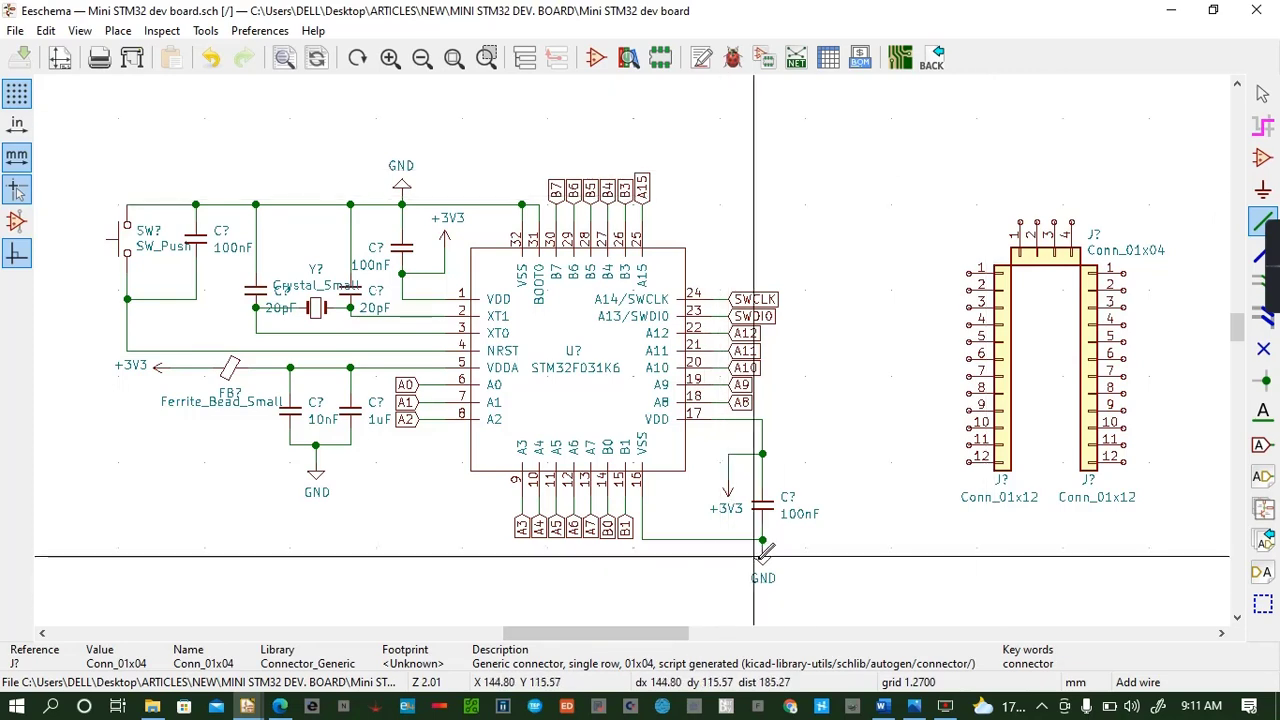
Copy the GND symbol, rotate it to point left beside the Conn_01x04 header, and wire it to header pin 1
key(c)
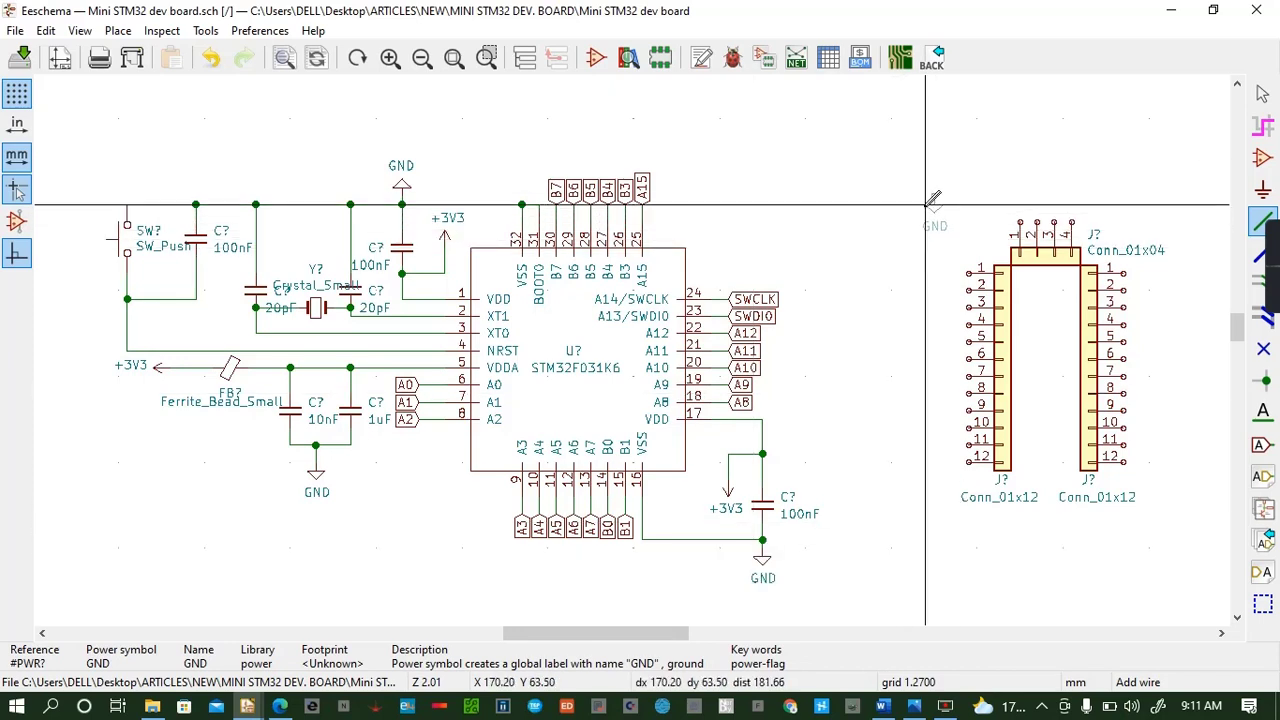
key(r)
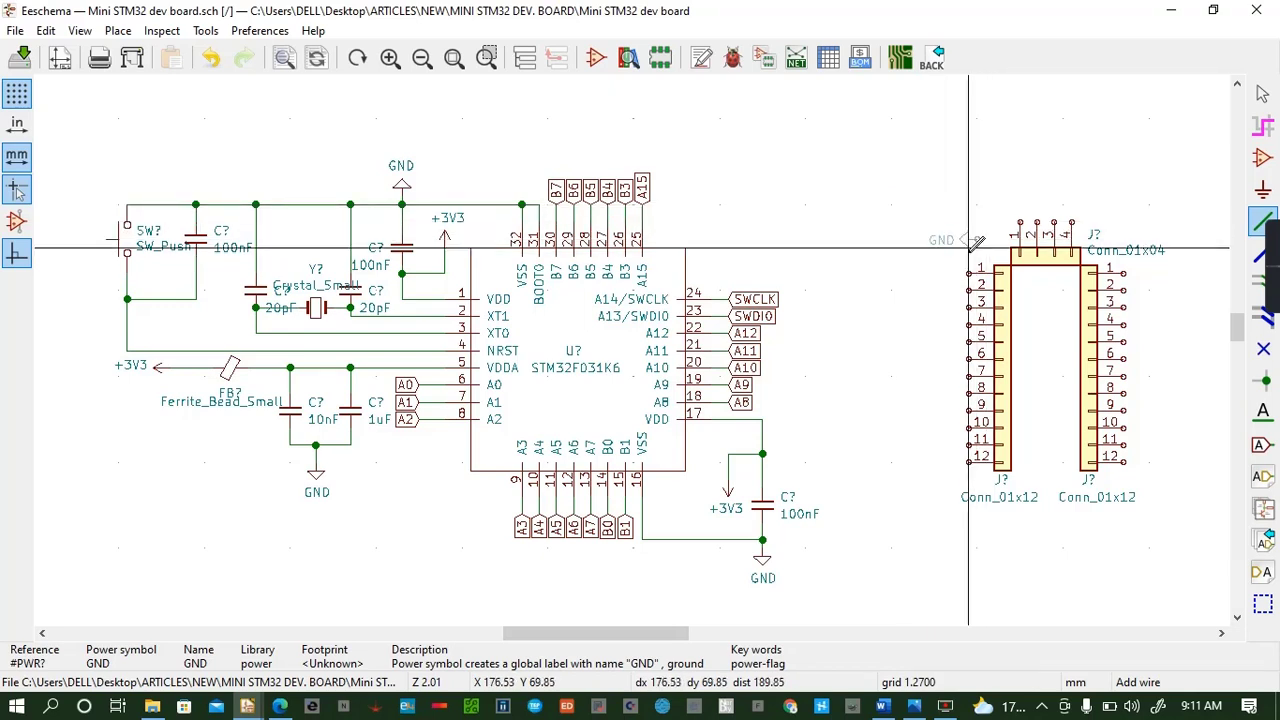
click(986, 205)
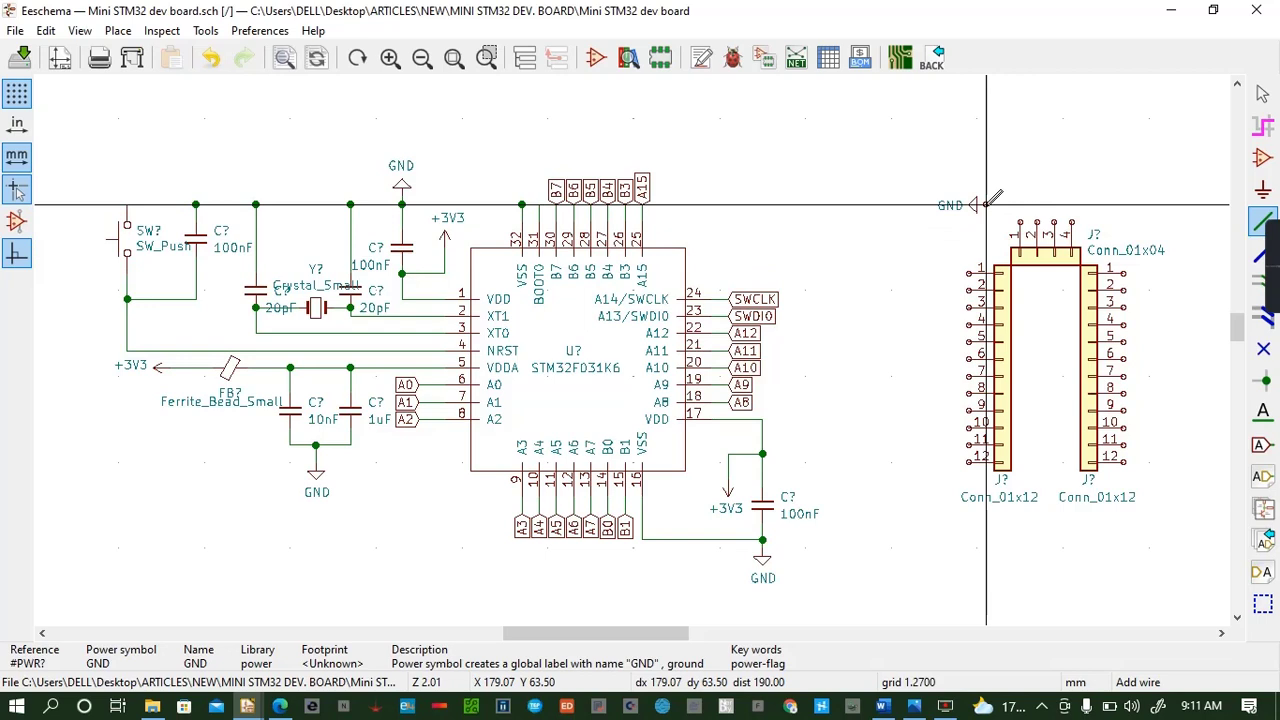
click(986, 205)
click(1020, 232)
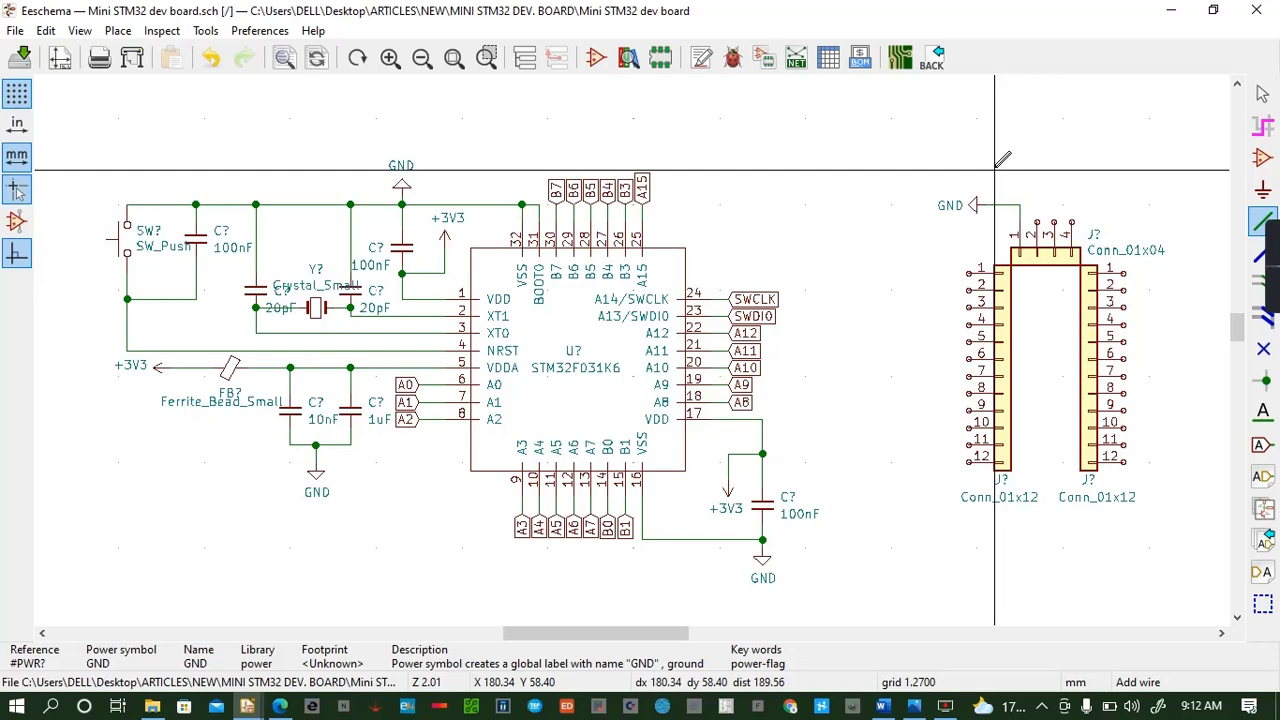
Add a VPP power symbol above the Conn_01x04 header, wire it to header pin 2, and save the schematic
key(a)
click(995, 170)
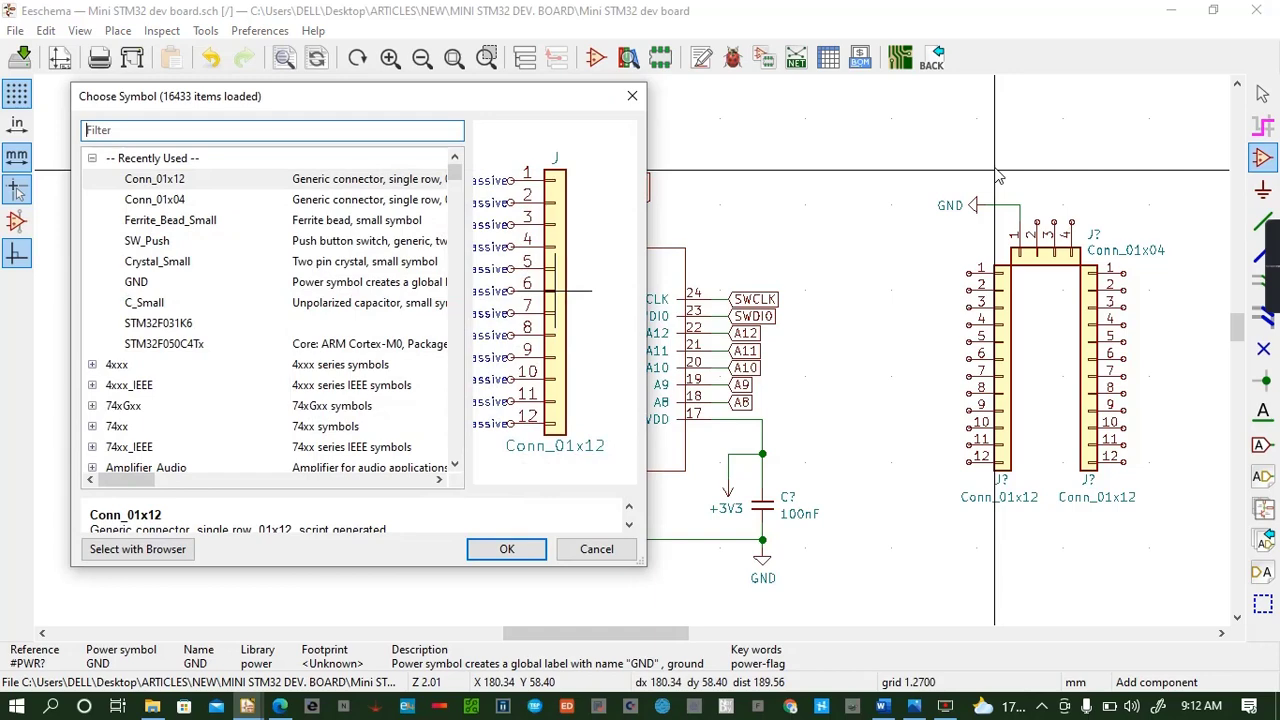
text(VPP)
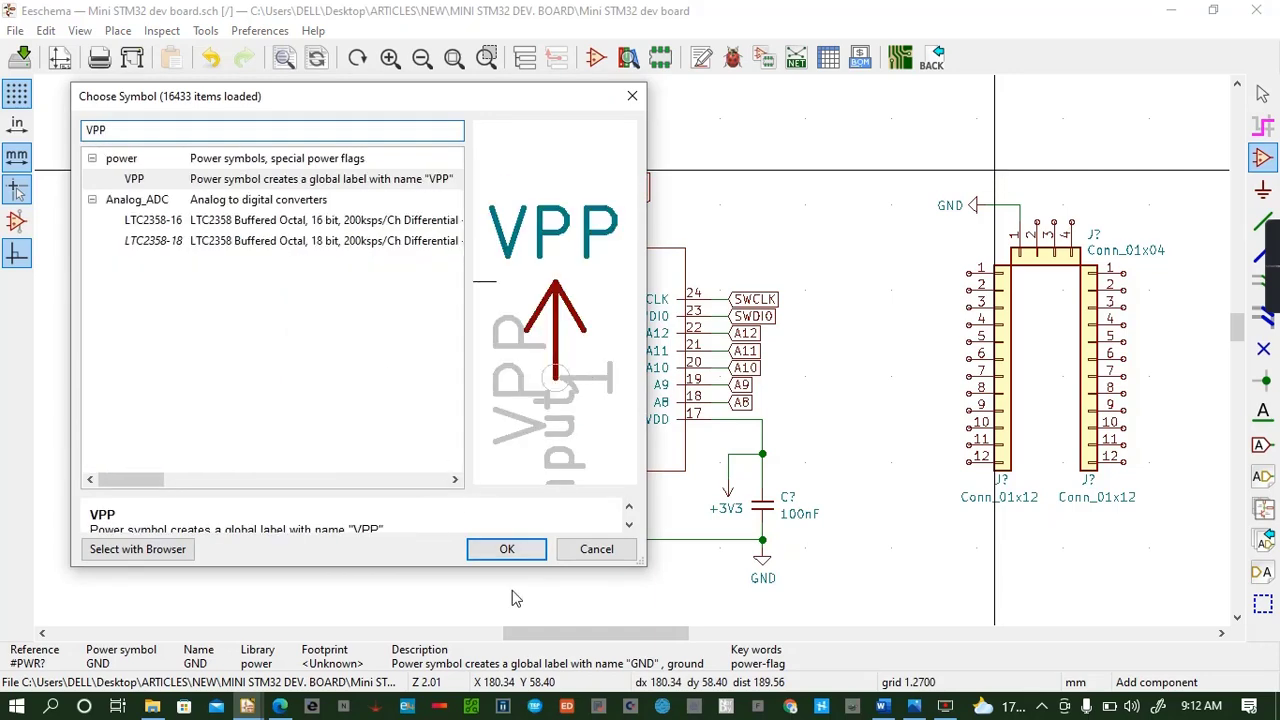
click(505, 549)
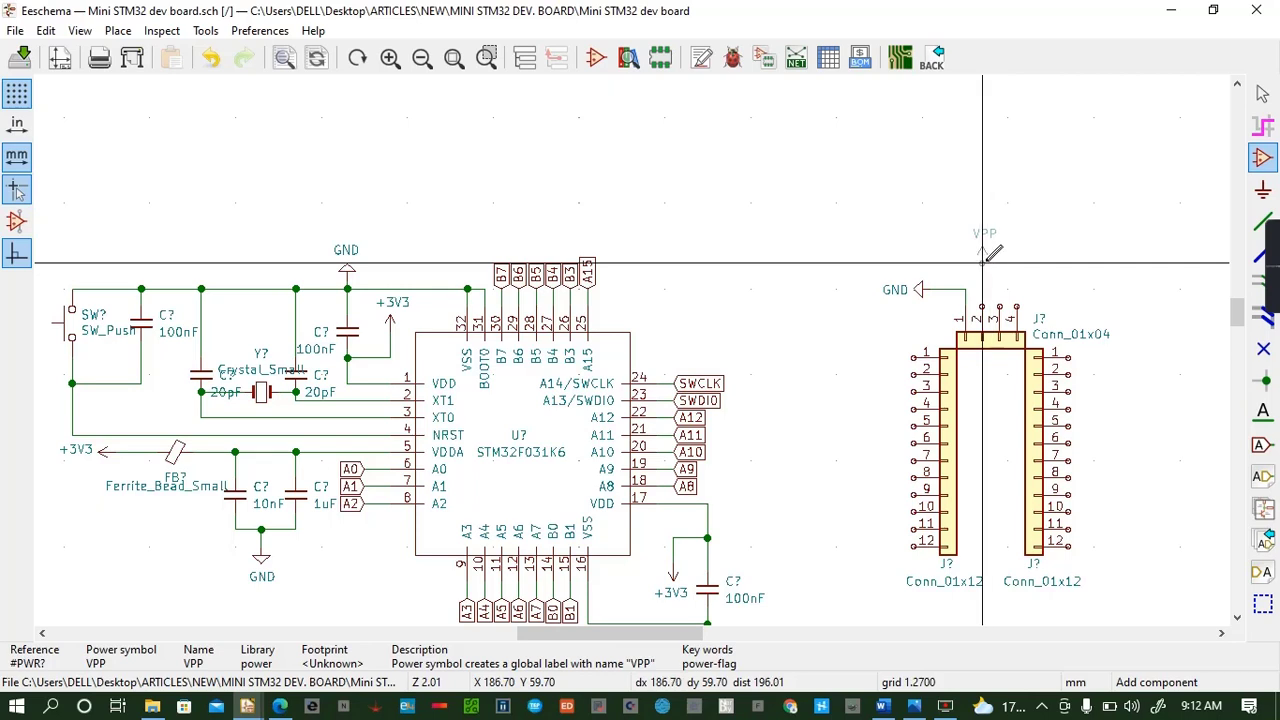
click(985, 254)
key(w)
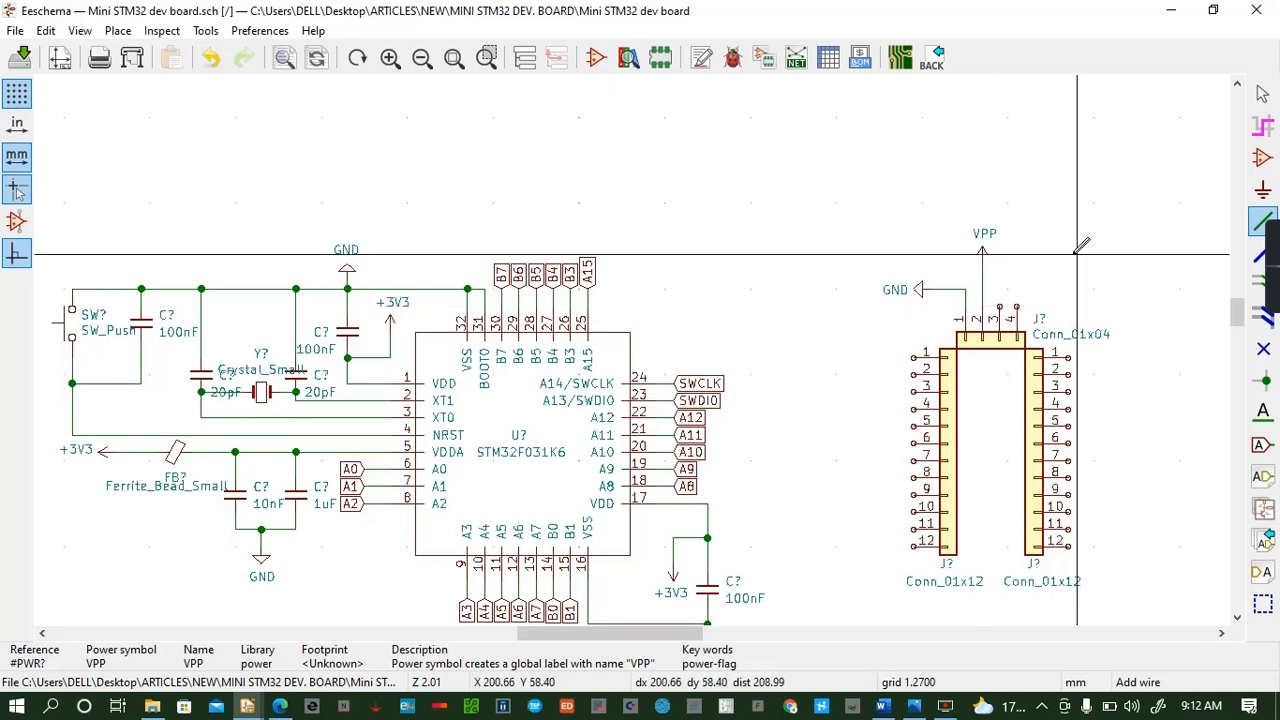
key(ctrl+s)
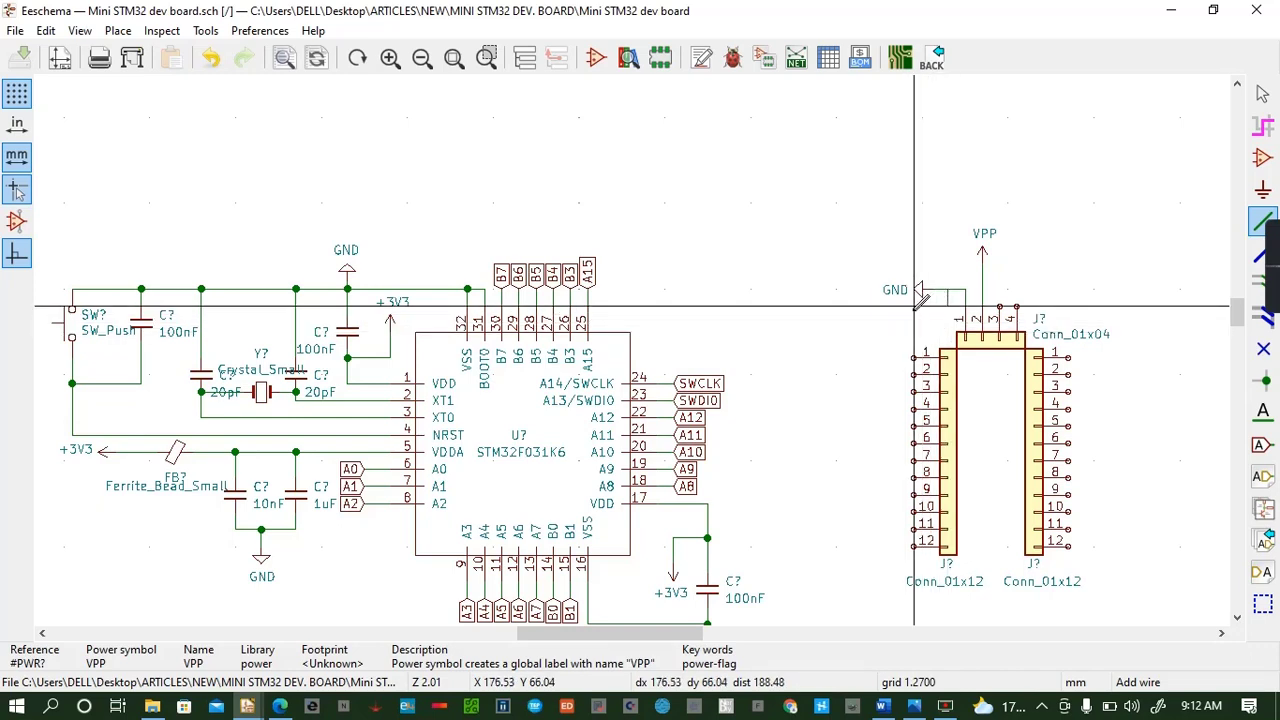
Wire pin 1 of the left-hand Conn_01x12 to the header's GND net and pin 2 to a copied +3V3 symbol
click(913, 353)
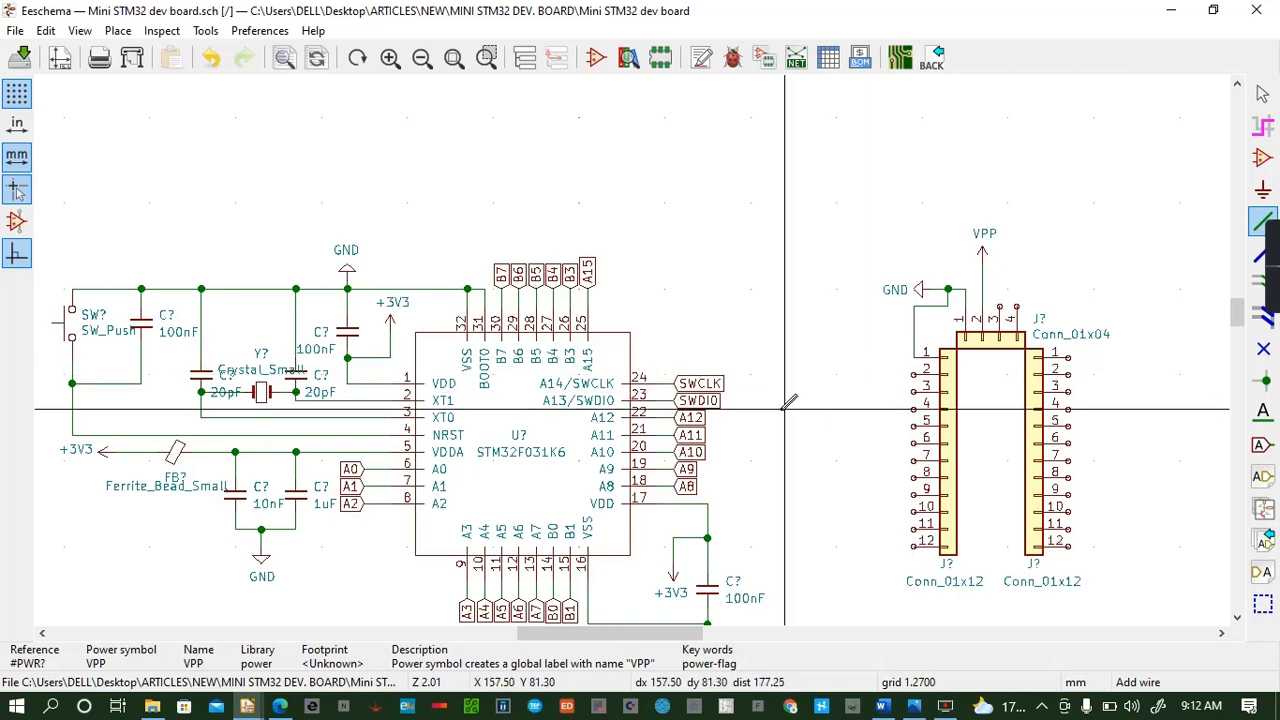
key(ctrl+s)
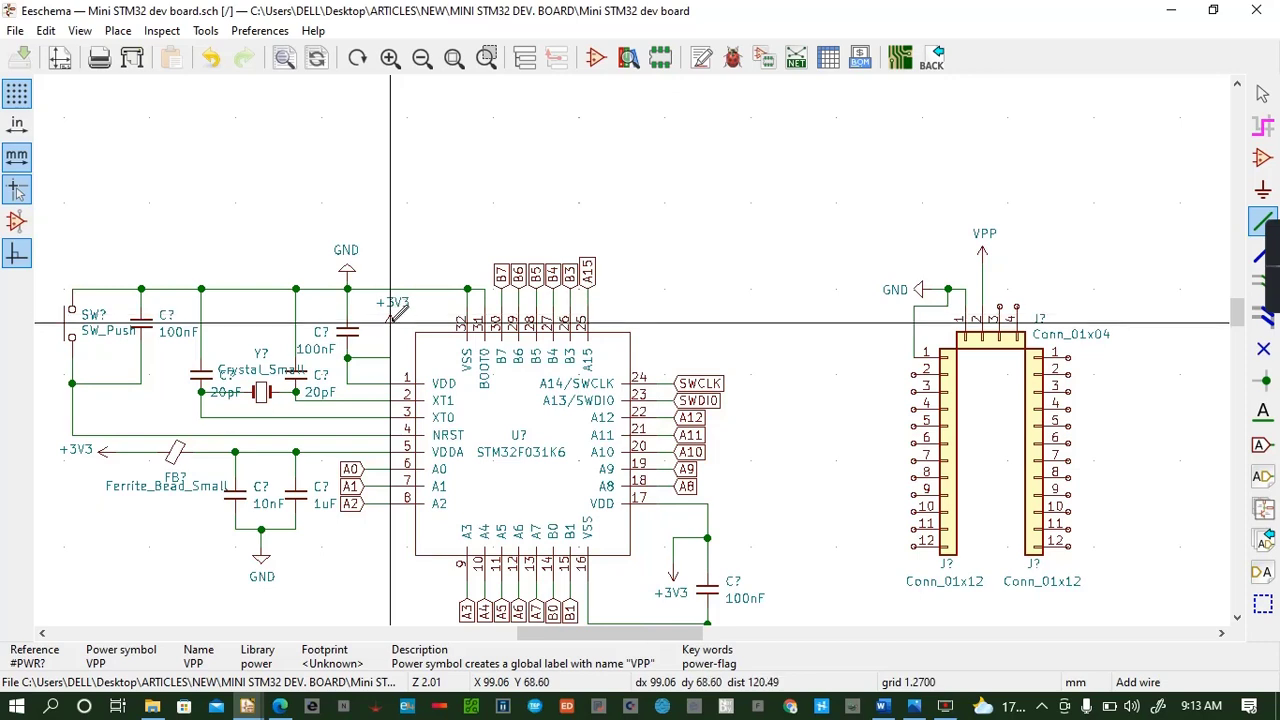
click(391, 317)
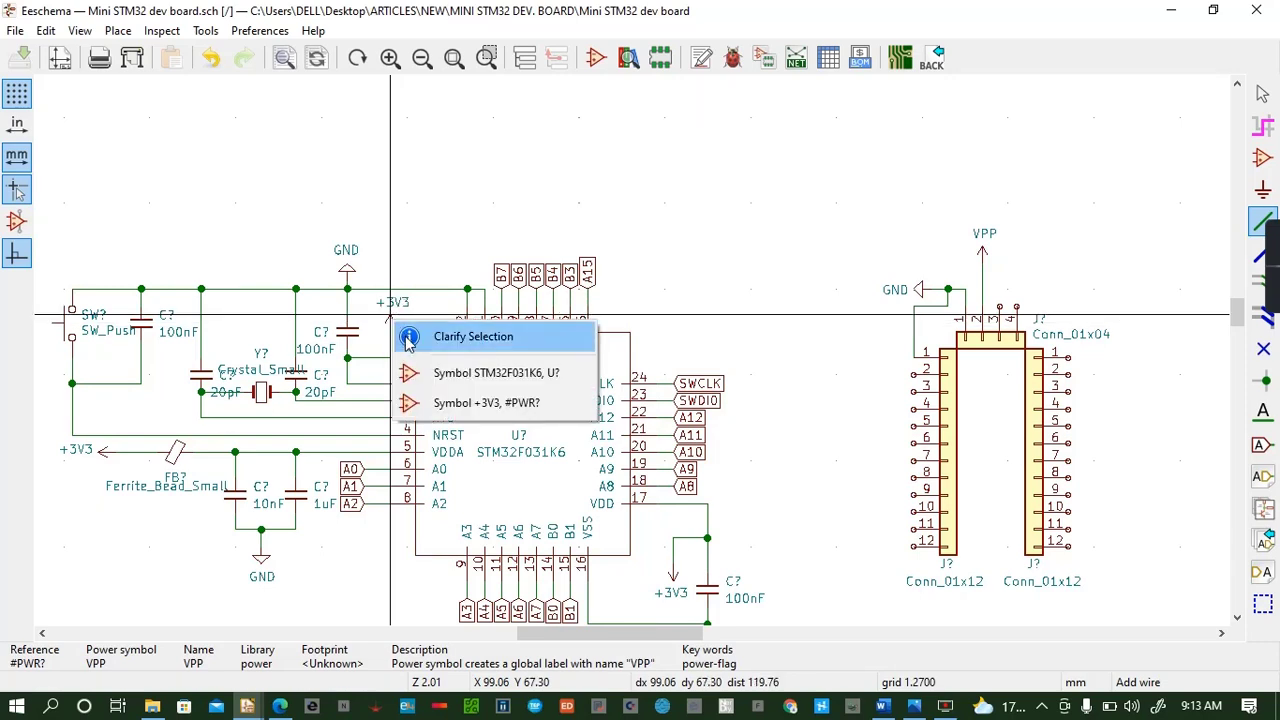
click(486, 402)
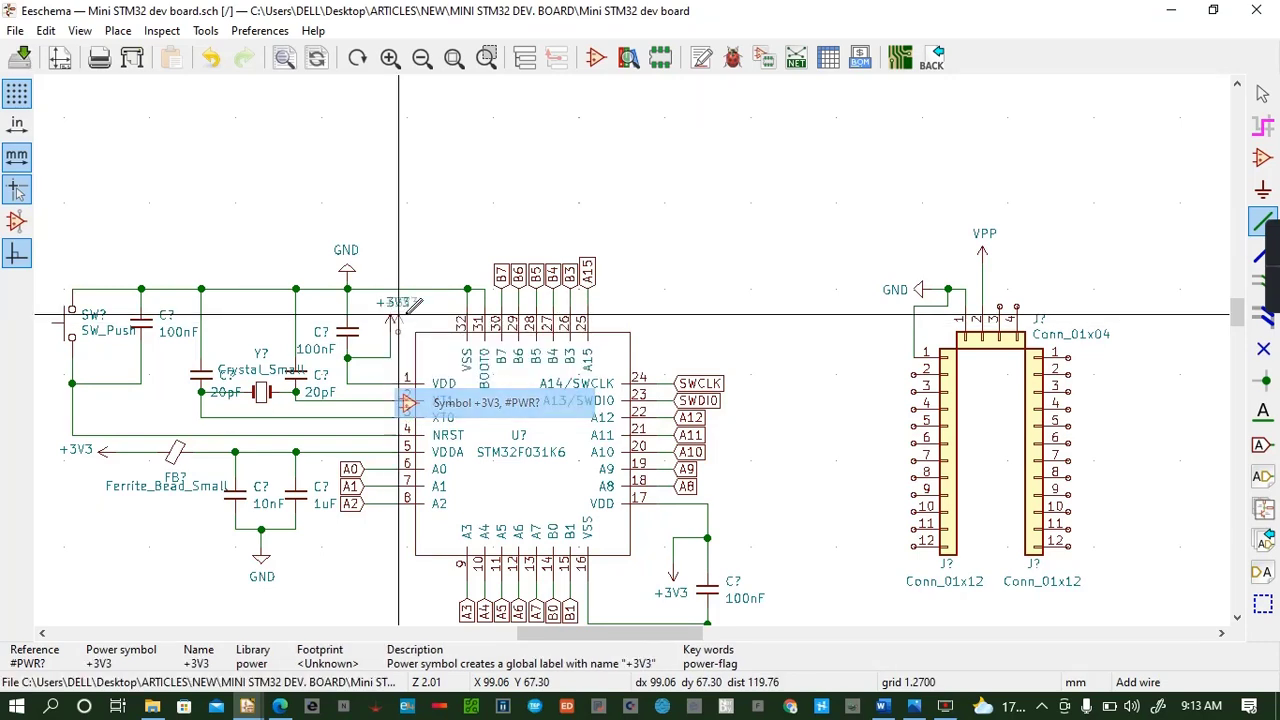
click(888, 332)
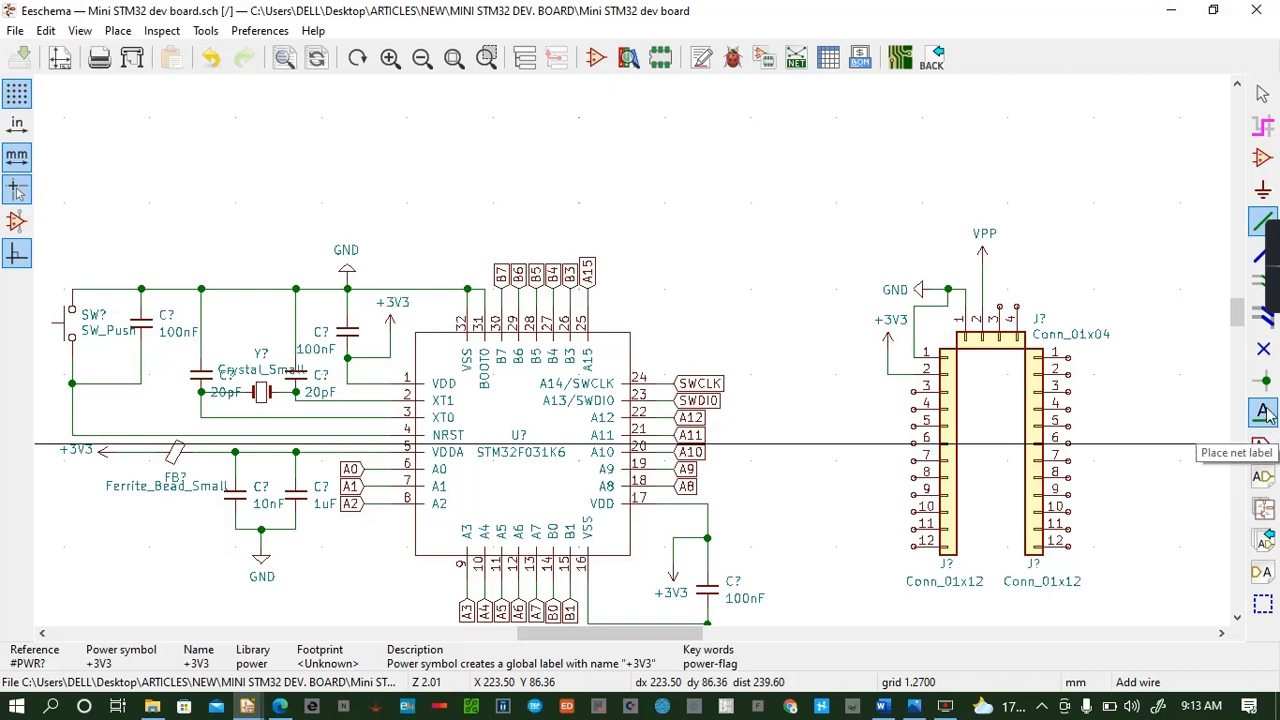
Place input global labels A0 and A1 beside pins 3 and 4 of the left-hand Conn_01x12
click(1263, 445)
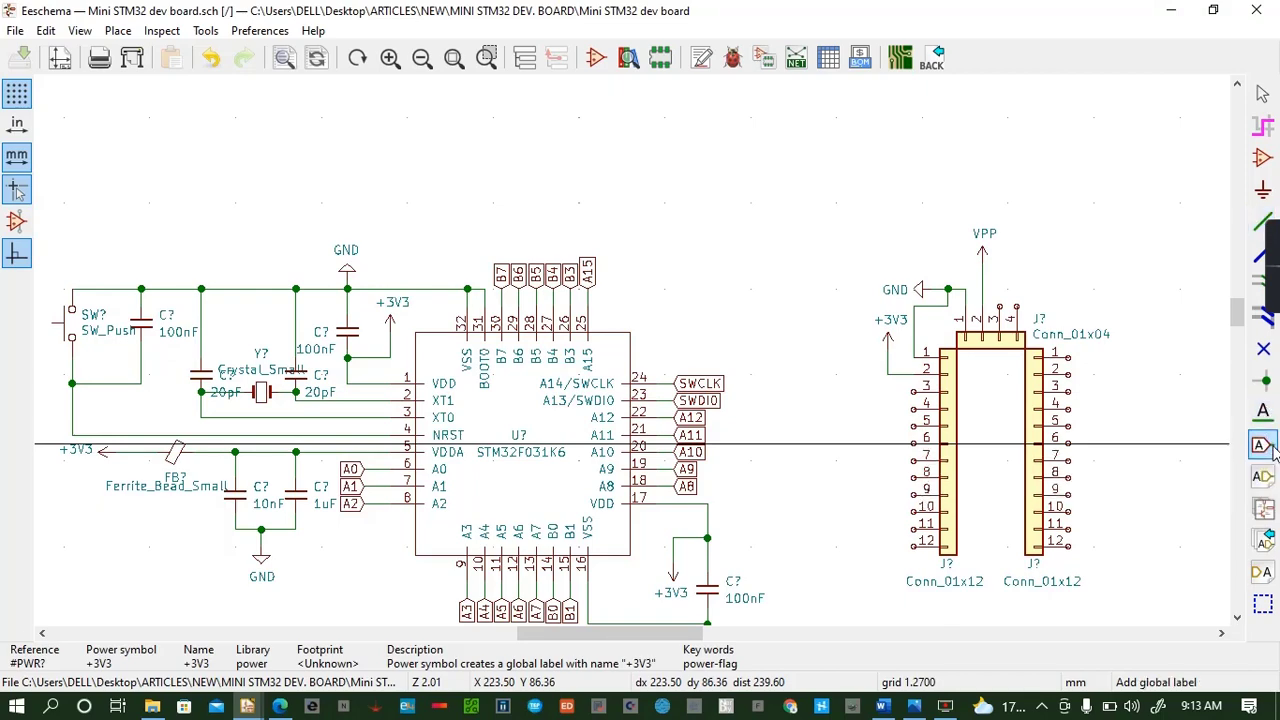
click(897, 392)
text(A)
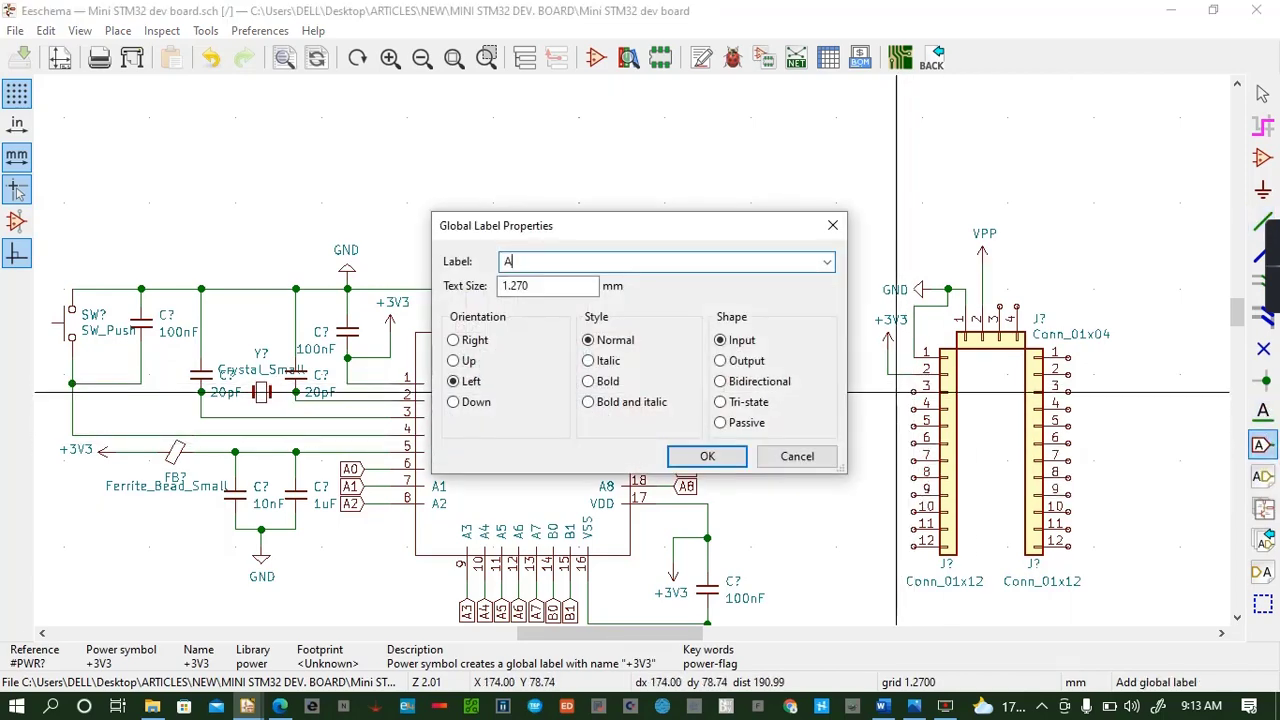
text(0)
key(Return)
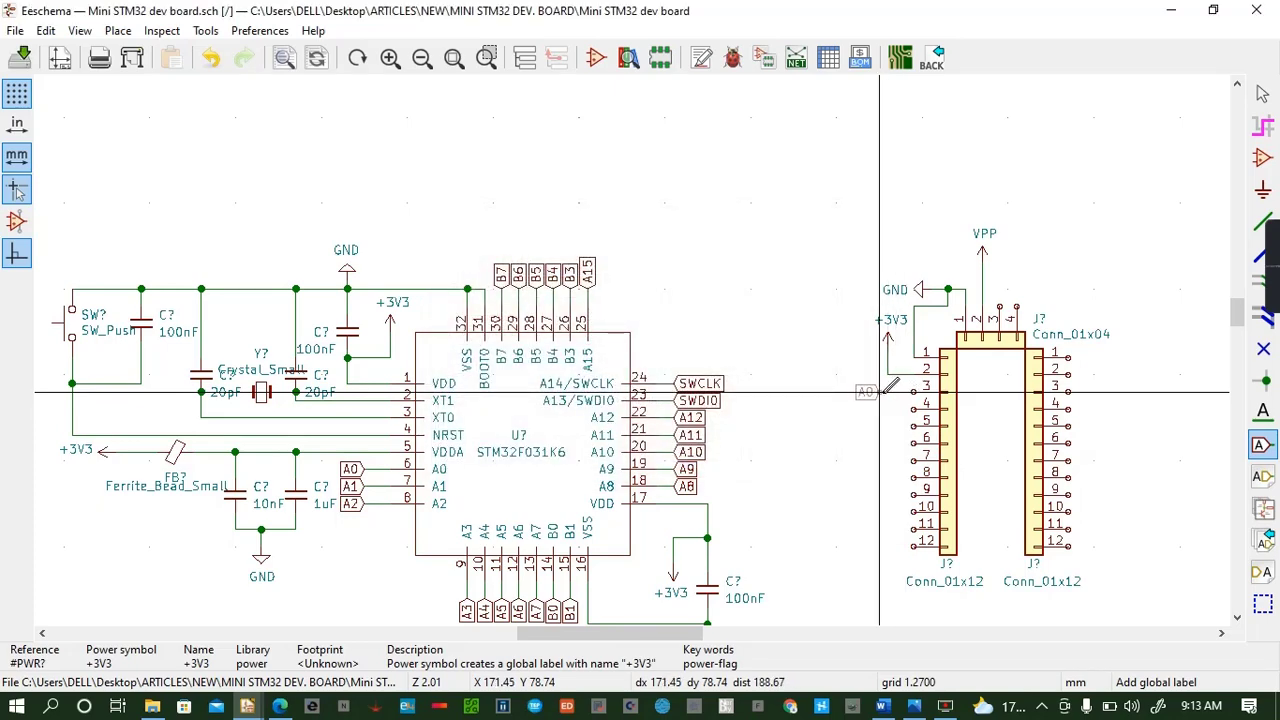
click(880, 392)
click(880, 410)
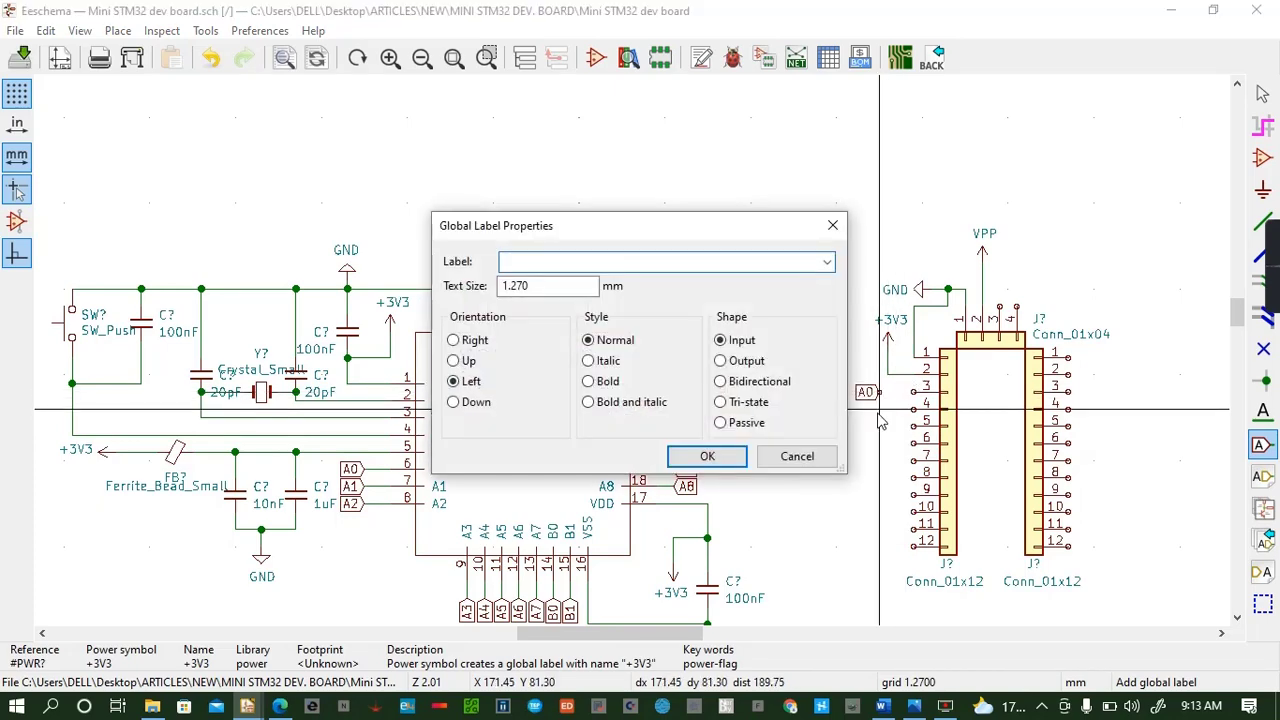
text(A1)
key(Return)
click(880, 409)
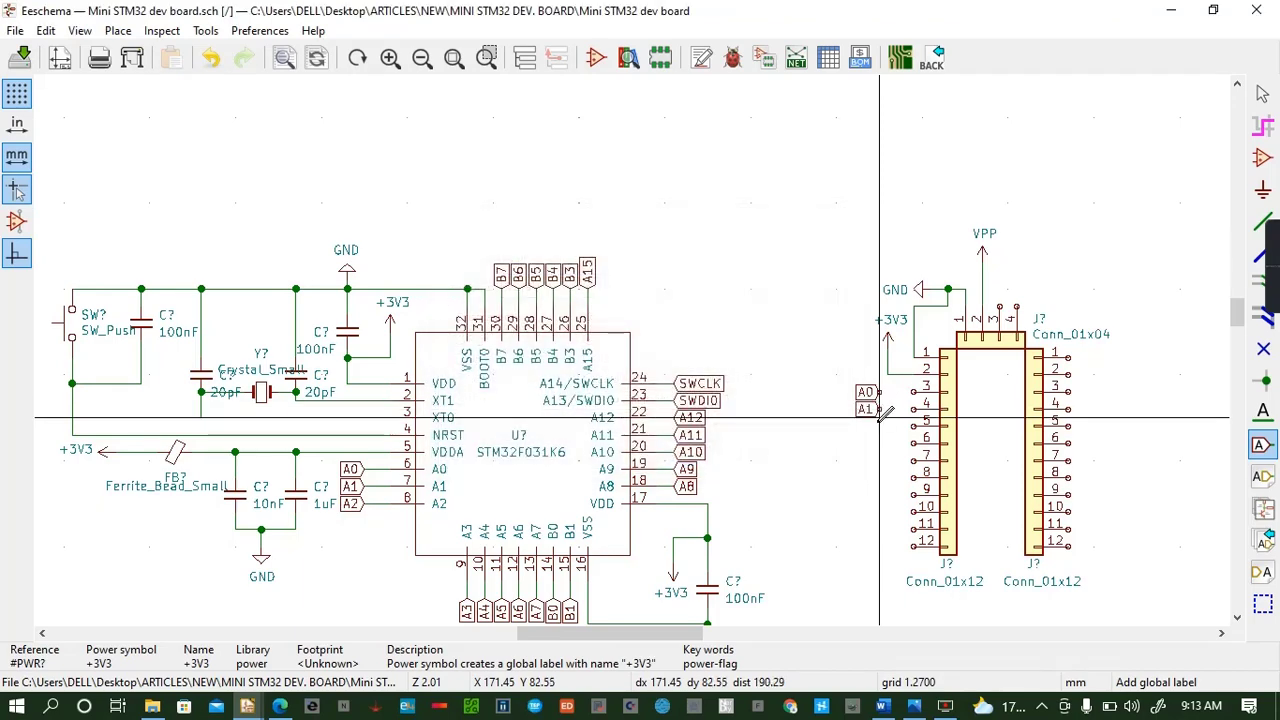
Add global labels A2 and A3 beside pins 5 and 6 of the left-hand Conn_01x12, aligned under A1
click(874, 427)
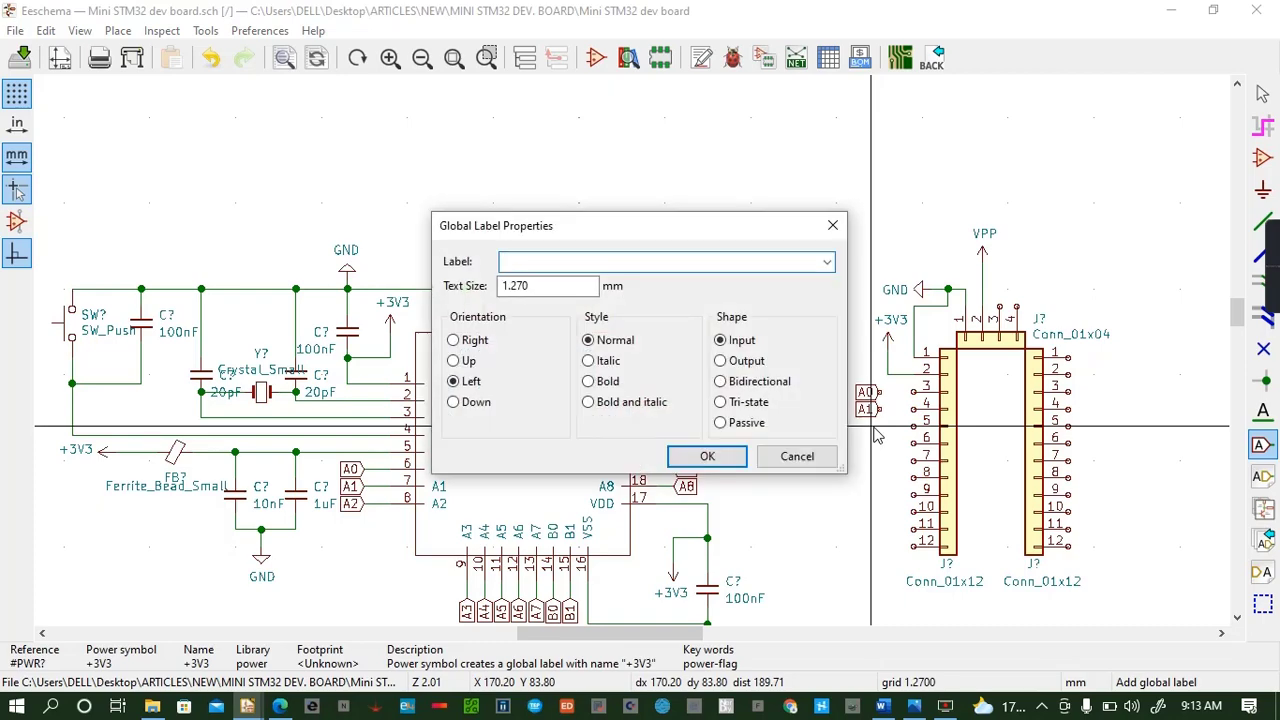
text(A2)
key(Return)
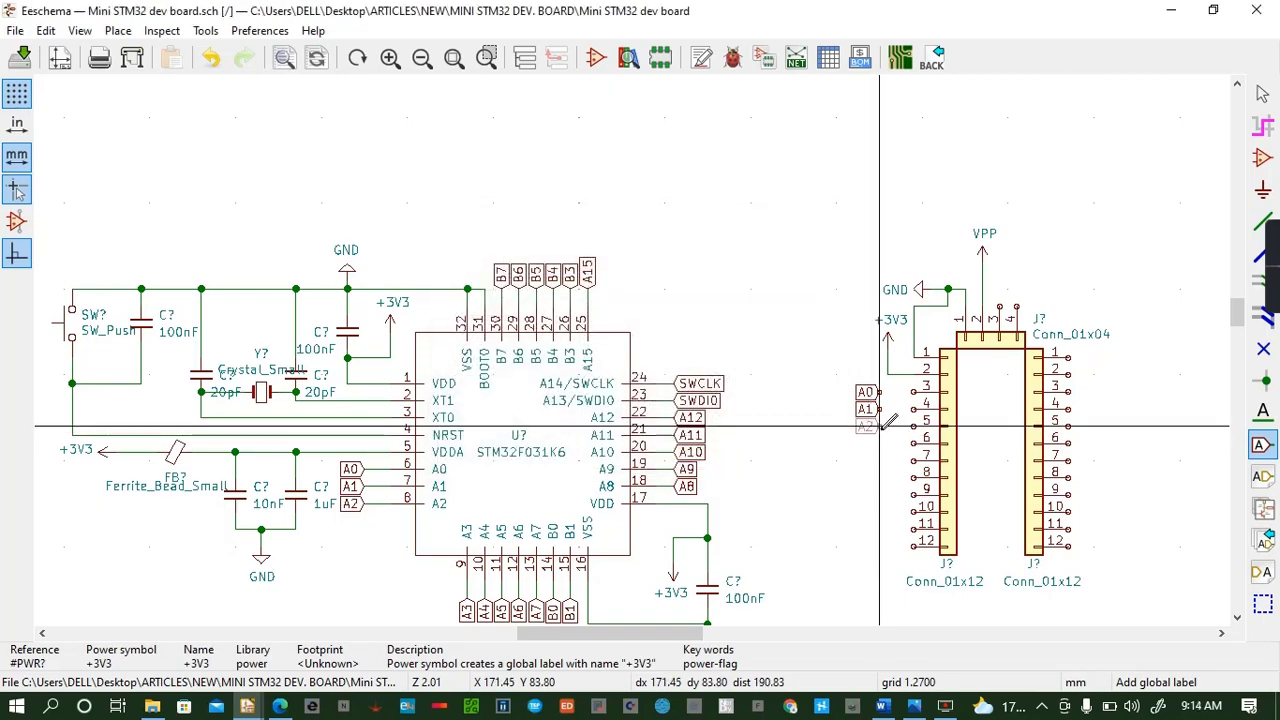
click(880, 427)
click(880, 443)
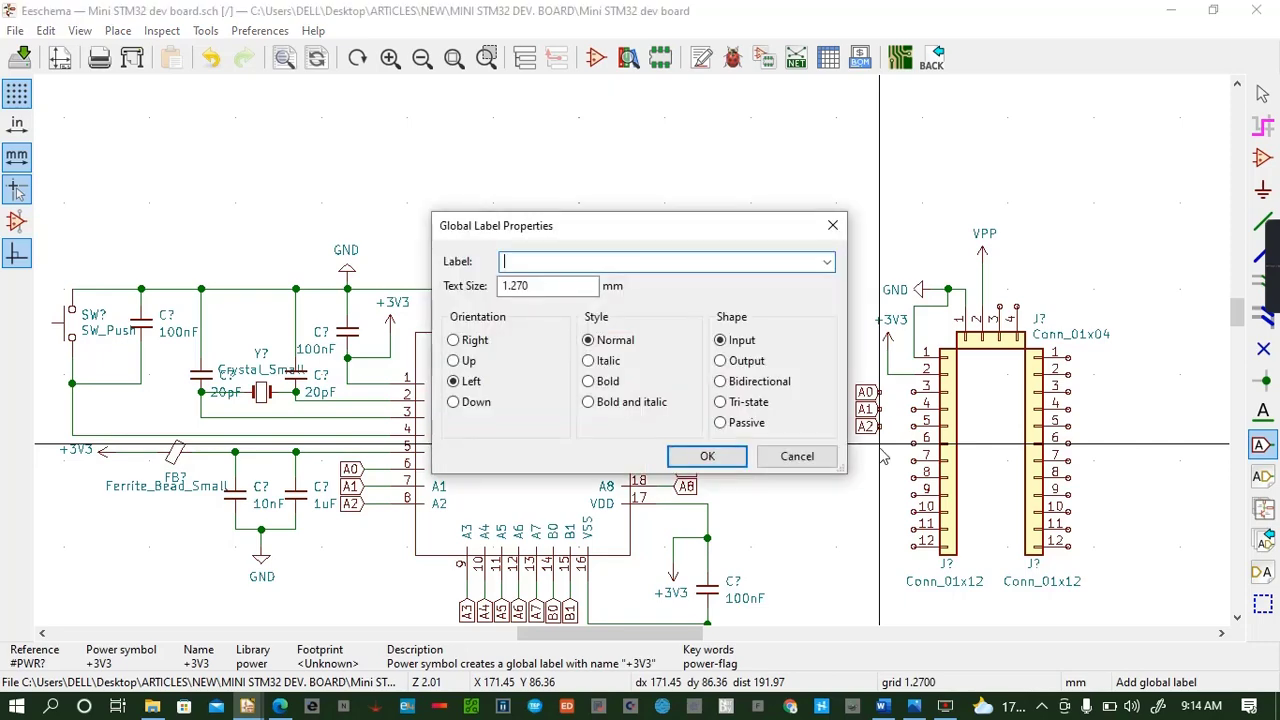
text(A3)
key(Return)
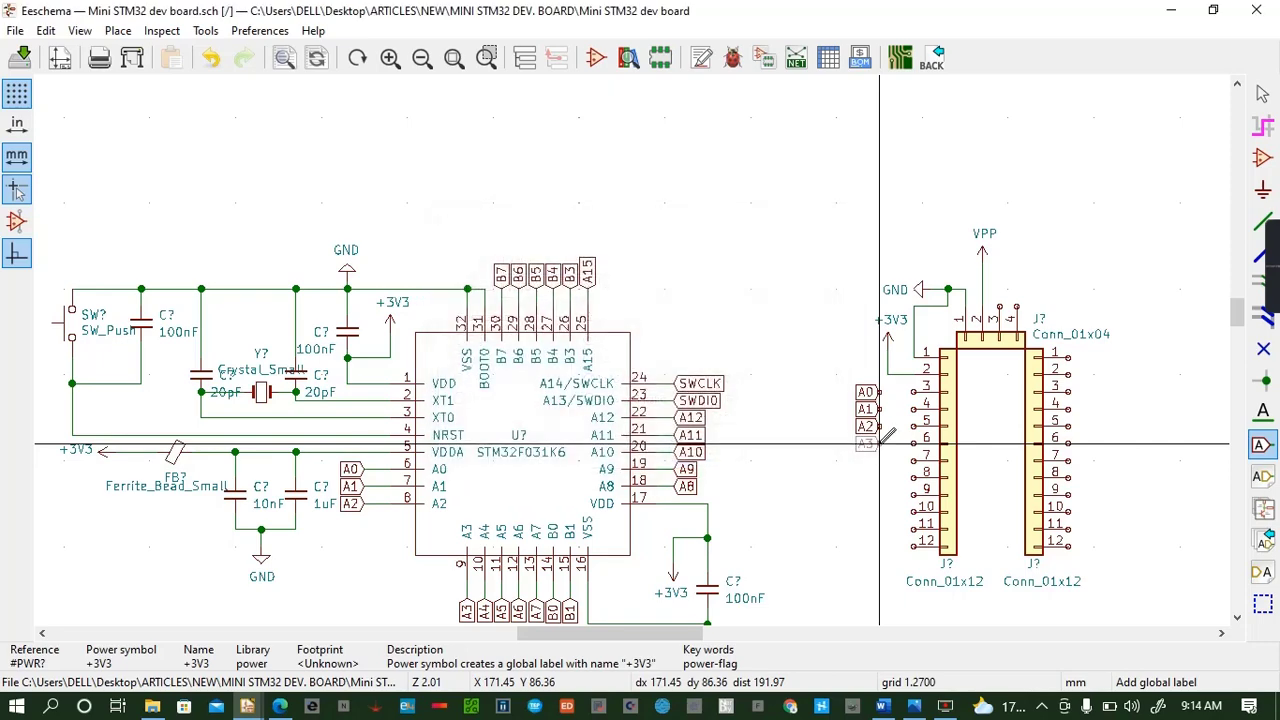
click(880, 443)
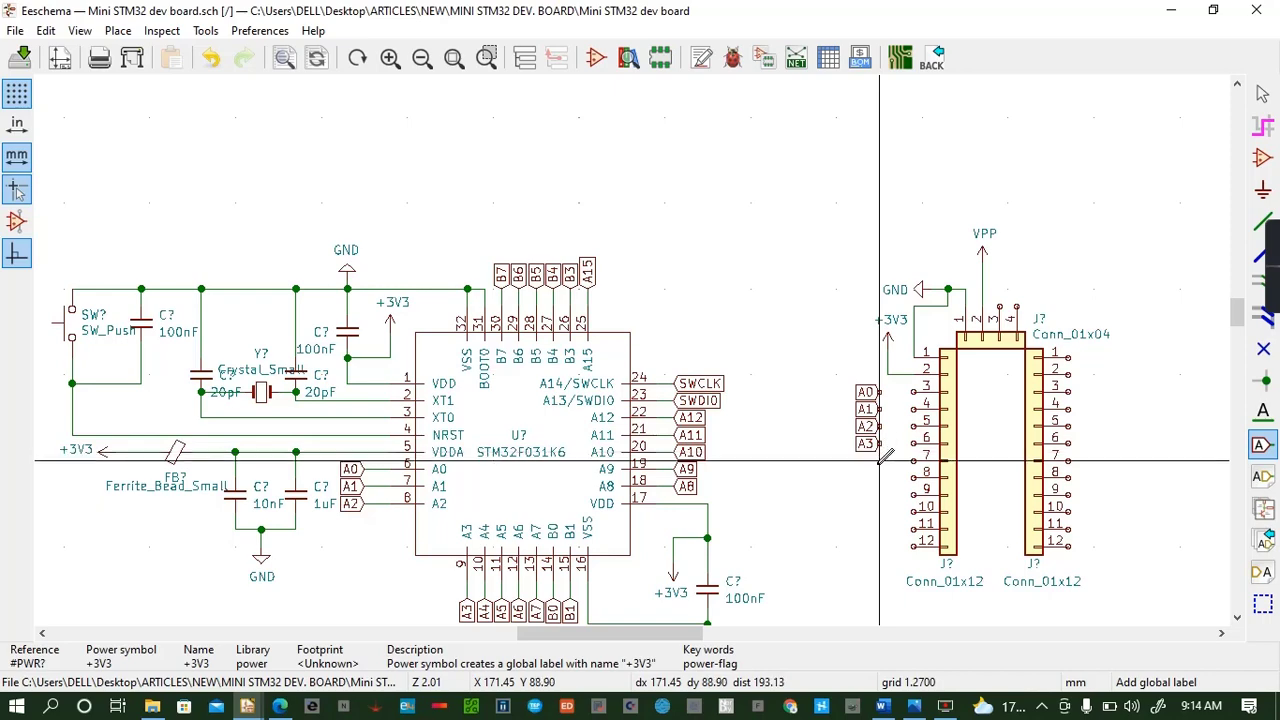
Add global labels A4 and A5 beside pins 7 and 8 of the left-hand Conn_01x12, in line with the labels above
click(881, 460)
text(A4)
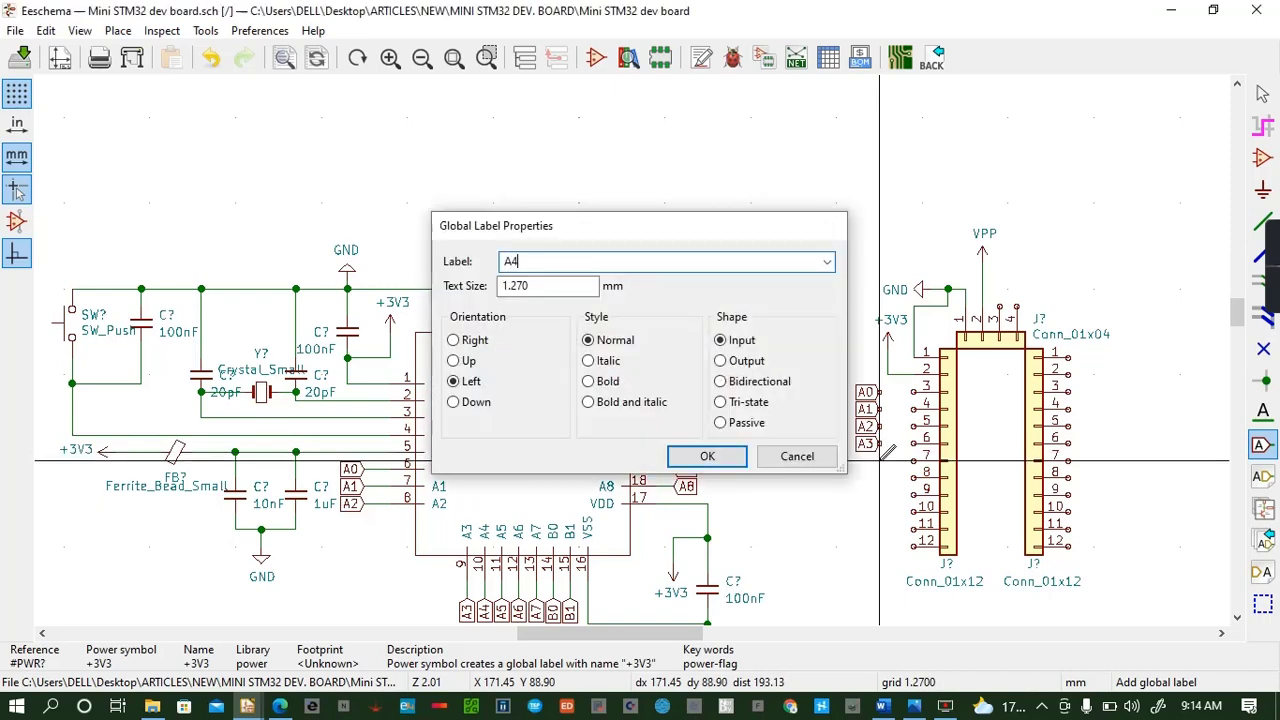
key(Return)
click(881, 460)
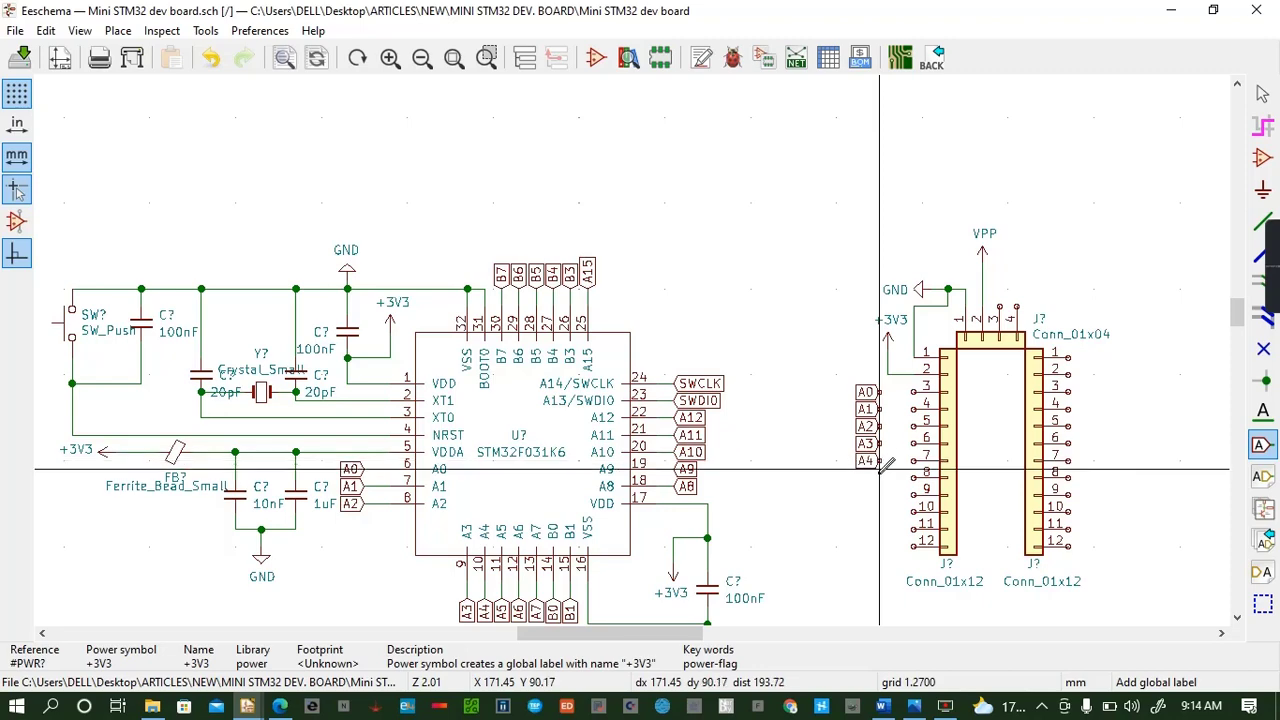
click(880, 478)
text(A5)
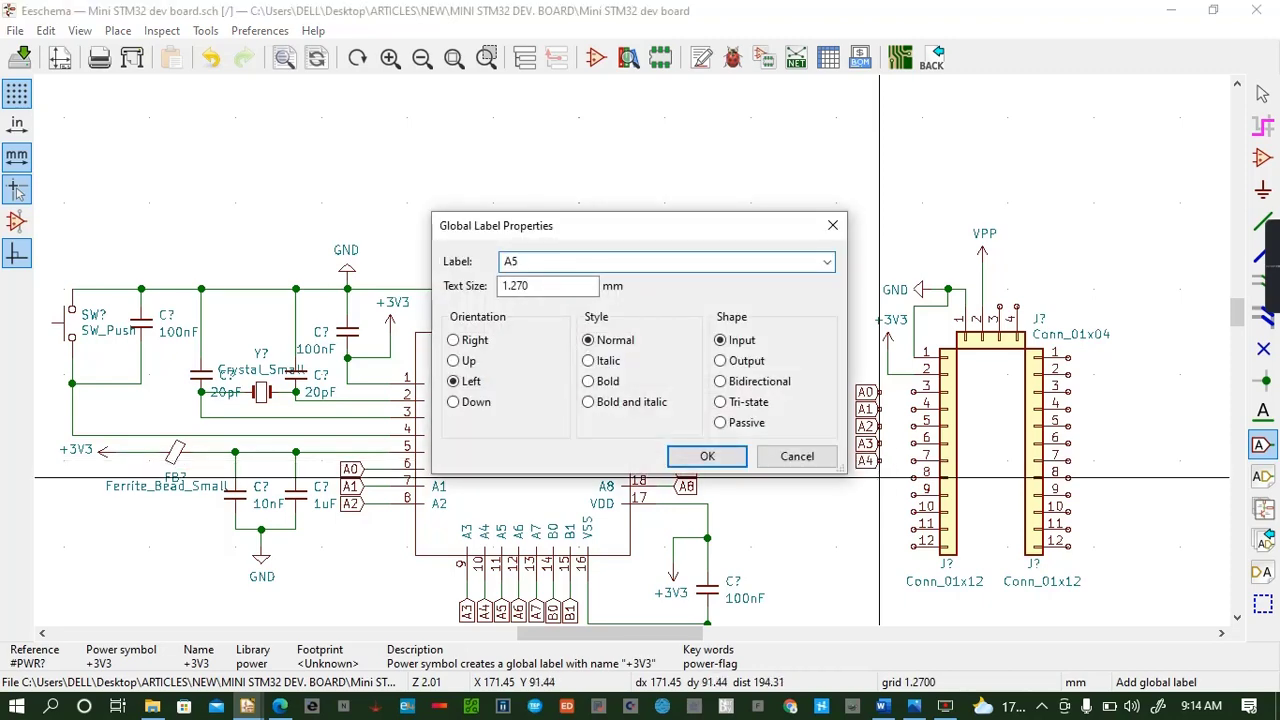
key(Return)
click(880, 478)
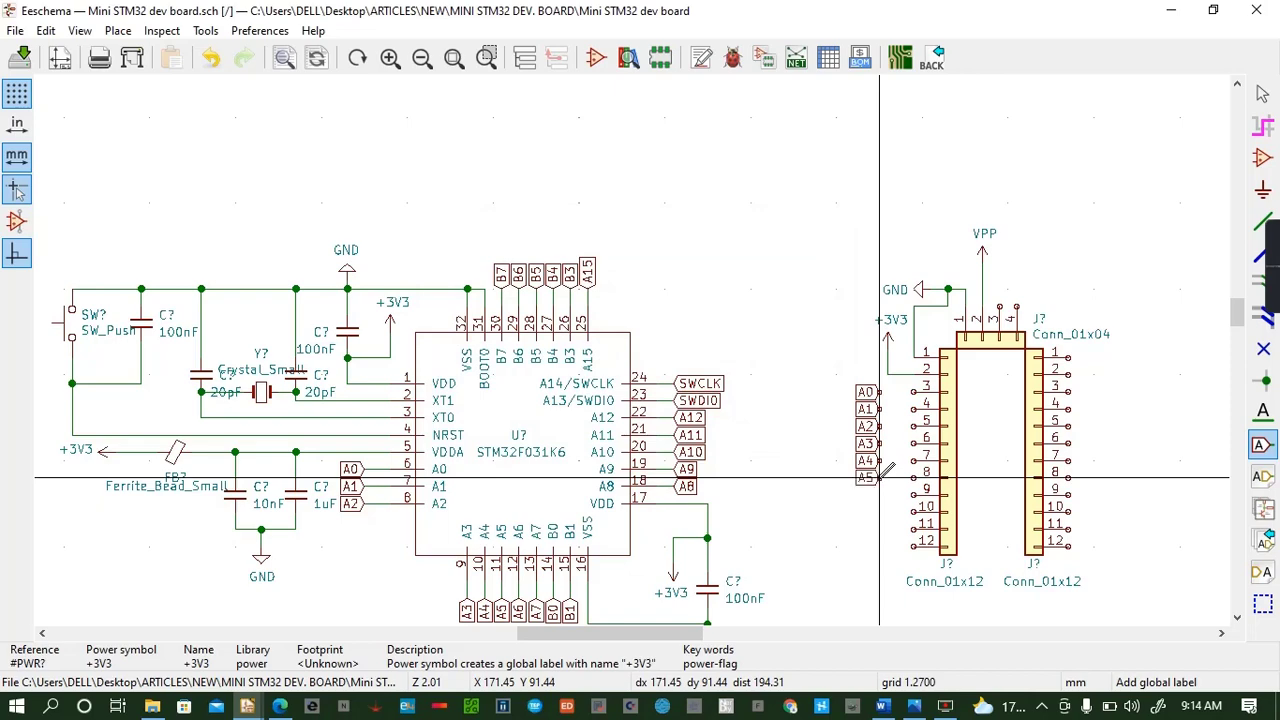
Add global labels A6 and A7 beside pins 9 and 10 of the left-hand Conn_01x12 and save the schematic
click(880, 495)
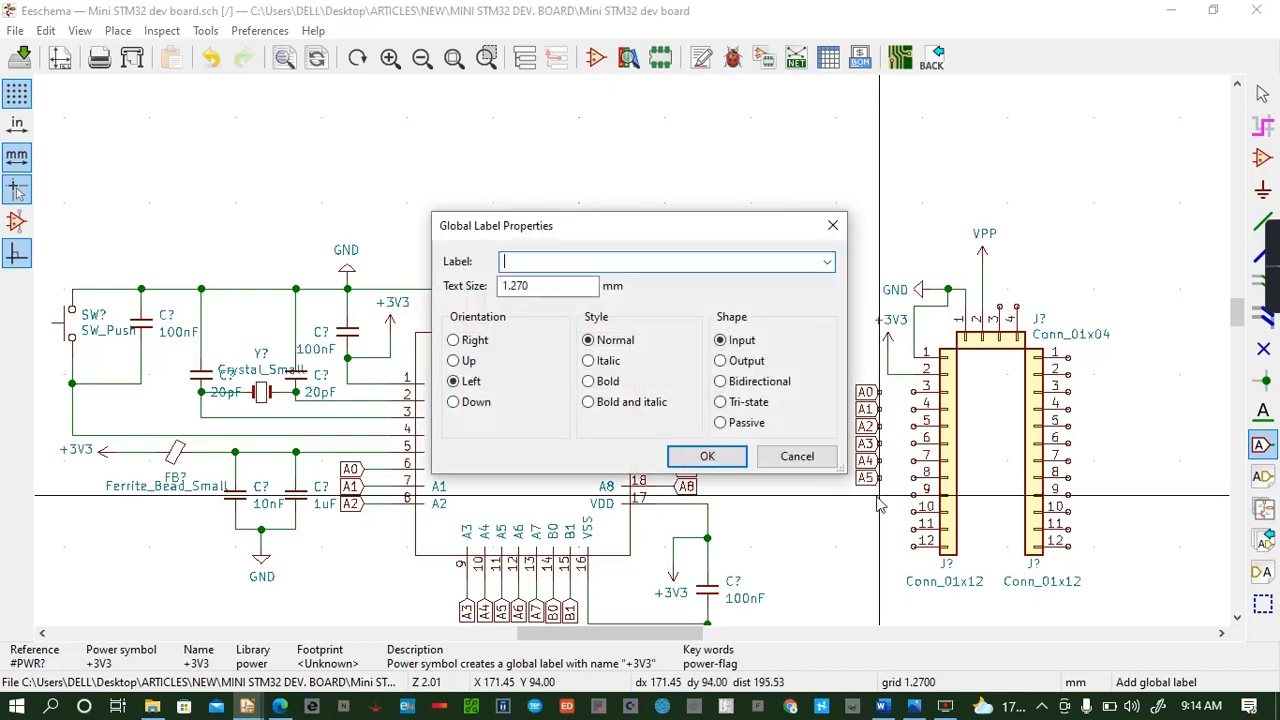
text(A6)
key(Return)
click(880, 495)
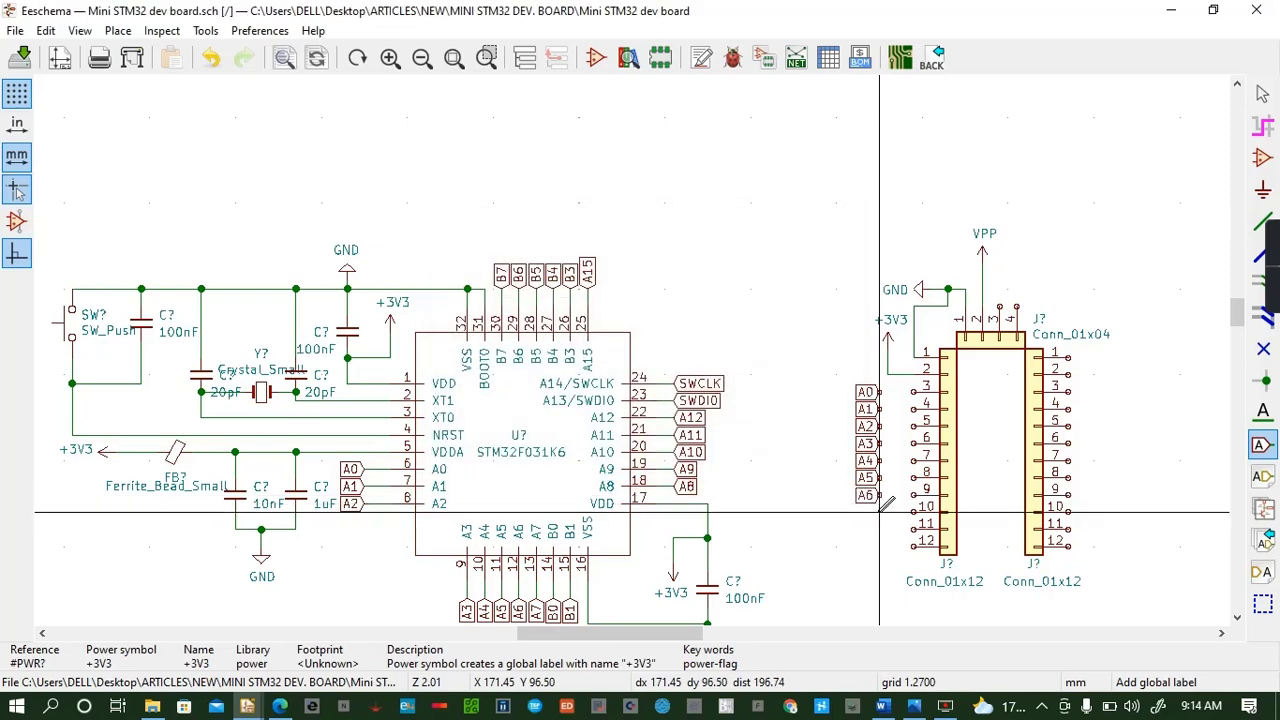
click(880, 512)
text(A)
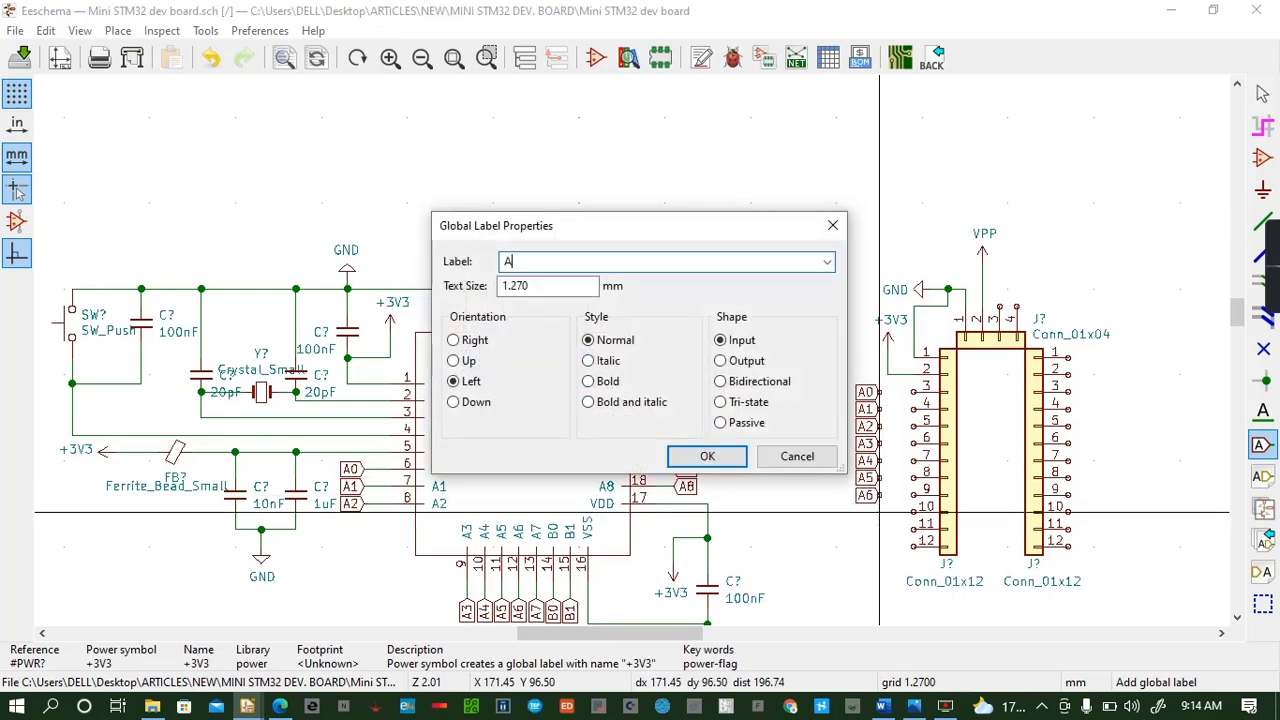
text(7)
key(Return)
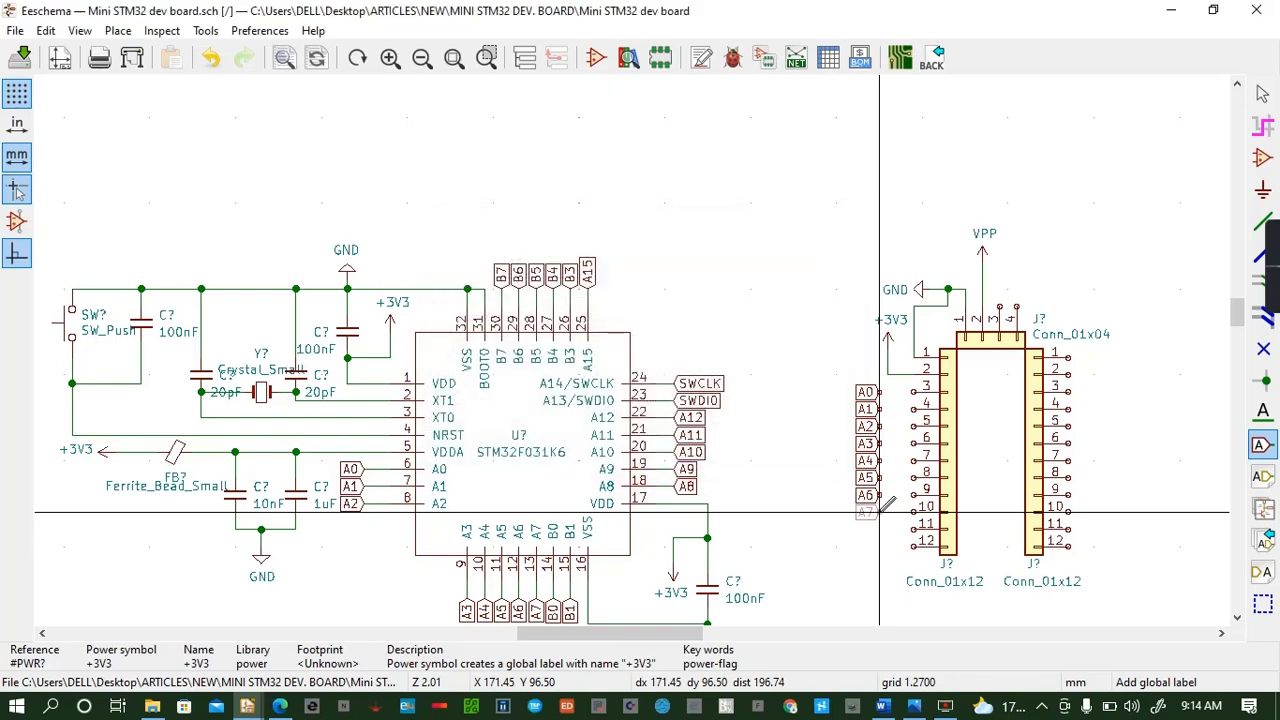
click(880, 512)
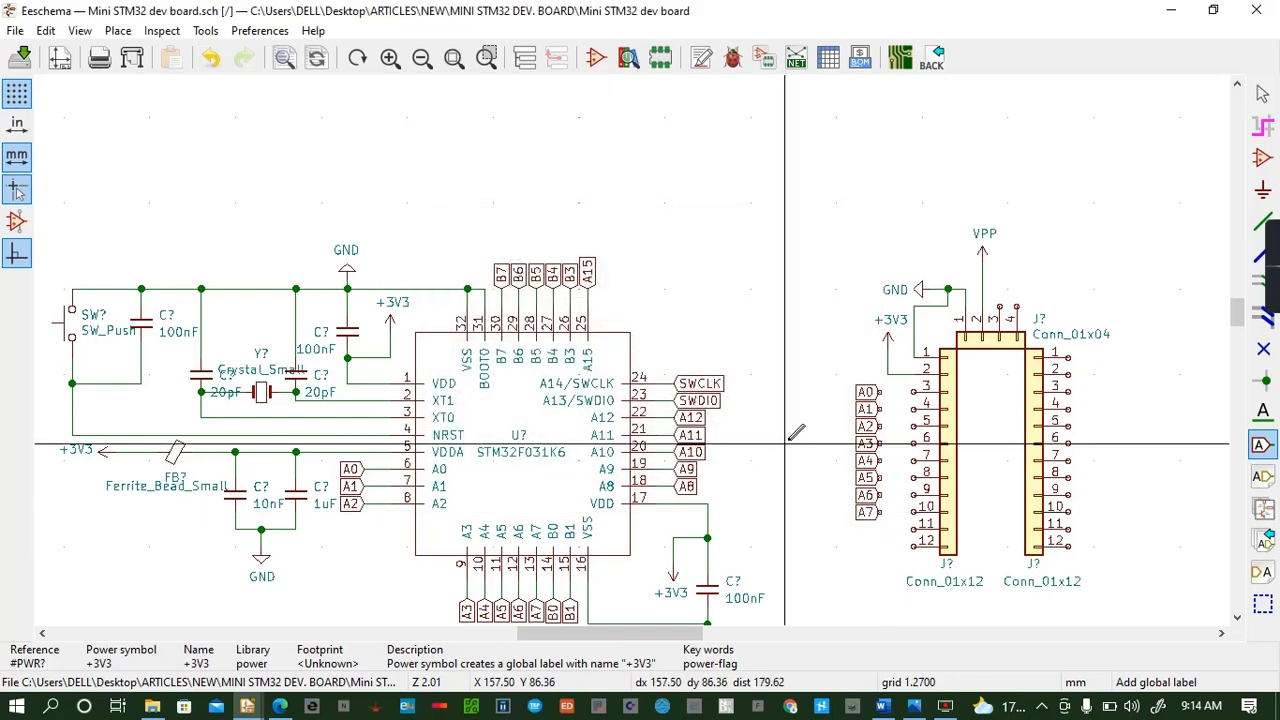
key(ctrl+s)
Add global labels B0 and B1 beside pins 11 and 12 of the left-hand Conn_01x12 and save the schematic
click(880, 530)
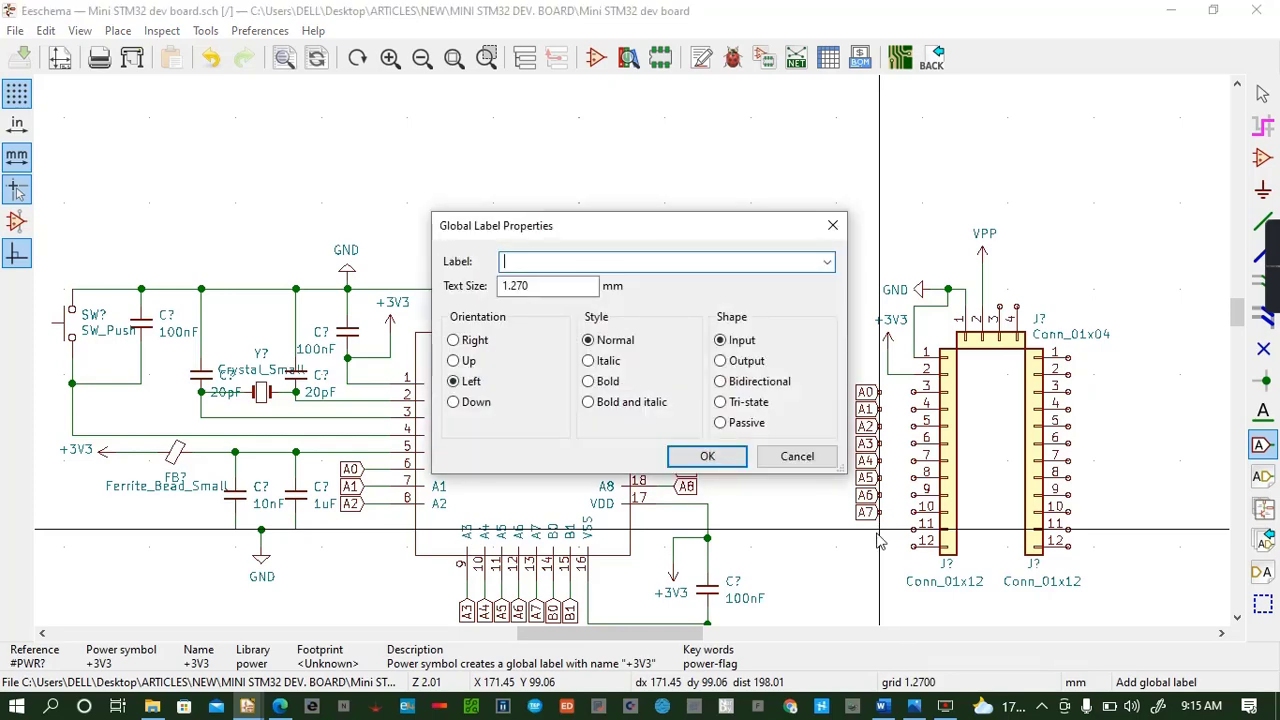
text(B0)
click(707, 456)
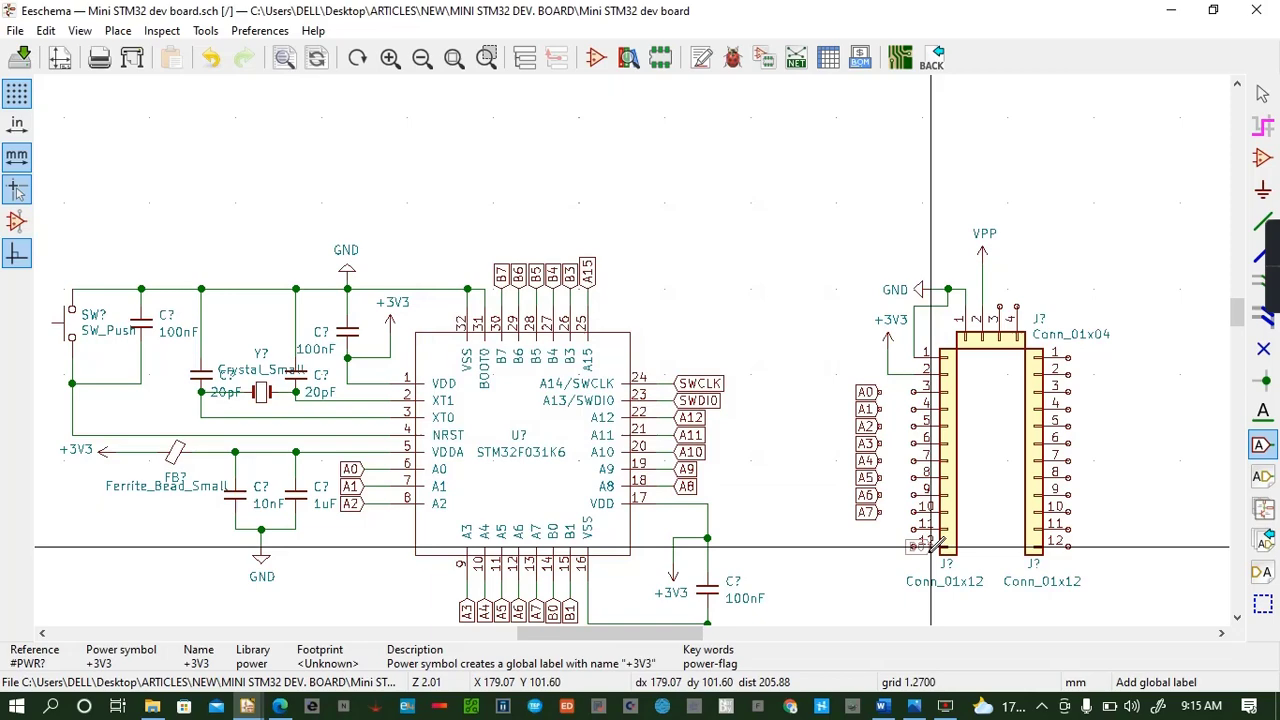
click(880, 530)
click(880, 547)
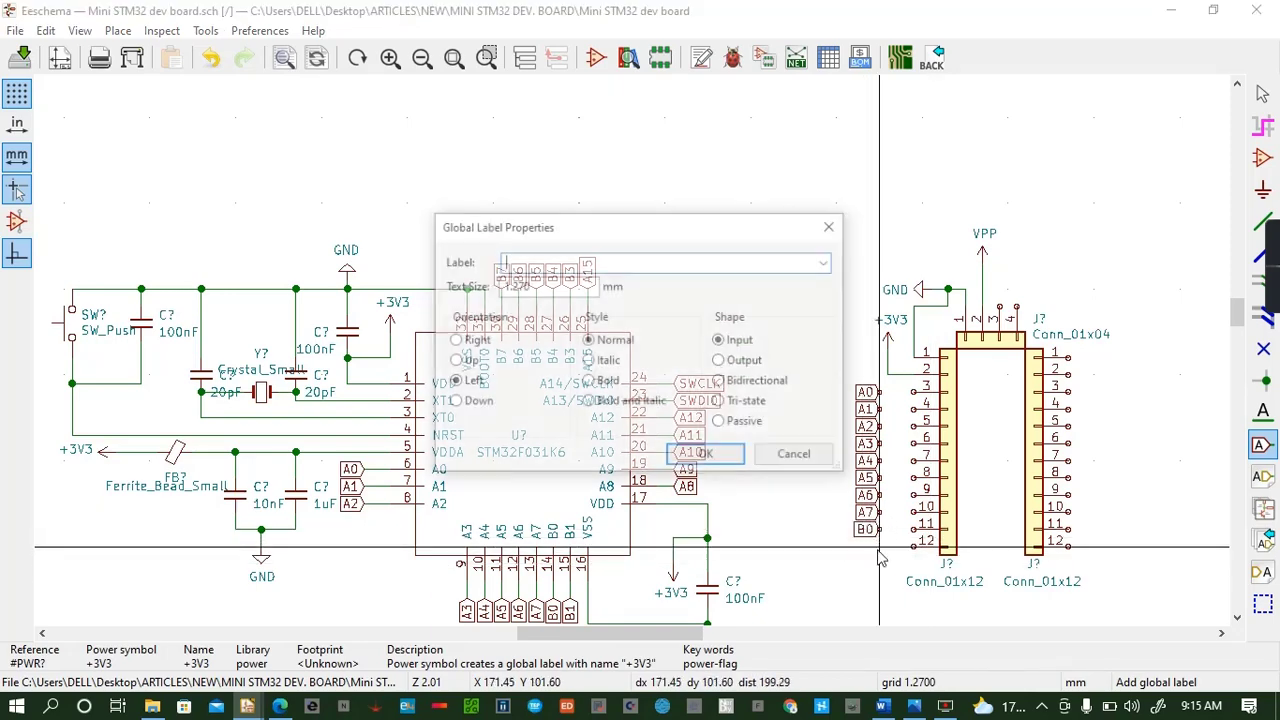
text(B1)
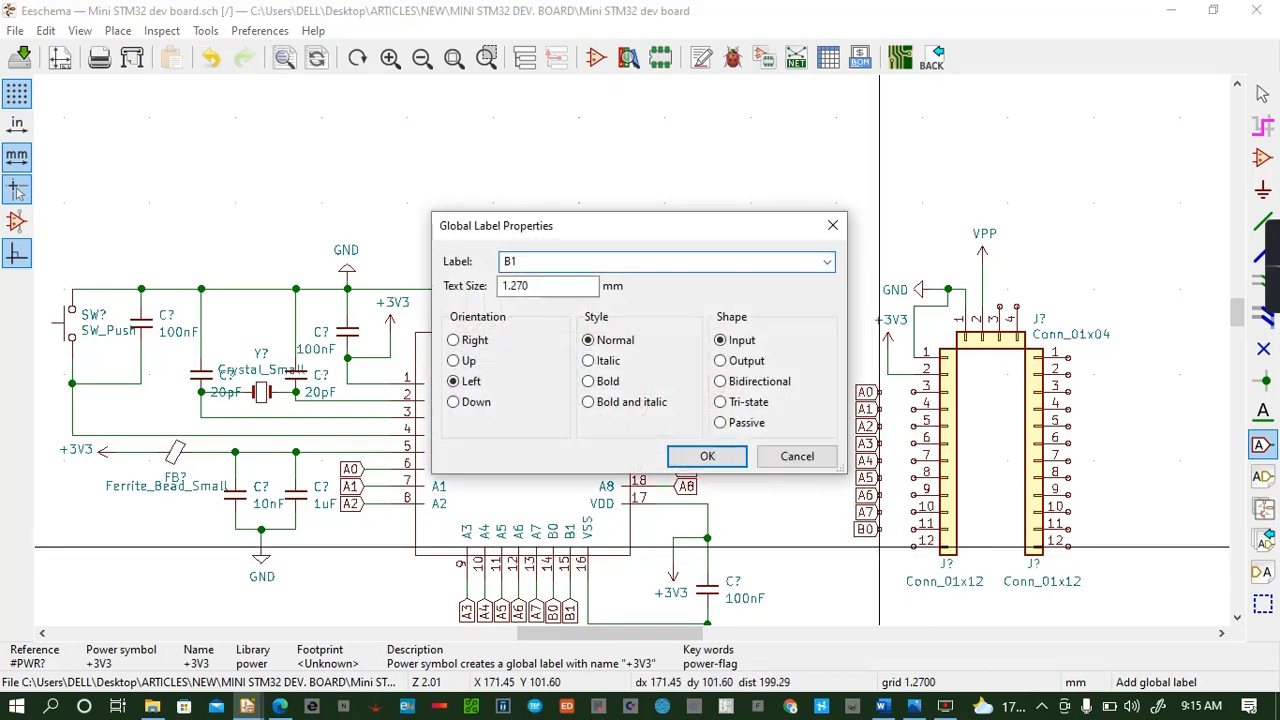
key(Return)
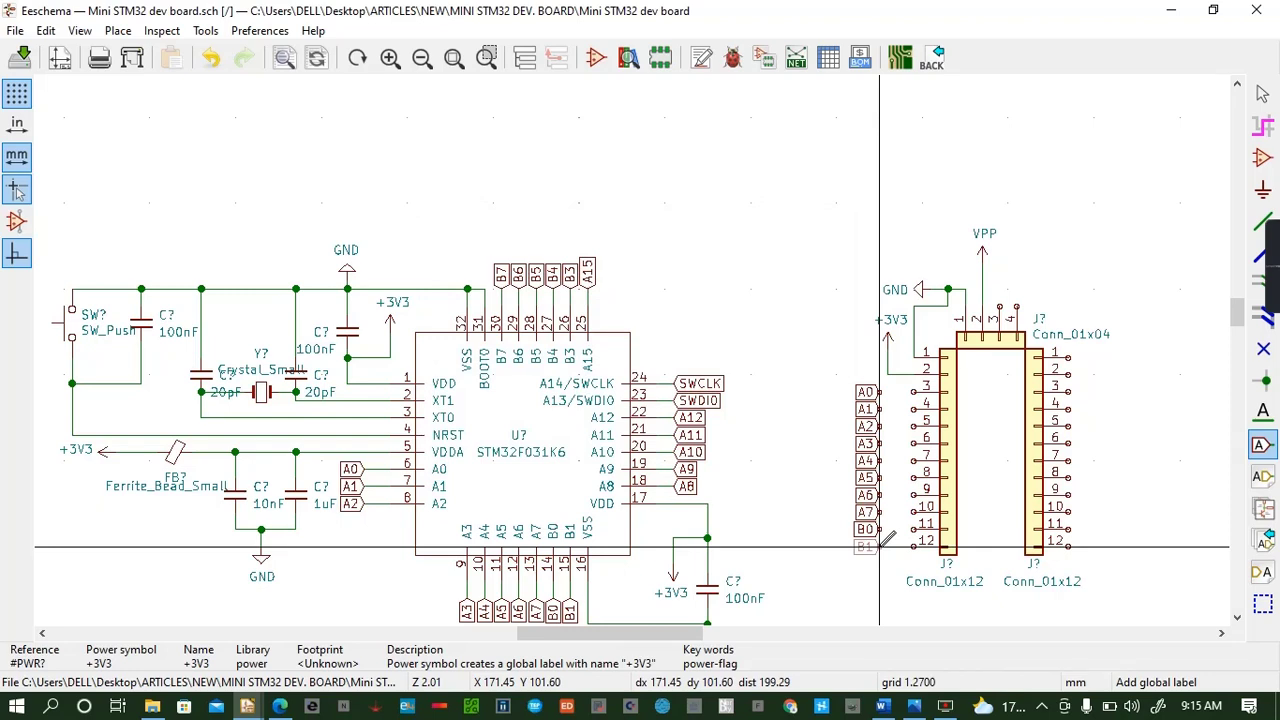
click(880, 547)
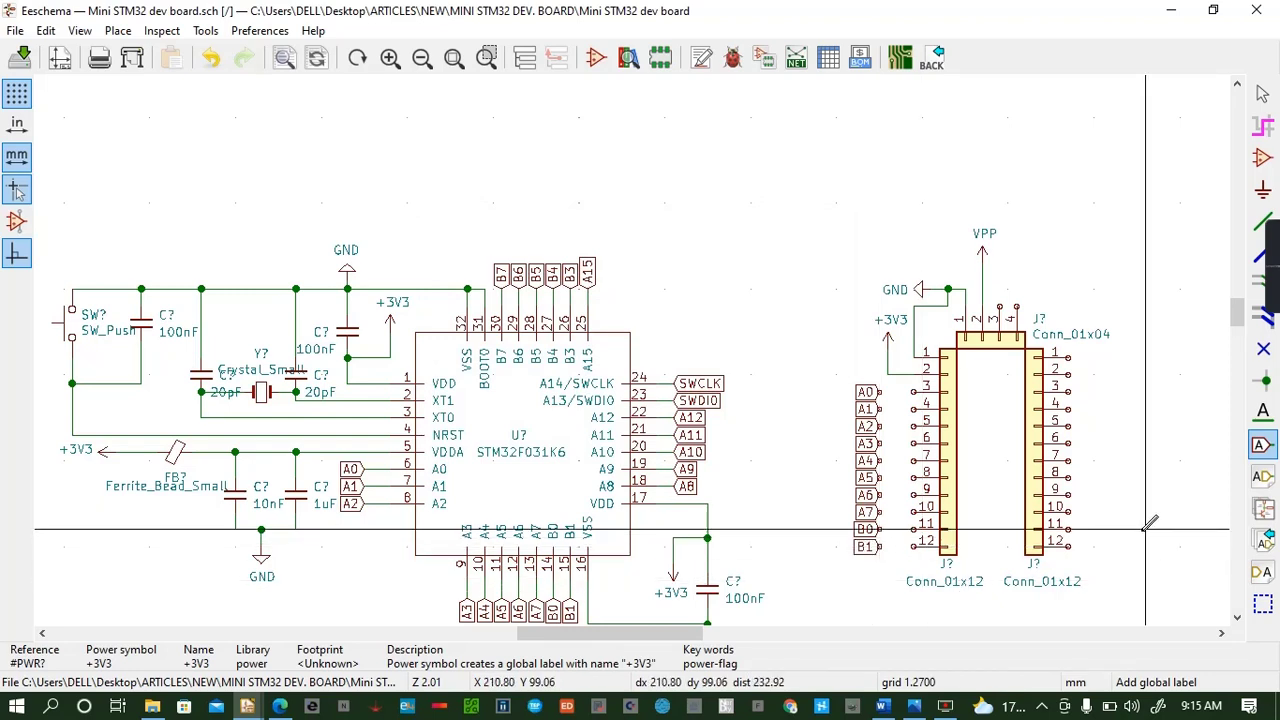
key(ctrl+s)
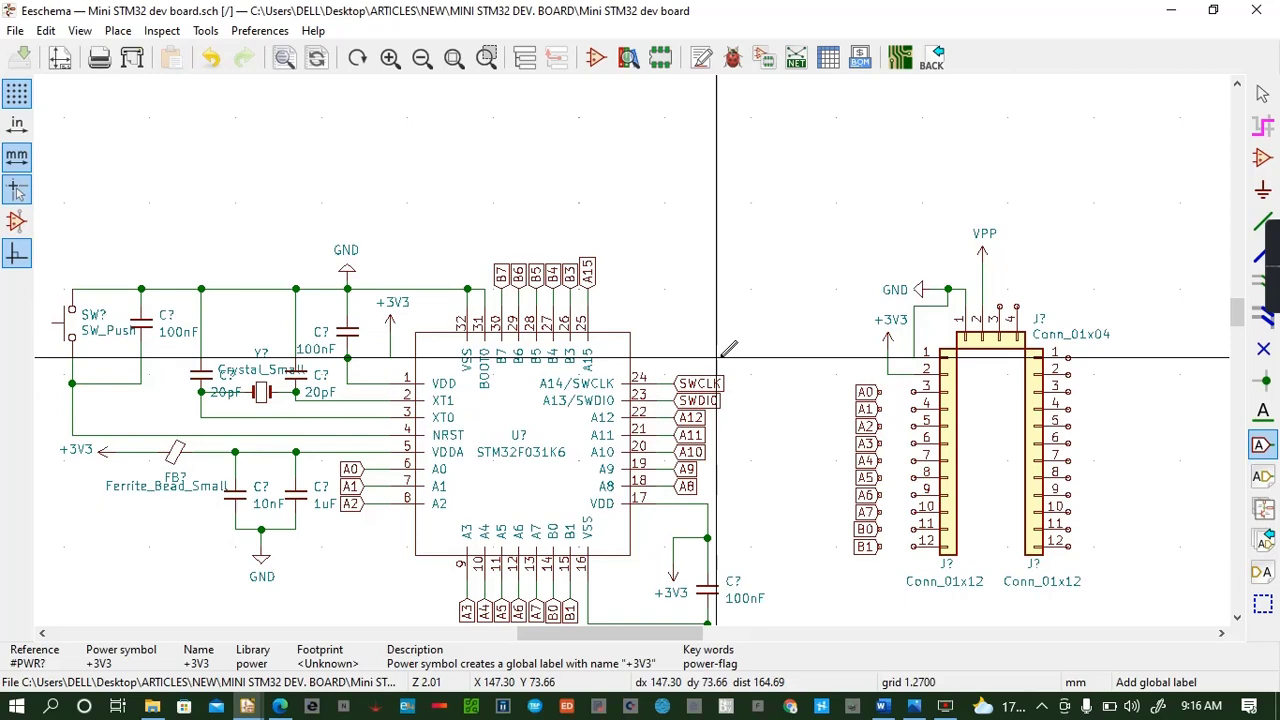
Place a global label B7 just outside pin 1 of the right-hand Conn_01x12
click(1086, 357)
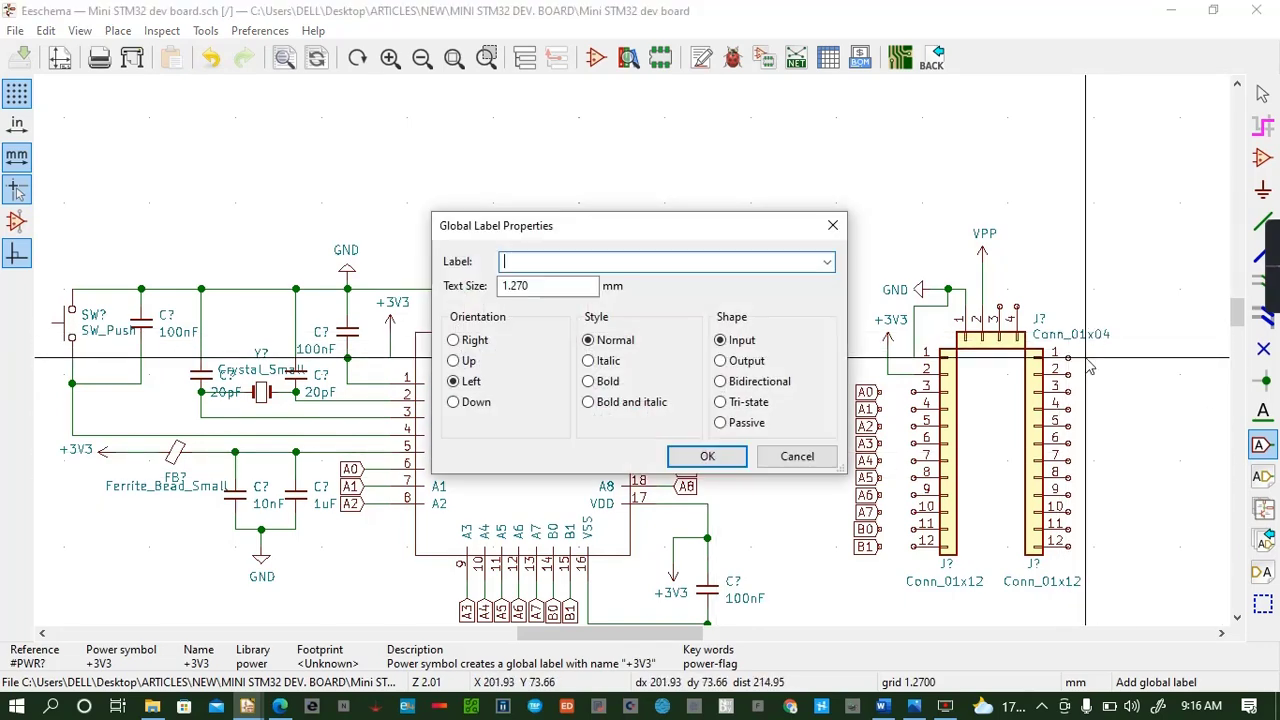
text(B7)
key(Return)
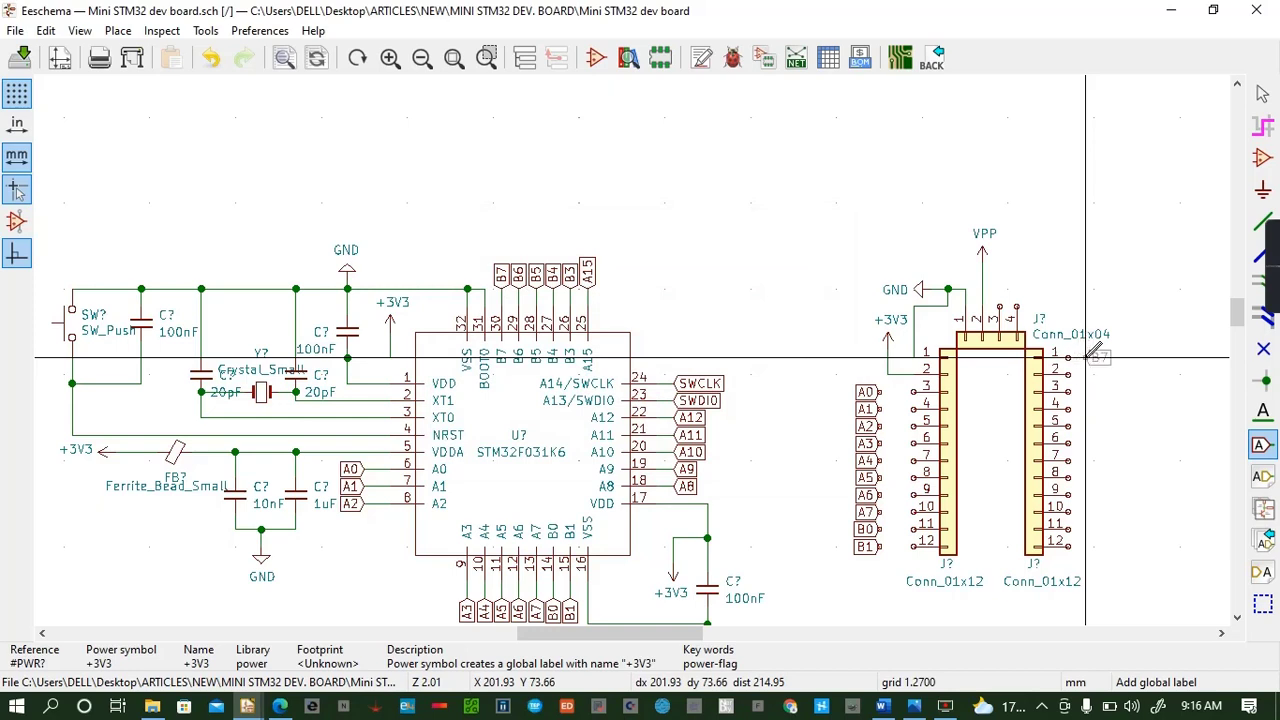
click(1087, 357)
Place a global label B6 beside pin 2 of the right-hand Conn_01x12 and move it into line under B7
click(1094, 375)
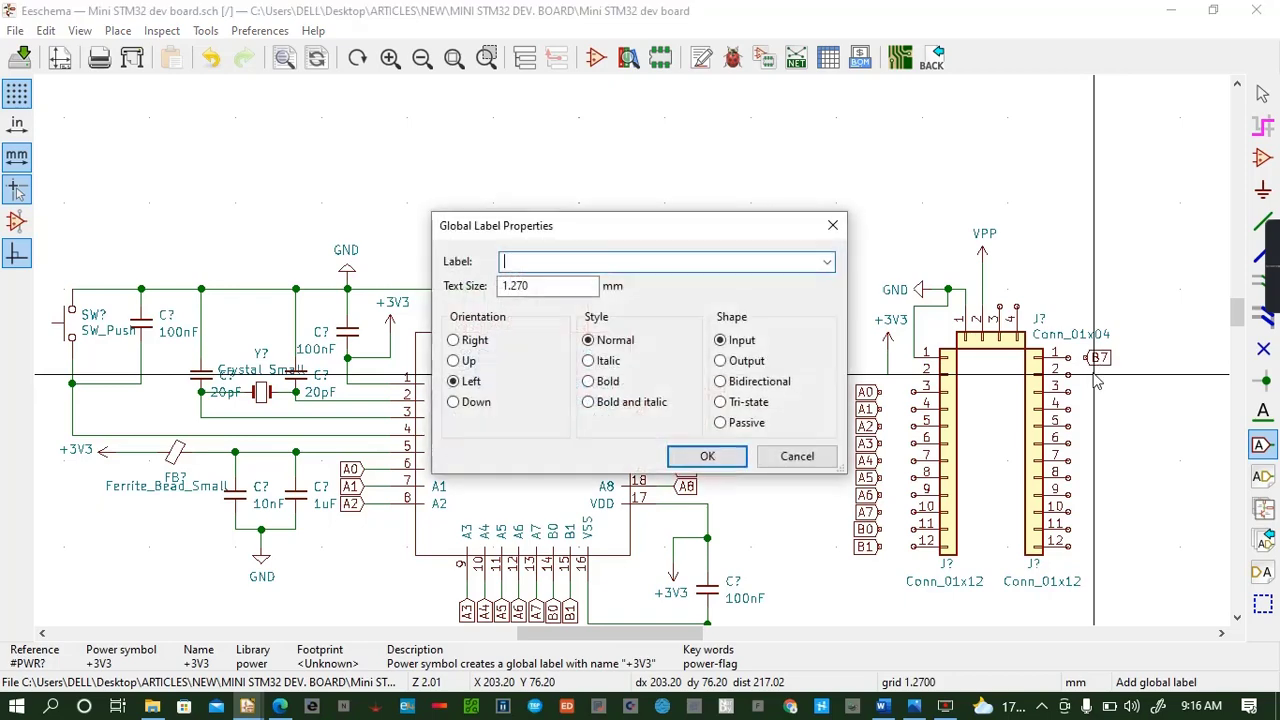
text(B6)
key(Return)
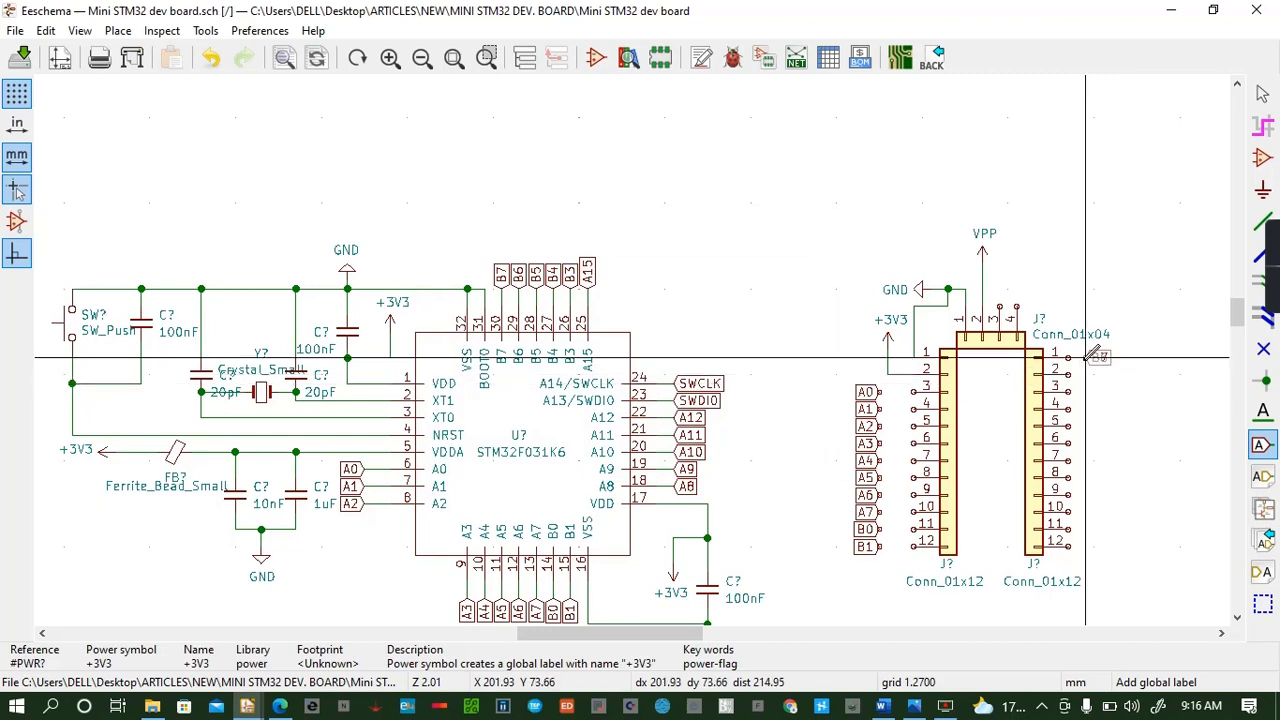
click(1094, 376)
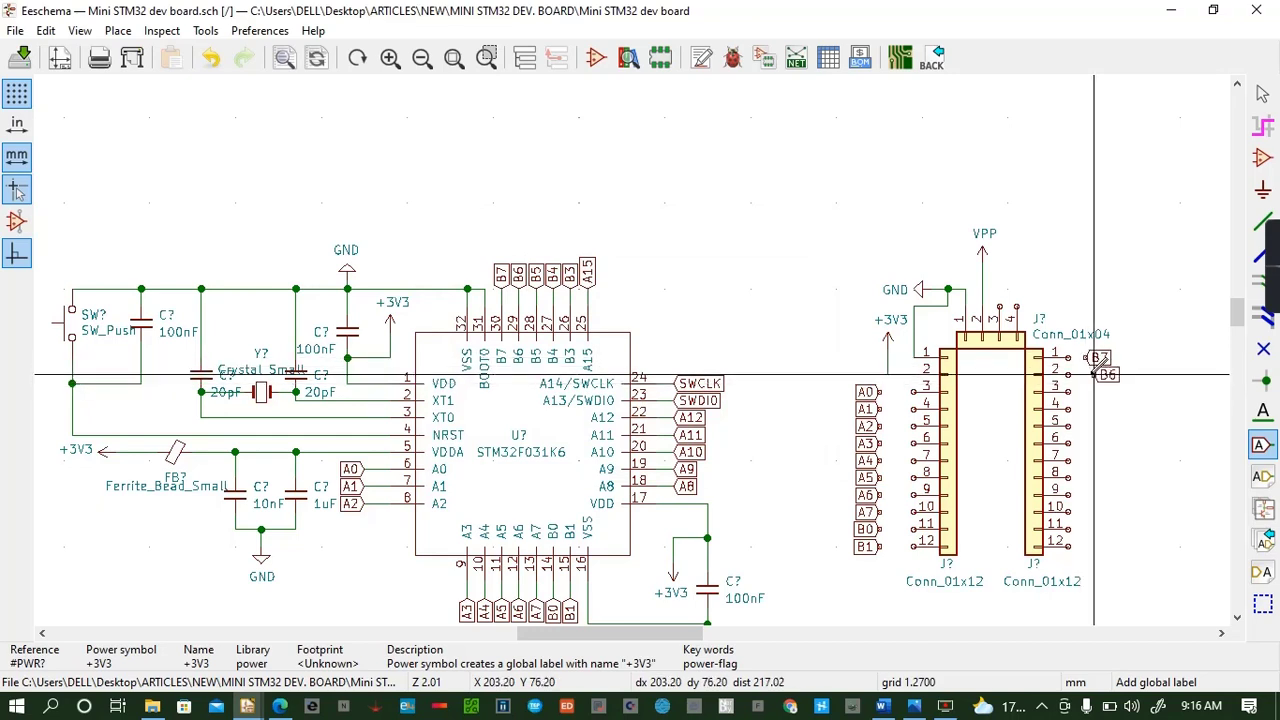
key(m)
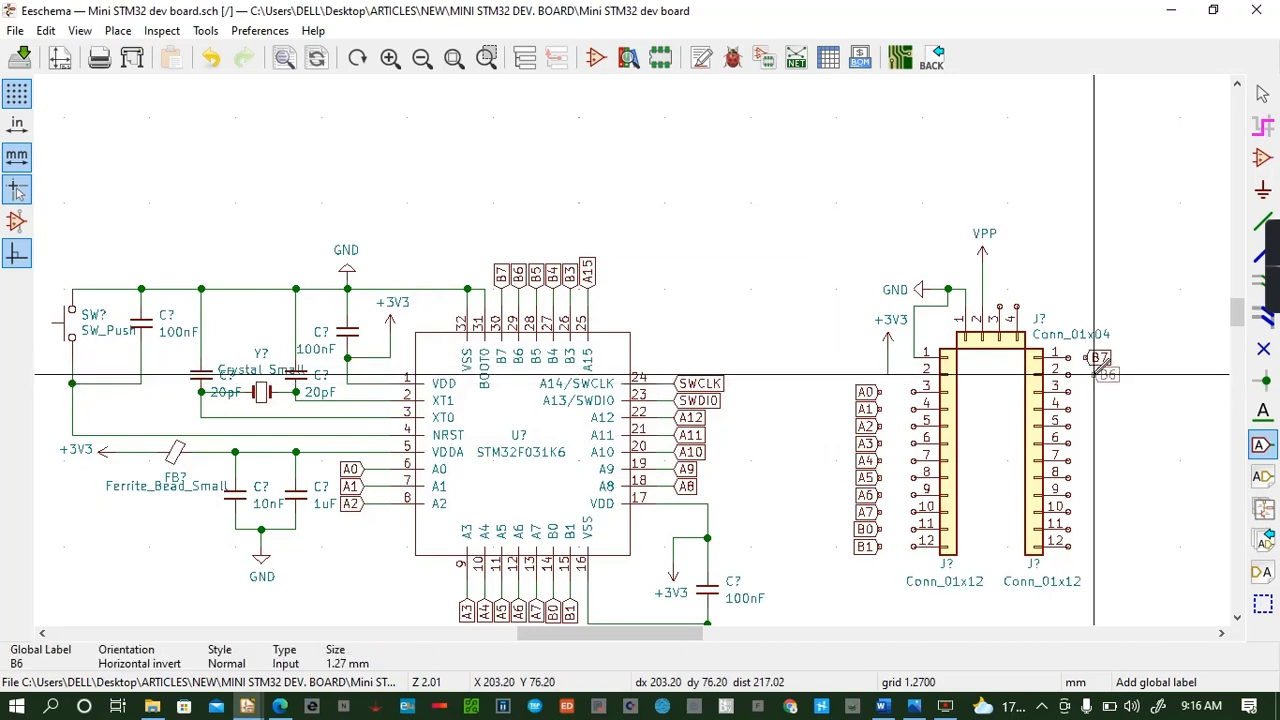
click(1085, 376)
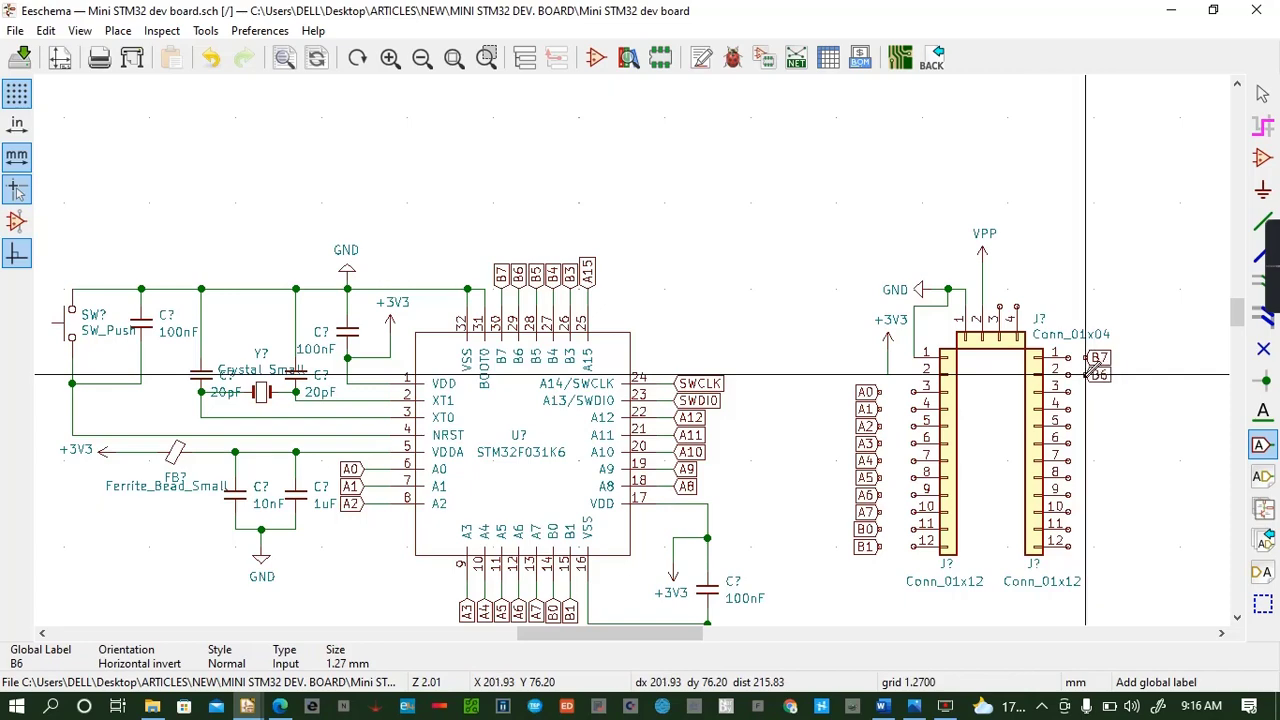
Place global labels B5 and B4 beside pins 3 and 4 of the right-hand Conn_01x12, in line under B6
click(1085, 393)
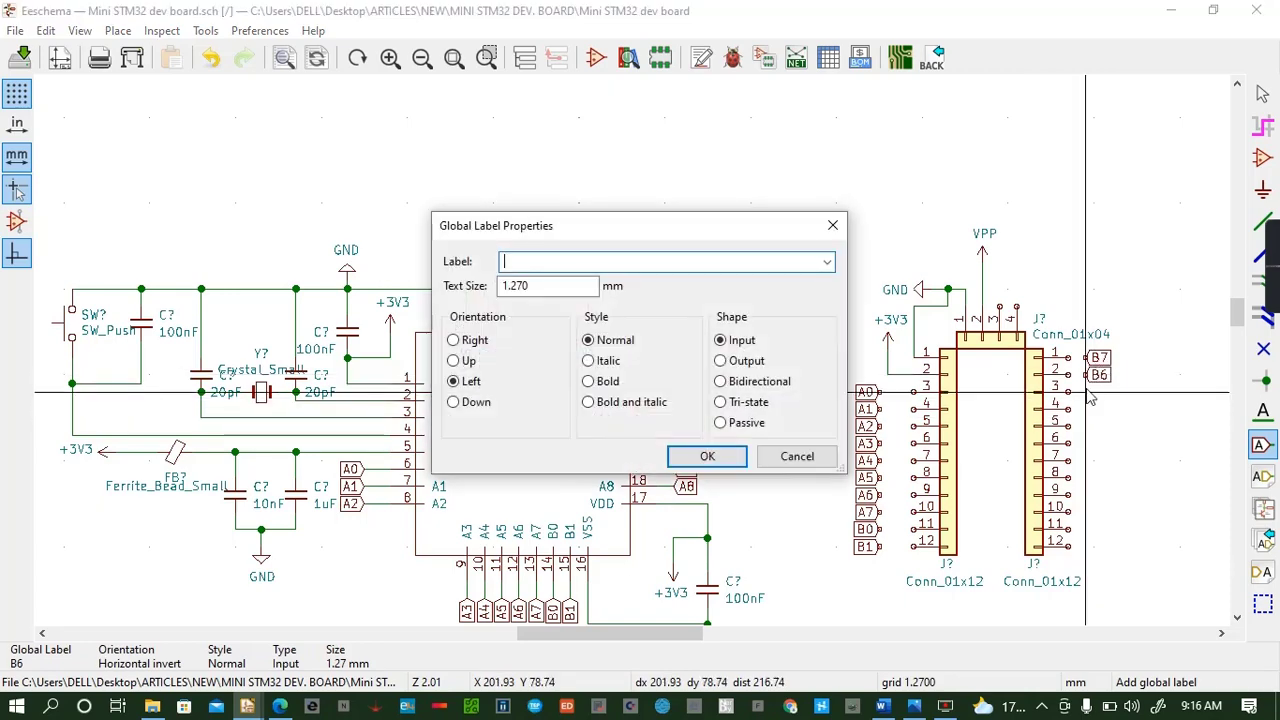
text(B5)
key(Return)
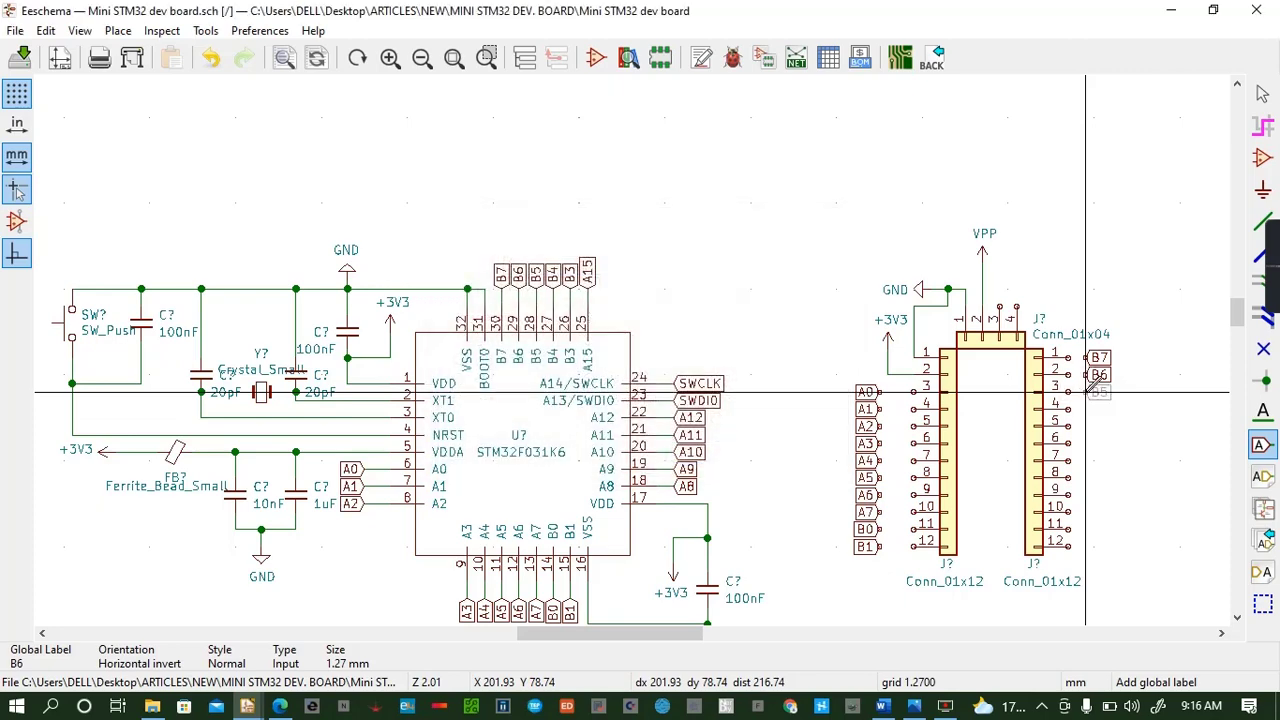
click(1086, 393)
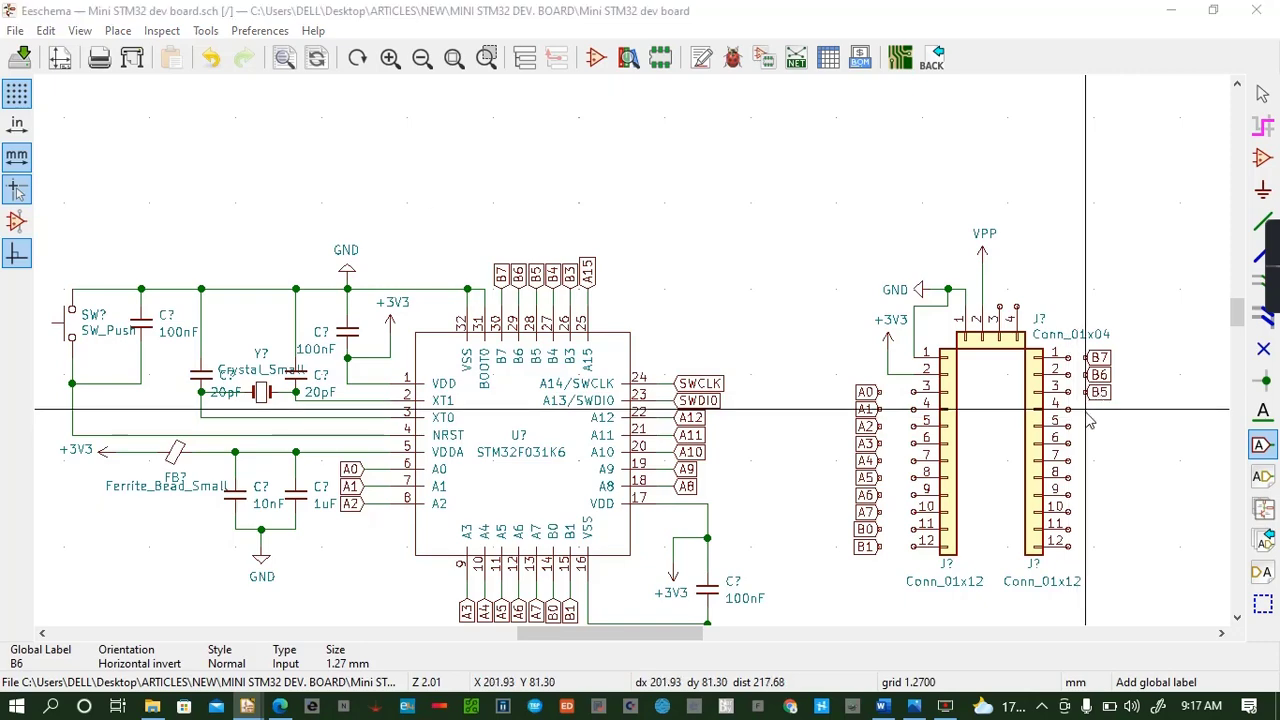
click(1089, 421)
text(B4)
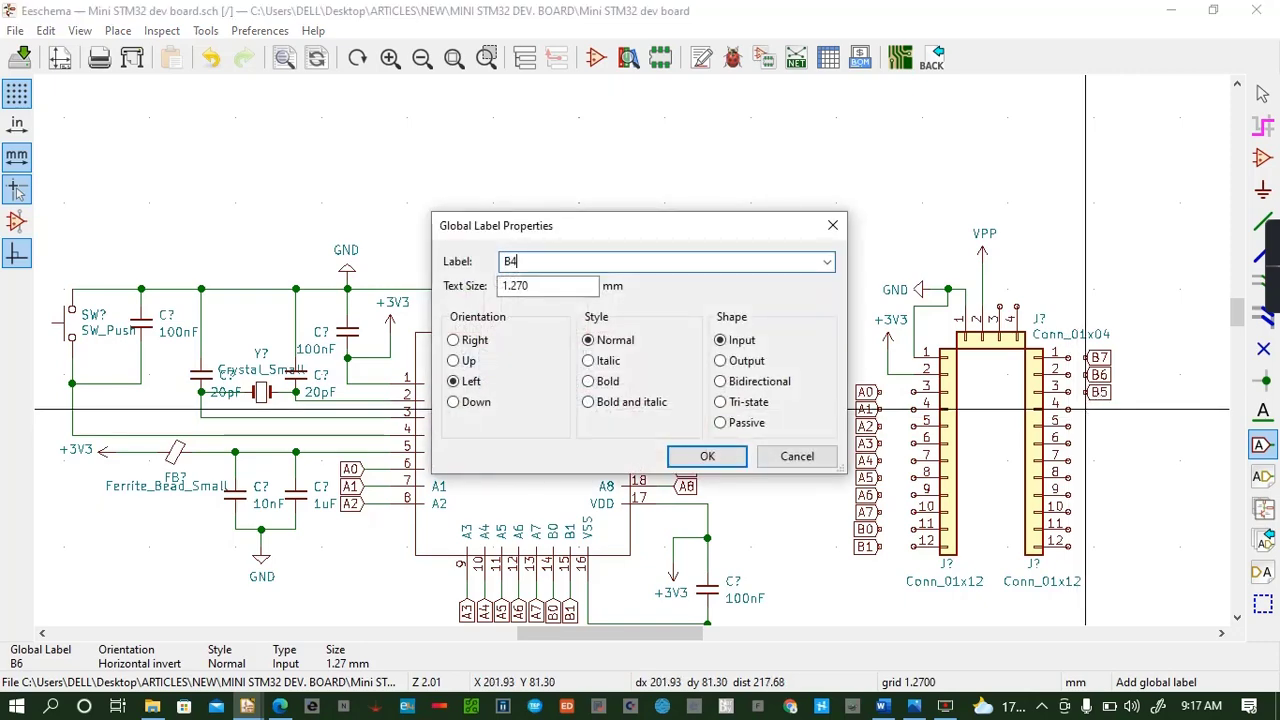
key(Return)
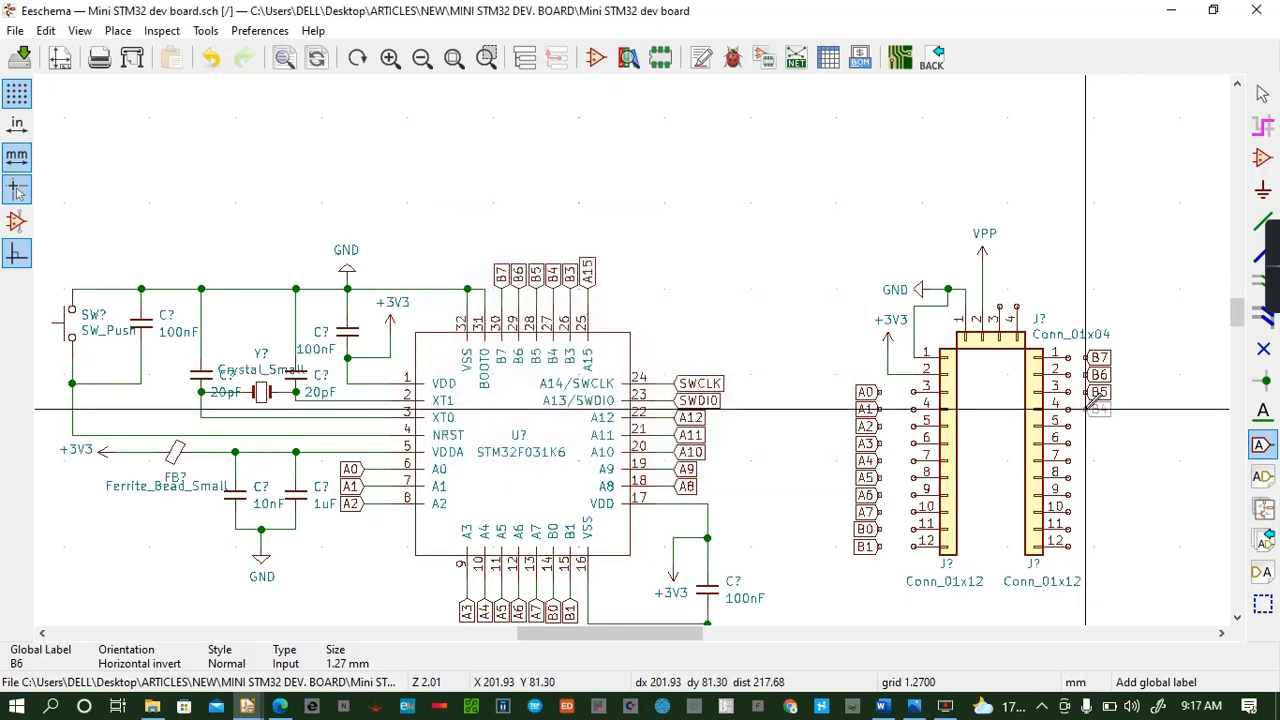
click(1087, 409)
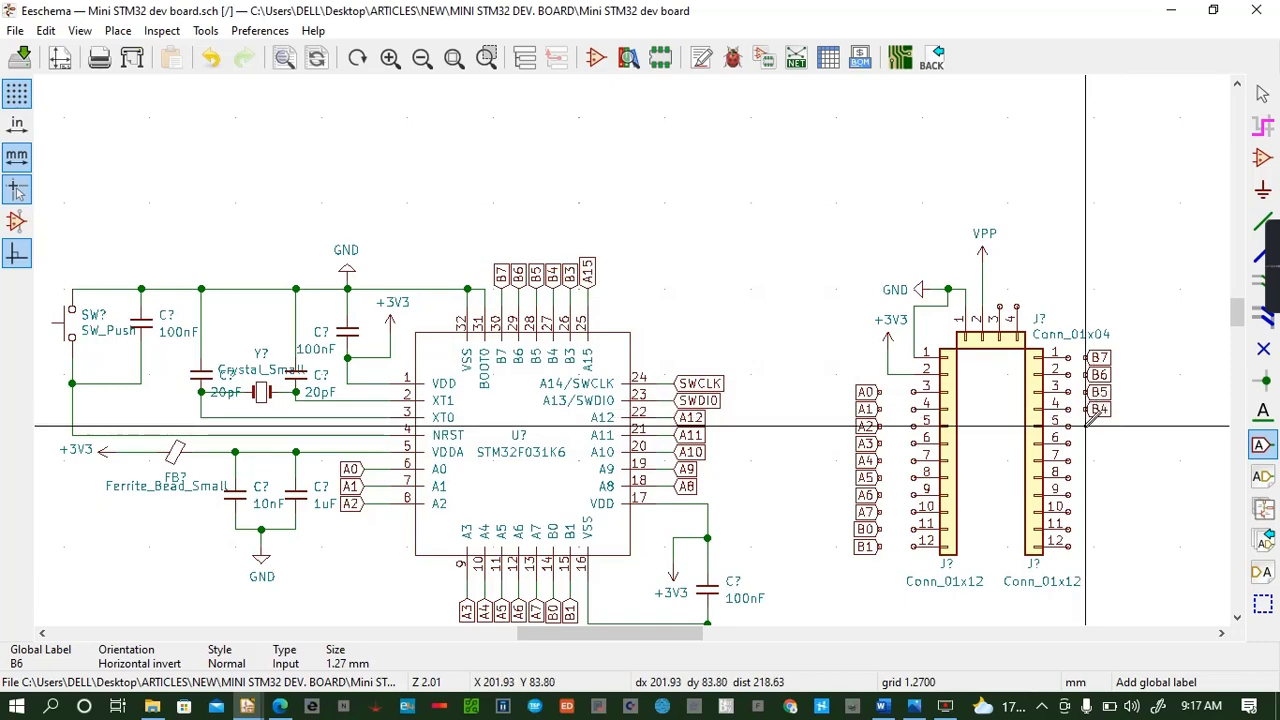
Place a global label B3 beside pin 5 of the right-hand Conn_01x12, in line under B4
click(1088, 428)
text(B3)
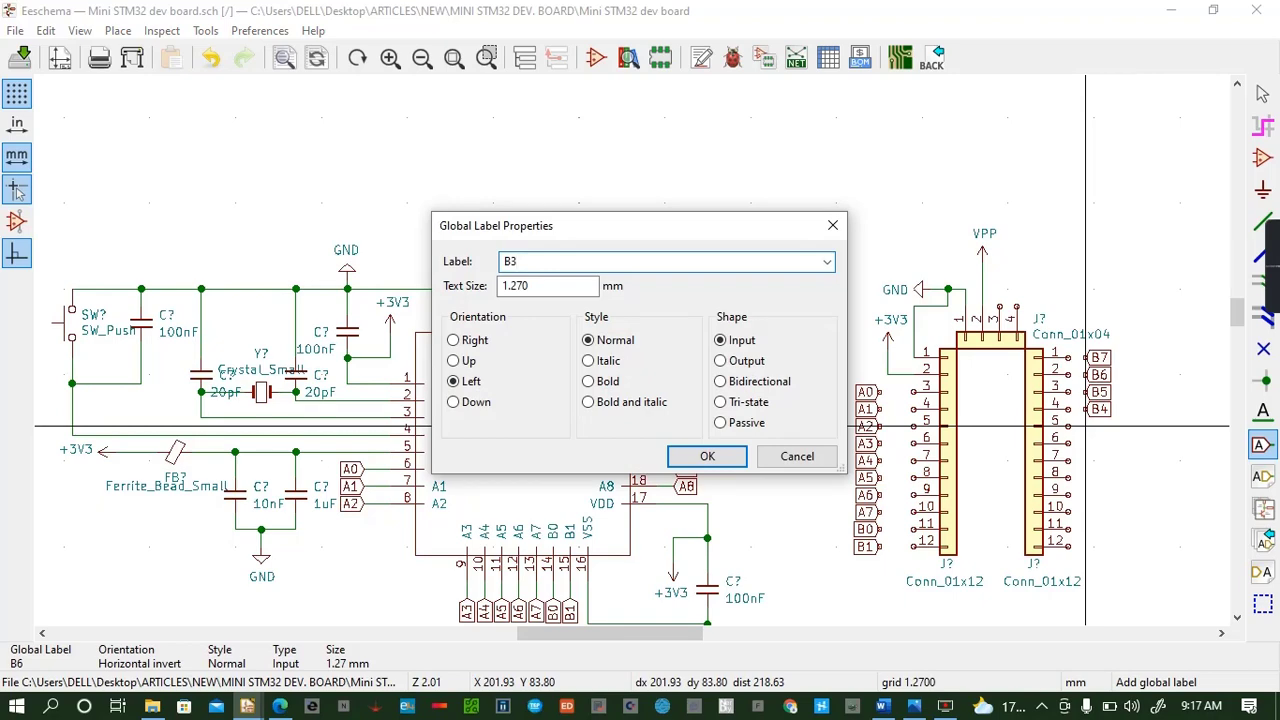
key(Return)
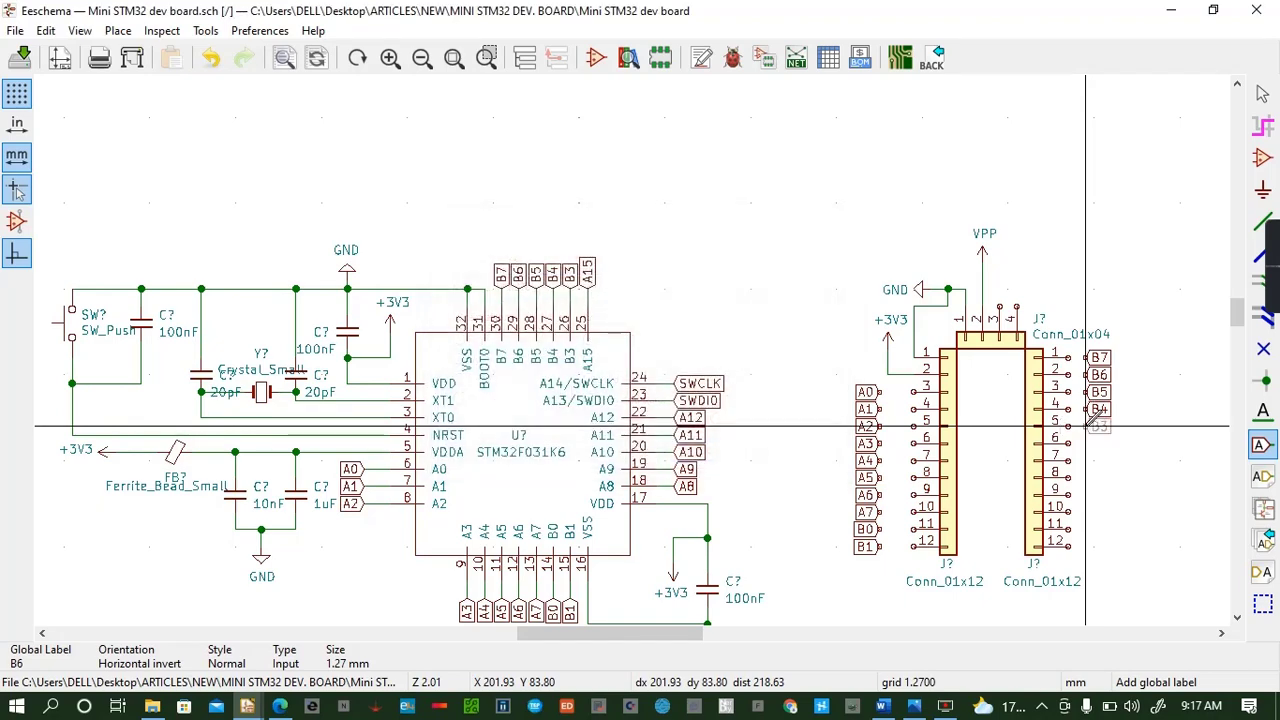
click(1086, 428)
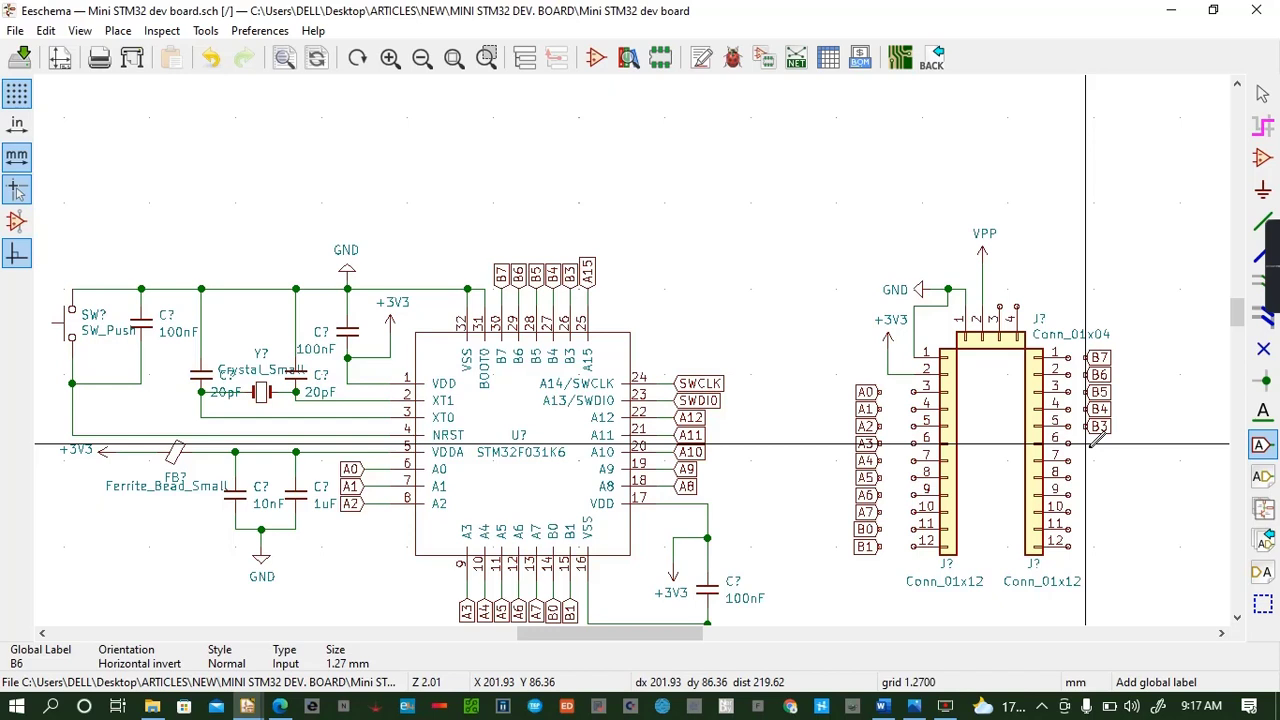
Place a global label A8 beside pin 12 of the right-hand Conn_01x12, flipped to face away from the connector
click(1086, 547)
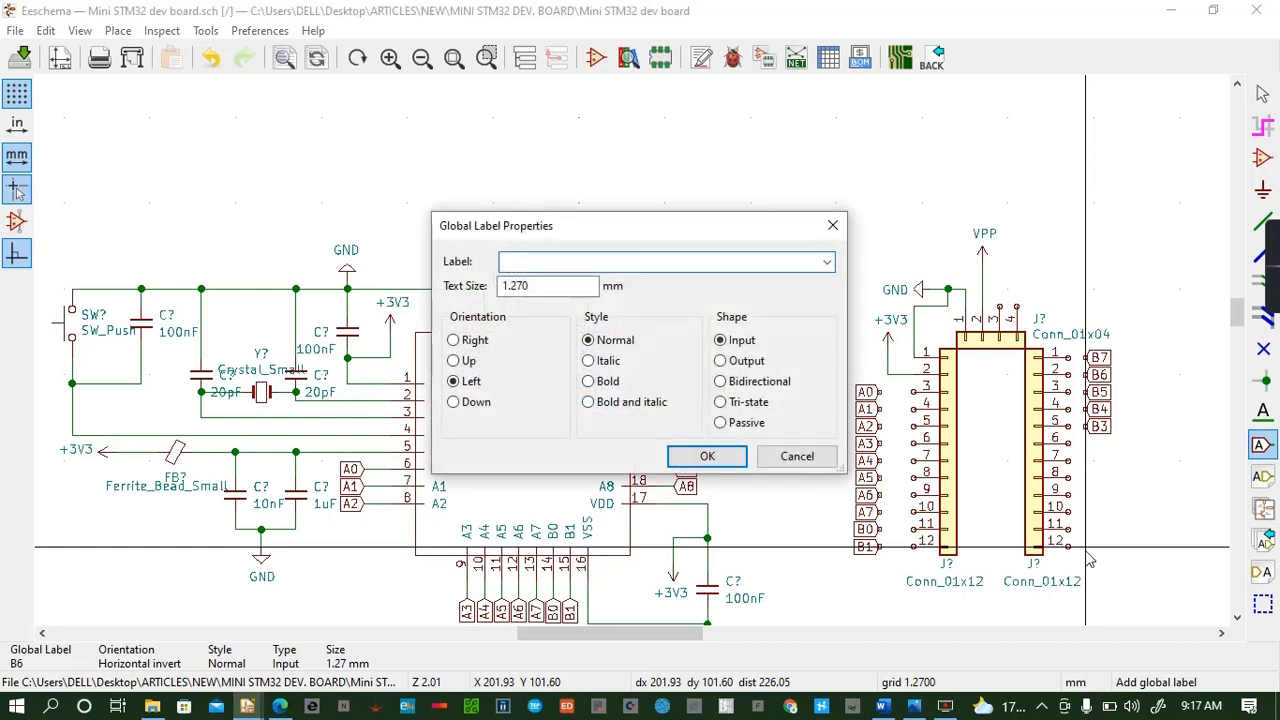
text(A)
text(8)
key(Return)
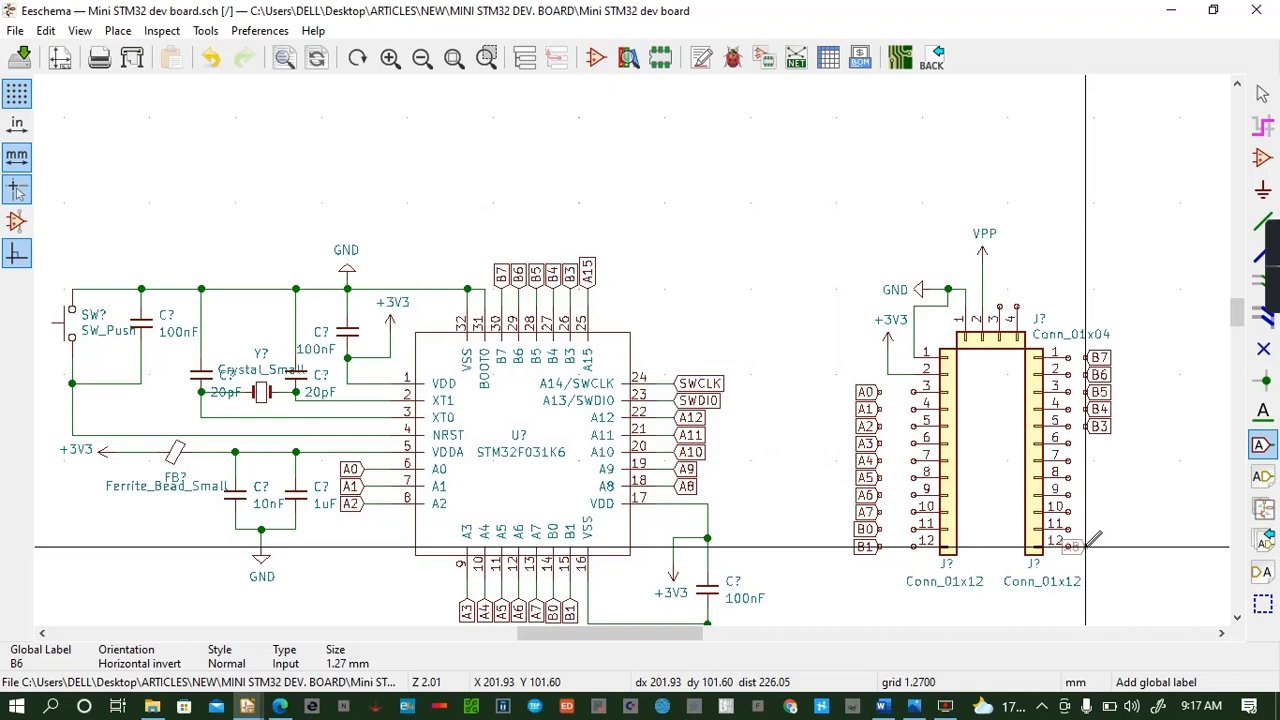
key(y)
click(1085, 546)
Place a global label A9 beside pin 11 of the right-hand Conn_01x12, oriented like A8 below it
click(1085, 529)
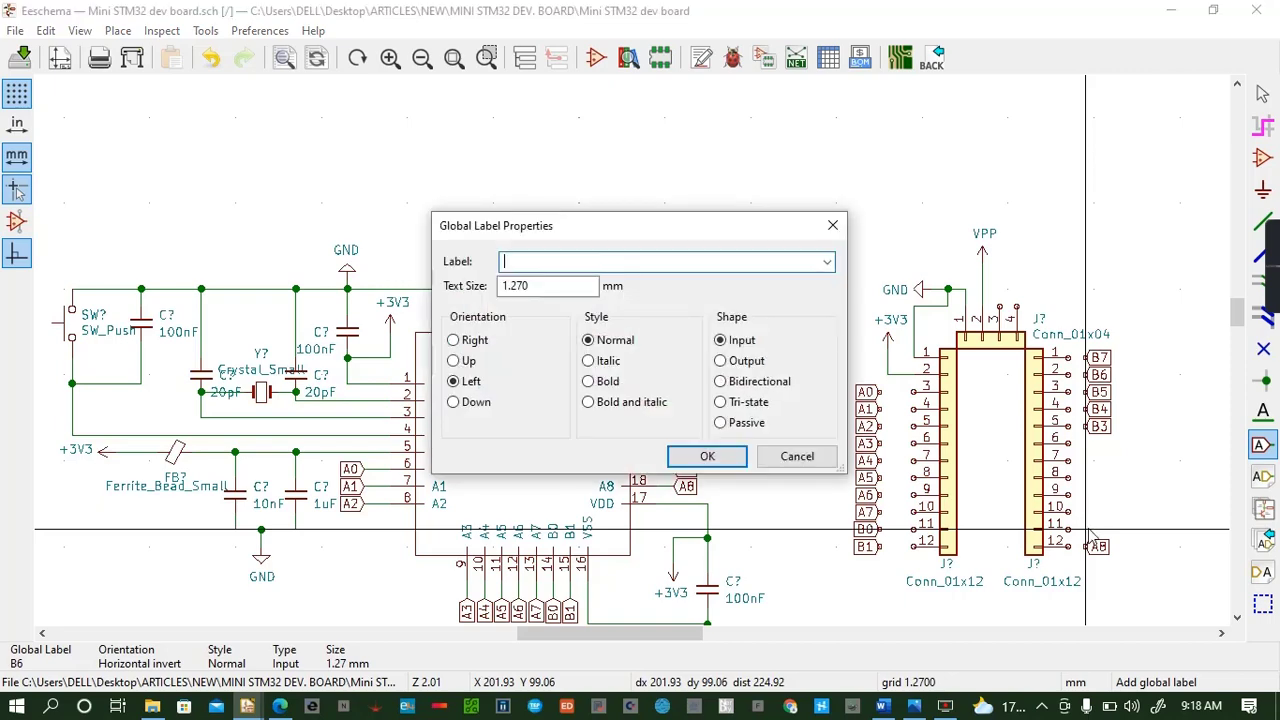
text(A9)
key(Return)
key(r)
key(r)
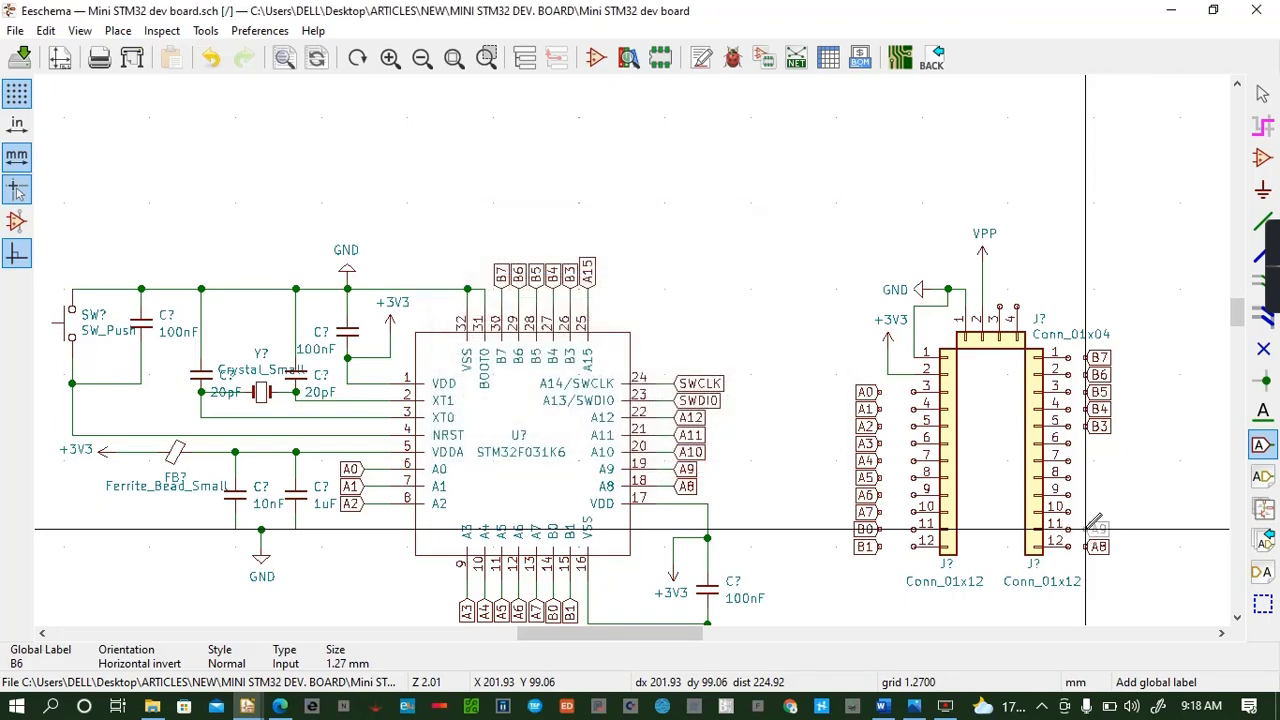
click(1085, 529)
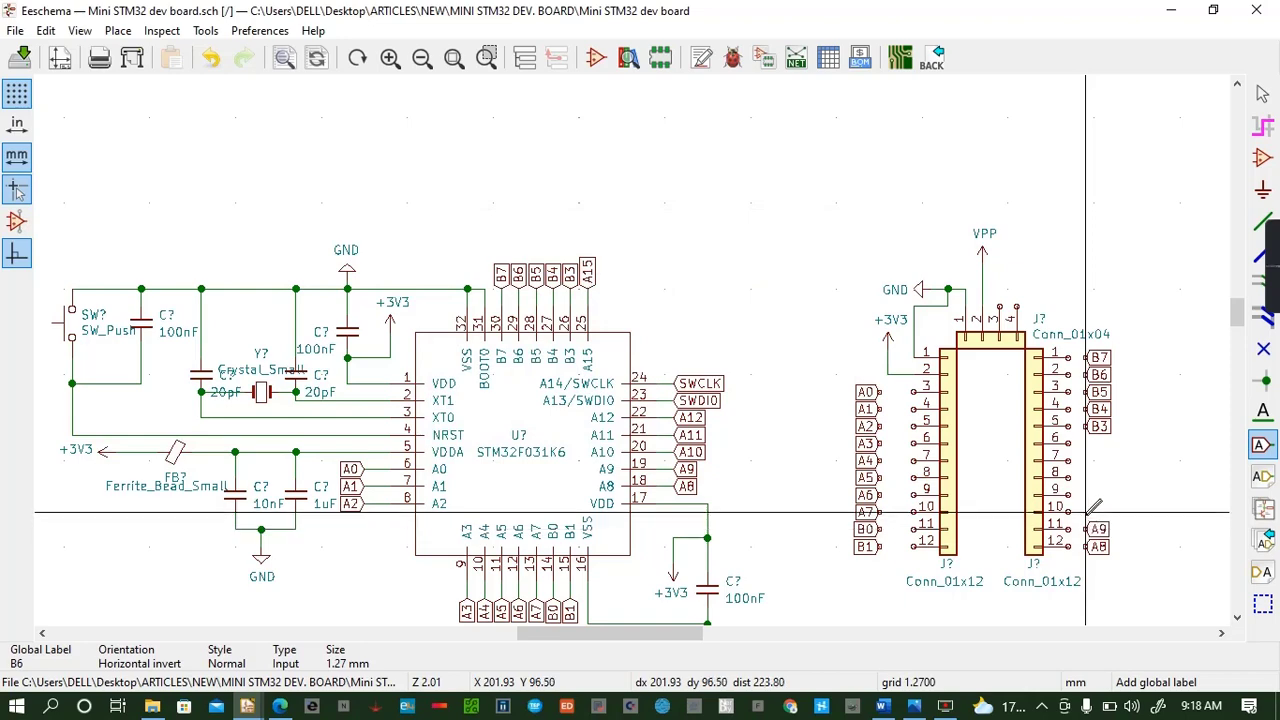
Place global labels A10 and A11 beside pins 10 and 9 of the right-hand Conn_01x12, in line above A9
click(1085, 514)
text(A10)
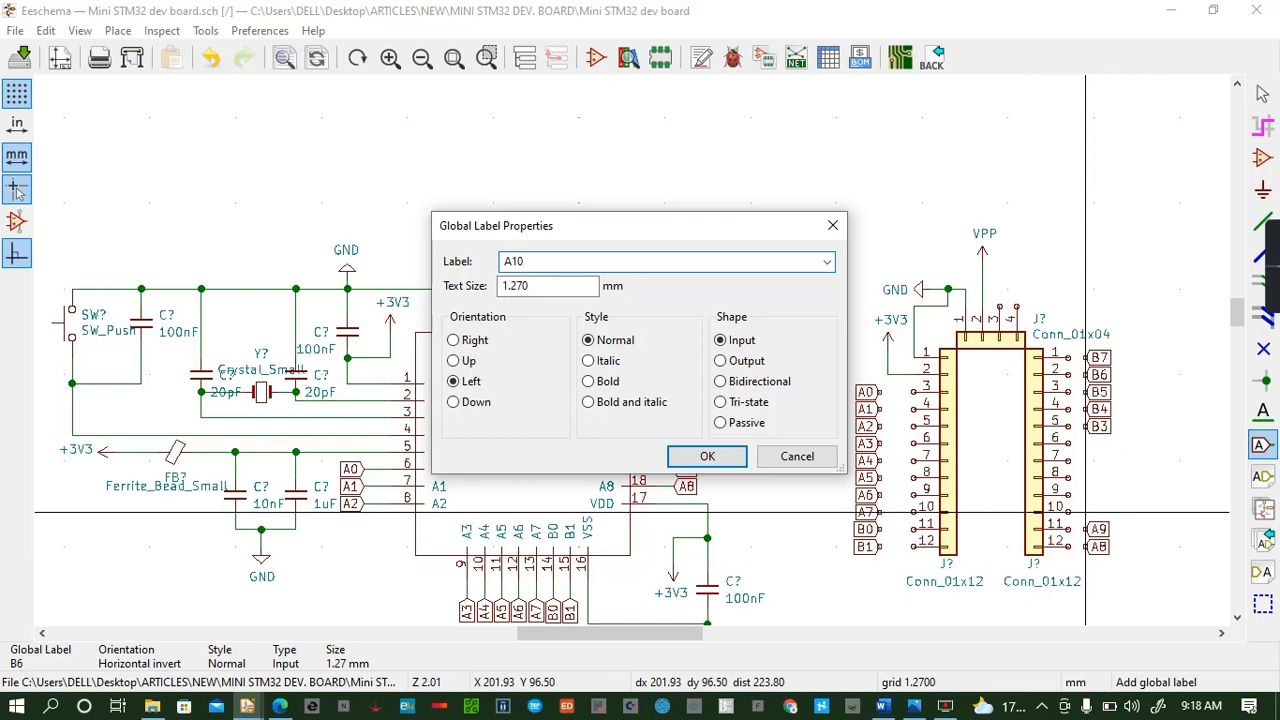
key(Return)
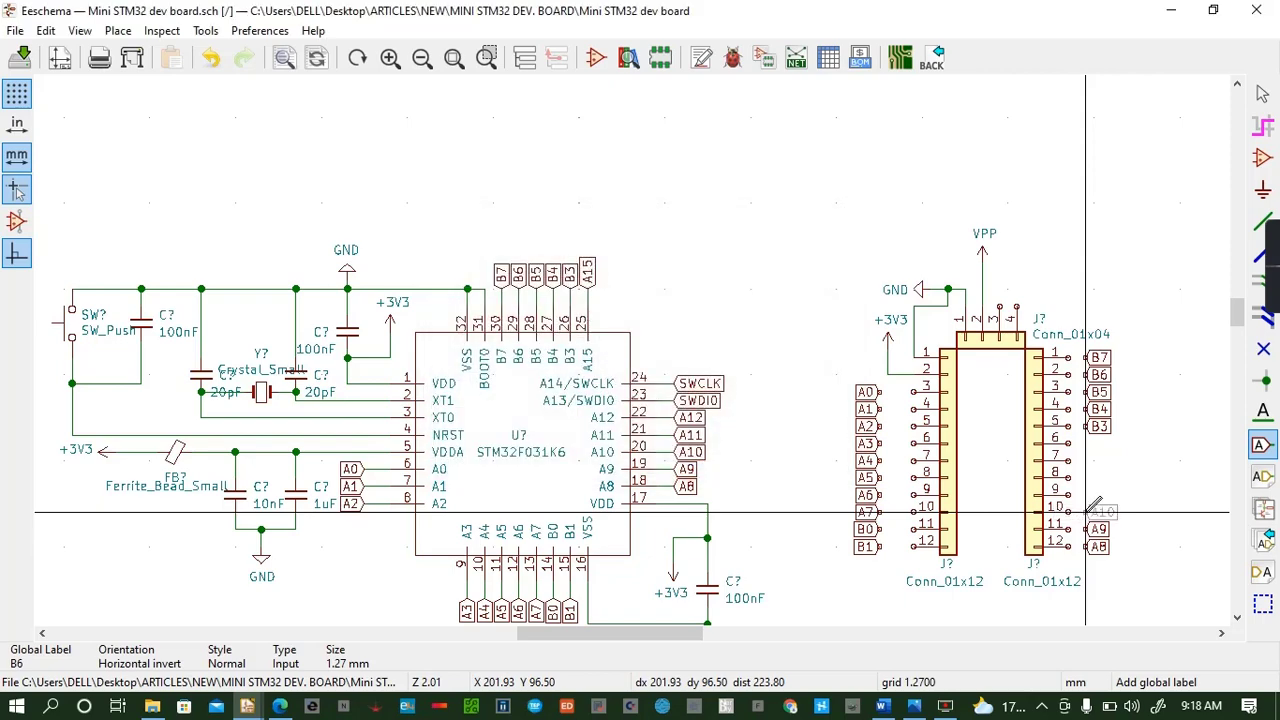
click(1085, 513)
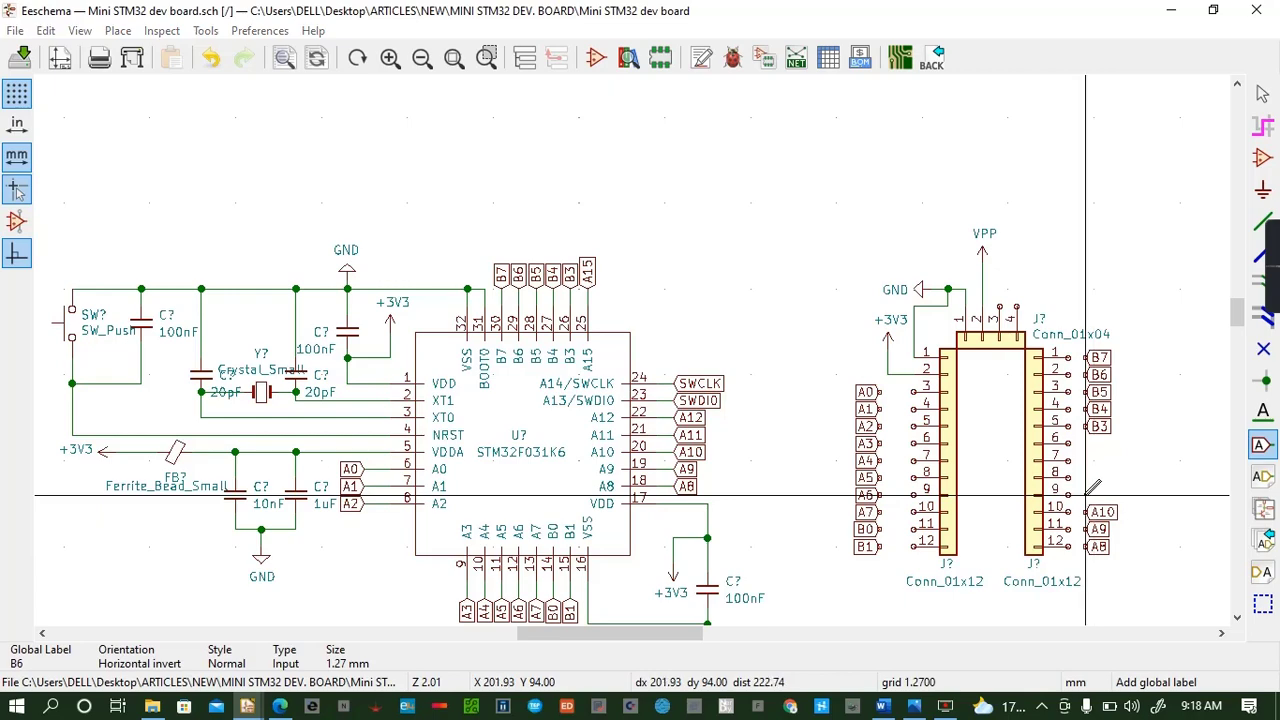
click(1085, 495)
text(A11)
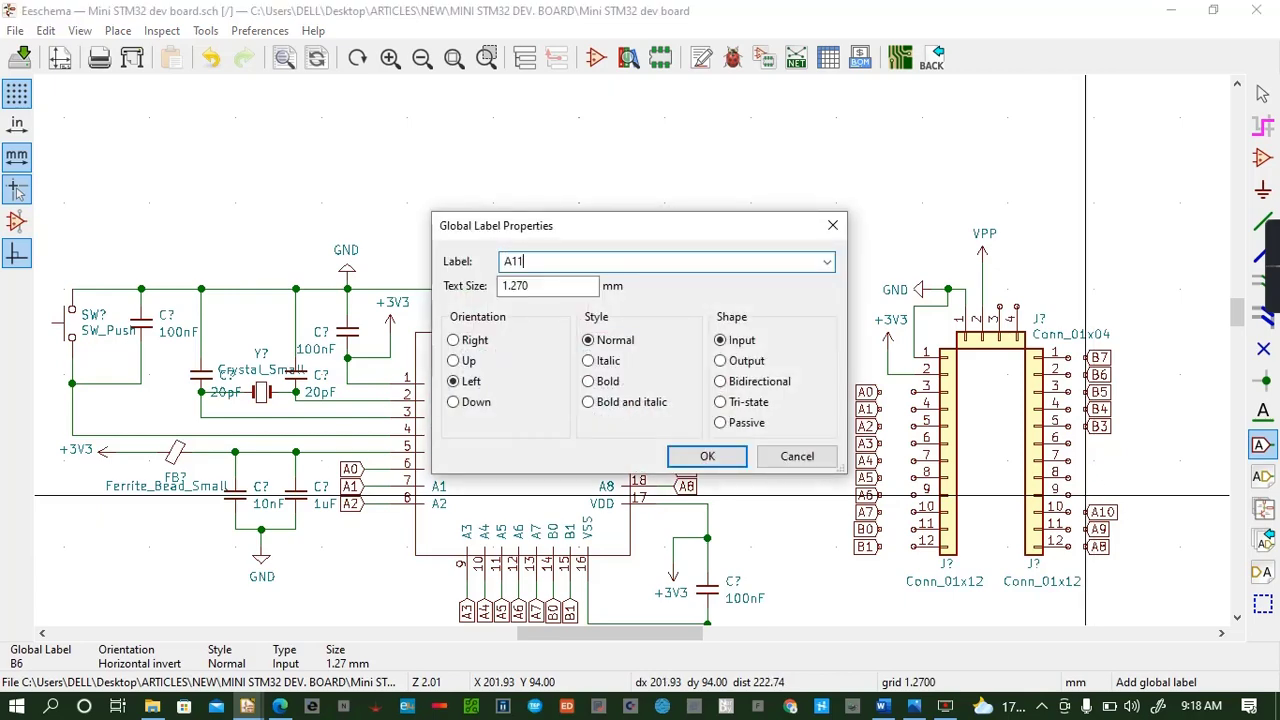
key(Return)
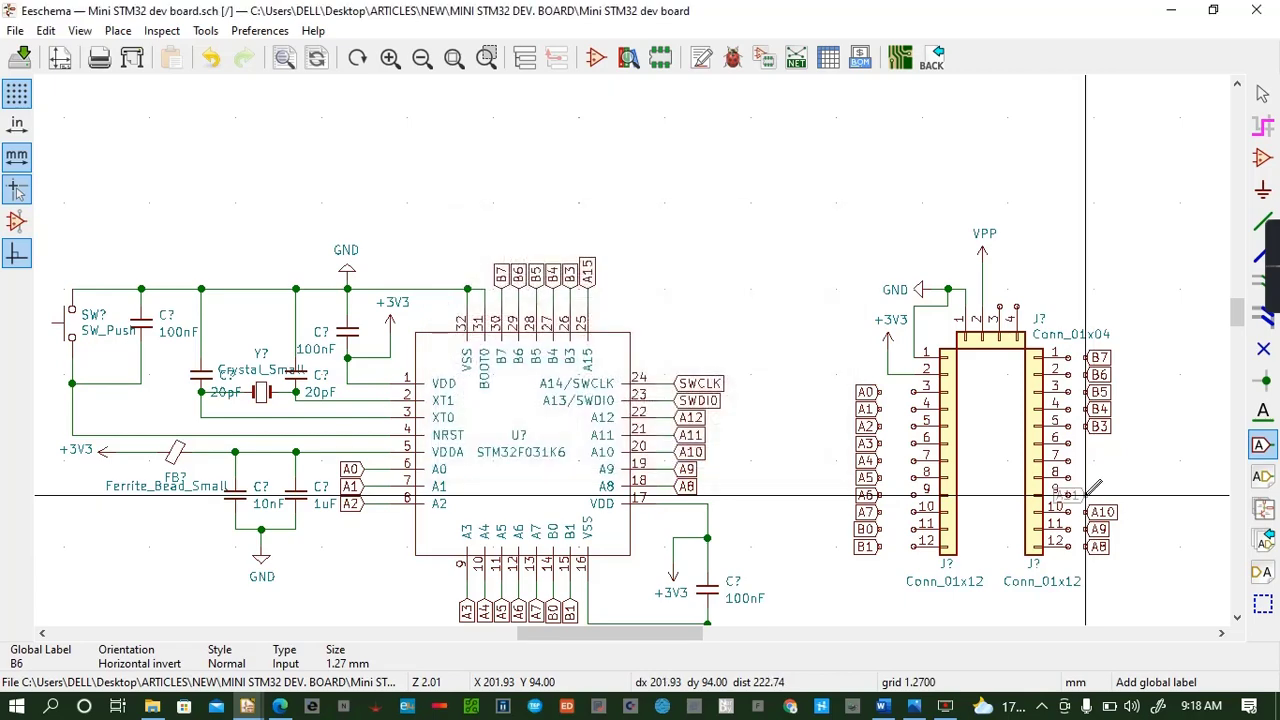
click(1086, 496)
Place a global label A12 beside pin 8 of the right-hand Conn_01x12, rotated to match A11
click(1086, 478)
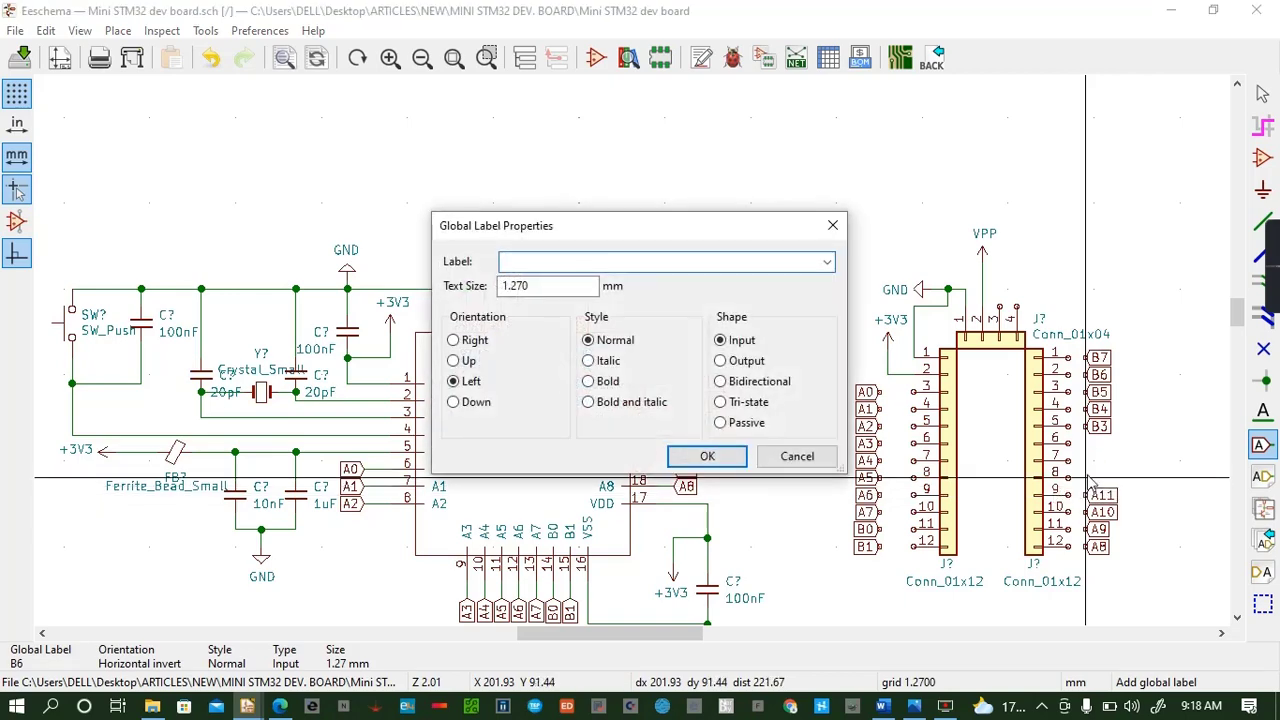
text(A12)
key(Return)
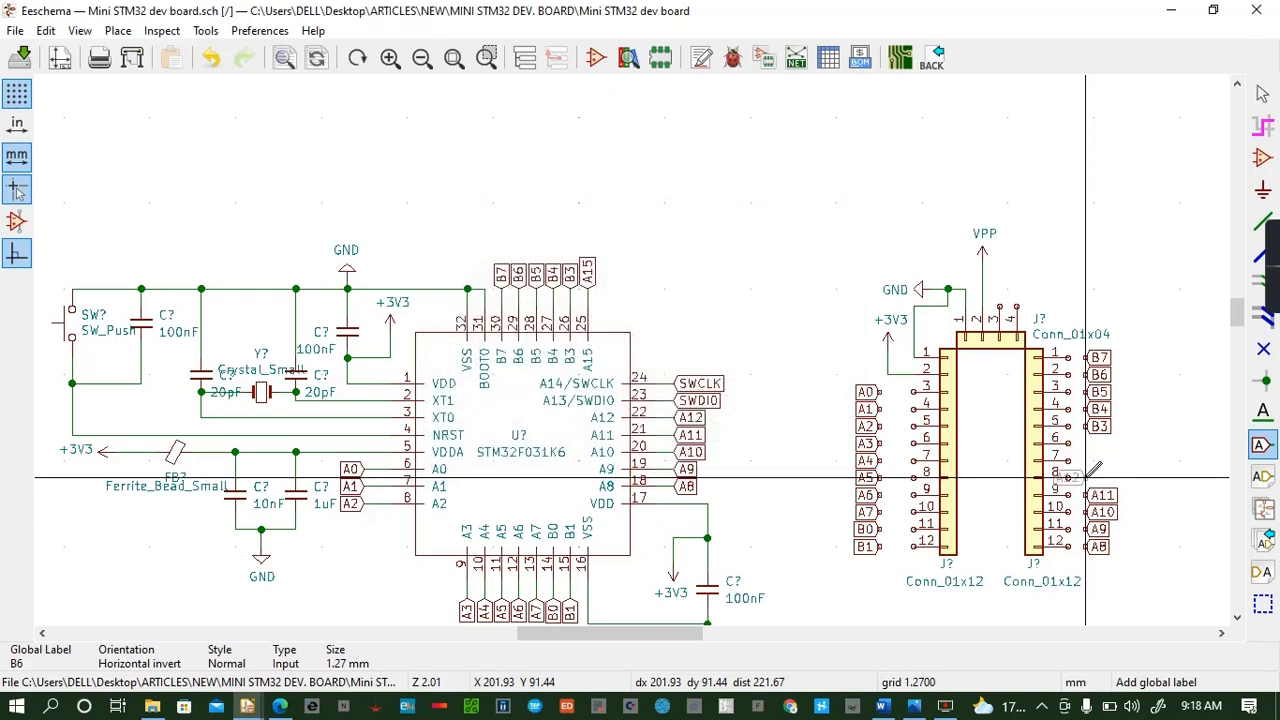
key(r)
key(r)
click(1086, 479)
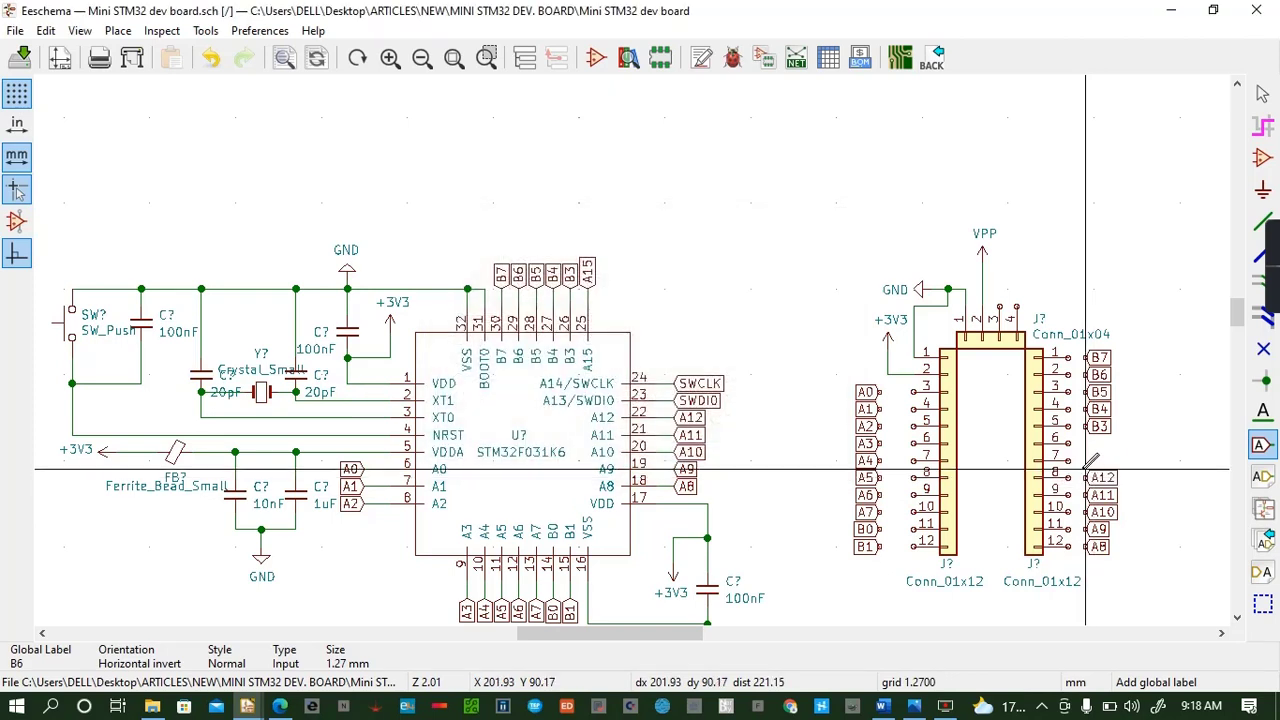
Place a global label A15 beside pin 7 of the right-hand Conn_01x12, rotated to match A12
click(1086, 462)
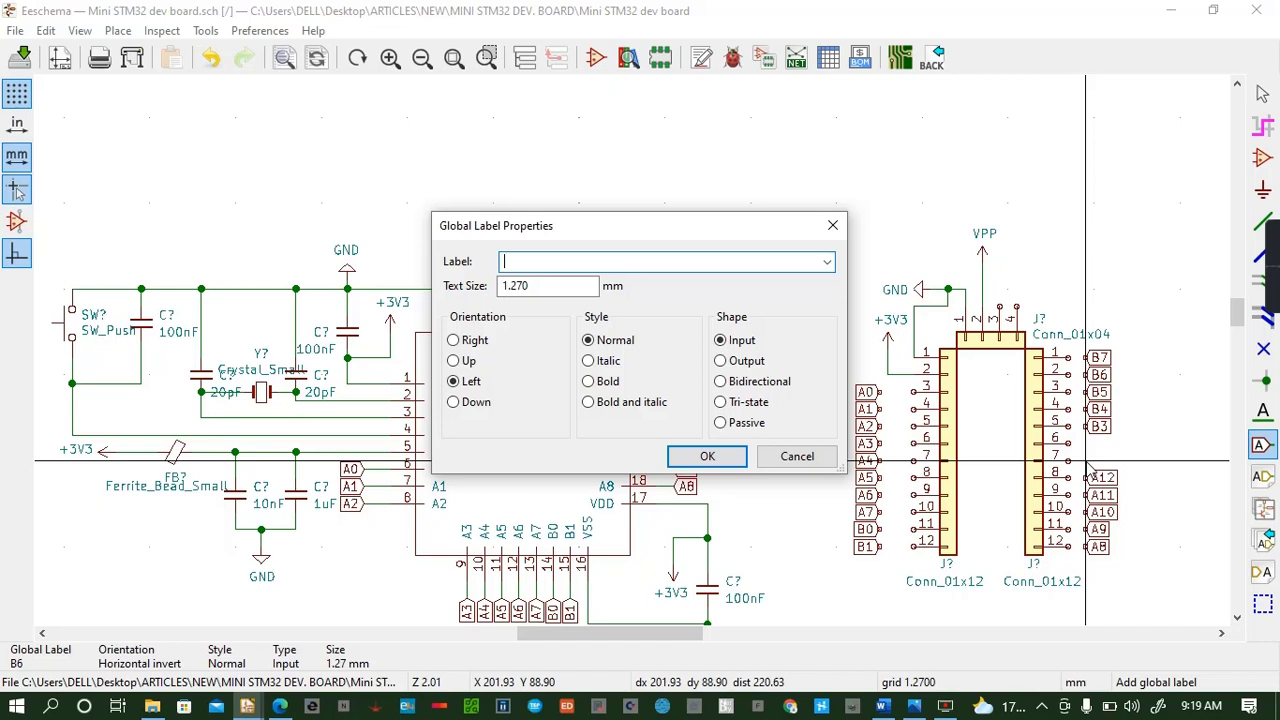
text(A15)
key(Return)
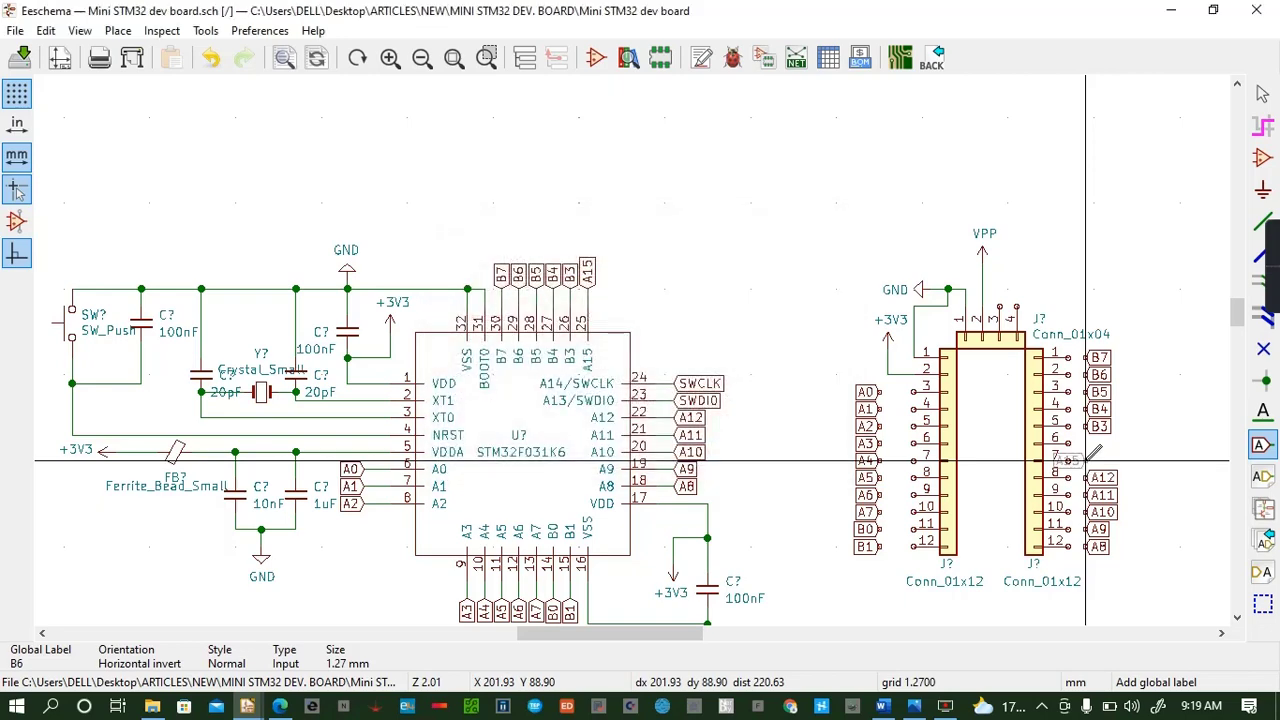
key(r)
key(r)
click(1085, 461)
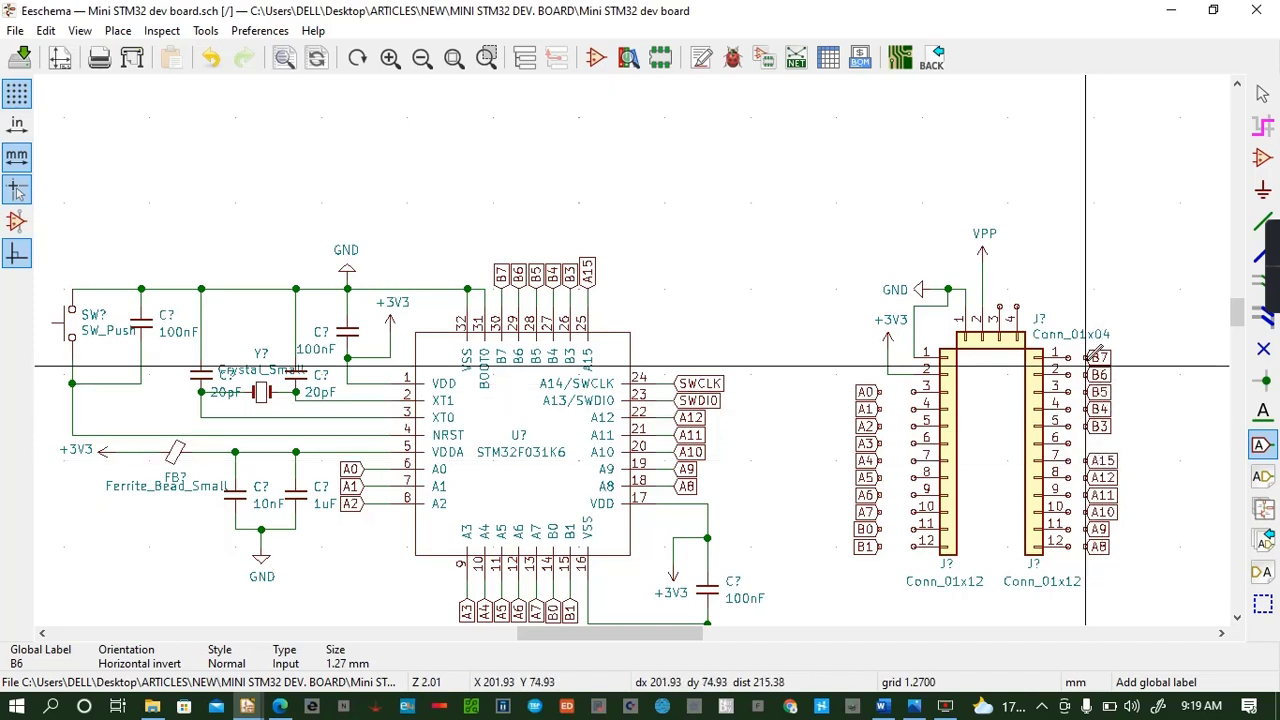
Move the block of labels B7 to B3 down by one pin so they line up with pins 2 to 6
drag(1093, 409, 1121, 445)
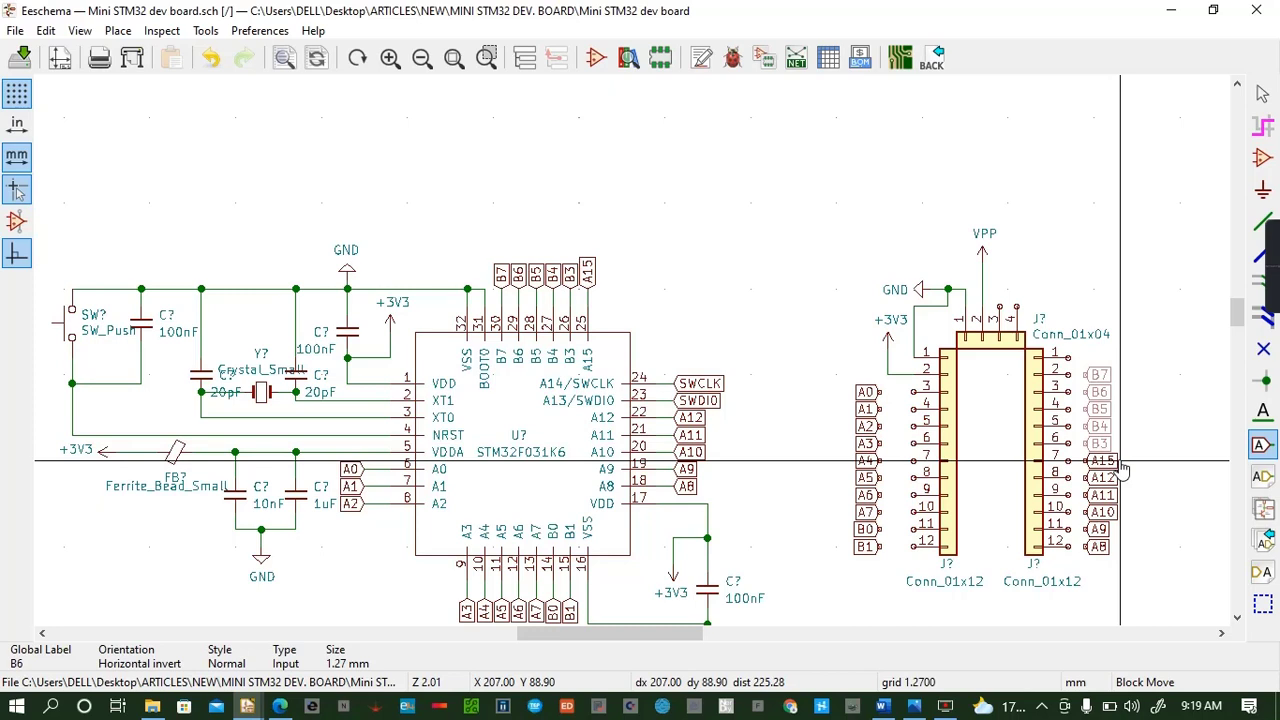
click(1122, 470)
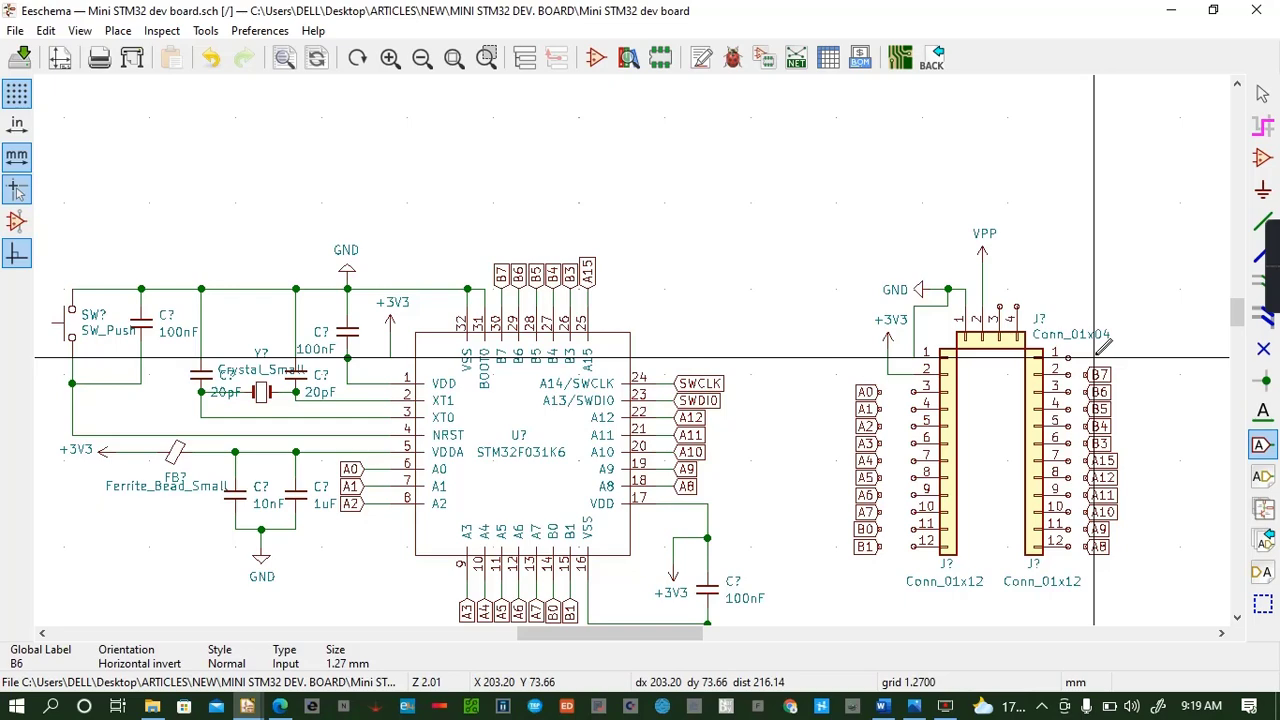
Add a VPP power symbol above and outside pin 1 of the right-hand Conn_01x12 and wire it to that pin
key(a)
click(1103, 345)
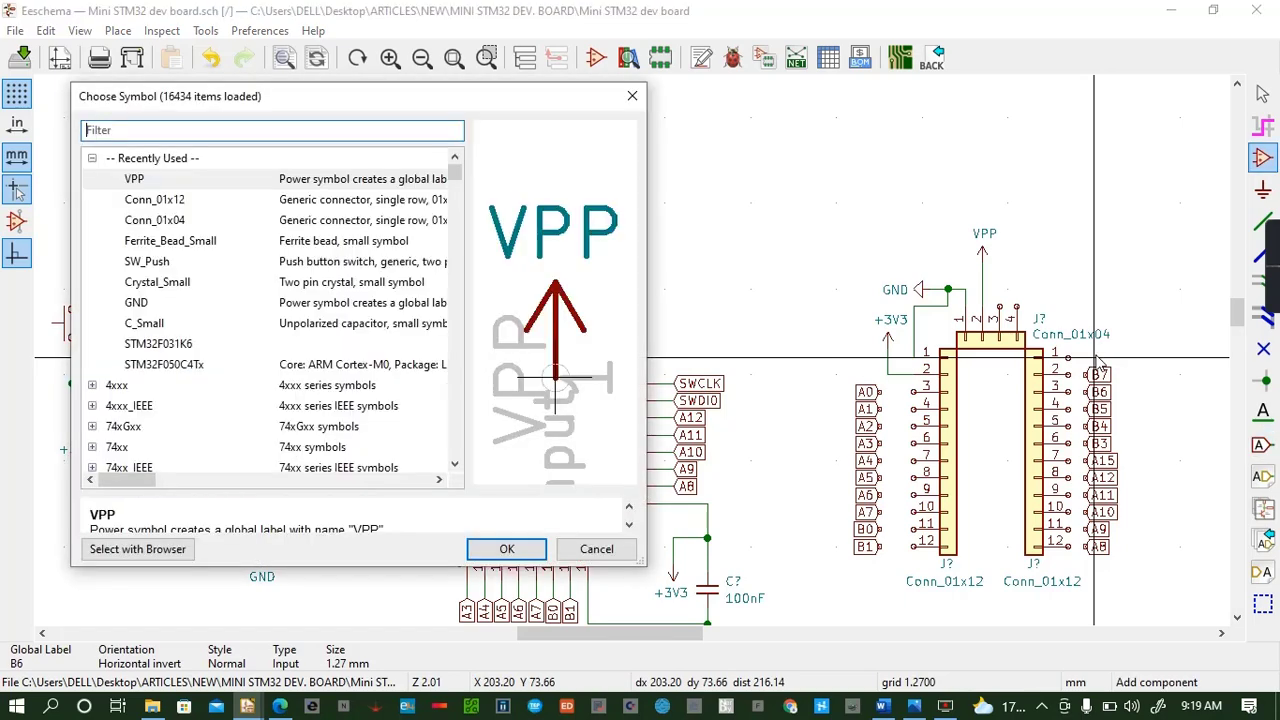
text(VPP)
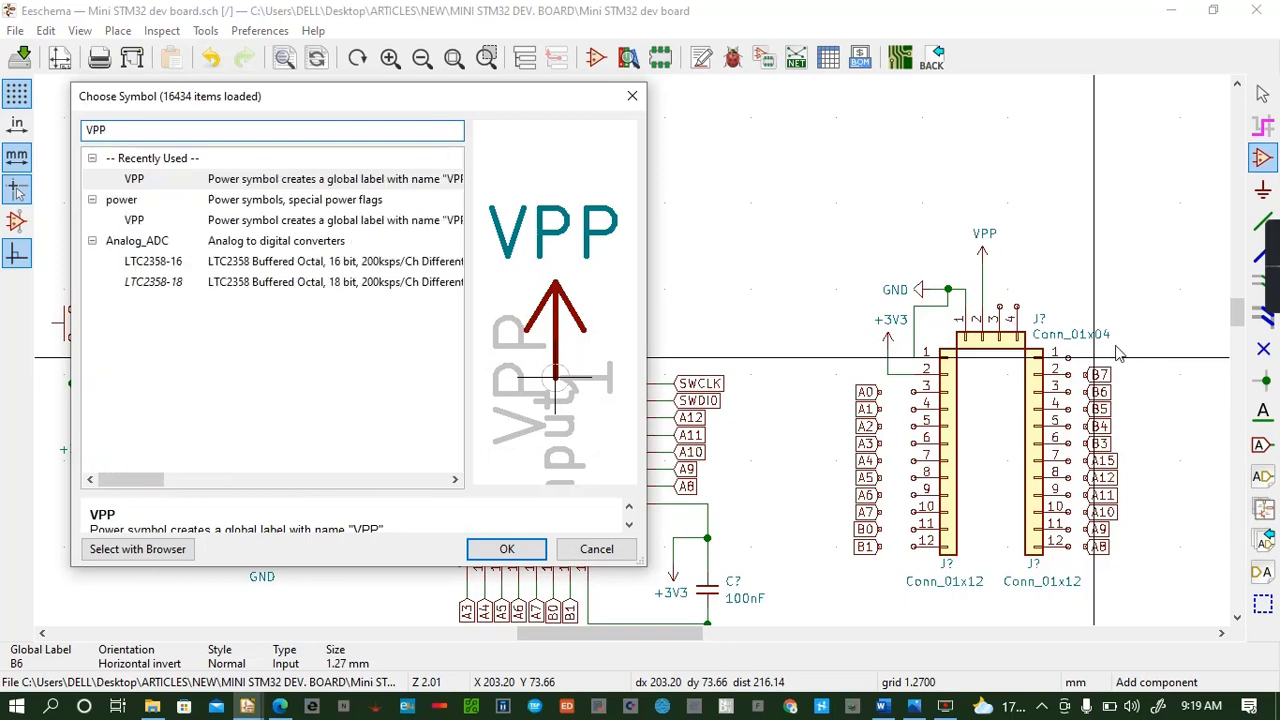
key(Return)
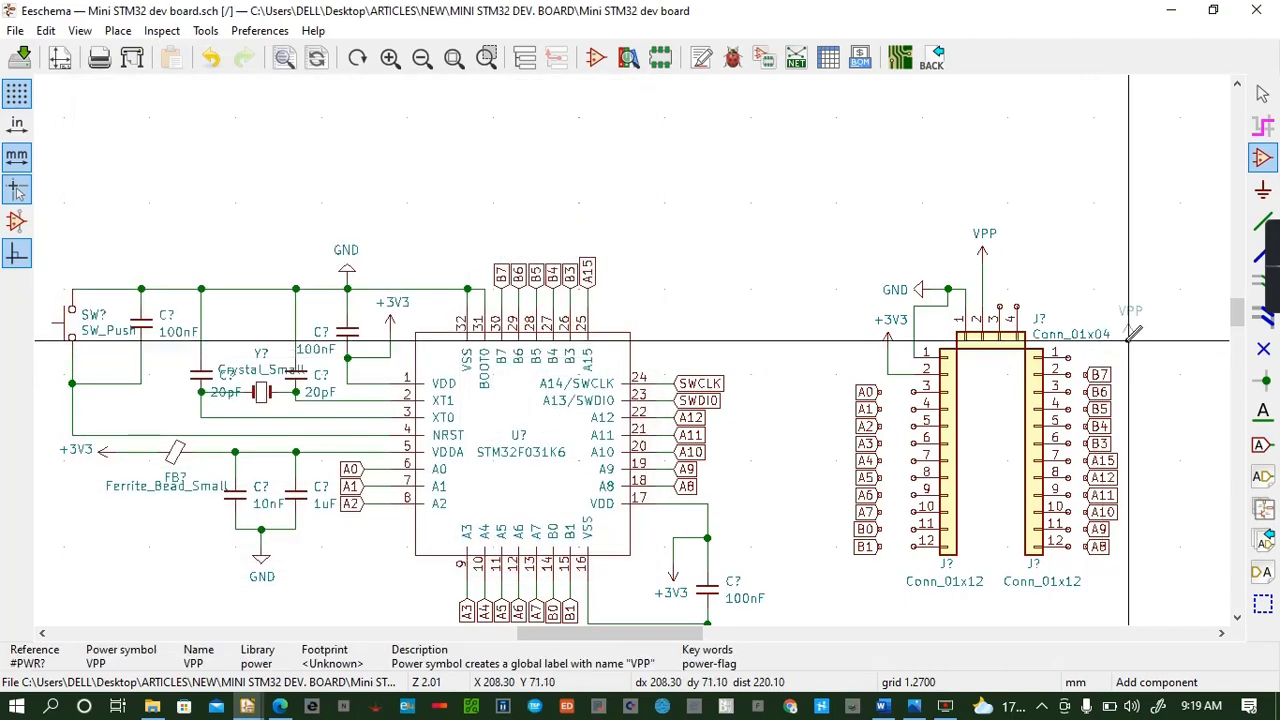
click(1128, 342)
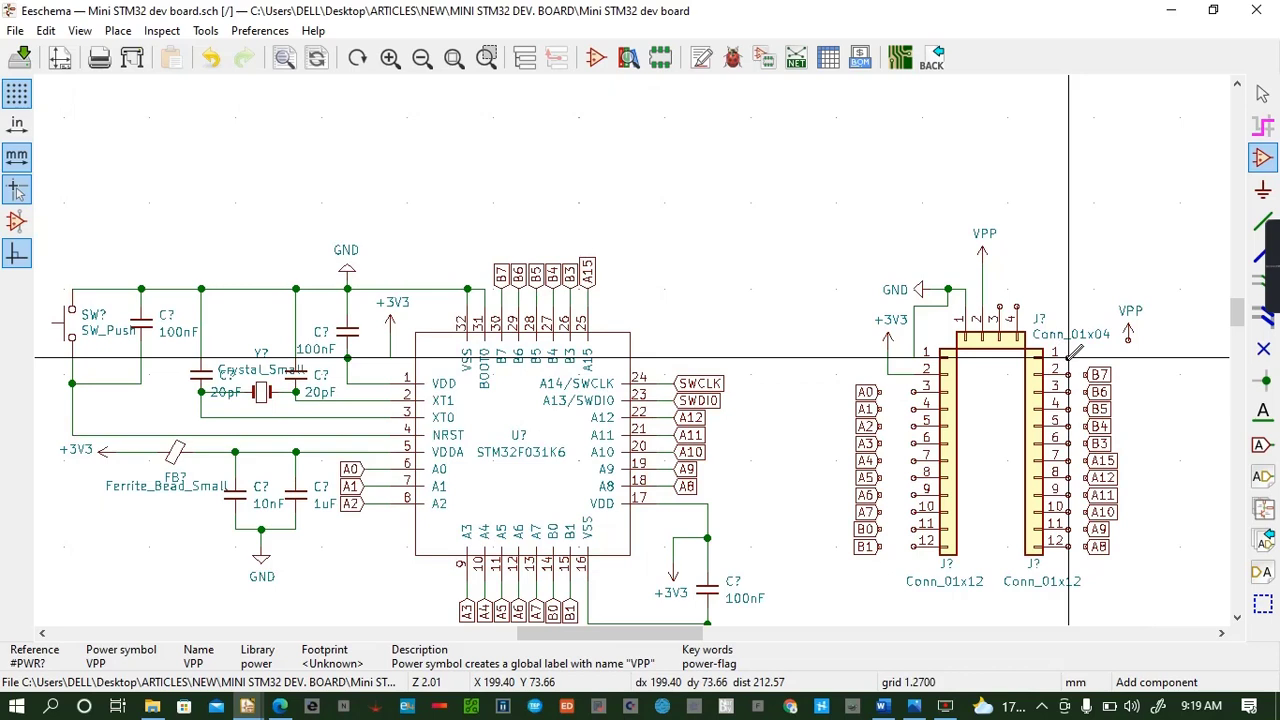
key(w)
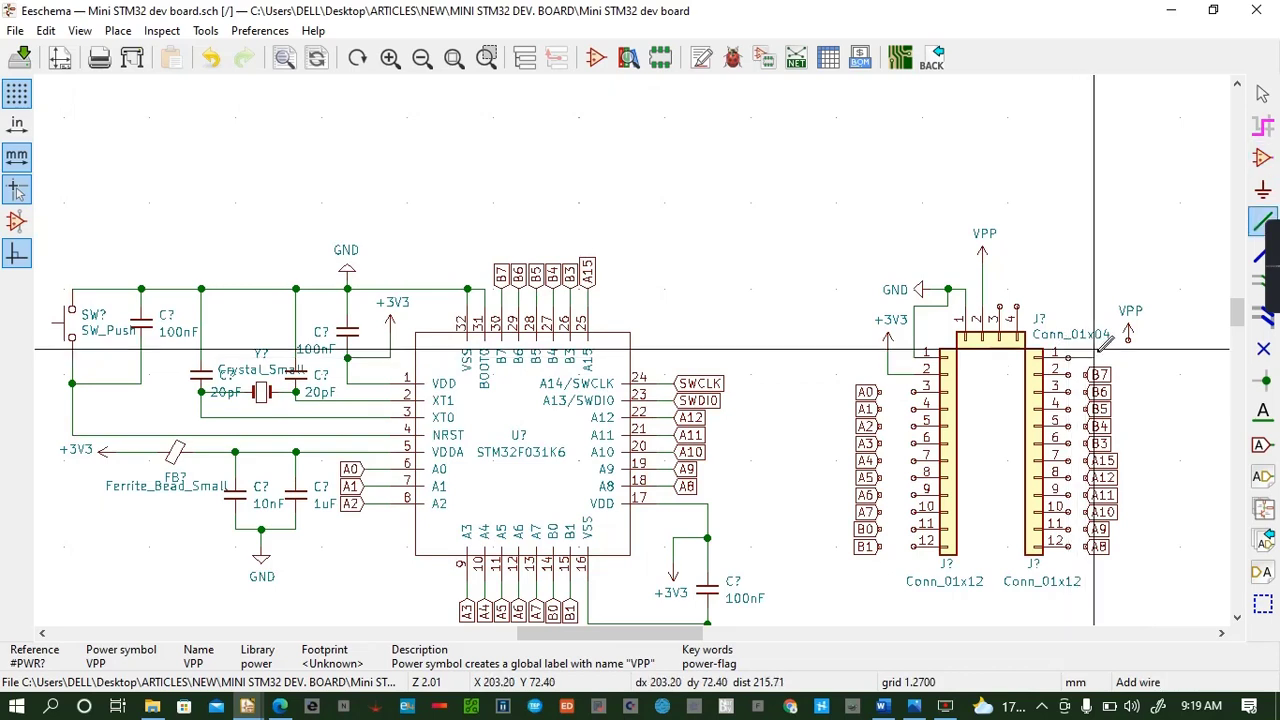
click(1128, 342)
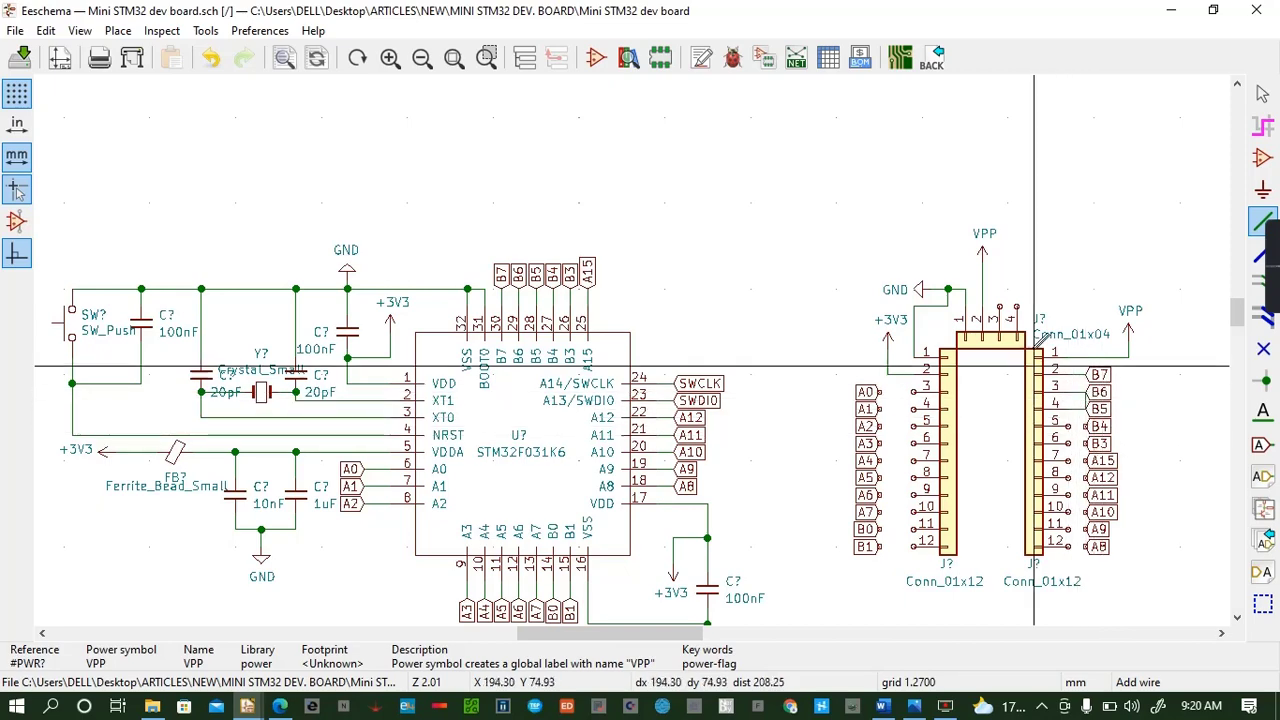
Undo the last misplaced wire and wire the remaining connector pins to their adjacent global labels, starting with pin 3 to B6
click(210, 57)
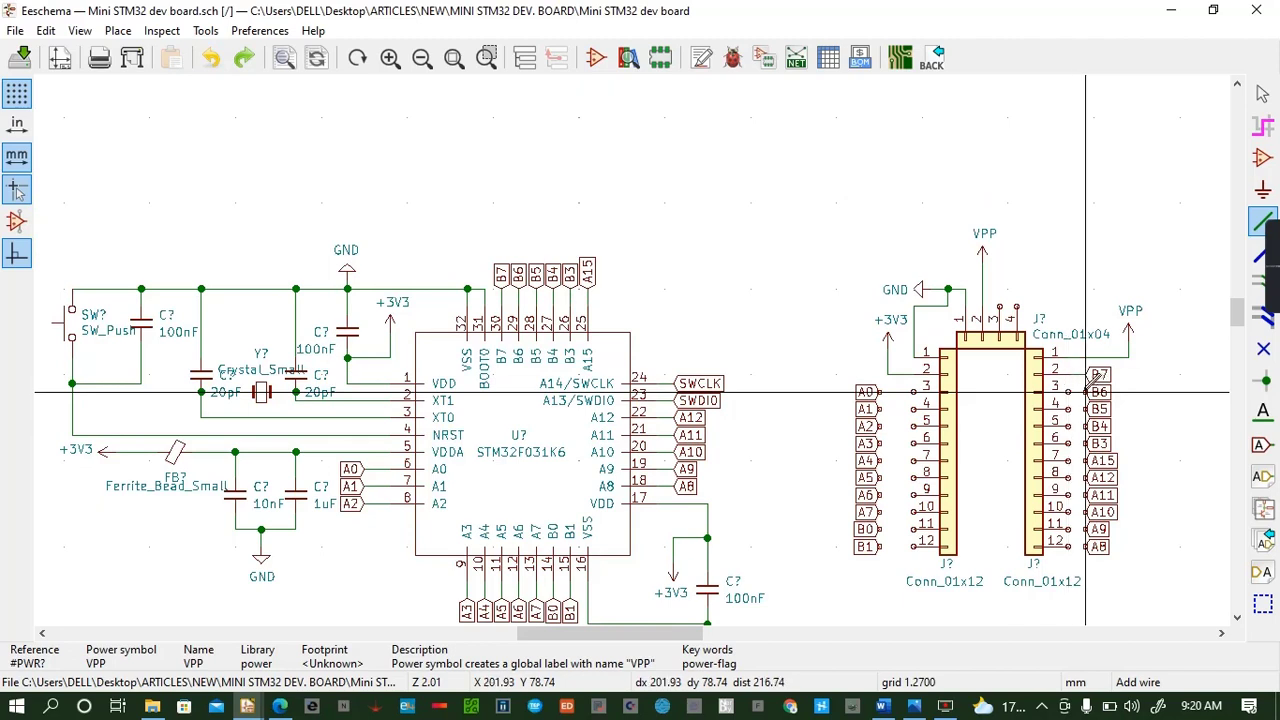
click(1086, 392)
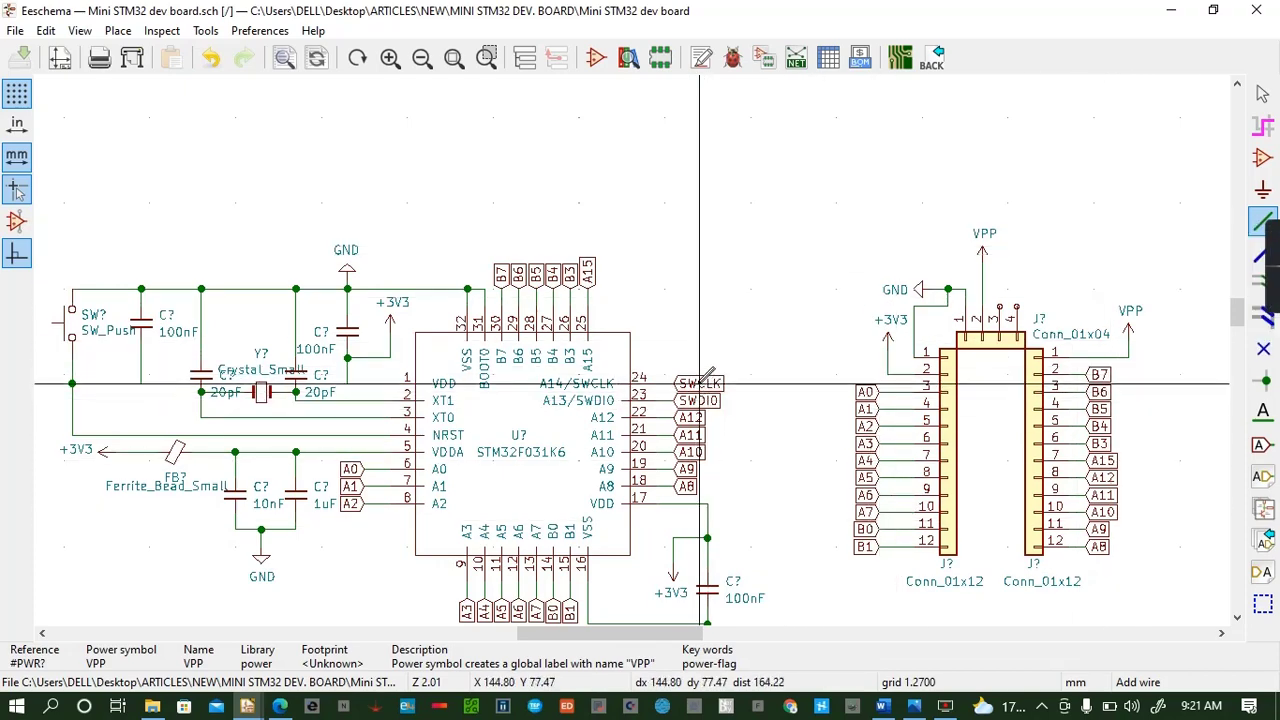
Copy the SWCLK global label from the microcontroller and place it vertically above pin 3 of the Conn_01x04
key(c)
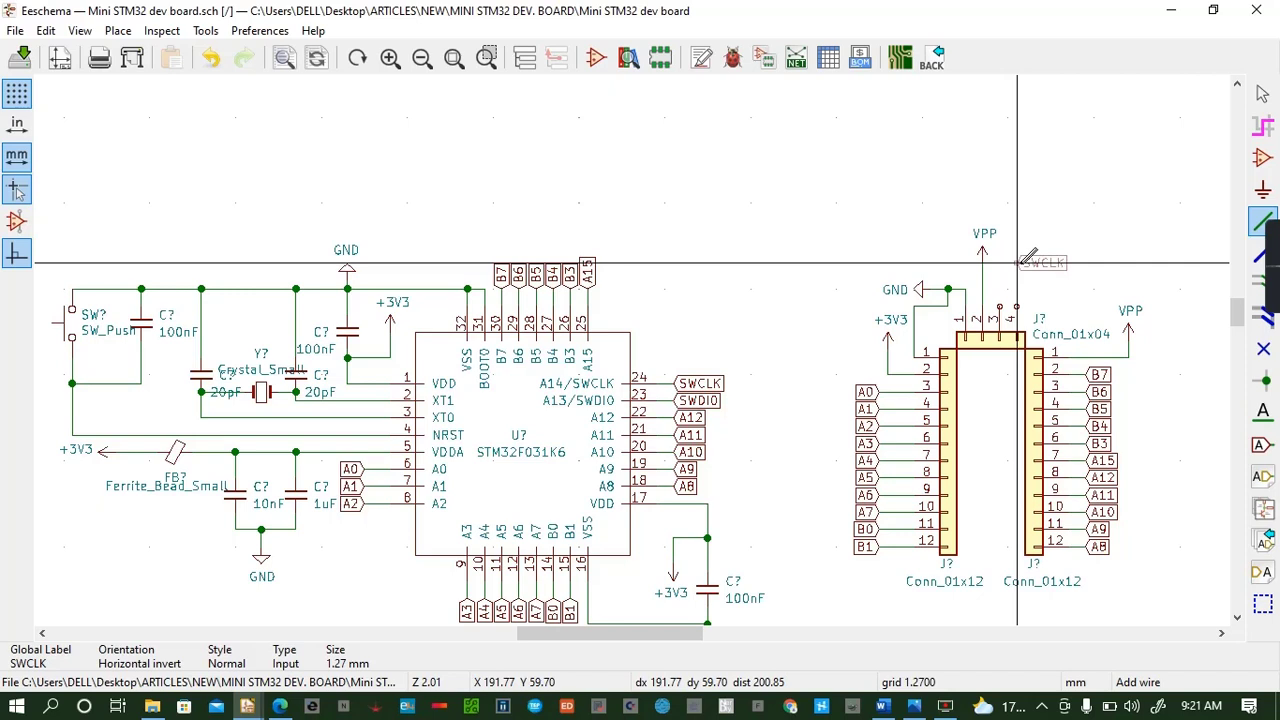
key(r)
key(r)
key(r)
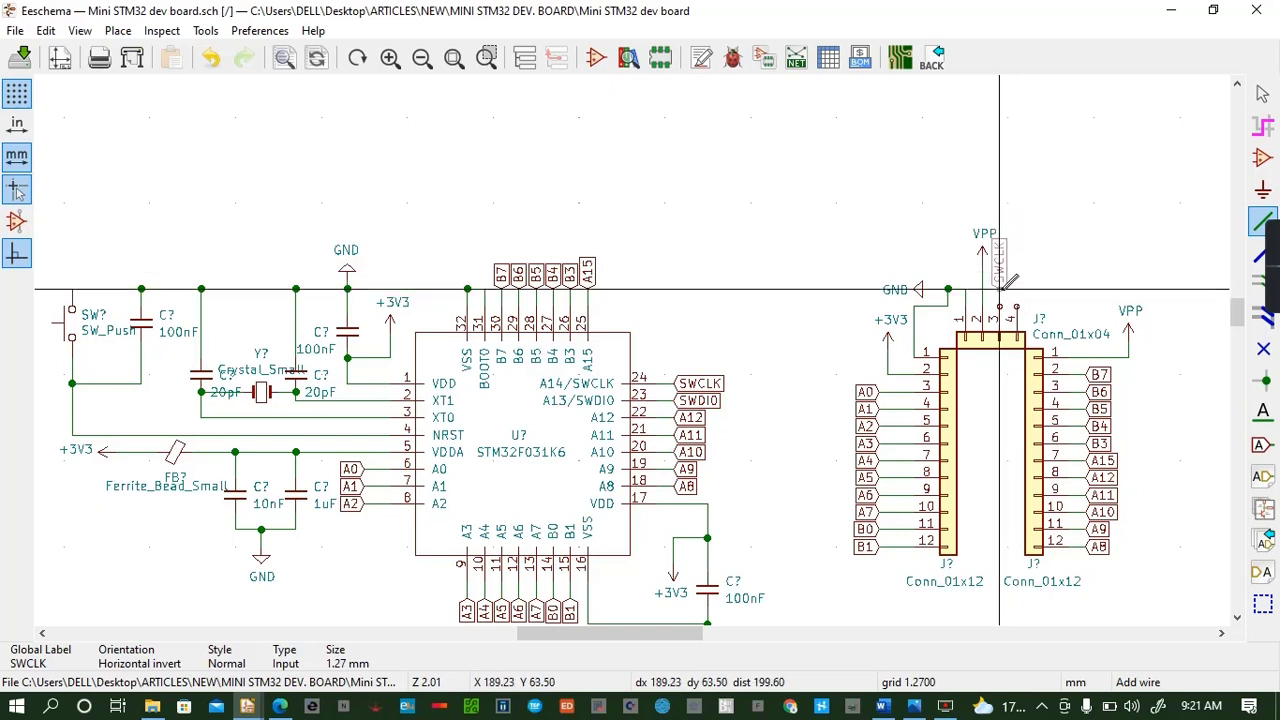
click(999, 290)
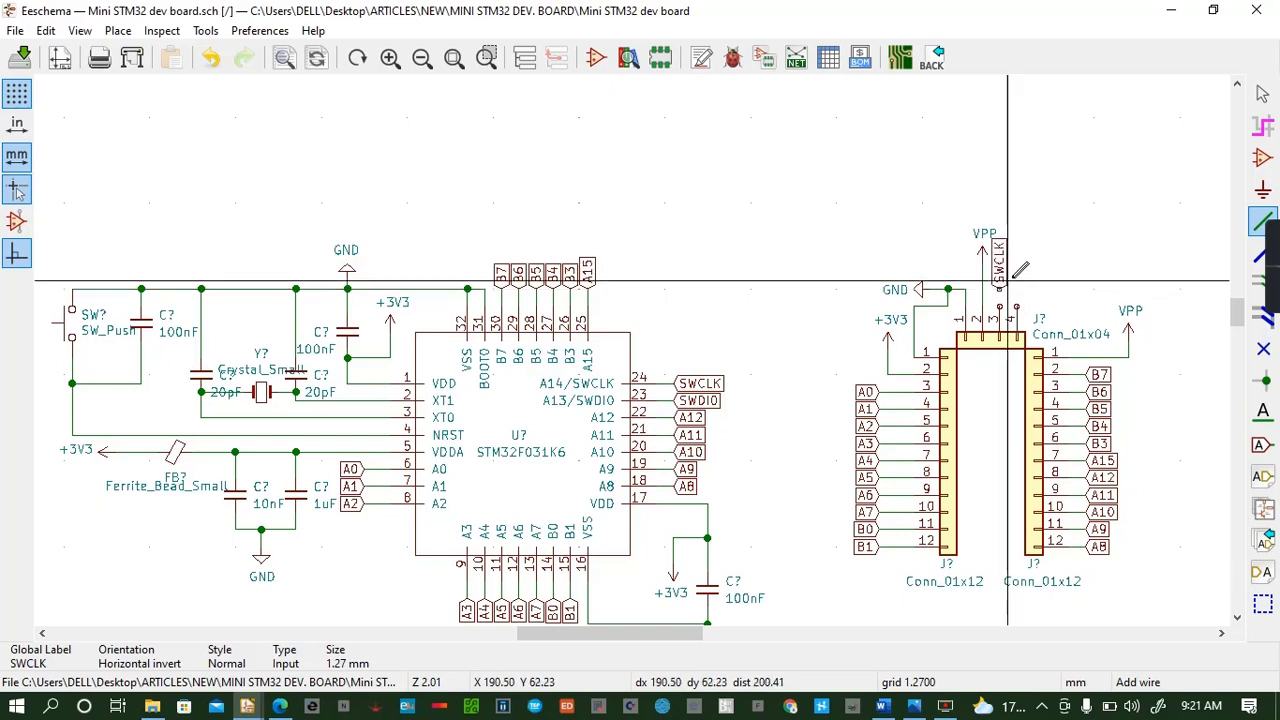
Place a vertical copy of the SWDI0 global label connected to pin 4 of the Conn_01x04 and save the schematic
key(c)
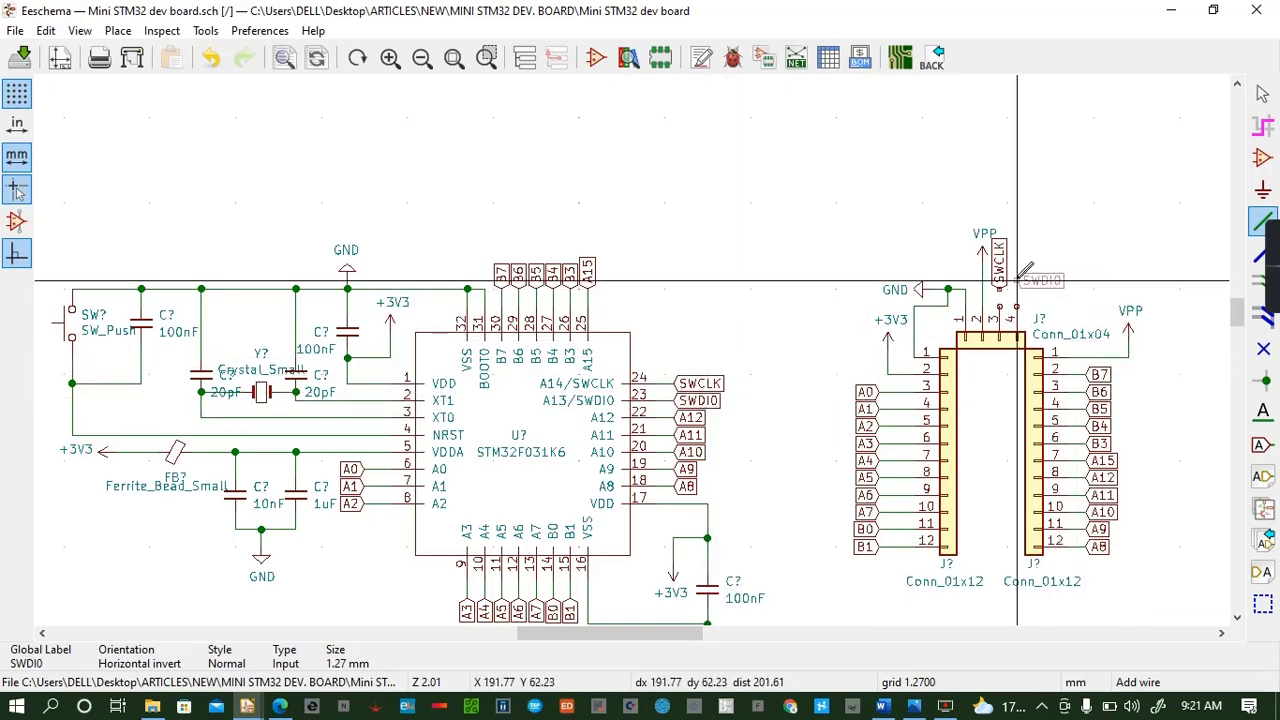
key(r)
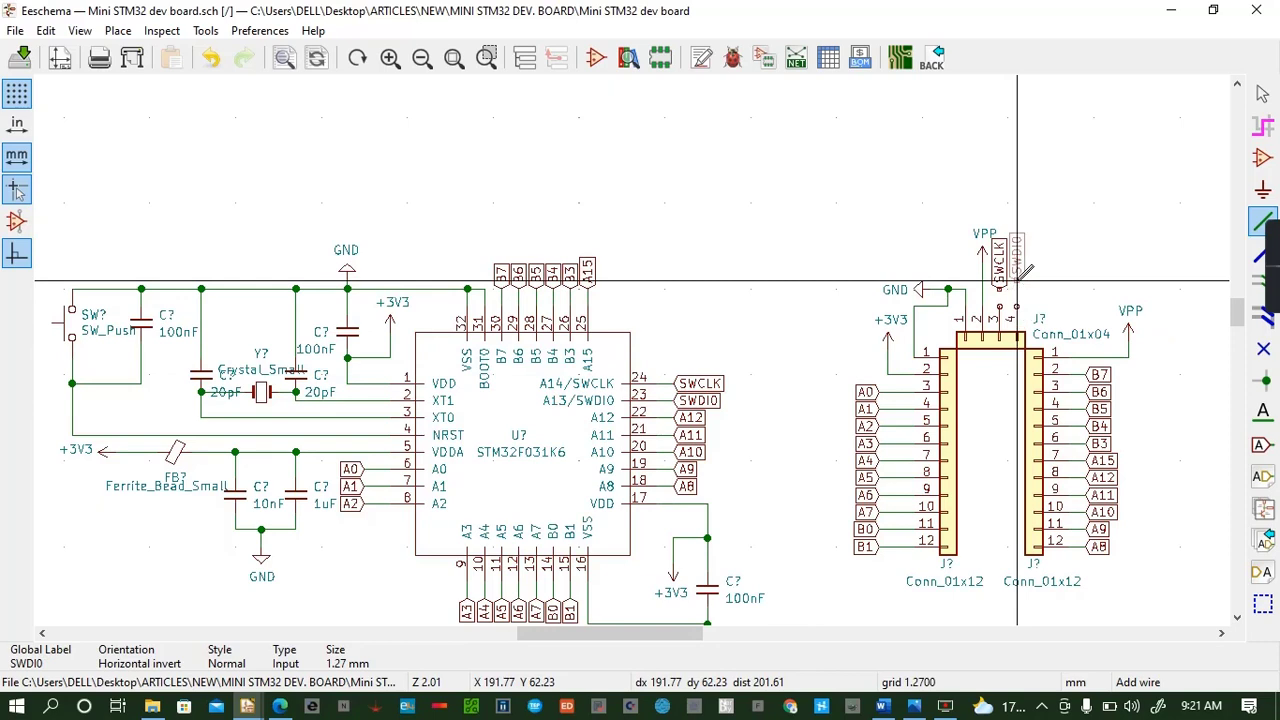
click(1017, 289)
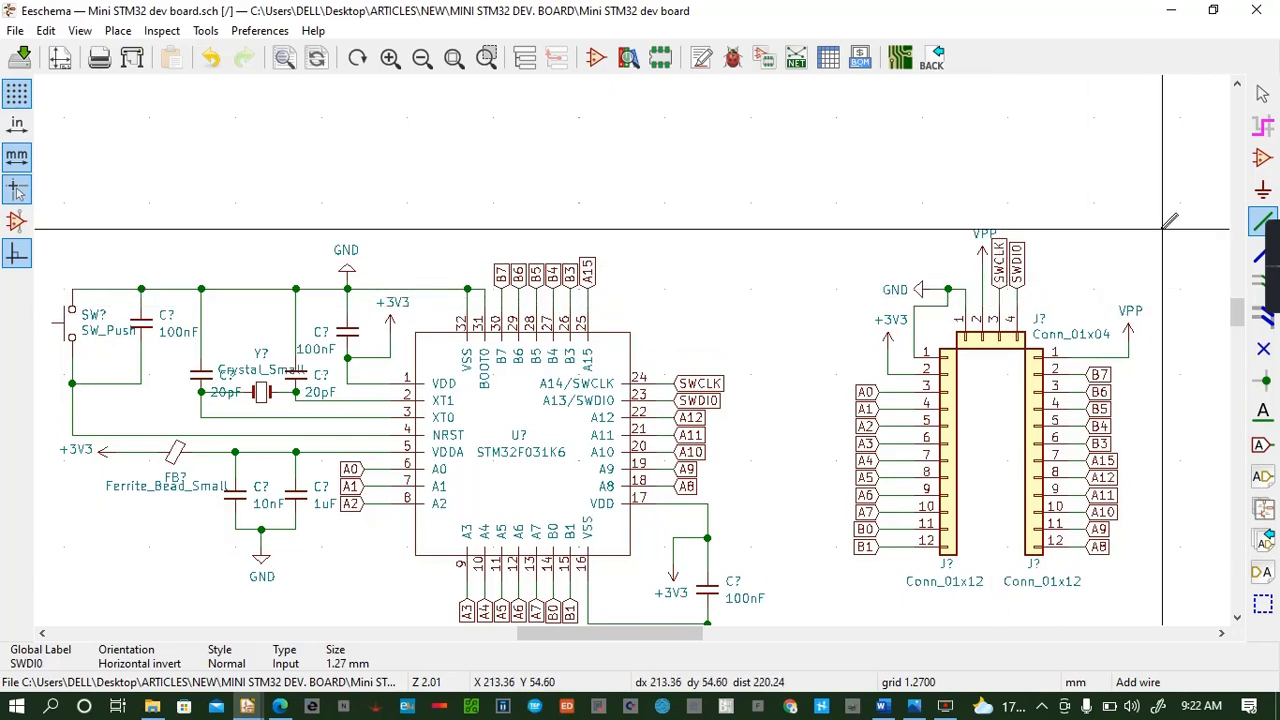
key(ctrl+s)
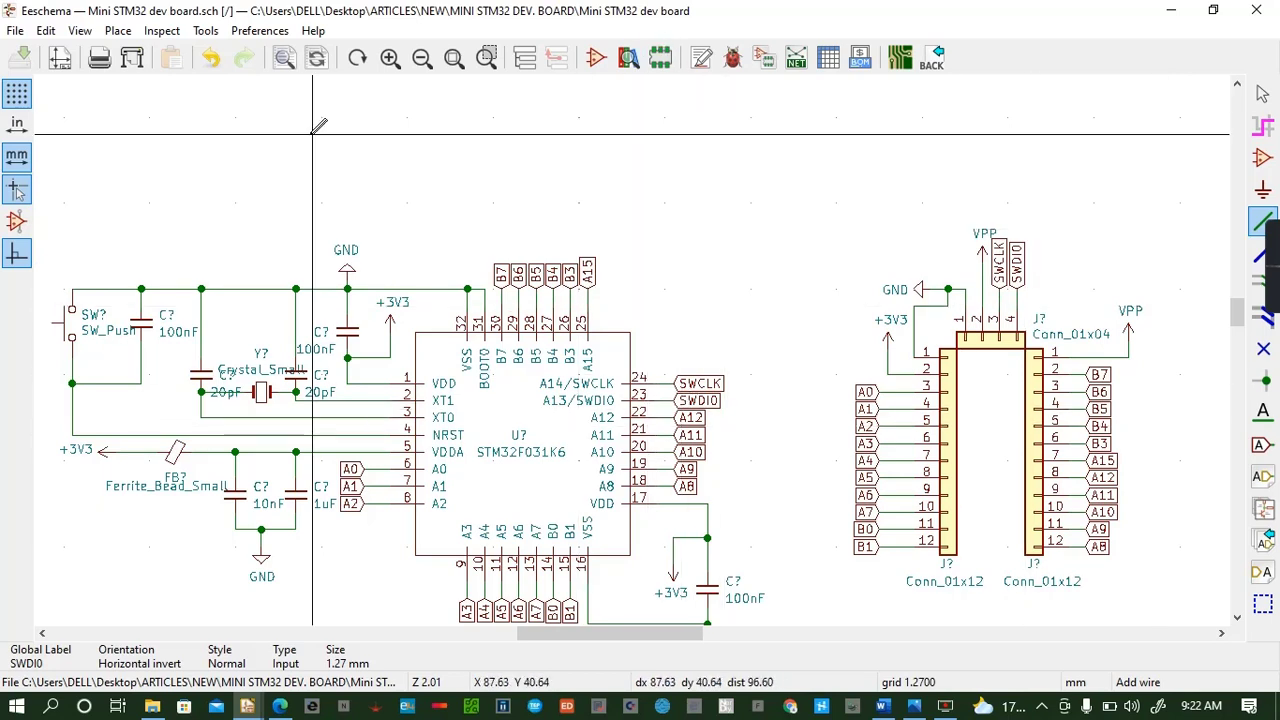
Look over the whole schematic within the sheet frame, from the microcontroller circuit to the pin header connectors
scroll(545, 409, down, 2)
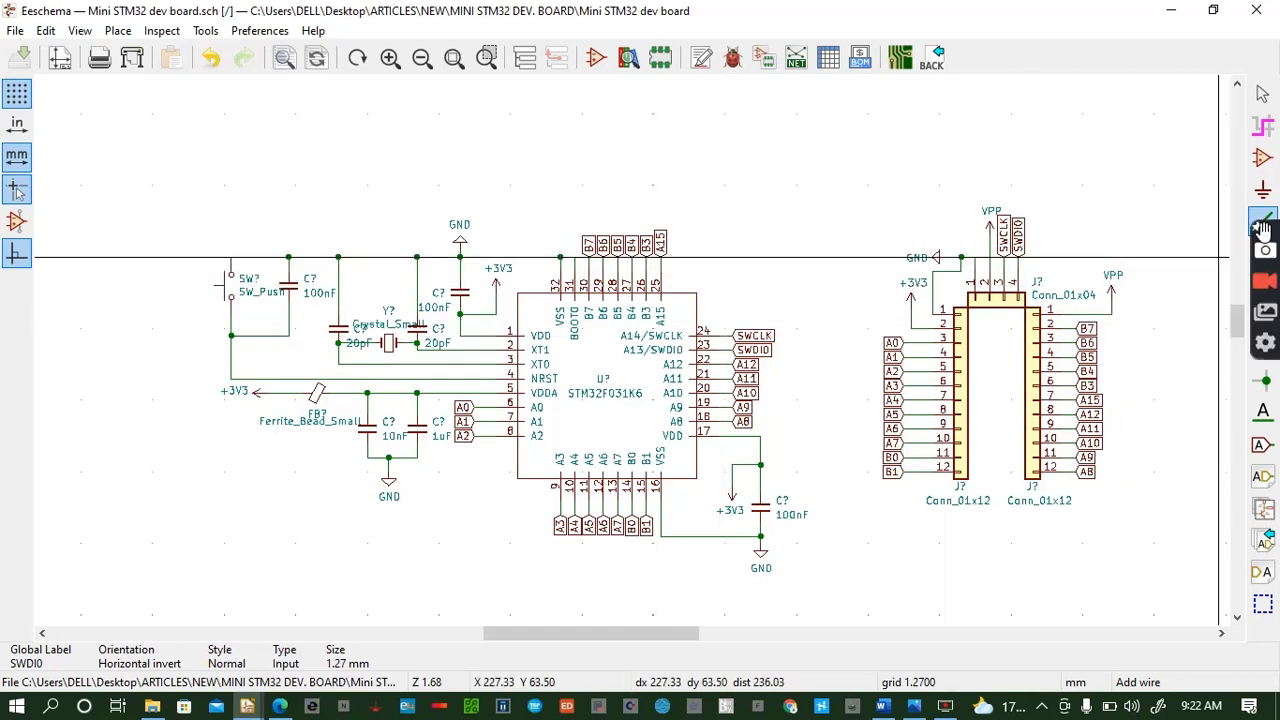
click(1237, 87)
click(1238, 89)
click(1238, 89)
click(1238, 89)
click(1238, 89)
click(1238, 89)
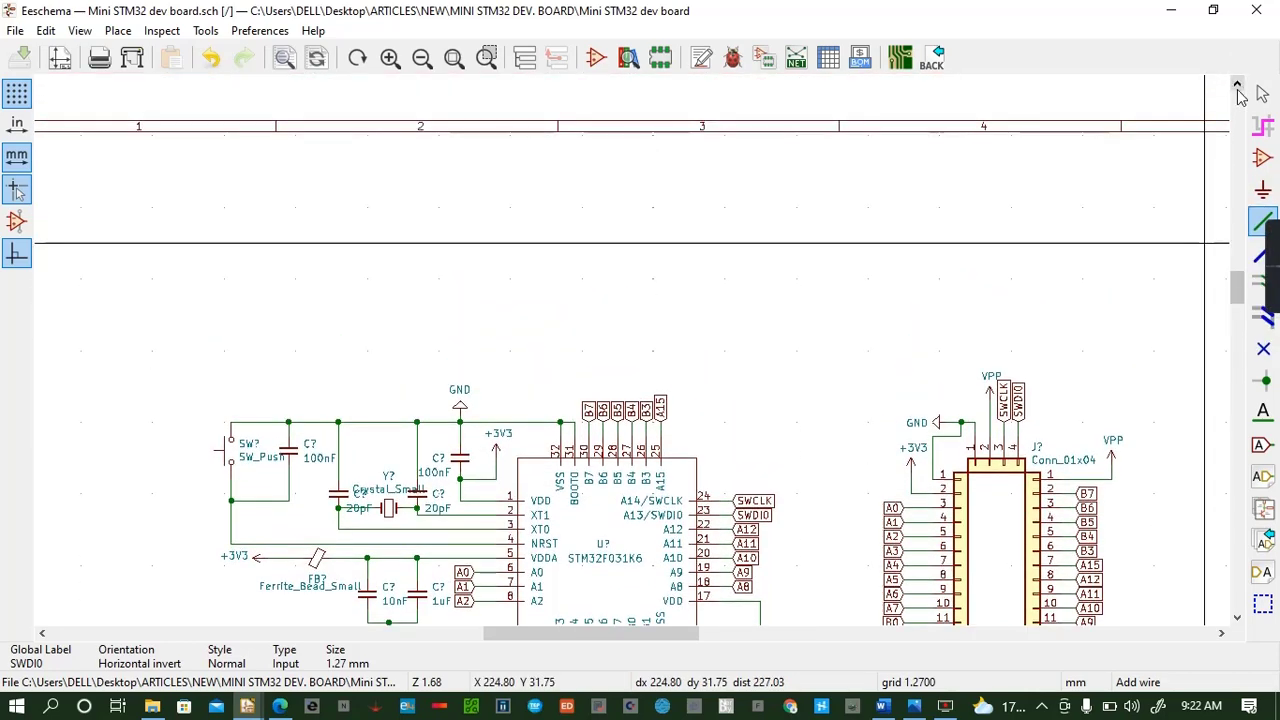
click(1238, 89)
scroll(830, 318, down, 1)
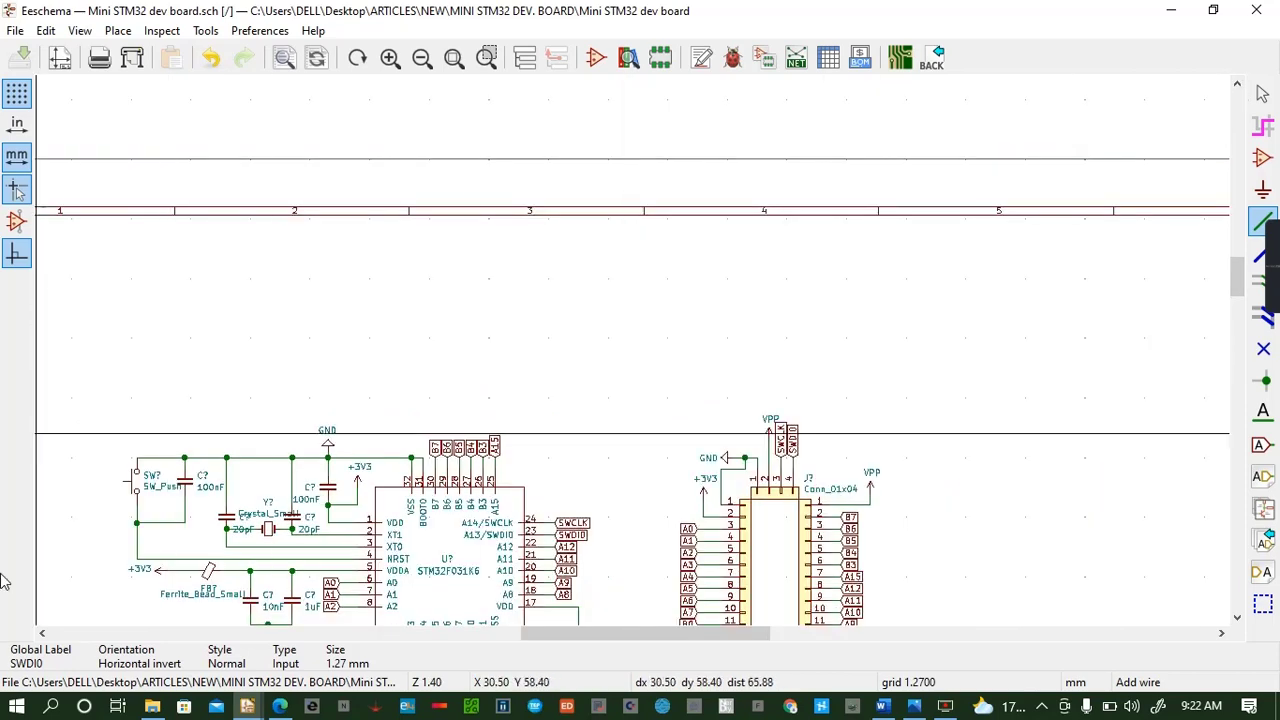
click(42, 634)
scroll(235, 502, down, 1)
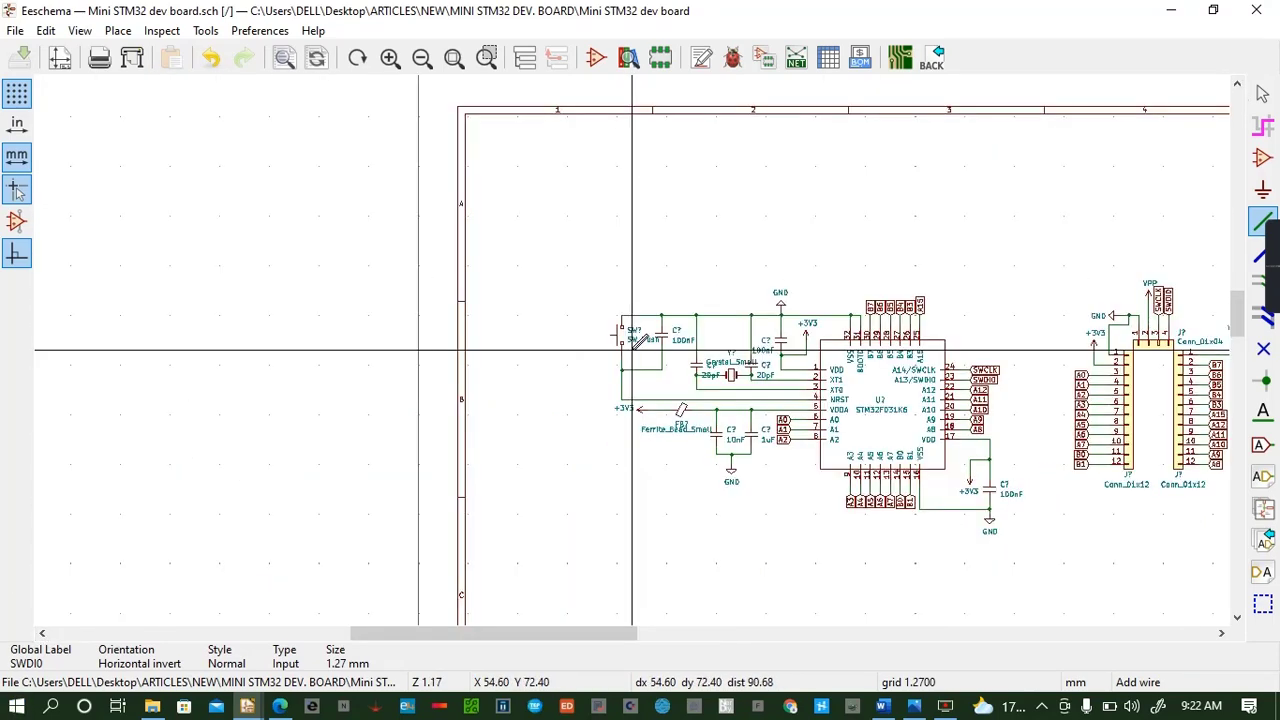
click(1221, 633)
click(1221, 633)
click(1221, 633)
click(1221, 633)
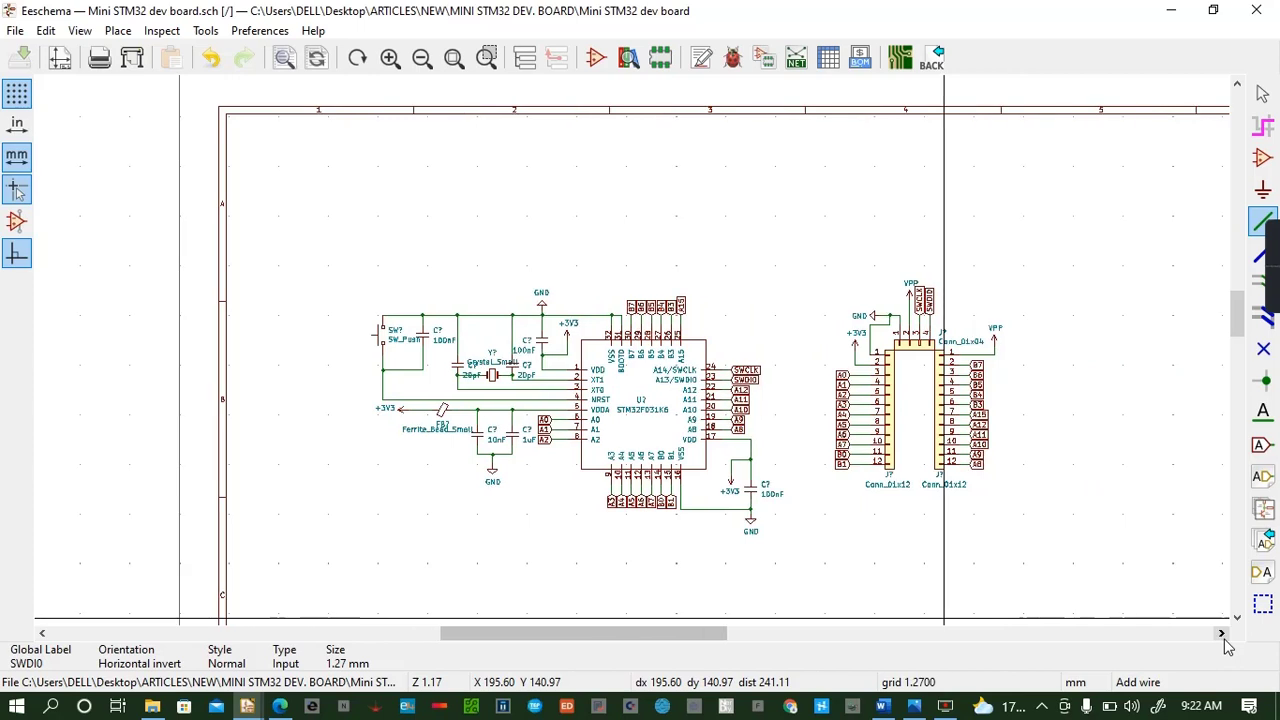
click(1221, 633)
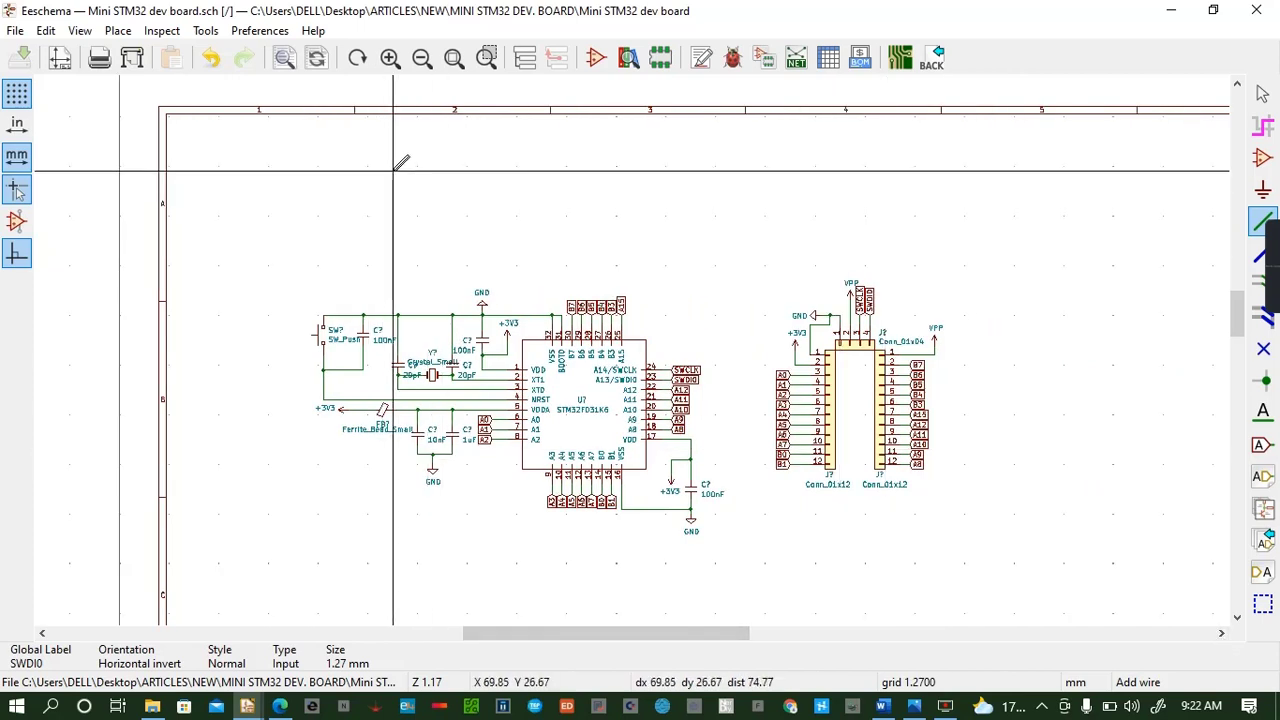
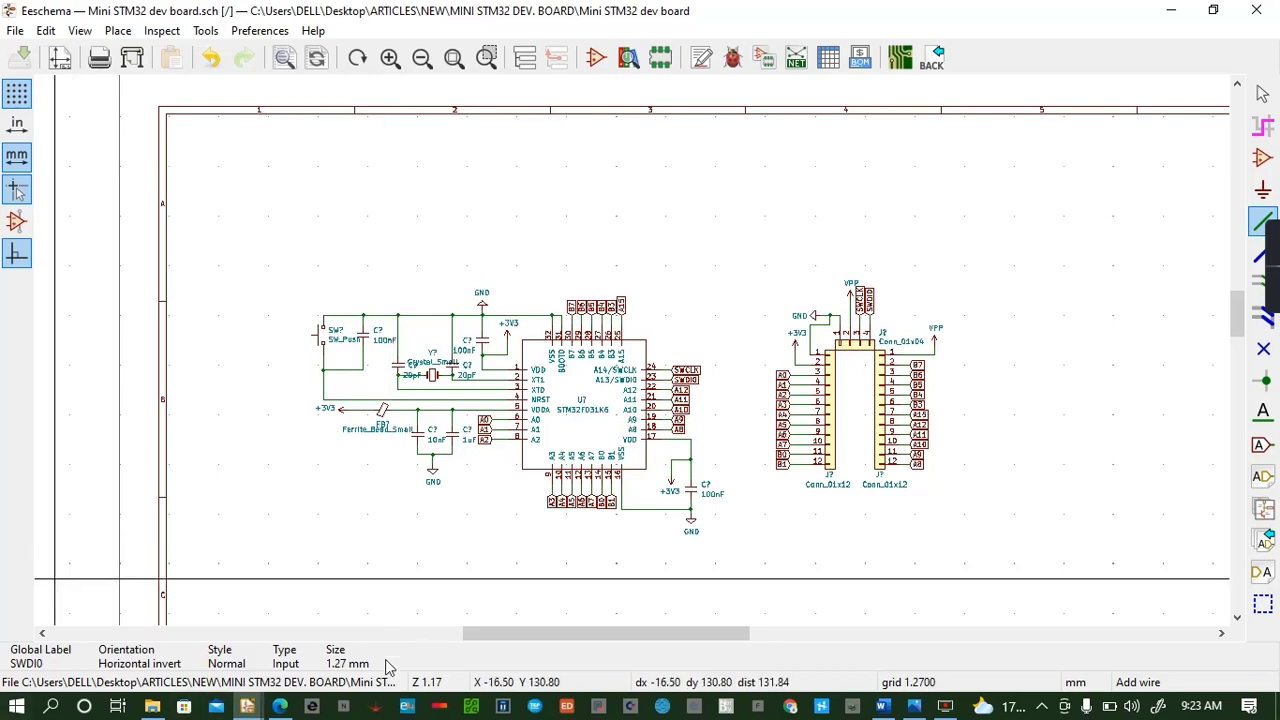
Switch to the Edge browser and enter a web search for the AP2210 voltage regulator in place of the DigiKey KiCad library search
click(276, 707)
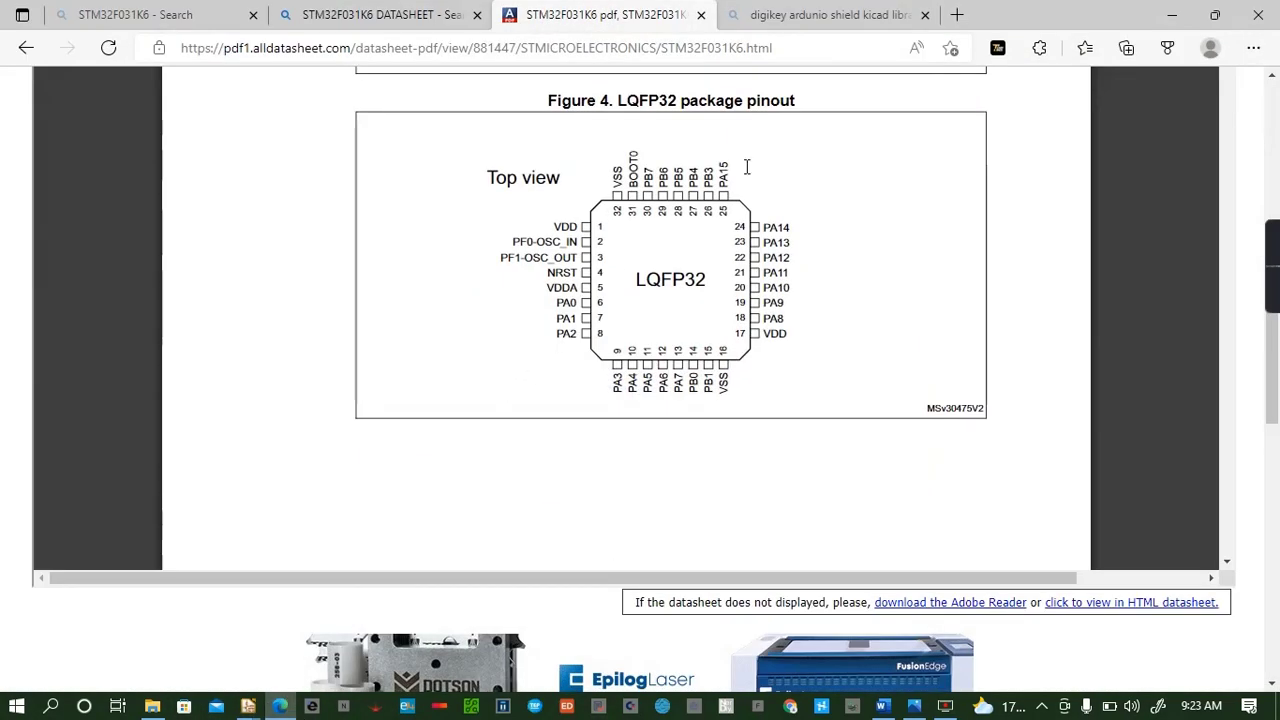
click(840, 14)
click(722, 50)
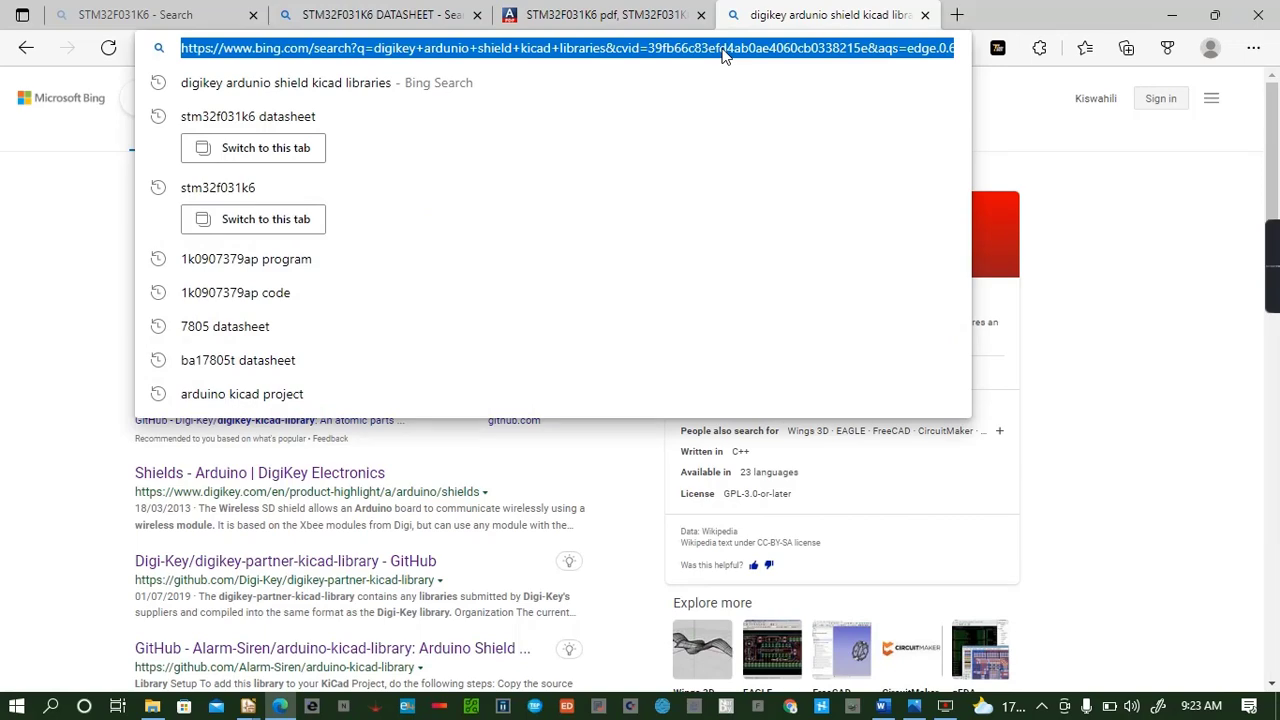
text(AP)
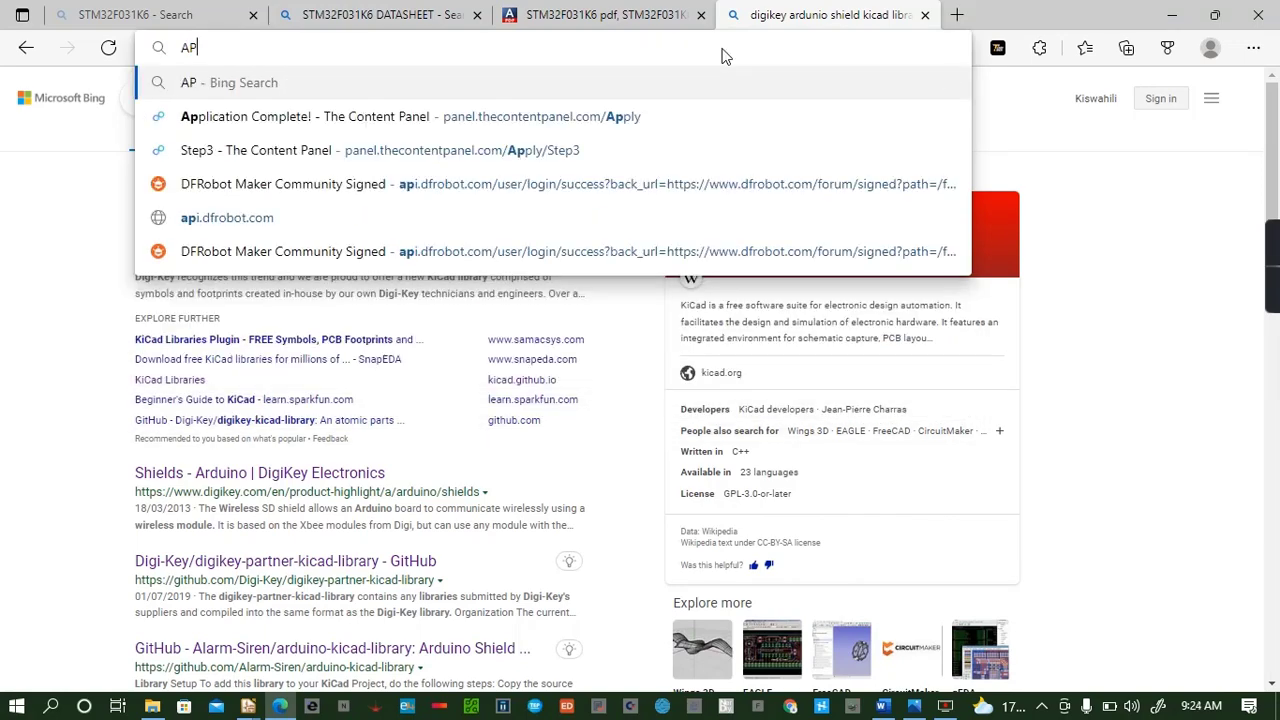
text(2210)
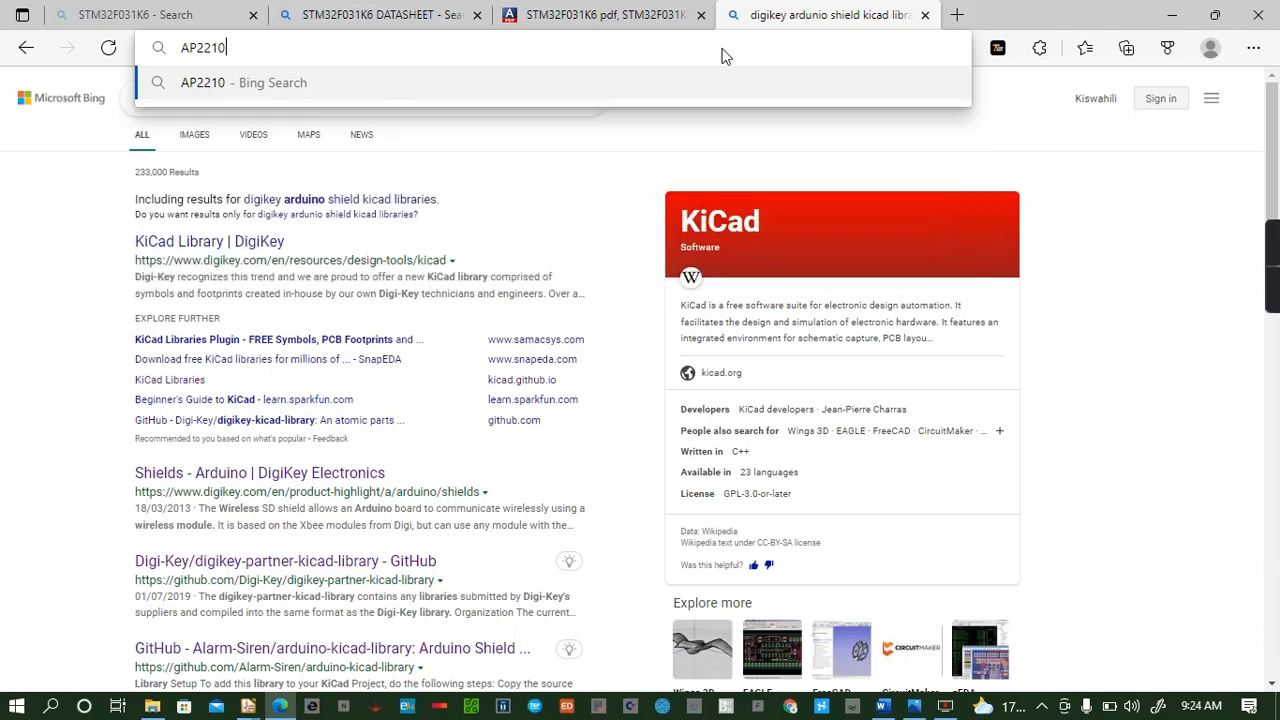
text( VOLTS)
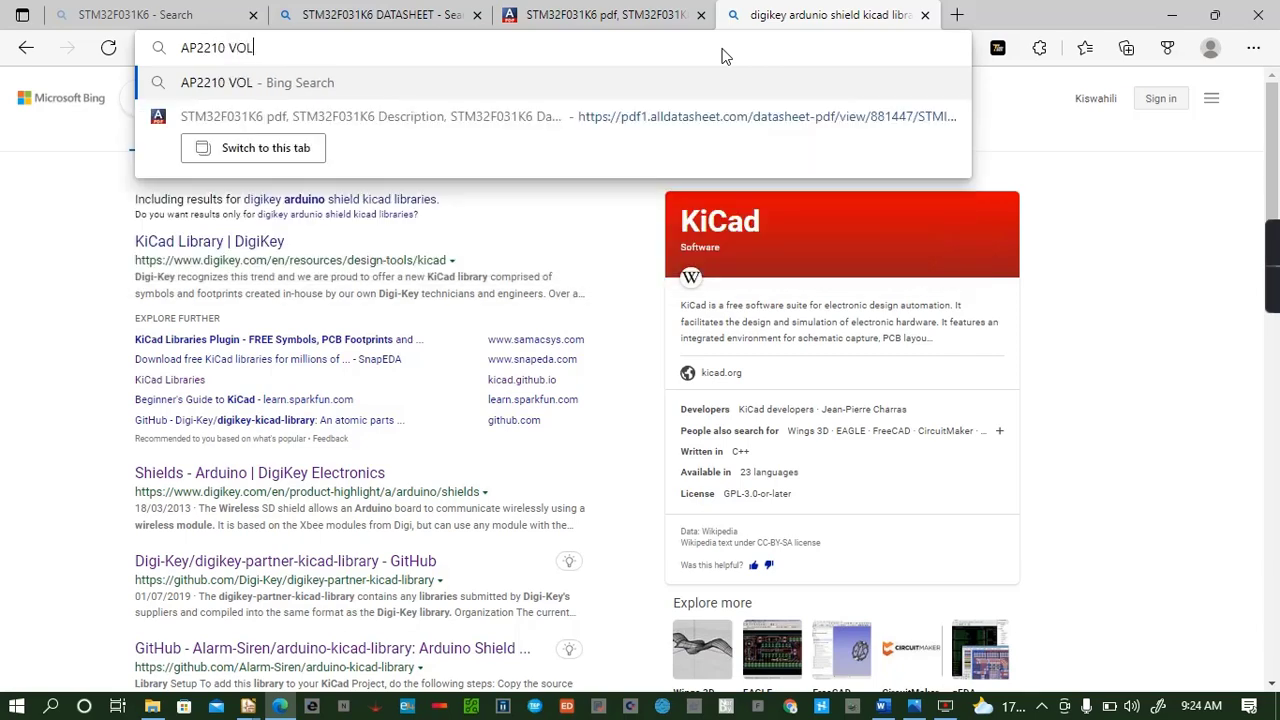
key(BackSpace)
key(BackSpace)
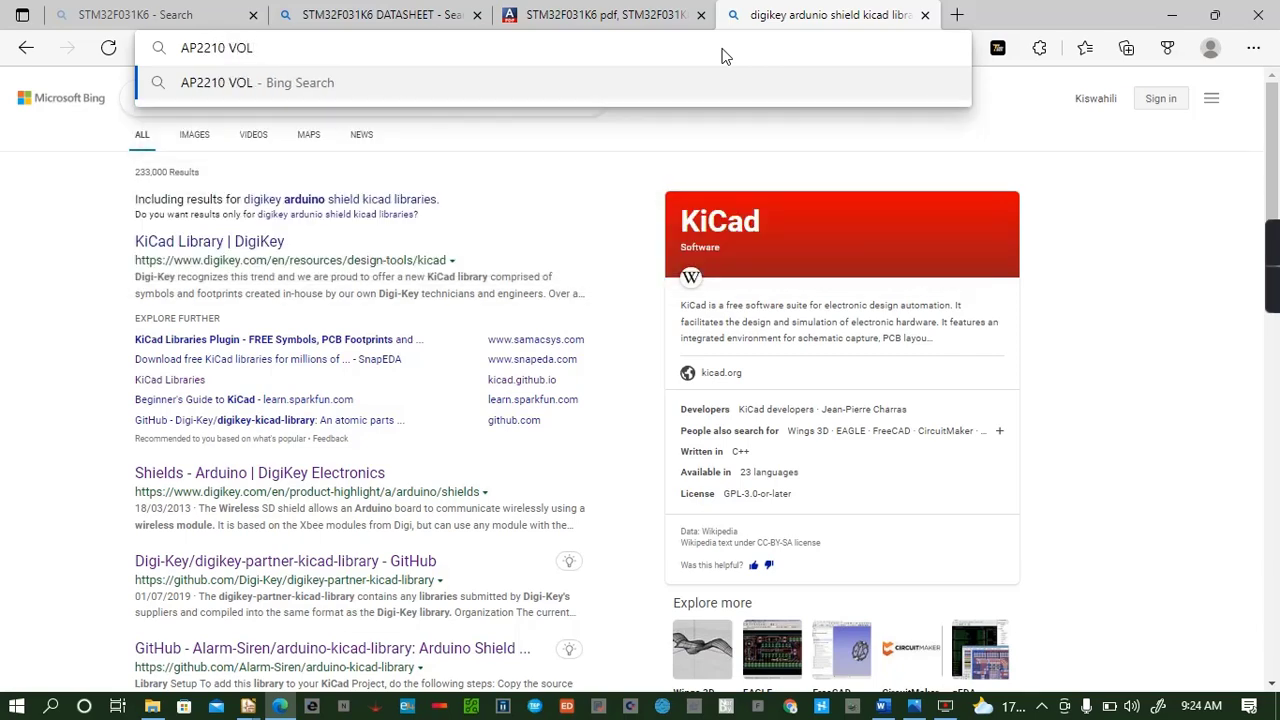
text(TAGE)
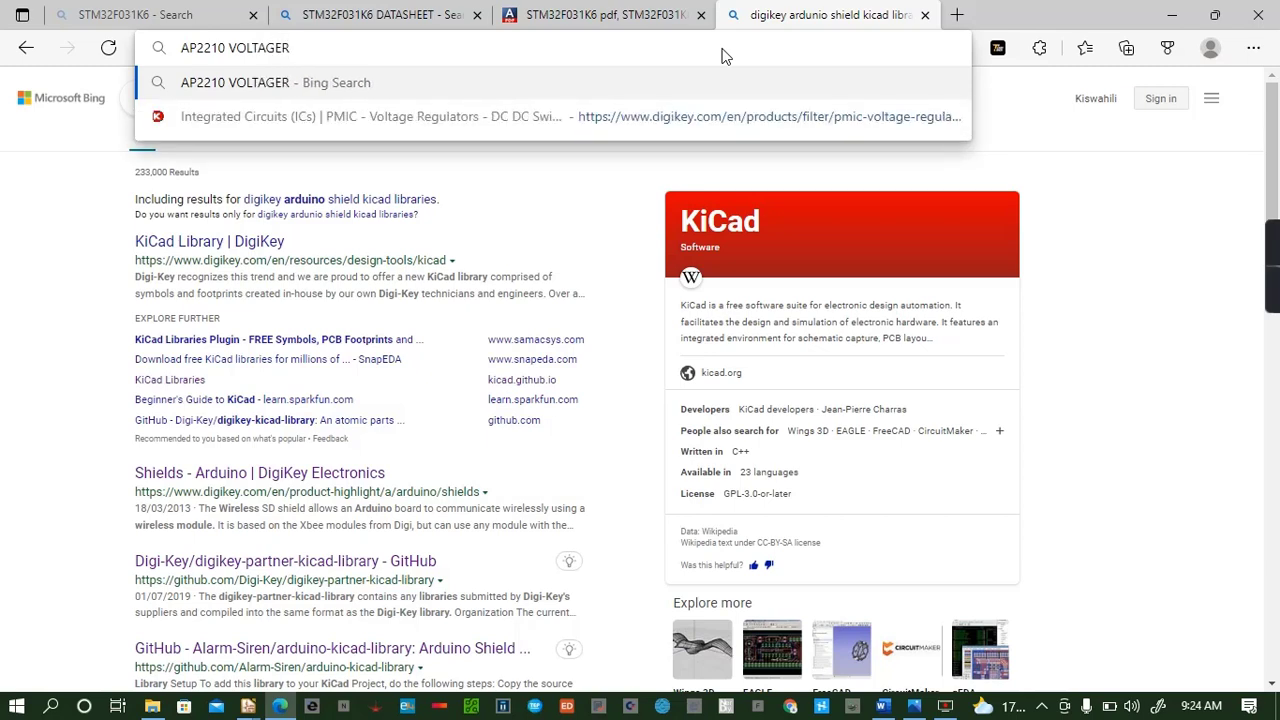
Search the web for "AP2210 VOLTAGE REGULATOR DATASHEET"
text( REGU)
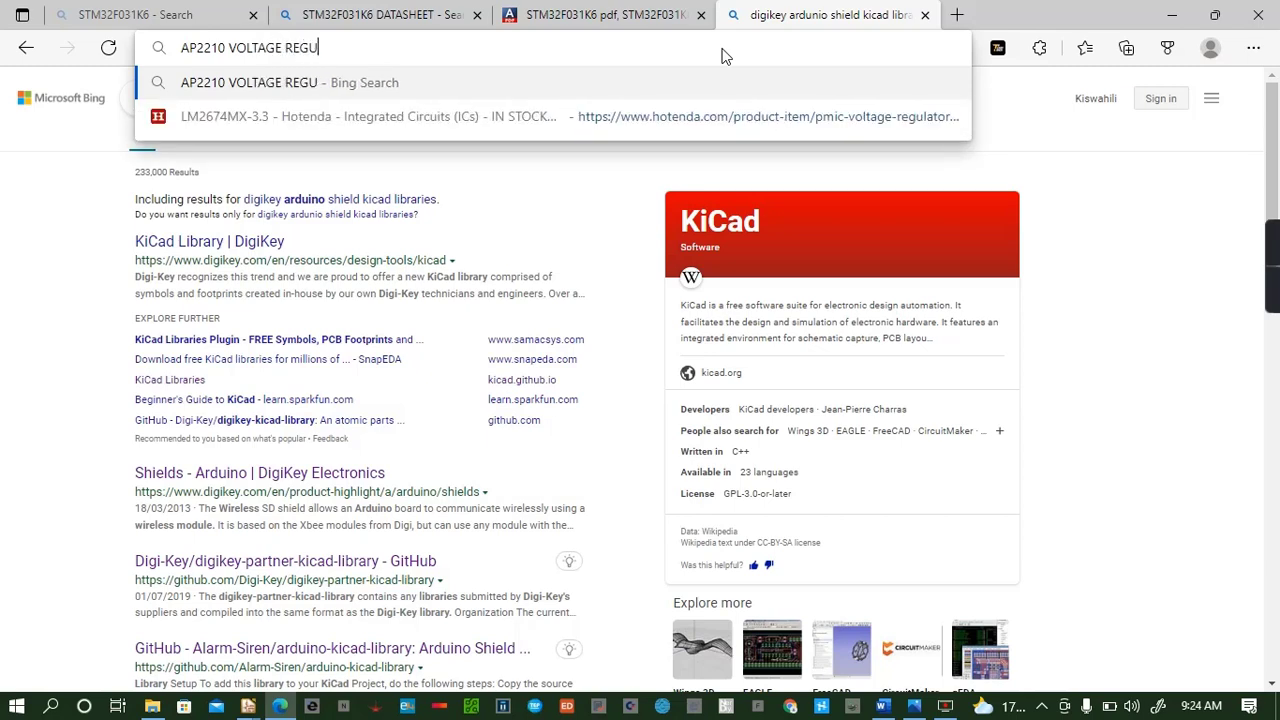
text(LATOR DA)
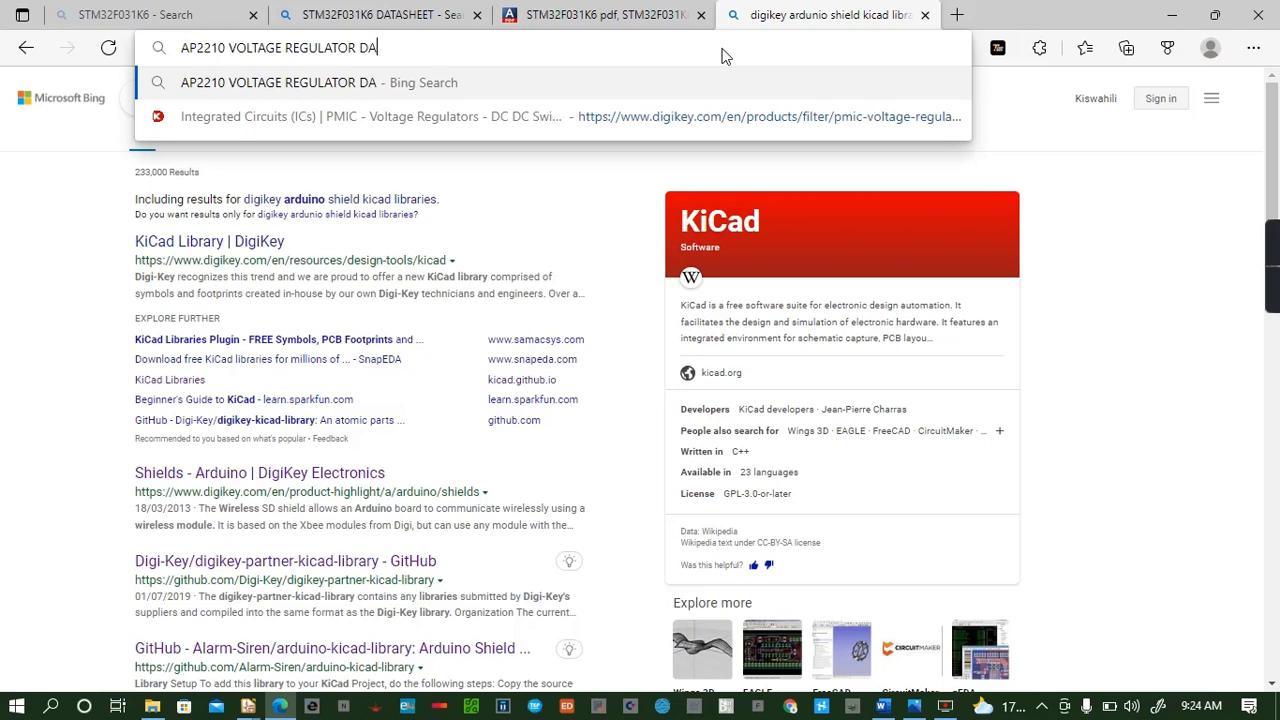
text(TASHEET)
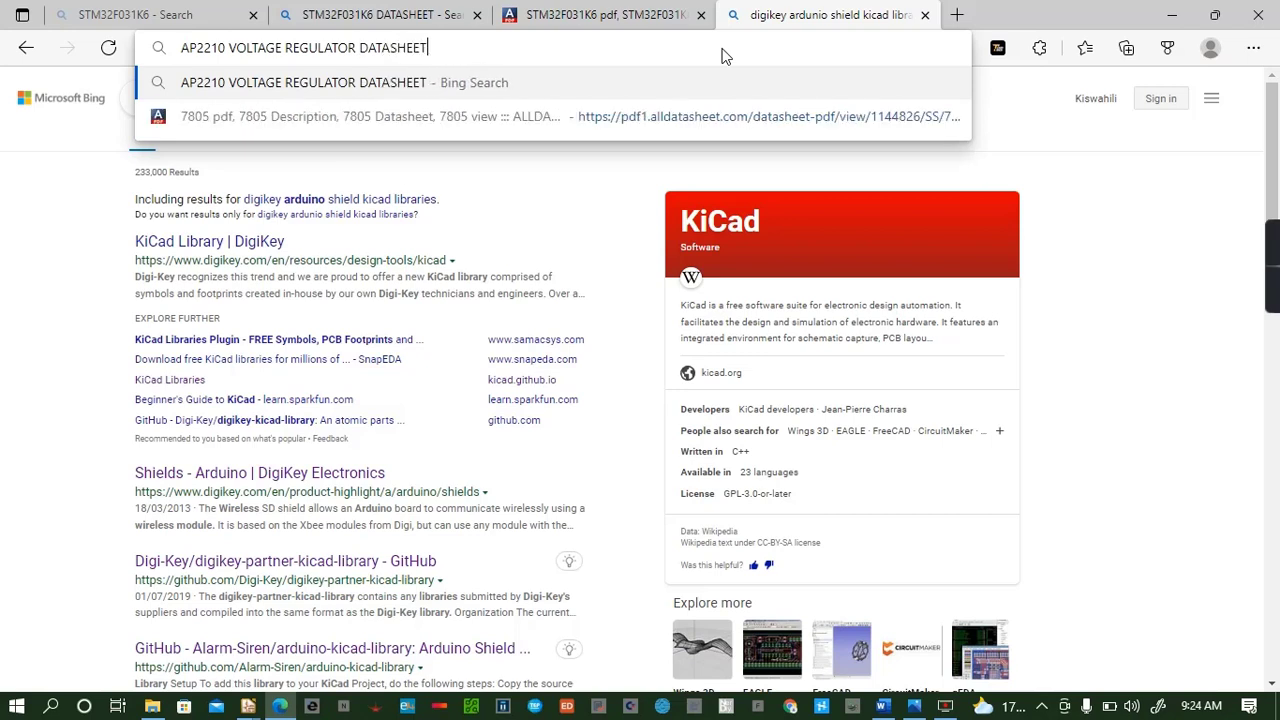
key(Return)
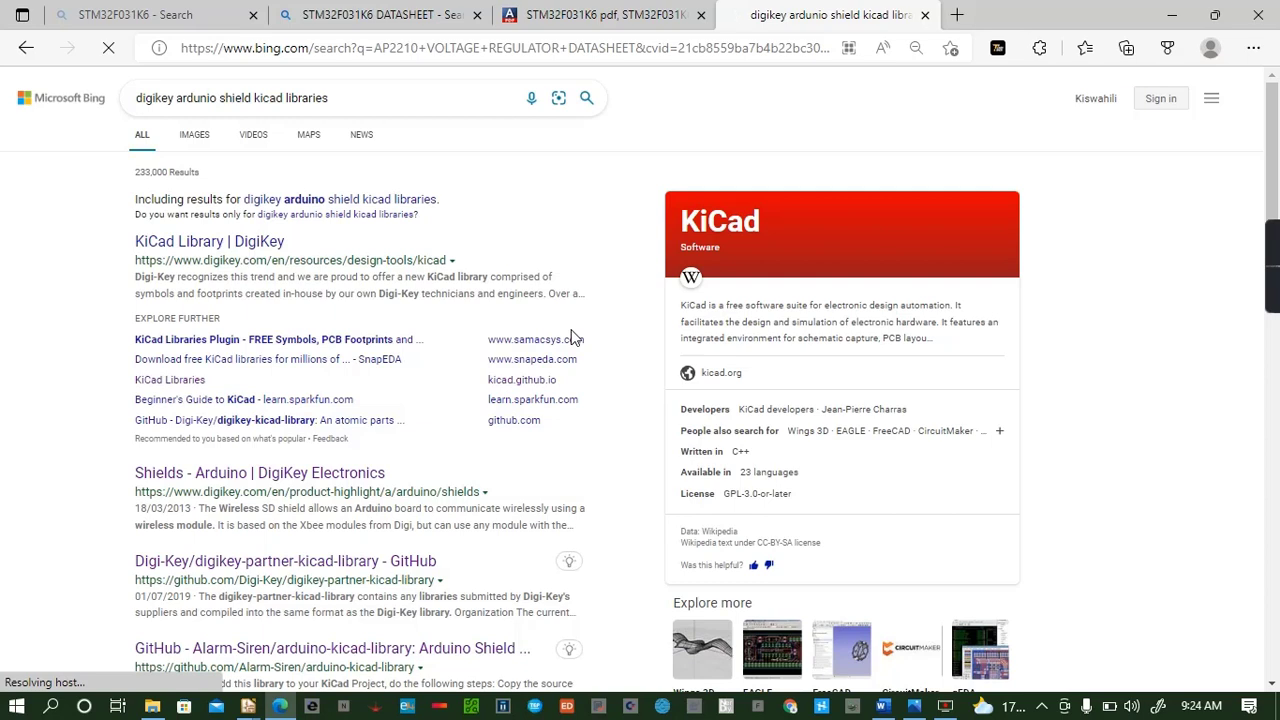
click(1041, 706)
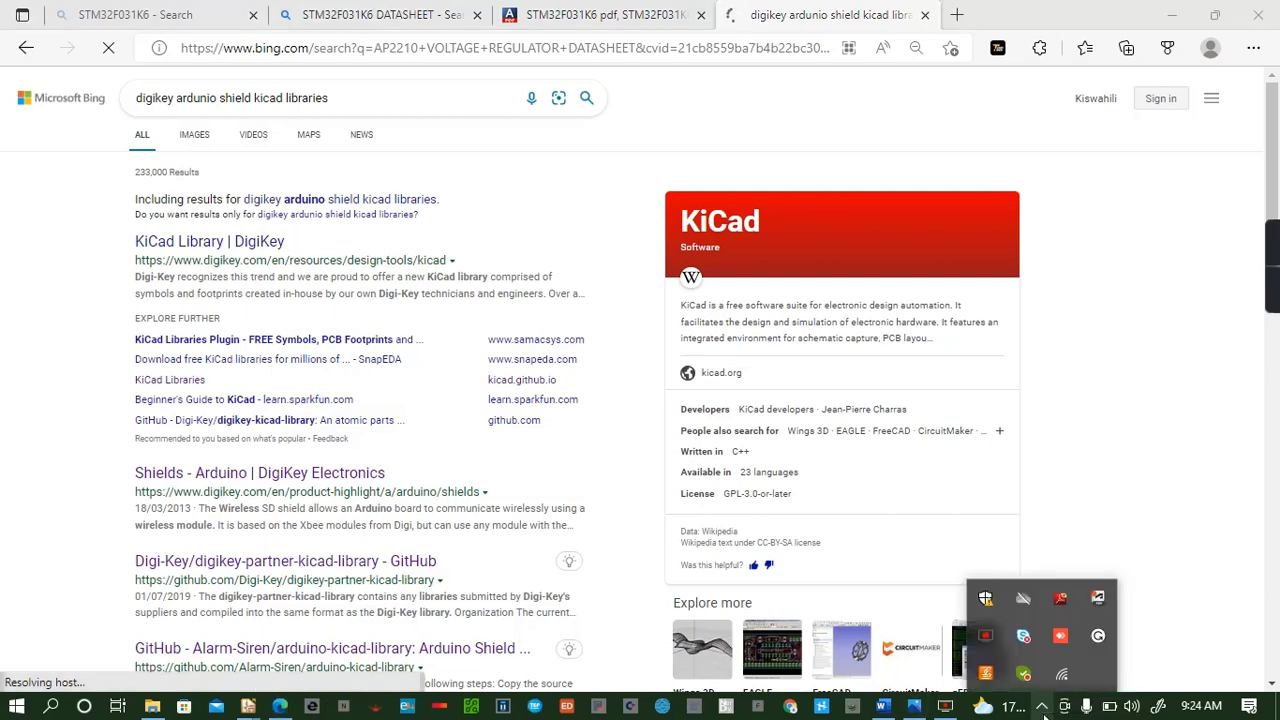
click(670, 133)
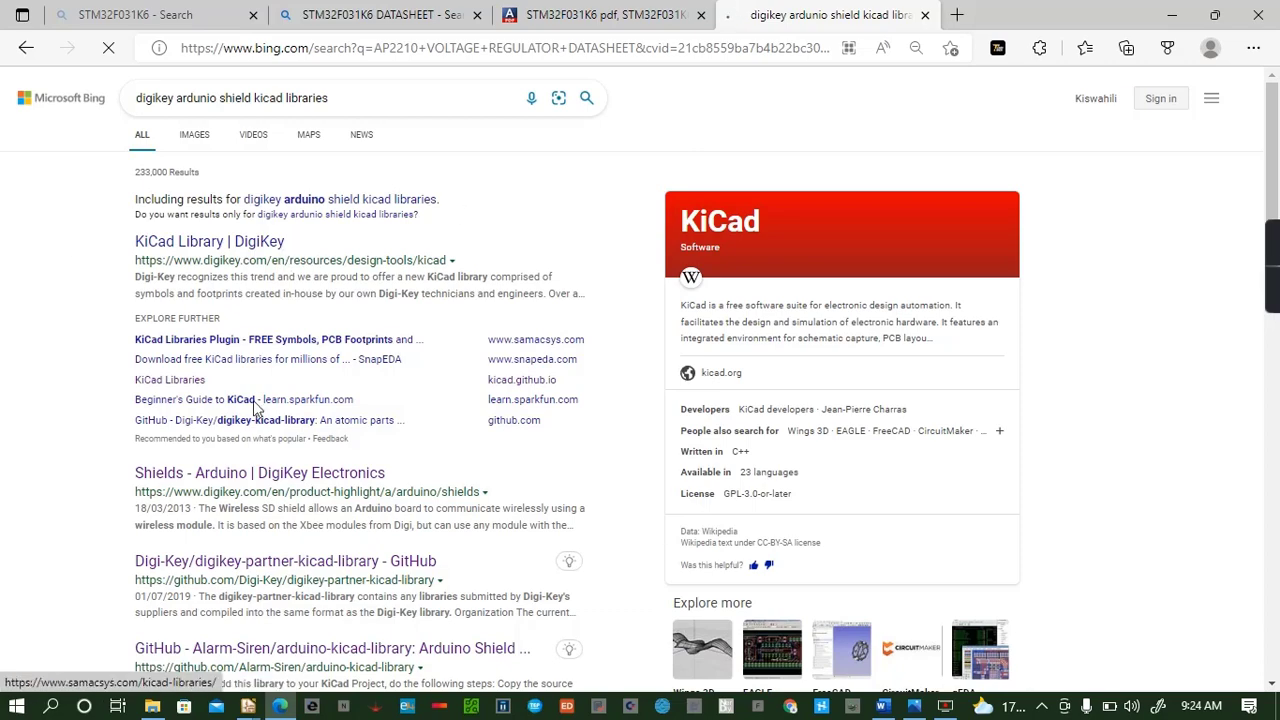
Switch to the Mini STM32 dev board schematic in Eeschema and search the symbol libraries for AP2210
click(245, 705)
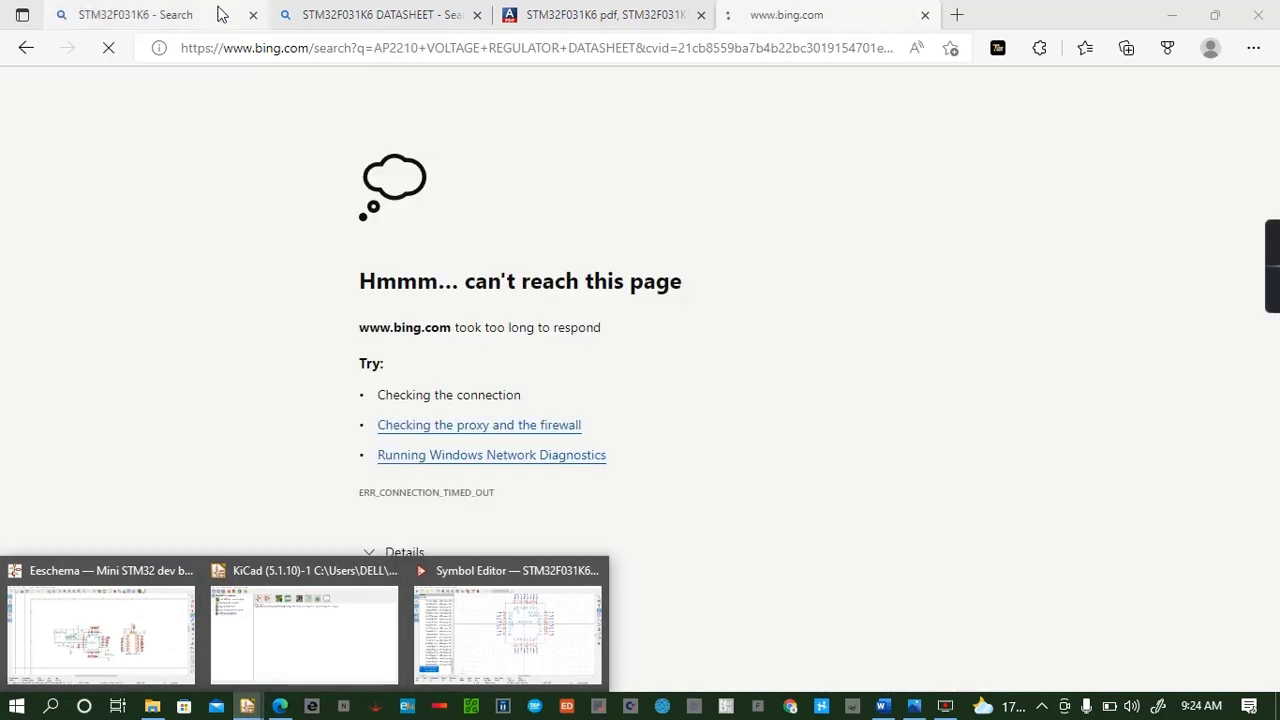
click(136, 656)
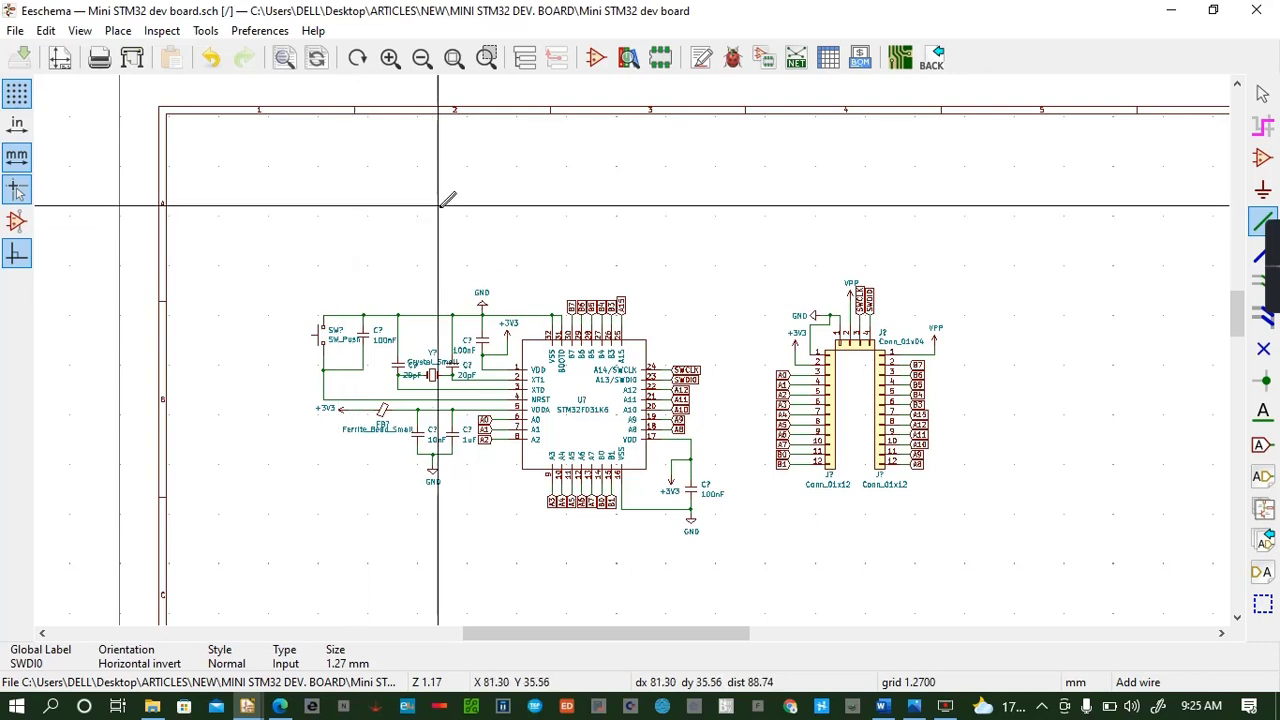
key(a)
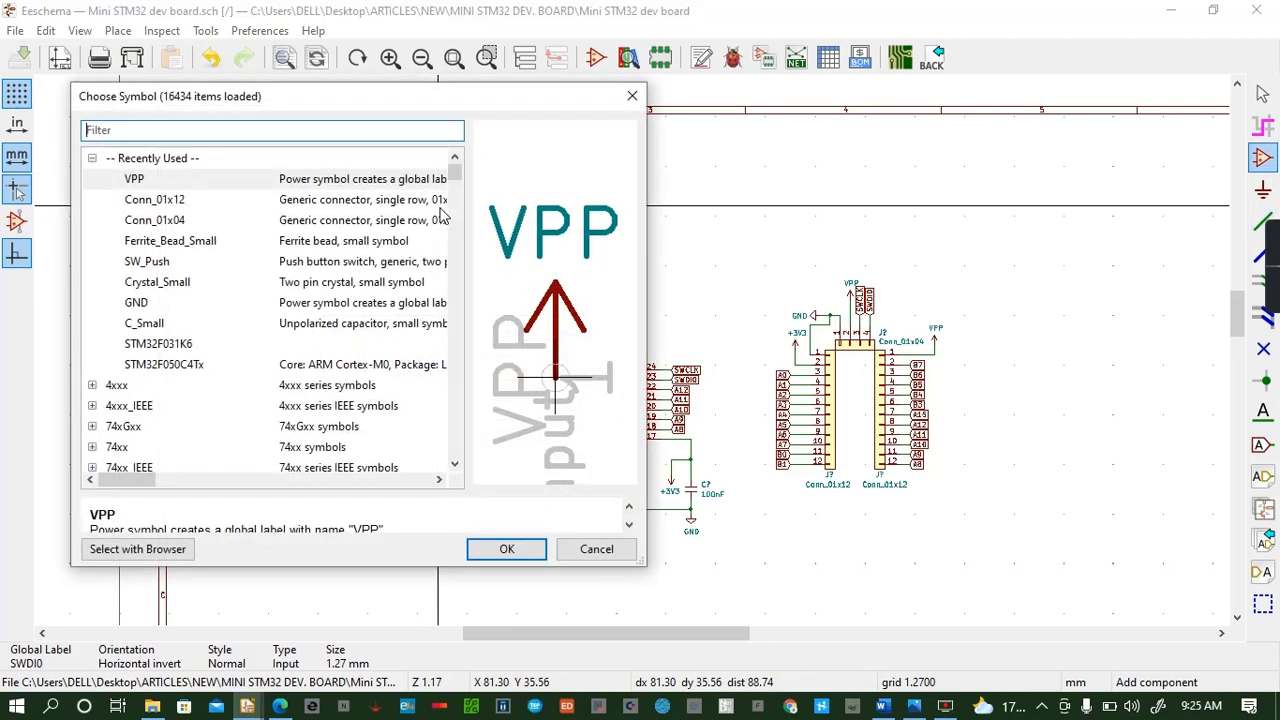
text(AP22)
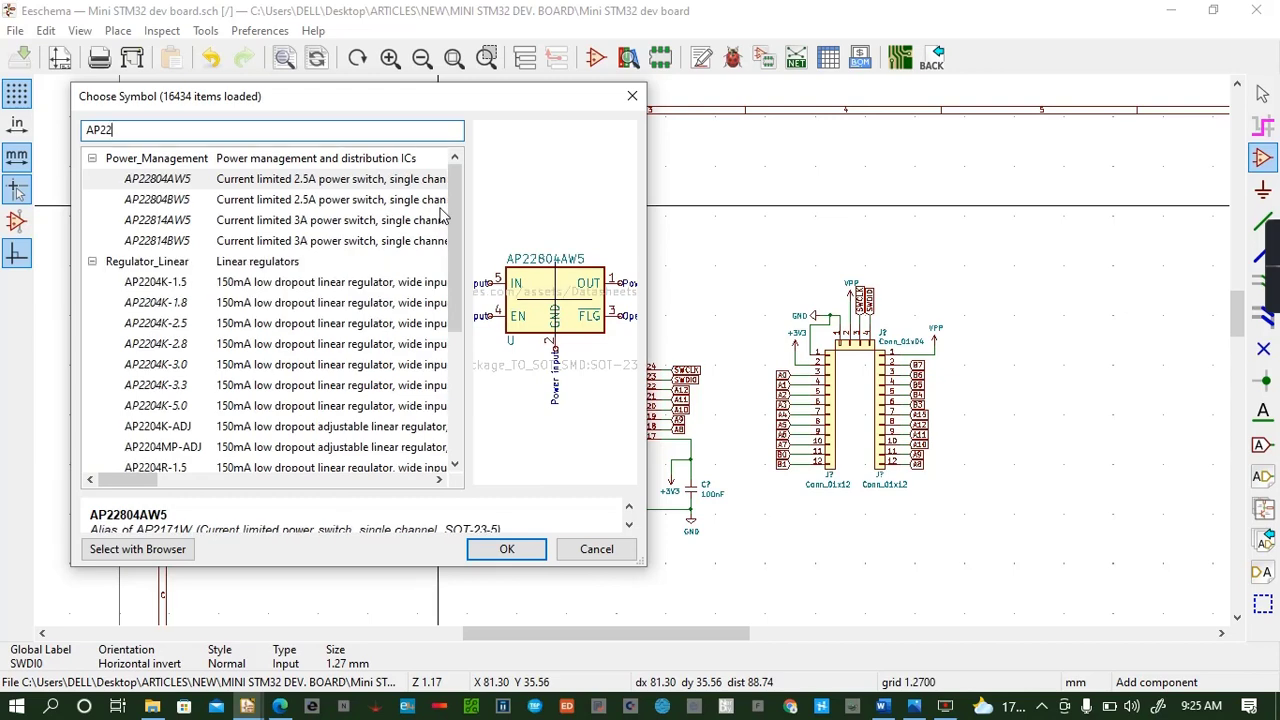
text(1)
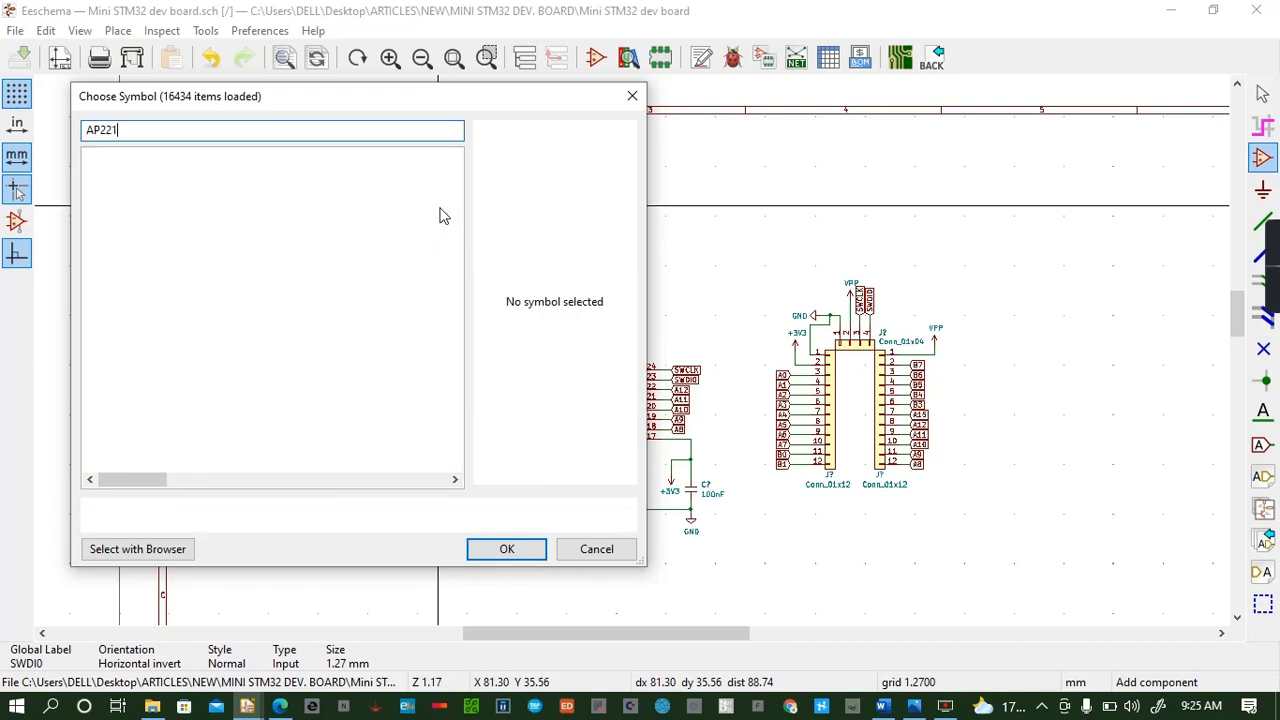
text(0)
key(BackSpace)
key(BackSpace)
key(BackSpace)
key(BackSpace)
key(BackSpace)
key(BackSpace)
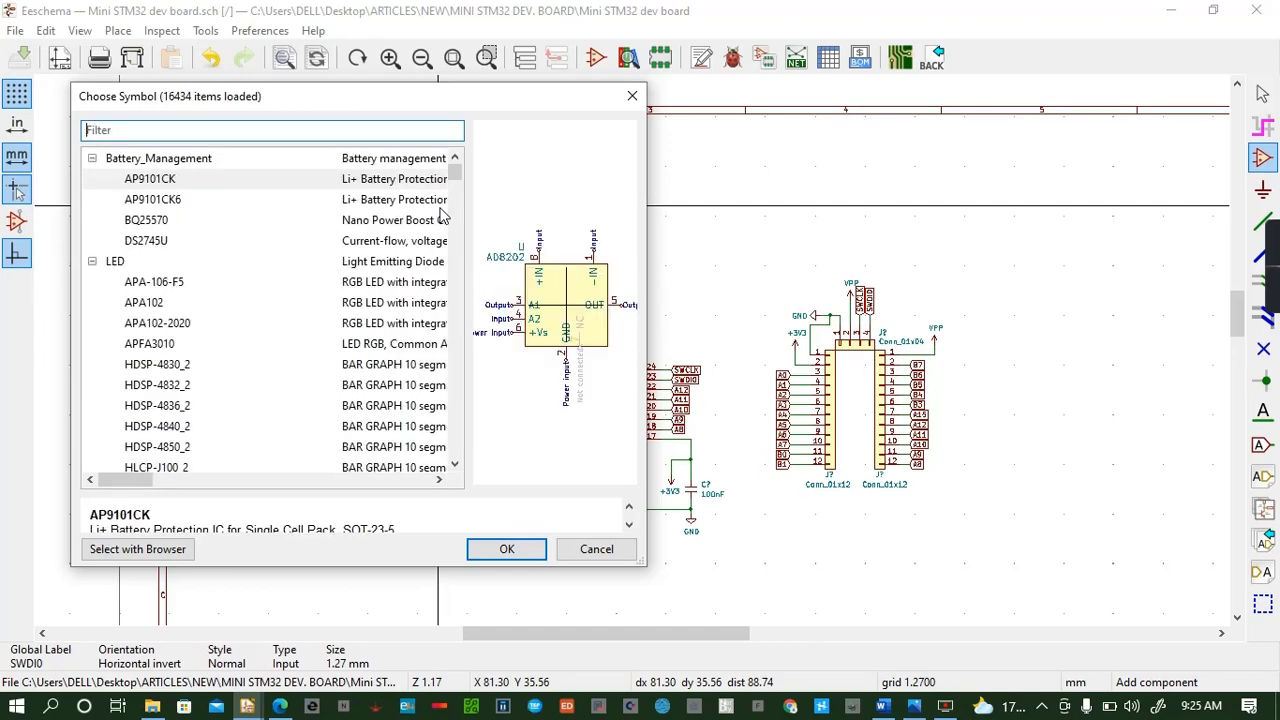
Find the AP1117-33 linear regulator, read its description, and place it in the empty area above the STM32F031K6
text(AP11)
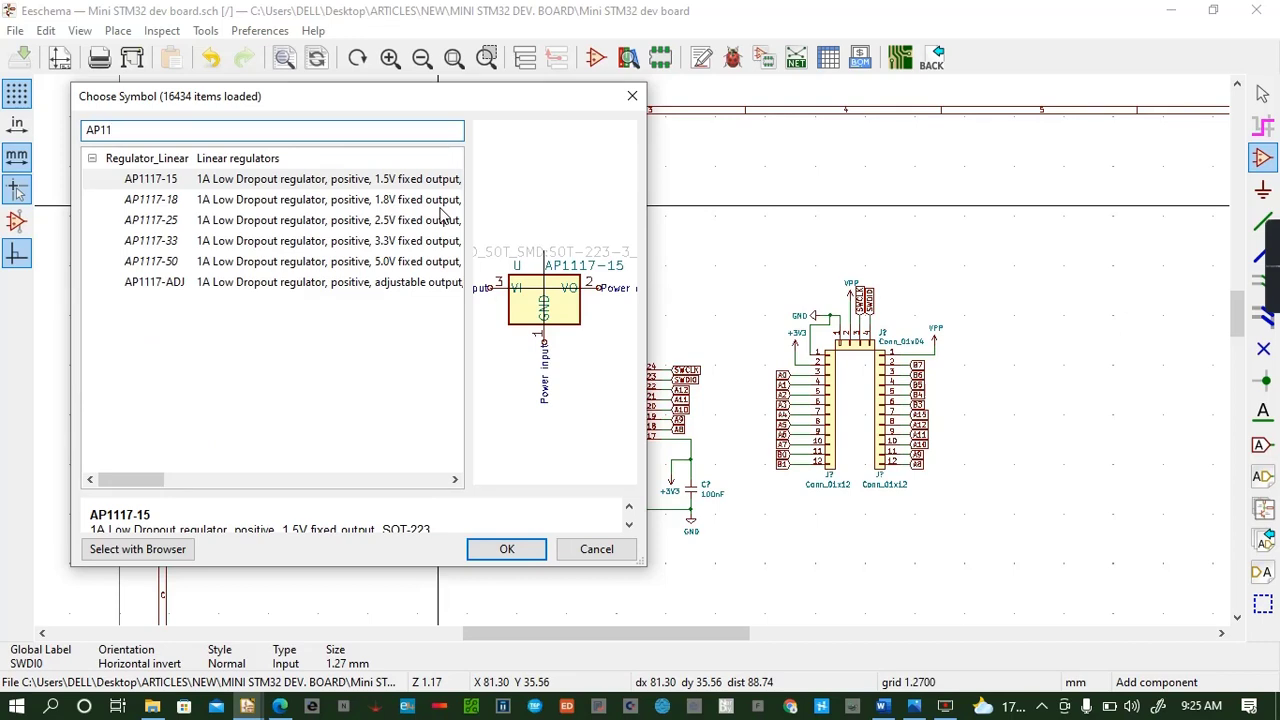
text(17)
click(183, 248)
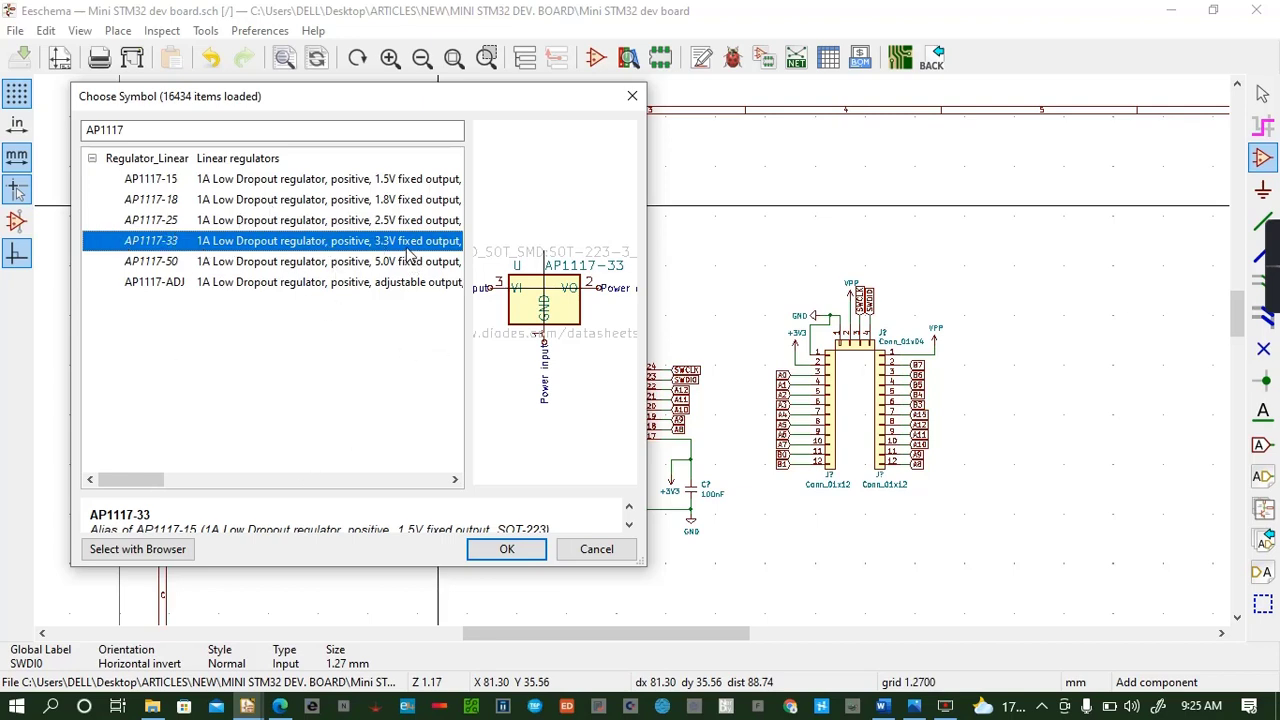
click(628, 527)
click(628, 527)
click(628, 530)
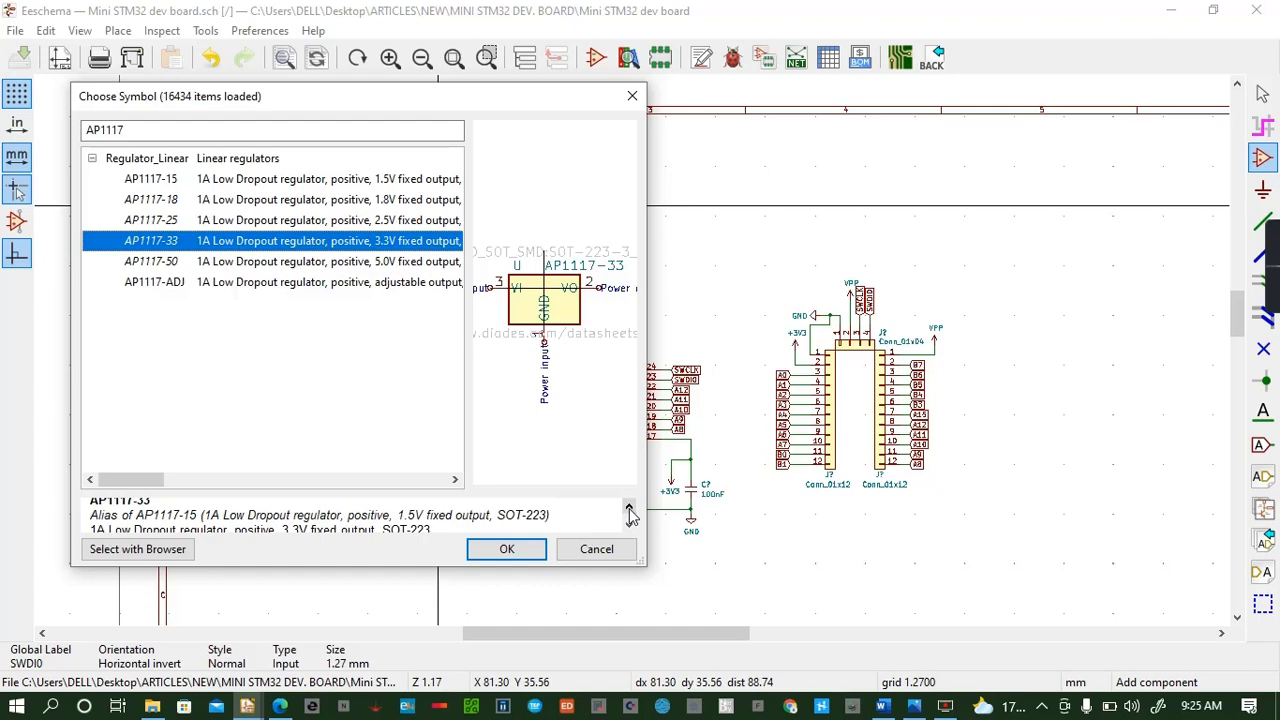
click(628, 526)
click(628, 526)
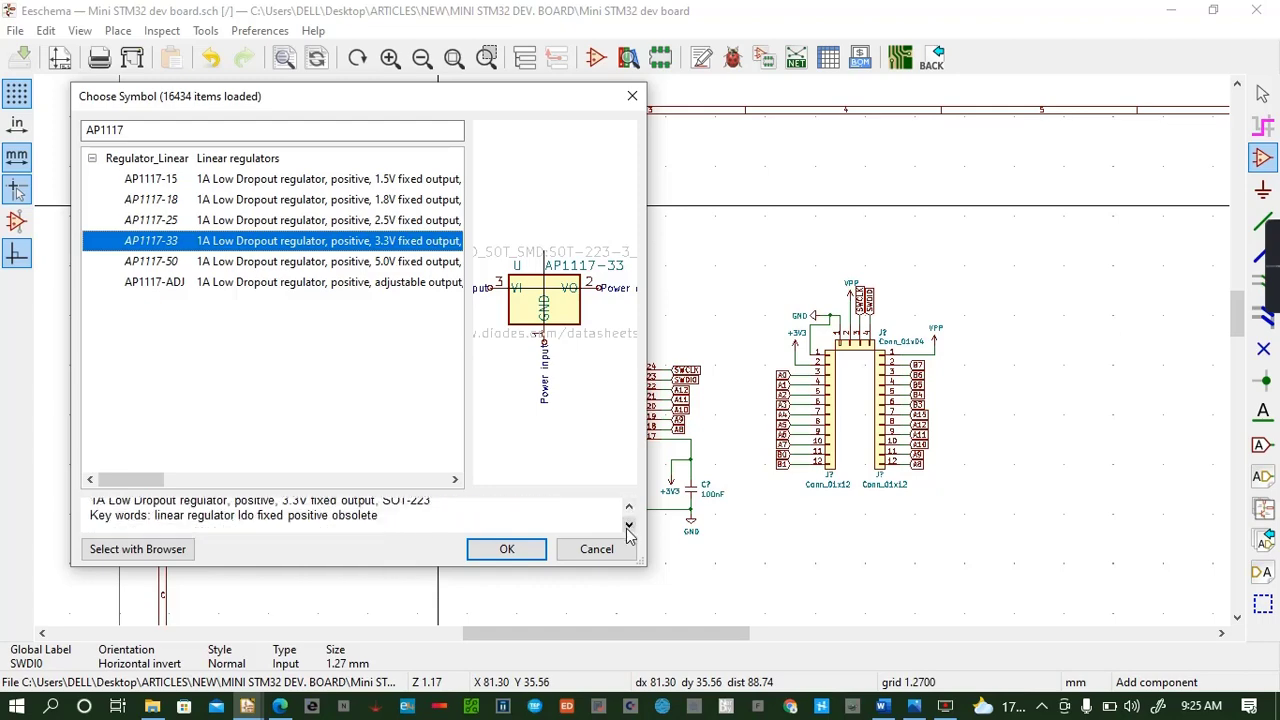
click(535, 551)
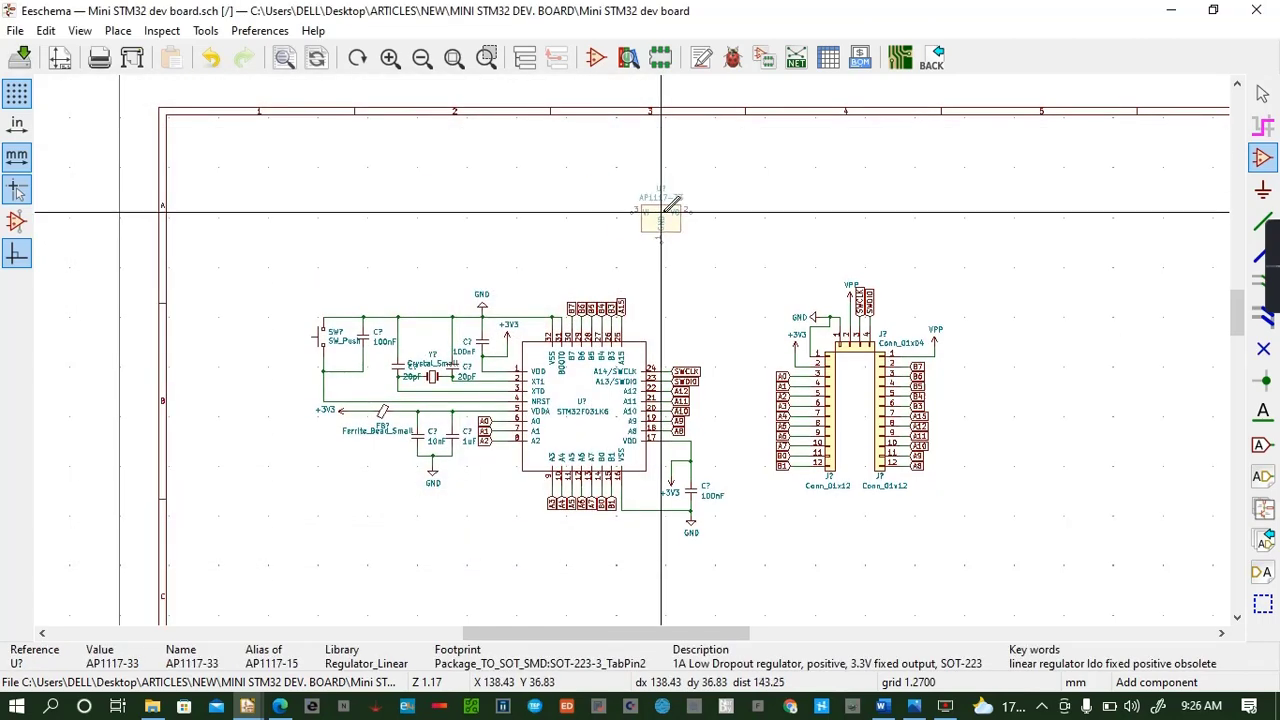
click(591, 190)
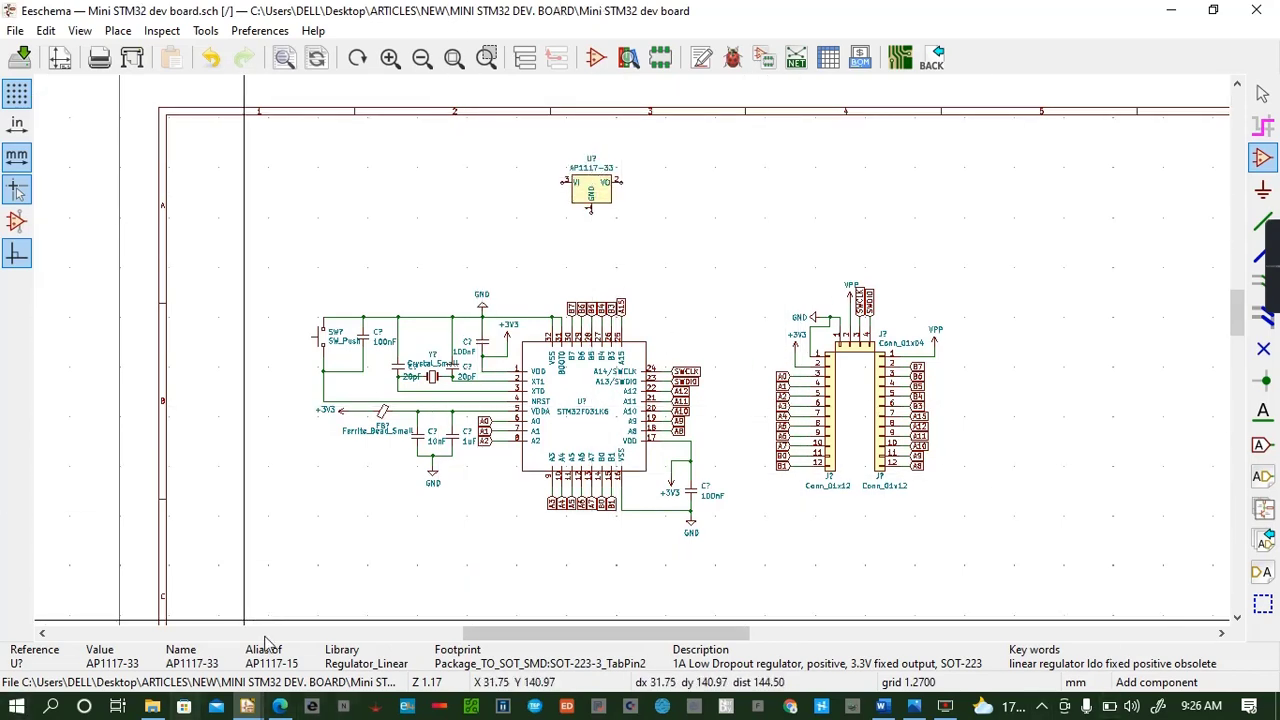
Switch to Edge, replace the unreachable page with a fresh tab, and search the web for "AP1117 DATASHEET"
click(280, 706)
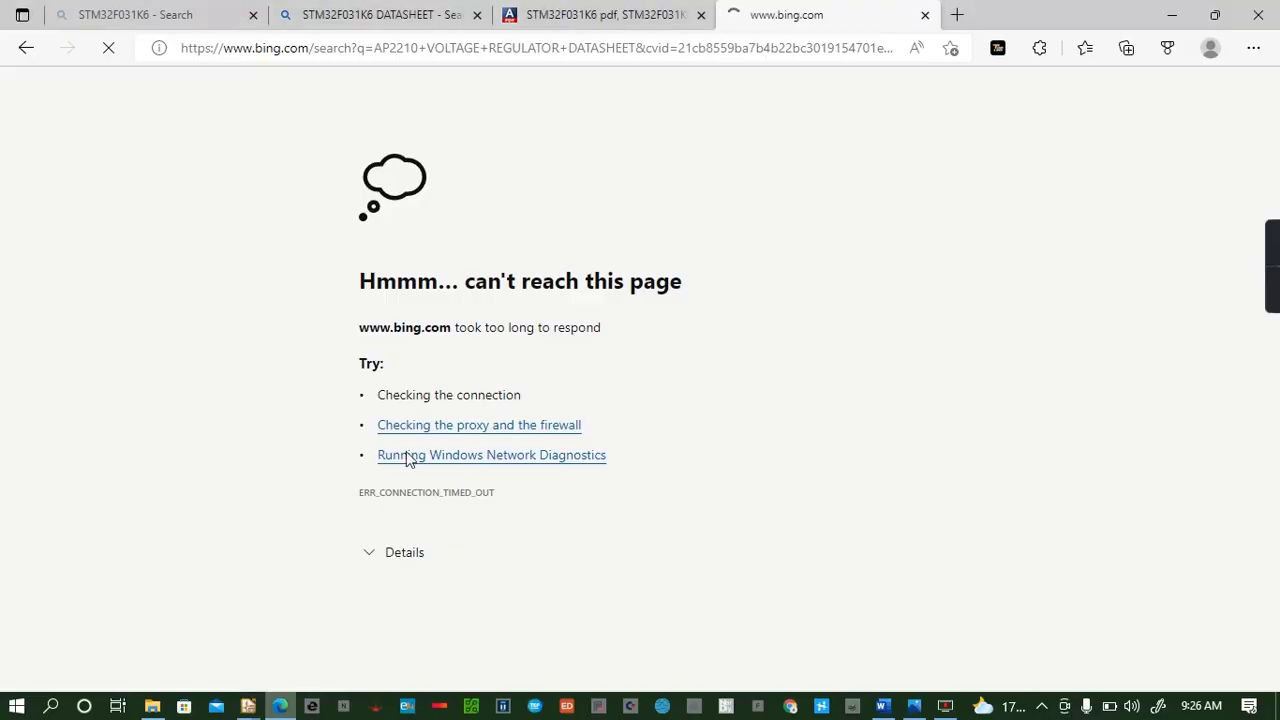
click(106, 49)
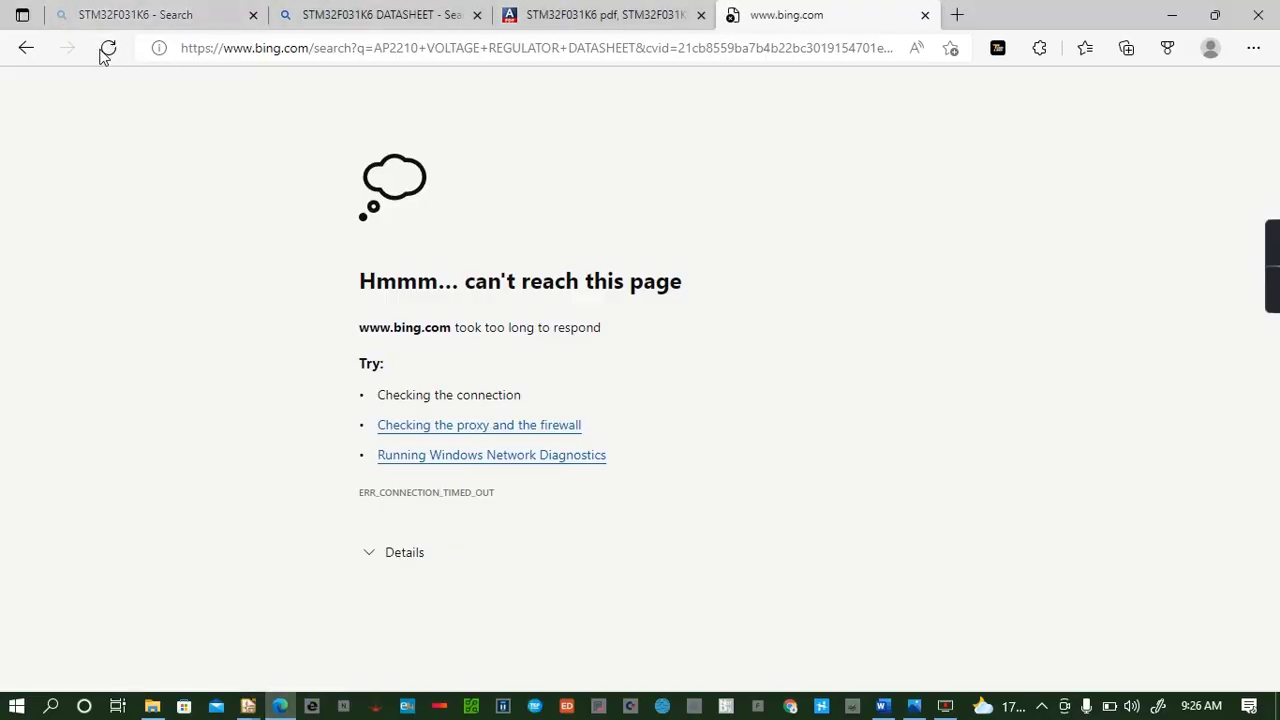
click(924, 15)
click(735, 15)
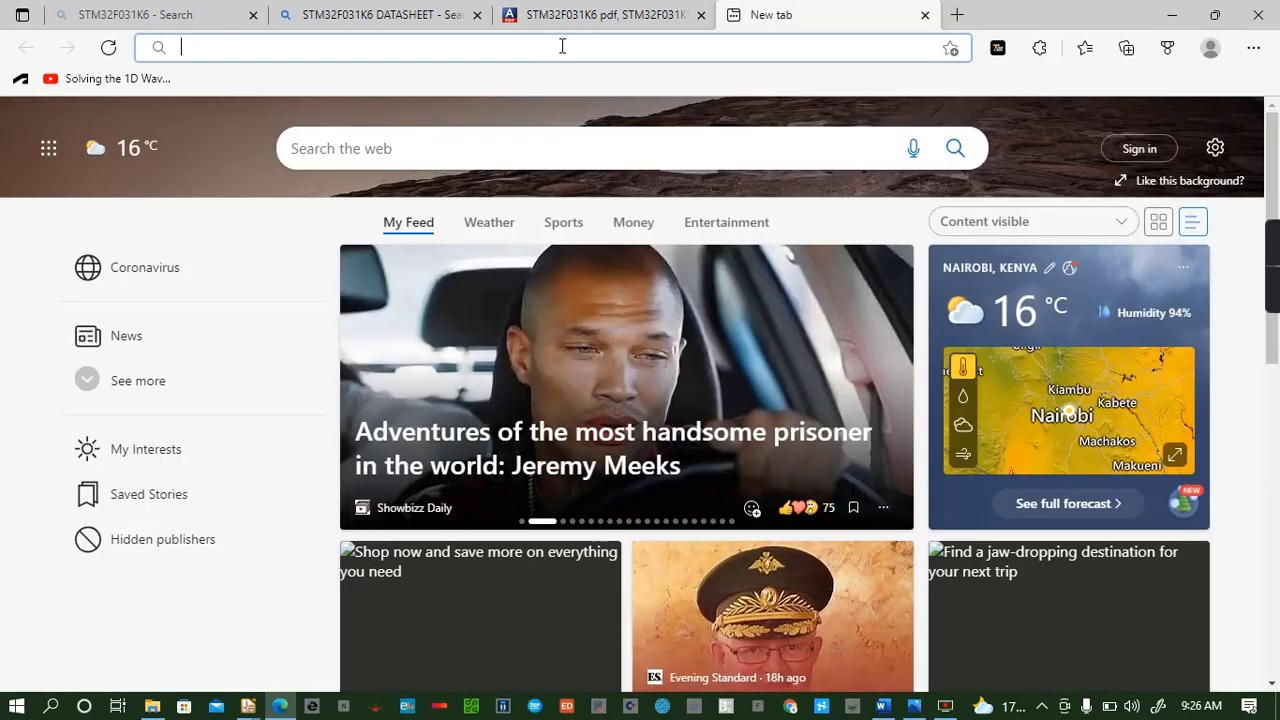
text(AP)
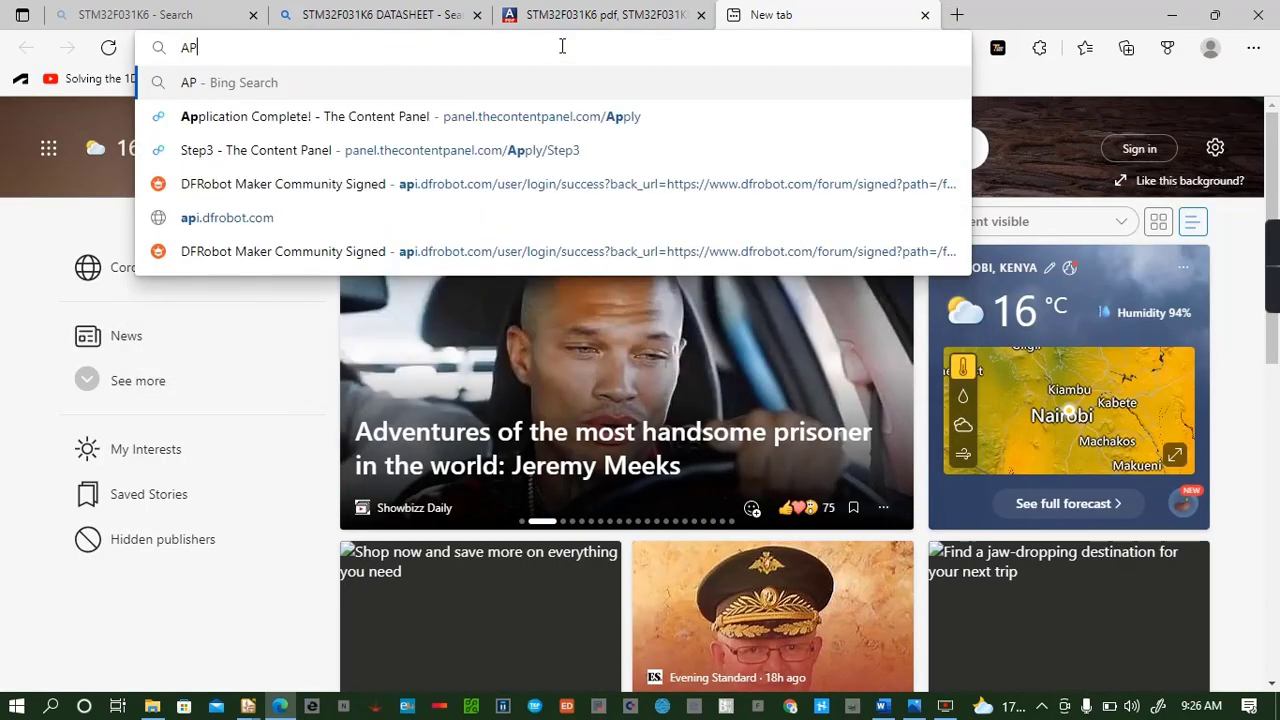
text(1117)
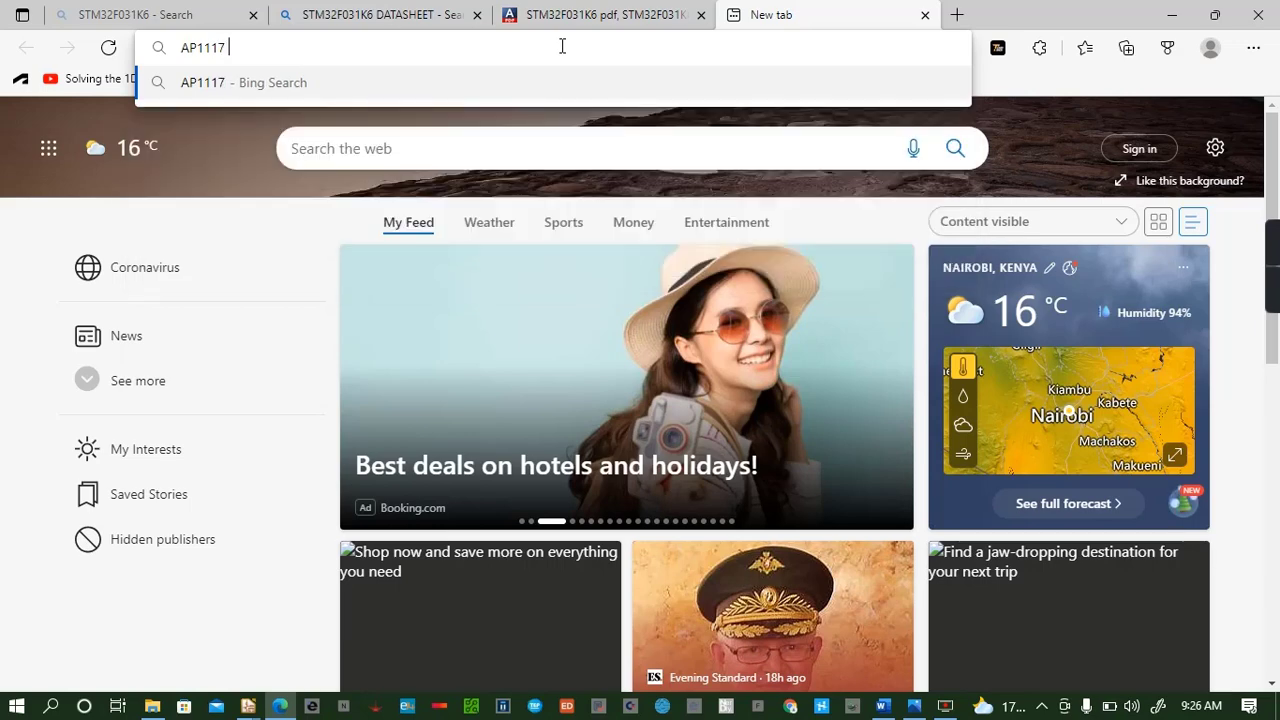
text( DATAS)
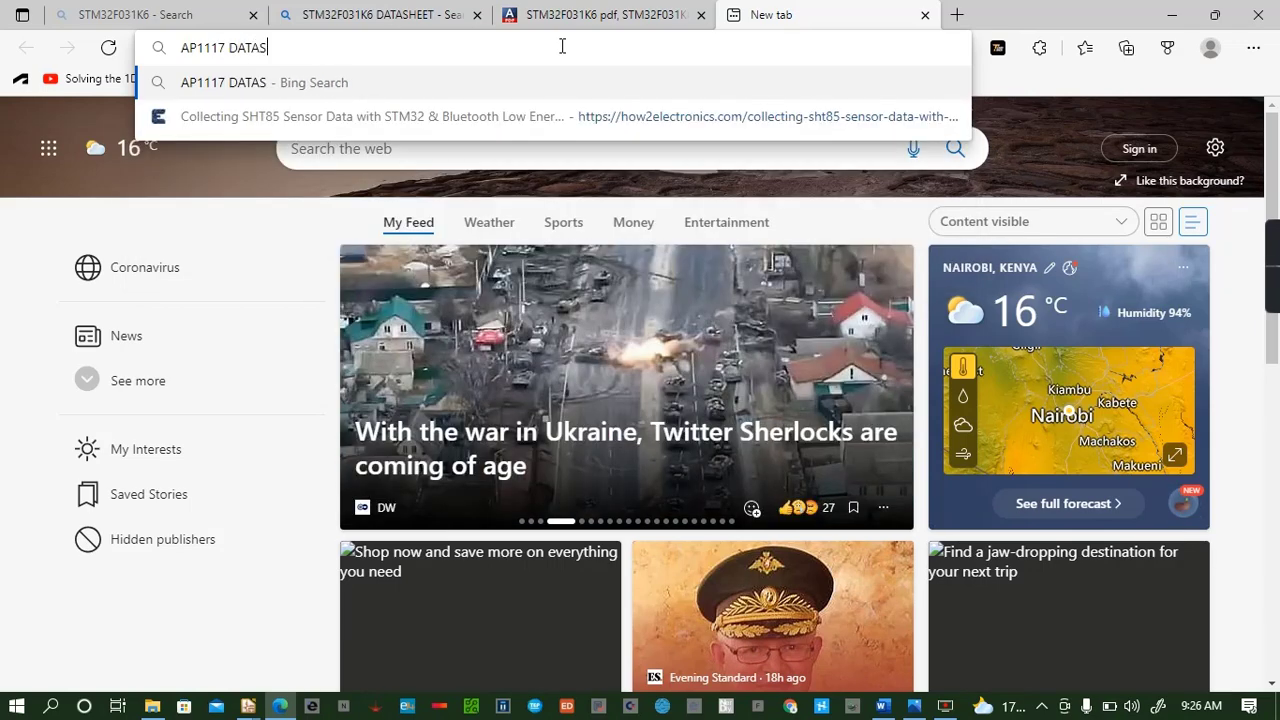
text(HEET)
key(Return)
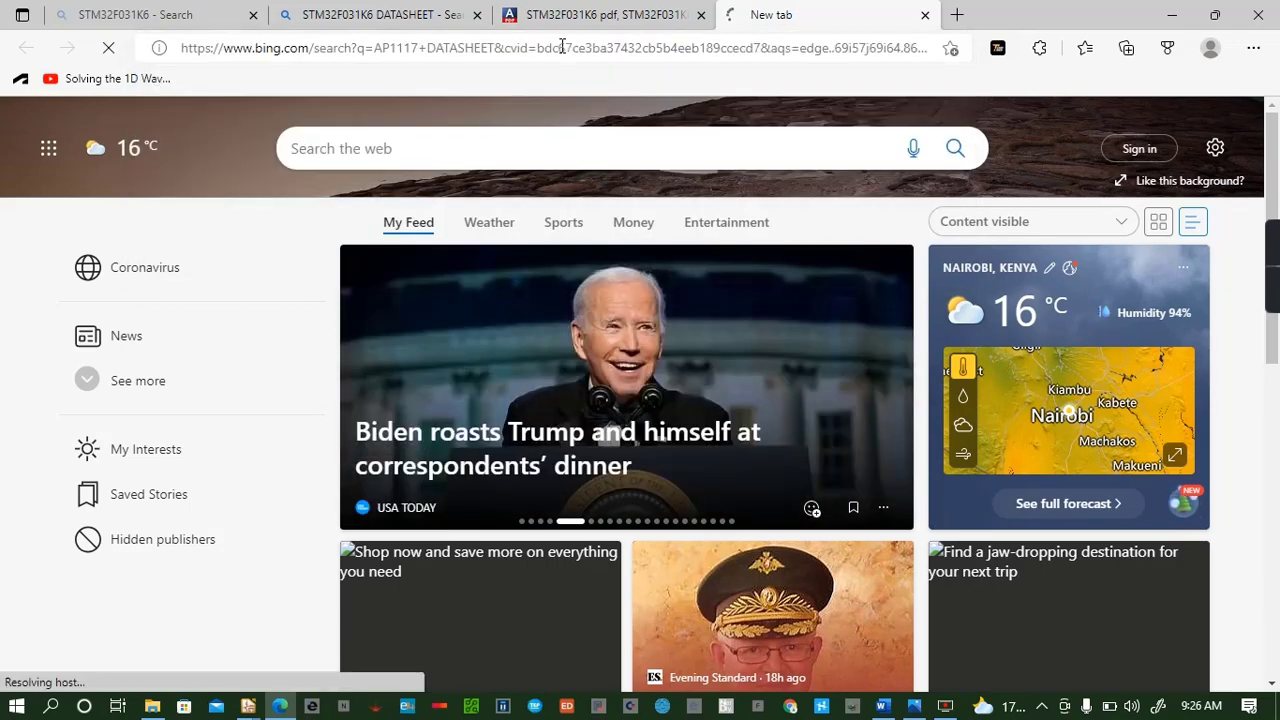
Check the computer's Wi-Fi connection
click(1041, 706)
click(1064, 706)
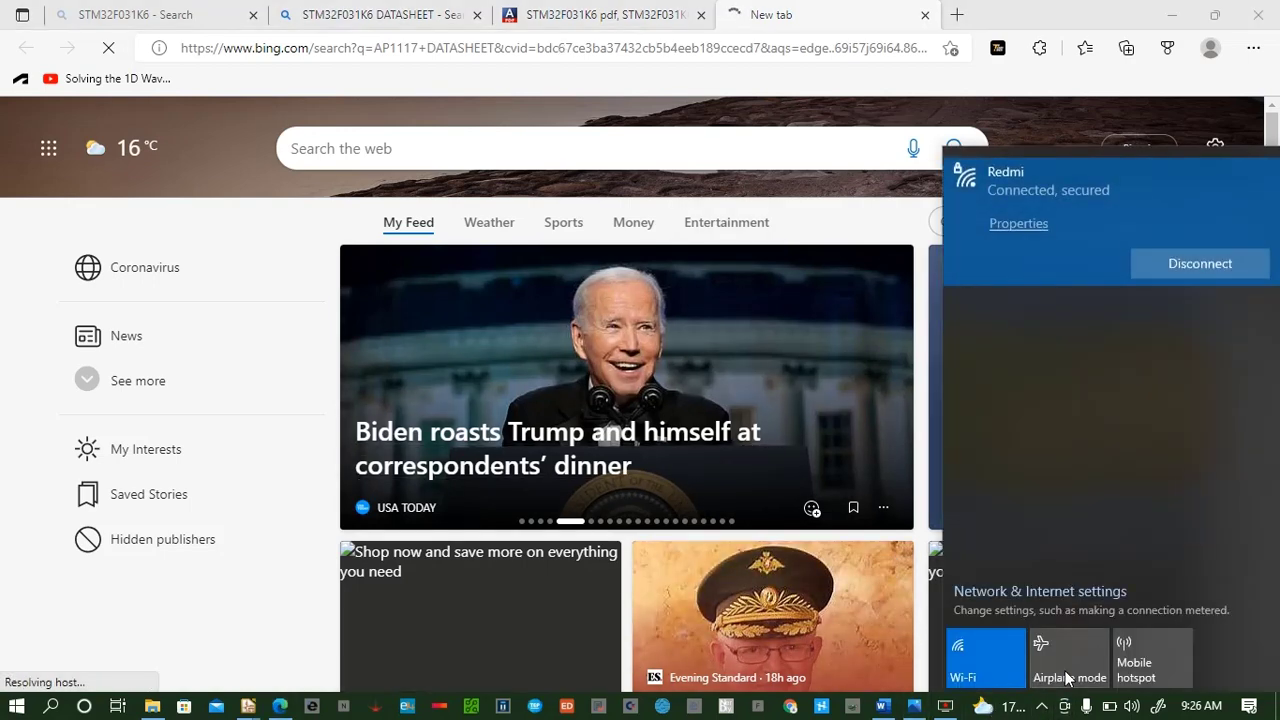
click(1041, 708)
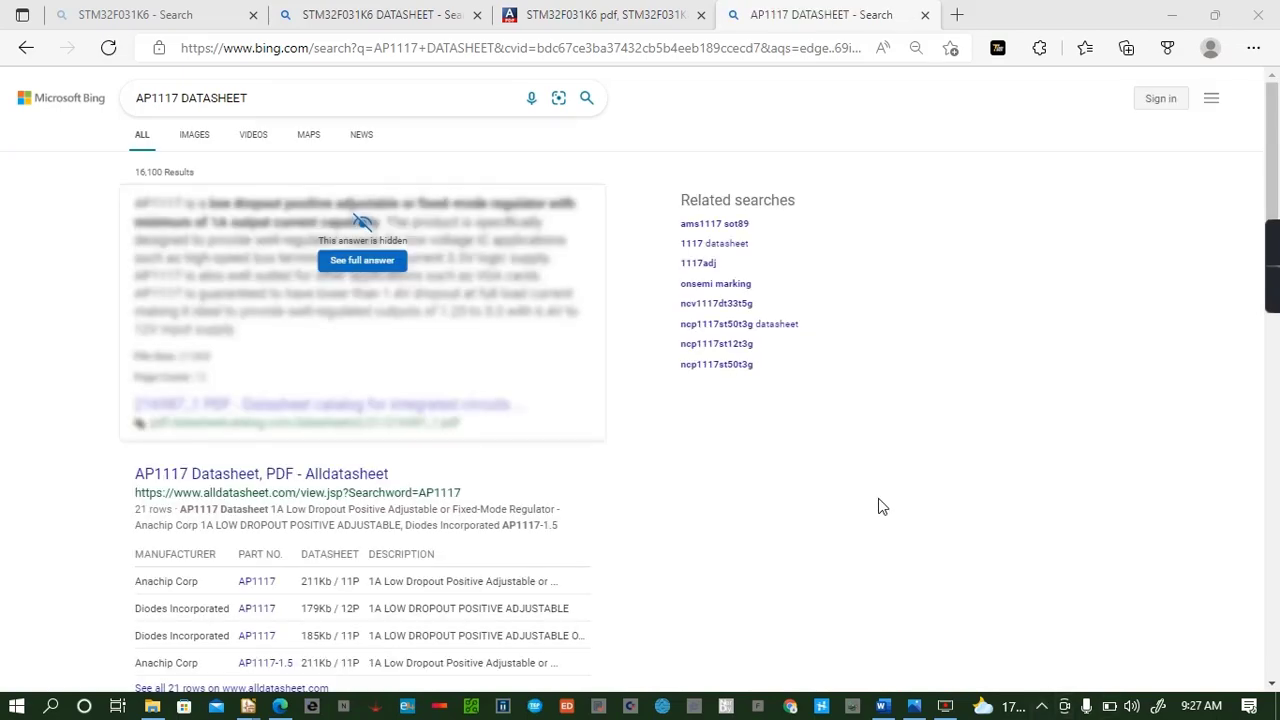
Open the Alldatasheet result for the AP1117 datasheet in a separate tab and return to the search results
scroll(521, 372, down, 2)
click(265, 296)
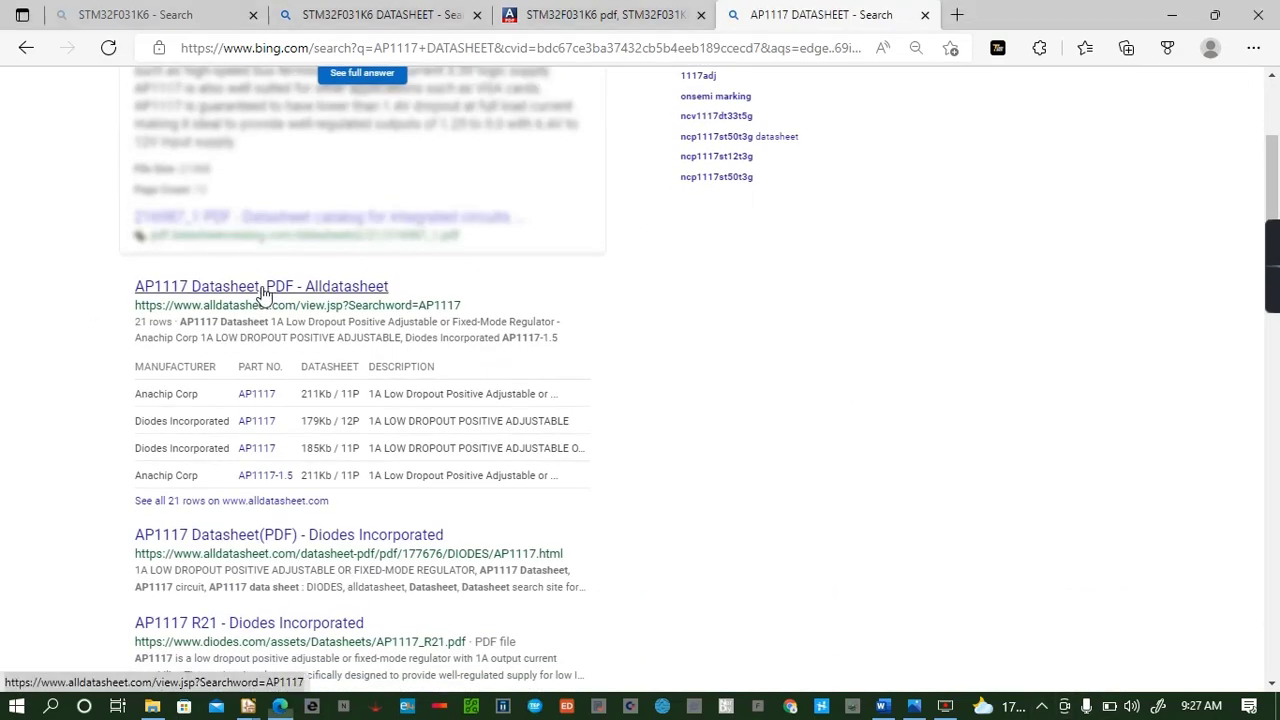
click(797, 18)
Open the digikey.com AP1117(I) datasheet result, check both datasheet tabs, and return to the search results
scroll(464, 310, down, 1)
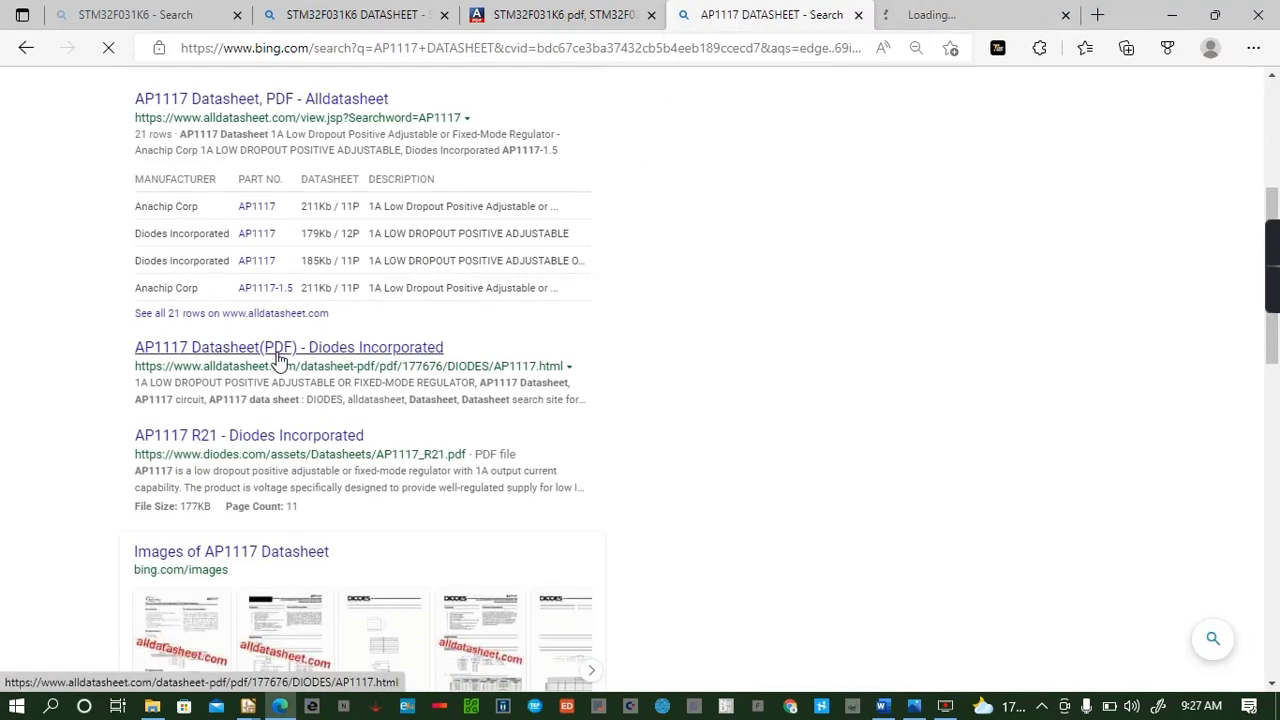
scroll(276, 365, down, 1)
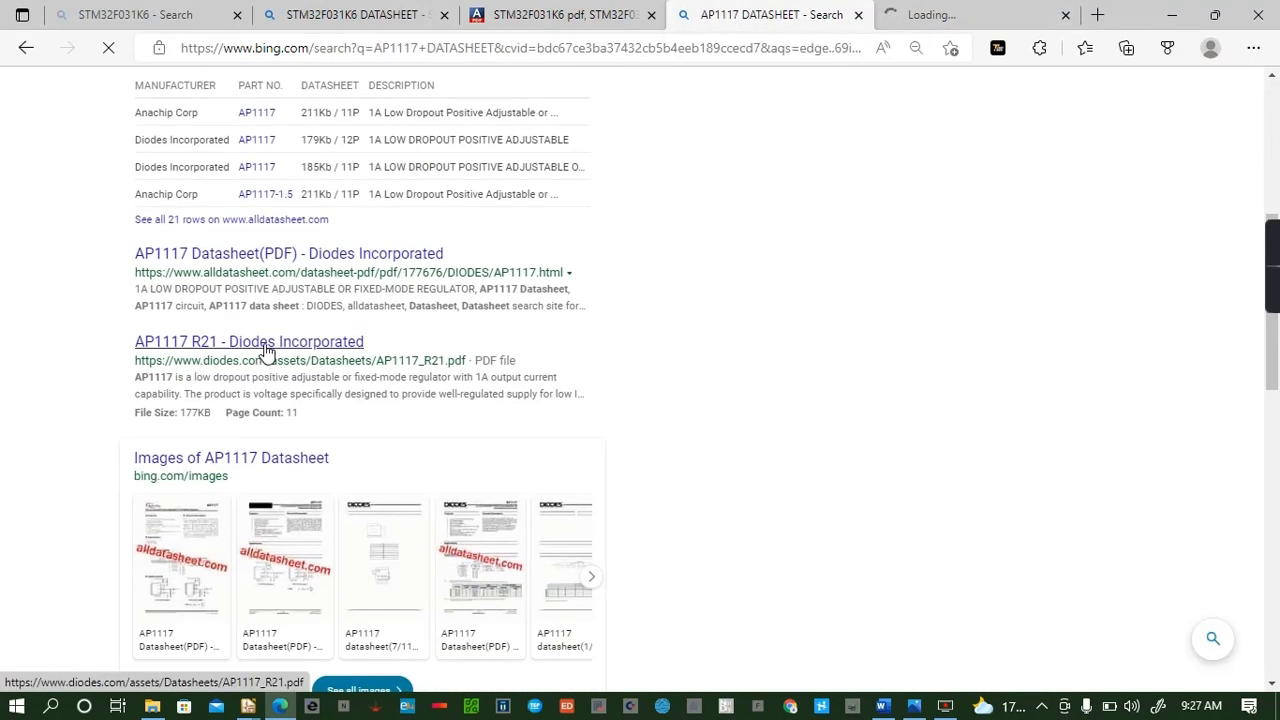
scroll(265, 350, down, 5)
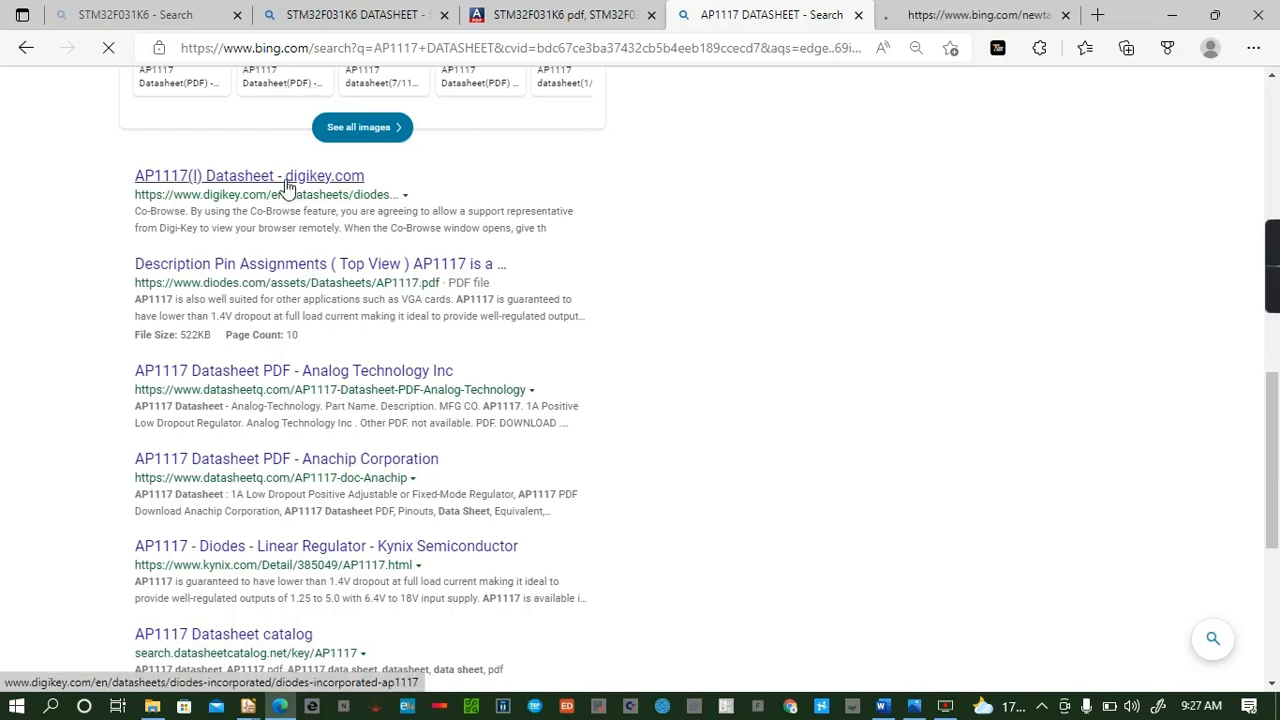
click(287, 187)
click(983, 16)
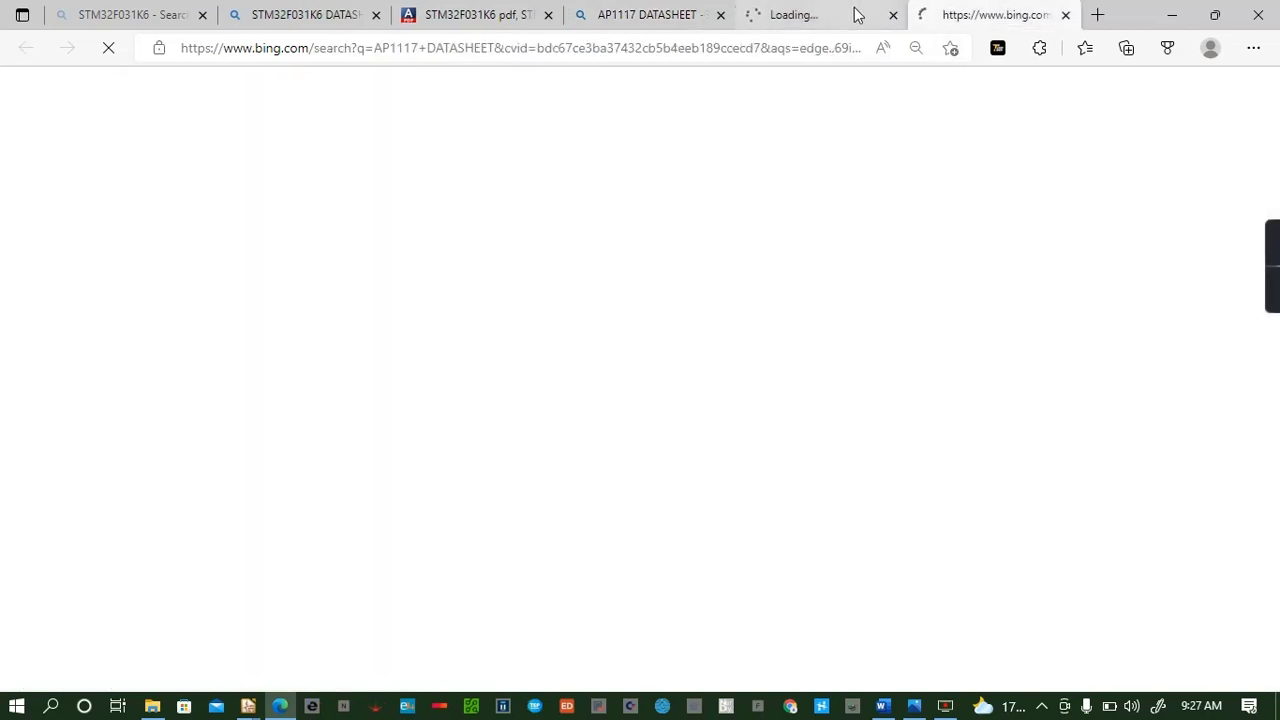
click(857, 14)
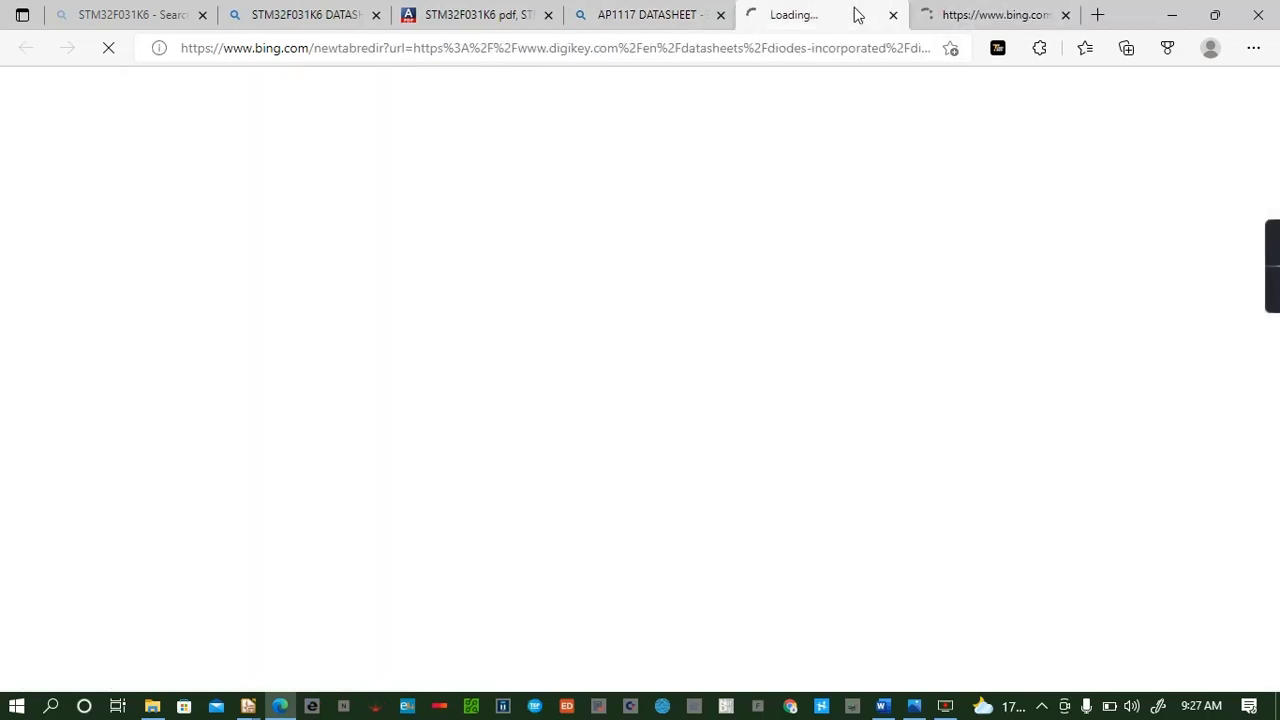
click(1006, 14)
click(792, 14)
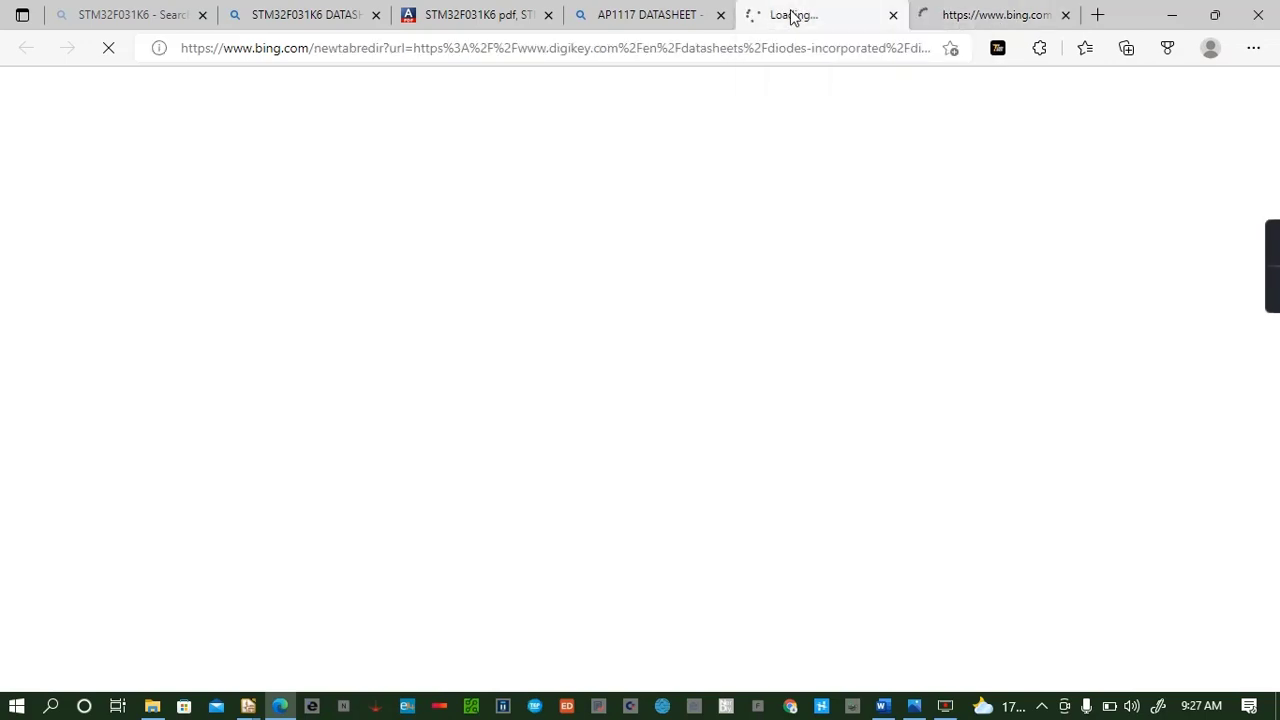
click(670, 18)
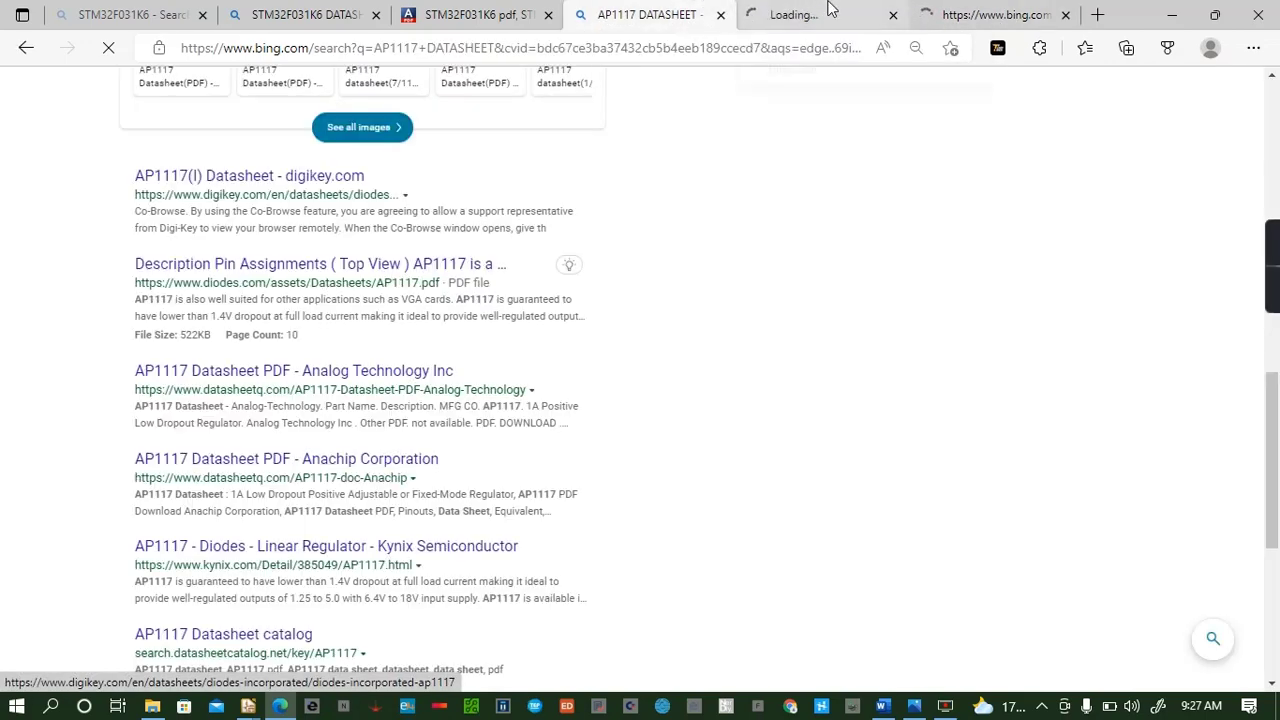
Check the two loading datasheet tabs and the computer's Wi-Fi connection status
click(826, 12)
click(960, 15)
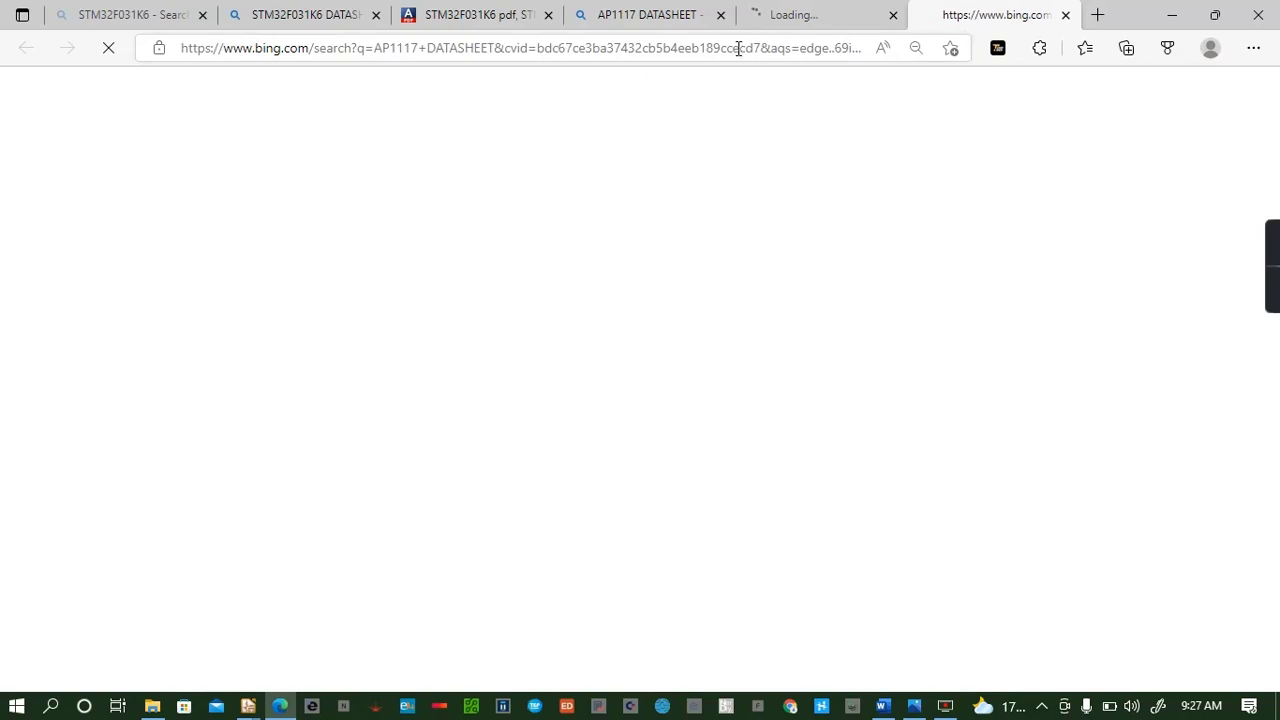
click(1042, 707)
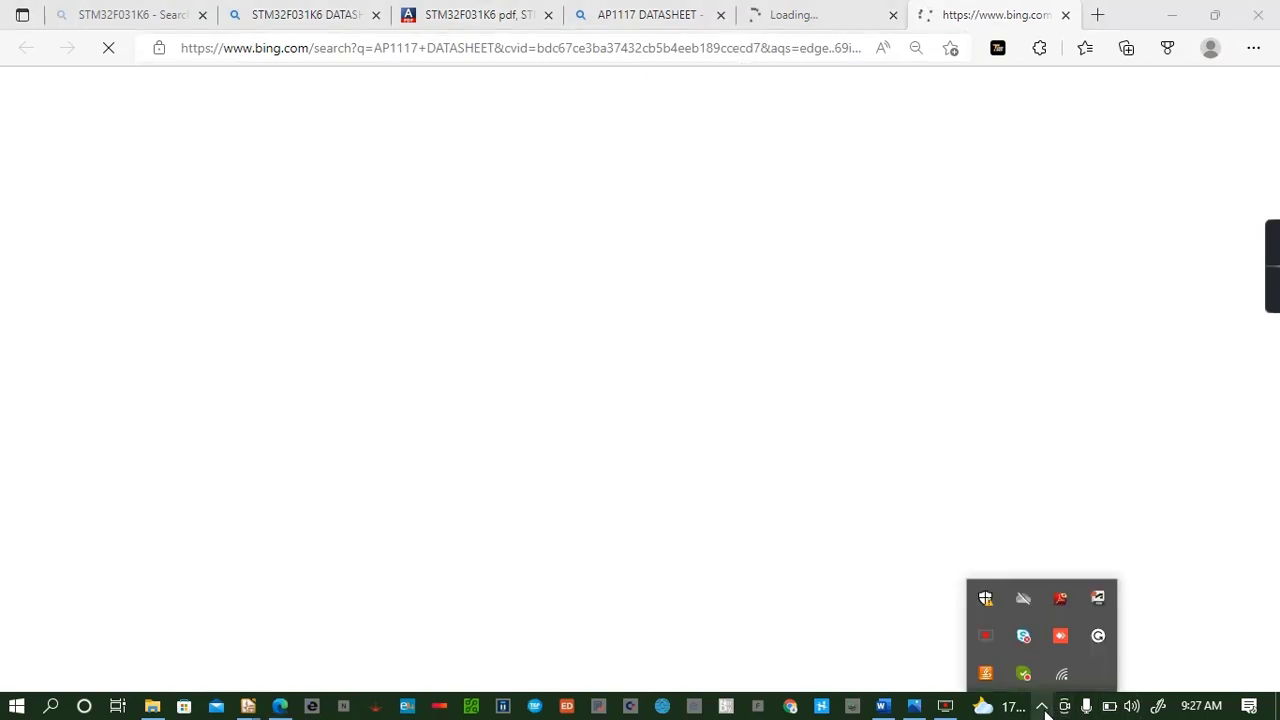
click(1061, 674)
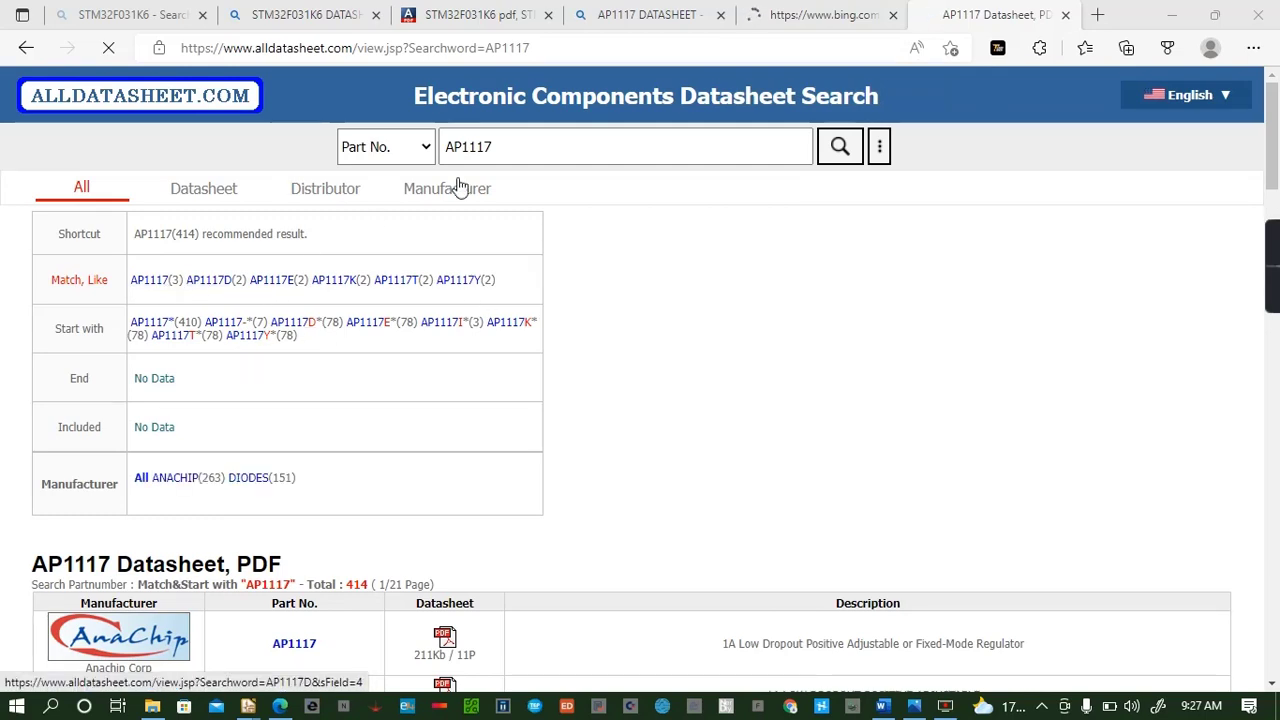
Open the PDF datasheet entry for Anachip's AP1117 from the Alldatasheet part list
click(795, 14)
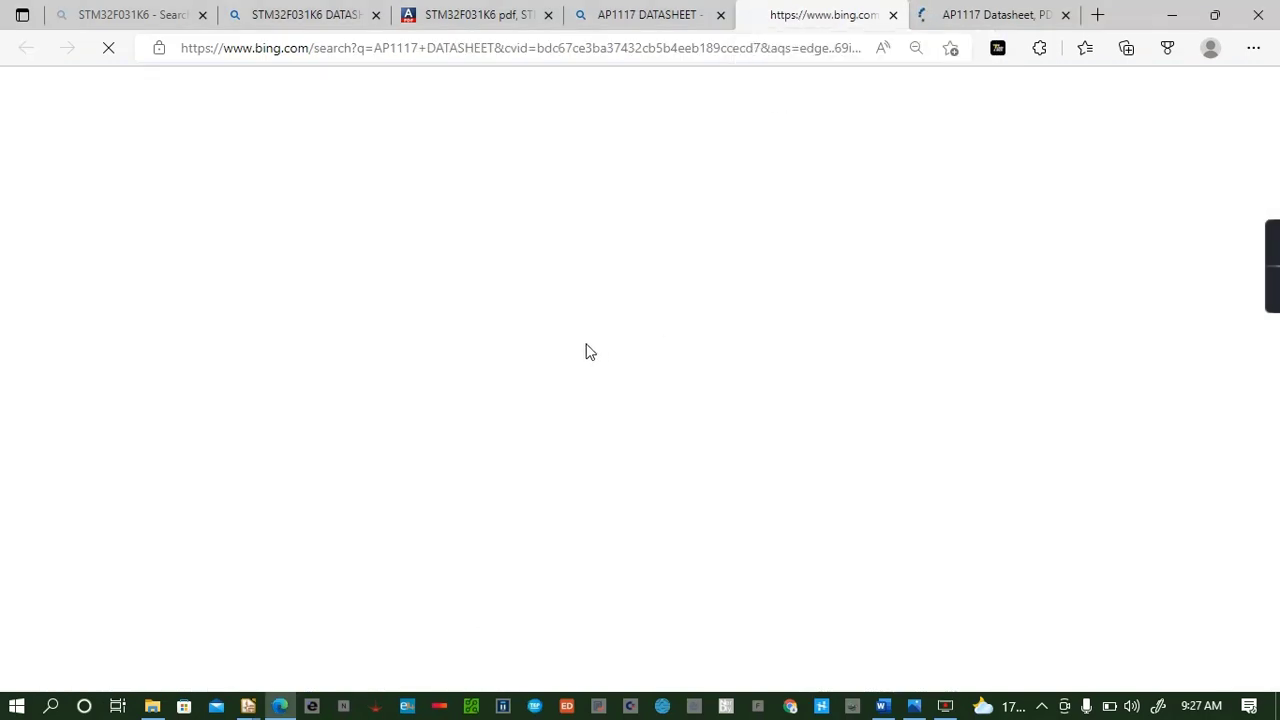
click(988, 15)
scroll(410, 338, down, 4)
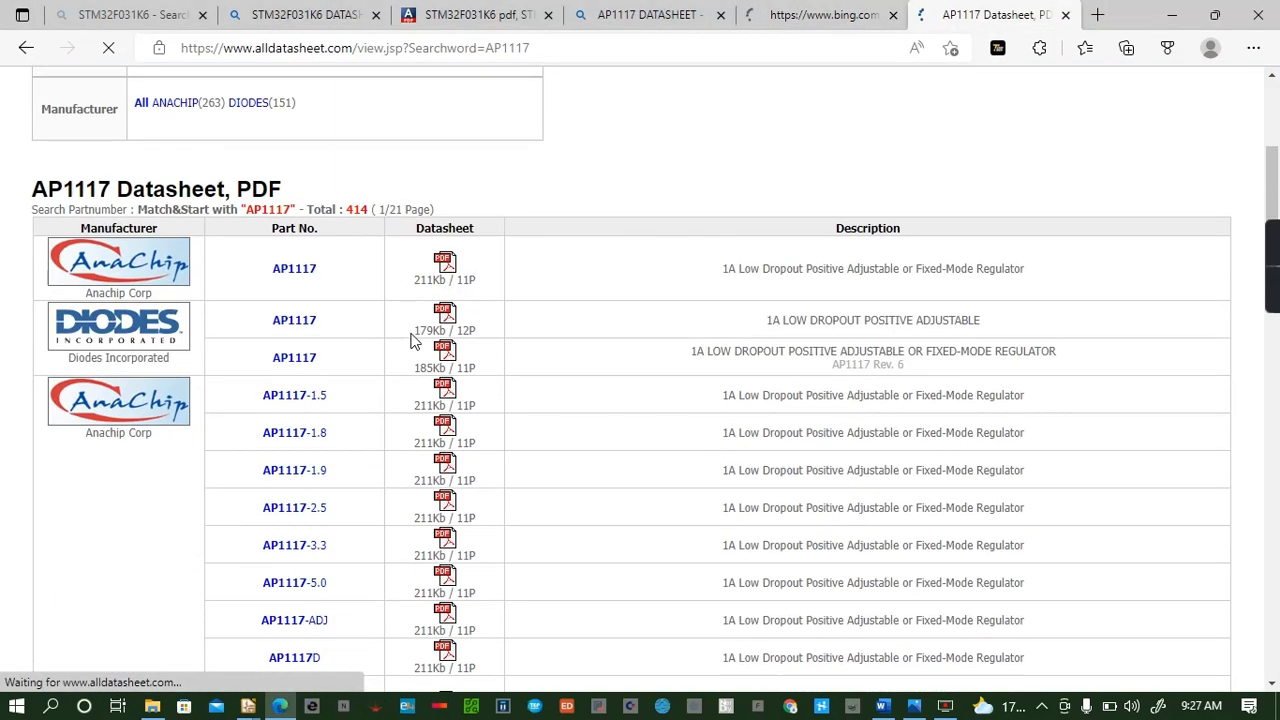
click(445, 262)
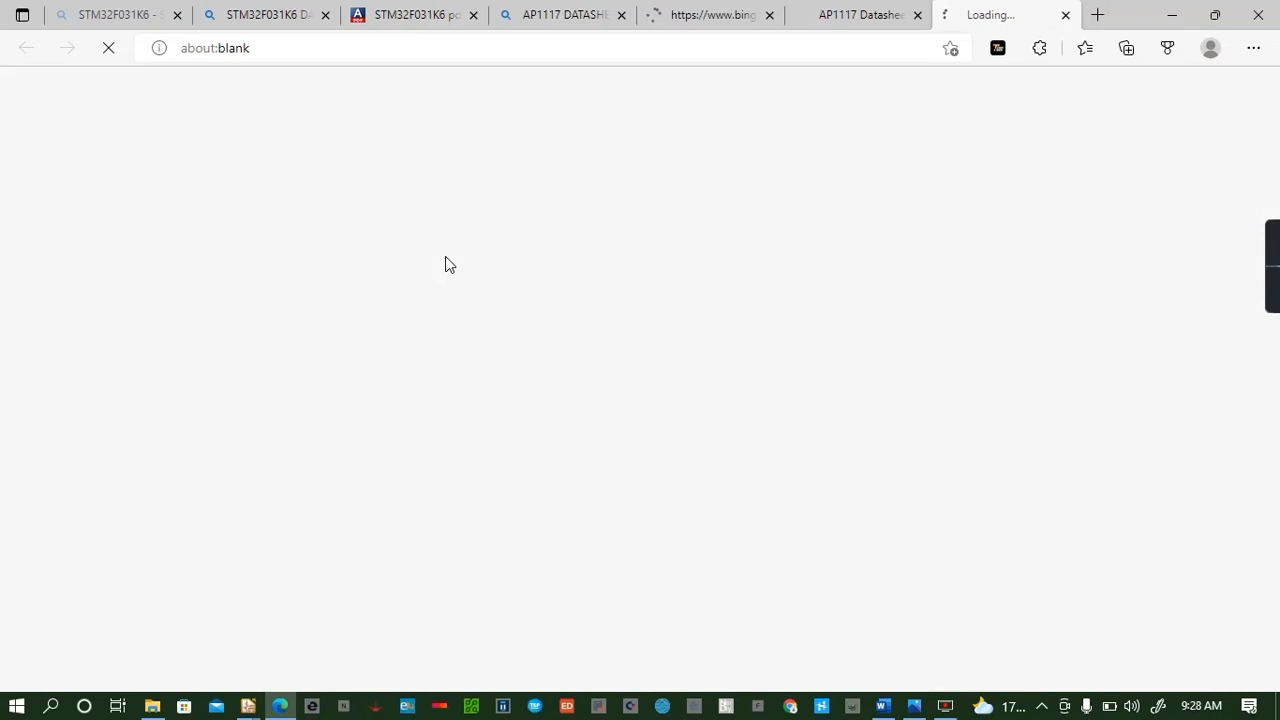
Check the open datasheet tabs and try to reload the digikey.com AP1117 page
click(840, 15)
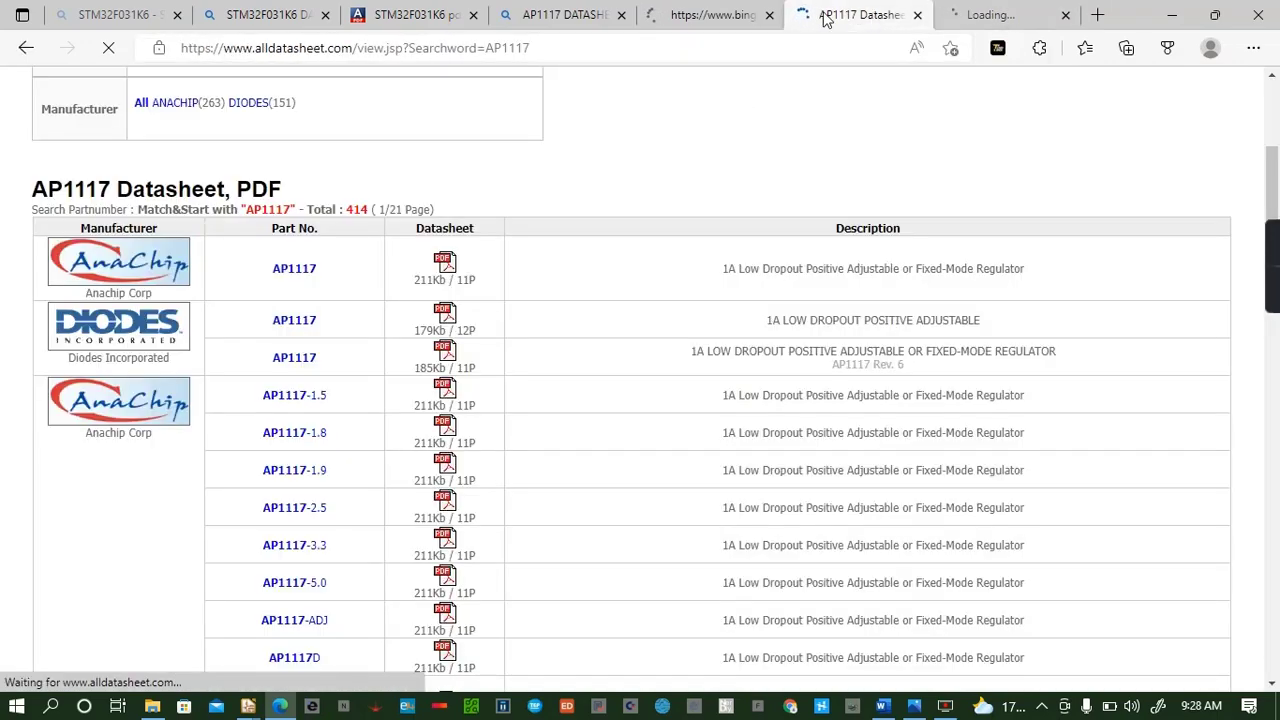
click(712, 18)
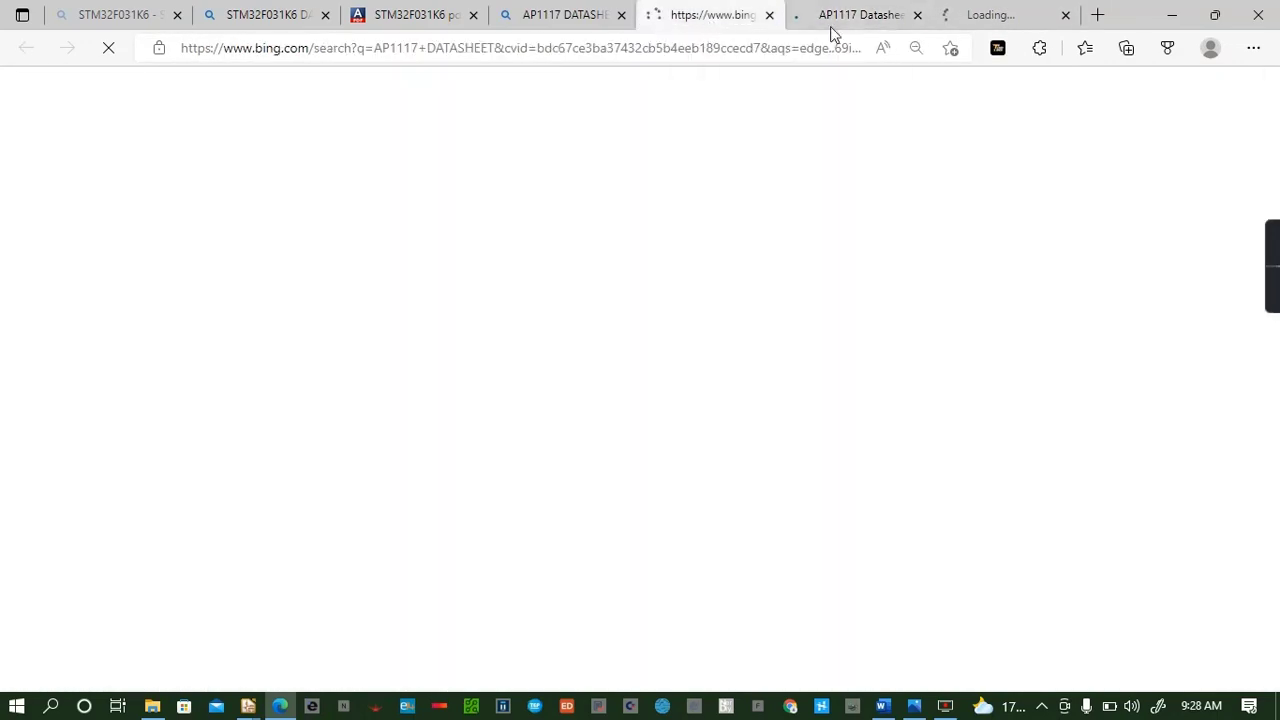
click(987, 18)
click(711, 22)
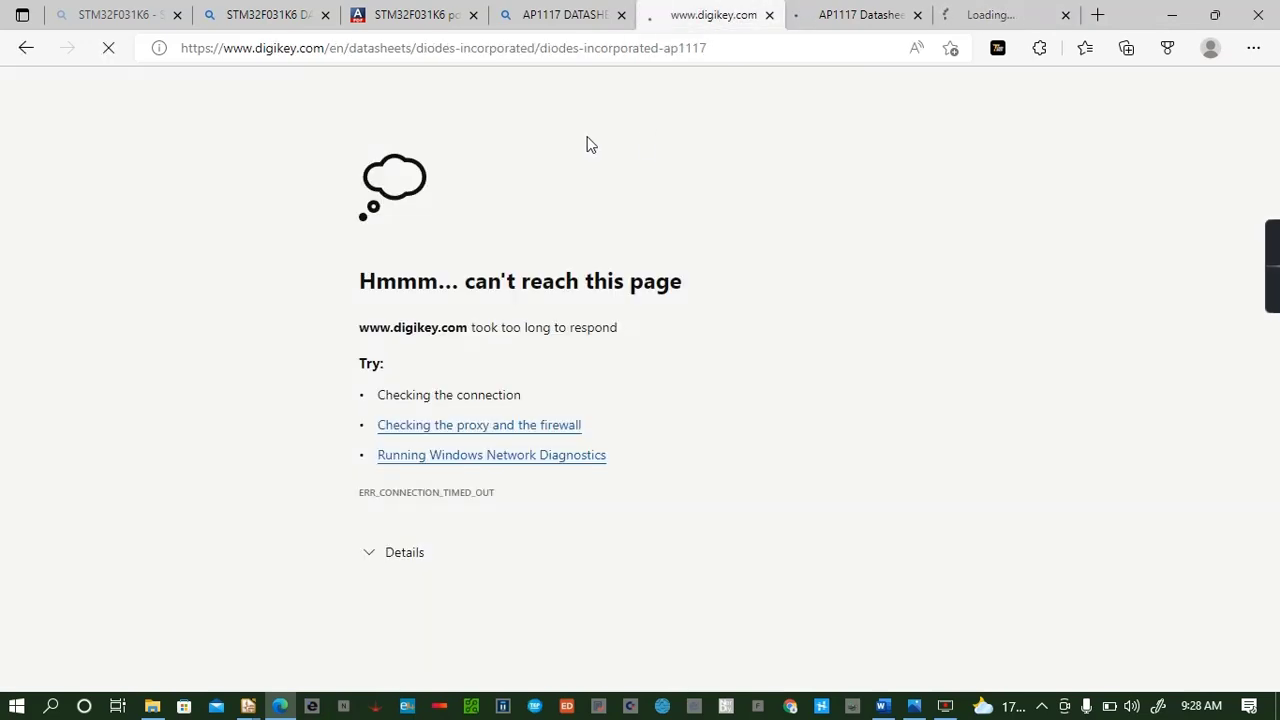
click(106, 48)
click(990, 15)
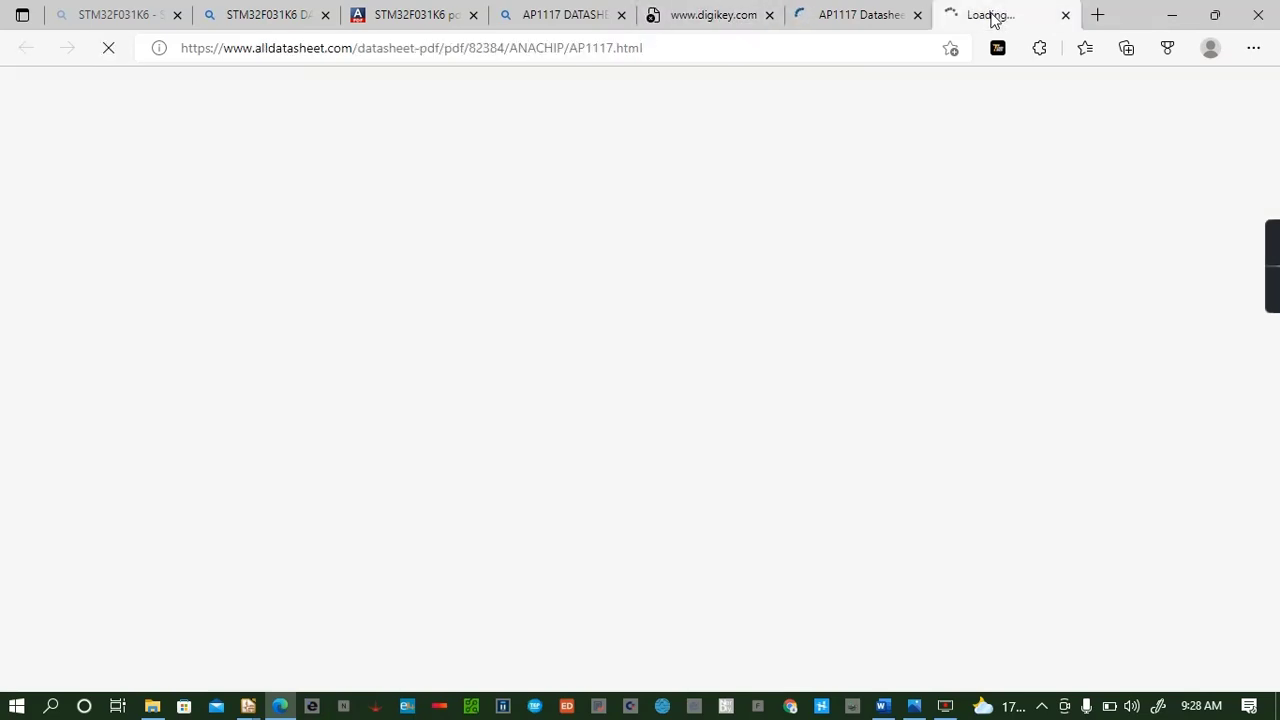
click(865, 22)
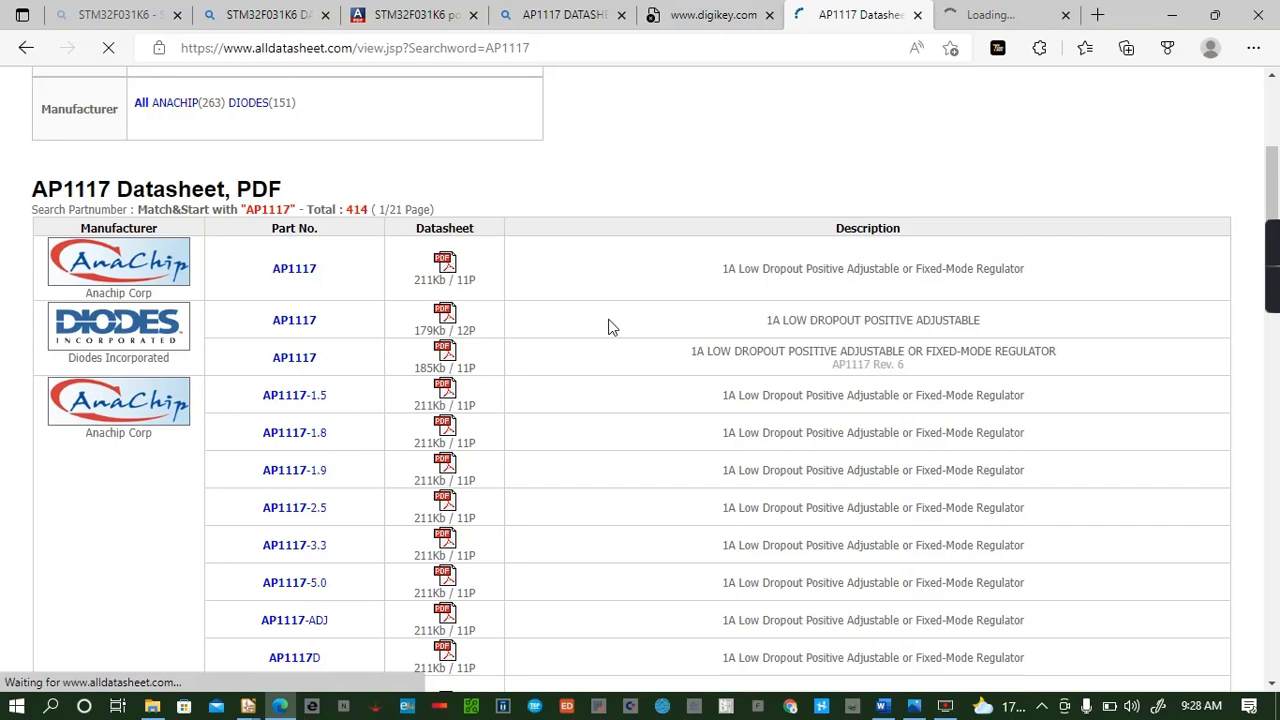
click(695, 22)
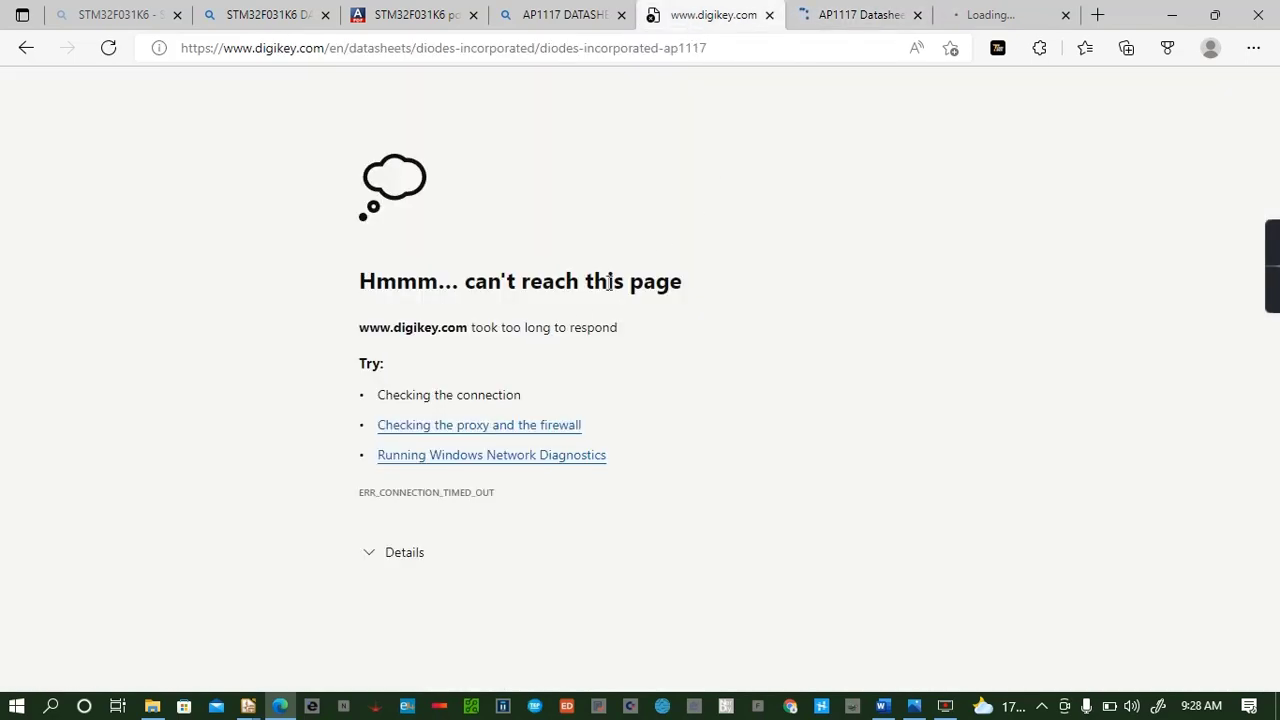
click(108, 48)
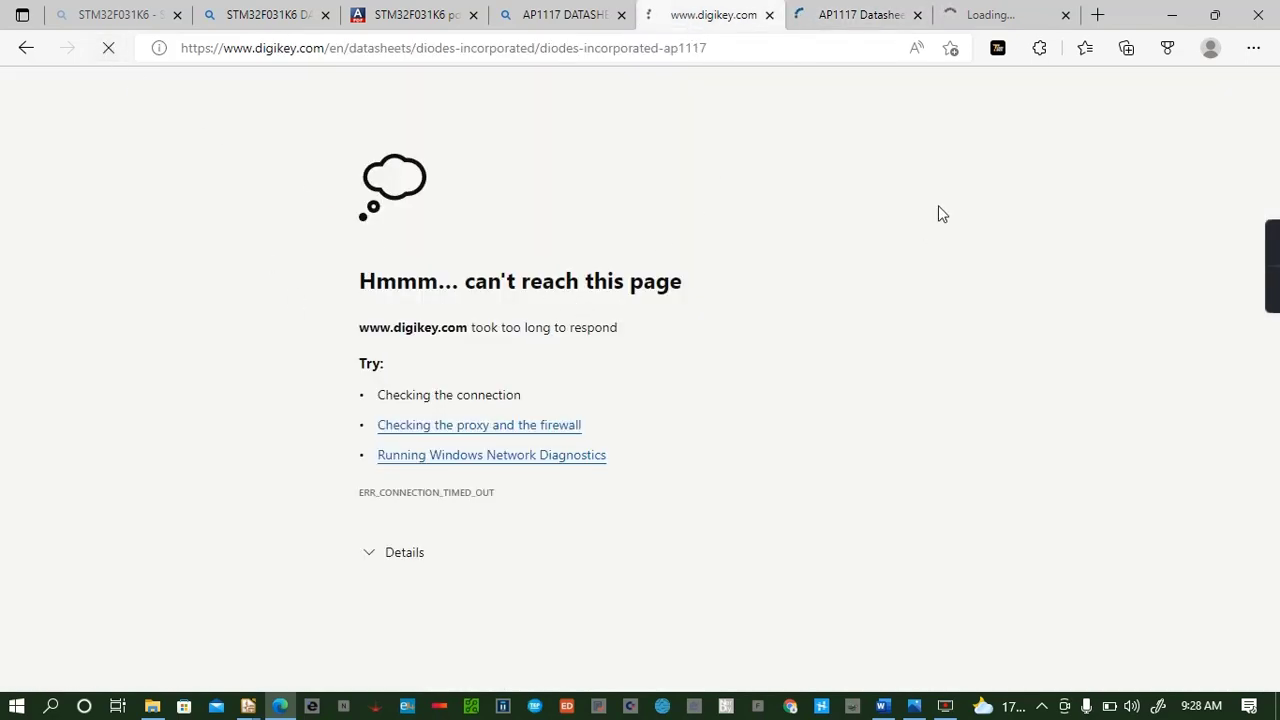
Look through the AP1117 part and distributor lists on the Alldatasheet results page
click(838, 22)
click(972, 20)
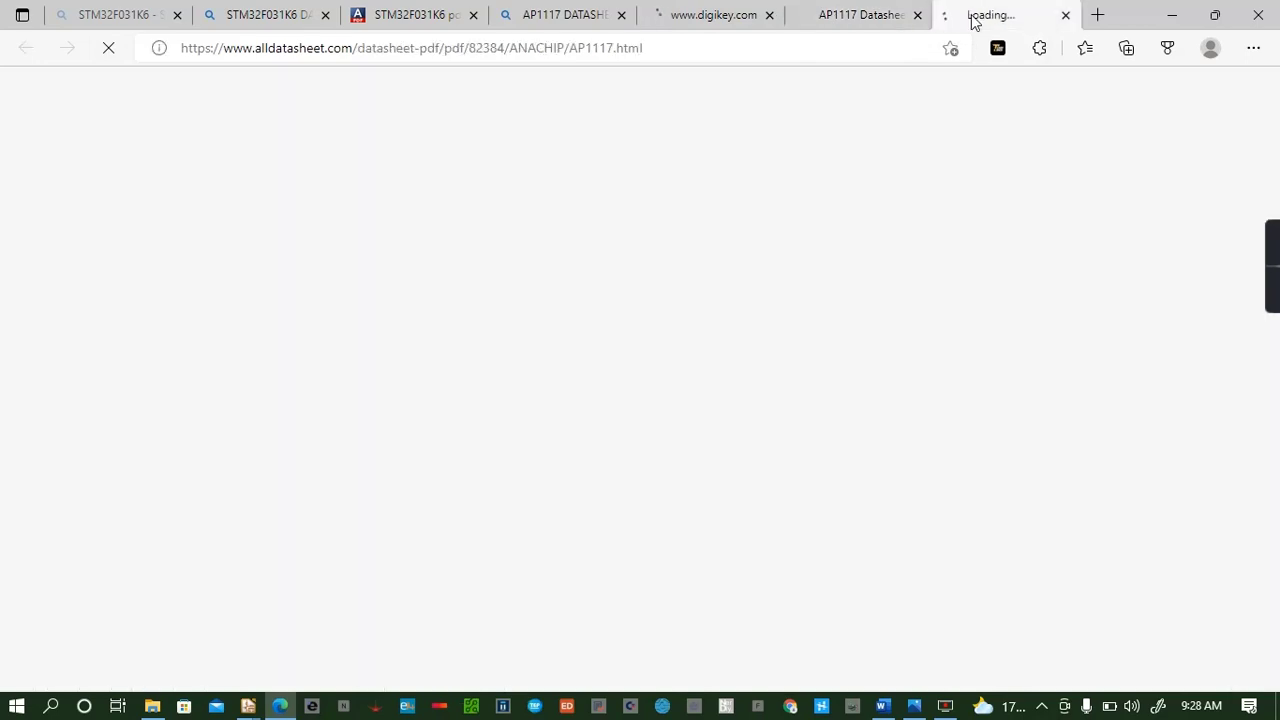
click(862, 24)
scroll(477, 362, down, 8)
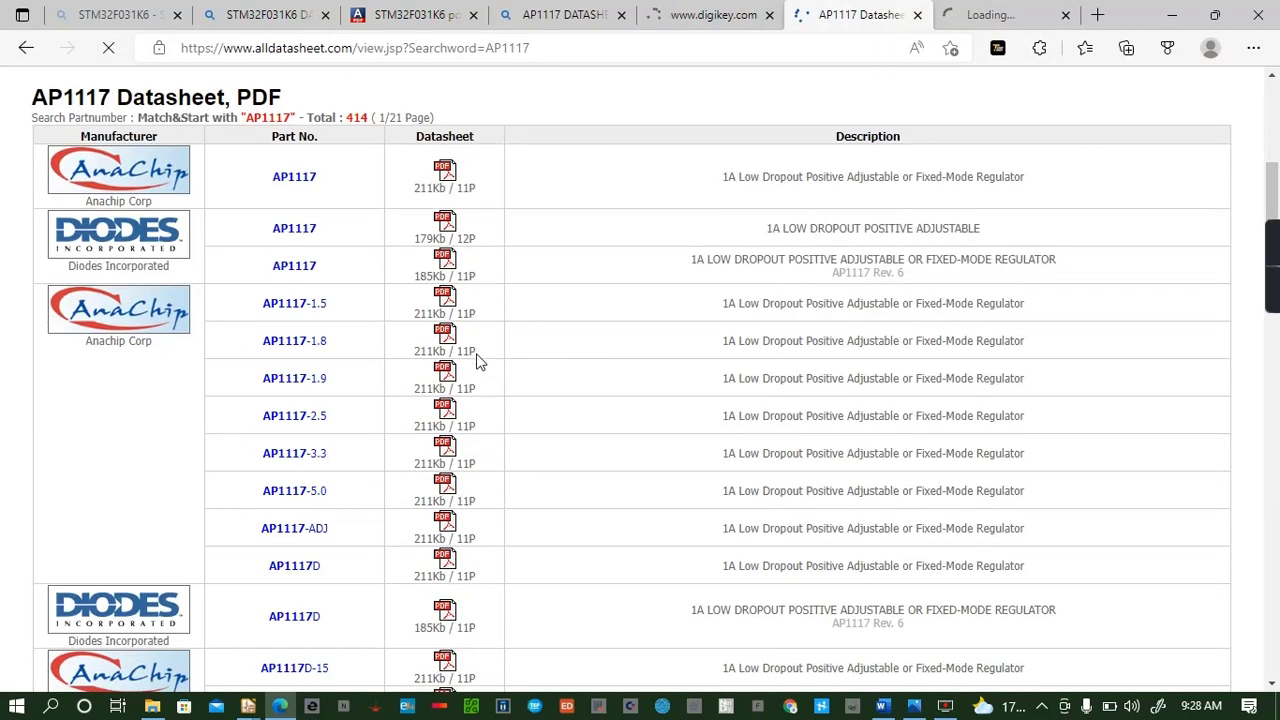
scroll(477, 362, down, 3)
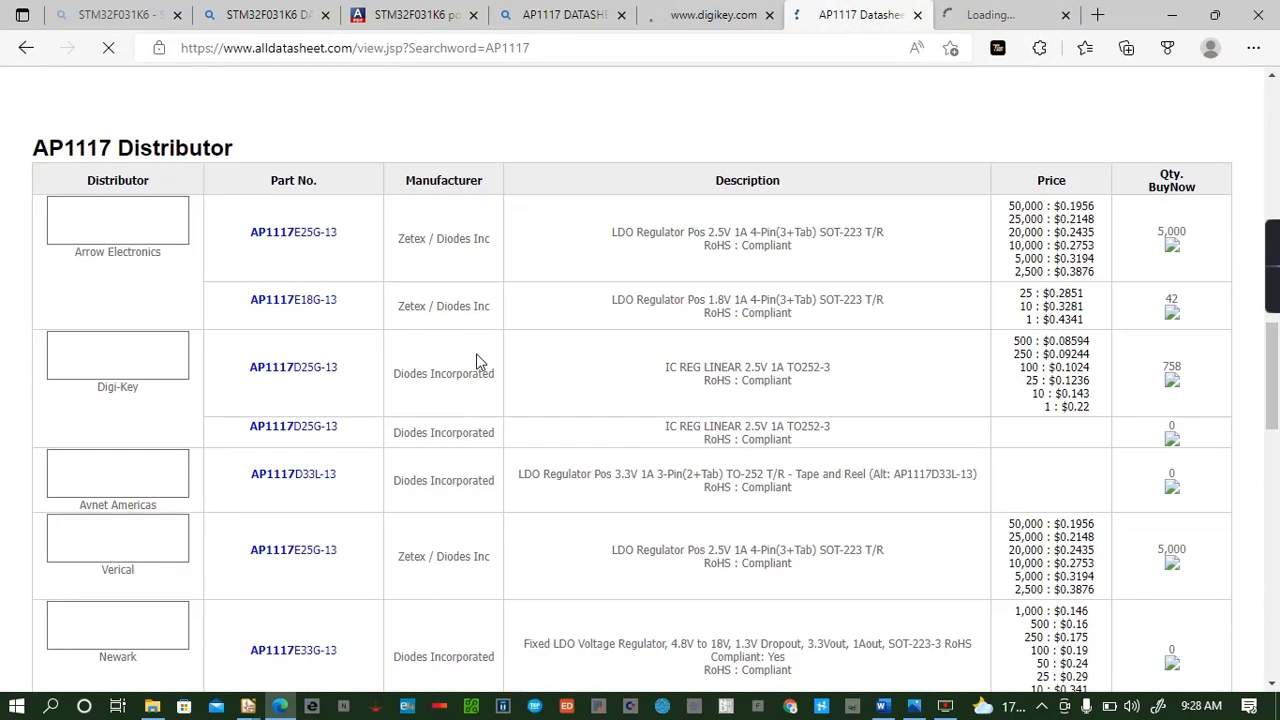
scroll(480, 362, up, 14)
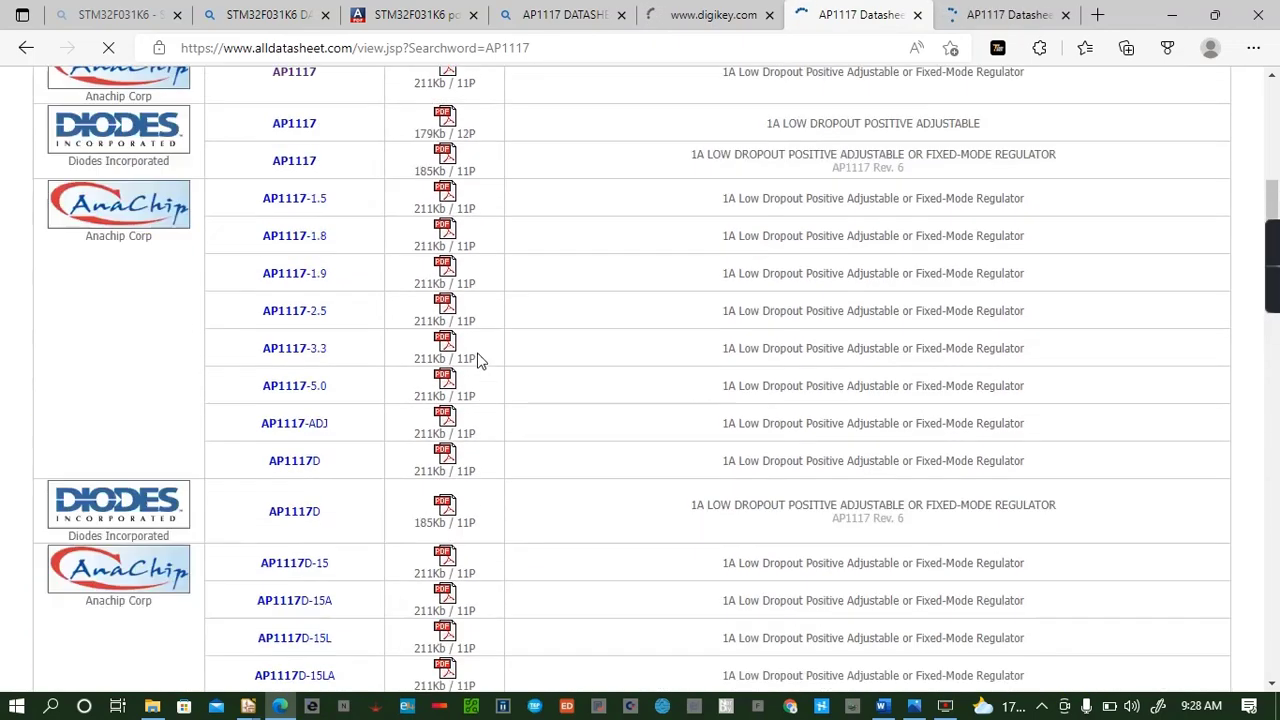
Check the loading progress of the digikey.com and Alldatasheet tabs, ending on the Anachip AP1117 datasheet page
click(1020, 14)
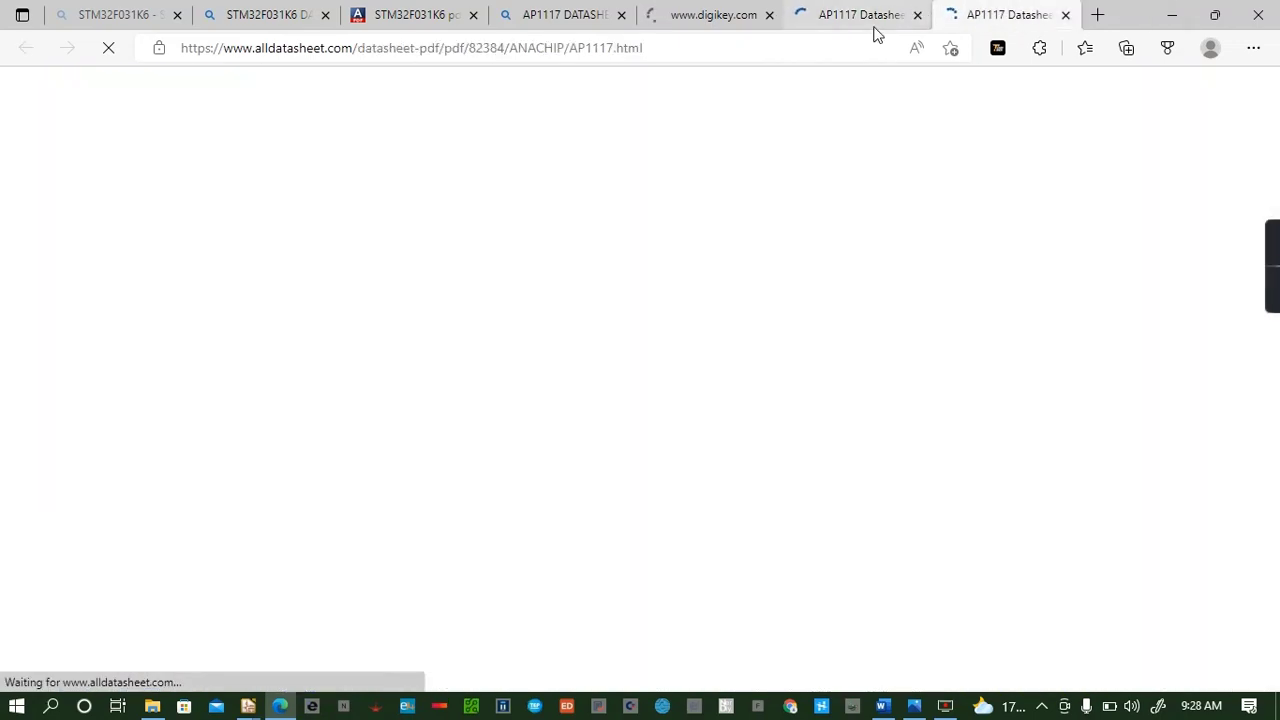
click(873, 28)
click(703, 20)
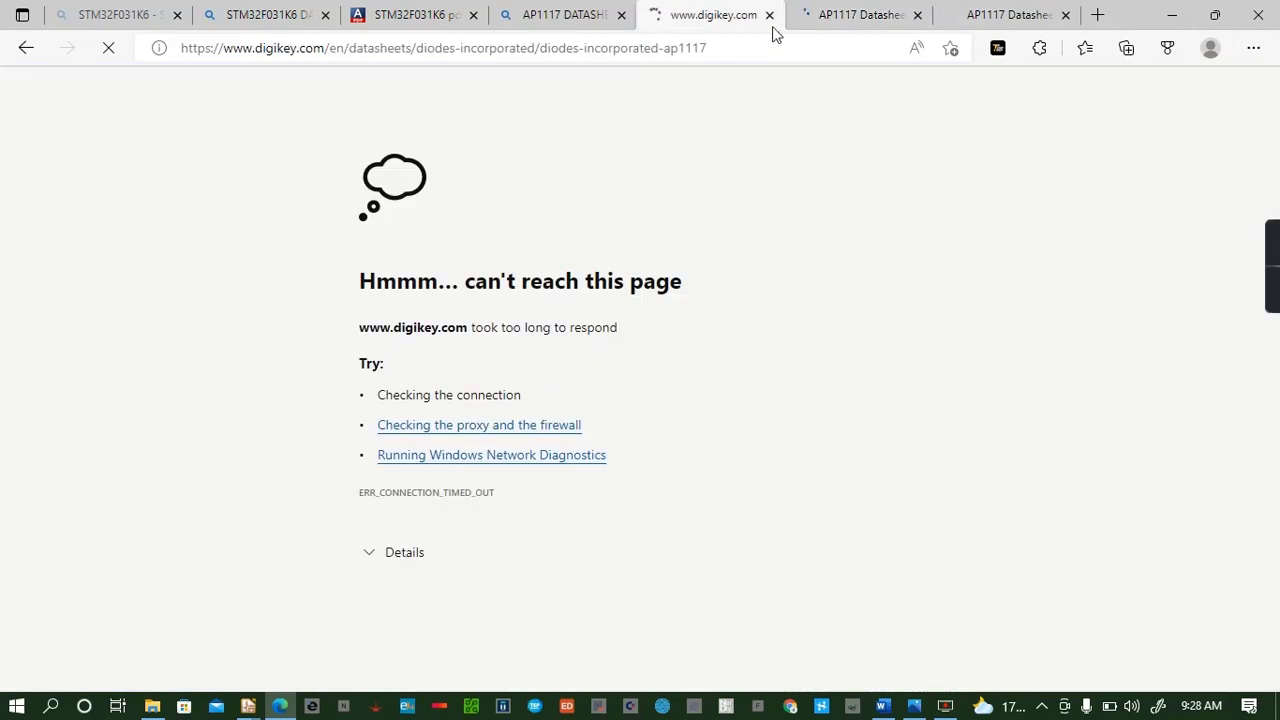
click(840, 20)
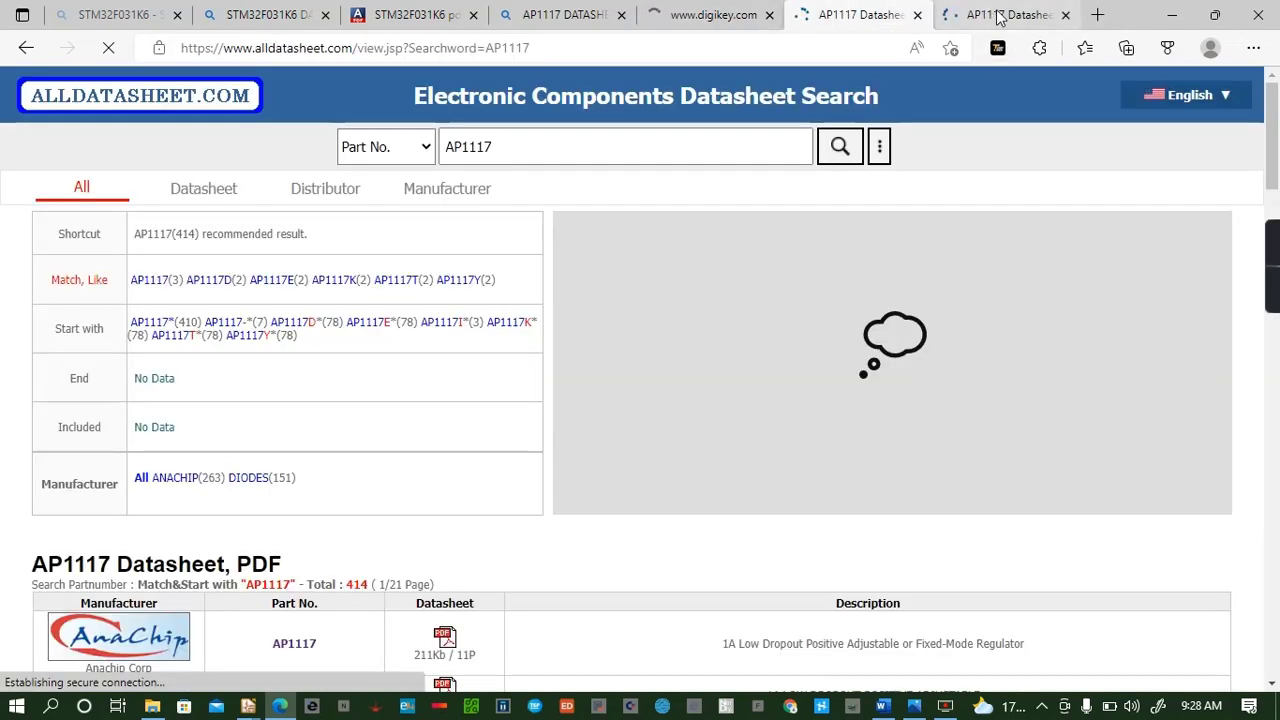
click(988, 18)
click(834, 9)
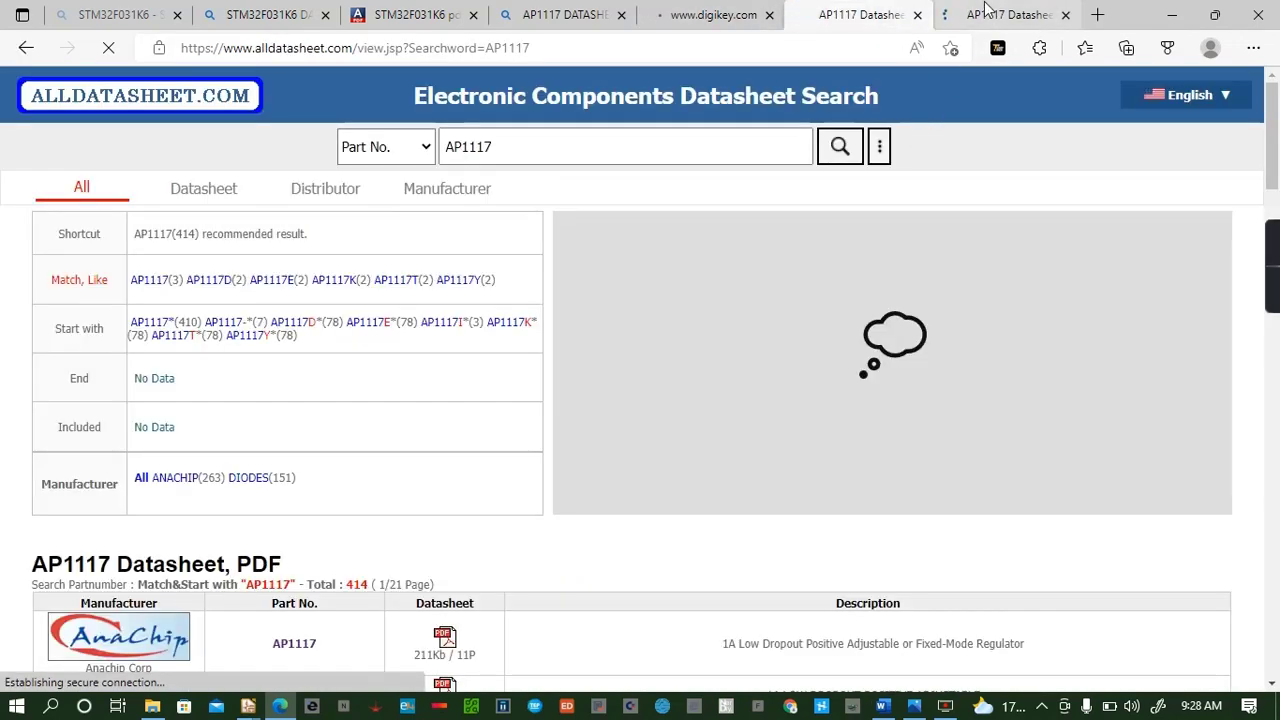
click(982, 12)
Recheck the connection status of the Redmi Wi-Fi network
click(1042, 708)
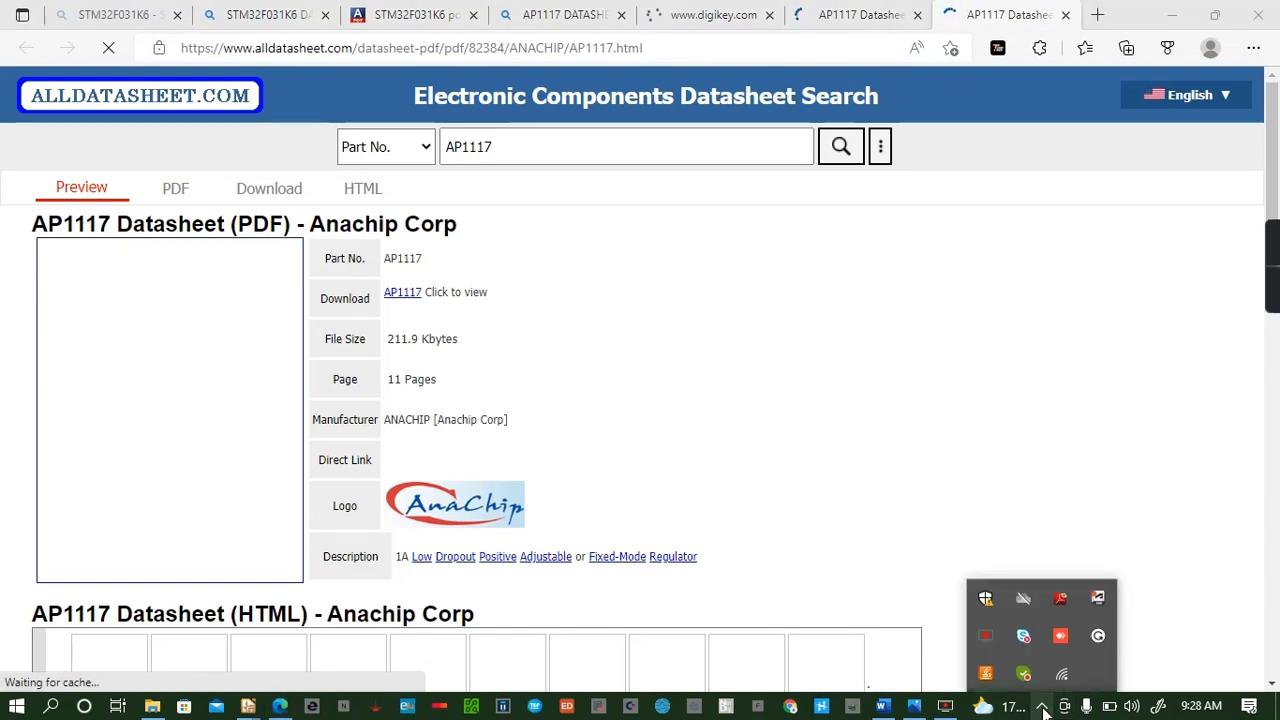
click(1063, 678)
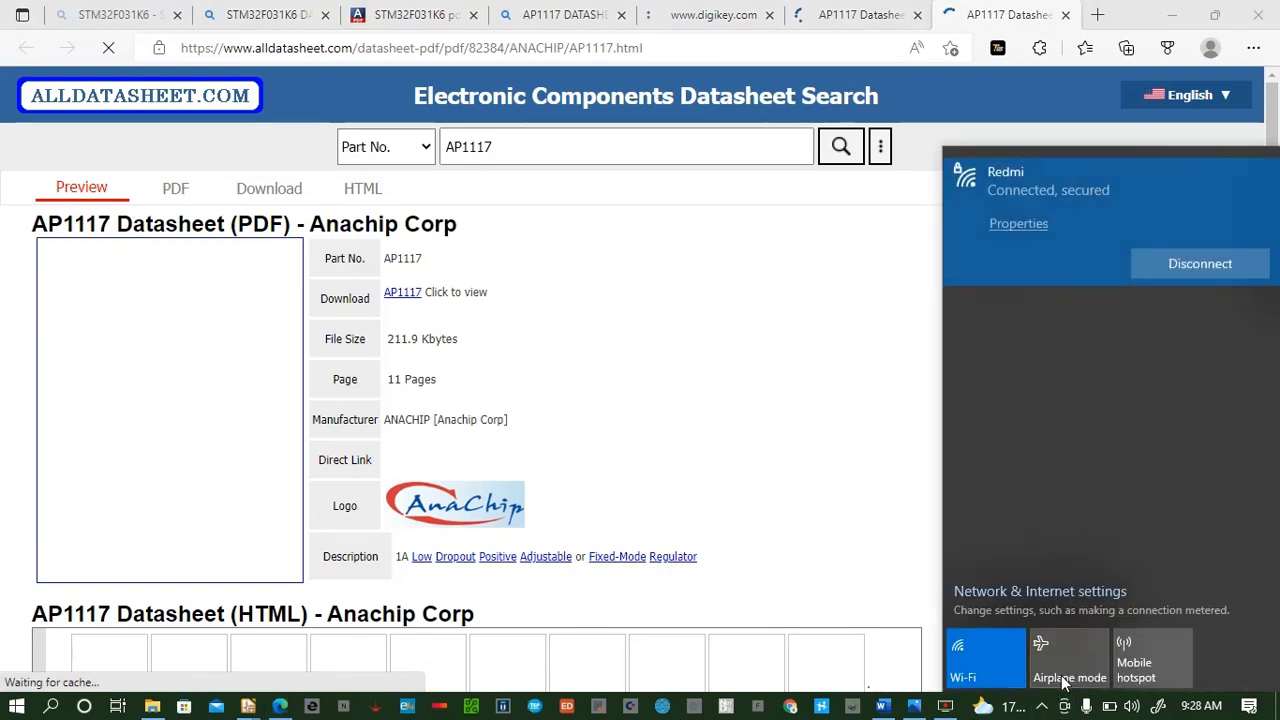
click(1042, 706)
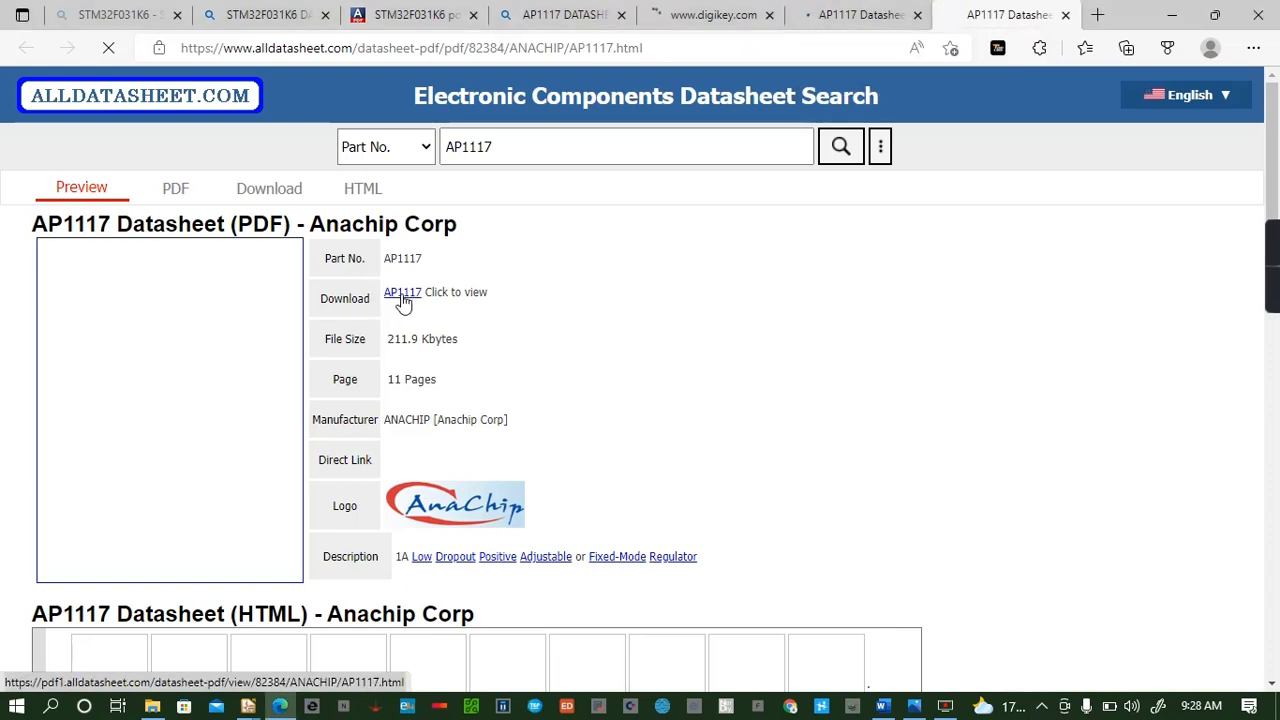
Compare the datasheet tabs' loading progress and retry the digikey.com AP1117 page
click(866, 18)
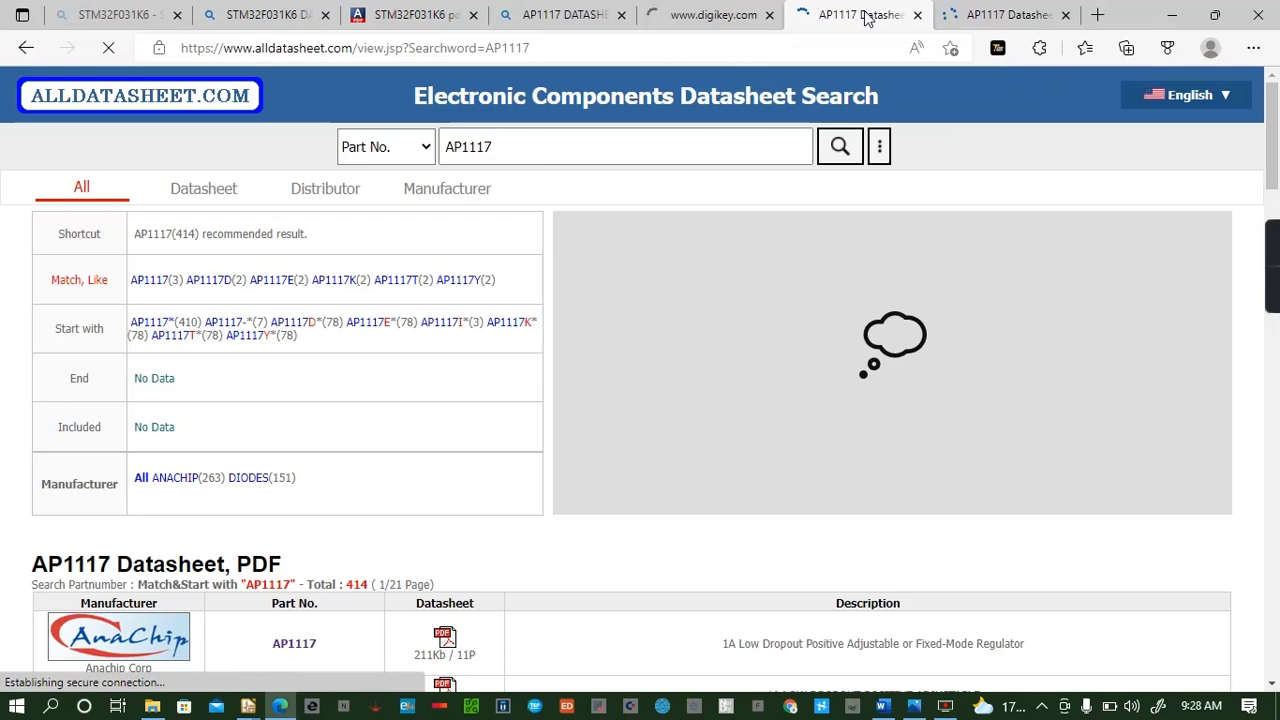
click(710, 15)
click(1005, 15)
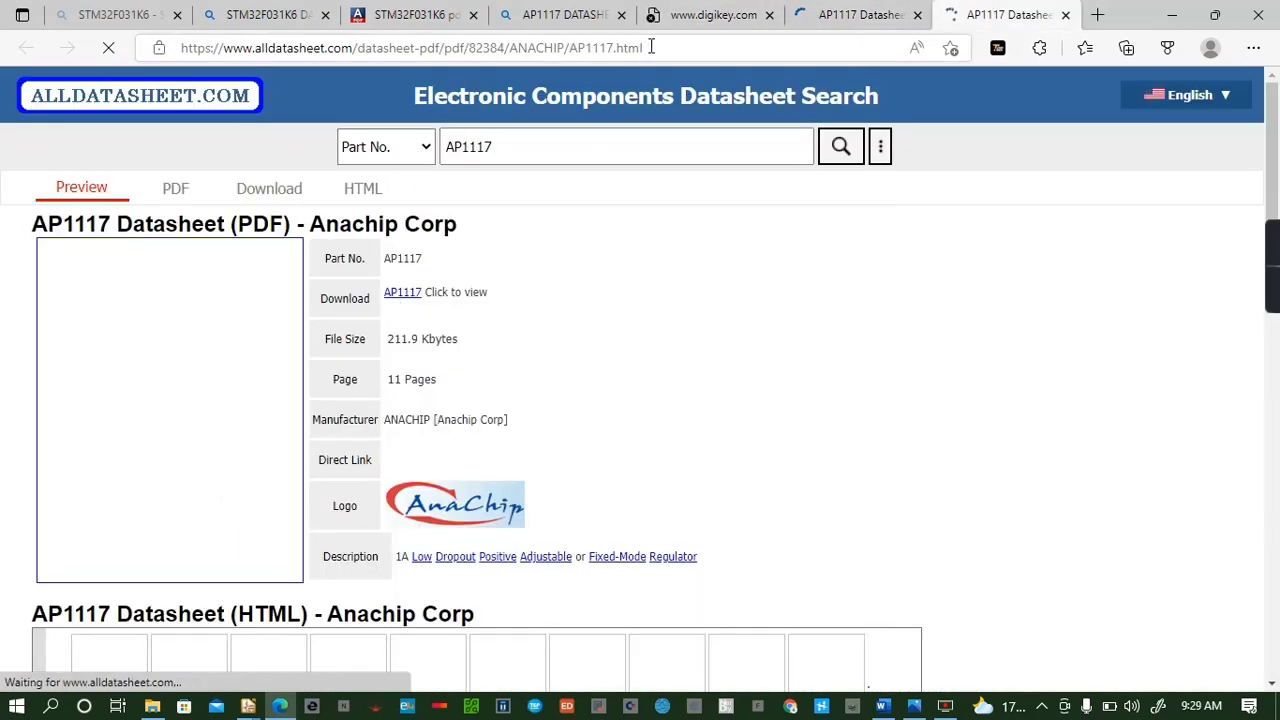
click(703, 17)
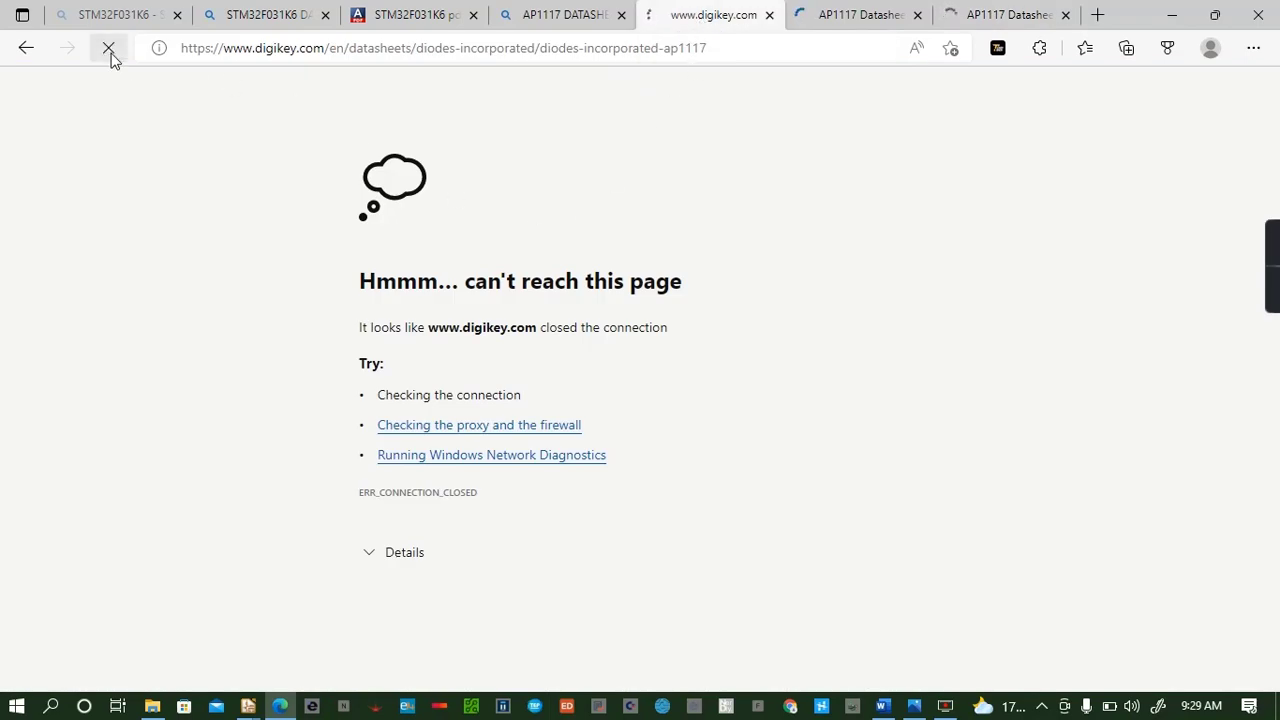
click(858, 14)
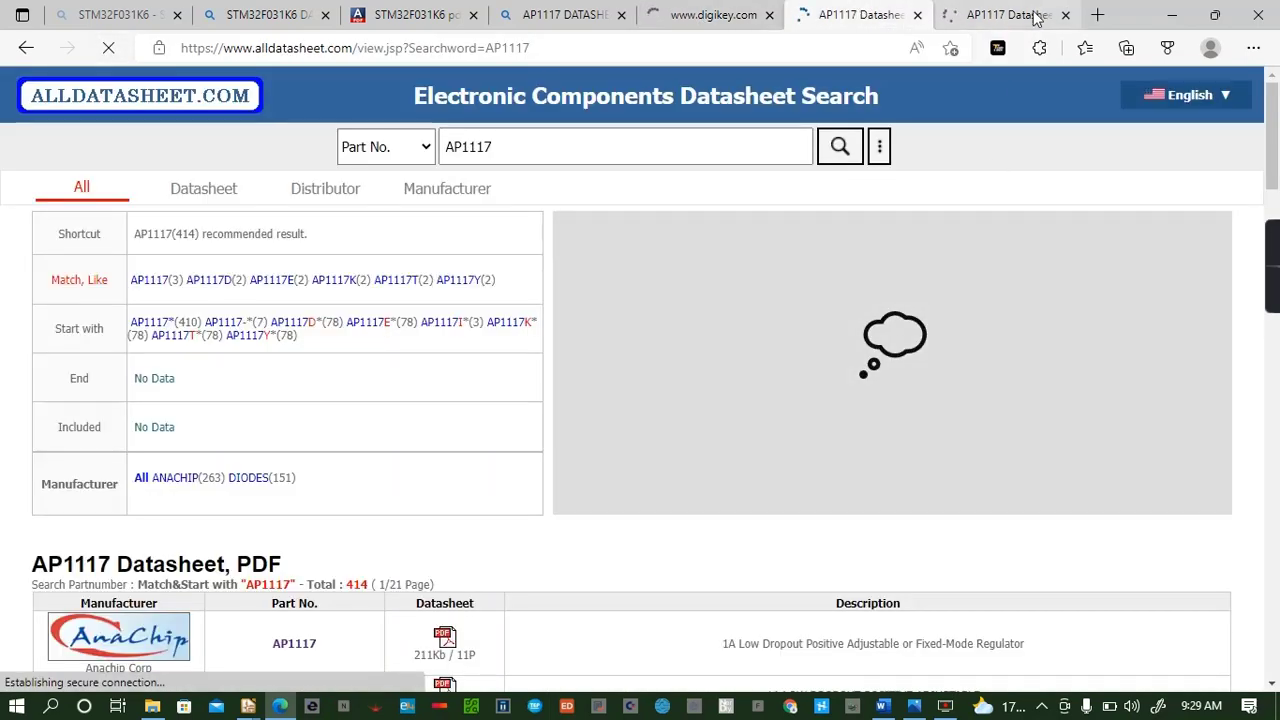
Try to view Anachip's AP1117 PDF from its Alldatasheet page and reload it
click(1035, 16)
scroll(606, 423, down, 3)
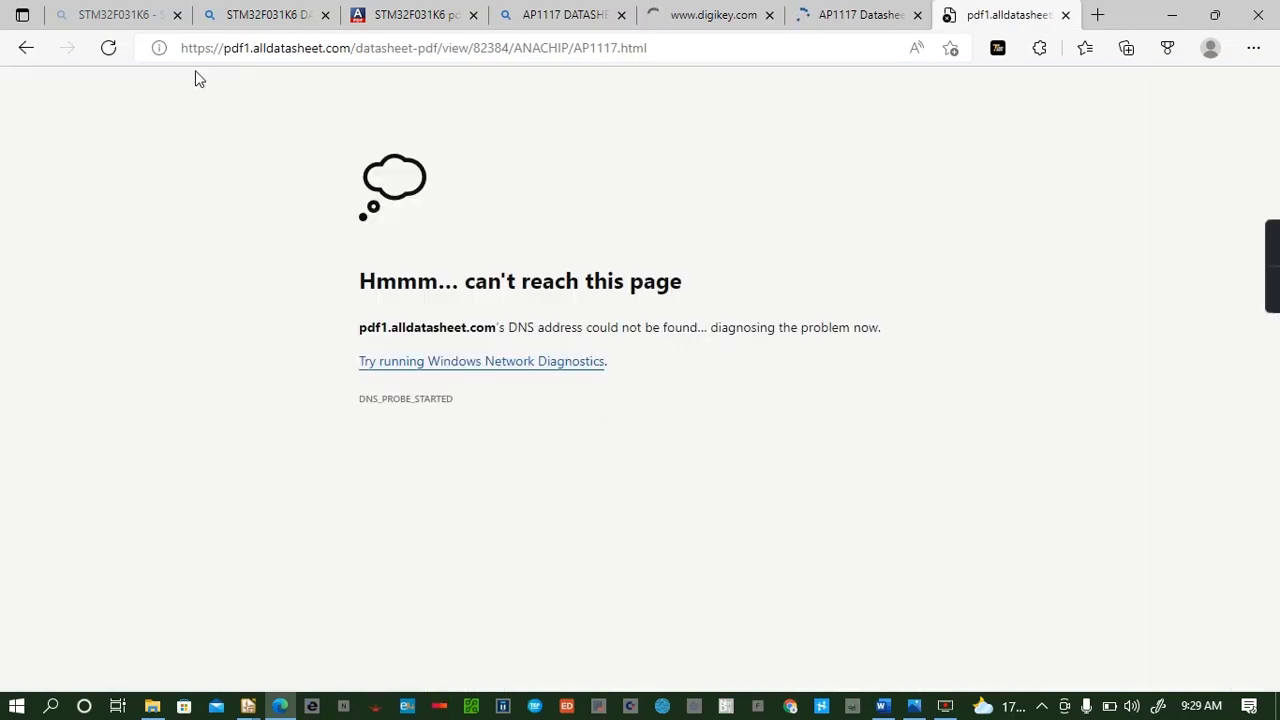
click(109, 48)
Disconnect from the Redmi Wi-Fi network and reconnect to it
click(855, 15)
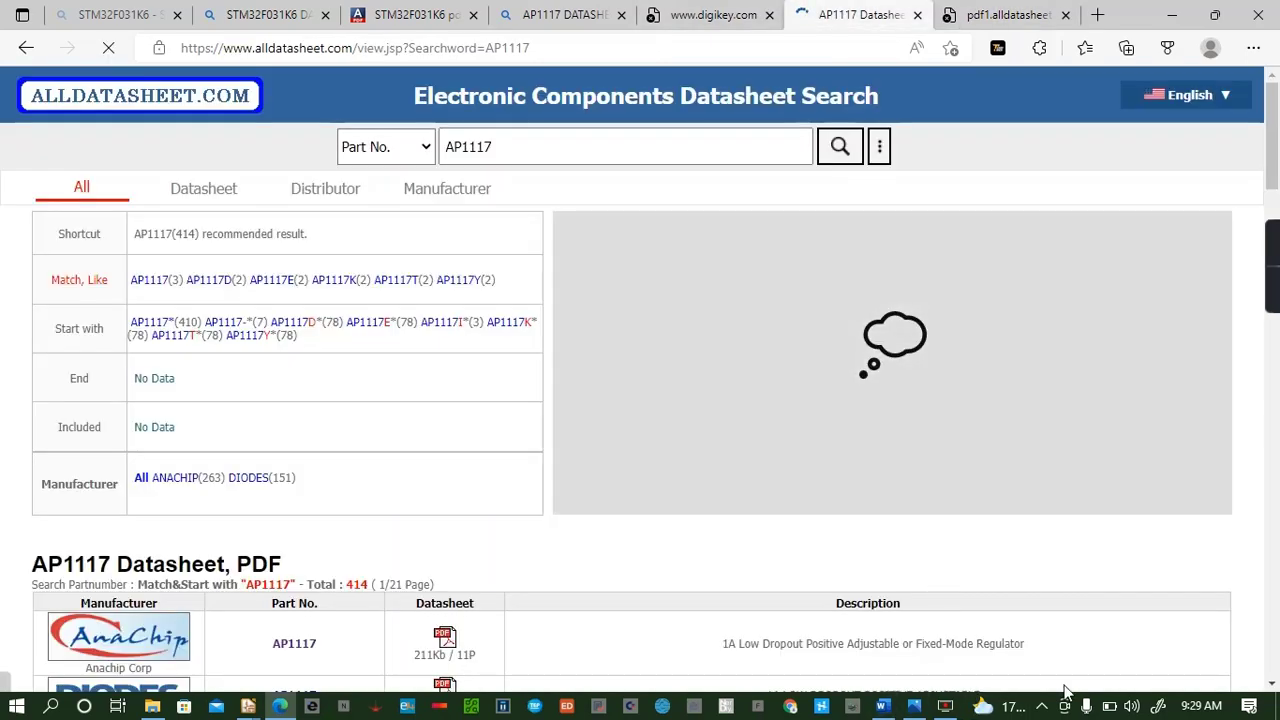
click(1041, 706)
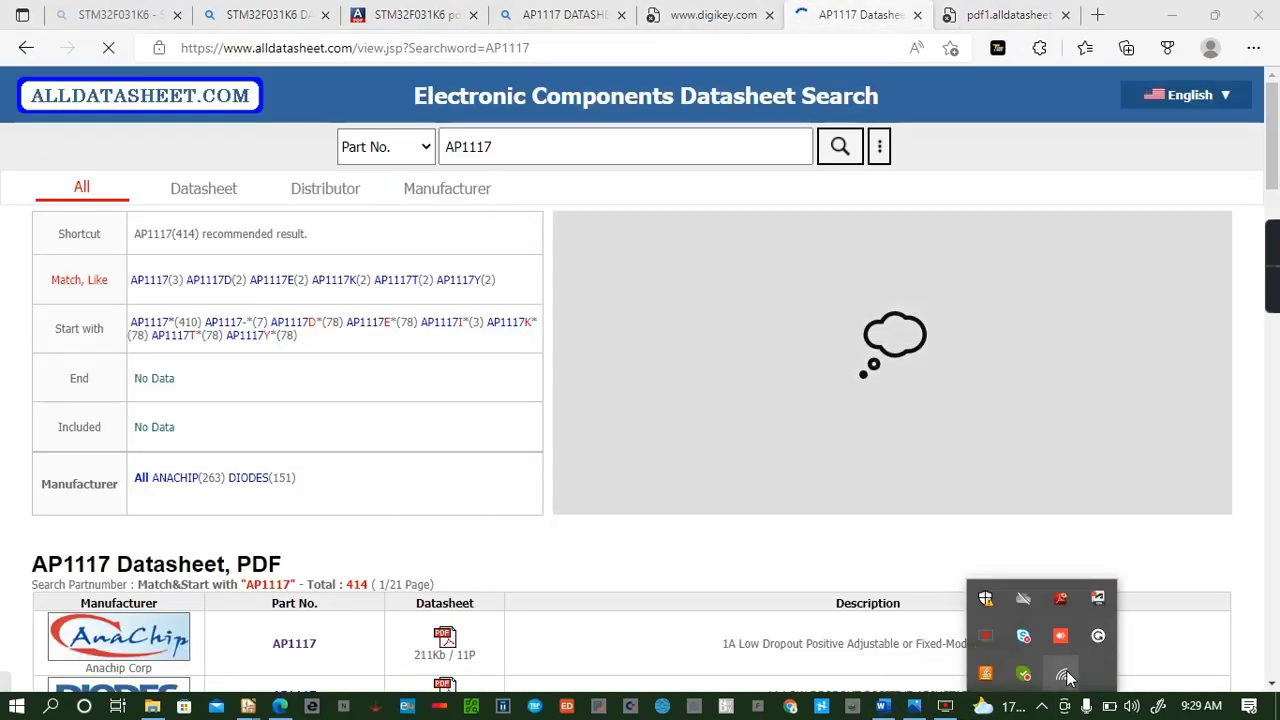
click(1062, 673)
click(1167, 265)
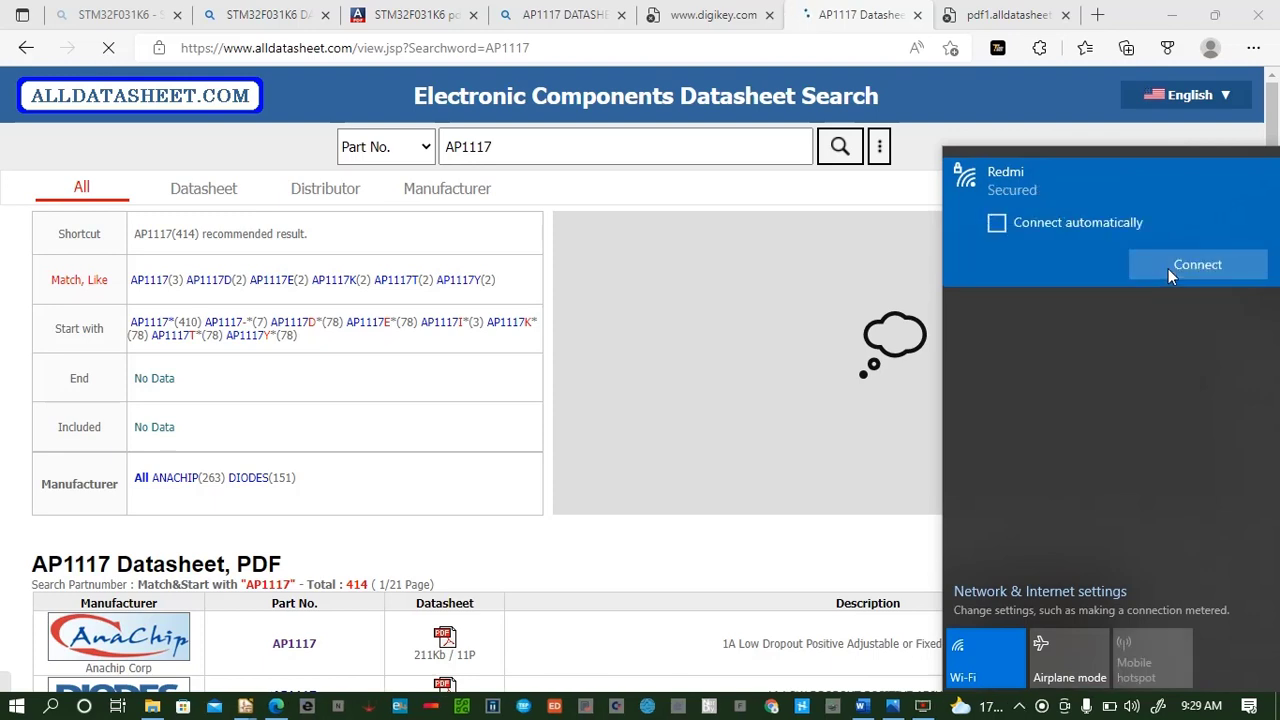
click(998, 223)
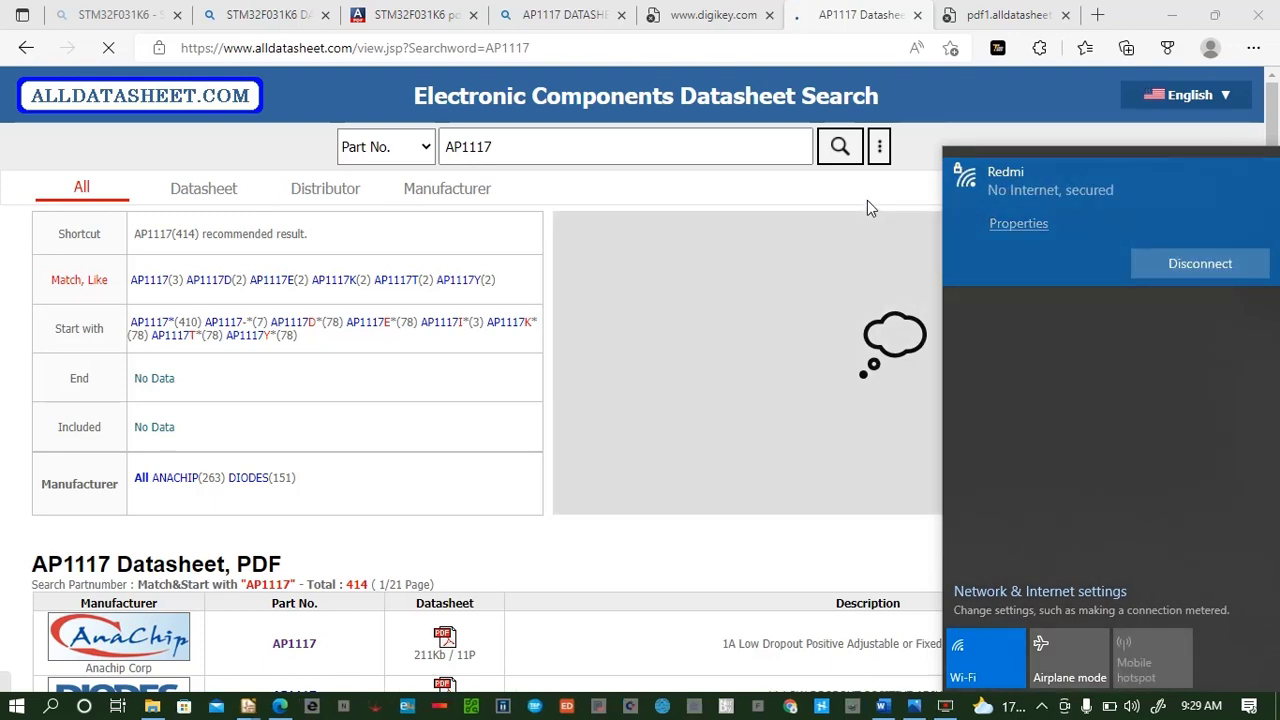
click(866, 198)
Reload the Alldatasheet AP1117 PDF page and check the other datasheet tabs while it loads
click(1003, 12)
click(107, 49)
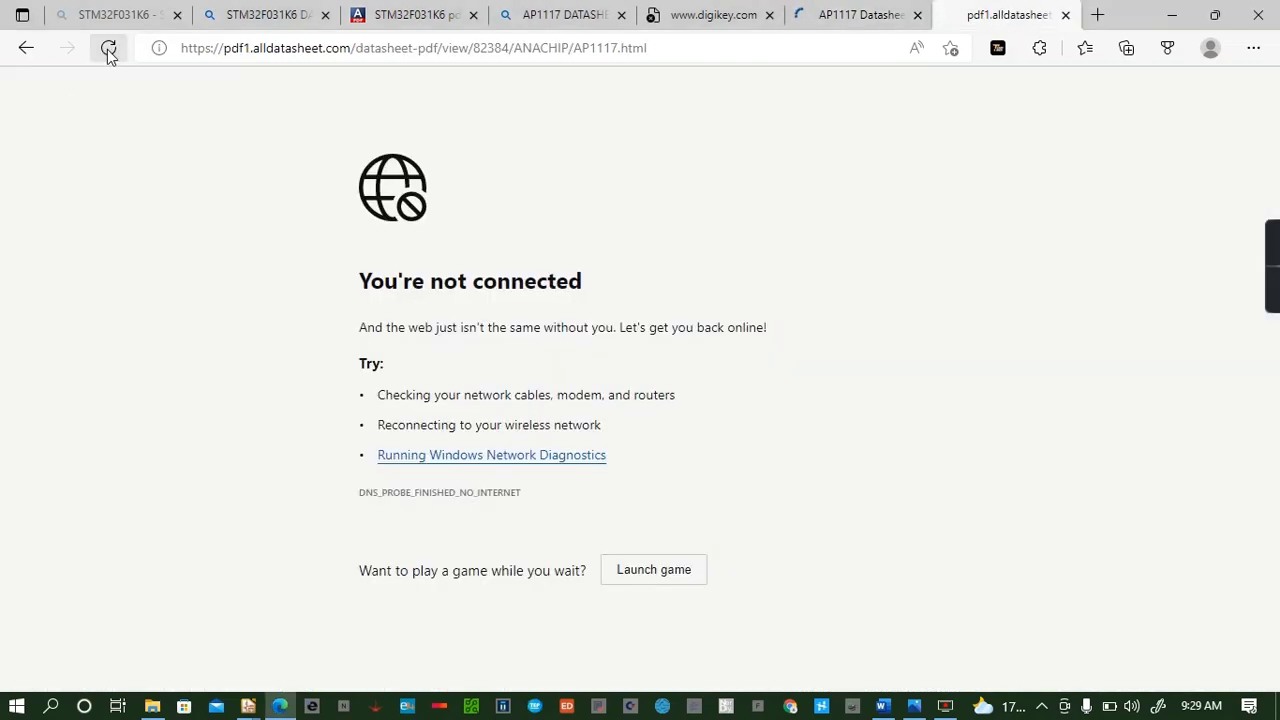
click(849, 18)
click(728, 14)
click(966, 24)
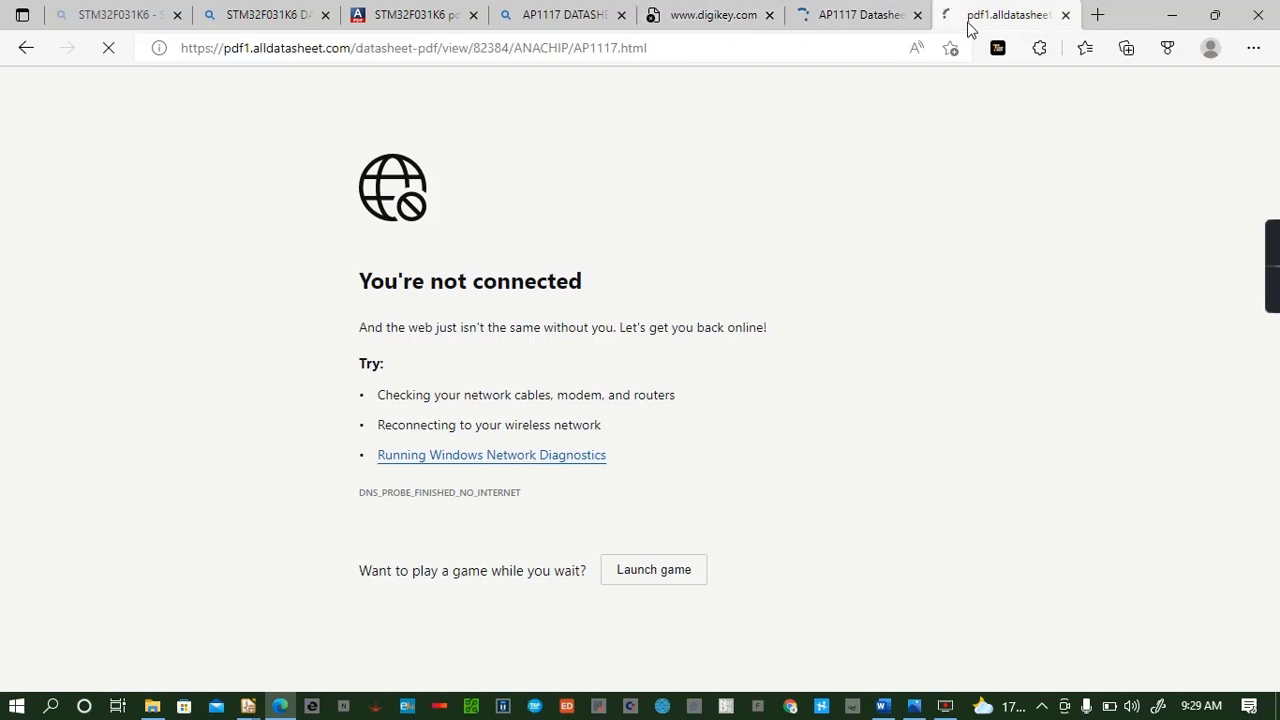
Check the AP1117 search results and digikey.com pages, and return to Anachip's AP1117 PDF page
click(855, 16)
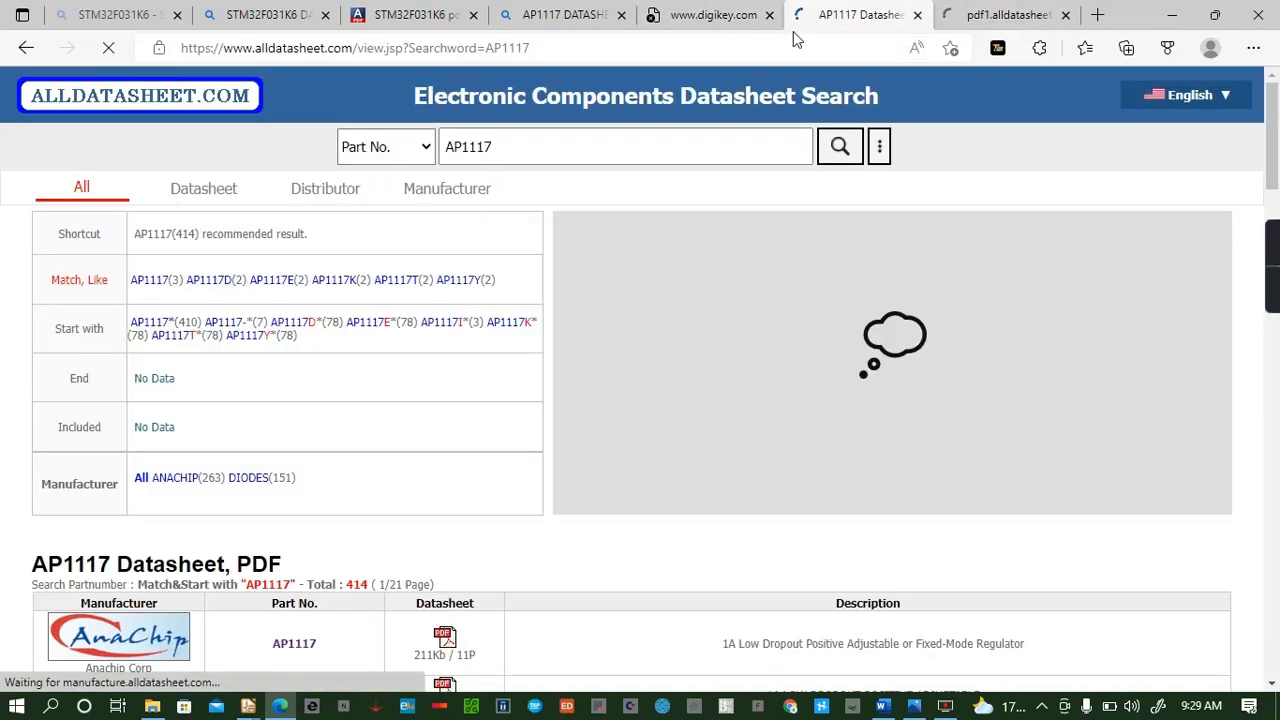
click(733, 18)
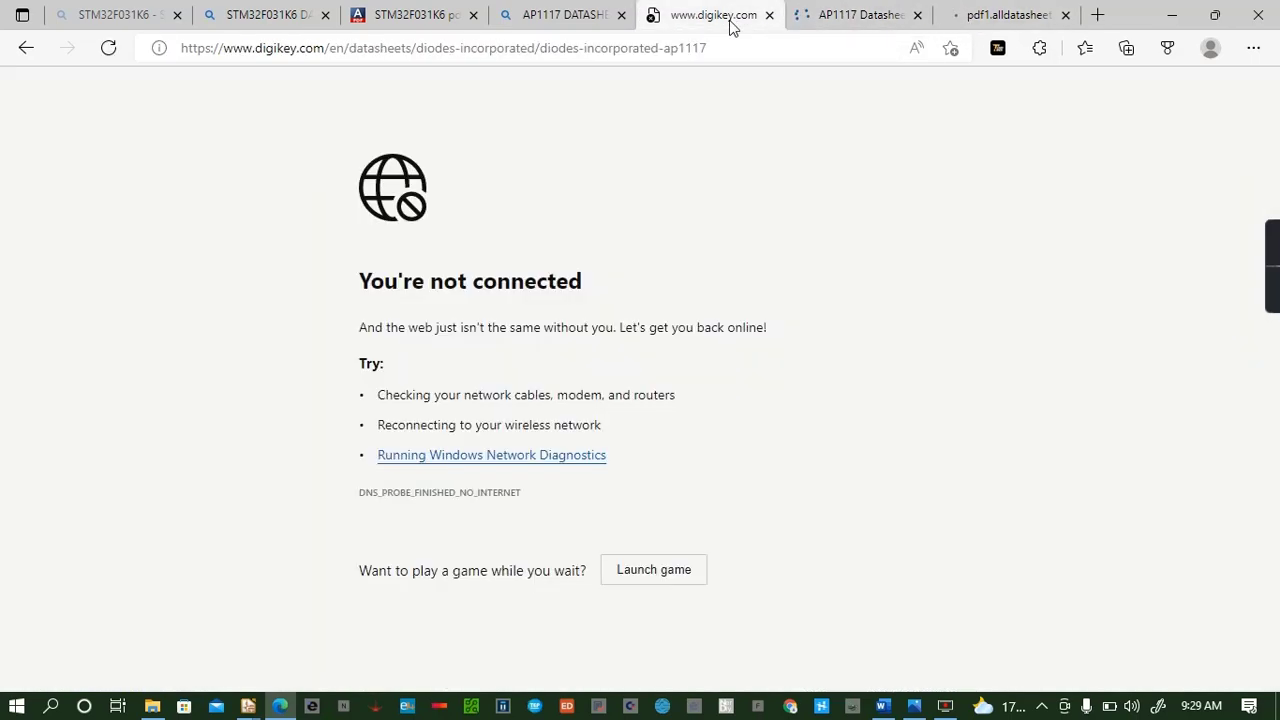
click(970, 22)
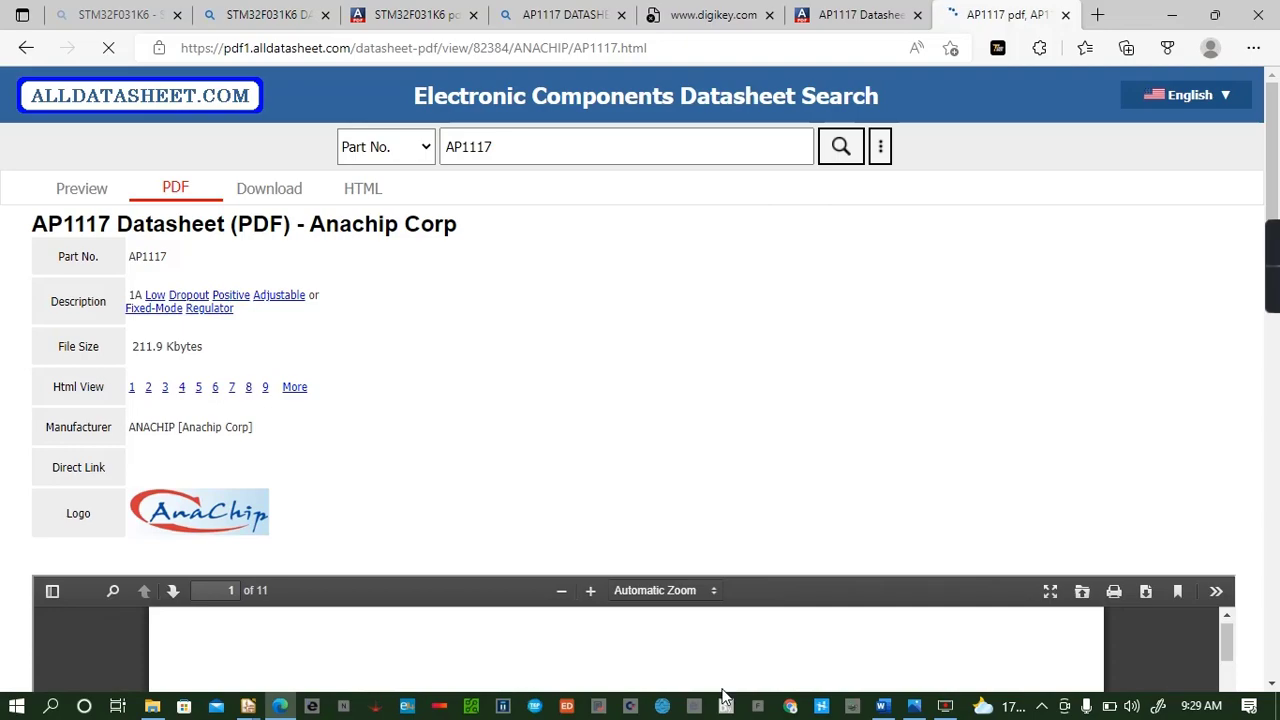
Skim Anachip's AP1117 datasheet from the ordering information through the electrical characteristics and marking information to the package drawings
scroll(623, 463, down, 7)
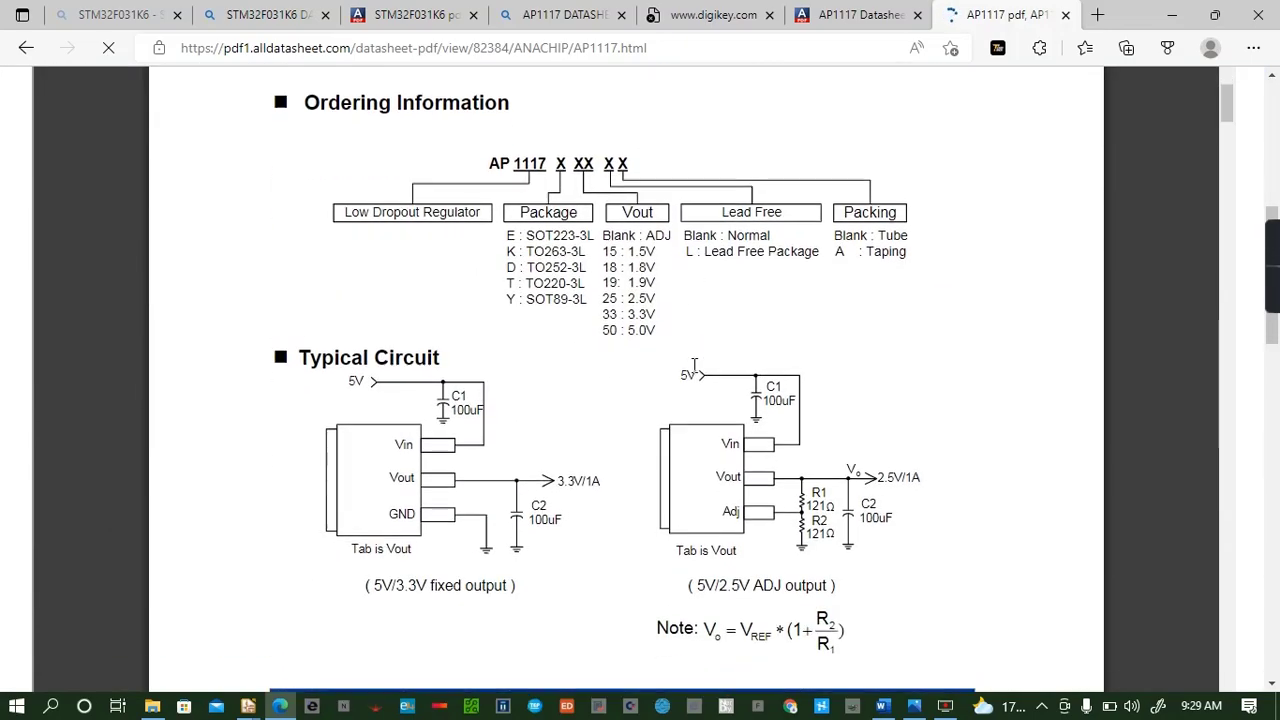
scroll(694, 366, down, 2)
scroll(695, 368, up, 7)
scroll(697, 373, down, 6)
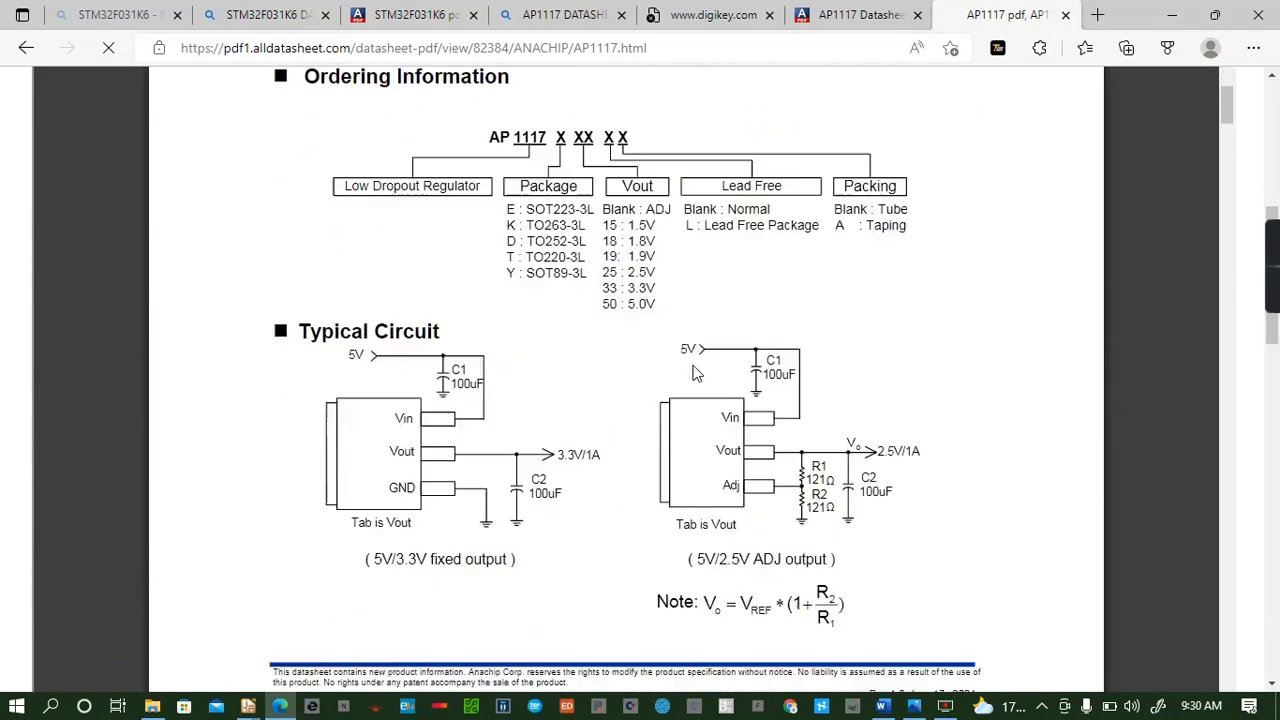
scroll(697, 373, down, 10)
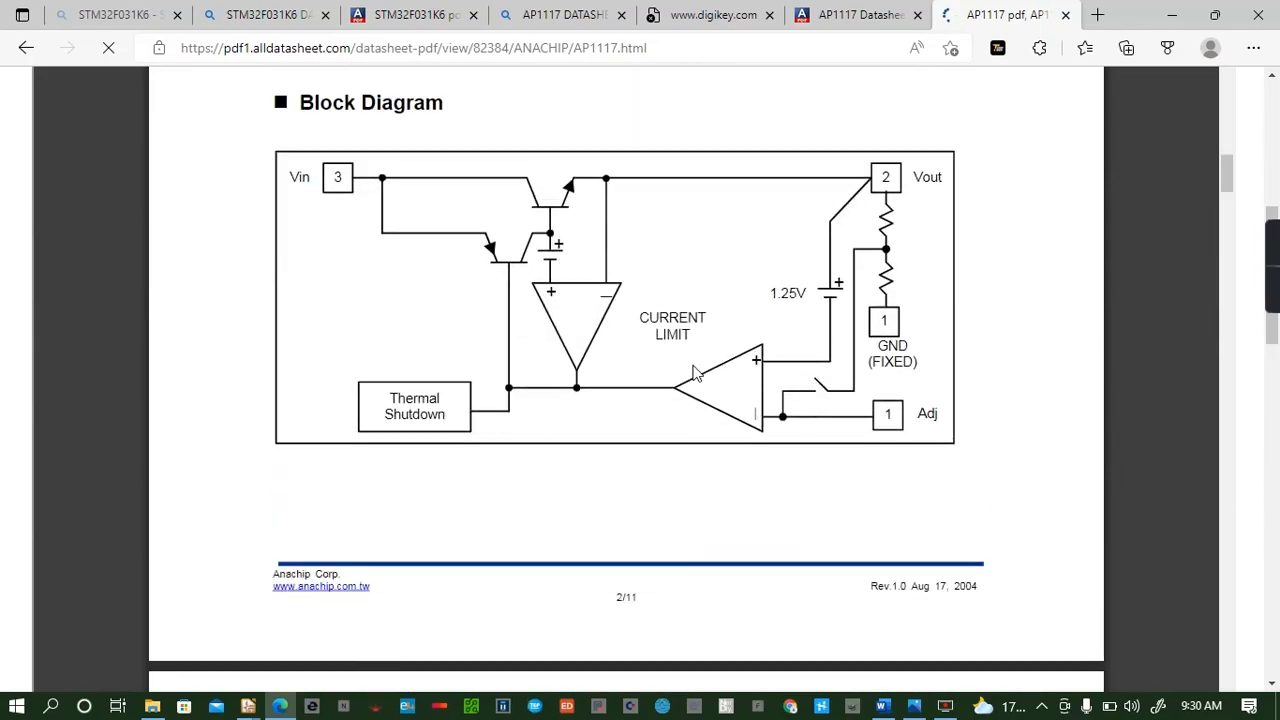
scroll(697, 373, down, 9)
scroll(697, 373, down, 20)
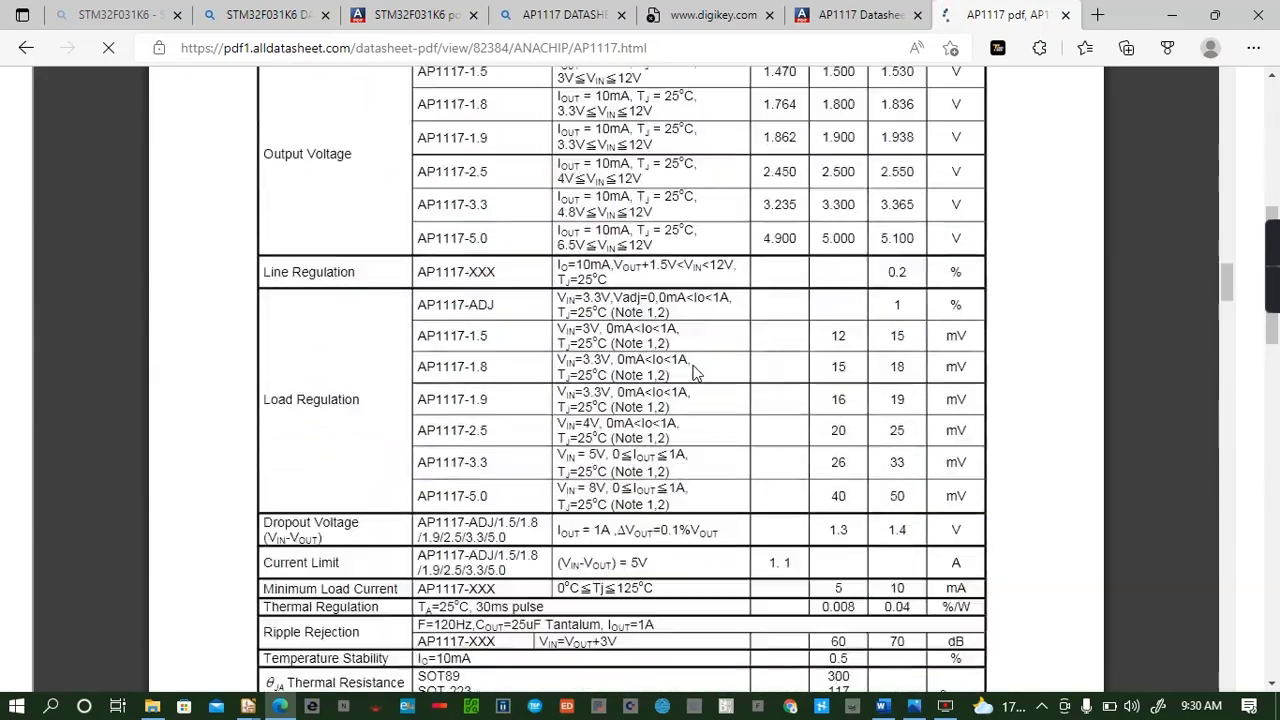
scroll(697, 373, down, 20)
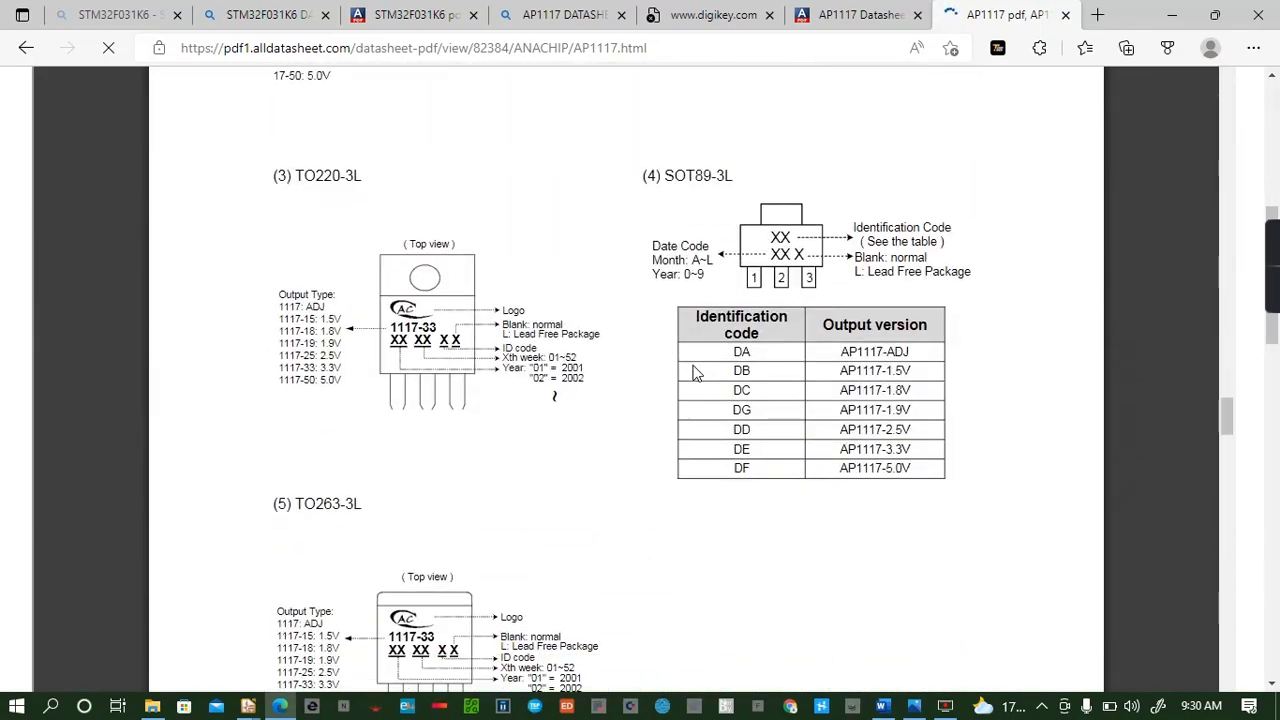
scroll(697, 373, down, 20)
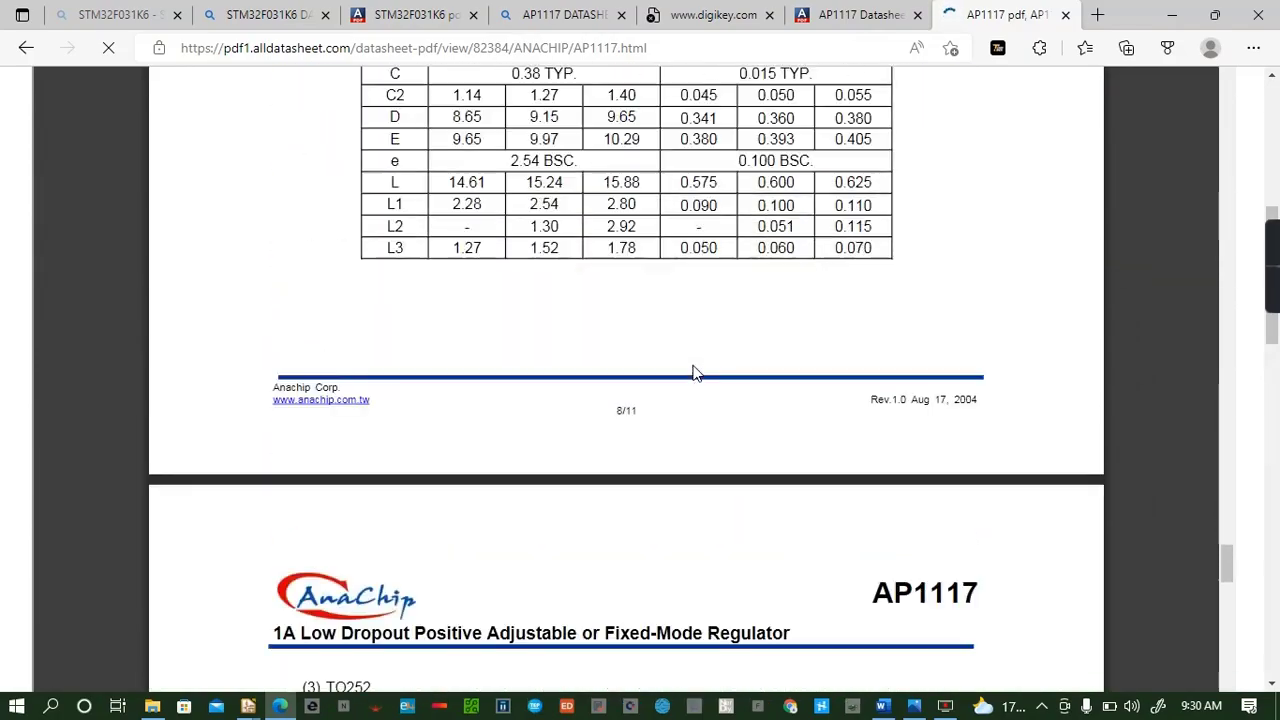
scroll(697, 373, down, 15)
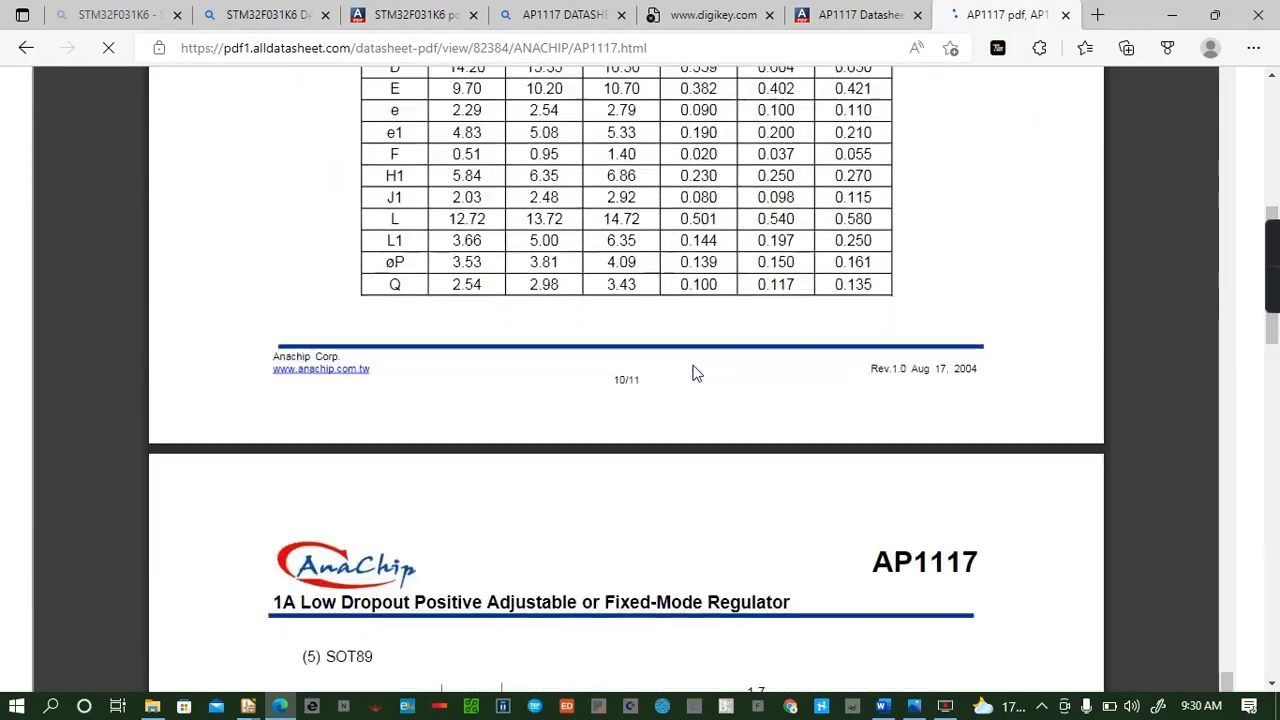
Go back through the AP1117 datasheet to examine the package pinouts and the block diagram
scroll(718, 353, up, 20)
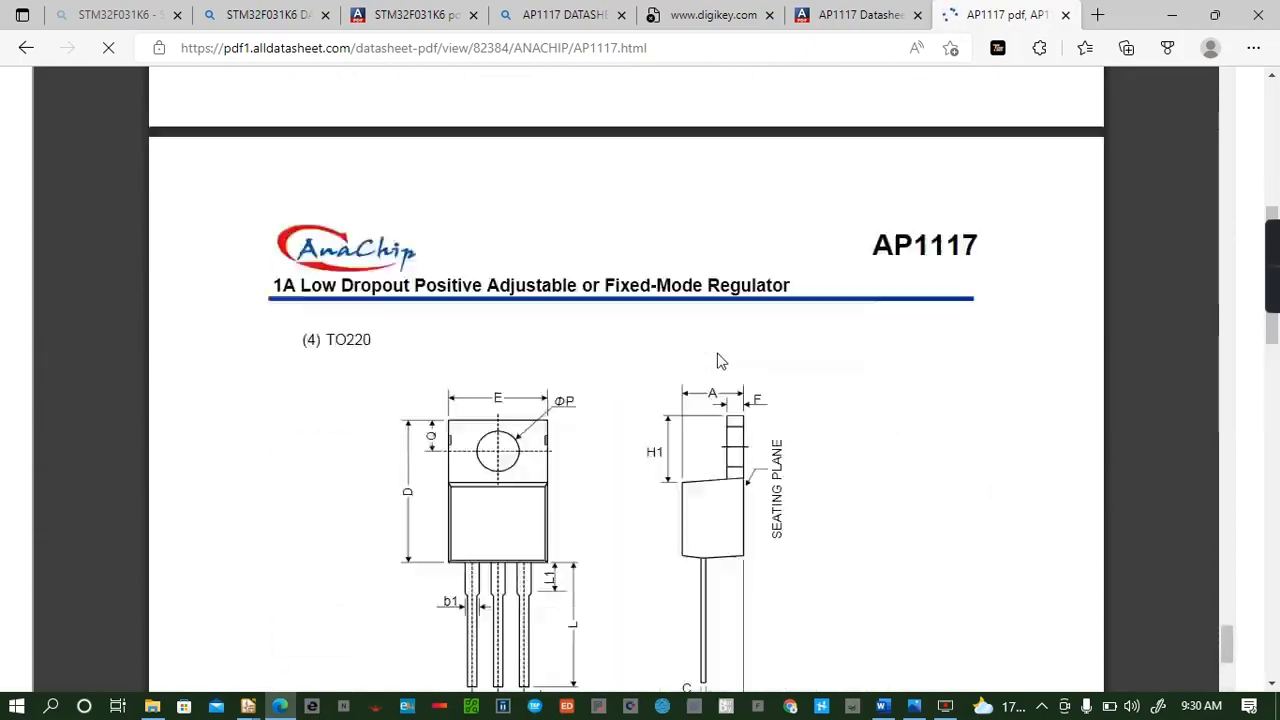
scroll(718, 360, up, 20)
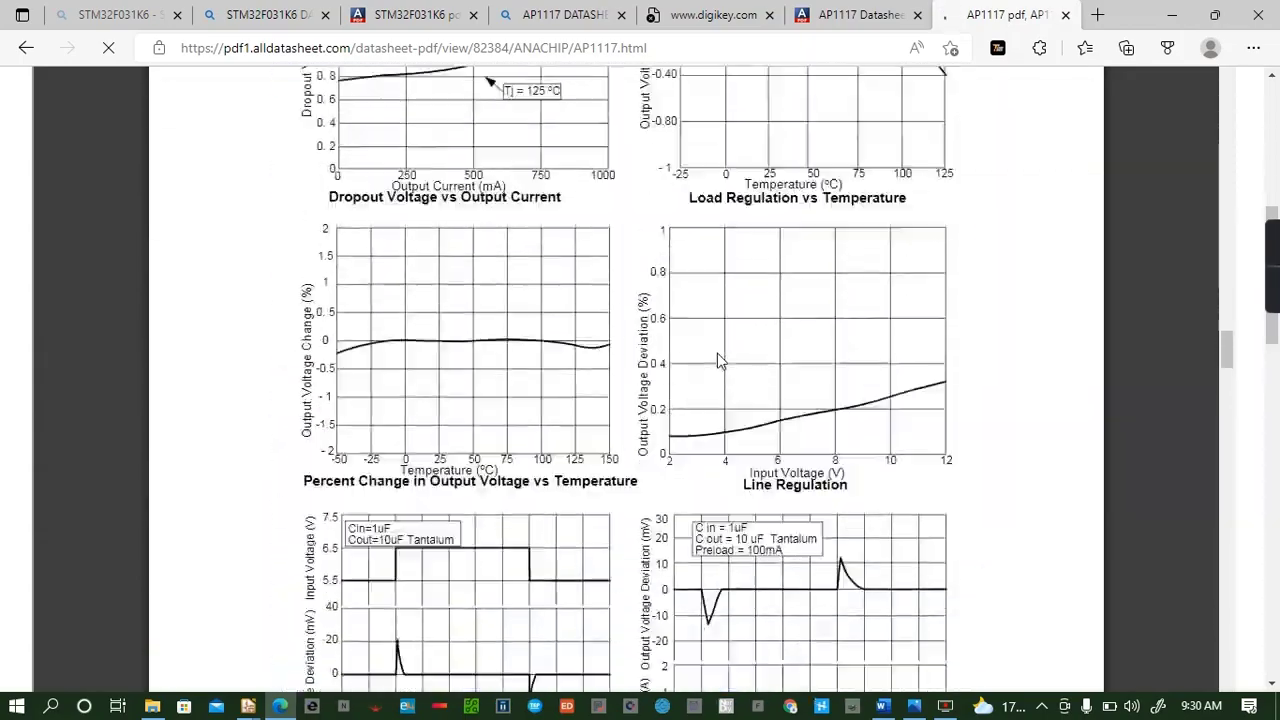
scroll(718, 358, up, 7)
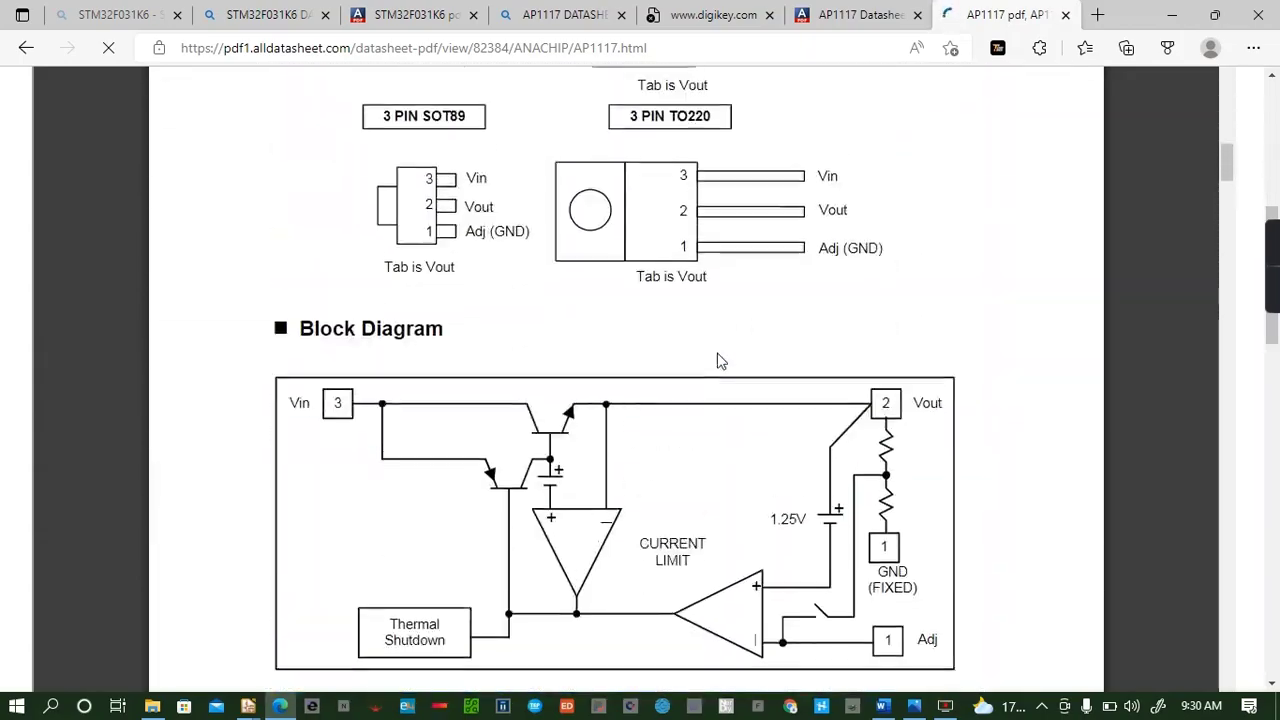
scroll(717, 360, down, 1)
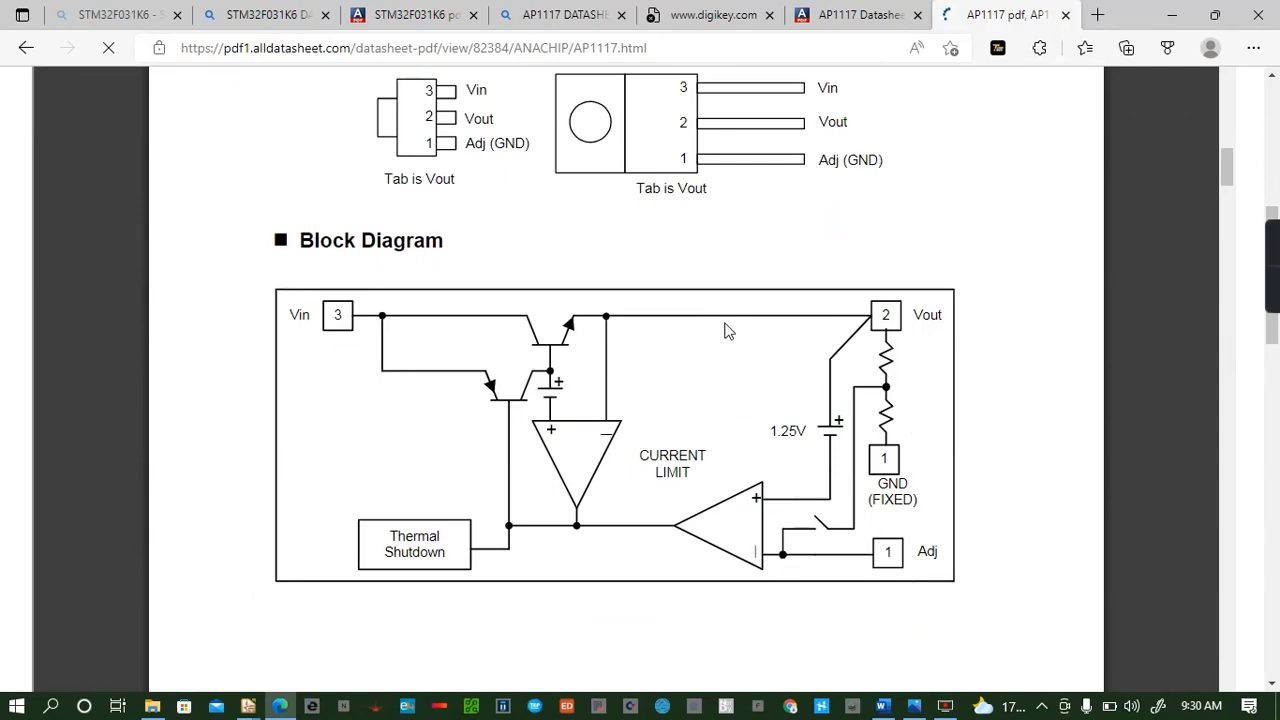
scroll(756, 457, up, 10)
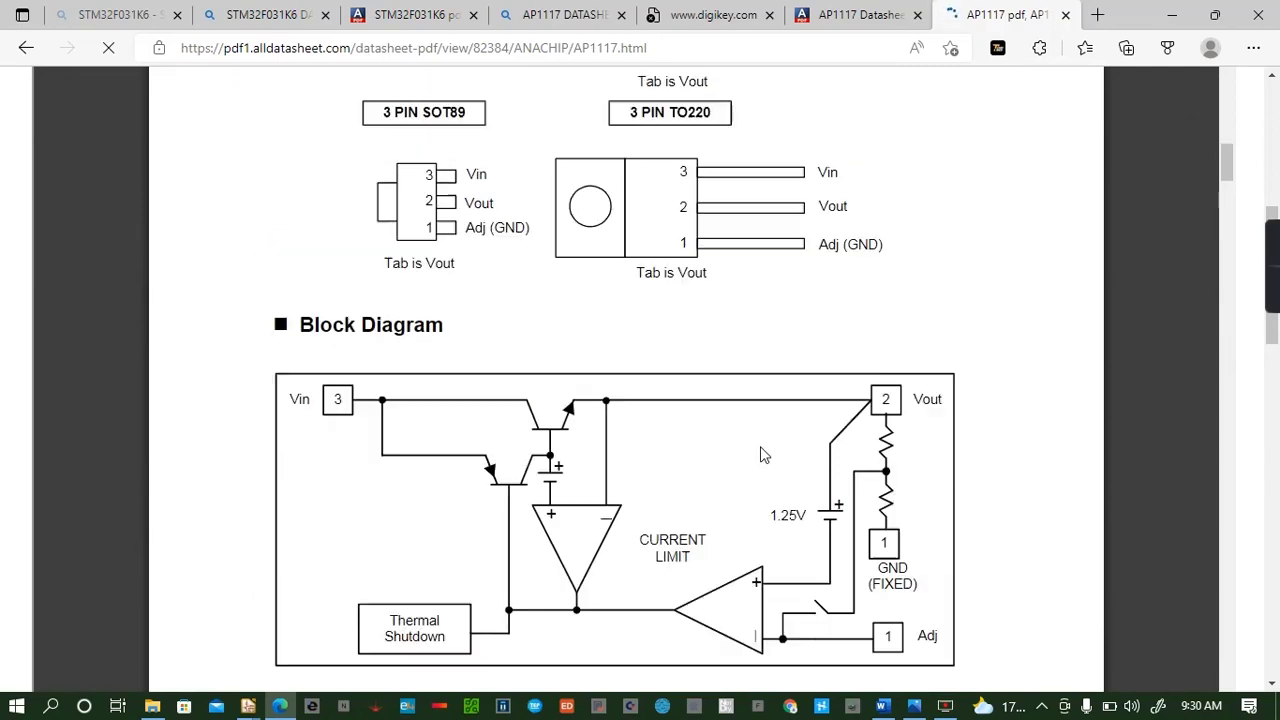
Examine the datasheet's typical circuit for the 5V/3.3V fixed output, including its input and output capacitors
scroll(760, 455, up, 4)
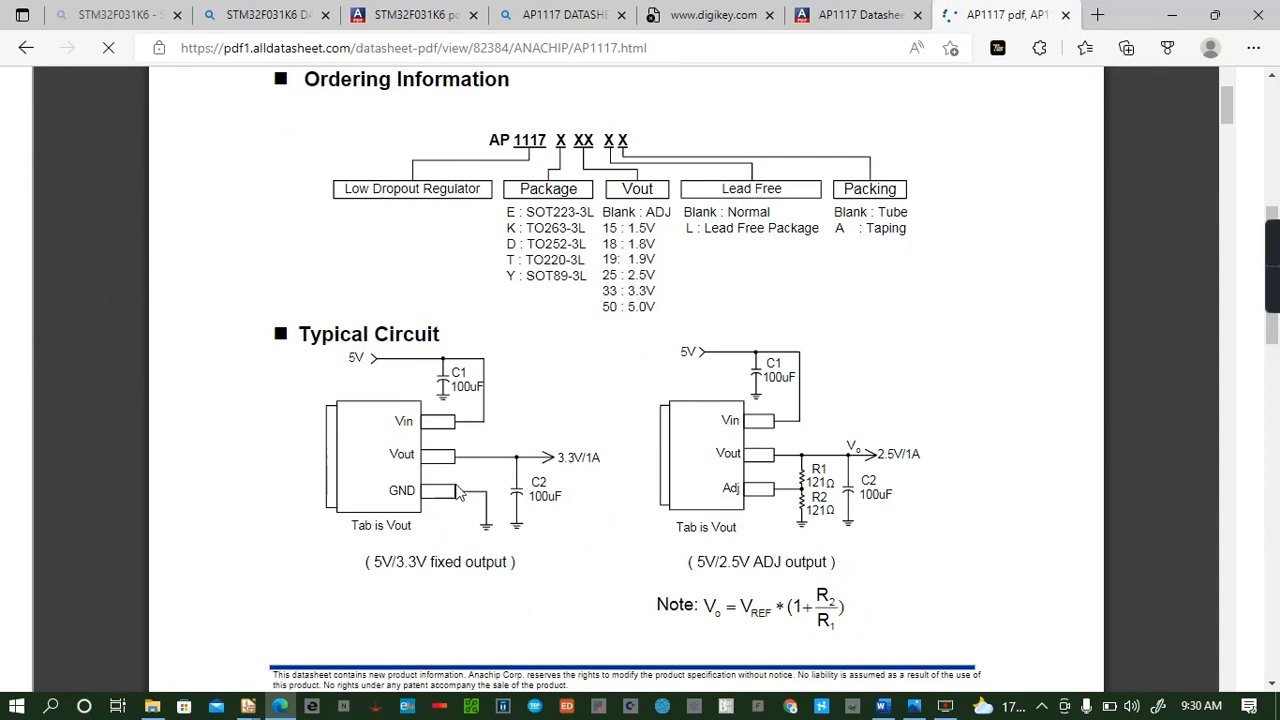
scroll(668, 468, down, 1)
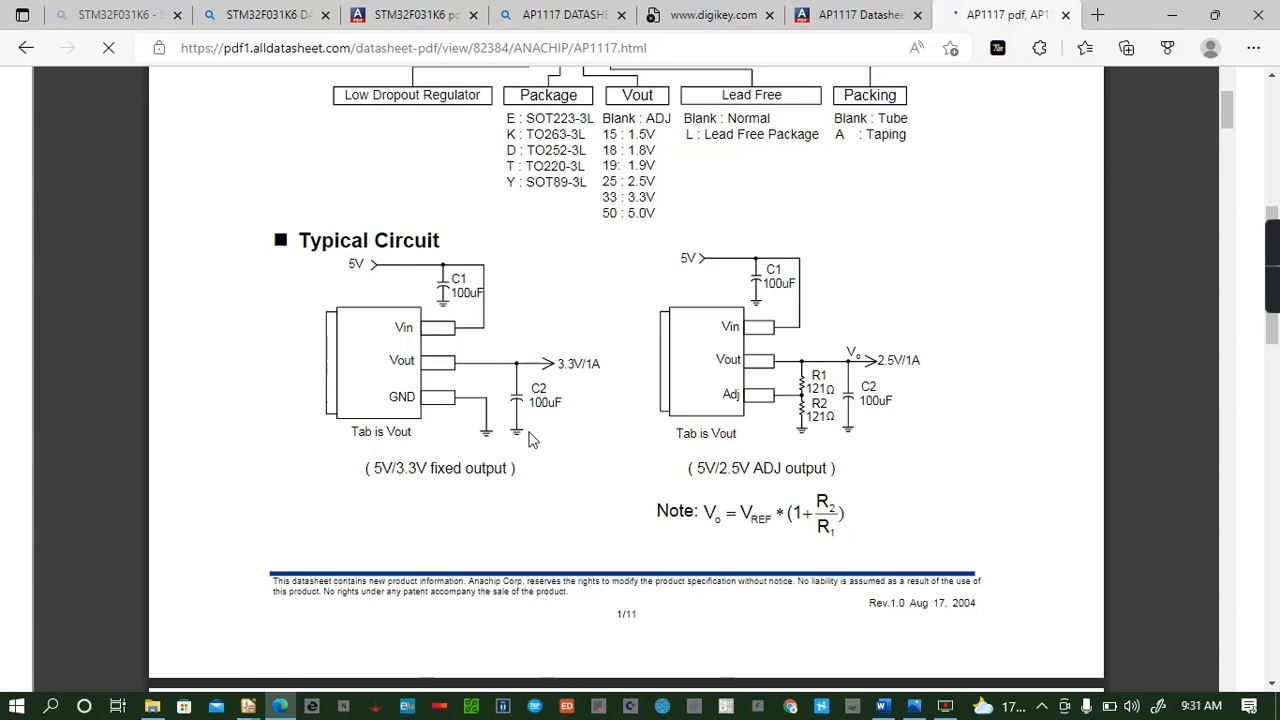
scroll(466, 302, up, 1)
scroll(466, 301, down, 1)
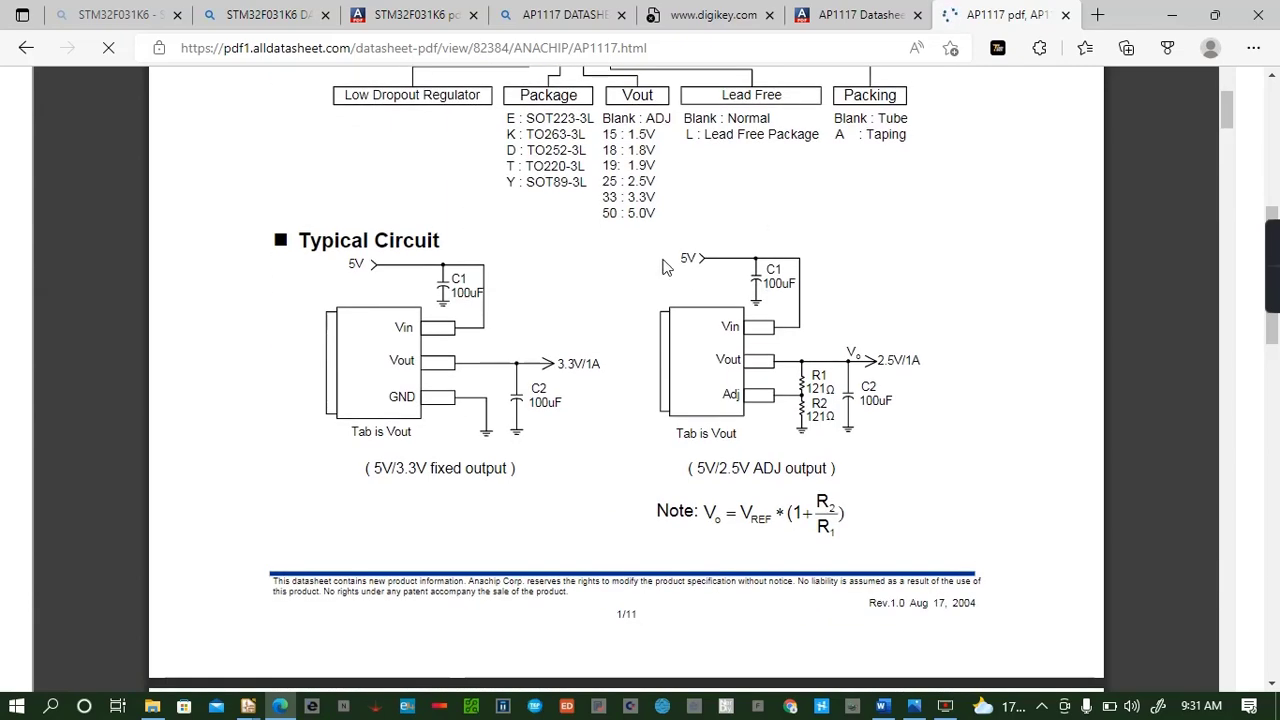
scroll(666, 263, up, 2)
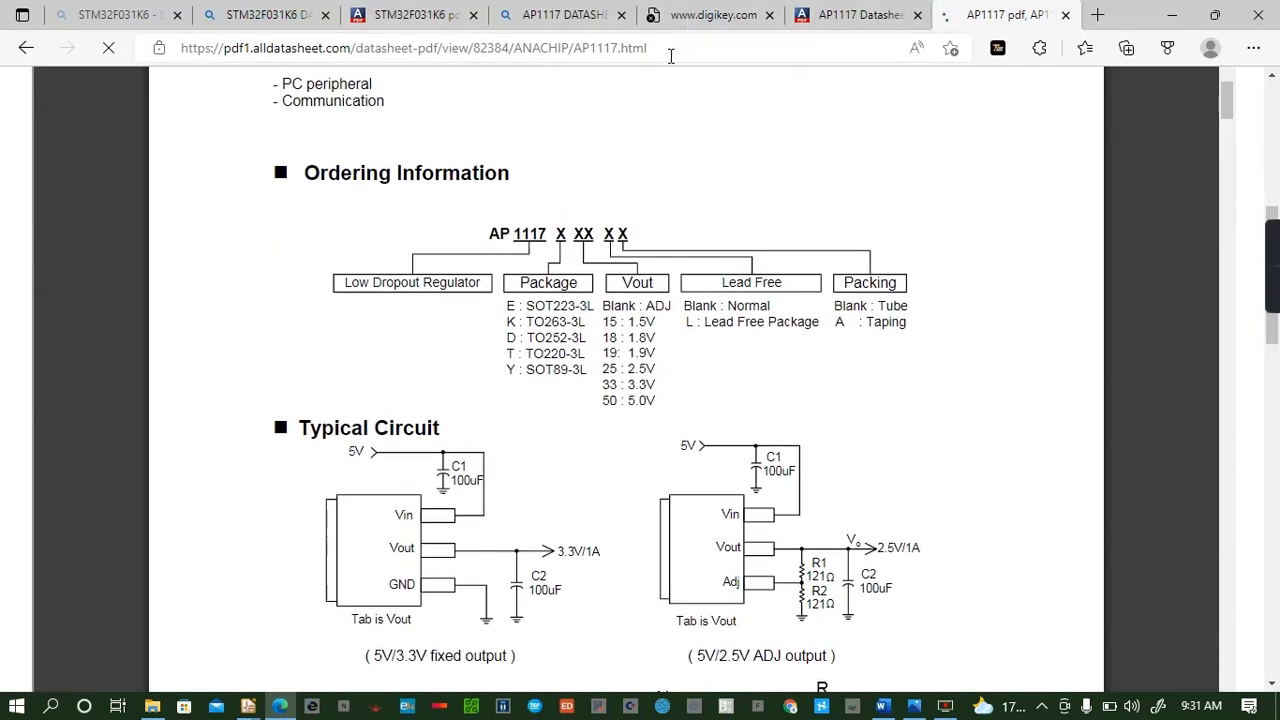
Switch to the Mini STM32 schematic in Eeschema and search the symbol library for CAP to add a capacitor near the AP1117-33
mouse_move(250, 710)
mouse_move(462, 613)
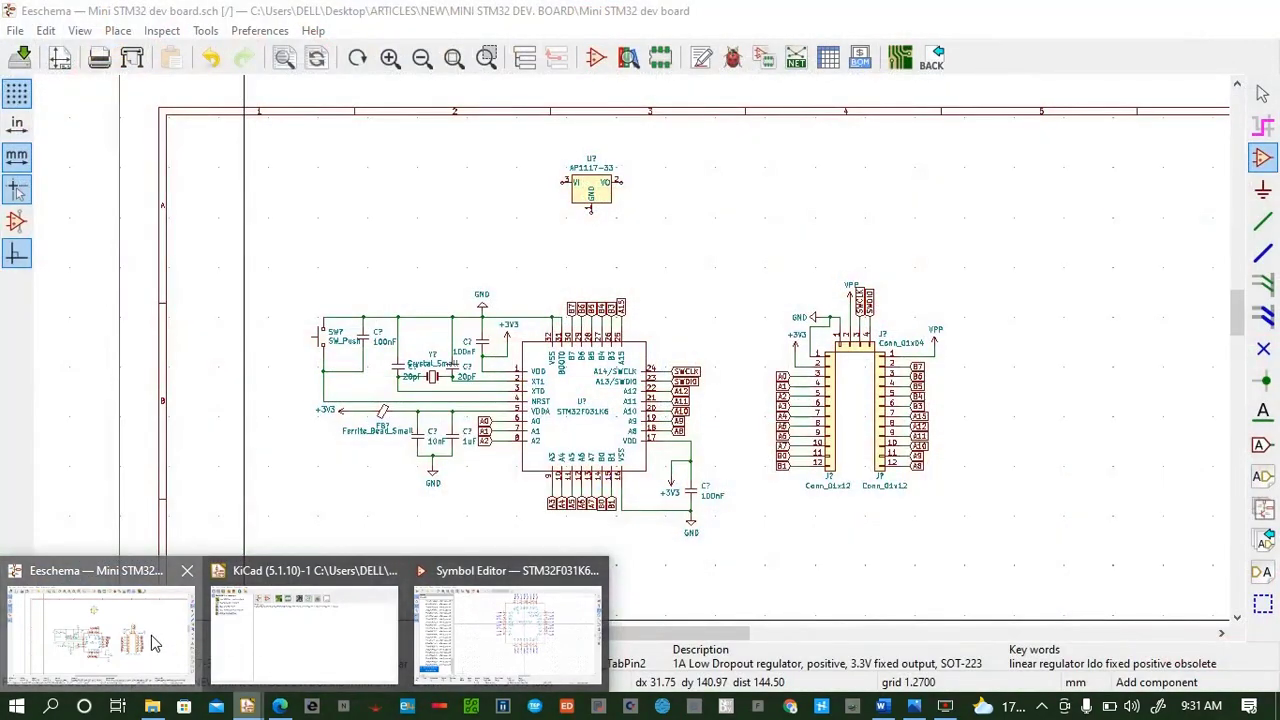
click(100, 635)
scroll(640, 190, up, 5)
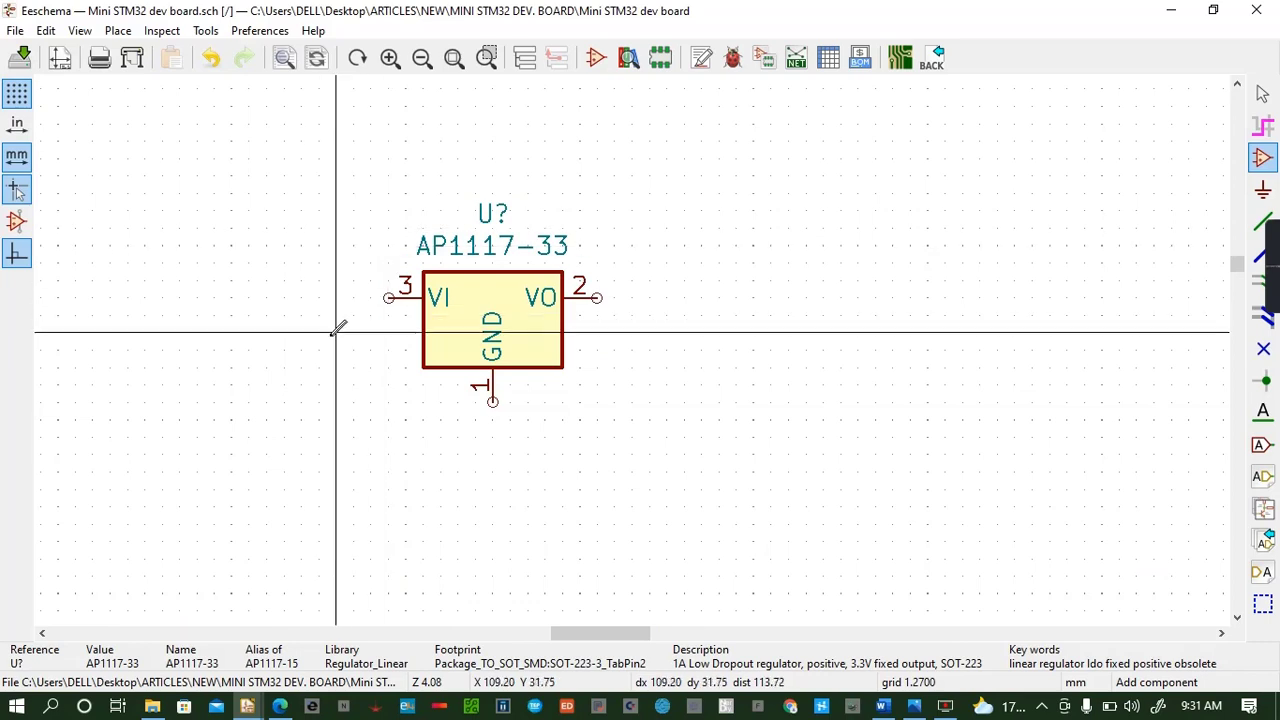
click(343, 325)
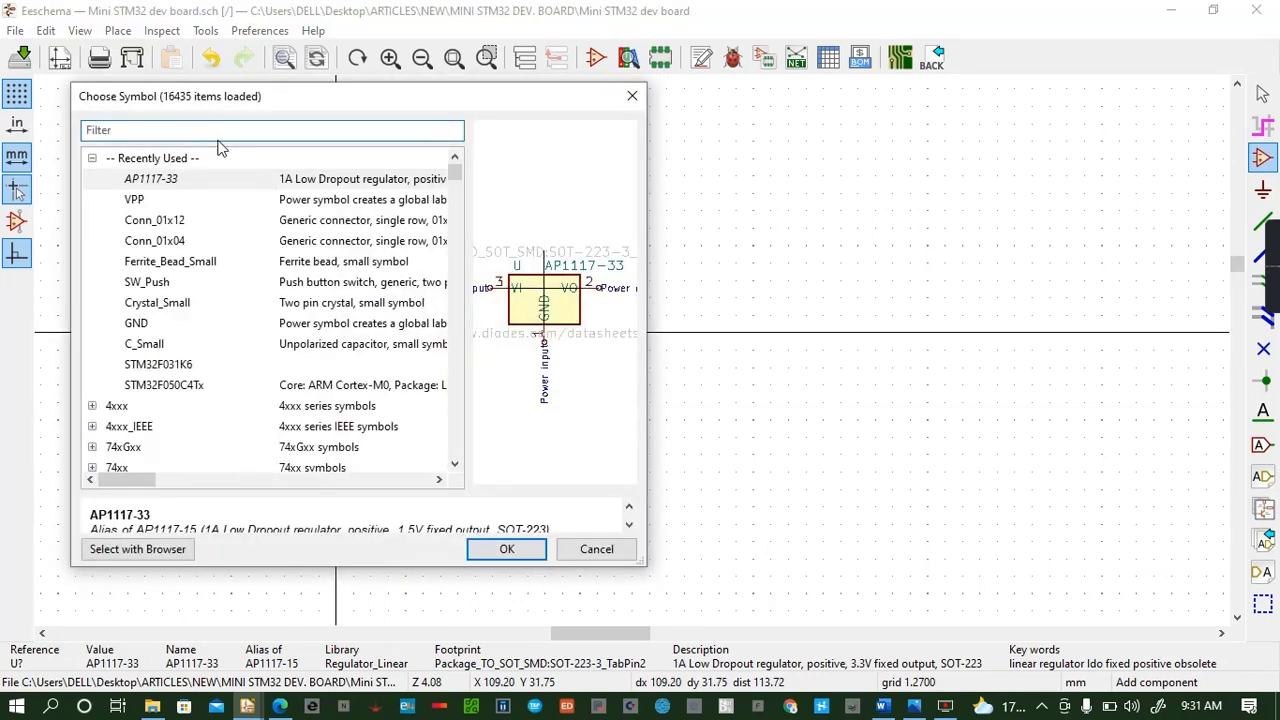
text(CAPA)
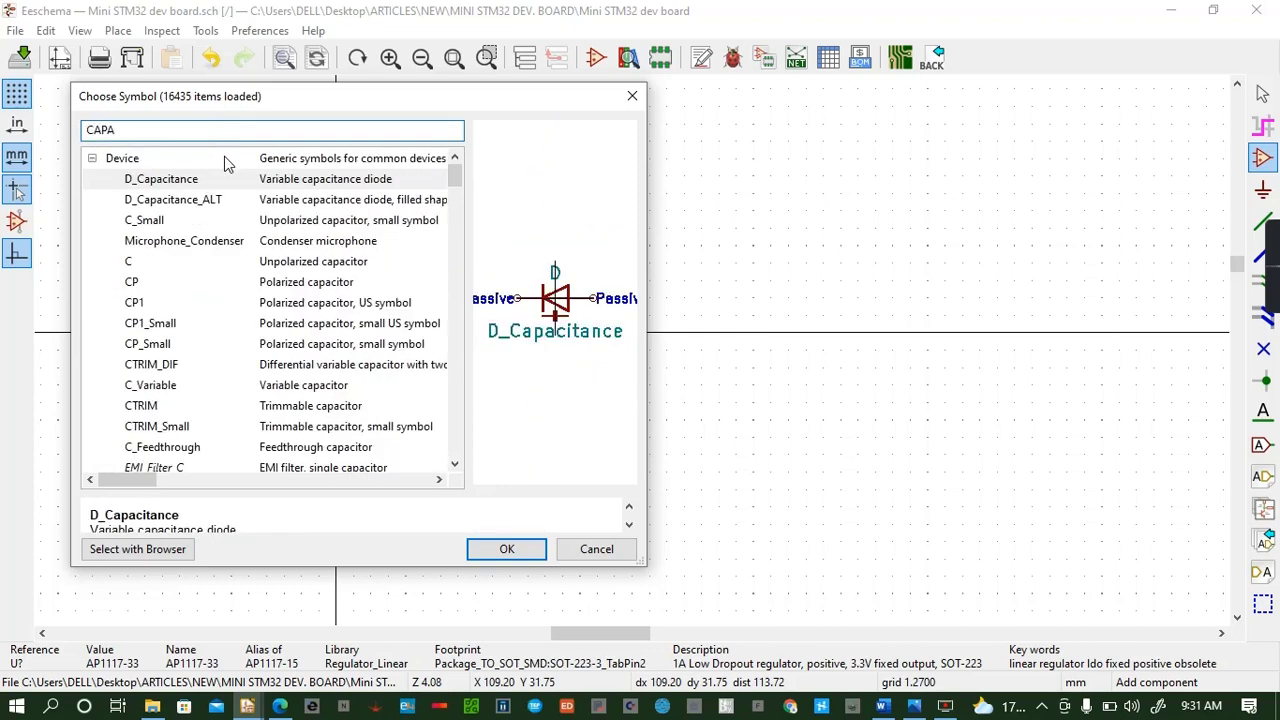
key(BackSpace)
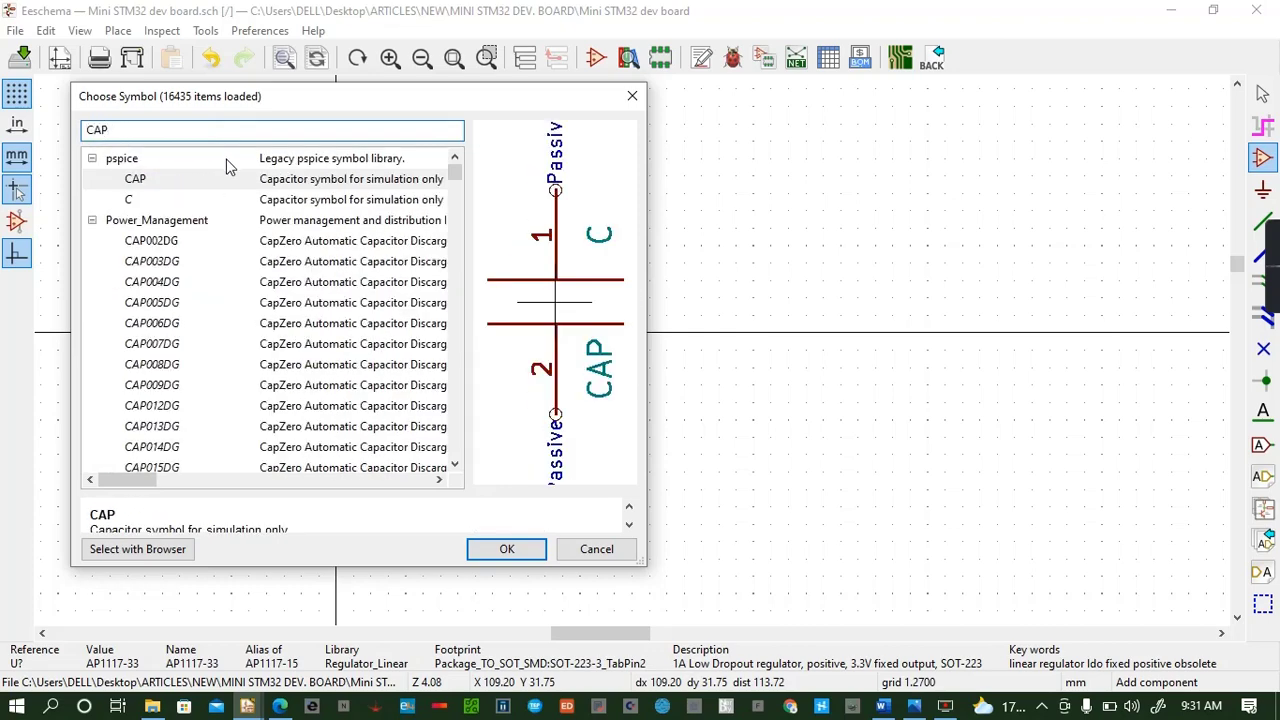
scroll(392, 300, down, 8)
scroll(216, 376, down, 5)
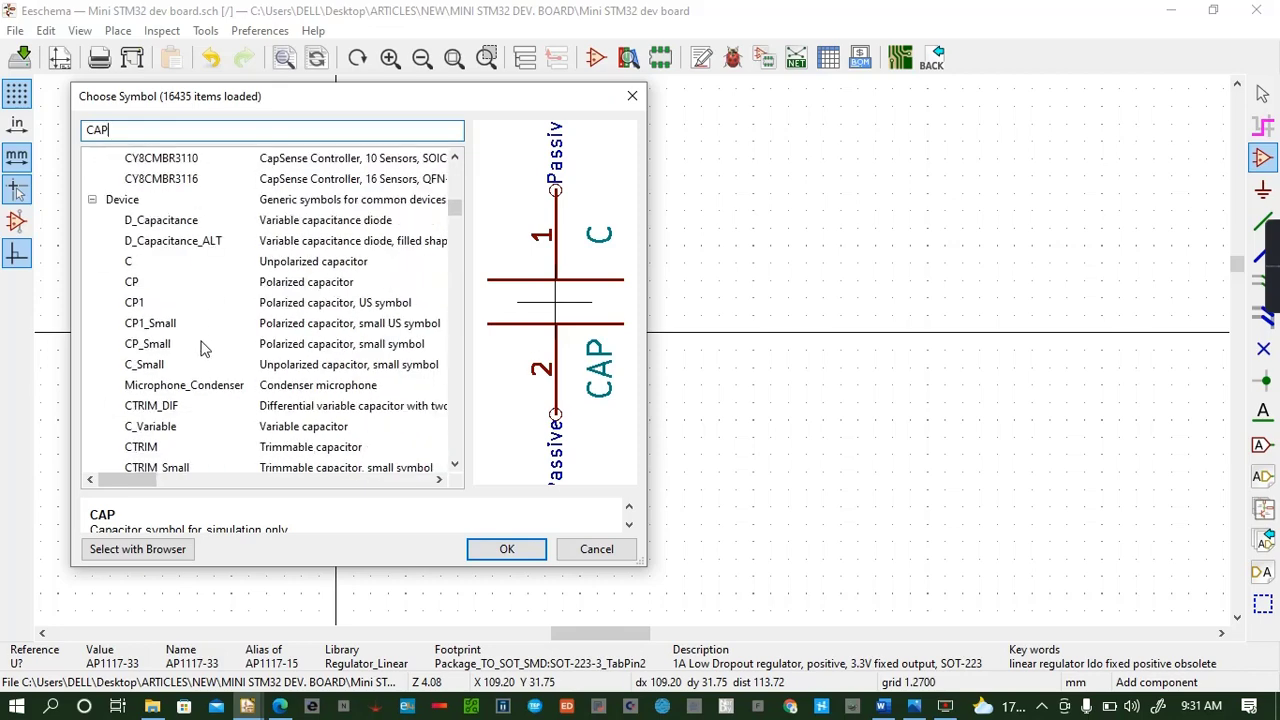
Compare the polarized and unpolarized capacitor symbols and place a C_Small beside the AP1117-33's VI pin
click(193, 325)
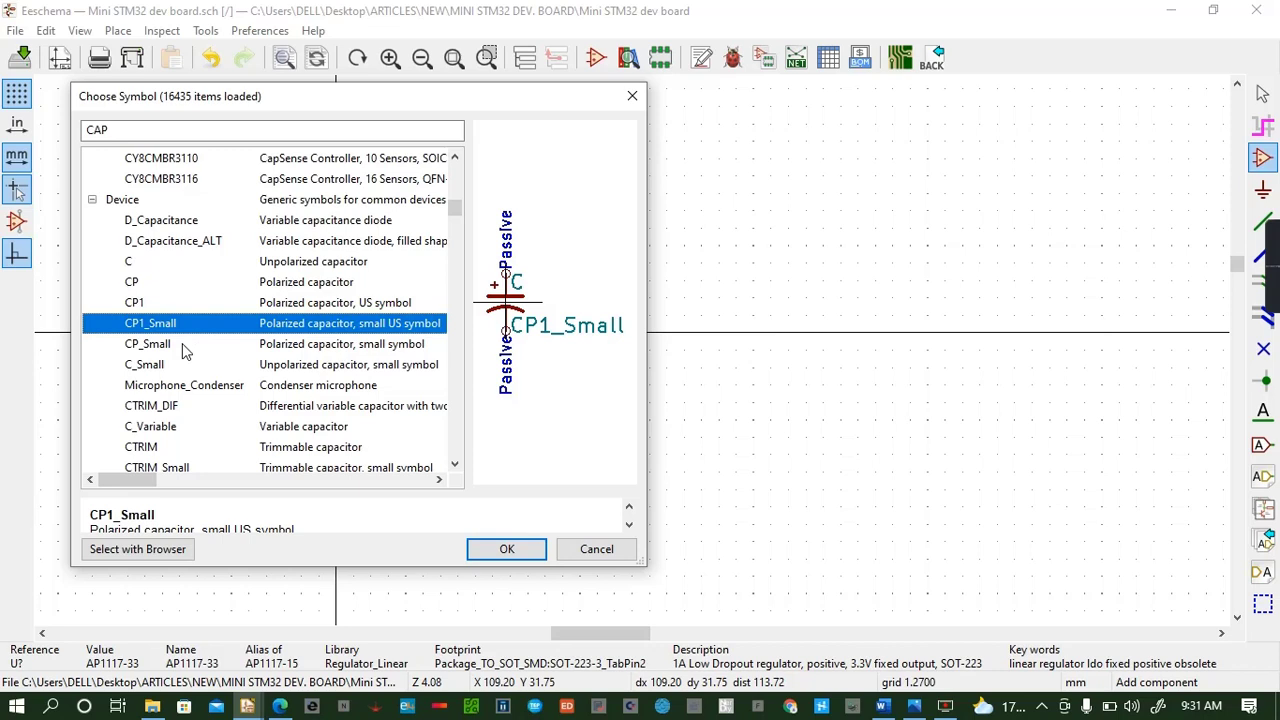
click(206, 348)
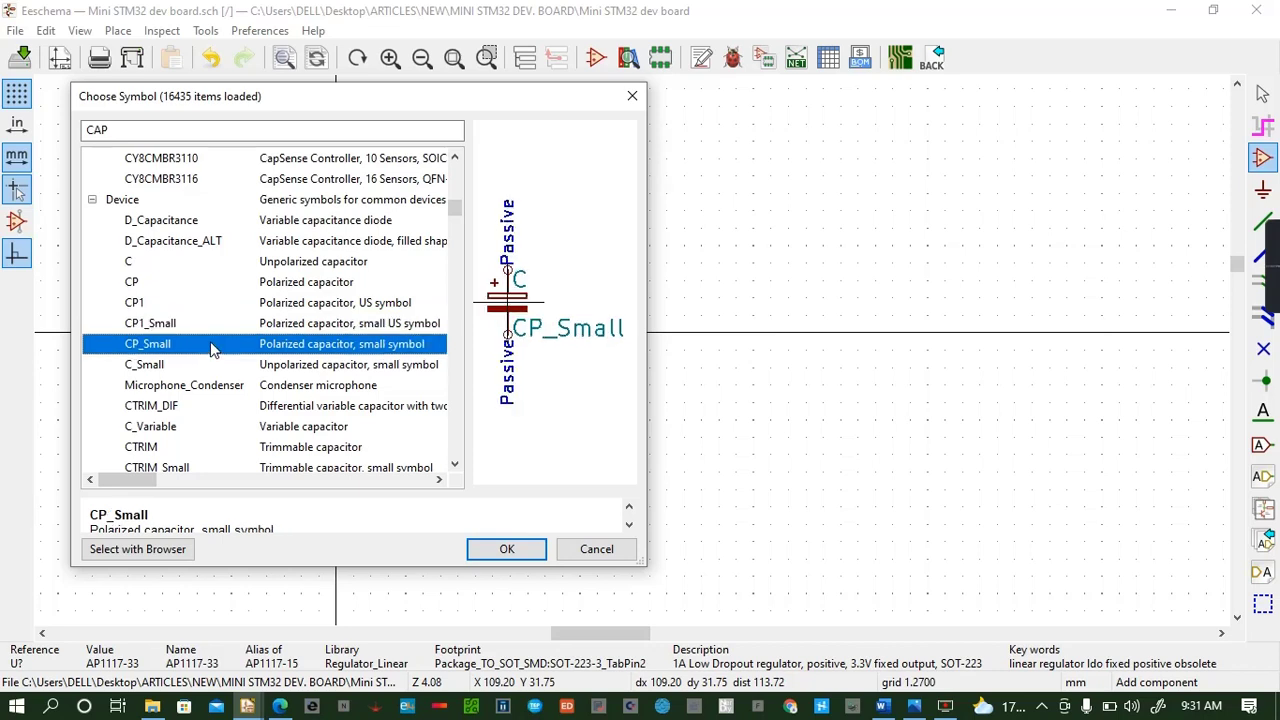
click(233, 326)
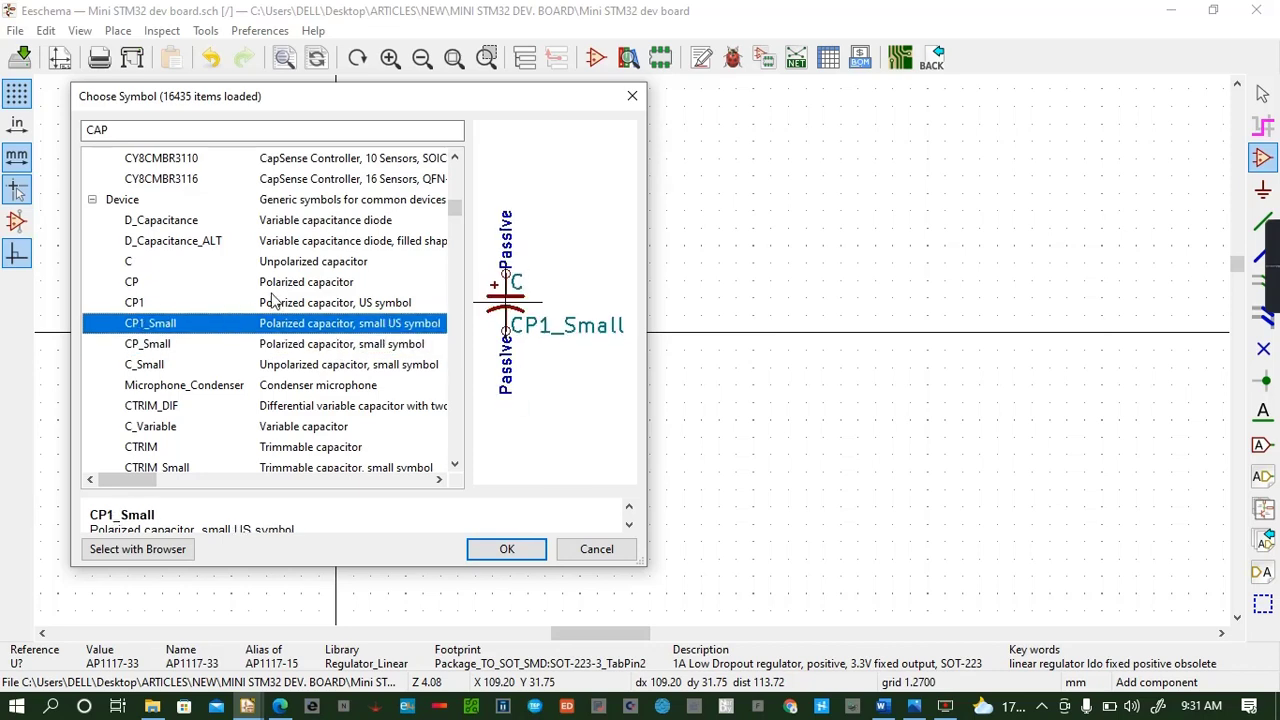
click(288, 263)
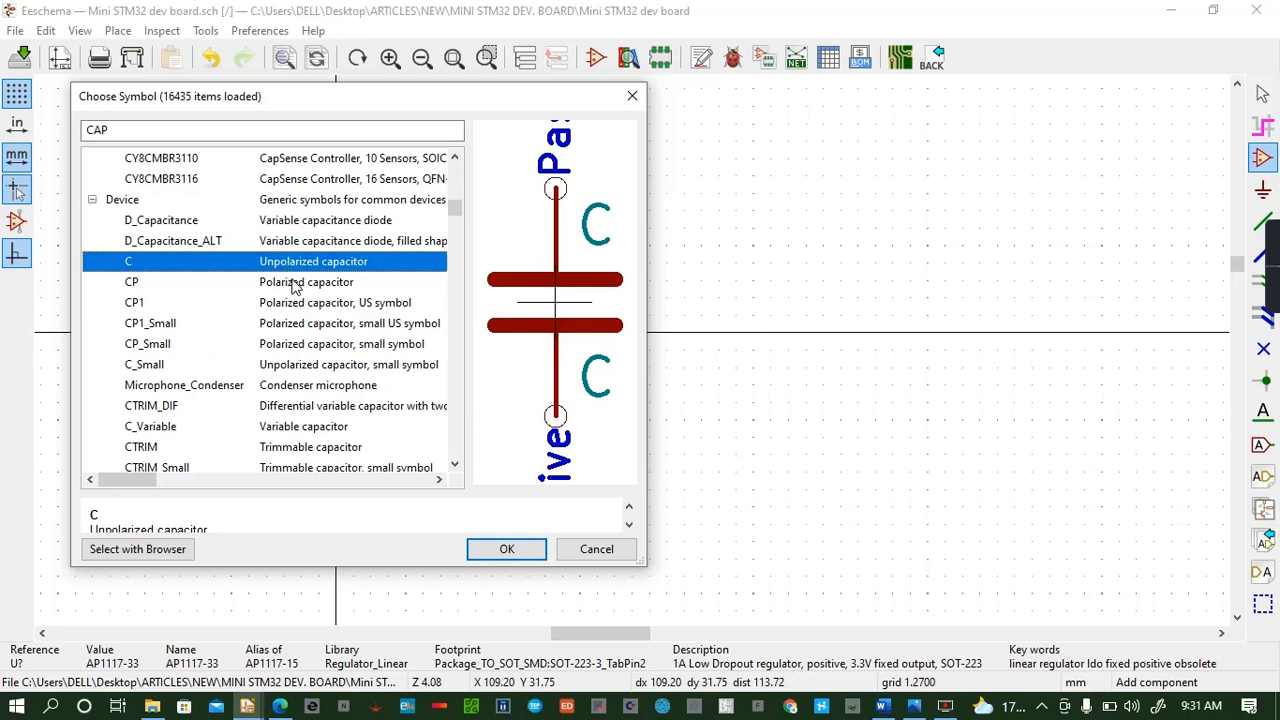
click(284, 325)
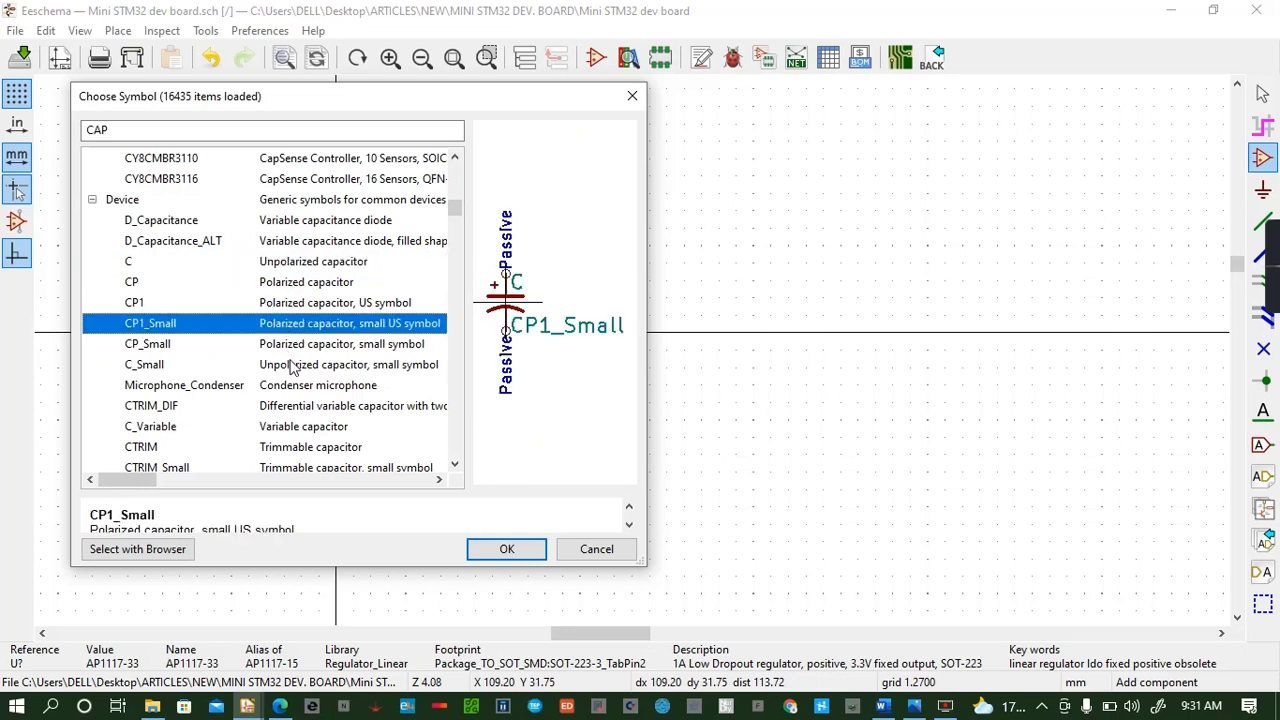
click(293, 366)
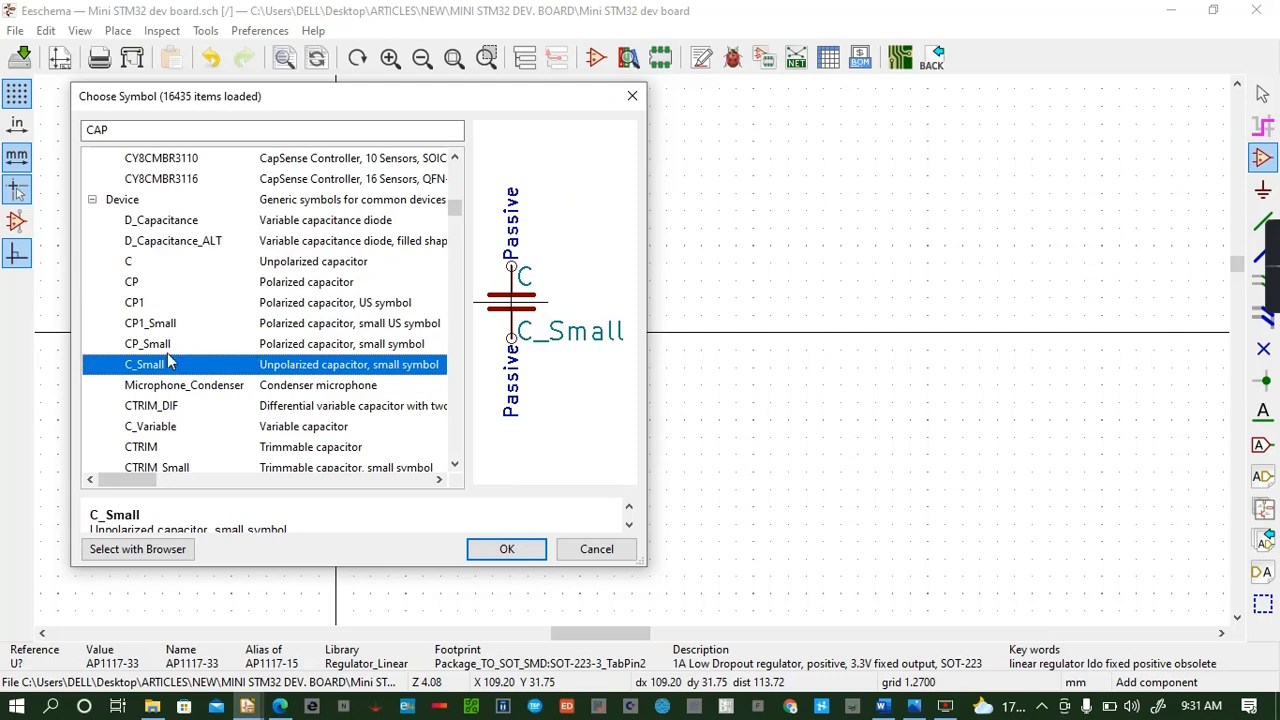
click(505, 548)
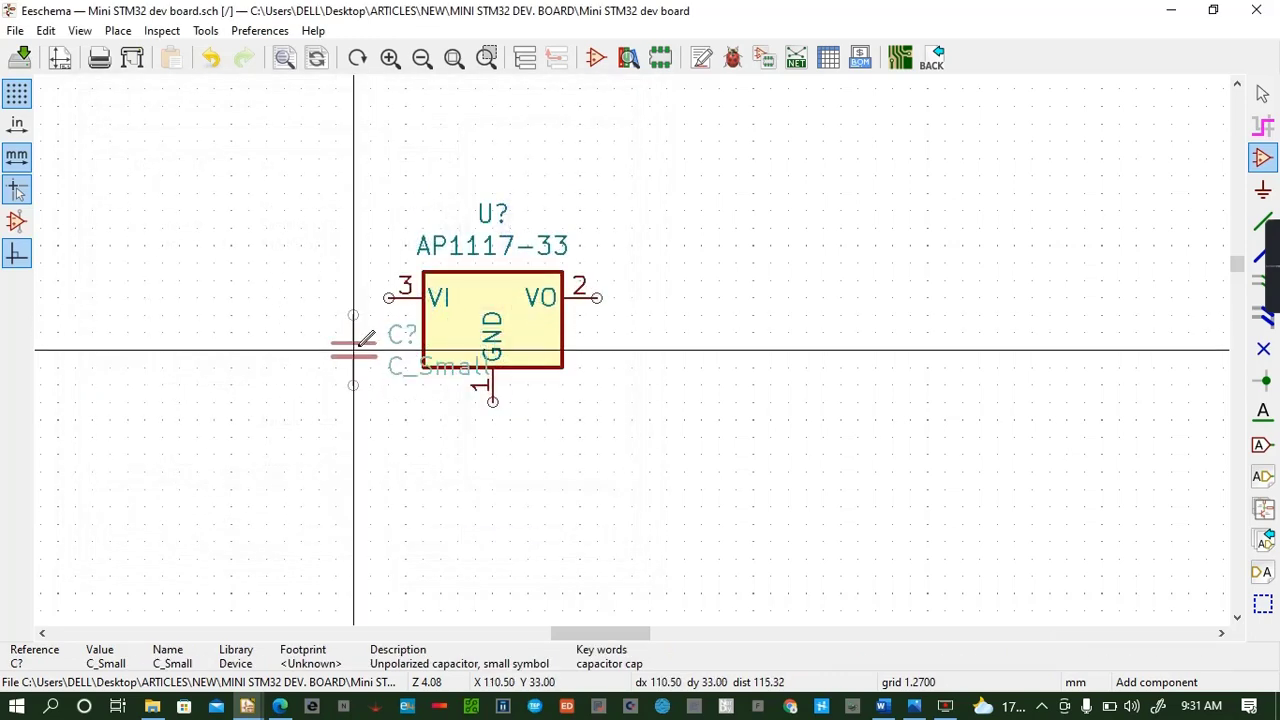
click(335, 346)
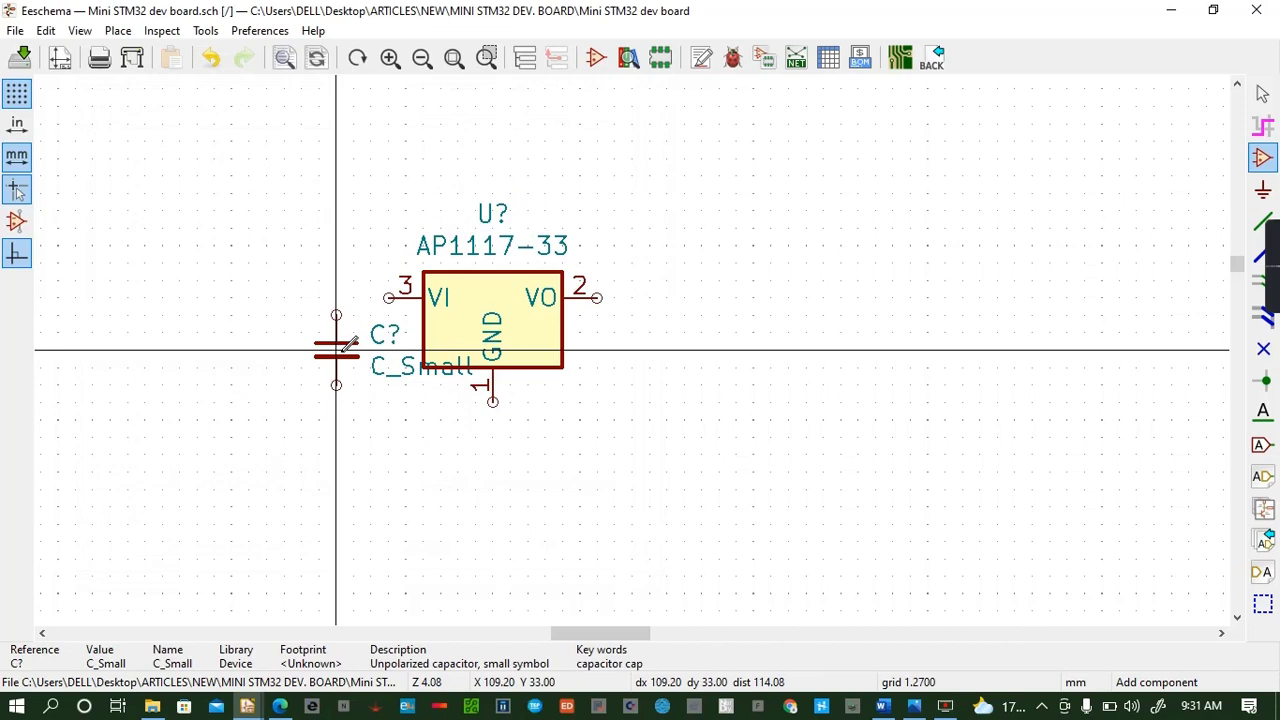
Set the value of the capacitor by the VI pin to 100uF and place a copy of it beside the VO pin
key(v)
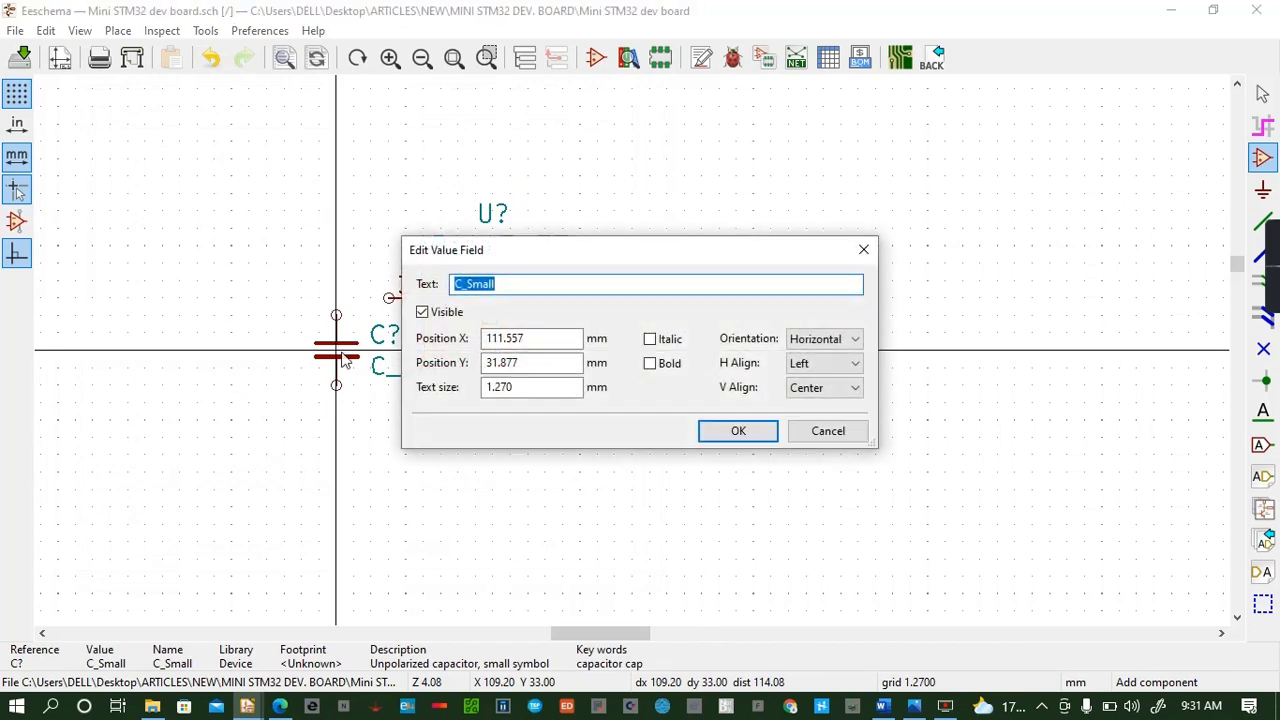
key(BackSpace)
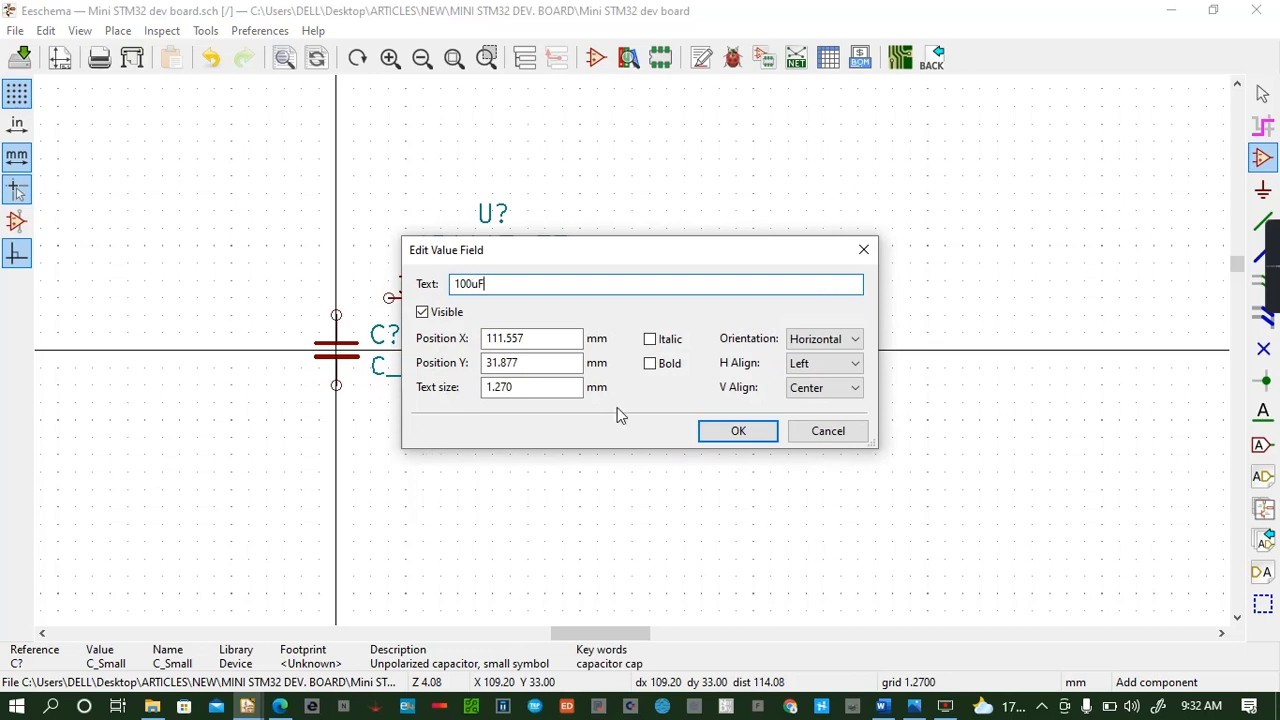
click(737, 431)
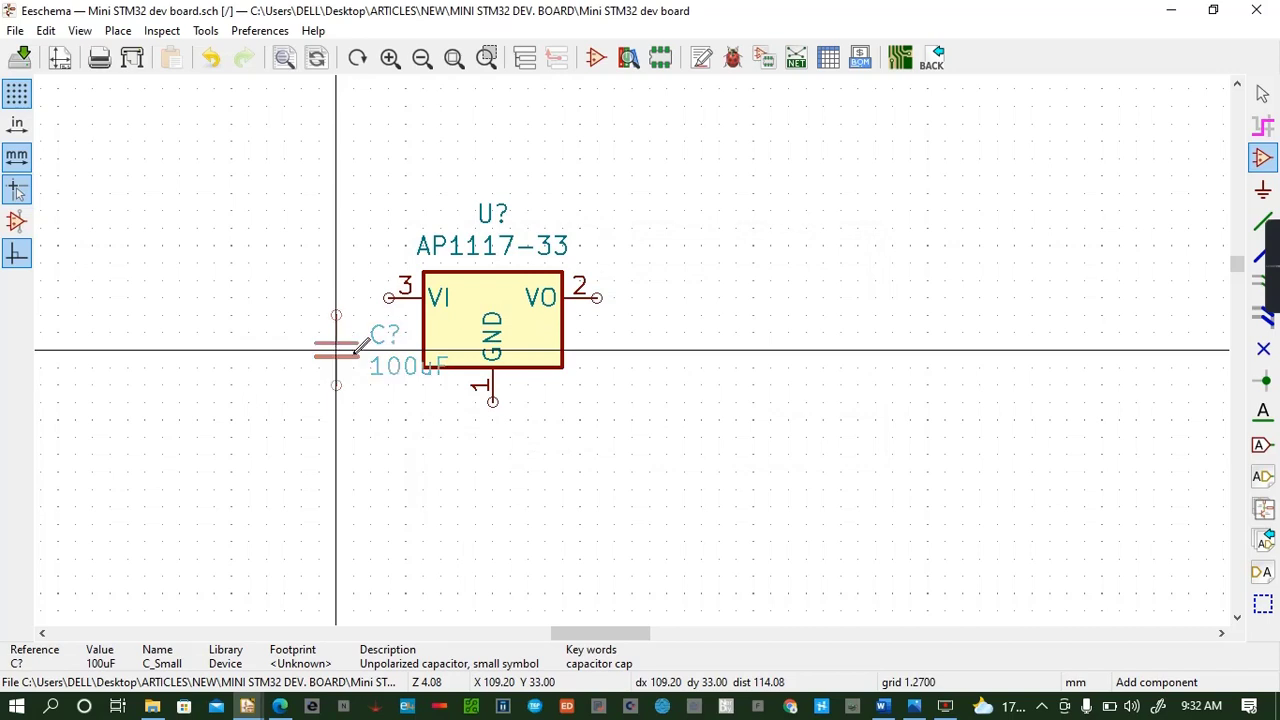
click(338, 345)
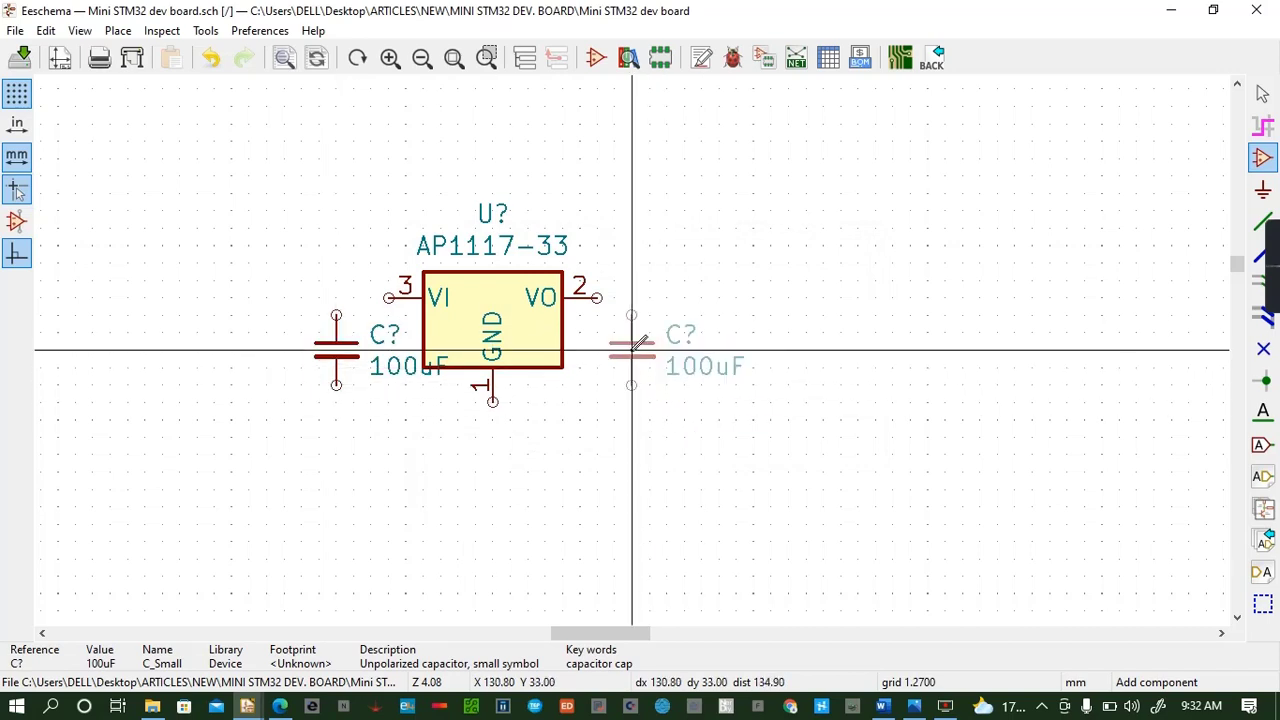
click(631, 350)
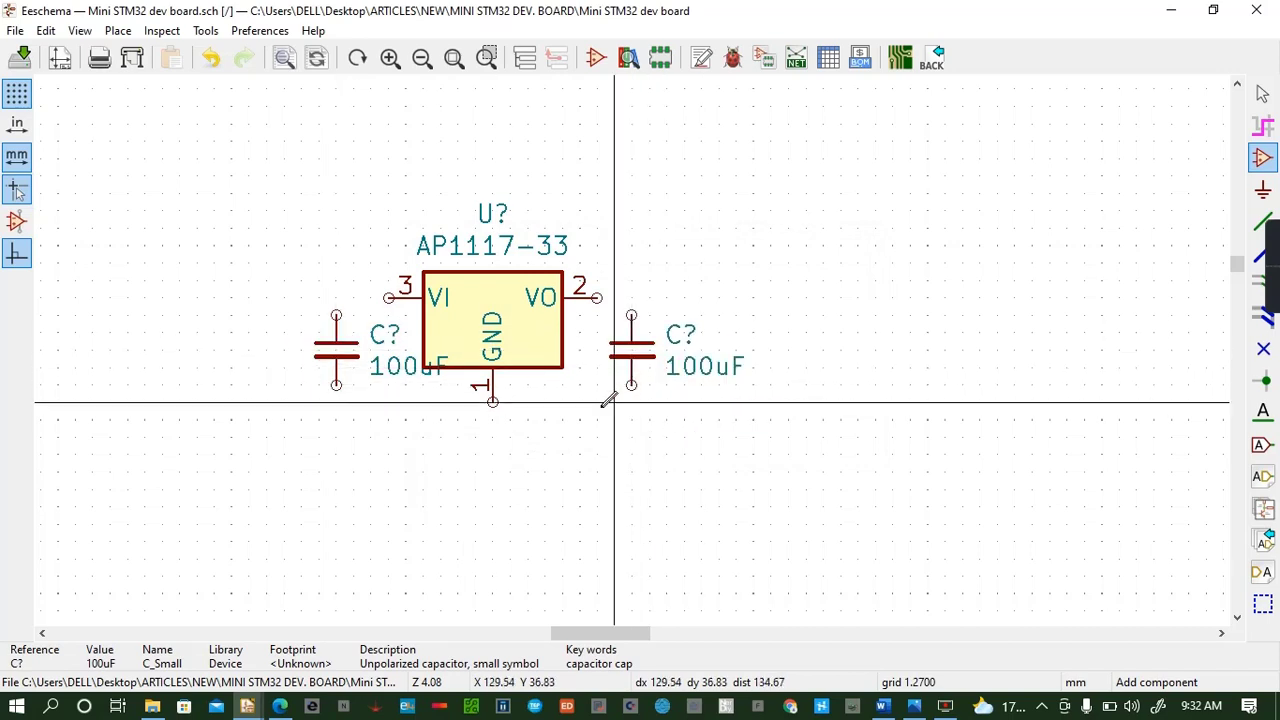
Search the symbol library for CAP and place a polarized CP1_Small capacitor on the outer side of the input 100uF capacitor
click(266, 350)
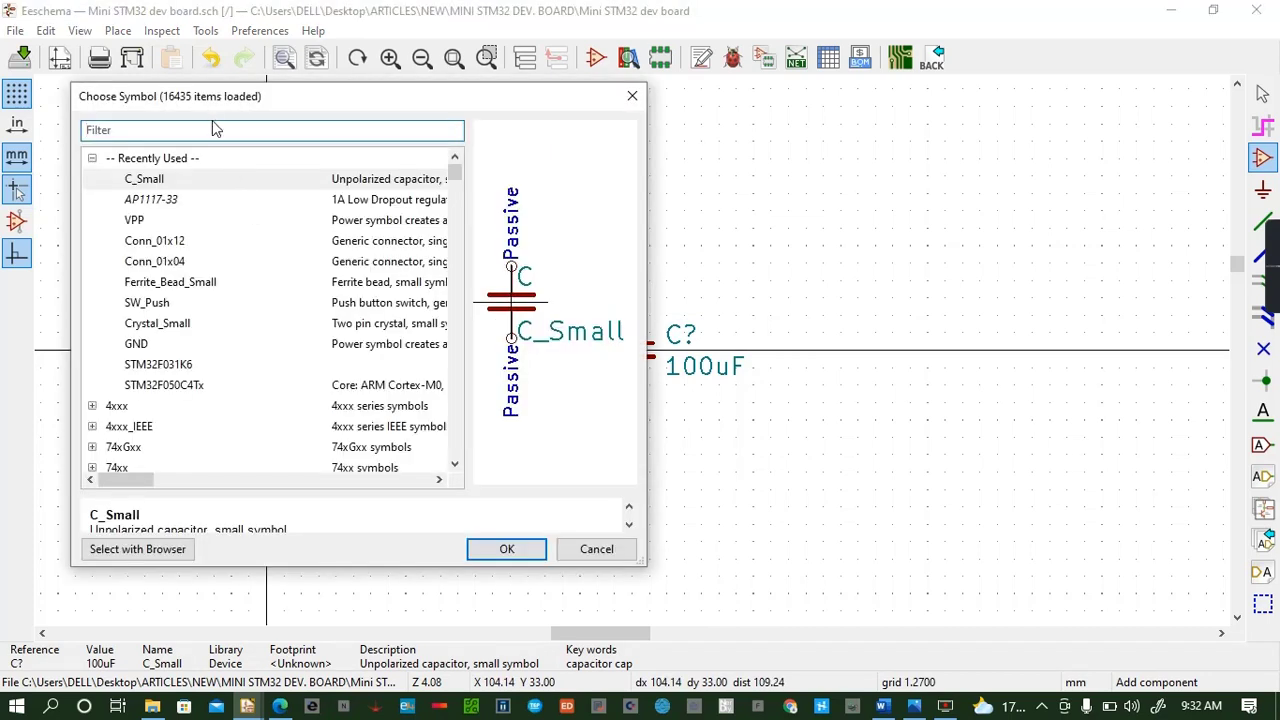
text(CAP)
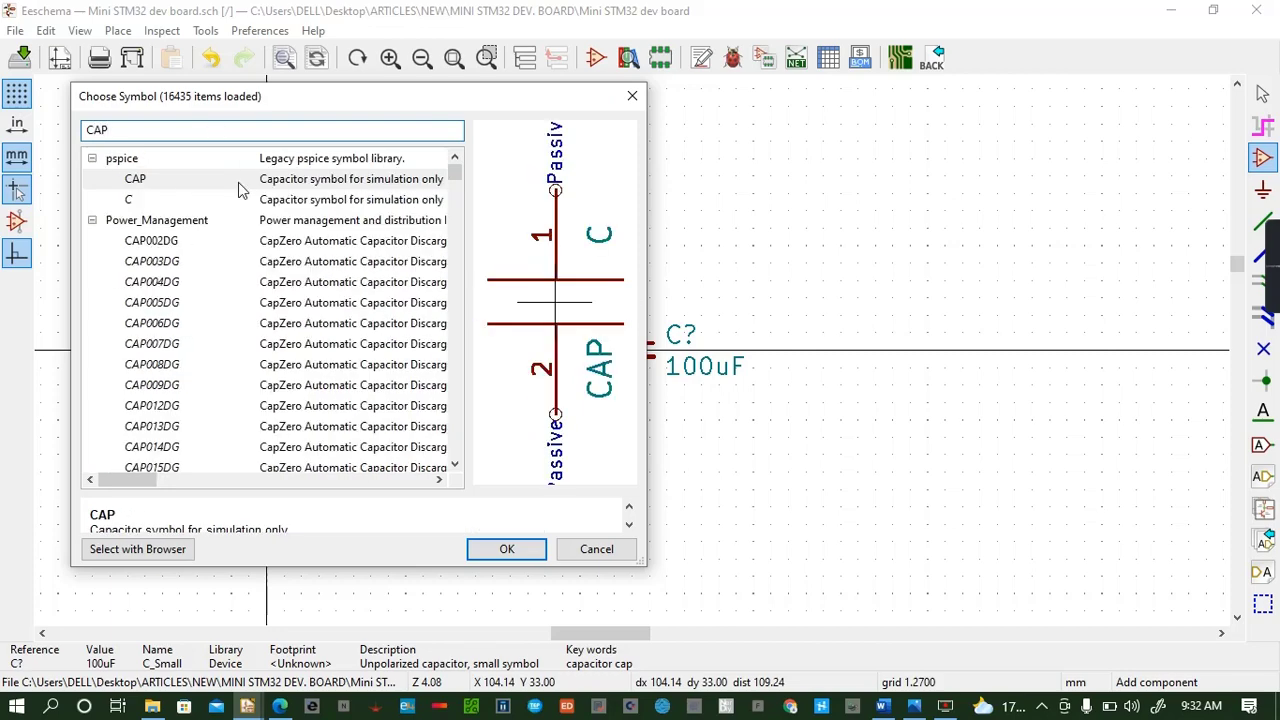
scroll(155, 333, down, 5)
scroll(153, 333, down, 7)
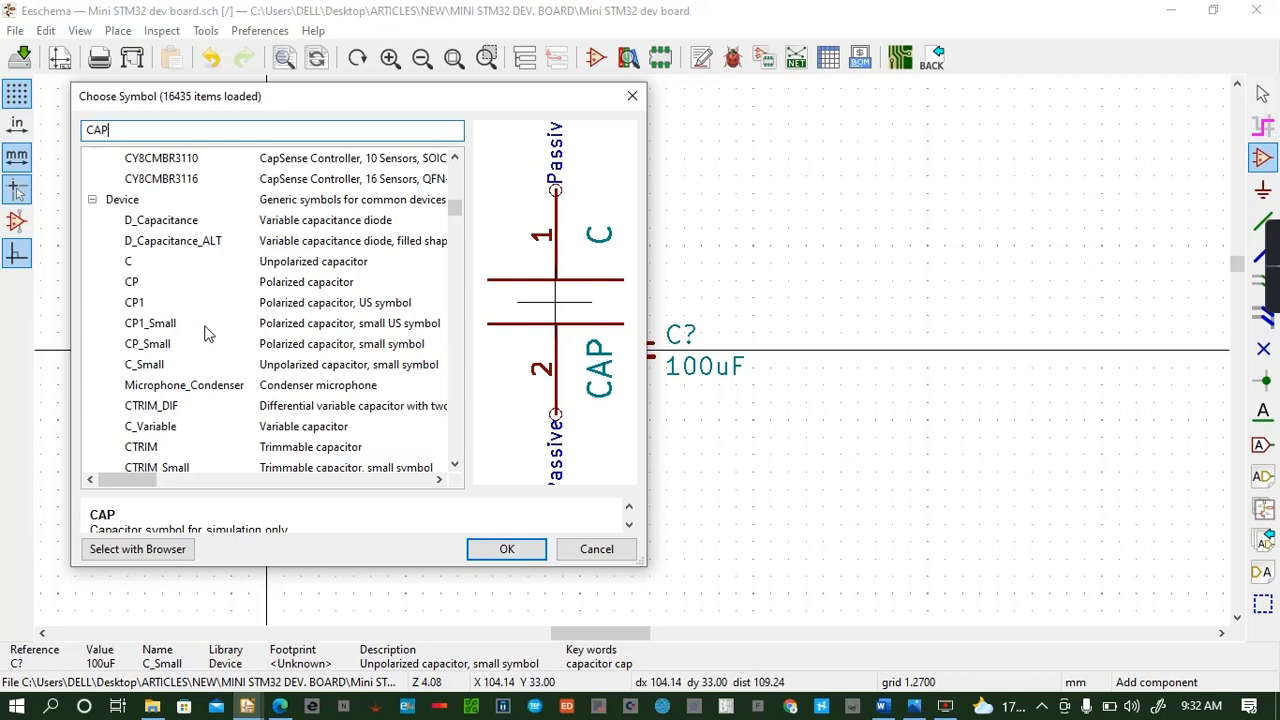
click(205, 326)
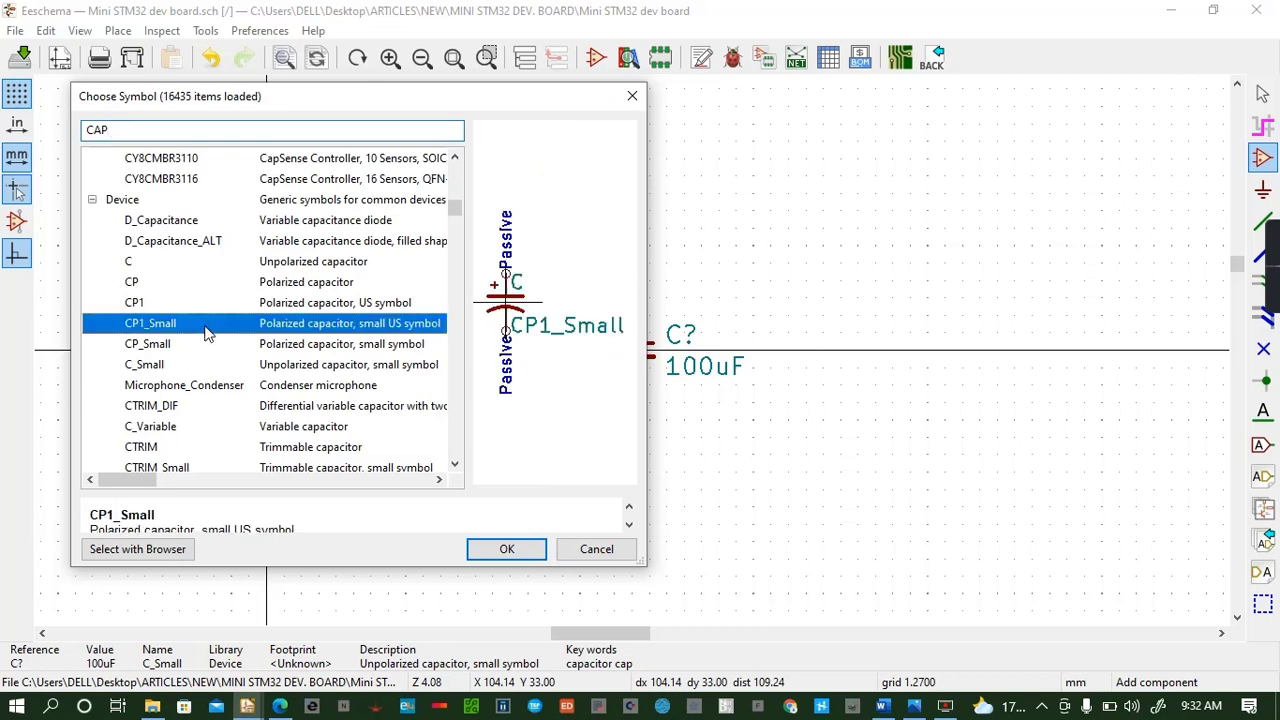
click(508, 549)
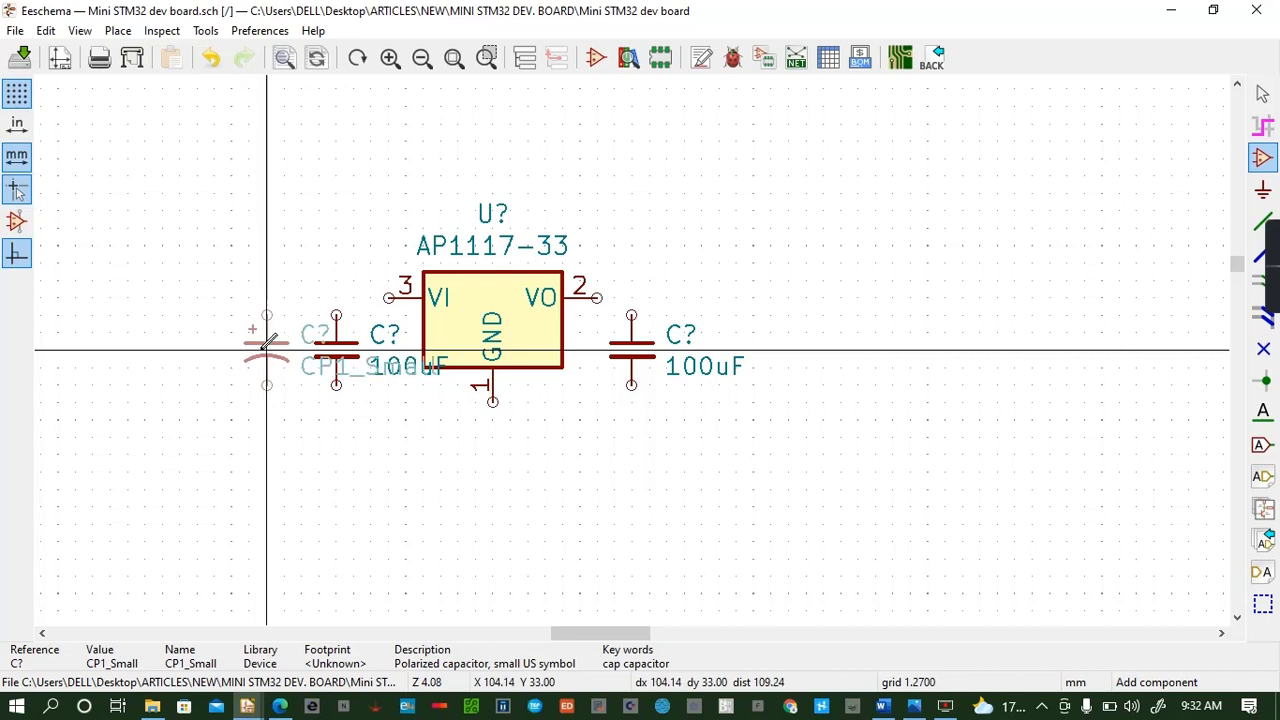
click(250, 350)
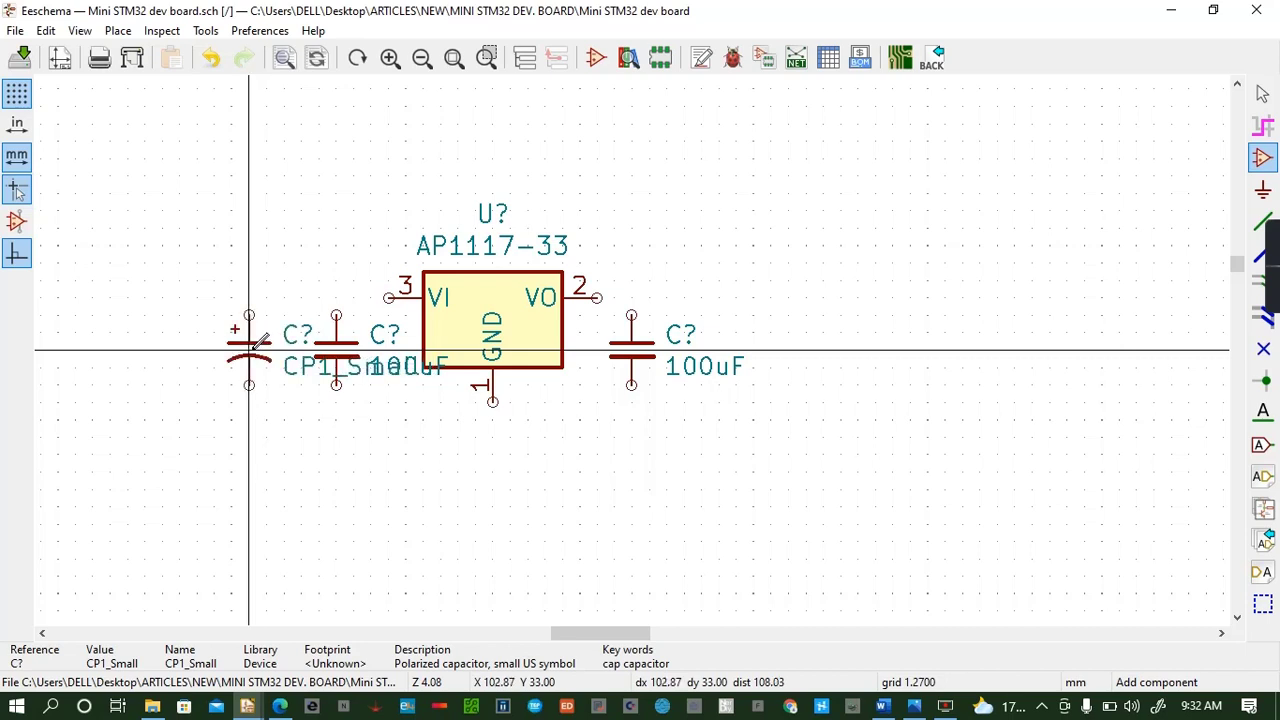
Set the polarized capacitor's value to 470uF and place a copy of it beyond the output 100uF capacitor
key(v)
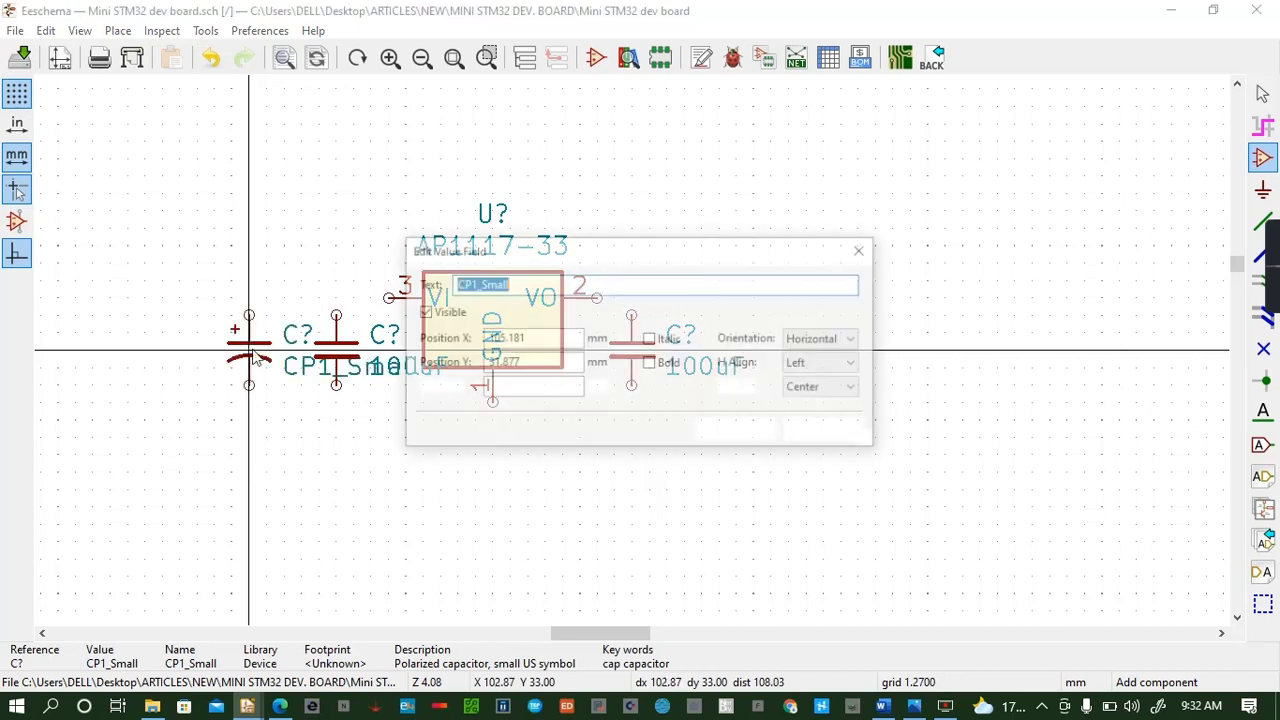
text(470uF)
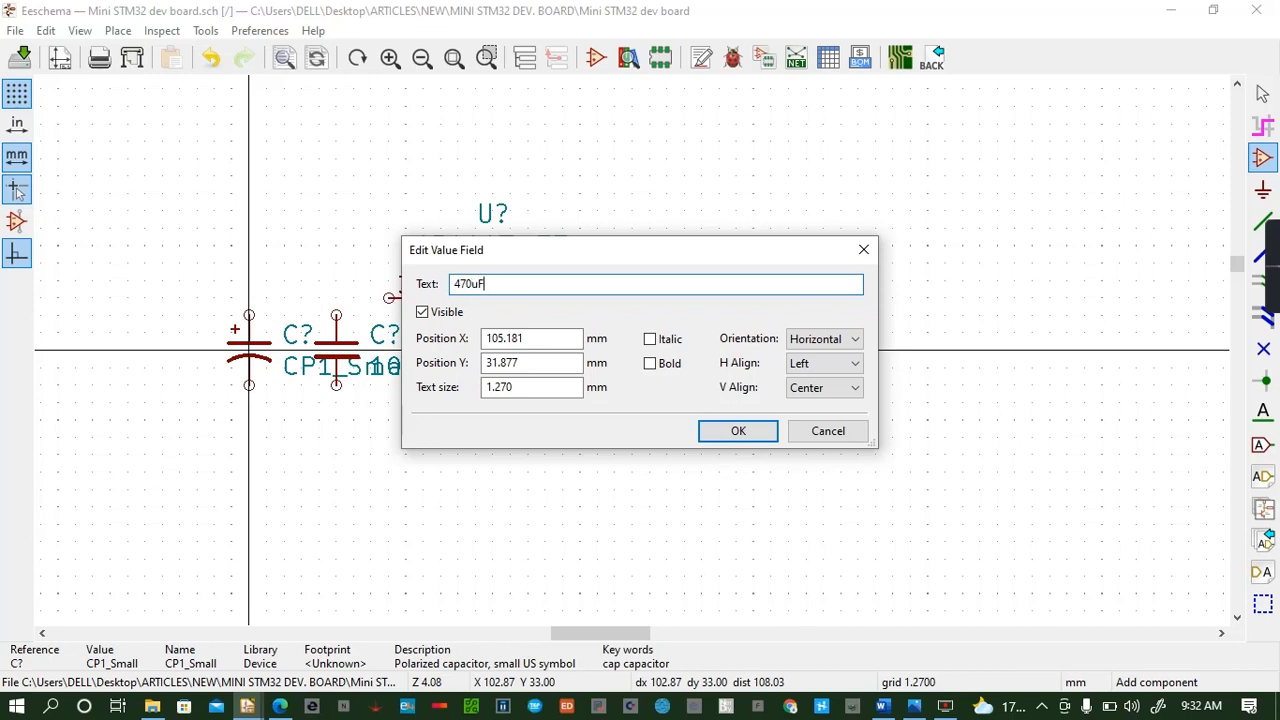
click(736, 430)
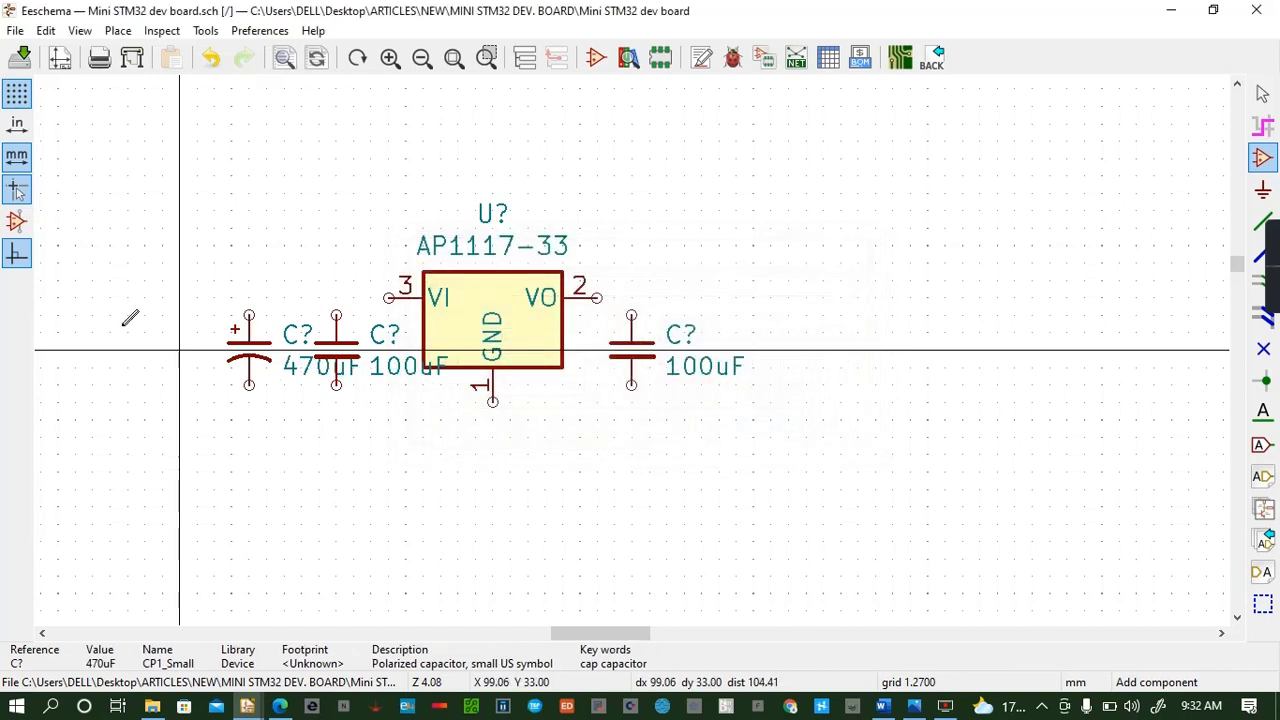
click(249, 350)
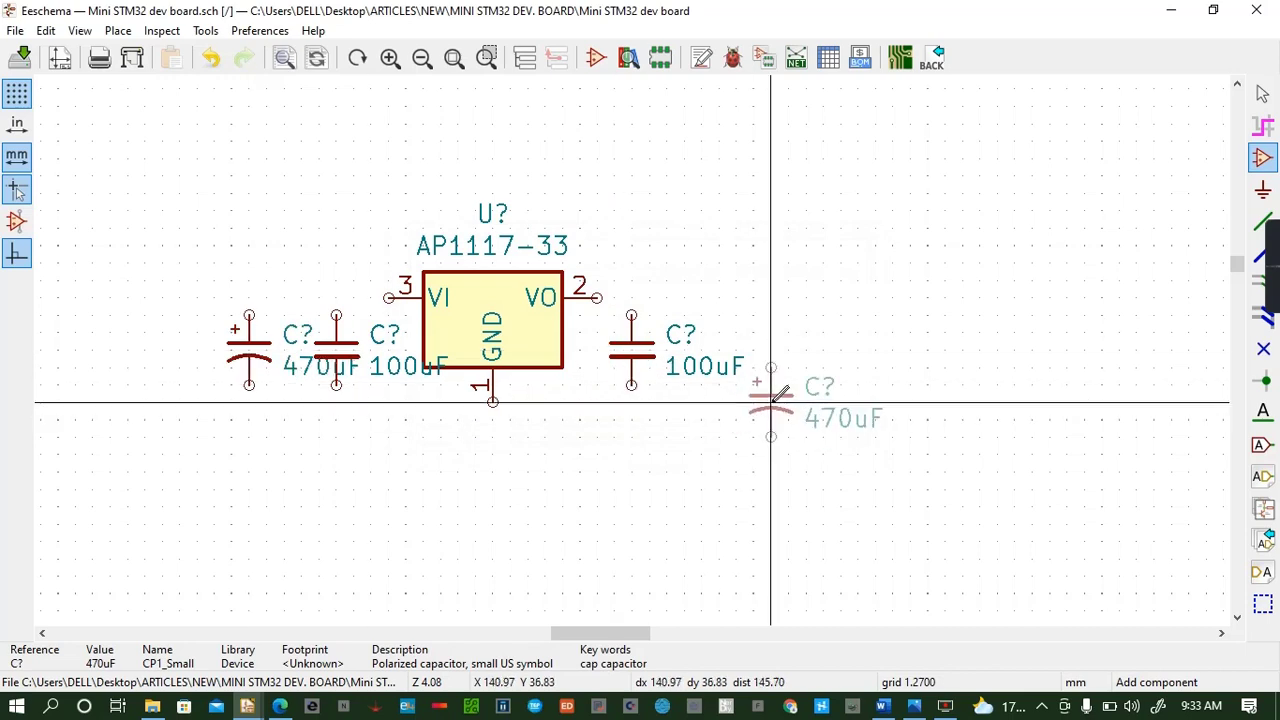
click(754, 350)
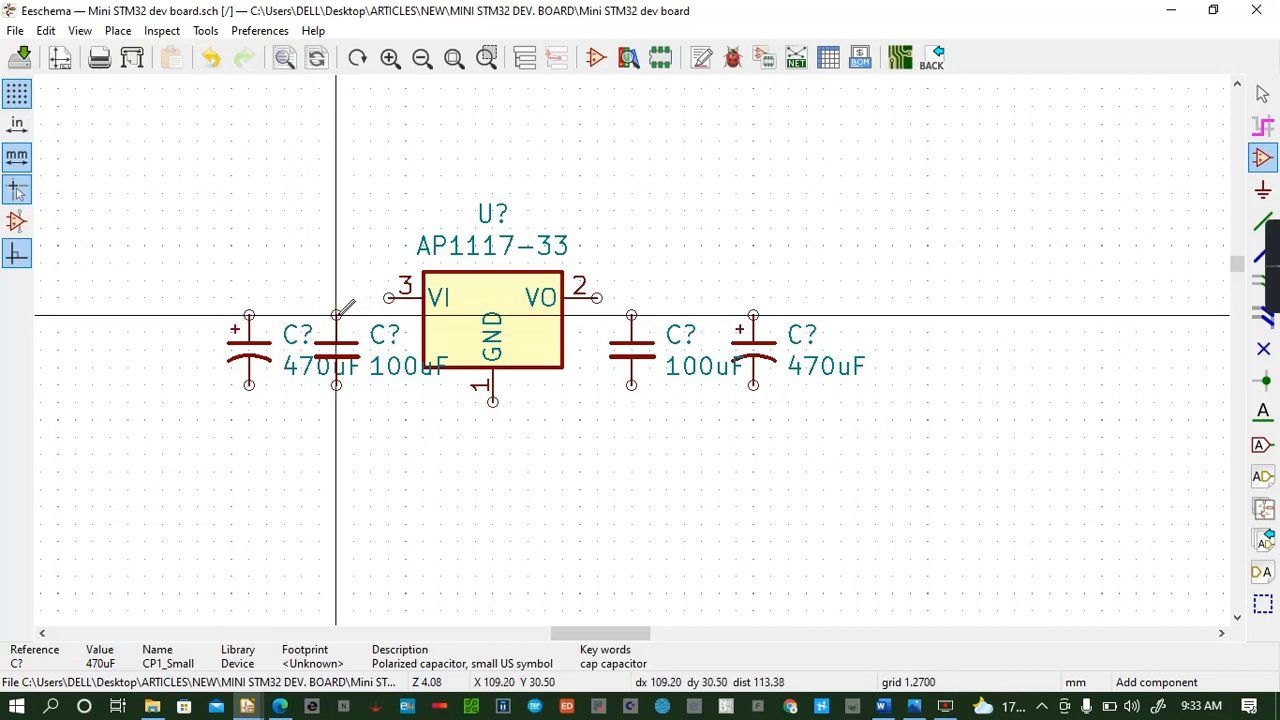
Wire the regulator's VI pin to the upper pins of the input 100uF and 470uF capacitors
key(v)
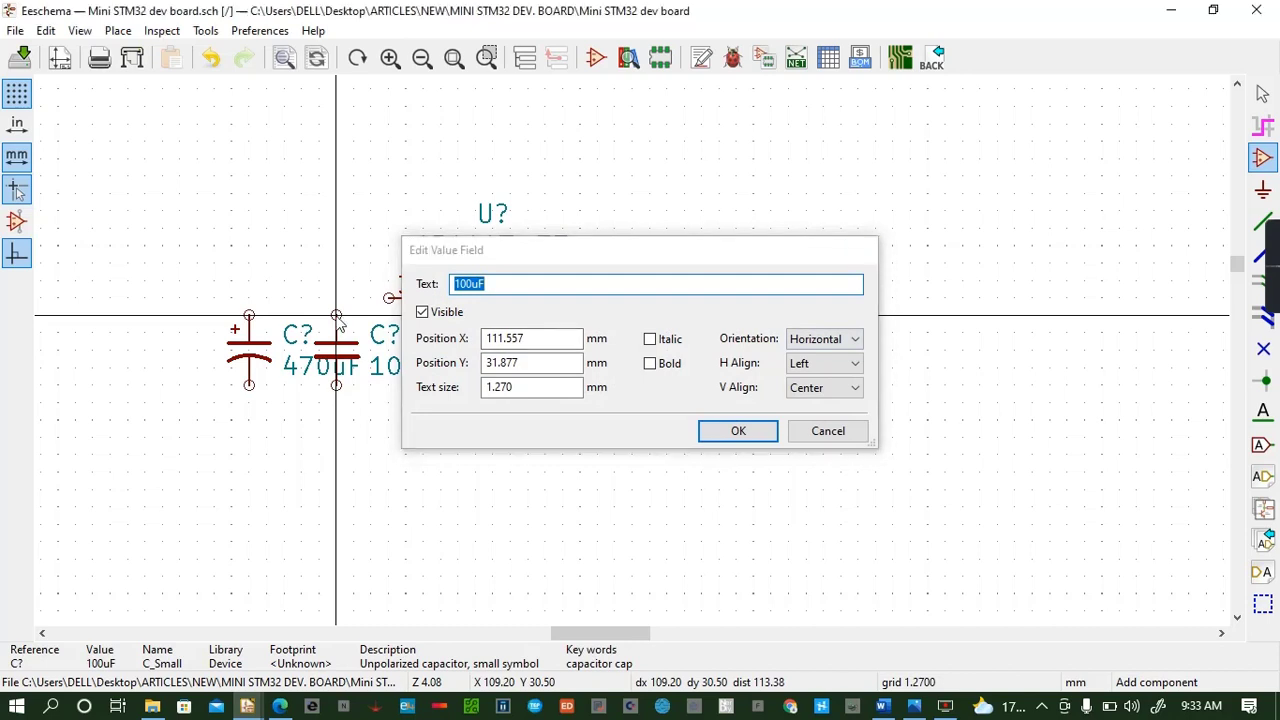
click(864, 250)
key(w)
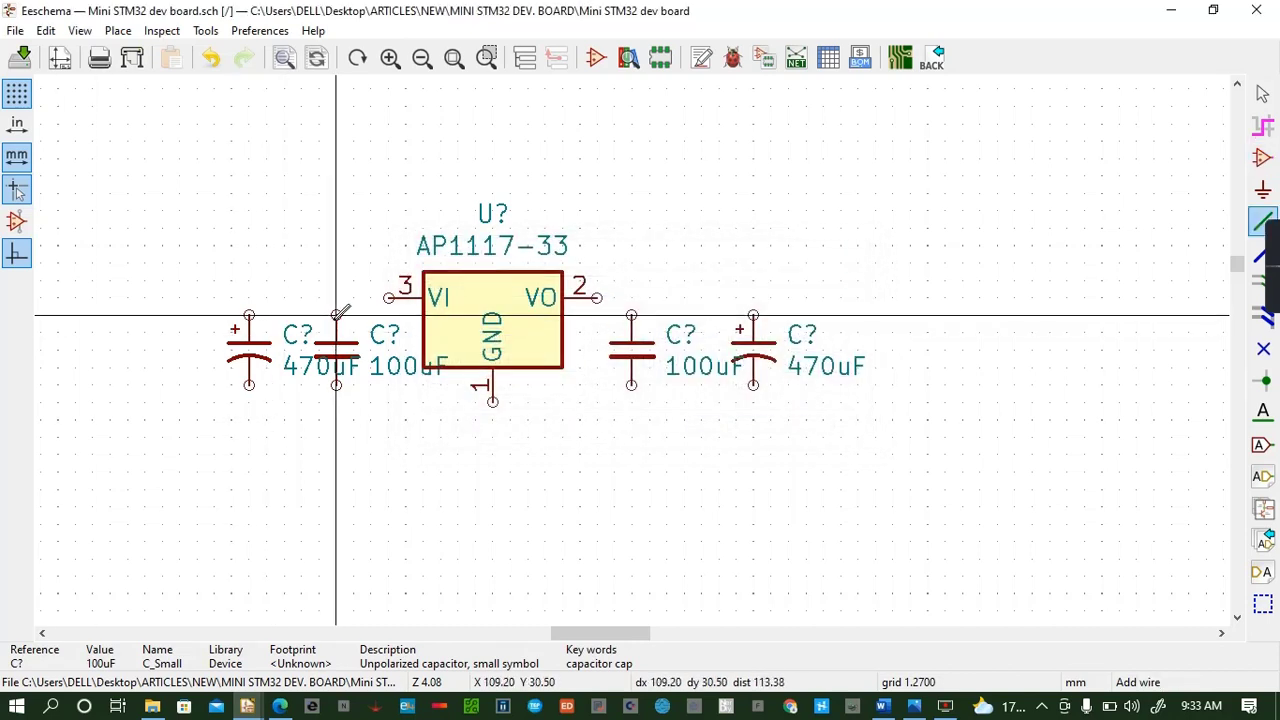
click(389, 298)
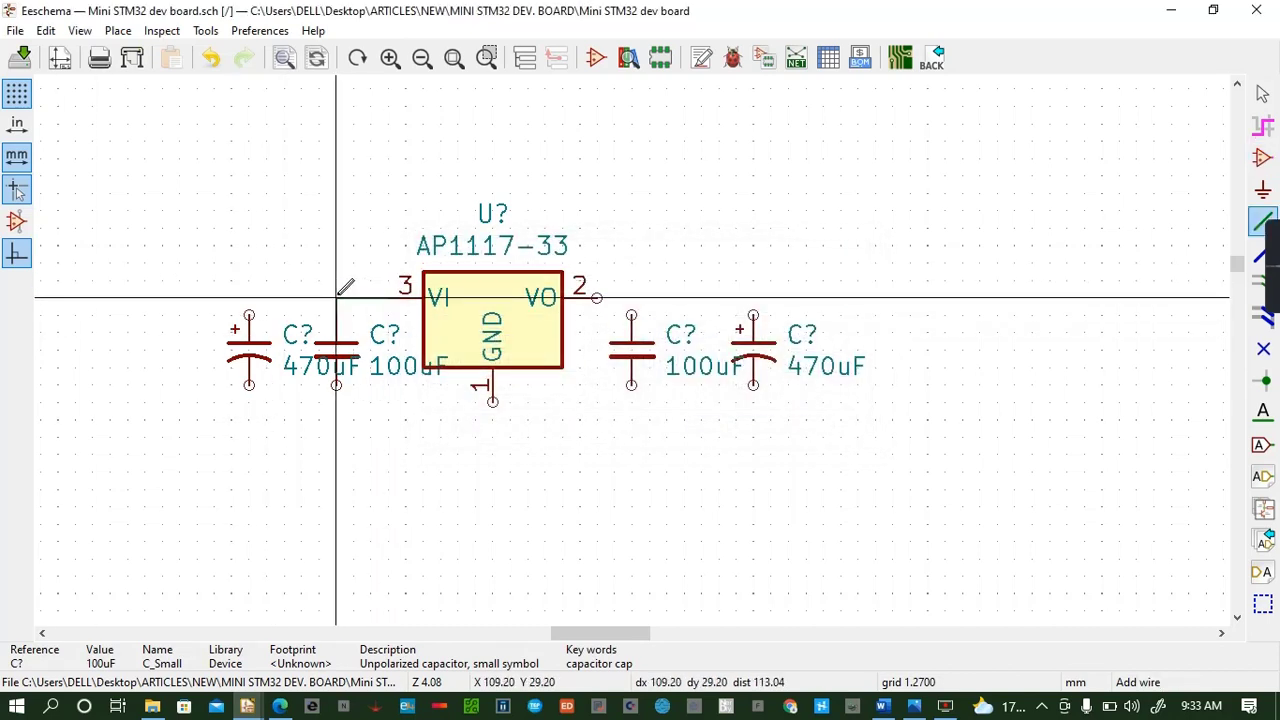
click(249, 316)
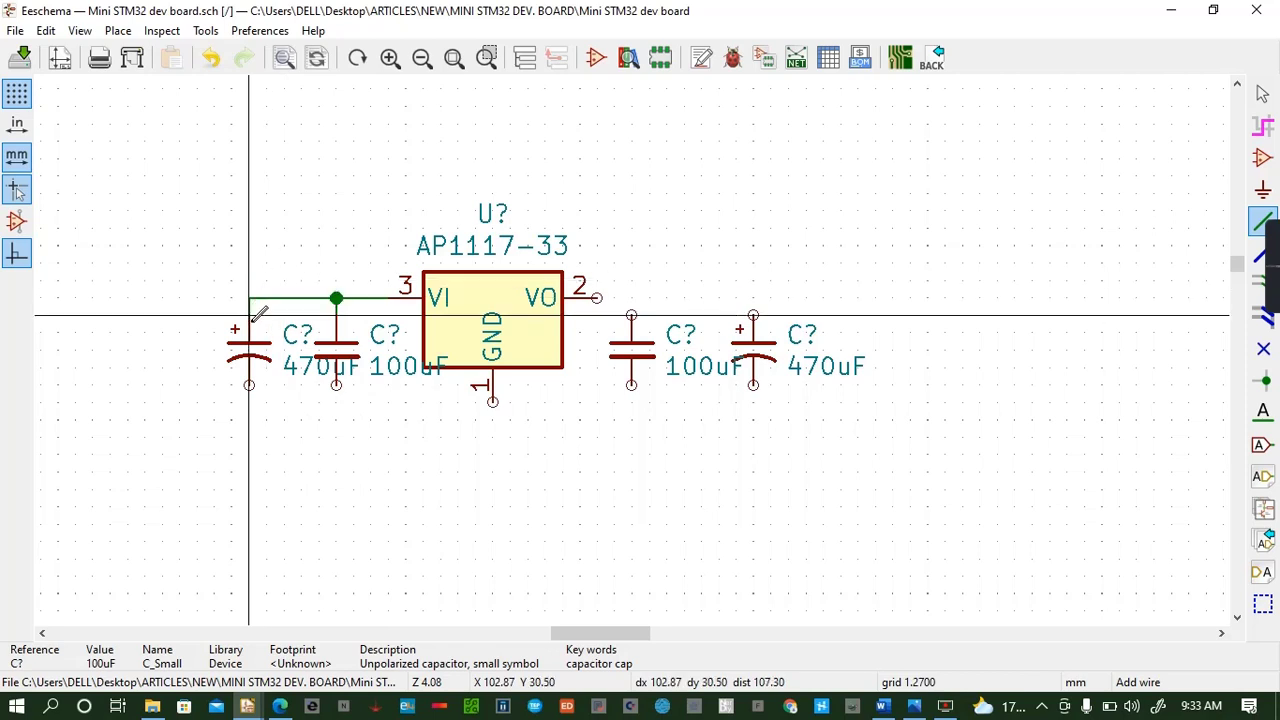
Wire the regulator's VO pin to the upper pins of the output 100uF and 470uF capacitors
click(597, 298)
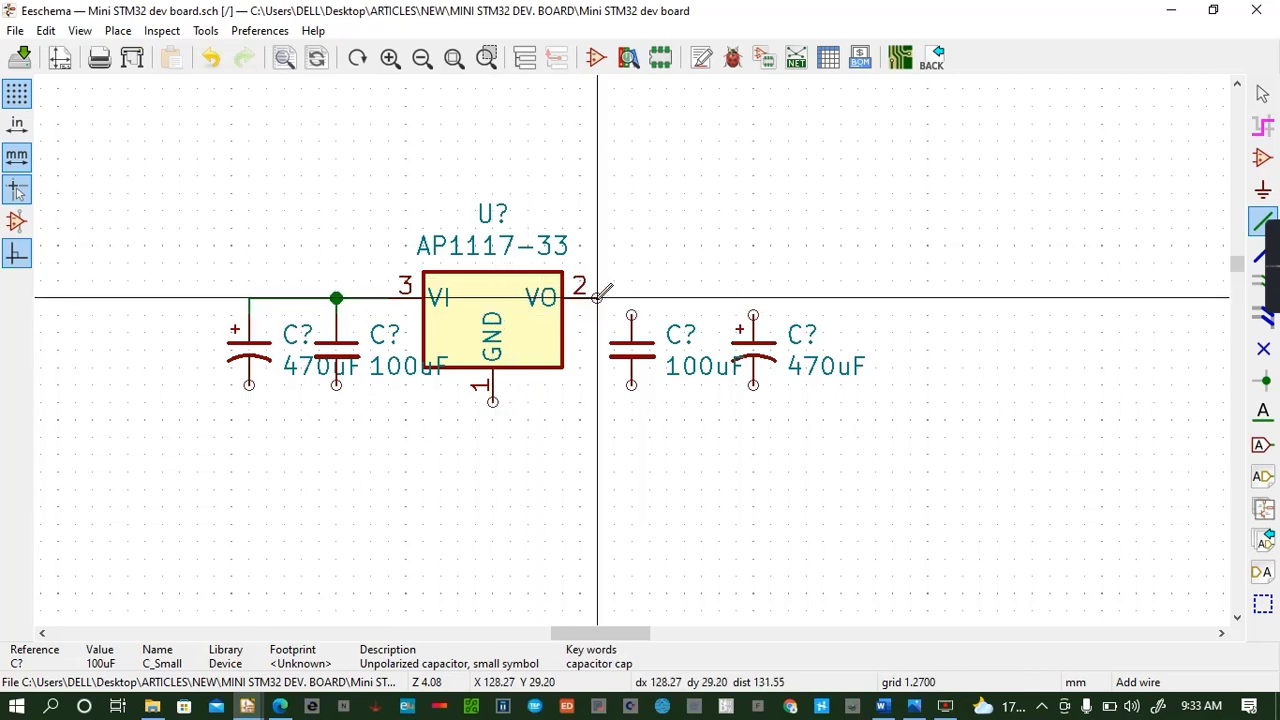
click(631, 316)
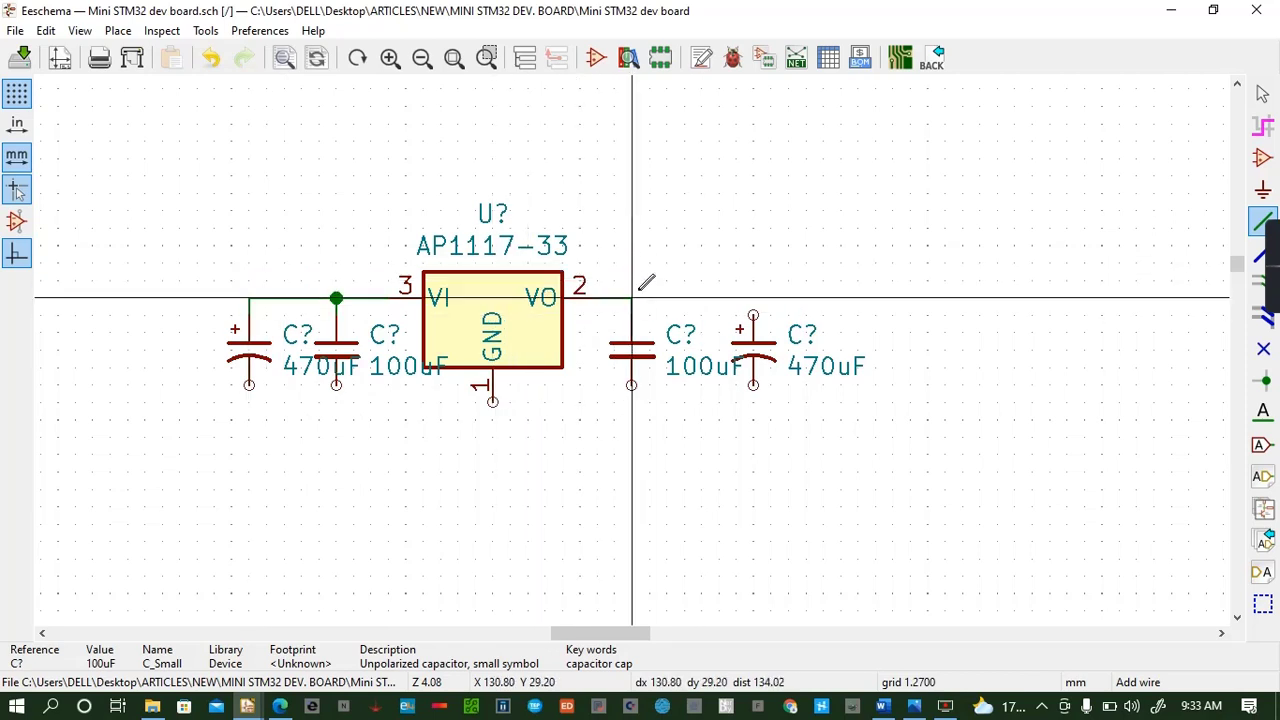
click(631, 298)
click(753, 316)
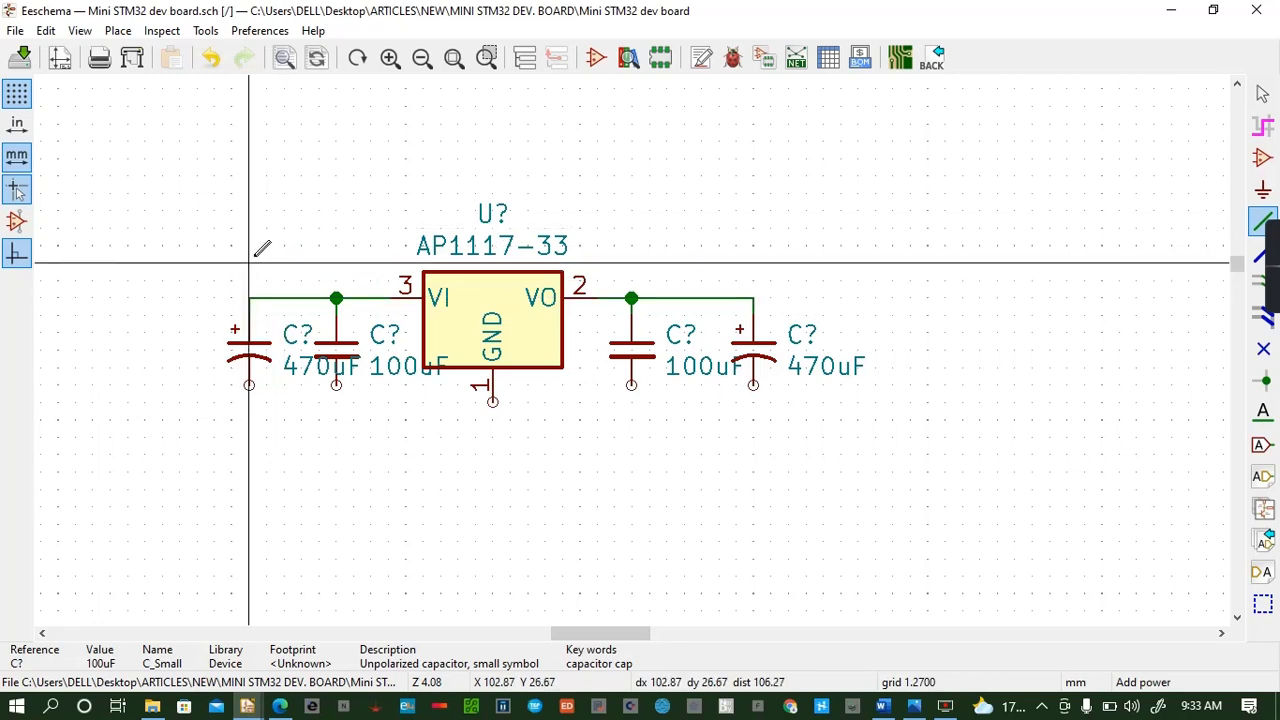
Place a +5V power symbol above the input 470uF capacitor and wire it to the VI line
key(p)
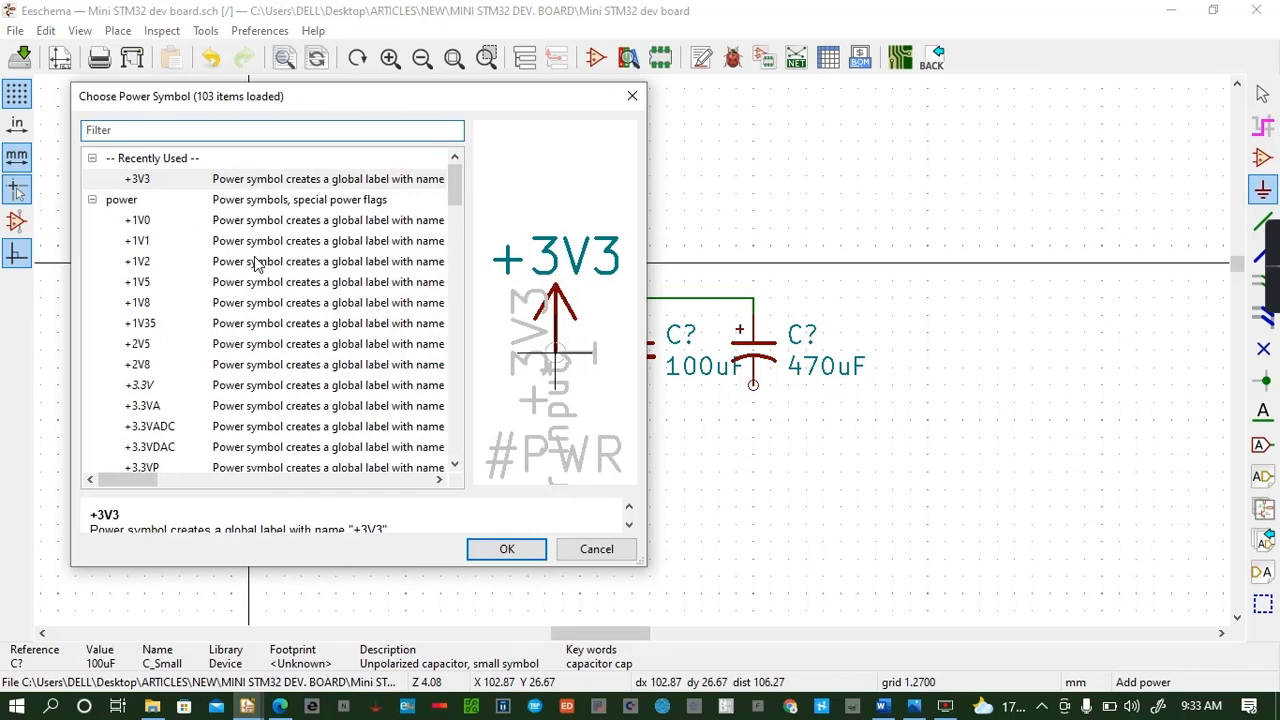
text(5v)
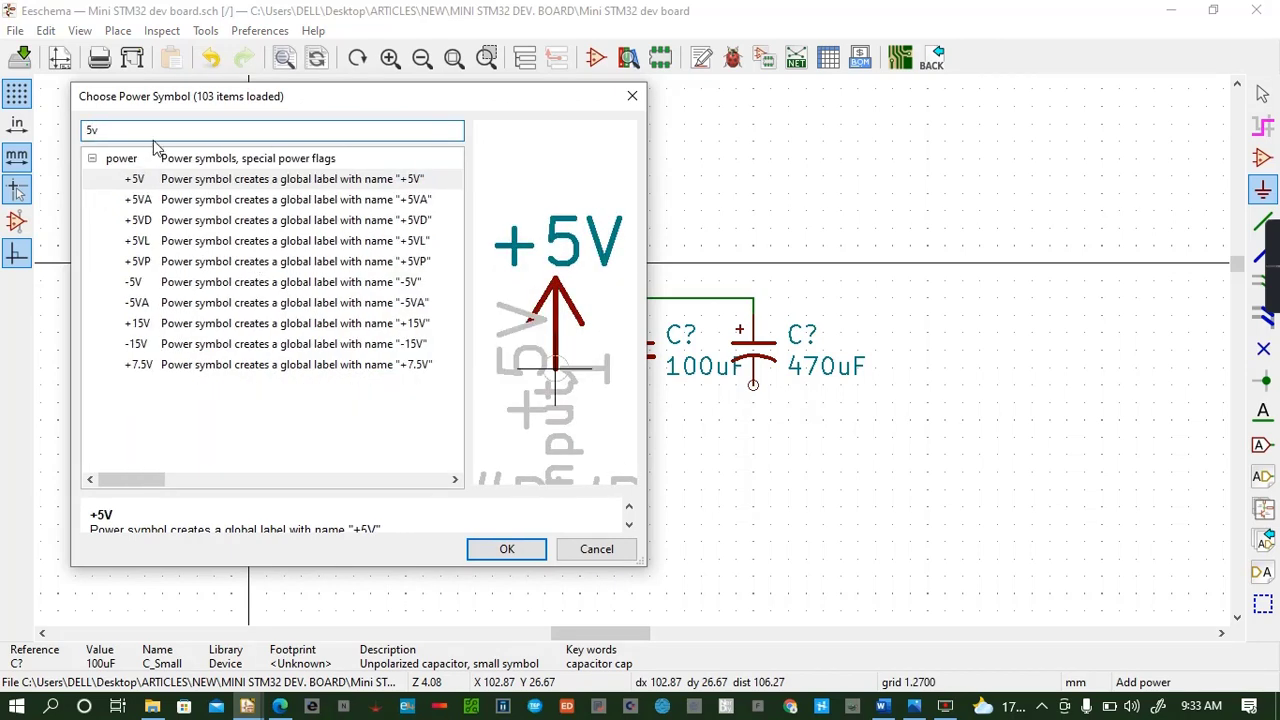
click(529, 554)
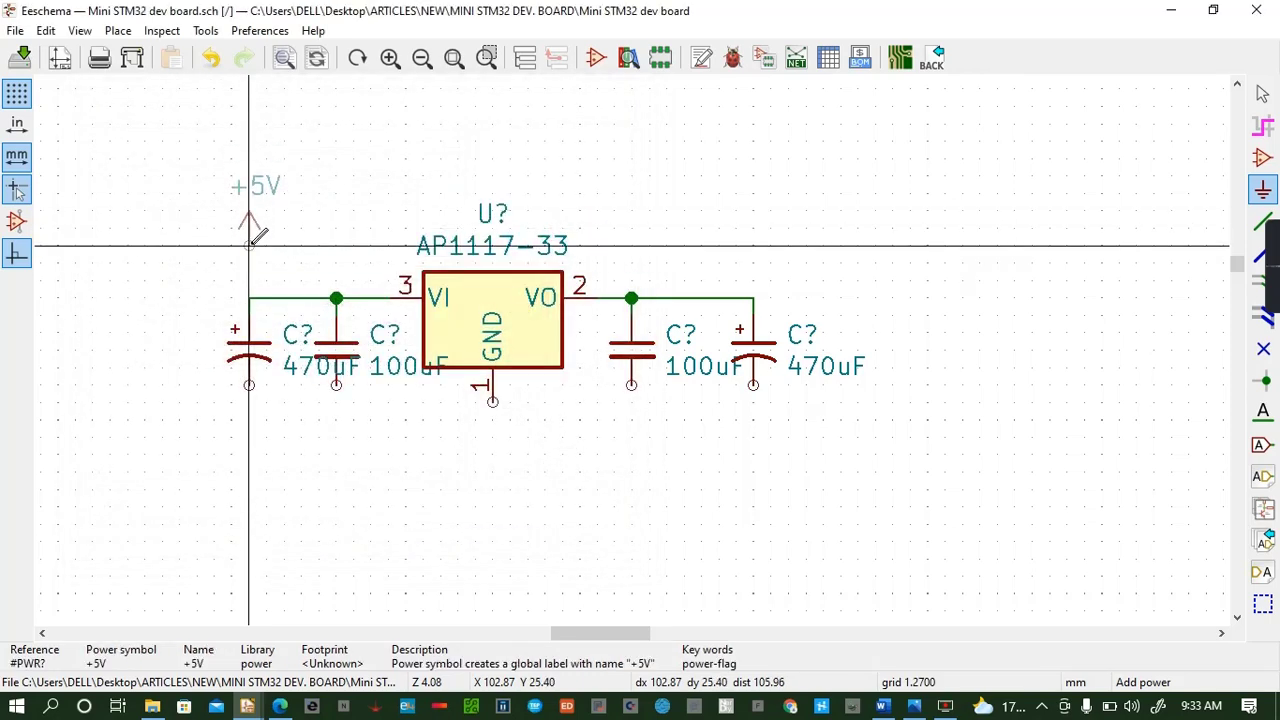
click(251, 244)
key(w)
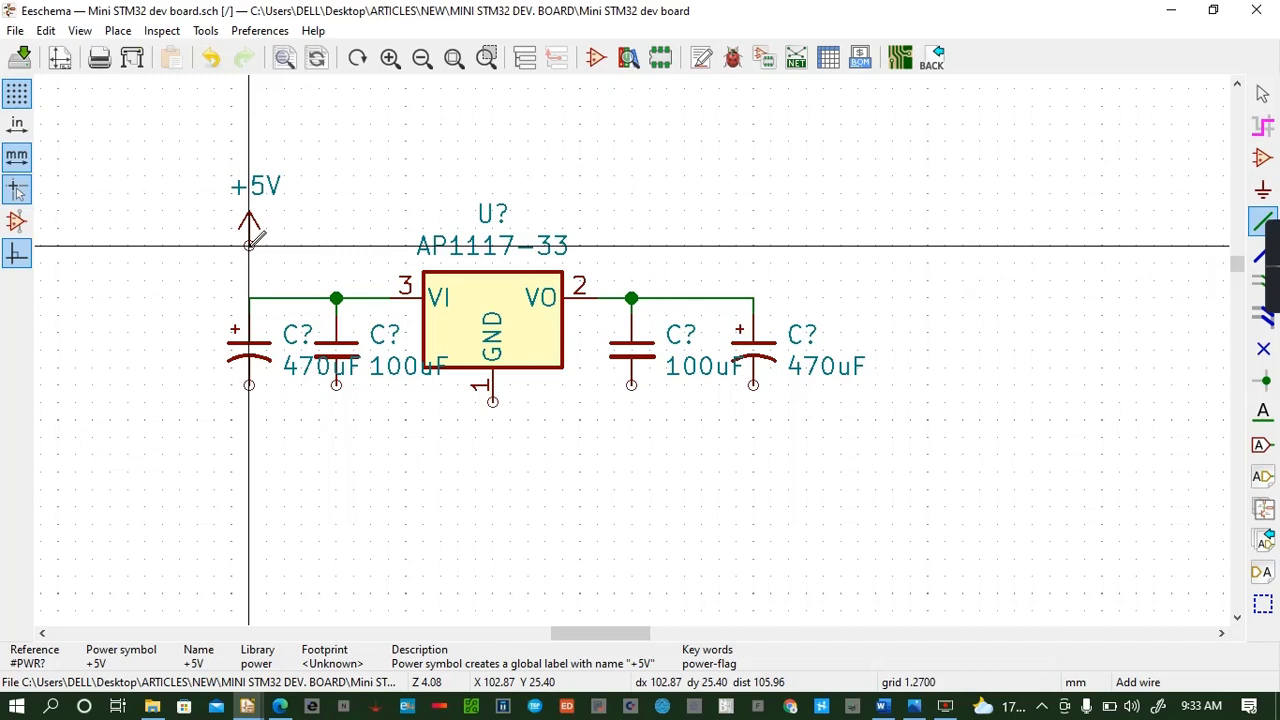
click(249, 245)
click(249, 298)
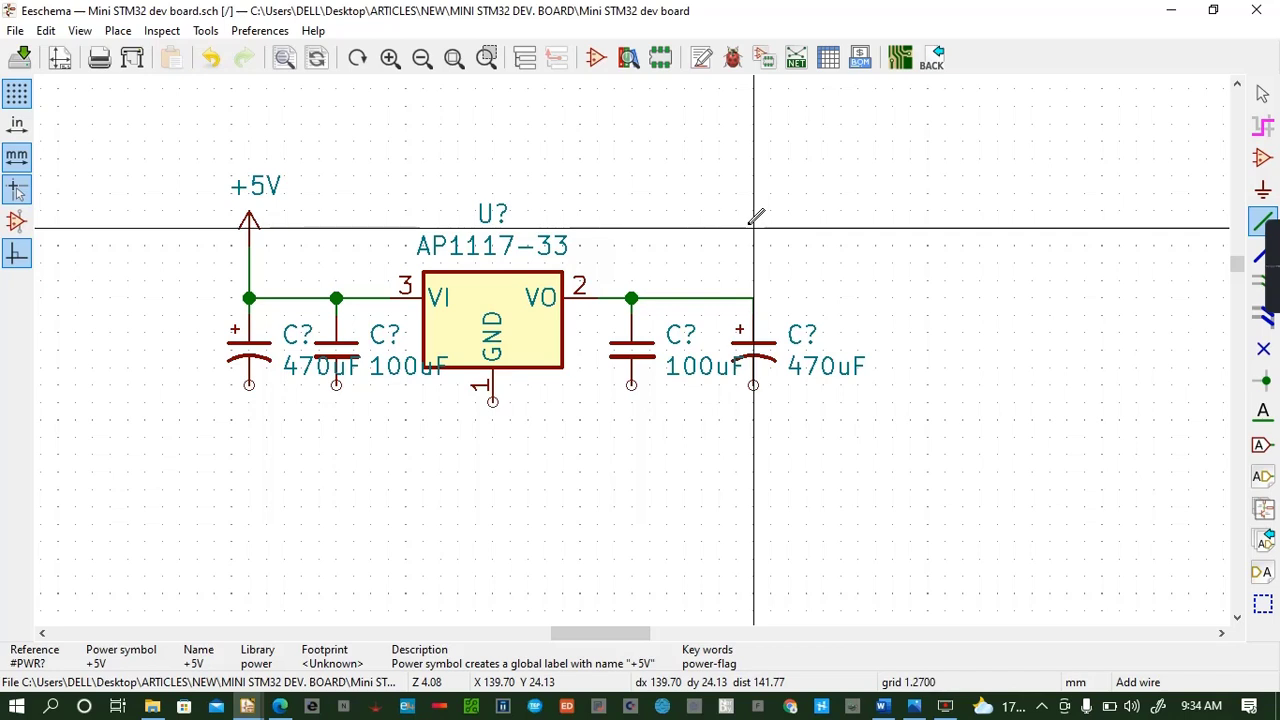
Place a +3V3 power symbol above the output 470uF capacitor and wire it to the VO line
text(p)
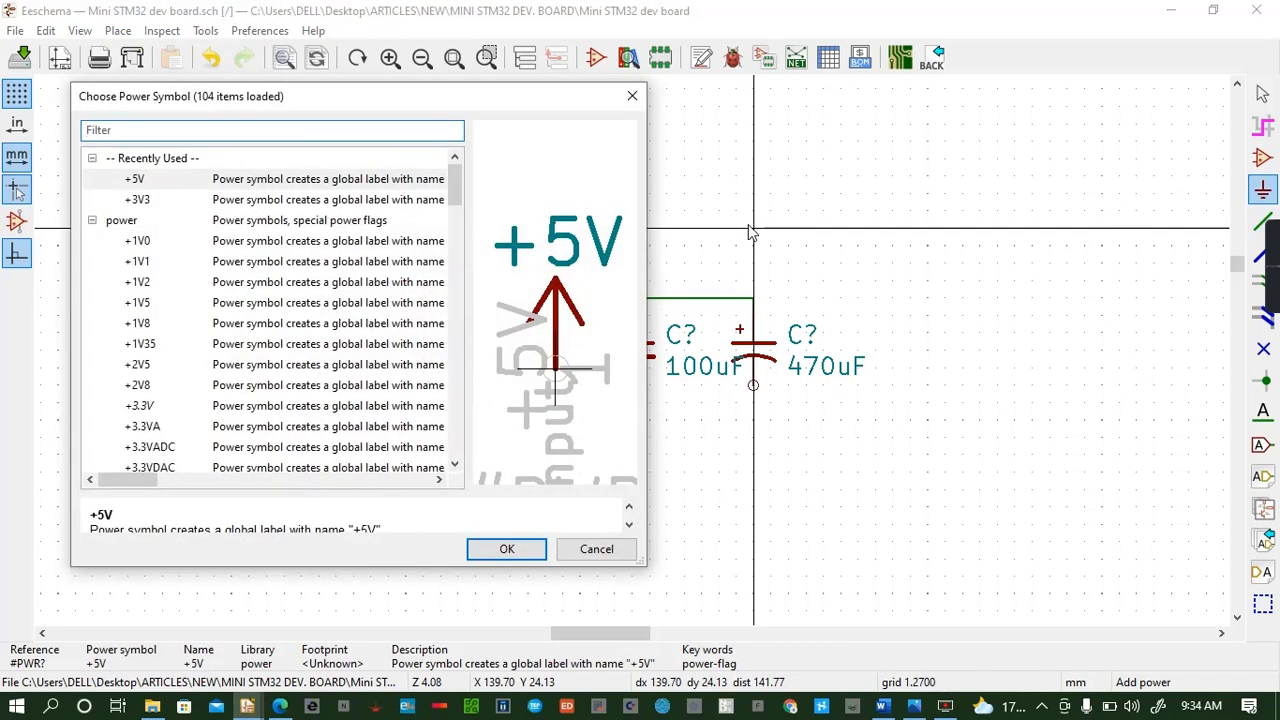
text(3)
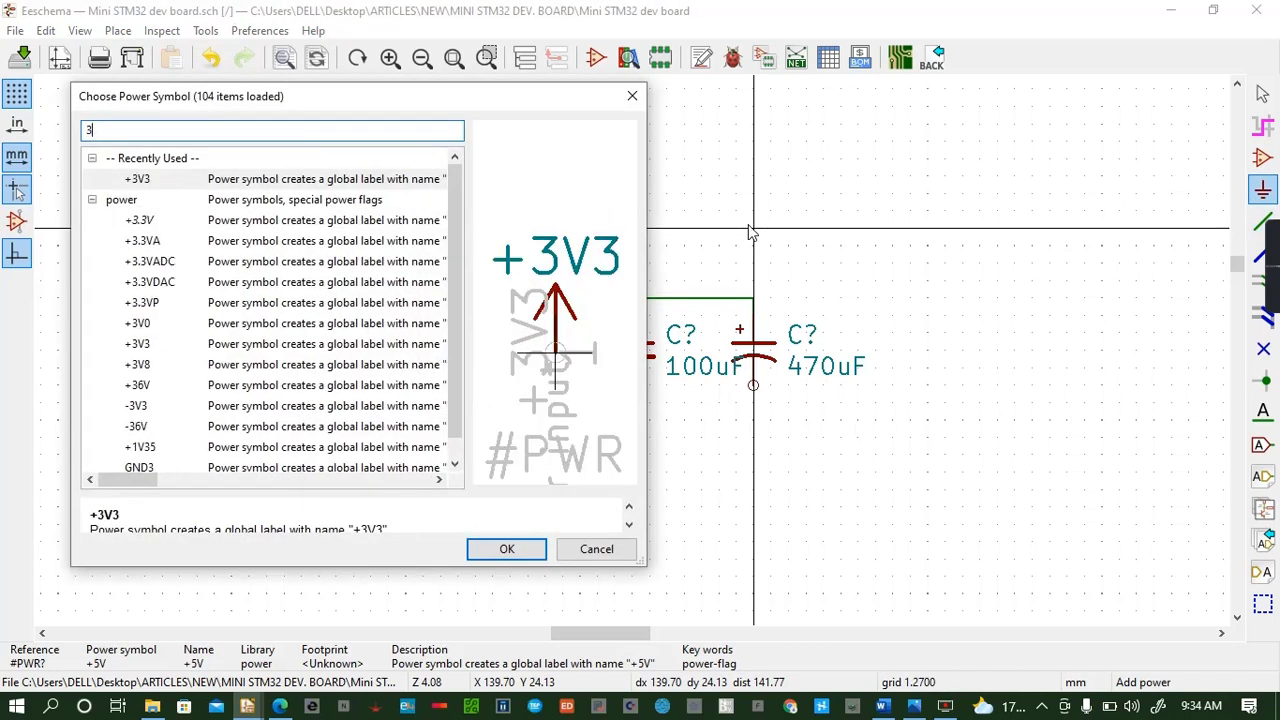
click(288, 179)
click(507, 548)
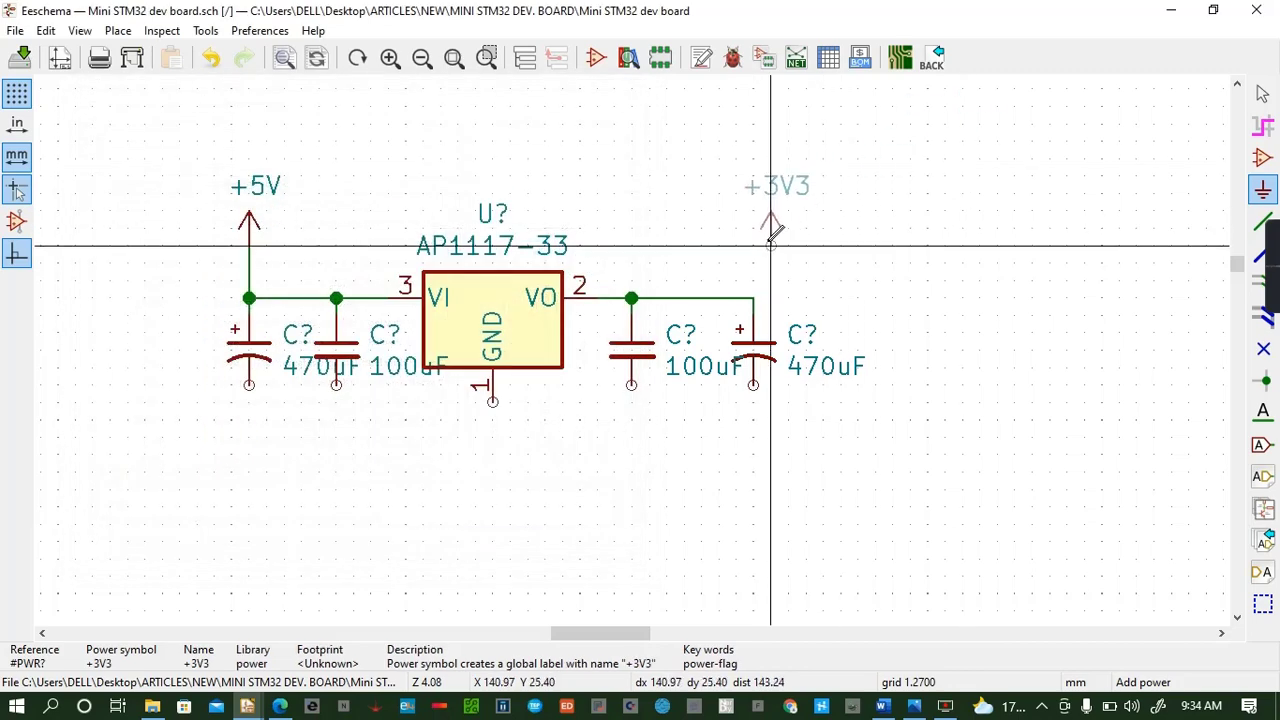
click(758, 231)
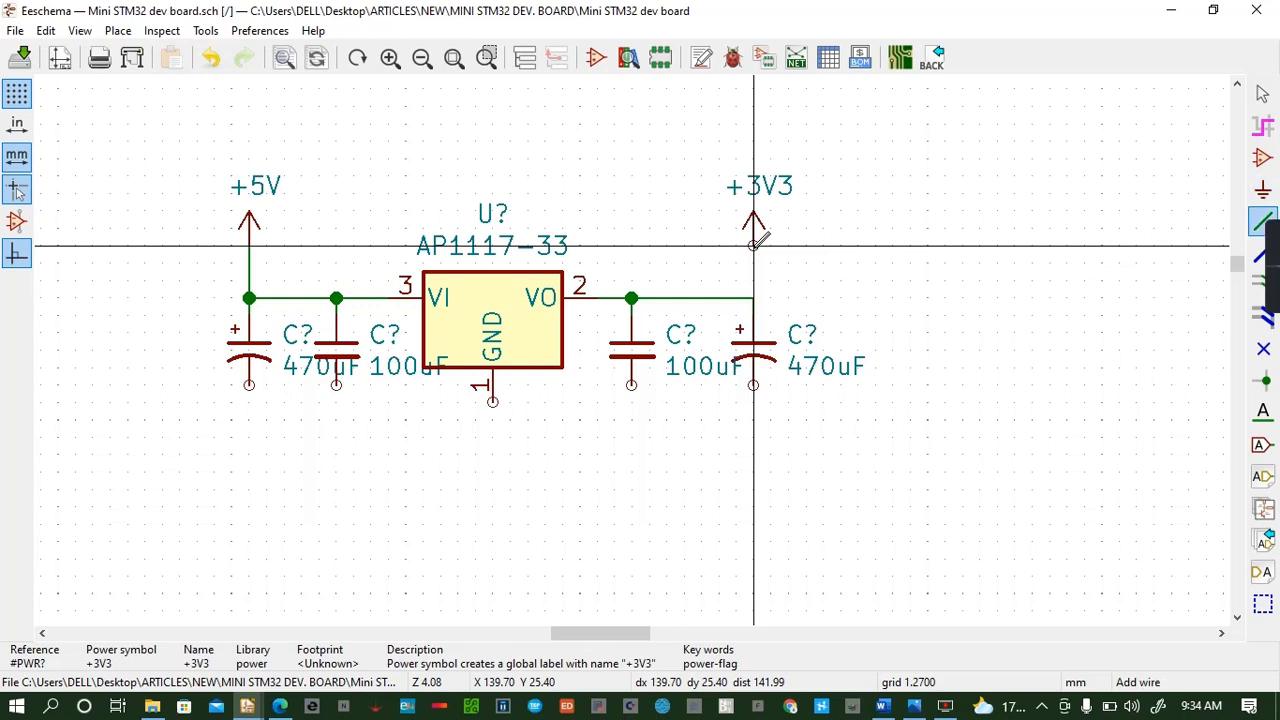
click(753, 245)
click(753, 298)
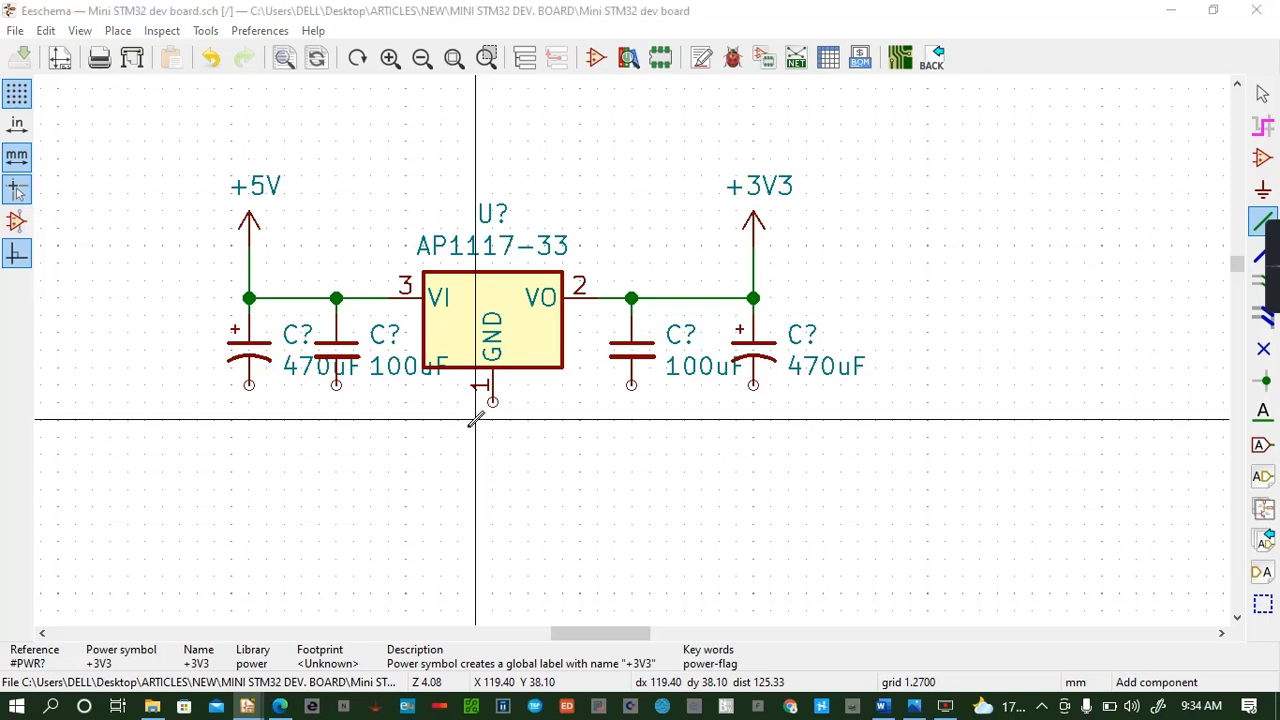
Search the symbol library for gnd and place a GND symbol below the AP1117-33's GND pin
text(agnd)
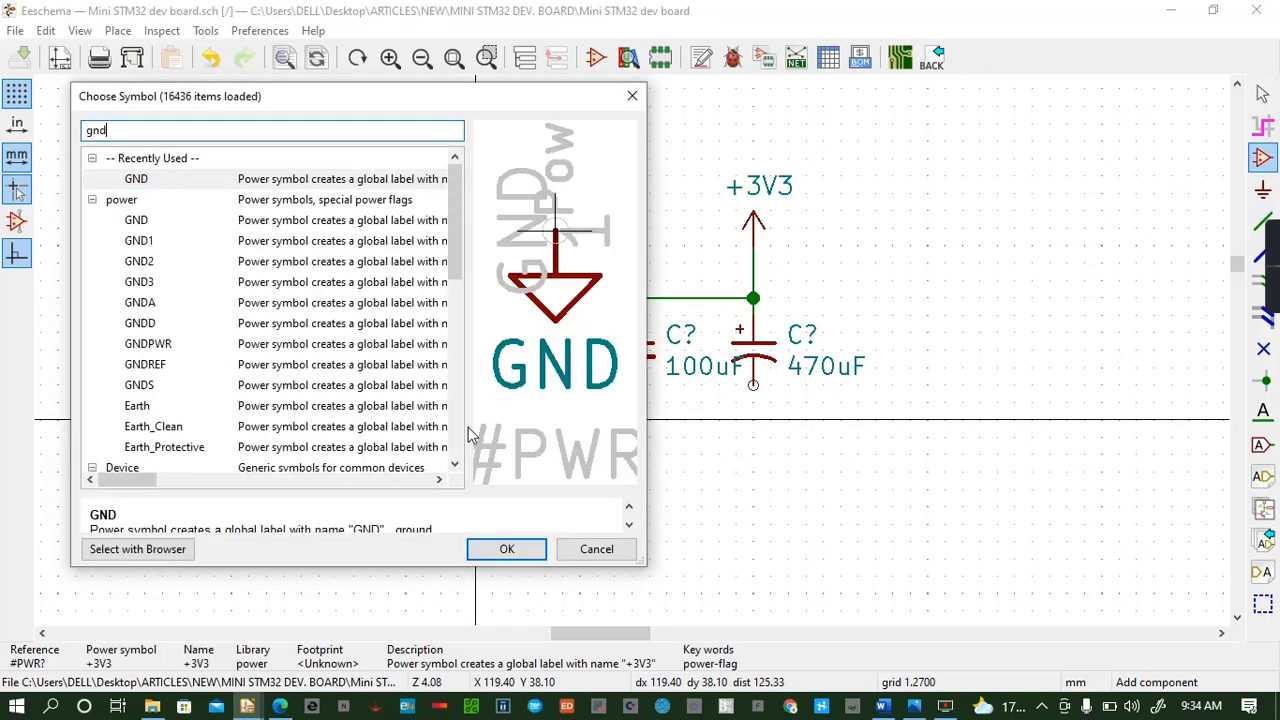
click(508, 549)
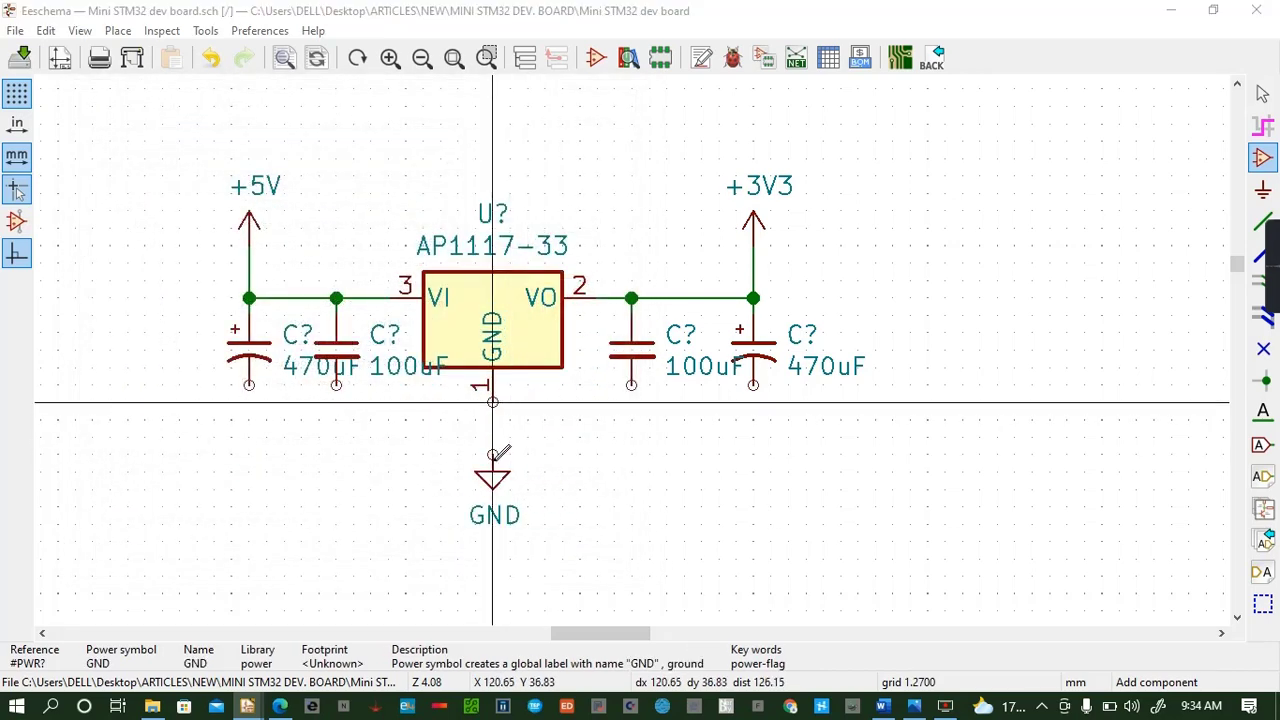
Wire the AP1117-33's GND pin to the GND symbol below it
click(495, 455)
click(630, 97)
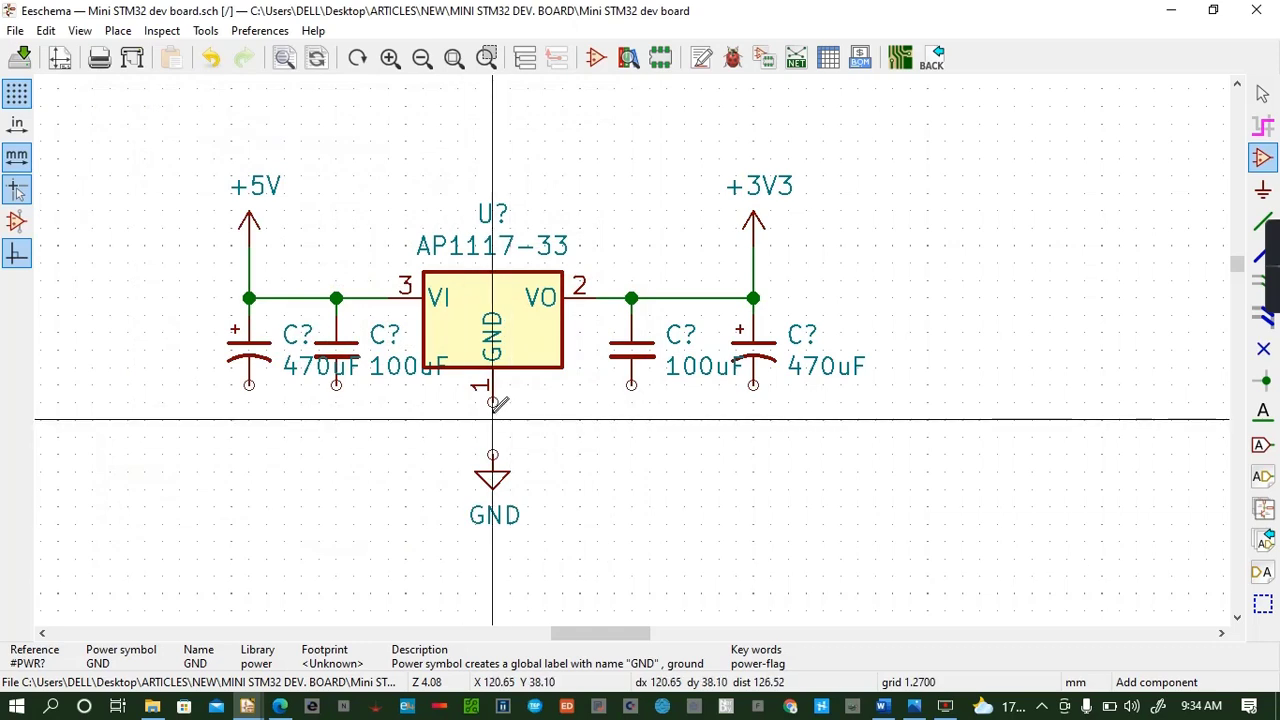
click(492, 402)
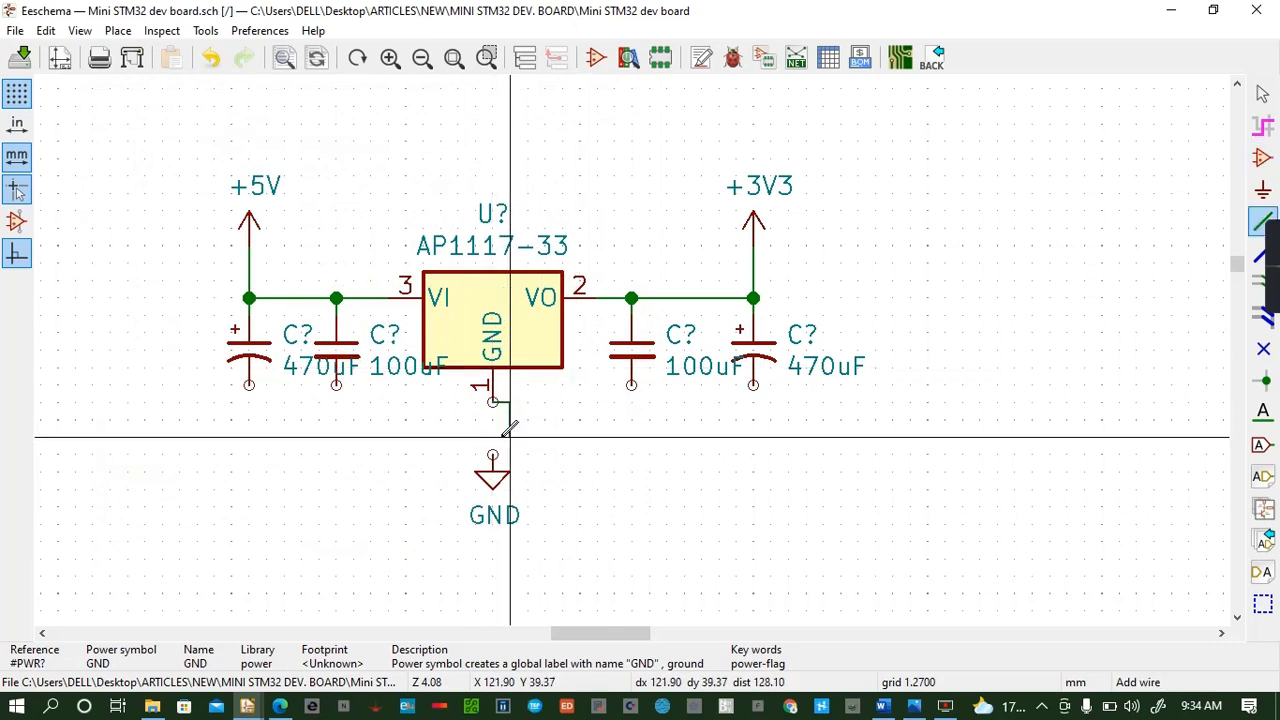
click(493, 455)
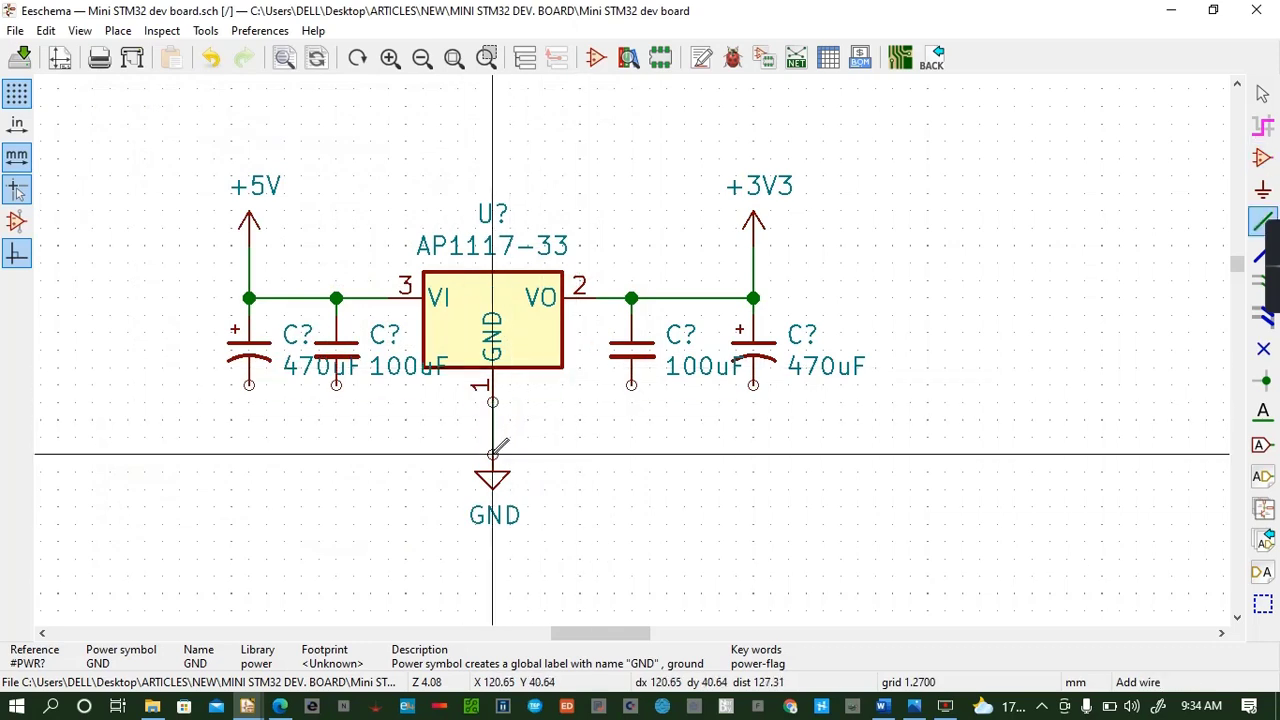
Wire the lower pins of the input and output 100uF and 470uF capacitors to the regulator's ground line
click(249, 385)
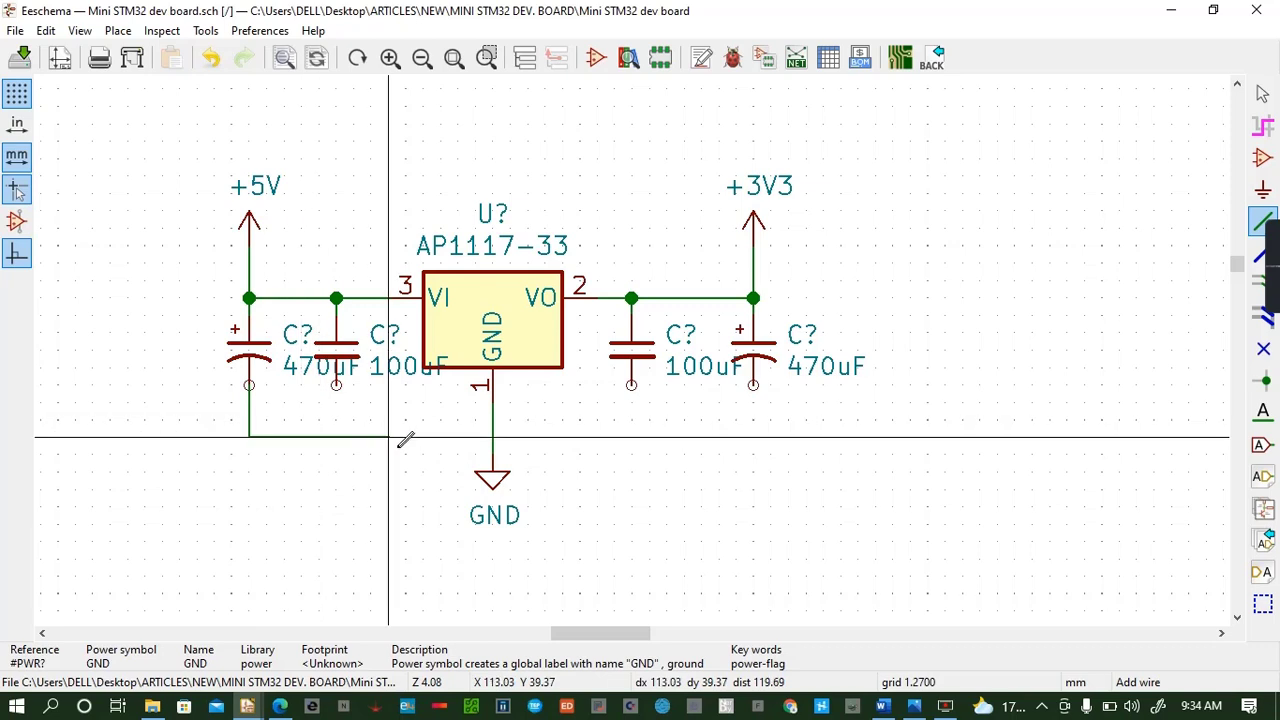
click(500, 425)
click(755, 385)
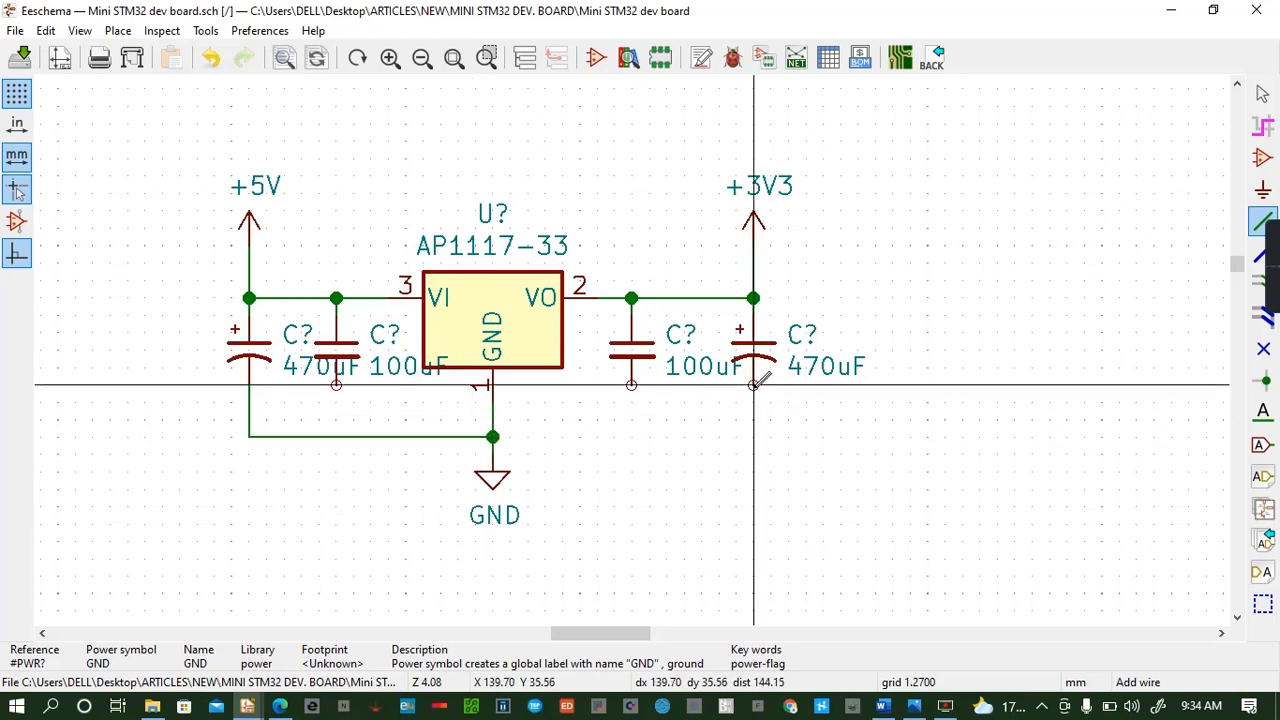
click(492, 437)
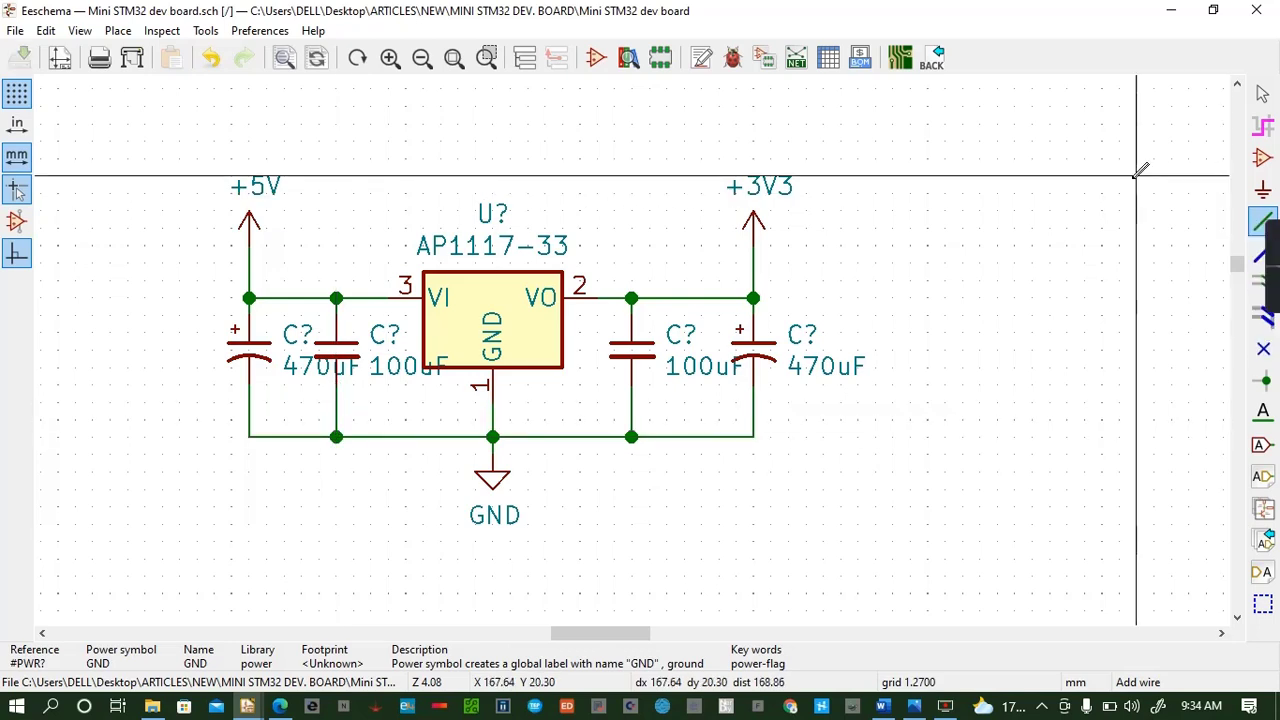
Move the STM32F031K6 circuit block down and to the left, and the connector block down and to the right, on the sheet
scroll(1140, 170, down, 5)
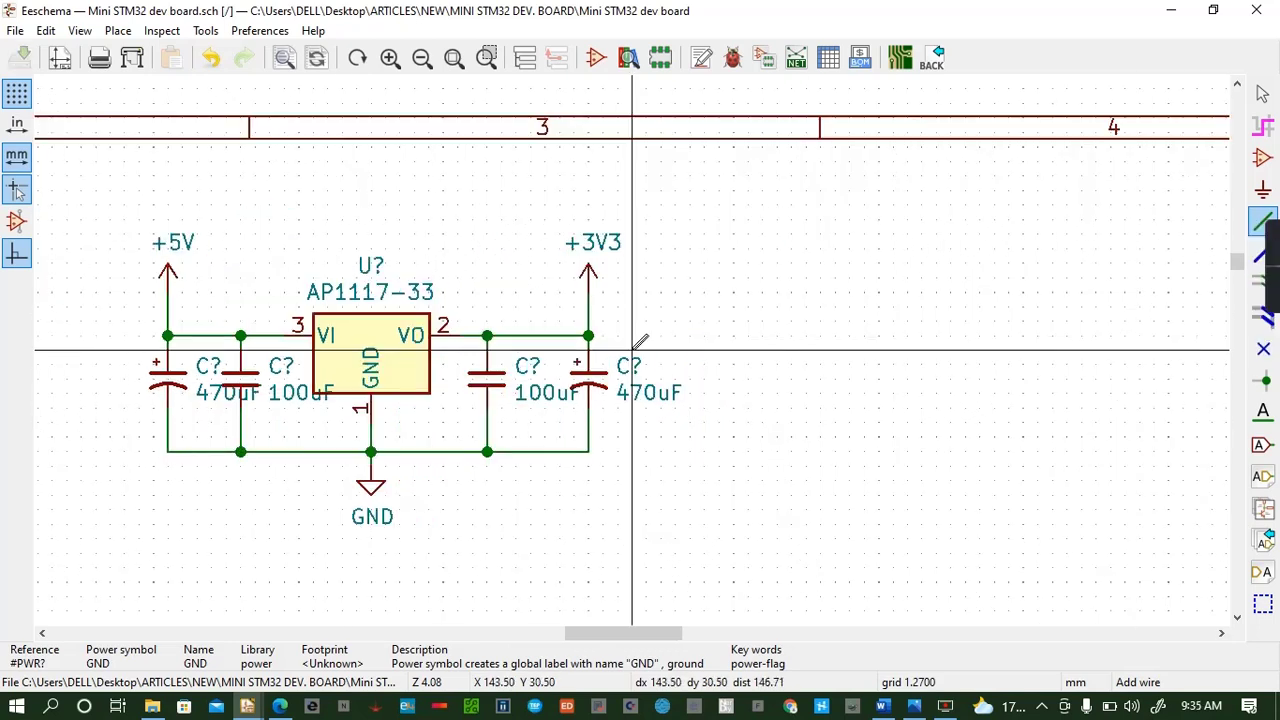
scroll(632, 350, down, 1)
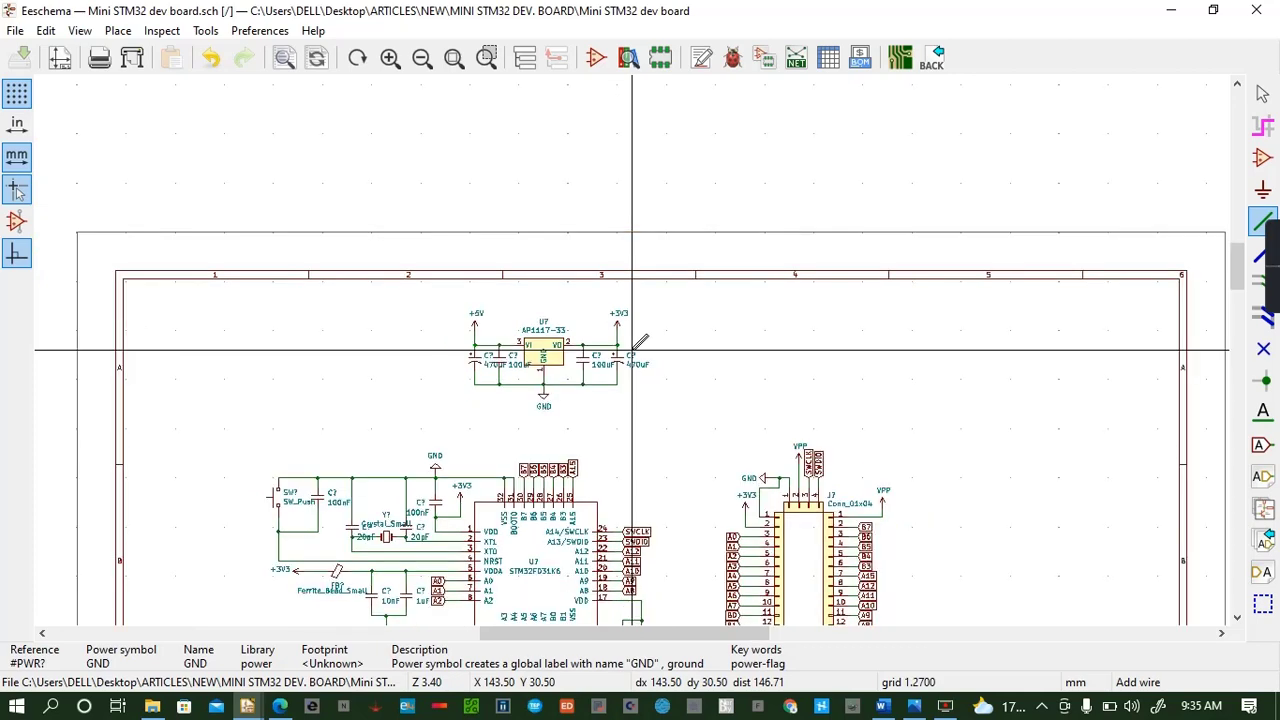
scroll(632, 350, down, 5)
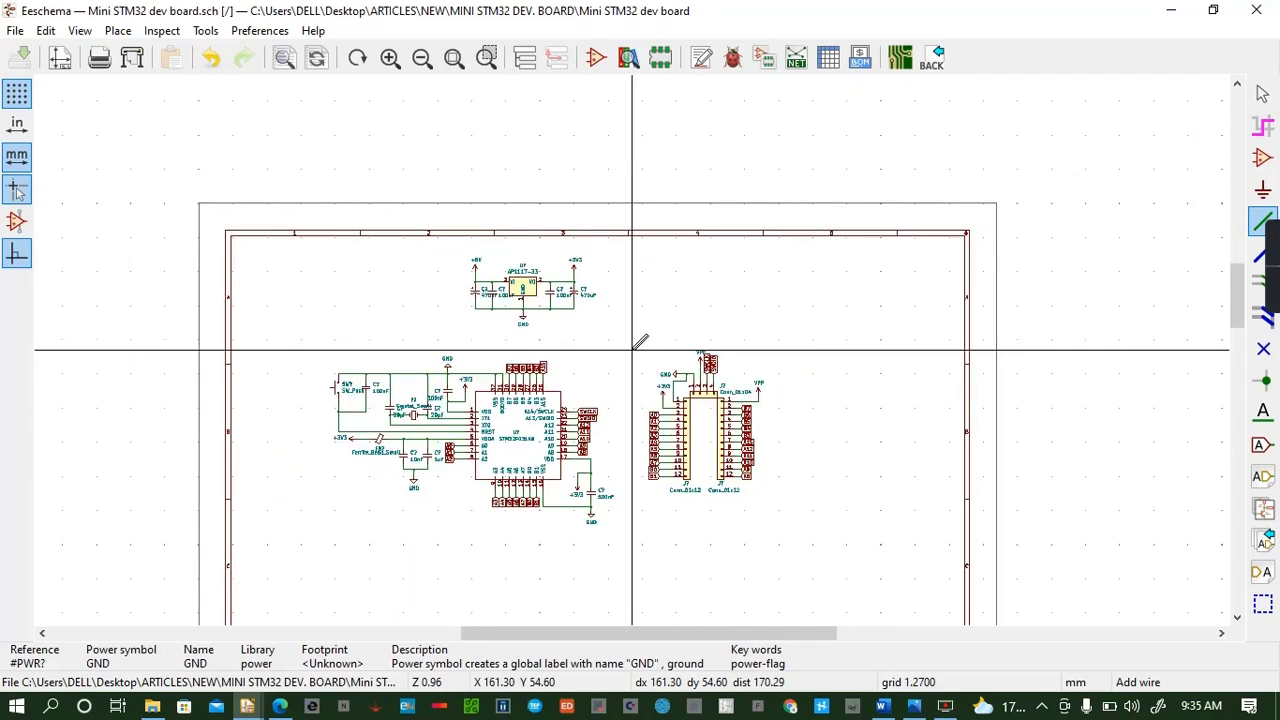
click(1238, 618)
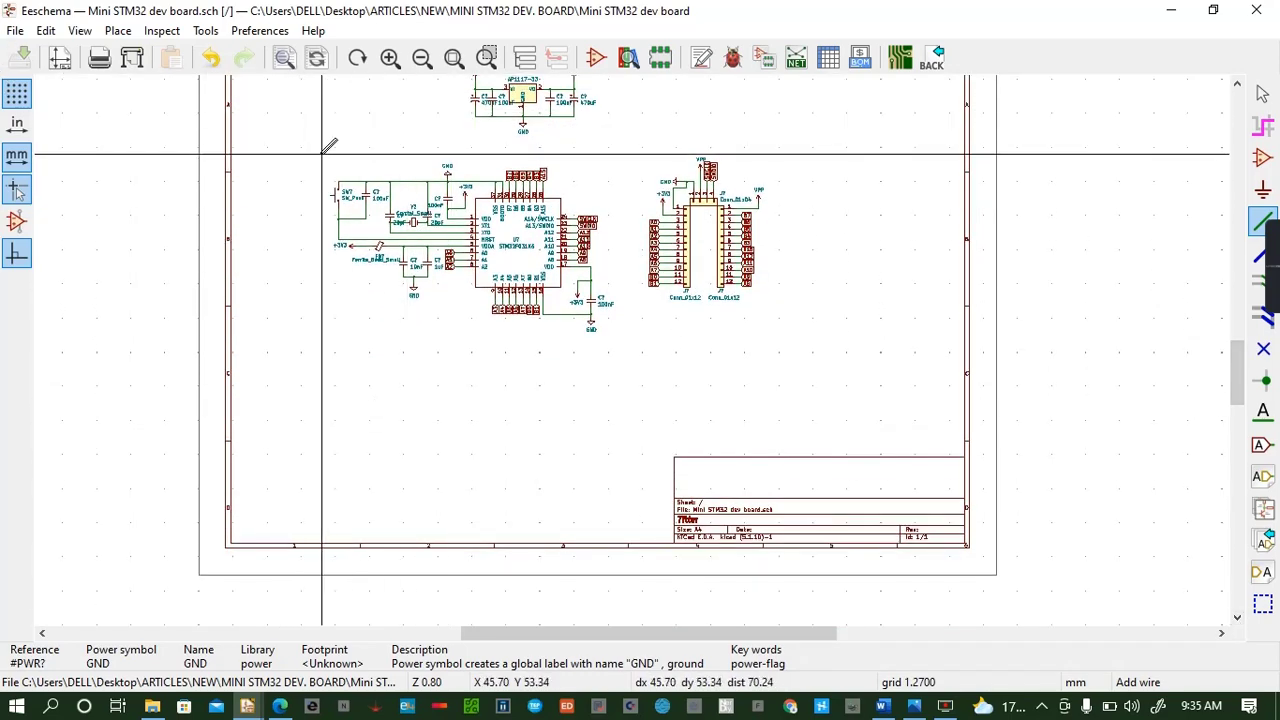
drag(322, 155, 638, 413)
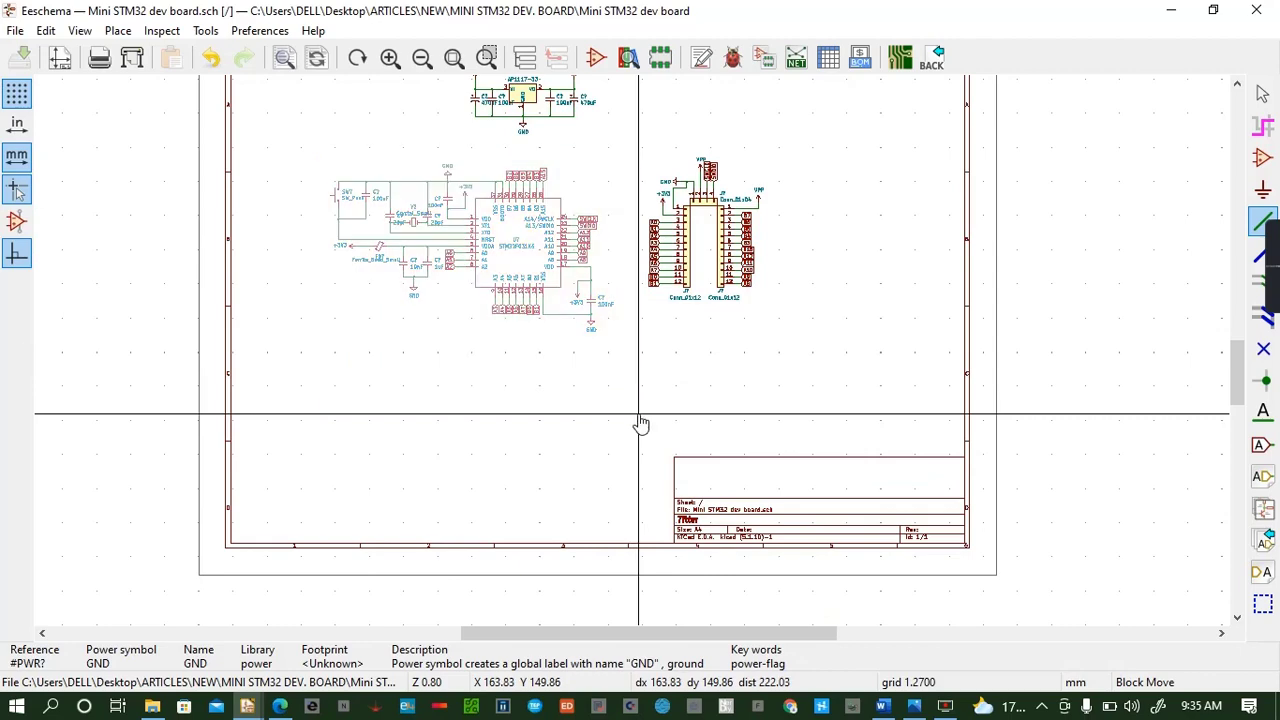
click(581, 464)
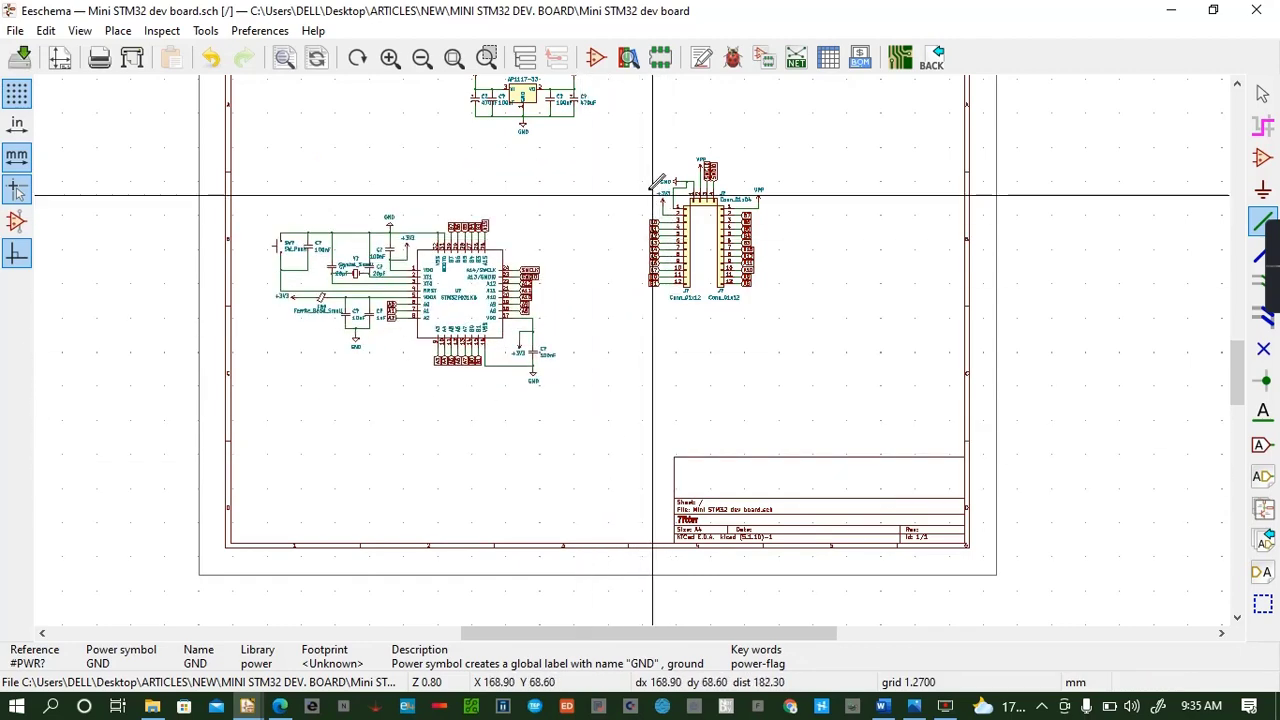
drag(634, 143, 791, 349)
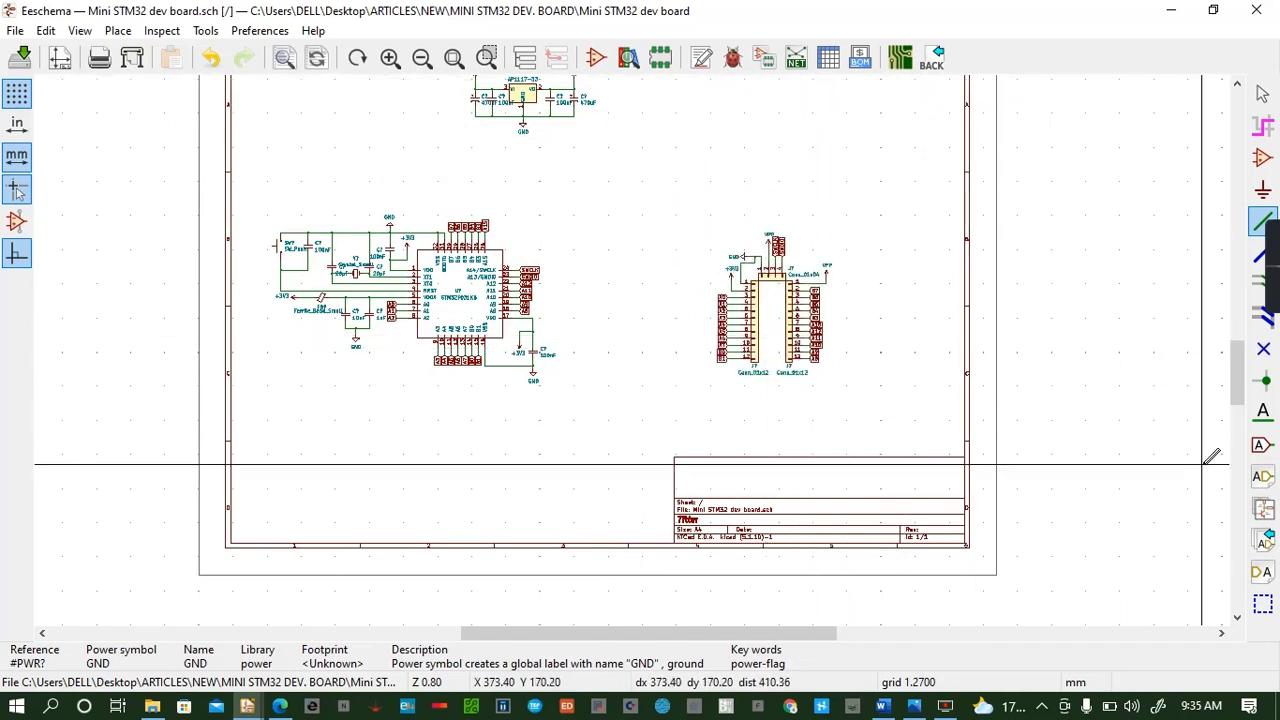
drag(1237, 400, 1237, 381)
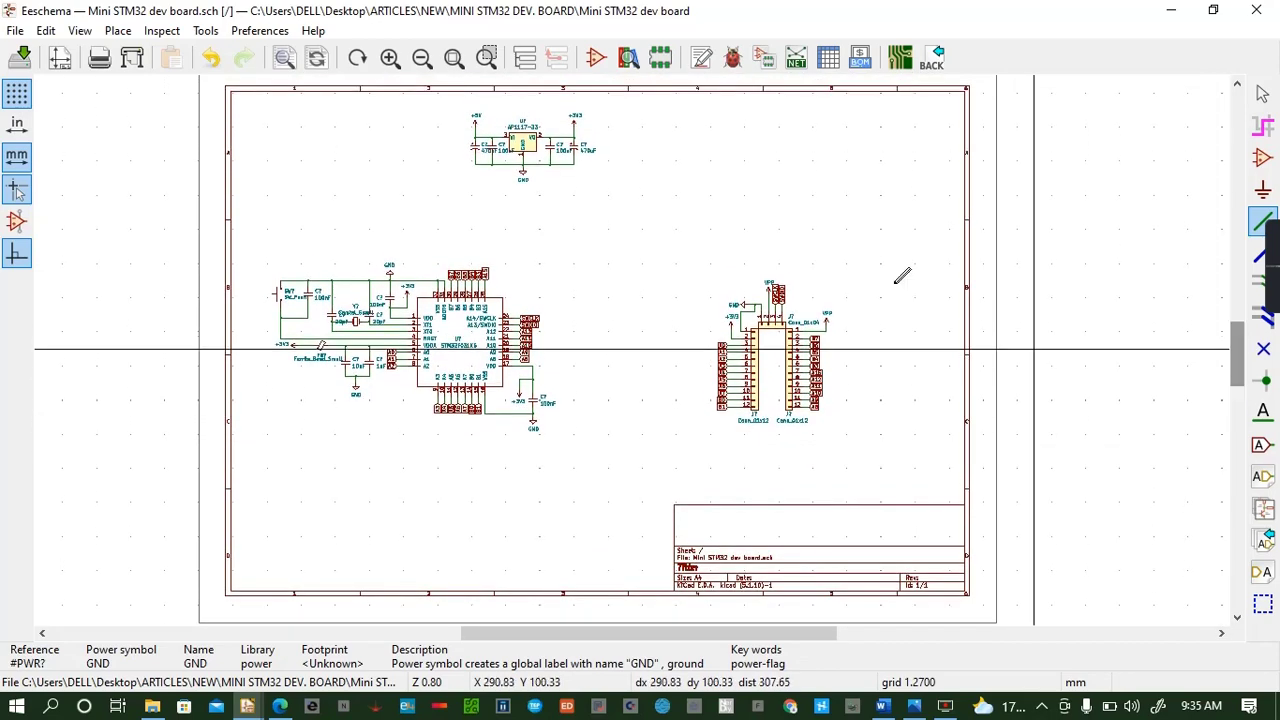
Move the regulator block closer above the STM32F031K6 circuit and shift the connector block to the sheet's right side
drag(444, 106, 618, 206)
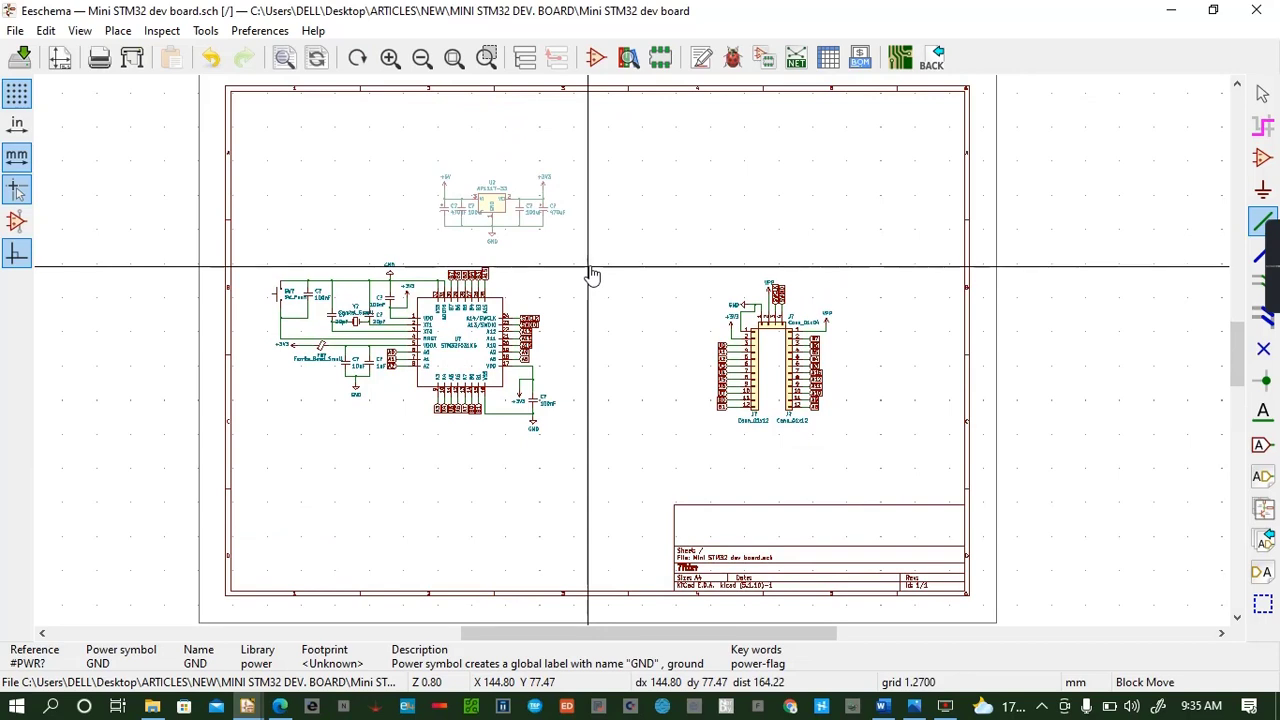
click(590, 270)
drag(700, 267, 884, 494)
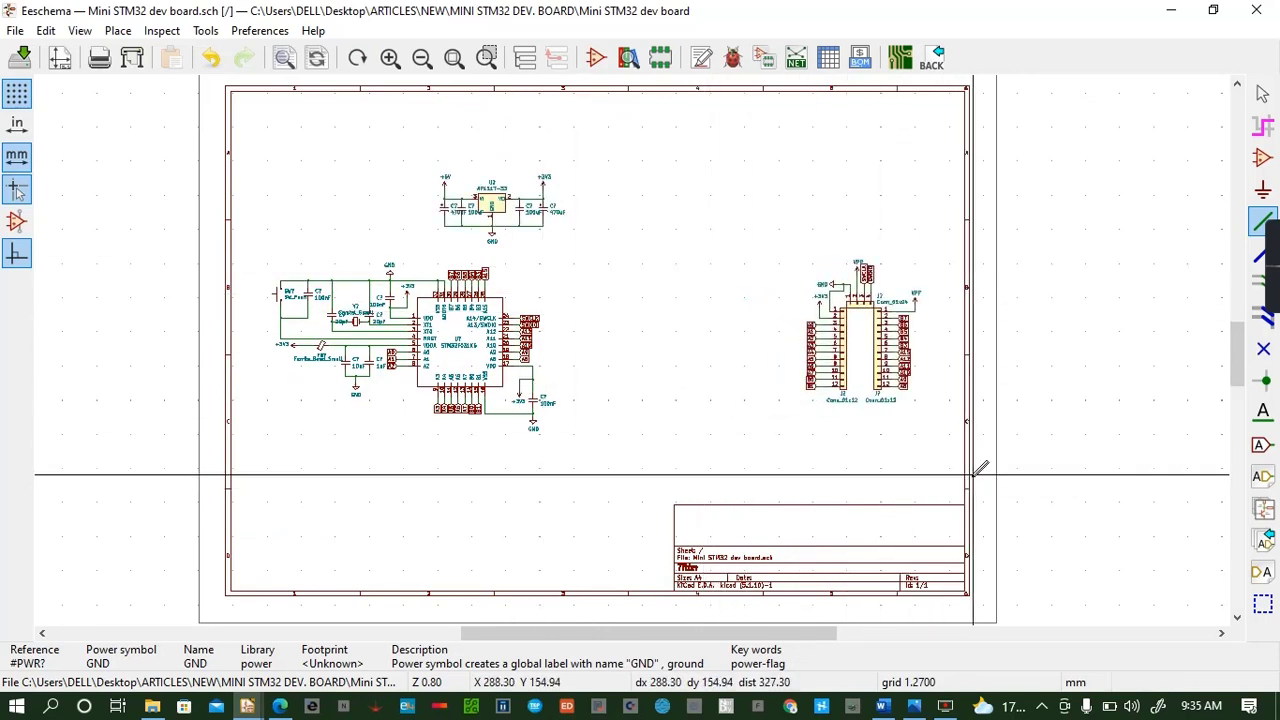
Move the STM32F031K6 circuit block to the sheet's centre and the regulator block to its left
drag(272, 265, 568, 493)
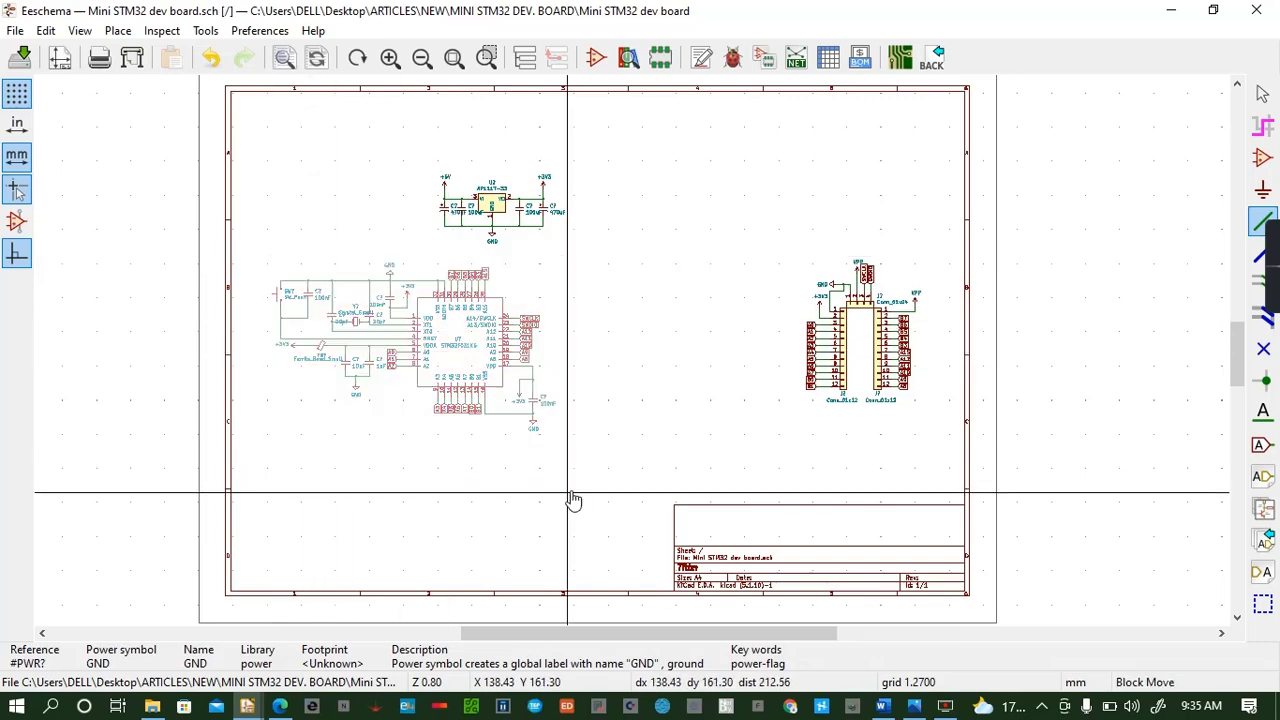
click(786, 486)
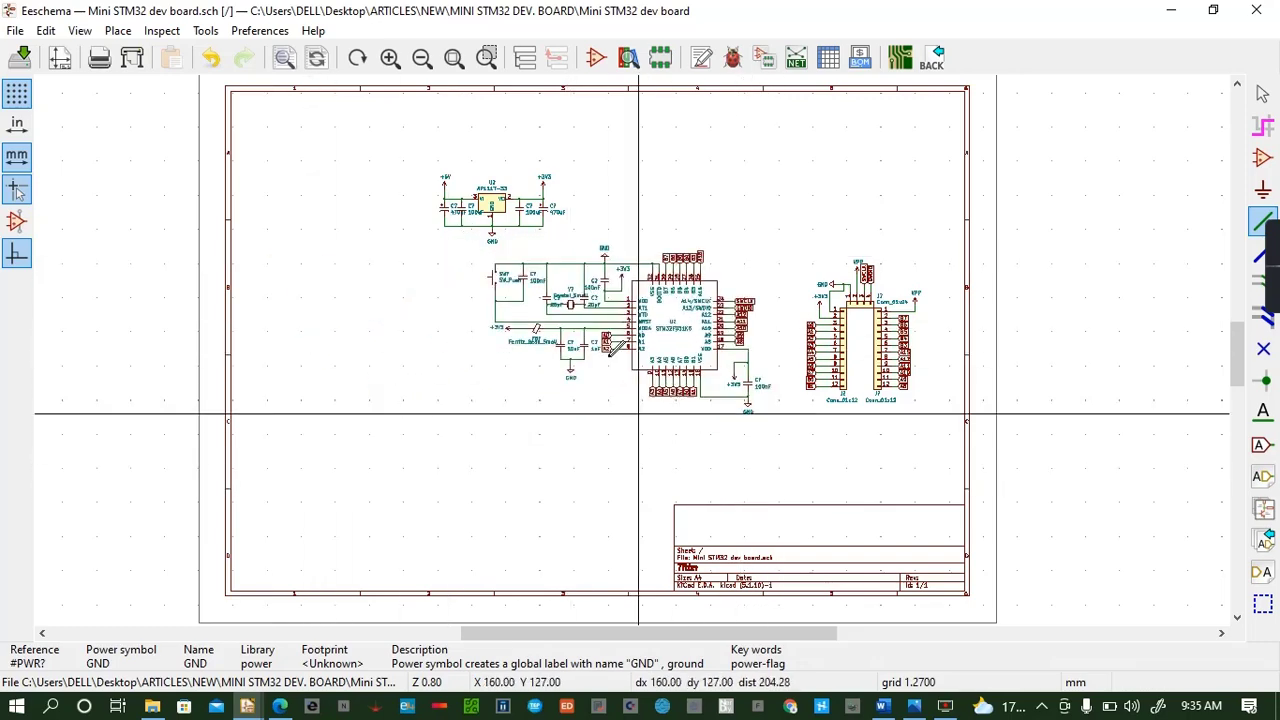
drag(414, 149, 574, 246)
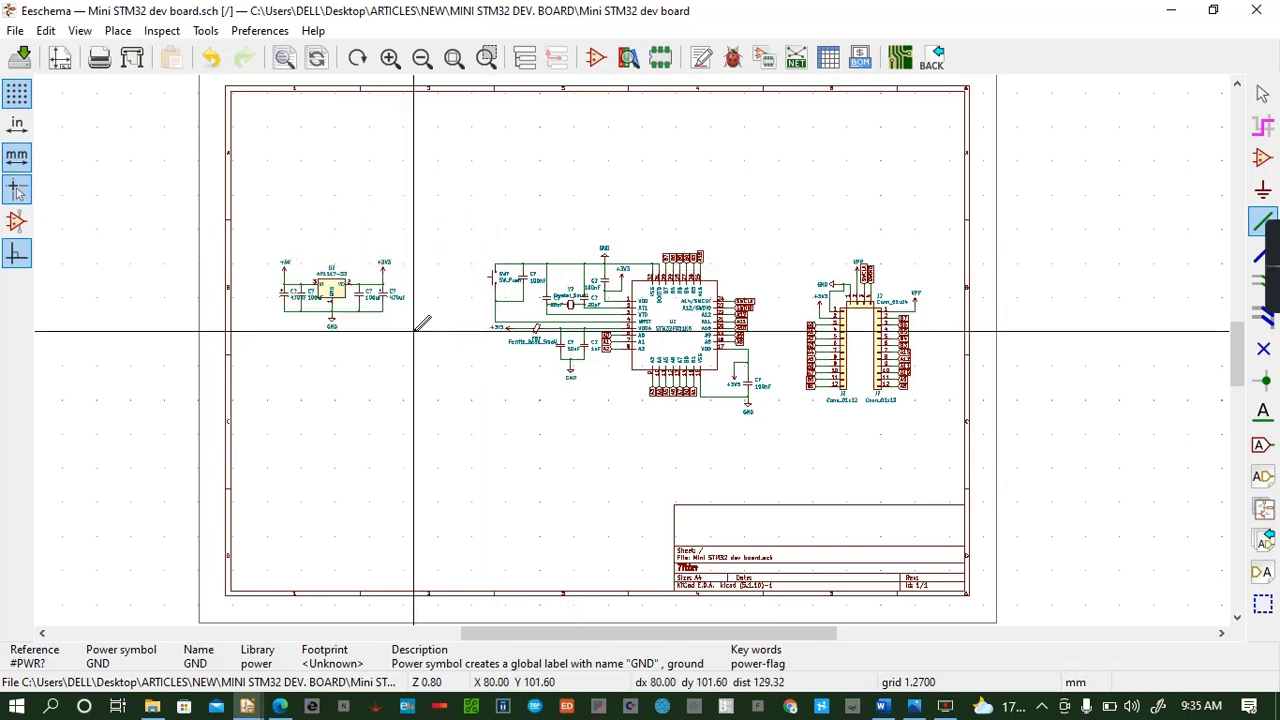
Shift the STM32F031K6 circuit block and the connector block slightly left to even out the spacing between the blocks
drag(468, 228, 776, 469)
click(731, 474)
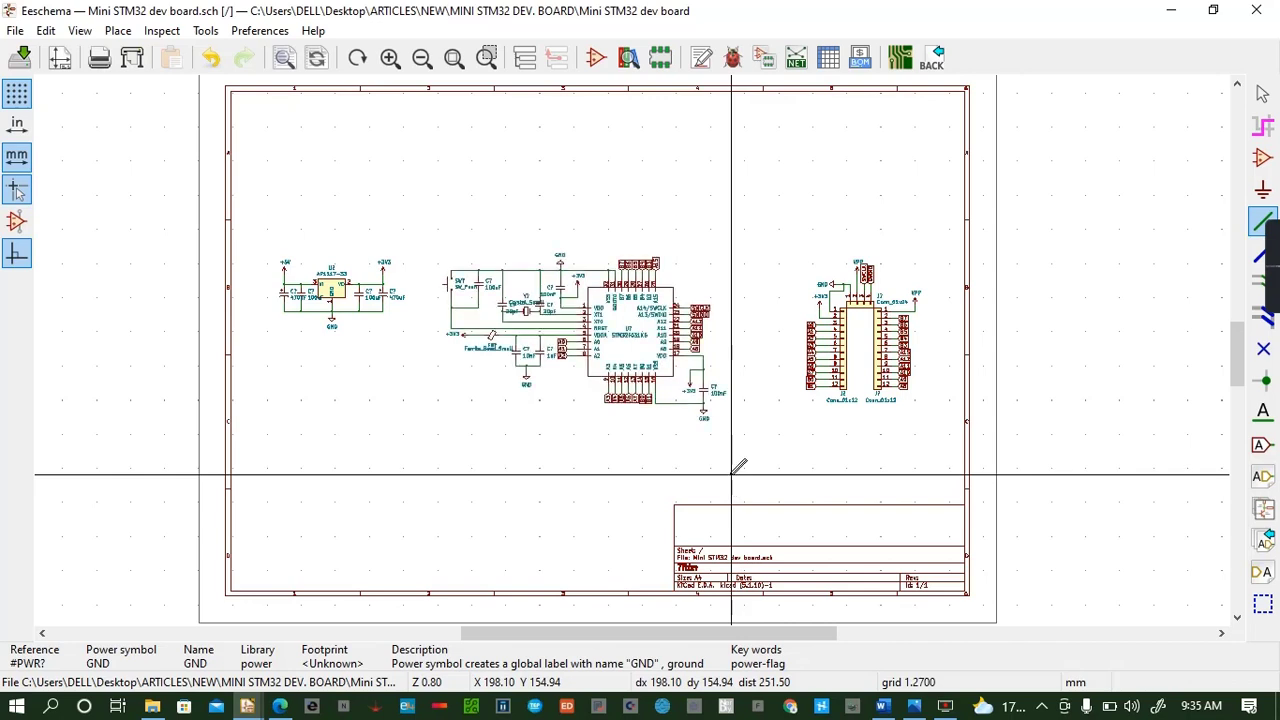
drag(780, 263, 942, 466)
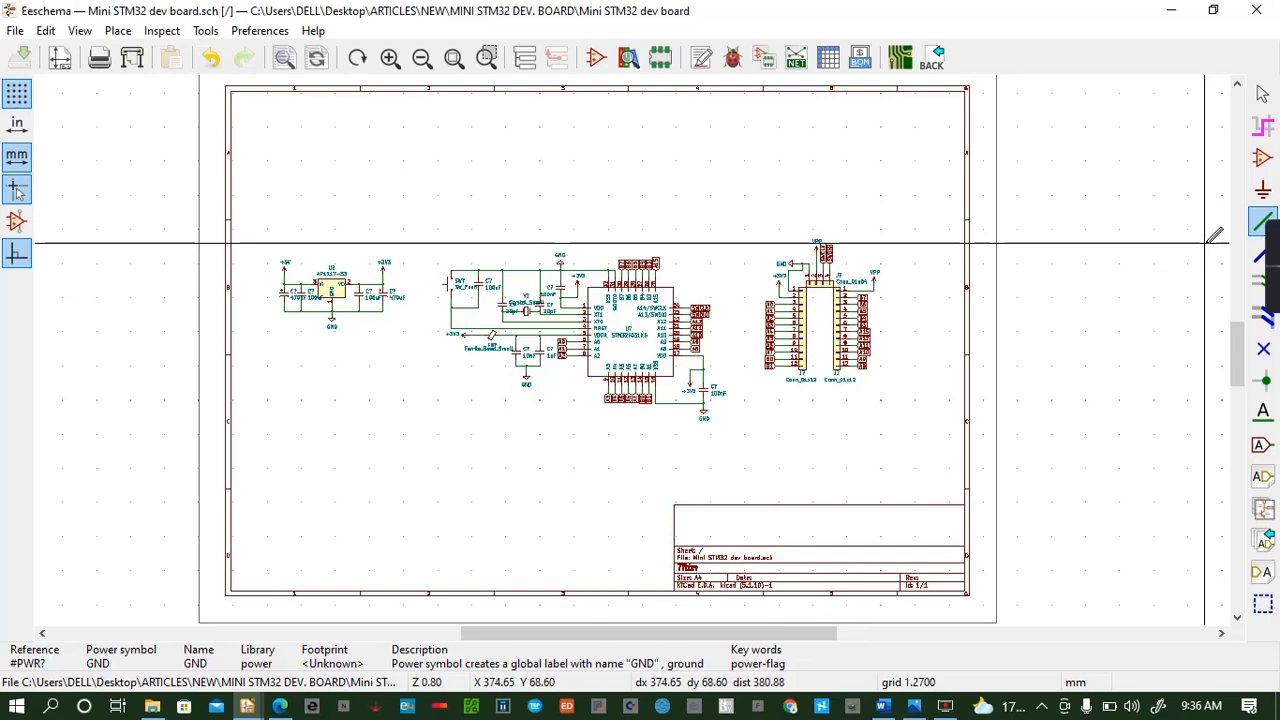
Annotate the components of the entire schematic, keeping existing annotations and sorting by X position
scroll(927, 216, down, 2)
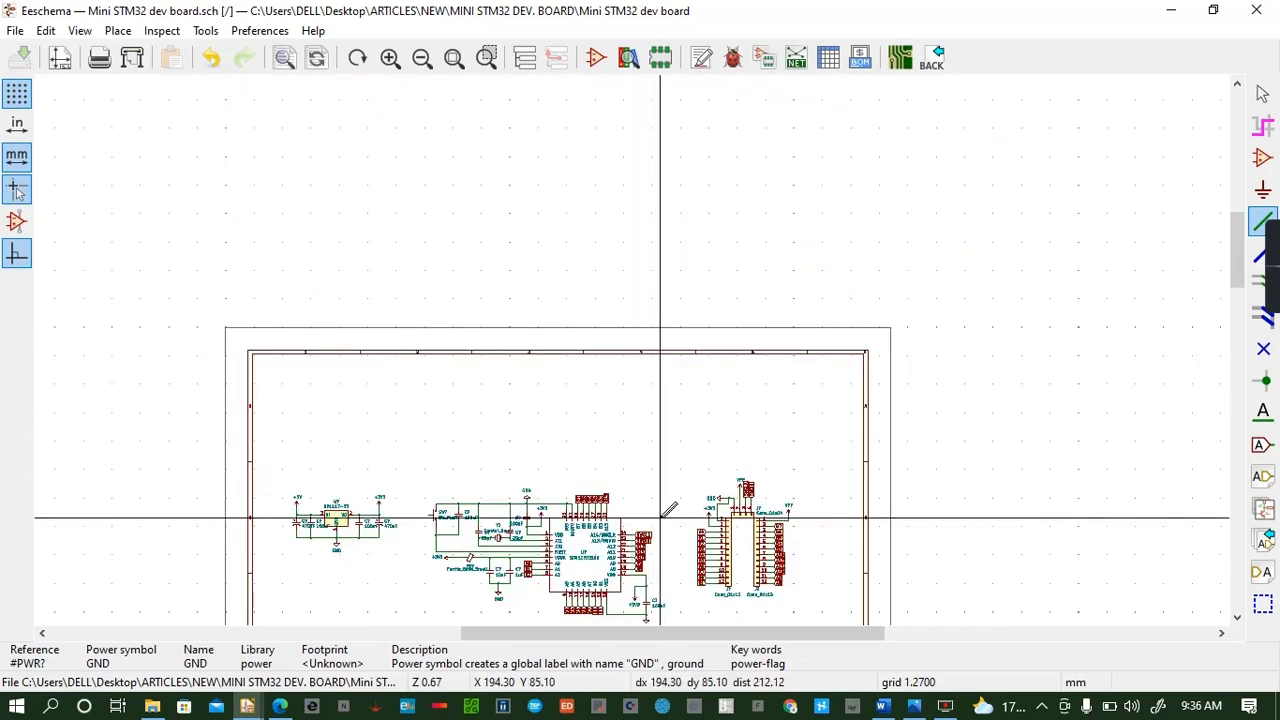
scroll(668, 510, up, 4)
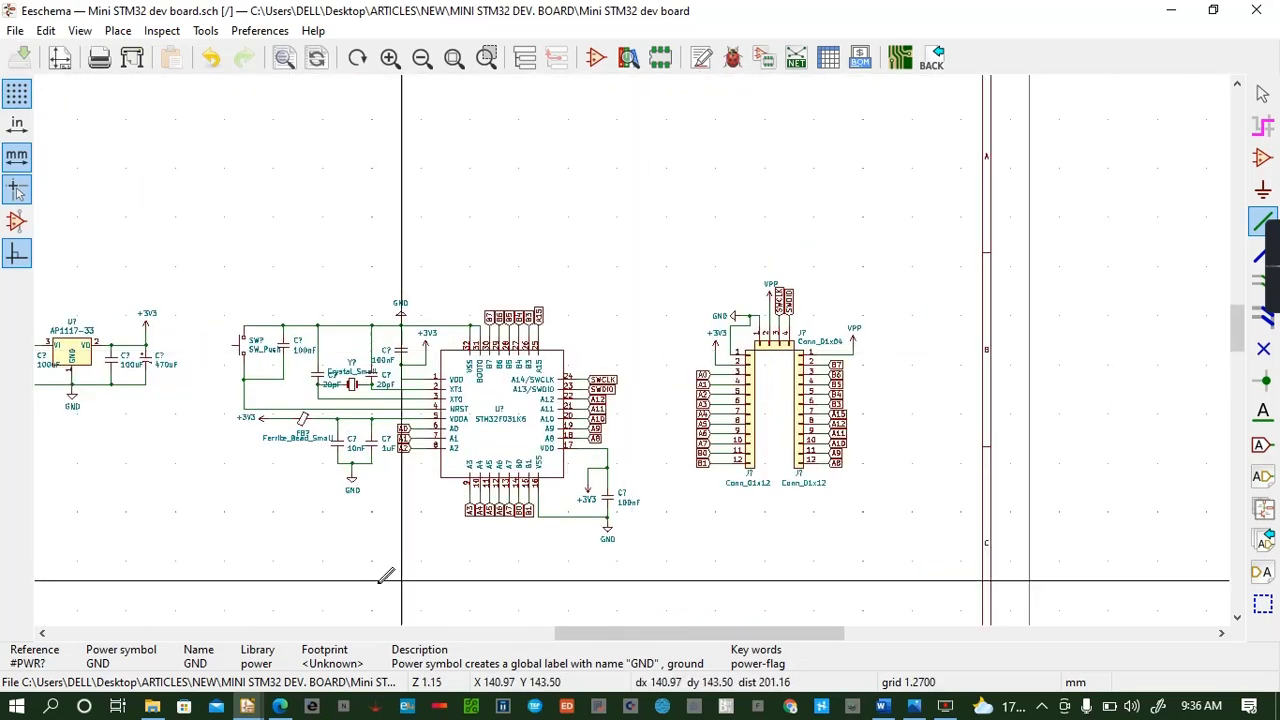
click(40, 634)
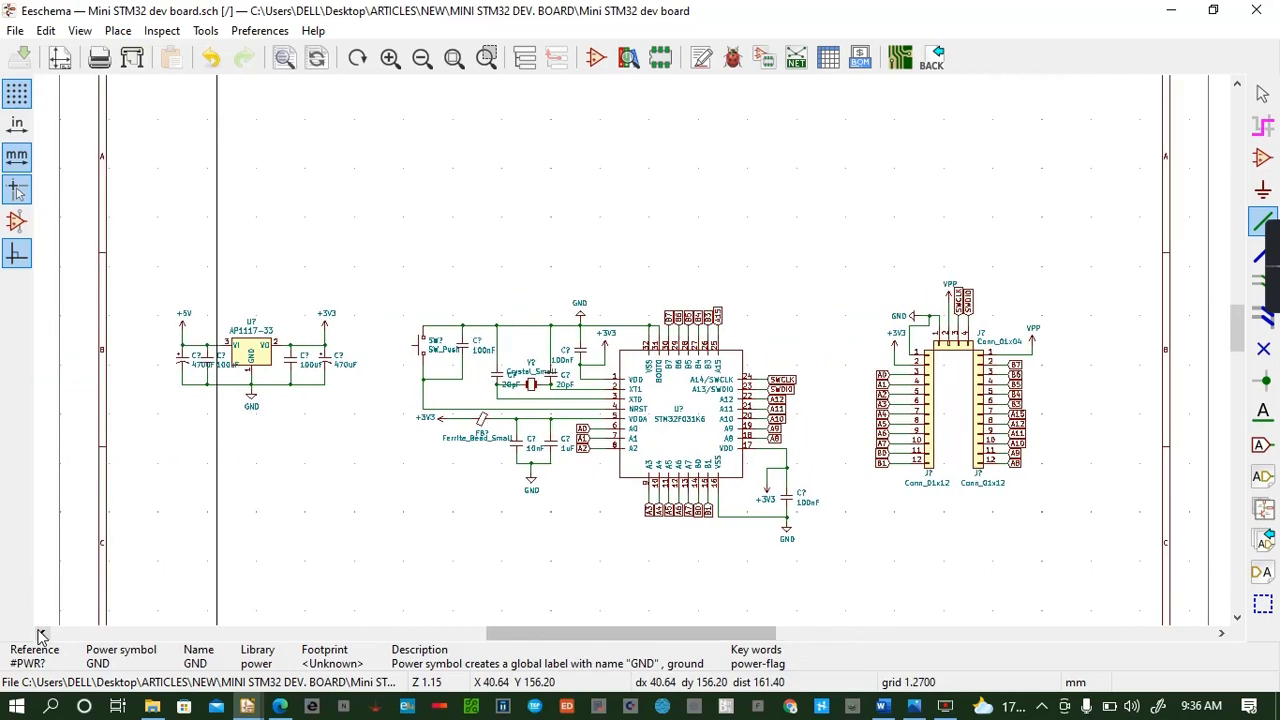
scroll(684, 377, up, 1)
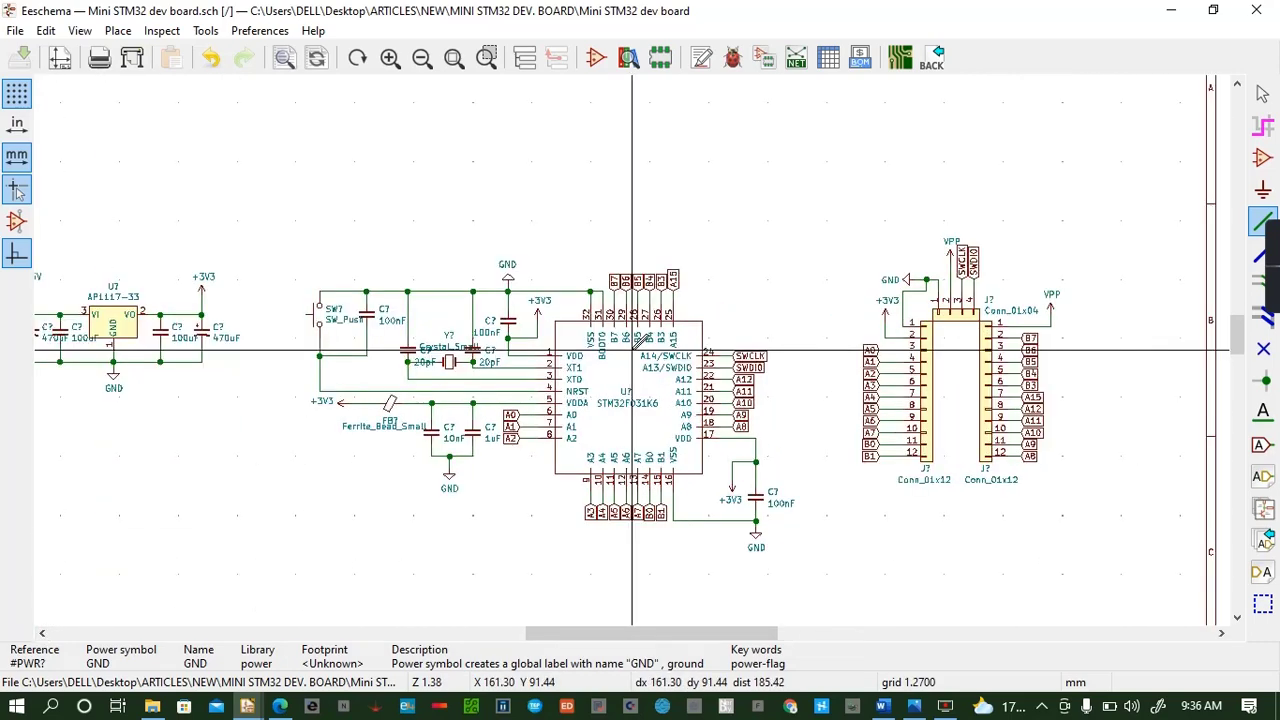
click(44, 636)
click(44, 636)
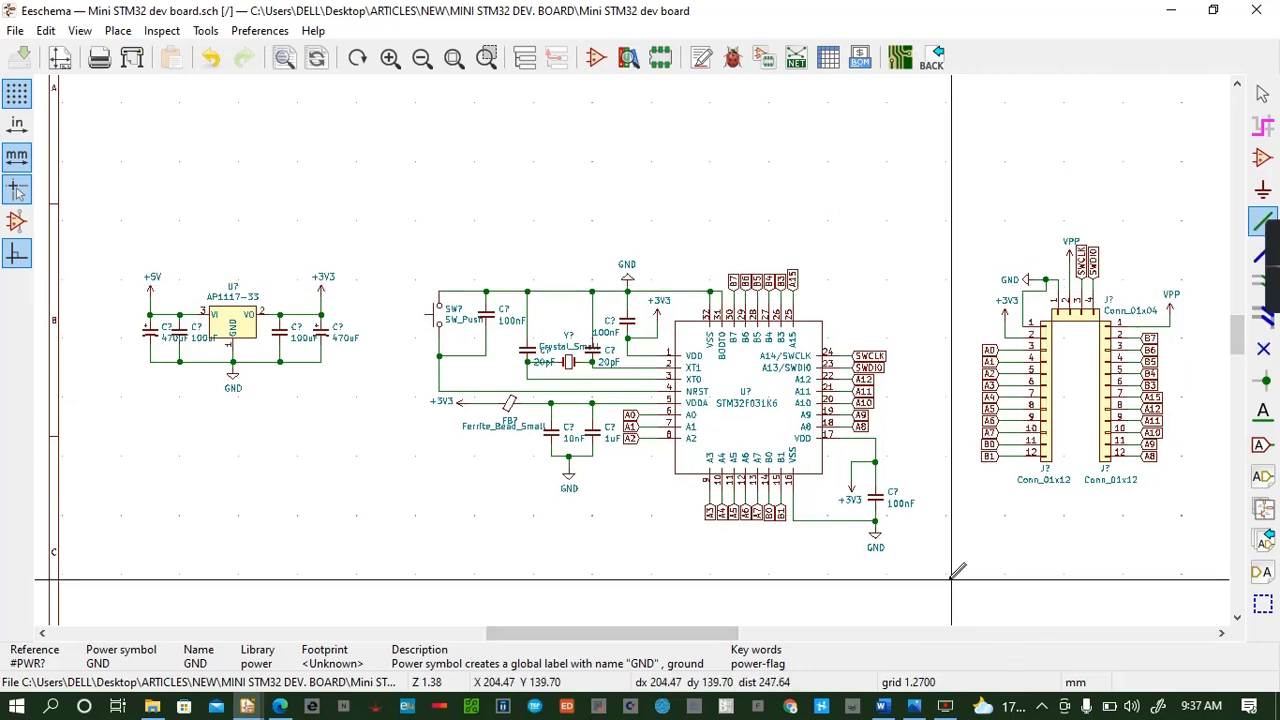
click(700, 60)
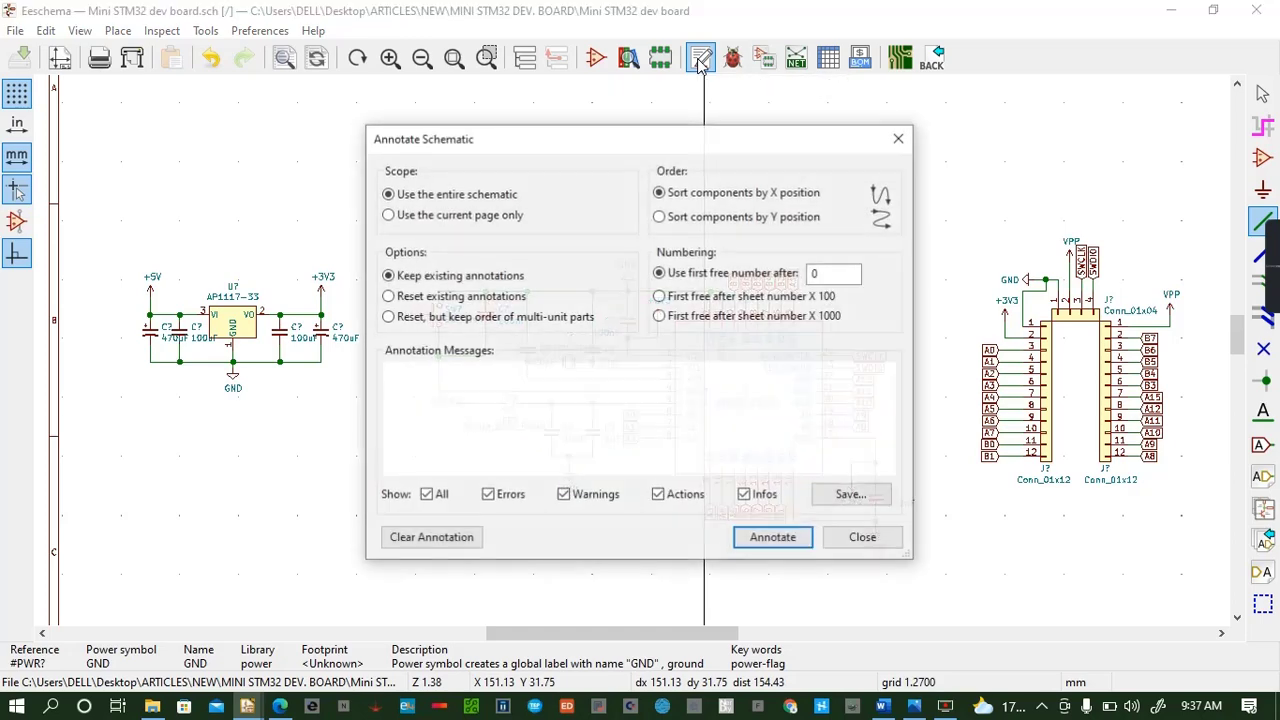
click(773, 538)
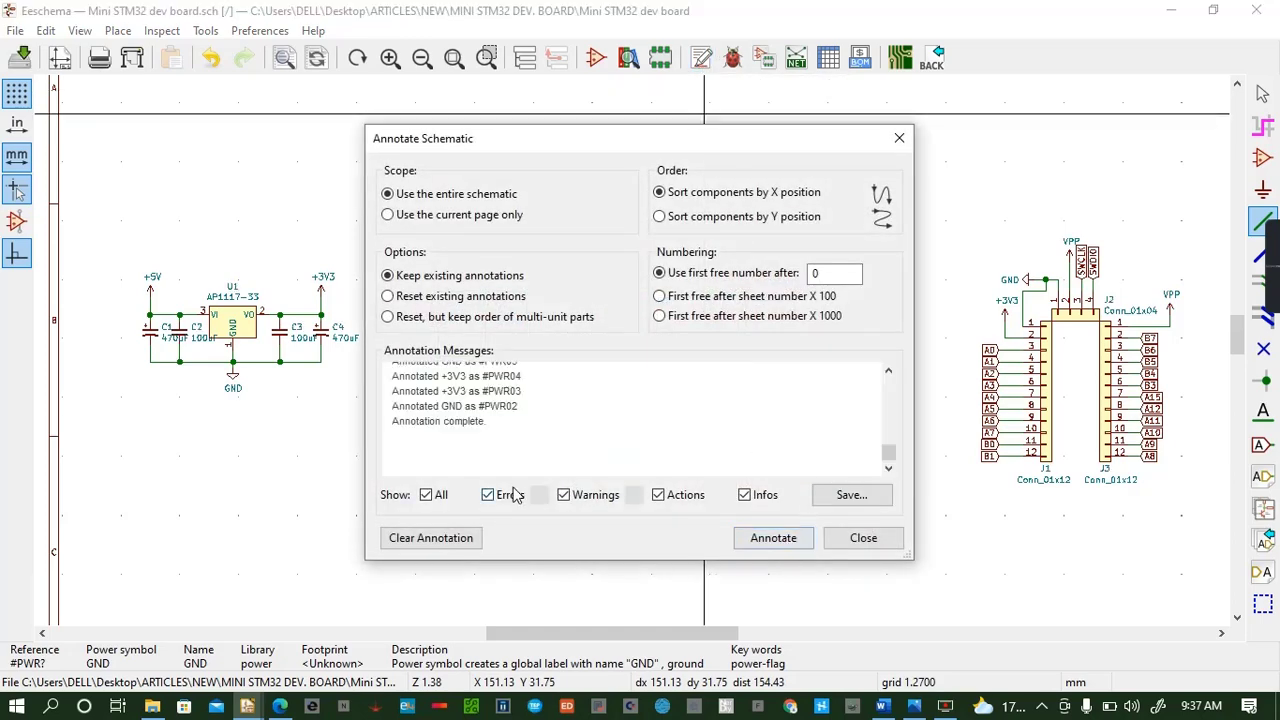
click(857, 538)
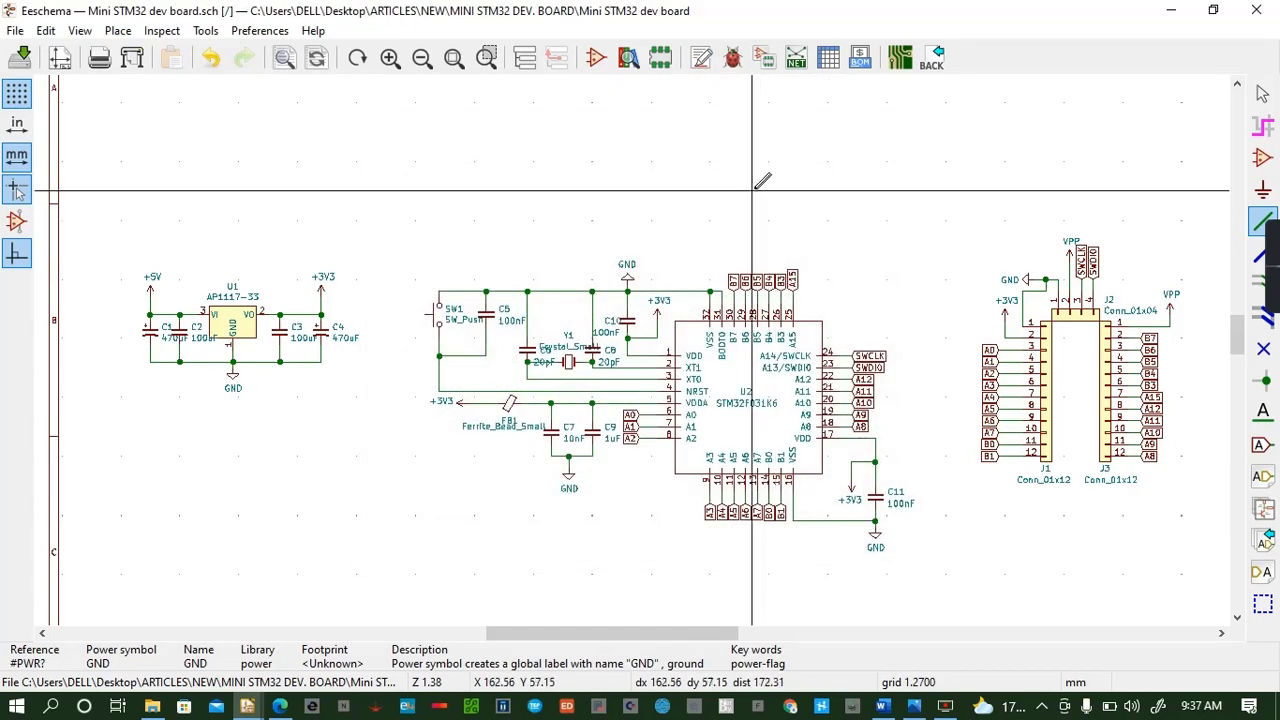
Run the electrical rules check on the schematic and close the checker
click(733, 59)
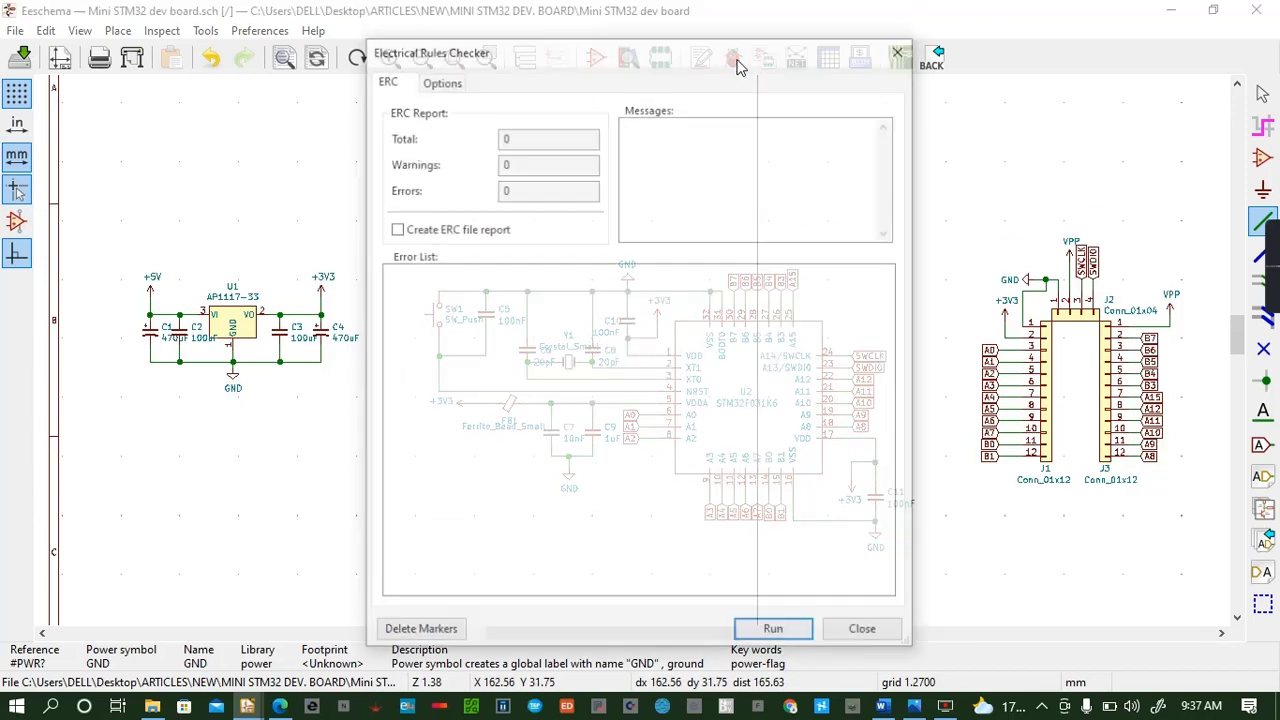
click(776, 634)
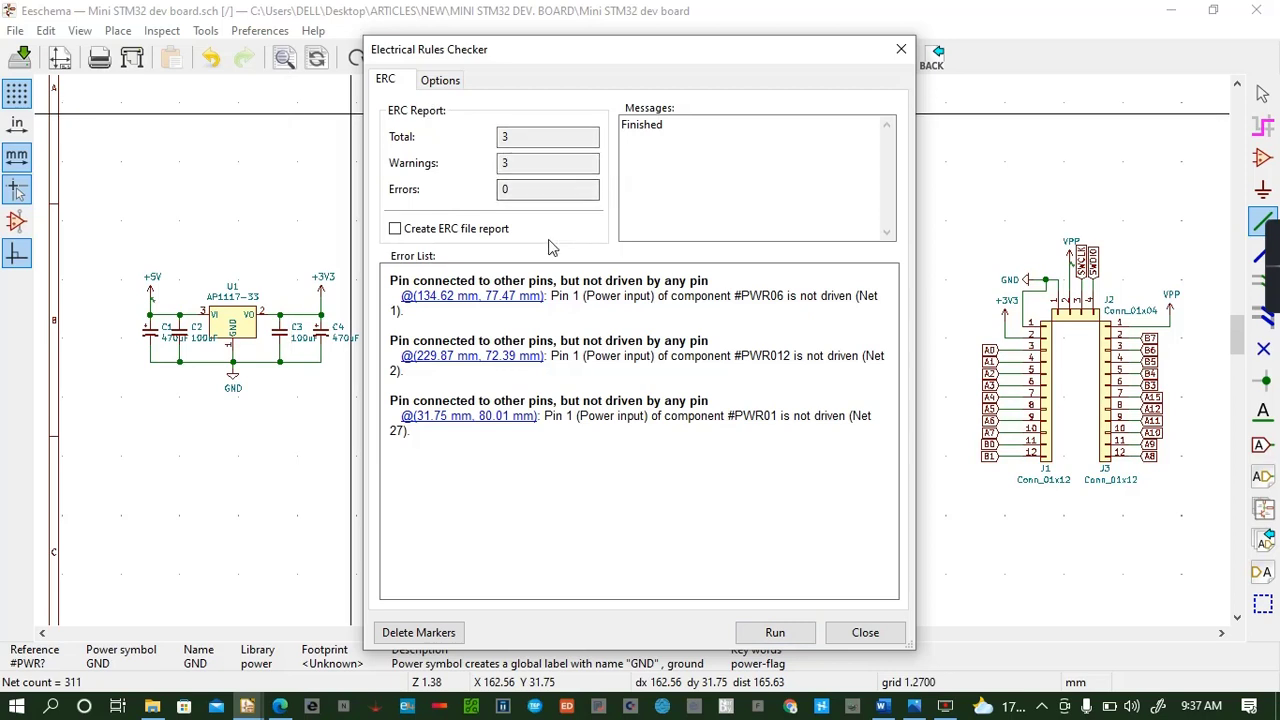
click(865, 633)
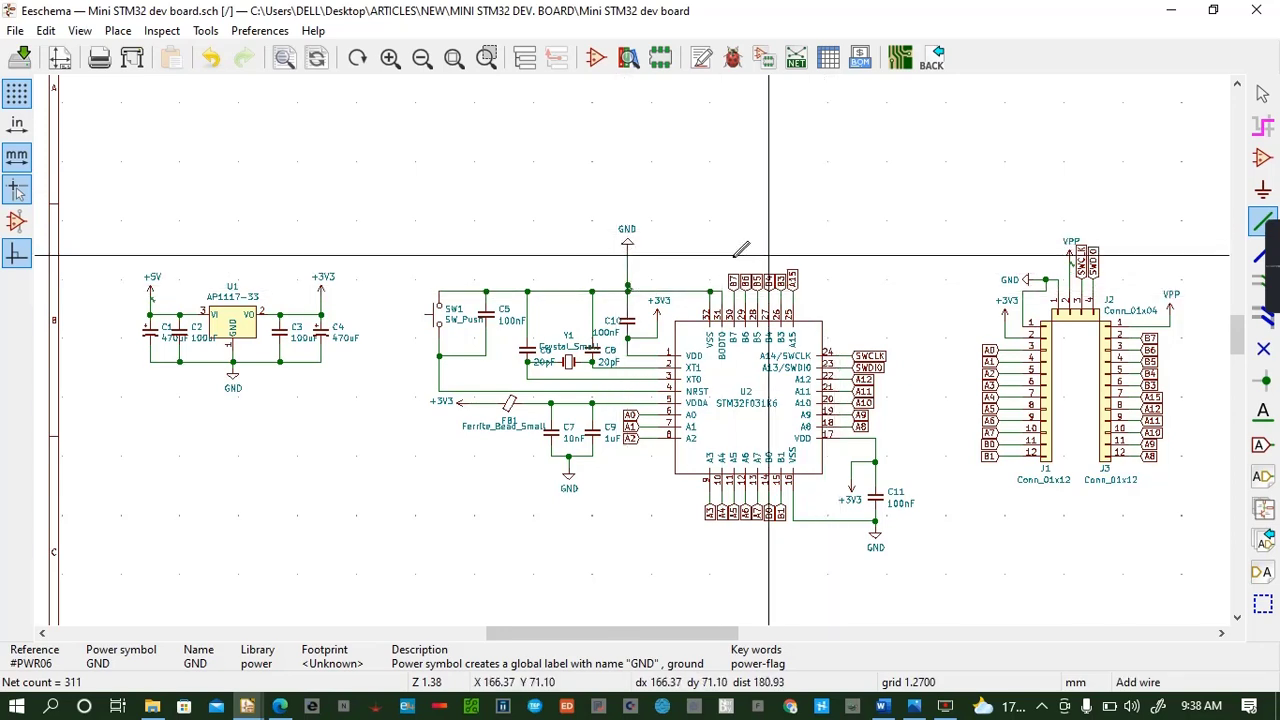
Check the ERC marker at the ground junction above C10 and save the schematic
click(628, 288)
click(690, 398)
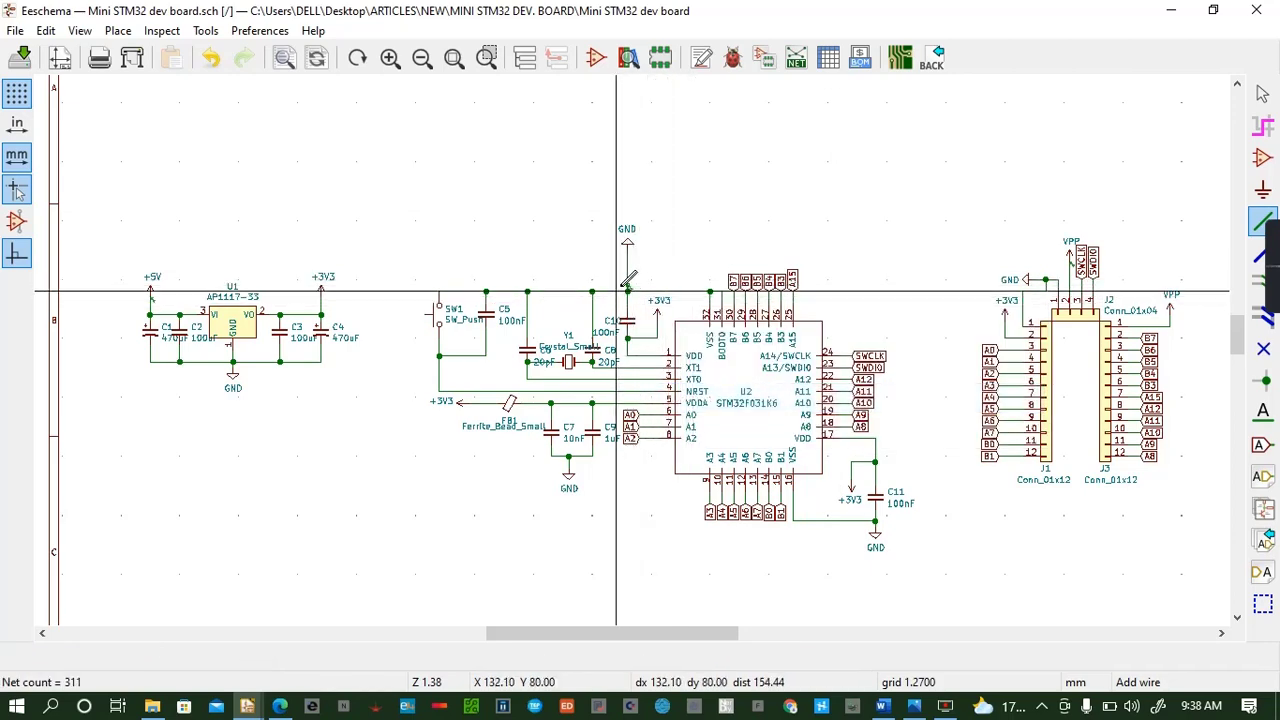
key(ctrl+s)
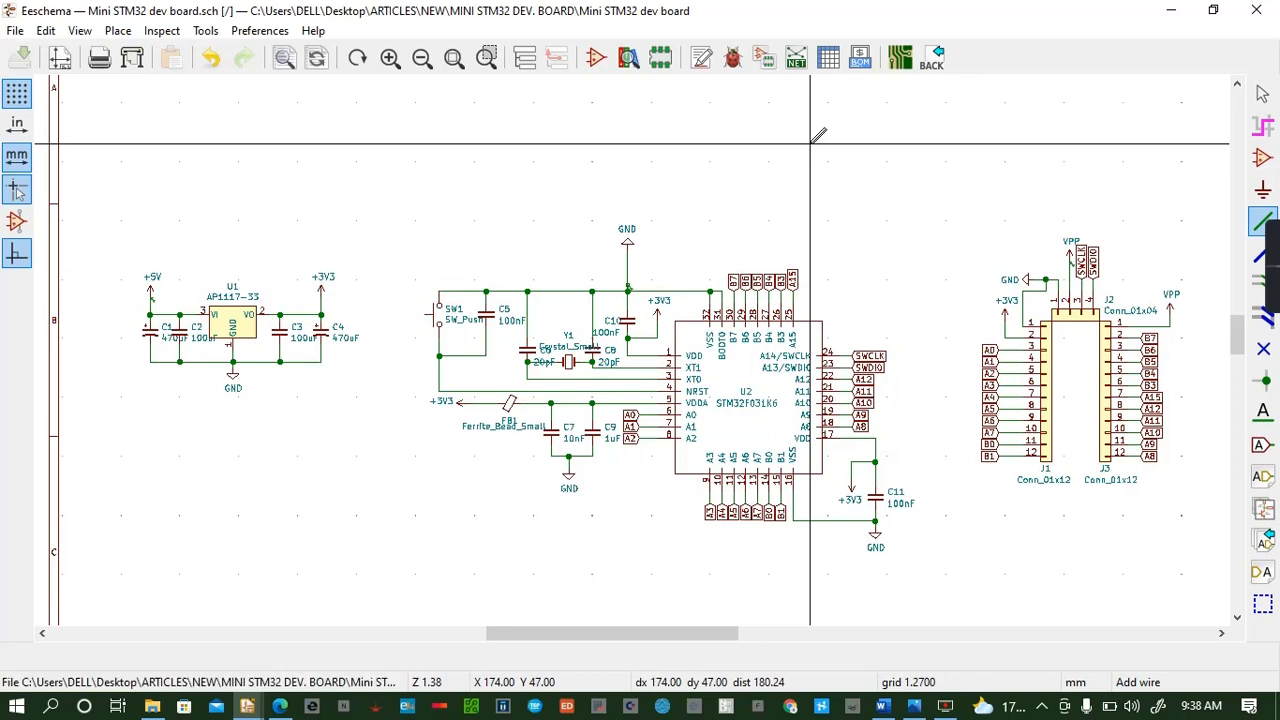
Delete the wire between the GND symbol above C10 and the upper ground line
key(Delete)
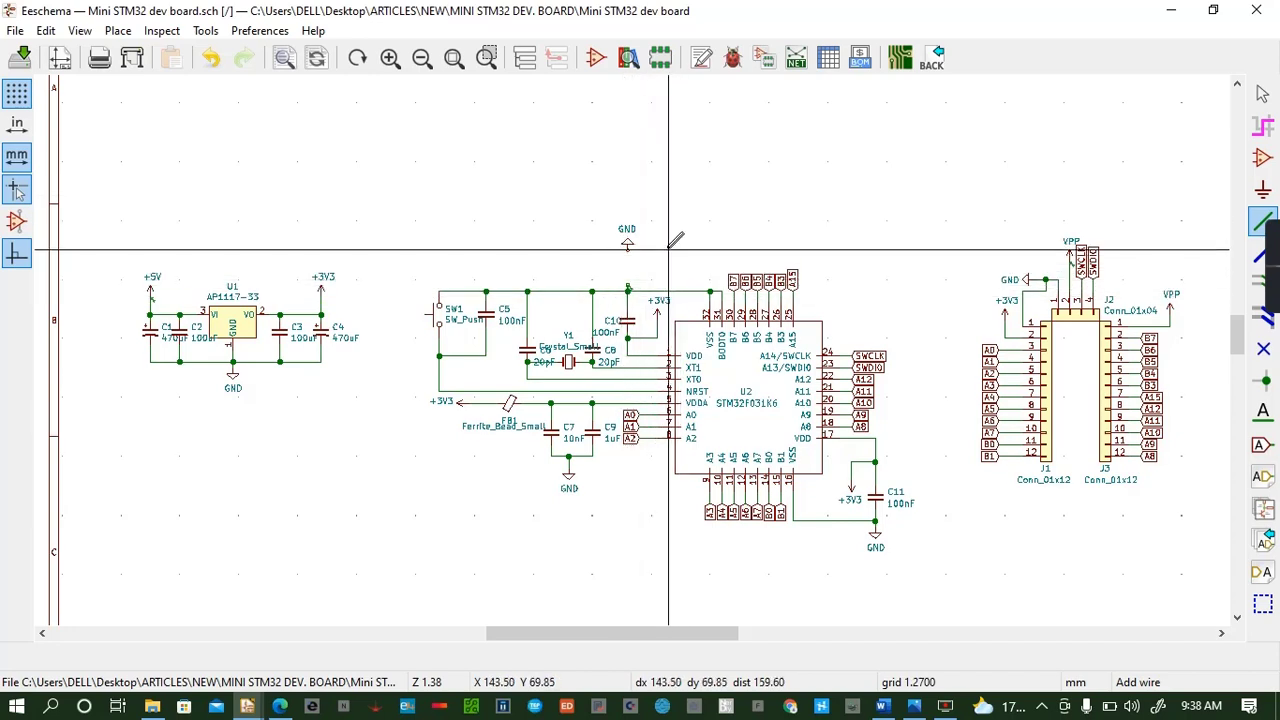
Reconnect the GND symbol above C10 to the upper ground line with a vertical wire
key(Escape)
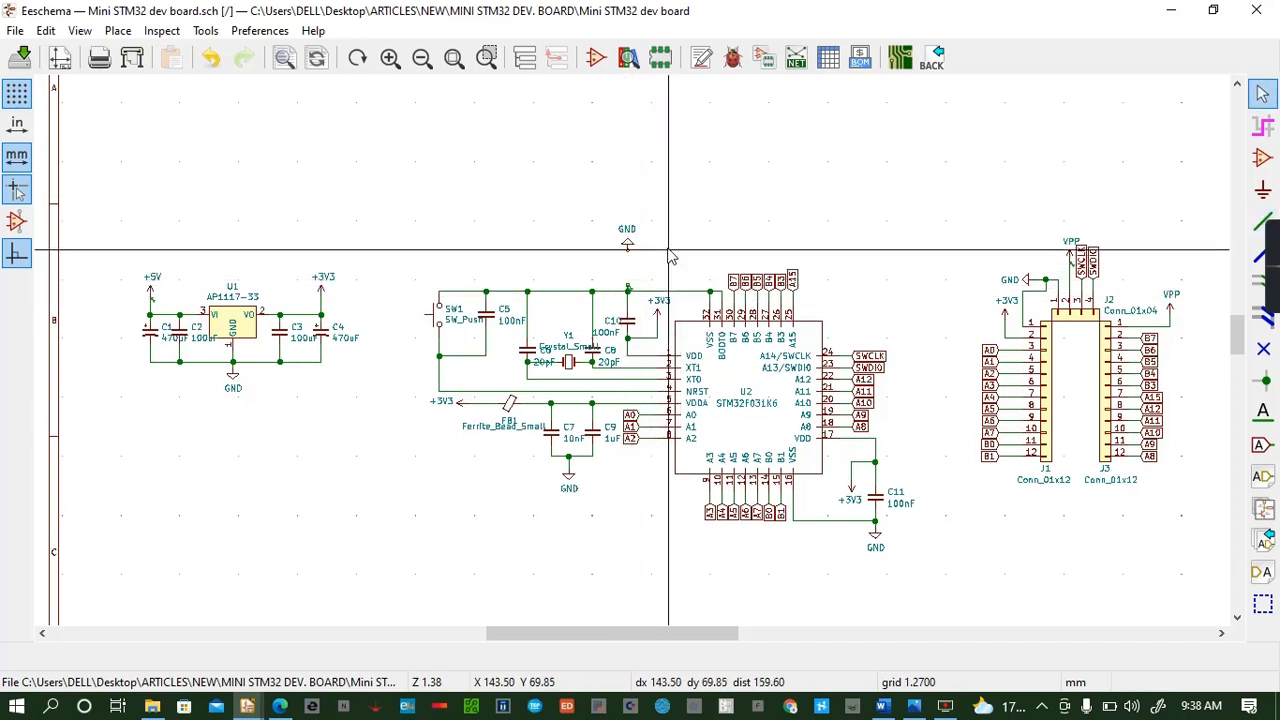
click(628, 257)
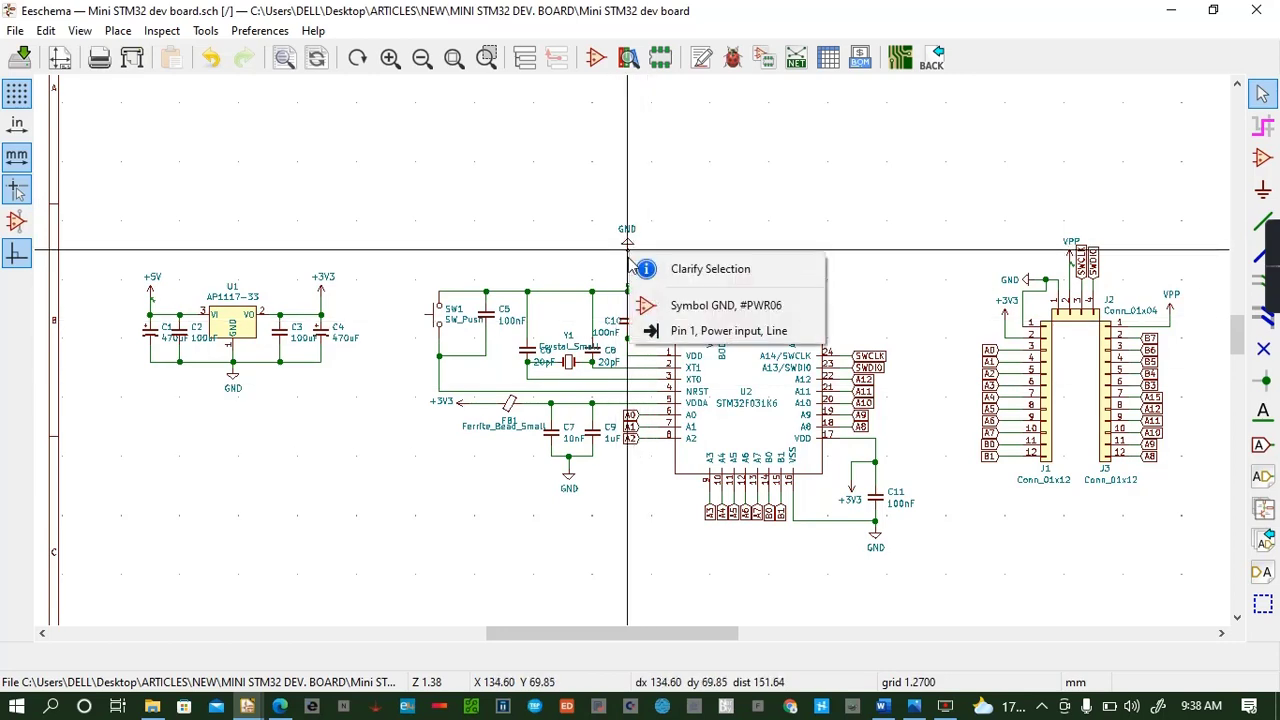
click(664, 180)
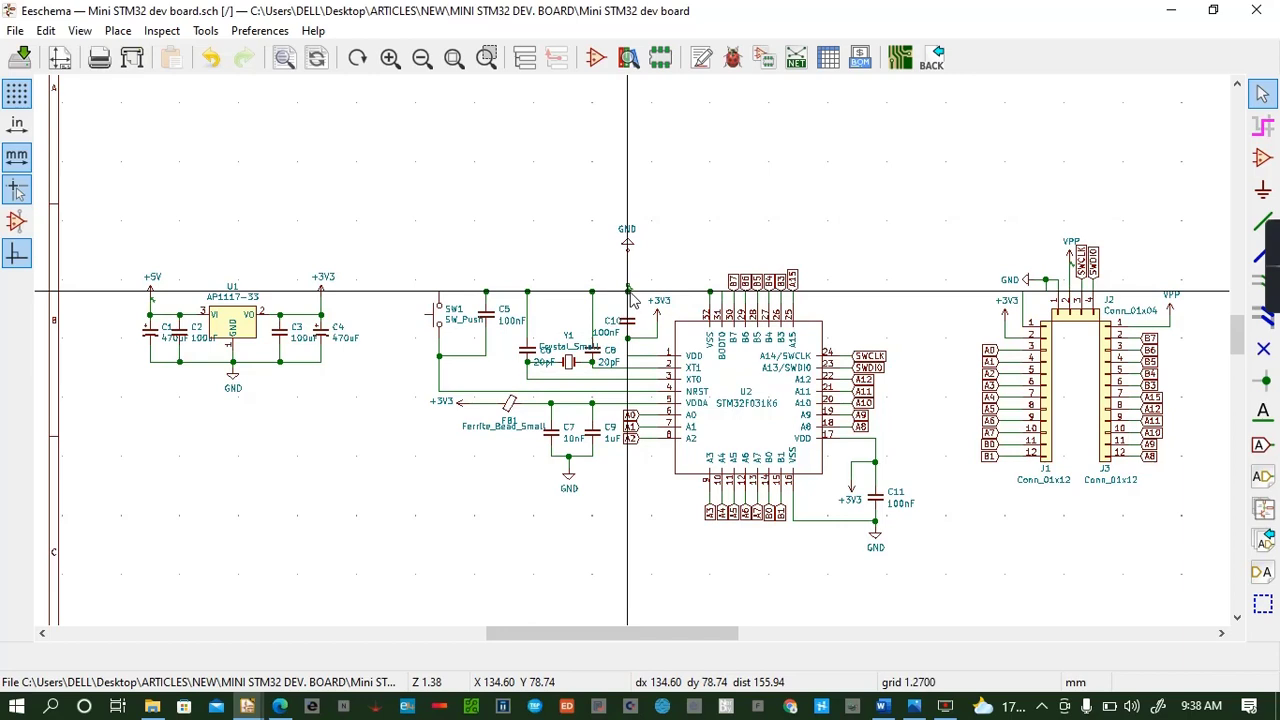
key(w)
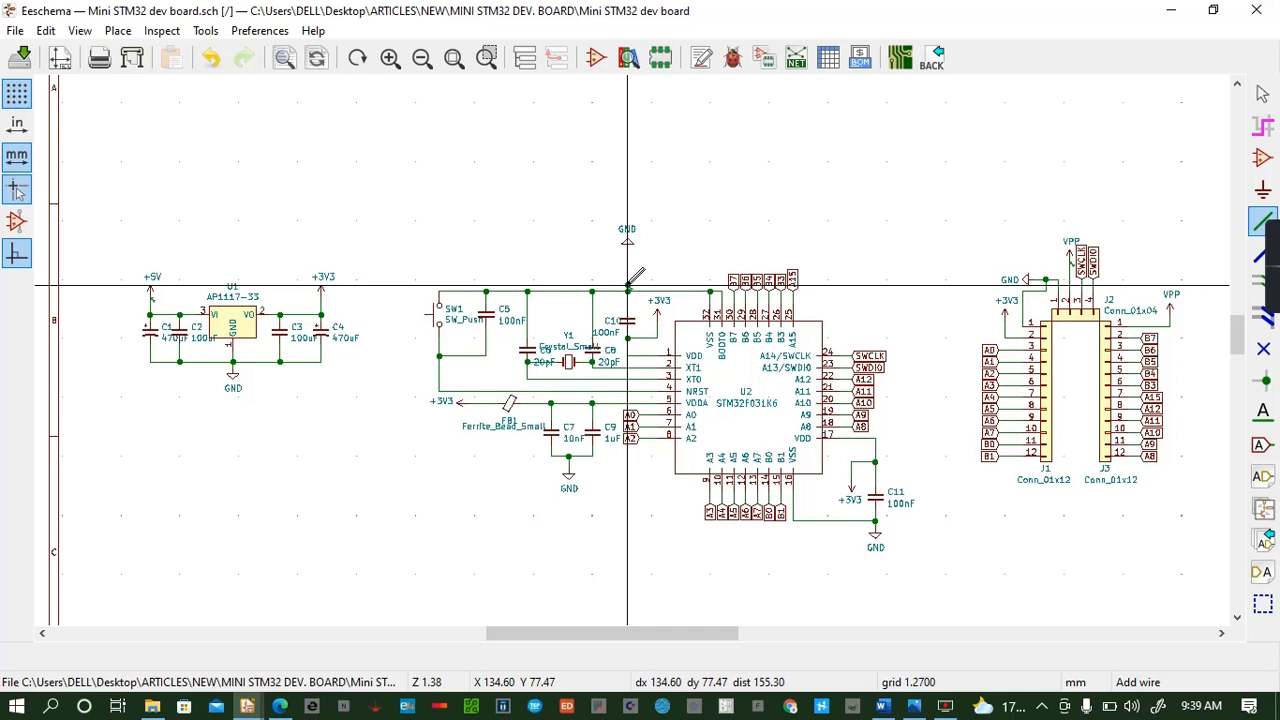
click(629, 289)
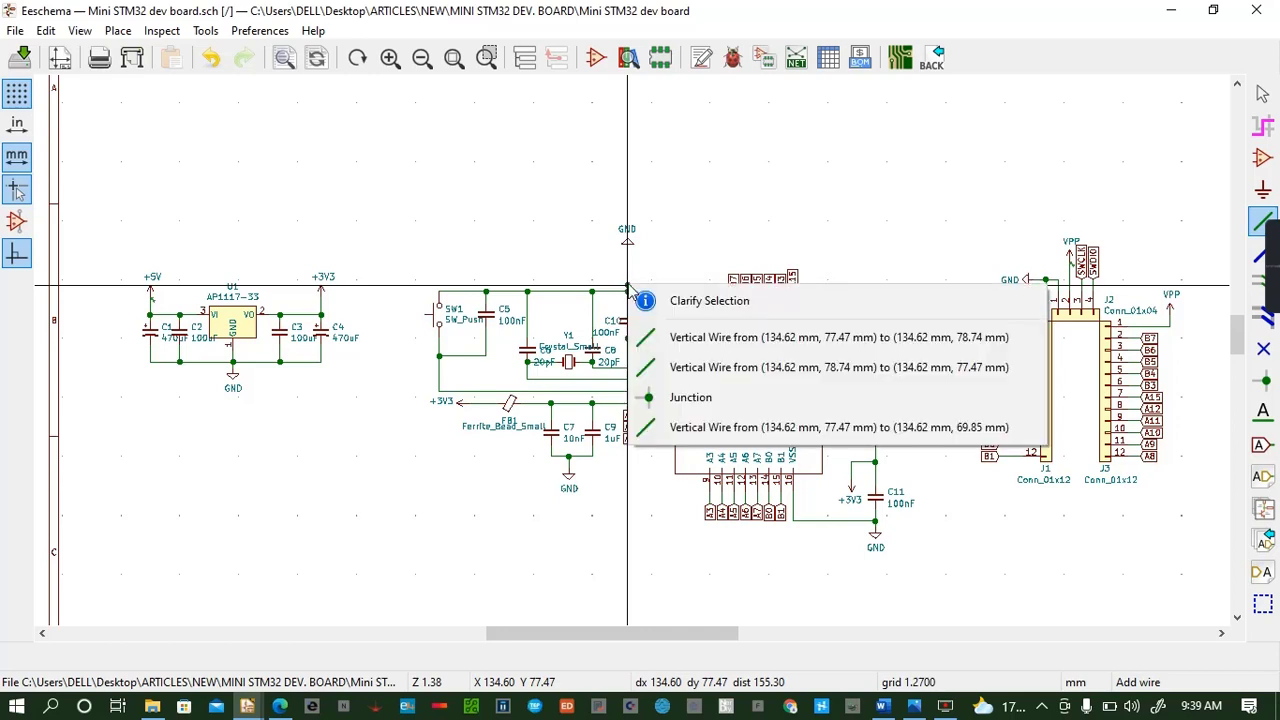
click(690, 397)
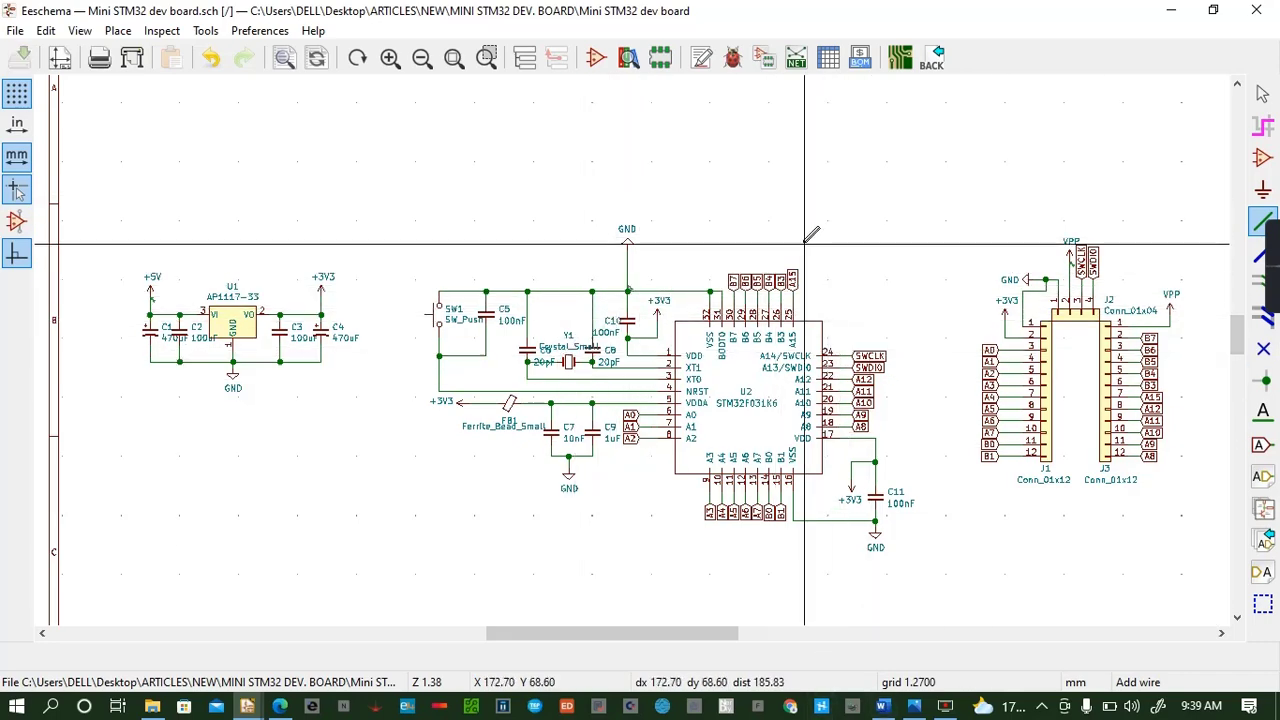
Rerun the electrical rules check on the rewired schematic, review the undriven power pins and close the checker
click(738, 62)
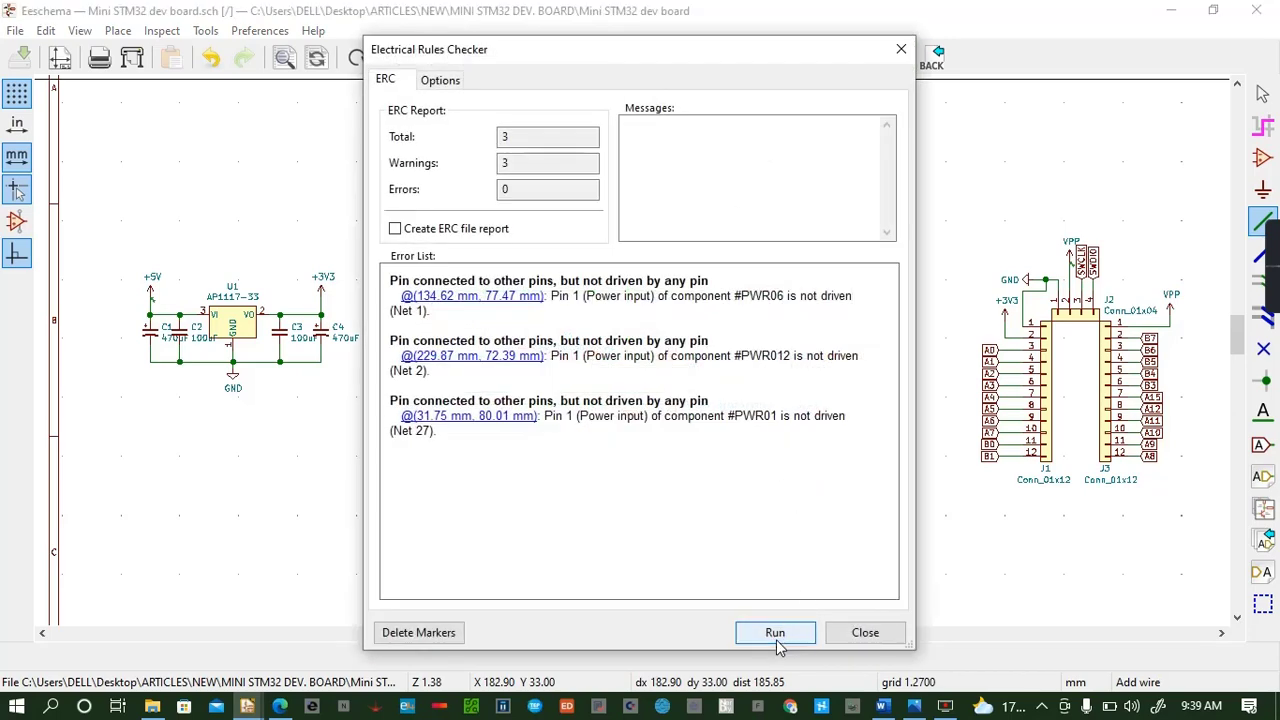
click(778, 636)
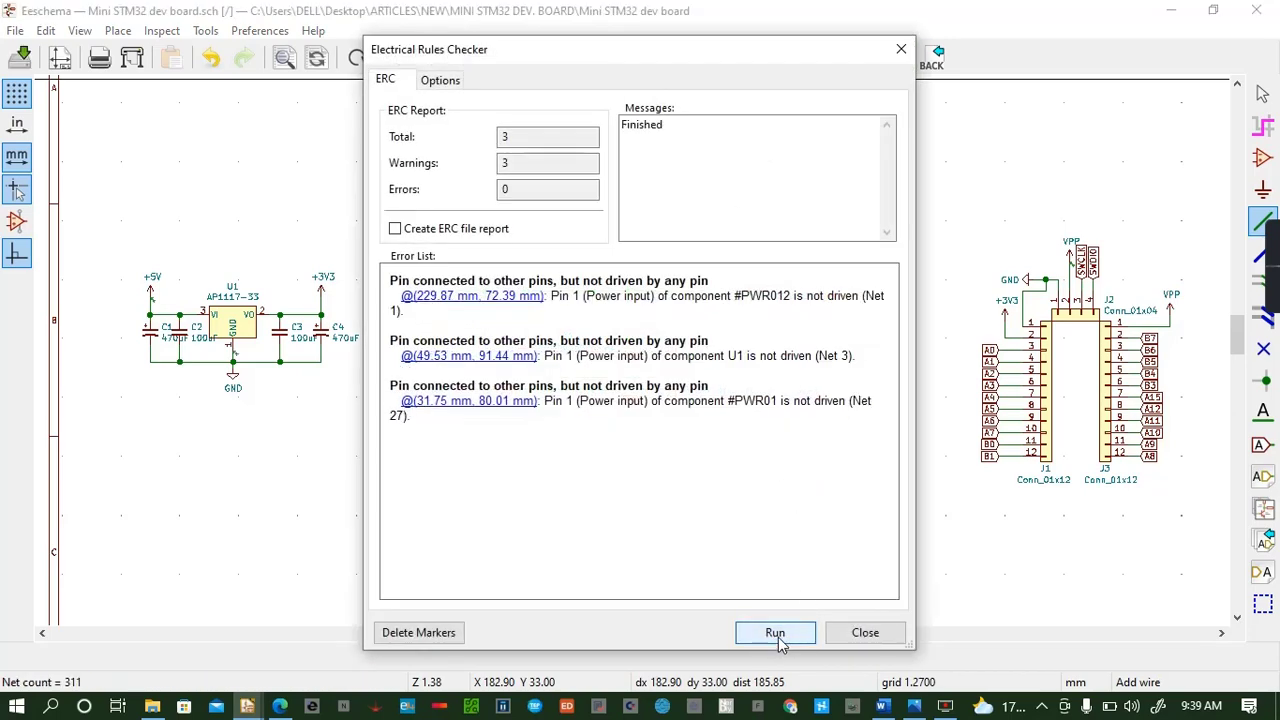
click(865, 634)
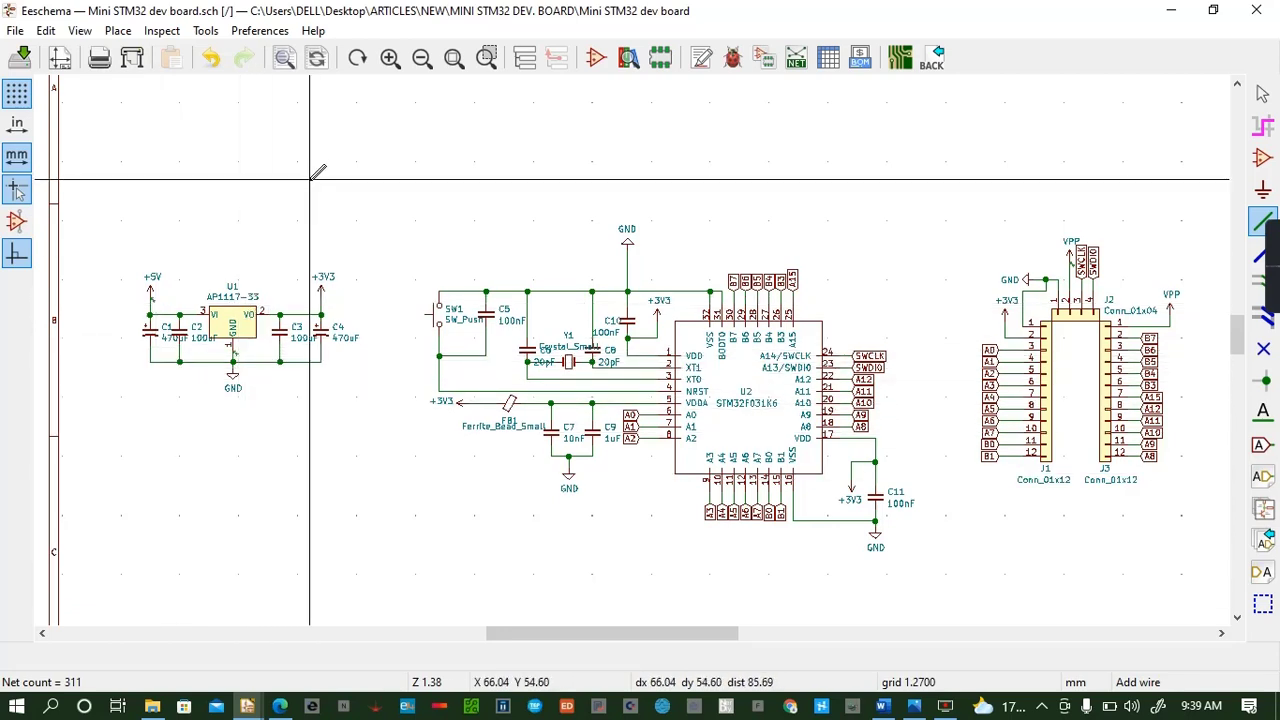
Add PWR_FLAG symbols to the +5V input wire and to the ground wire below U1
key(a)
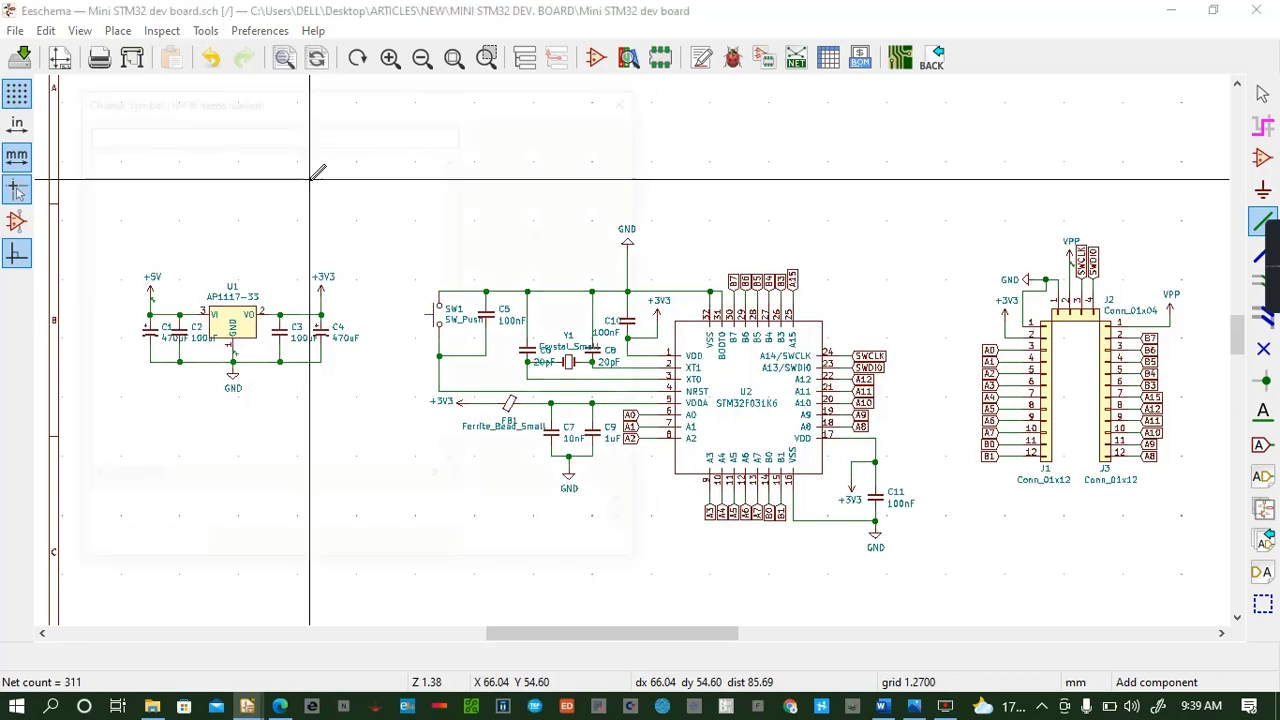
text(pwr)
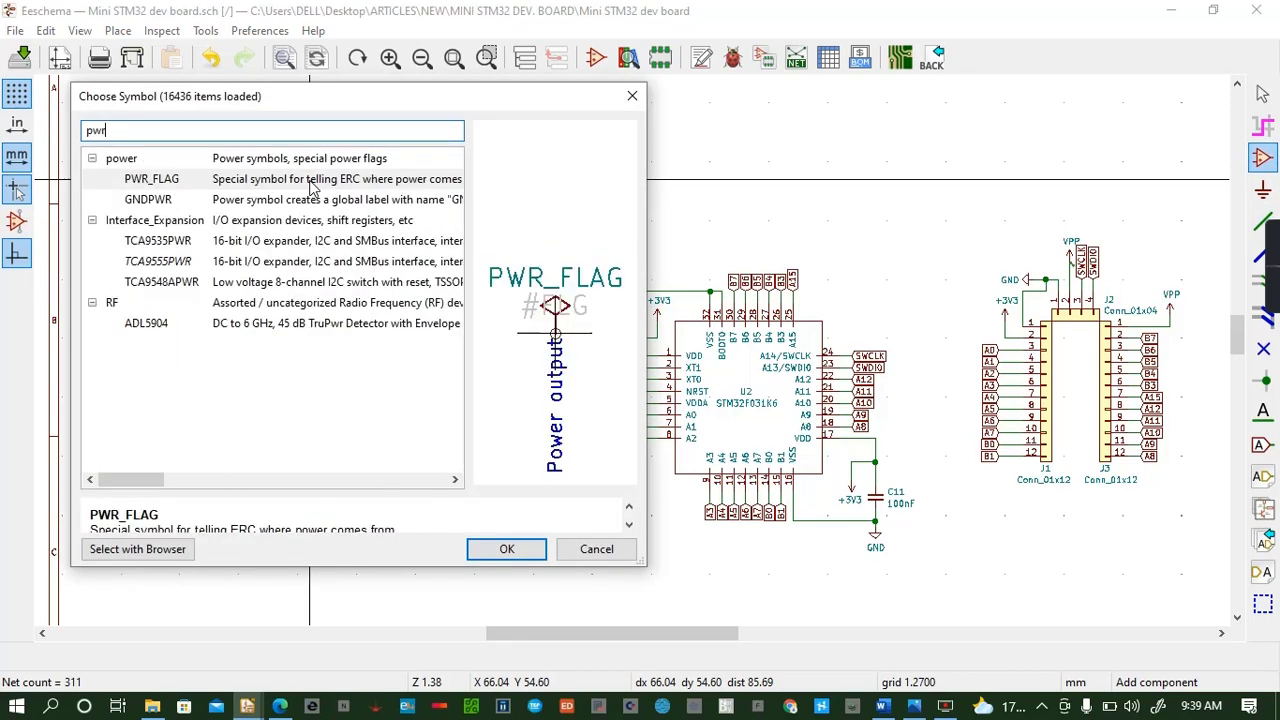
click(528, 550)
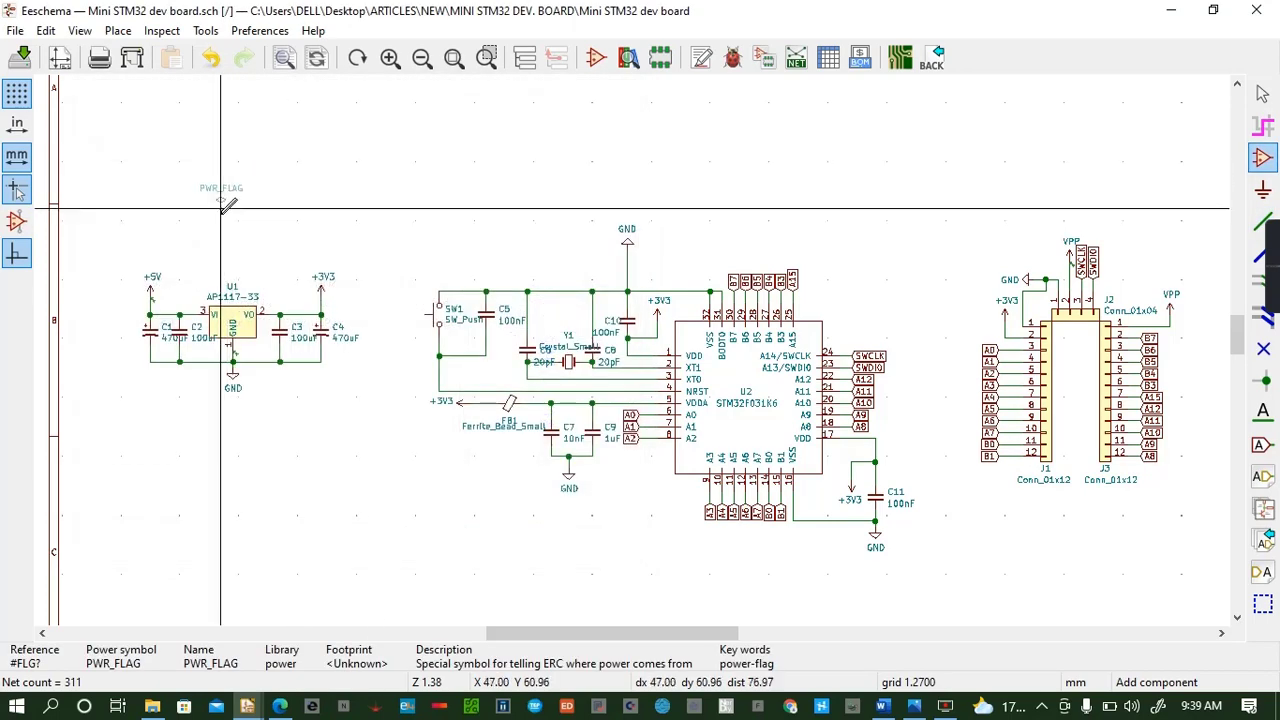
key(r)
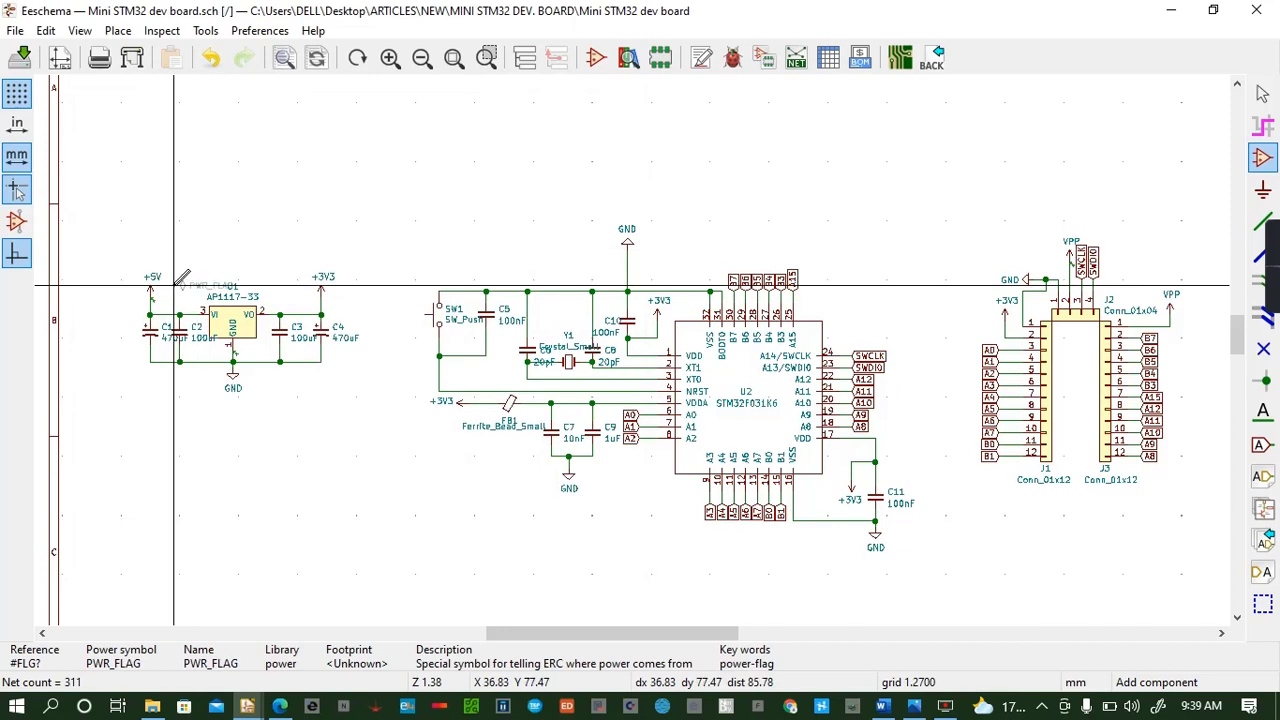
click(150, 302)
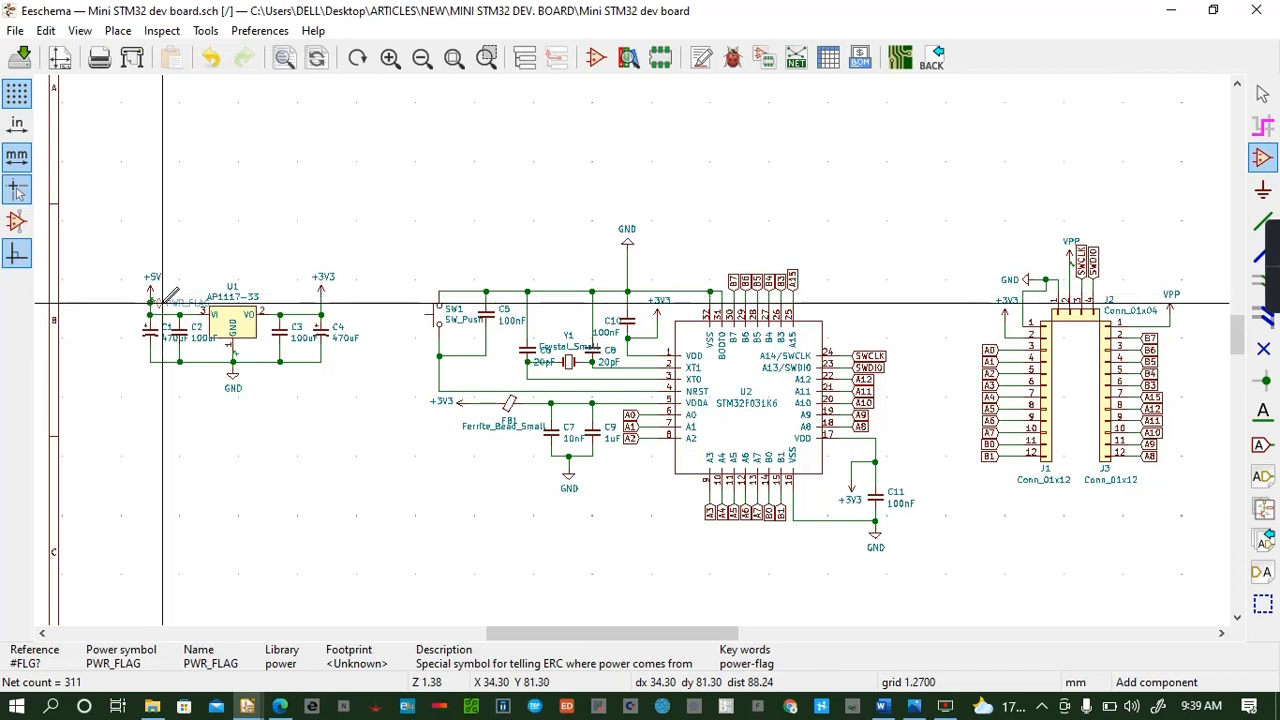
click(245, 355)
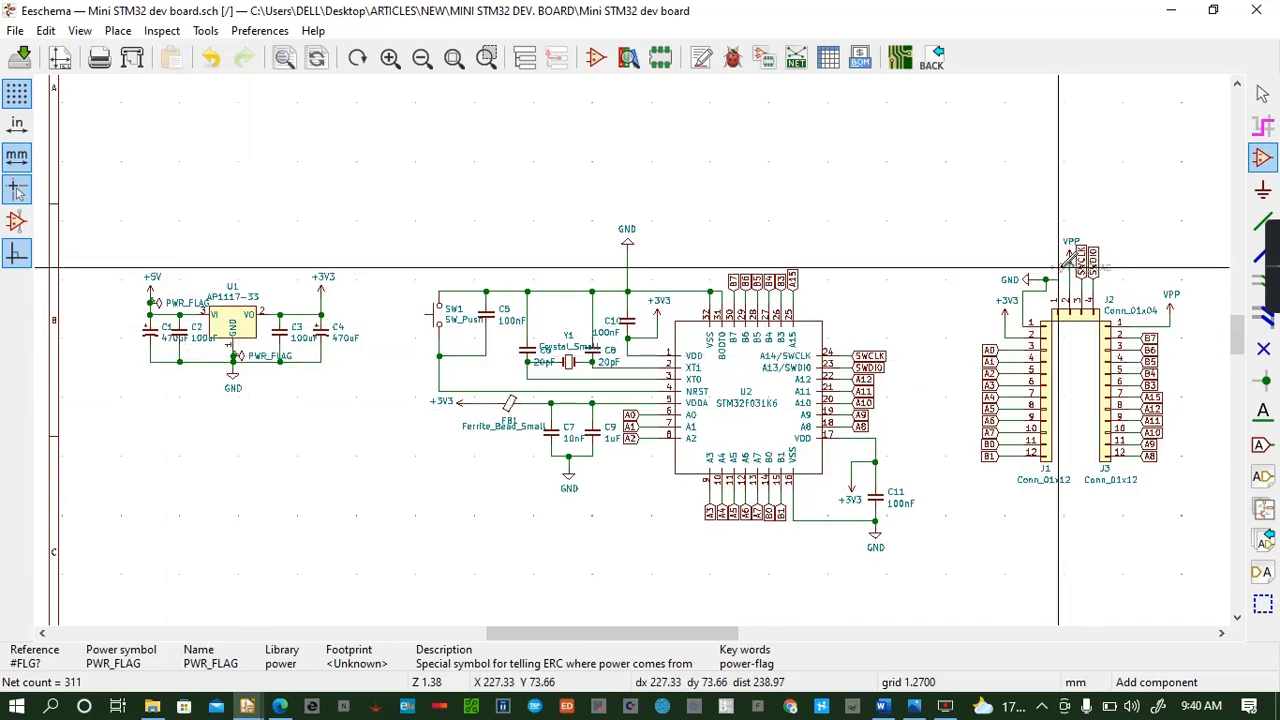
Rotate another PWR_FLAG to face away from J2 and place it on the VPP wire above that connector
key(r)
key(r)
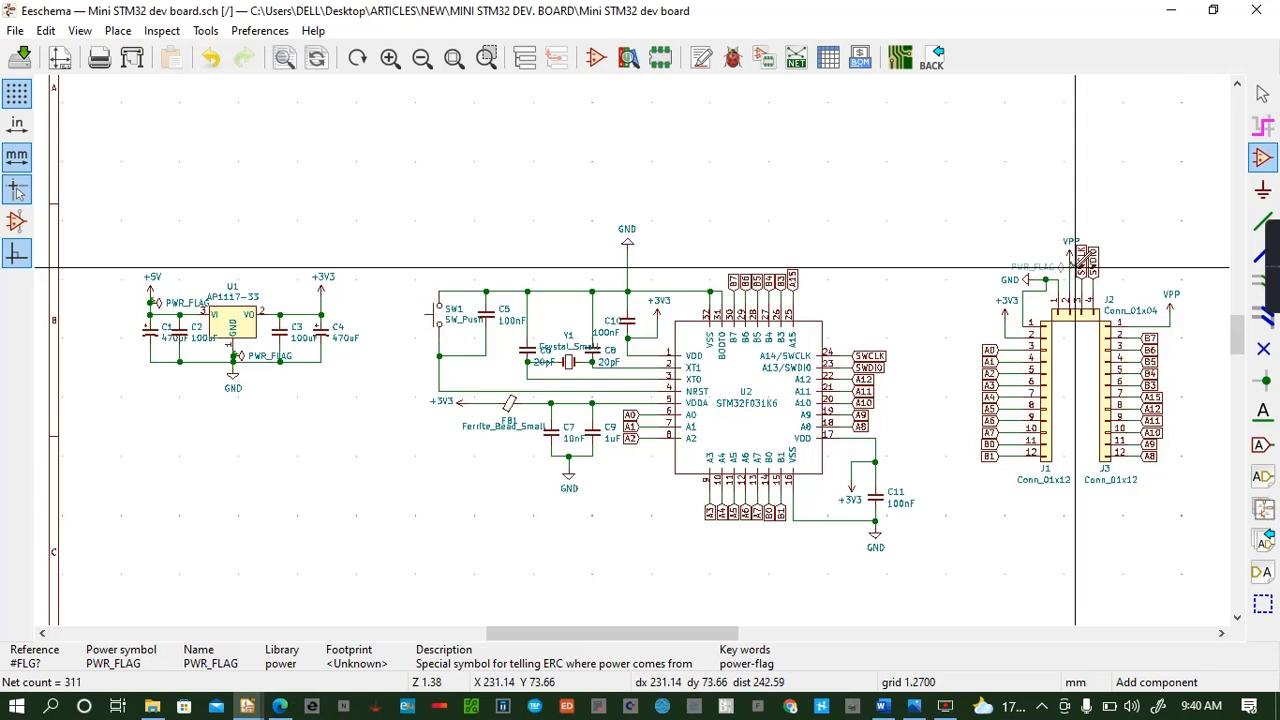
click(1075, 268)
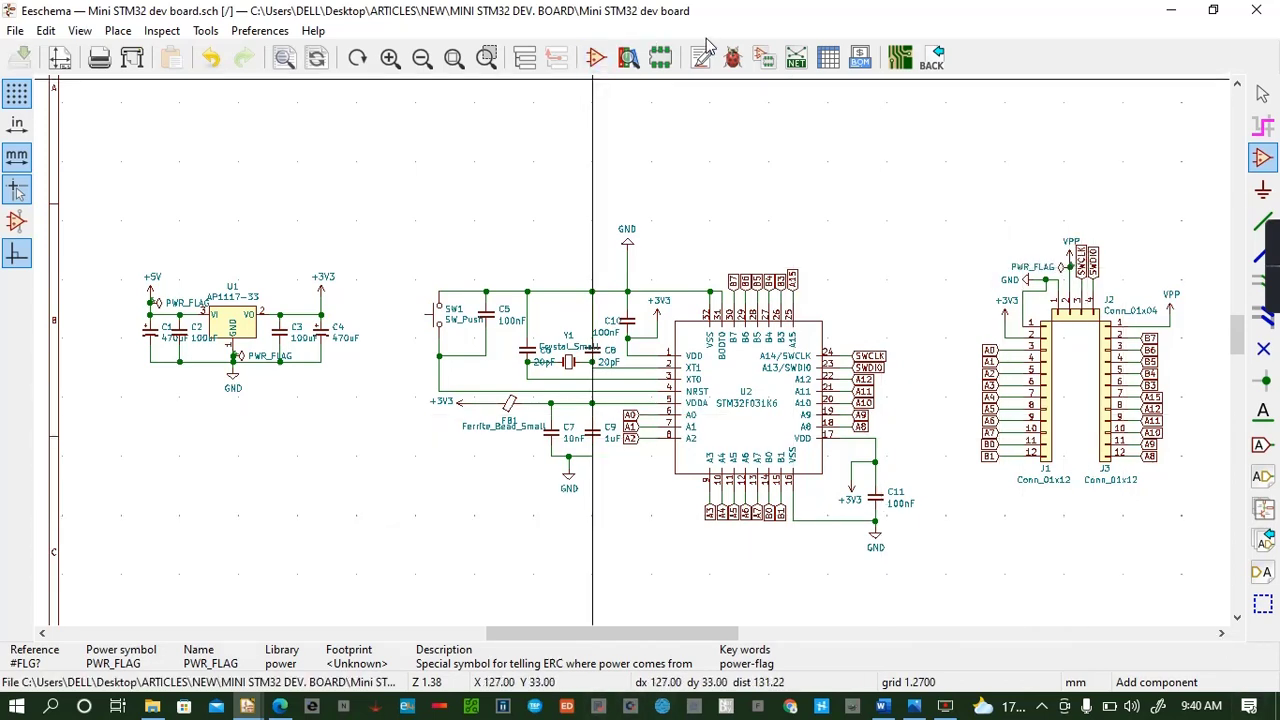
Run the electrical rules check again with the power flags in place and close the checker
click(730, 57)
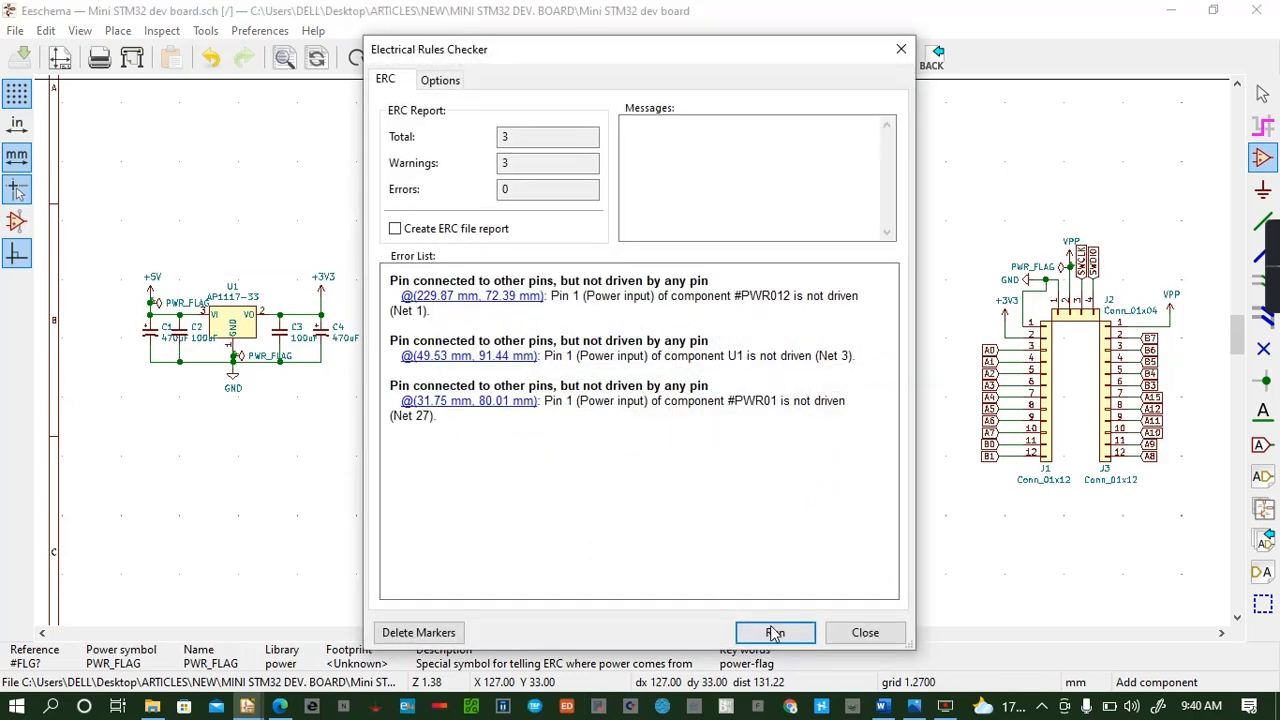
click(775, 632)
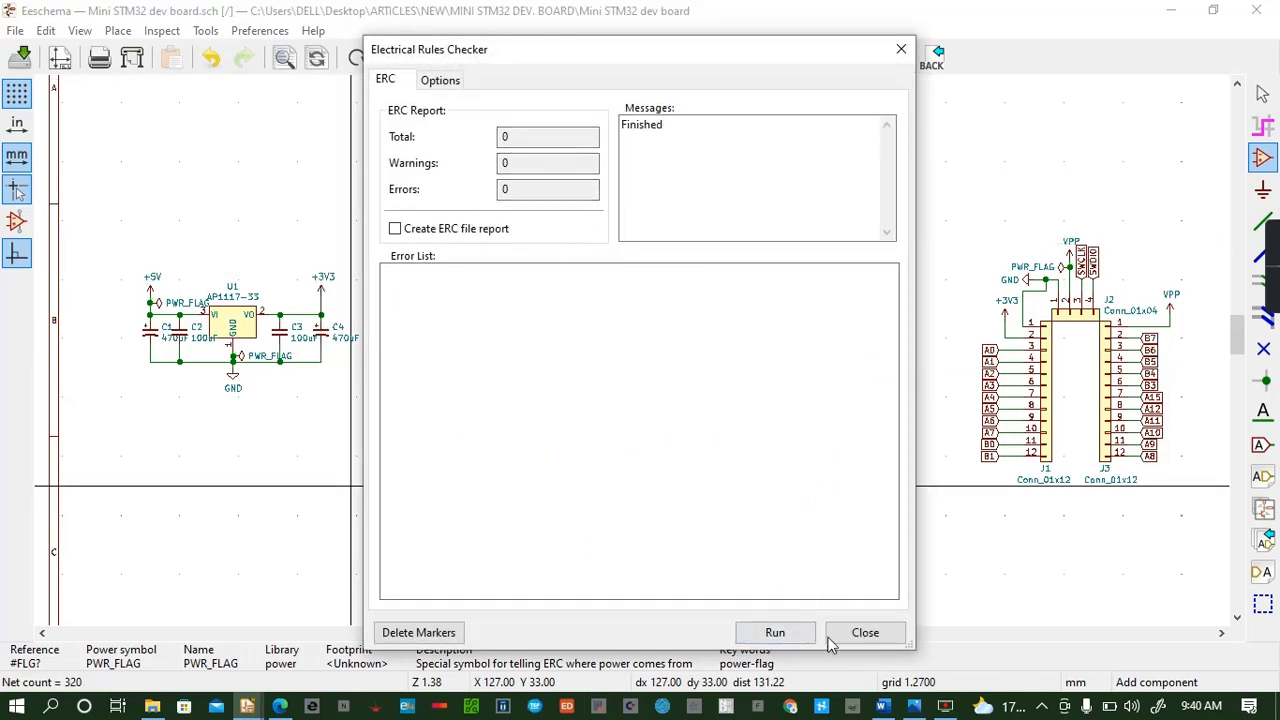
click(865, 633)
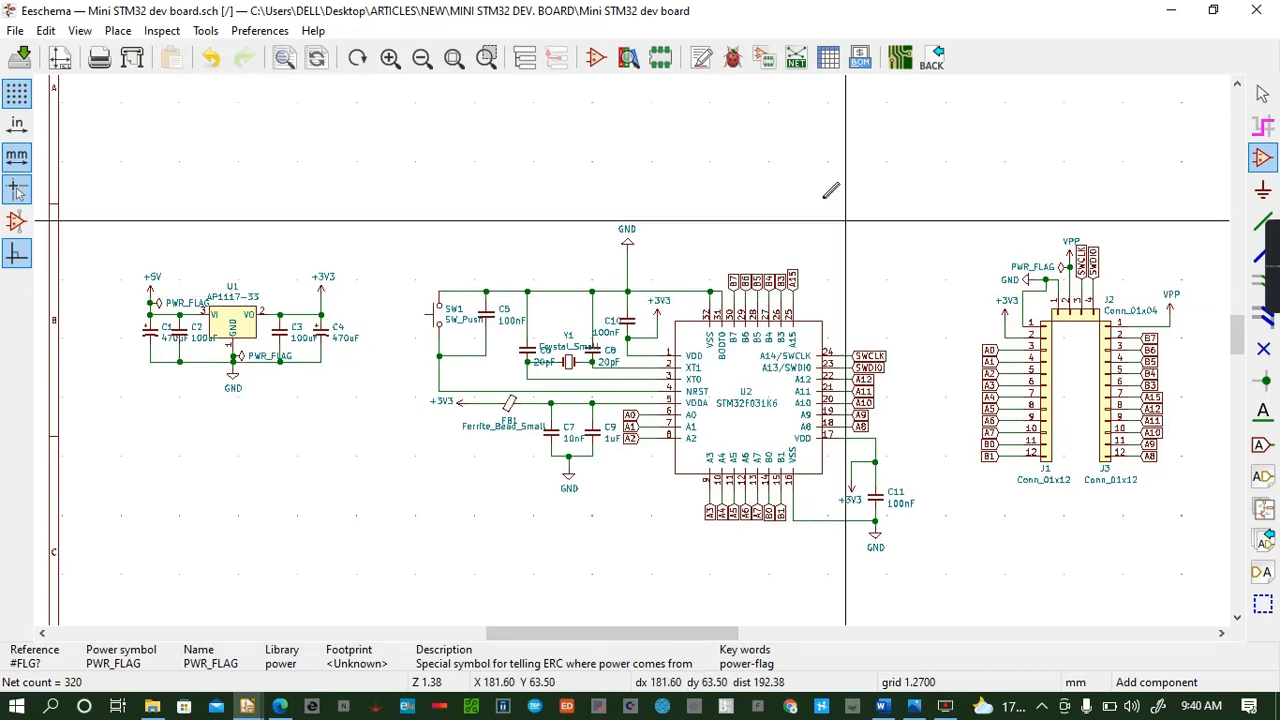
Open the footprint assignment table, dismiss the load errors, and check where C1 sits in the schematic
click(764, 57)
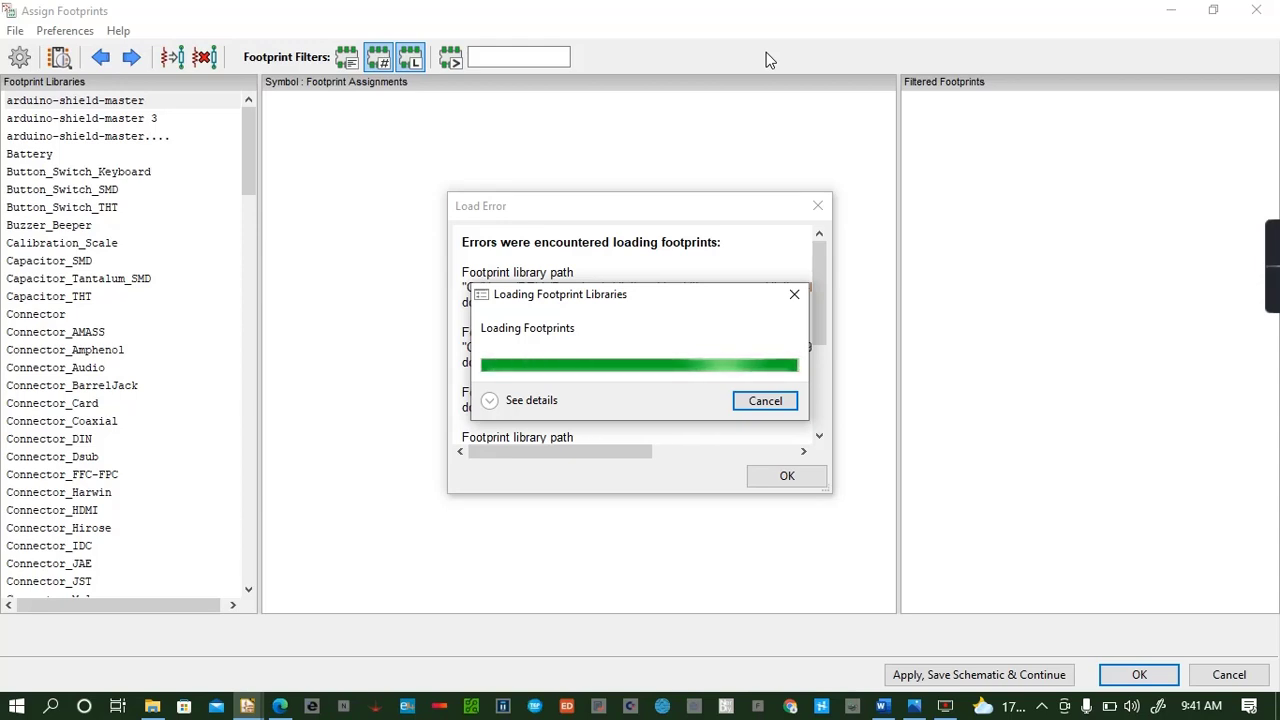
click(816, 476)
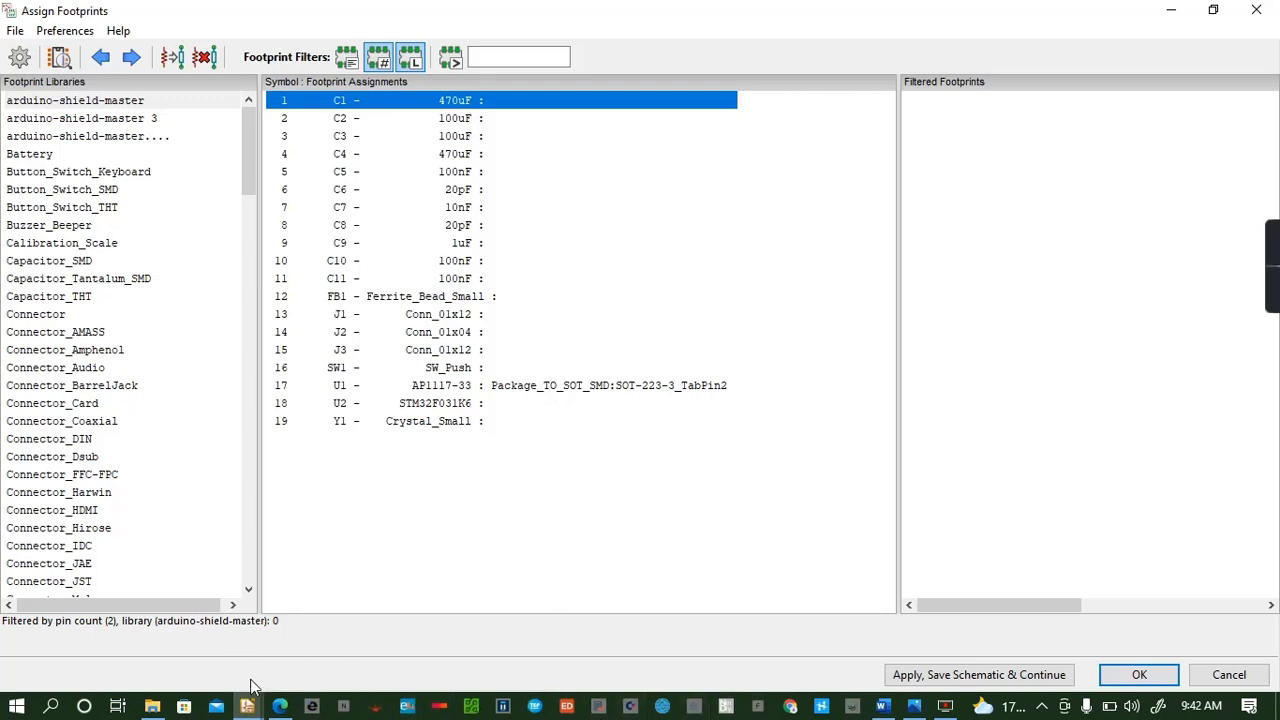
mouse_move(254, 708)
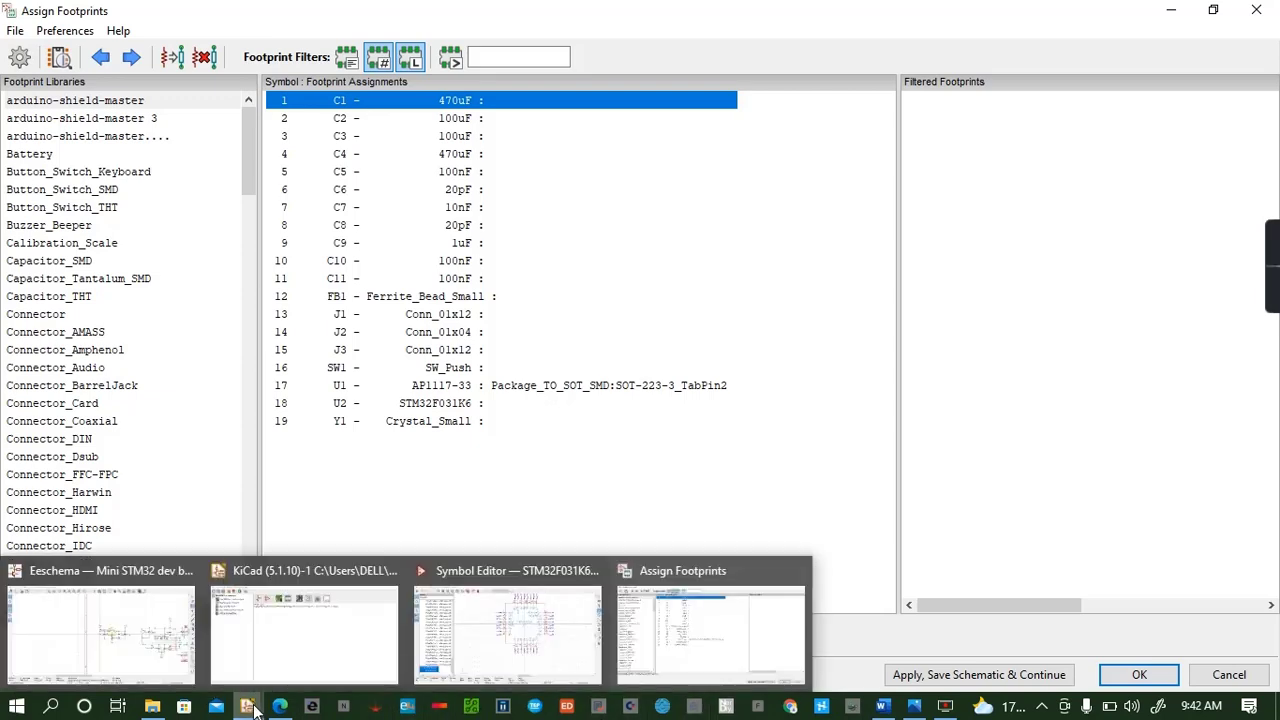
click(100, 620)
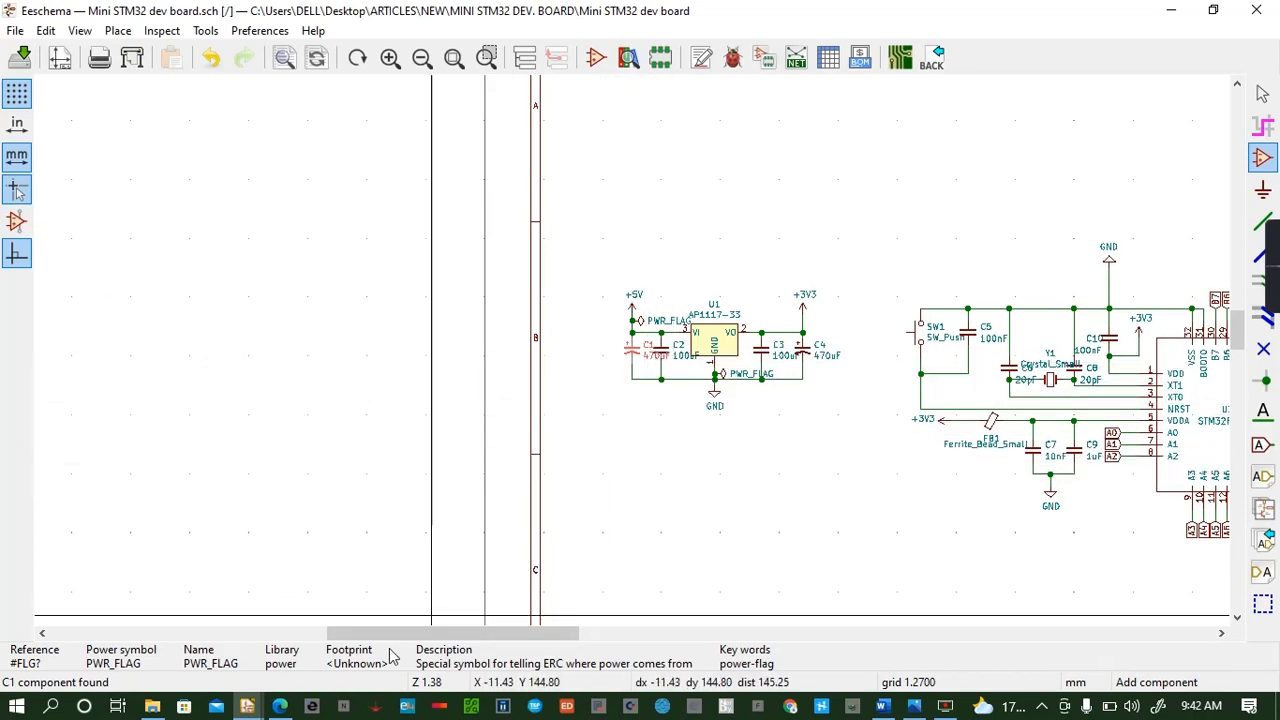
mouse_move(247, 706)
mouse_move(323, 660)
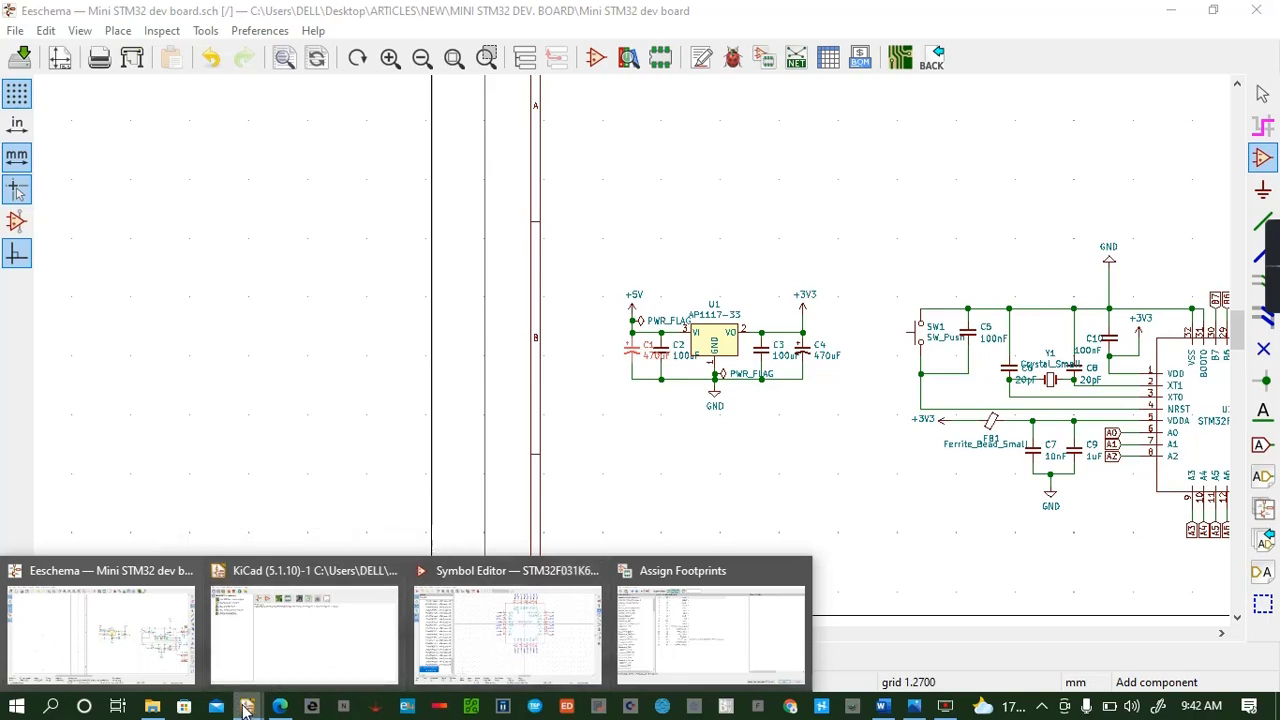
click(655, 627)
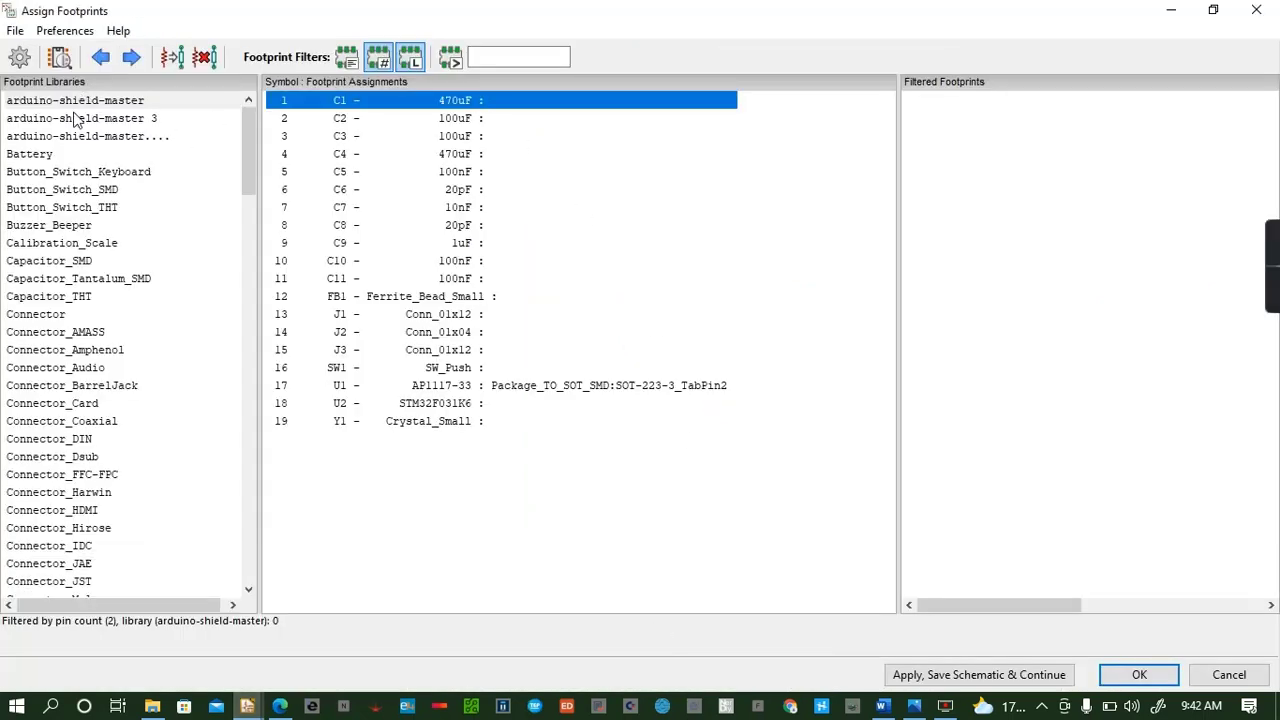
Assign Capacitor_SMD:CP_Elec_3x5.3 to C1 and C2, and save the schematic
click(52, 262)
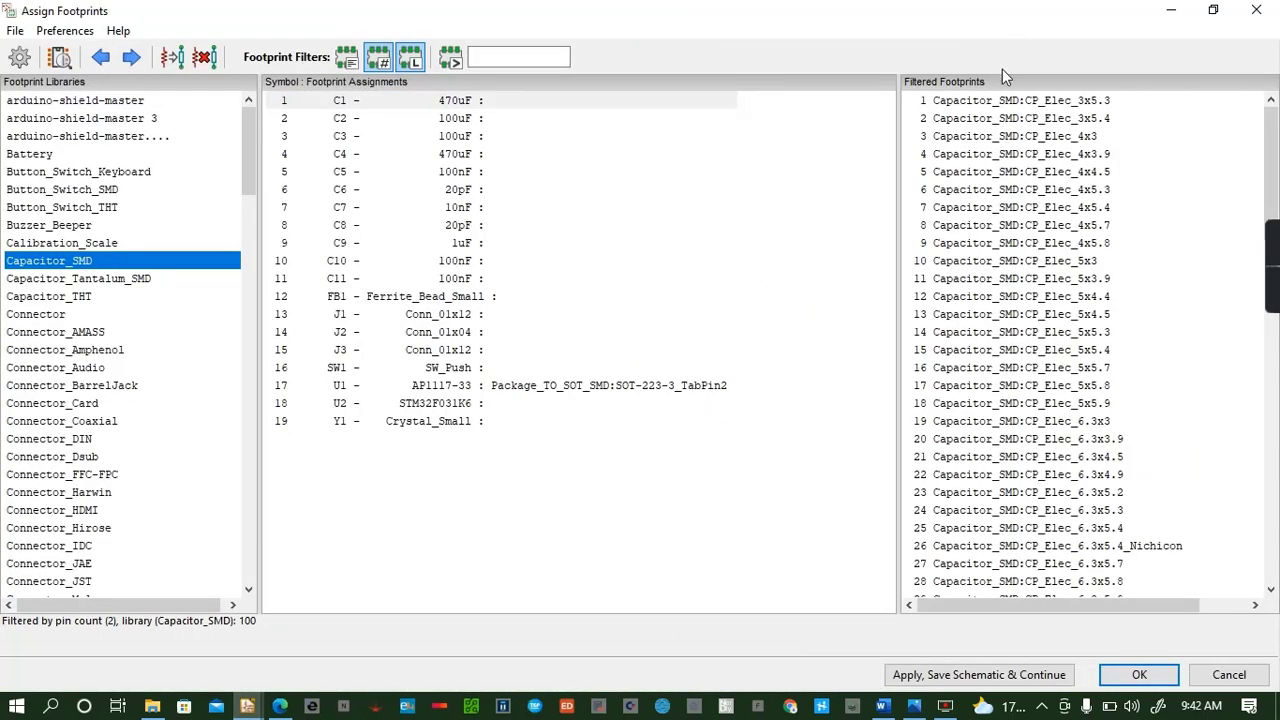
double_click(1000, 102)
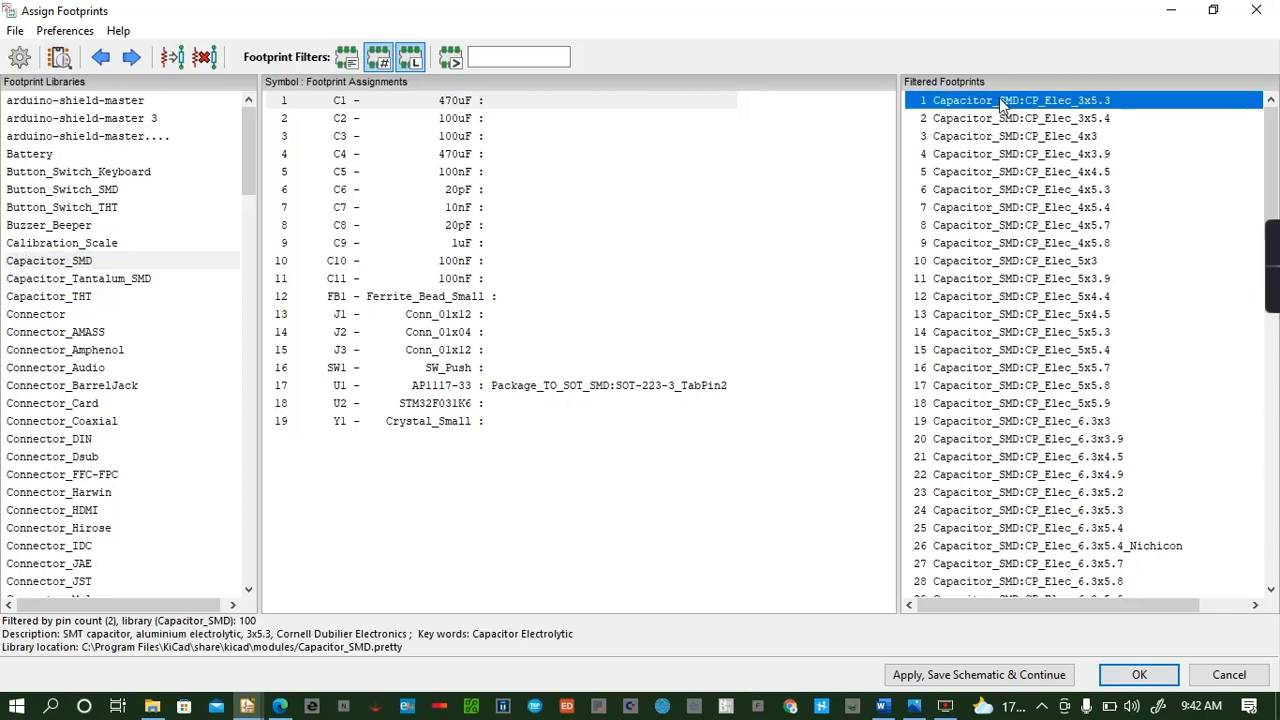
double_click(1000, 102)
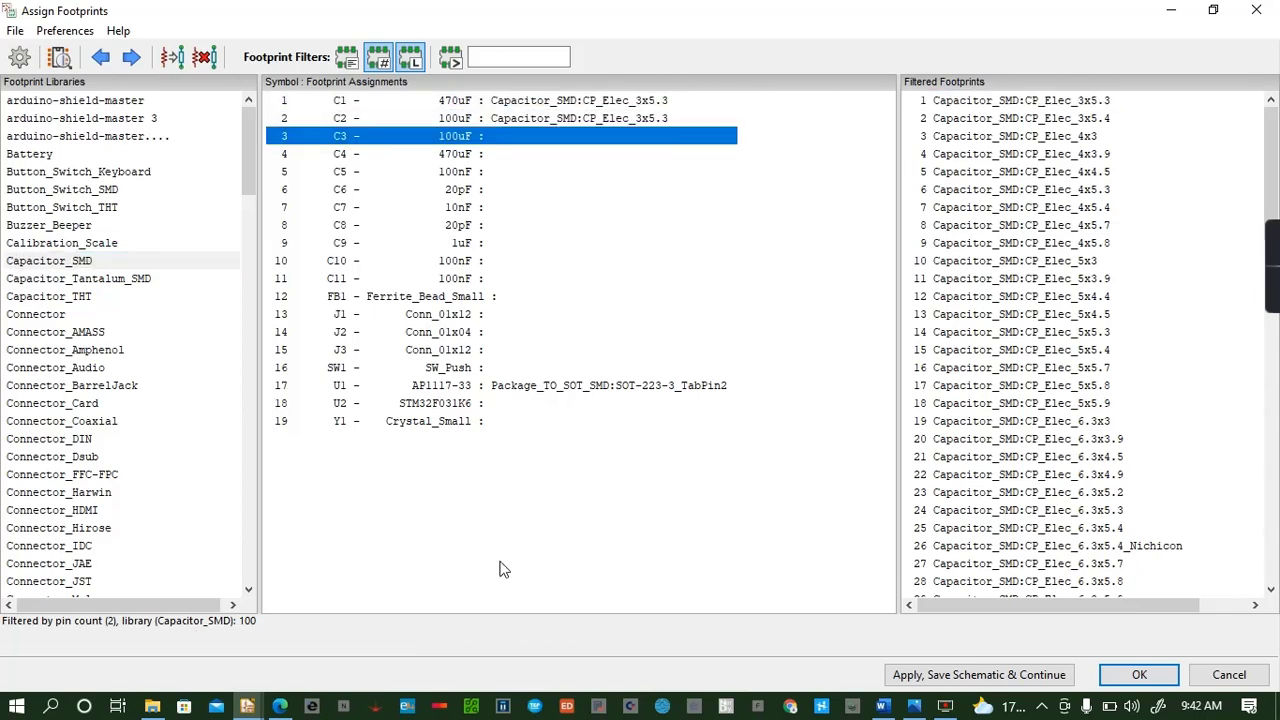
key(ctrl+s)
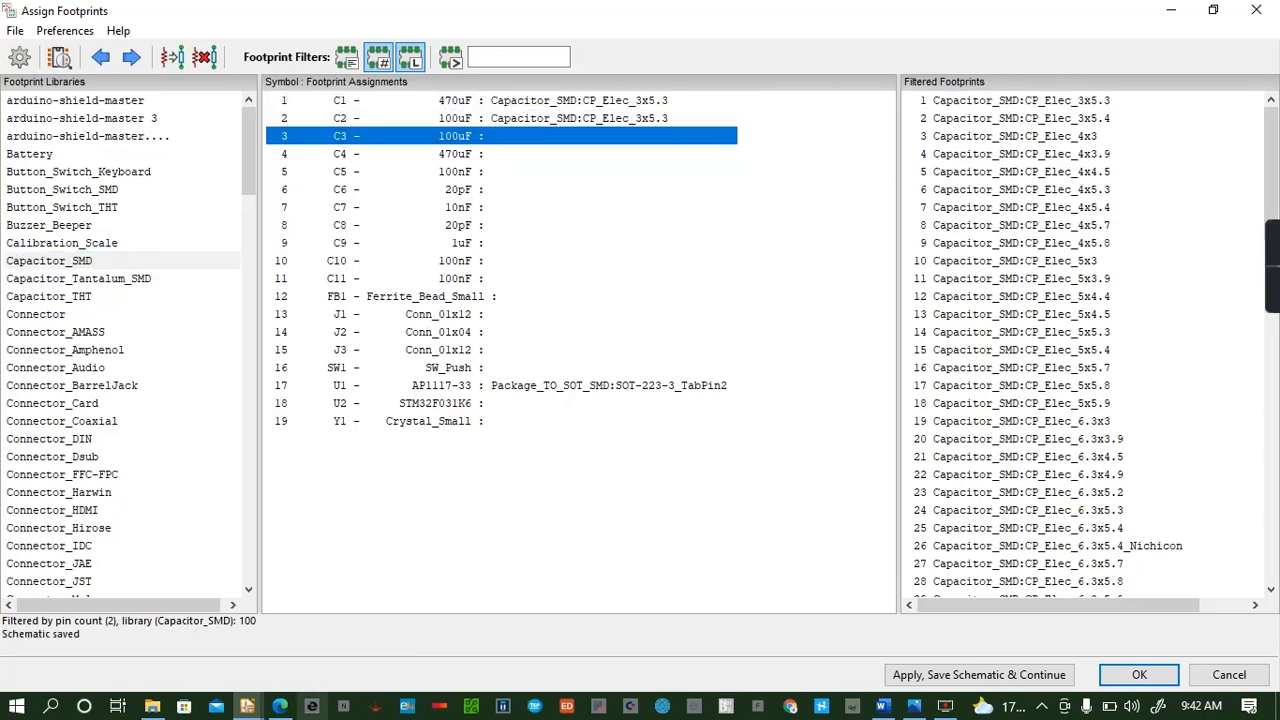
Assign Capacitor_SMD:CP_Elec_3x5.3 to C3 and Capacitor_SMD:CP_Elec_3x5.4 to C4
mouse_move(250, 707)
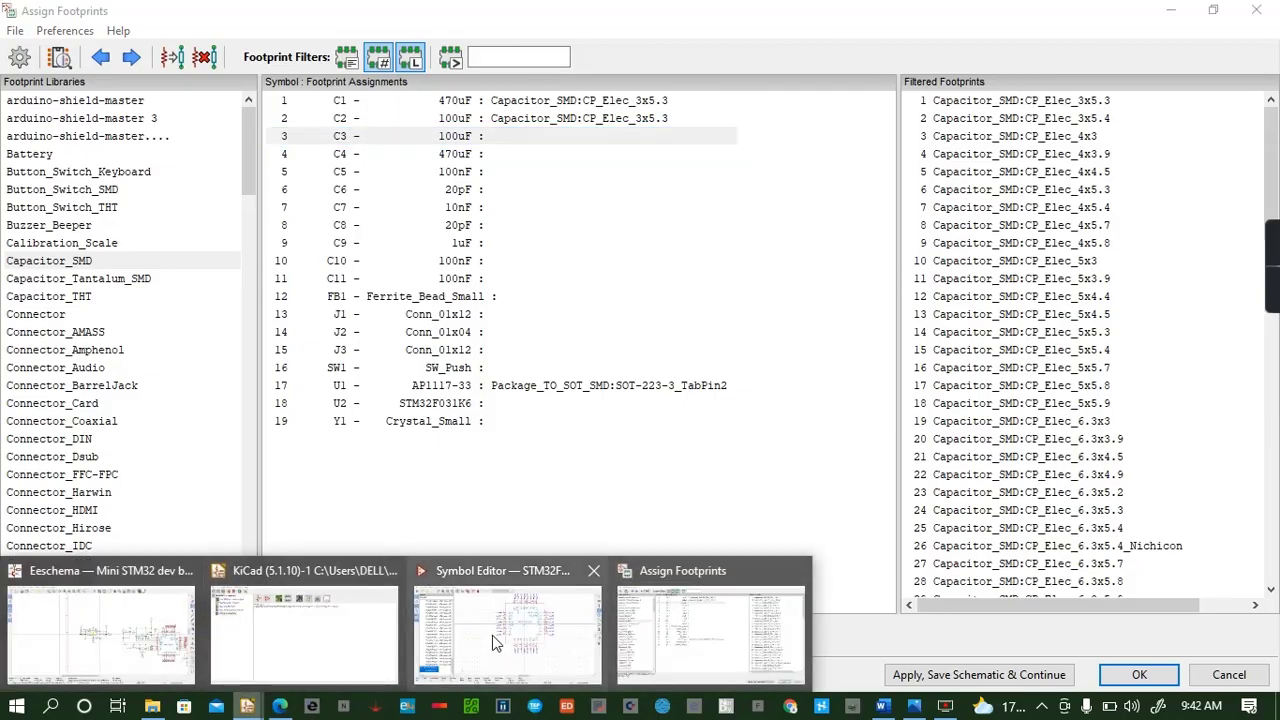
mouse_move(493, 641)
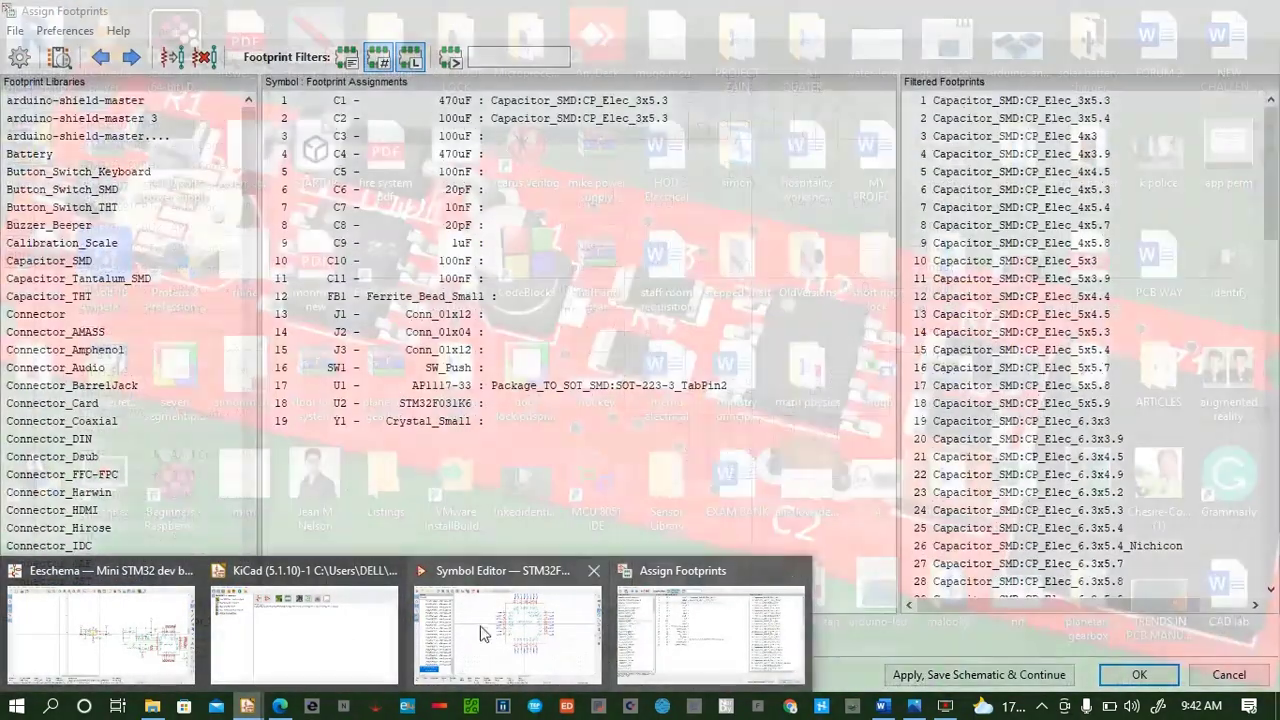
mouse_move(167, 651)
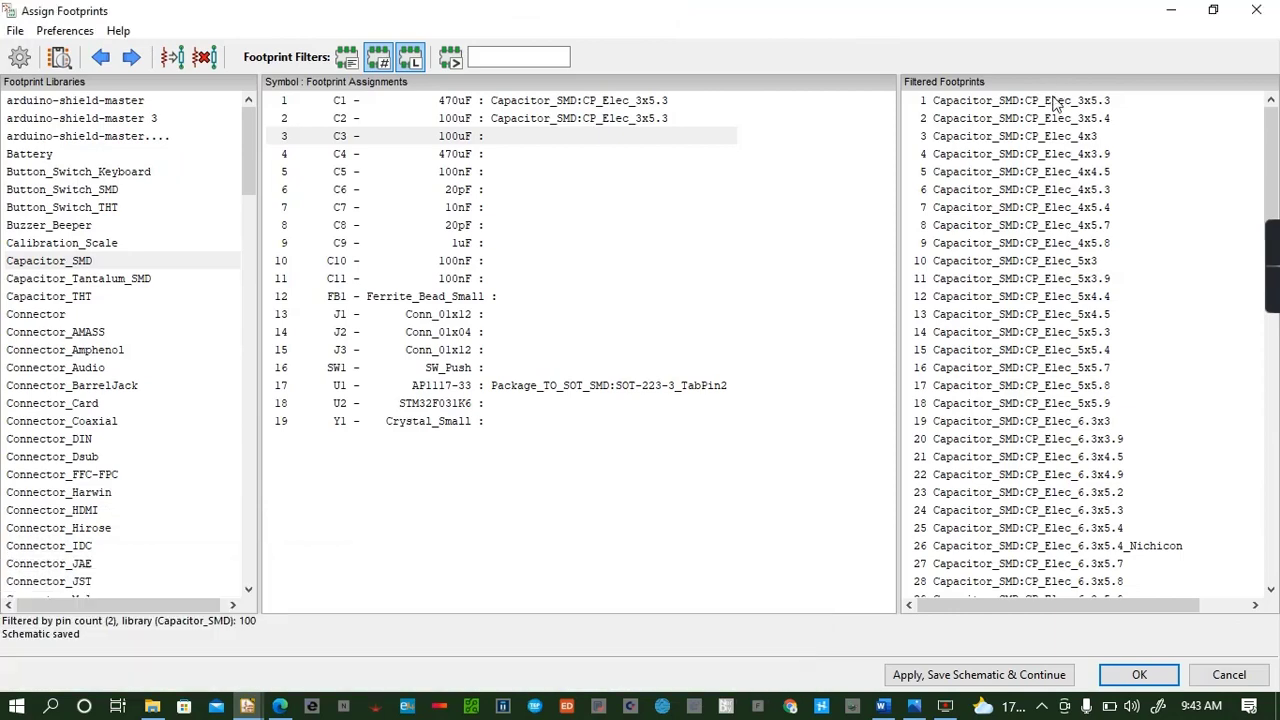
double_click(1050, 100)
double_click(1057, 118)
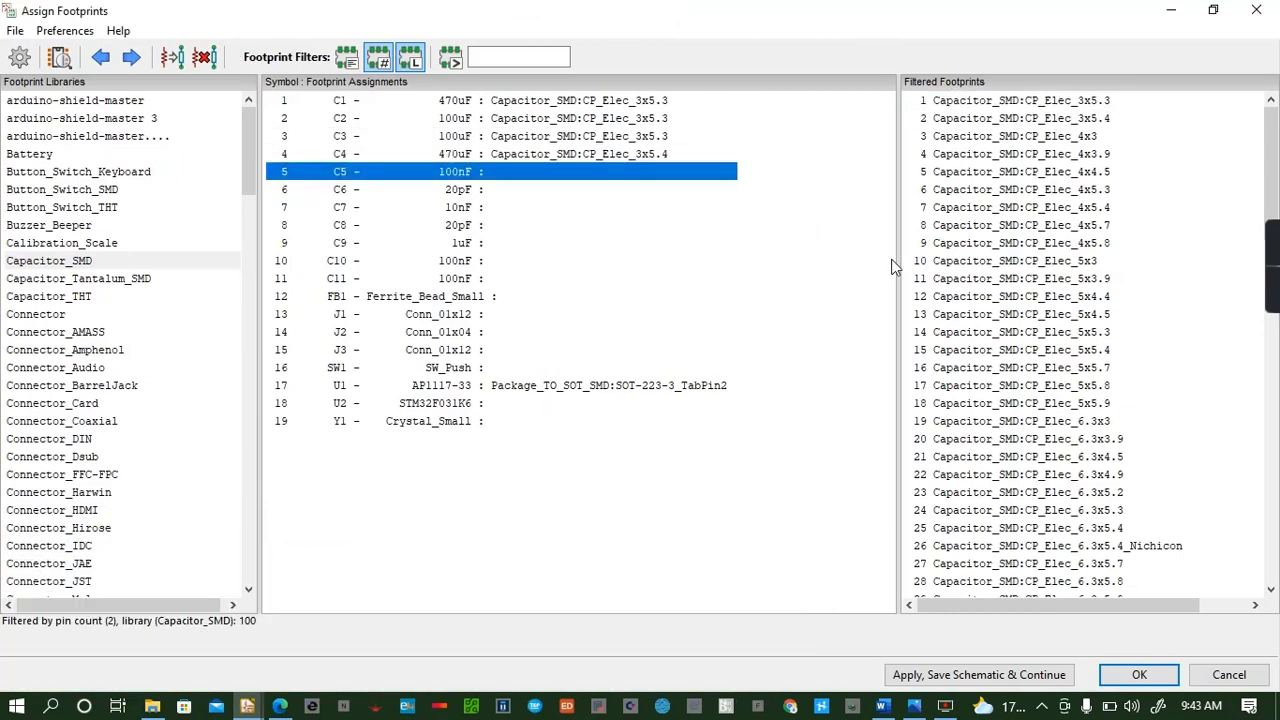
Assign Capacitor_SMD:C_0805_2012Metric to capacitors C5 through C11
scroll(1040, 295, down, 8)
scroll(1040, 295, down, 5)
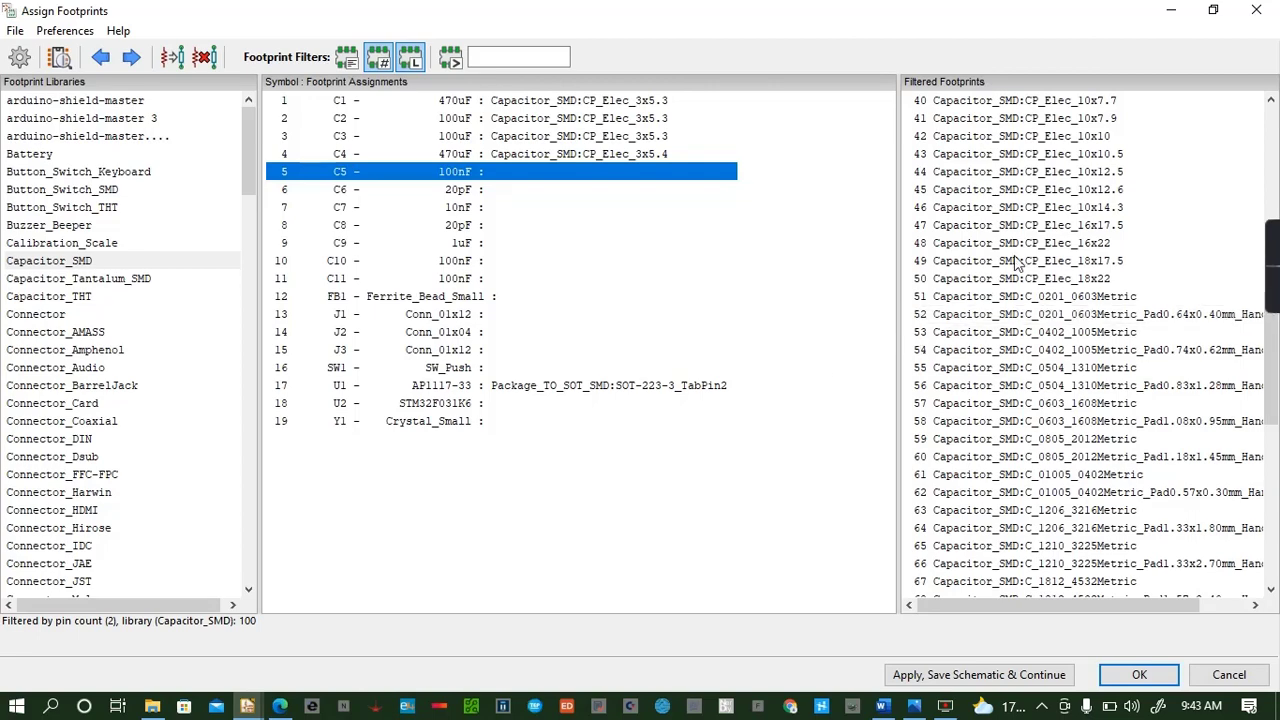
scroll(1015, 262, up, 2)
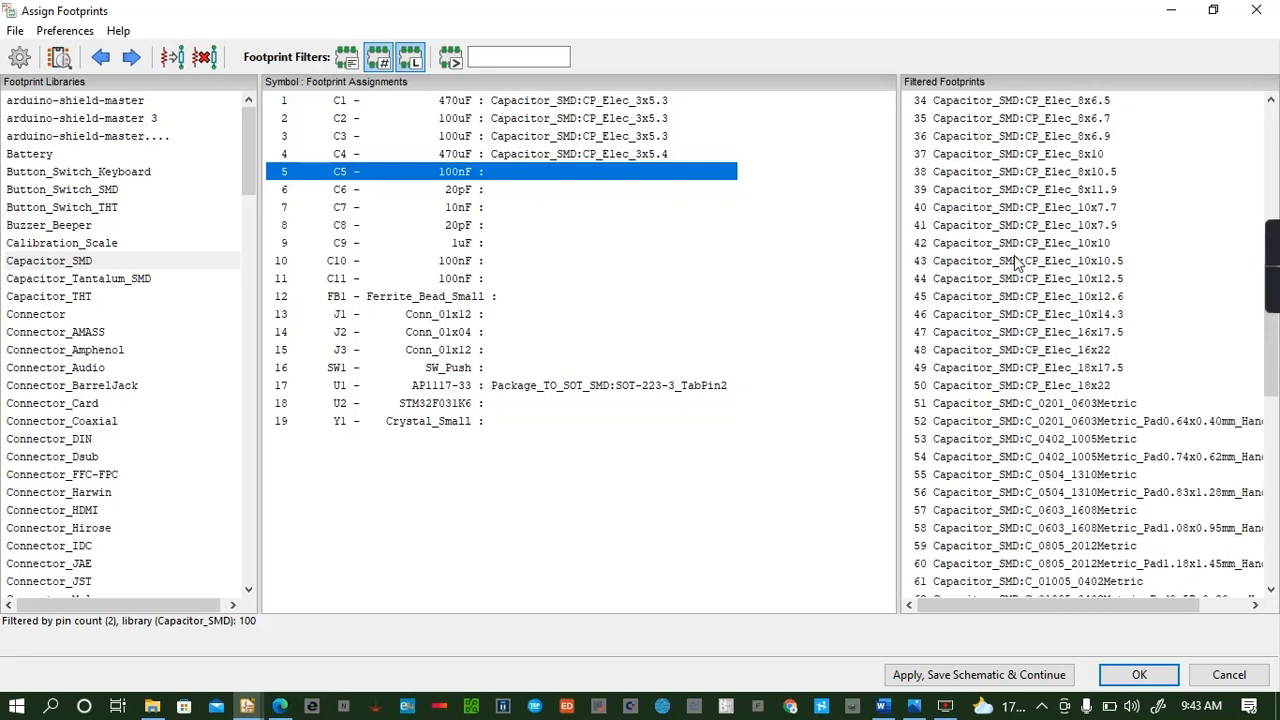
scroll(1015, 262, down, 3)
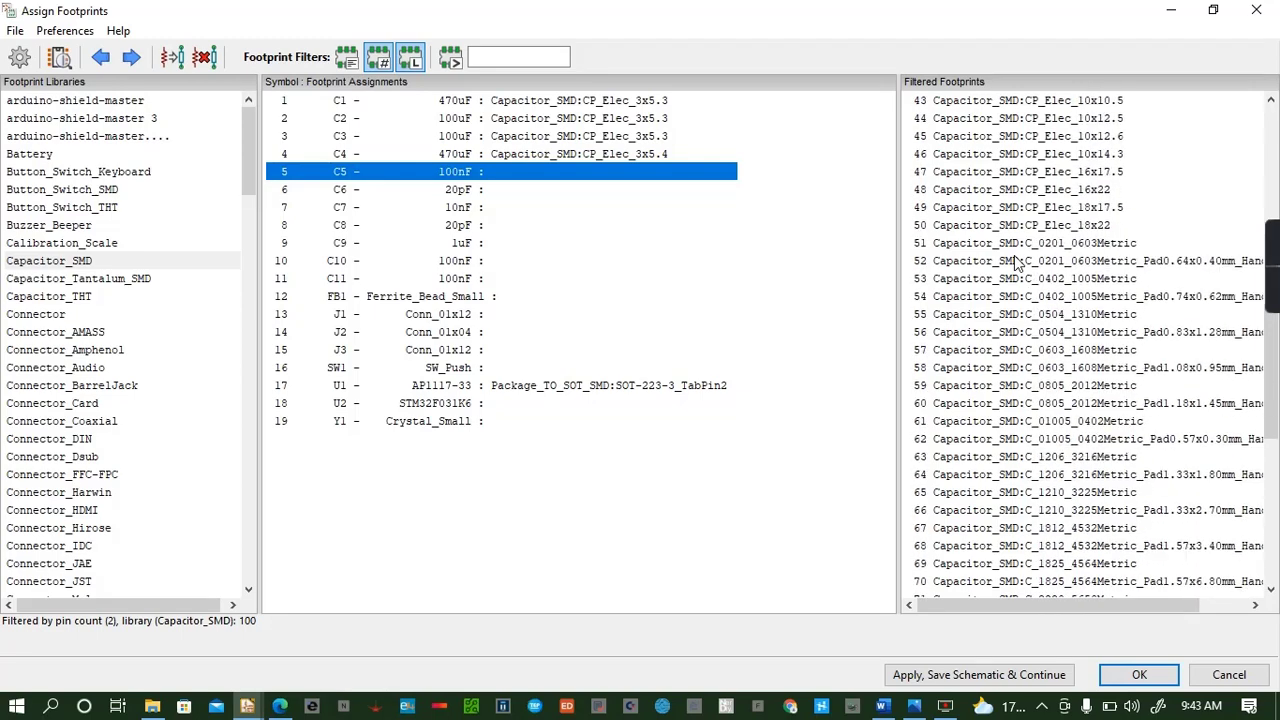
double_click(1050, 385)
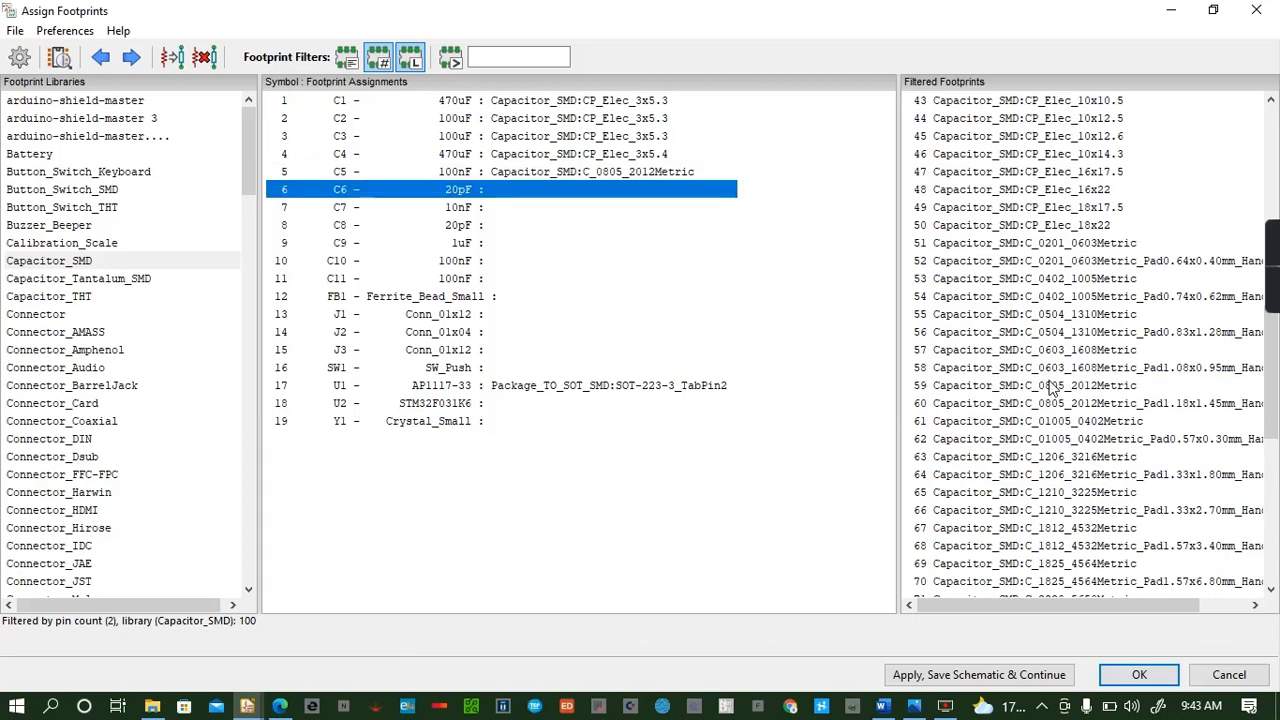
double_click(1050, 385)
double_click(1050, 385)
double_click(1050, 385)
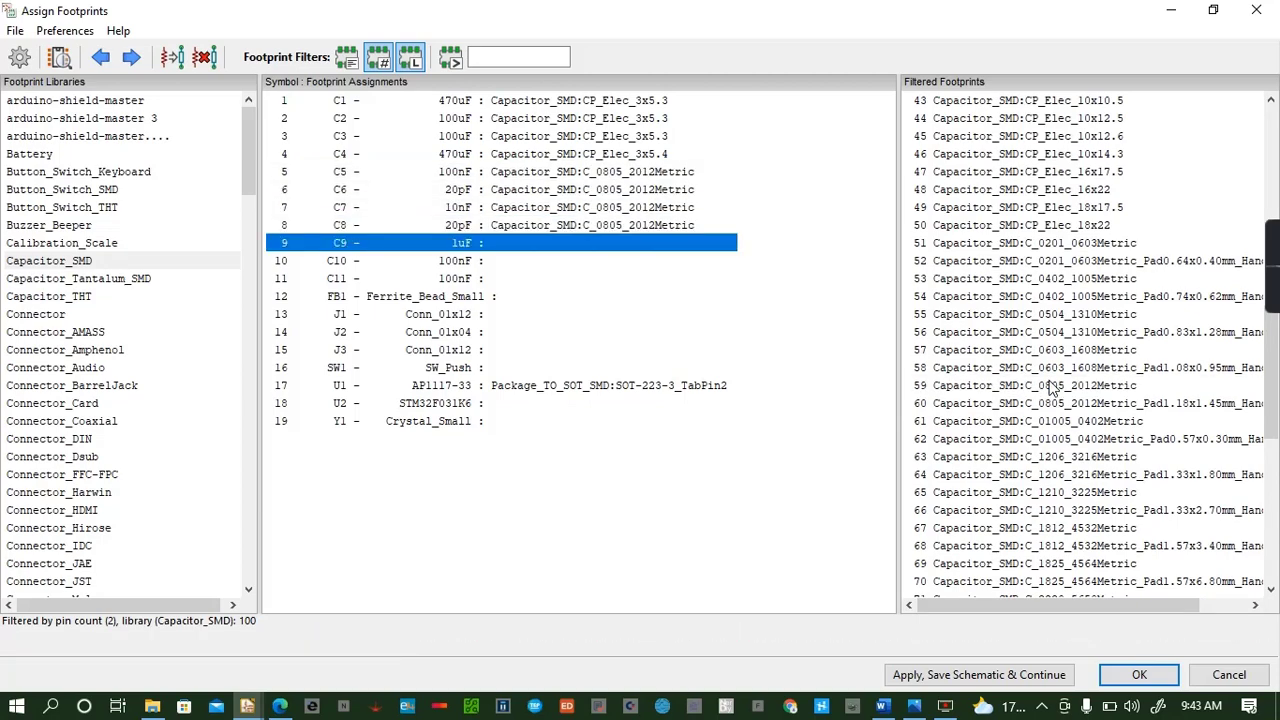
double_click(1050, 385)
double_click(1050, 385)
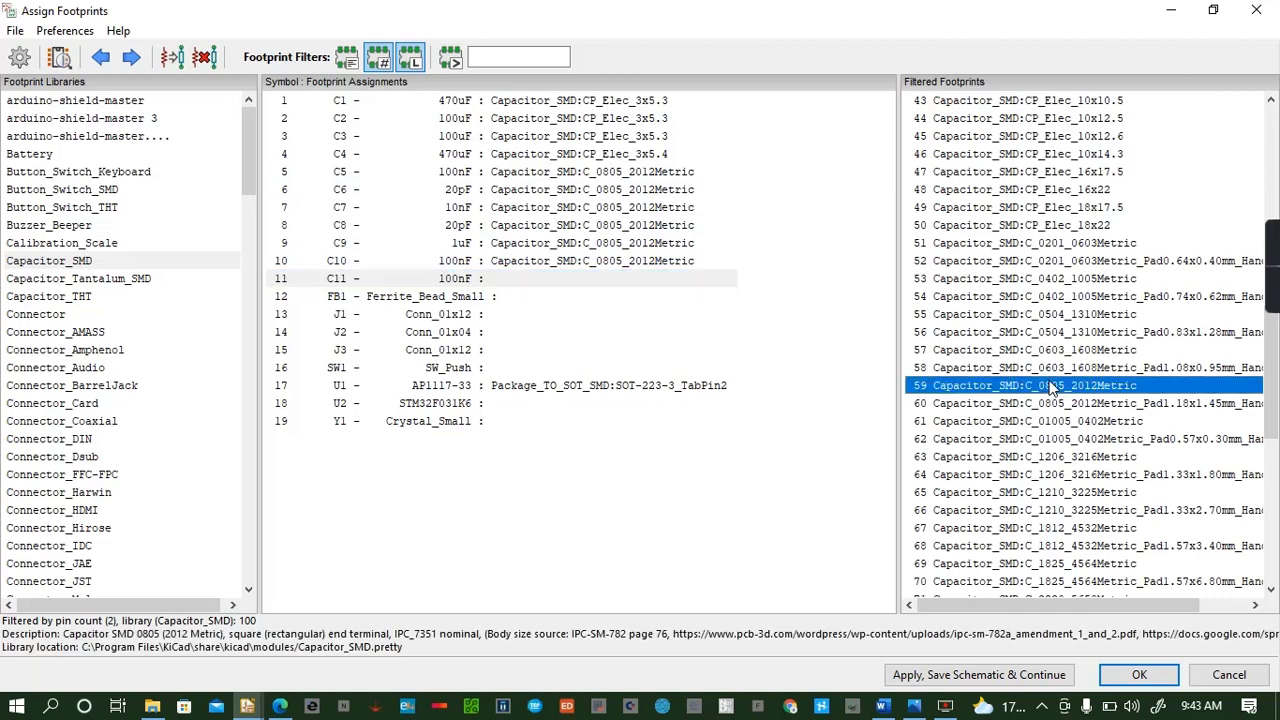
double_click(1050, 385)
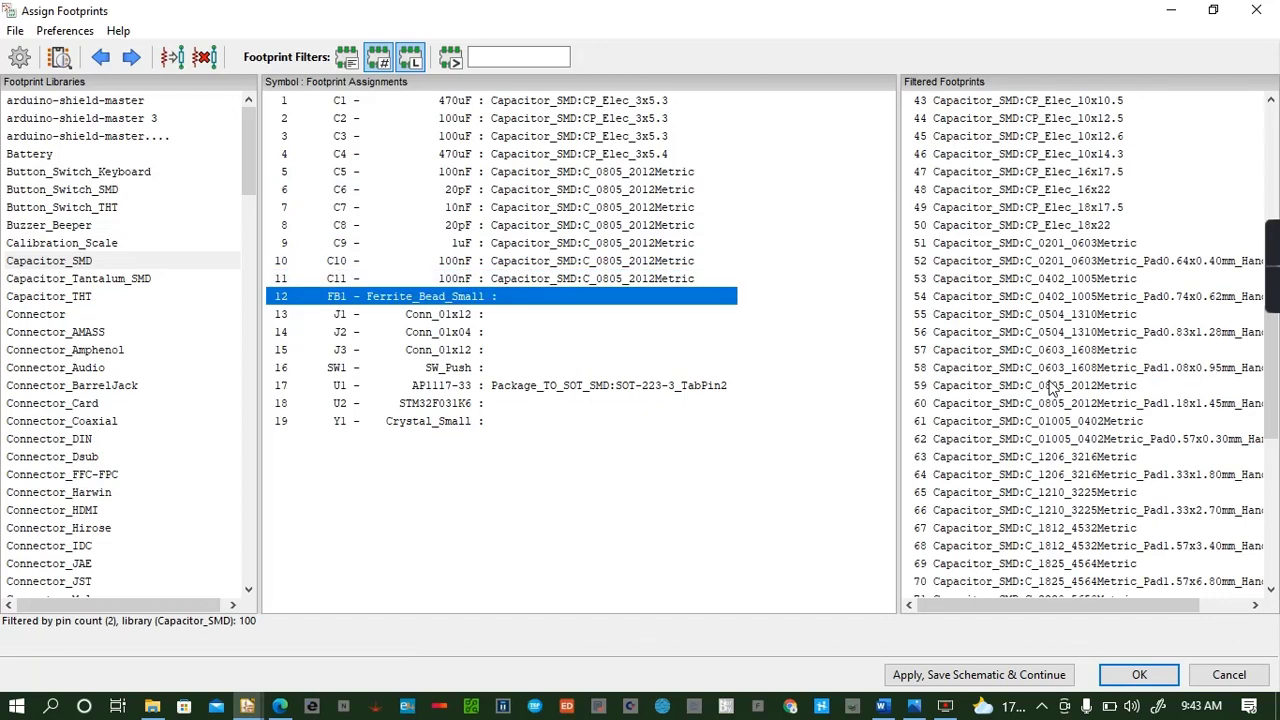
Find the Ferrite_THT footprint library and list its footprints for the ferrite bead FB1
click(20, 207)
scroll(24, 212, down, 4)
scroll(27, 215, down, 15)
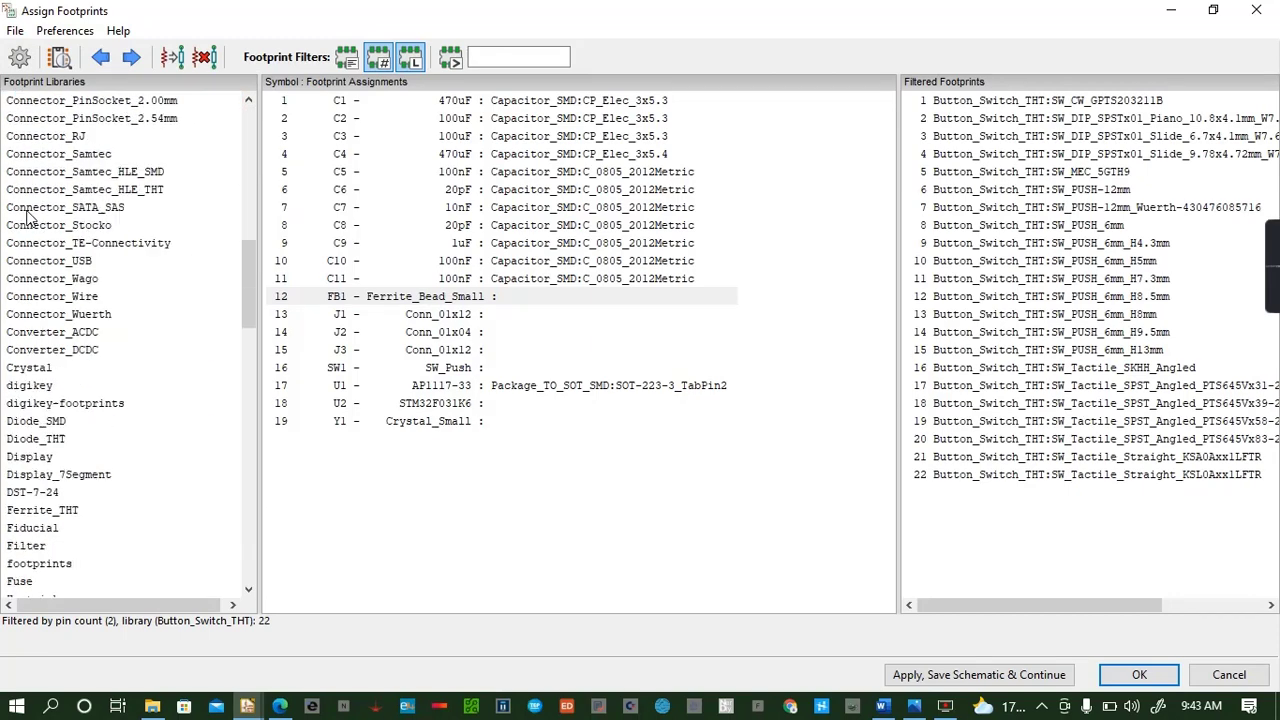
scroll(28, 215, down, 6)
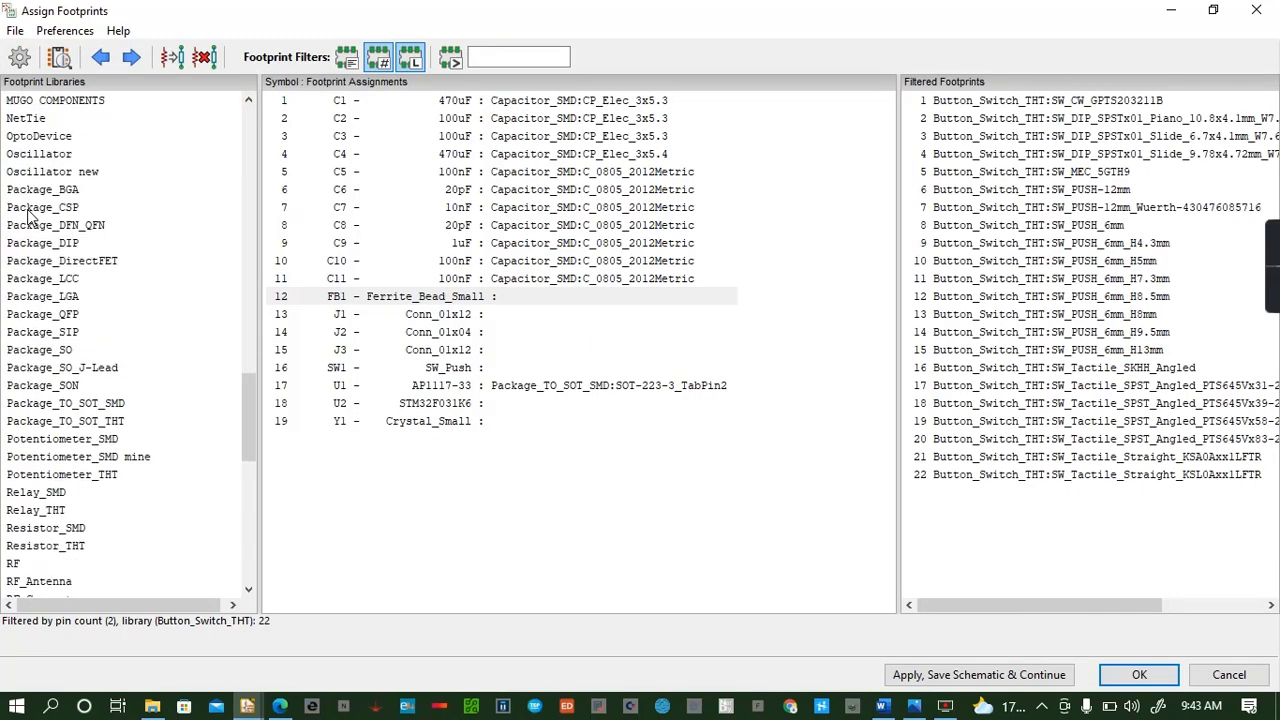
scroll(28, 215, up, 4)
scroll(27, 215, up, 5)
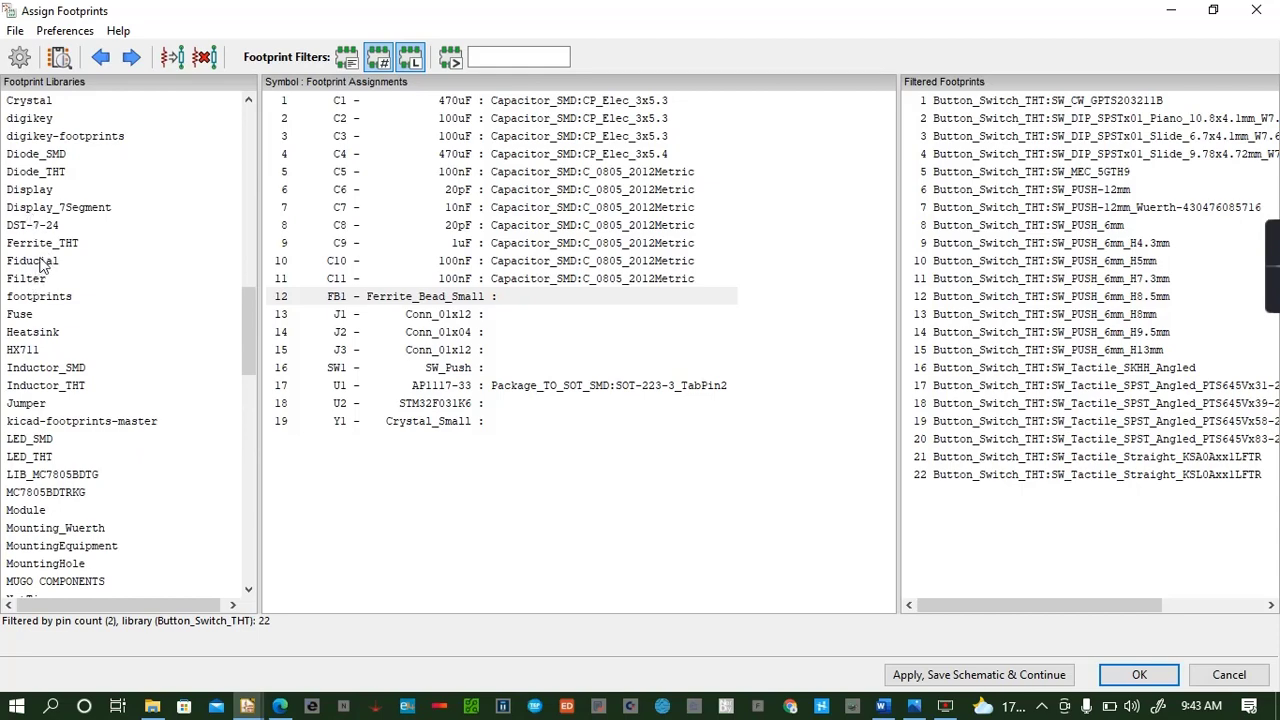
click(43, 245)
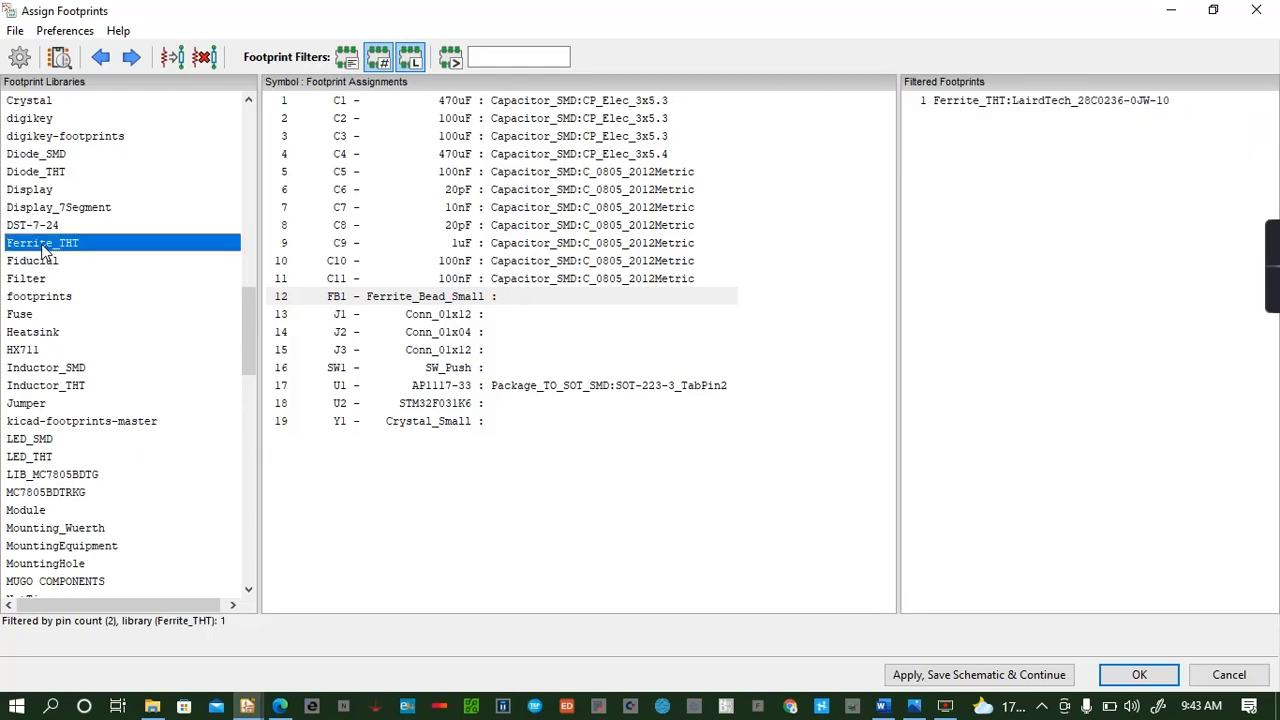
Preview the LairdTech_28C0236-0JW-10 ferrite footprint in 3D and assign it to FB1
click(1017, 106)
click(62, 58)
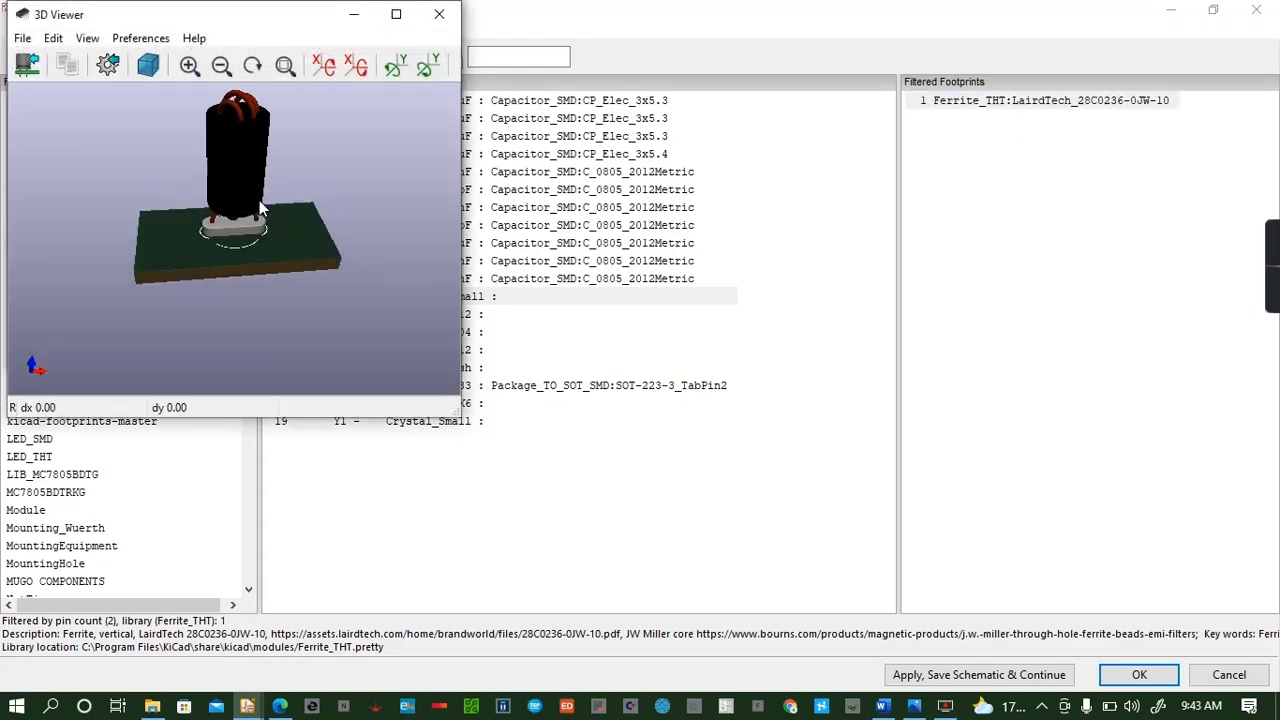
drag(260, 207, 220, 180)
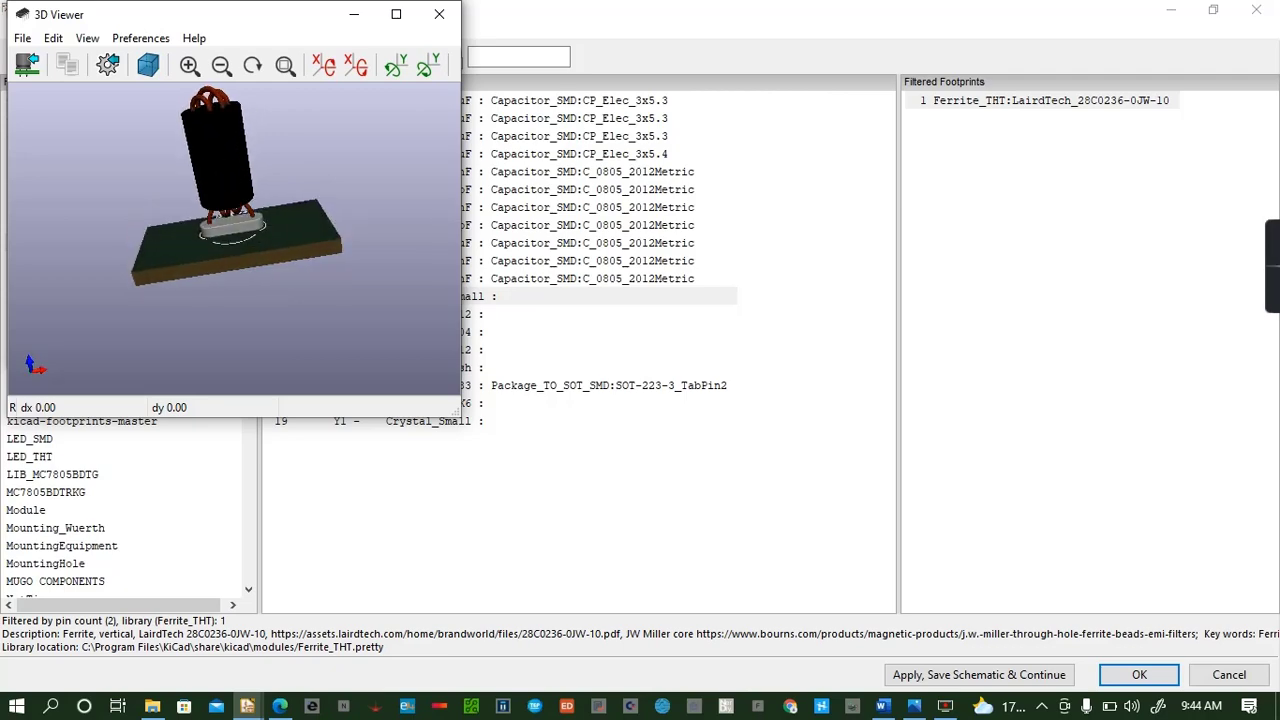
click(439, 14)
click(577, 30)
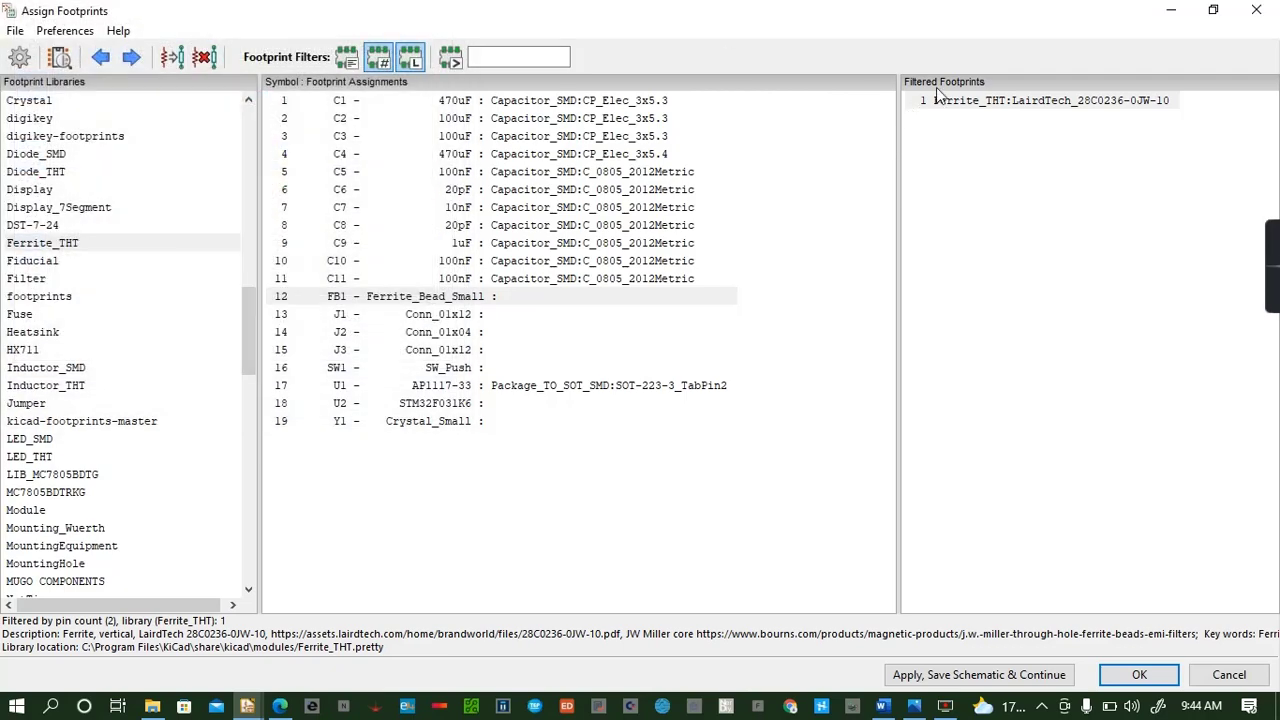
double_click(1012, 101)
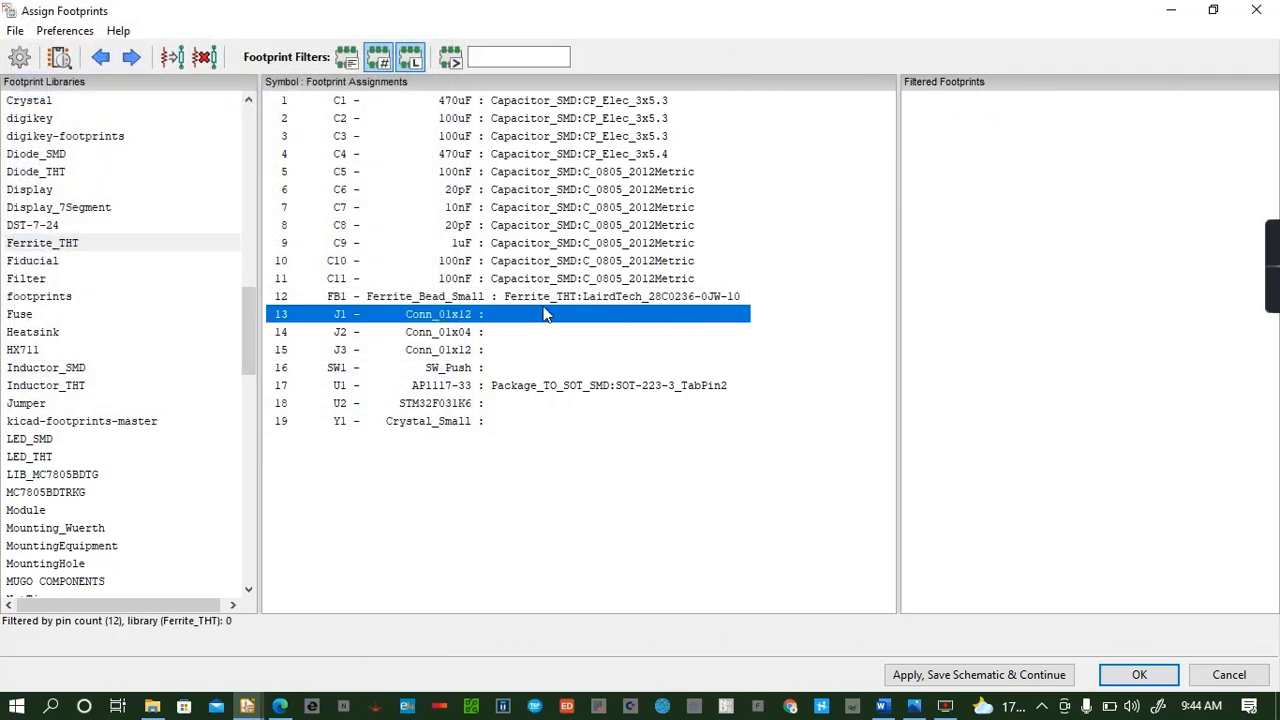
Browse the connector footprint libraries from Connector_AMASS to Connector_Card for a 12-pin footprint for J1
scroll(30, 270, down, 2)
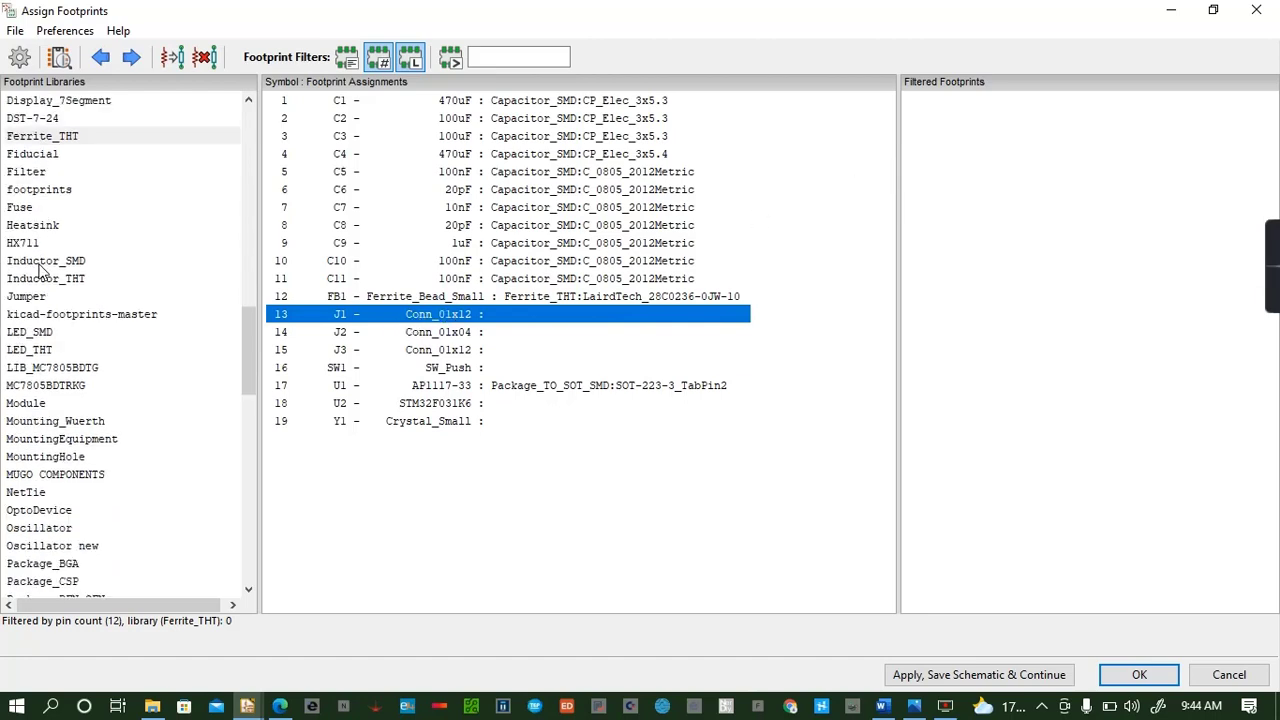
click(45, 352)
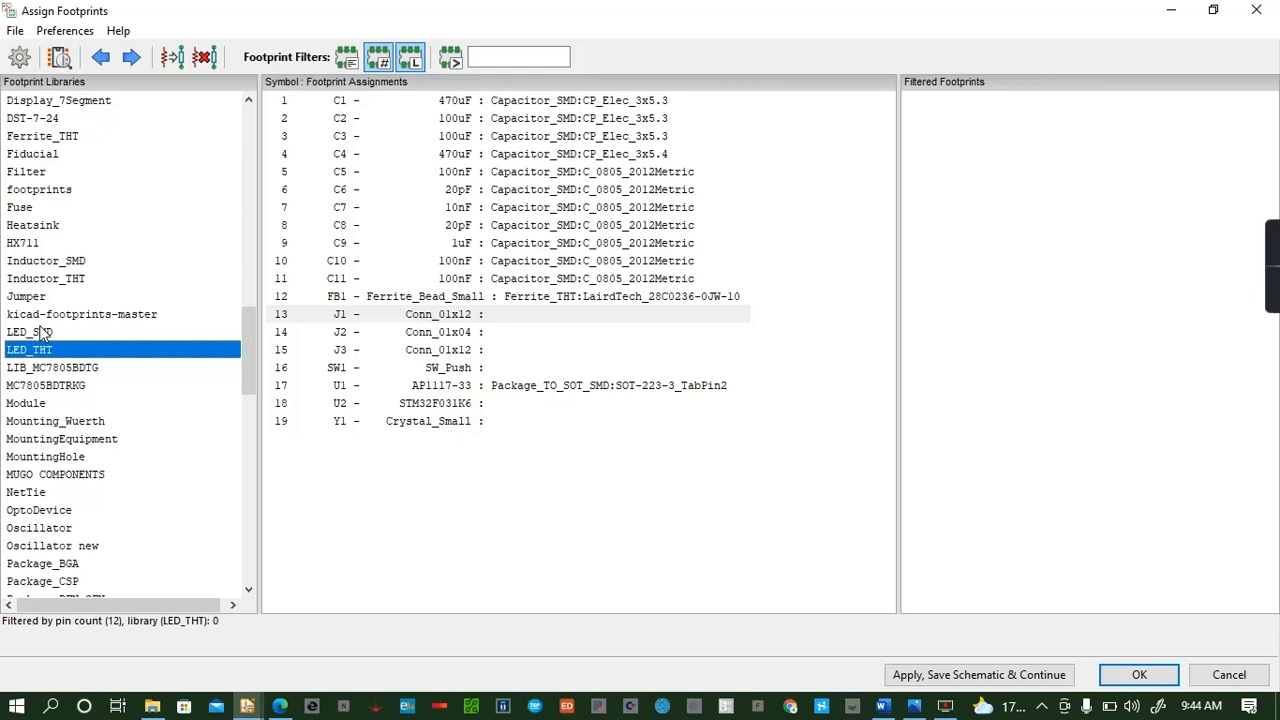
scroll(42, 335, down, 5)
scroll(45, 335, up, 20)
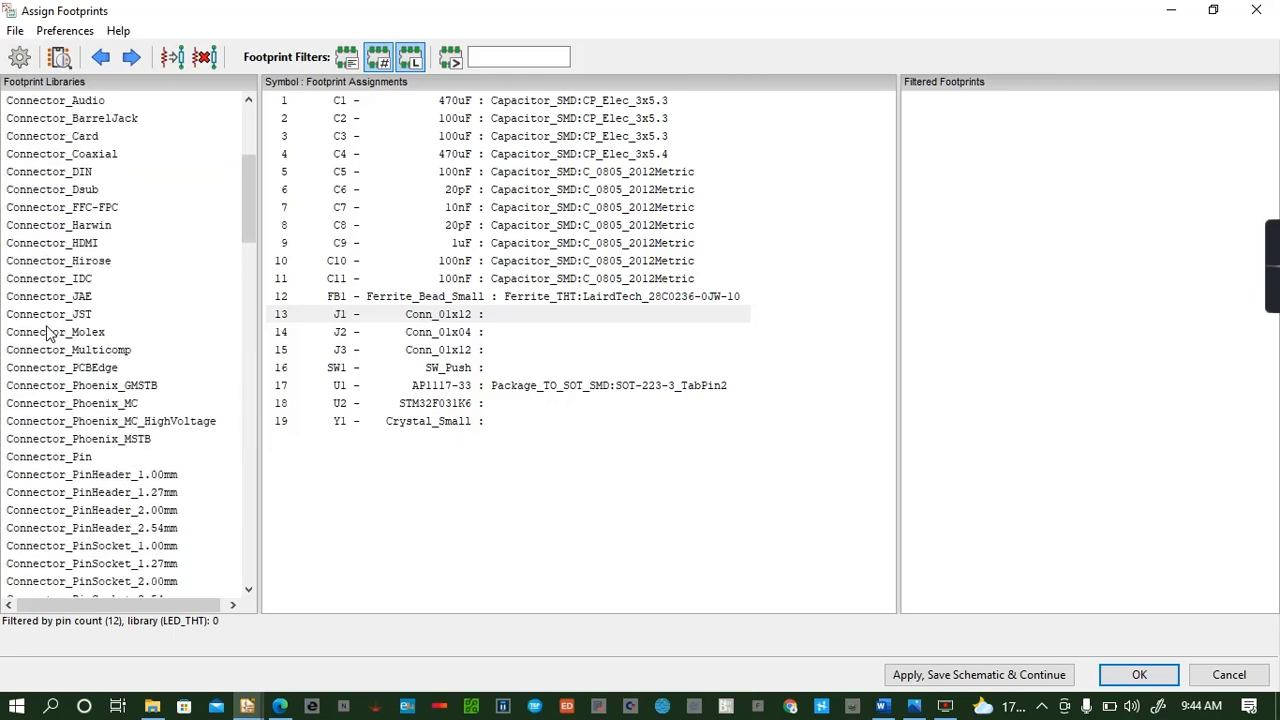
scroll(45, 335, up, 5)
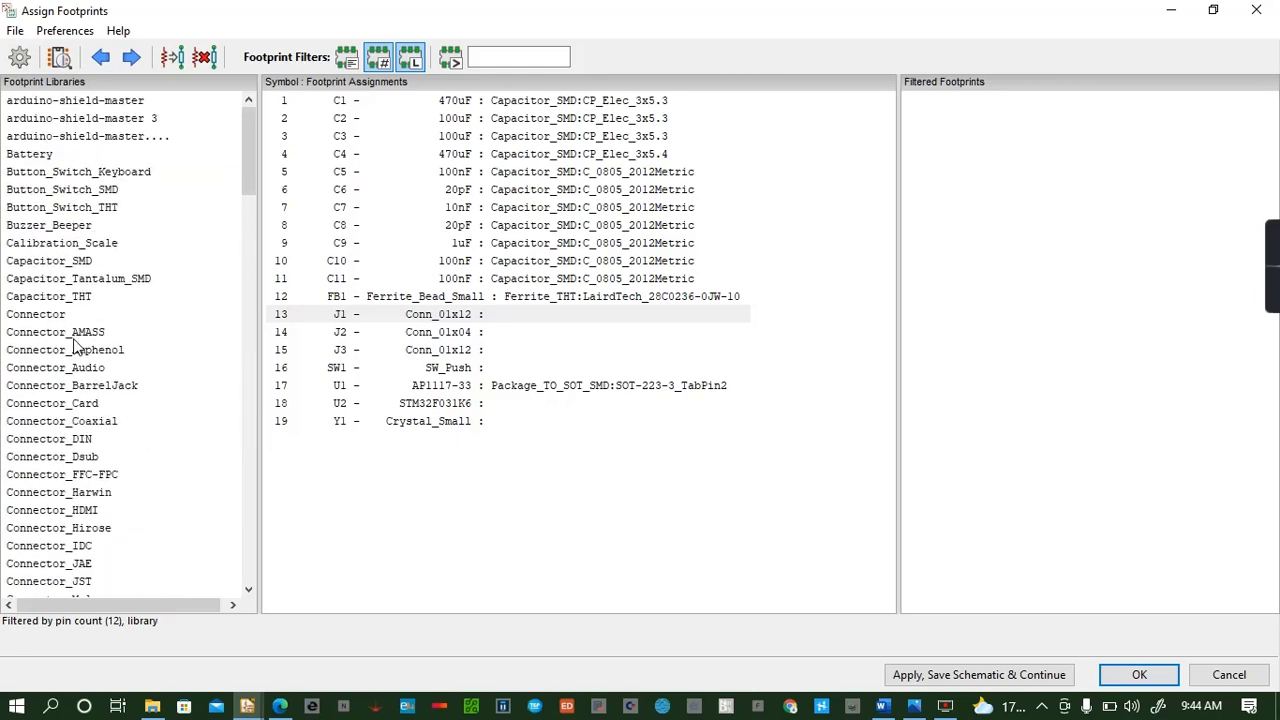
click(80, 334)
click(78, 352)
click(84, 369)
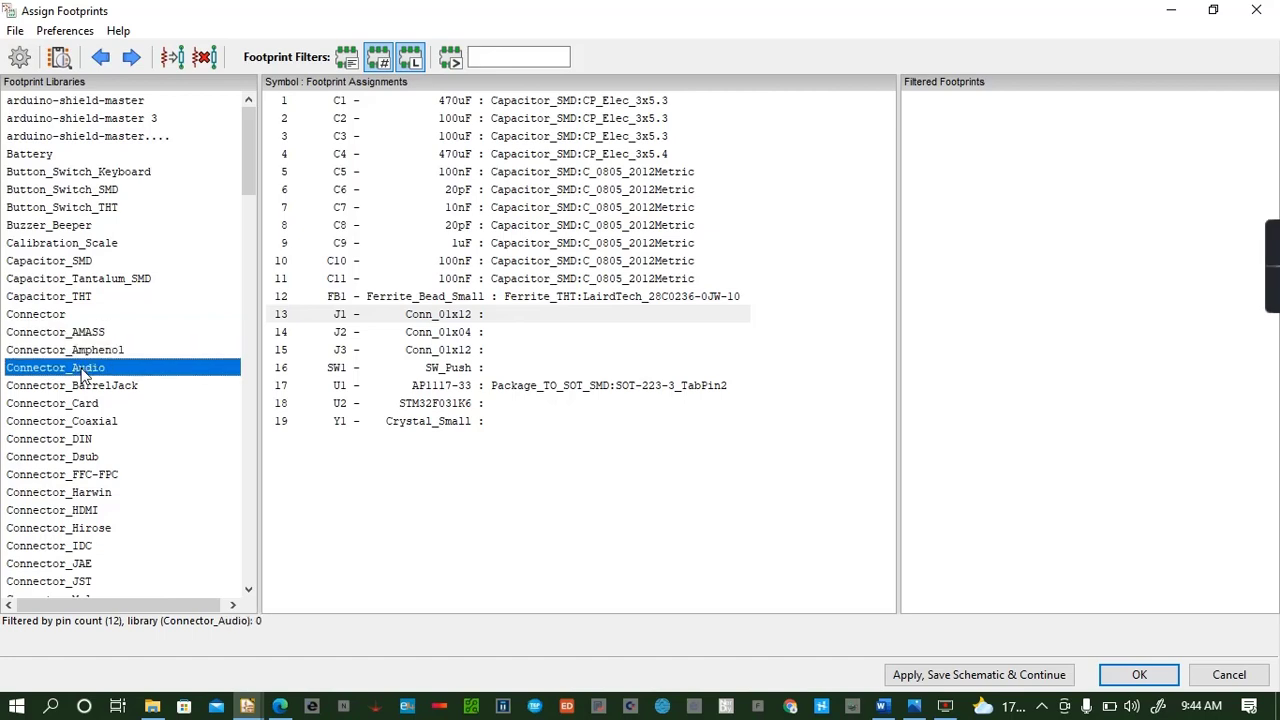
click(90, 387)
click(90, 405)
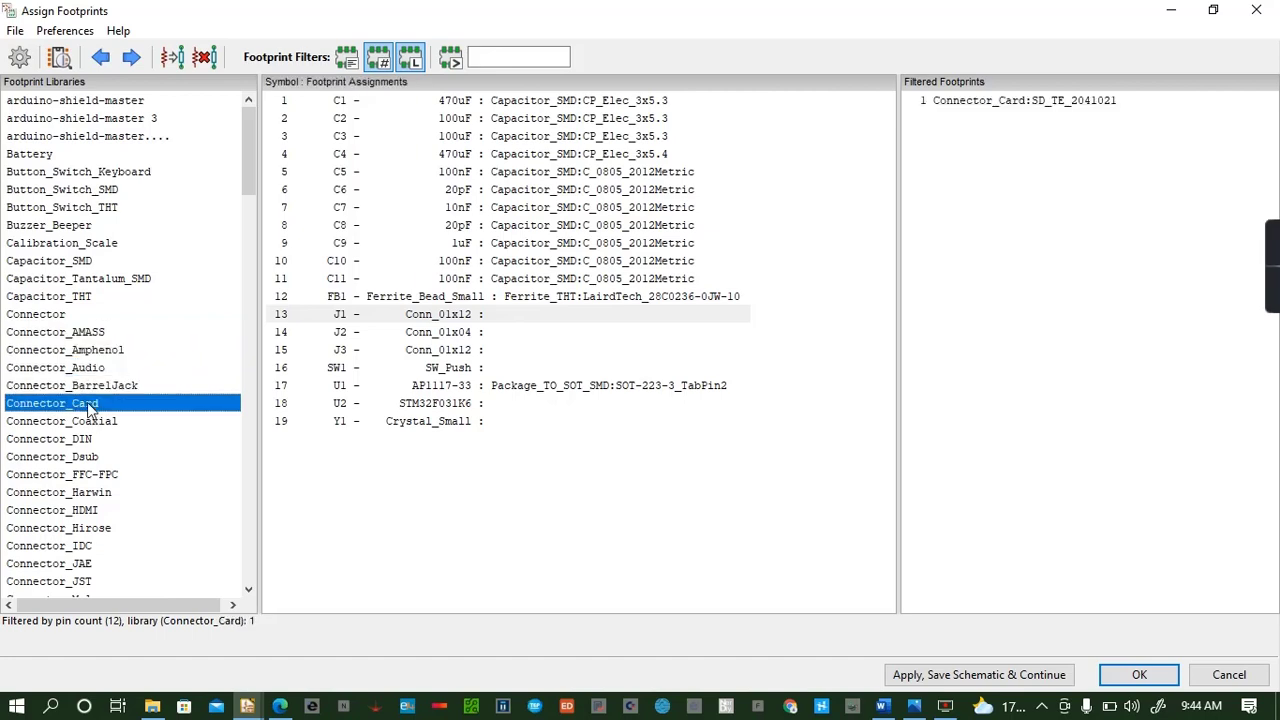
Examine the Connector_Card:SD_TE_2041021 footprint in the footprint and 3D views, and close both previews
click(1066, 100)
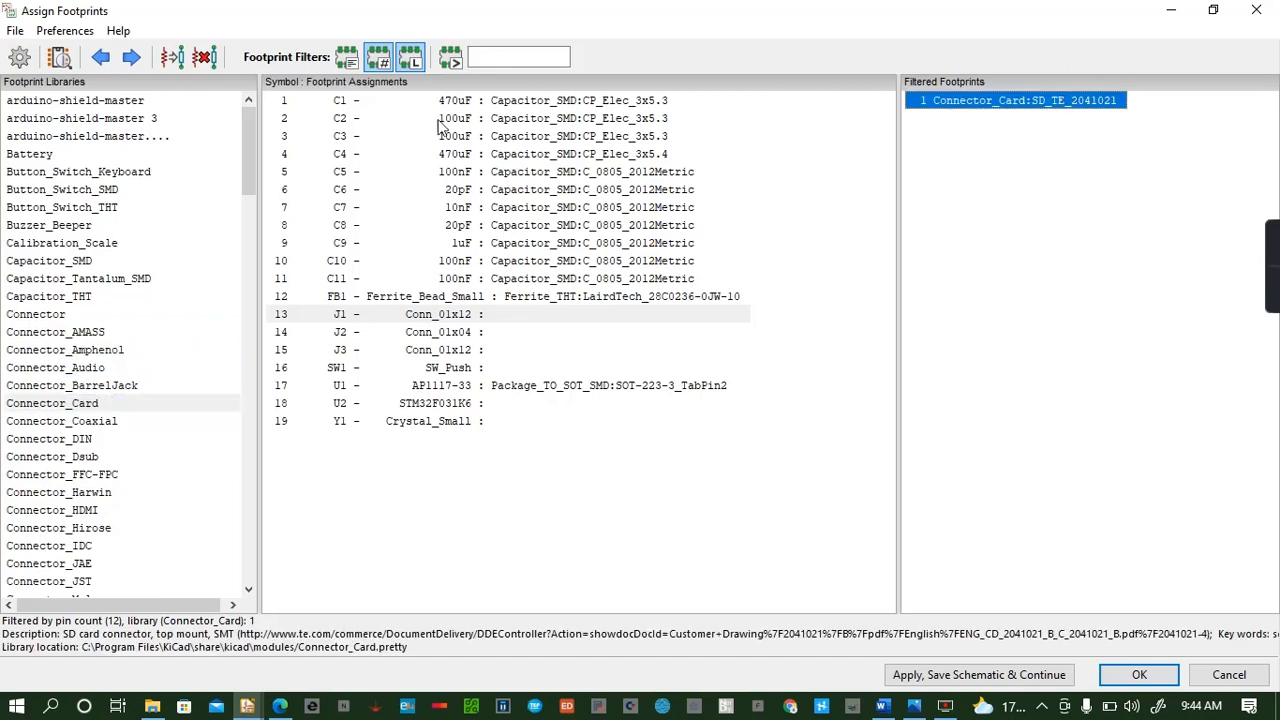
click(59, 57)
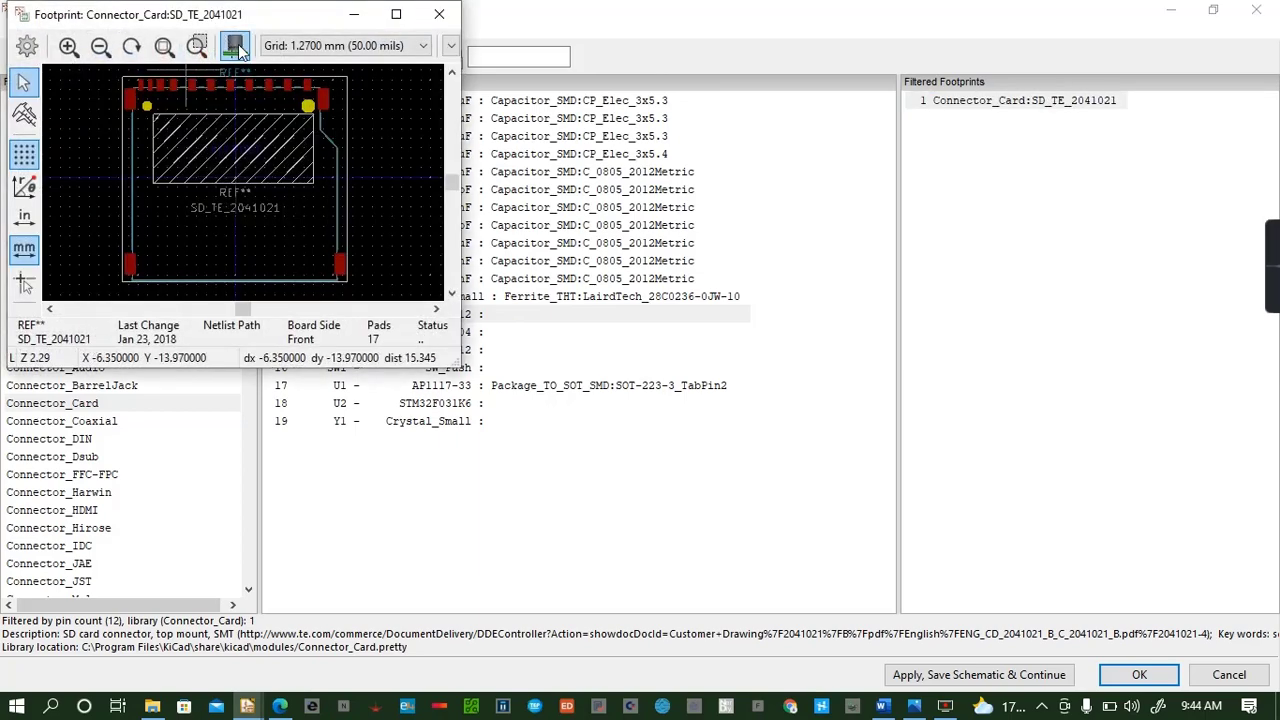
click(235, 45)
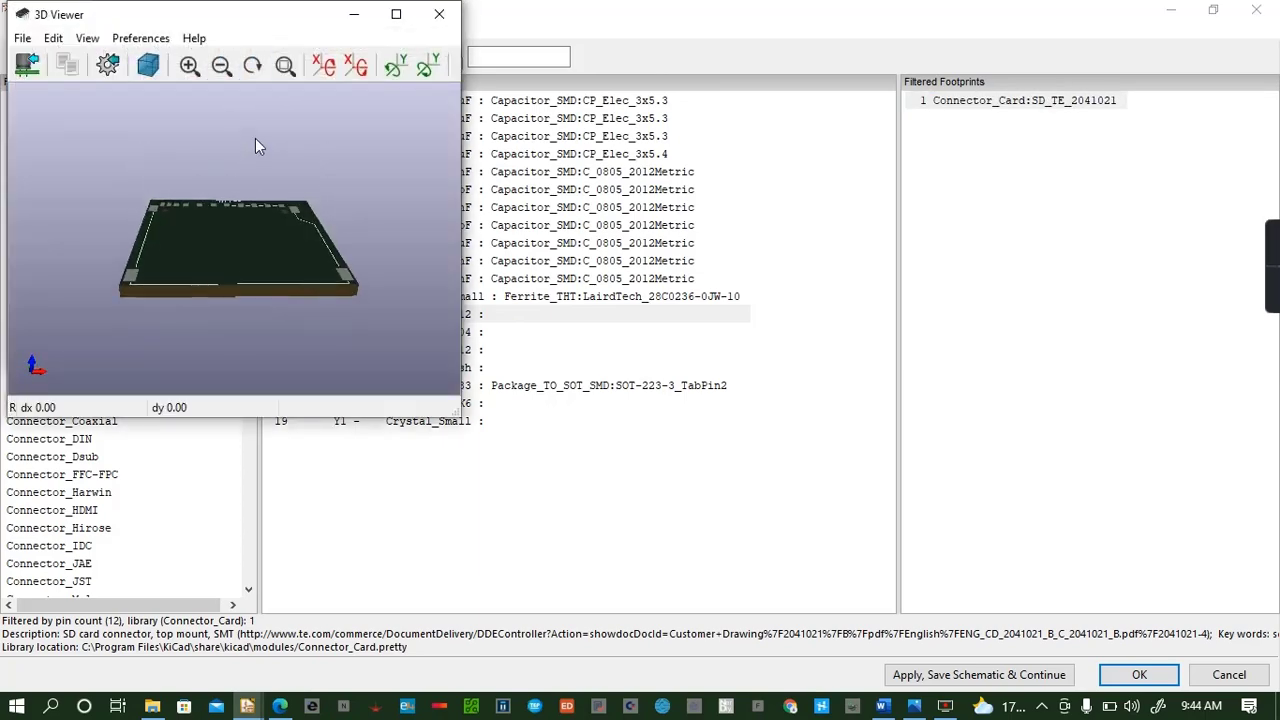
click(439, 14)
click(439, 12)
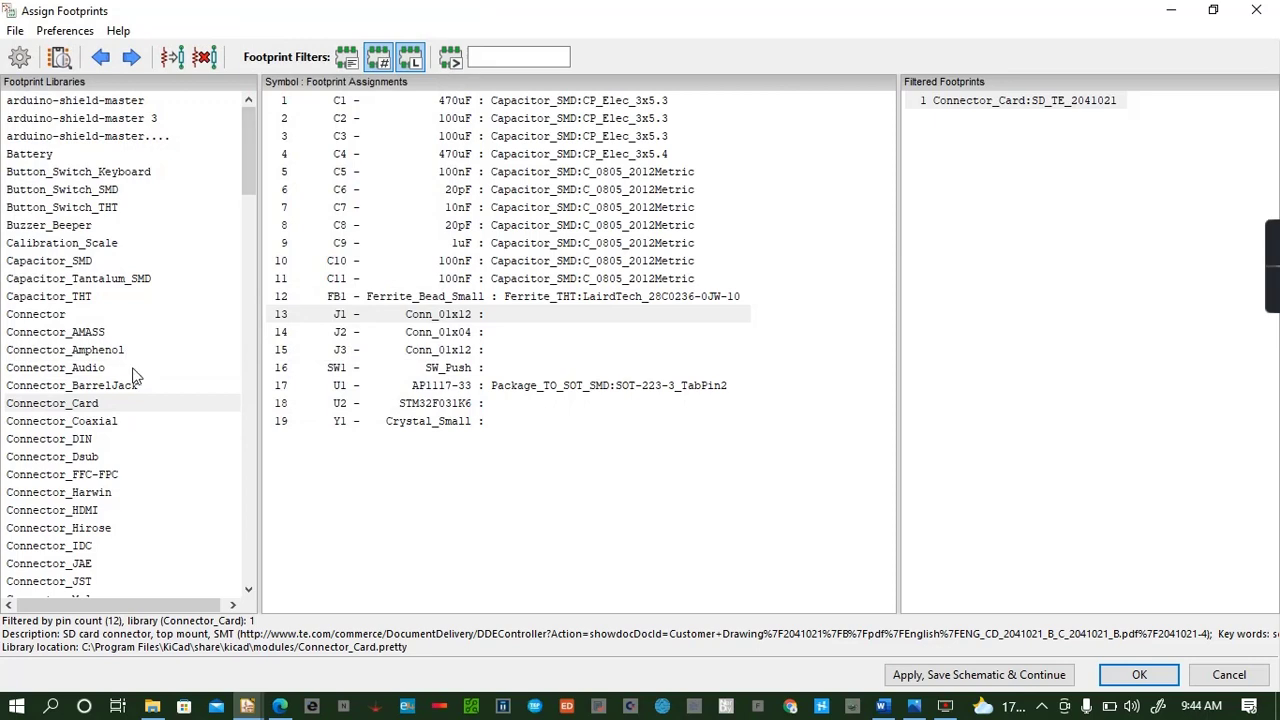
Check the connector libraries from Connector_Coaxial to Connector_FFC-FPC for J1, and preview the Hirose_FH12-11S-0.5SH footprint in 3D
scroll(133, 374, down, 5)
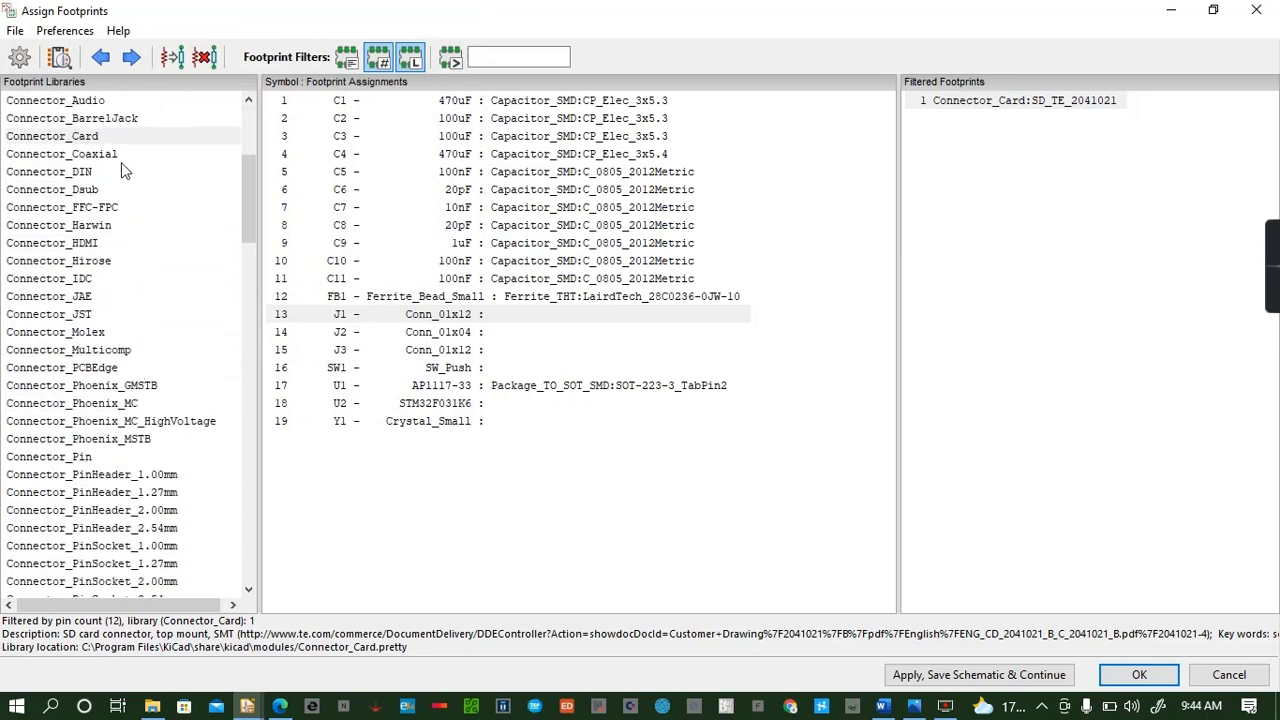
click(121, 165)
click(124, 155)
click(110, 189)
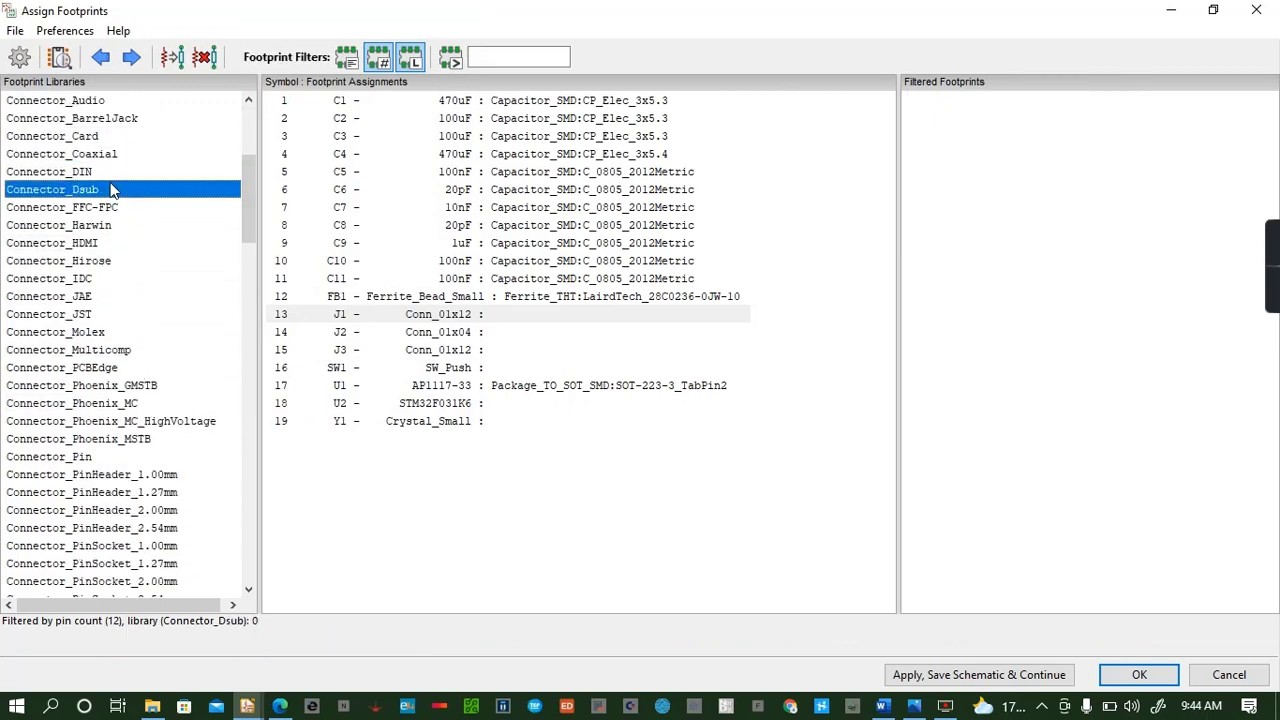
click(107, 208)
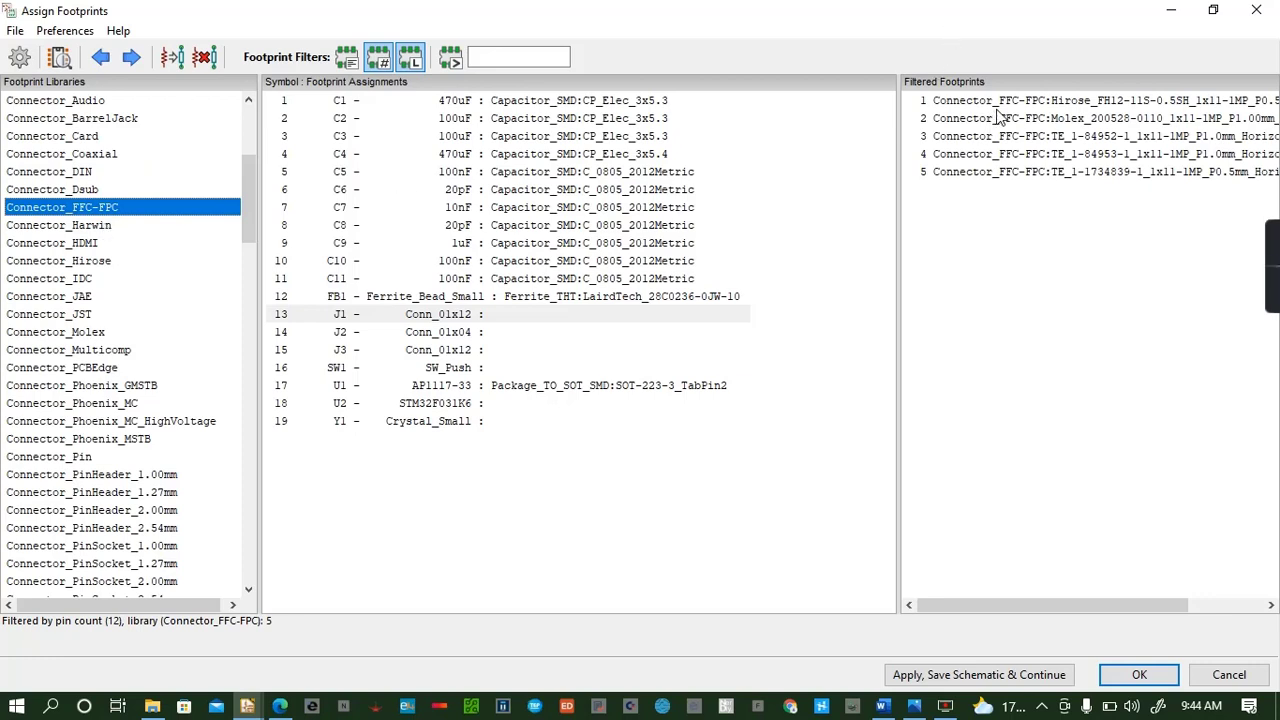
click(1028, 102)
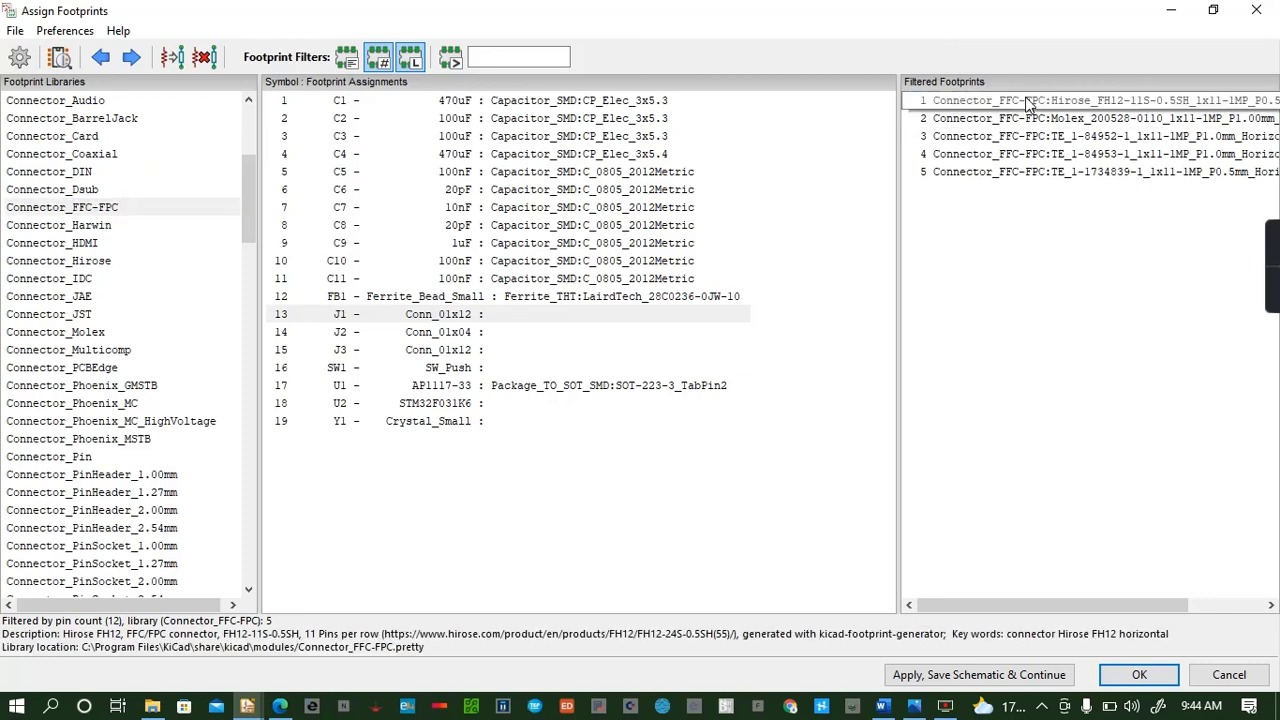
click(58, 57)
key(alt+3)
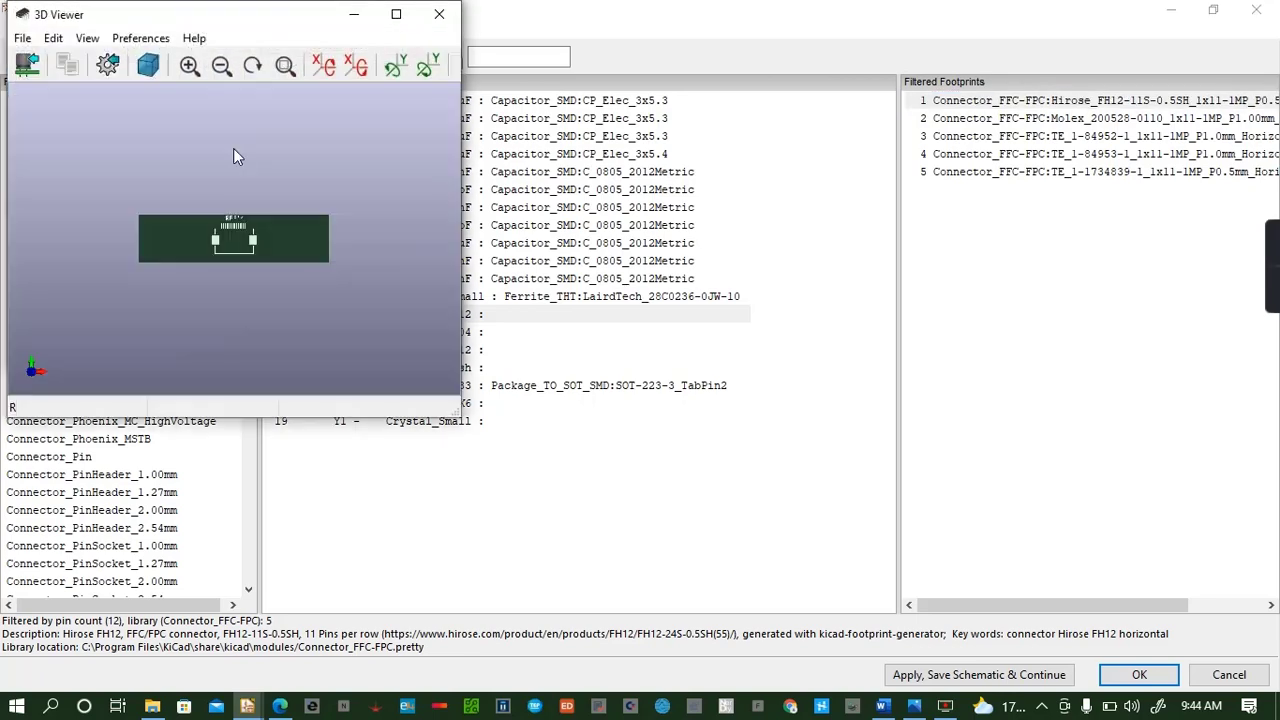
drag(233, 157, 273, 175)
click(439, 14)
click(438, 14)
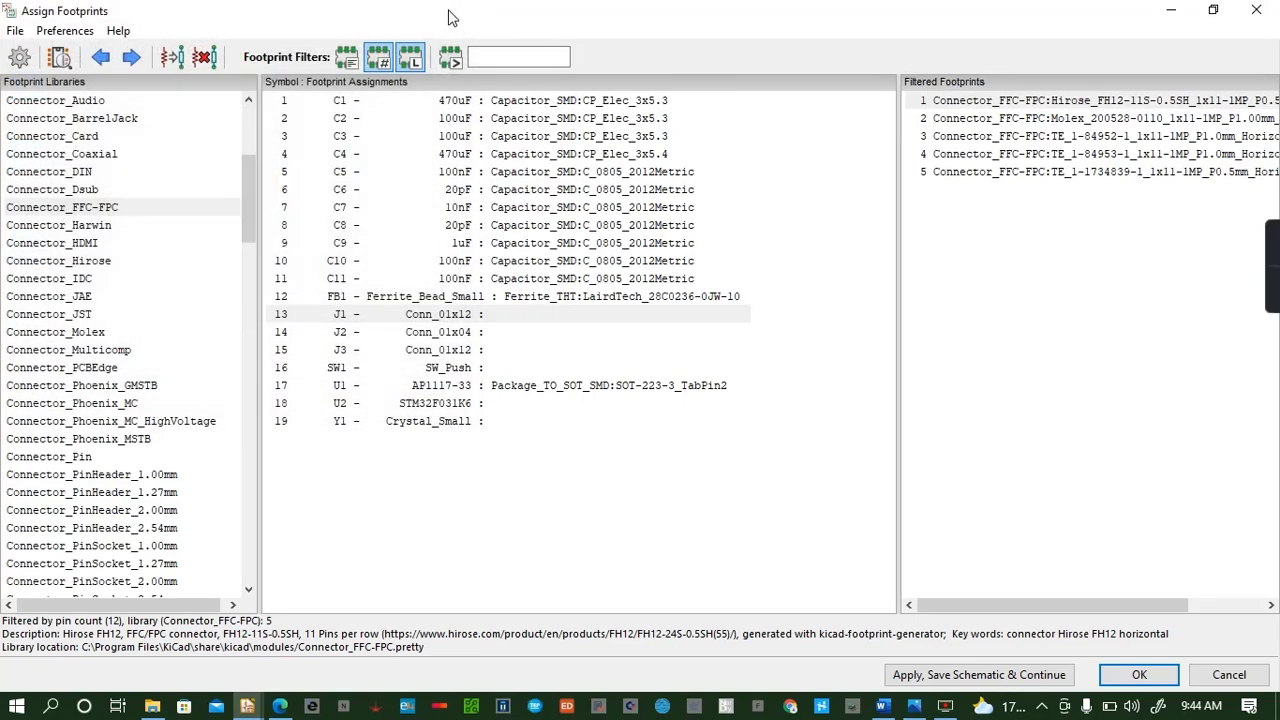
Preview the Harwin_Gecko-G125-FVX1205L0X 2x06 footprint from the Connector_Harwin library in 3D as a candidate for J1
scroll(130, 295, down, 1)
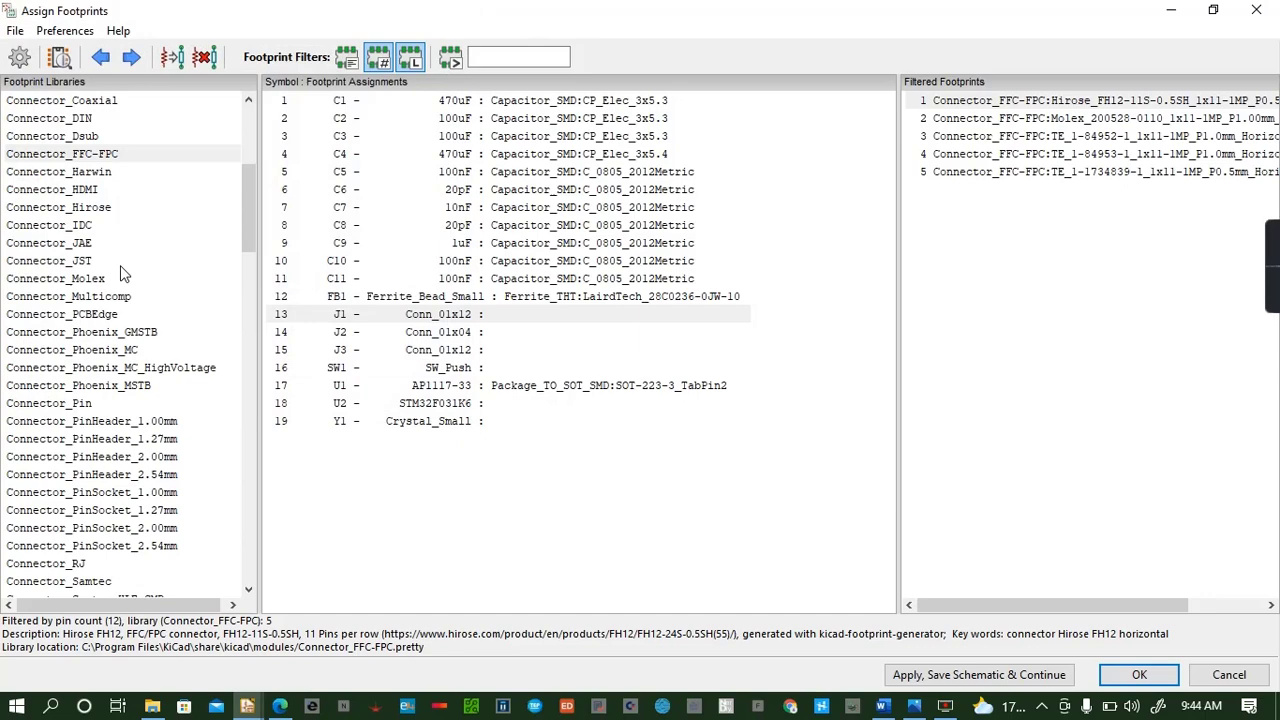
click(99, 174)
click(1103, 100)
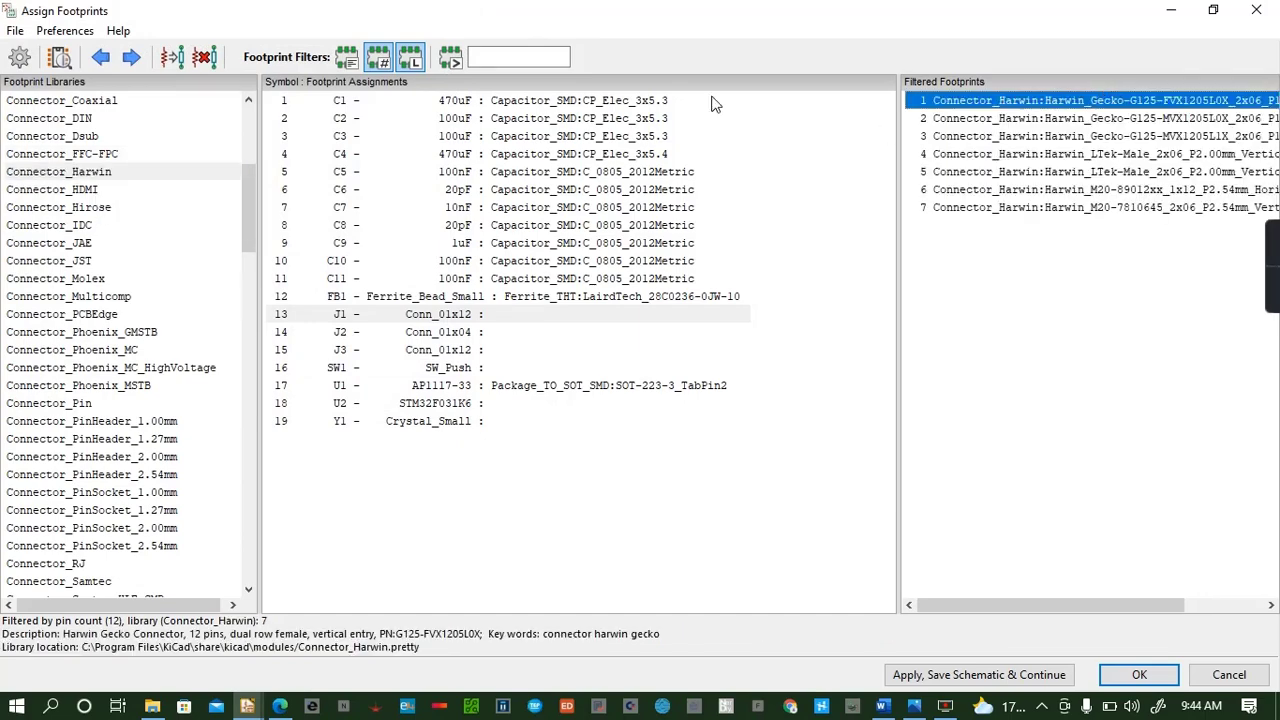
click(72, 60)
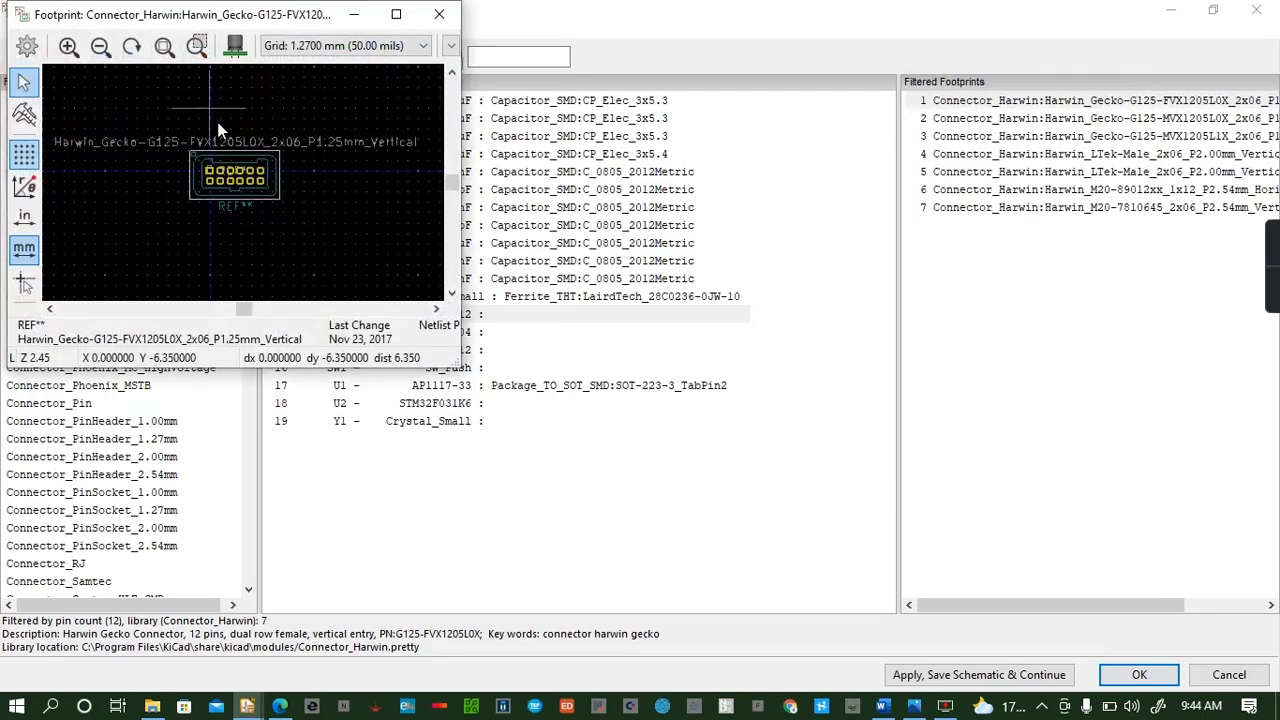
click(240, 50)
drag(255, 128, 300, 111)
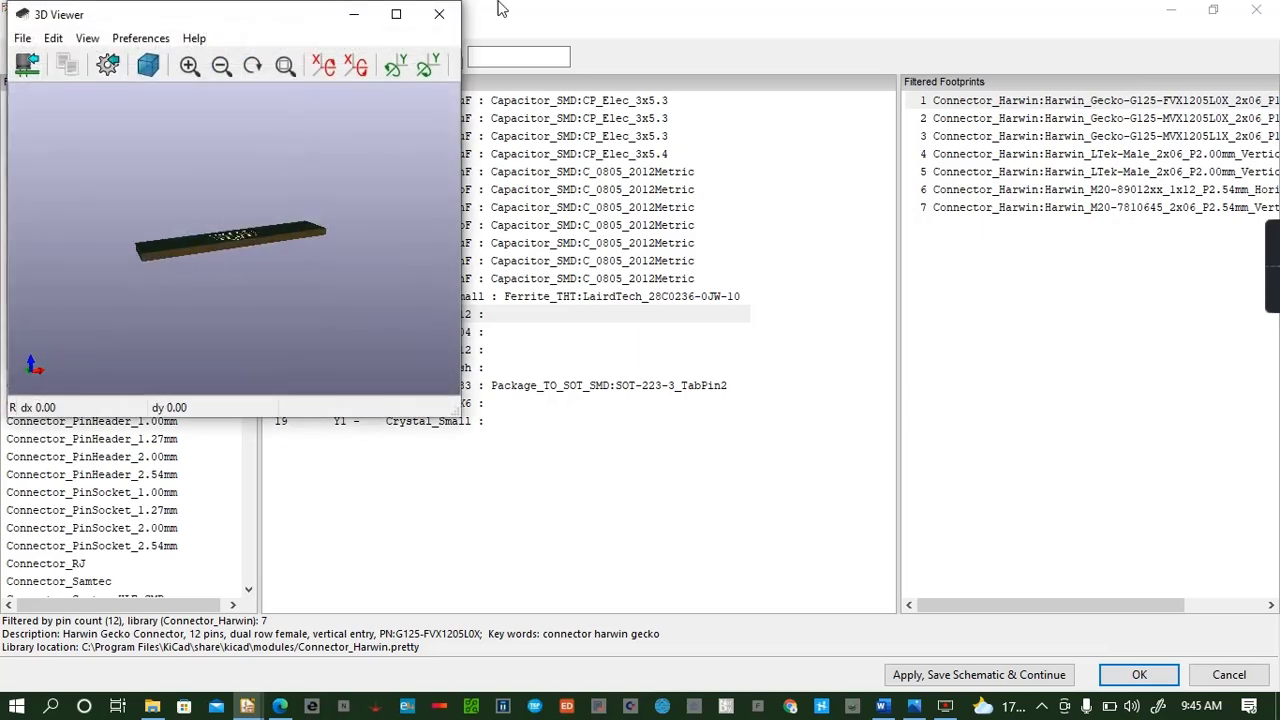
Close the Harwin previews and examine the Hirose_DF3EA-11P-2H footprint from the Connector_Hirose library in footprint and 3D views for J1
click(439, 14)
click(452, 12)
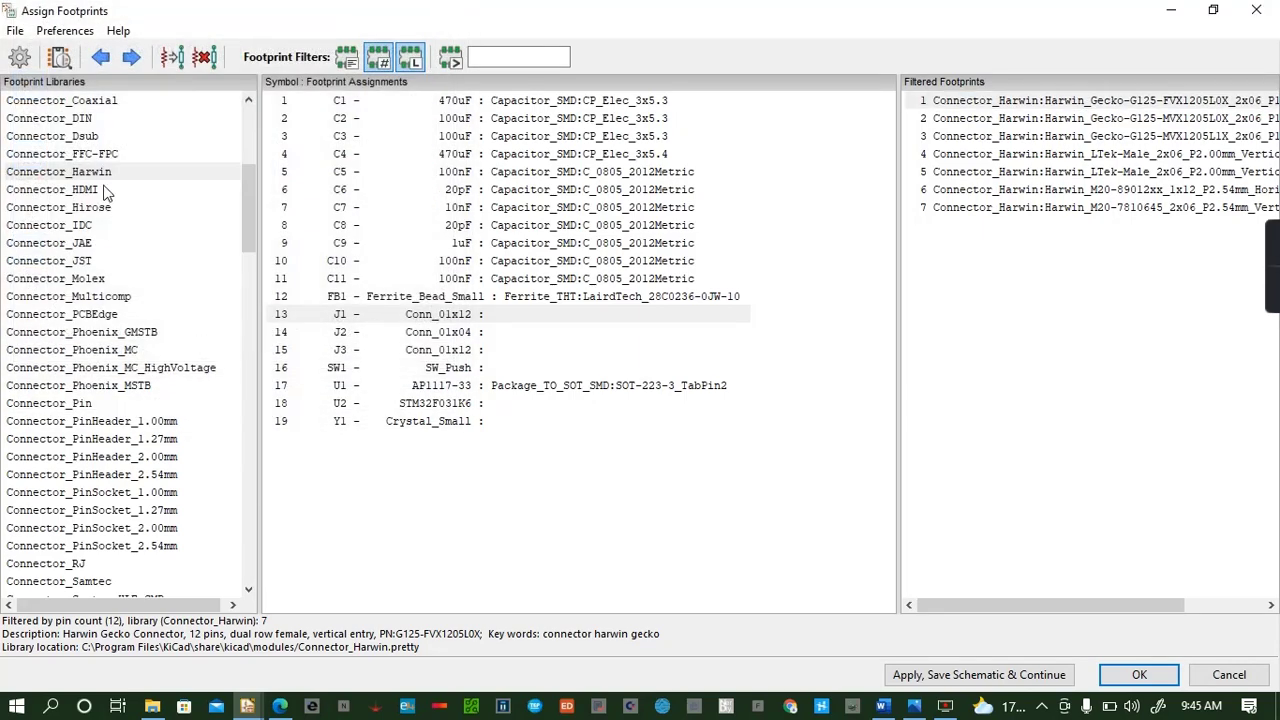
click(105, 190)
click(104, 211)
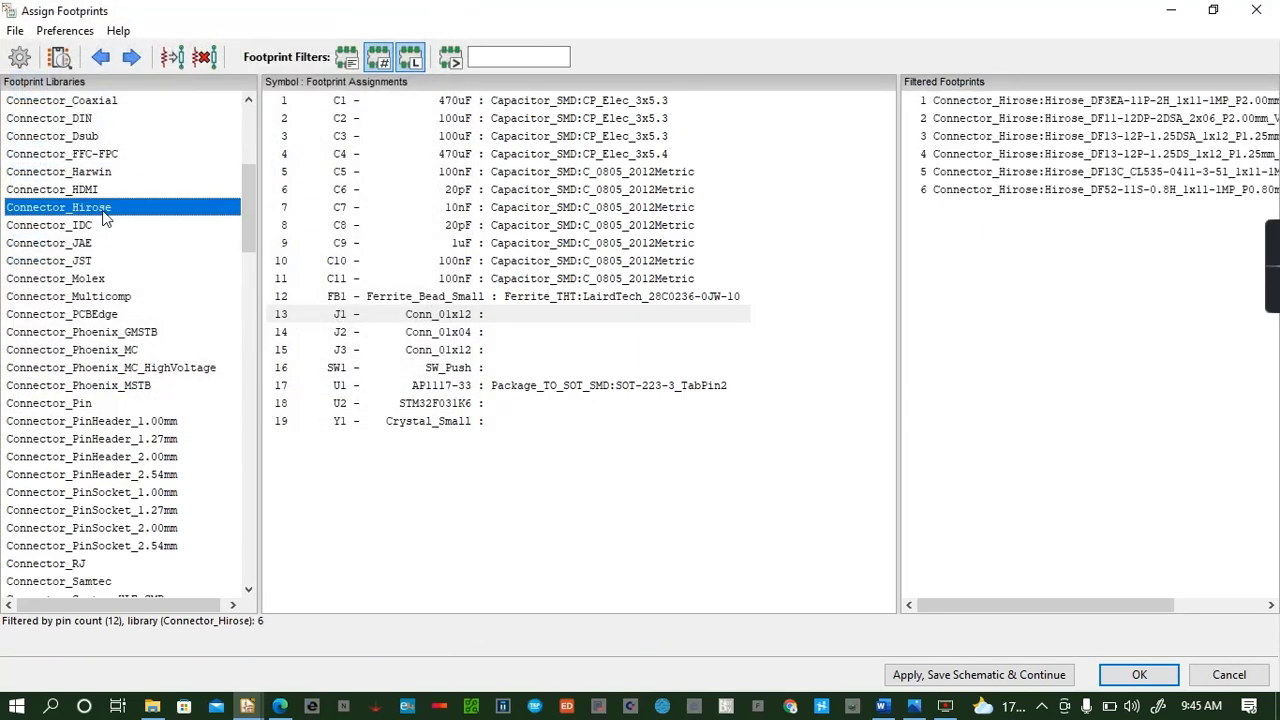
click(988, 102)
click(58, 58)
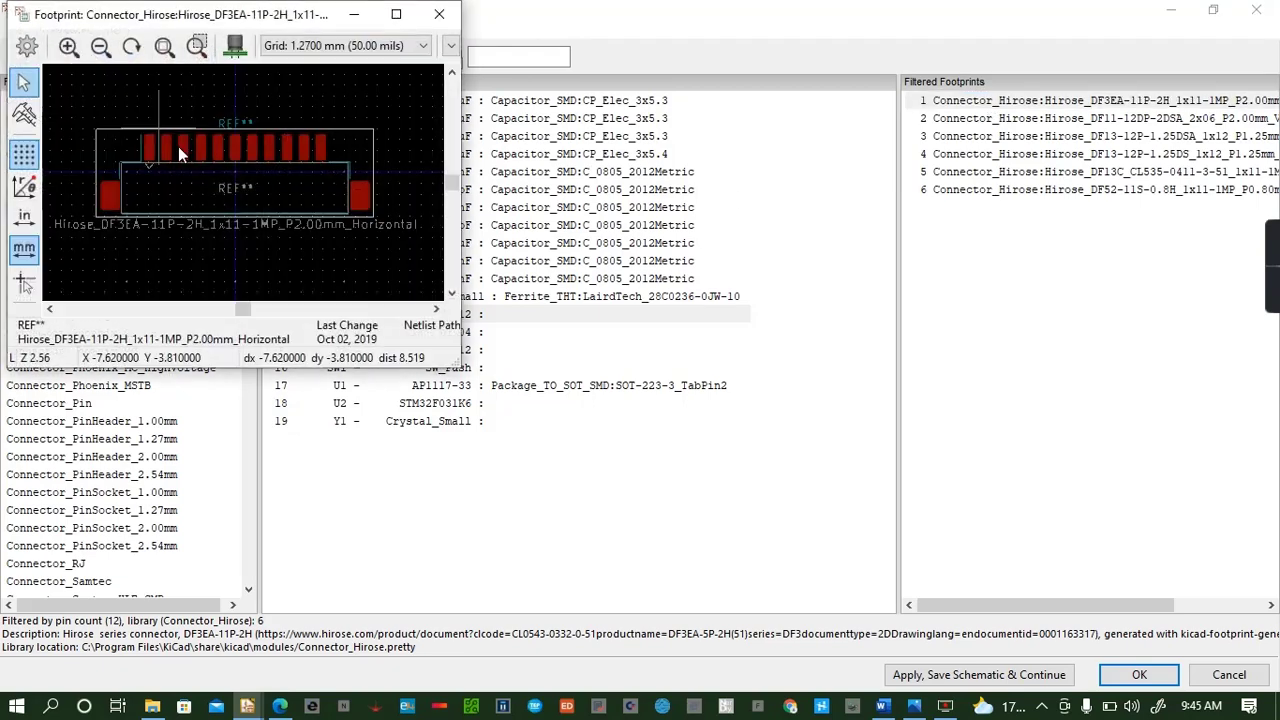
click(234, 46)
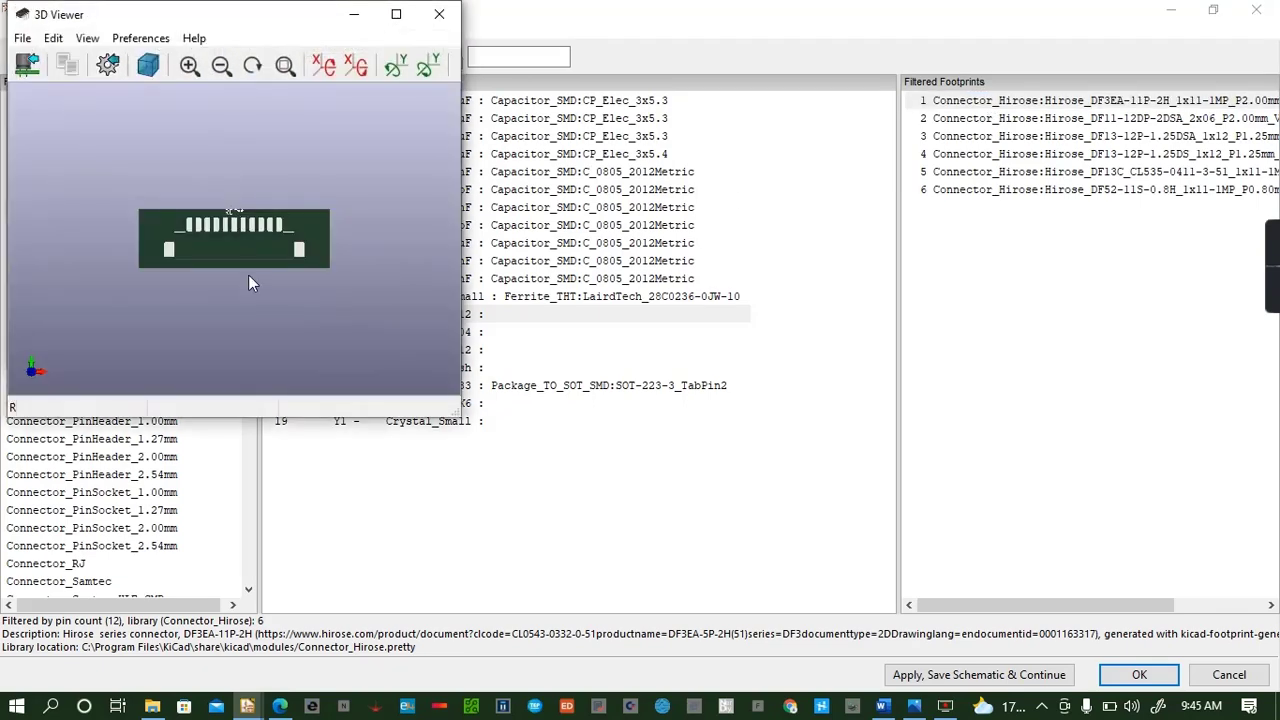
click(440, 14)
click(439, 14)
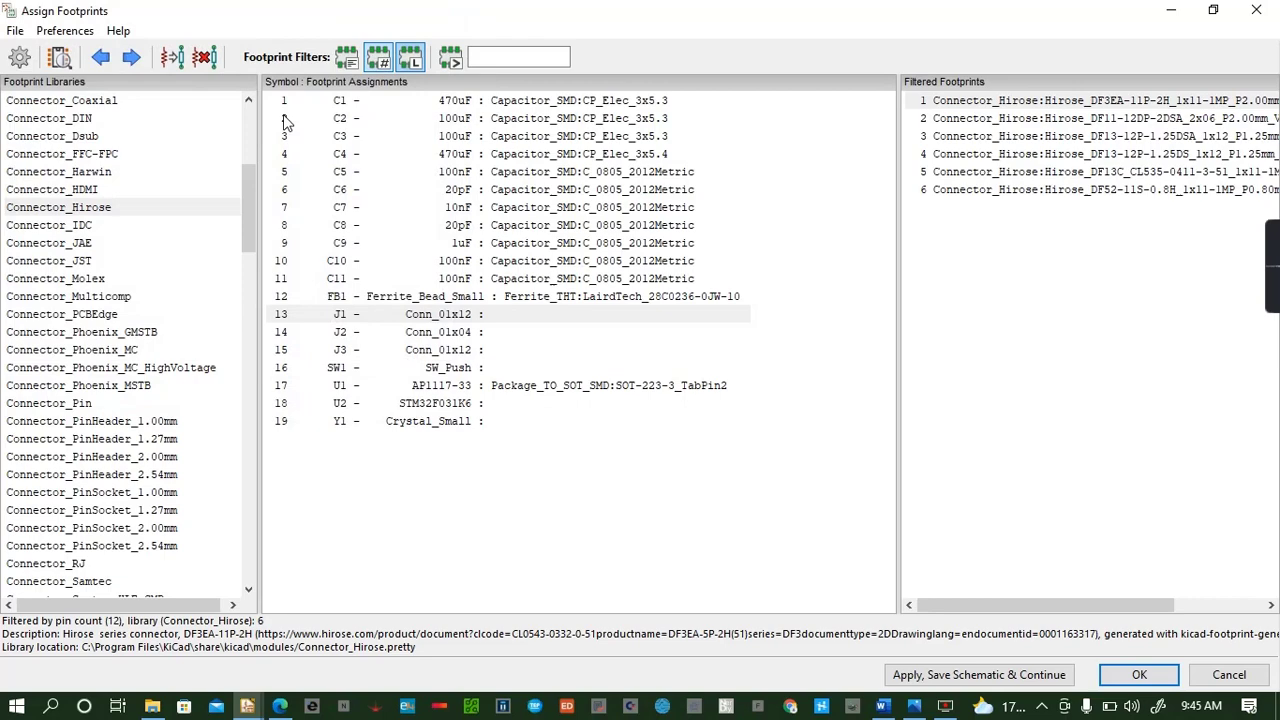
Examine the IDC-Header_2x06_P2.54mm_Horizontal footprint from the Connector_IDC library in 3D as a candidate for J1, and close the previews
click(80, 226)
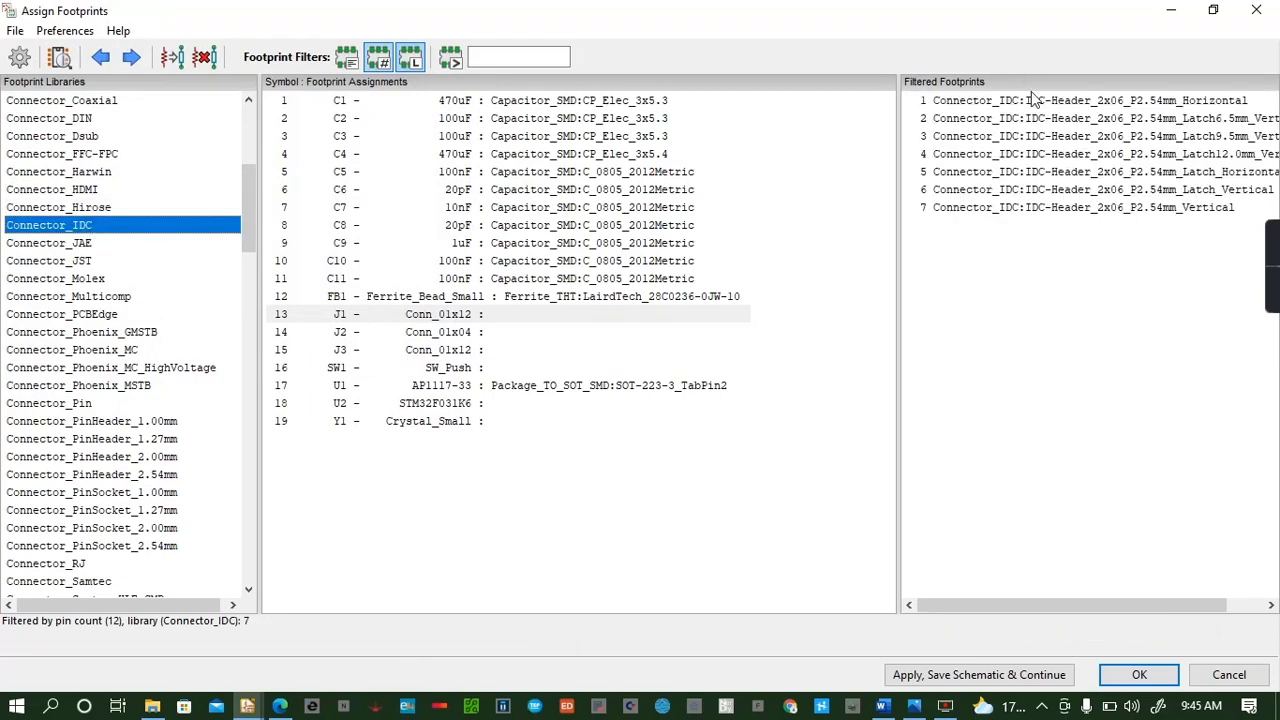
click(1060, 104)
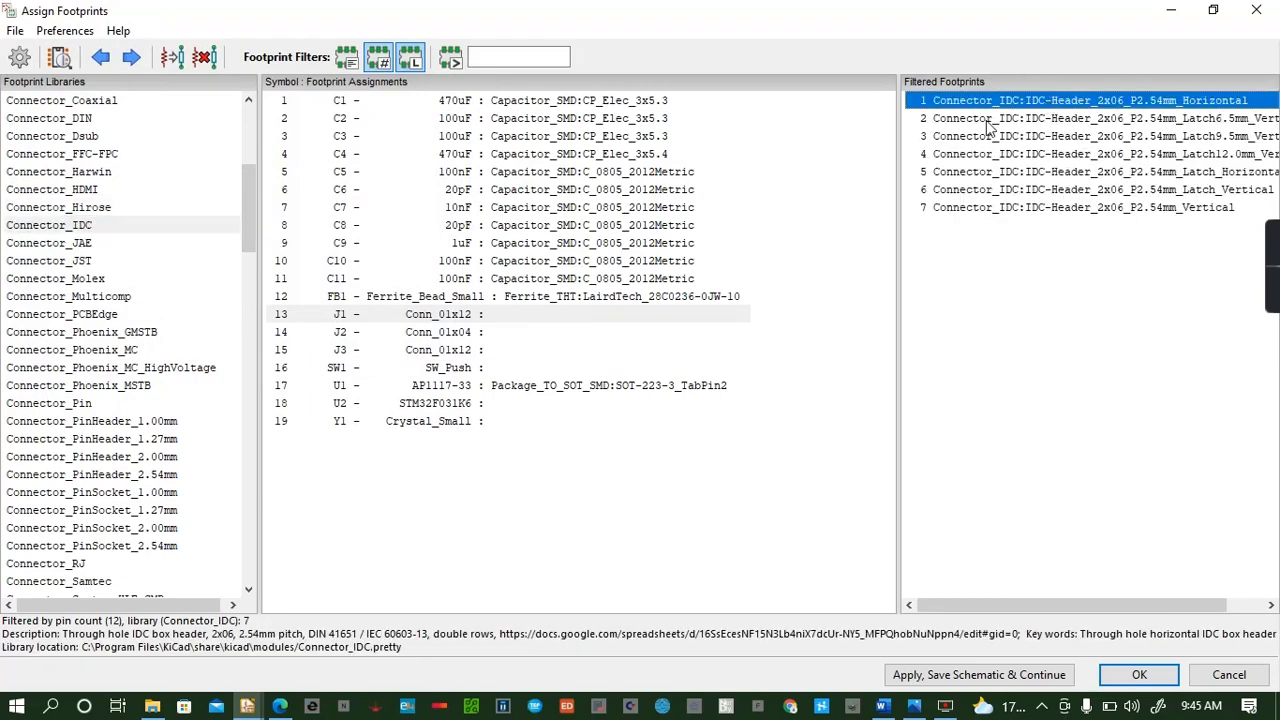
click(57, 62)
key(alt+3)
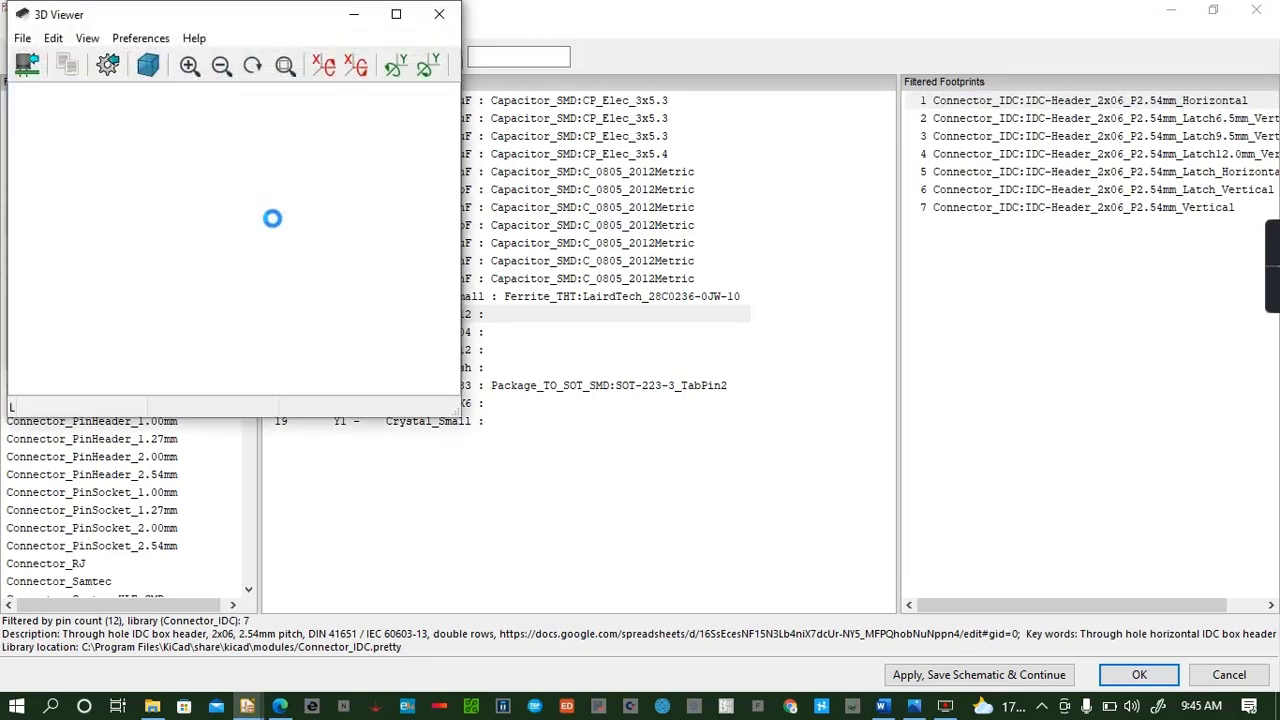
drag(251, 249, 303, 190)
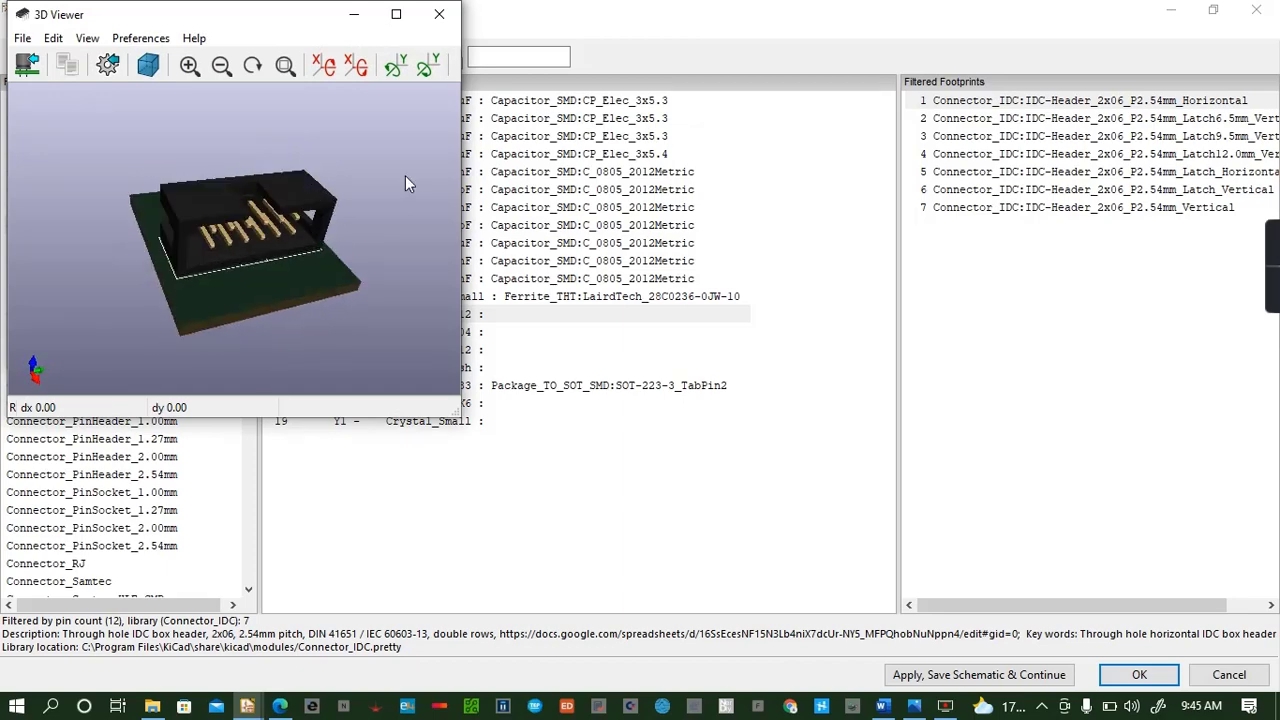
click(439, 14)
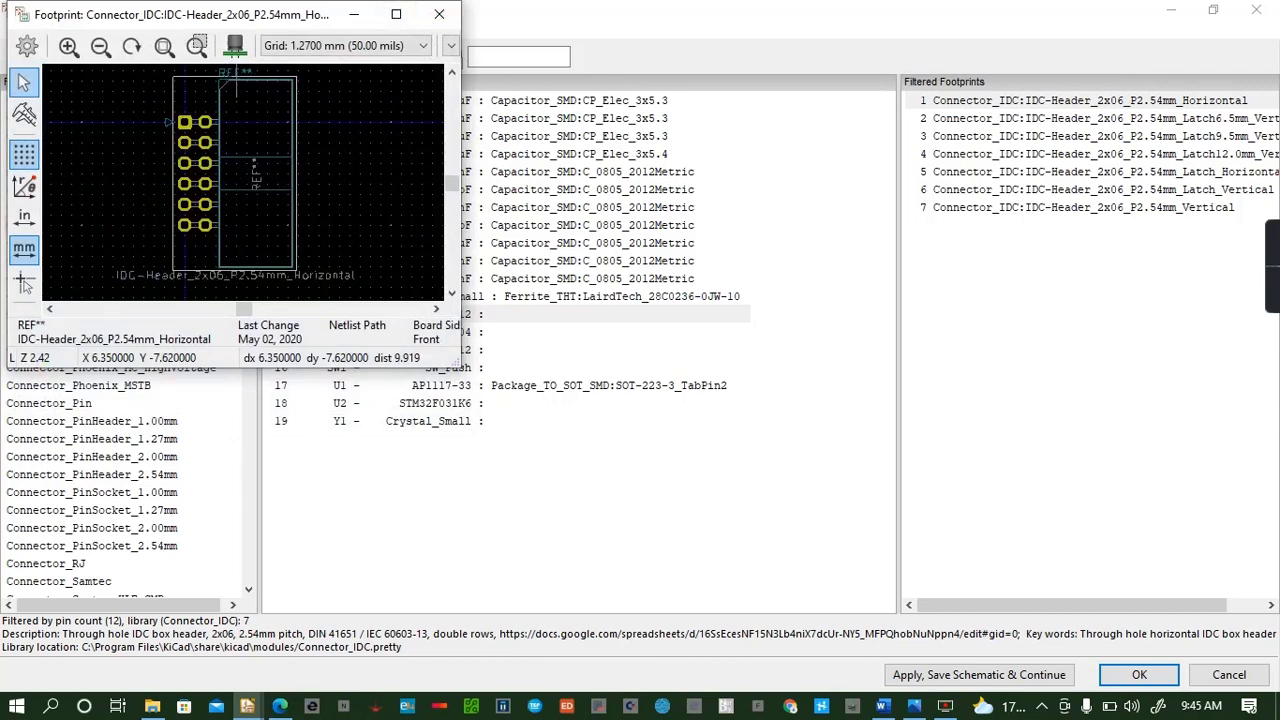
click(439, 20)
Check the Connector_JAE and Connector_JST libraries for J1, and preview the JST_EH_B12B-EH-A_1x12_P2.50mm_Vertical footprint in 3D
click(122, 247)
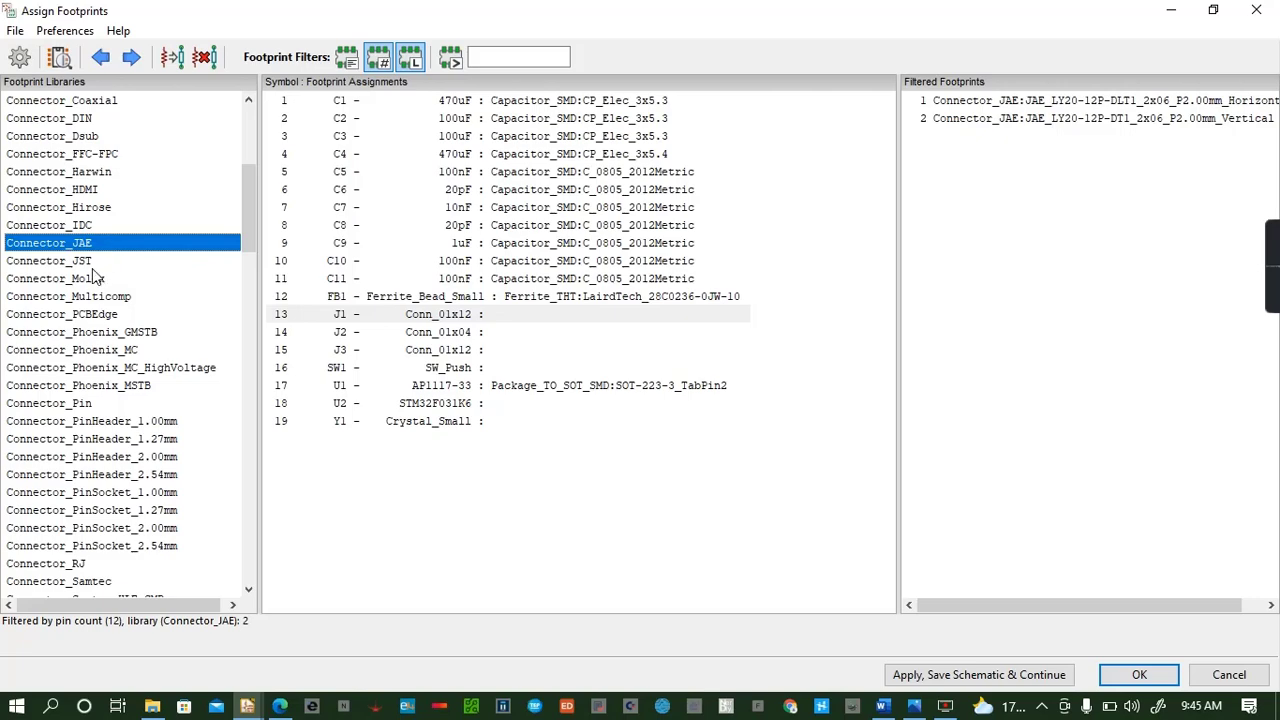
click(94, 262)
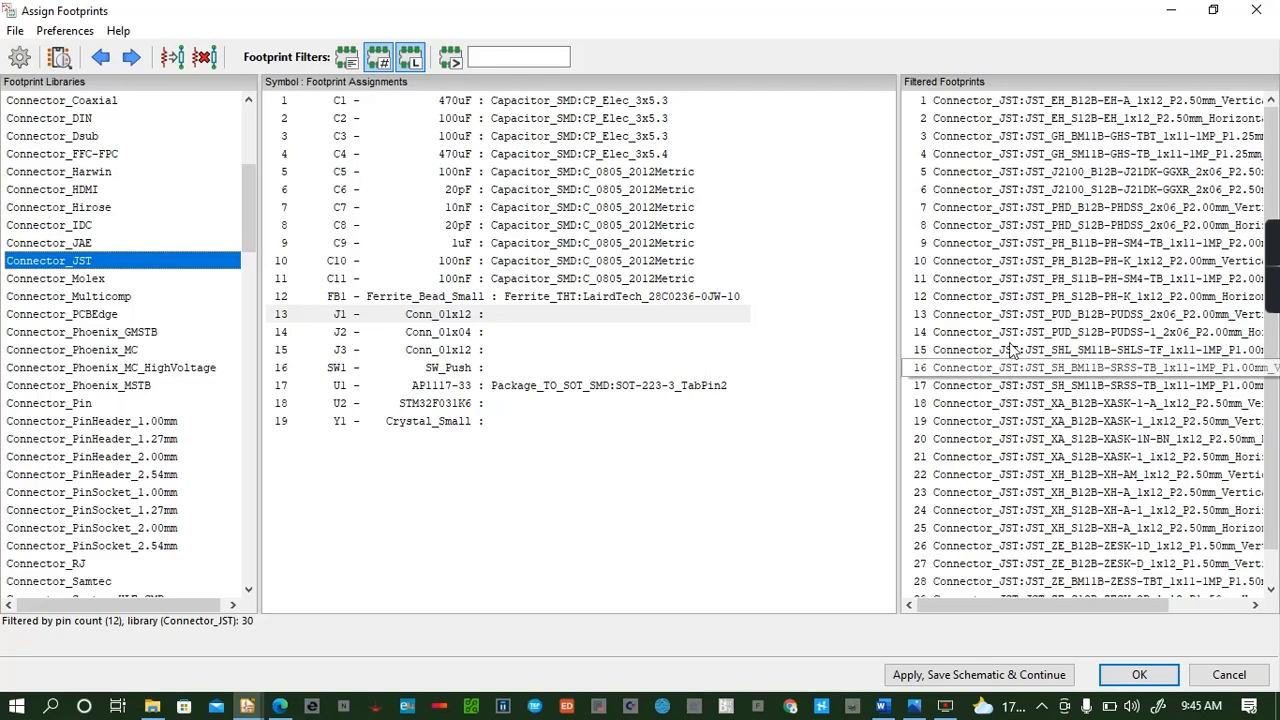
click(1075, 104)
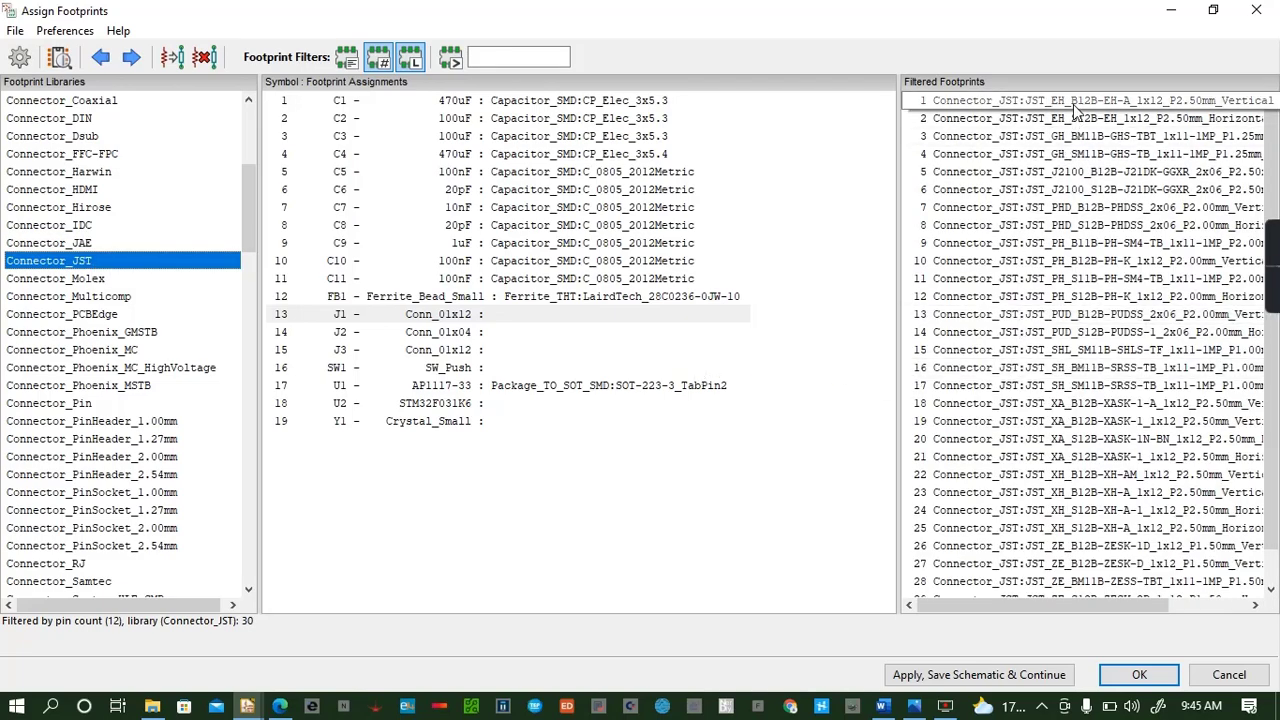
click(52, 60)
click(233, 47)
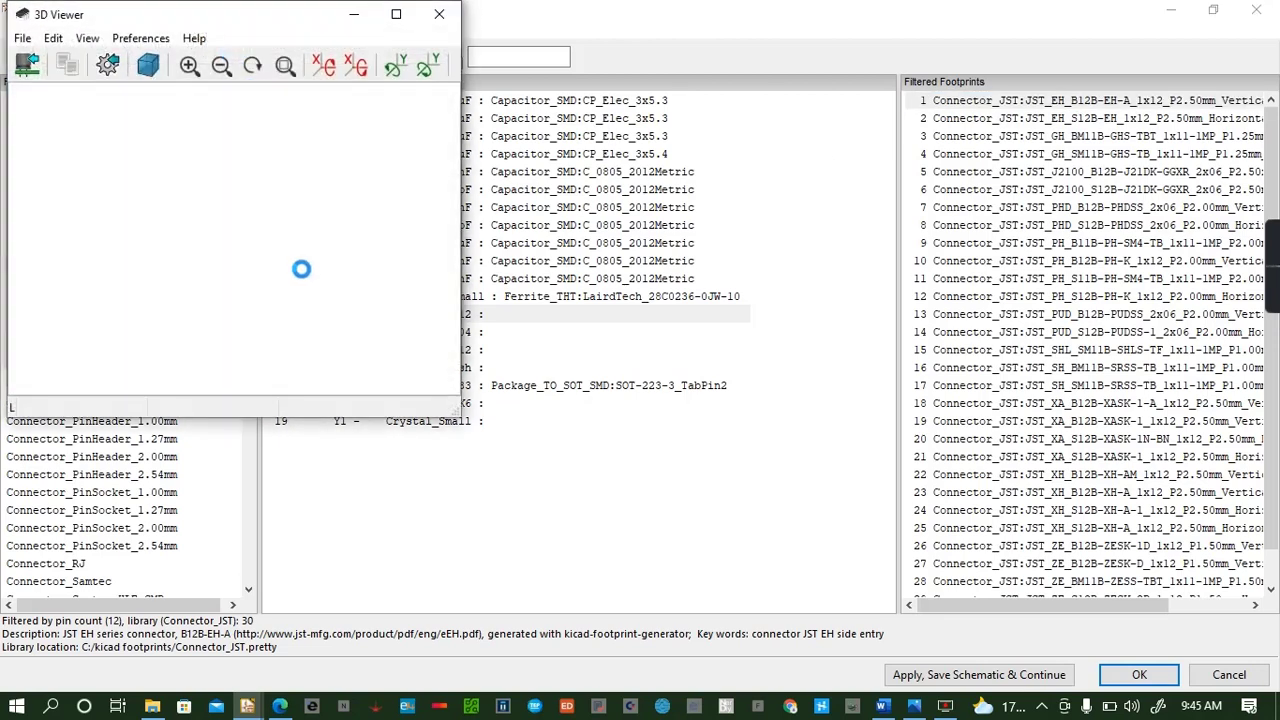
drag(291, 275, 208, 115)
click(439, 14)
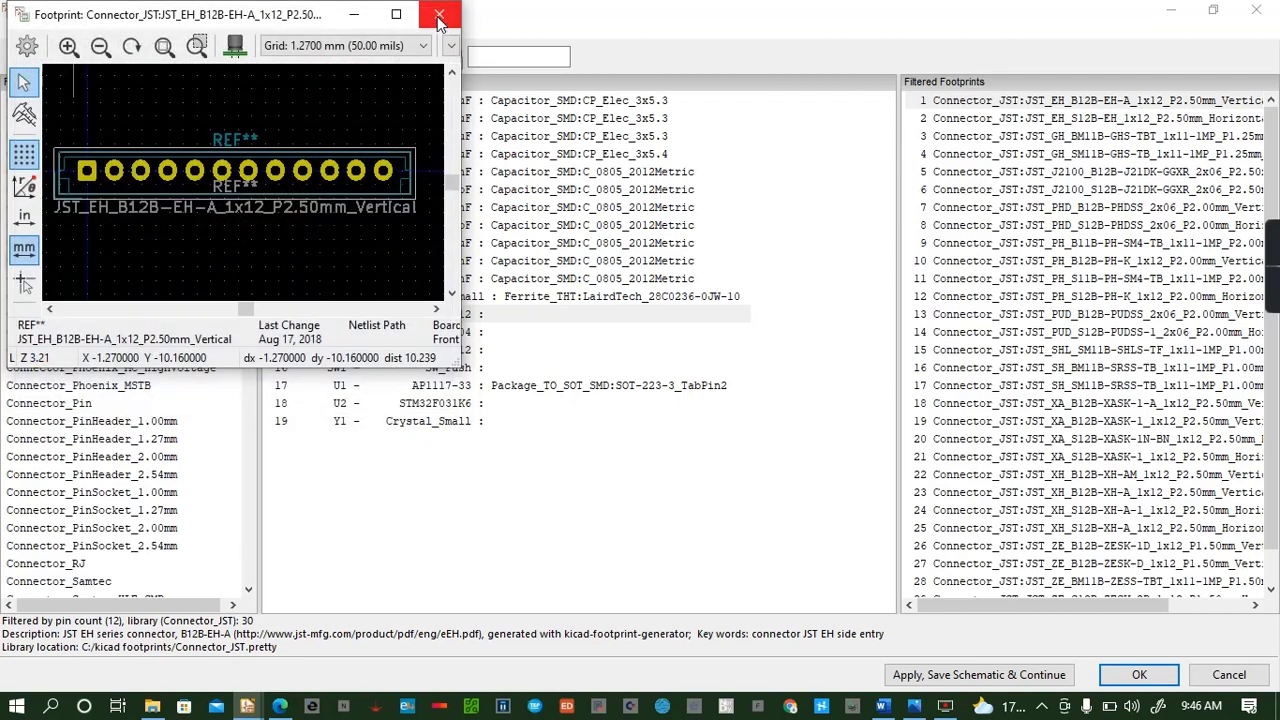
click(439, 14)
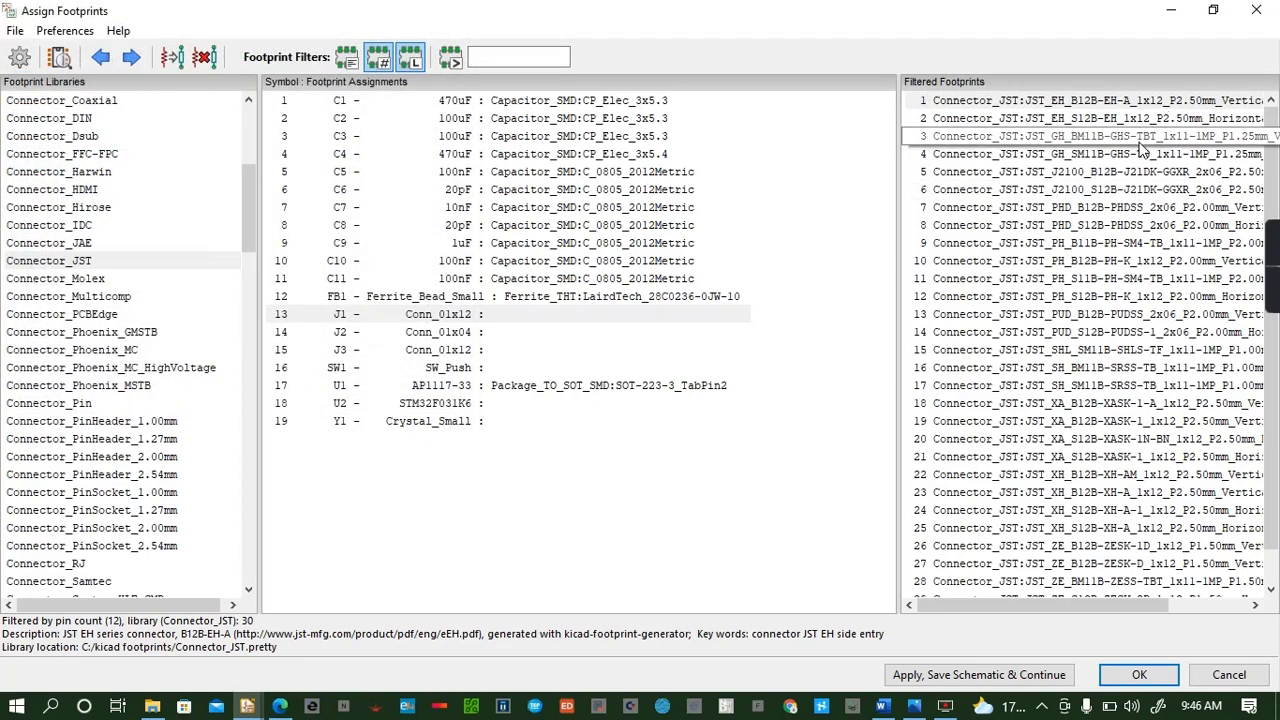
Compare further 1x12 footprints in the Connector_JST library, and preview JST_PH_B12B-PH-K_1x12_P2.00mm_Vertical in 3D
click(1117, 121)
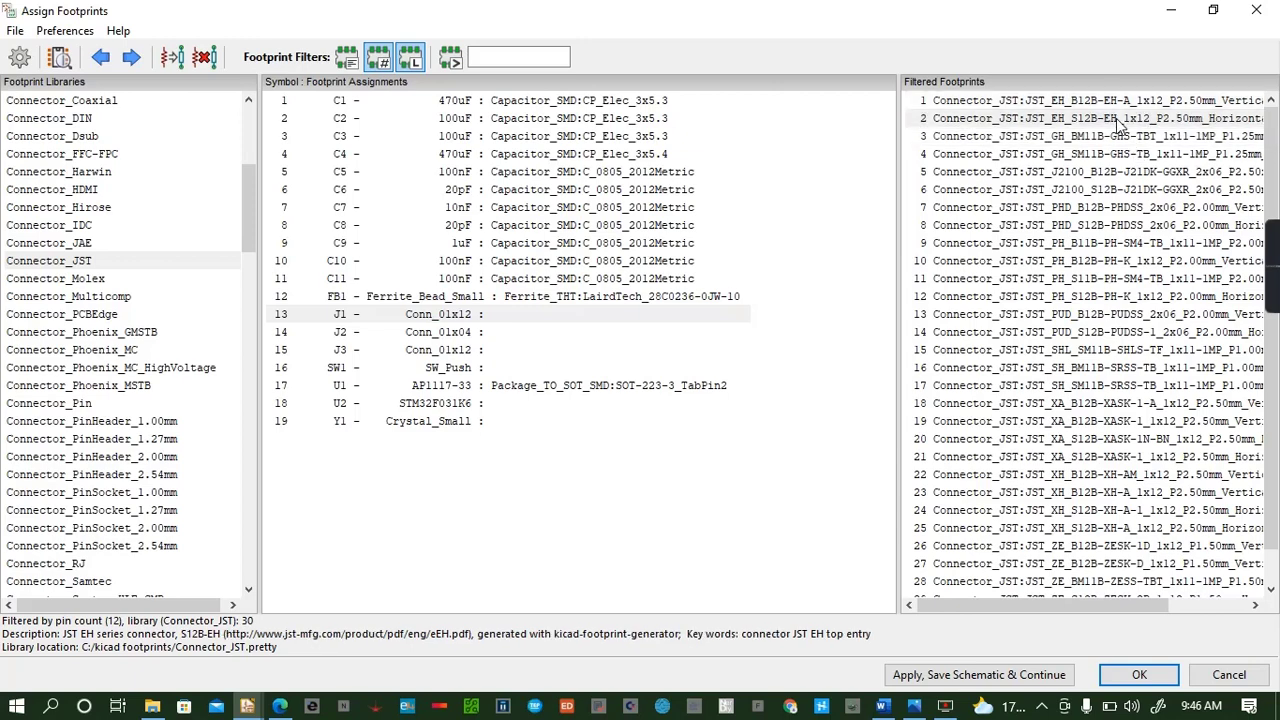
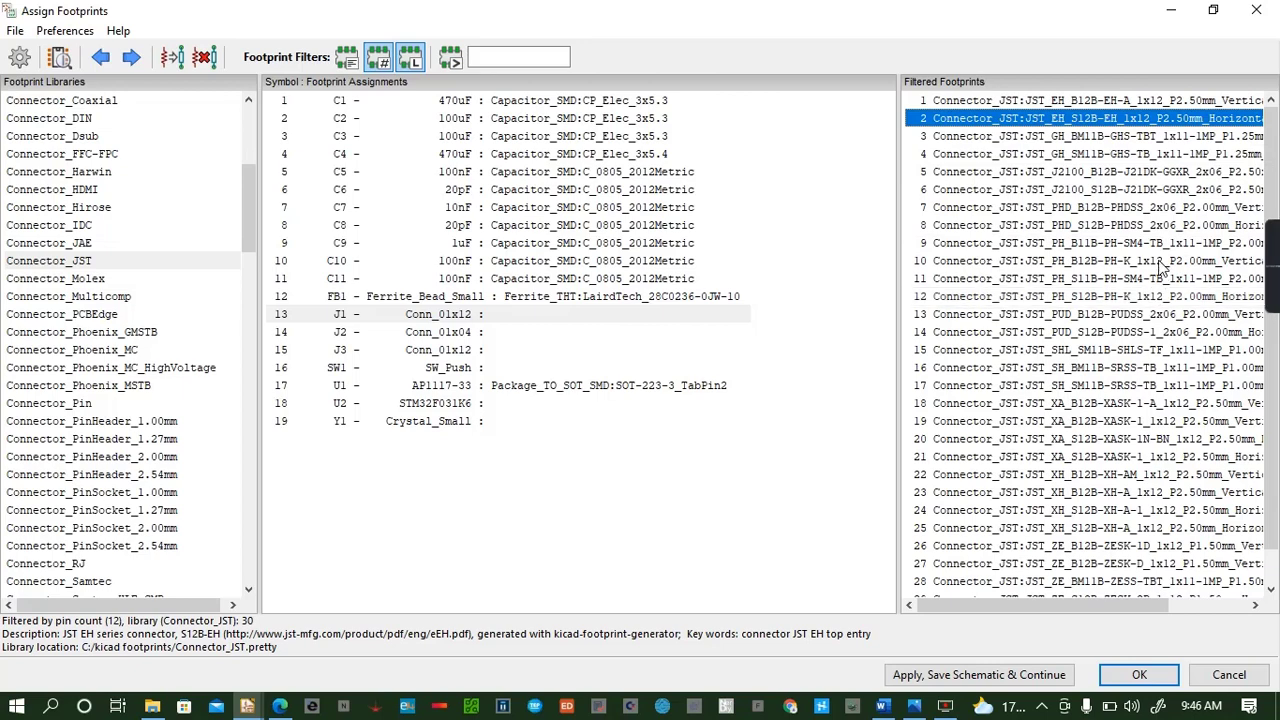
click(1045, 262)
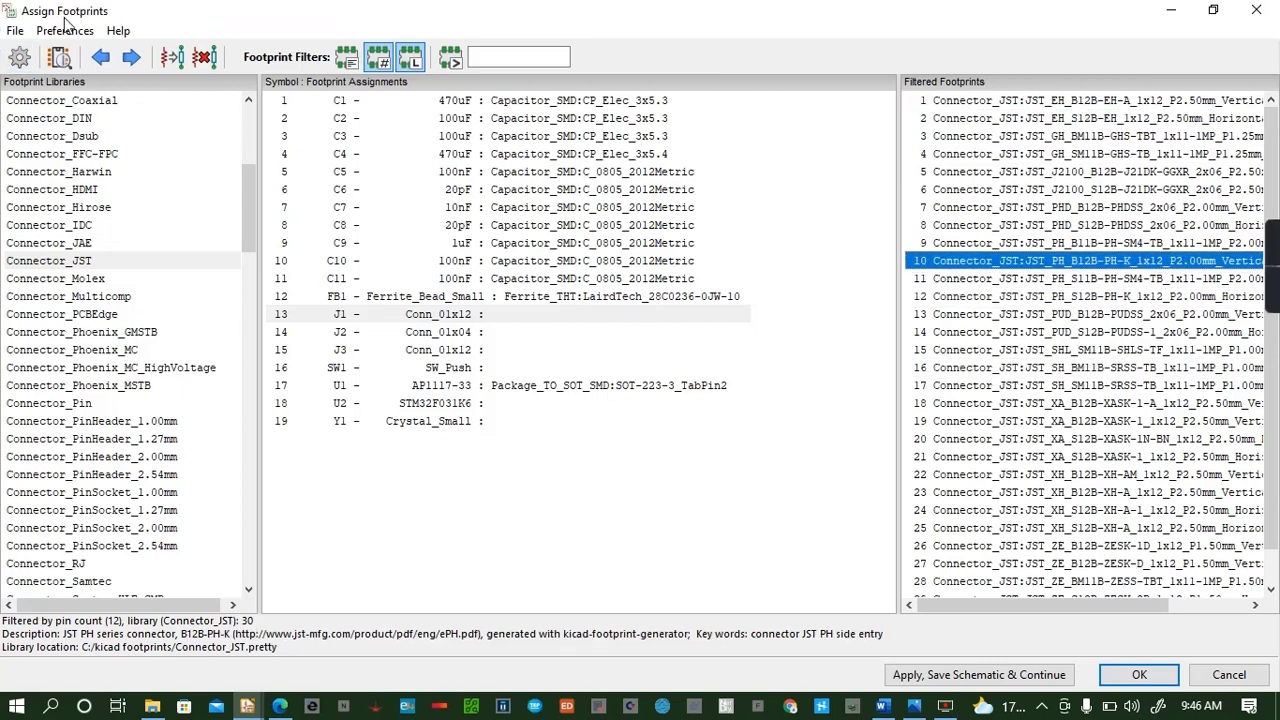
click(59, 57)
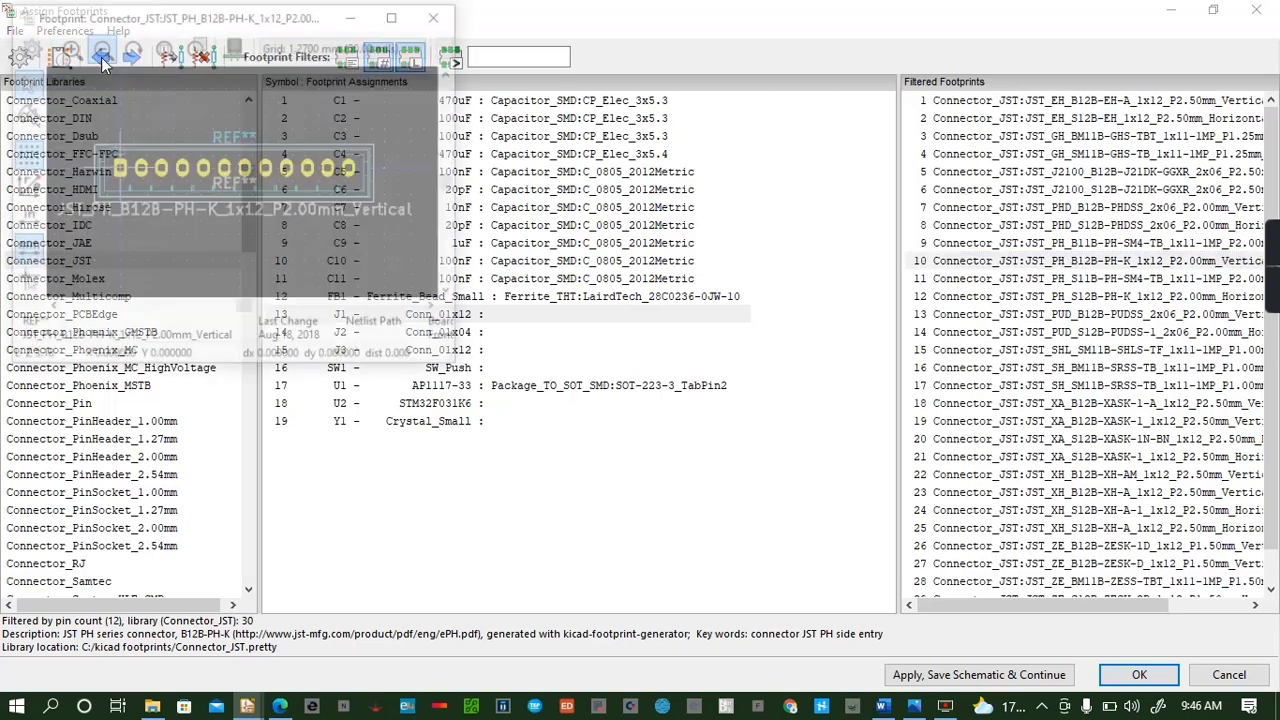
click(236, 46)
drag(255, 233, 149, 257)
click(440, 15)
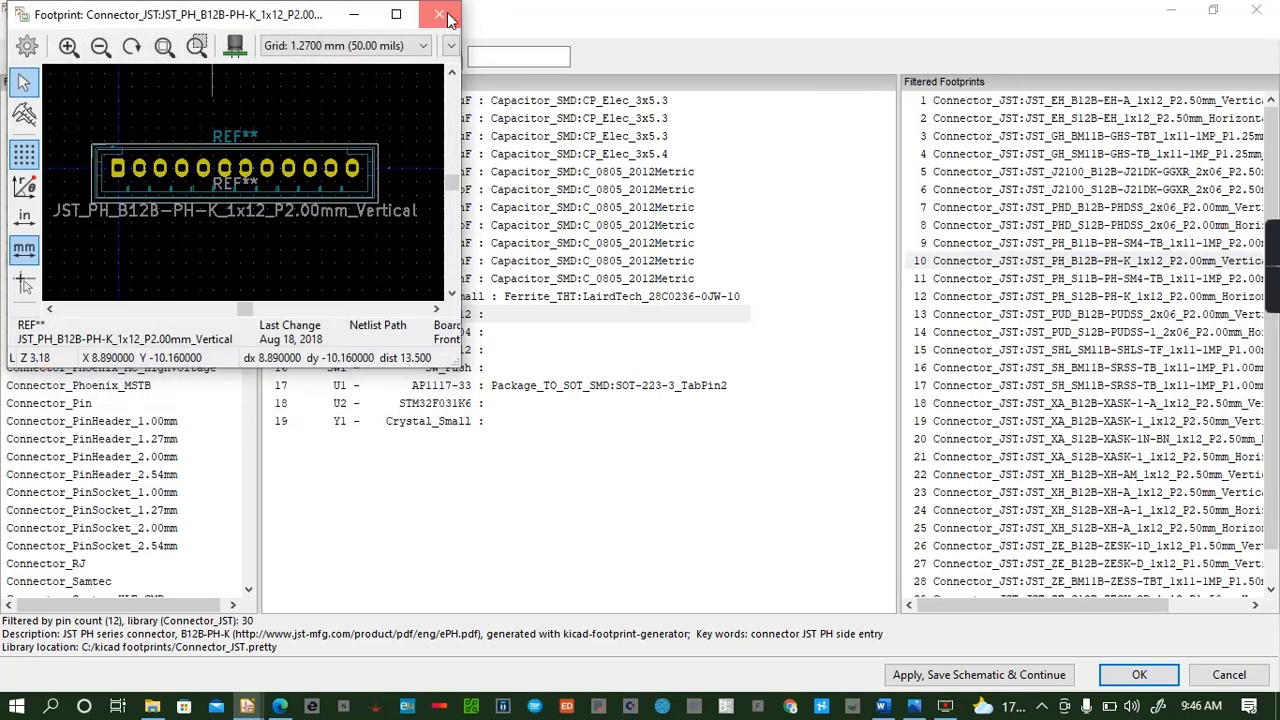
click(442, 15)
scroll(1097, 425, down, 1)
scroll(1097, 425, up, 1)
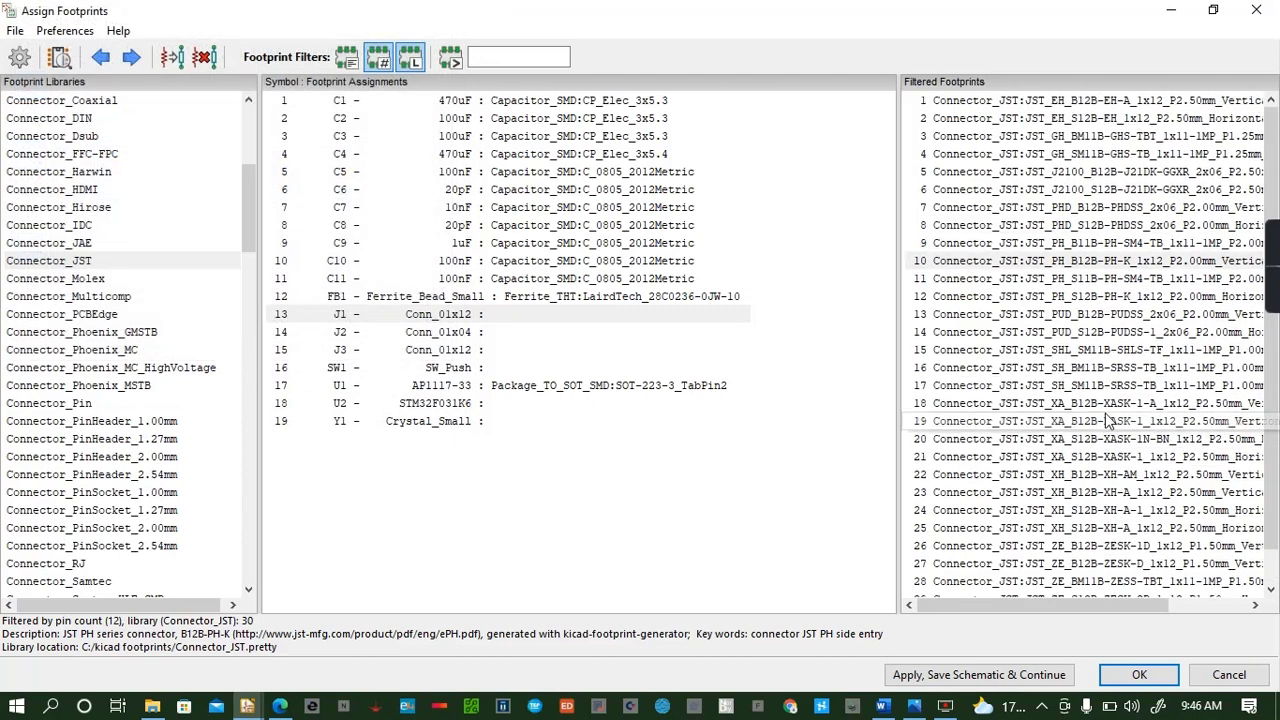
click(89, 282)
click(1060, 102)
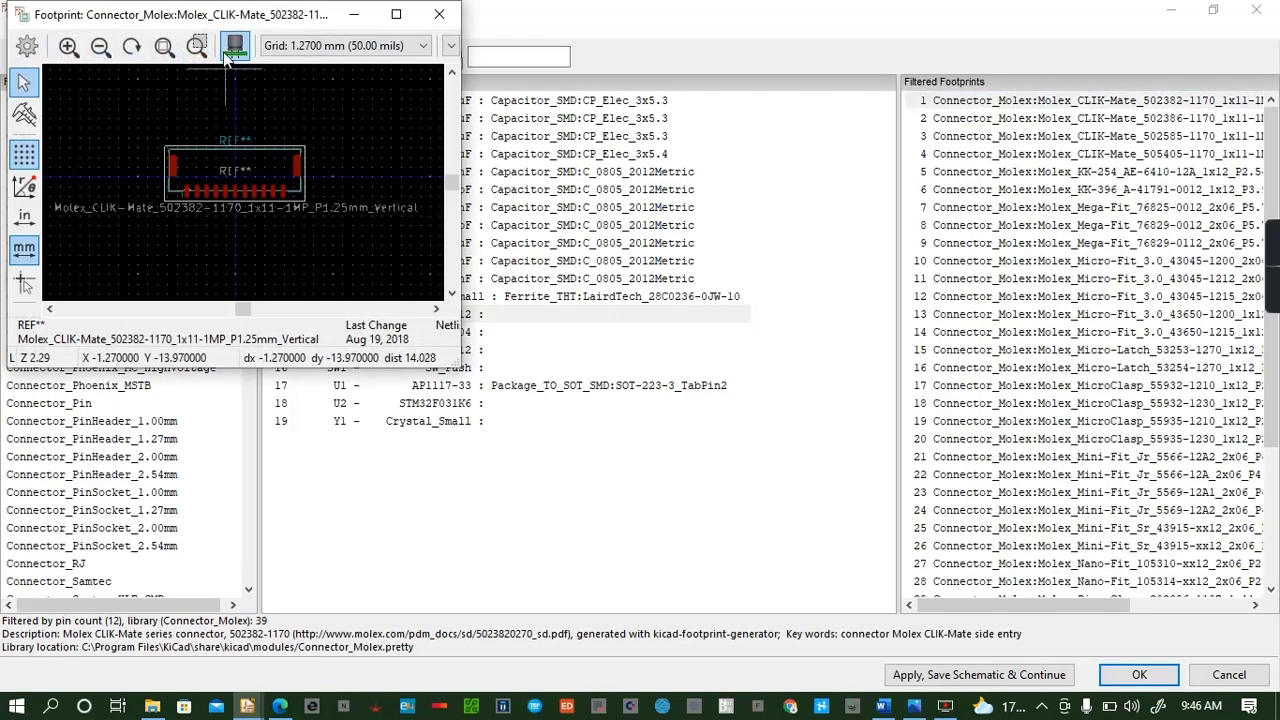
click(232, 50)
drag(243, 267, 268, 222)
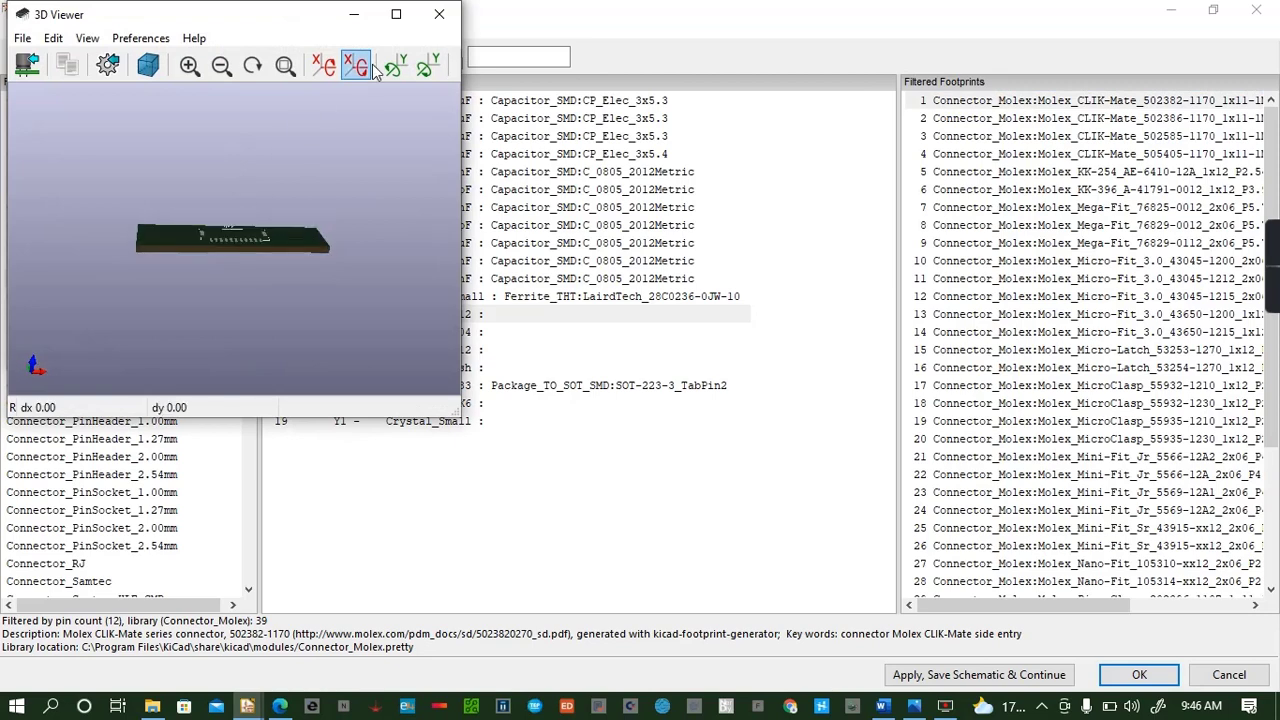
click(439, 14)
click(440, 13)
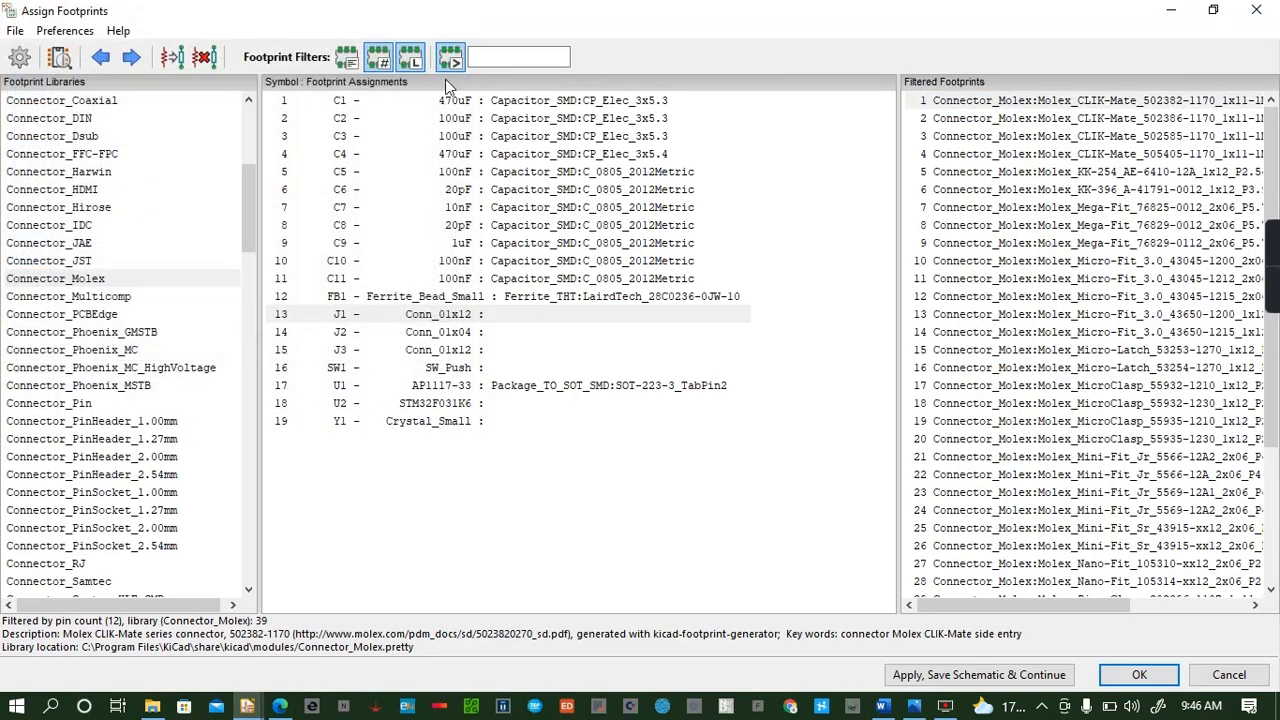
Check the connector libraries from Connector_Multicomp to Connector_Phoenix_GMSTB, and preview the PhoenixContact_GMSTBA_2,5_12-G-7,62_1x12_P7.62mm_Horizontal footprint in 3D
click(106, 298)
click(101, 316)
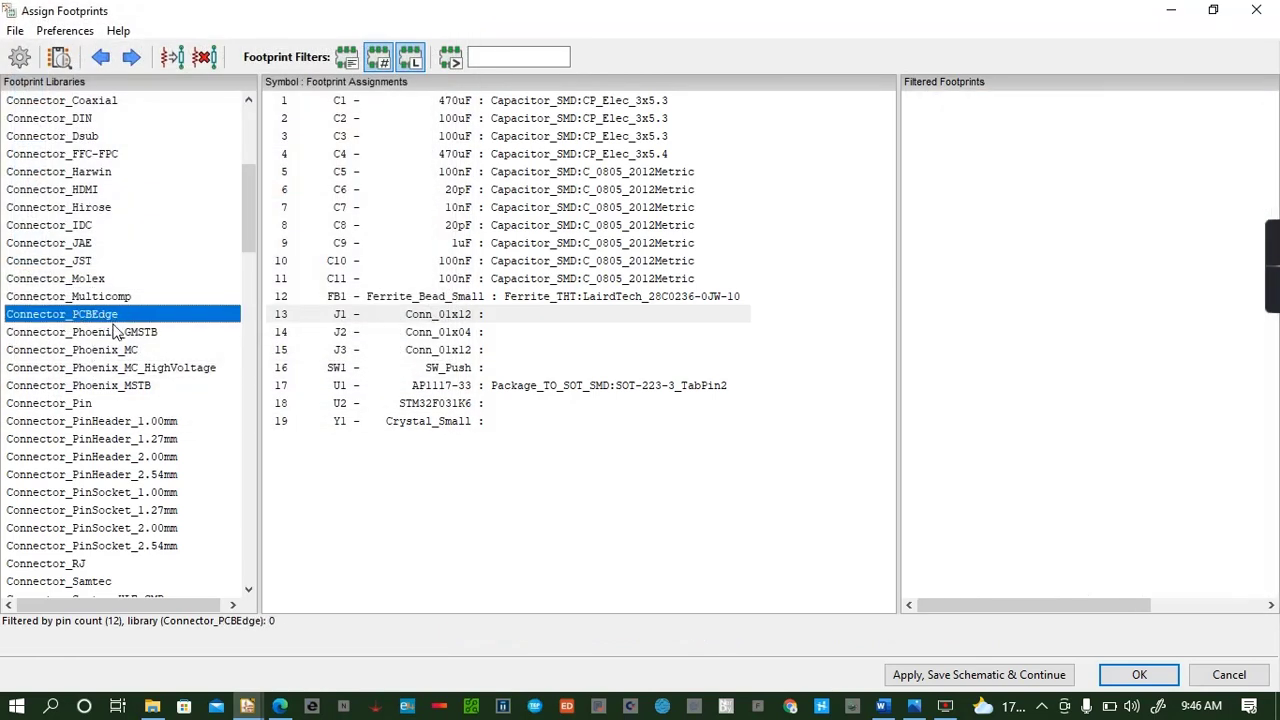
click(115, 332)
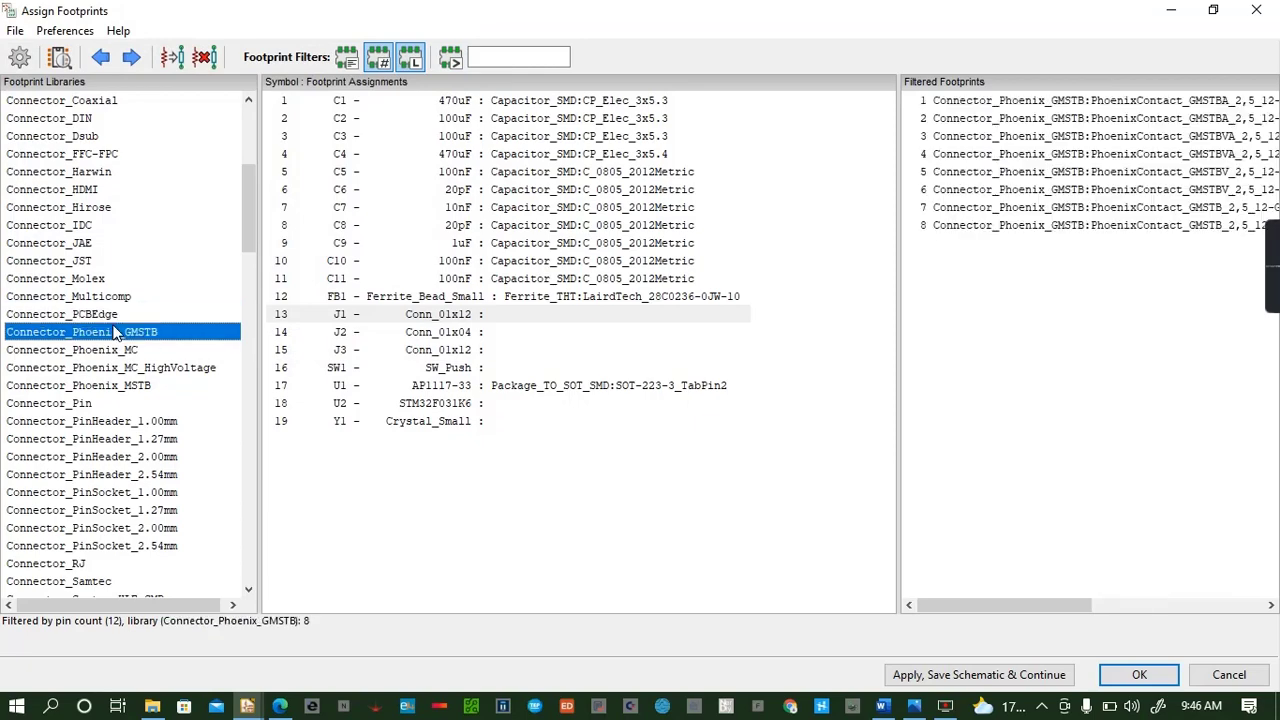
click(1118, 106)
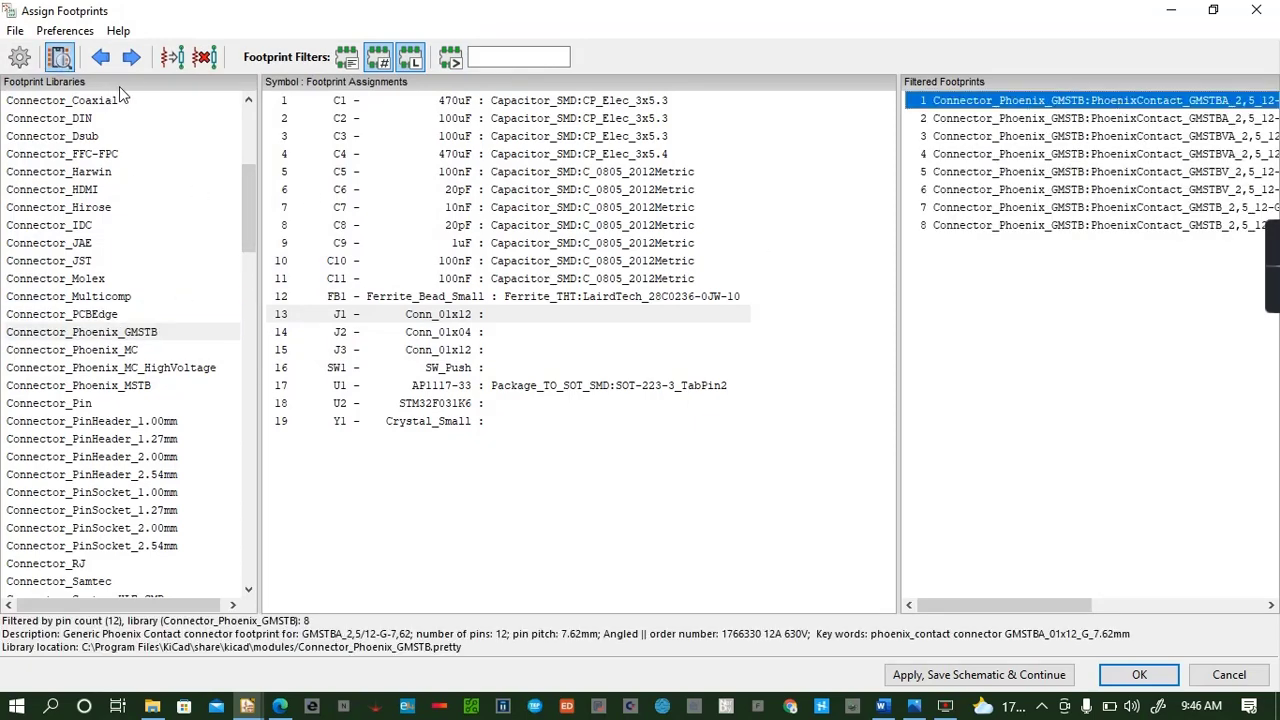
click(229, 47)
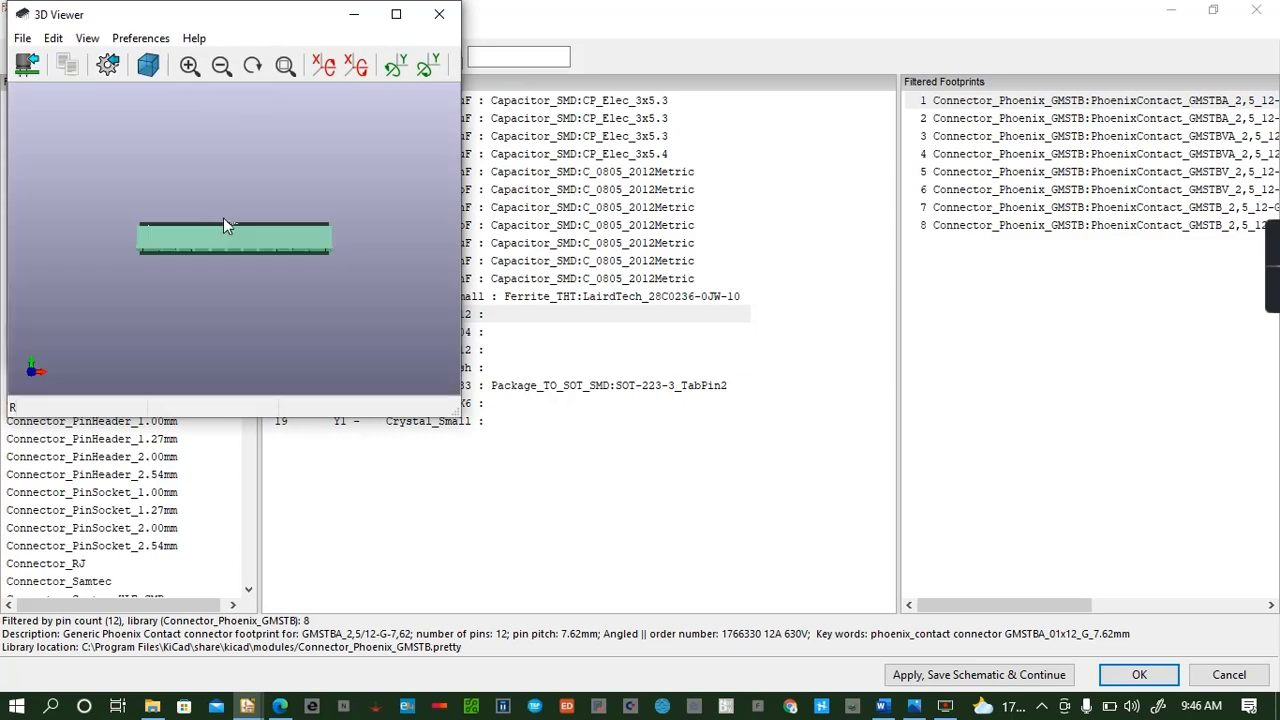
drag(228, 257, 324, 154)
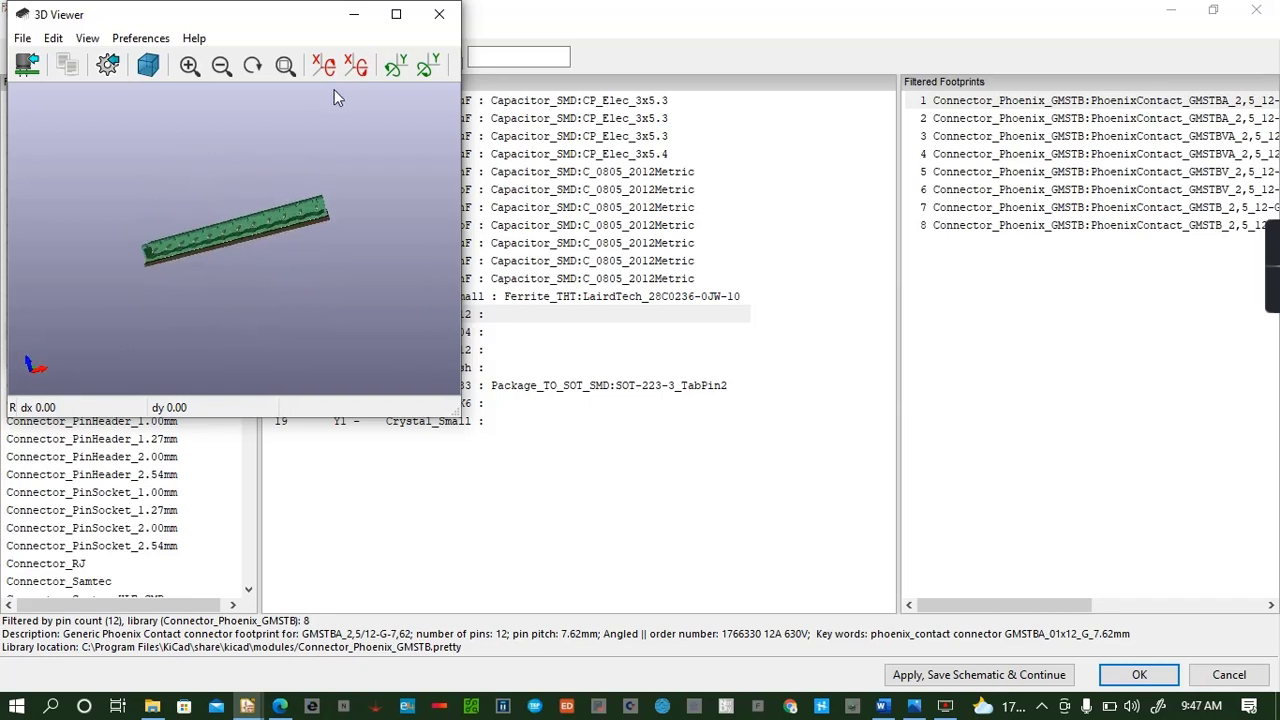
click(440, 14)
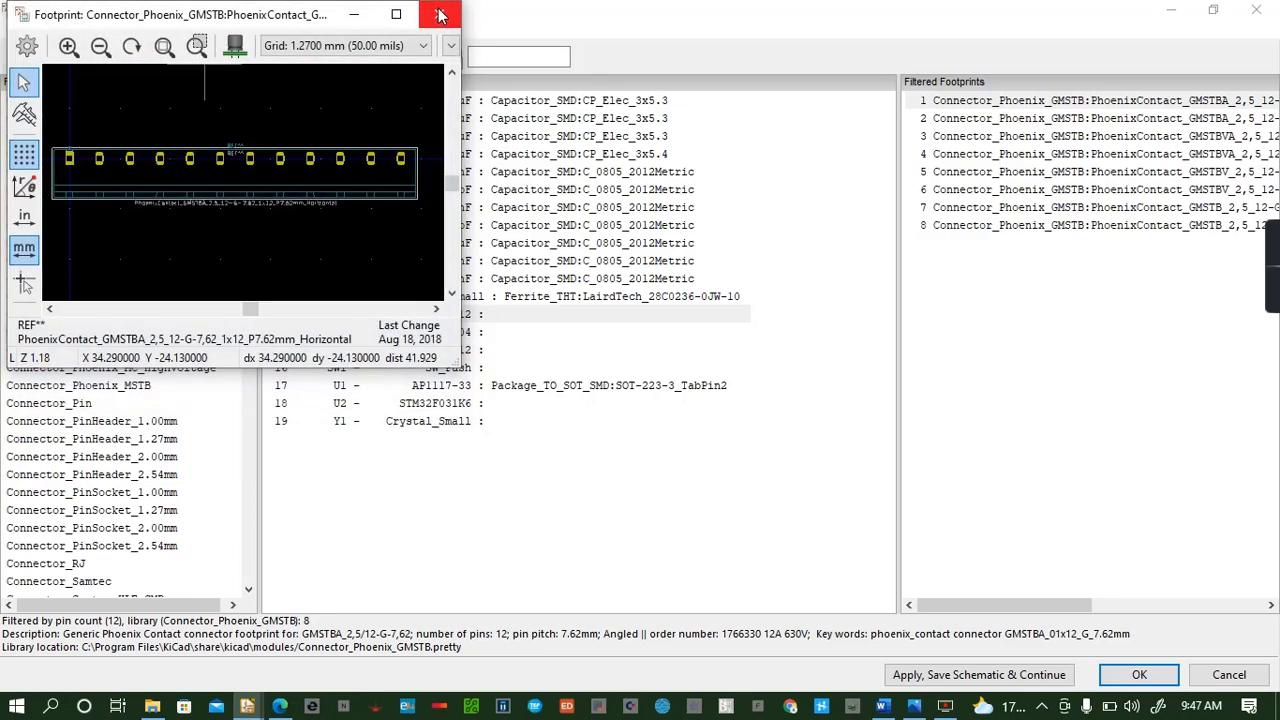
click(441, 14)
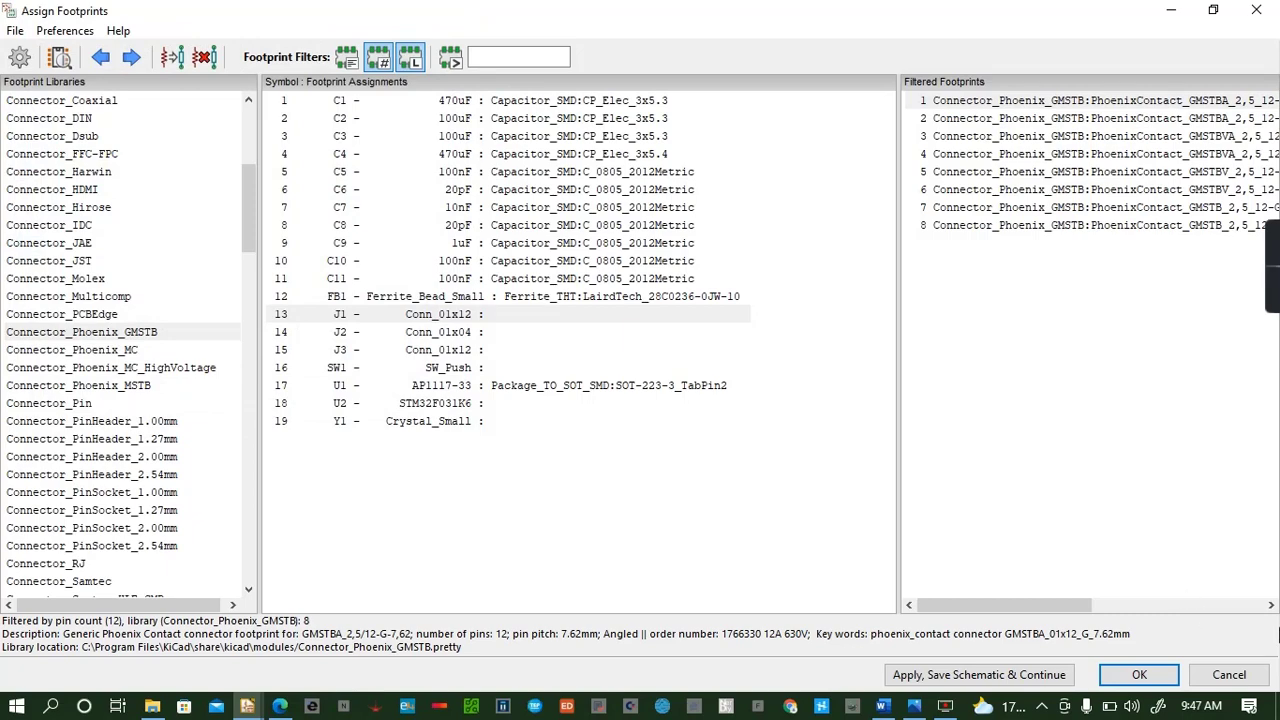
Widen the filtered footprints list, and preview PhoenixContact_MCV_1,5_12-G-3.5_1x12_P3.50mm_Vertical from Connector_Phoenix_MC in 3D as a candidate for J1
click(1270, 604)
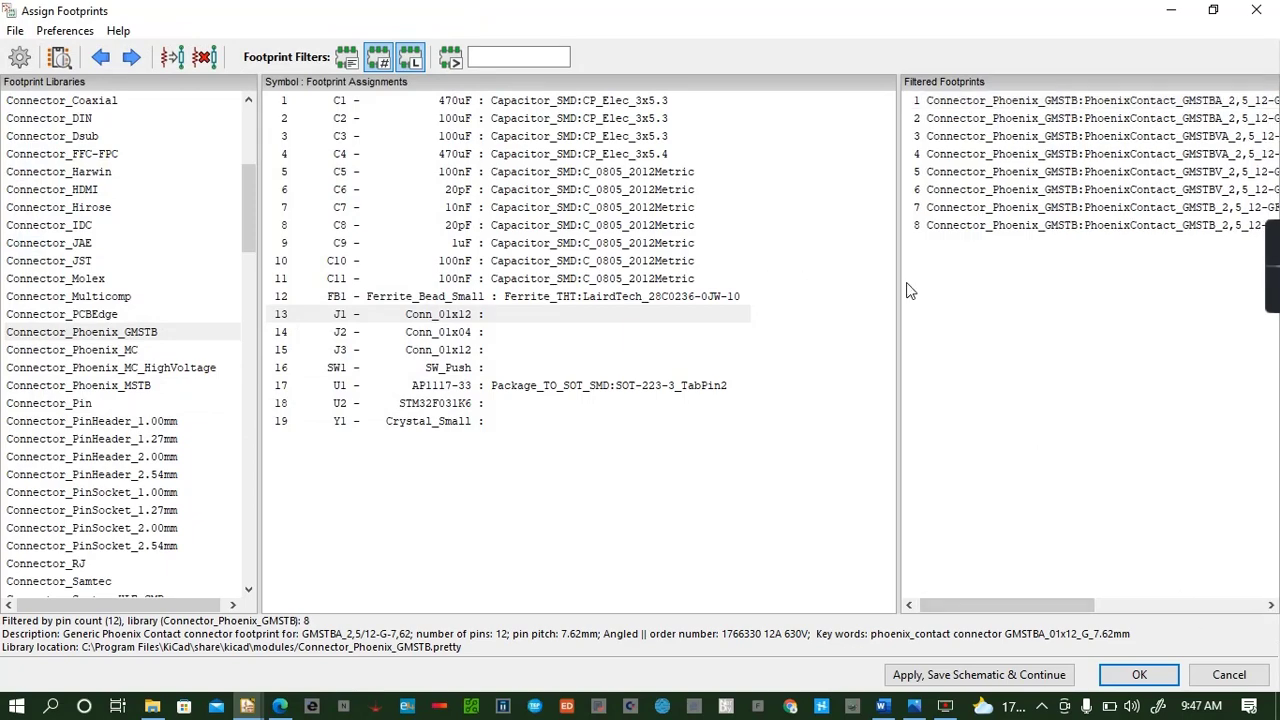
drag(900, 272, 812, 284)
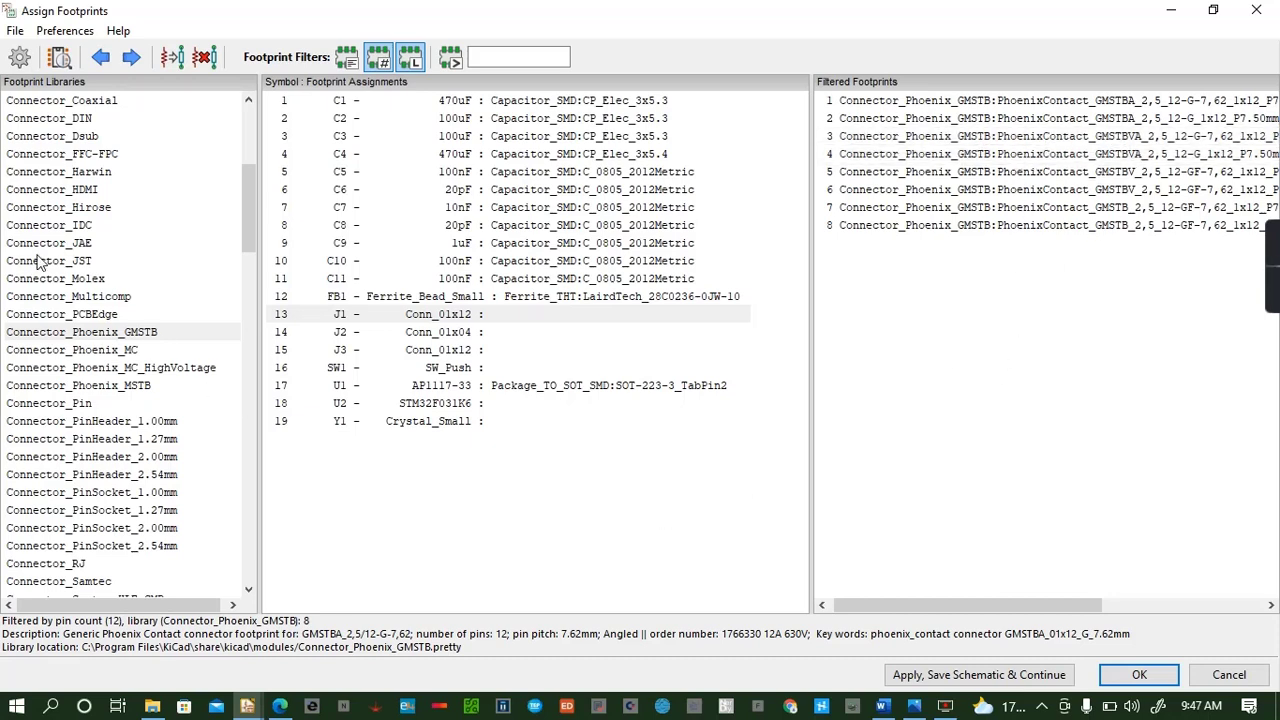
click(92, 352)
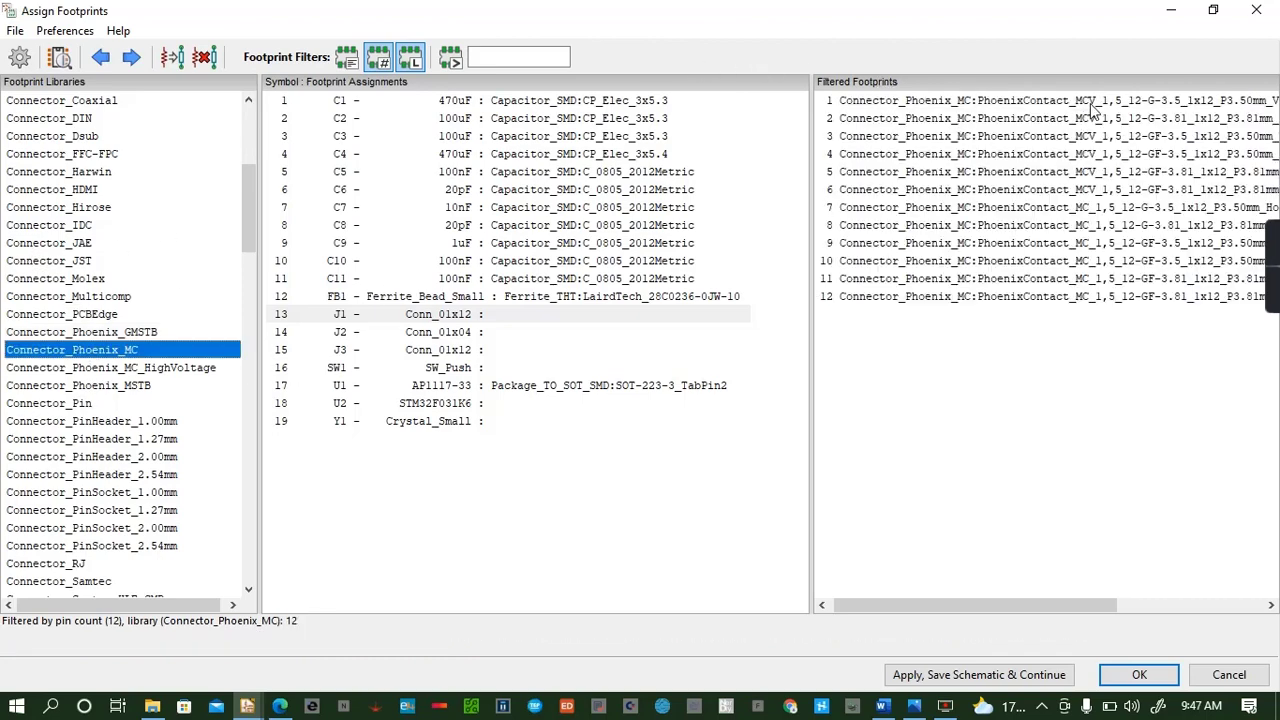
click(1055, 104)
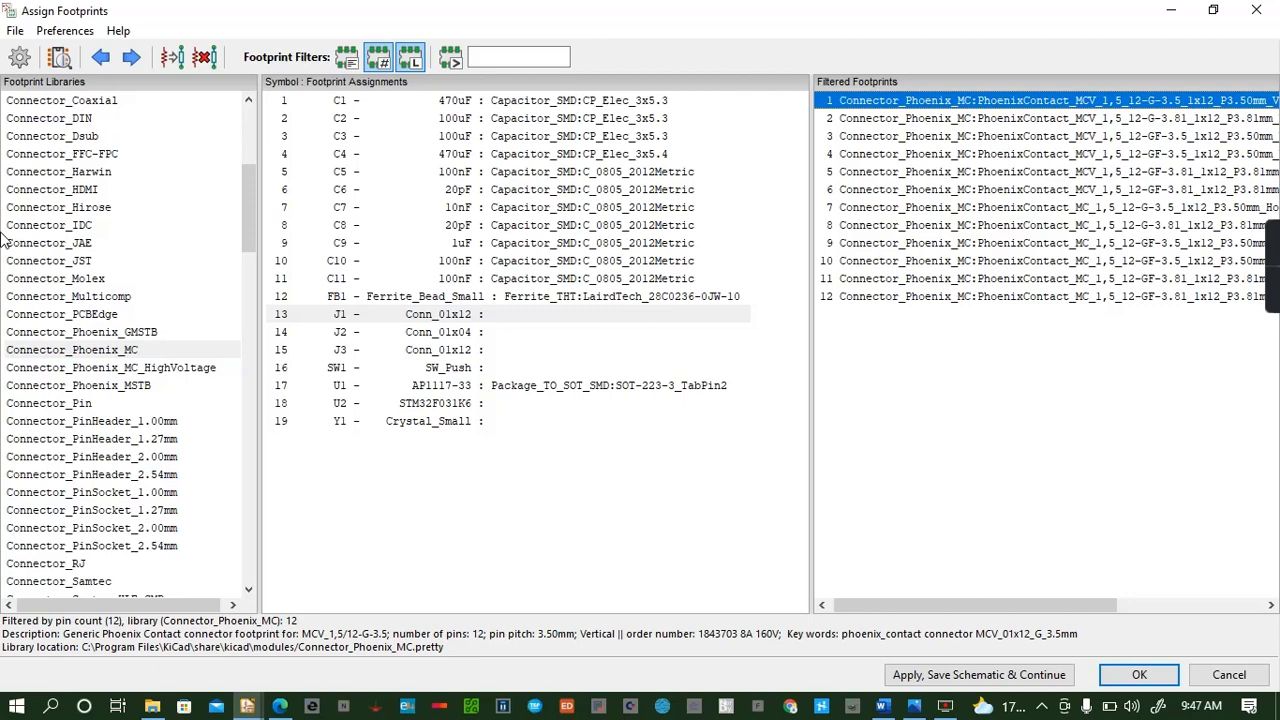
click(60, 62)
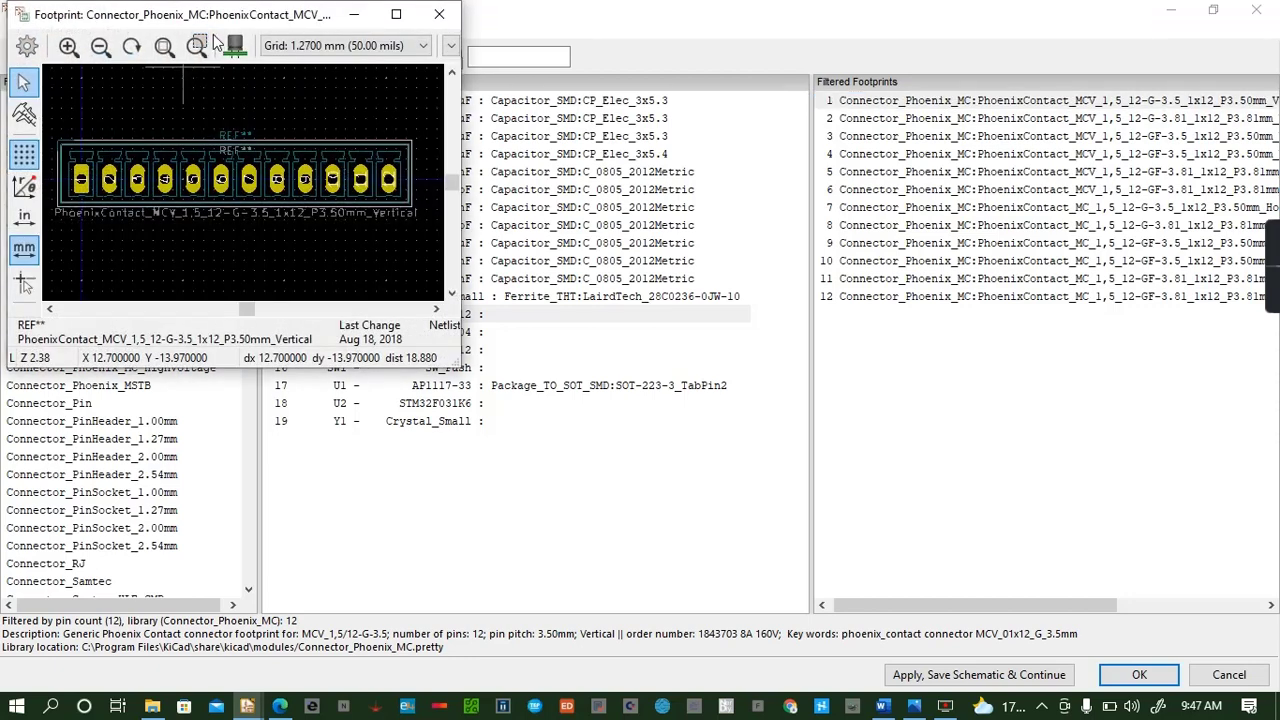
click(235, 57)
drag(252, 259, 225, 320)
click(438, 16)
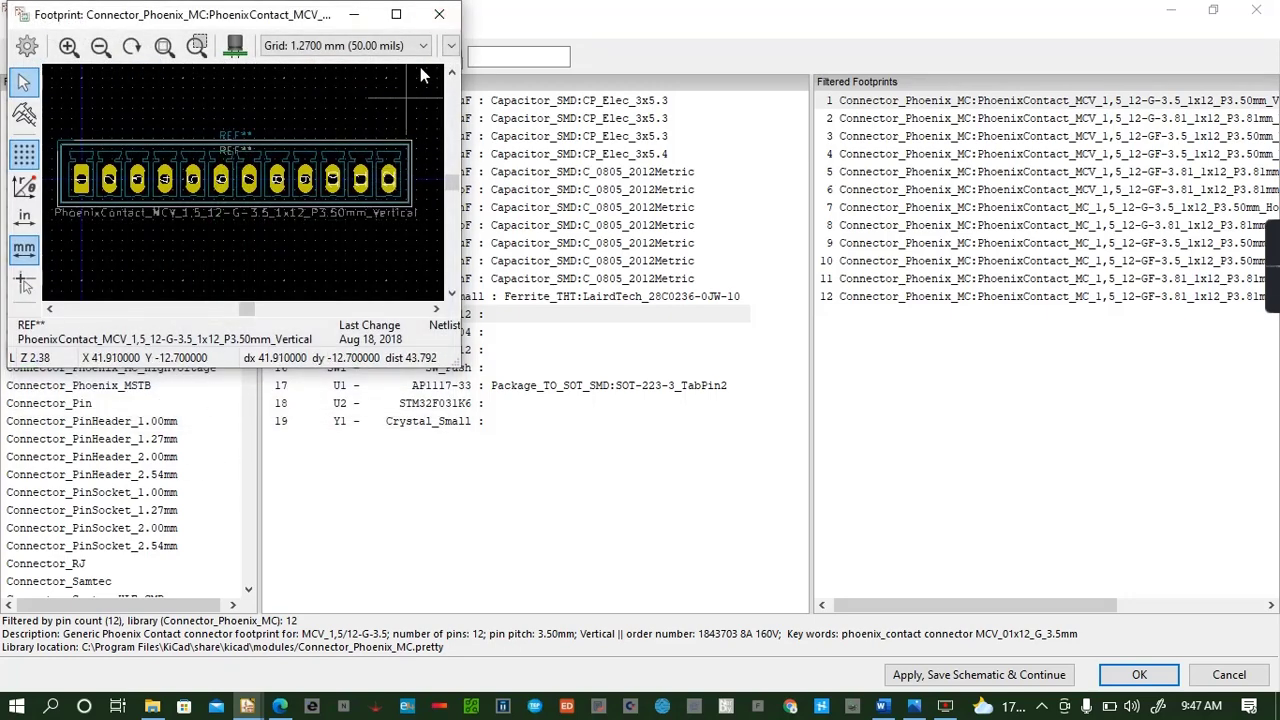
click(438, 14)
Preview the PhoenixContact_MCV_1,5_12-G-5.08_1x12_P5.08mm_Vertical footprint from Connector_Phoenix_MC_HighVoltage in 3D, and close the previews
click(113, 368)
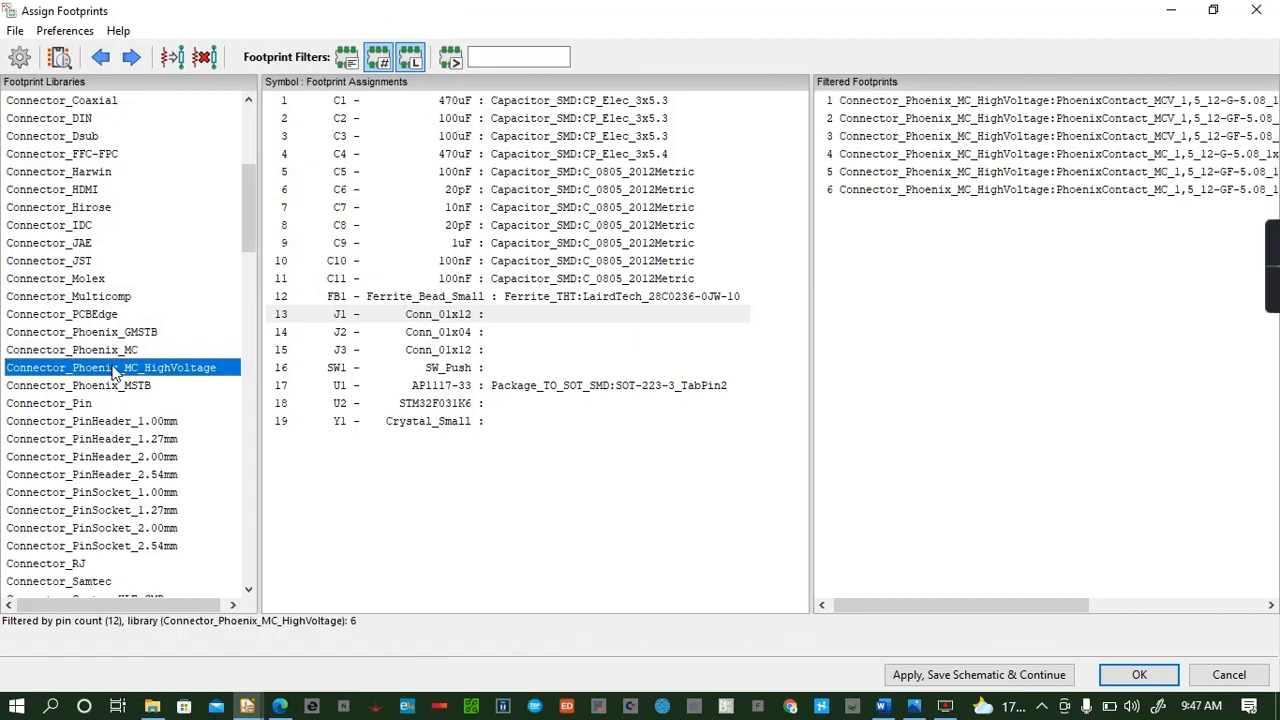
click(1090, 104)
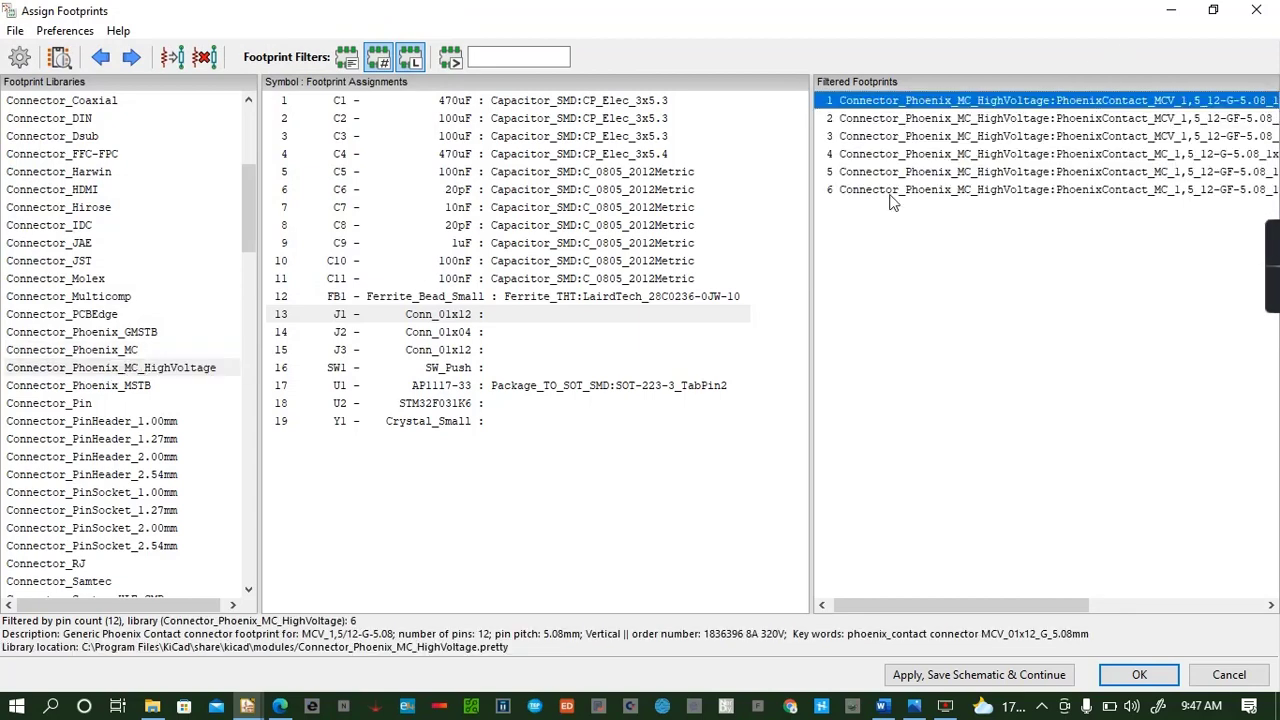
click(55, 62)
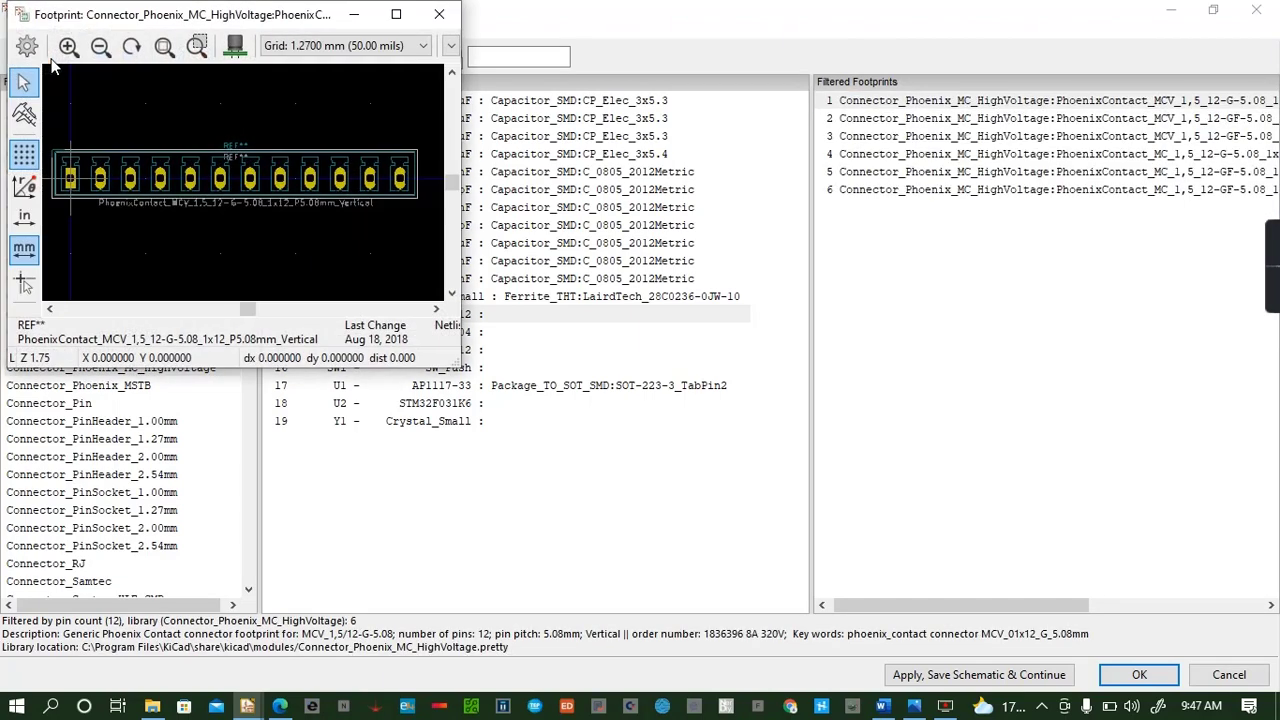
click(236, 47)
drag(245, 230, 290, 306)
click(439, 14)
click(441, 14)
Preview the PhoenixContact_MSTBA_2,5_12-G-5,08_1x12_P5.08mm_Horizontal footprint from Connector_Phoenix_MSTB in 3D, and close the previews
click(119, 386)
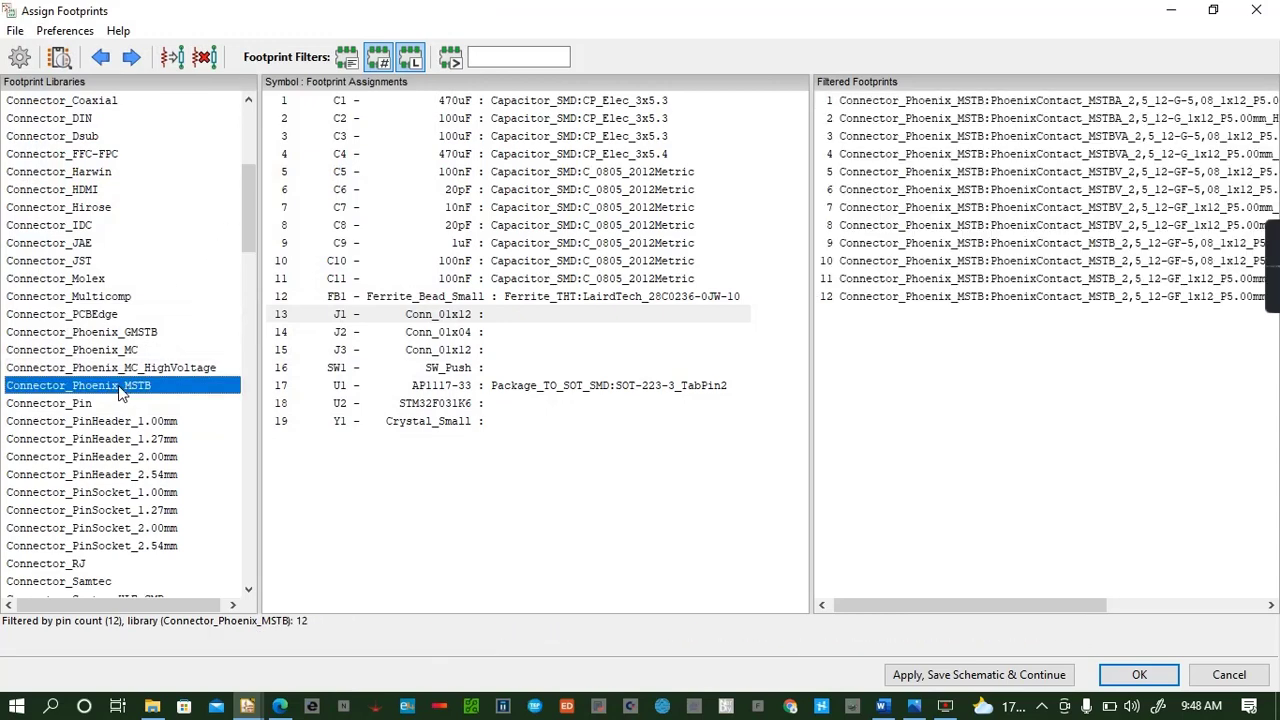
click(1095, 101)
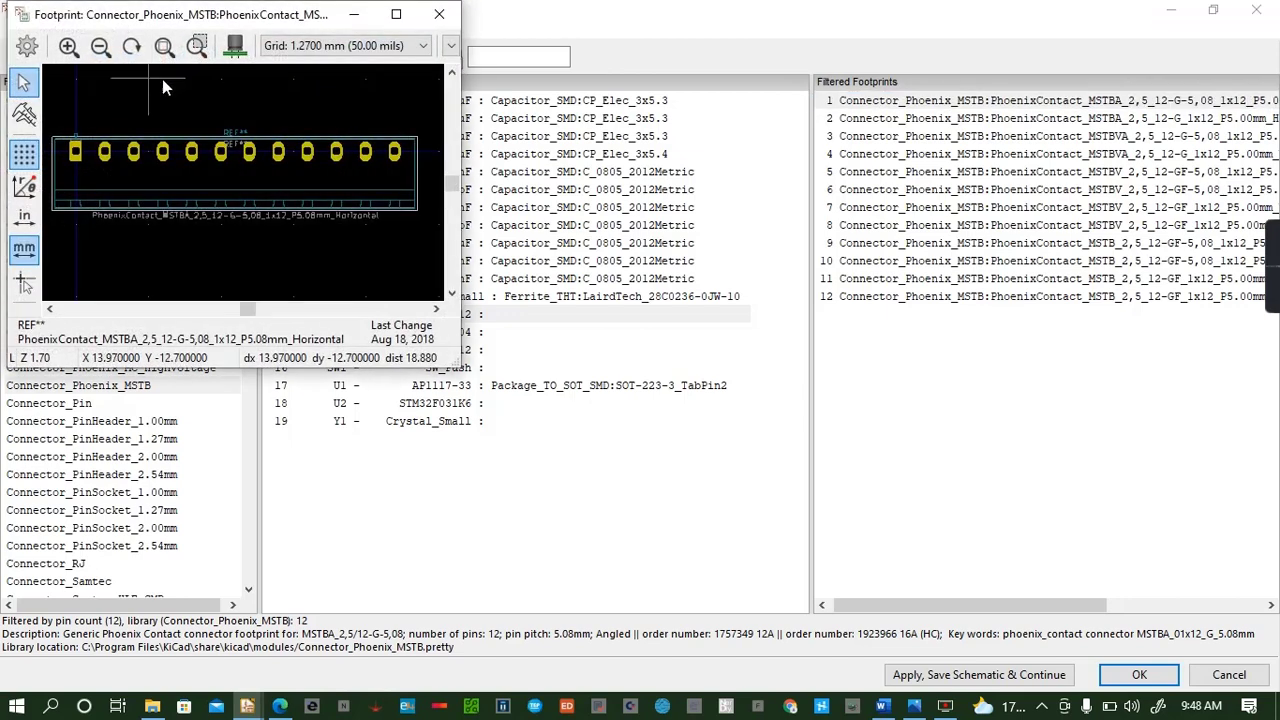
click(235, 49)
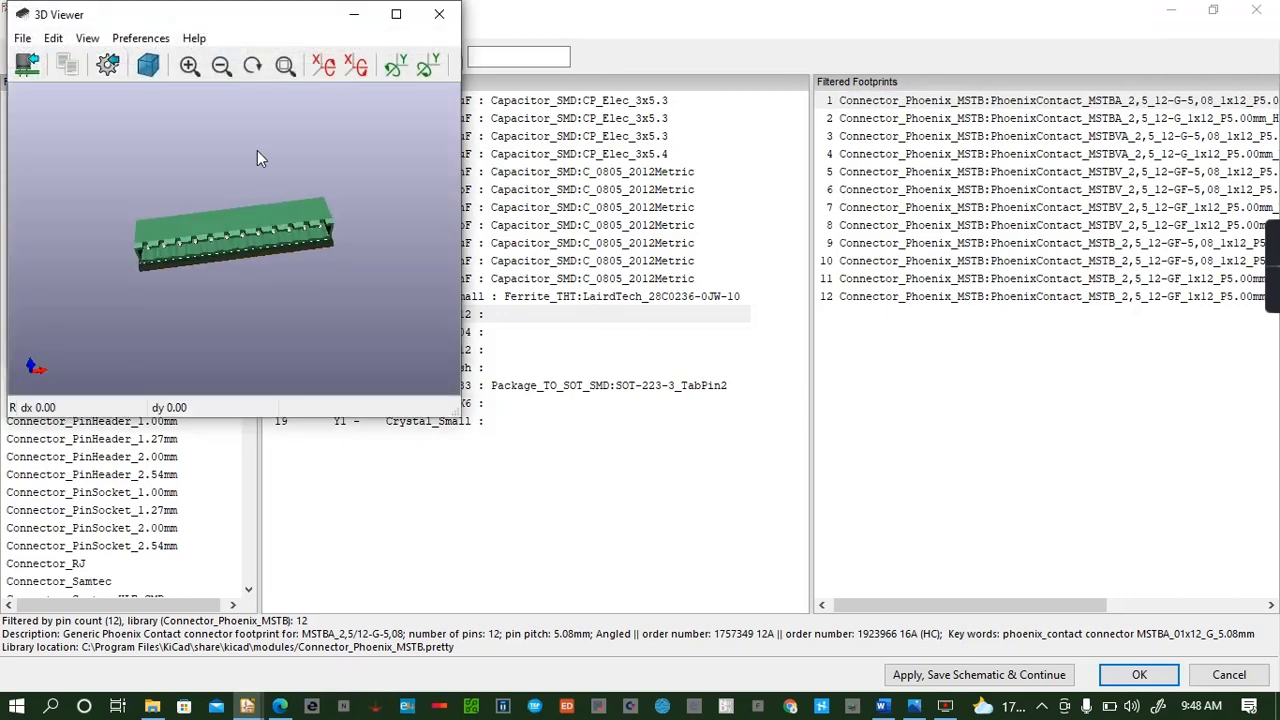
drag(257, 150, 345, 202)
drag(220, 233, 433, 40)
click(439, 14)
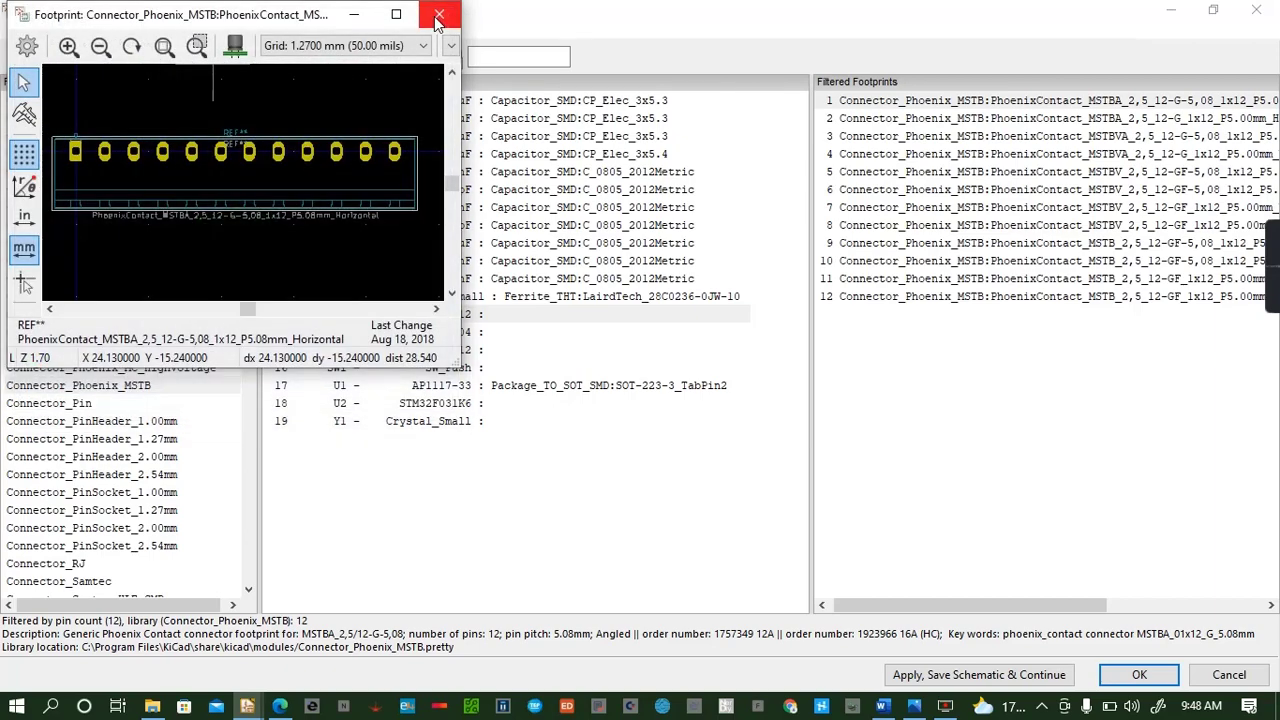
click(439, 15)
Check the Connector_Pin and Connector_PinHeader_1.00mm libraries, and preview PinHeader_1x12_P1.00mm_Horizontal in 3D for J1
click(91, 406)
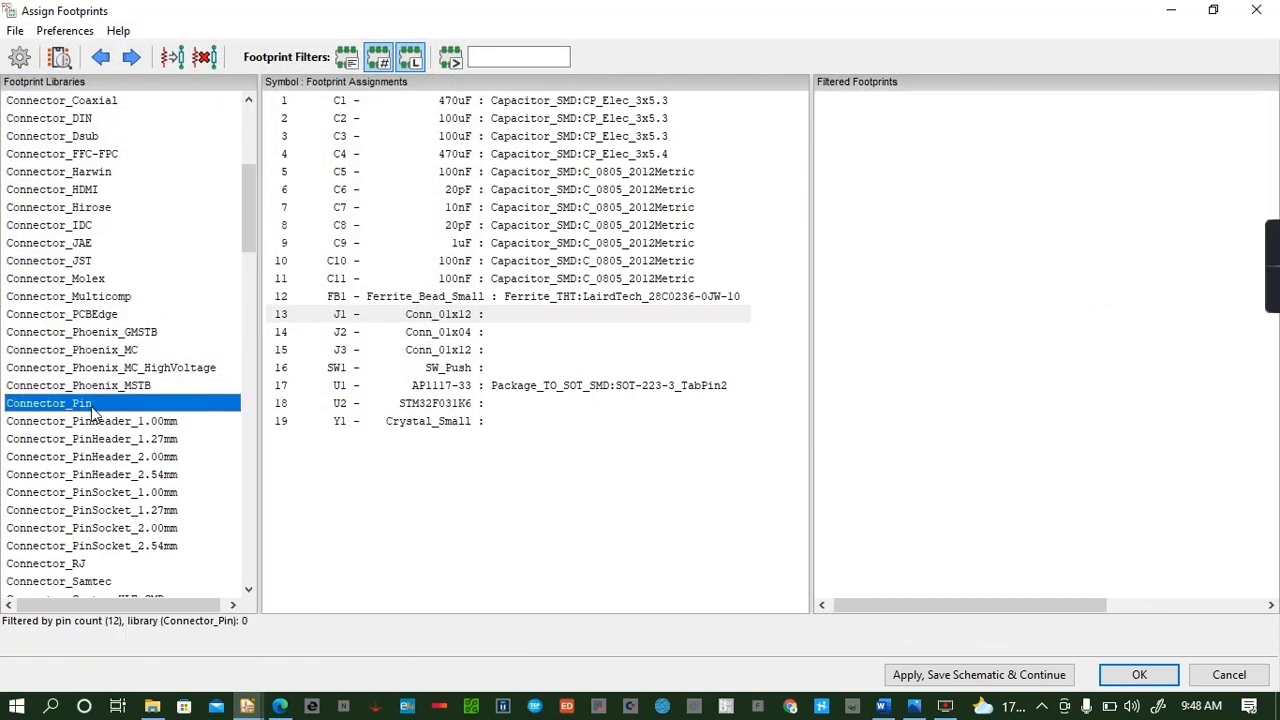
click(93, 424)
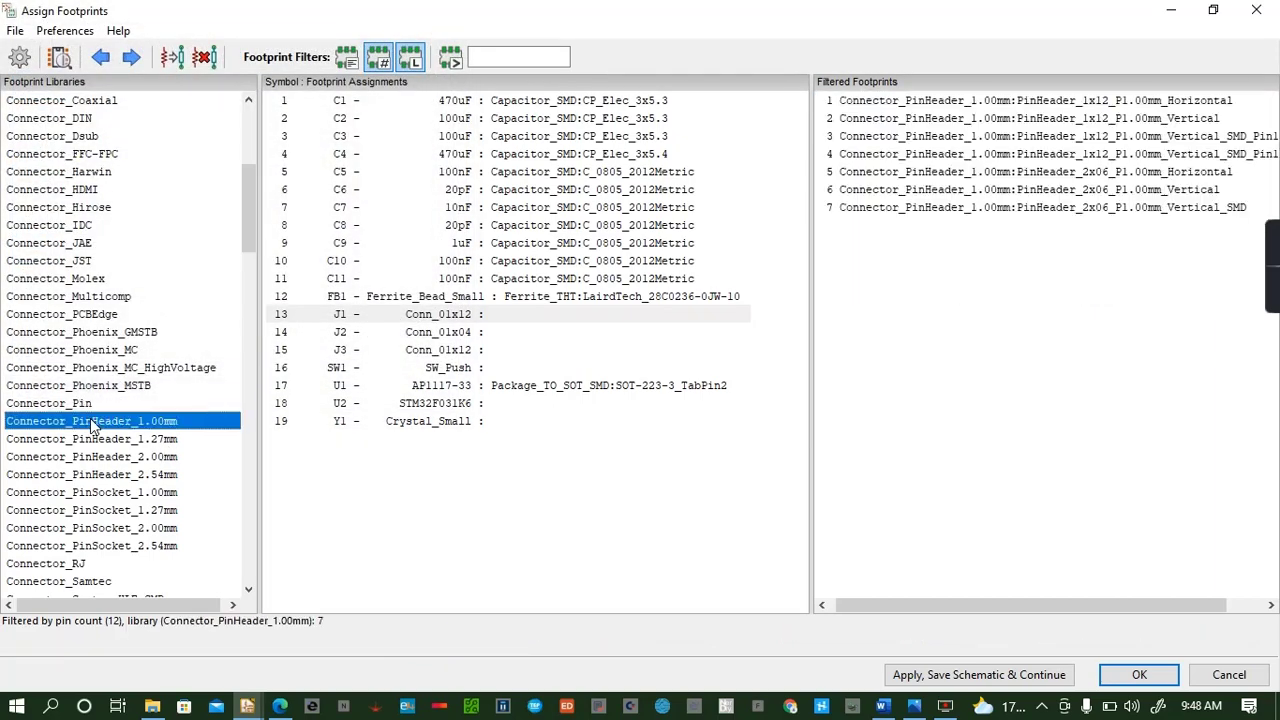
click(982, 102)
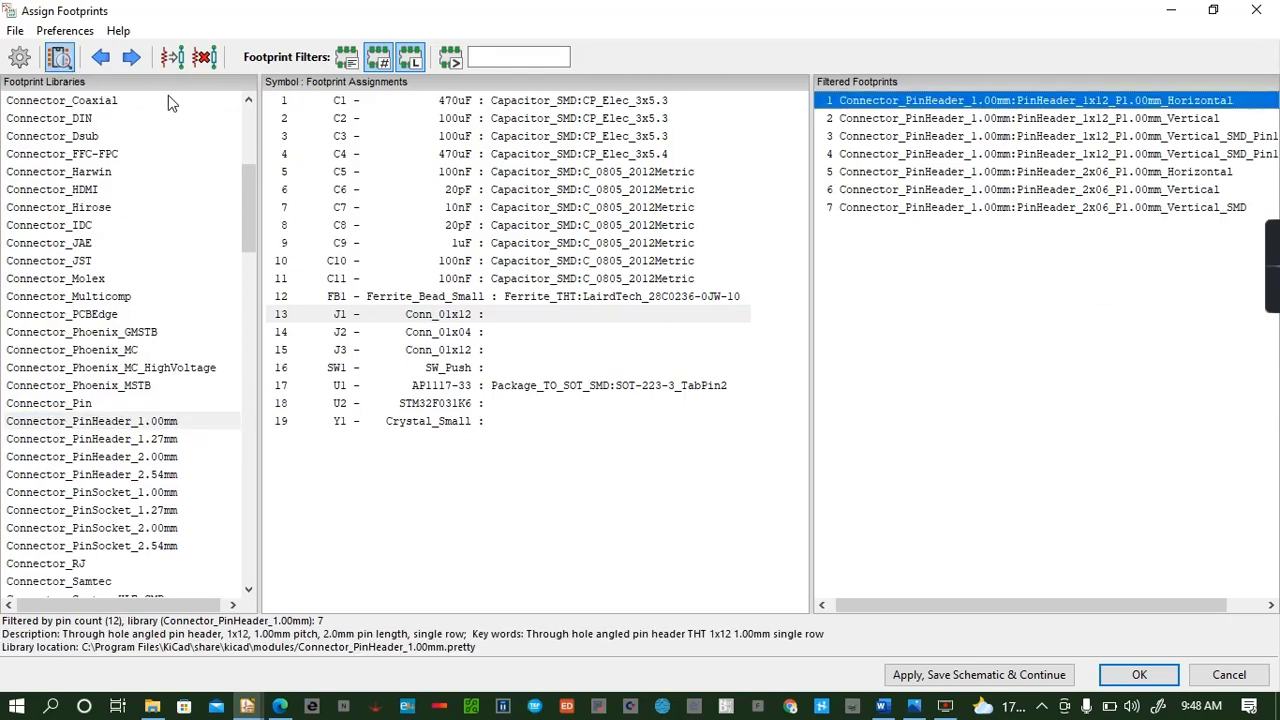
click(59, 57)
click(240, 45)
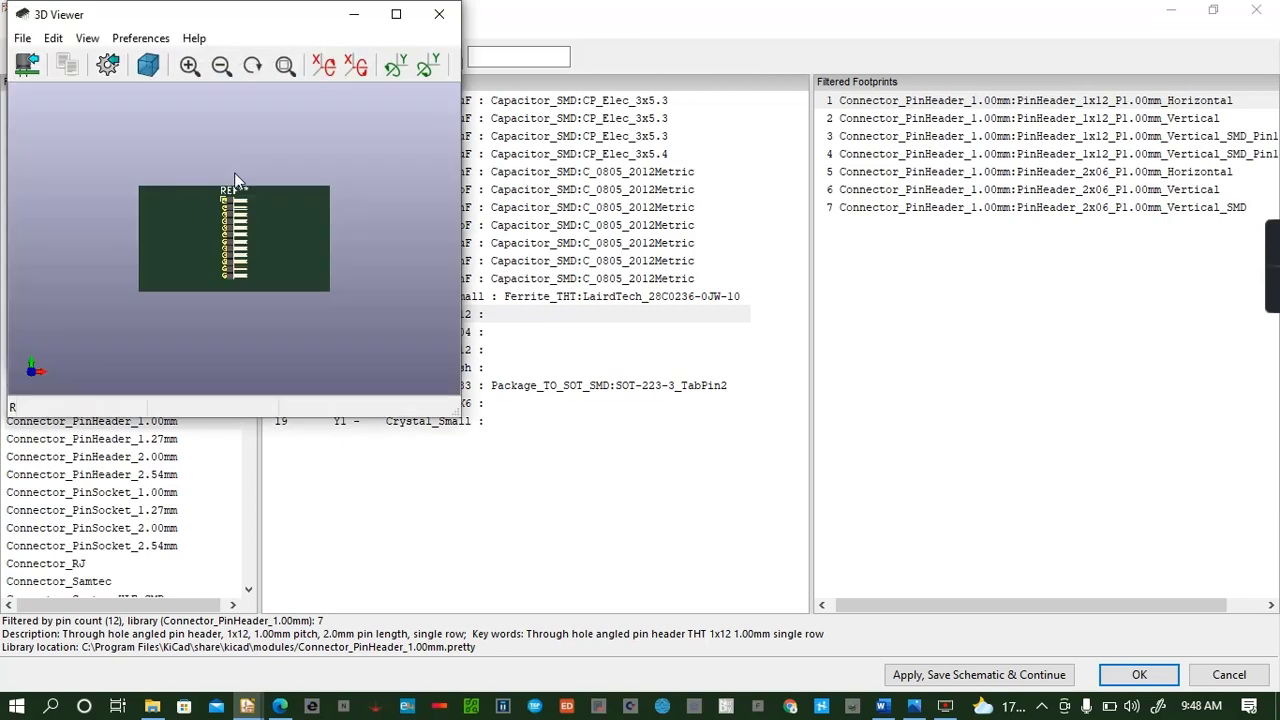
drag(234, 172, 182, 145)
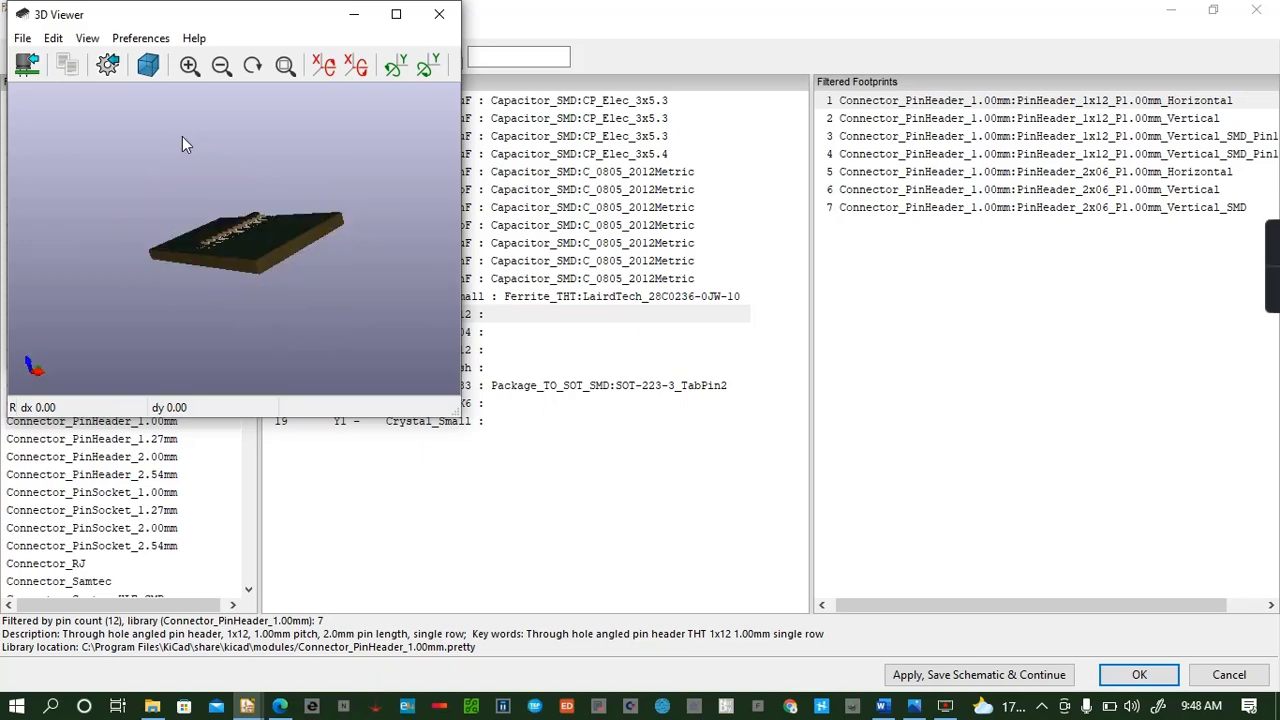
click(439, 14)
click(431, 14)
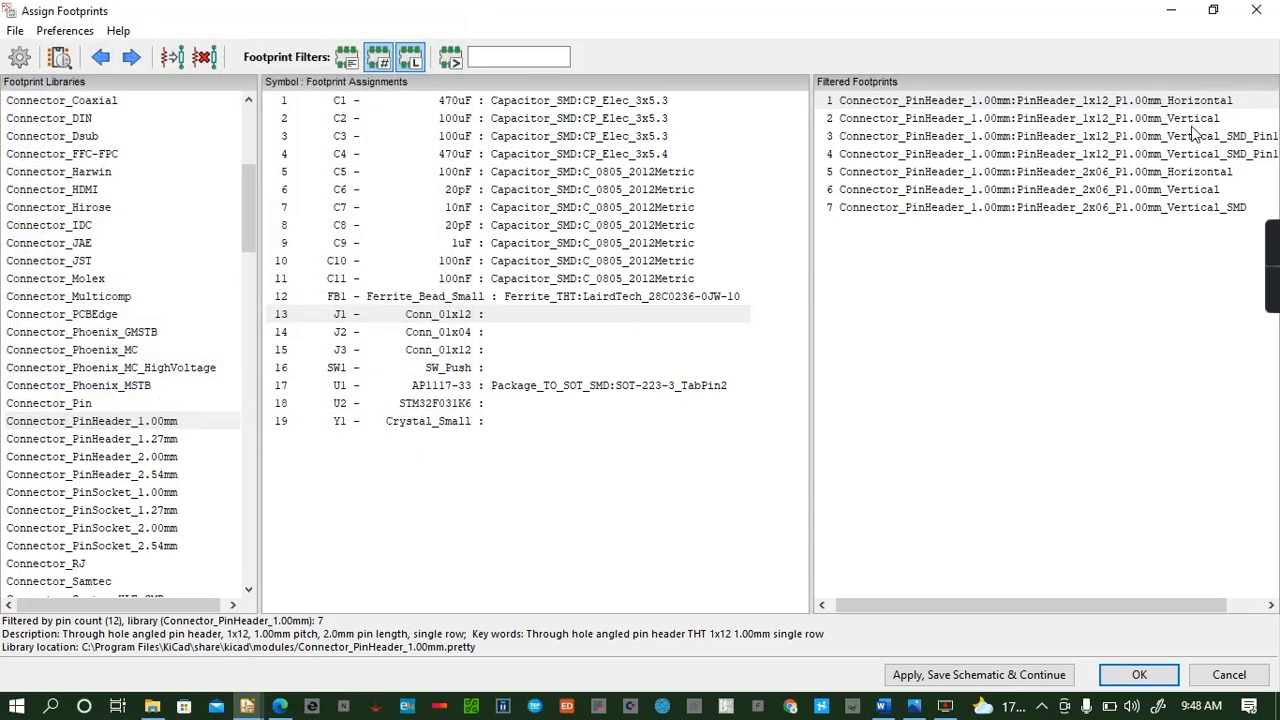
Preview the PinHeader_1x12_P1.00mm_Vertical footprint in 3D as a candidate for J1, and close the previews
click(1156, 118)
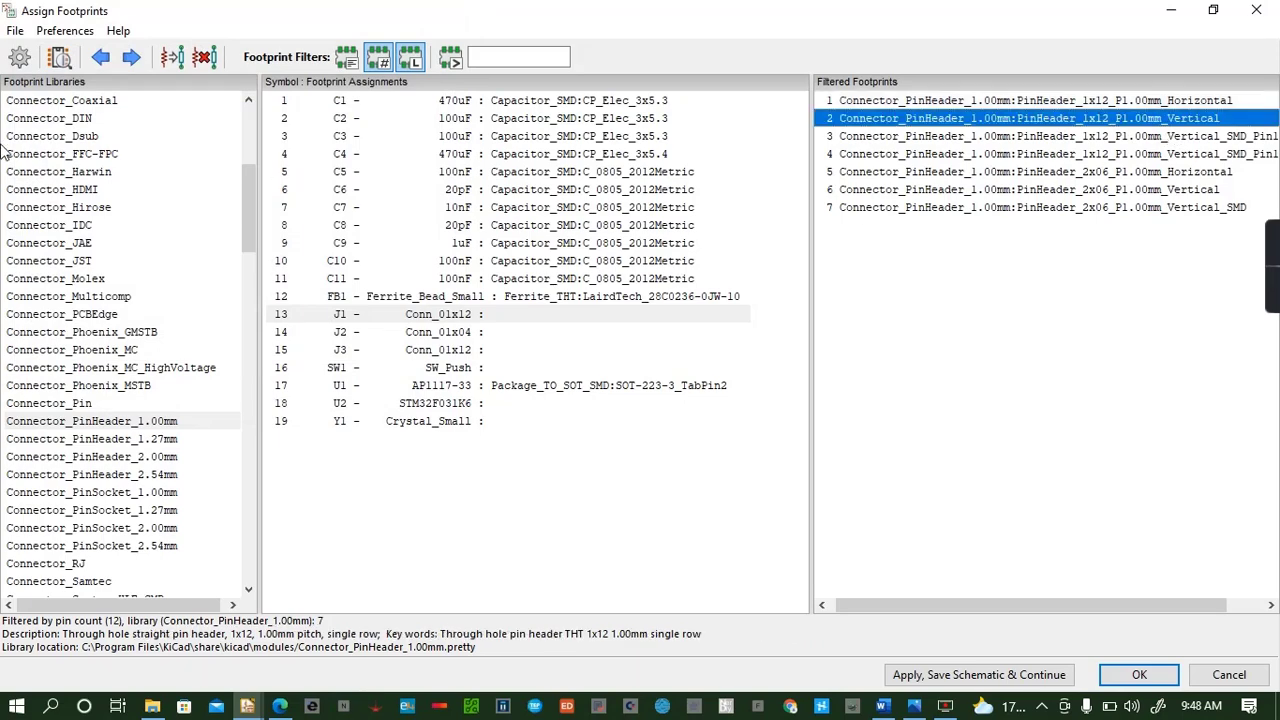
click(60, 58)
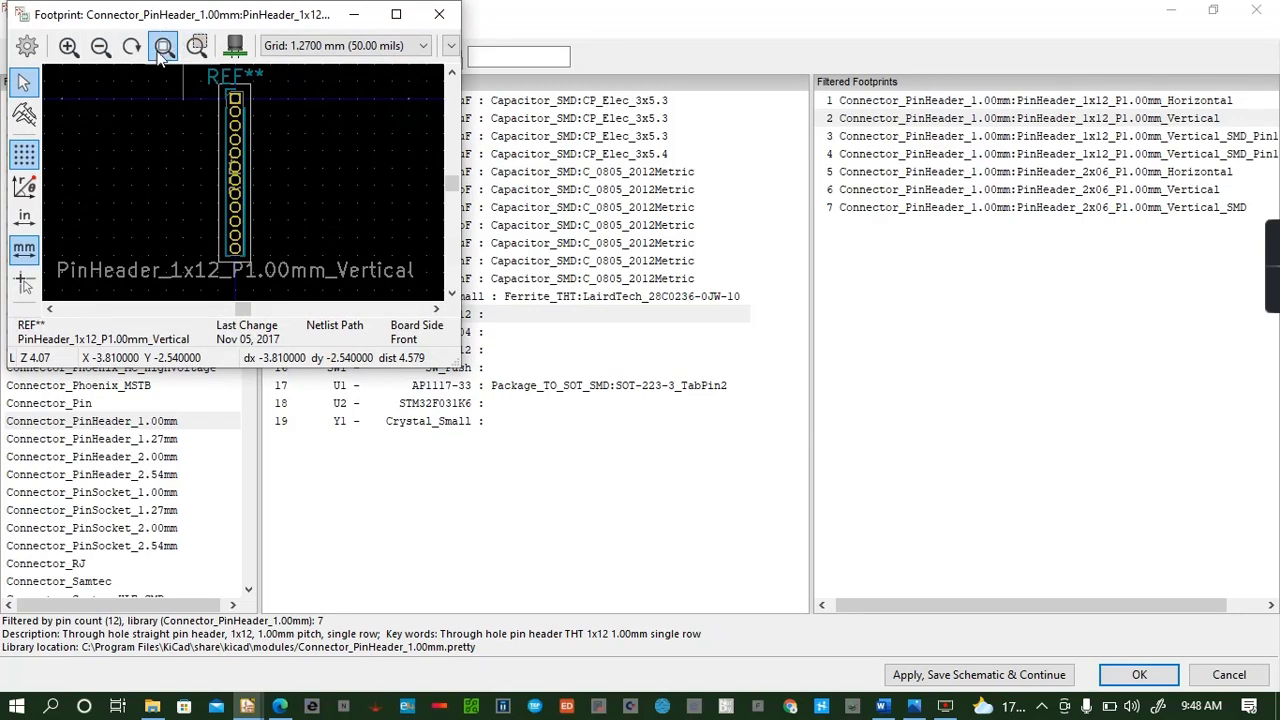
click(236, 48)
drag(277, 193, 272, 284)
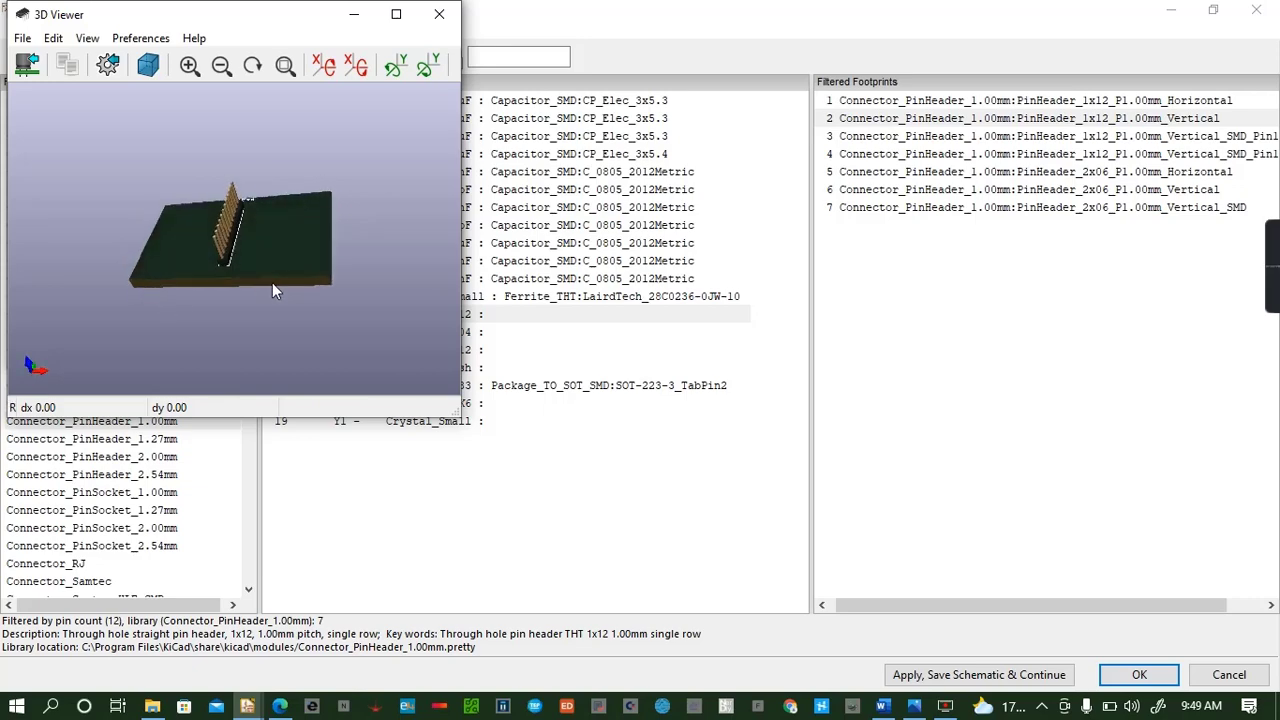
click(439, 14)
click(429, 11)
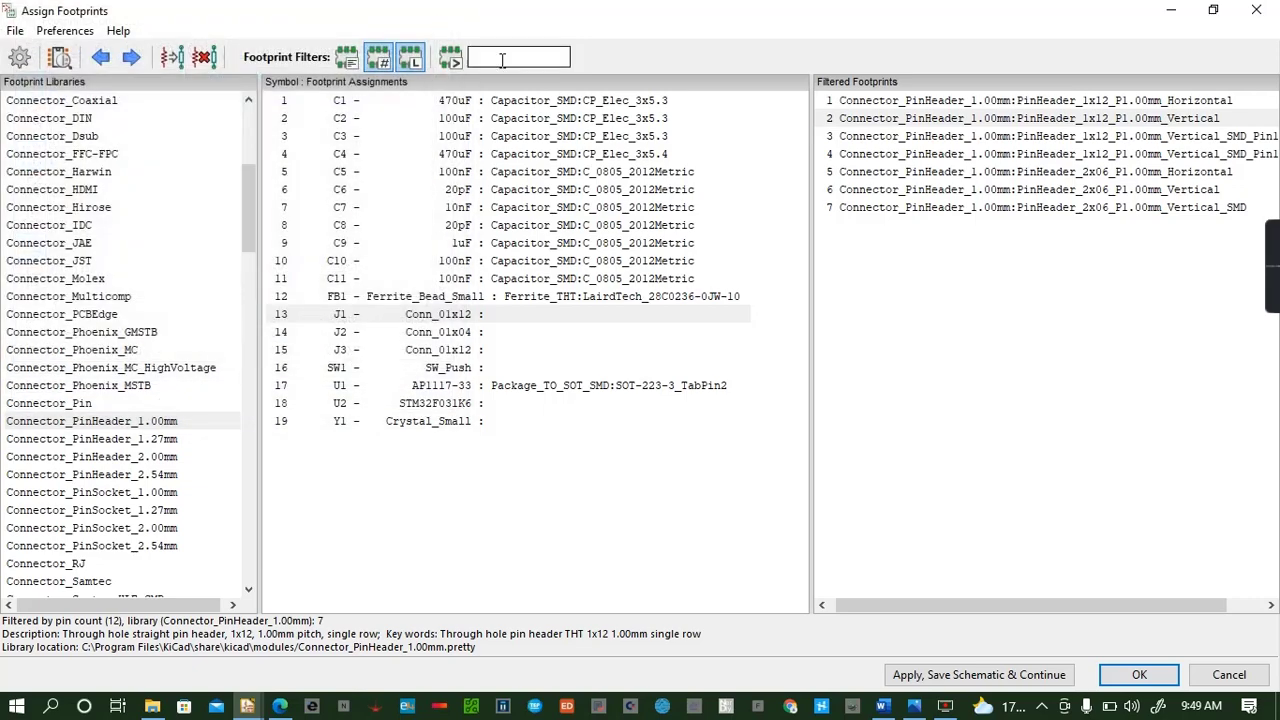
Preview the surface-mount PinHeader_1x12_P1.00mm_Vertical_SMD_Pin1Left footprint in 3D for comparison, and close the previews
click(1014, 141)
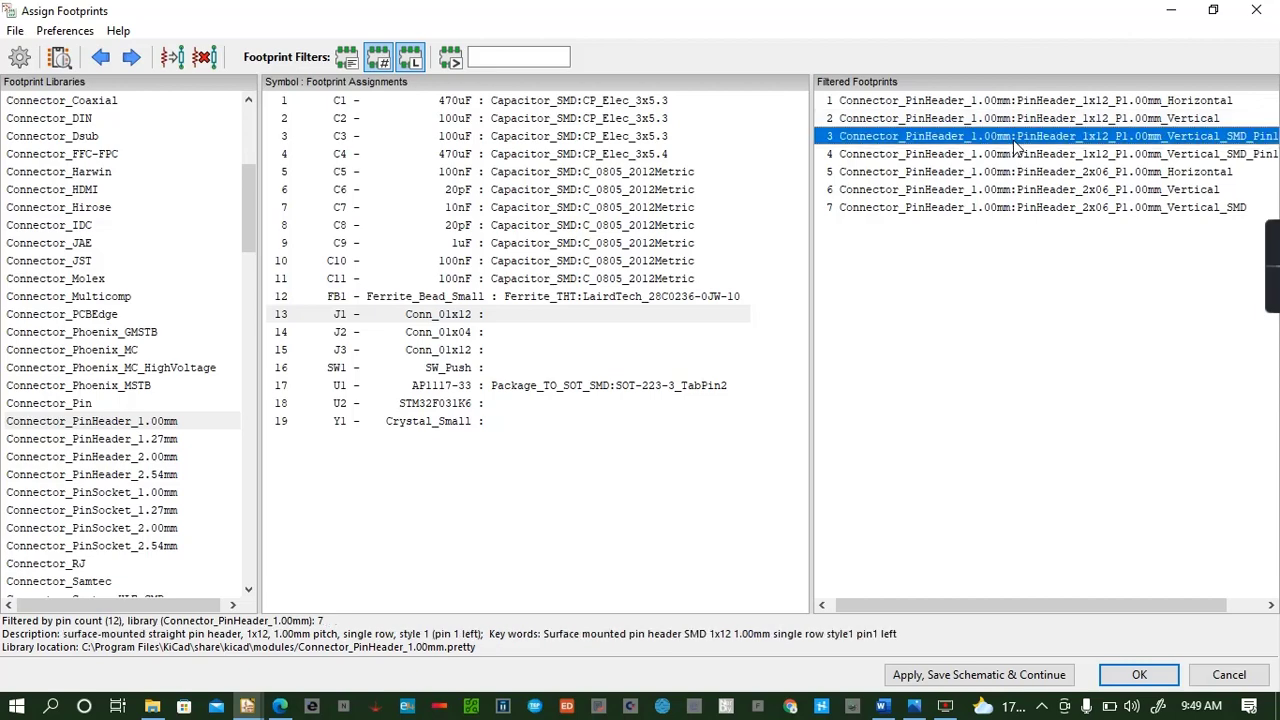
click(60, 58)
click(236, 46)
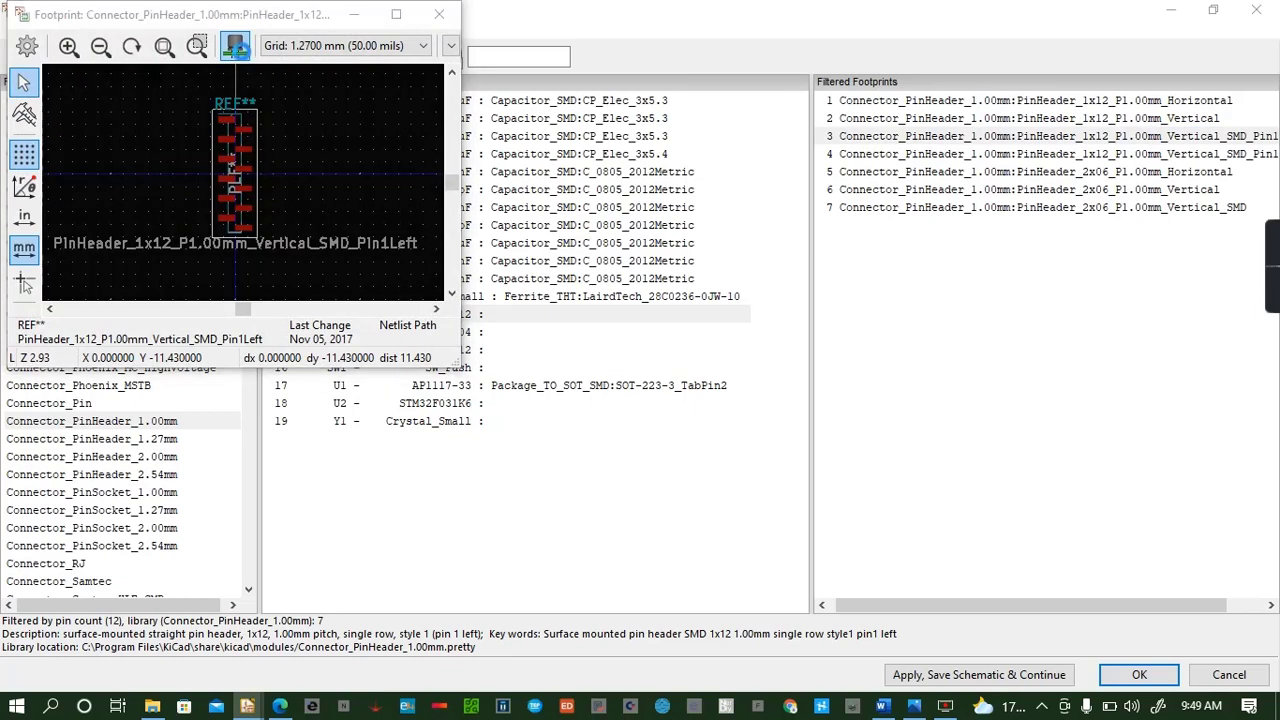
drag(294, 246, 310, 190)
click(444, 16)
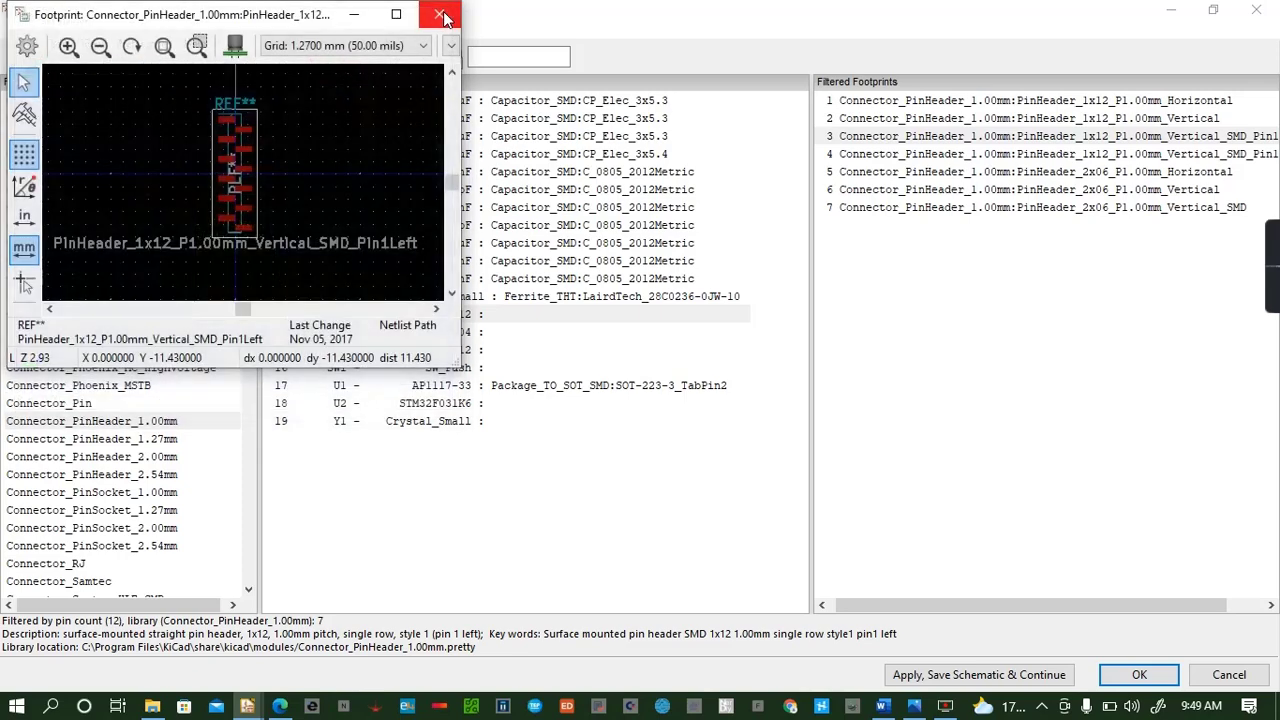
click(446, 14)
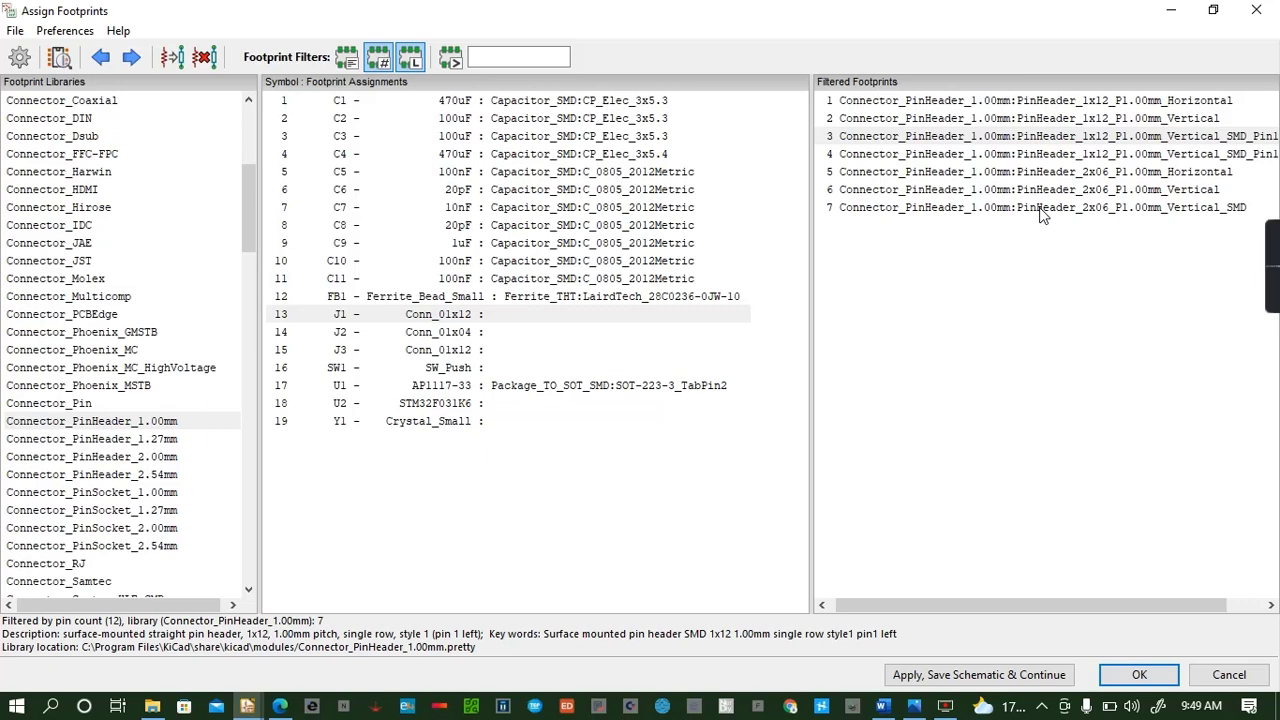
Assign the PinHeader_1x12_P1.00mm_Vertical footprint to both 12-pin connectors, J1 and J3
double_click(1024, 118)
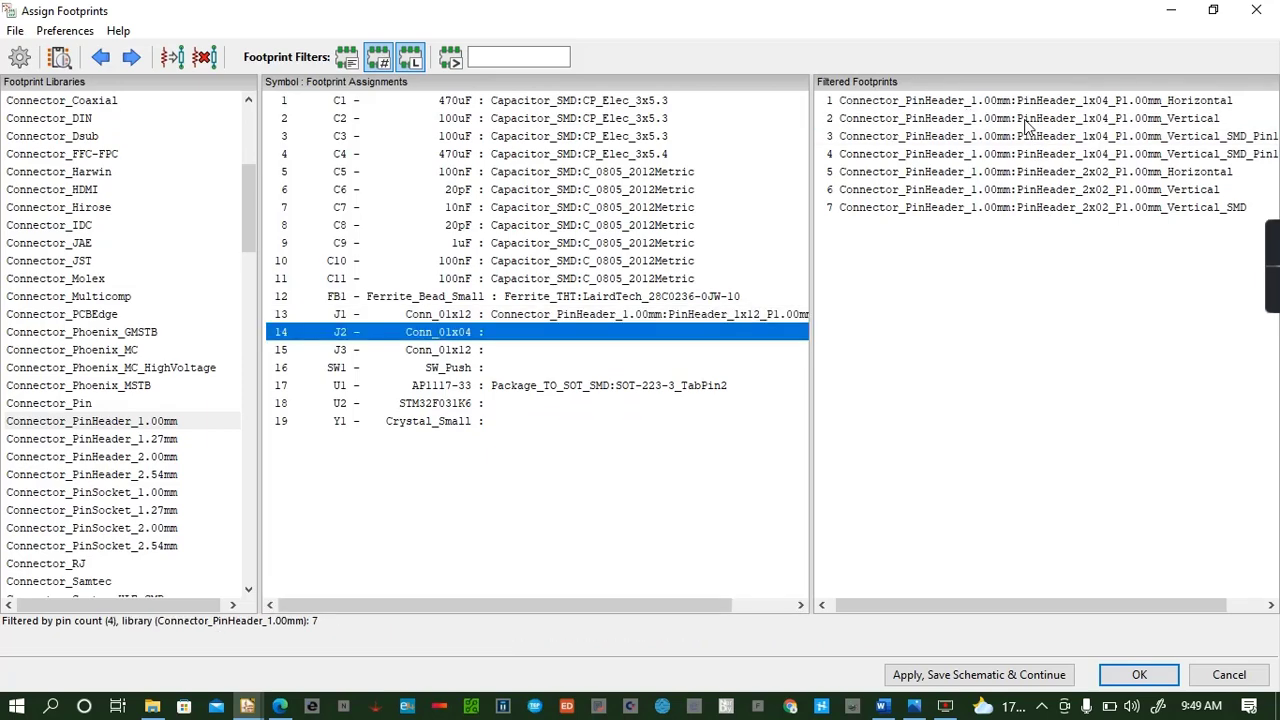
click(614, 348)
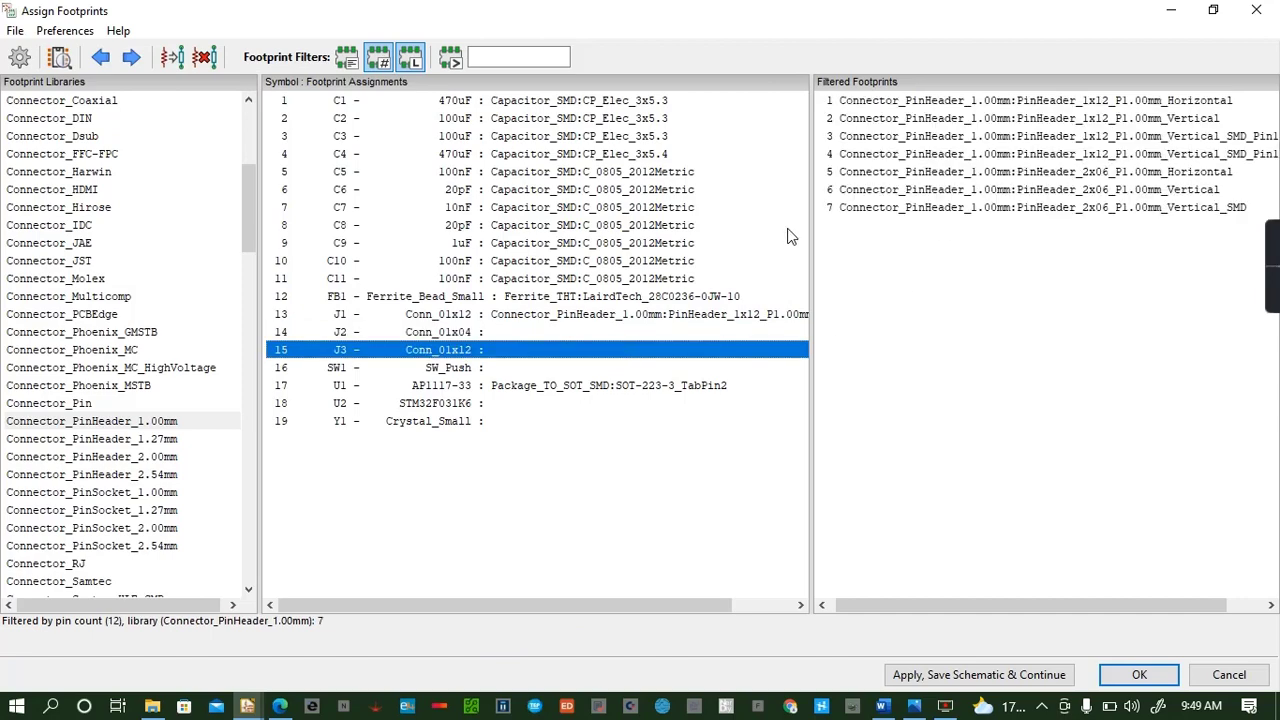
double_click(1073, 118)
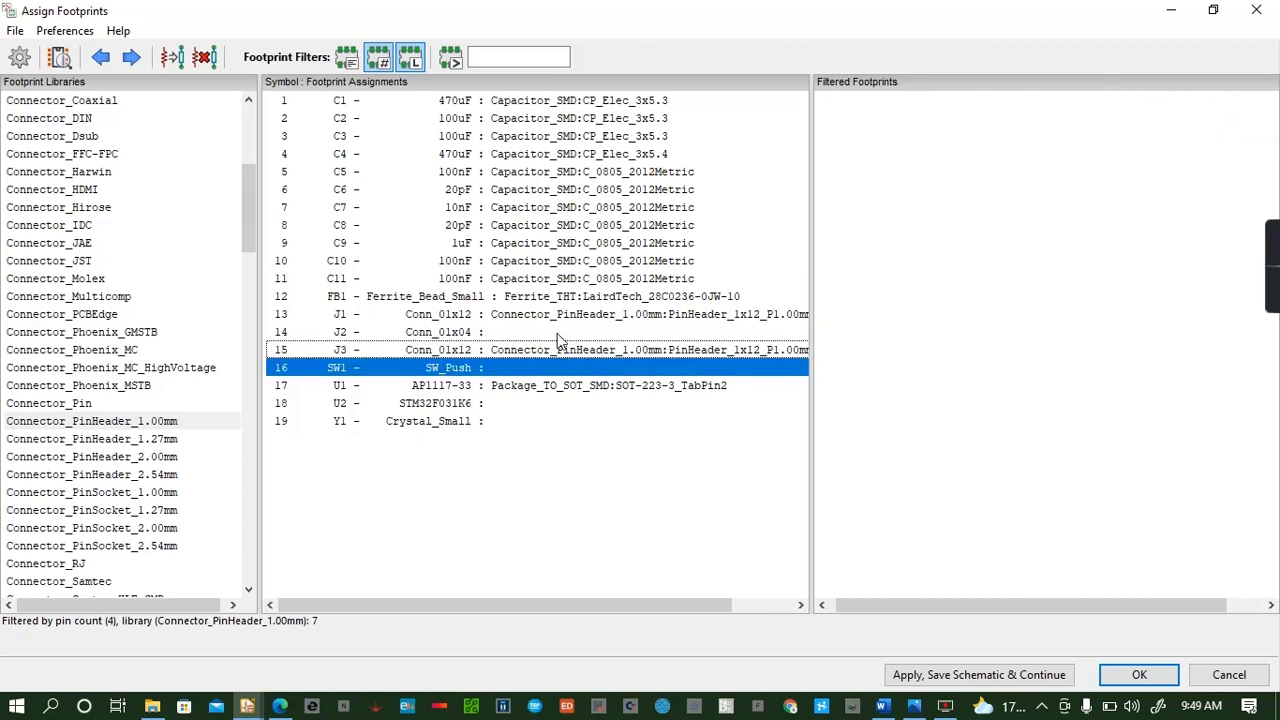
Assign PinHeader_1x04_P1.00mm_Vertical to the 4-pin connector J2, and replace it with PinHeader_1x04_P1.00mm_Horizontal
click(560, 332)
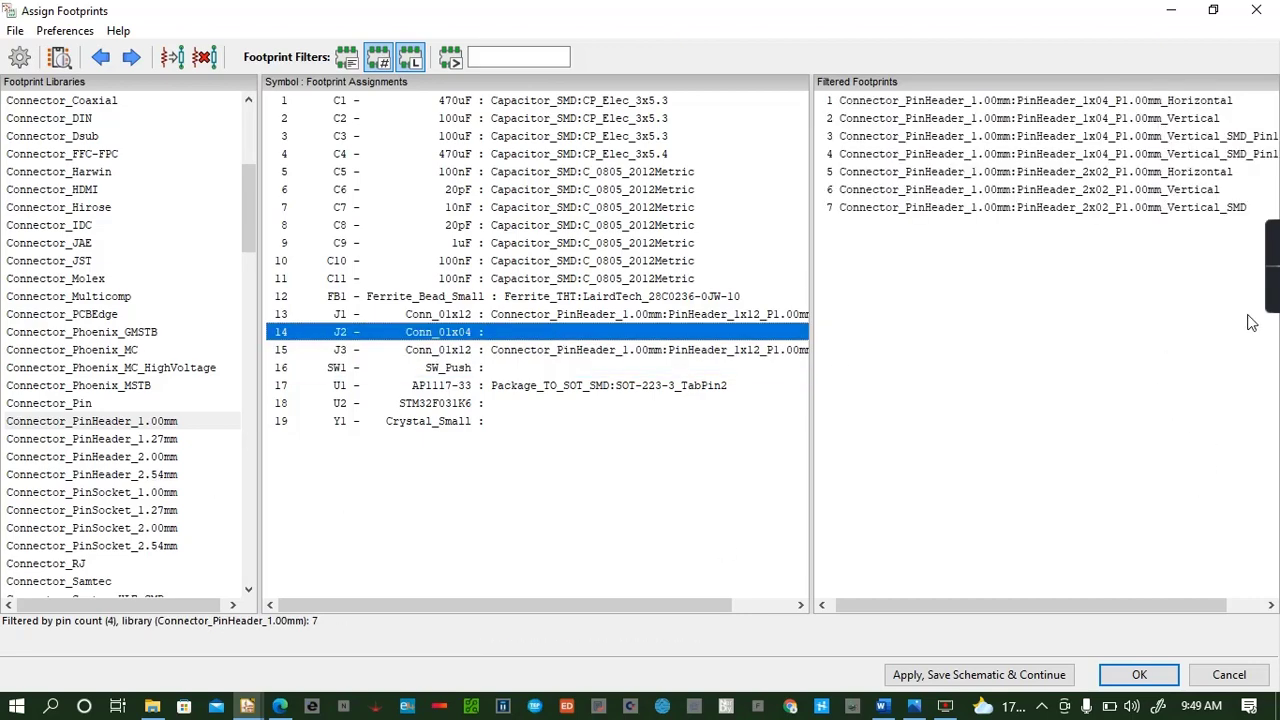
double_click(1091, 118)
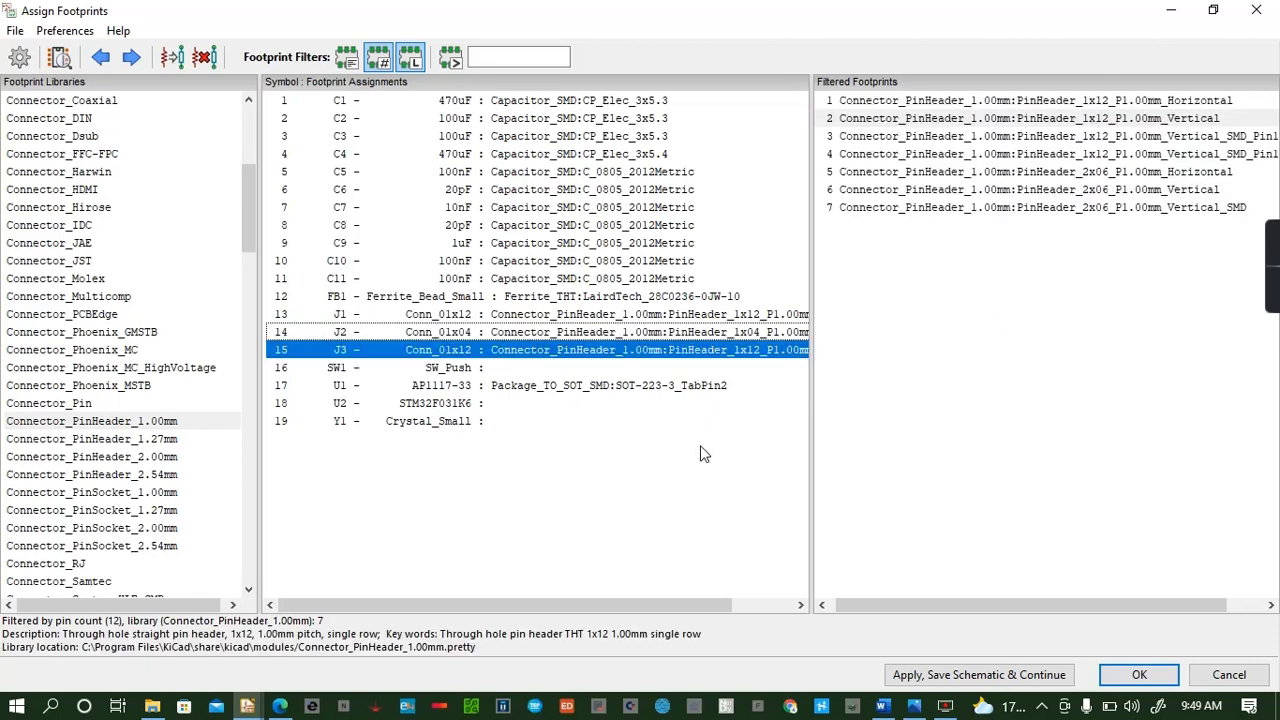
click(570, 333)
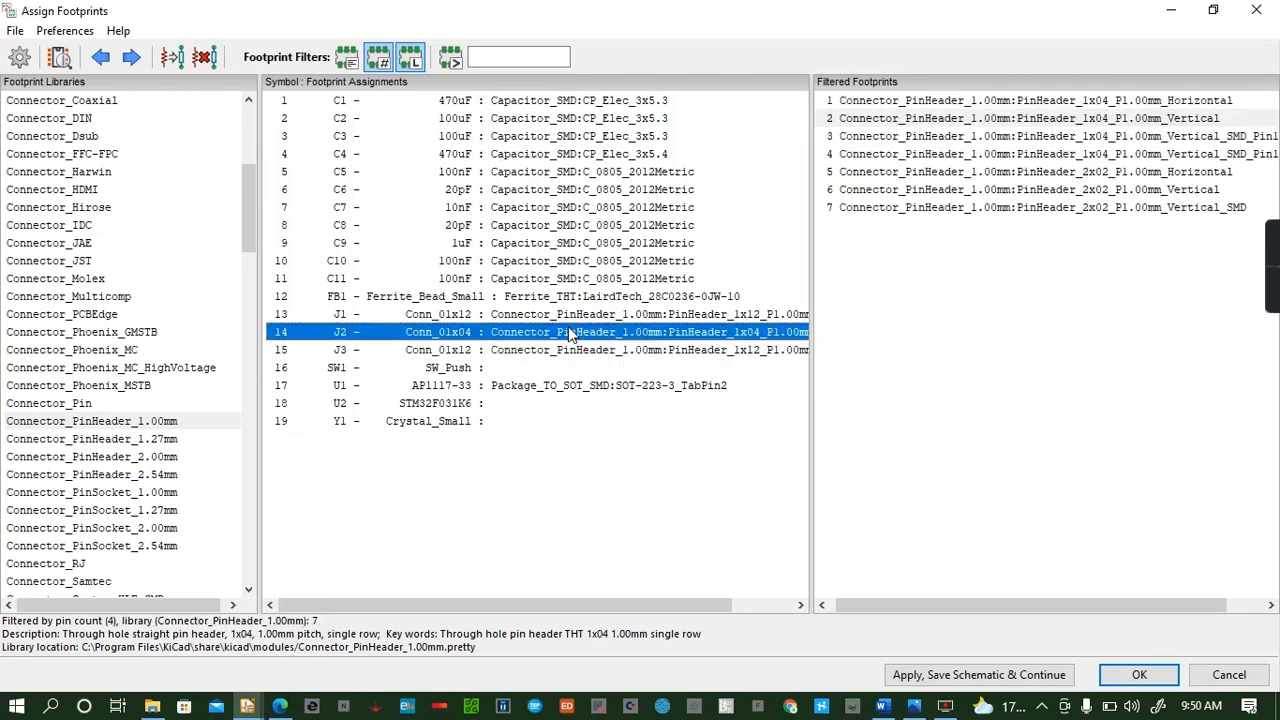
double_click(1165, 102)
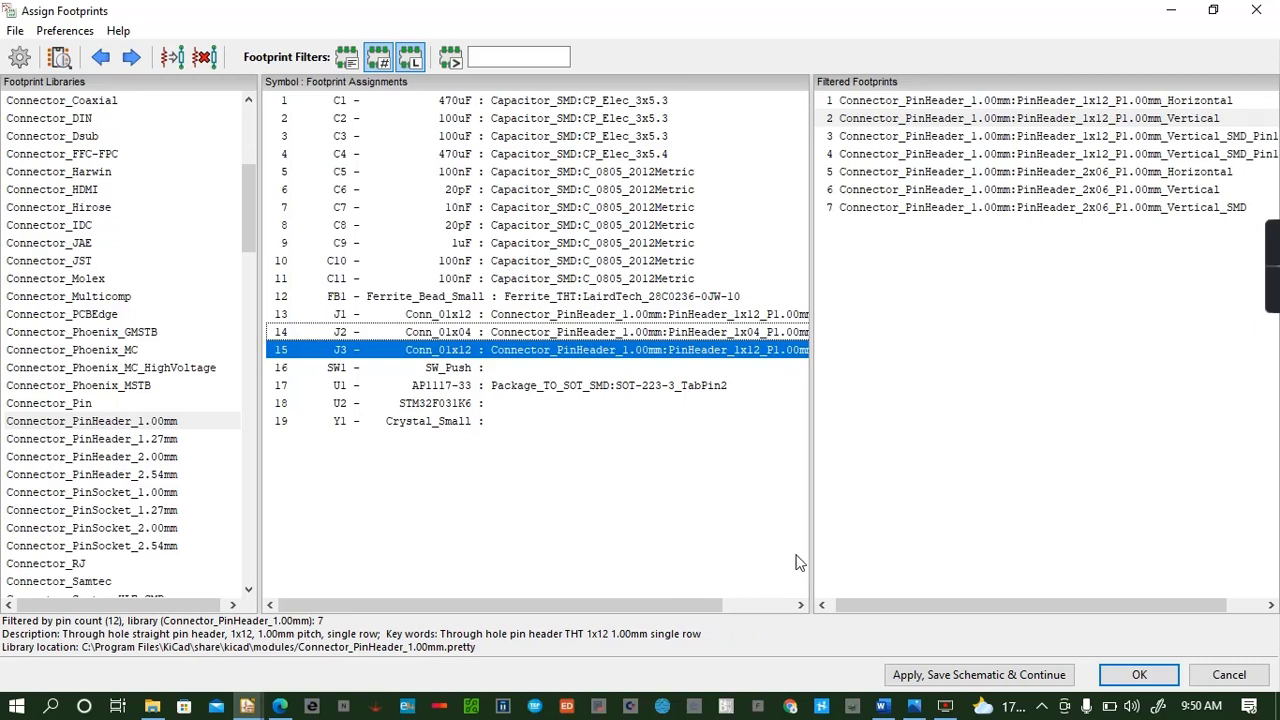
Look through the footprint library list for a library suited to the SW1 push button
click(455, 370)
scroll(35, 383, down, 15)
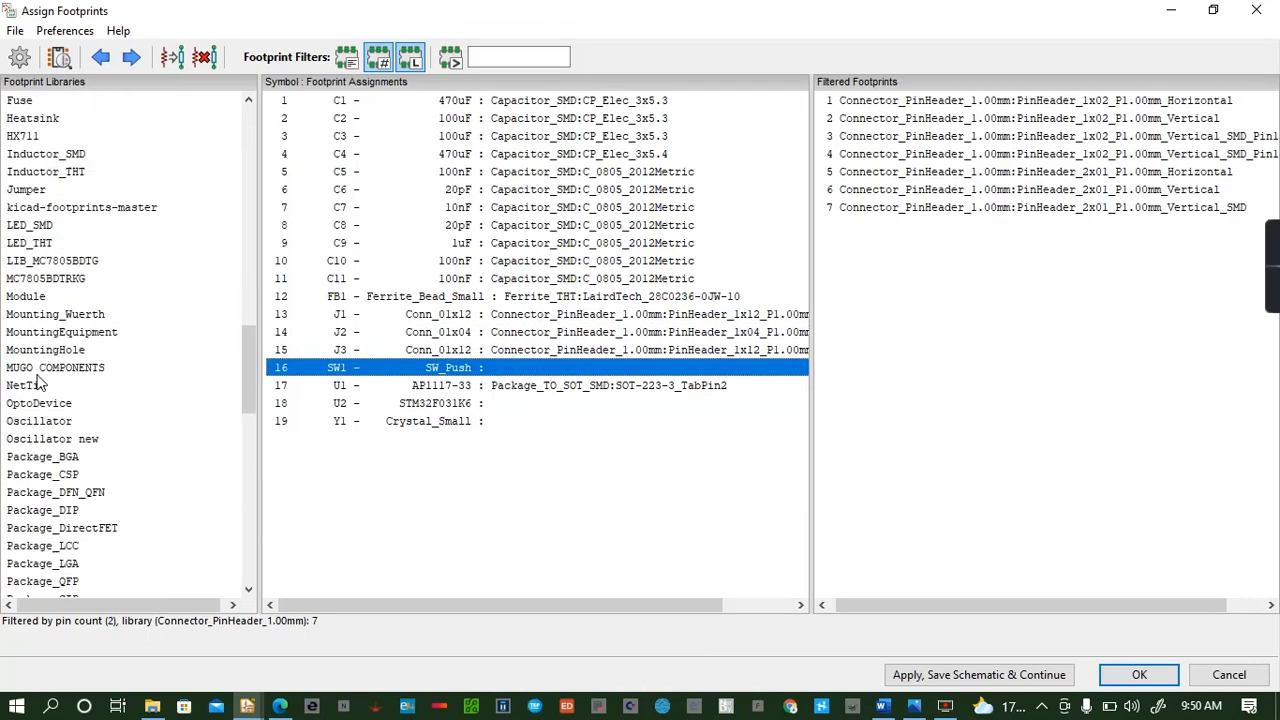
scroll(37, 383, down, 15)
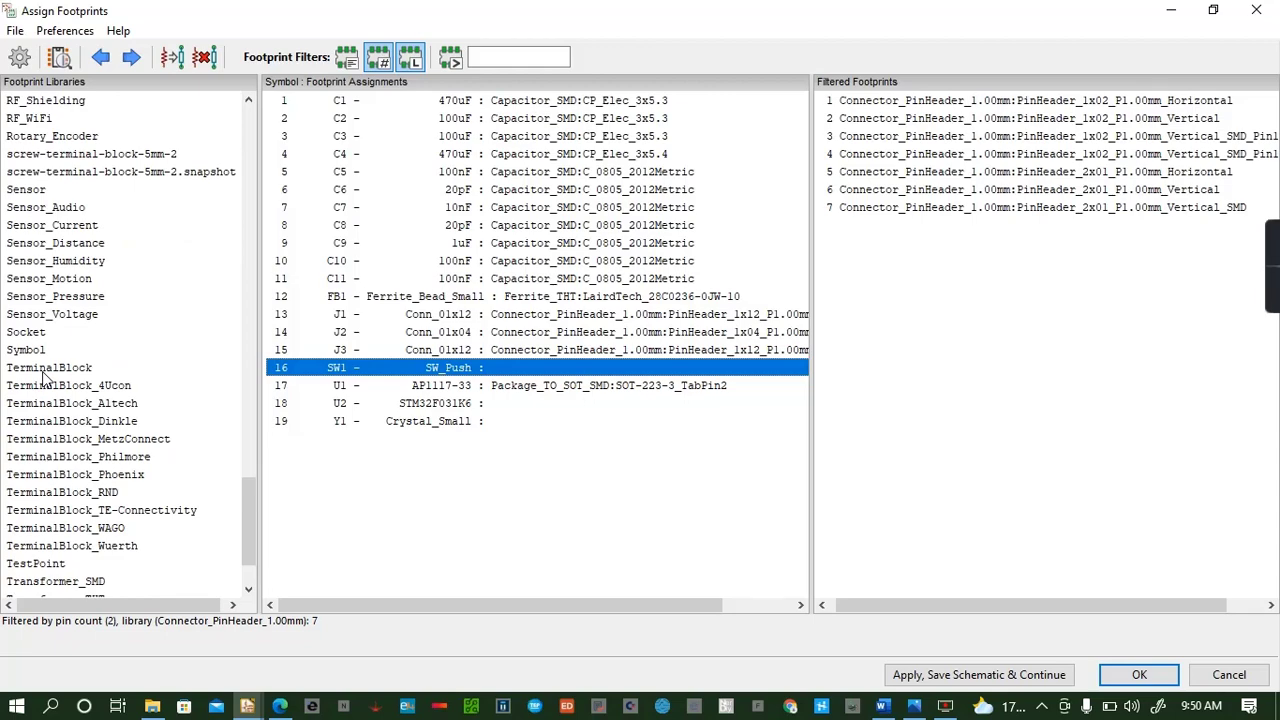
scroll(43, 376, up, 3)
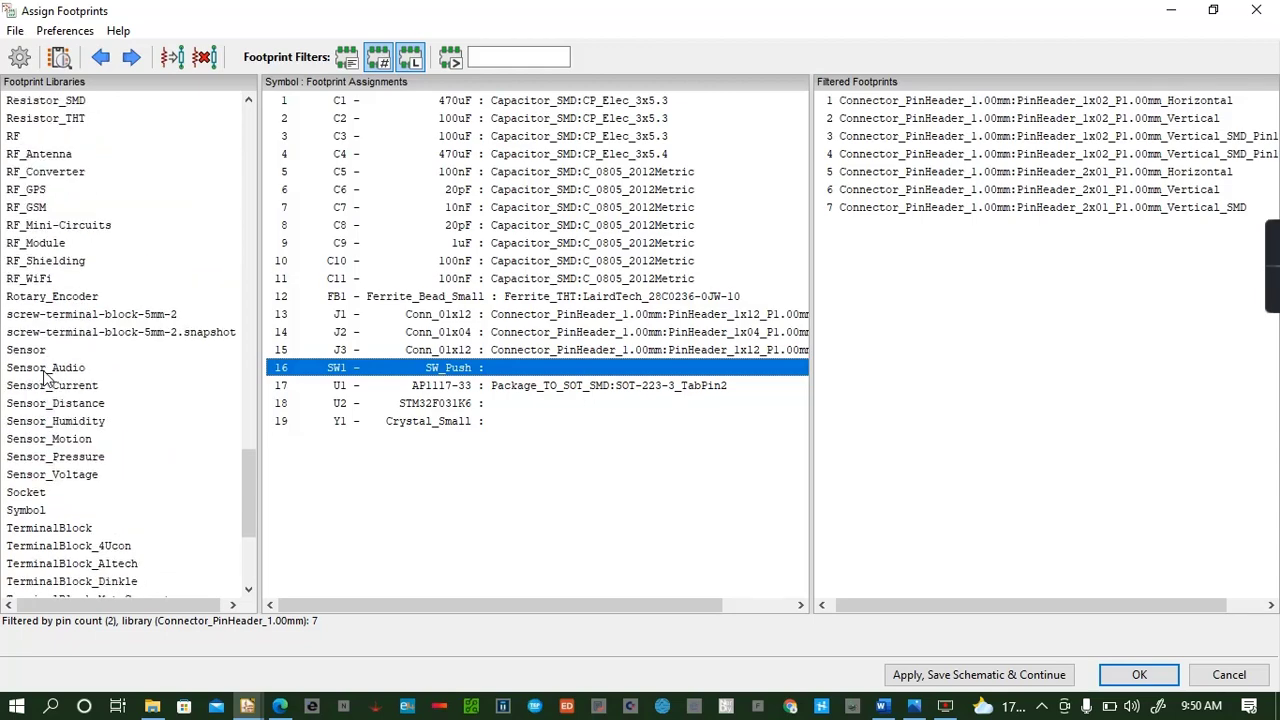
scroll(43, 376, up, 1)
scroll(43, 376, up, 1)
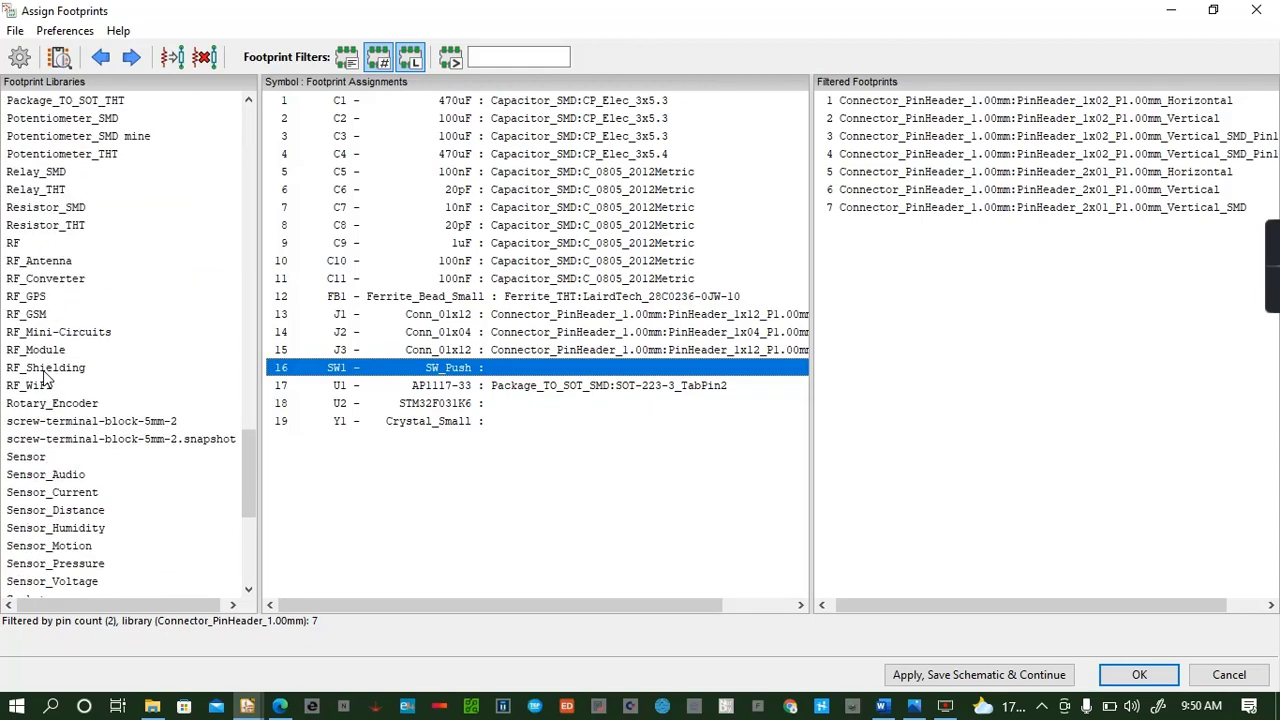
scroll(88, 384, up, 8)
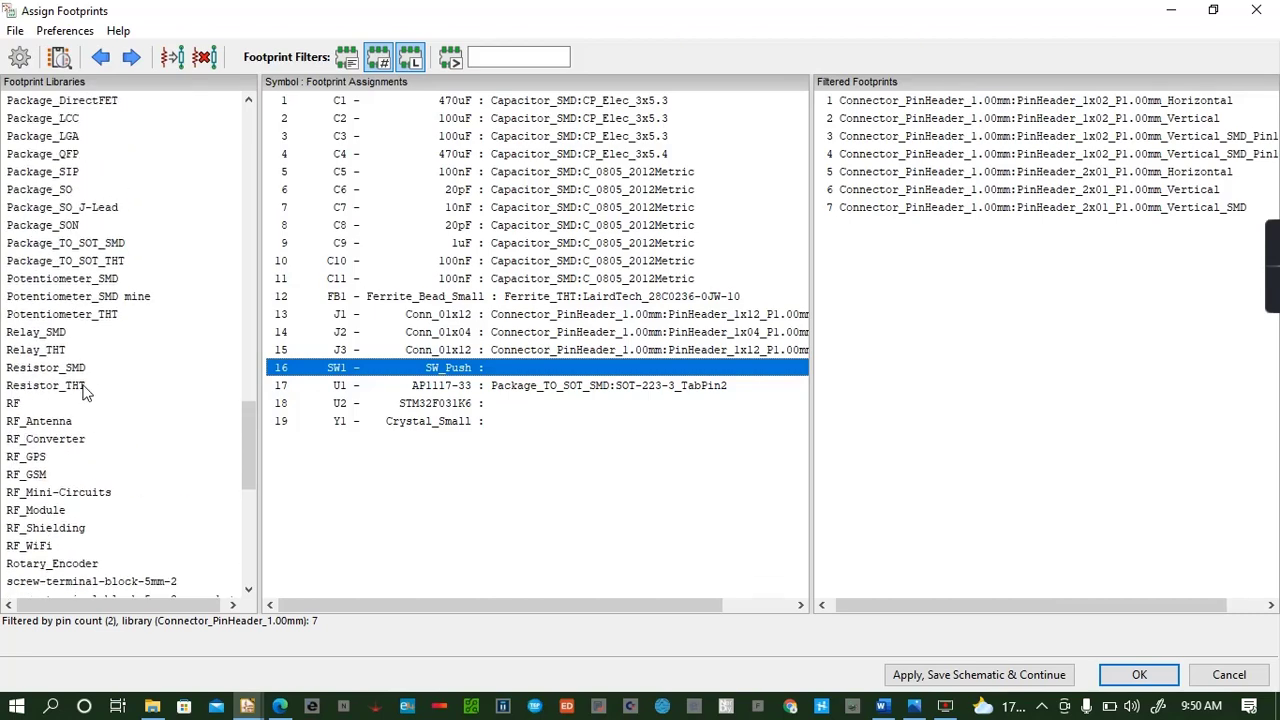
scroll(88, 384, up, 6)
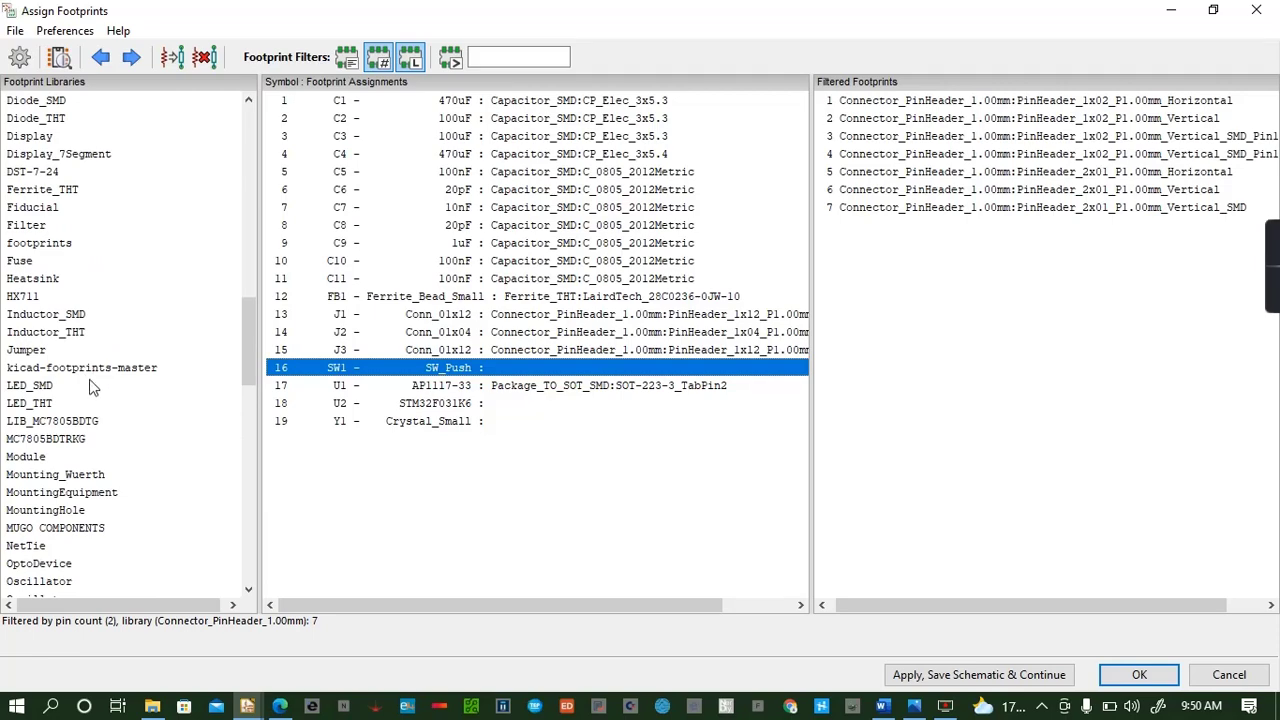
scroll(92, 388, up, 2)
scroll(88, 386, up, 9)
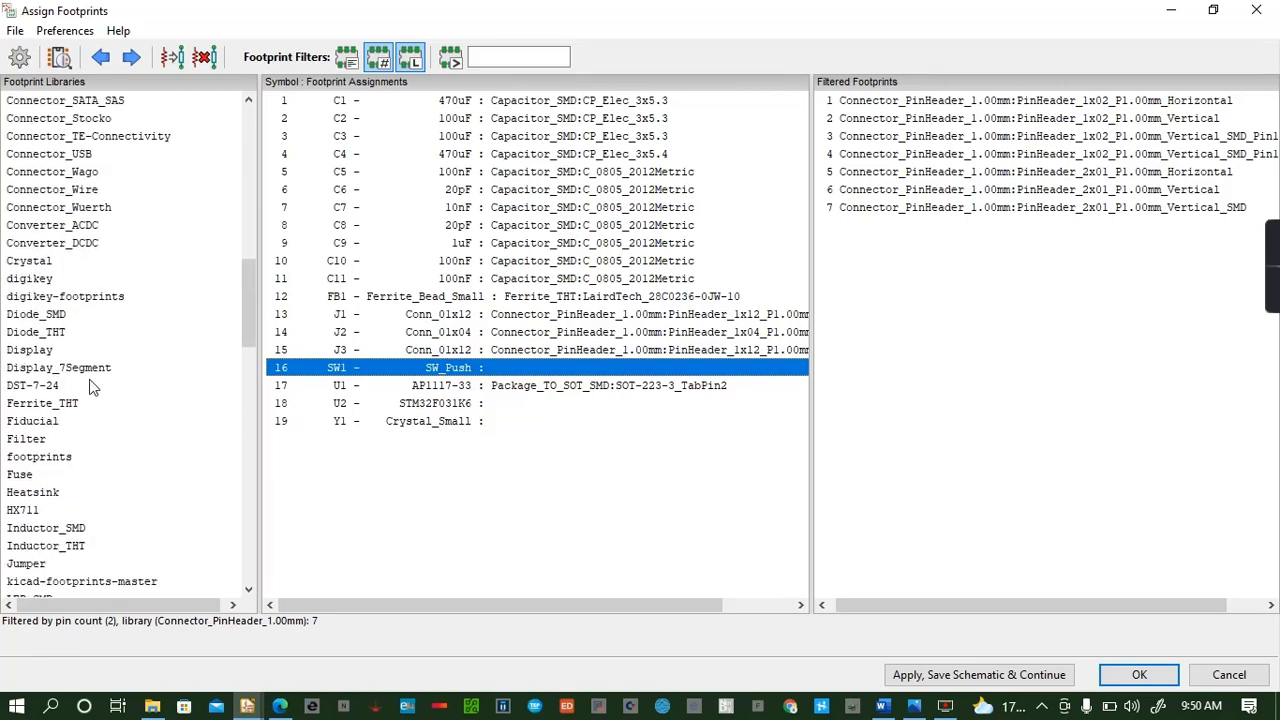
scroll(90, 388, up, 9)
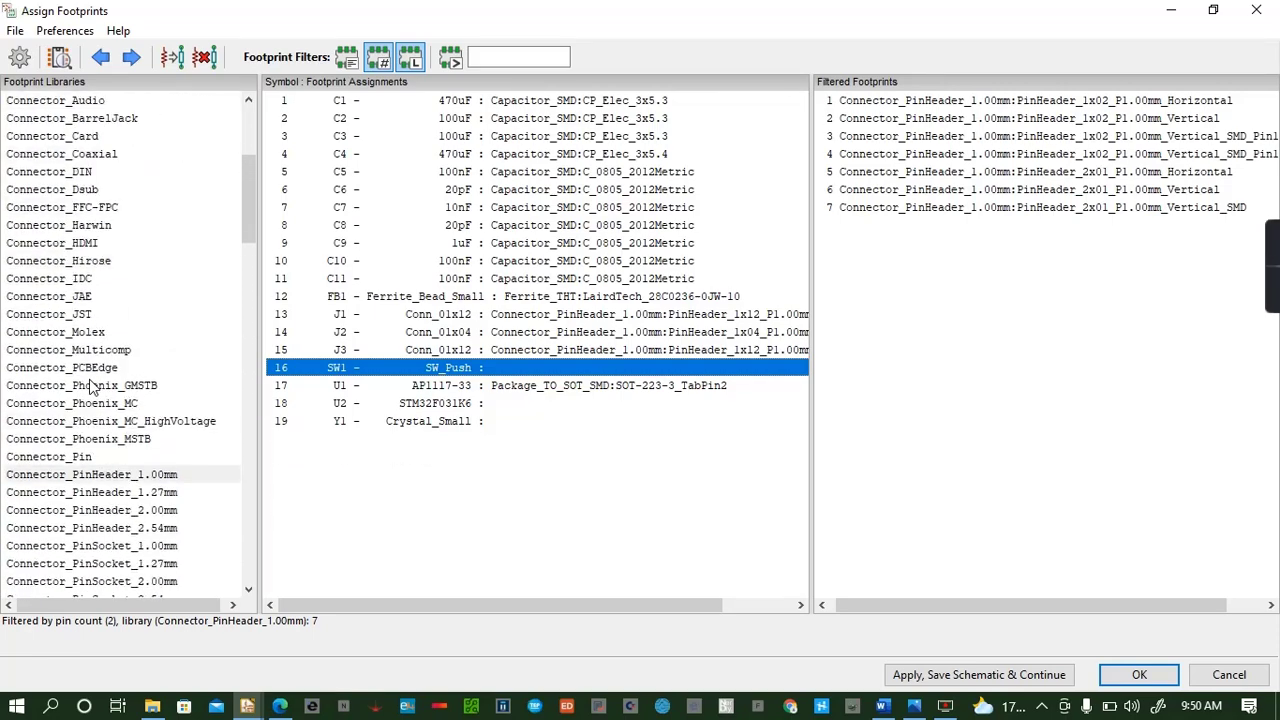
scroll(90, 388, down, 20)
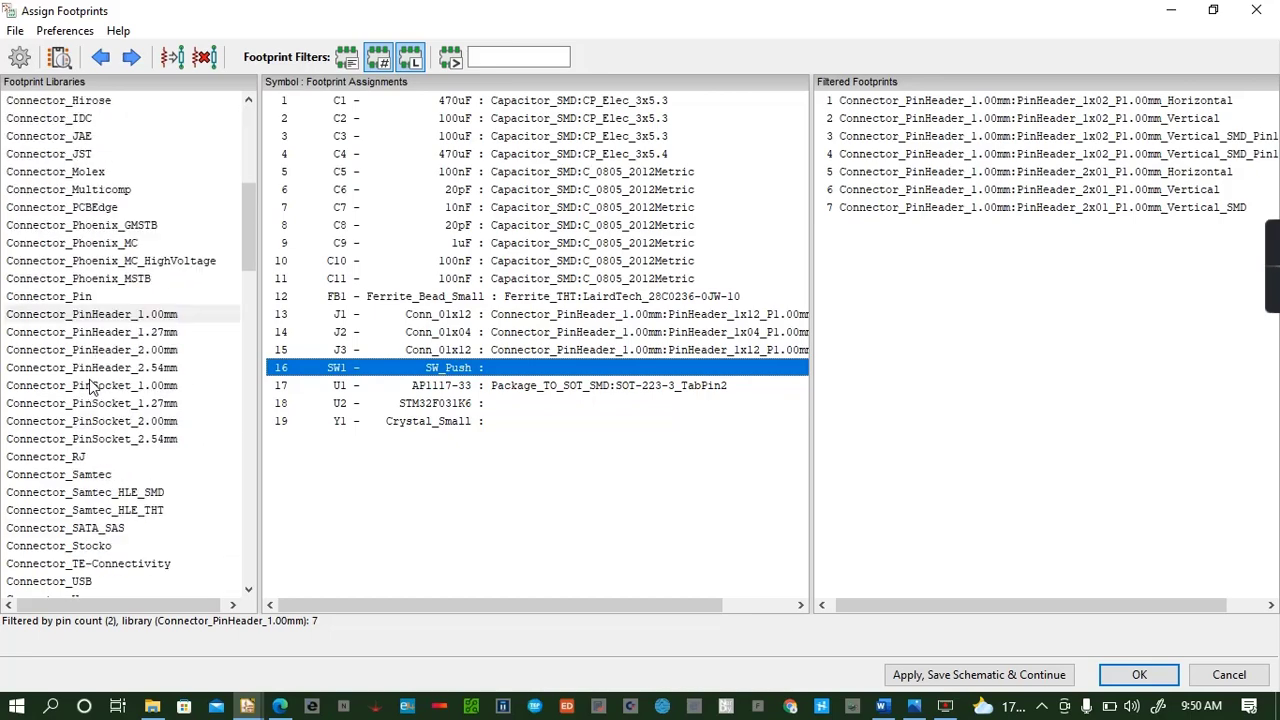
scroll(94, 380, down, 10)
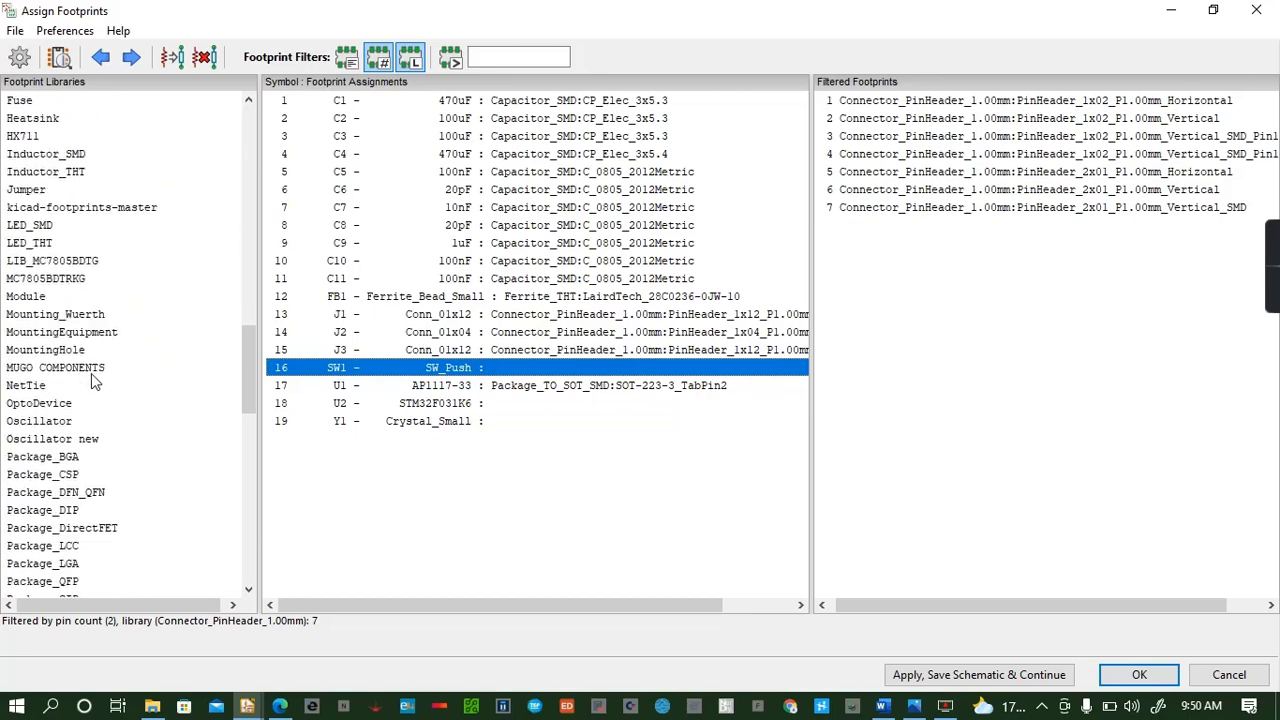
scroll(90, 384, down, 1)
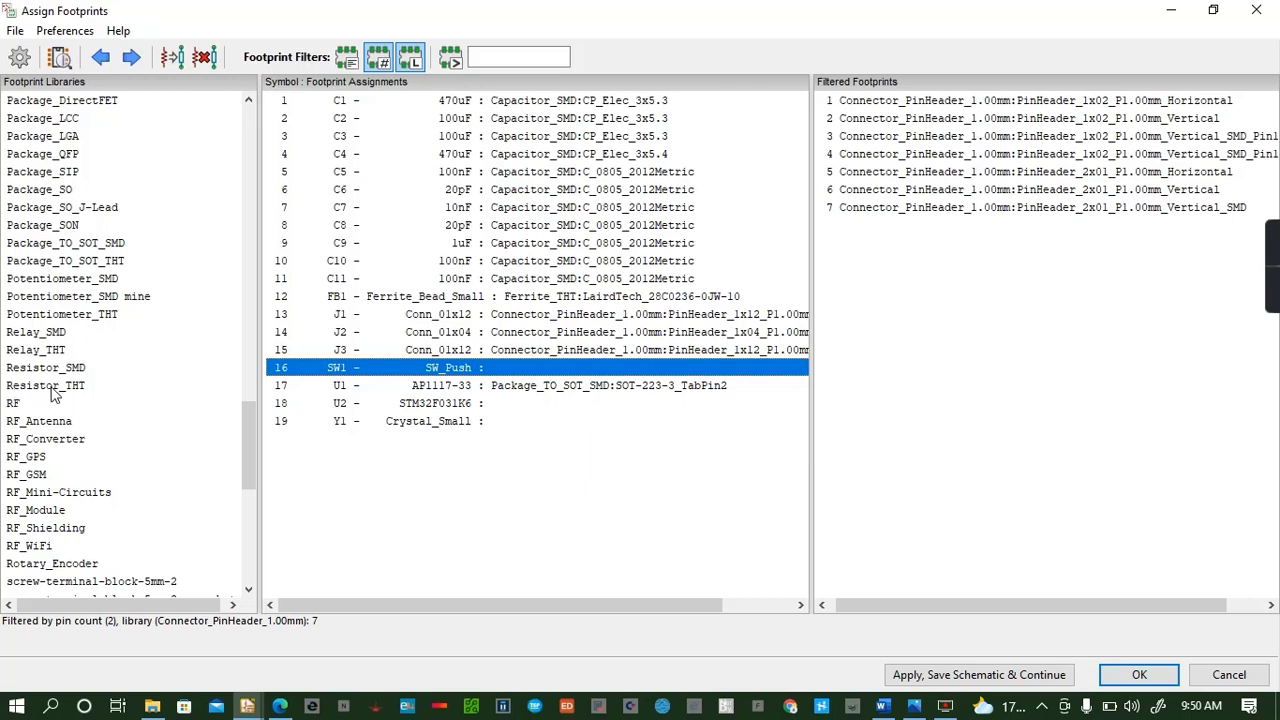
scroll(72, 368, down, 1)
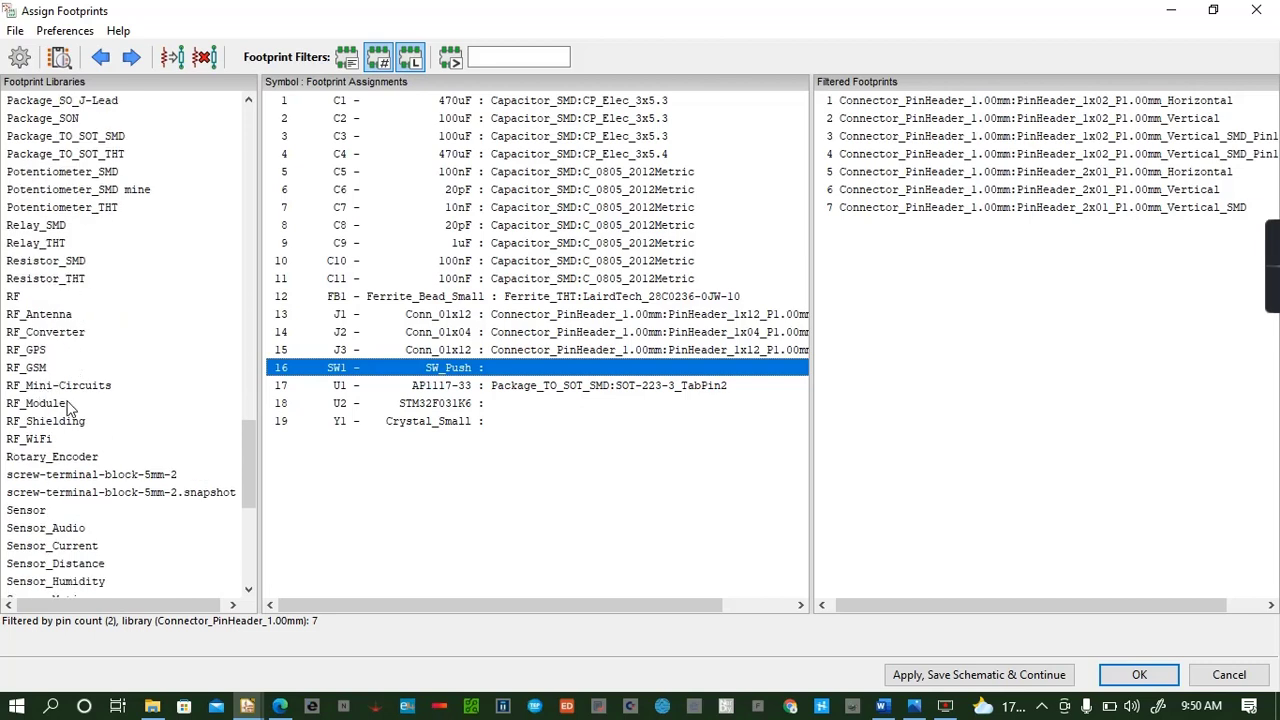
scroll(70, 408, down, 1)
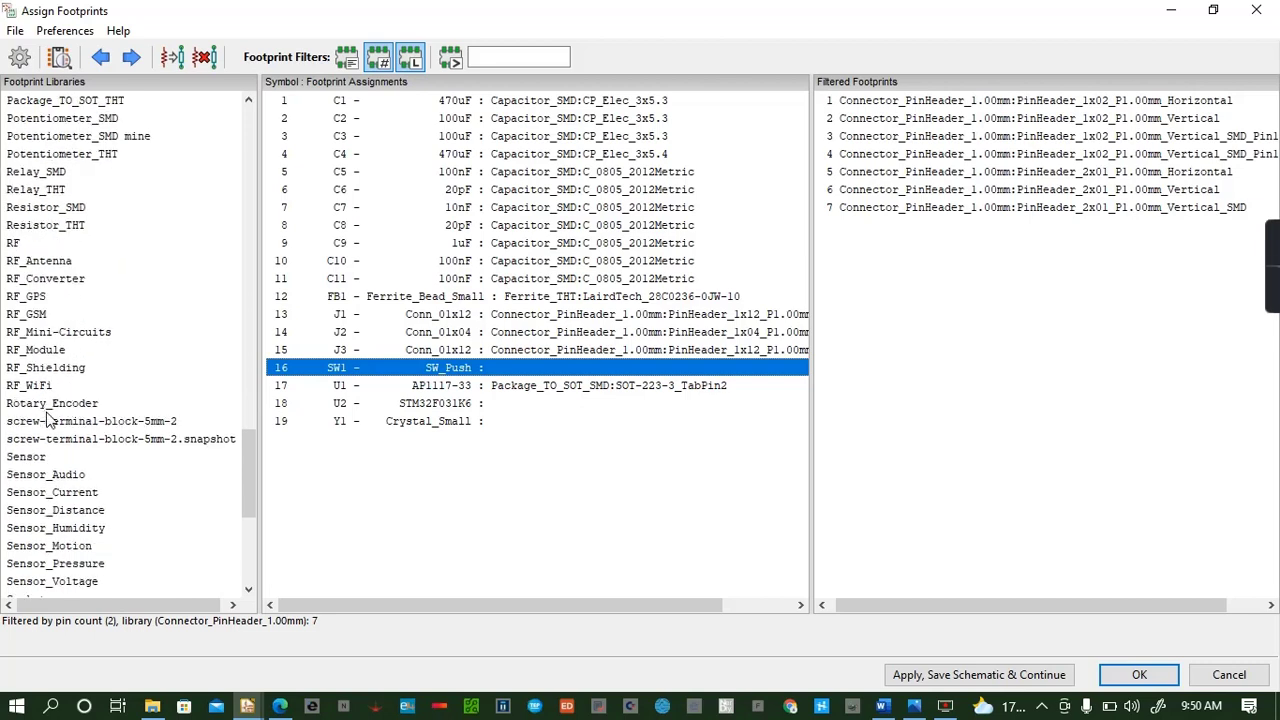
scroll(57, 447, down, 1)
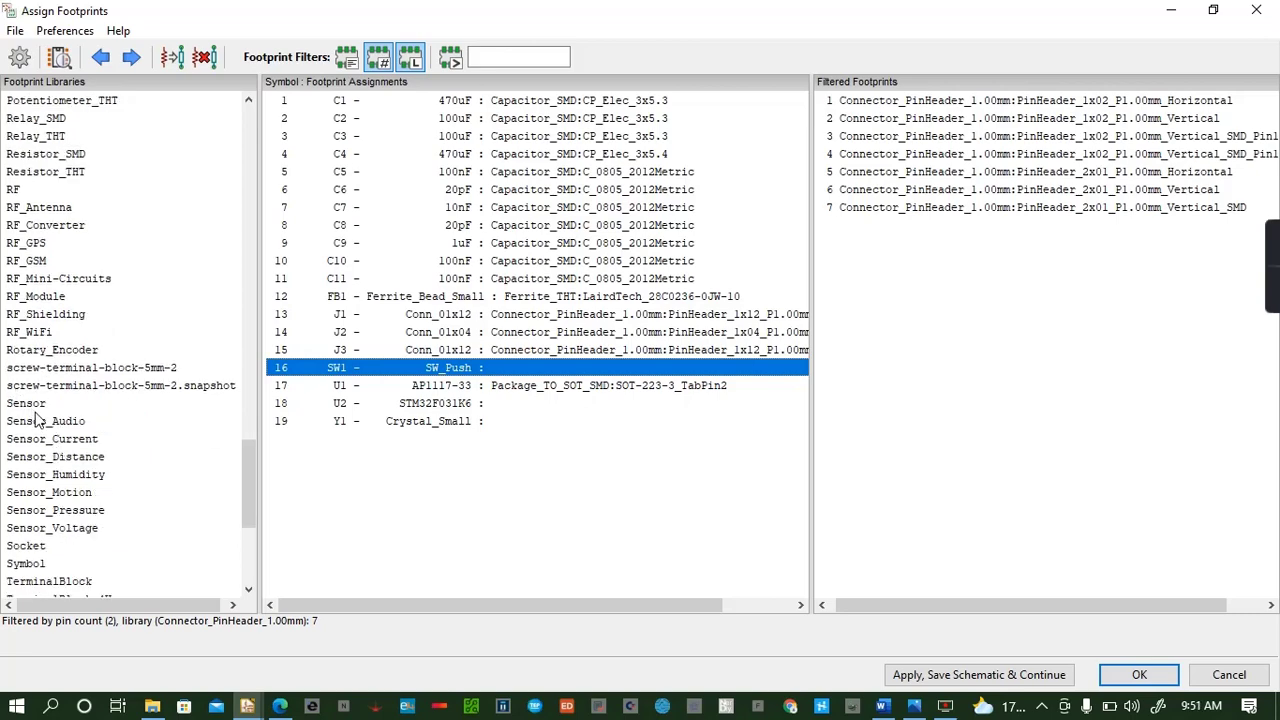
scroll(57, 447, down, 2)
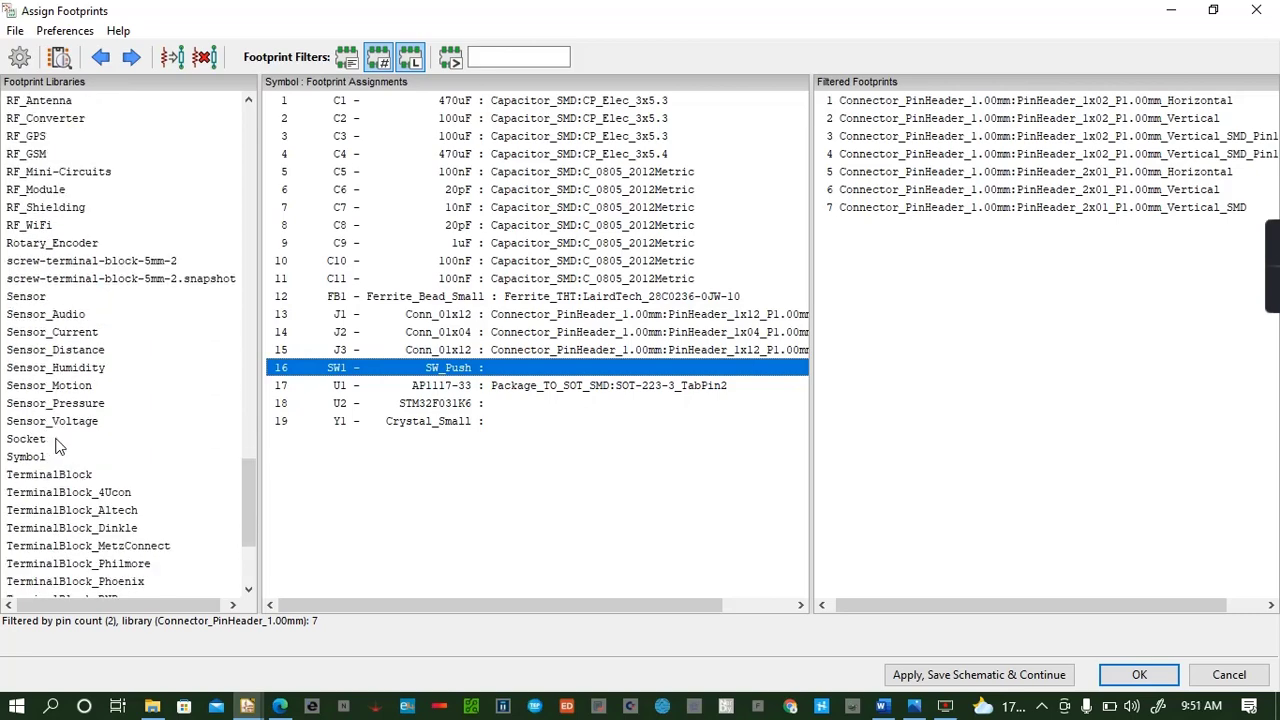
Check the Socket, Symbol and several sensor libraries for footprints that could fit SW1
click(26, 439)
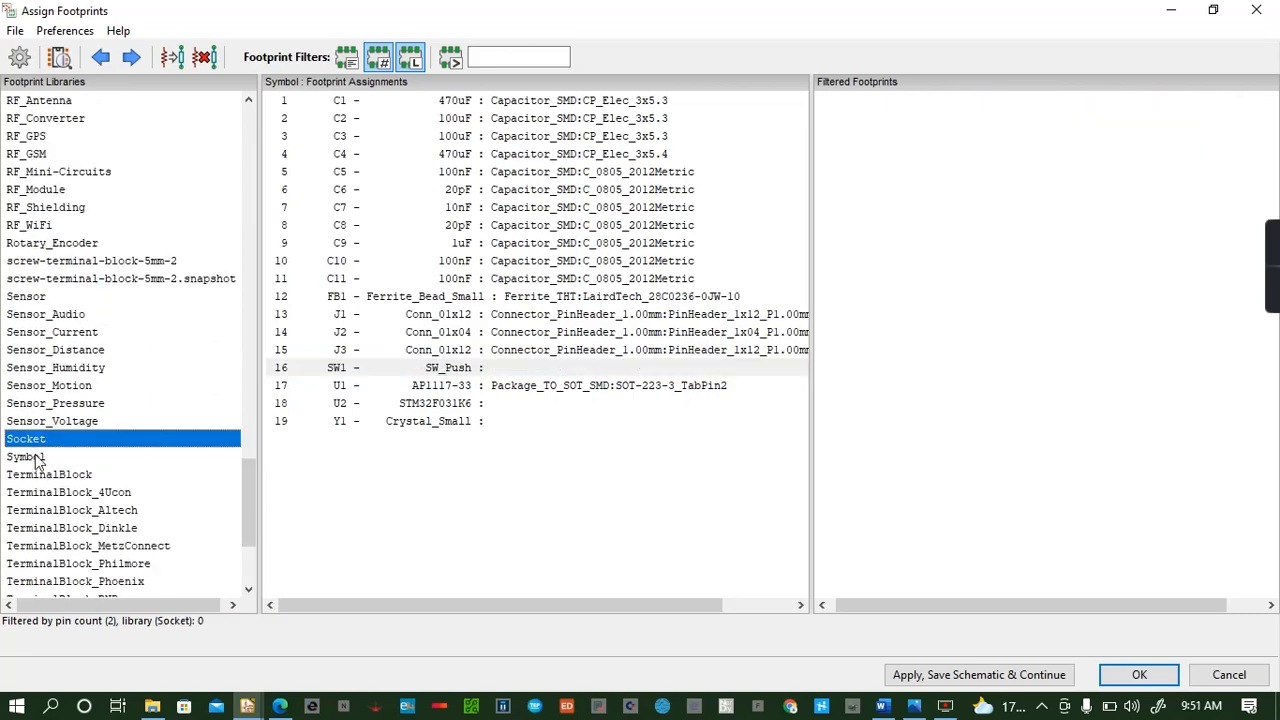
click(34, 457)
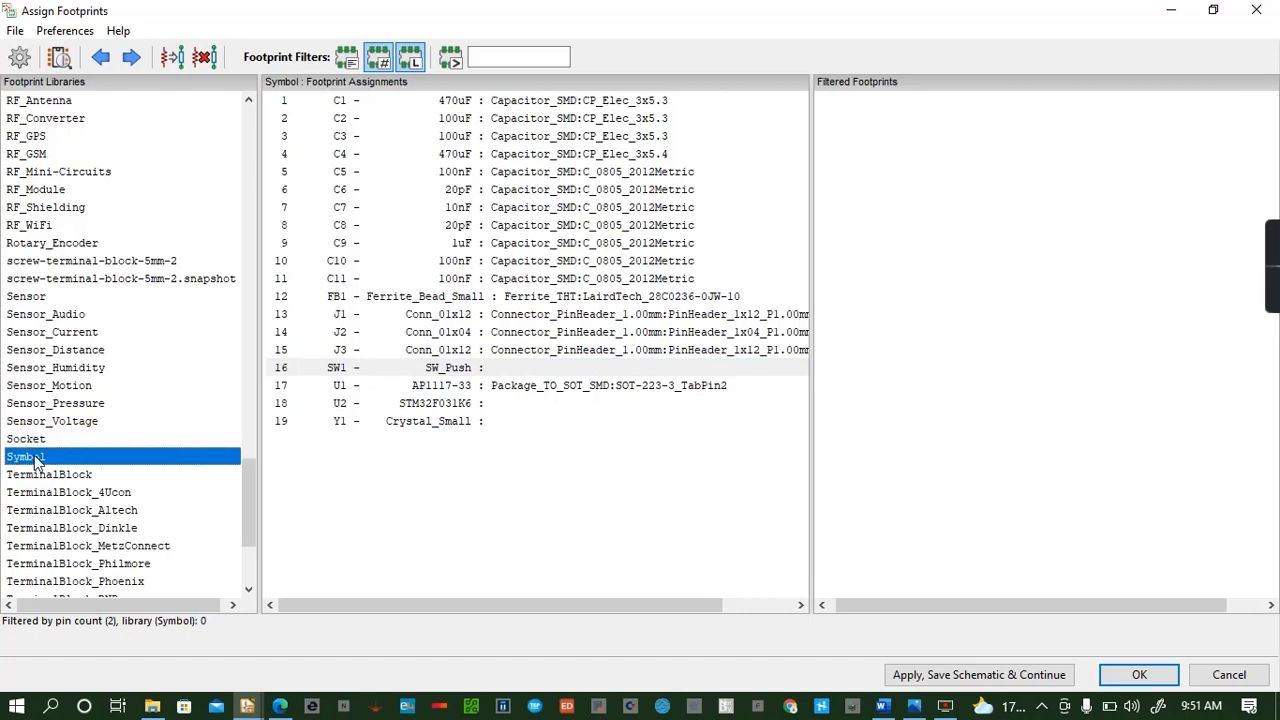
click(52, 403)
click(48, 367)
click(55, 350)
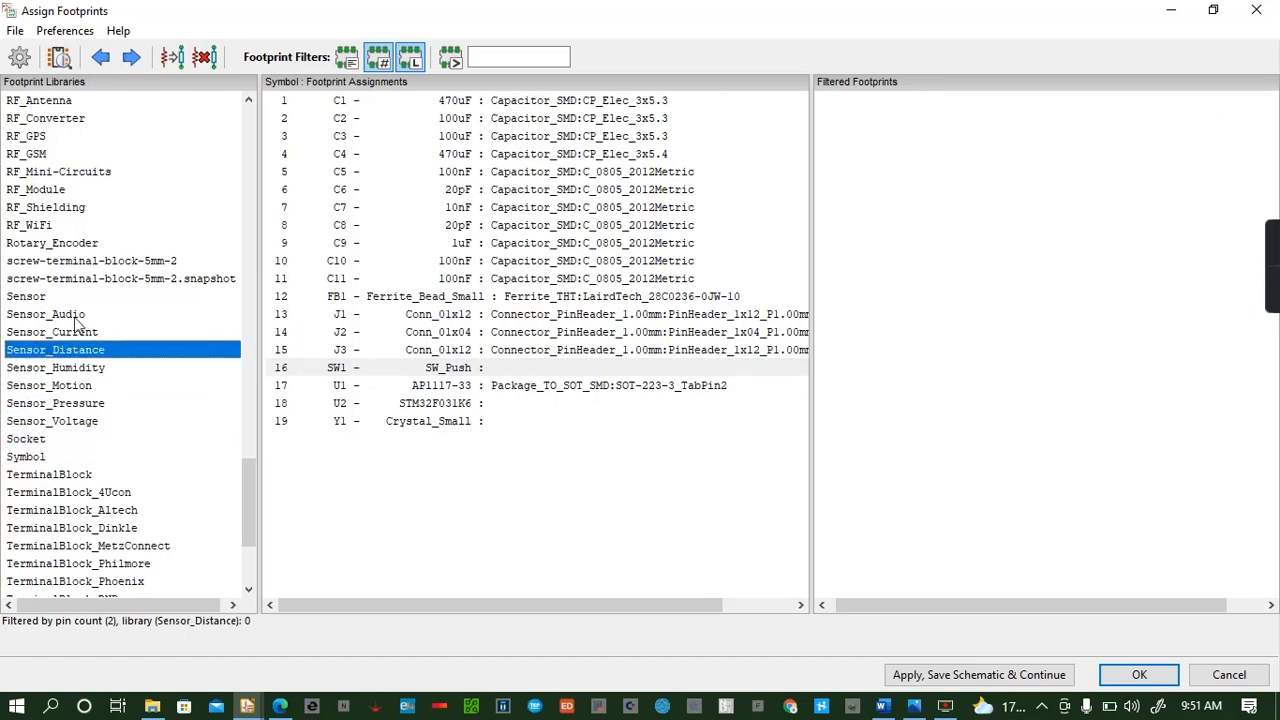
click(74, 313)
click(74, 299)
Preview the CUI_CMC-4013-SMT footprint from the Sensor_Audio library in 3D as a candidate for SW1, and close the previews
click(76, 318)
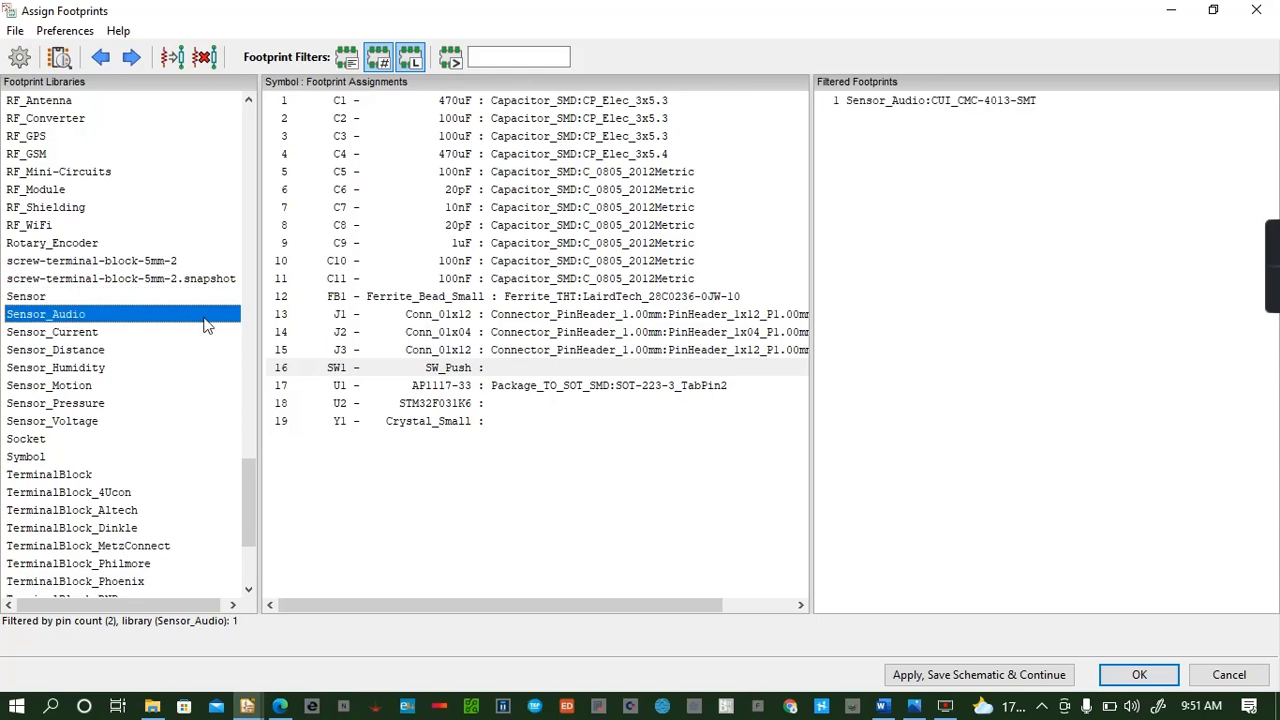
click(932, 101)
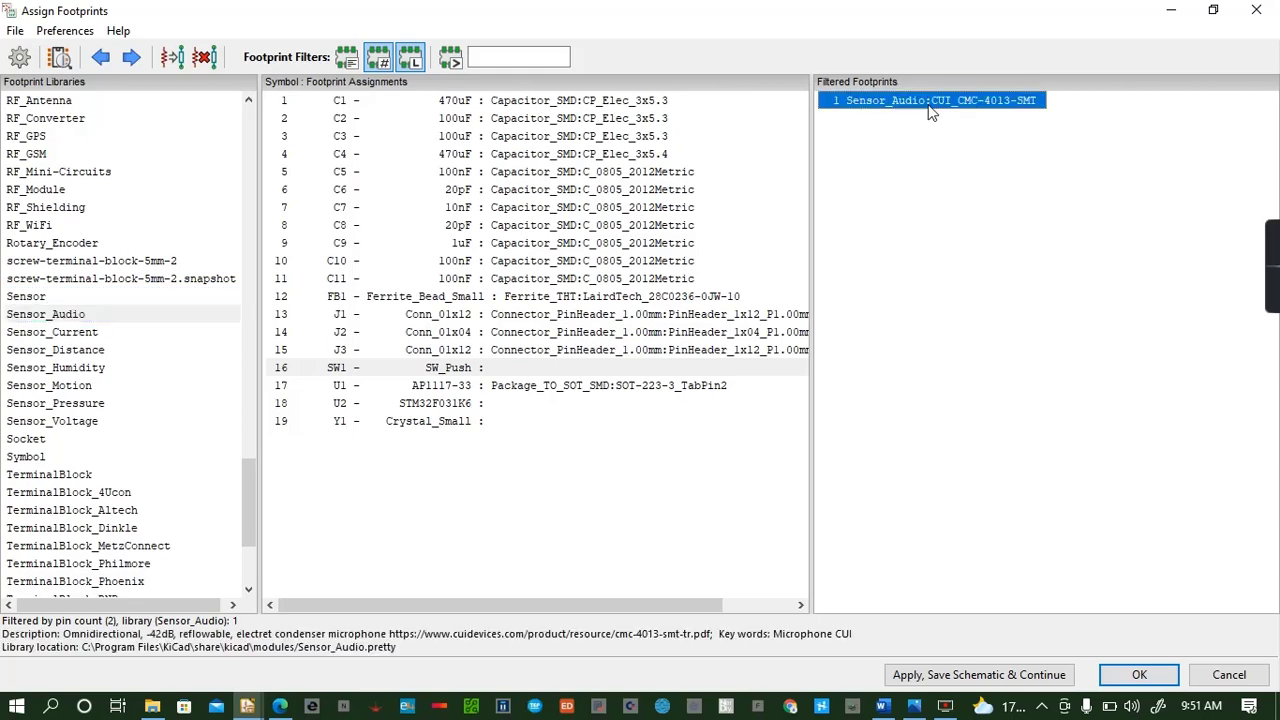
click(59, 57)
click(240, 58)
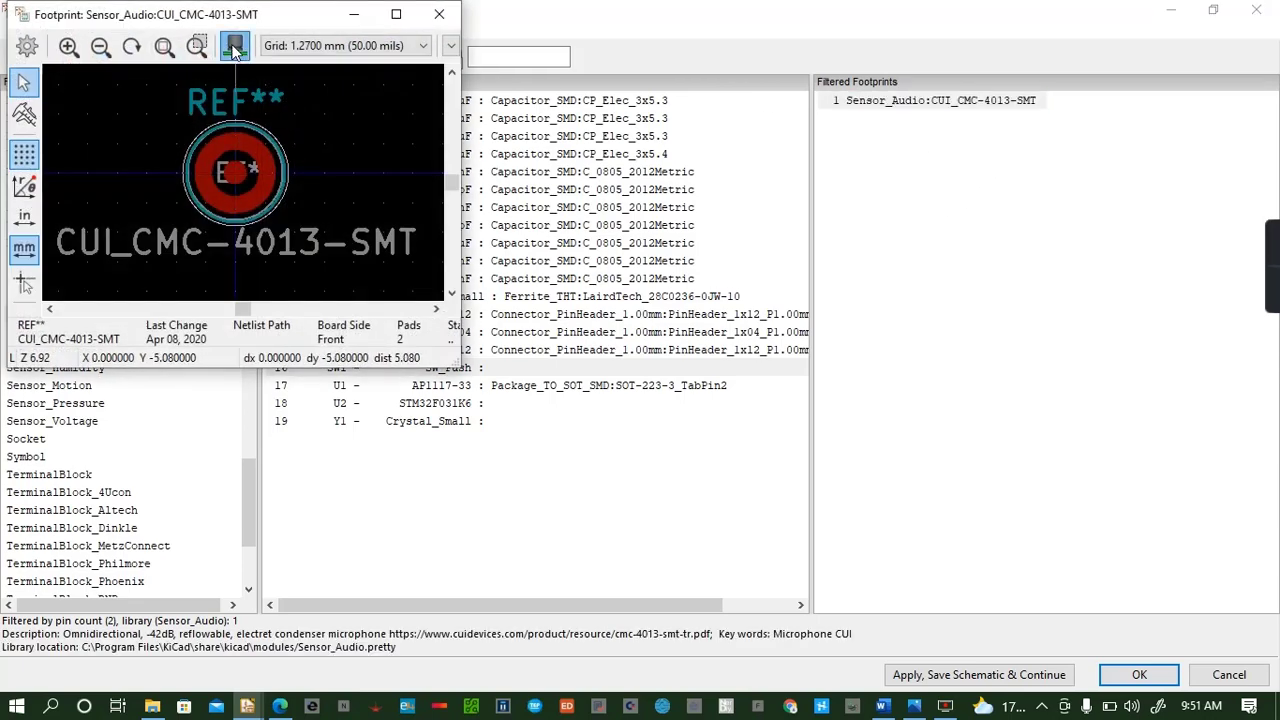
drag(268, 252, 250, 154)
click(396, 62)
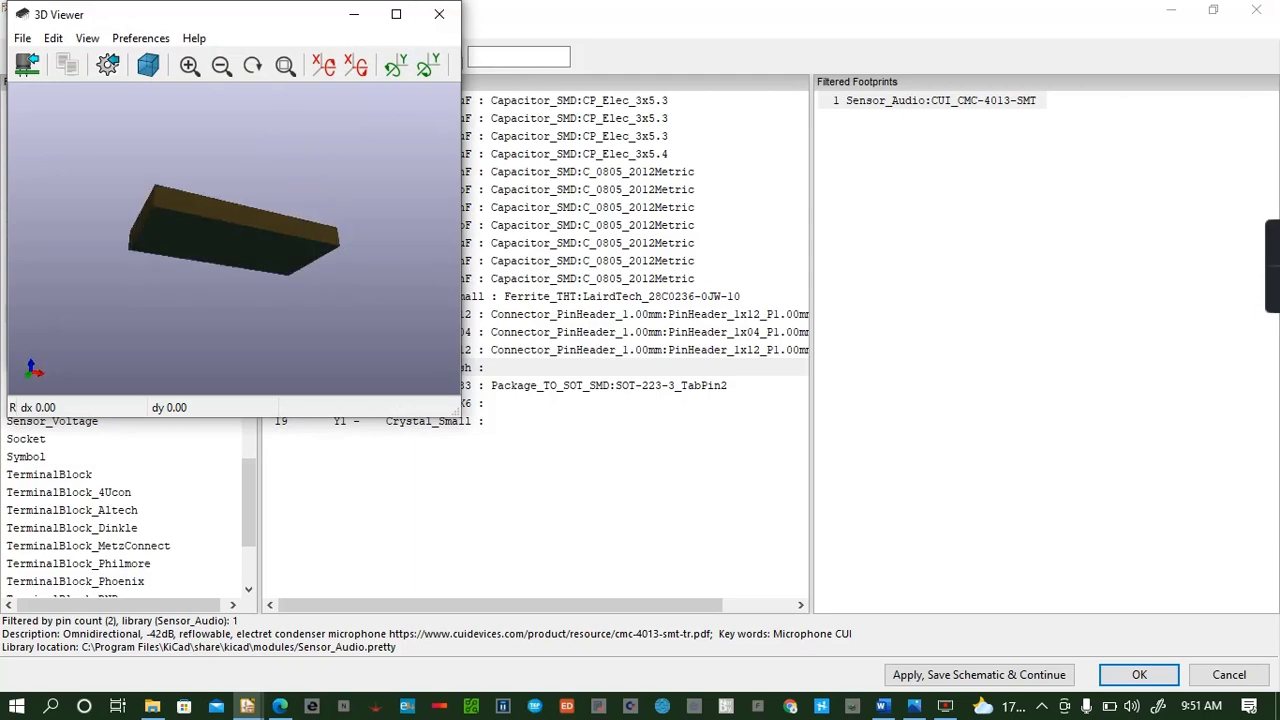
click(439, 14)
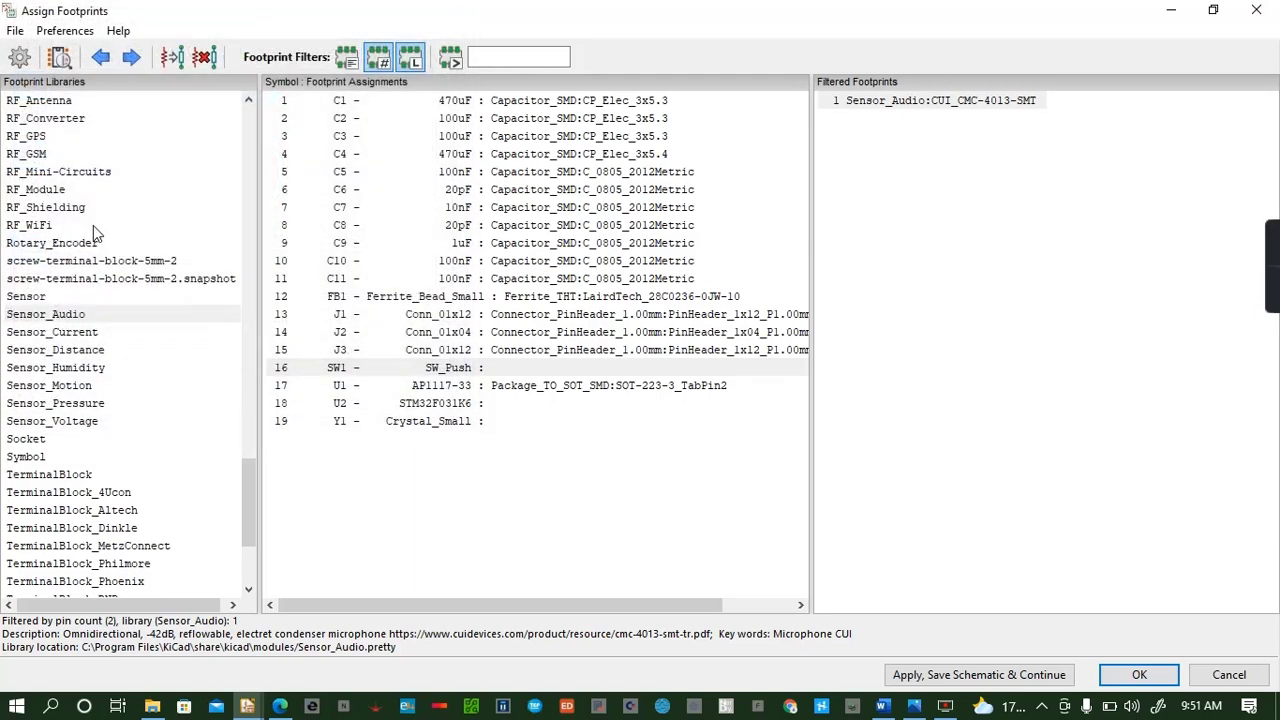
Preview the Valve_Glimm footprint from the Valve library in 3D as a candidate for SW1, and close the previews
scroll(88, 300, down, 4)
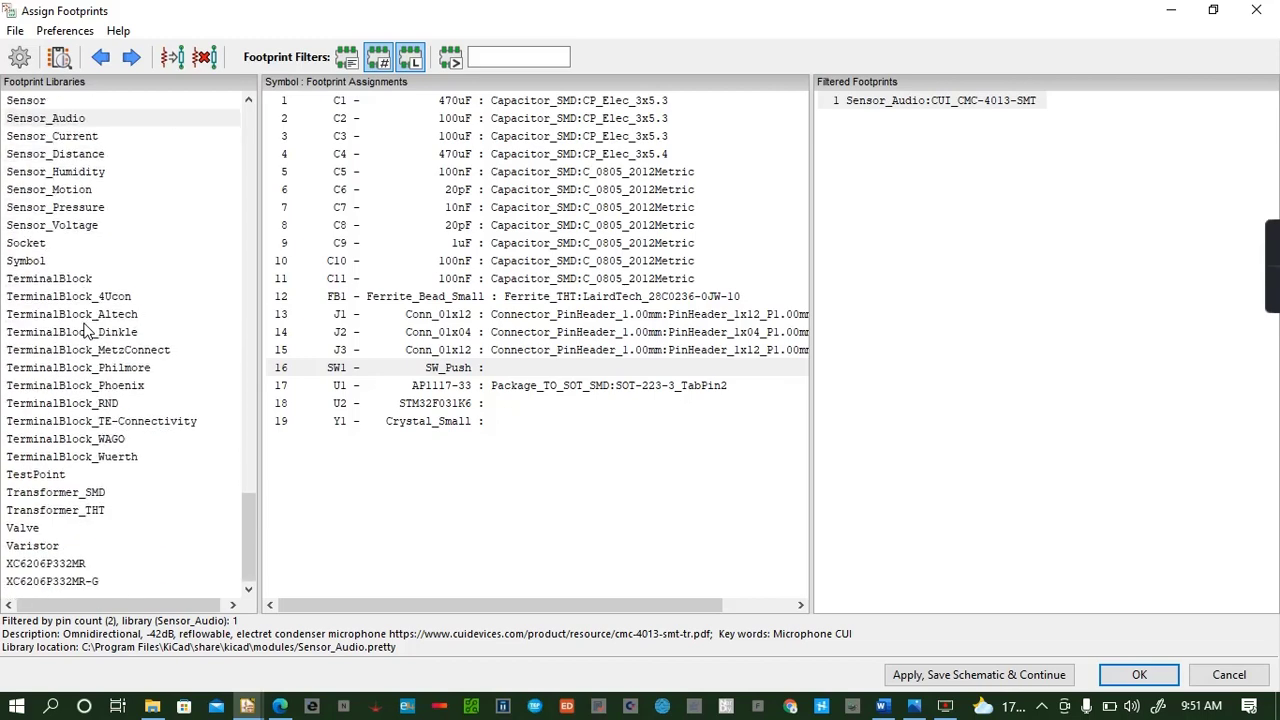
click(28, 528)
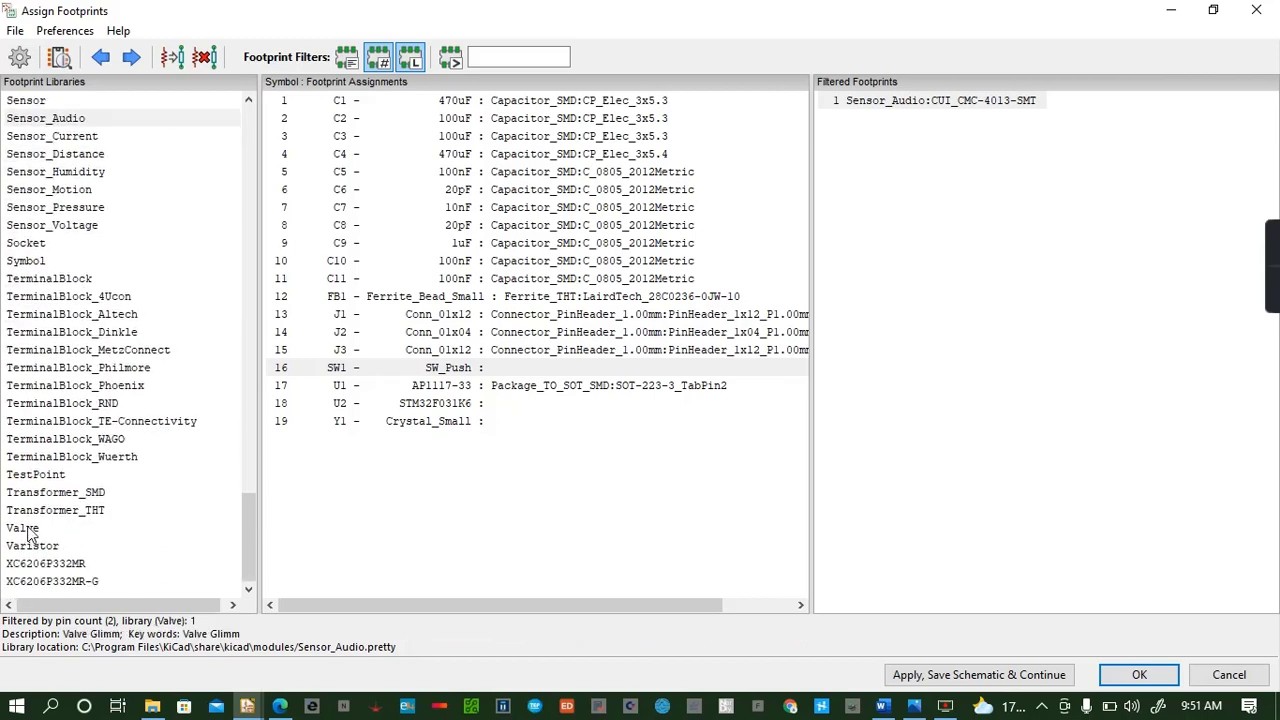
click(954, 103)
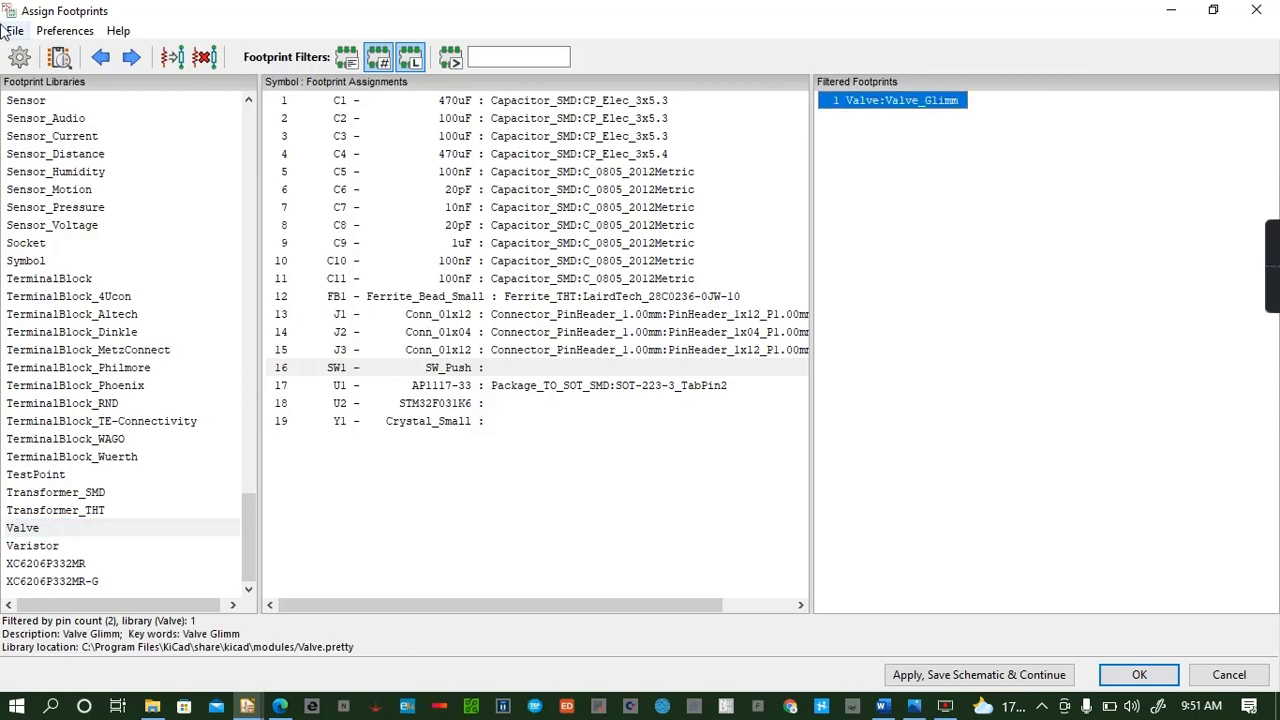
click(59, 57)
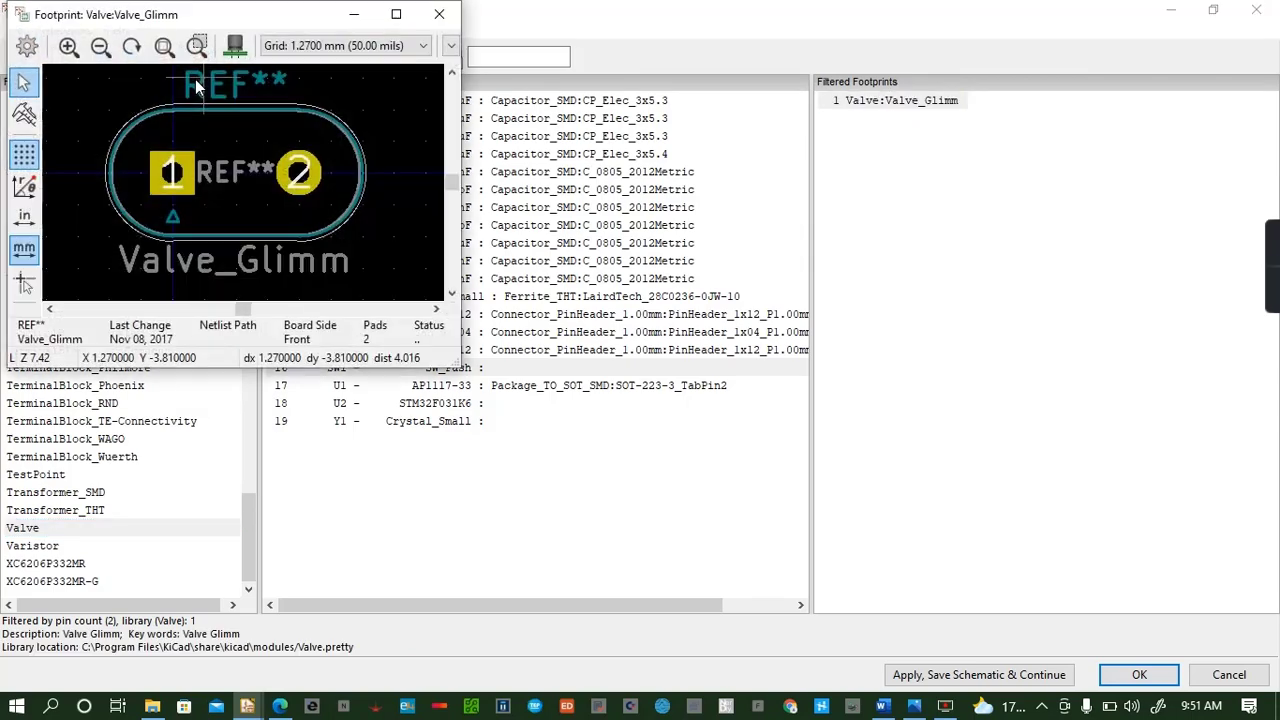
click(230, 47)
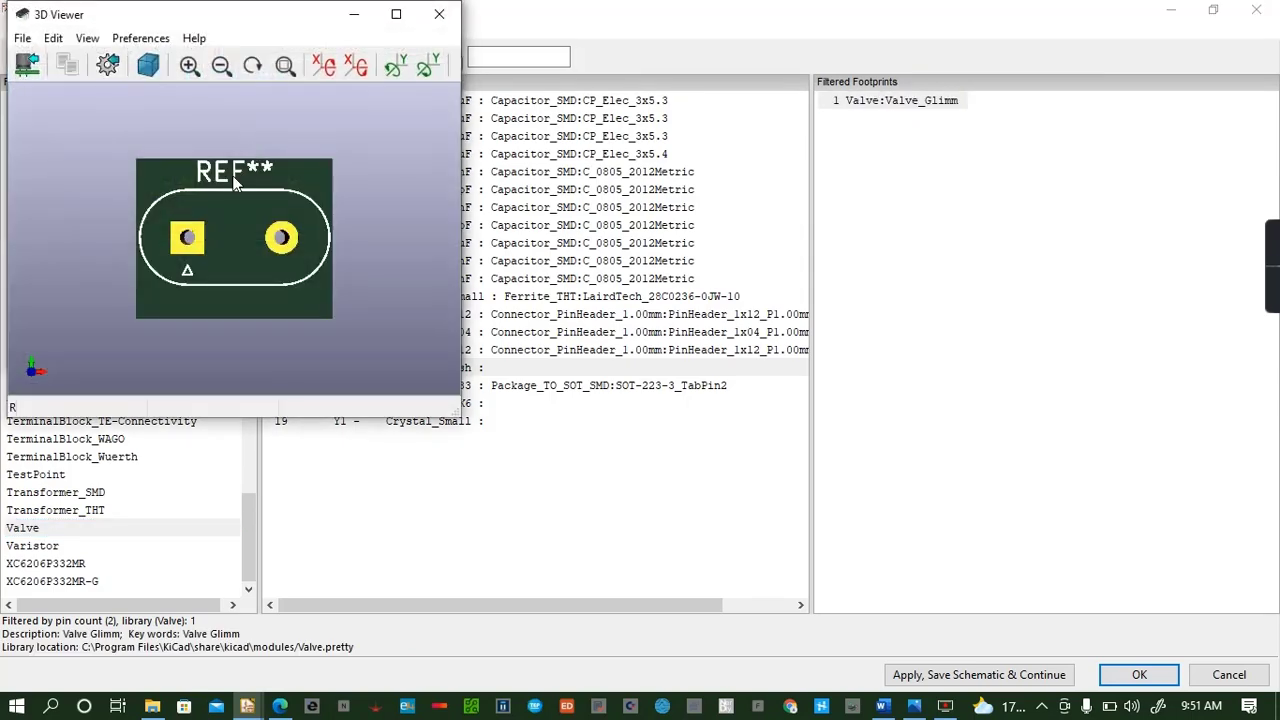
click(437, 15)
click(441, 15)
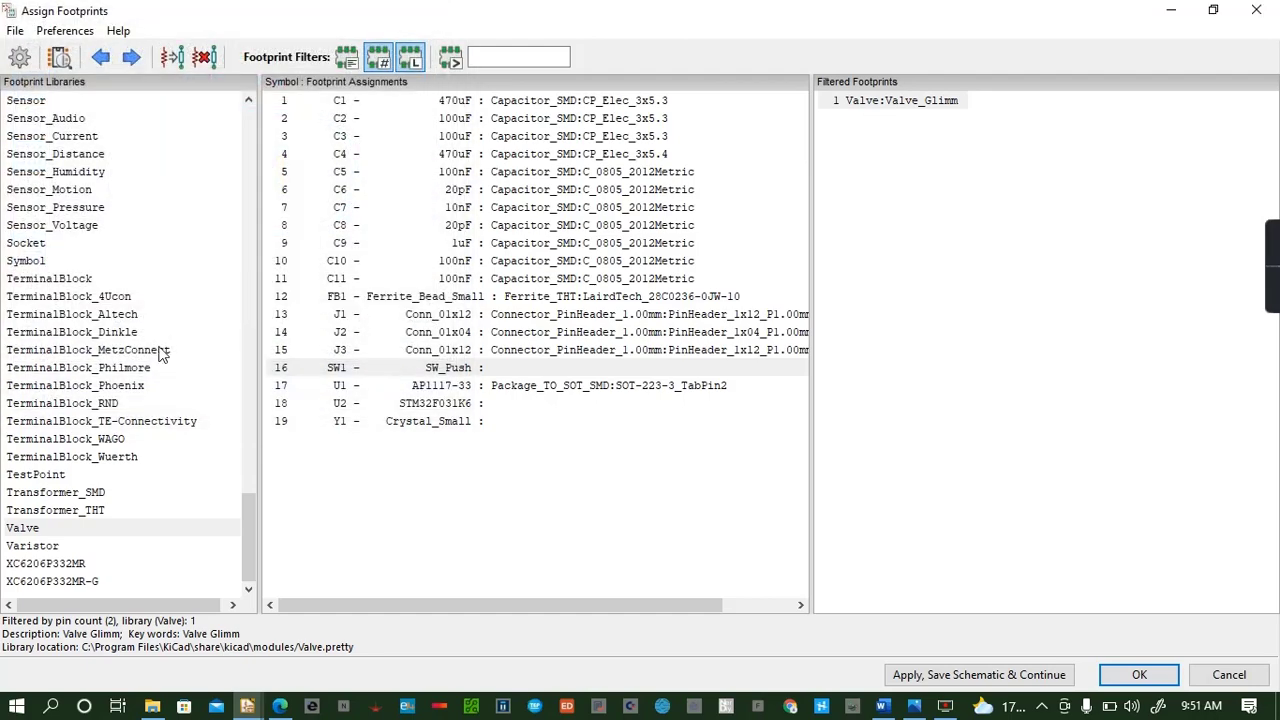
Recheck the Socket library for SW1 and continue searching the library list for a push-button footprint
scroll(113, 375, up, 4)
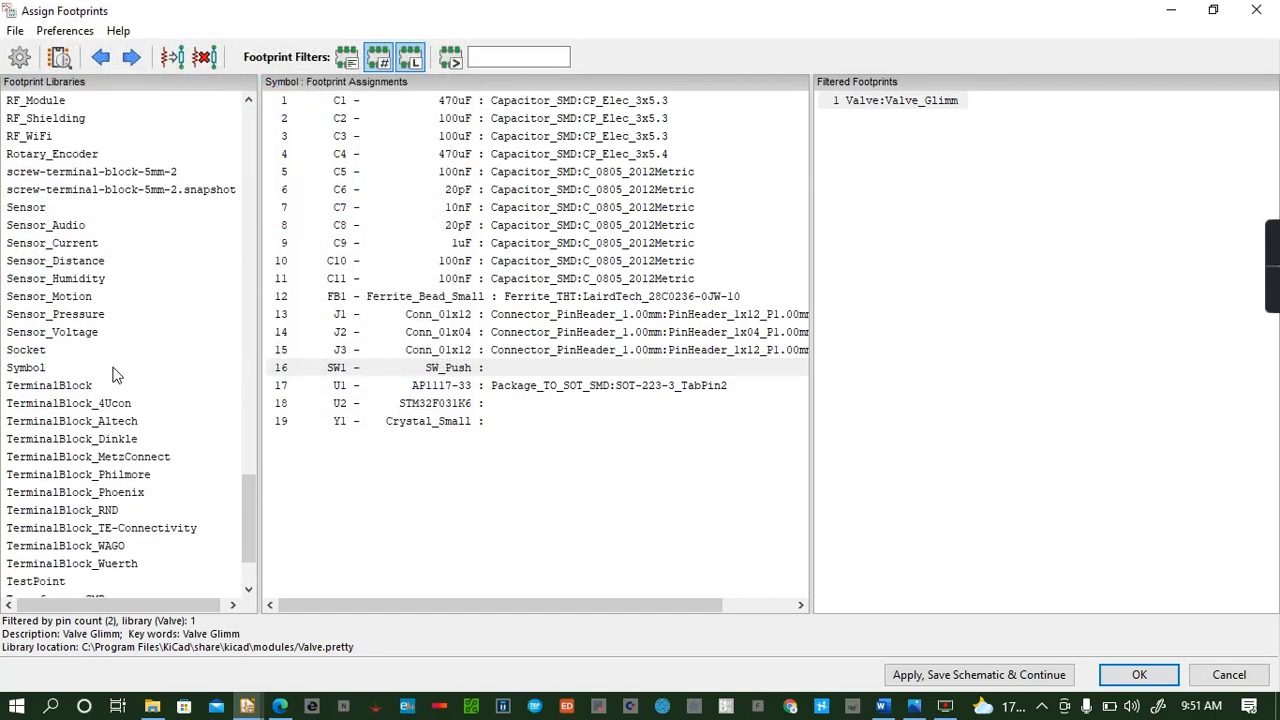
click(15, 457)
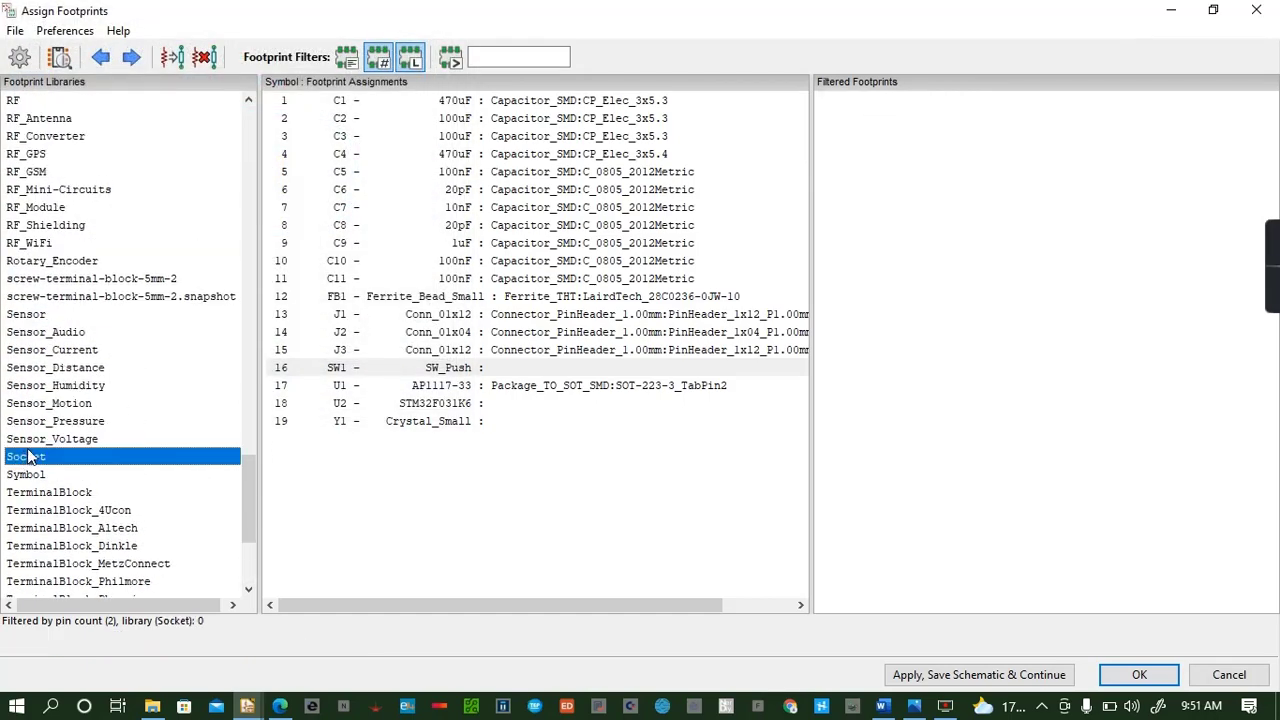
scroll(51, 424, up, 1)
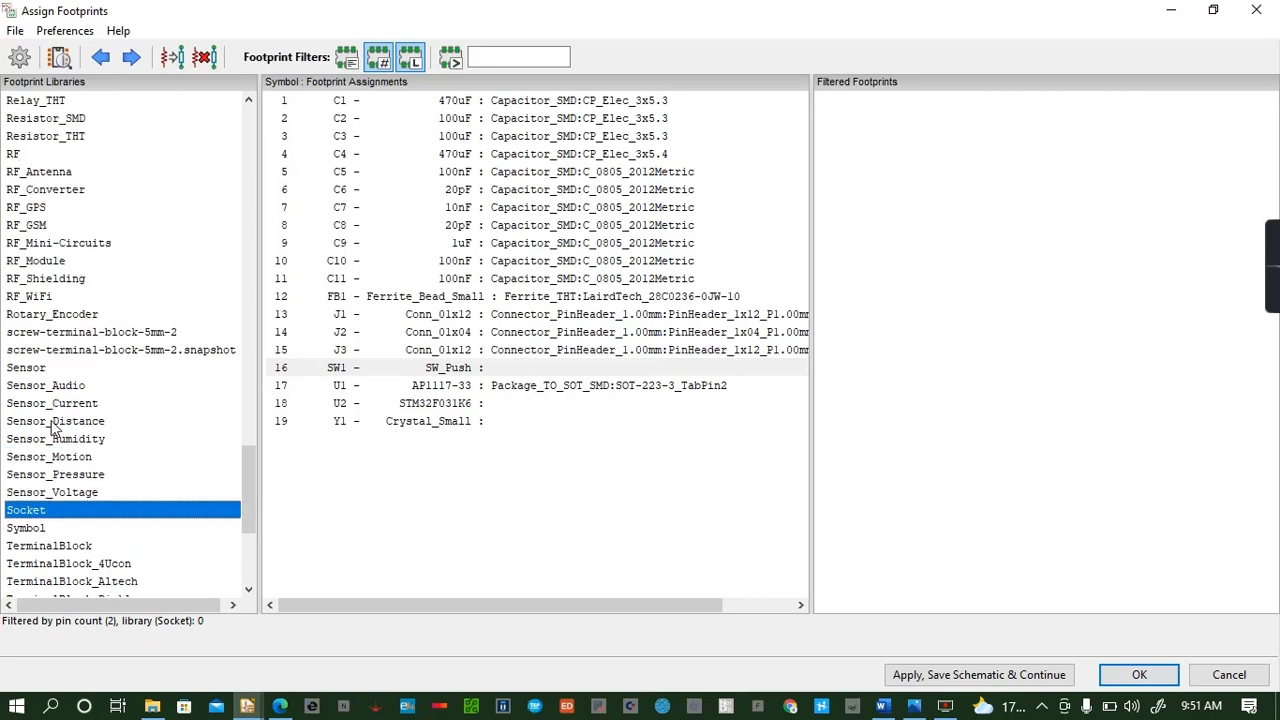
scroll(51, 424, up, 1)
scroll(55, 427, up, 1)
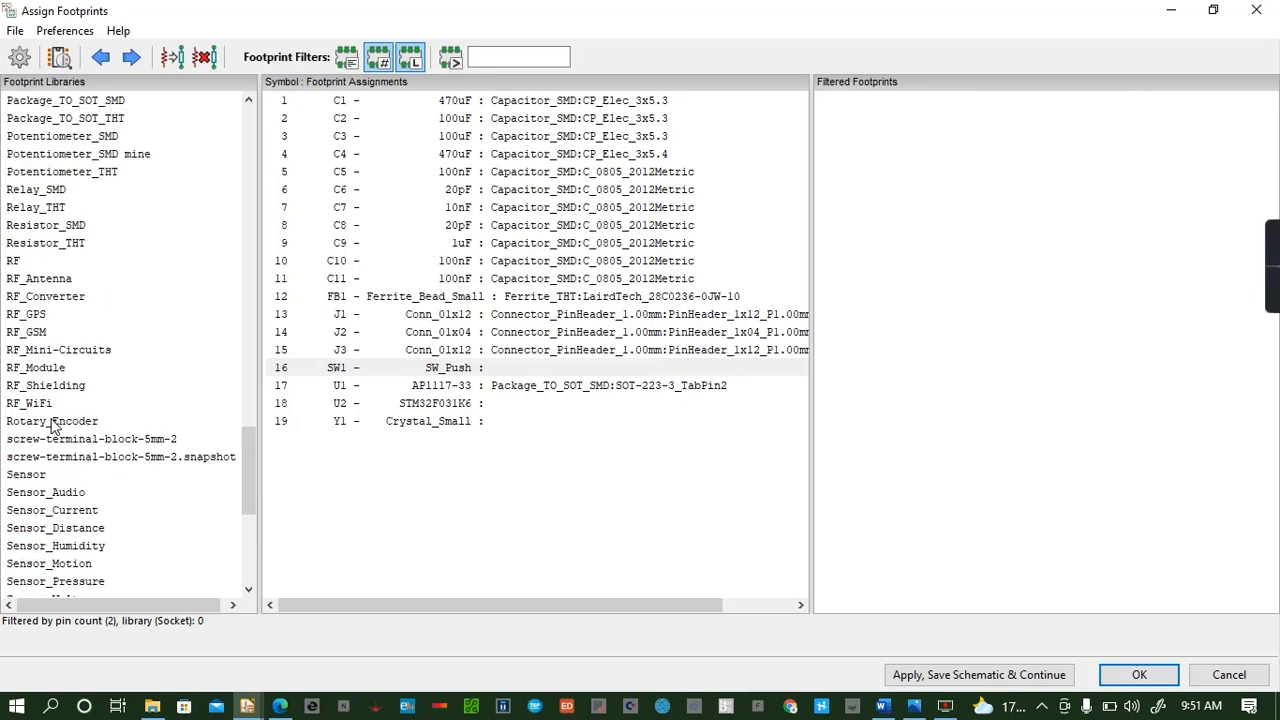
scroll(55, 427, up, 1)
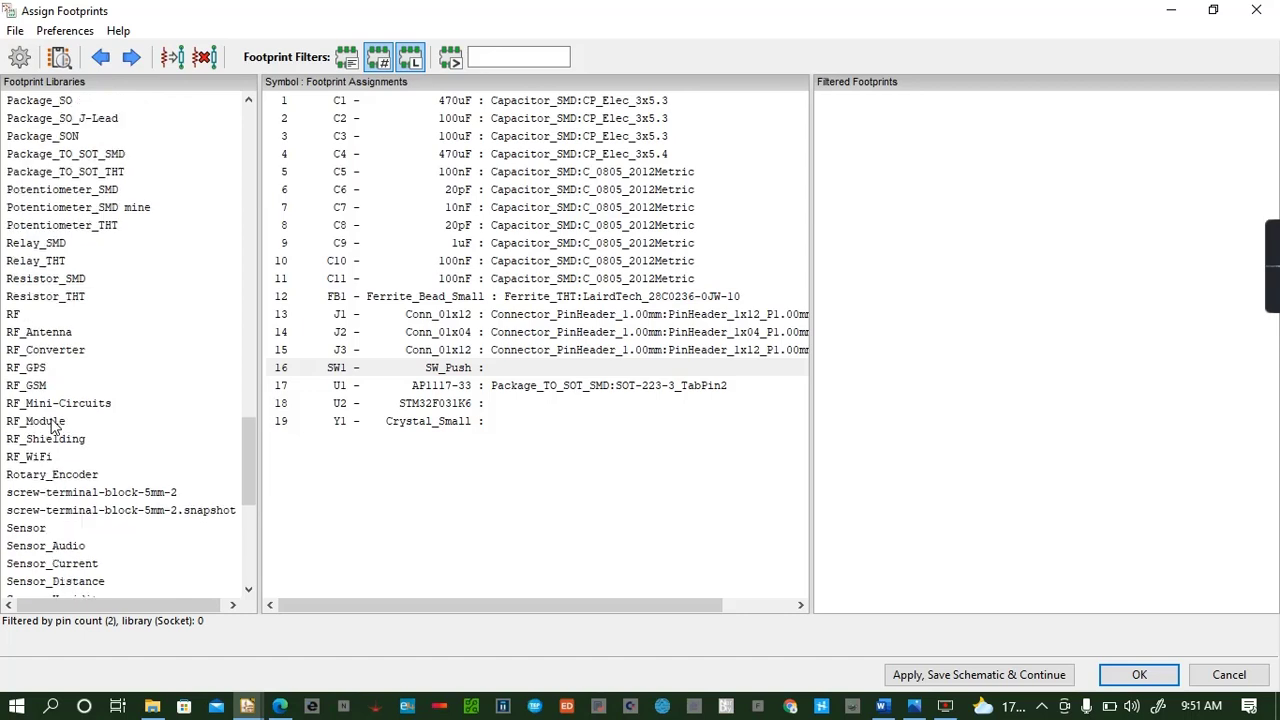
Look through the footprint libraries, checking the HX711, Heatsink and Fuse libraries for suitable two-pin footprints
scroll(55, 427, up, 1)
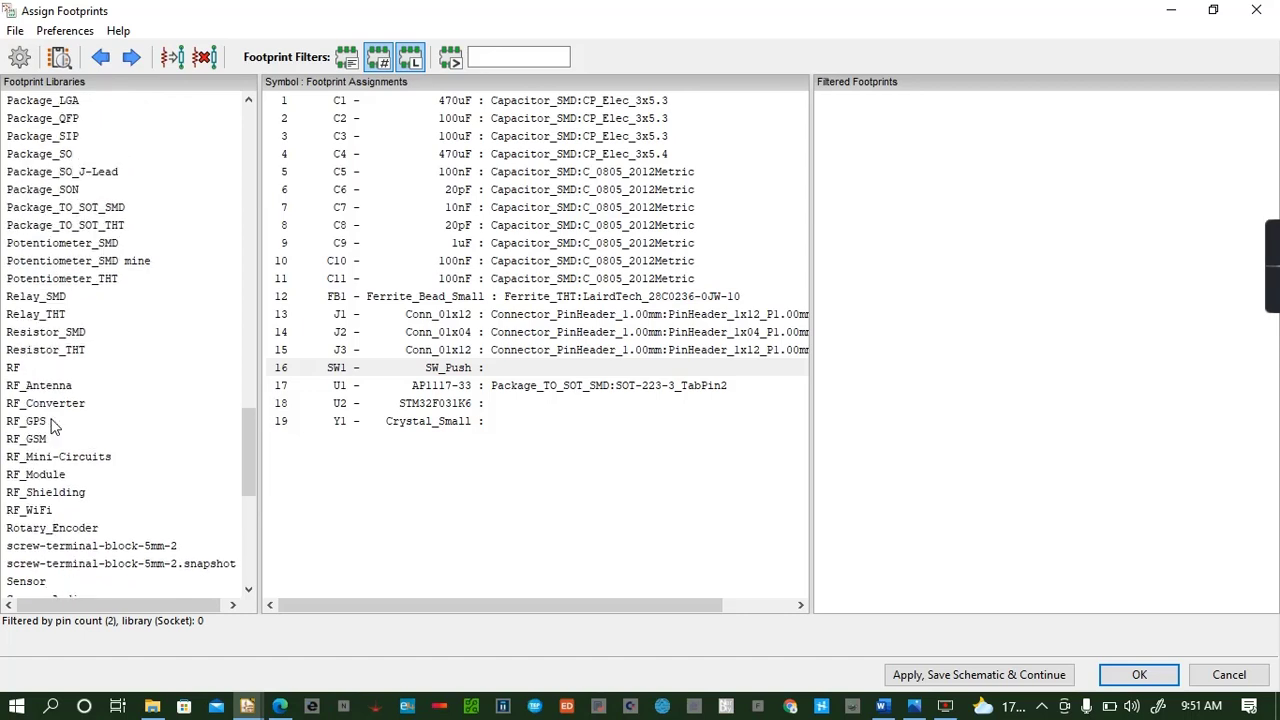
scroll(55, 427, up, 2)
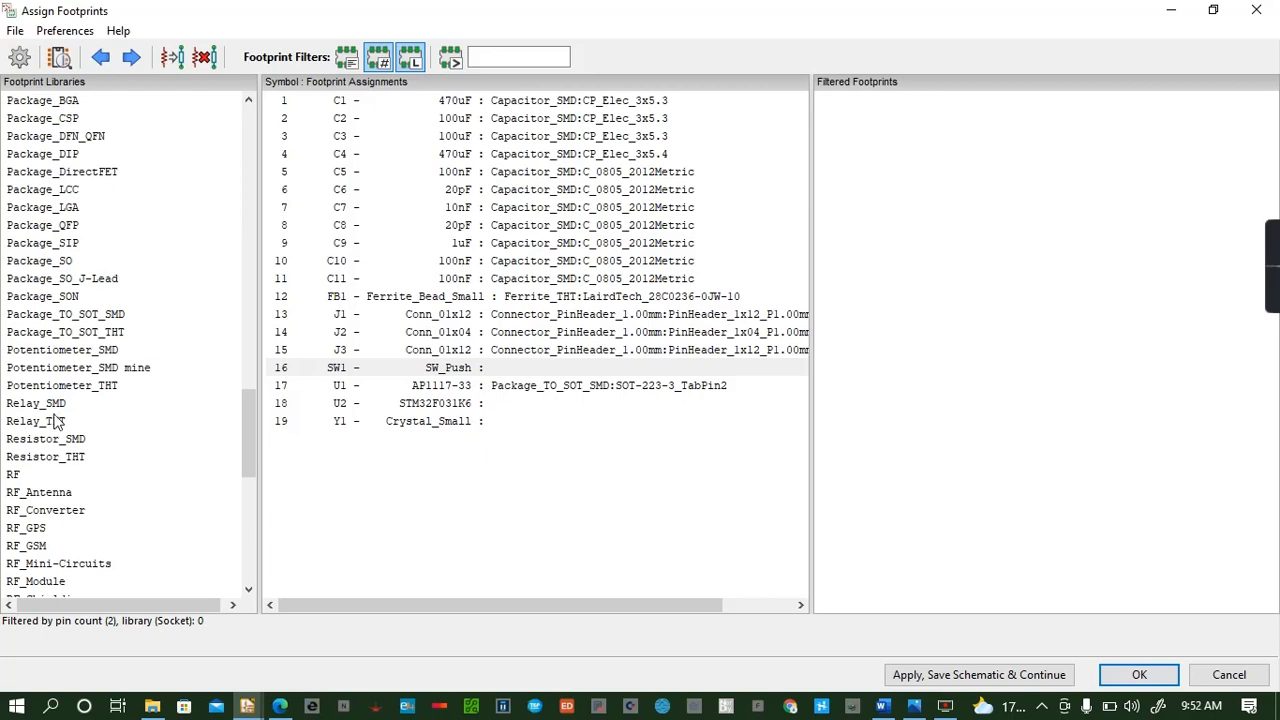
scroll(55, 422, up, 2)
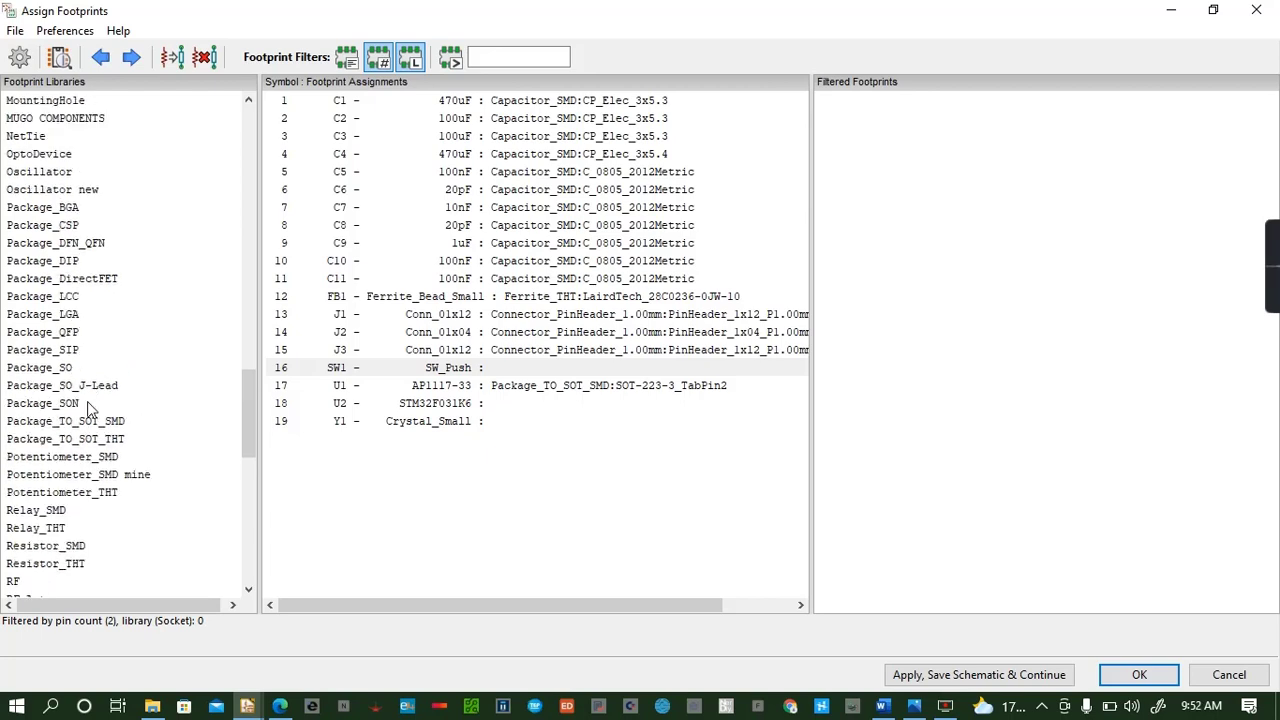
scroll(57, 372, up, 1)
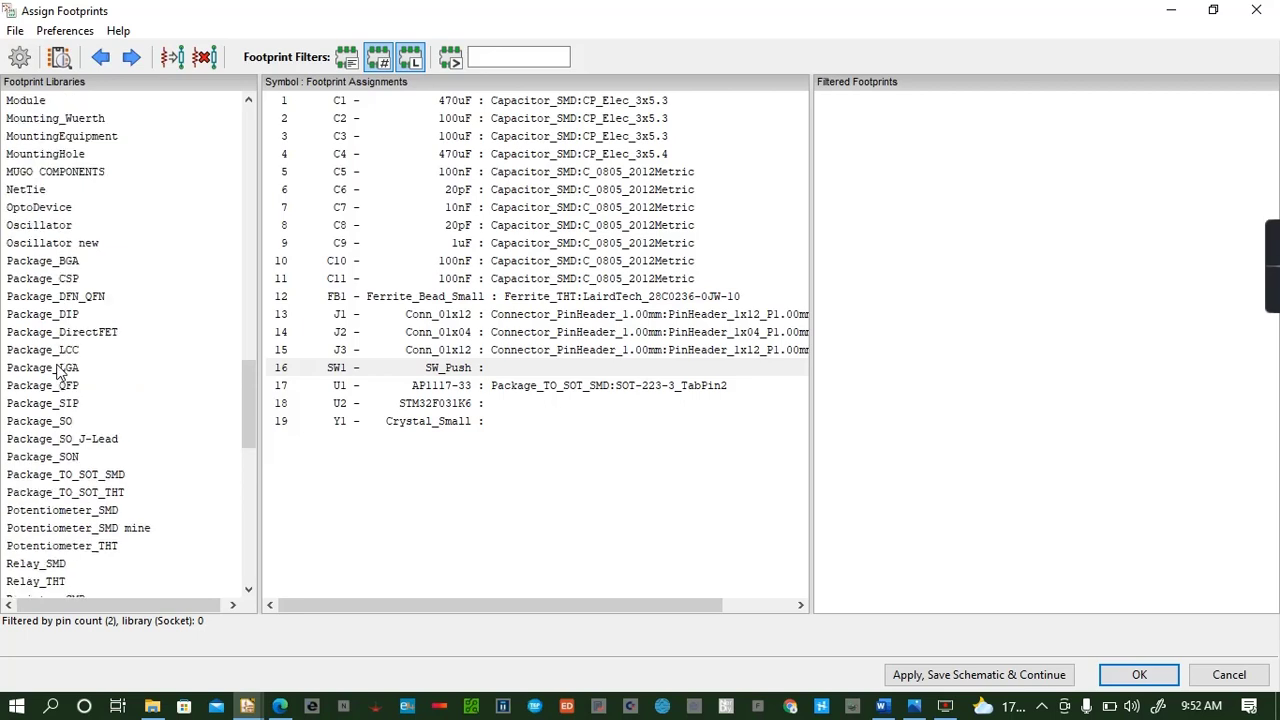
scroll(57, 372, up, 4)
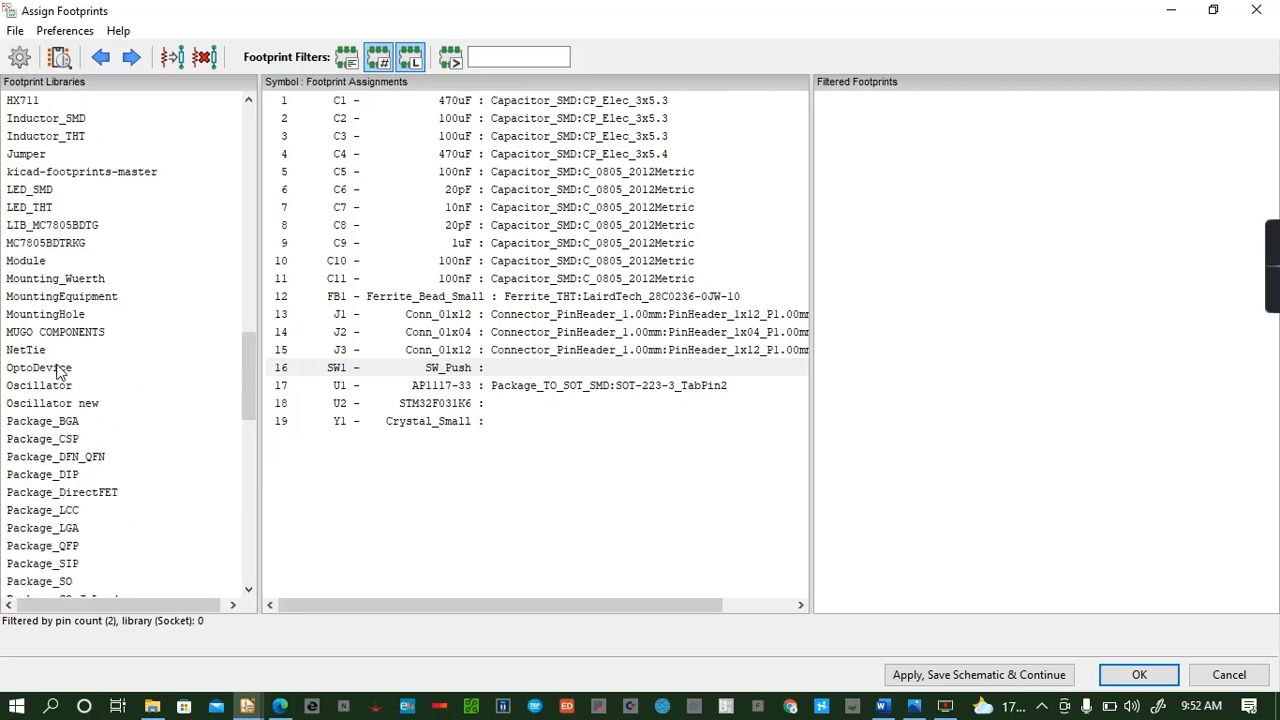
scroll(57, 372, up, 1)
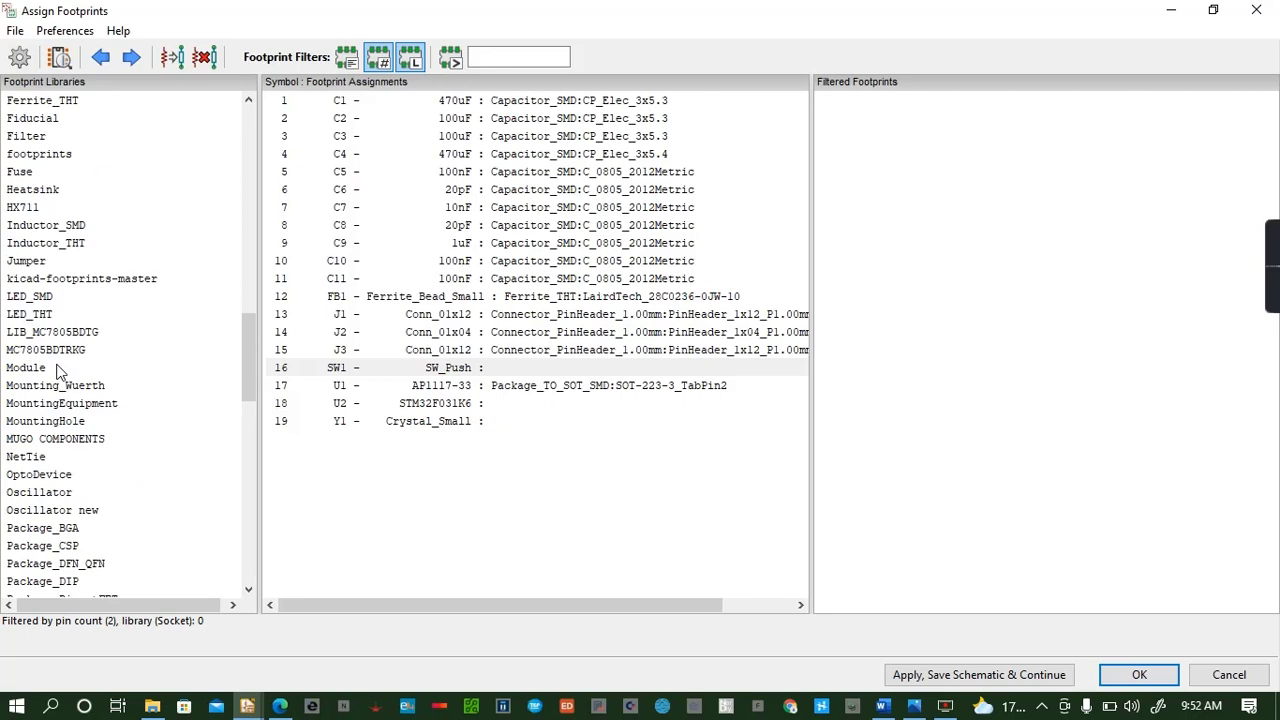
scroll(57, 372, up, 1)
click(30, 260)
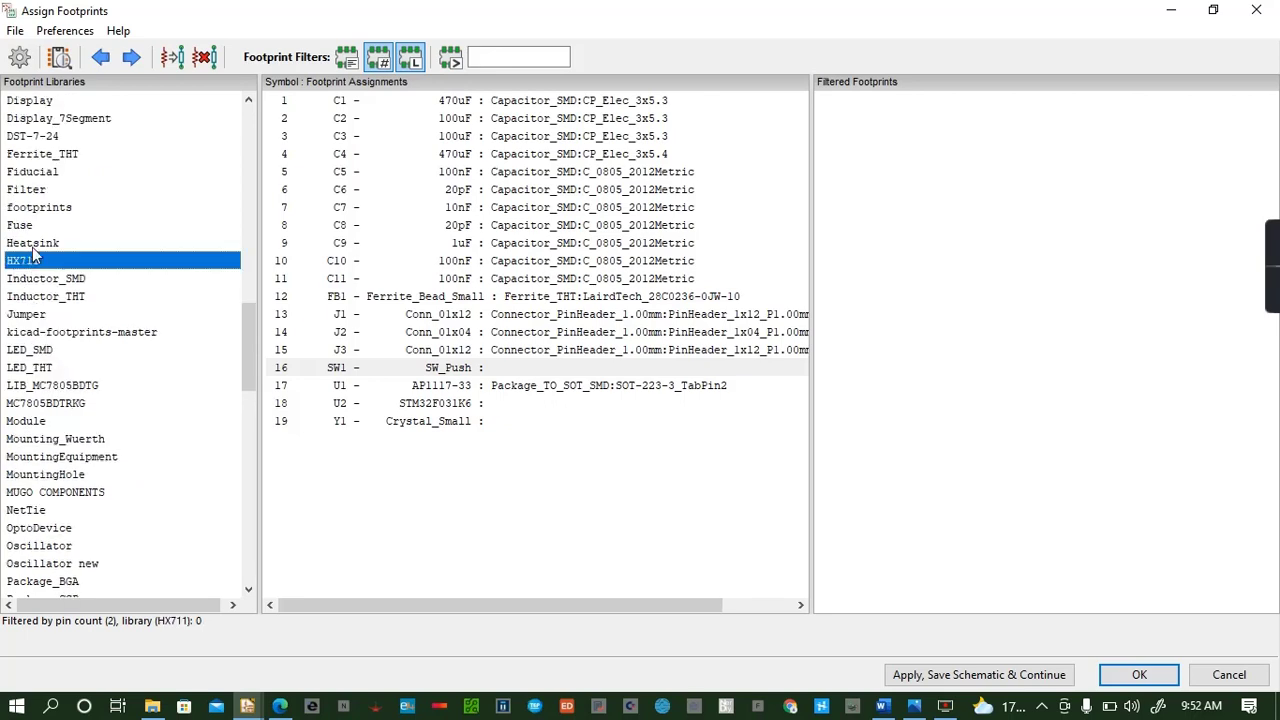
click(38, 248)
click(44, 228)
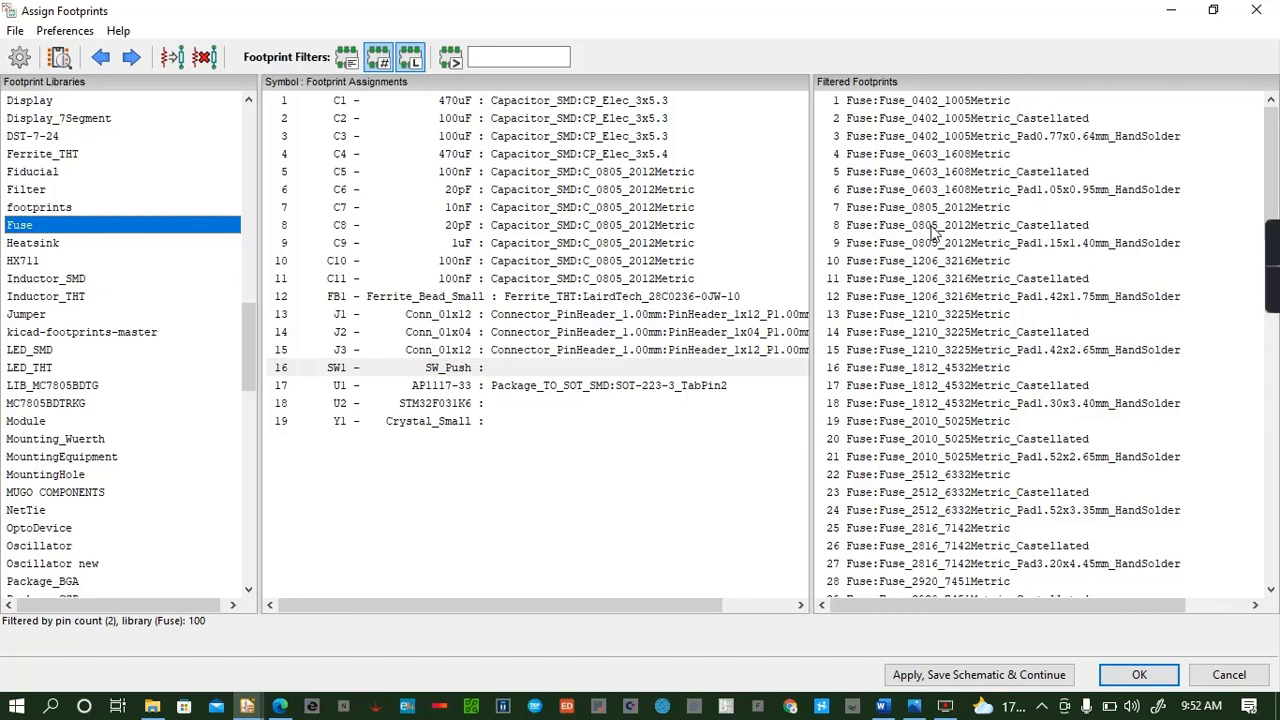
scroll(932, 236, down, 3)
scroll(935, 265, up, 2)
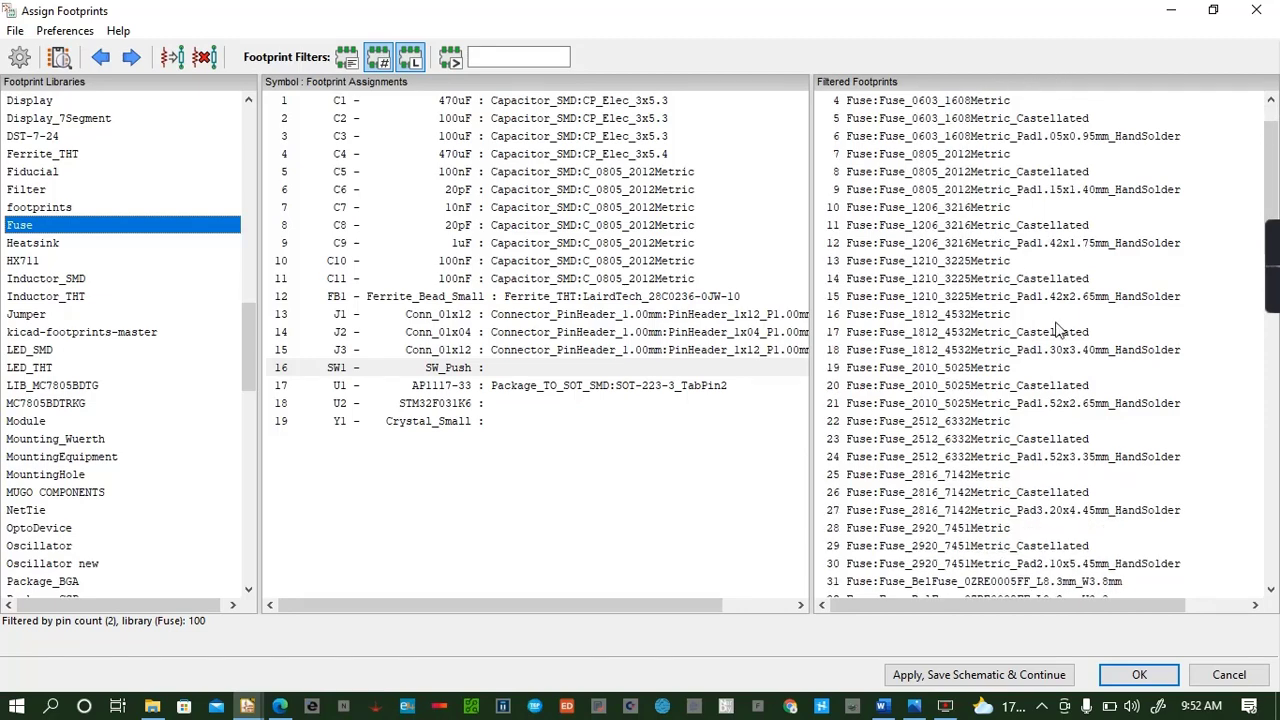
List the footprints of the Crystal library and select the Y1 Crystal_Small component for assignment
scroll(67, 207, up, 1)
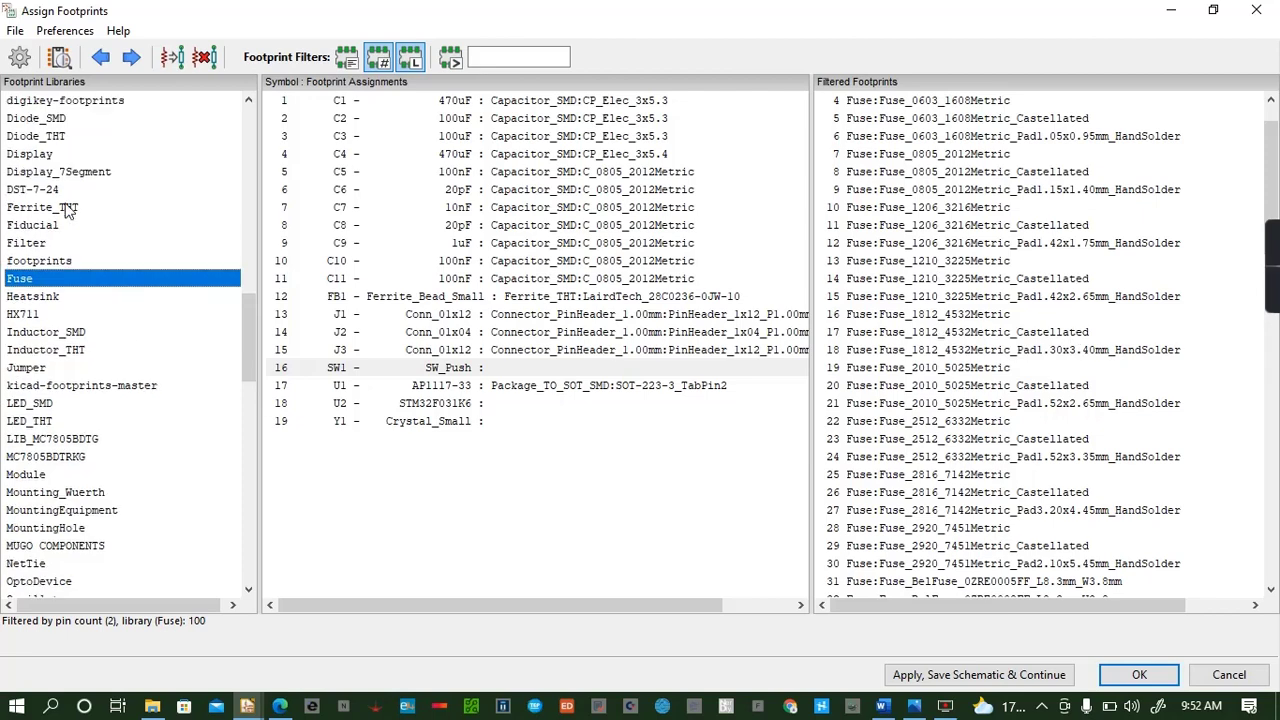
scroll(67, 215, up, 2)
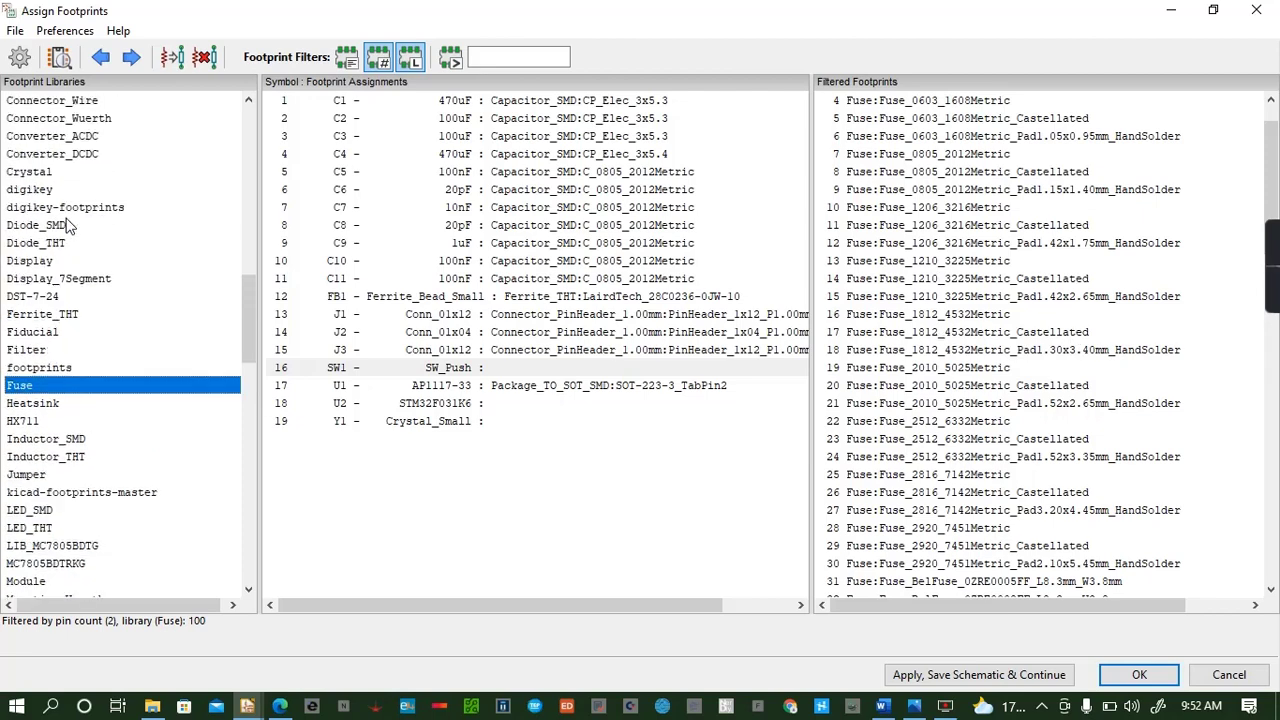
scroll(67, 225, up, 1)
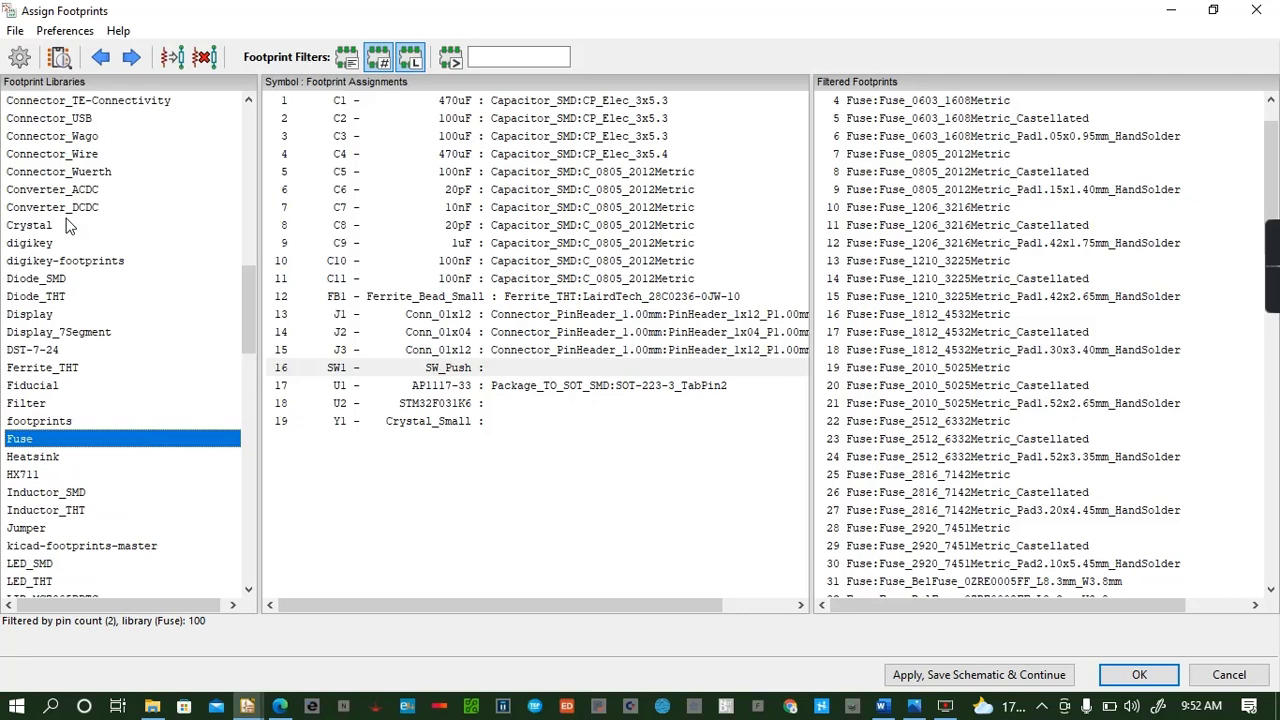
click(52, 231)
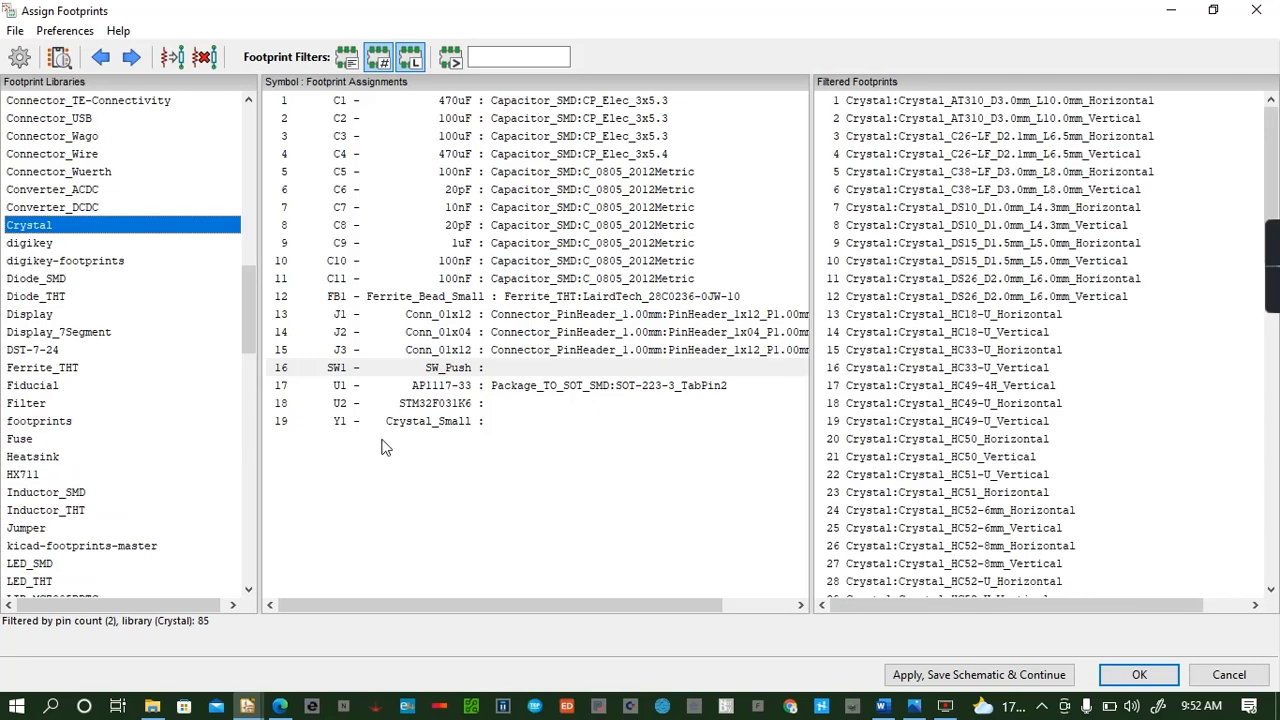
click(484, 424)
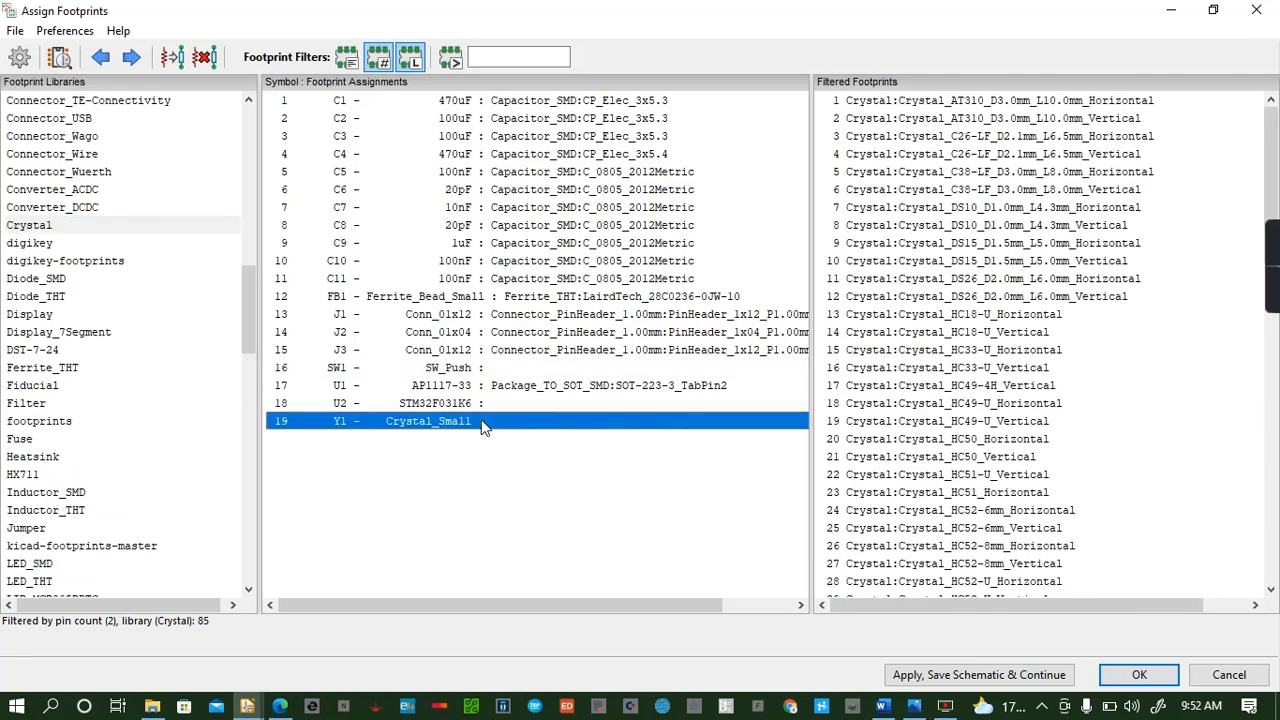
Preview the Crystal_AT310_D3.0mm_L10.0mm_Horizontal footprint and its 3D model, and close both views
click(966, 104)
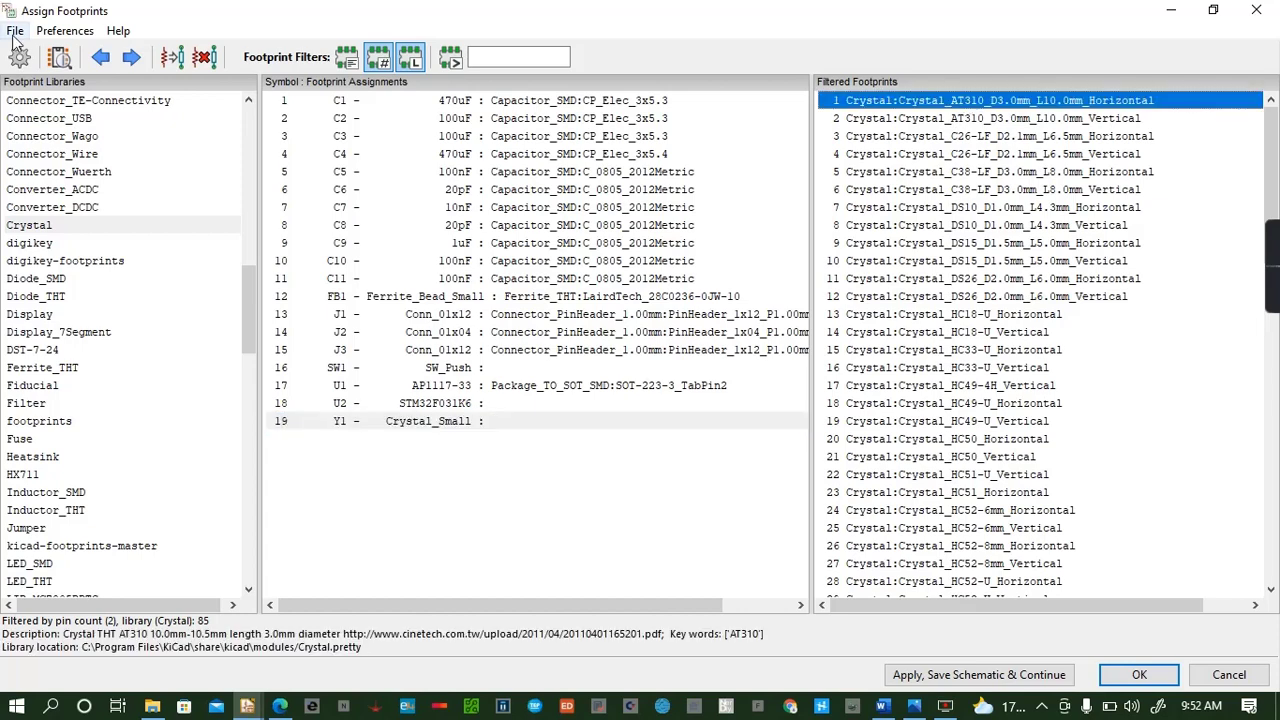
click(57, 60)
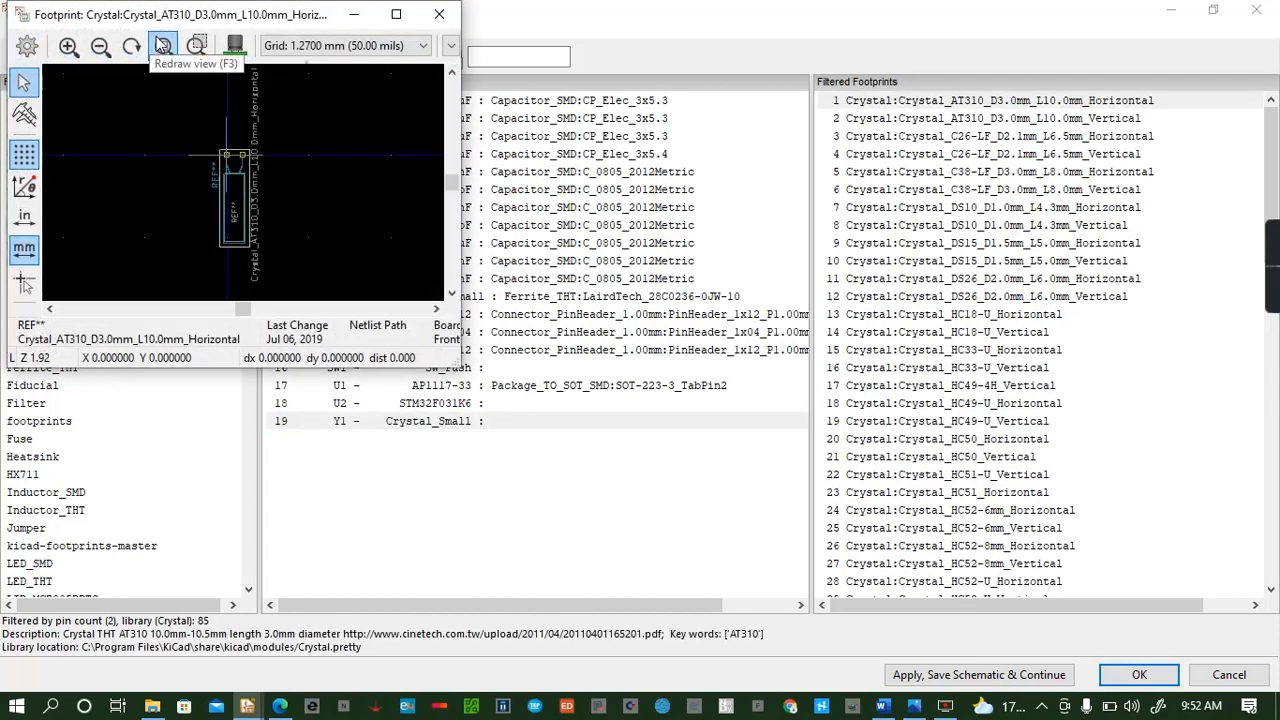
click(231, 54)
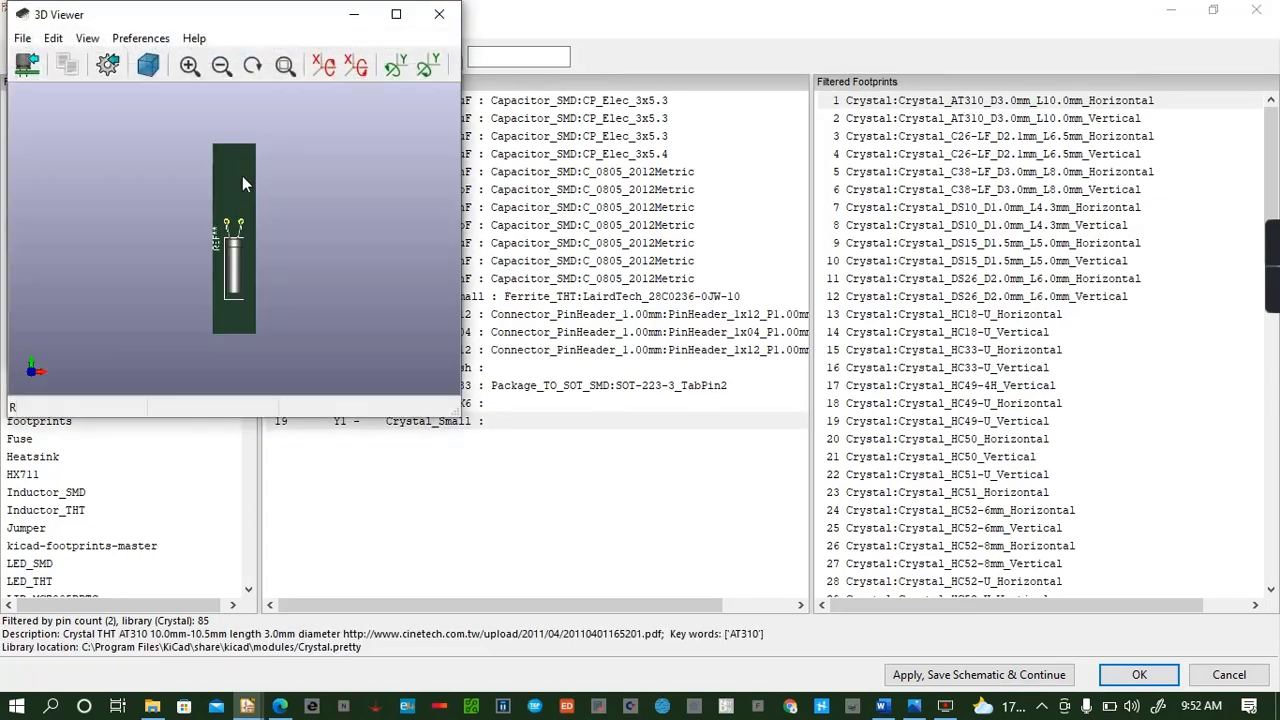
drag(242, 176, 178, 176)
click(438, 16)
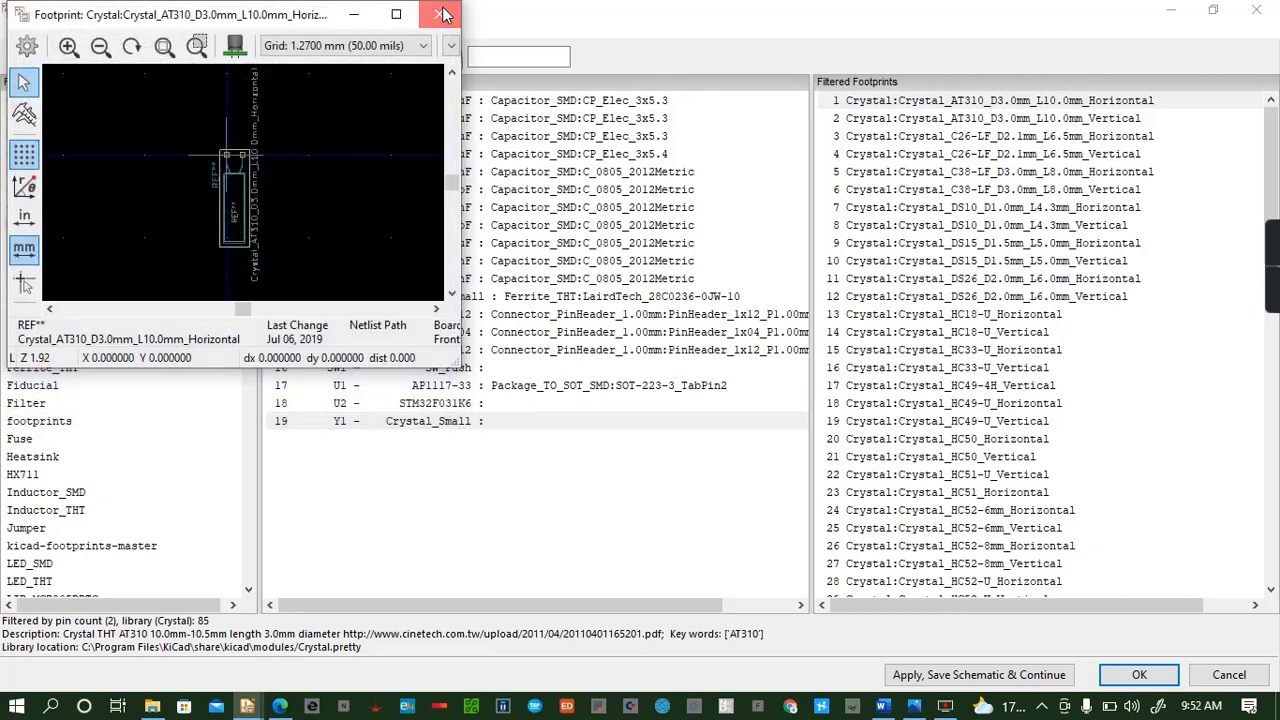
click(438, 16)
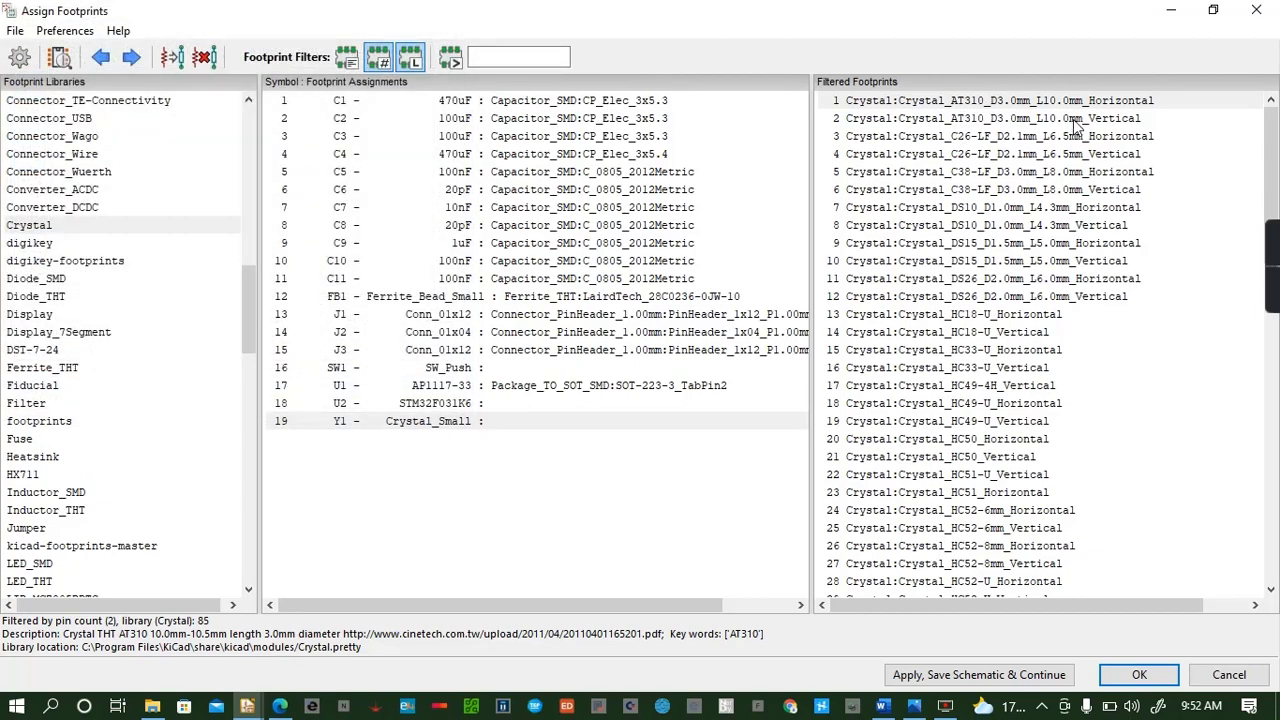
Preview the Crystal_HC18-U_Horizontal footprint, inspect its 3D model from an angle, and close both views
click(950, 318)
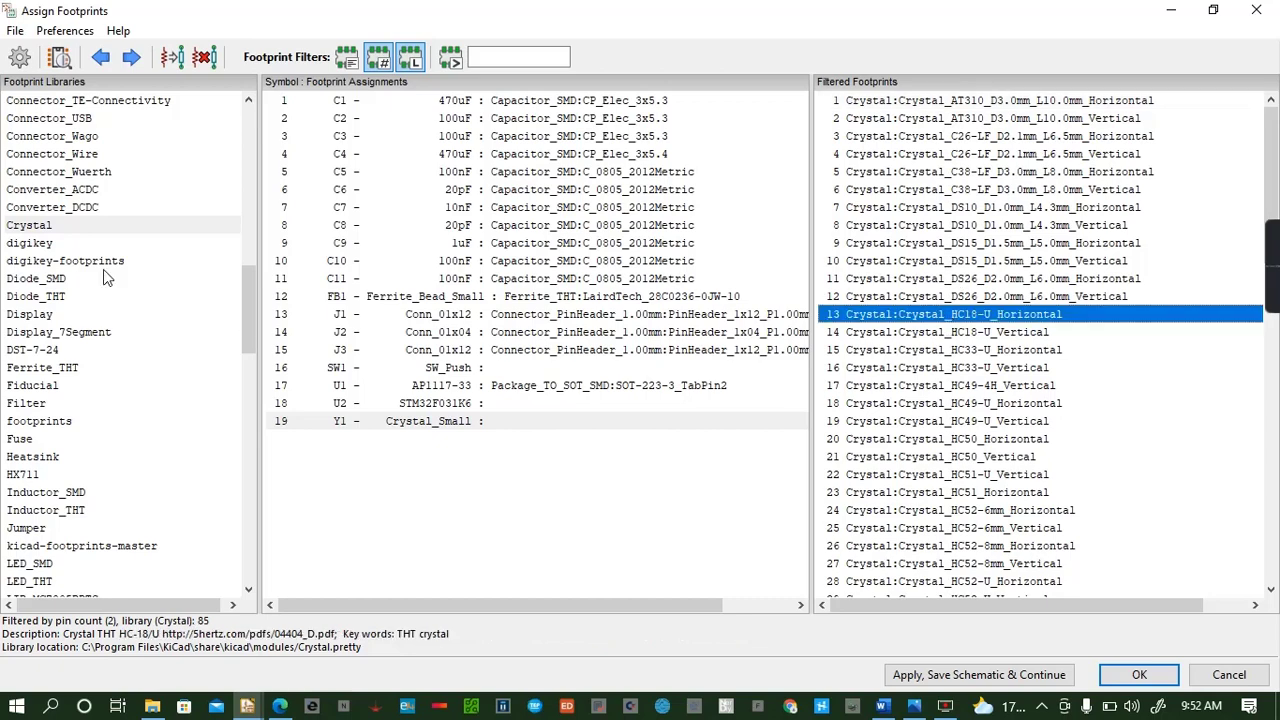
click(60, 58)
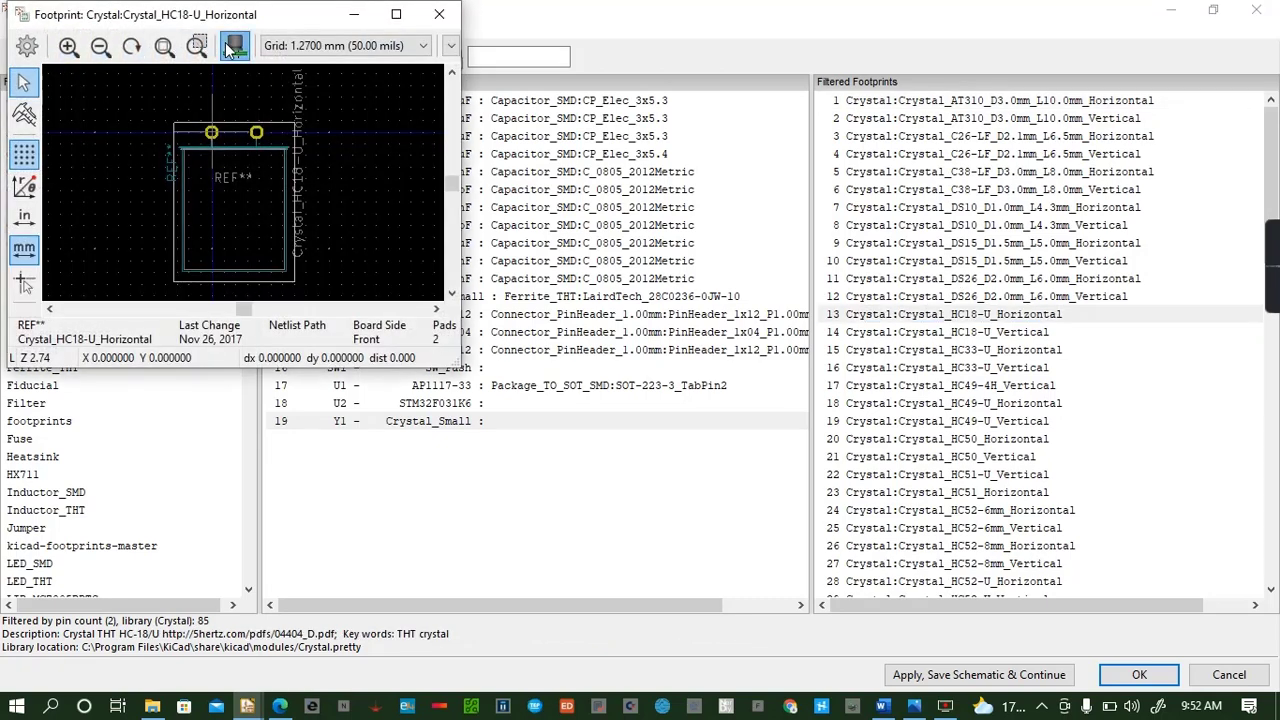
click(235, 46)
drag(282, 225, 218, 92)
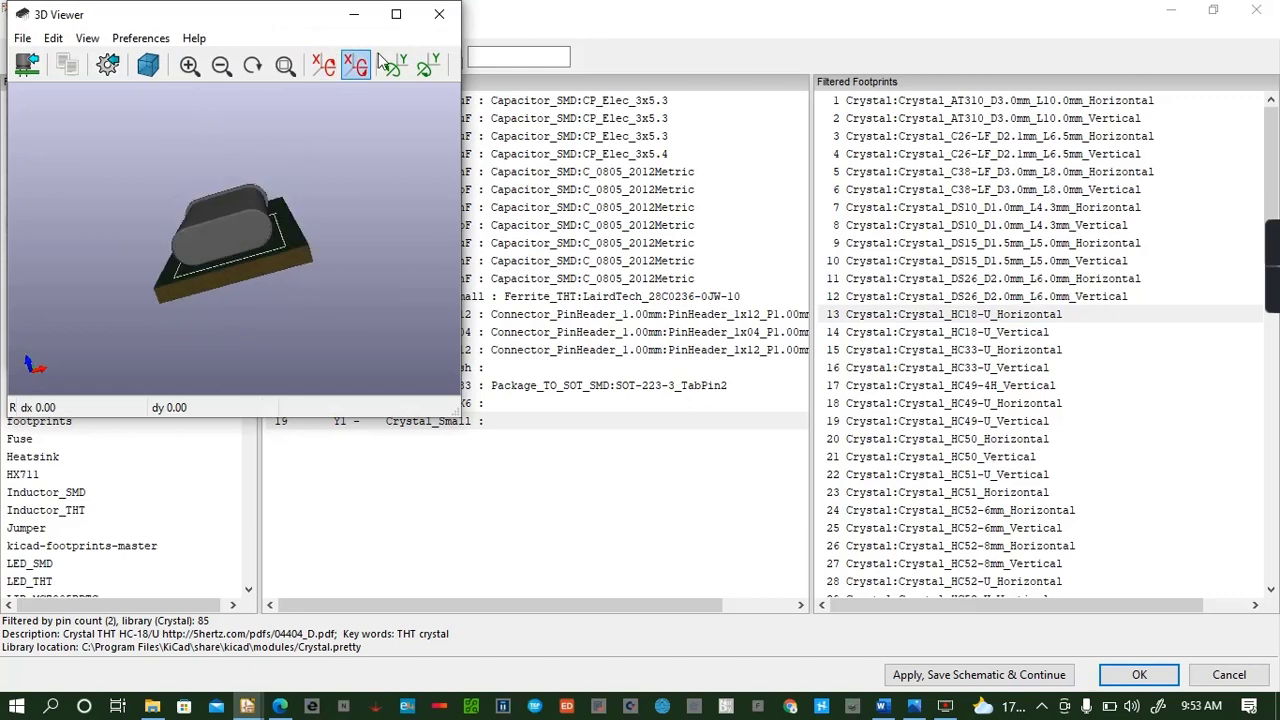
click(448, 10)
click(446, 13)
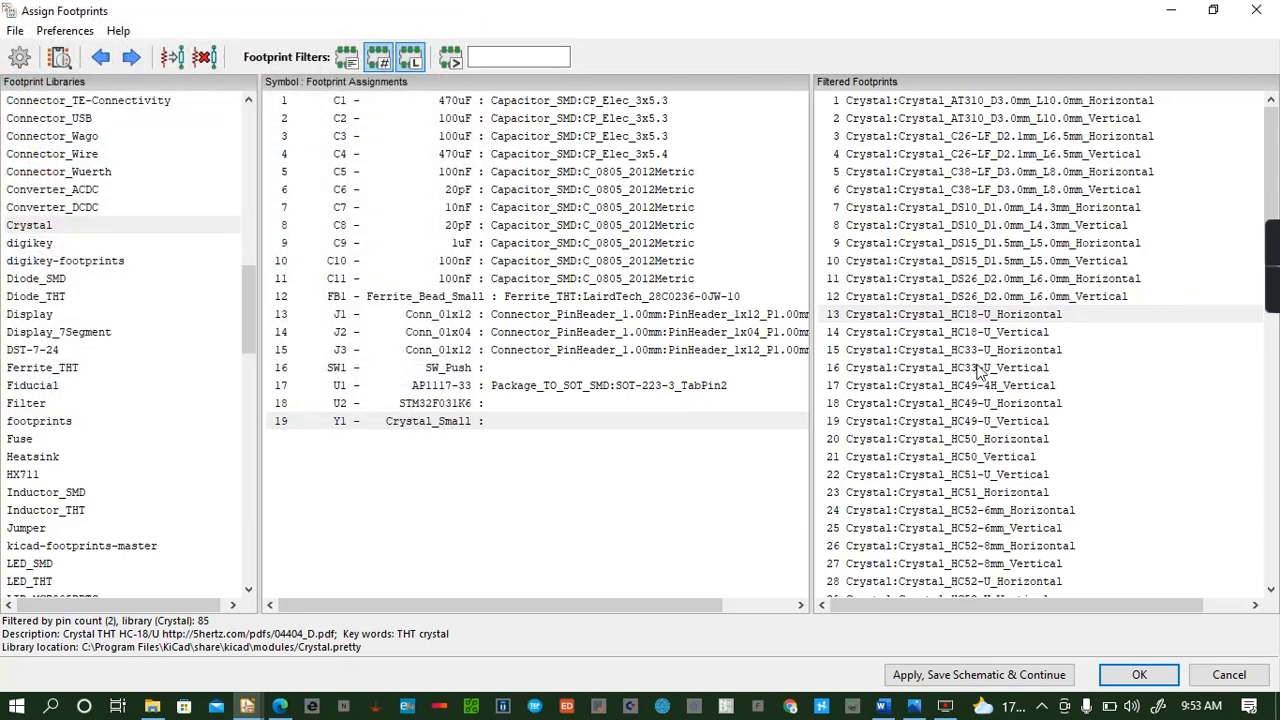
Preview the Crystal_DS26_D2.0mm_L6.0mm_Vertical footprint and its 3D model, and close both views
click(958, 296)
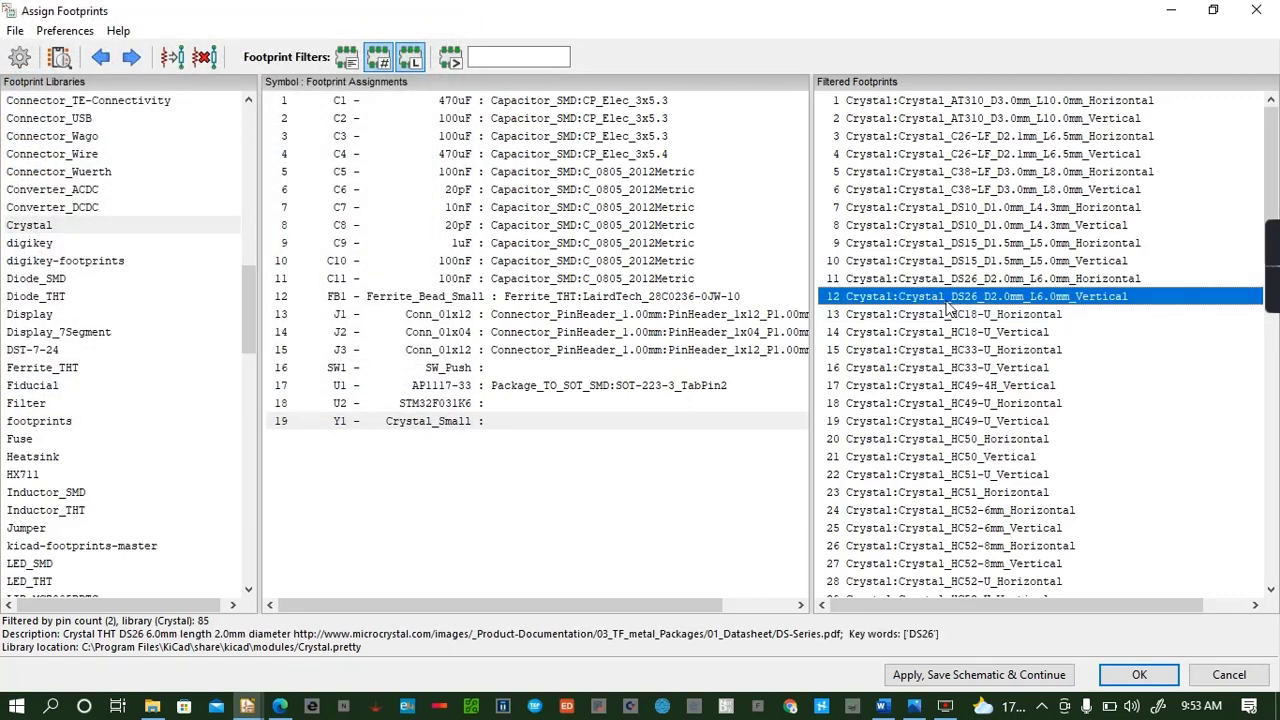
click(61, 58)
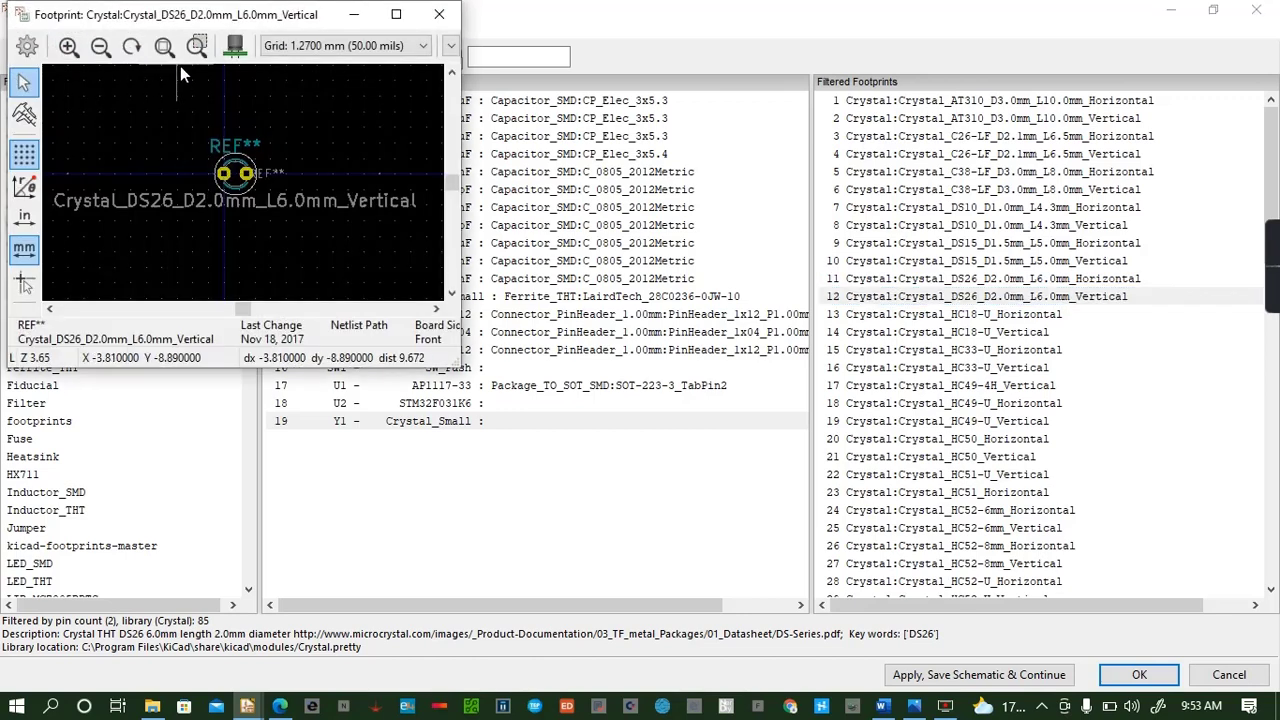
click(224, 48)
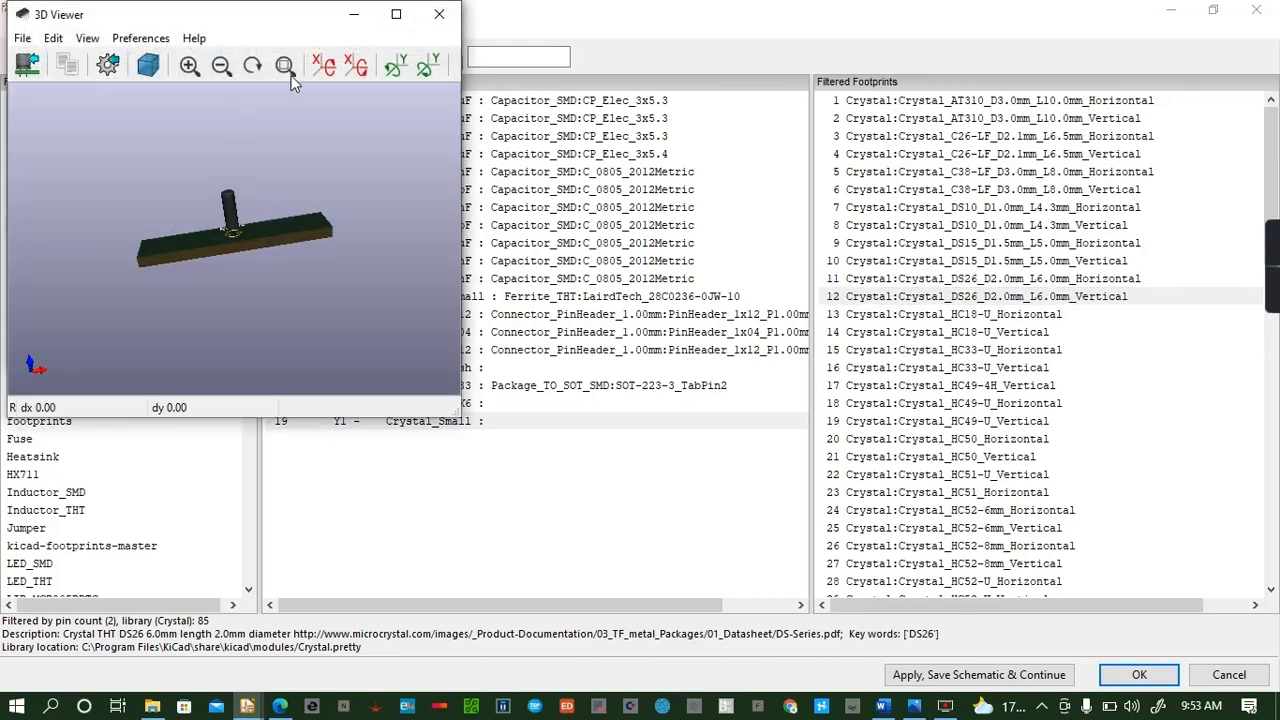
click(446, 15)
click(446, 15)
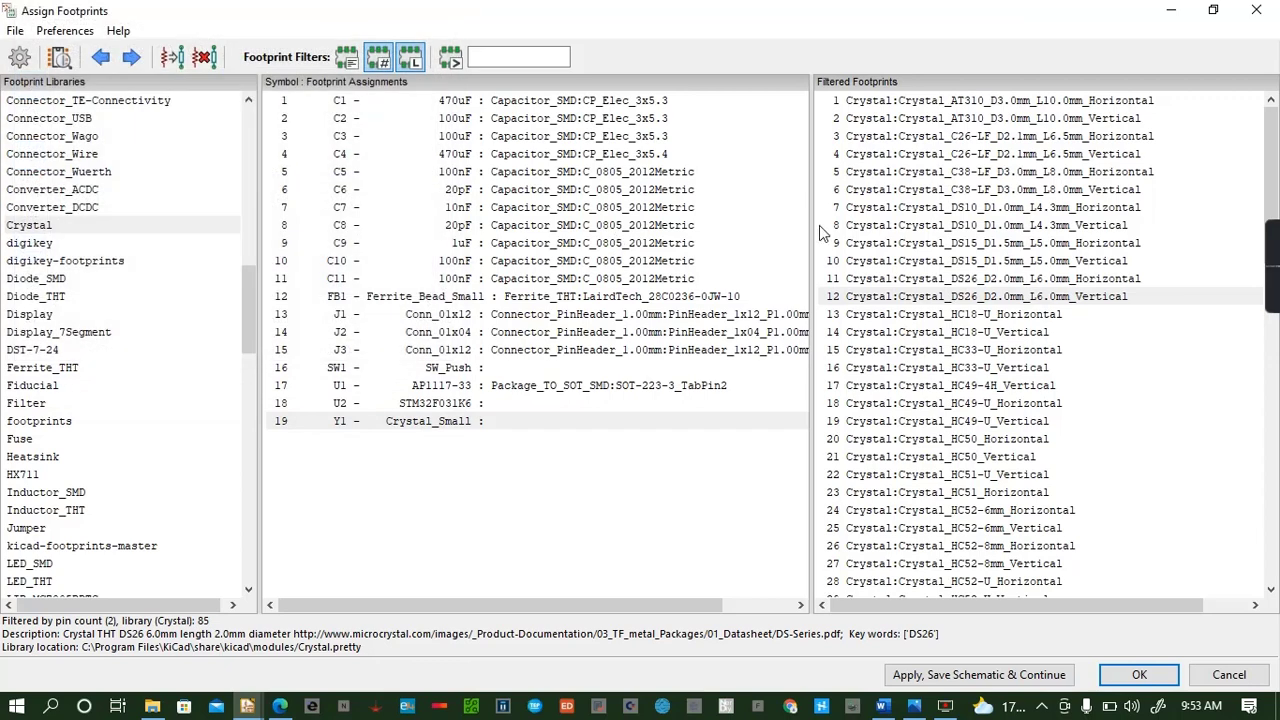
Preview the Crystal_SMD_2012-2Pin_2.0x1.2mm footprint and its 3D model, and close both views
scroll(978, 410, down, 2)
scroll(978, 410, down, 2)
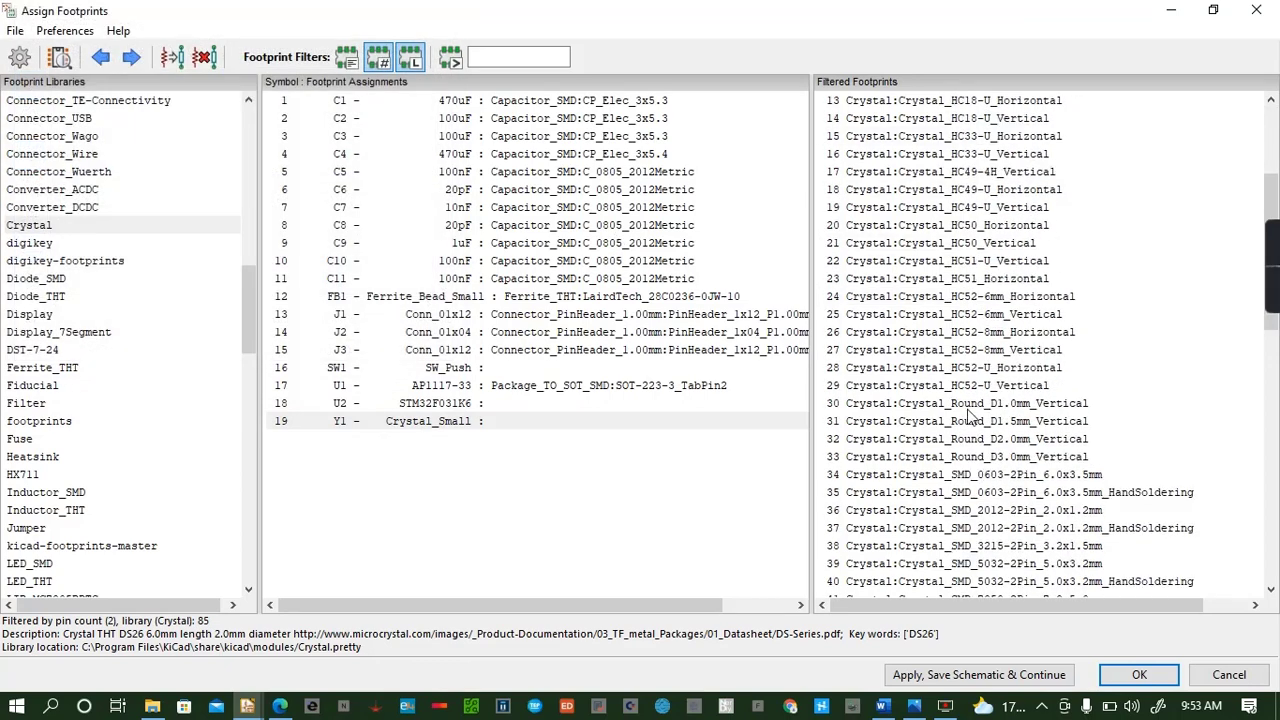
scroll(948, 413, down, 2)
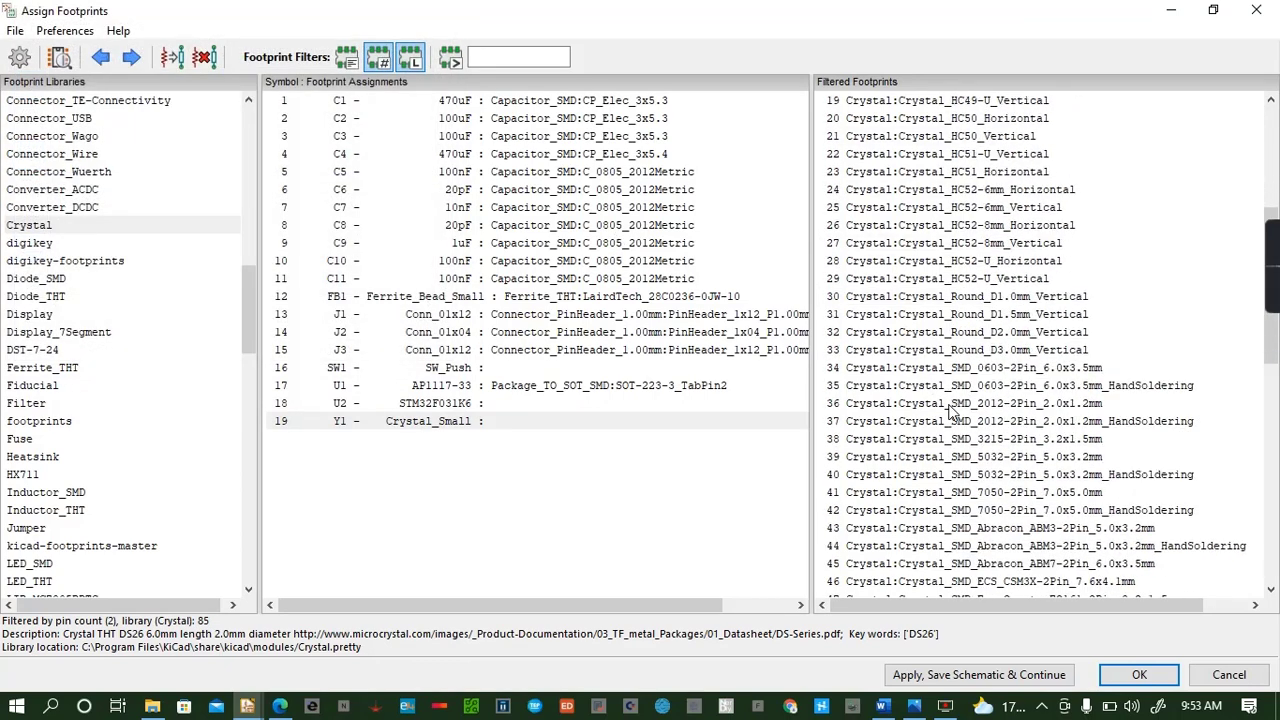
click(952, 404)
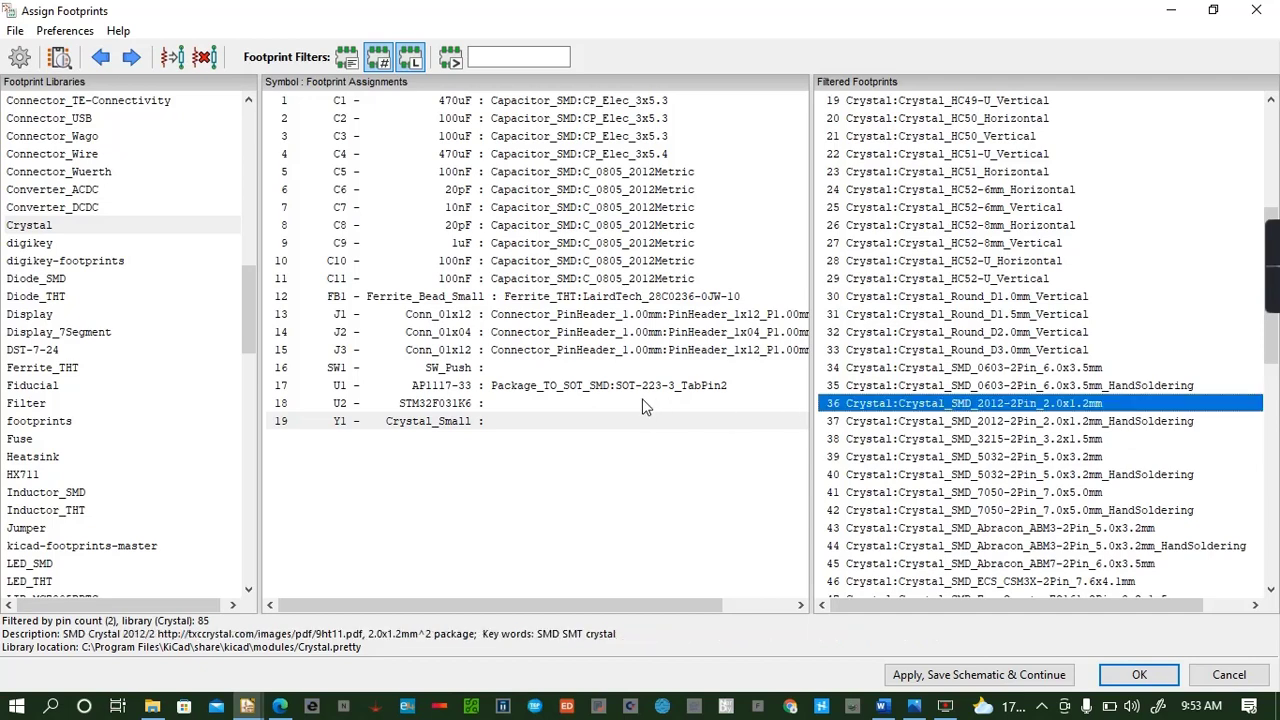
click(60, 57)
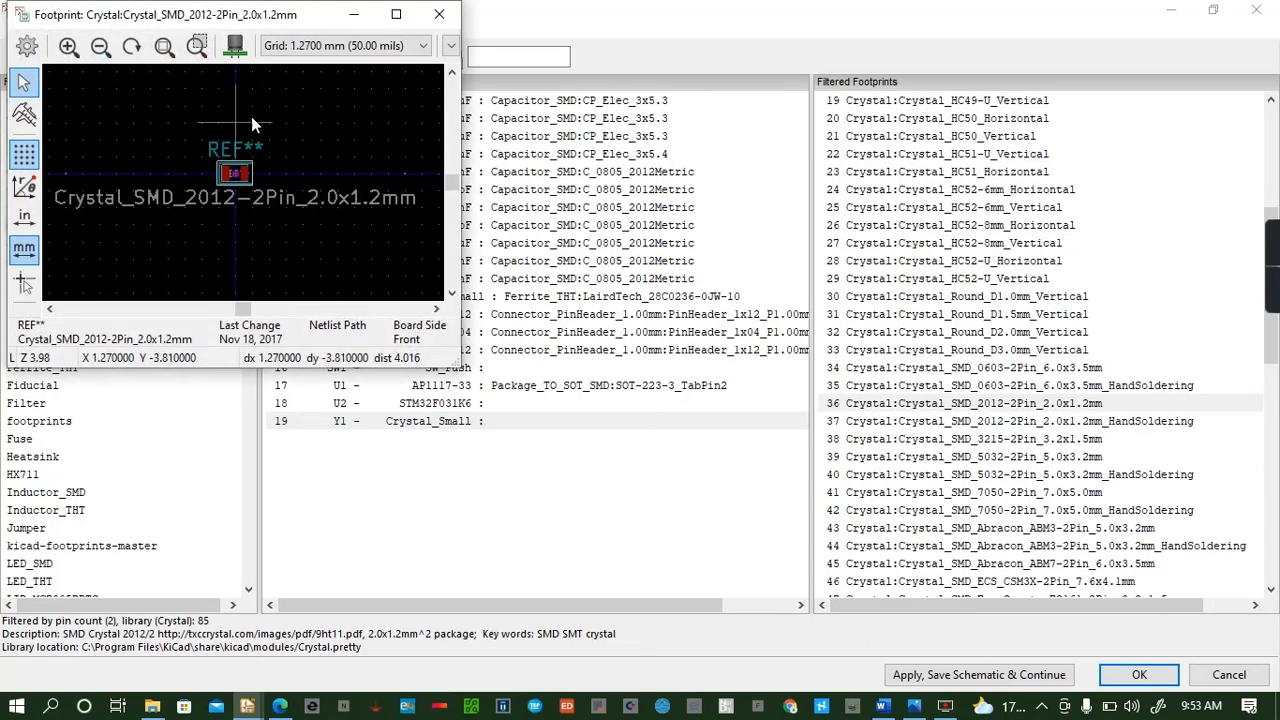
click(240, 57)
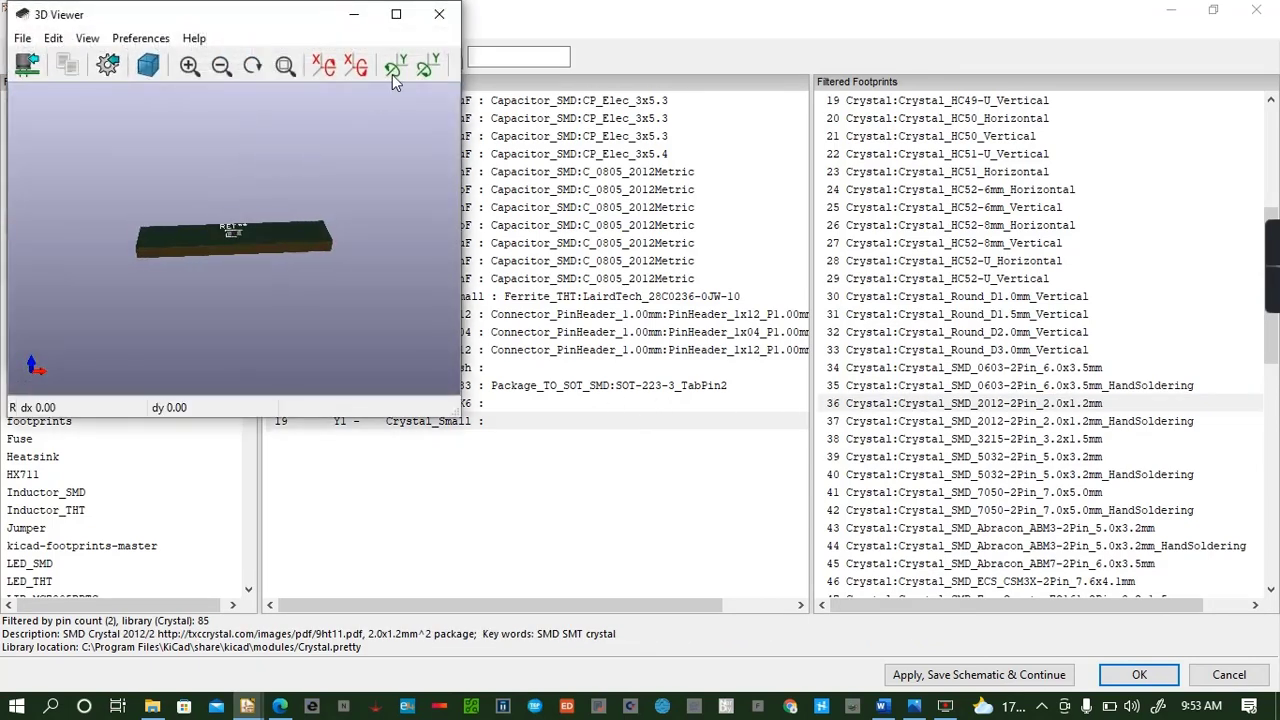
click(439, 14)
click(445, 14)
Preview the Resonator-2Pin_W6.0mm_H3.0mm footprint and its 3D model, and close both views
scroll(1020, 480, down, 5)
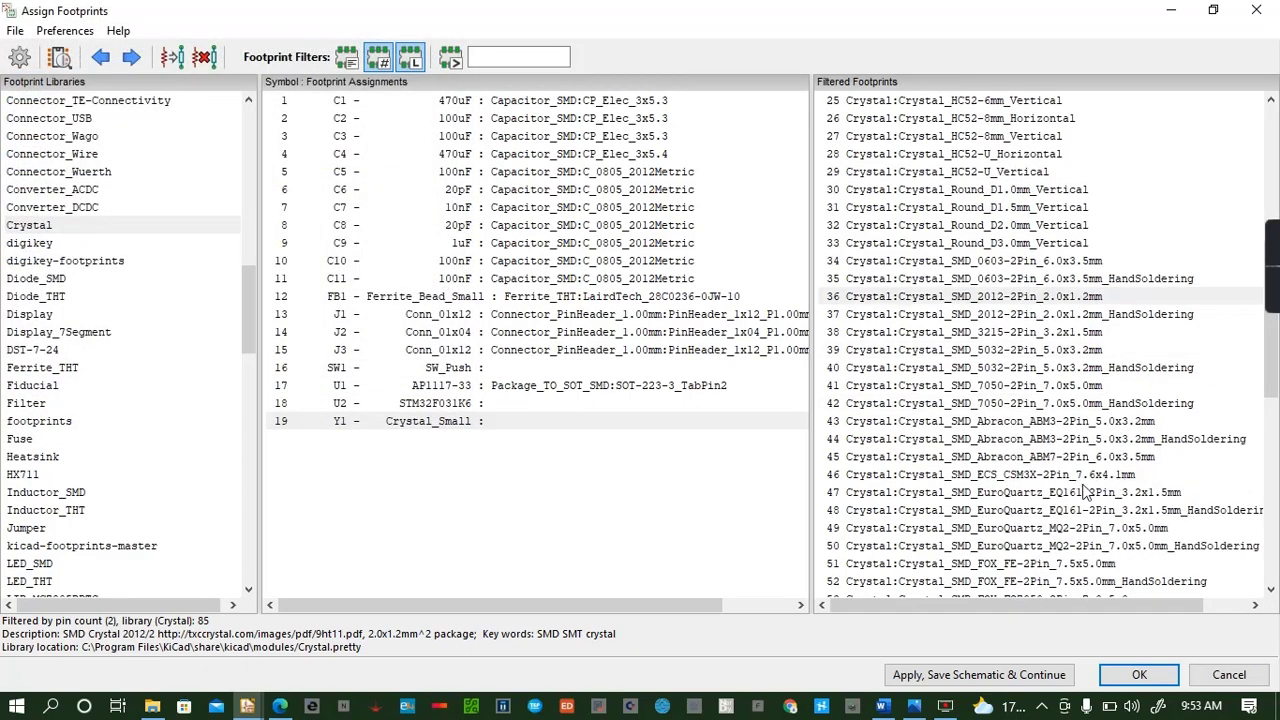
scroll(1020, 515, down, 5)
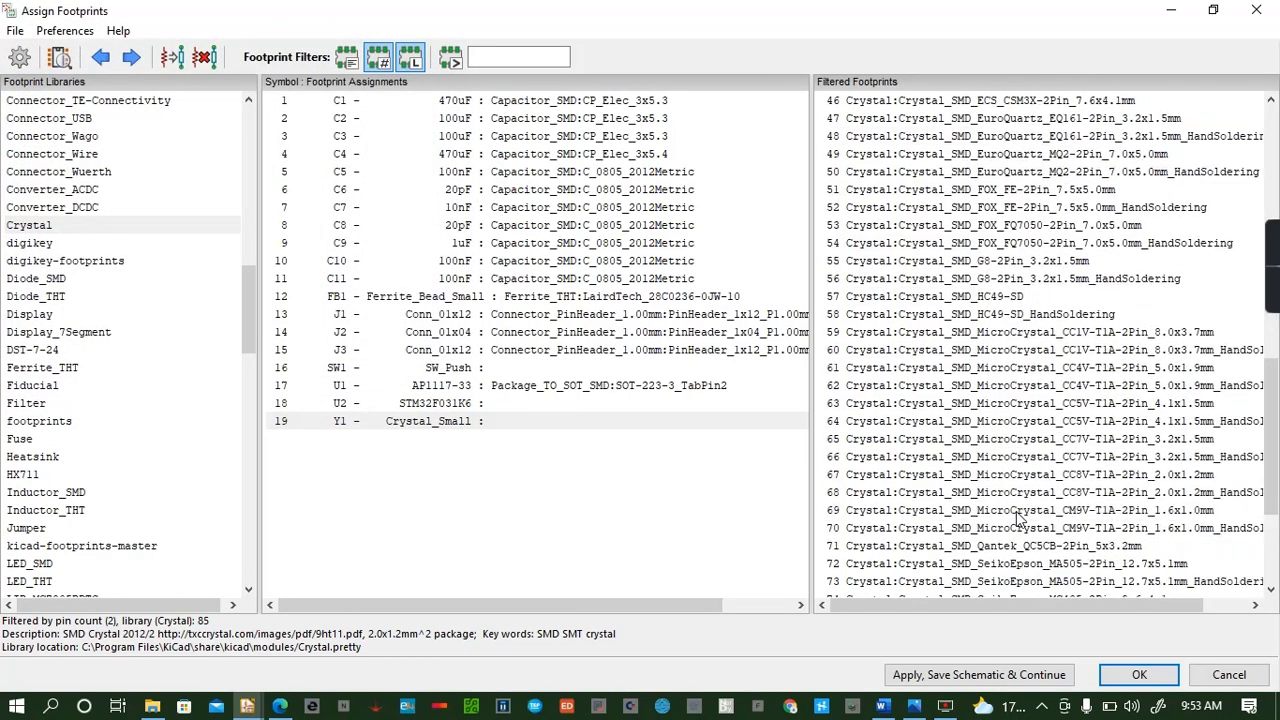
scroll(1020, 515, down, 3)
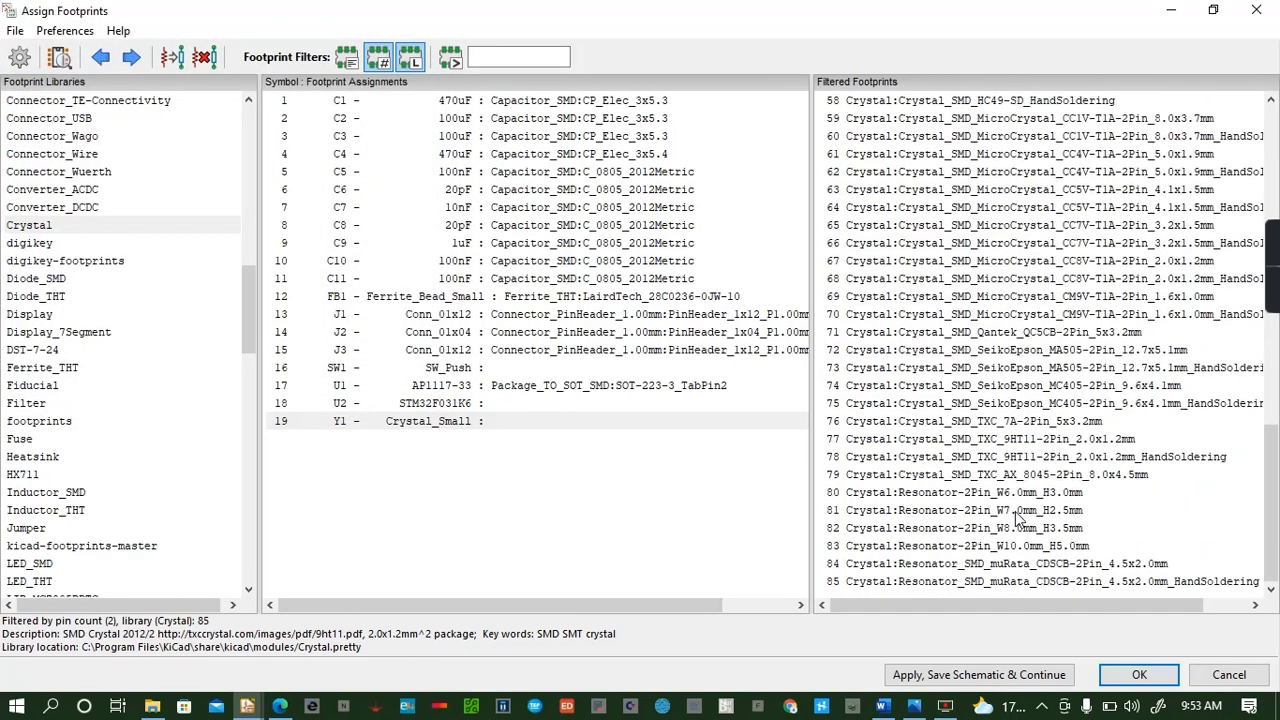
click(919, 494)
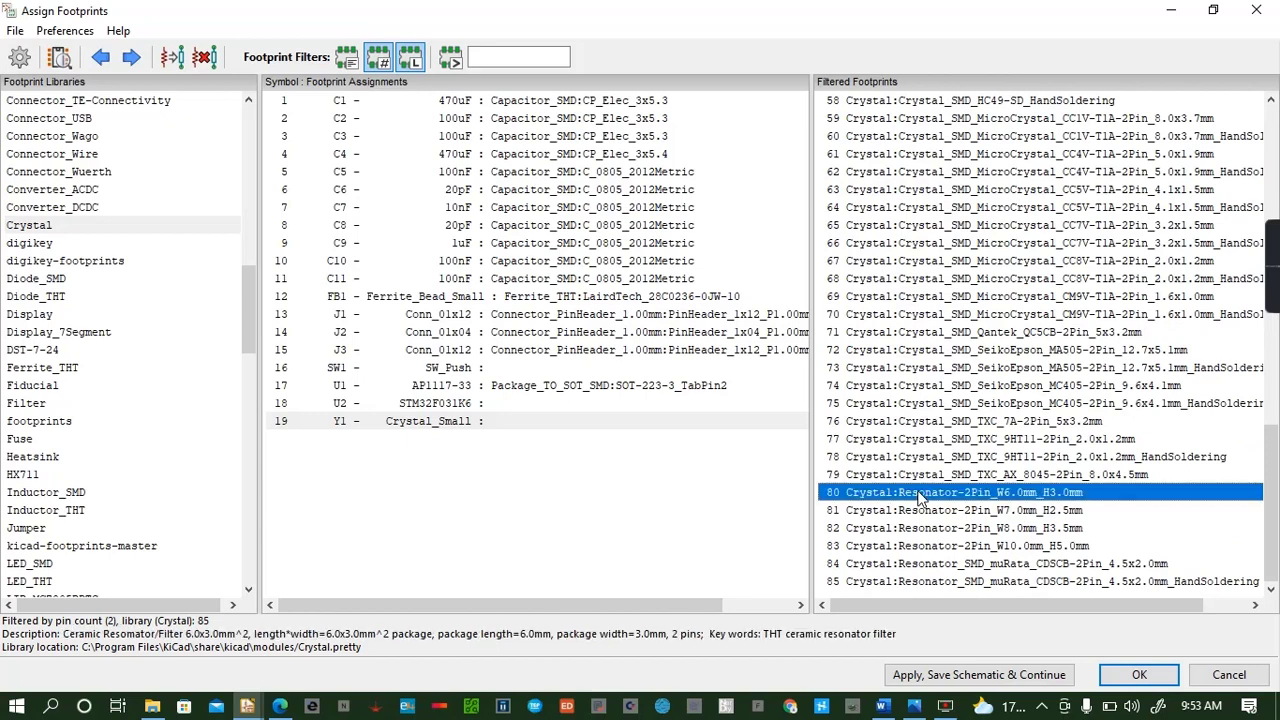
click(60, 57)
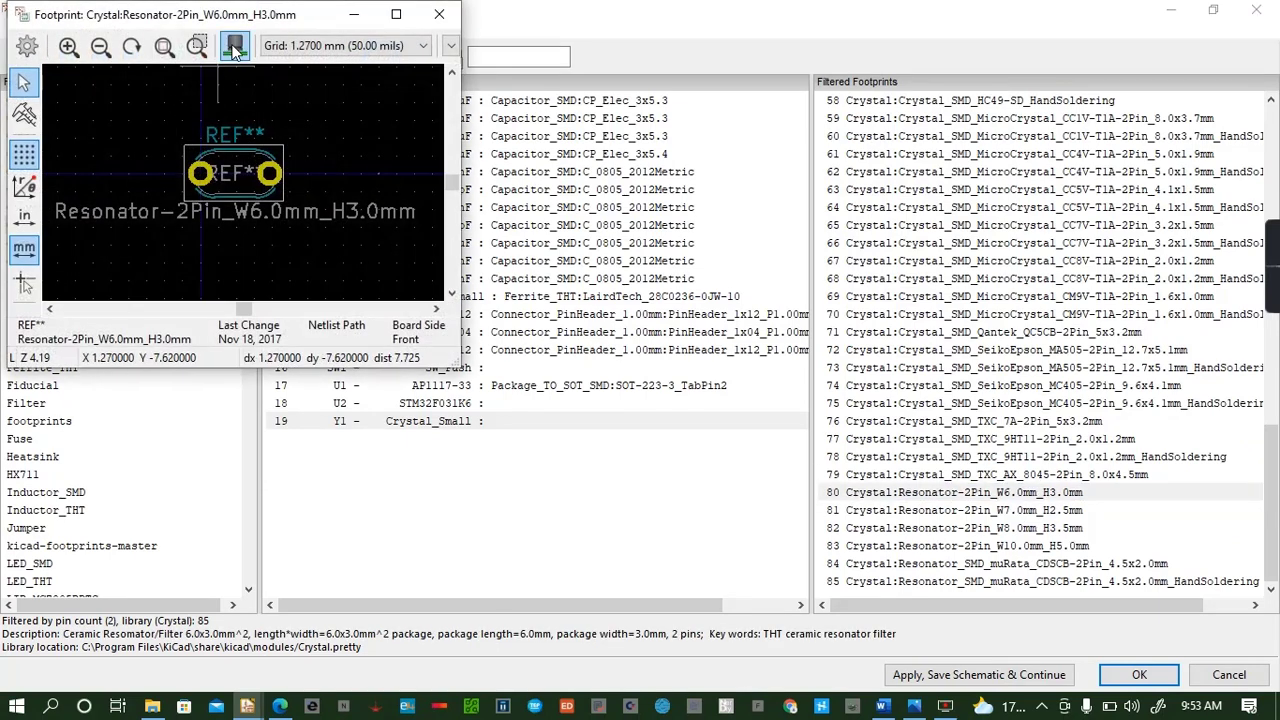
click(235, 54)
click(439, 14)
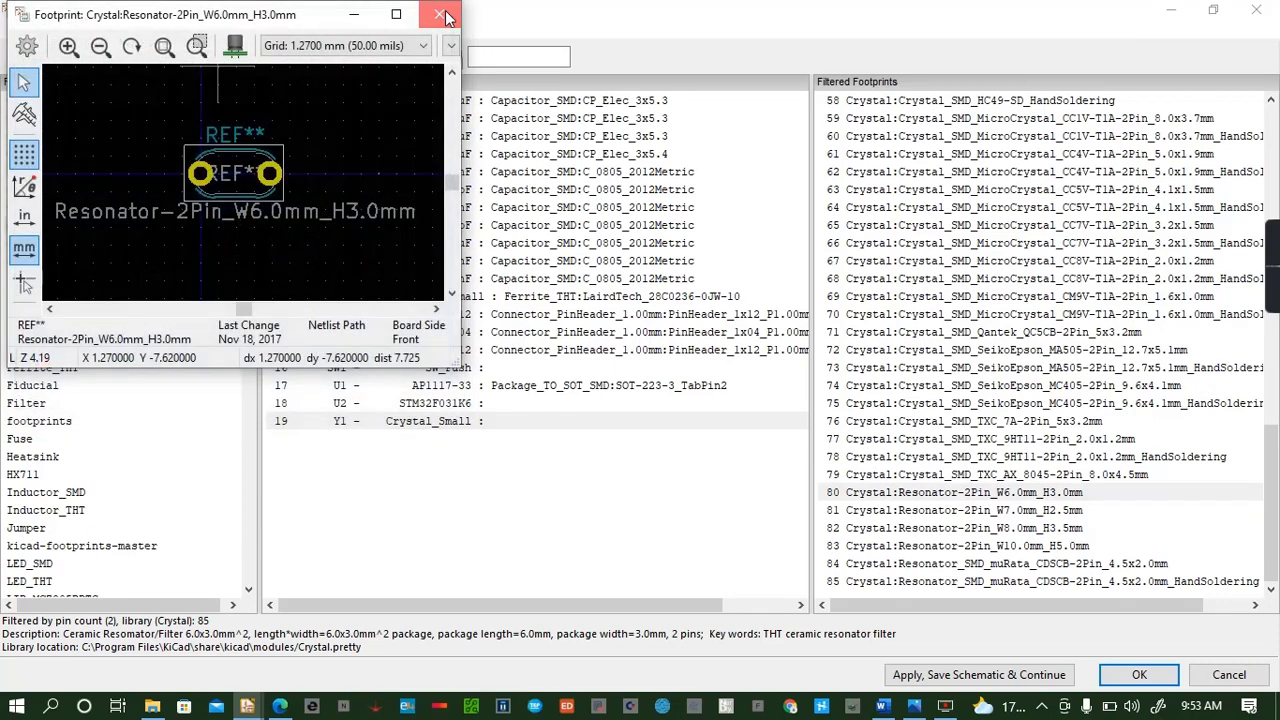
click(449, 14)
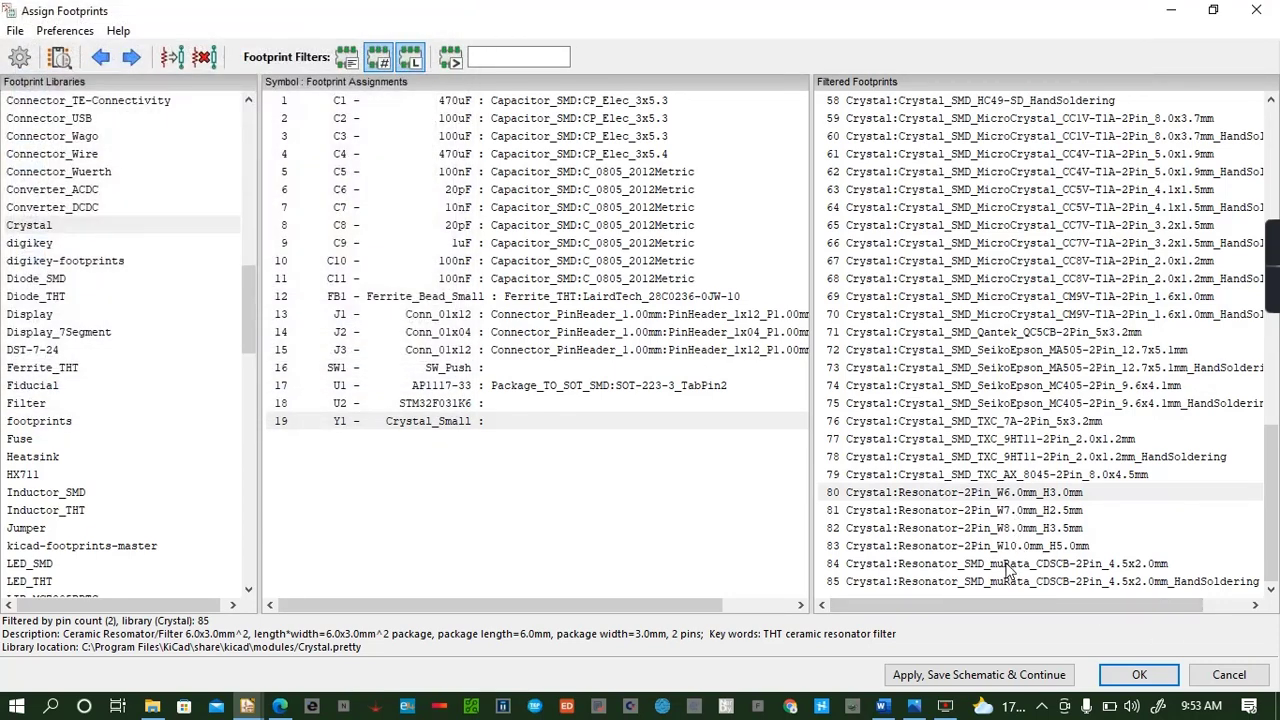
Preview the Resonator-2Pin_W10.0mm_H5.0mm footprint, inspect its 3D model from an angle, and close both views
click(998, 548)
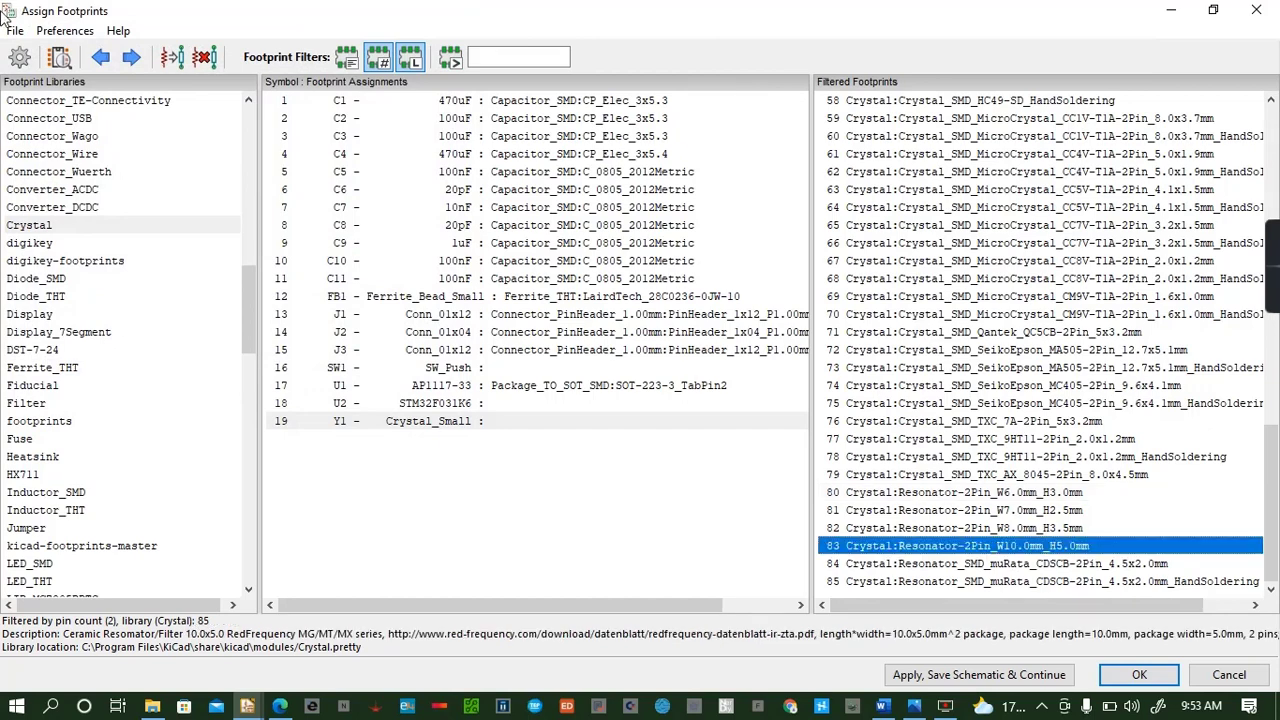
click(60, 57)
click(236, 46)
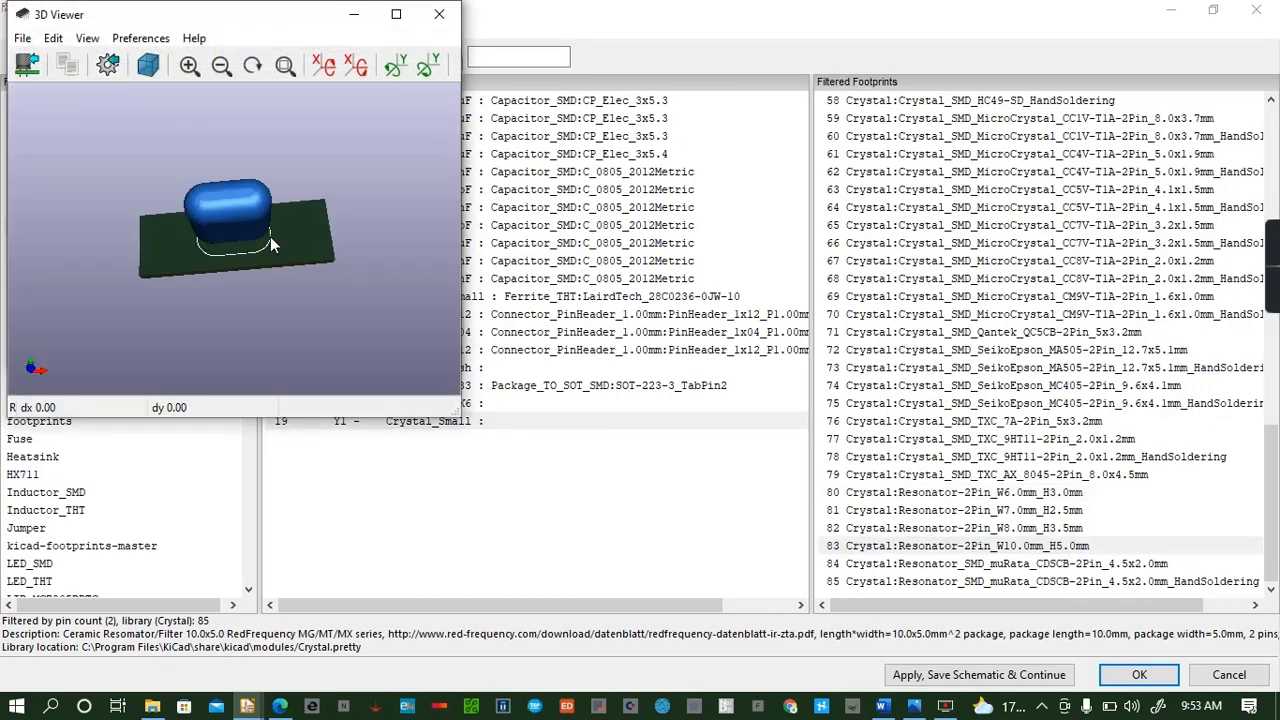
drag(270, 236, 449, 69)
click(437, 12)
click(442, 12)
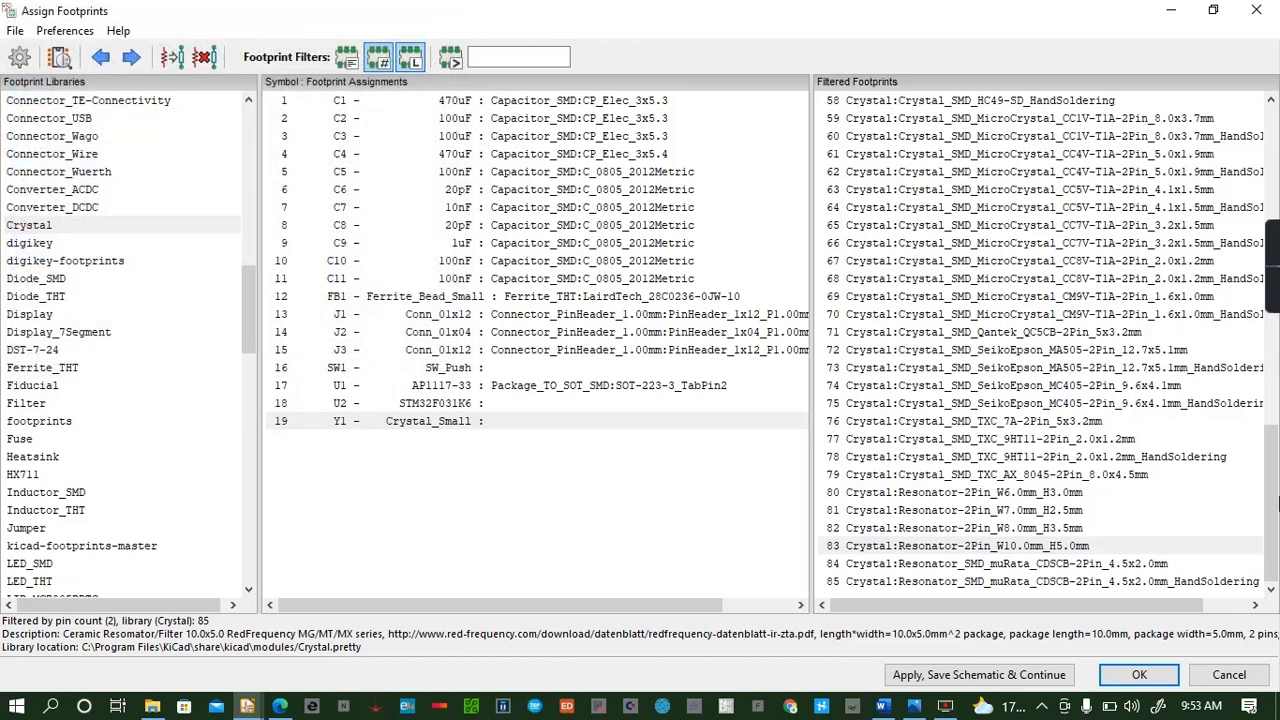
Preview the Crystal_SMD_HC49-SD footprint, inspect its 3D model from an angle, and close both views
scroll(1150, 265, up, 5)
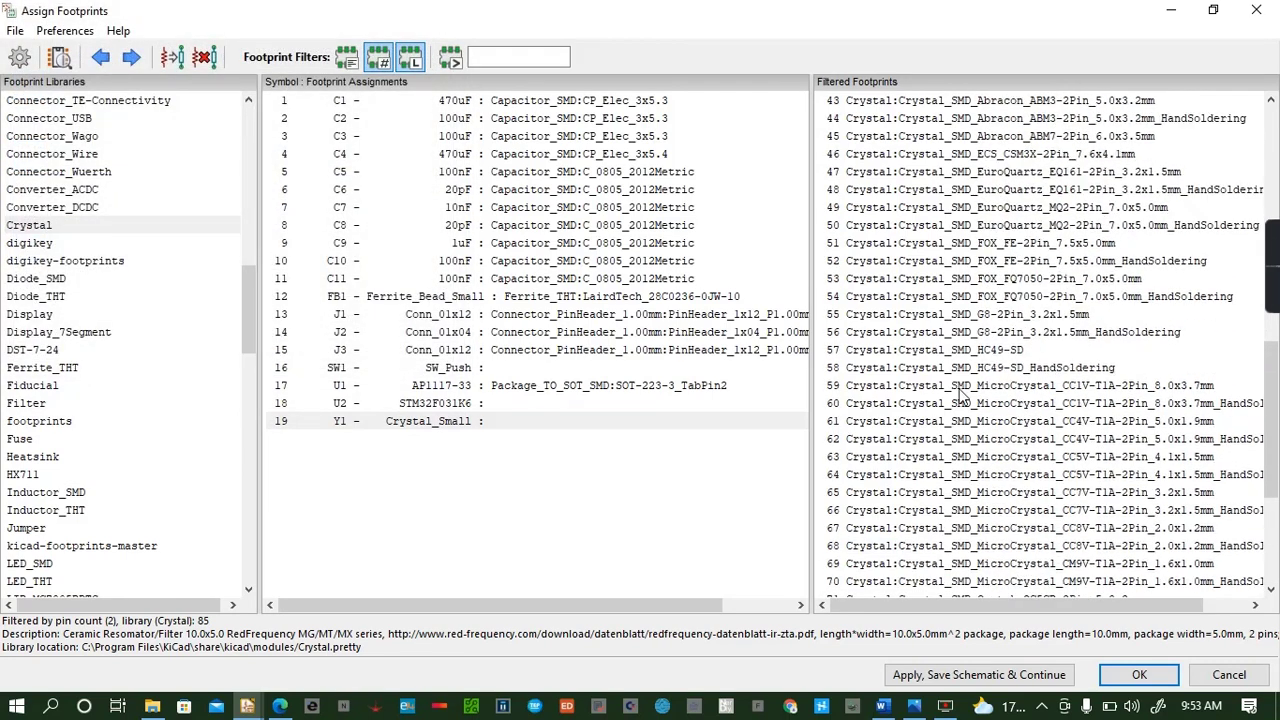
click(950, 352)
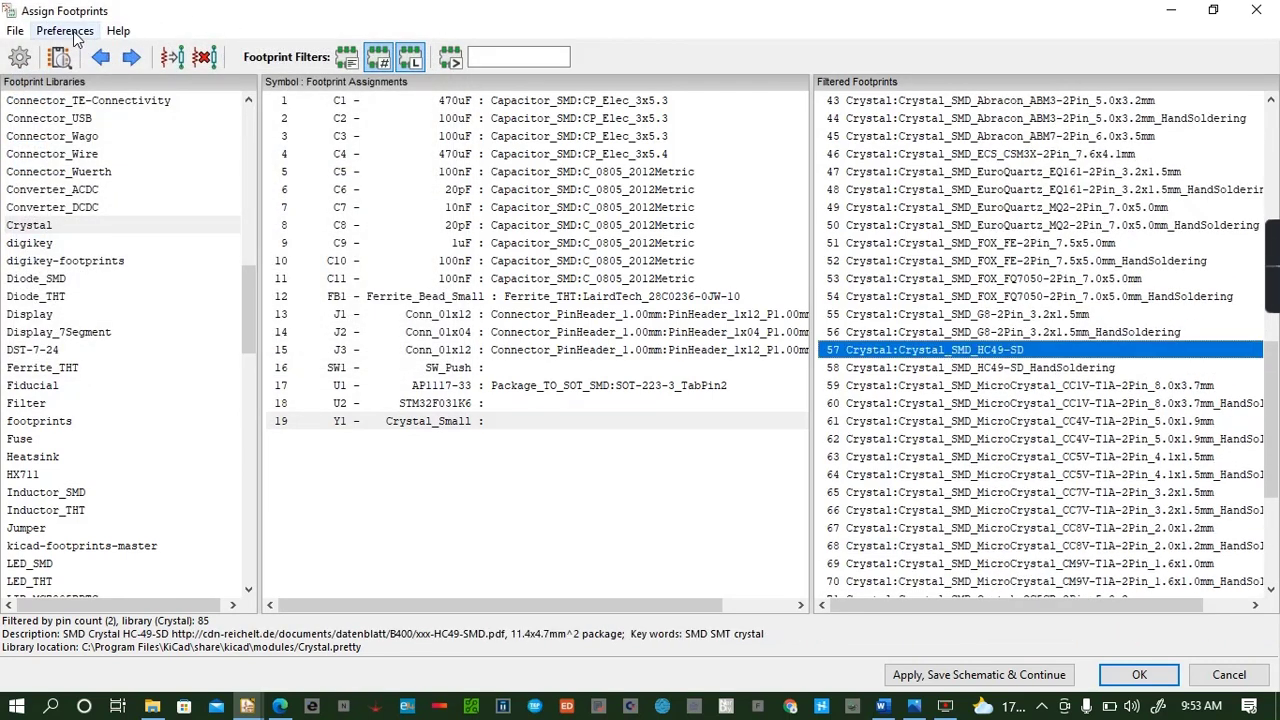
click(60, 62)
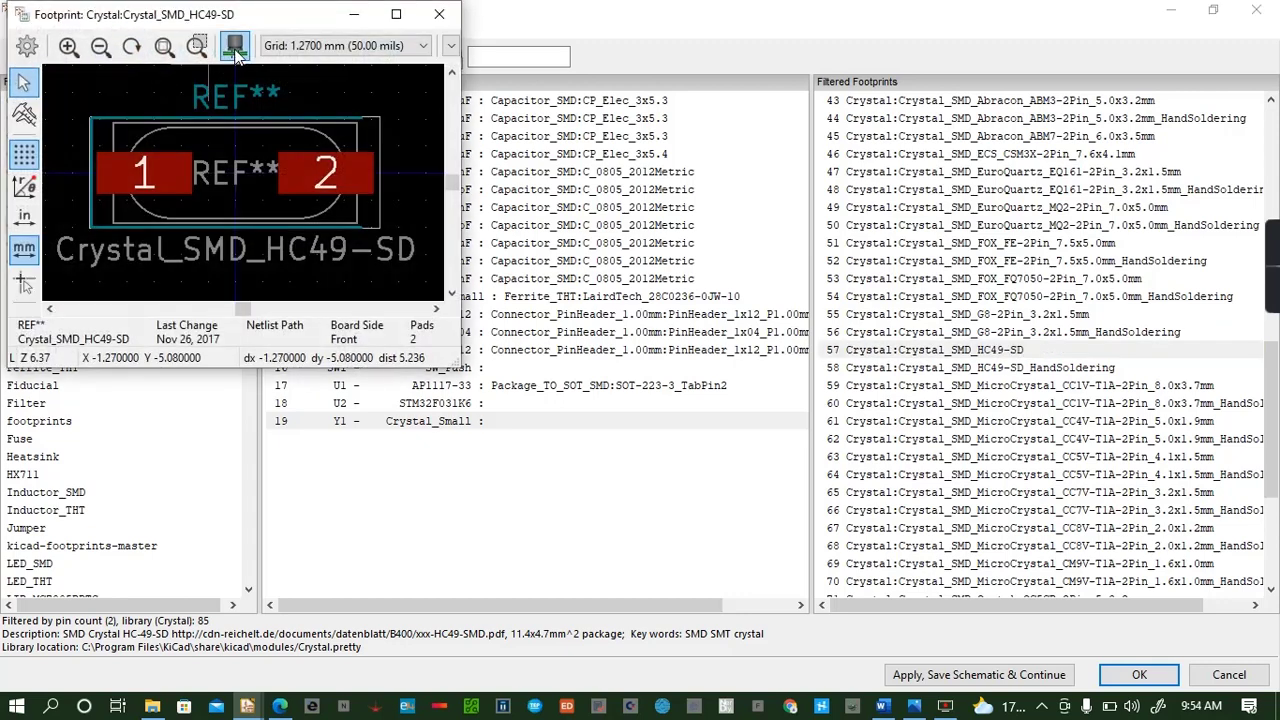
click(236, 46)
drag(251, 223, 278, 245)
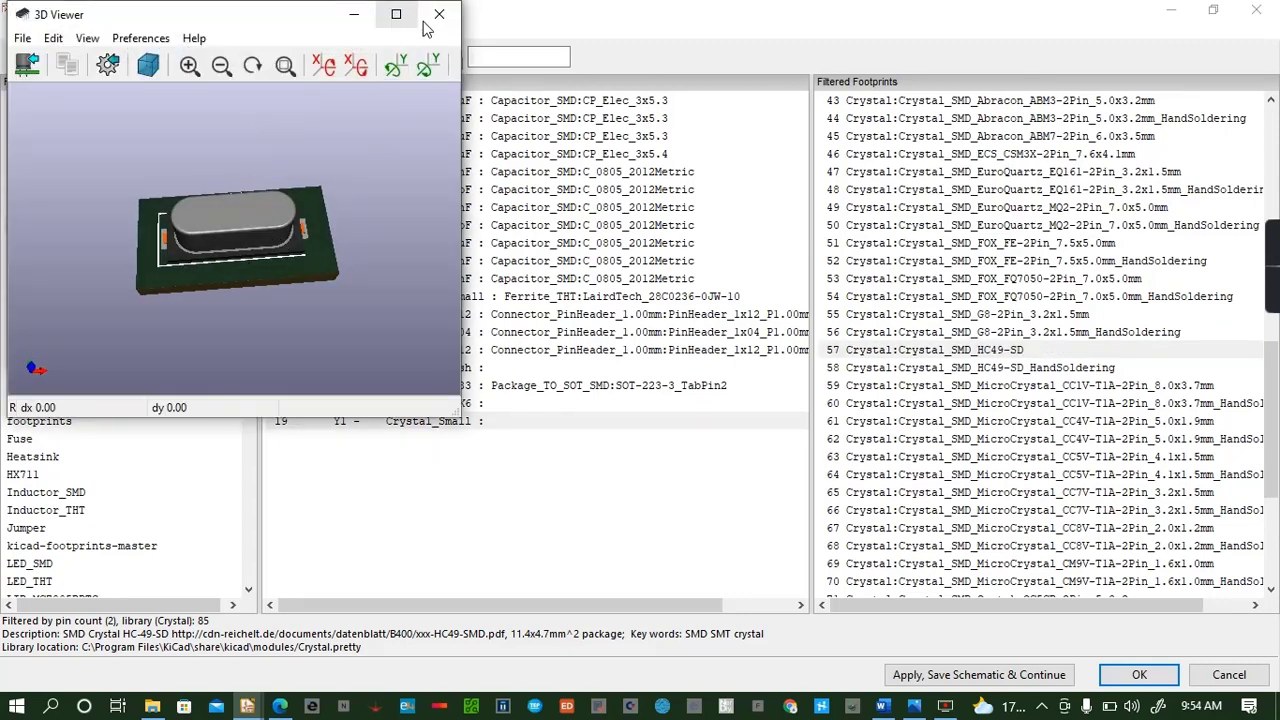
click(439, 14)
click(444, 18)
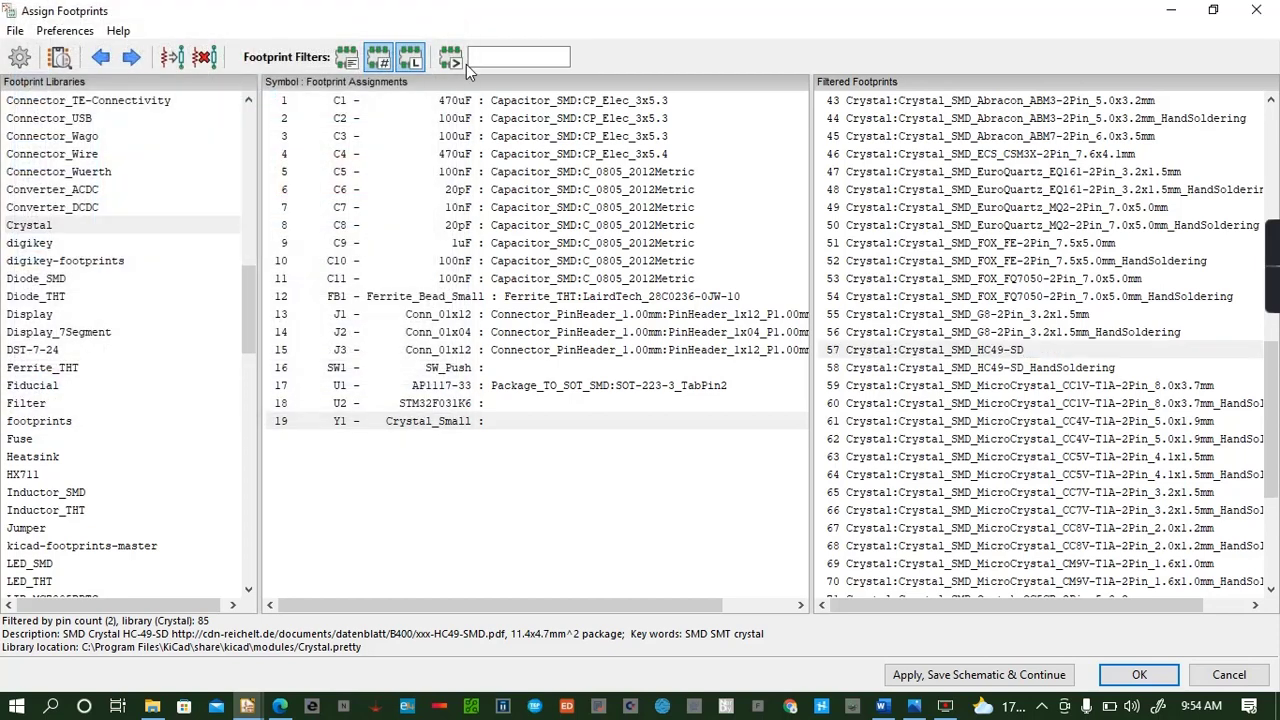
Check the Crystal_SMD_HC49-SD_HandSoldering footprint and its 3D model, and assign that footprint to Y1
click(1010, 368)
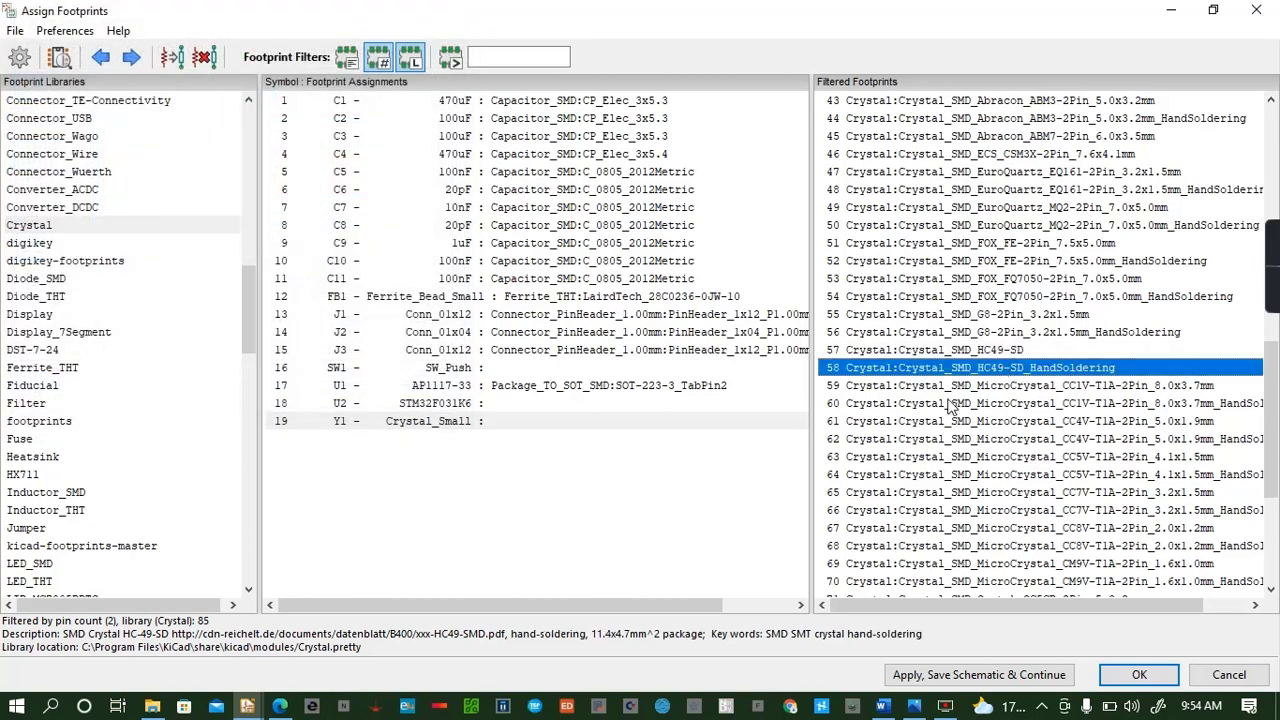
click(60, 57)
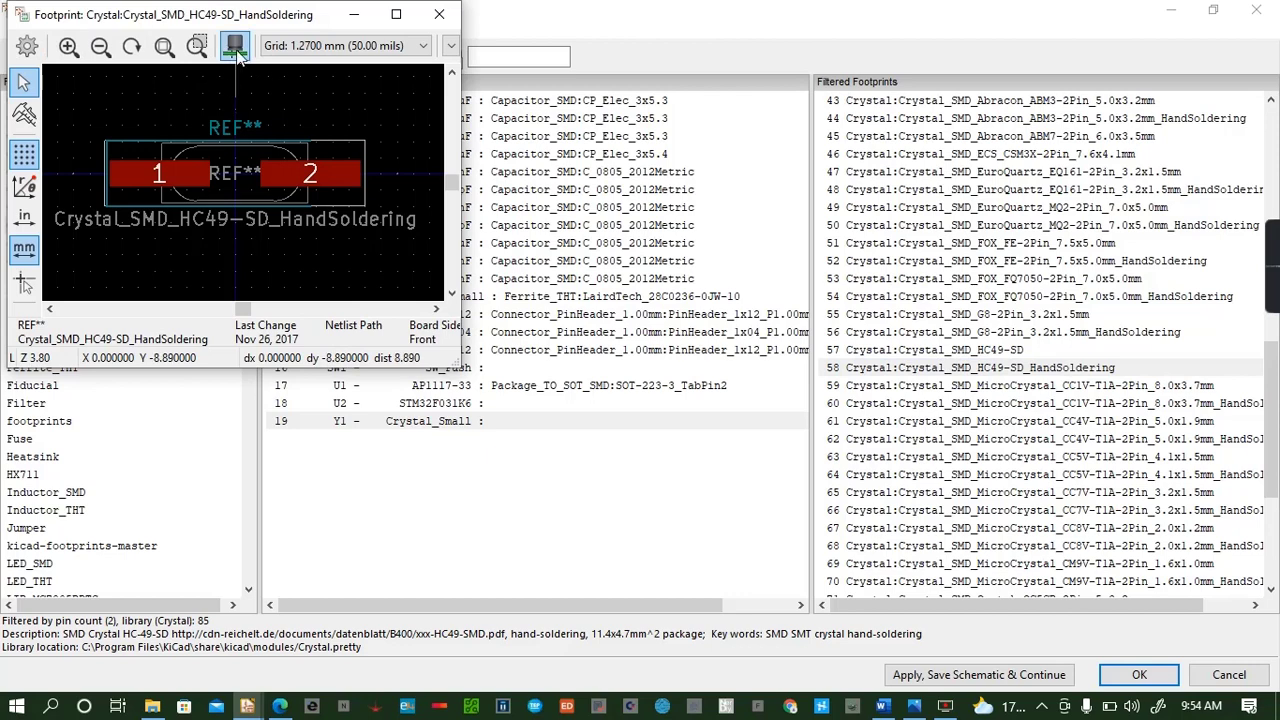
click(236, 40)
drag(285, 240, 306, 277)
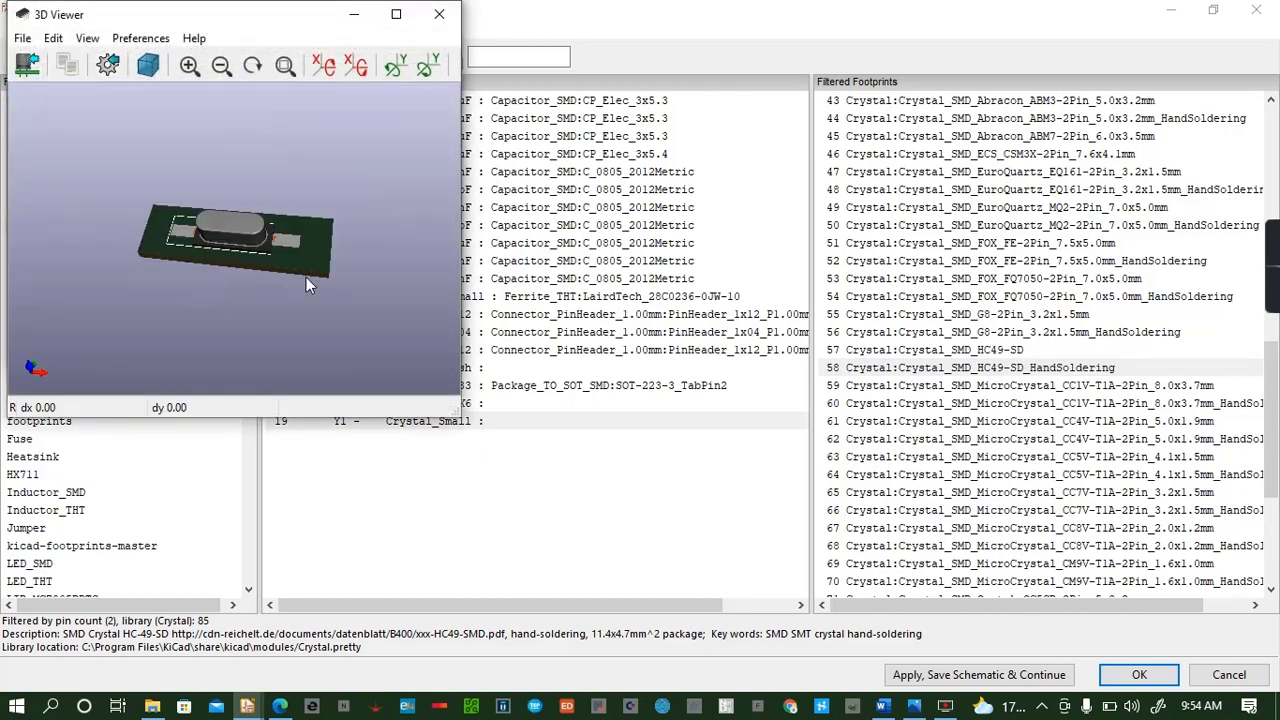
click(439, 14)
click(439, 16)
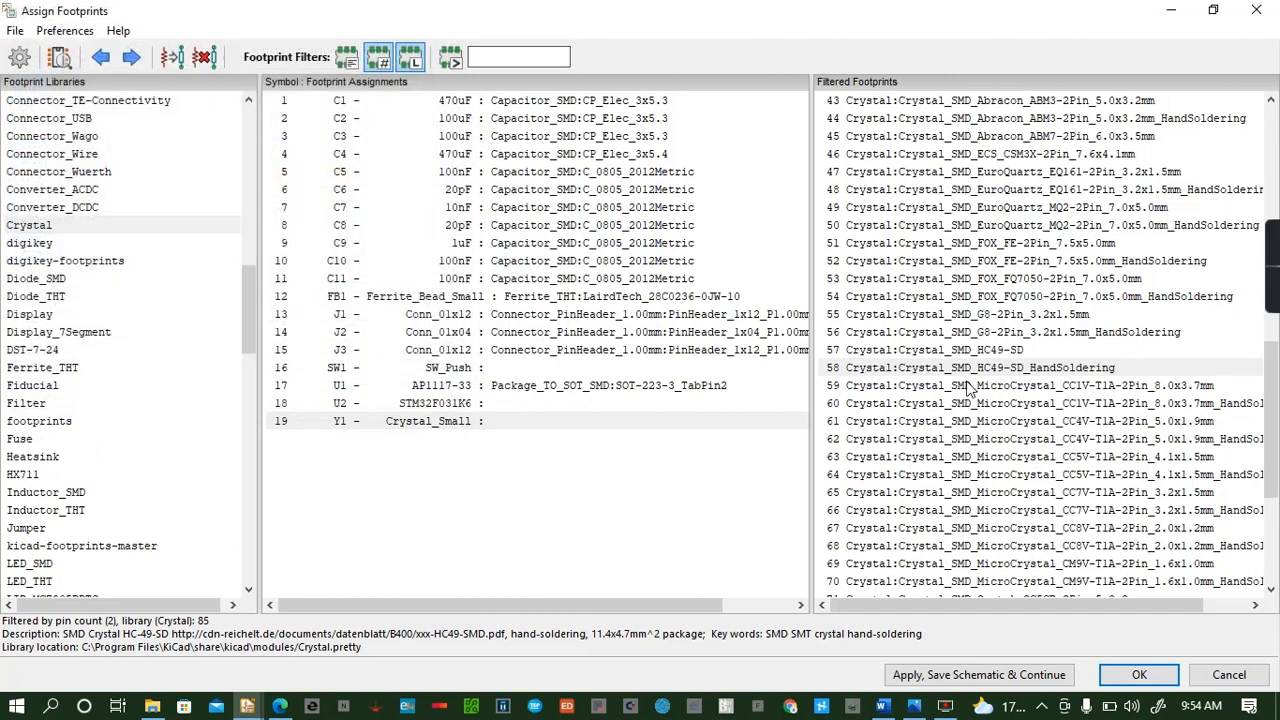
double_click(975, 370)
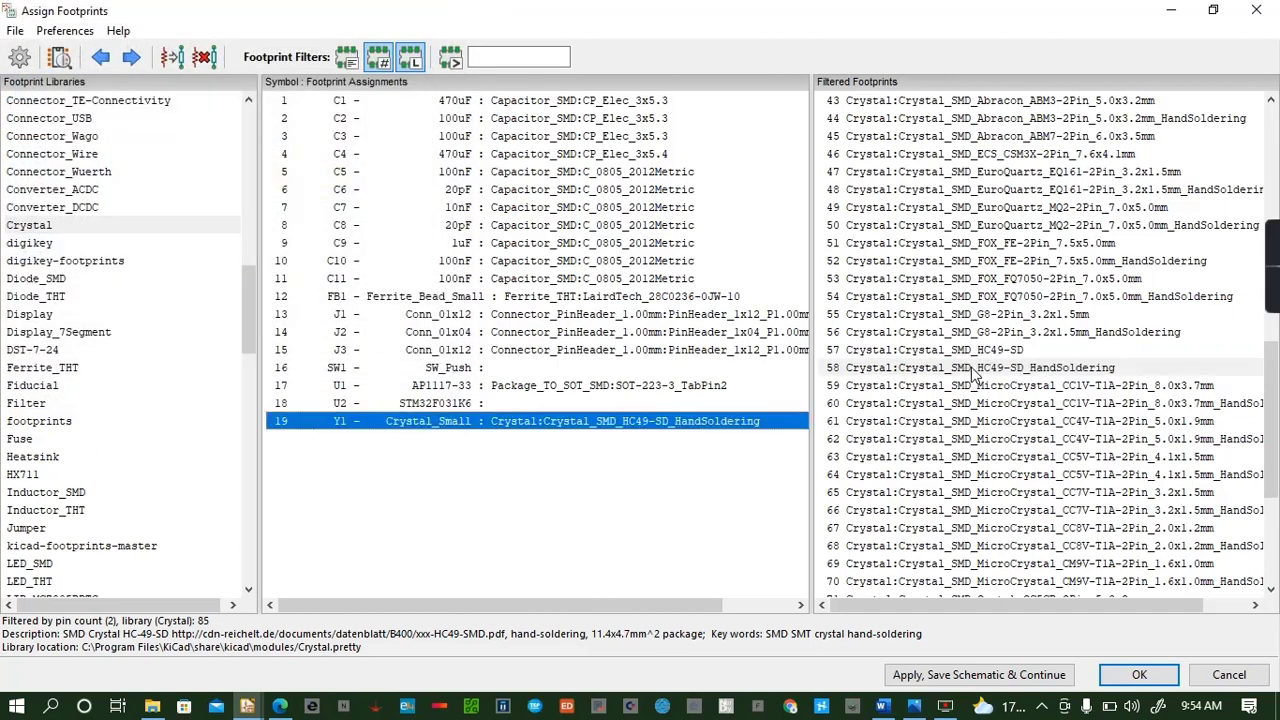
Select U2 (STM32F031K6) and look through the package libraries for matching footprints, ending with the Package_SO library
click(483, 404)
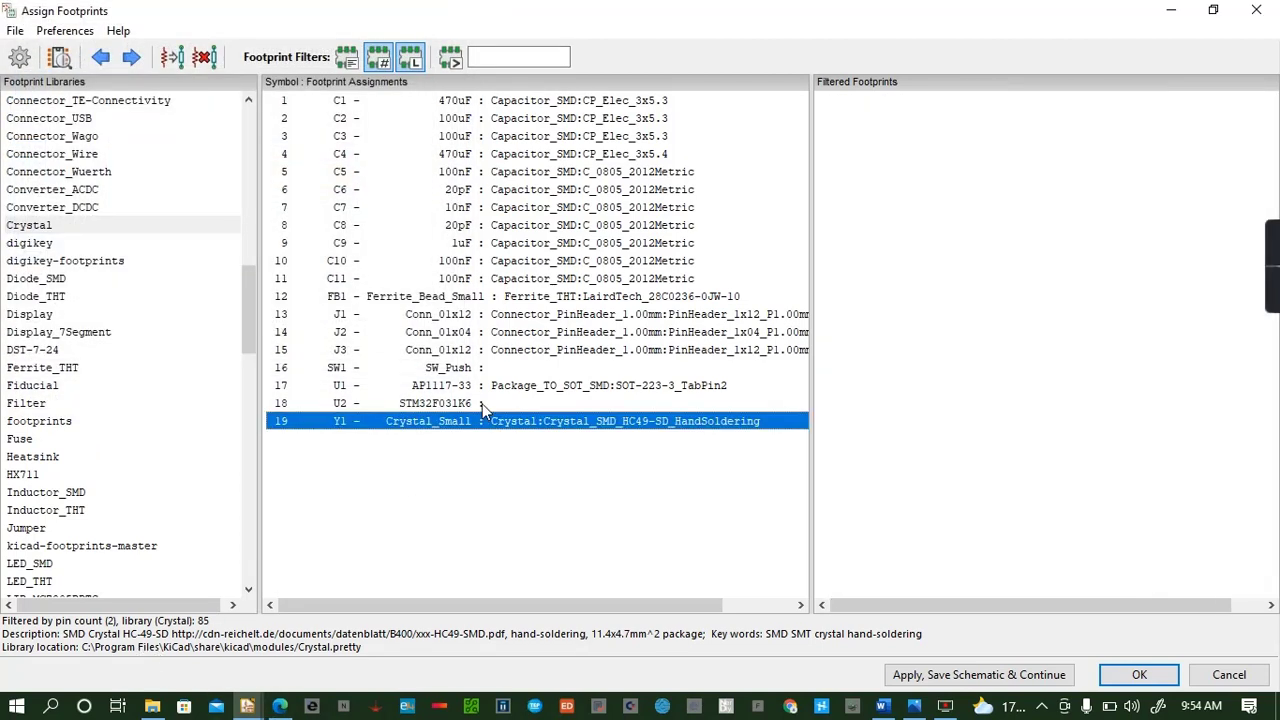
scroll(72, 520, down, 12)
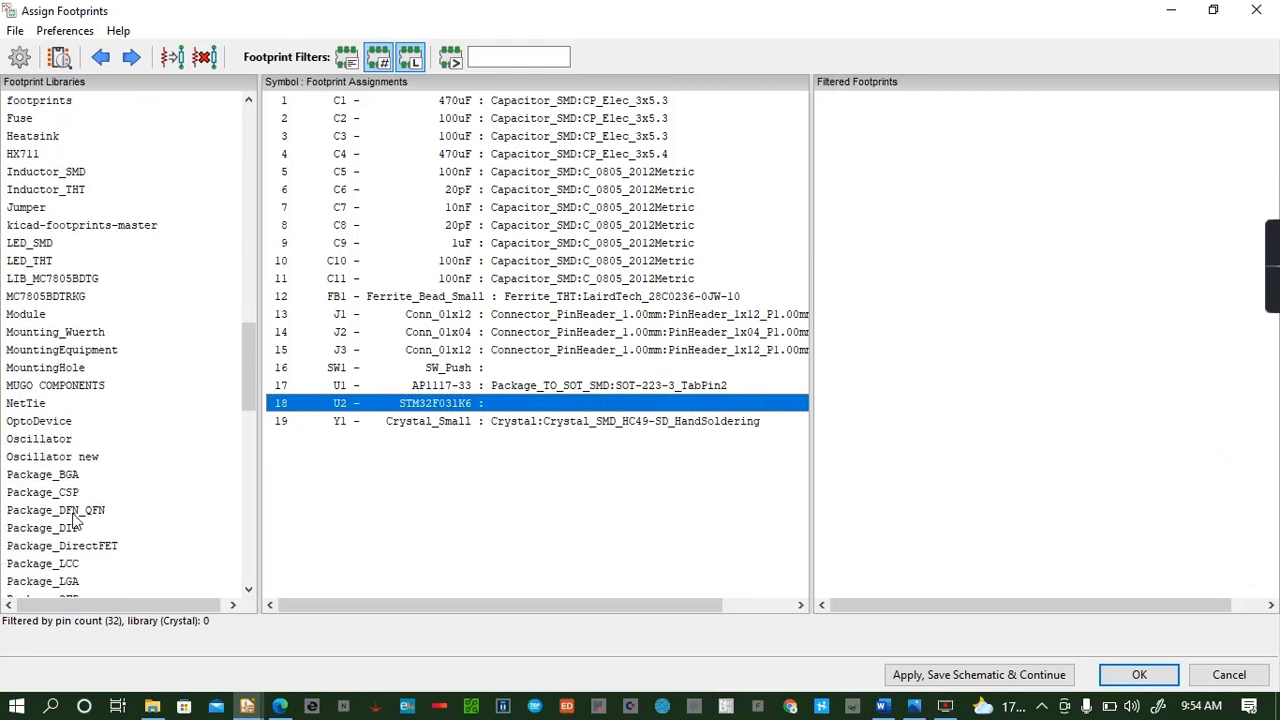
scroll(72, 520, down, 5)
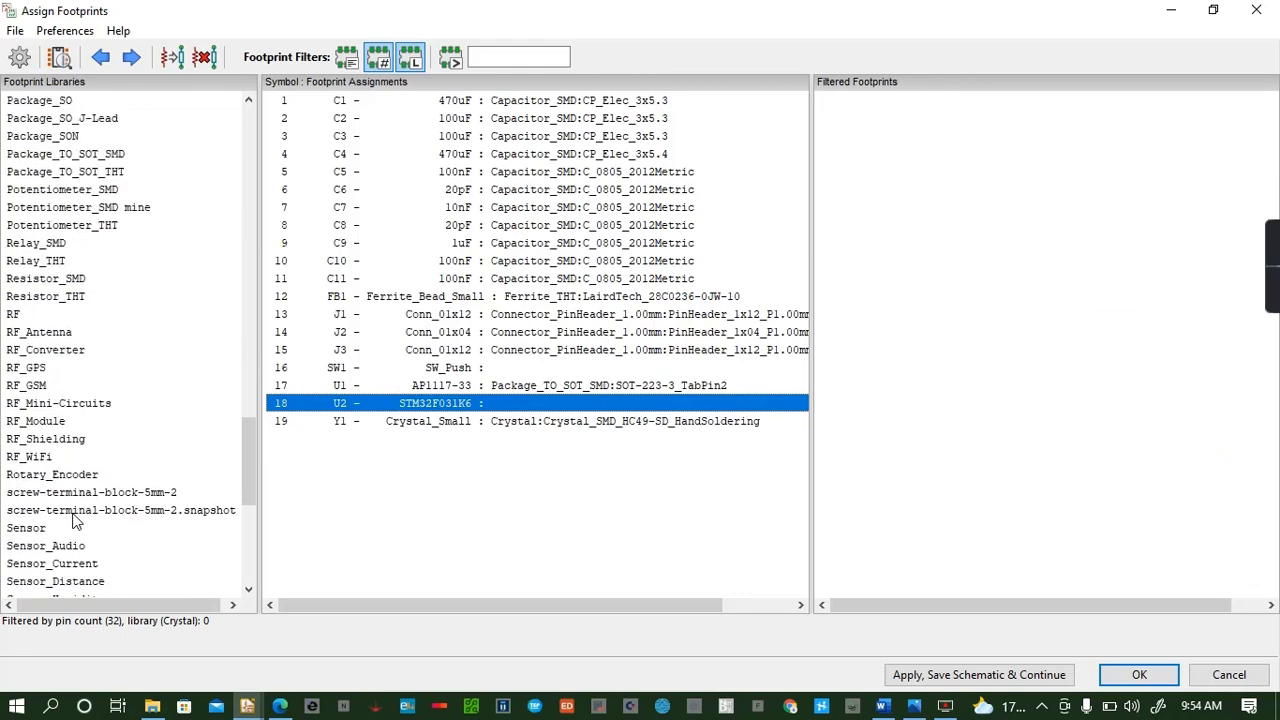
scroll(44, 415, down, 6)
scroll(41, 425, up, 3)
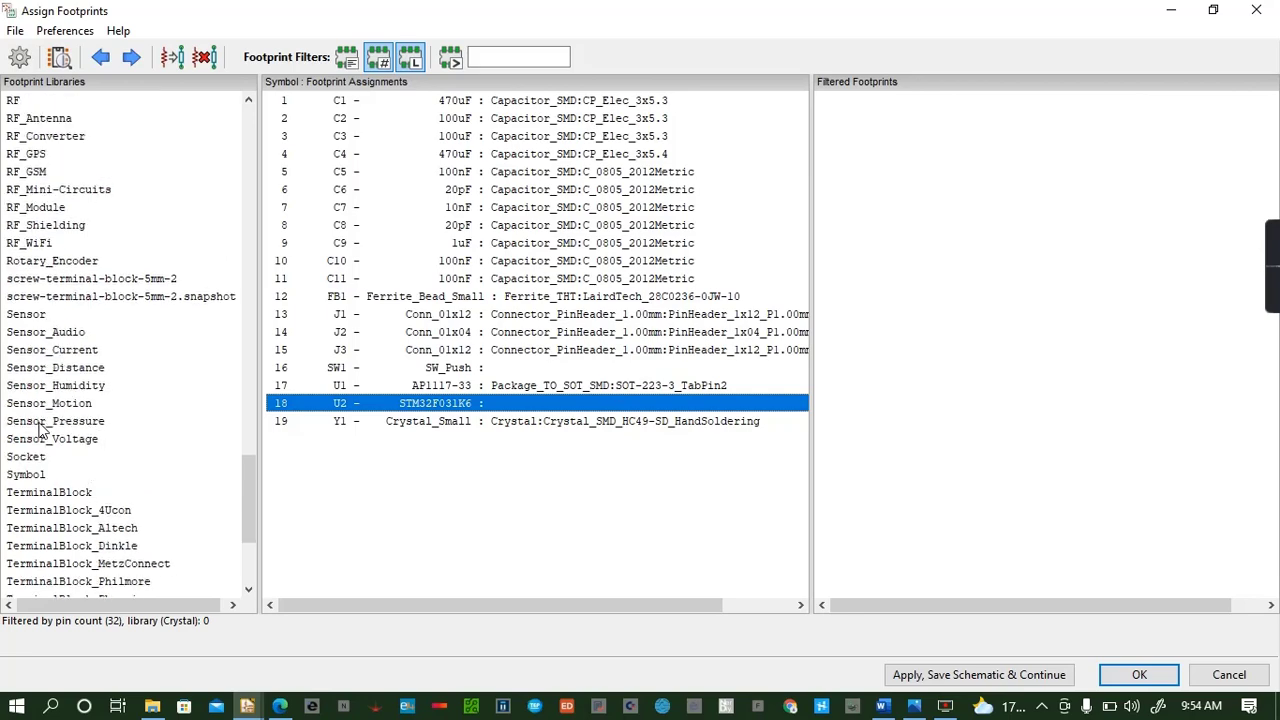
scroll(41, 428, up, 2)
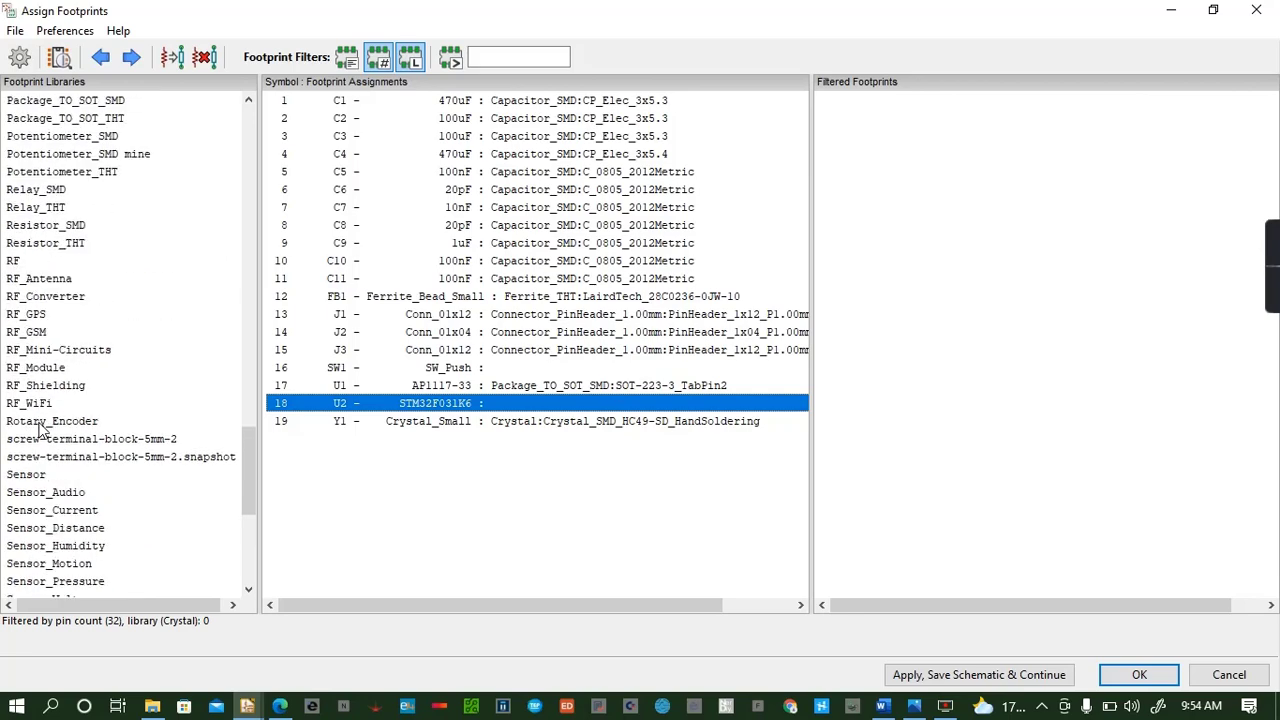
scroll(41, 428, down, 2)
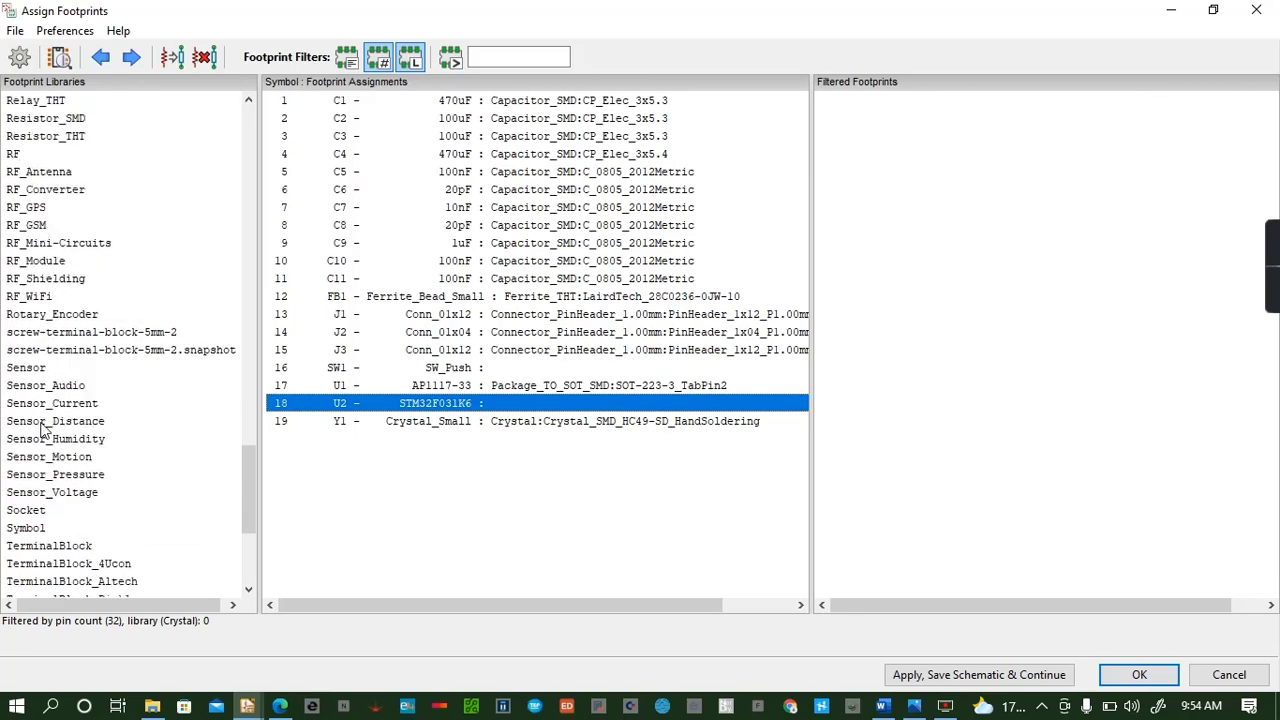
scroll(41, 428, up, 5)
click(62, 332)
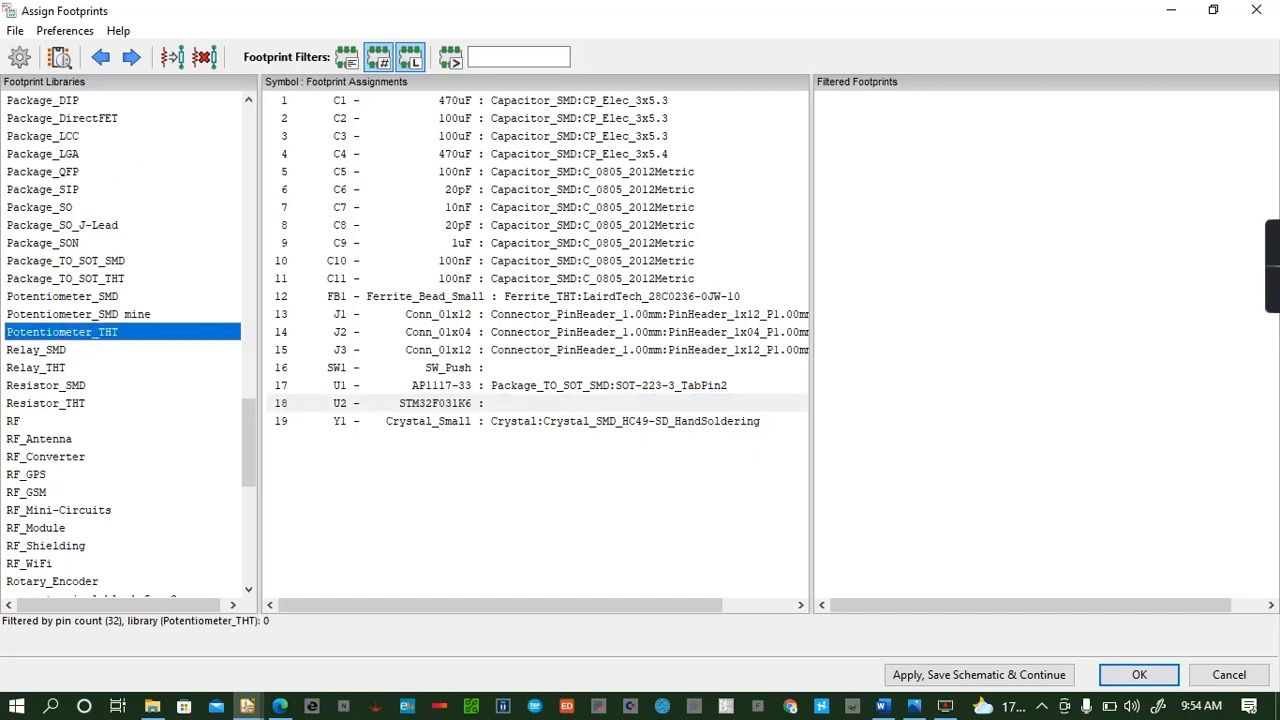
click(122, 230)
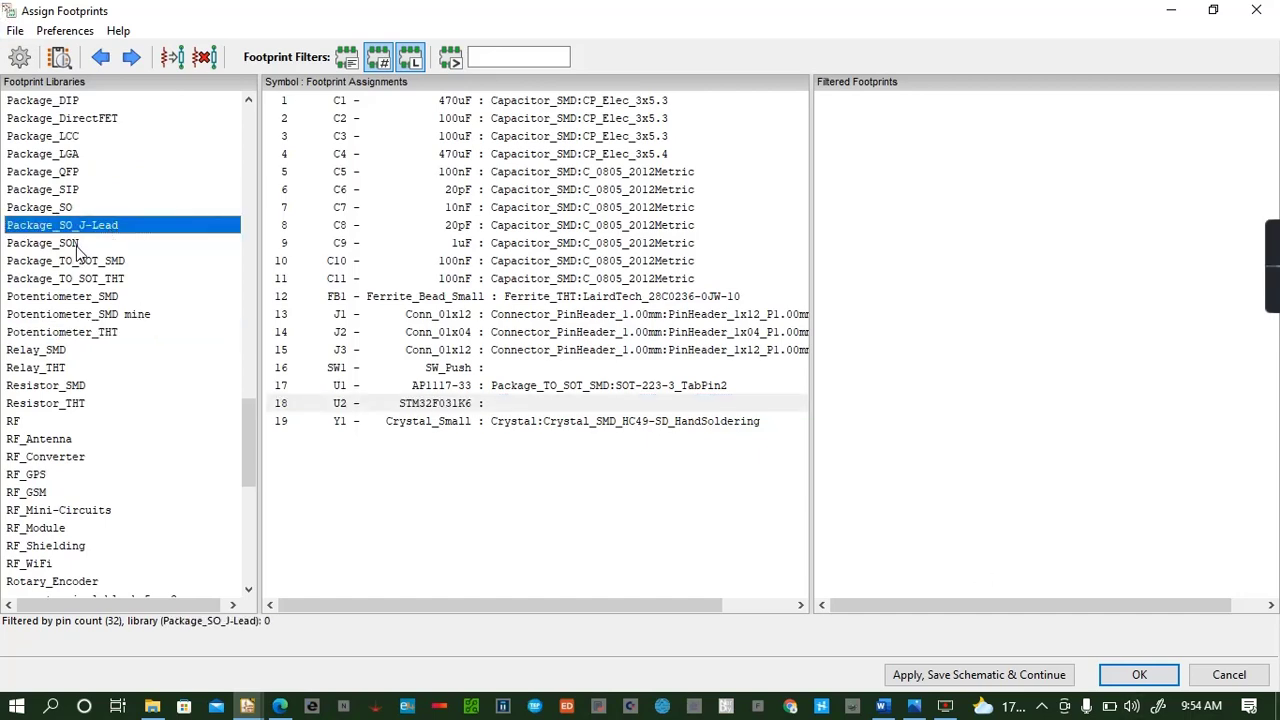
click(76, 245)
click(78, 260)
click(80, 208)
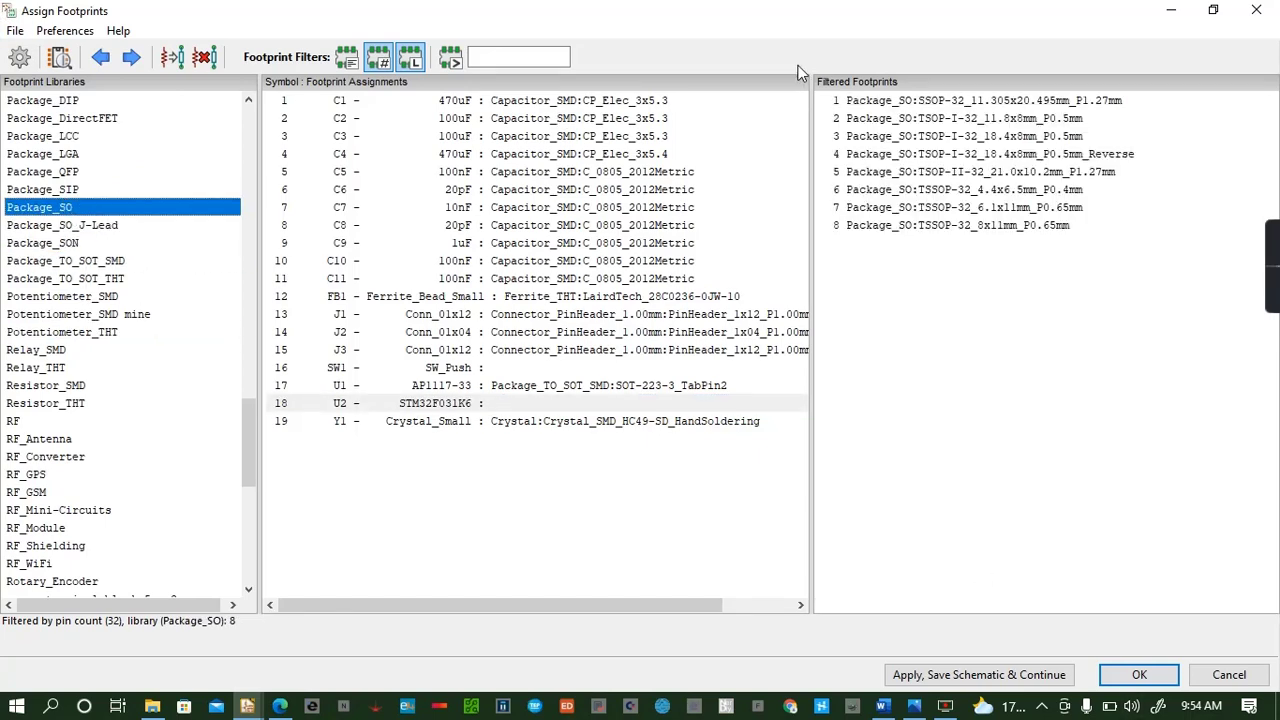
Preview the SSOP-32_11.305x20.495mm_P1.27mm footprint, inspect its 3D model from an angle, and close both views
click(904, 102)
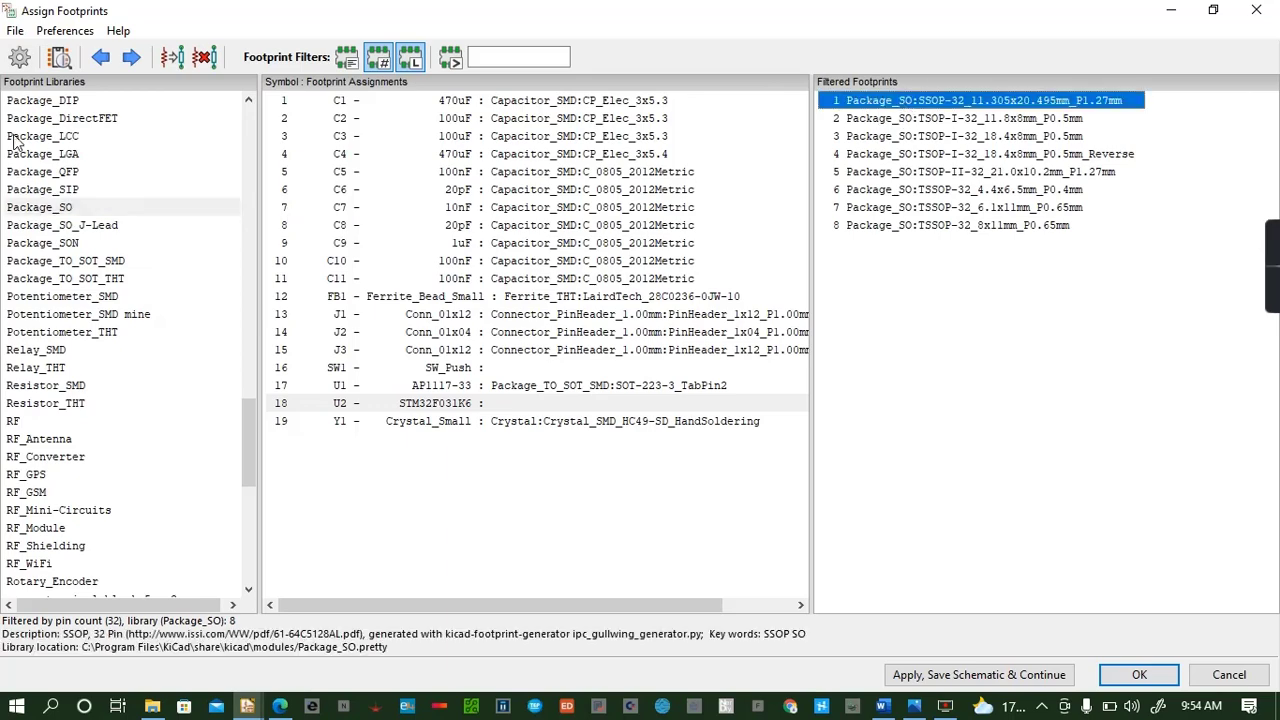
click(60, 58)
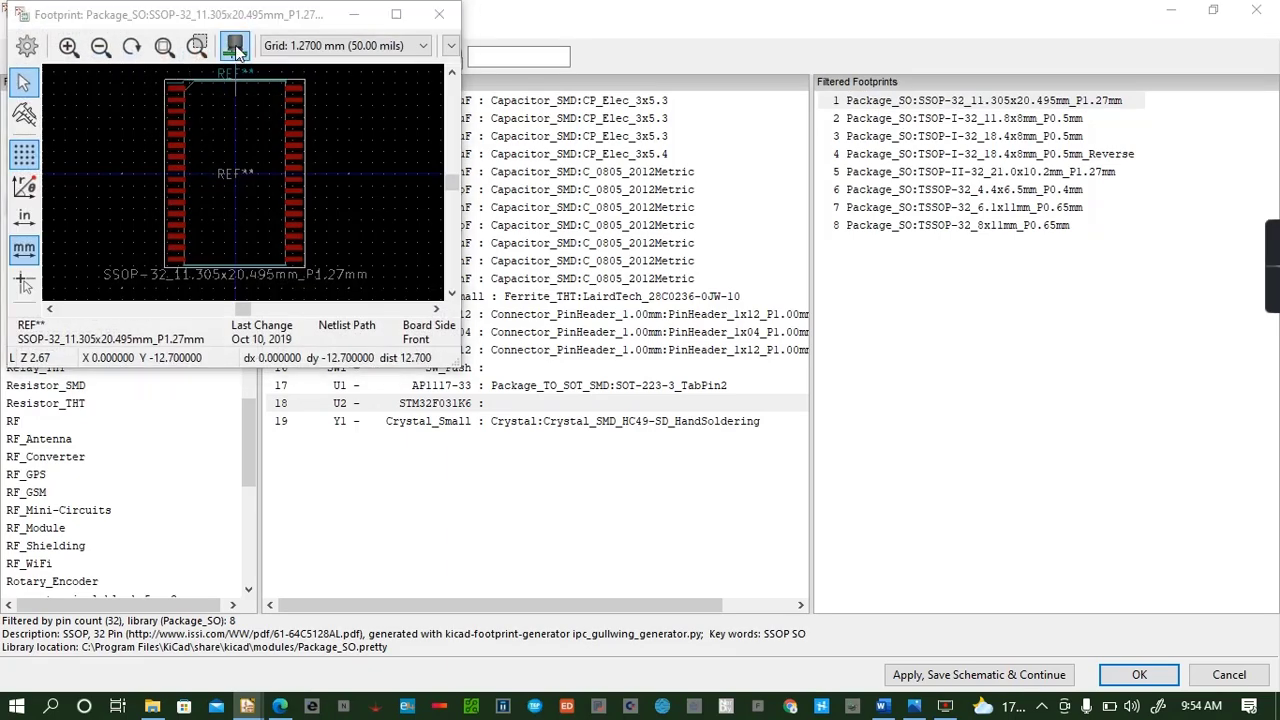
click(235, 45)
drag(246, 240, 310, 175)
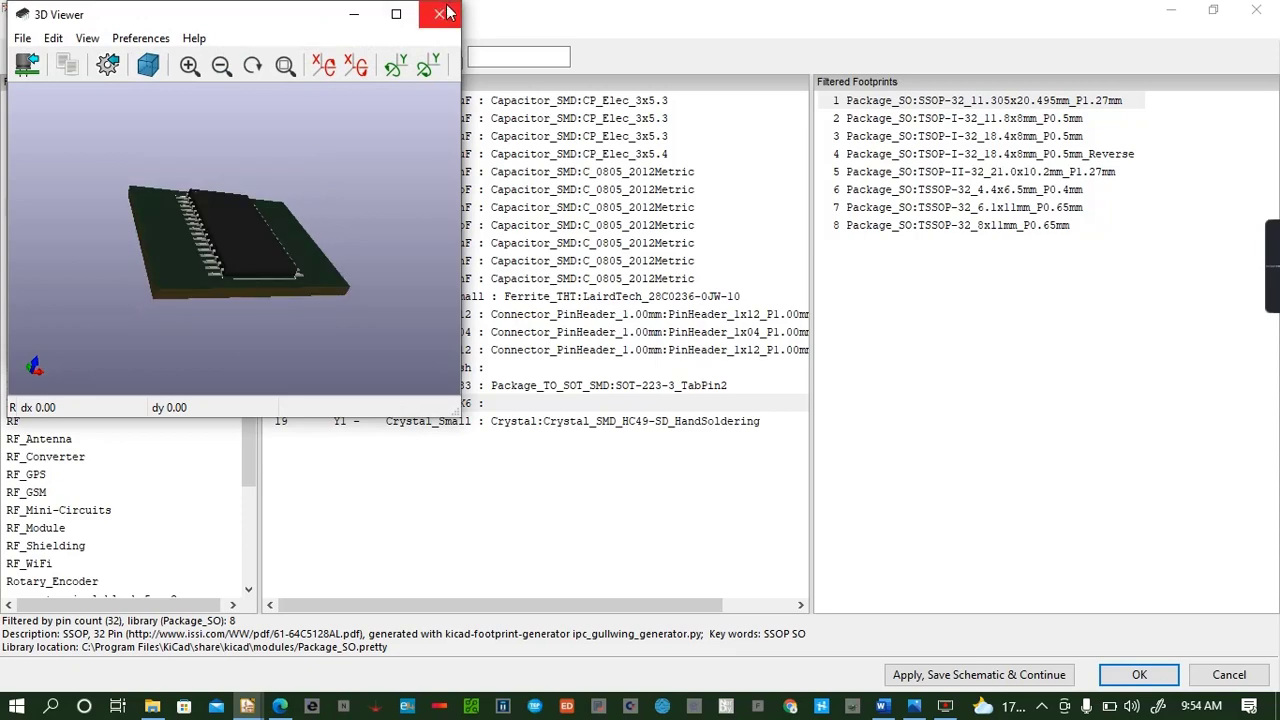
click(439, 14)
click(442, 14)
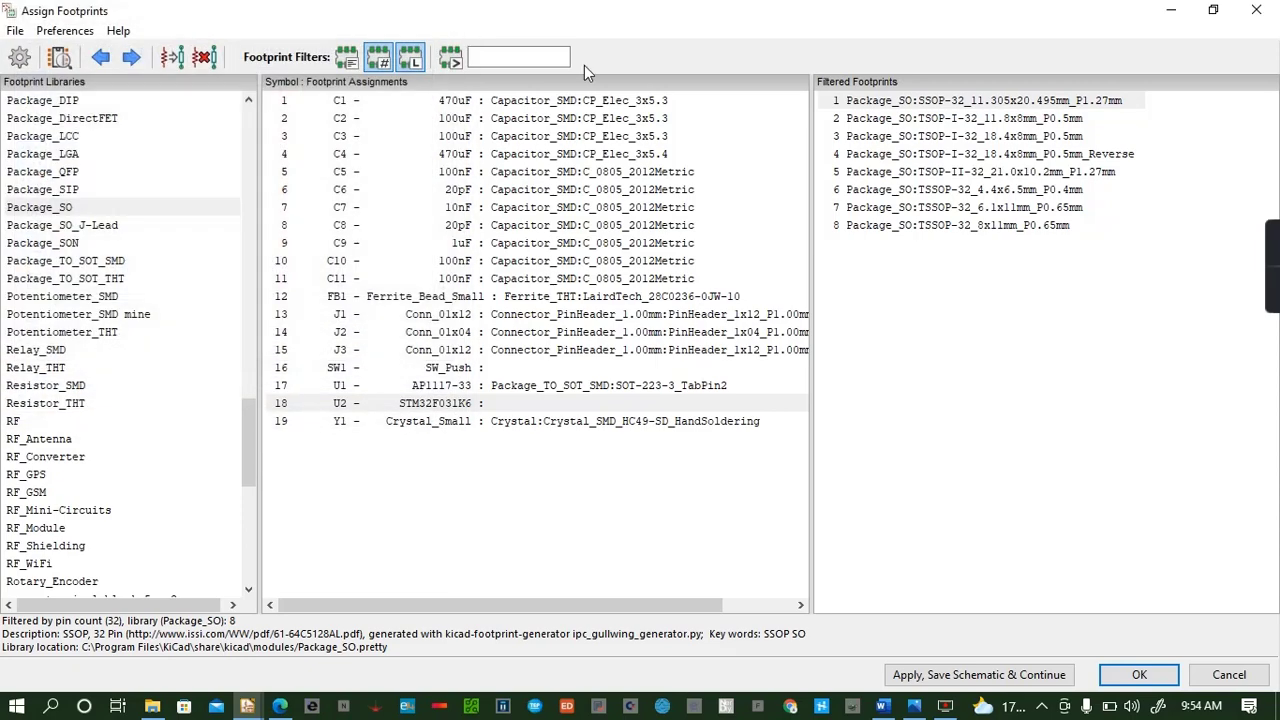
Preview the TSOP-I-32_11.8x8mm_P0.5mm footprint, inspect its 3D model from an angle, and close both views
click(911, 120)
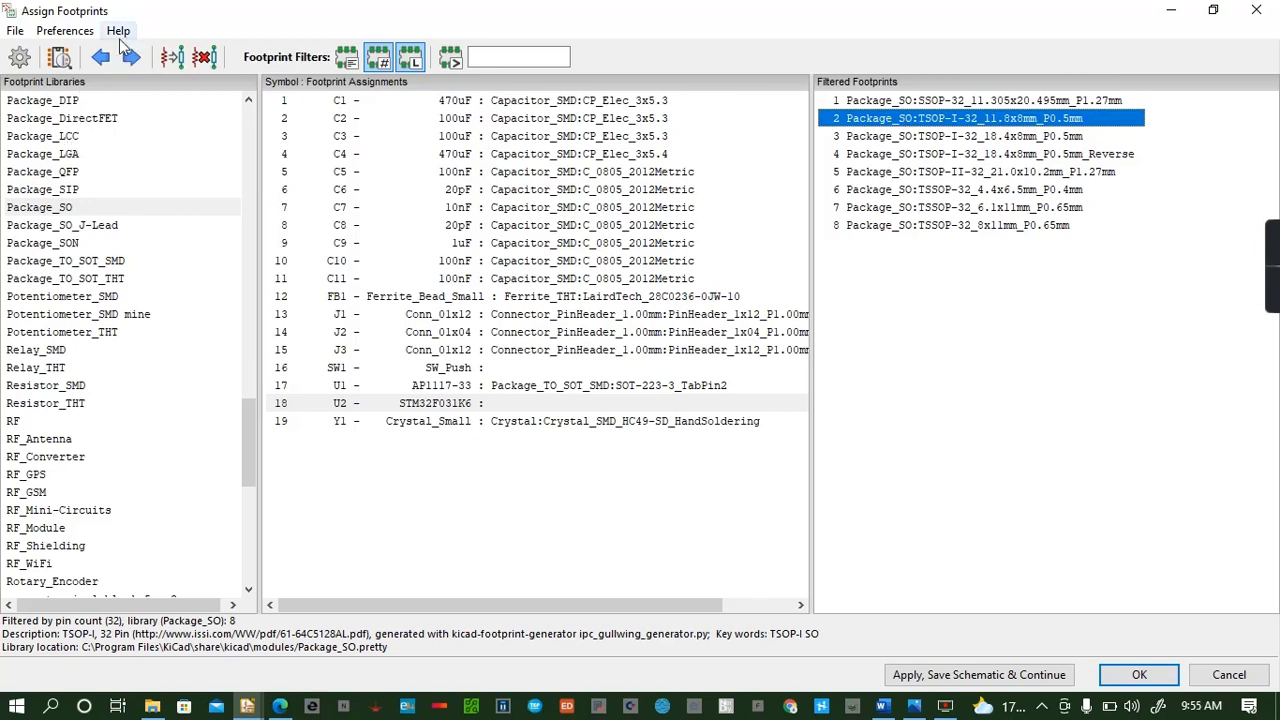
click(60, 57)
click(235, 46)
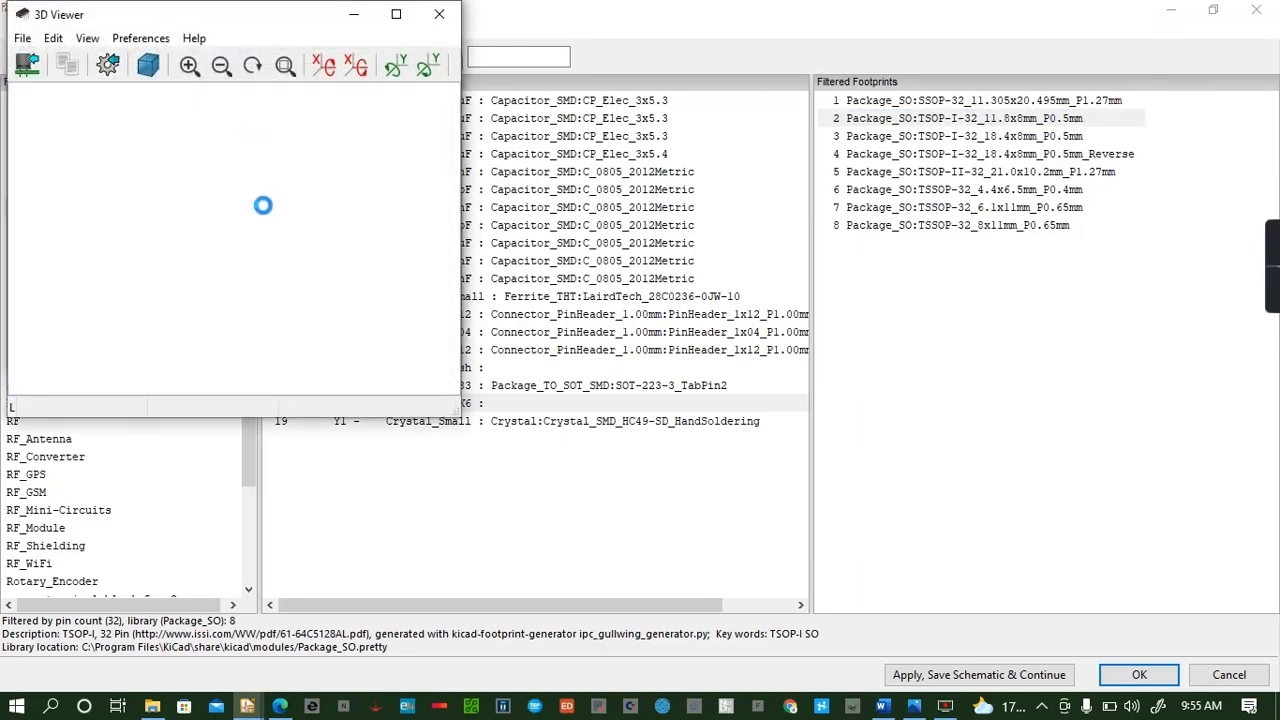
drag(263, 226, 263, 320)
click(455, 28)
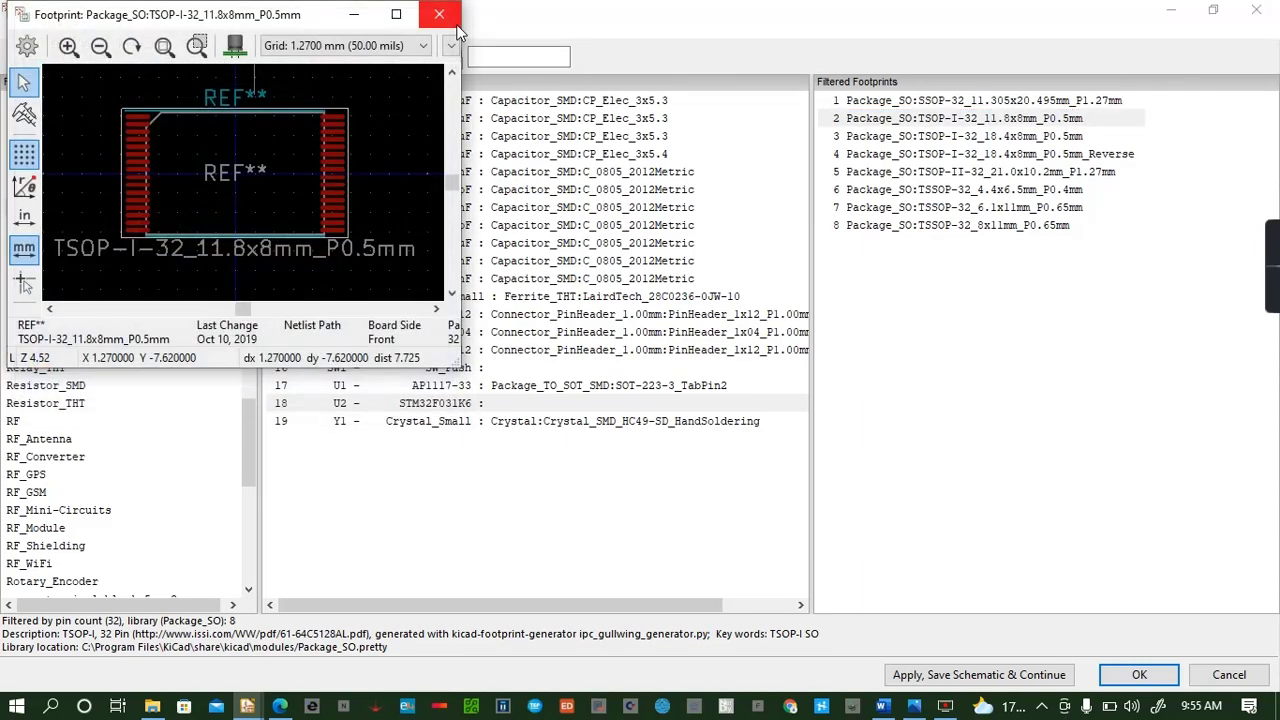
click(436, 14)
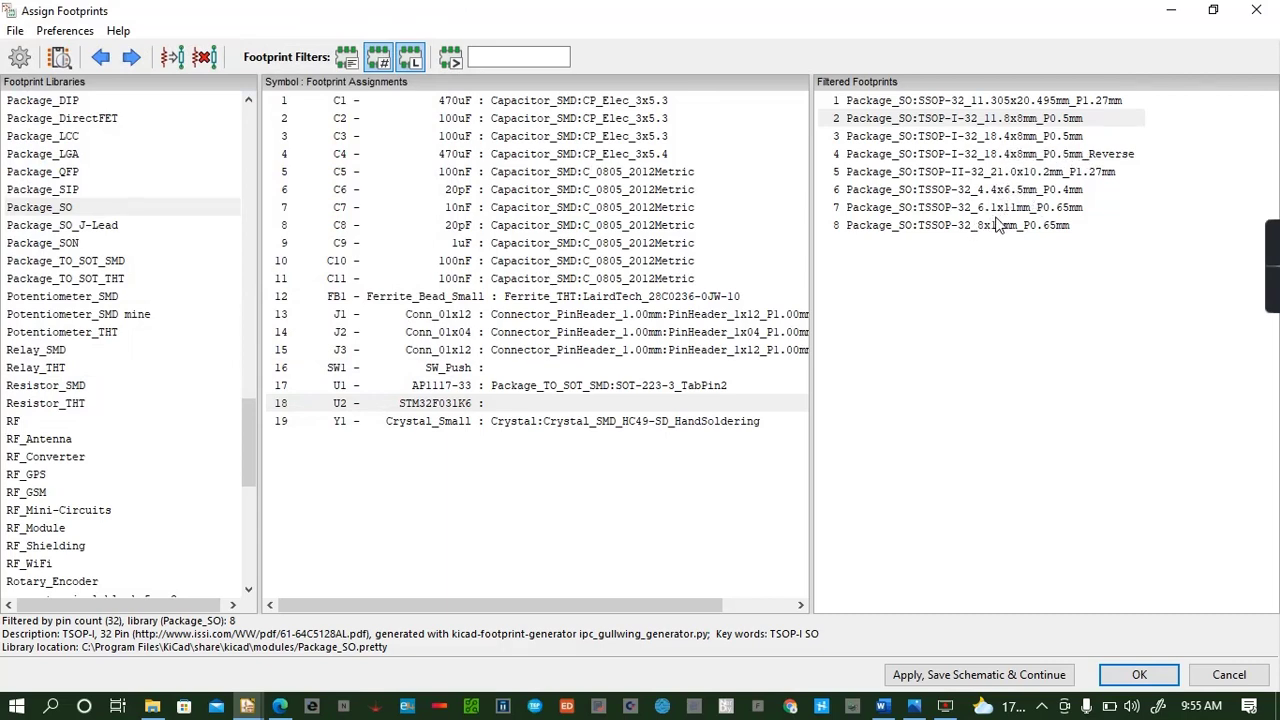
Preview the TSSOP-32_8x11mm_P0.65mm footprint, check its 3D model, and close both views
click(953, 228)
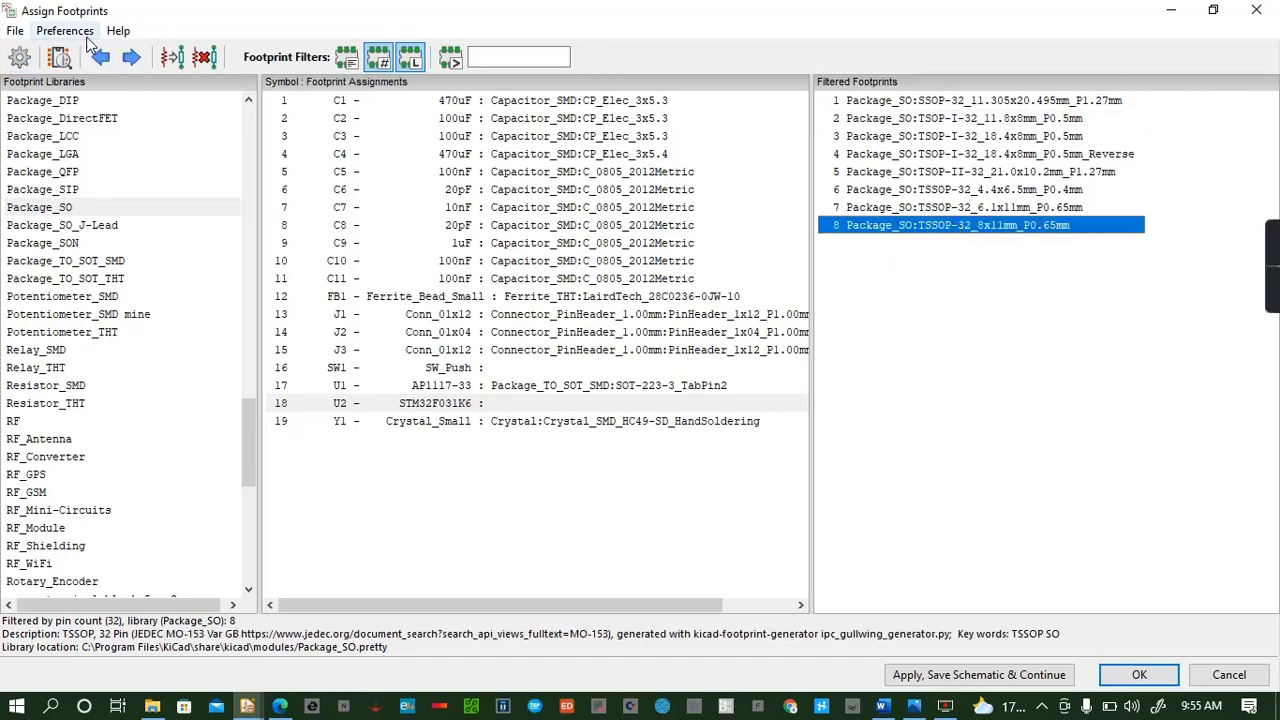
click(60, 57)
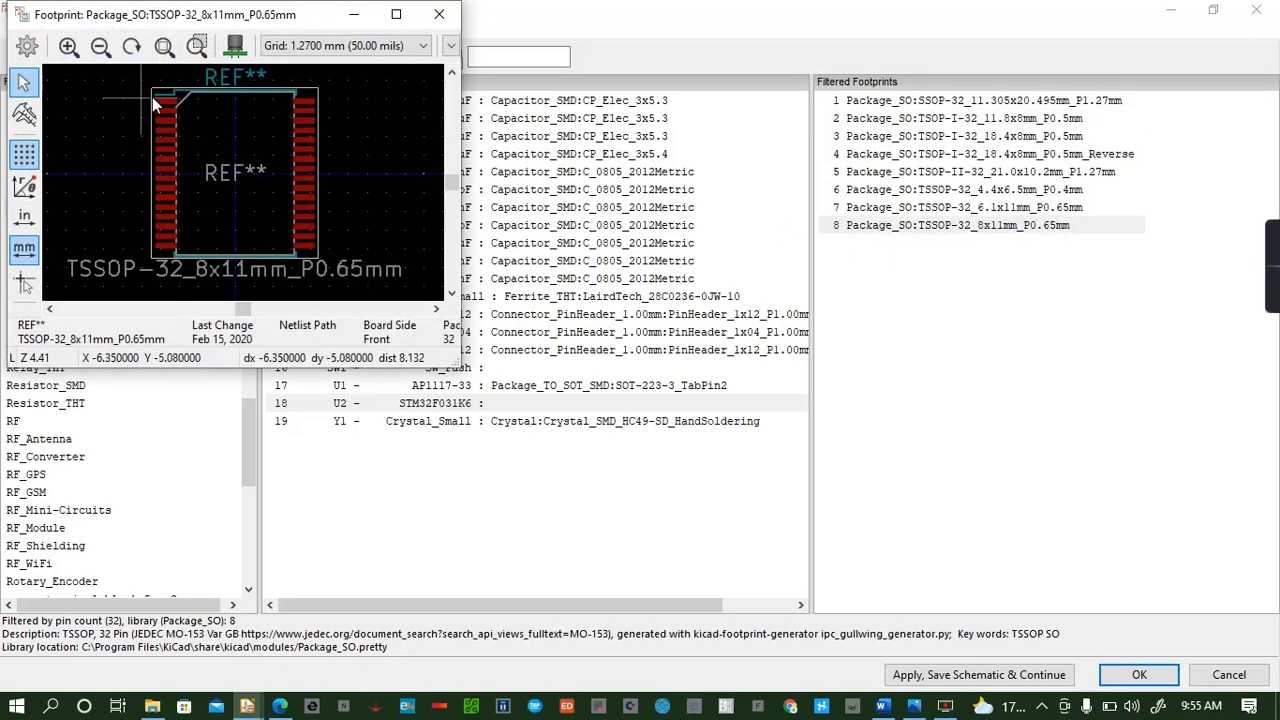
click(234, 46)
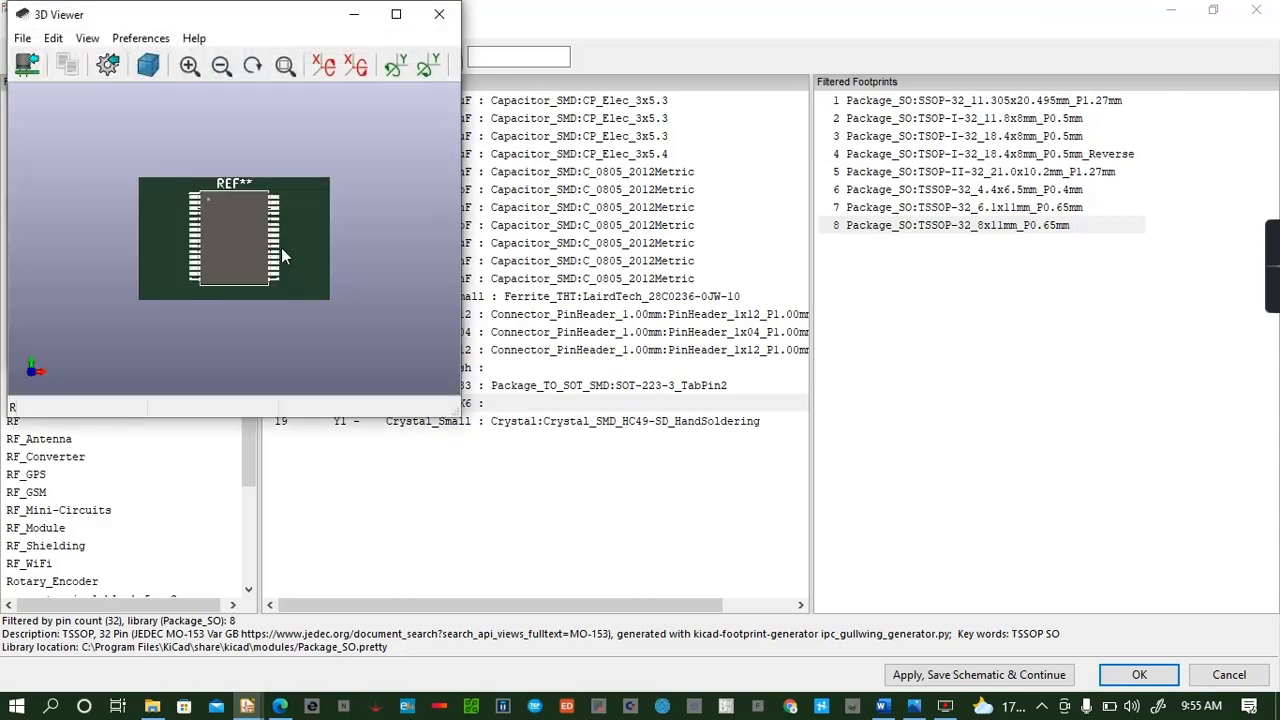
click(439, 14)
click(437, 18)
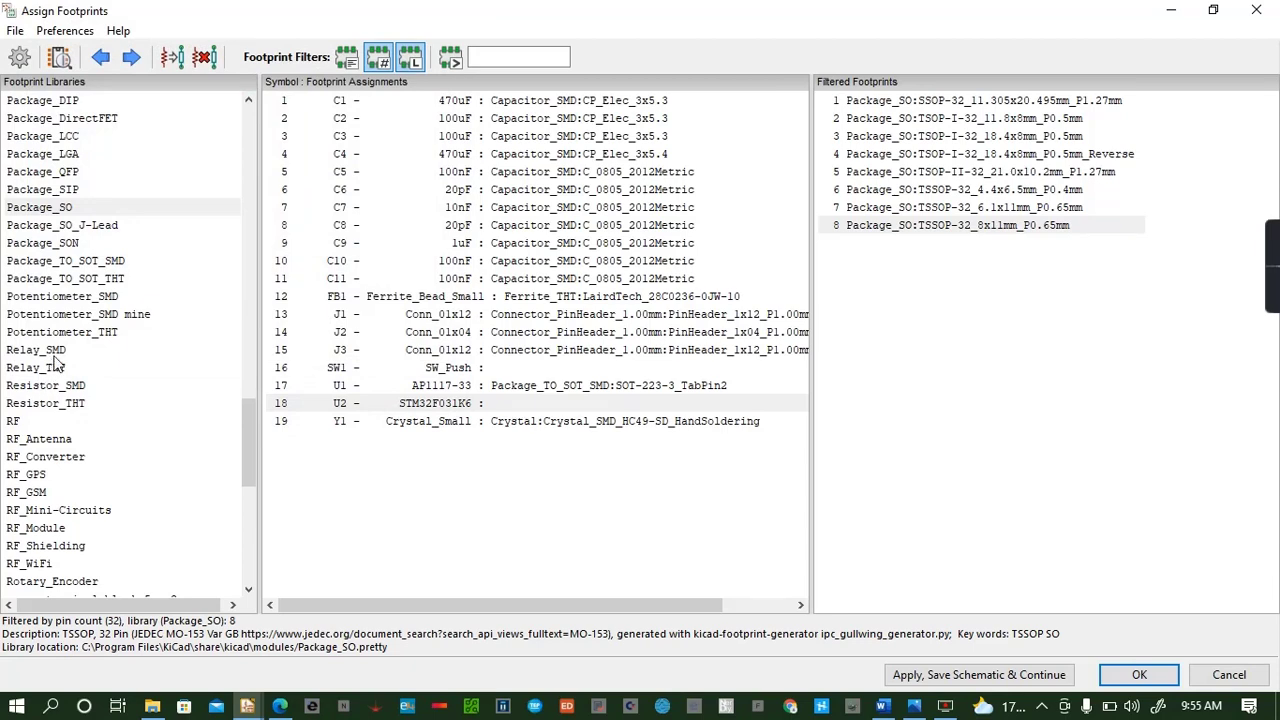
Check the LQFP-32_7x7mm_P0.8mm footprint from the Package_QFP library and its 3D model, and assign that footprint to U2
scroll(88, 197, up, 1)
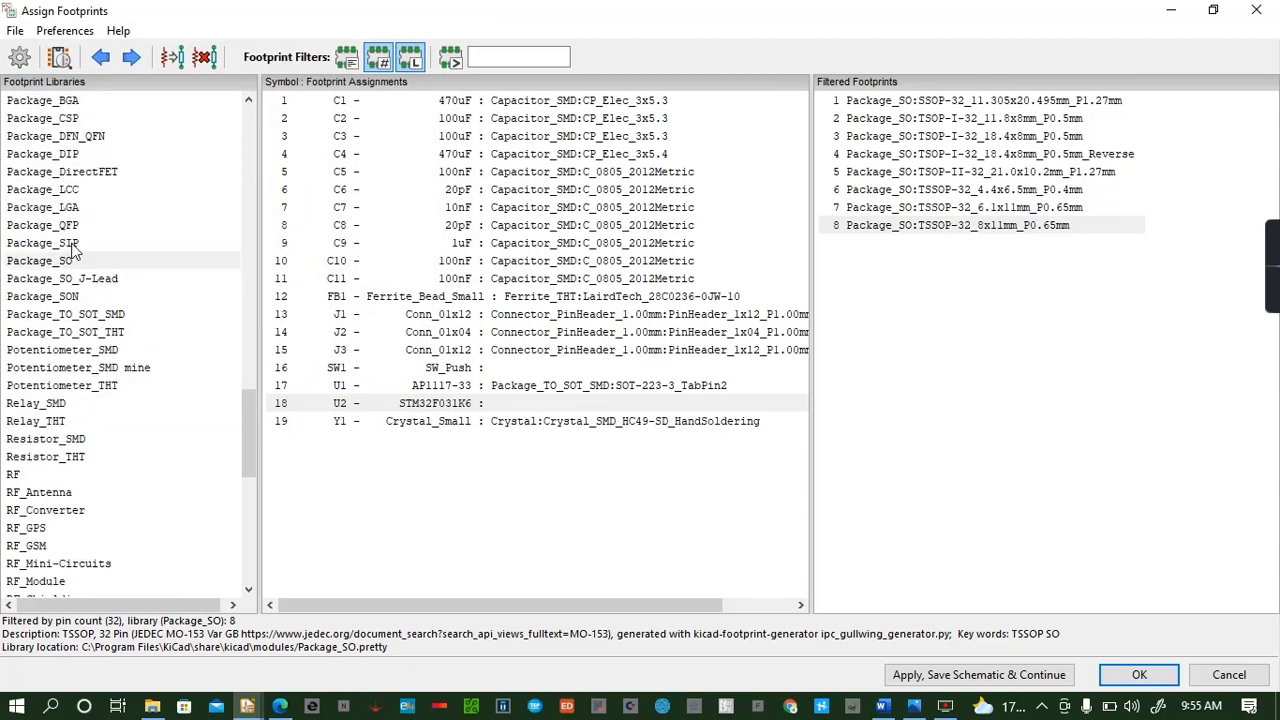
click(70, 243)
click(79, 232)
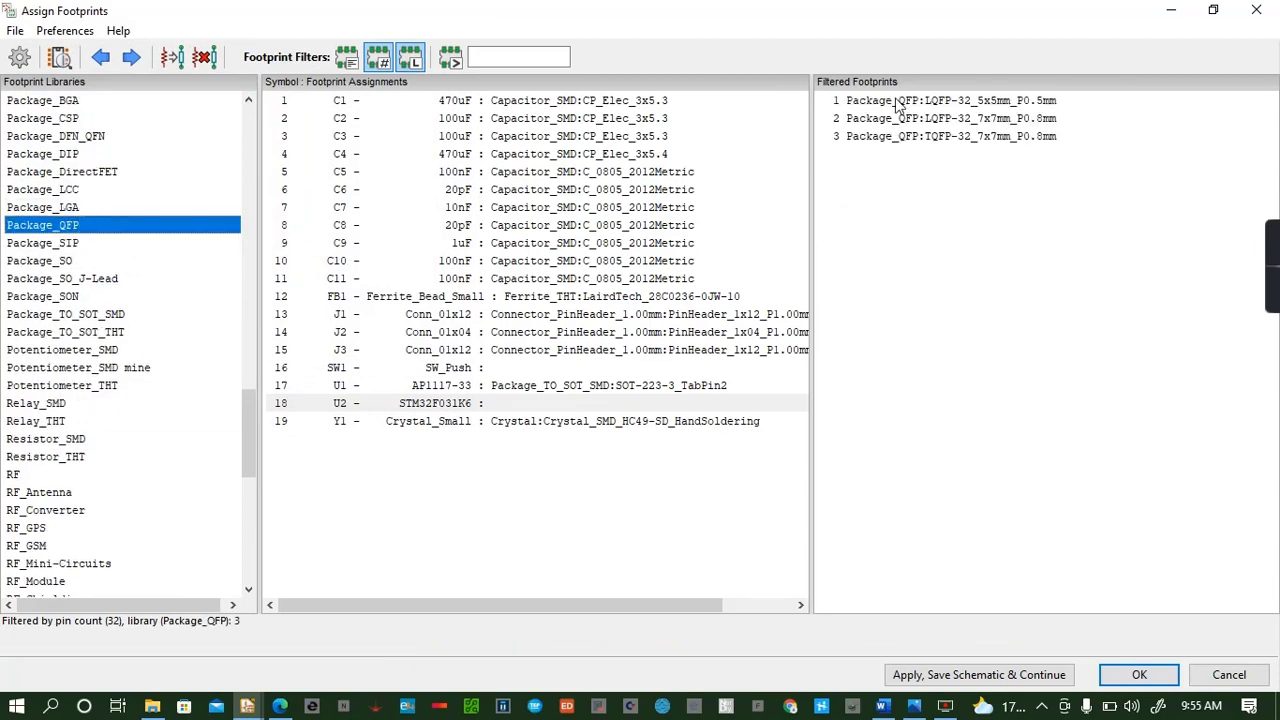
click(994, 120)
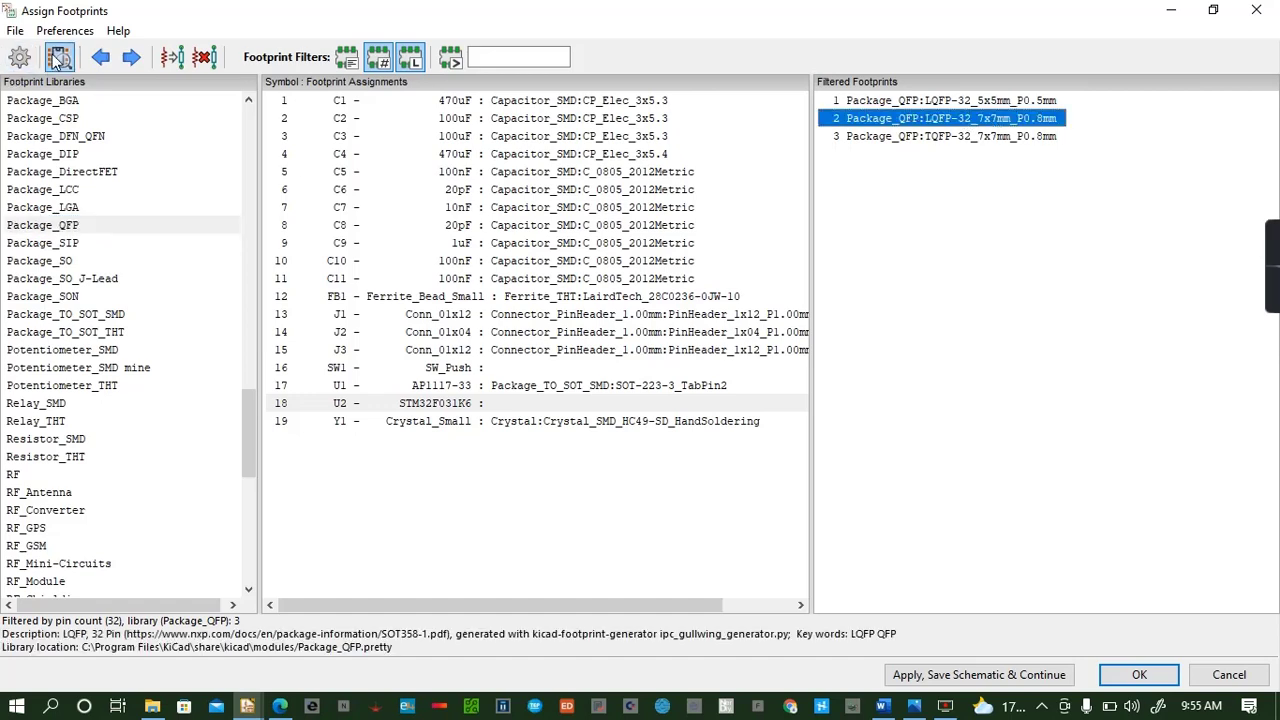
click(237, 51)
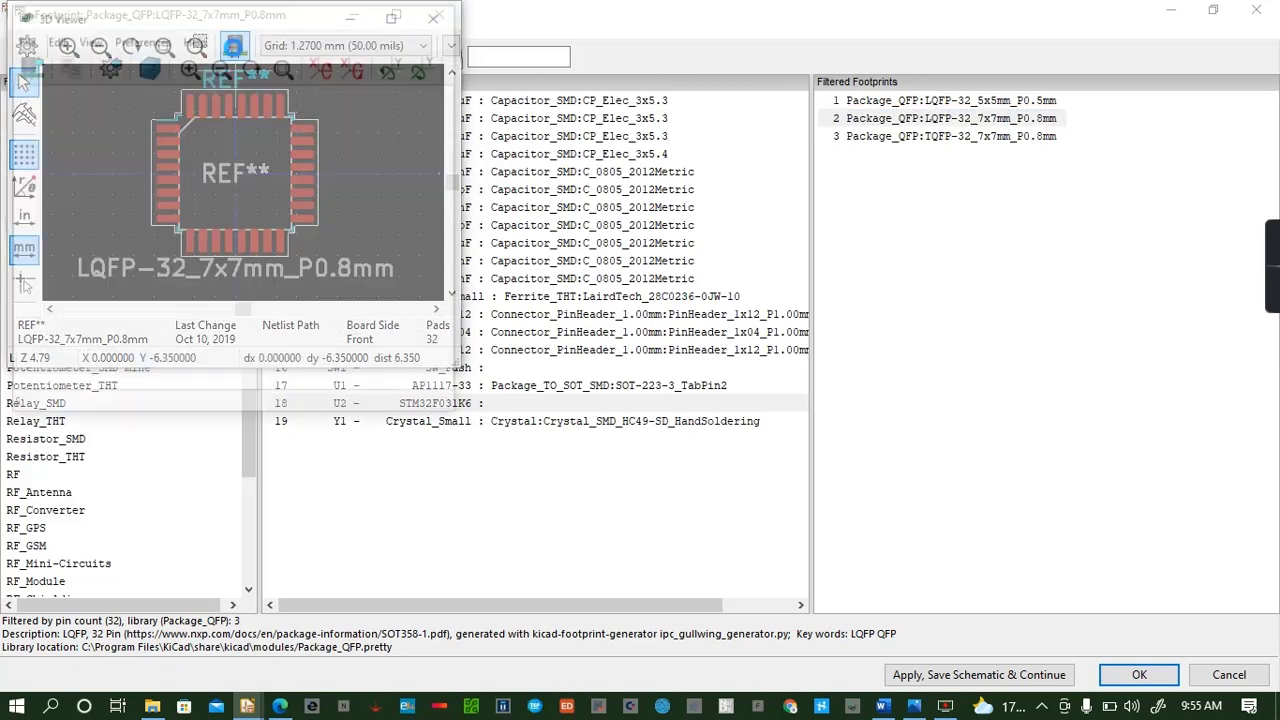
mouse_move(251, 266)
mouse_down()
mouse_move(257, 152)
mouse_move(254, 306)
mouse_move(268, 284)
mouse_up()
click(439, 14)
click(440, 10)
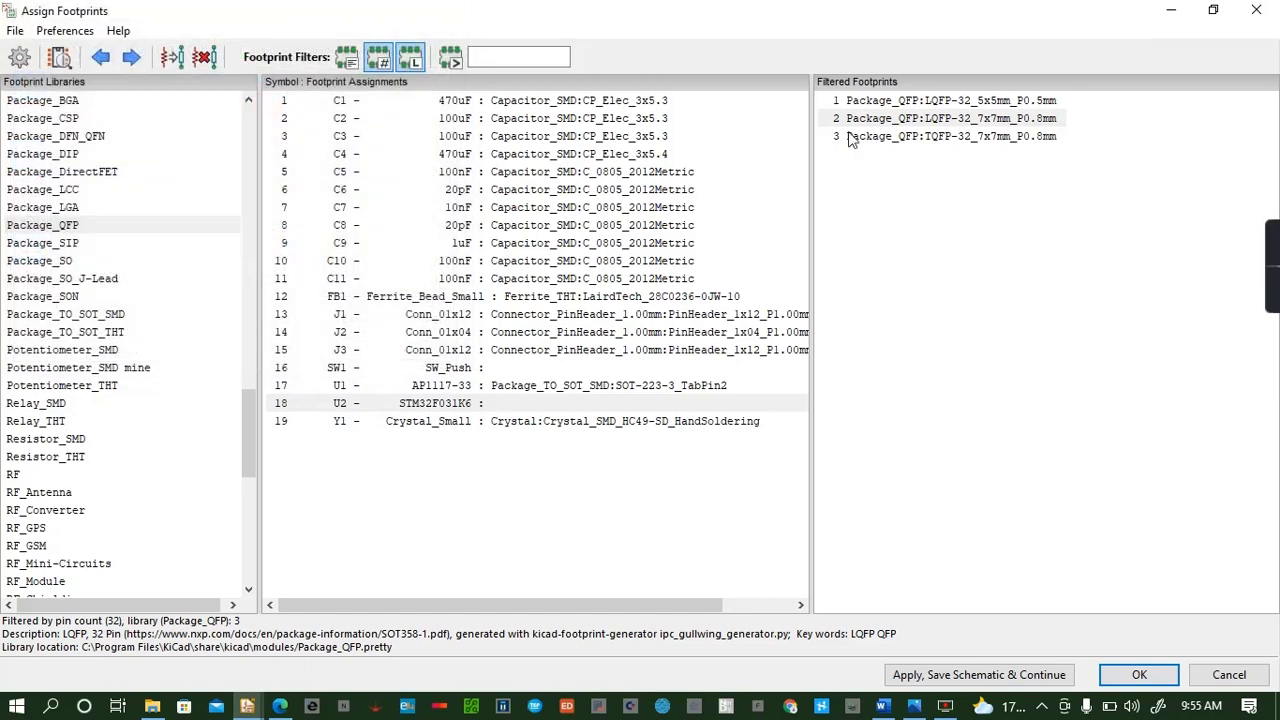
double_click(928, 118)
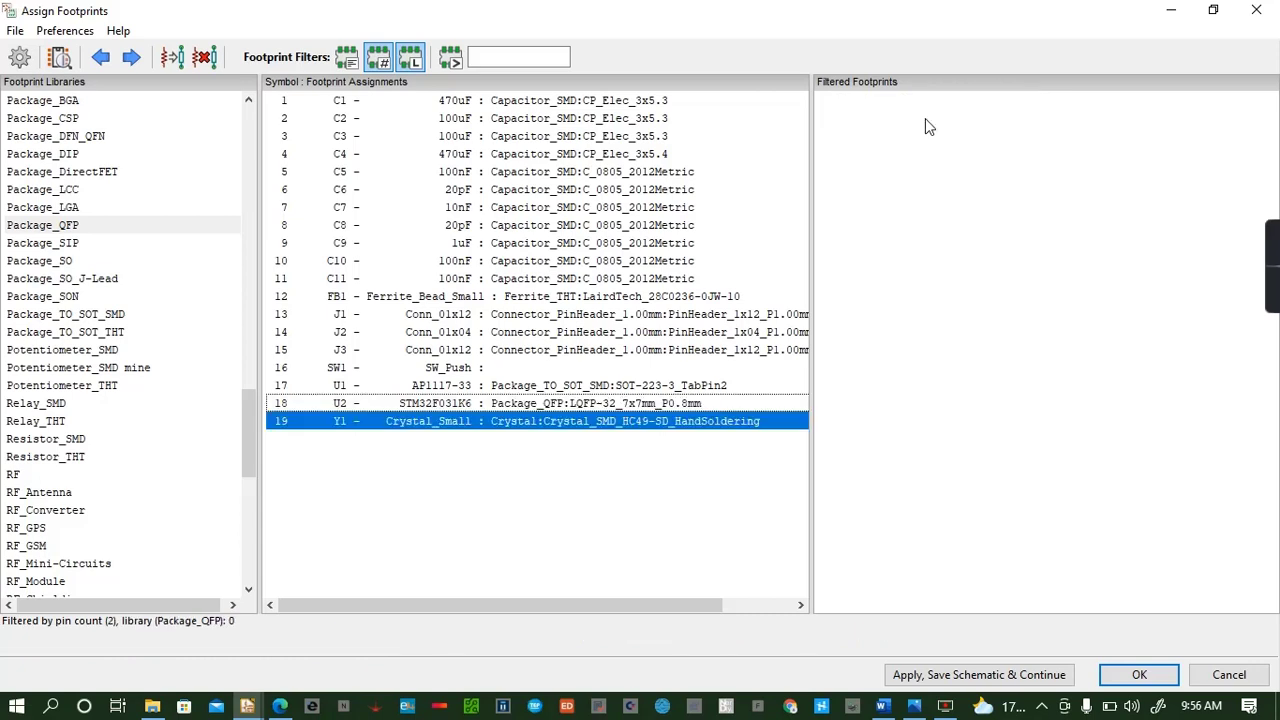
Assign Fuse_0805_2012Metric from the Fuse library to SW1 (SW_Push), save the assignments to the schematic, and close the footprint assignment window
click(470, 368)
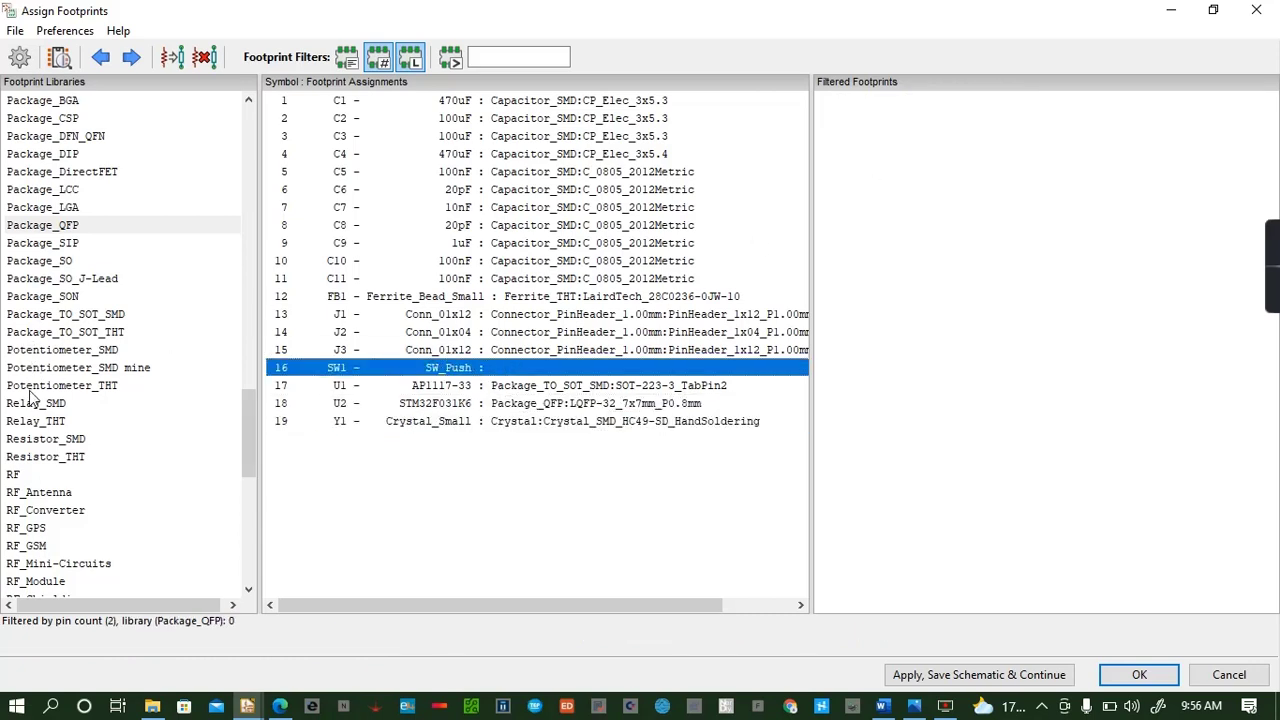
scroll(28, 398, down, 2)
scroll(28, 398, up, 13)
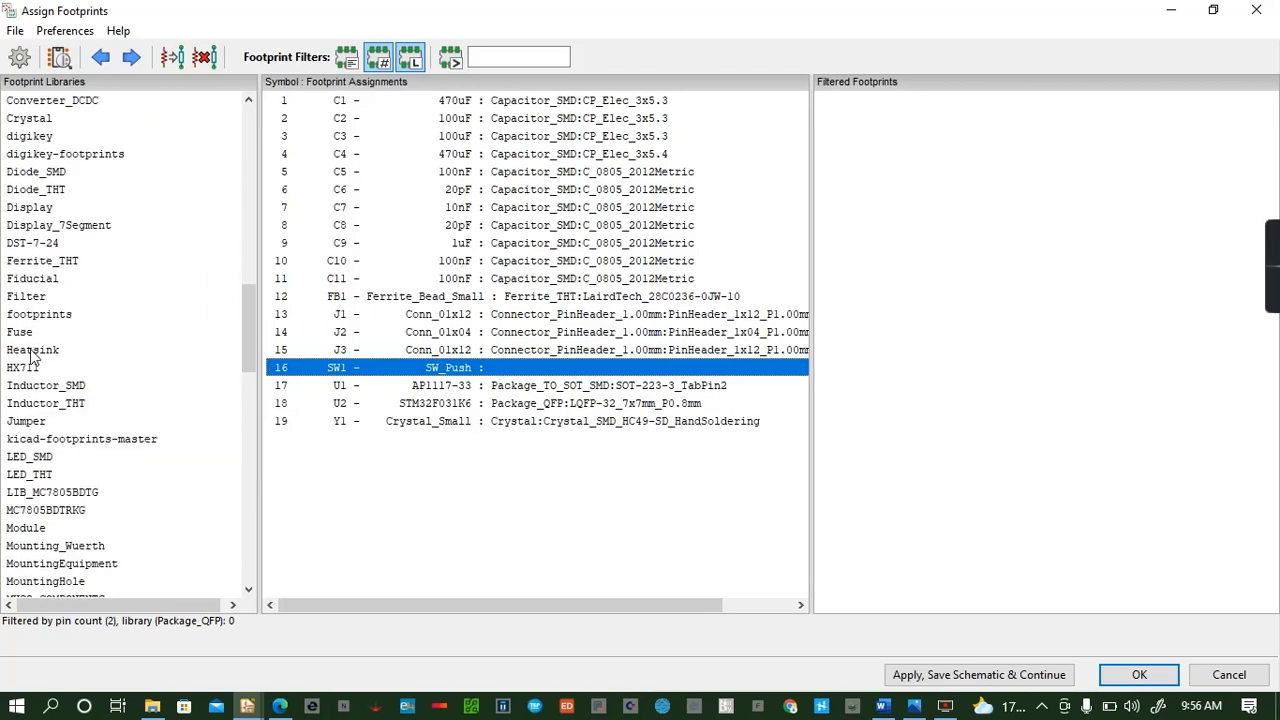
click(33, 354)
click(36, 334)
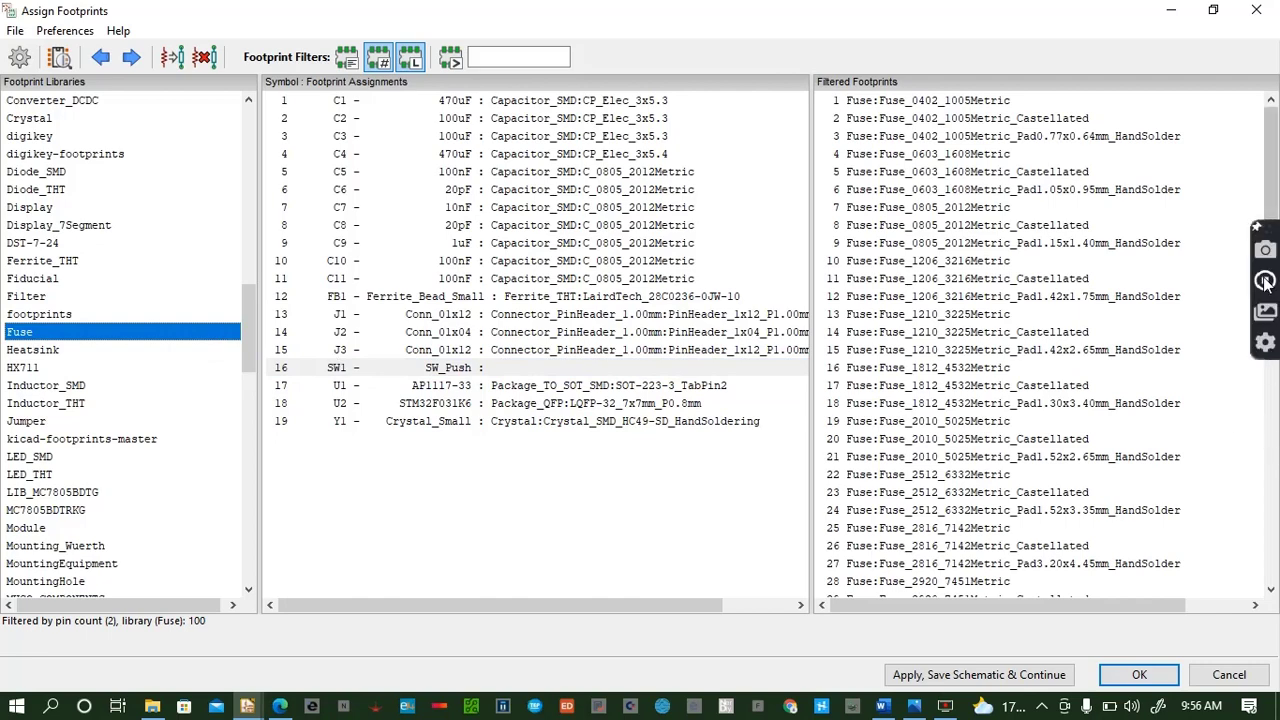
scroll(957, 297, down, 1)
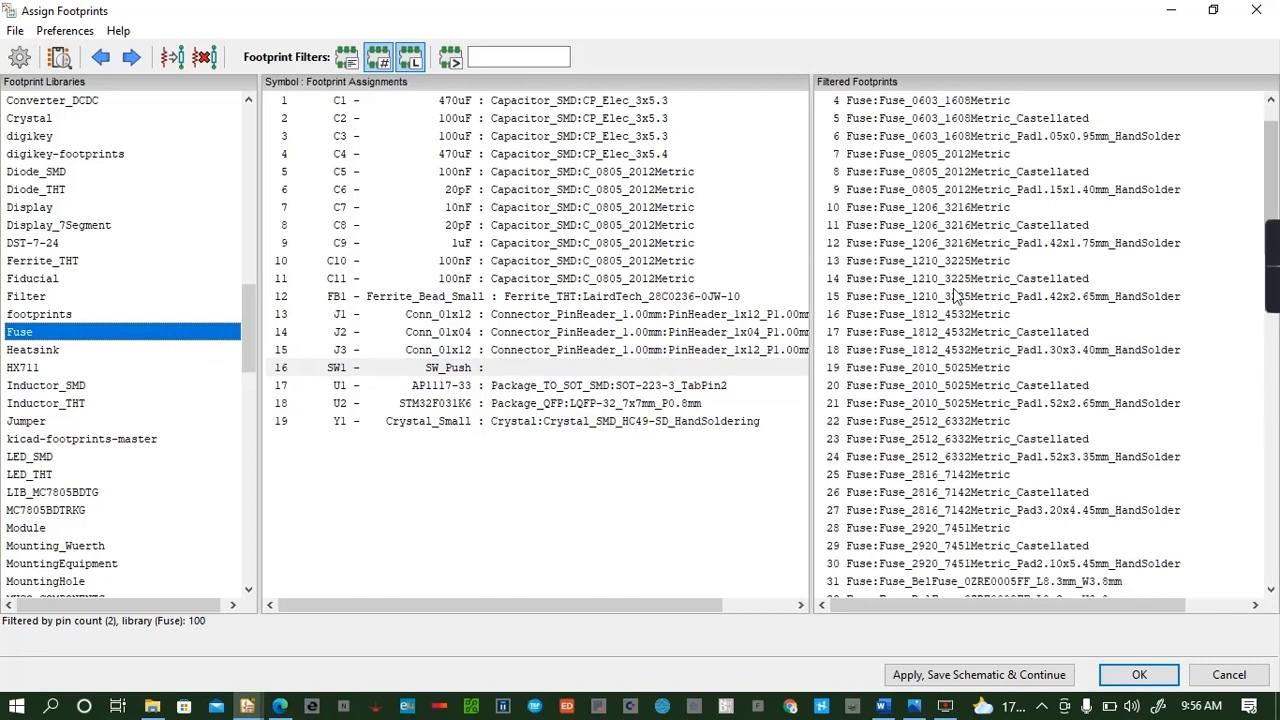
click(966, 156)
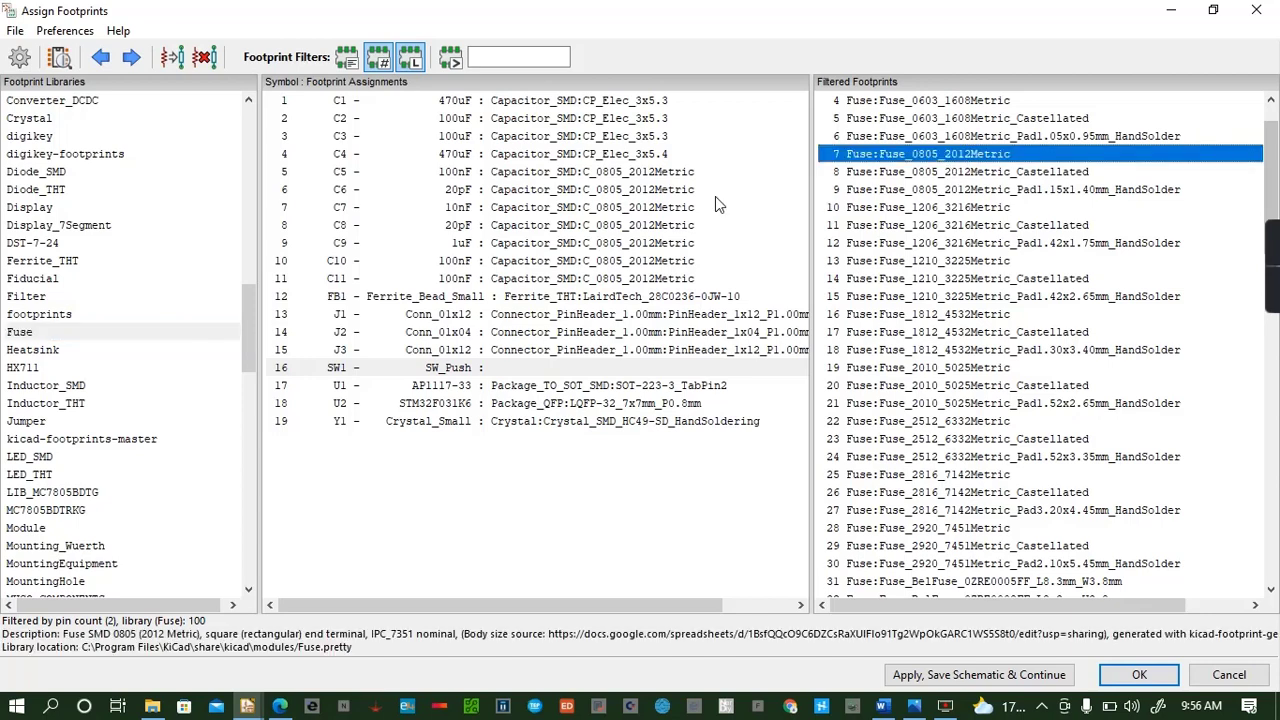
double_click(950, 156)
click(1043, 675)
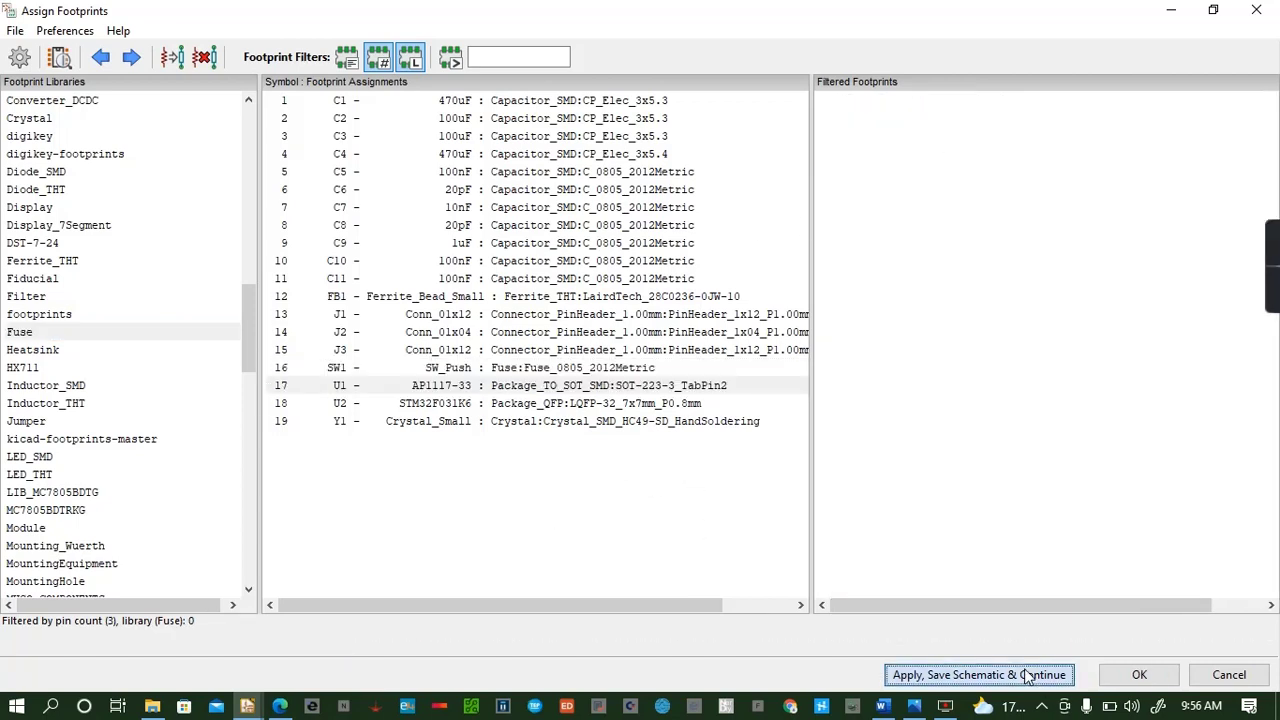
click(1140, 675)
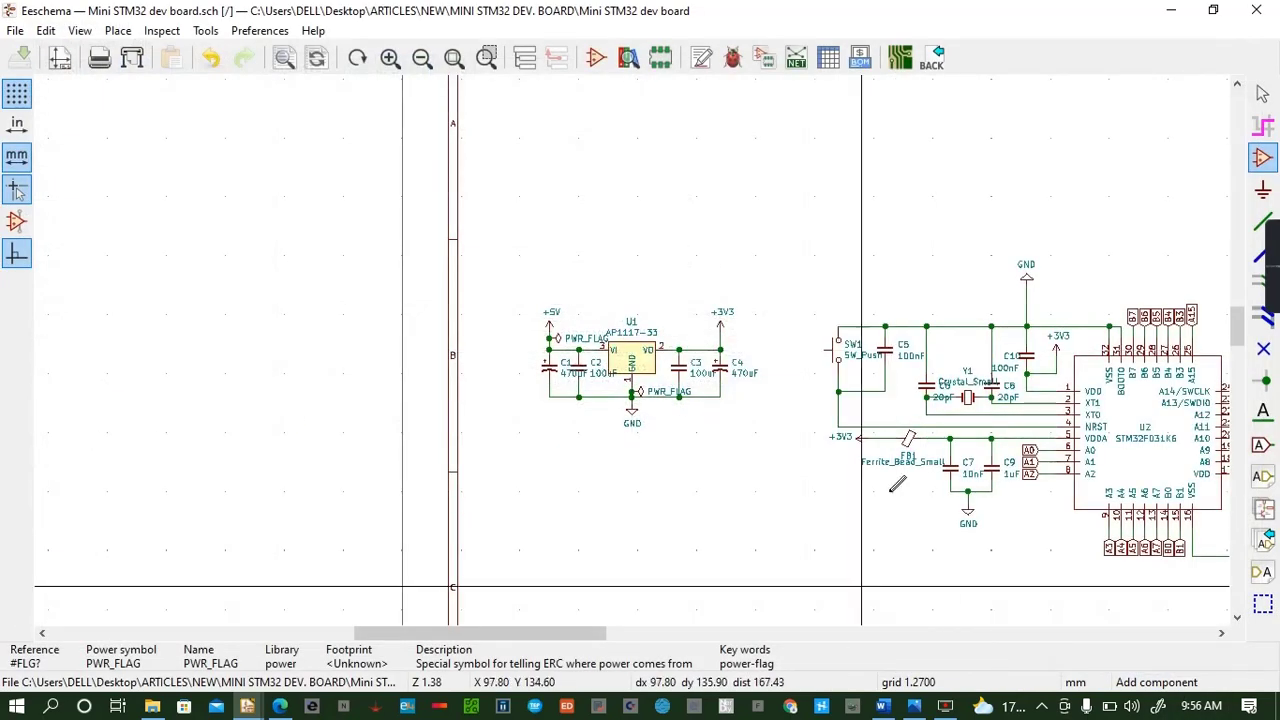
Look over the whole schematic, from the voltage regulator section across the microcontroller to the pin header connectors
click(1221, 633)
click(1221, 633)
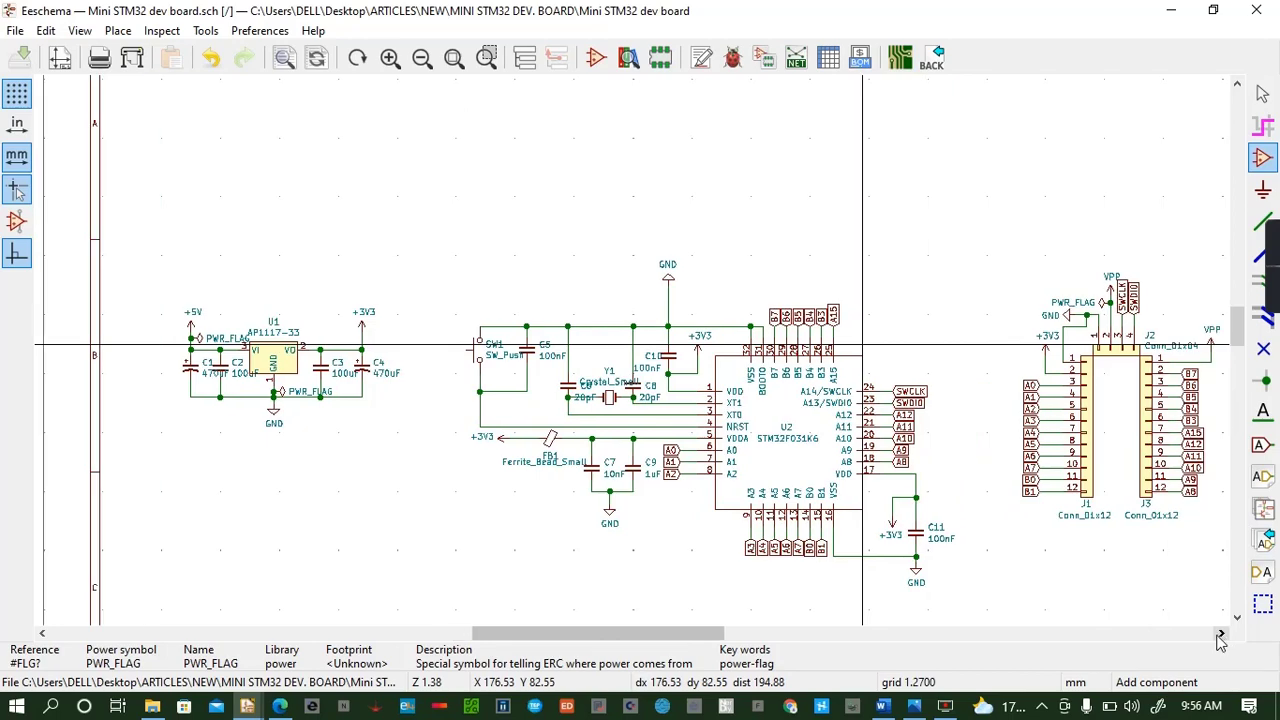
click(1221, 633)
click(1237, 618)
click(1237, 618)
click(1237, 618)
click(1237, 618)
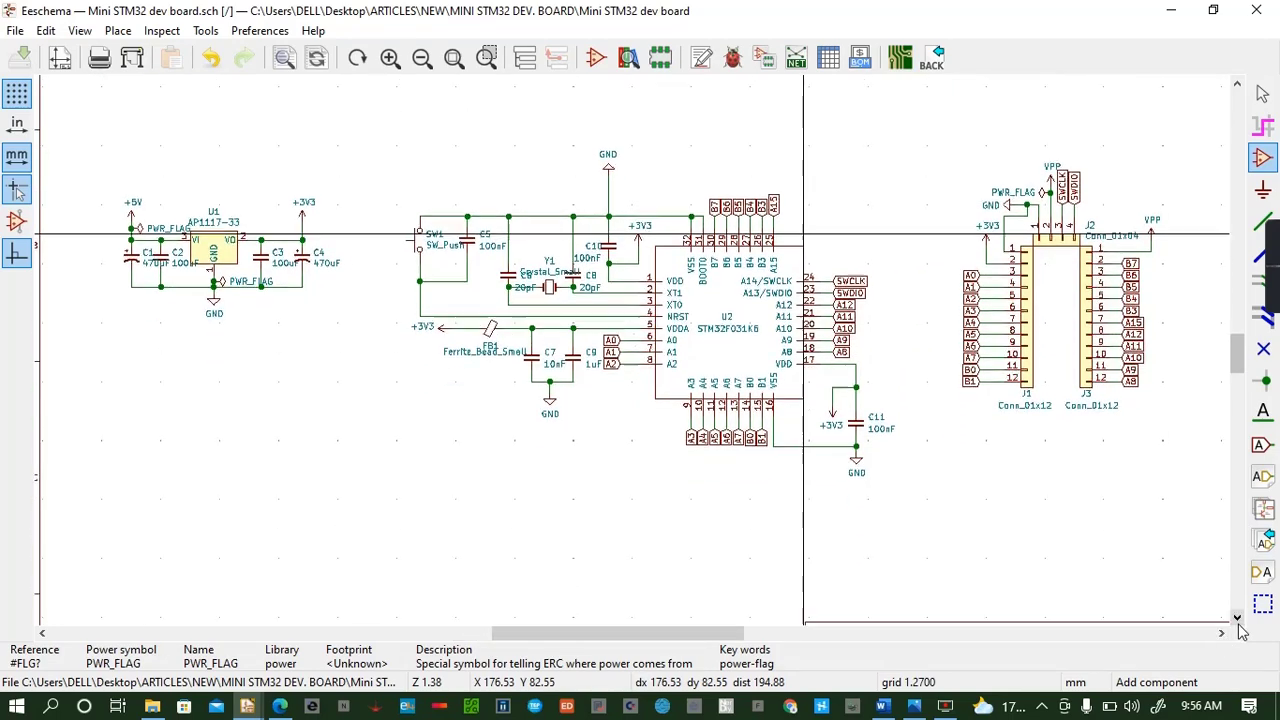
click(1221, 633)
click(1221, 633)
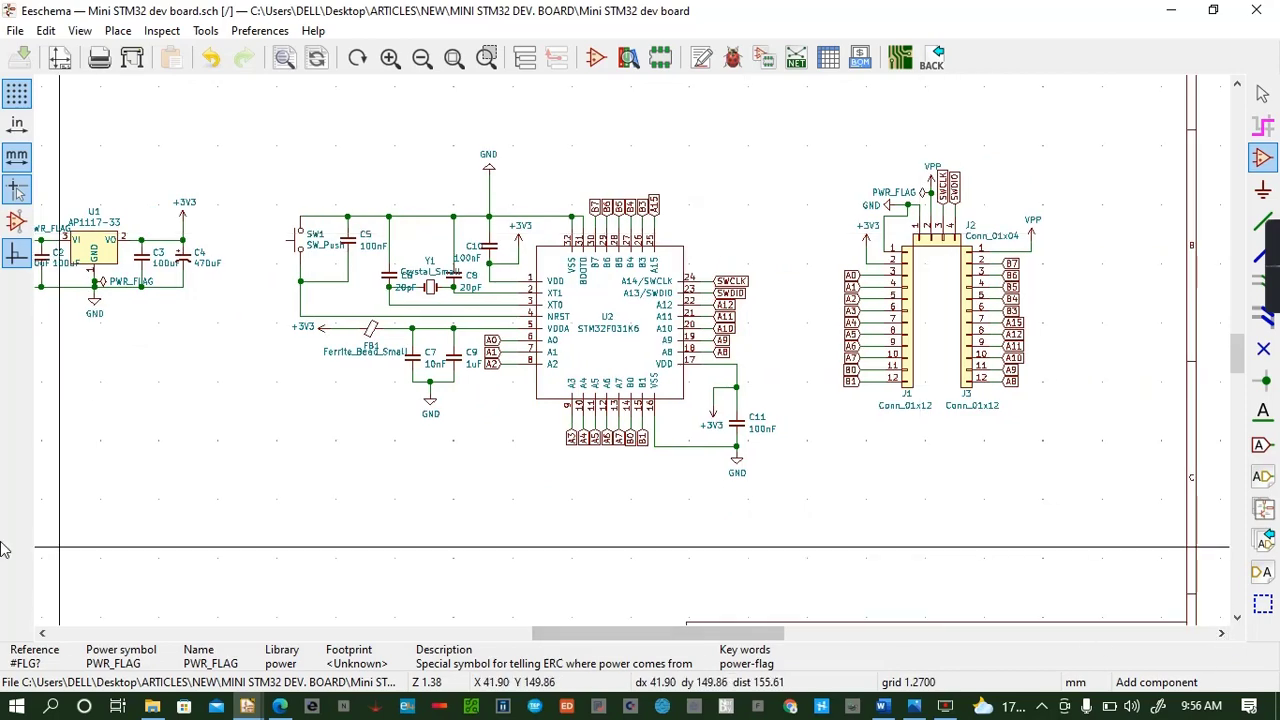
click(43, 633)
click(43, 633)
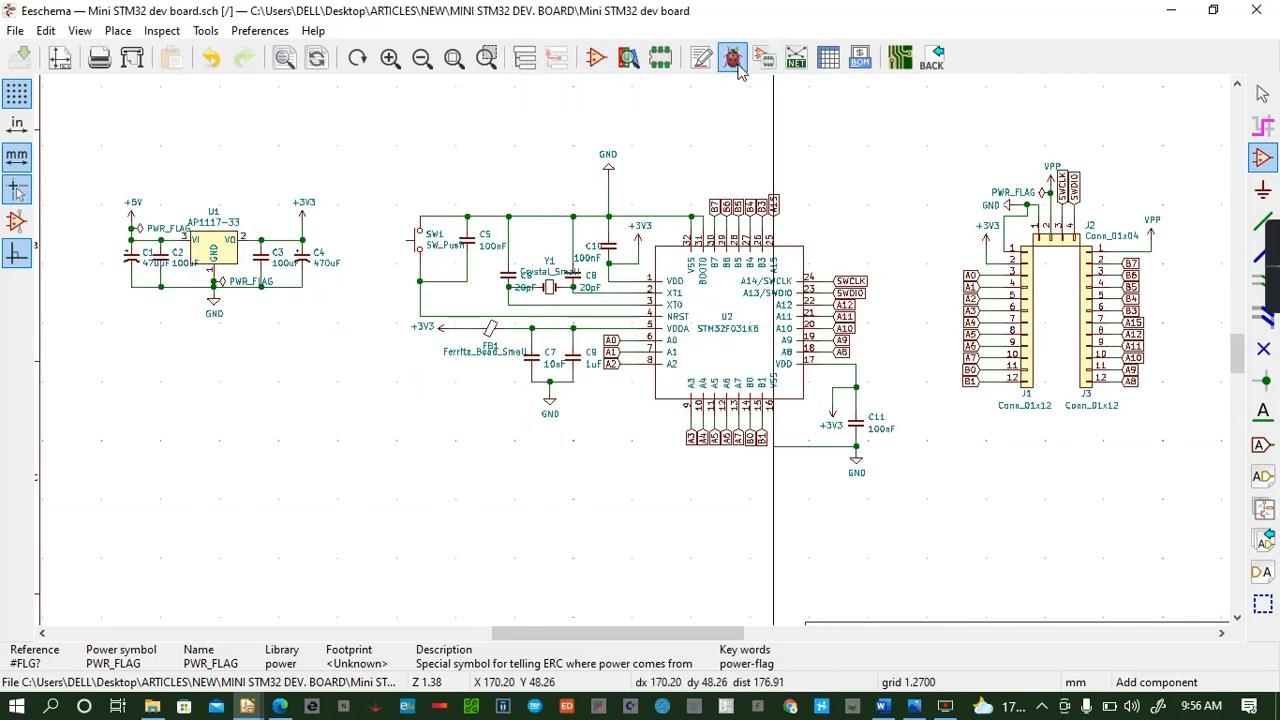
Generate a Pcbnew netlist in the default format and save it as Mini STM32 dev board in the project folder
click(796, 60)
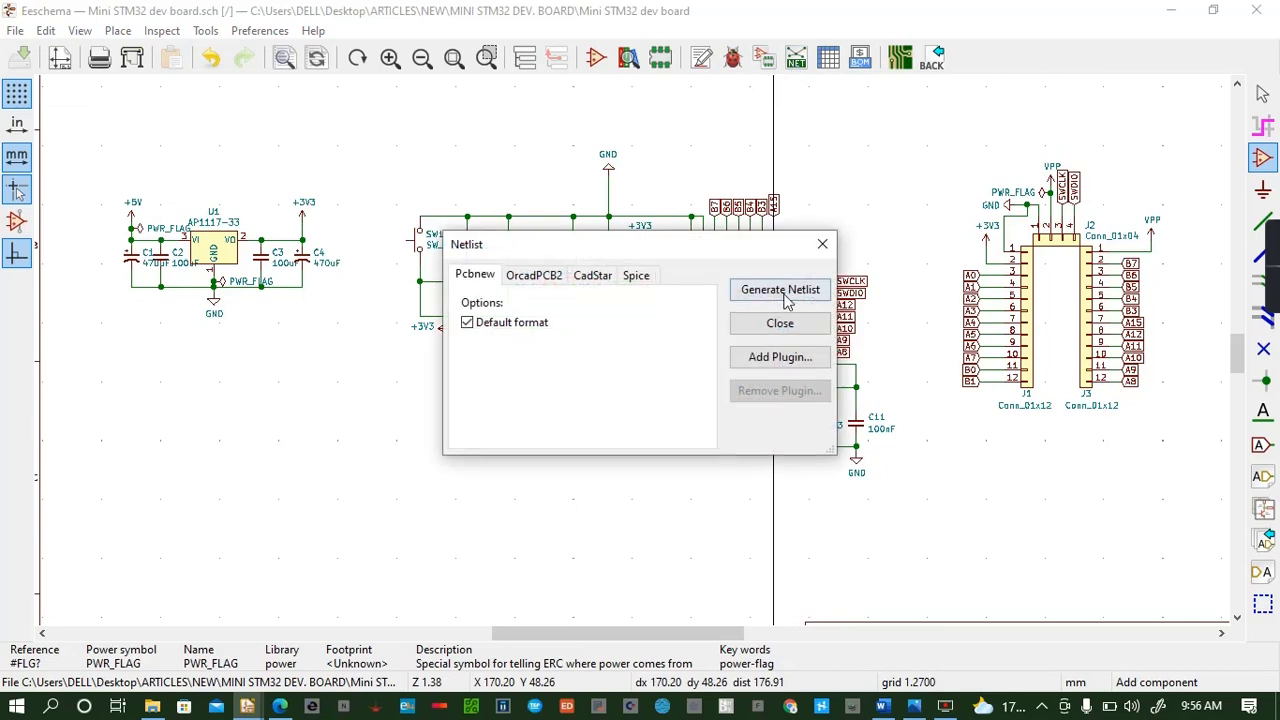
click(751, 288)
click(924, 629)
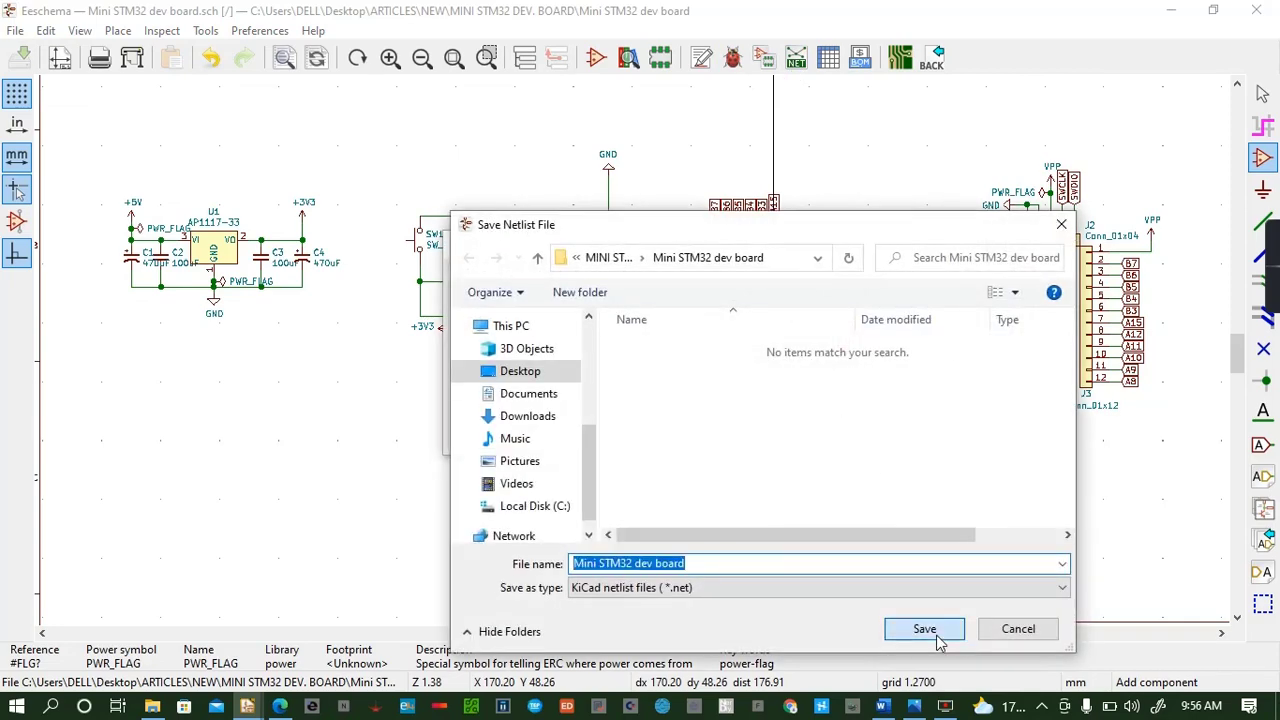
Generate the bill of materials with the bom_csv_grouped_by_value_with_fp plugin and close the dialog
click(862, 62)
click(783, 526)
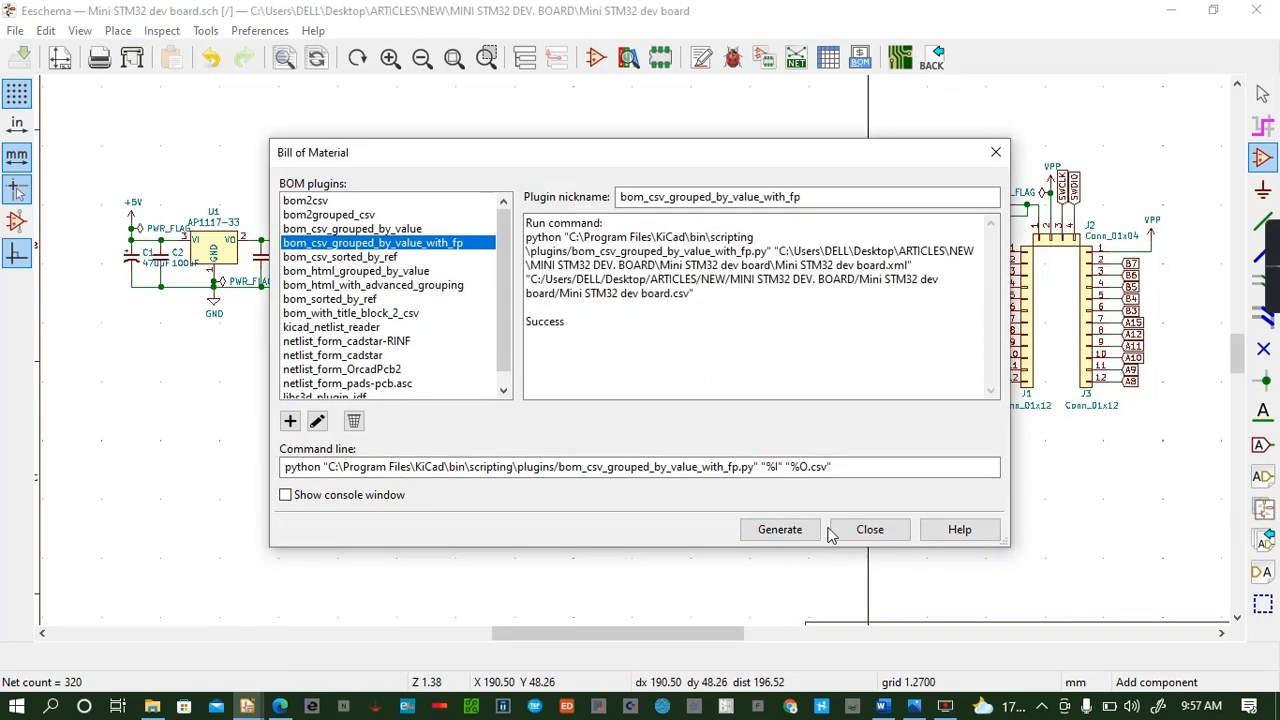
click(878, 532)
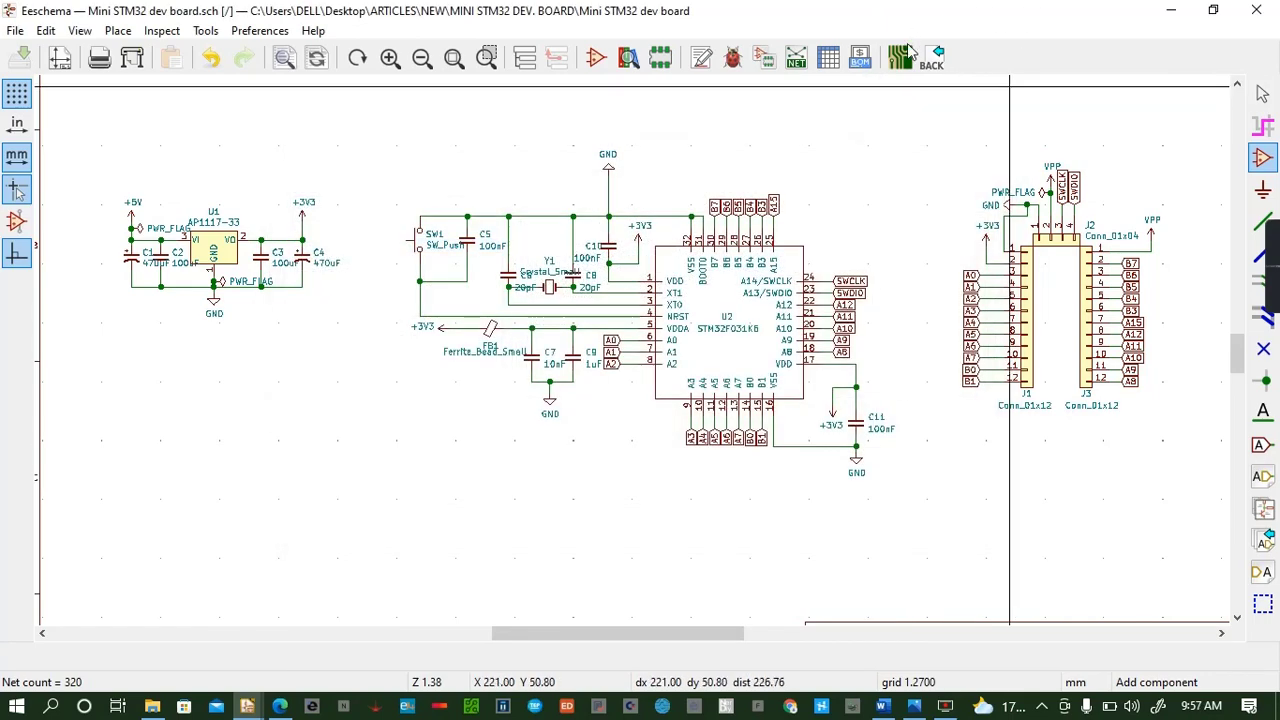
Switch to the Pcbnew board editor and update the PCB from the schematic, keeping existing symbol to footprint associations
click(906, 60)
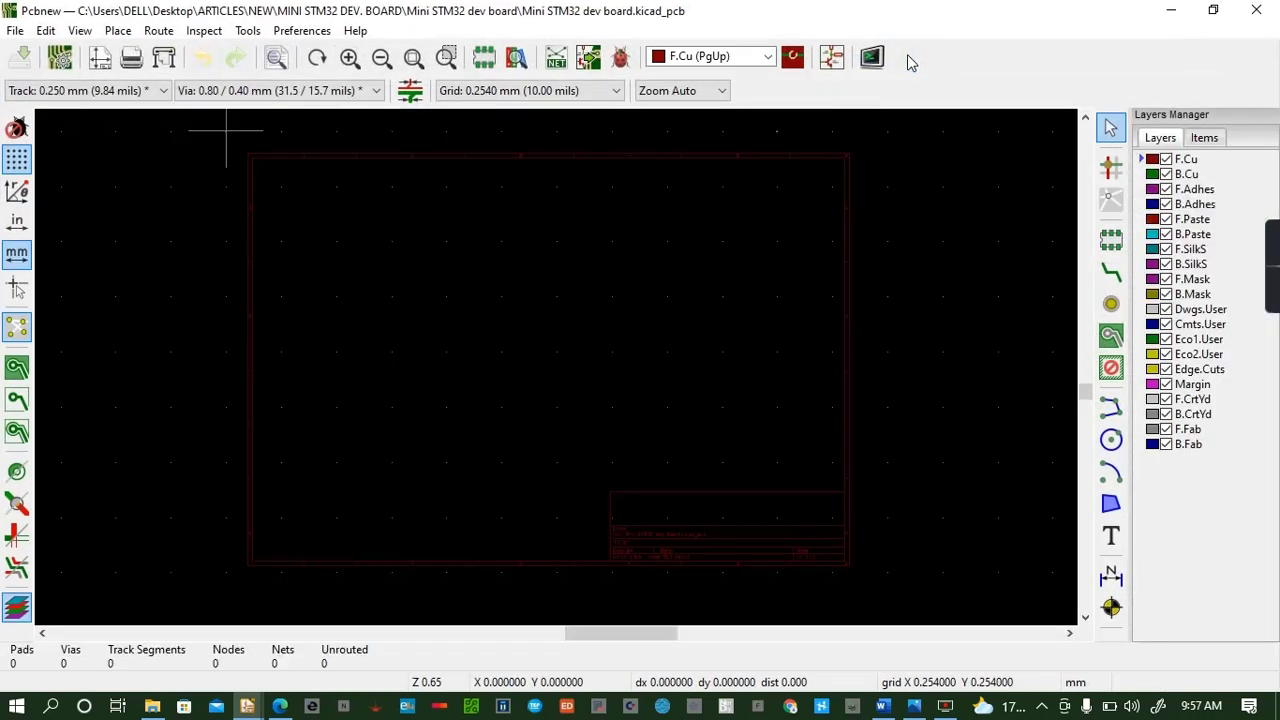
click(588, 58)
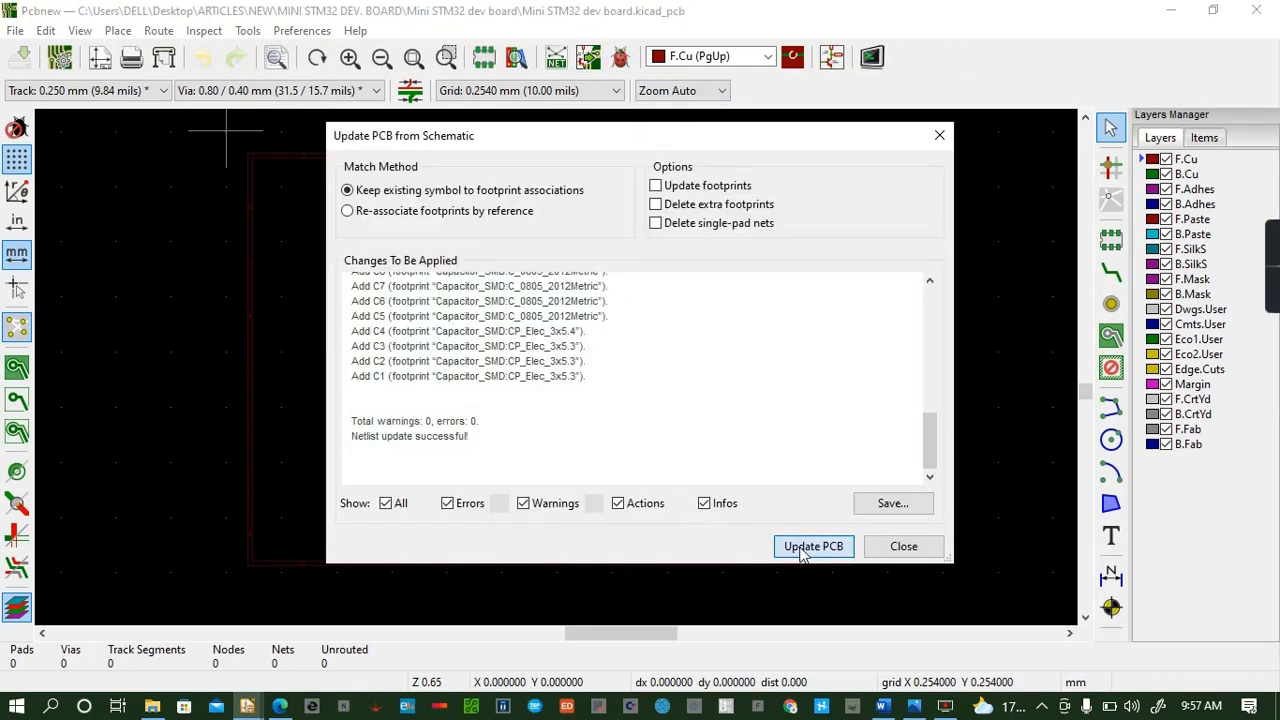
click(803, 548)
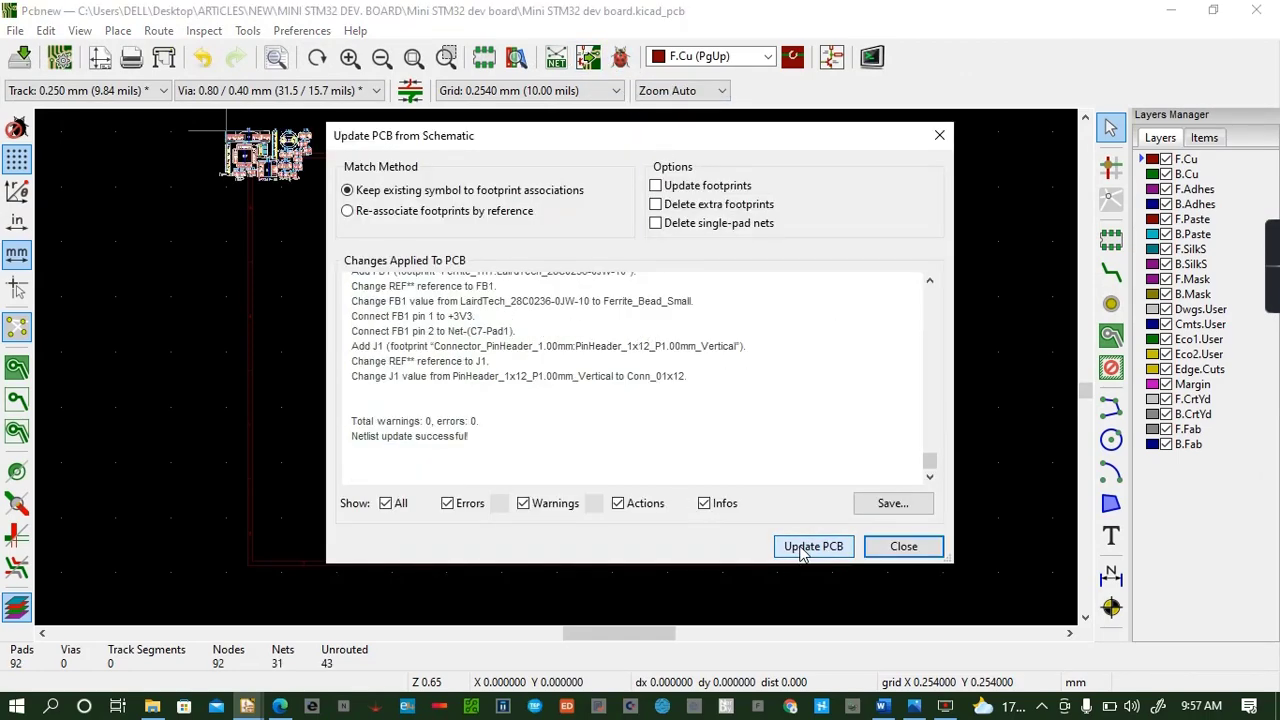
click(903, 547)
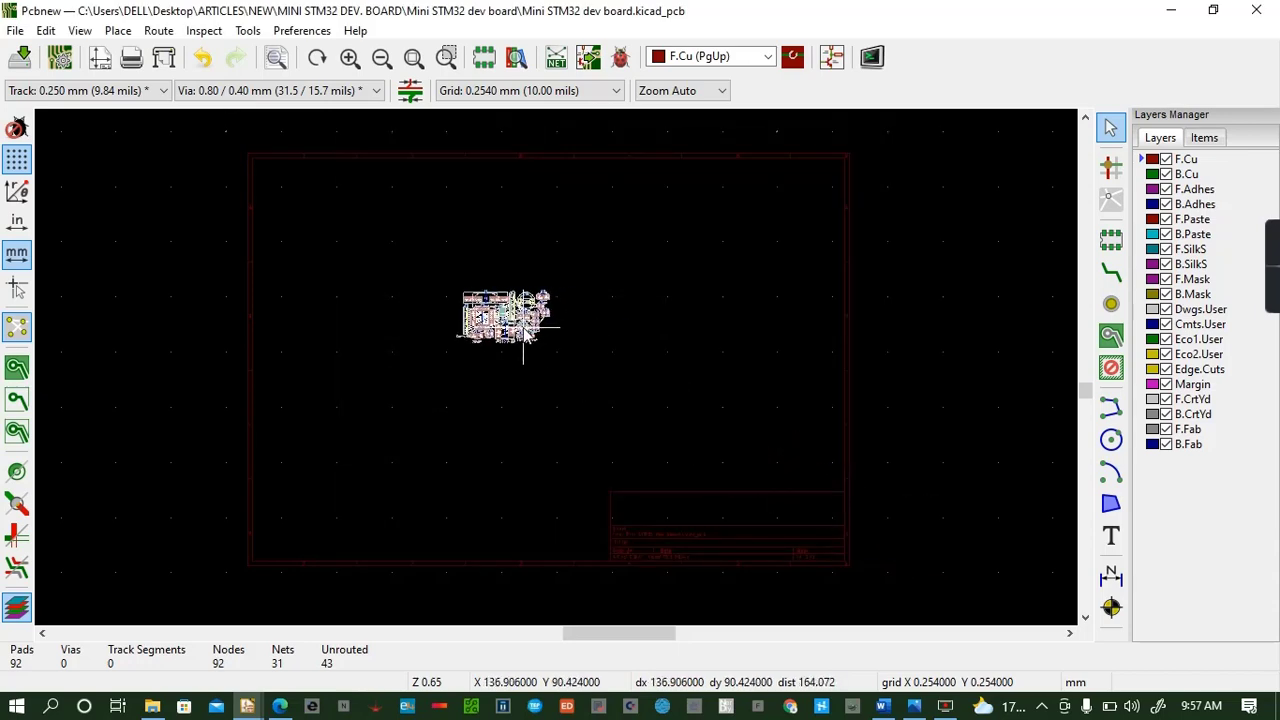
Place the imported group of footprints inside the drawing sheet, slightly above its centre
click(551, 346)
scroll(737, 333, up, 5)
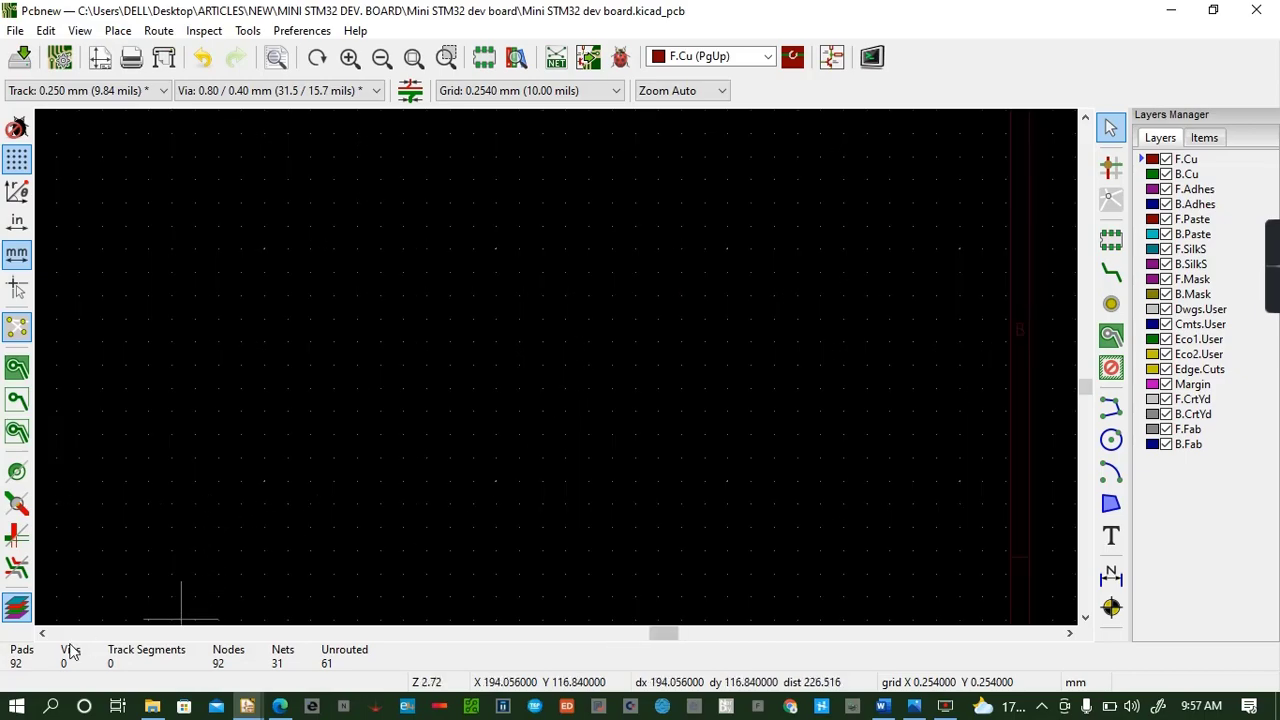
drag(676, 634, 633, 637)
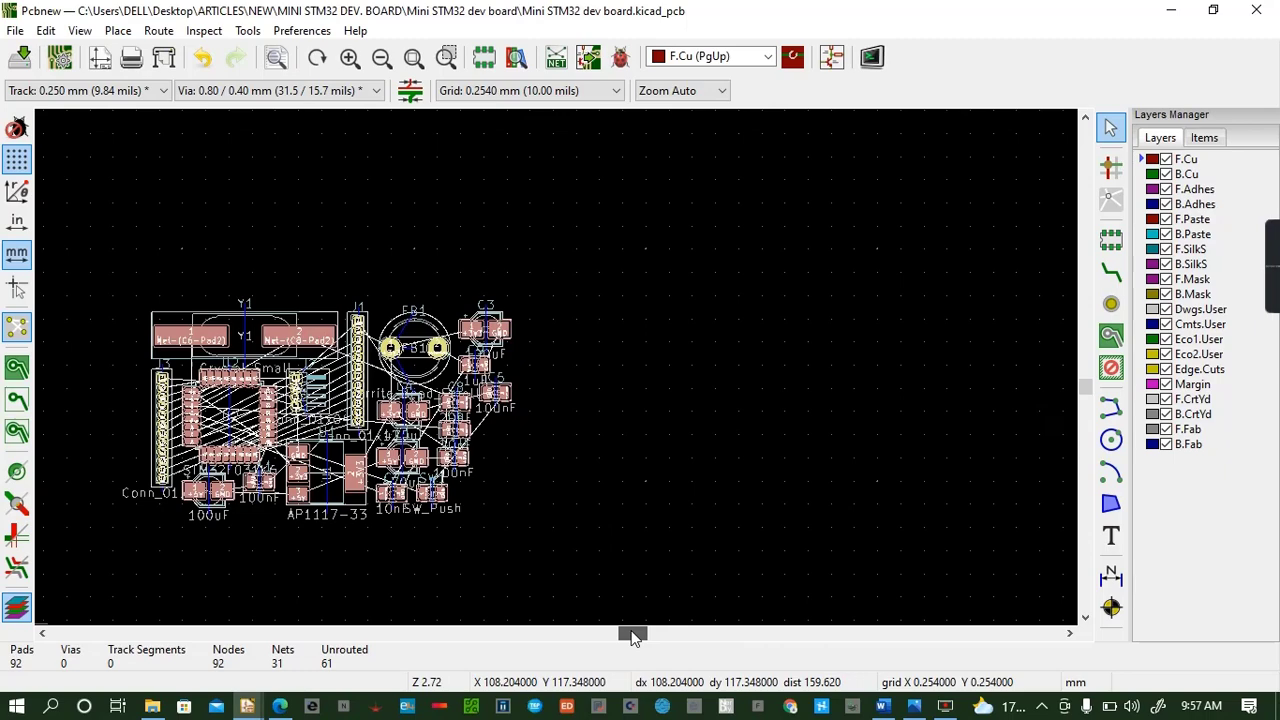
Examine the whole group of placed footprints and their ratsnest connections up close
key(F1)
key(F2)
key(F1)
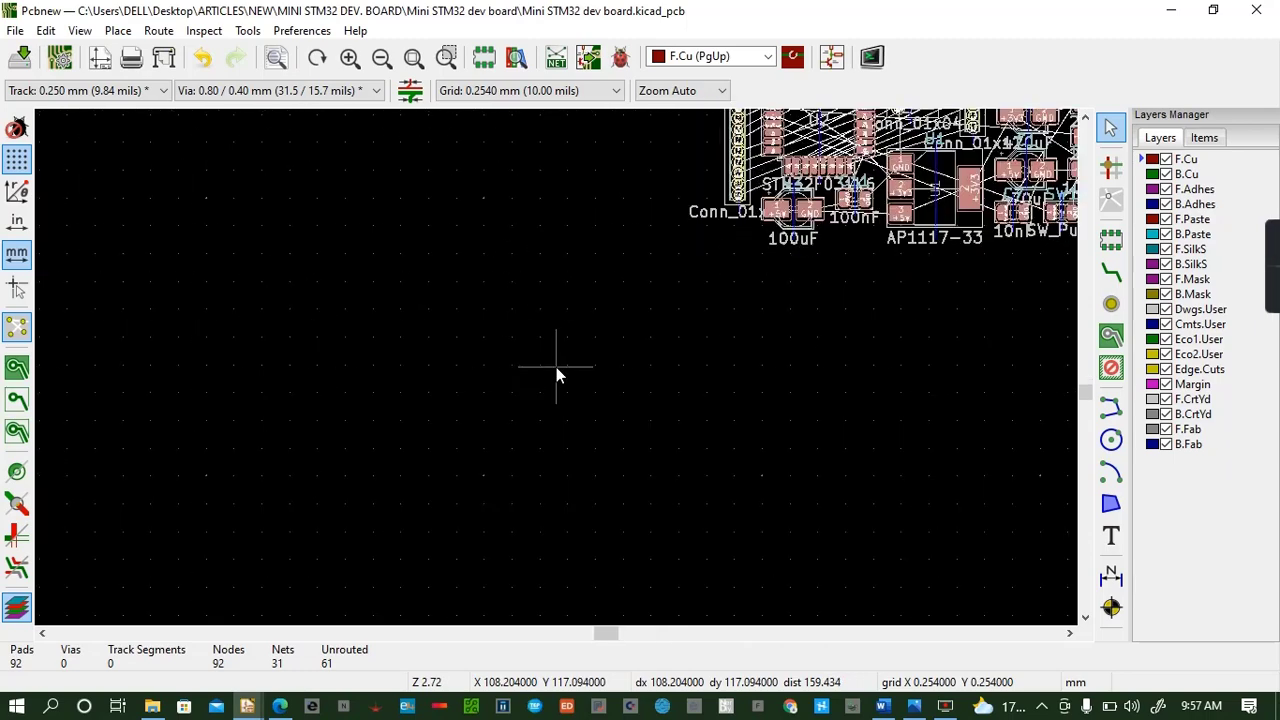
key(F1)
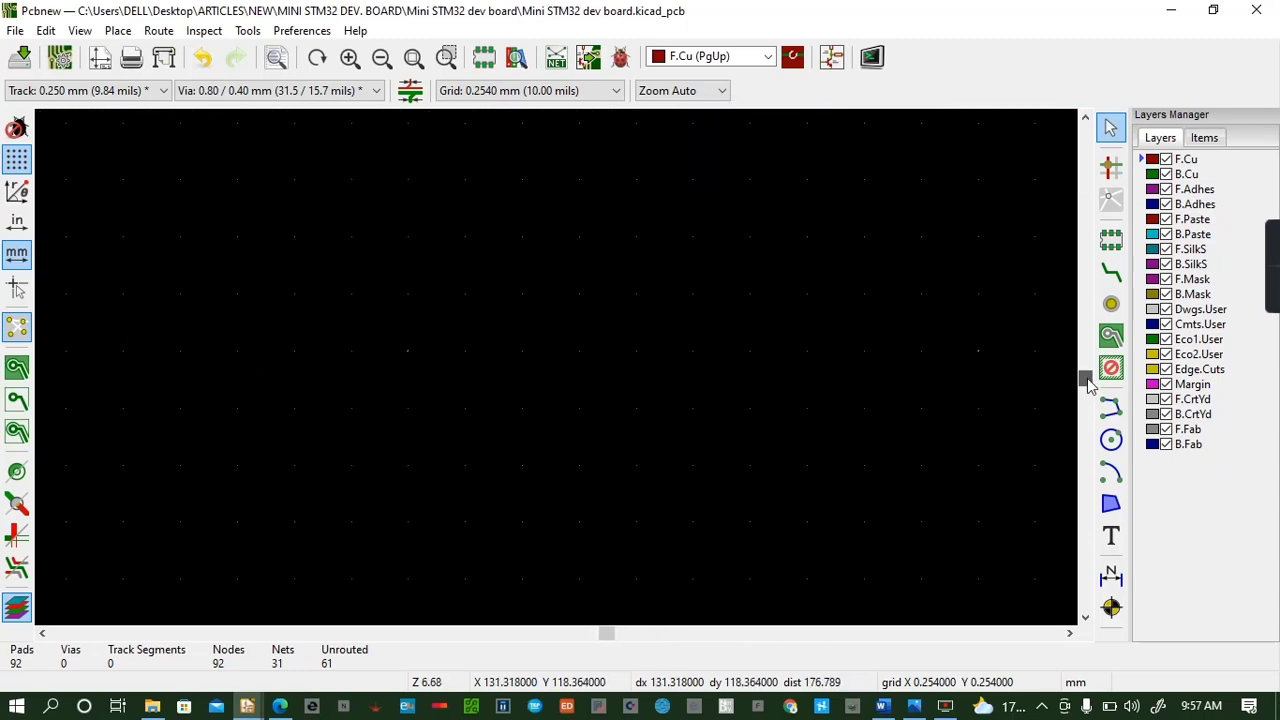
drag(1088, 385, 1081, 398)
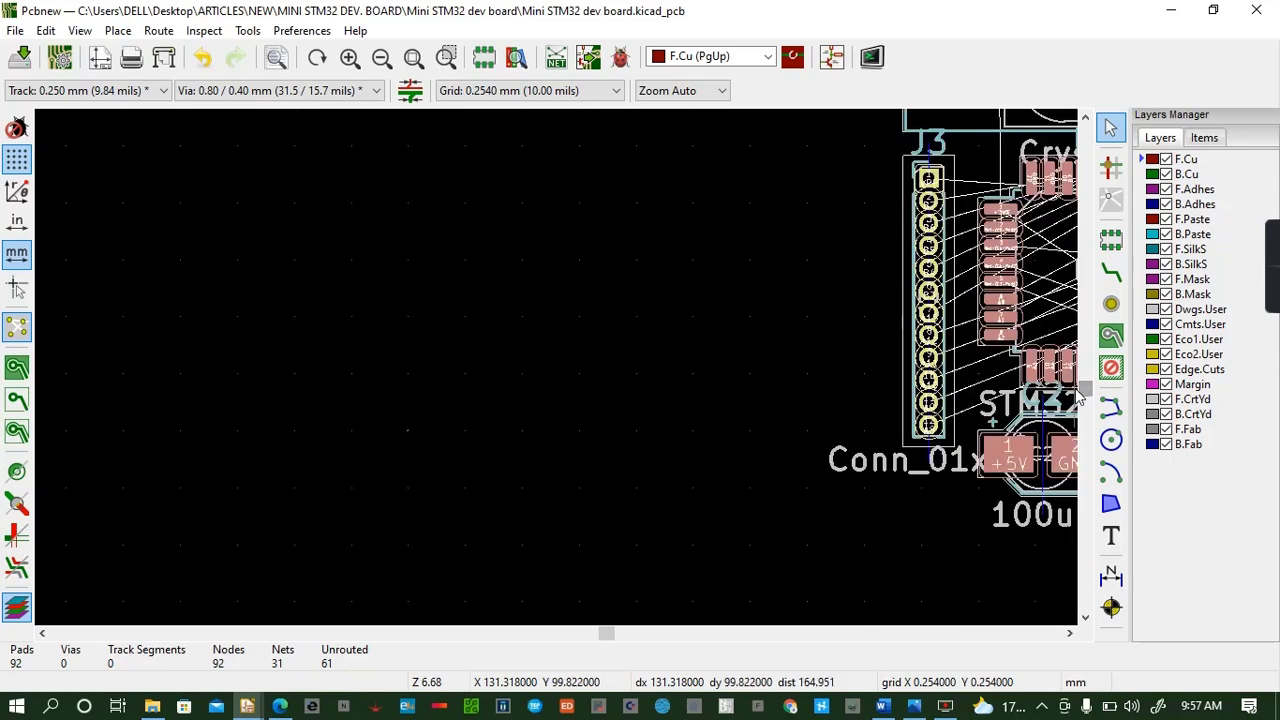
drag(600, 634, 622, 636)
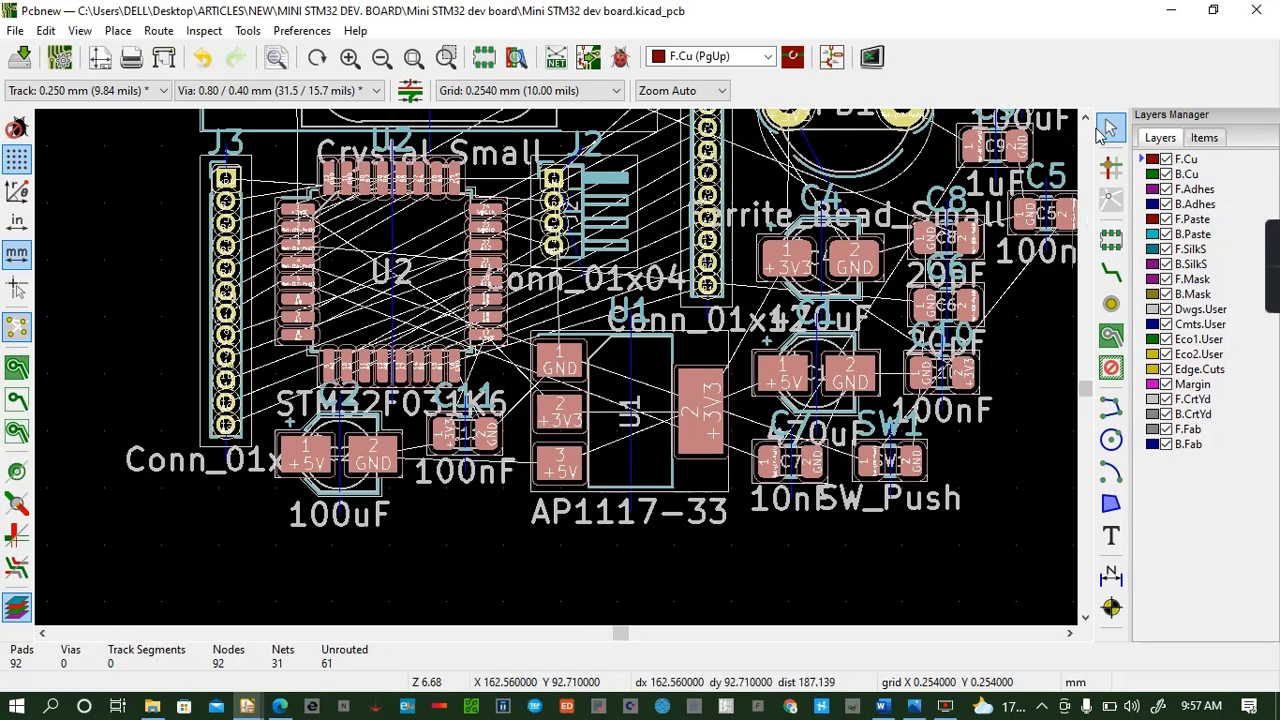
click(1087, 118)
click(1087, 118)
click(1087, 118)
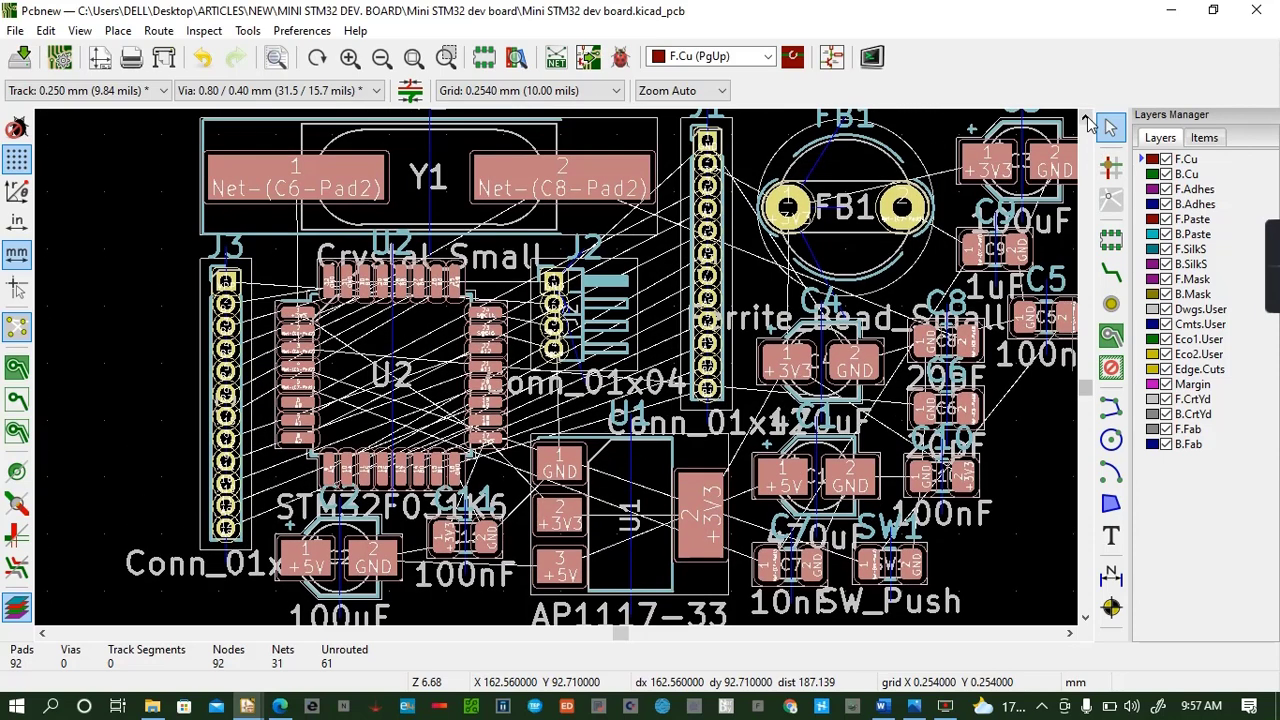
scroll(628, 164, down, 1)
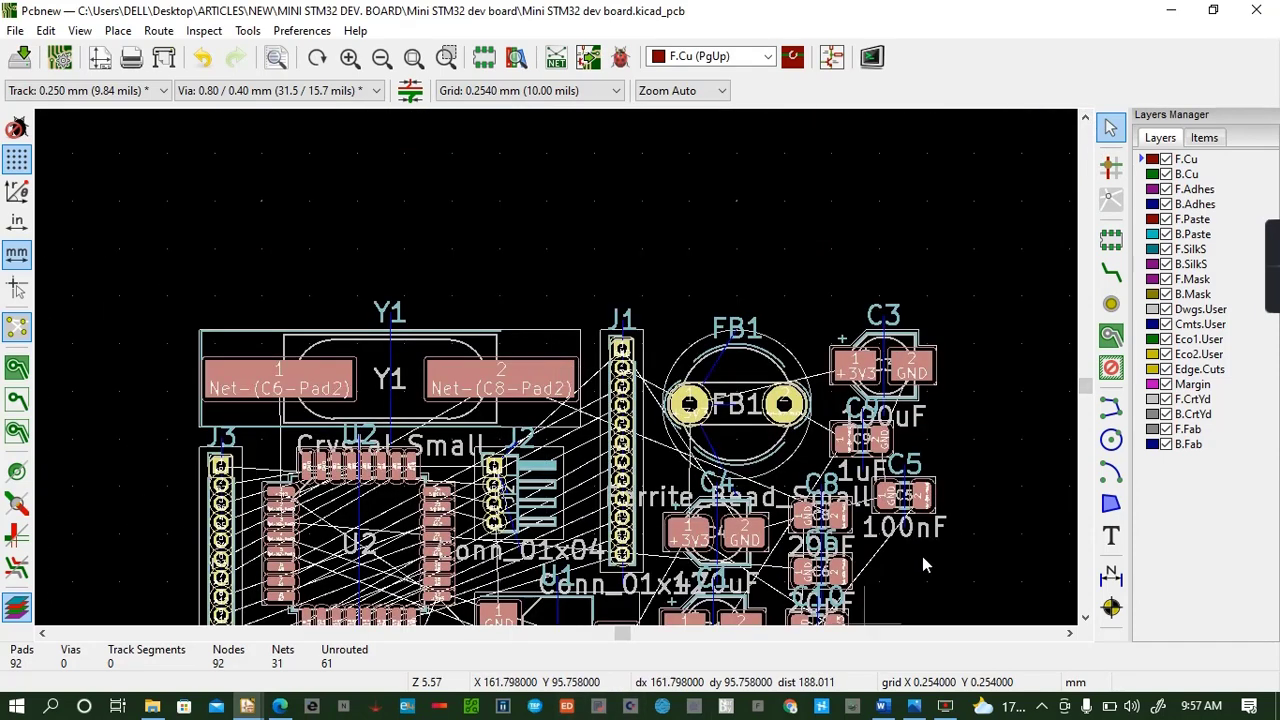
click(1085, 618)
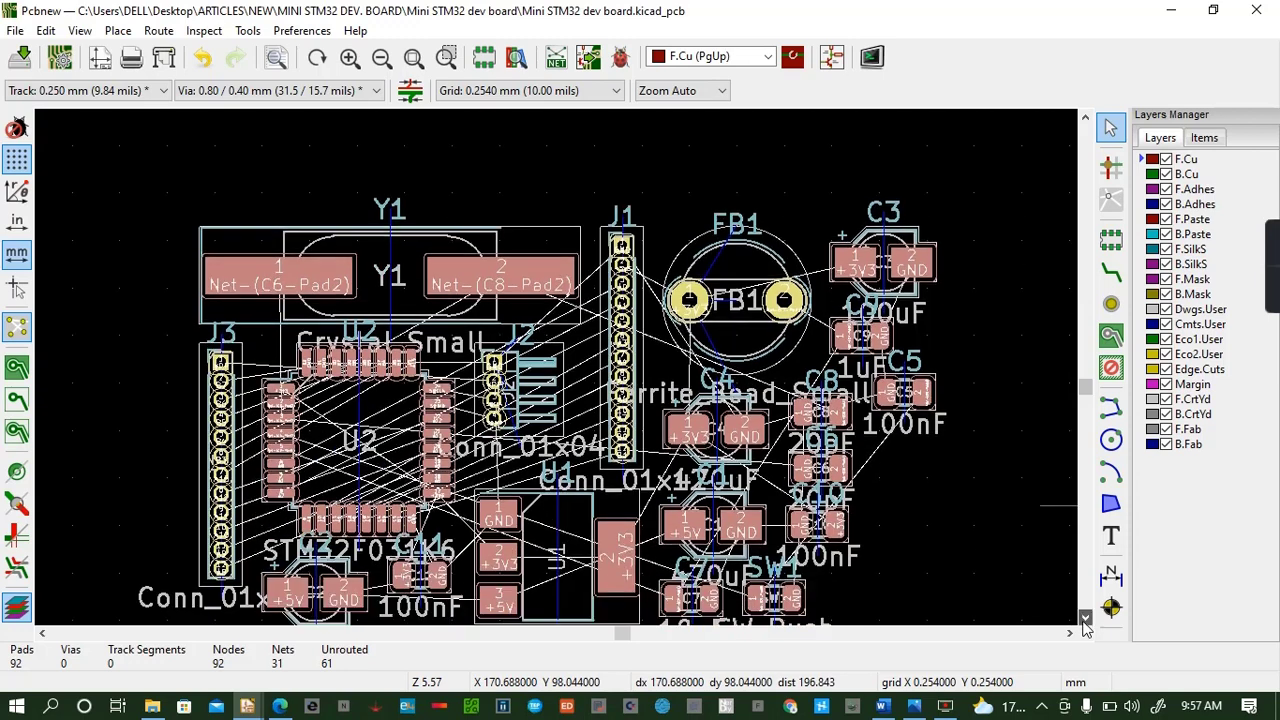
click(1085, 618)
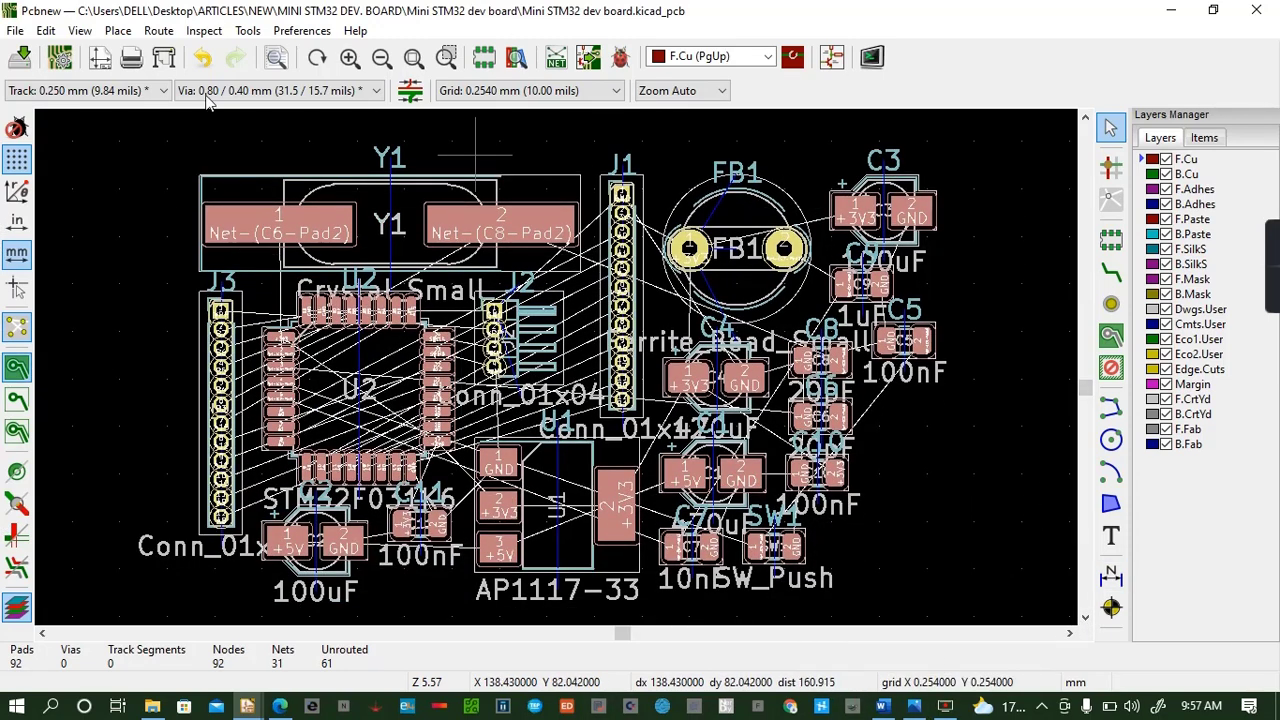
Open the board's 3D view and tilt the model to examine the mounted components
click(80, 31)
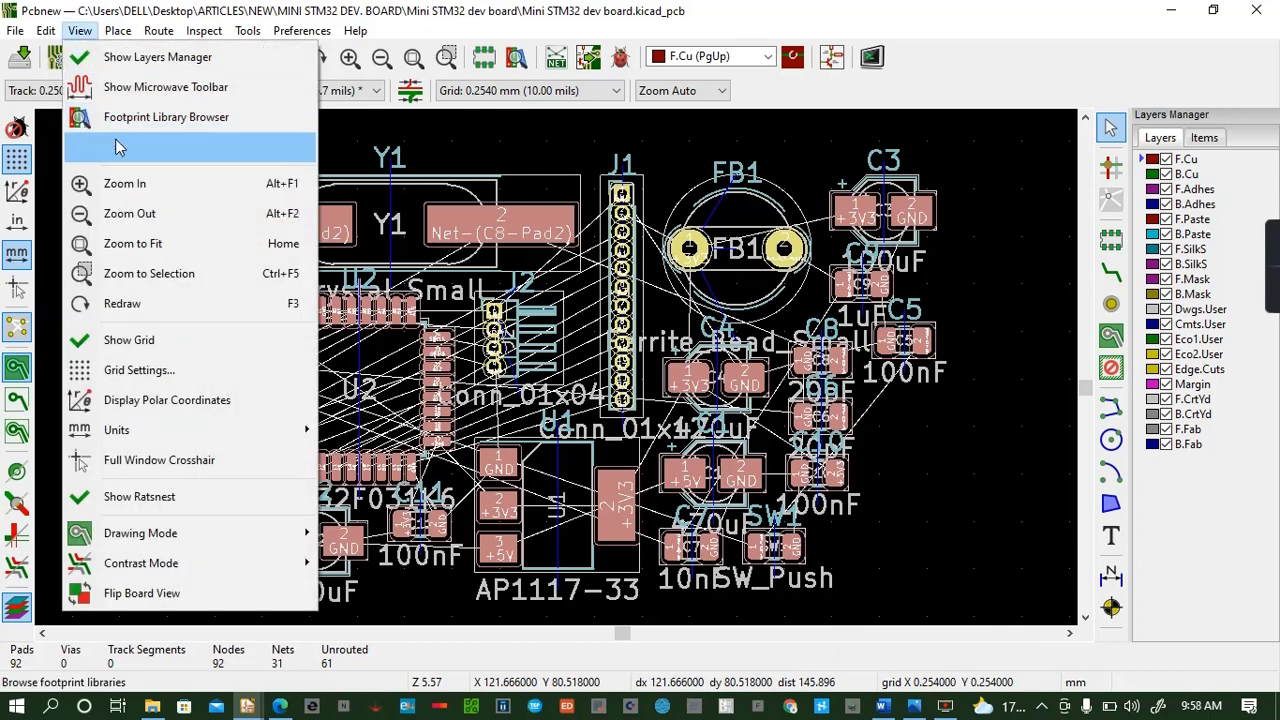
click(114, 141)
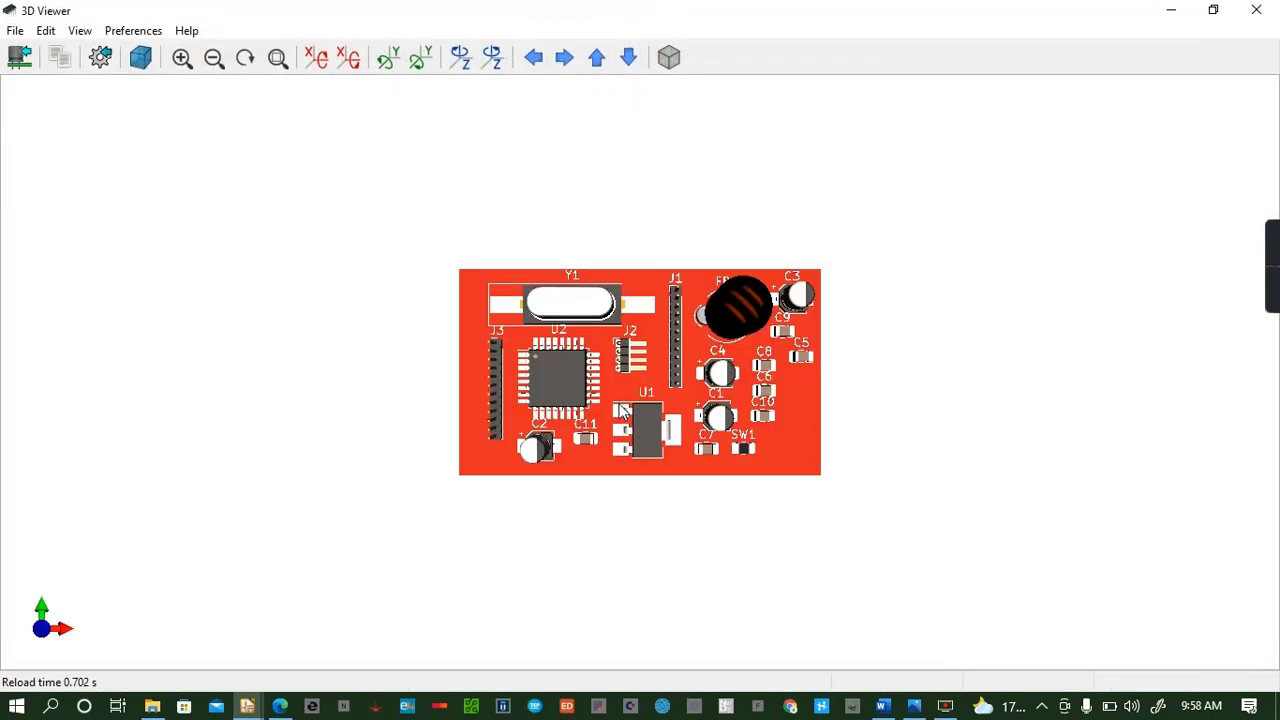
drag(622, 410, 603, 430)
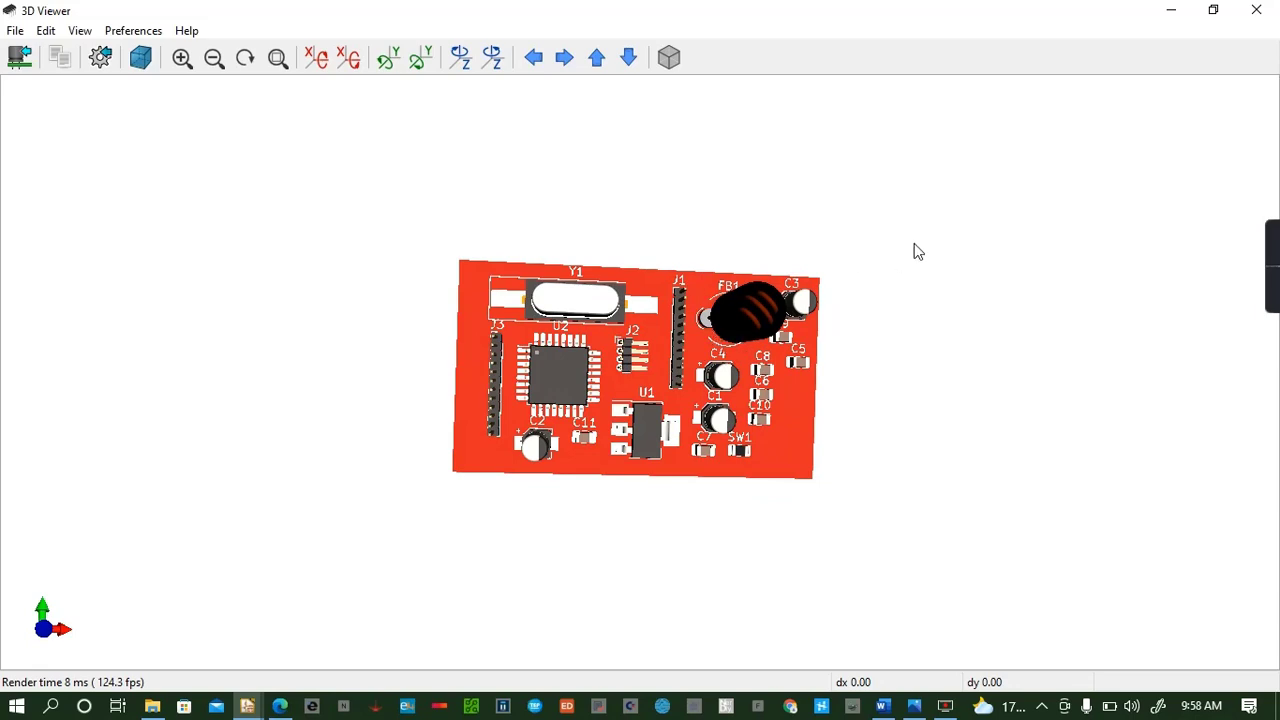
drag(664, 358, 623, 386)
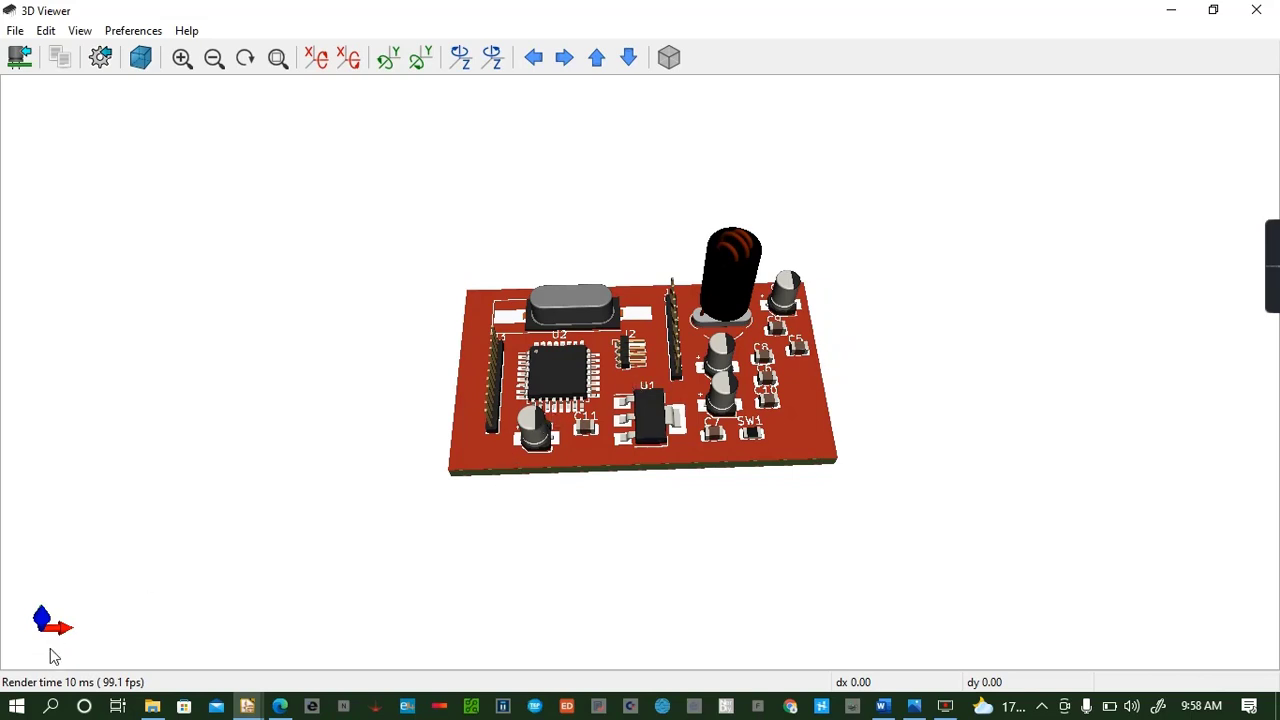
Switch to the Eeschema schematic, open its footprint assignments and select the ferrite bead FB1
click(247, 705)
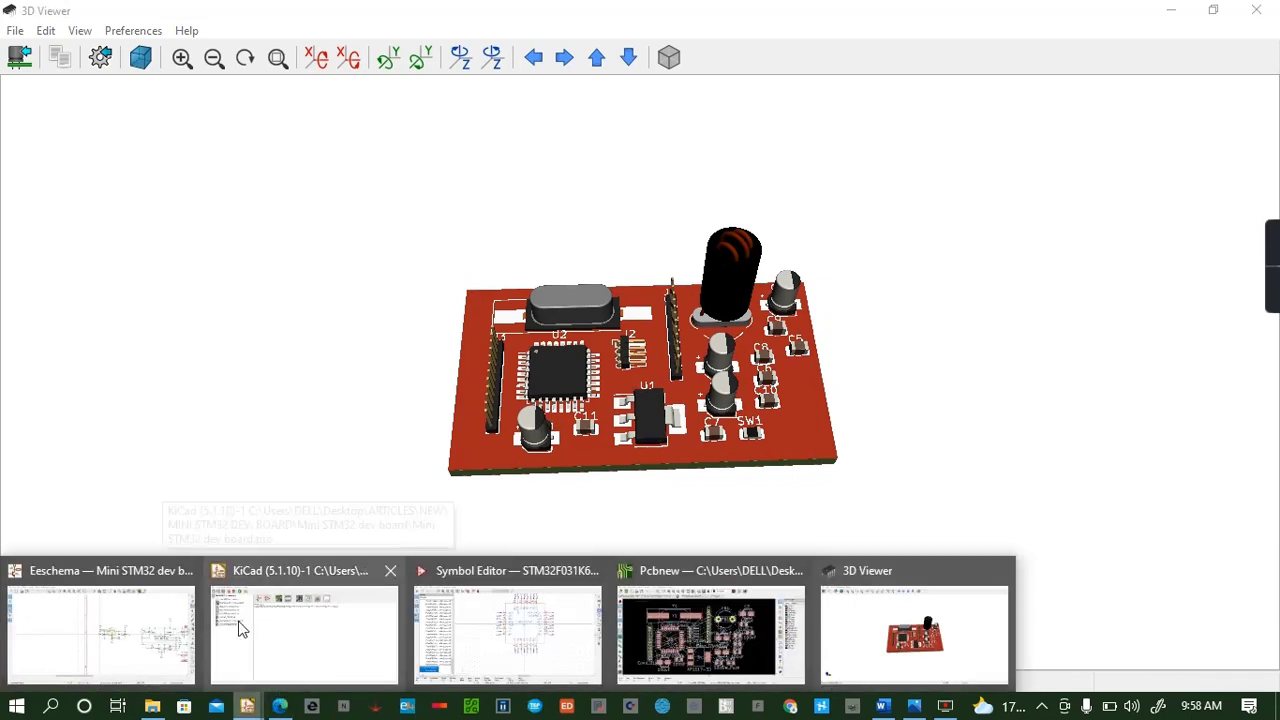
click(170, 638)
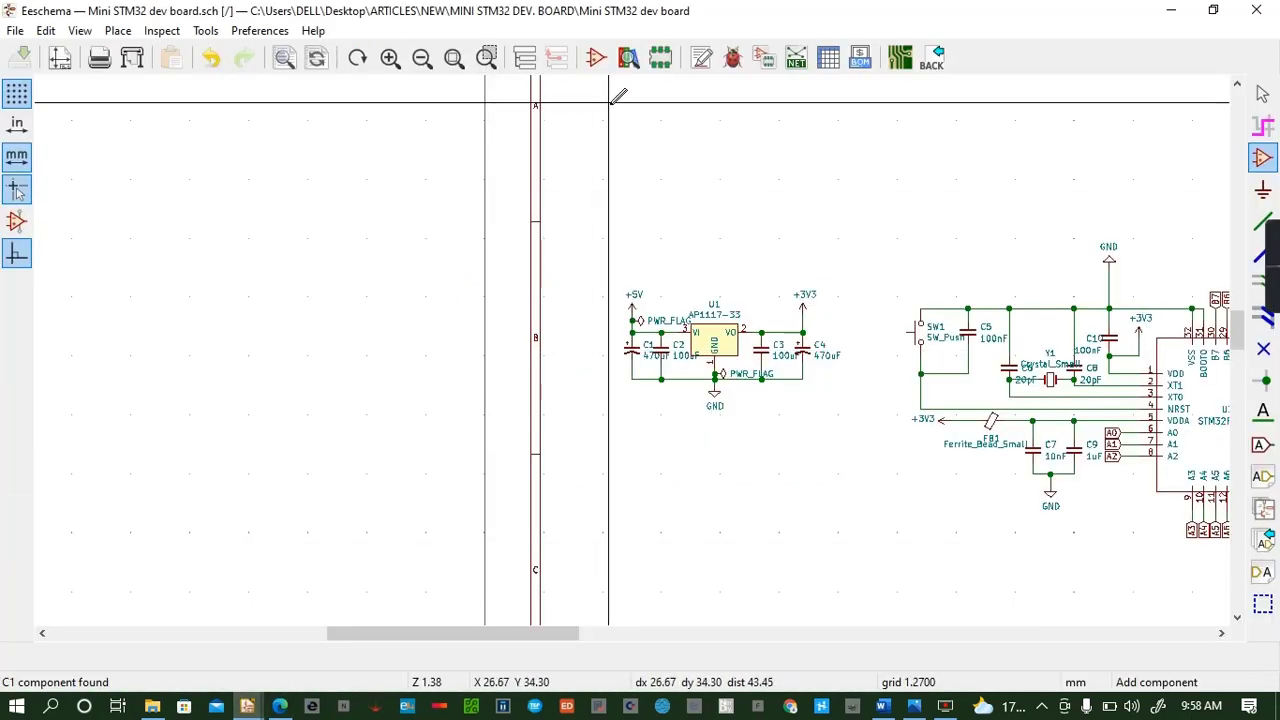
click(764, 57)
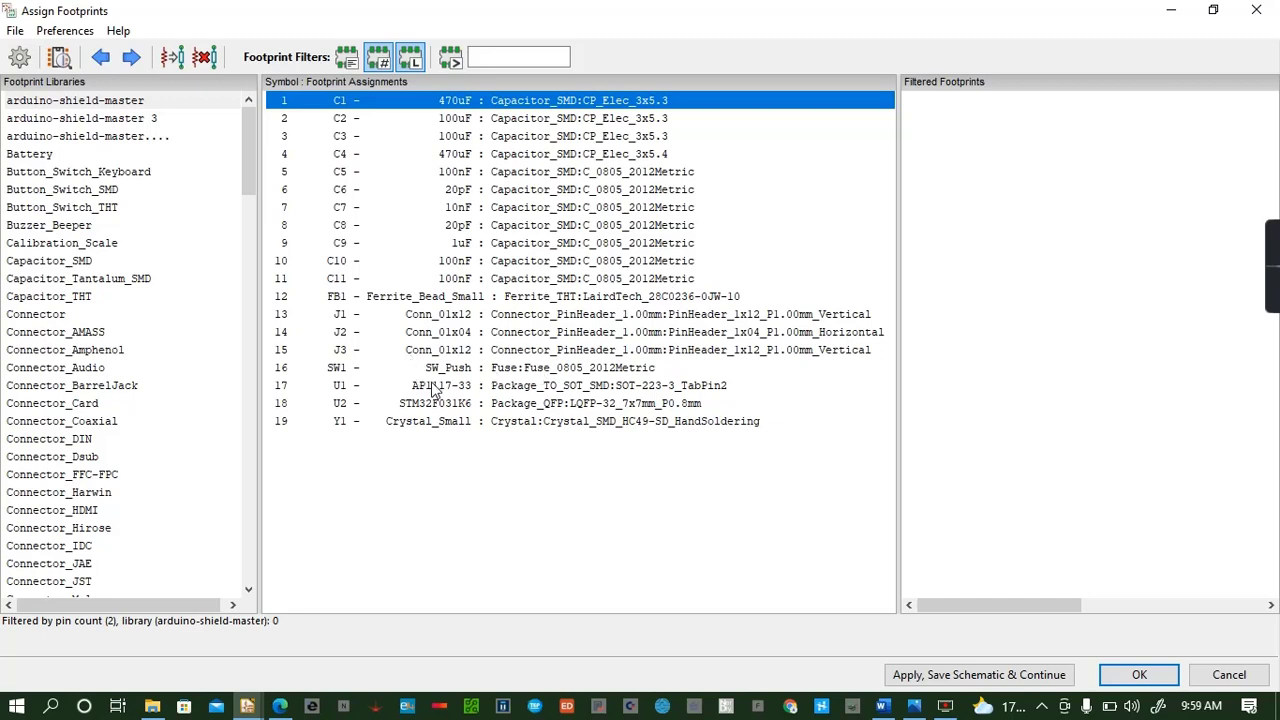
click(481, 298)
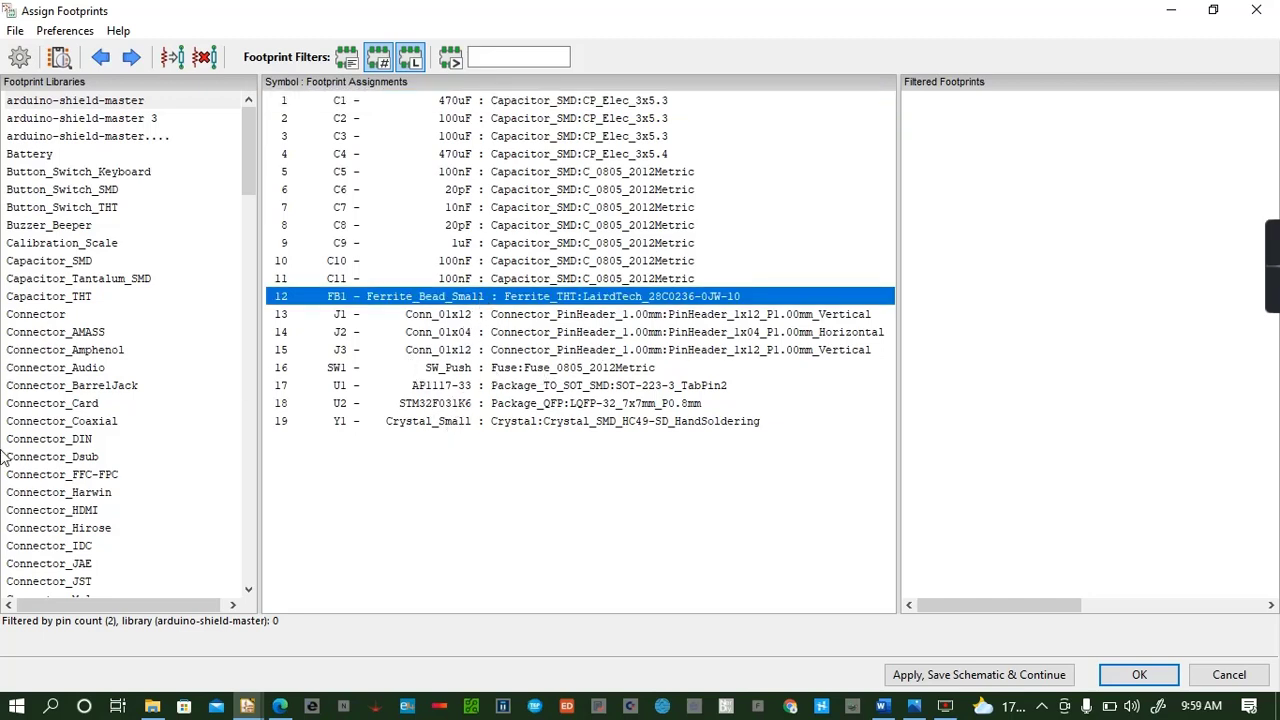
Check the Ferrite_THT and Fiducial libraries for alternative FB1 footprints, and close the footprint assignments without changing any
click(250, 590)
click(250, 590)
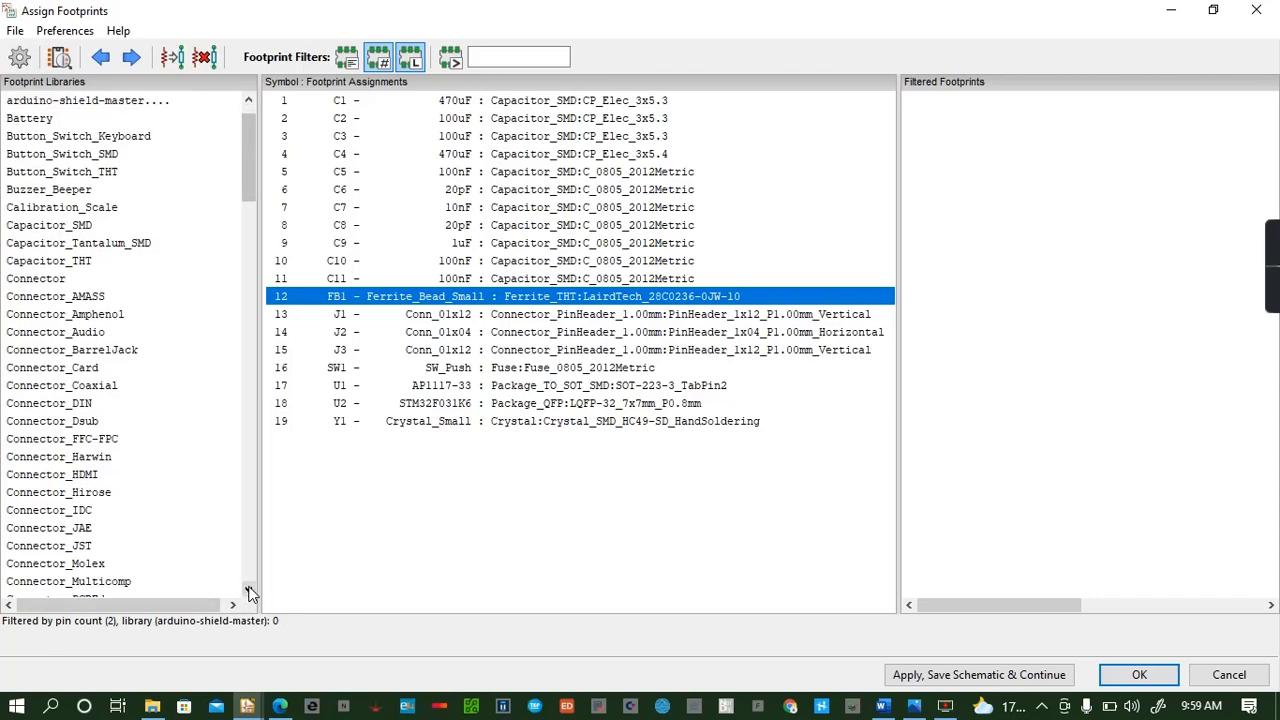
click(250, 590)
click(250, 592)
click(250, 592)
click(250, 592)
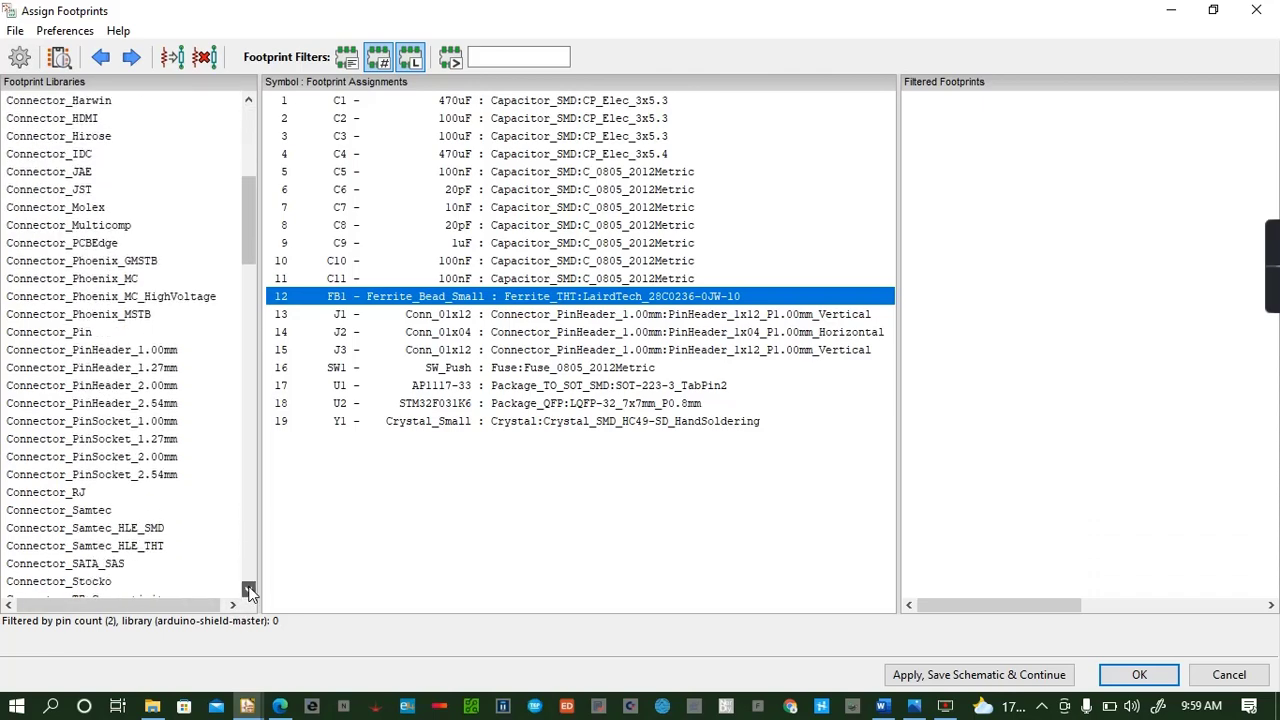
click(250, 592)
click(249, 592)
click(249, 592)
click(249, 592)
click(249, 591)
click(249, 591)
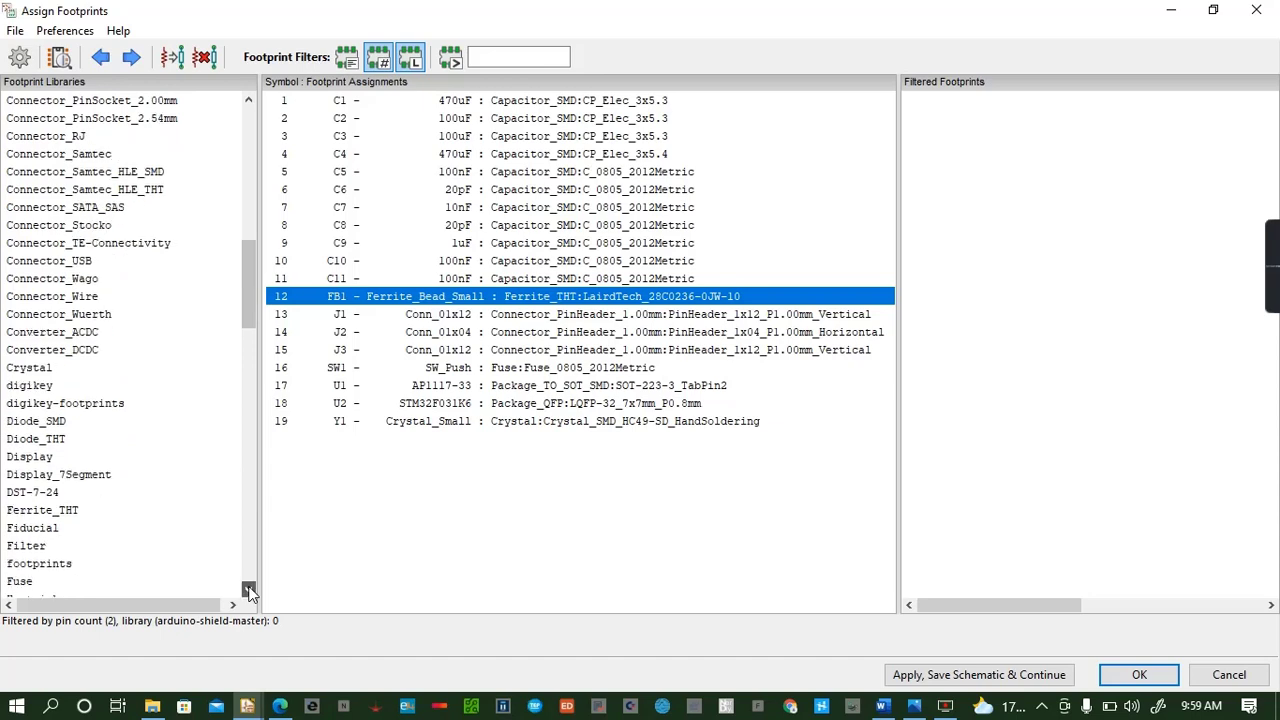
click(249, 591)
click(249, 591)
click(33, 476)
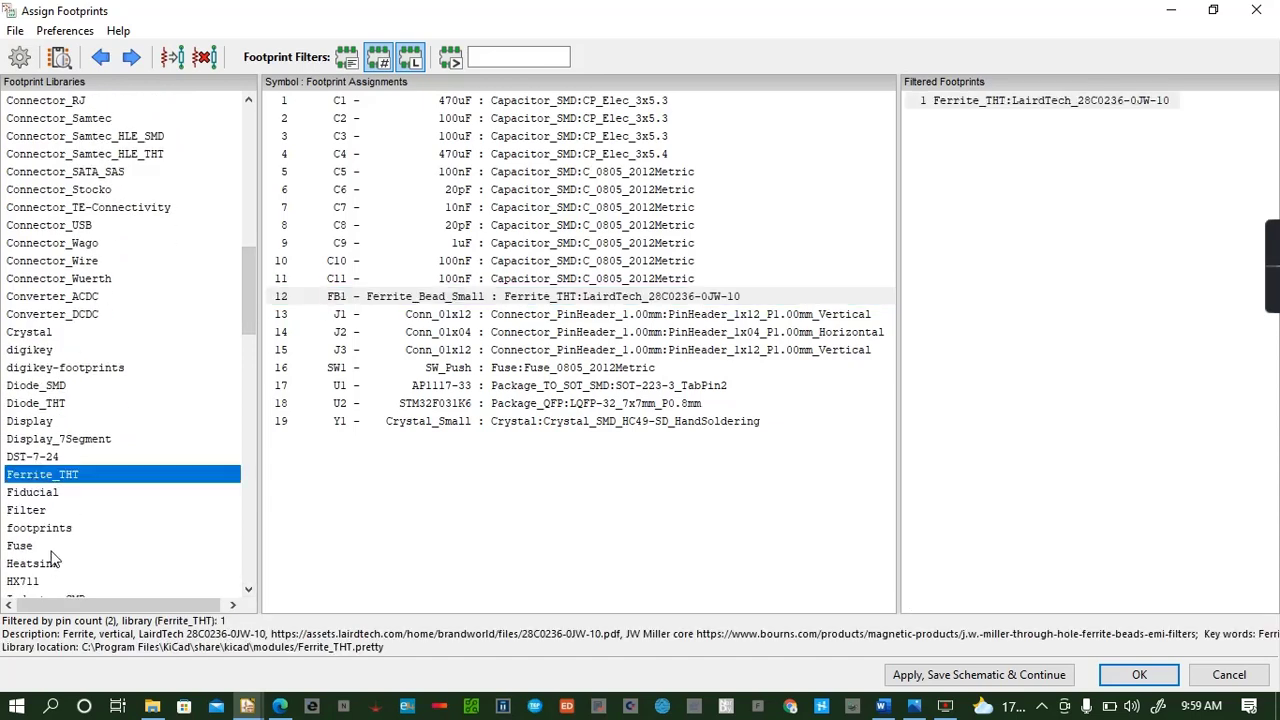
click(38, 494)
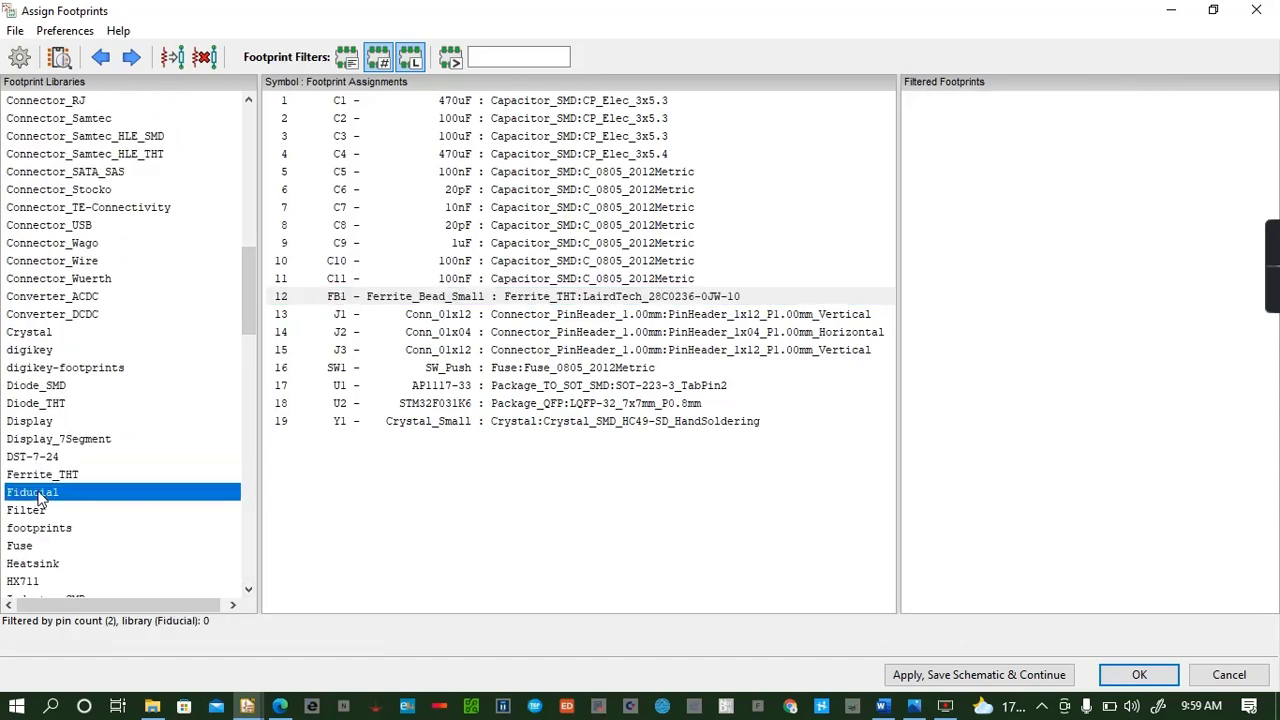
click(52, 476)
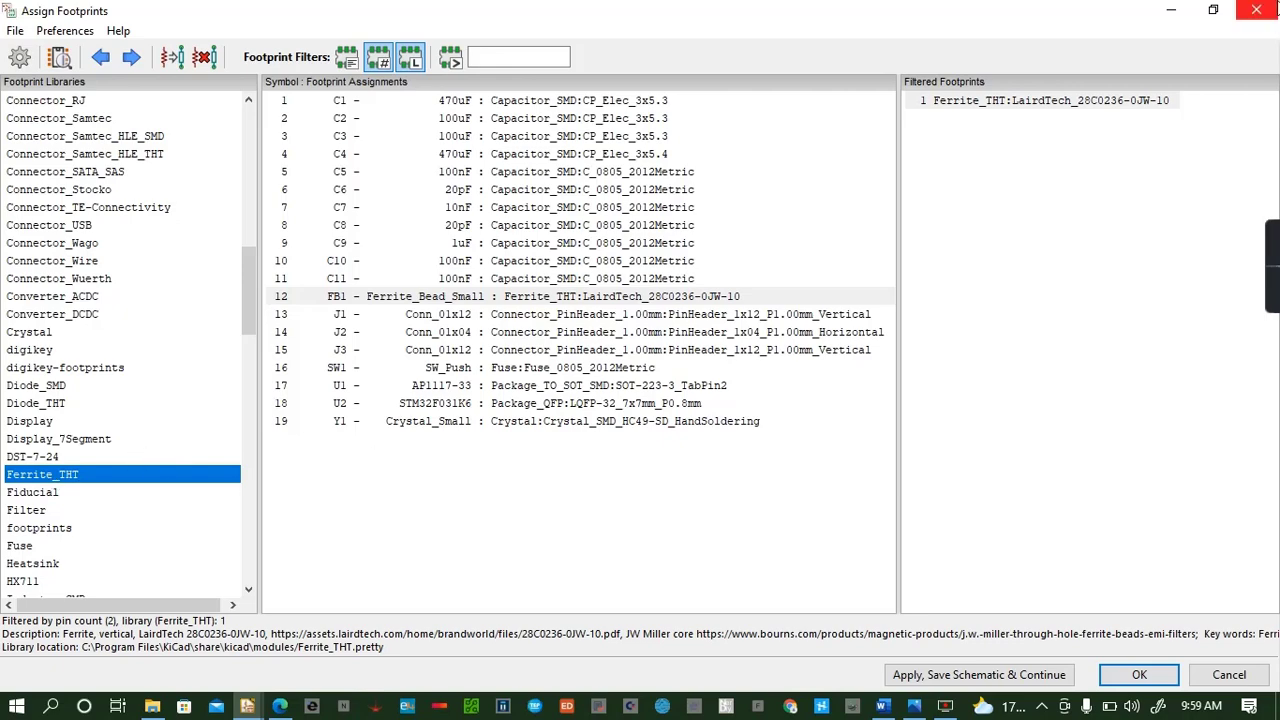
click(1262, 12)
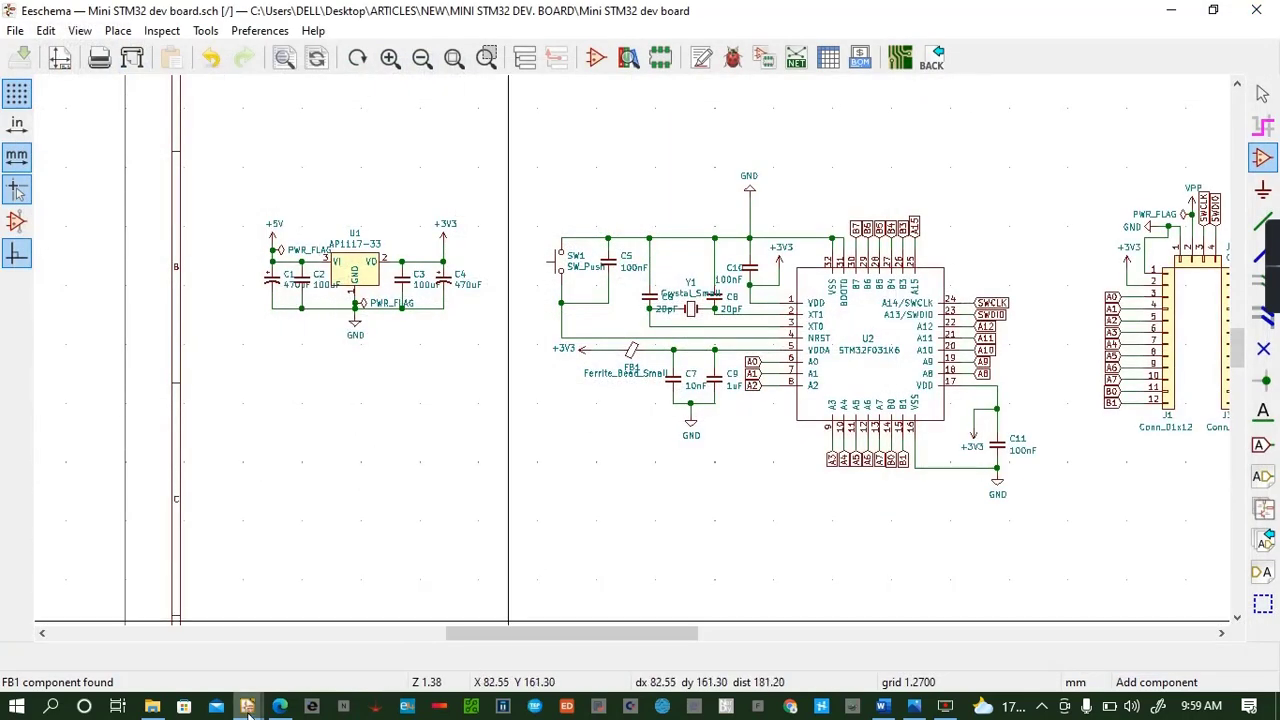
Switch back to the 3D Viewer, tilt the board to inspect the tall ferrite bead, and close the viewer
mouse_move(247, 706)
click(758, 618)
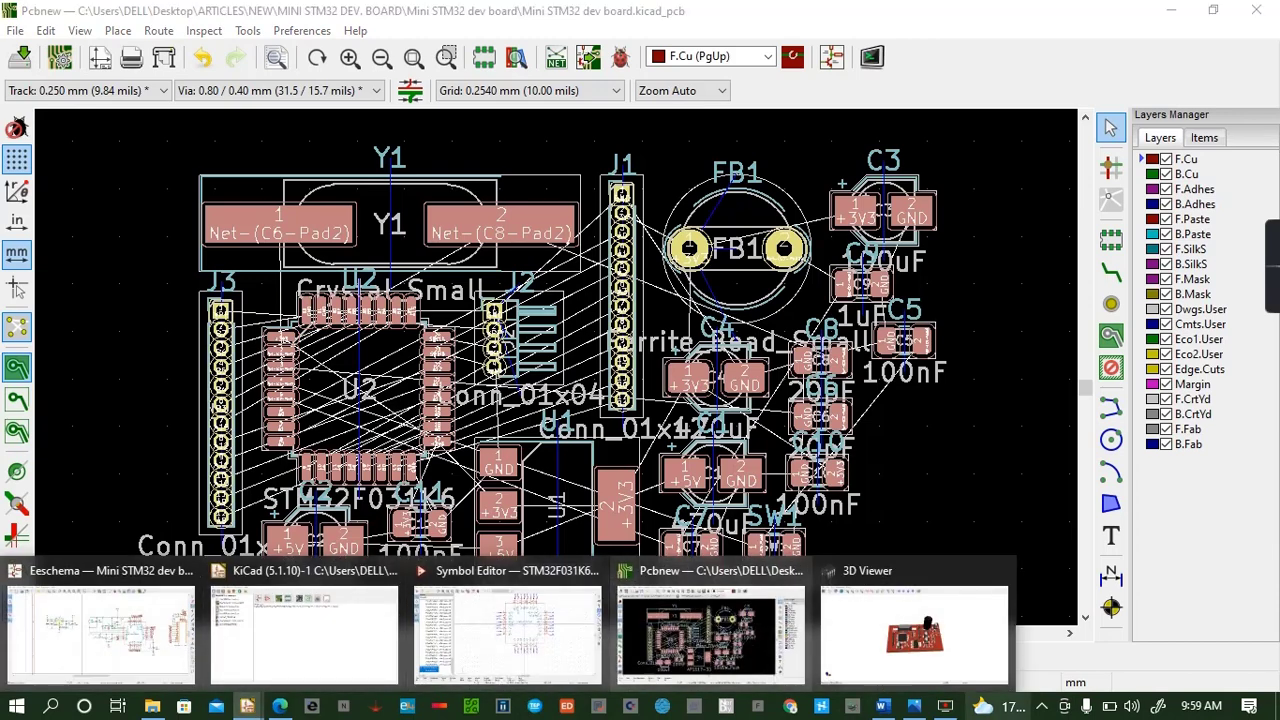
click(971, 659)
drag(860, 246, 512, 388)
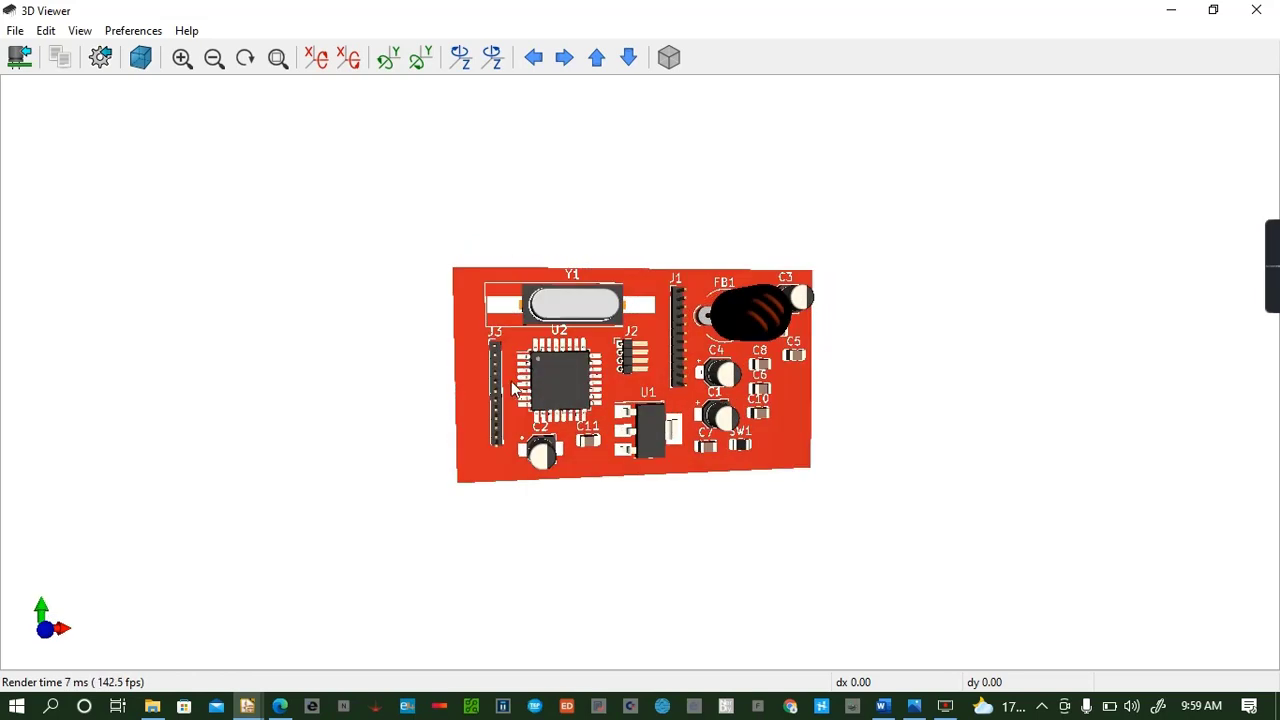
drag(520, 313, 507, 257)
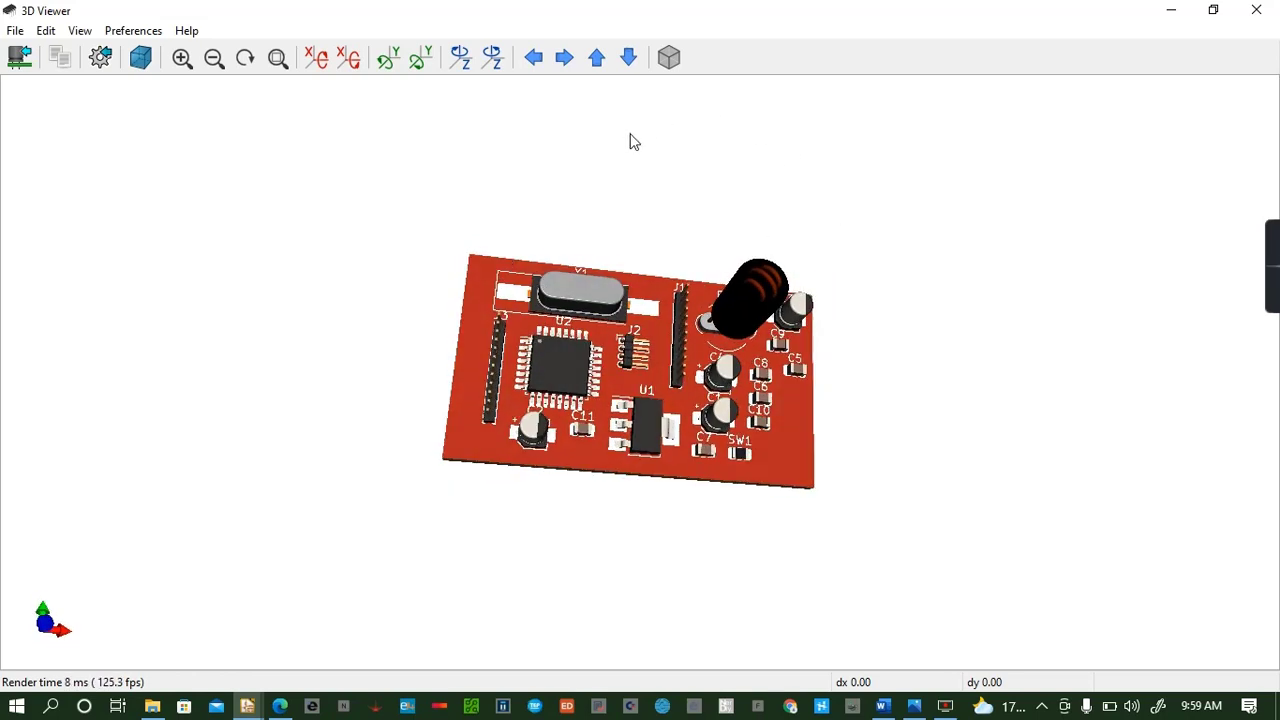
click(1256, 10)
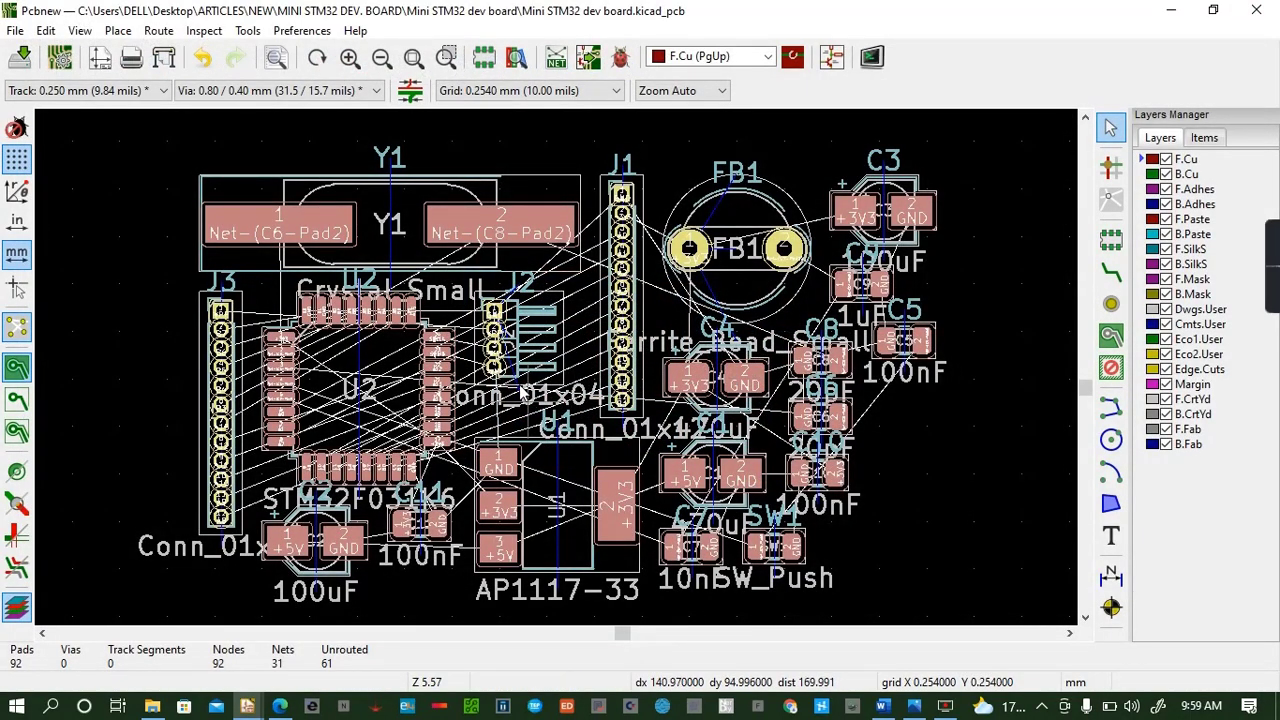
Move the crystal footprint Y1 straight up by about 4 mm, away from U2 and J3
click(422, 194)
key(m)
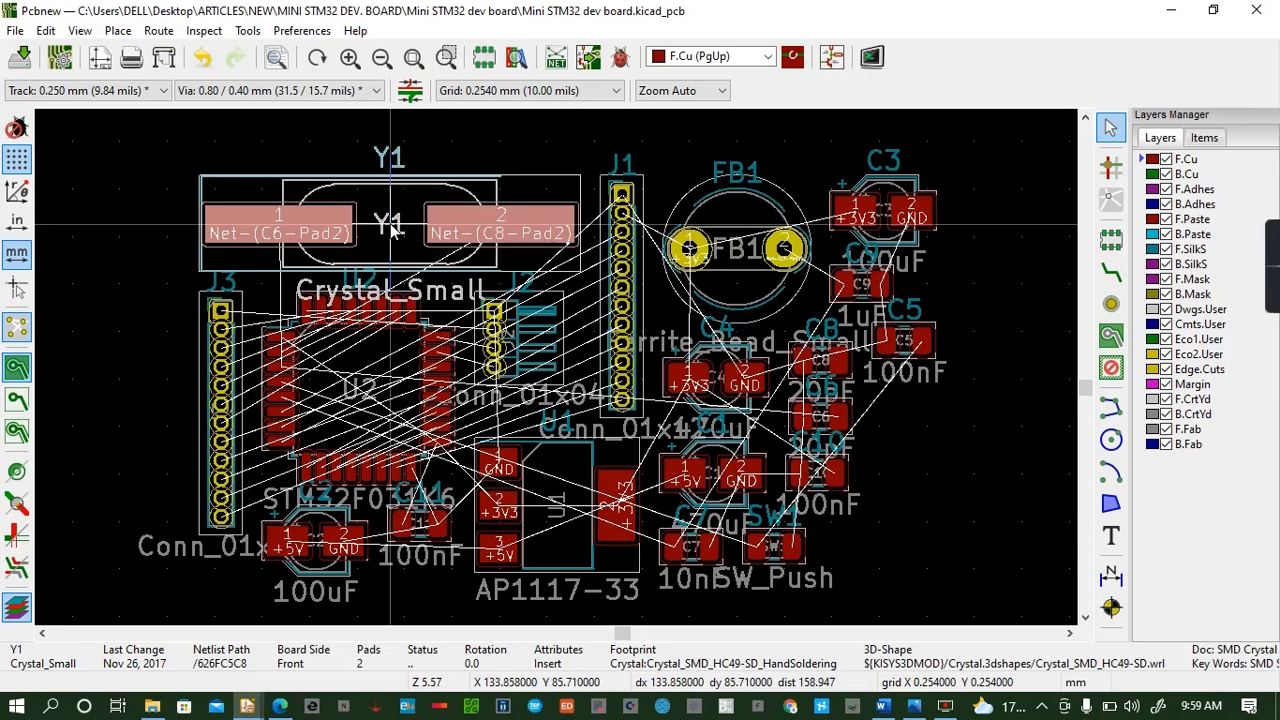
click(393, 205)
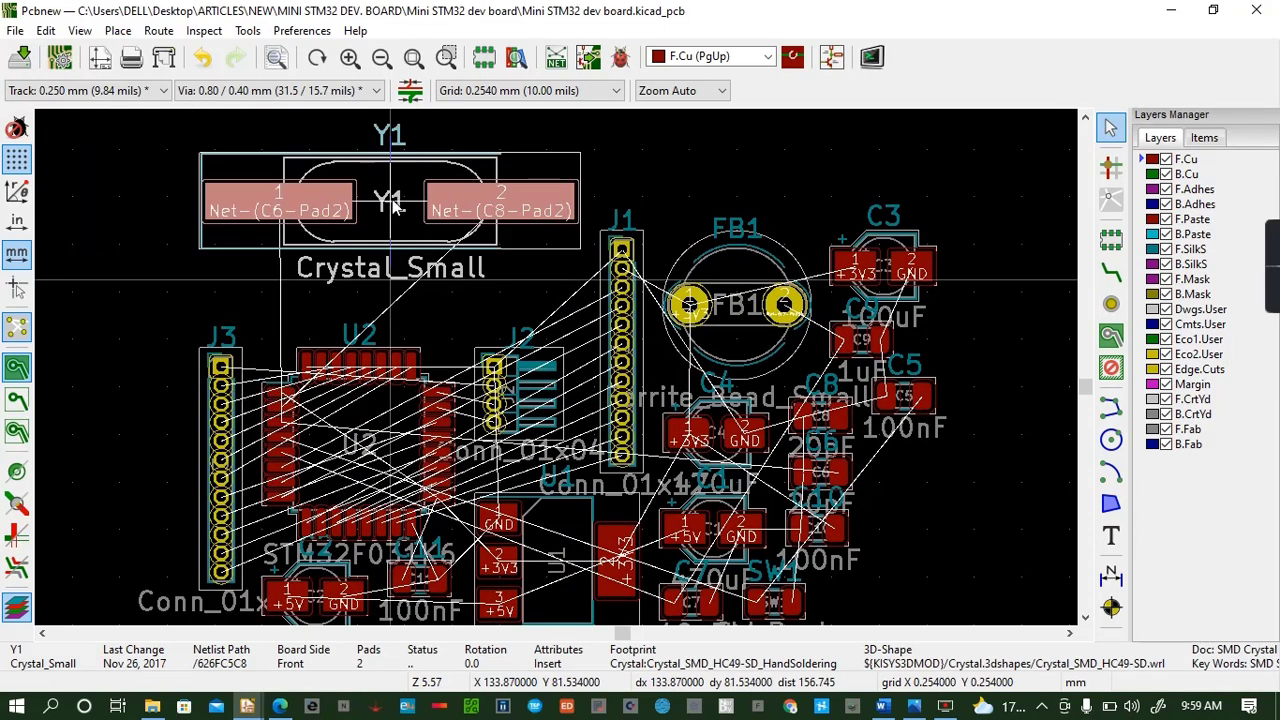
Rotate the four-pin header J2 90° counterclockwise and place it between crystal Y1 and the top of U2
click(491, 356)
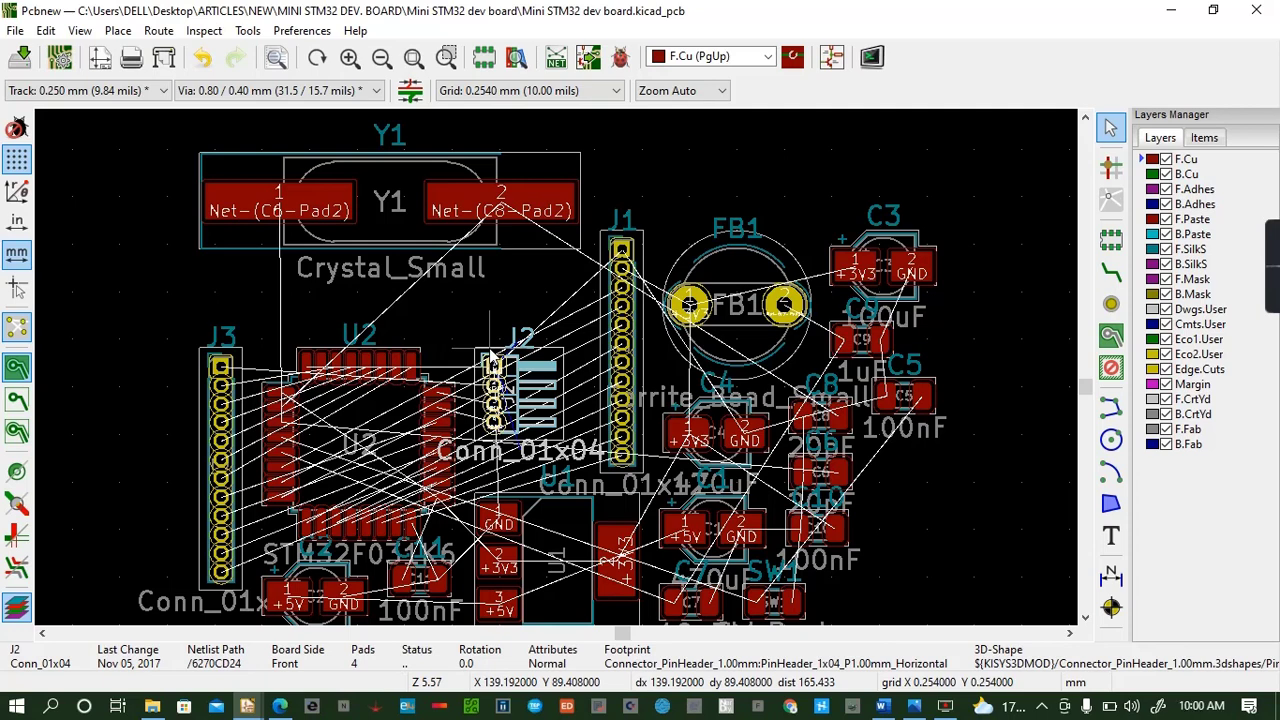
drag(491, 356, 361, 277)
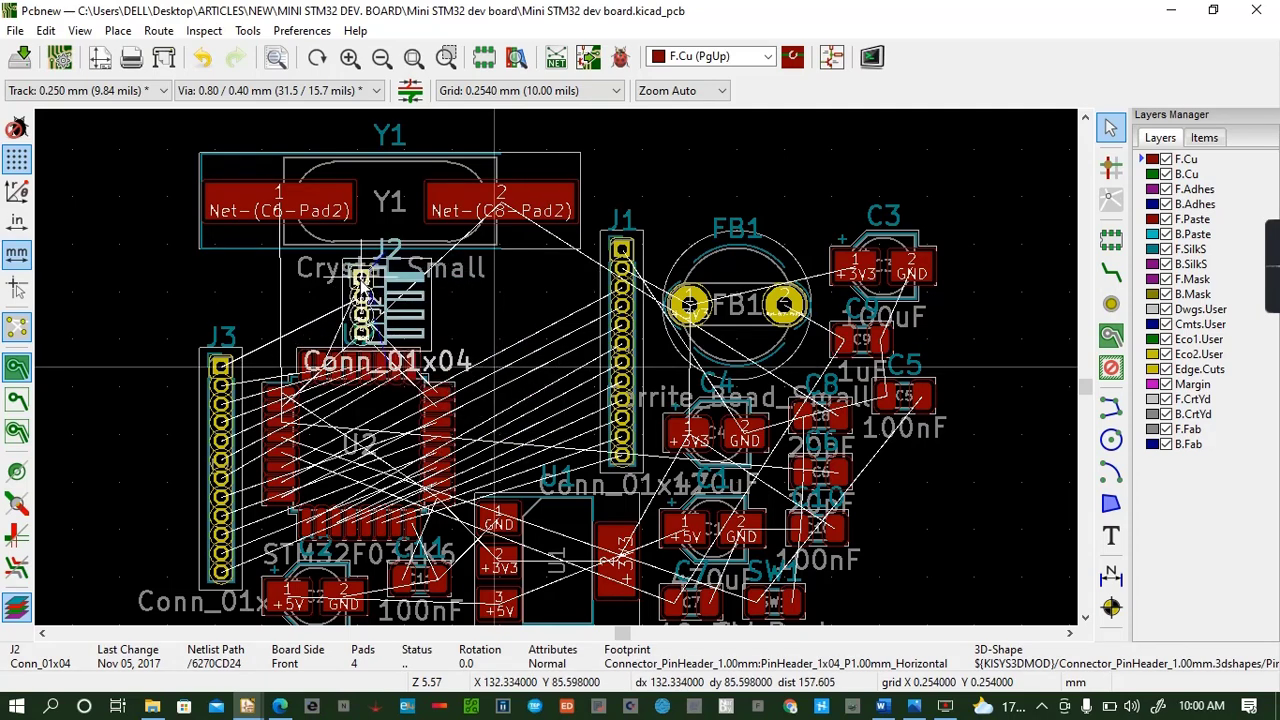
key(r)
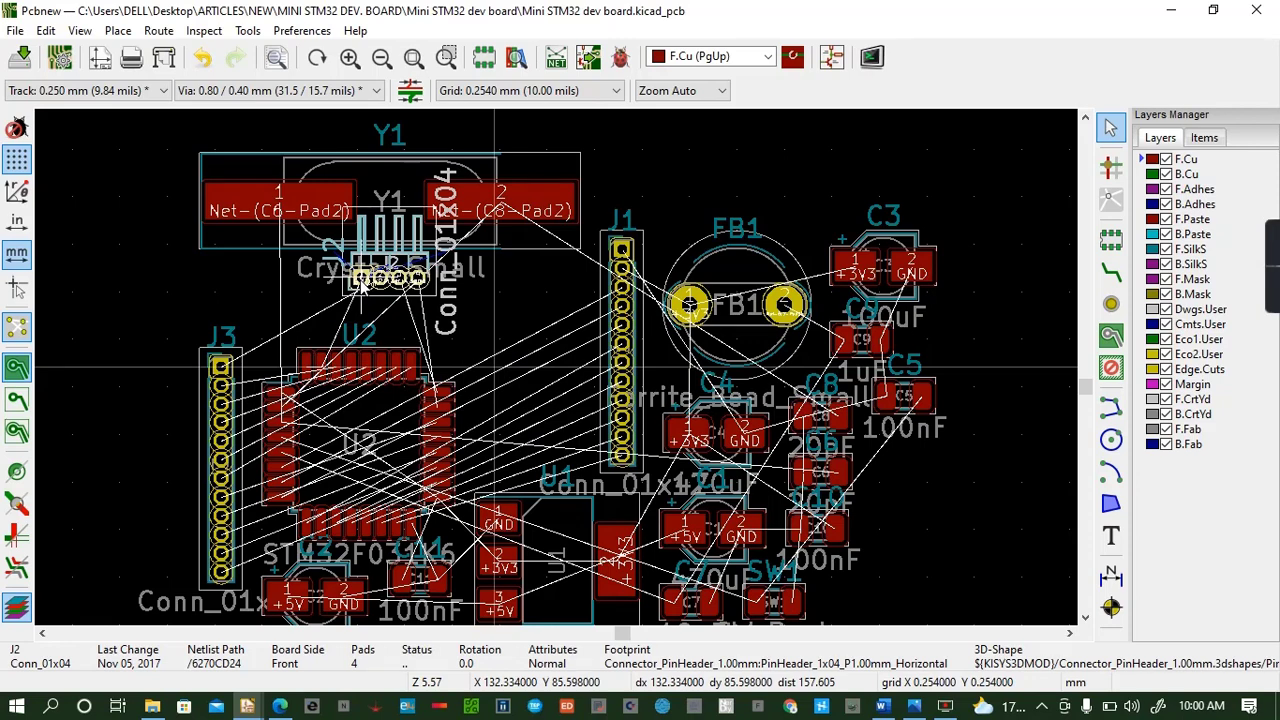
drag(363, 285, 338, 305)
Nudge the microcontroller U2 slightly downward and set its orientation to a custom 45°
click(381, 407)
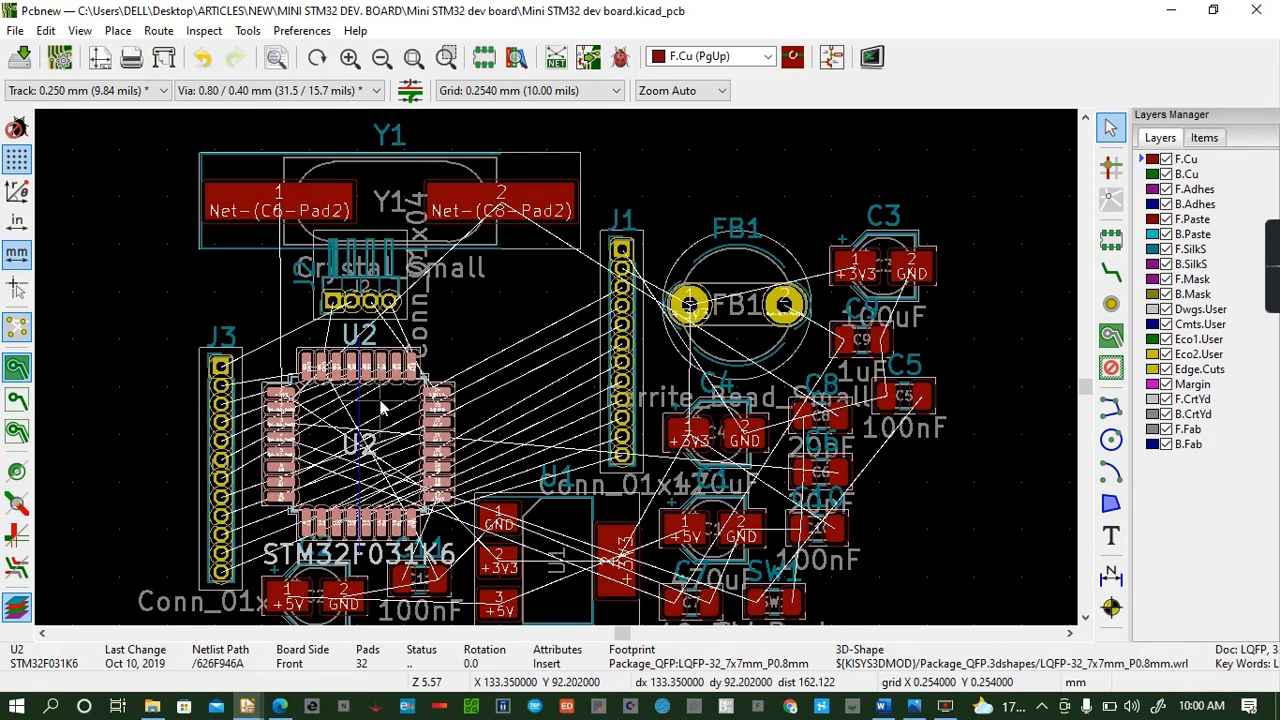
drag(378, 410, 368, 422)
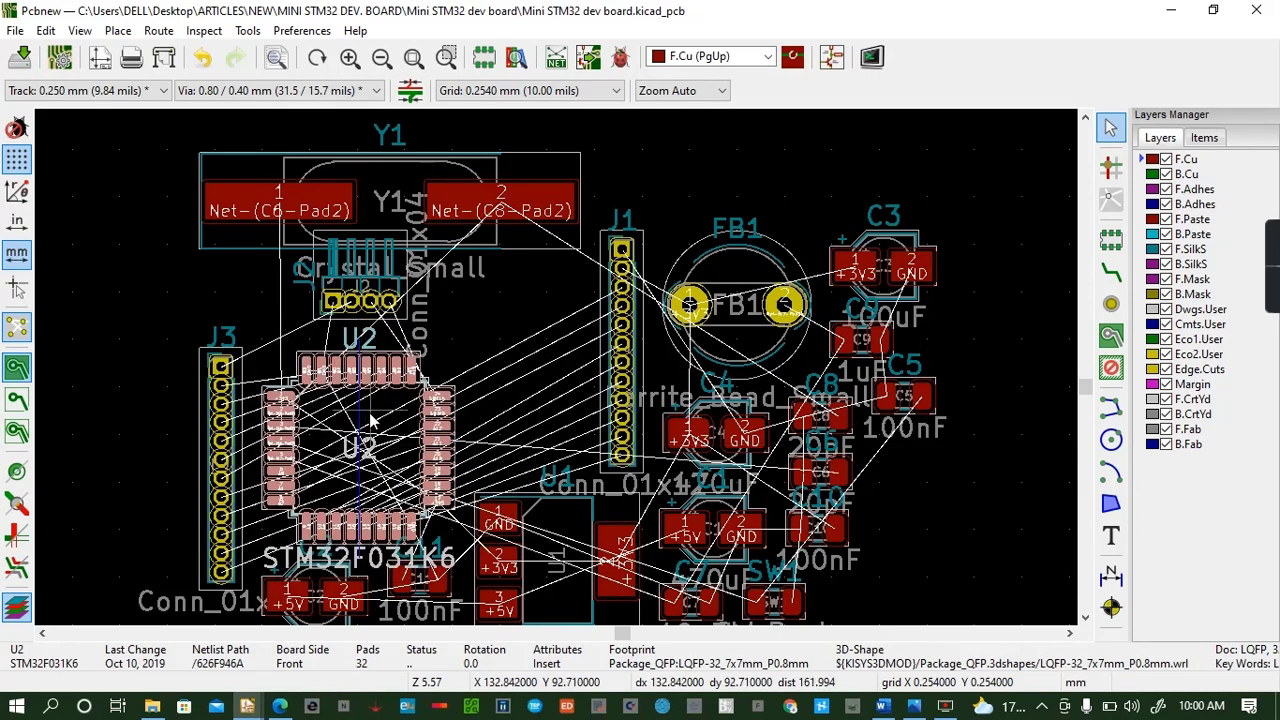
right_click(369, 418)
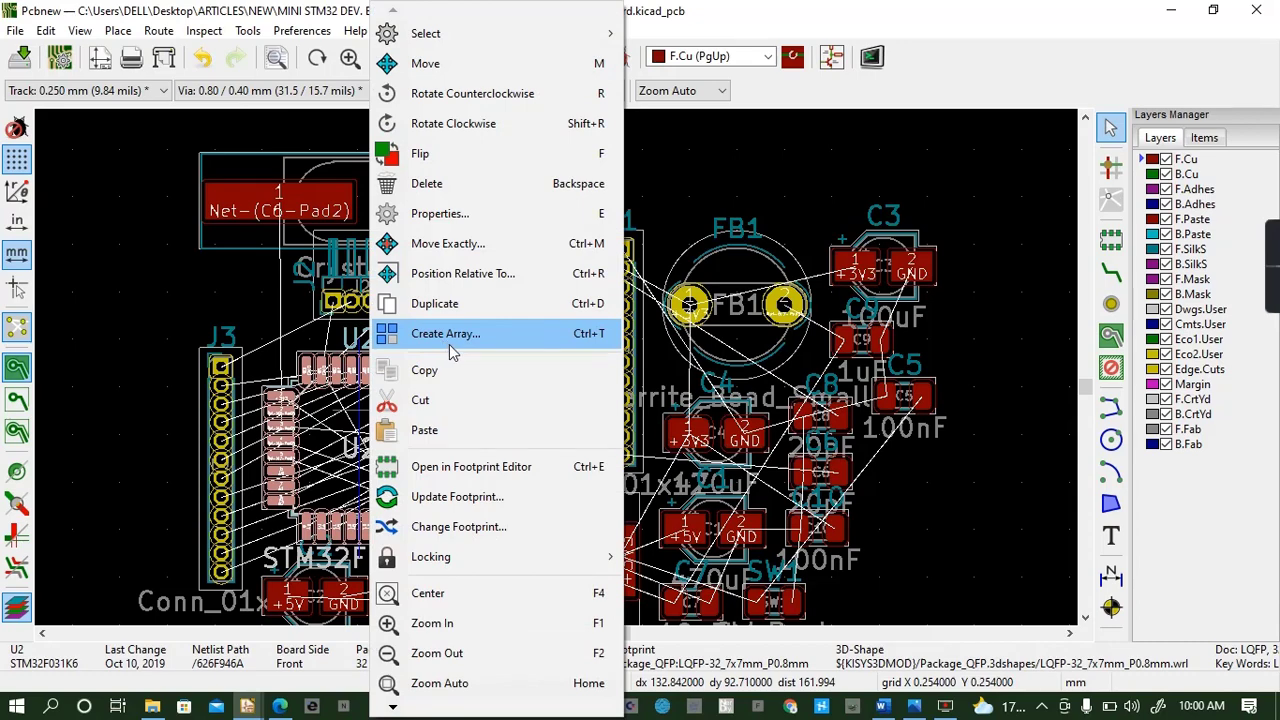
click(488, 214)
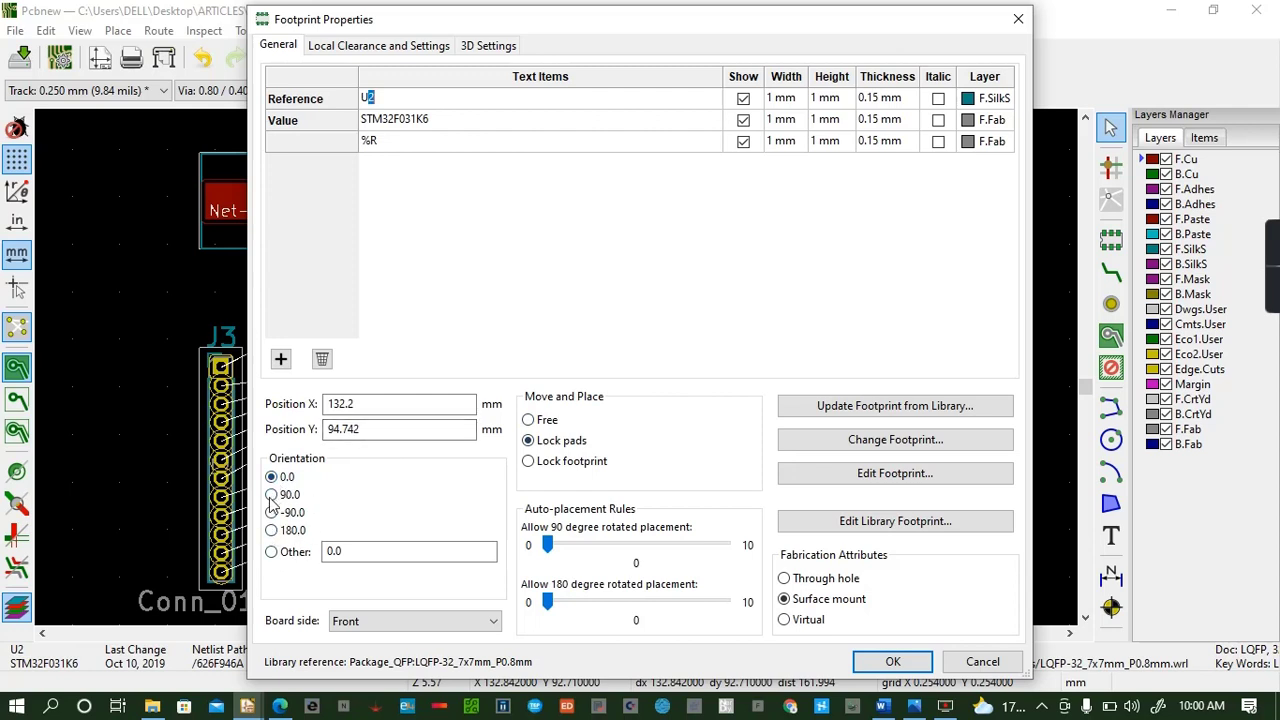
click(344, 551)
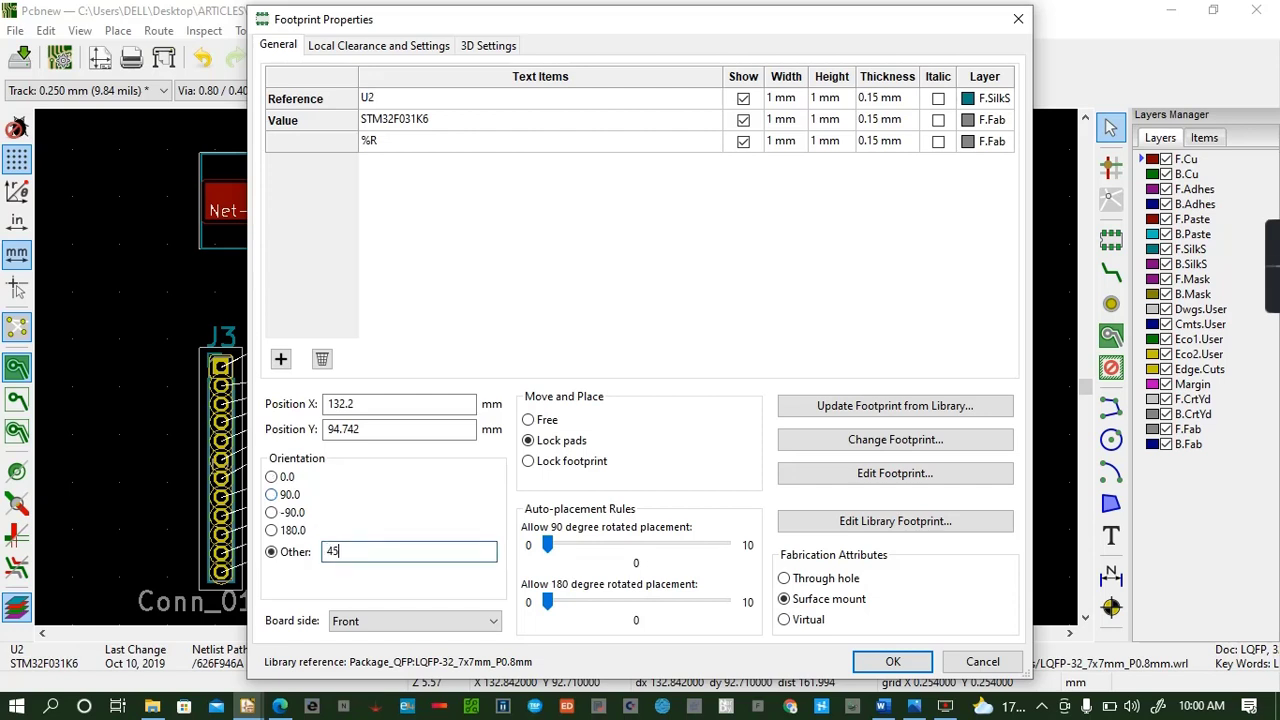
click(895, 664)
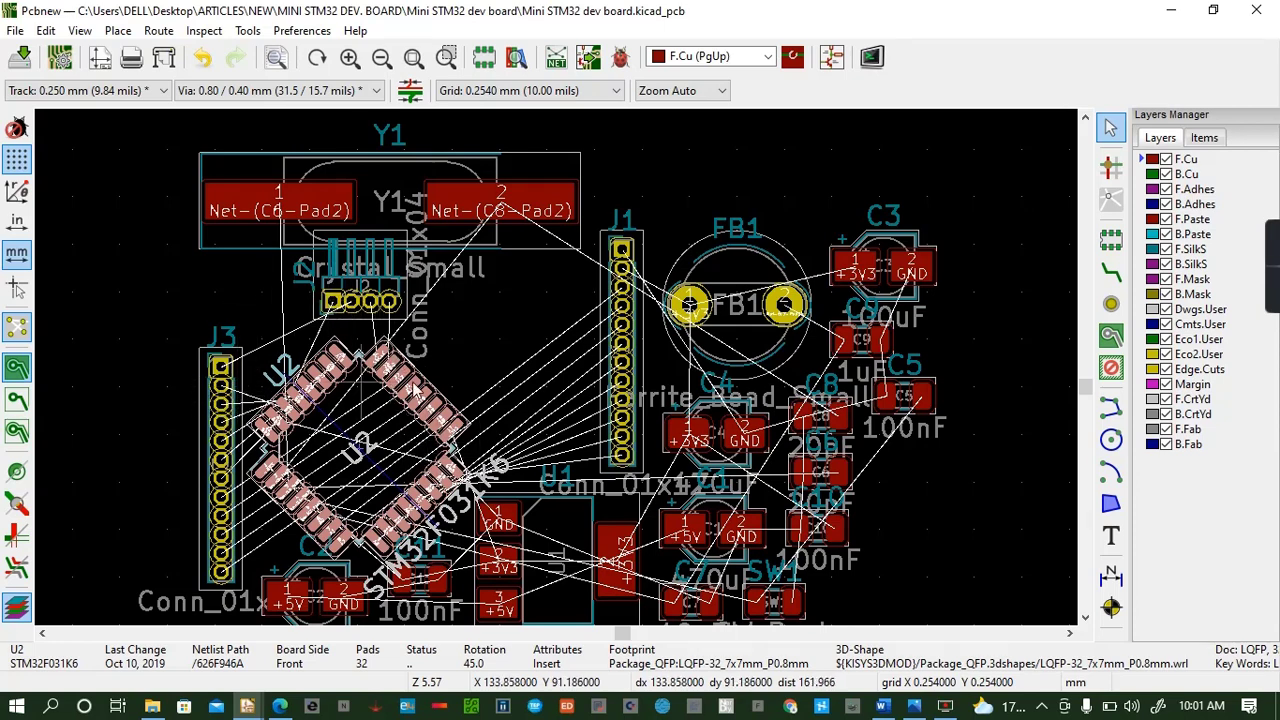
Move the voltage regulator U1 out from beside U2 to the free area right of SW1 and C10, below C5
click(1085, 617)
click(1085, 617)
click(1085, 617)
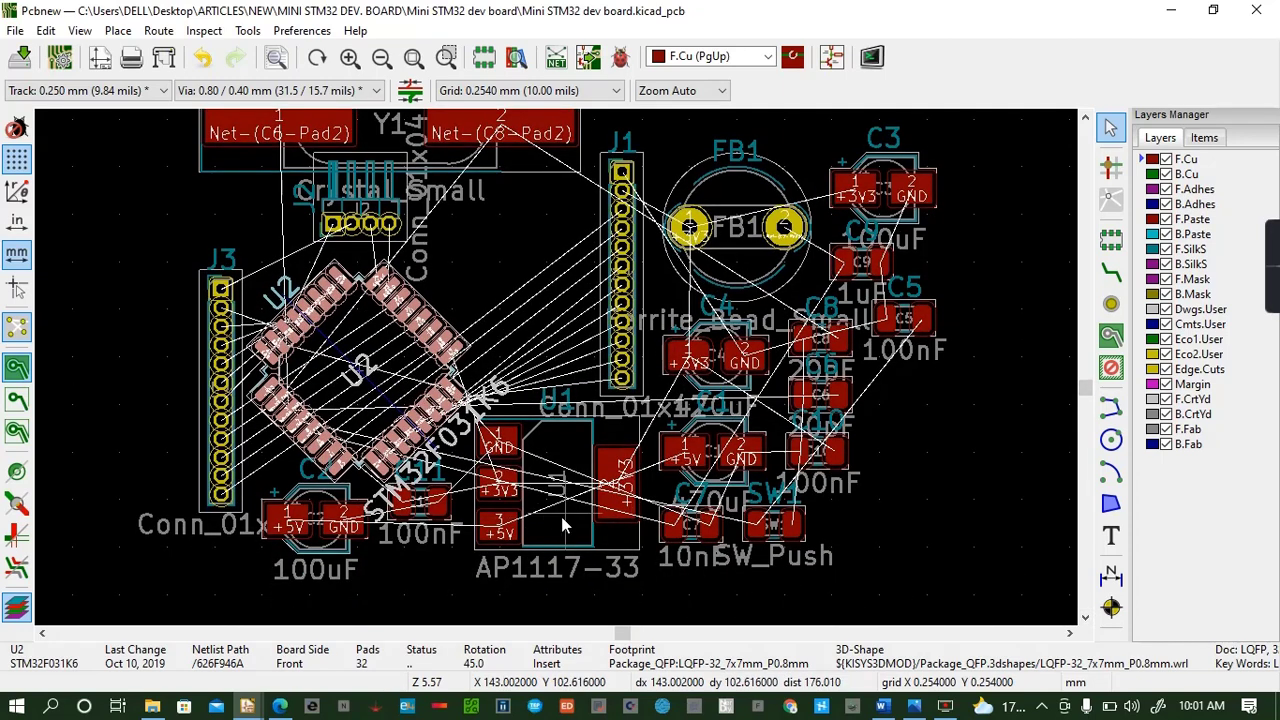
click(560, 517)
key(m)
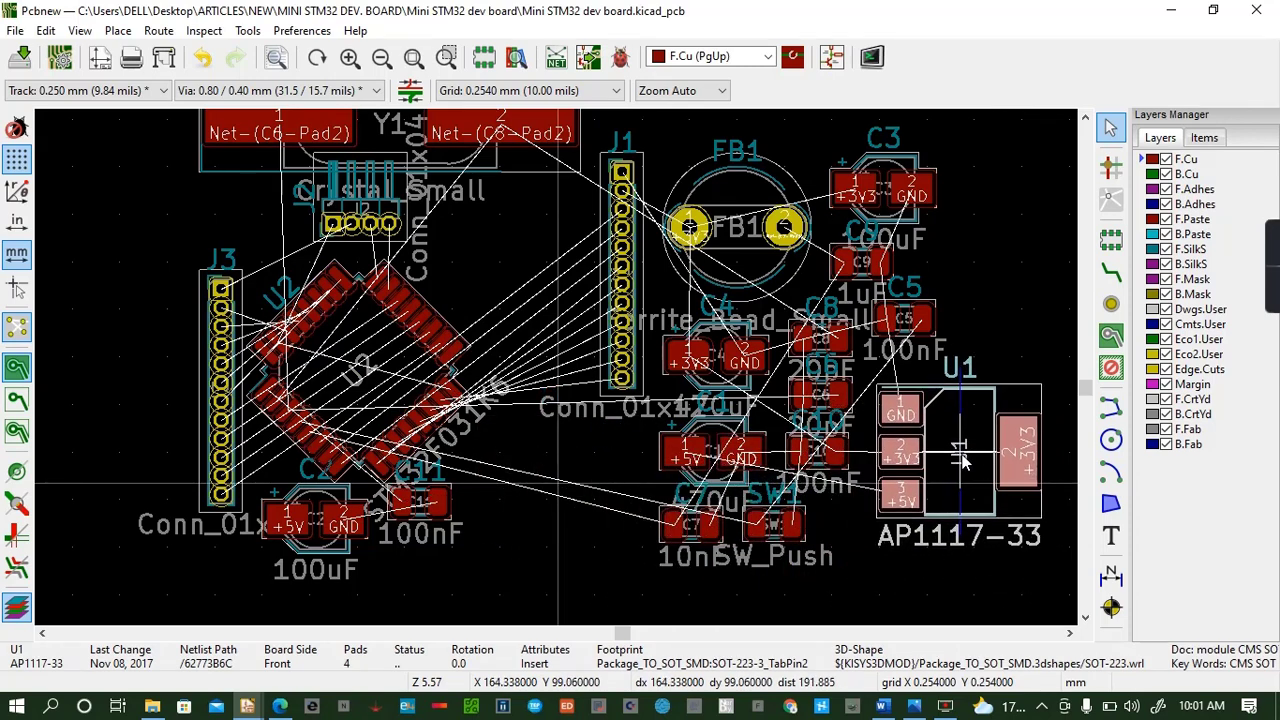
click(965, 460)
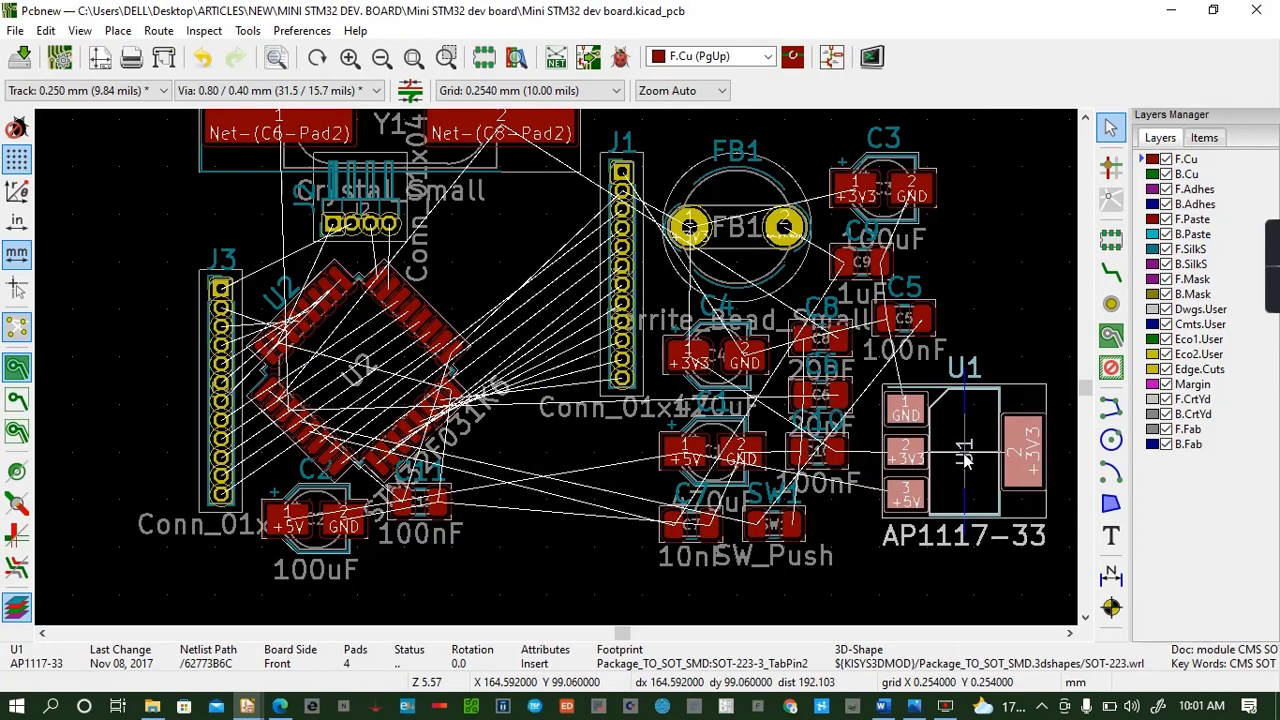
Move the 12-pin header J1 closer to the right side of U2, level with header J3
click(641, 246)
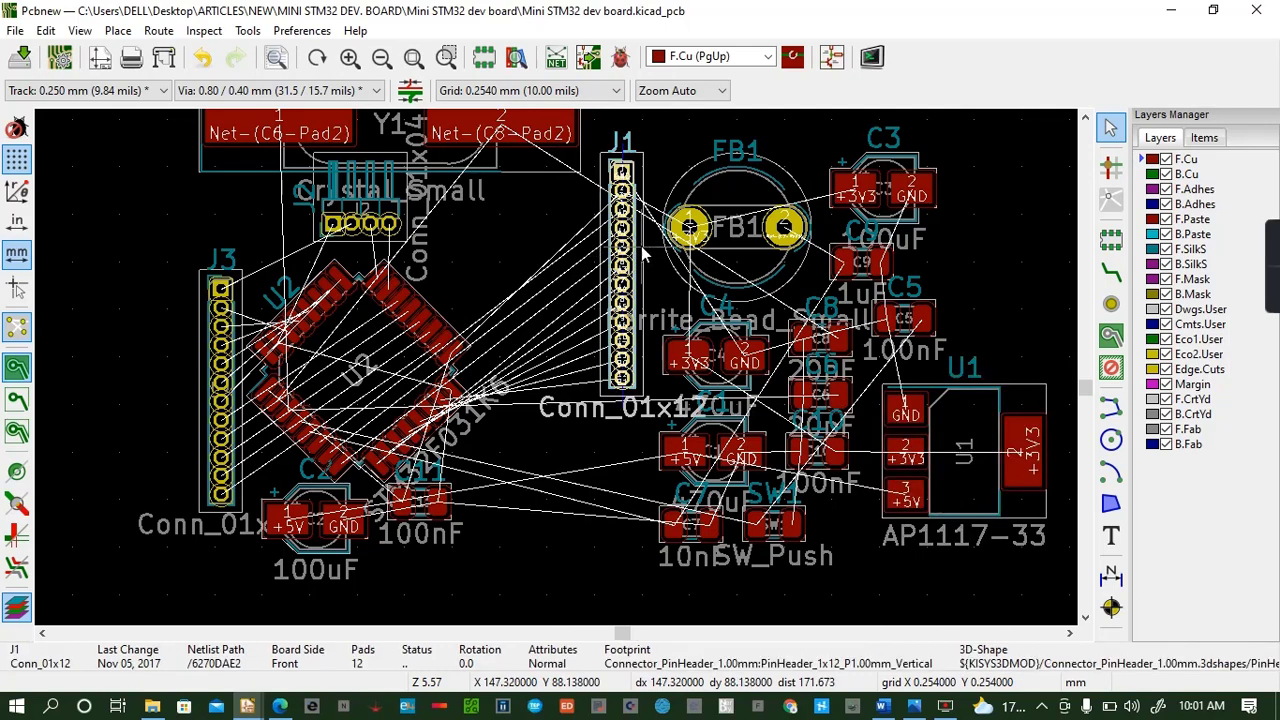
key(m)
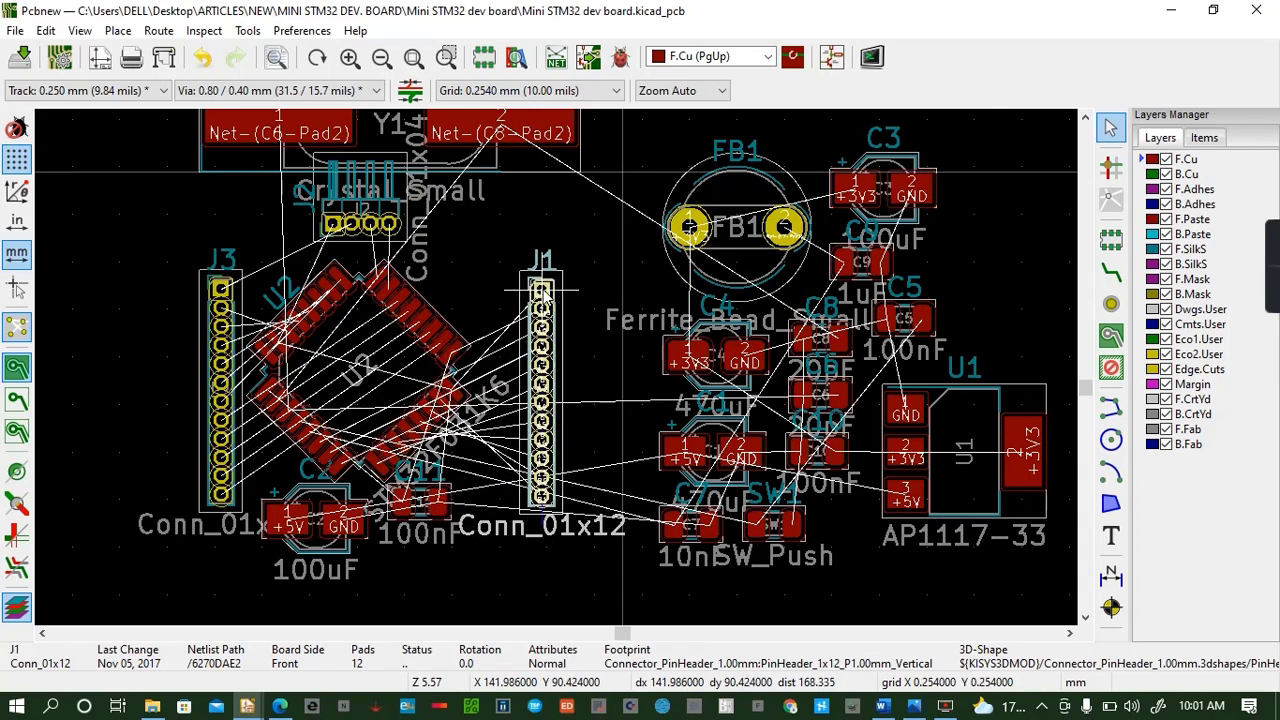
click(541, 290)
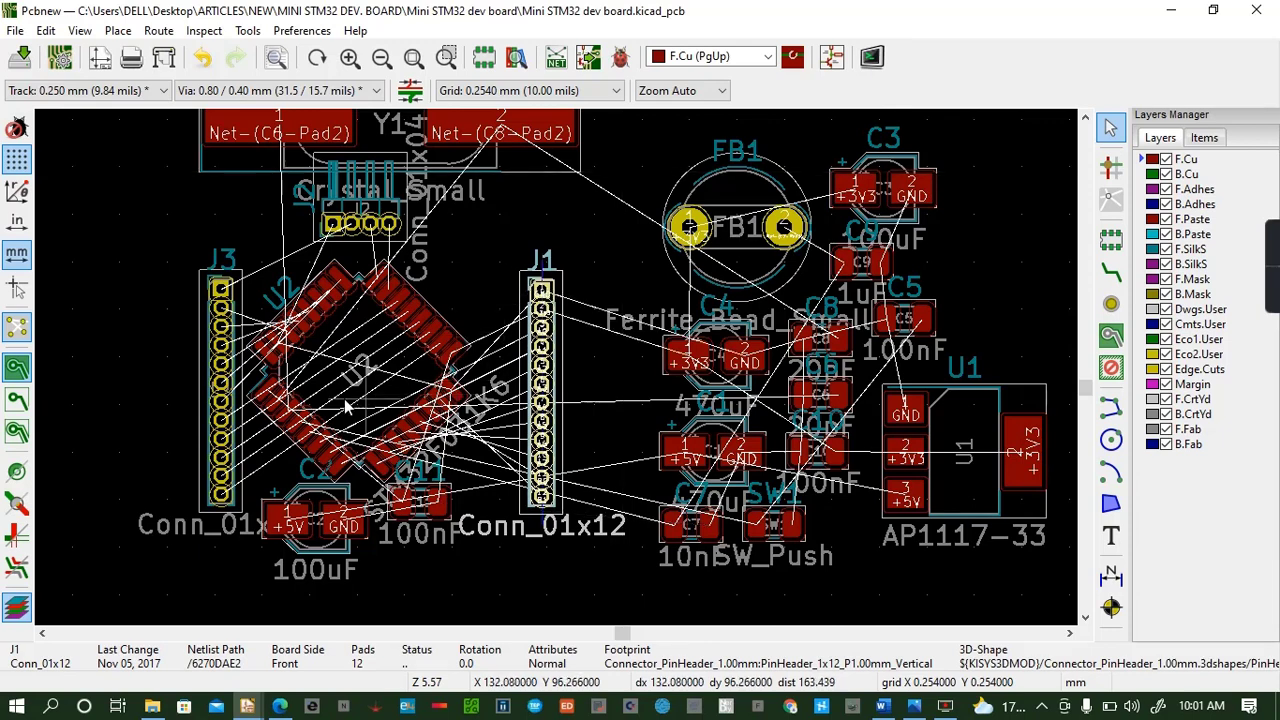
Shift the 12-pin header J3 about 2.4 mm left, away from U2, keeping it level with J1
click(240, 303)
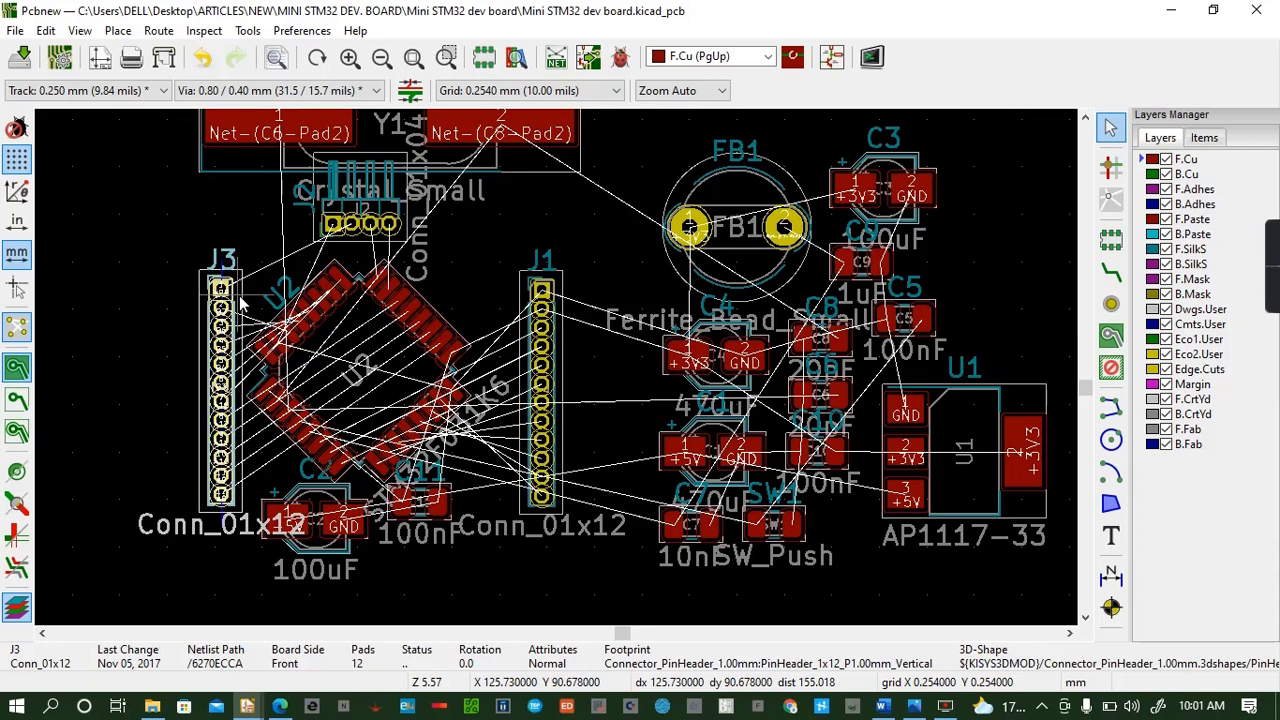
key(m)
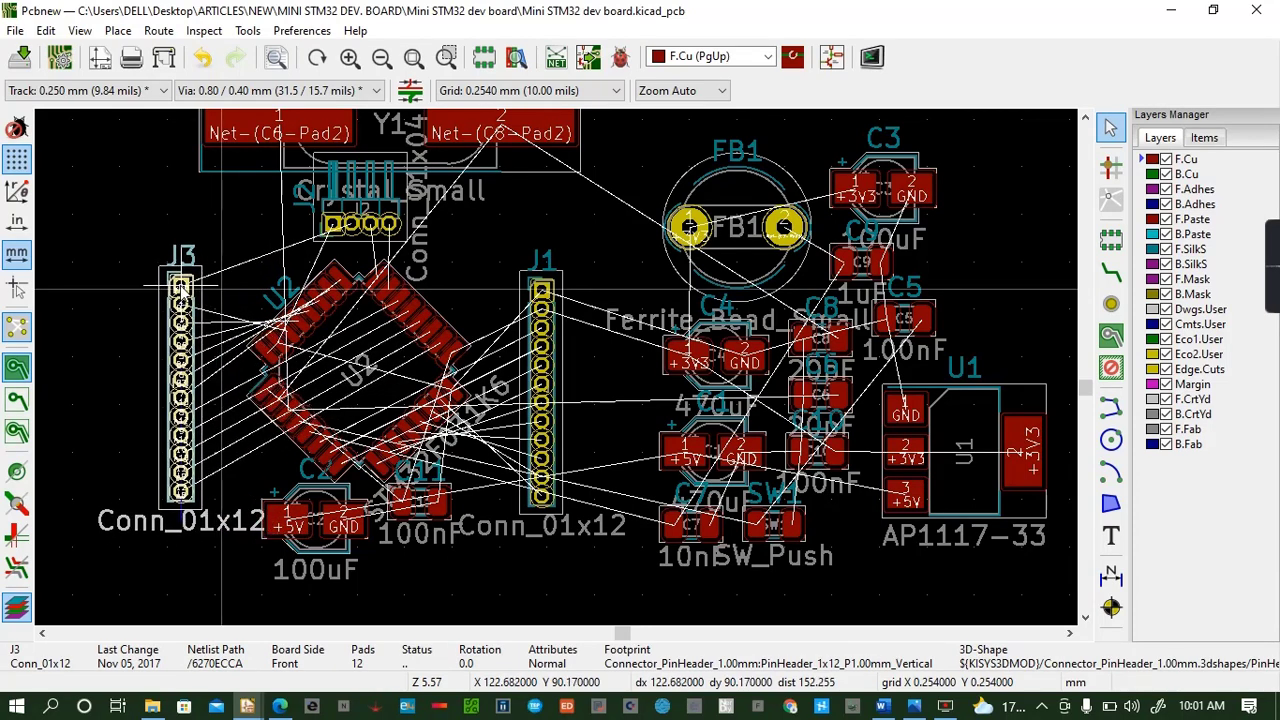
click(176, 288)
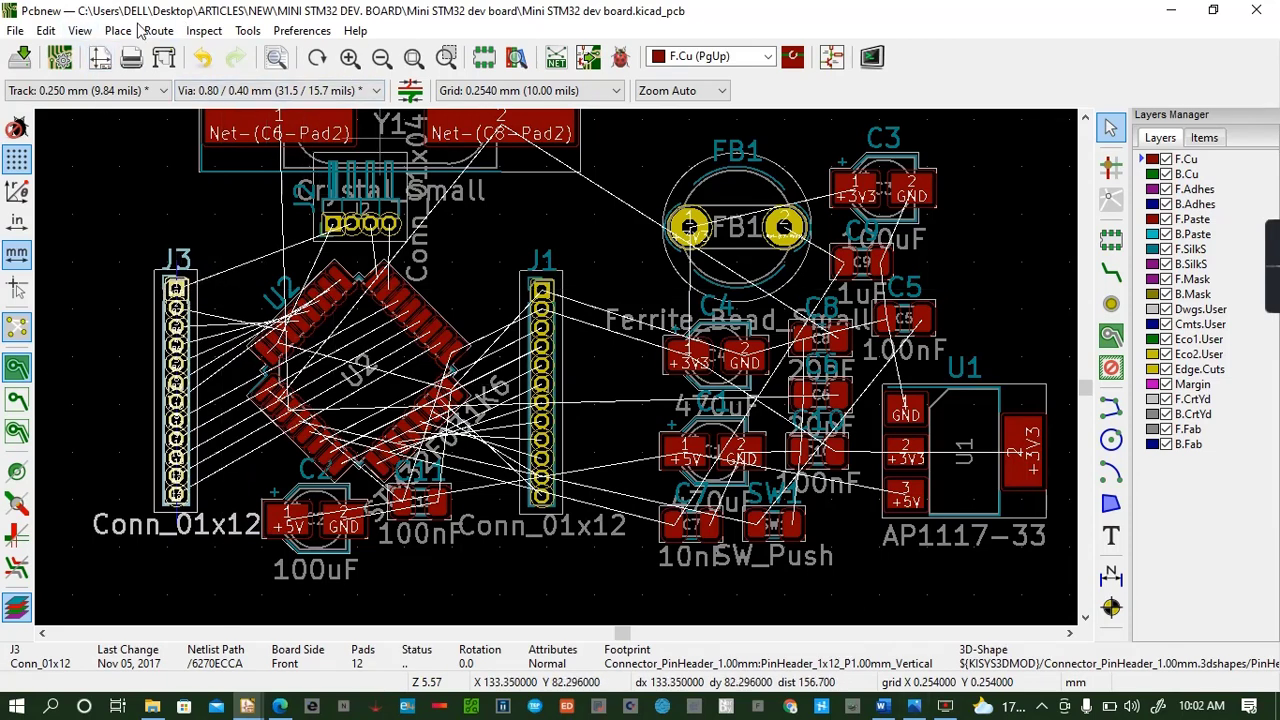
Inspect the rearranged board in the 3D Viewer from a tilted angle, and close the viewer
click(79, 30)
click(150, 147)
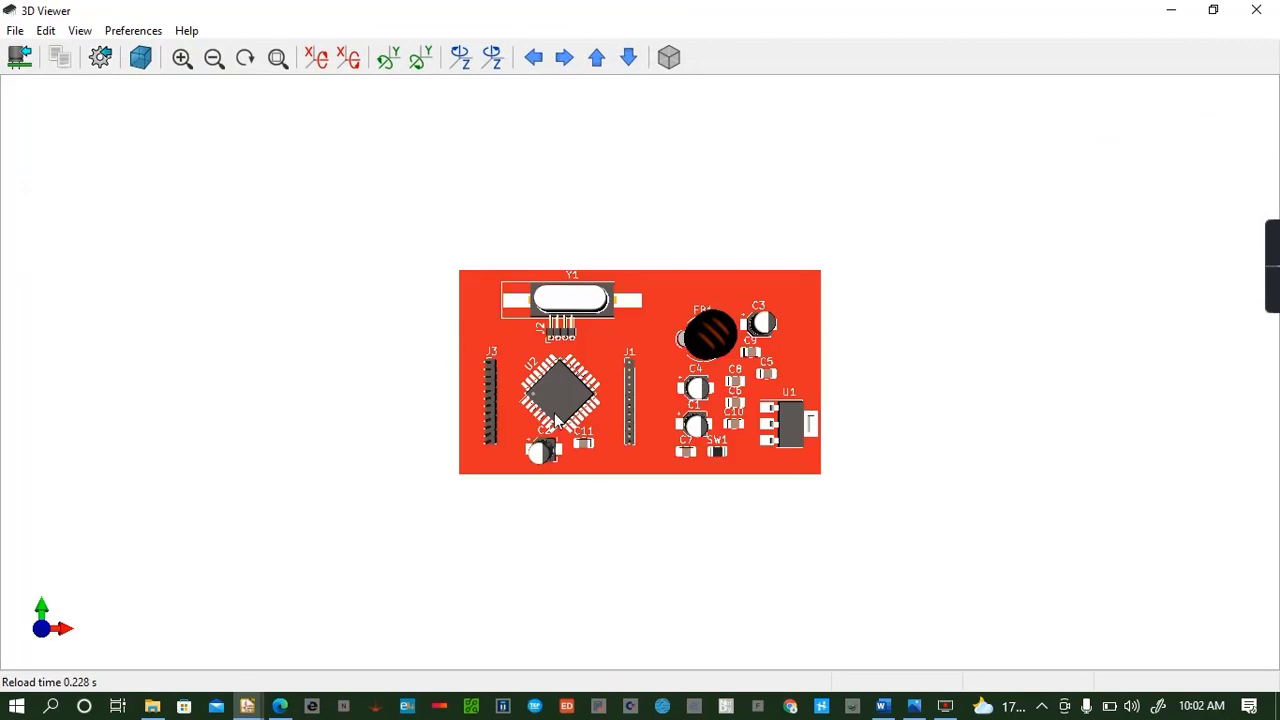
drag(556, 420, 686, 340)
click(1256, 10)
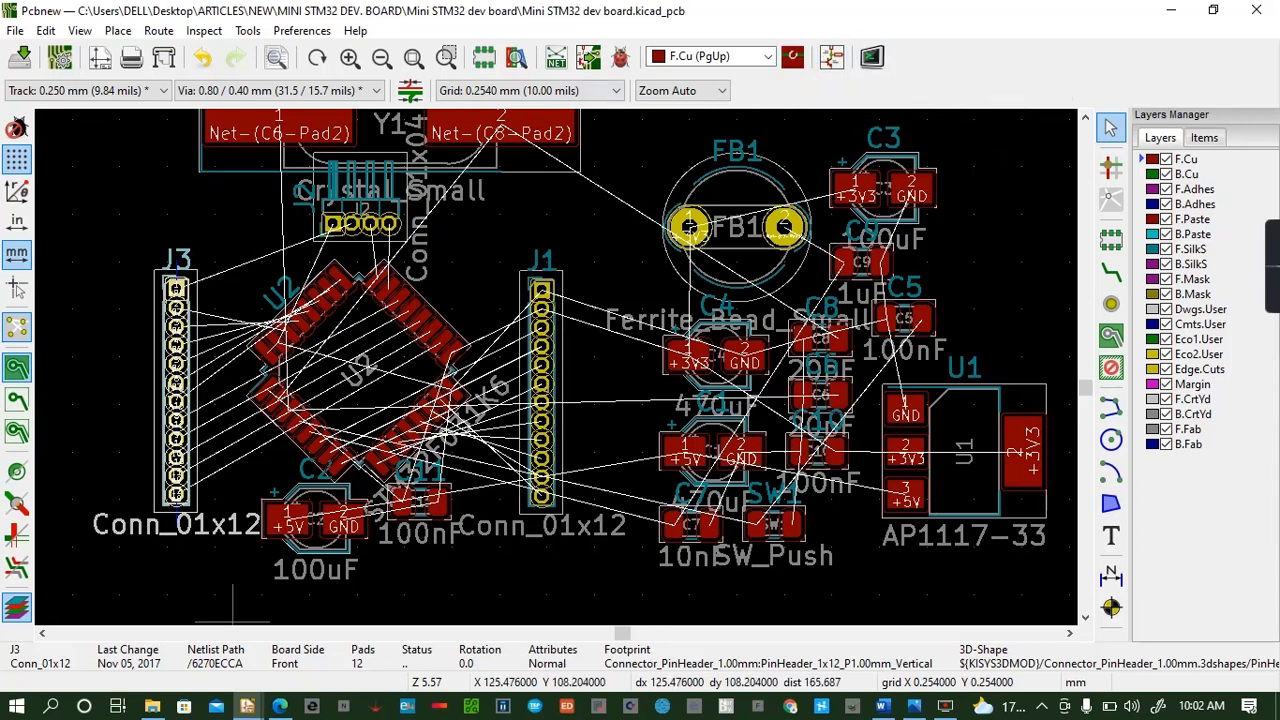
Switch to the Mini STM32 dev board schematic in Eeschema and open its footprint assignments
mouse_move(247, 706)
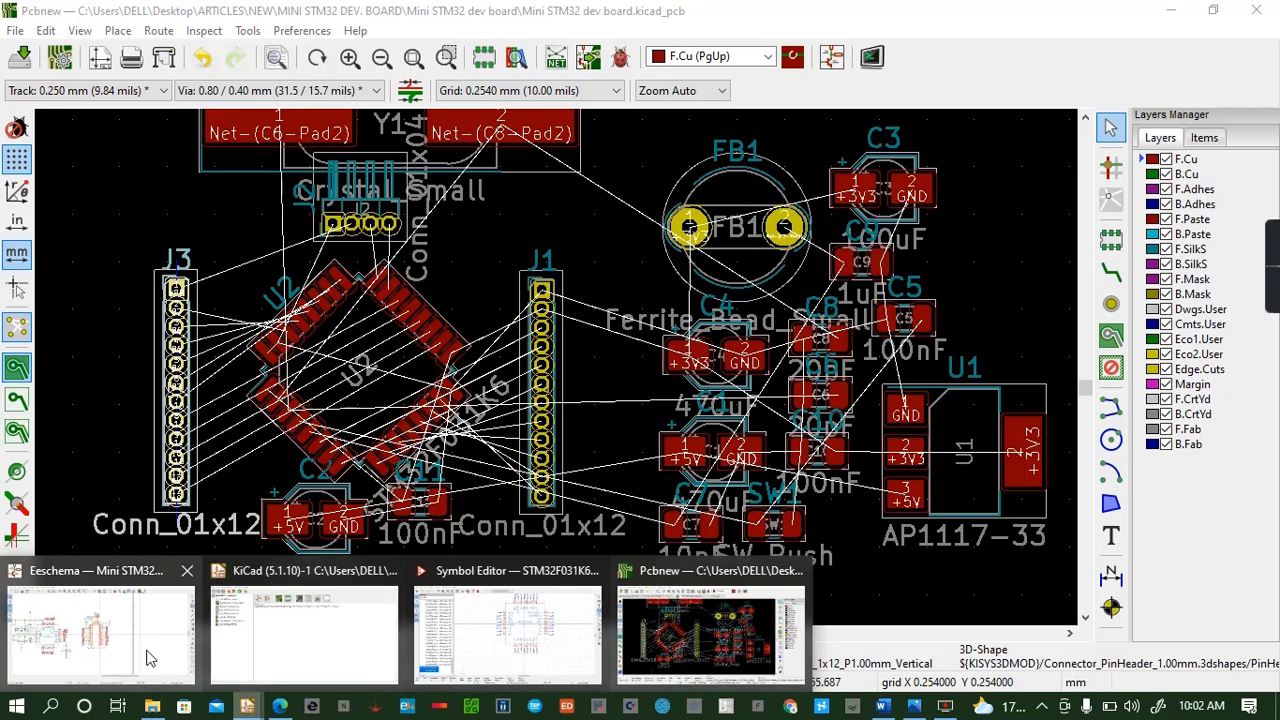
mouse_move(147, 658)
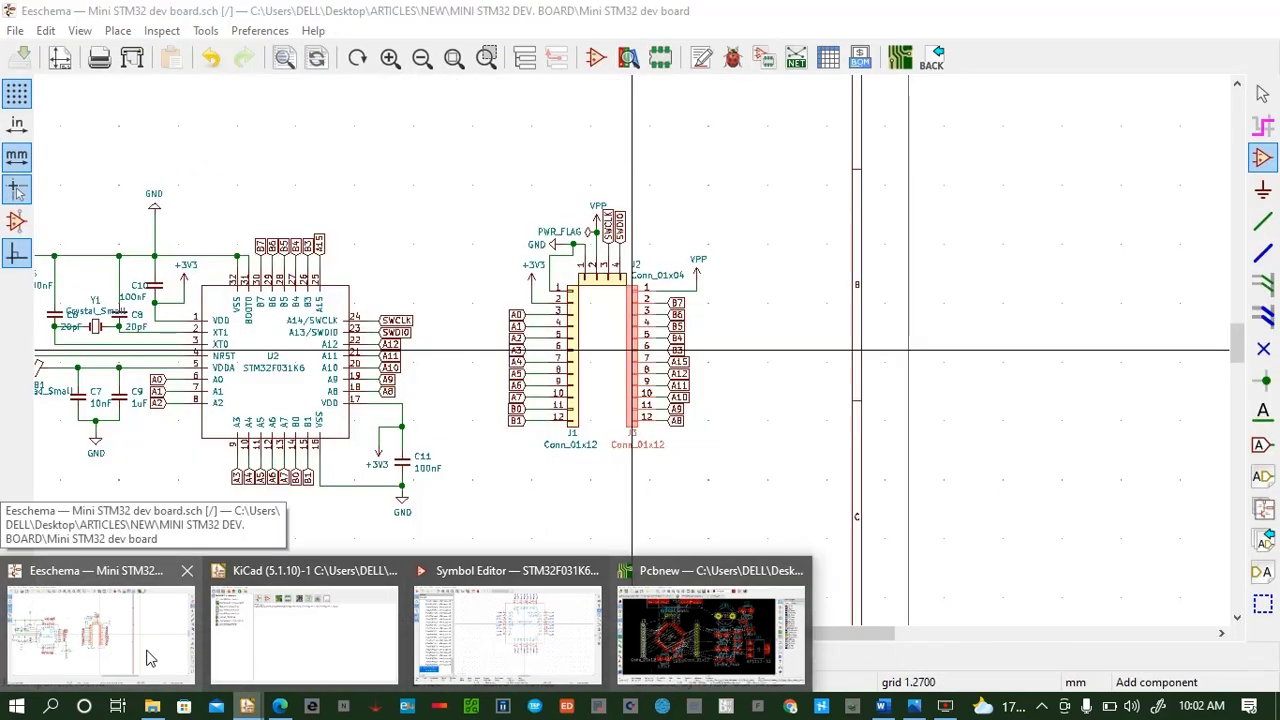
click(147, 658)
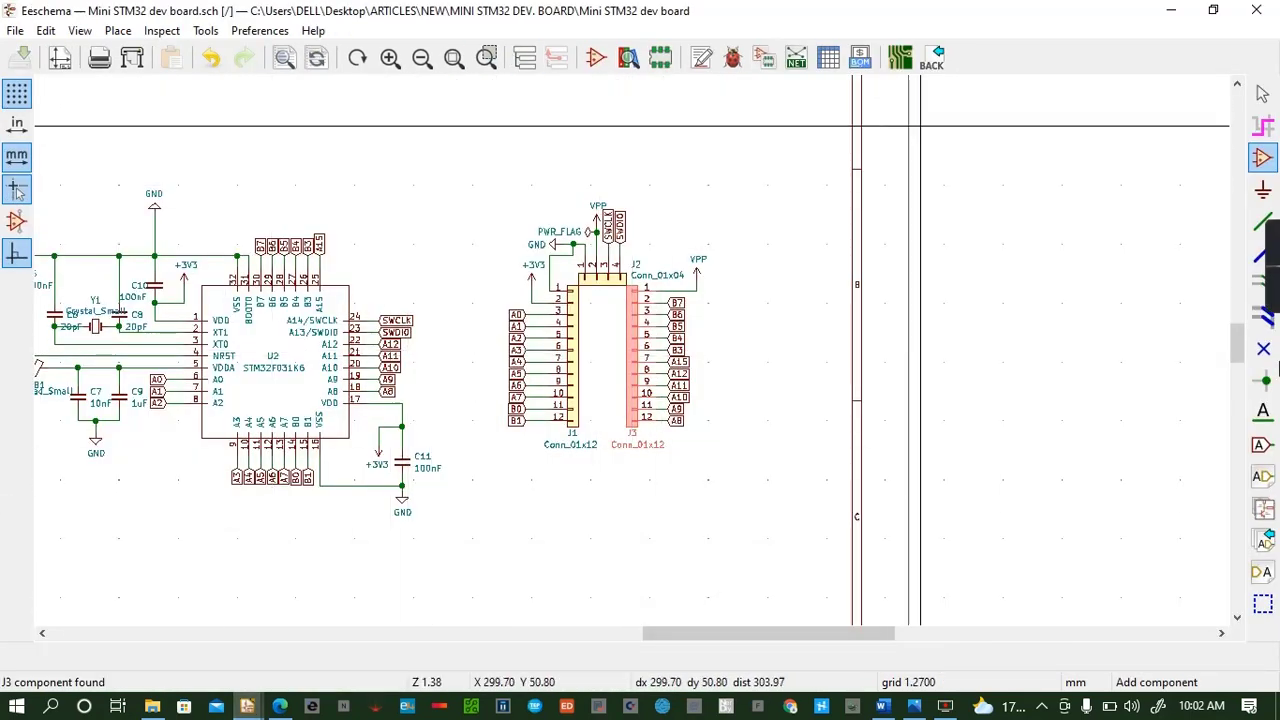
click(765, 62)
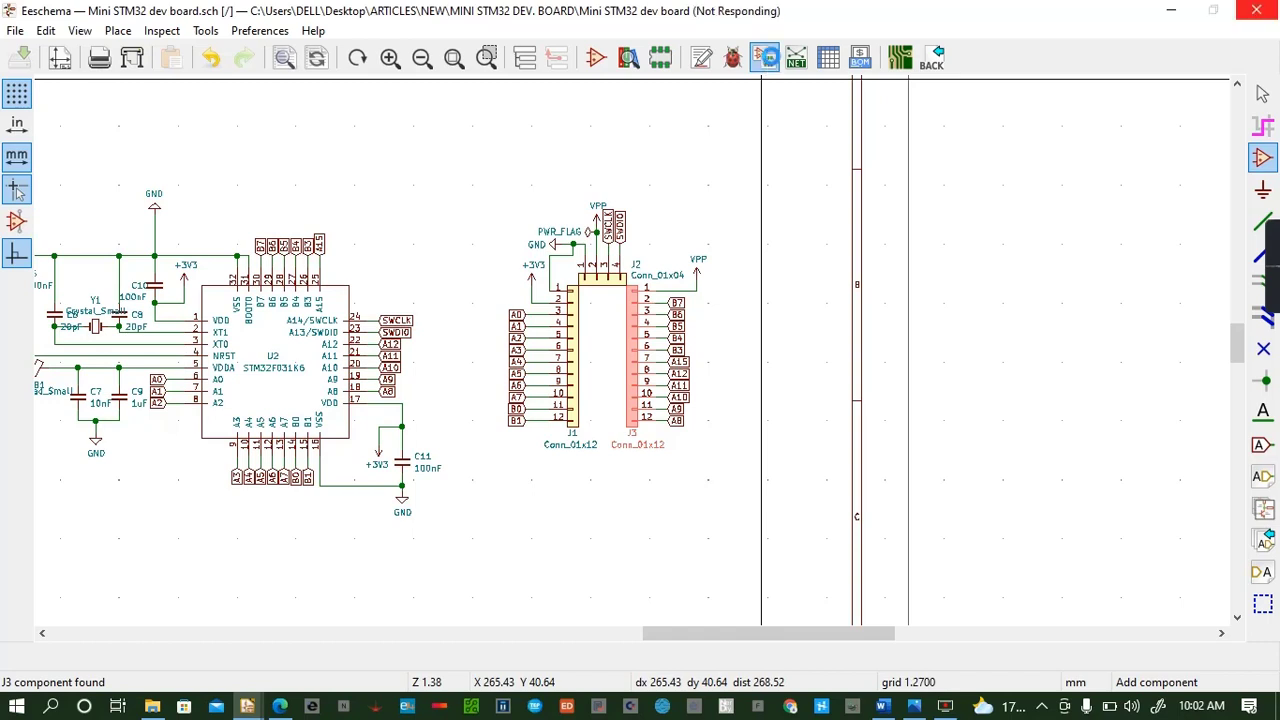
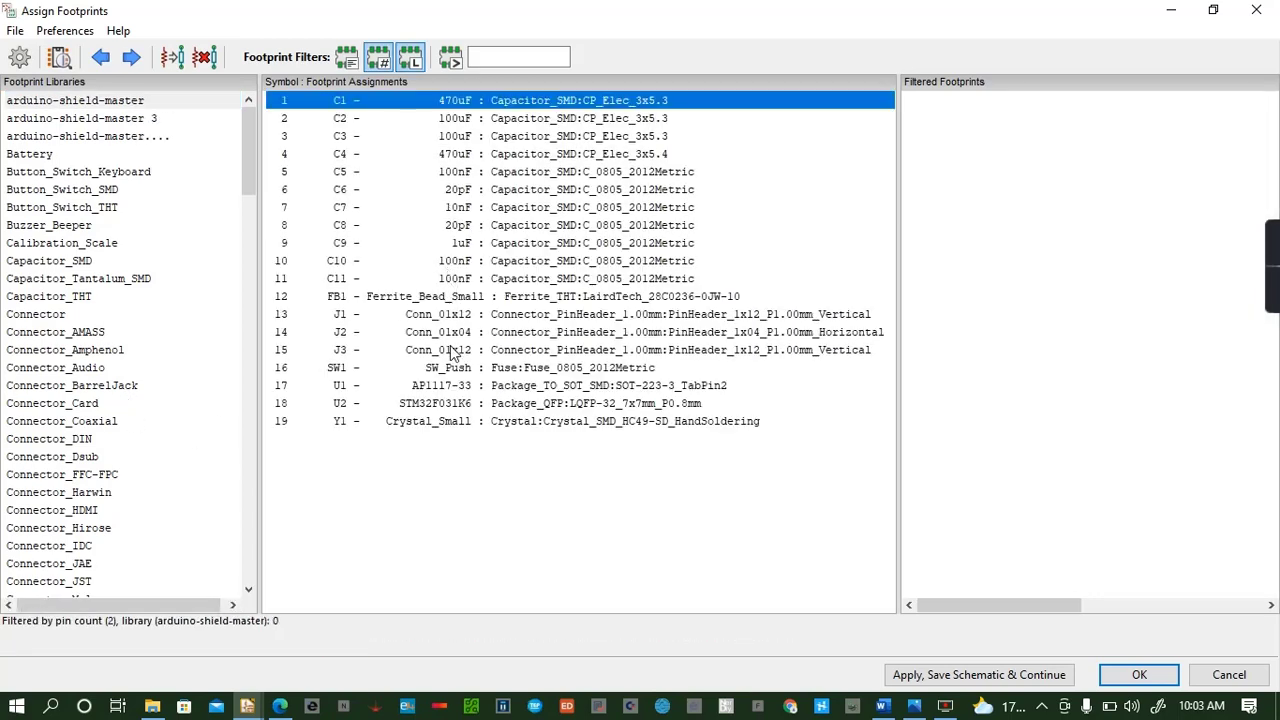
Assign the LQFP-32_5x5mm_P0.5mm footprint from the Package_QFP library to the STM32F031K6 microcontroller U2
click(492, 406)
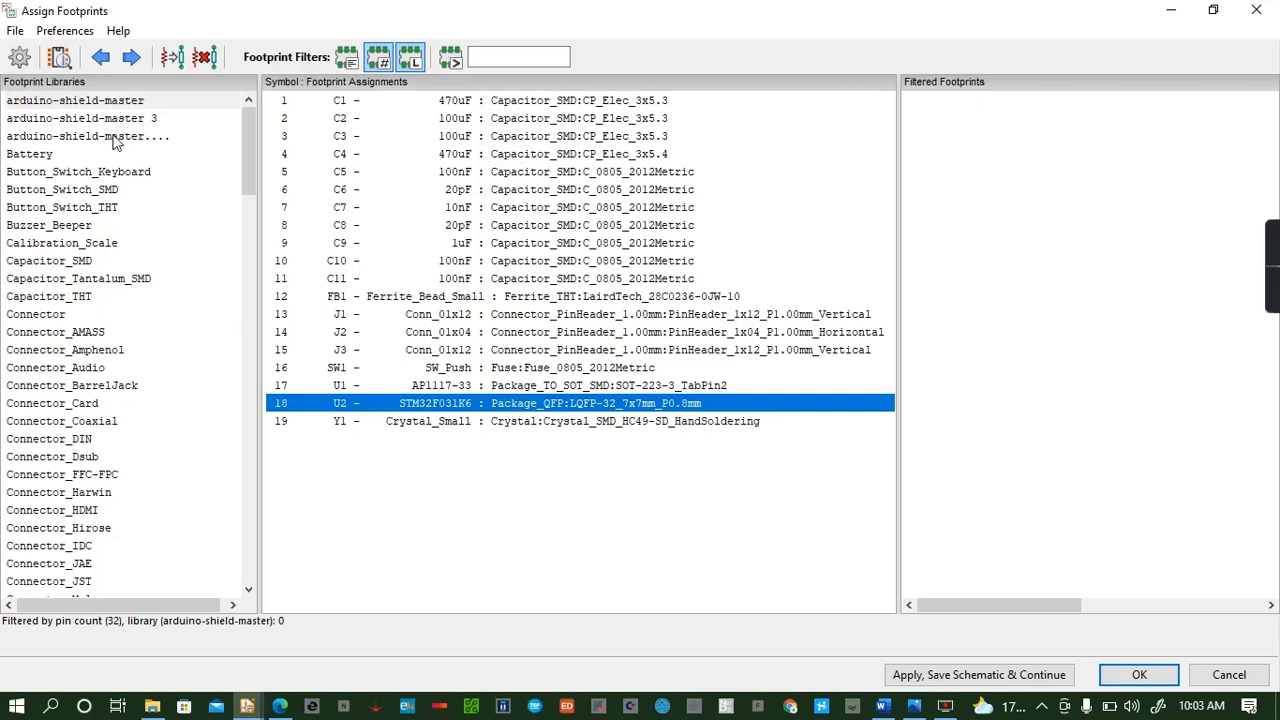
scroll(85, 325, down, 18)
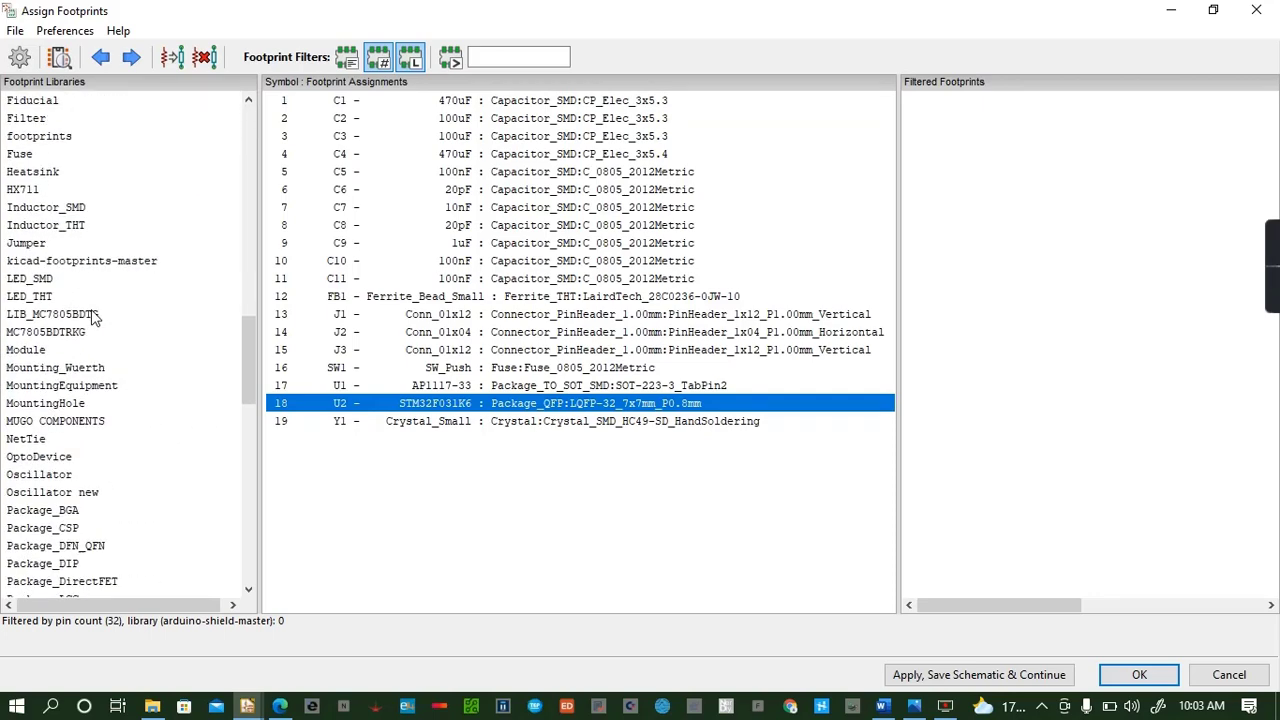
scroll(93, 317, down, 1)
click(55, 298)
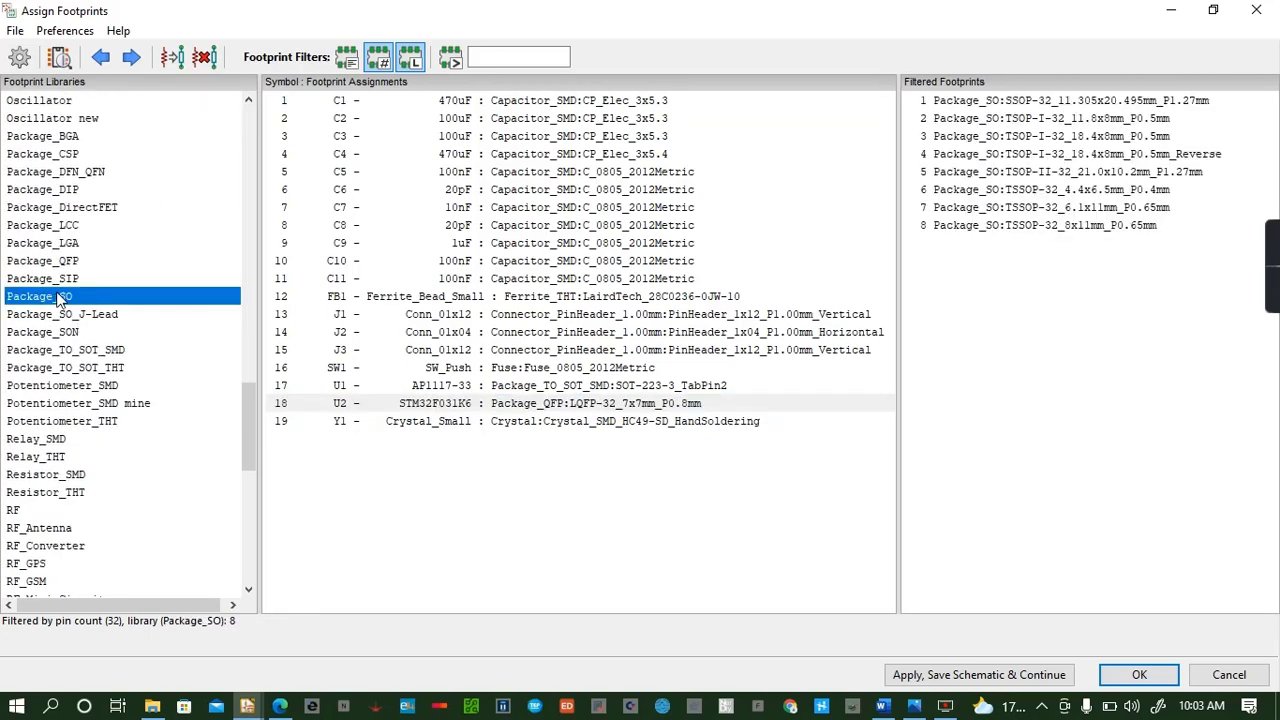
click(60, 279)
click(84, 261)
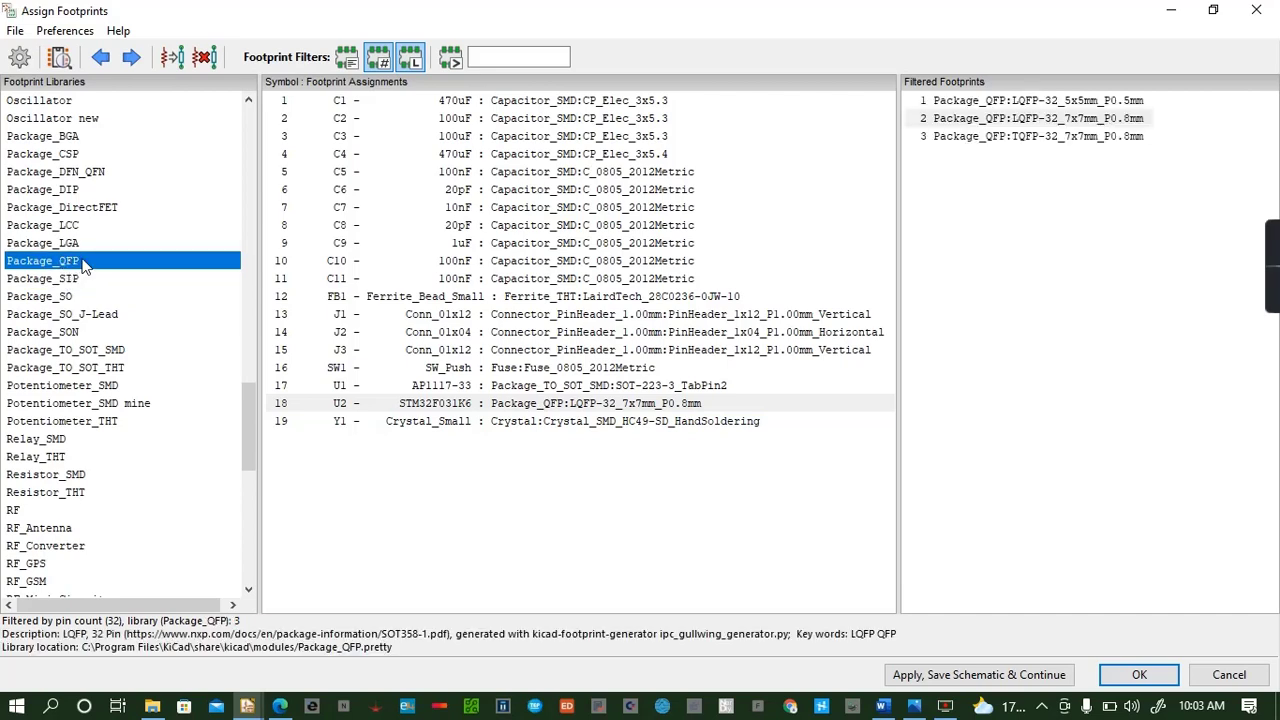
double_click(1020, 101)
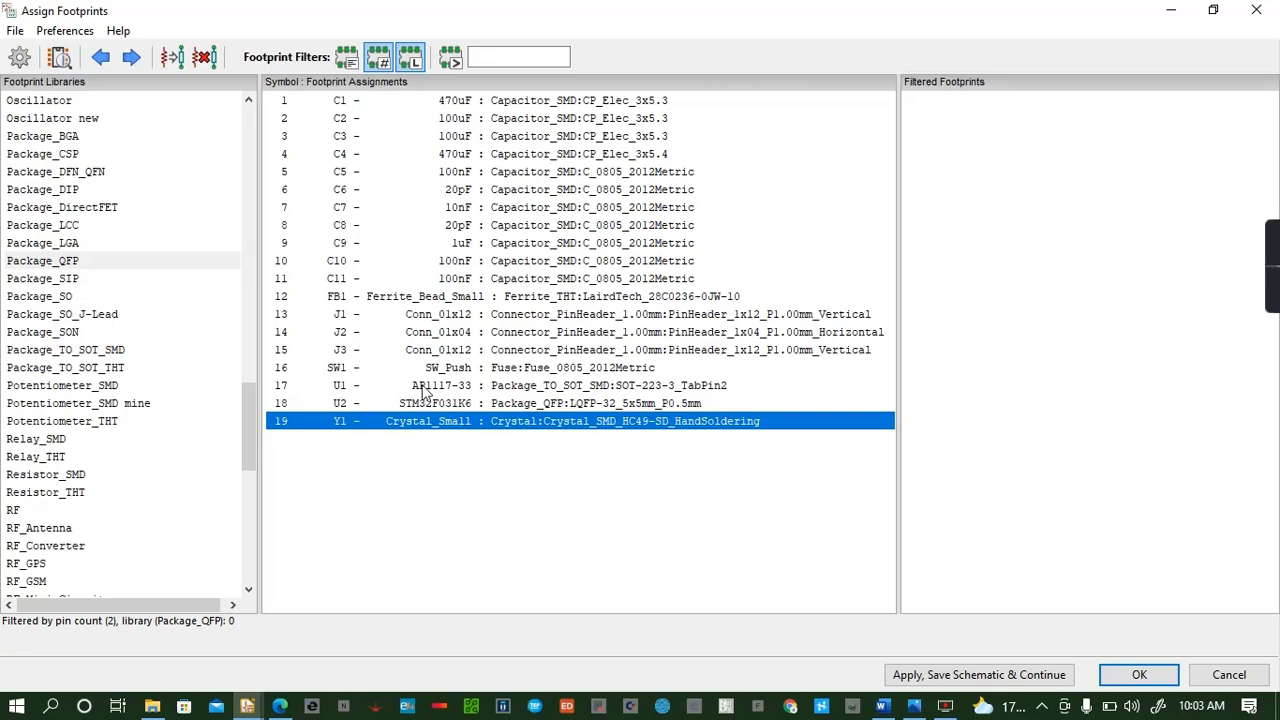
Browse the Crystal library for Y1, preview Crystal_SMD_MicroCrystal_CC1V-T1A-2Pin_8.0x3.7mm in 2D and 3D, and close the previews
scroll(66, 470, up, 1)
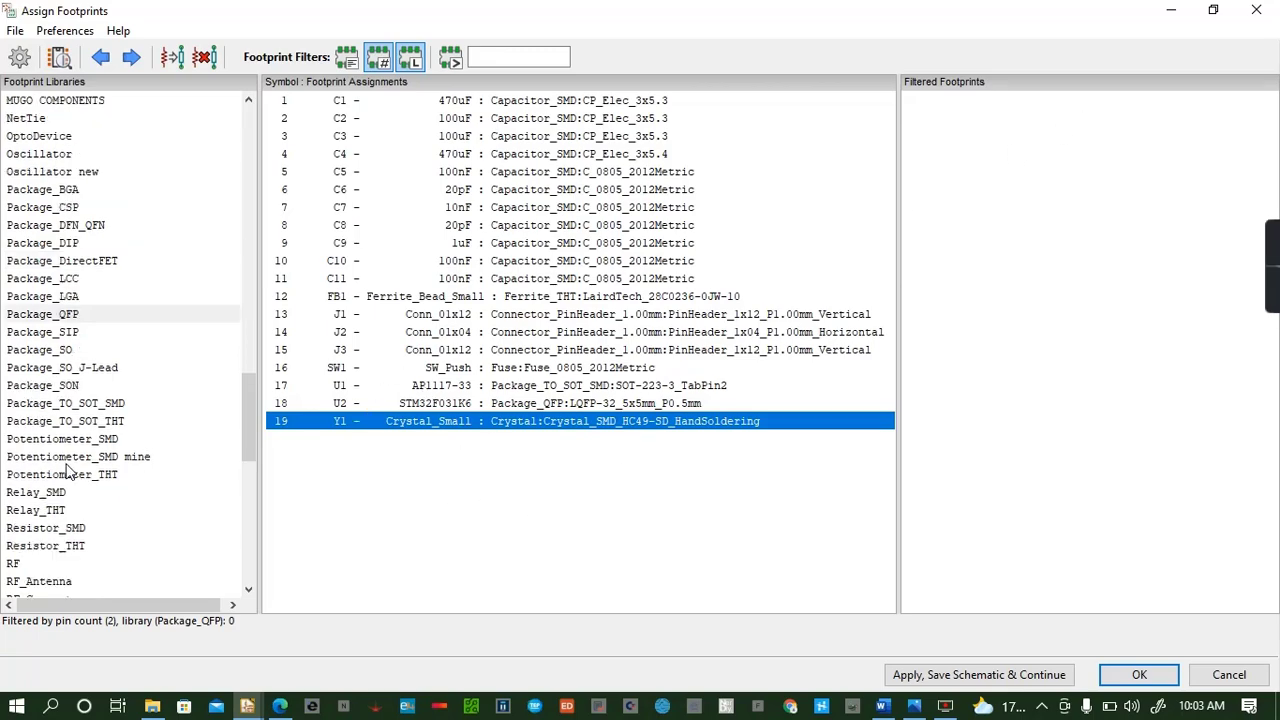
scroll(66, 470, down, 6)
scroll(68, 466, up, 10)
scroll(68, 466, up, 12)
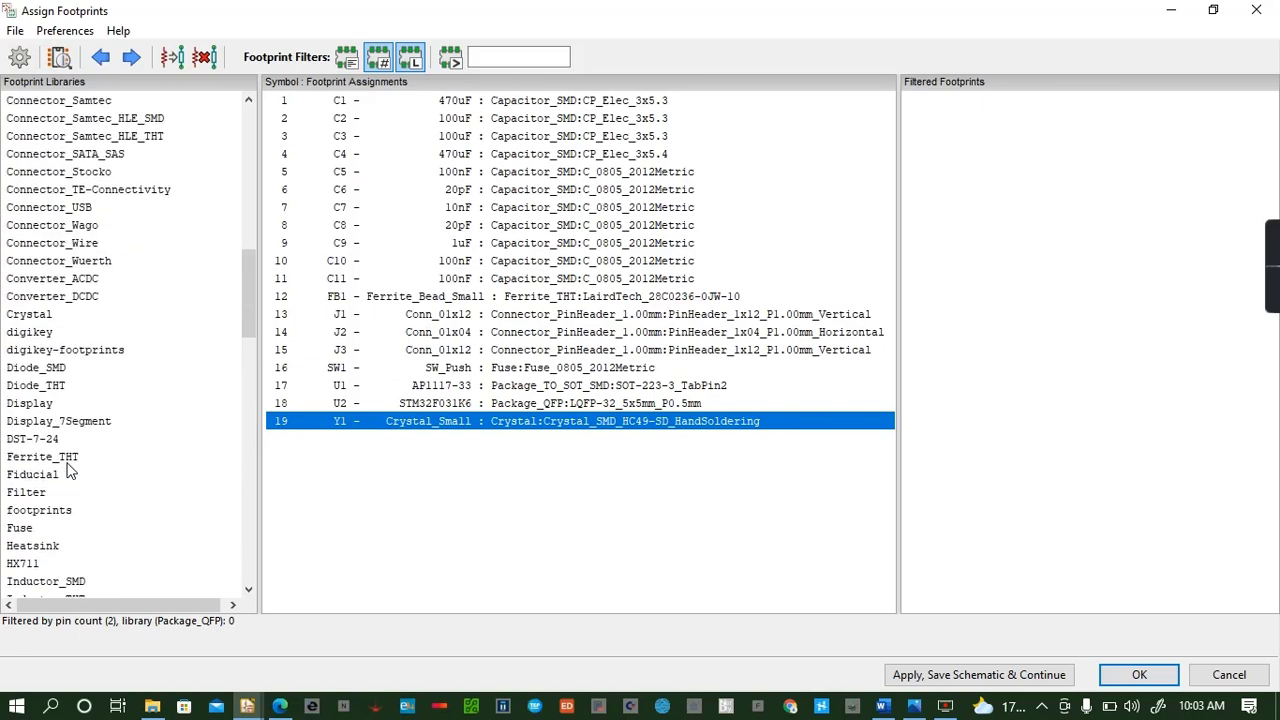
click(40, 474)
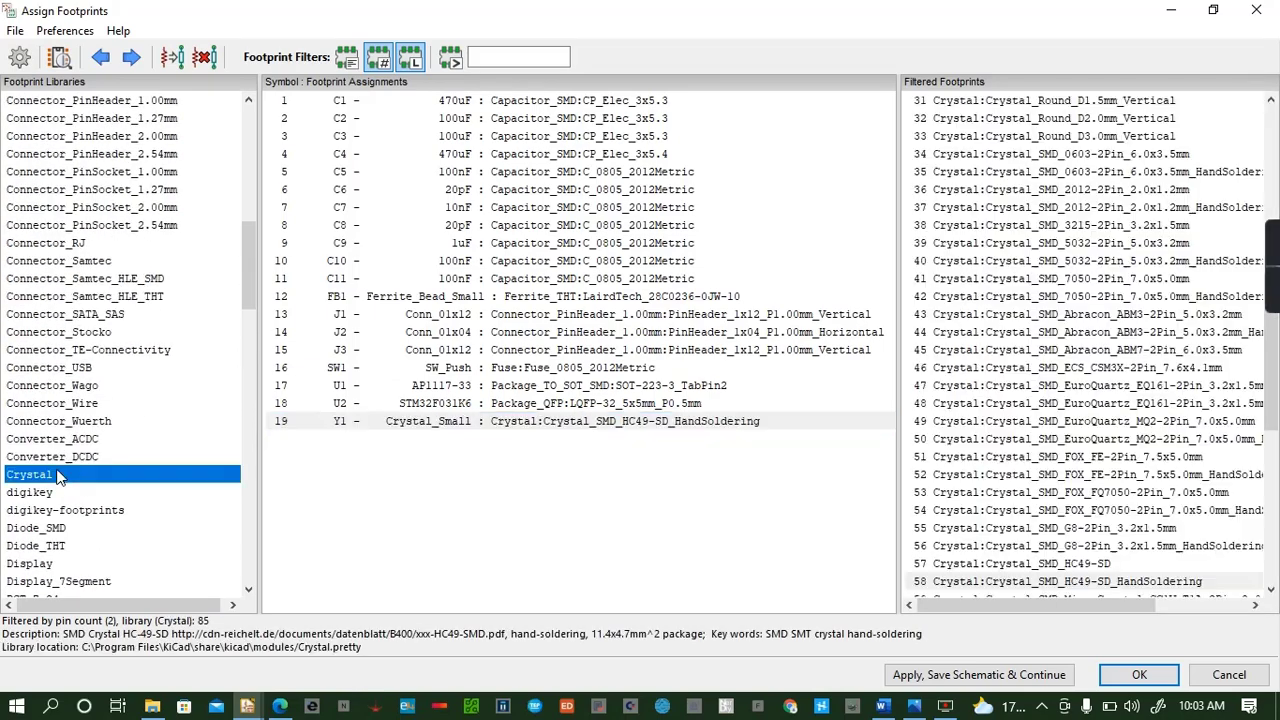
scroll(1275, 356, down, 4)
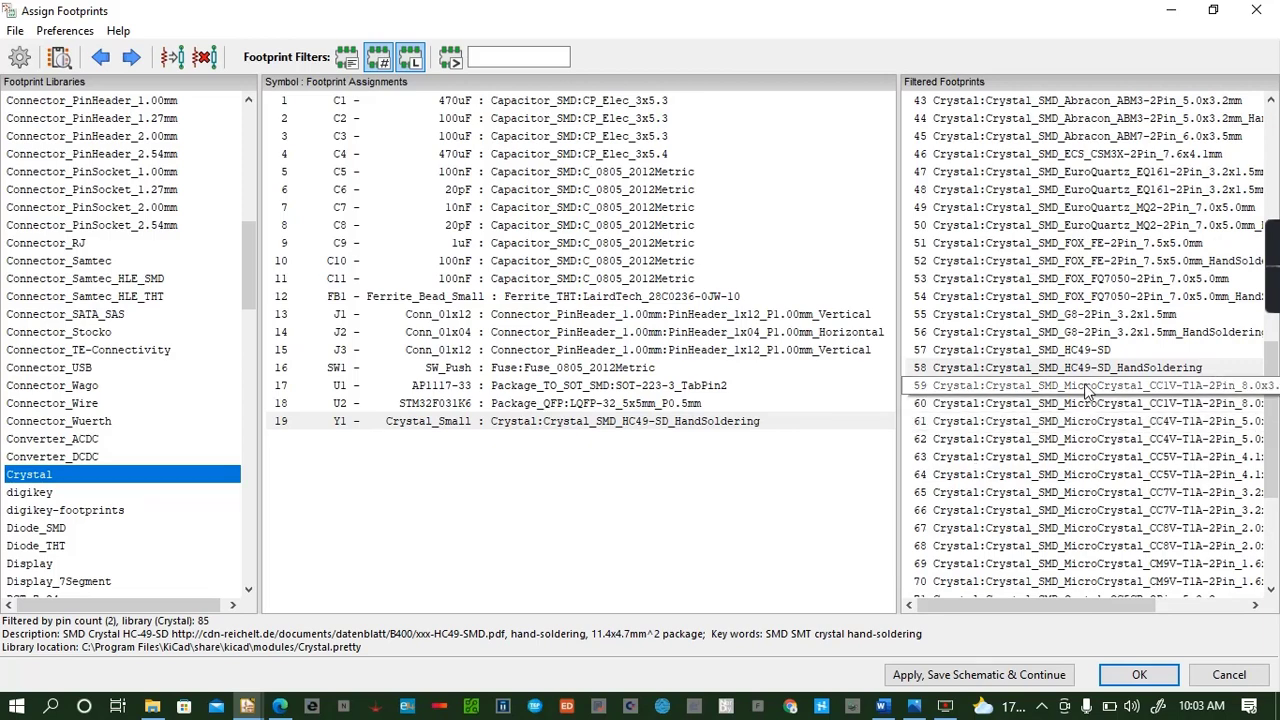
click(1050, 386)
click(60, 57)
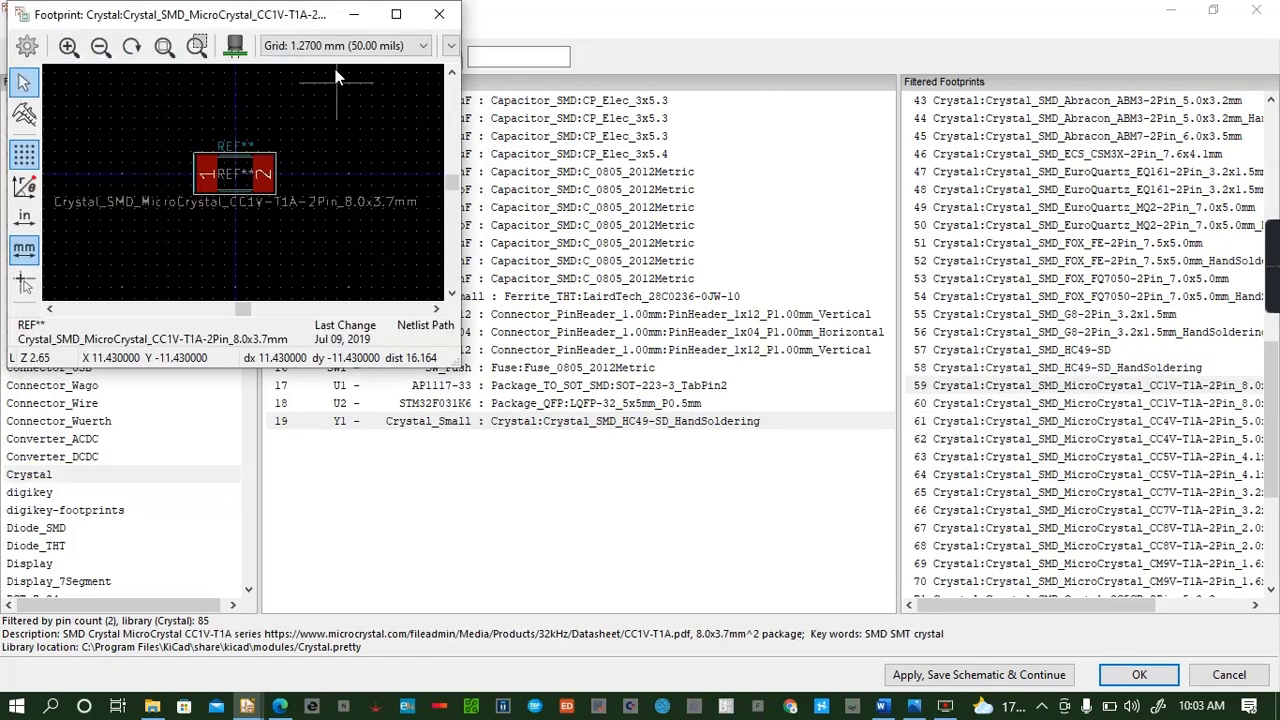
click(234, 45)
drag(259, 268, 507, 8)
click(439, 14)
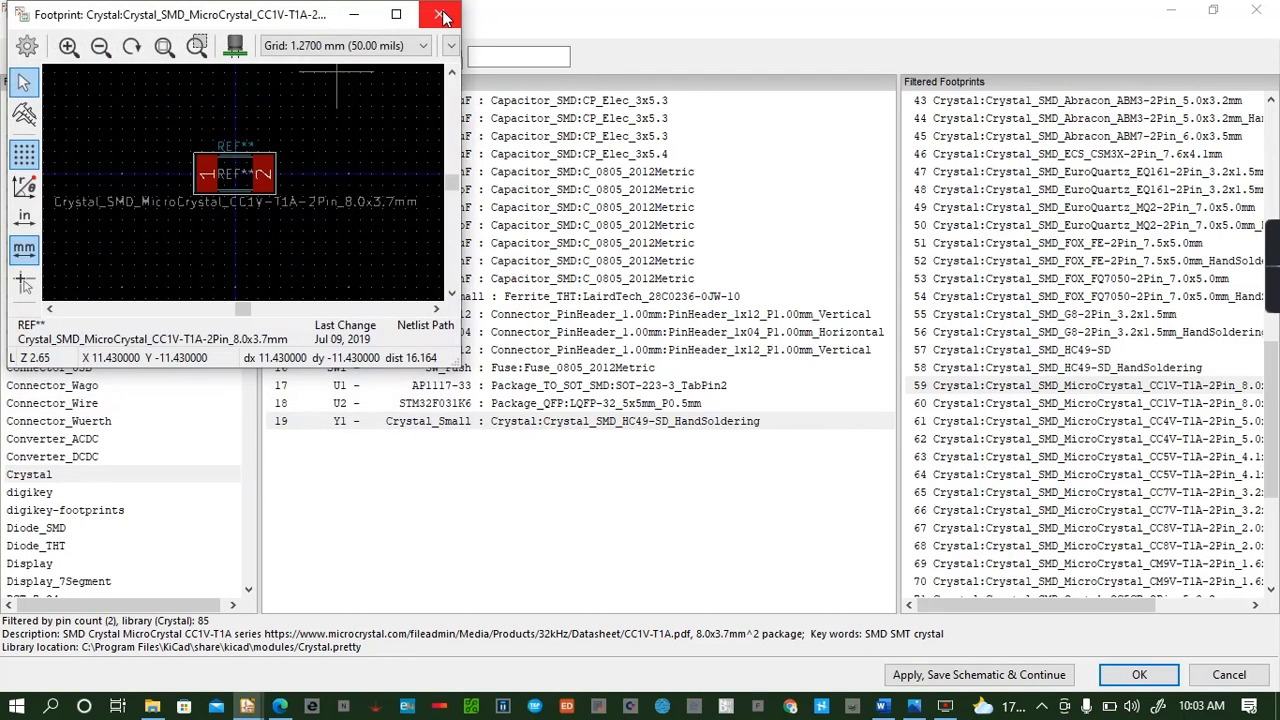
click(440, 14)
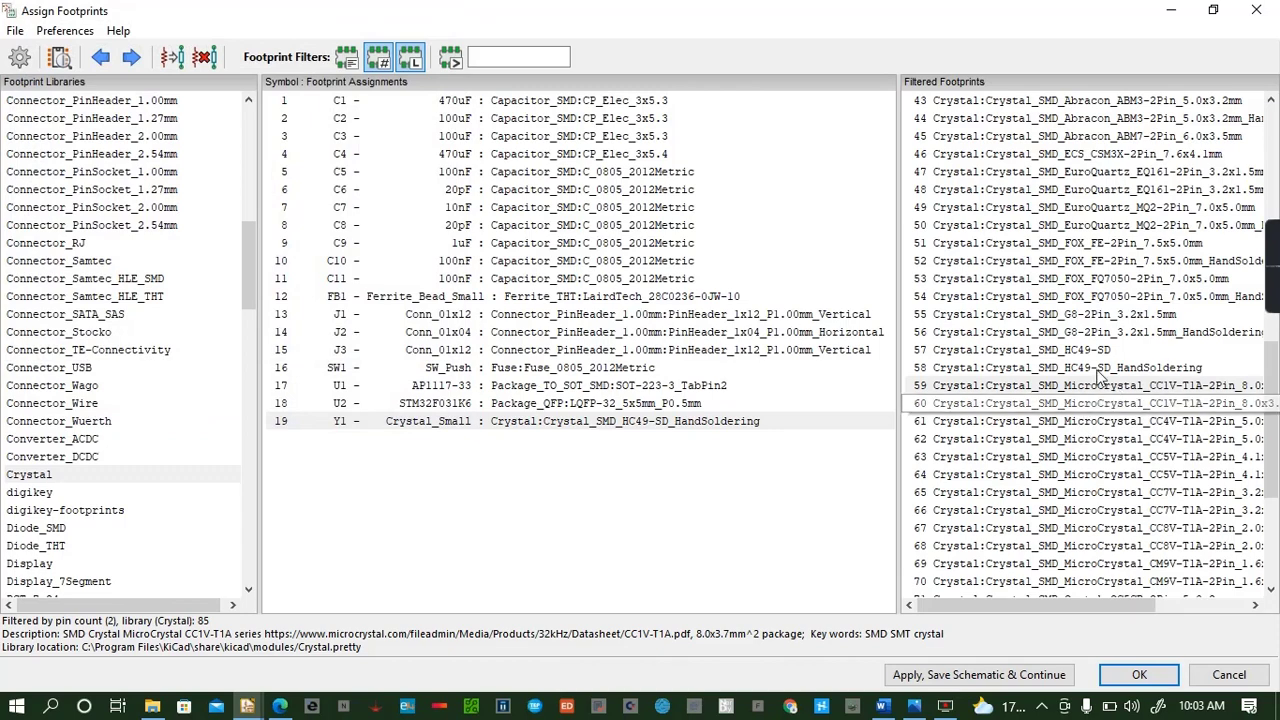
Preview the Crystal_SMD_HC49-SD footprint in 2D and 3D, and close both previews
click(1066, 351)
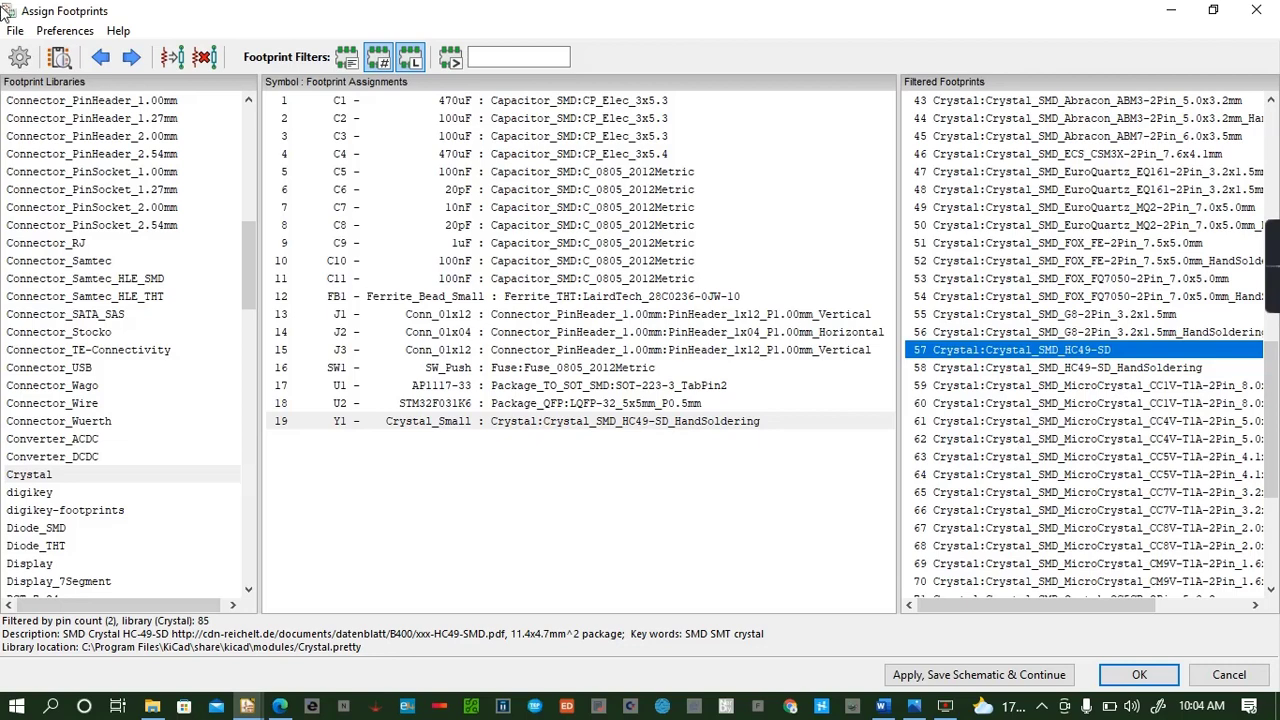
click(62, 57)
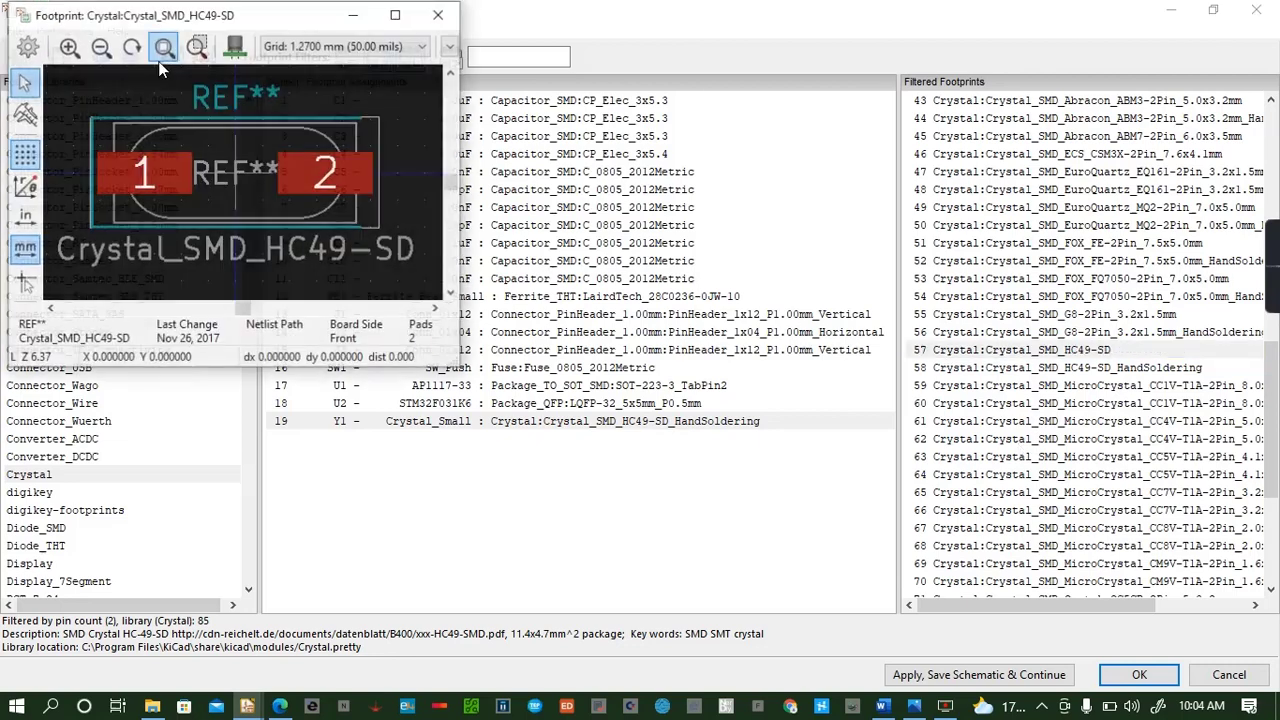
click(232, 48)
drag(242, 169, 260, 128)
click(439, 14)
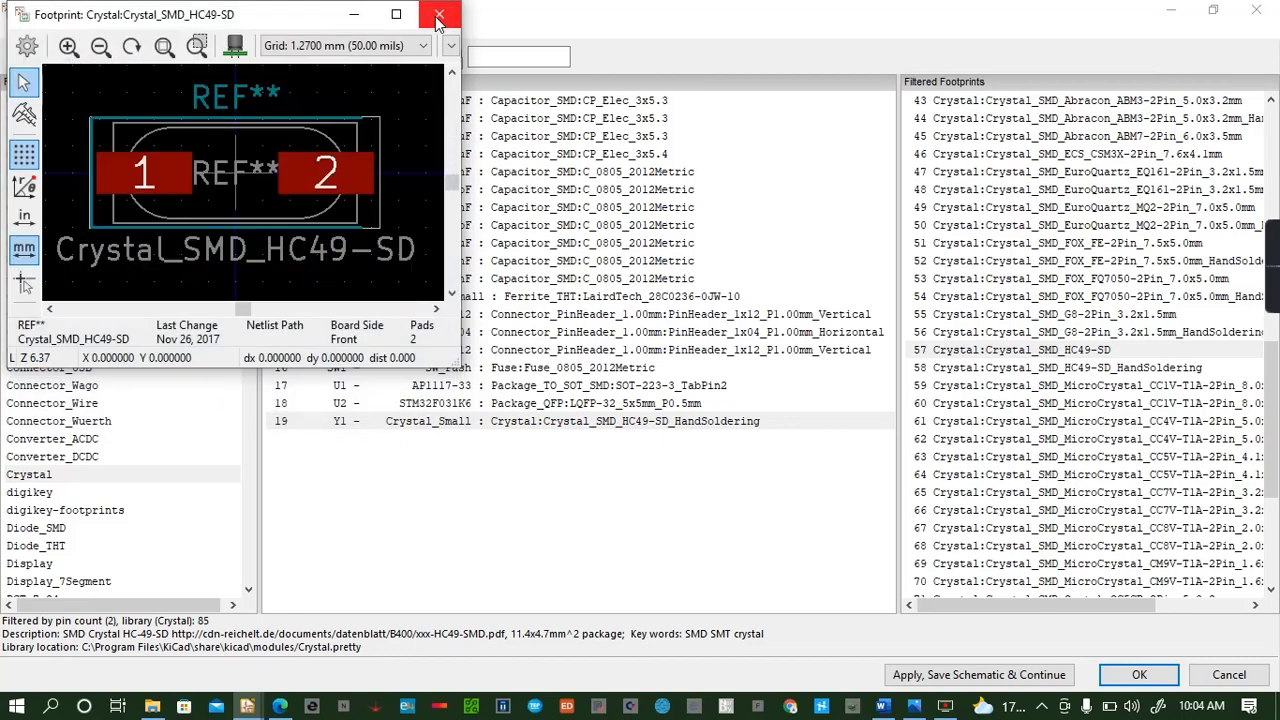
click(437, 14)
Browse the Crystal library, preview Crystal_SMD_2012-2Pin_2.0x1.2mm_HandSoldering in 2D and in a tilted 3D view, and close the previews
scroll(1047, 286, up, 7)
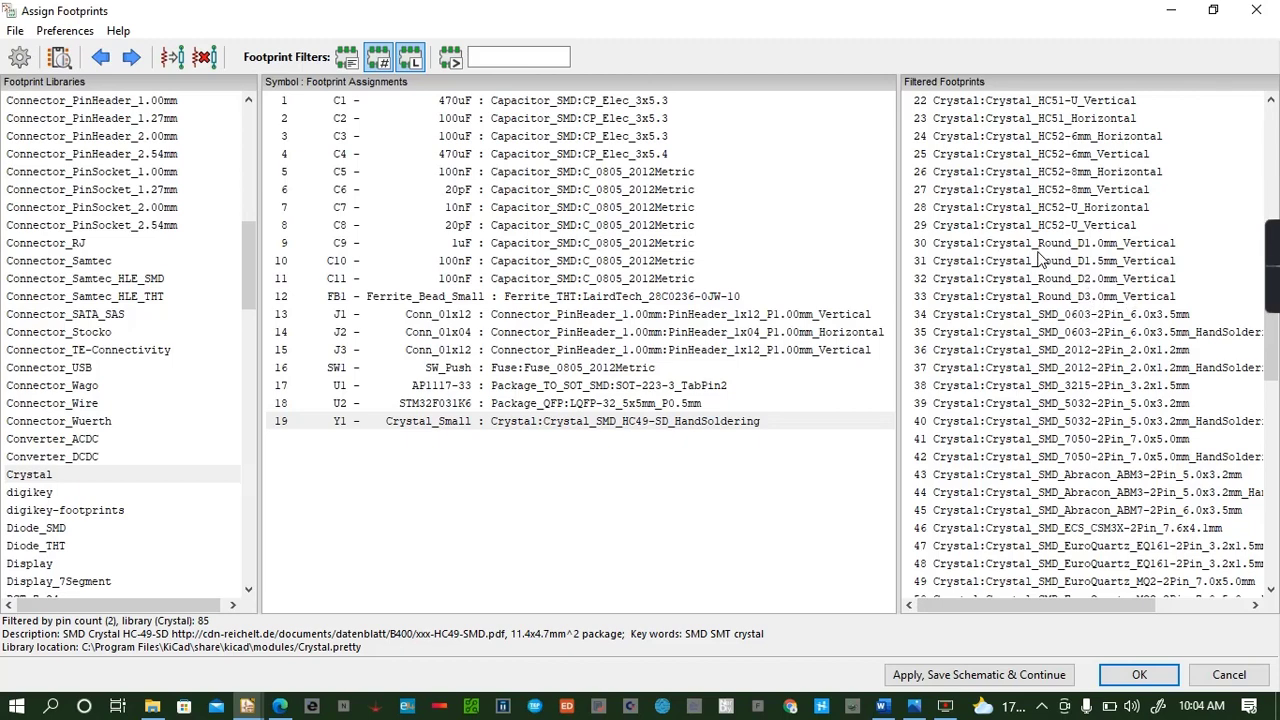
scroll(1040, 258, up, 3)
scroll(1040, 258, up, 2)
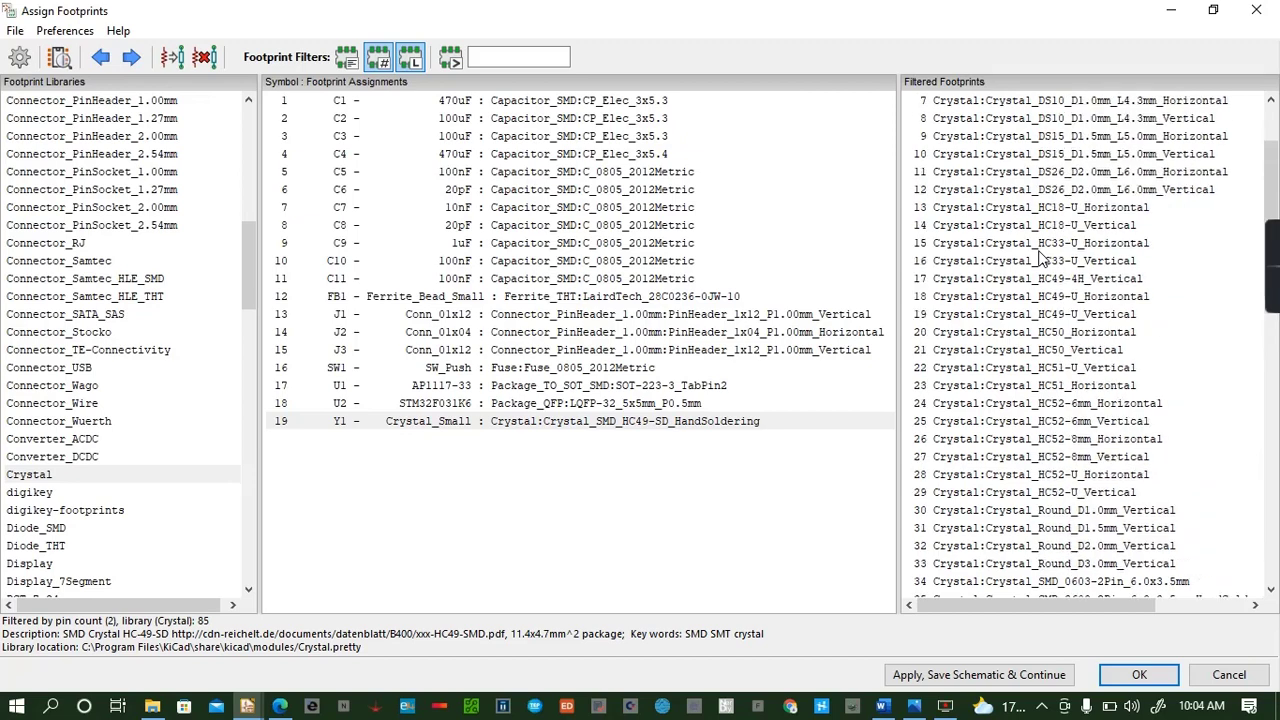
scroll(1040, 258, up, 2)
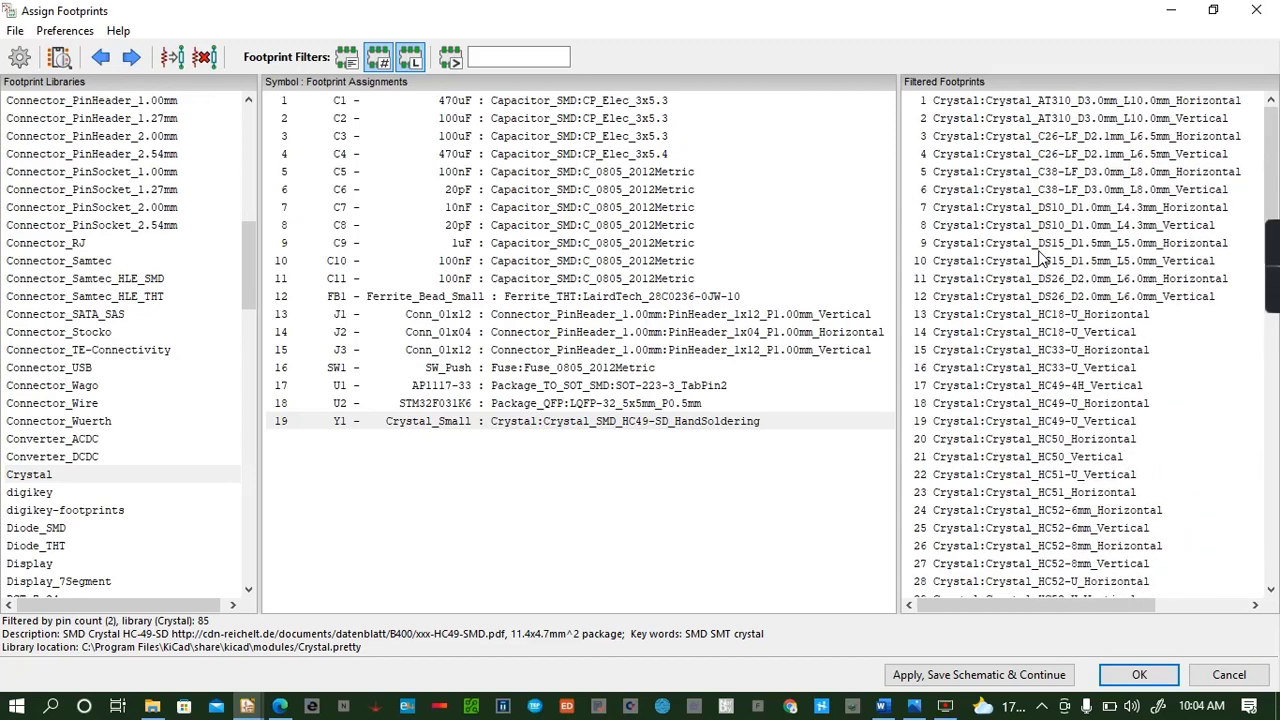
scroll(1040, 258, down, 11)
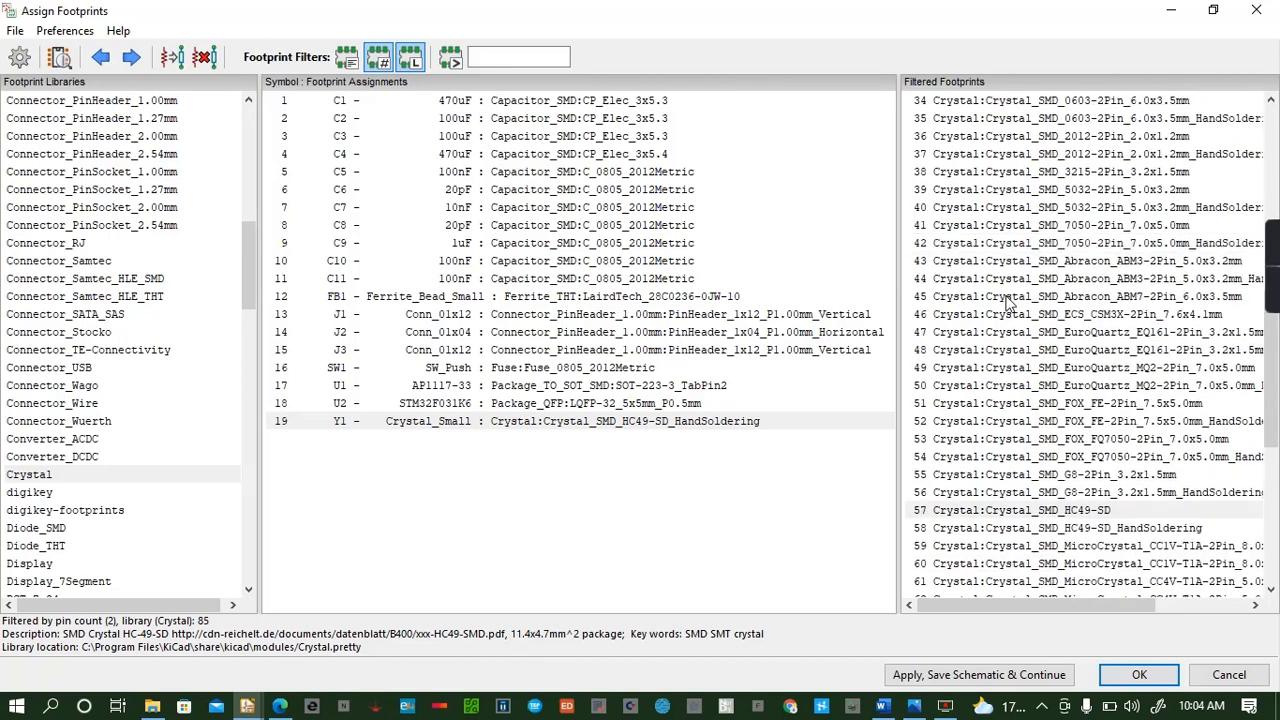
scroll(1008, 302, up, 1)
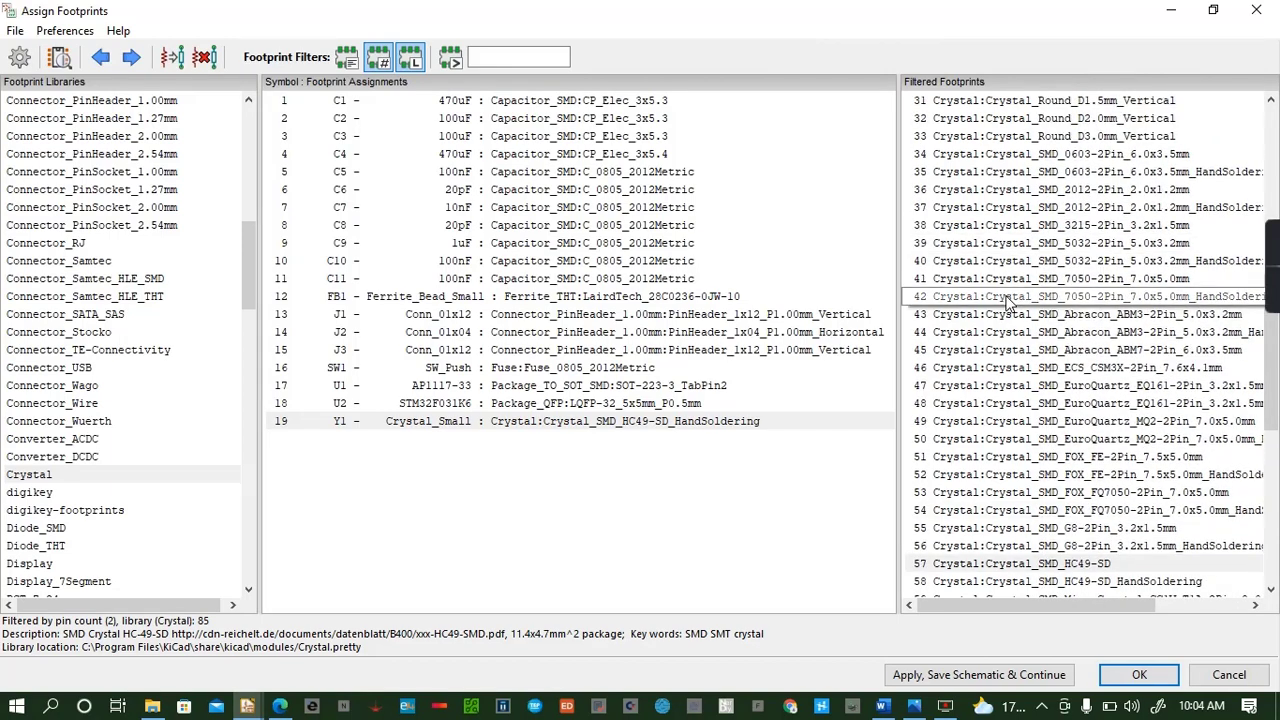
scroll(1008, 302, up, 1)
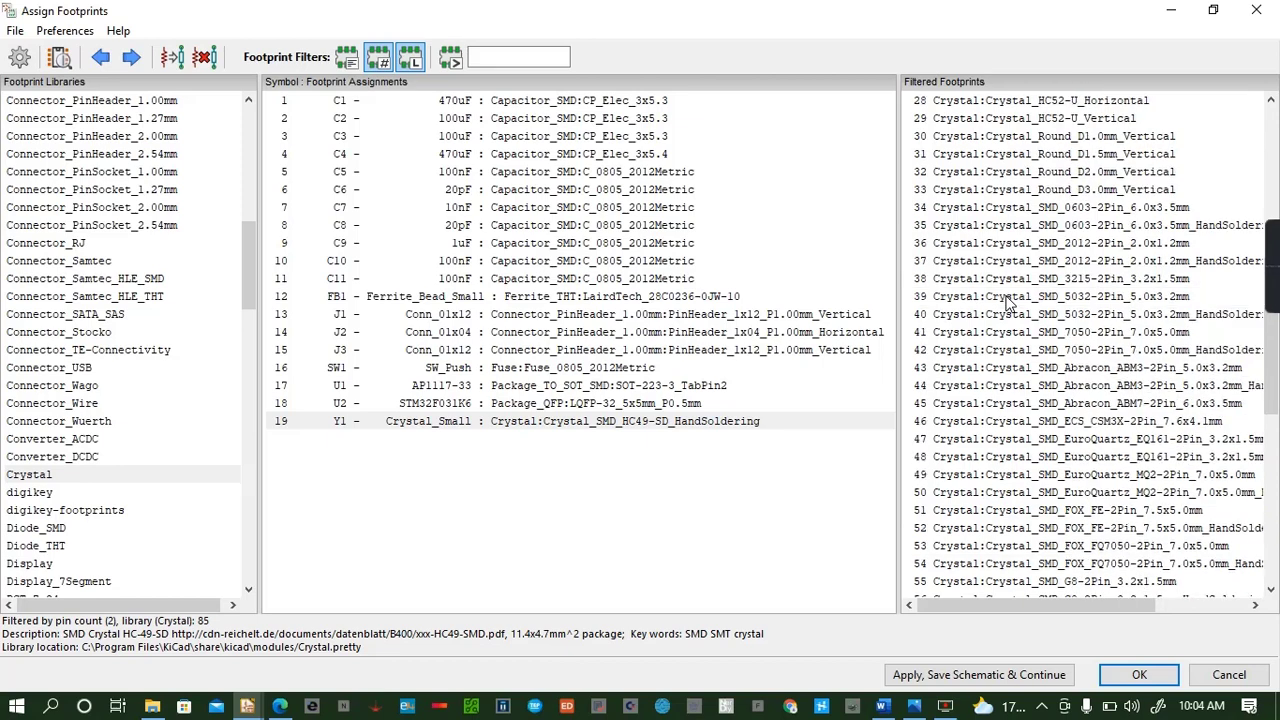
click(1072, 262)
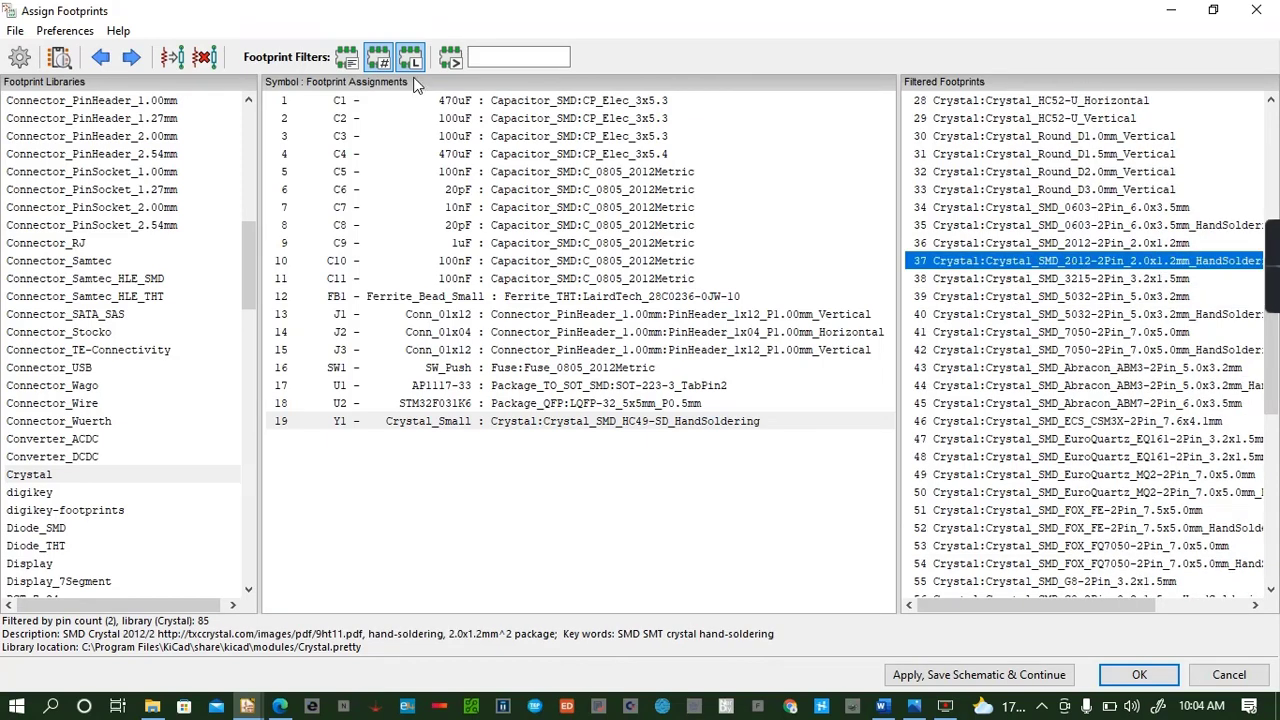
click(59, 62)
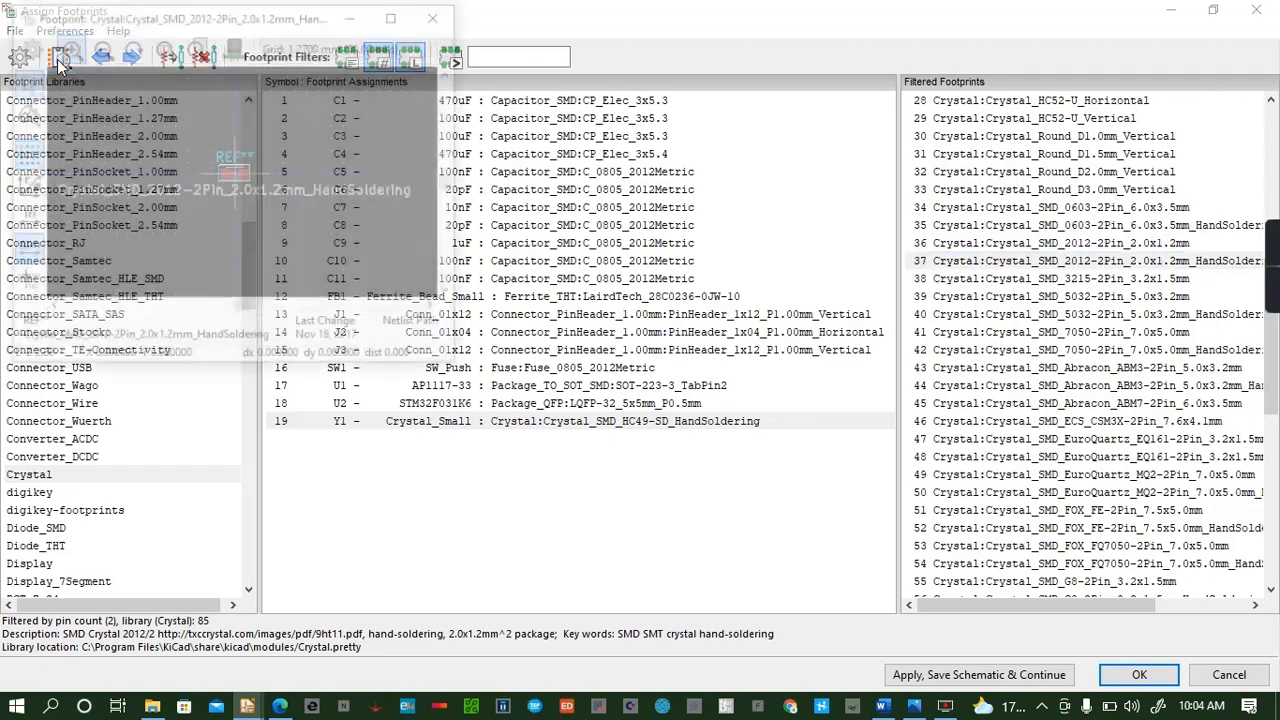
click(236, 47)
drag(256, 175, 229, 114)
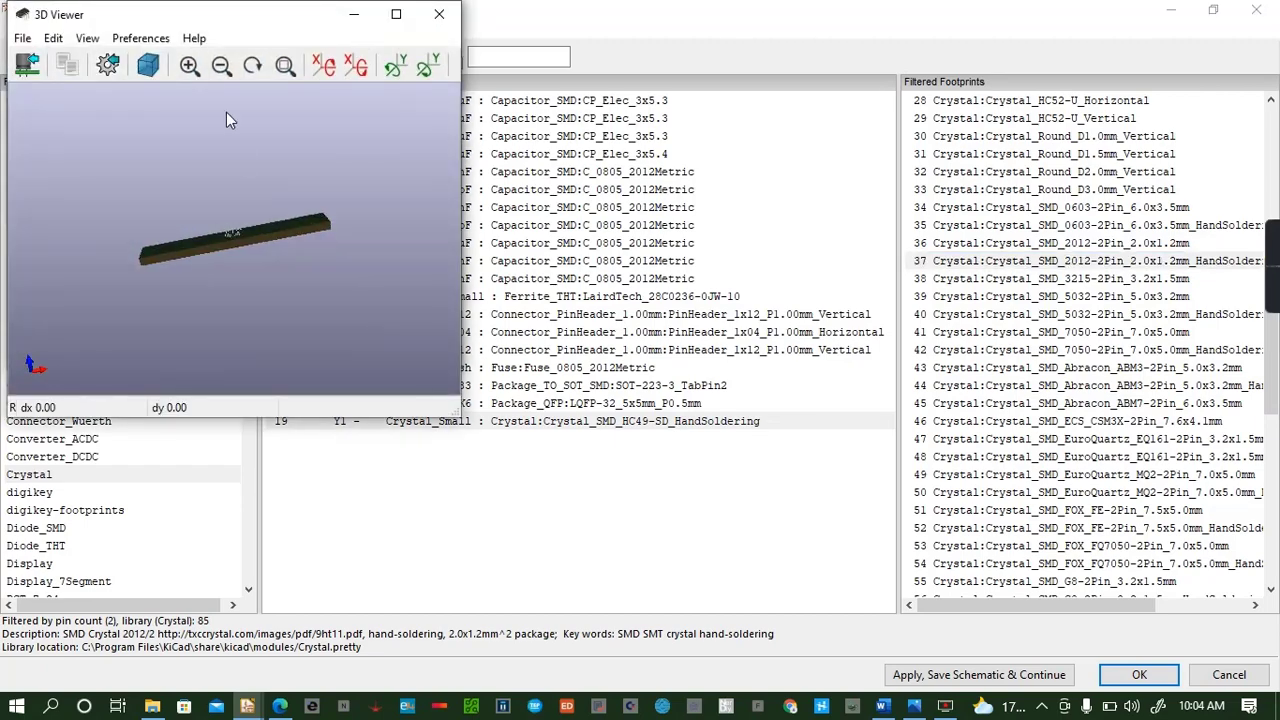
click(439, 14)
click(440, 15)
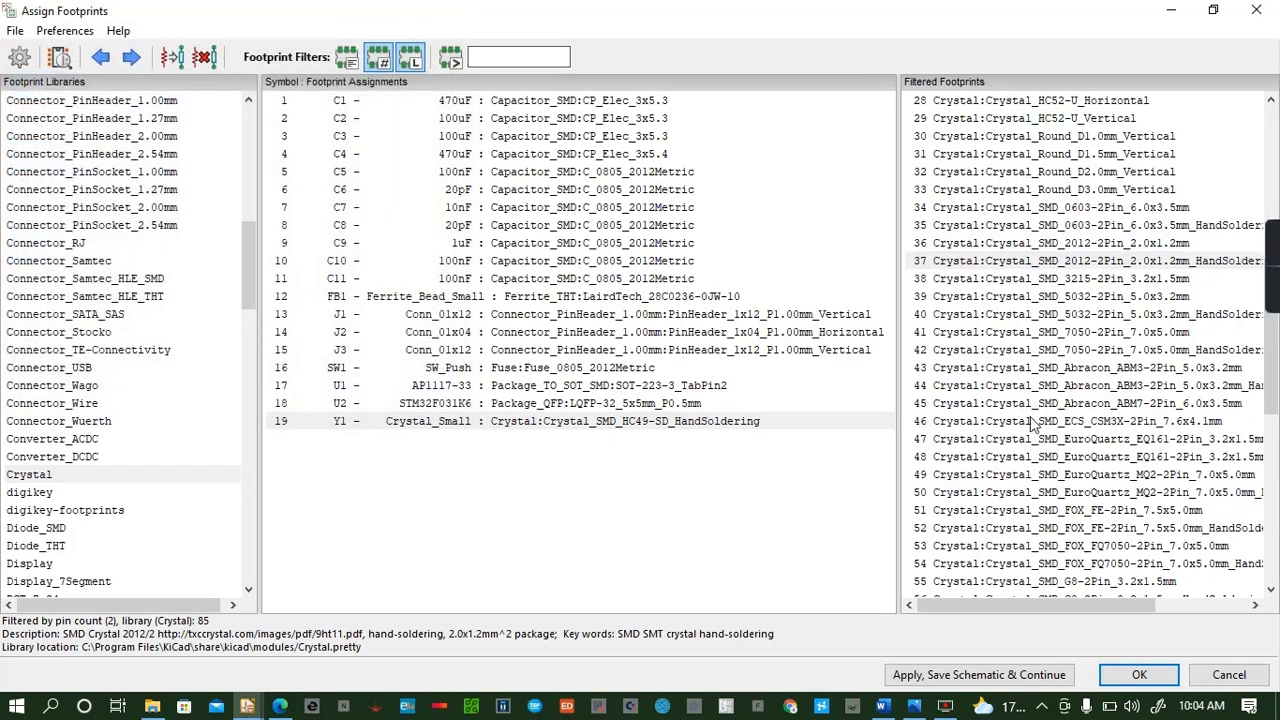
Preview the Crystal_SMD_TXC_7A-2Pin_5x3.2mm footprint in 2D and 3D, and close both previews
scroll(1035, 420, down, 5)
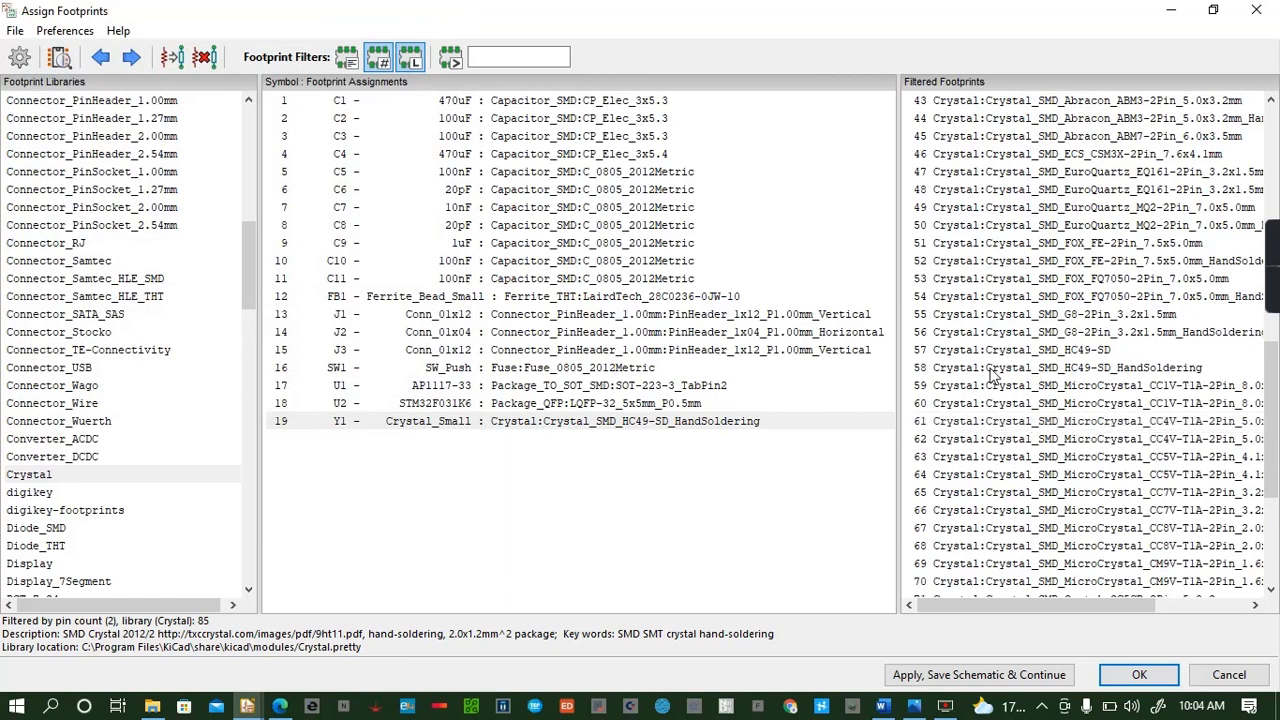
scroll(993, 375, down, 4)
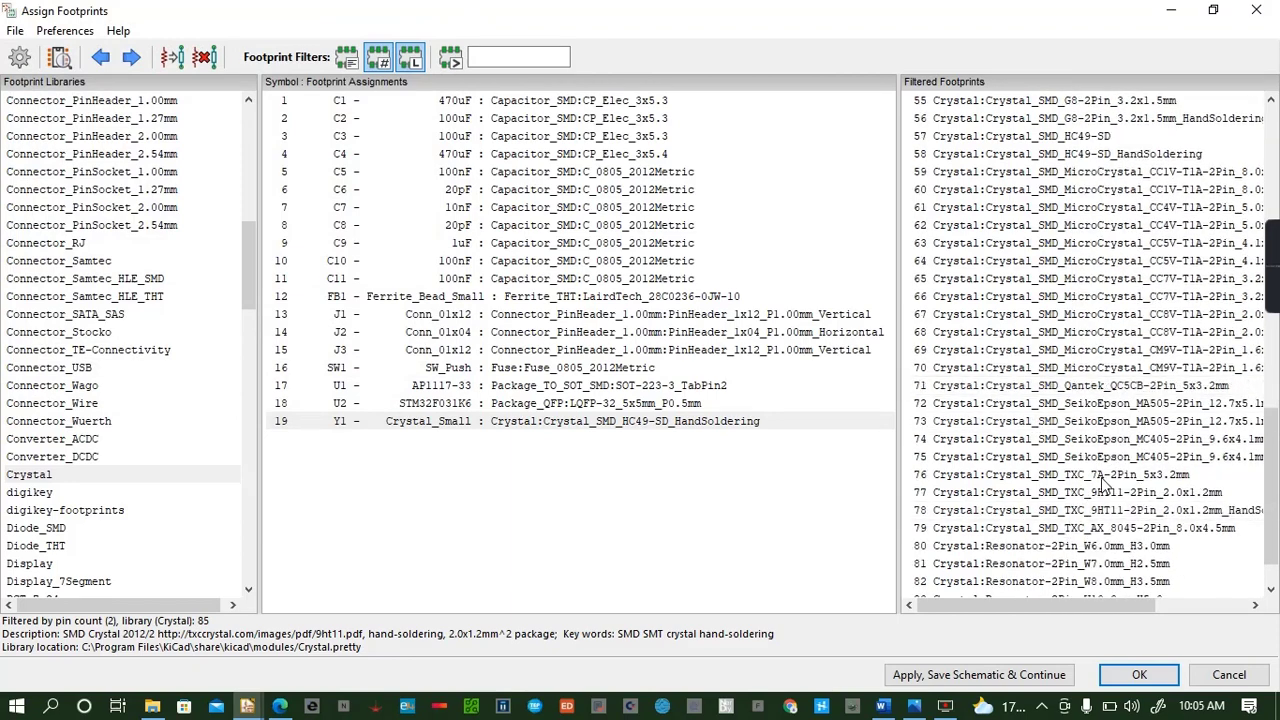
click(1102, 478)
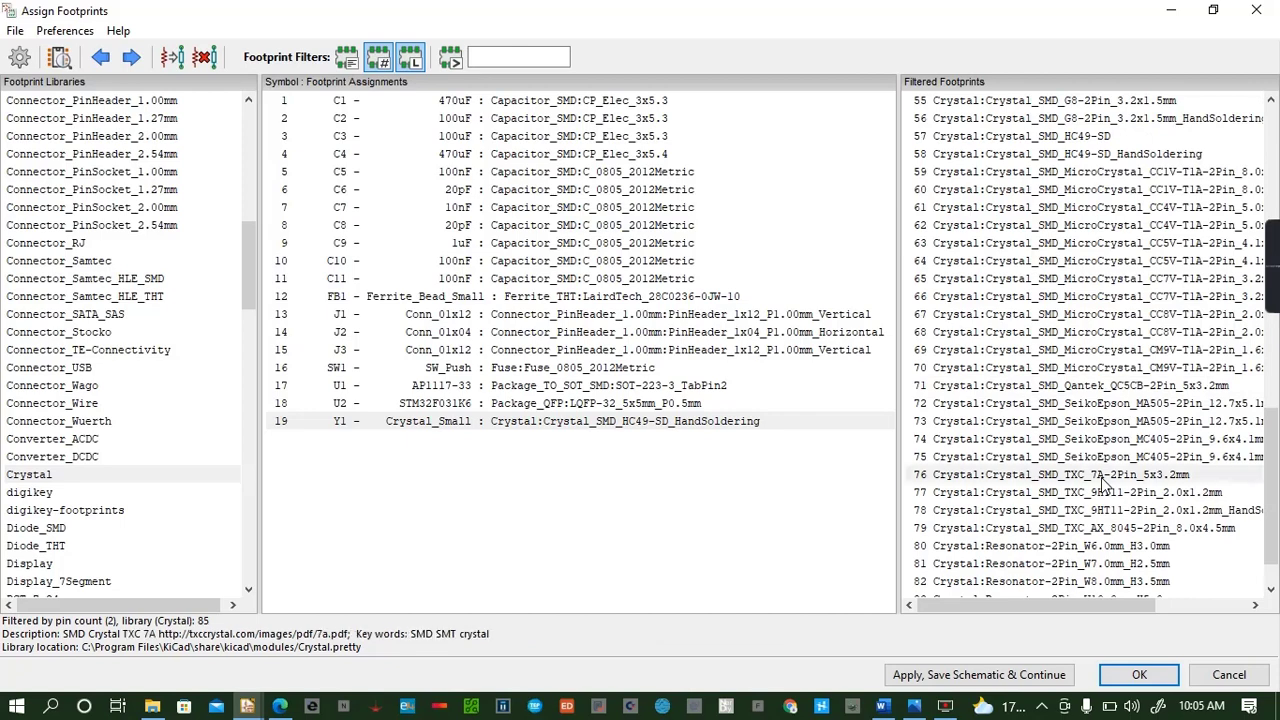
click(60, 62)
click(240, 52)
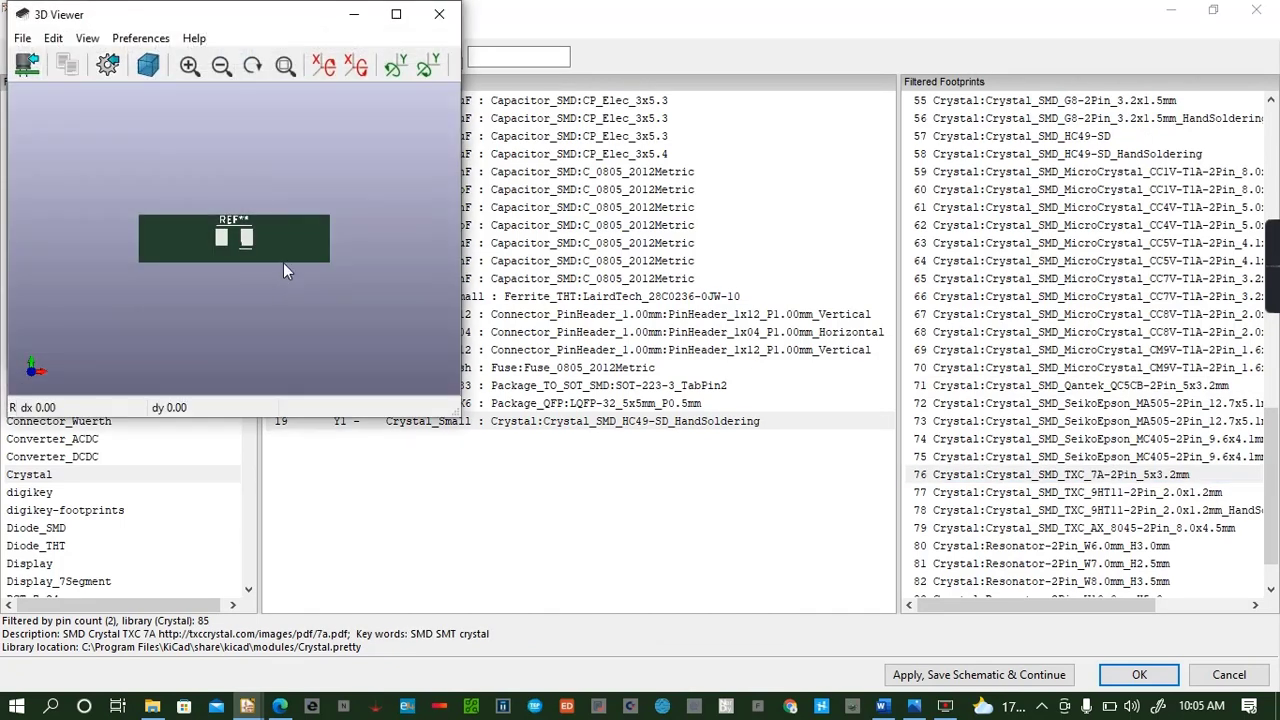
click(439, 14)
click(414, 14)
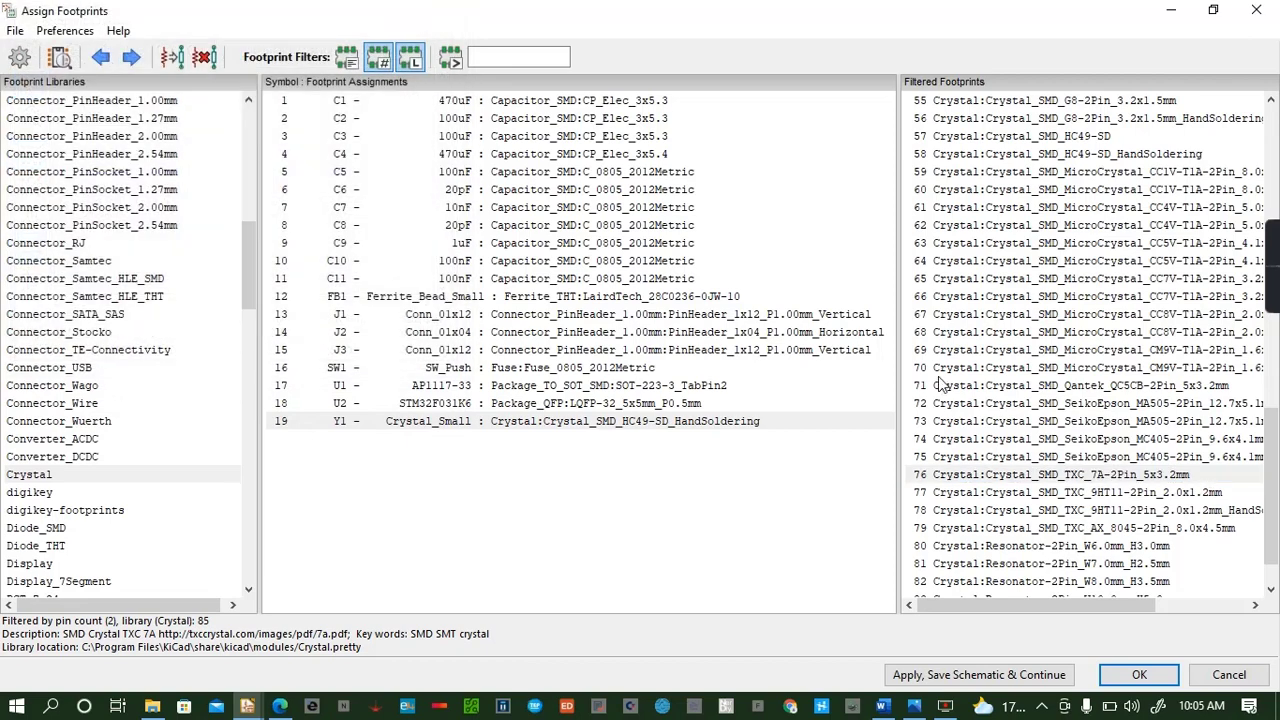
Assign Crystal_SMD_HC49-SD from the Crystal library to Y1, and save the footprint assignments to the schematic
scroll(968, 393, up, 3)
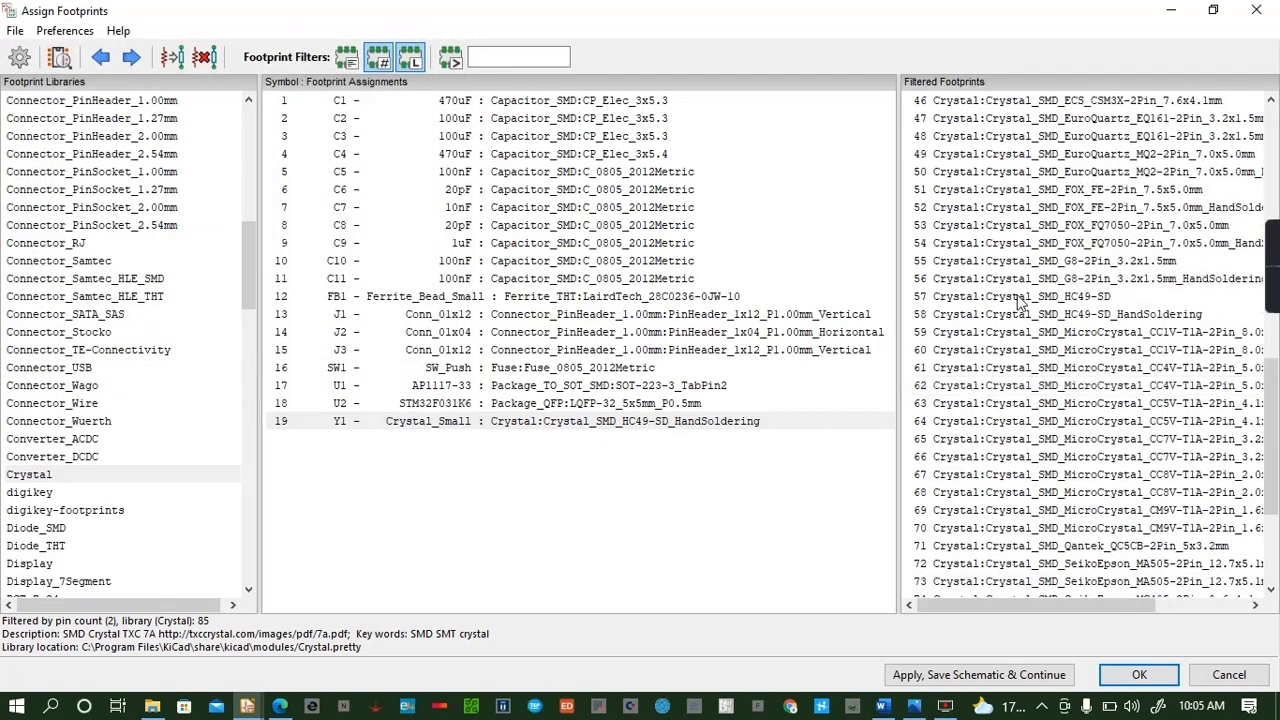
double_click(1020, 297)
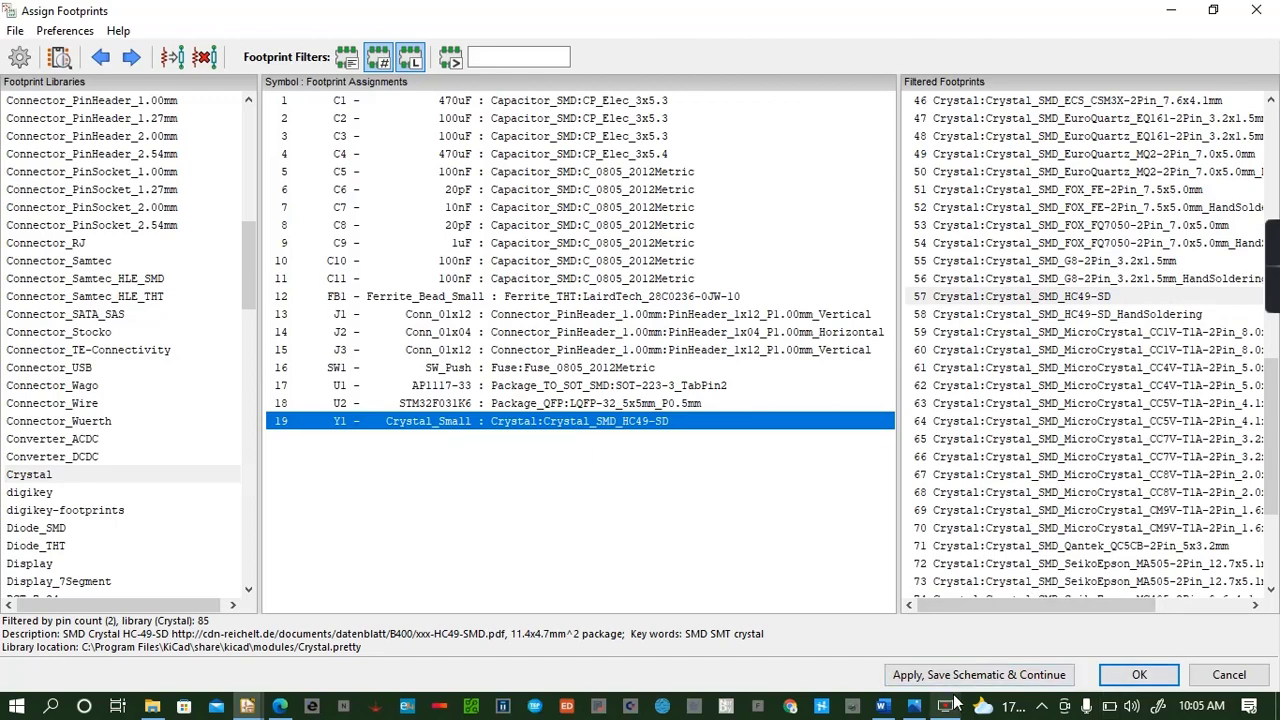
click(1050, 675)
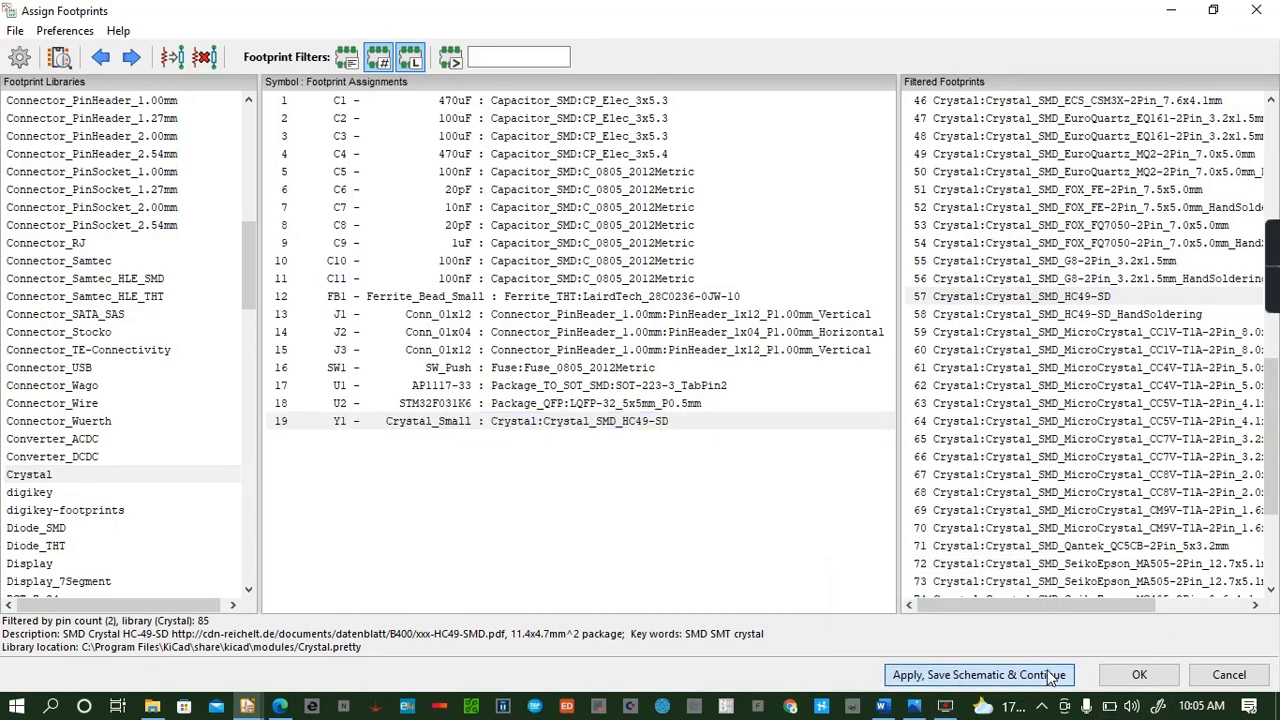
click(1138, 675)
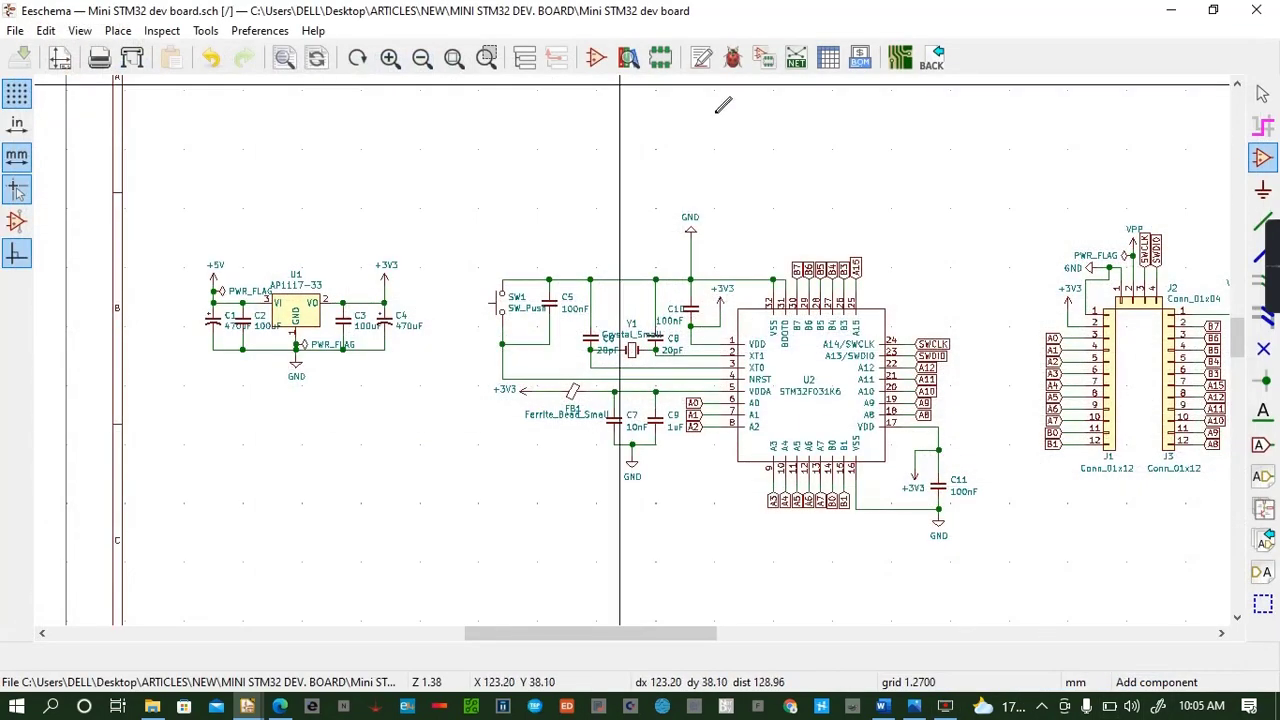
Generate the Pcbnew netlist in the default format and save it as Mini STM32 dev board in the project folder
click(796, 58)
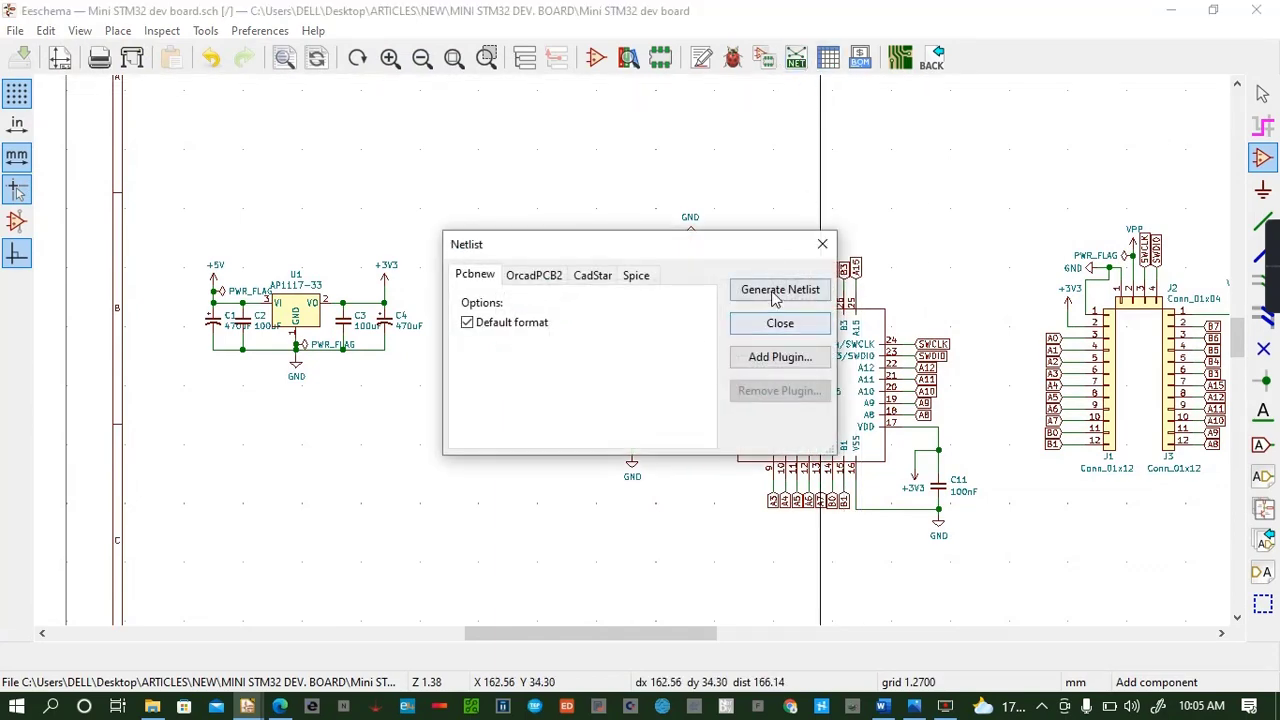
click(775, 293)
click(943, 636)
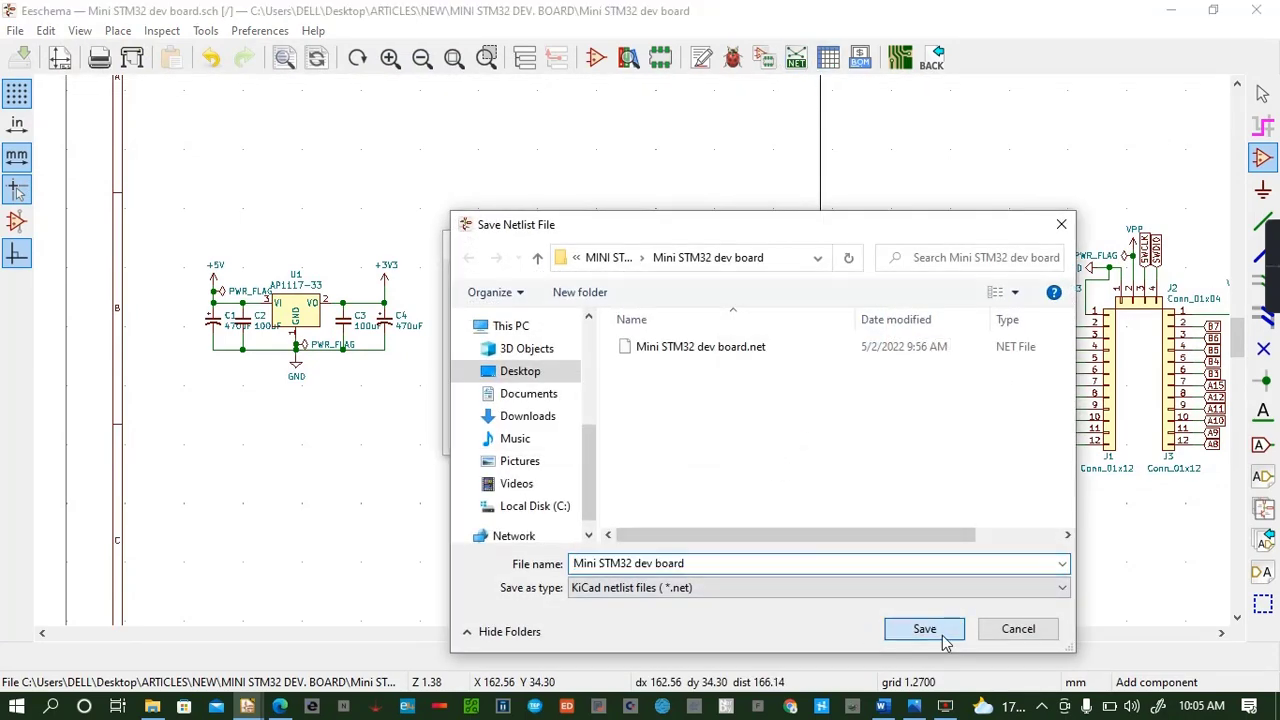
Switch to the board in Pcbnew and update the PCB from the schematic, keeping existing symbol to footprint associations
click(247, 706)
click(500, 634)
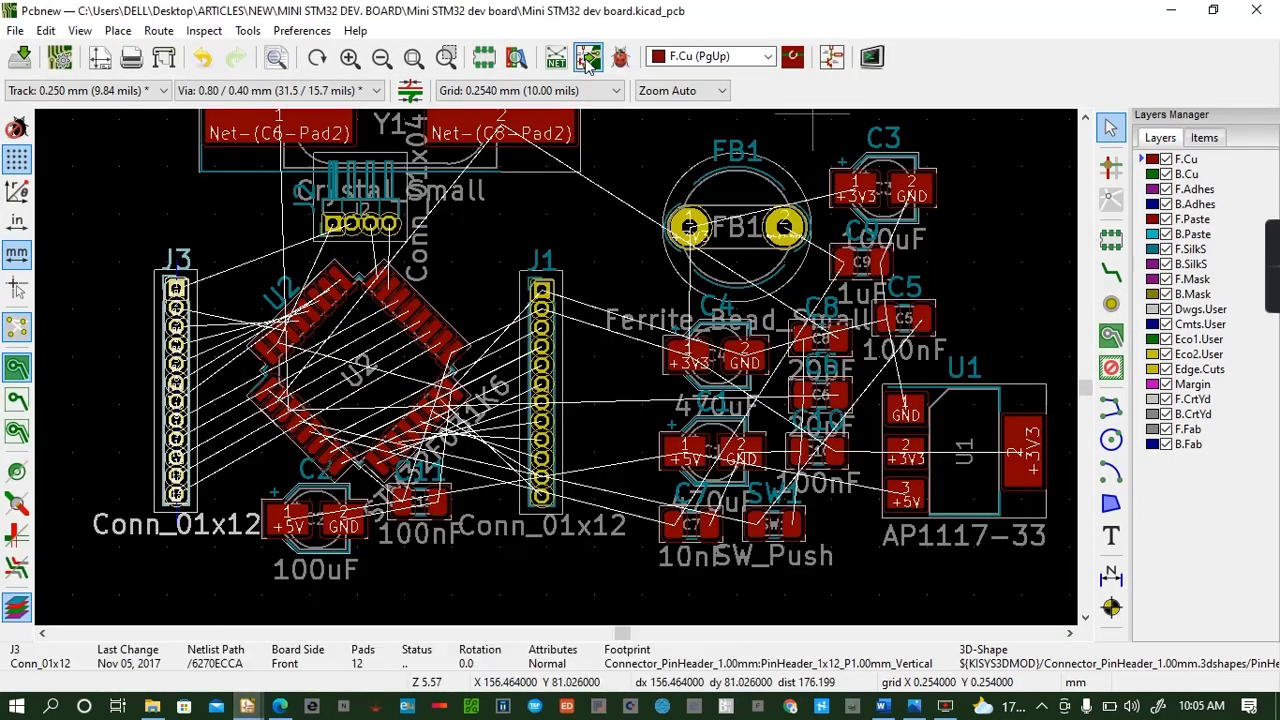
click(588, 58)
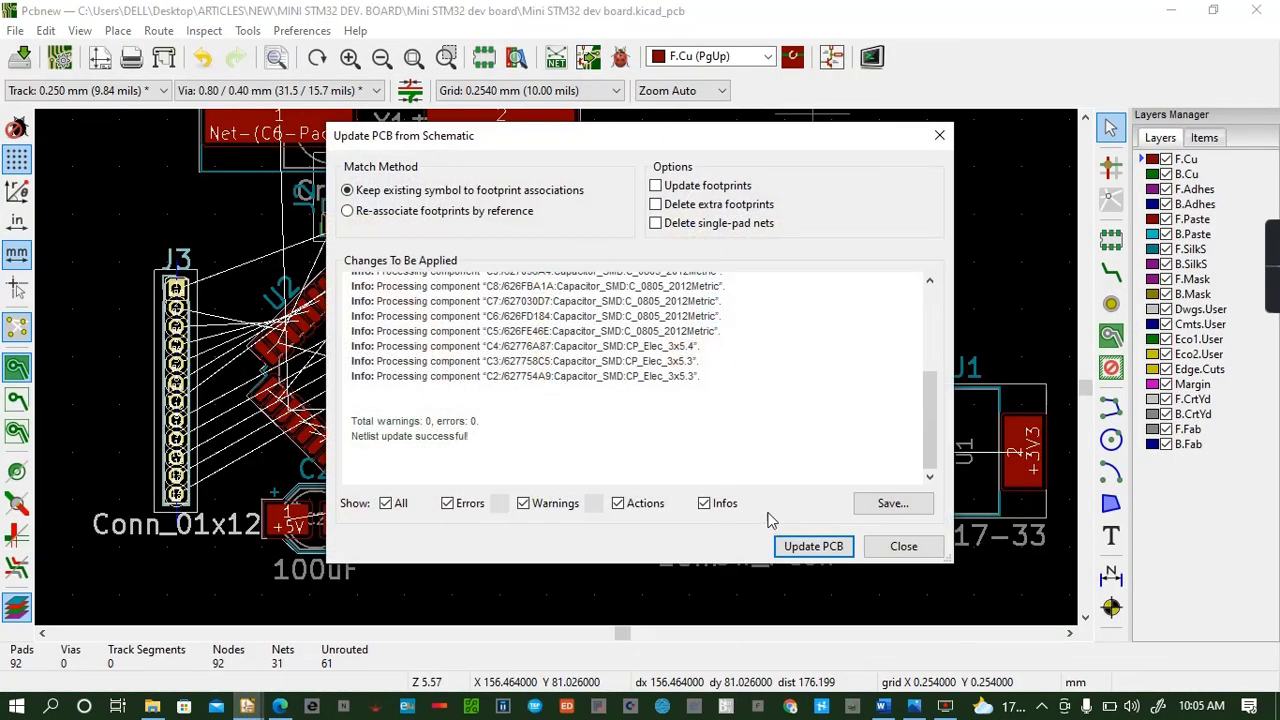
click(812, 548)
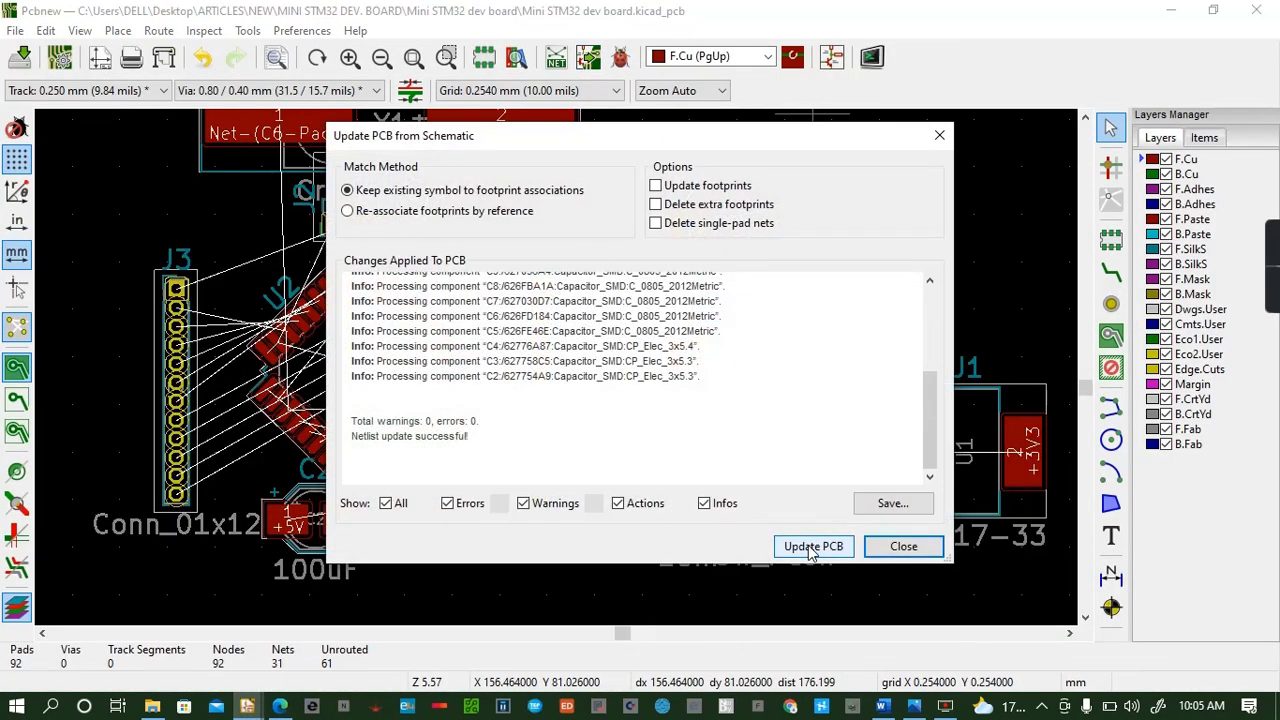
click(899, 546)
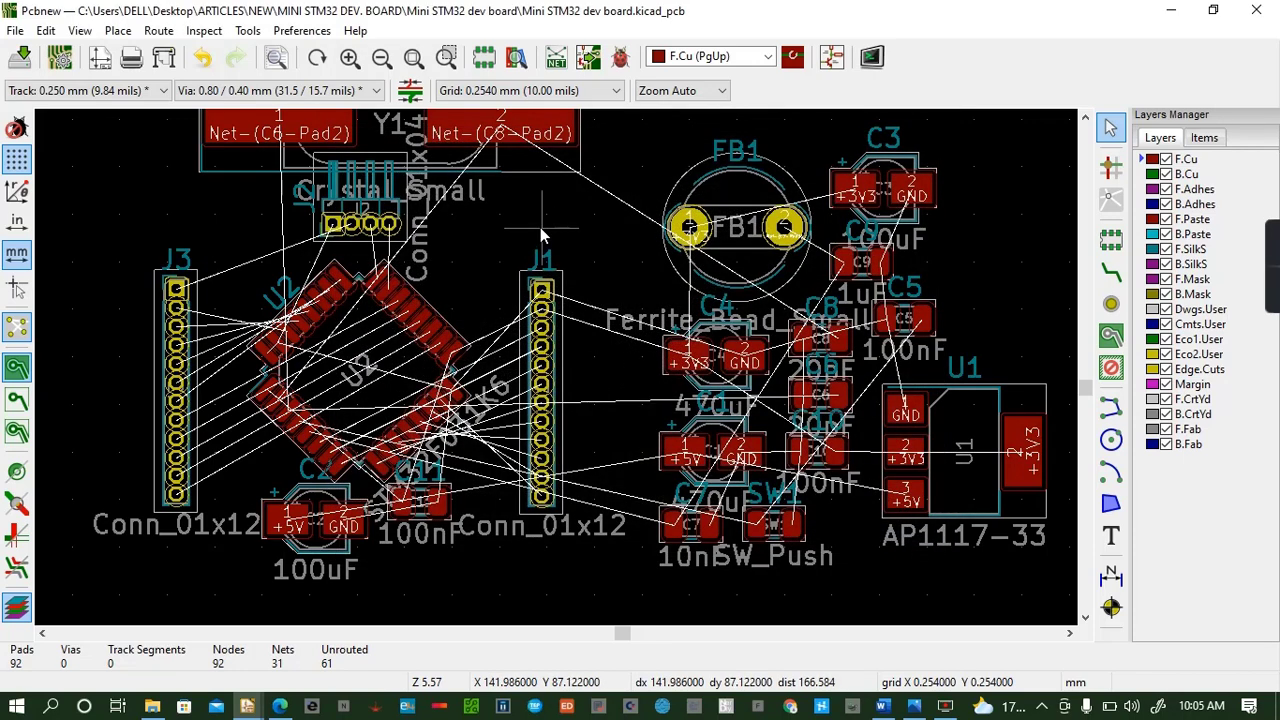
Inspect the Y1 crystal on the board and the whole board in the 3D Viewer from a tilted angle, and close the viewer
click(1085, 118)
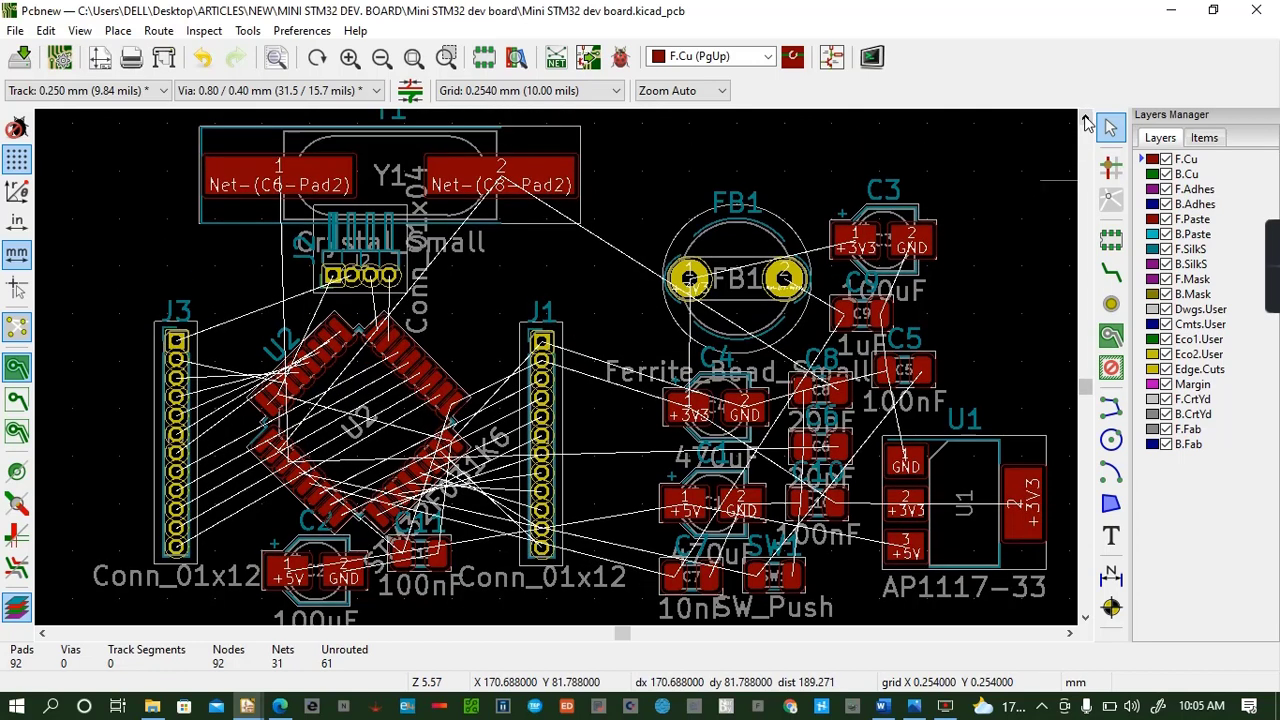
click(79, 30)
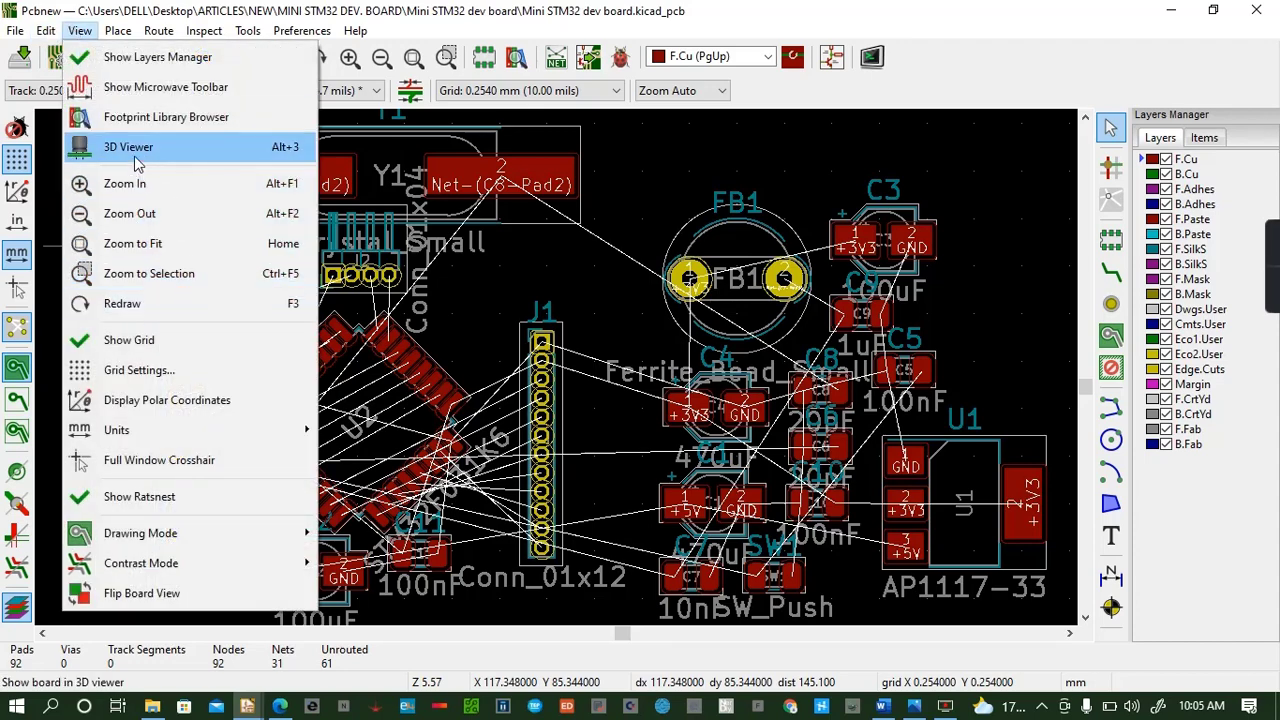
click(134, 152)
drag(500, 427, 514, 400)
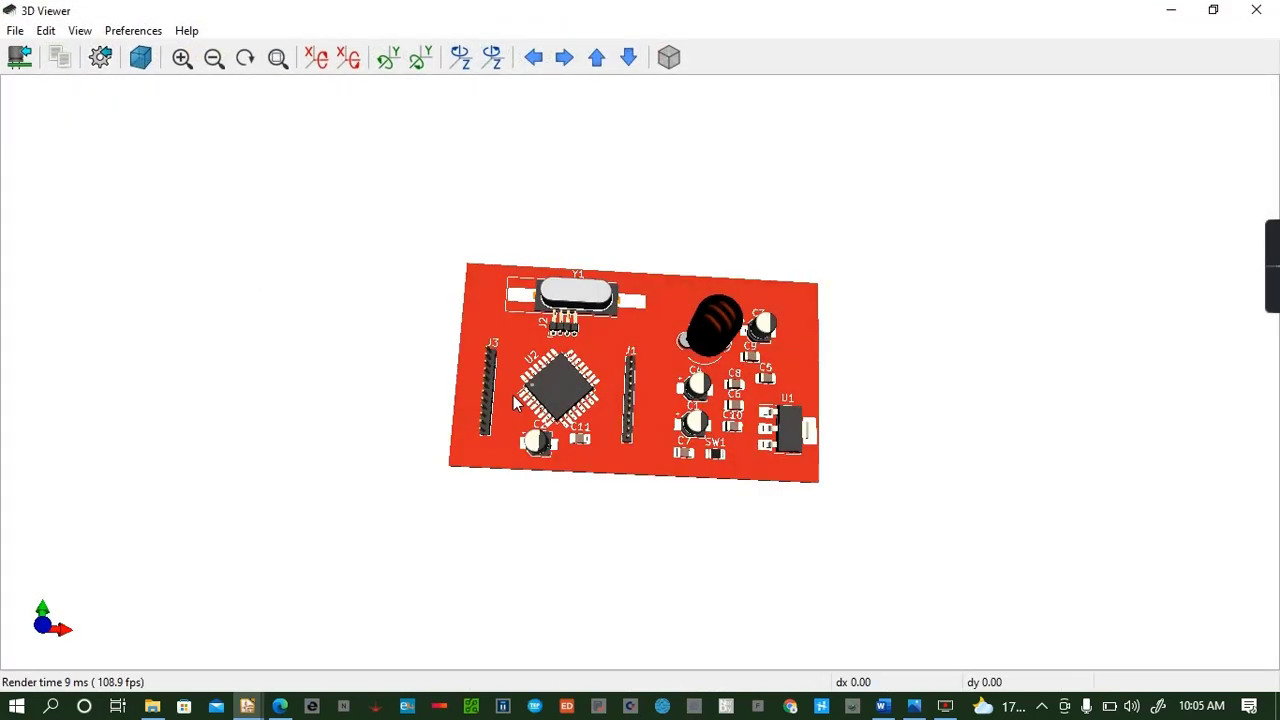
click(1255, 11)
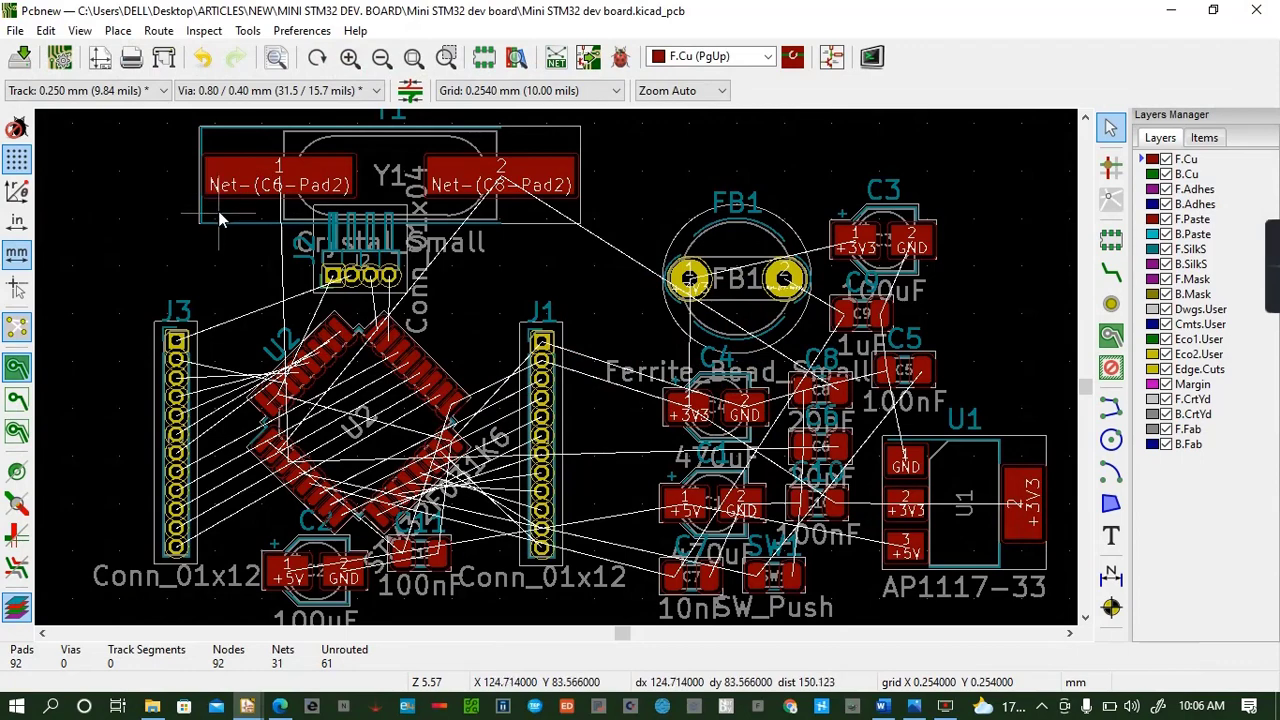
Update the PCB from the schematic again, re-associating footprints by reference
click(590, 60)
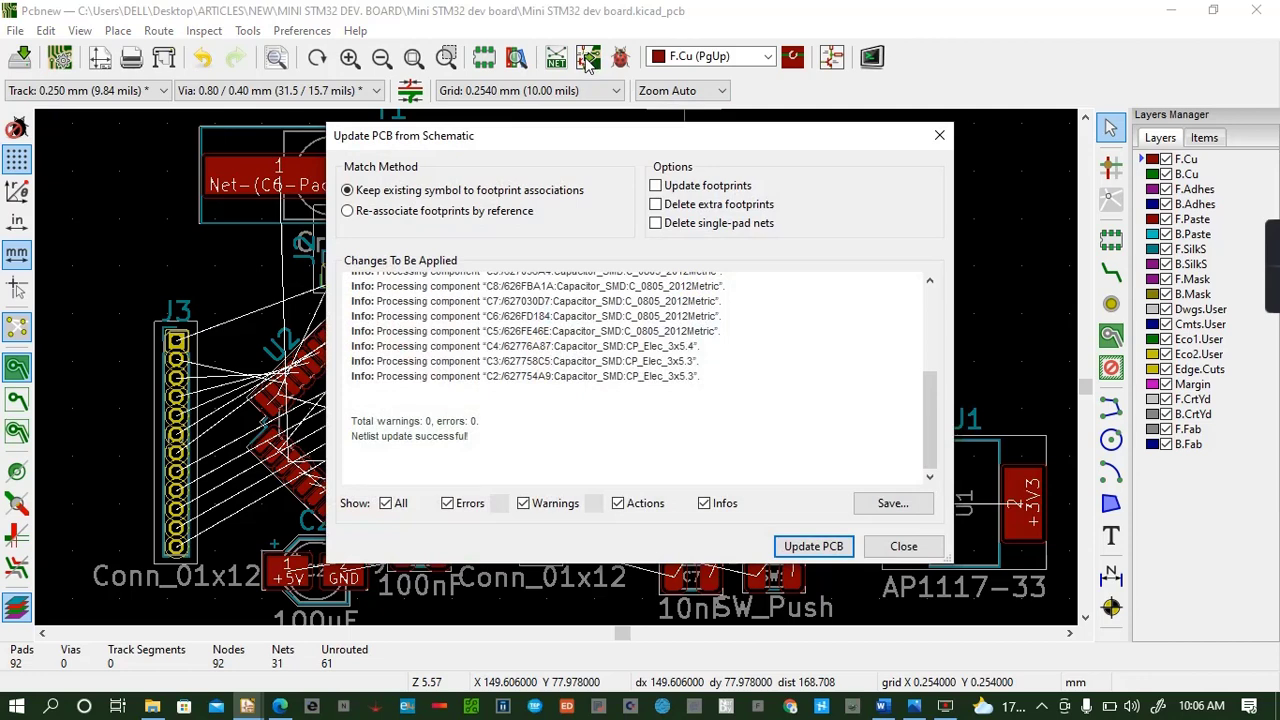
click(349, 211)
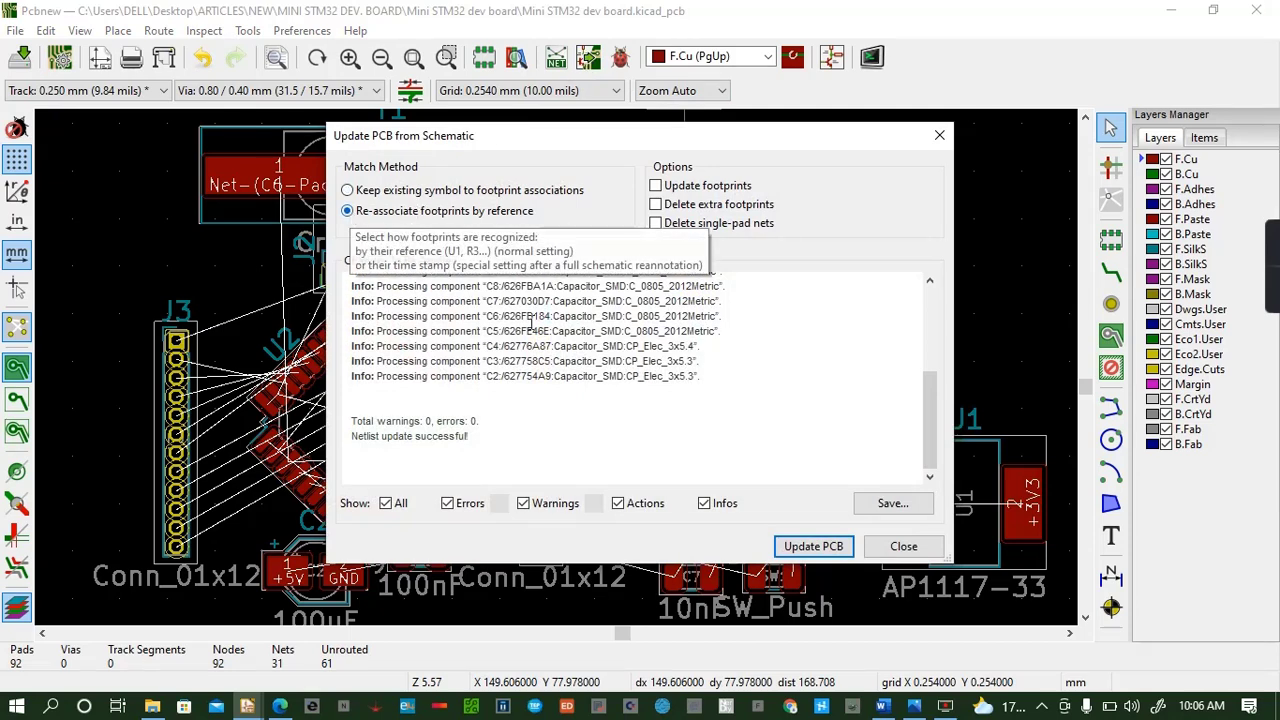
click(818, 550)
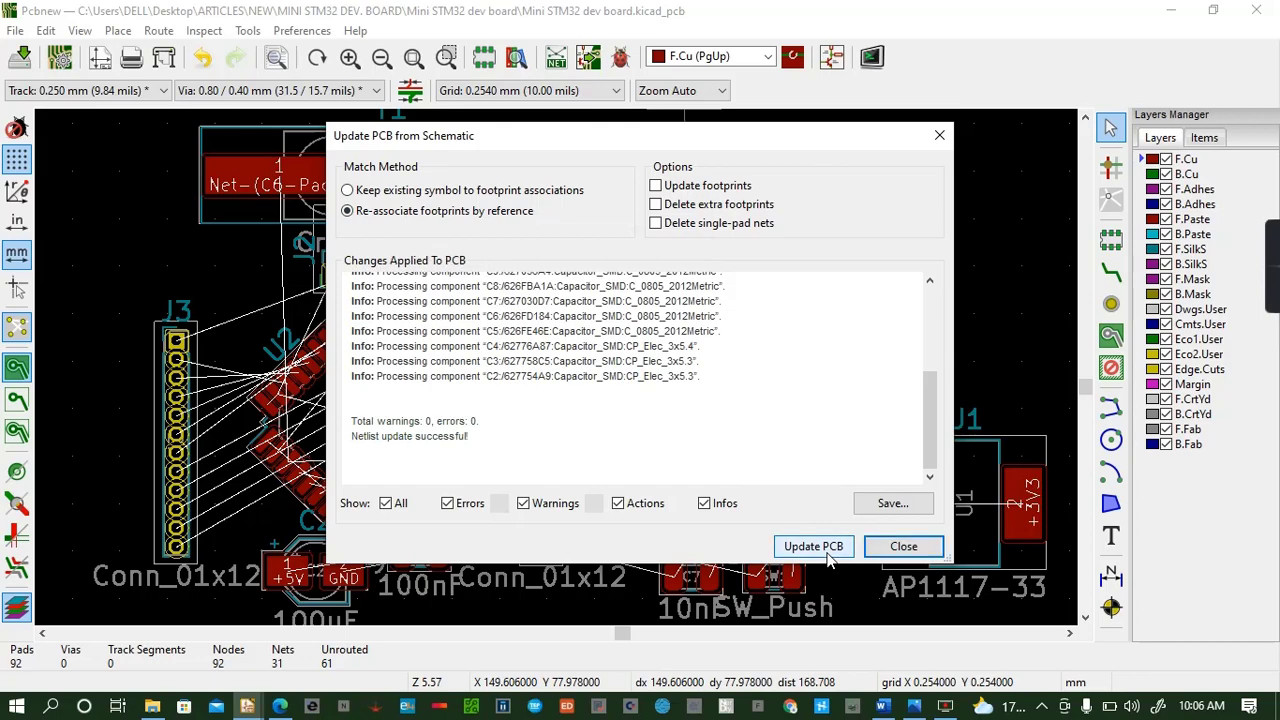
click(895, 546)
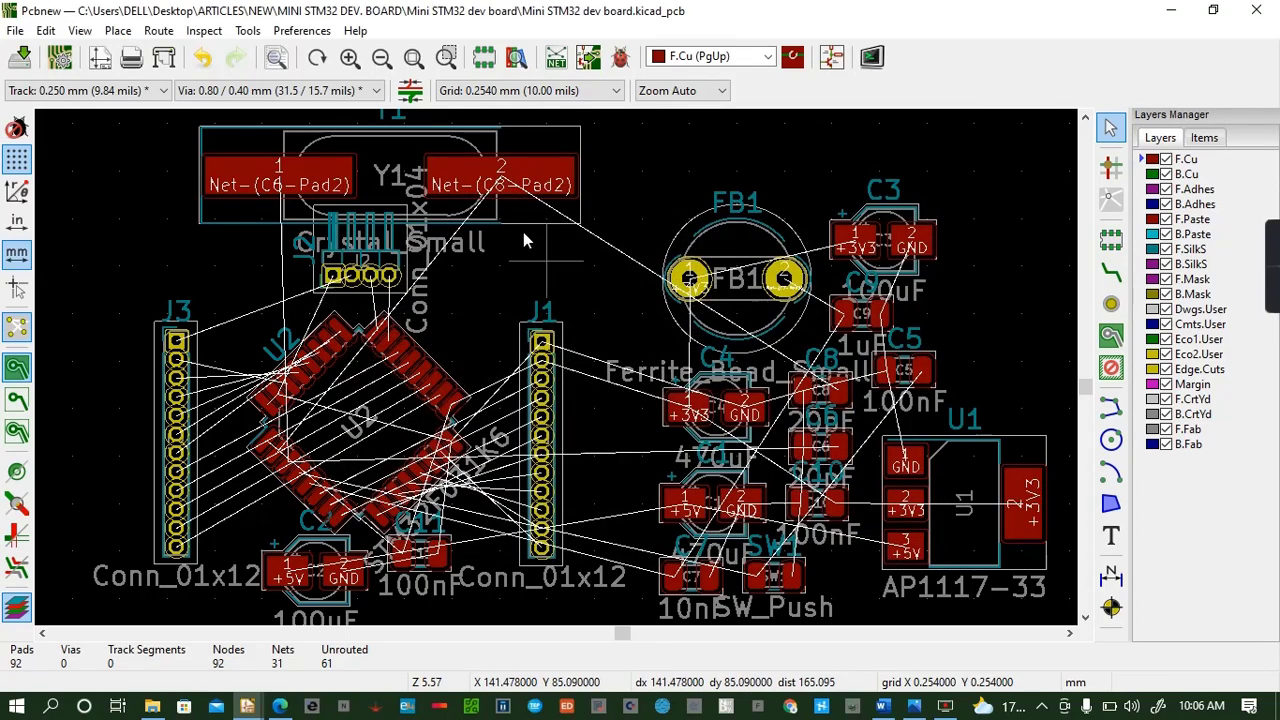
click(556, 58)
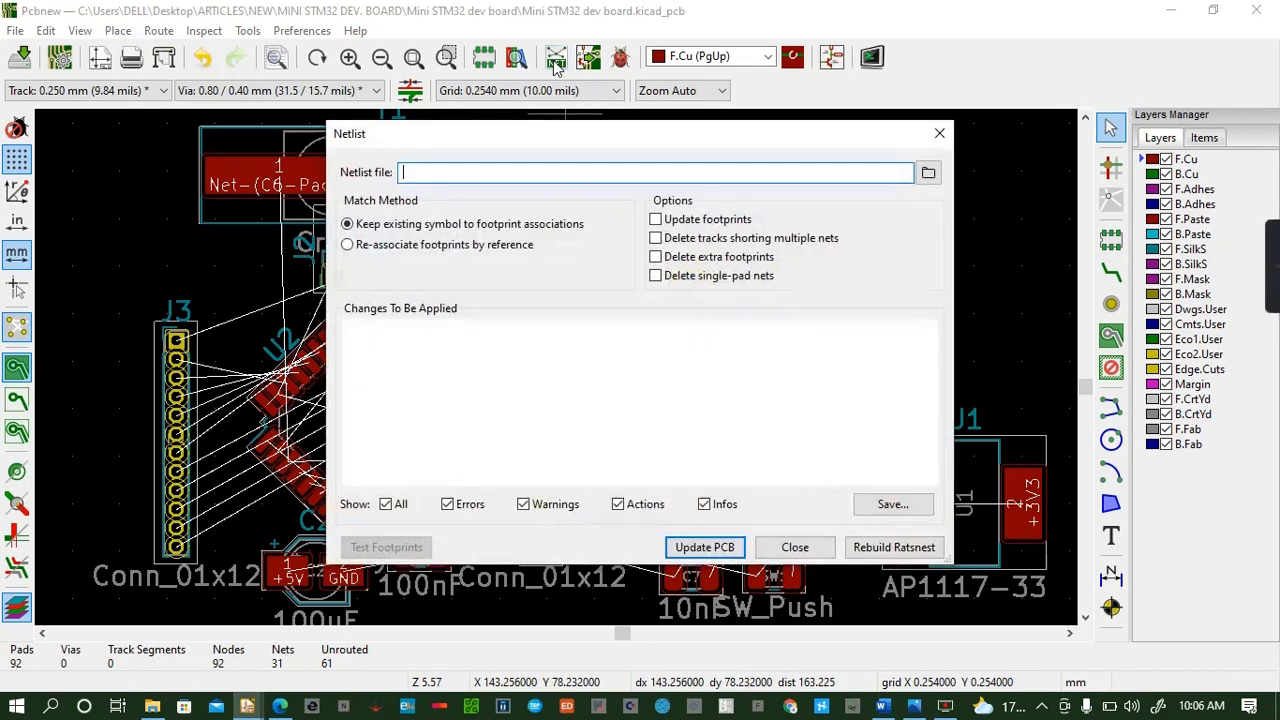
click(930, 179)
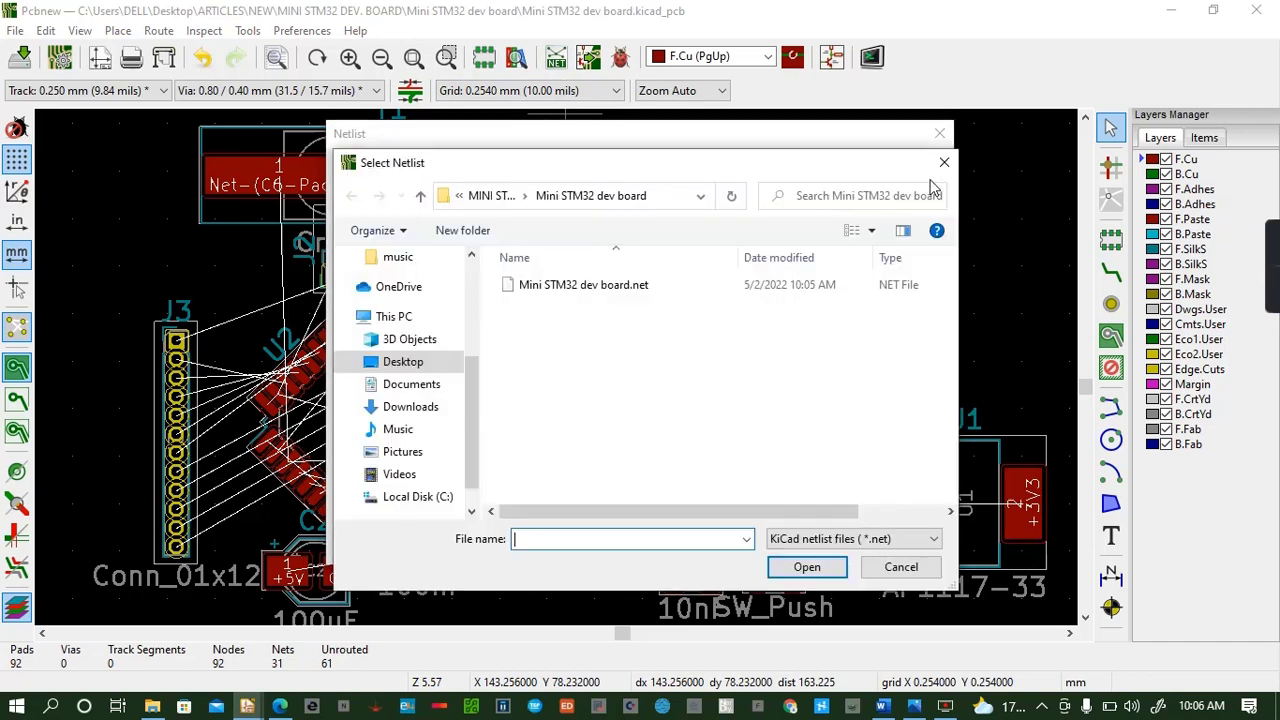
click(663, 287)
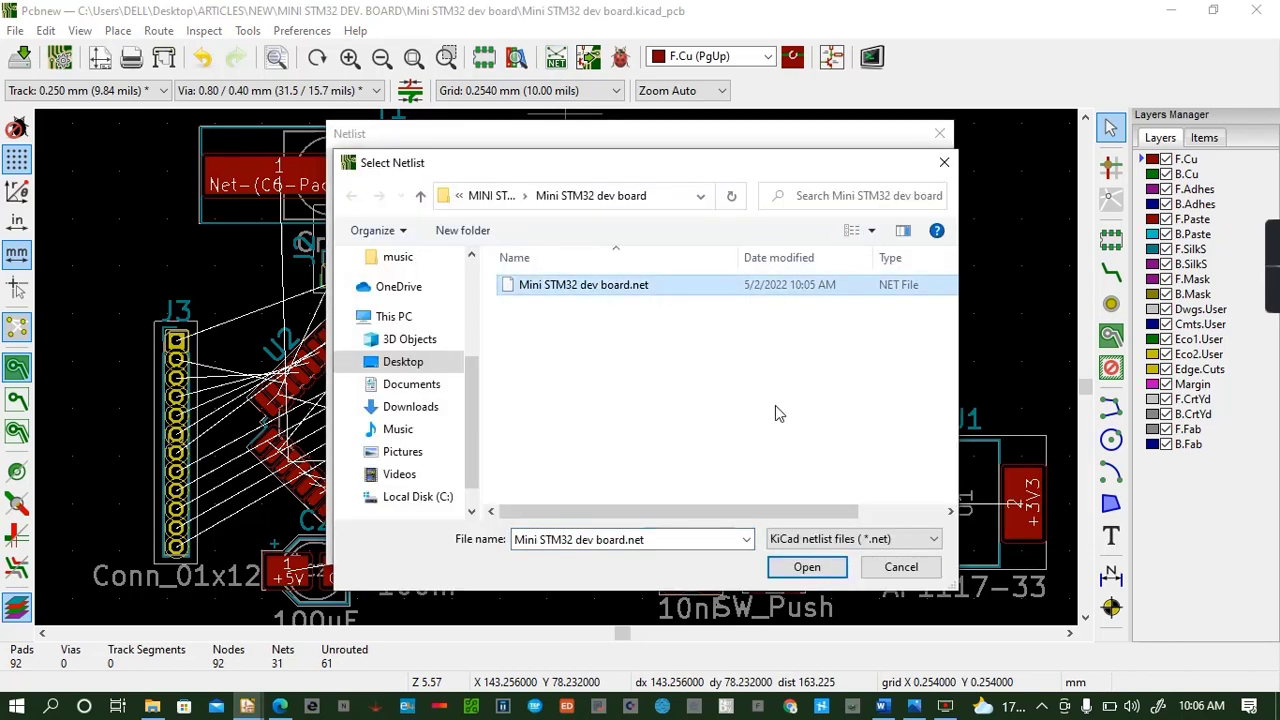
click(808, 567)
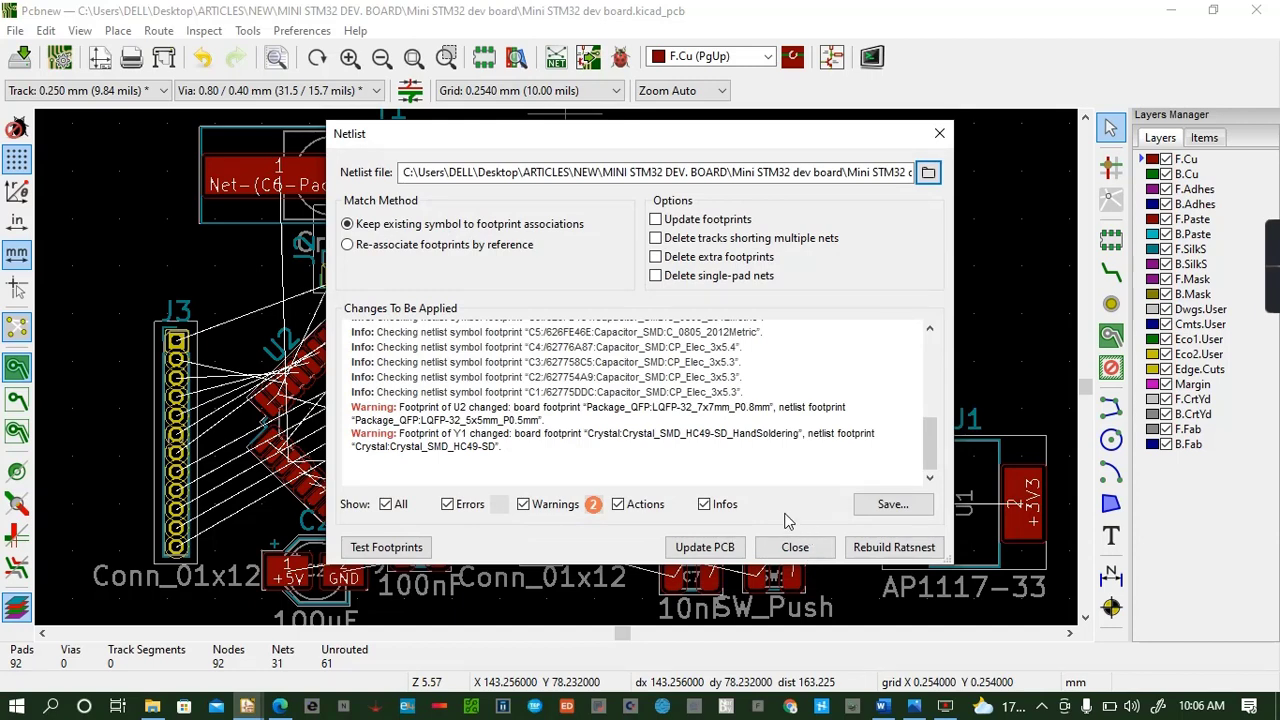
click(705, 547)
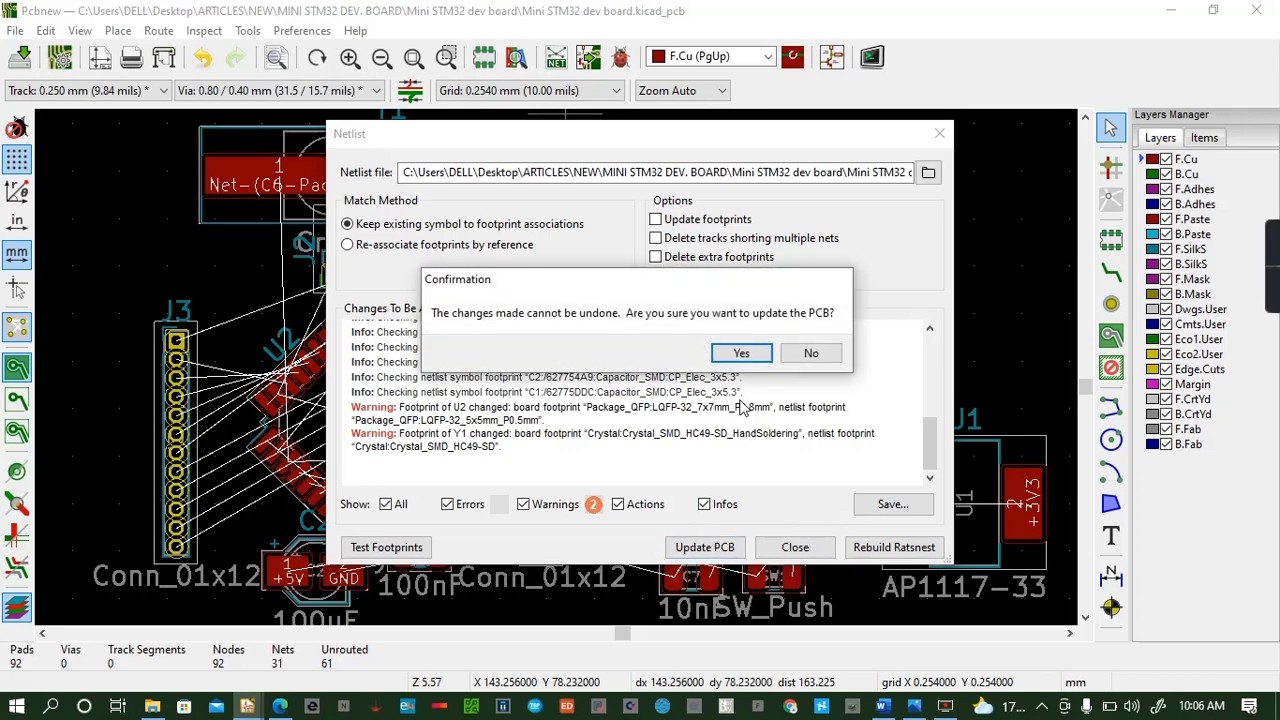
click(810, 353)
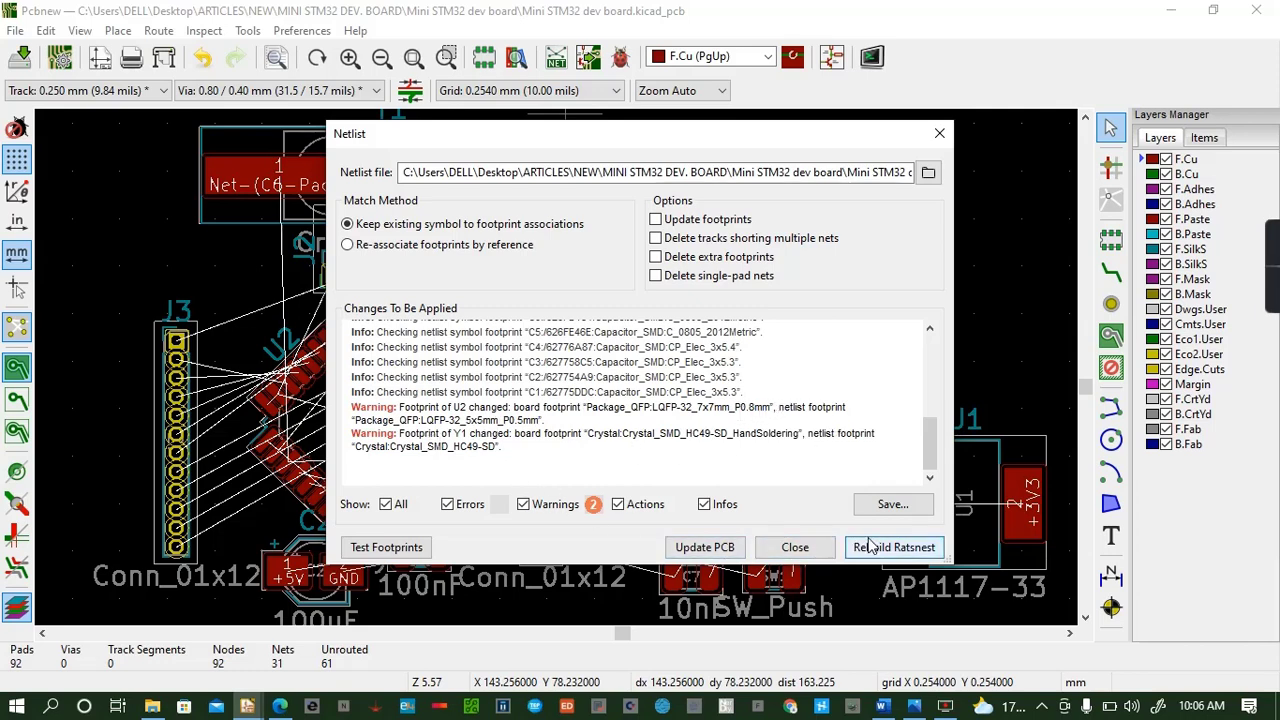
click(795, 547)
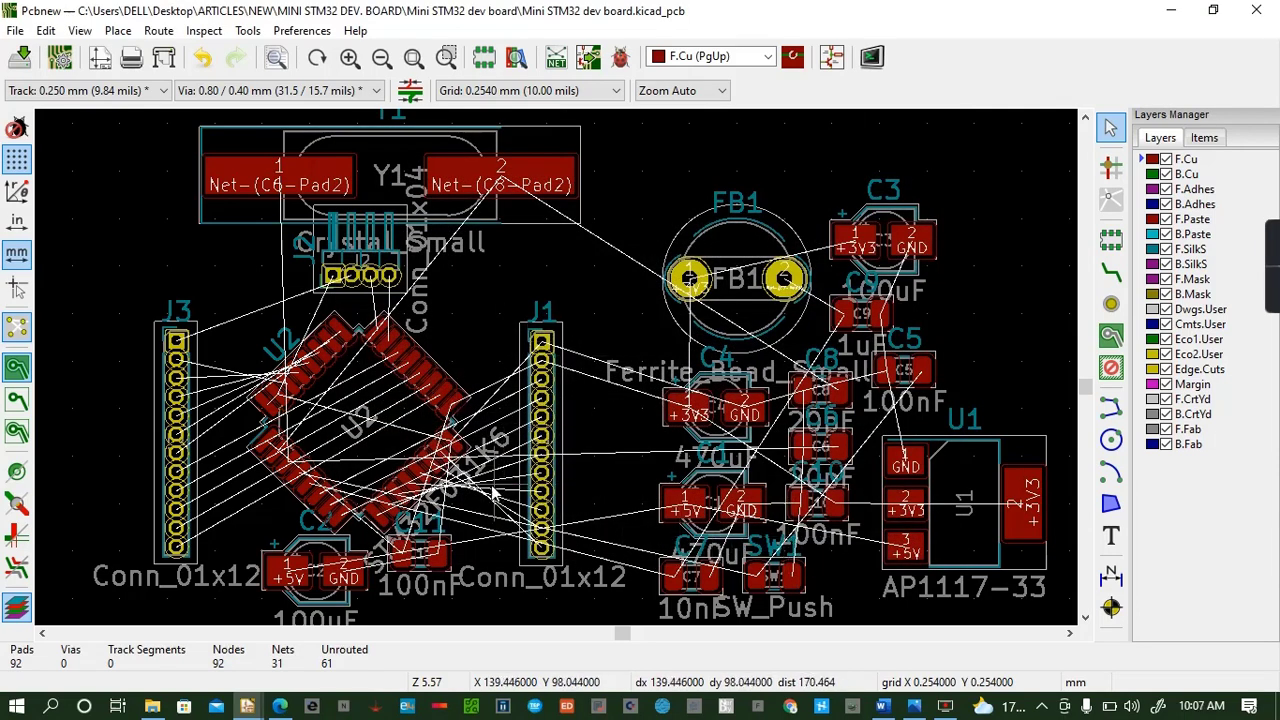
Update the PCB from the schematic, keeping existing symbol to footprint associations, and review the list of processed components
click(589, 58)
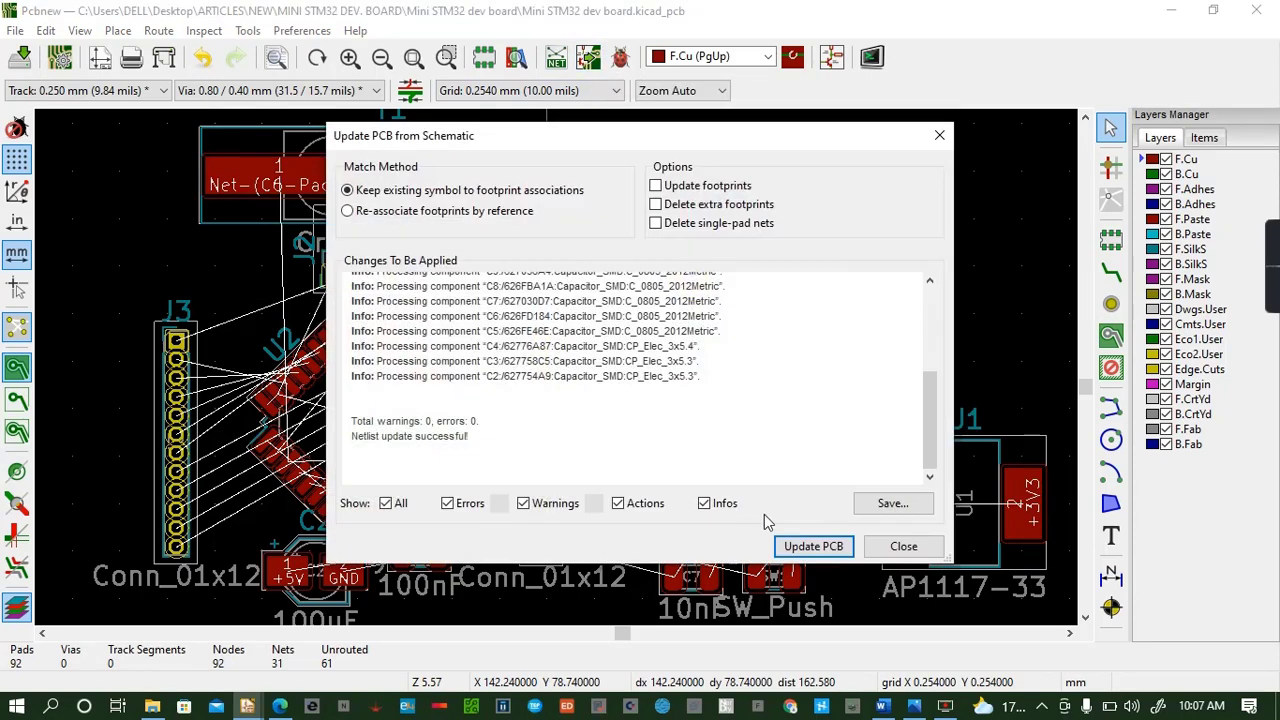
click(816, 549)
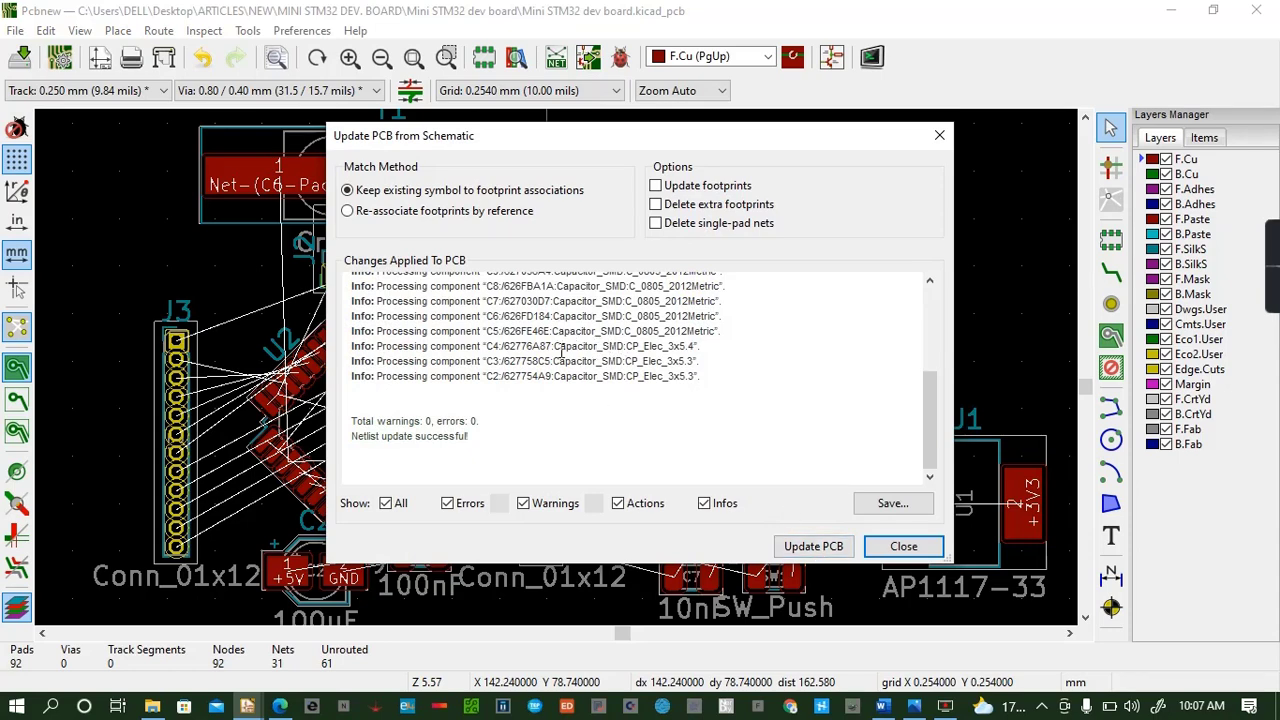
scroll(561, 350, up, 1)
scroll(561, 350, up, 1)
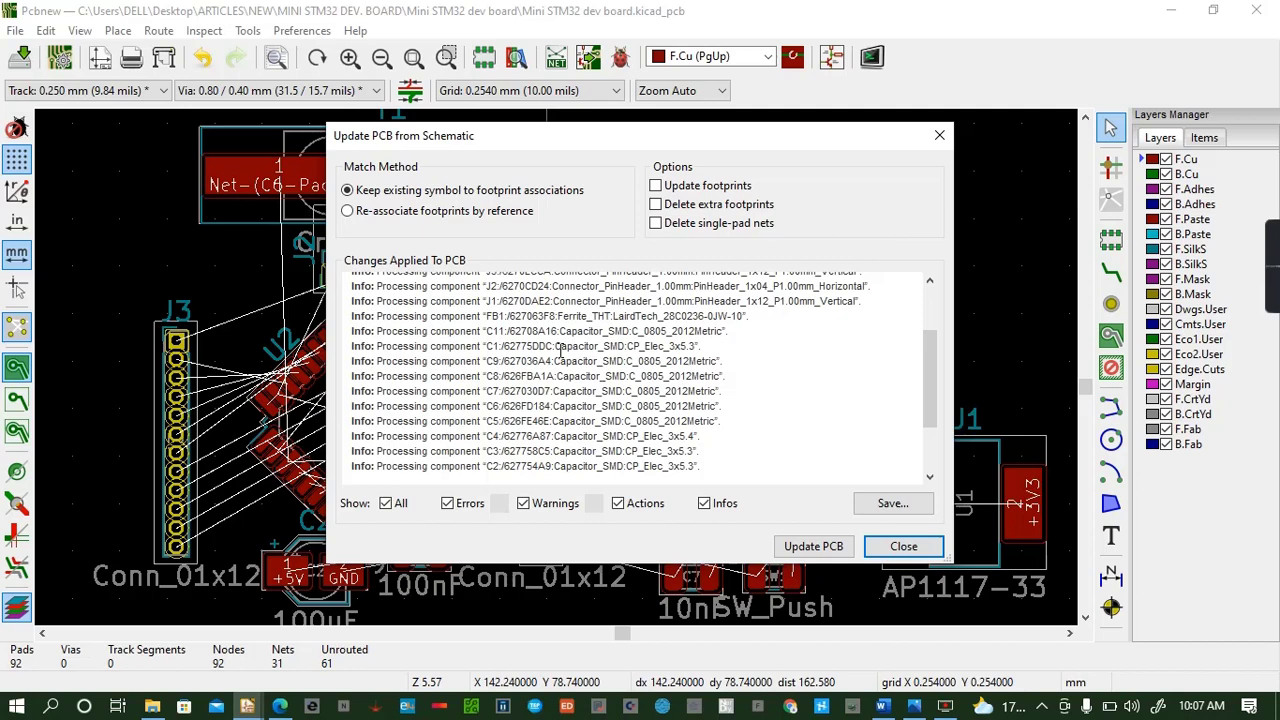
scroll(561, 350, up, 1)
scroll(561, 350, up, 1)
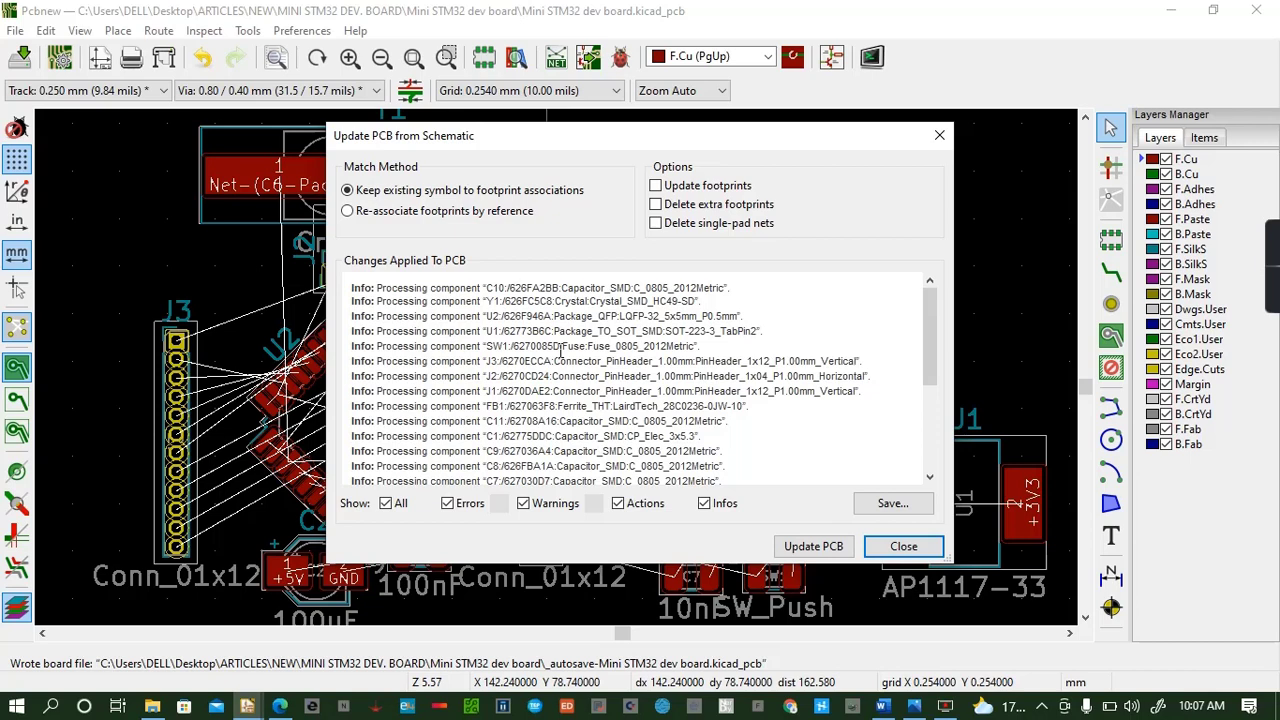
scroll(561, 350, down, 1)
scroll(560, 349, down, 3)
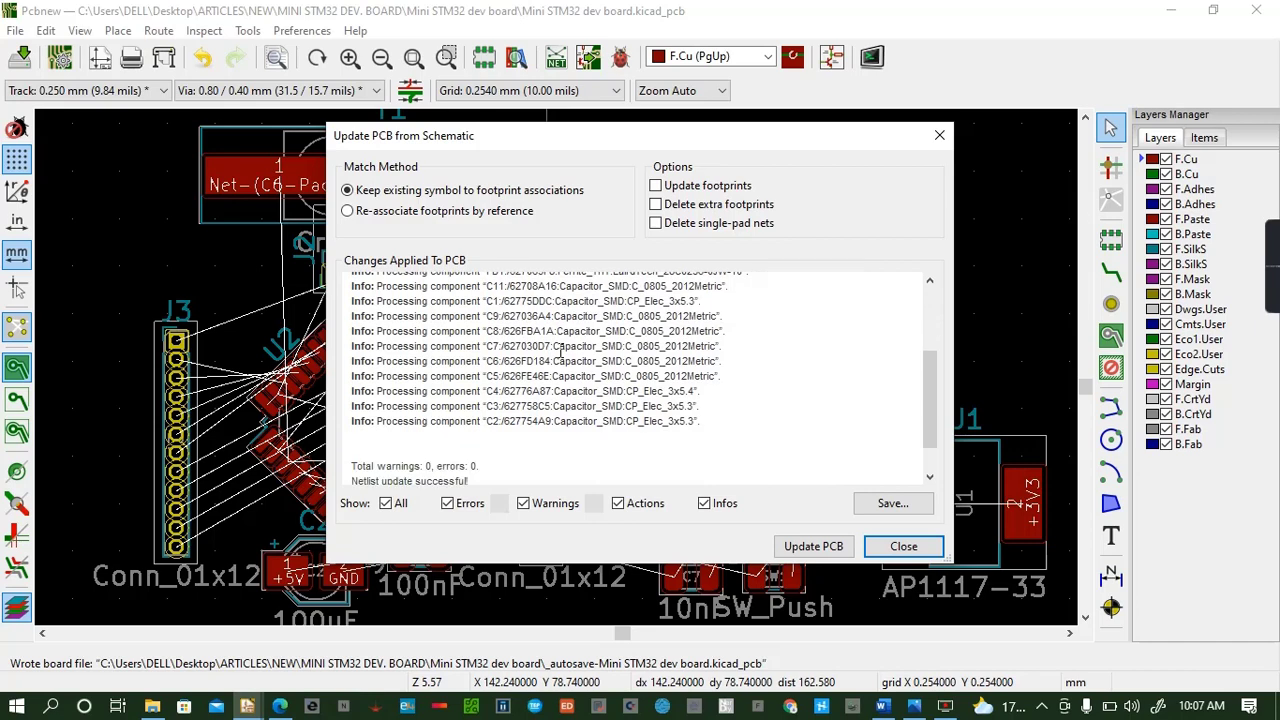
scroll(560, 349, up, 2)
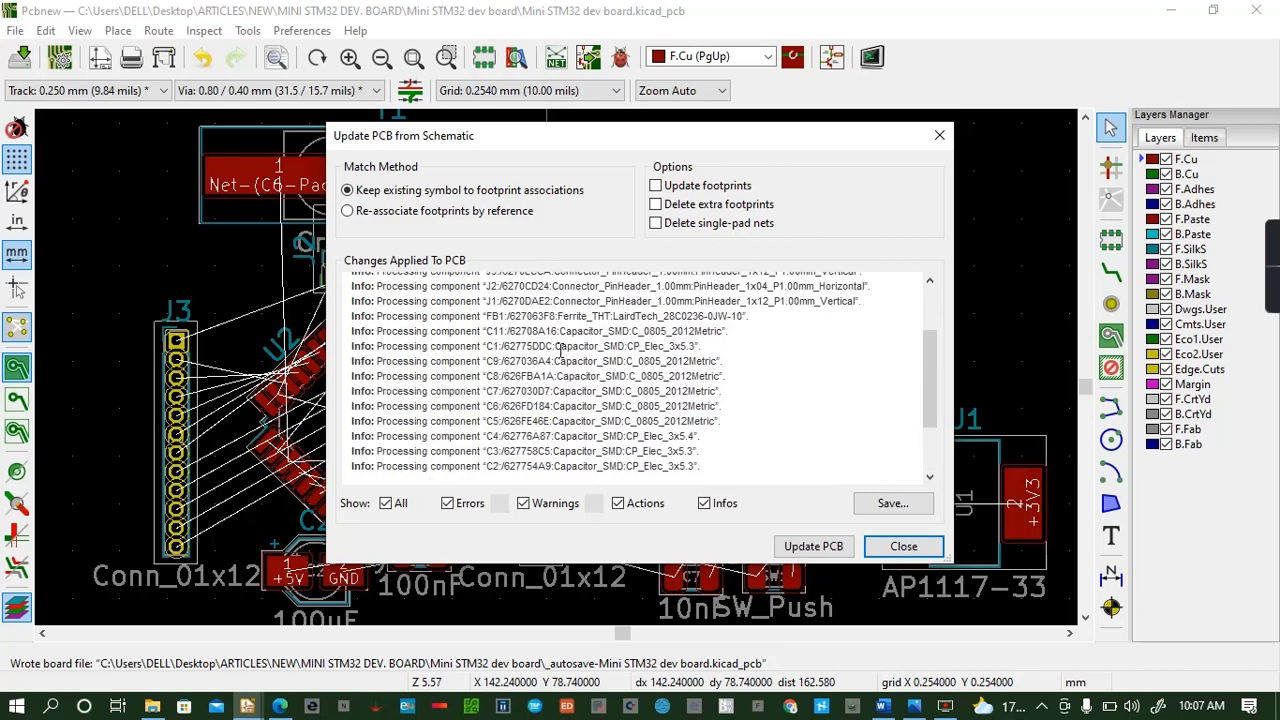
scroll(560, 349, up, 1)
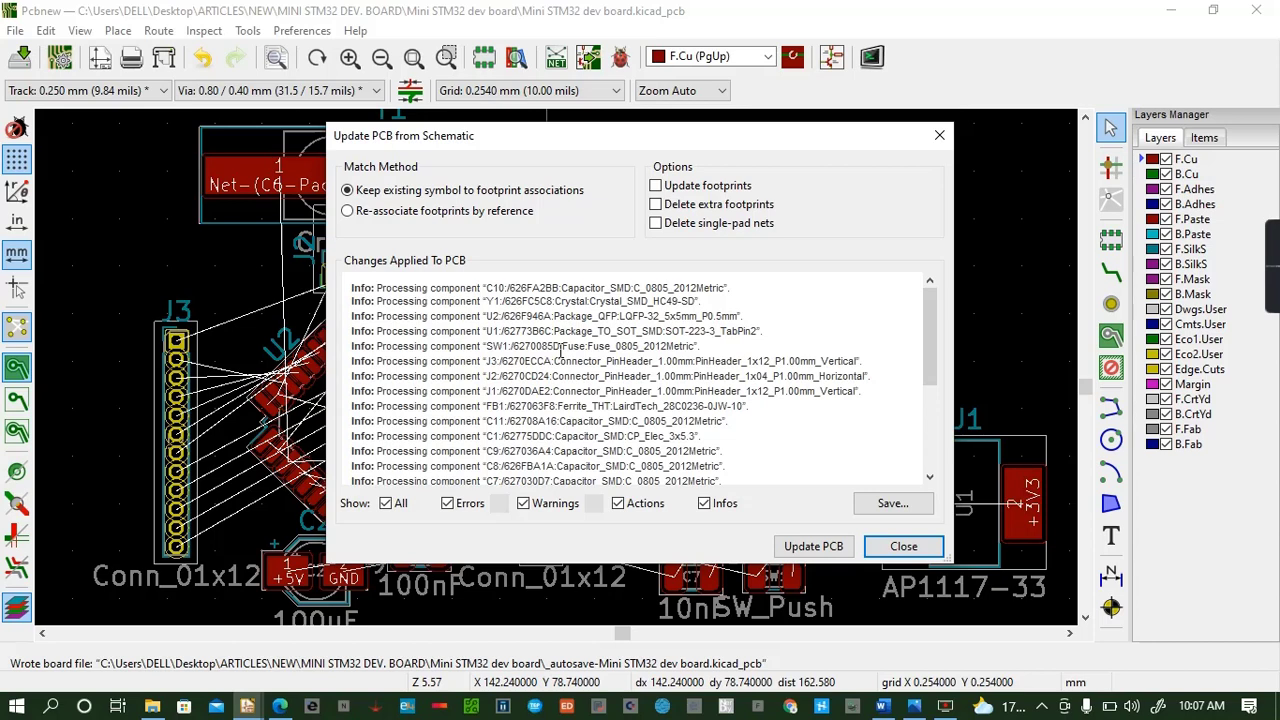
click(897, 545)
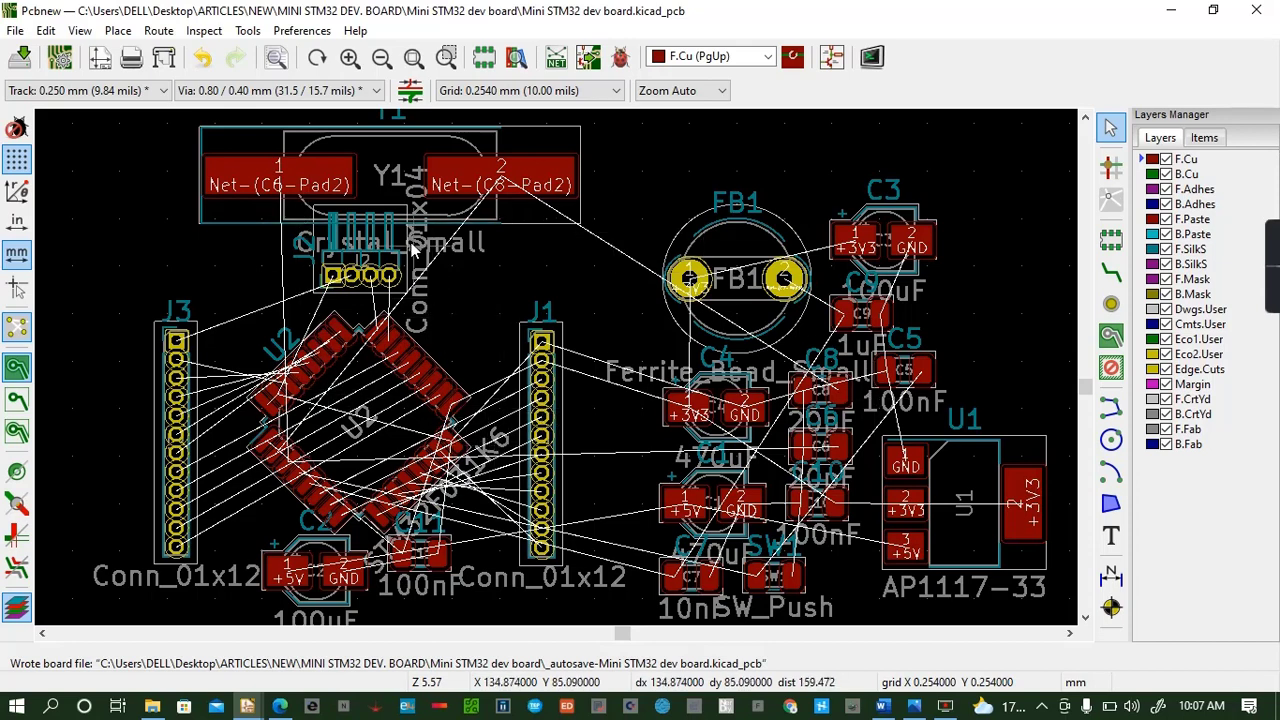
Inspect the board in the 3D Viewer from a slightly tilted angle, and close the viewer
click(80, 31)
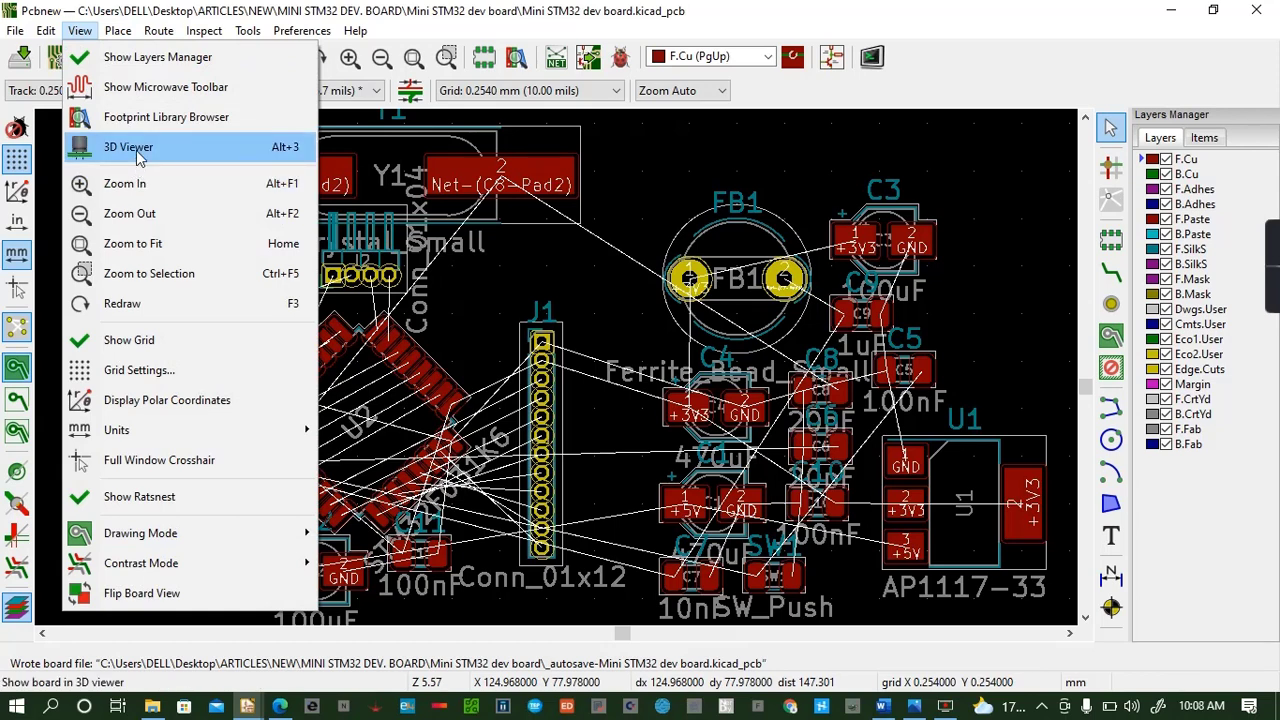
click(136, 150)
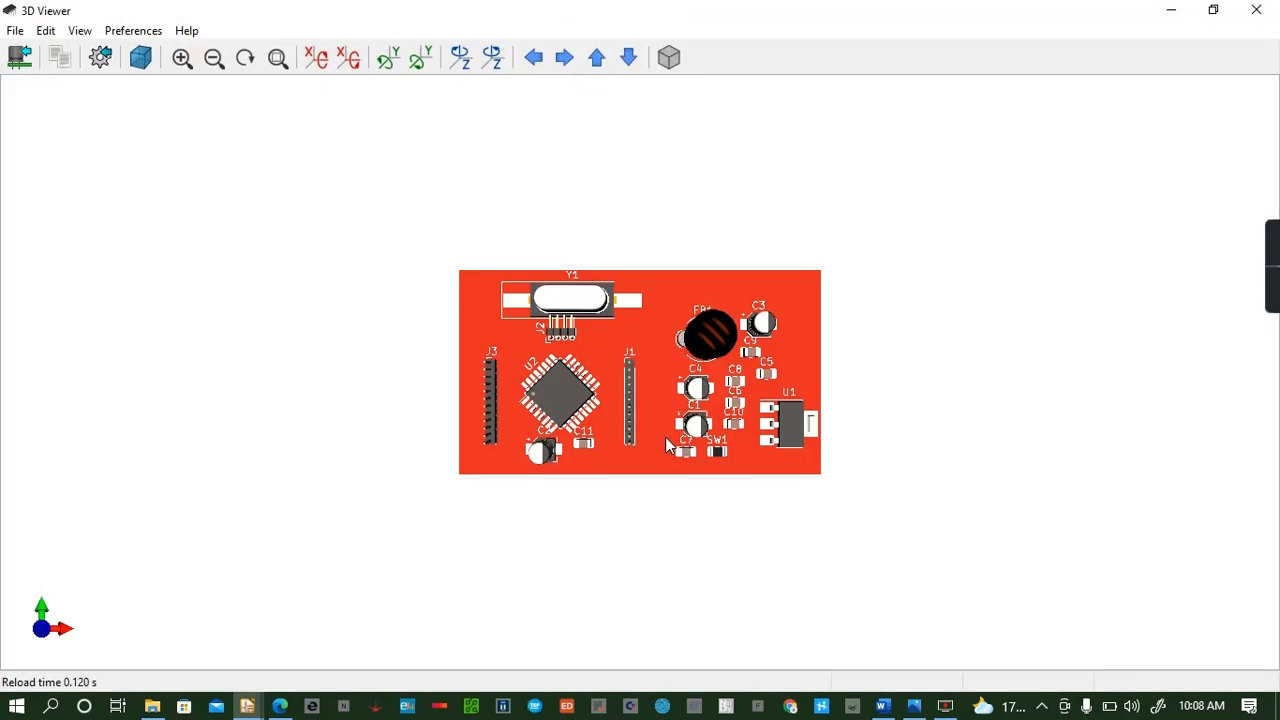
drag(667, 445, 660, 497)
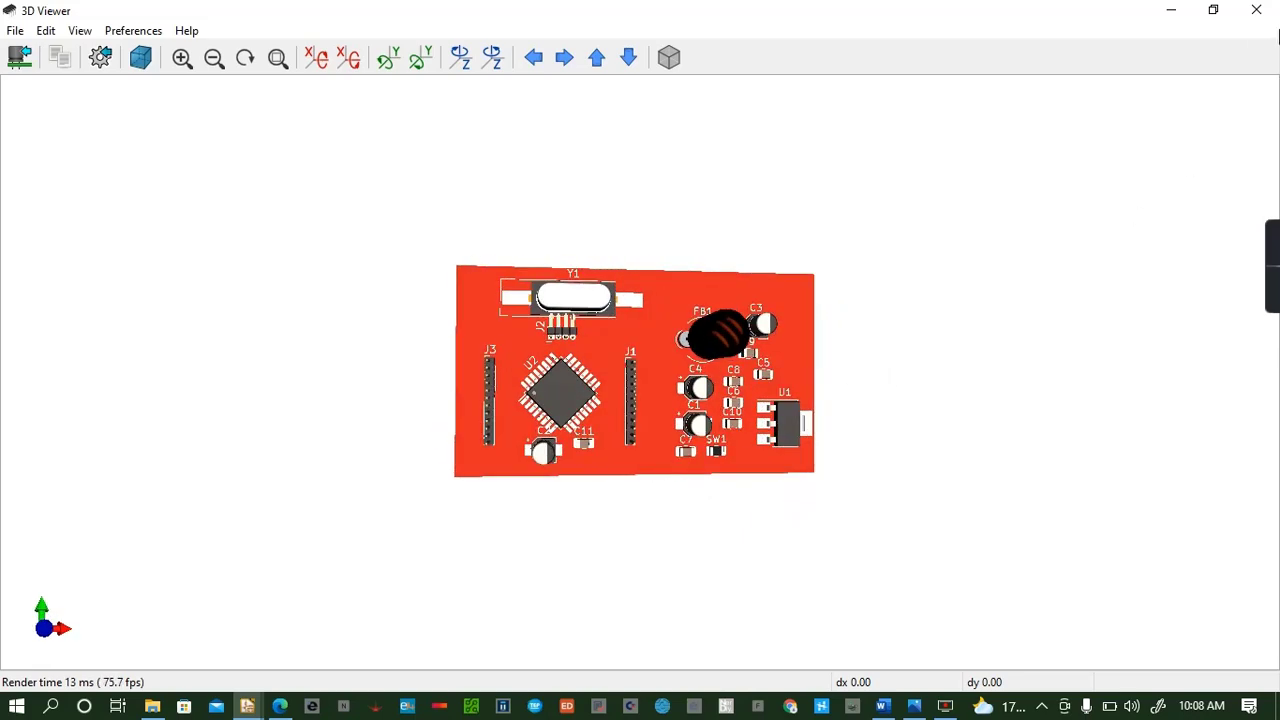
click(1256, 10)
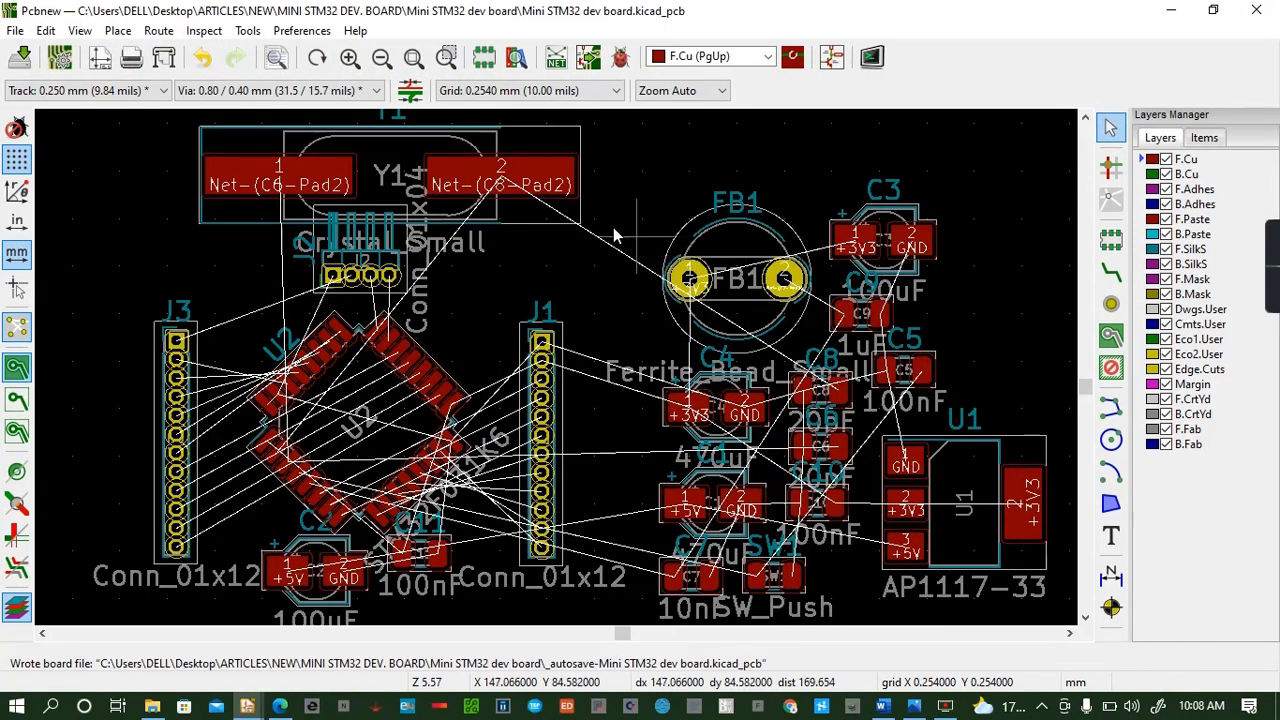
Rotate the U2 microcontroller footprint by 180 degrees in place
click(412, 366)
click(418, 428)
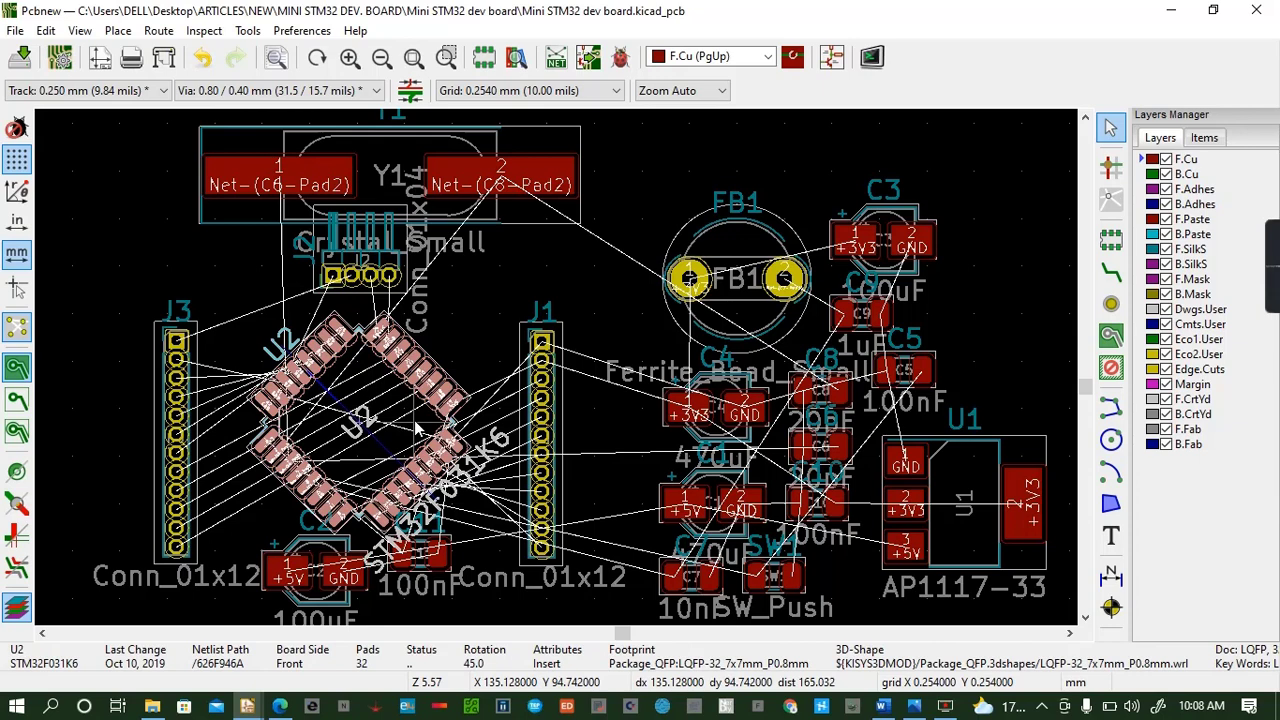
key(r)
key(r)
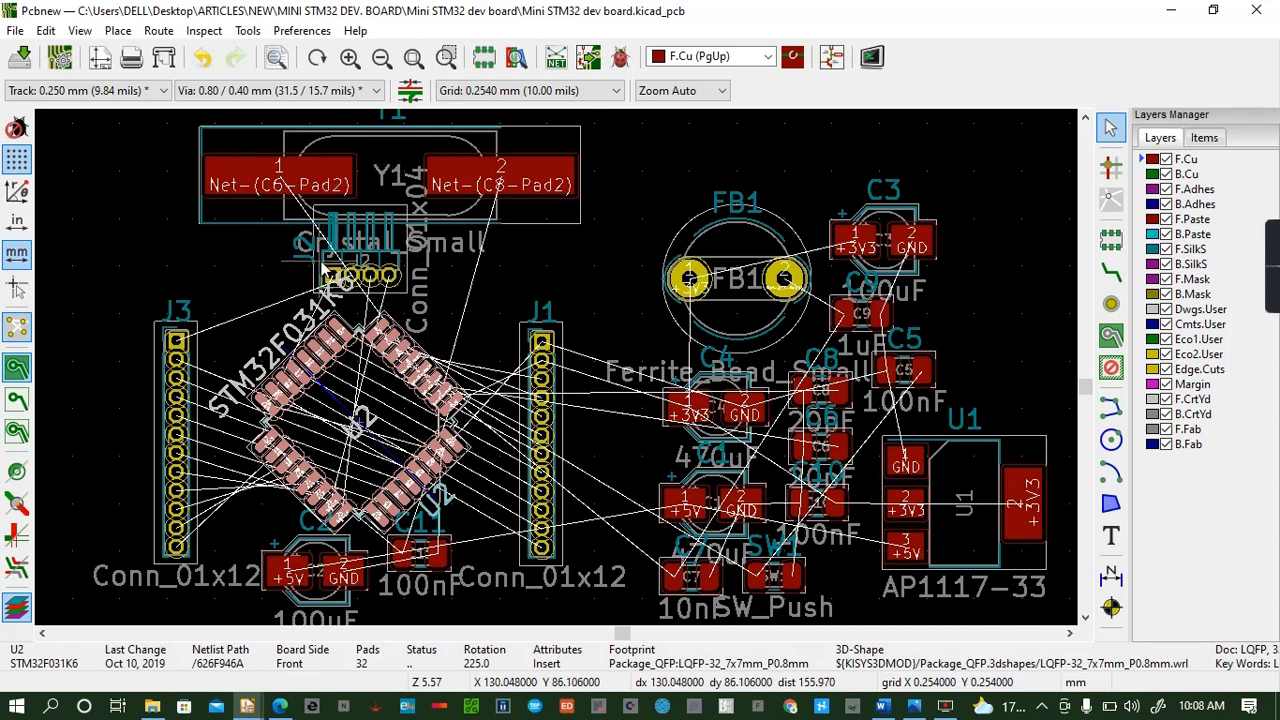
Move the J2 four-pin header out from between Y1 and U2 to the space between Y1 and FB1
click(323, 266)
click(326, 266)
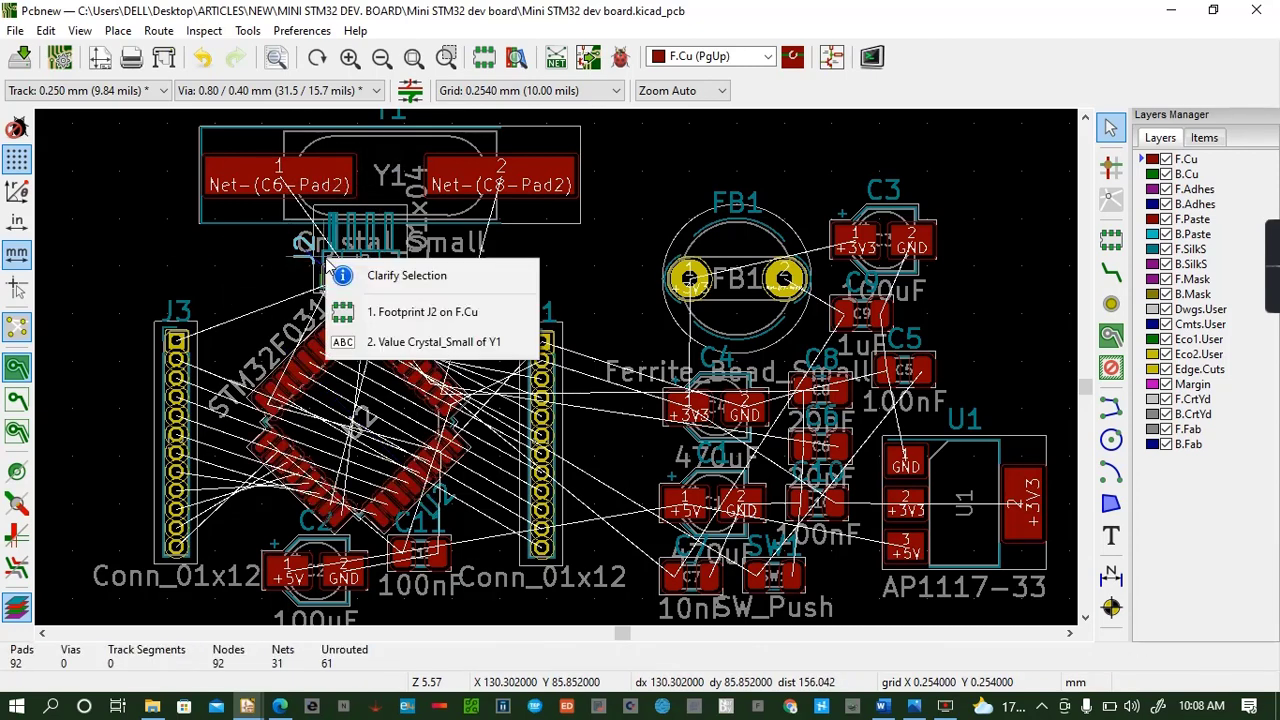
click(337, 236)
click(325, 260)
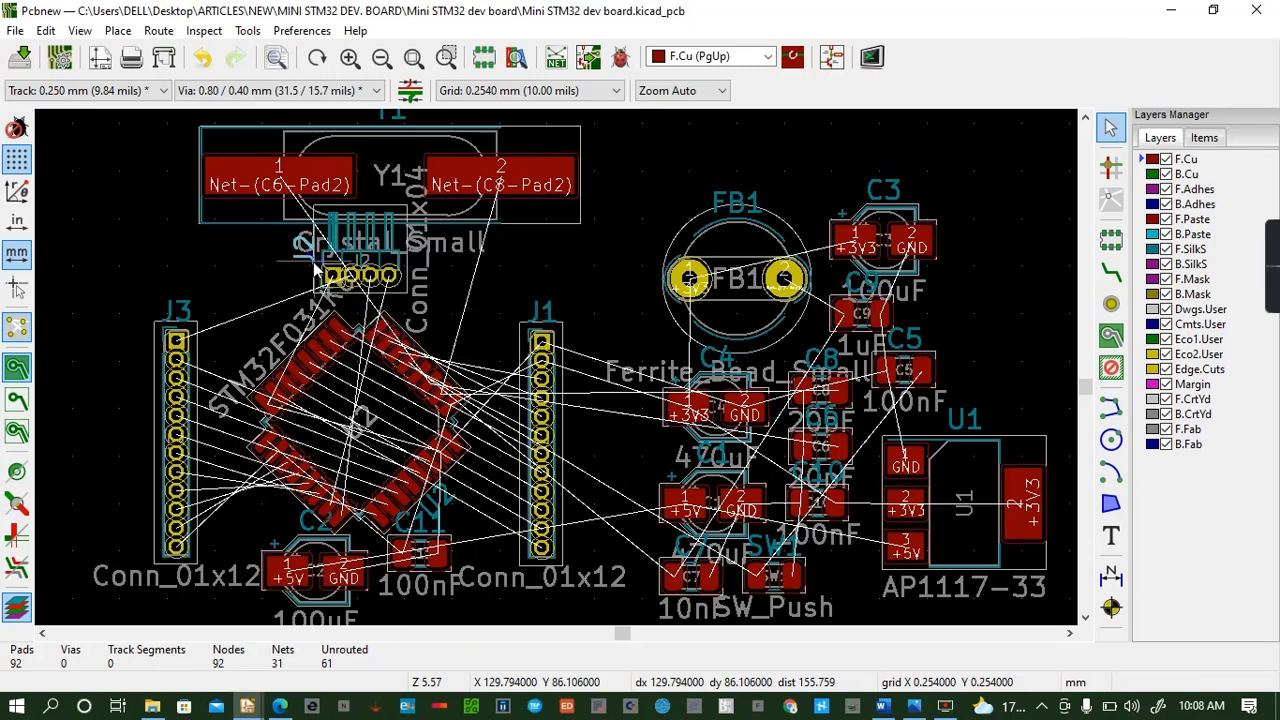
click(372, 261)
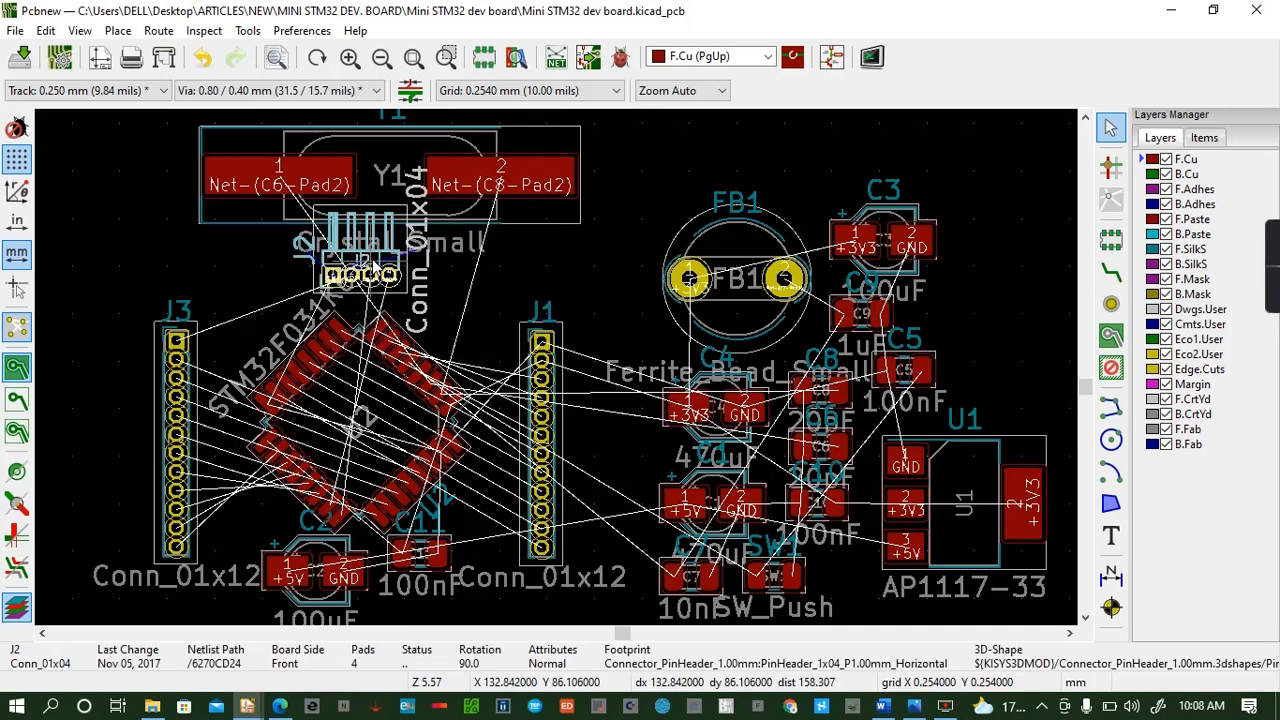
drag(376, 266, 605, 268)
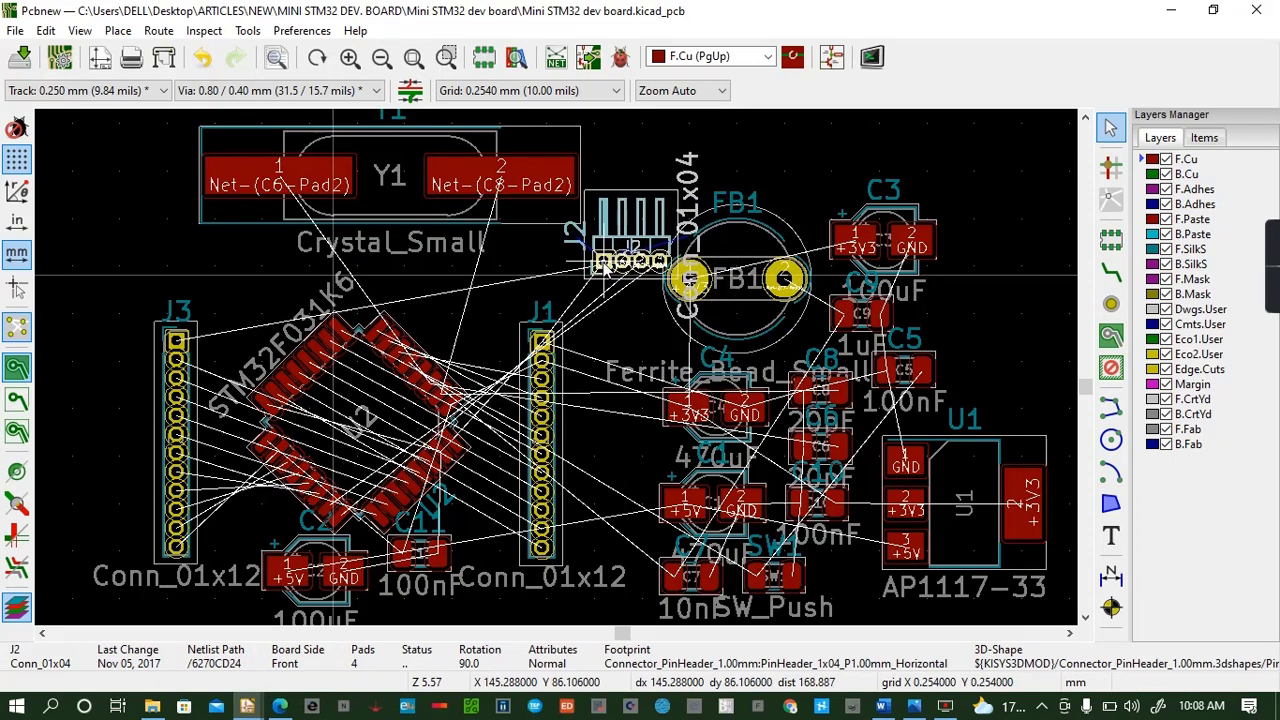
Rotate the J3 twelve-pin header to horizontal with pin 1 at its right end, and place it just above and left of C2
click(158, 340)
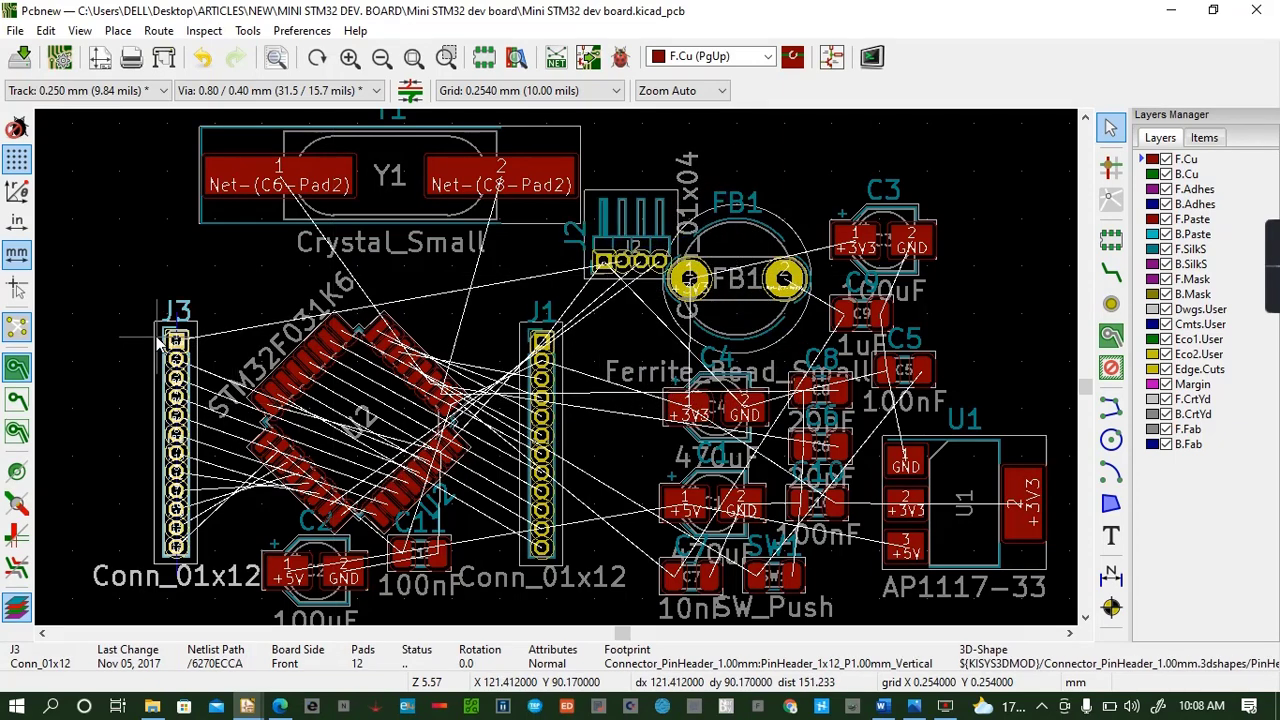
drag(158, 340, 298, 242)
key(r)
key(r)
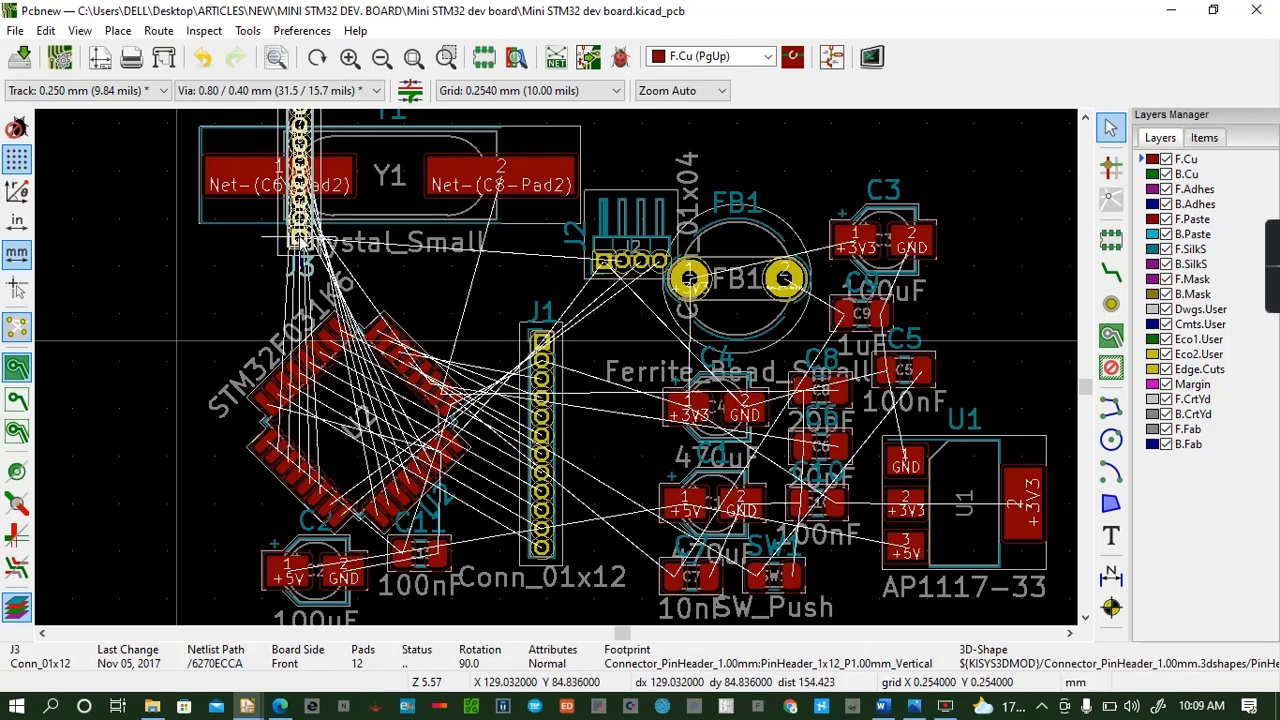
key(r)
key(r)
key(r)
drag(300, 240, 266, 411)
Move capacitors C2 and C11 further down to clear space below U2
click(274, 475)
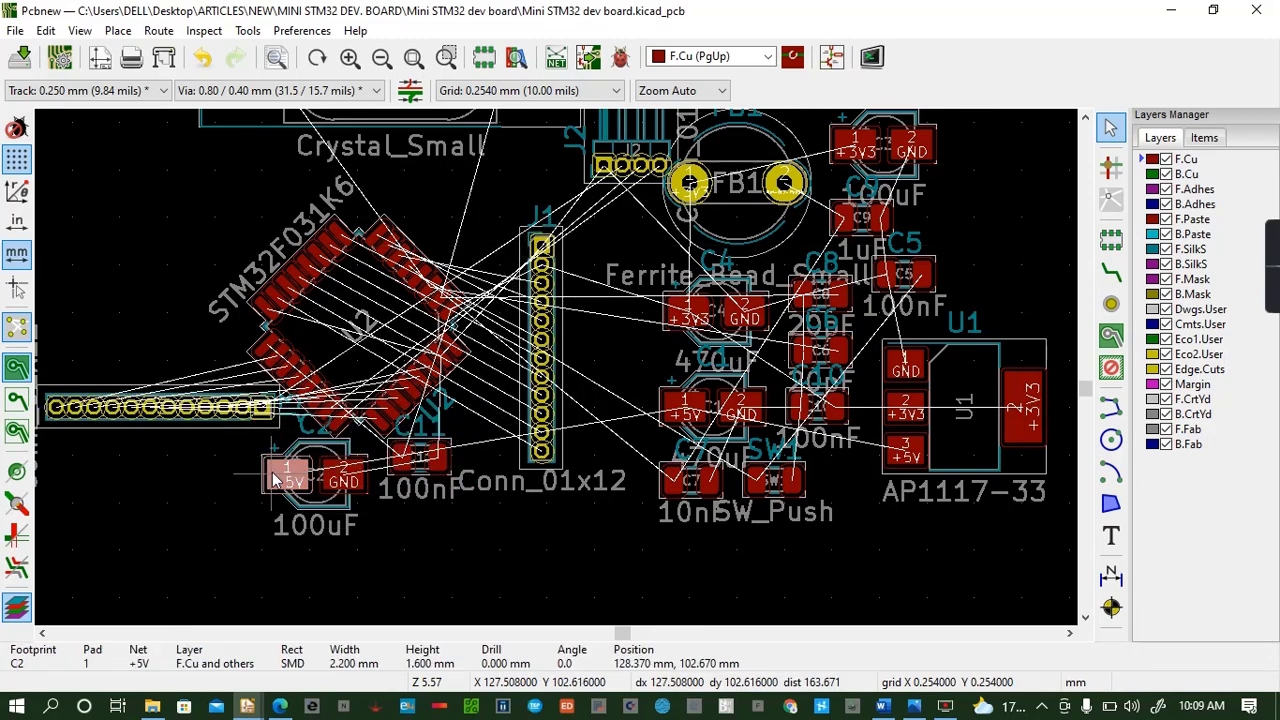
drag(274, 478, 300, 547)
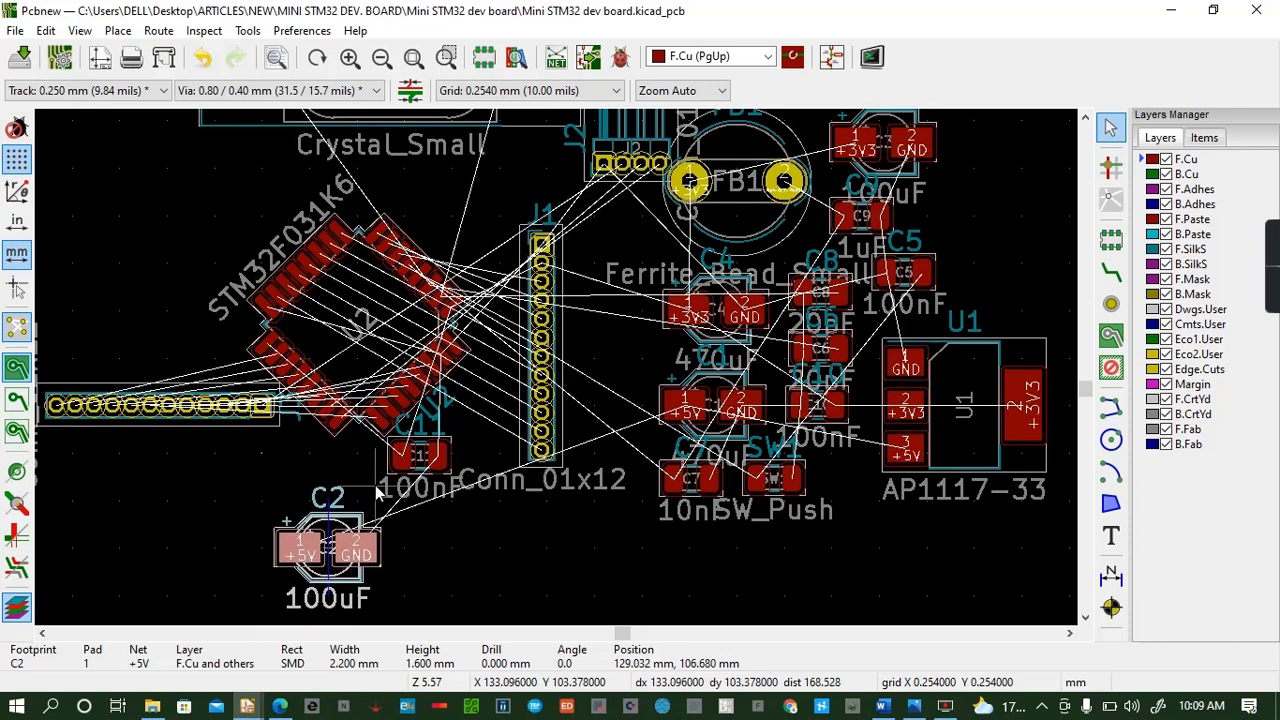
click(415, 455)
drag(415, 455, 456, 578)
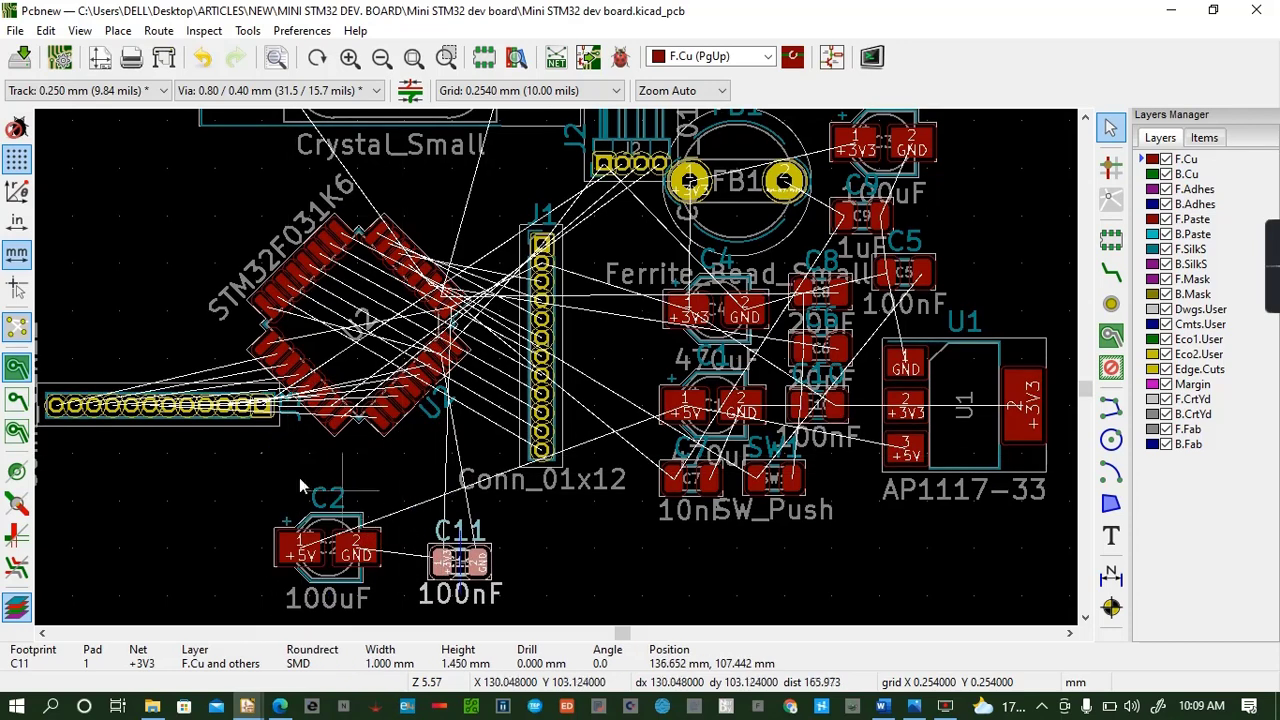
Move the horizontal J3 header into the gap directly below U2, above C2 and C11
click(158, 412)
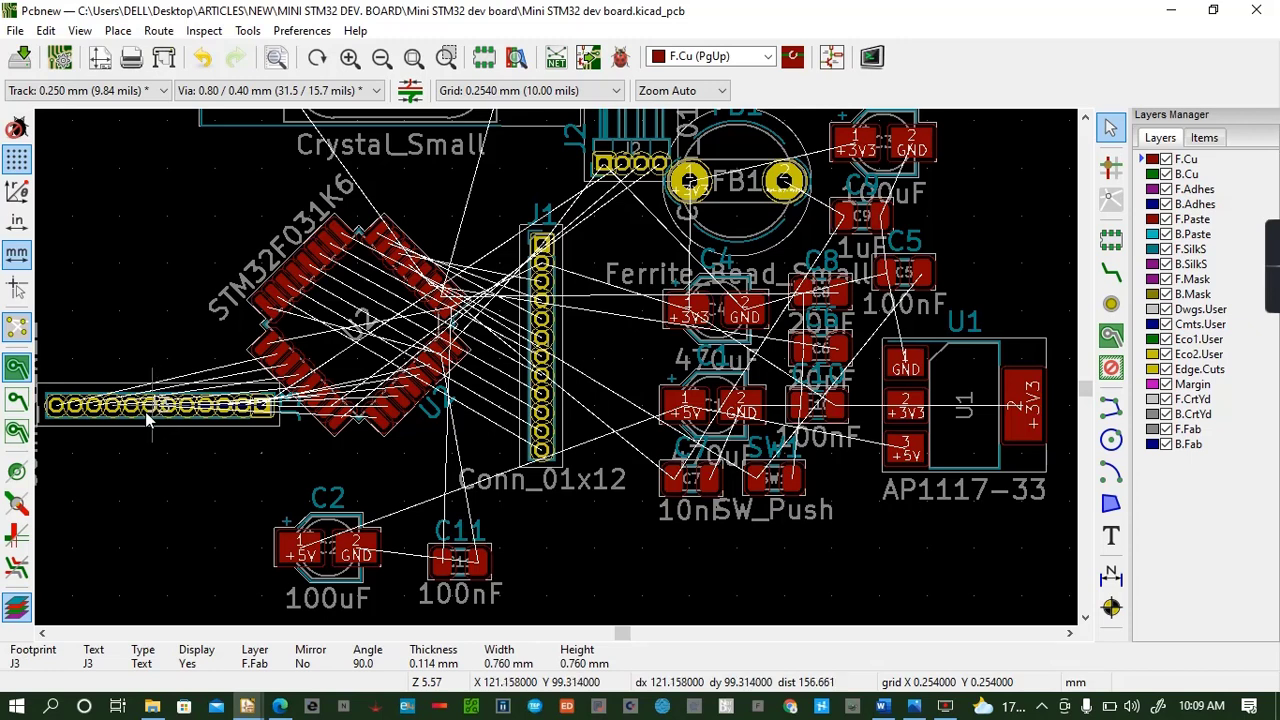
click(116, 418)
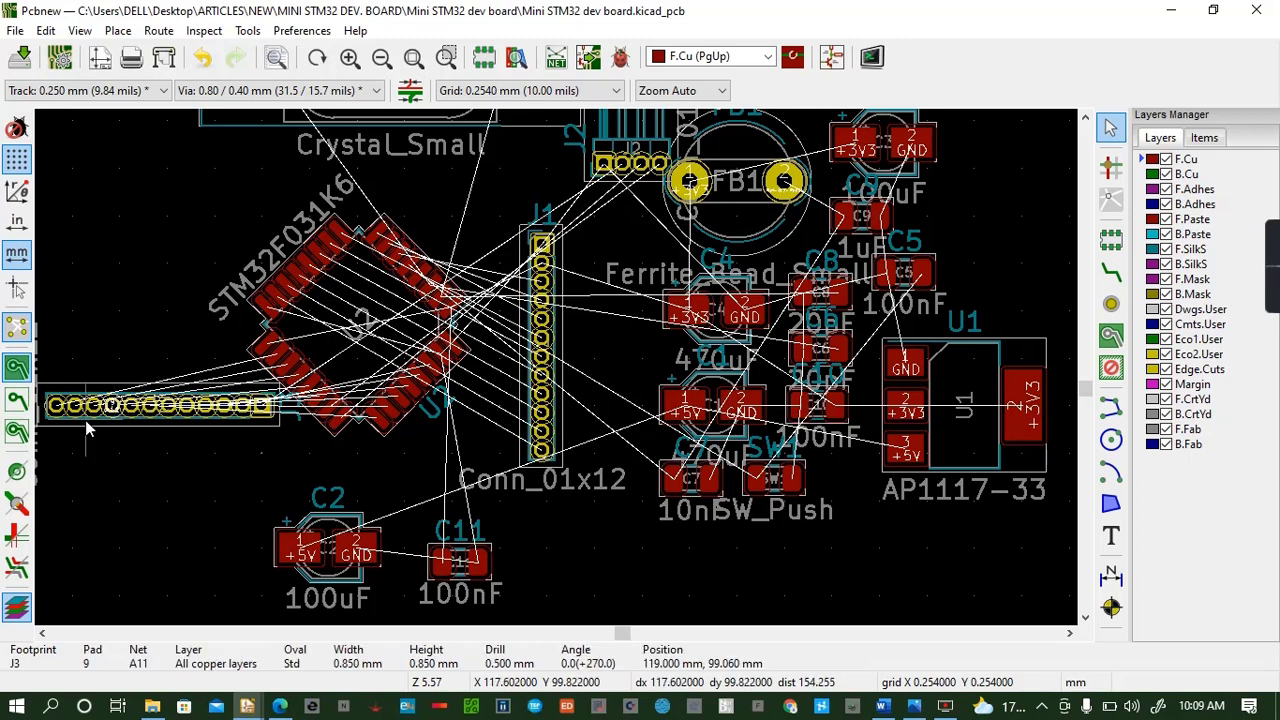
key(m)
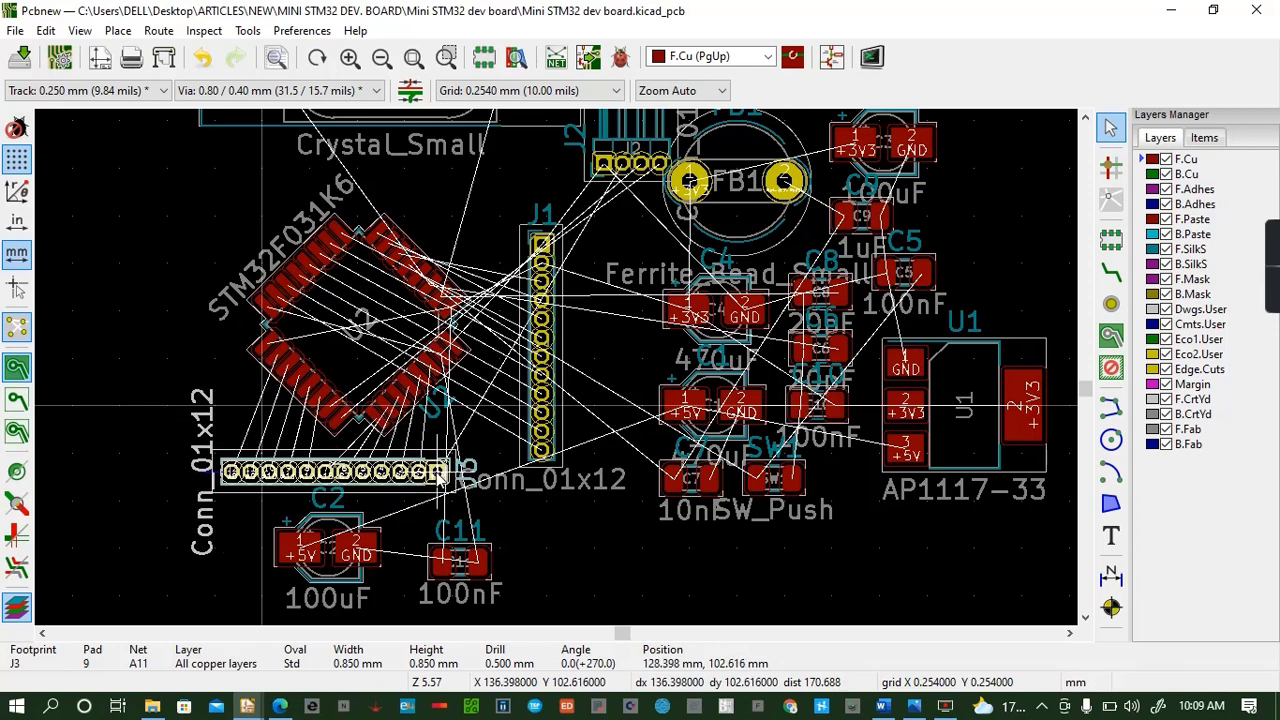
click(440, 478)
Rotate the J1 twelve-pin header to horizontal with pin 1 at its right end, and place it between Y1 and U2
click(535, 241)
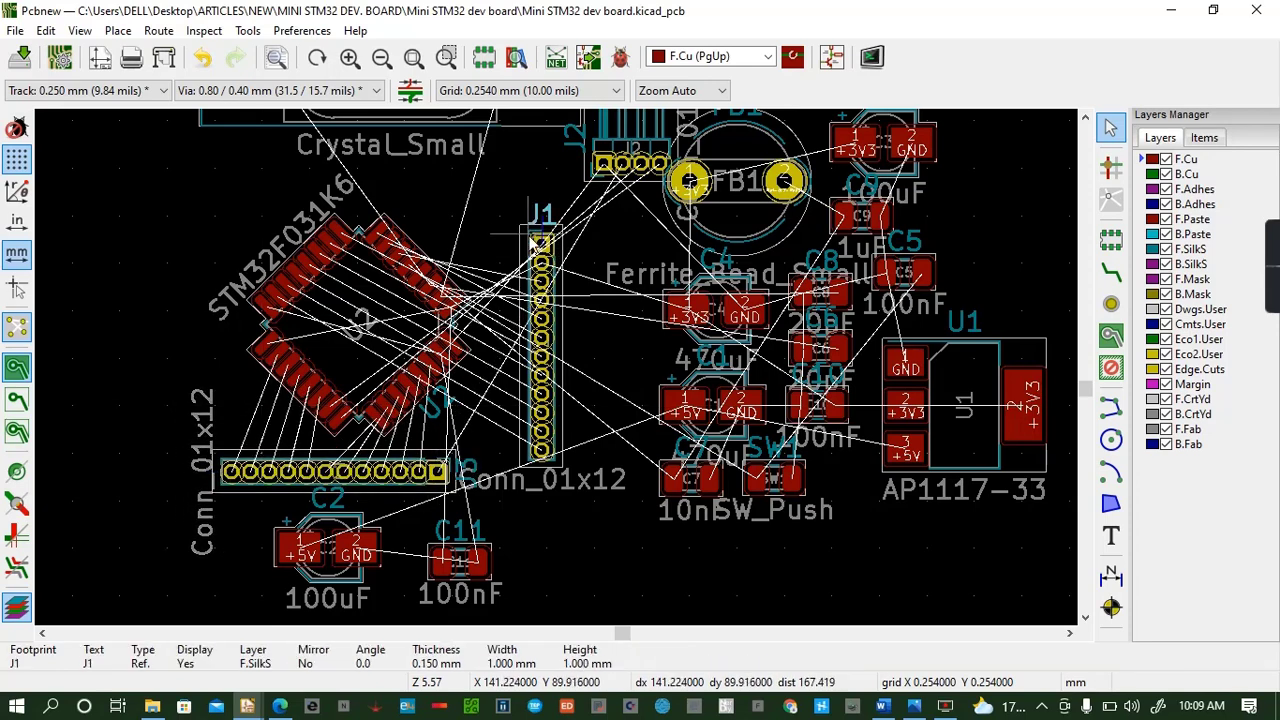
click(533, 240)
key(m)
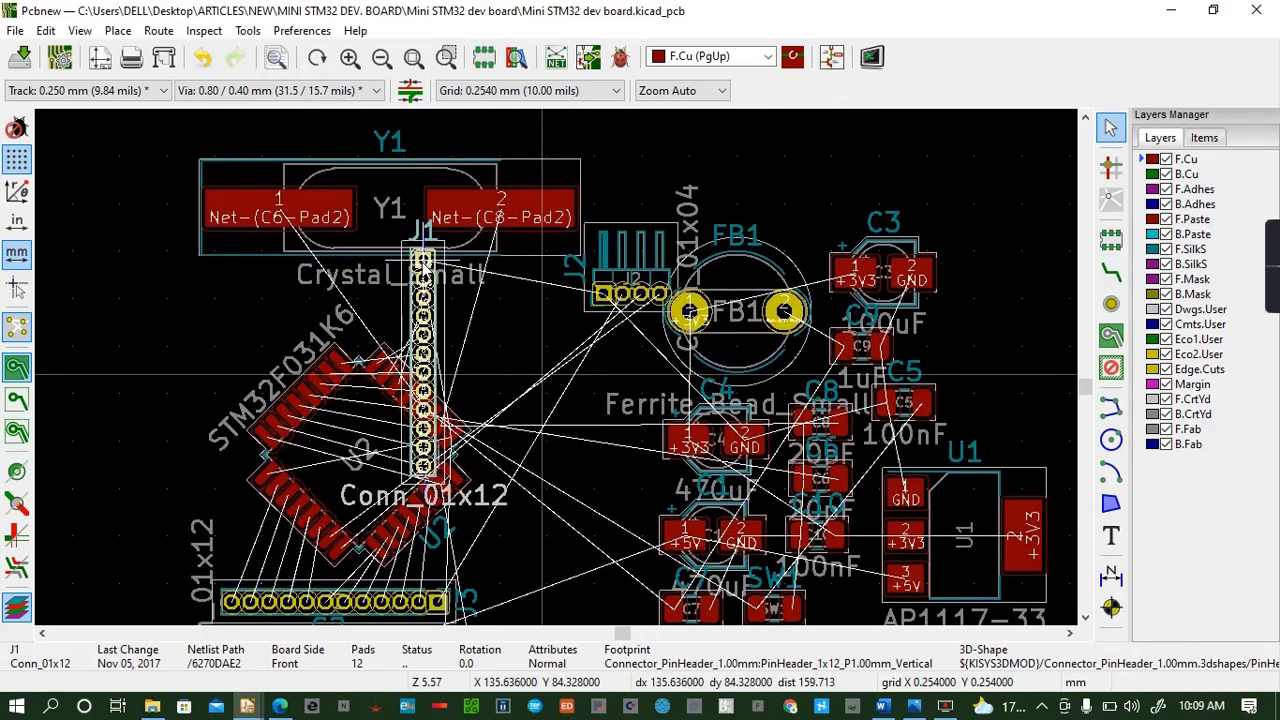
key(r)
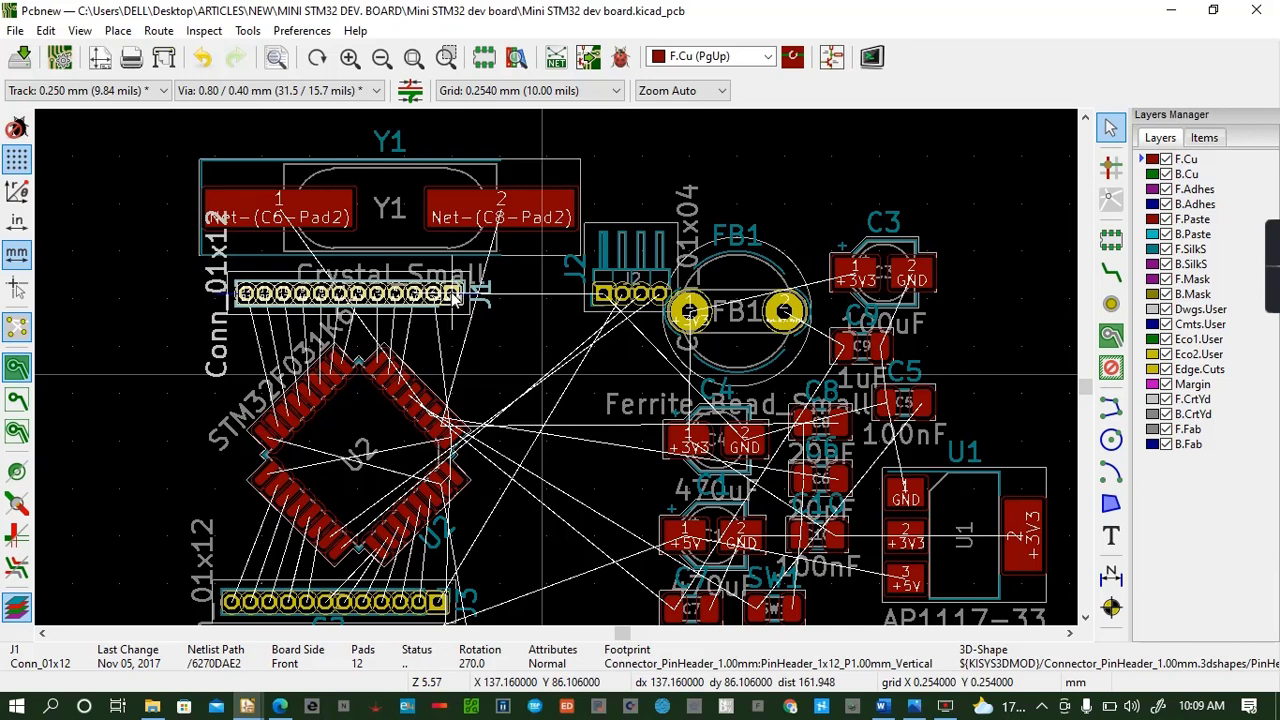
click(455, 297)
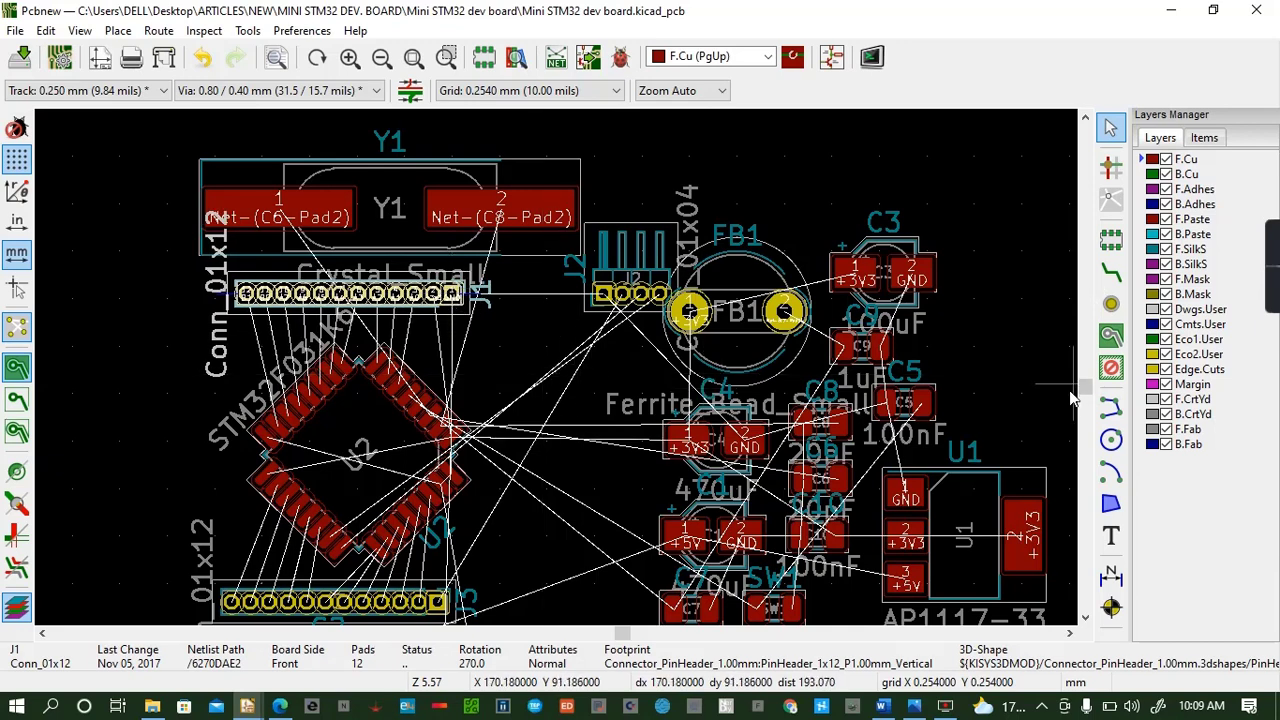
Preview the board in the 3D Viewer, tilt it to examine the header placement around U2, and return to the layout
click(1086, 620)
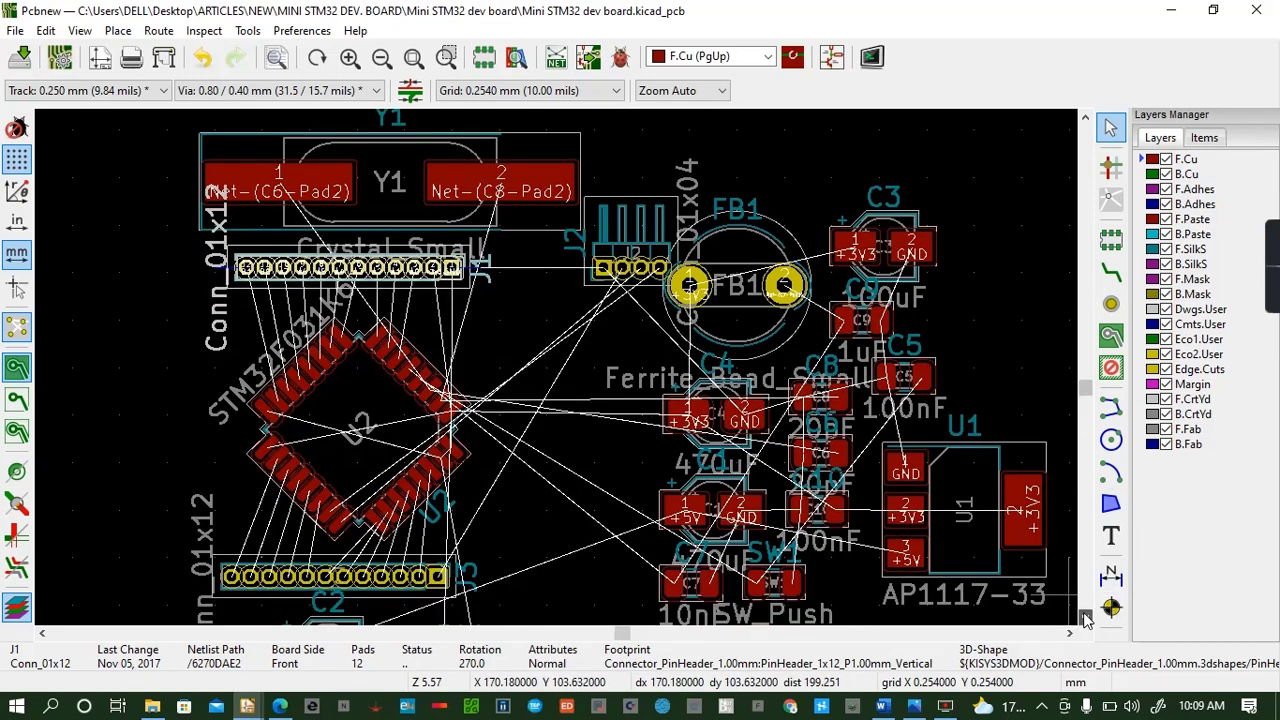
click(1086, 620)
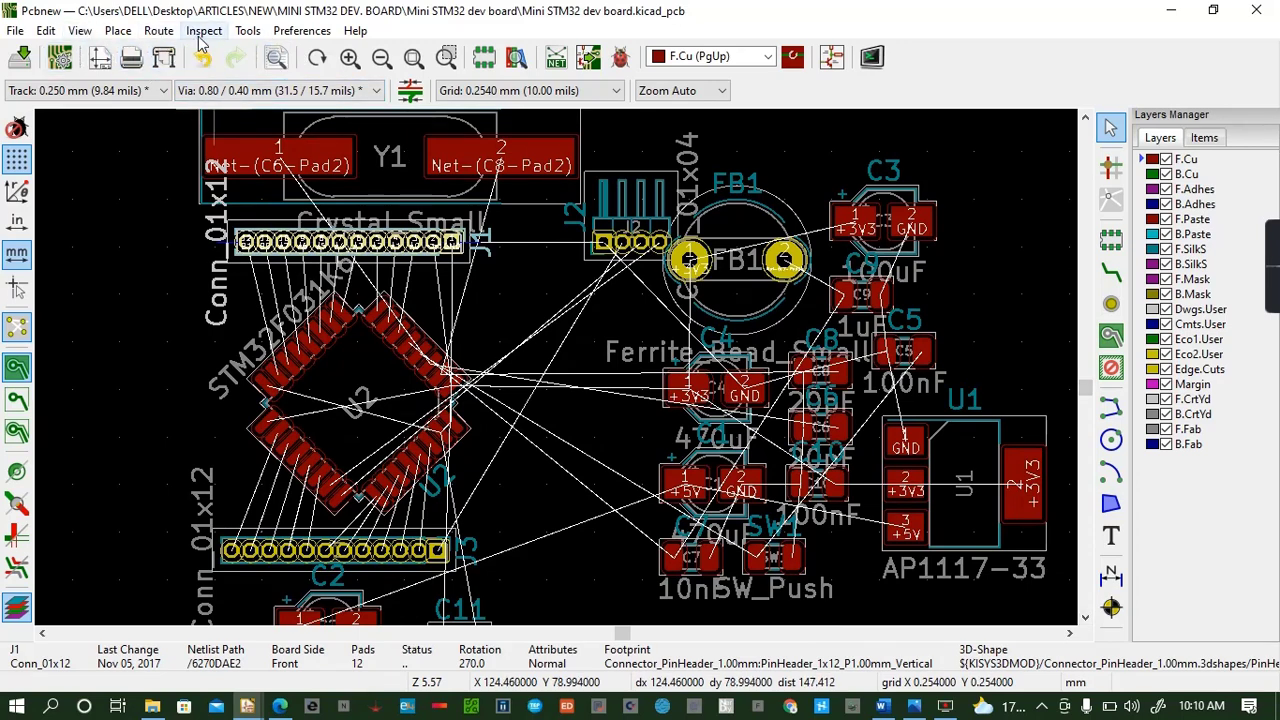
click(80, 31)
click(112, 147)
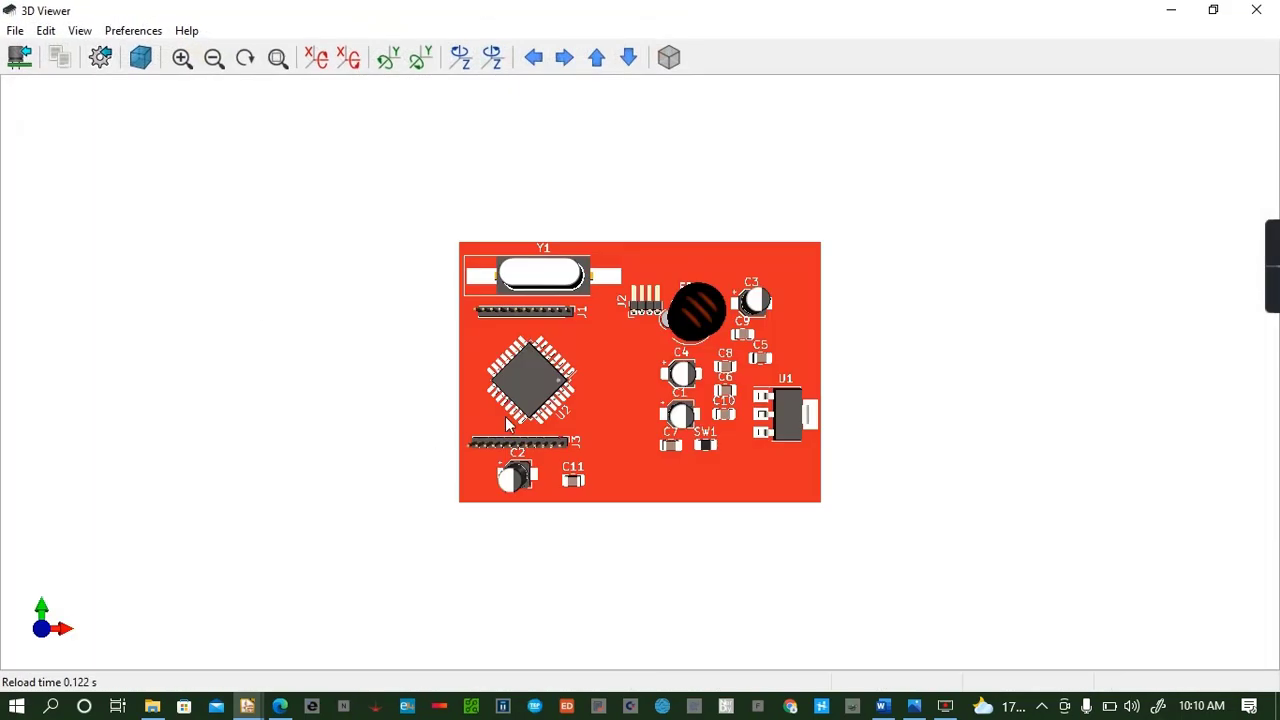
drag(509, 415, 450, 383)
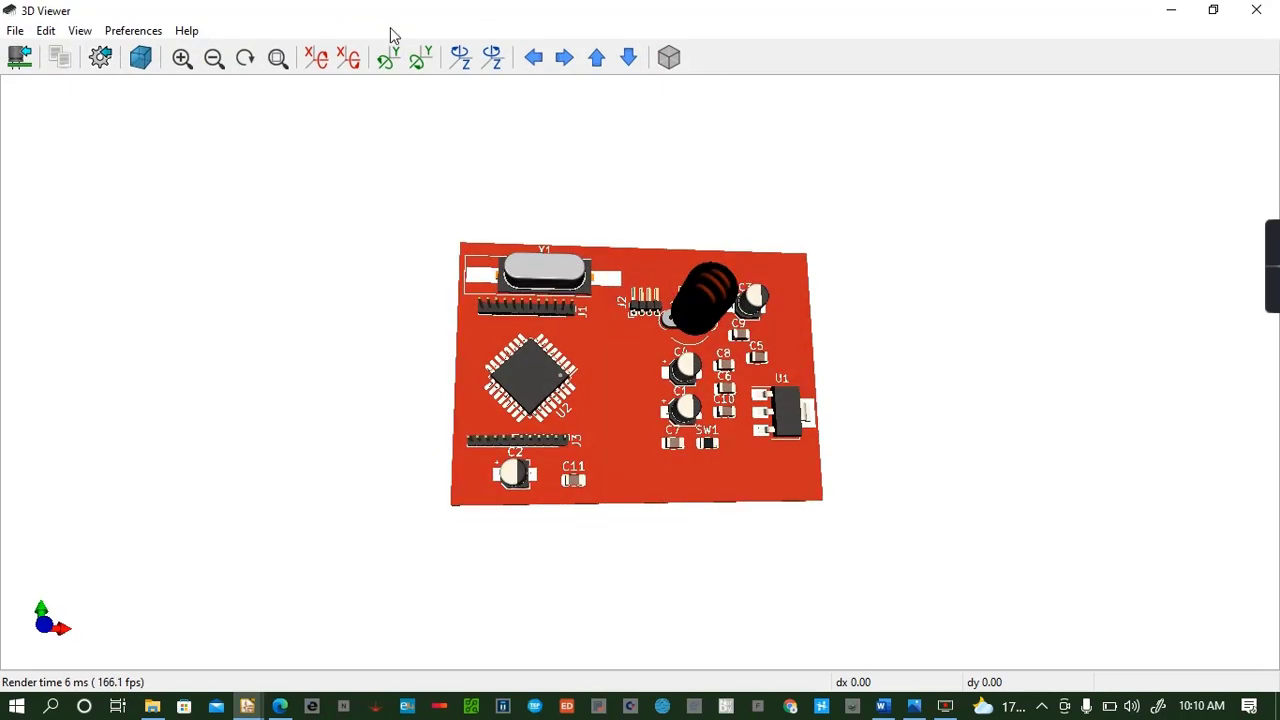
click(1255, 10)
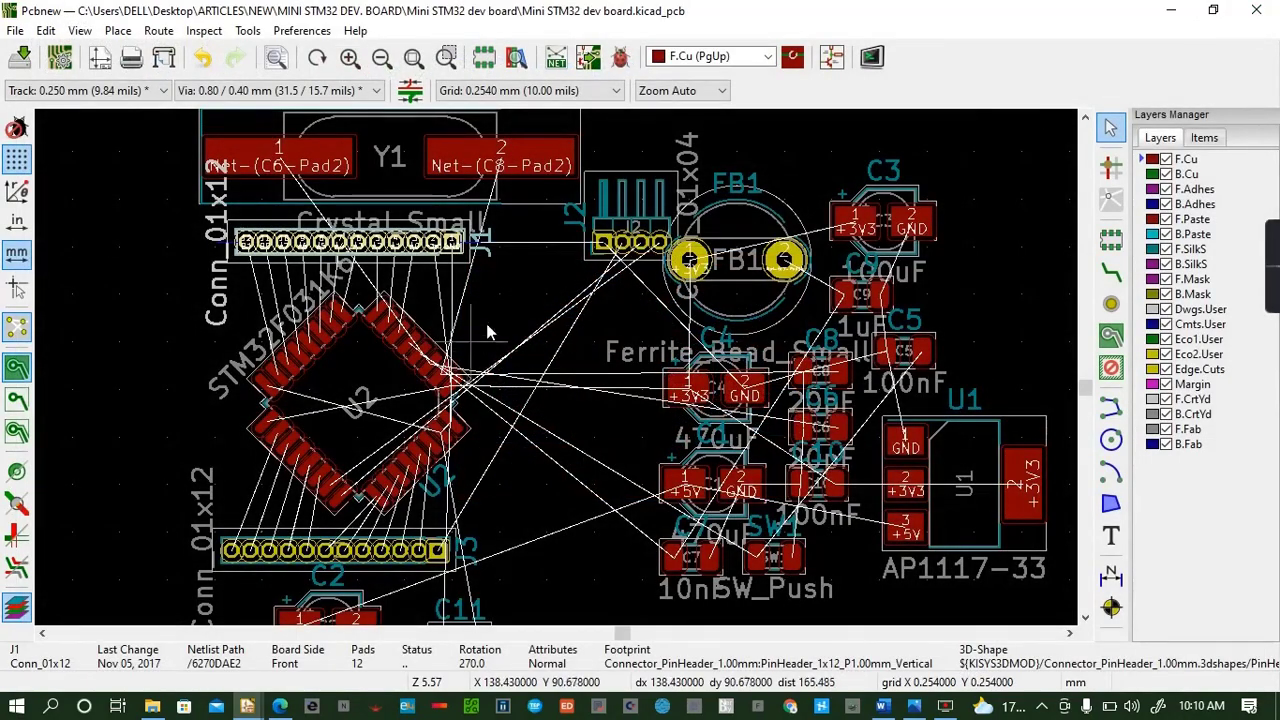
Rotate the J2 four-pin header to vertical with its pins facing outward, and place it right of C5, above U1
click(638, 184)
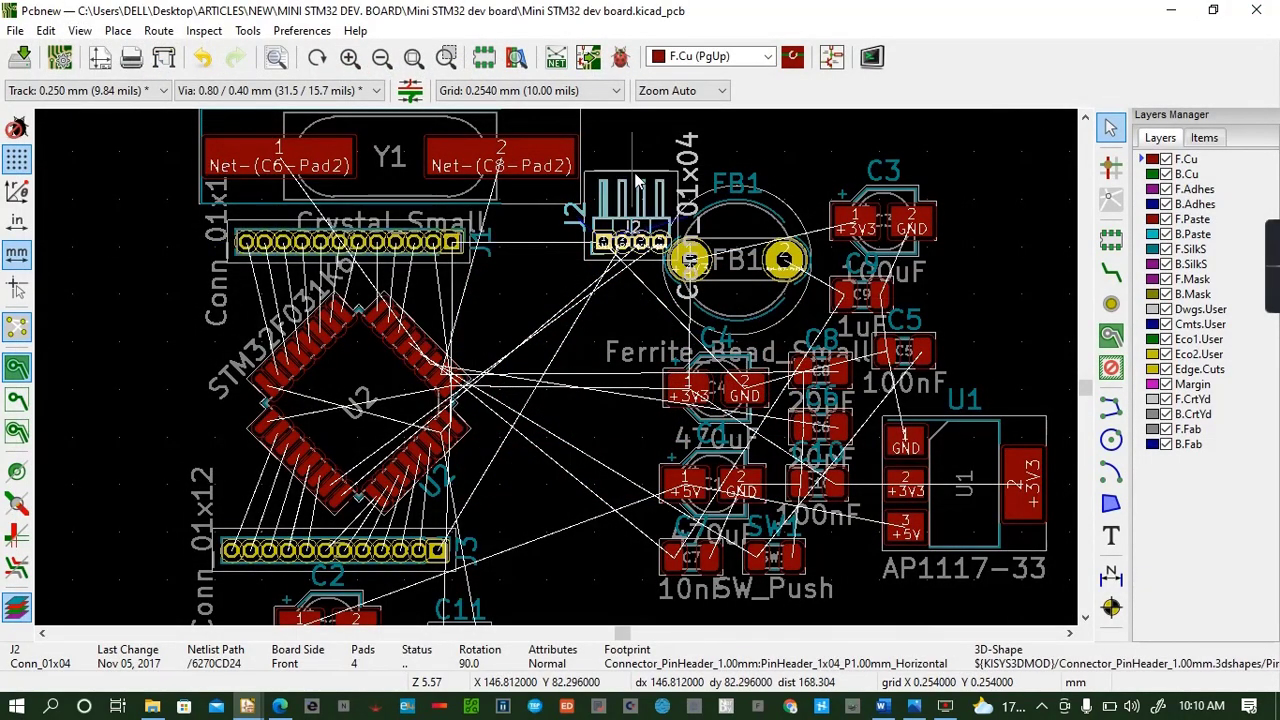
drag(638, 184, 551, 443)
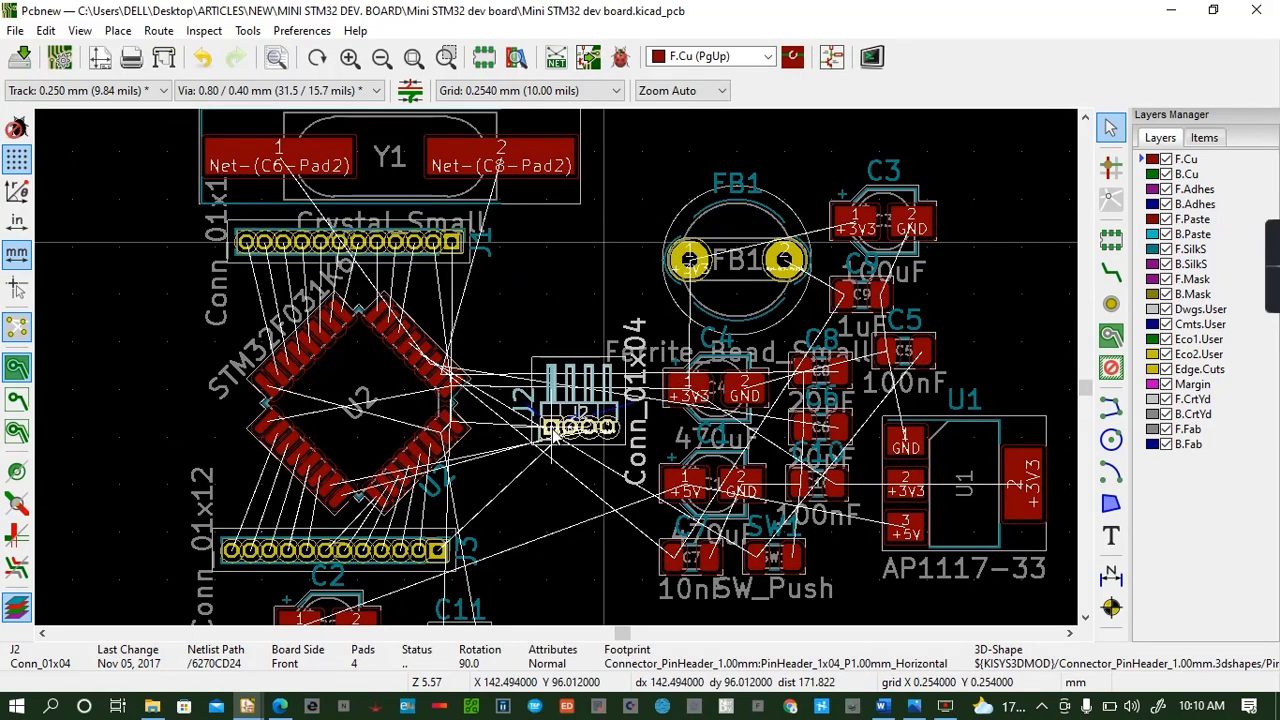
key(r)
key(r)
key(r)
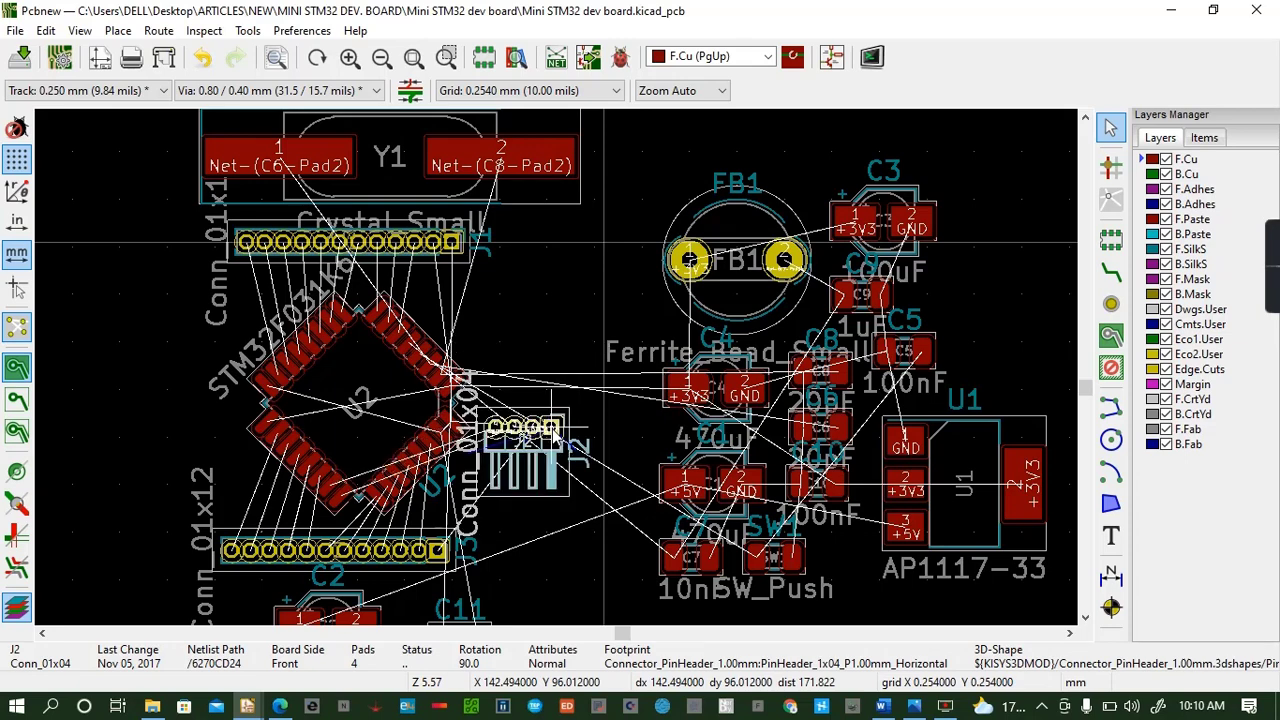
drag(551, 440, 1008, 312)
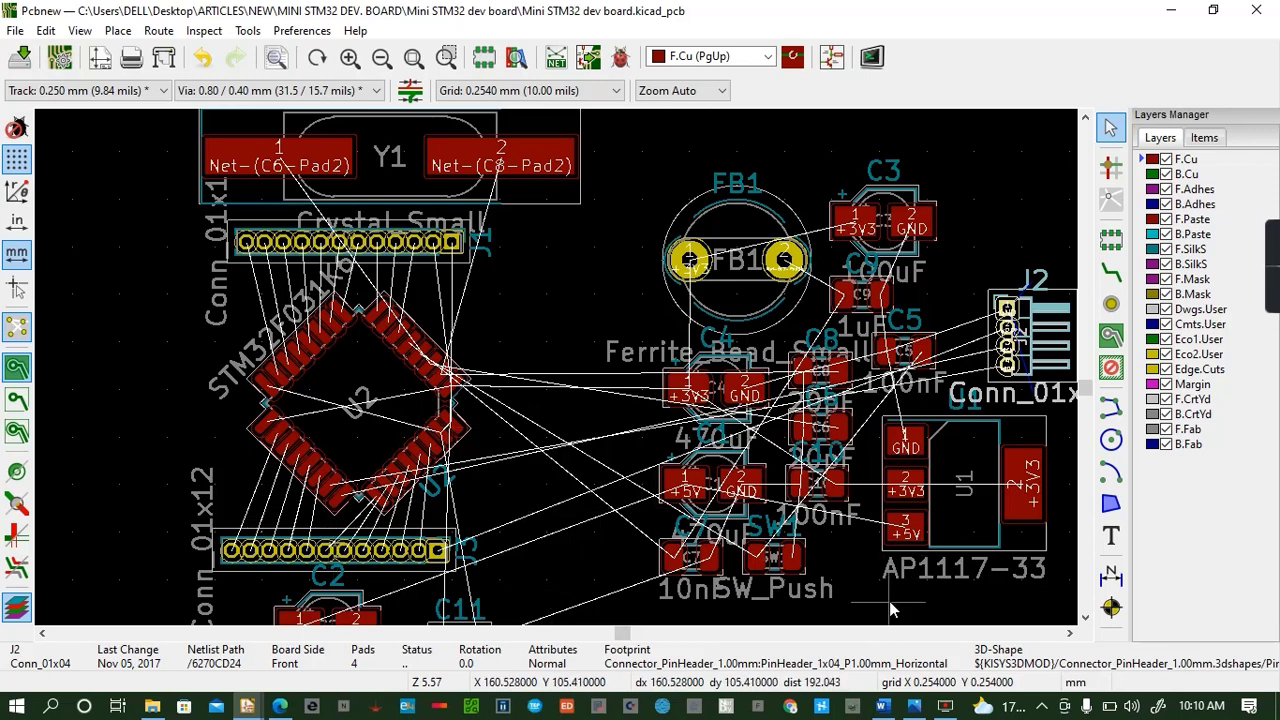
Move regulator U1 to the open area left of U2, and place capacitor C3 between them, beside the left end of J3
click(974, 530)
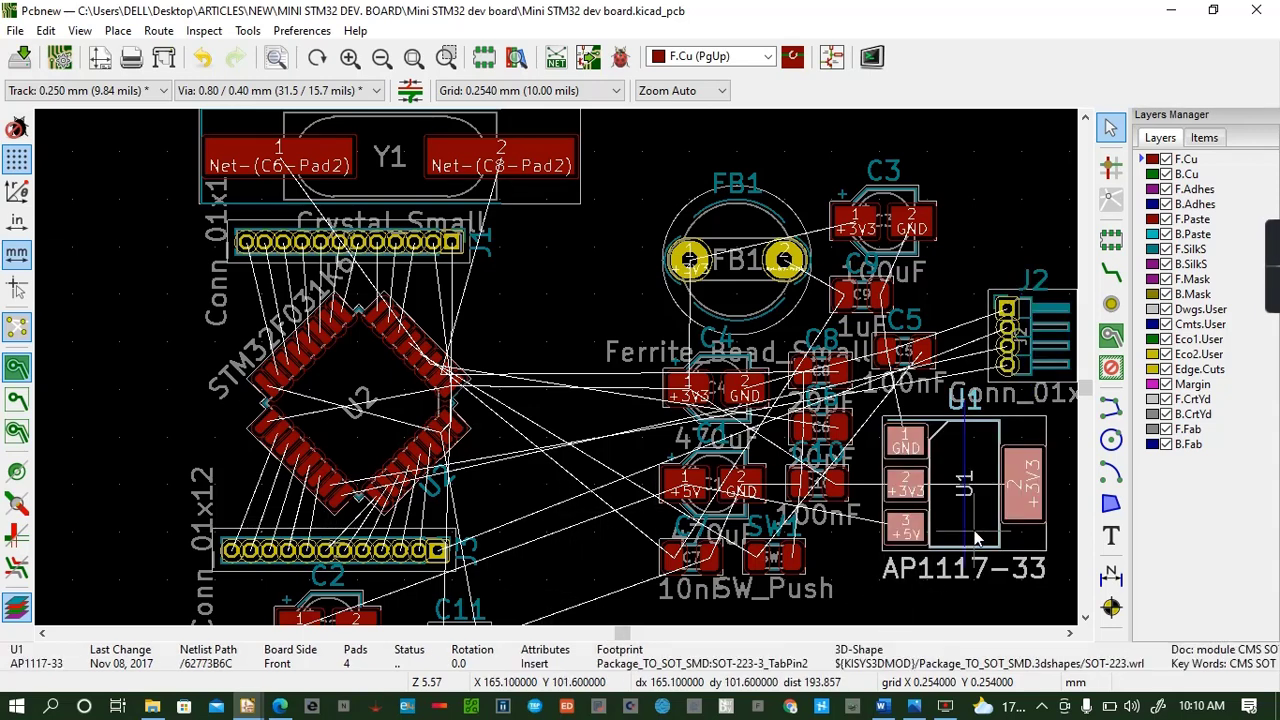
drag(976, 540, 145, 403)
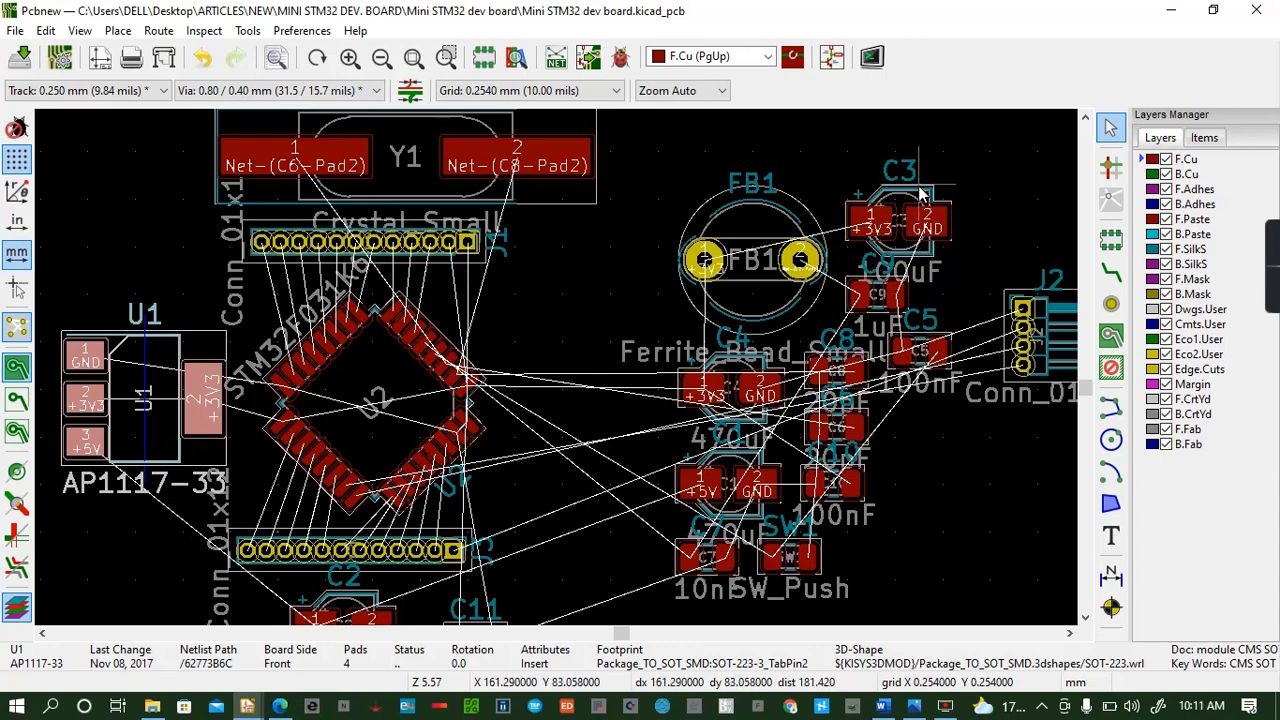
click(907, 228)
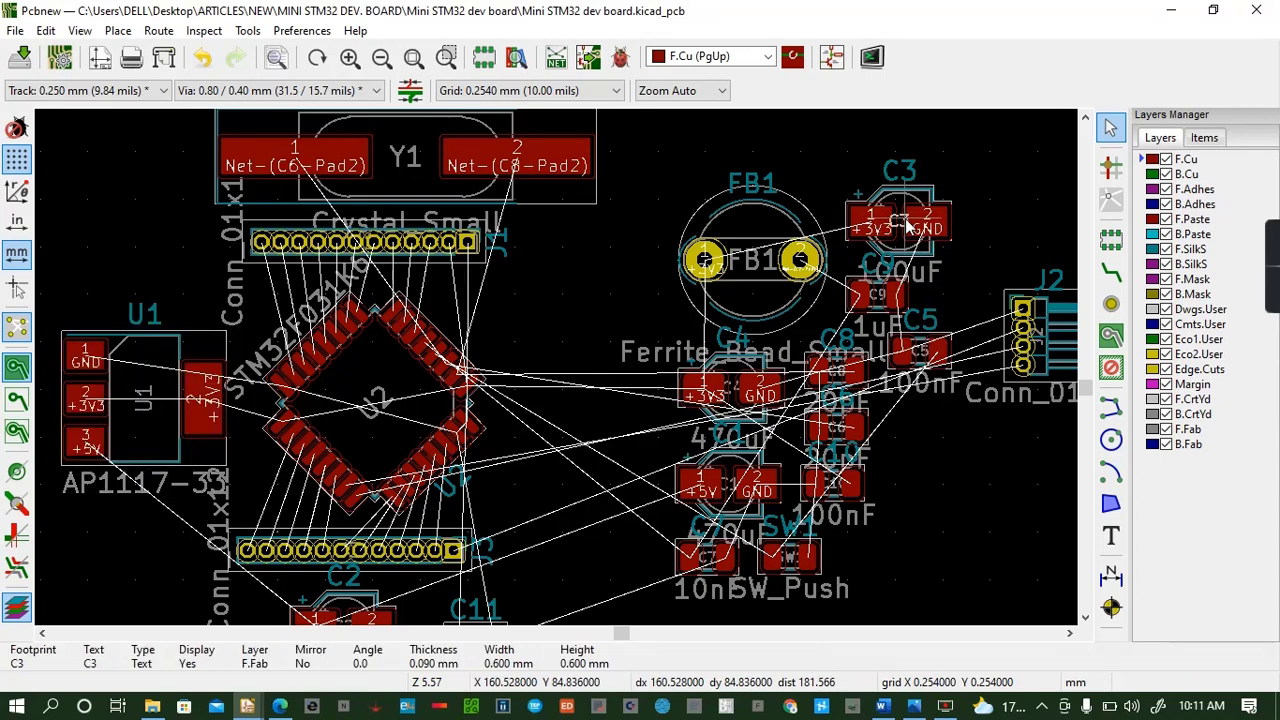
click(916, 195)
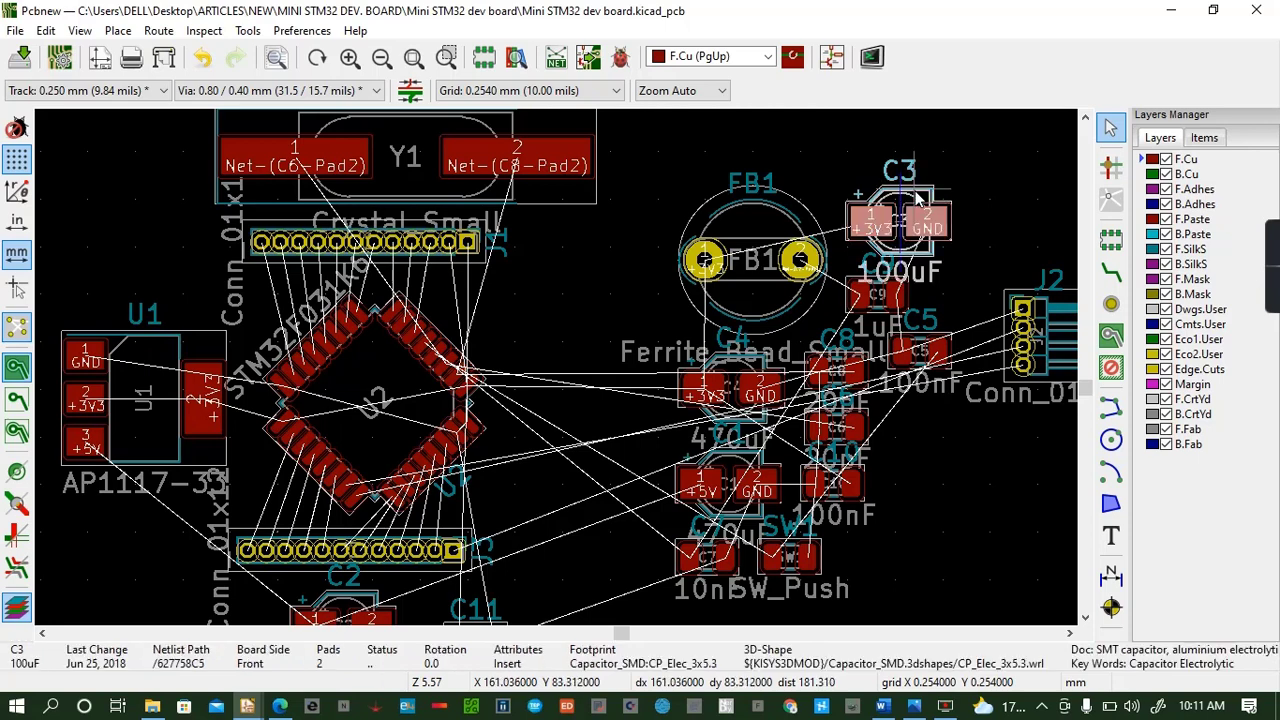
drag(918, 198, 180, 512)
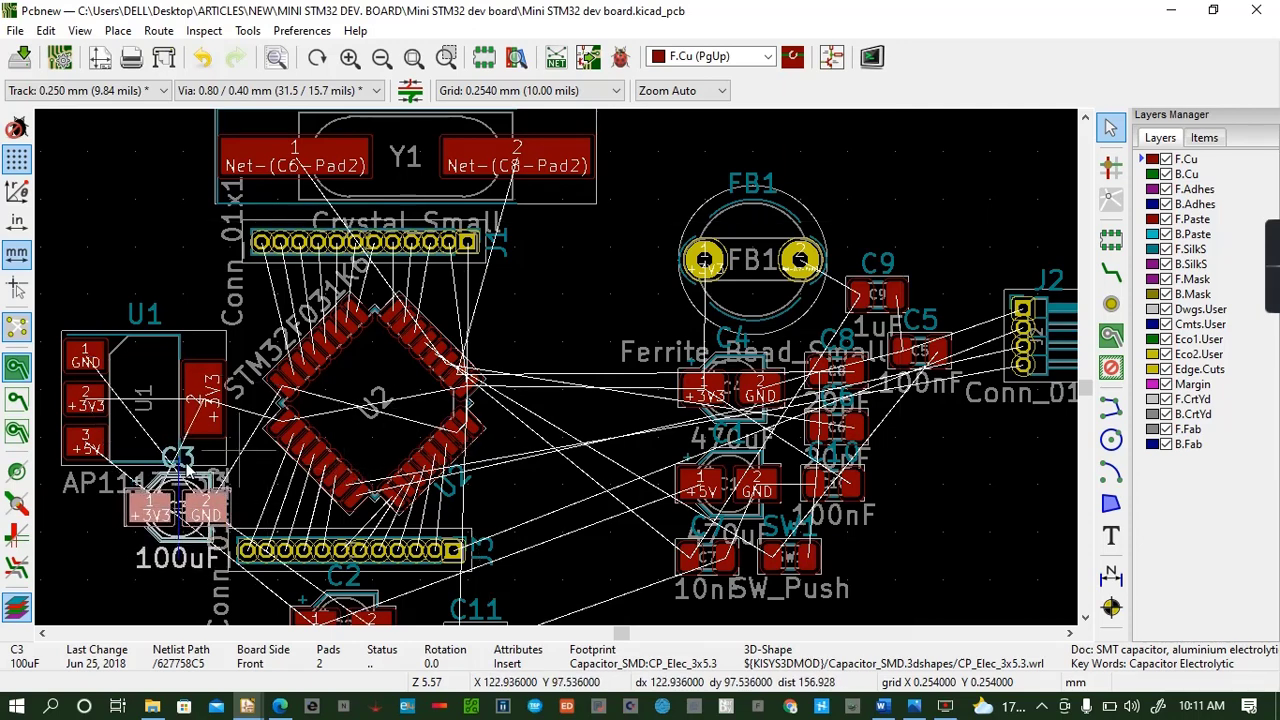
click(158, 425)
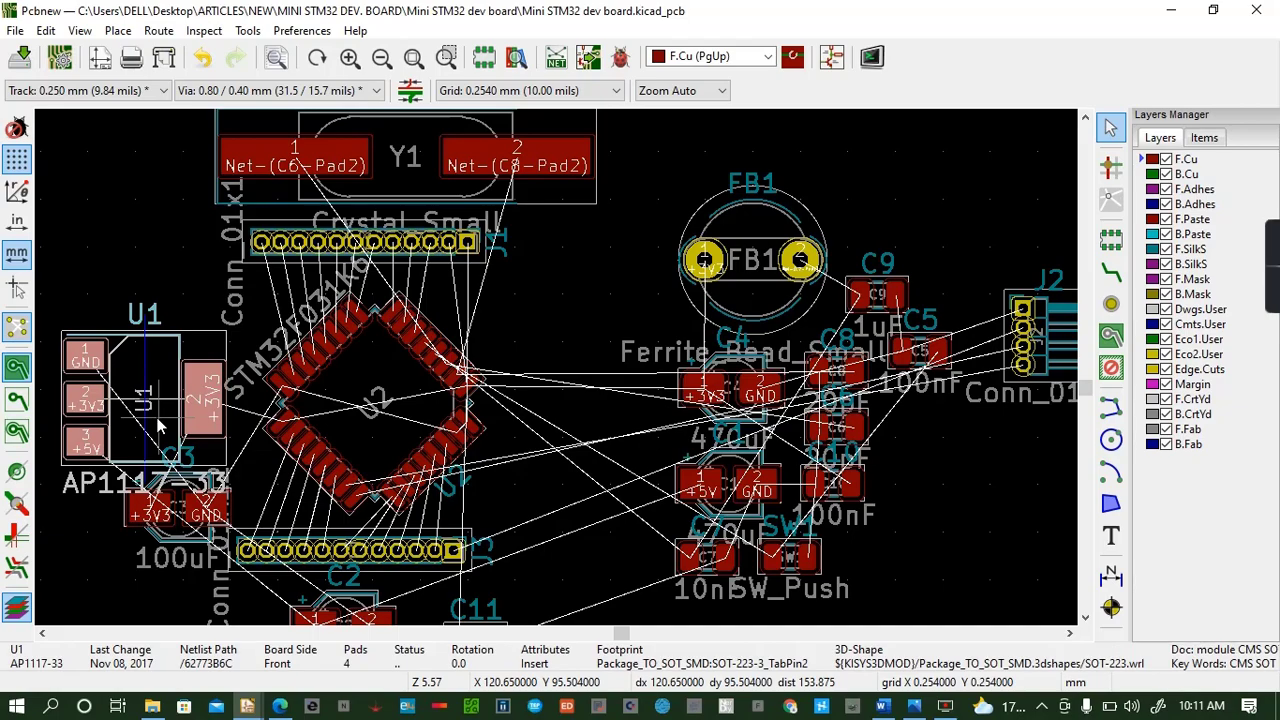
mouse_move(158, 425)
mouse_down()
mouse_move(70, 420)
mouse_move(155, 400)
mouse_move(174, 410)
mouse_up()
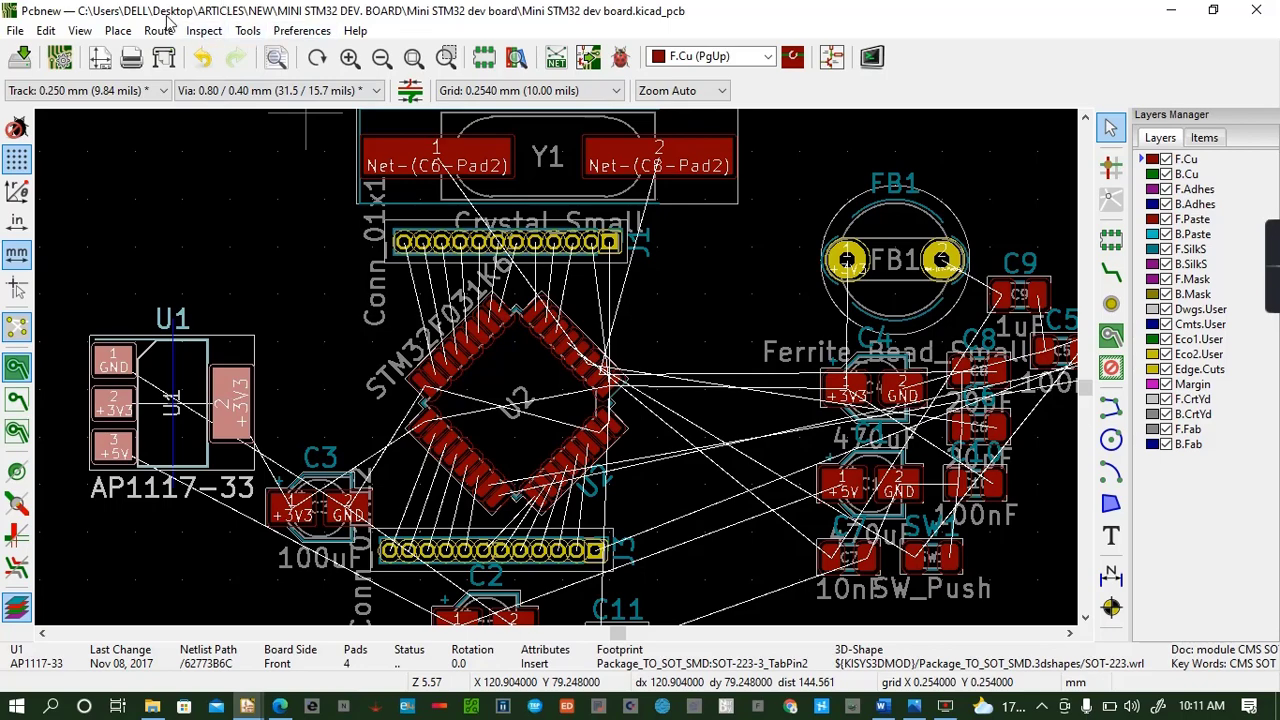
Check the placement of U1, C3 and J2 in the 3D Viewer and return to the layout
click(80, 30)
click(134, 151)
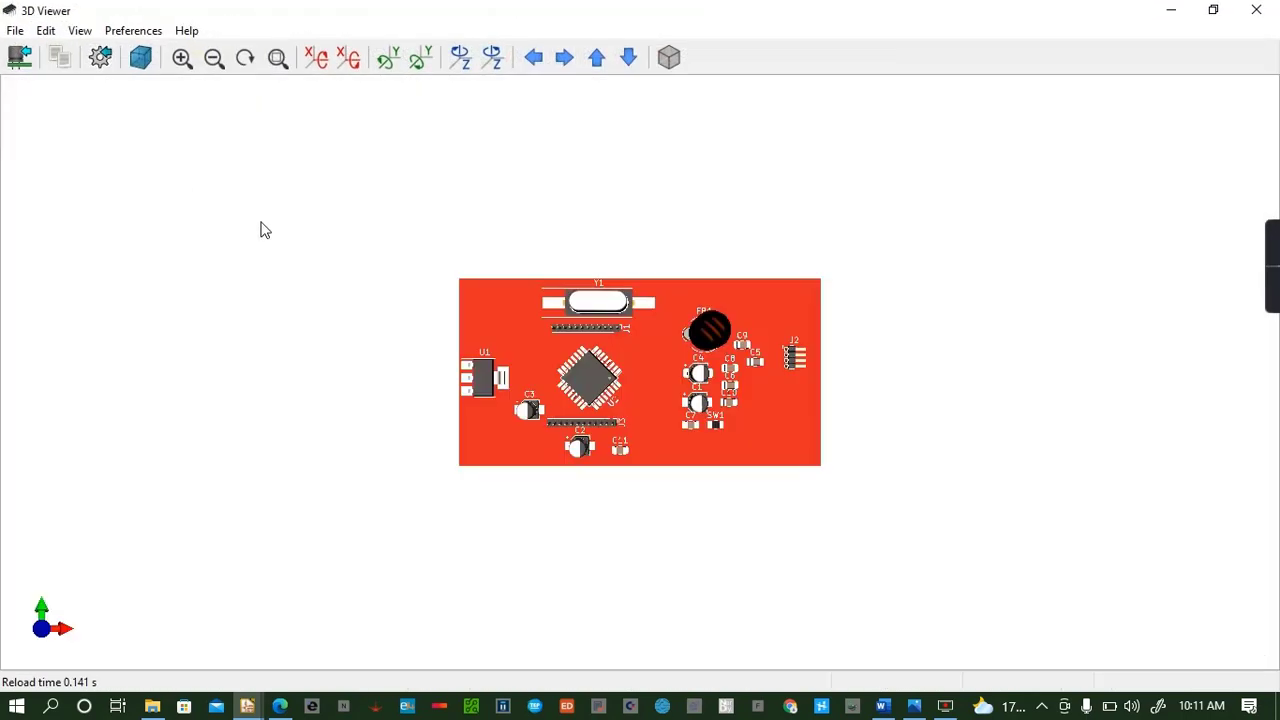
mouse_move(506, 397)
mouse_down()
mouse_move(516, 327)
mouse_move(521, 401)
mouse_up()
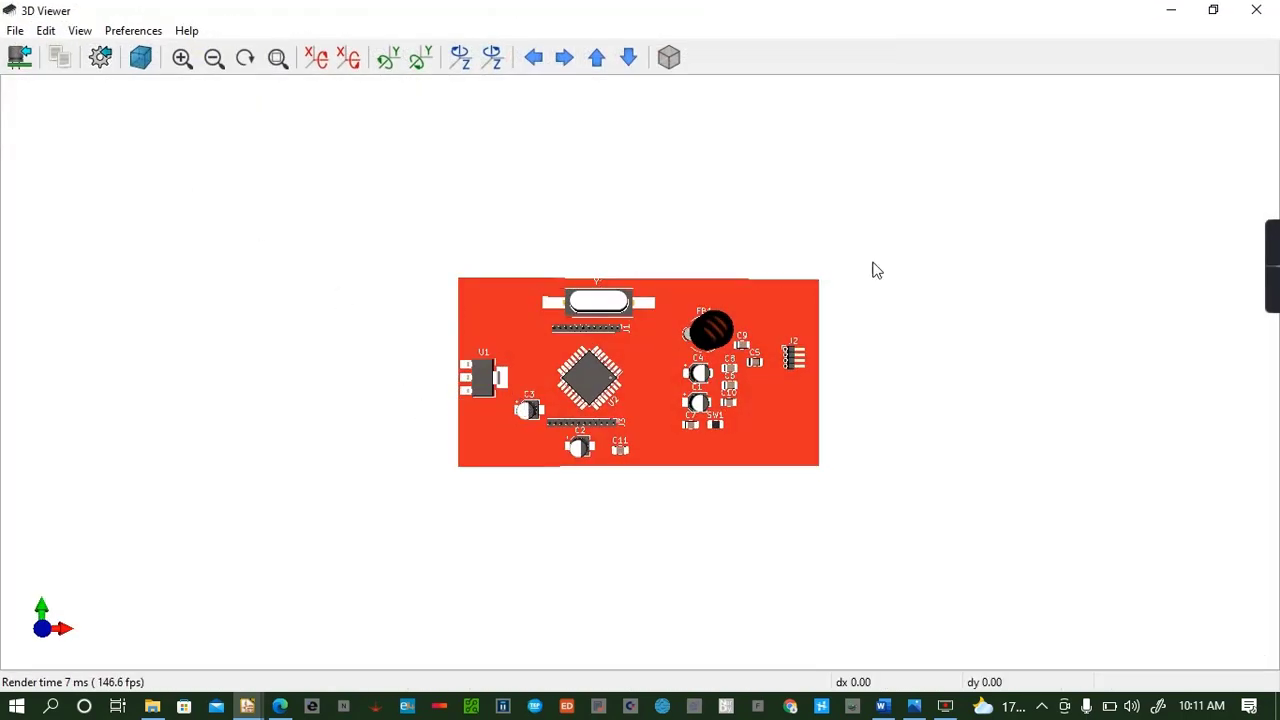
click(1256, 10)
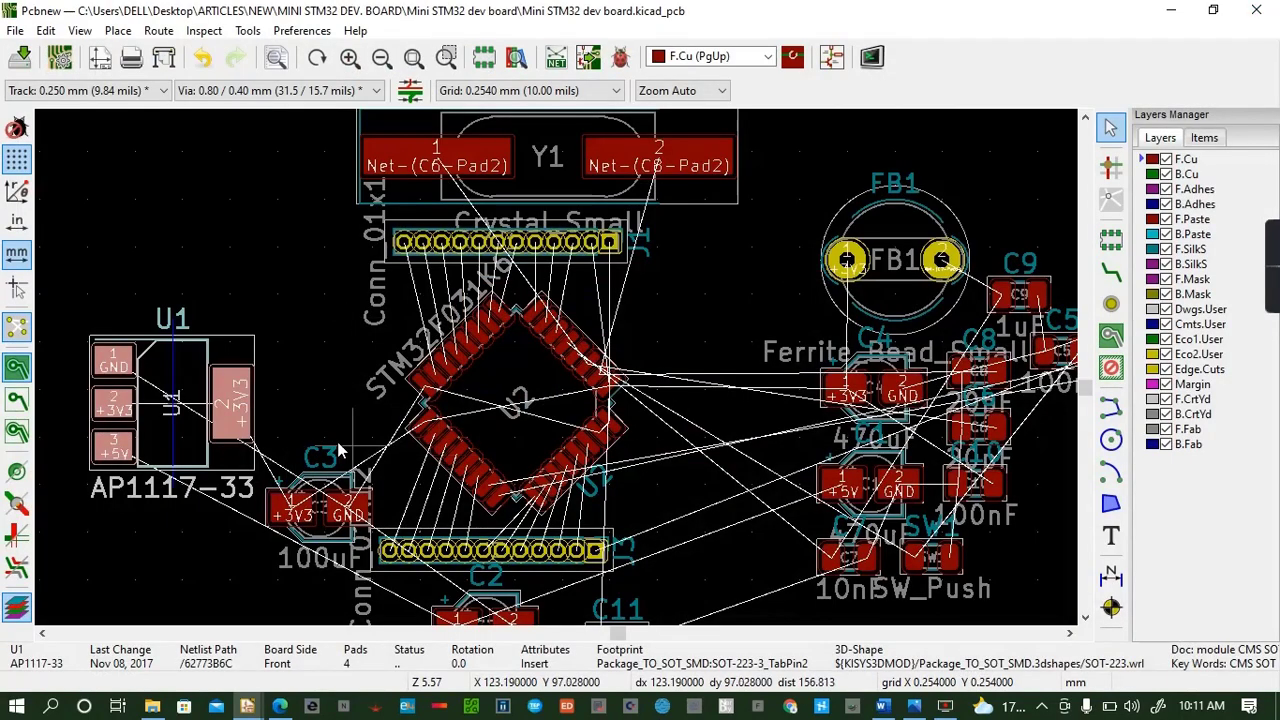
Shift U1 slightly up, and move C3 up against U1's lower right side
drag(187, 441, 172, 388)
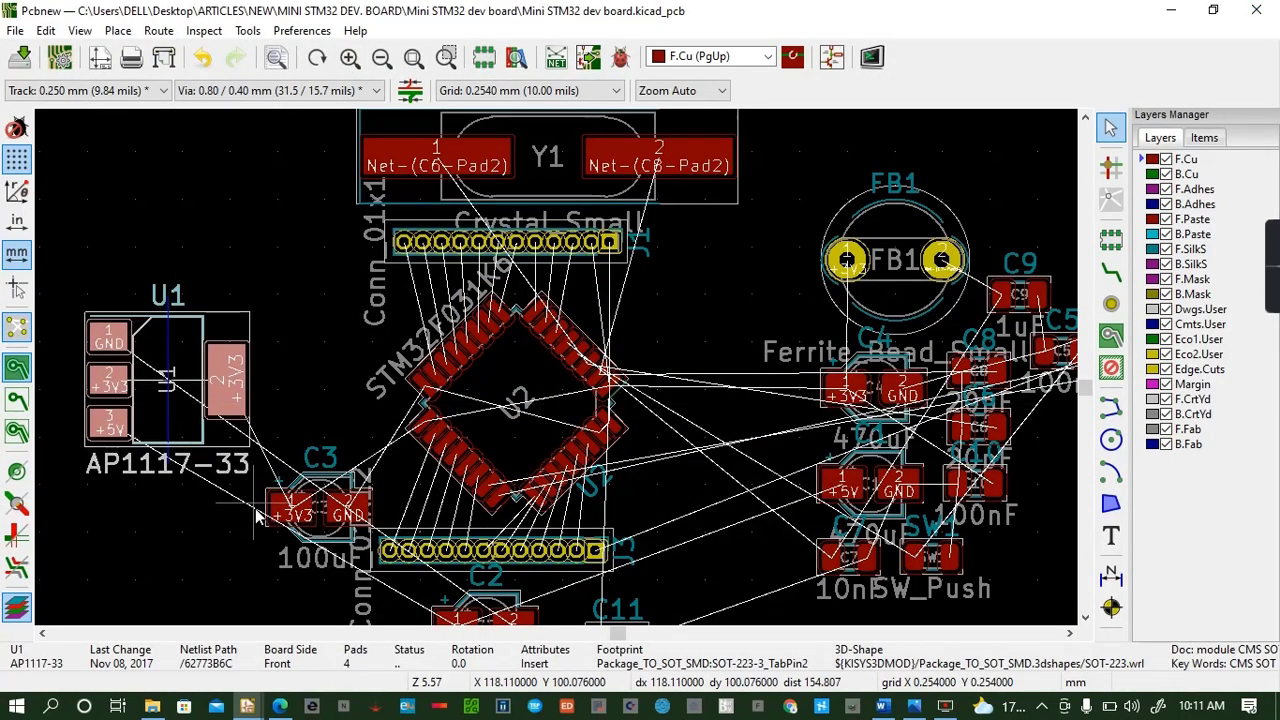
click(278, 512)
drag(278, 512, 287, 452)
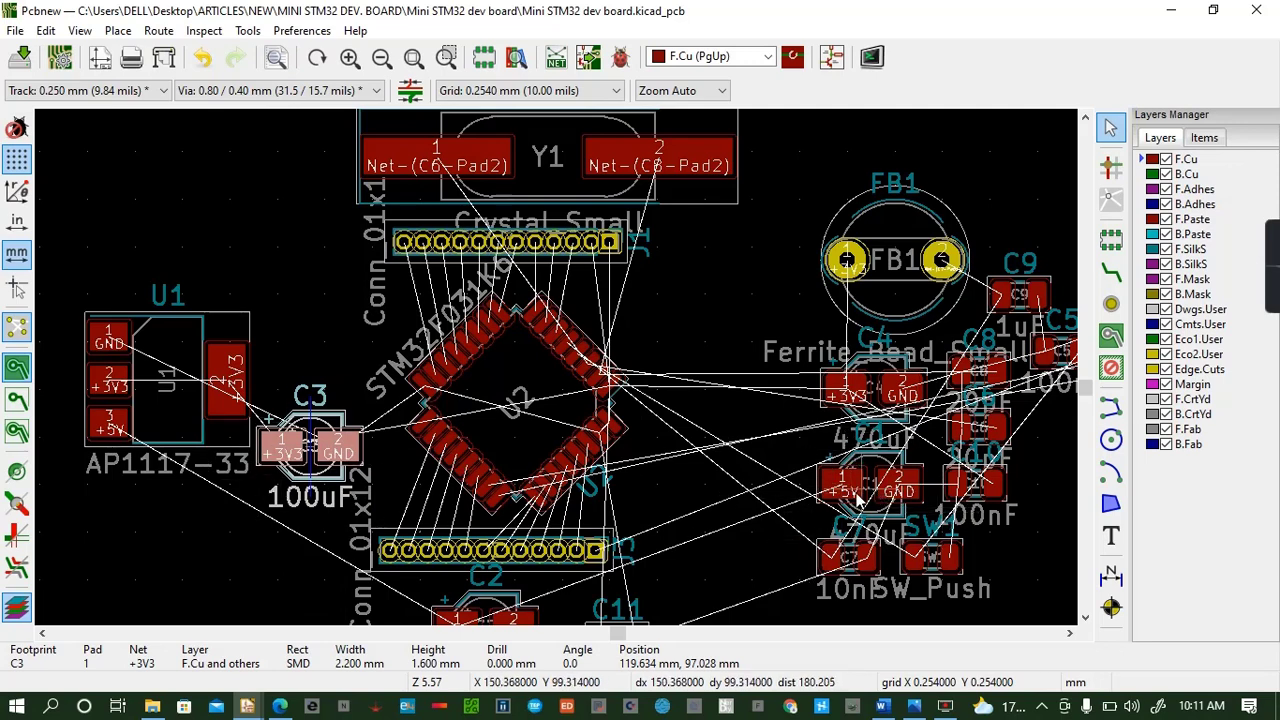
Move capacitor C4 directly above C3 between U1 and U2, and place capacitor C1 on the left side of U1
click(836, 389)
drag(836, 389, 285, 372)
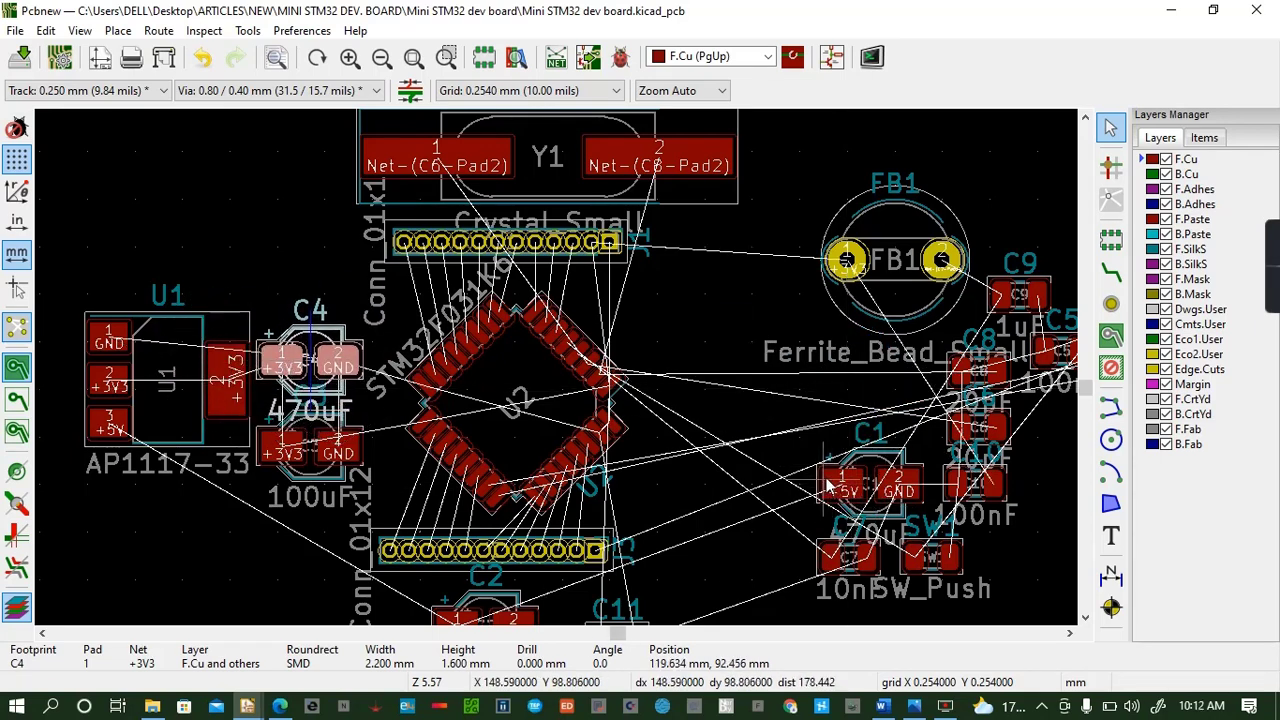
drag(828, 485, 112, 338)
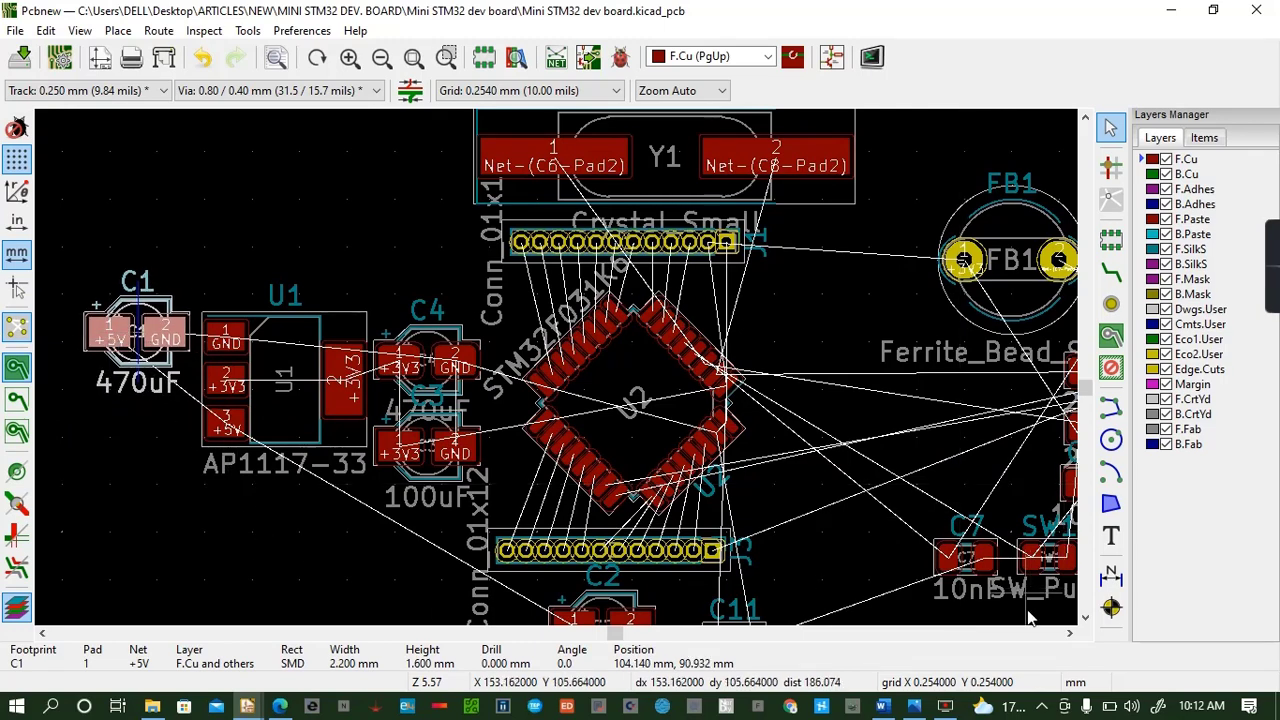
Move ferrite bead FB1 next to the upper right side of U2, just below the right end of J1
click(1071, 636)
click(1071, 636)
click(1071, 636)
click(1071, 636)
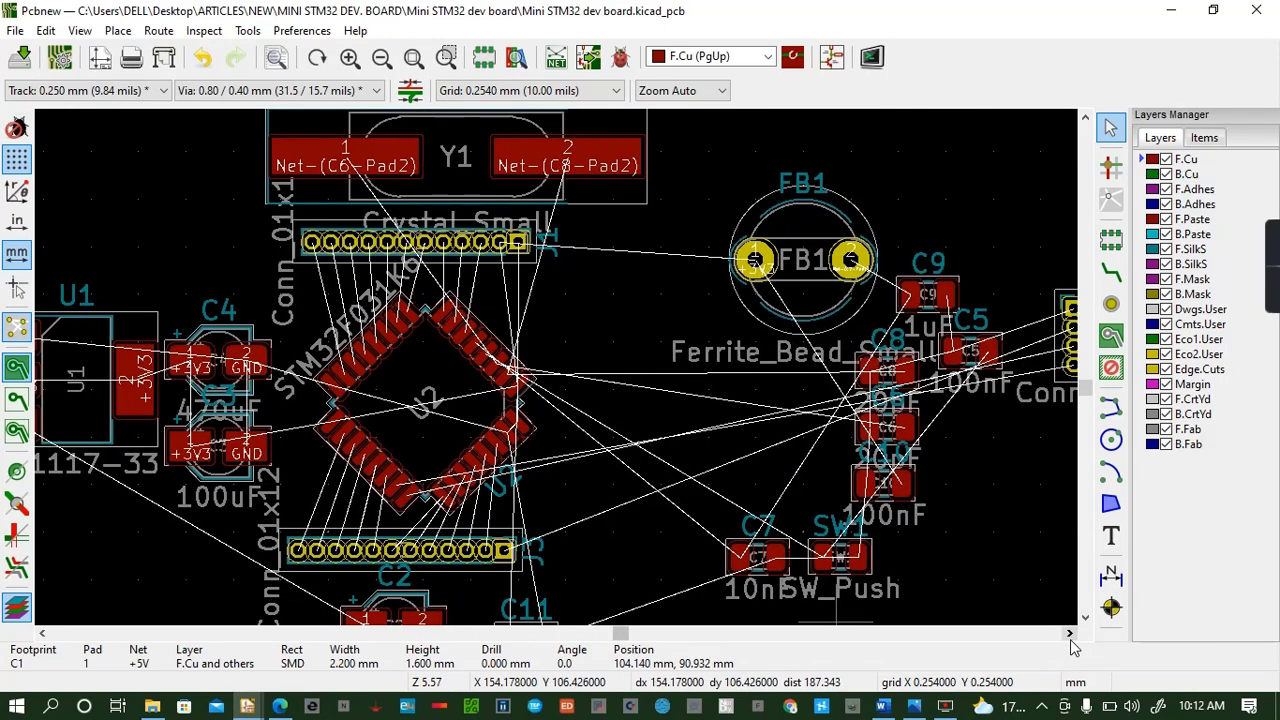
click(1071, 636)
click(1070, 641)
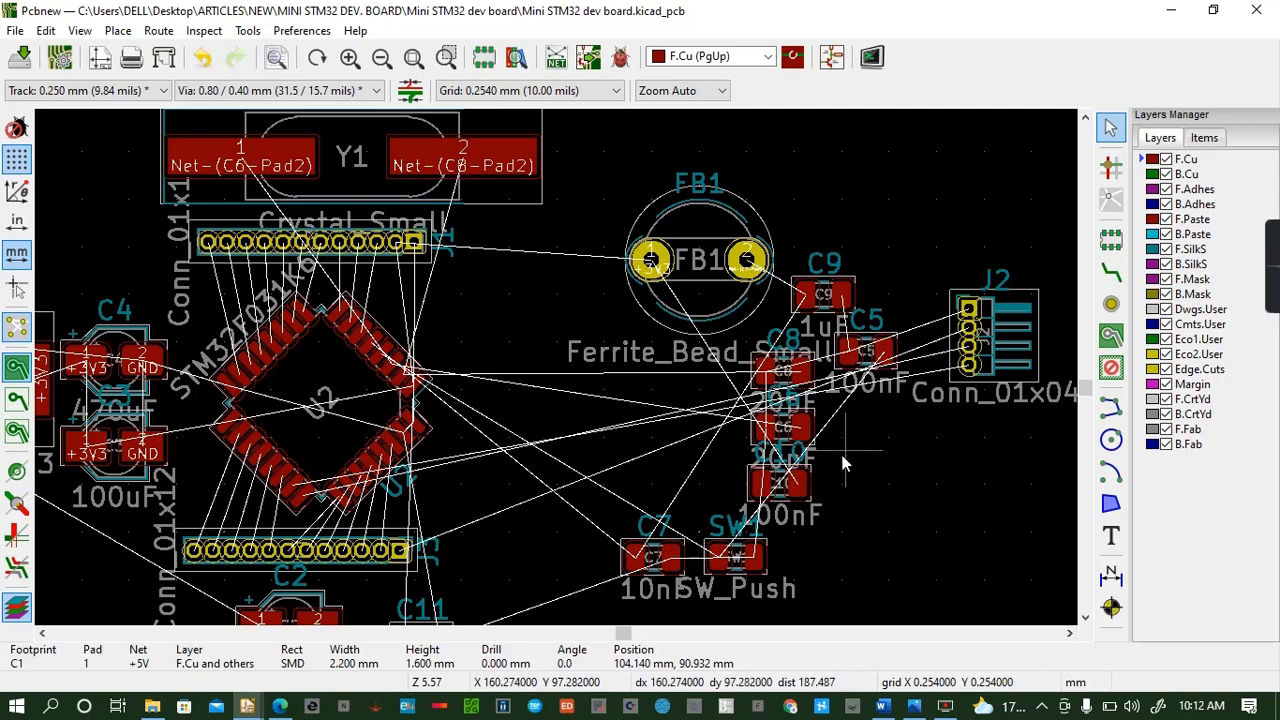
click(42, 633)
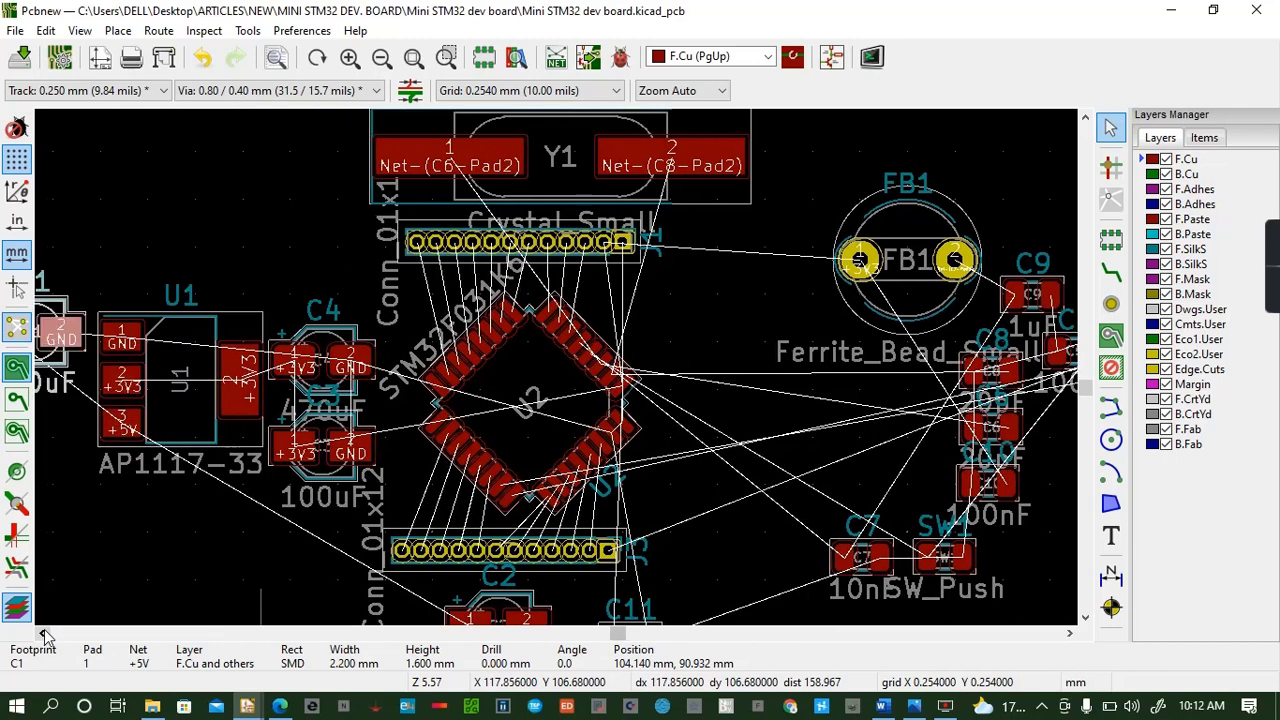
click(42, 633)
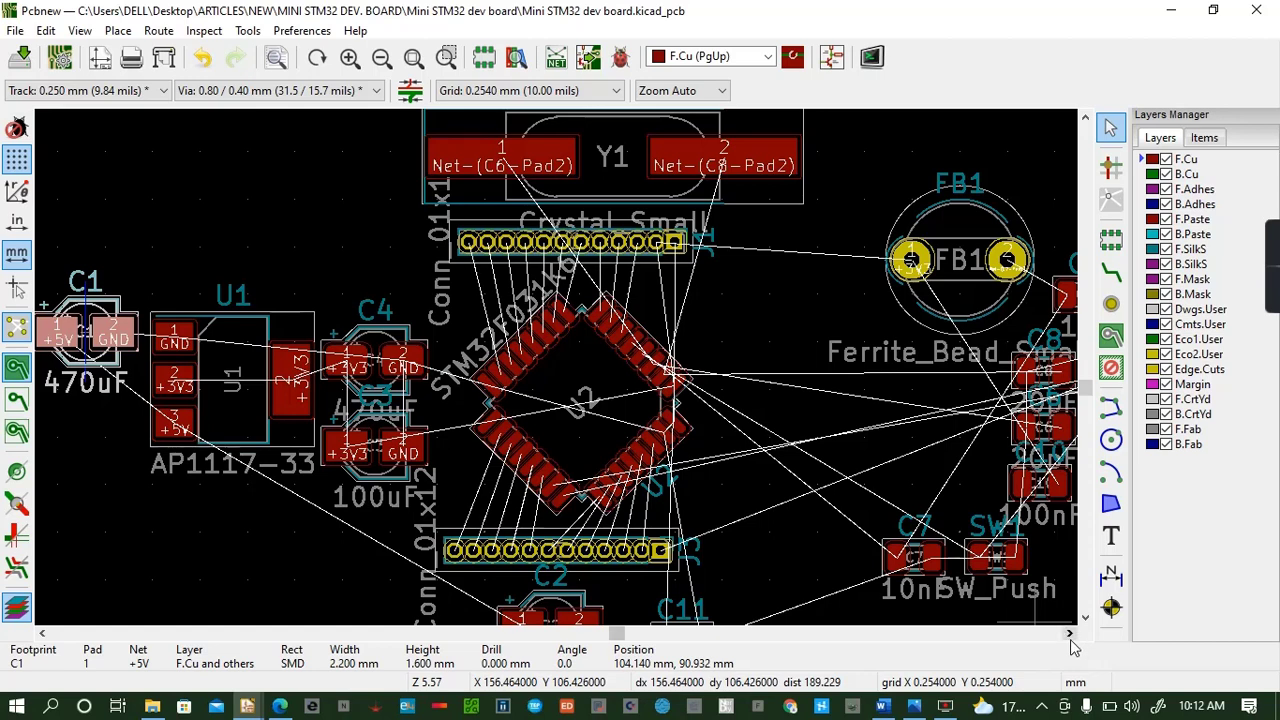
click(1069, 633)
click(1069, 634)
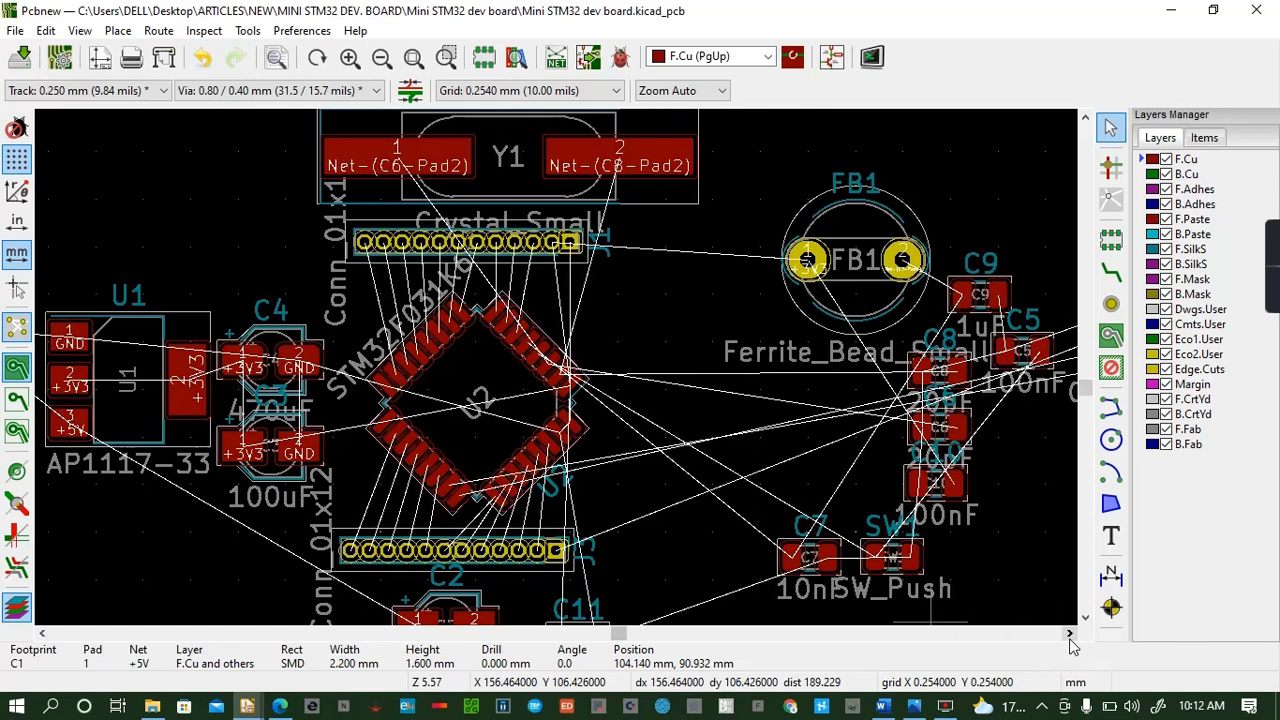
click(855, 224)
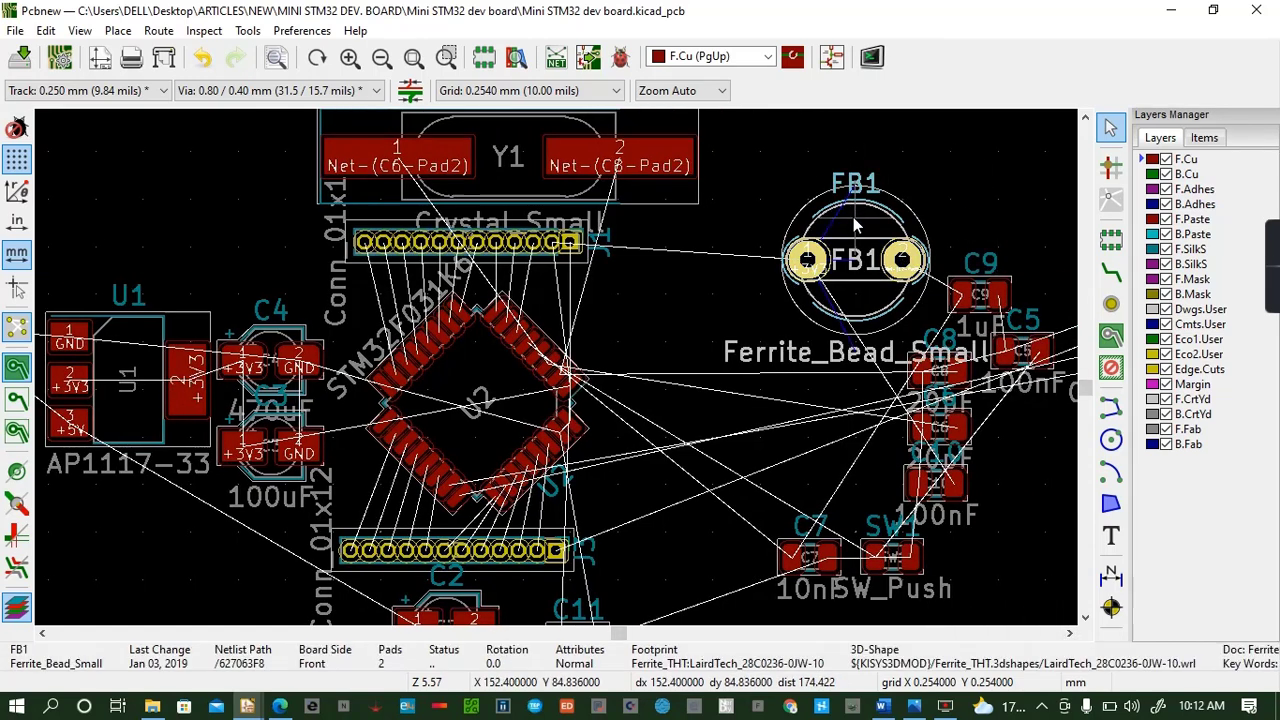
key(m)
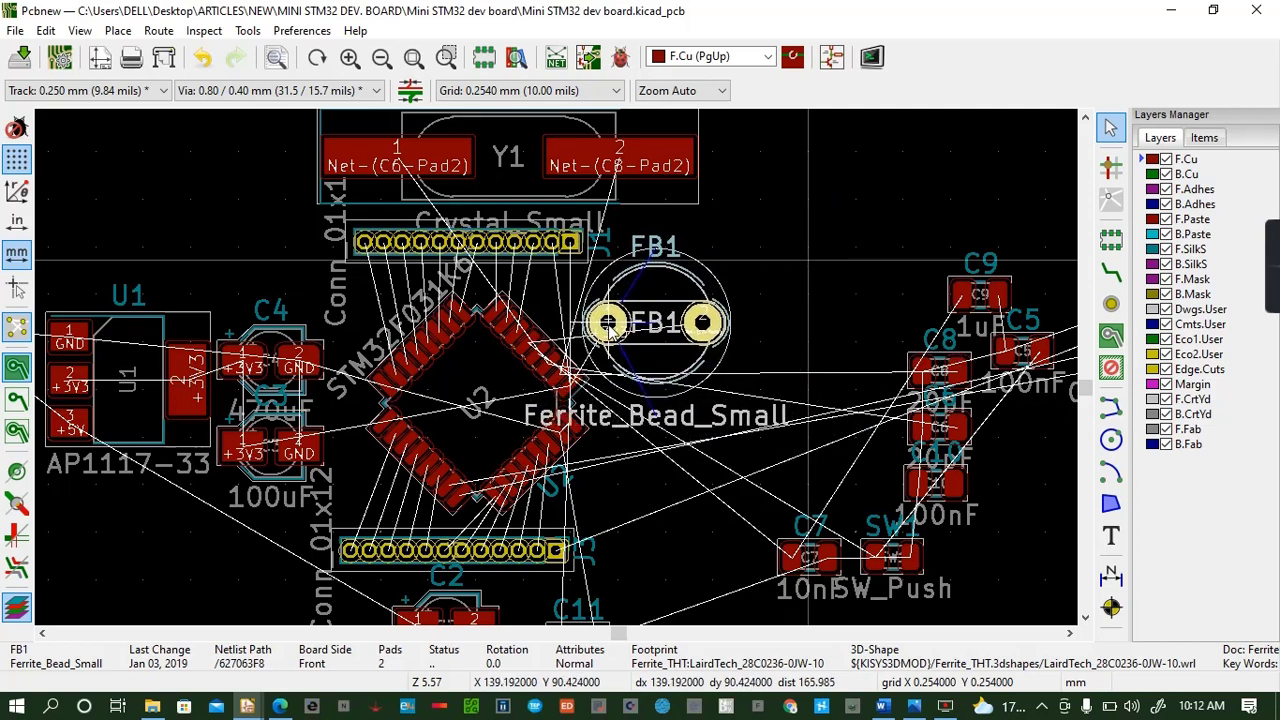
click(608, 324)
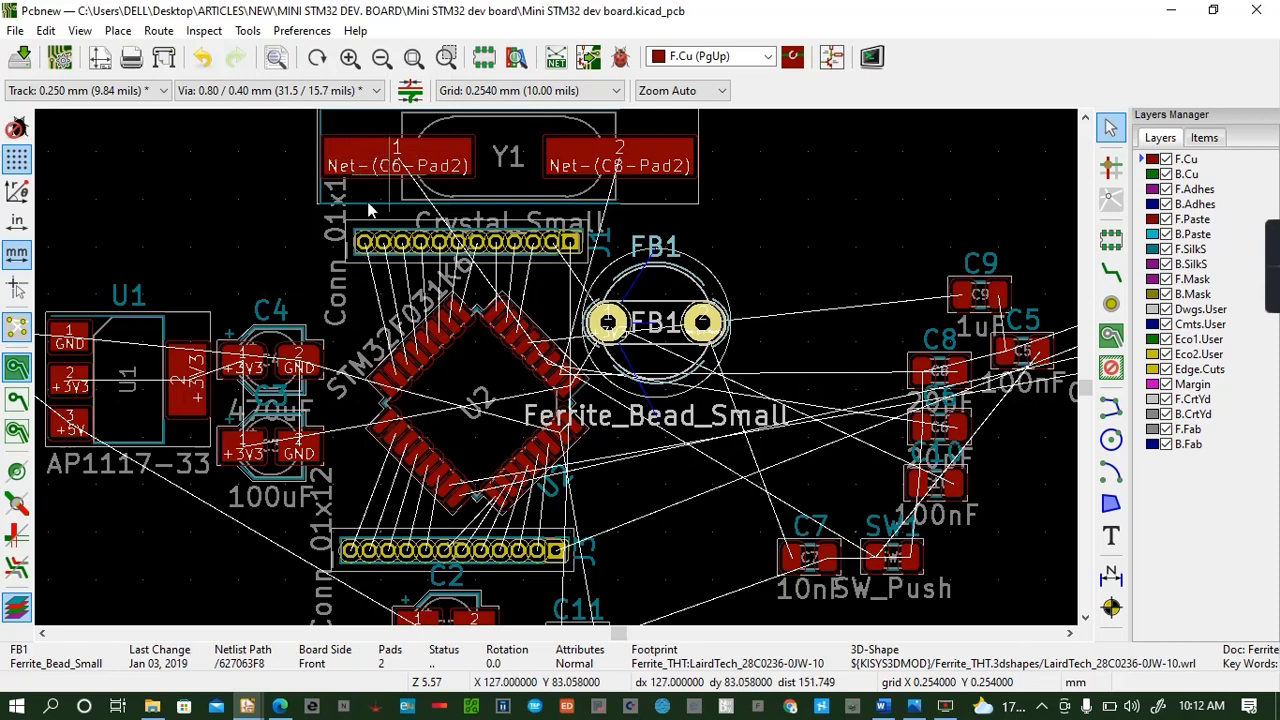
Rotate crystal Y1 by 90 degrees and place it upright to the right of FB1
click(345, 123)
key(m)
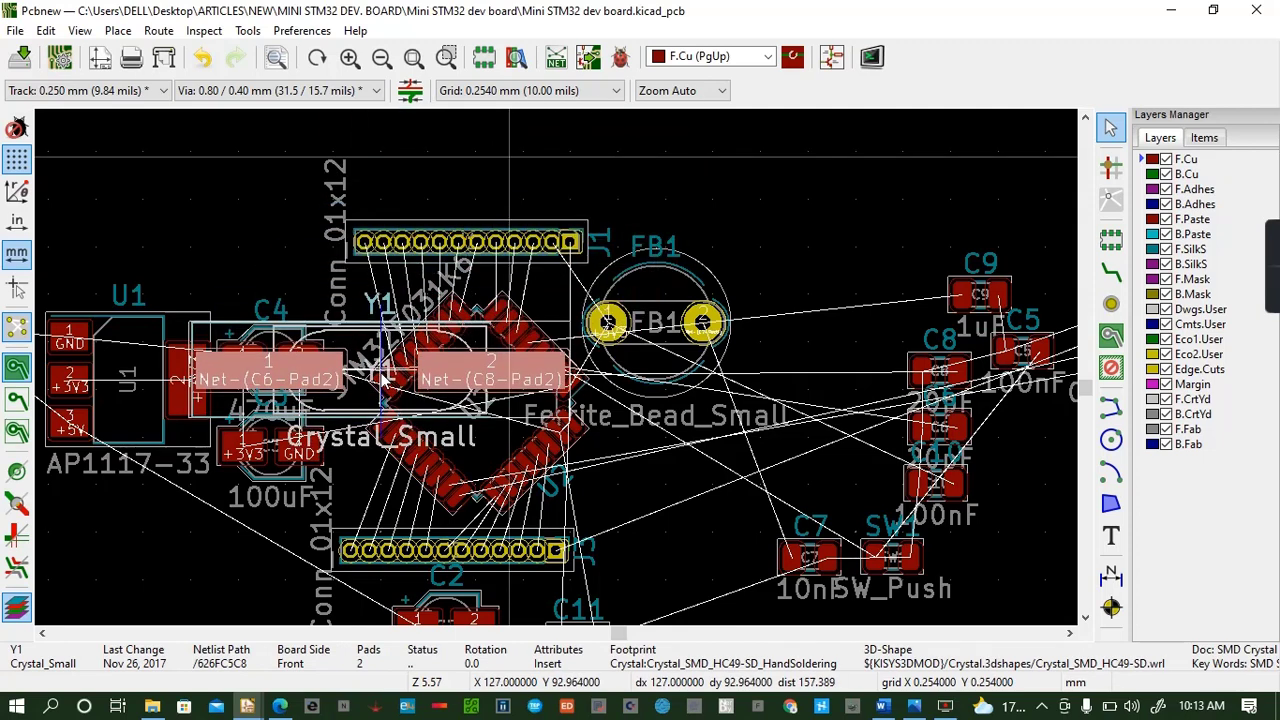
key(r)
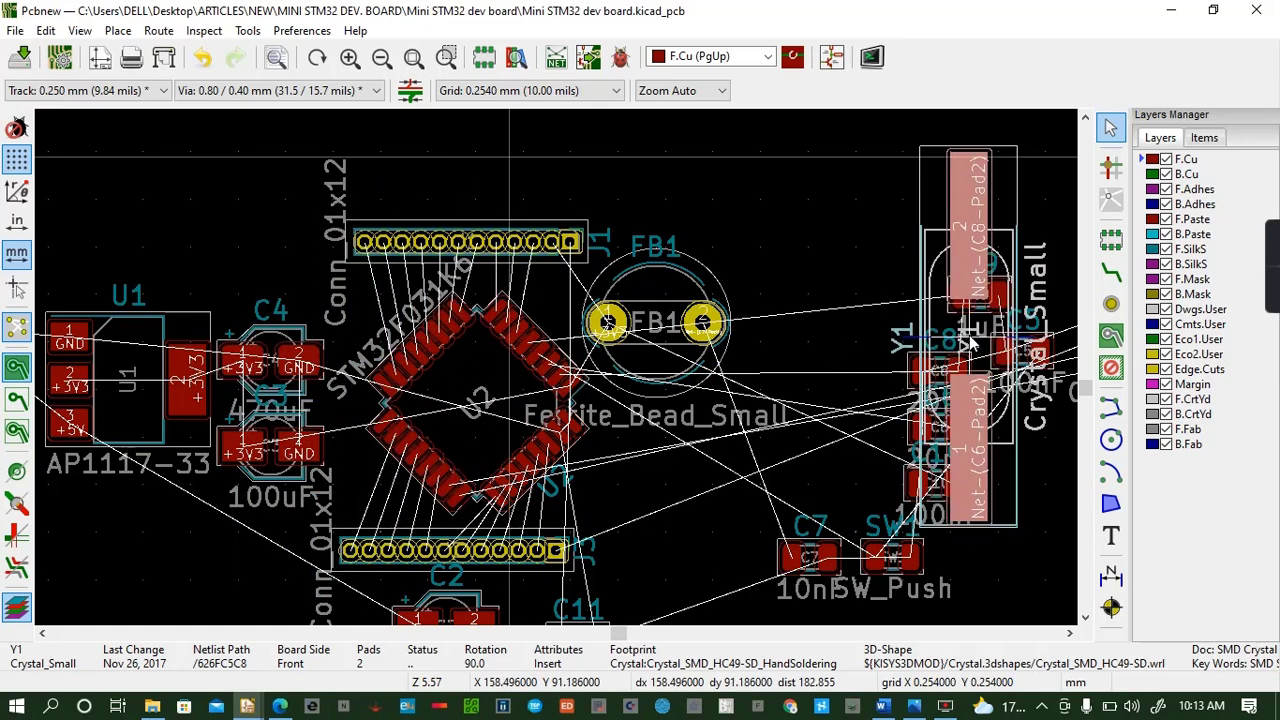
click(855, 368)
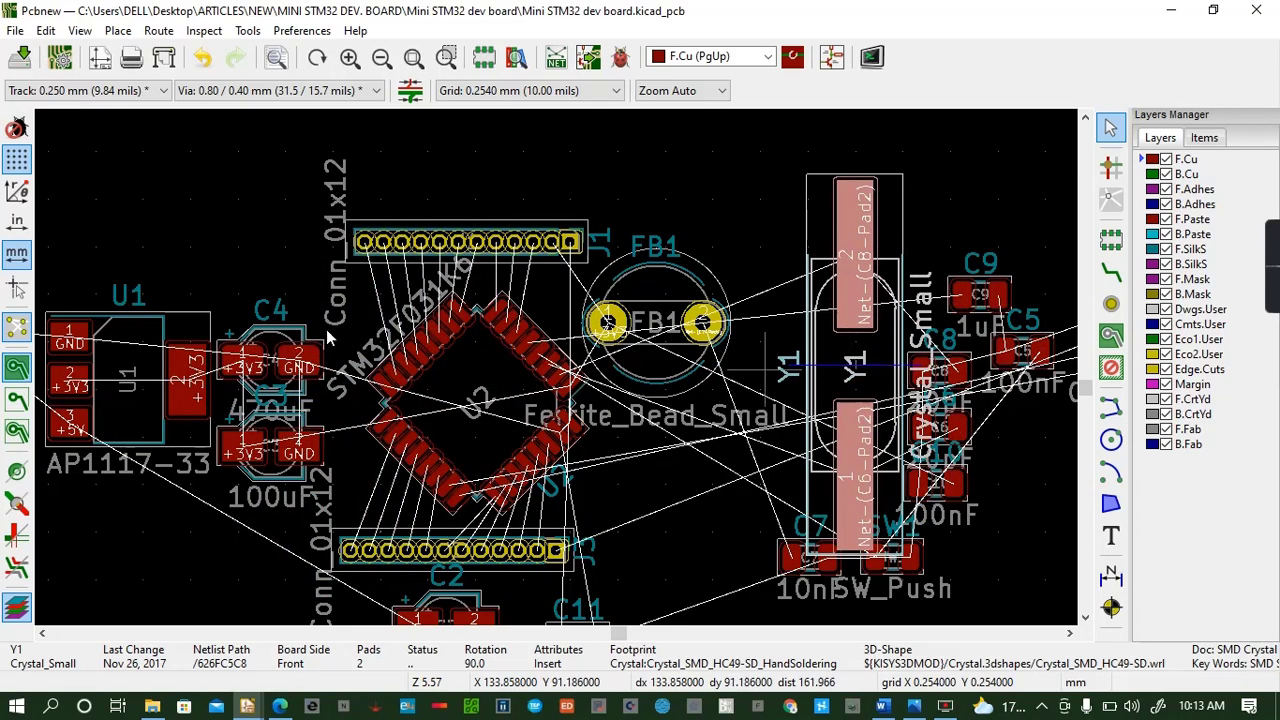
Shift regulator U1 to the left and bring capacitors C4 and C3 over beside its right edge
click(139, 400)
key(m)
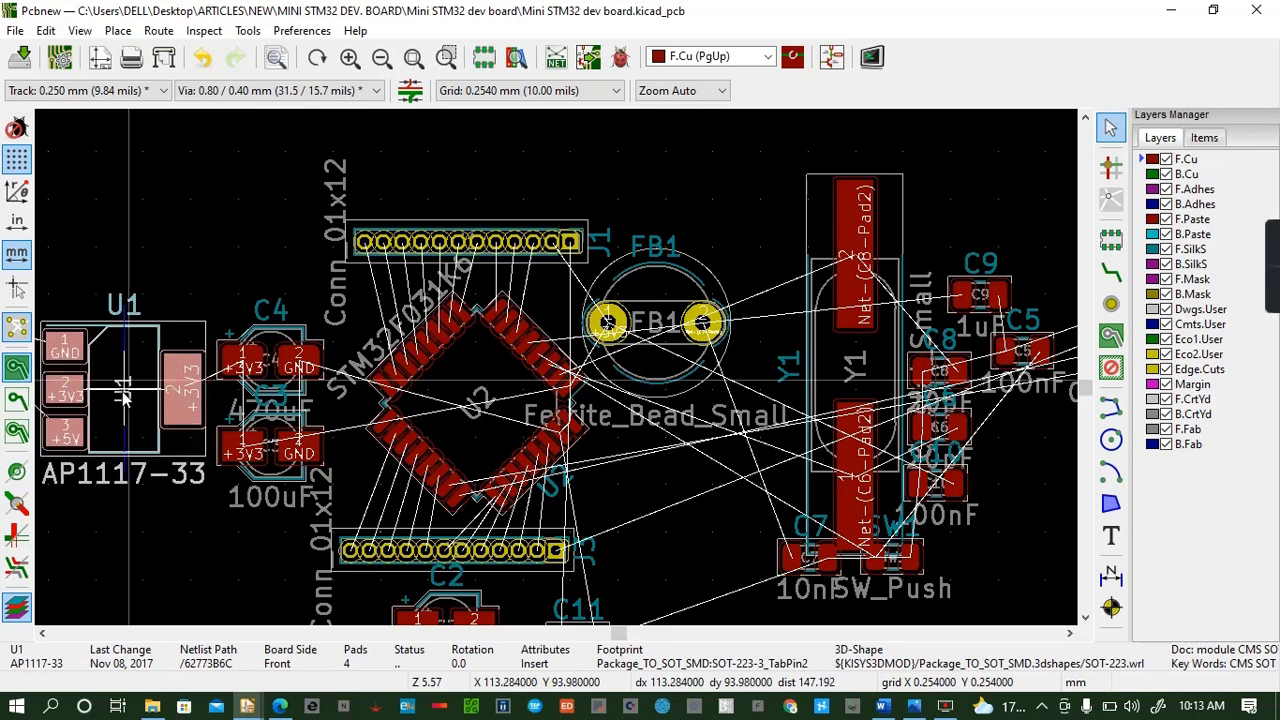
click(99, 395)
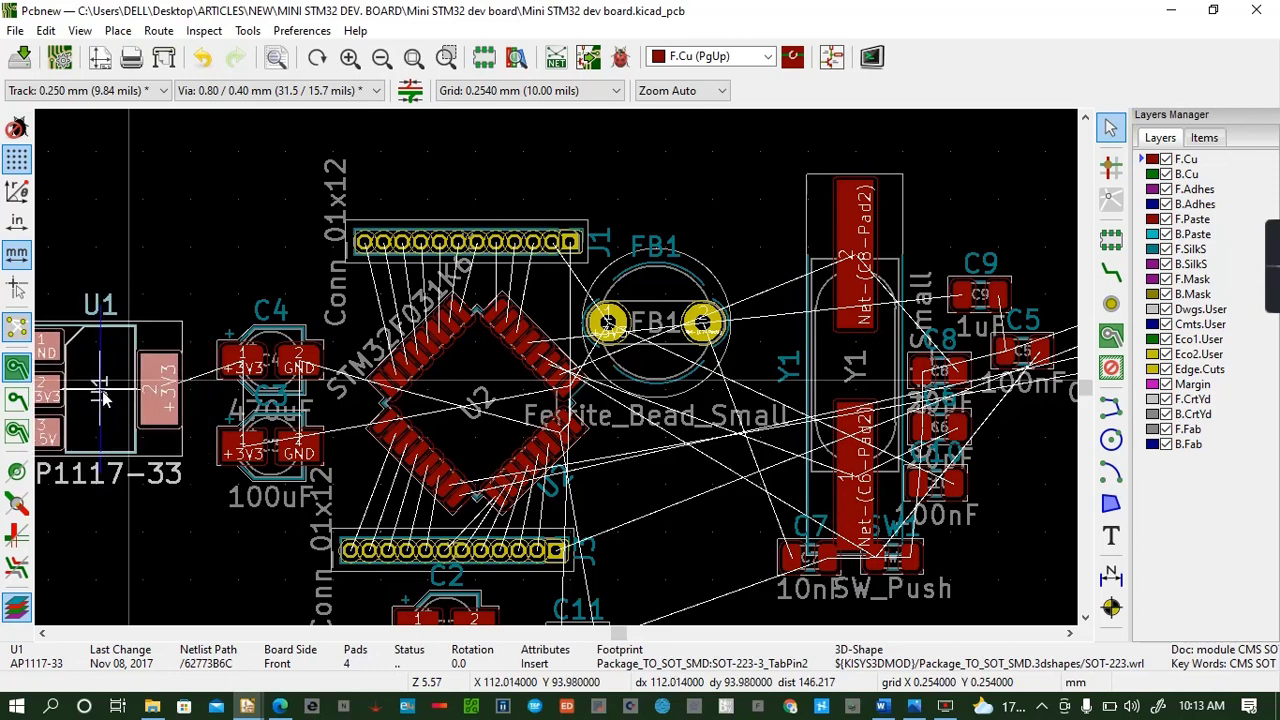
click(240, 364)
drag(245, 368, 227, 363)
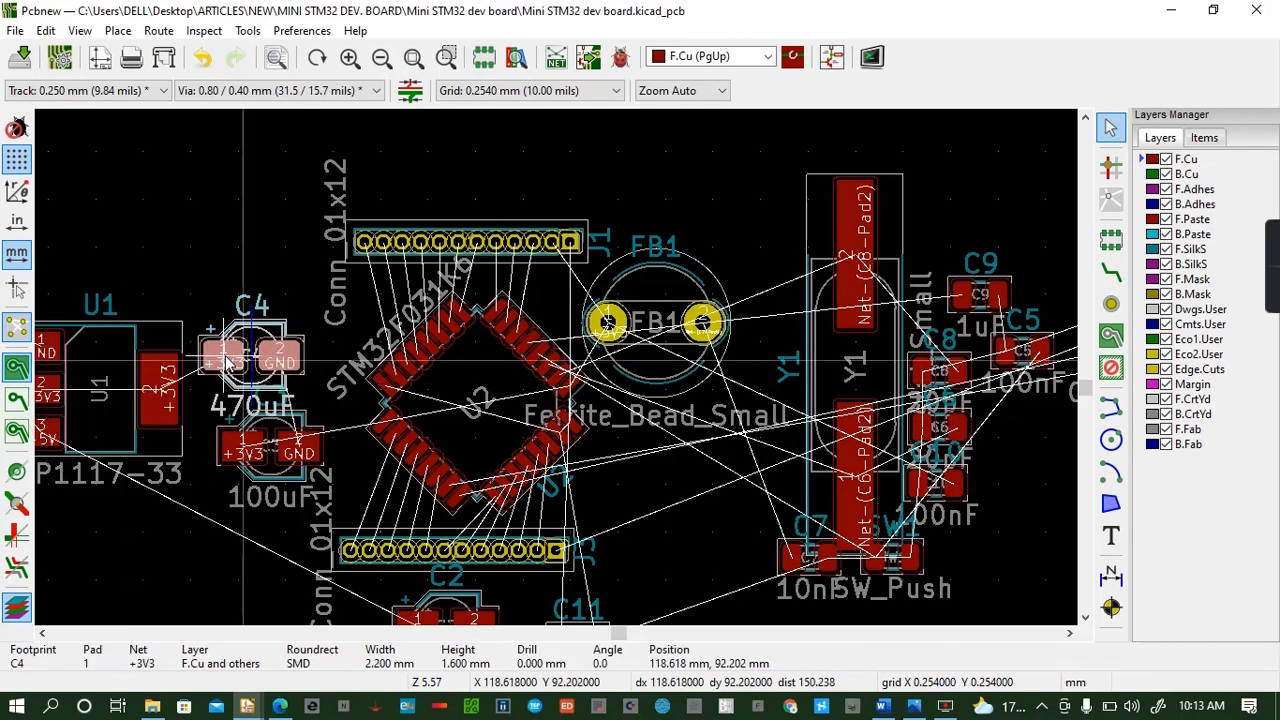
click(230, 453)
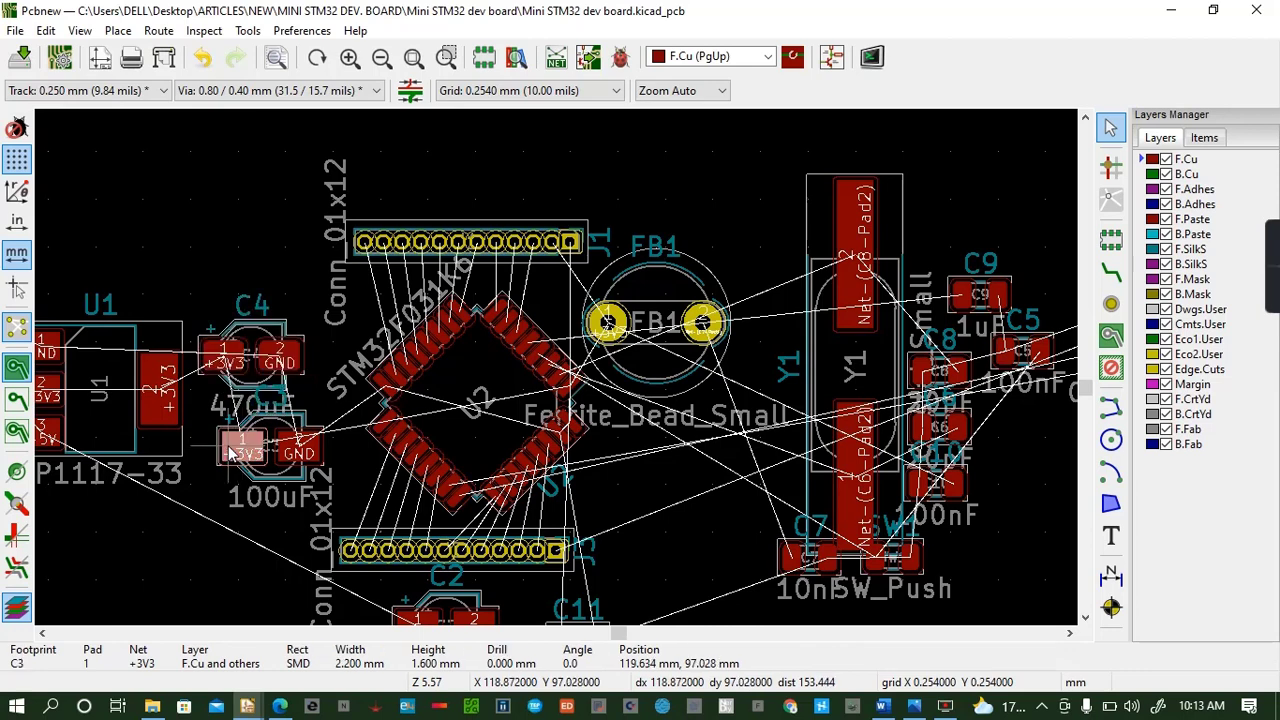
key(m)
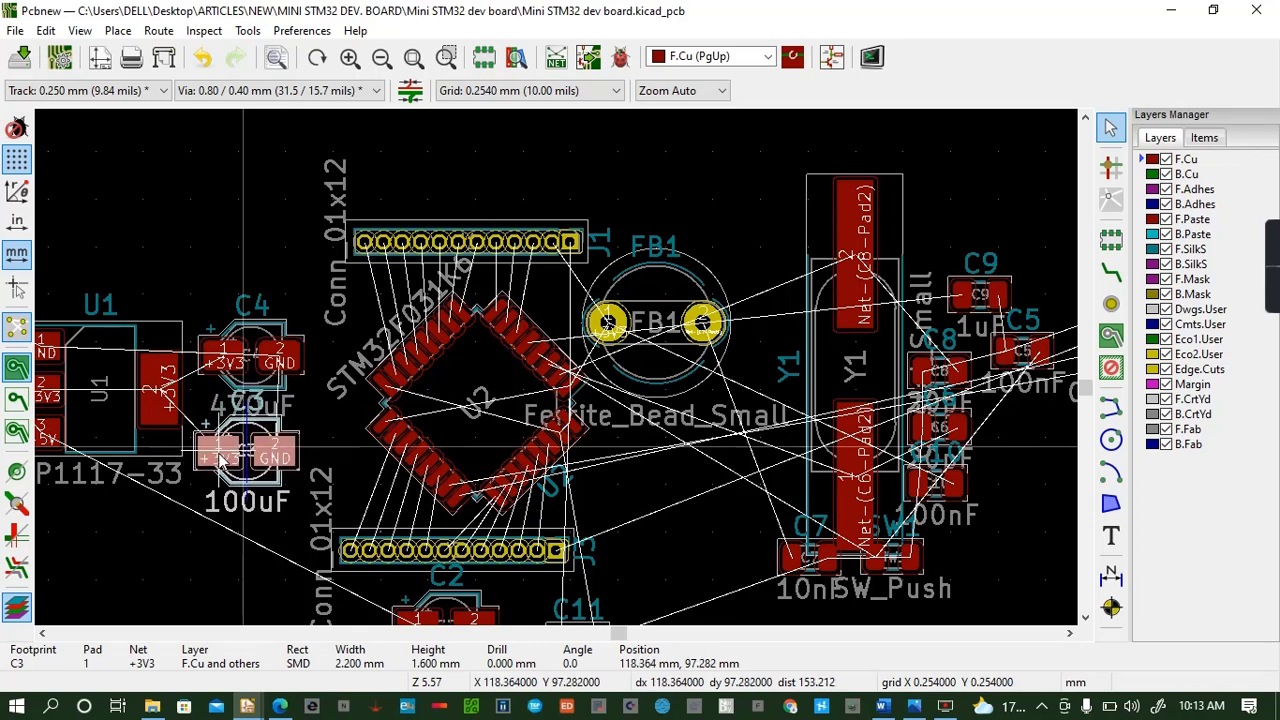
click(216, 458)
click(203, 352)
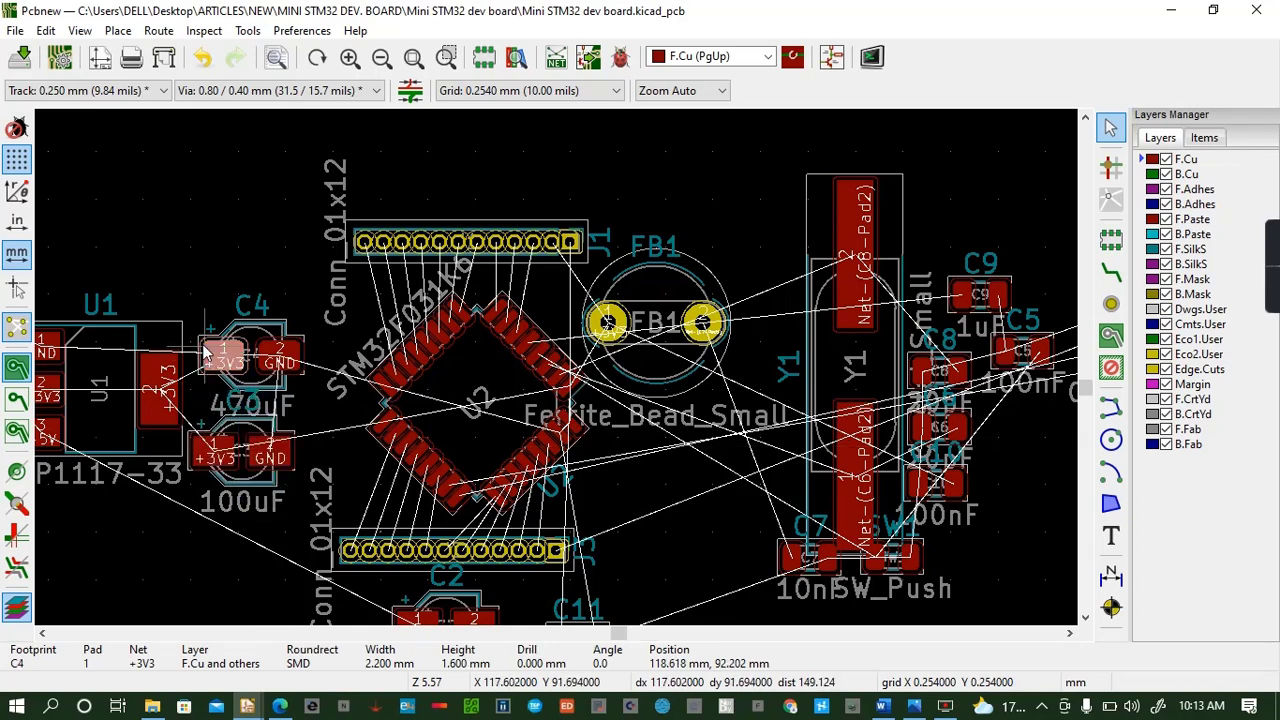
key(m)
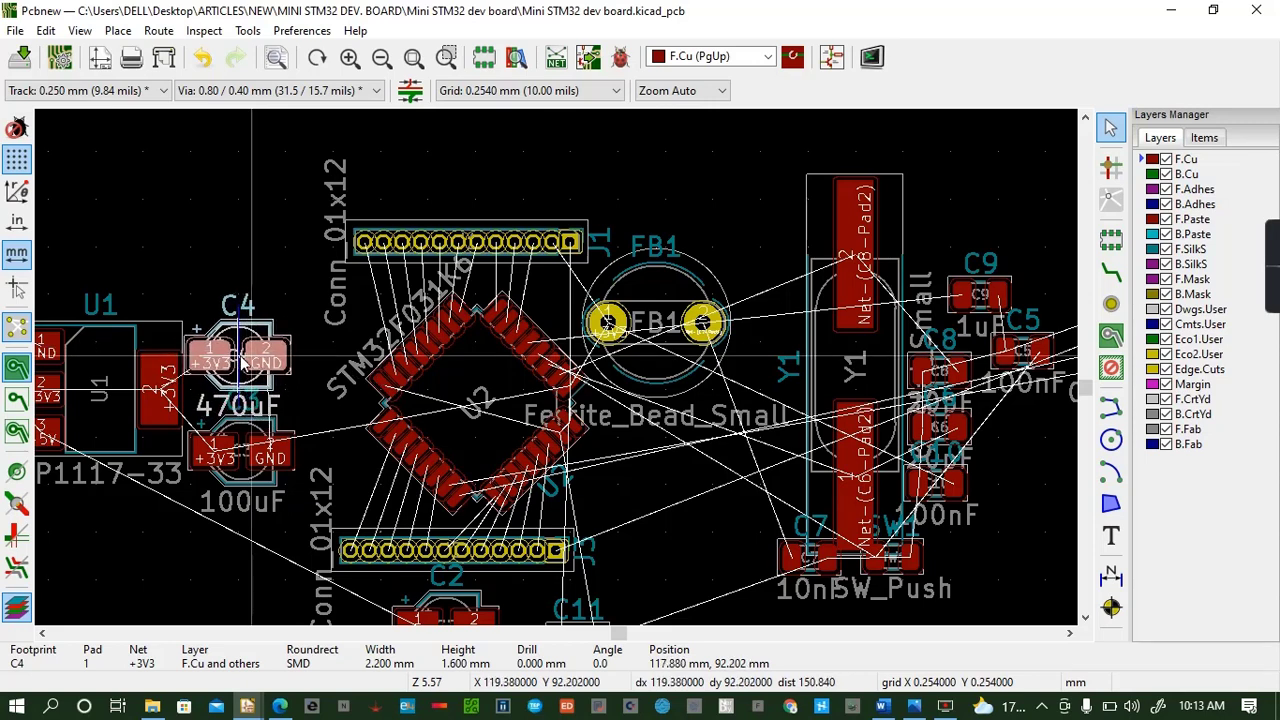
click(242, 362)
Move the upright crystal Y1 into the gap between capacitors C4 and C3 and U2
click(823, 220)
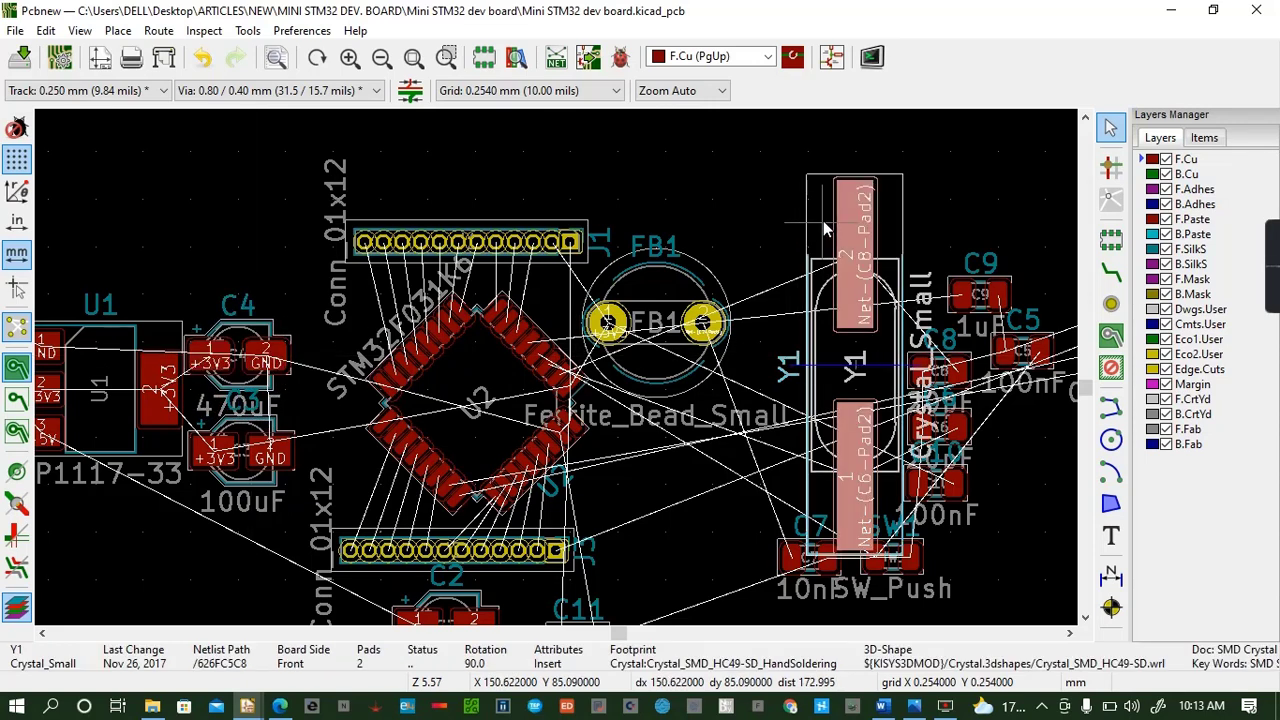
key(m)
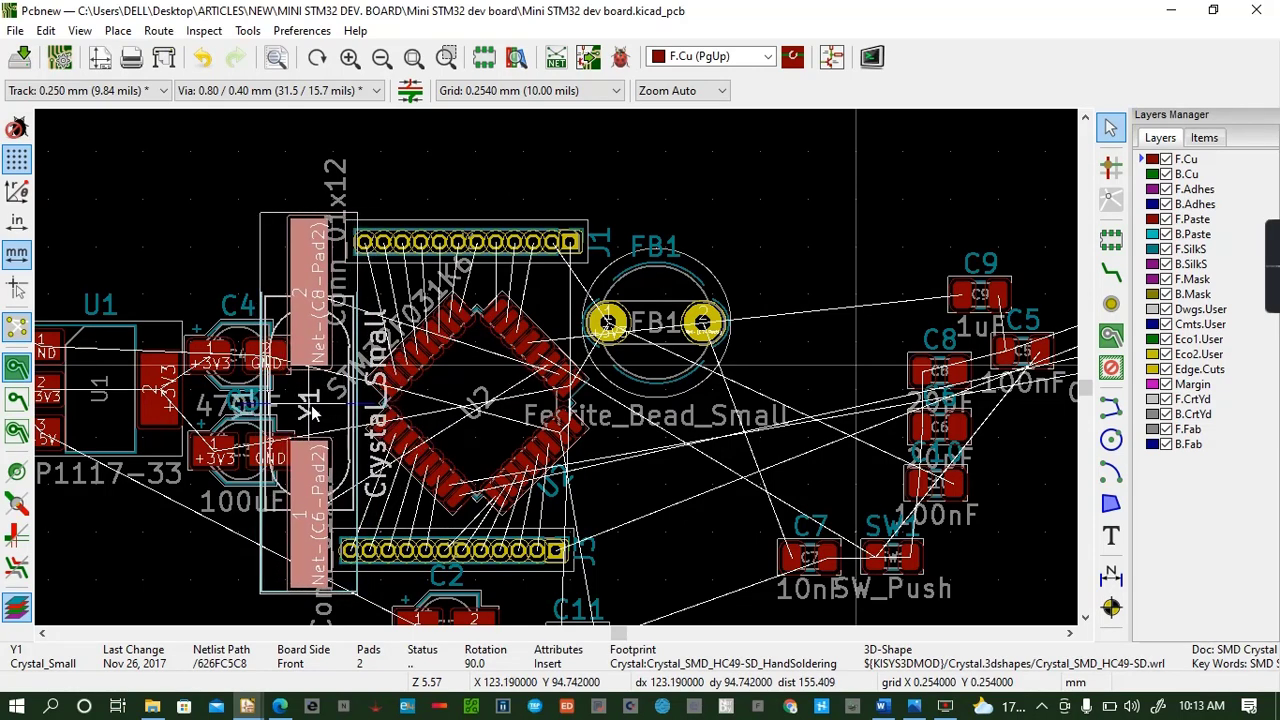
click(225, 390)
Move U1 further left below C1, and place C4 and C3 beside it, clear of Y1
click(119, 362)
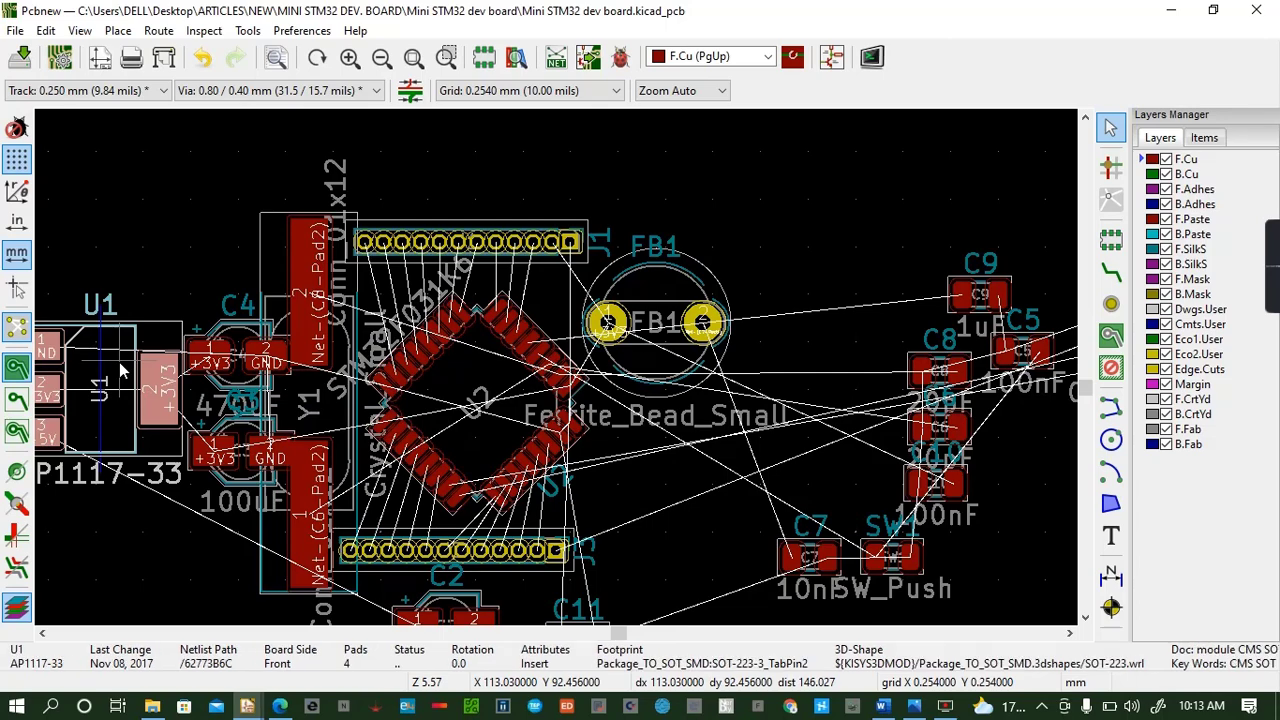
key(m)
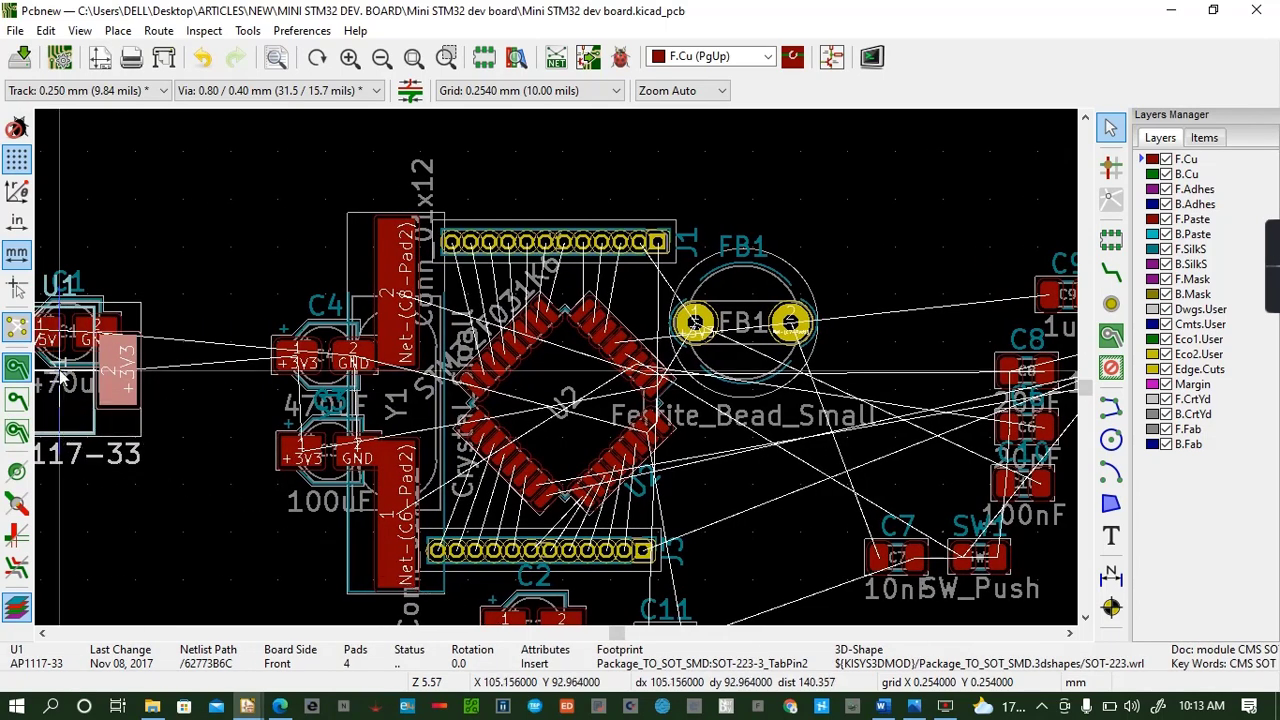
click(110, 453)
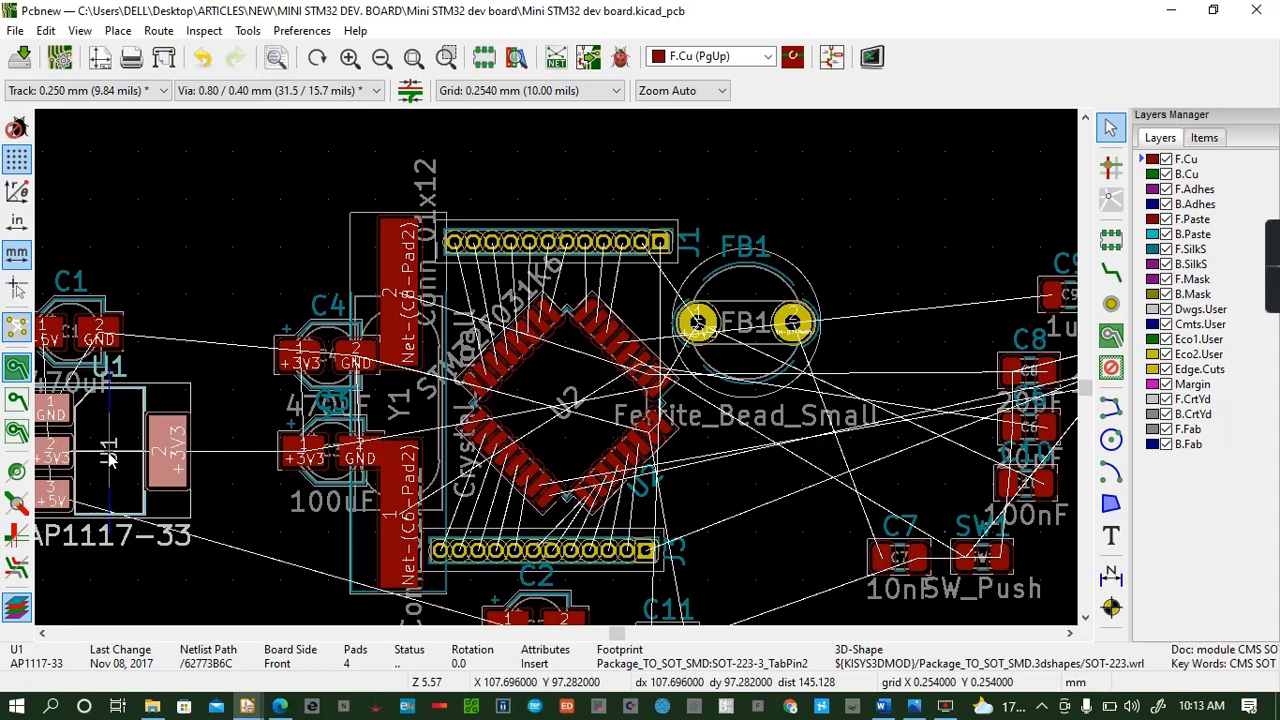
click(290, 358)
key(m)
click(218, 367)
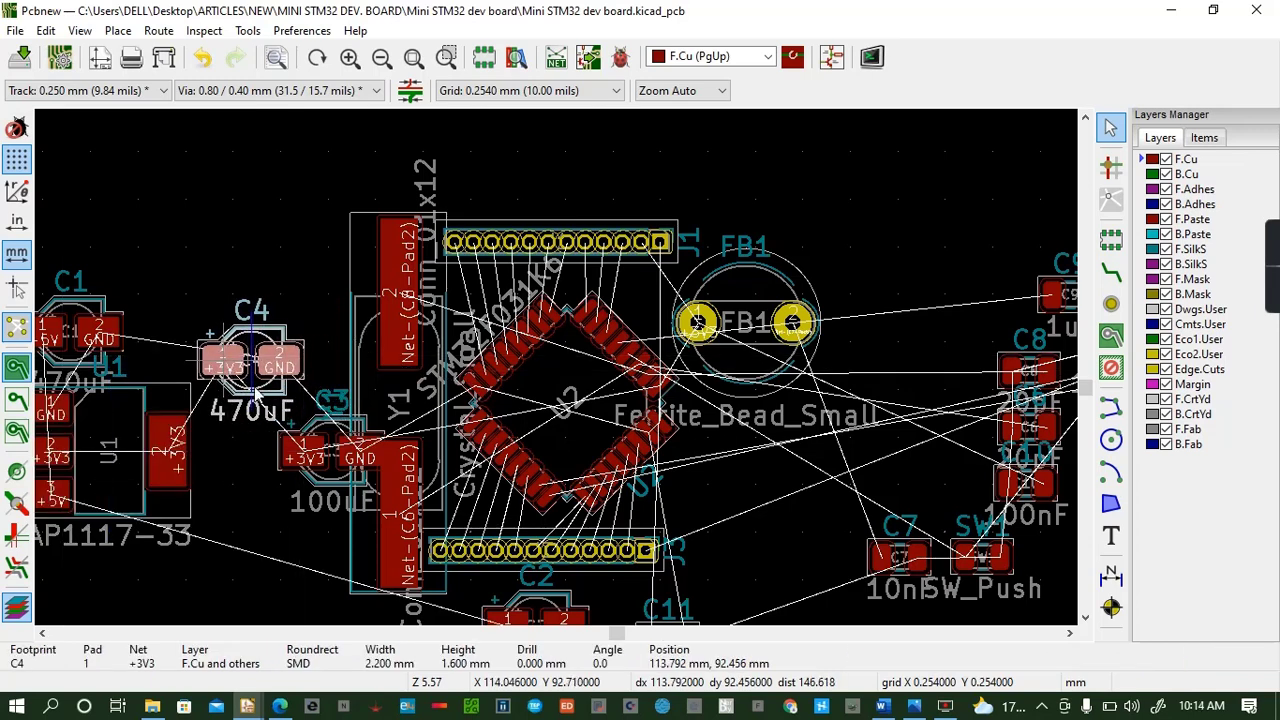
click(285, 452)
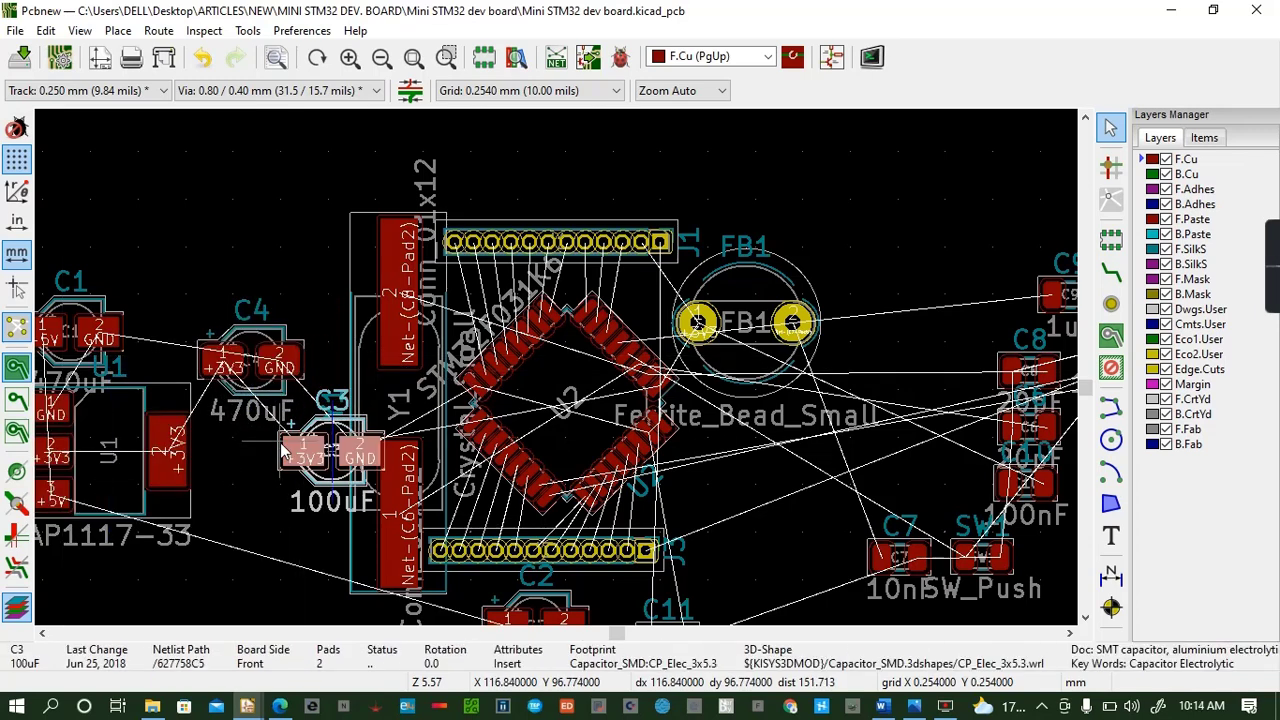
key(m)
click(207, 455)
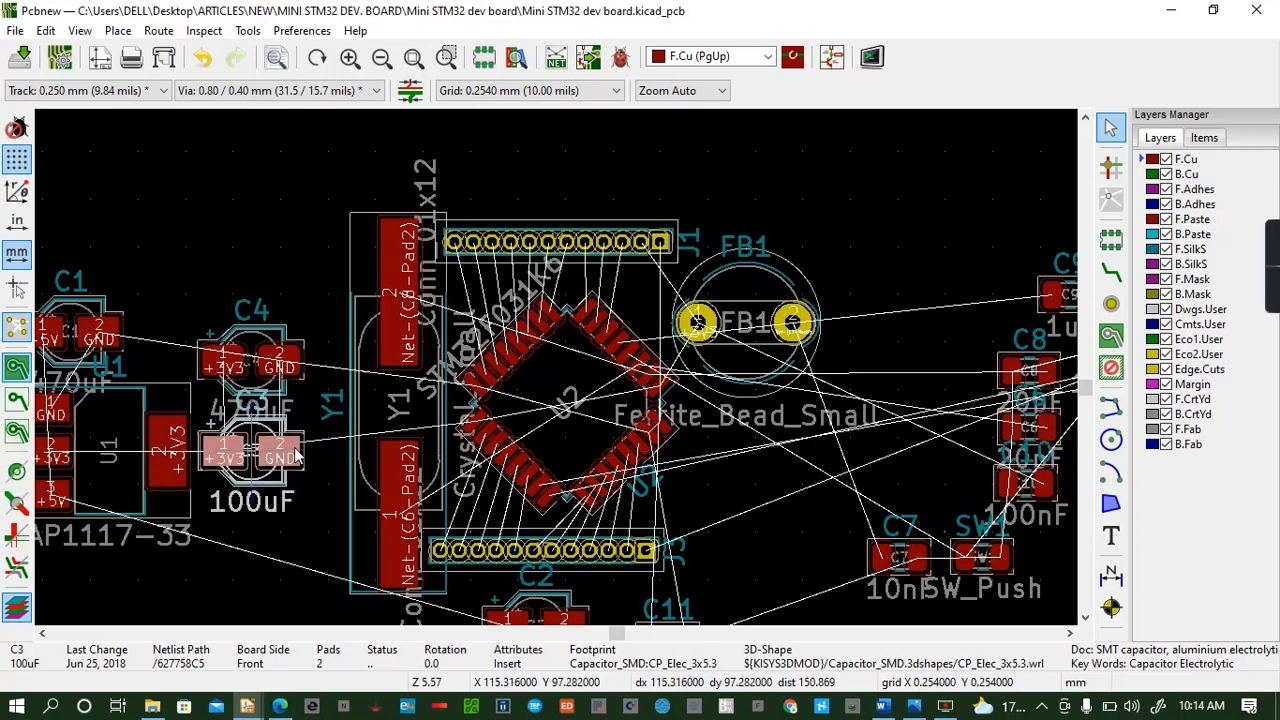
Shift crystal Y1 slightly left, between the C4 and C3 pair and the left ends of J1 and J3
click(385, 410)
key(m)
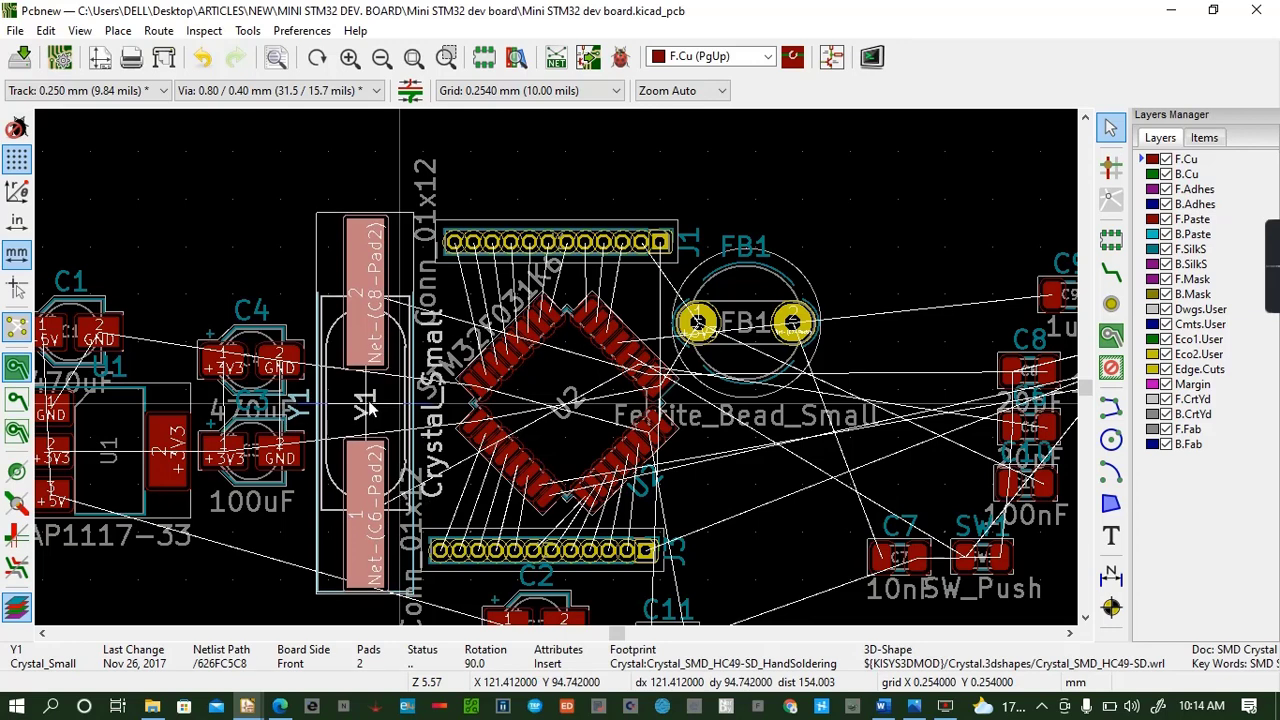
click(369, 405)
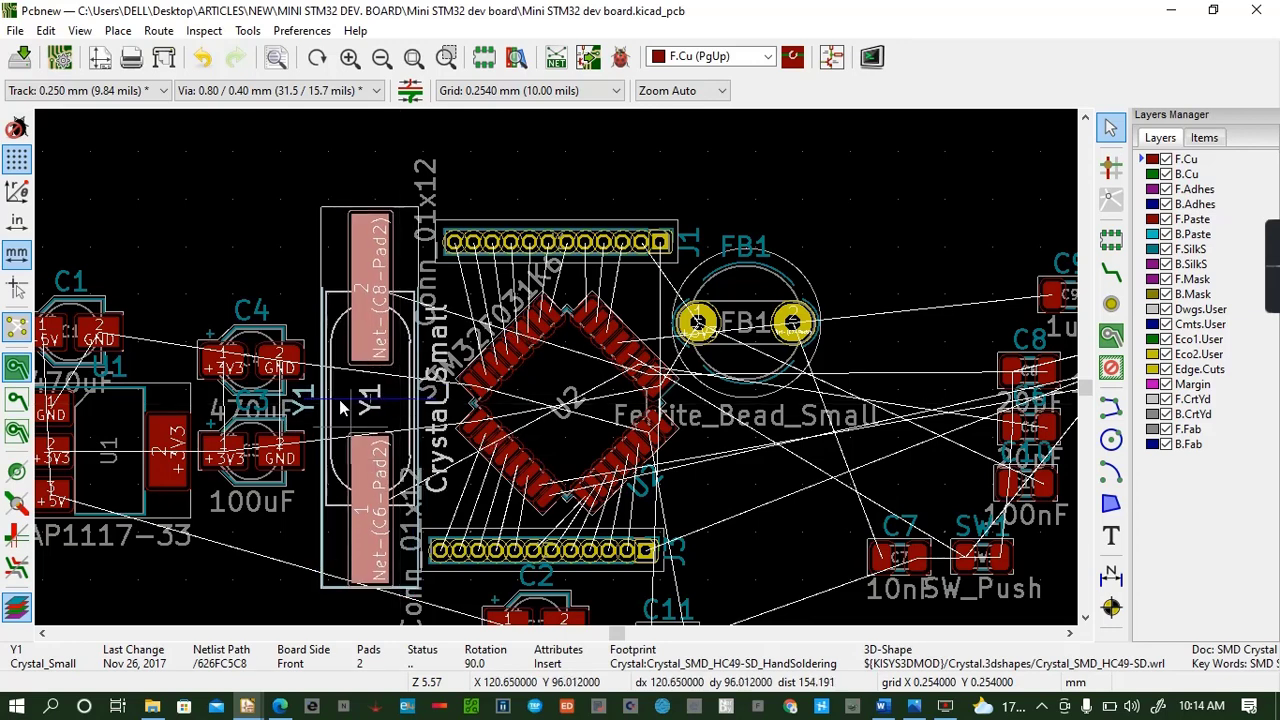
Lower C4 to sit directly above C3, and nudge both capacitors slightly right toward Y1
click(287, 355)
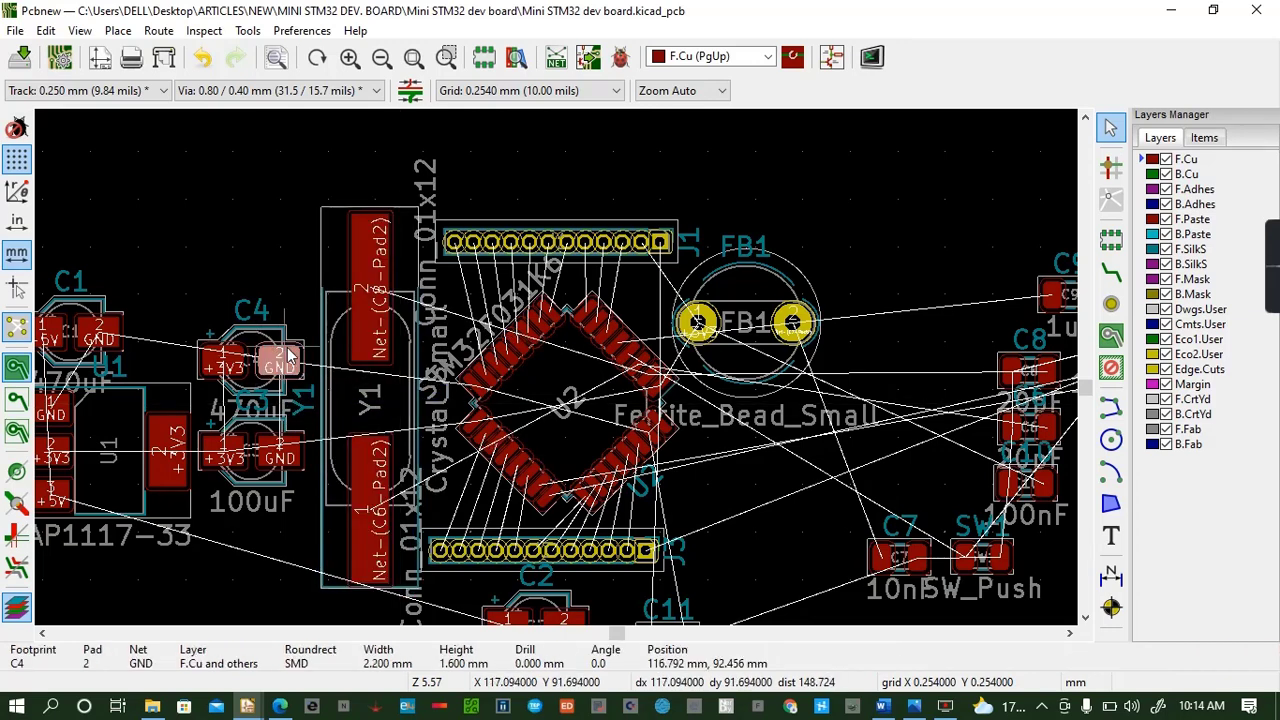
key(m)
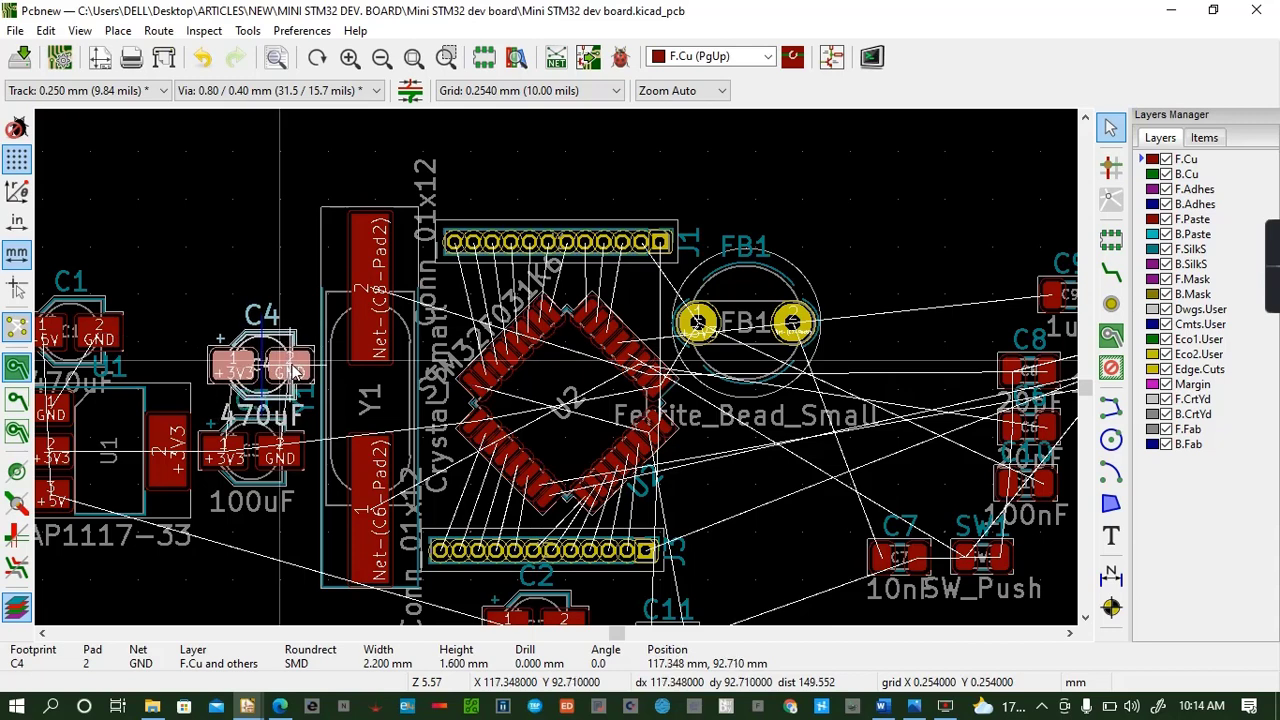
click(296, 360)
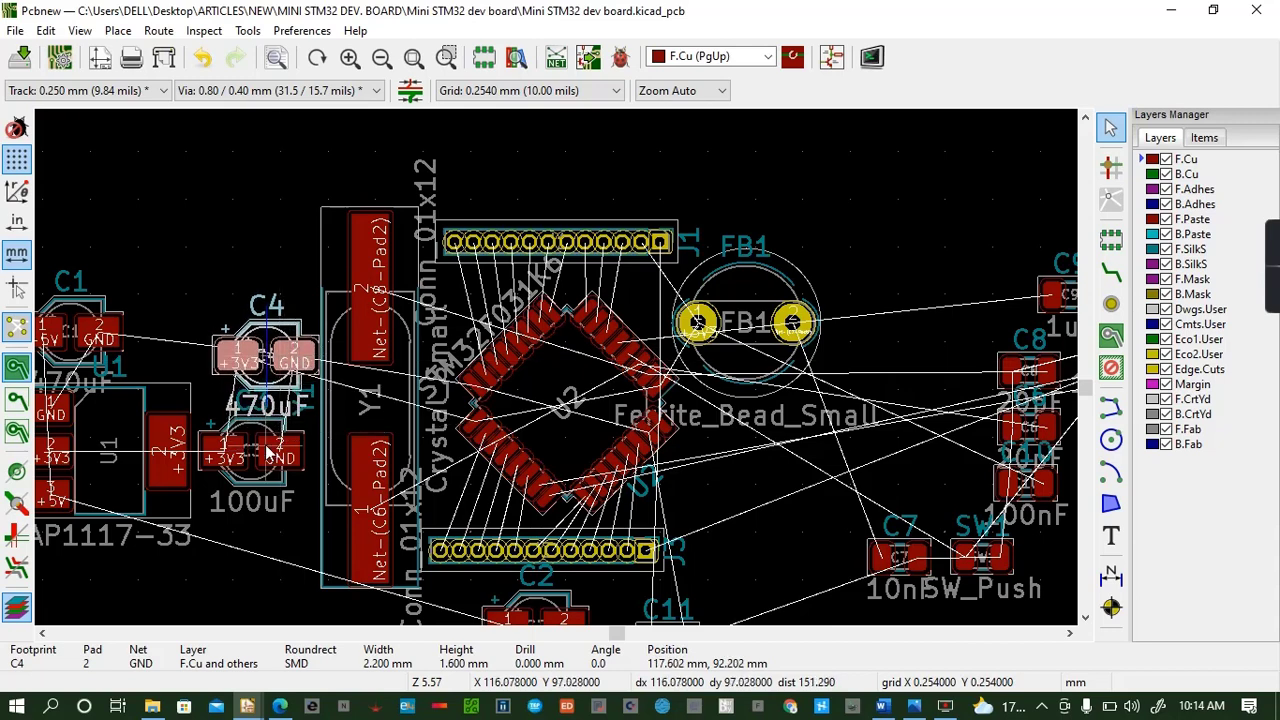
key(m)
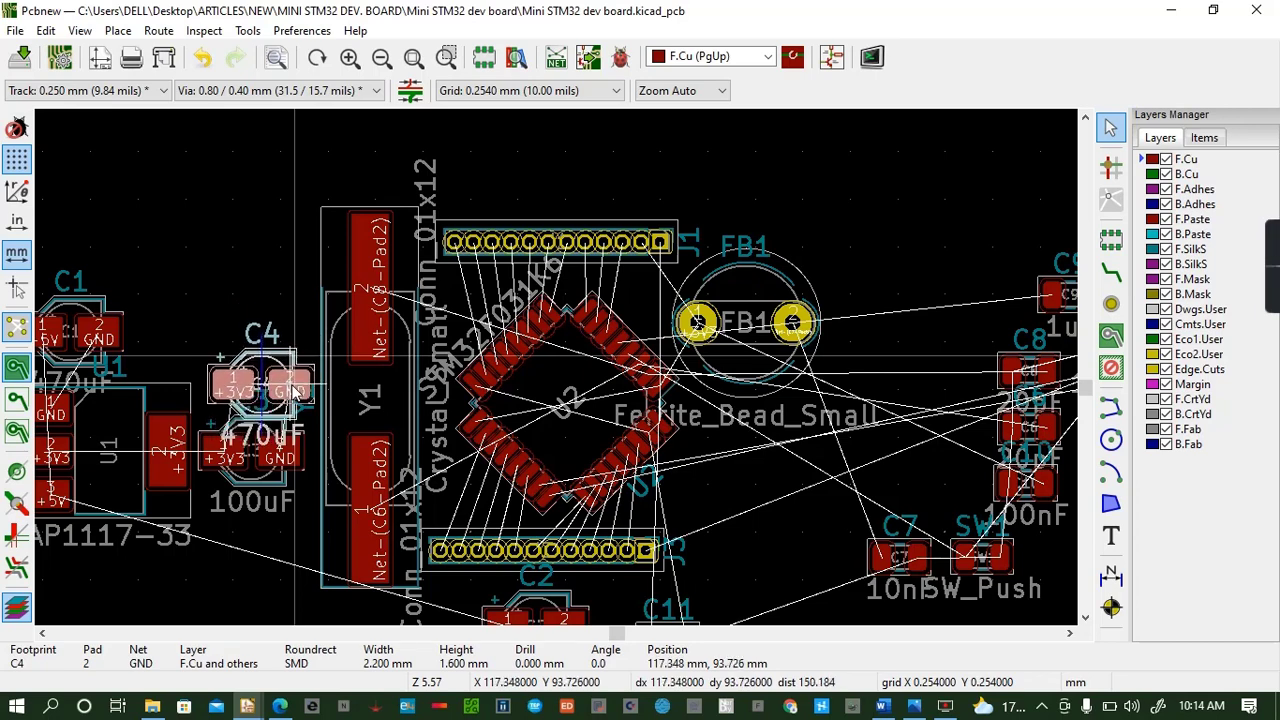
click(296, 392)
click(275, 450)
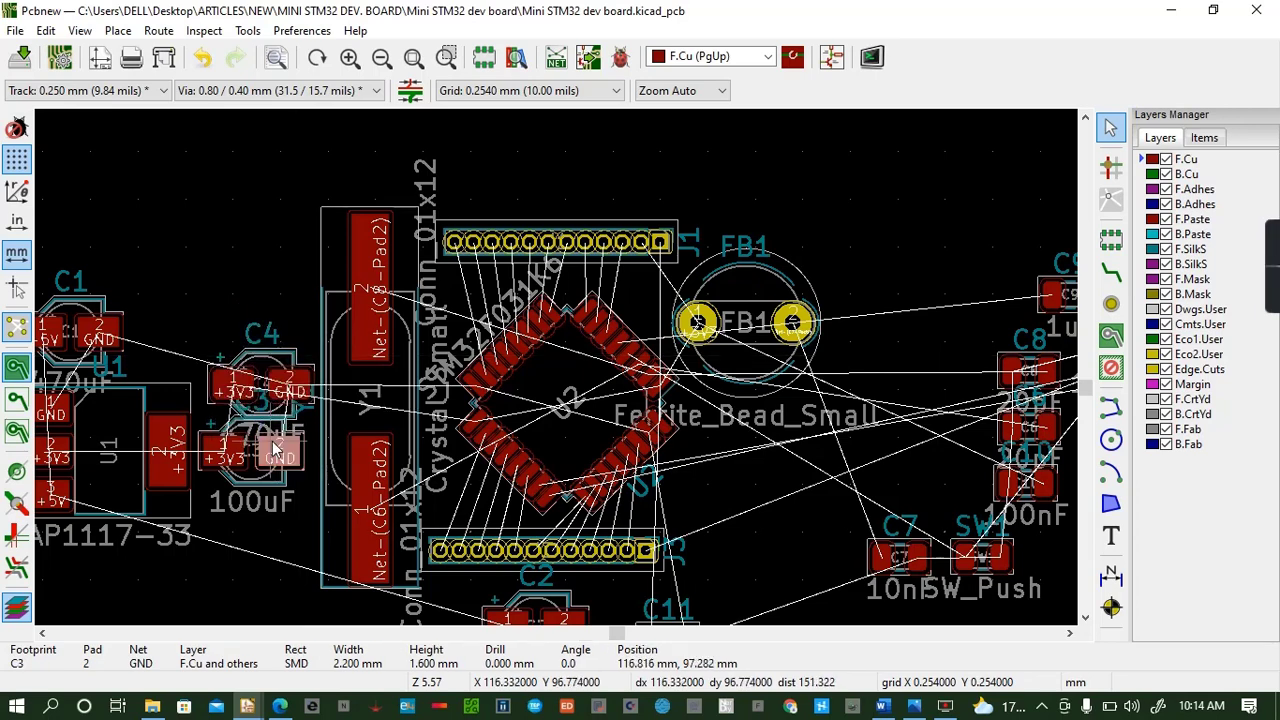
key(m)
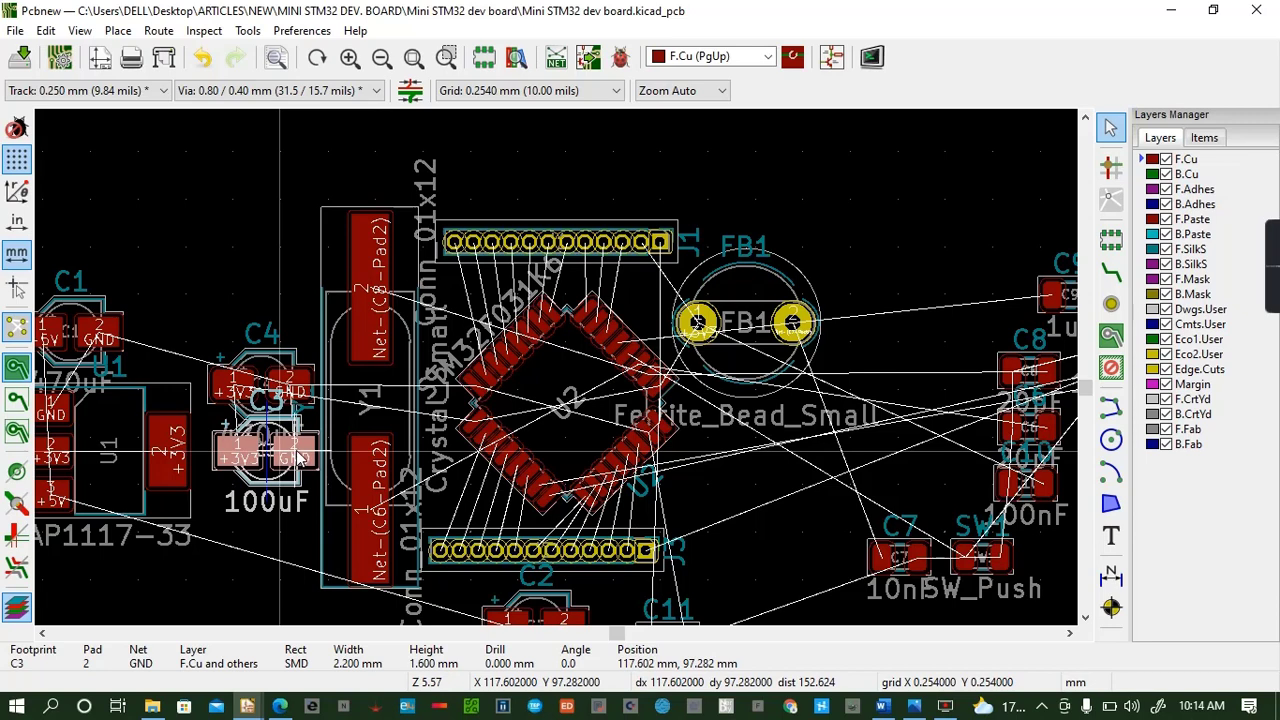
click(298, 455)
Shift U1 up next to C4 and C3, and place capacitor C1 against U1's upper left side
click(170, 455)
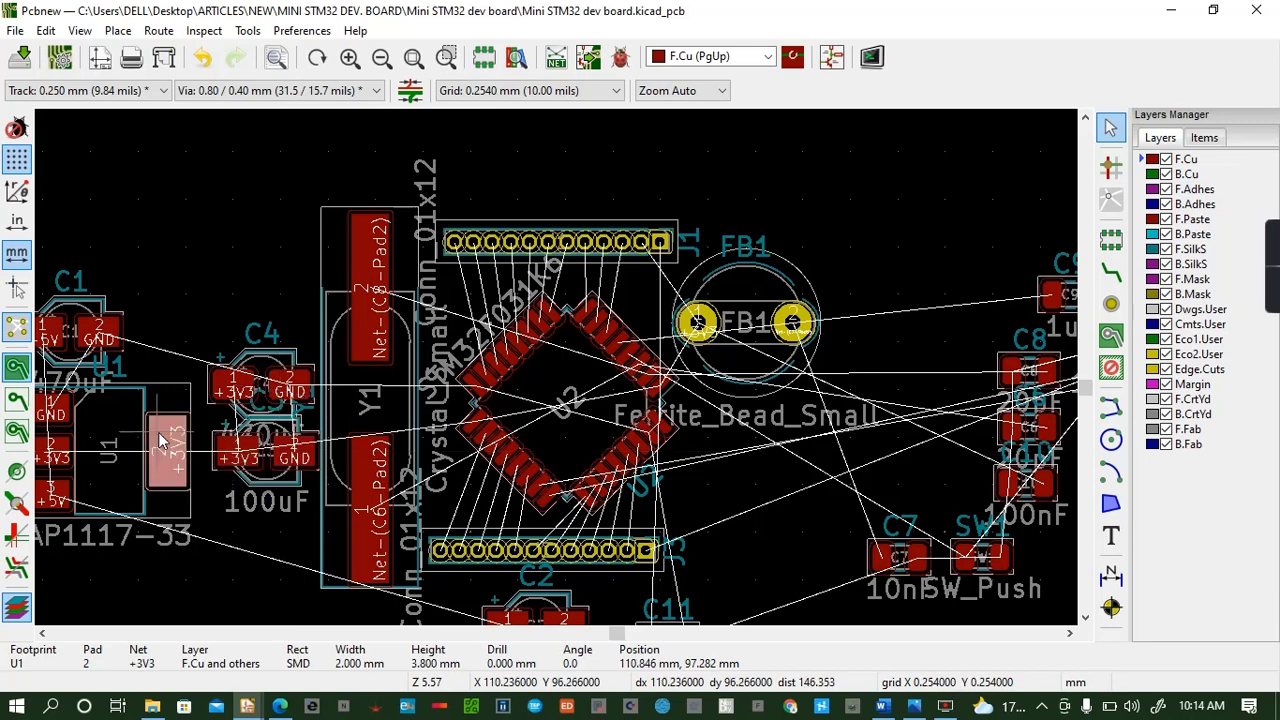
key(m)
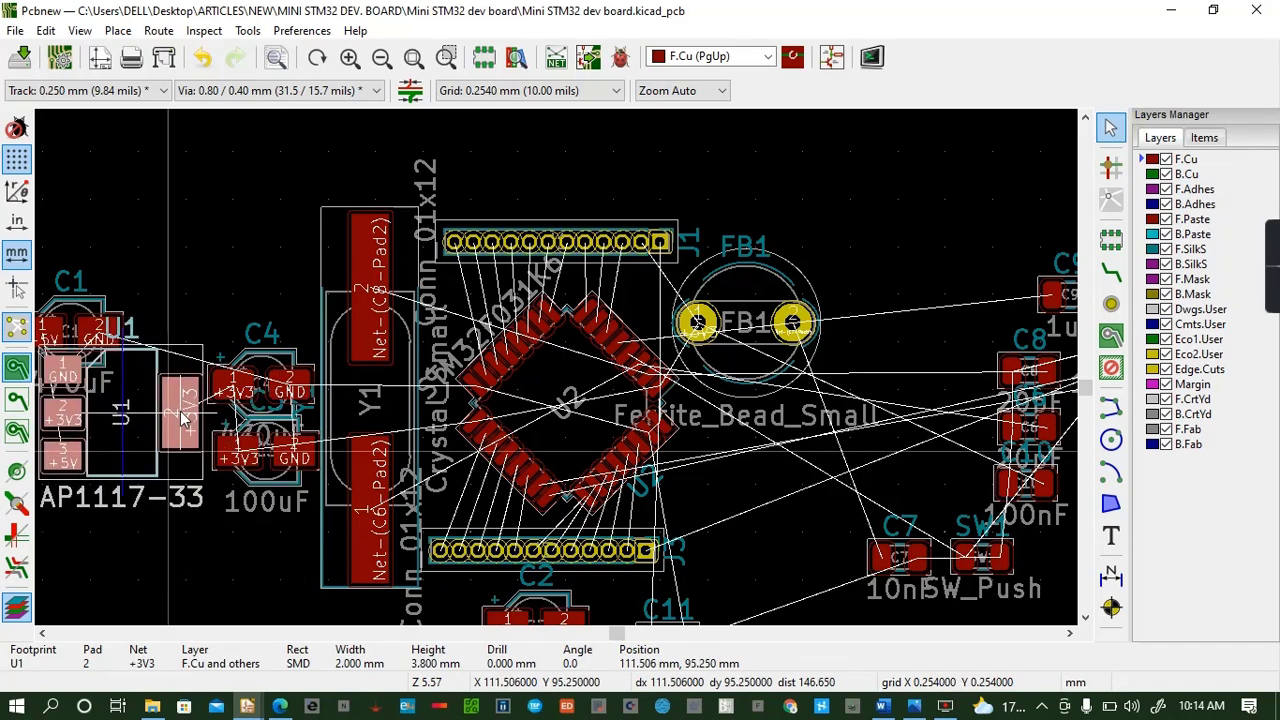
click(183, 418)
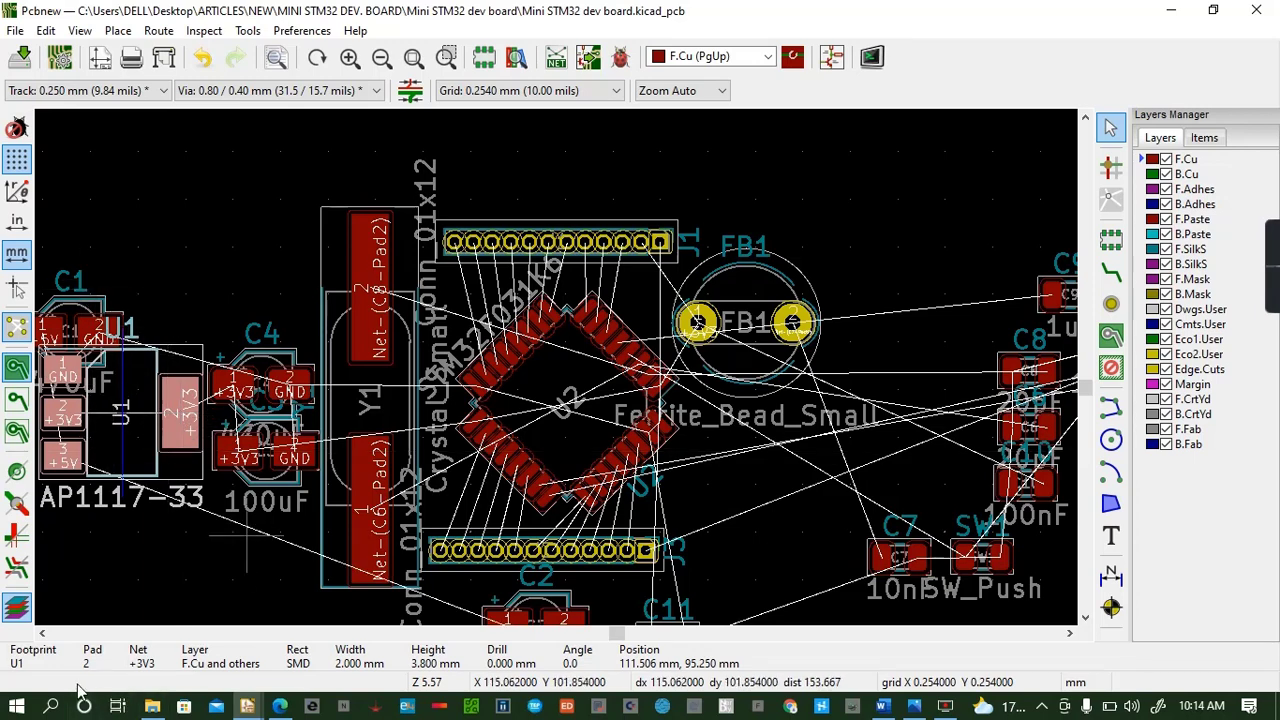
click(42, 634)
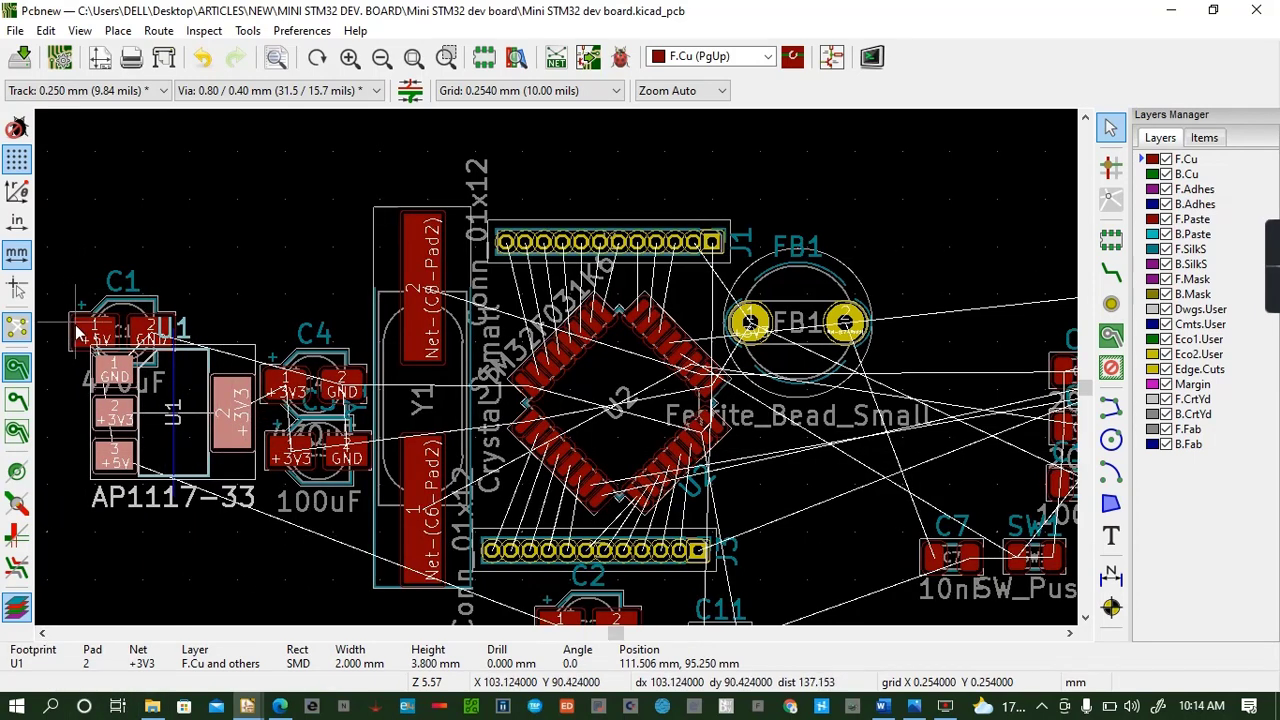
key(m)
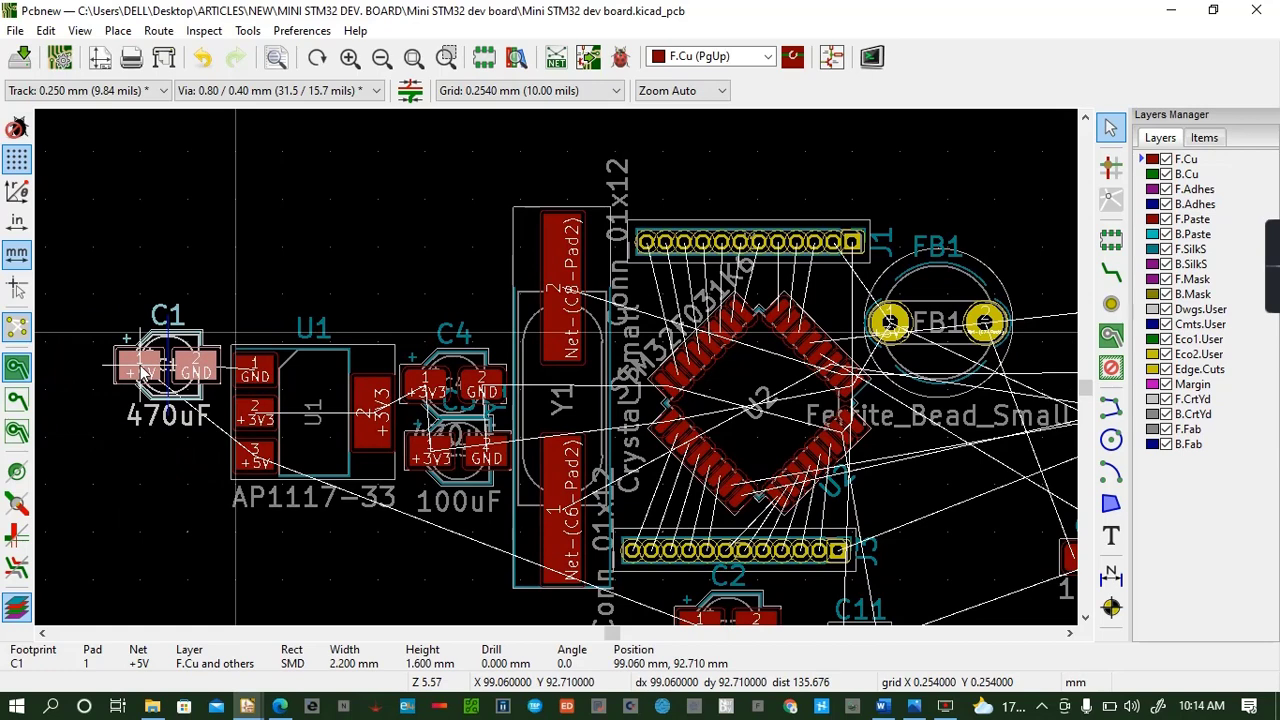
click(149, 372)
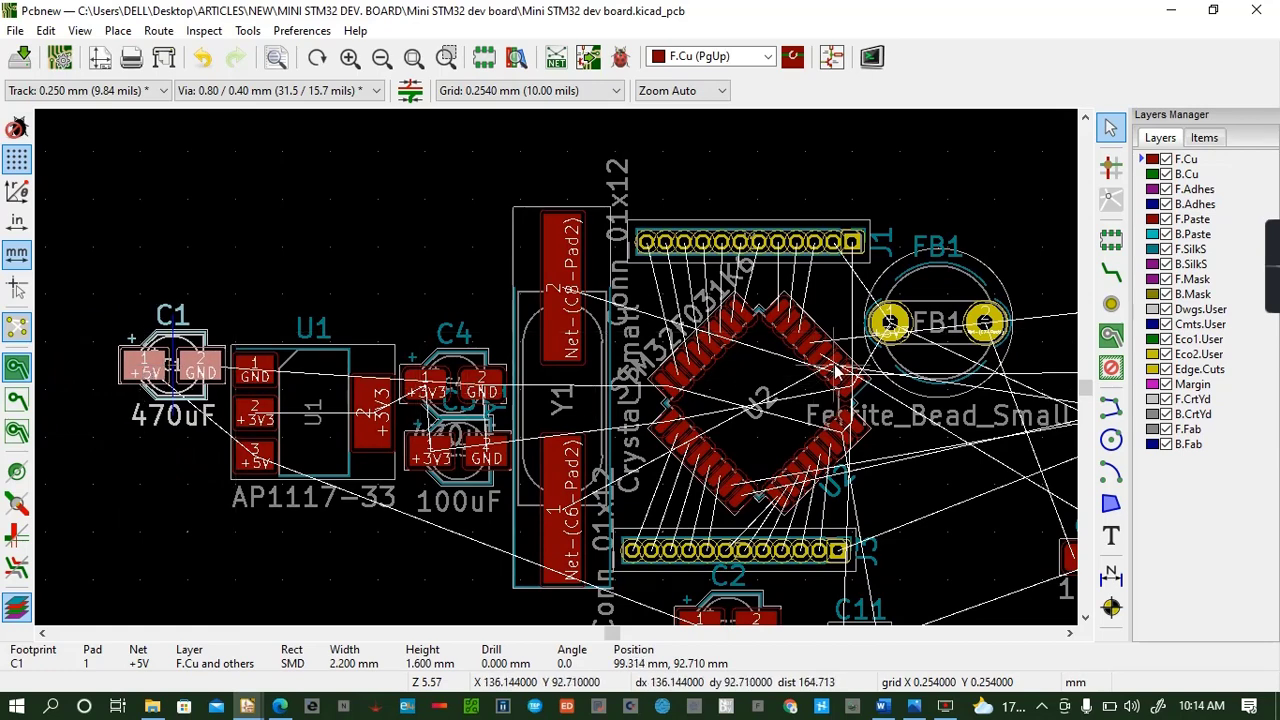
Review the unarranged parts on the board's right side and check the regulator's capacitor connections in the Eeschema schematic, returning to Pcbnew
click(1069, 634)
click(1069, 634)
click(1069, 634)
click(1069, 634)
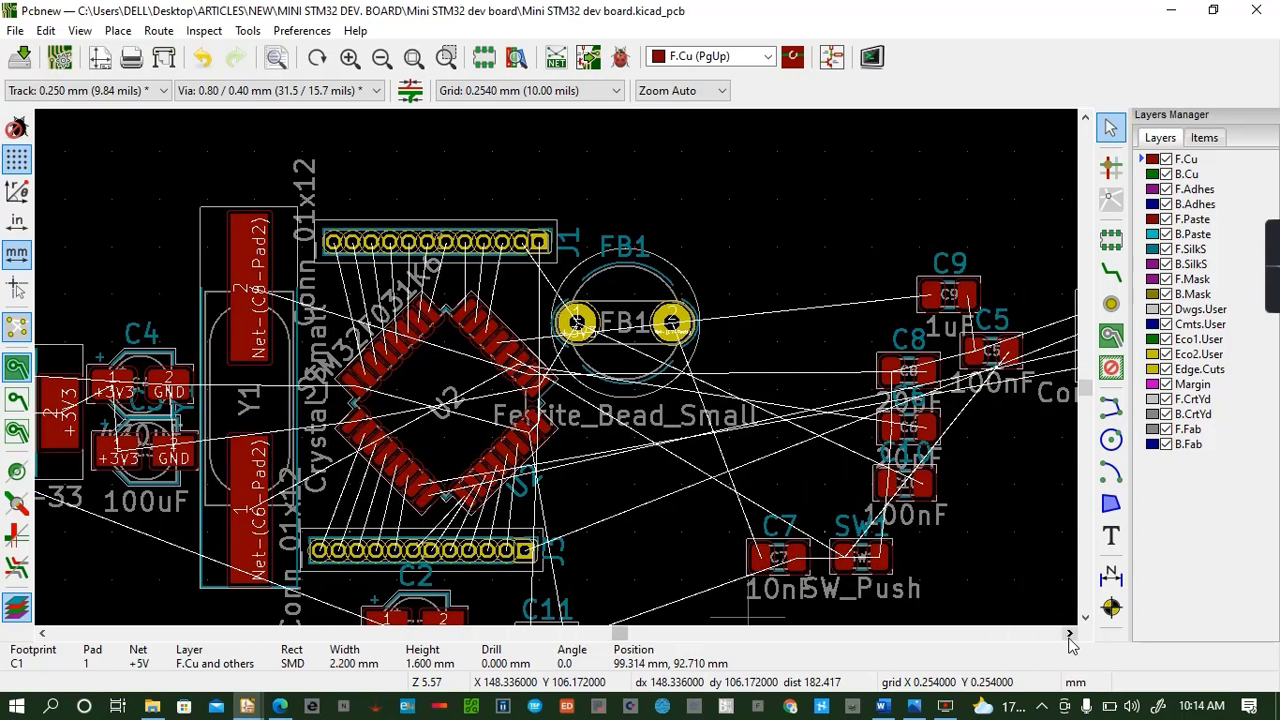
click(1069, 636)
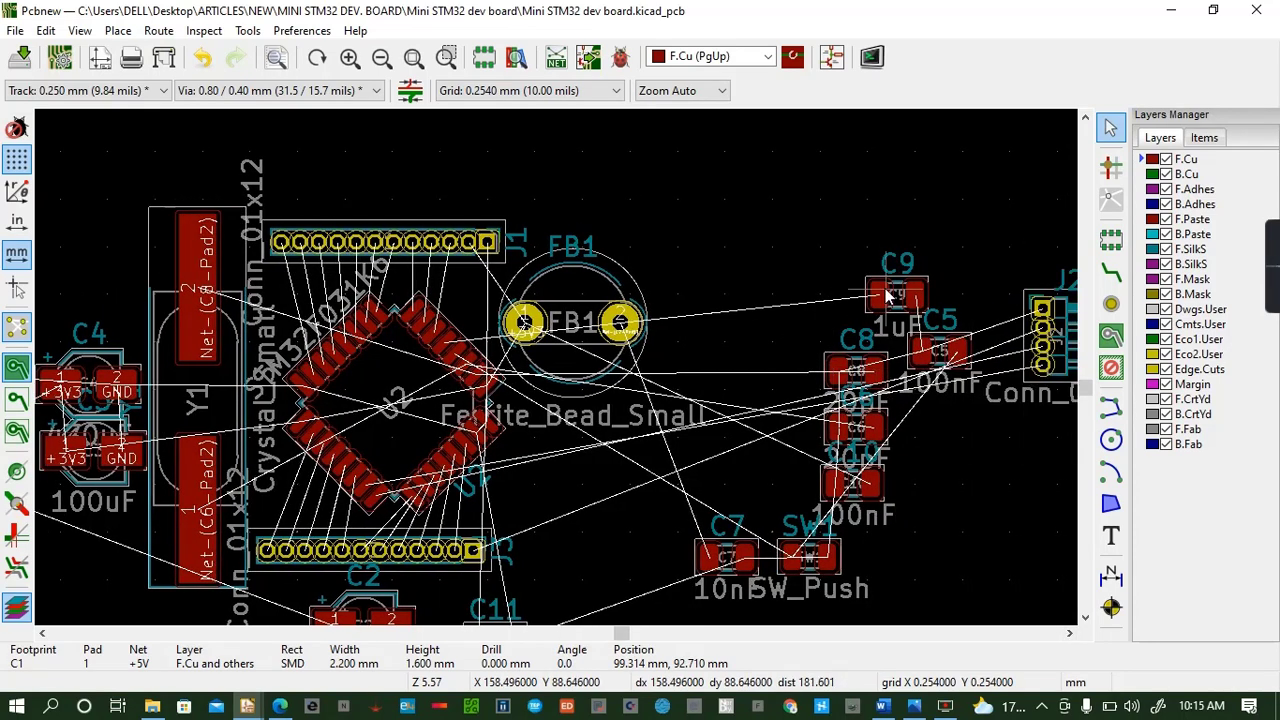
click(1069, 636)
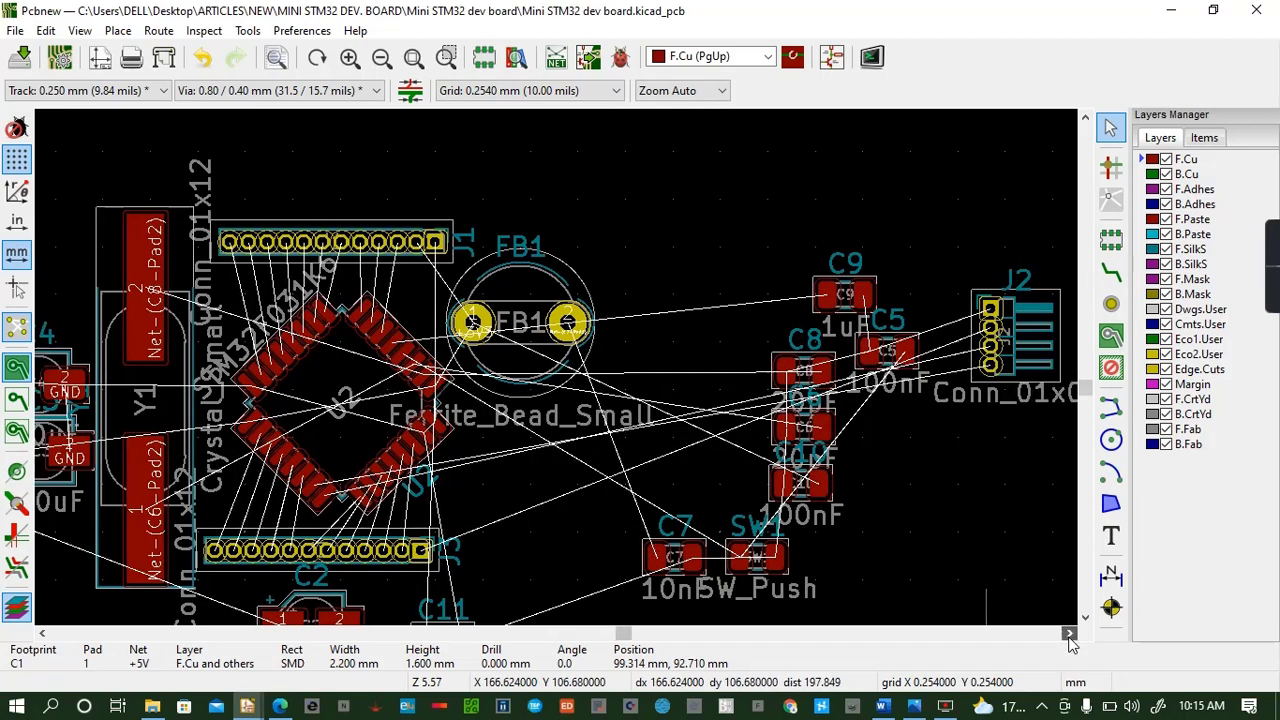
click(1069, 636)
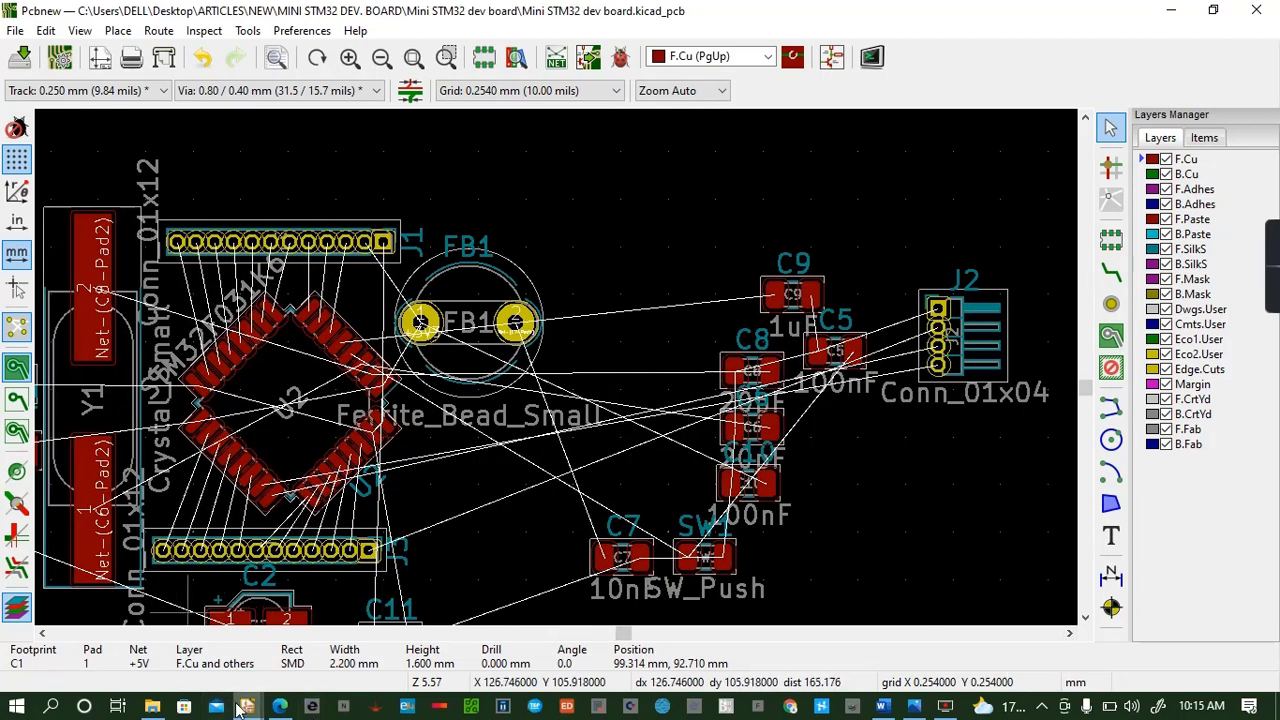
mouse_move(247, 706)
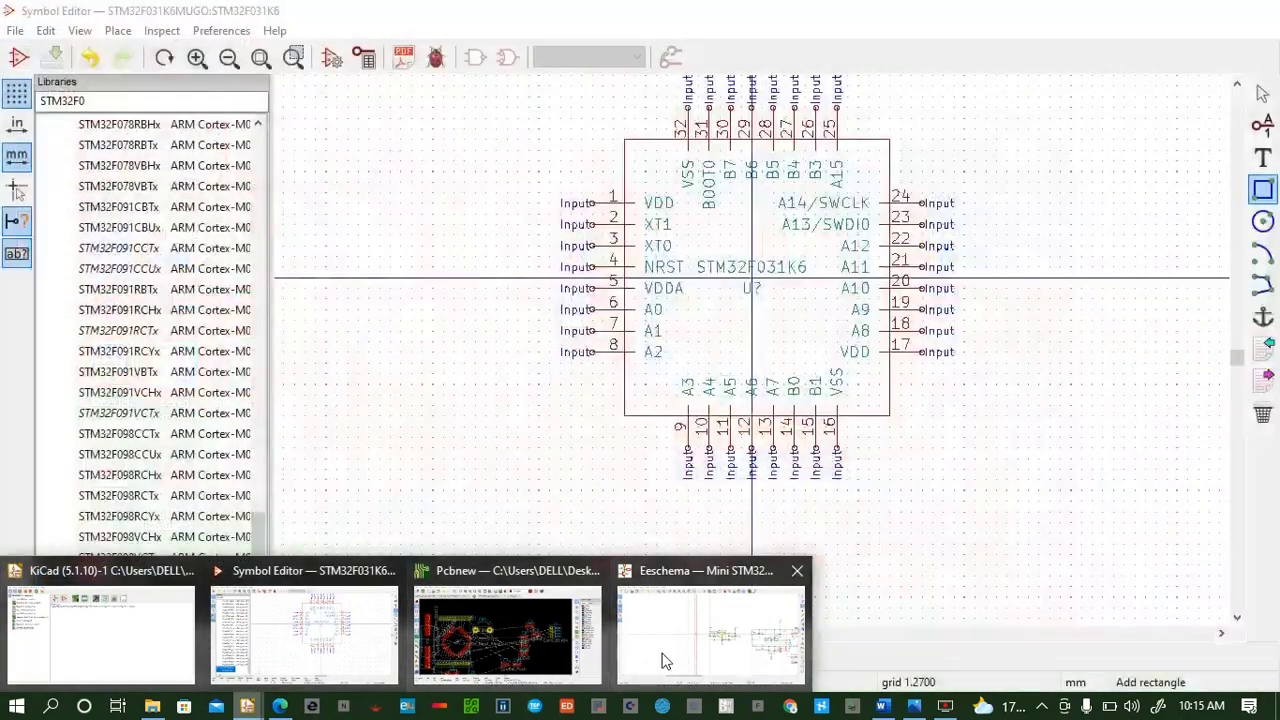
click(710, 630)
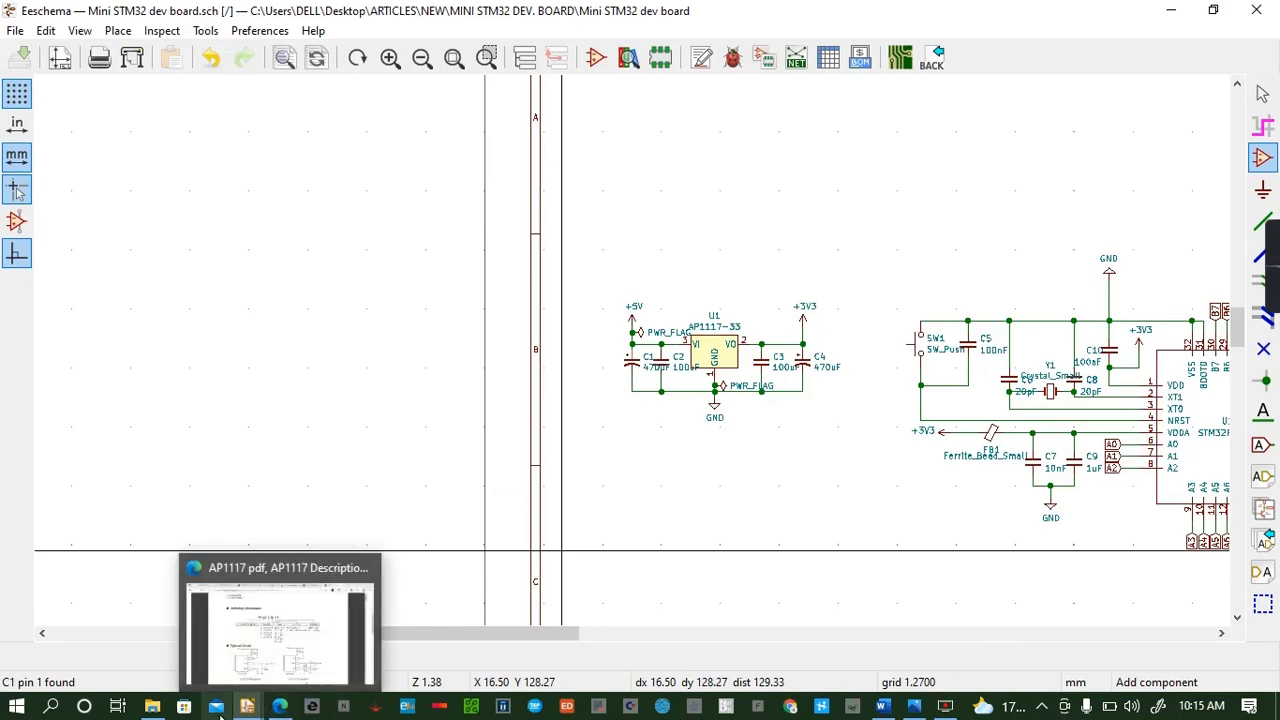
mouse_move(247, 707)
click(510, 630)
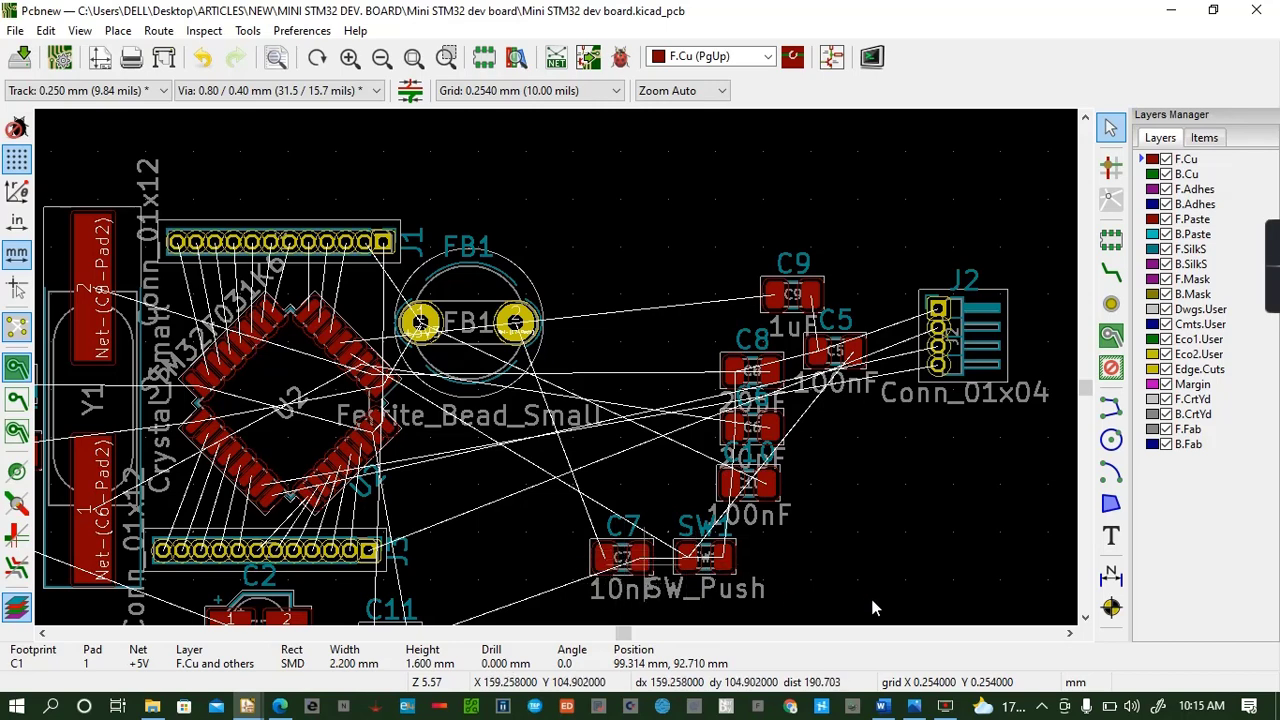
Move capacitor C2 from below J3 to directly beneath C1, against U1's left side
click(1085, 618)
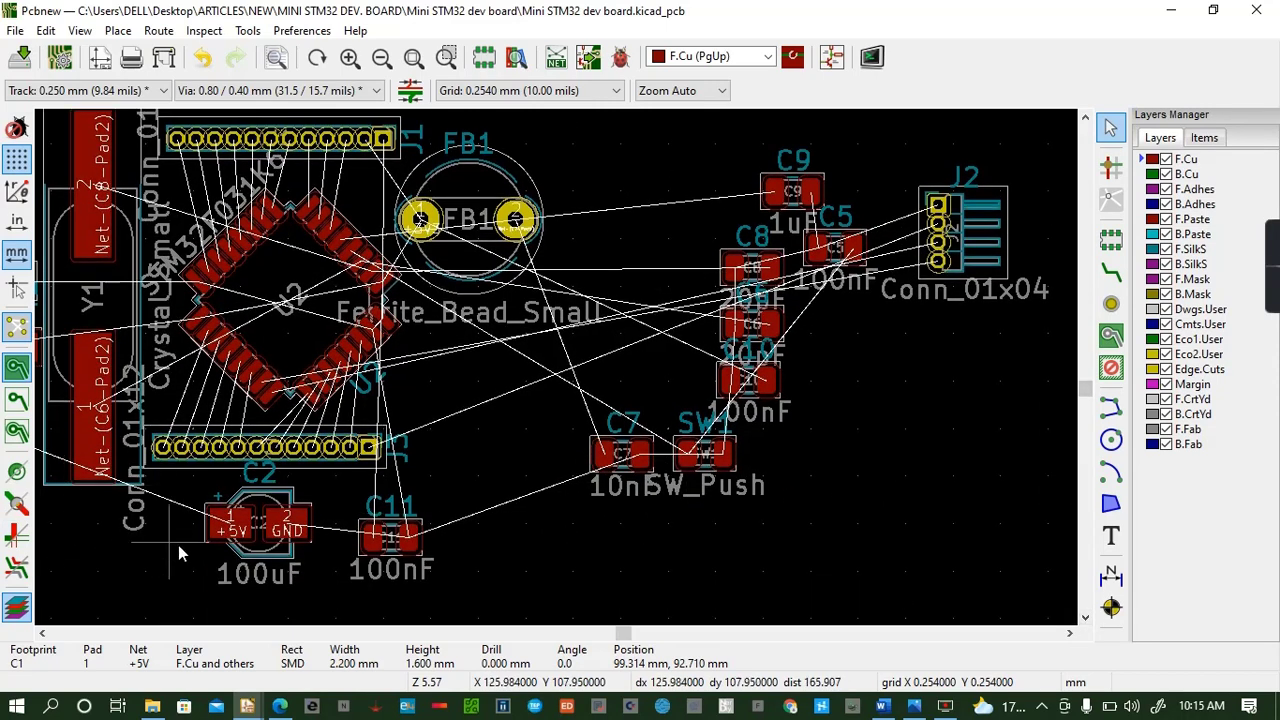
click(212, 543)
drag(262, 533, 123, 350)
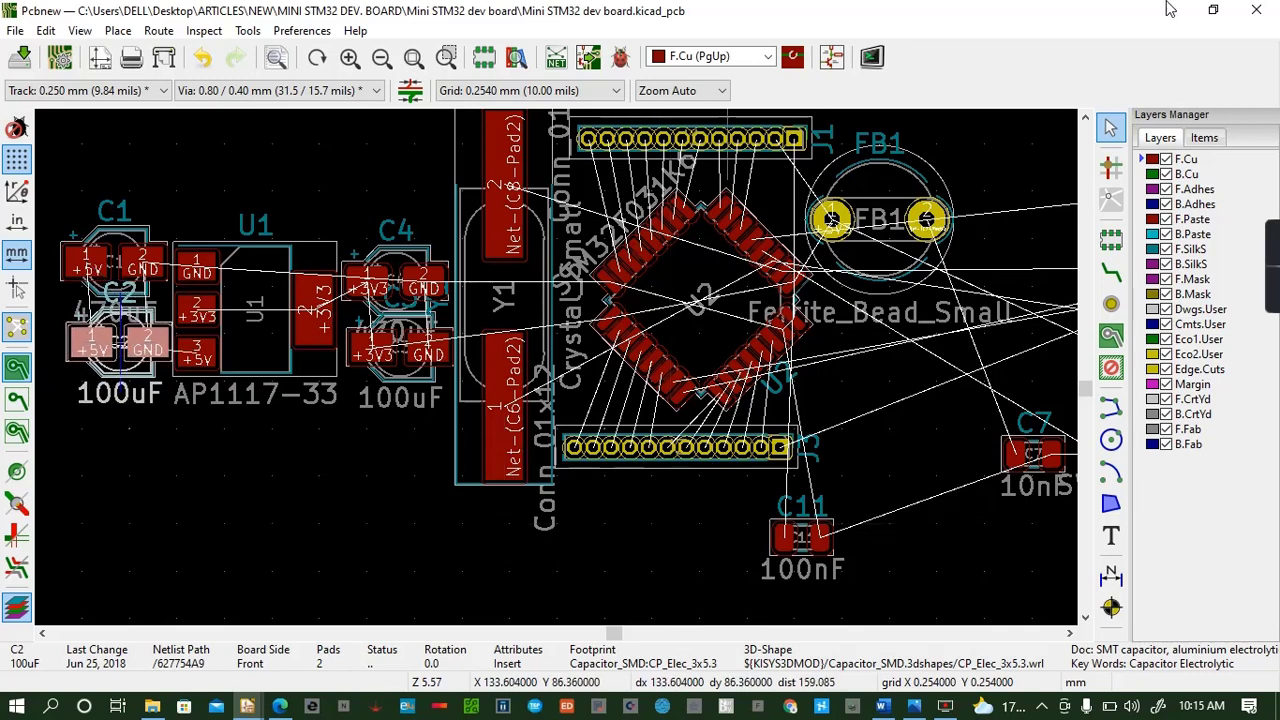
Inspect the component placement around U1, Y1 and U2 in the 3D viewer, rotating the board, and return to the layout
click(80, 30)
click(130, 147)
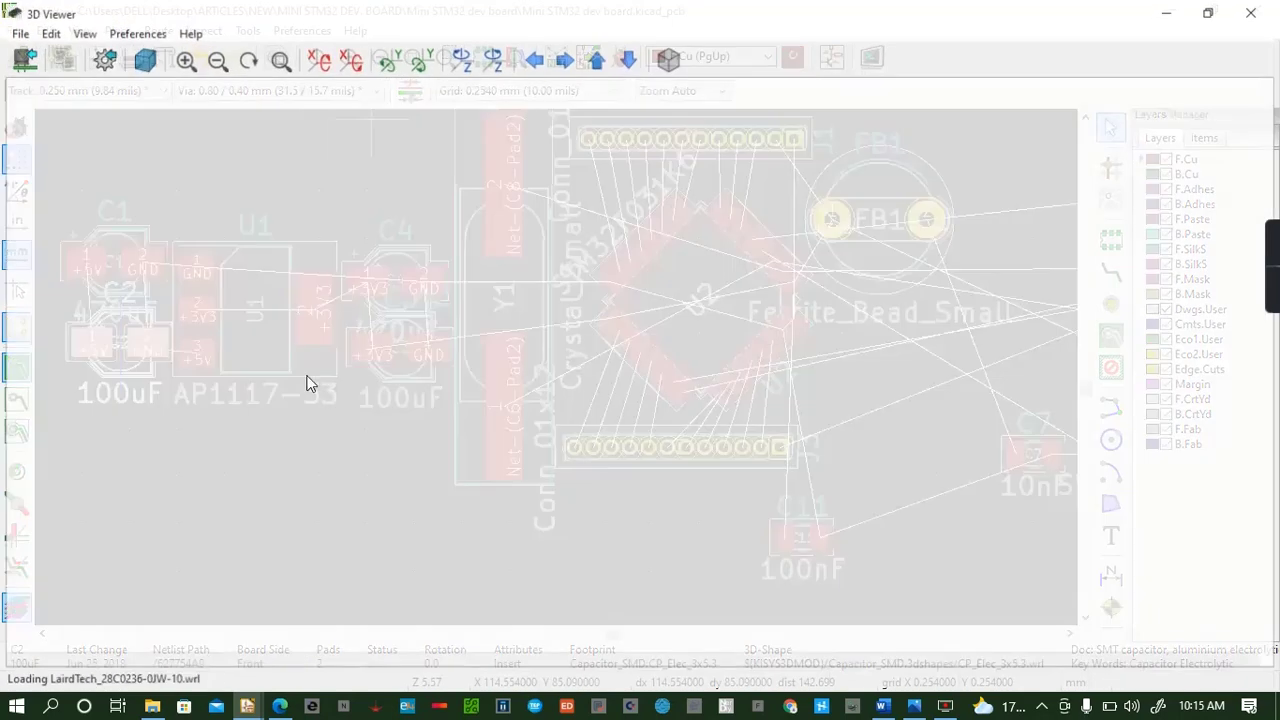
drag(600, 383, 510, 400)
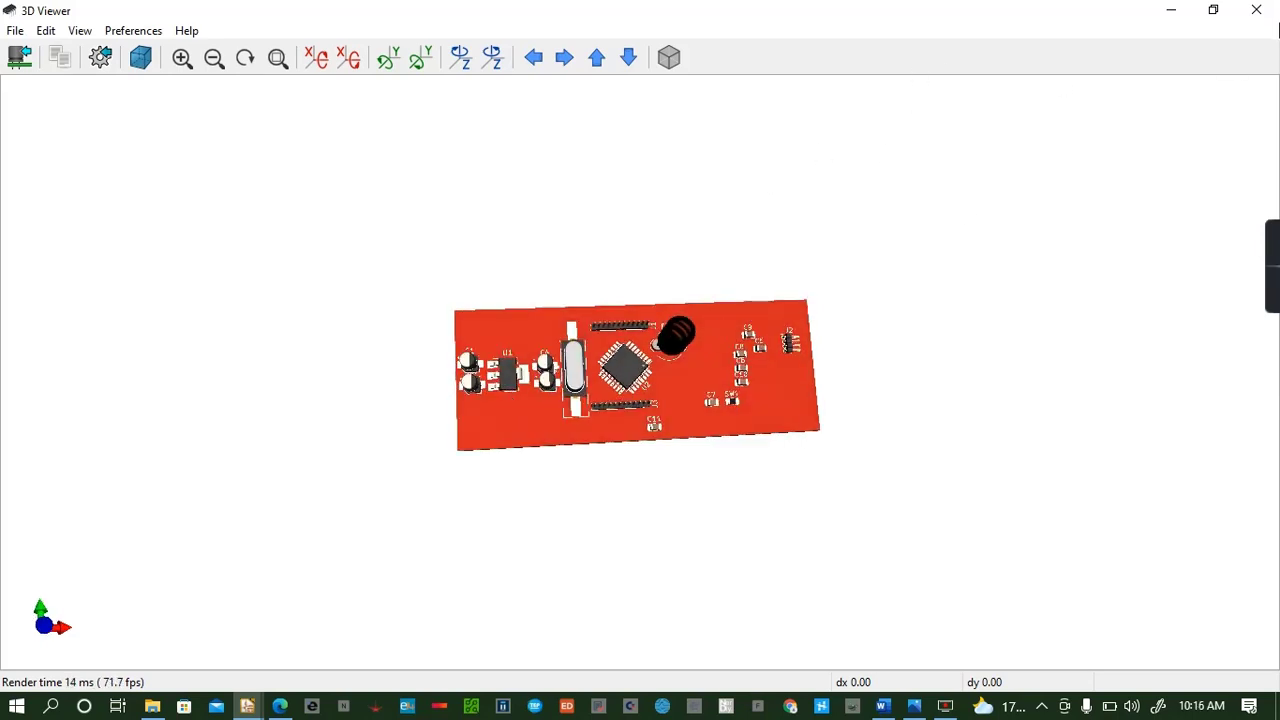
click(1258, 12)
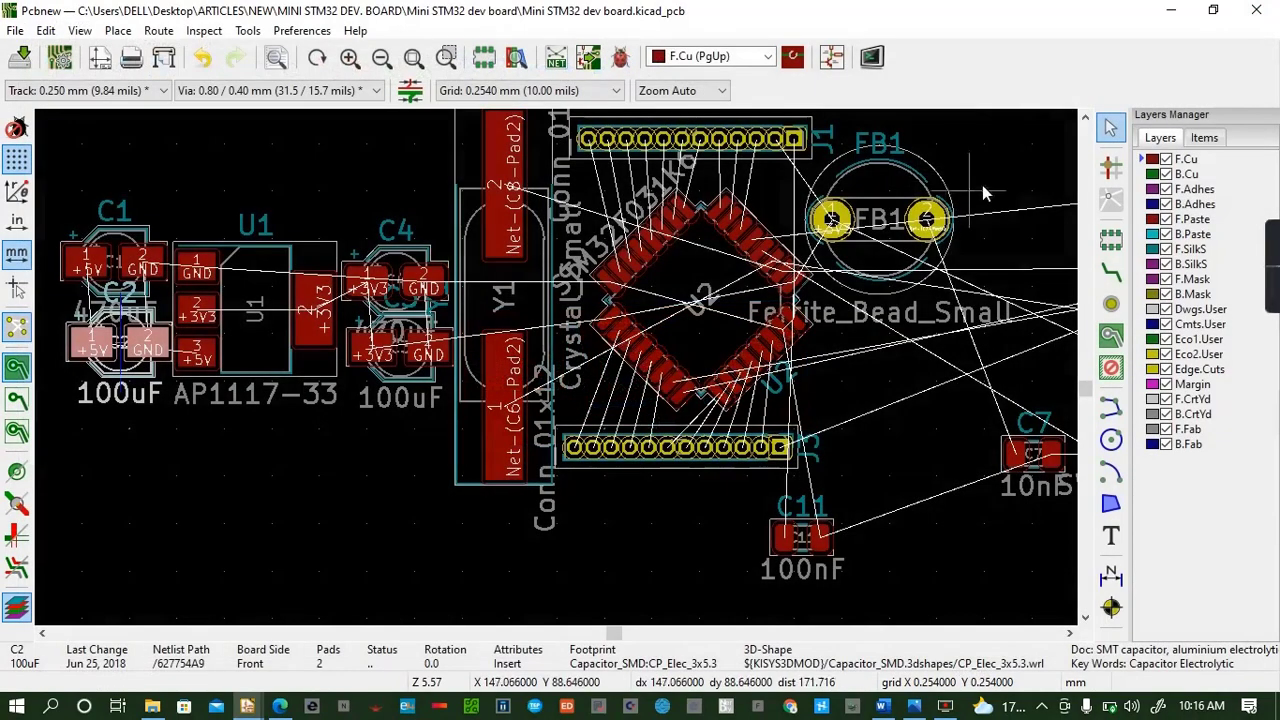
Rotate crystal Y1 to horizontal and place it below U1 and capacitor C3
click(511, 258)
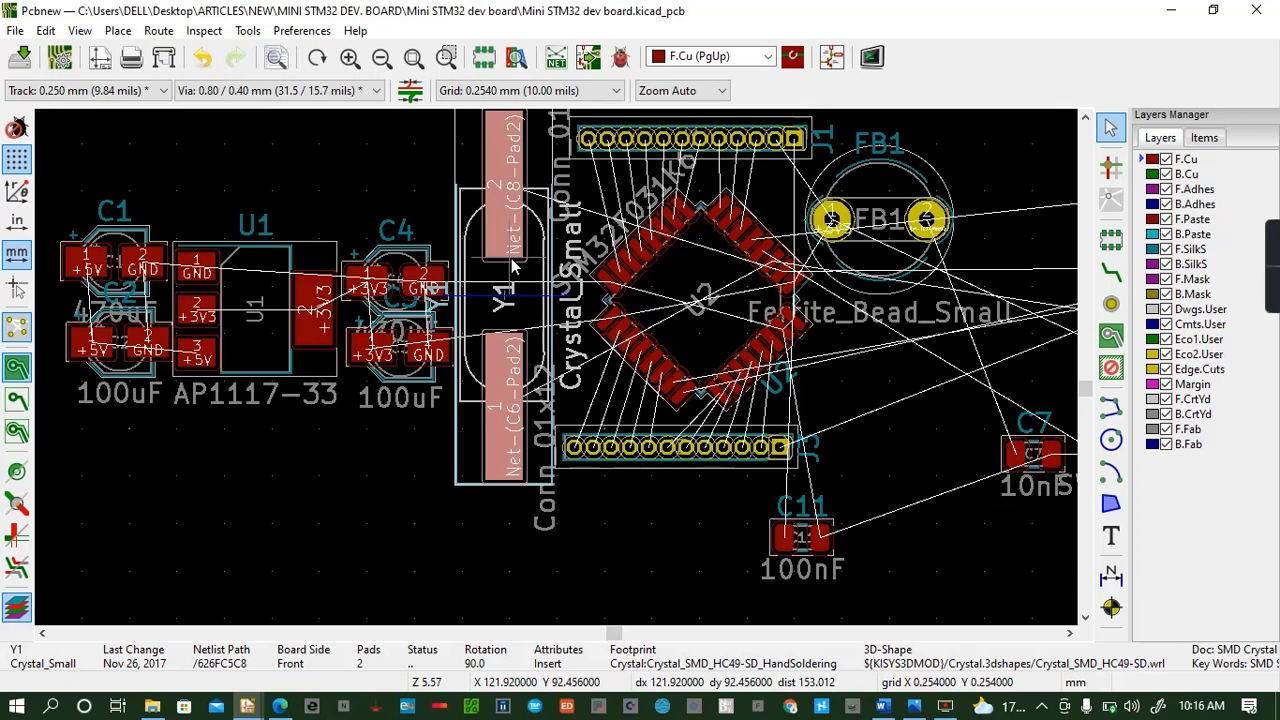
key(m)
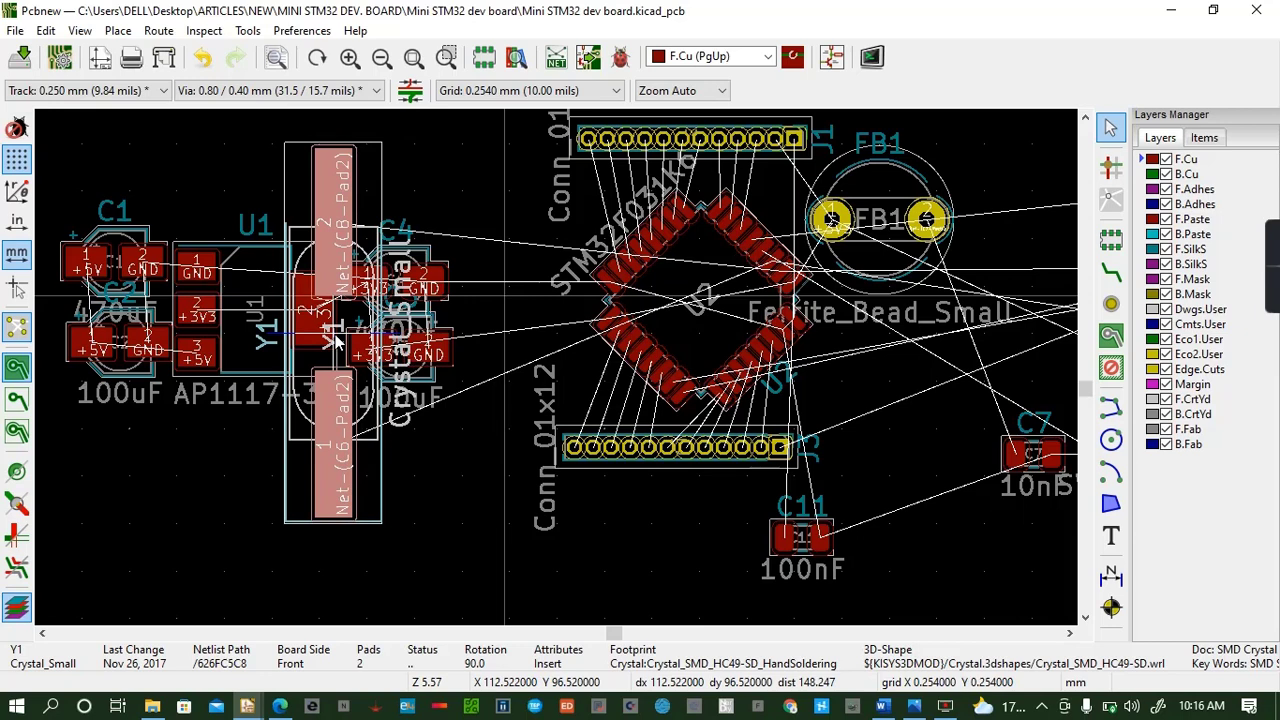
key(r)
key(r)
key(r)
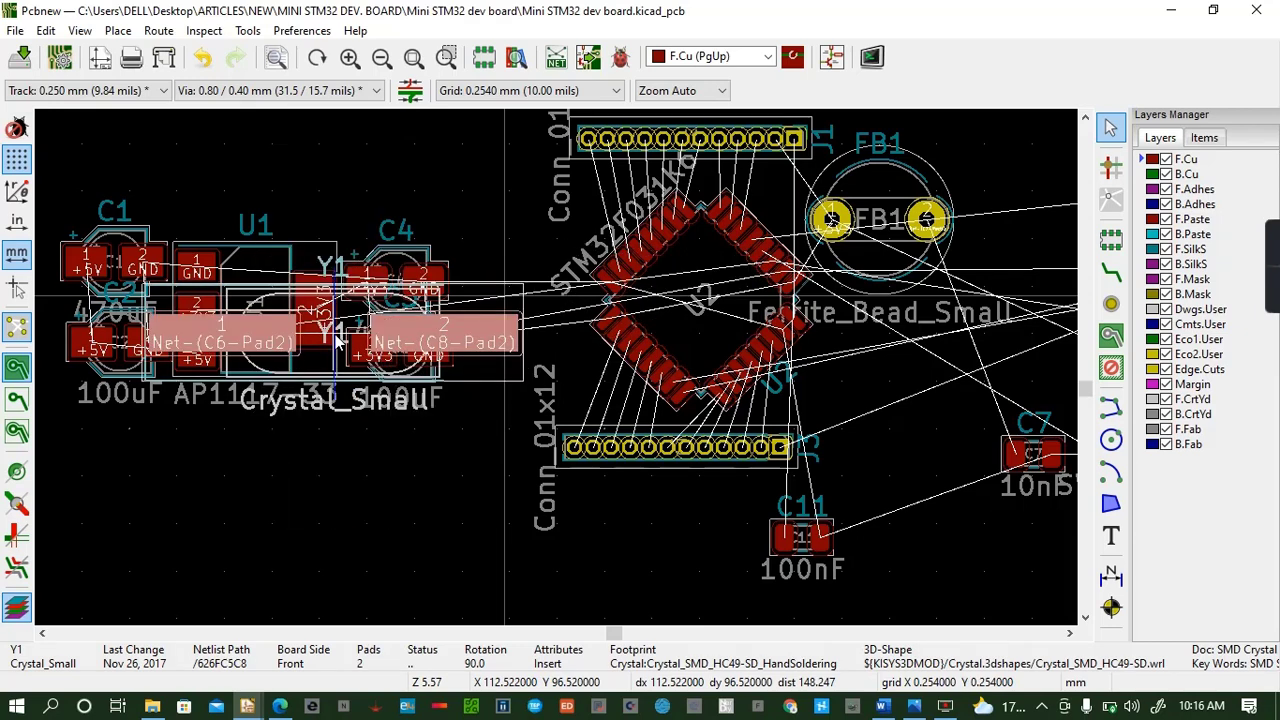
click(312, 465)
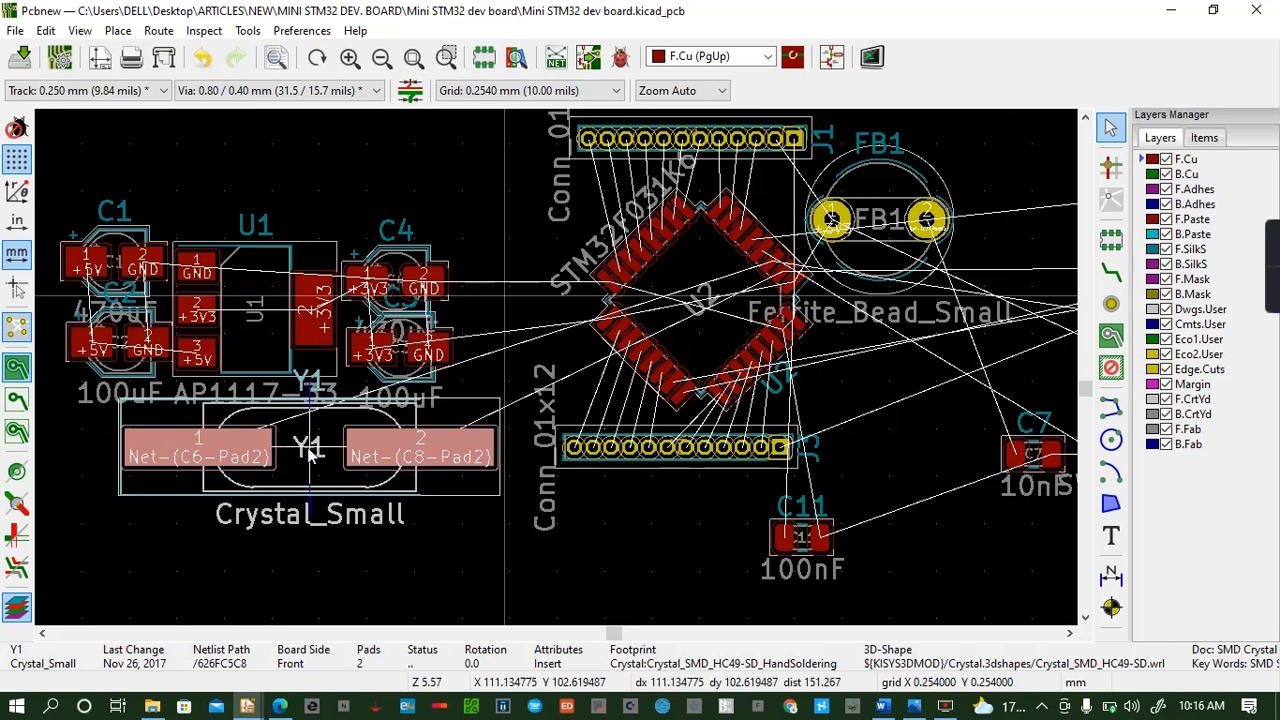
Shift capacitors C4 and C3 right toward U2, and move regulator U1 right and slightly up beside them
click(414, 287)
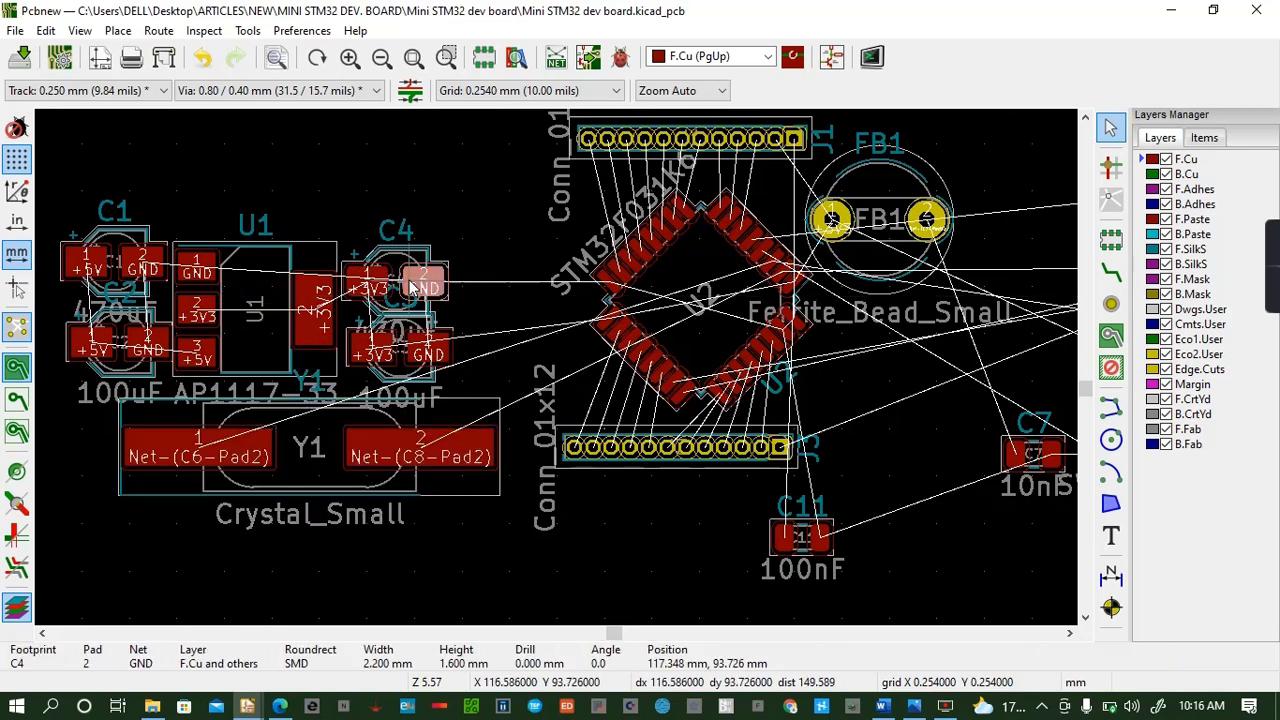
drag(414, 287, 500, 288)
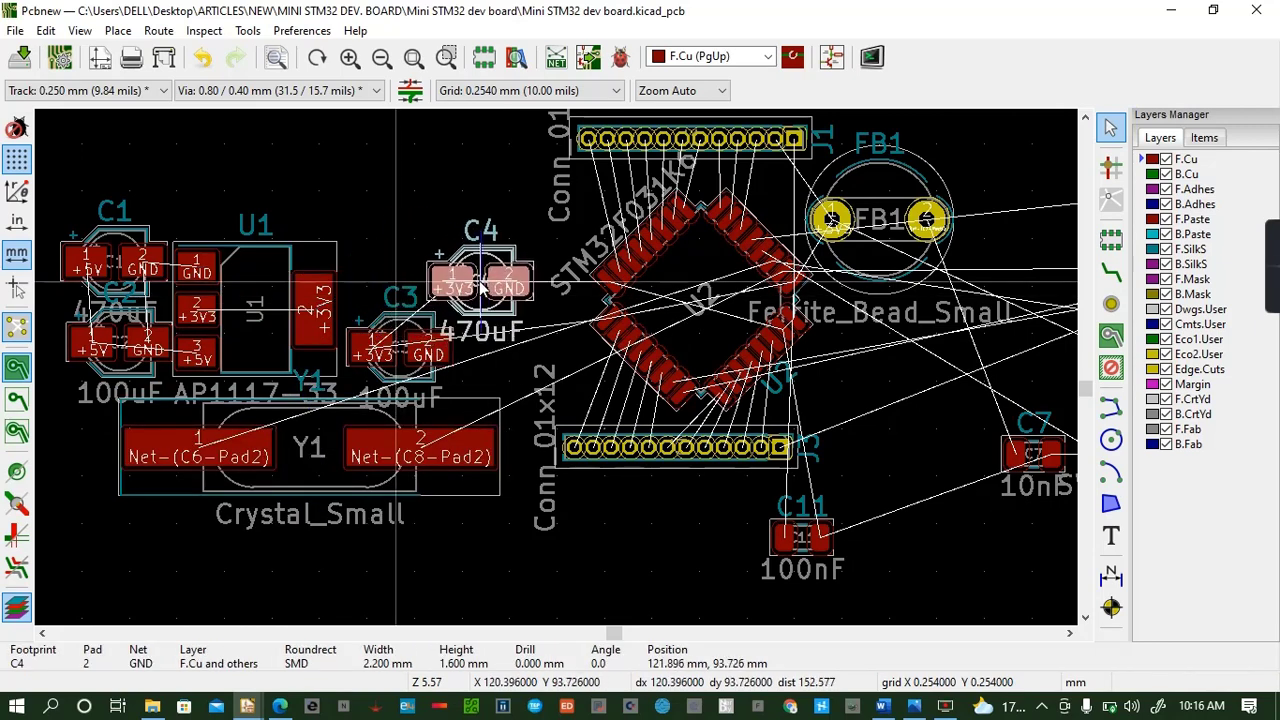
click(420, 352)
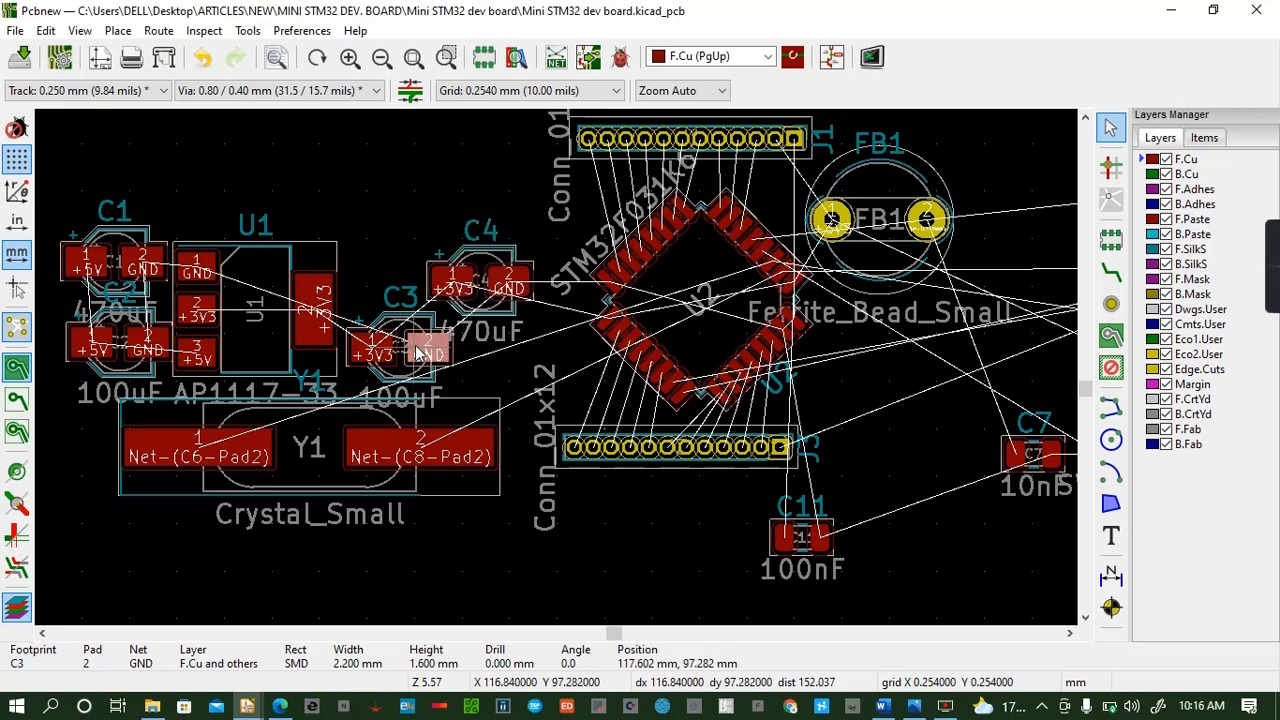
drag(420, 352, 508, 372)
click(280, 325)
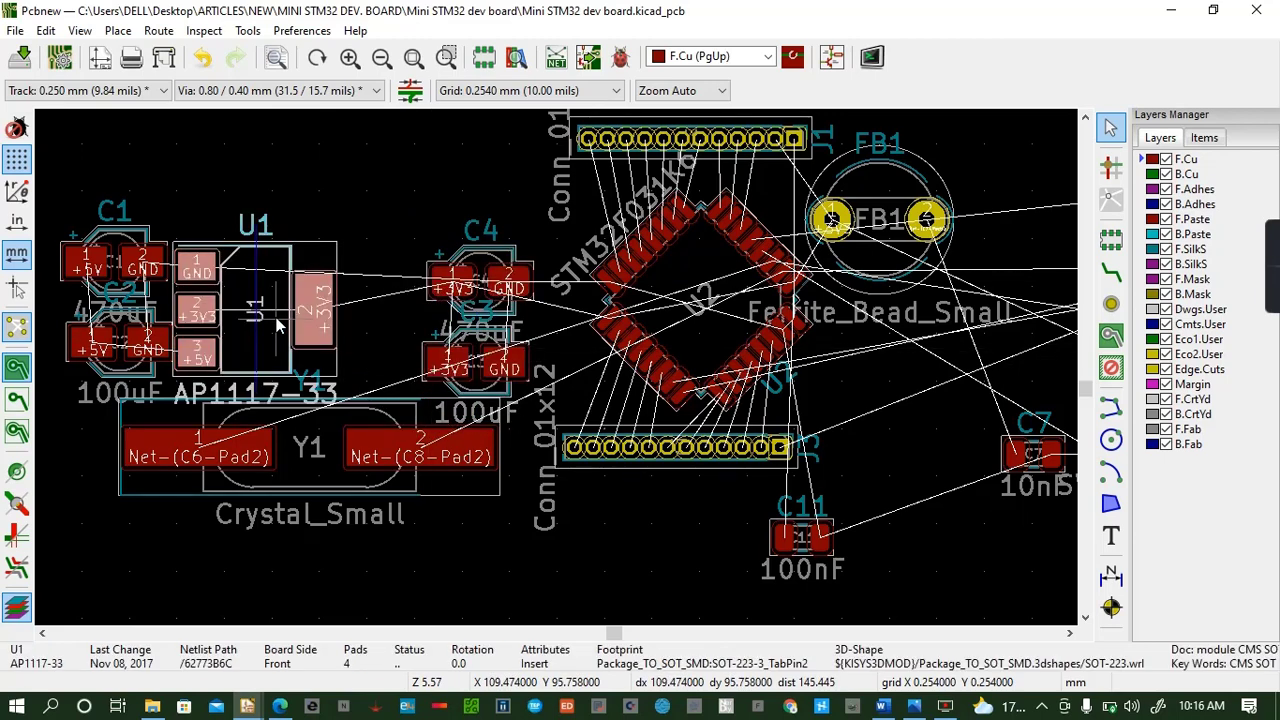
drag(280, 325, 330, 290)
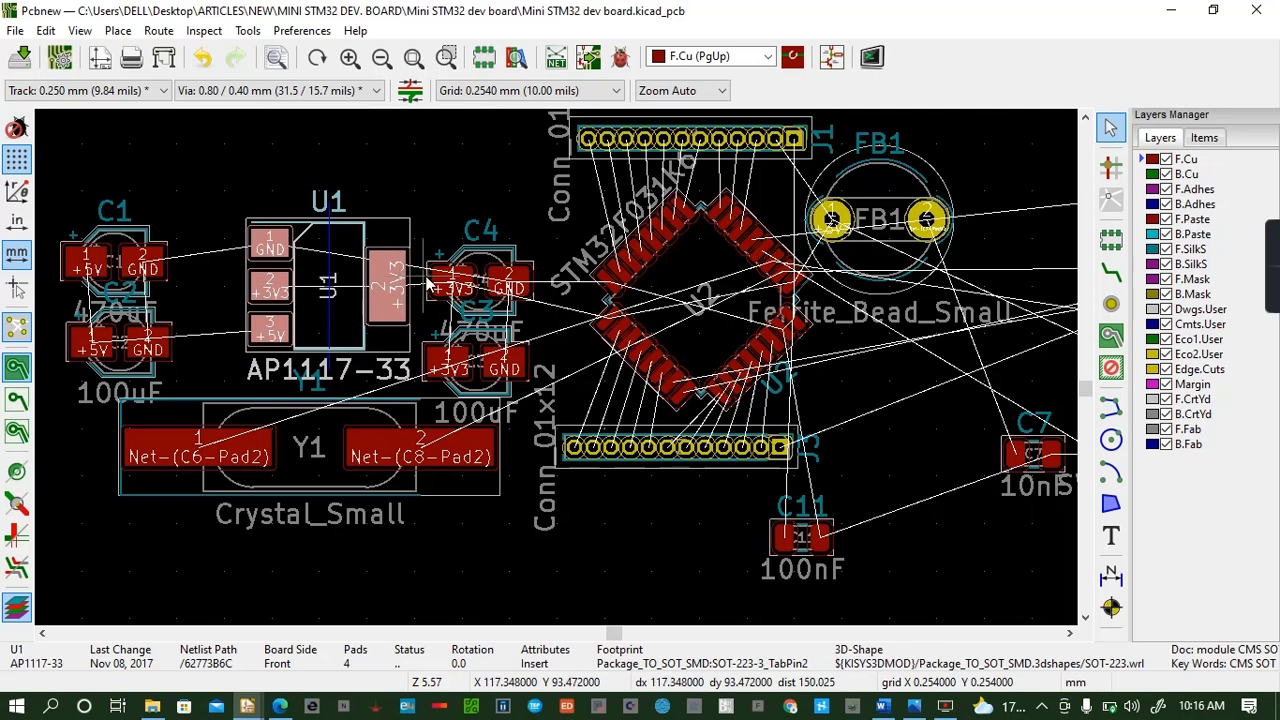
Raise C4 and C3 into a tight stack beside U1's output pad, and bring Y1 up directly beneath U1
drag(428, 285, 428, 262)
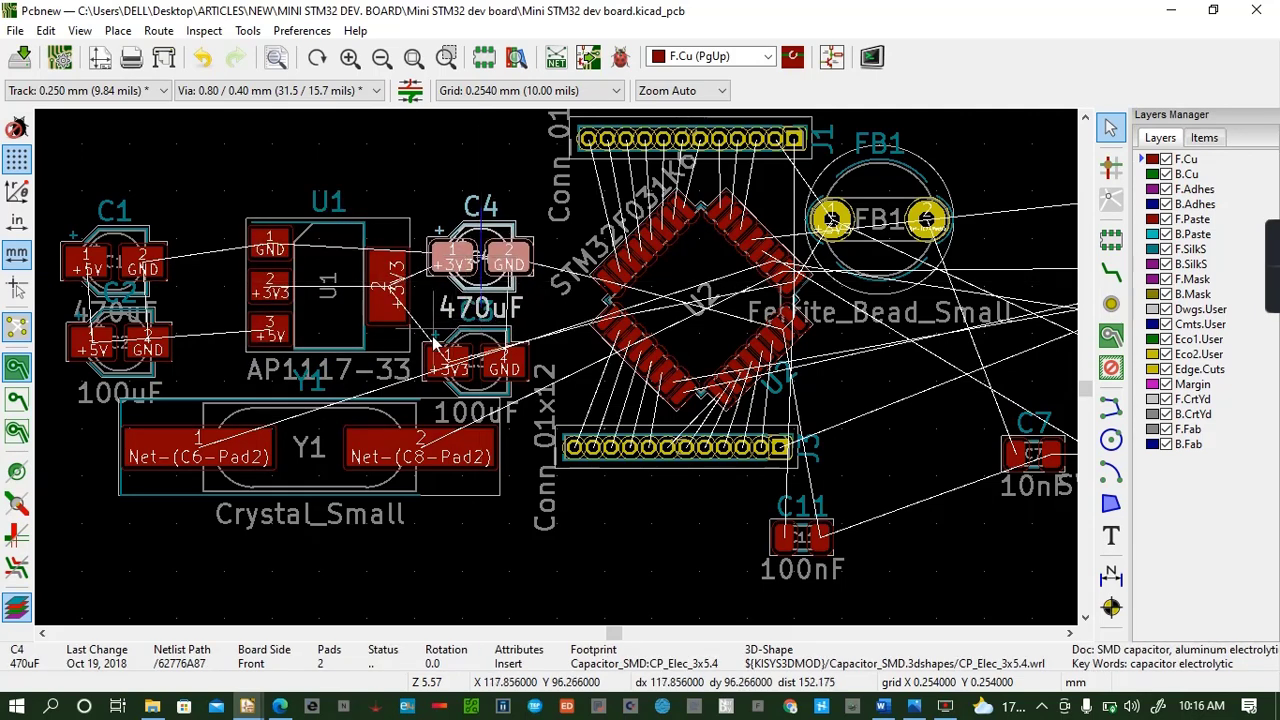
drag(481, 369, 486, 322)
drag(345, 460, 349, 418)
Move C1 and C2 right against U1's input pads, stacked with C1 directly above C2
click(137, 261)
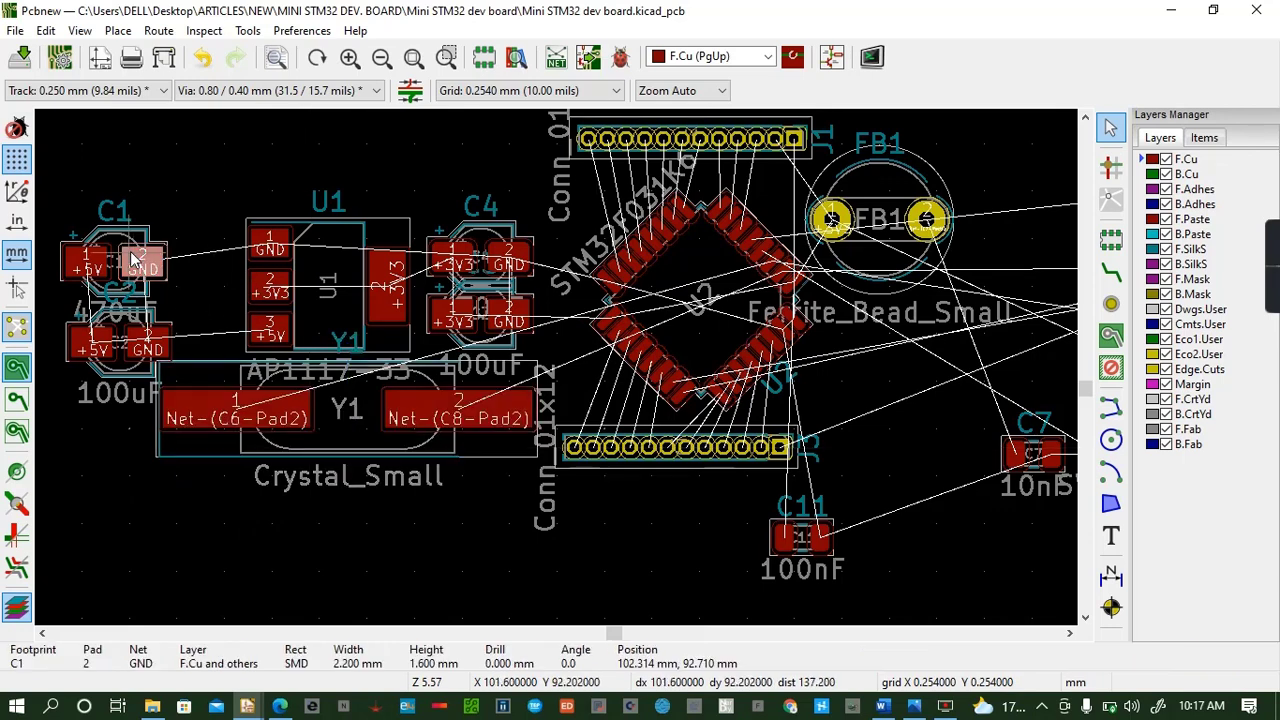
drag(137, 261, 204, 242)
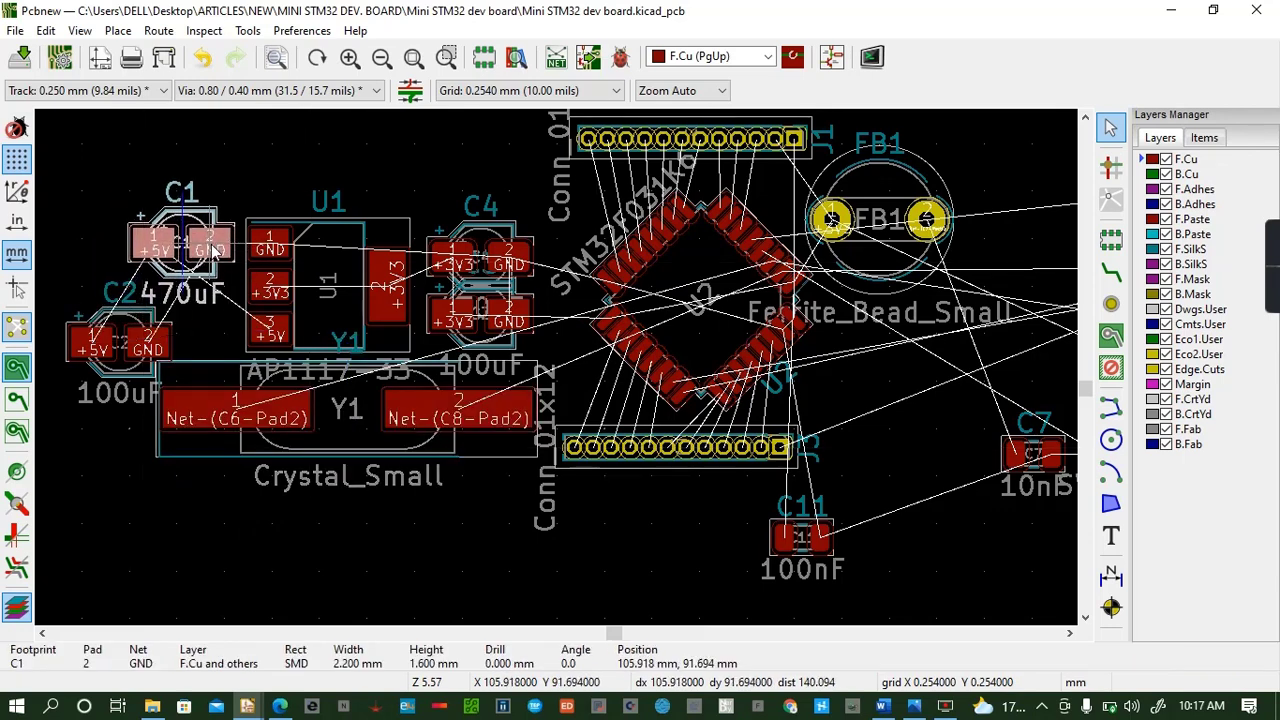
click(110, 331)
drag(110, 331, 190, 335)
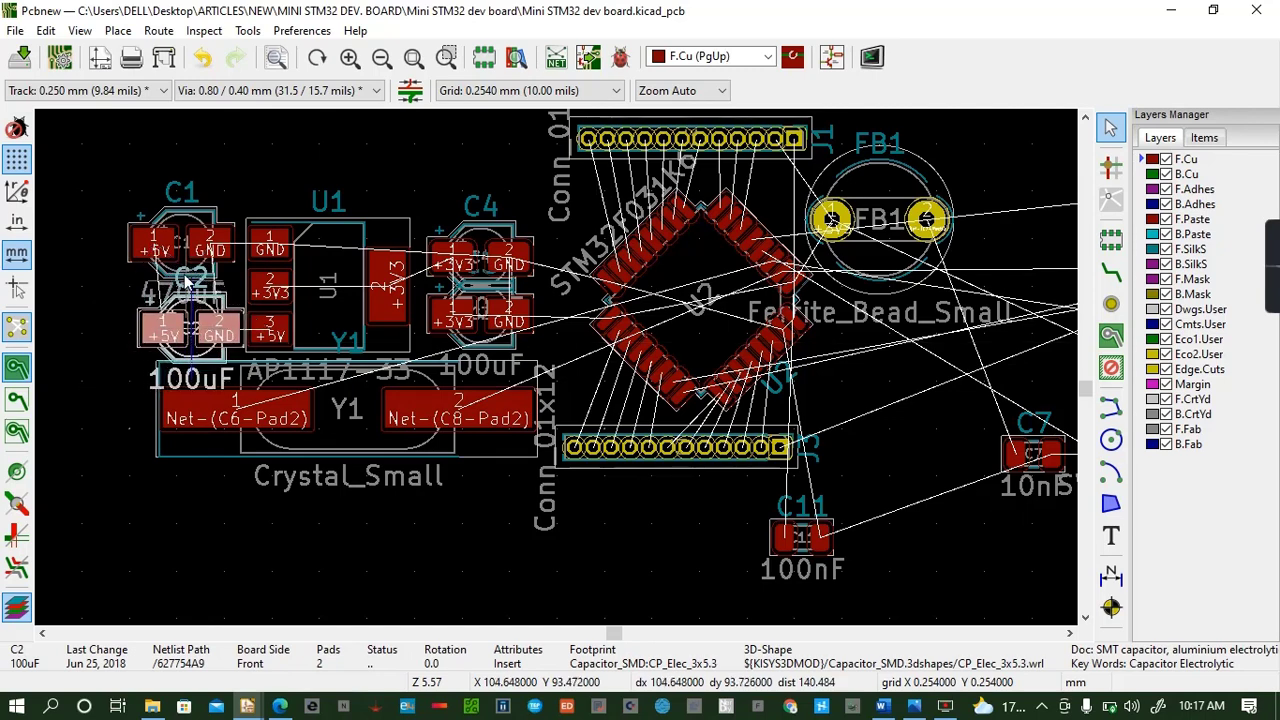
click(183, 250)
drag(183, 250, 198, 260)
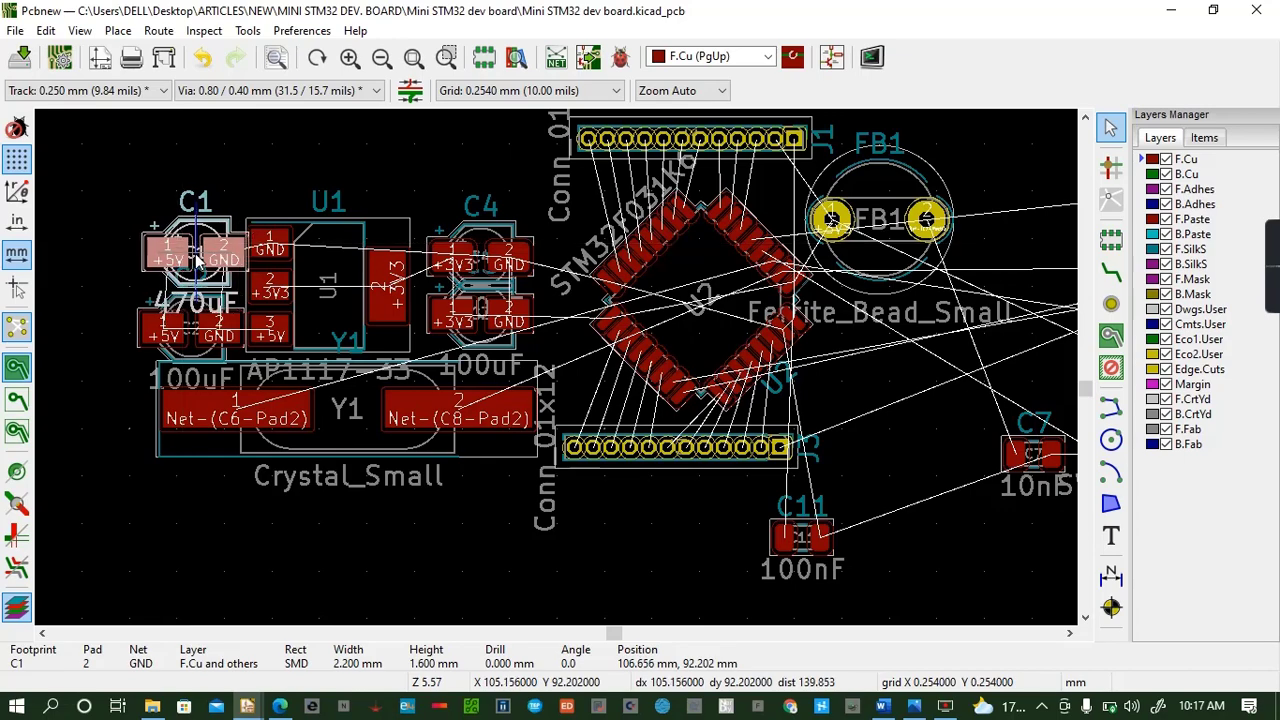
Check the compacted U1, capacitor and horizontal crystal placement in the 3D viewer, rotating the board, and return to the layout
click(80, 30)
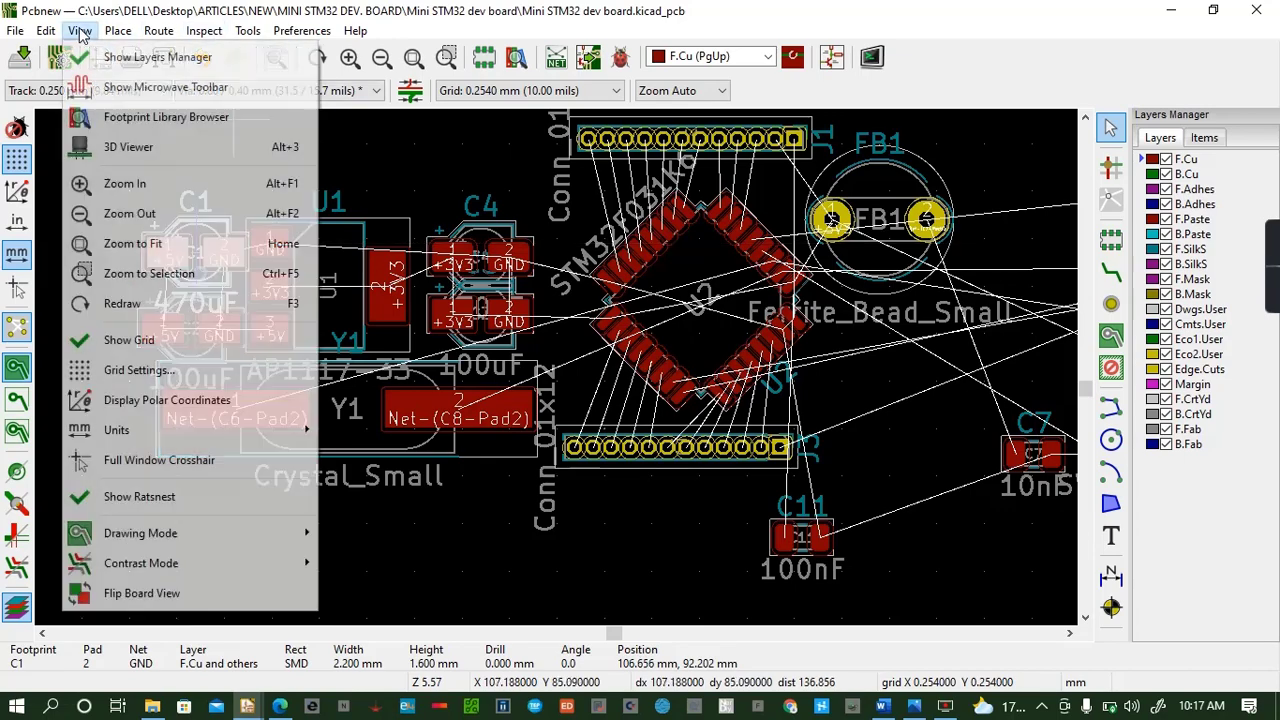
click(128, 147)
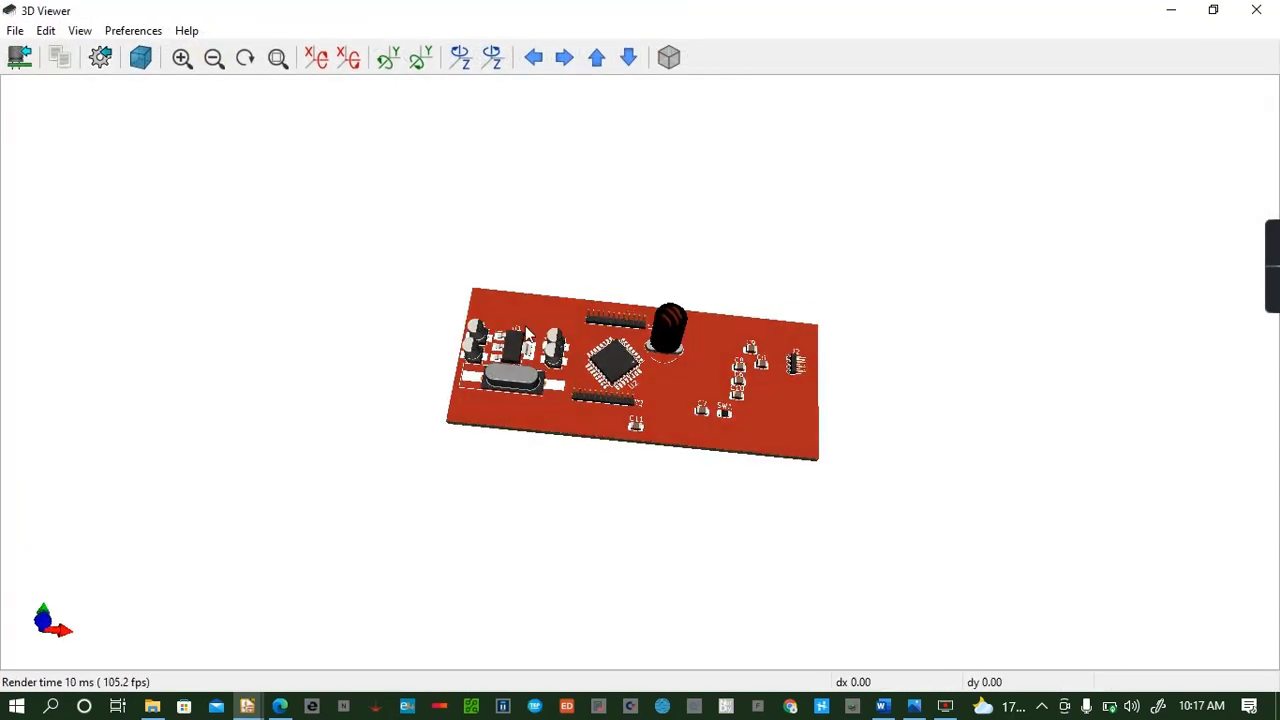
drag(548, 478, 588, 473)
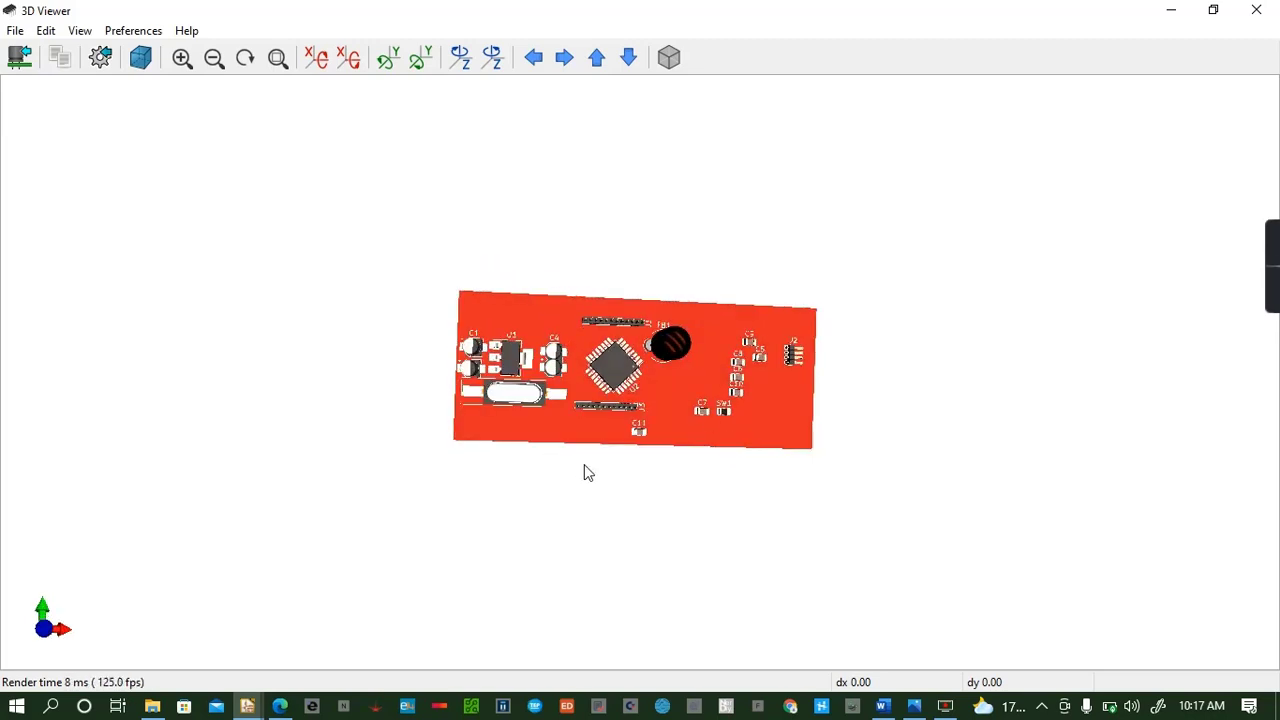
click(1257, 12)
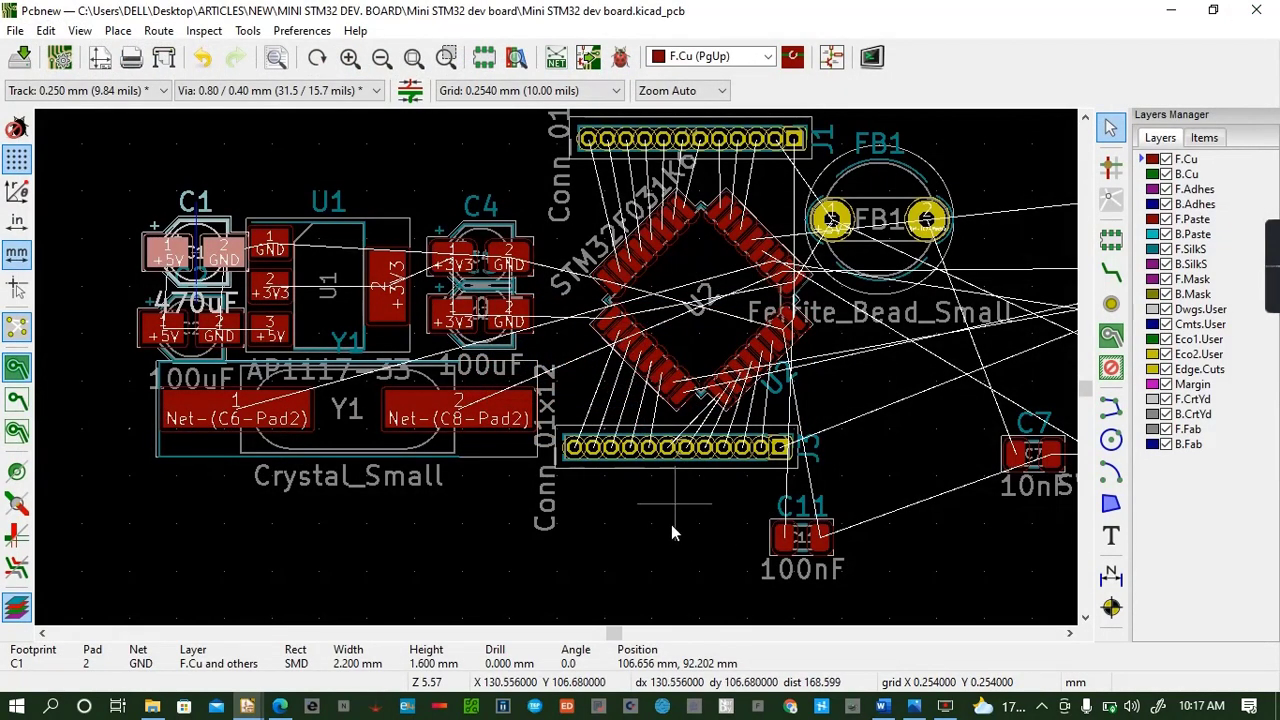
Move C5, C6, C8, C9, C10, SW1 and J2 together left, closer to FB1 and U2
click(1070, 634)
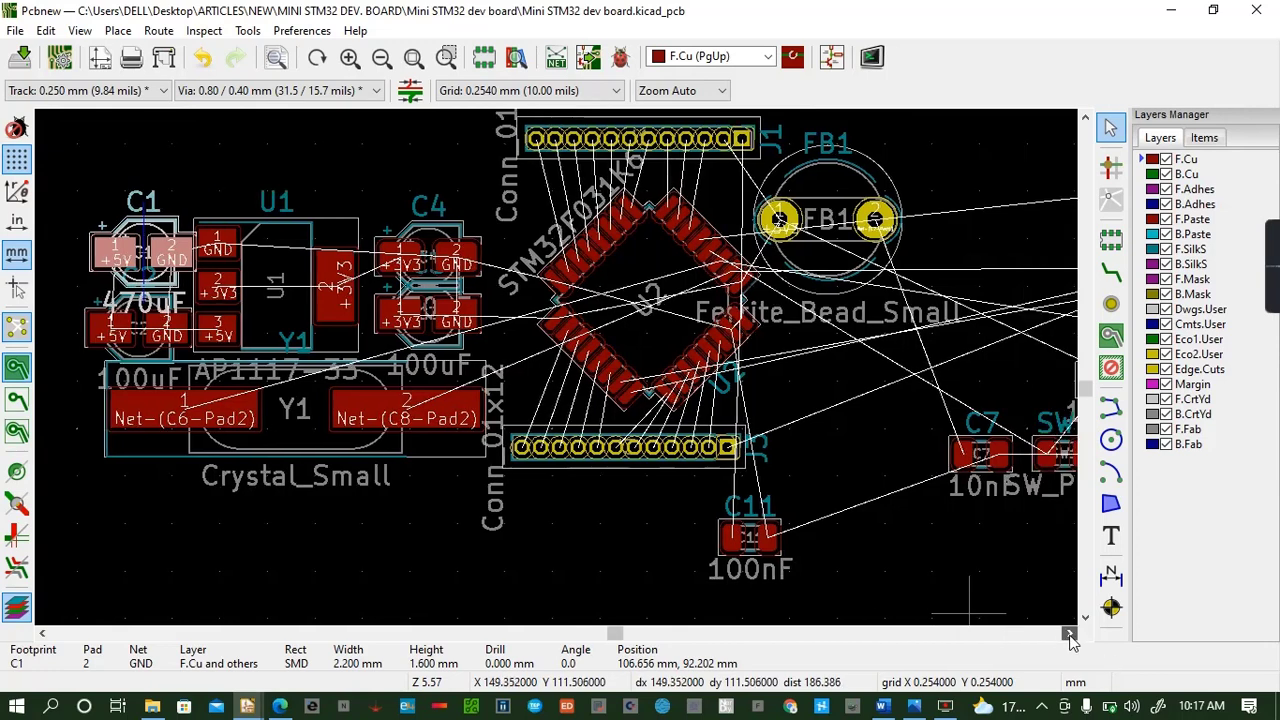
click(1070, 634)
click(1070, 636)
click(1070, 636)
click(1070, 636)
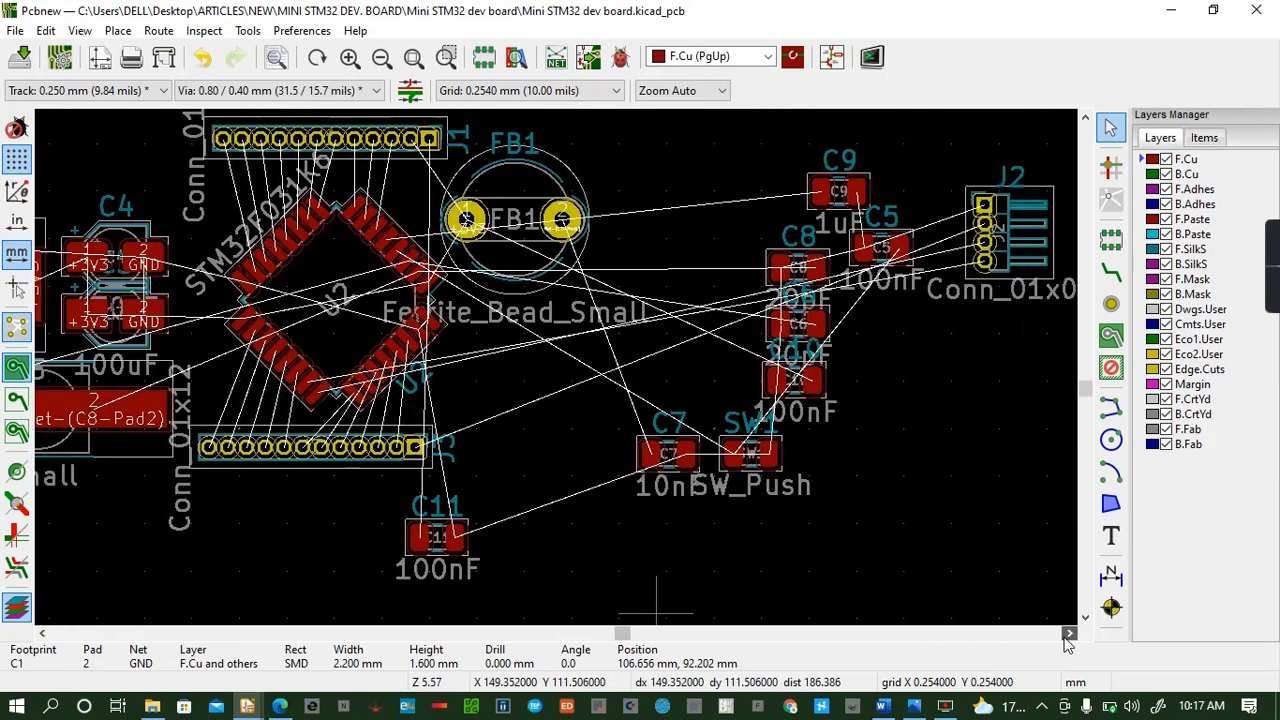
drag(653, 138, 985, 610)
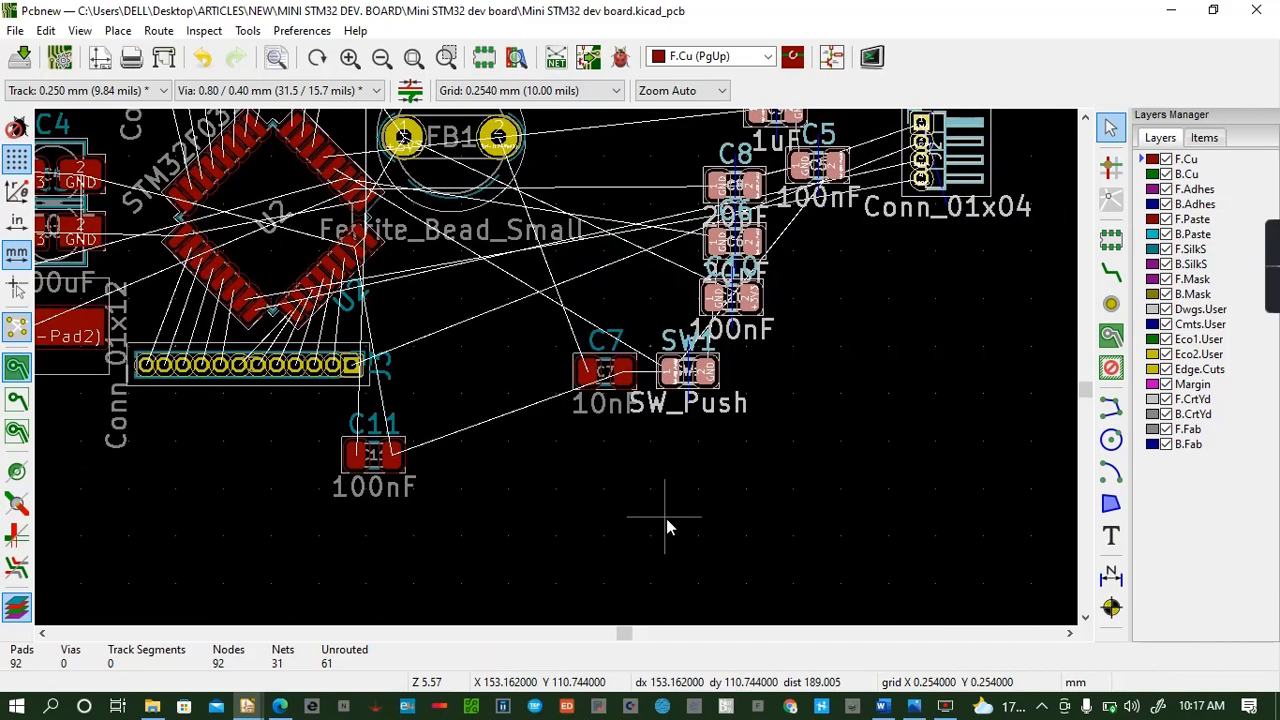
key(m)
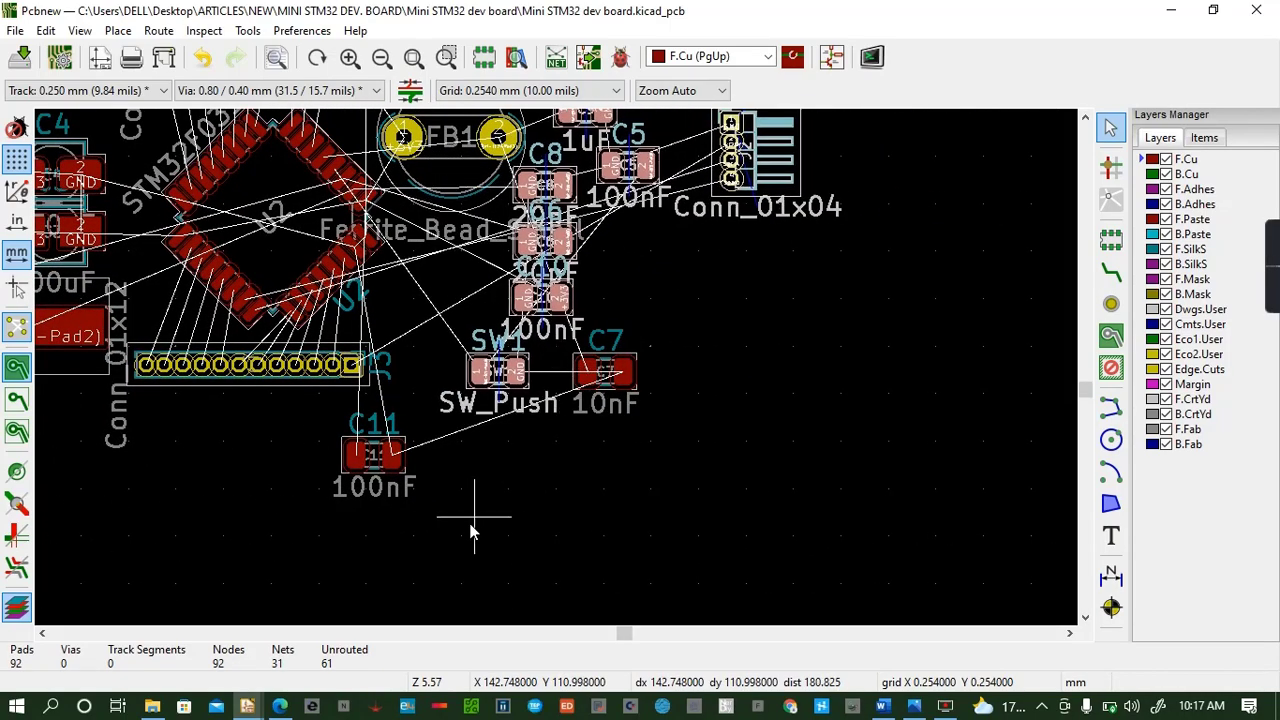
click(479, 526)
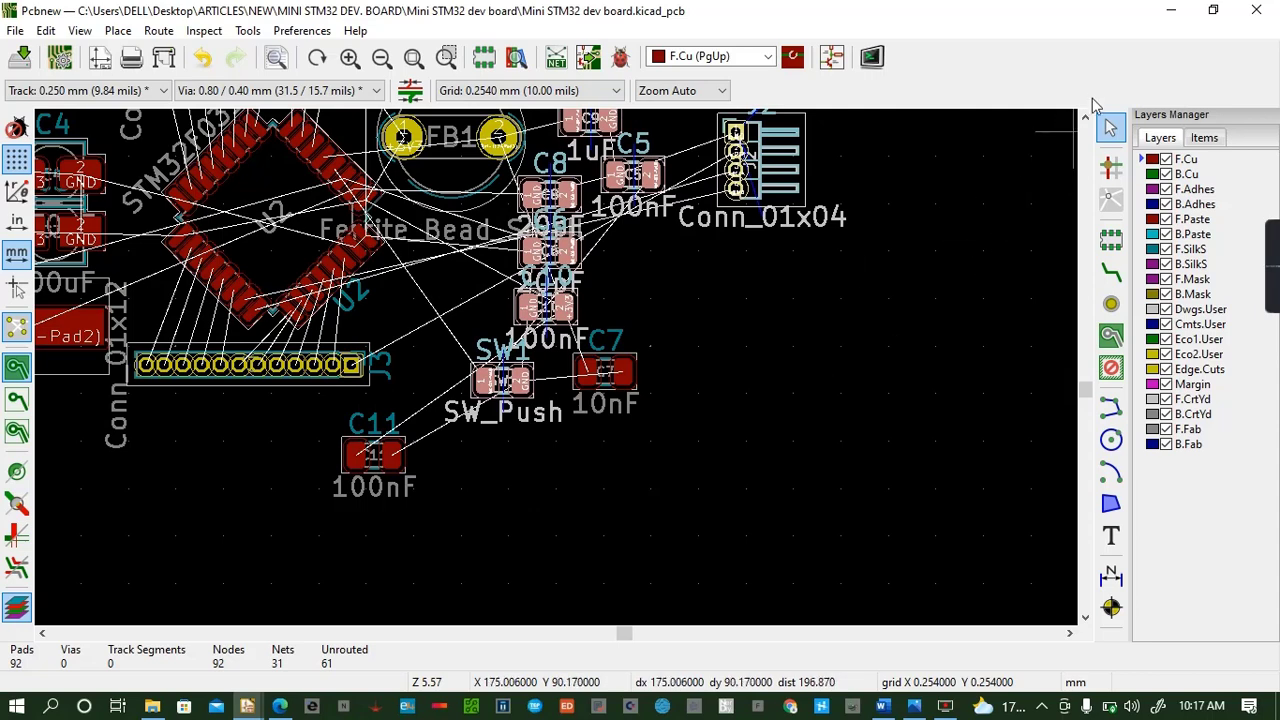
Clear the group selection and select ferrite bead FB1 beside header J1
scroll(1043, 200, up, 3)
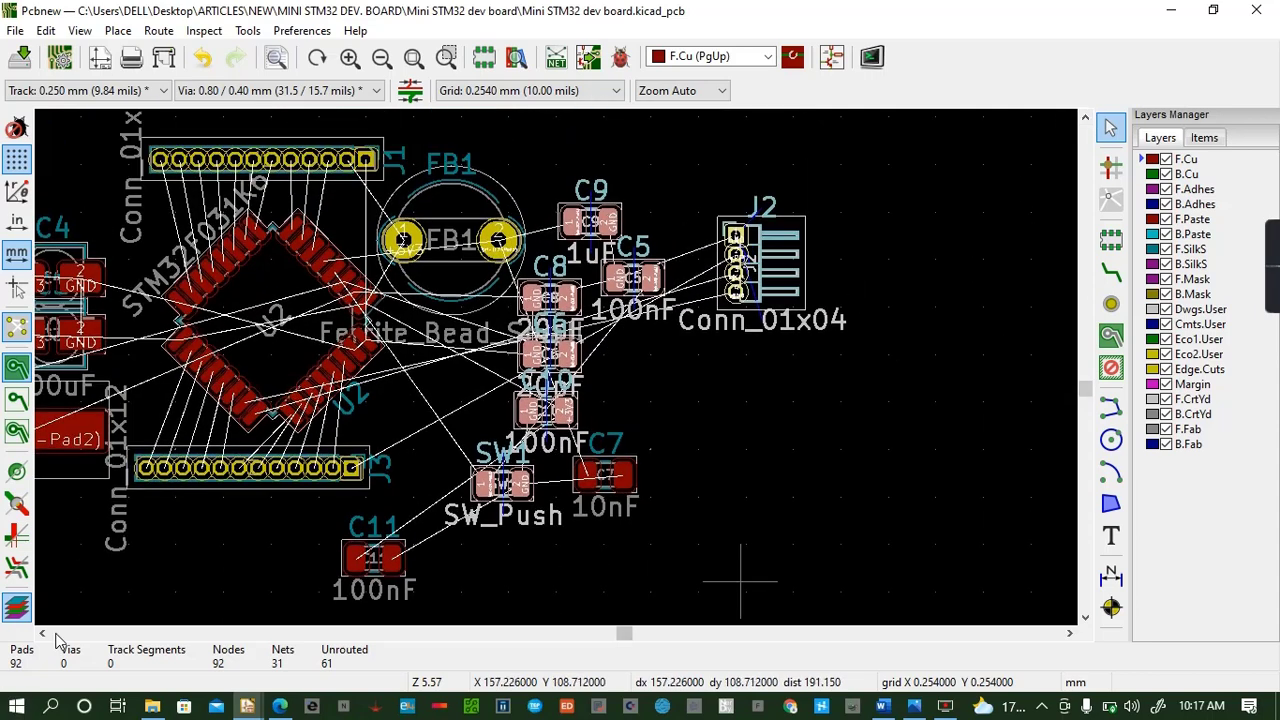
click(43, 634)
click(43, 634)
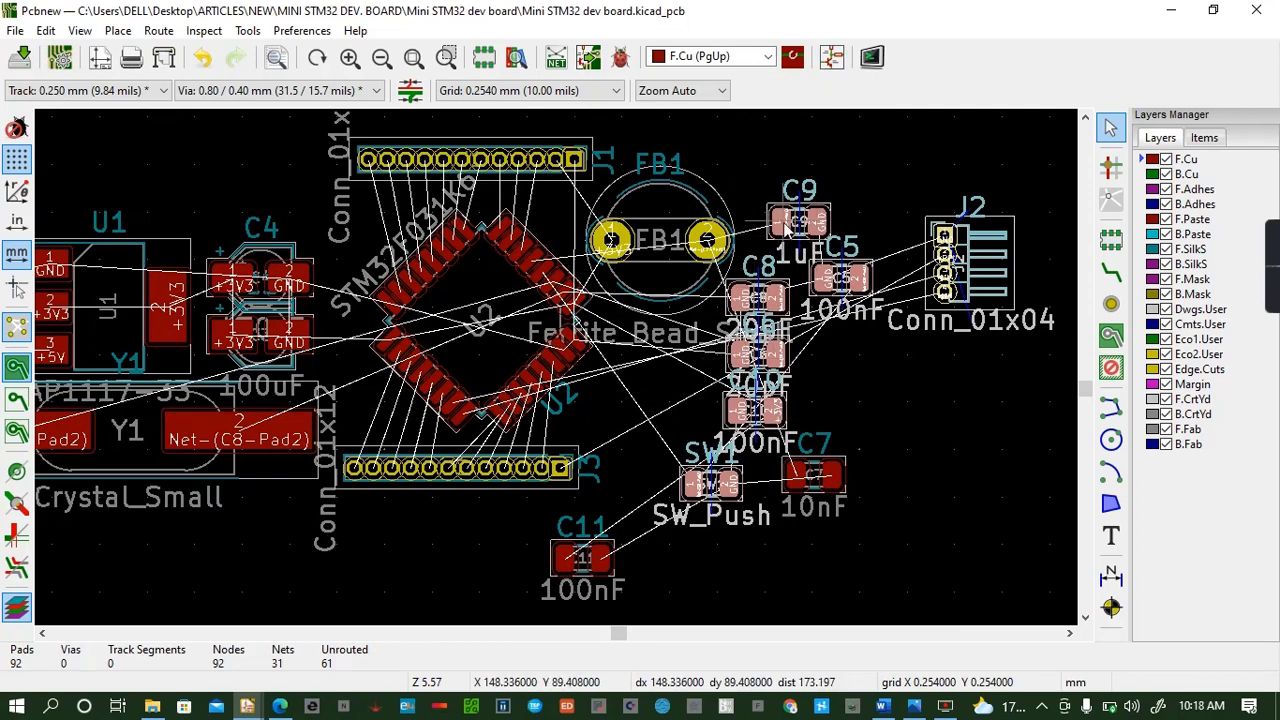
click(812, 383)
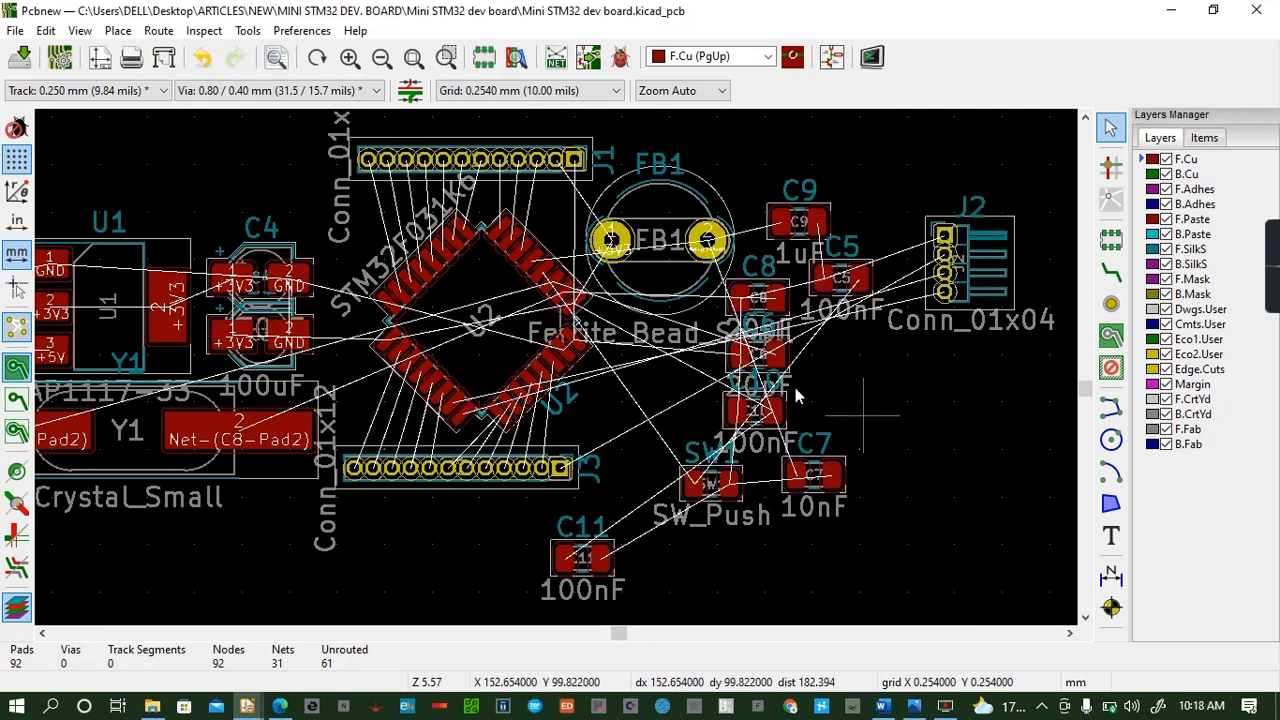
click(659, 196)
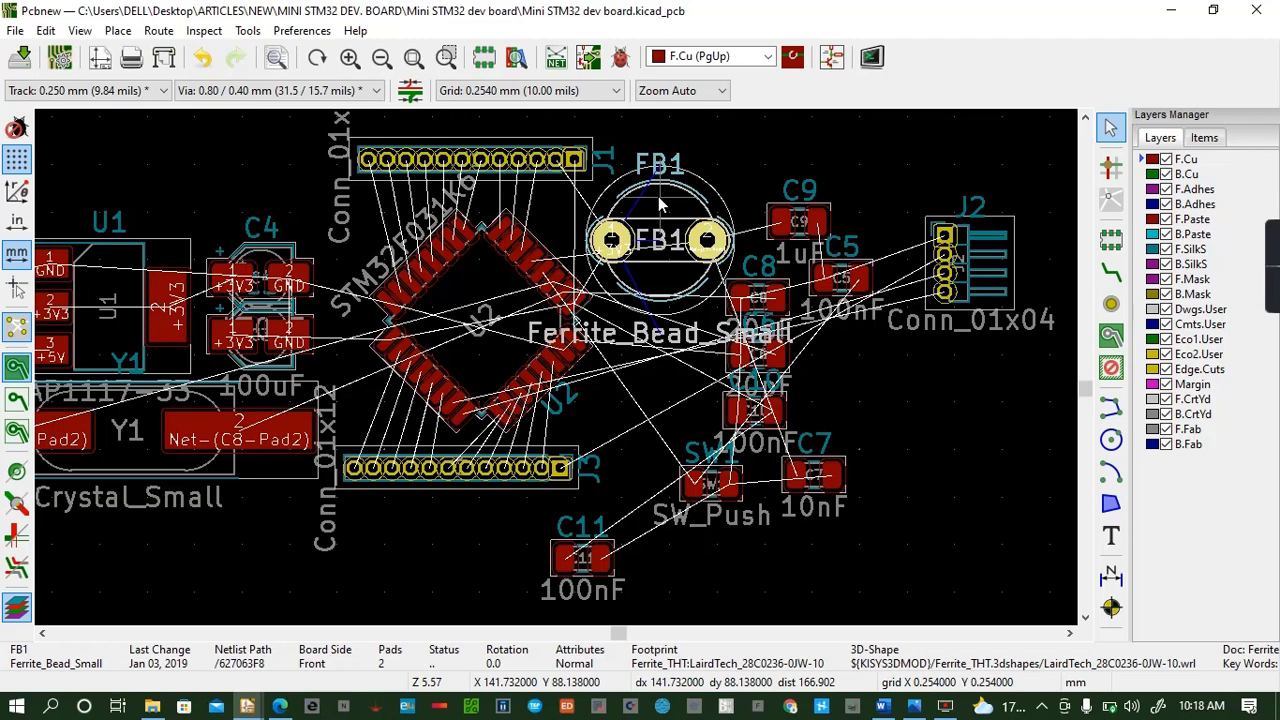
Reposition ferrite bead FB1 between C4 and header J1, above C3, and capacitor C4 just above regulator U1
key(m)
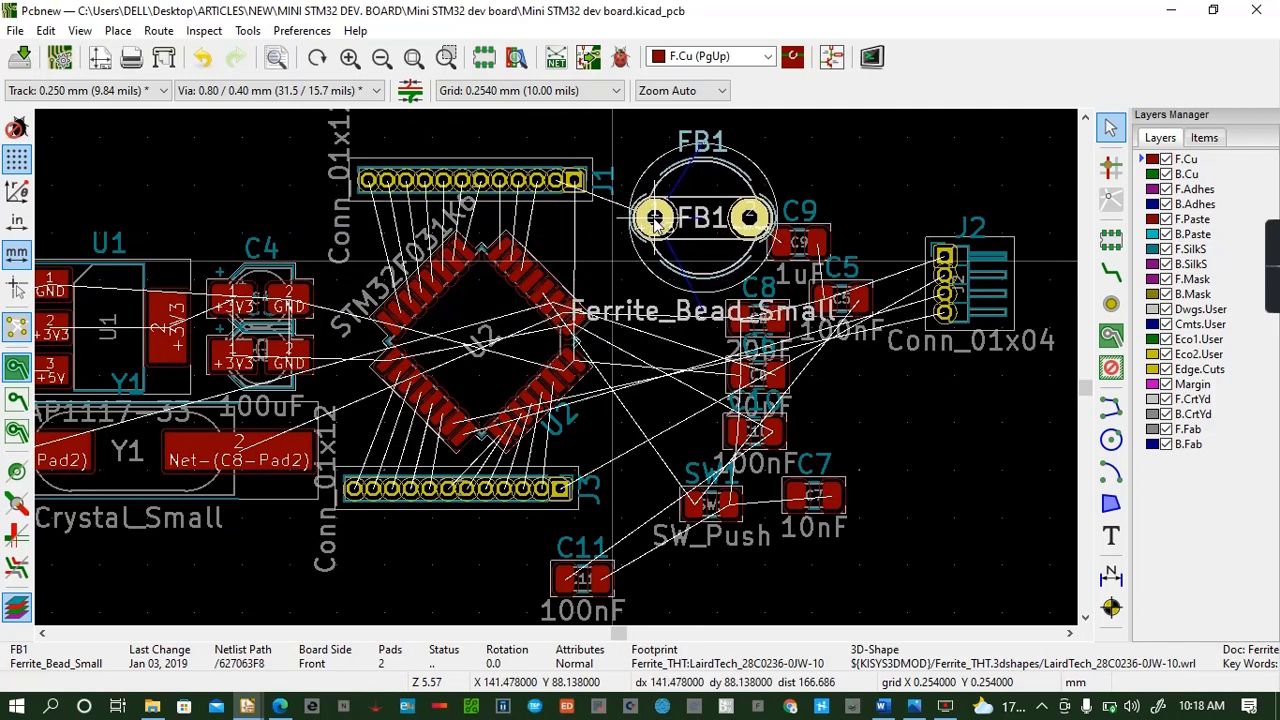
click(655, 224)
click(222, 300)
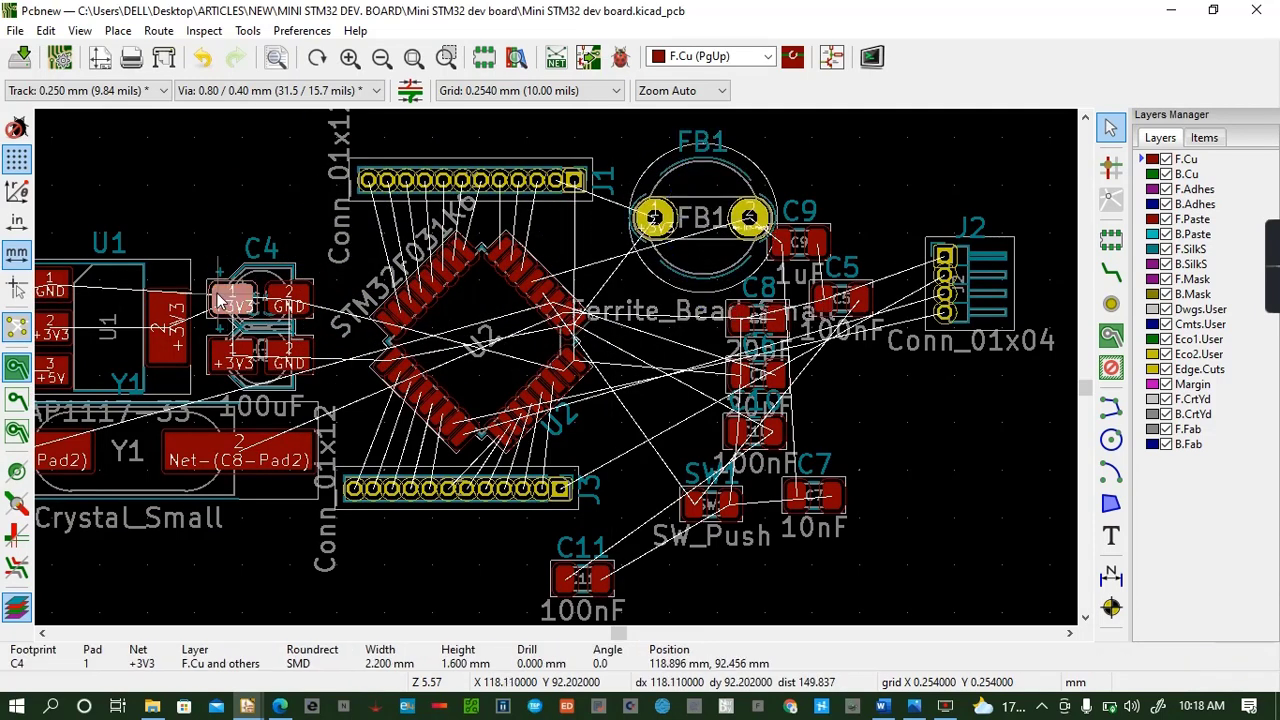
drag(222, 300, 142, 180)
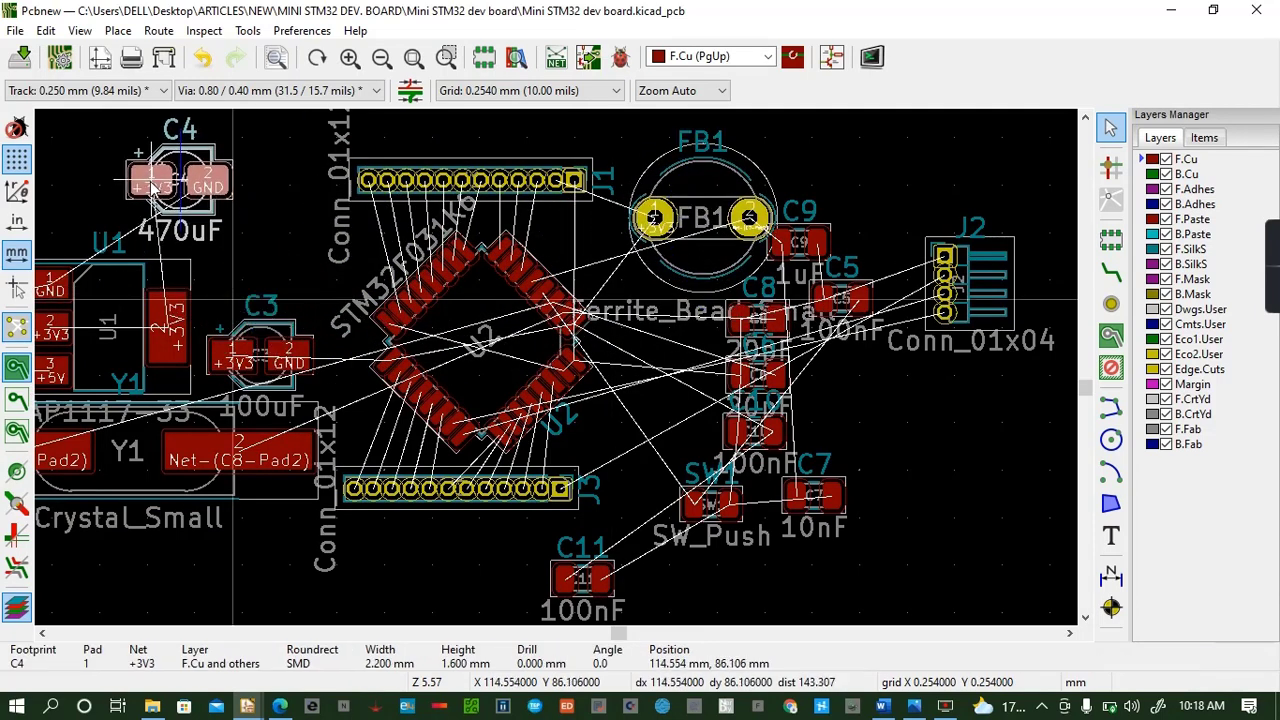
click(655, 192)
drag(655, 192, 243, 253)
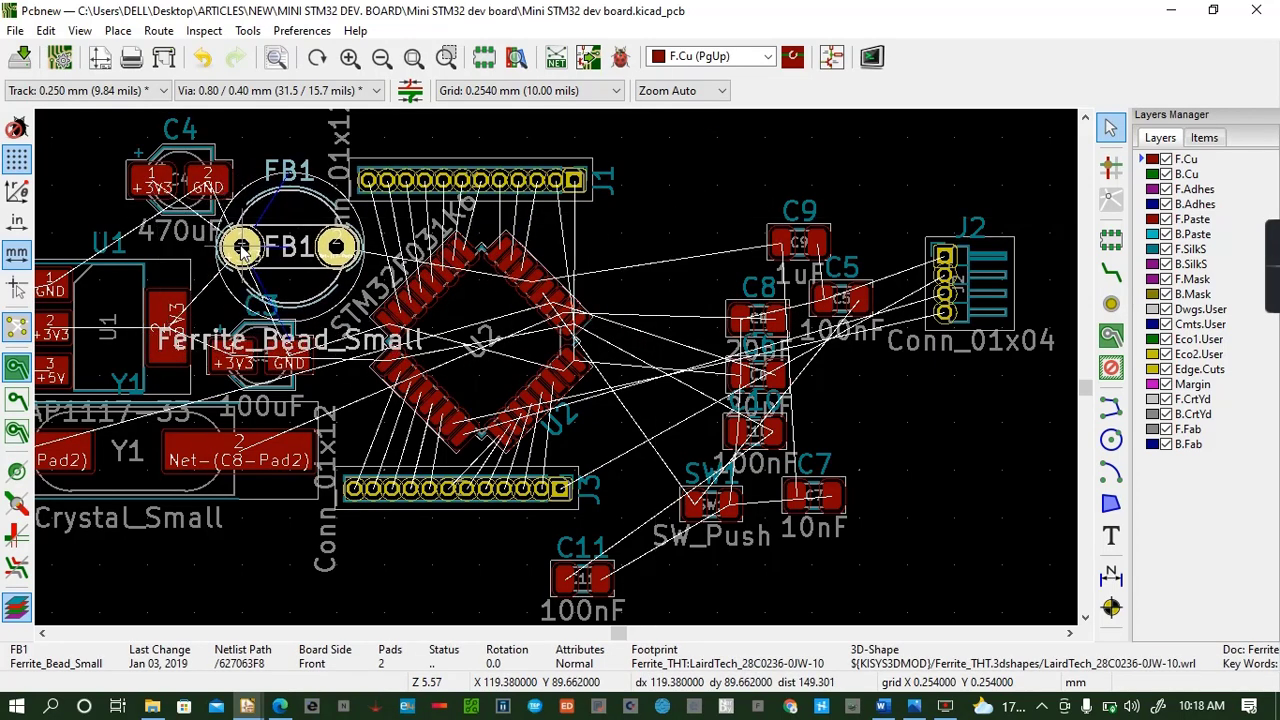
click(143, 193)
drag(144, 196, 116, 228)
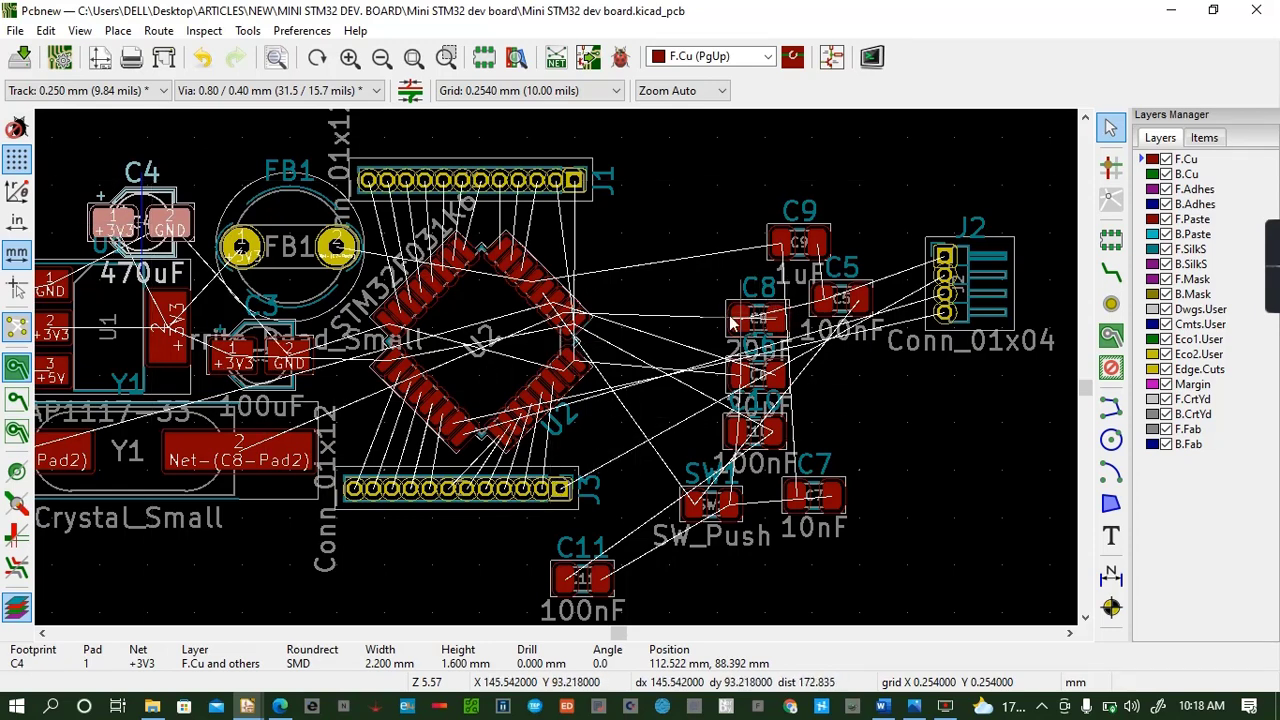
Move C9, C11 and SW1 into a descending row along U2's right side, starting just below J1's right end
click(789, 241)
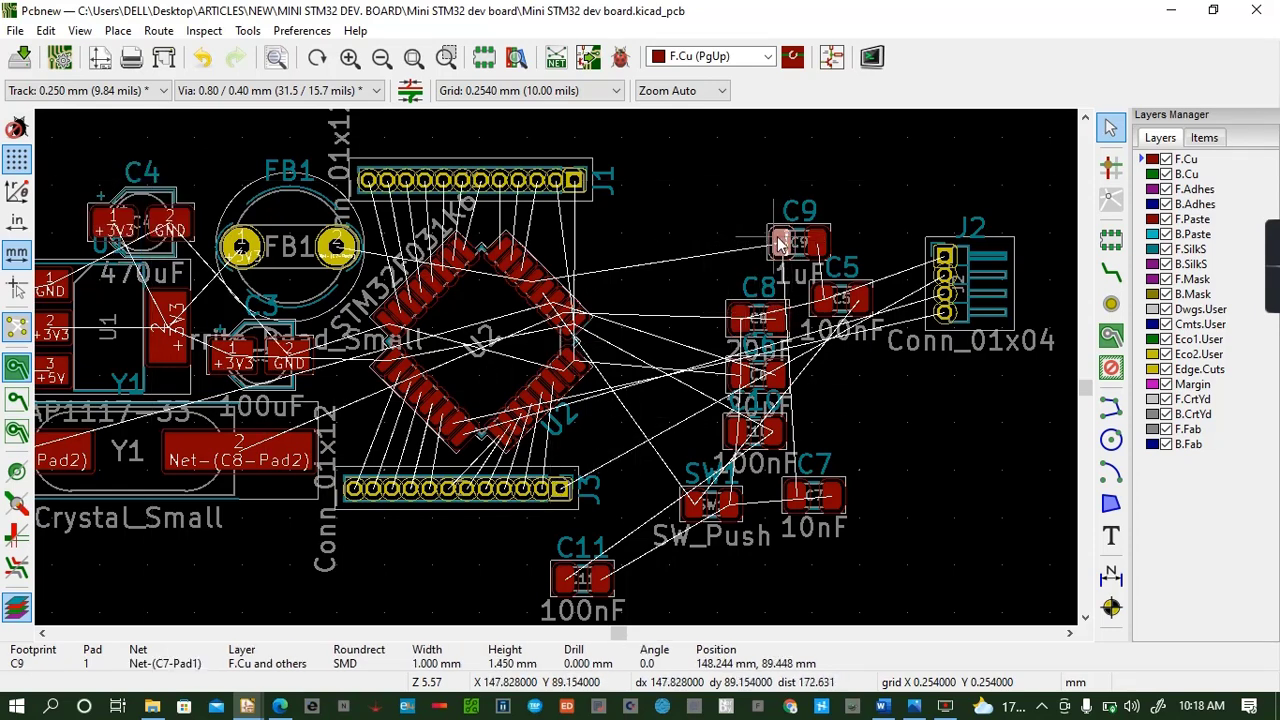
drag(775, 237, 551, 223)
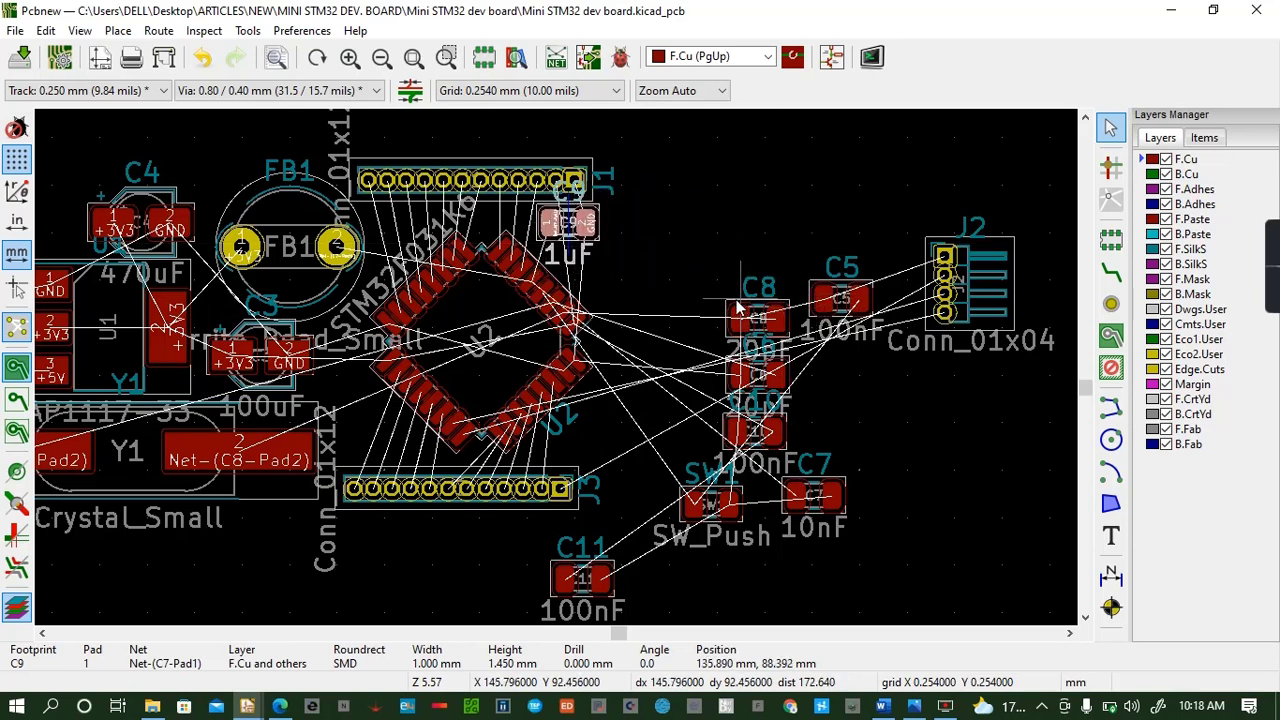
click(564, 586)
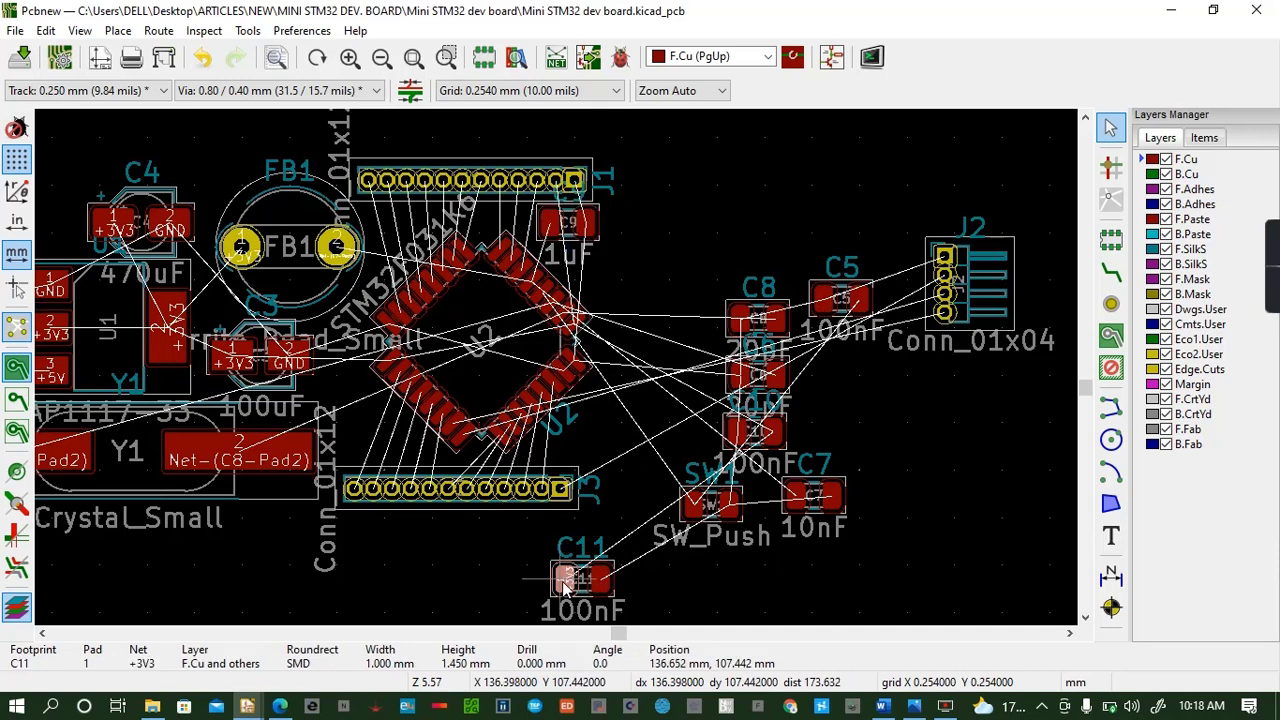
drag(564, 586, 577, 268)
click(690, 510)
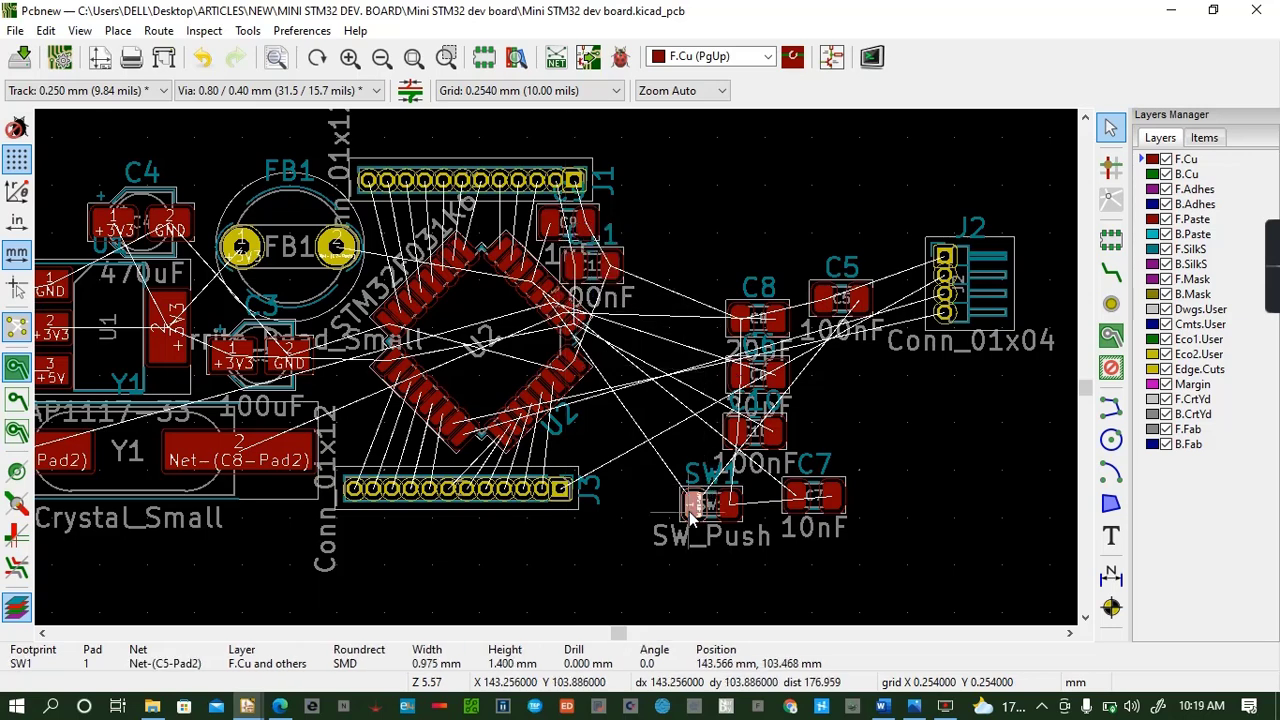
drag(690, 515, 624, 342)
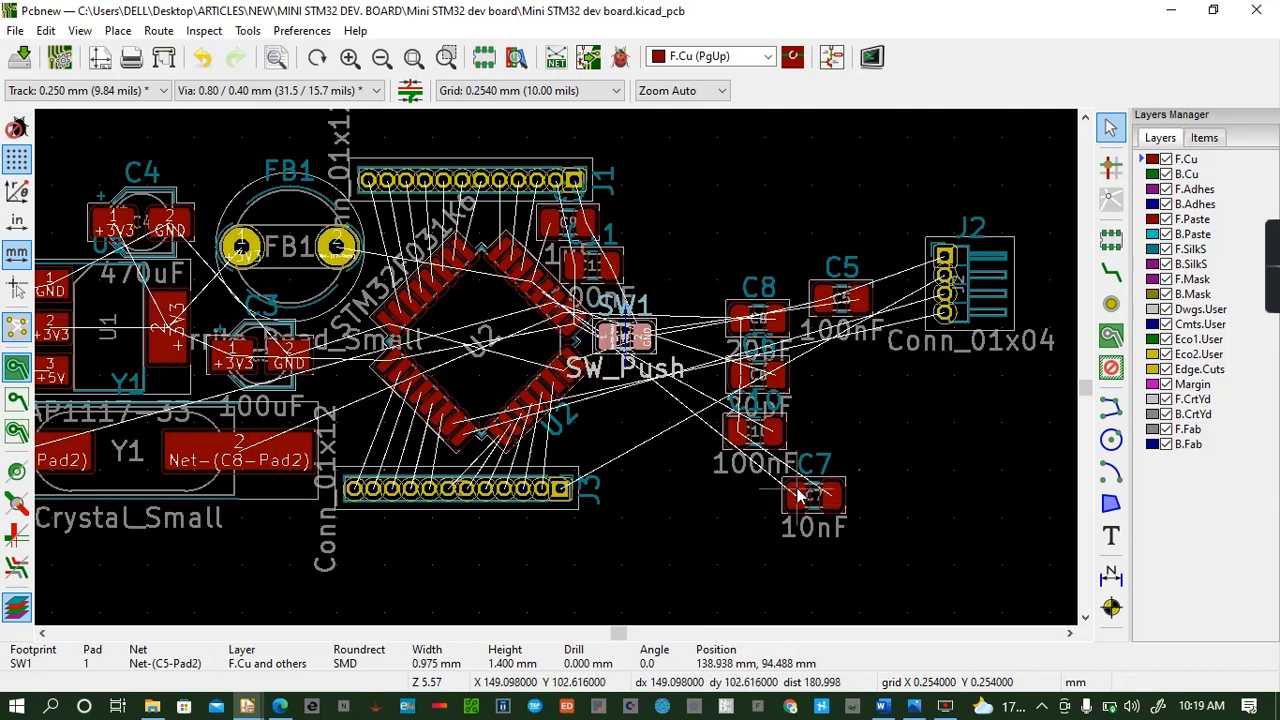
Move C7 under the left end of header J1 and C10 beside U2's left side, just below C3
drag(797, 497, 383, 228)
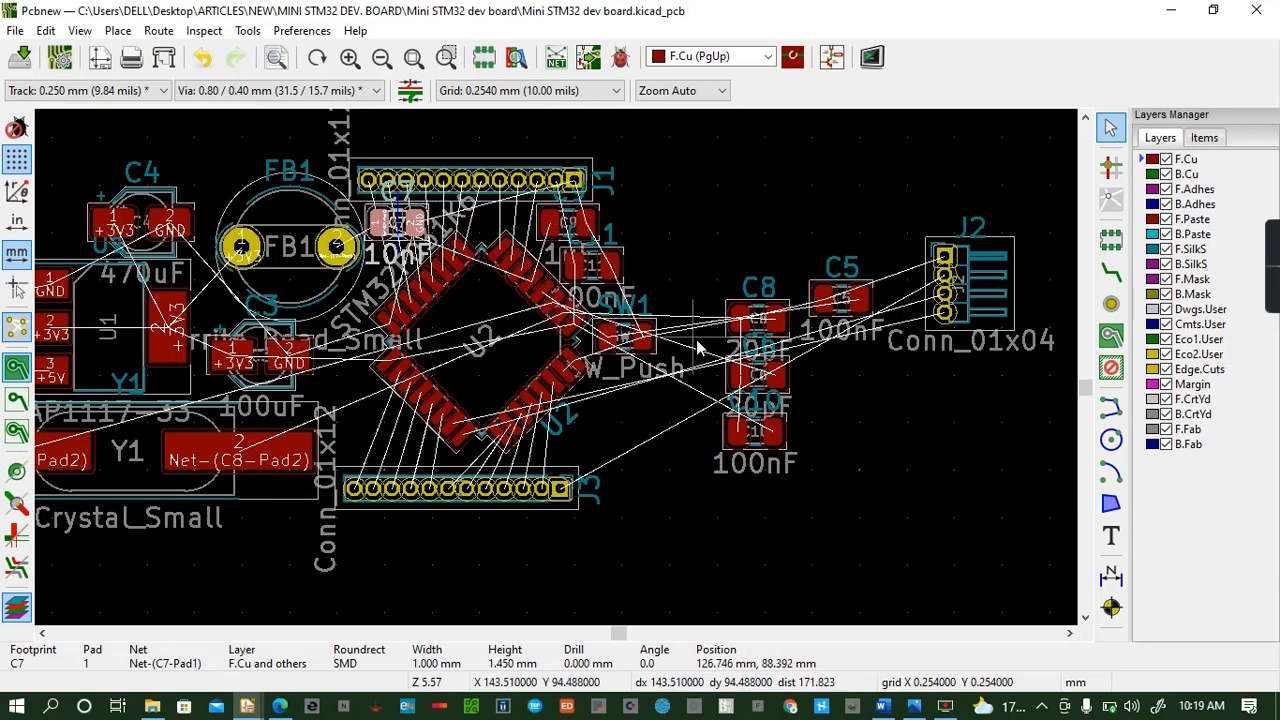
click(735, 445)
drag(735, 448, 325, 392)
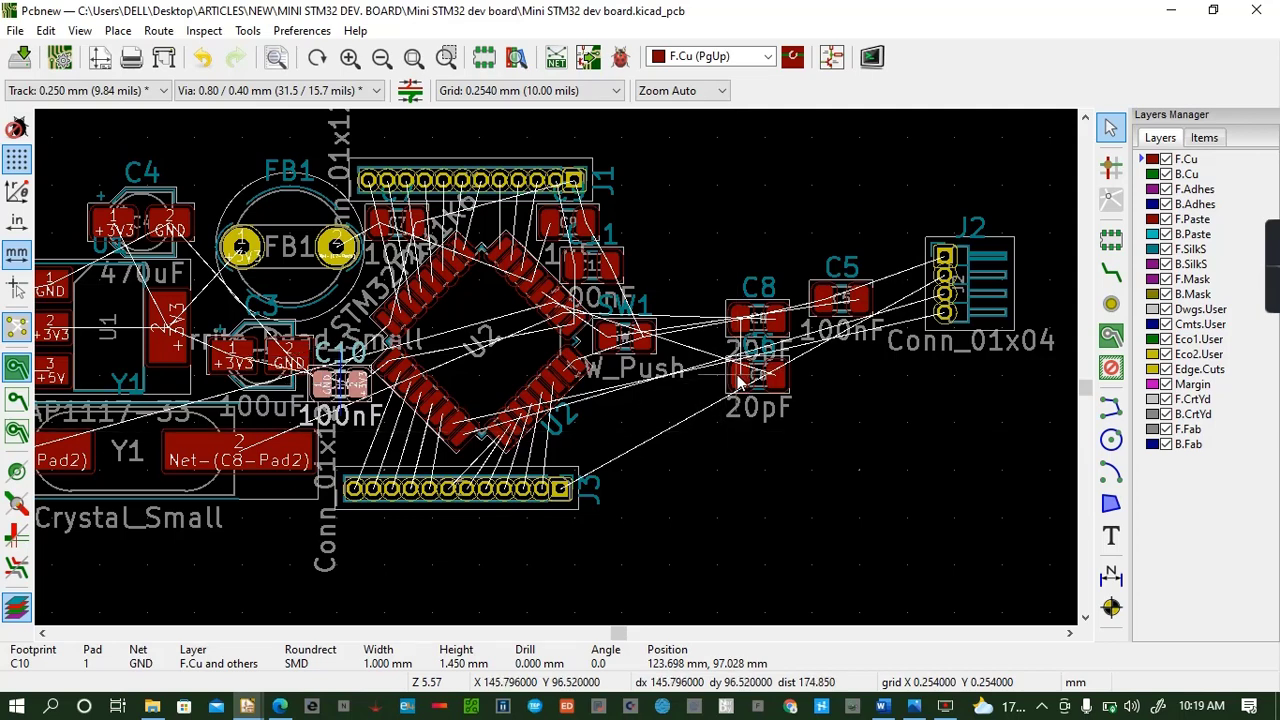
Move C6 directly below SW1, C8 directly above SW1, and C5 just above the right end of header J3
drag(738, 381, 604, 395)
click(745, 330)
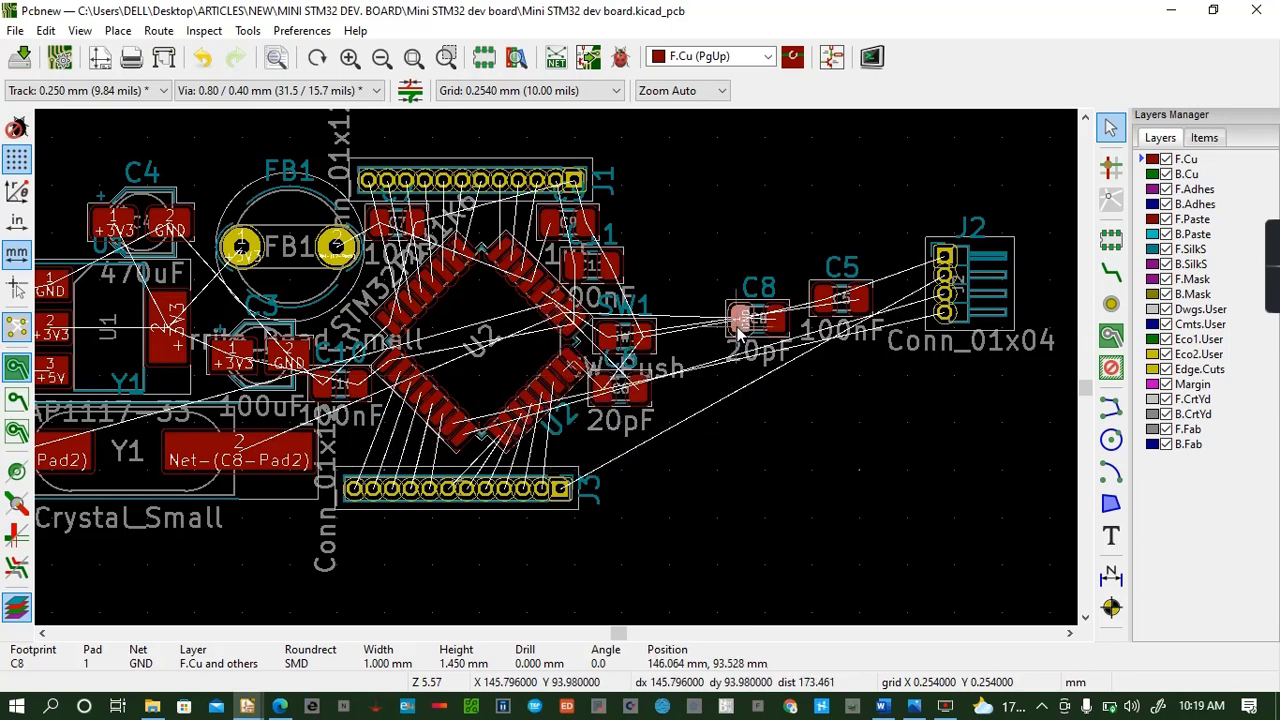
drag(738, 325, 612, 303)
click(815, 295)
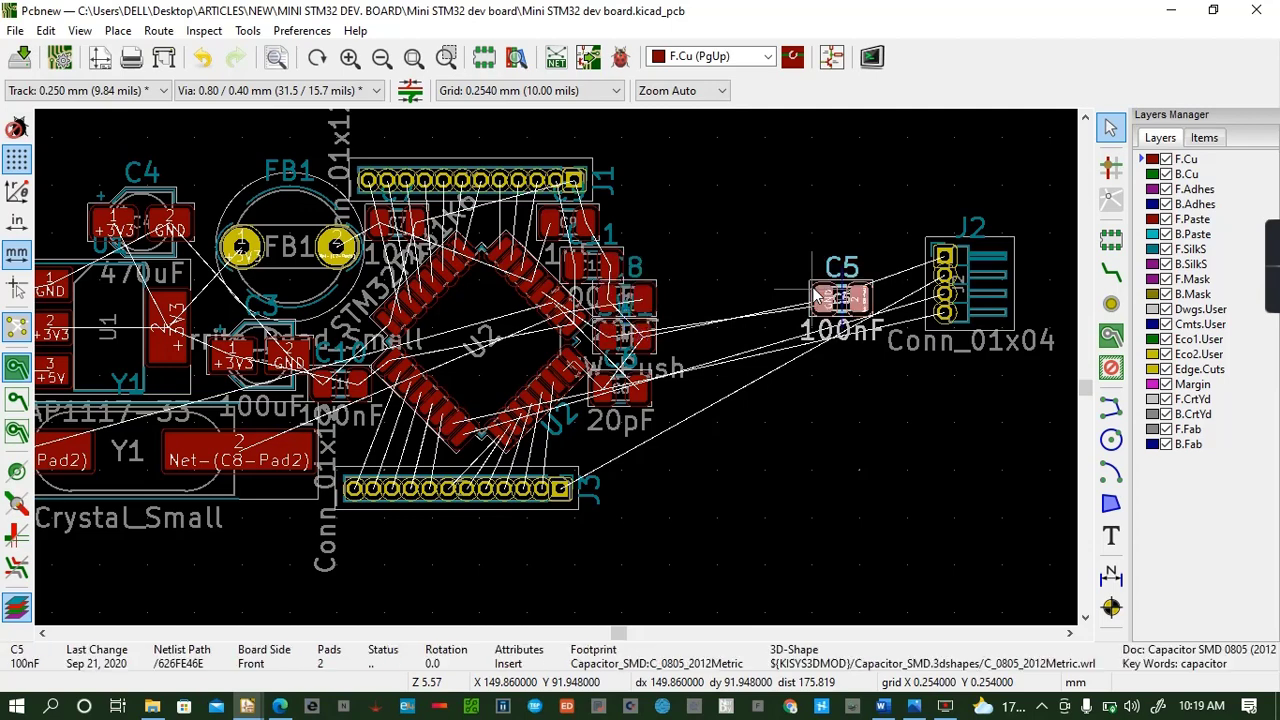
drag(815, 295, 577, 442)
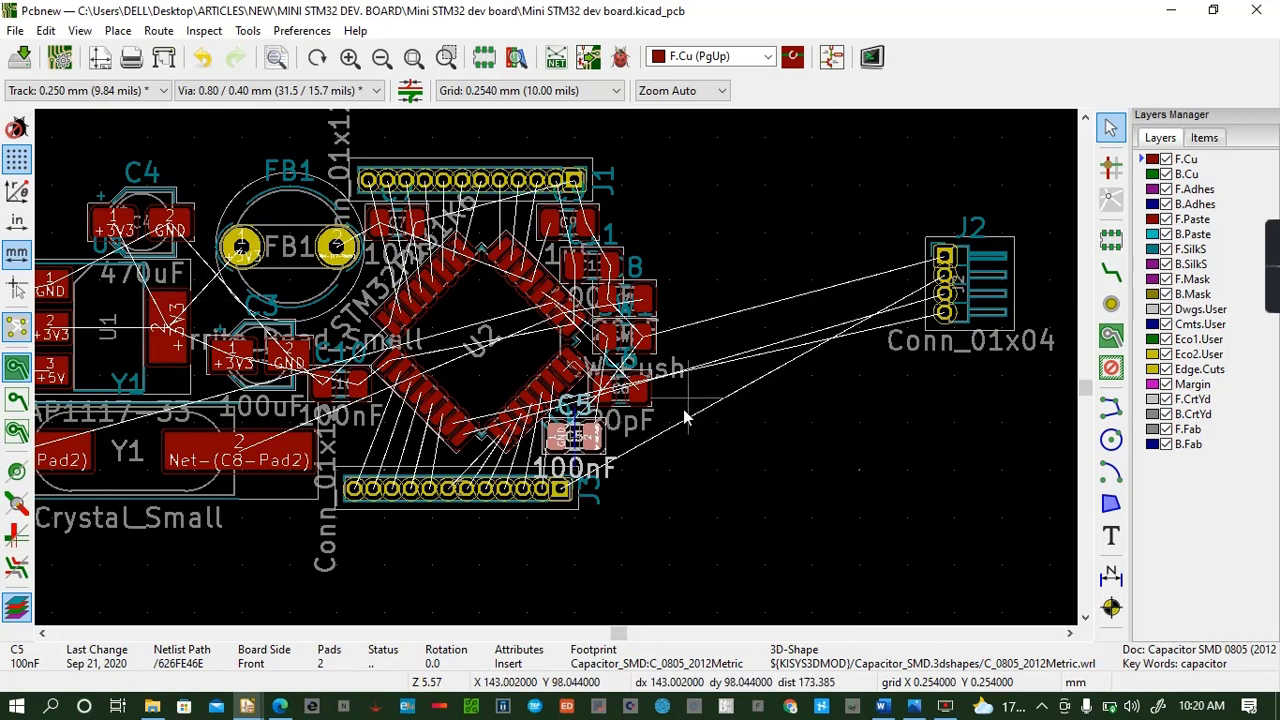
Select the whole SW1 footprint rather than its pad and nudge it slightly down between C8 and C6
click(617, 347)
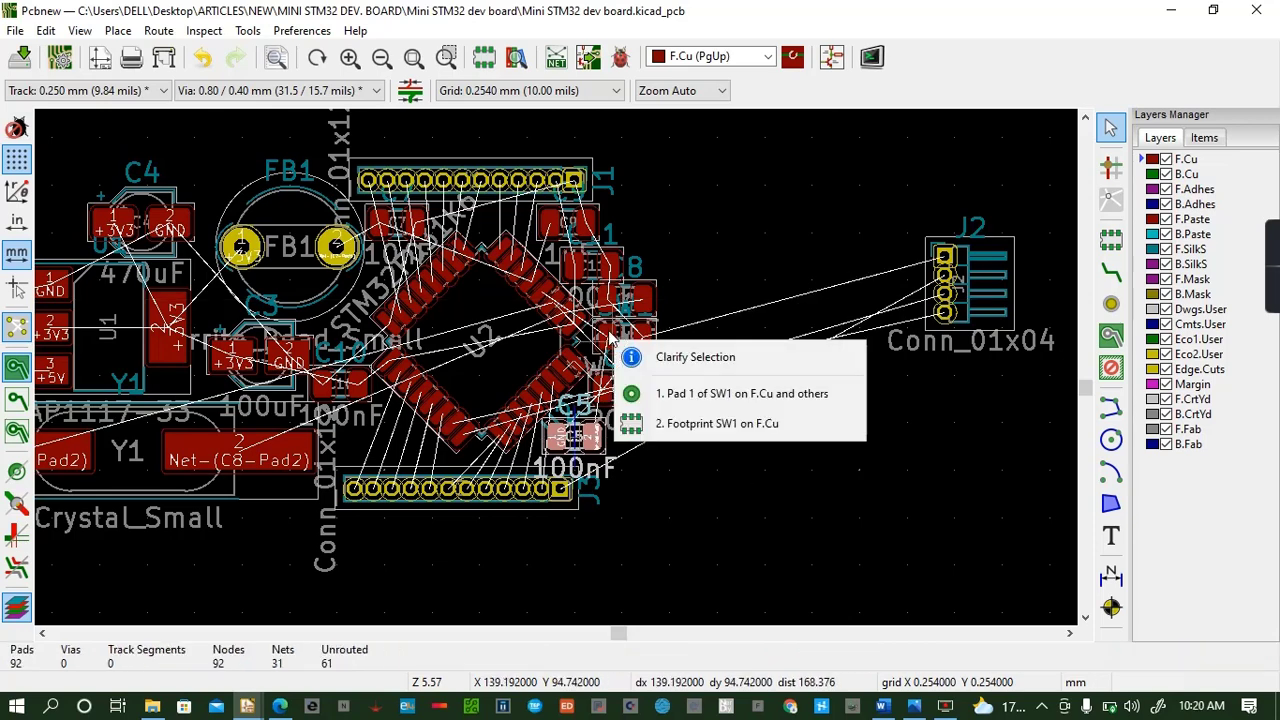
click(603, 331)
click(612, 335)
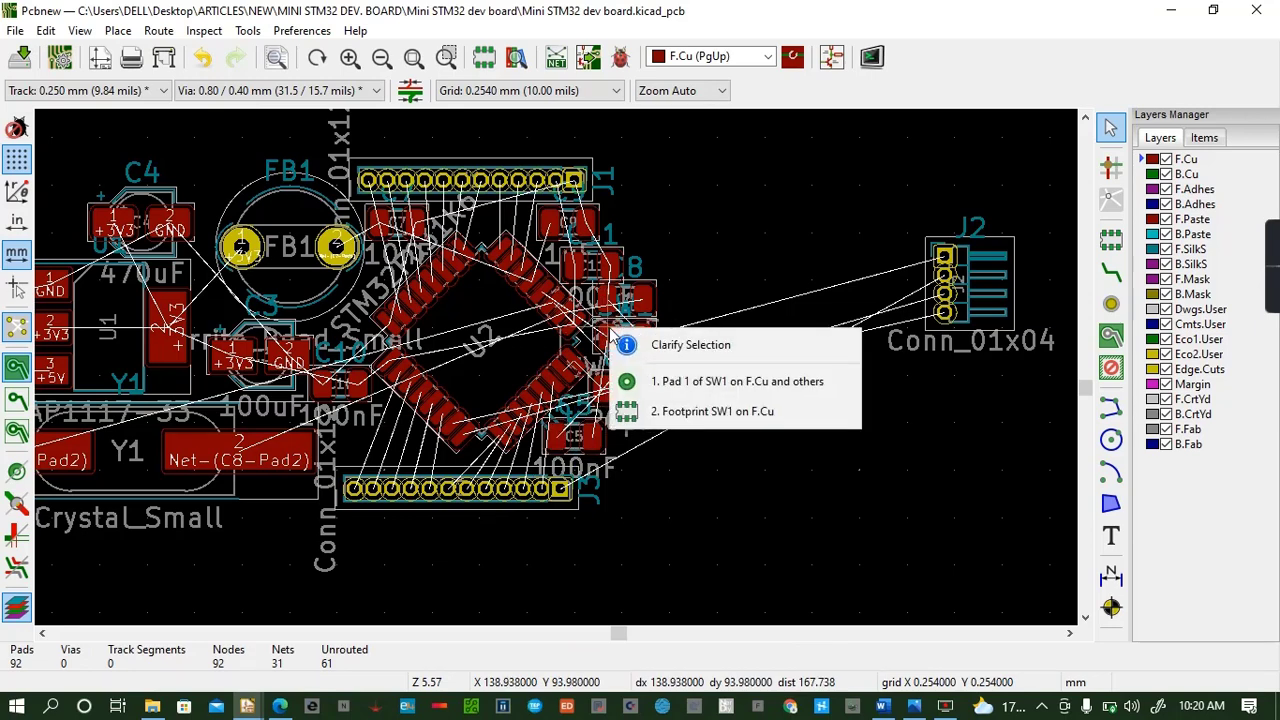
click(755, 290)
click(648, 350)
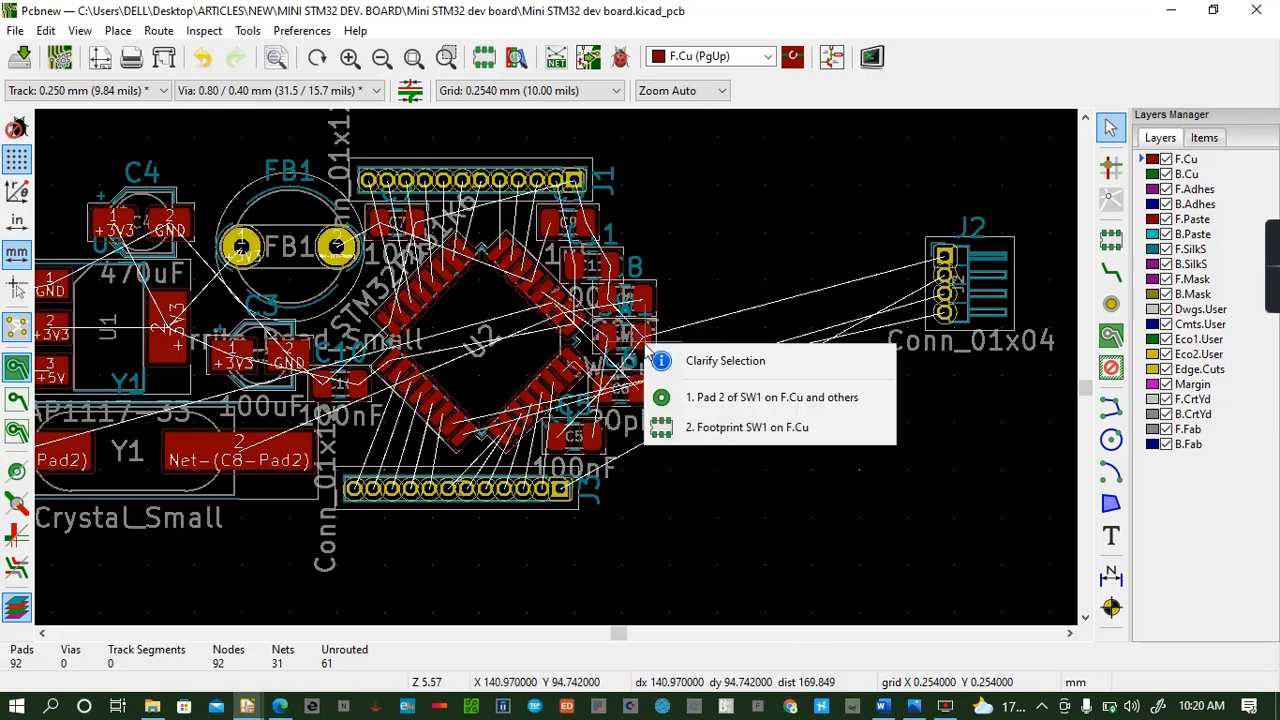
click(752, 427)
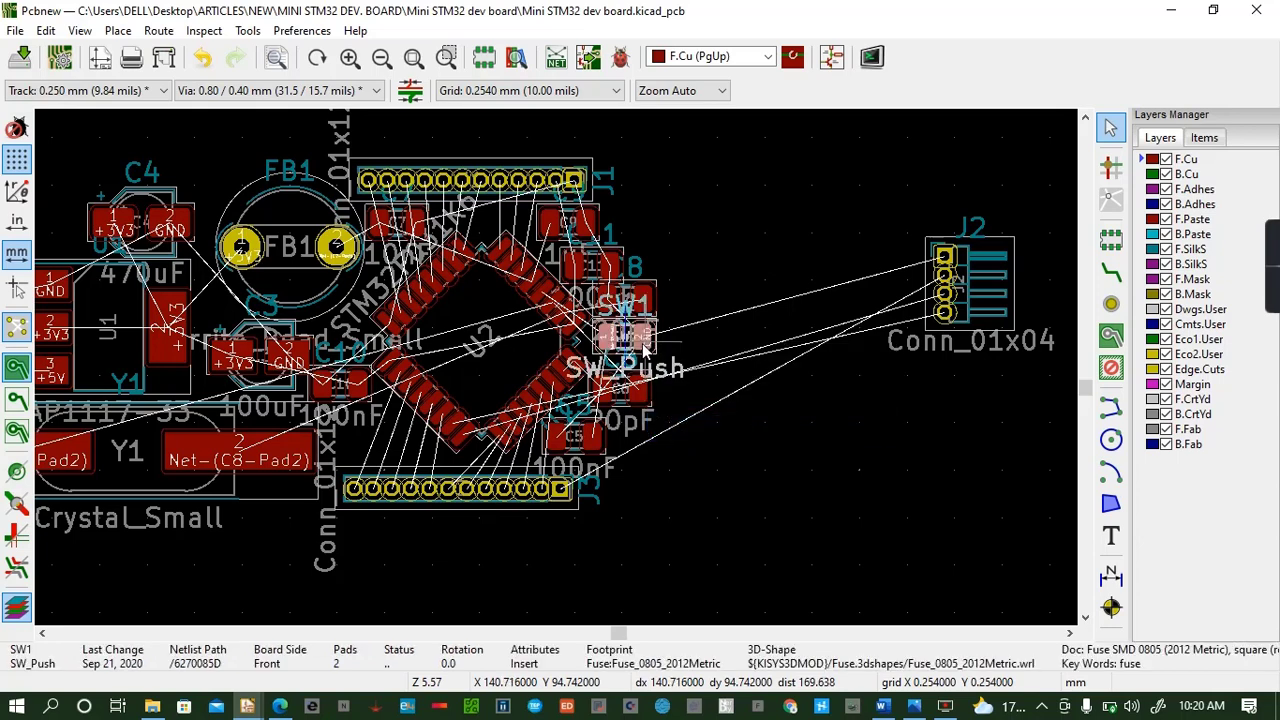
key(m)
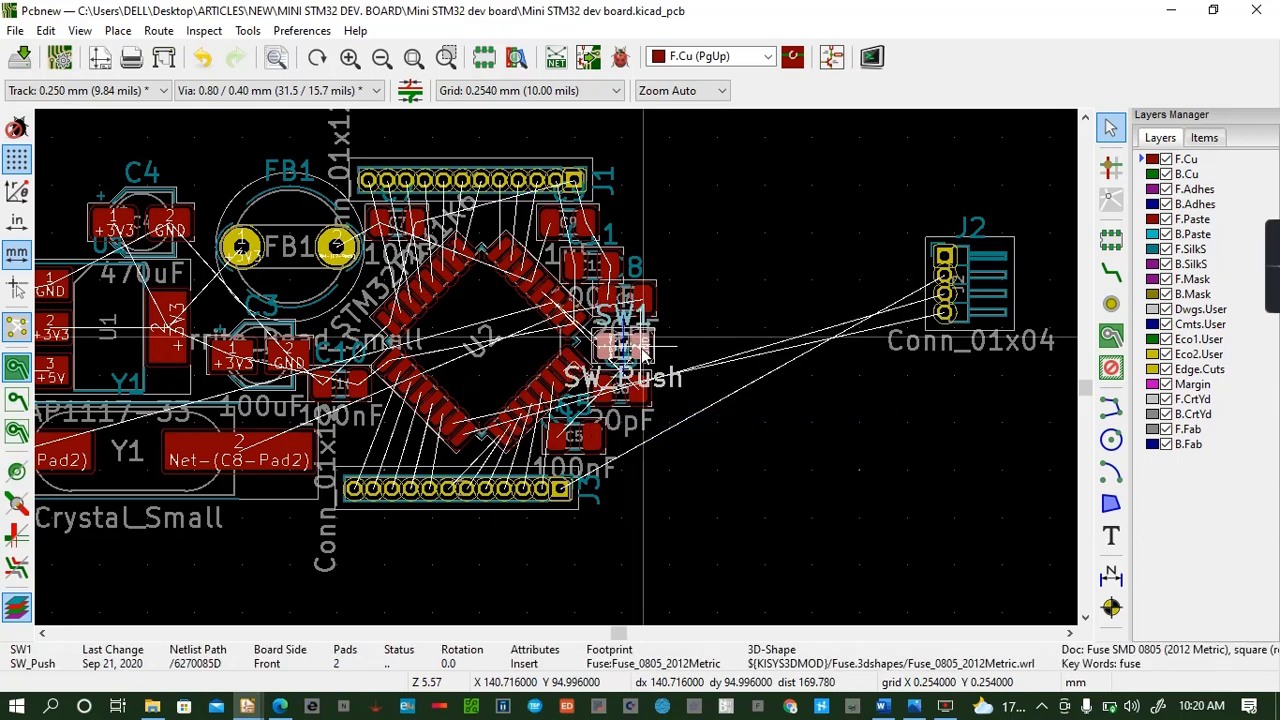
click(645, 352)
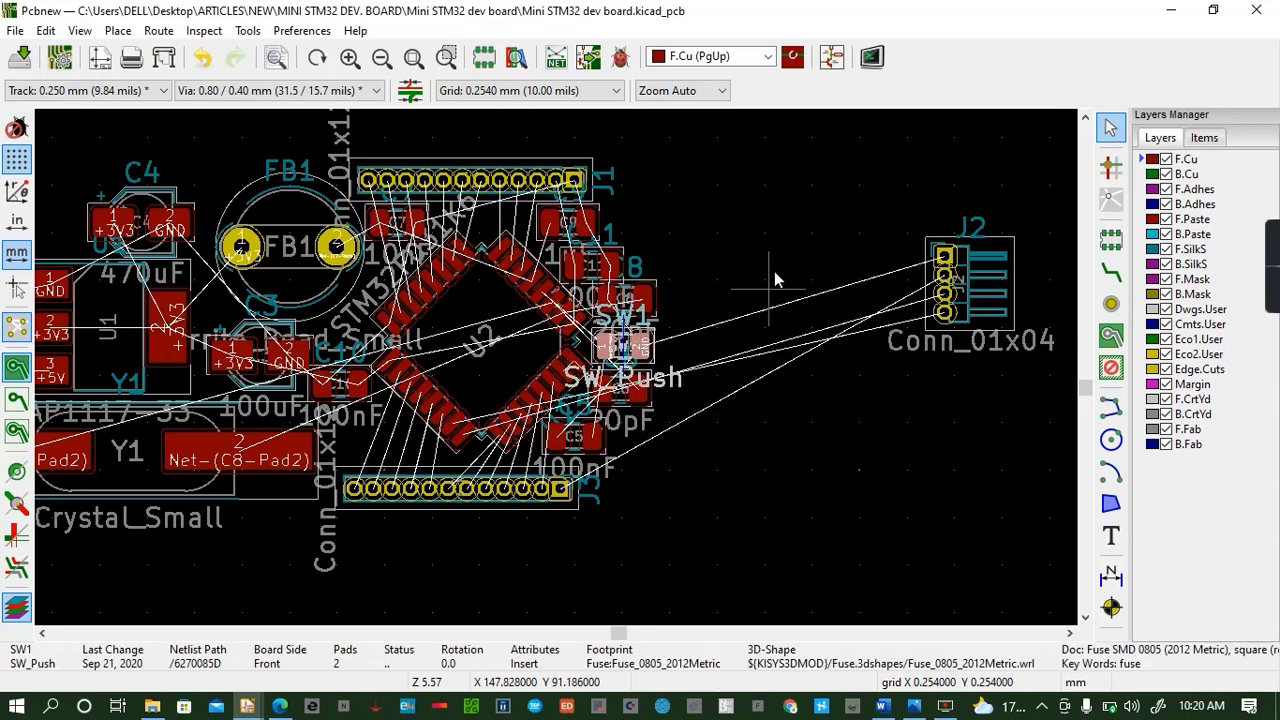
Move connector J2 from the far right to just right of SW1, with its first pin near X 142.748, Y 92.964 mm
click(933, 249)
key(m)
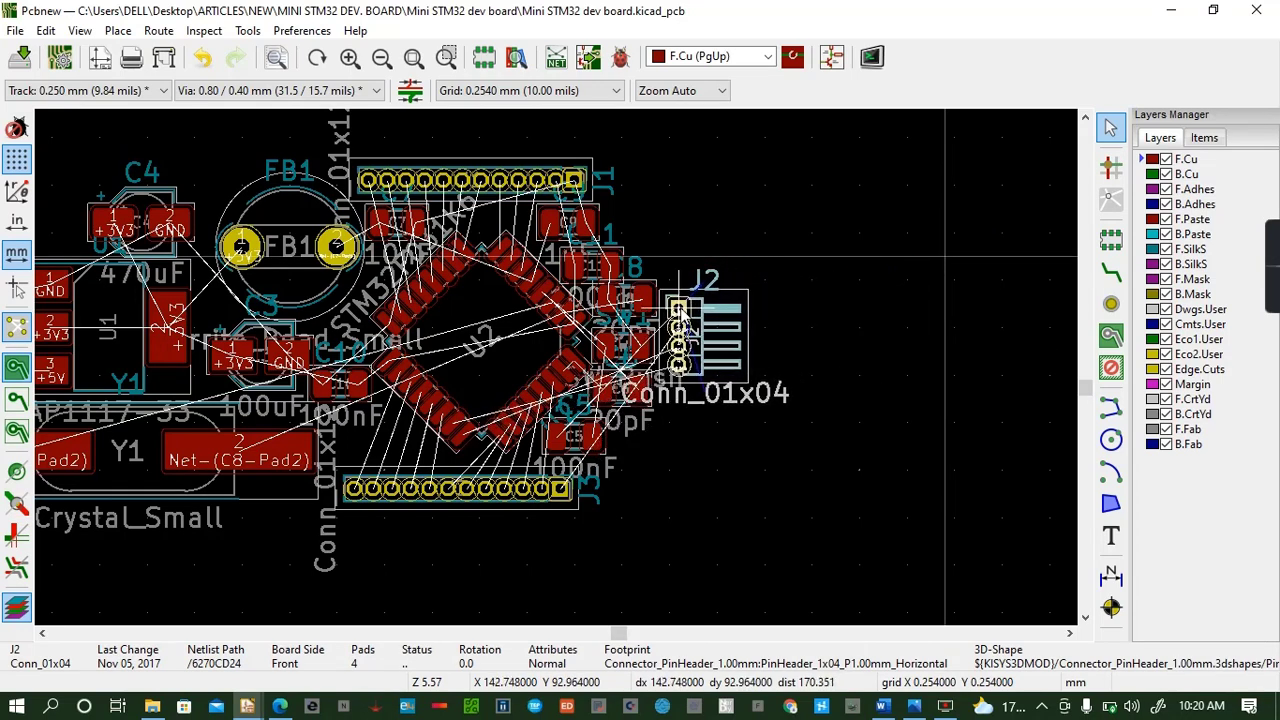
click(679, 308)
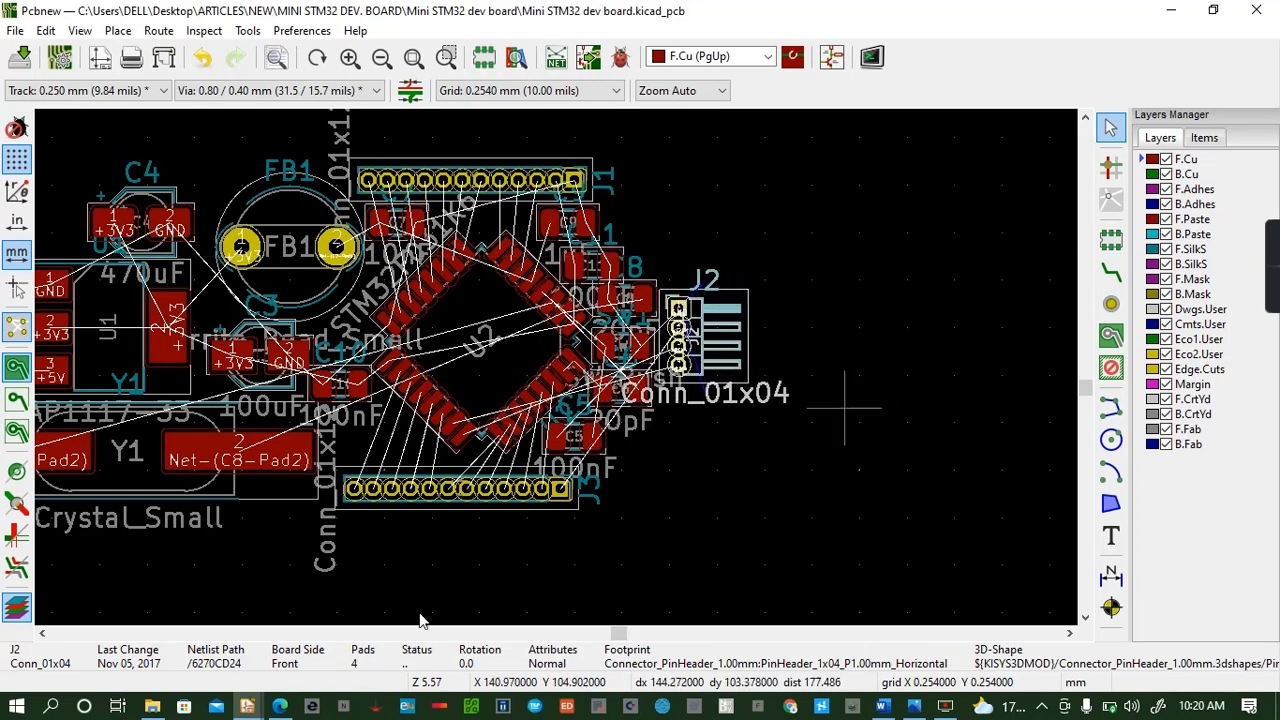
Inspect the component placement in the 3D viewer, tilting the board, and close the viewer
click(43, 634)
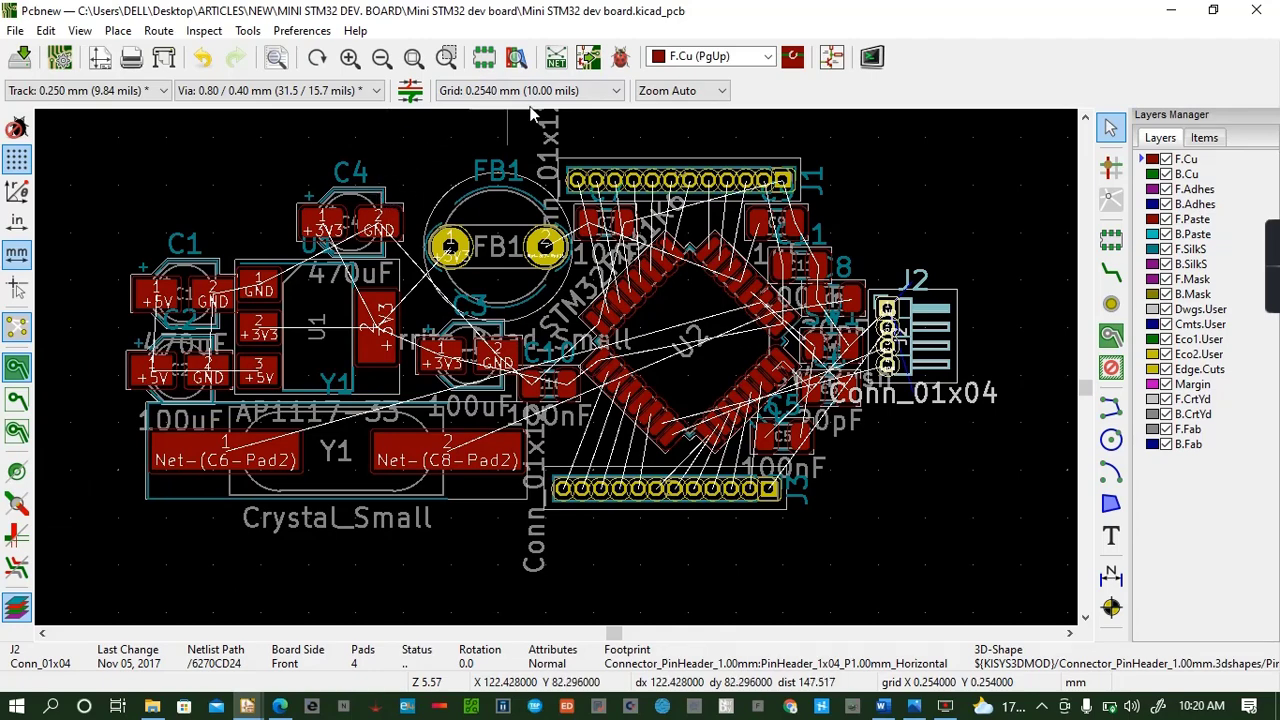
click(80, 30)
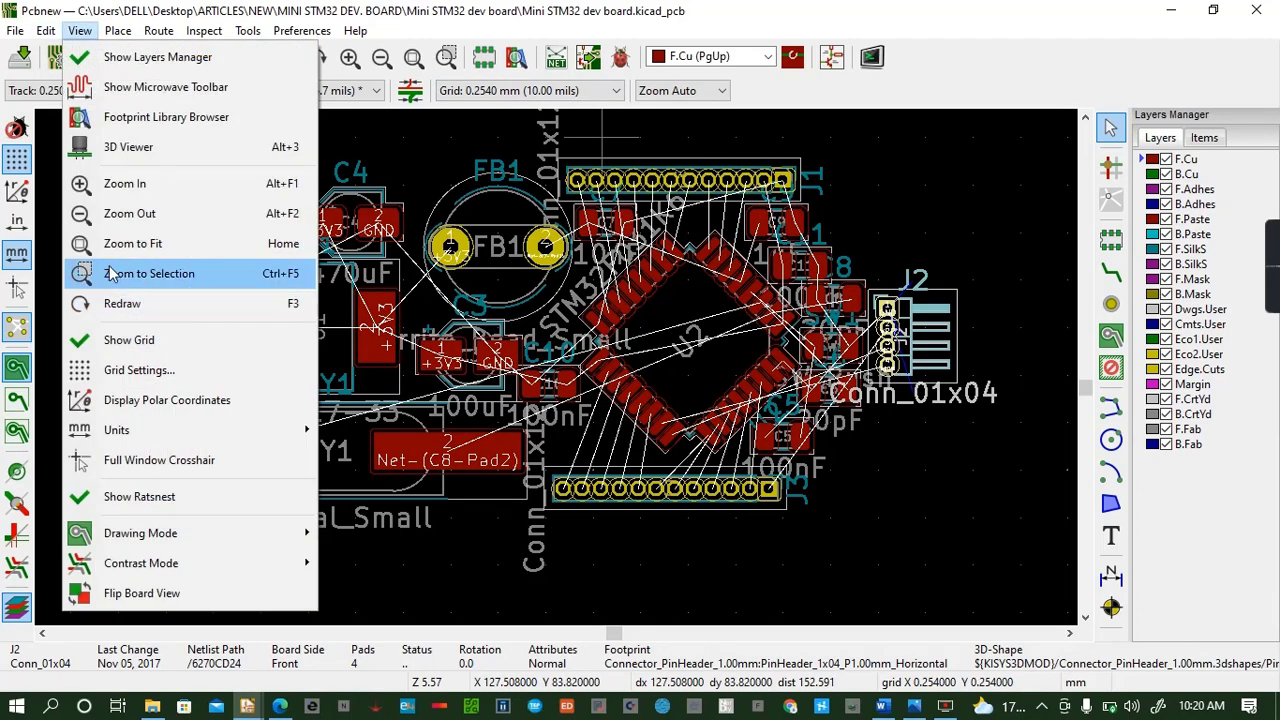
click(168, 147)
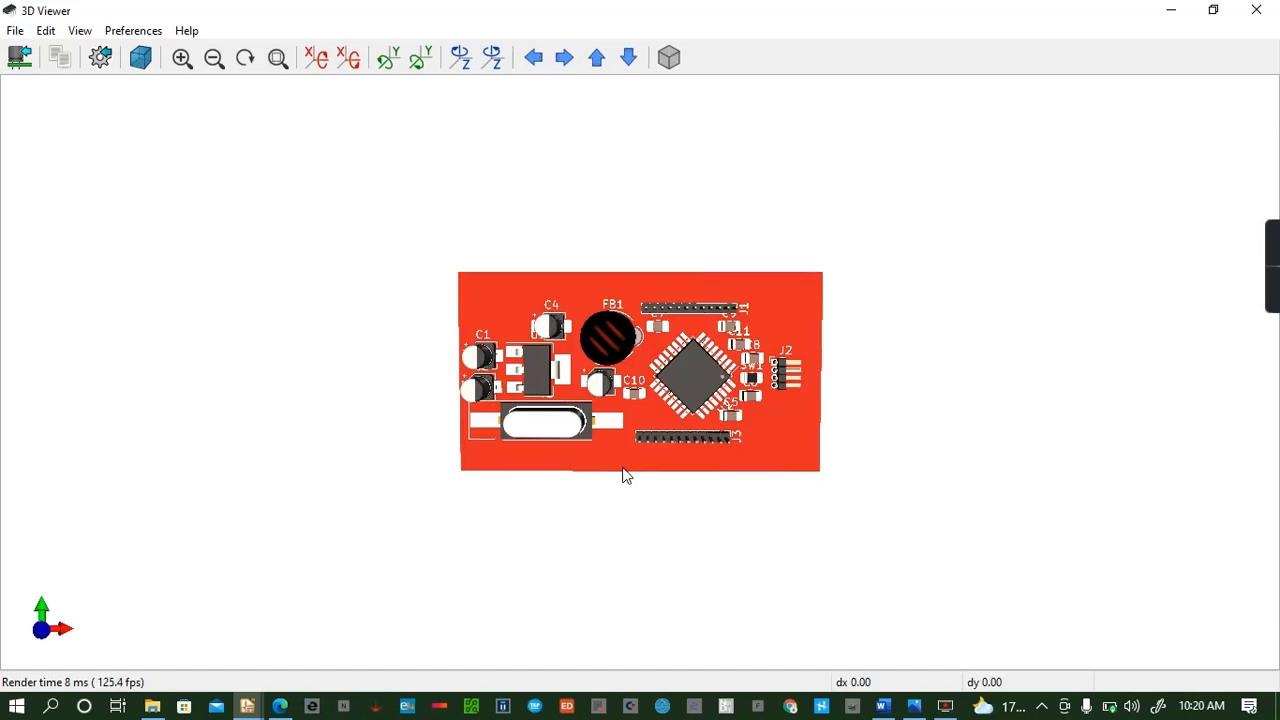
drag(622, 476, 654, 337)
drag(752, 416, 1046, 409)
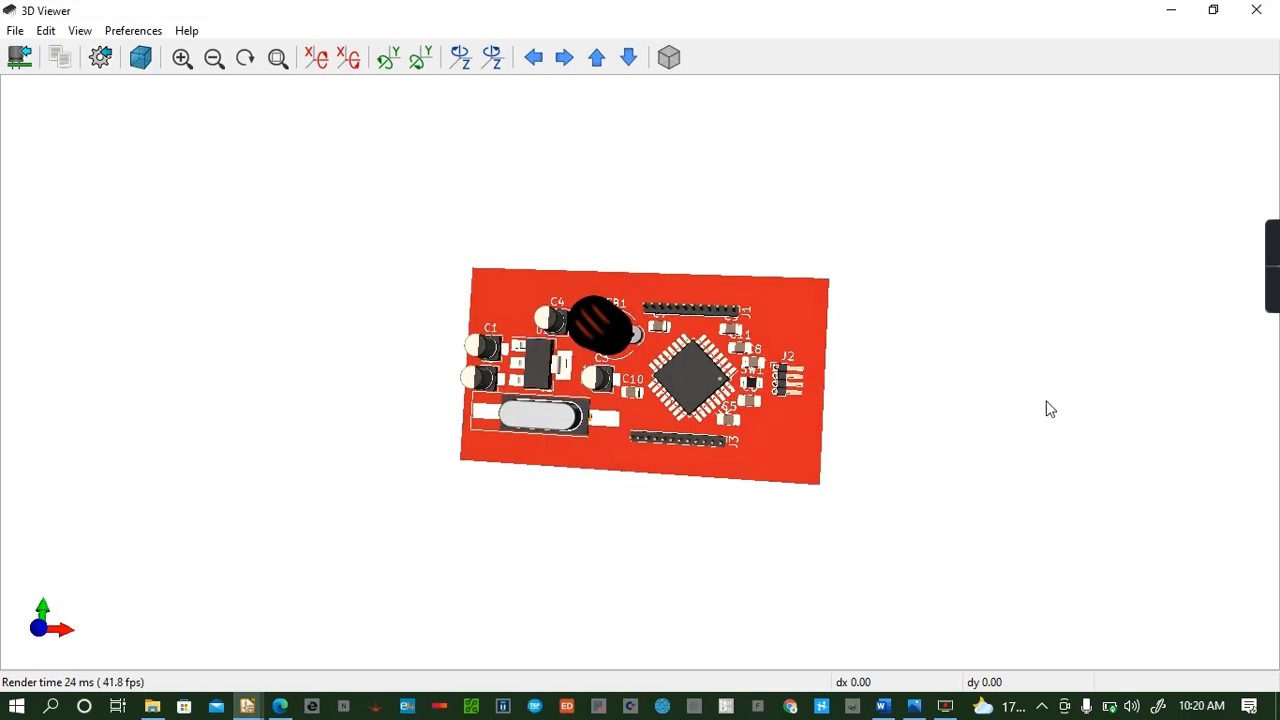
click(1256, 10)
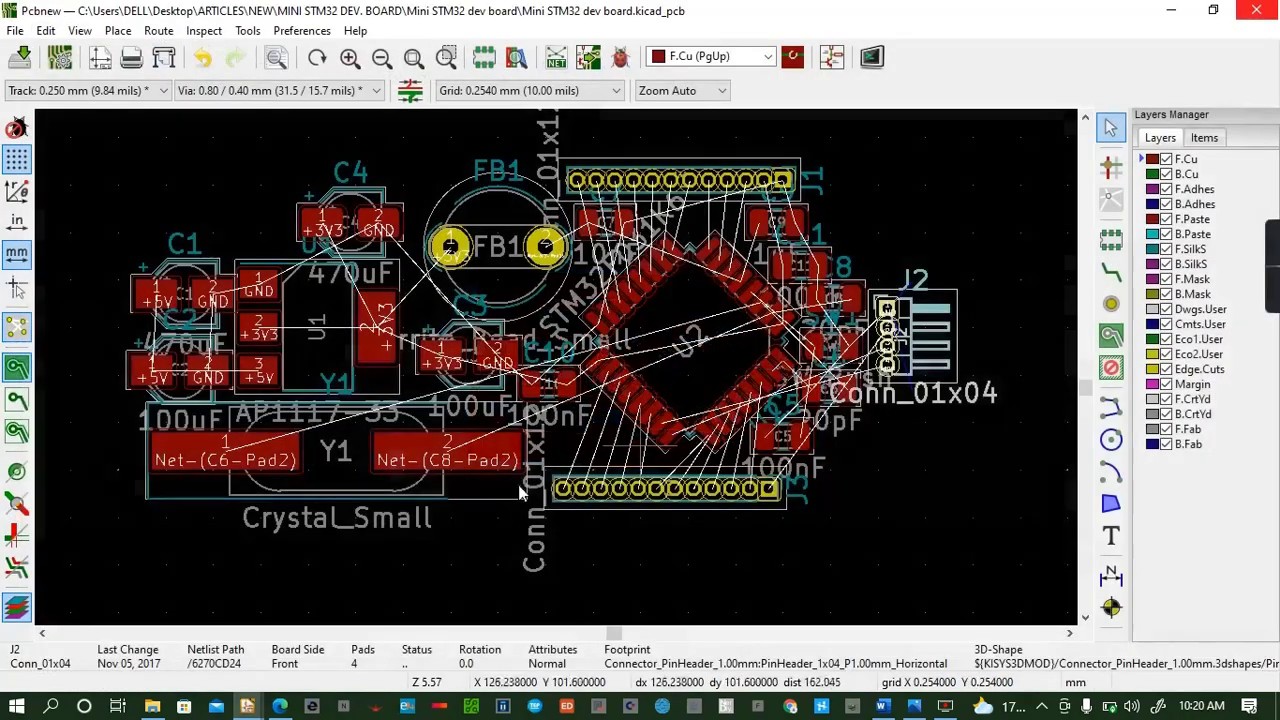
Shift header J1 slightly down and J3 up and right, aligning both first pins at X 137.160 mm
click(704, 170)
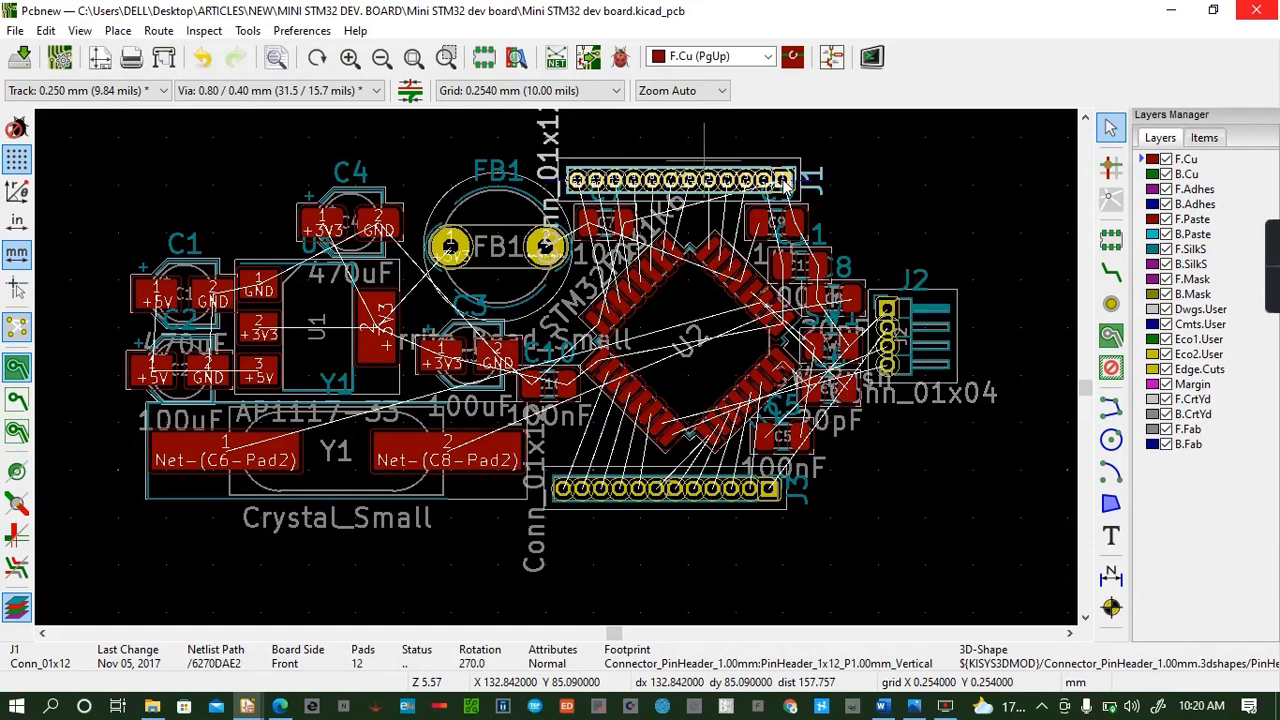
drag(785, 182, 783, 191)
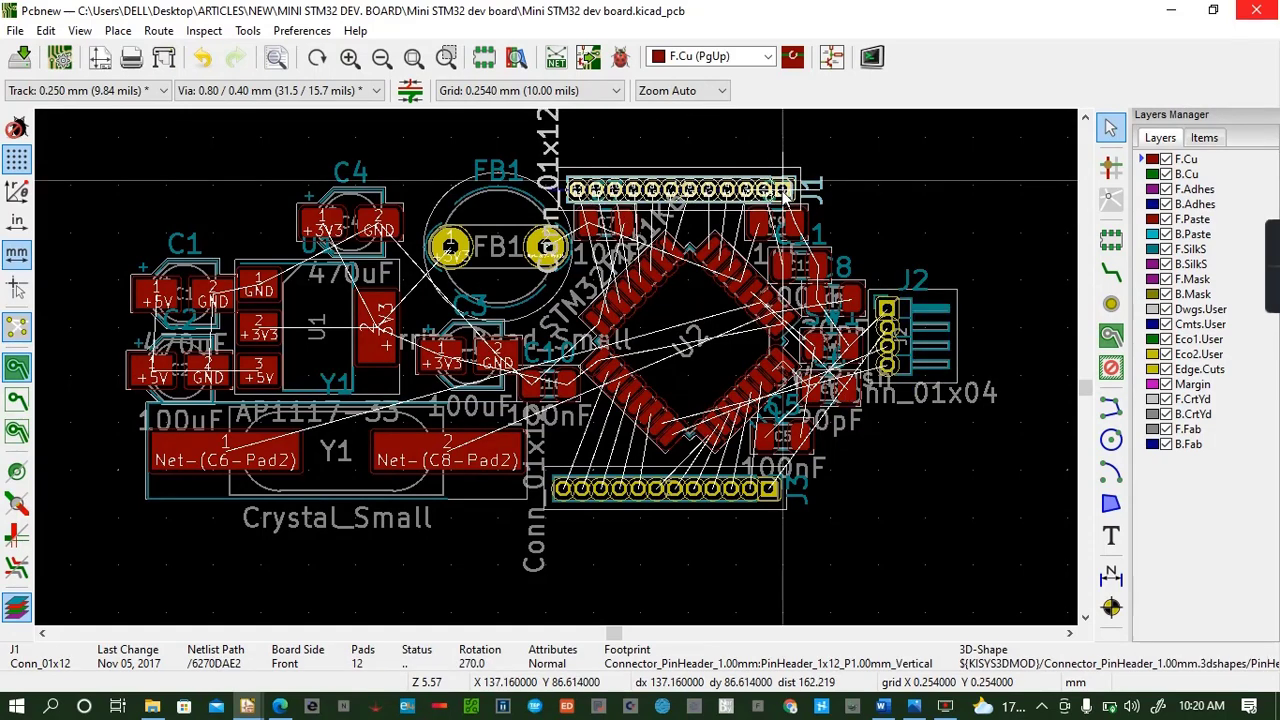
click(784, 190)
click(641, 493)
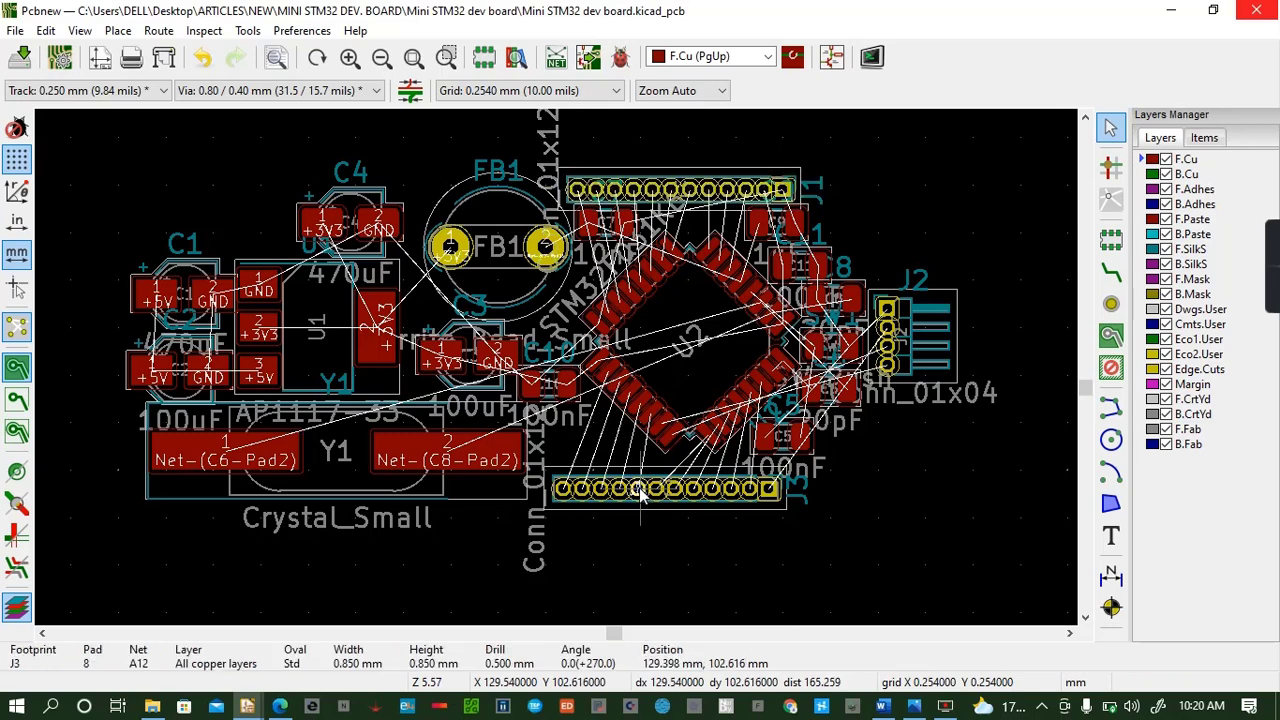
click(646, 508)
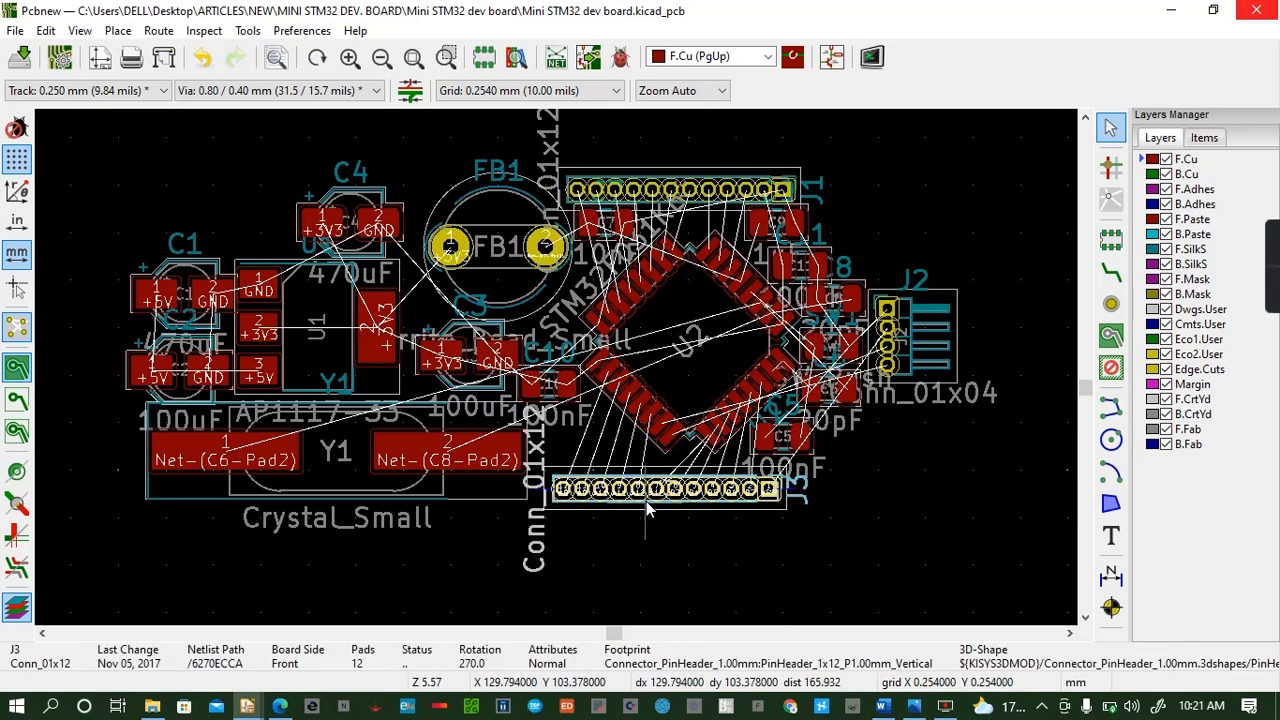
key(m)
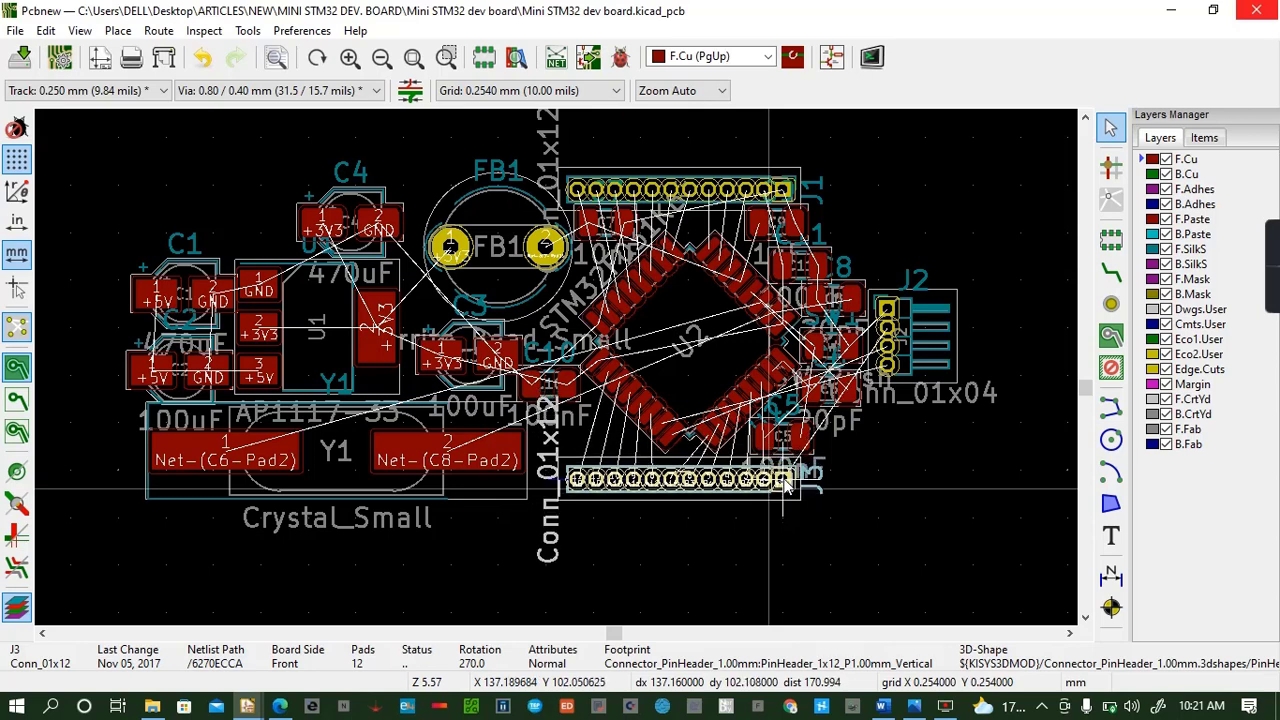
click(787, 482)
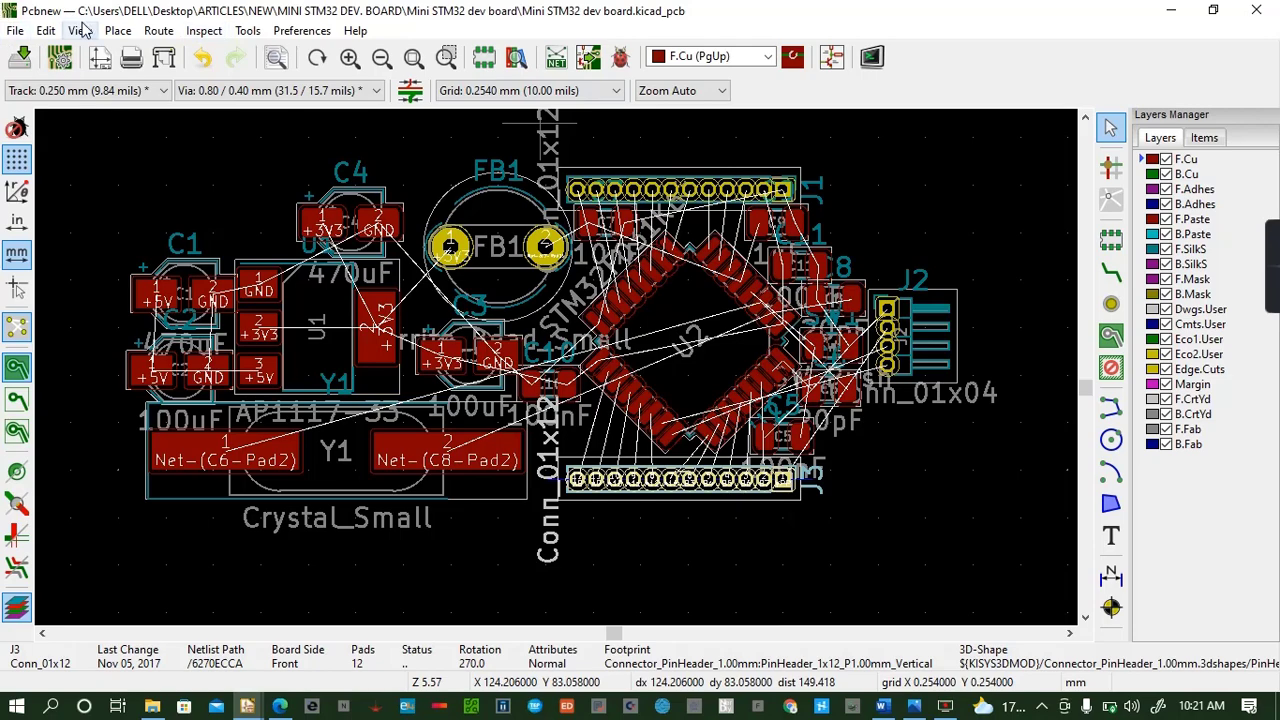
Open the 3D viewer to check the aligned headers on the board
click(80, 30)
click(136, 150)
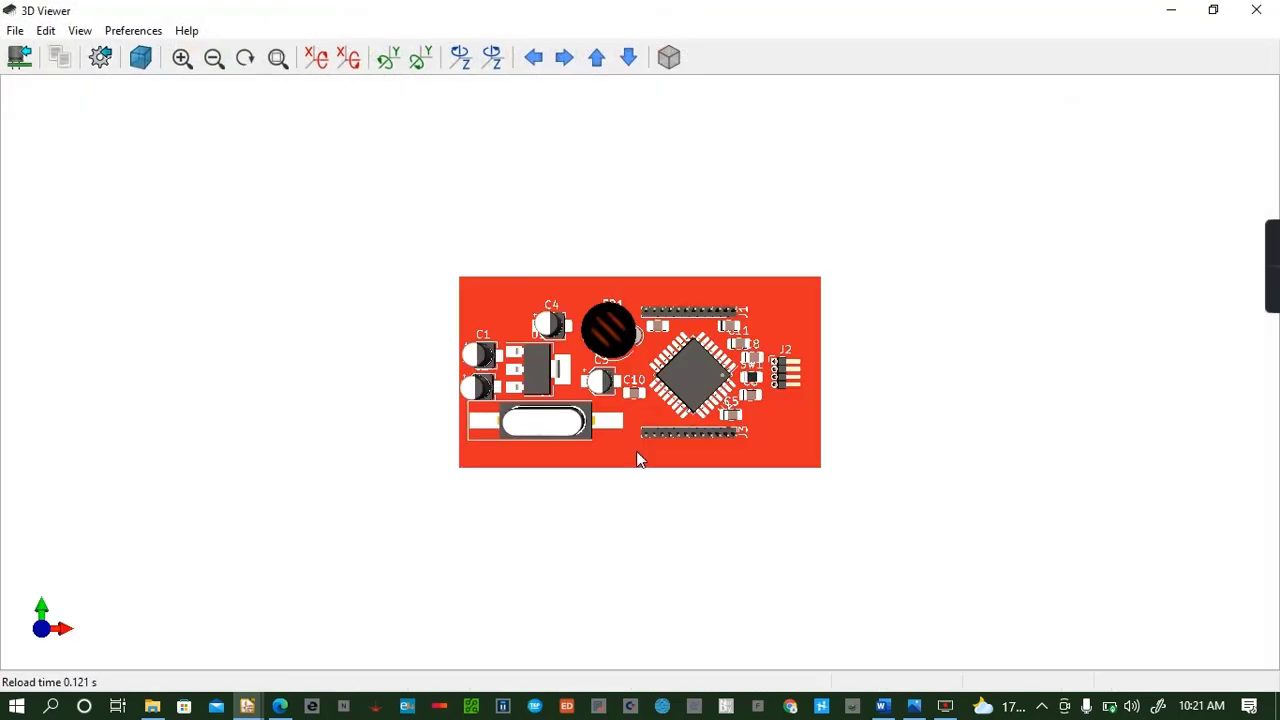
Tilt the board in the 3D viewer to inspect the aligned headers J1 and J3, and close the viewer
drag(640, 459, 587, 403)
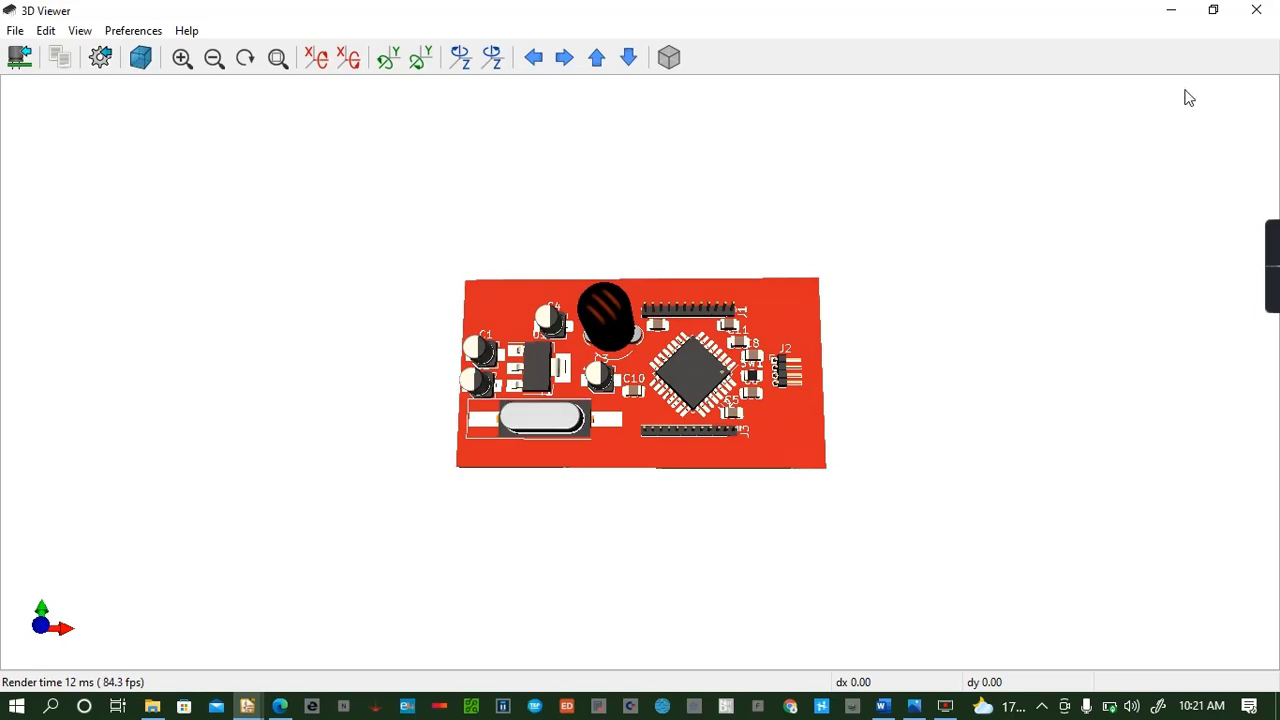
click(1256, 10)
Move ferrite bead FB1 down and slightly right, placing its first pad near X 119.888, Y 91.440 mm
click(513, 257)
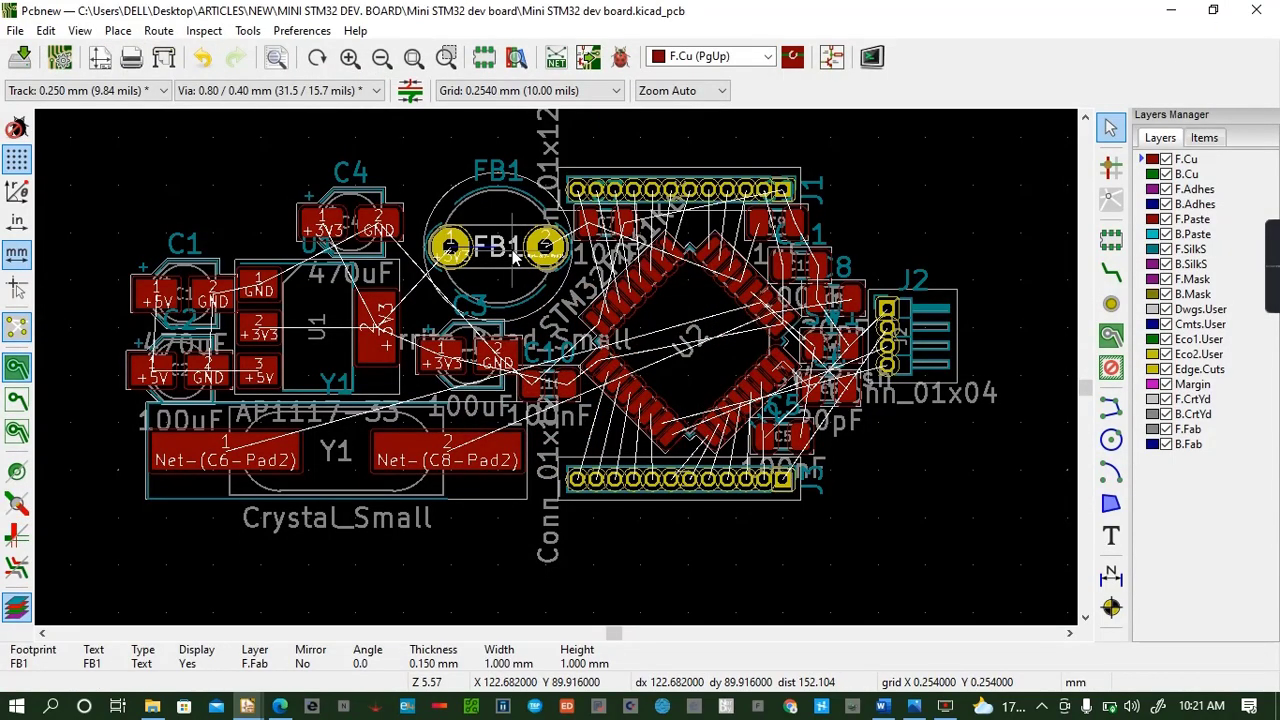
key(m)
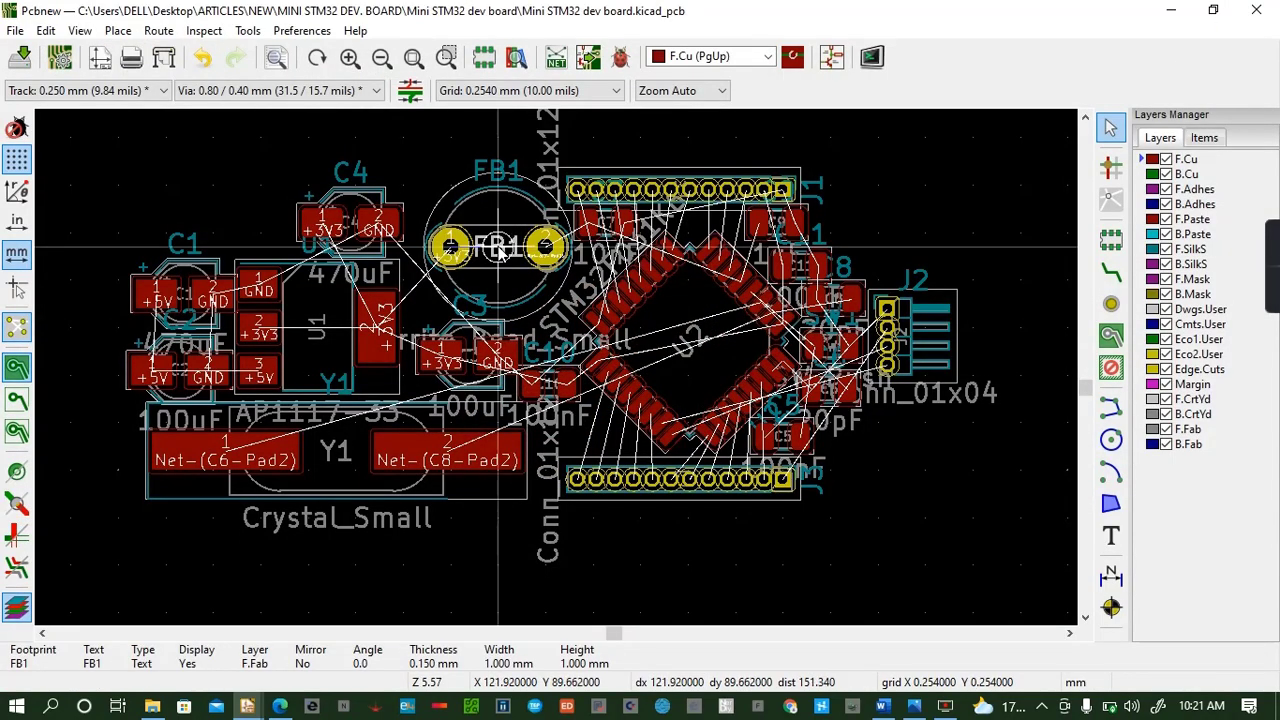
key(Escape)
click(503, 220)
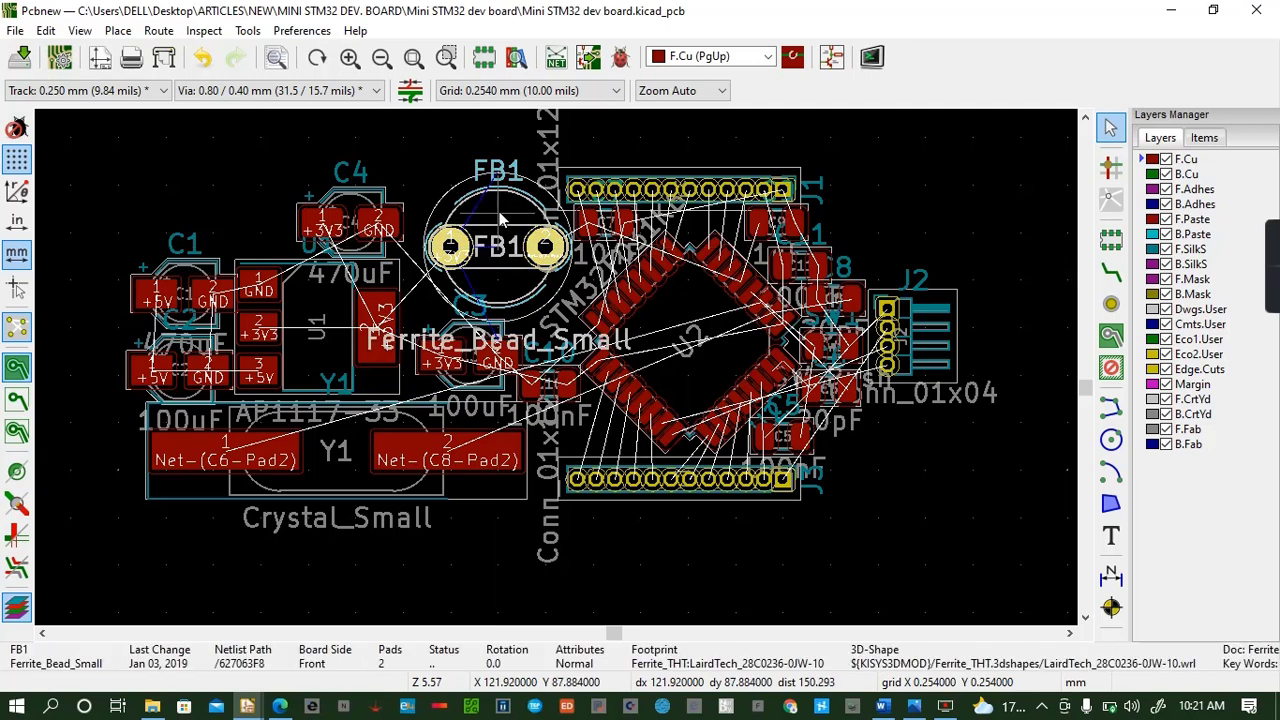
key(m)
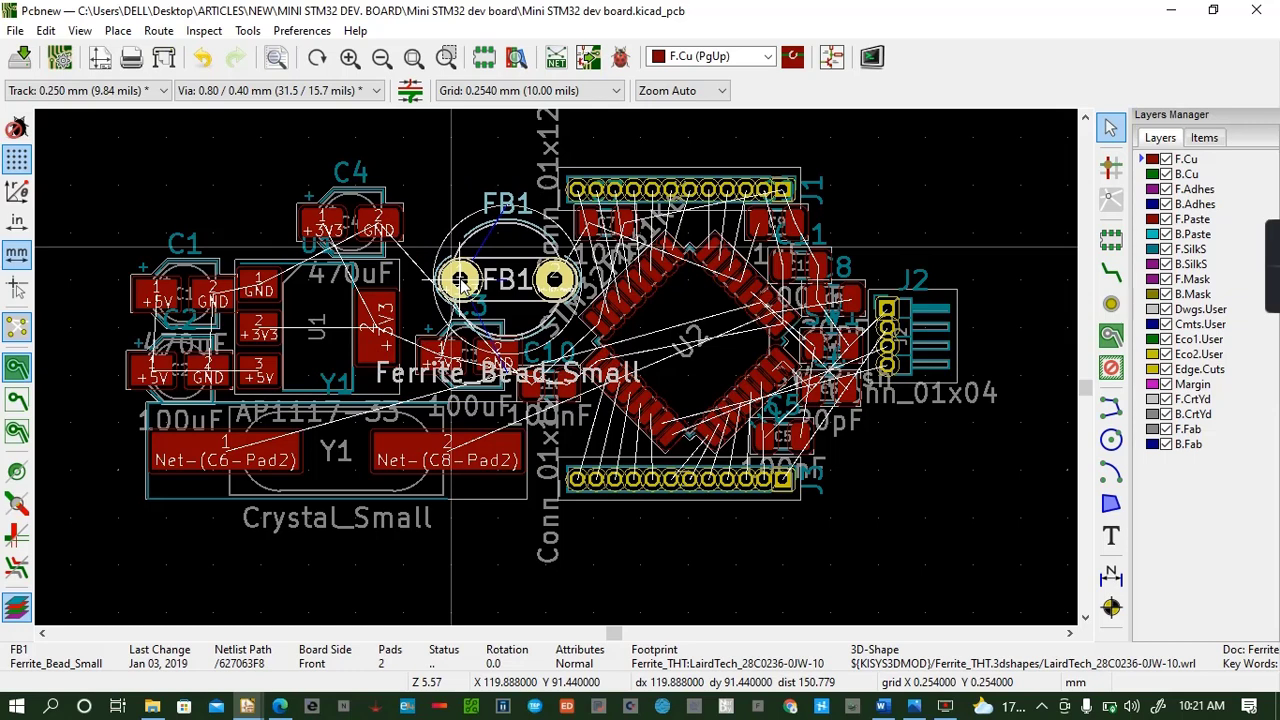
click(460, 280)
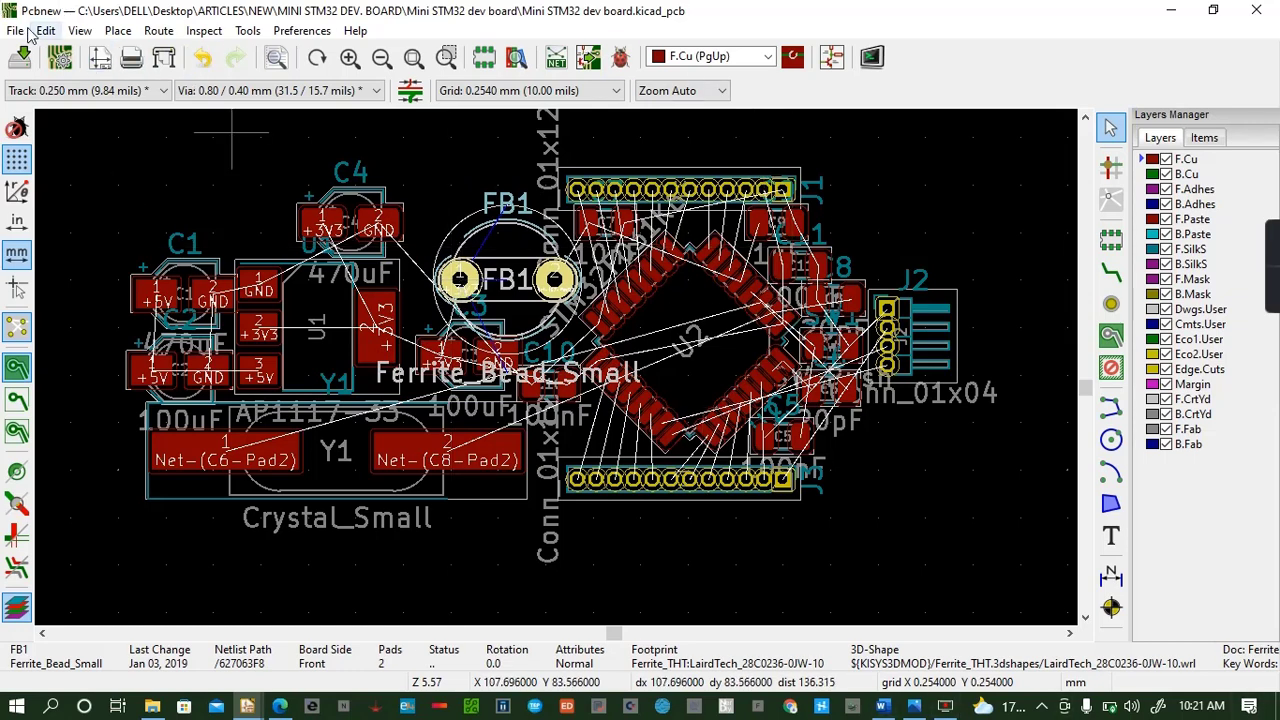
Check the new FB1 position in the 3D viewer, tilting the board from different angles, and close the viewer
click(79, 30)
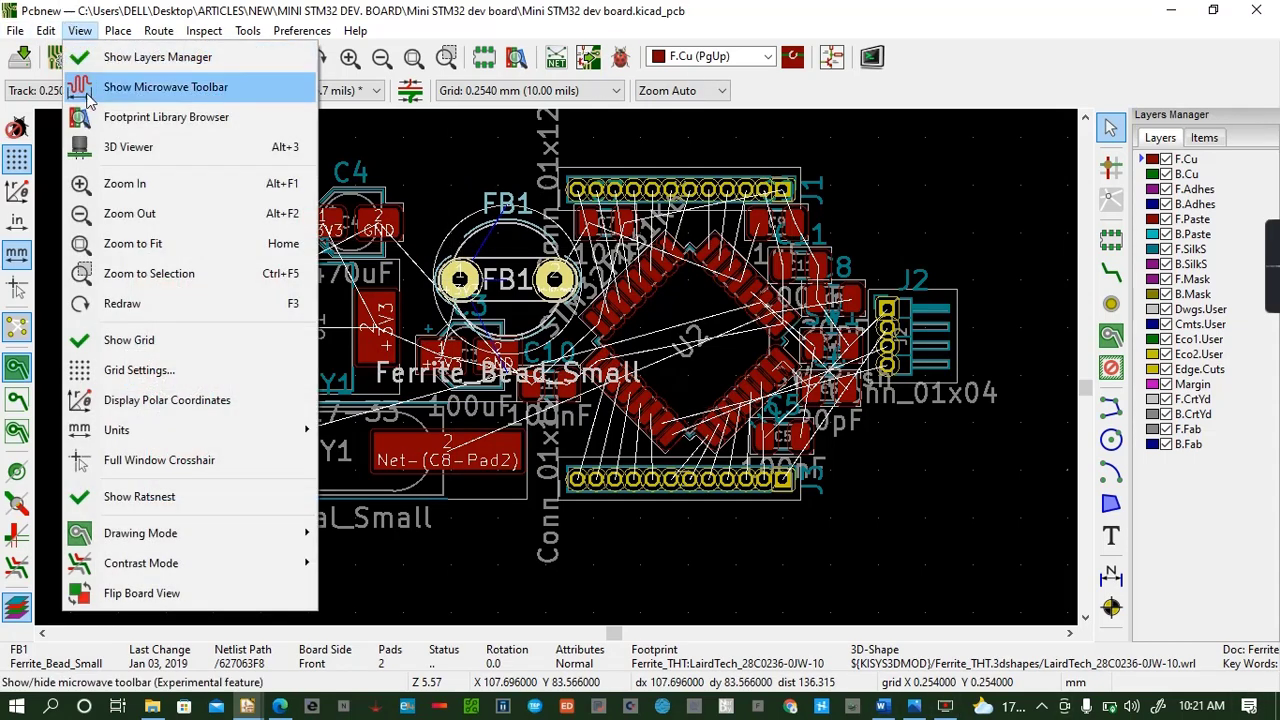
click(131, 157)
drag(537, 373, 614, 449)
mouse_move(570, 395)
mouse_down()
mouse_move(557, 257)
mouse_move(582, 405)
mouse_up()
click(1277, 8)
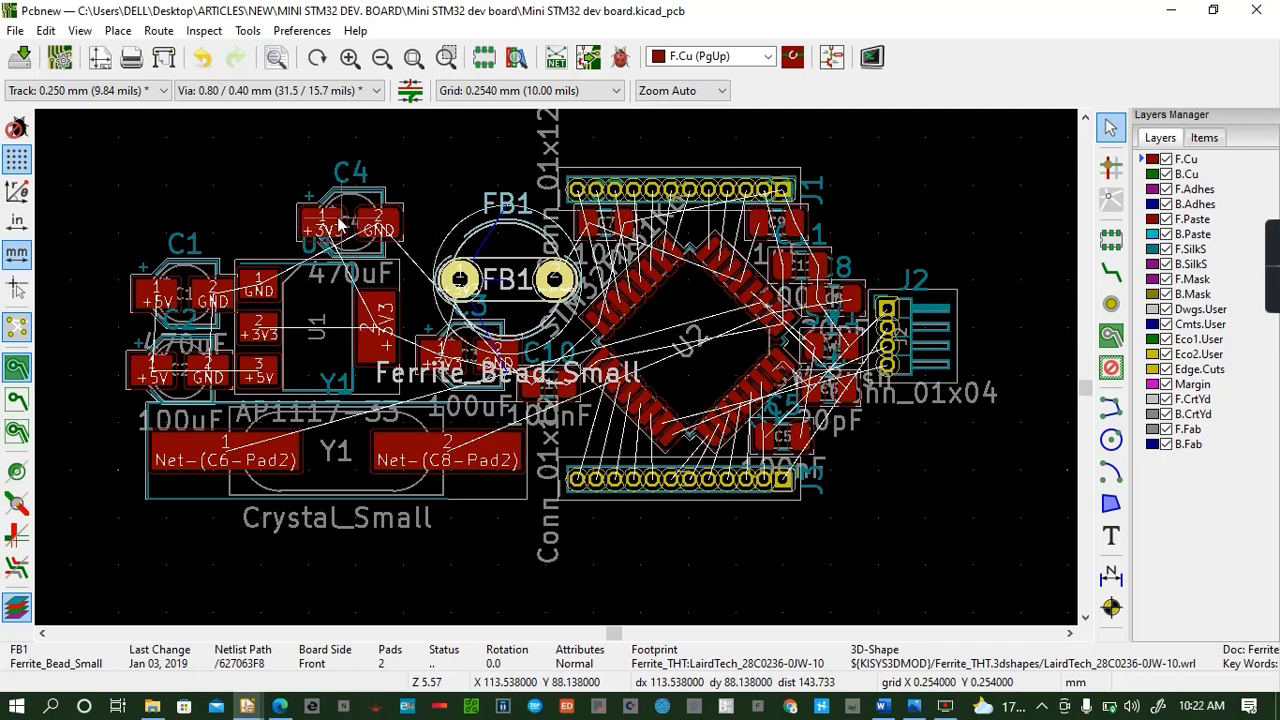
Move capacitor C4 right towards FB1, and shift regulator U1 up and right with its large +3V3 pad at X 117.094, Y 92.456 mm
click(303, 226)
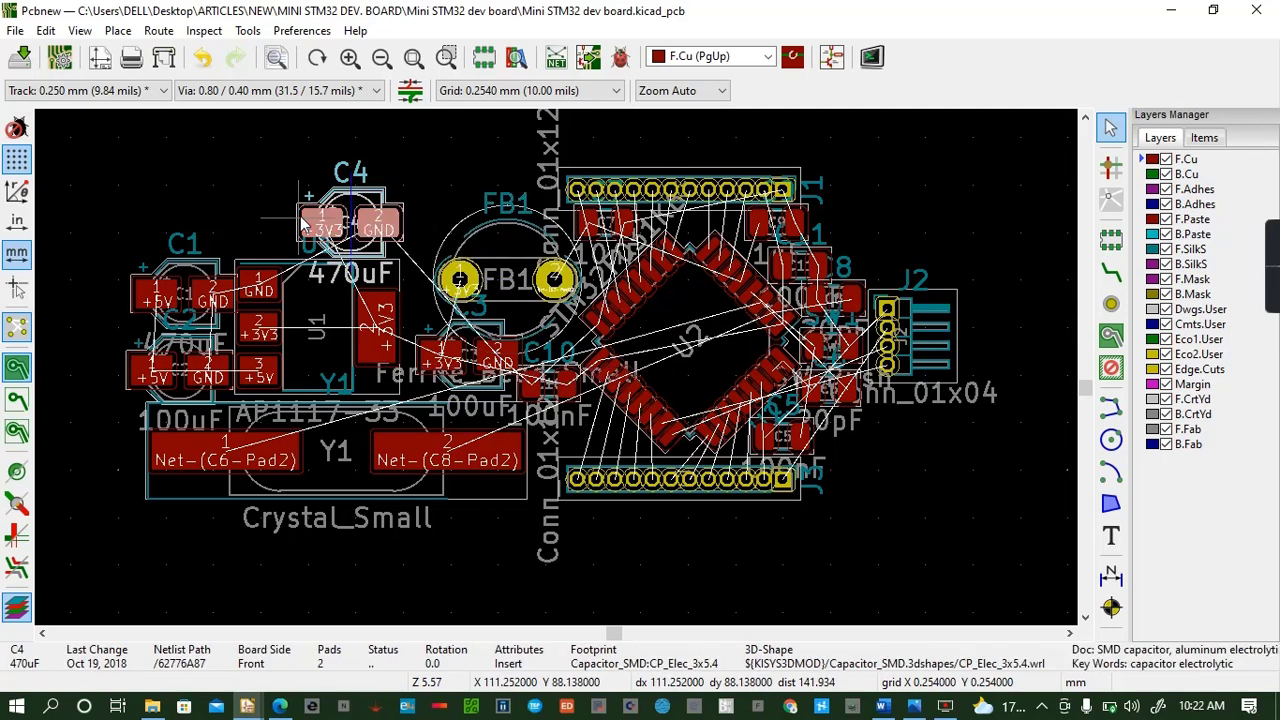
drag(303, 226, 400, 225)
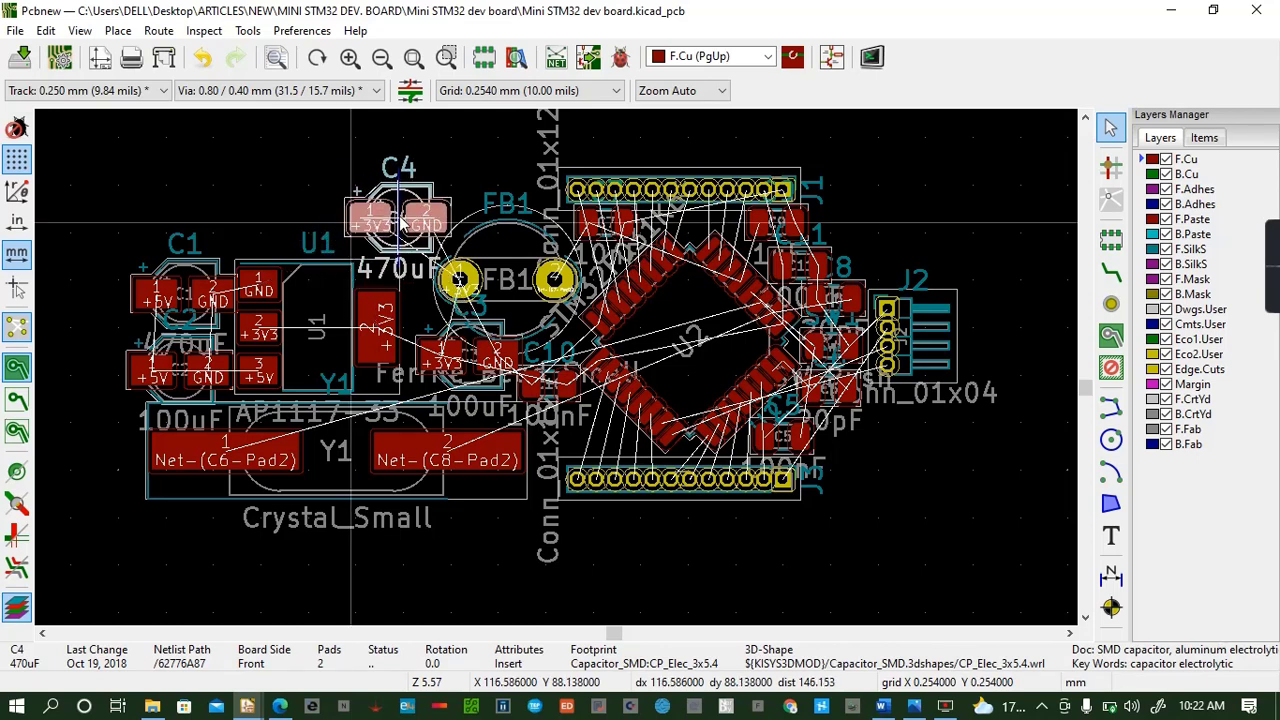
click(372, 348)
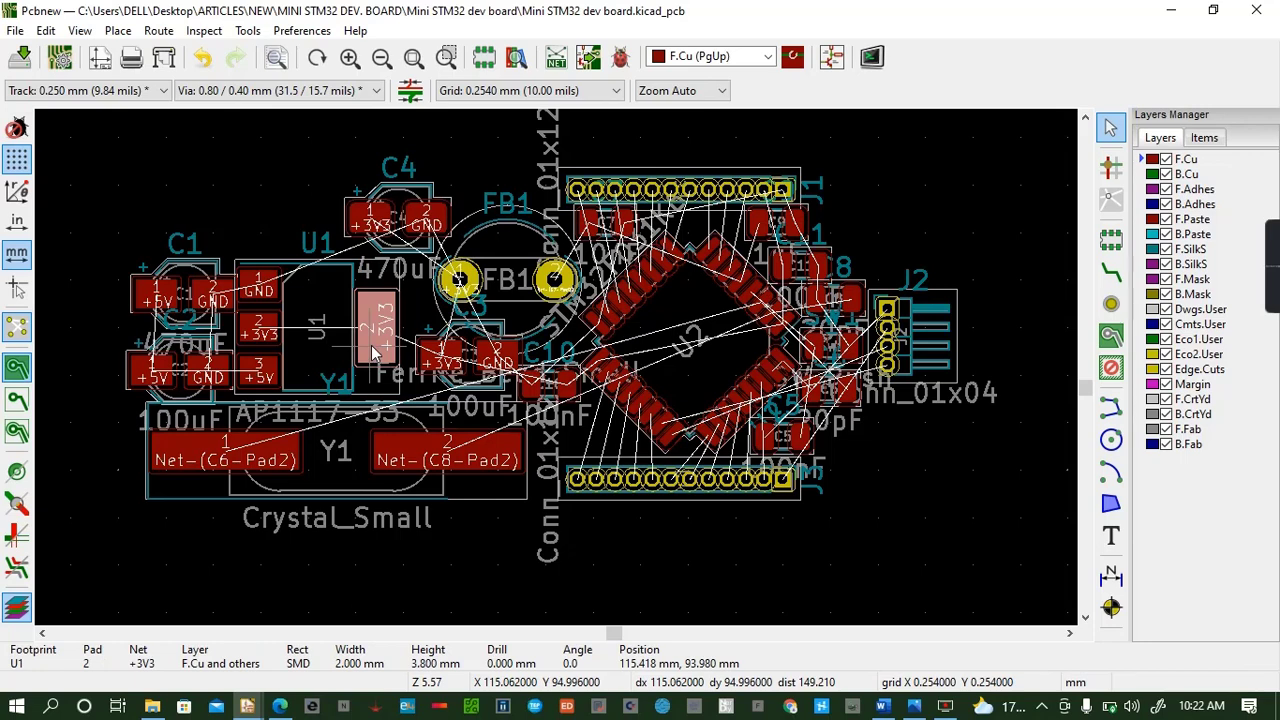
drag(371, 345, 413, 307)
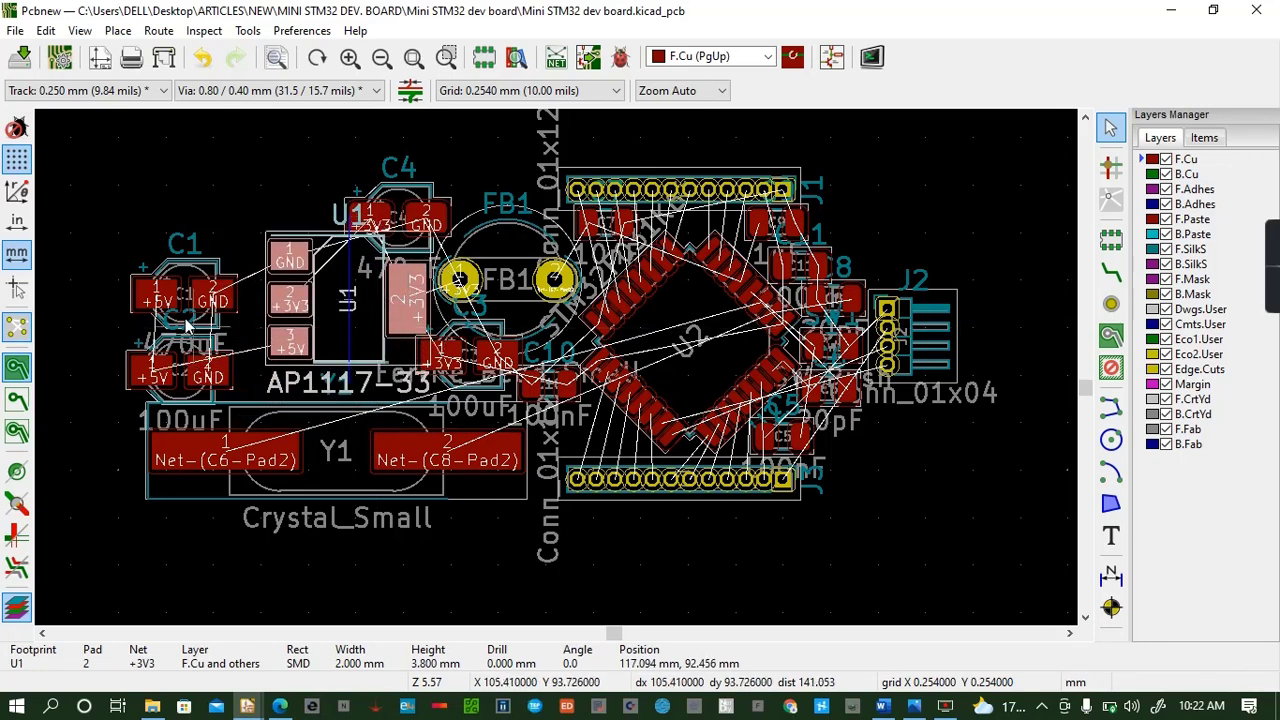
Move capacitors C1 and C2 up and right beside U1's small pads, with C2 level with U1's +5V pad
drag(153, 300, 187, 275)
click(137, 360)
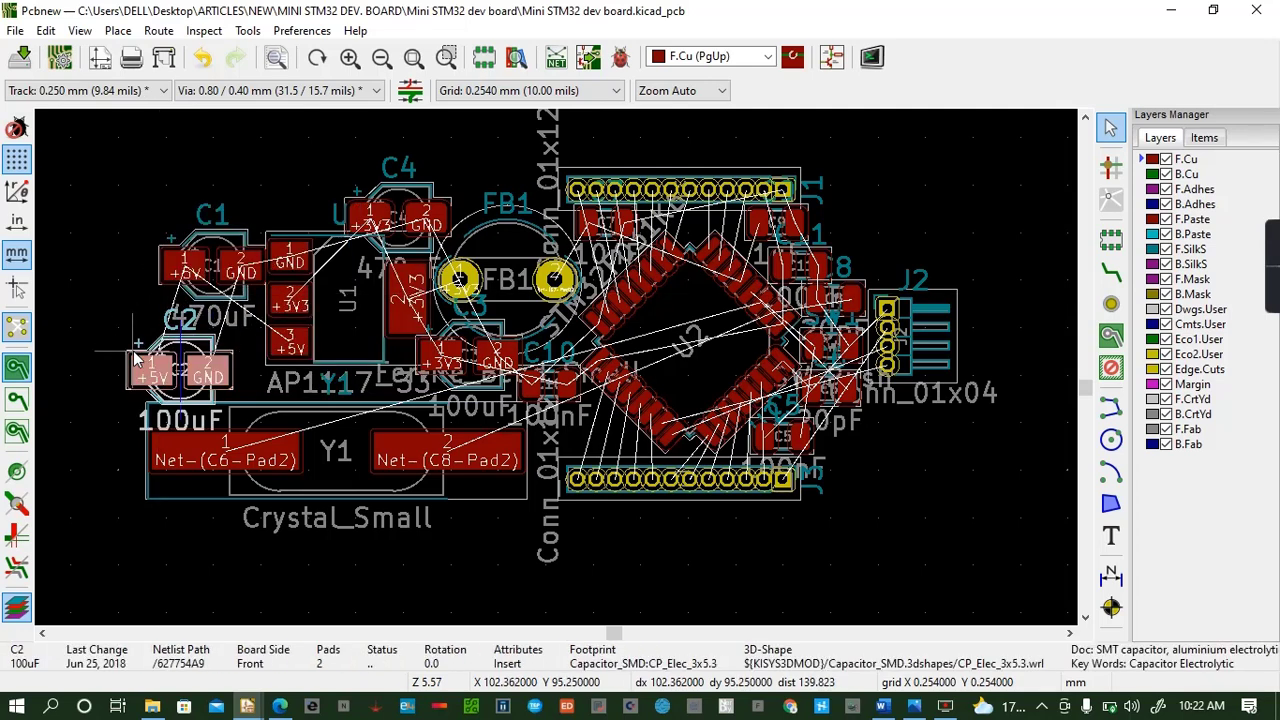
drag(137, 360, 214, 345)
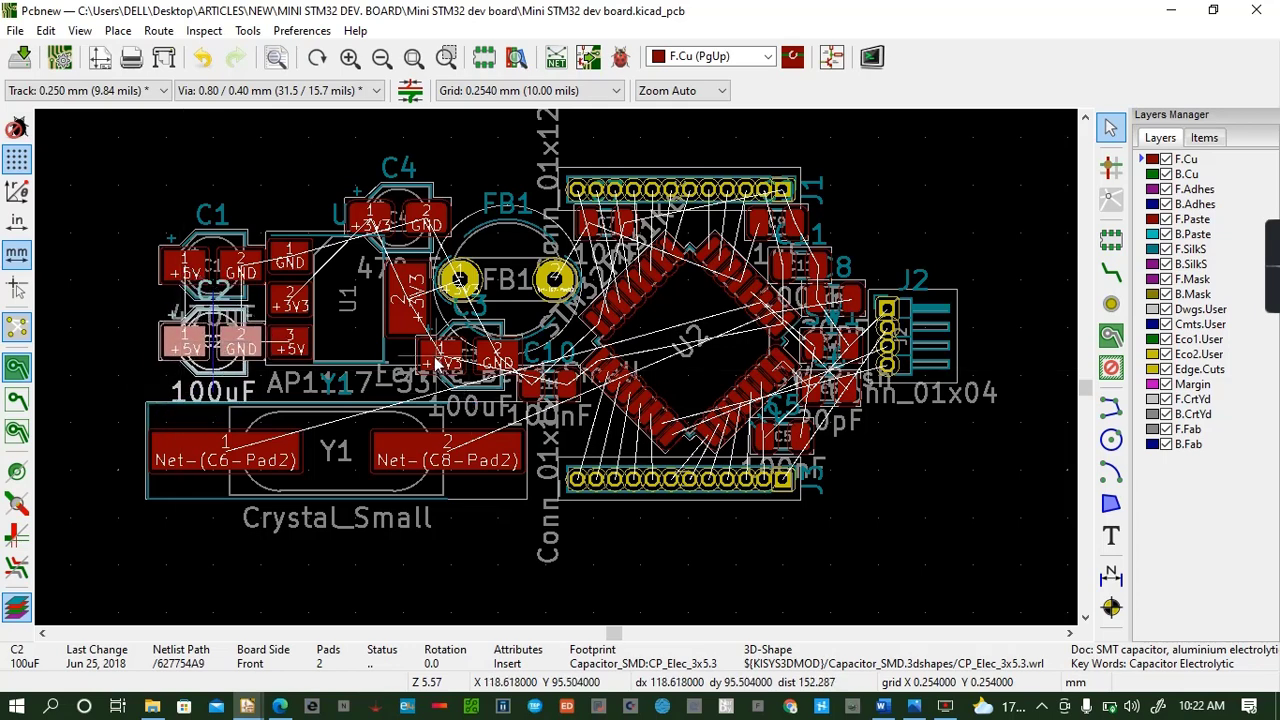
Move crystal Y1 up and slightly right to just below U1, centred near X 114.046, Y 98.806 mm
click(336, 432)
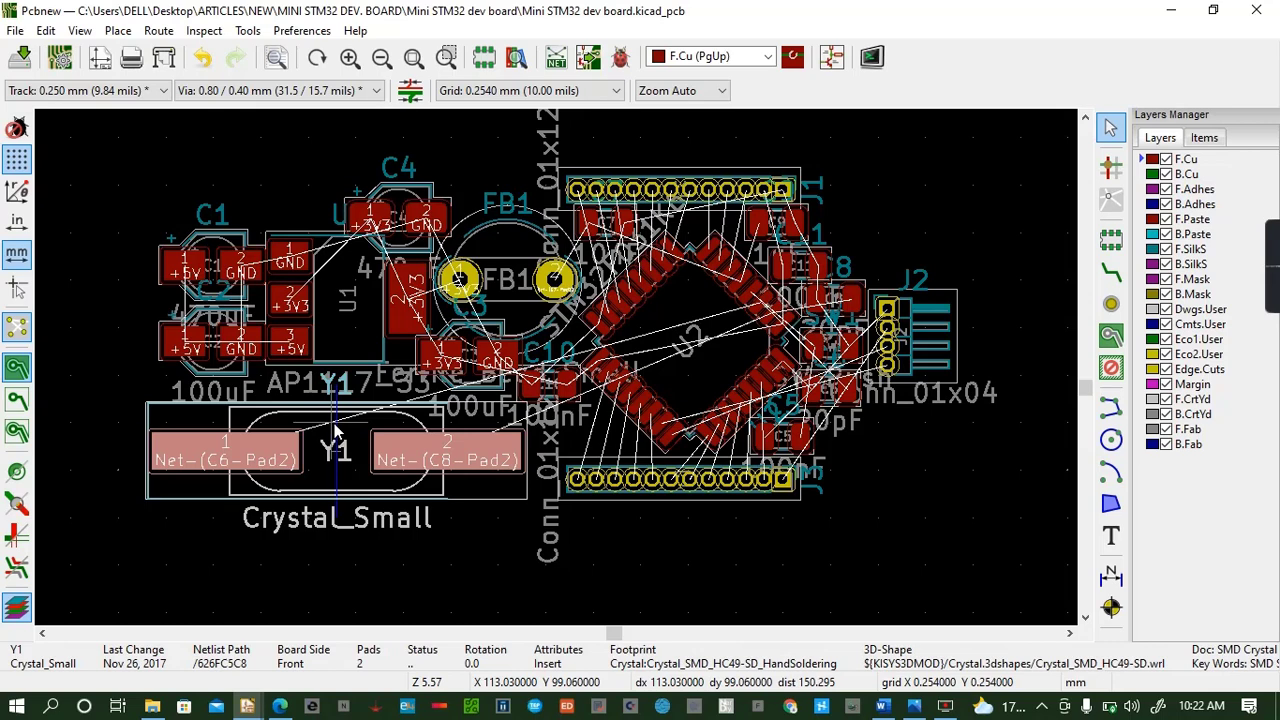
key(m)
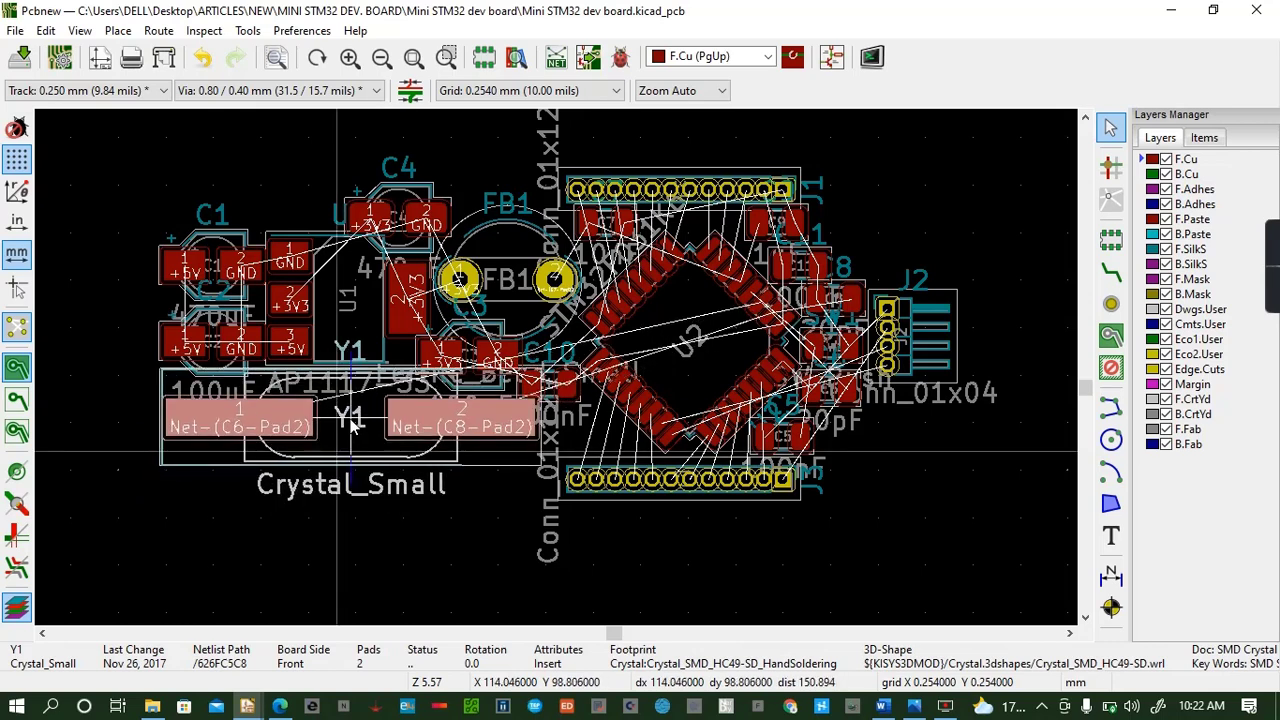
click(352, 424)
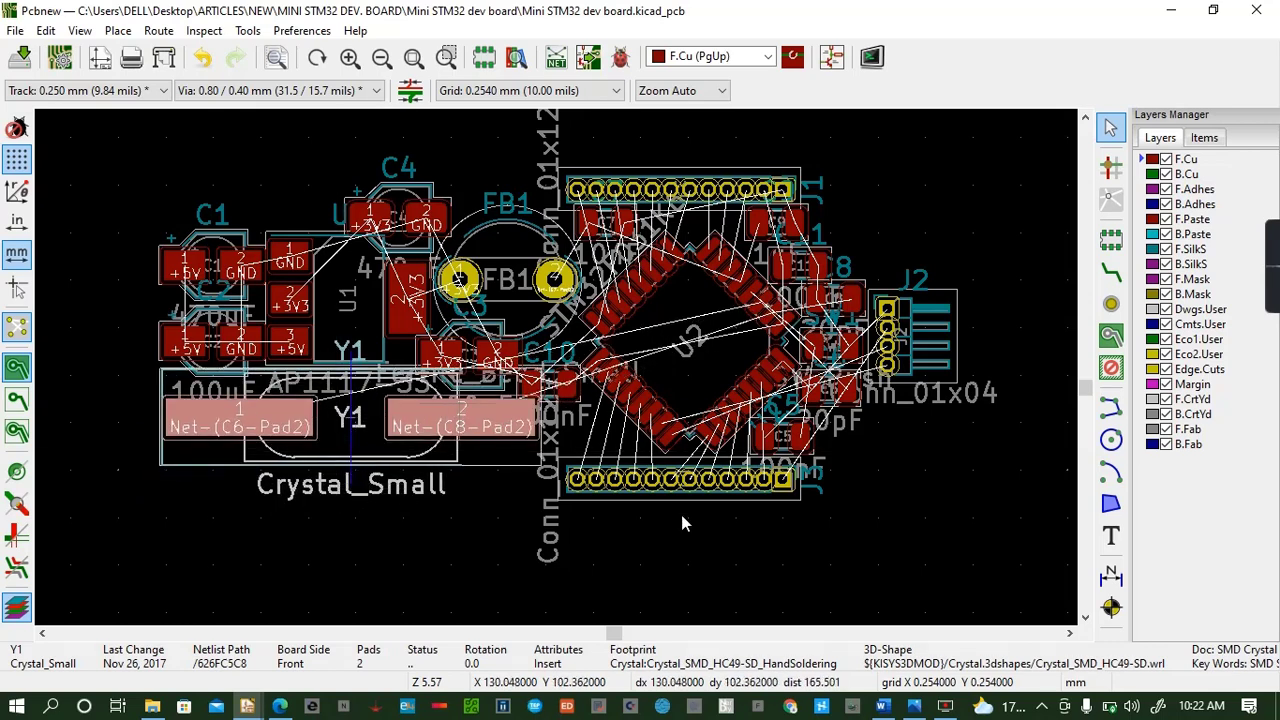
Inspect the compacted power section and crystal in the 3D viewer from tilted angles, and close the viewer
click(80, 30)
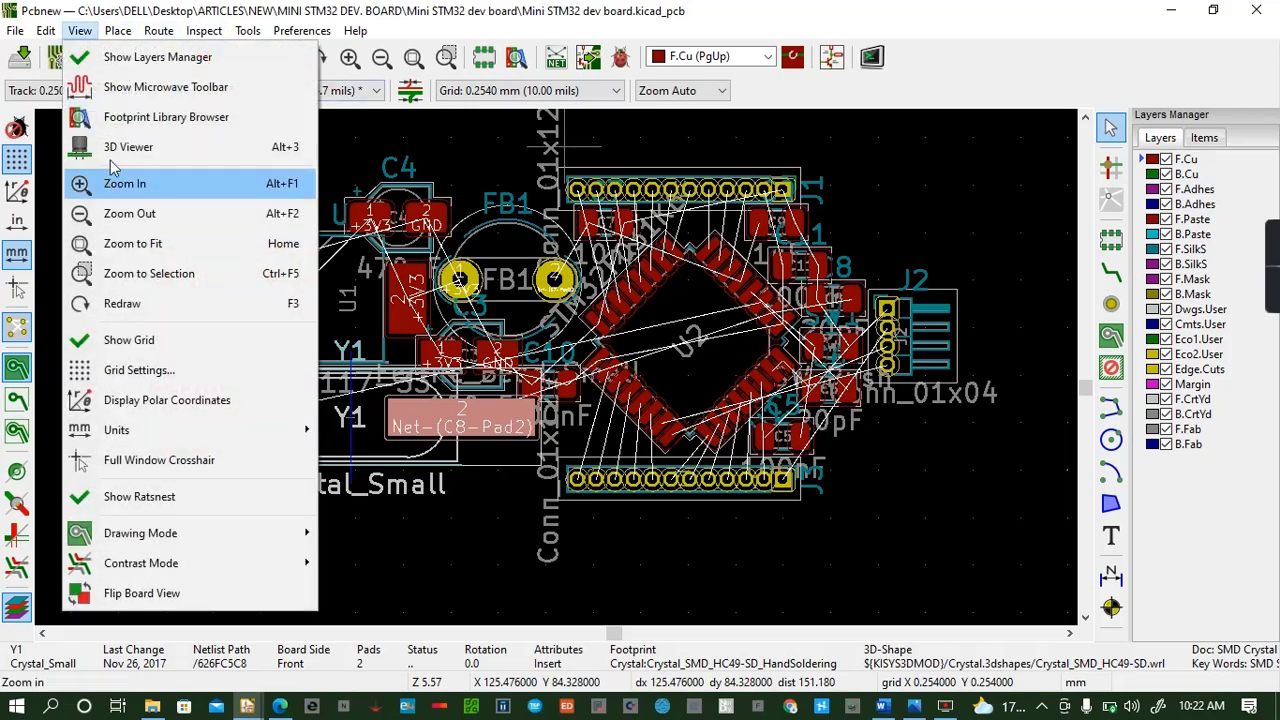
click(128, 147)
drag(530, 443, 478, 390)
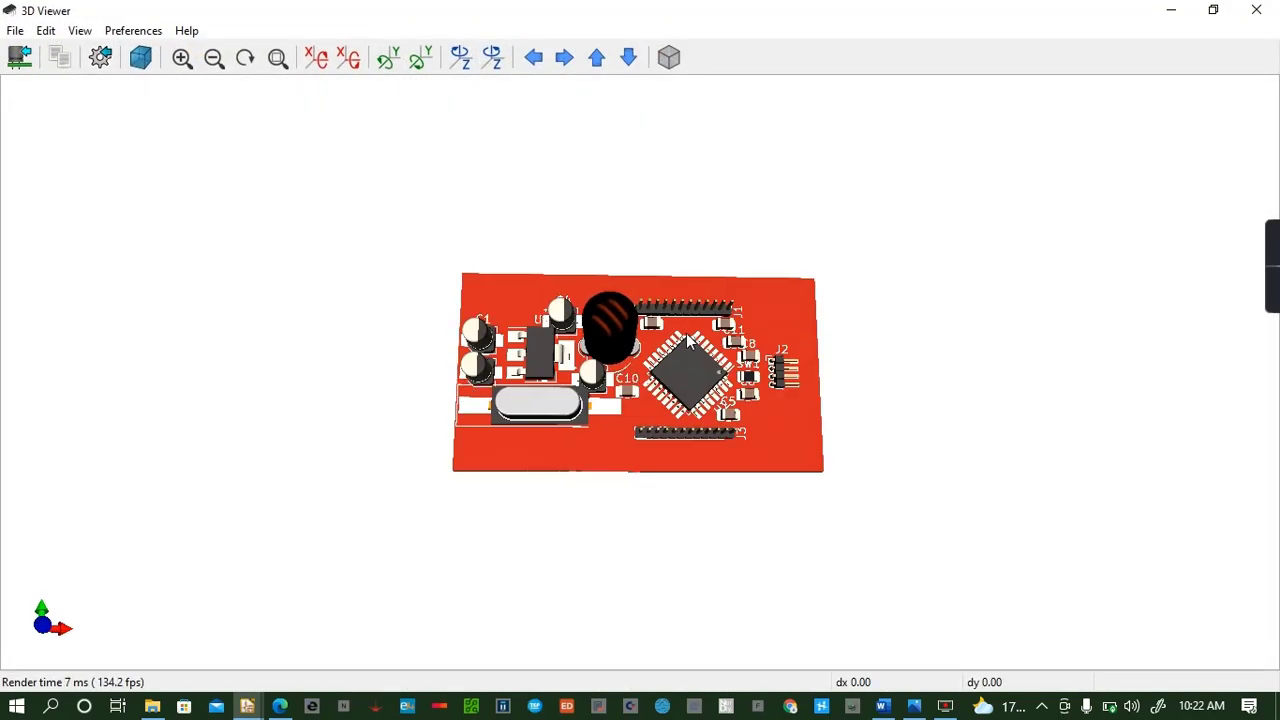
drag(688, 342, 604, 375)
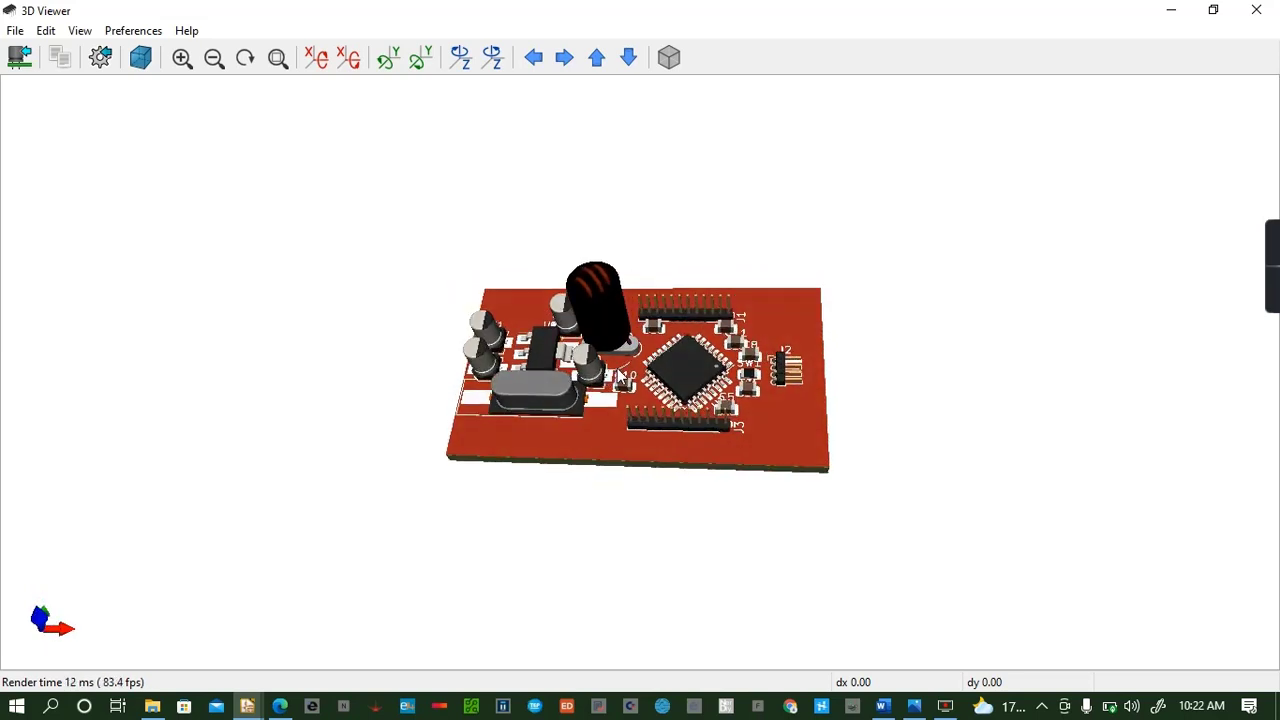
click(1256, 10)
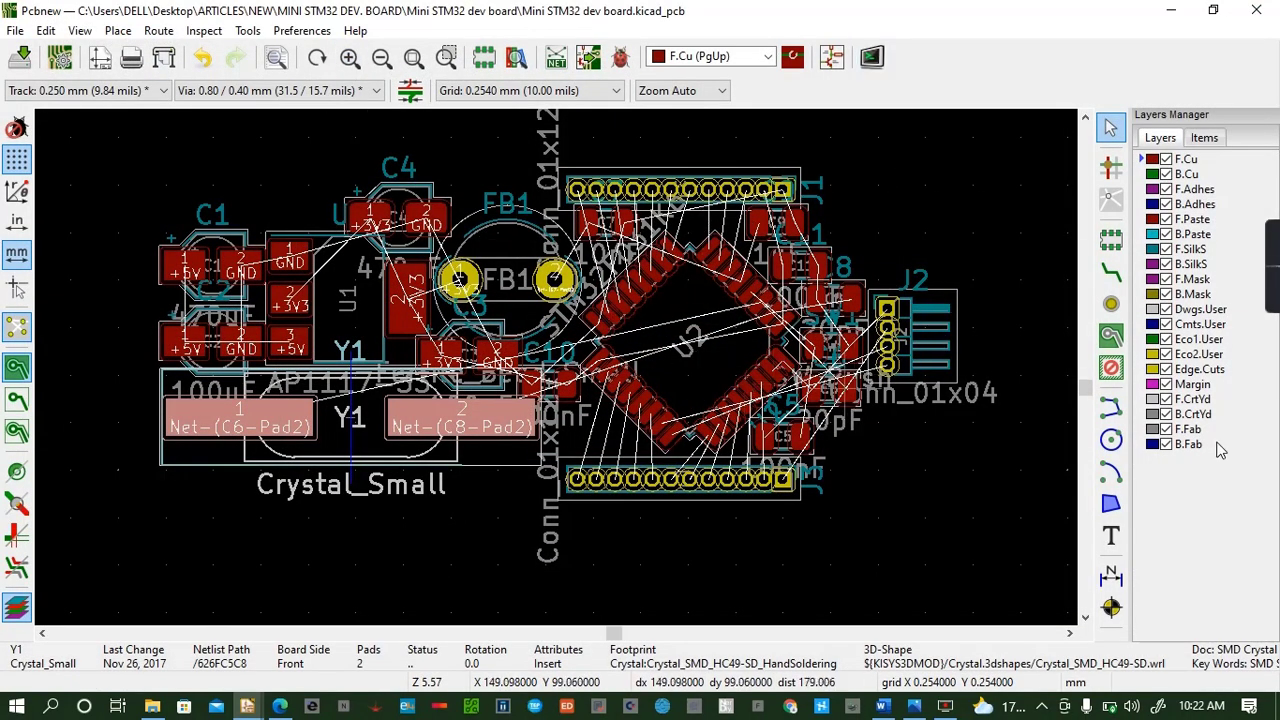
Start track routing, add a predefined track width of 0.78 mm in the board setup, and select it as the active width
click(1111, 271)
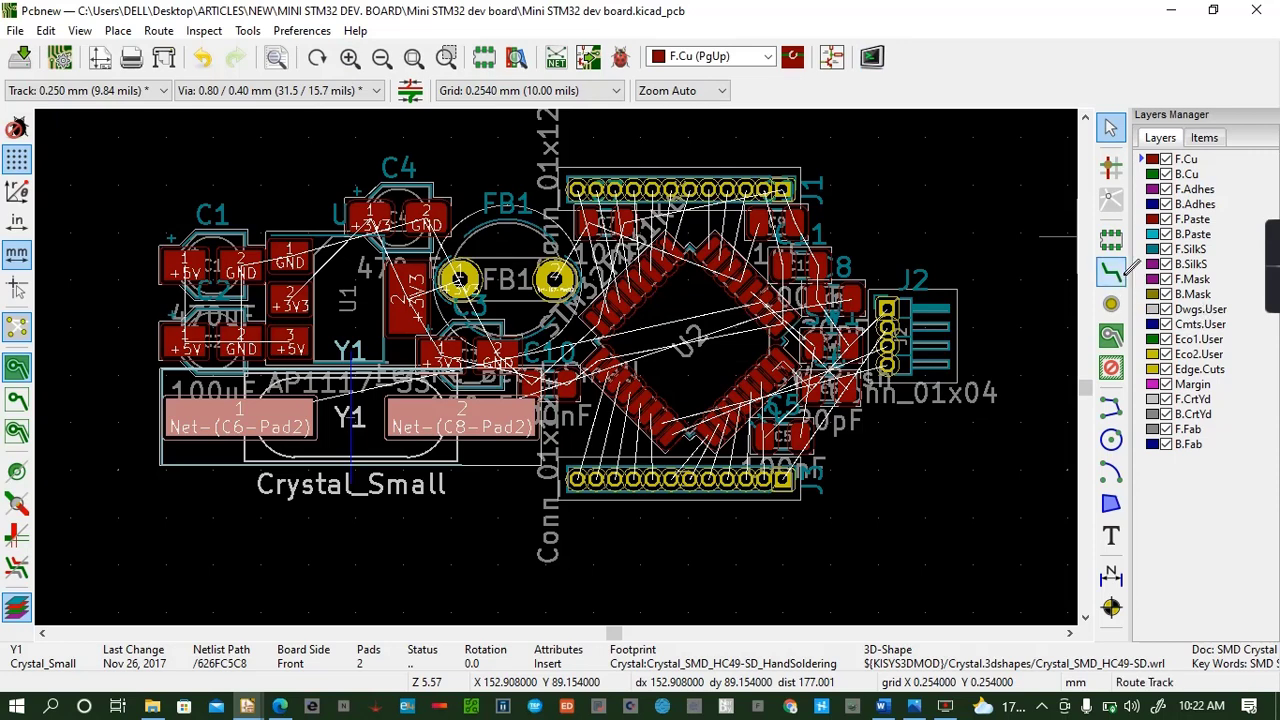
click(44, 92)
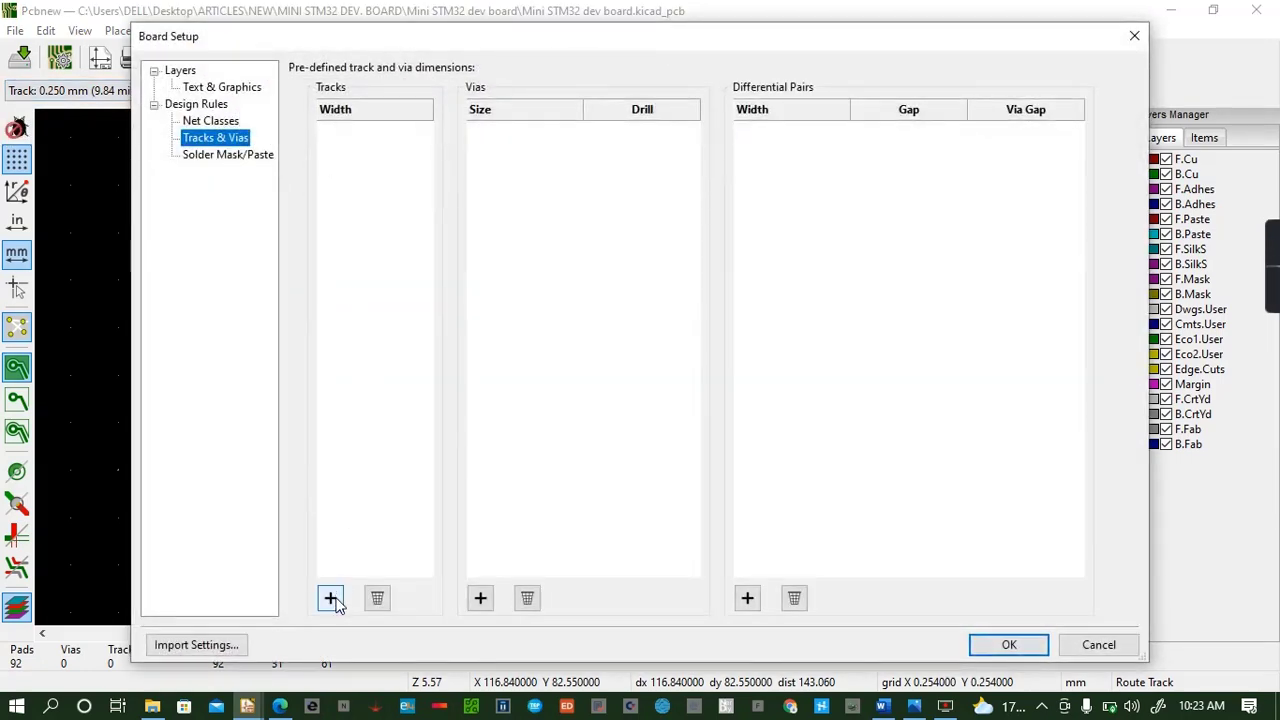
click(331, 599)
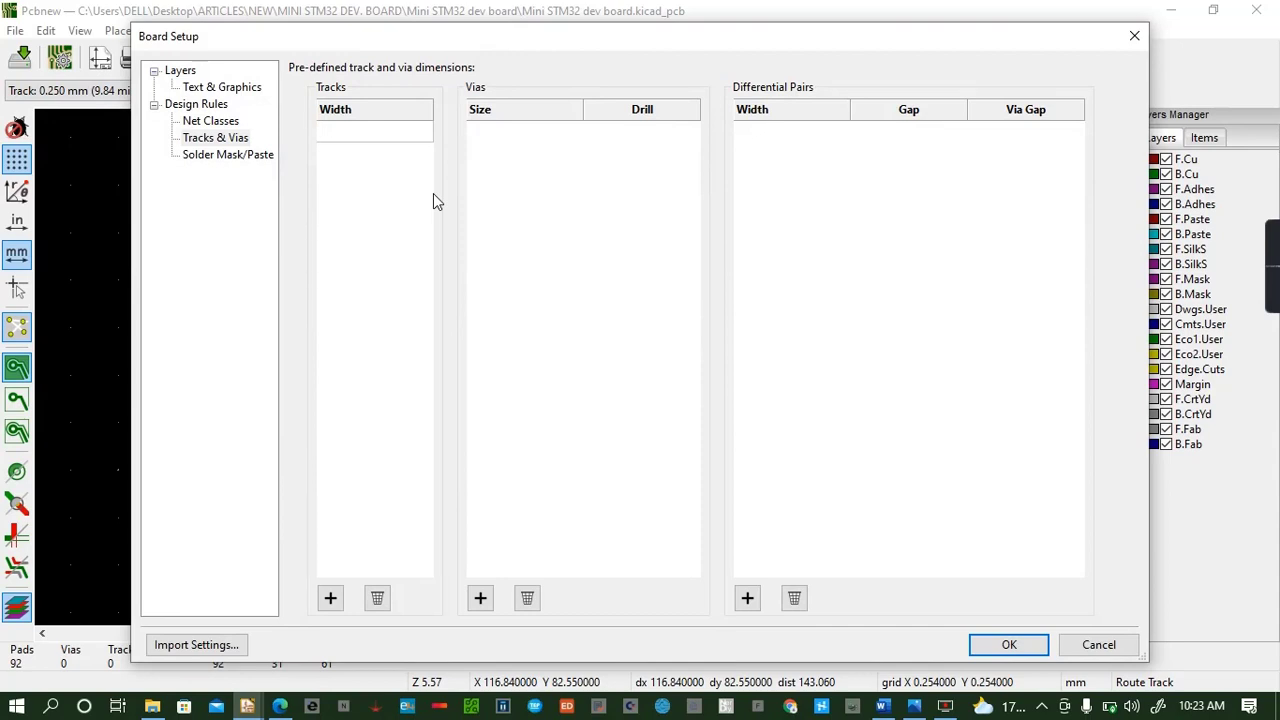
text(2)
click(1010, 644)
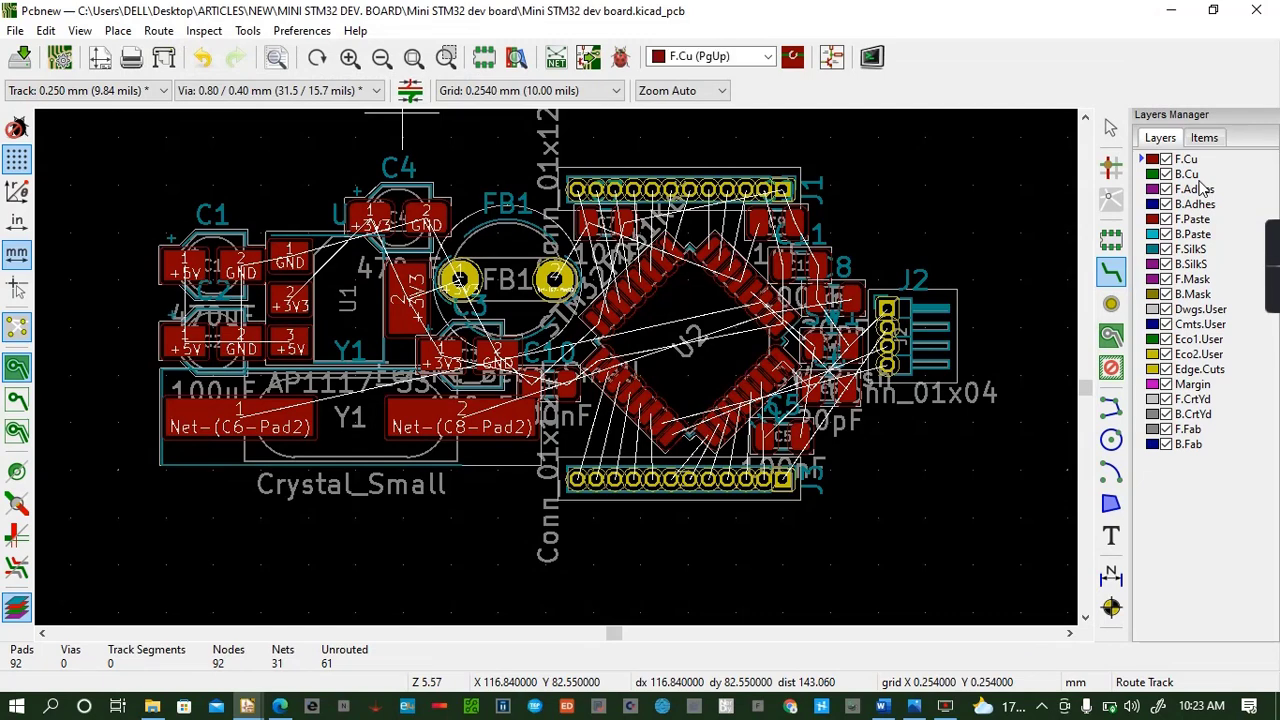
click(60, 91)
click(70, 121)
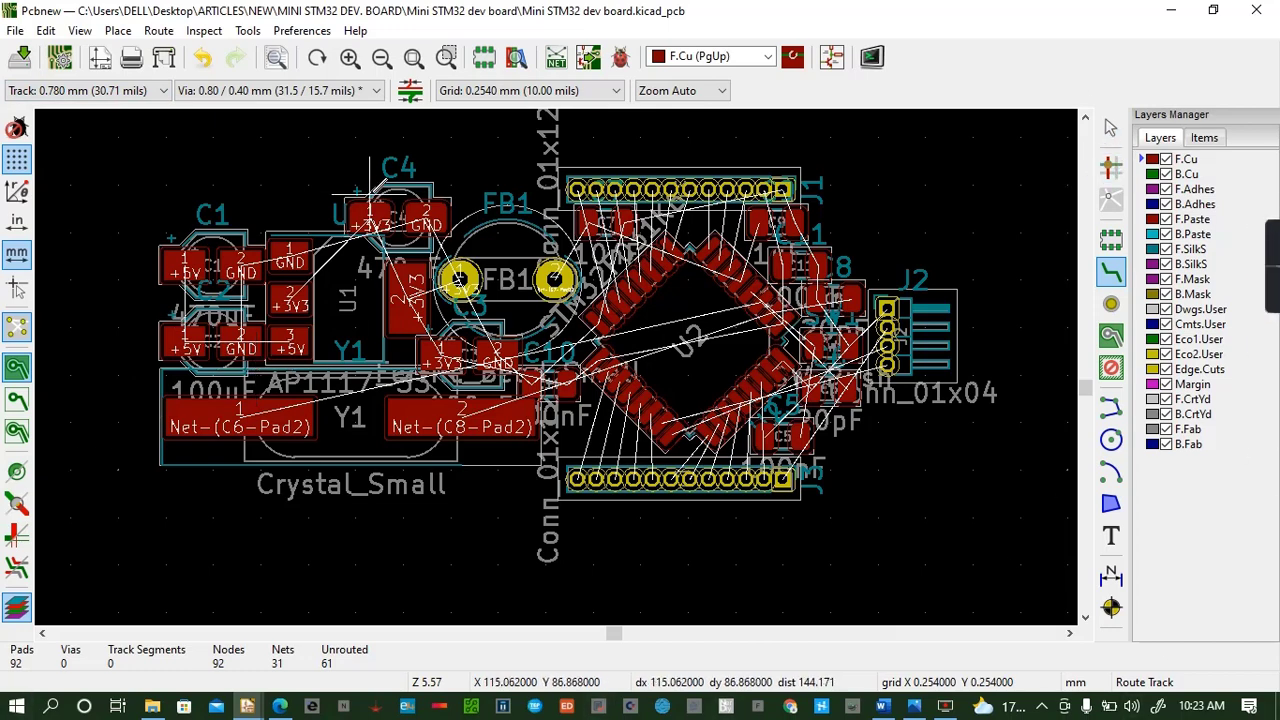
Route F.Cu tracks joining C1's and C2's +5V pads, C1's GND to U1's GND, and C2's +5V around its GND pad to U1's +5V
click(184, 267)
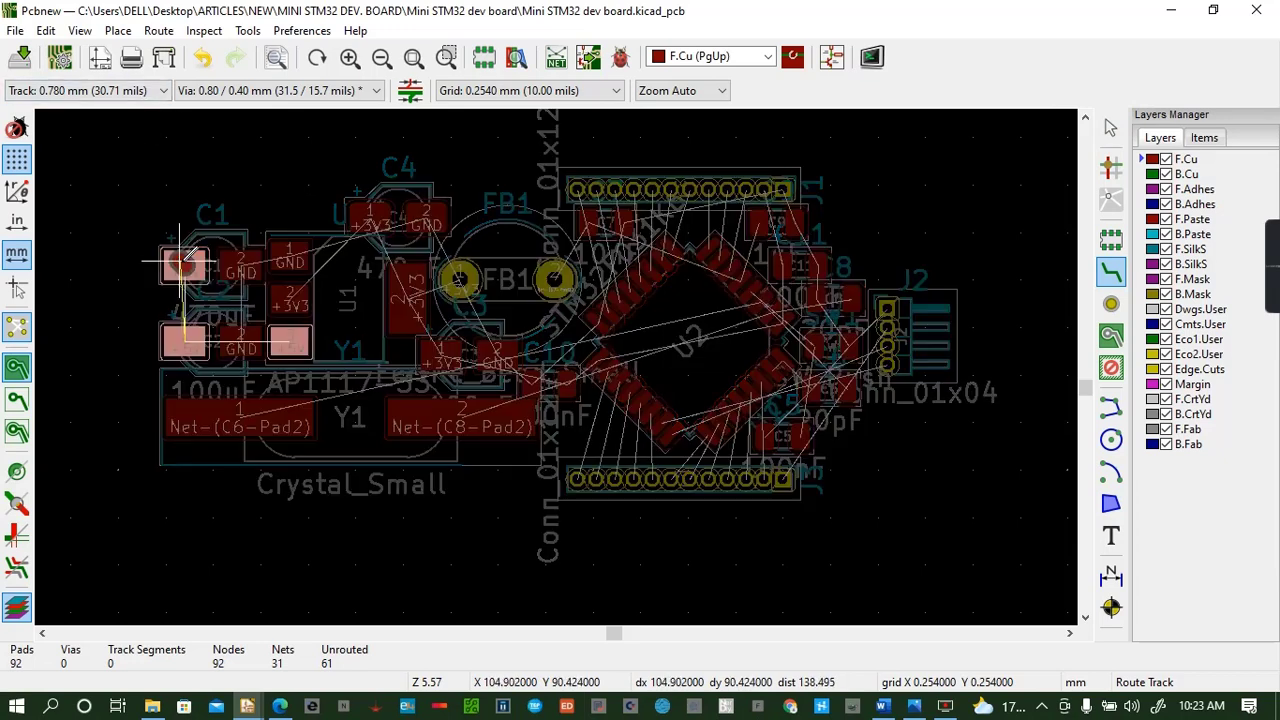
click(183, 335)
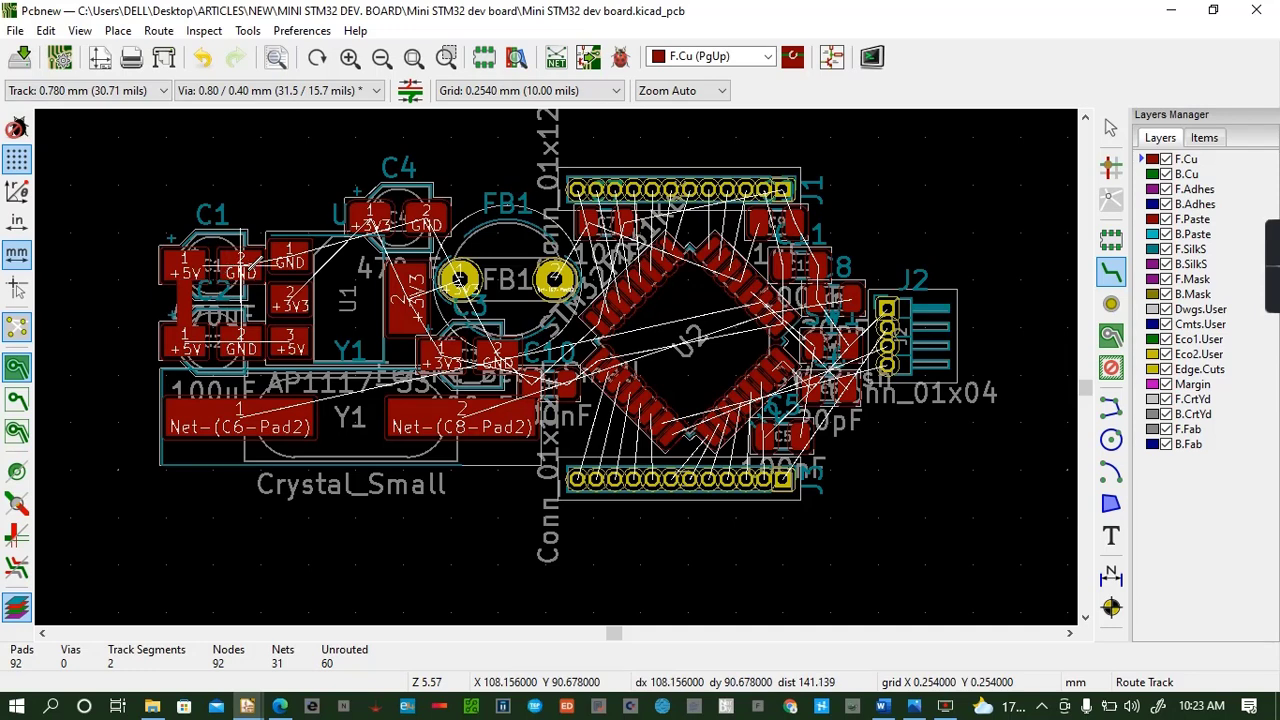
click(244, 264)
click(289, 258)
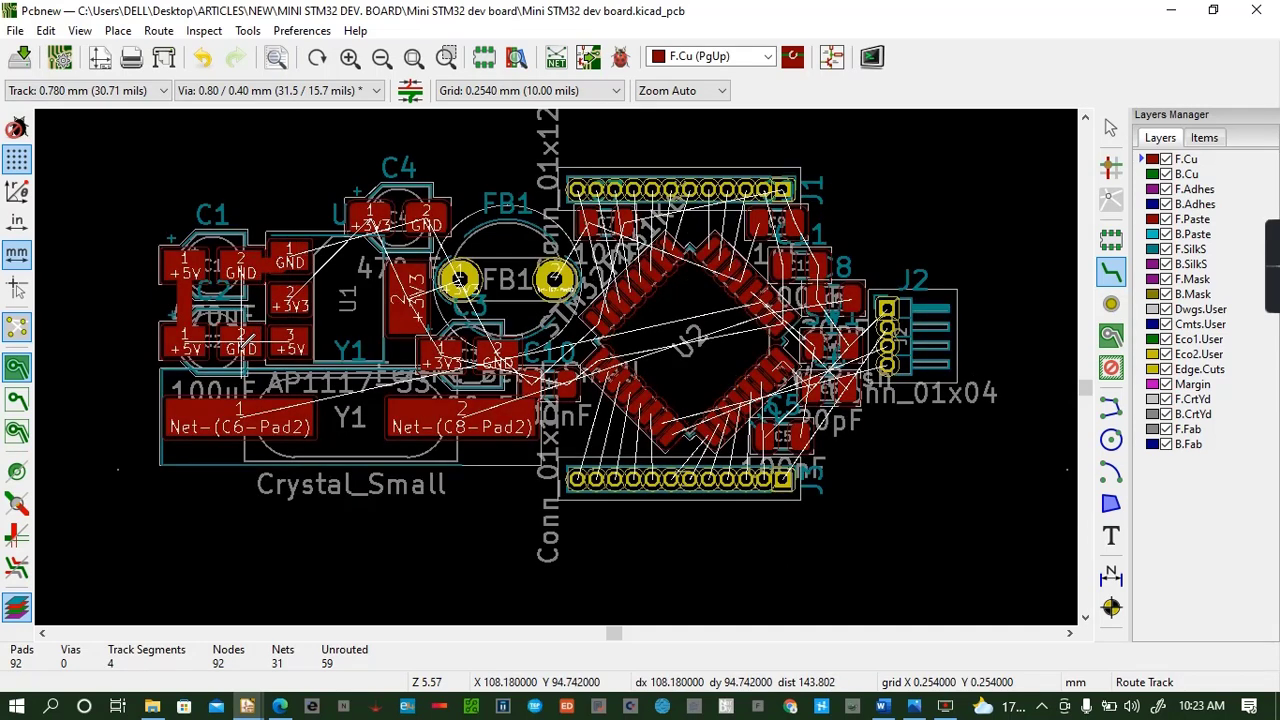
click(185, 334)
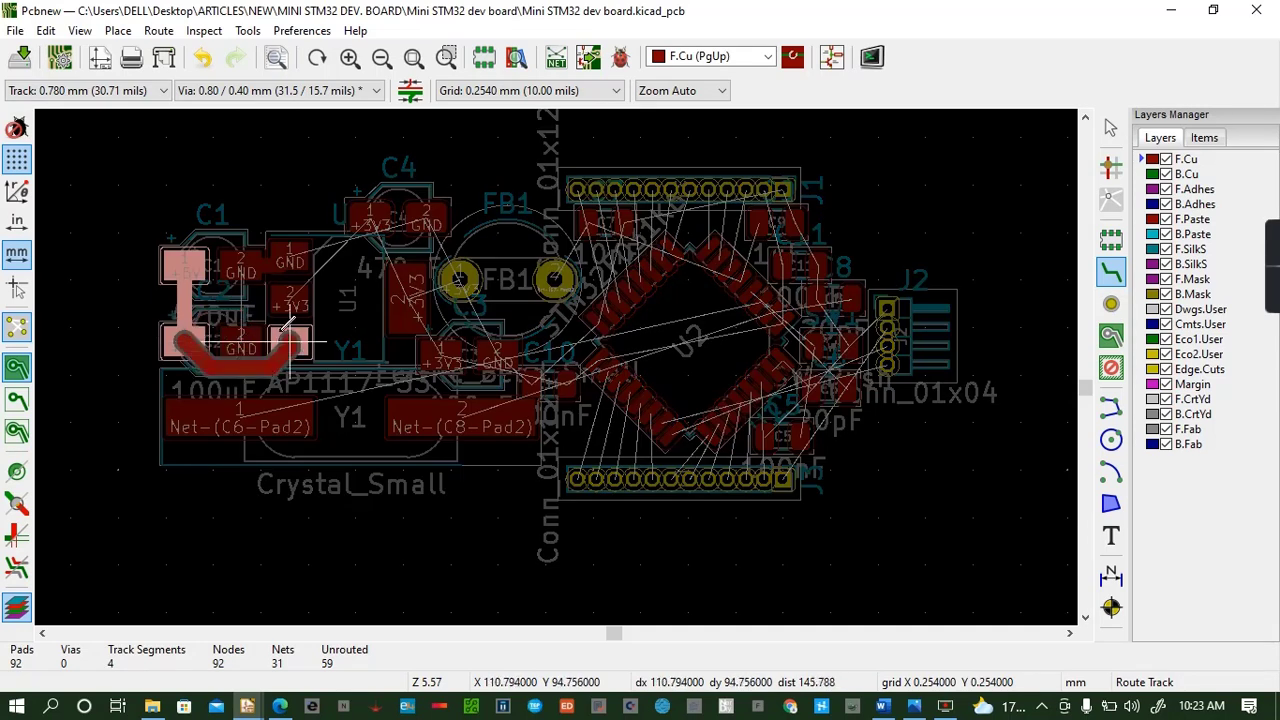
click(300, 343)
Route Y1's pad 1 to its U2 pin through B.Cu, with vias at X 114.046, Y 98.806 and X 133.350, Y 93.980 mm
click(265, 418)
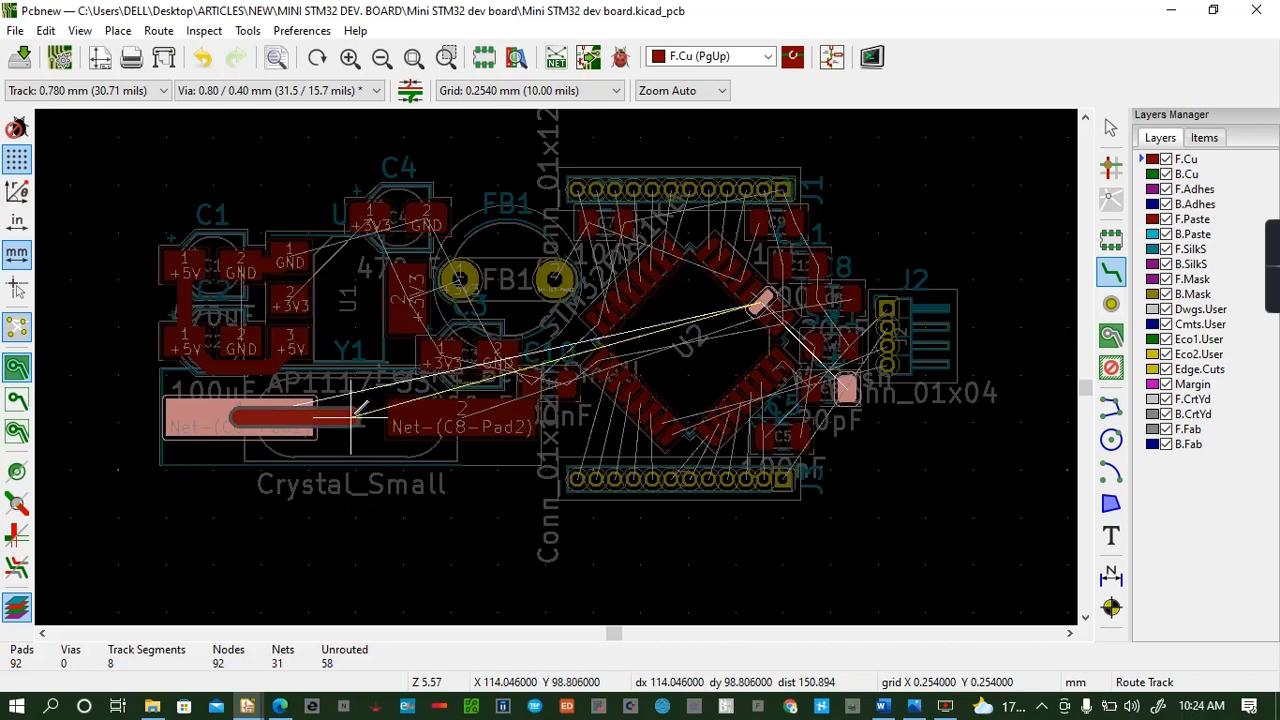
key(v)
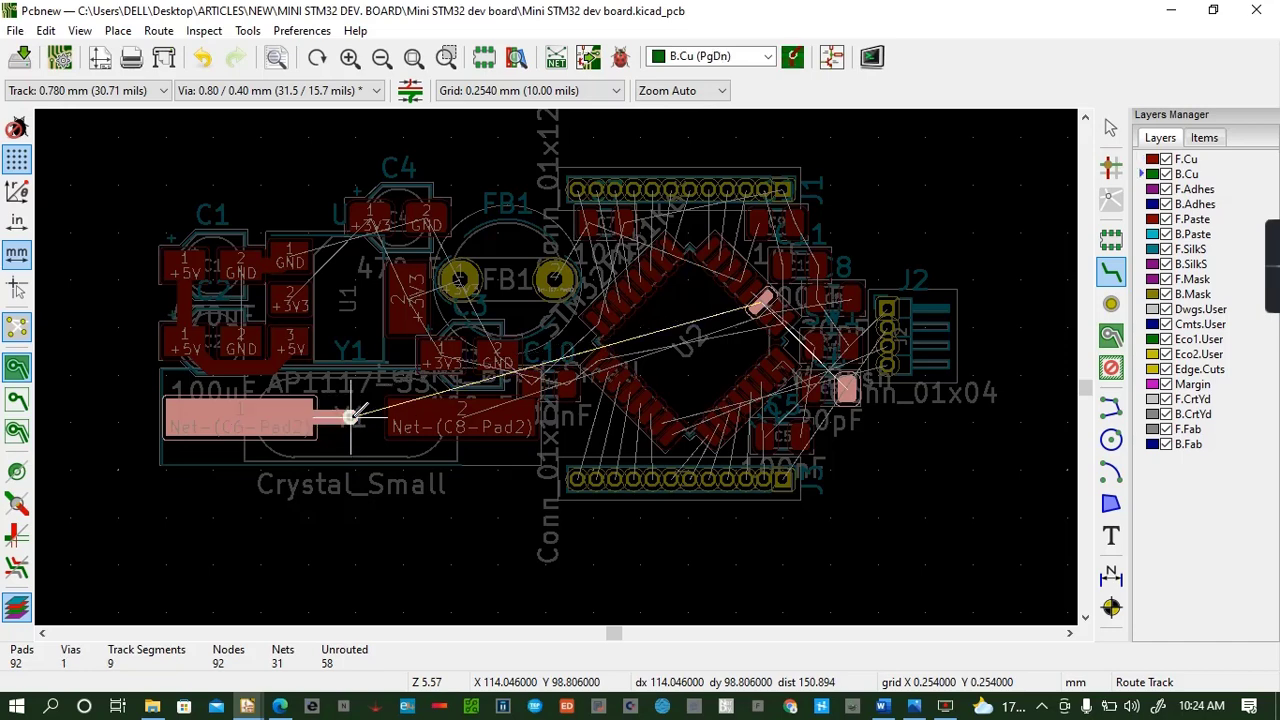
key(Escape)
click(352, 418)
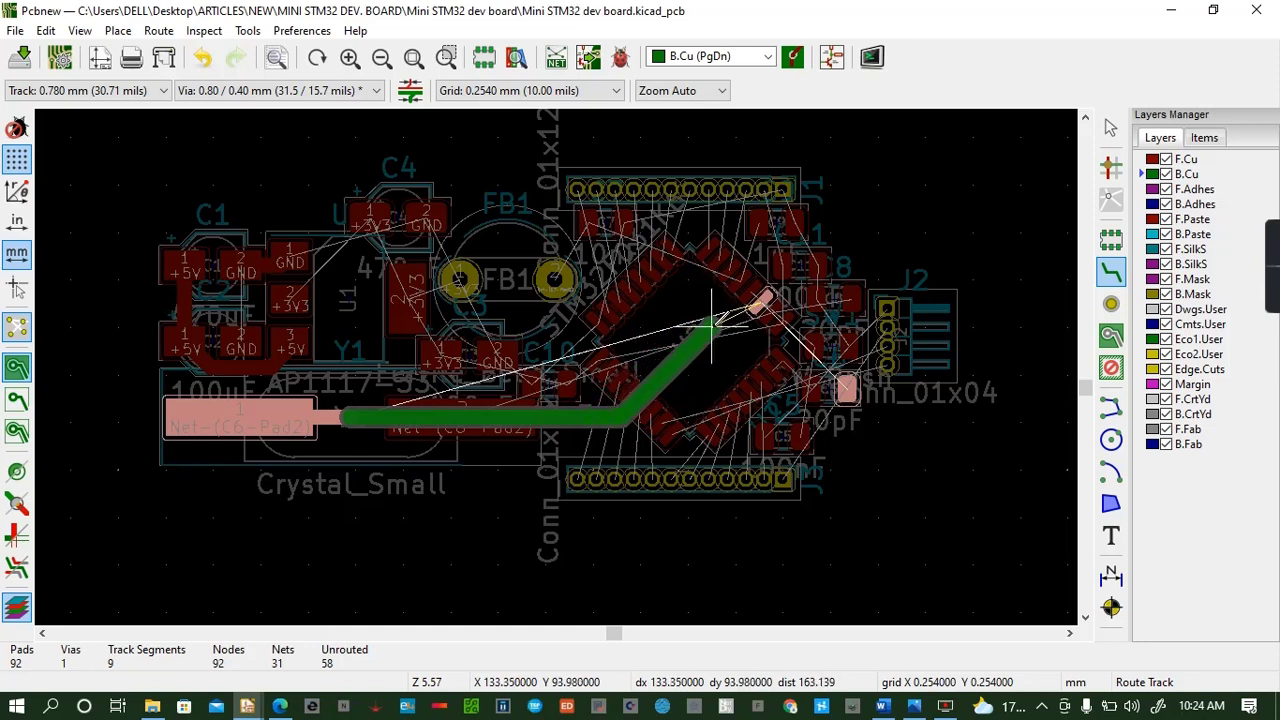
key(v)
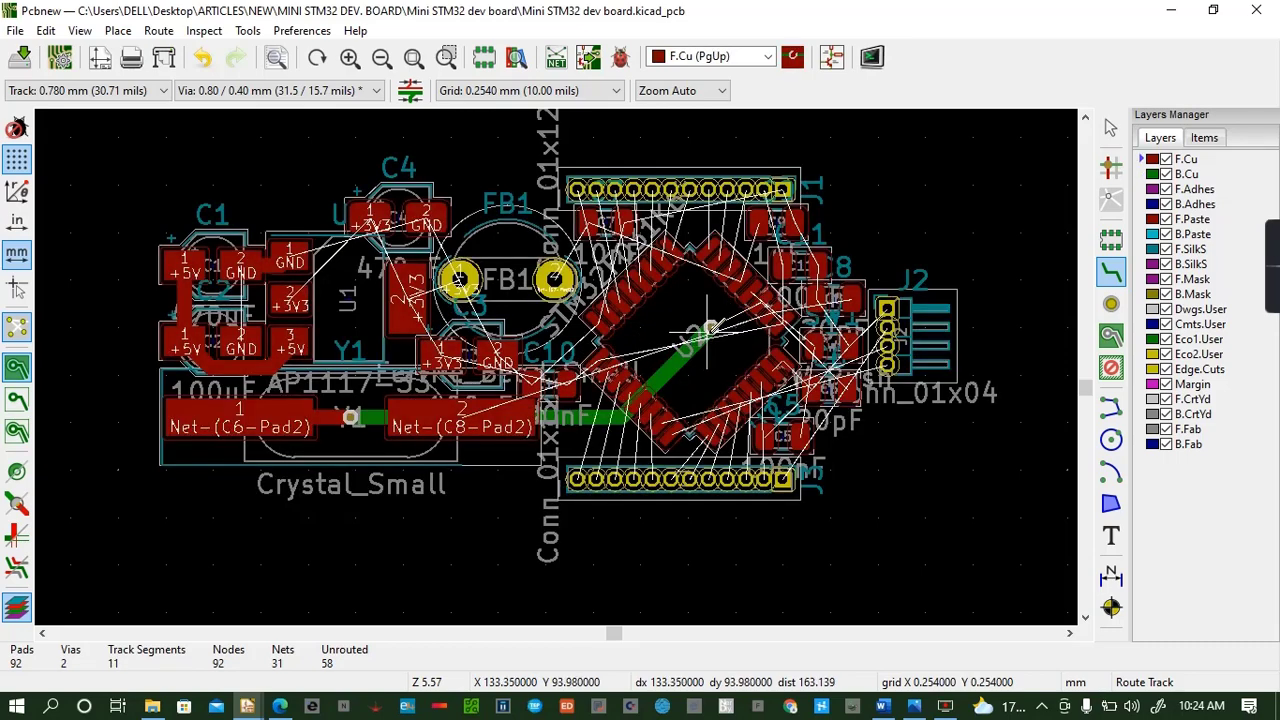
click(763, 300)
double_click(763, 300)
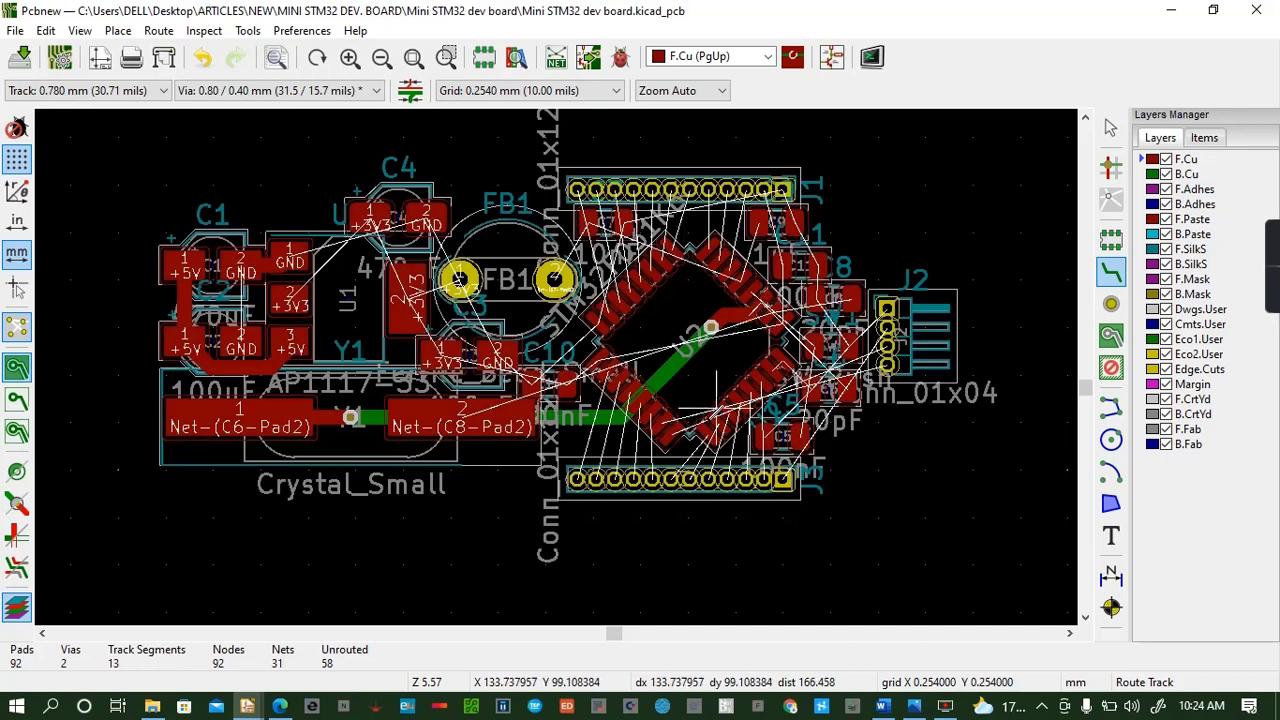
Save the board, and route F.Cu tracks from U1's +3V3 pin to C4's +3V3 pad and from U1's GND to C4's GND
key(ctrl+s)
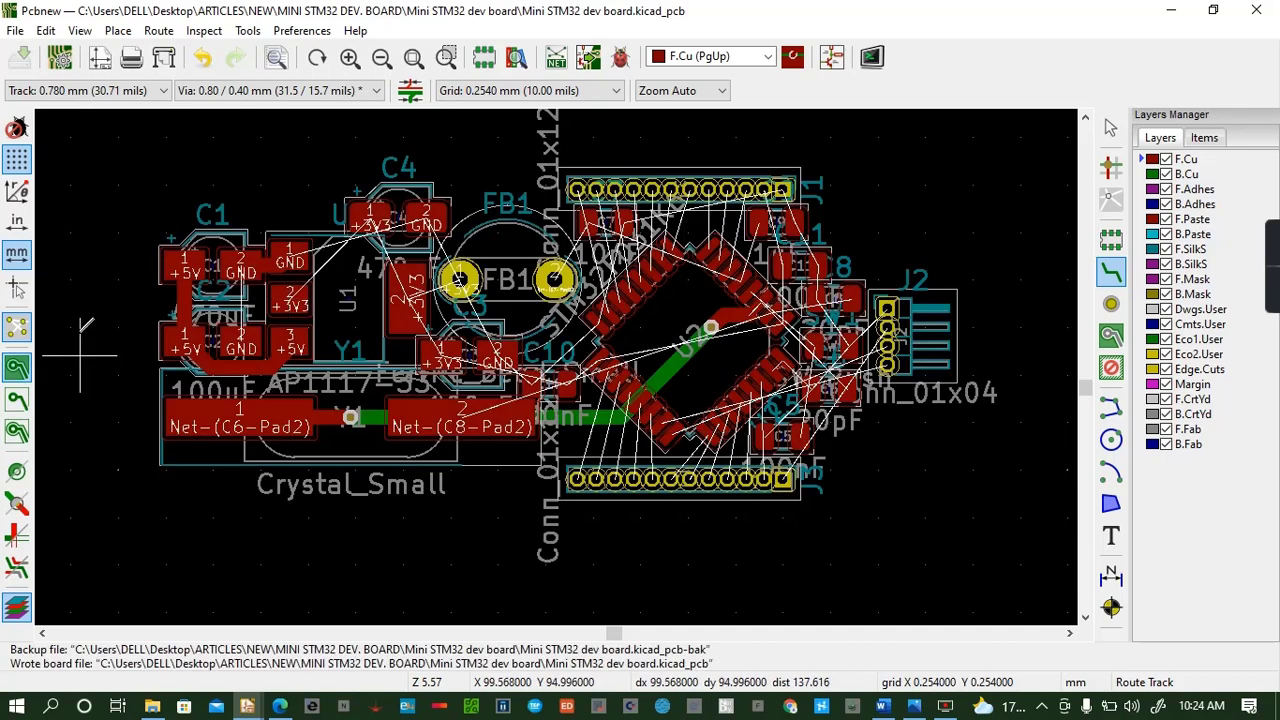
click(295, 298)
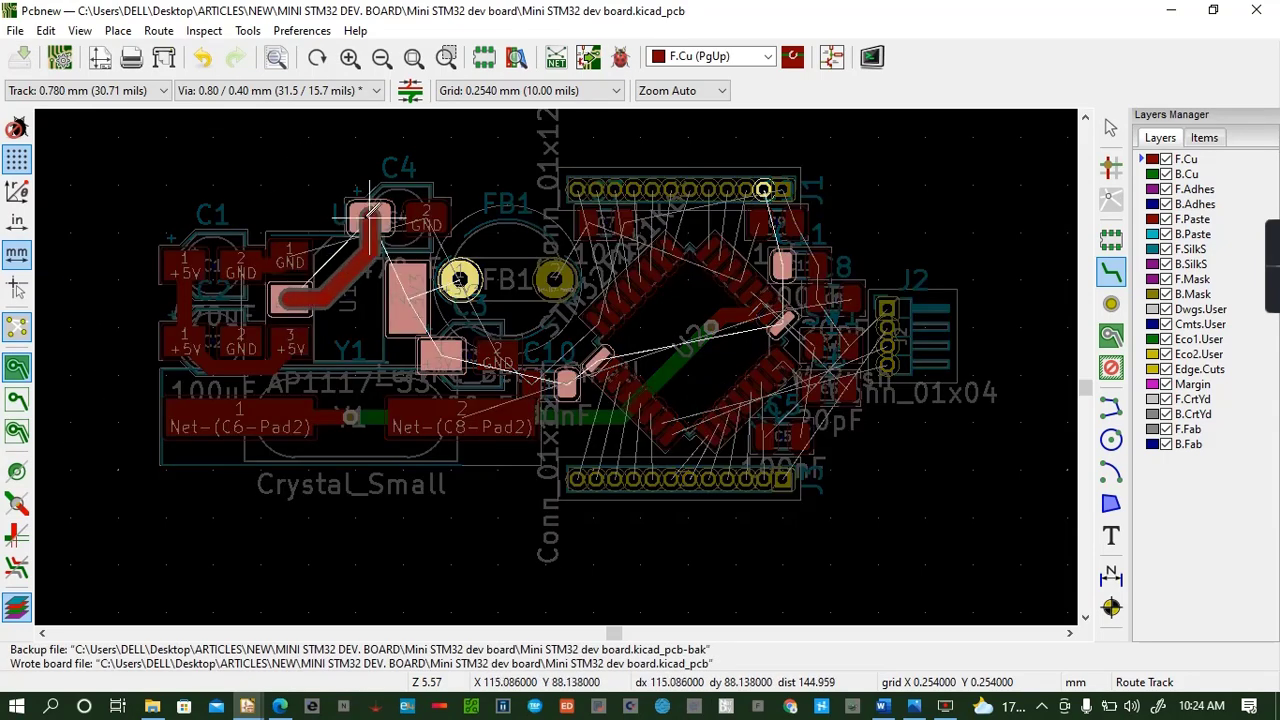
click(372, 212)
click(290, 258)
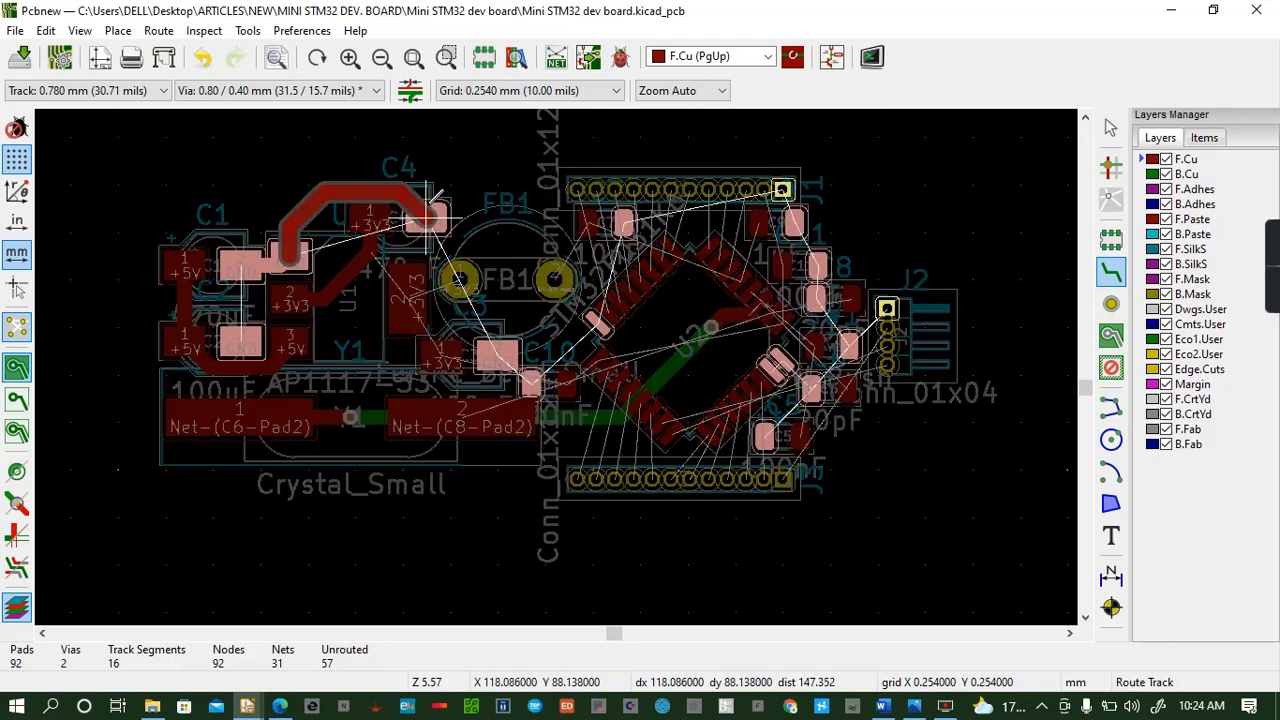
click(425, 220)
Route +3V3 on F.Cu from the track at C4 to U1's large pad 2, and from that pad to C3's +3V3 pad and FB1's pad 1
click(374, 253)
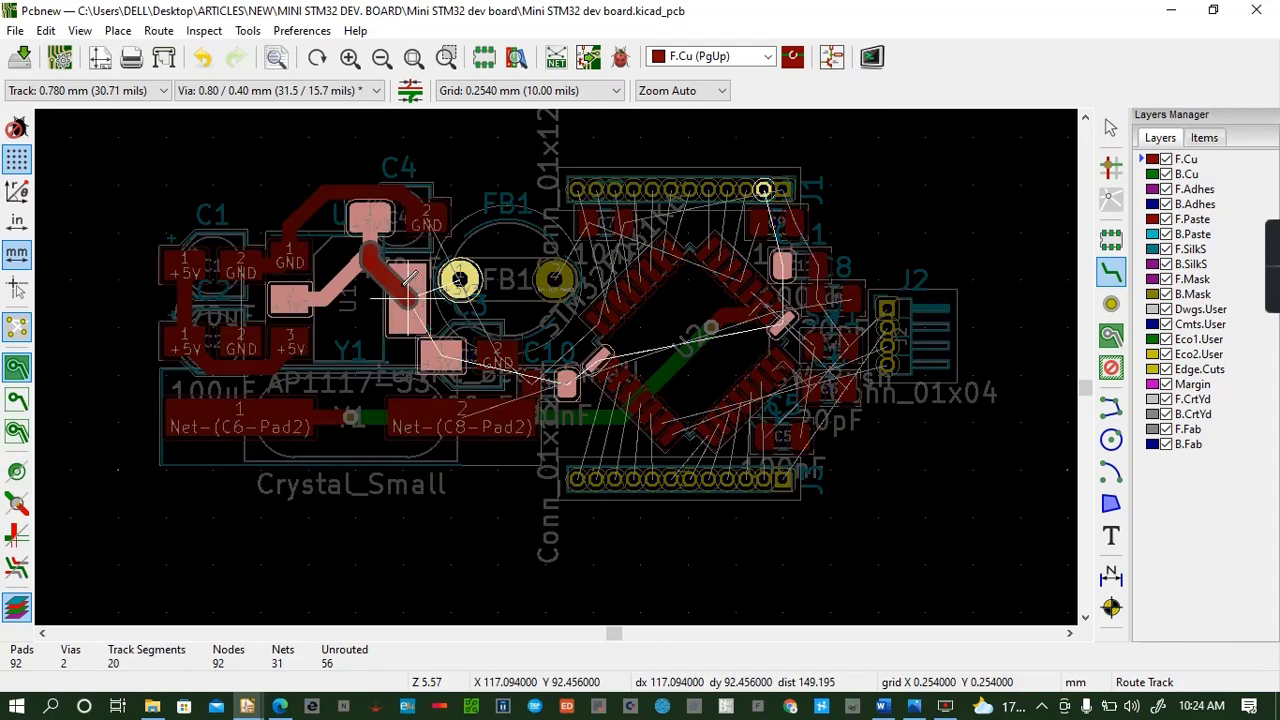
click(408, 296)
click(408, 296)
click(443, 358)
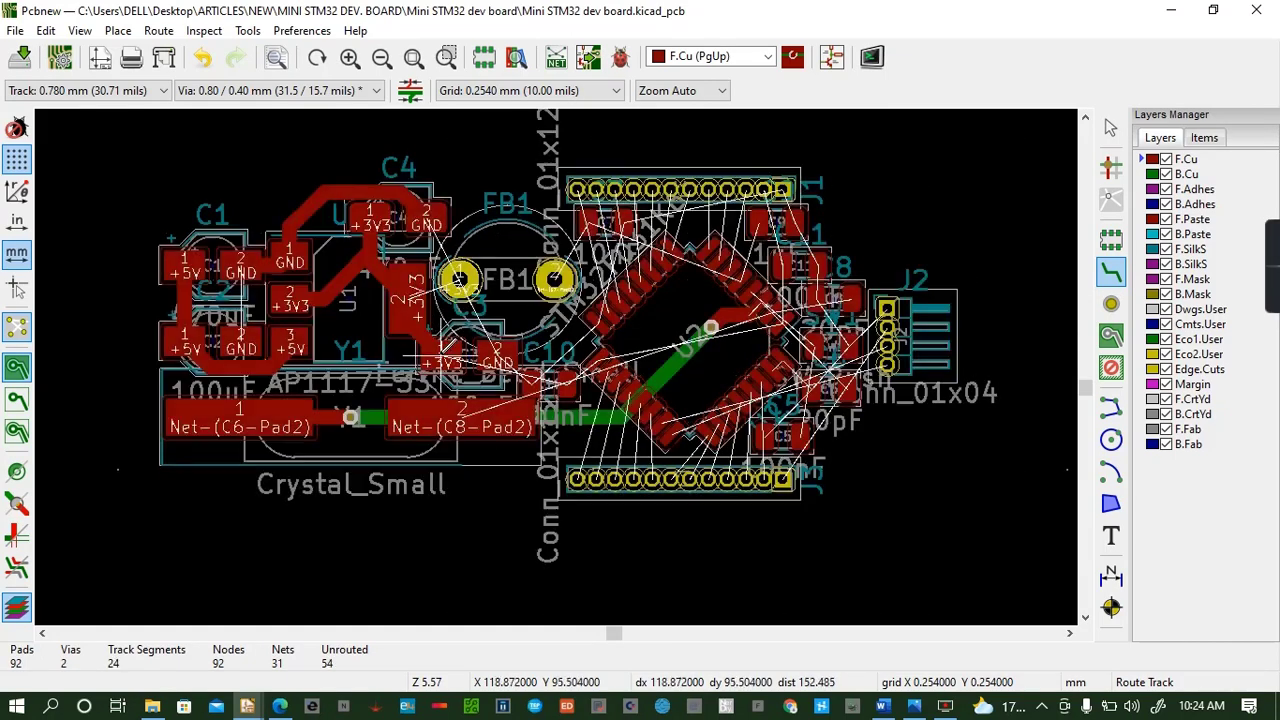
click(410, 296)
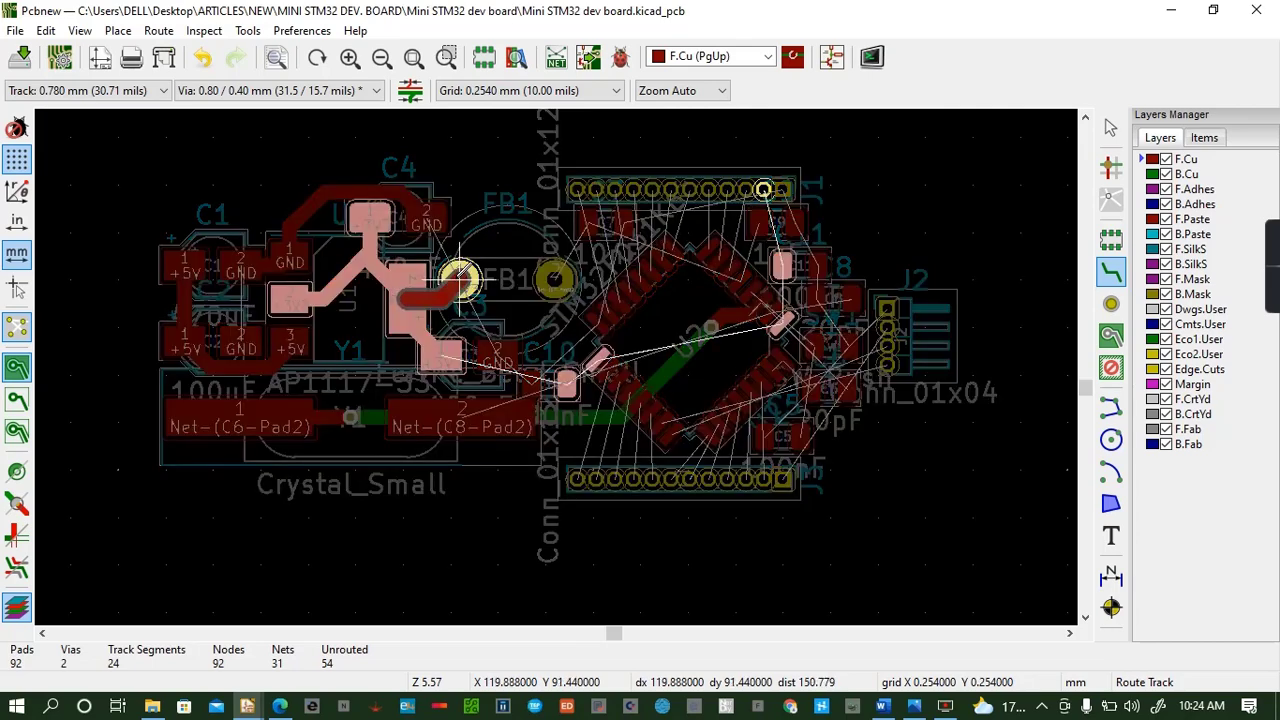
click(417, 264)
click(459, 280)
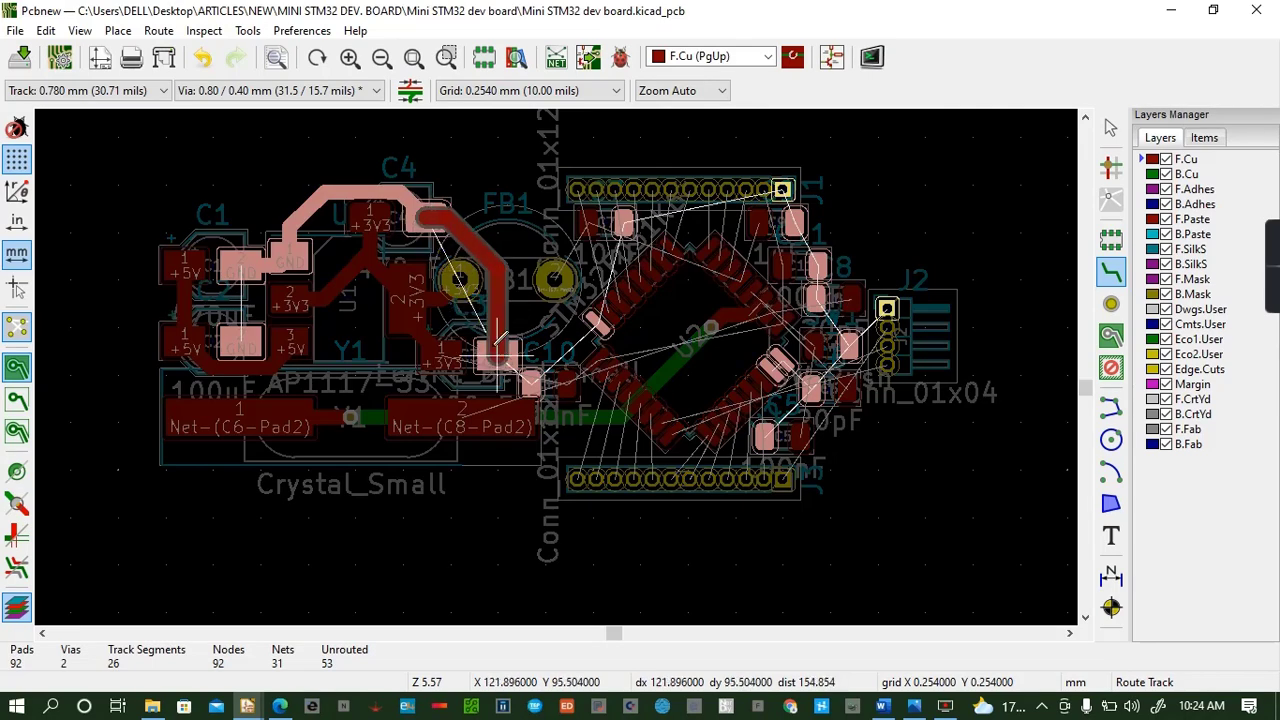
Route GND on F.Cu from C4's GND pad around FB1's pad 1 to C3's GND pad, and on to C10's GND pad
click(497, 354)
click(532, 373)
click(562, 376)
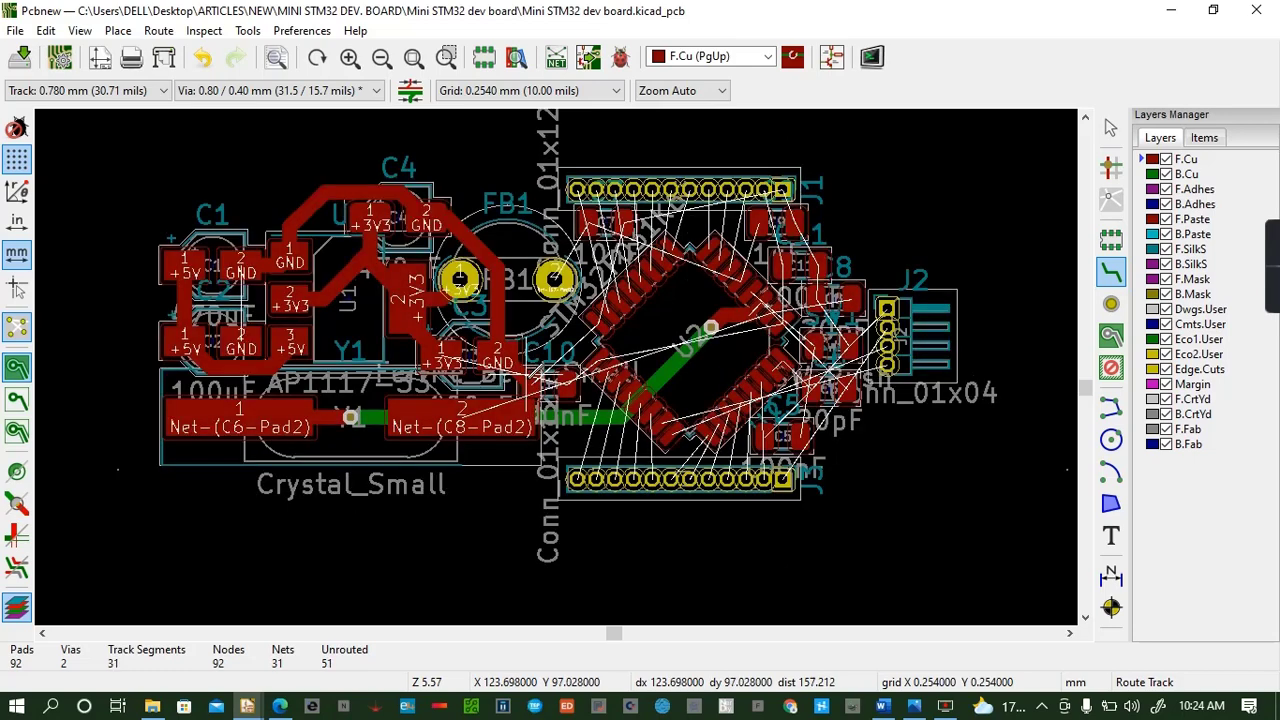
Route Y1's pad 2 to a via at X 124.714, Y 100.330 mm and through B.Cu to a second via inside U2
click(494, 408)
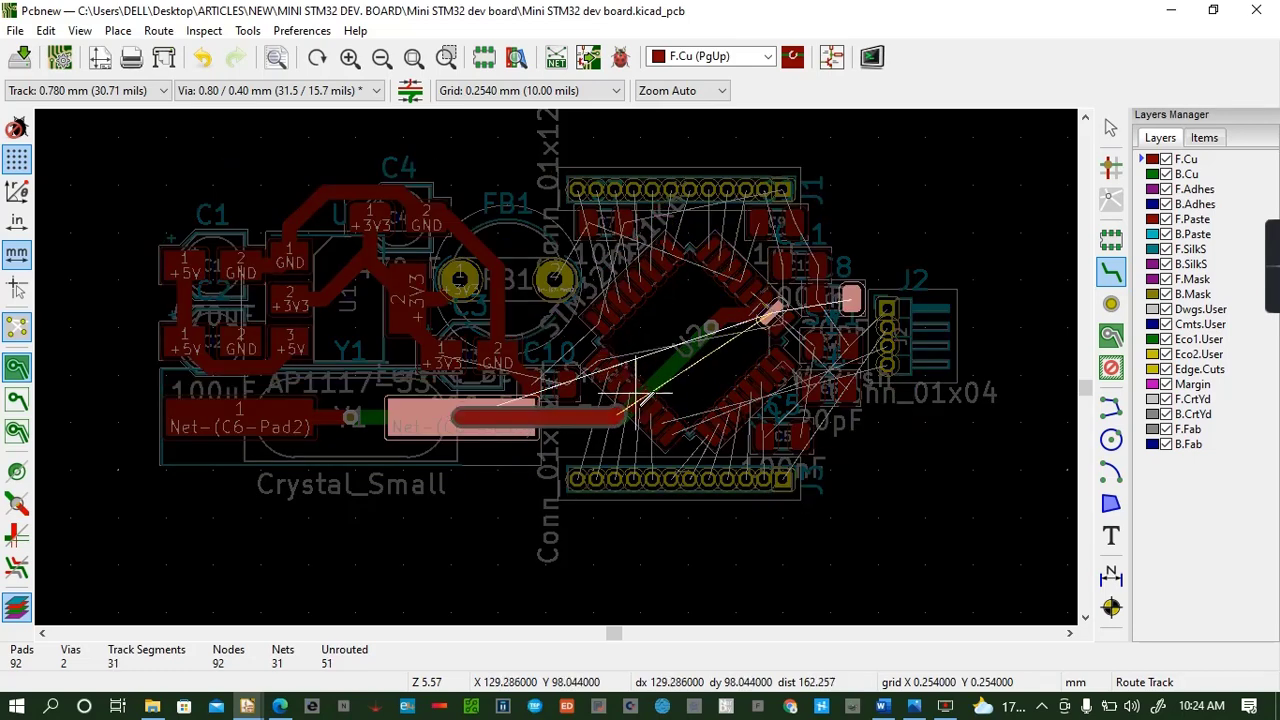
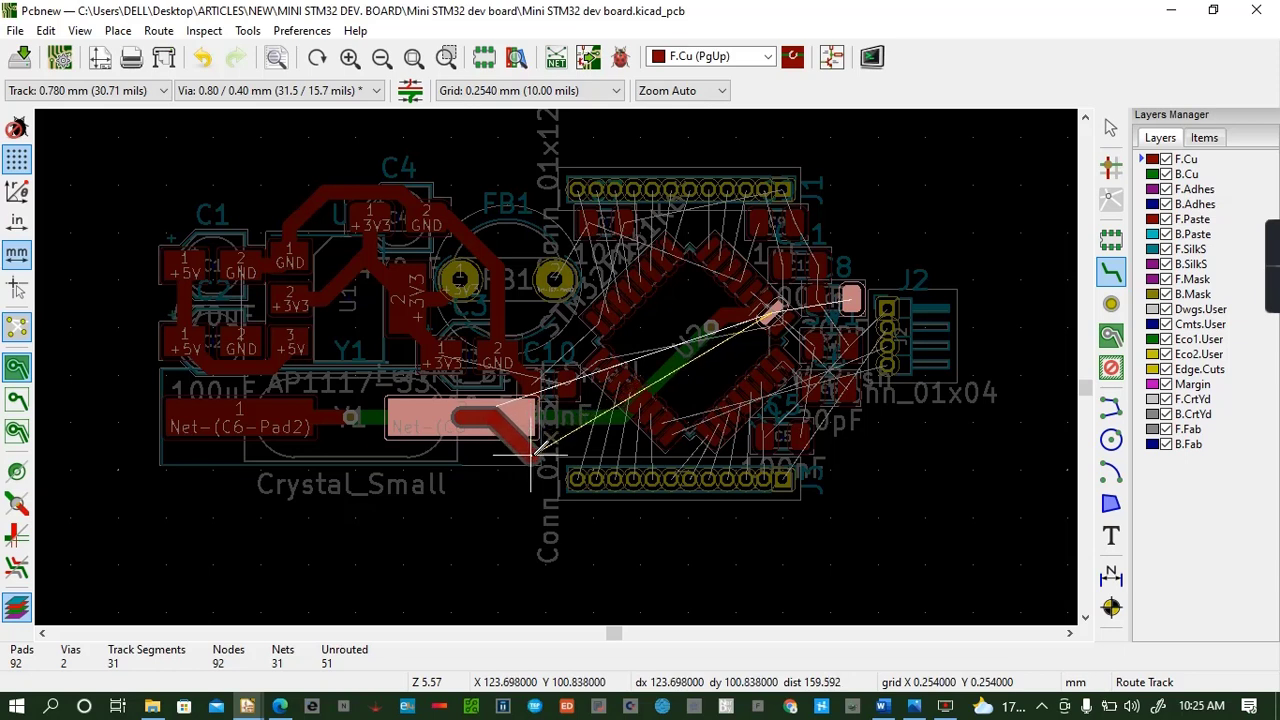
click(532, 451)
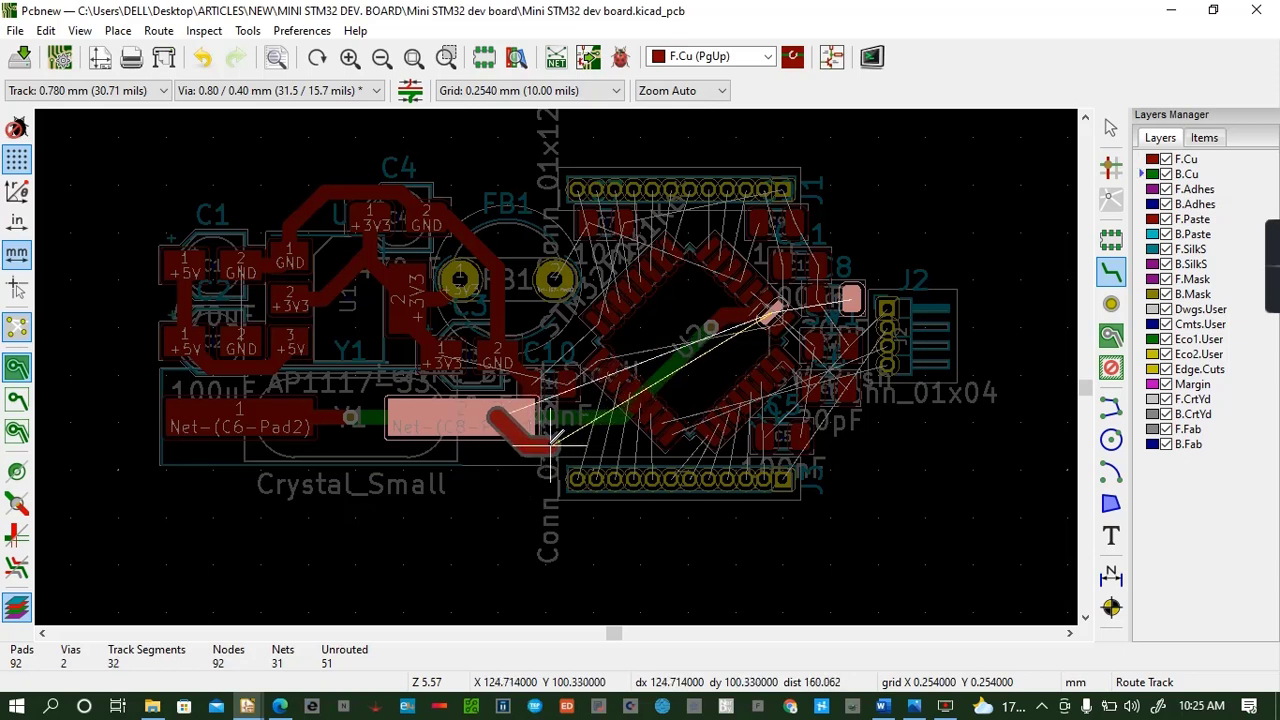
key(v)
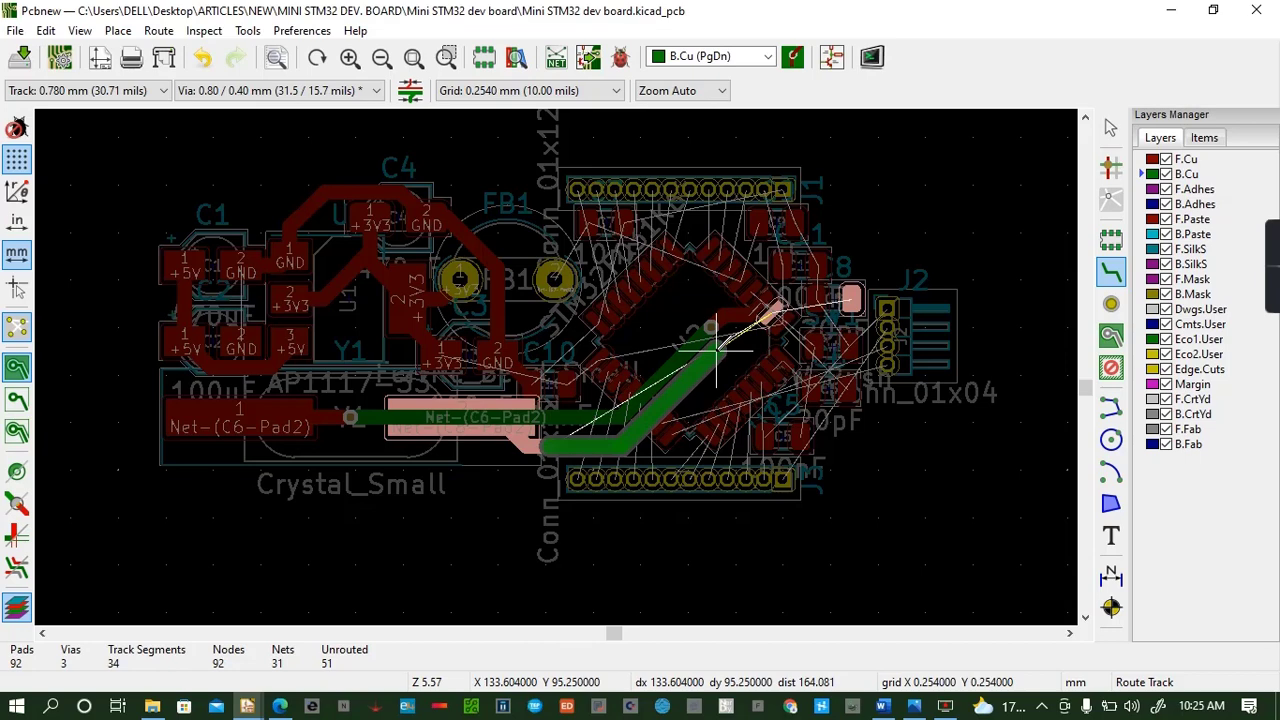
key(v)
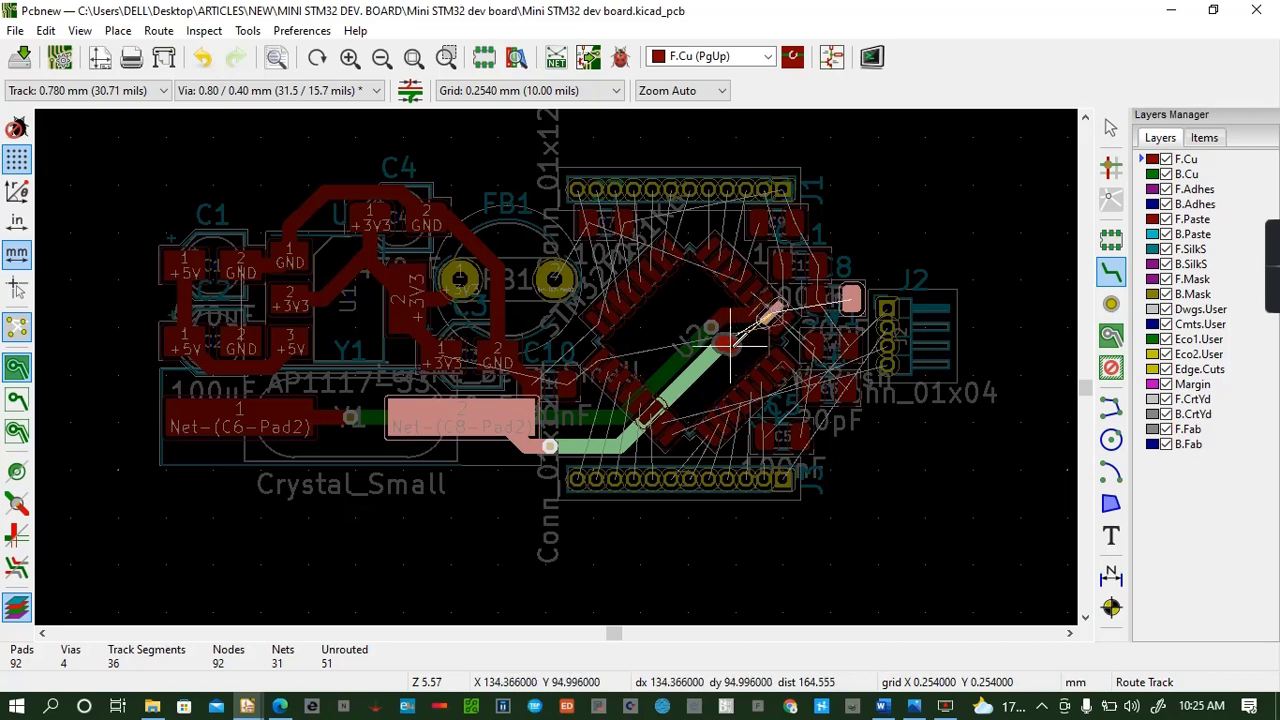
key(Escape)
Set the track width to 0.250 mm, route F.Cu from the new via inside U2 to its matching U2 pin, and save the board
click(125, 90)
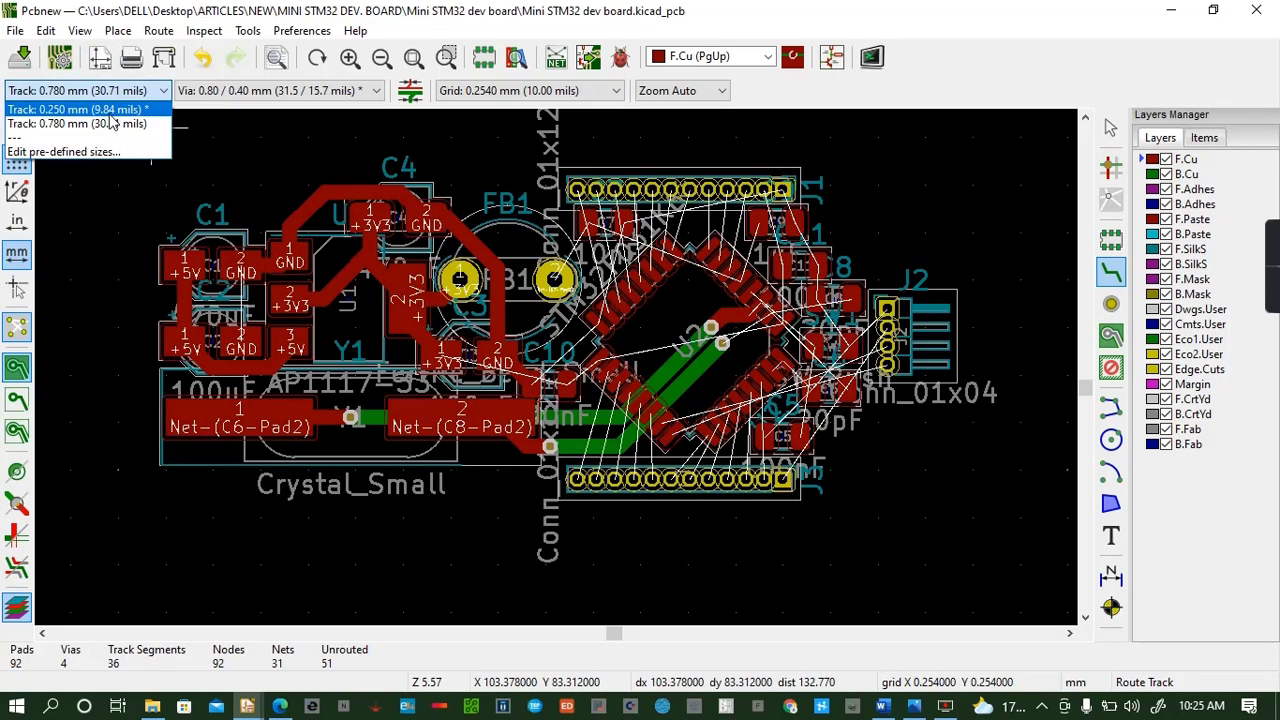
click(104, 110)
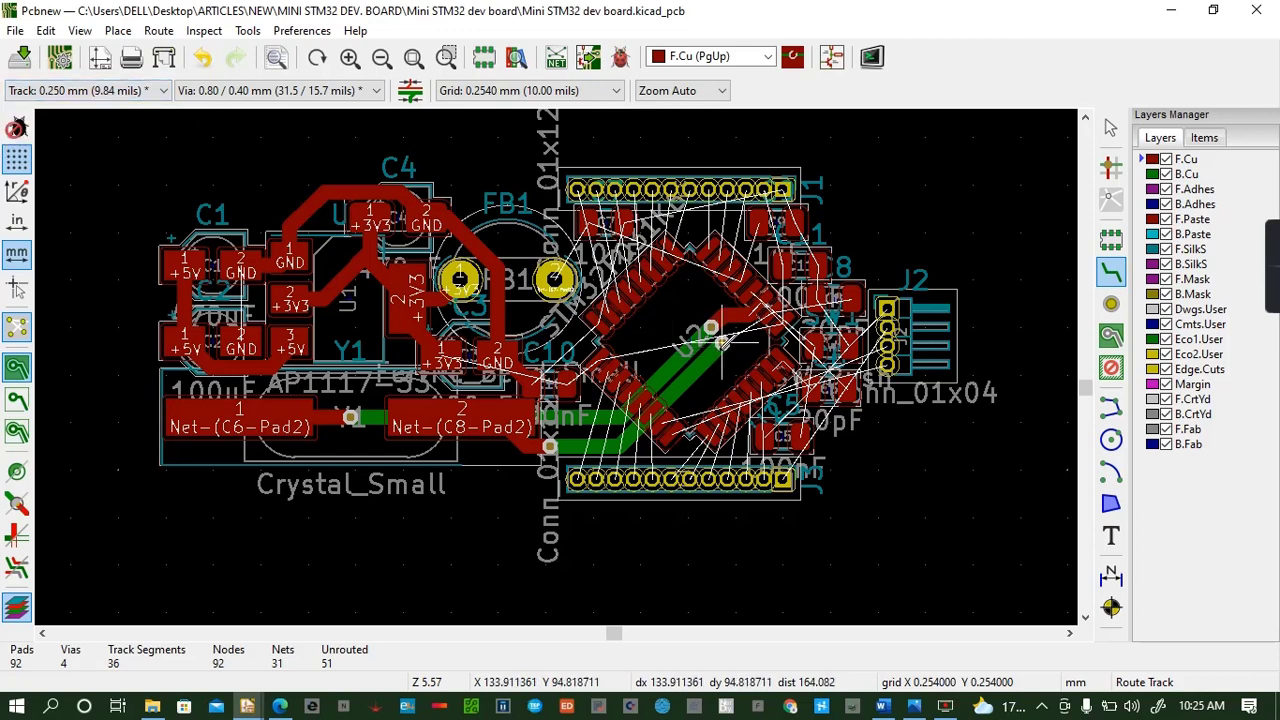
click(721, 343)
click(767, 312)
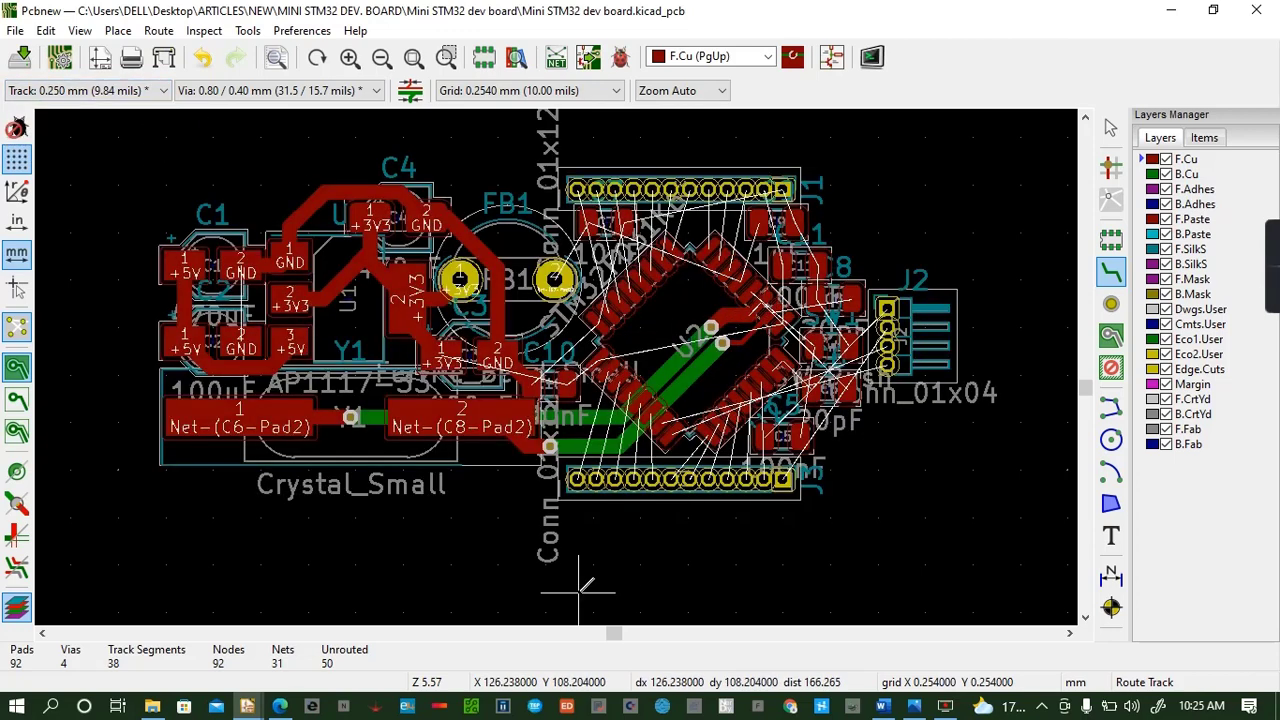
key(ctrl+s)
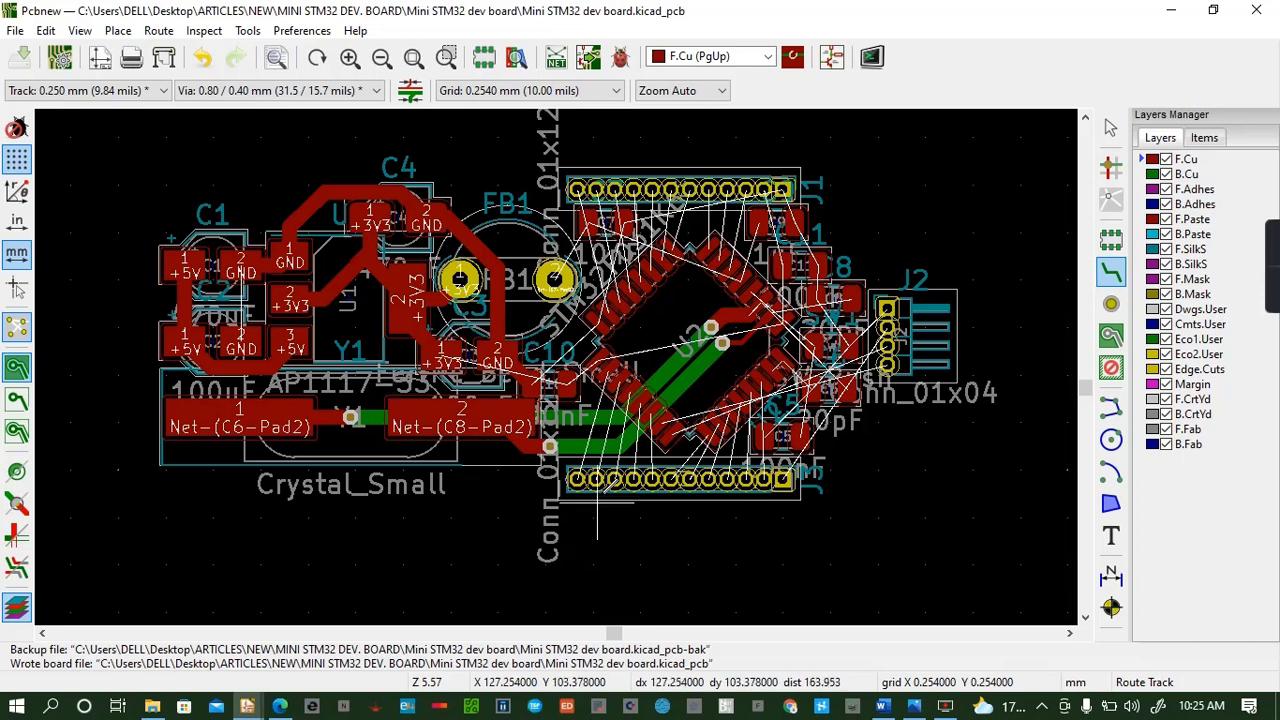
Route 0.250 mm F.Cu tracks from the first two pins of U2's lower-left side to the lower header's two leftmost pins
click(87, 91)
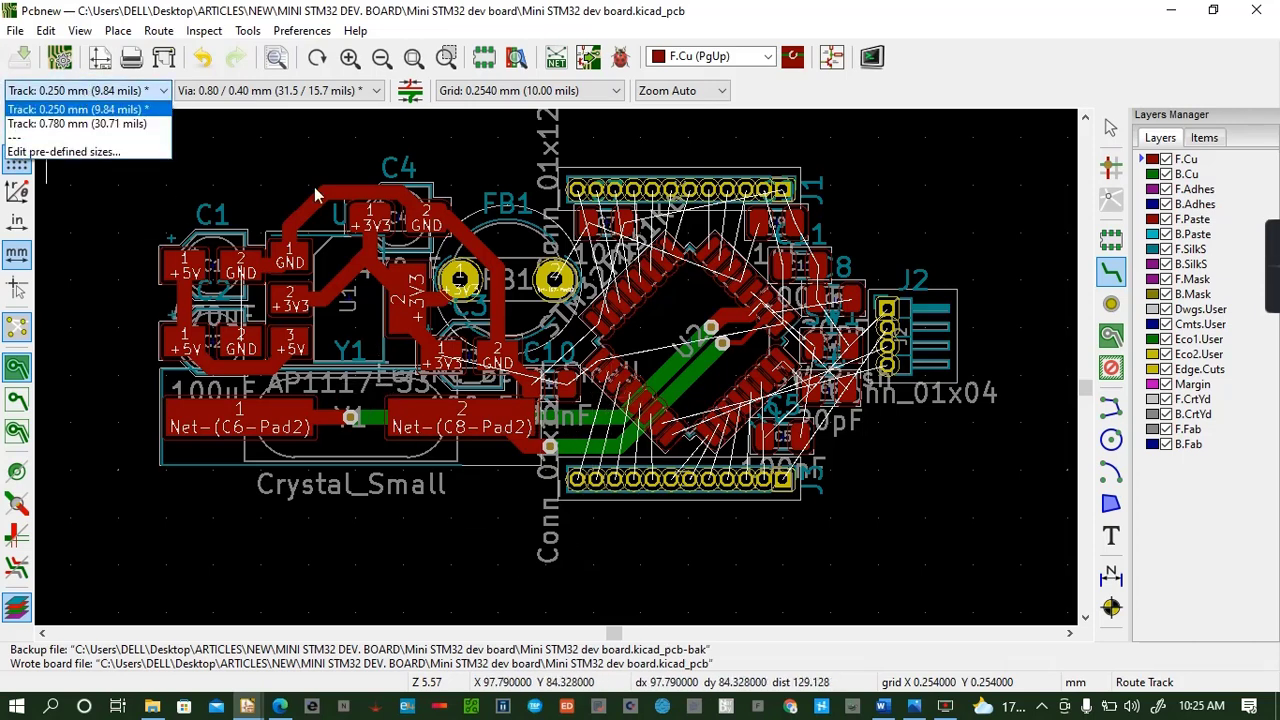
click(607, 378)
click(610, 366)
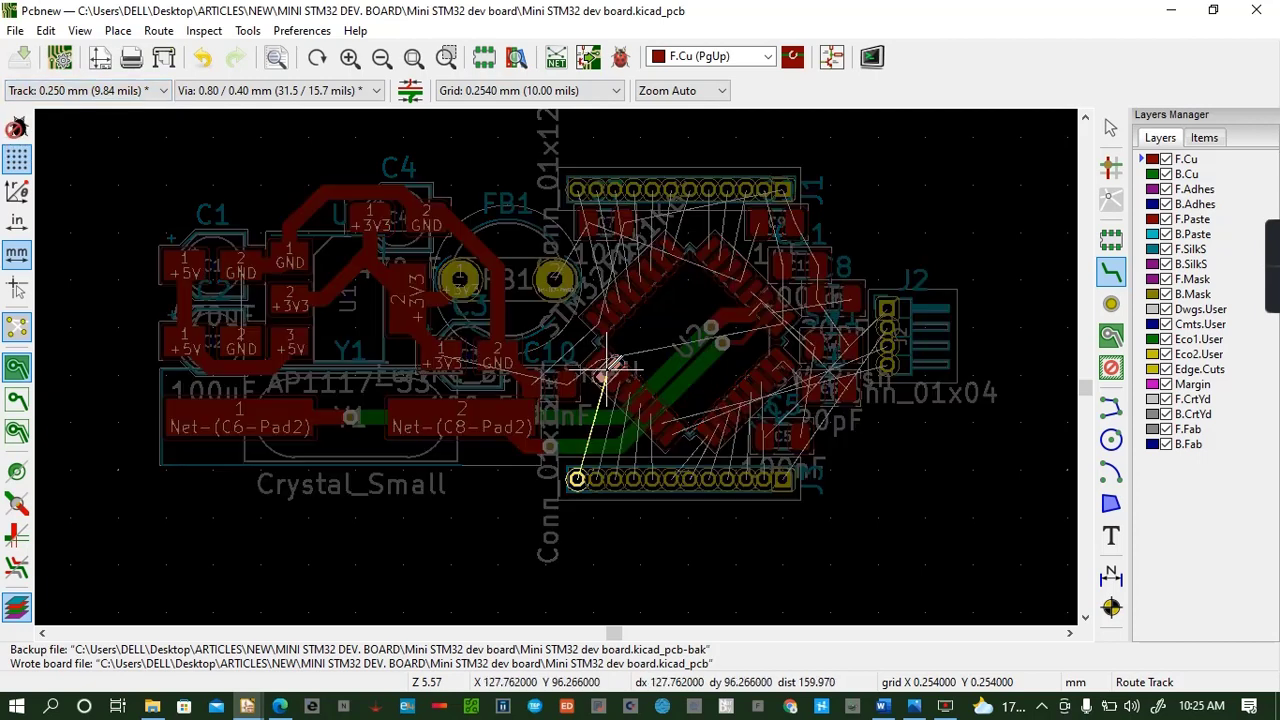
click(570, 487)
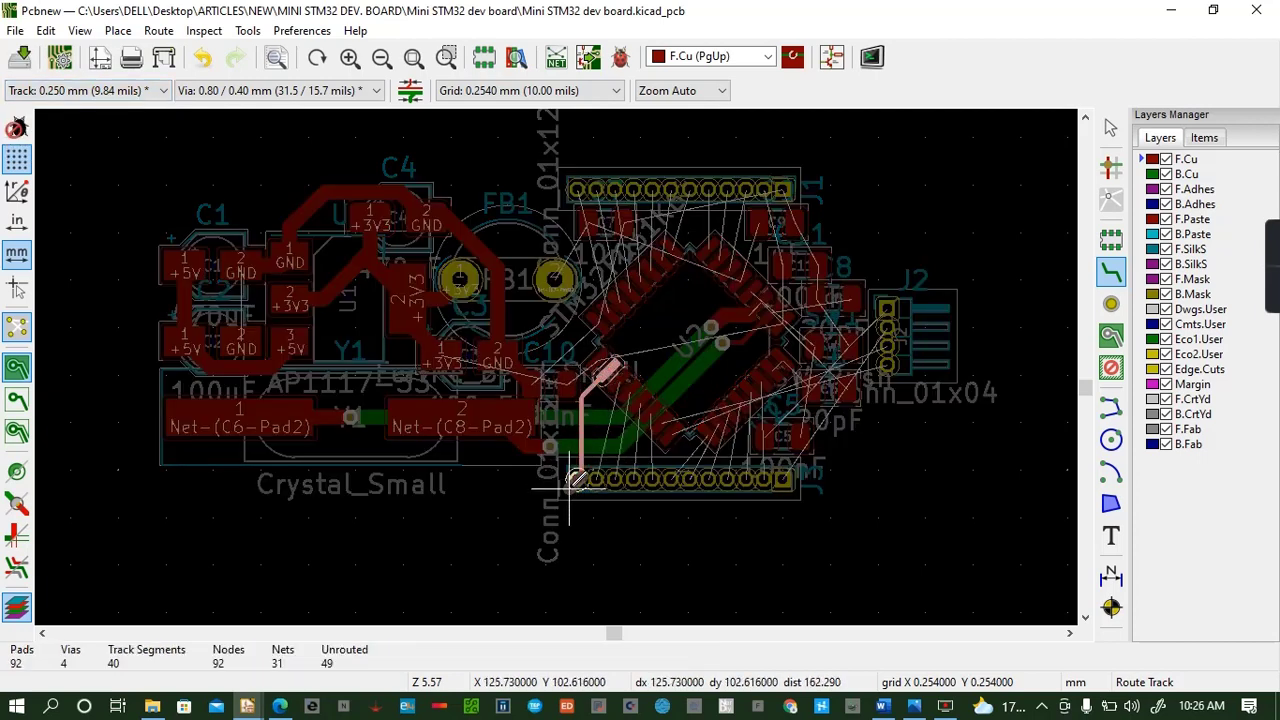
double_click(588, 453)
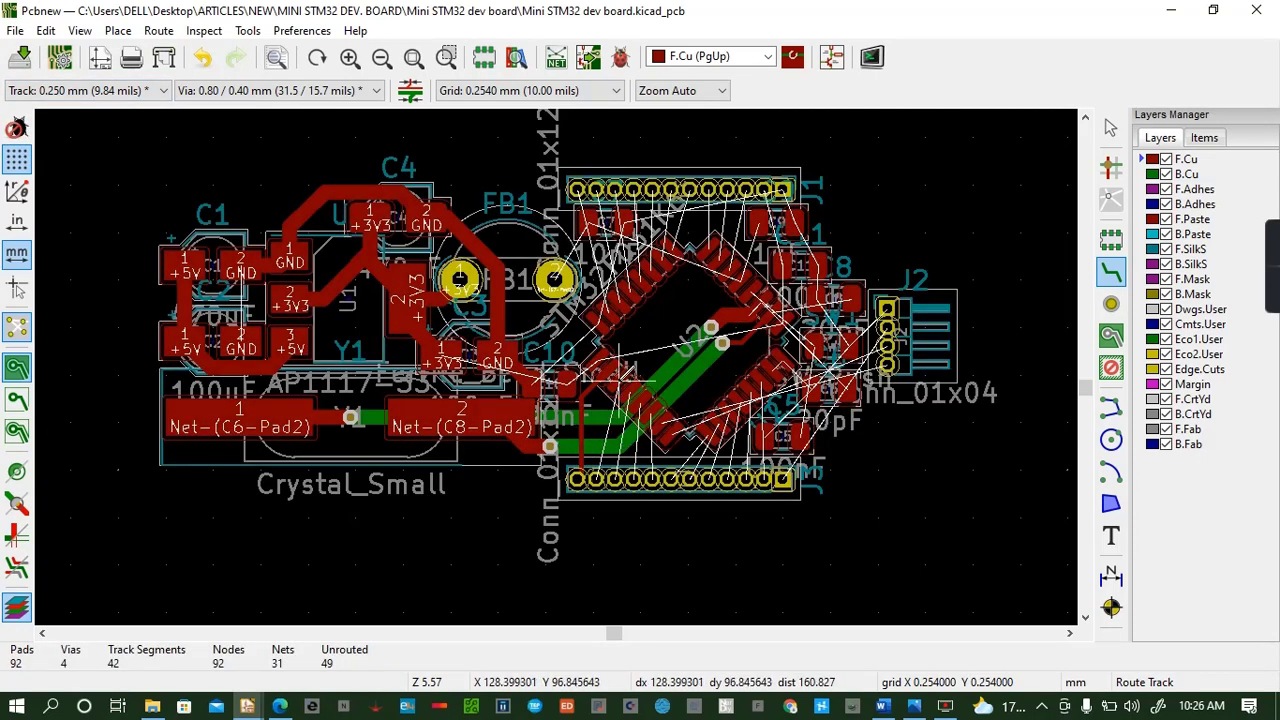
click(614, 388)
click(596, 480)
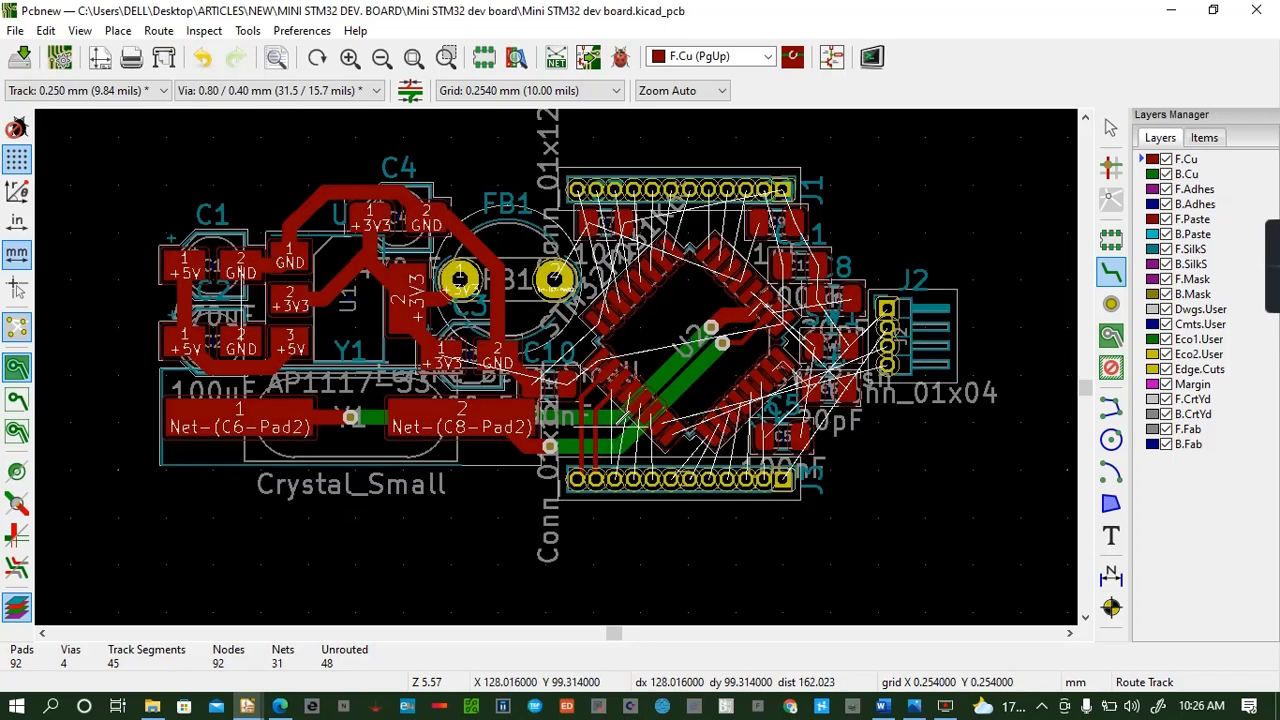
Route F.Cu tracks from the next three pins of U2's lower-left side to the lower header's third, fourth and fifth pins from its left end
click(628, 398)
click(614, 480)
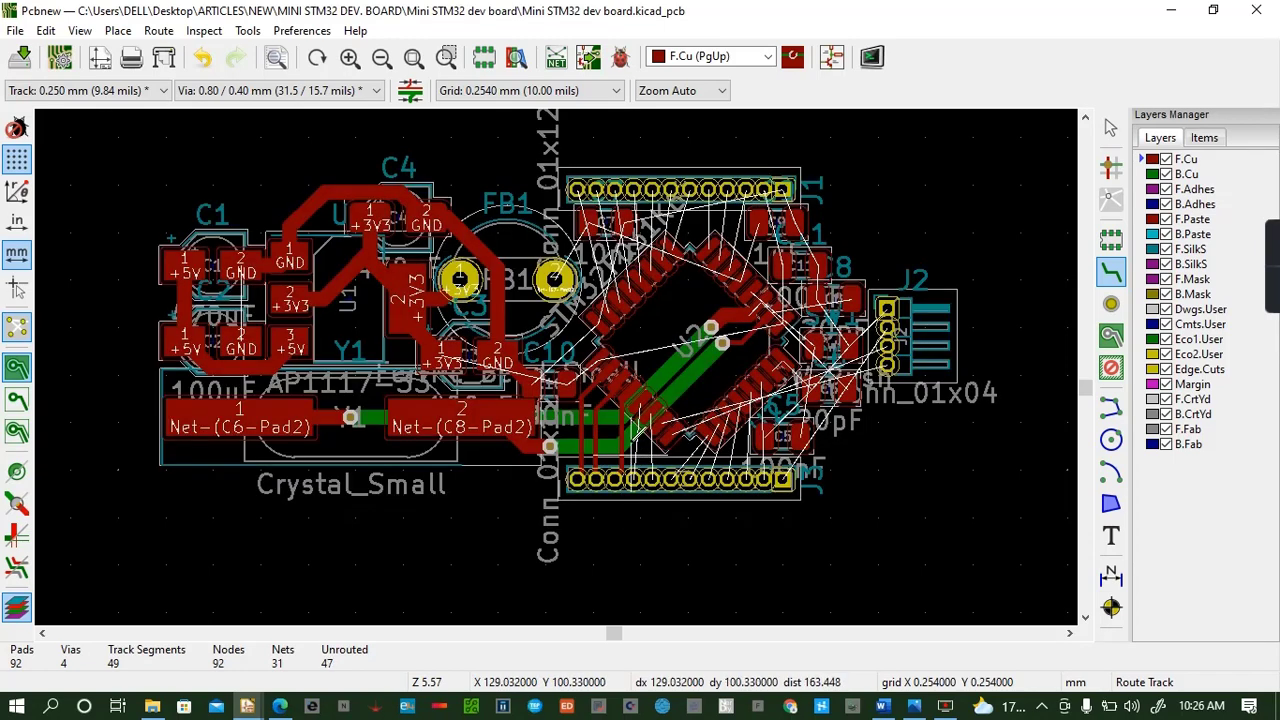
click(642, 408)
click(632, 480)
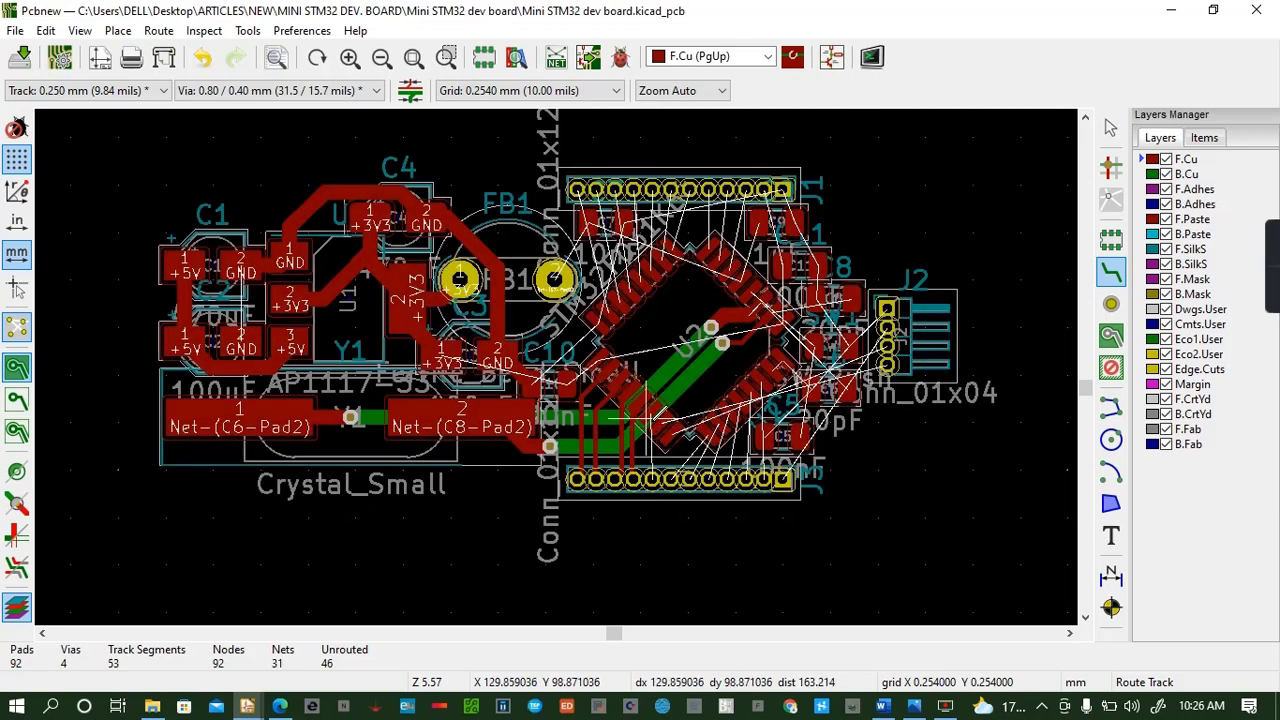
click(657, 407)
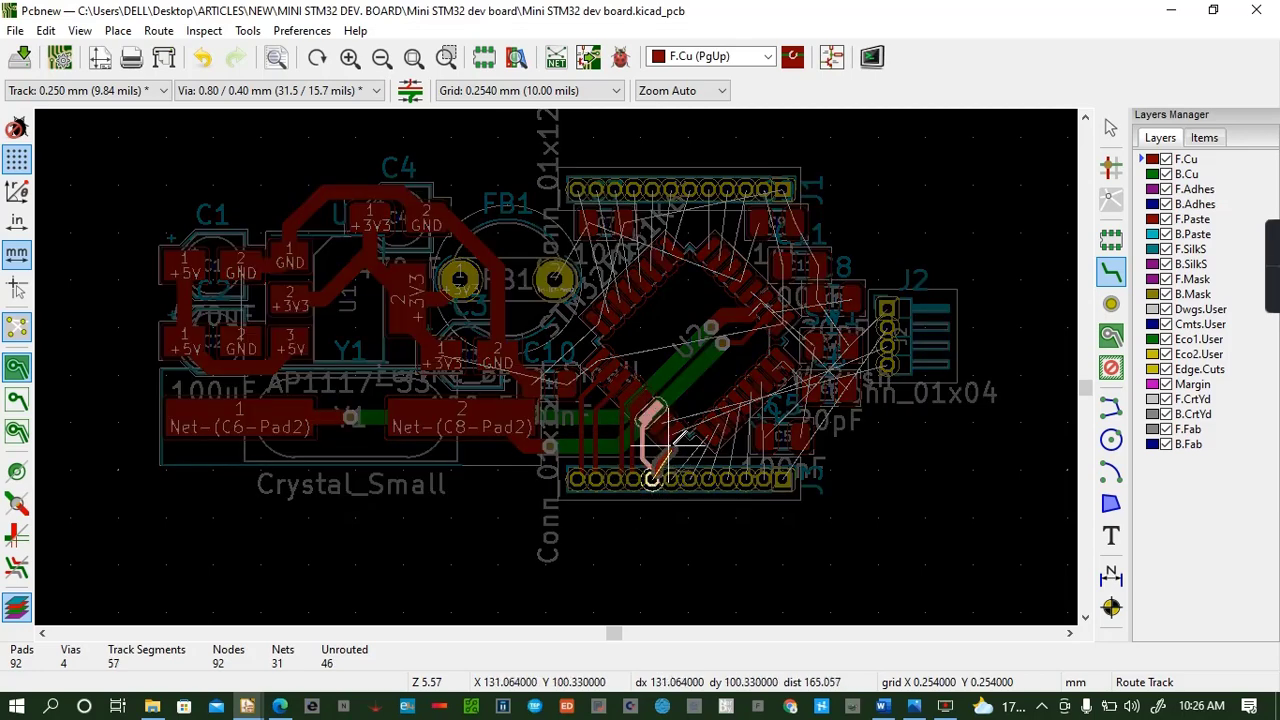
click(652, 478)
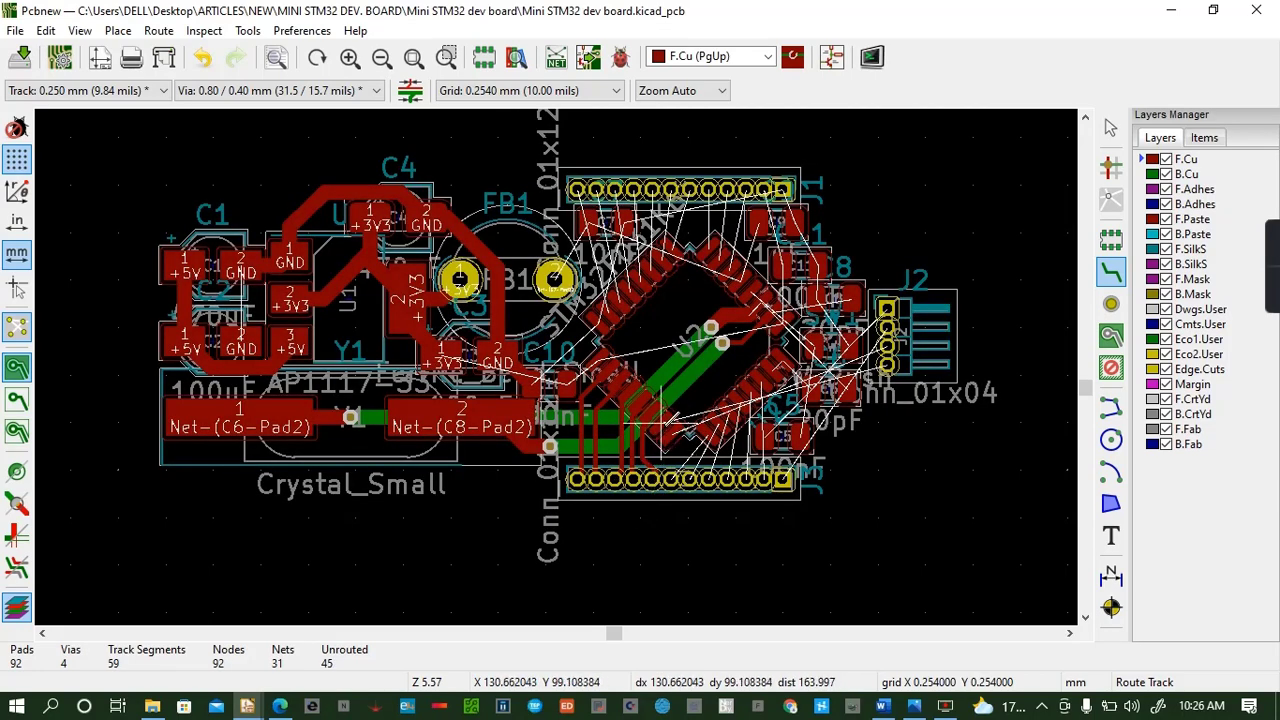
Route F.Cu tracks from two pins on U2's lower-right side to the lower header's sixth and eighth pins from its left end
click(665, 421)
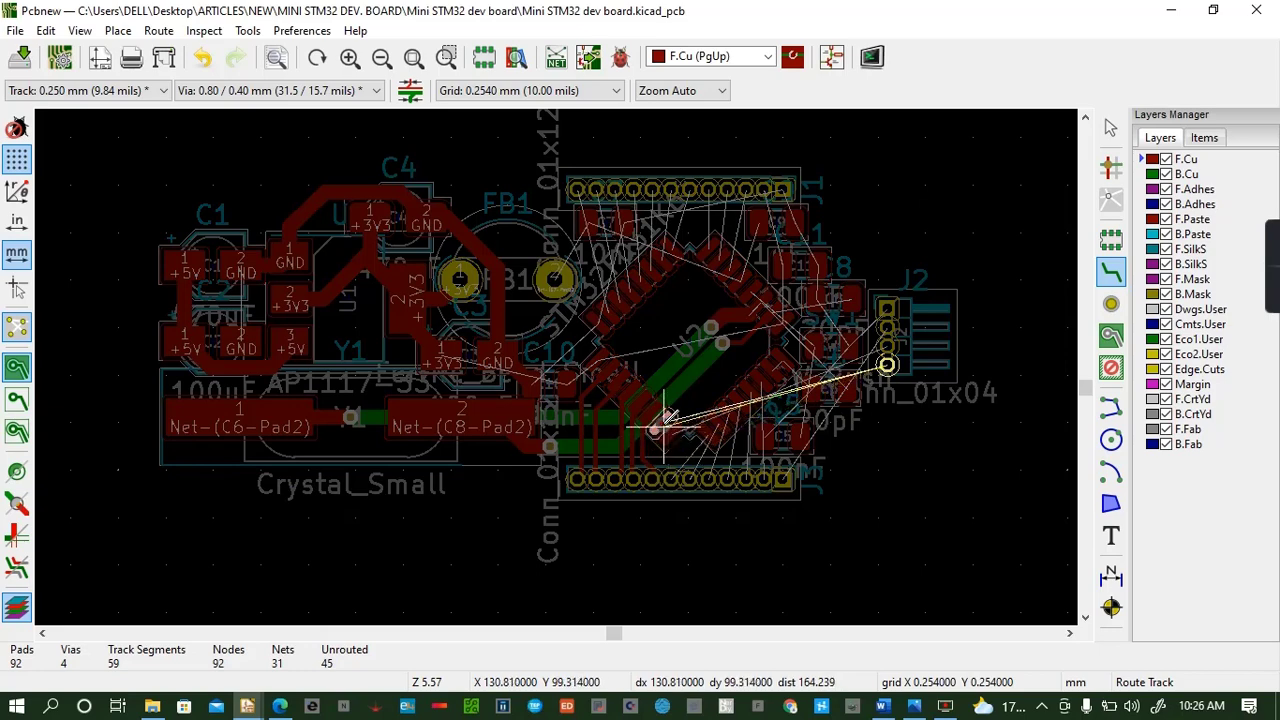
key(Escape)
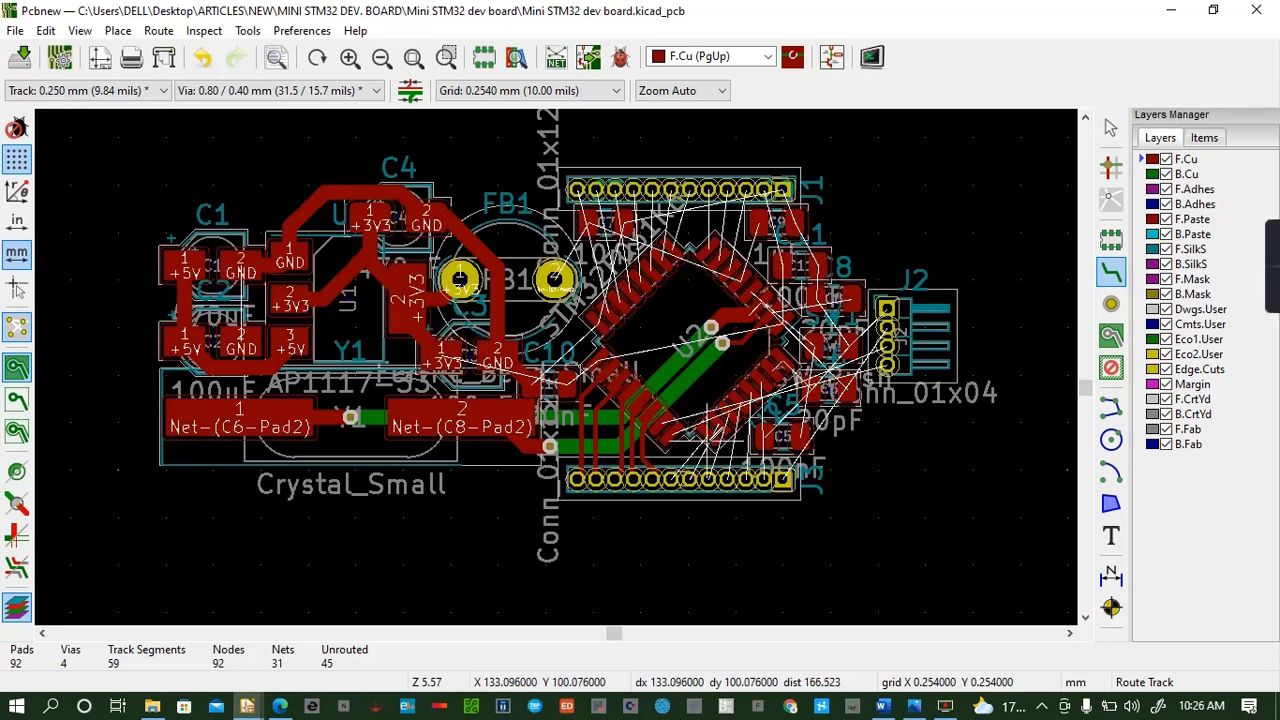
click(708, 432)
click(689, 479)
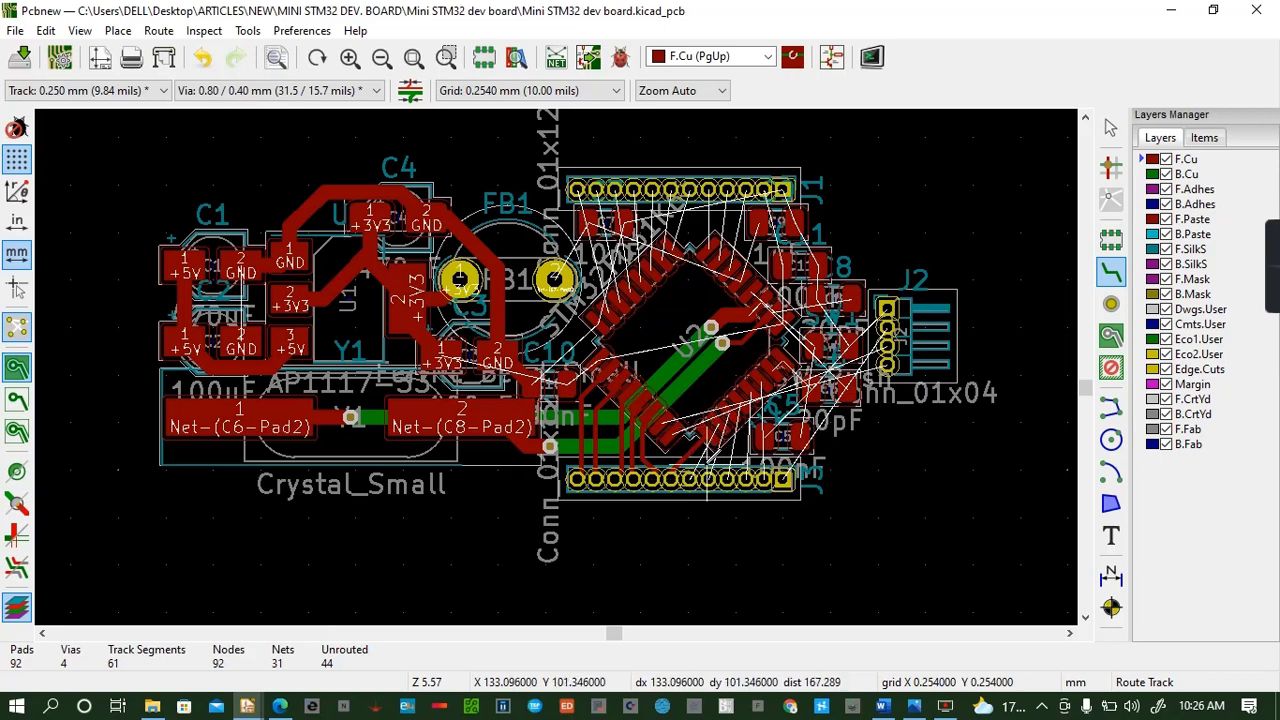
click(721, 408)
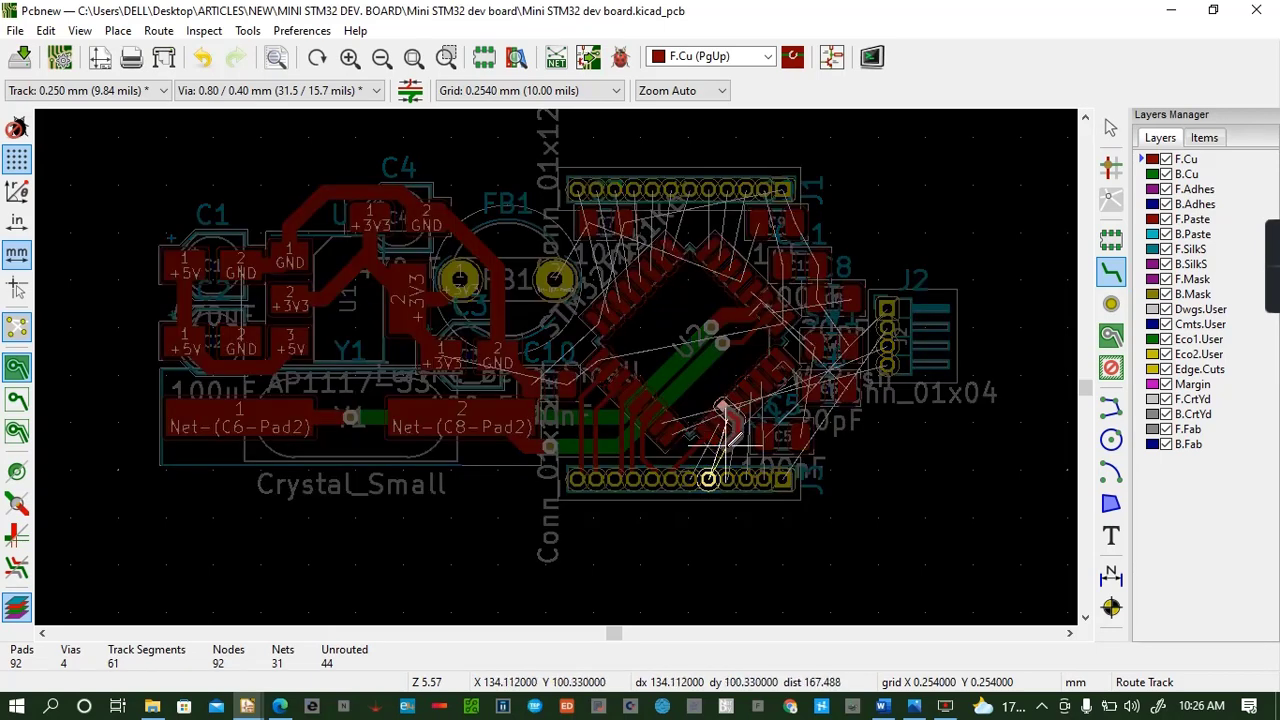
click(708, 479)
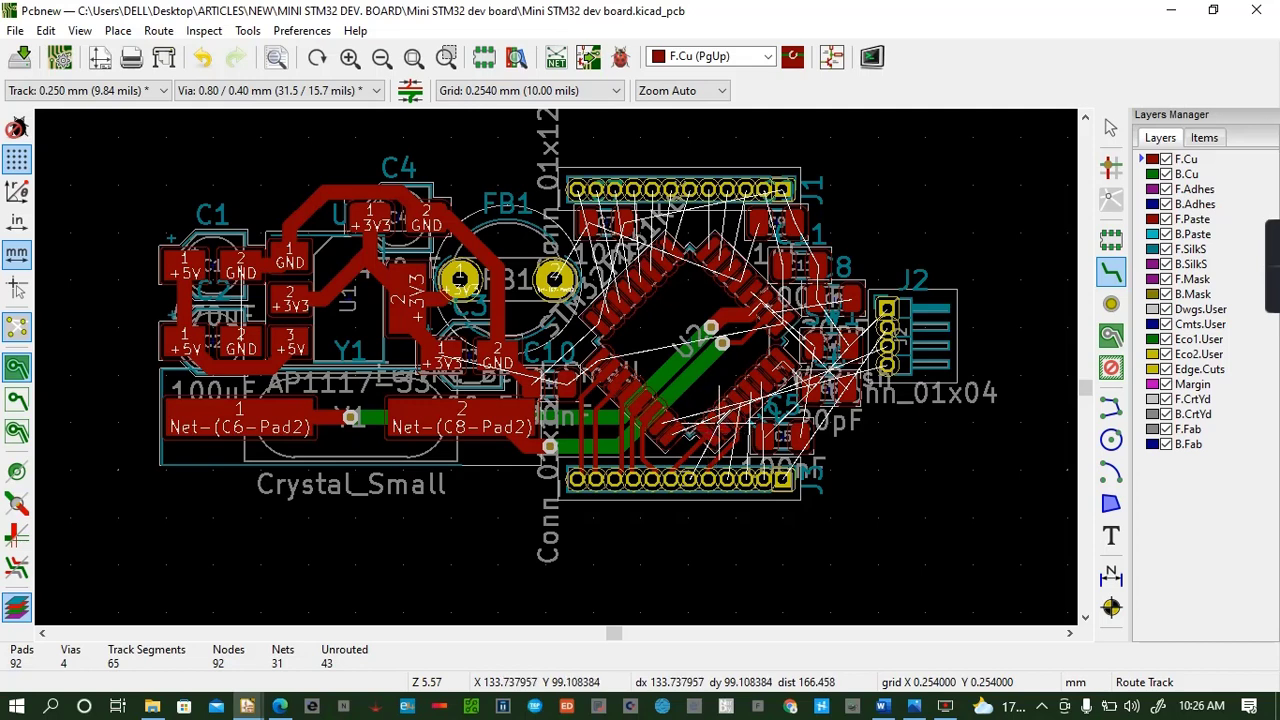
Route the skipped pin on U2's lower-right side inward to a via and through B.Cu to the lower header's seventh pin from its left end
click(709, 427)
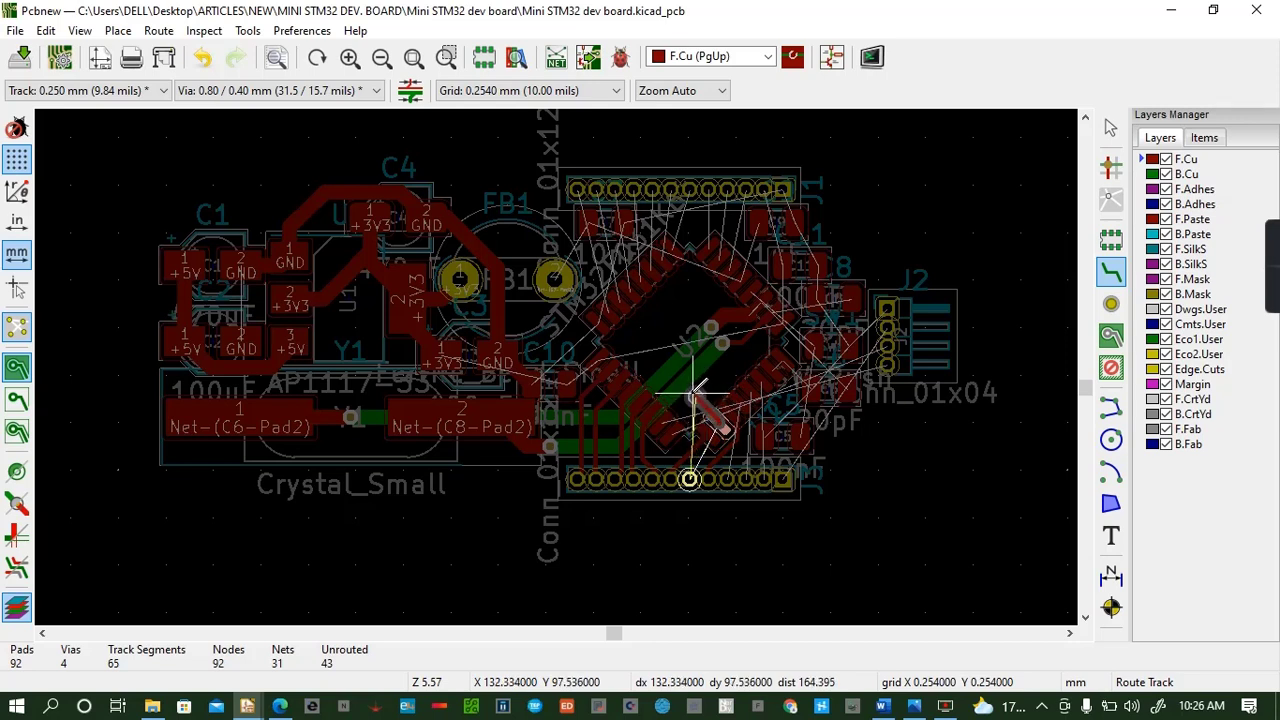
key(v)
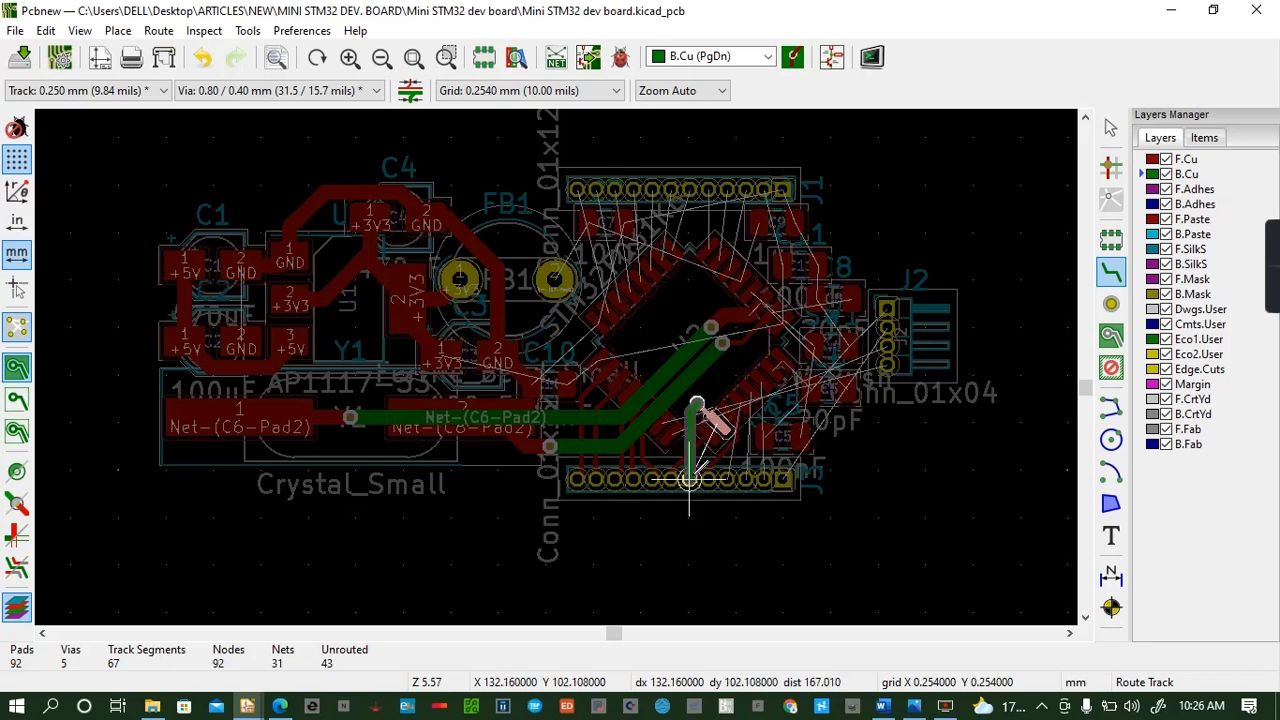
click(690, 478)
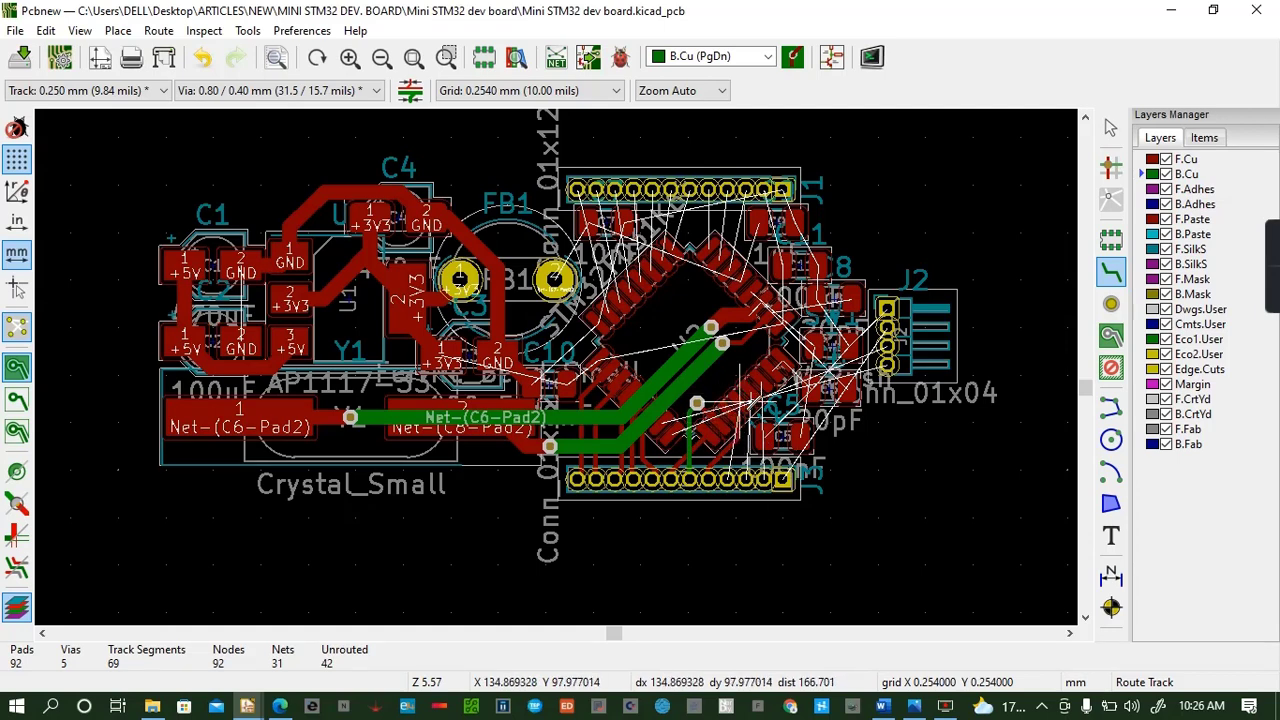
Route F.Cu tracks from two more pins on U2's lower-right side to the lower header's ninth and tenth pins from its left end
click(742, 402)
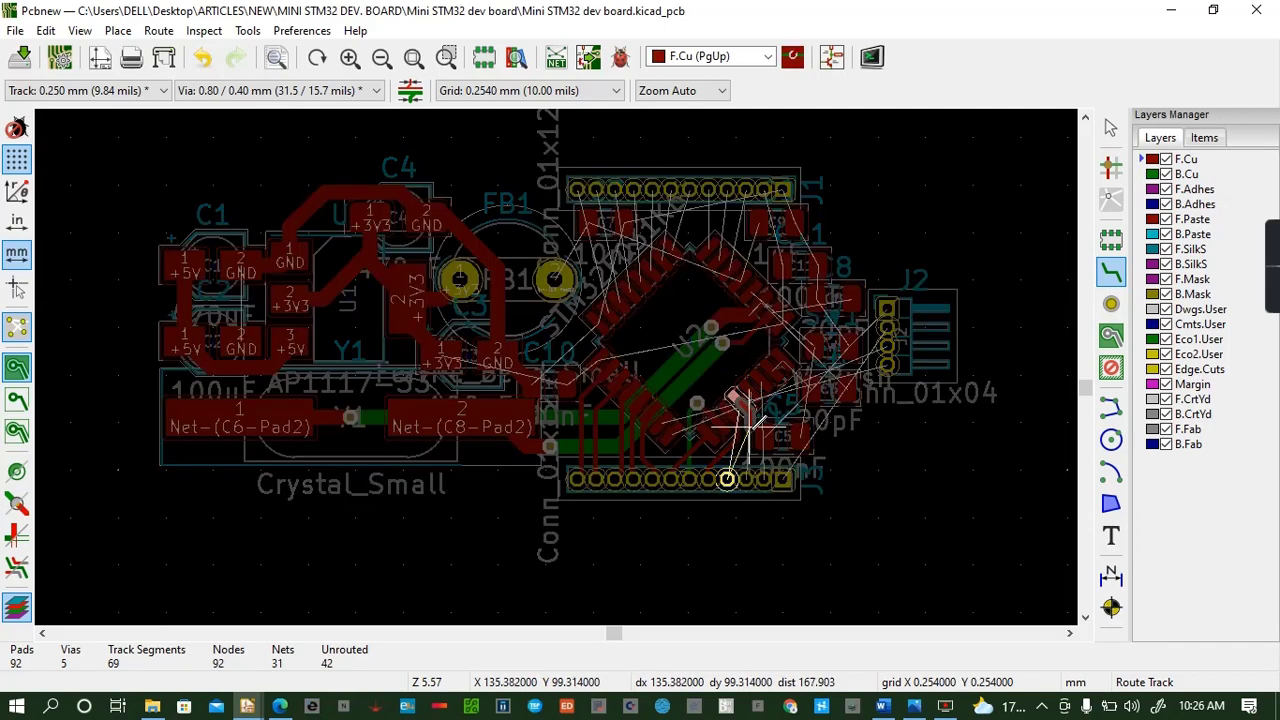
click(728, 479)
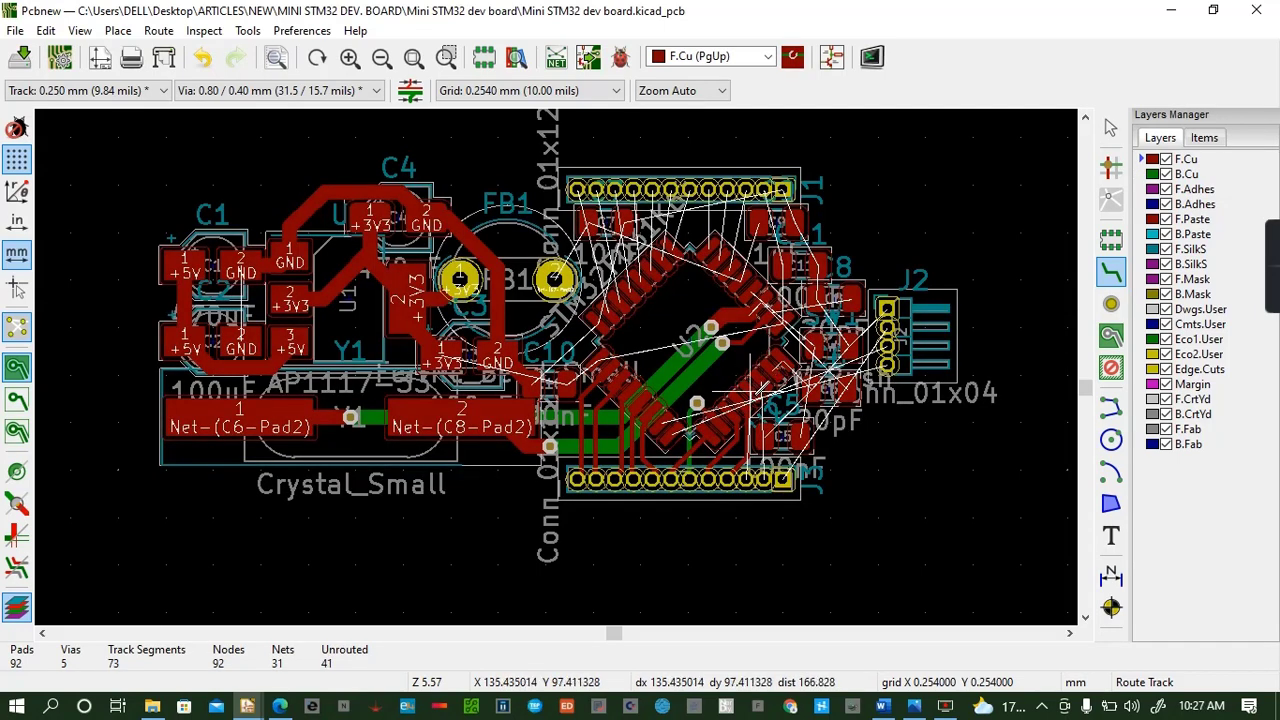
click(750, 391)
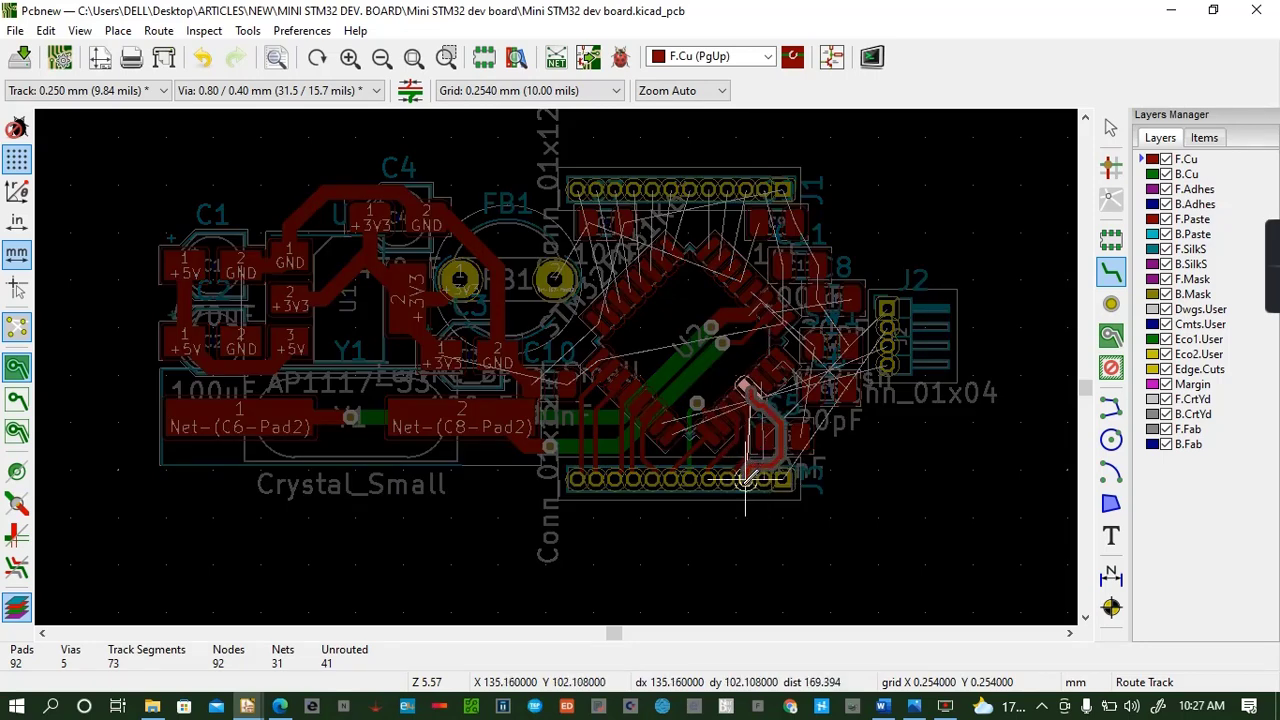
click(745, 480)
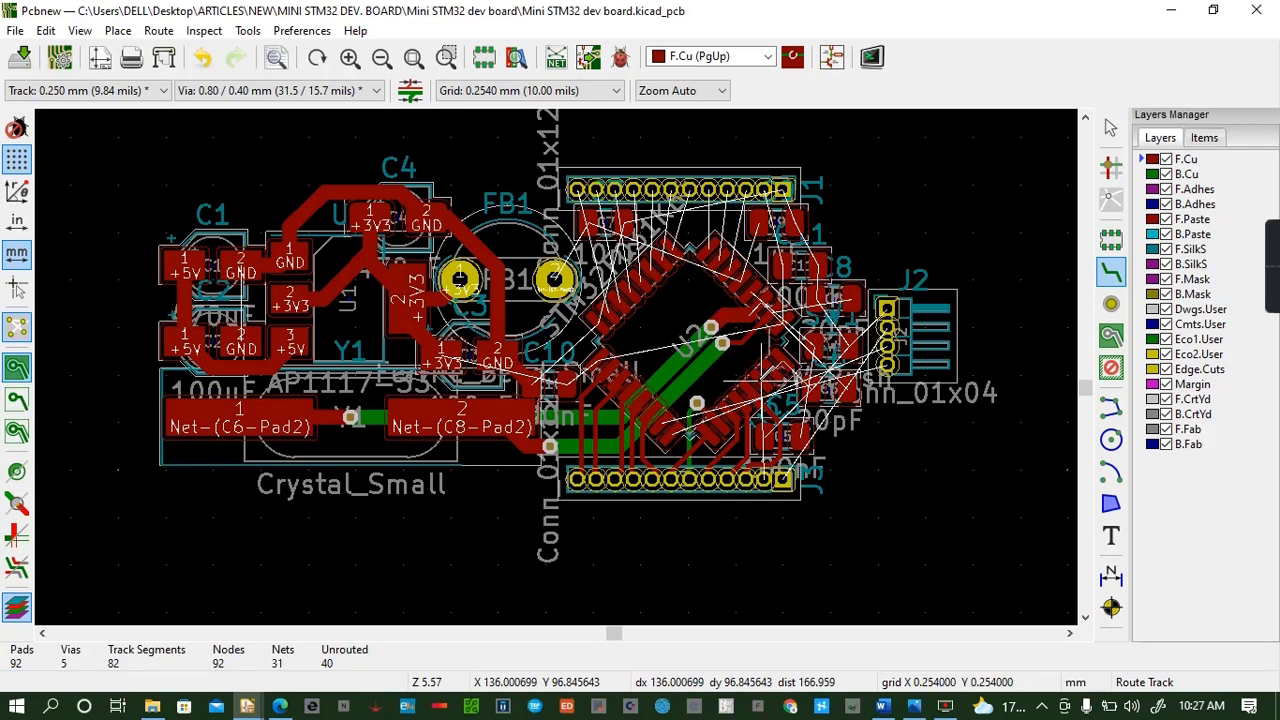
Route the next pin on U2's lower-right side inward to a via and through B.Cu to the lower header's eleventh pin from its left end
click(755, 376)
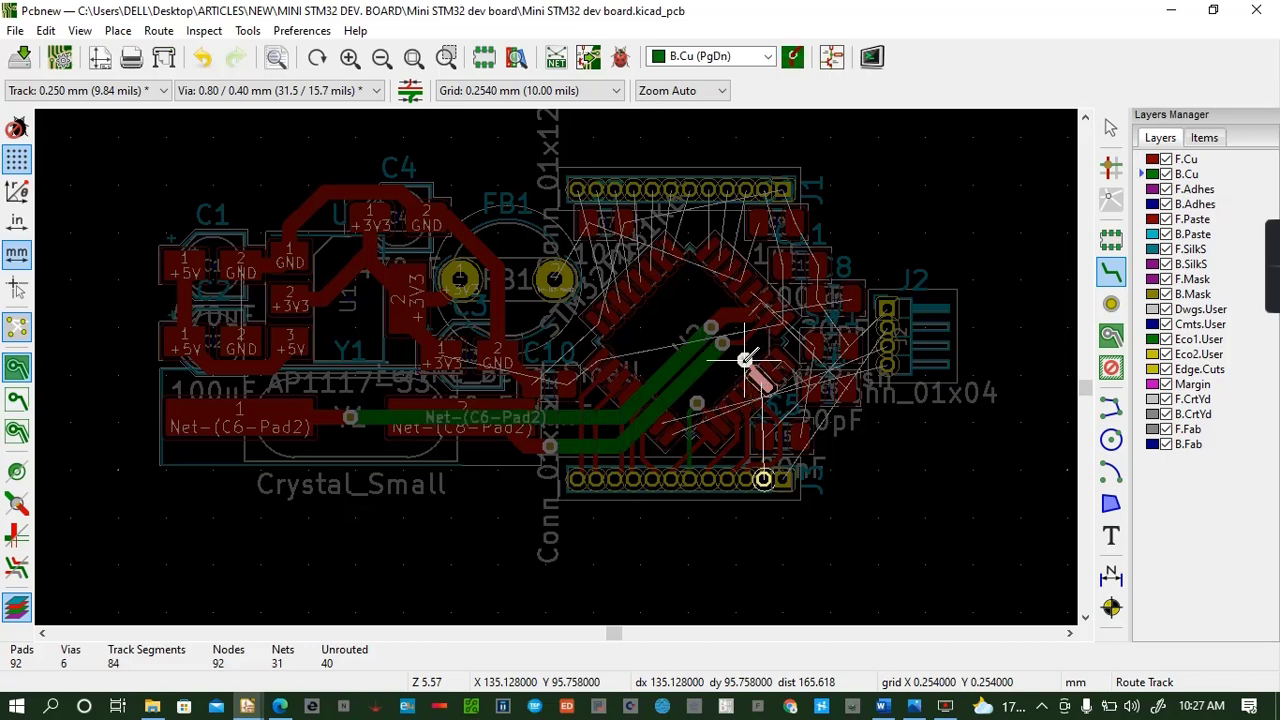
key(v)
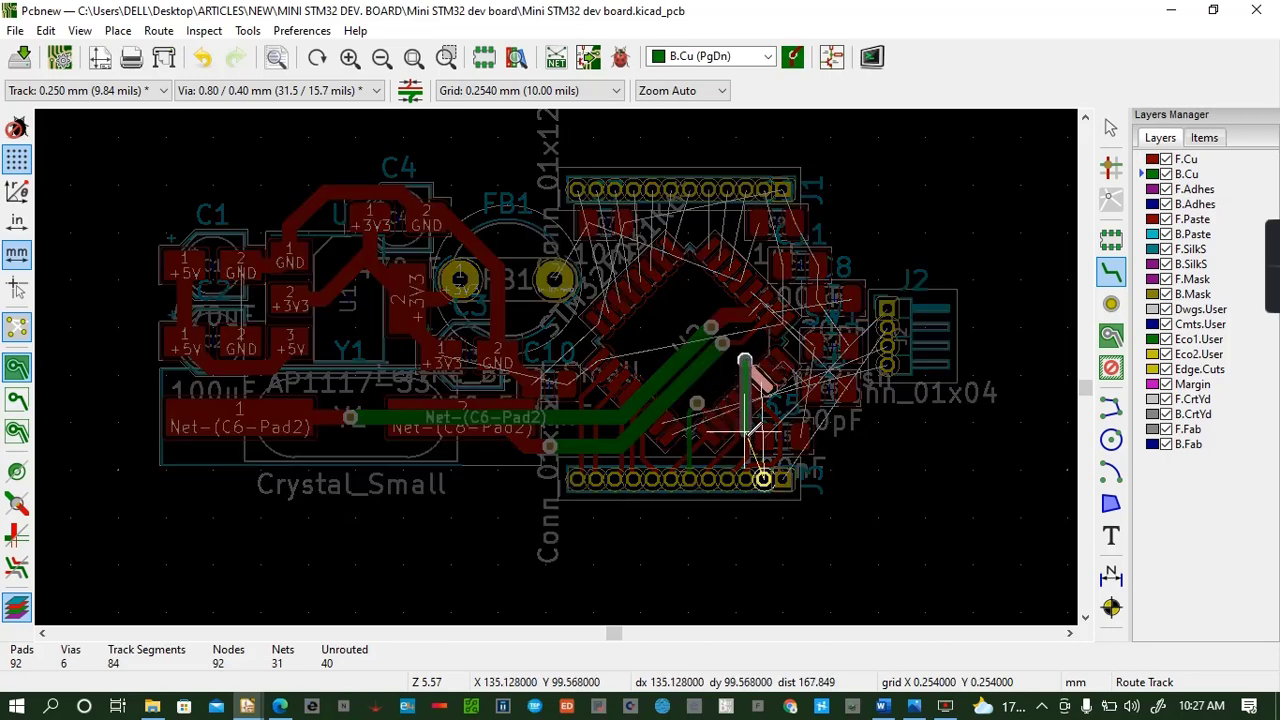
click(763, 478)
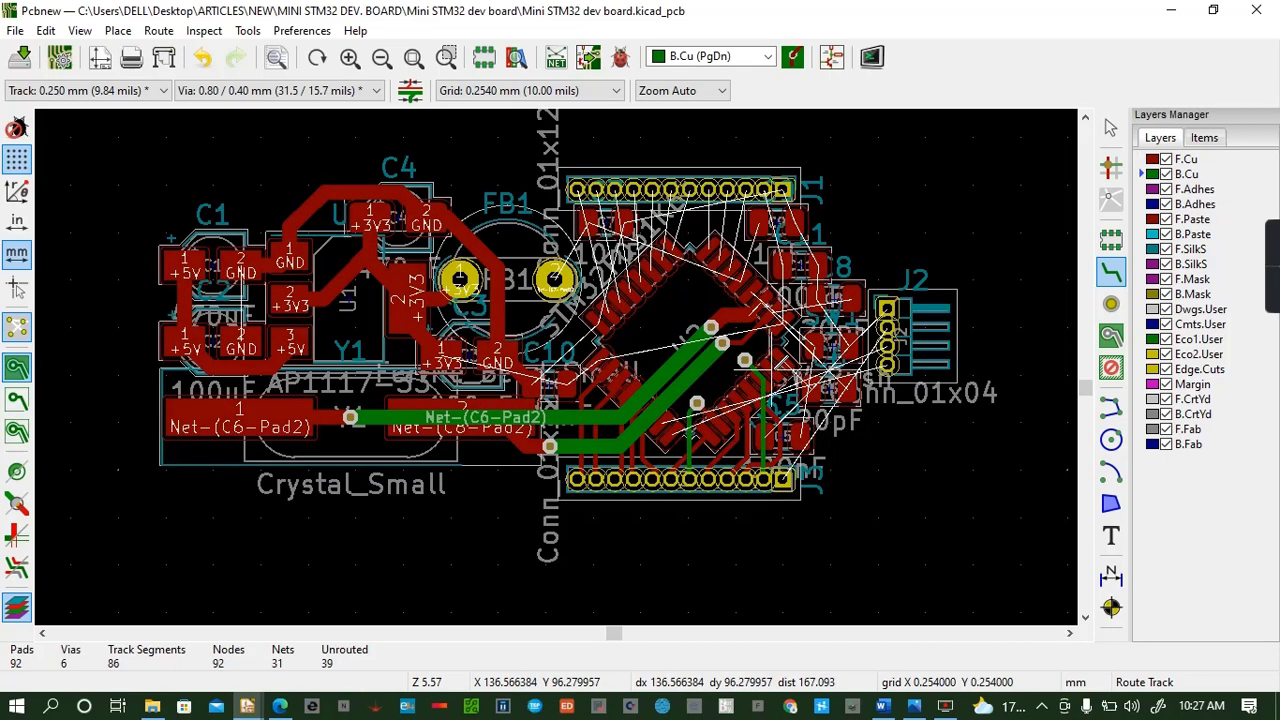
Route F.Cu tracks connecting the GND pin on U2's lower-right side with C5's GND pad and the GND pad just right of U2
click(763, 430)
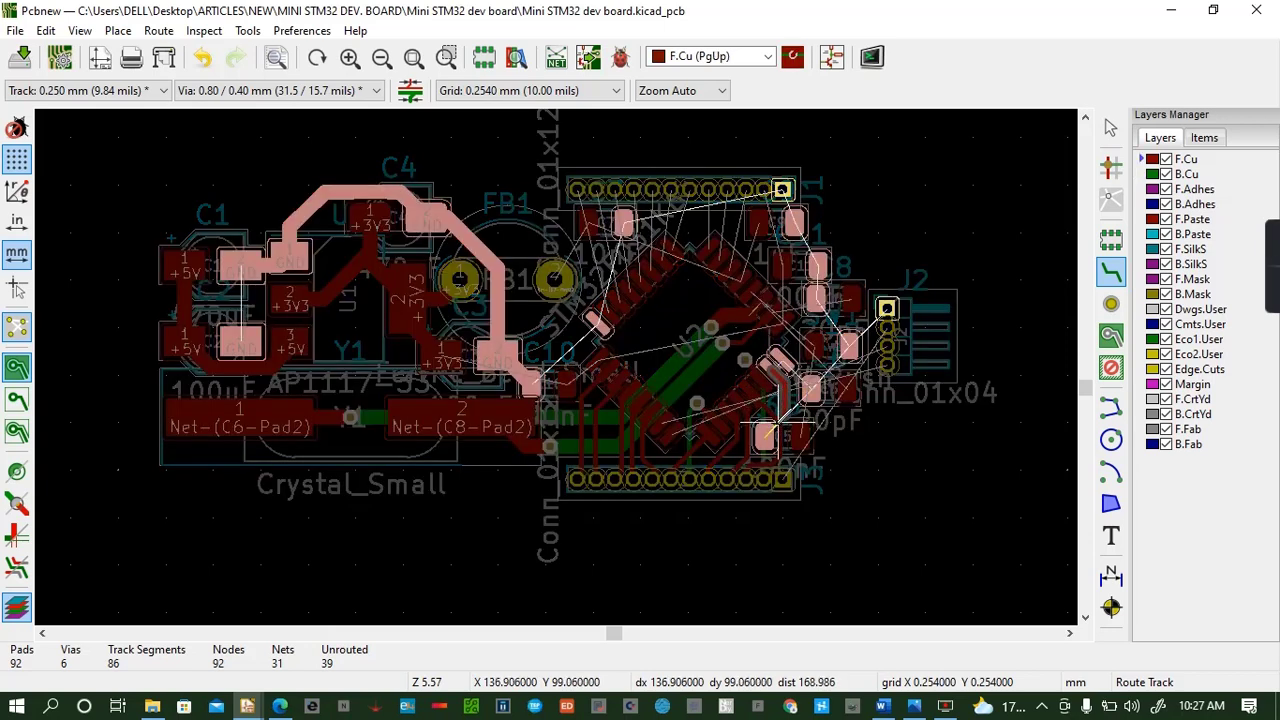
click(804, 380)
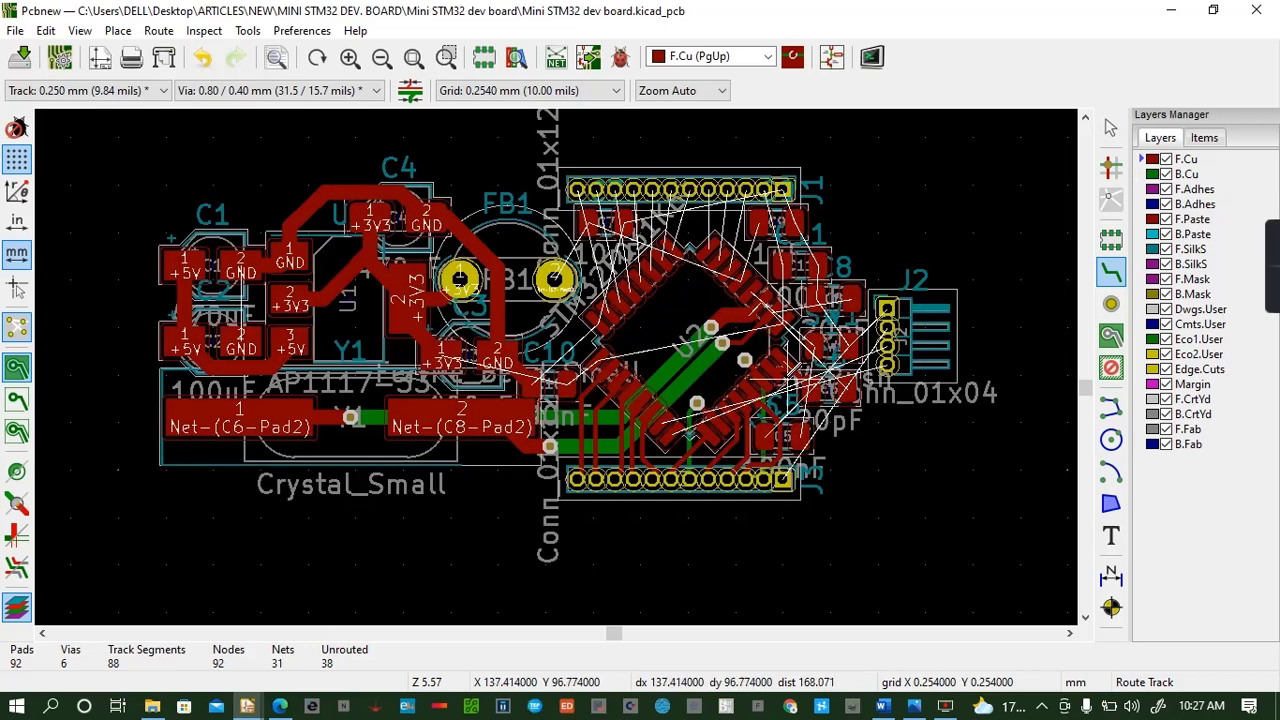
click(800, 372)
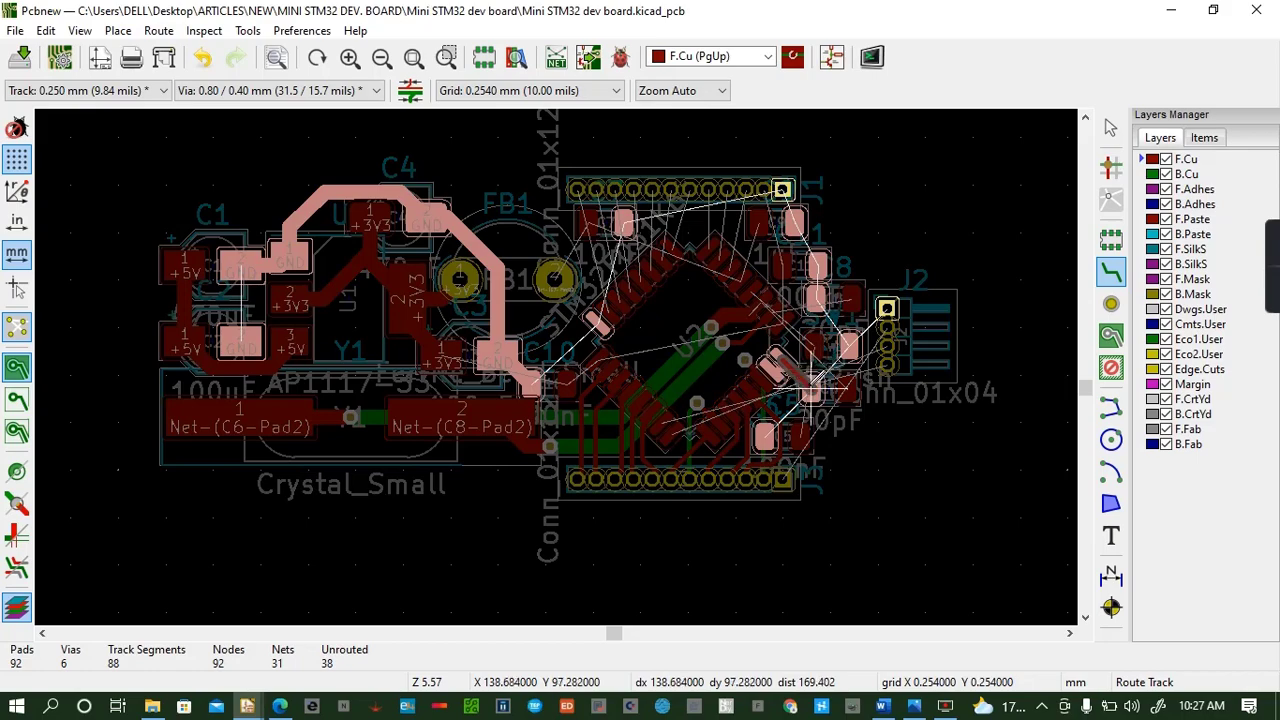
click(805, 380)
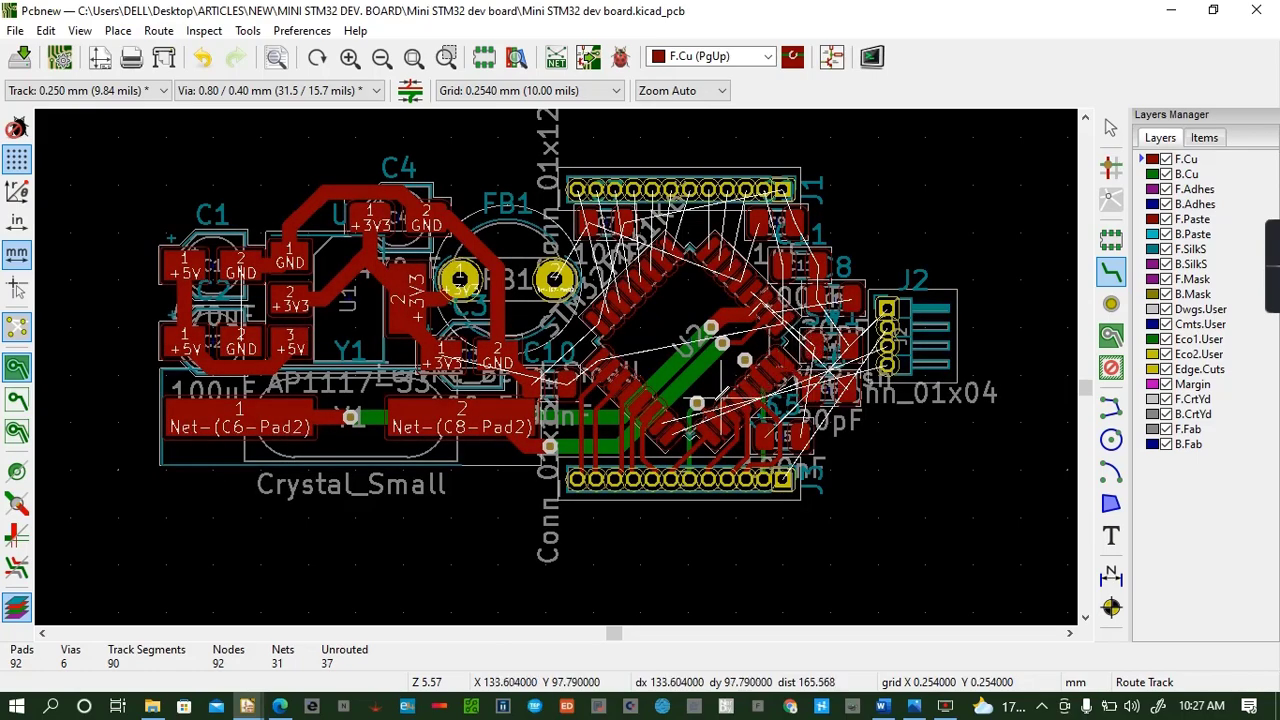
Route an unrouted pin near U2's bottom corner inward to a via and through B.Cu to J2's lowest pin
click(687, 404)
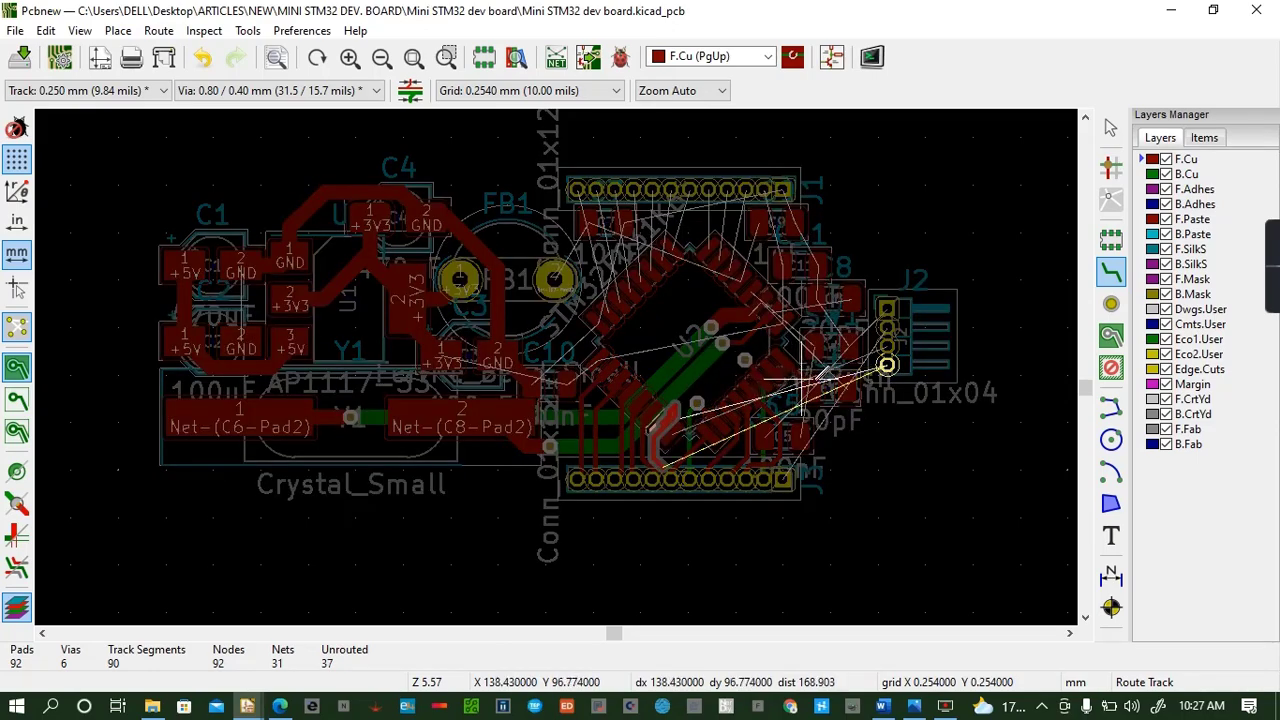
key(v)
click(714, 383)
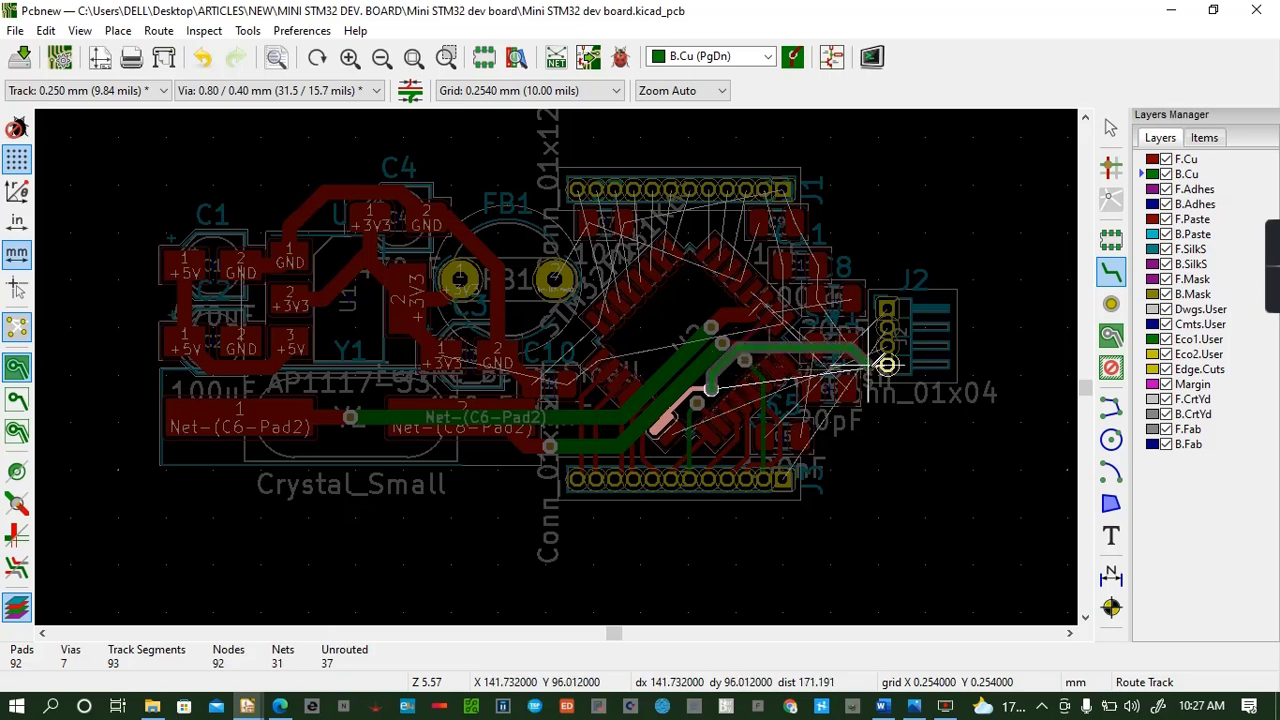
click(889, 364)
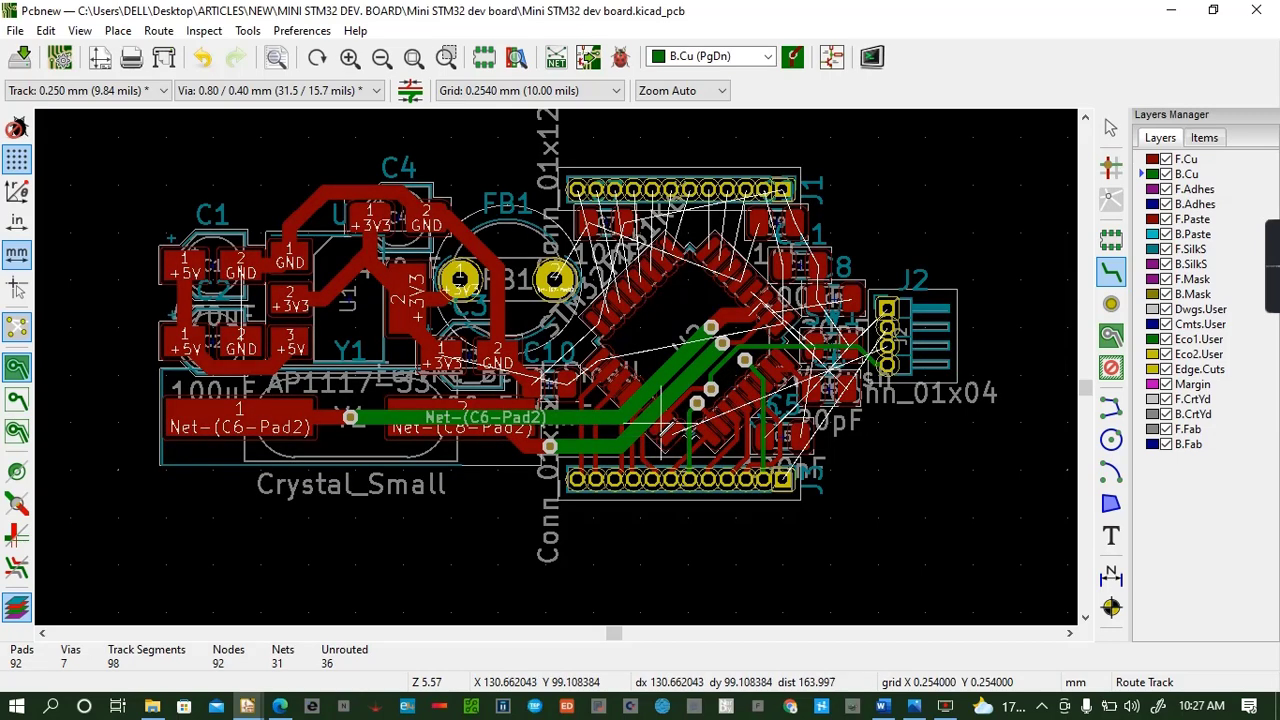
Route the other unrouted pin near U2's bottom corner outward to a via and through B.Cu around the lower header to J2's third pin from the top
click(684, 428)
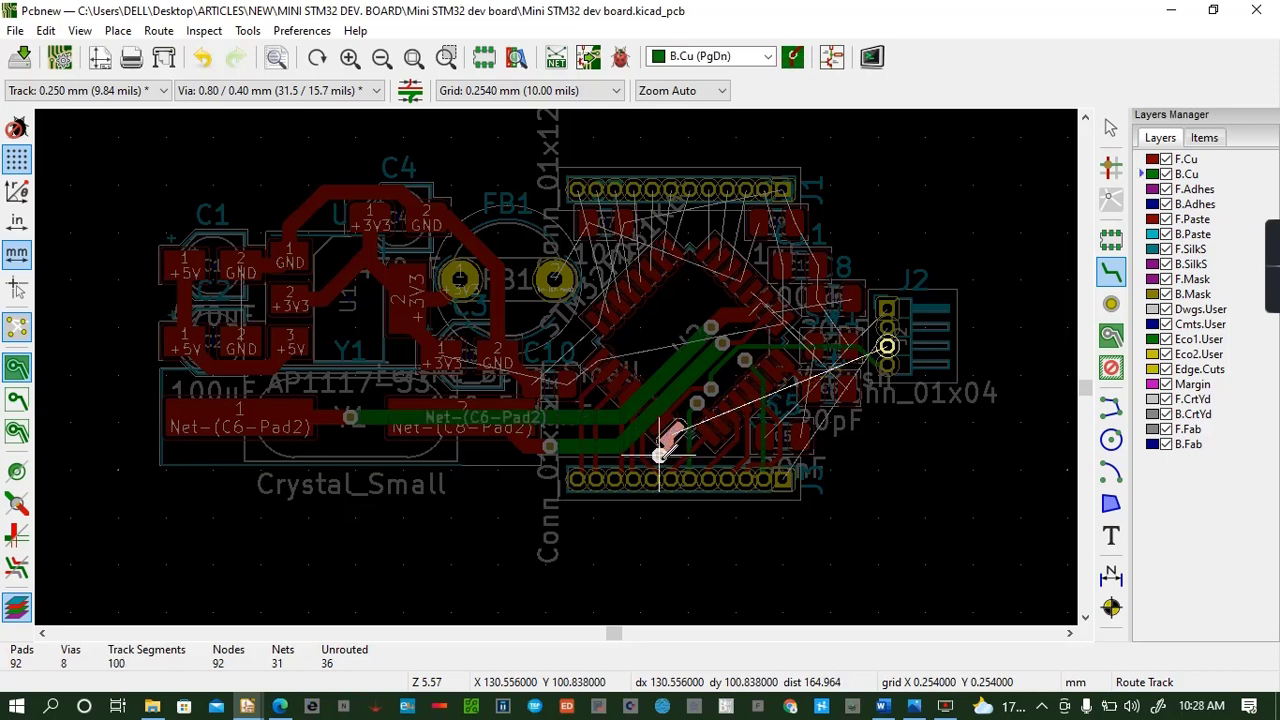
key(v)
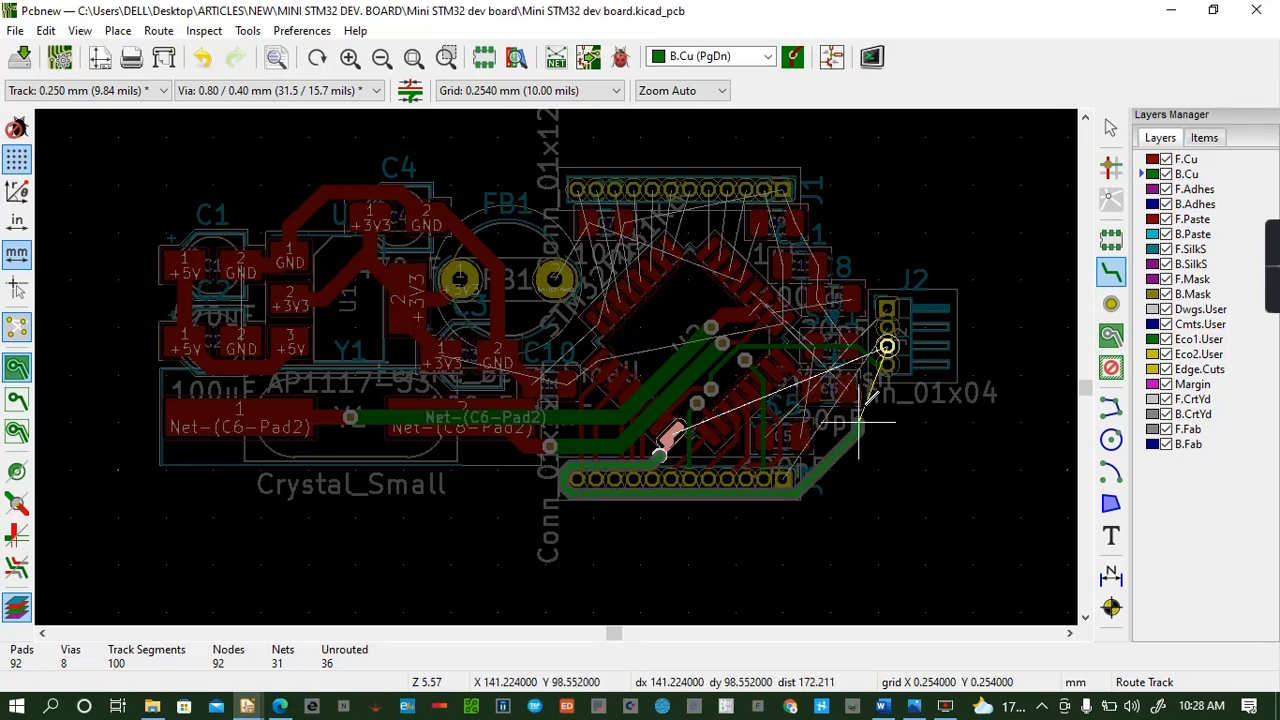
click(886, 347)
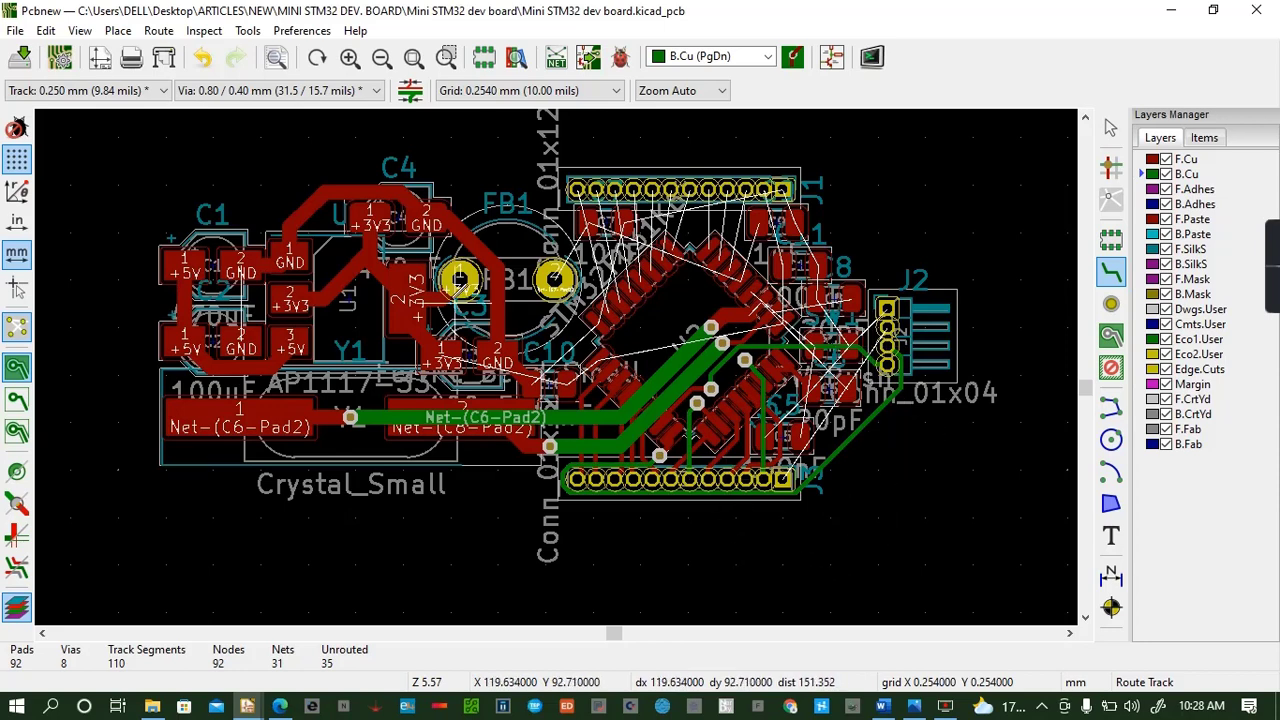
Connect U2's left +3V3 pin to C10's +3V3 pad on F.Cu, and to U2's right-side +3V3 pin through two vias and B.Cu
click(600, 352)
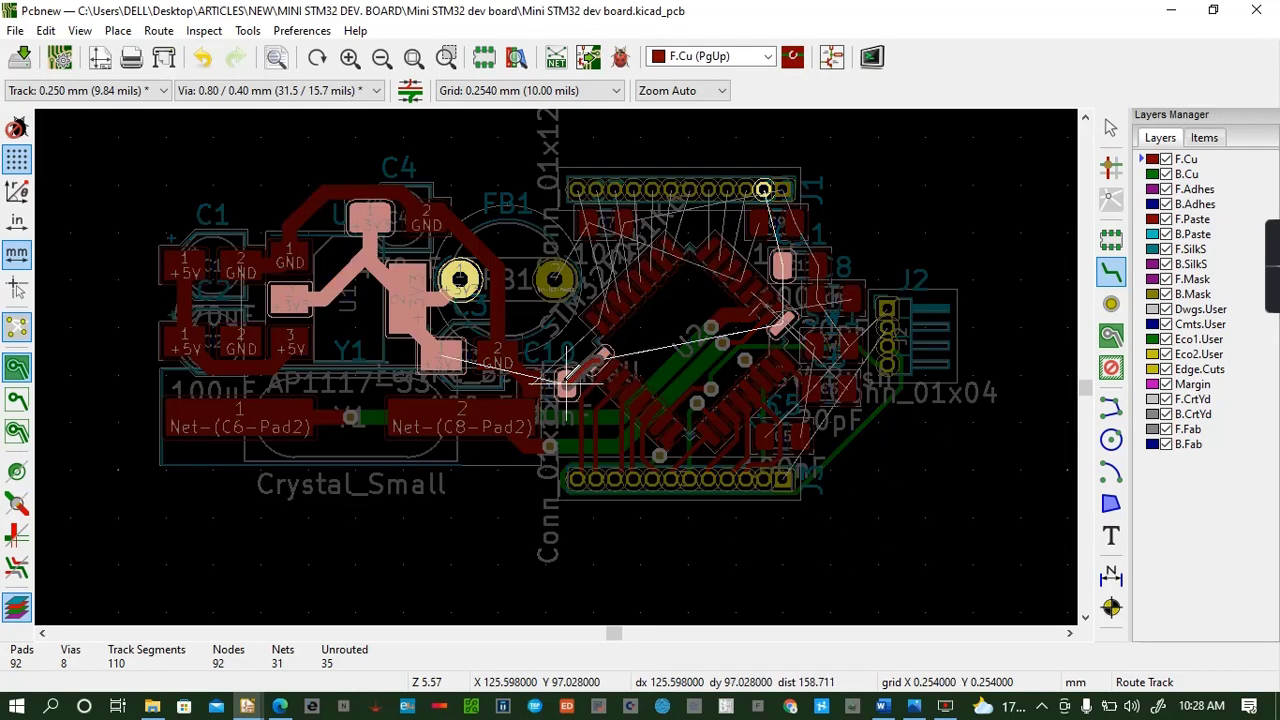
key(Page_Up)
click(600, 352)
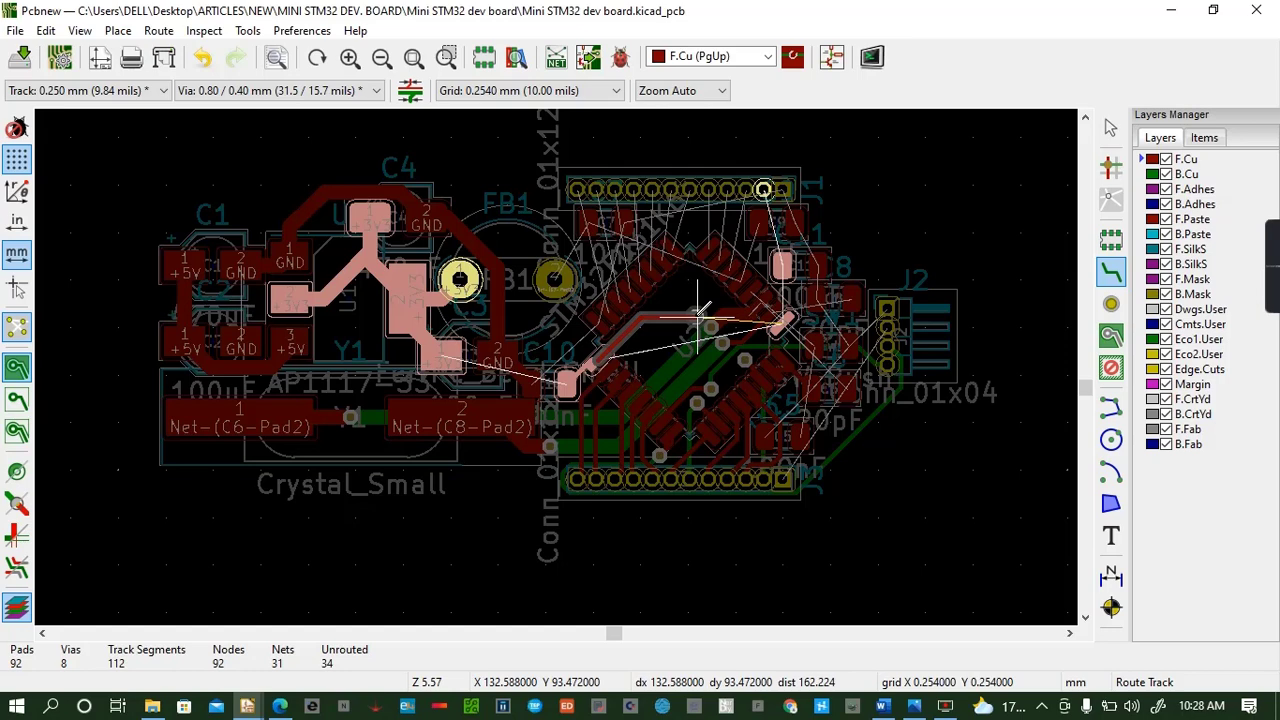
key(v)
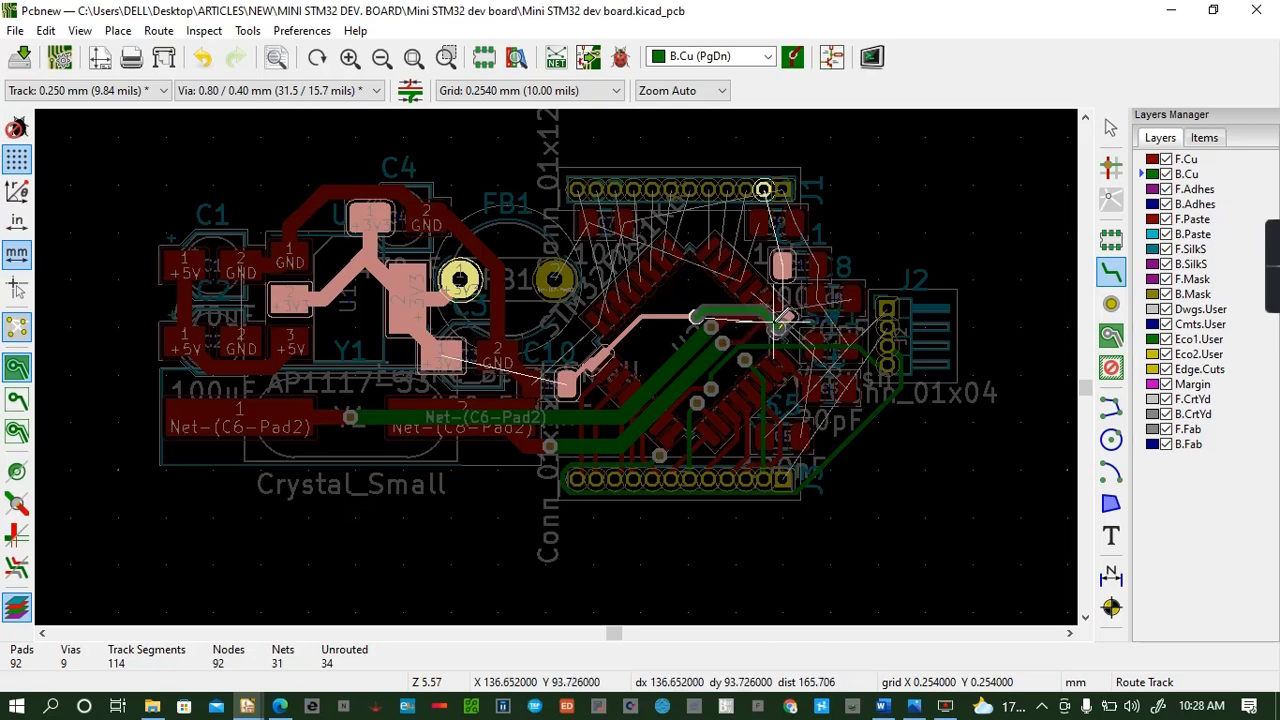
key(v)
click(778, 322)
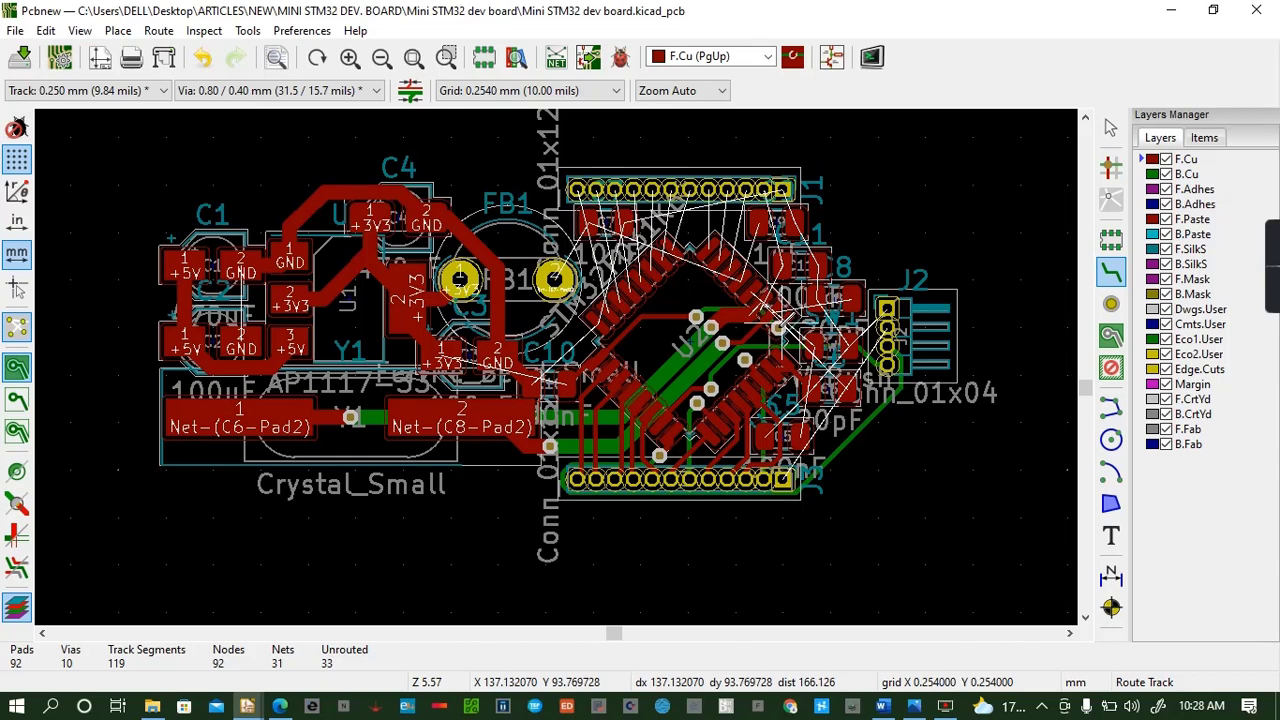
click(779, 321)
key(Escape)
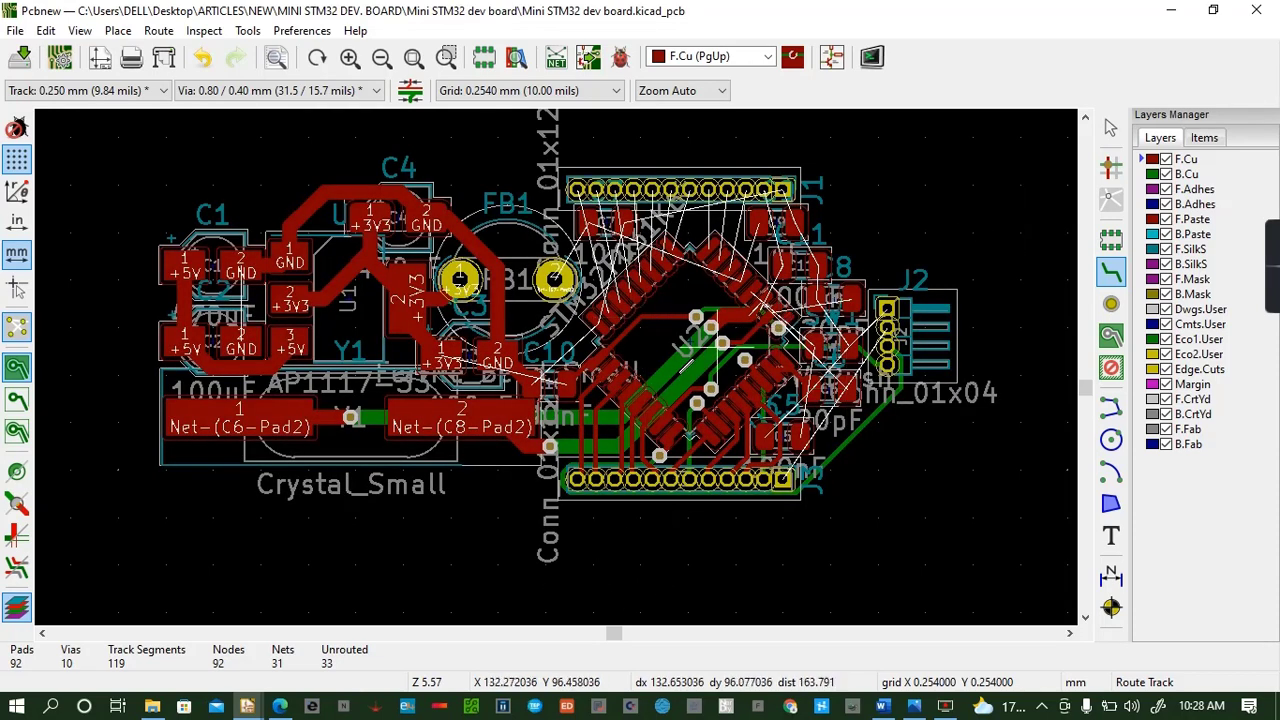
Route F.Cu tracks from two adjacent pins on U2's upper-right side to the capacitor pad below J1 and J1's tenth pin from its left end
click(739, 280)
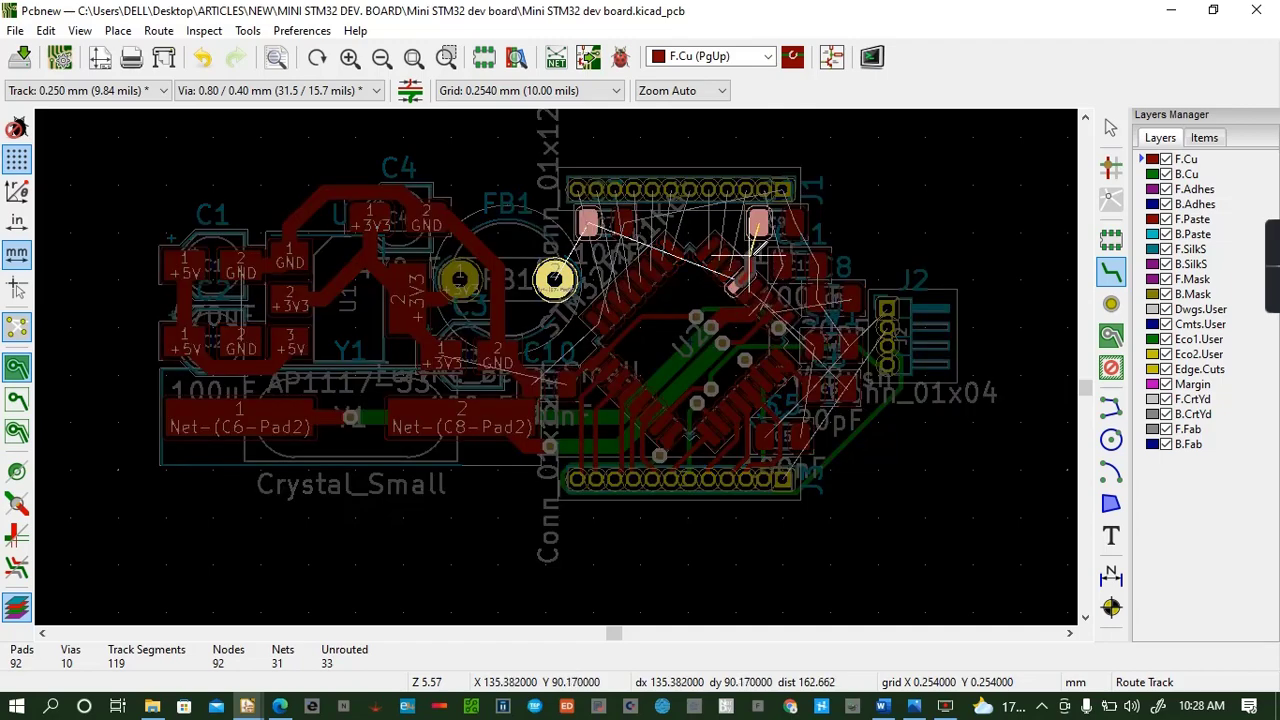
click(758, 224)
click(749, 238)
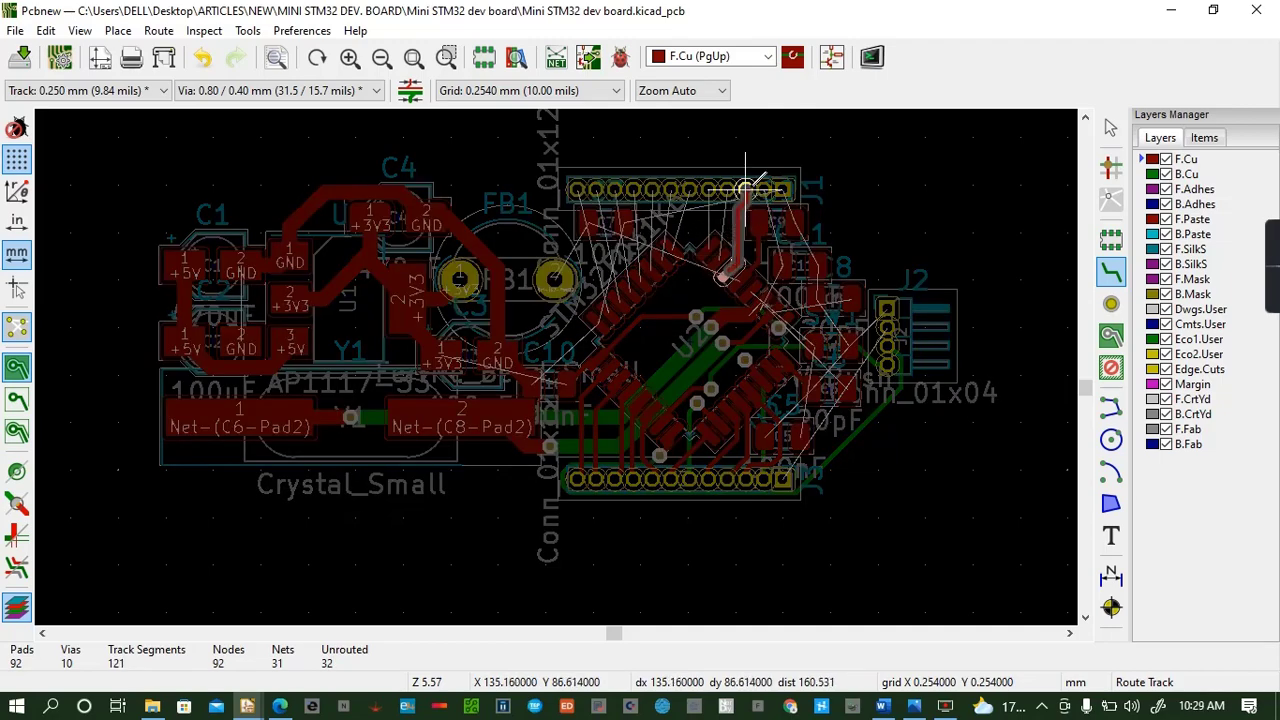
click(751, 246)
click(752, 310)
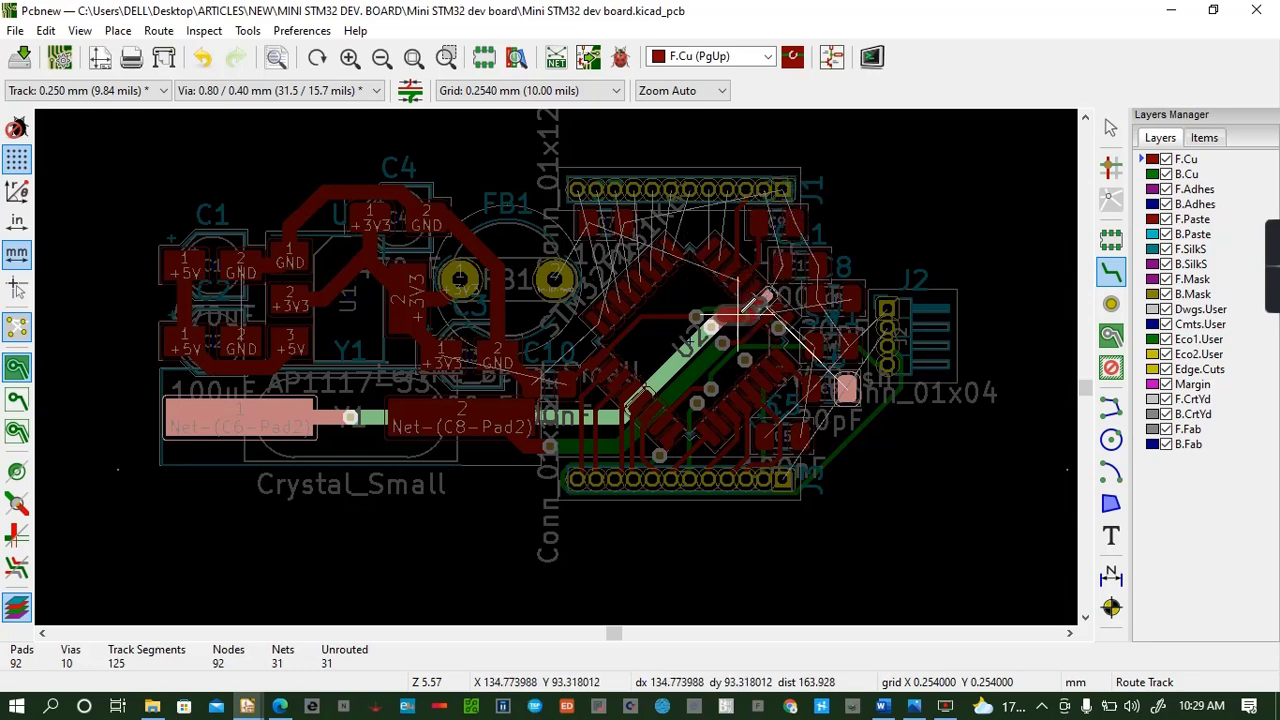
click(745, 305)
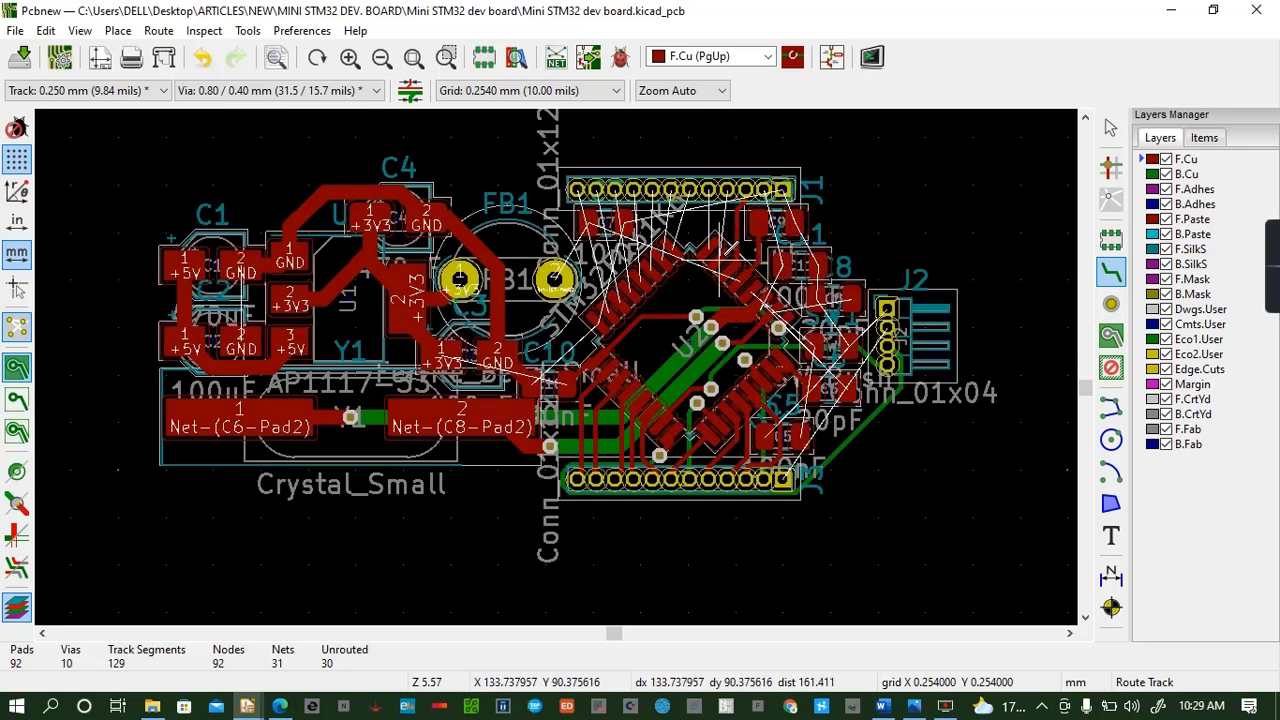
Route F.Cu tracks from the next three pins around U2's top corner to J1's ninth, eighth and seventh pins from its left end
click(745, 305)
click(737, 189)
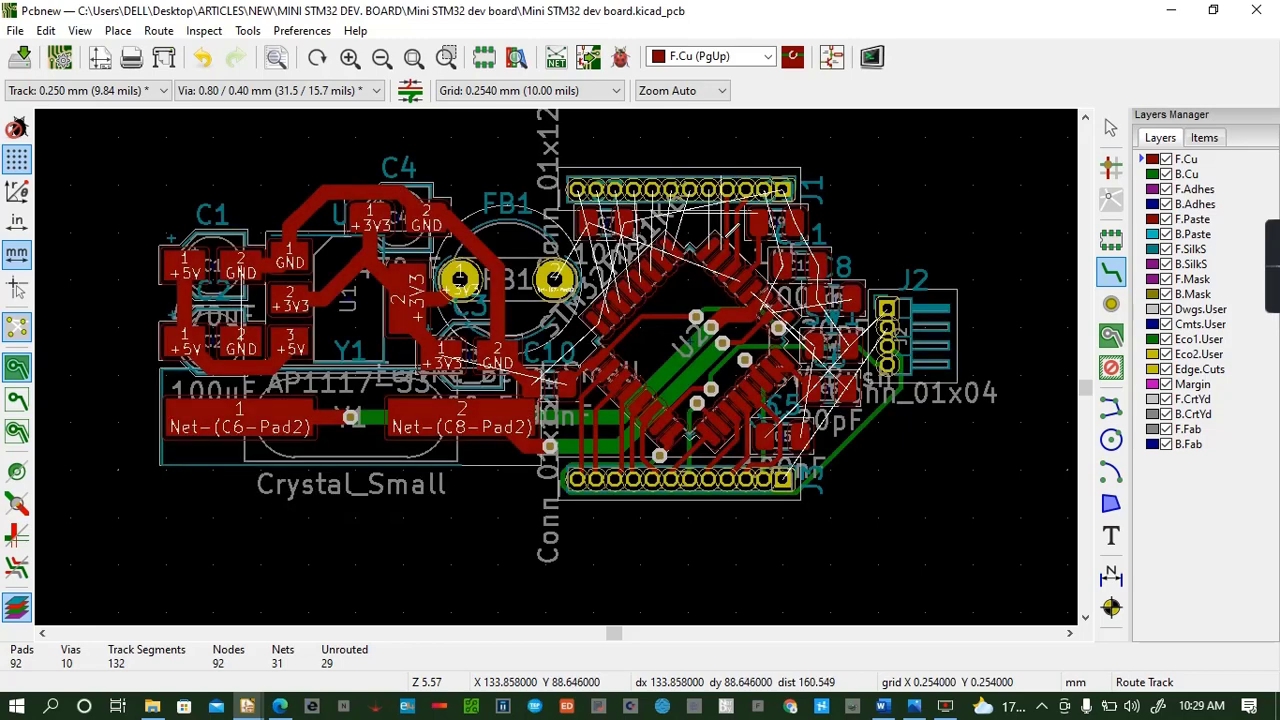
click(714, 237)
click(718, 186)
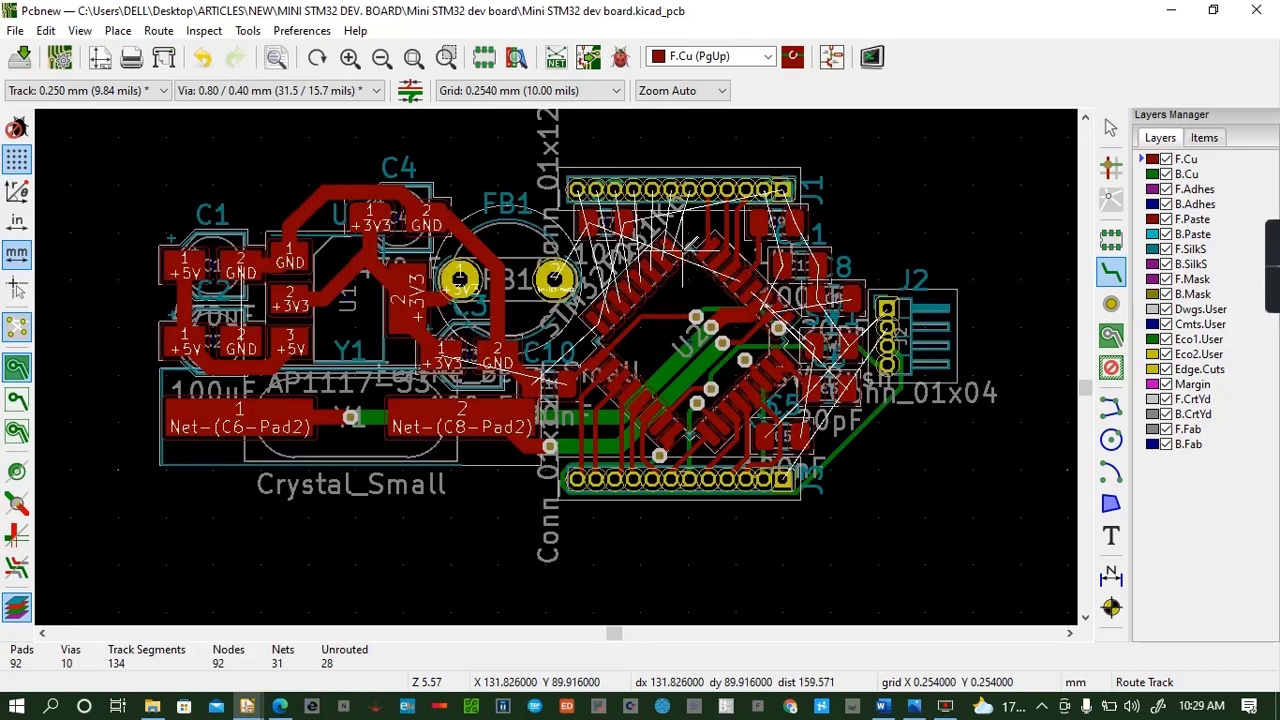
click(703, 246)
click(694, 189)
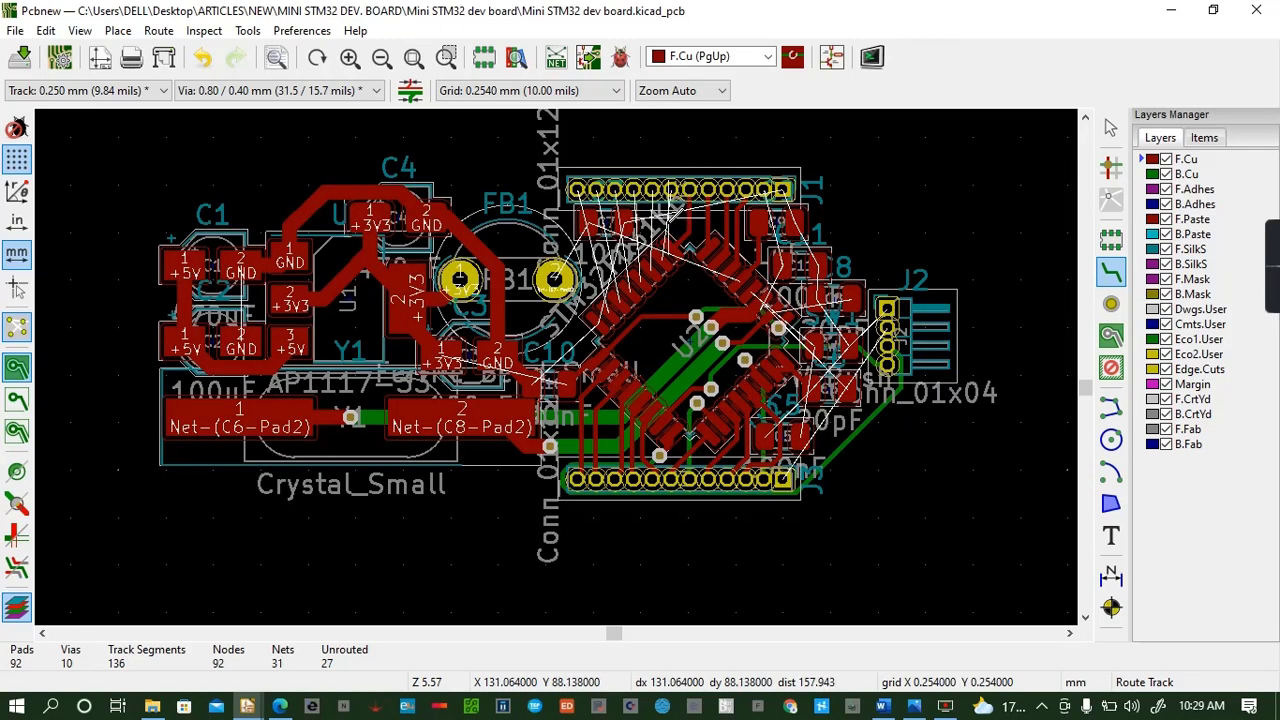
Route F.Cu tracks from pins on U2's upper-left side to J1's sixth and fourth pins from its left end
click(690, 256)
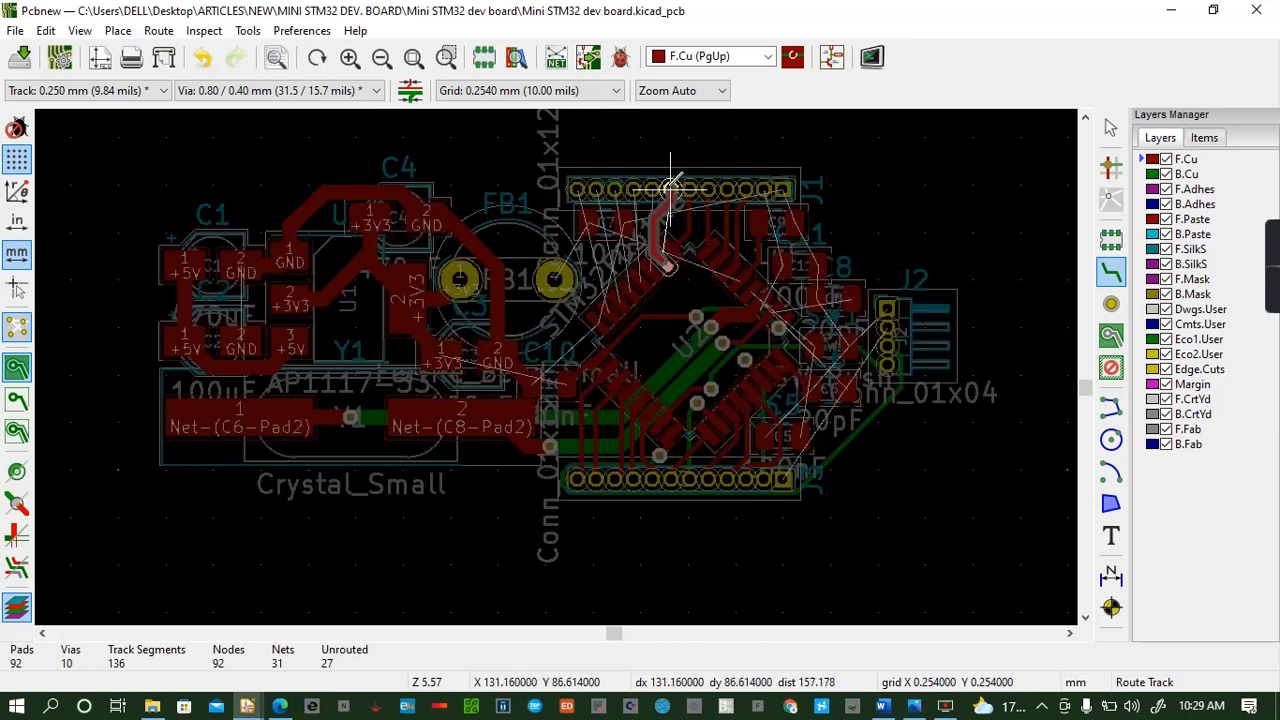
click(671, 189)
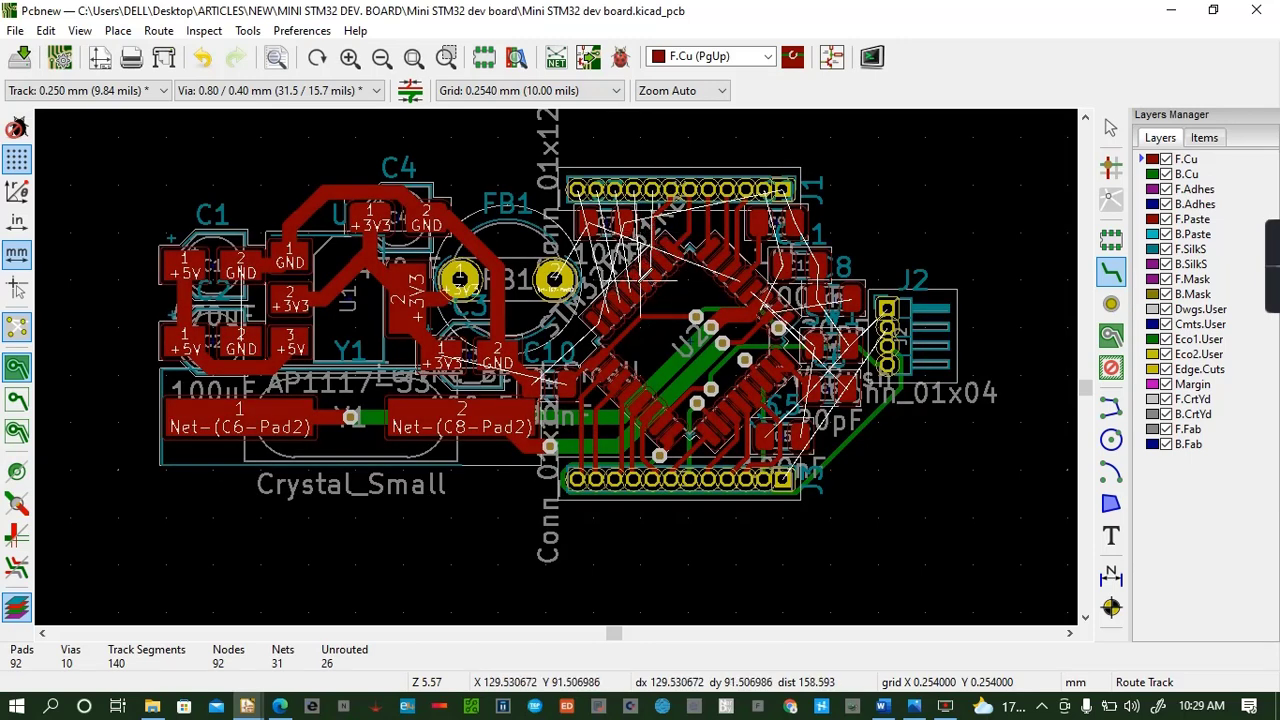
click(646, 287)
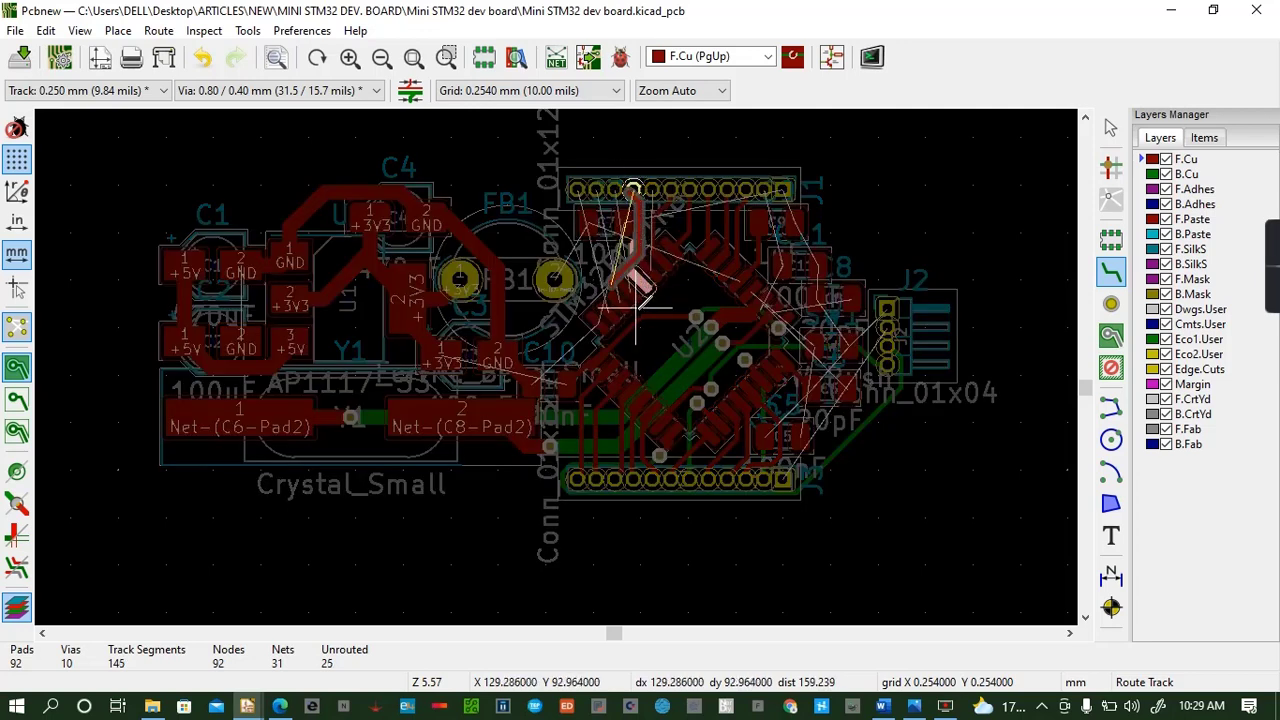
click(635, 189)
click(633, 189)
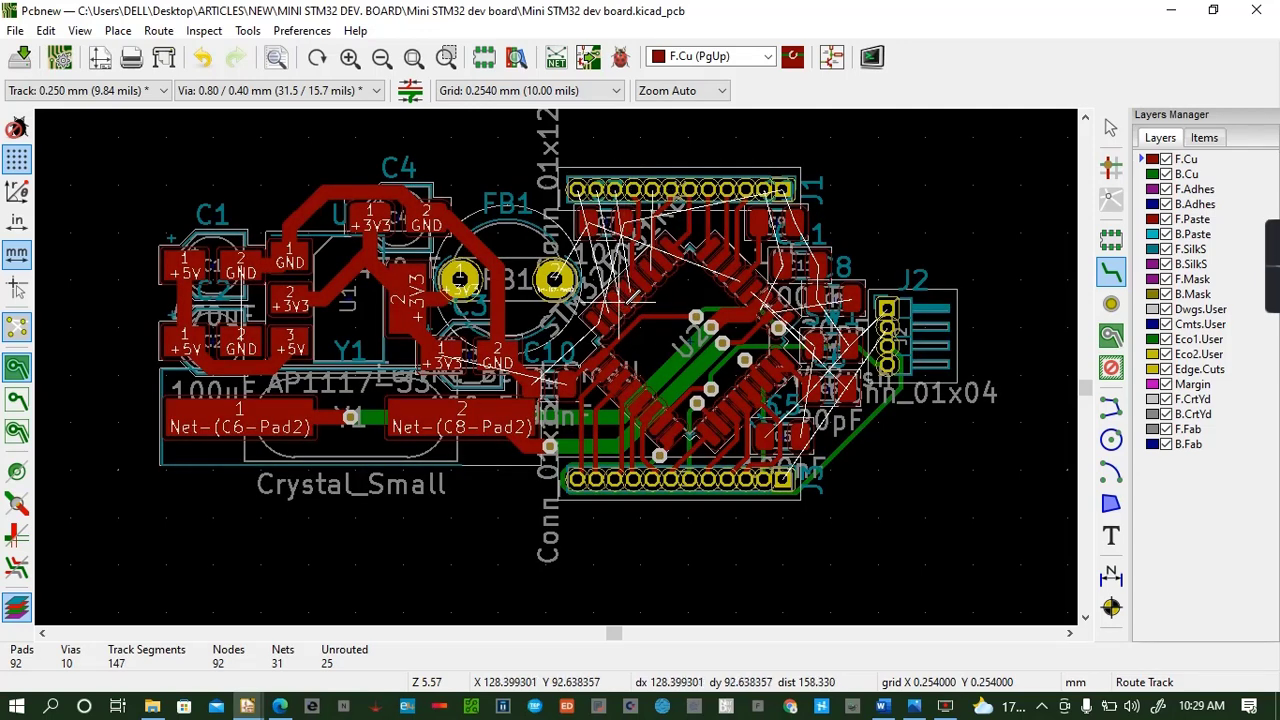
Route a track from a pin on U2's upper-left side through a via and B.Cu to J1's third pin from its left end
click(631, 291)
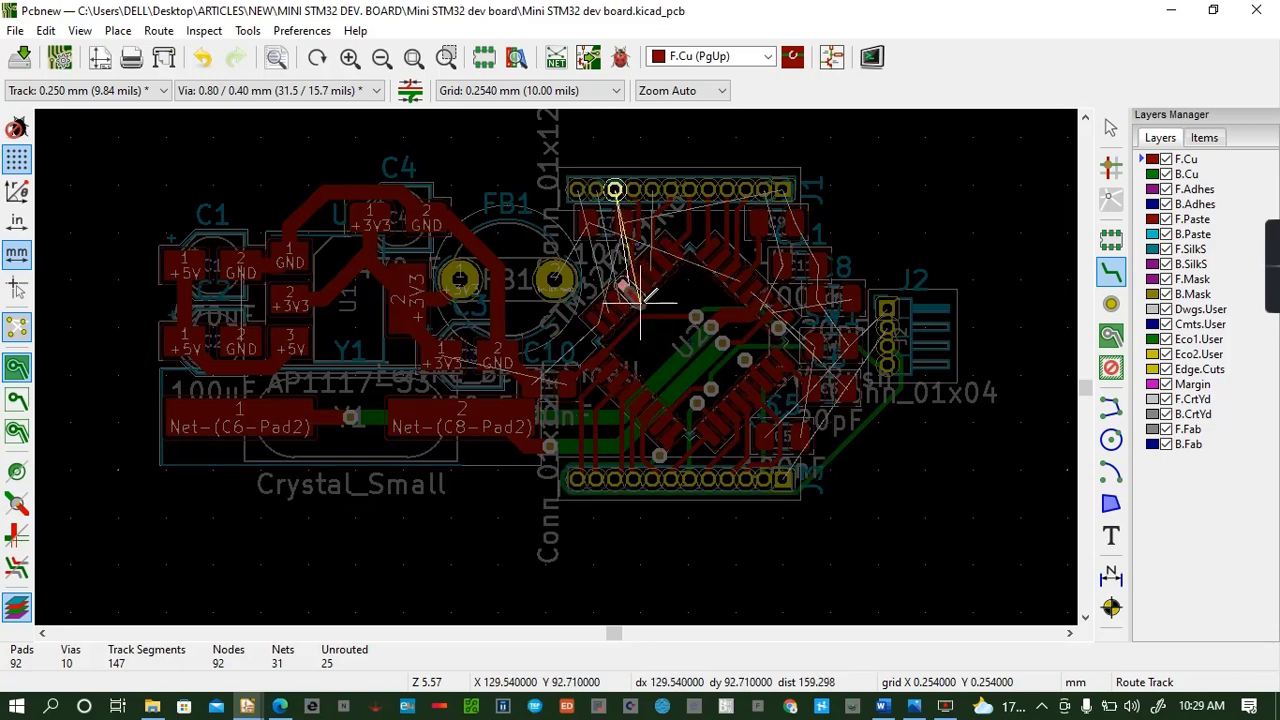
key(v)
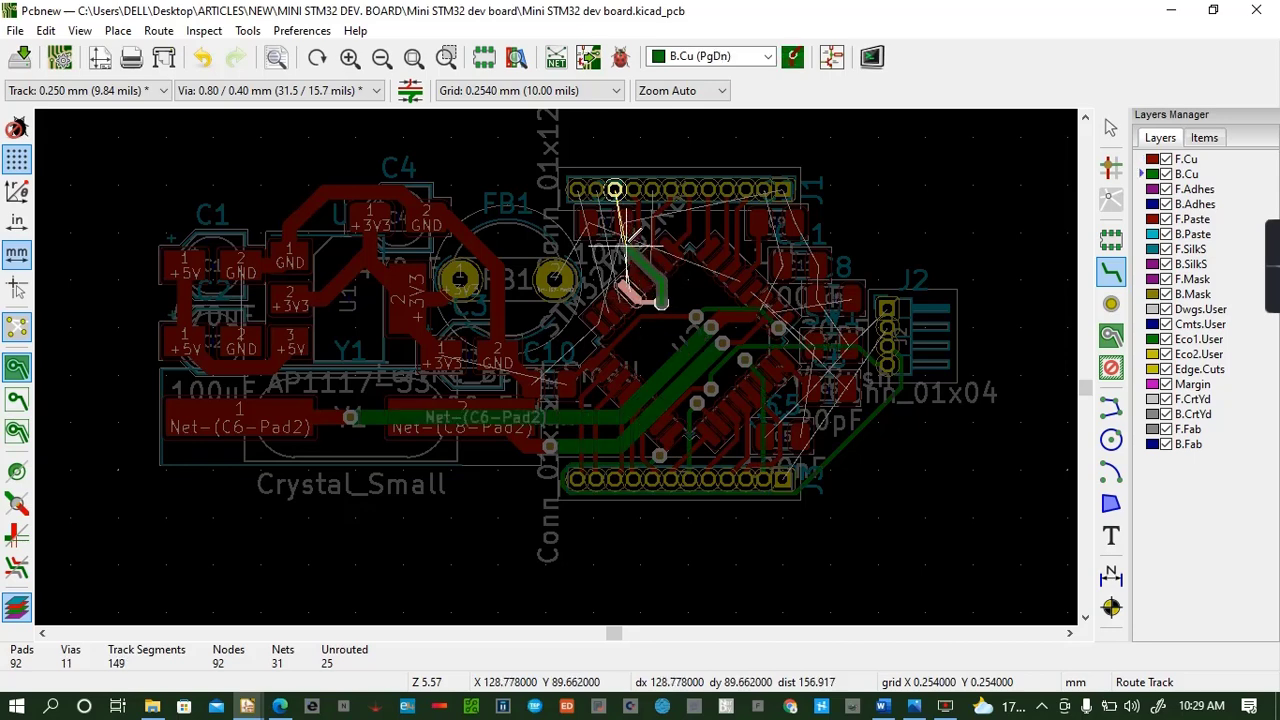
click(614, 187)
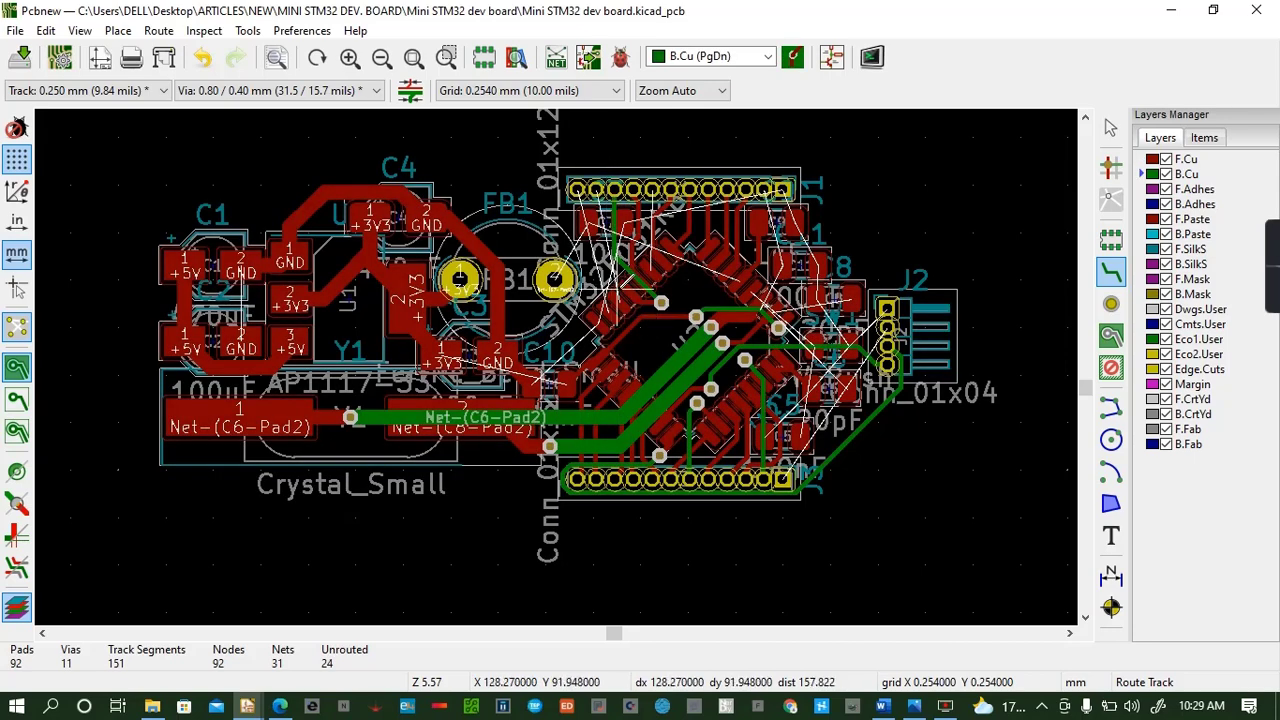
Route F.Cu tracks from the next two pins on U2's upper-left side to J1's second and first pins from its left end
key(Page_Up)
click(596, 188)
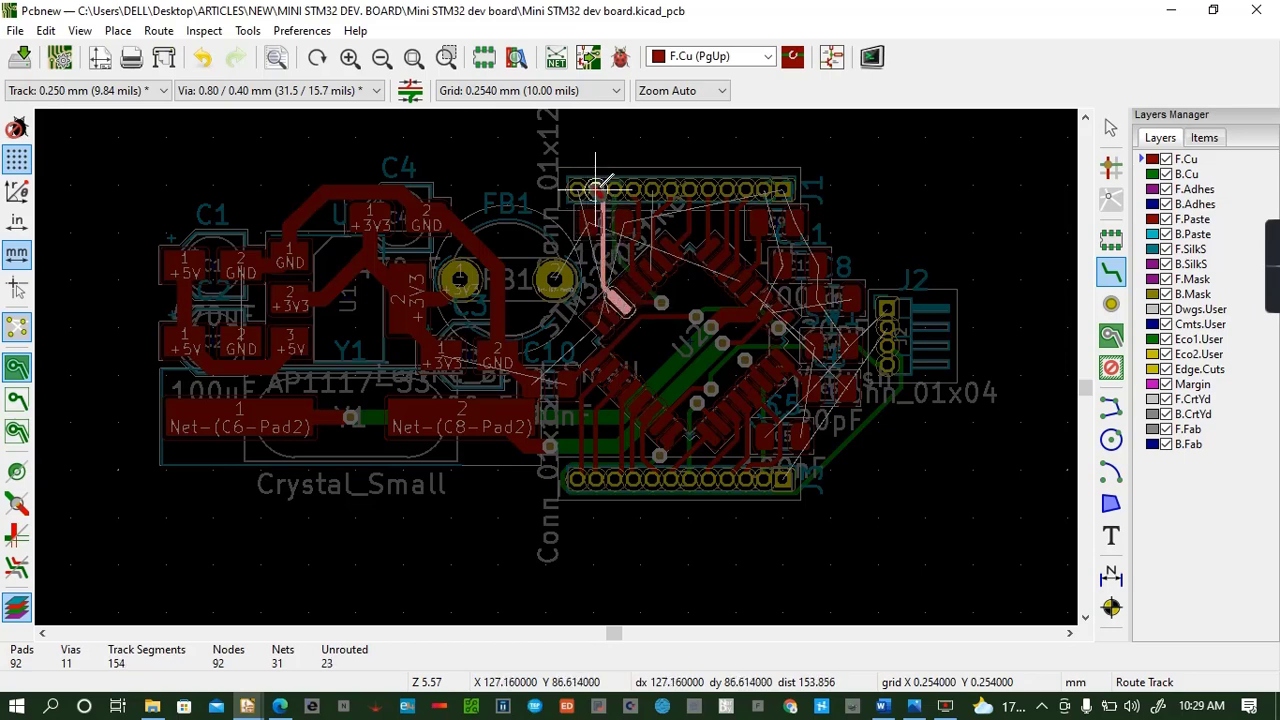
click(590, 176)
click(612, 310)
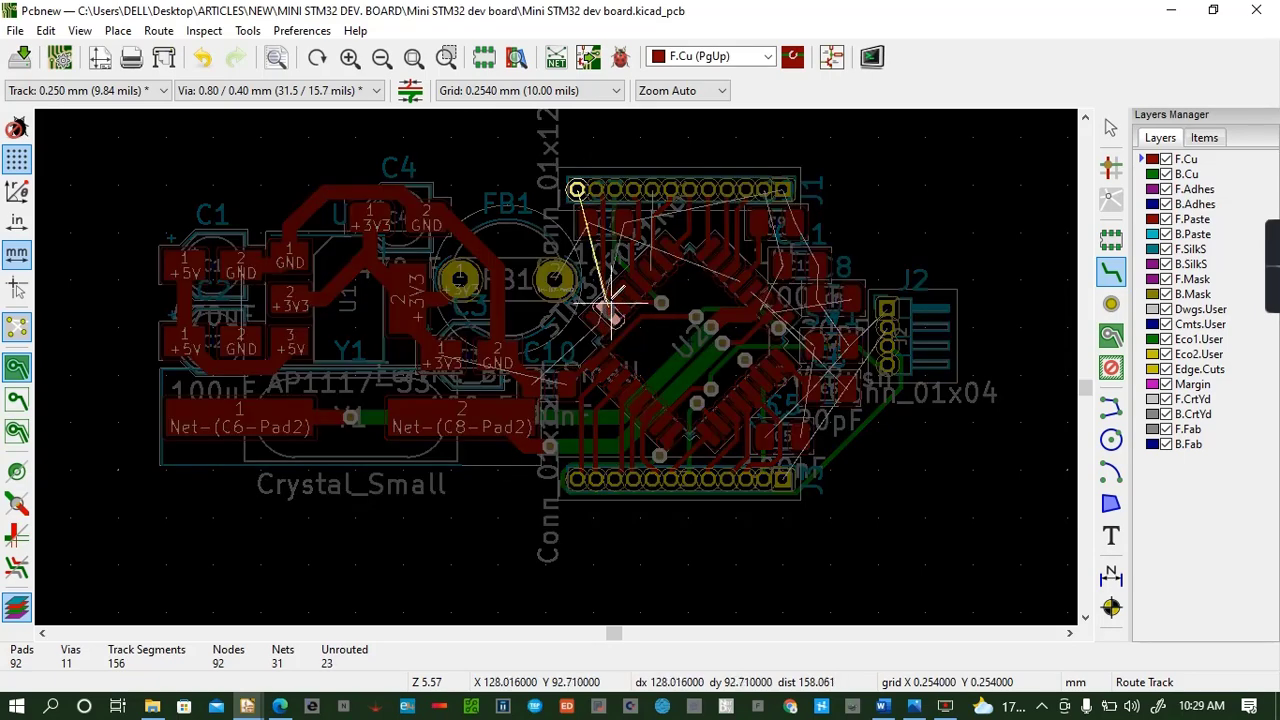
click(578, 190)
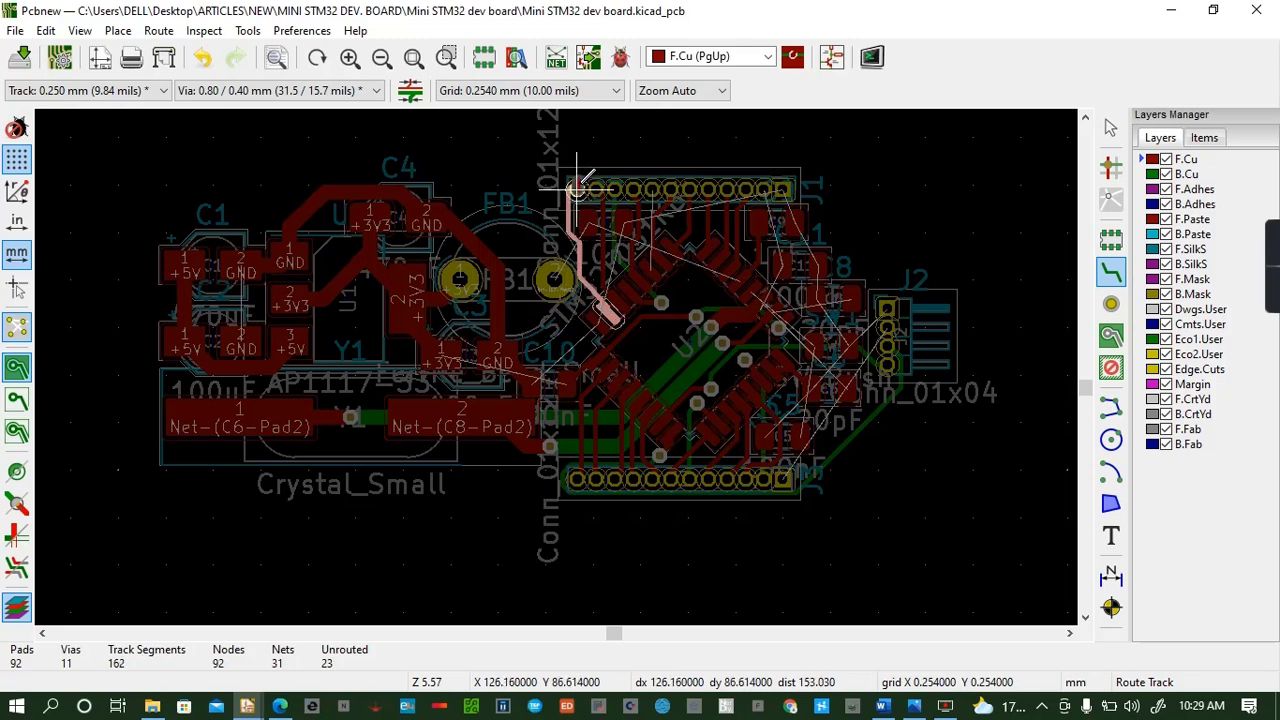
click(579, 186)
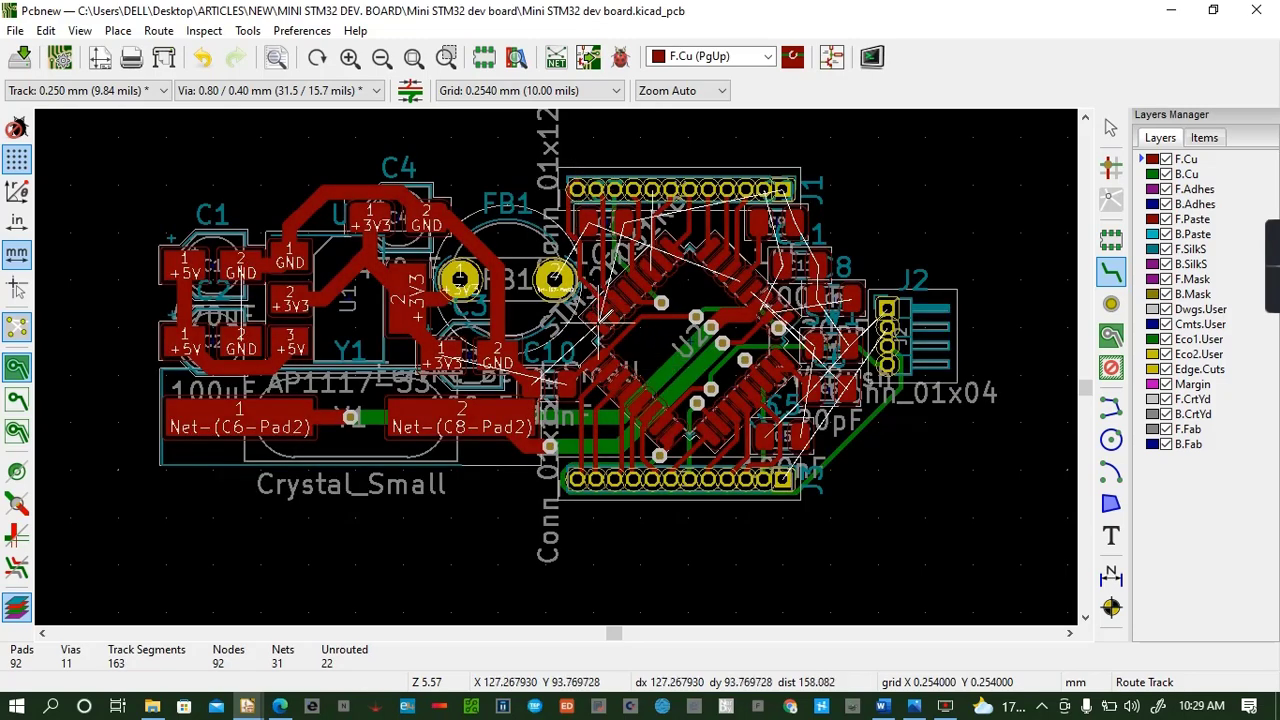
Connect the GND pin at U2's left corner to C3's GND pad on F.Cu
click(600, 321)
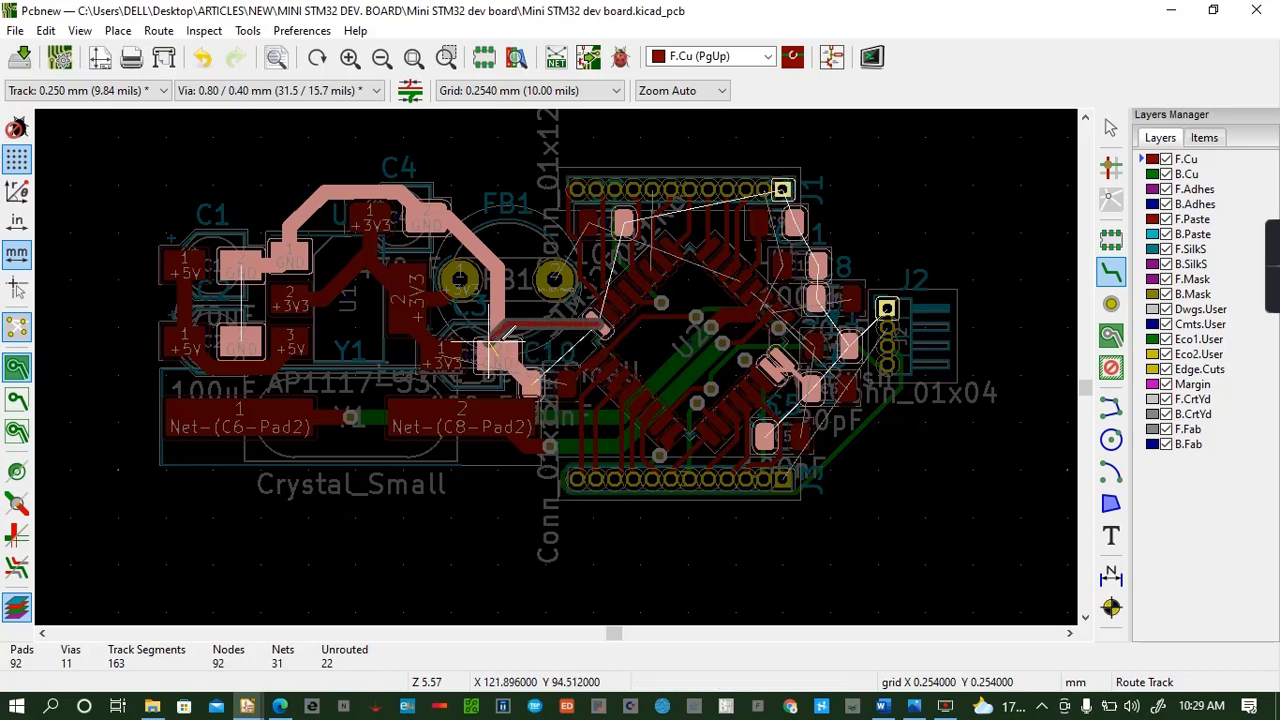
click(510, 342)
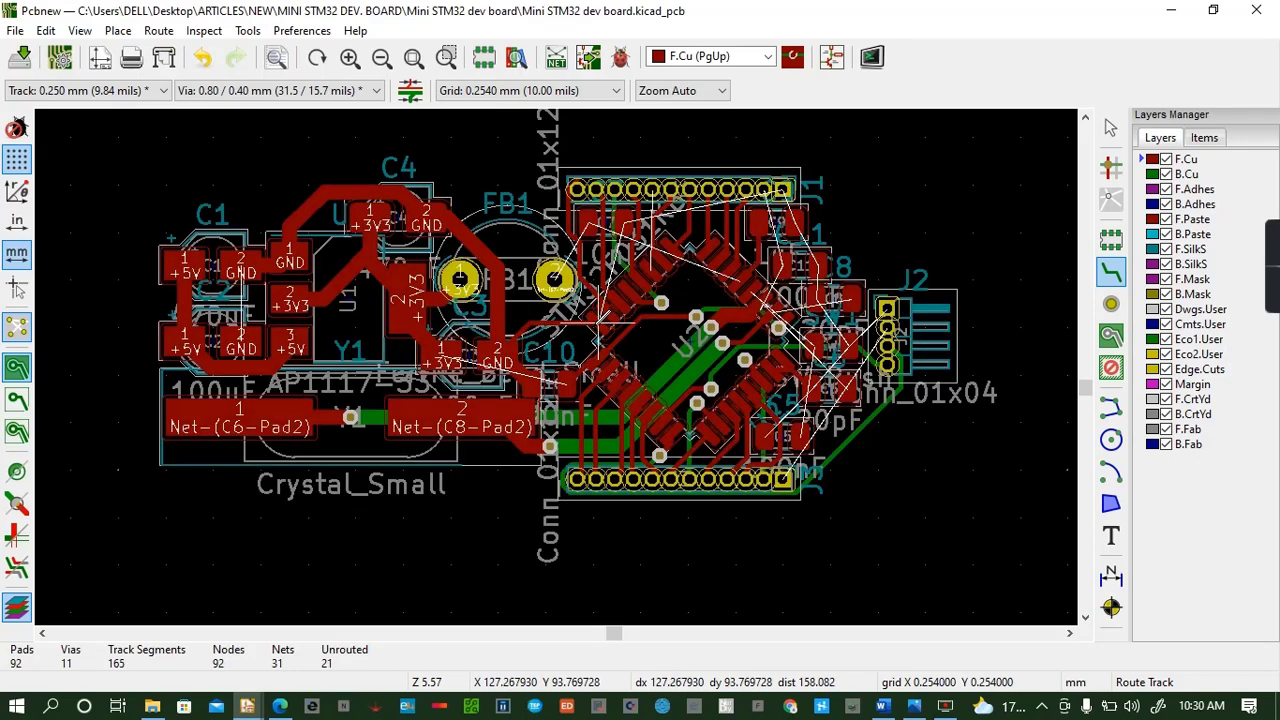
click(600, 320)
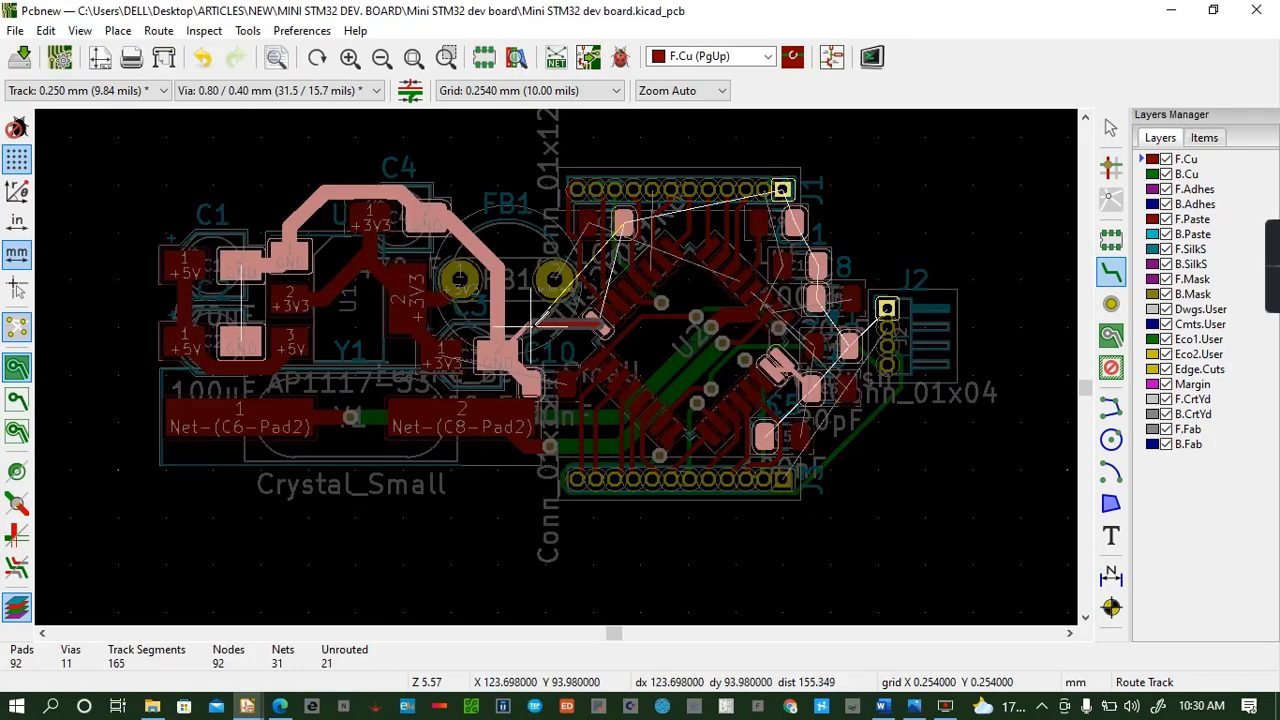
click(574, 336)
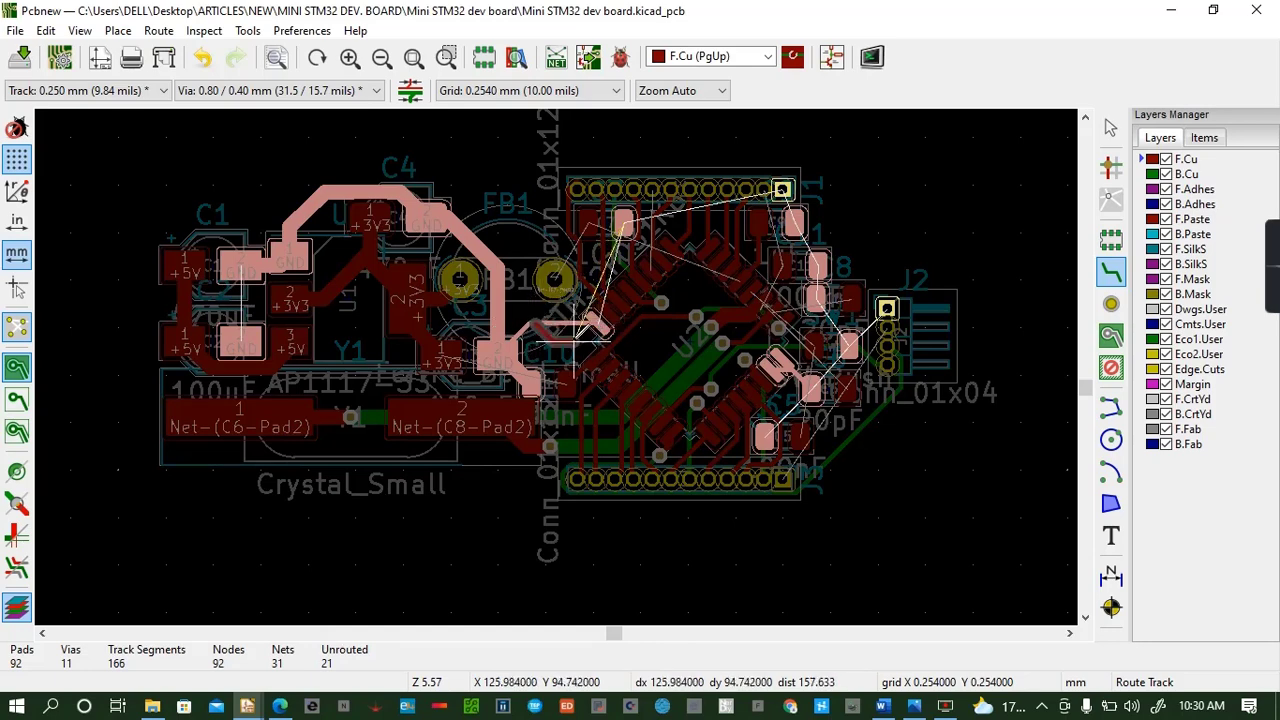
key(Escape)
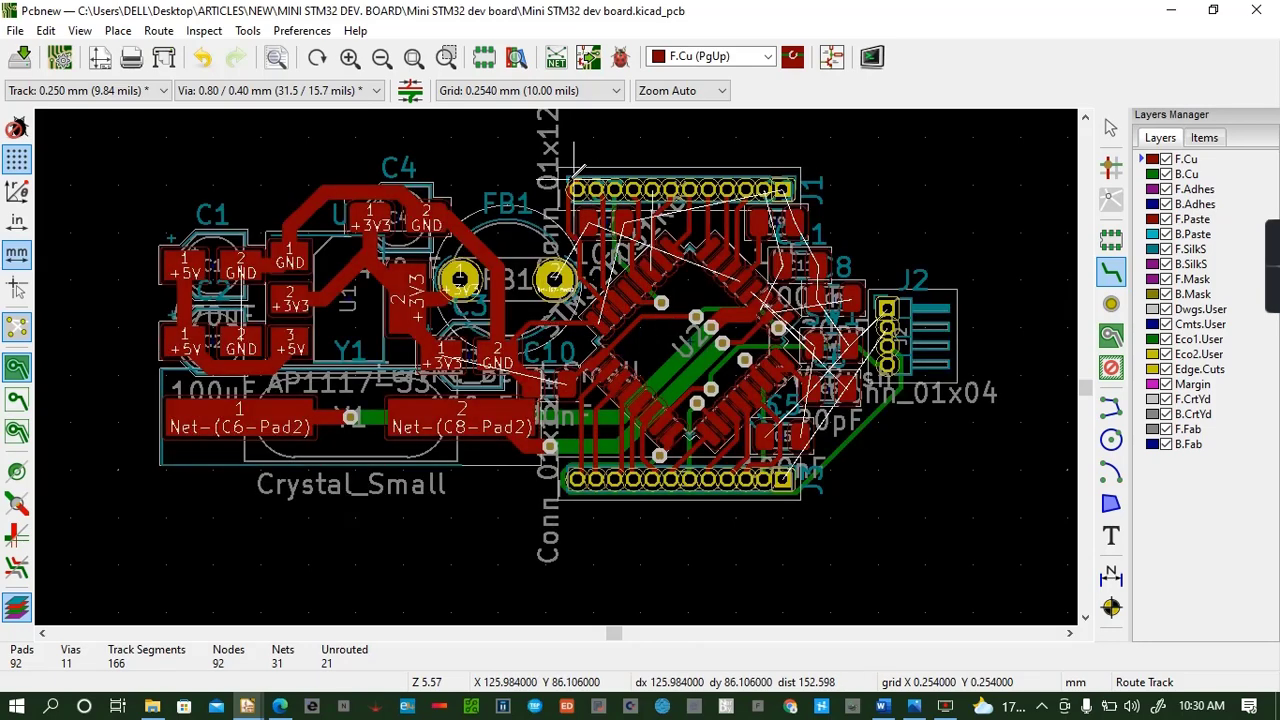
Connect FB1's pad 2 through a via and a B.Cu track to the left pad of the capacitor below J1's left end, ending in a via
click(557, 280)
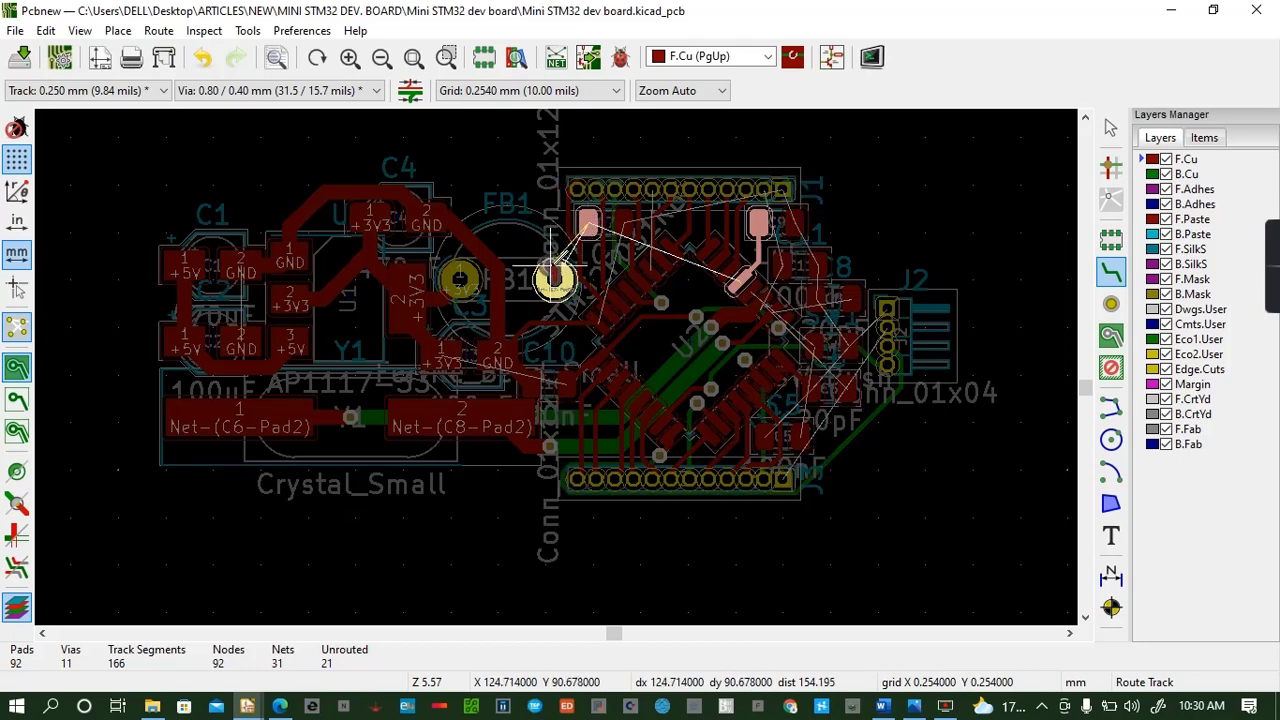
key(v)
click(555, 250)
key(Escape)
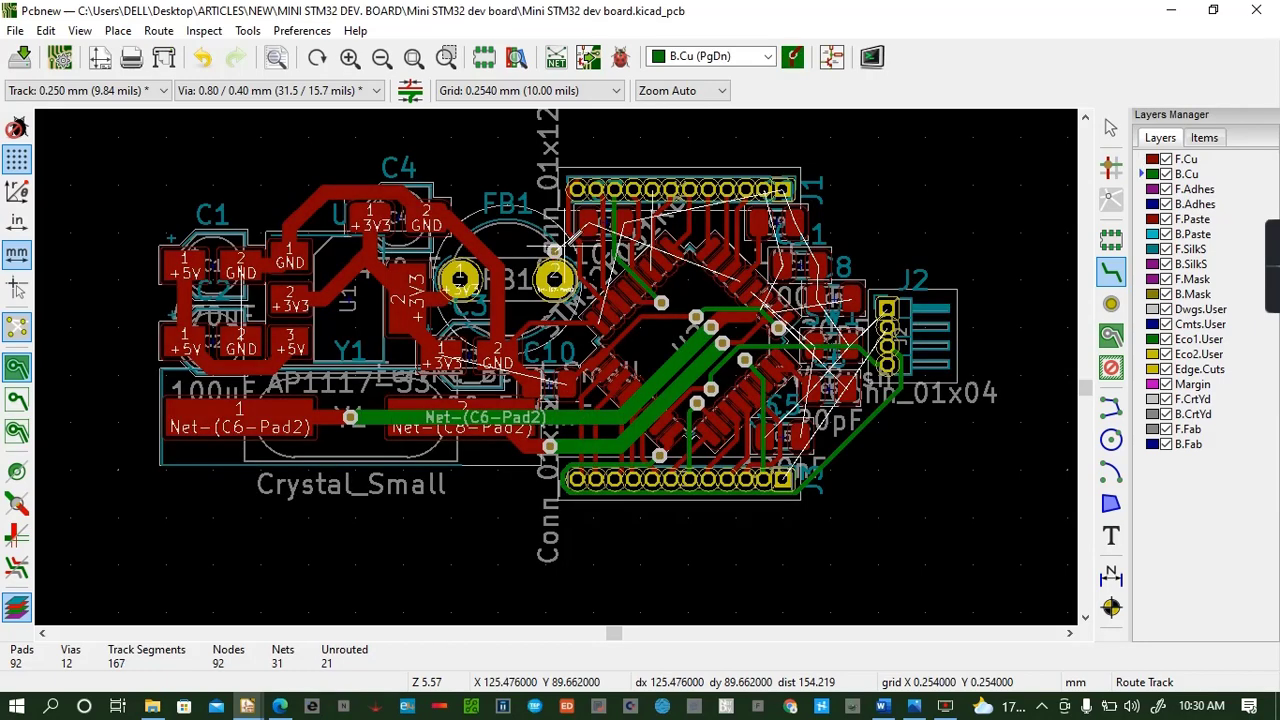
click(555, 251)
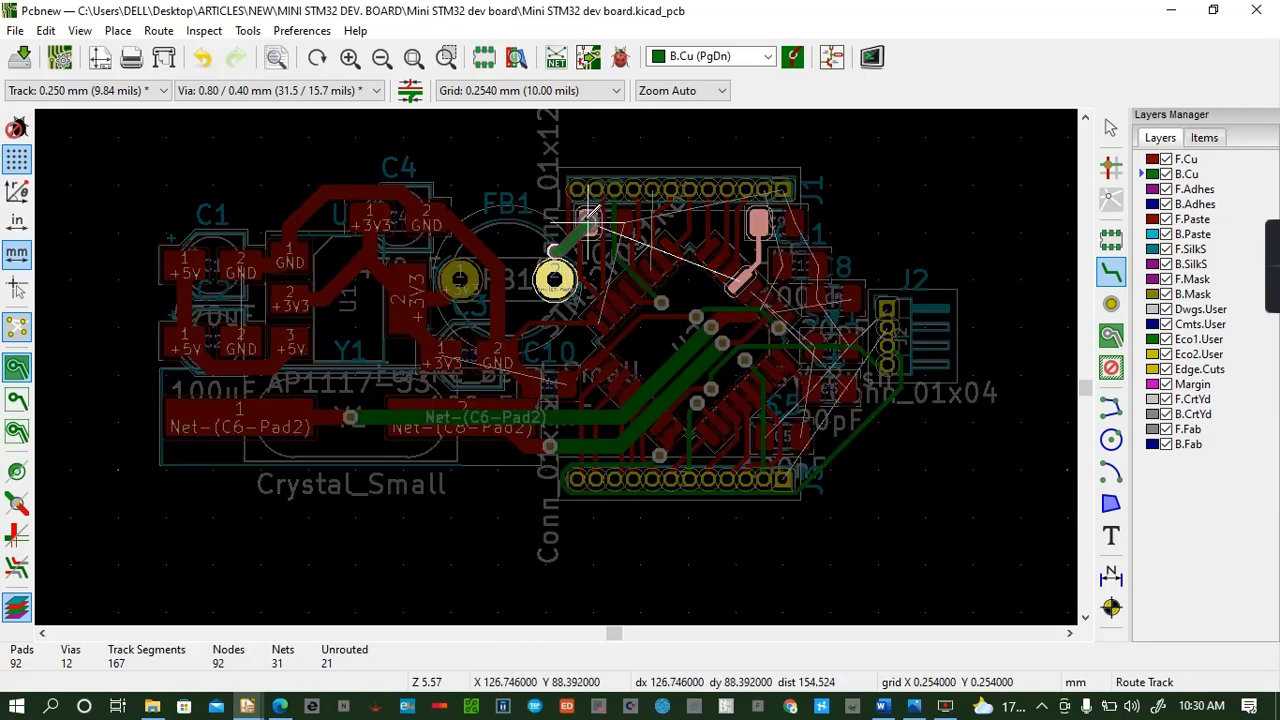
click(589, 221)
click(588, 222)
click(588, 222)
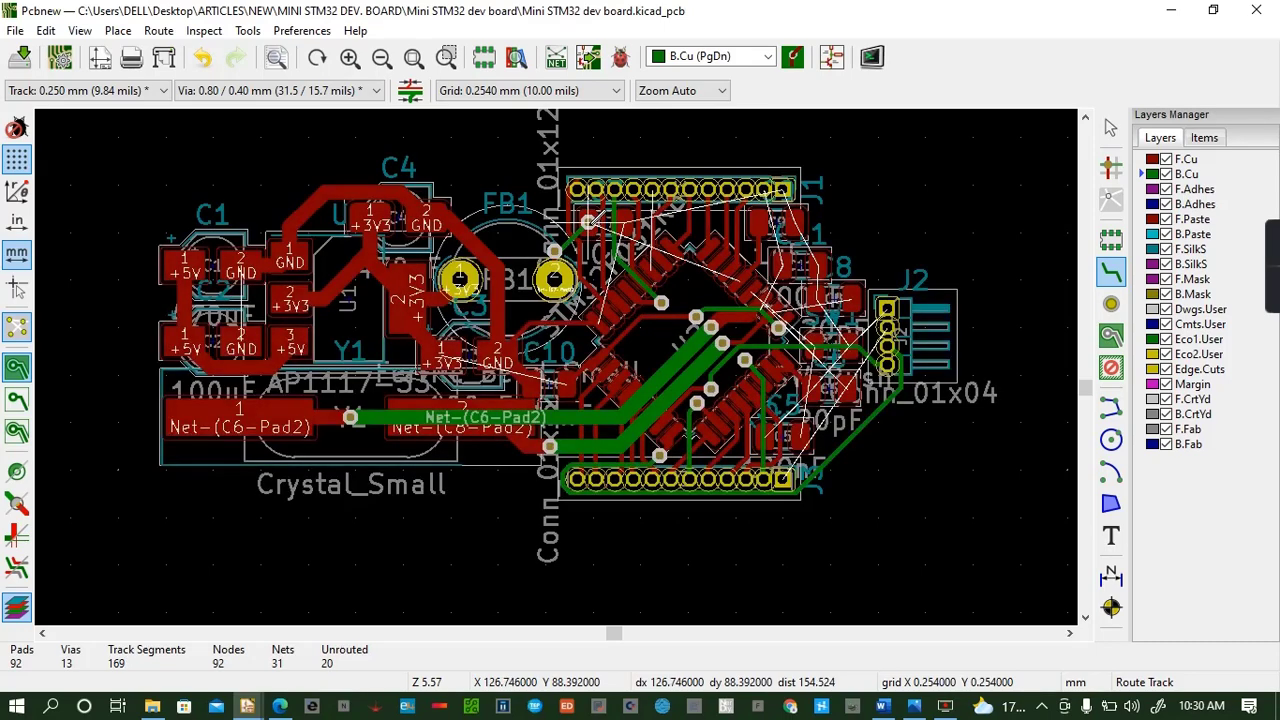
Try to continue the FB1 track from the via on the capacitor pad below J1's left end
click(588, 222)
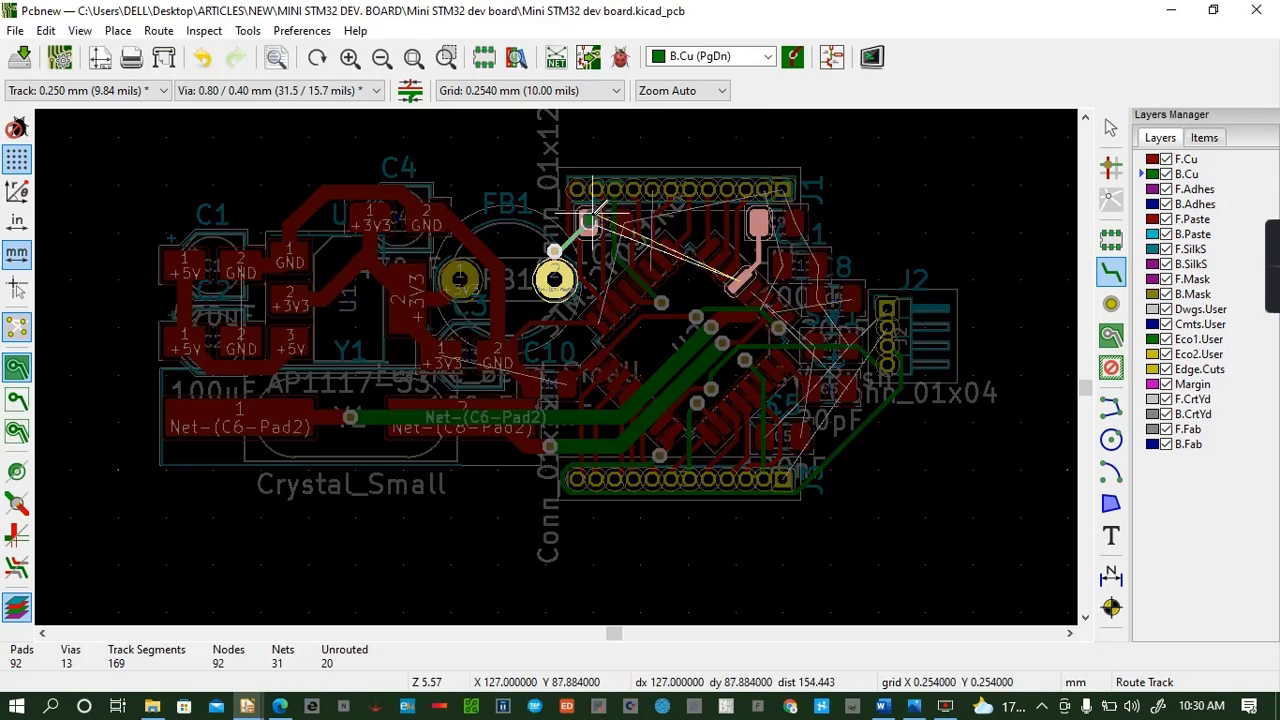
click(589, 221)
click(589, 221)
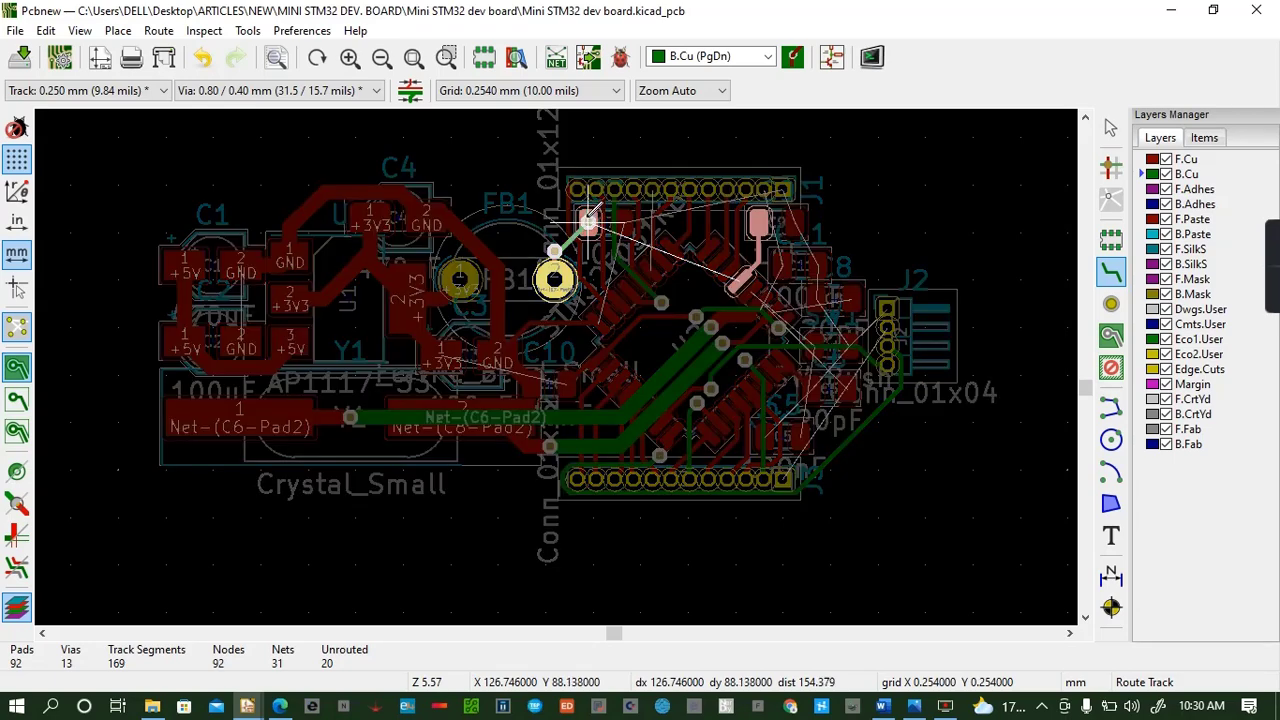
click(589, 221)
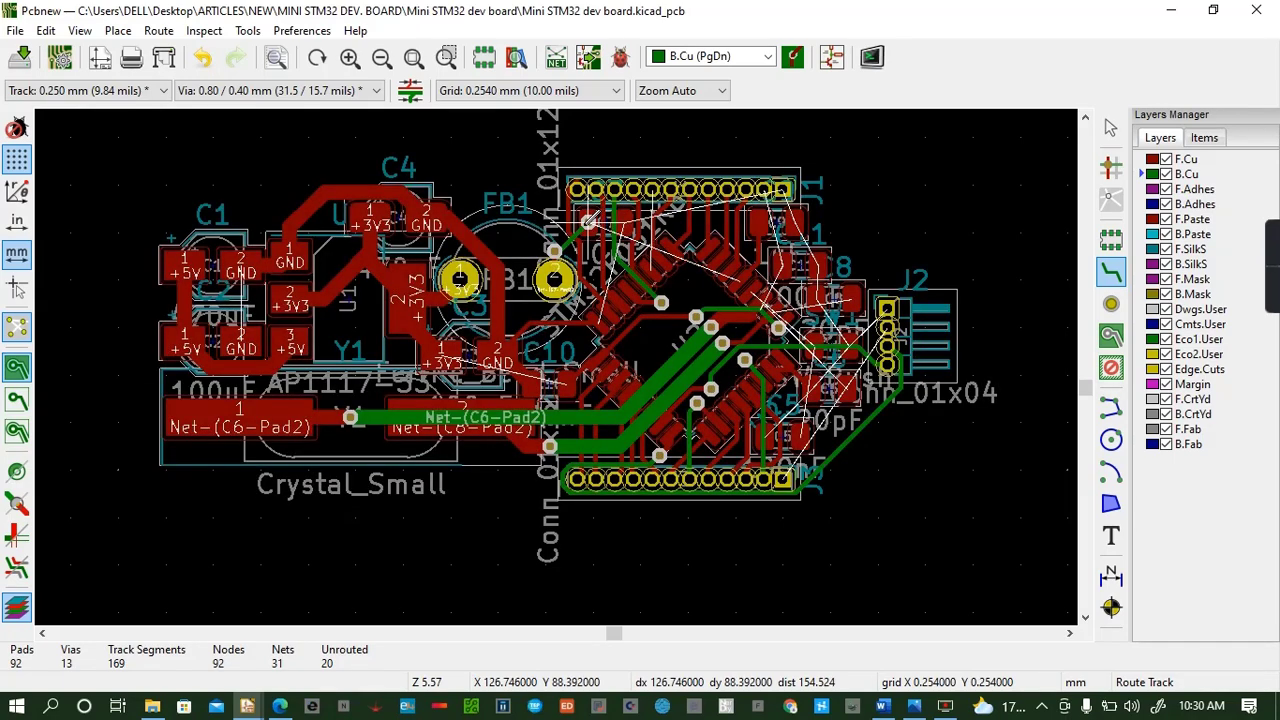
key(Page_Up)
click(589, 221)
click(589, 221)
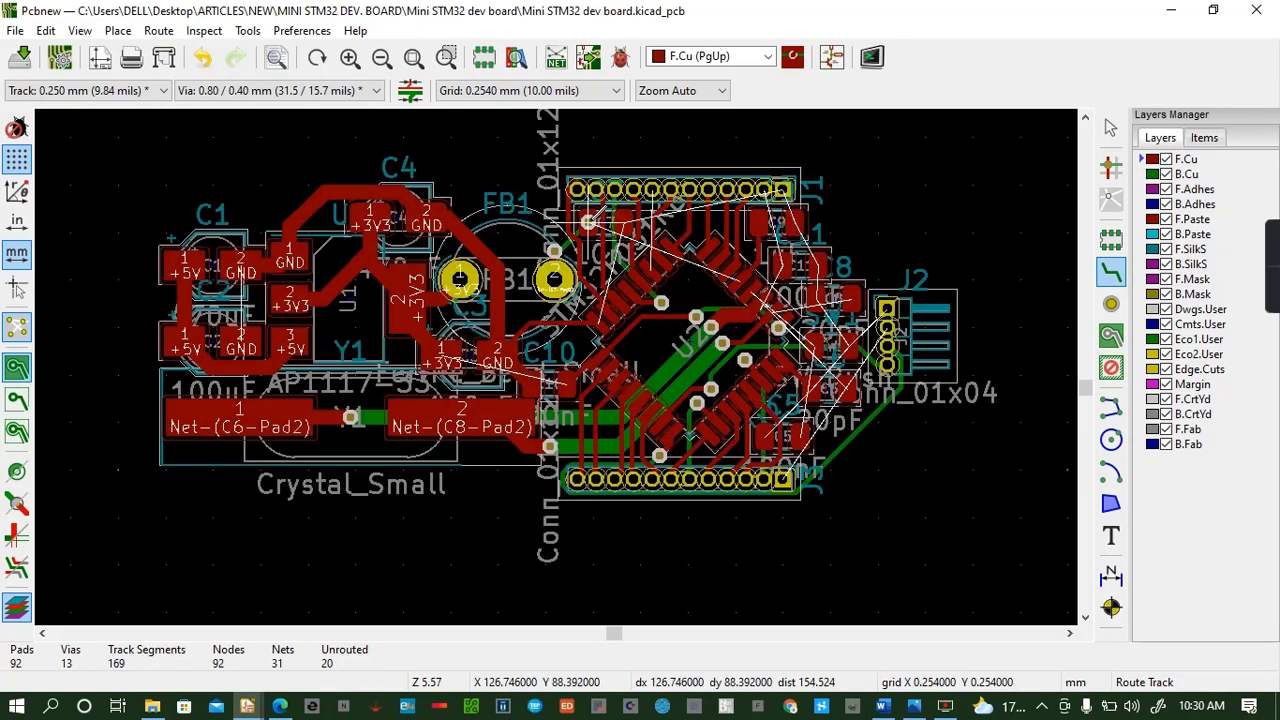
click(589, 221)
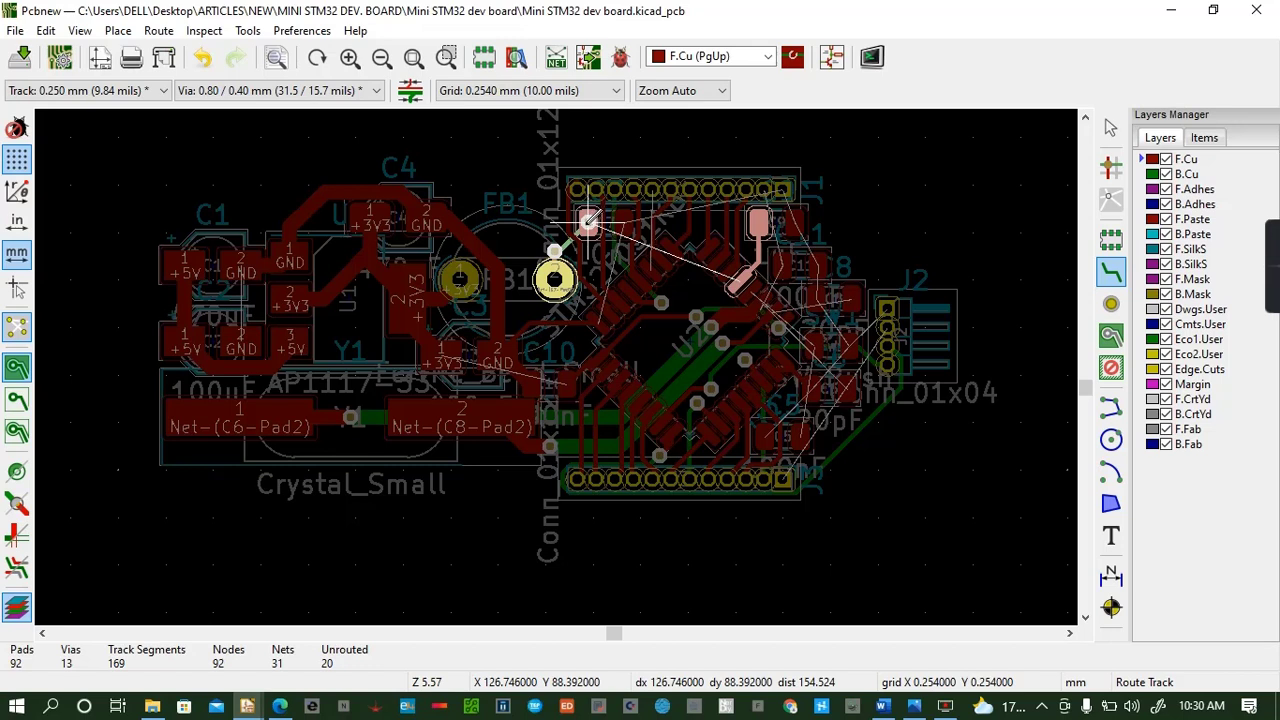
click(589, 221)
click(588, 221)
key(Escape)
click(588, 222)
key(Escape)
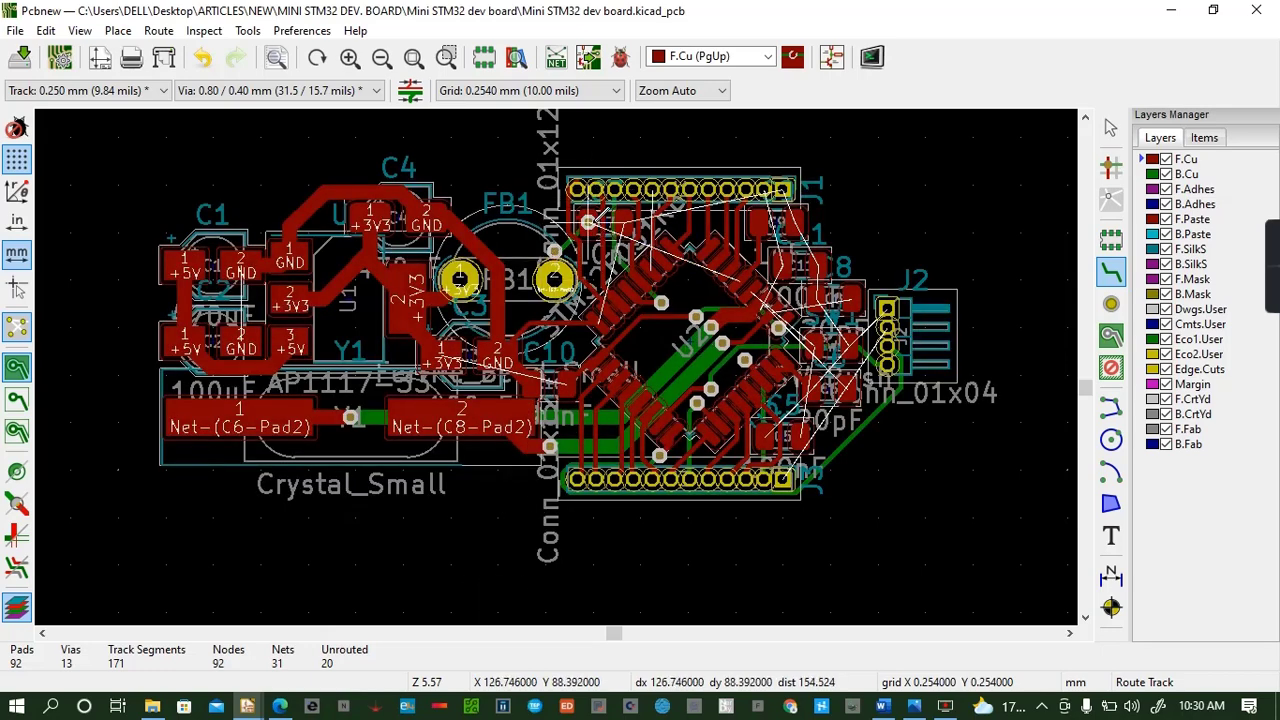
click(588, 222)
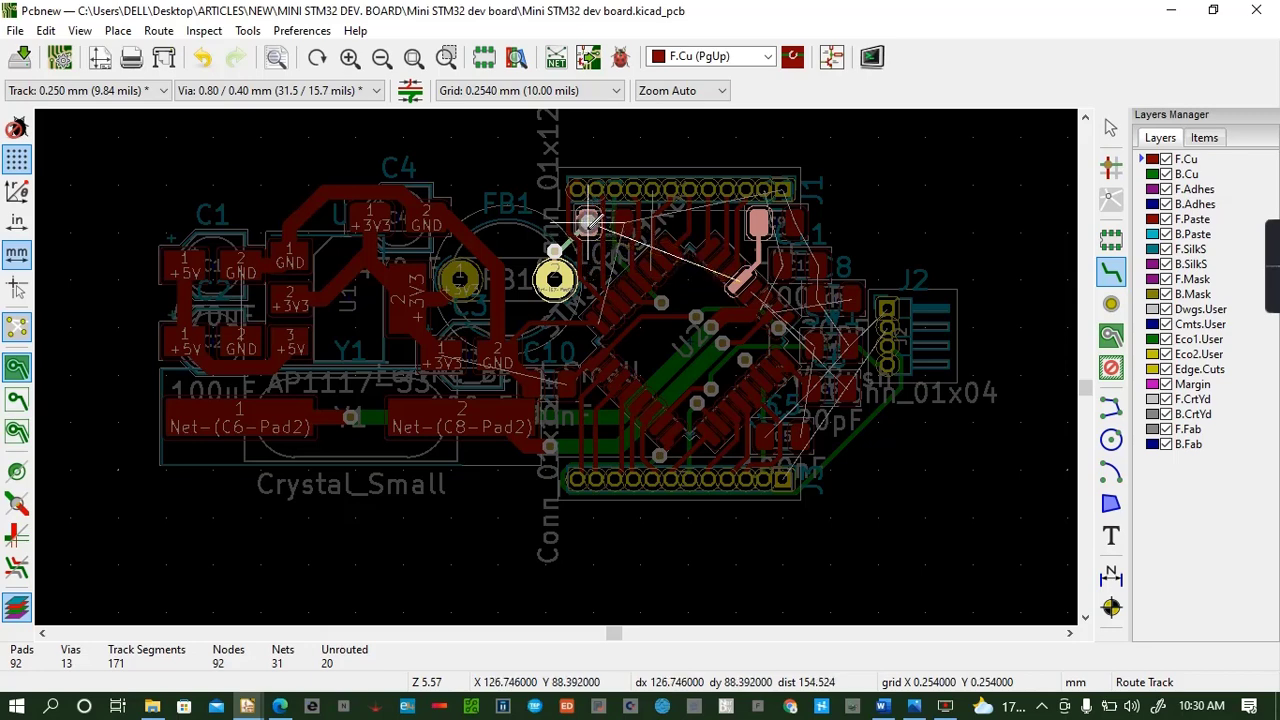
key(Escape)
click(588, 221)
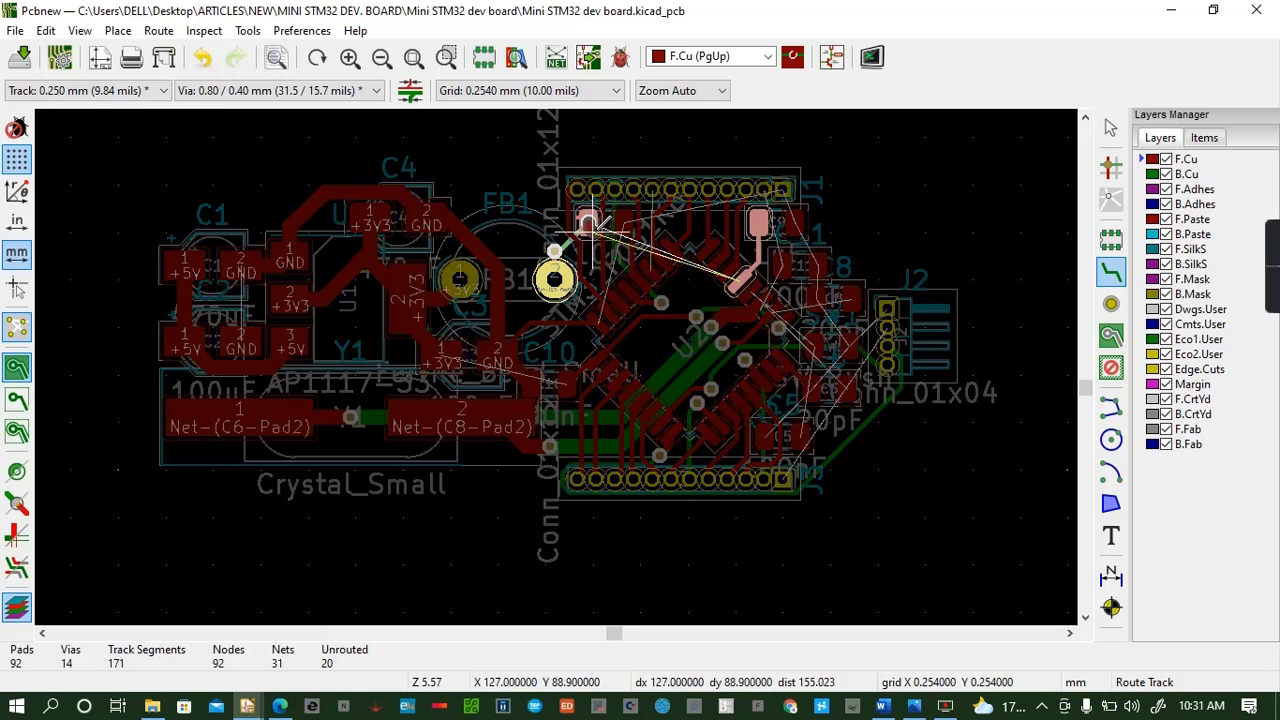
click(588, 221)
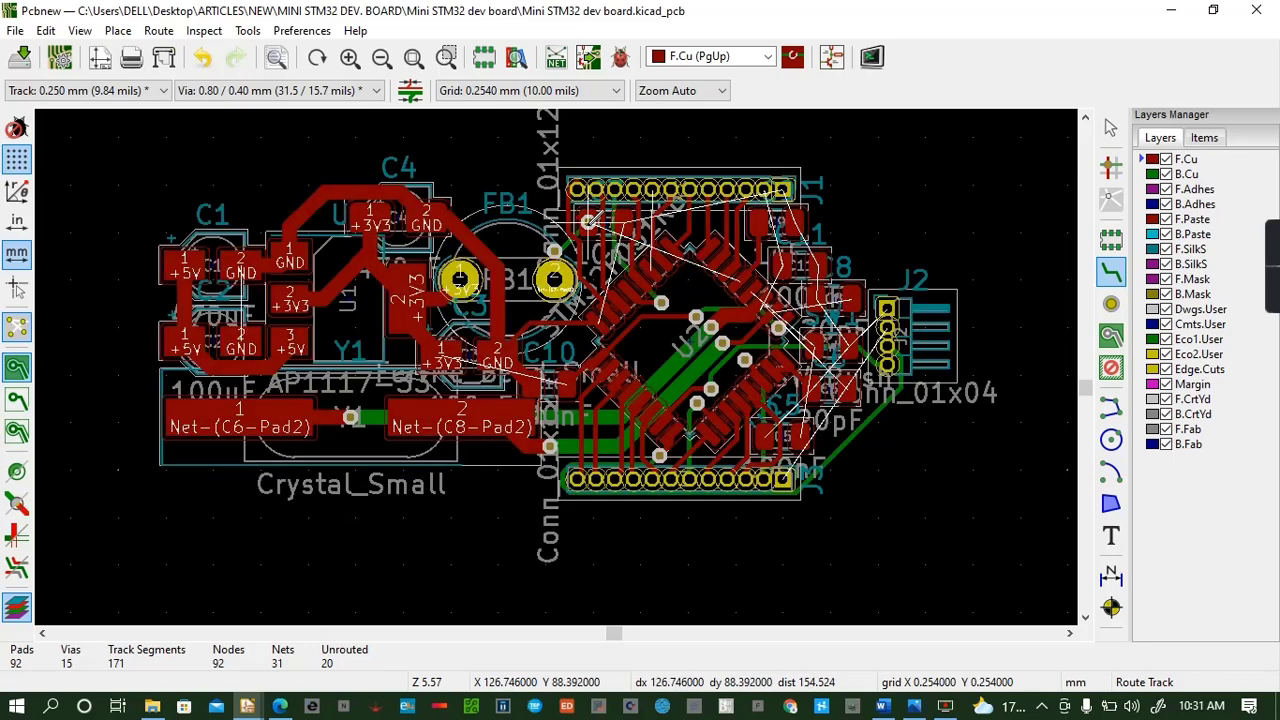
click(588, 221)
key(Escape)
Route from that capacitor pad's via on B.Cu to a new via inside U2, and on F.Cu to the matching pin on U2's upper-right side
key(Page_Down)
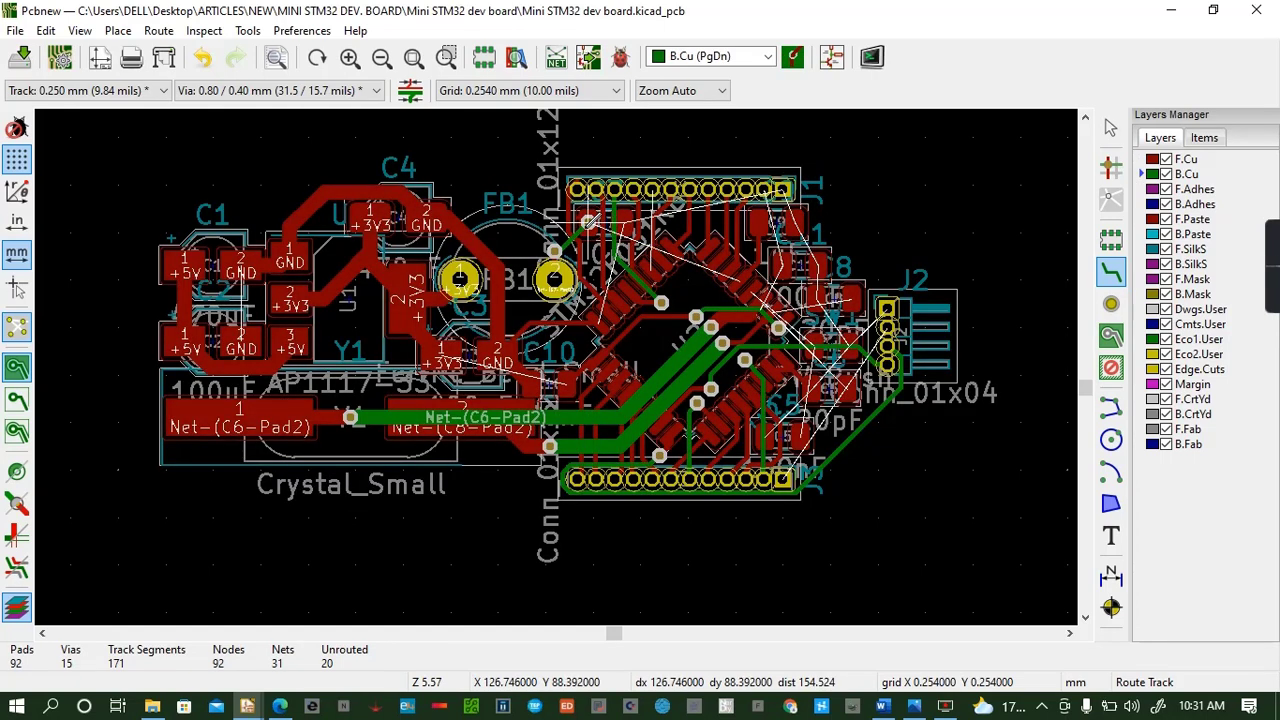
click(588, 221)
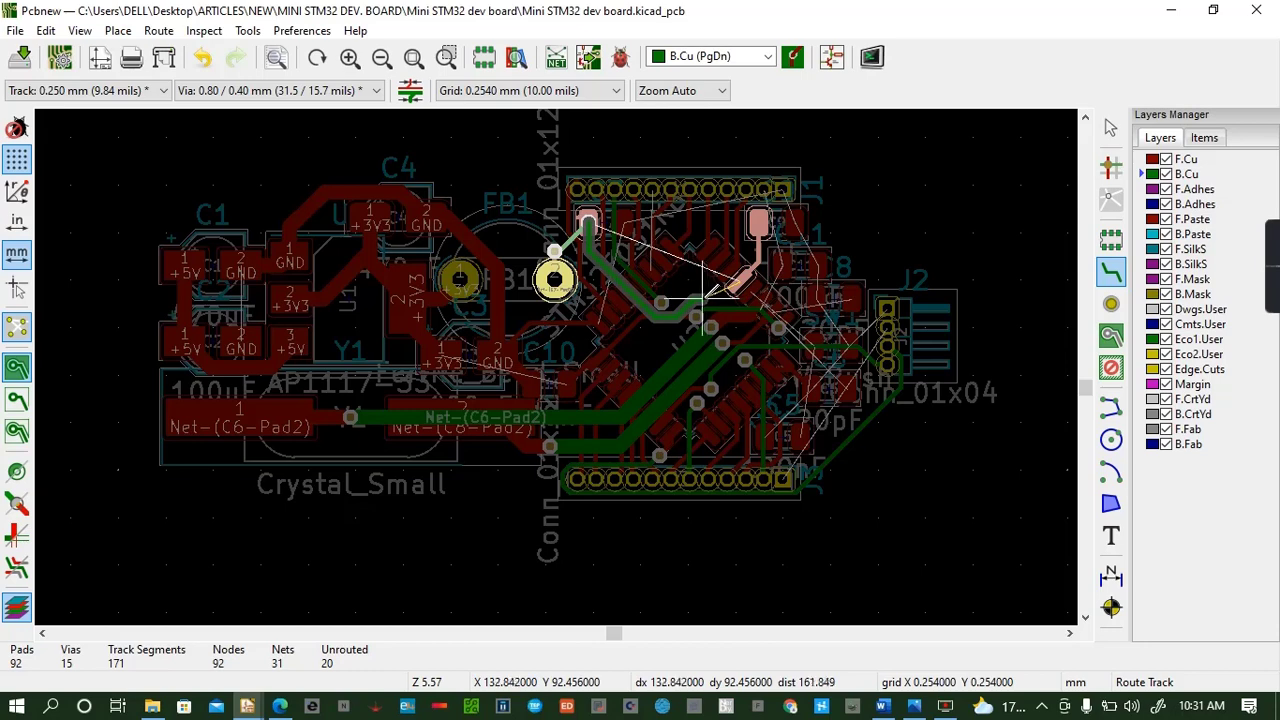
key(v)
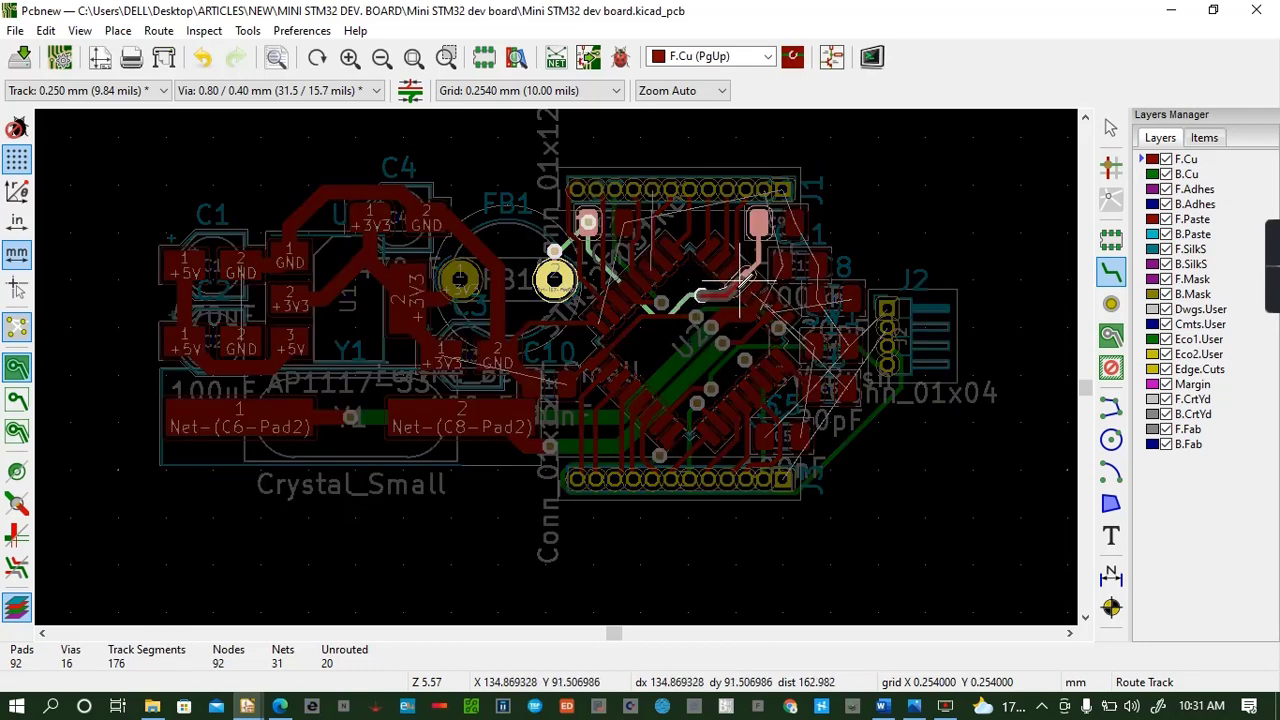
click(738, 287)
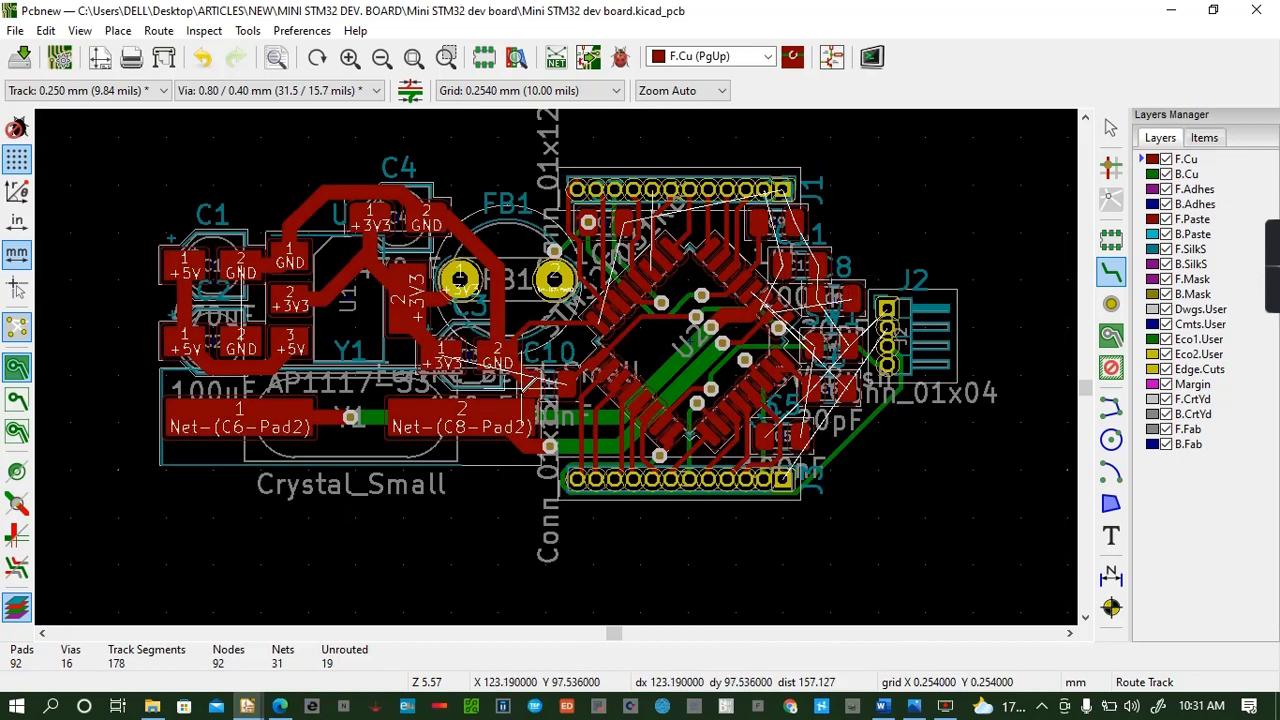
click(601, 329)
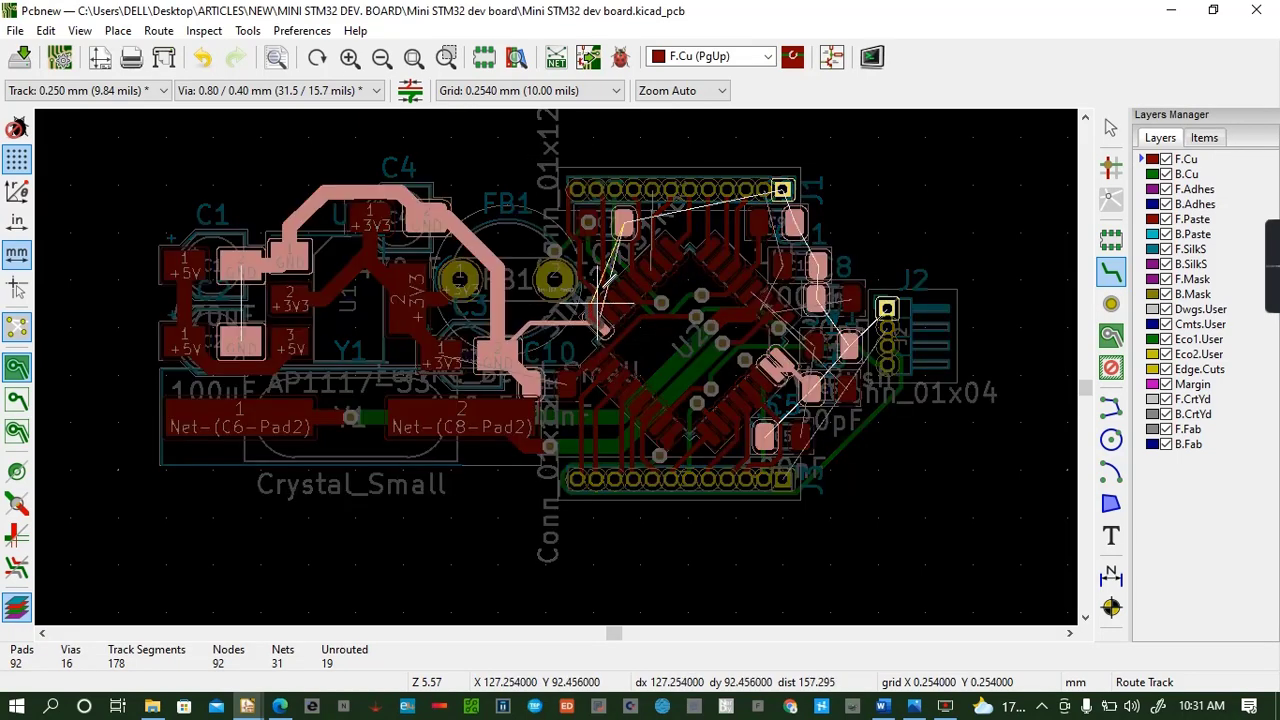
click(603, 318)
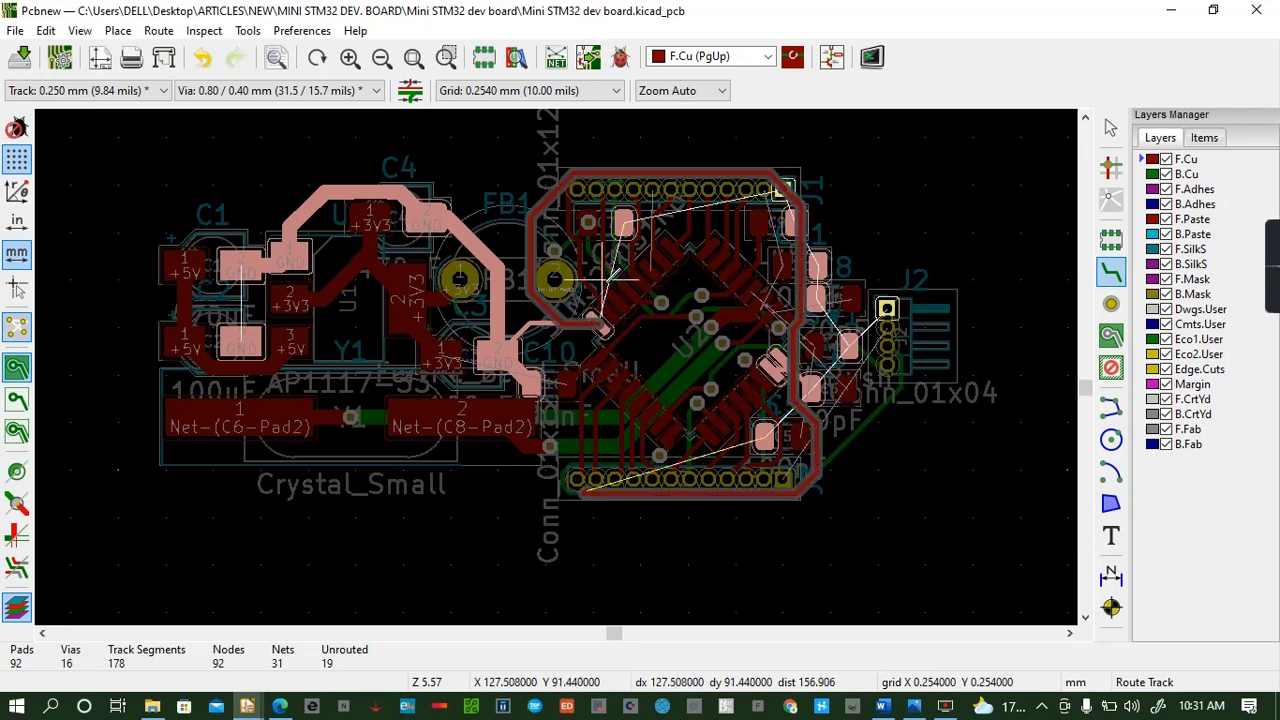
key(Escape)
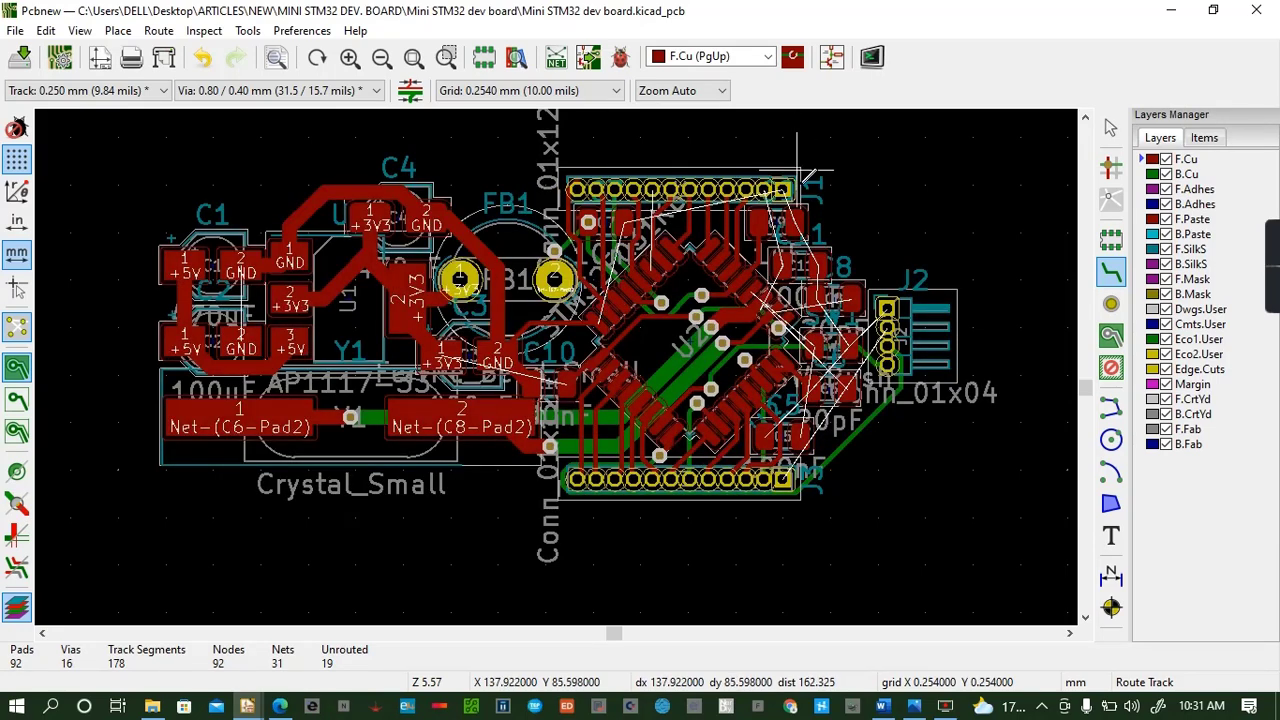
click(783, 193)
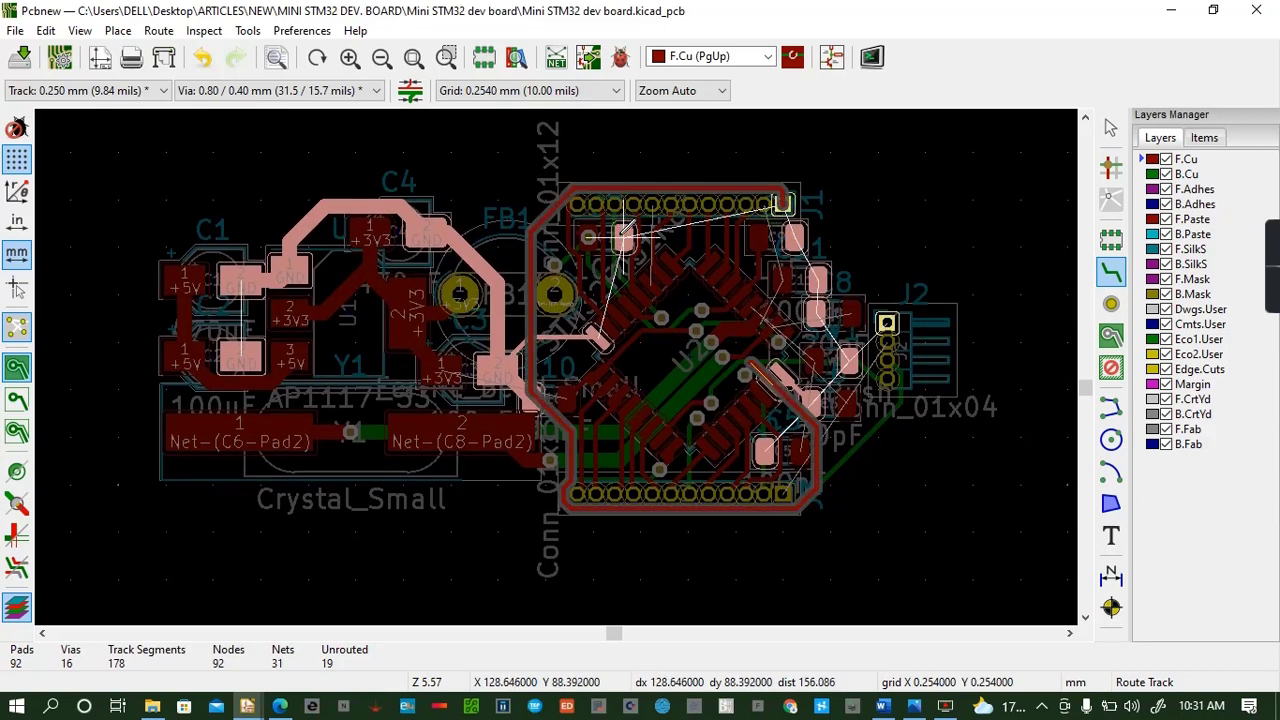
key(Escape)
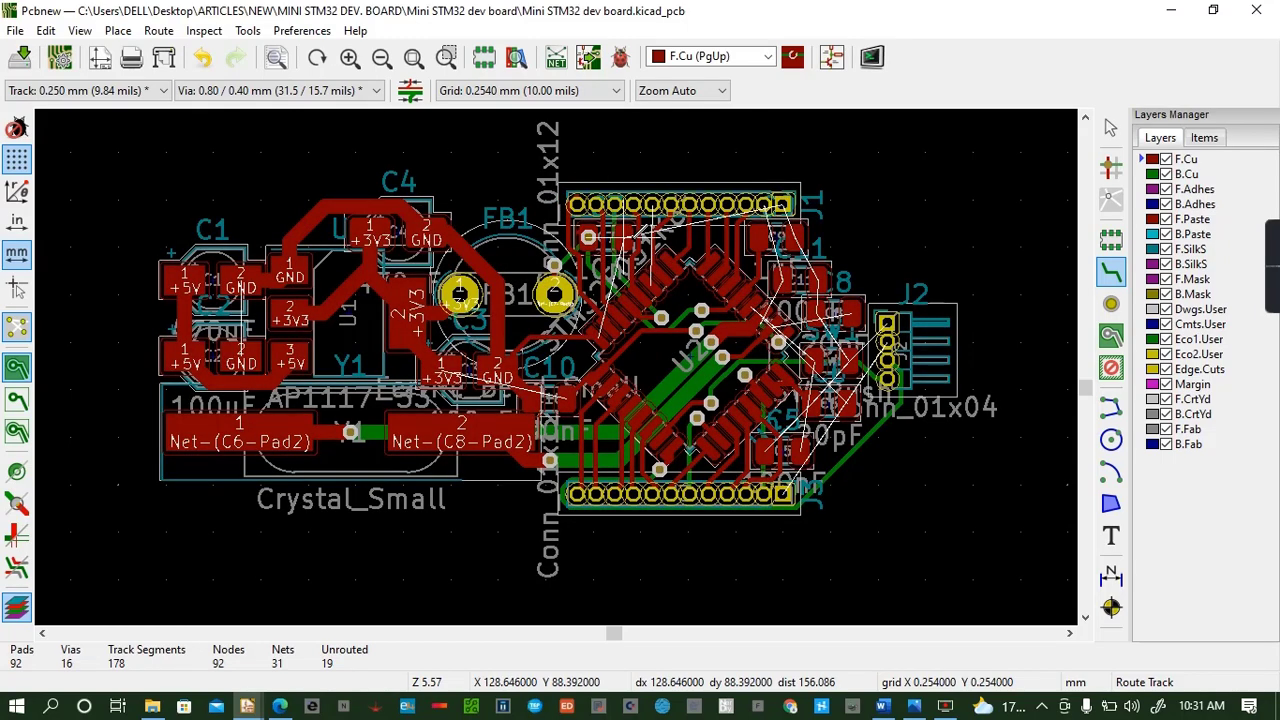
Draw part of a GND track on F.Cu from the right pad of the capacitor below J1's left end toward U2's GND pin
click(625, 237)
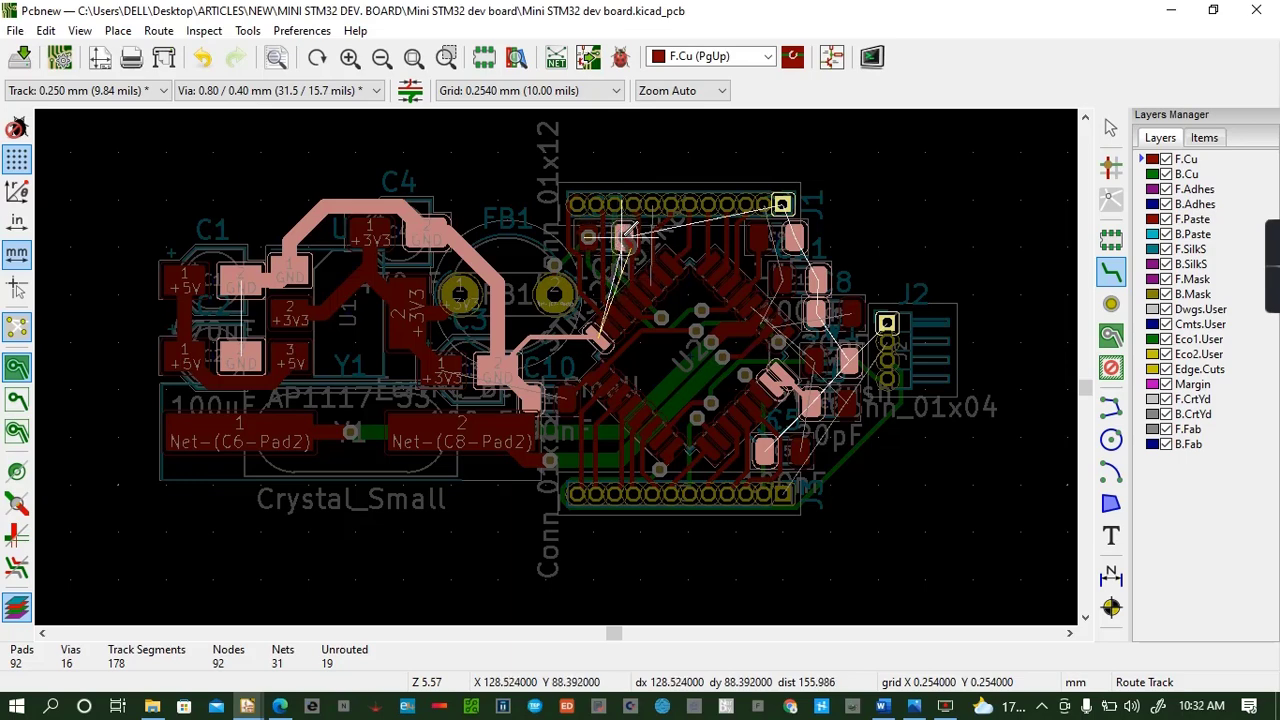
click(627, 237)
click(622, 237)
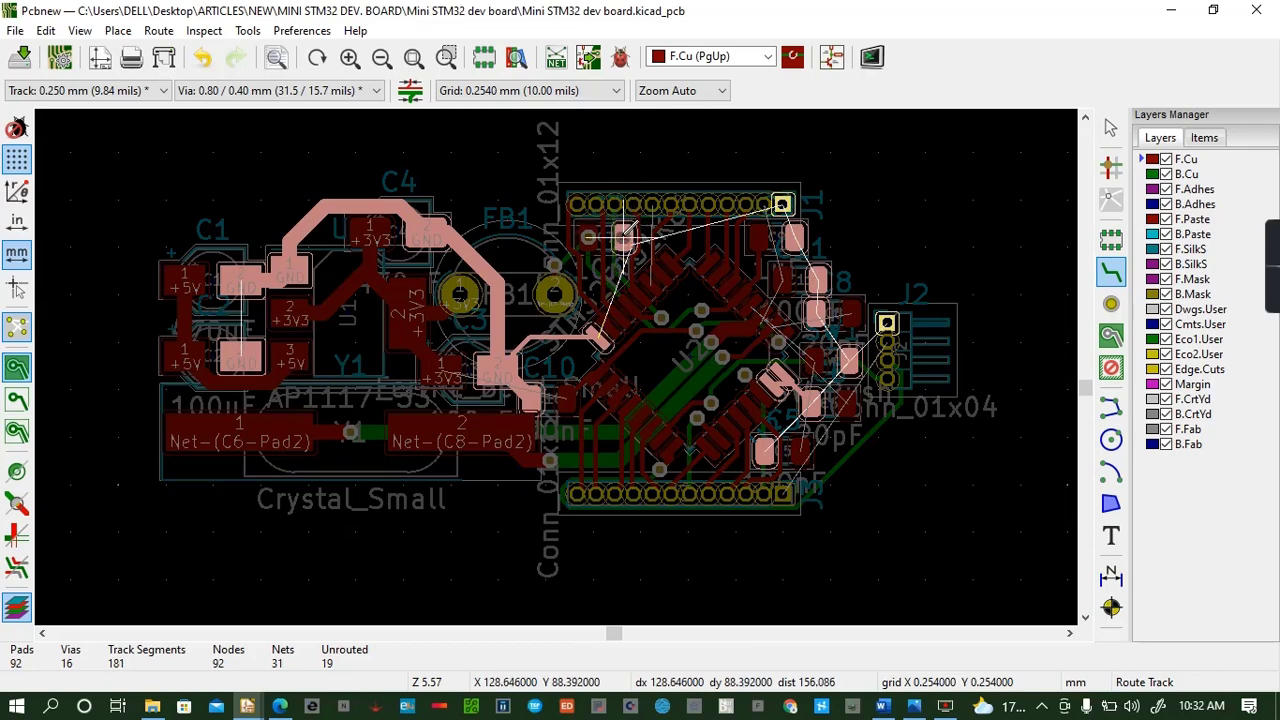
click(624, 237)
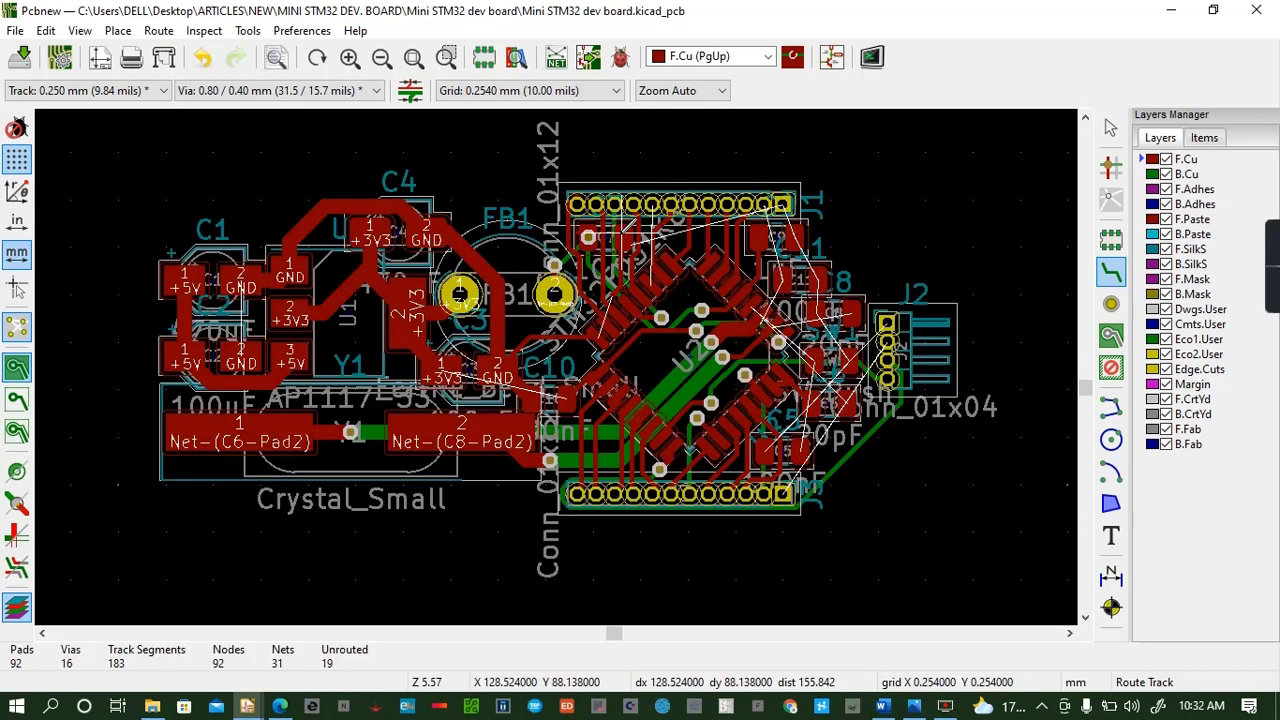
click(627, 233)
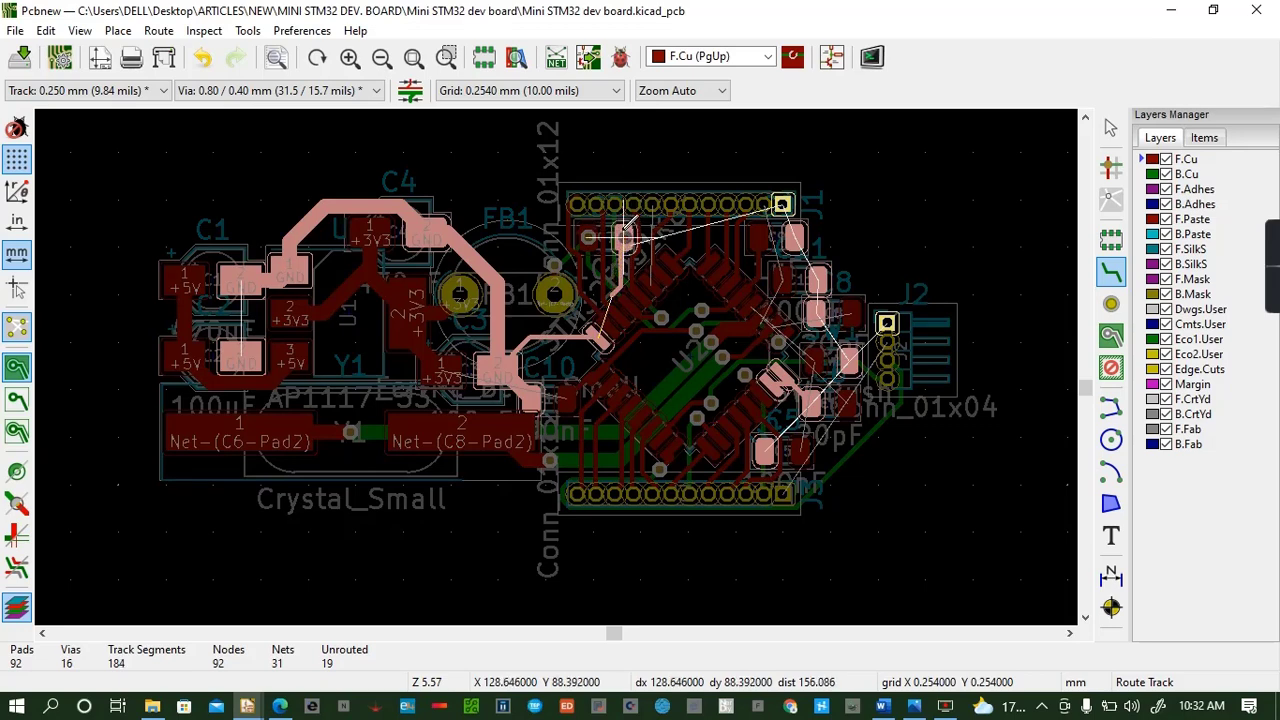
key(Escape)
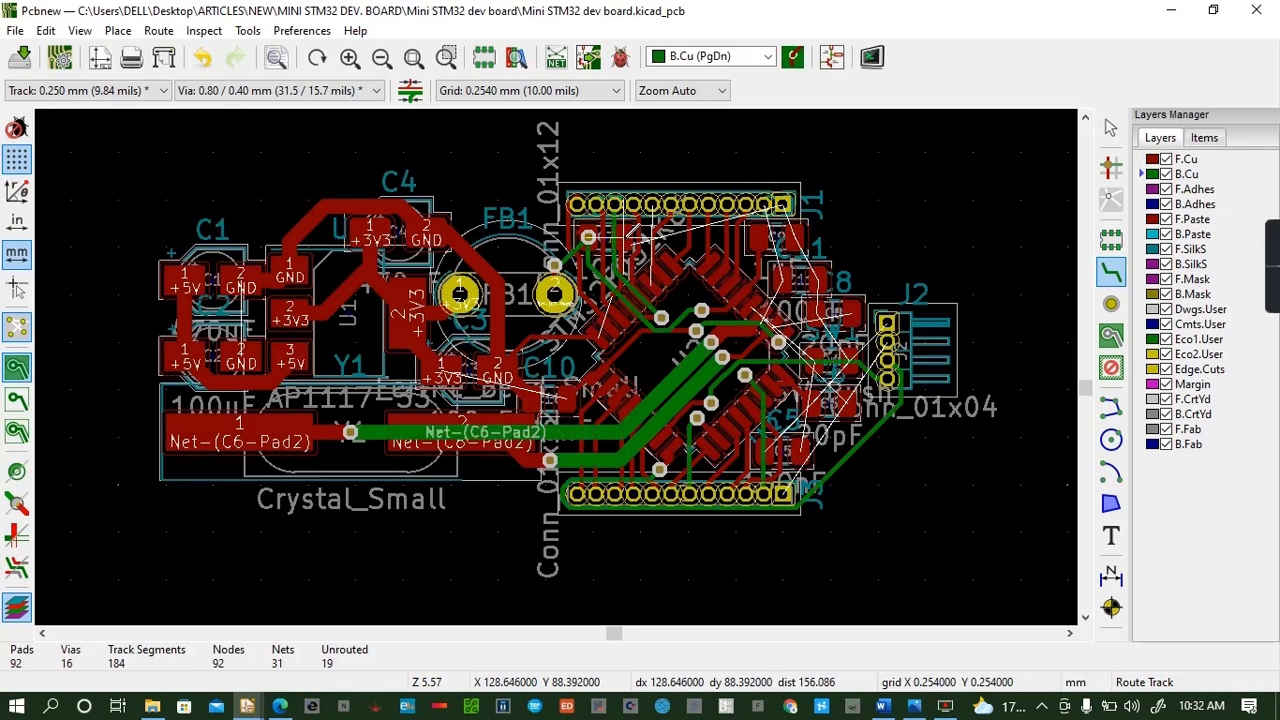
click(625, 237)
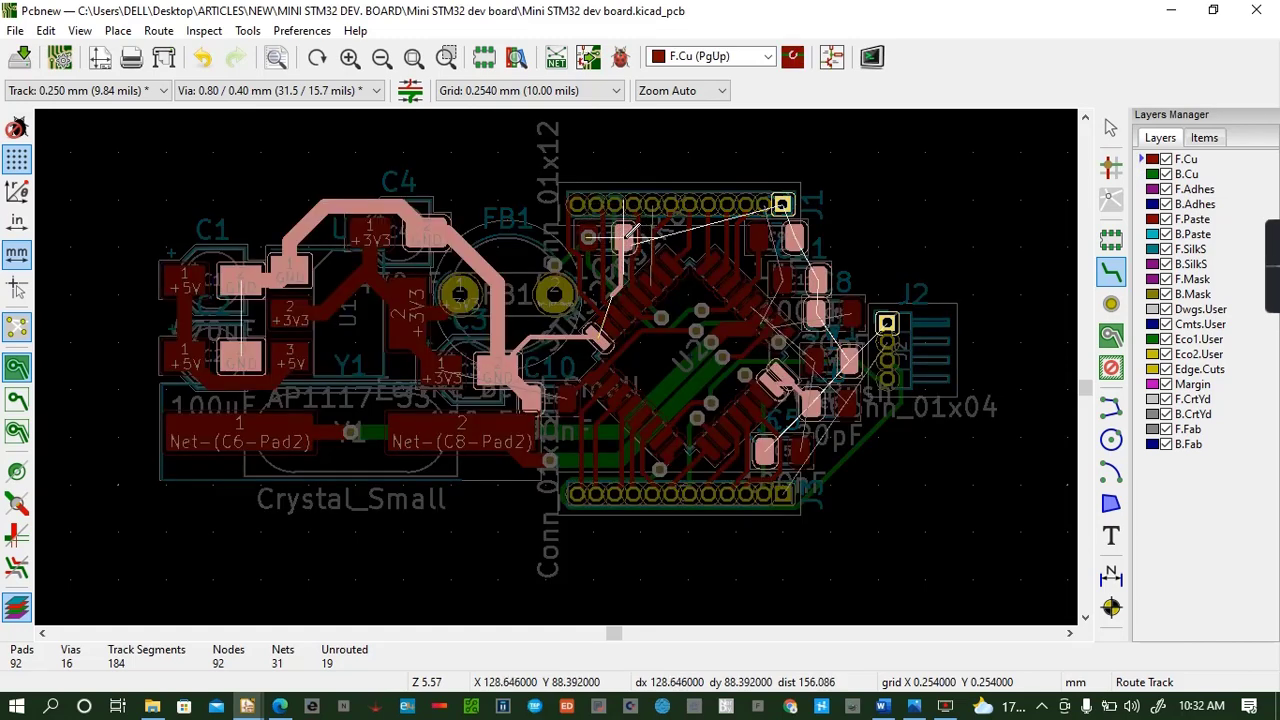
key(Escape)
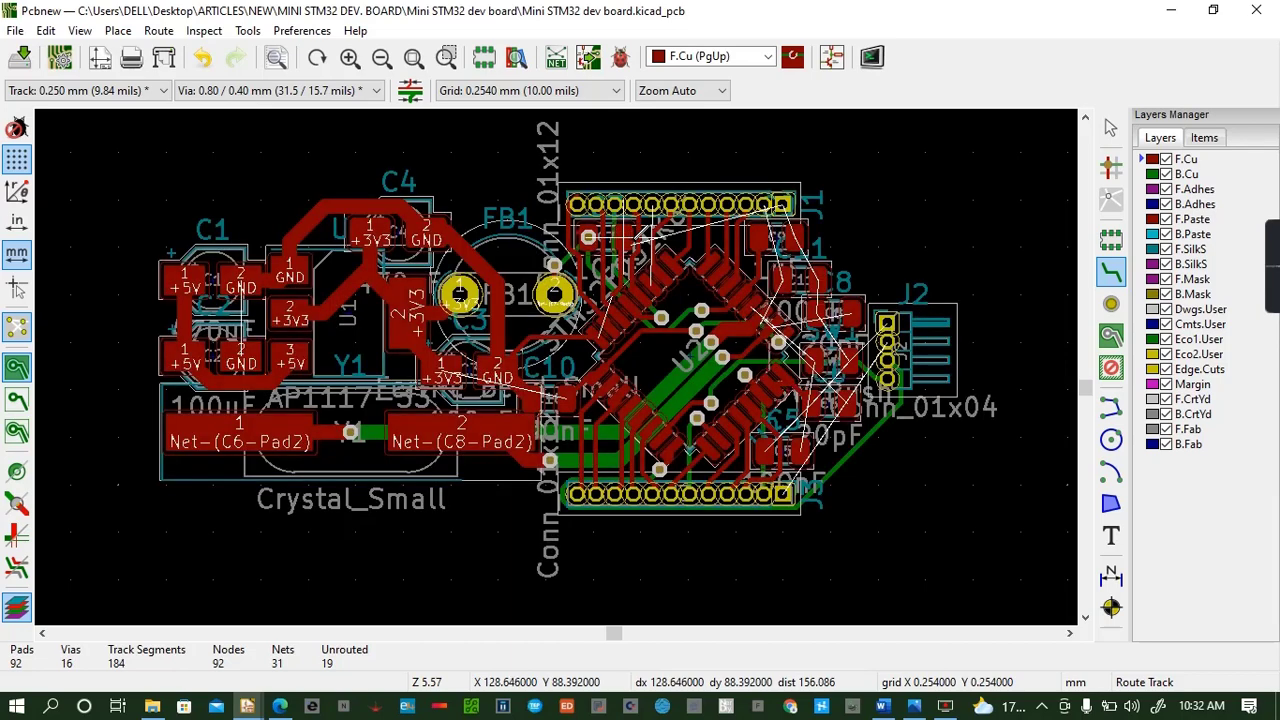
click(625, 237)
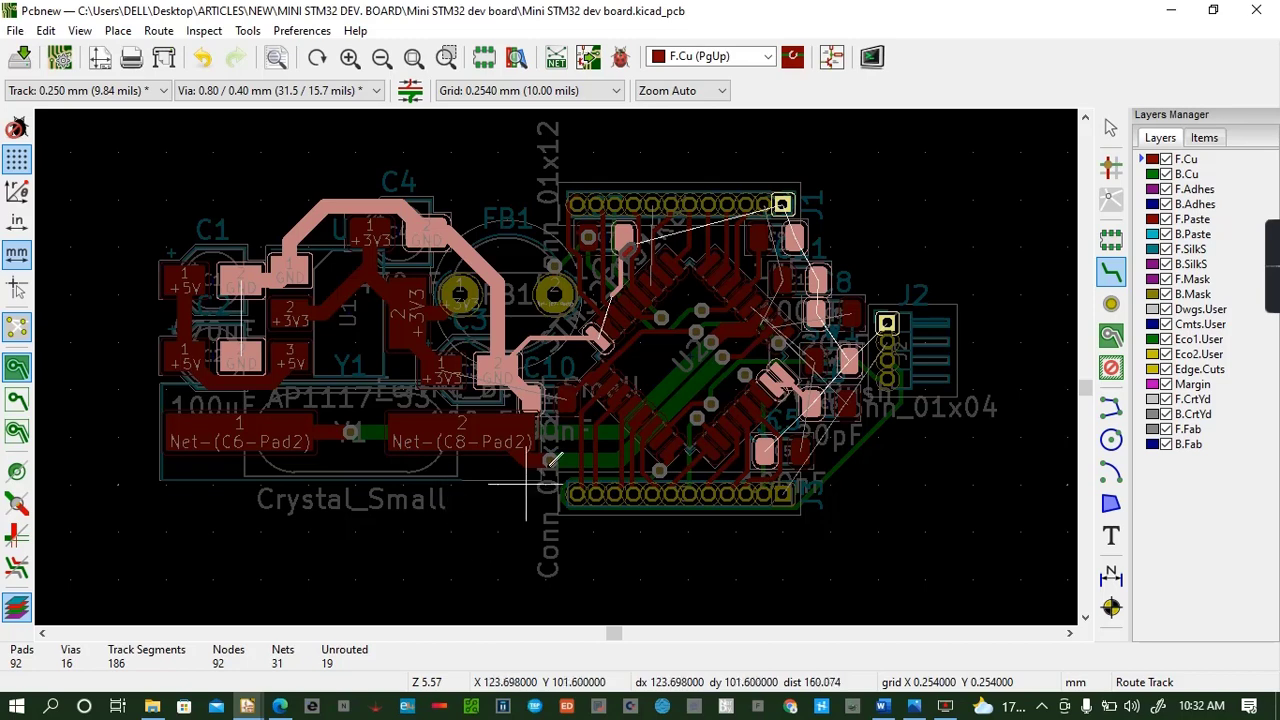
key(Escape)
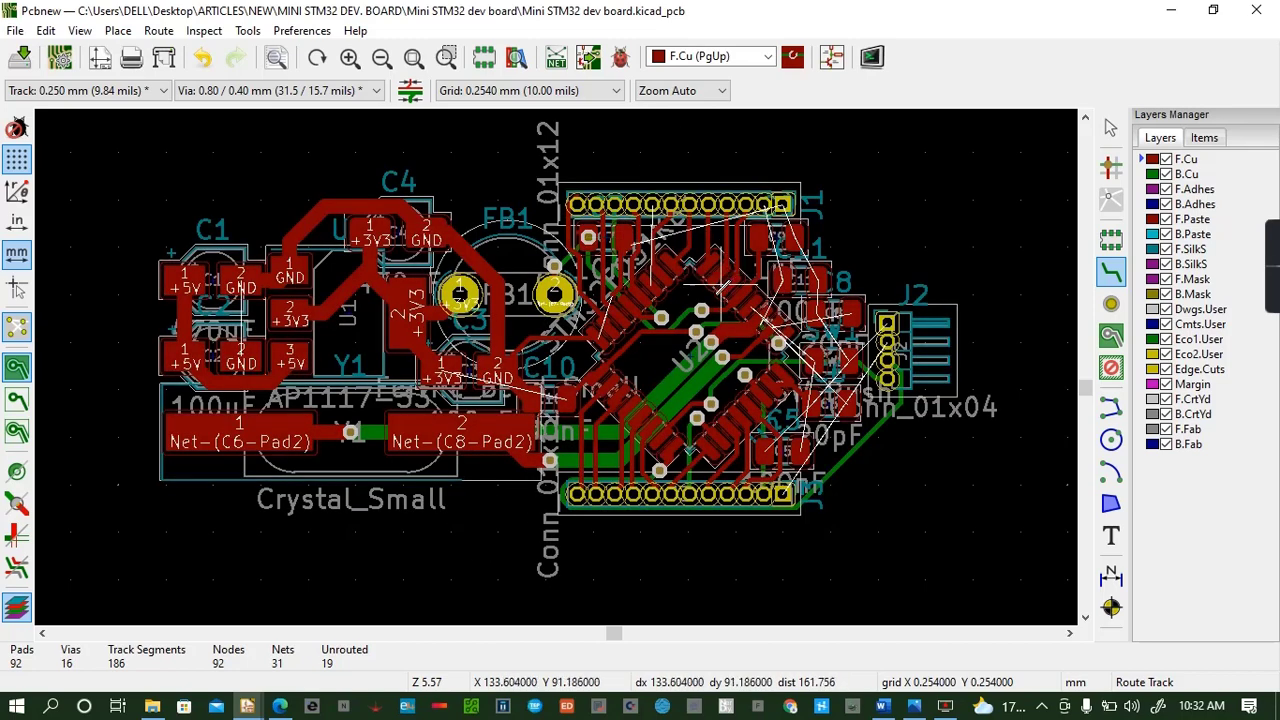
Connect U2's C6-Pad2 crystal pin to C6's pad 2, and the left pad of the capacitor below C8 to C5's right pad, on F.Cu
click(710, 342)
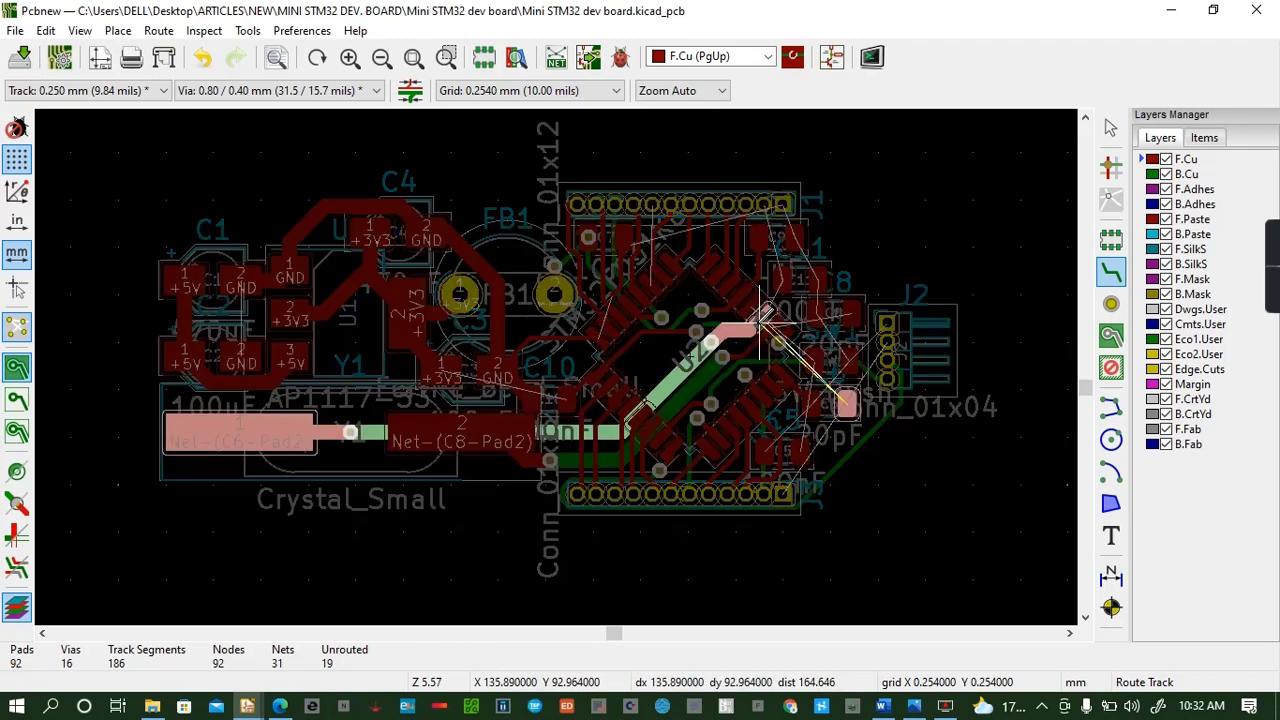
click(838, 345)
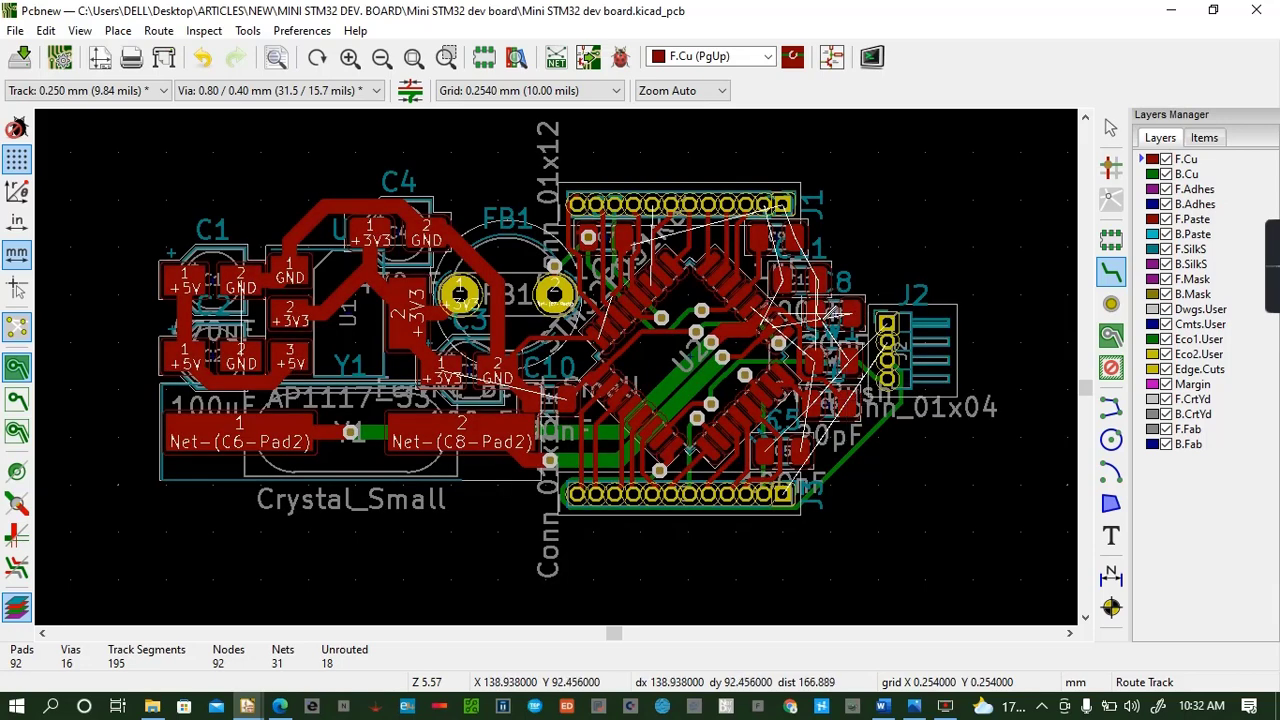
click(815, 356)
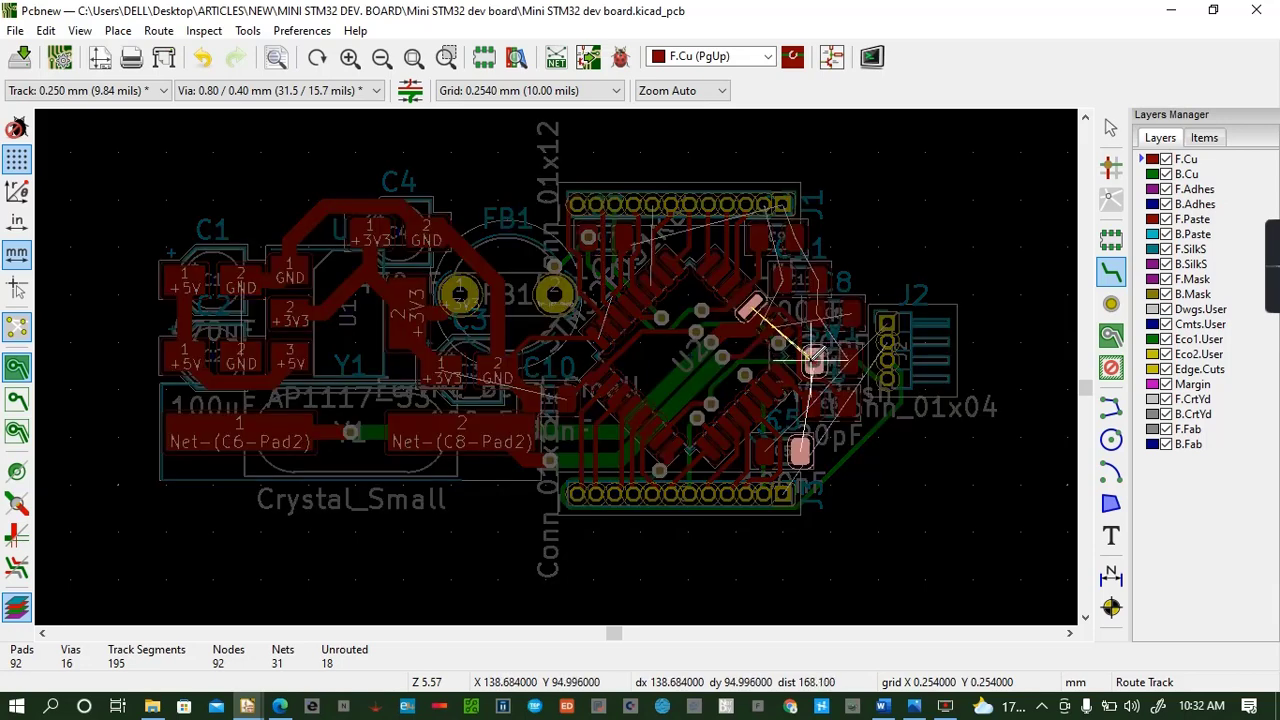
click(800, 452)
click(852, 314)
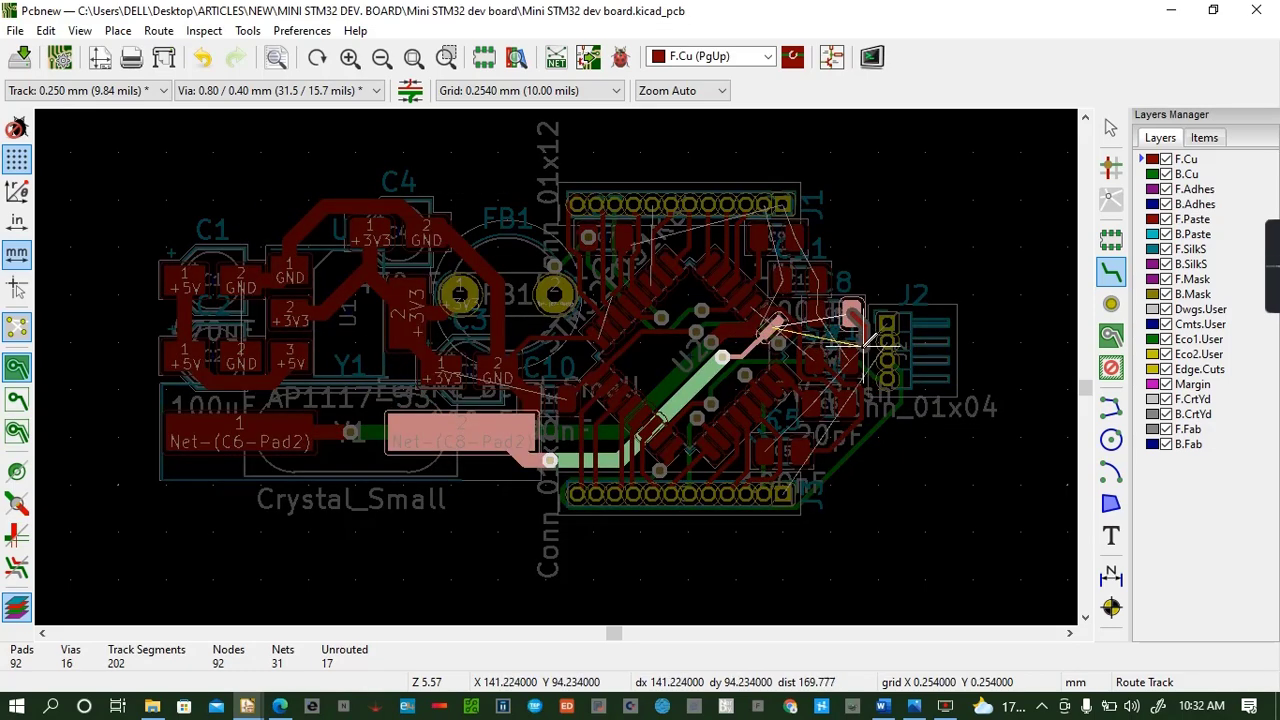
key(Escape)
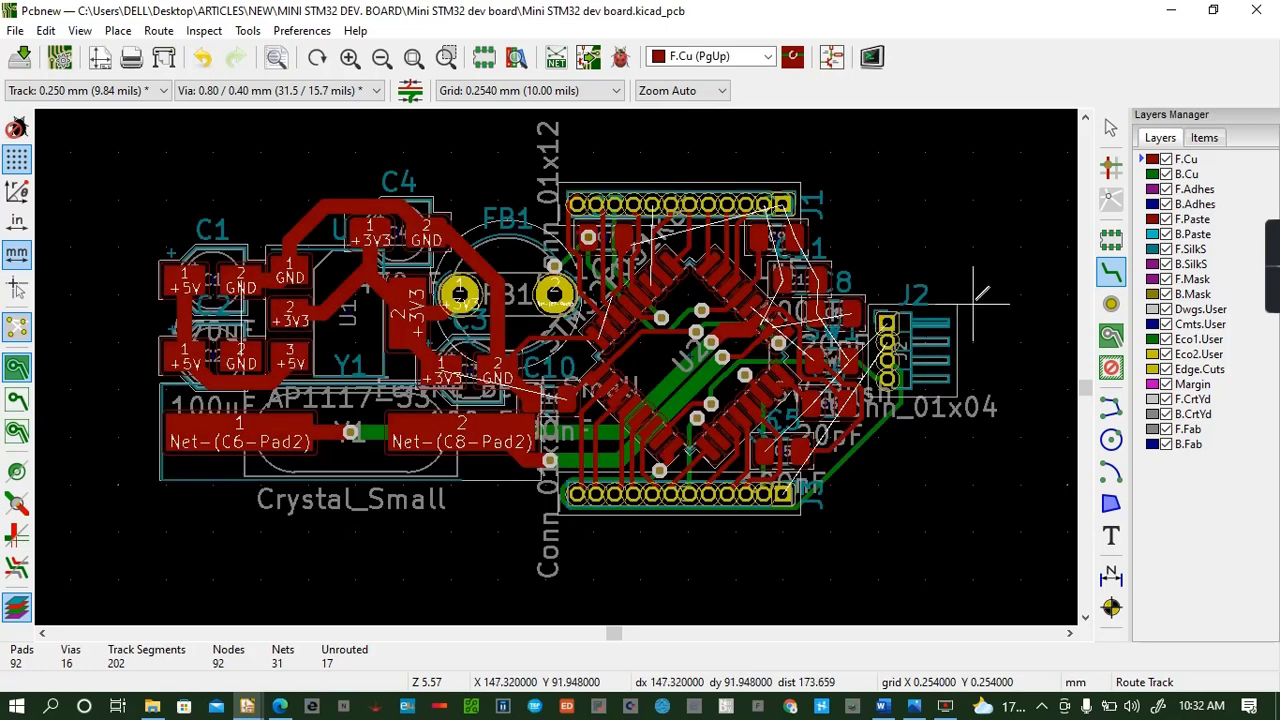
Connect J2's GND pin to the right pad of the capacitor below C8, and J2's second pin to J3's pin 1, on F.Cu
click(884, 320)
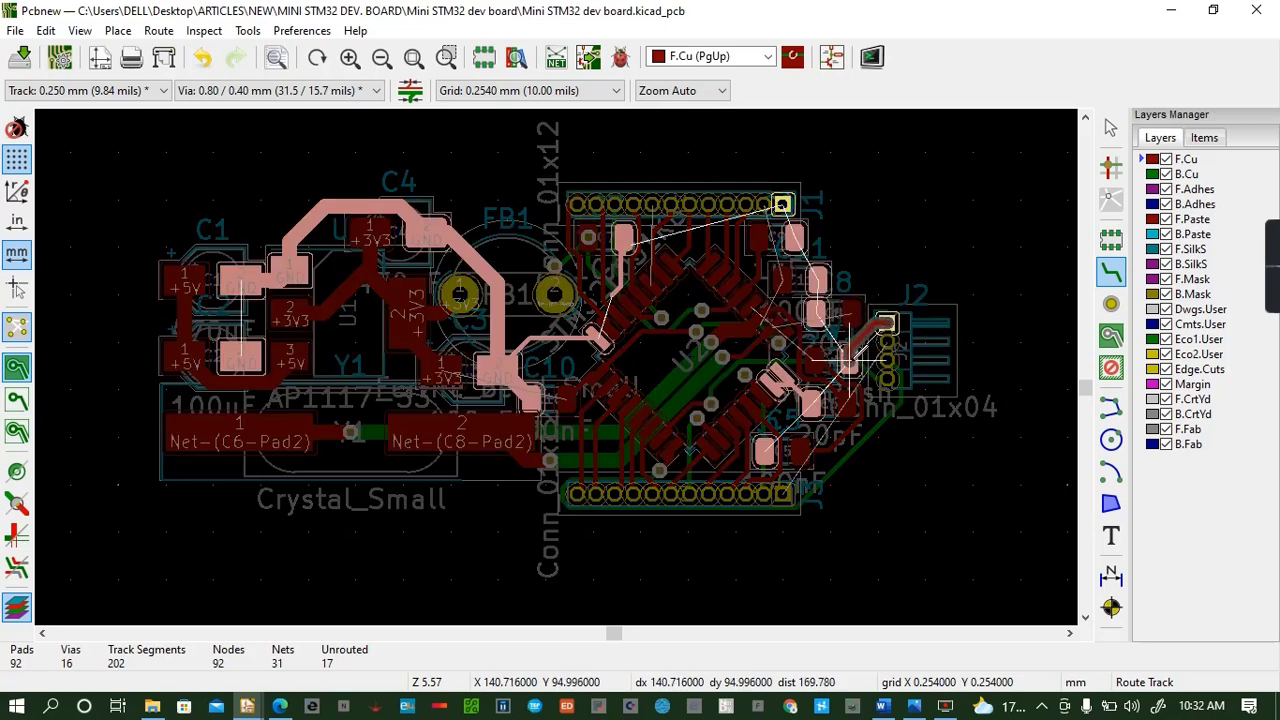
click(878, 331)
click(884, 331)
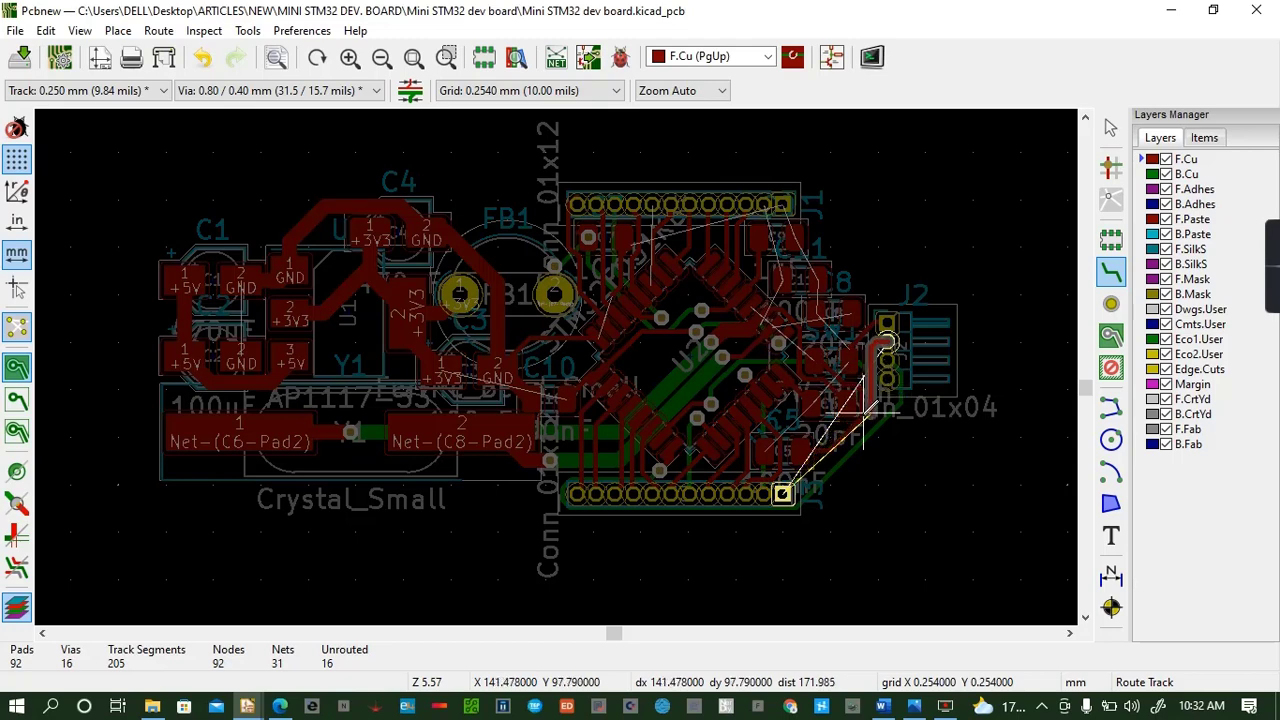
click(782, 493)
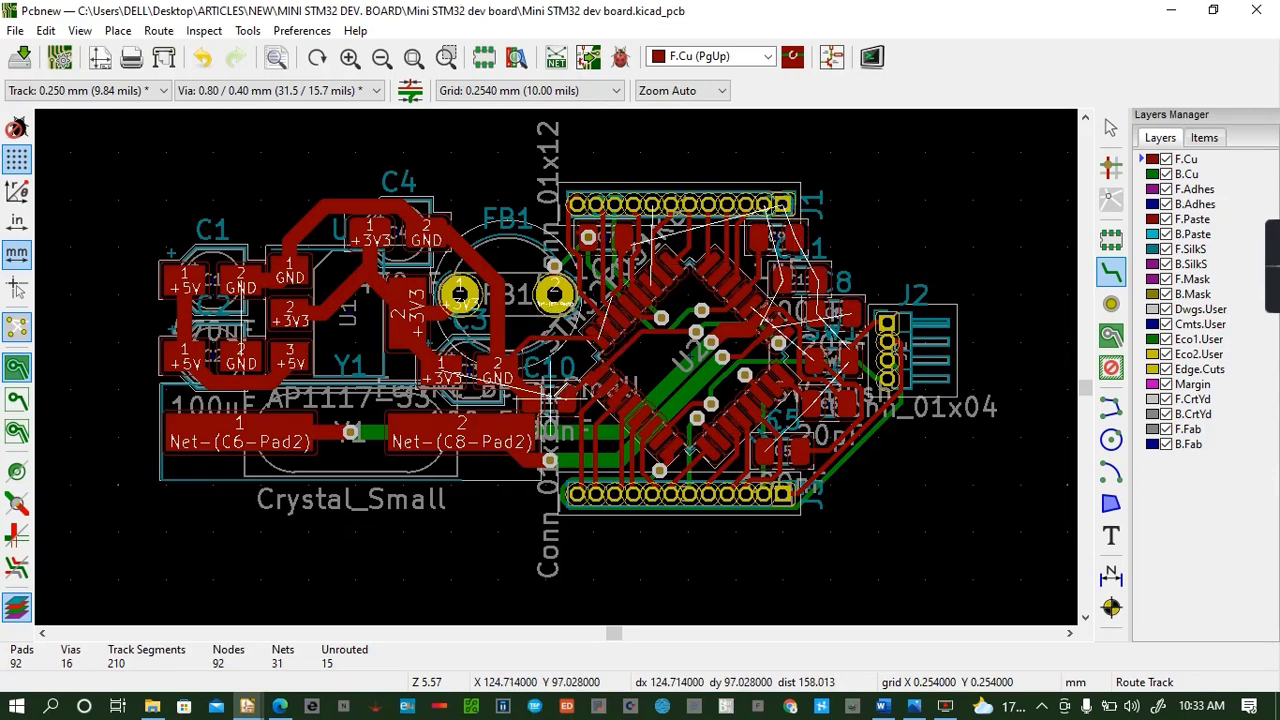
Route the +3V3 net on F.Cu between C3's pad 1 and C10's right pad, passing around Y1's pad 2
click(450, 372)
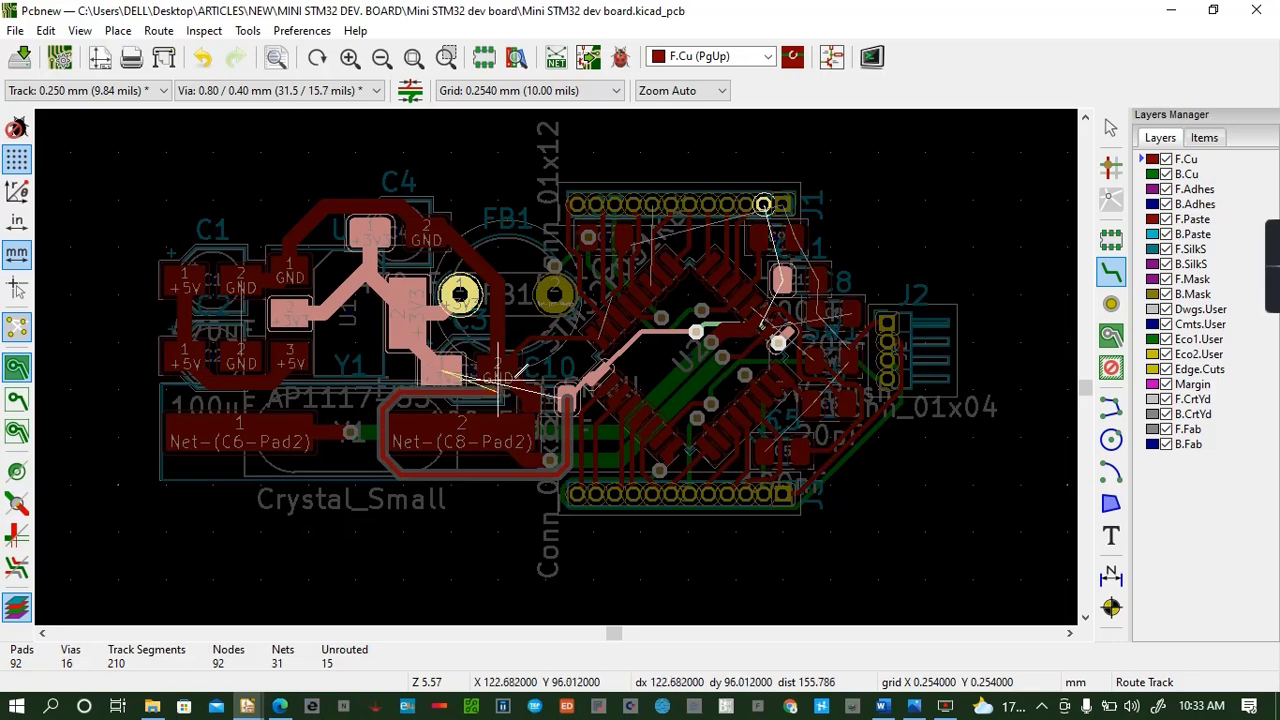
click(447, 372)
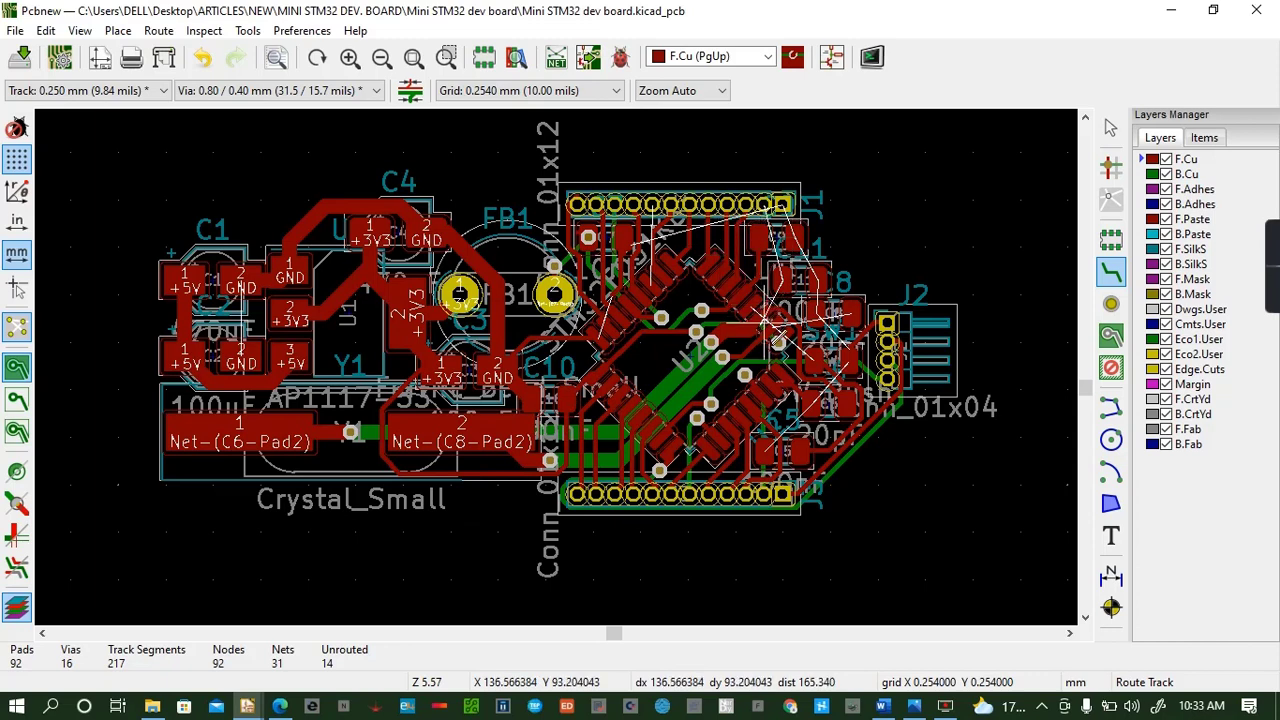
Try to route C5's and C6's GND pads toward U2's GND pin, and U2's right-corner crystal pin to C8's pad 2, on F.Cu
click(766, 449)
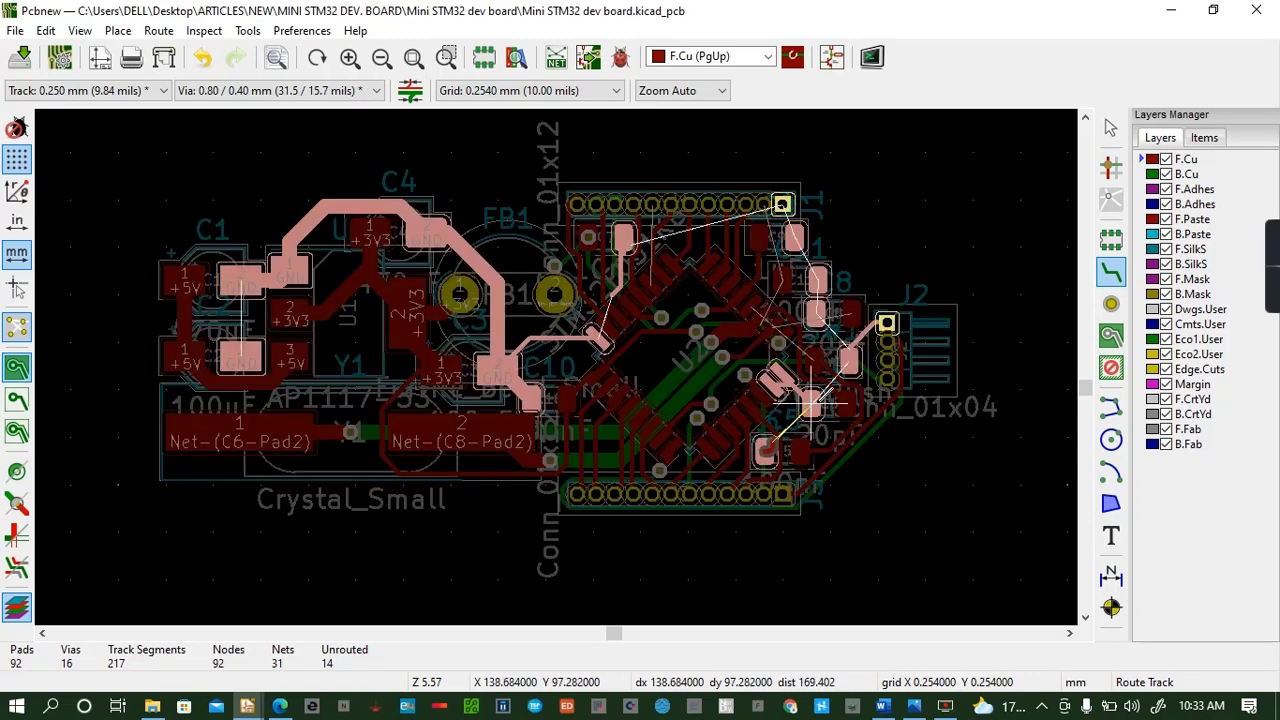
double_click(807, 399)
click(788, 382)
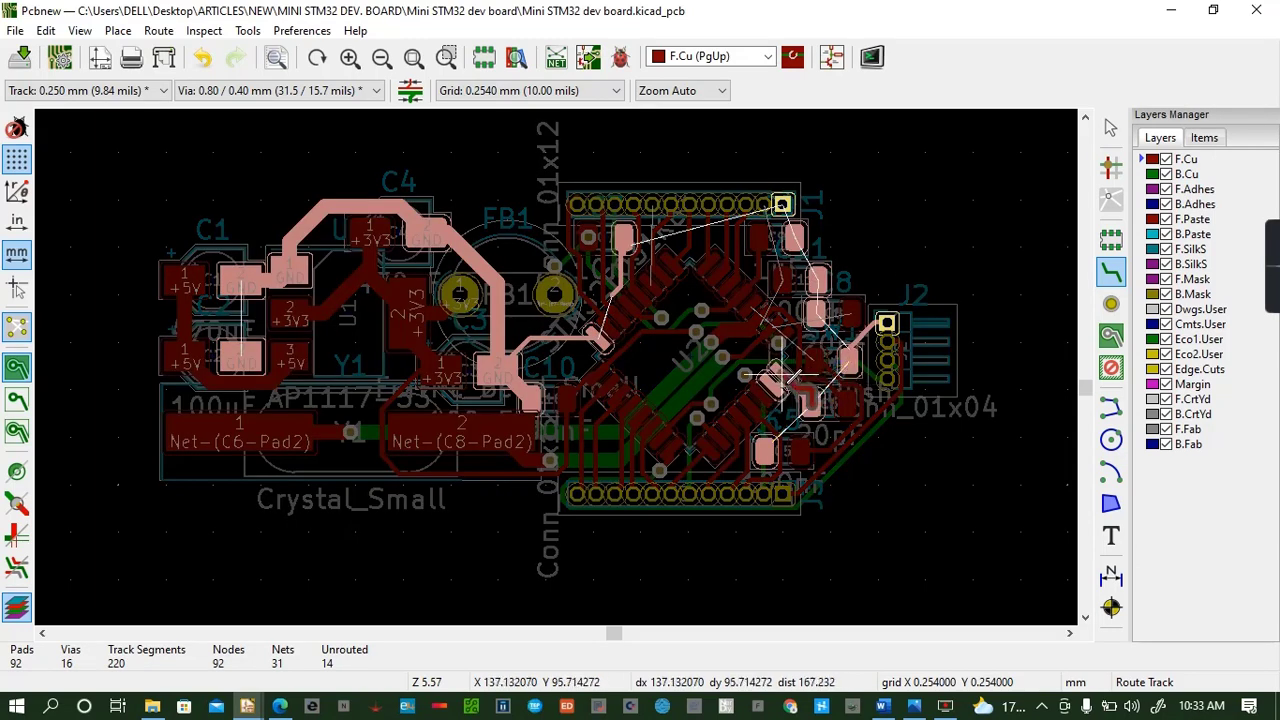
double_click(782, 374)
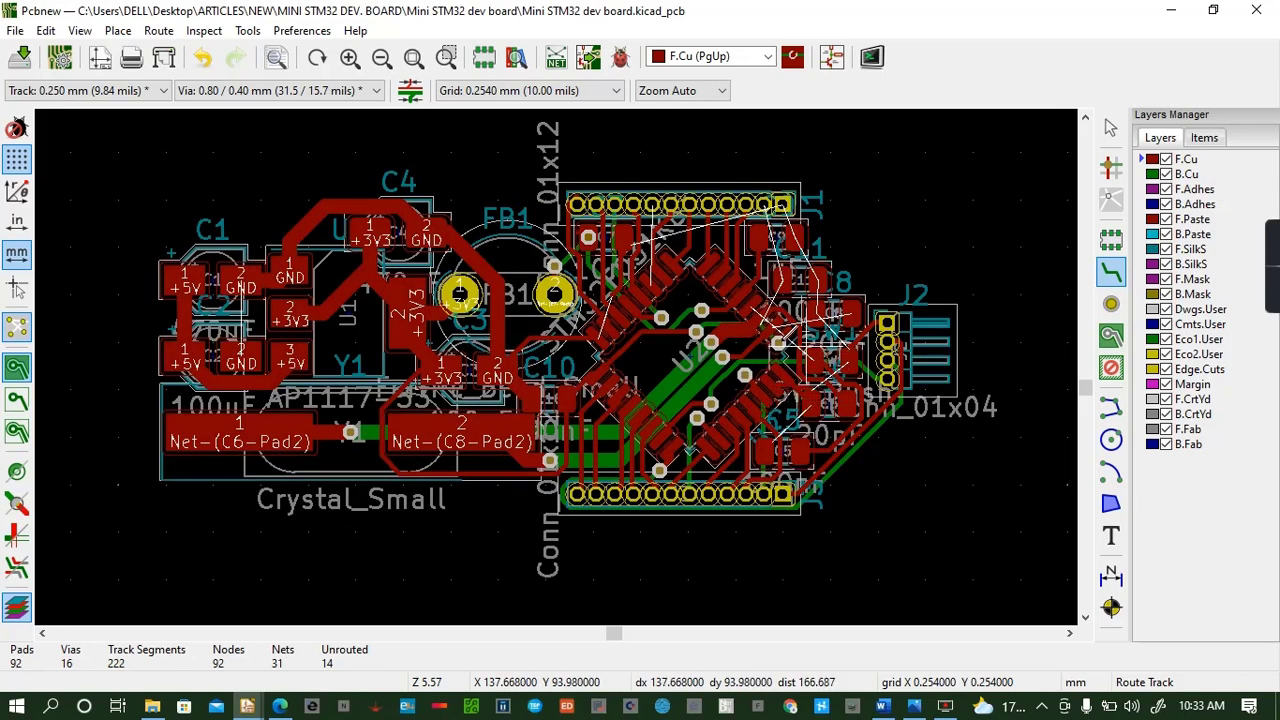
click(783, 321)
double_click(850, 313)
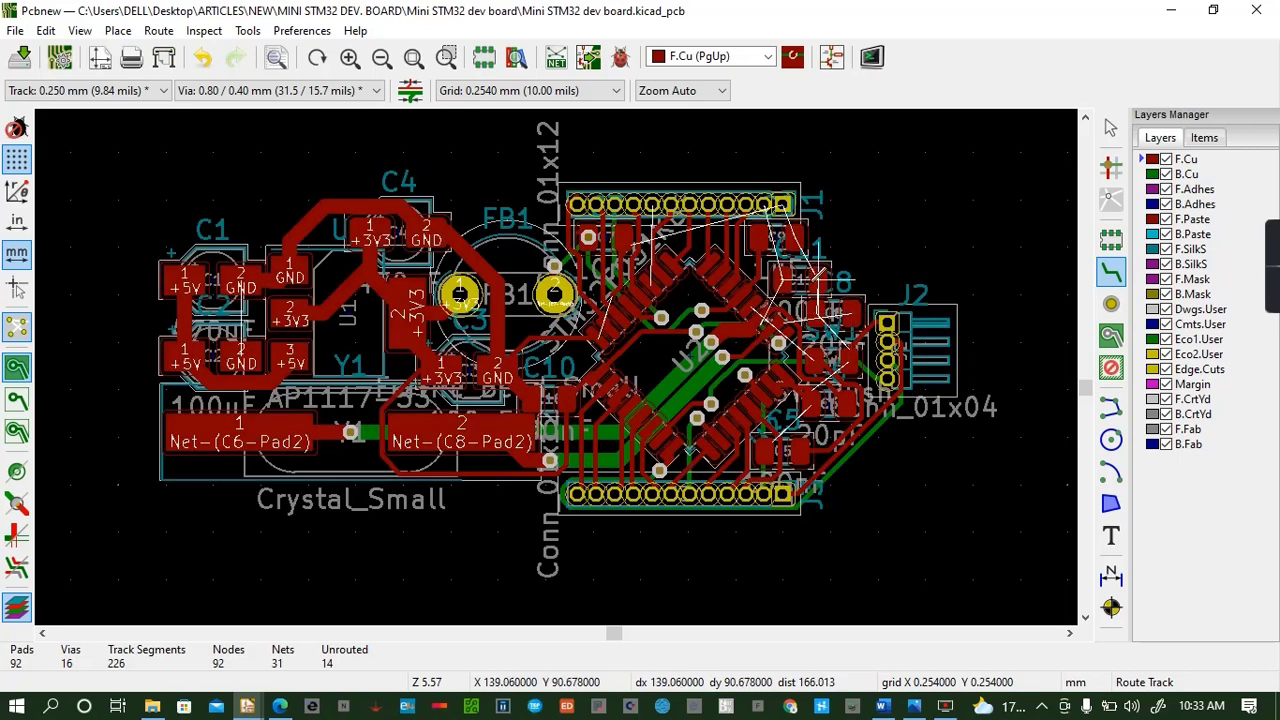
Connect J1's GND pin 1 to the capacitor pad just below it, and that pad to the next capacitor's GND pad above C8, on F.Cu
click(782, 205)
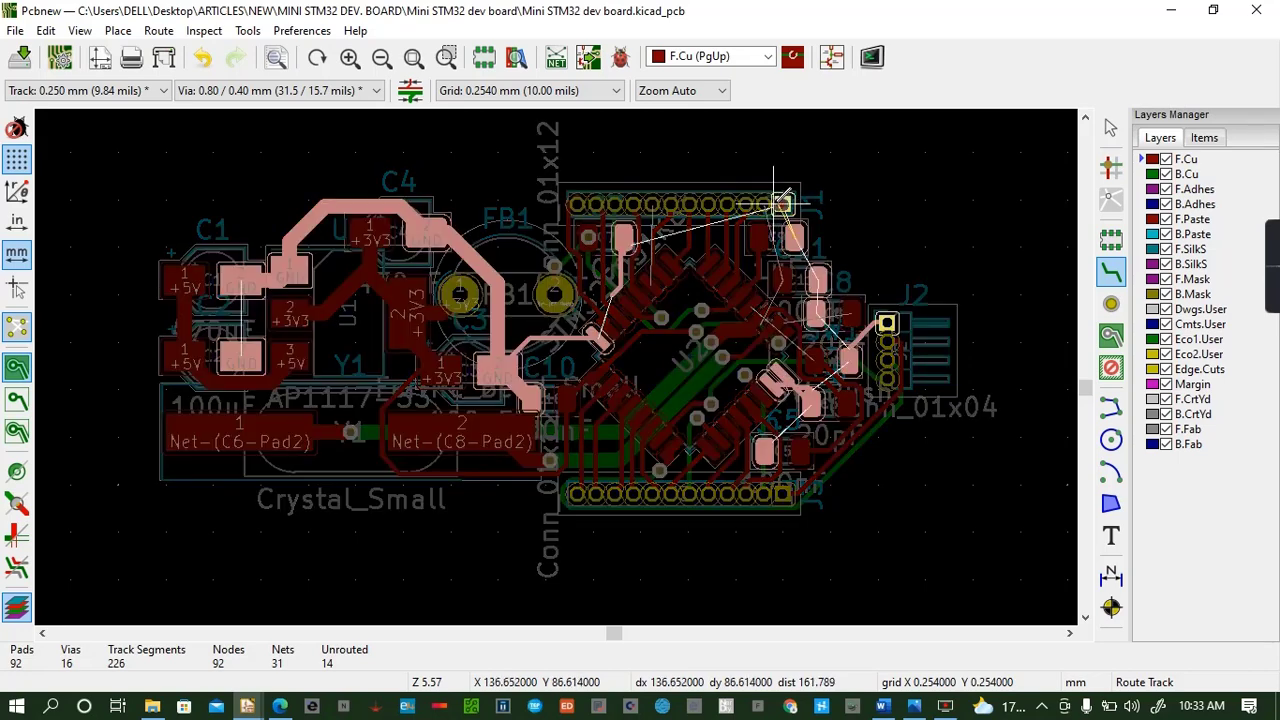
click(816, 237)
double_click(803, 222)
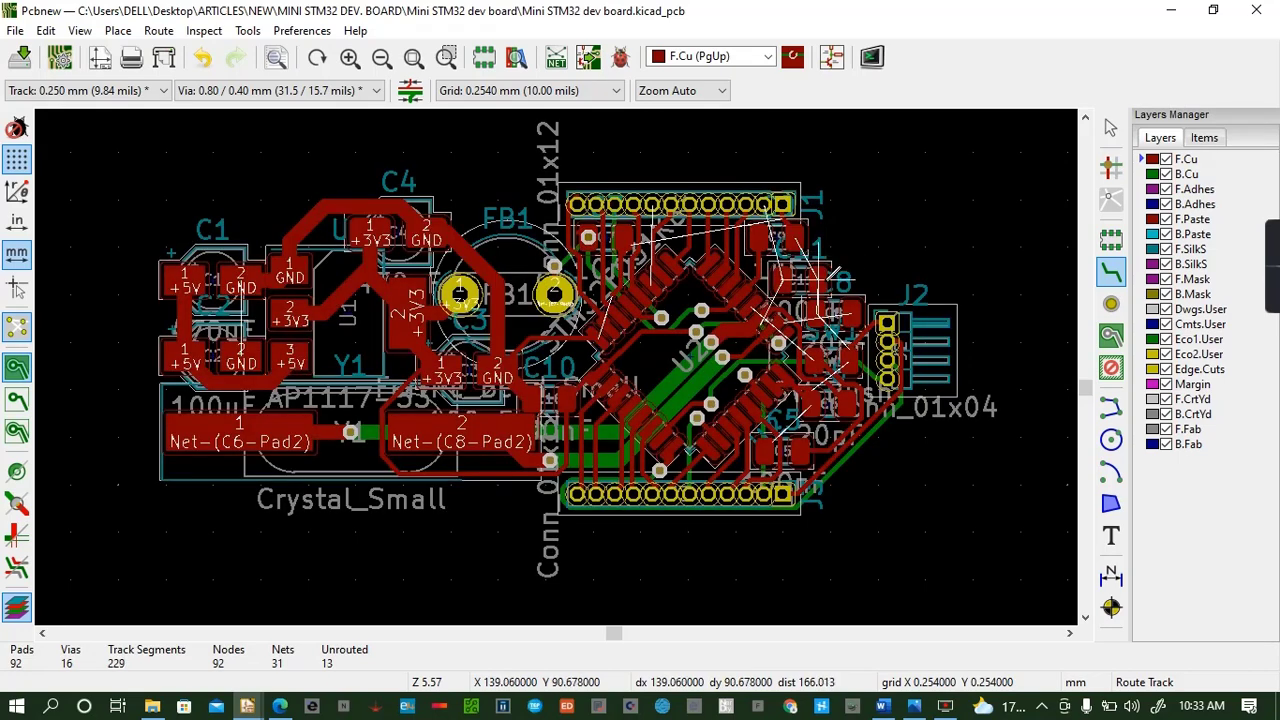
click(806, 240)
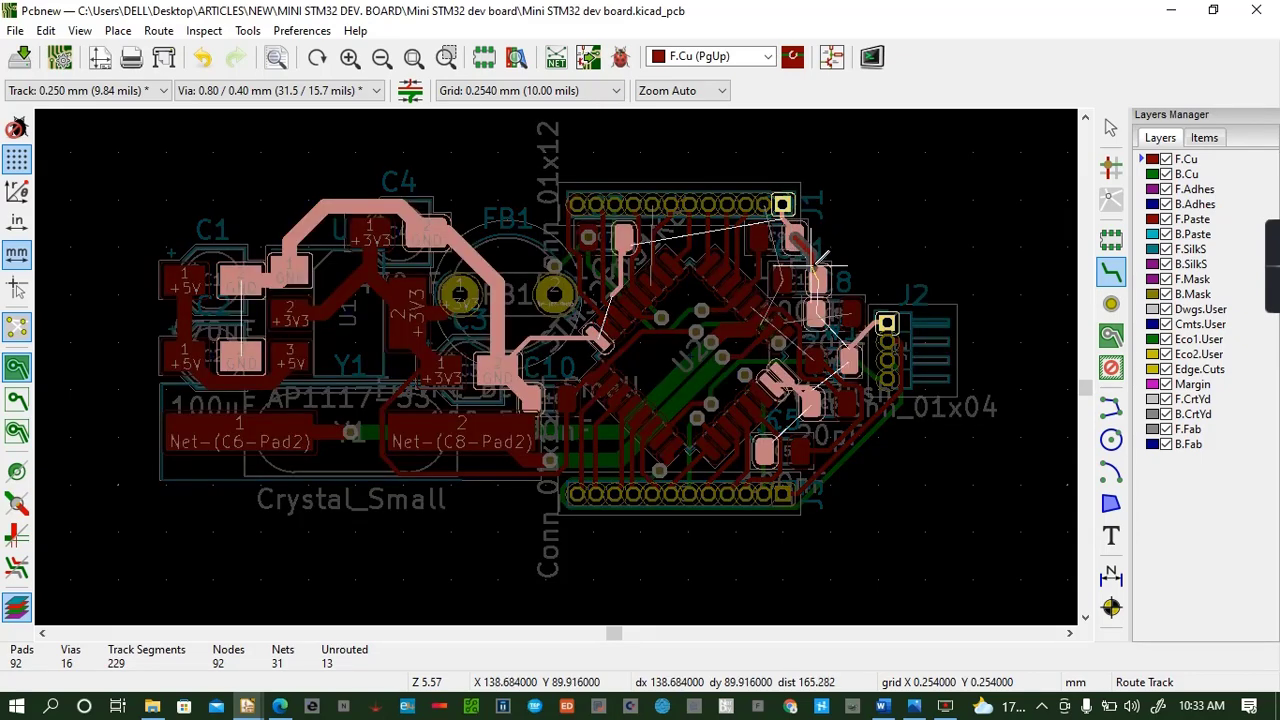
double_click(823, 262)
Continue the GND track on F.Cu from the capacitor above C8 to C8's GND pad and on to the right pad of the capacitor below C8
click(830, 278)
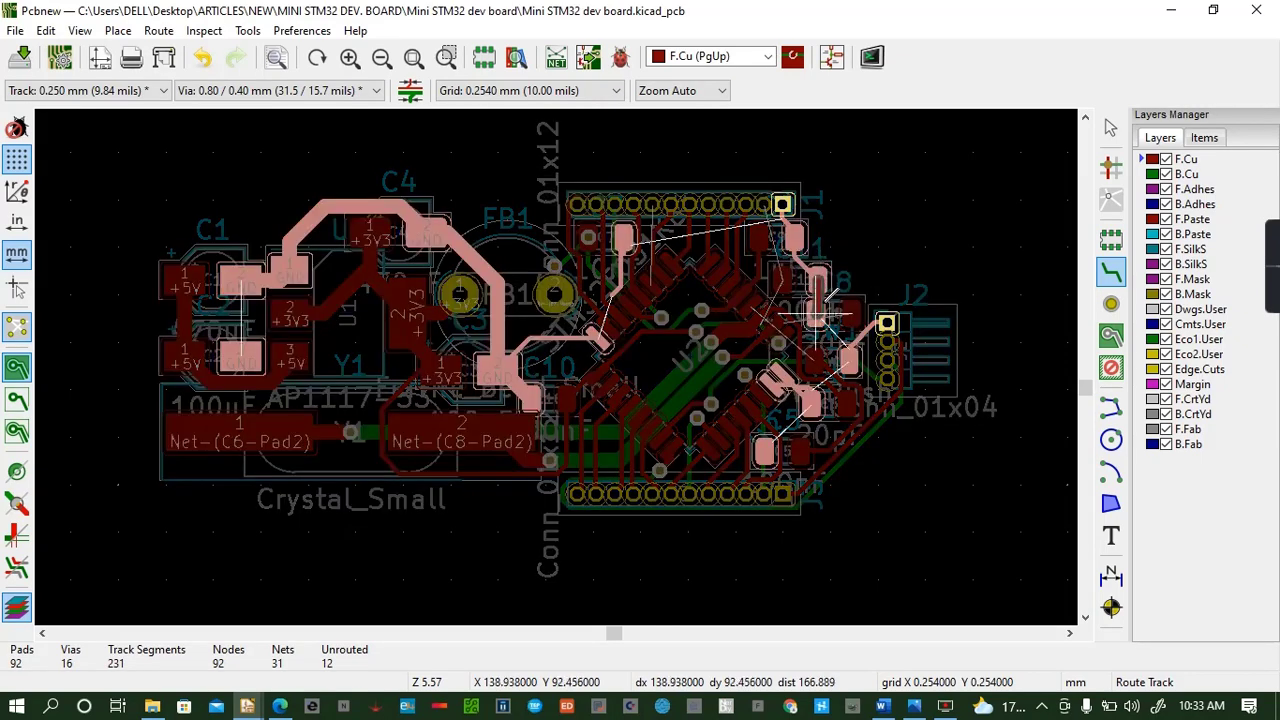
double_click(834, 312)
click(826, 312)
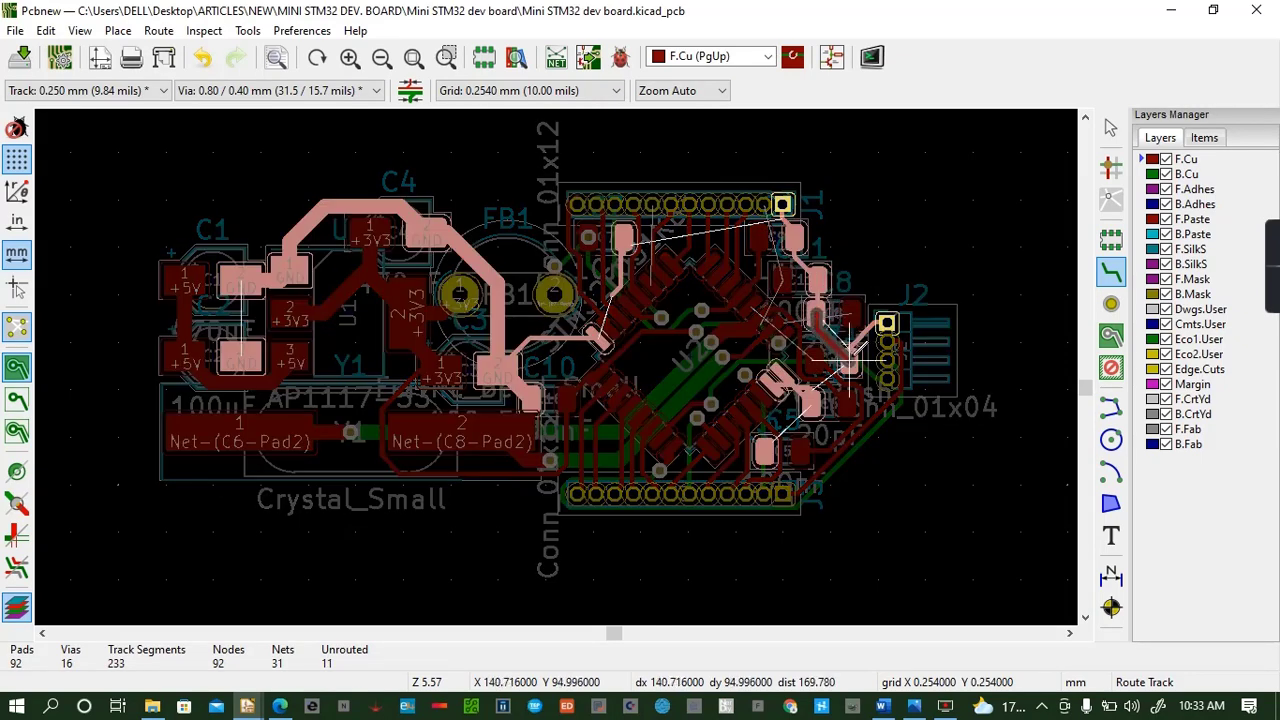
double_click(848, 320)
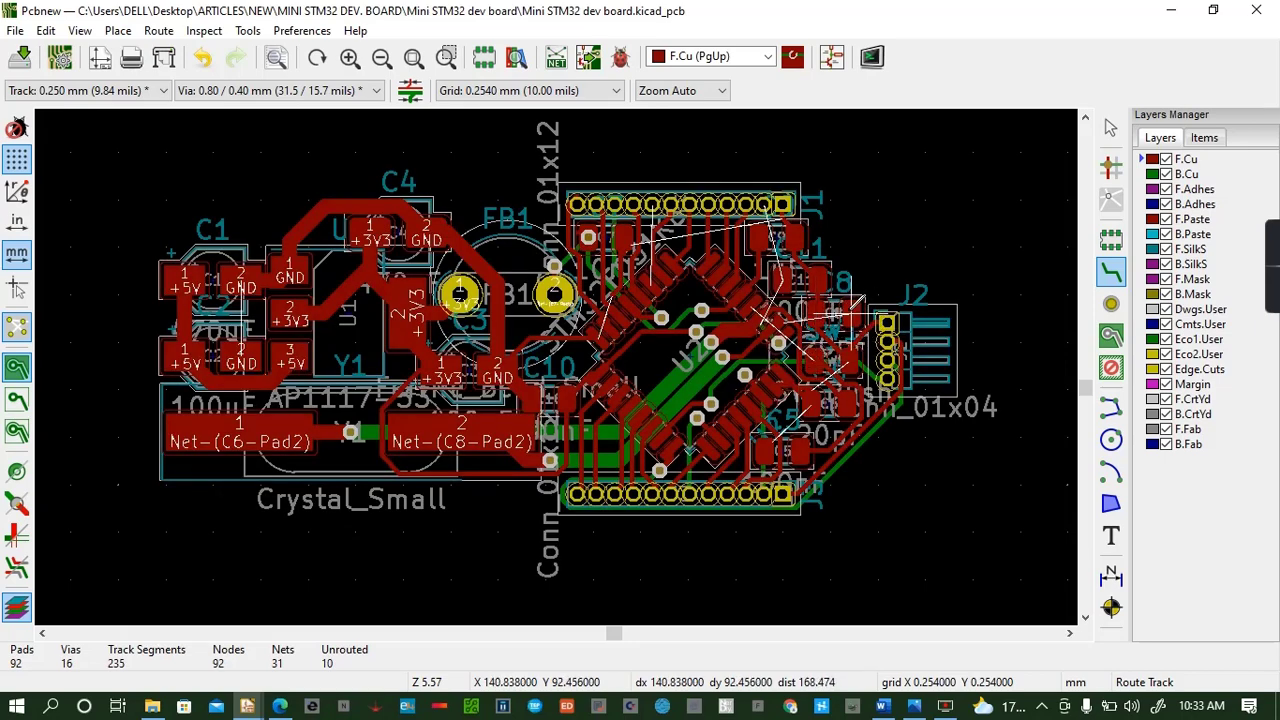
Route C8's pad 2 up to a new via, and on B.Cu around J2 and below J3 to the via beside Y1's pad 2
click(855, 308)
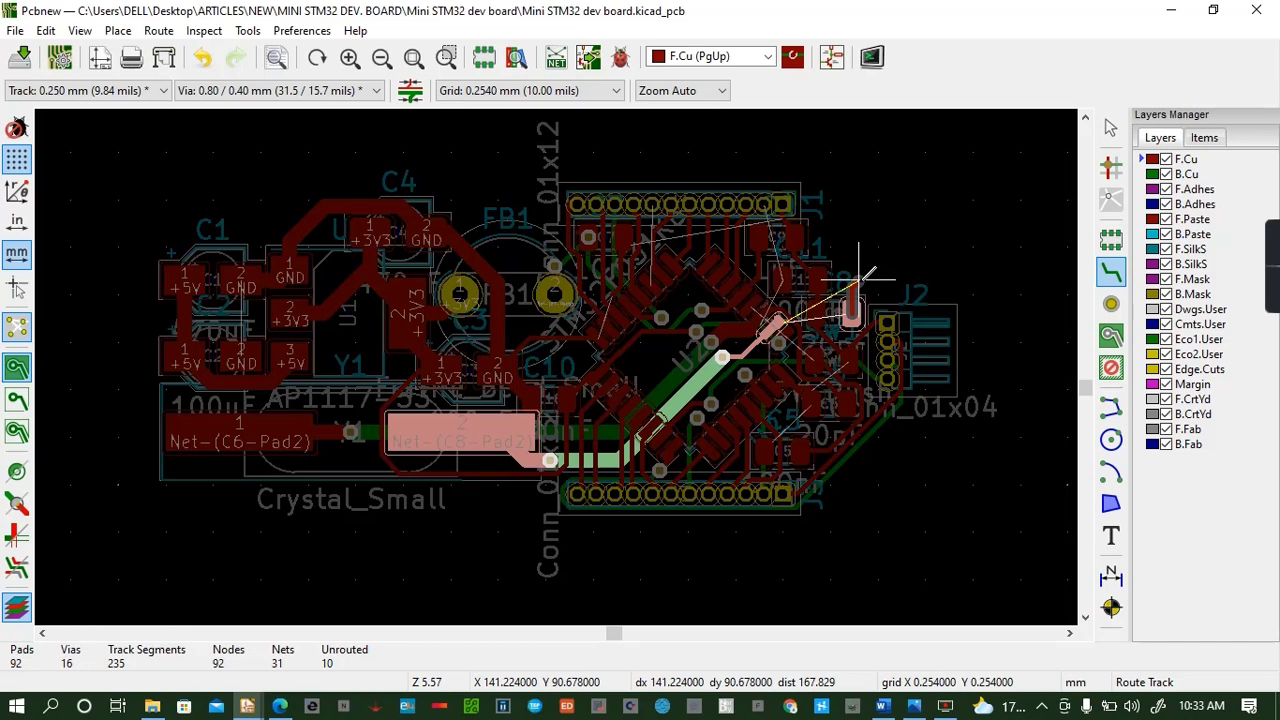
key(v)
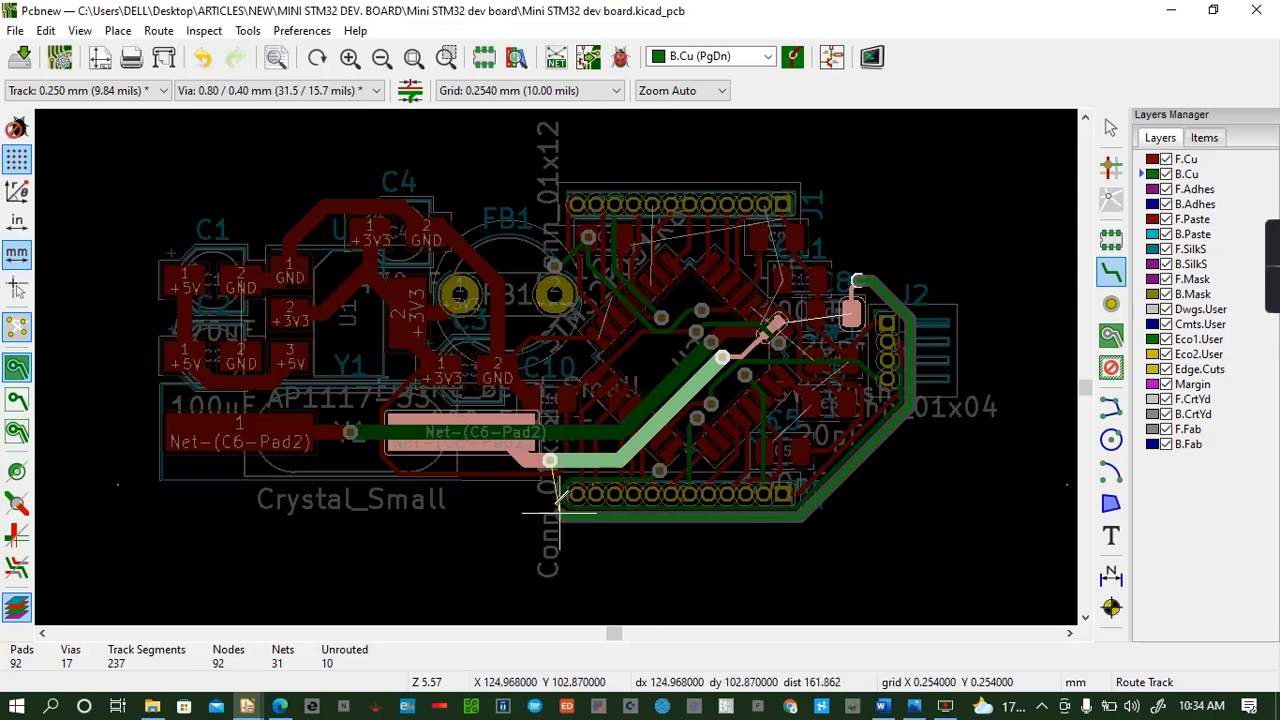
click(590, 453)
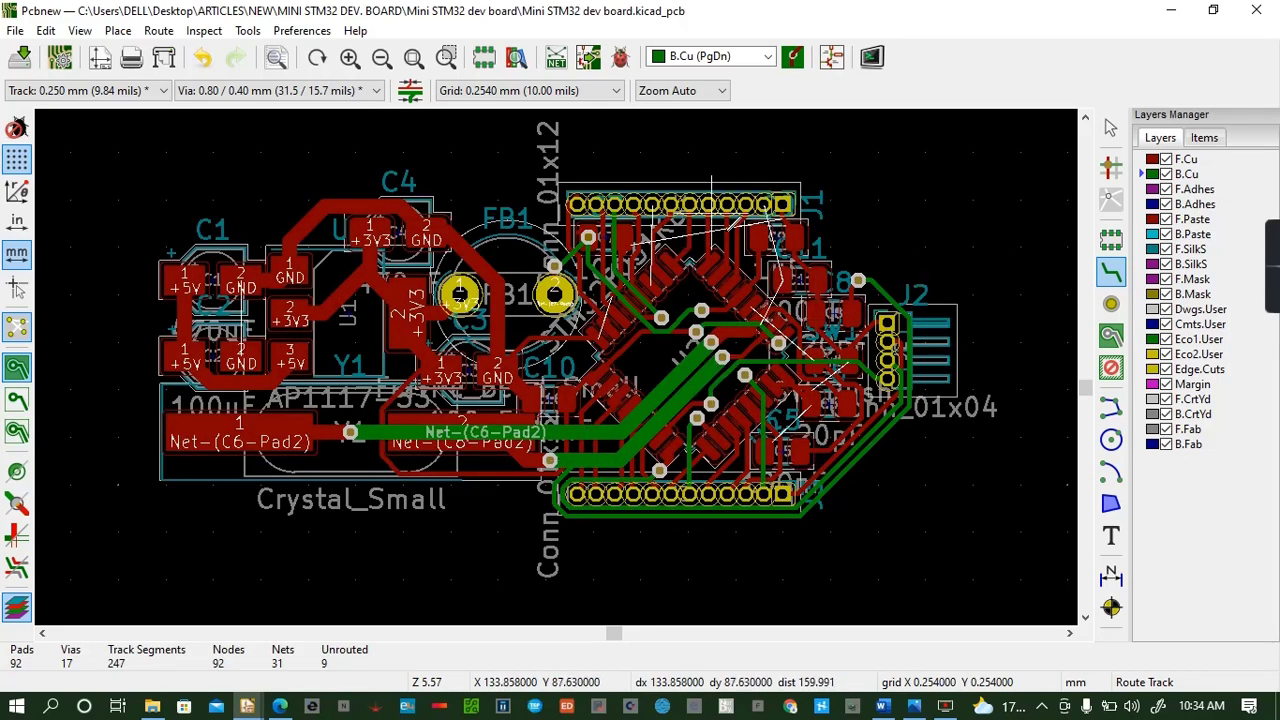
Route J1's +3V3 pin 2 to U2's via on B.Cu, and J1's GND pin 1 through a new via near FB1 to the F.Cu GND track
click(765, 205)
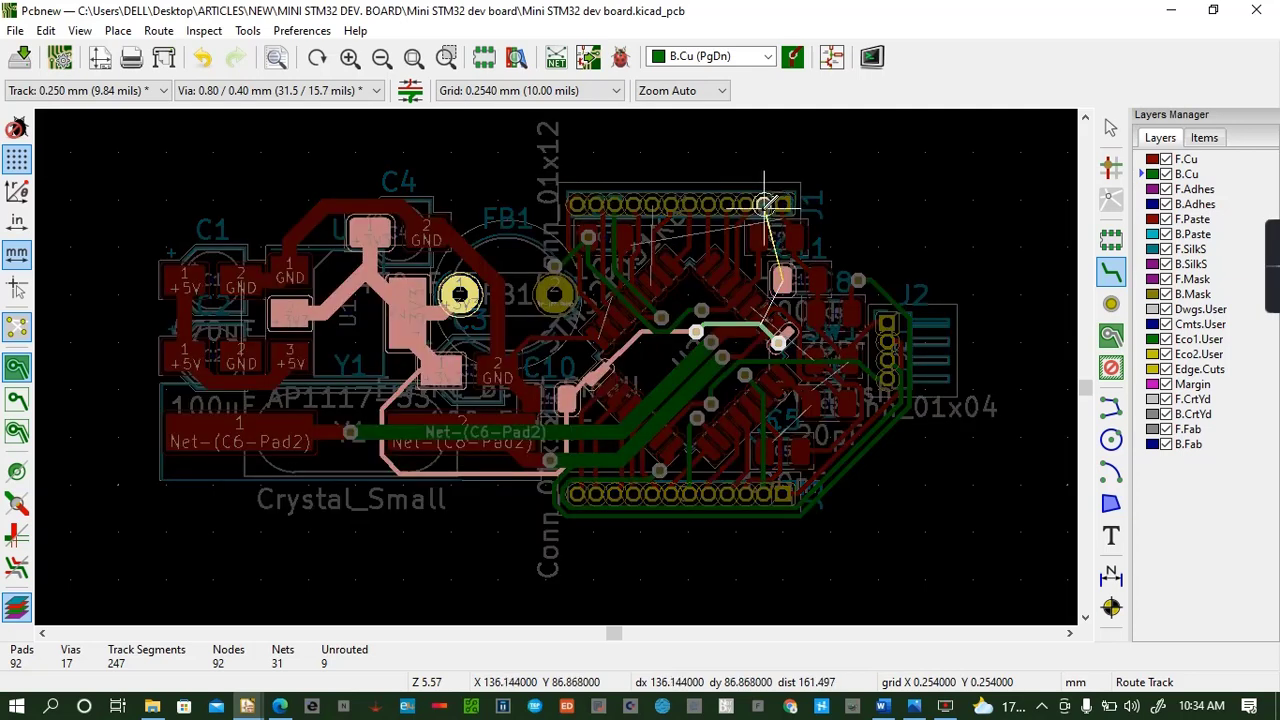
click(778, 342)
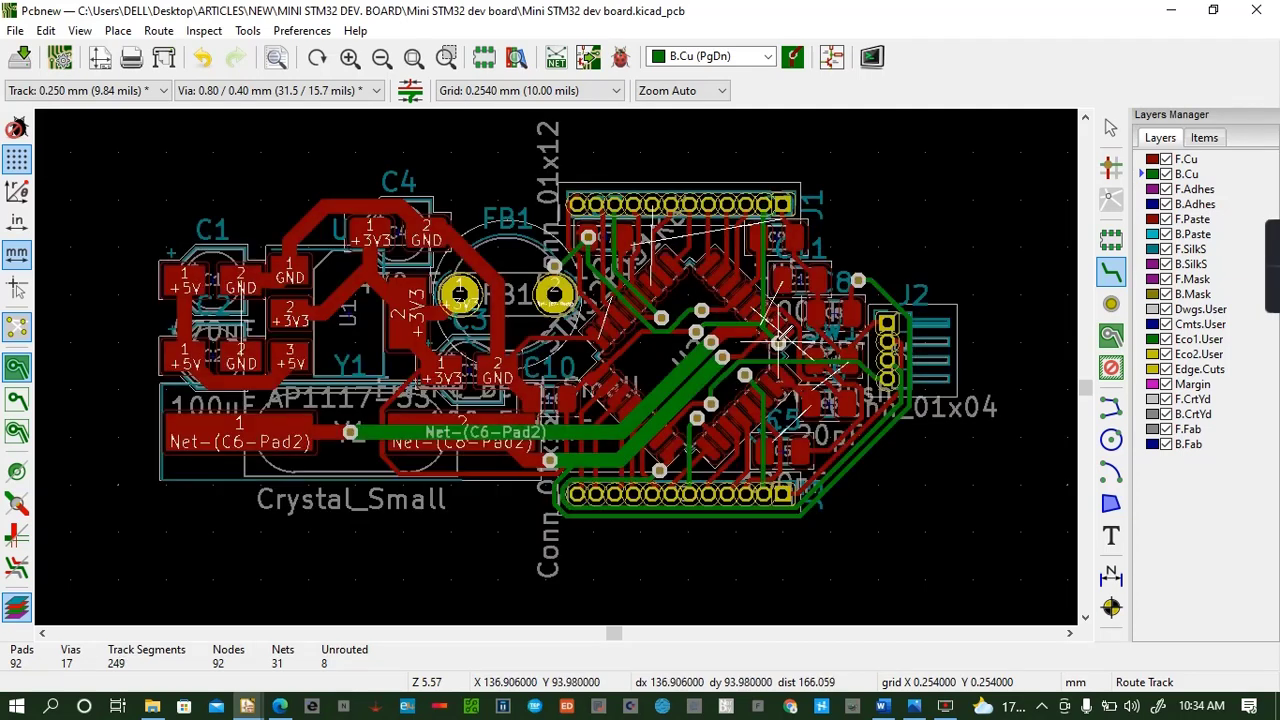
click(786, 201)
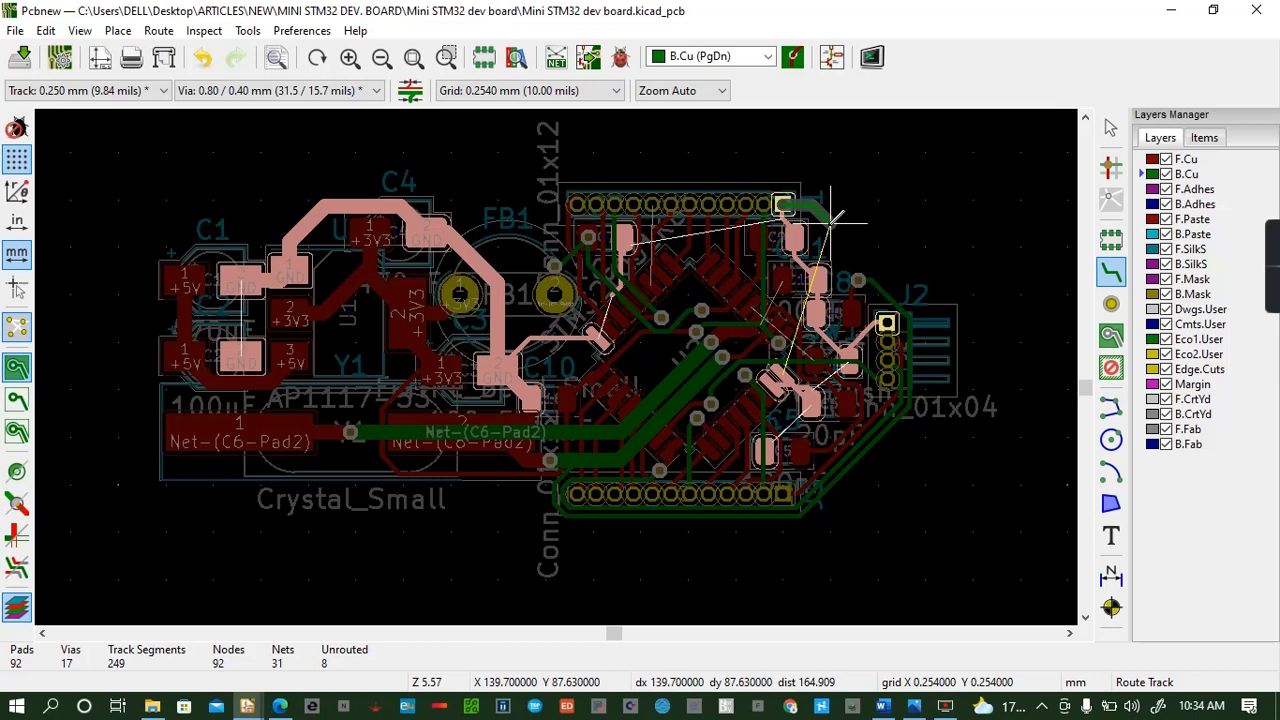
click(848, 356)
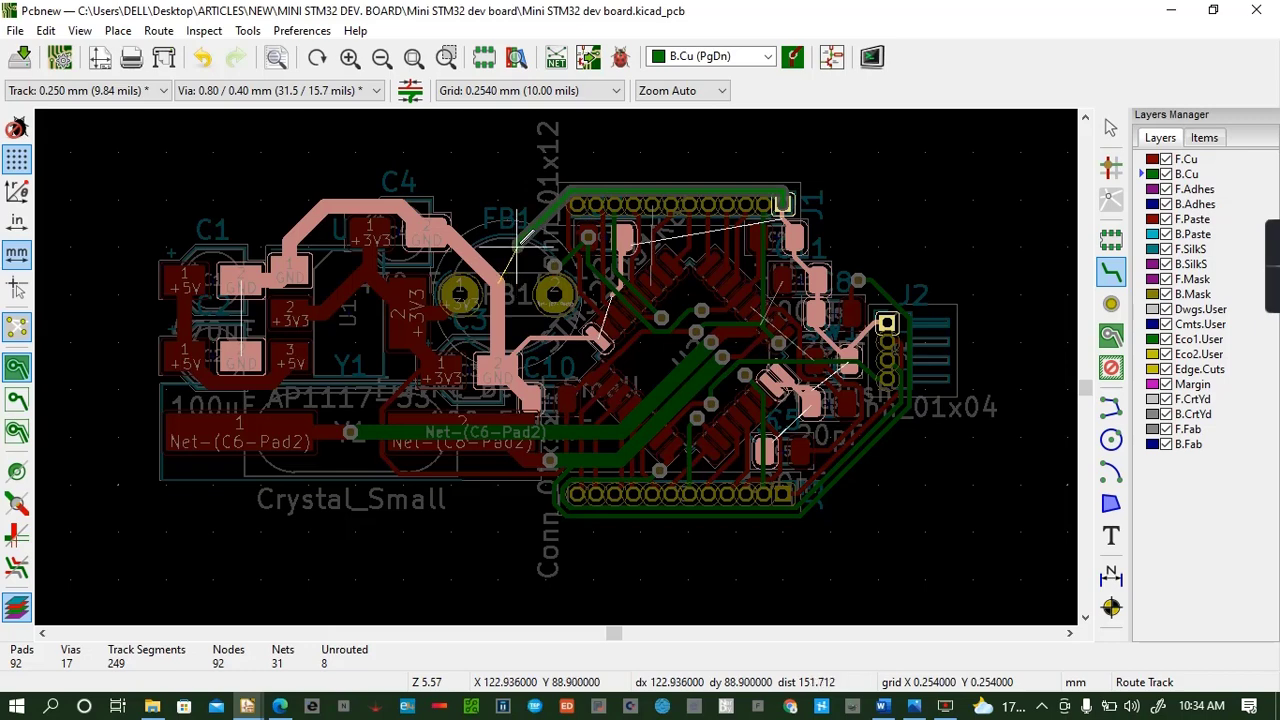
key(v)
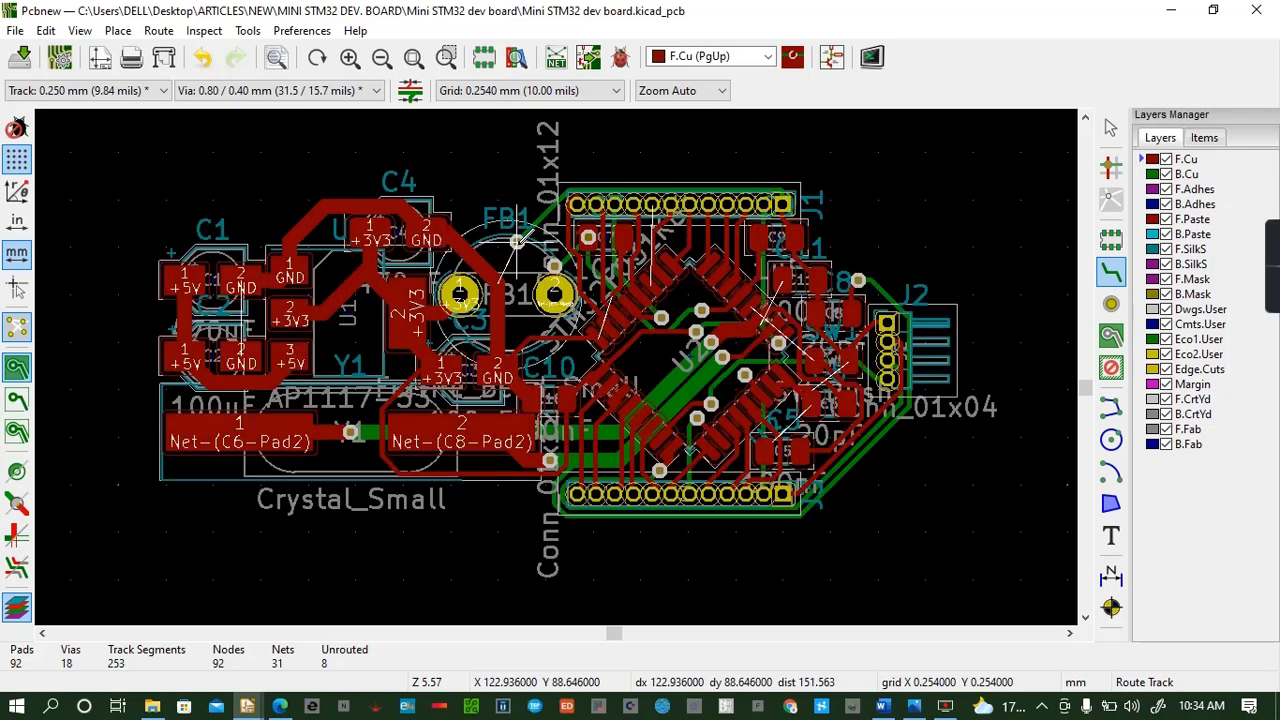
click(484, 266)
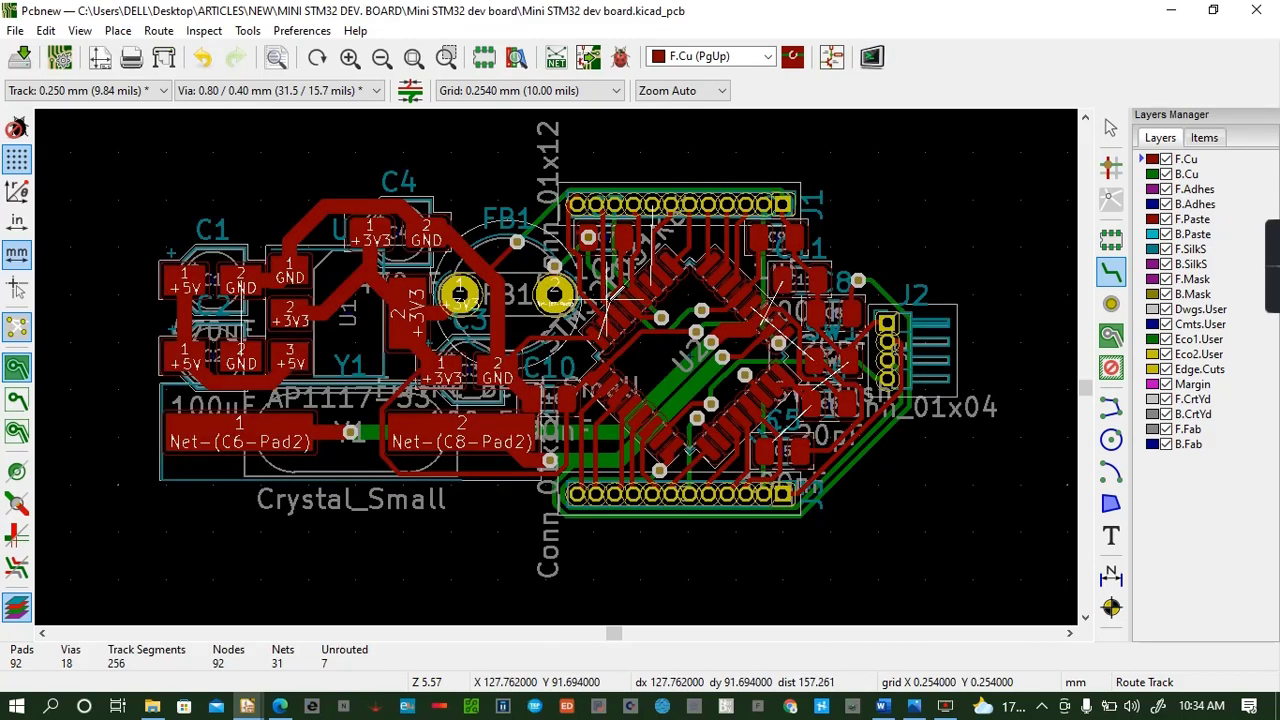
Try to bring a track from J1's unrouted pin 8 up to a via above the header, and undo it
click(651, 204)
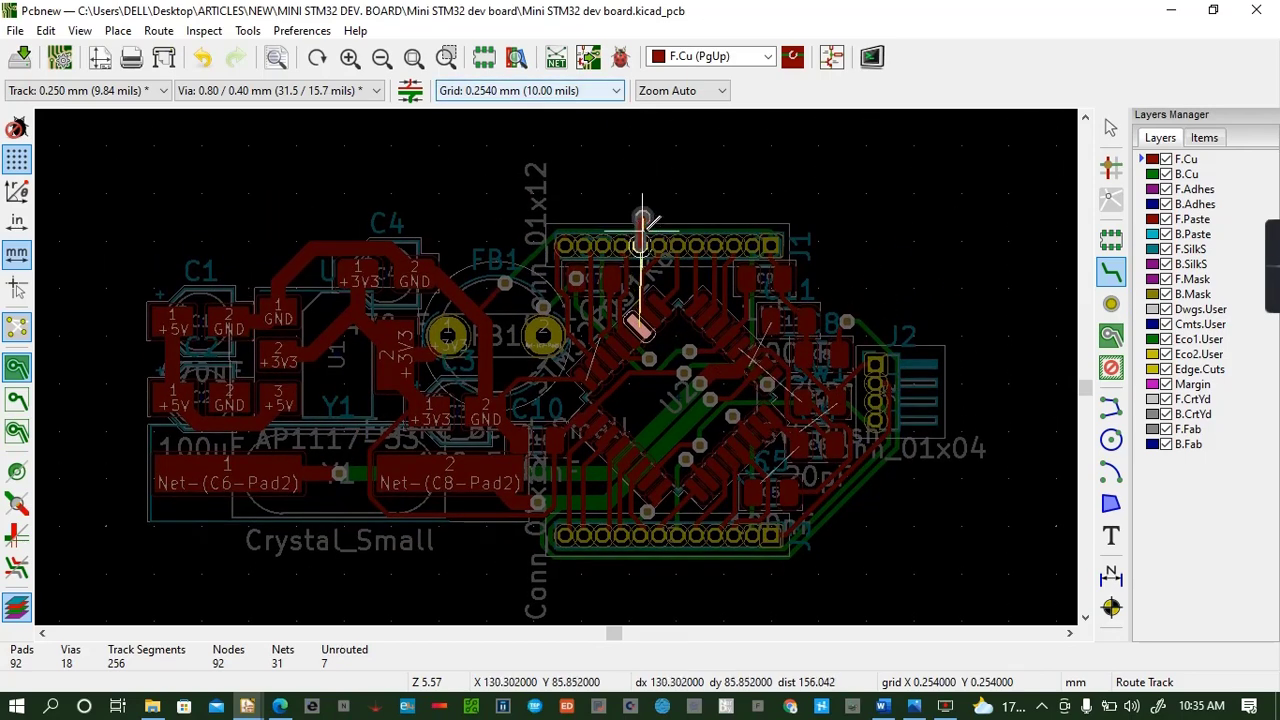
key(v)
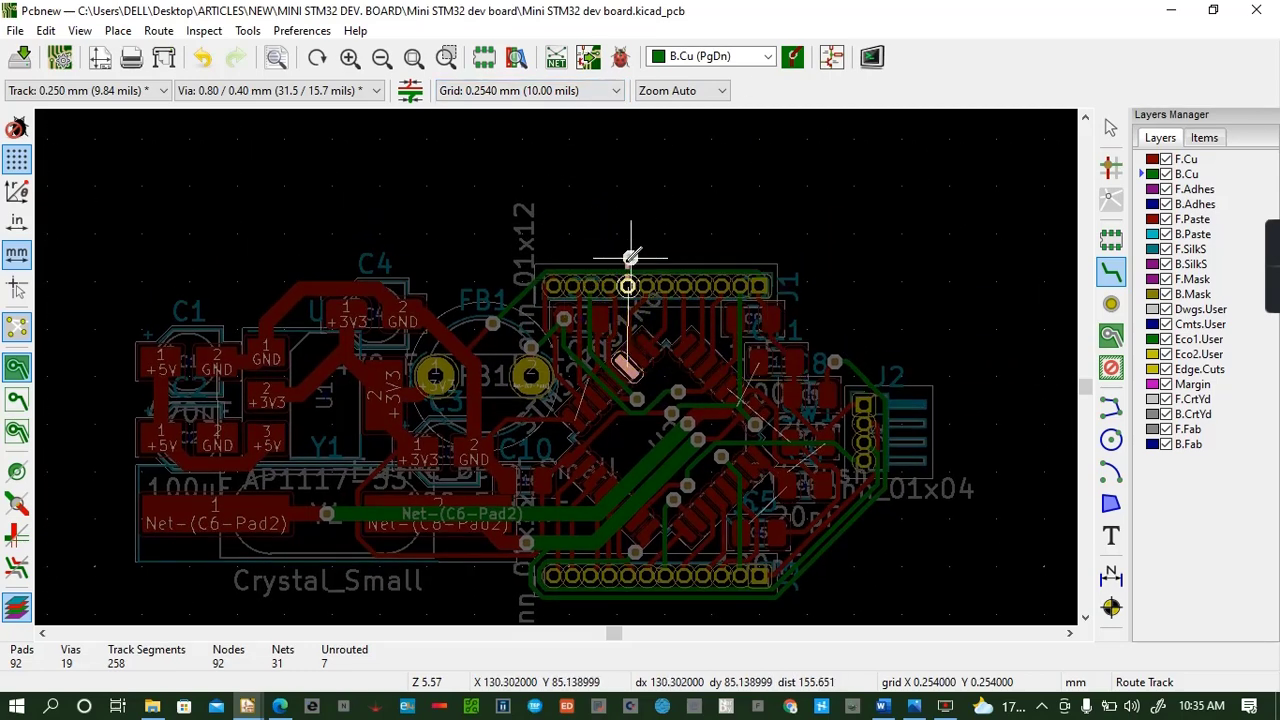
key(Escape)
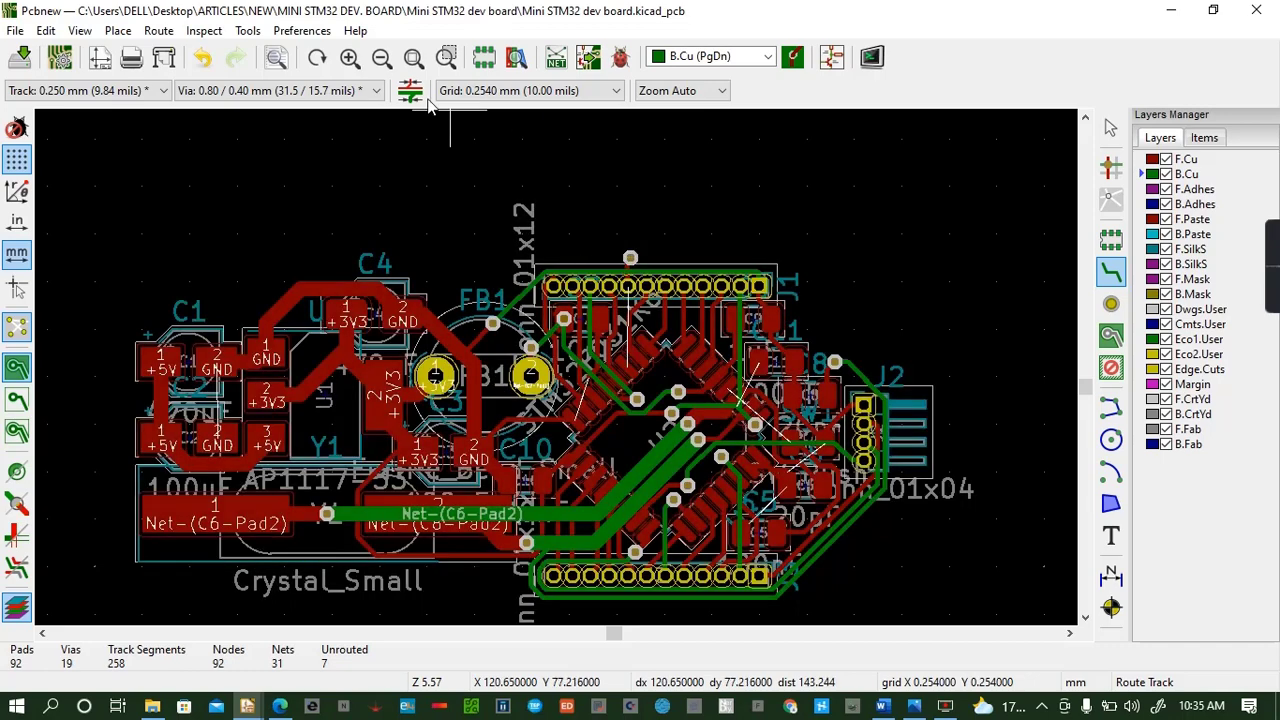
click(202, 58)
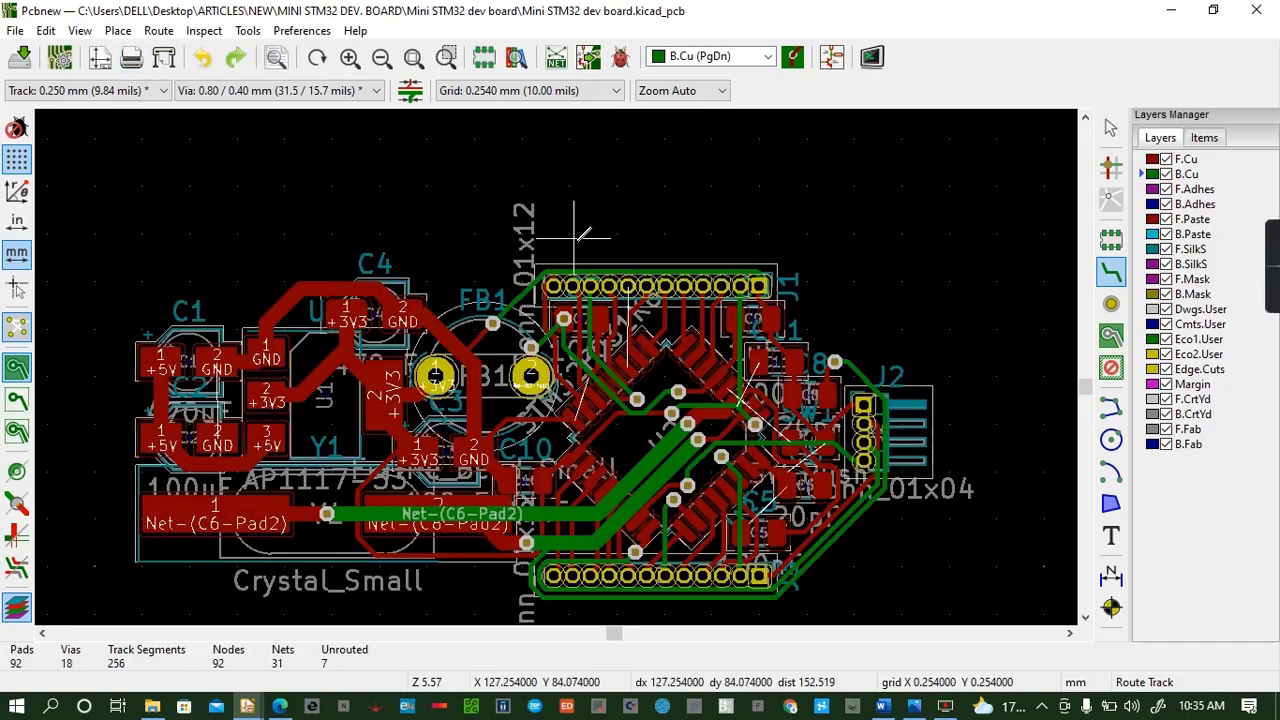
Try to route J1's pin 8 toward U2 through a via directly beneath the pin, and undo it
click(630, 286)
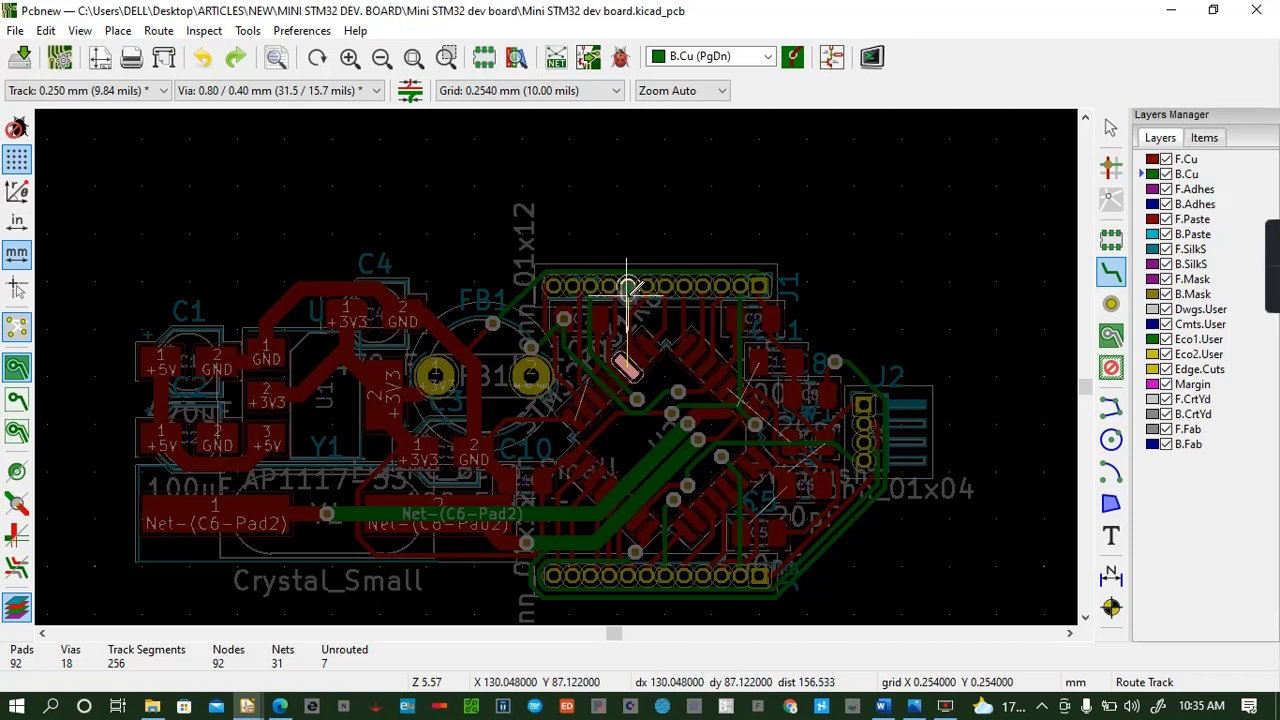
click(628, 298)
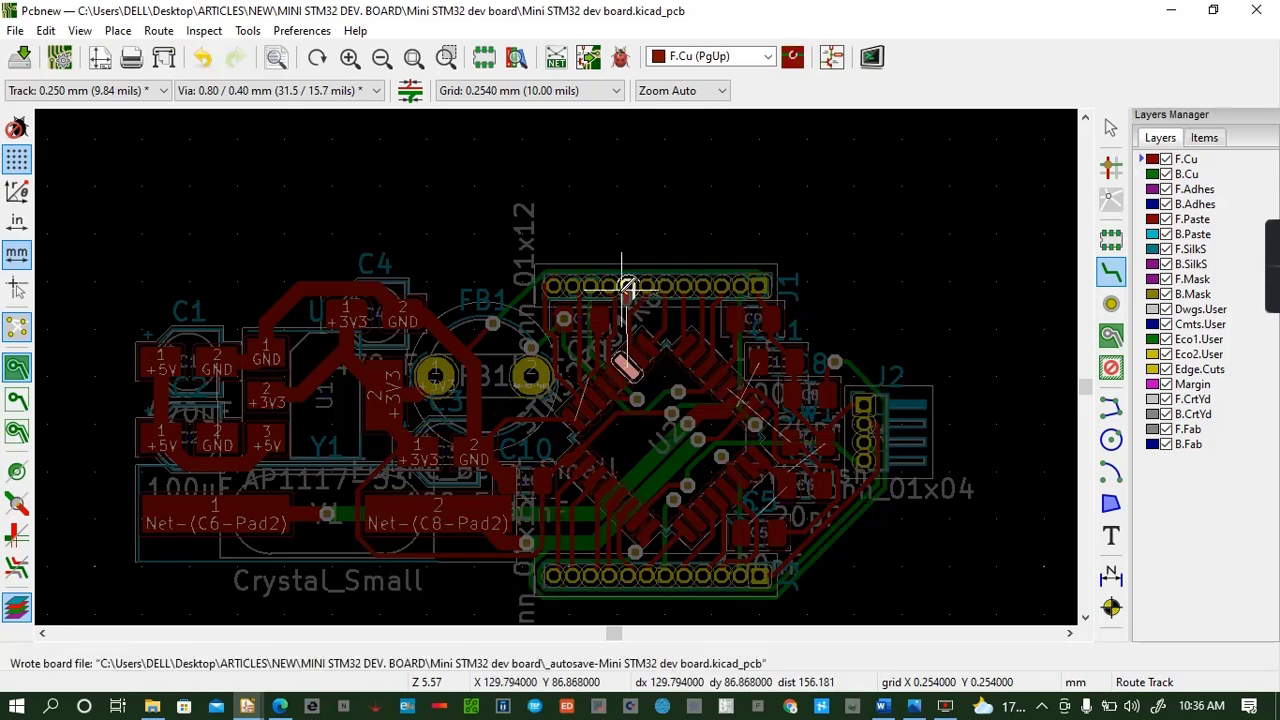
key(Escape)
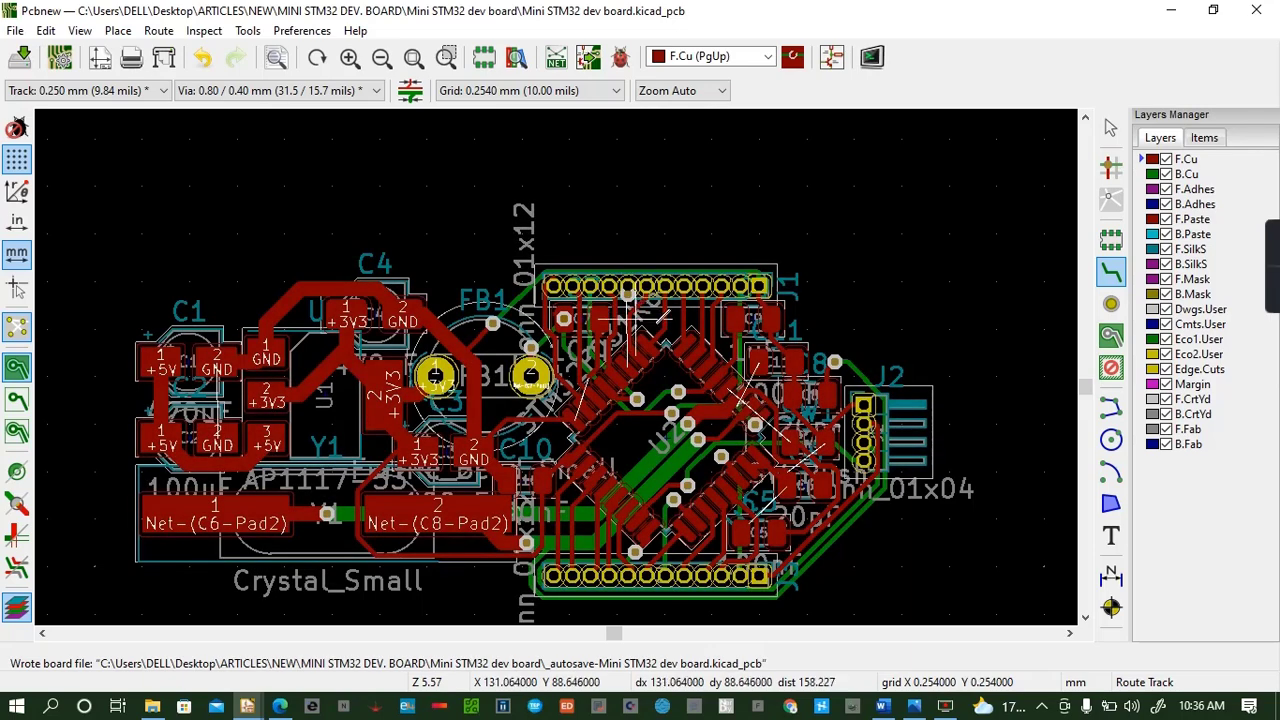
click(629, 290)
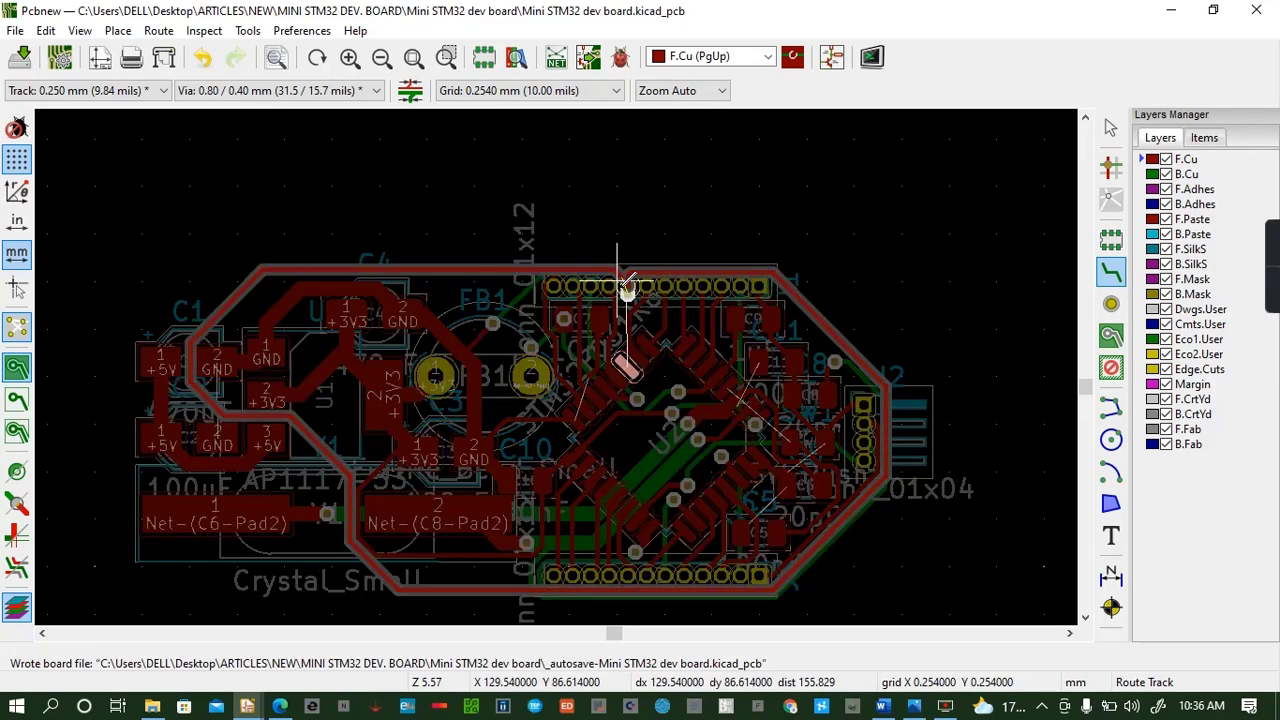
key(Escape)
click(202, 57)
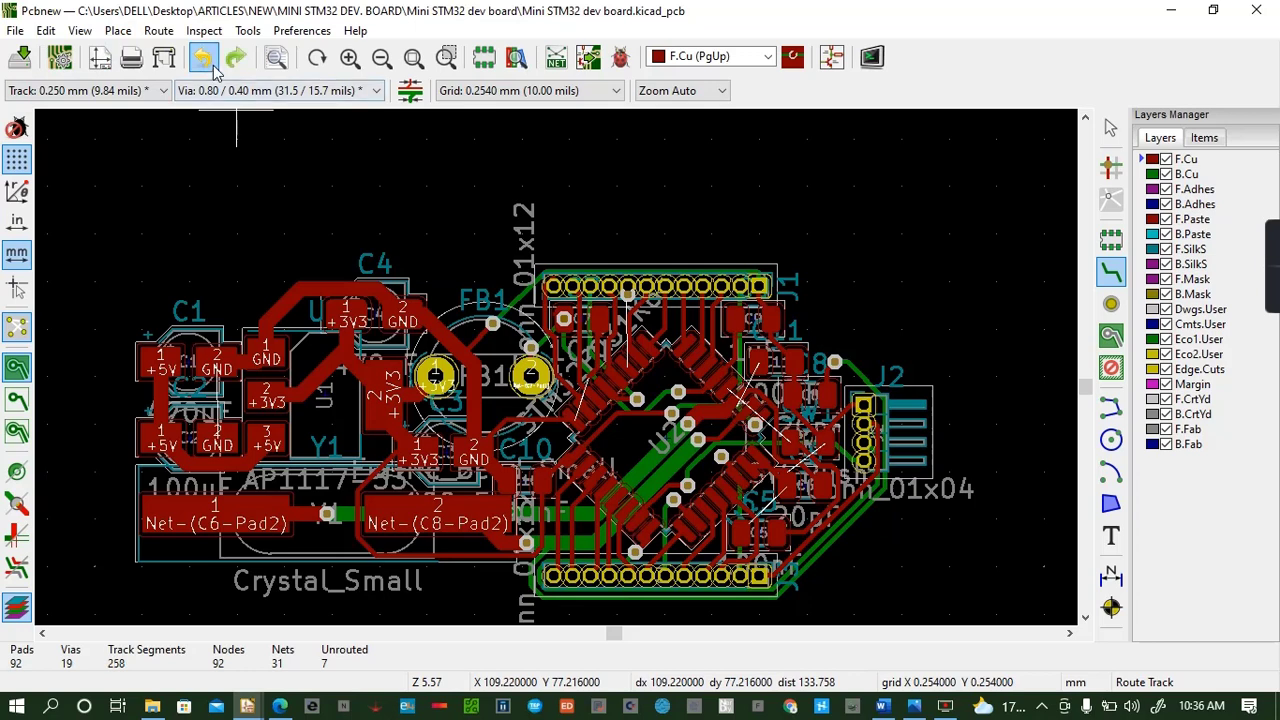
click(202, 57)
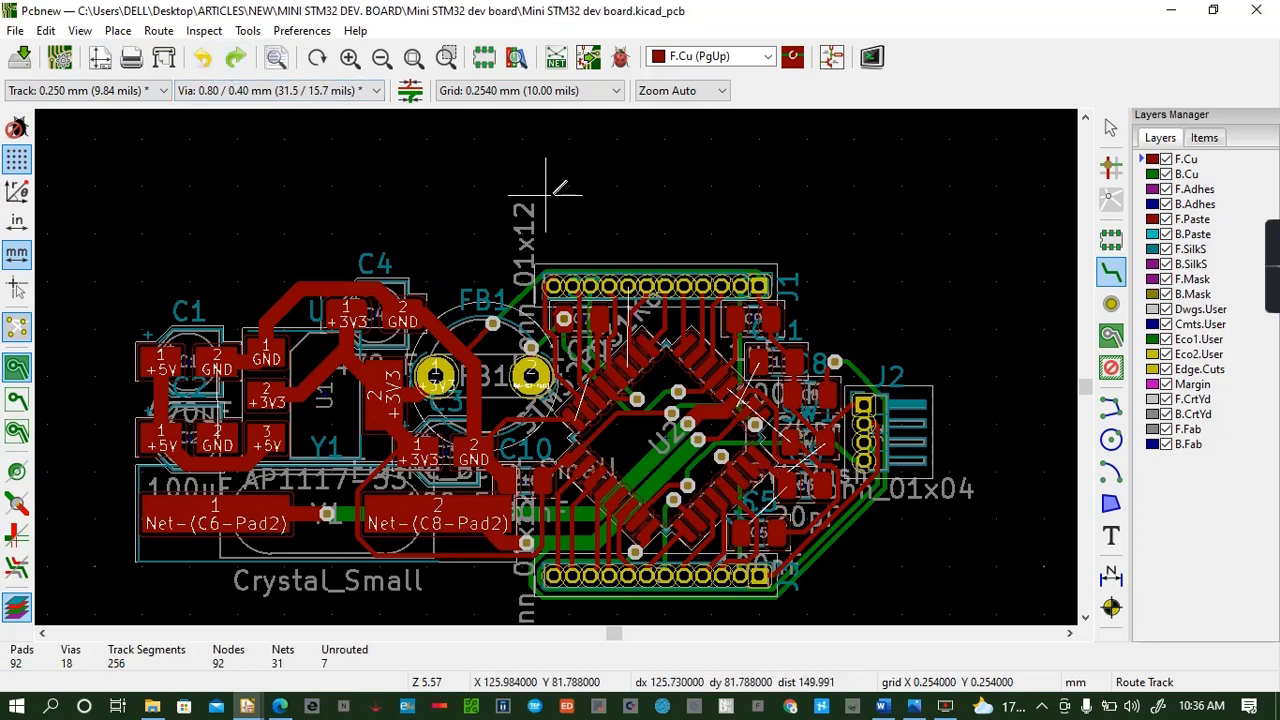
Route J1's pin 8 through a via below it, along B.Cu to a second via inside U2, to U2's pad on F.Cu; save the board
click(629, 287)
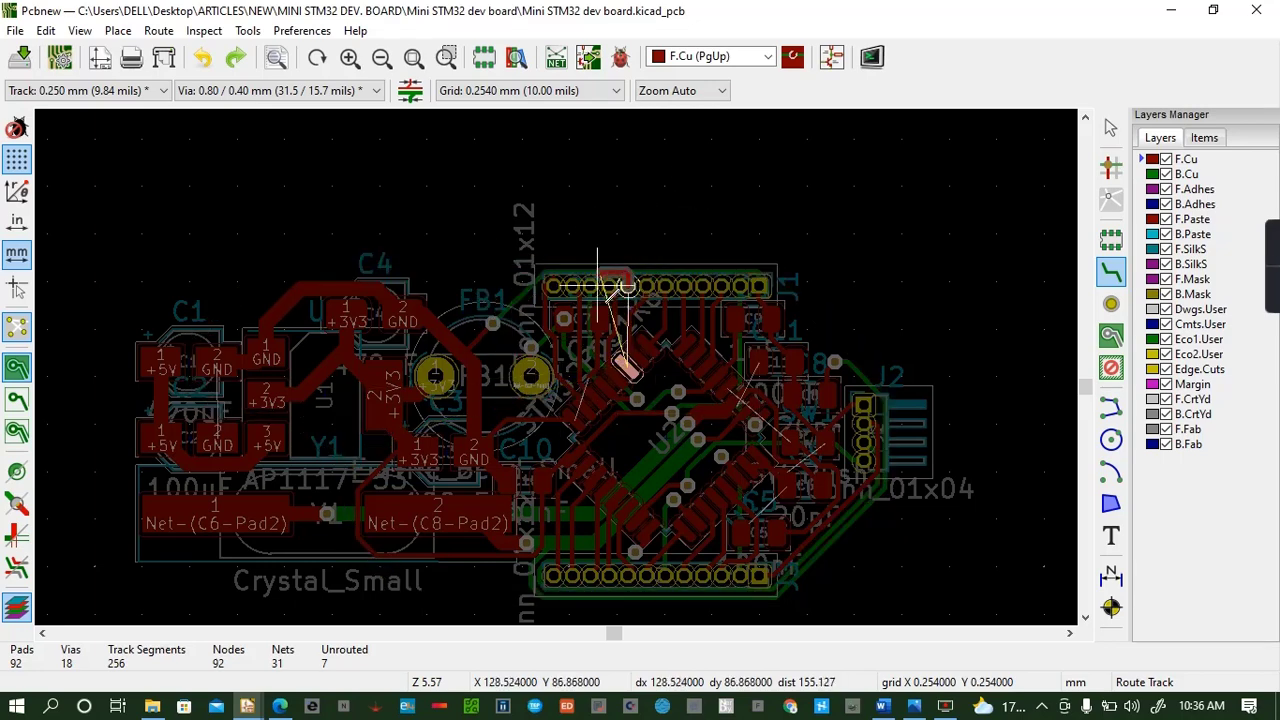
key(v)
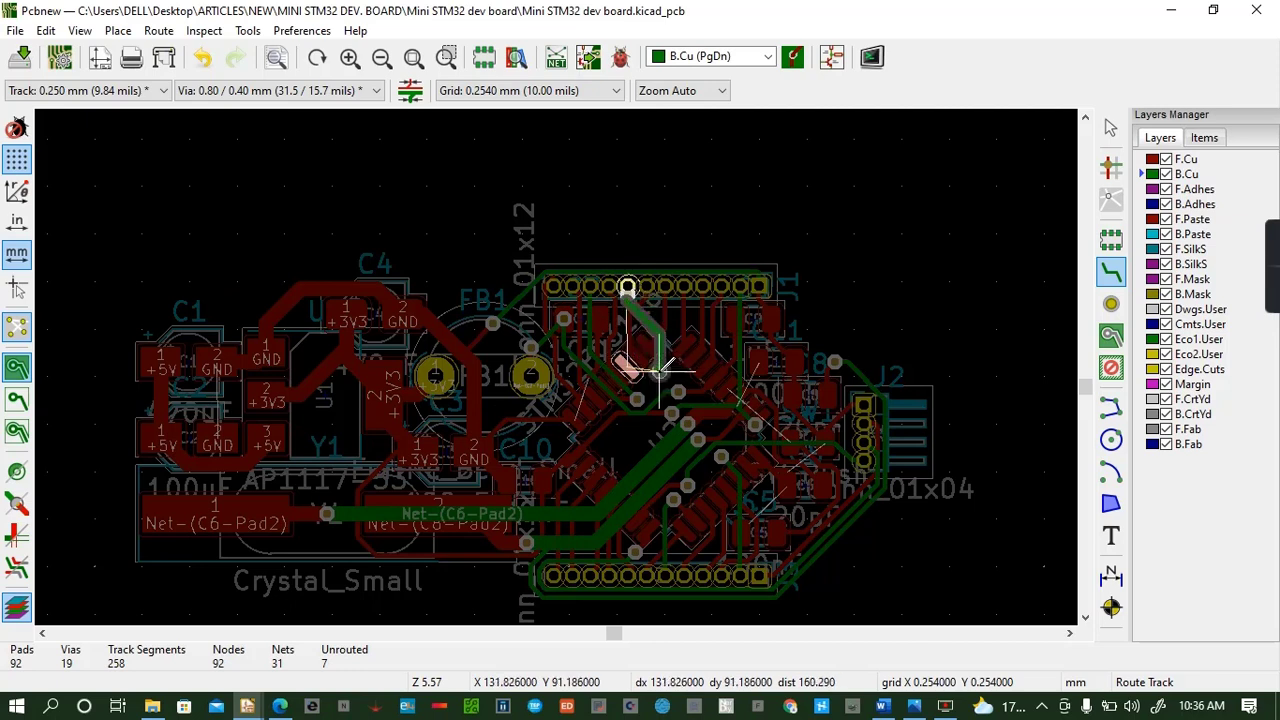
key(v)
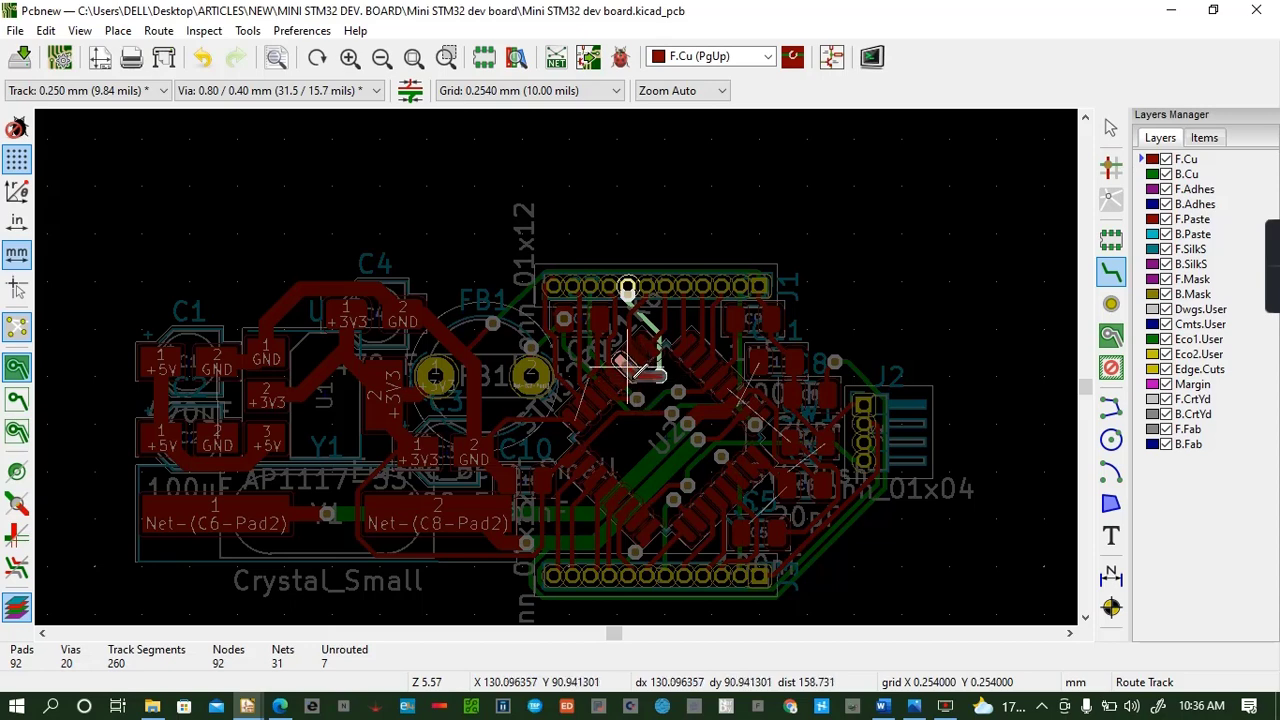
click(645, 371)
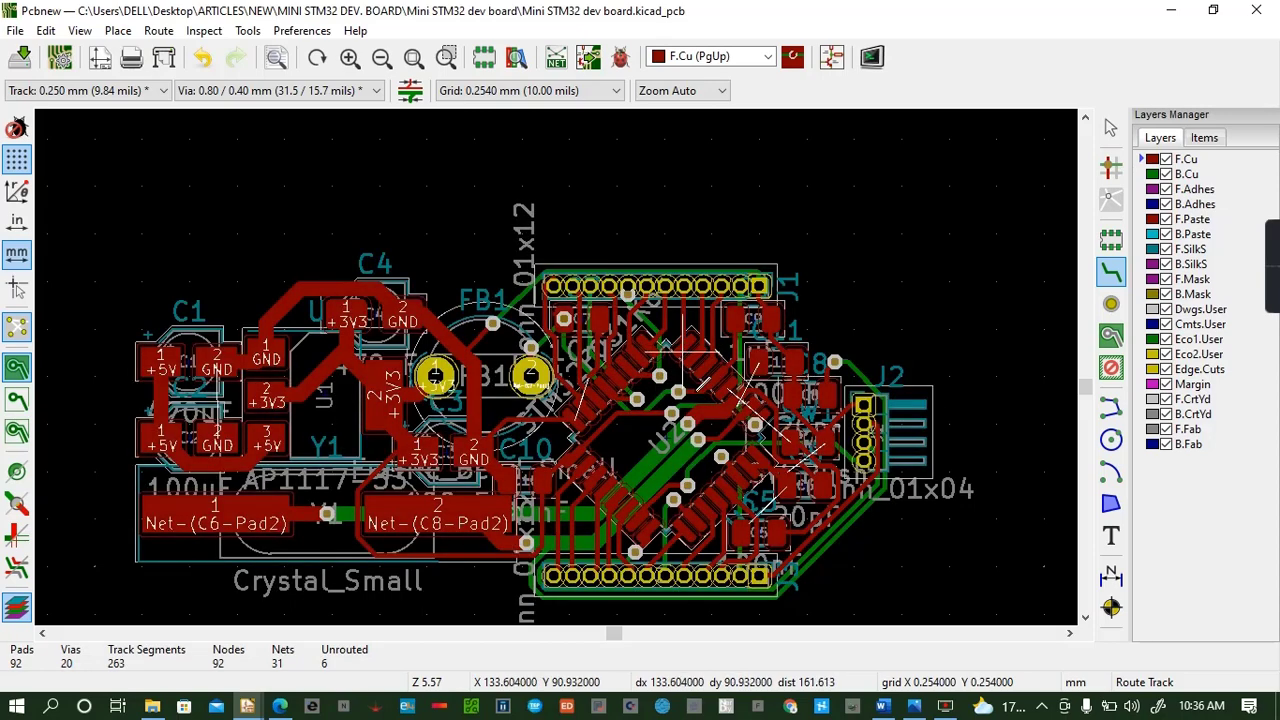
key(ctrl+s)
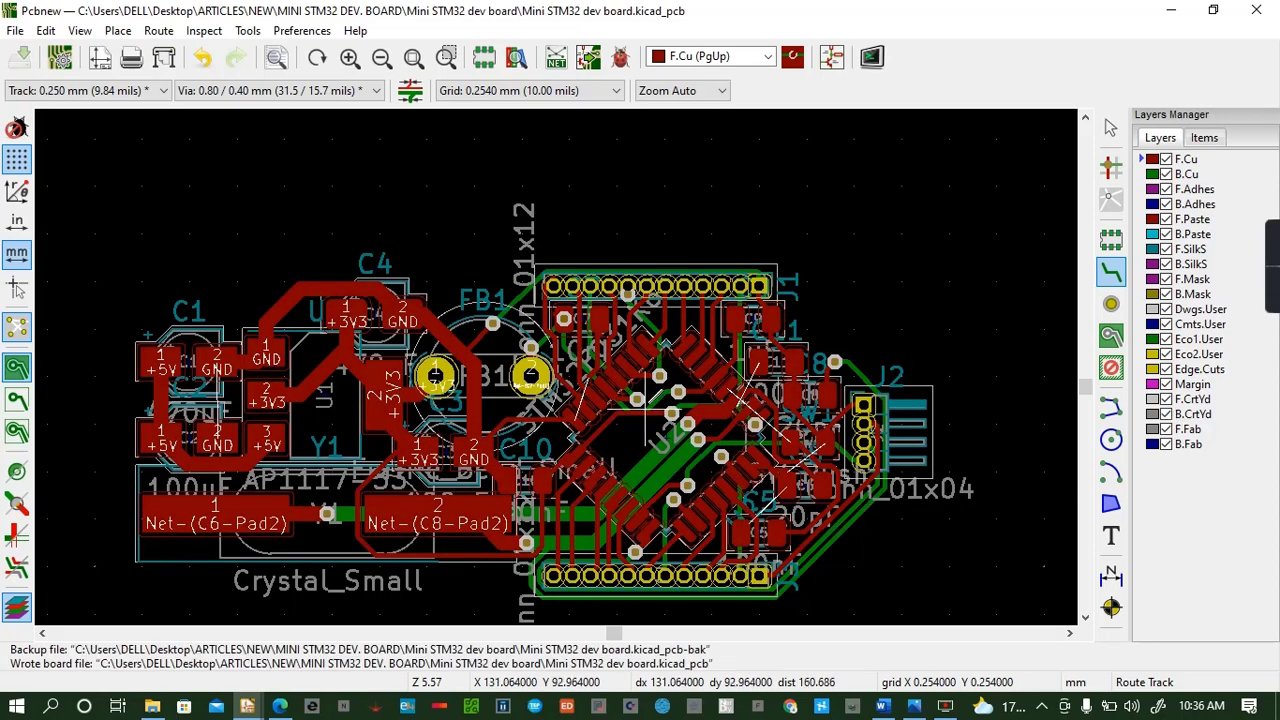
Add a via at the +3V3 pad of the second capacitor below J1 and connect it on B.Cu to the vertical +3V3 track
click(762, 356)
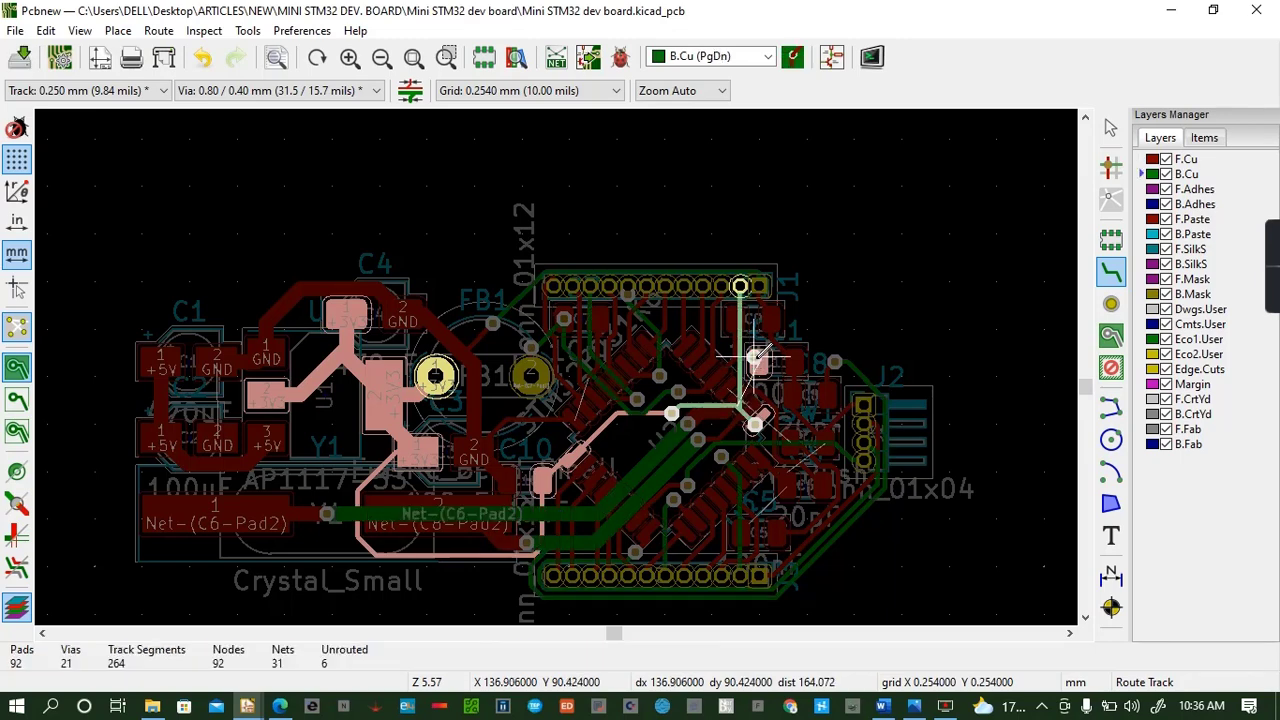
key(Page_Down)
click(756, 354)
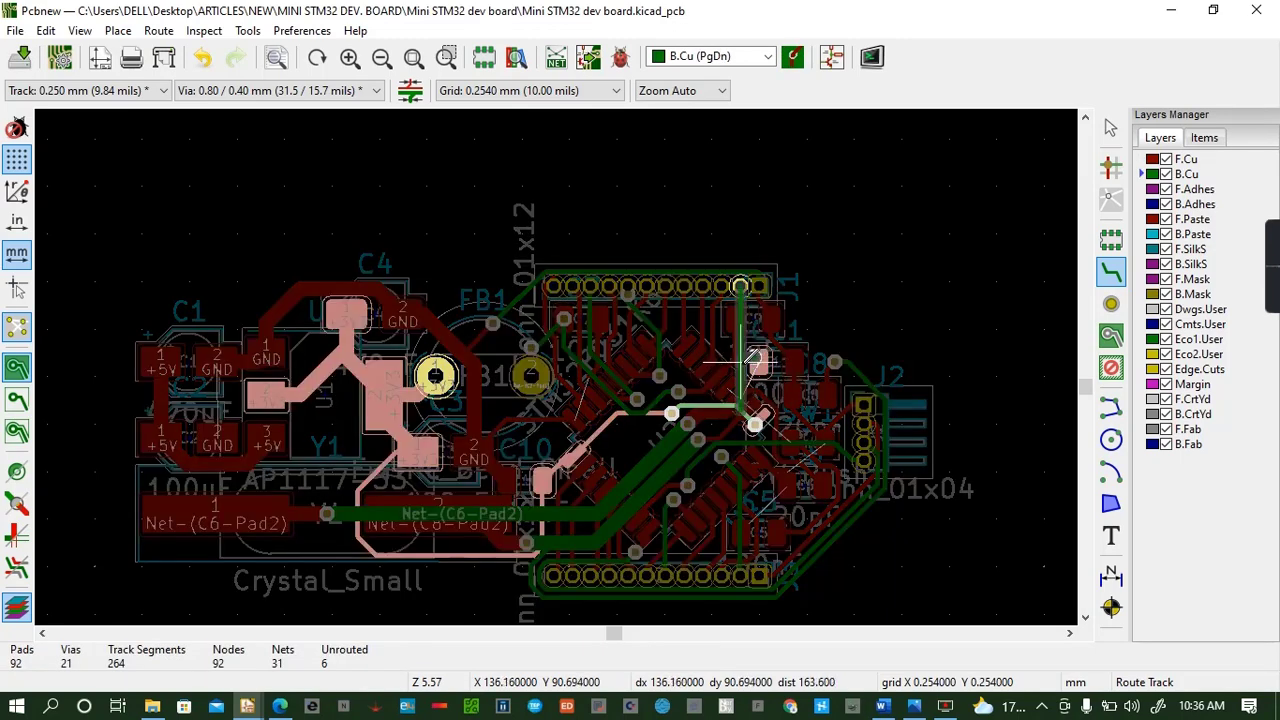
click(750, 360)
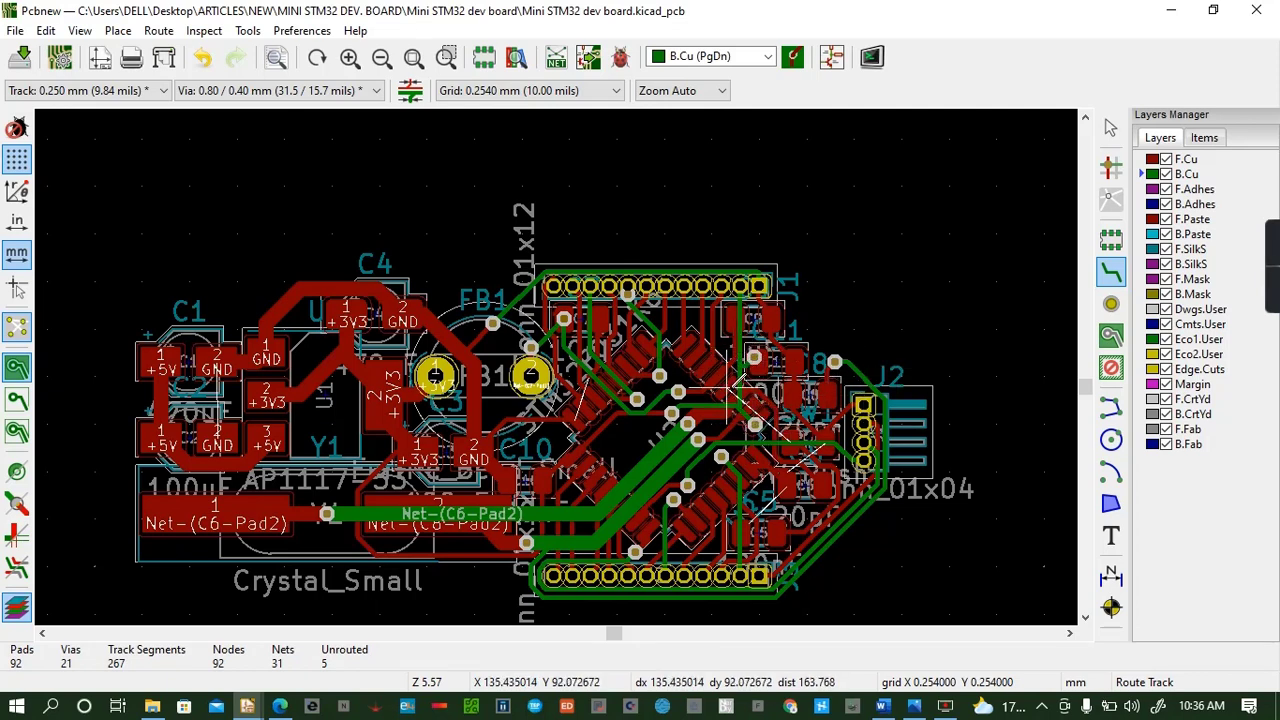
Try twice to route U2's unrouted upper-right pad on F.Cu to the left pad of the component below C8, undoing the attempts
click(735, 386)
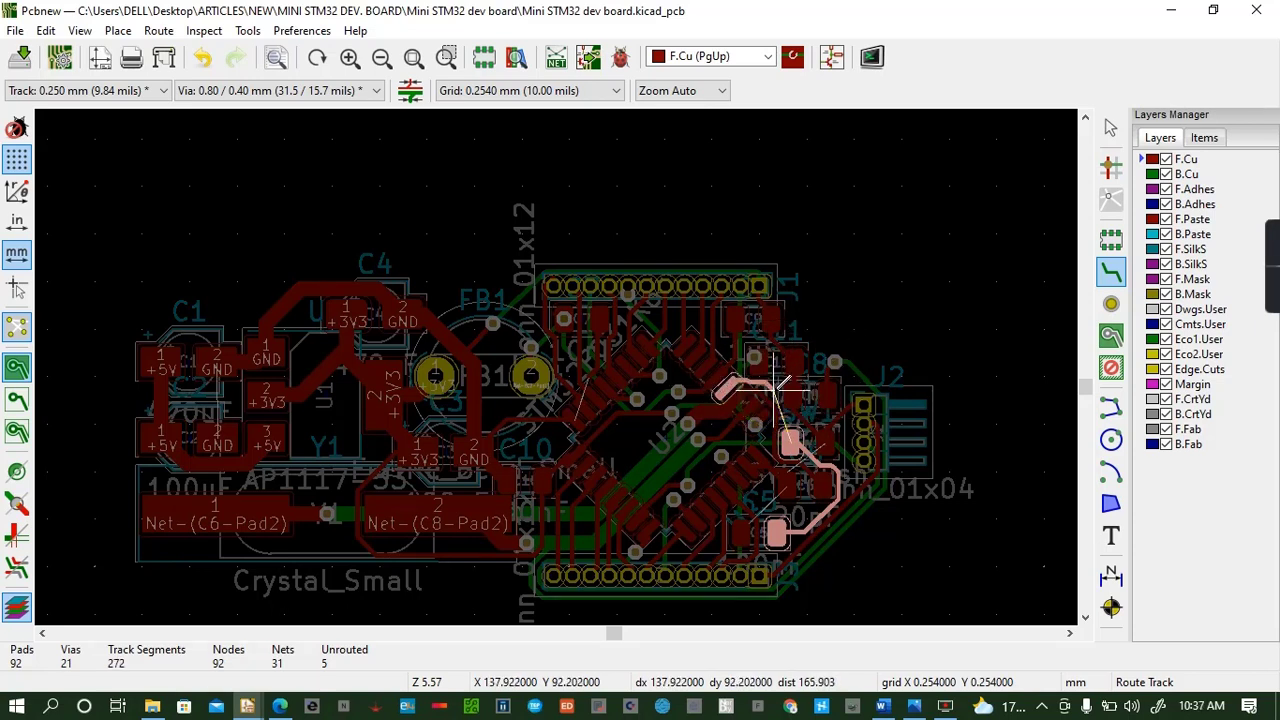
key(Escape)
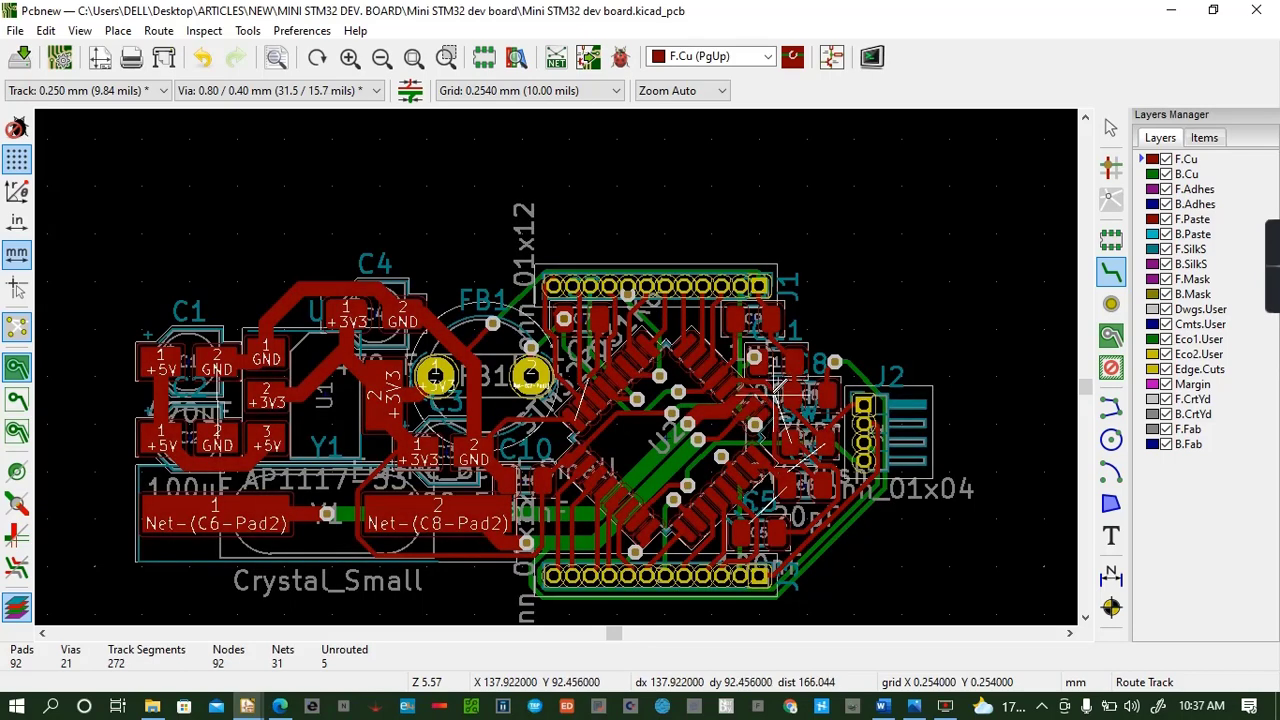
key(ctrl+z)
key(ctrl+z)
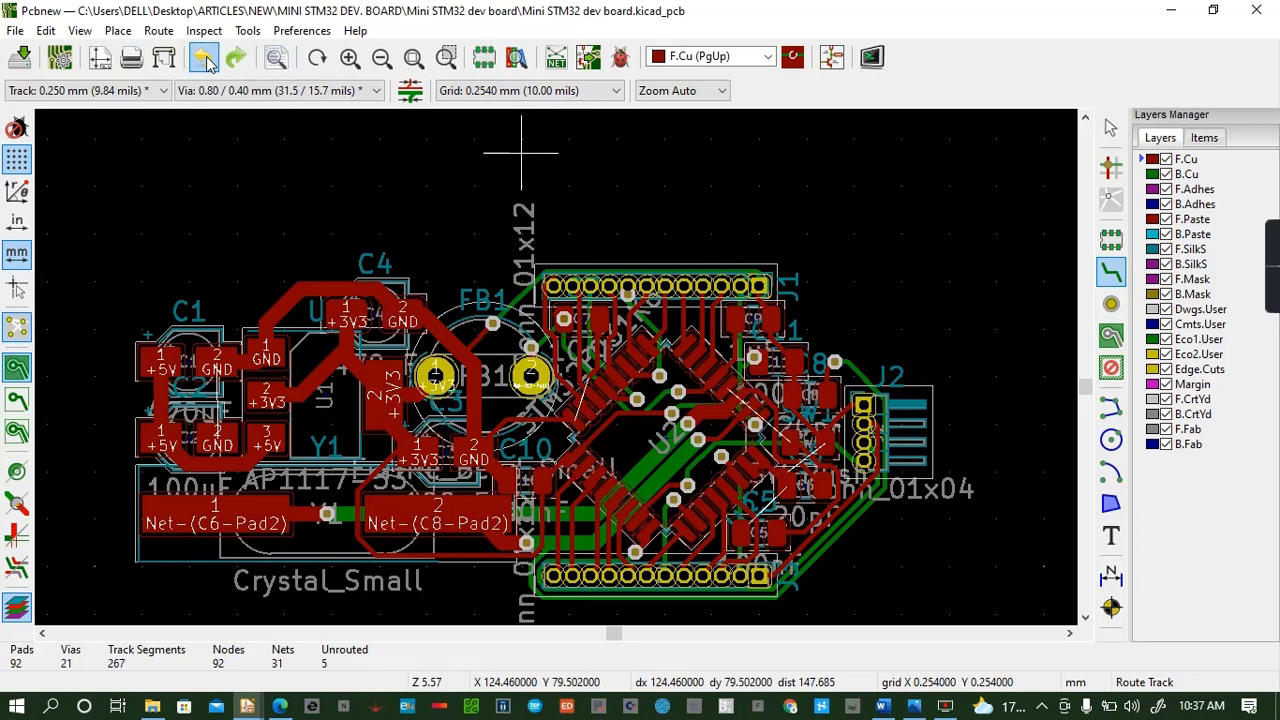
click(722, 392)
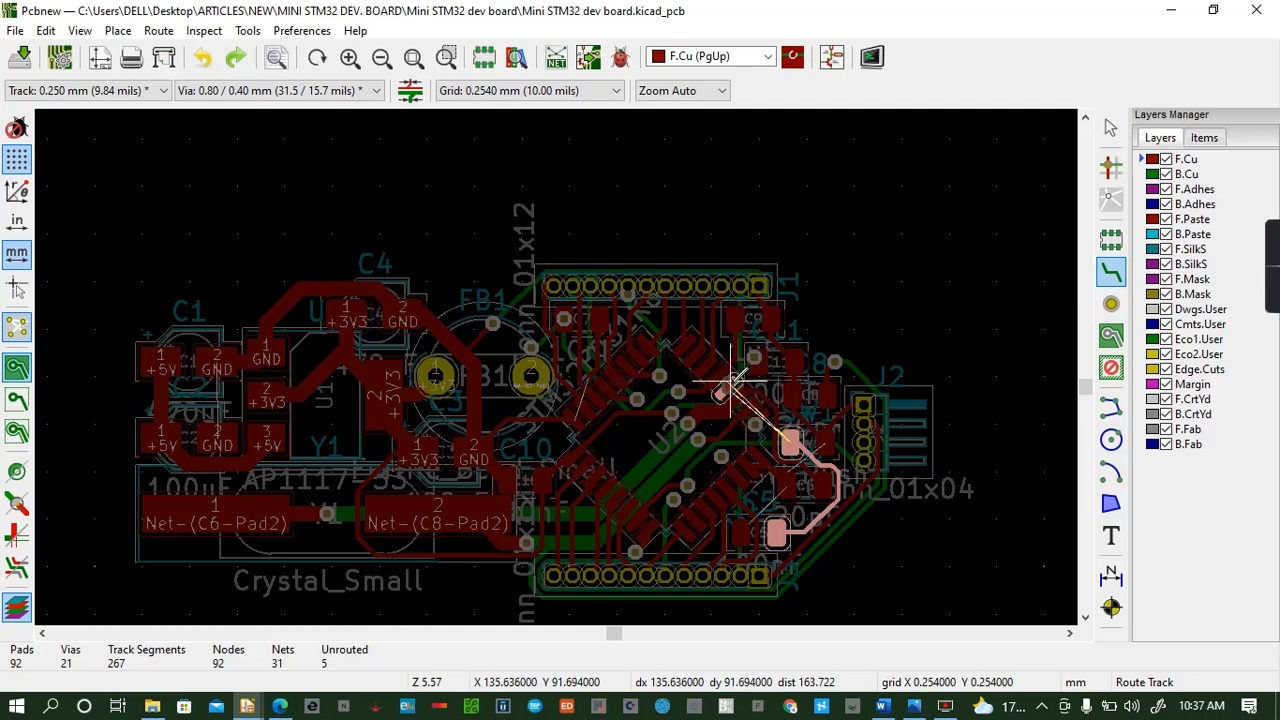
click(738, 382)
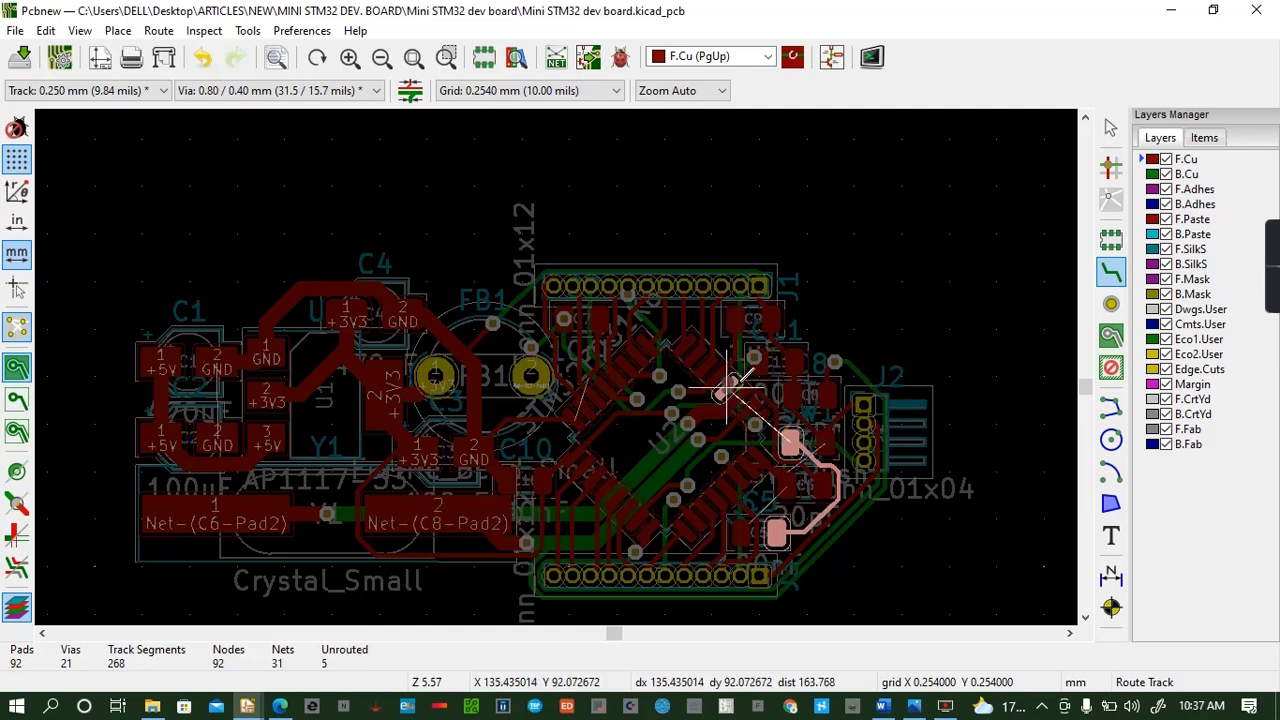
click(774, 384)
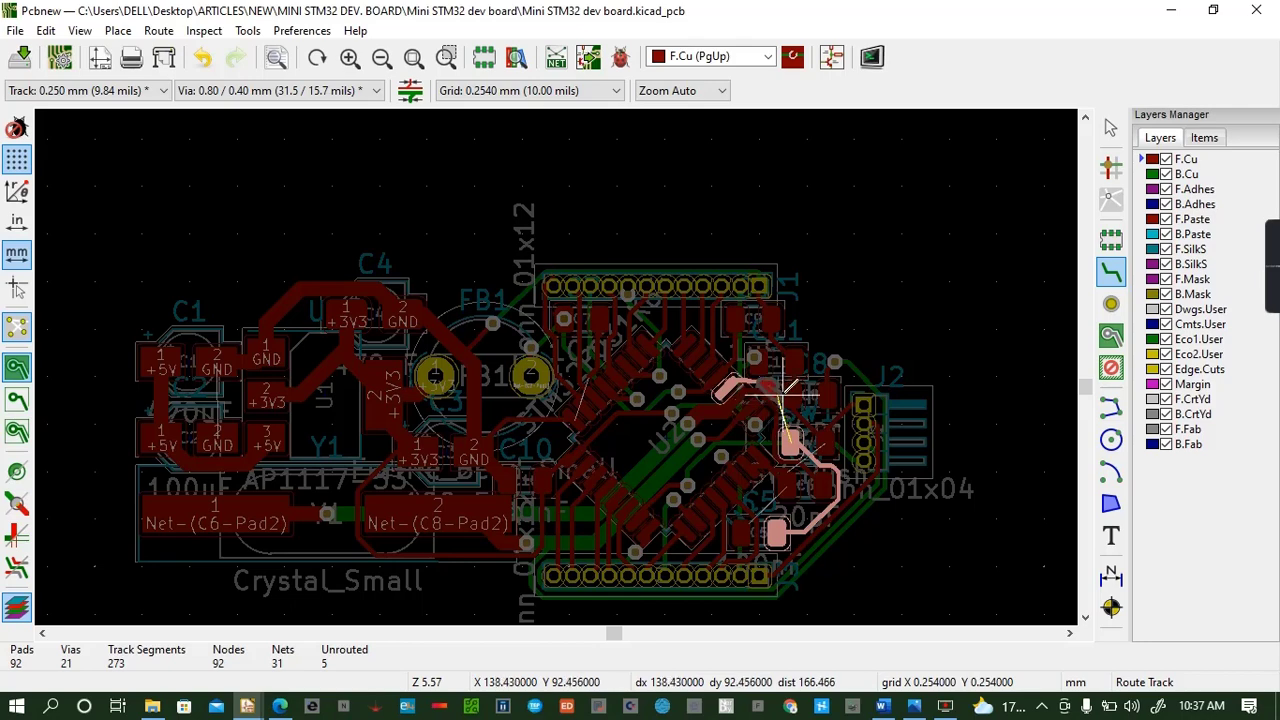
key(Escape)
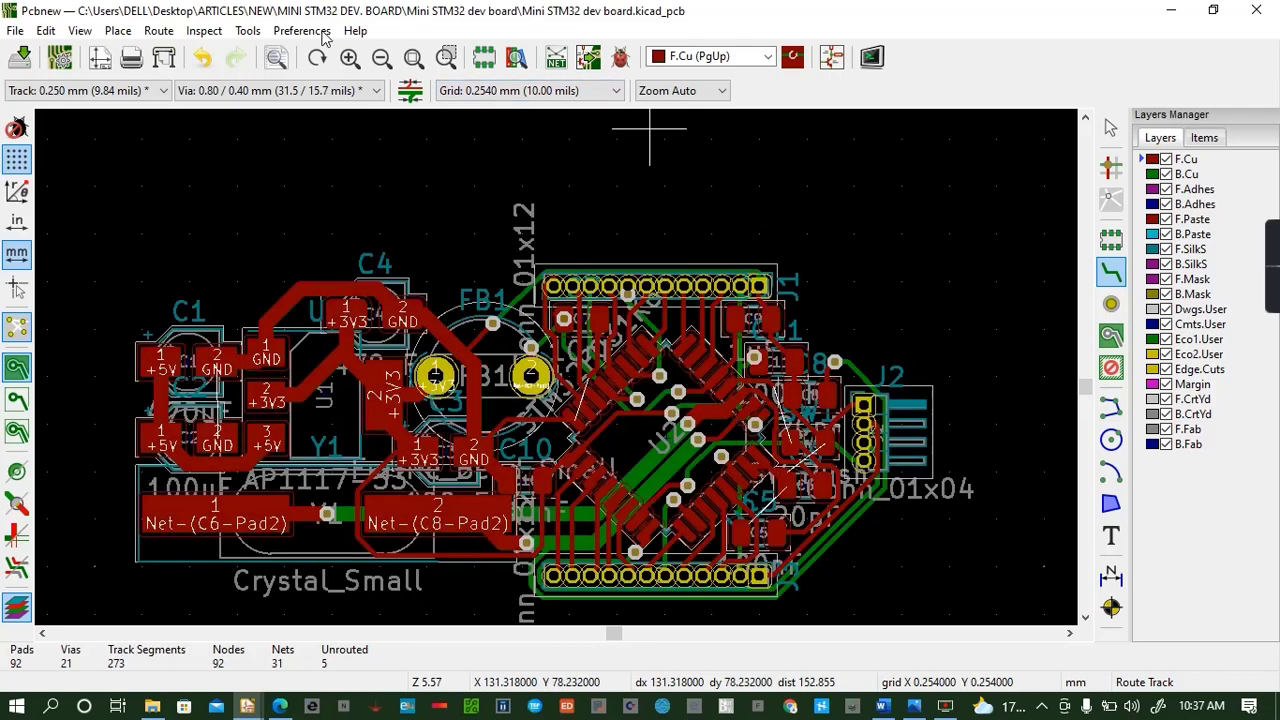
click(202, 57)
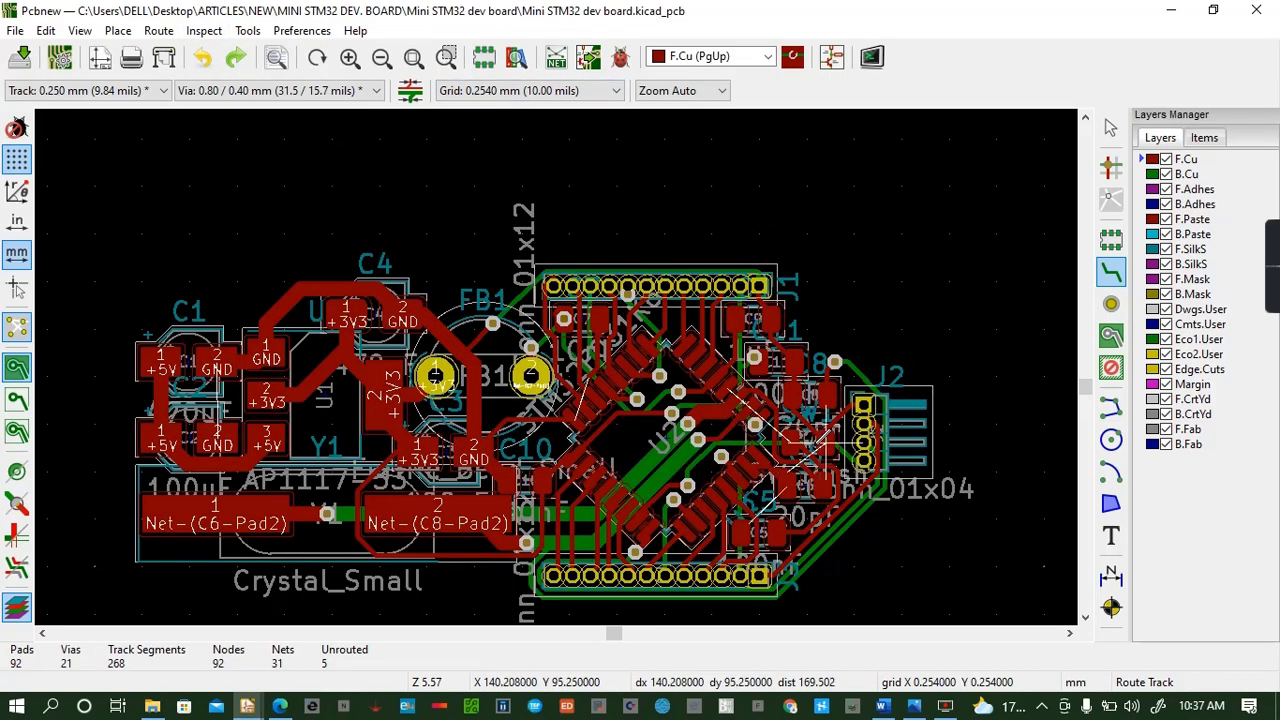
Route the GND pad of the component below C8 to a new via, and on B.Cu up to J1's GND pin 1
click(840, 443)
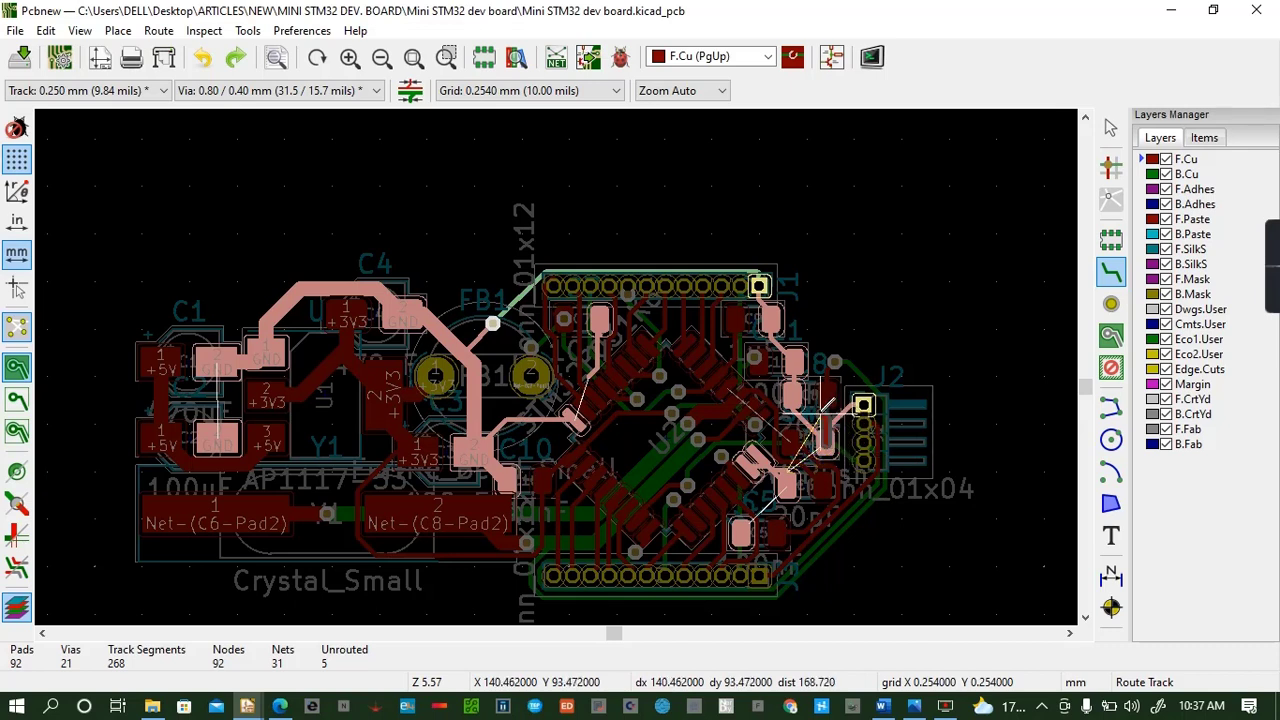
key(v)
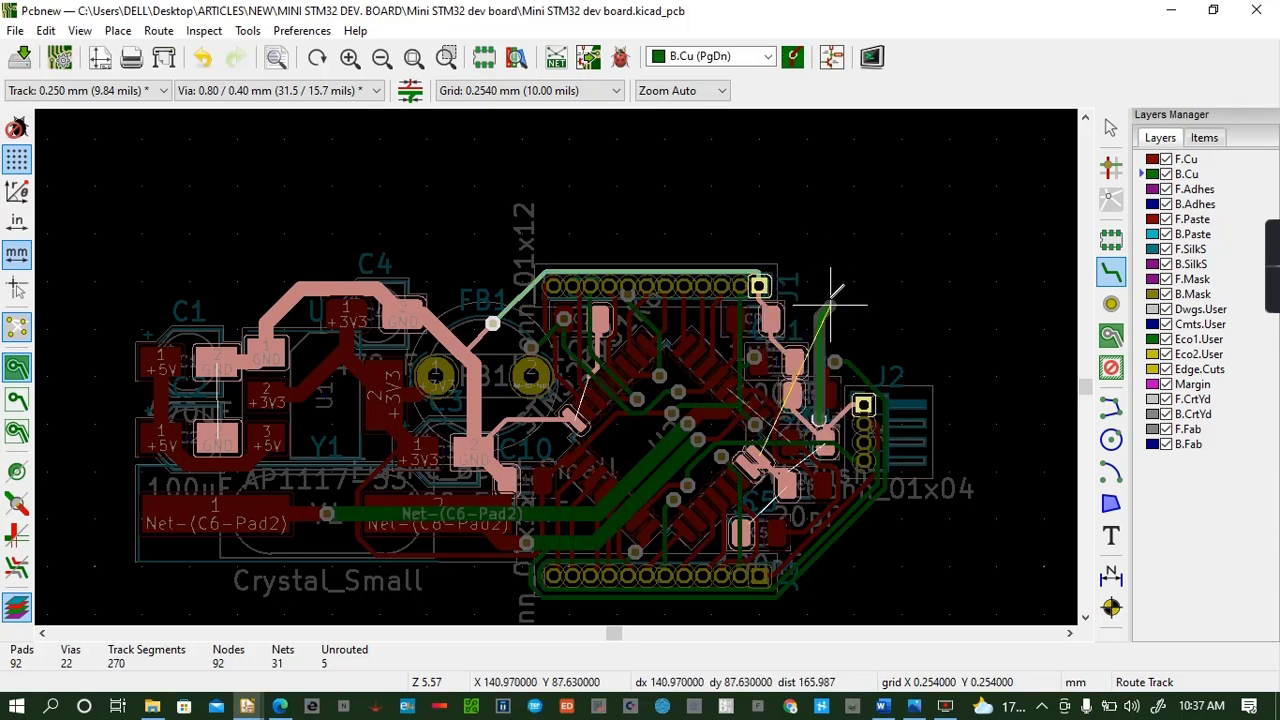
click(762, 284)
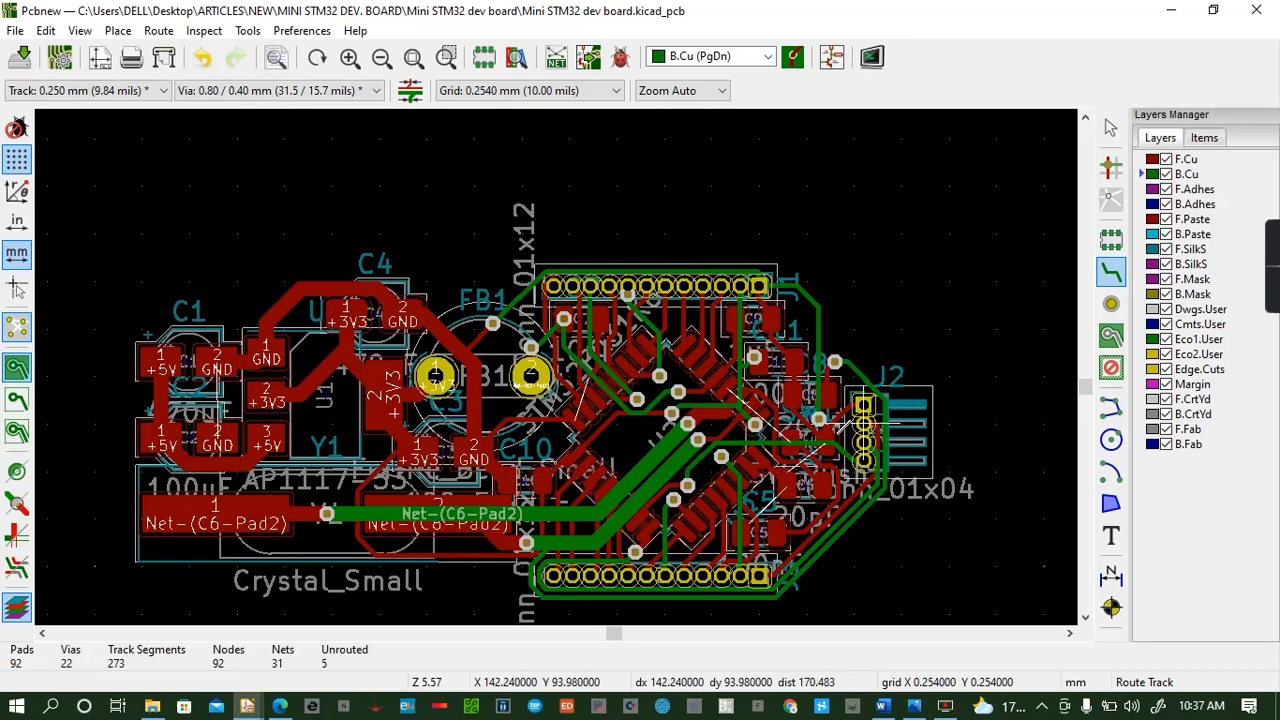
Route C2's GND pad up to C1's GND pad on F.Cu with a 0.780 mm track and save the board
click(580, 420)
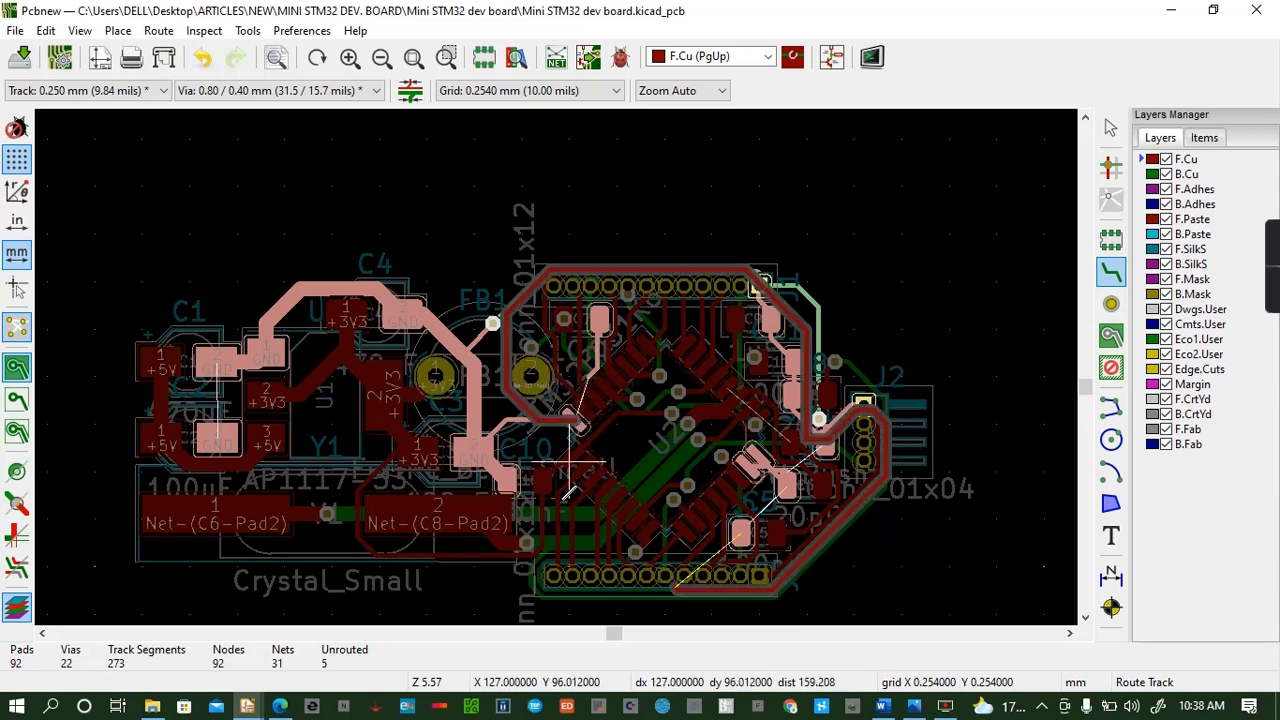
key(Escape)
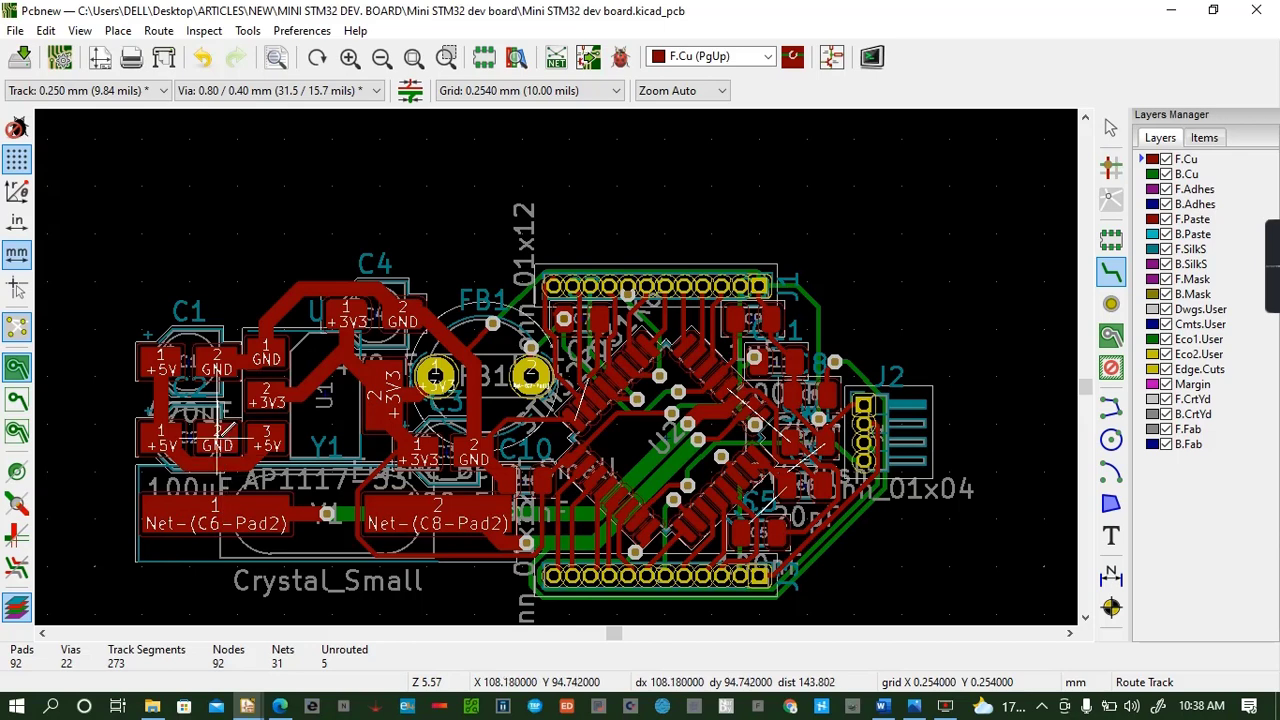
click(120, 90)
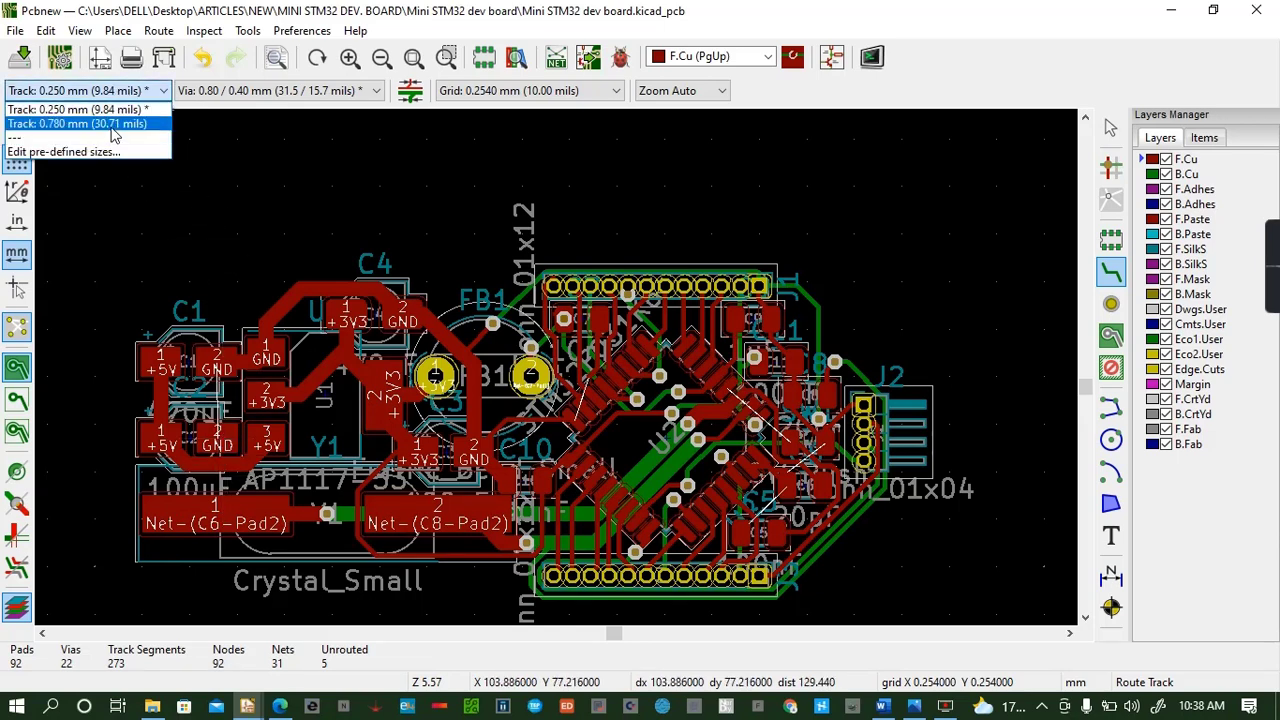
click(100, 123)
click(222, 434)
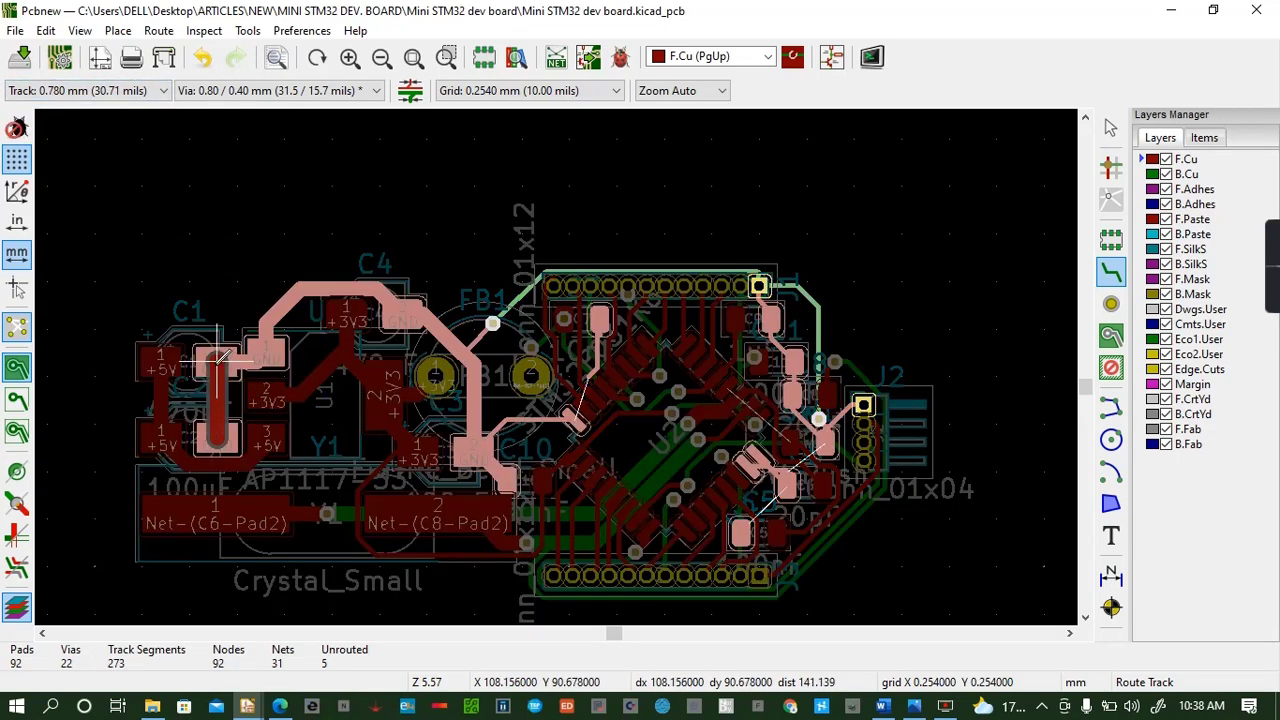
click(218, 355)
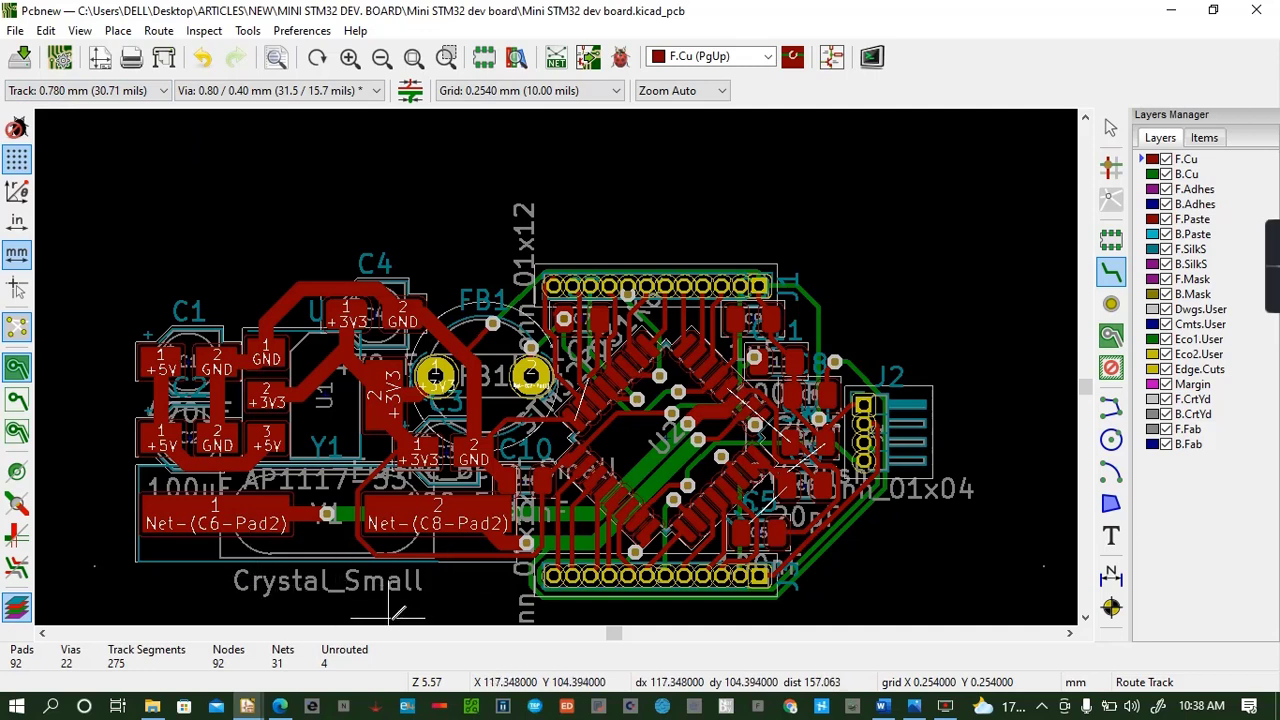
key(ctrl+s)
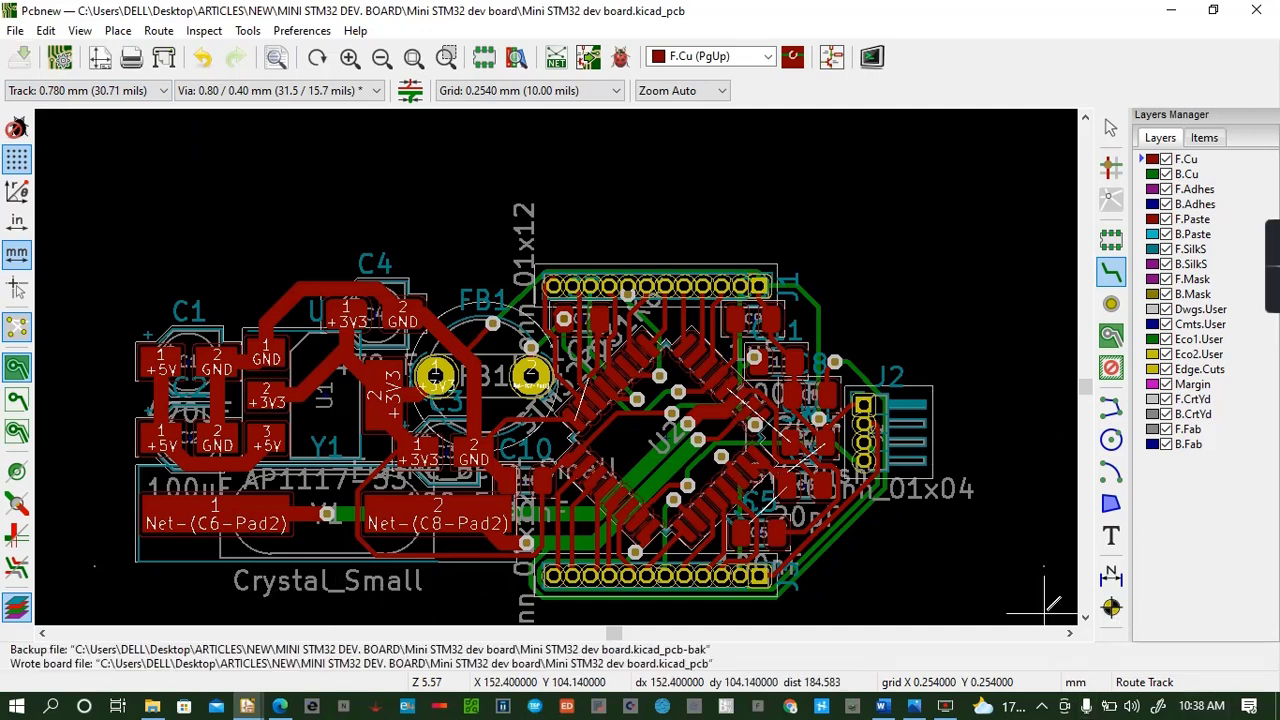
Inspect the board in the 3D viewer, tilting it to a top view, and return to the layout
click(1086, 620)
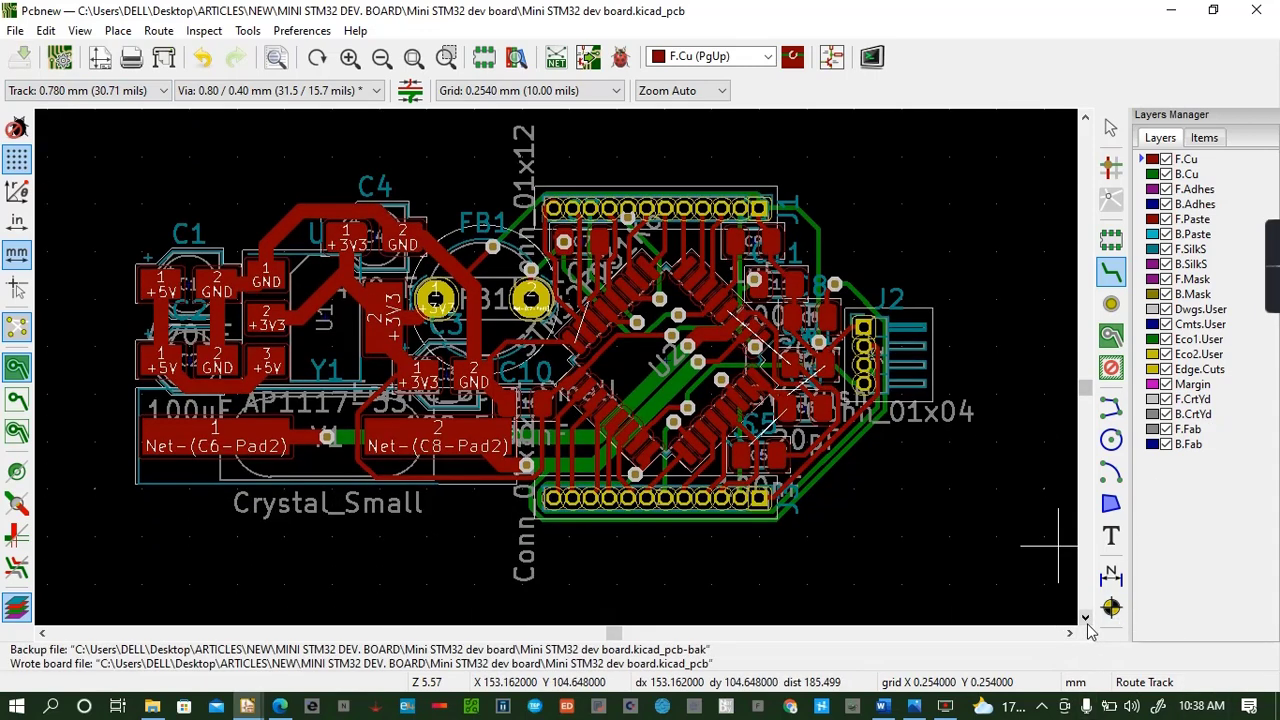
click(82, 31)
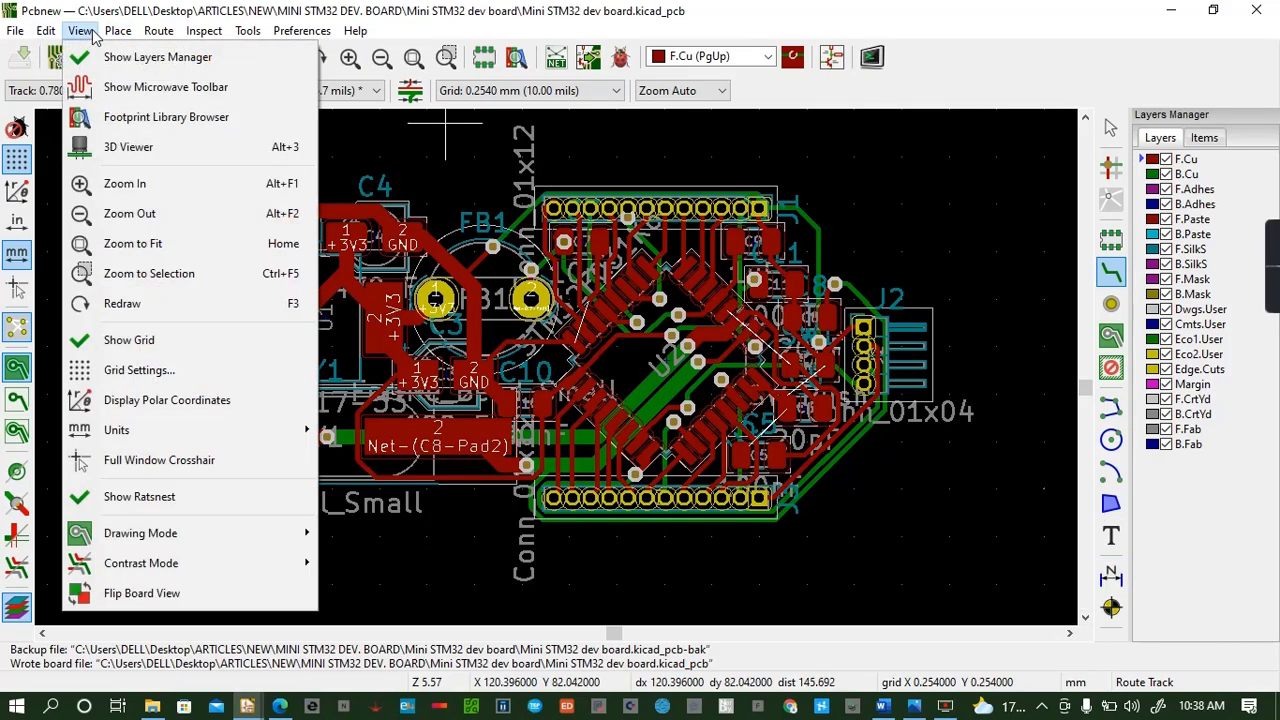
click(145, 147)
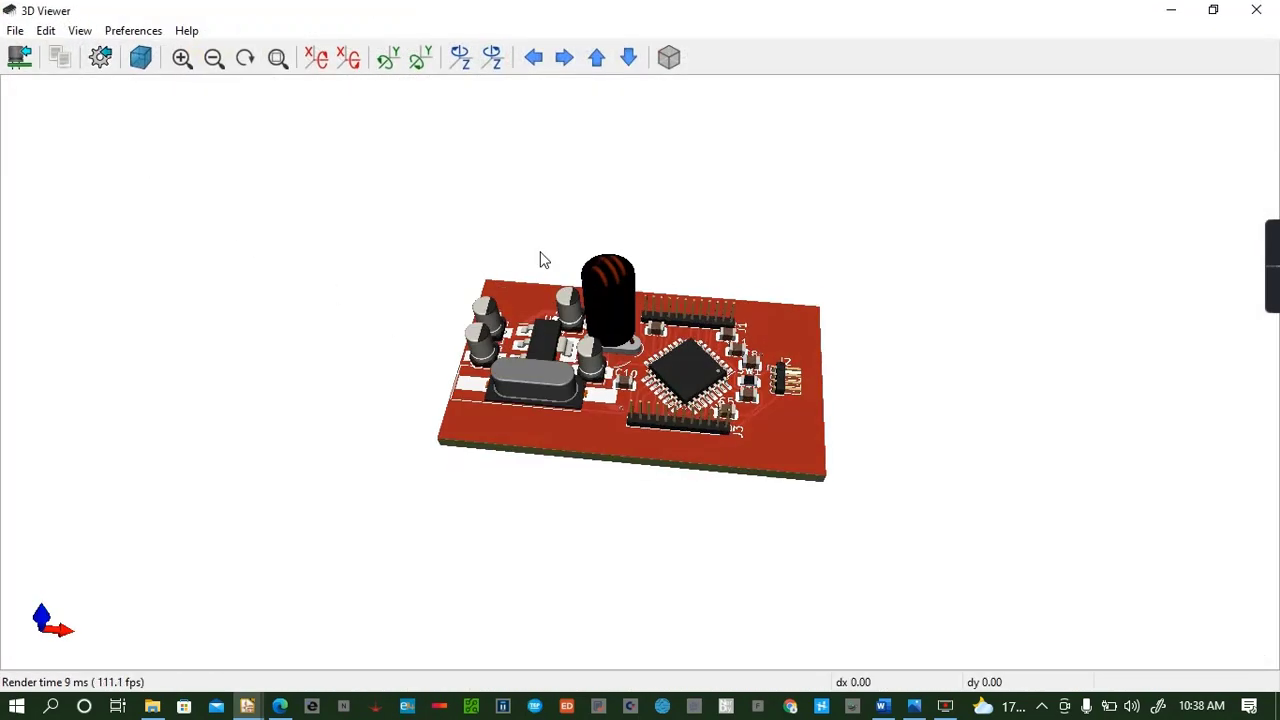
drag(540, 260, 676, 443)
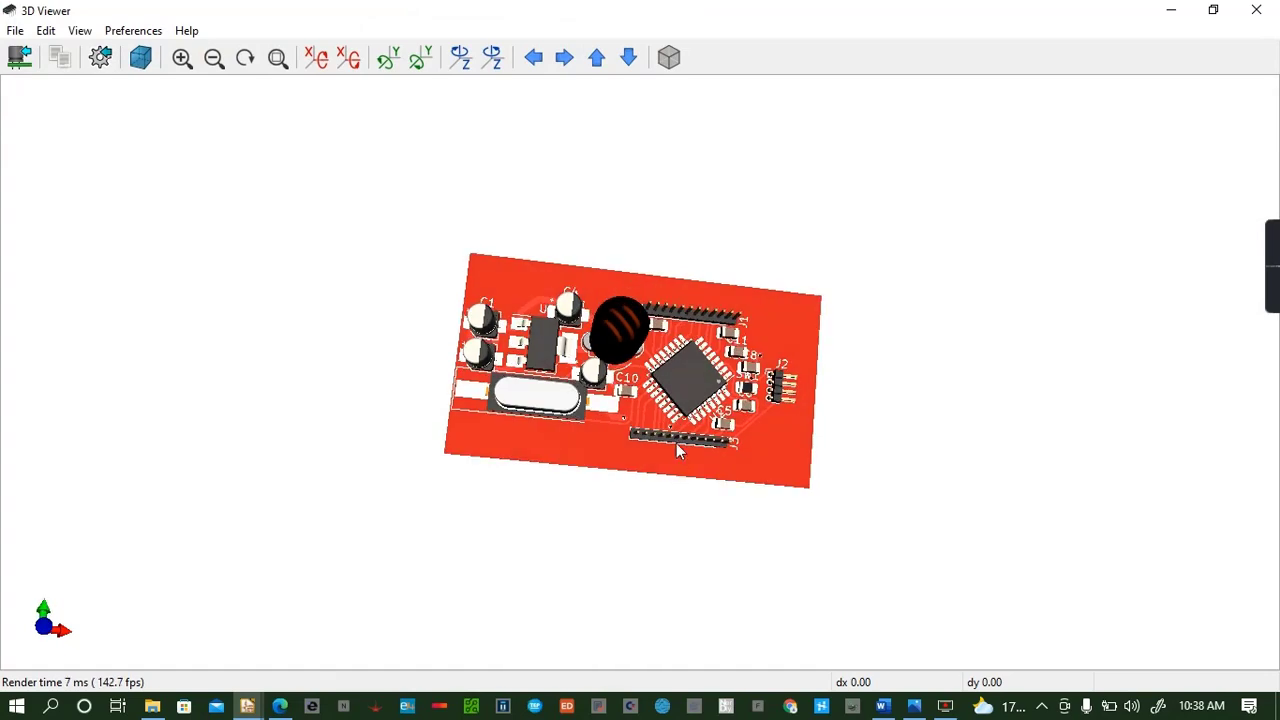
click(1254, 11)
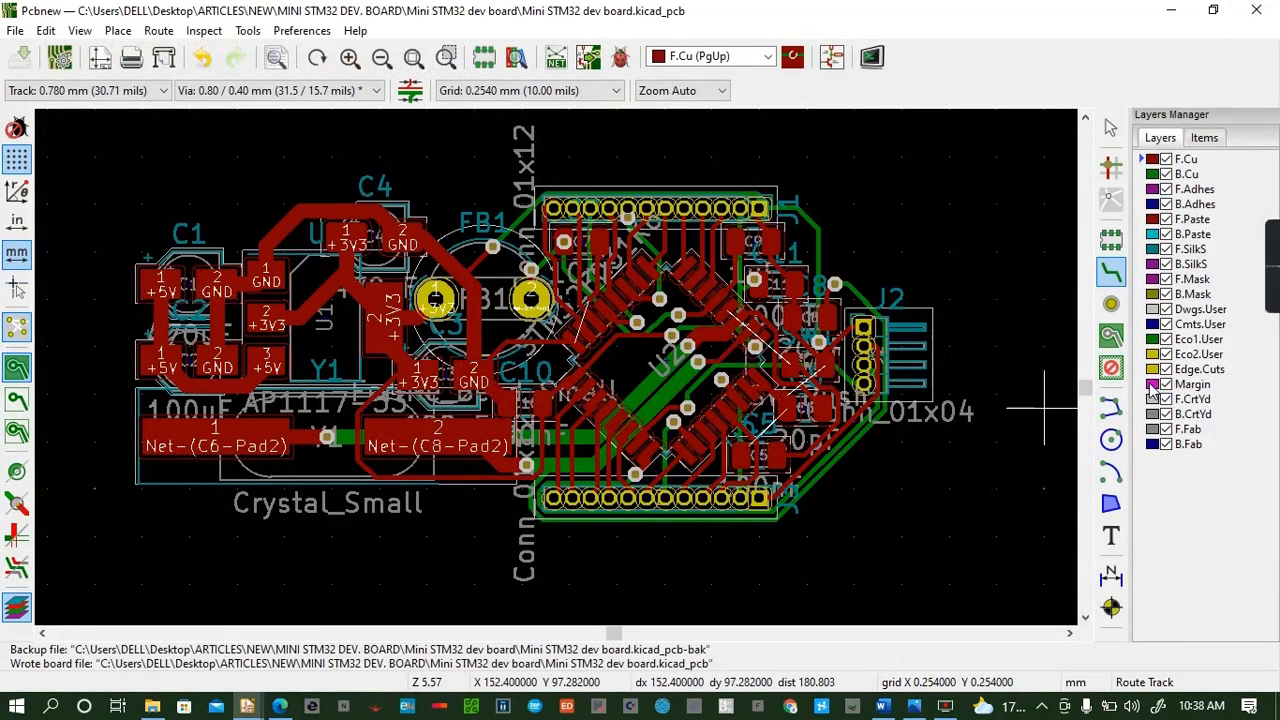
Make Edge.Cuts the active layer and turn on the full-window crosshair
click(1152, 371)
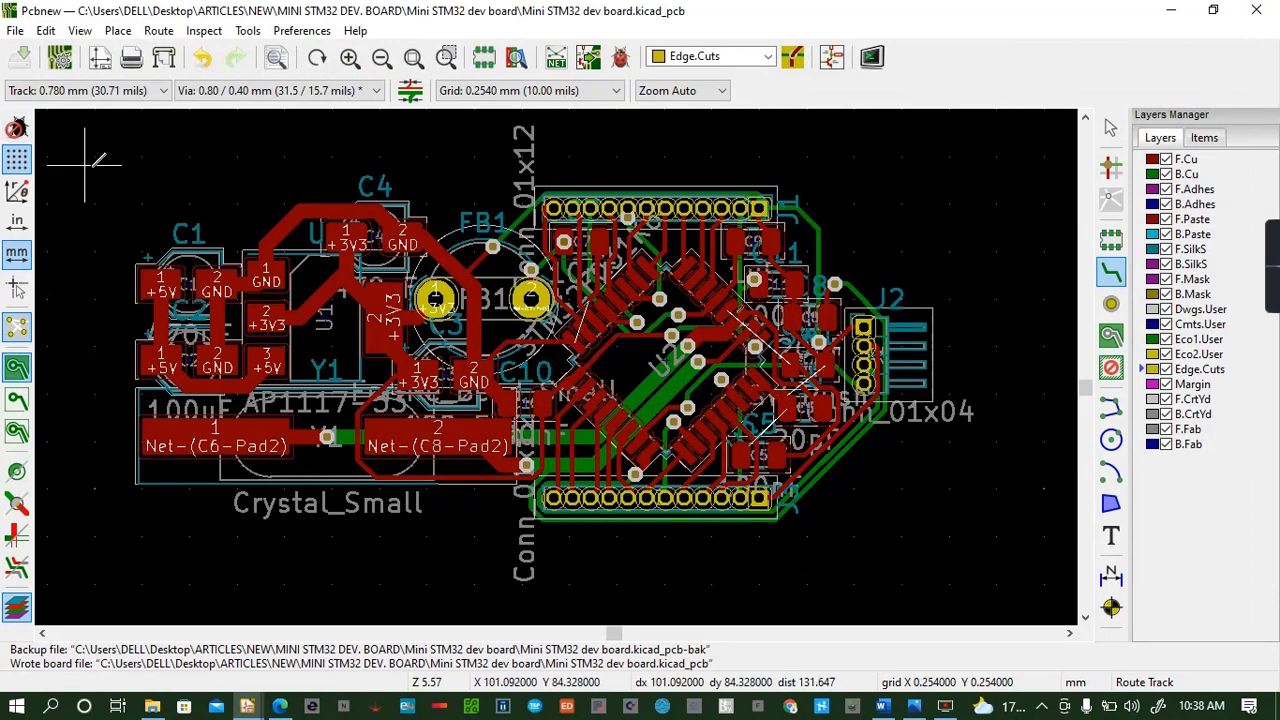
click(17, 287)
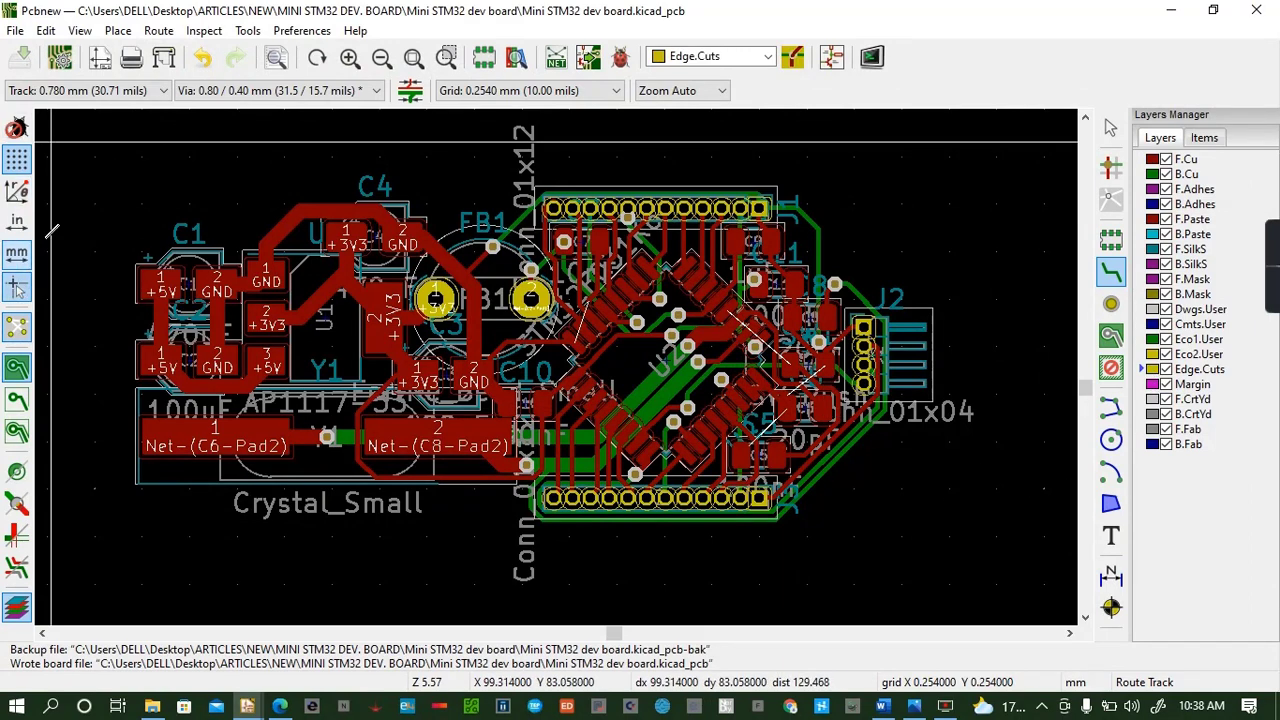
click(133, 184)
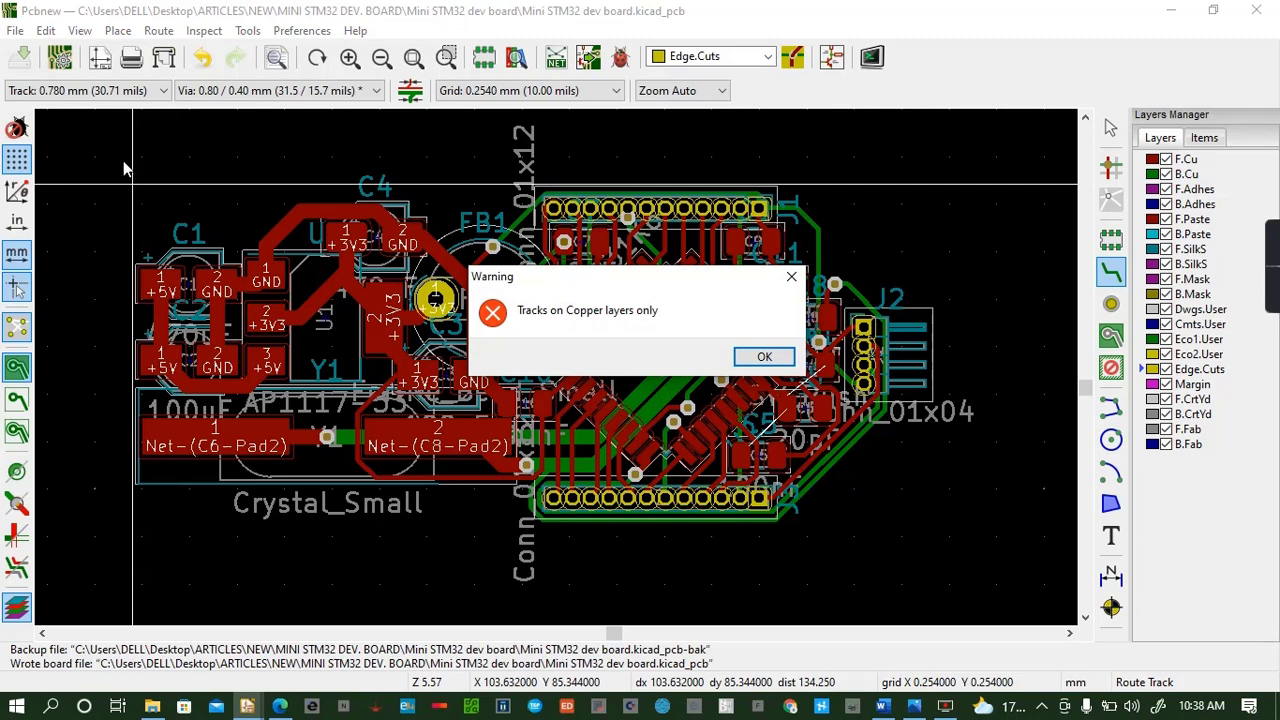
click(792, 279)
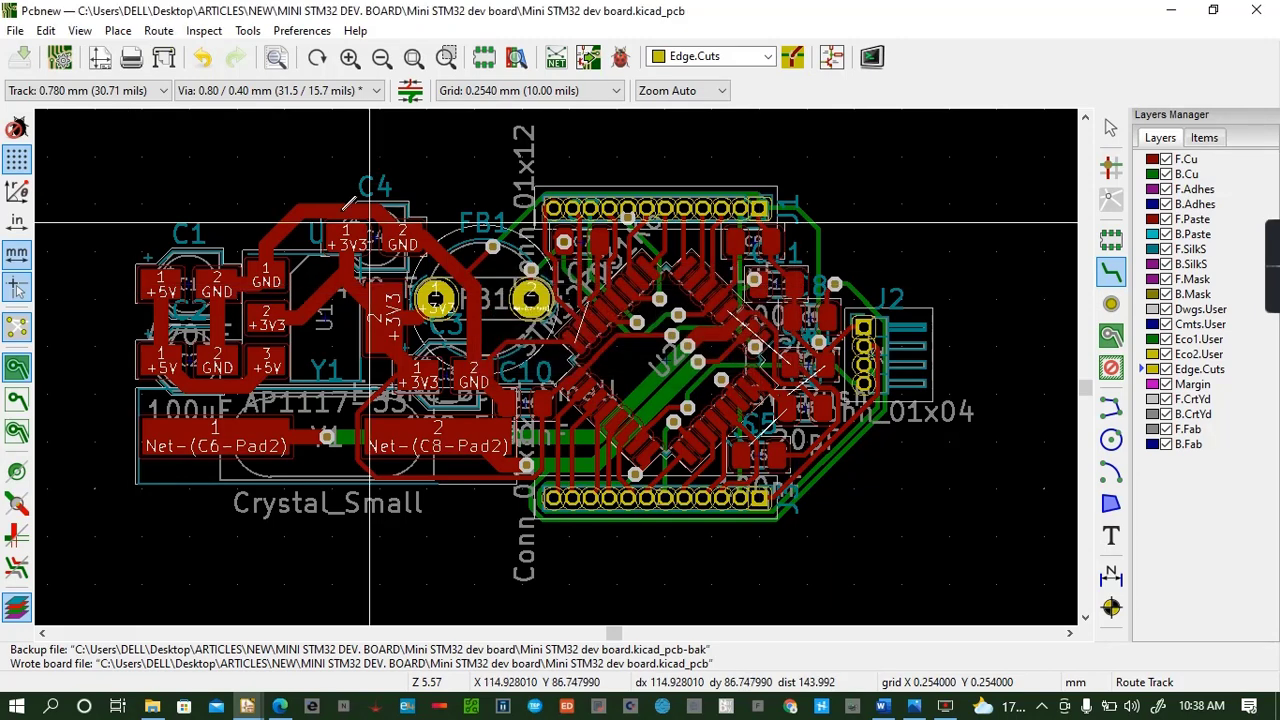
click(129, 174)
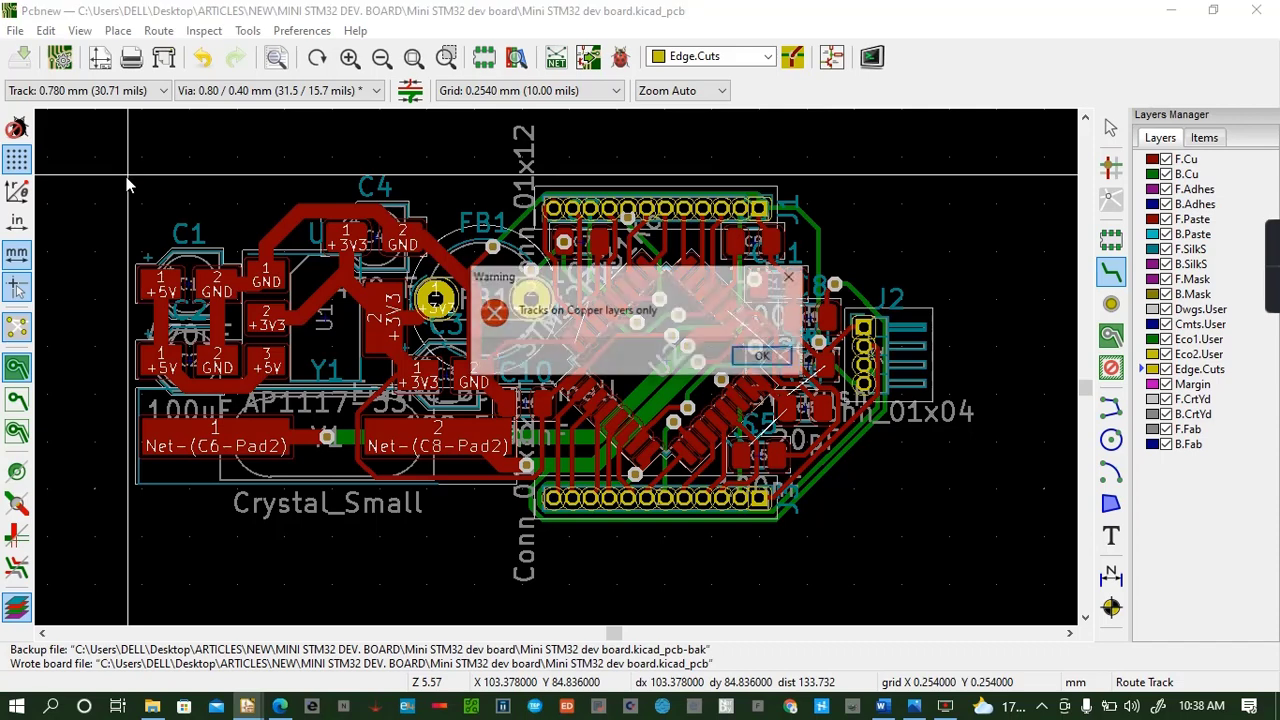
click(792, 277)
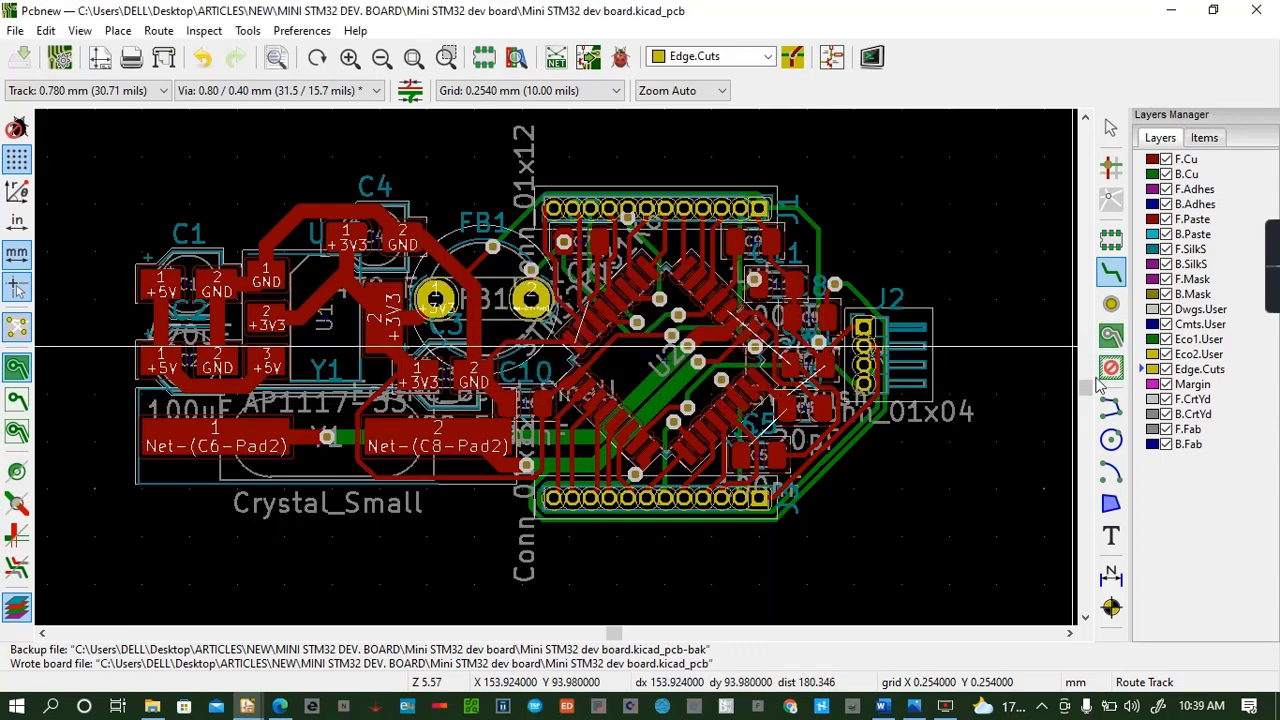
Draw a rectangular board outline about 40.4 mm by 18.5 mm around the components with graphic lines on Edge.Cuts
click(1110, 406)
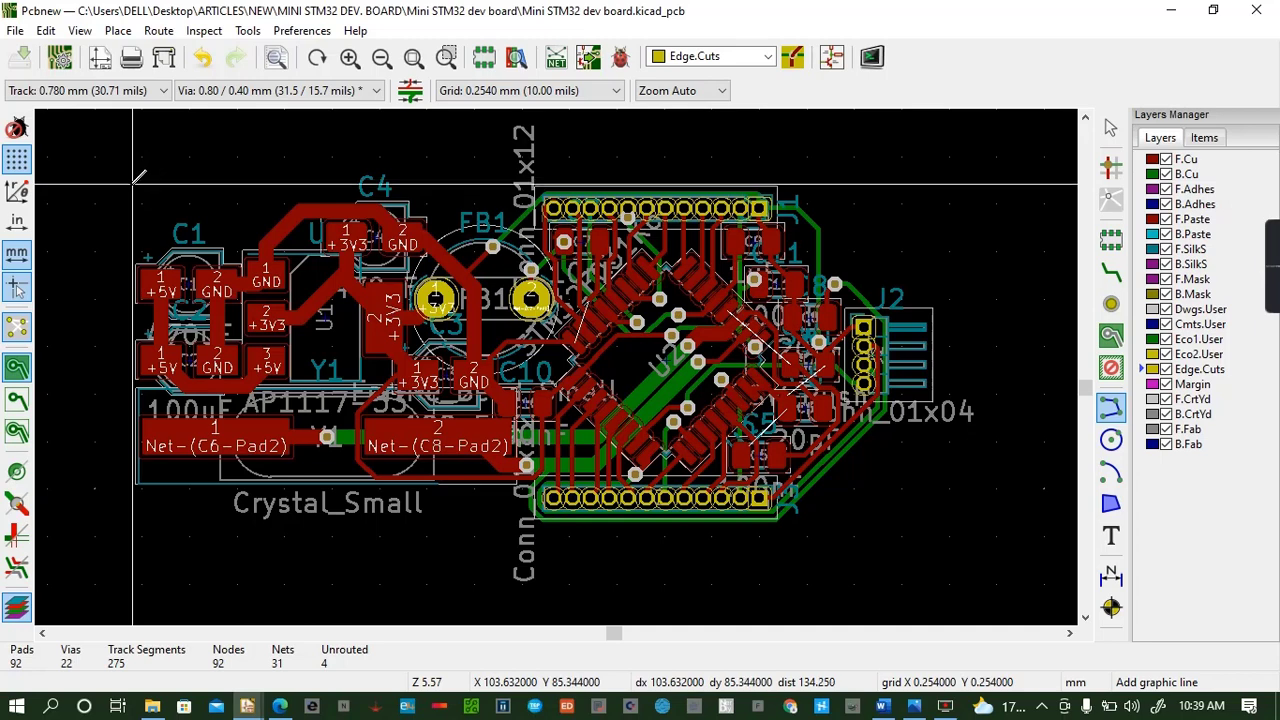
click(133, 184)
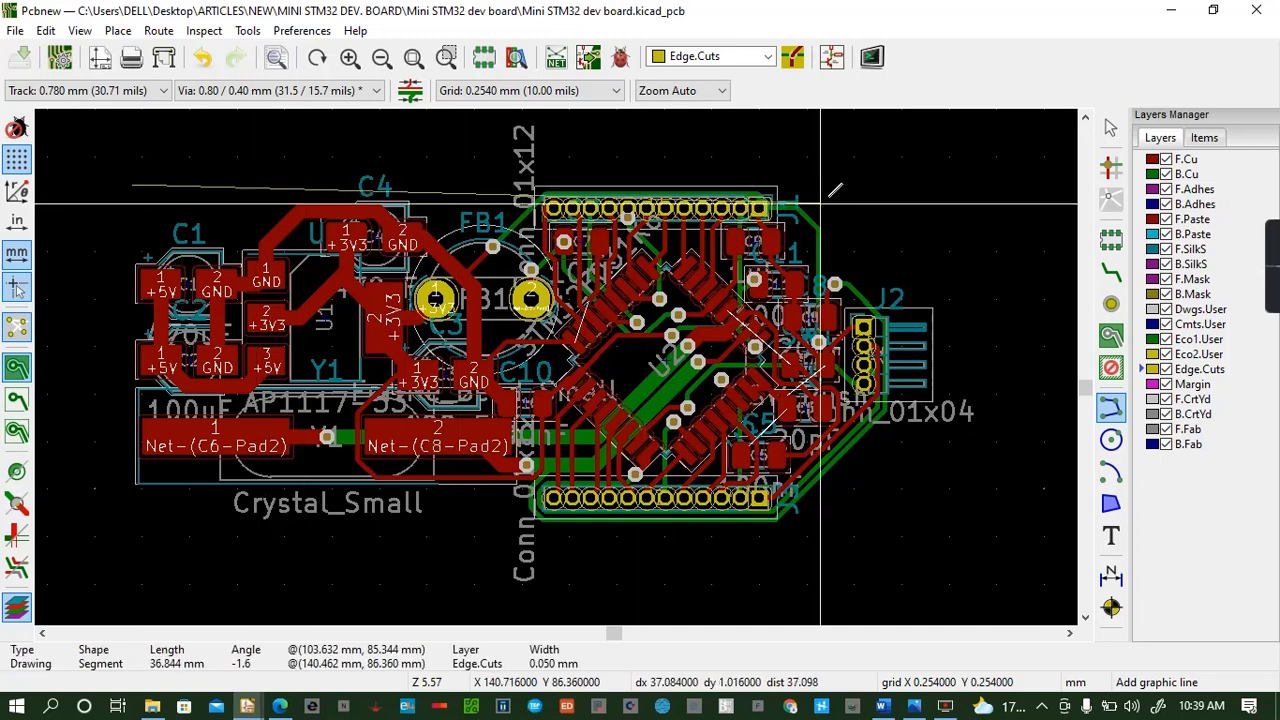
click(887, 184)
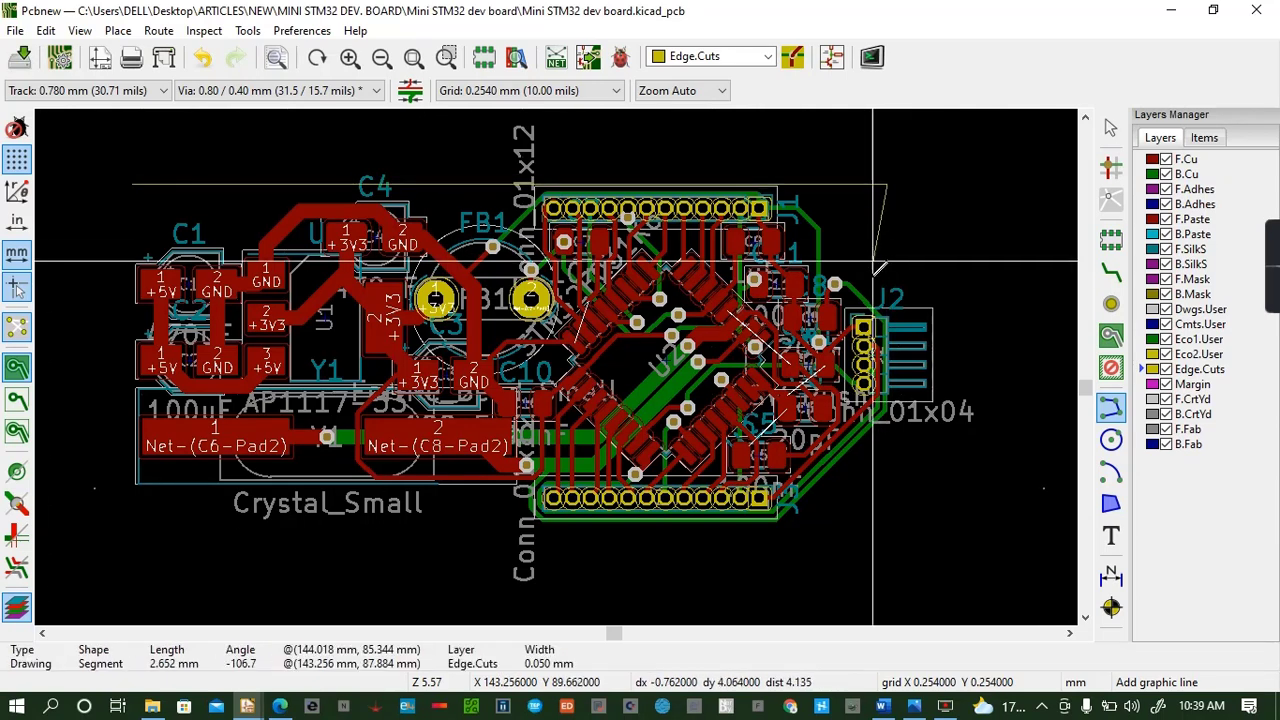
click(887, 531)
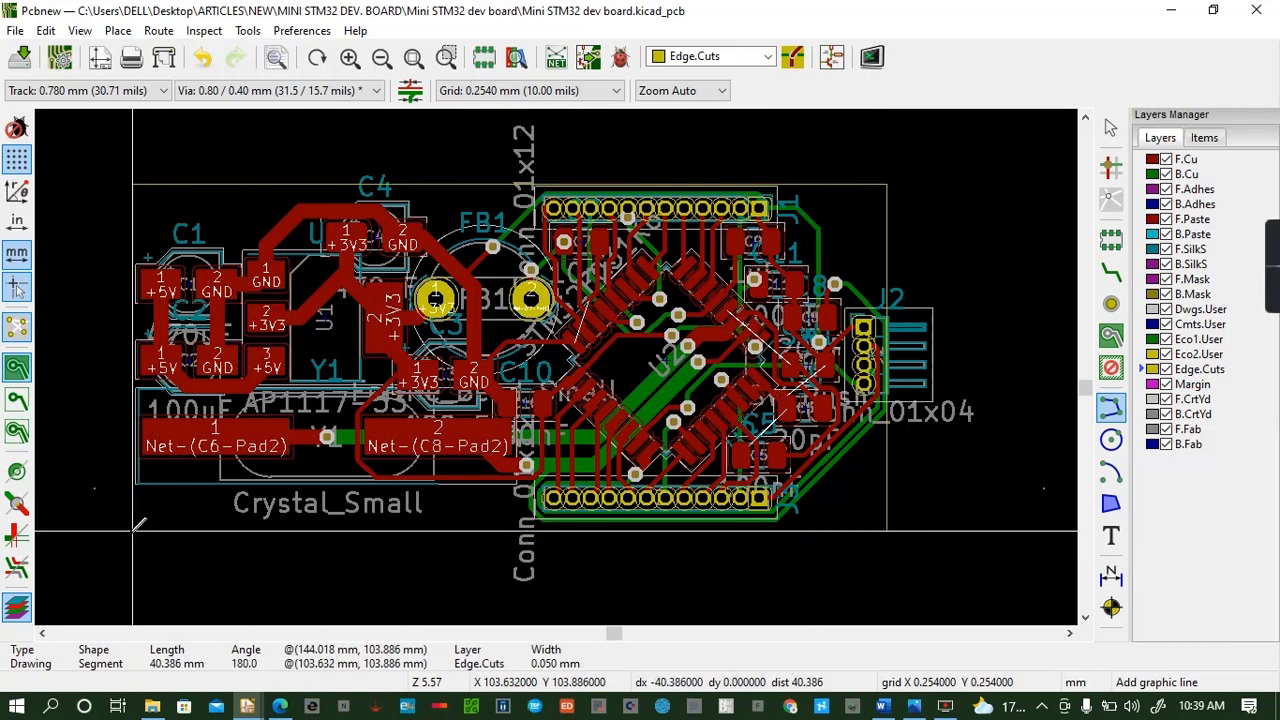
click(133, 531)
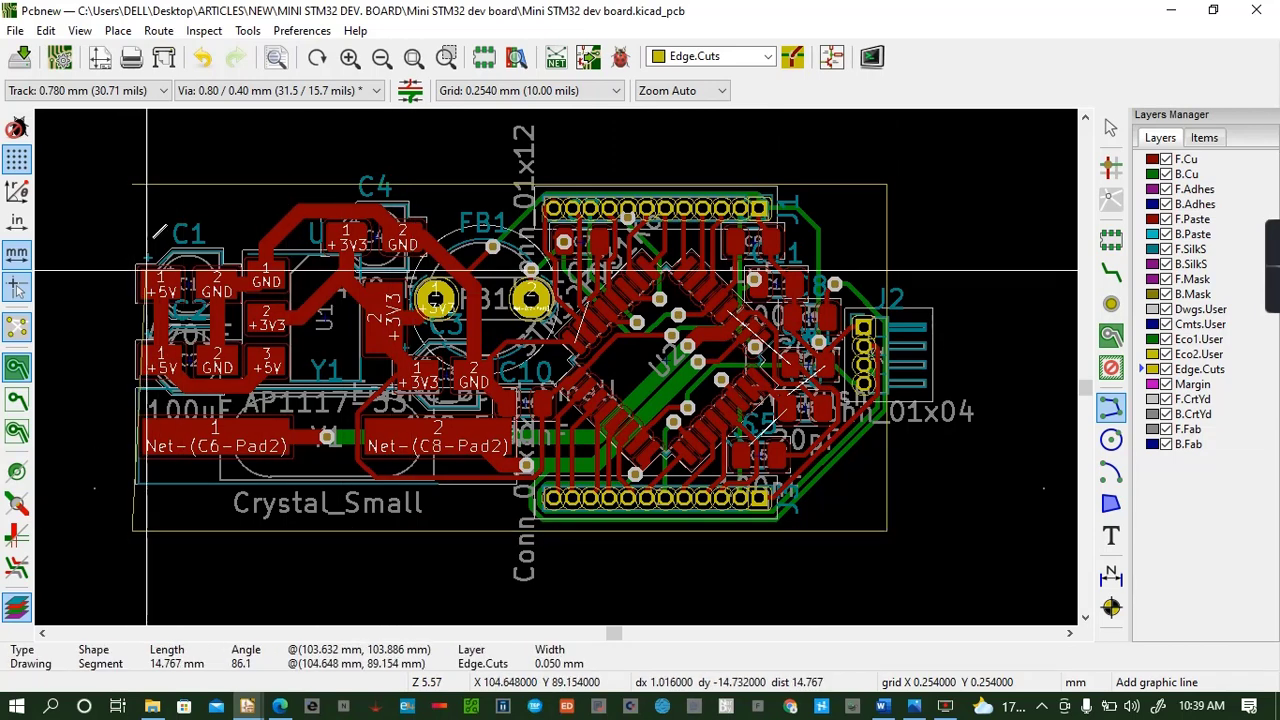
click(133, 183)
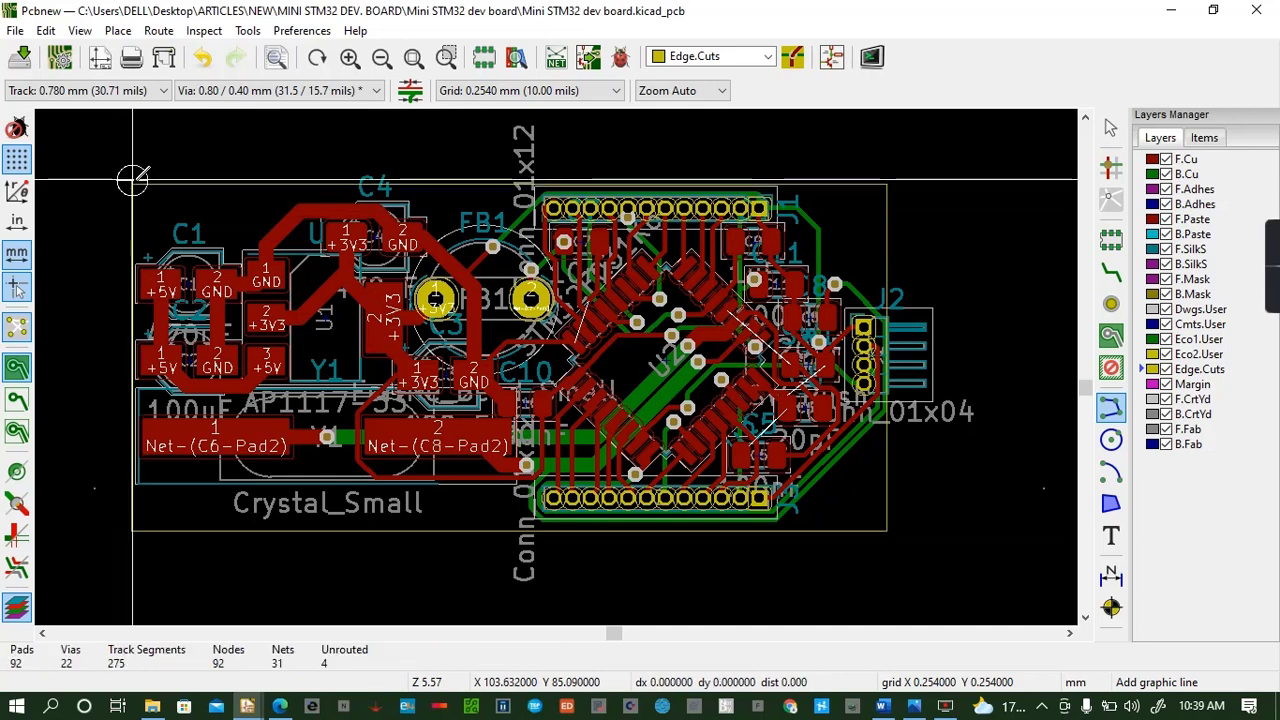
click(133, 184)
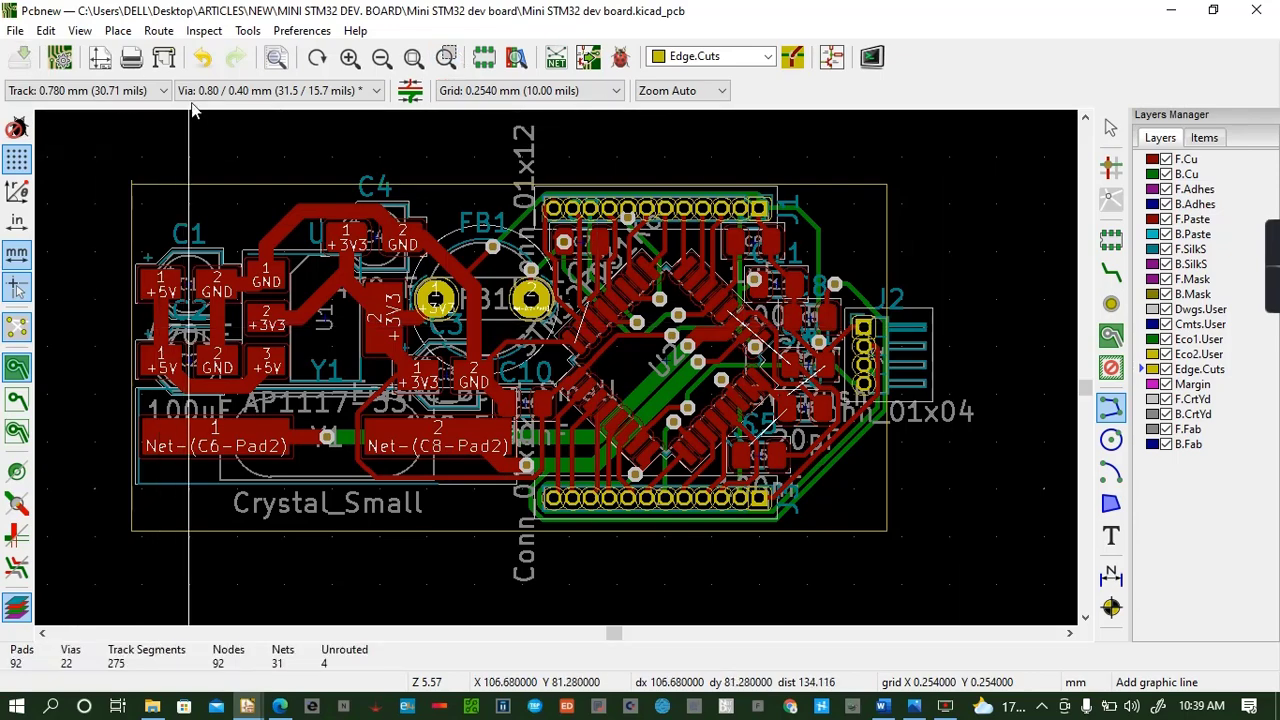
Check the new board outline in the 3D viewer and return to the layout
click(80, 30)
click(122, 142)
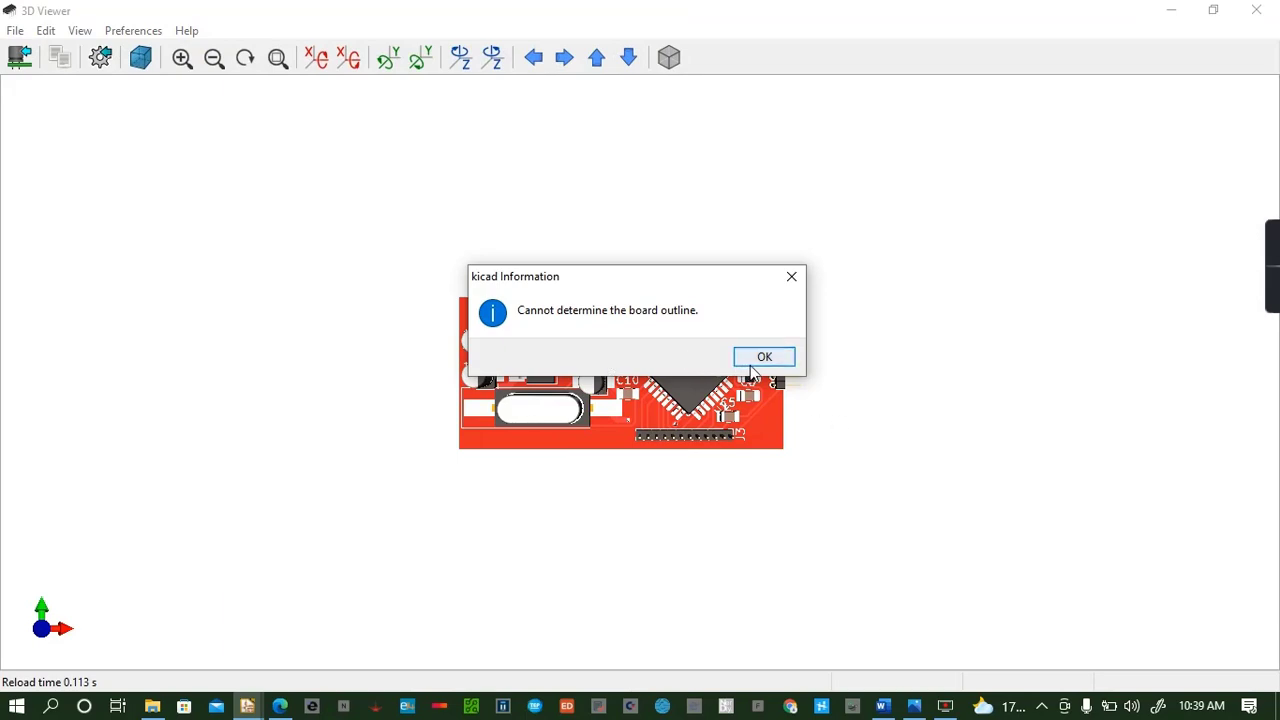
click(760, 358)
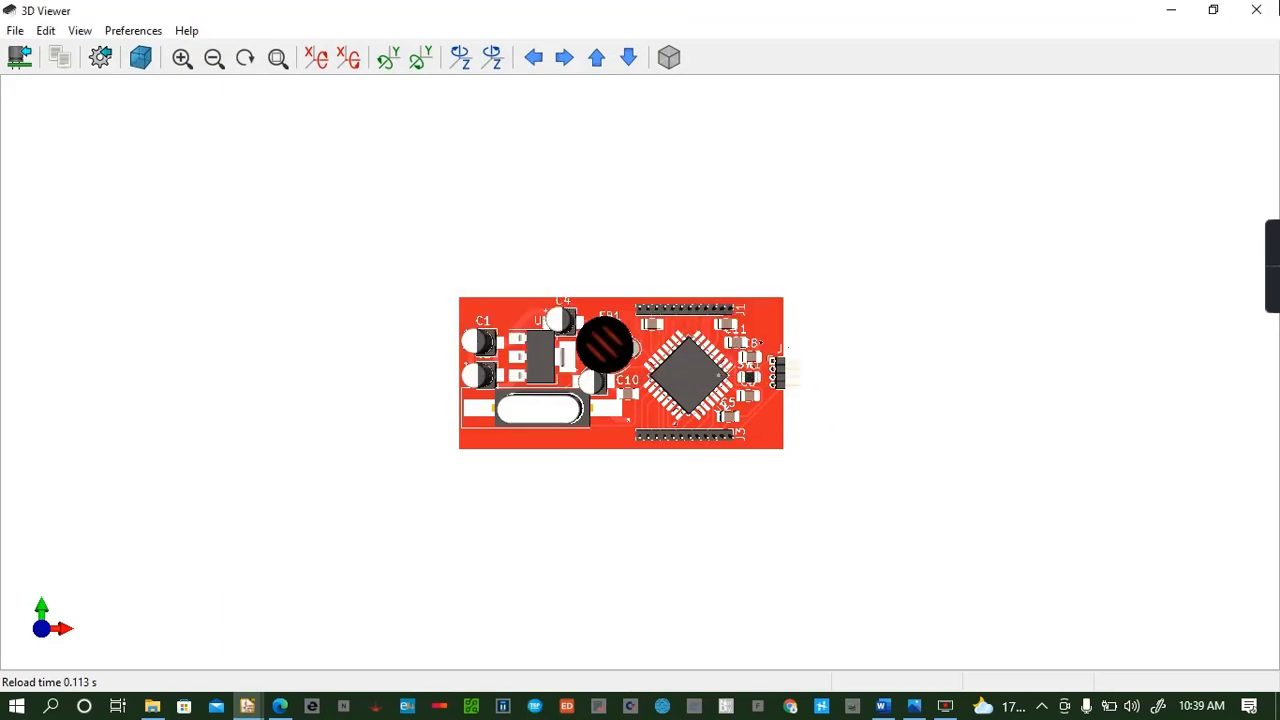
click(1255, 10)
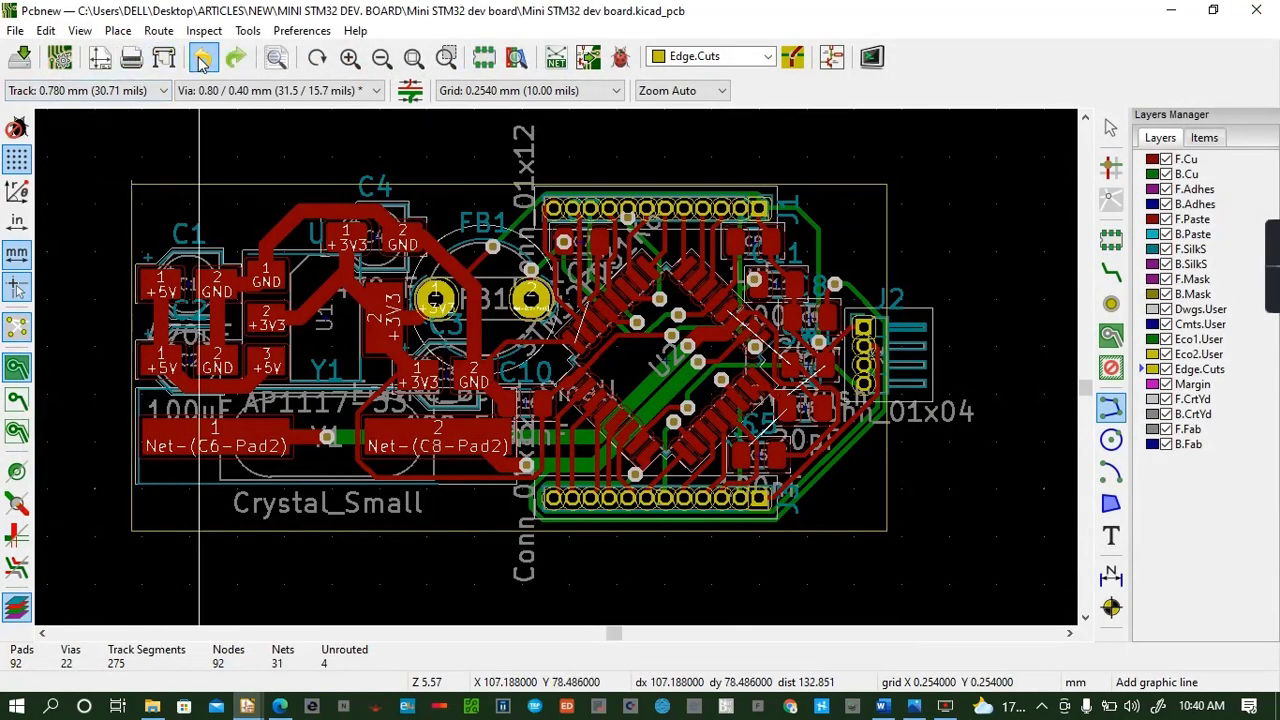
Undo the outline's left edge and redraw it from the lower-left corner, ending exactly on the upper-left corner
click(133, 532)
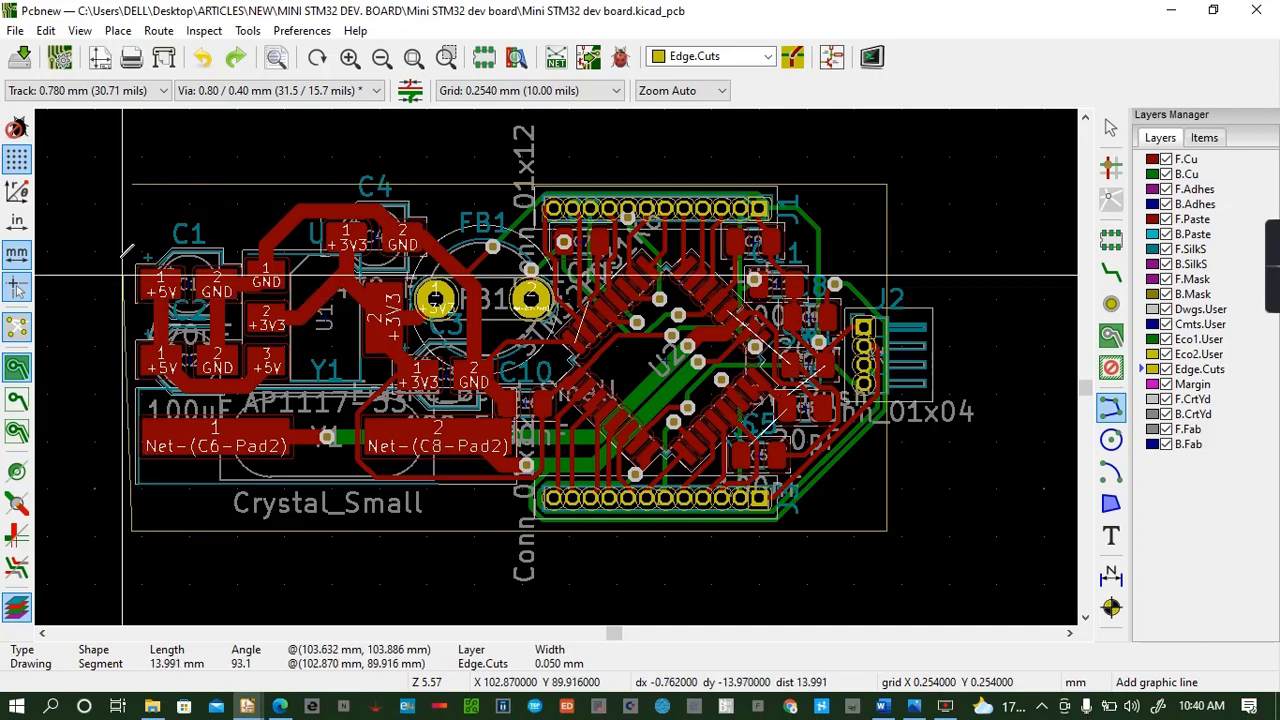
double_click(133, 185)
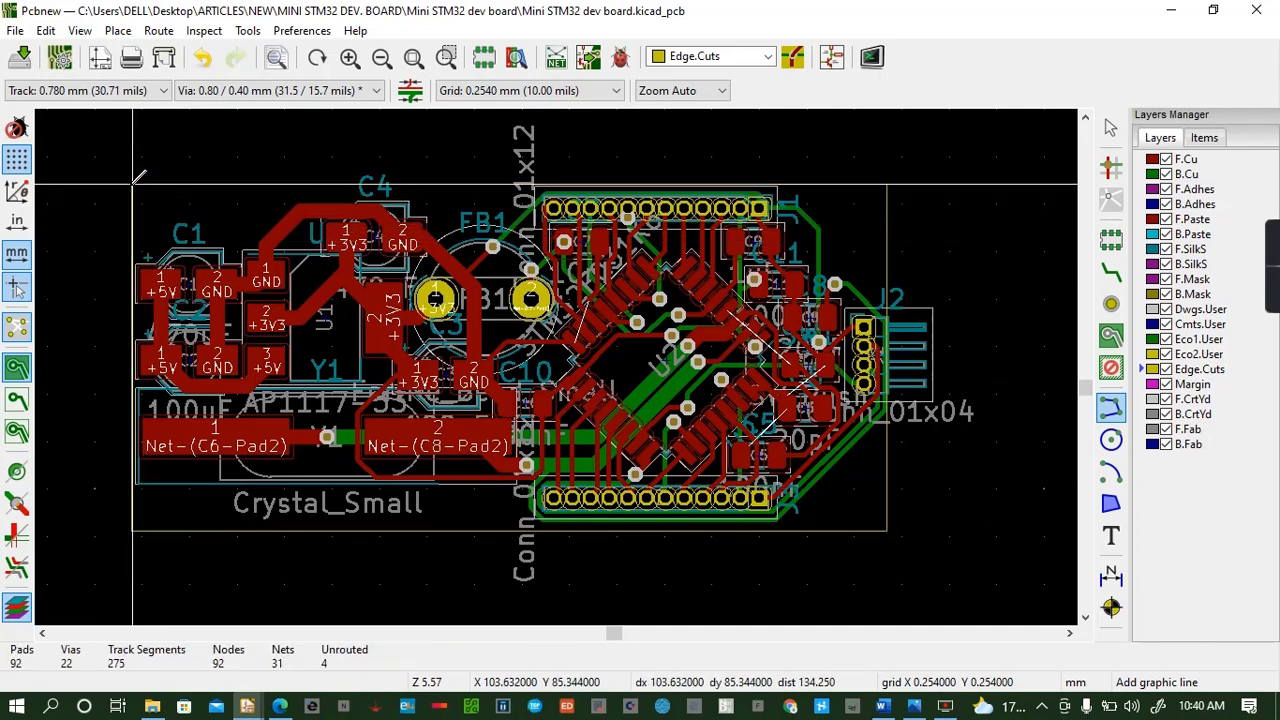
Inspect the outlined board in the 3D viewer from its underside and top, ending with an enlarged angled view
click(80, 31)
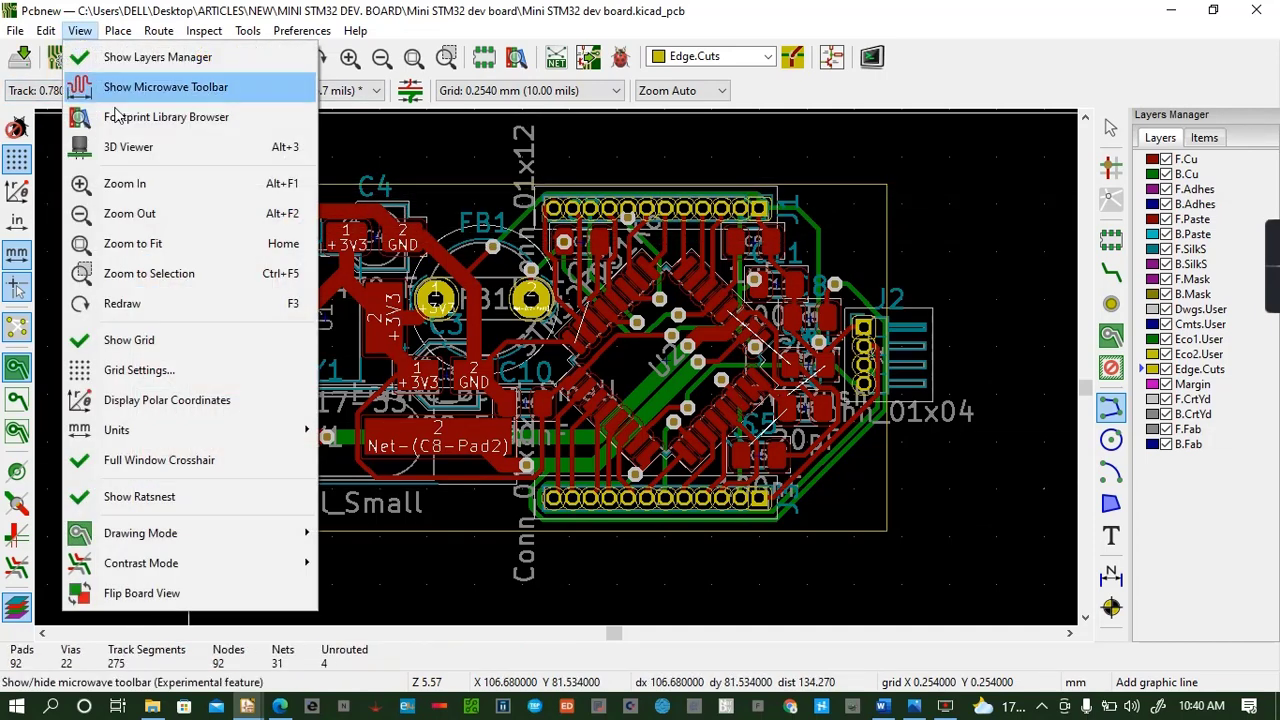
click(128, 147)
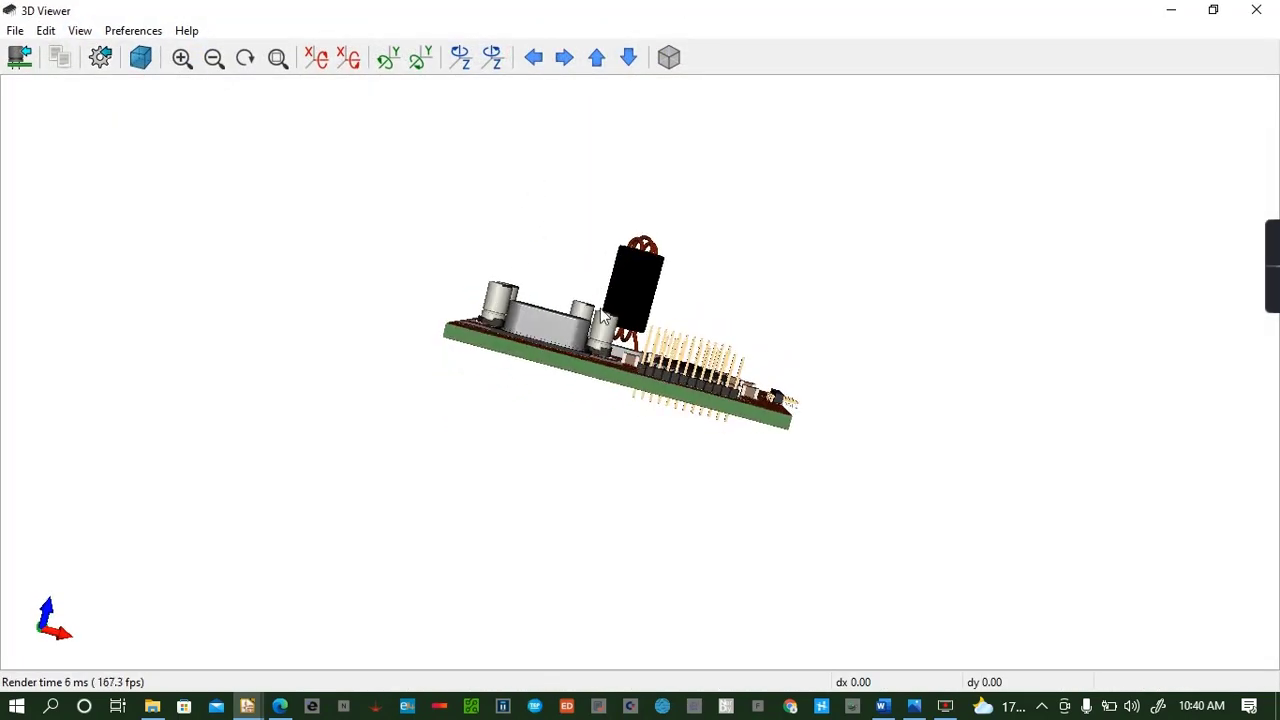
click(492, 57)
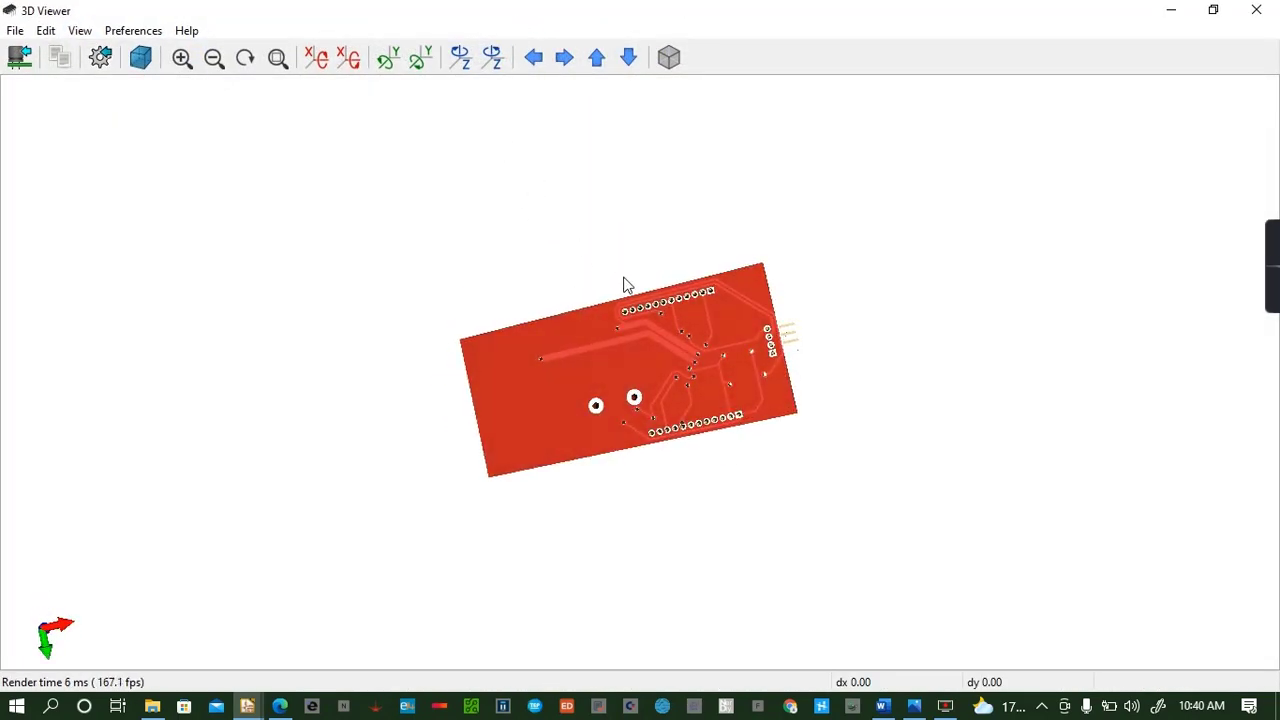
drag(655, 336, 533, 605)
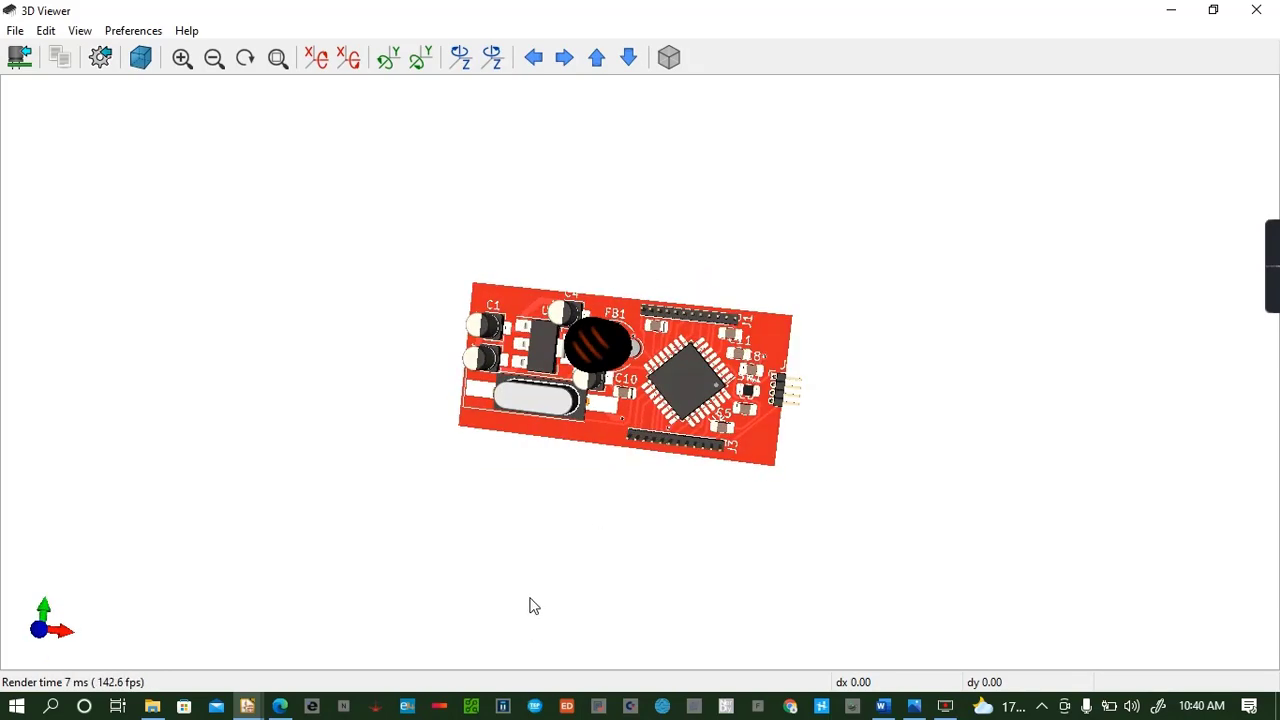
click(181, 57)
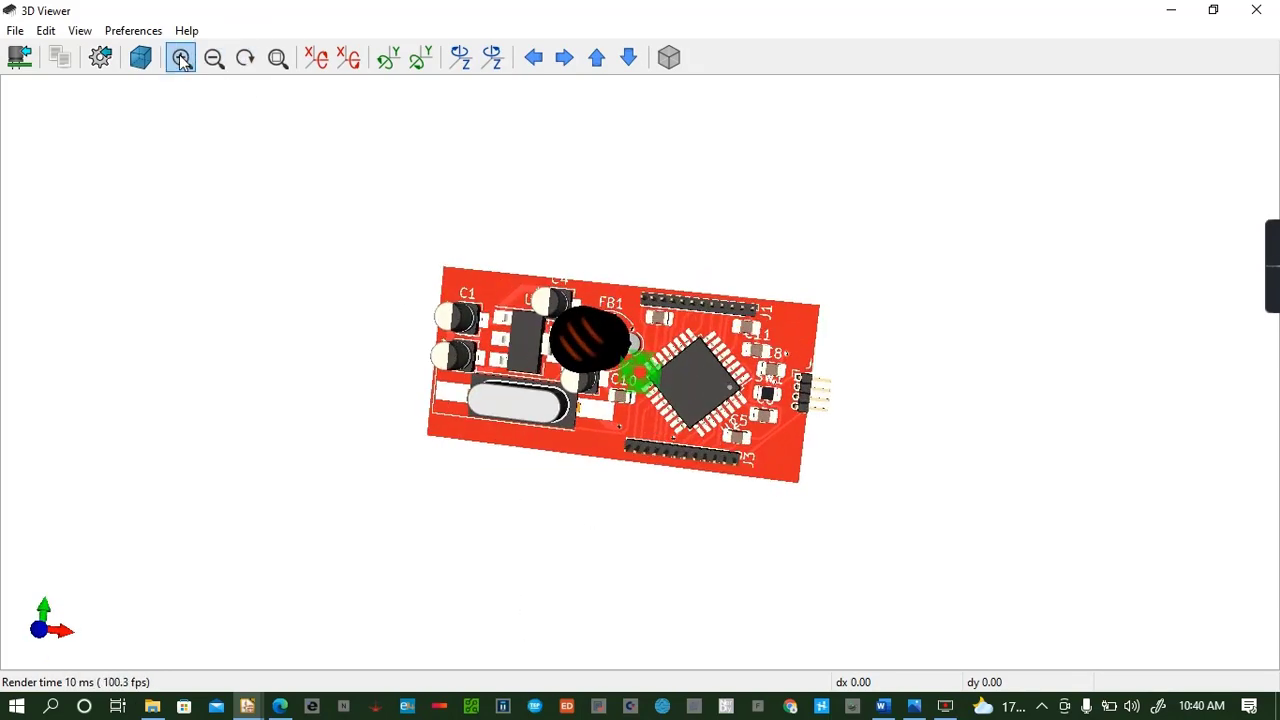
drag(560, 460, 457, 290)
drag(524, 397, 417, 342)
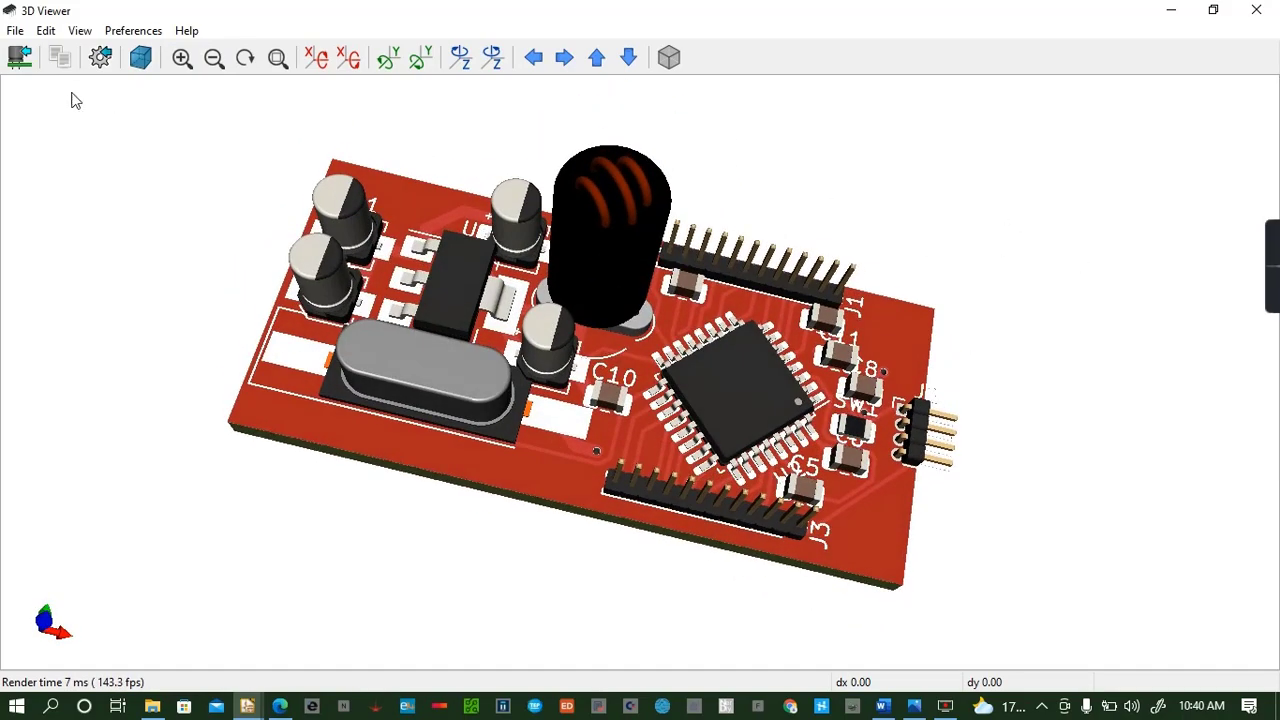
Review the 3D display options without changing them, and close the 3D viewer
click(148, 36)
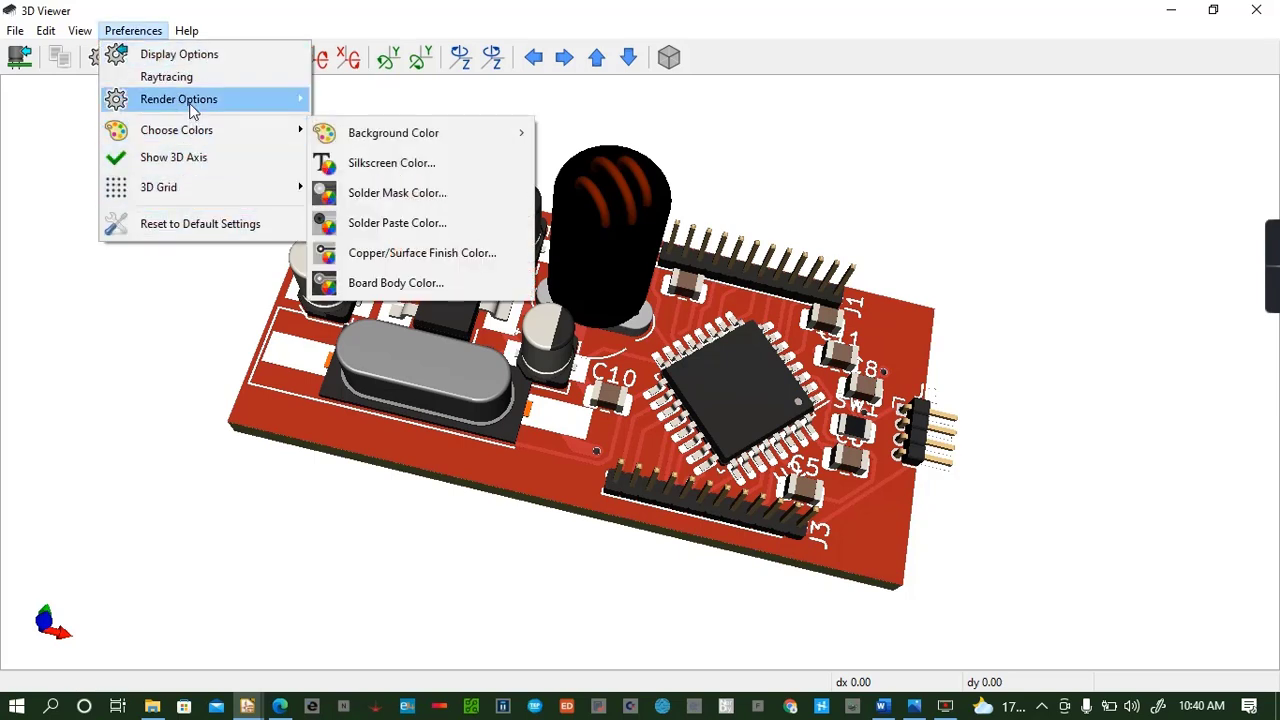
mouse_move(191, 102)
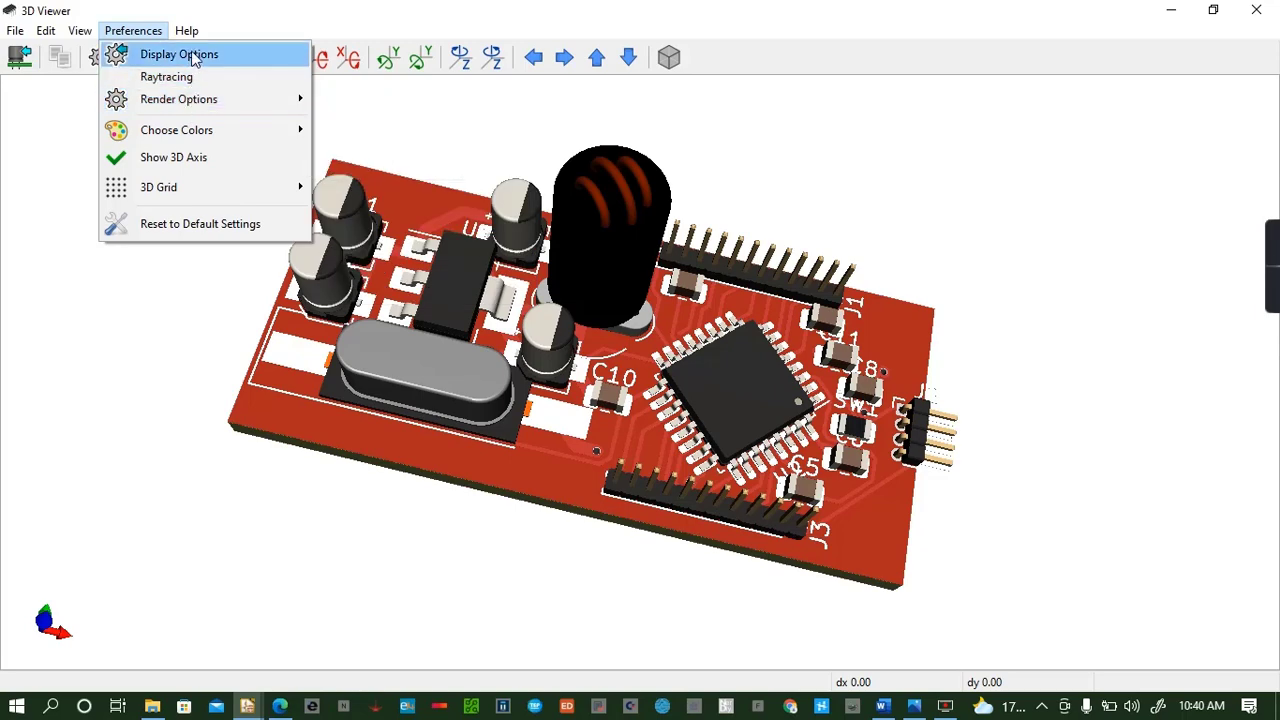
click(195, 60)
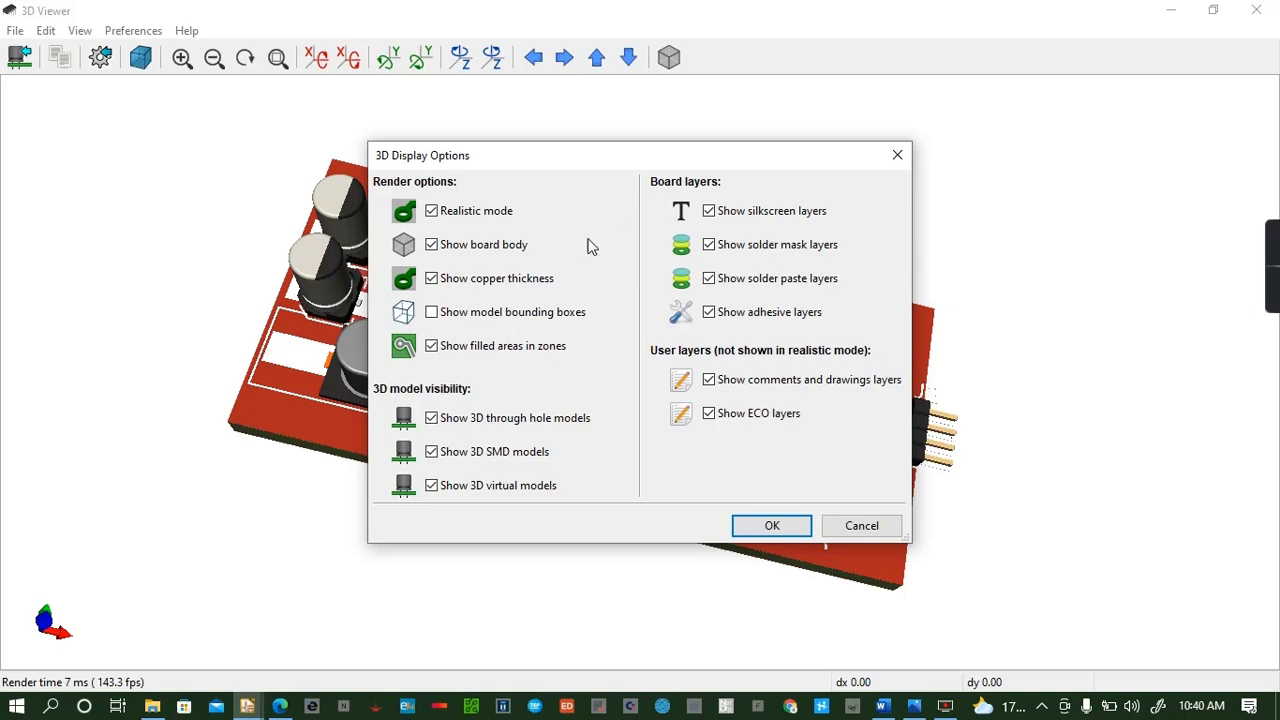
click(898, 158)
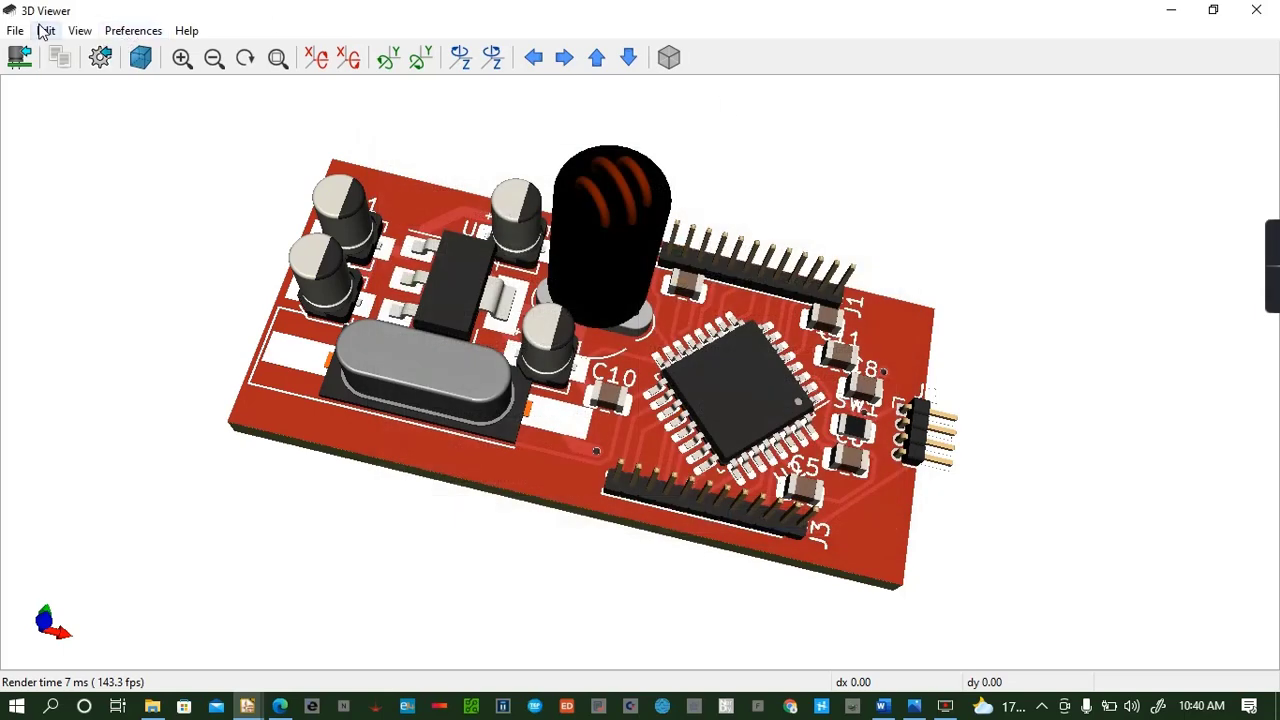
click(44, 31)
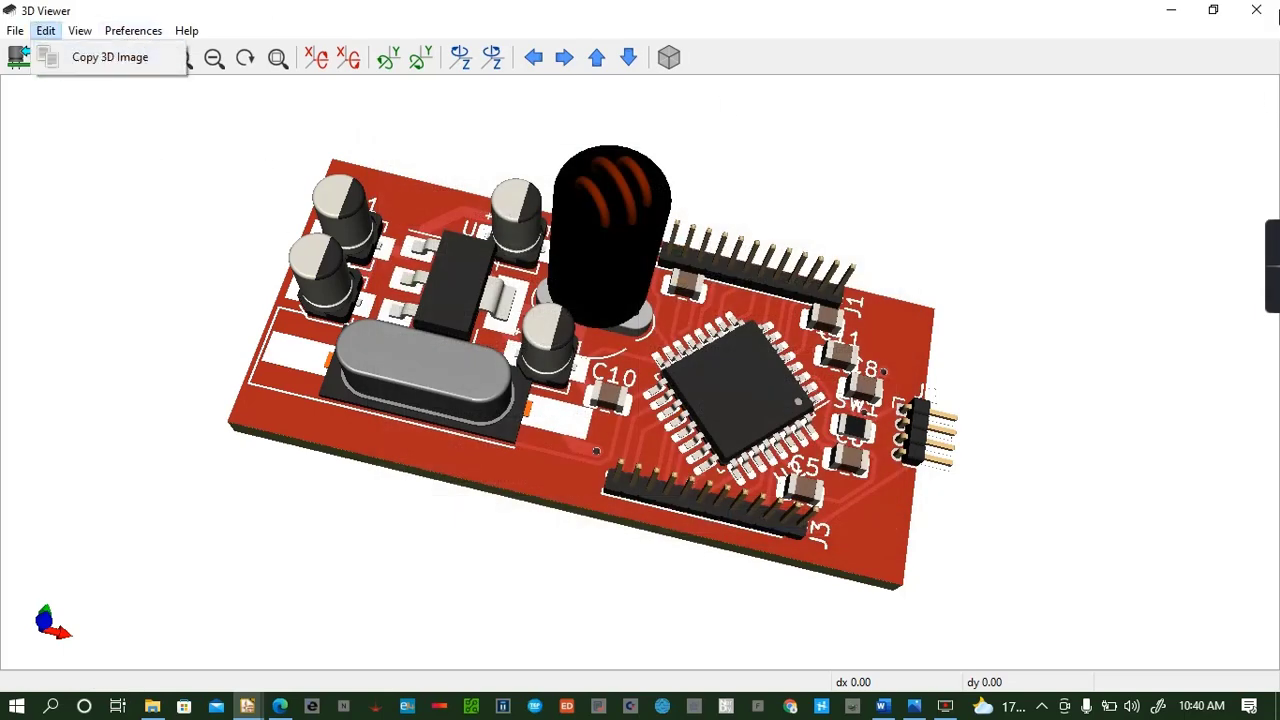
click(1256, 10)
click(1256, 10)
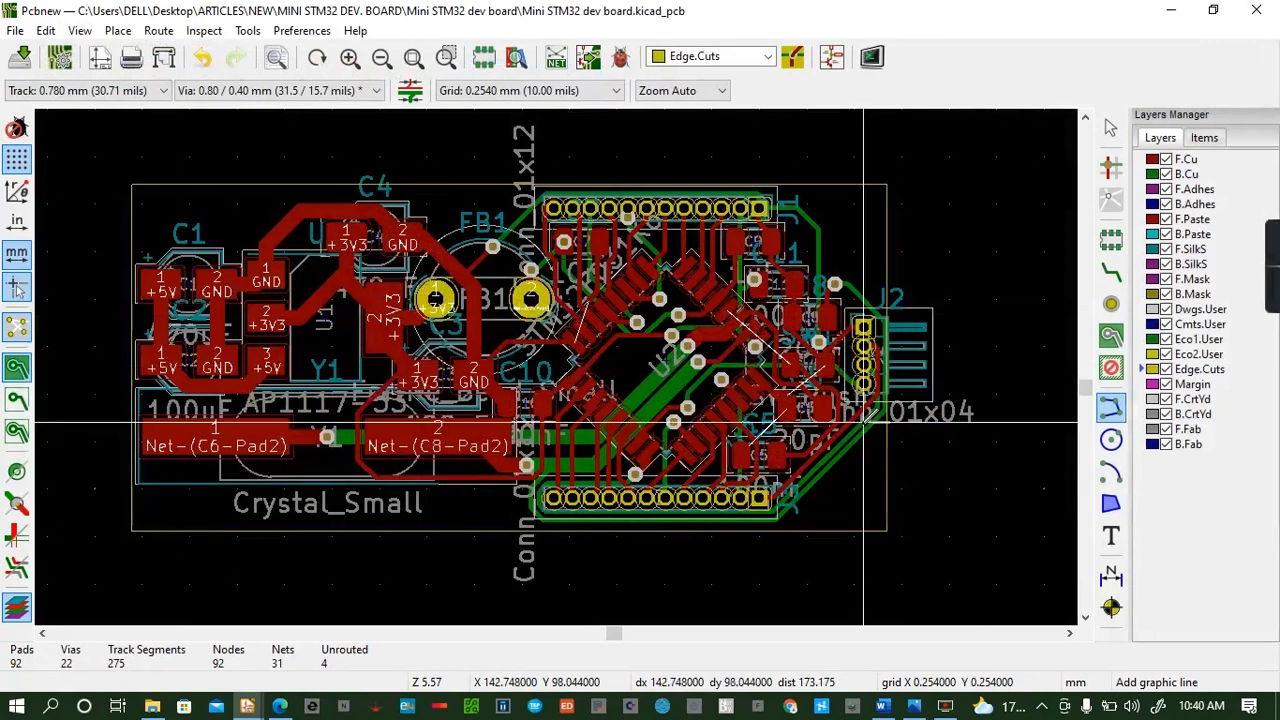
Set the PCB thickness to 0.8 mm in the board setup's layer settings
click(27, 33)
click(87, 294)
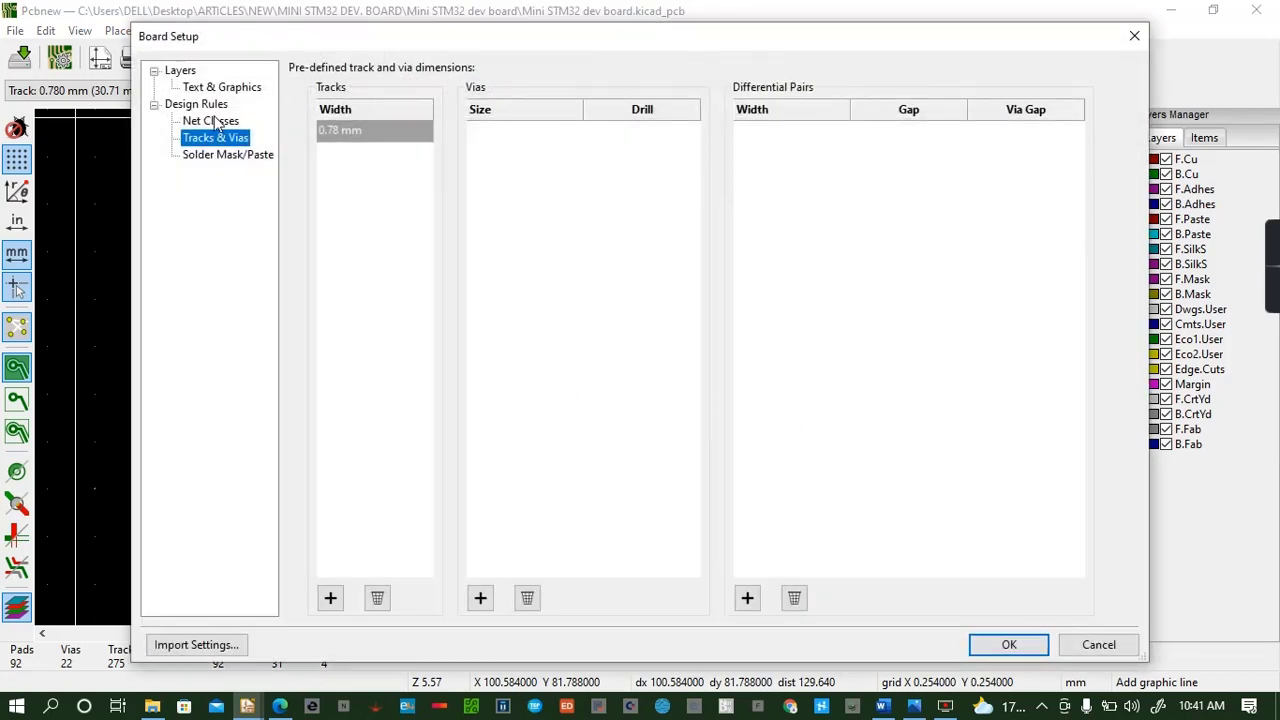
click(211, 121)
click(238, 88)
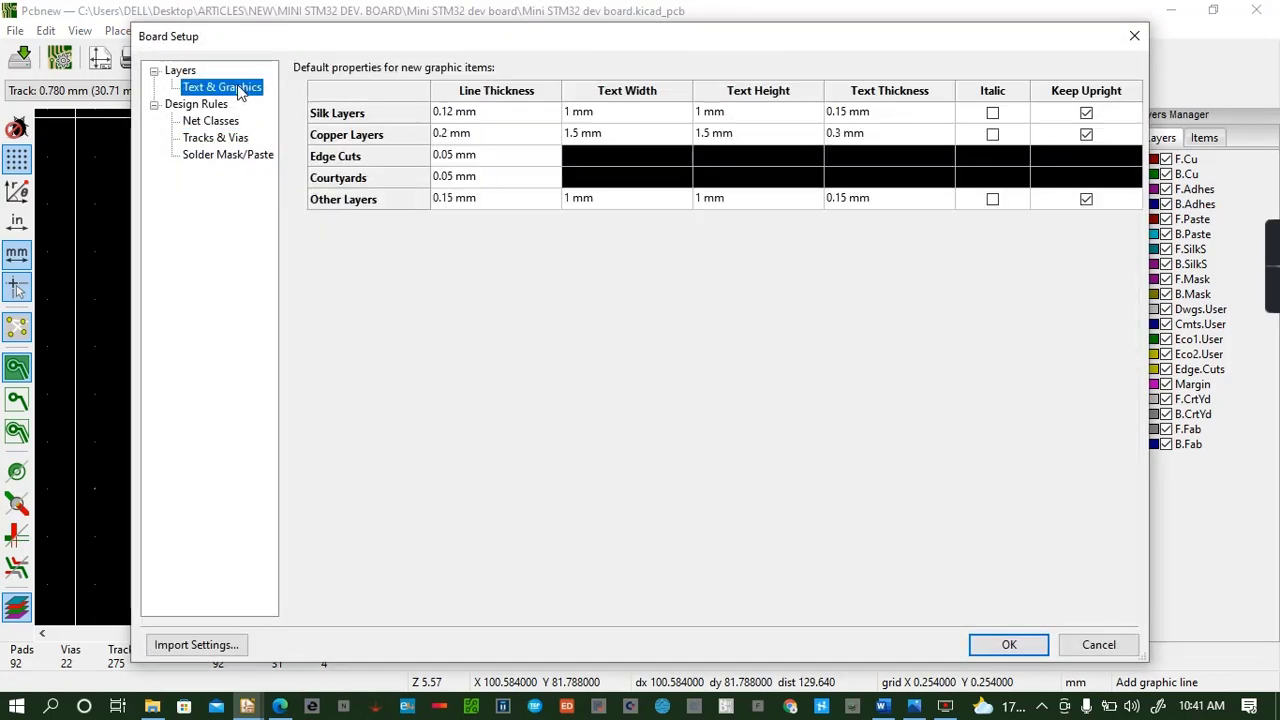
click(222, 140)
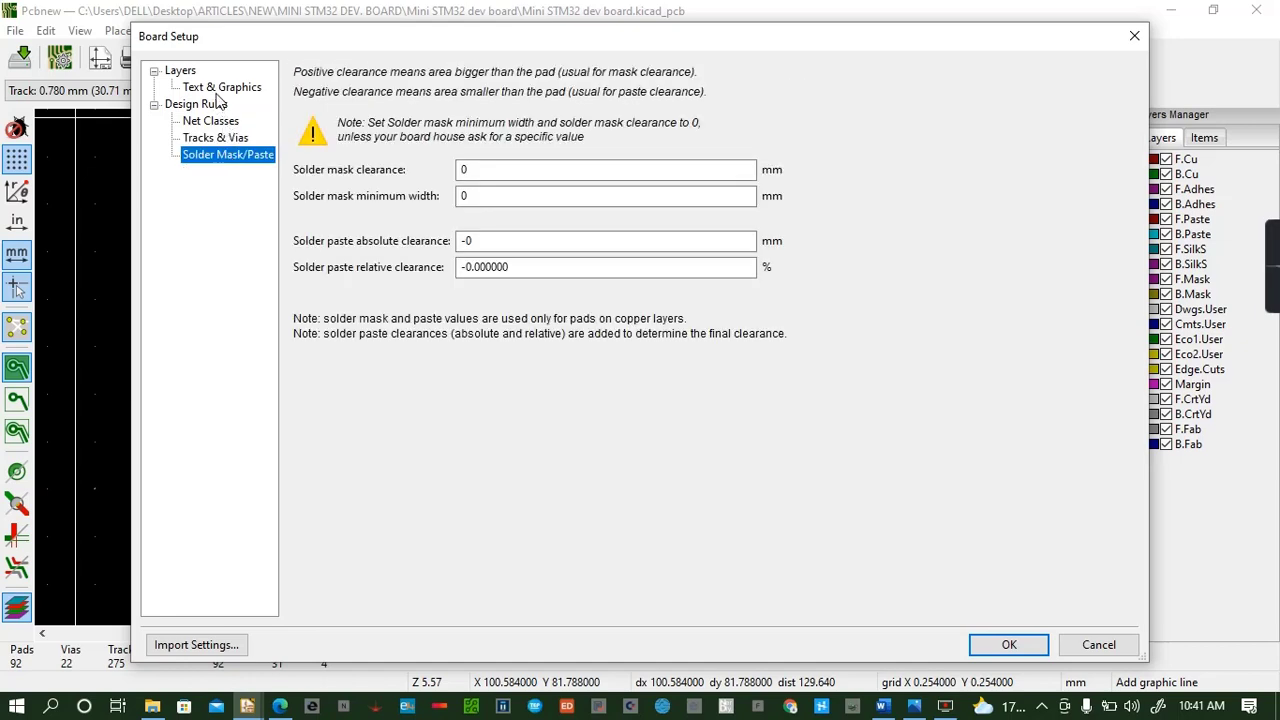
click(221, 90)
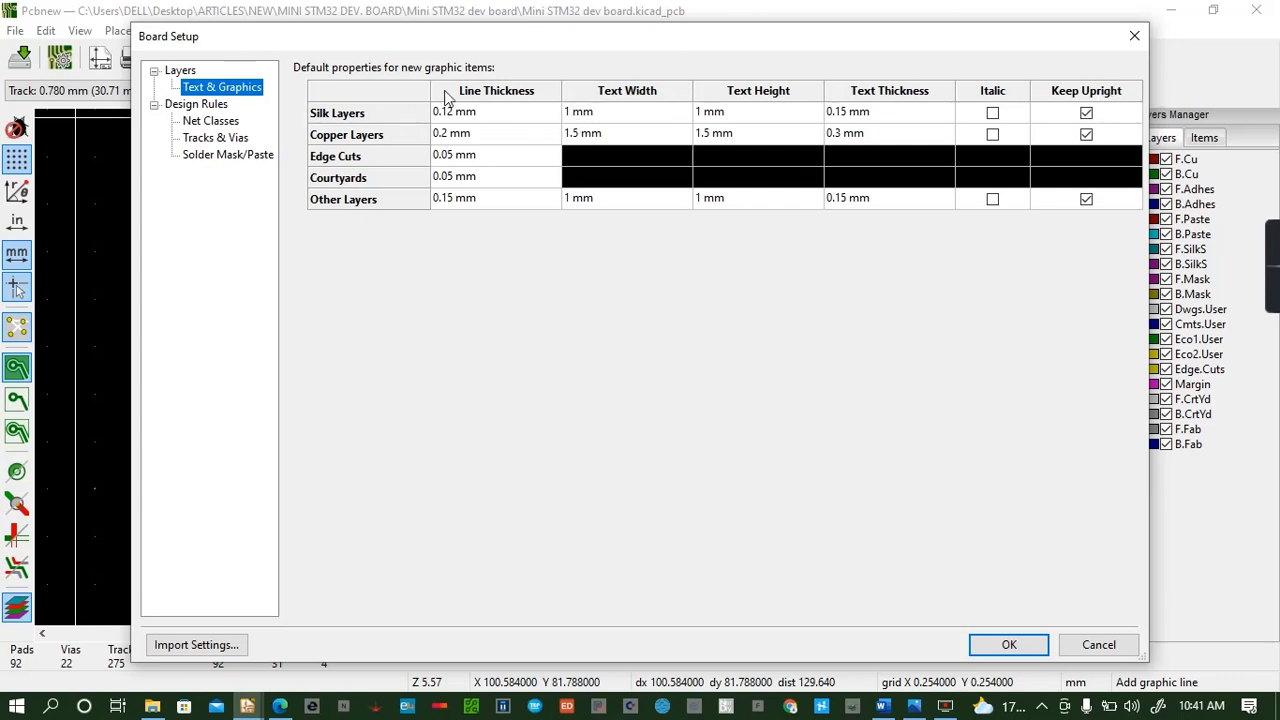
click(182, 71)
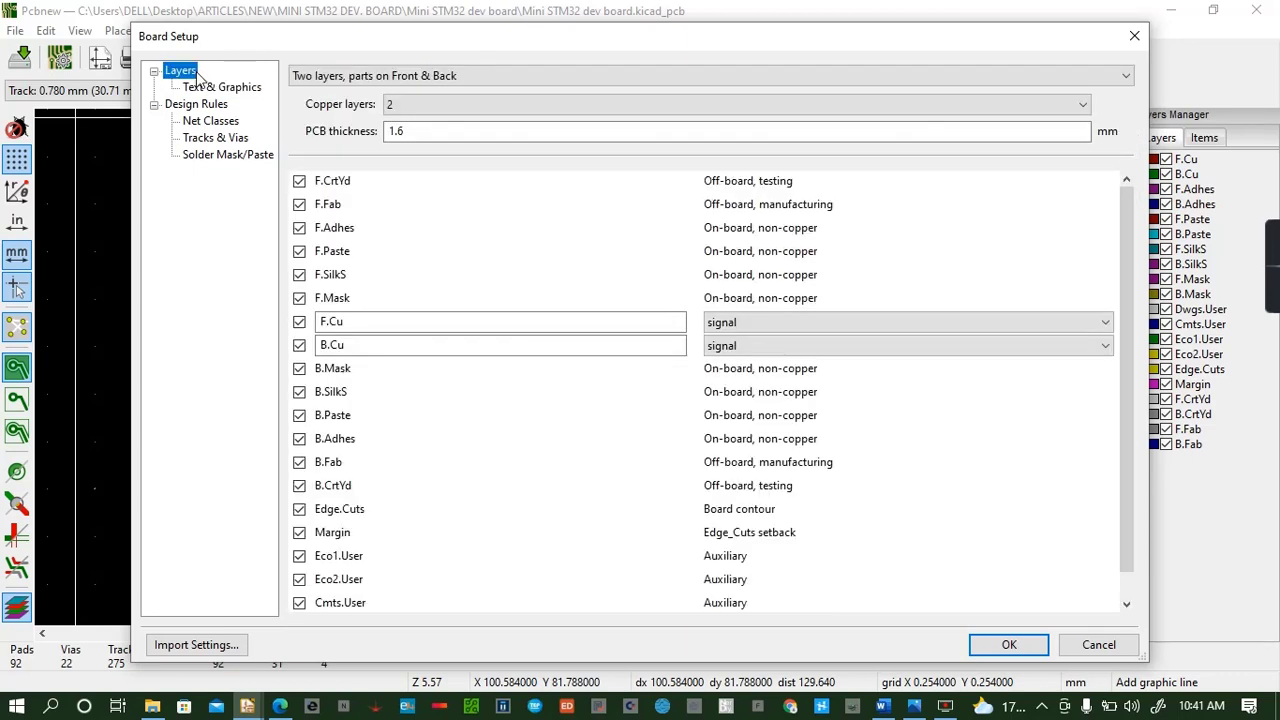
click(435, 130)
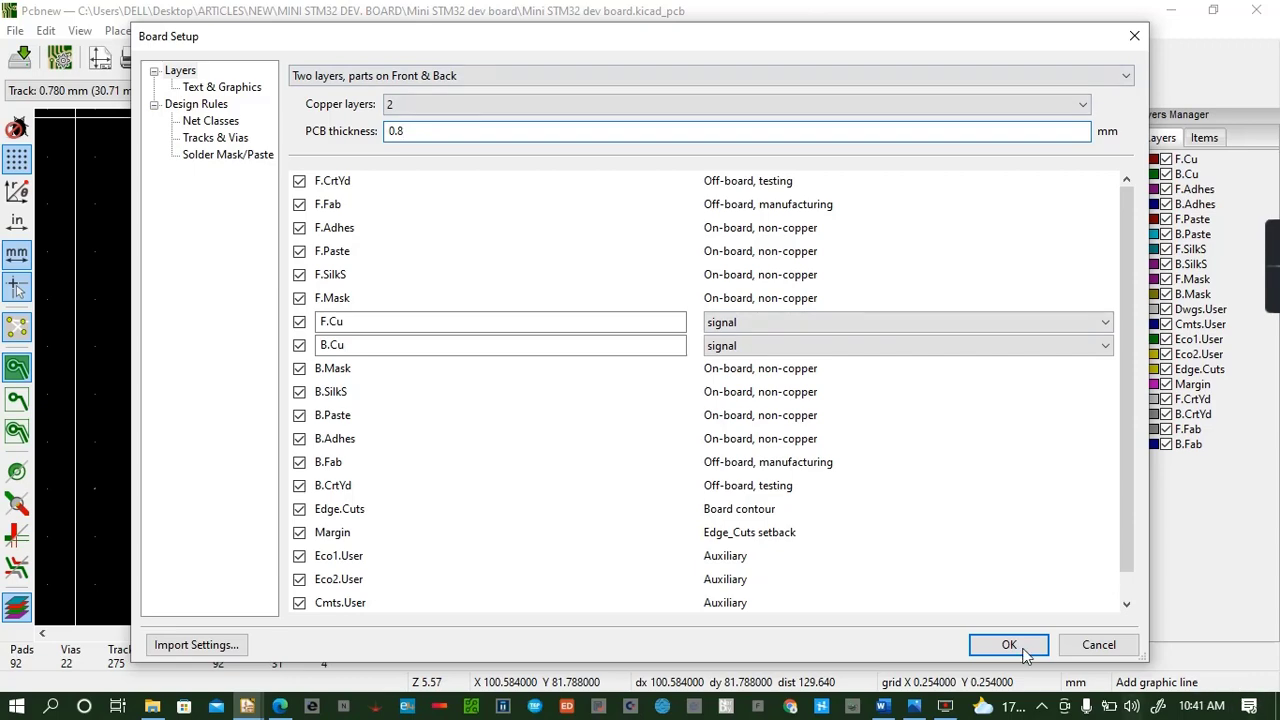
click(1024, 652)
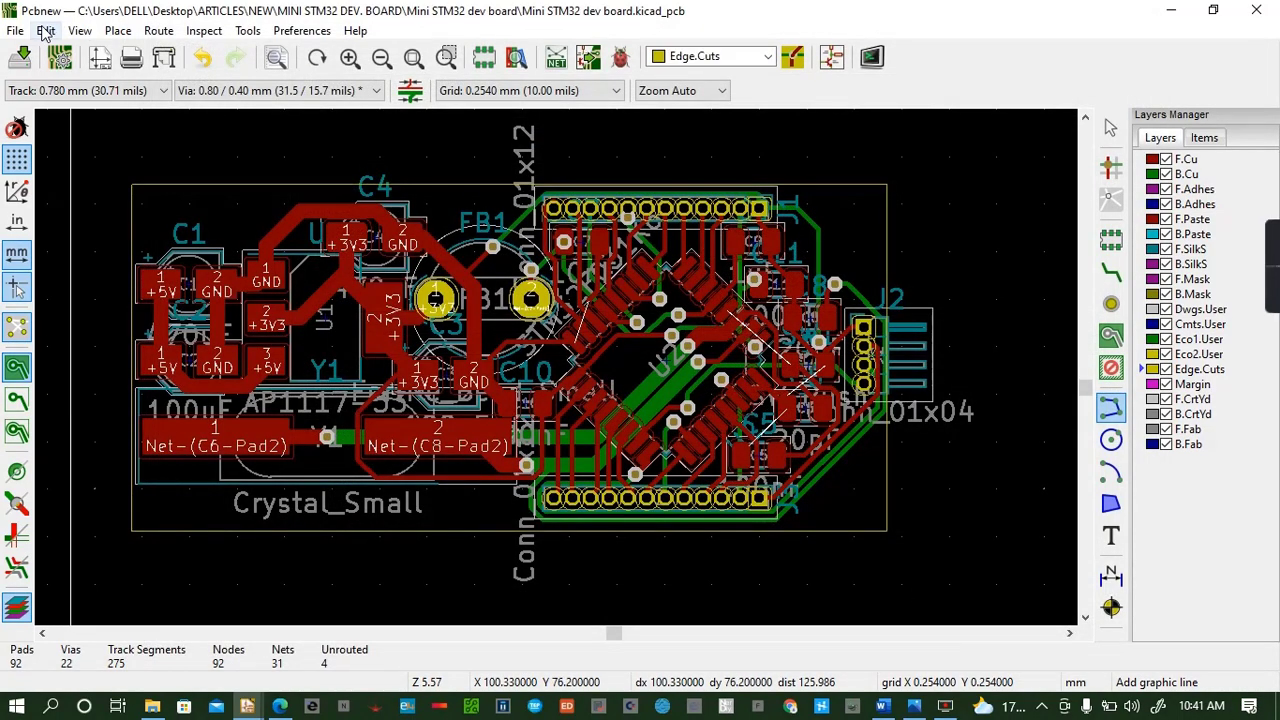
Inspect the thinner board from an angle in the 3D viewer and return to the layout
click(79, 30)
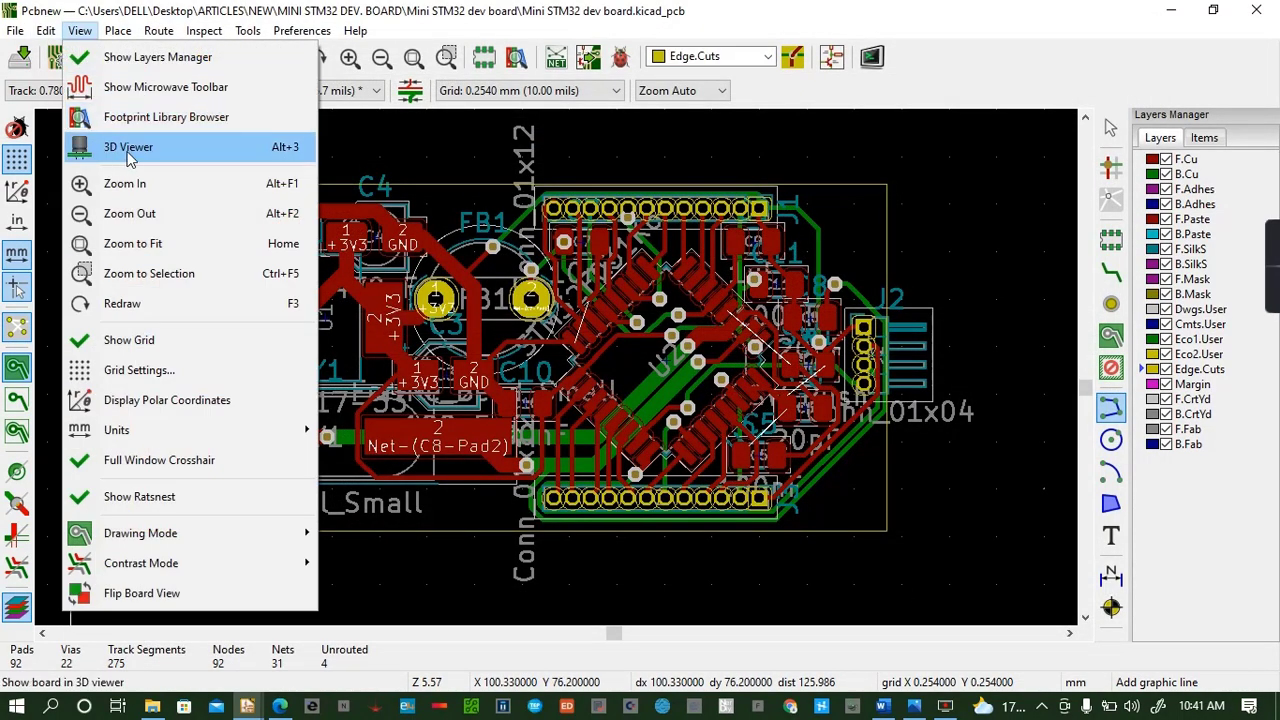
click(128, 147)
drag(551, 417, 456, 421)
click(1256, 10)
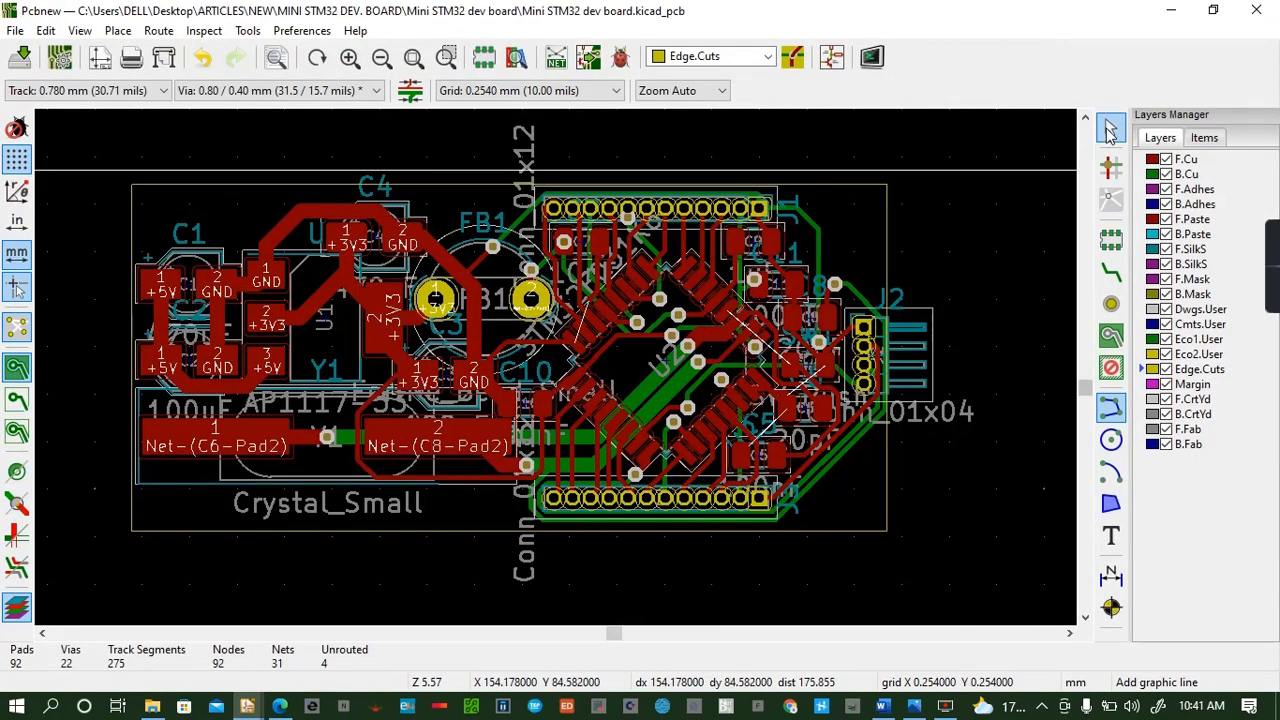
Find the MountingHole_2.2mm_M2_Pad footprint by filtering for "mount" and place it in the board outline's upper-right corner
click(1109, 240)
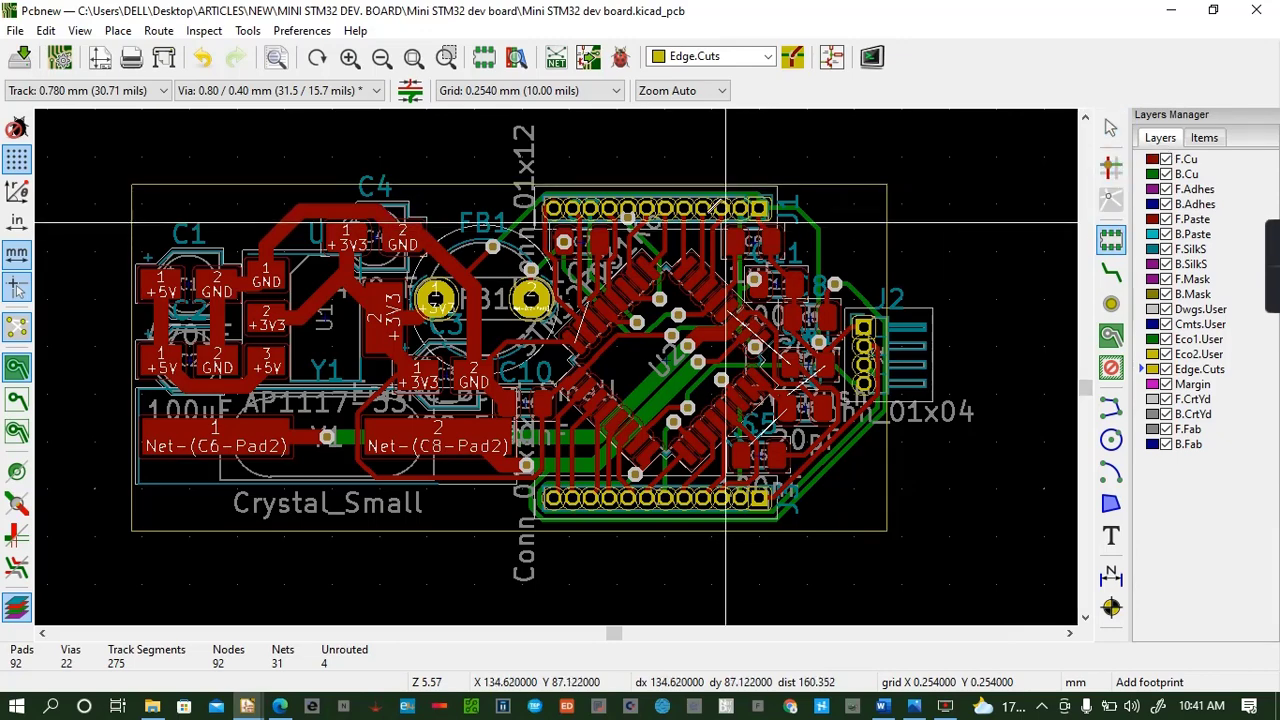
click(313, 153)
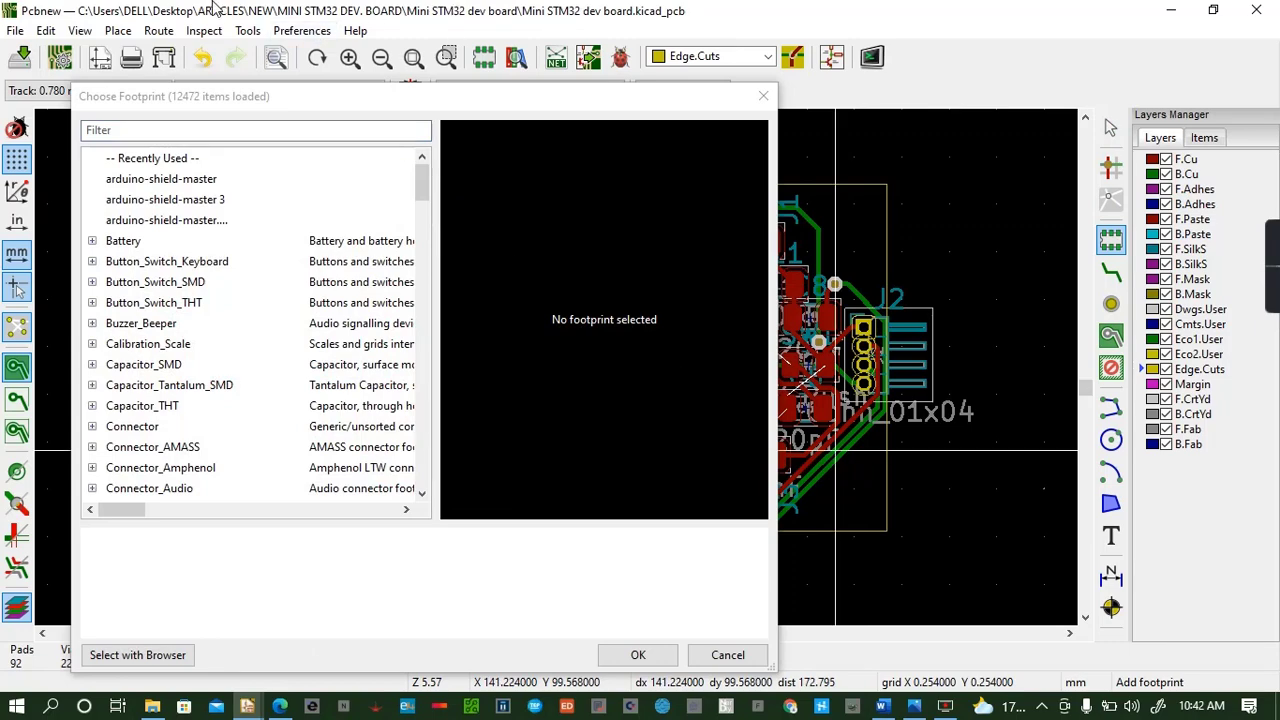
click(173, 131)
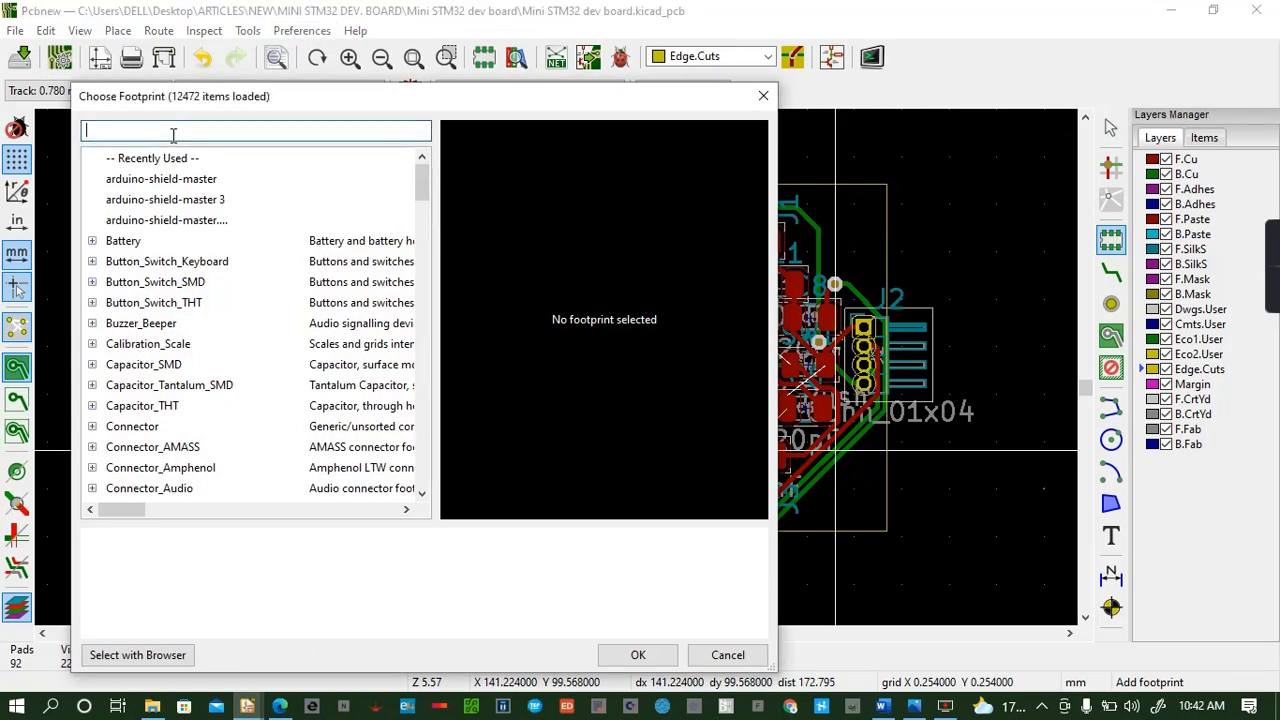
text(moun)
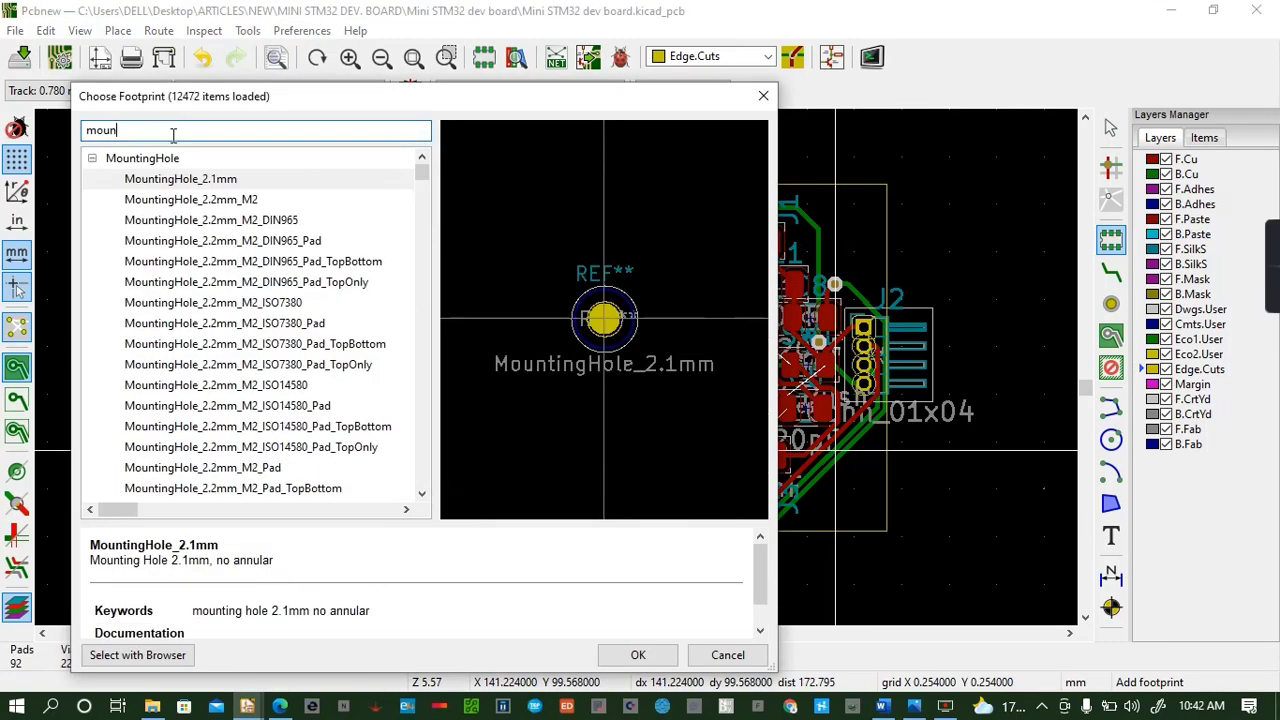
text(t)
scroll(213, 303, down, 2)
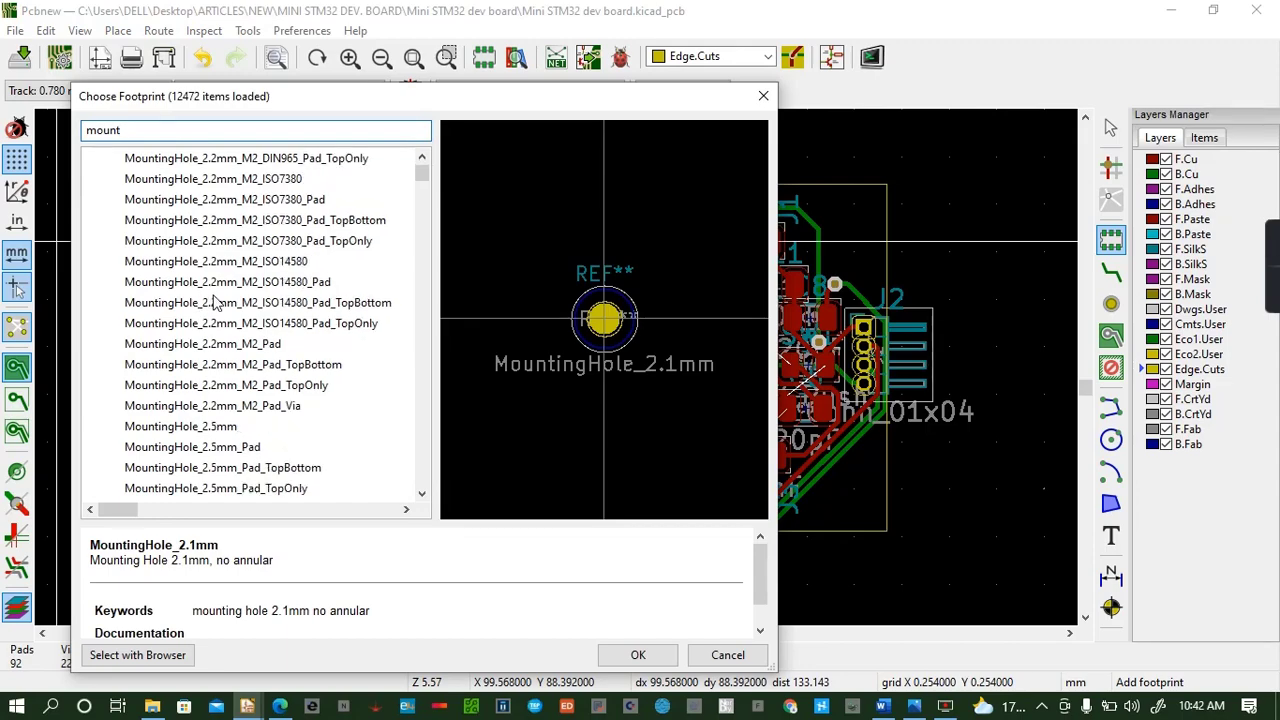
click(229, 345)
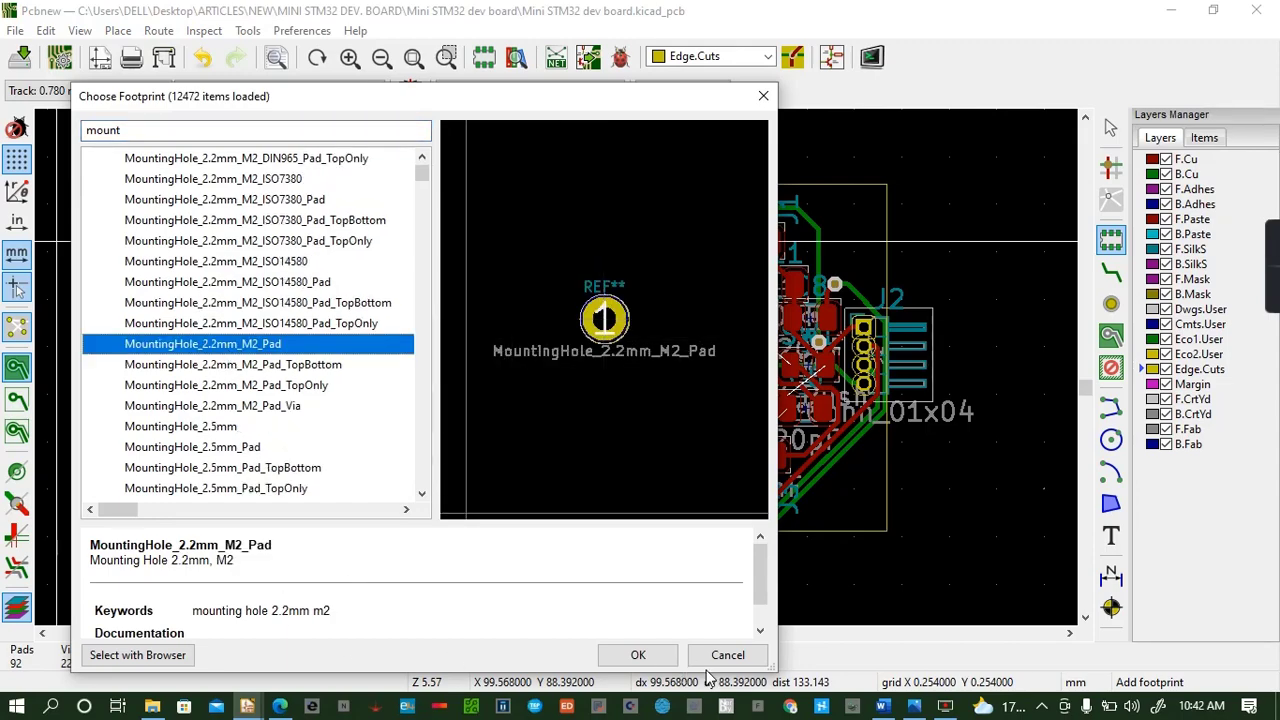
click(640, 654)
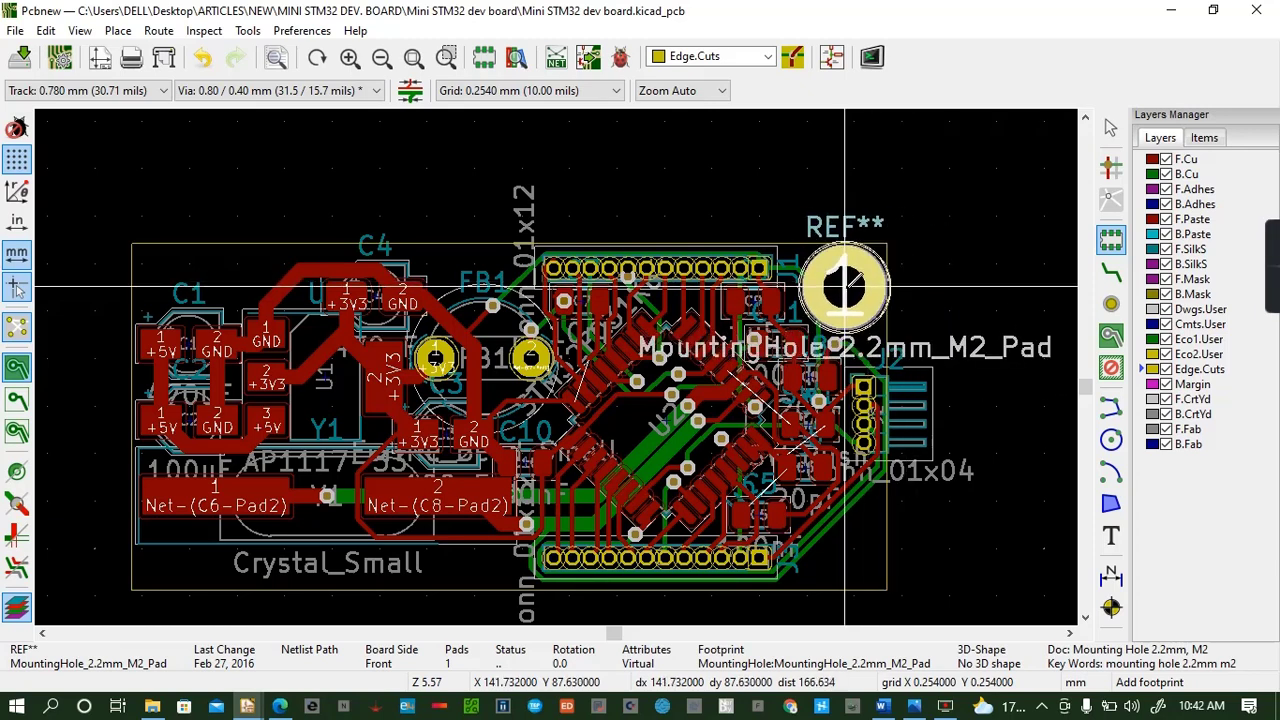
click(840, 288)
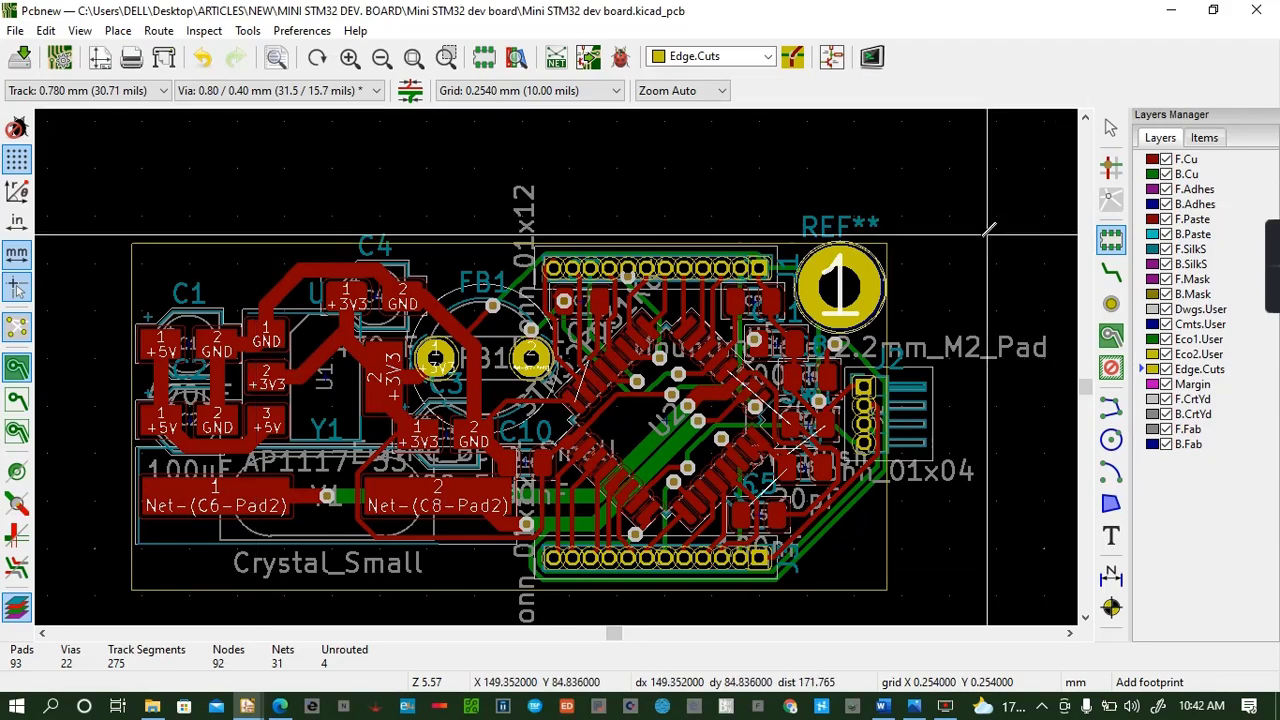
Place two more MountingHole_2.2mm_M2_Pad footprints, one in the board's lower-right corner and one in its lower-left corner
click(840, 297)
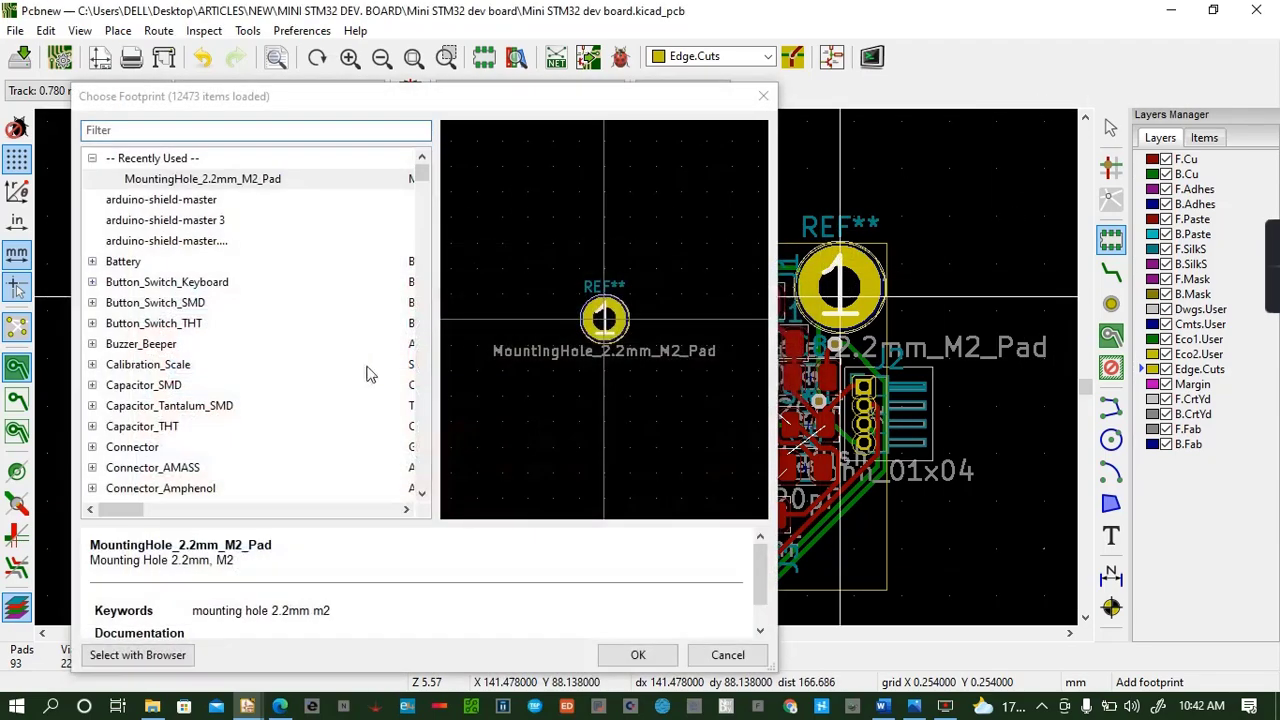
click(640, 655)
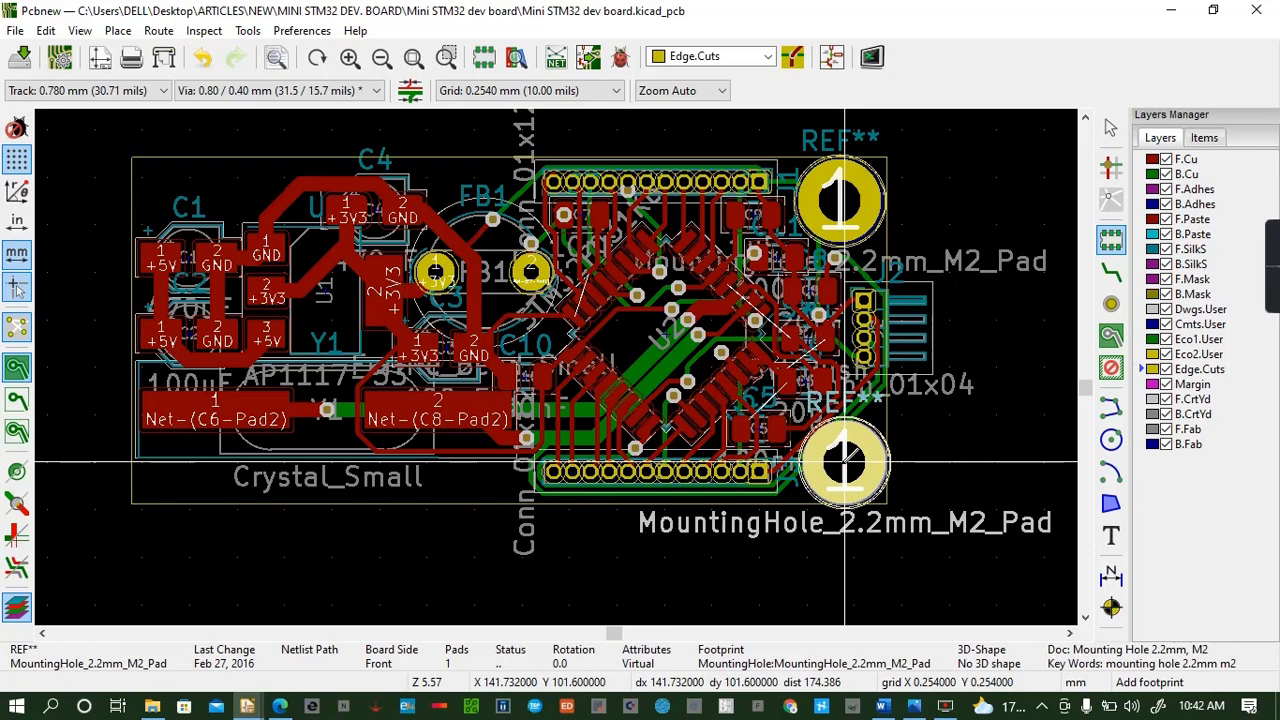
click(845, 462)
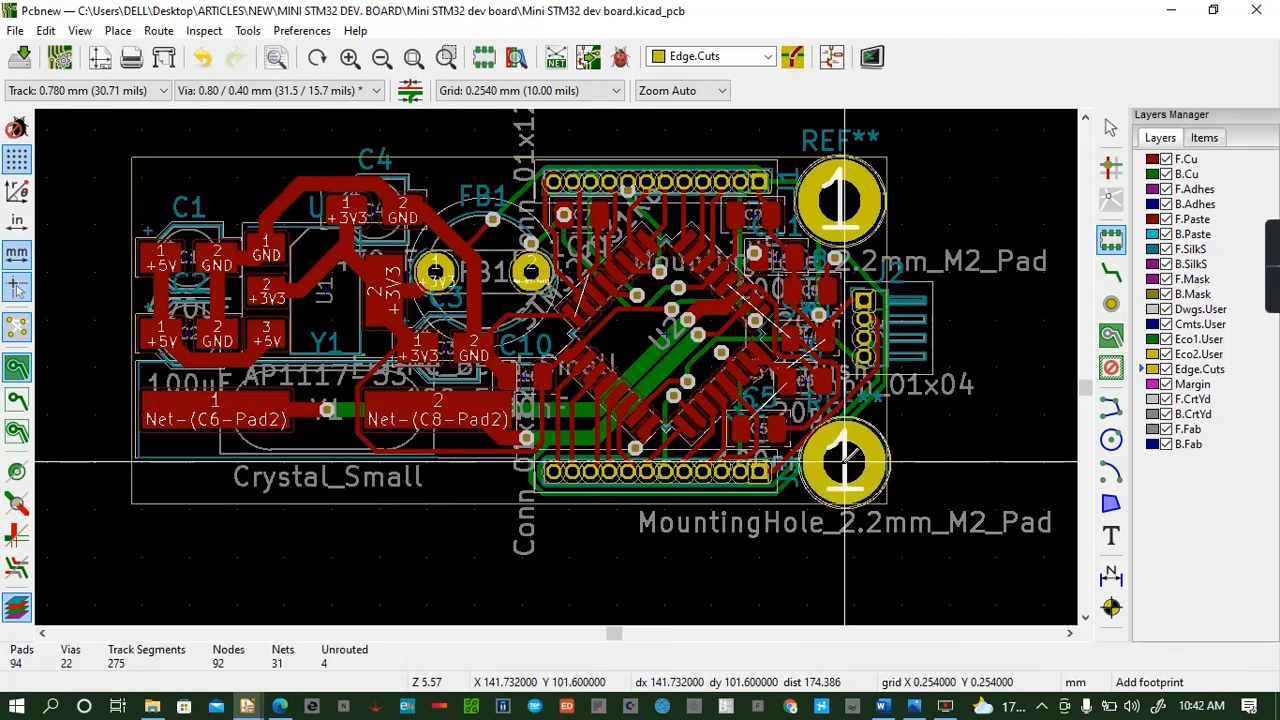
click(841, 462)
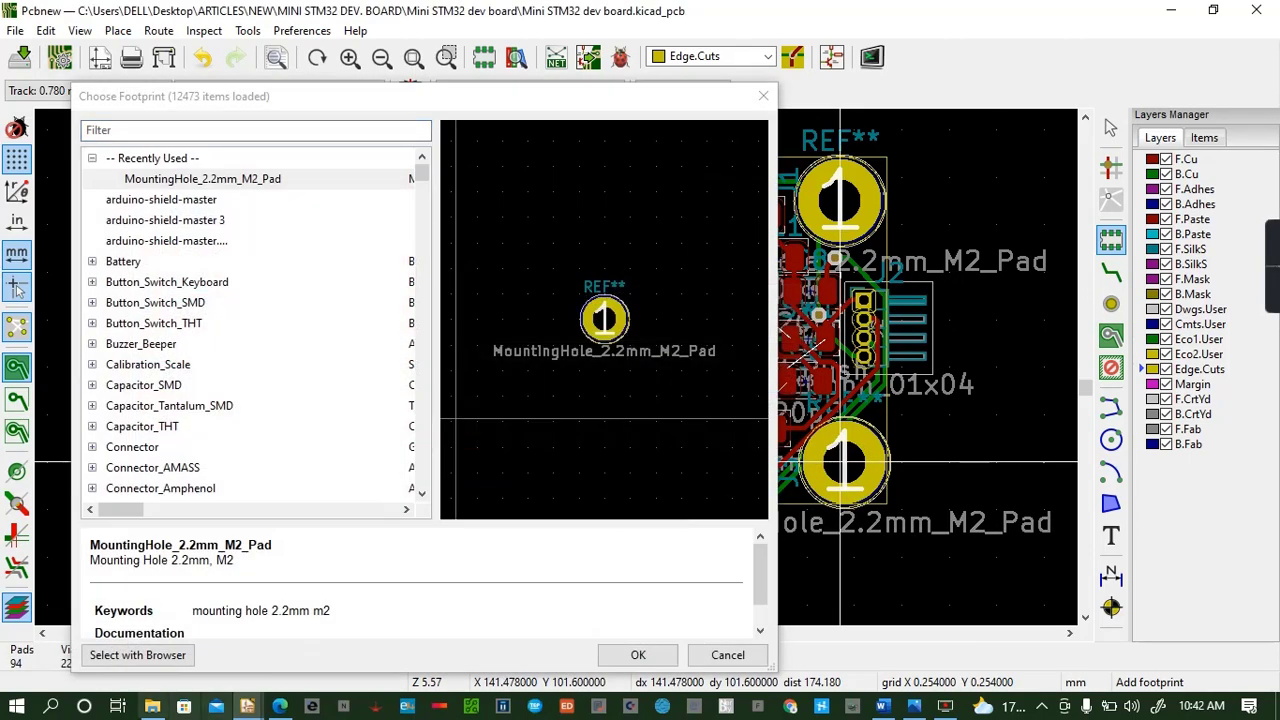
click(650, 655)
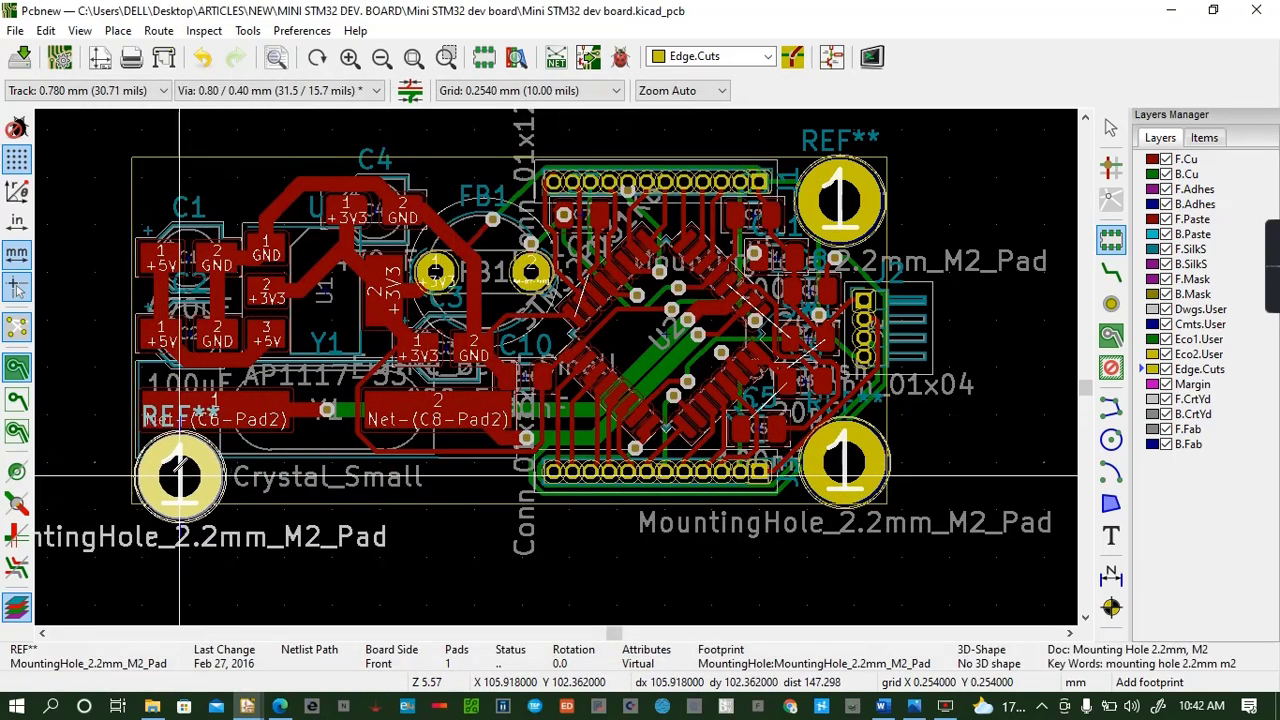
click(175, 465)
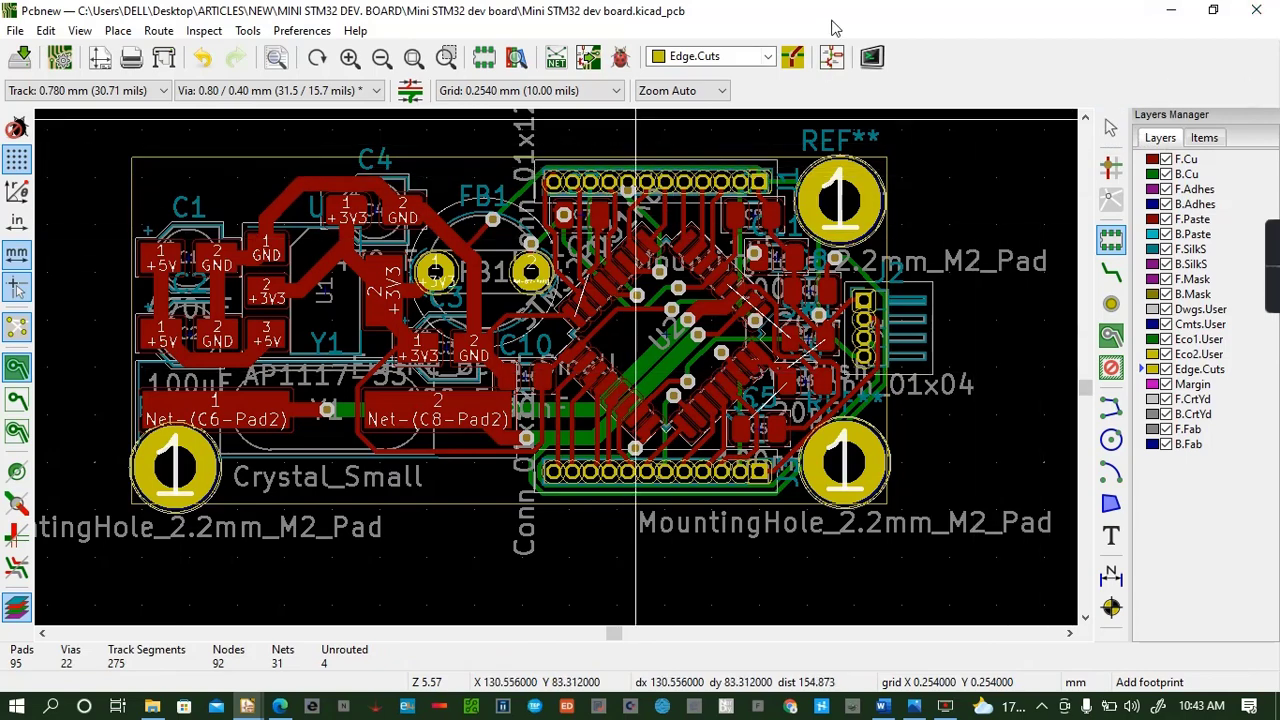
Check the three mounting holes on the board in the 3D viewer and return to the layout
click(79, 30)
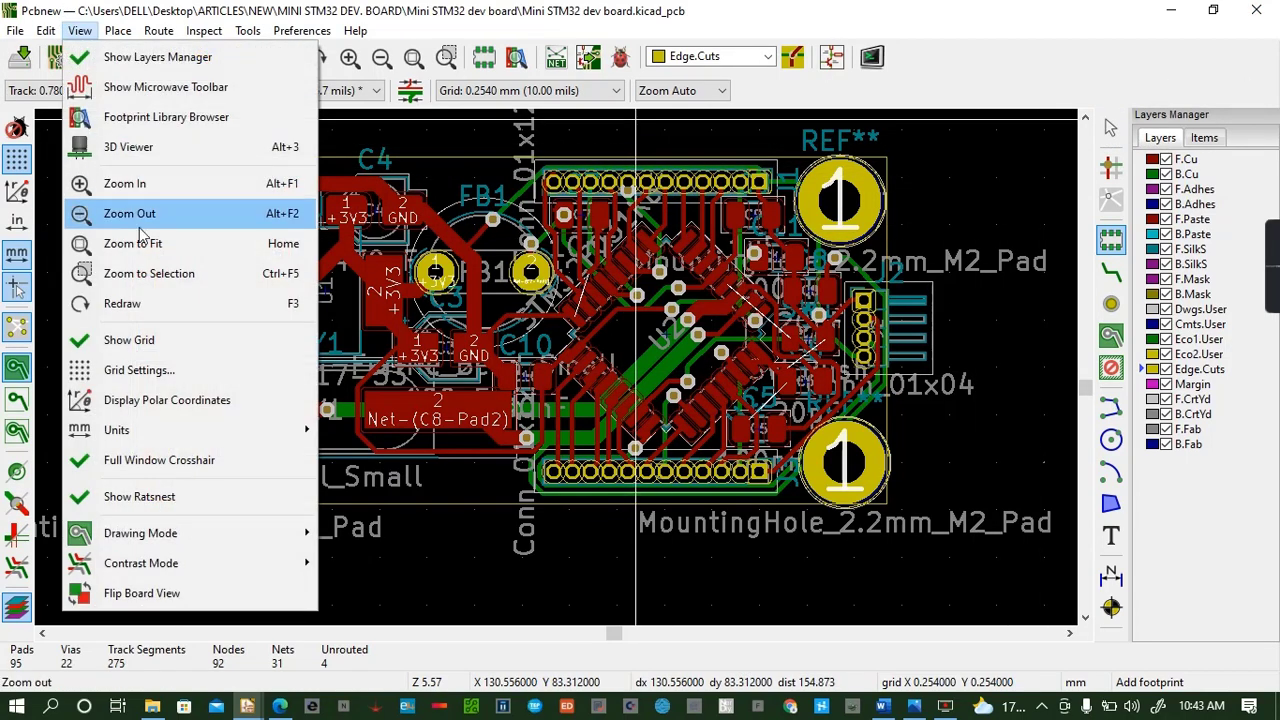
click(100, 145)
drag(629, 438, 676, 405)
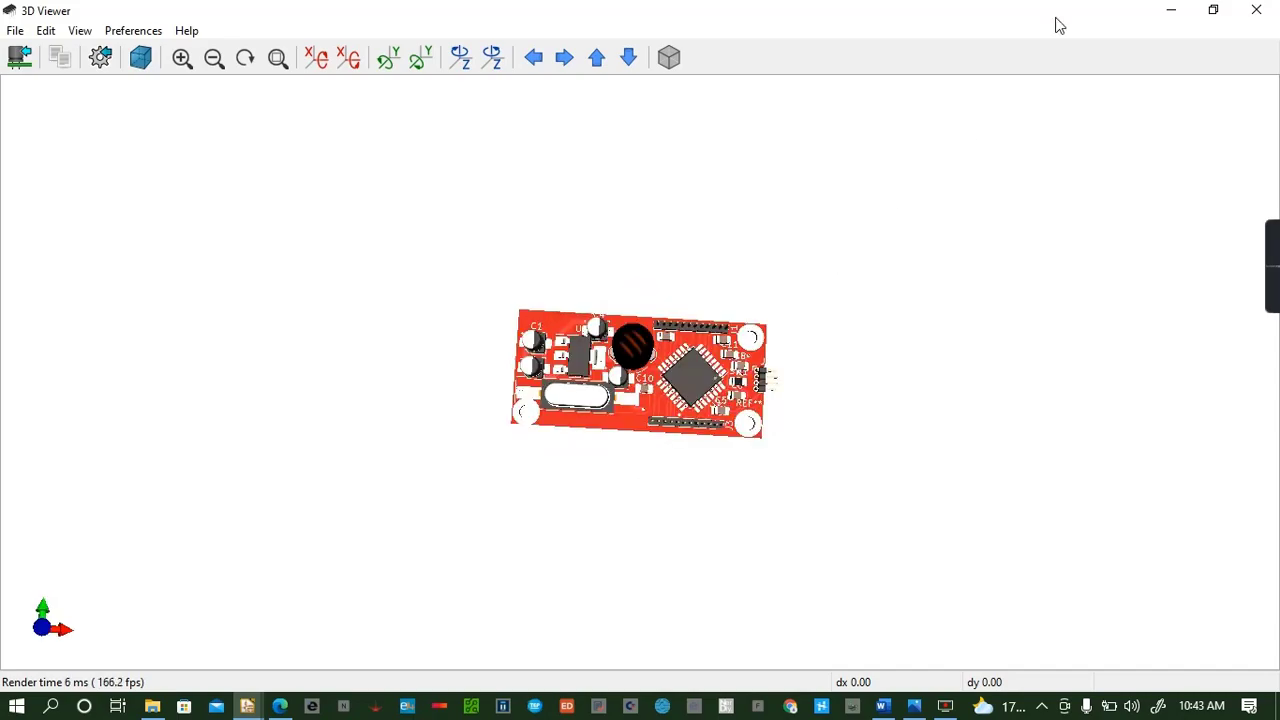
click(1256, 10)
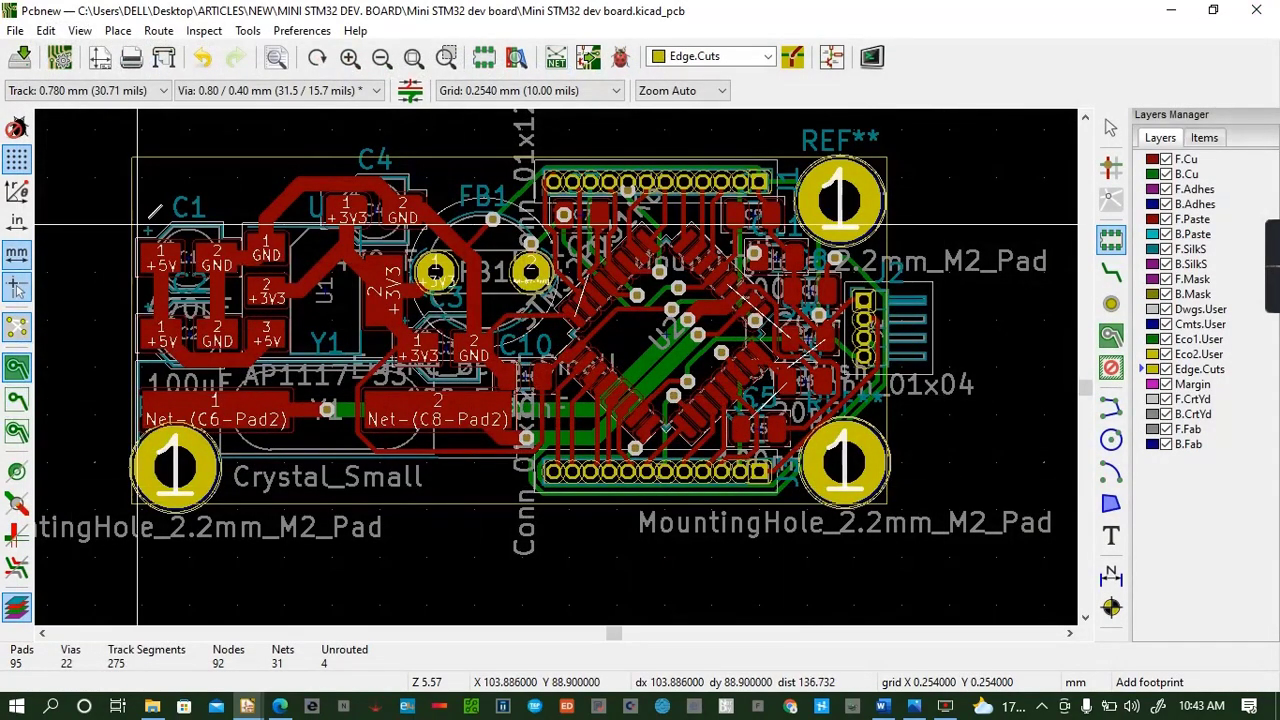
Place a fourth MountingHole_2.2mm_M2_Pad footprint in the board outline's upper-left corner, above C1
click(176, 172)
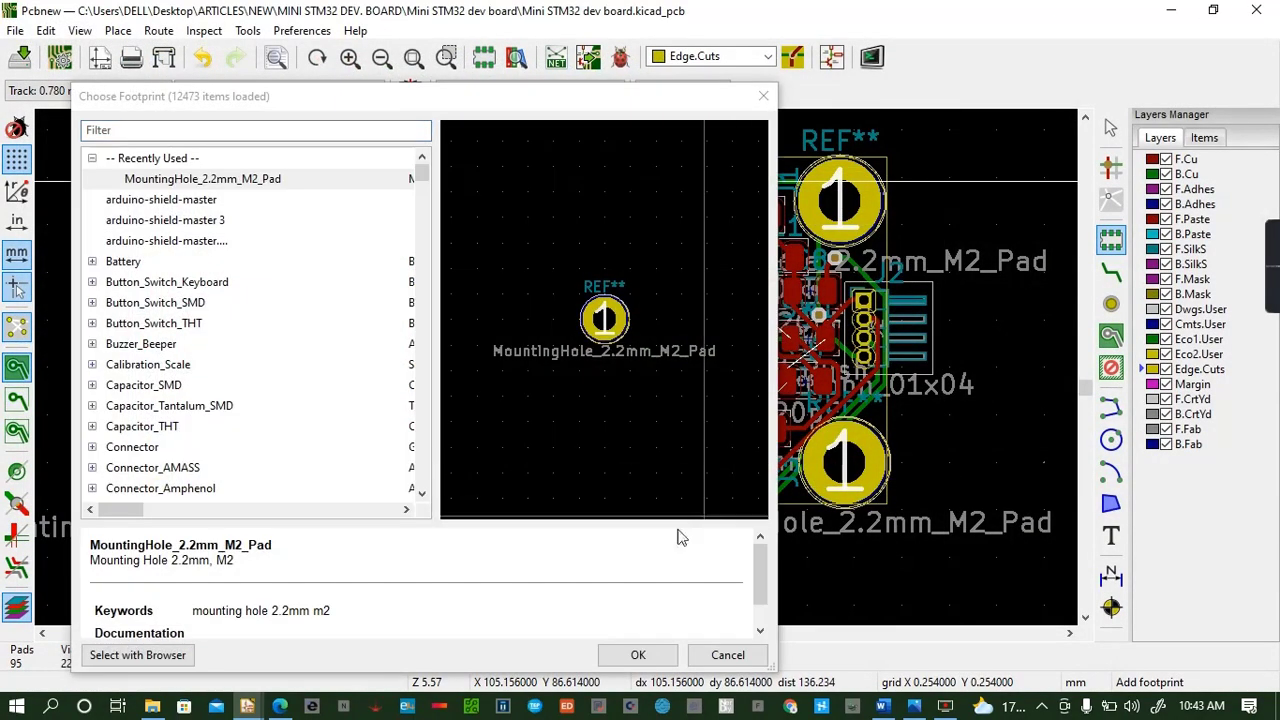
click(639, 655)
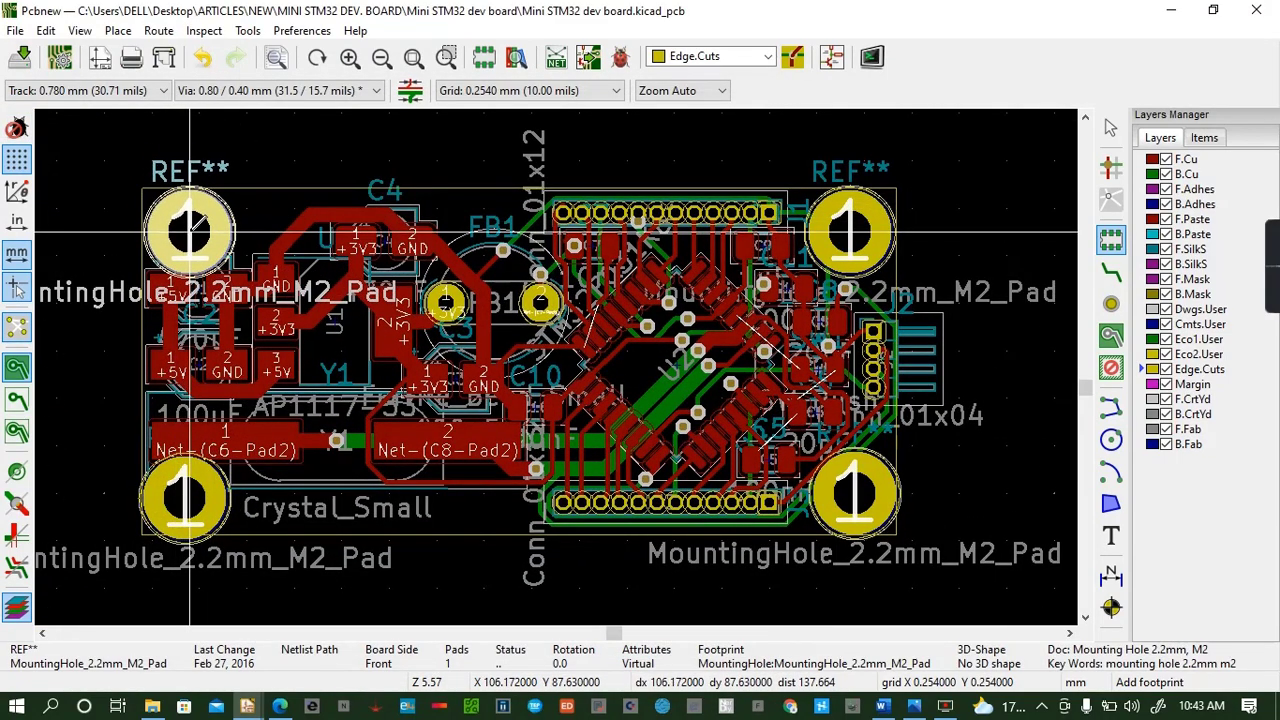
click(190, 232)
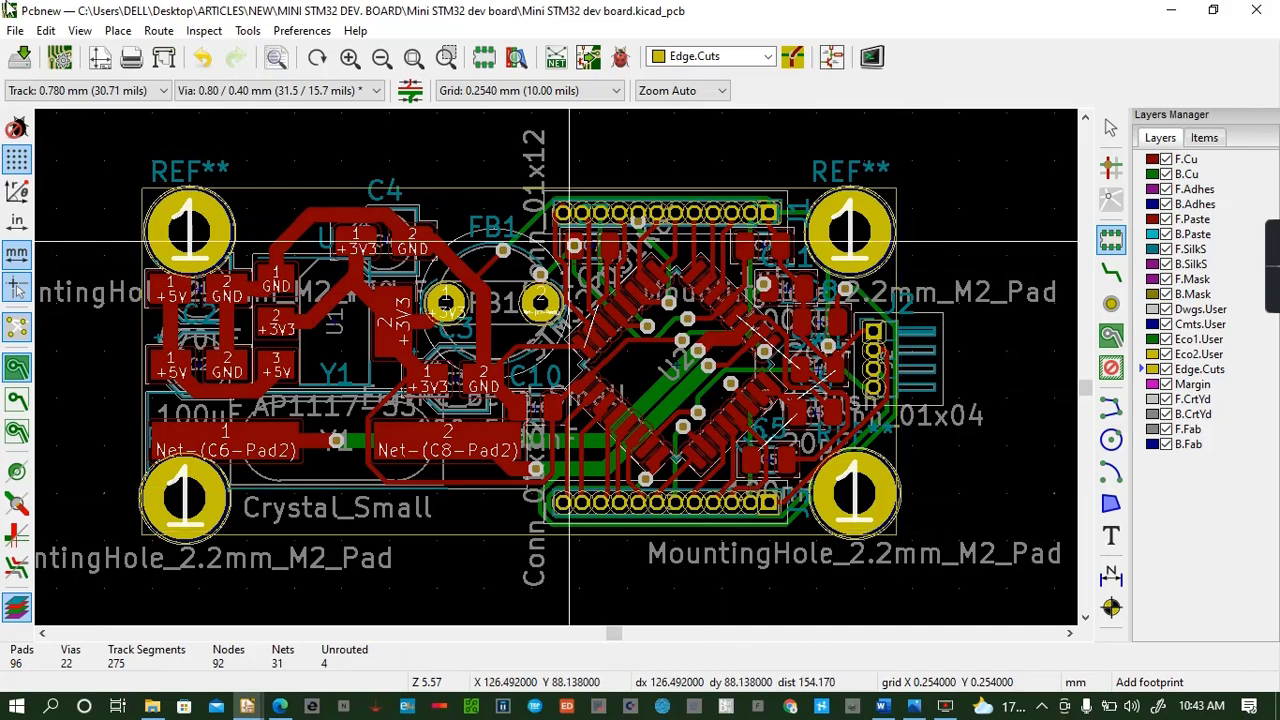
Check all four corner mounting holes on the board in the 3D viewer and return to the layout
click(80, 31)
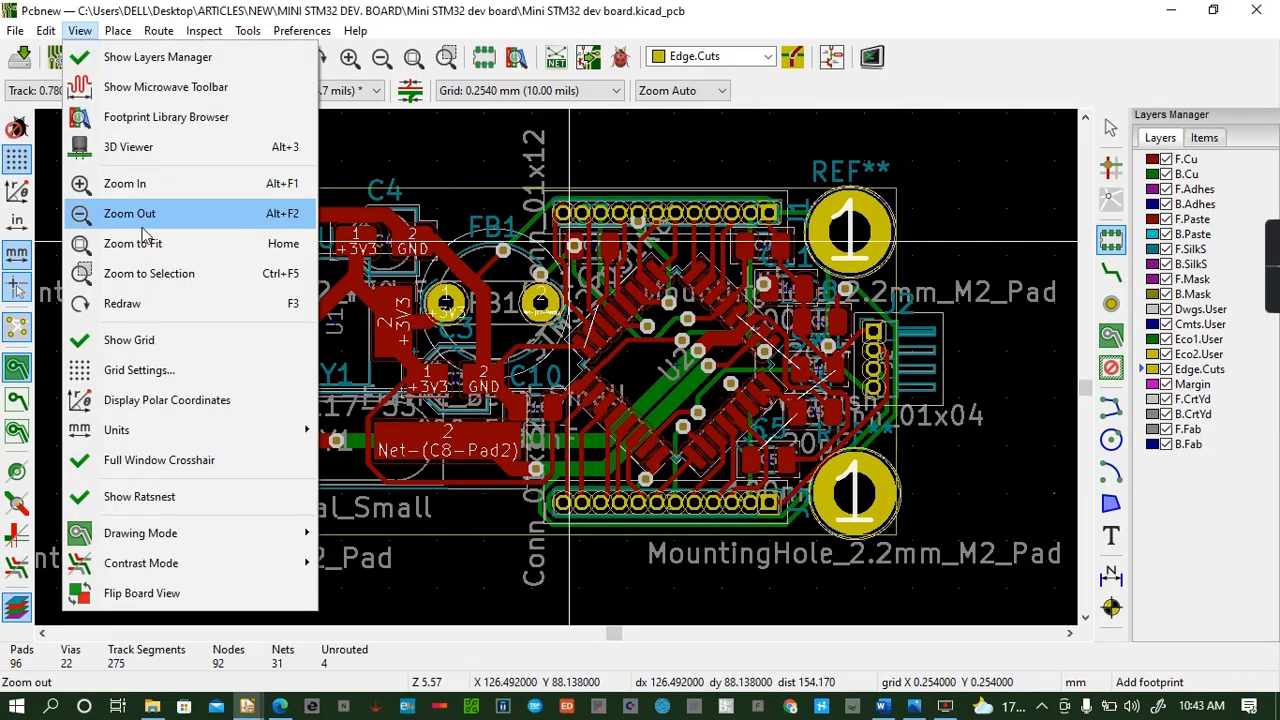
click(130, 145)
drag(630, 340, 611, 480)
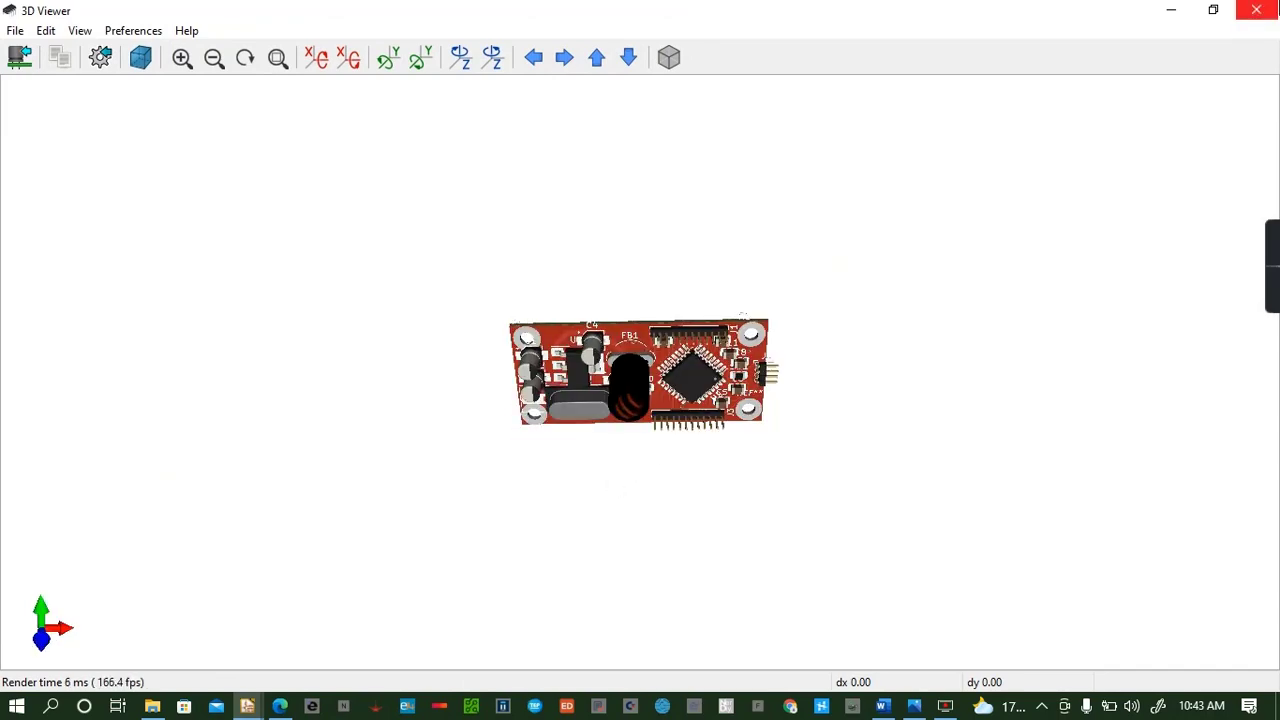
click(1257, 11)
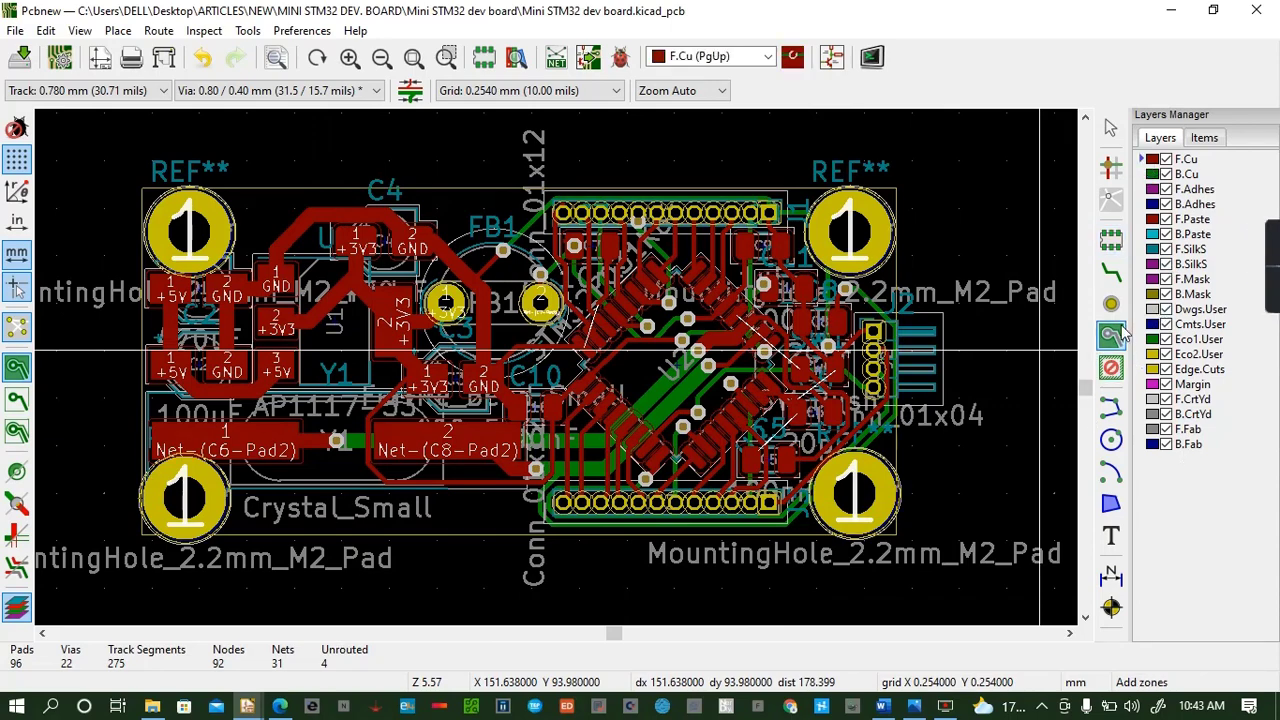
Draw a rectangular GND copper zone on F.Cu around the whole board outline, keeping the default clearance and thermal relief settings
click(293, 229)
click(480, 166)
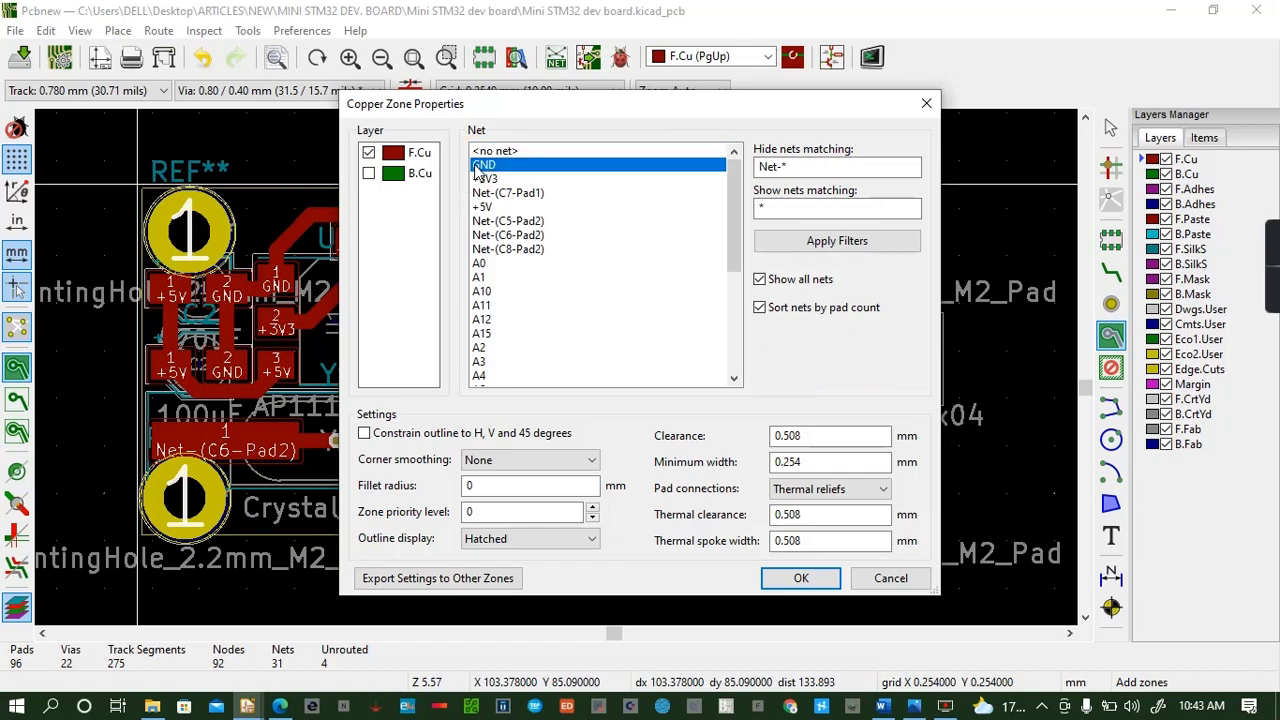
click(800, 579)
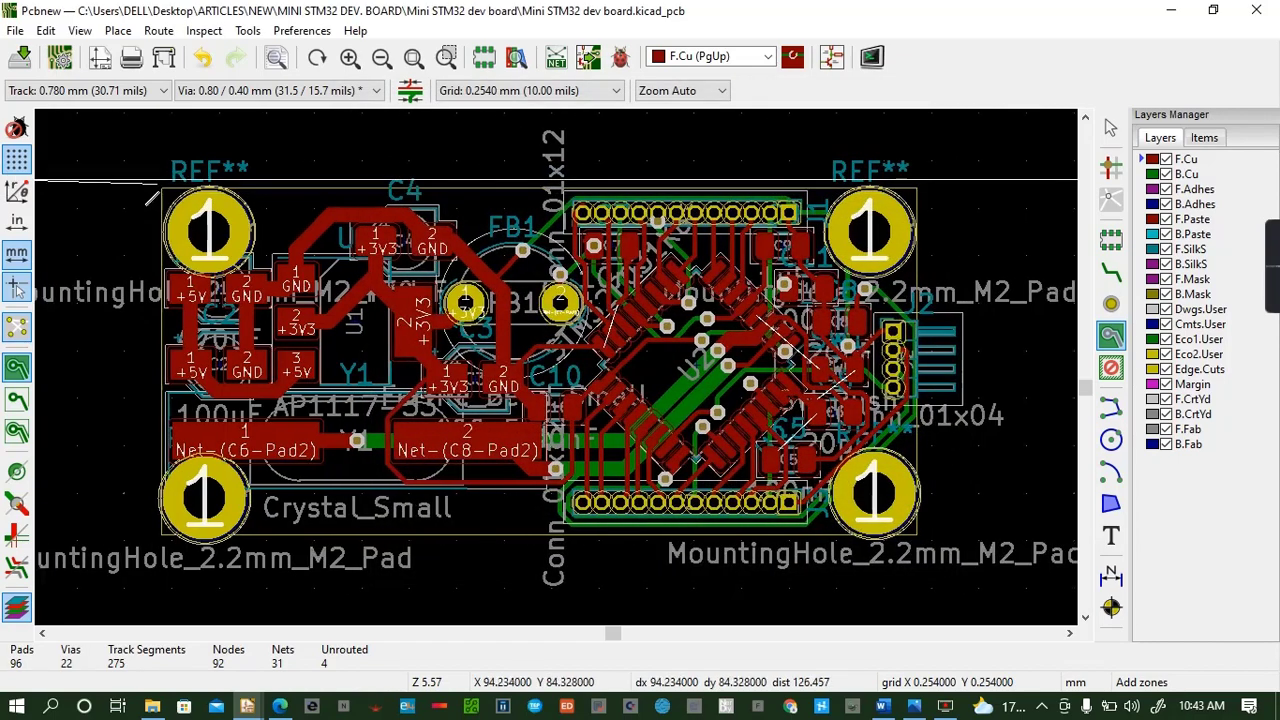
click(936, 187)
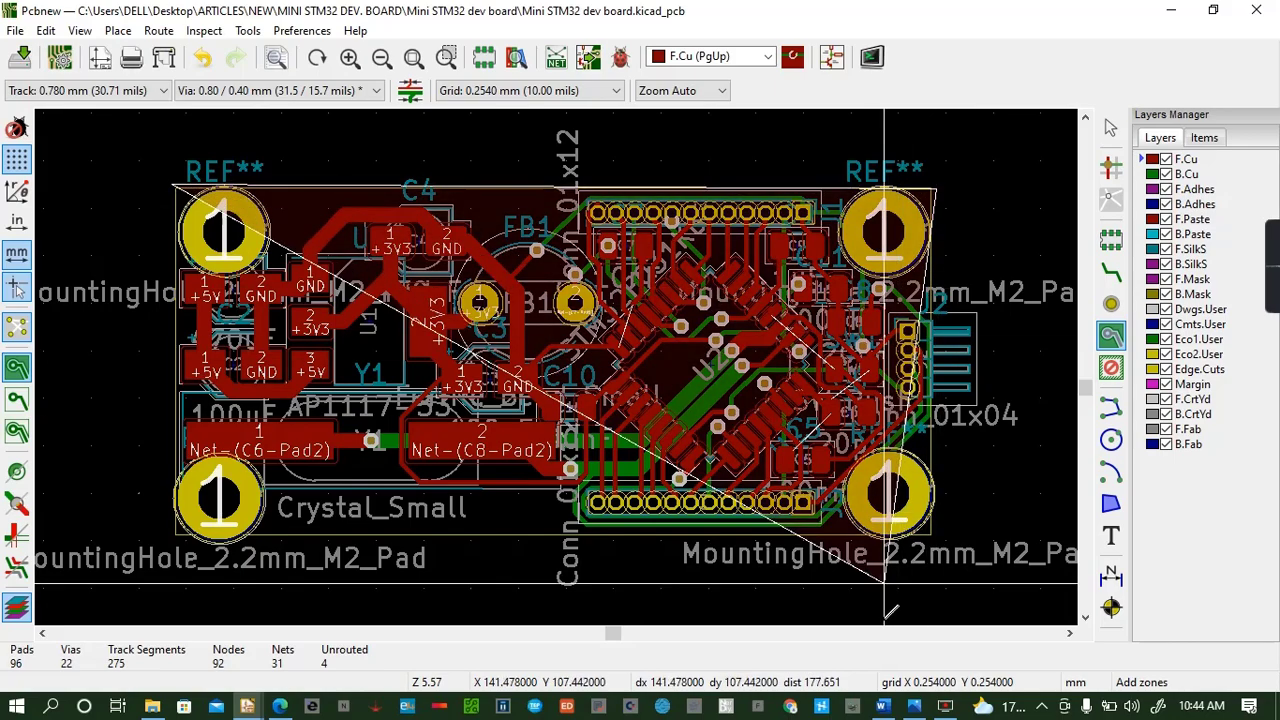
click(932, 467)
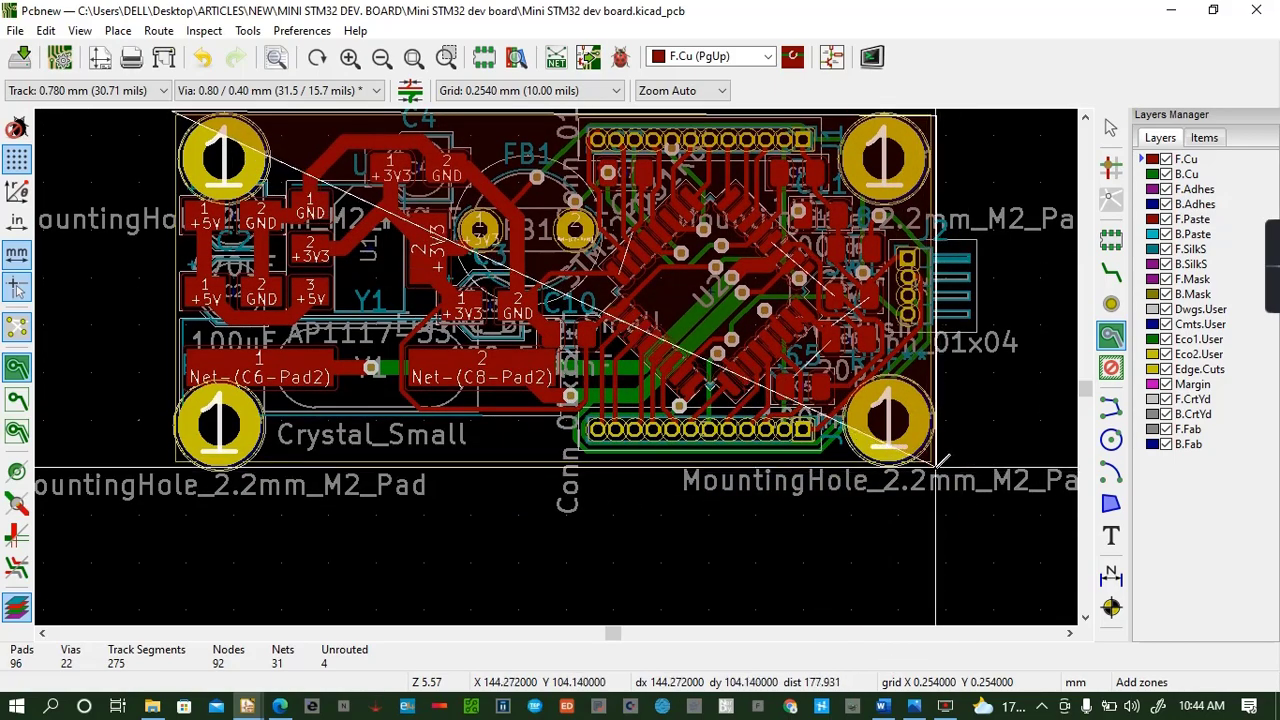
click(173, 462)
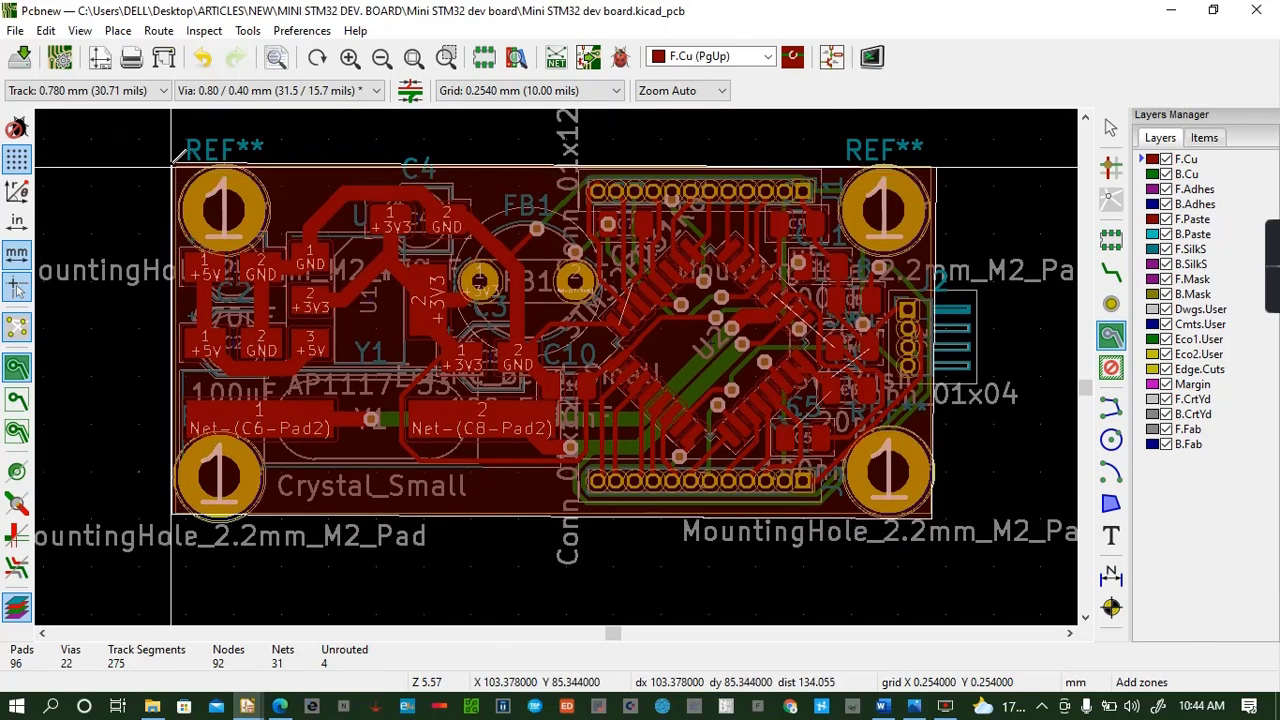
click(178, 162)
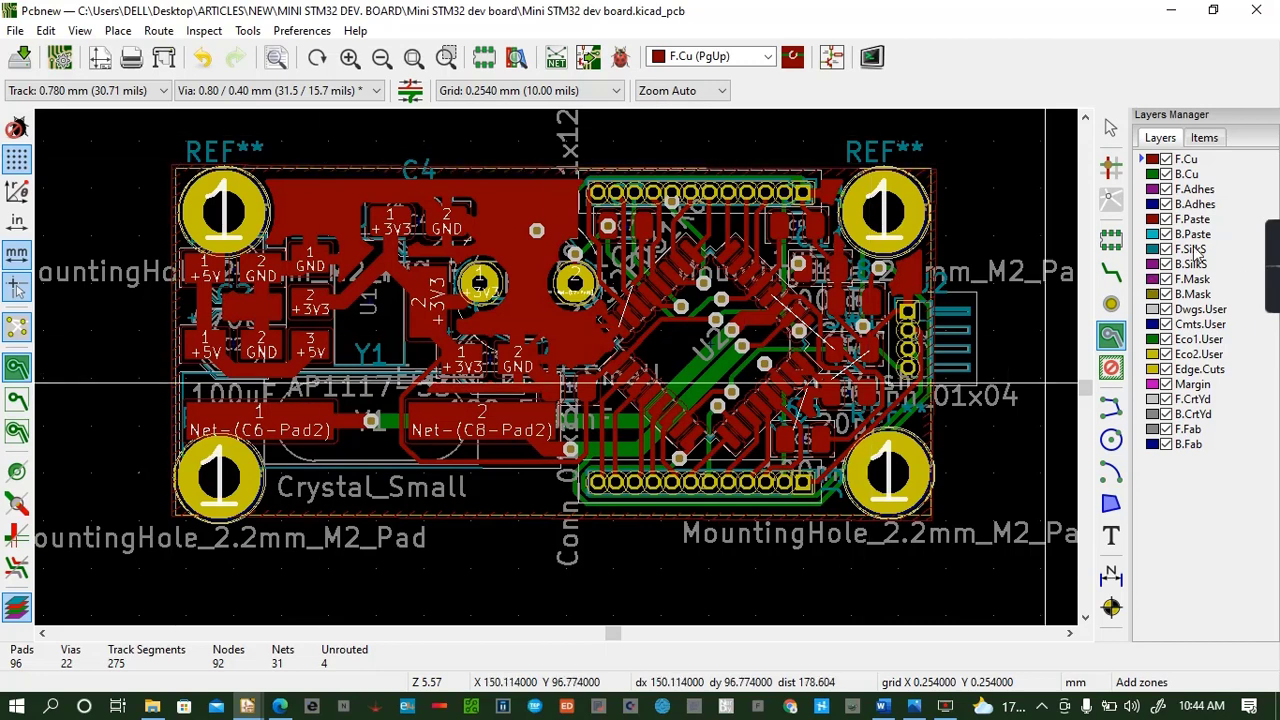
Add a matching GND copper zone on B.Cu that covers the whole board outline
click(1148, 176)
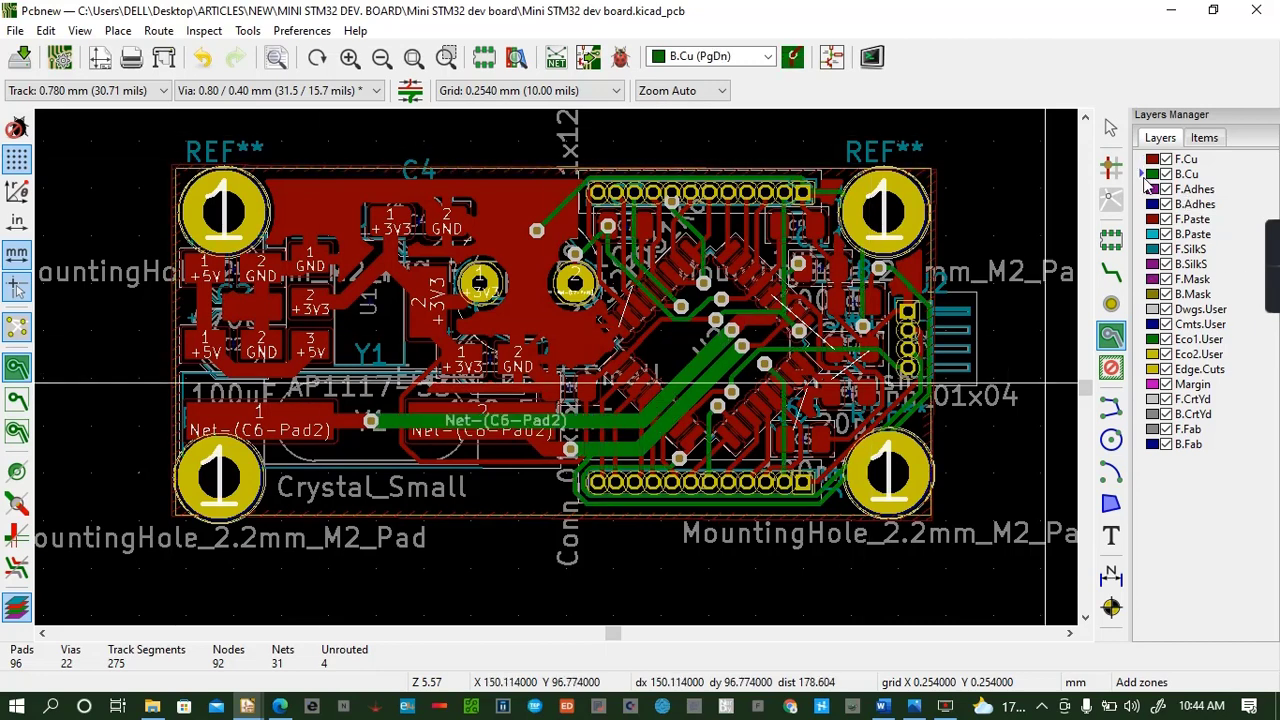
click(171, 153)
click(487, 165)
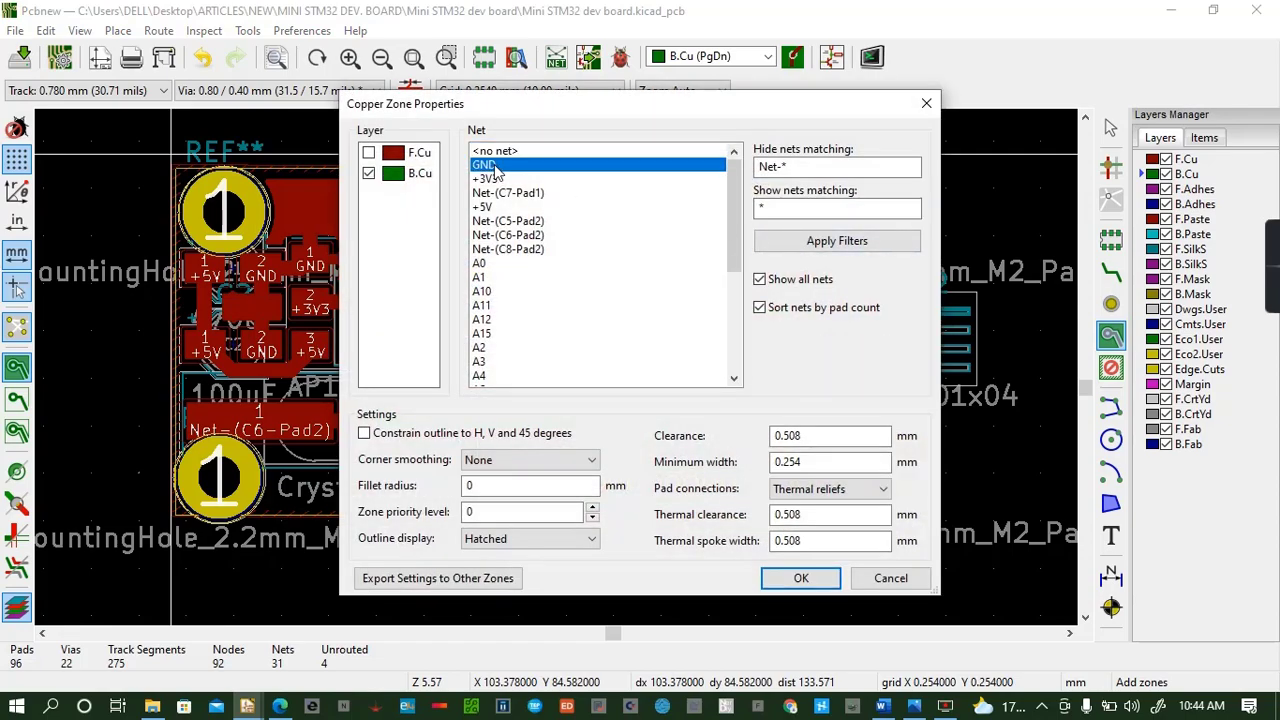
click(801, 578)
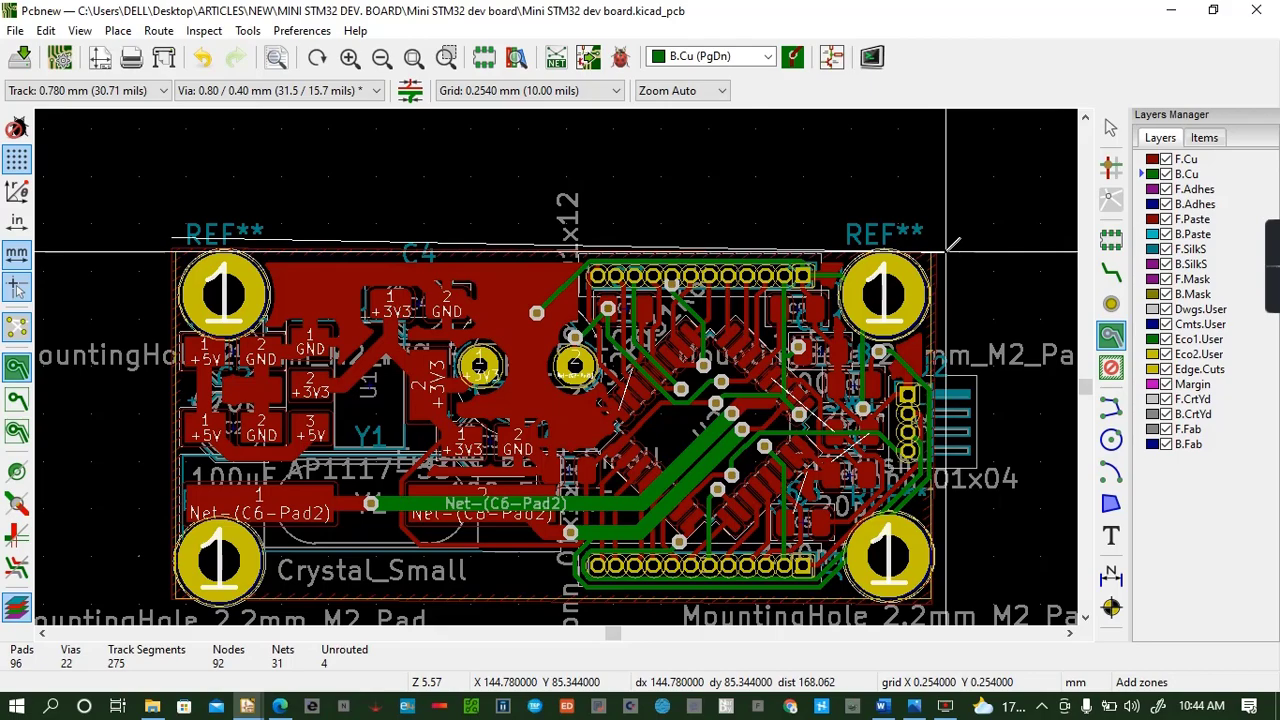
click(946, 250)
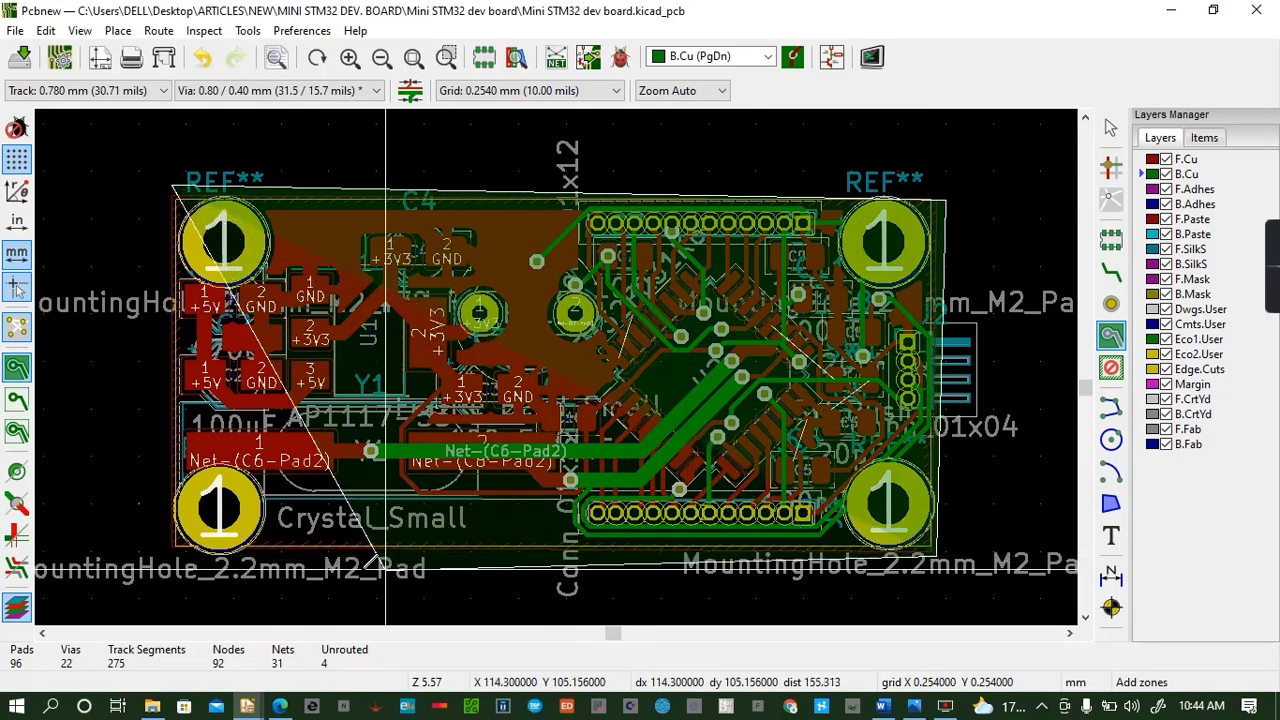
click(936, 550)
click(172, 527)
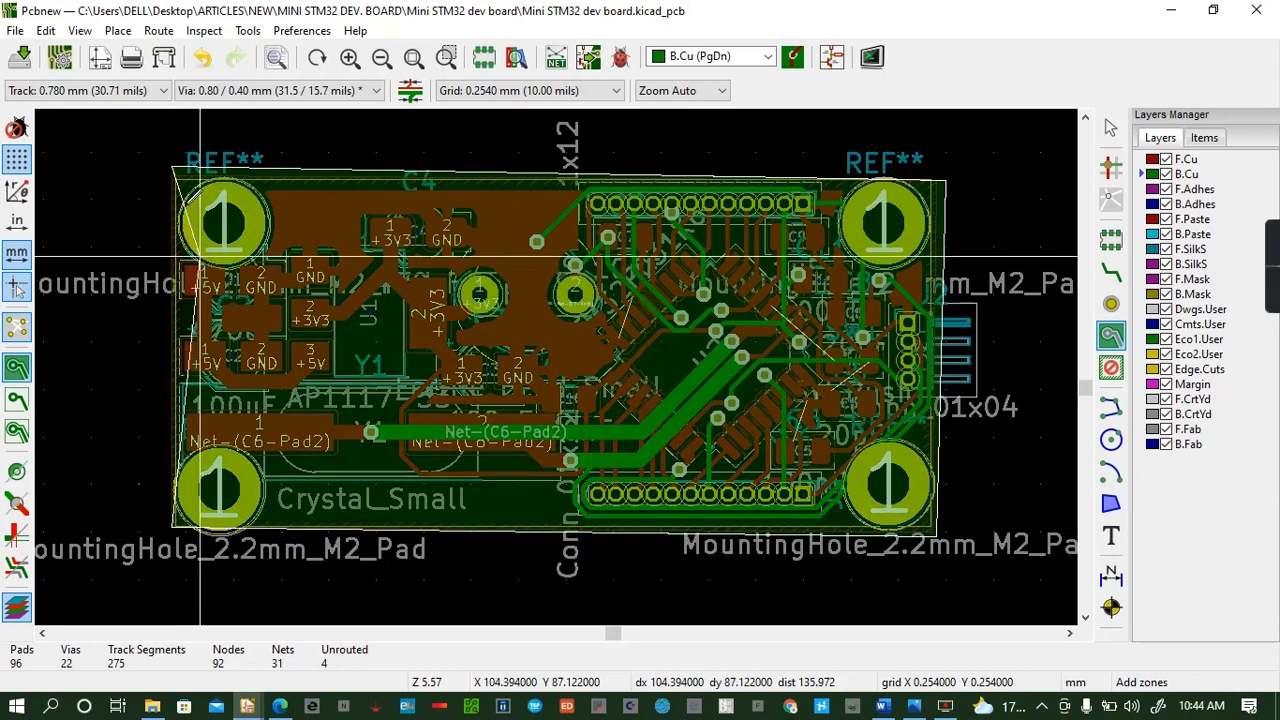
click(172, 174)
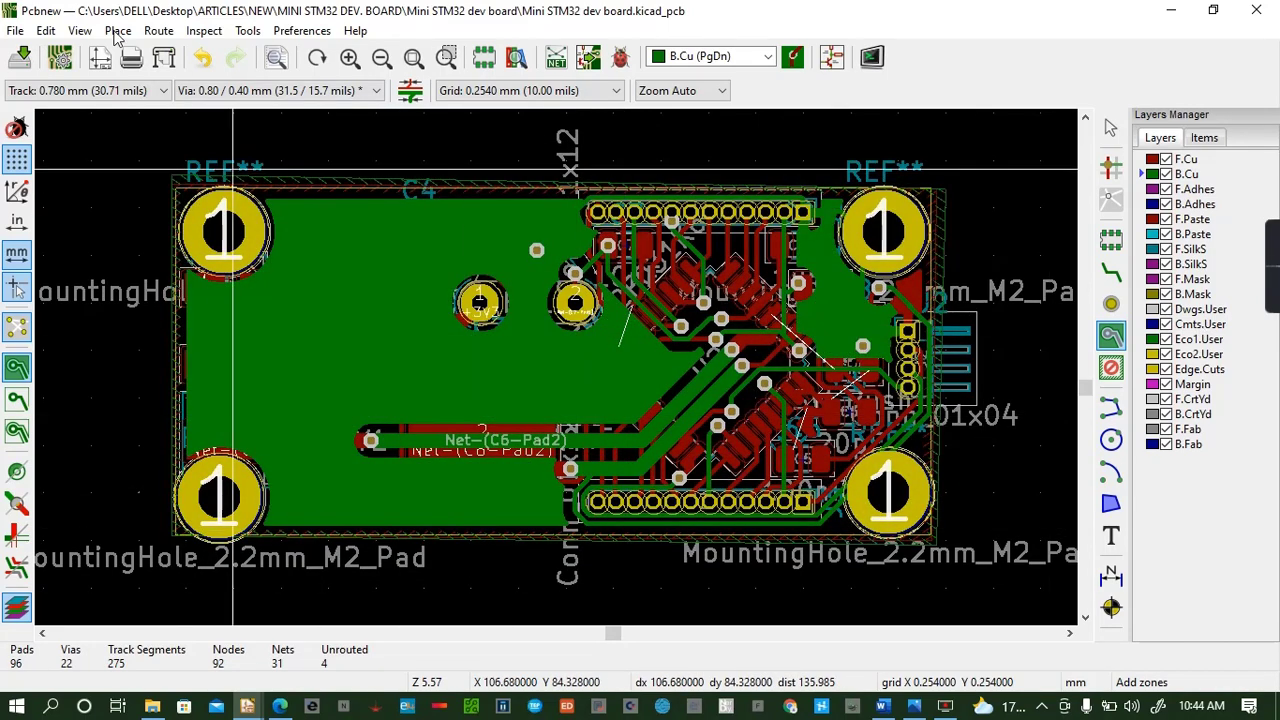
Examine the board with its copper zones in the 3D viewer, from the side and from above
click(80, 31)
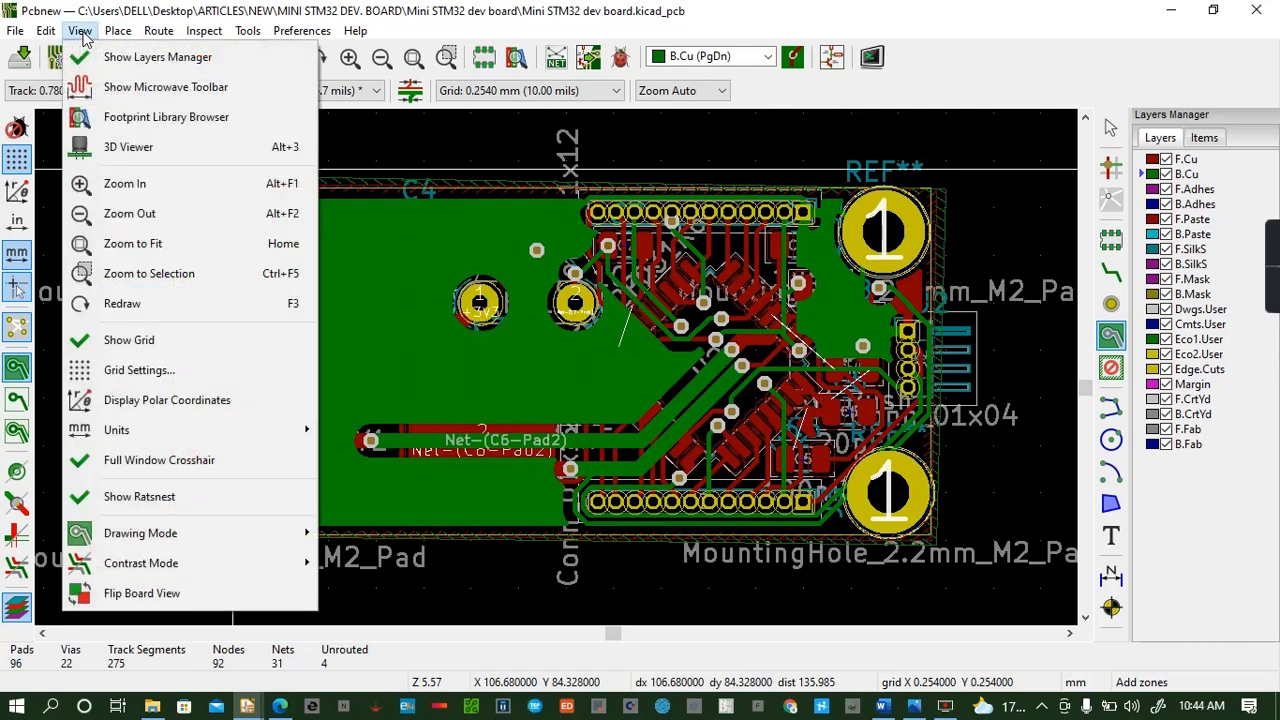
click(143, 146)
drag(500, 455, 566, 229)
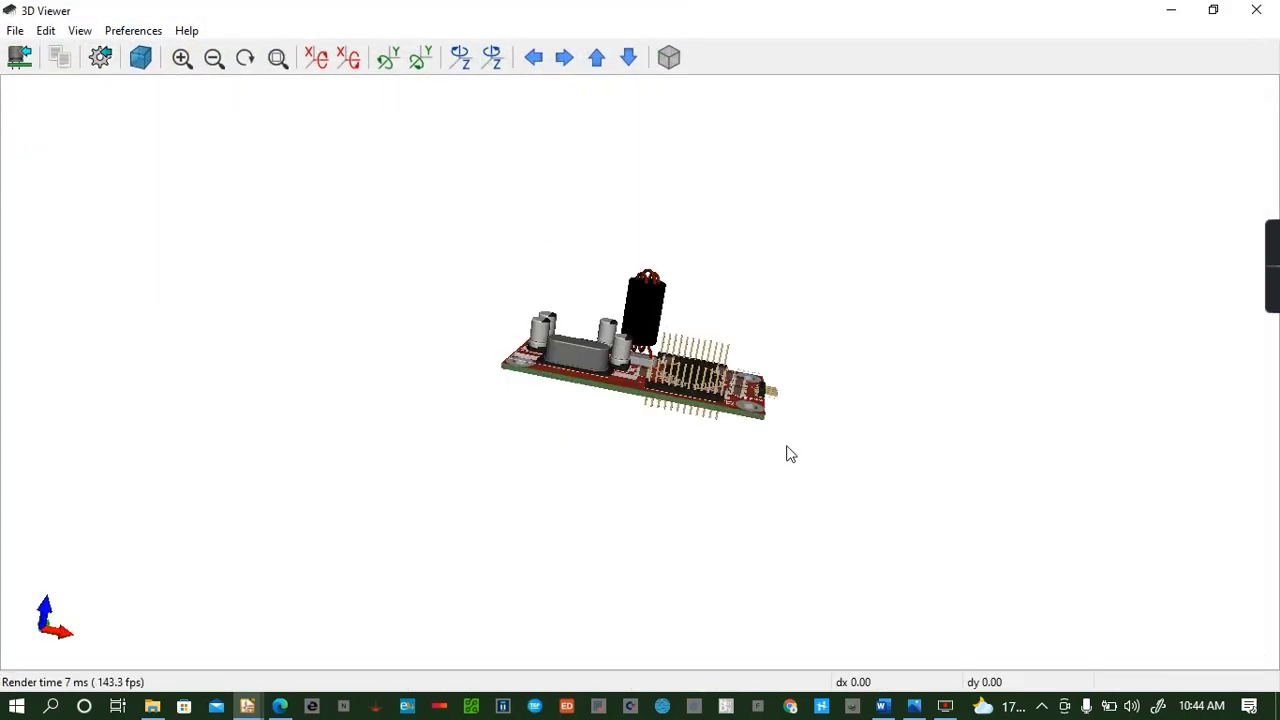
scroll(784, 436, down, 1)
scroll(780, 434, up, 5)
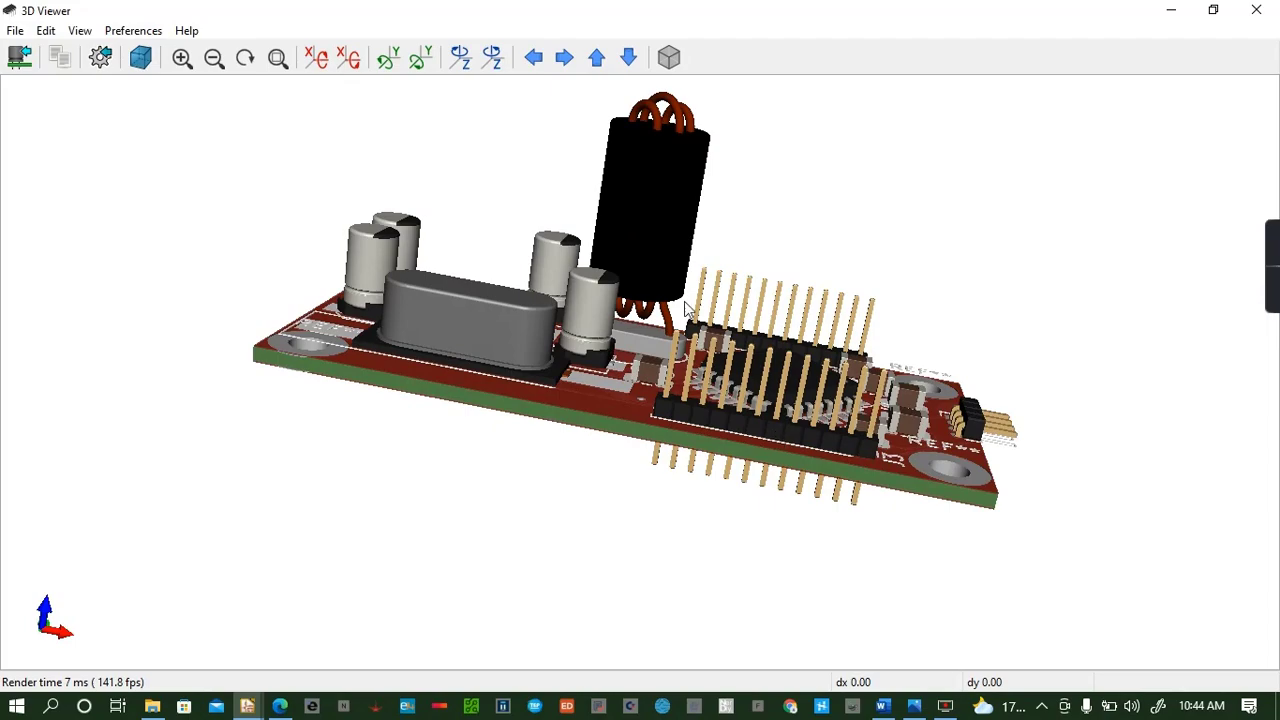
drag(686, 310, 464, 381)
scroll(784, 498, up, 2)
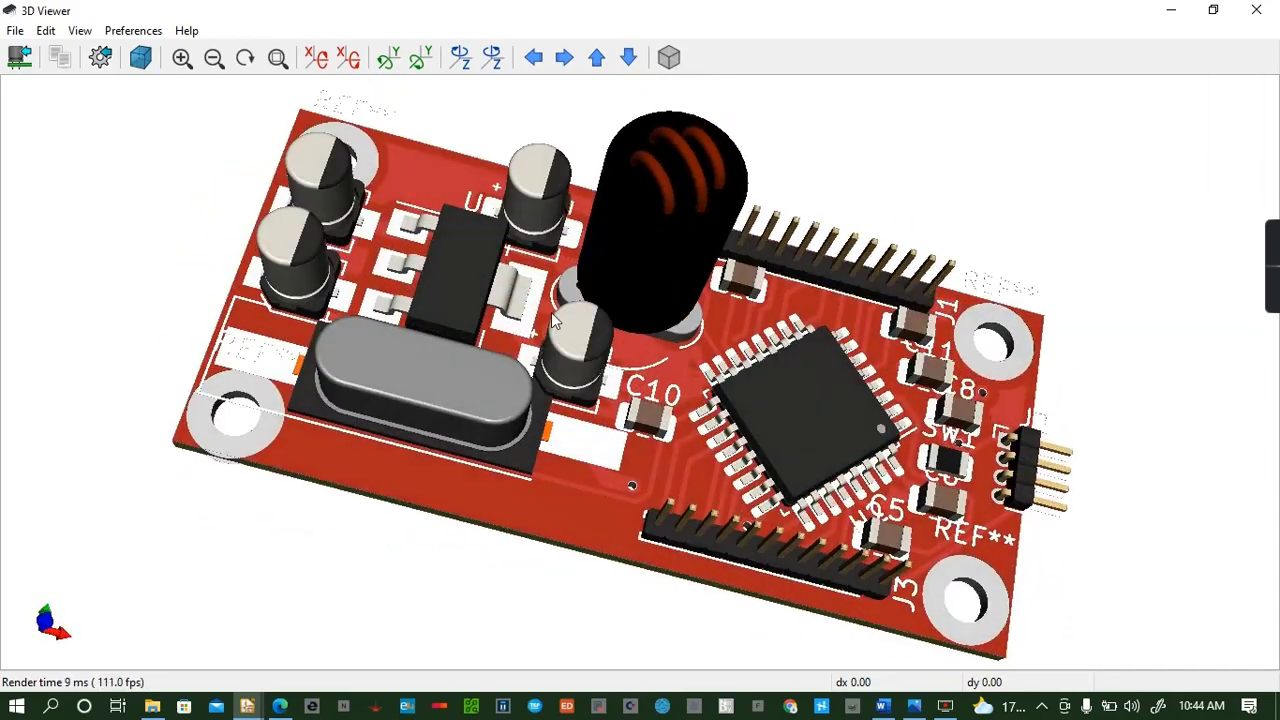
drag(555, 320, 500, 345)
Set the 3D viewer's solder mask color to the predefined Saturated Green
click(79, 33)
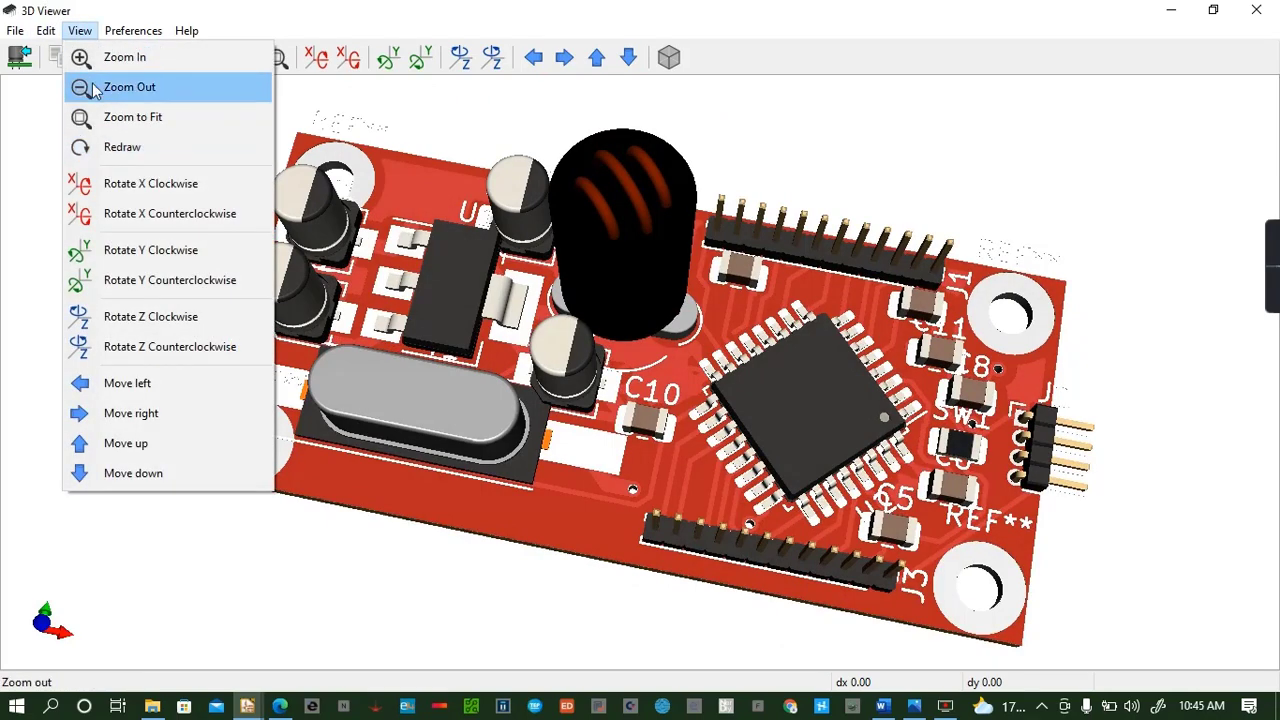
click(138, 29)
click(136, 33)
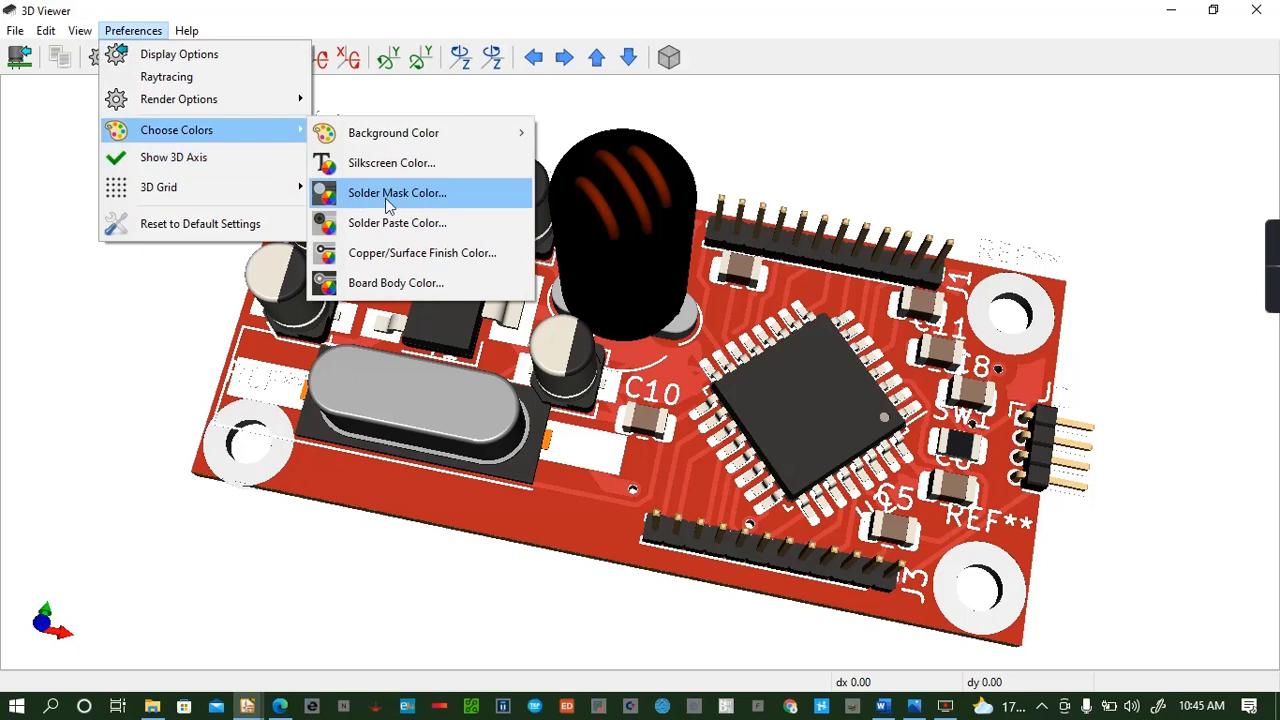
click(405, 196)
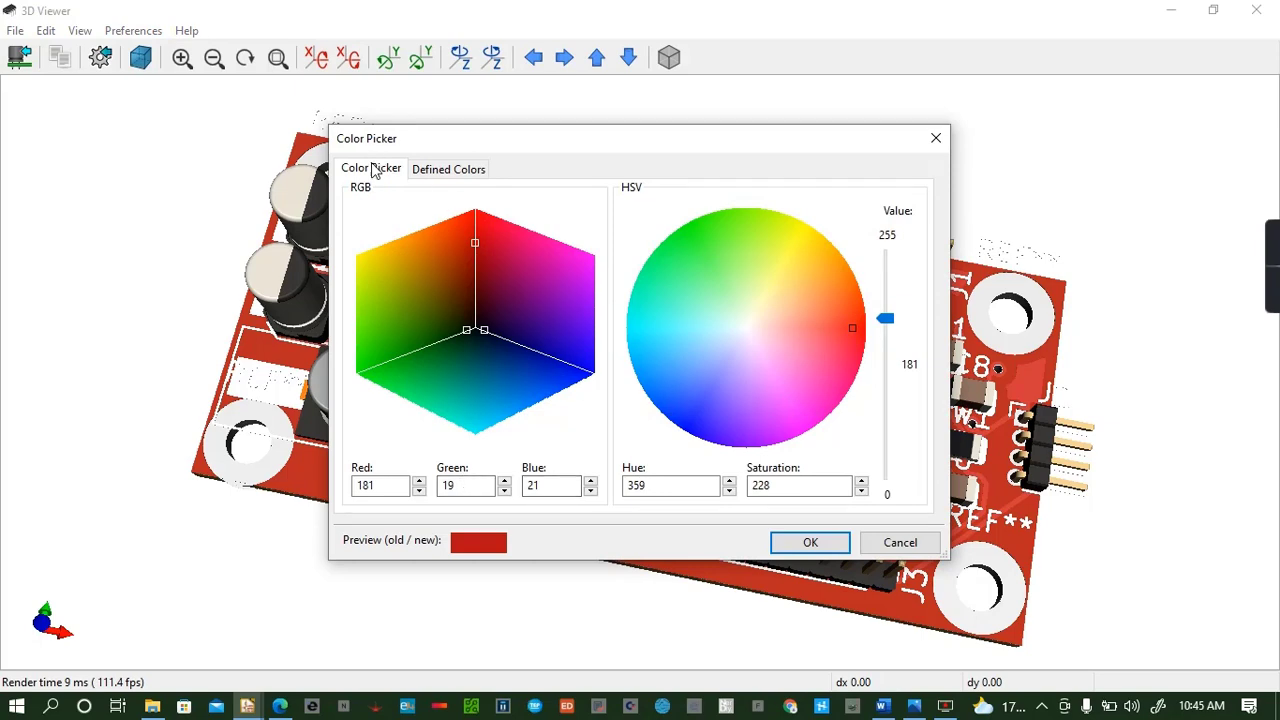
click(441, 172)
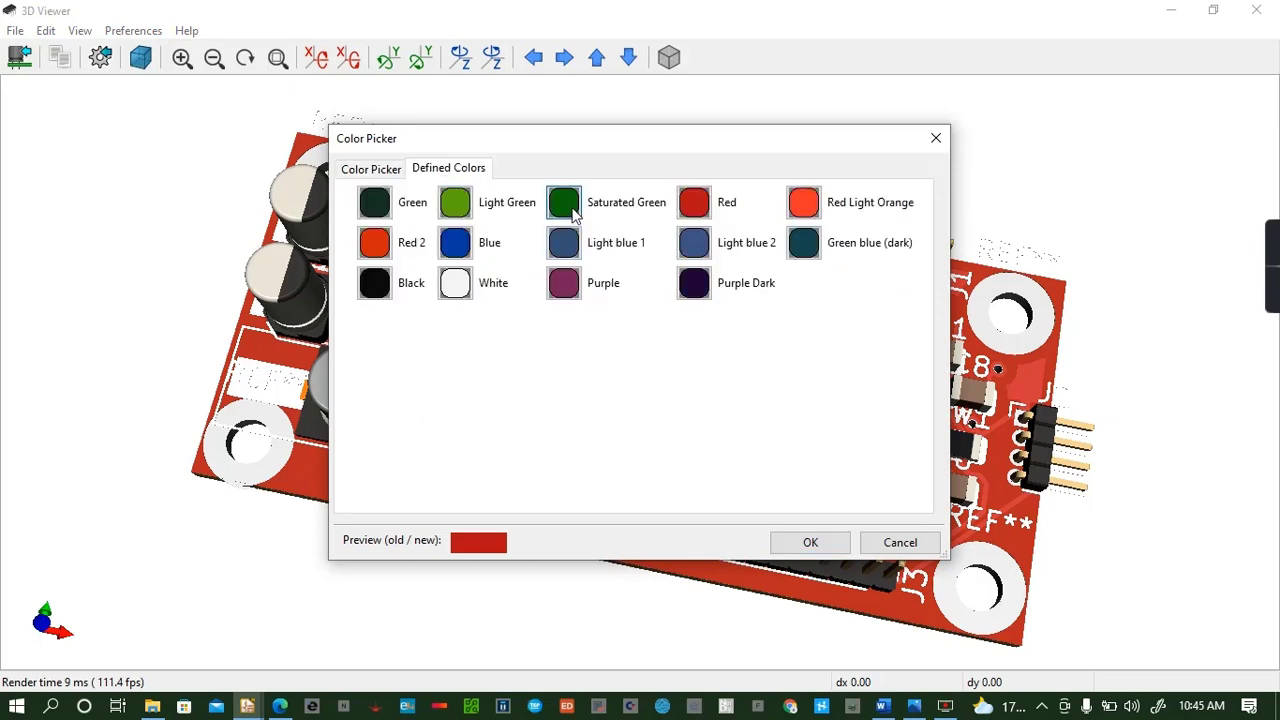
click(810, 542)
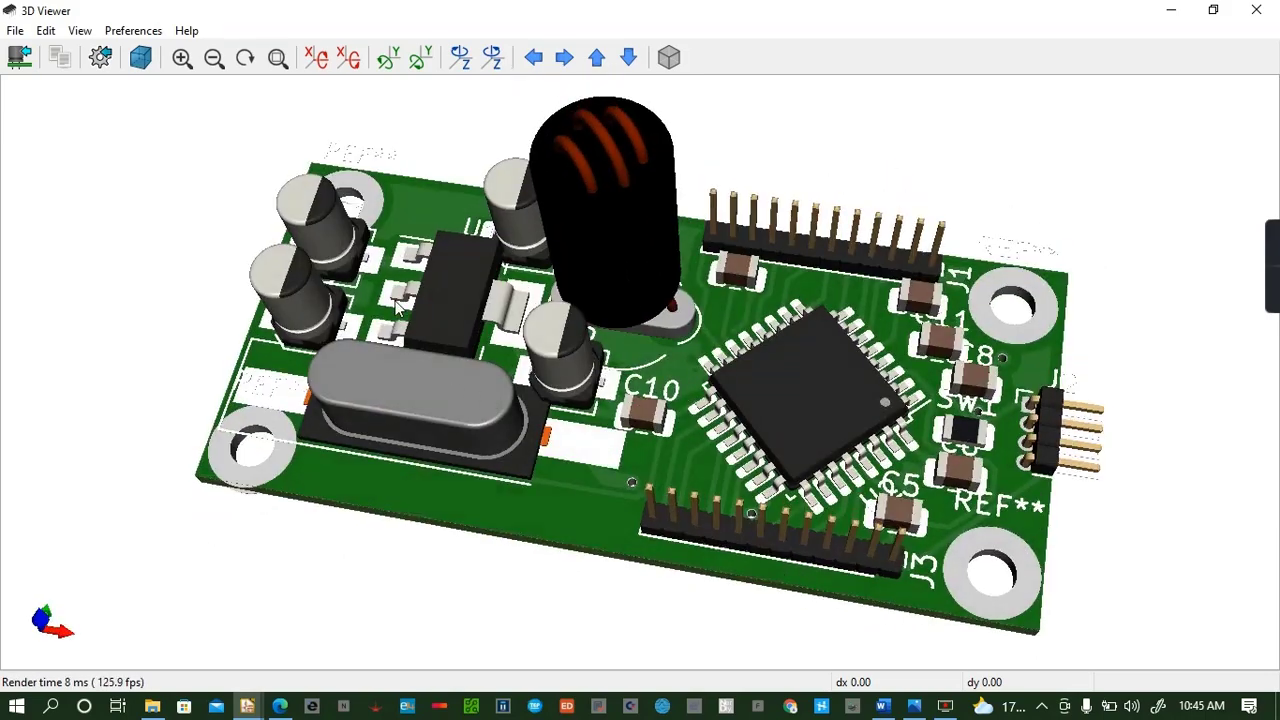
drag(397, 309, 474, 366)
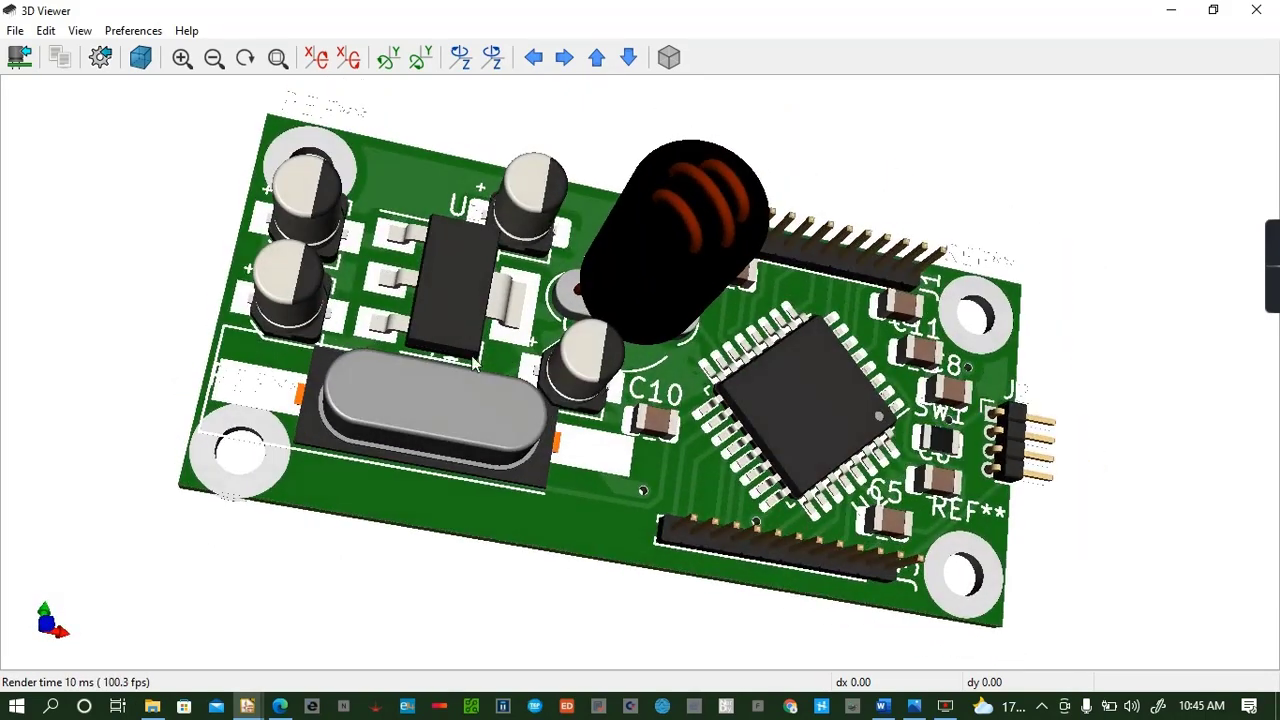
Set the 3D viewer's solder mask color to the predefined Black
click(138, 31)
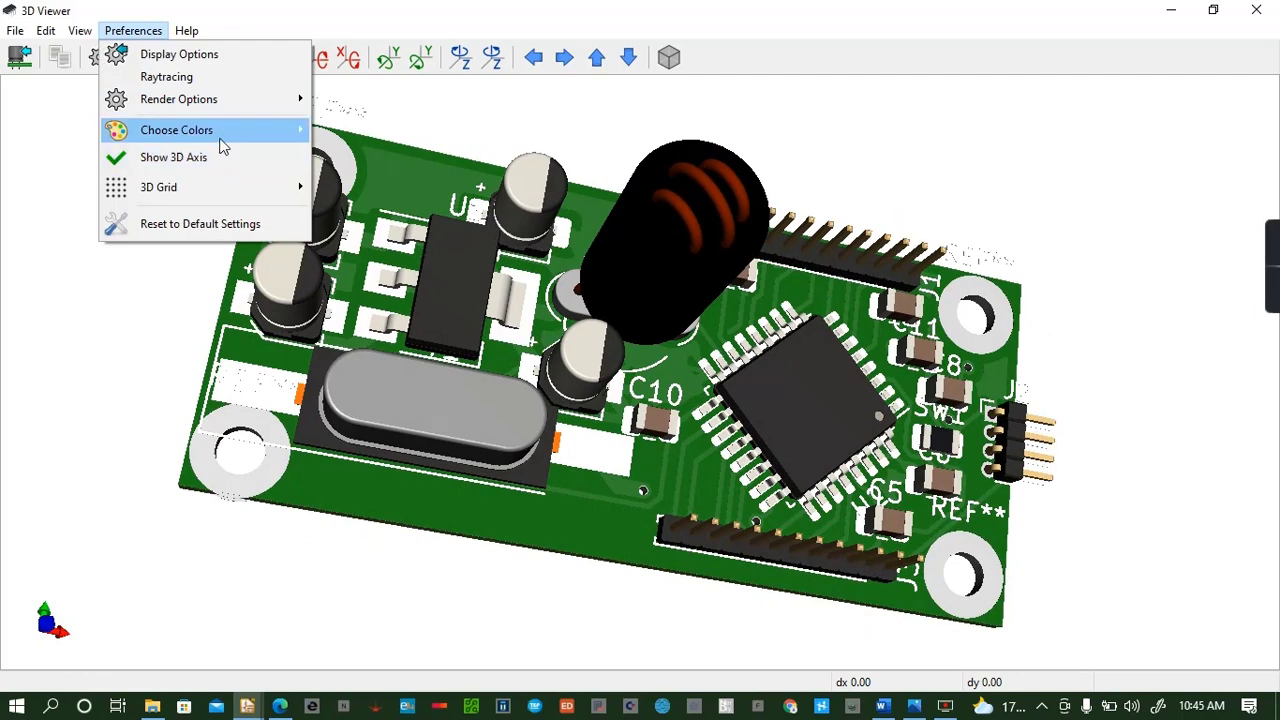
mouse_move(222, 146)
click(390, 200)
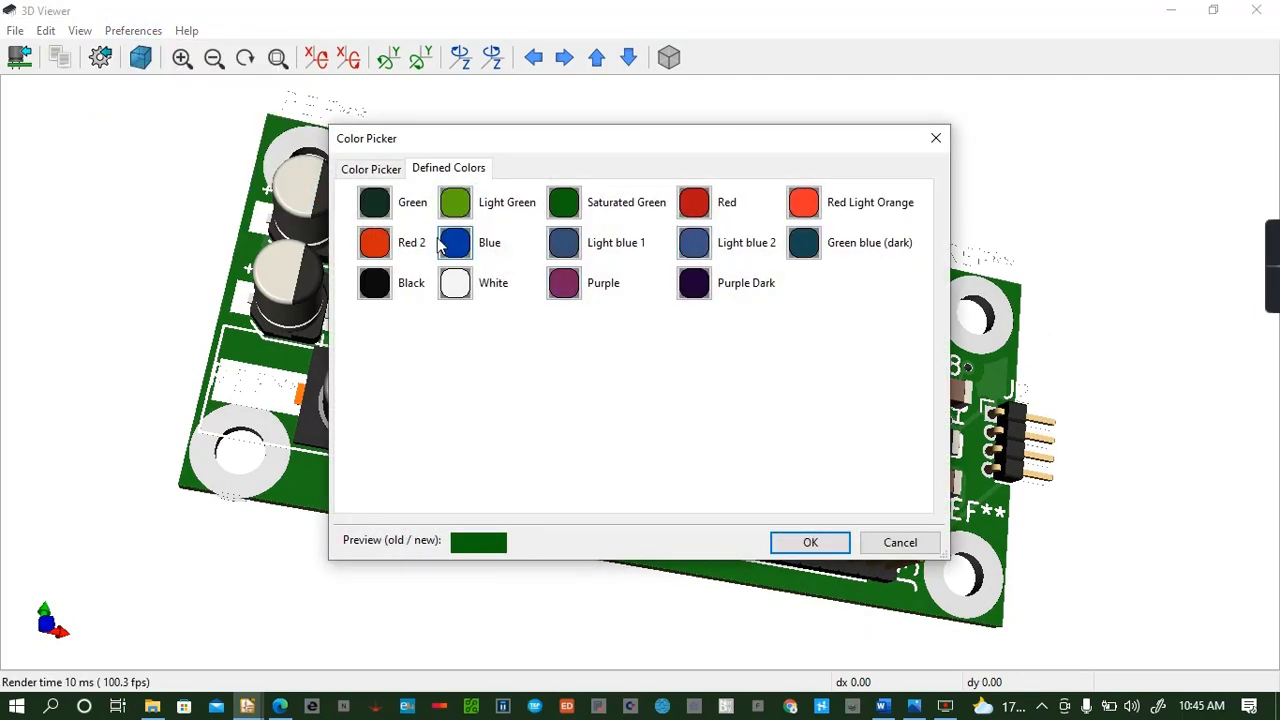
click(810, 542)
drag(810, 545, 500, 340)
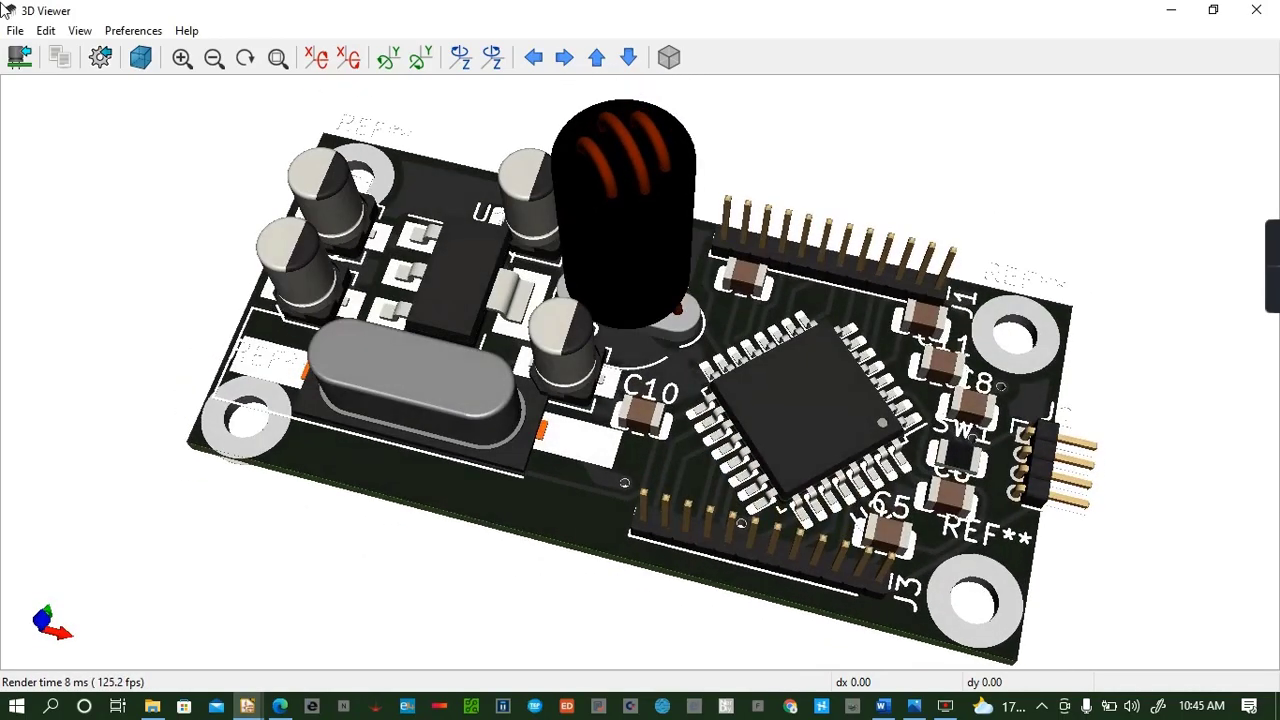
Change the 3D viewer's background to a predefined red so it forms a gradient with white
click(133, 30)
mouse_move(237, 129)
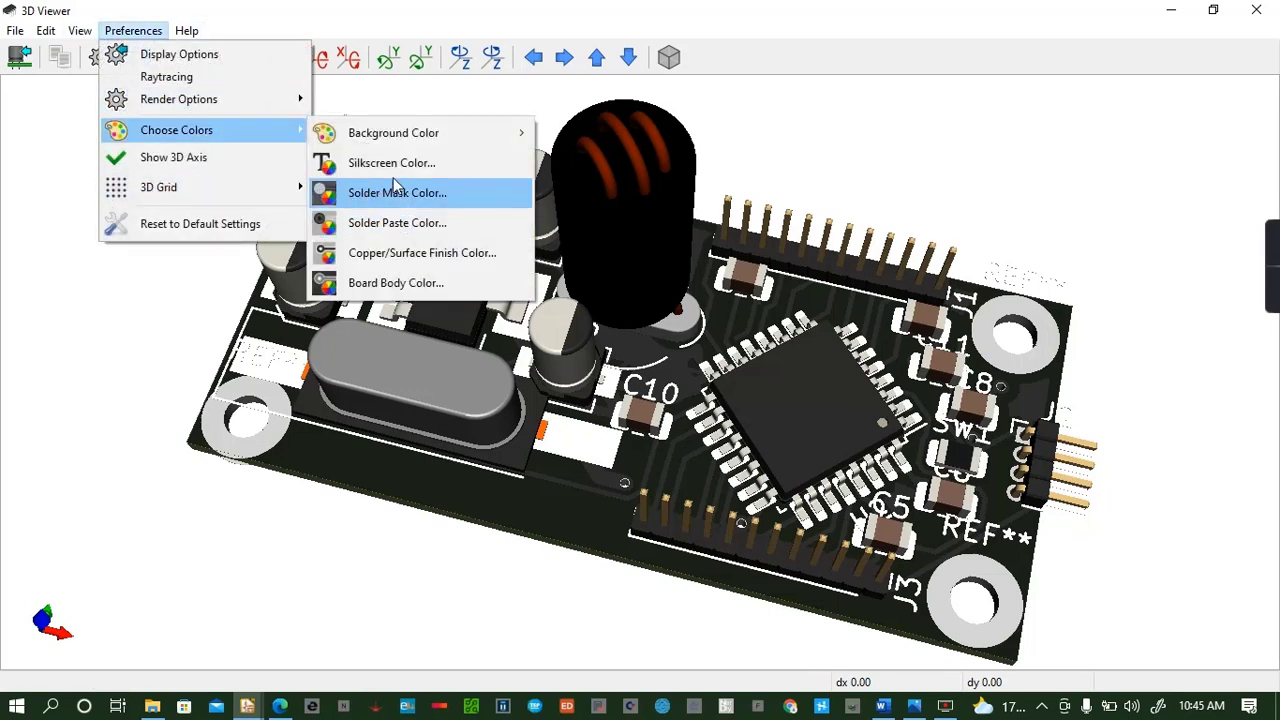
mouse_move(404, 140)
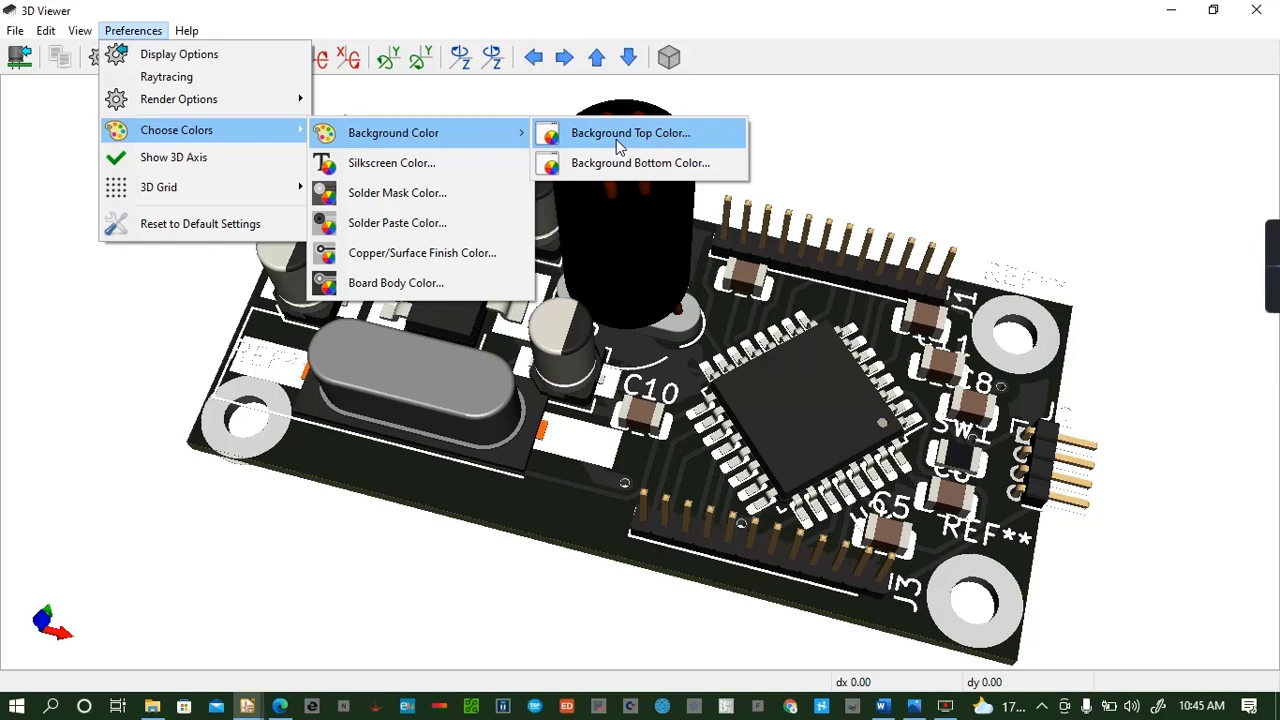
click(616, 139)
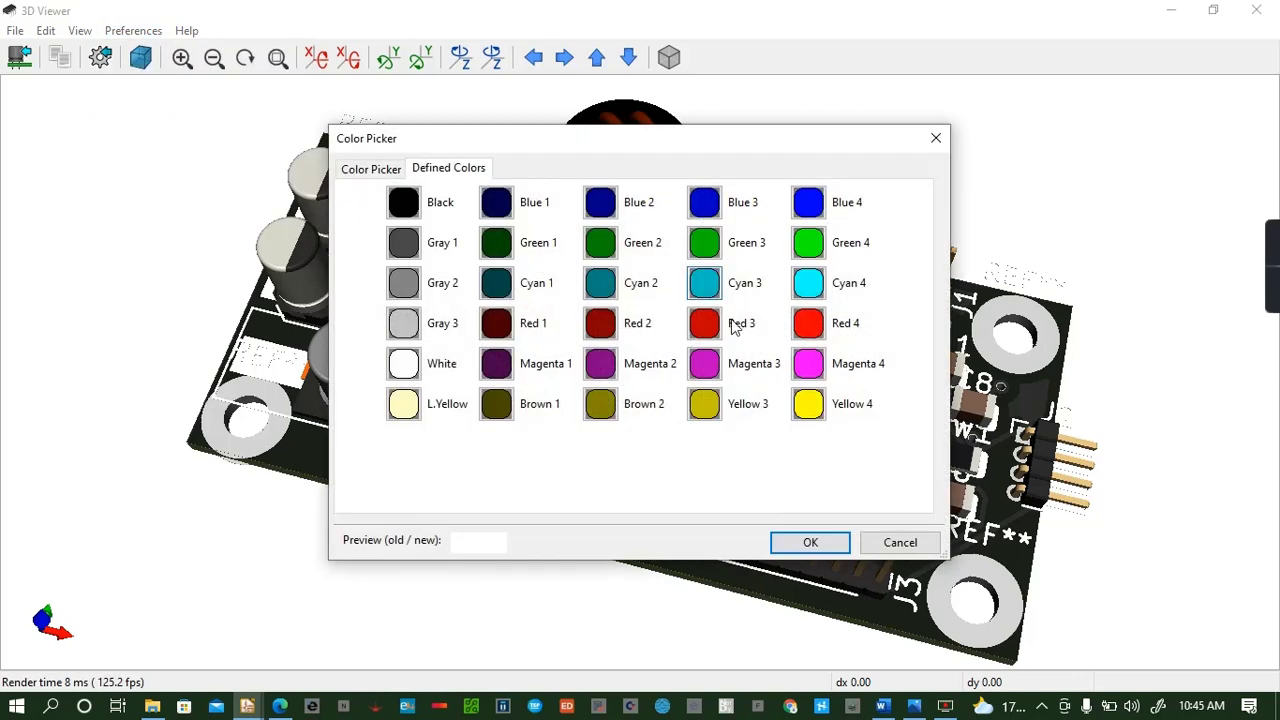
click(842, 543)
Examine the finished black board from several angles in the 3D viewer
drag(638, 428, 618, 490)
drag(638, 308, 856, 497)
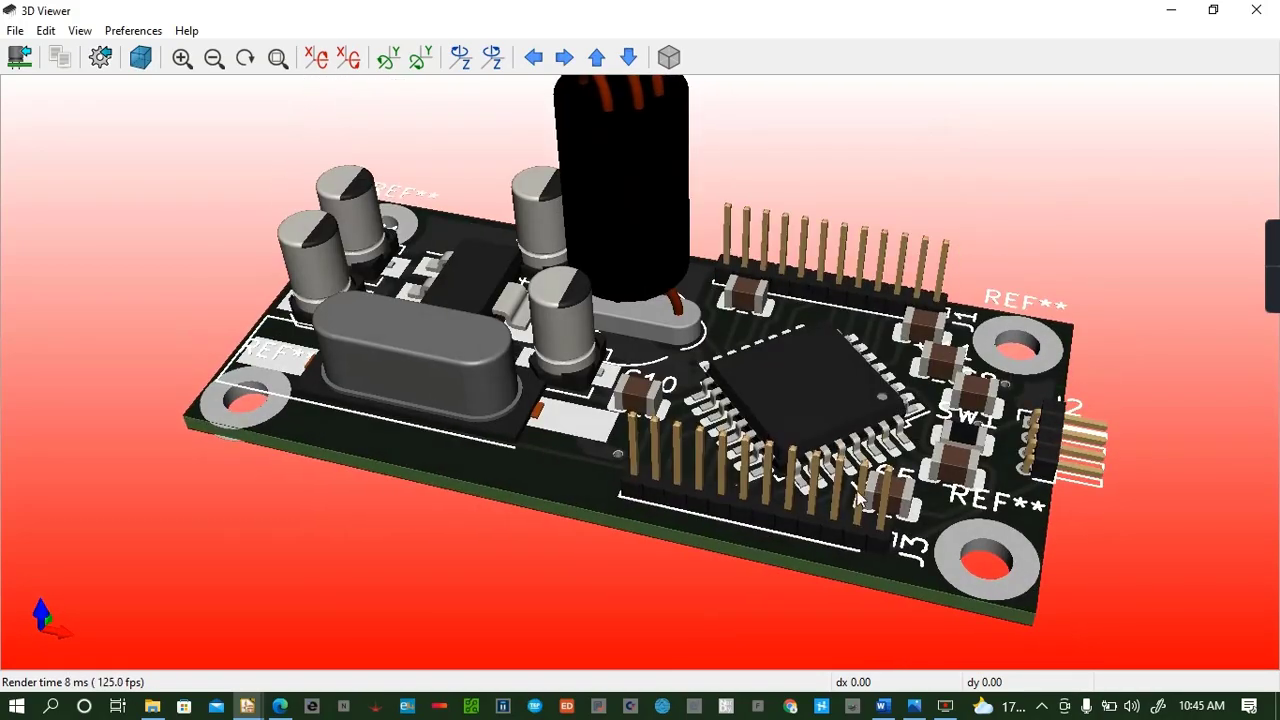
drag(985, 346, 1008, 318)
drag(293, 274, 667, 360)
drag(596, 432, 708, 438)
mouse_move(1271, 282)
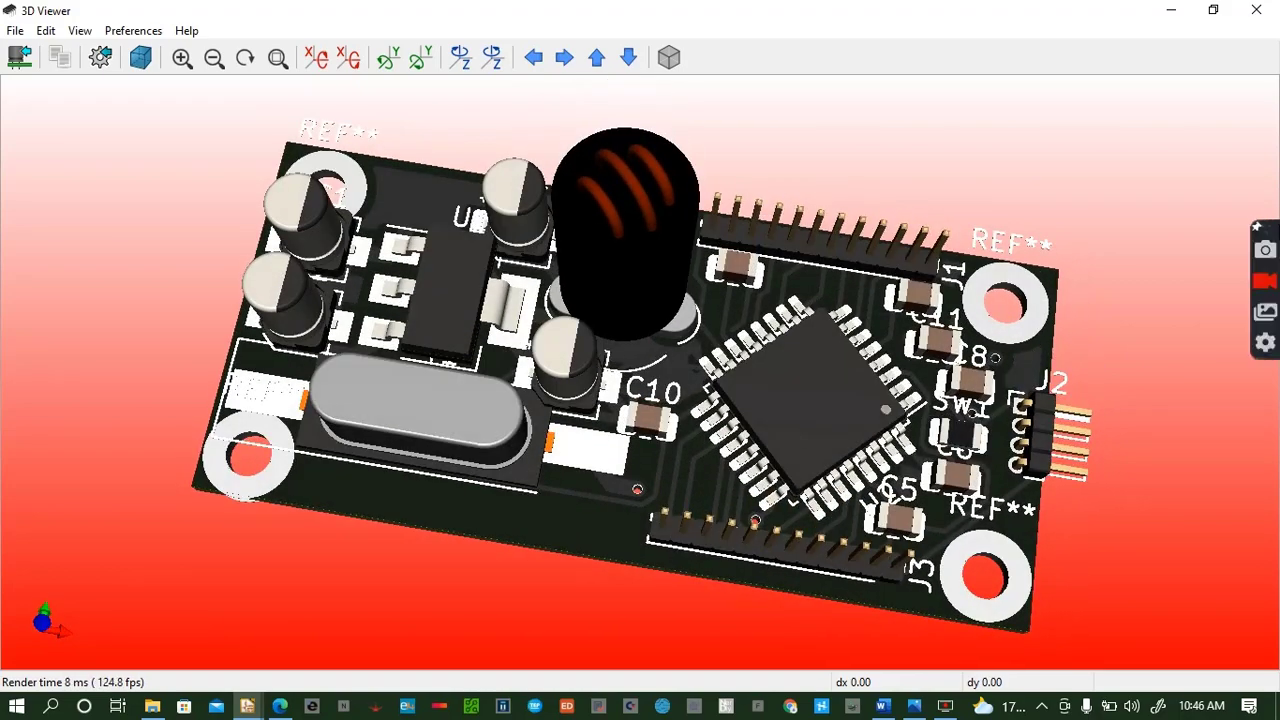